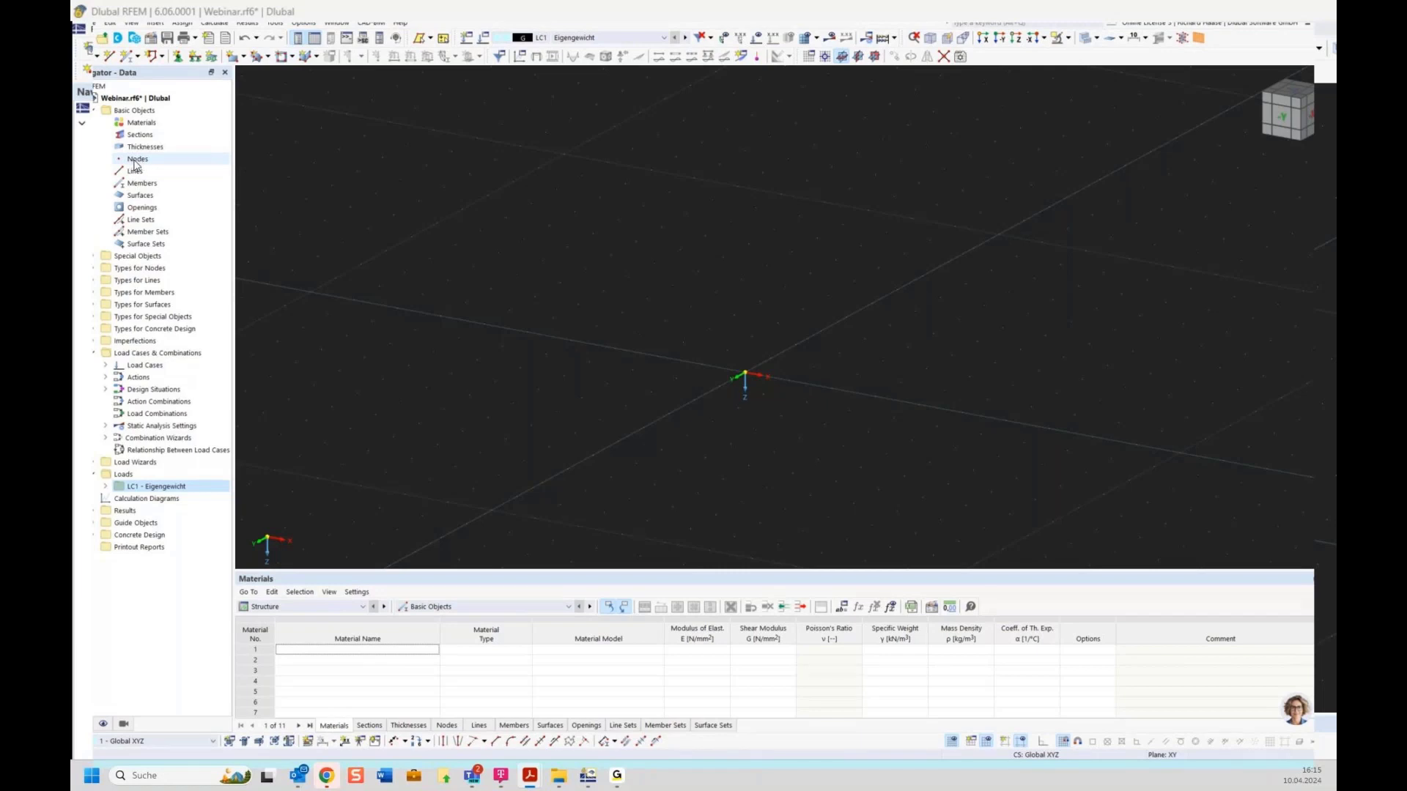
# Step: Start a new node from the Navigator's Nodes category, then cancel it without creating one
pyautogui.click(135, 161)
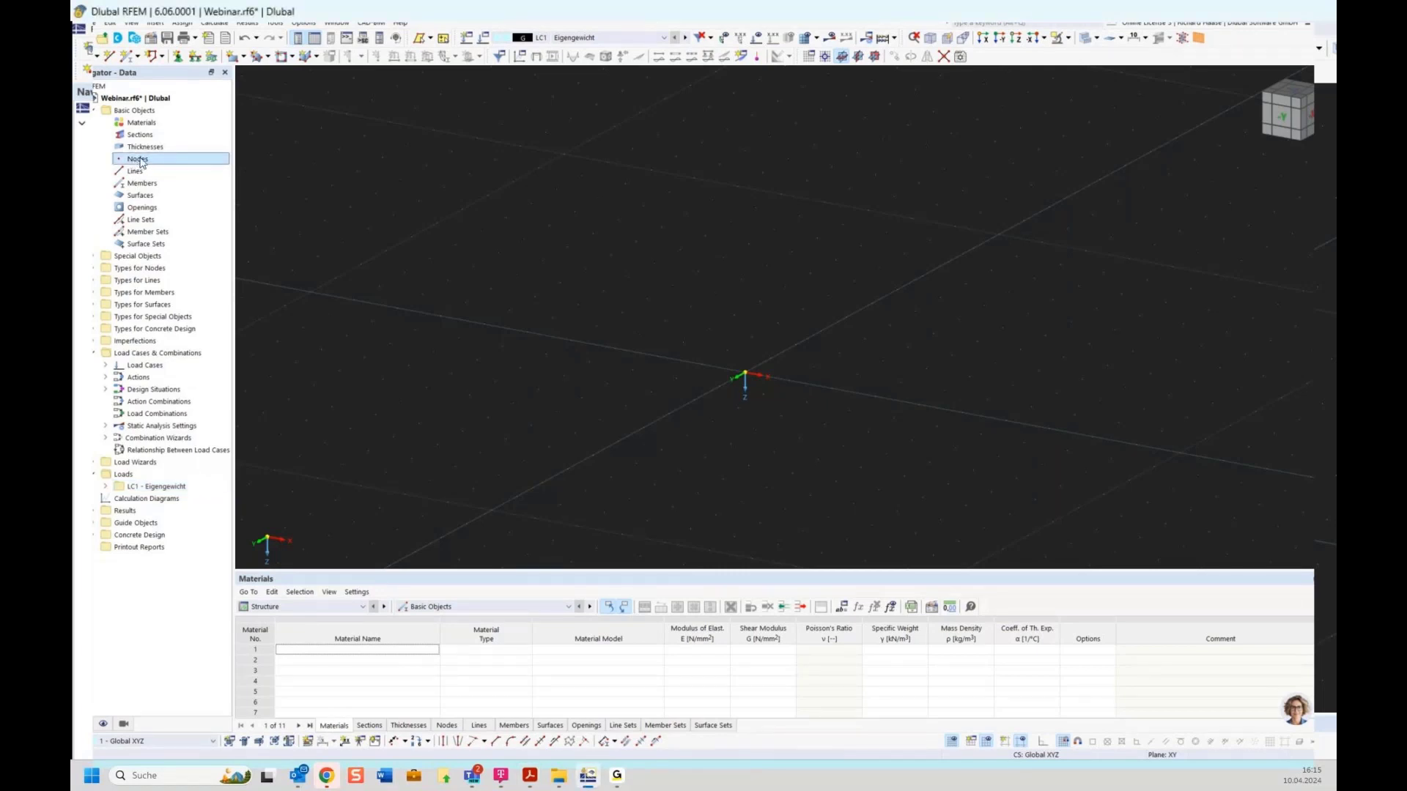
pyautogui.rightClick(148, 163)
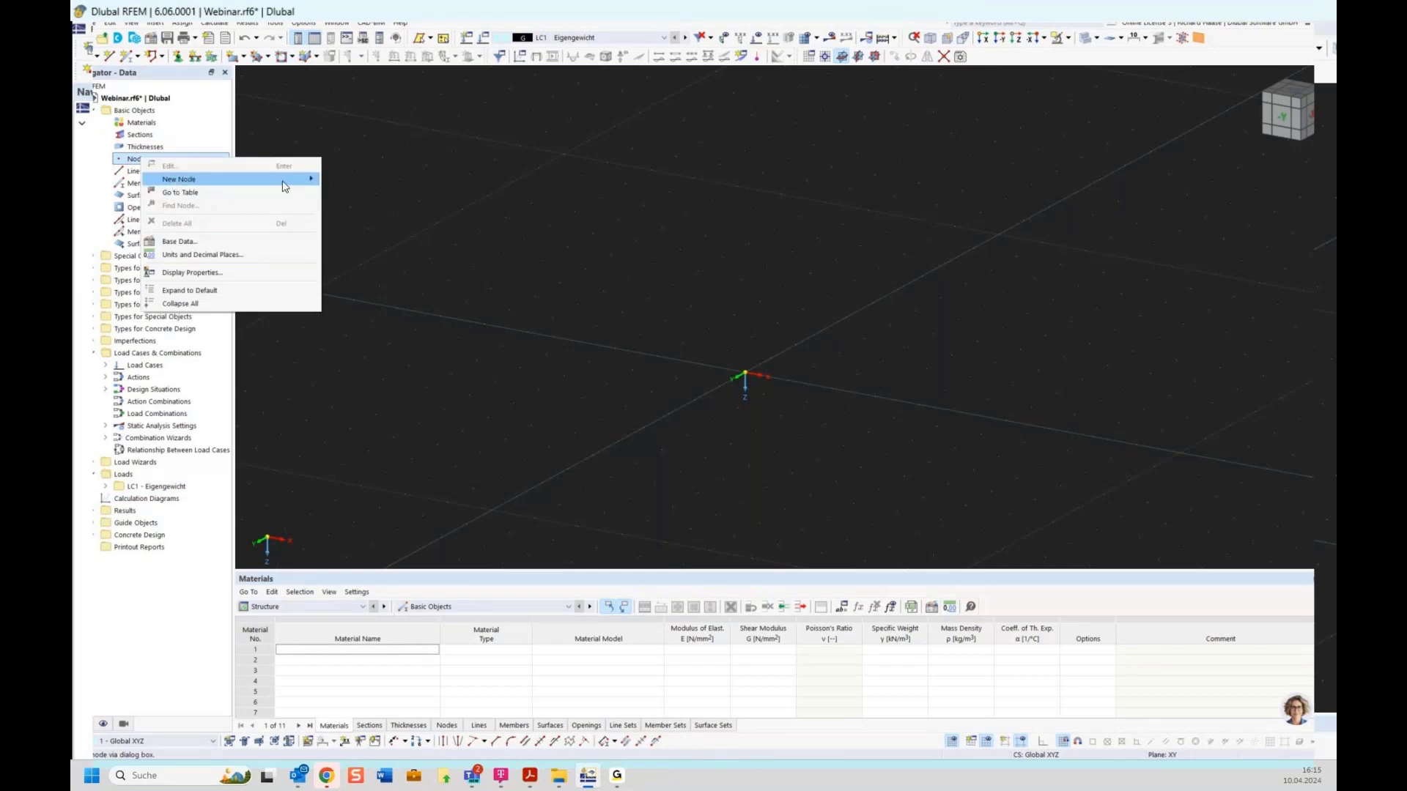
pyautogui.moveTo(292, 179)
pyautogui.click(350, 180)
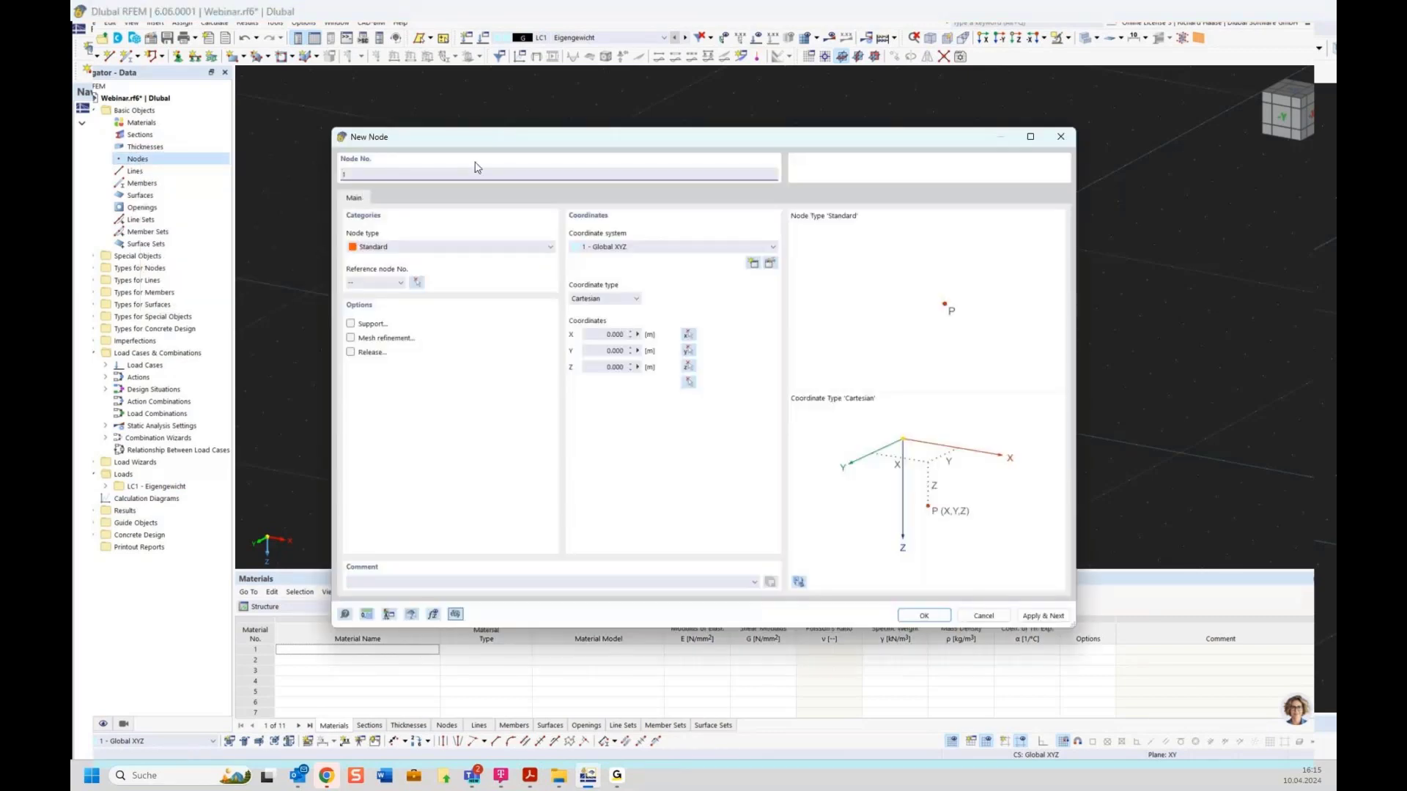
pyautogui.click(1060, 139)
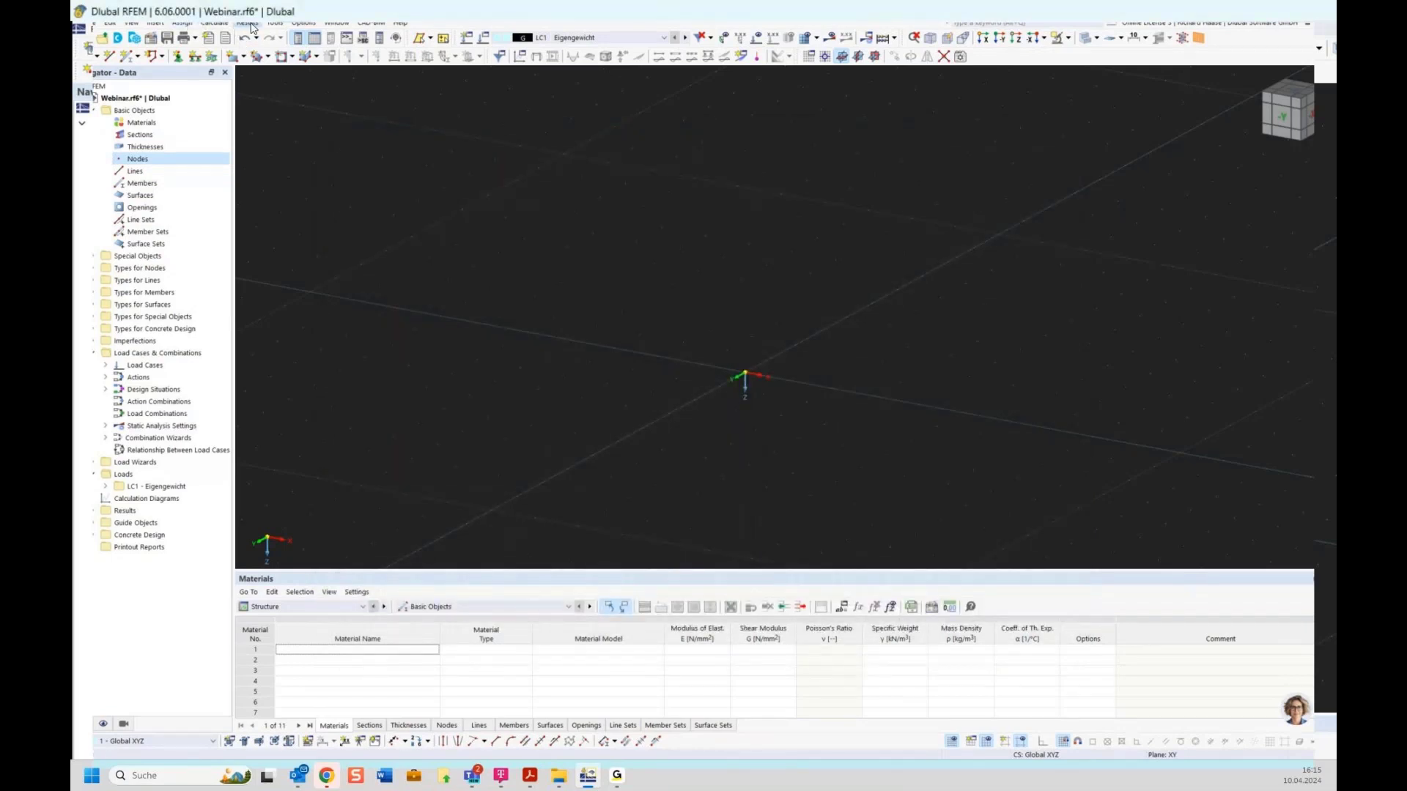
# Step: Browse the Assign, Insert and basic-object menus of the menu bar
pyautogui.click(181, 24)
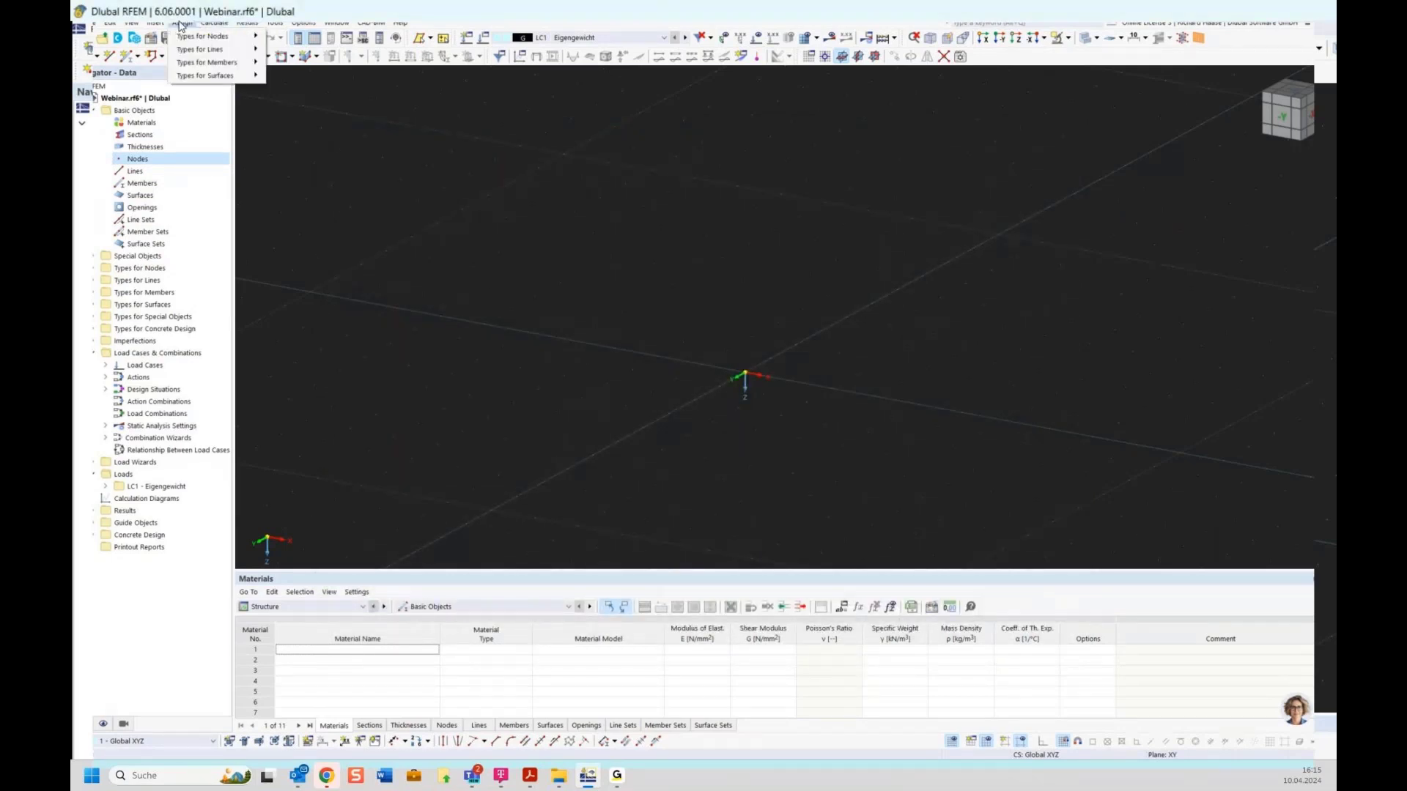
pyautogui.click(215, 24)
pyautogui.click(155, 24)
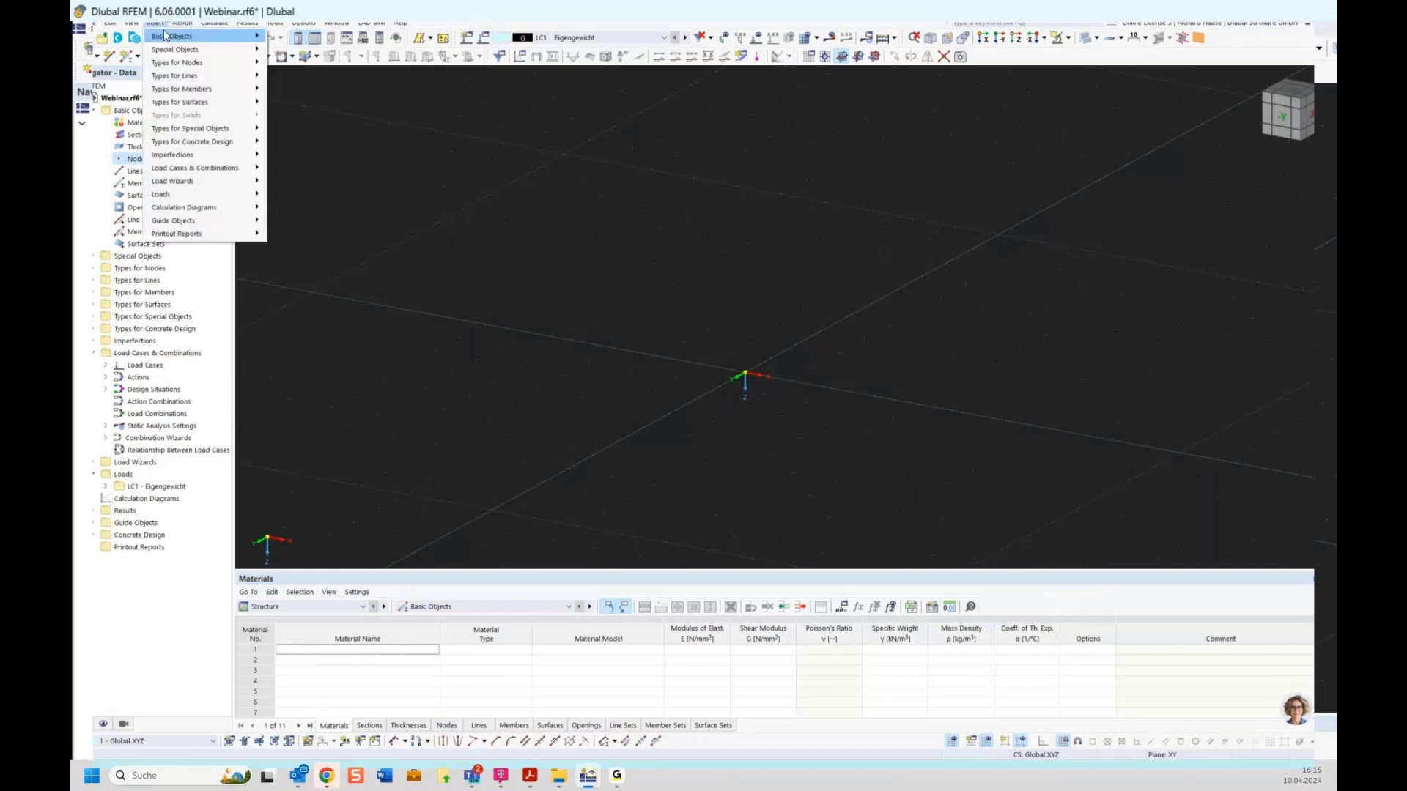
pyautogui.moveTo(167, 39)
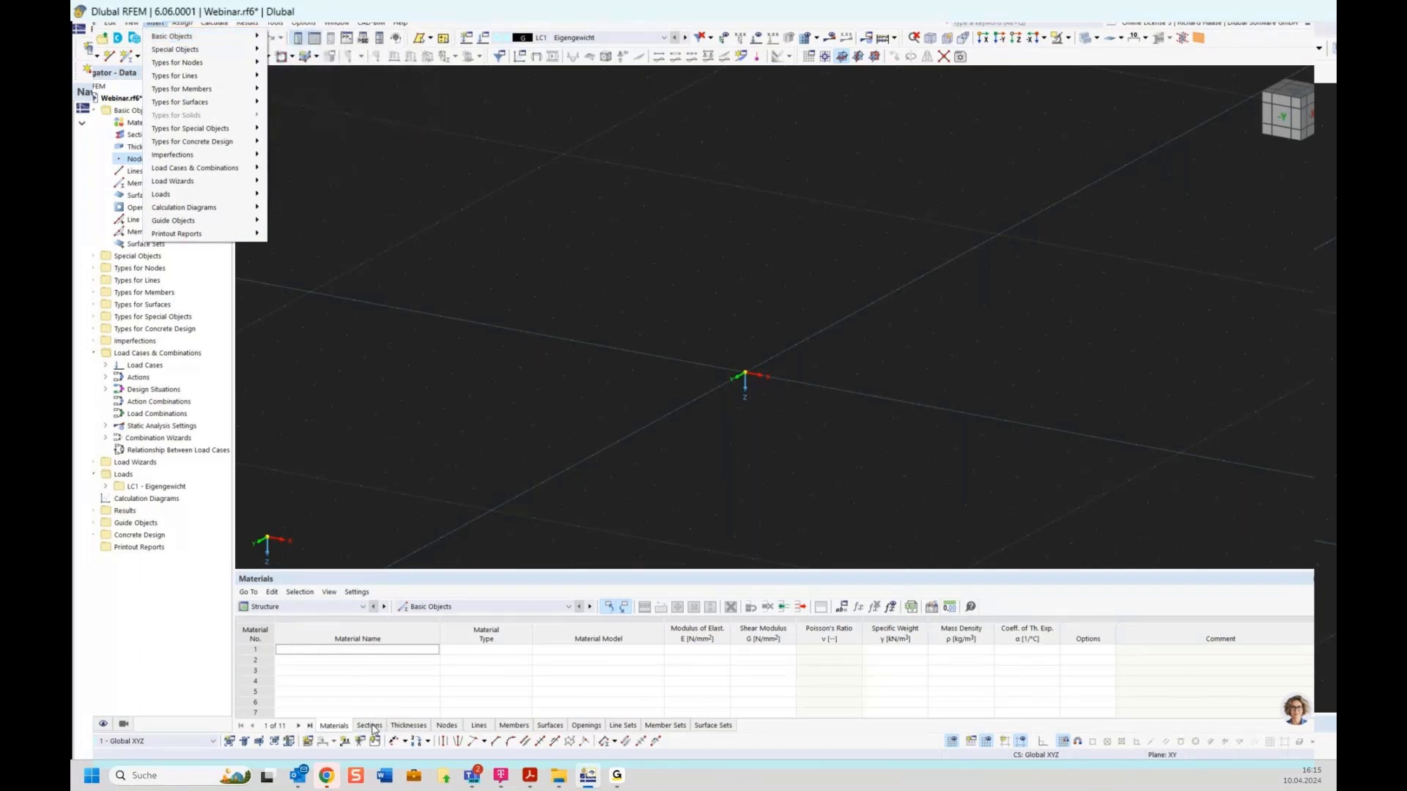
# Step: Show the Nodes table, then close the Webinar model from its Navigator context menu
pyautogui.click(446, 726)
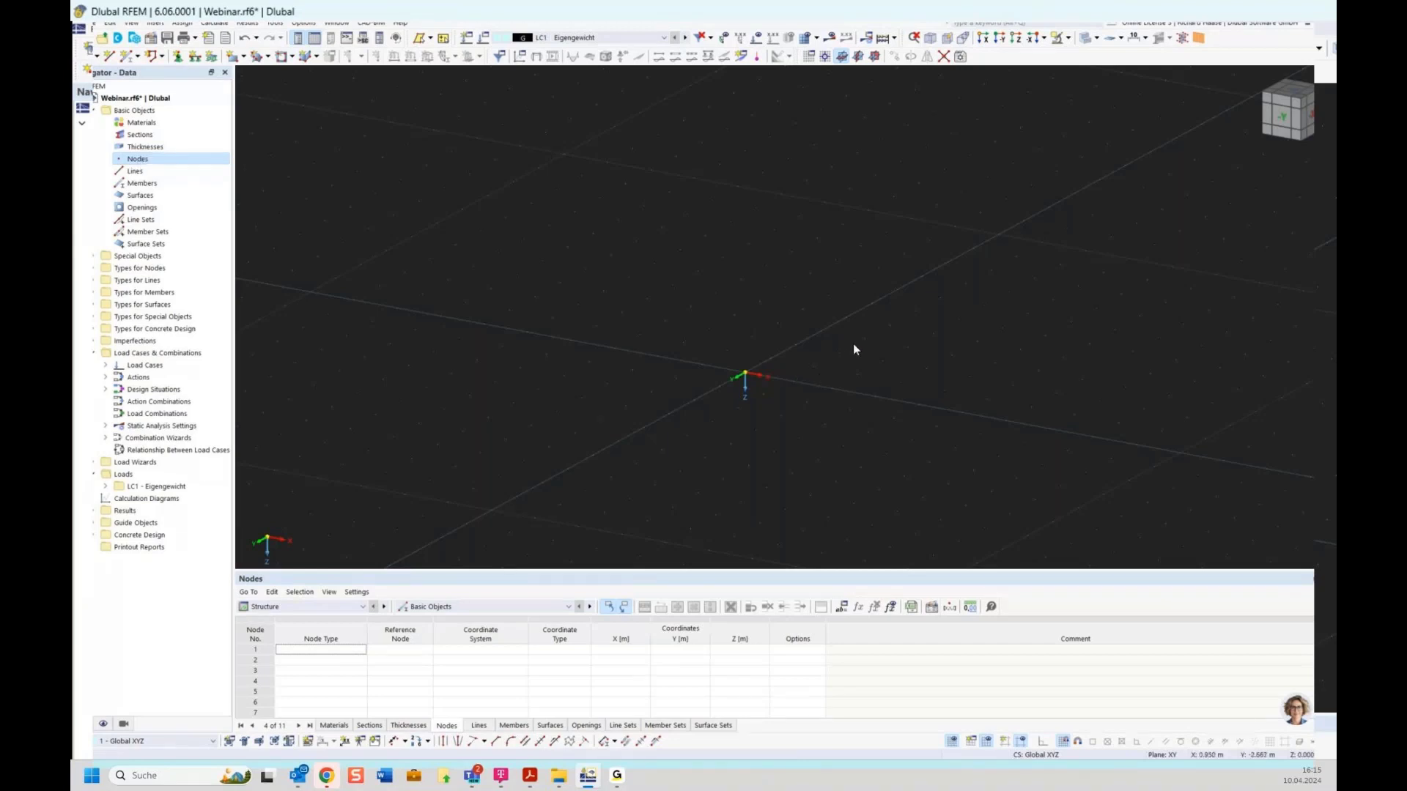
pyautogui.moveTo(897, 385); pyautogui.dragTo(860, 388, button='middle')
pyautogui.rightClick(126, 98)
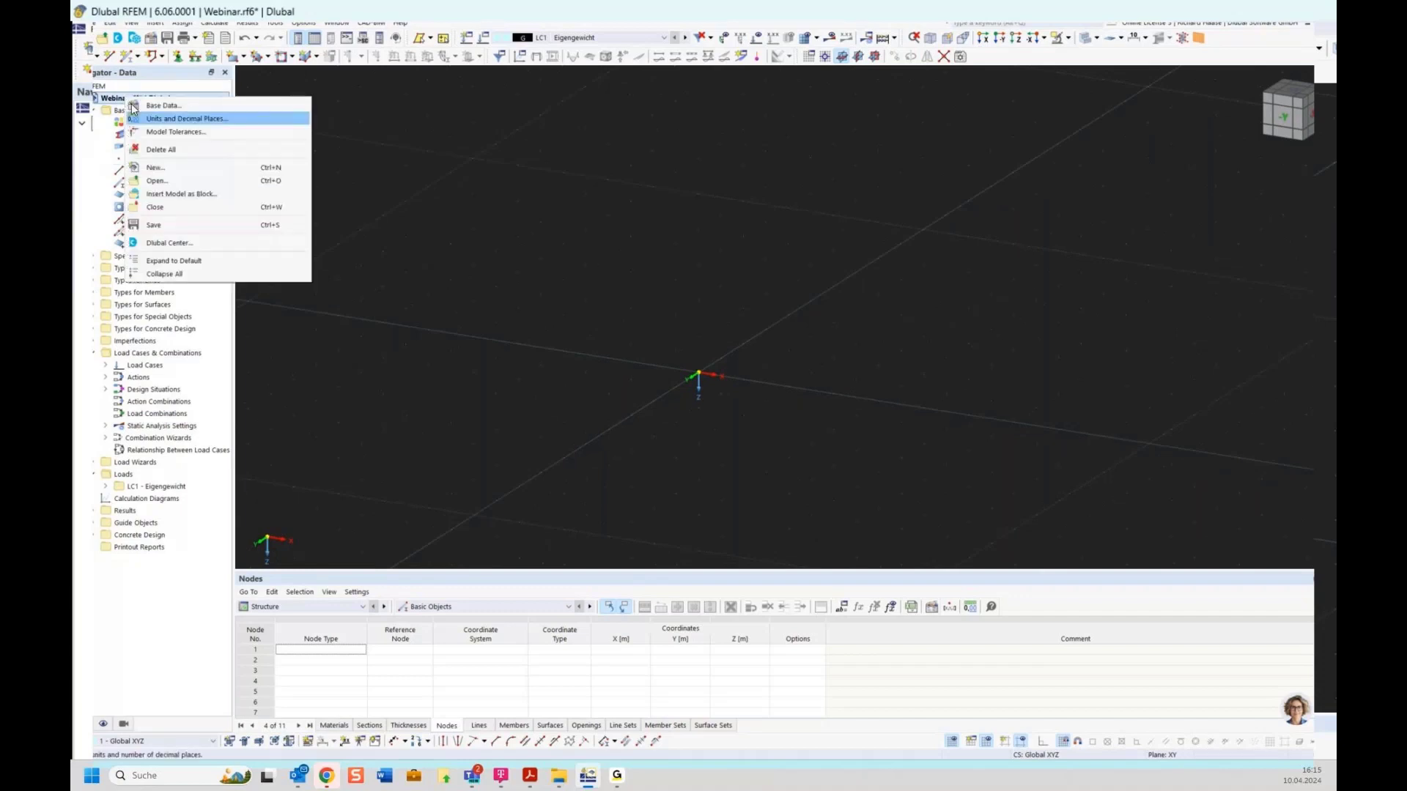
pyautogui.click(176, 208)
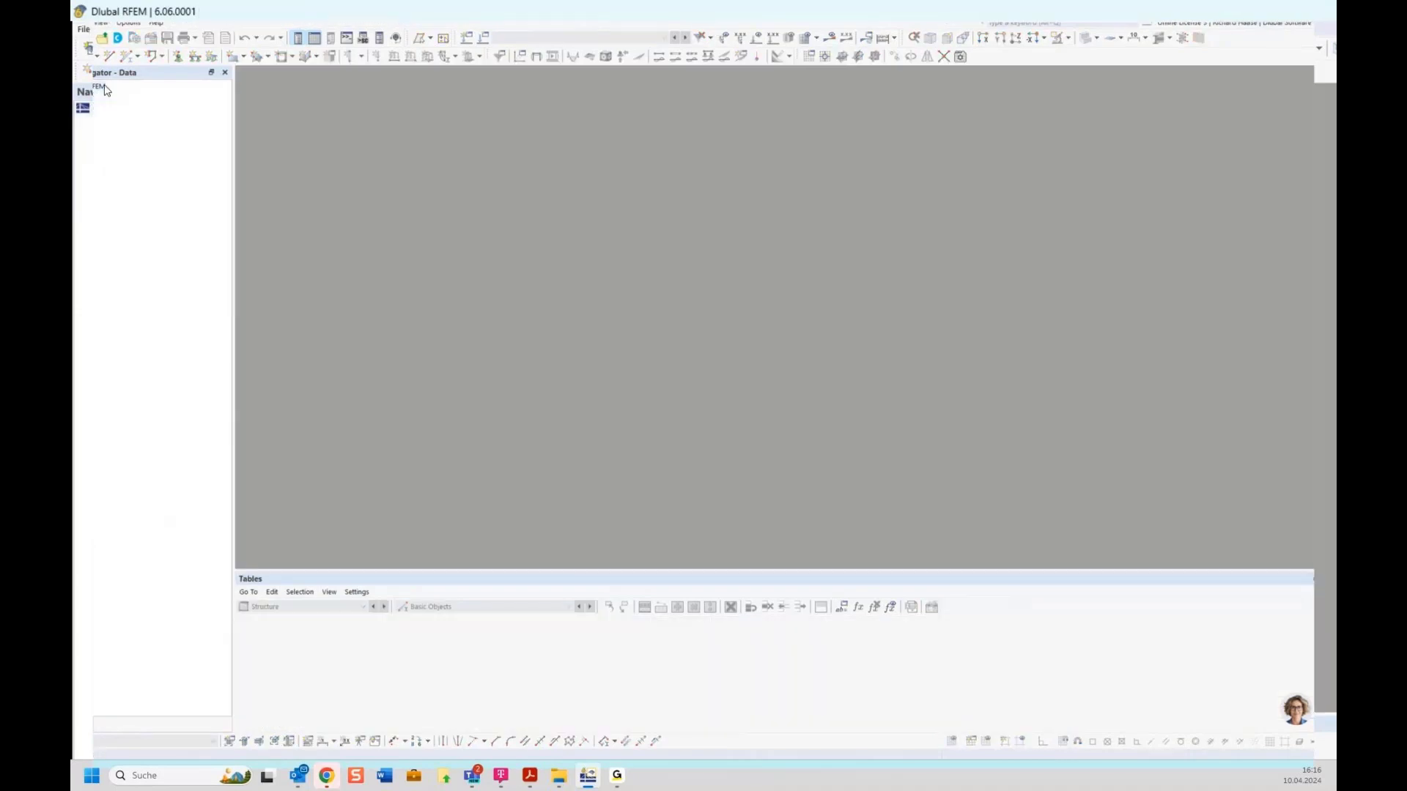
# Step: Create a new model named 'Online training' of type 2D XZ plane stress
pyautogui.click(88, 42)
pyautogui.write('O')
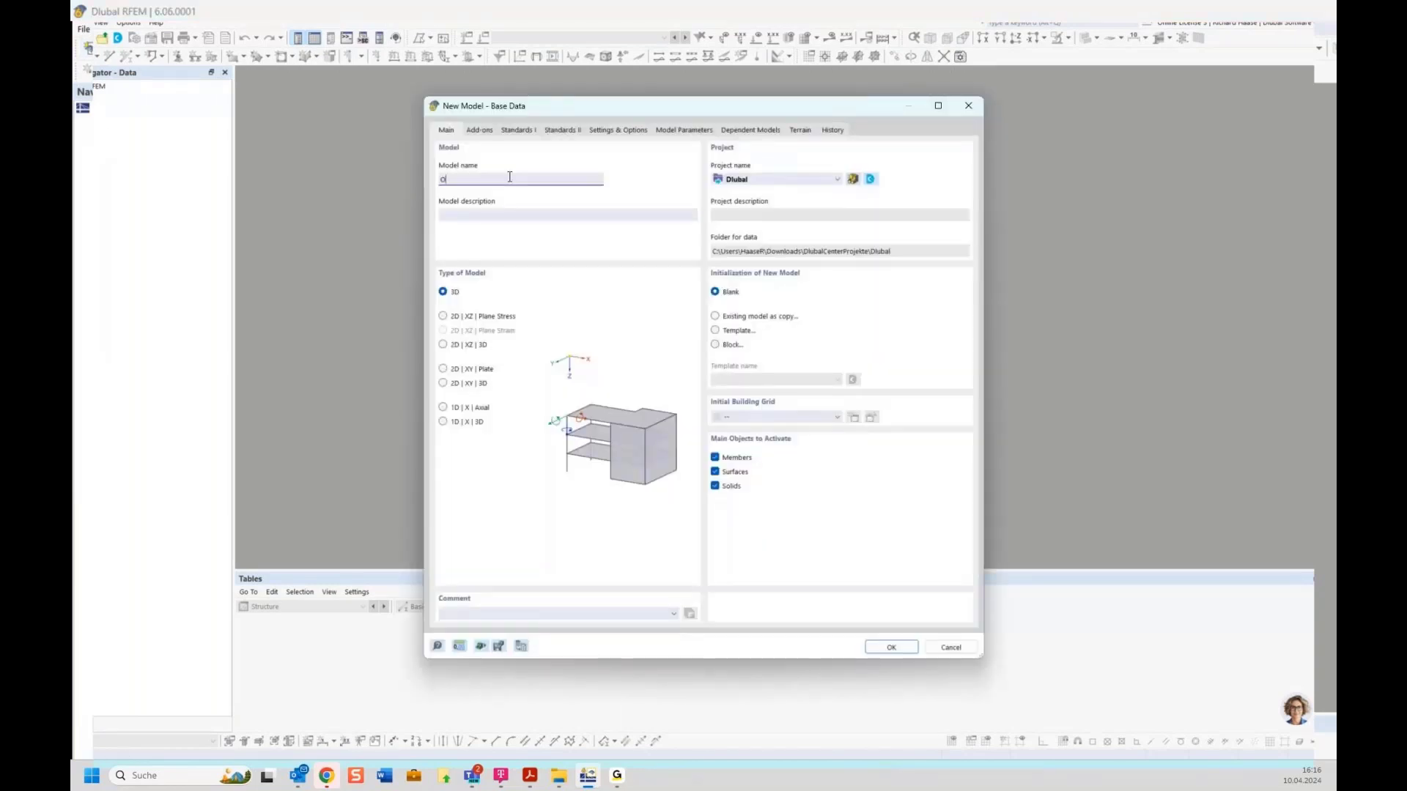
pyautogui.write('nline training')
pyautogui.click(477, 131)
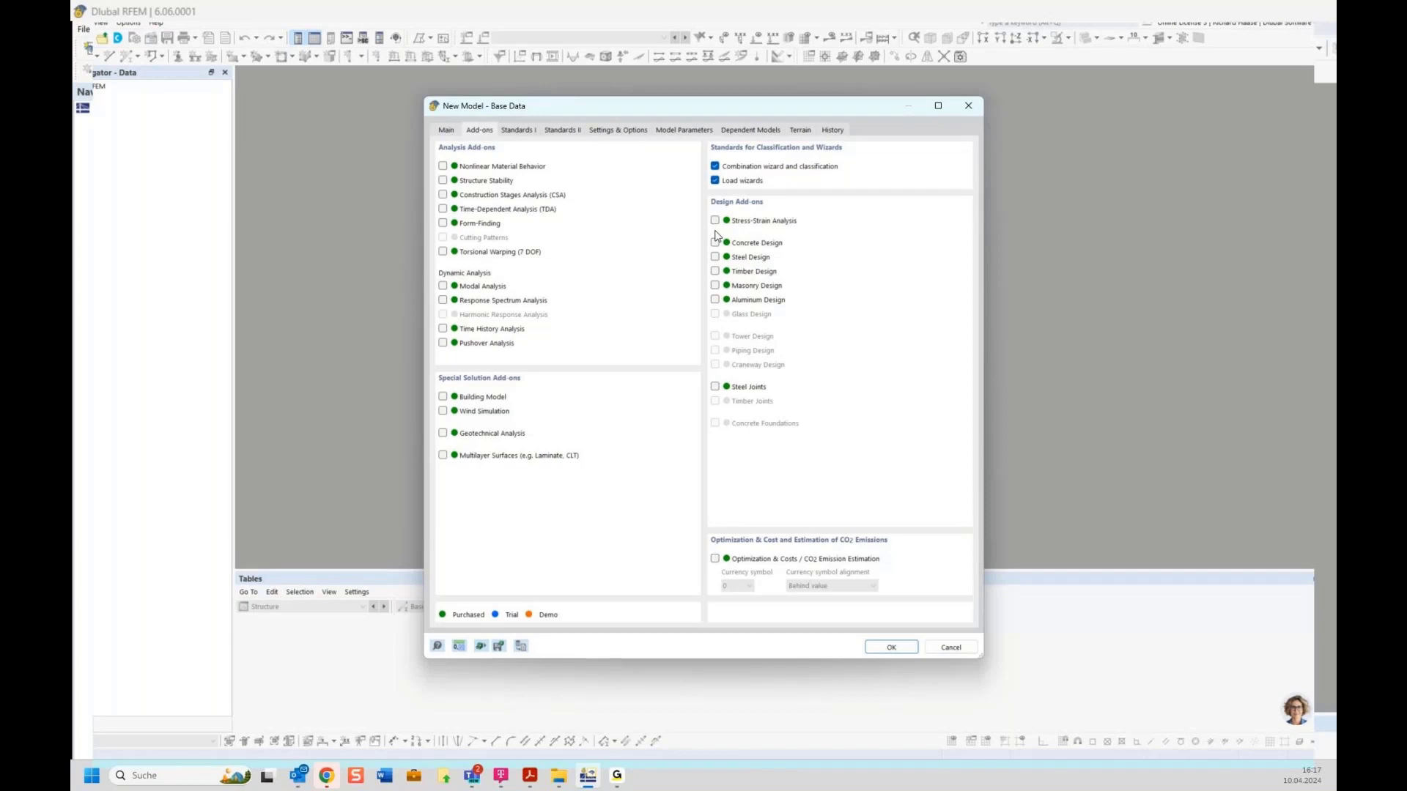
pyautogui.click(447, 131)
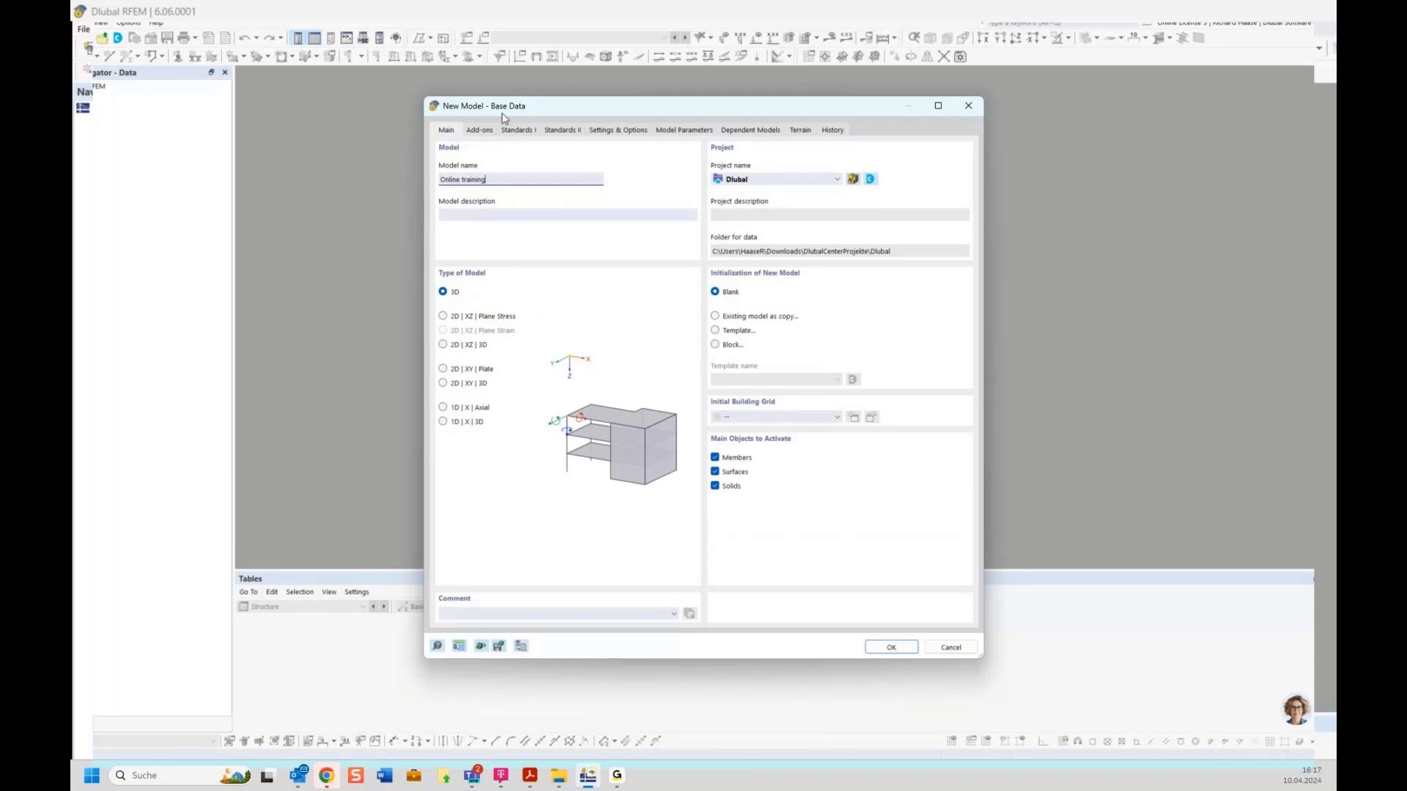
pyautogui.moveTo(554, 110); pyautogui.dragTo(504, 85)
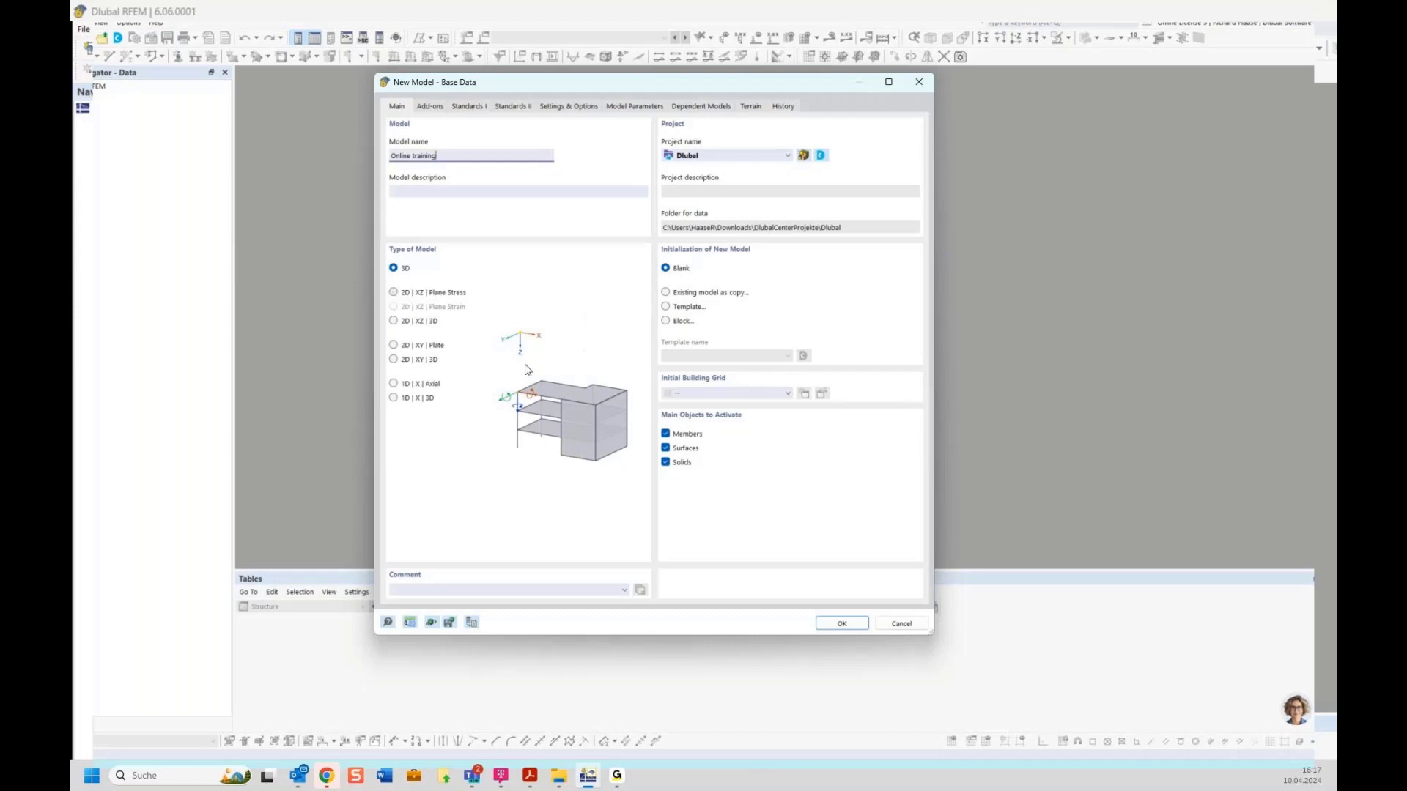
pyautogui.click(422, 296)
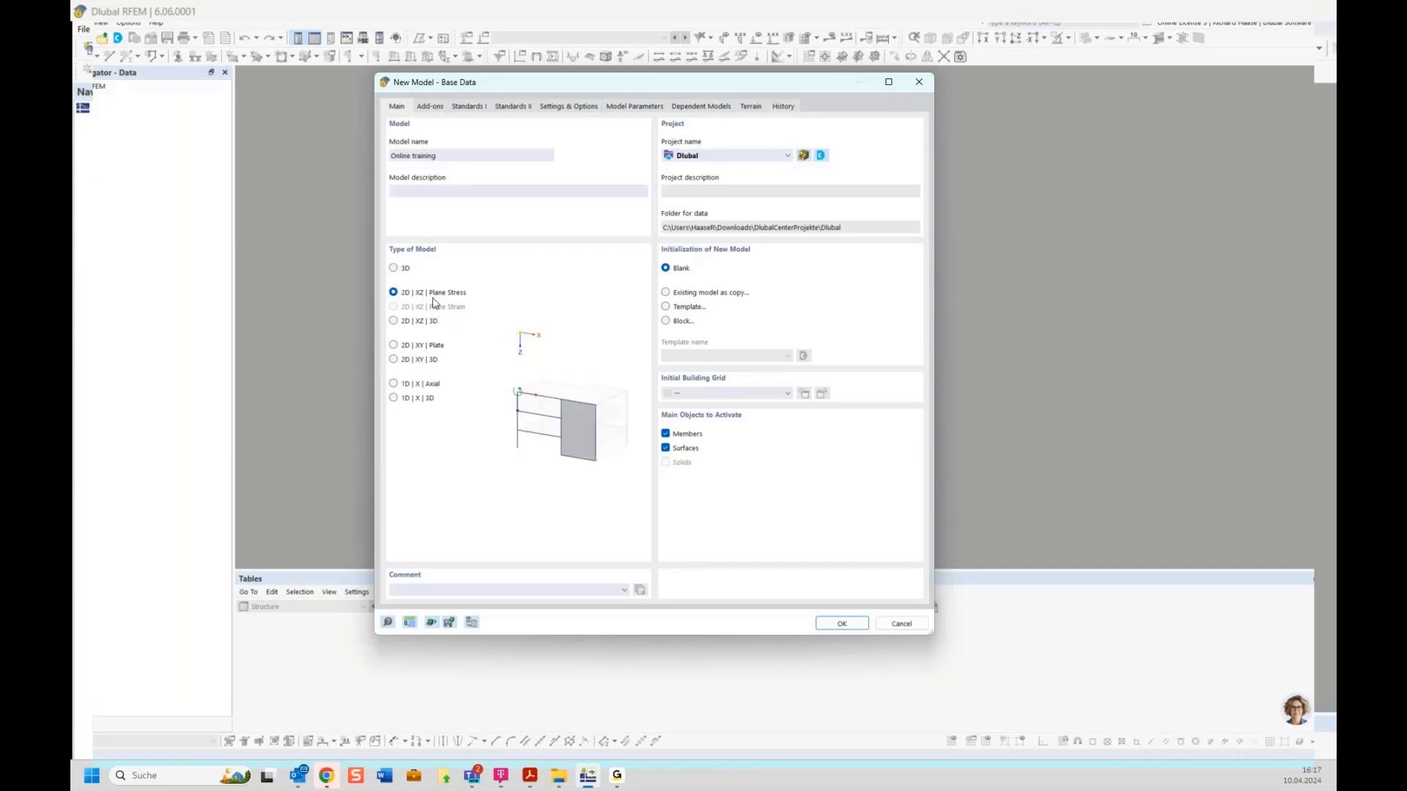
pyautogui.click(843, 624)
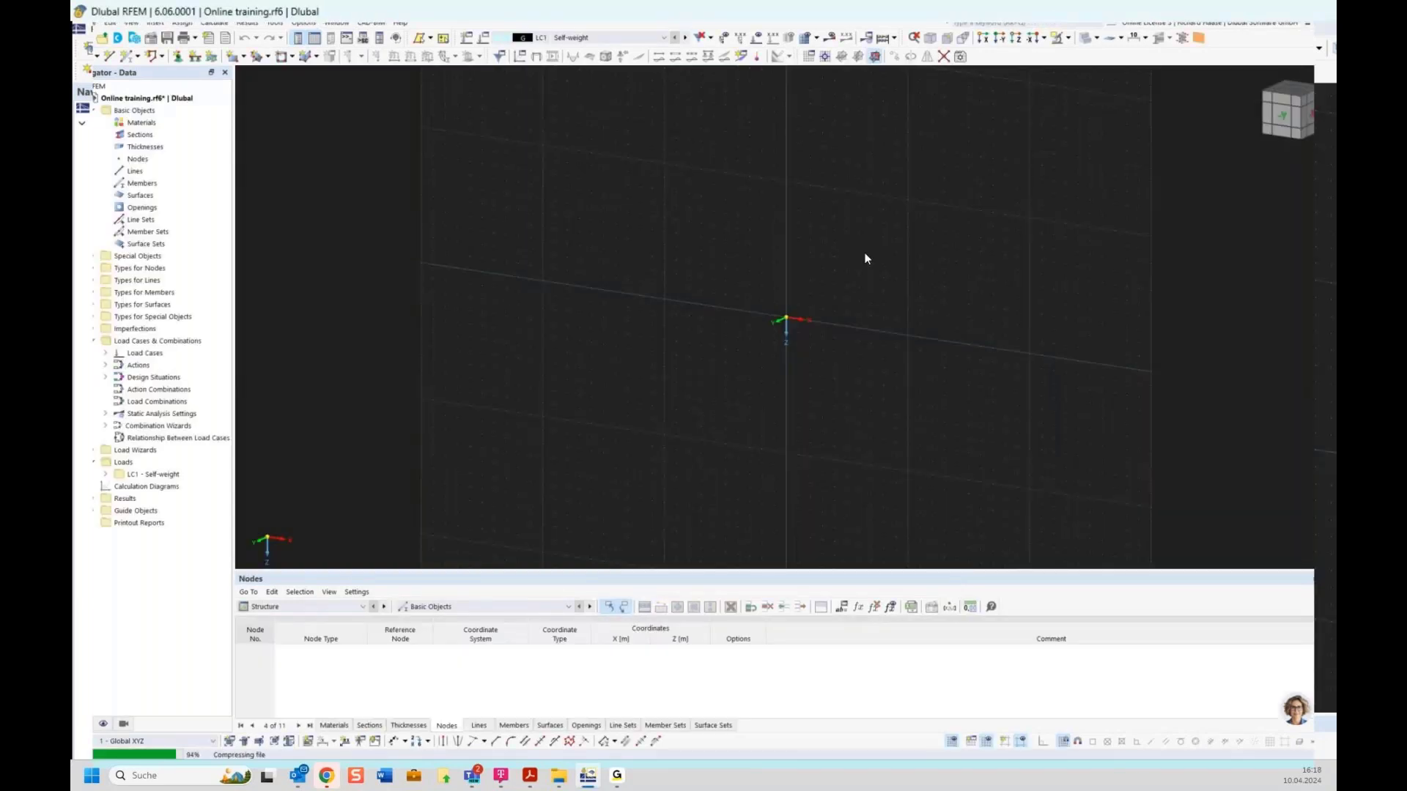
# Step: Load the White Background preset in Display Properties and apply it to the view
pyautogui.scroll(2, 797, 311)
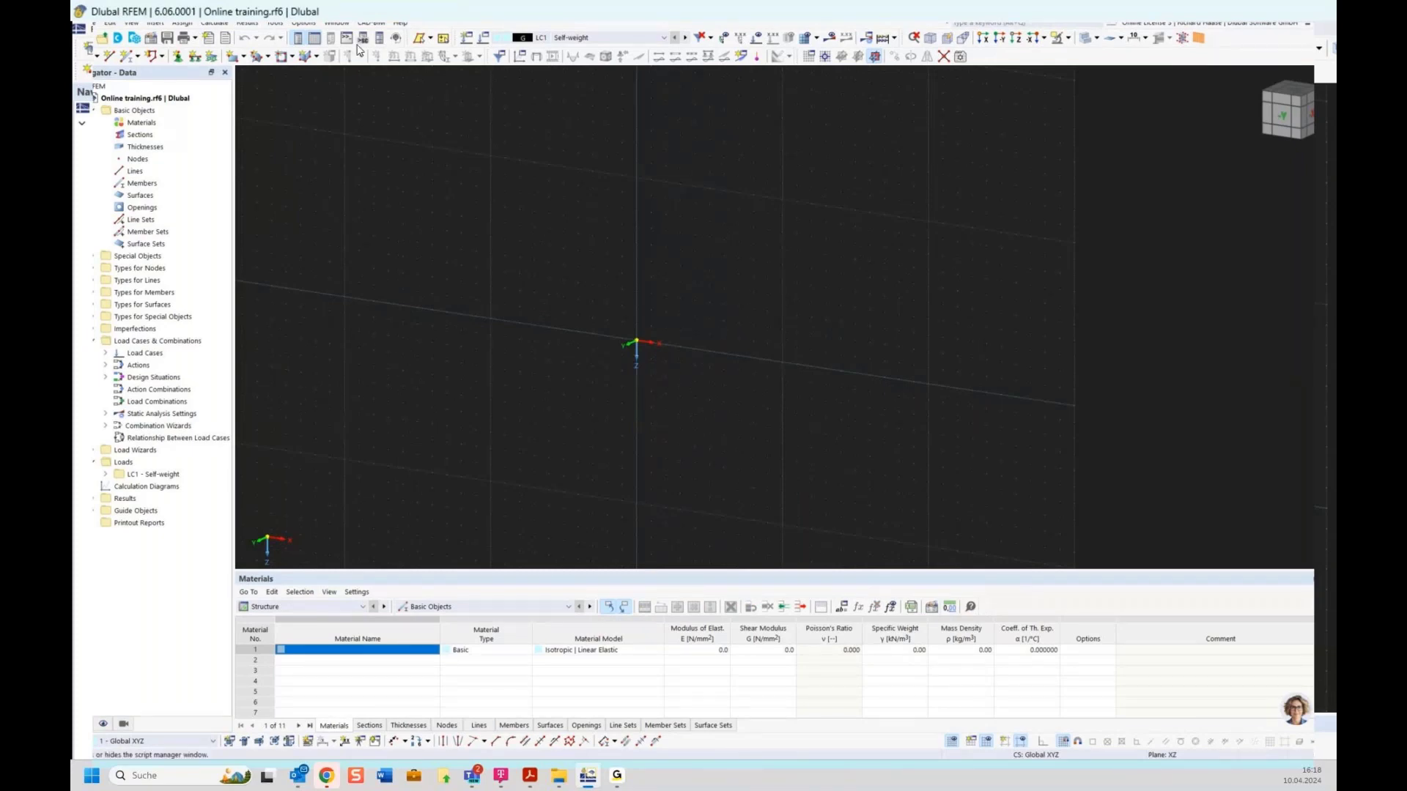
pyautogui.click(303, 23)
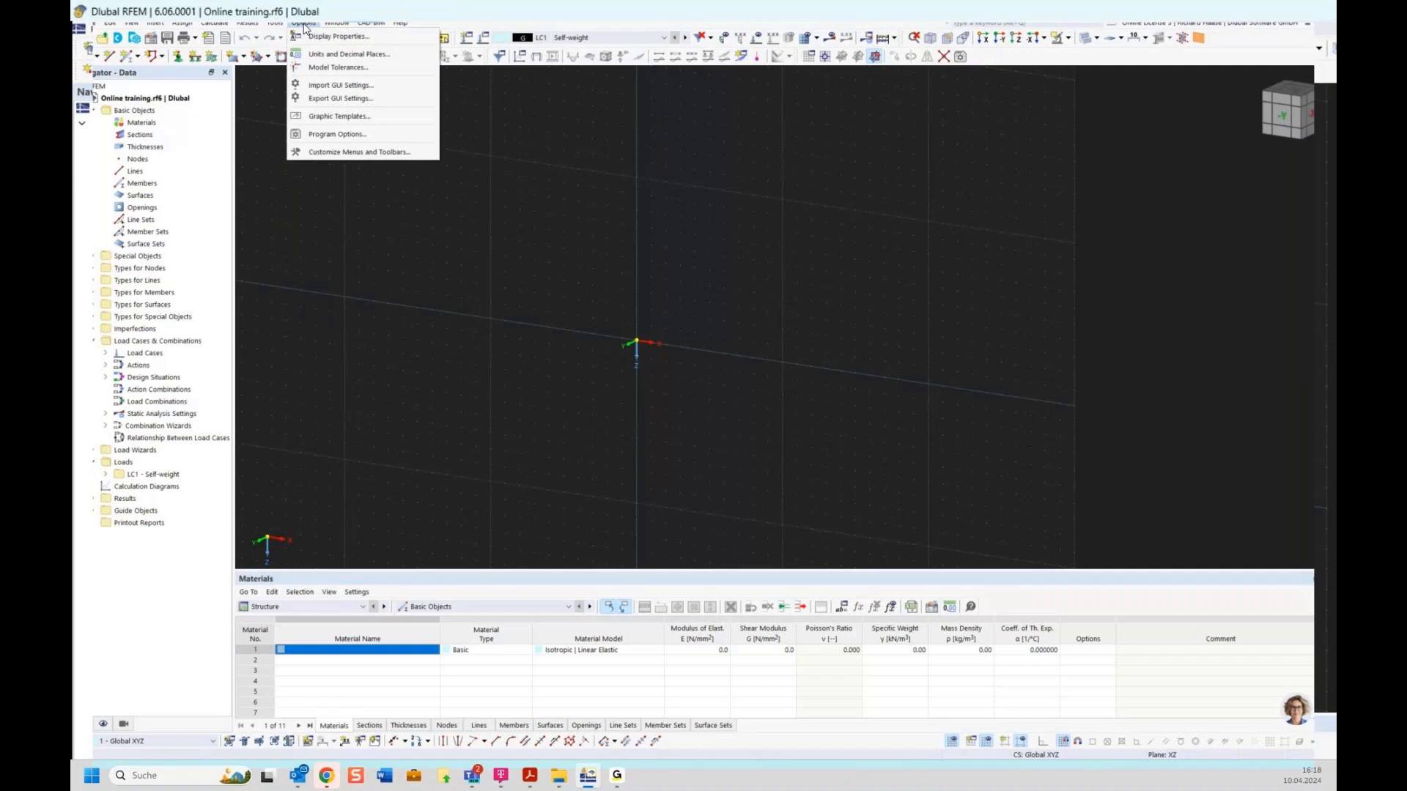
pyautogui.click(643, 337)
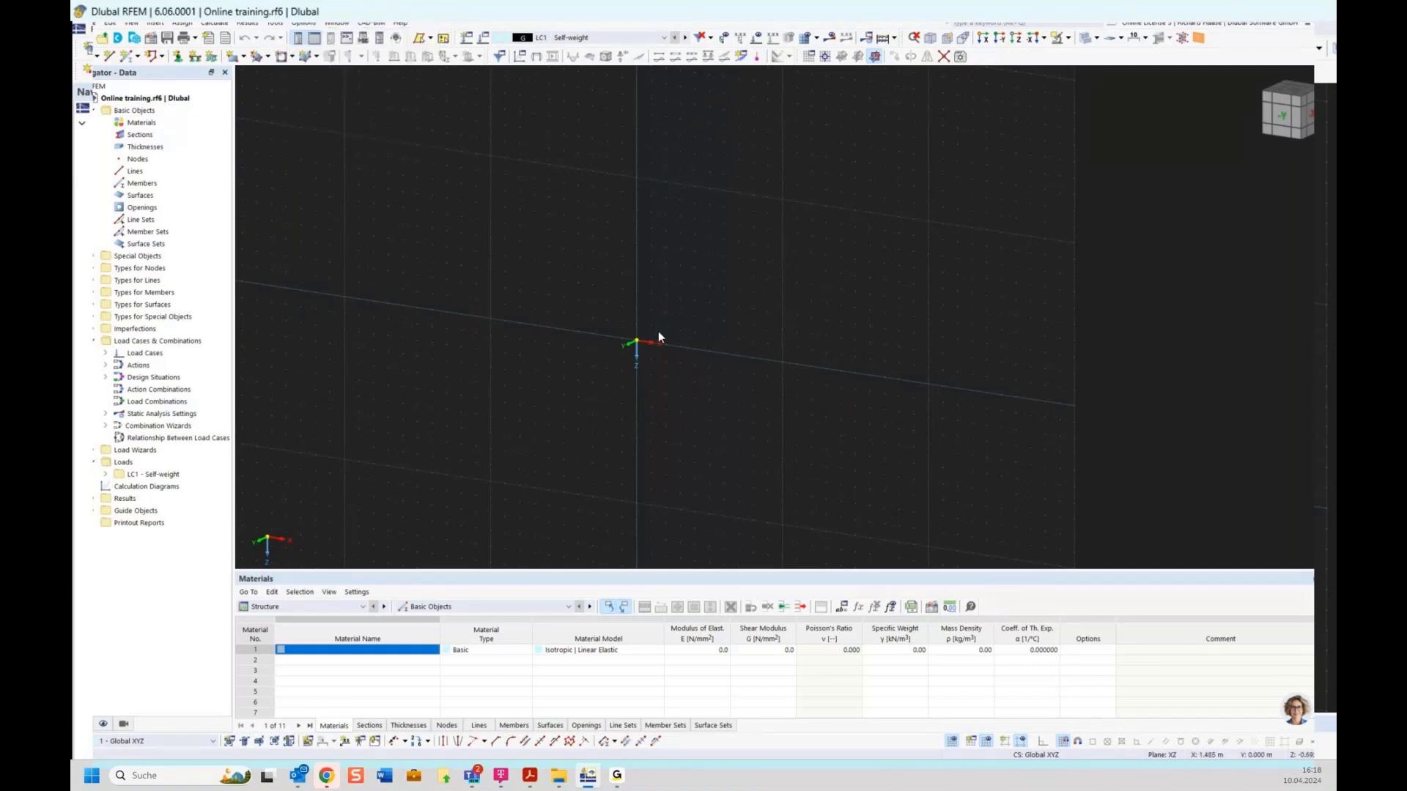
pyautogui.click(303, 23)
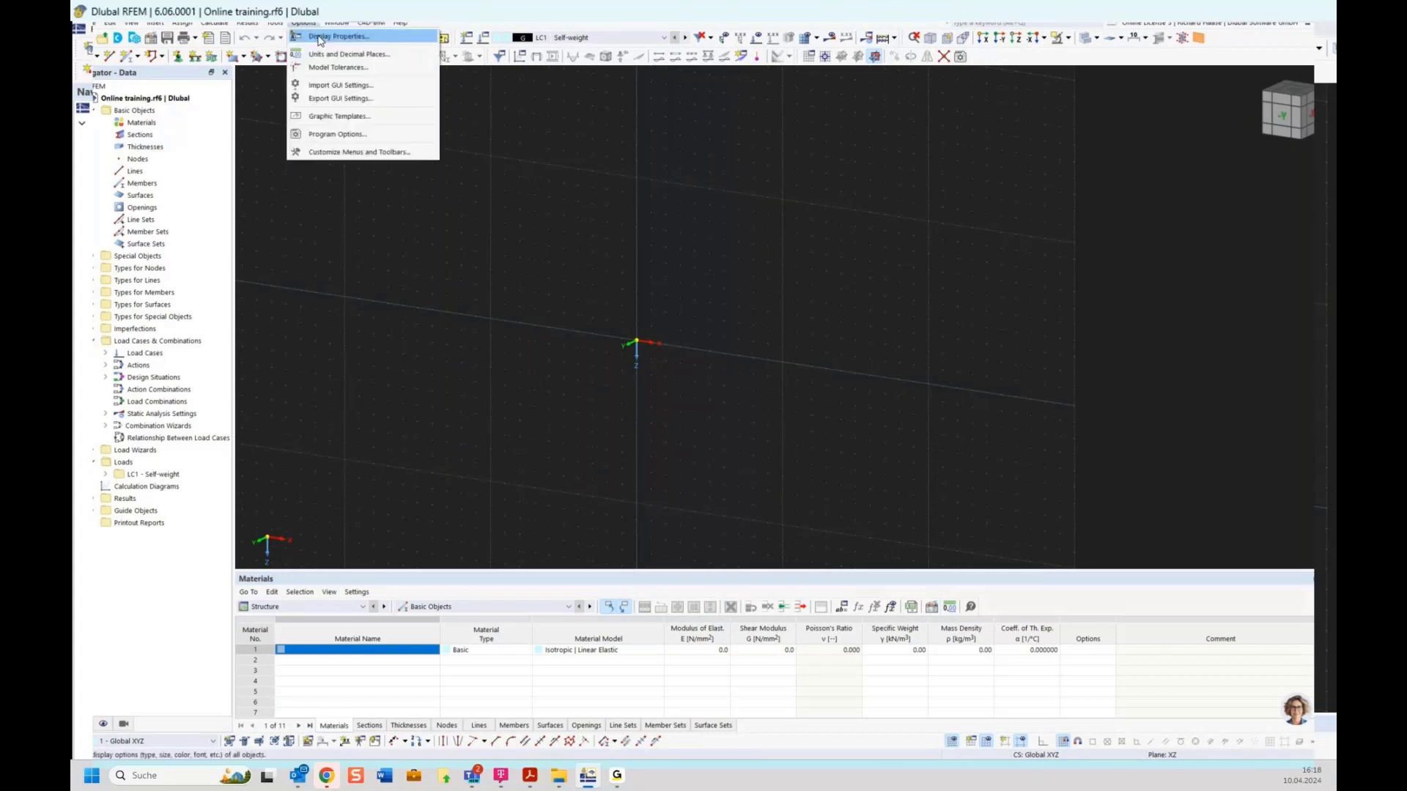
pyautogui.click(320, 38)
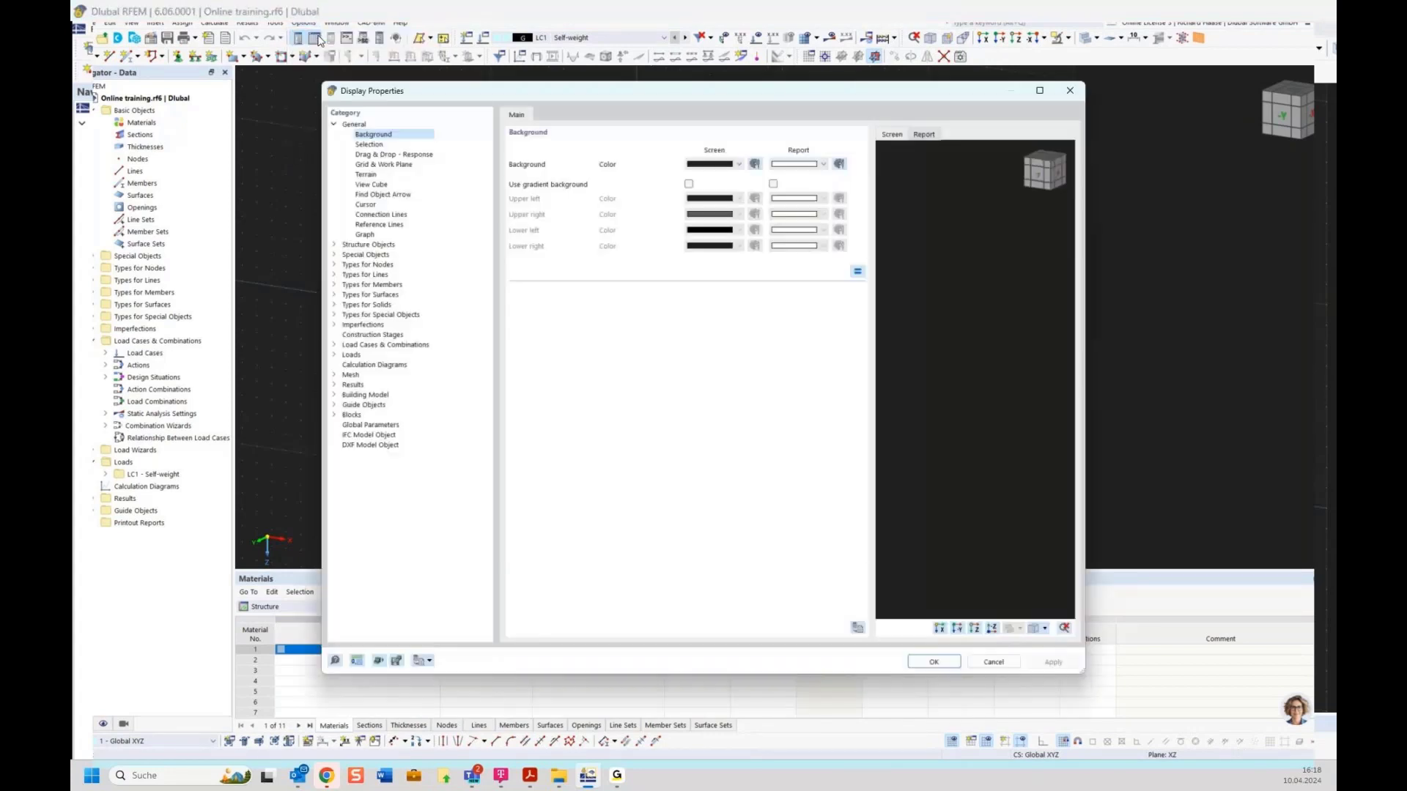
pyautogui.moveTo(477, 88); pyautogui.dragTo(469, 52)
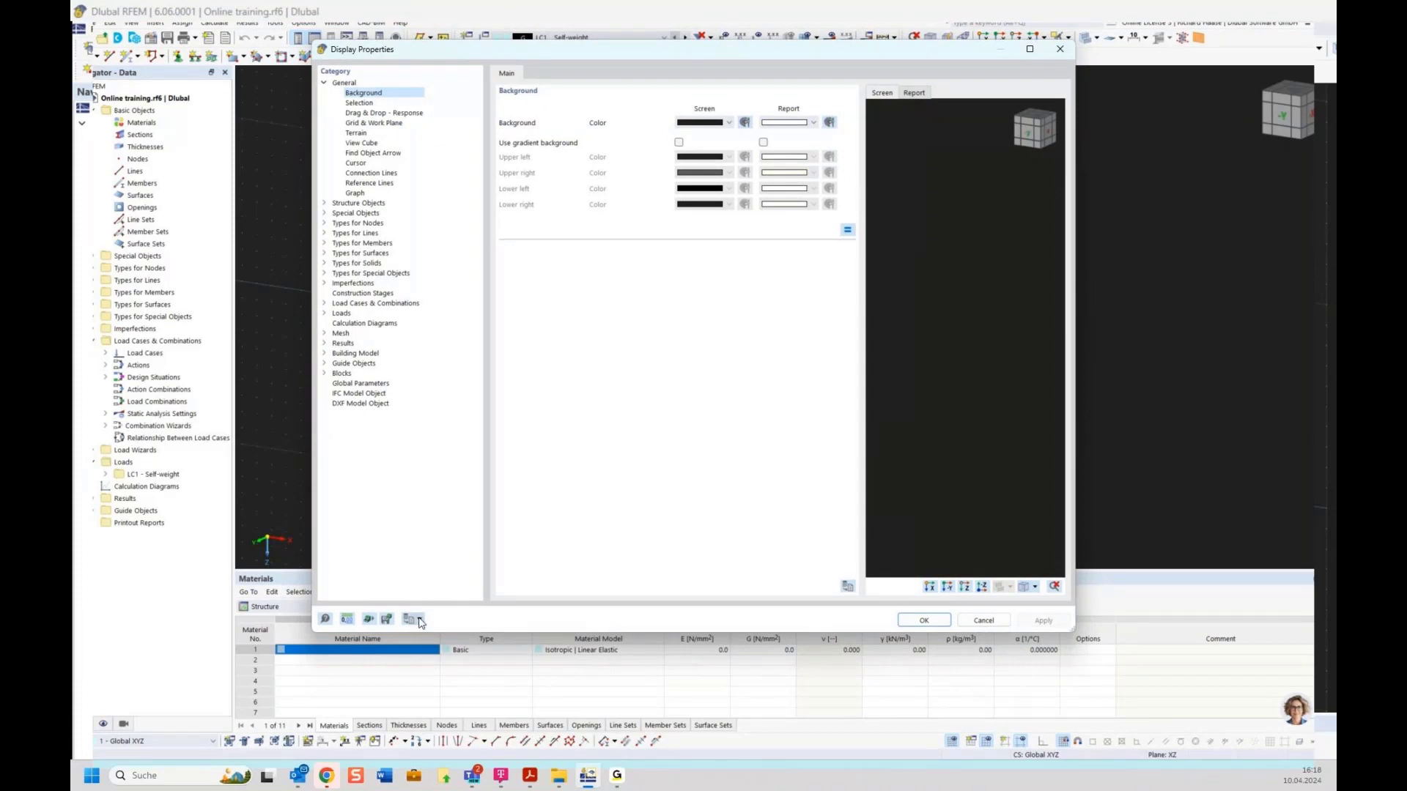
pyautogui.click(1070, 52)
pyautogui.click(303, 23)
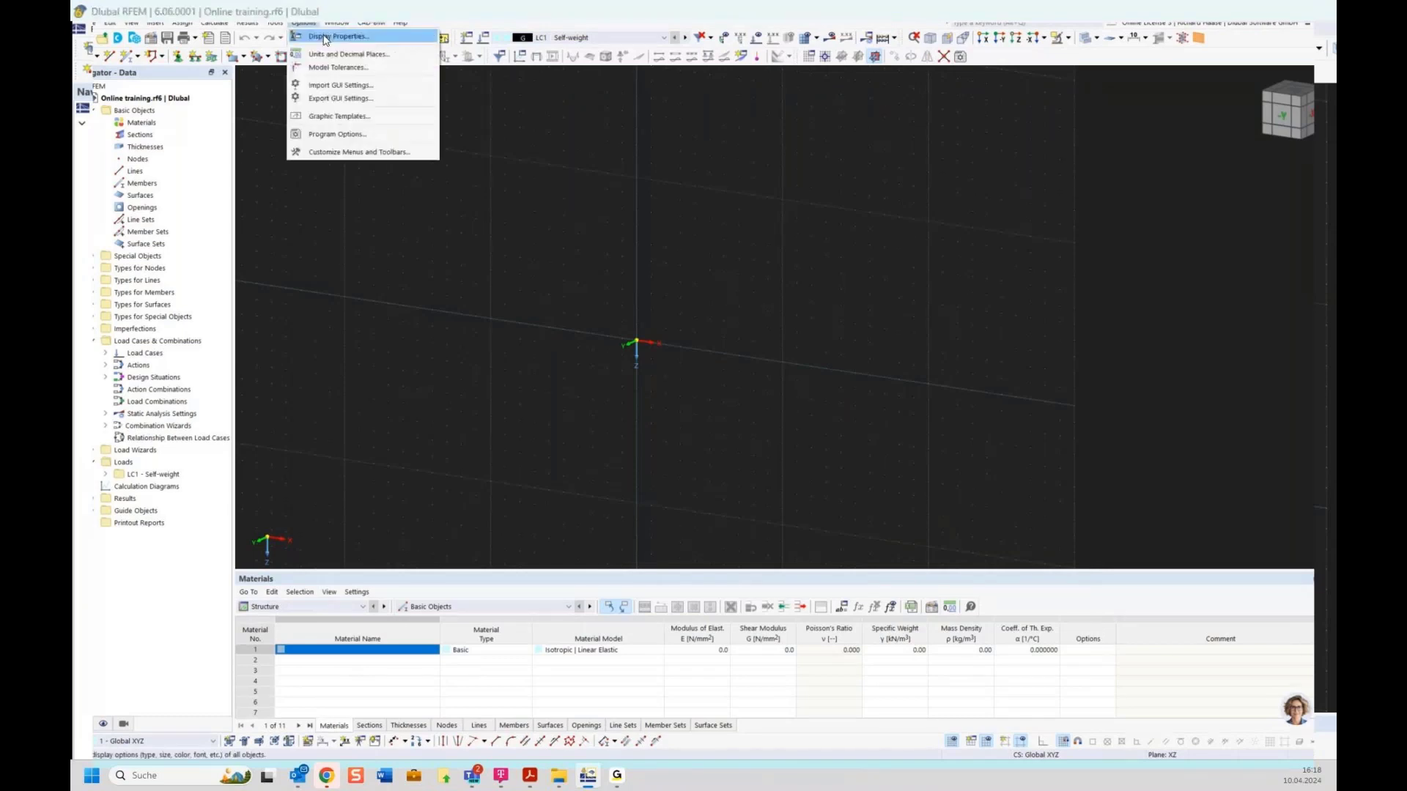
pyautogui.click(325, 37)
pyautogui.click(423, 660)
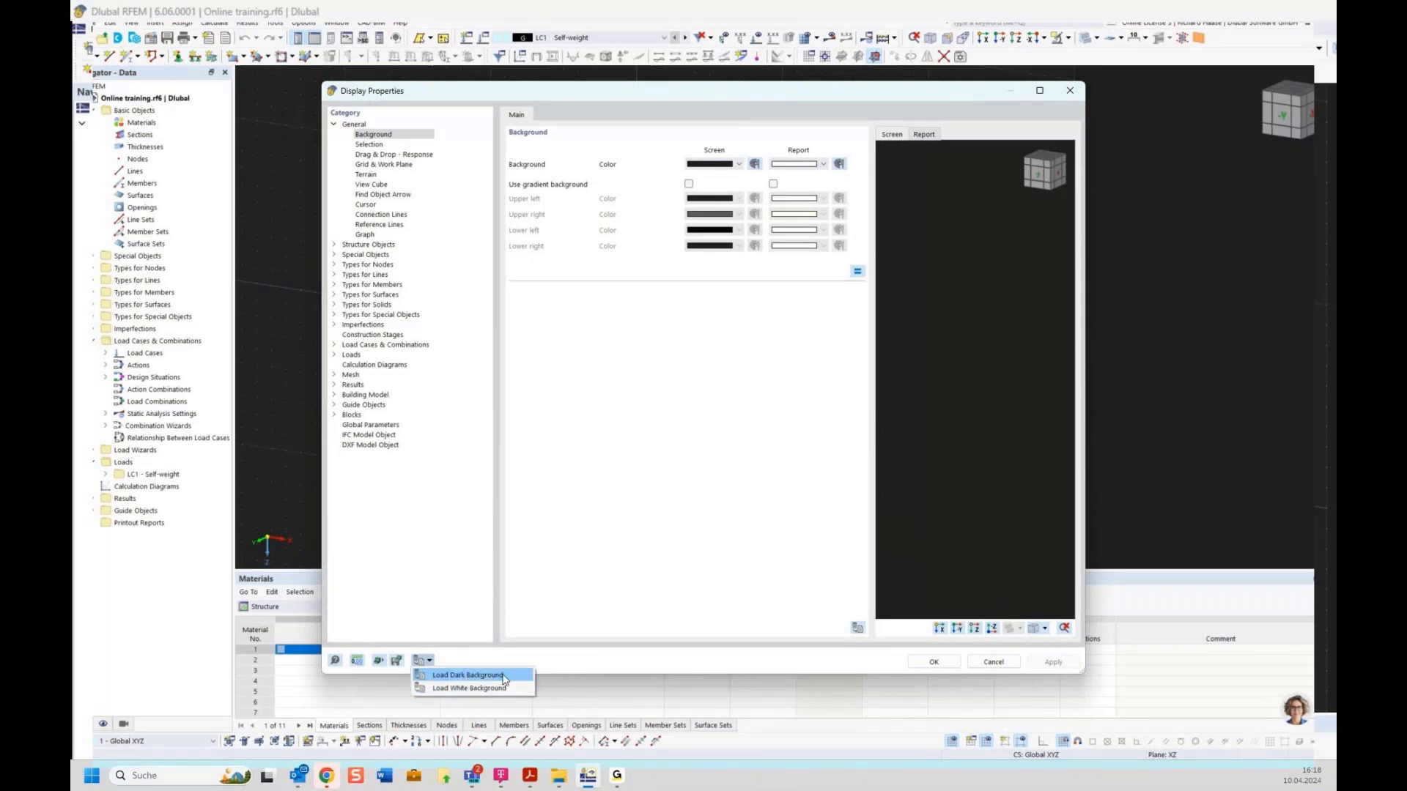
pyautogui.click(464, 689)
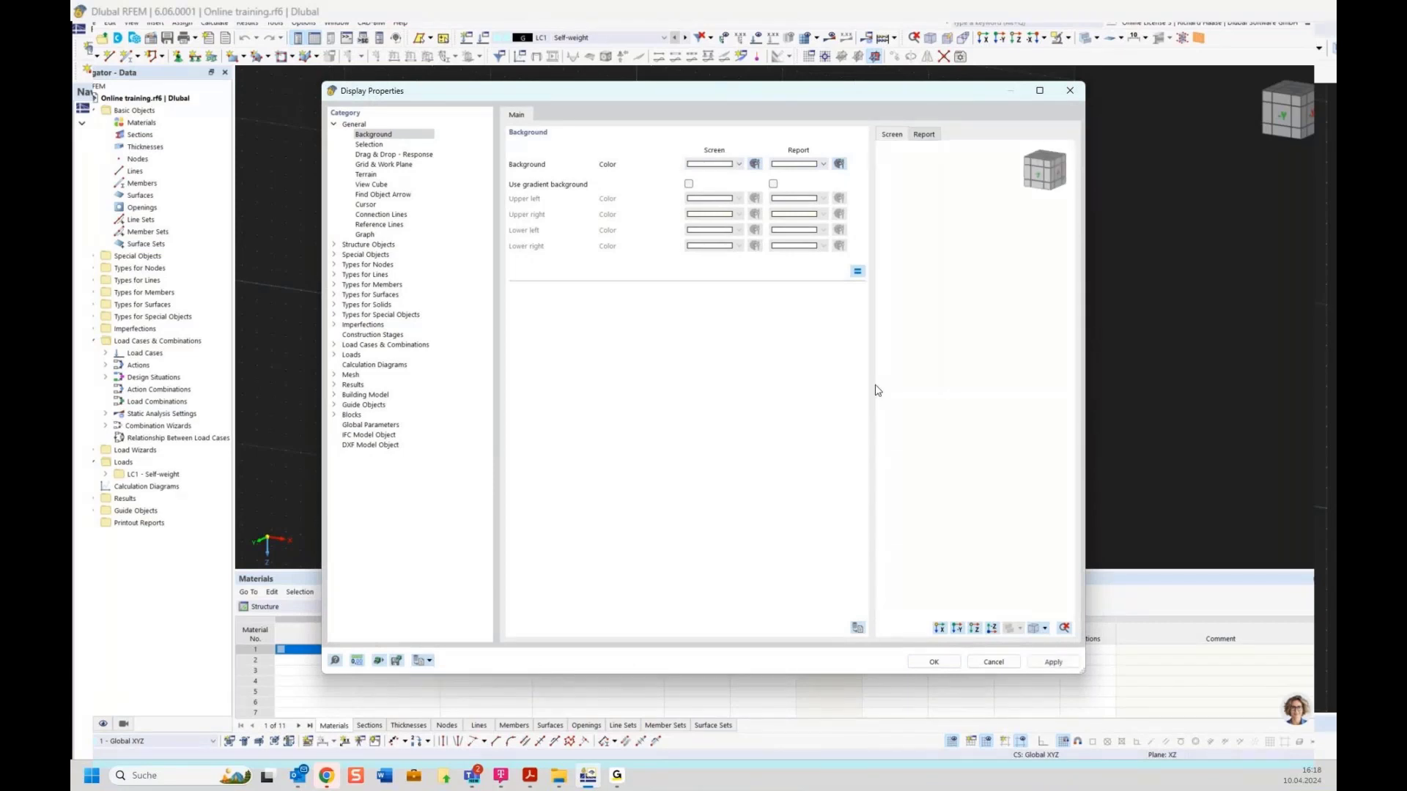
pyautogui.click(935, 662)
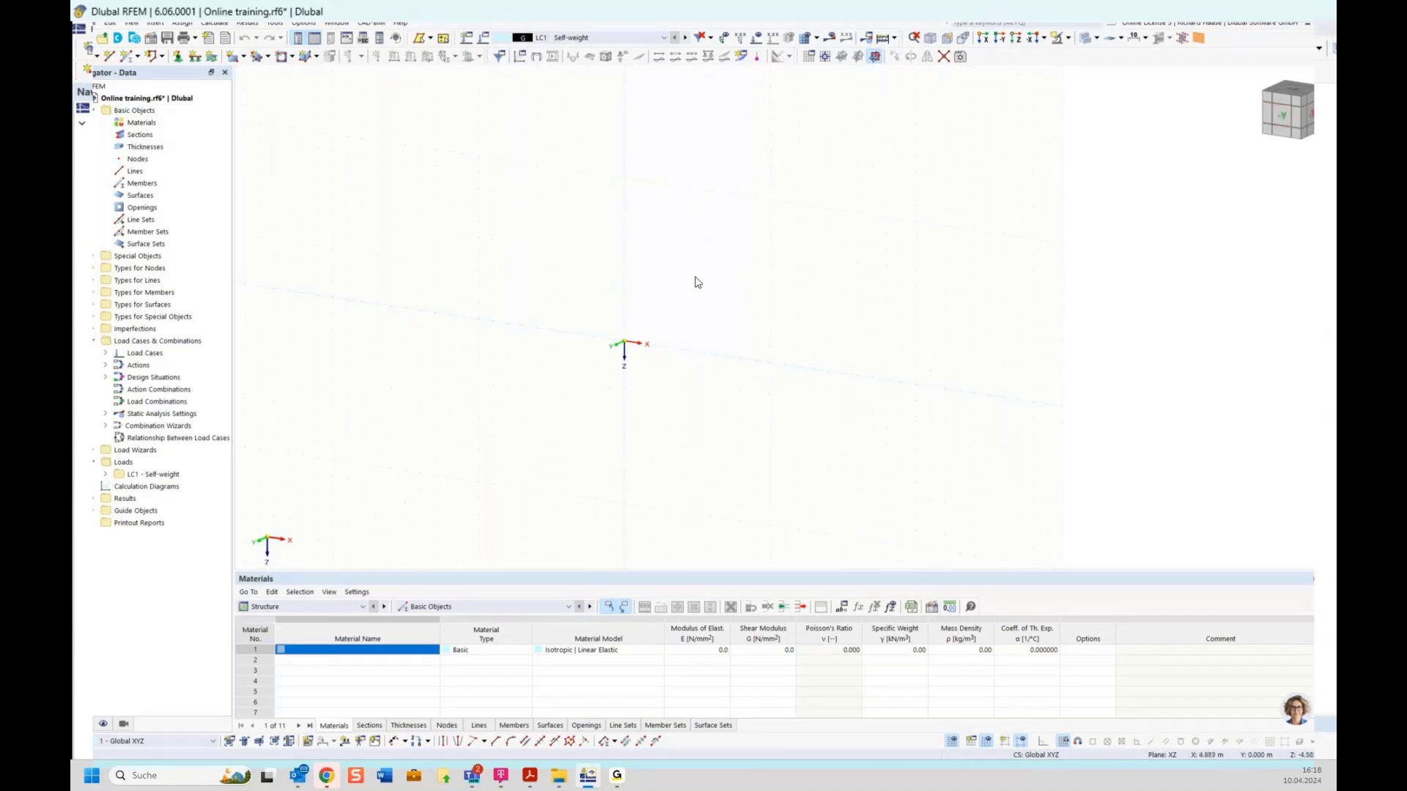
# Step: Try several view-cube directions, then settle on the flat -Y elevation view
pyautogui.click(1295, 117)
pyautogui.click(1294, 117)
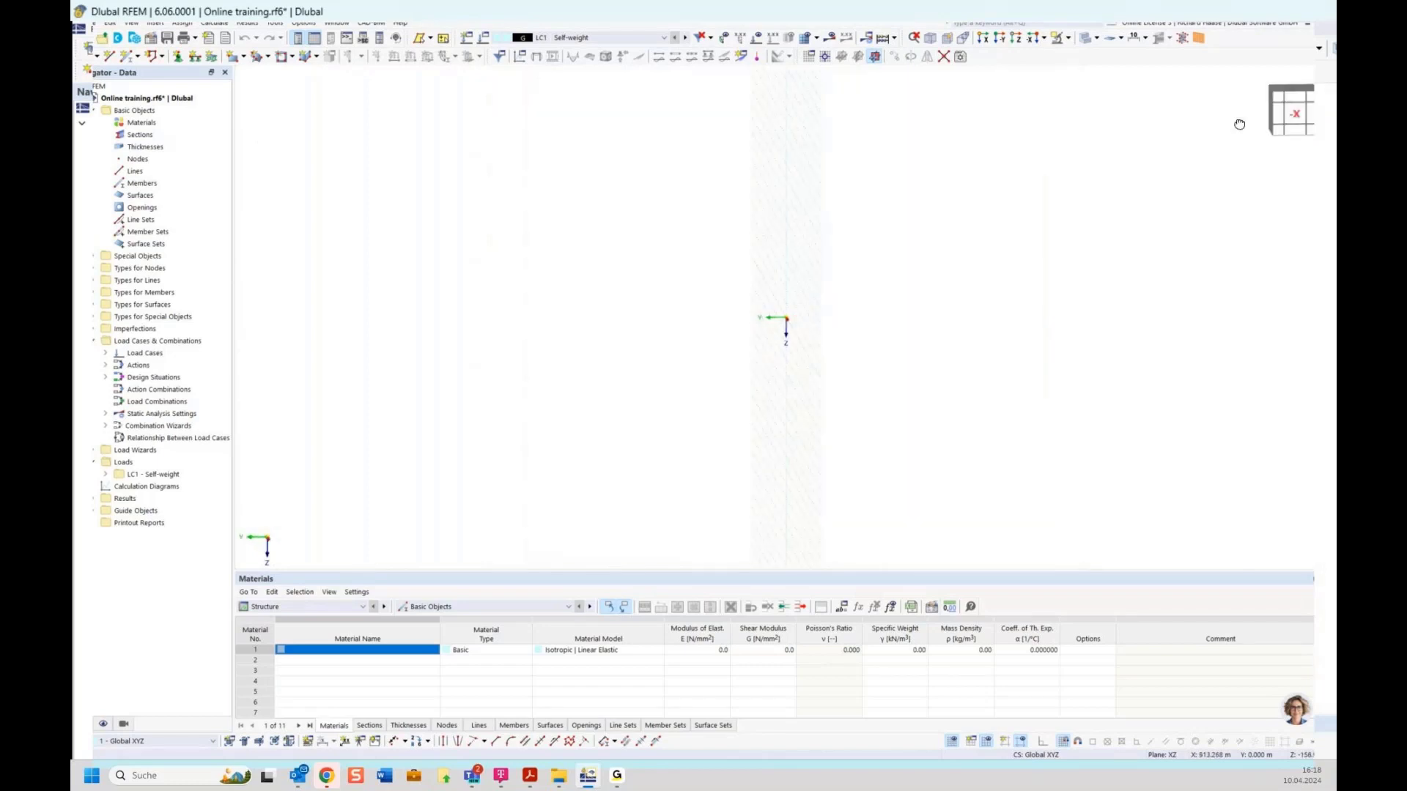
pyautogui.moveTo(1239, 125)
pyautogui.keyDown('ctrl'); pyautogui.mouseDown(button='middle')
pyautogui.moveTo(1258, 192)
pyautogui.moveTo(1231, 137)
pyautogui.moveTo(1278, 117)
pyautogui.moveTo(1252, 148)
pyautogui.mouseUp(button='middle'); pyautogui.keyUp('ctrl')
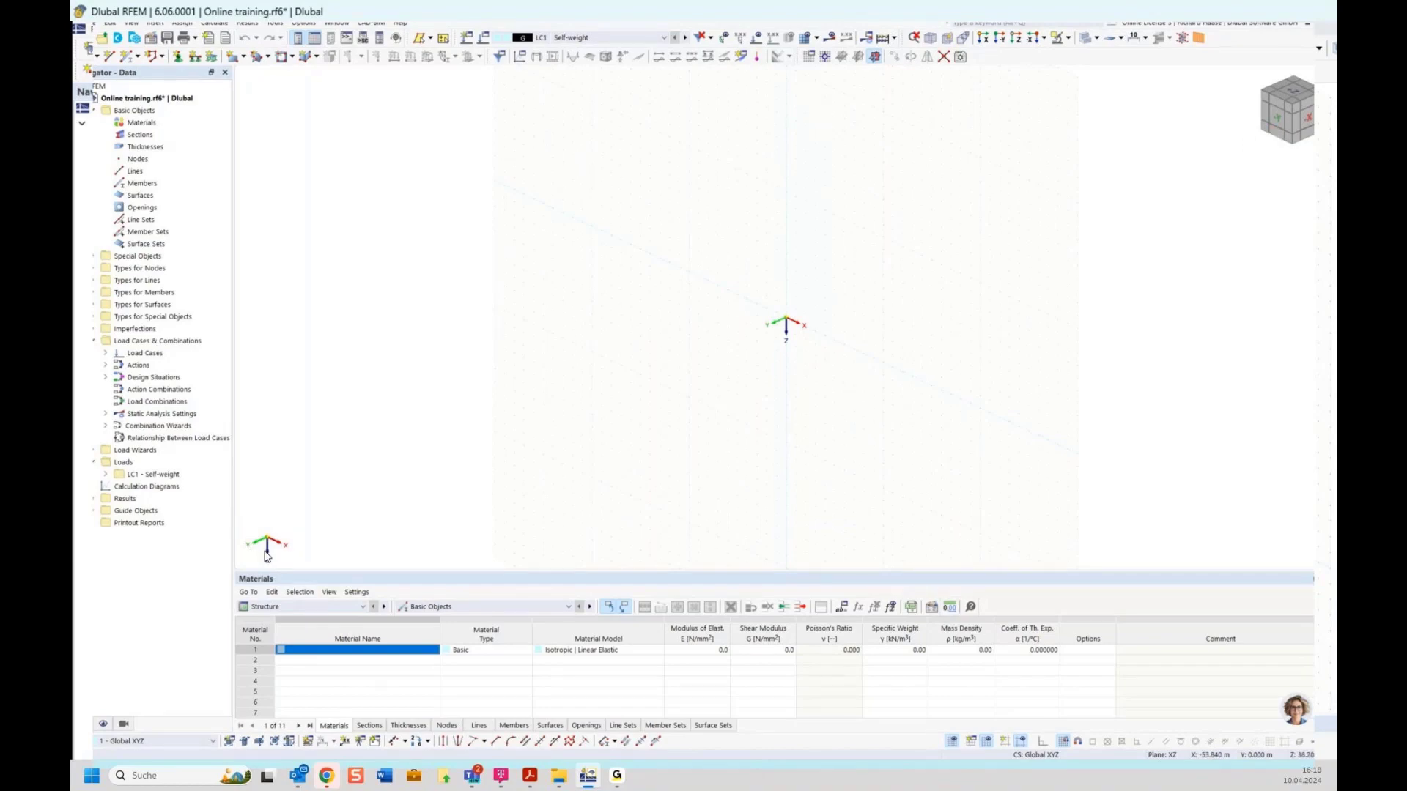
pyautogui.click(1277, 118)
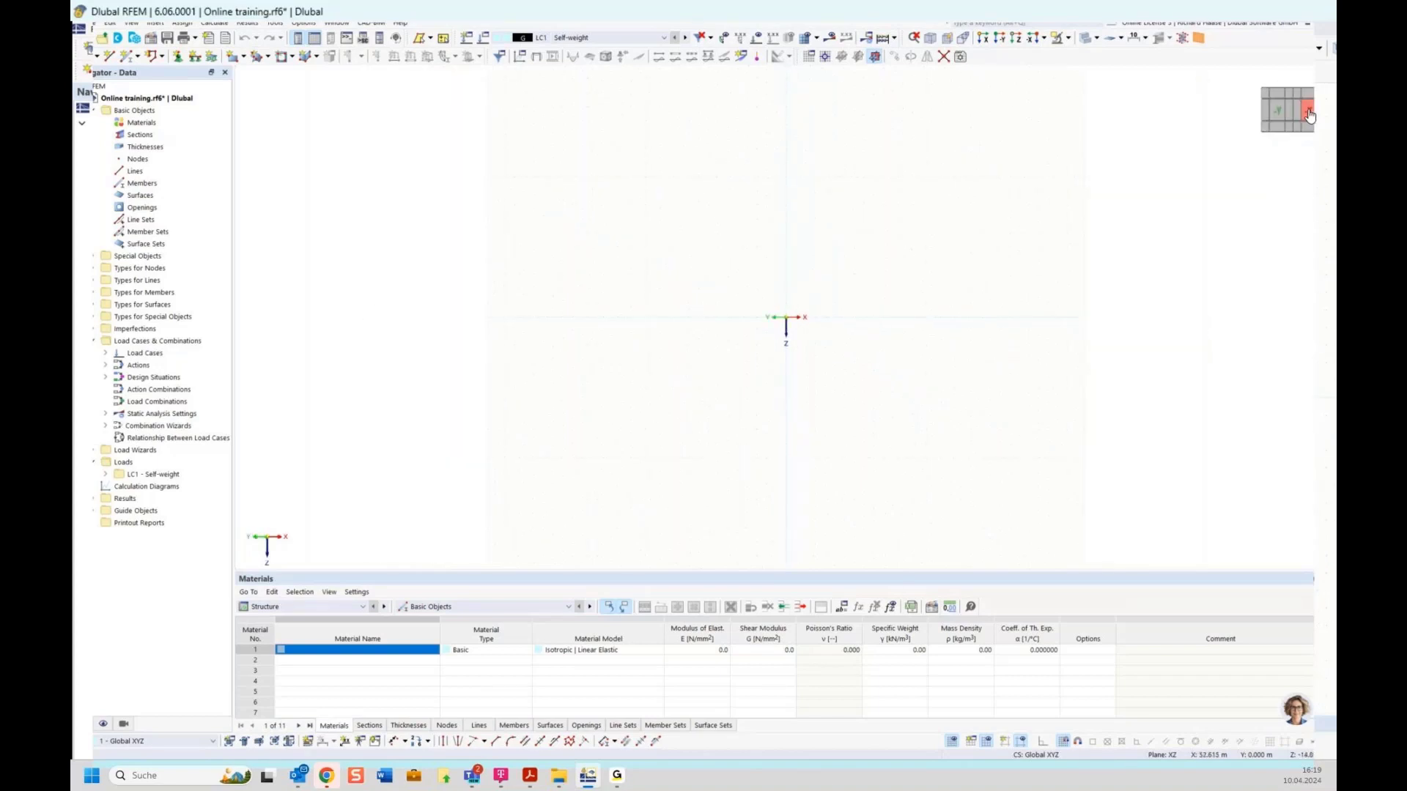
pyautogui.click(1283, 110)
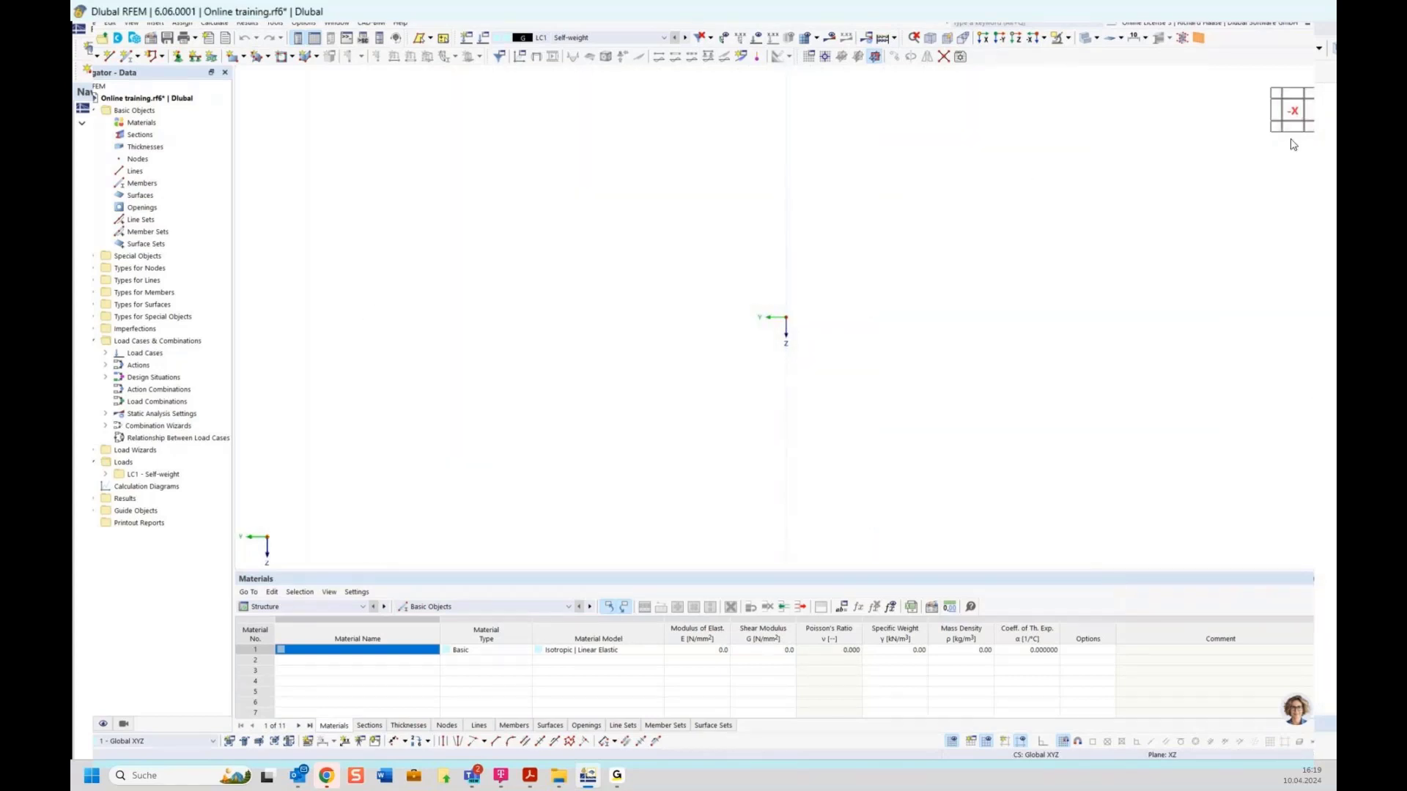
pyautogui.moveTo(1290, 114)
pyautogui.mouseDown()
pyautogui.moveTo(1328, 118)
pyautogui.moveTo(1298, 125)
pyautogui.mouseUp()
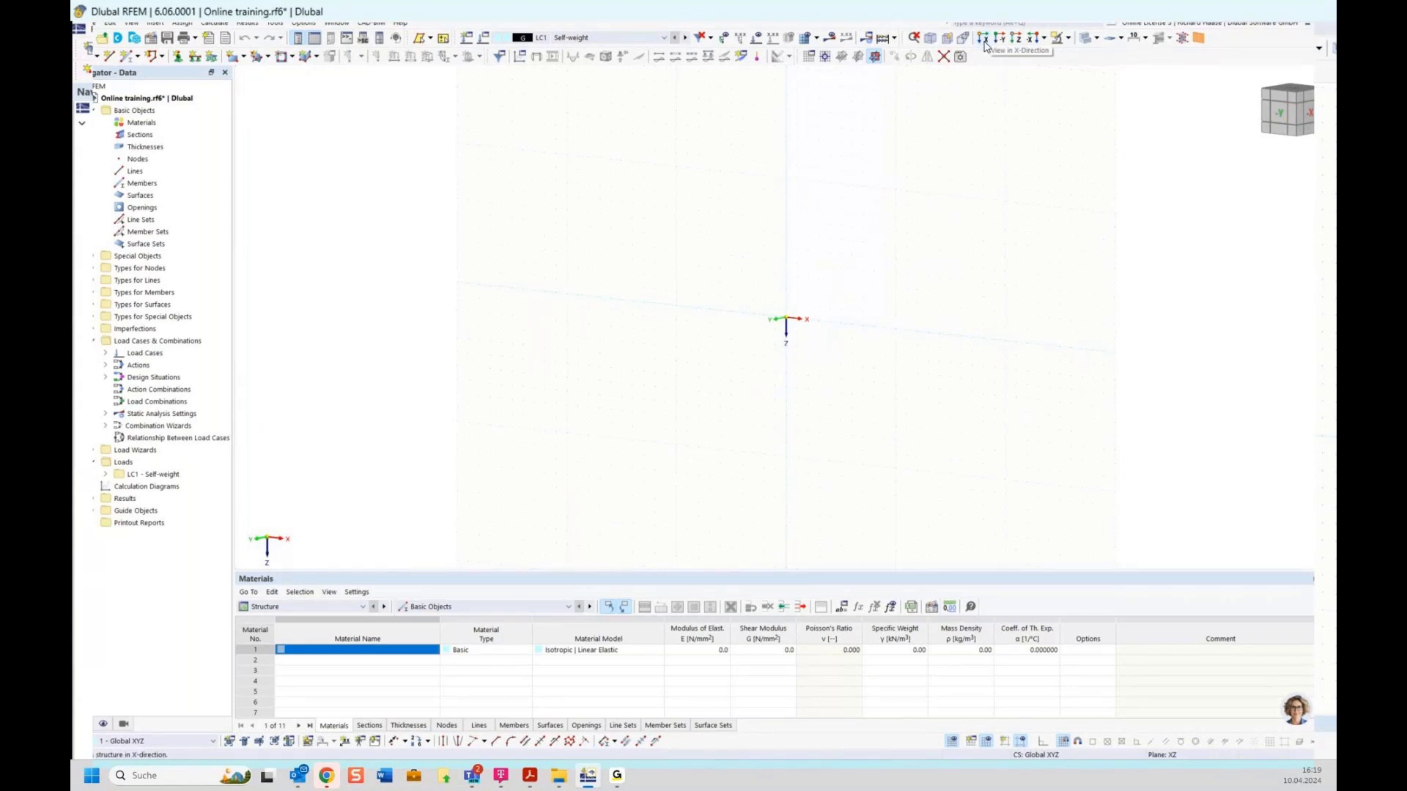
pyautogui.click(1043, 37)
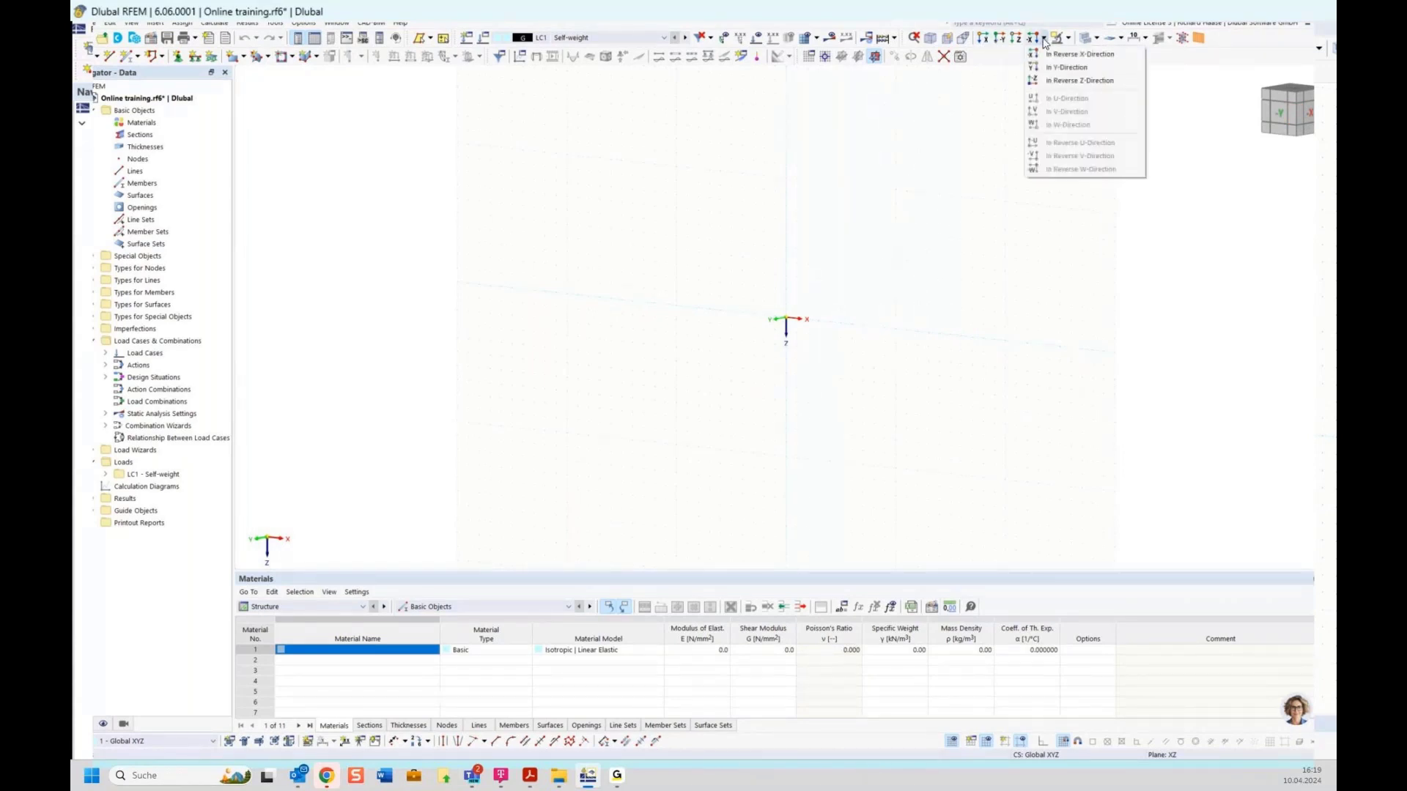
pyautogui.click(967, 153)
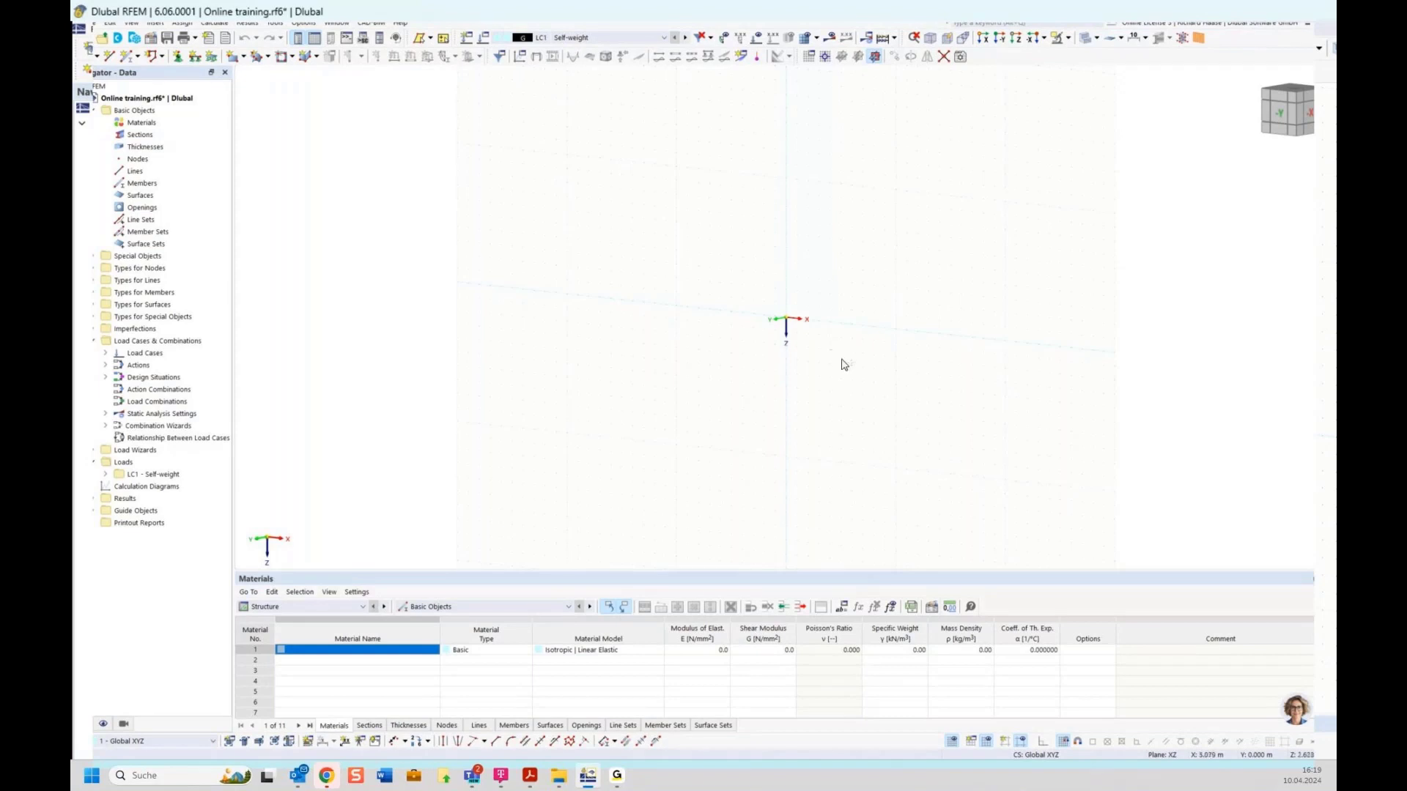
pyautogui.keyDown('ctrl'); pyautogui.moveTo(842, 360); pyautogui.dragTo(875, 393, button='middle'); pyautogui.keyUp('ctrl')
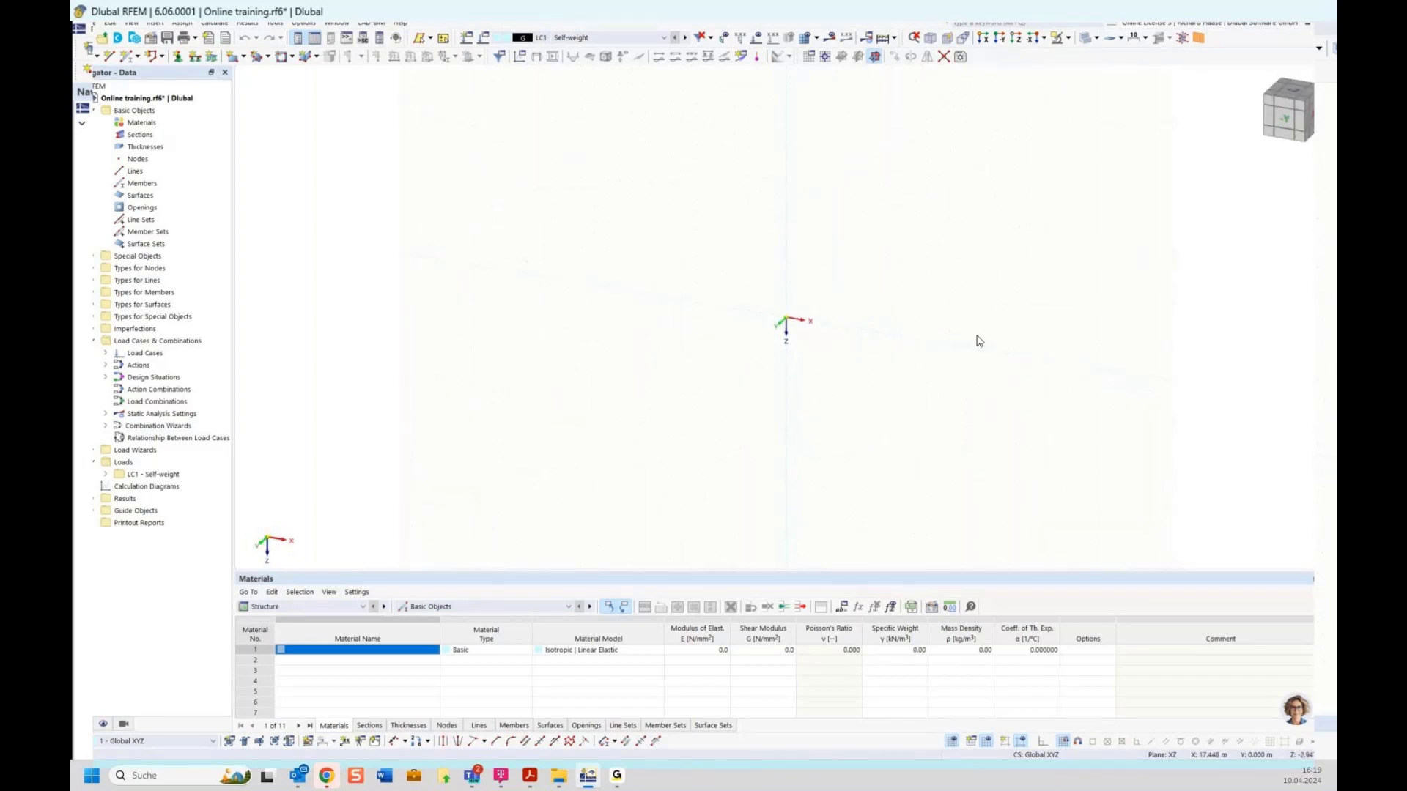
pyautogui.click(1285, 123)
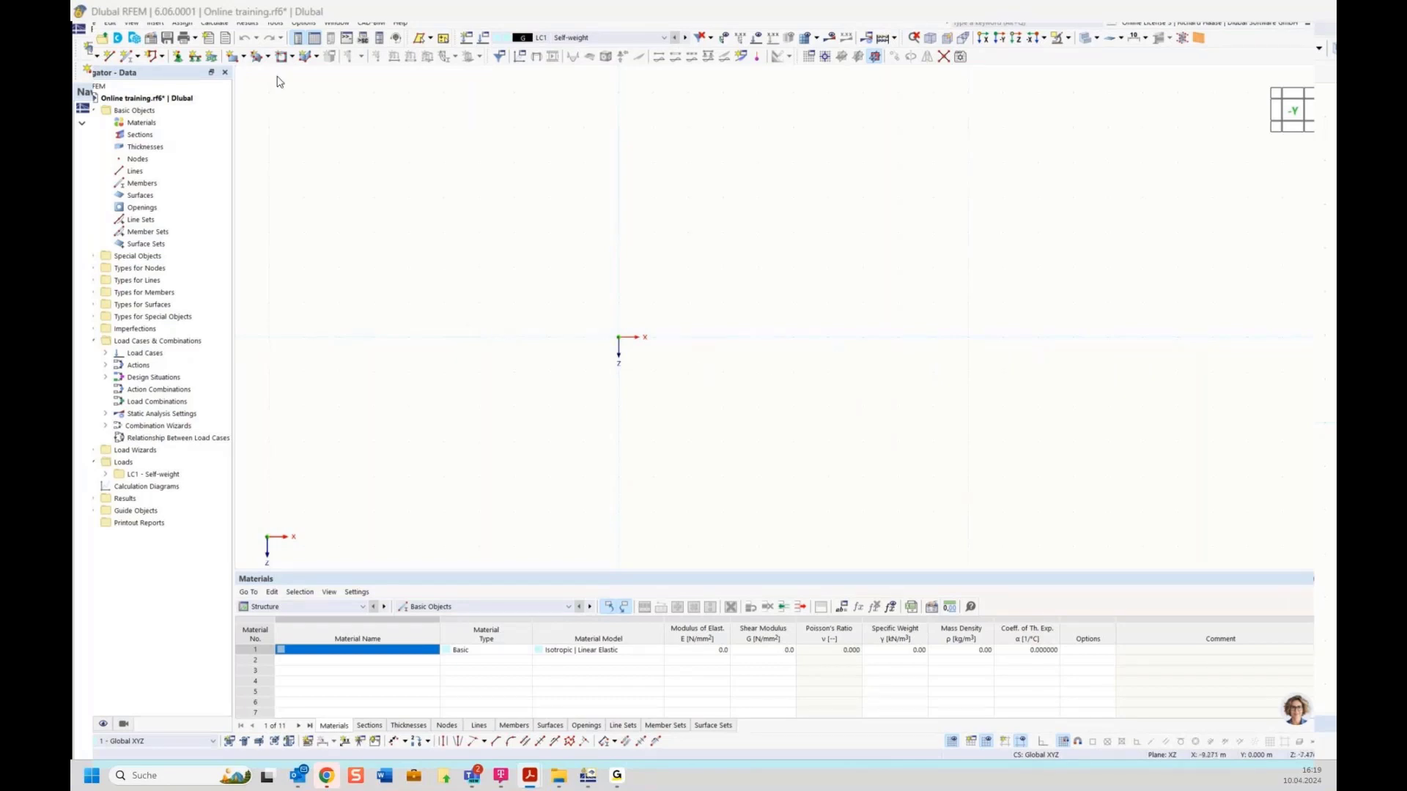
# Step: Place node 1 at the origin with the New Node tool
pyautogui.doubleClick(84, 57)
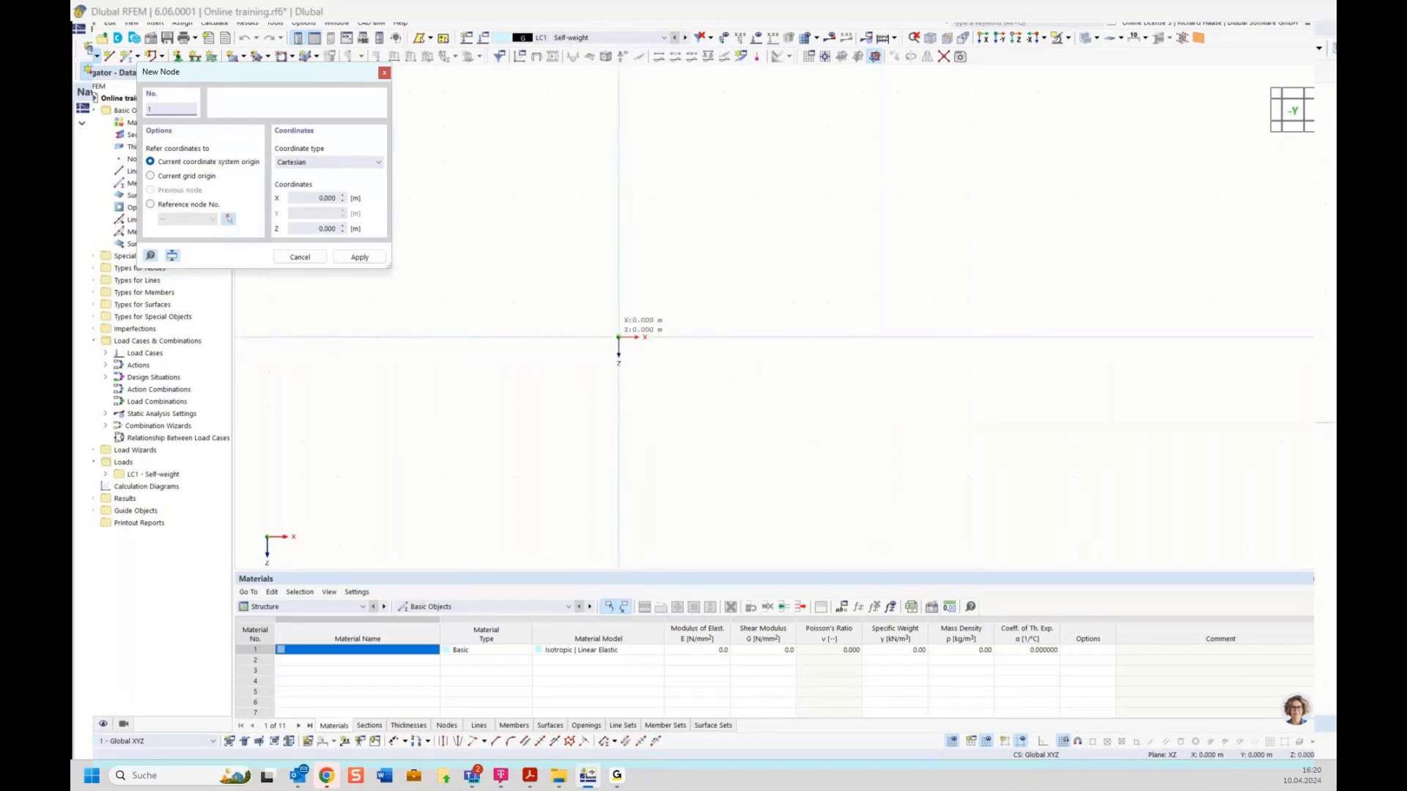
pyautogui.click(618, 337)
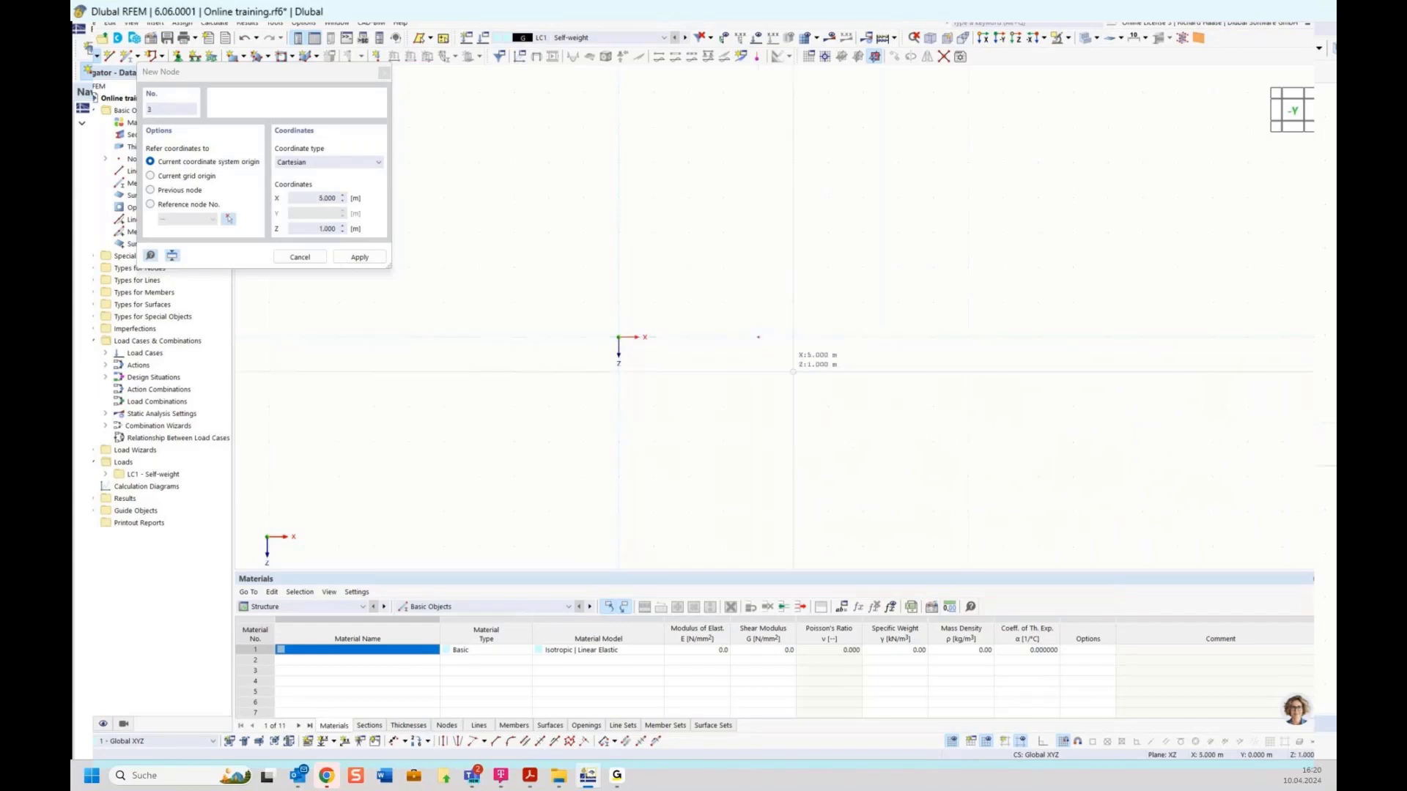
pyautogui.press('Escape')
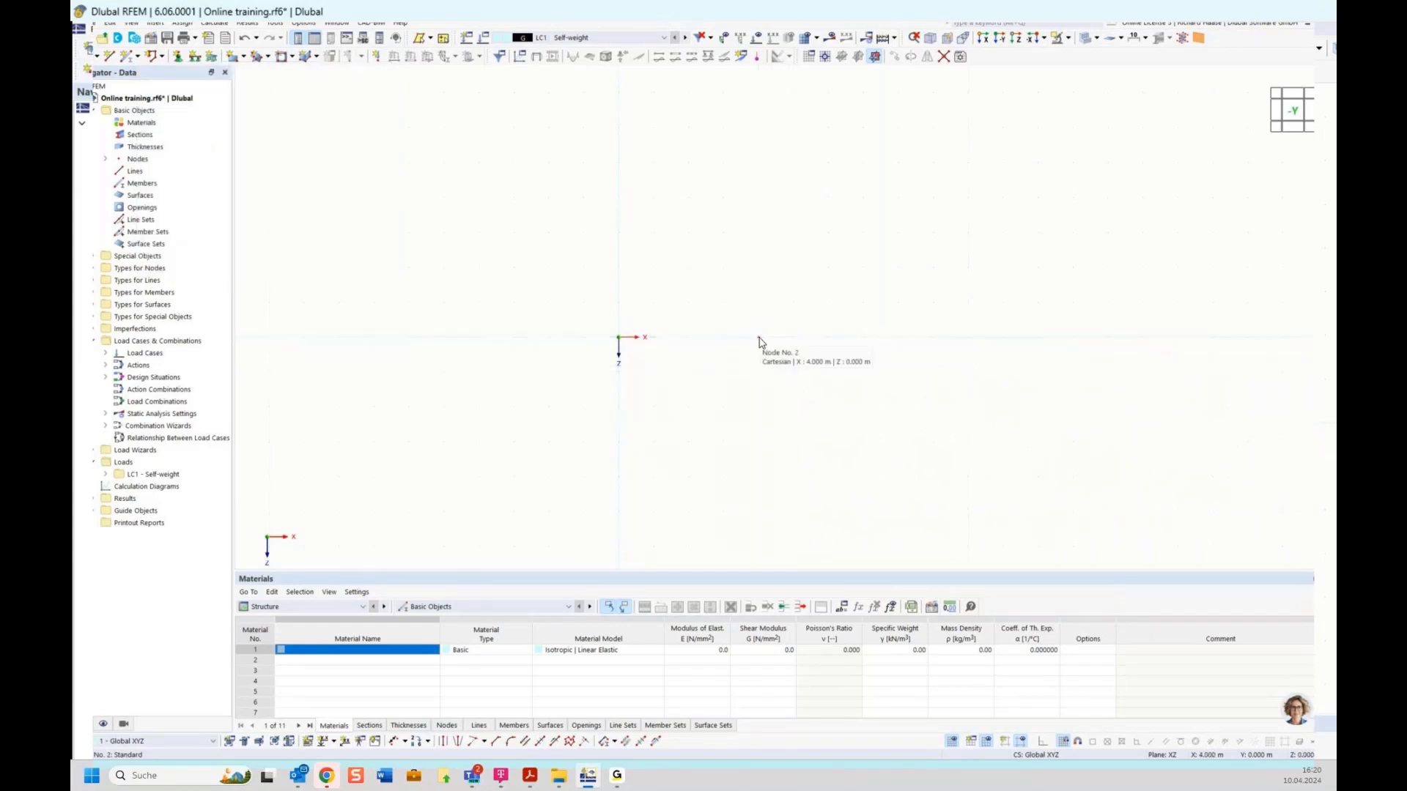
# Step: Edit node 2 so its coordinates are X 4.5 m, Z 0
pyautogui.doubleClick(758, 337)
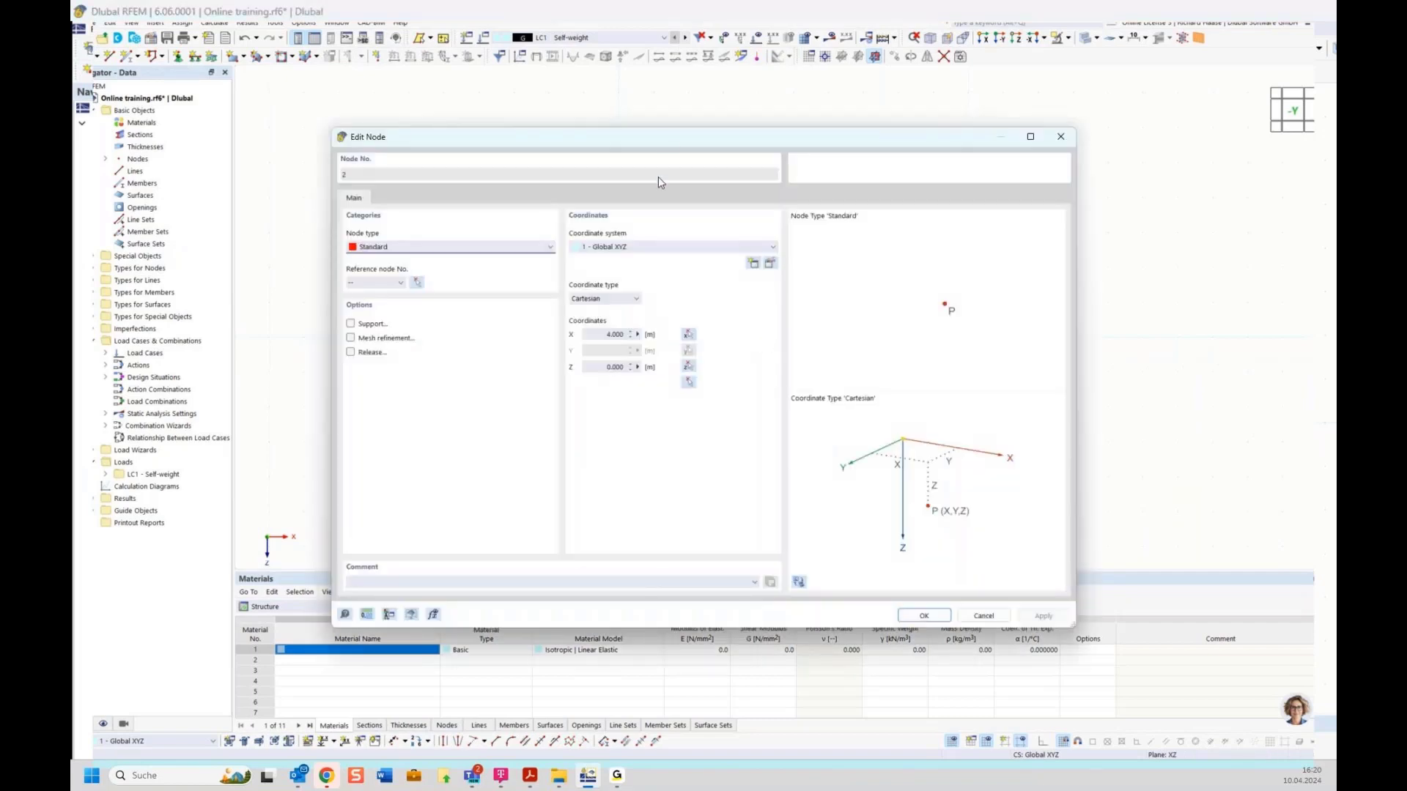
pyautogui.moveTo(671, 137); pyautogui.dragTo(694, 394)
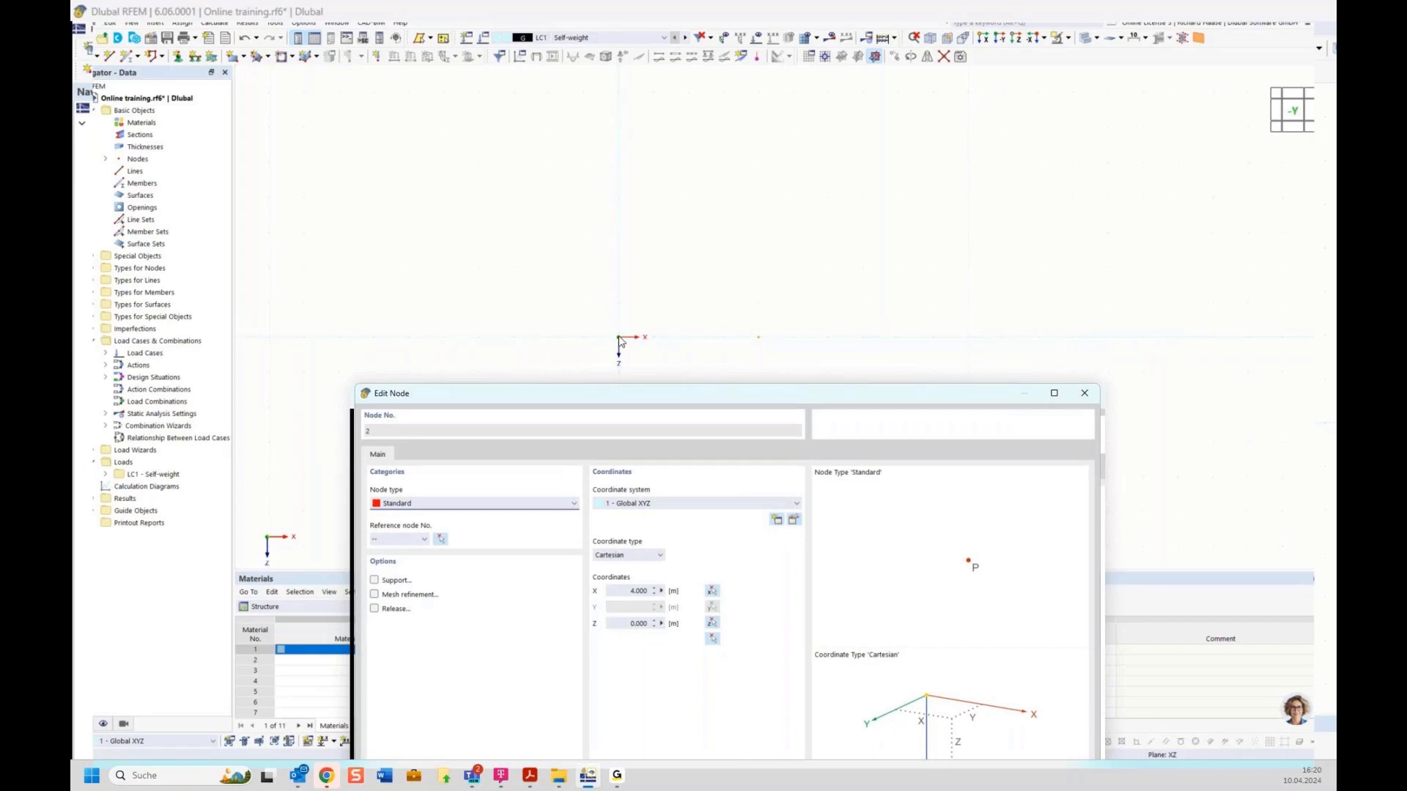
pyautogui.moveTo(649, 394); pyautogui.dragTo(687, 383)
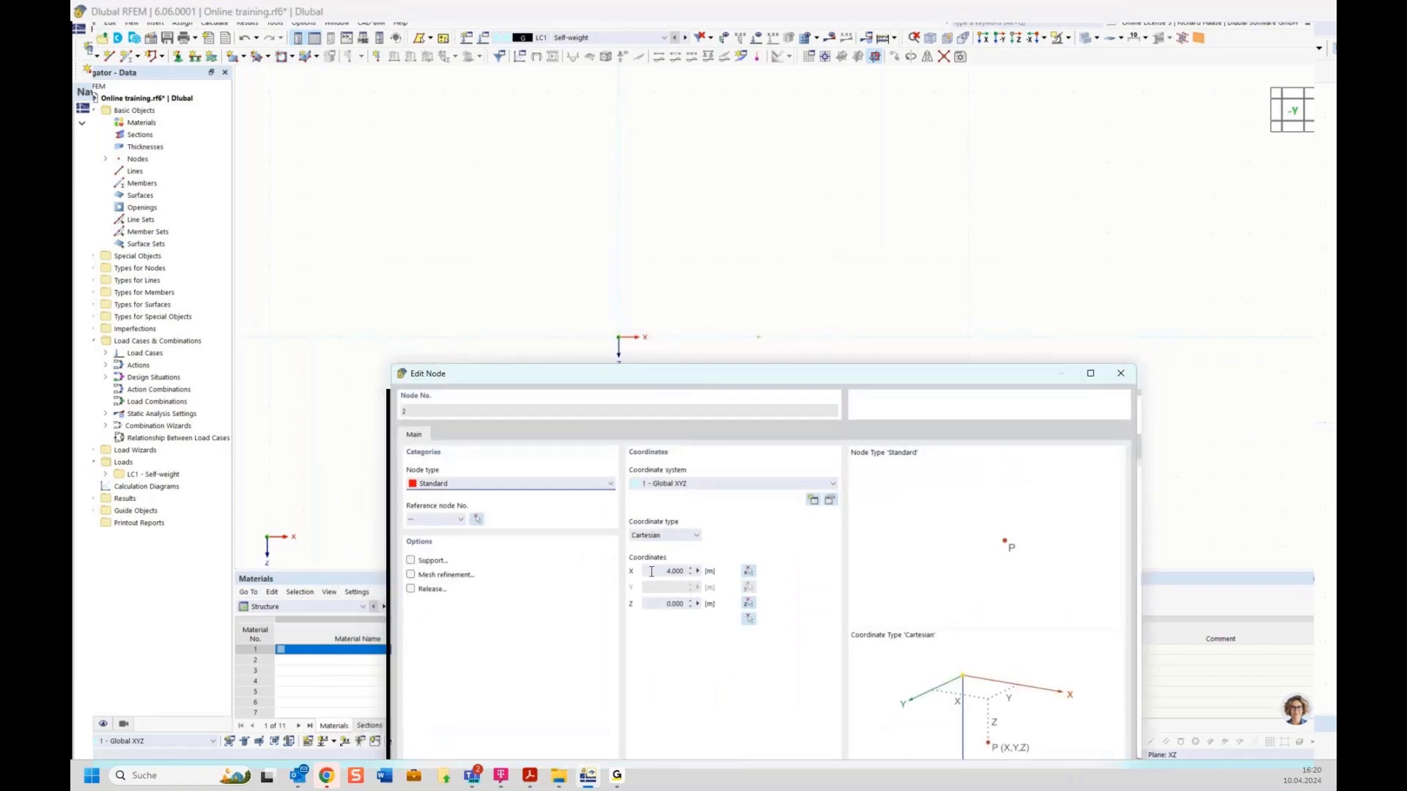
pyautogui.click(643, 571)
pyautogui.moveTo(648, 571); pyautogui.dragTo(708, 578)
pyautogui.write('4.5')
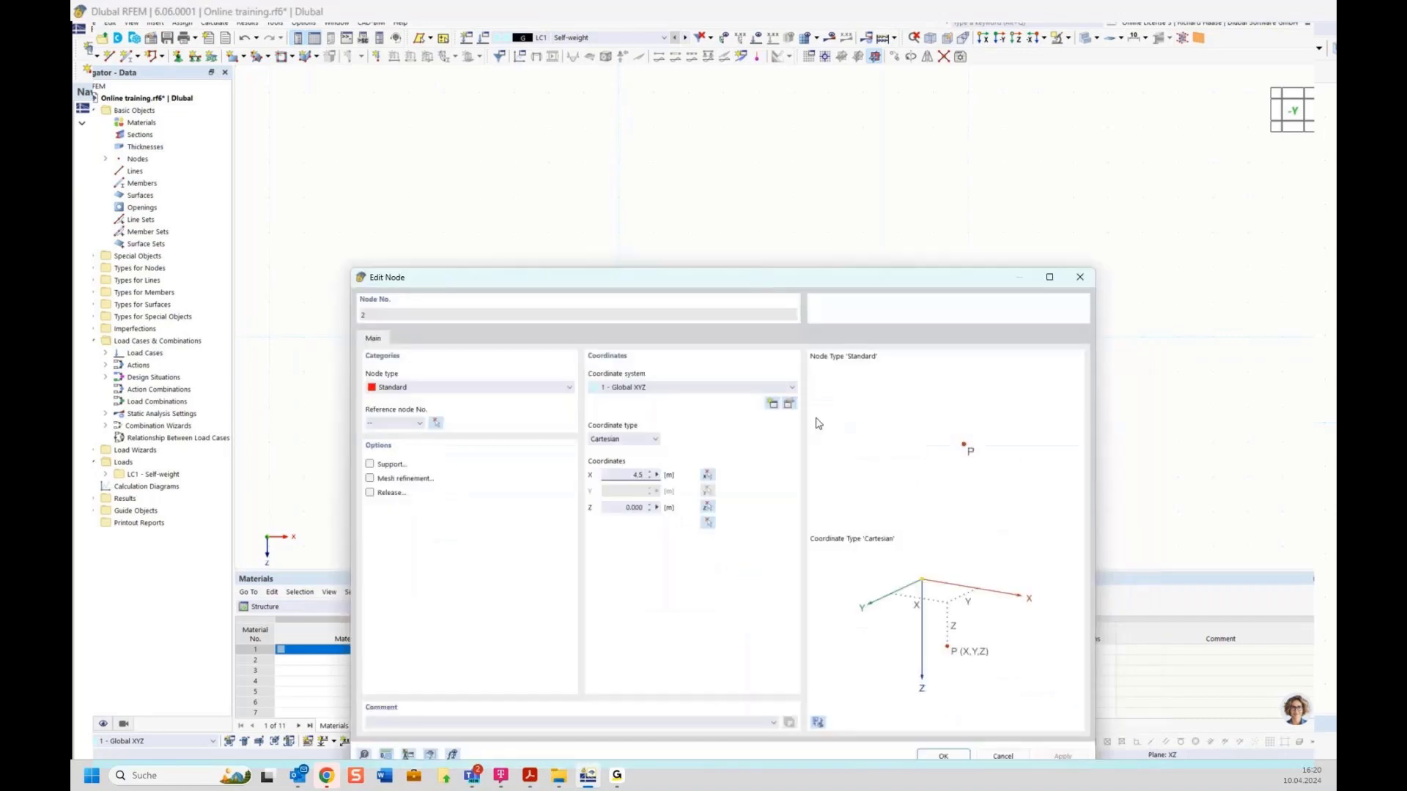
pyautogui.moveTo(804, 375); pyautogui.dragTo(762, 278)
pyautogui.click(944, 756)
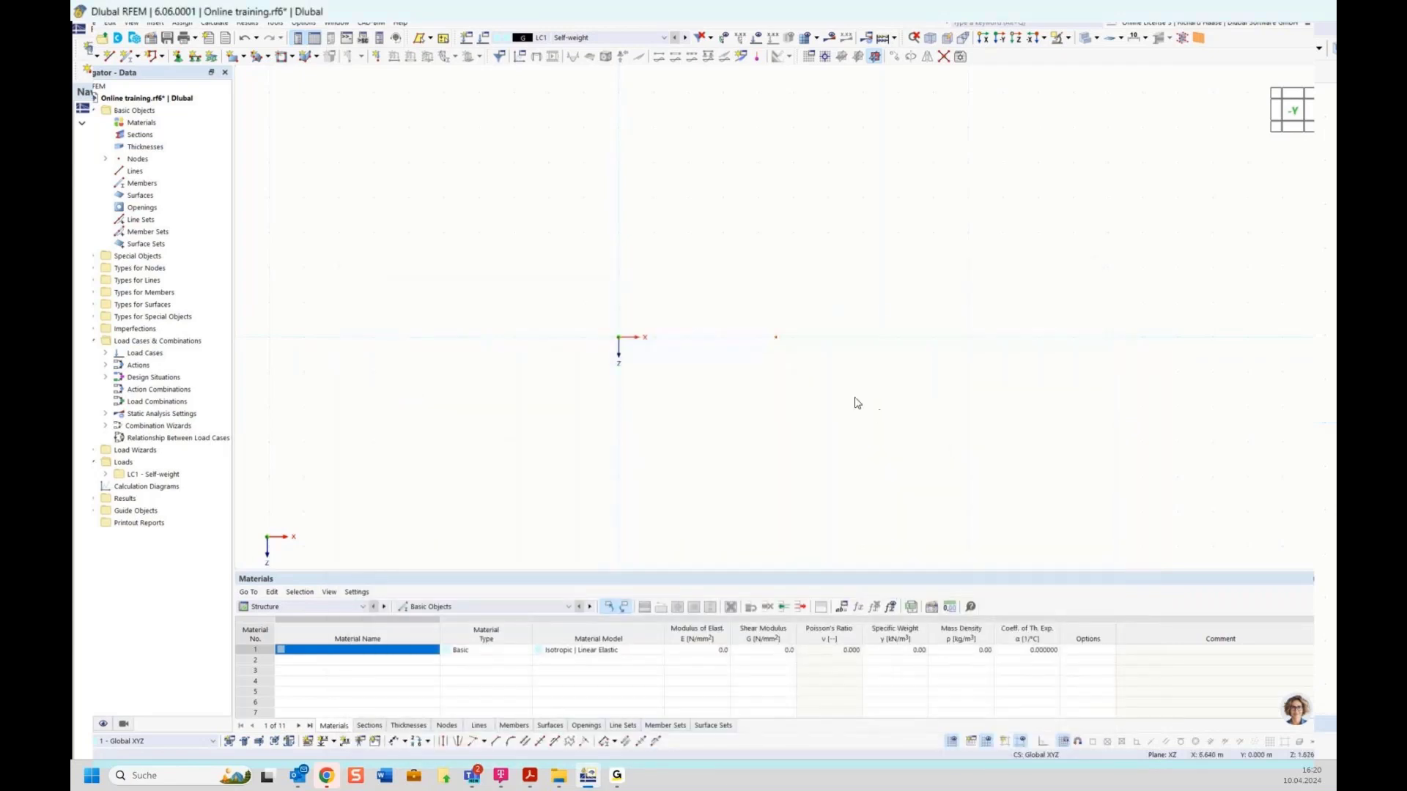
pyautogui.moveTo(775, 337)
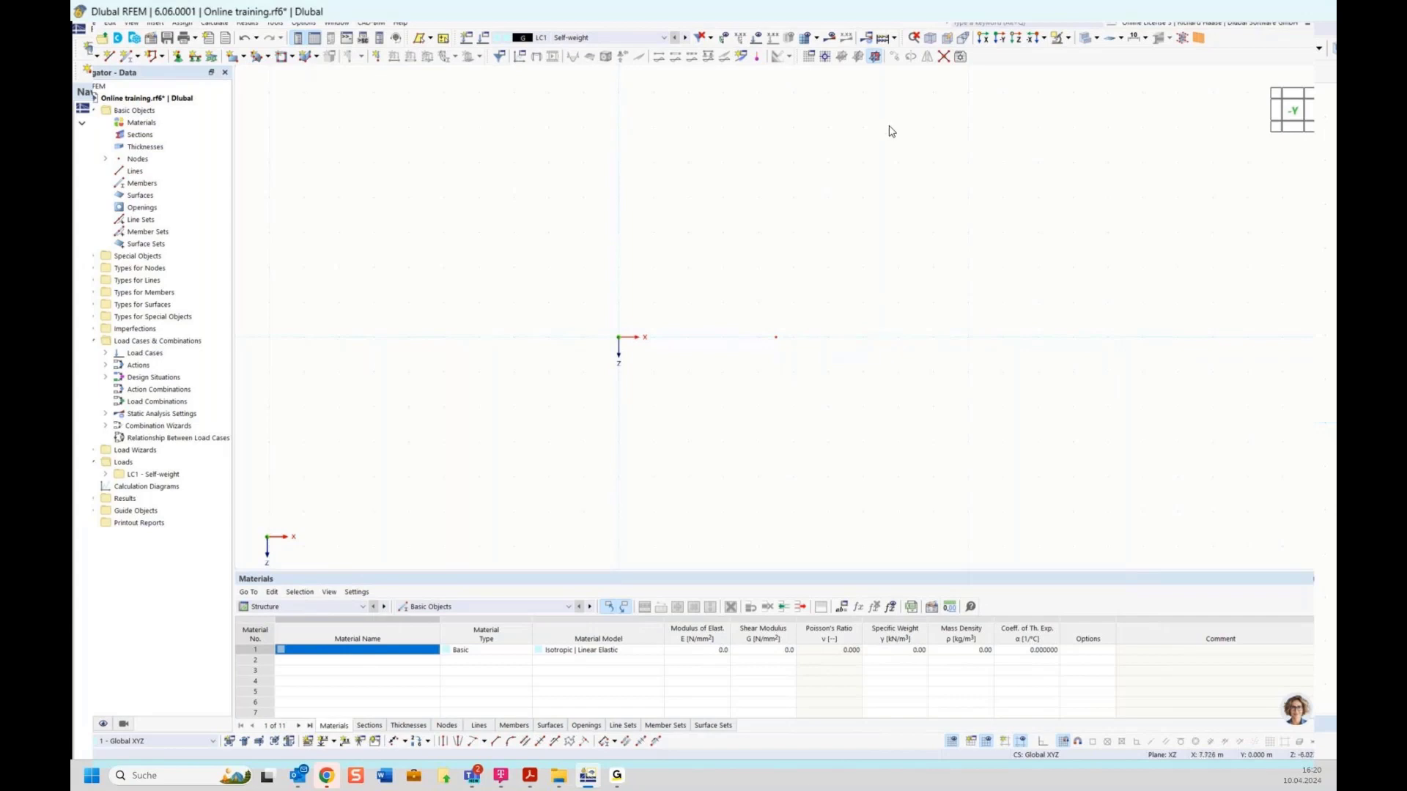
# Step: Set the work plane grid point spacing b to 0.5 m
pyautogui.click(810, 59)
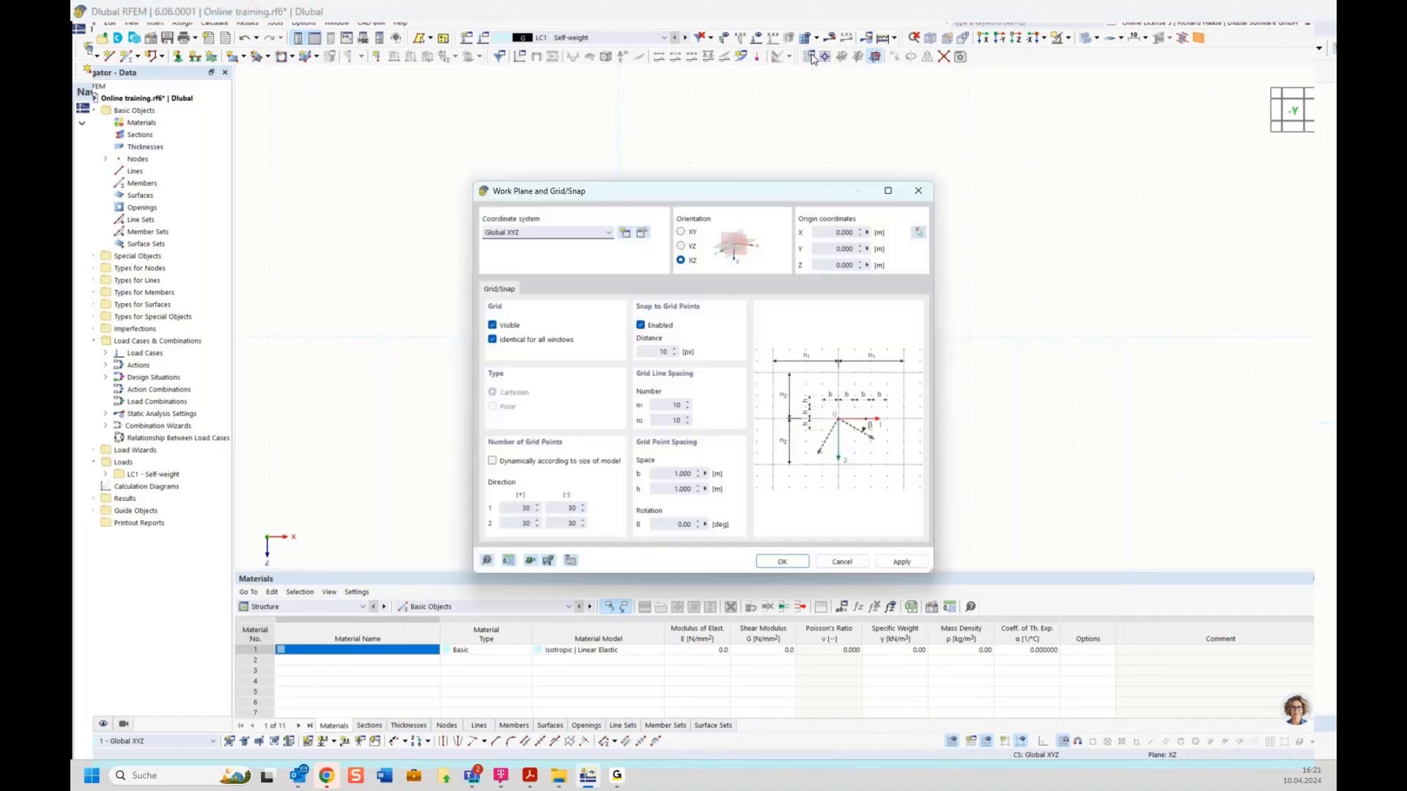
pyautogui.moveTo(806, 192); pyautogui.dragTo(848, 103)
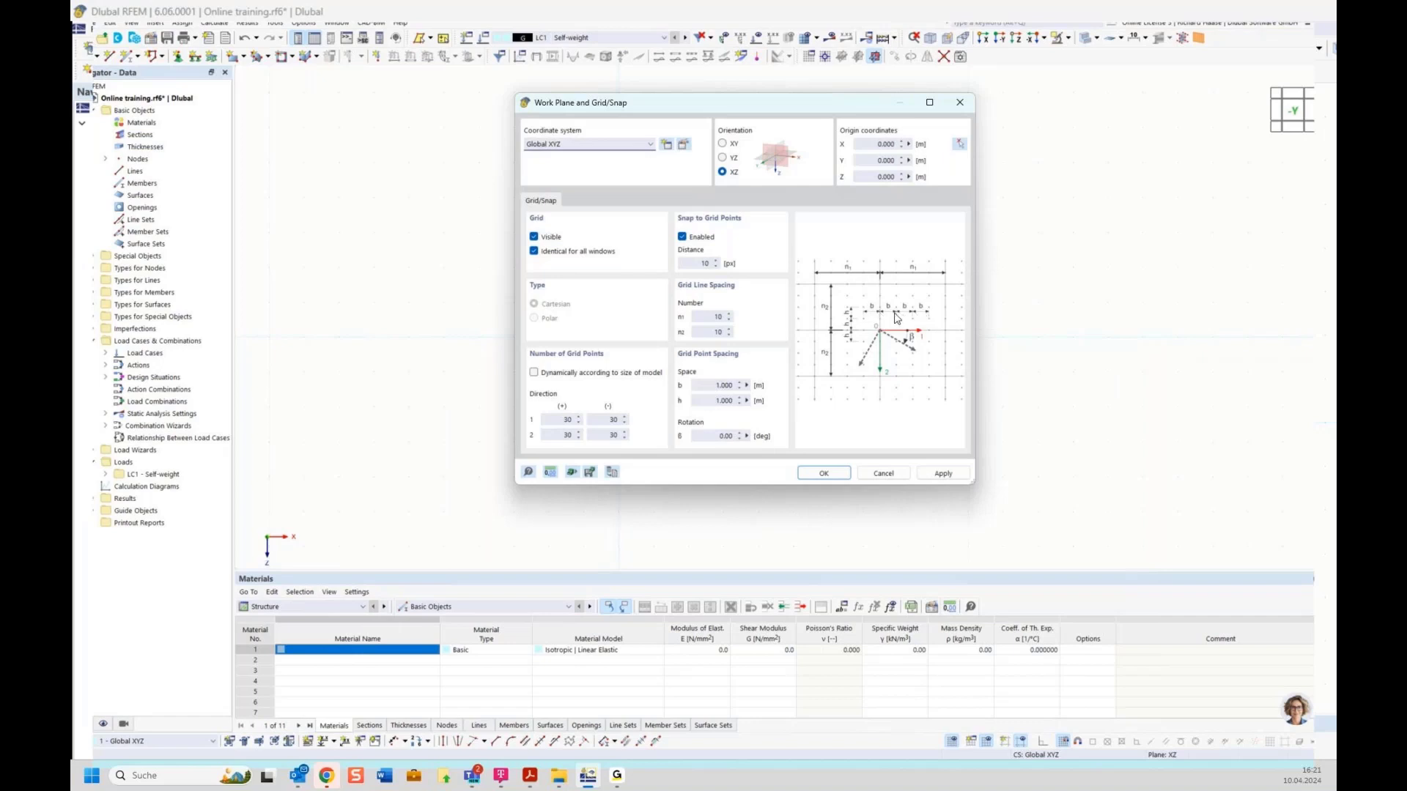
pyautogui.doubleClick(707, 386)
pyautogui.write('1')
pyautogui.click(815, 474)
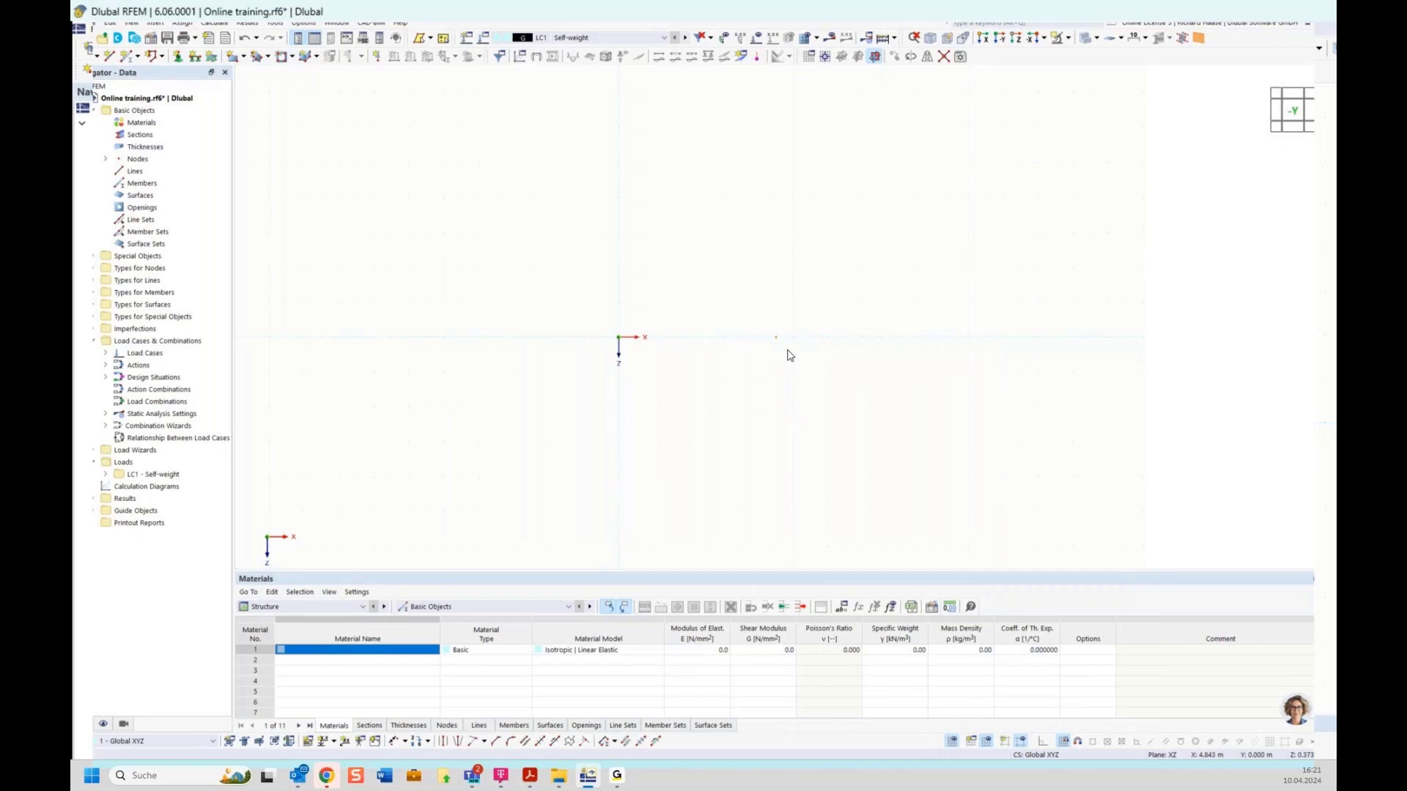
# Step: Add nodes on the beam axis at X 4.5 m and X 7.5 m, Z 0
pyautogui.click(82, 53)
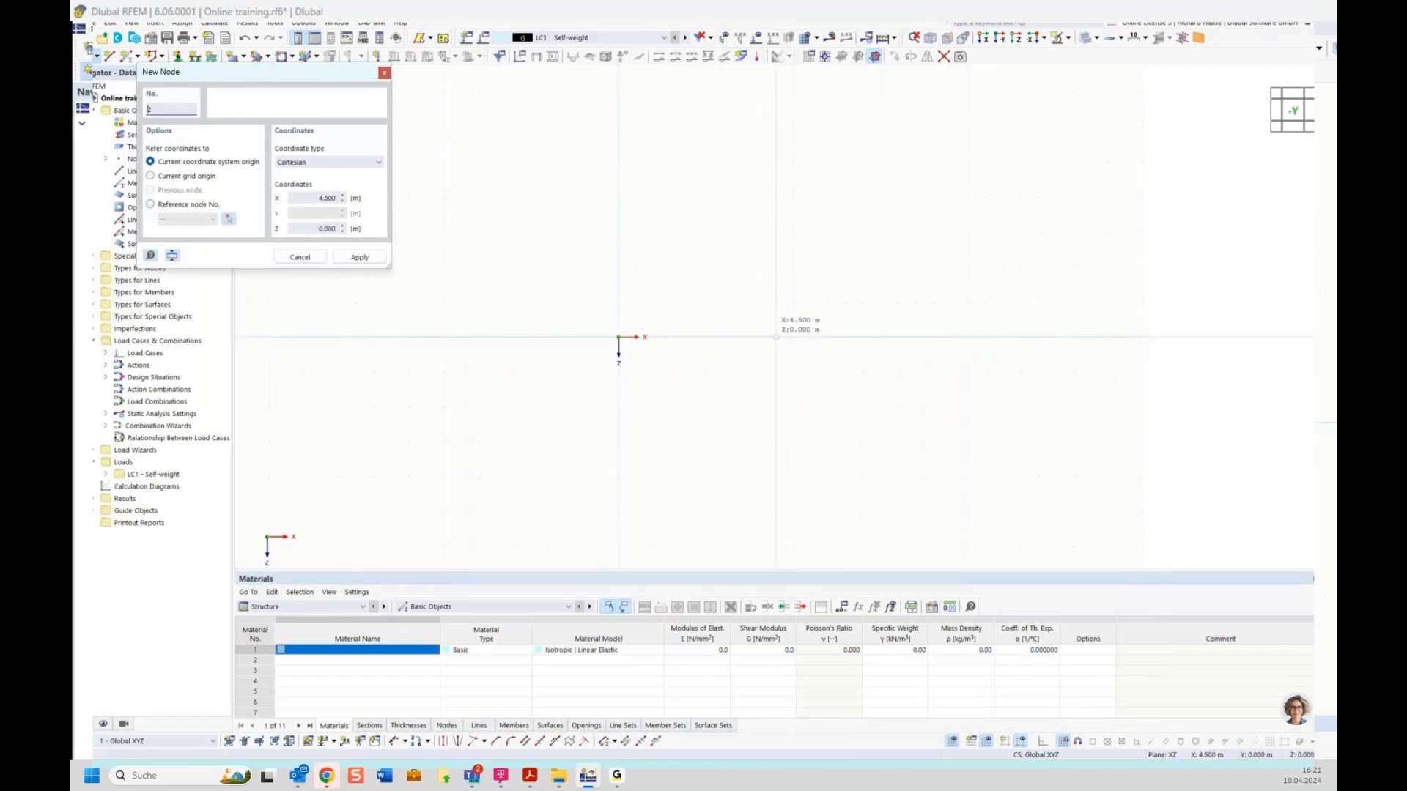
pyautogui.click(776, 337)
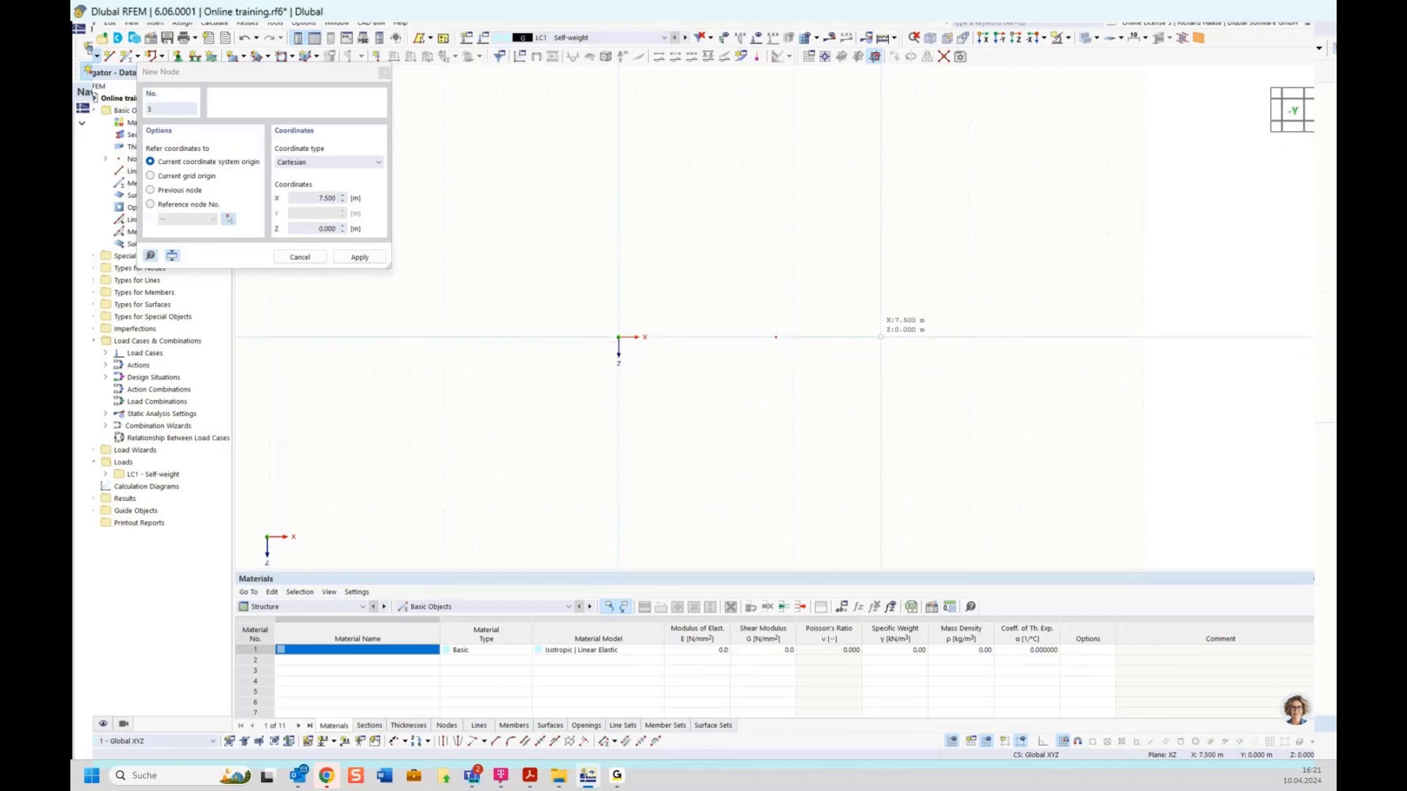
pyautogui.click(880, 337)
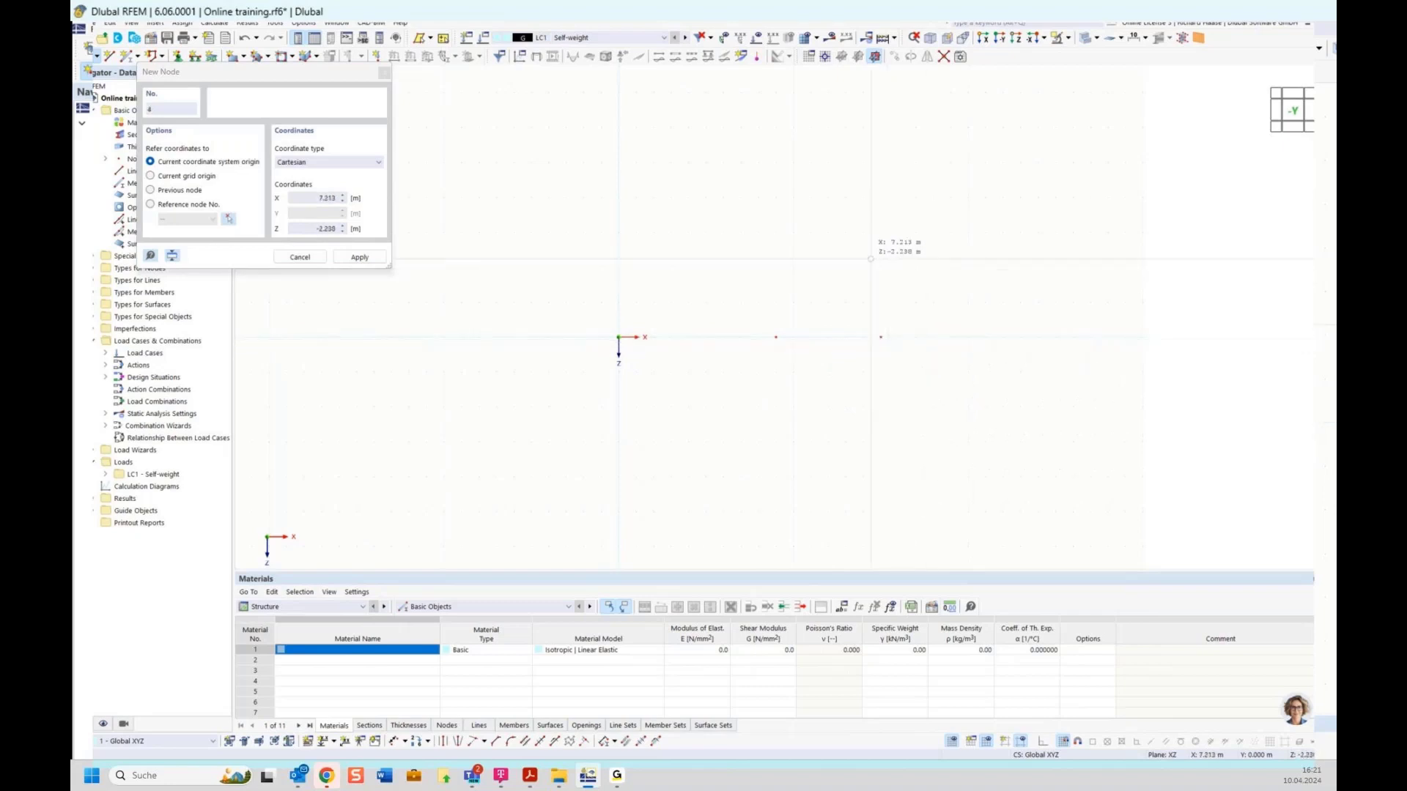
pyautogui.press('Escape')
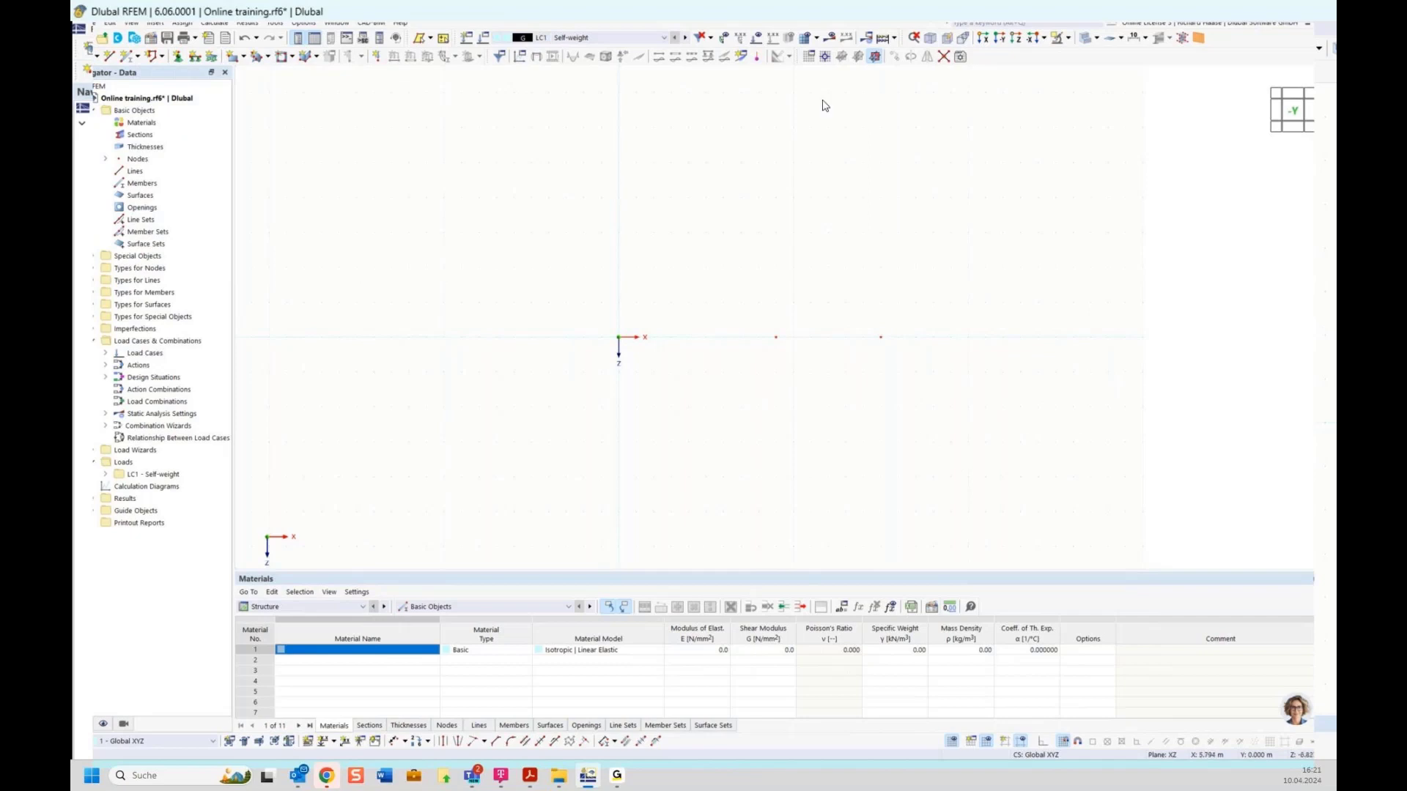
pyautogui.click(812, 62)
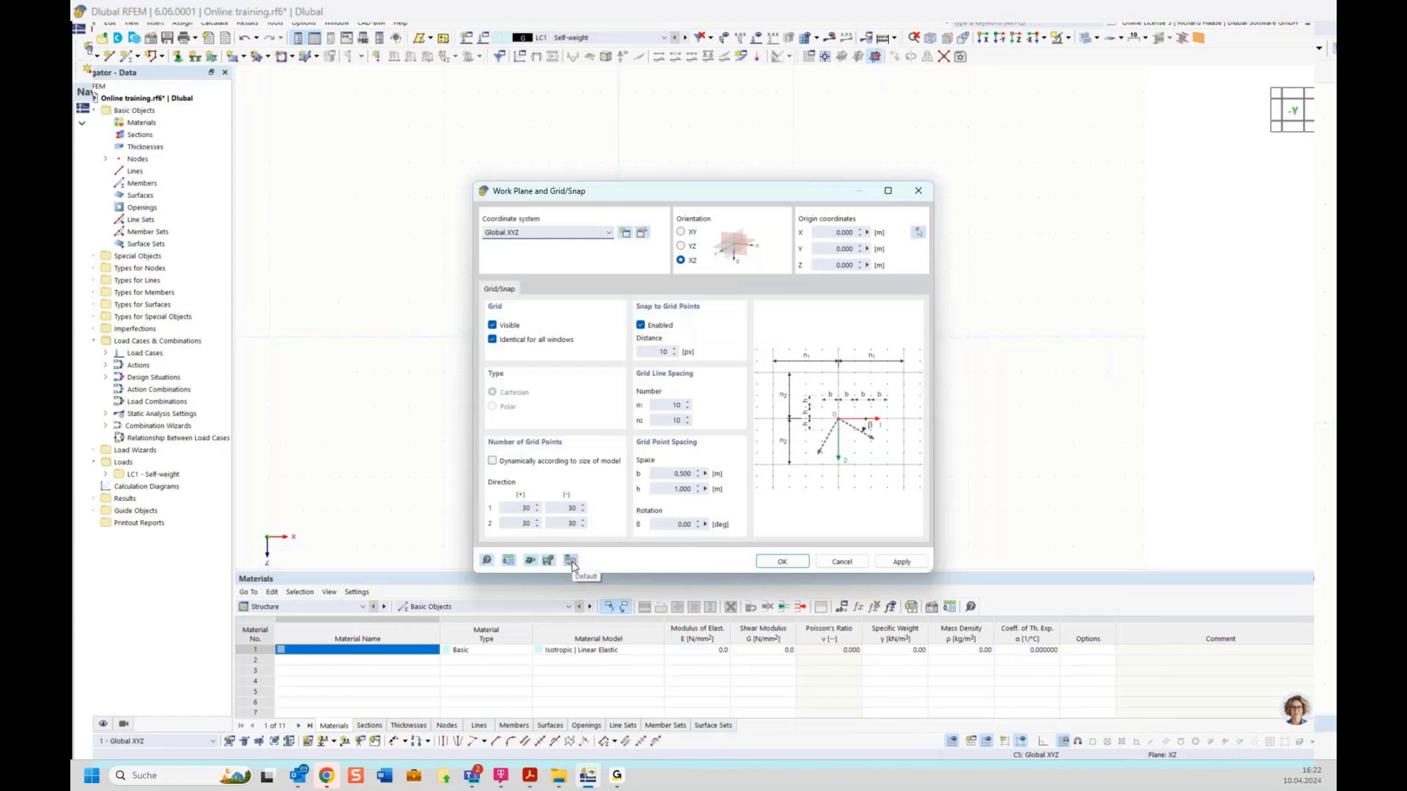
# Step: Restore the default work plane and grid settings with 1 m spacing
pyautogui.click(571, 561)
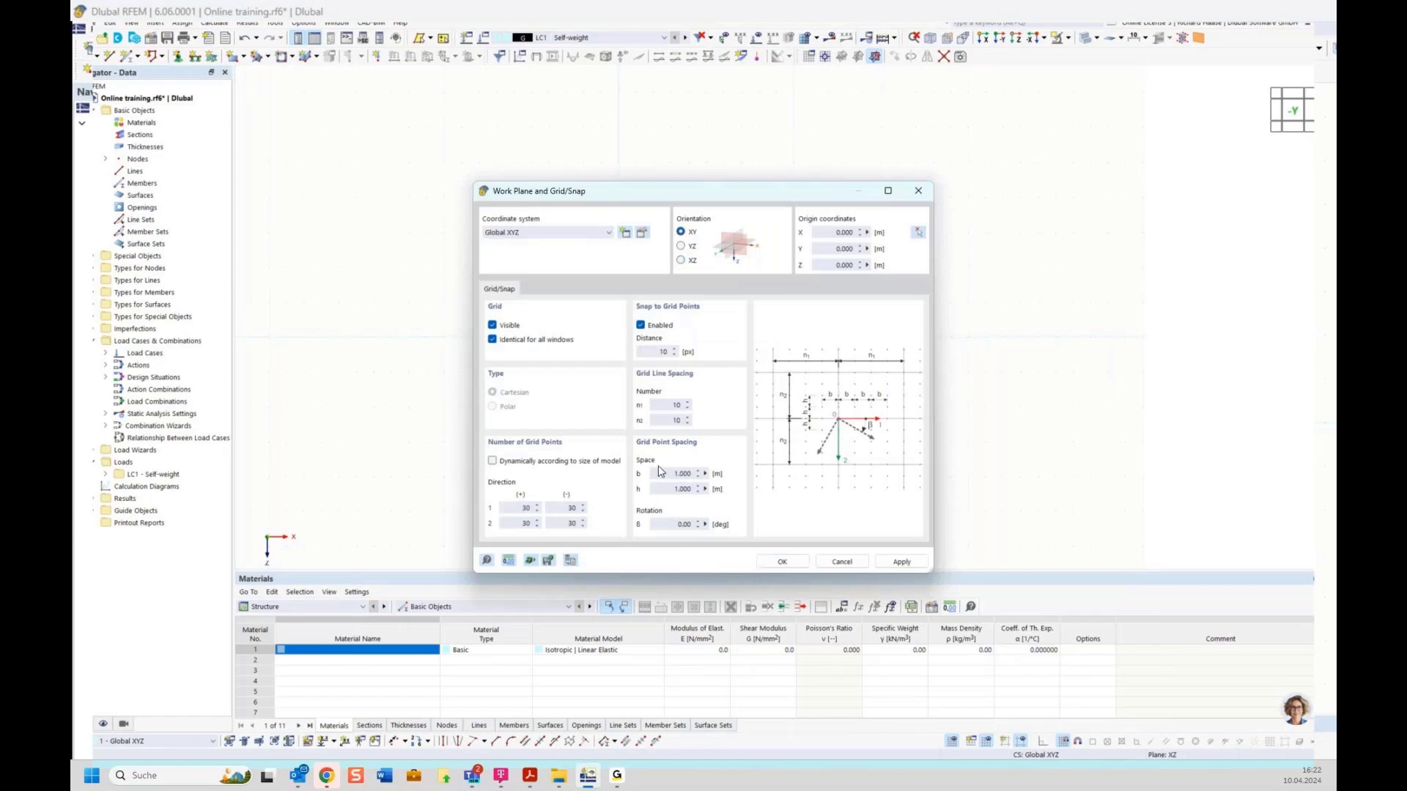
pyautogui.click(781, 561)
pyautogui.moveTo(574, 300); pyautogui.dragTo(942, 375)
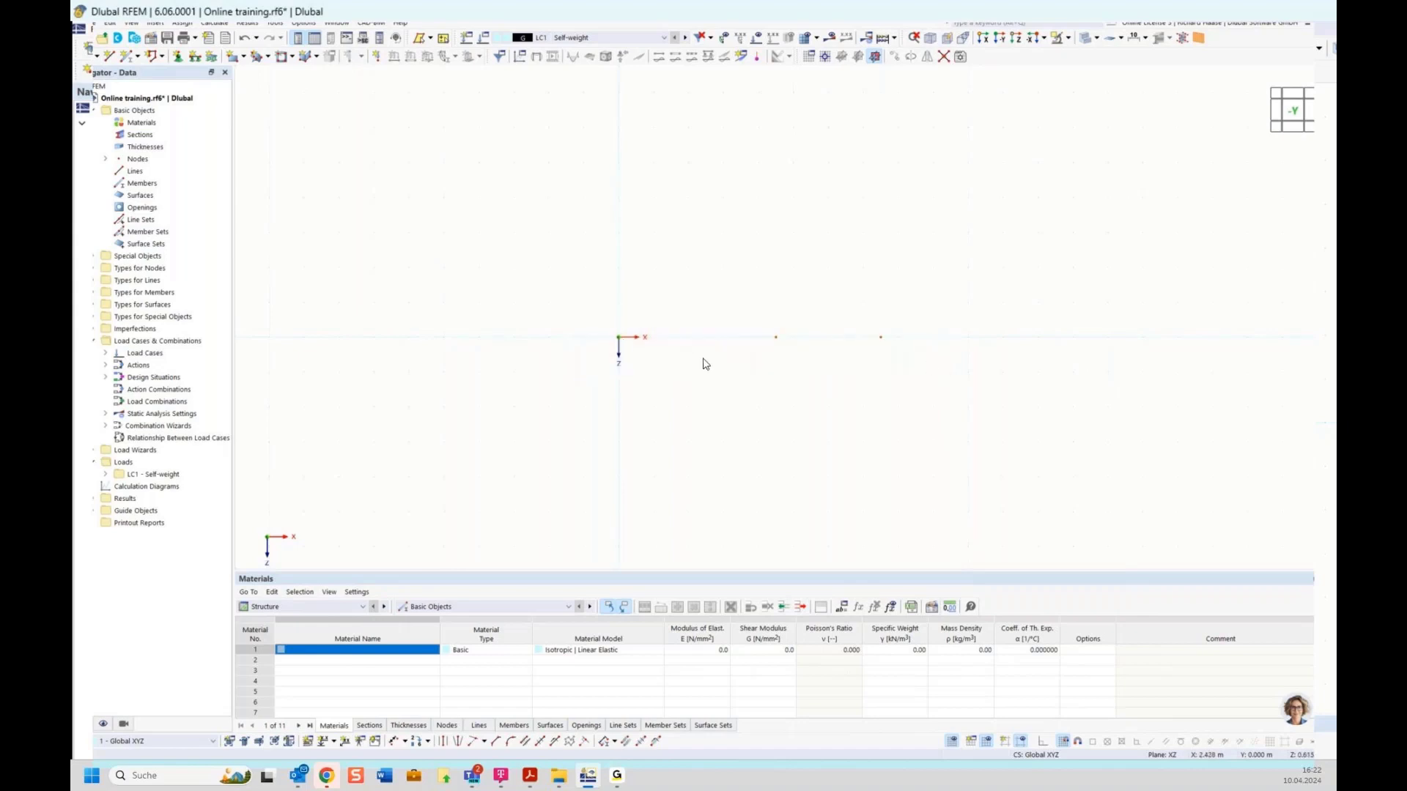
pyautogui.moveTo(589, 239); pyautogui.dragTo(701, 283)
pyautogui.moveTo(569, 226); pyautogui.dragTo(744, 296)
pyautogui.moveTo(778, 214); pyautogui.dragTo(630, 278)
# Step: Draw two connected lines from the origin to X 4.5 m and on to X 7.5 m
pyautogui.click(108, 58)
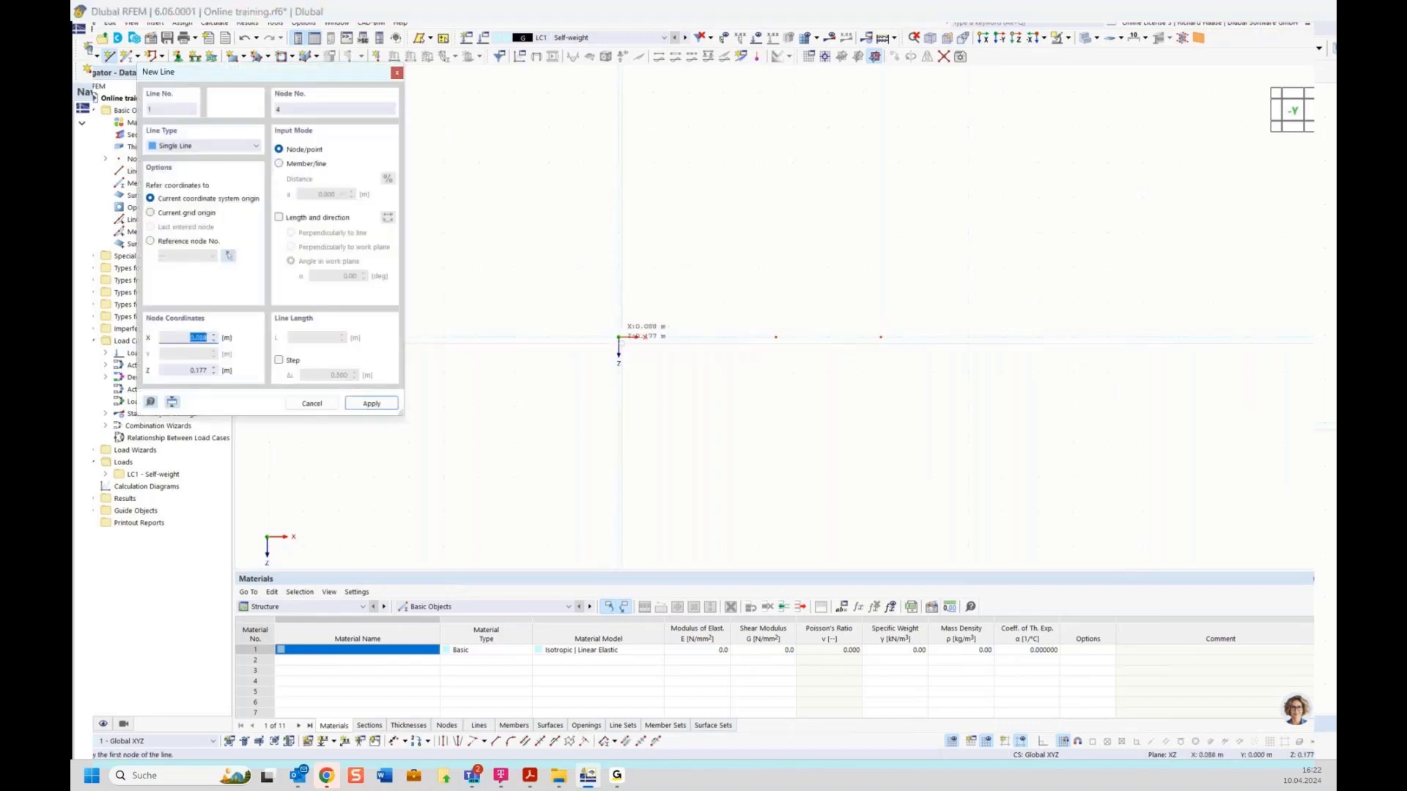
pyautogui.click(618, 337)
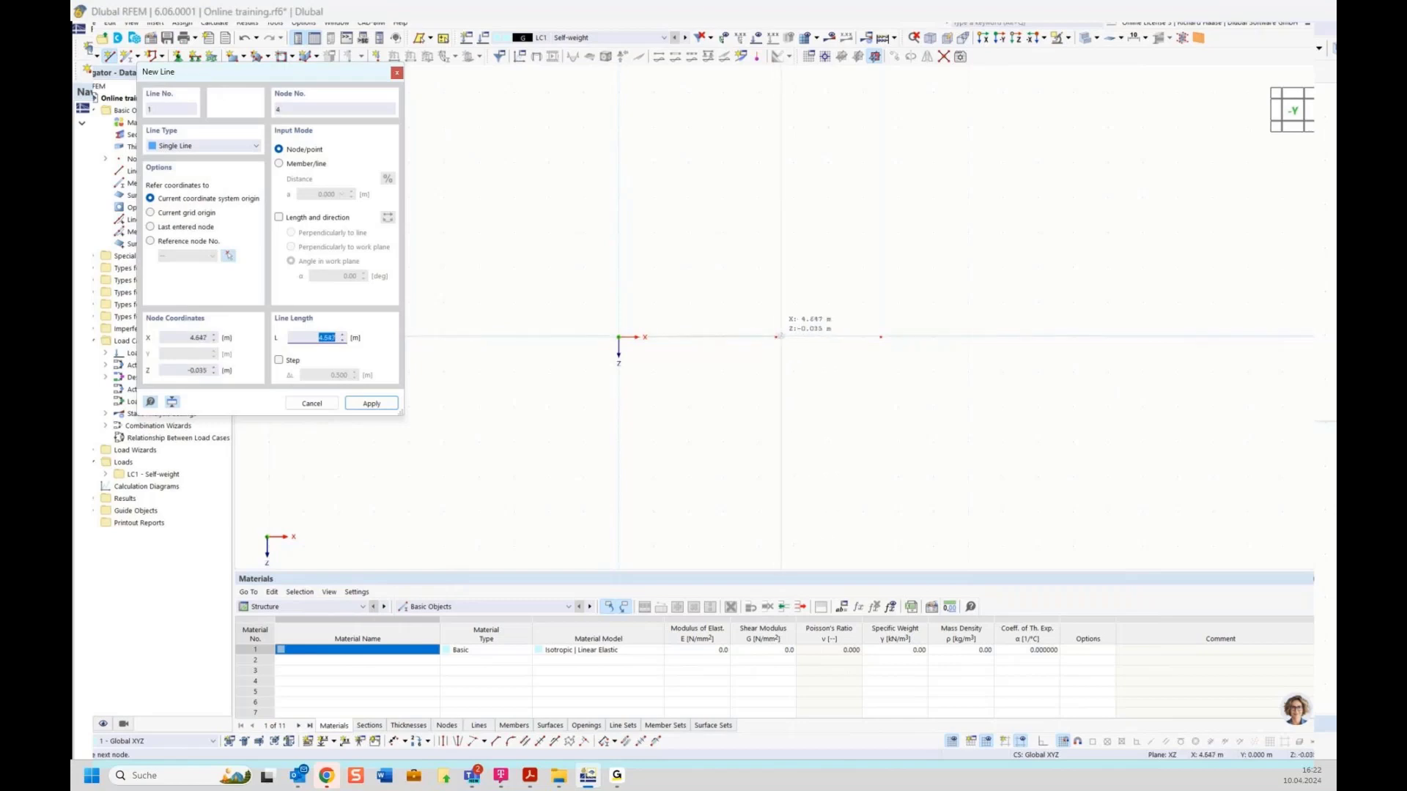
pyautogui.click(776, 337)
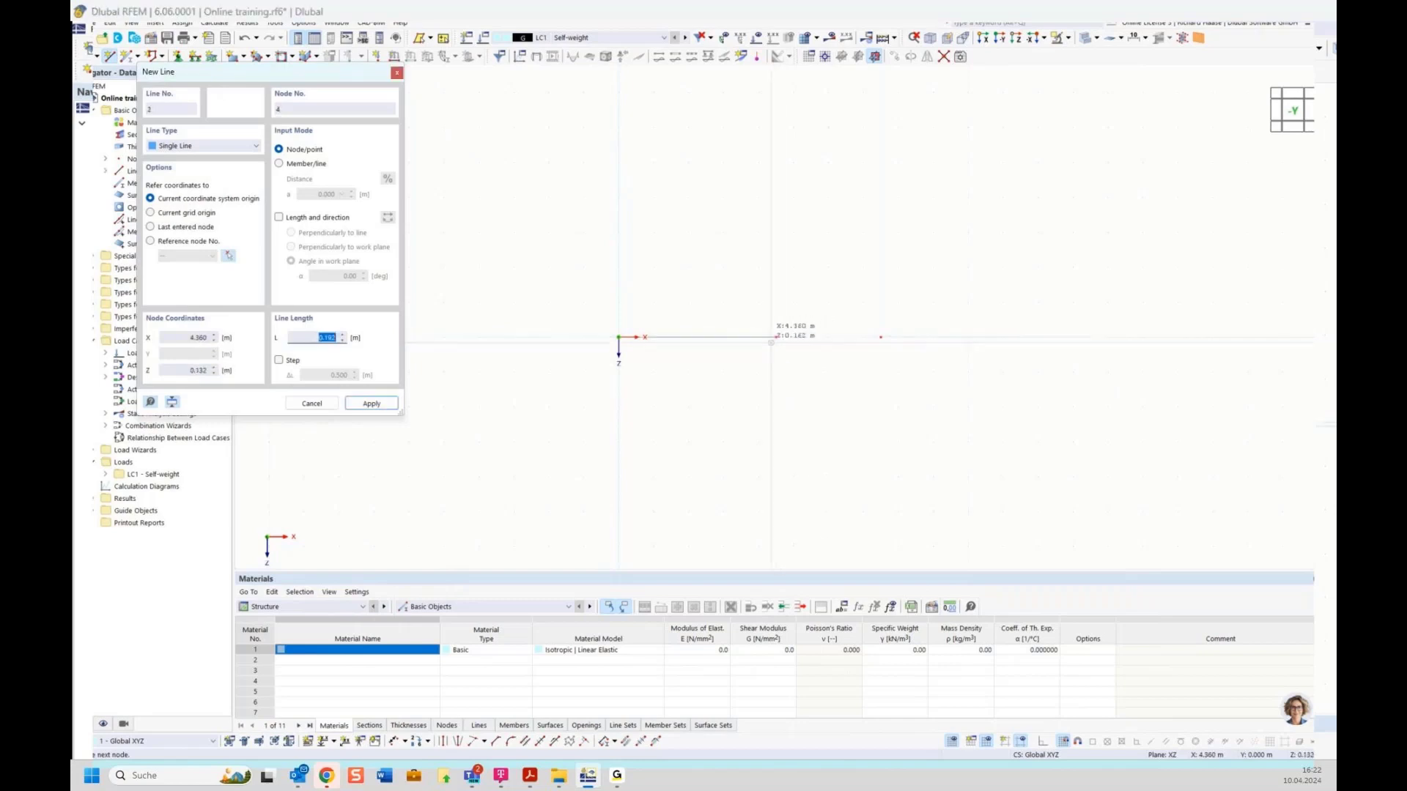
pyautogui.click(881, 337)
pyautogui.press('Escape')
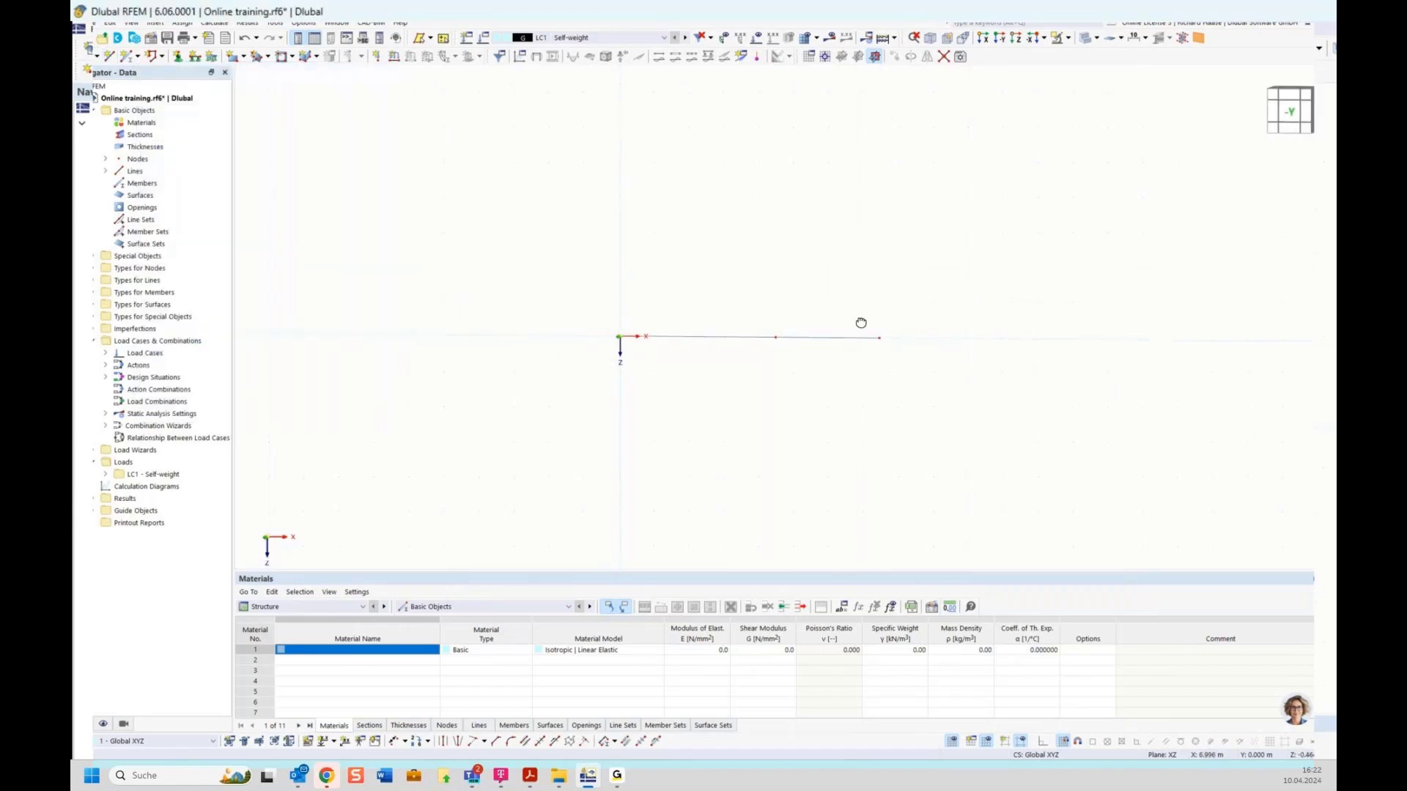
pyautogui.moveTo(861, 323)
pyautogui.keyDown('ctrl'); pyautogui.mouseDown(button='middle')
pyautogui.moveTo(847, 336)
pyautogui.moveTo(876, 314)
pyautogui.mouseUp(button='middle'); pyautogui.keyUp('ctrl')
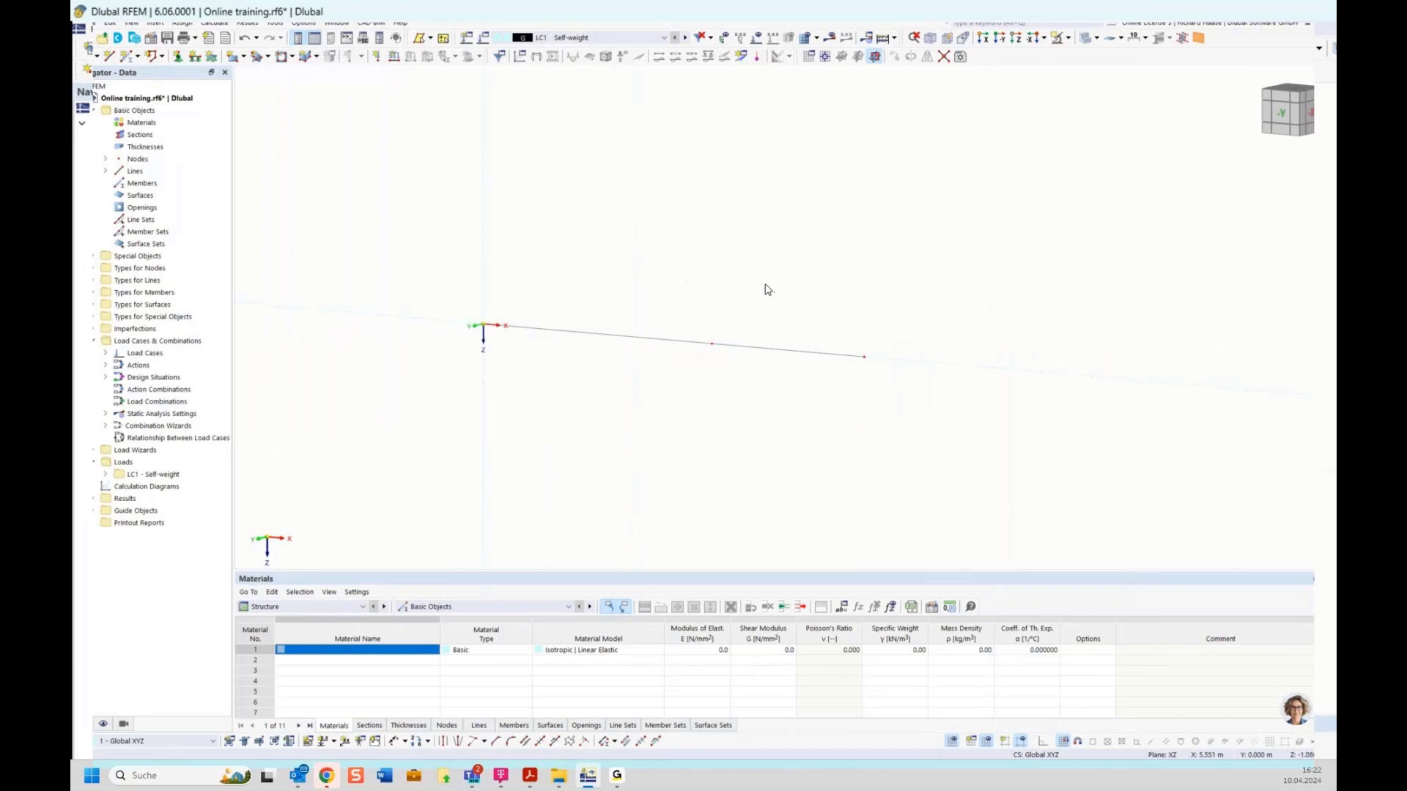
pyautogui.moveTo(764, 285); pyautogui.dragTo(939, 405)
# Step: Select both beam-axis lines with a right-to-left crossing window in the 3D view
pyautogui.scroll(3, 870, 361)
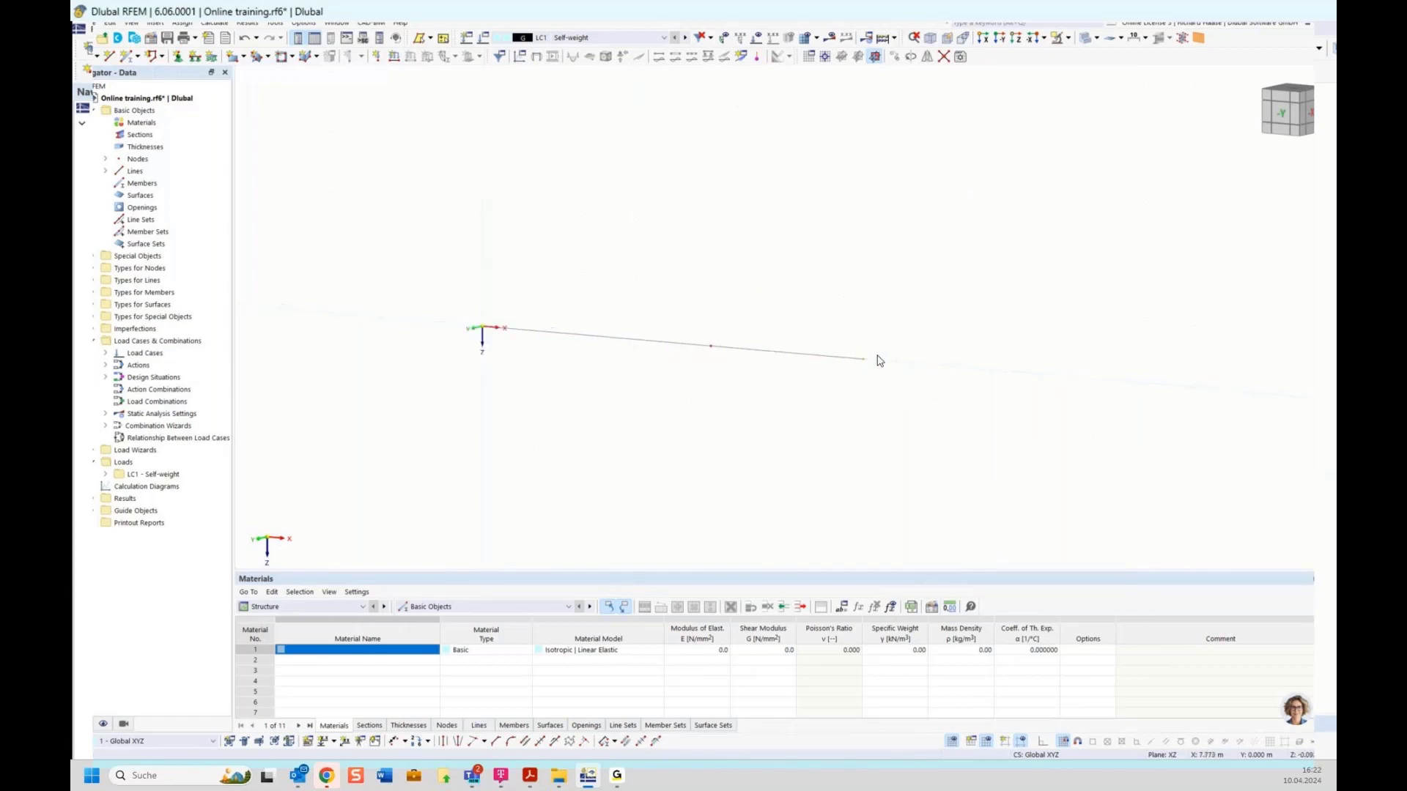
pyautogui.scroll(-2, 864, 361)
pyautogui.moveTo(924, 281); pyautogui.dragTo(790, 411)
pyautogui.moveTo(774, 287); pyautogui.dragTo(916, 399)
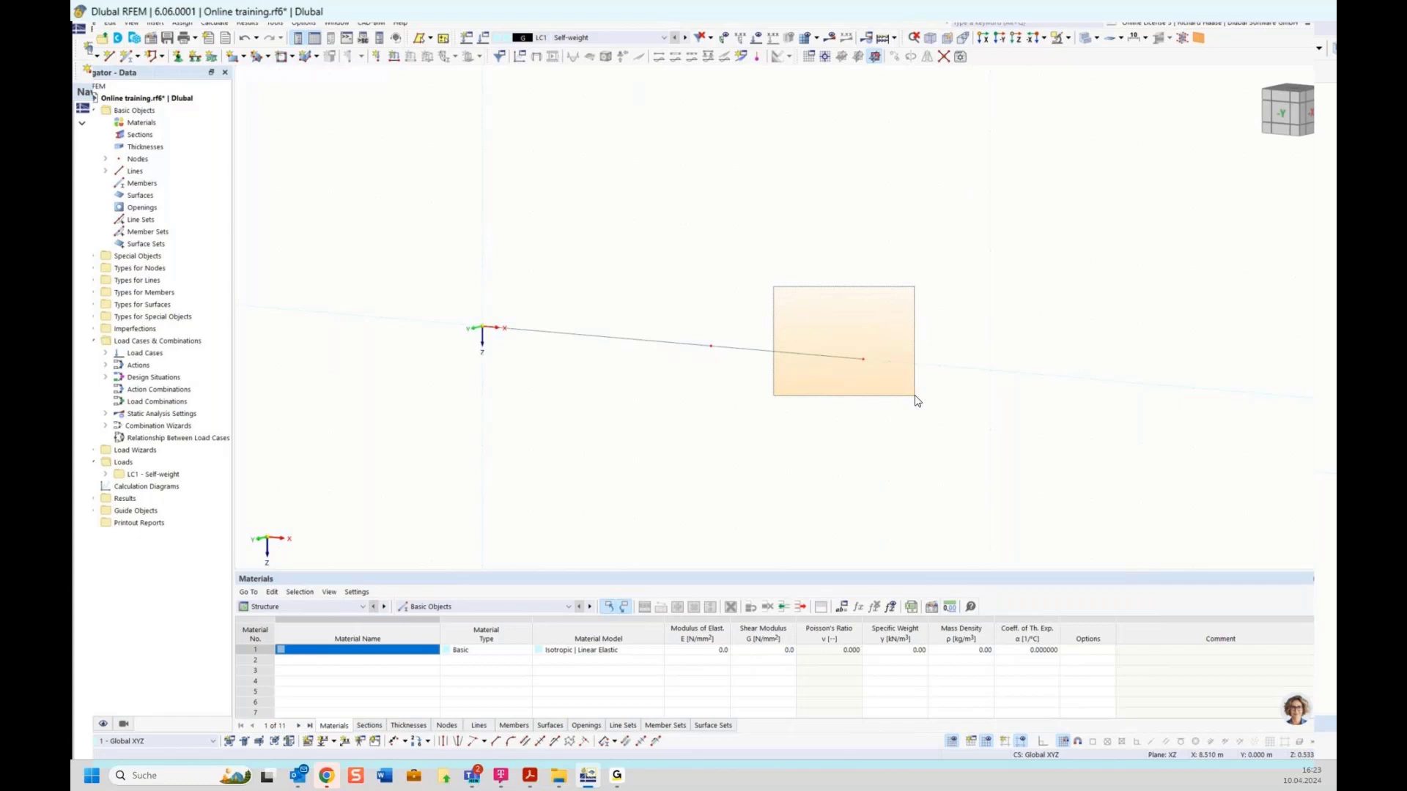
pyautogui.moveTo(915, 396); pyautogui.dragTo(917, 402)
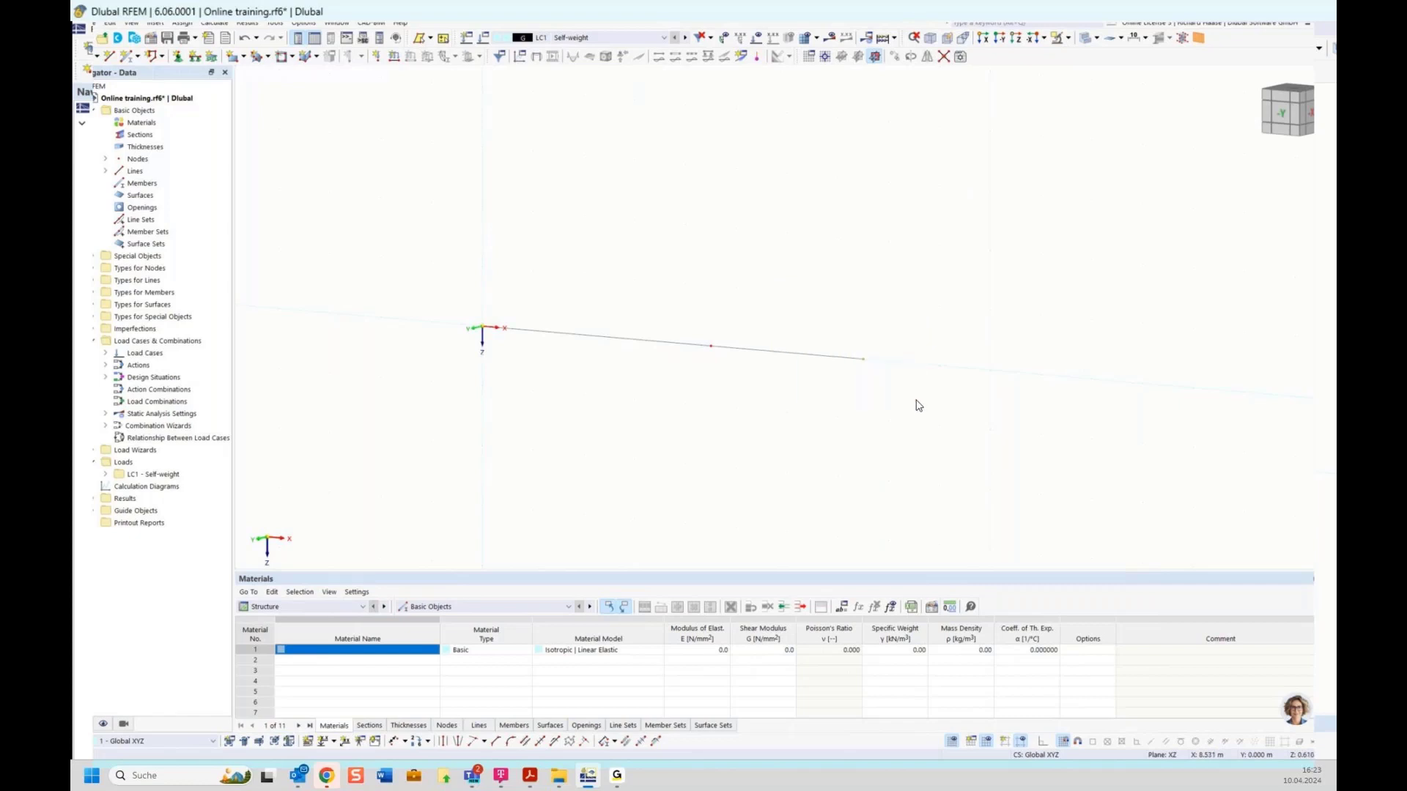
pyautogui.moveTo(935, 289); pyautogui.dragTo(783, 406)
pyautogui.scroll(1, 786, 421)
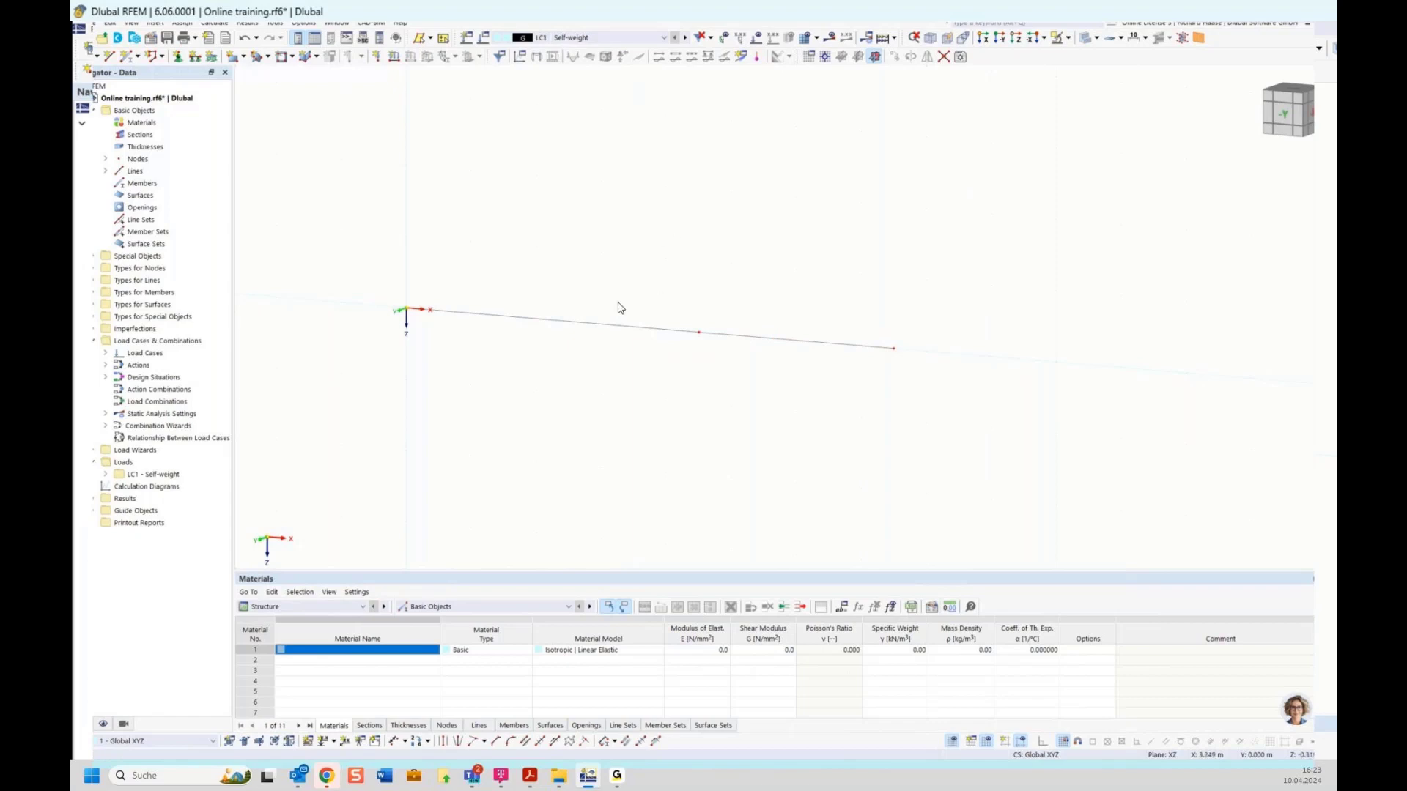
pyautogui.moveTo(789, 284); pyautogui.dragTo(691, 328)
pyautogui.moveTo(781, 291); pyautogui.dragTo(616, 380)
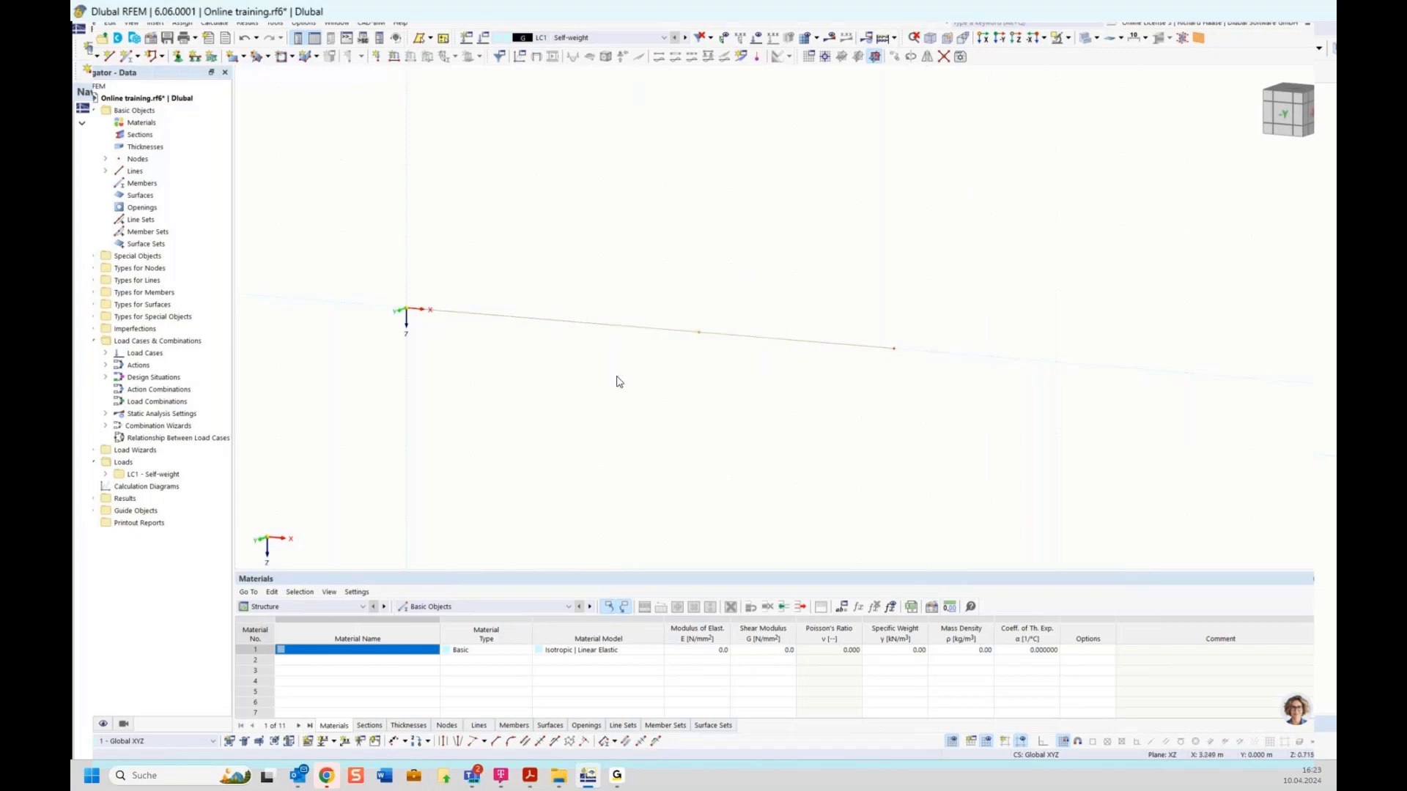
# Step: Edit lines 1 and 2 and tick Member to create member 1 as a Beam
pyautogui.rightClick(651, 332)
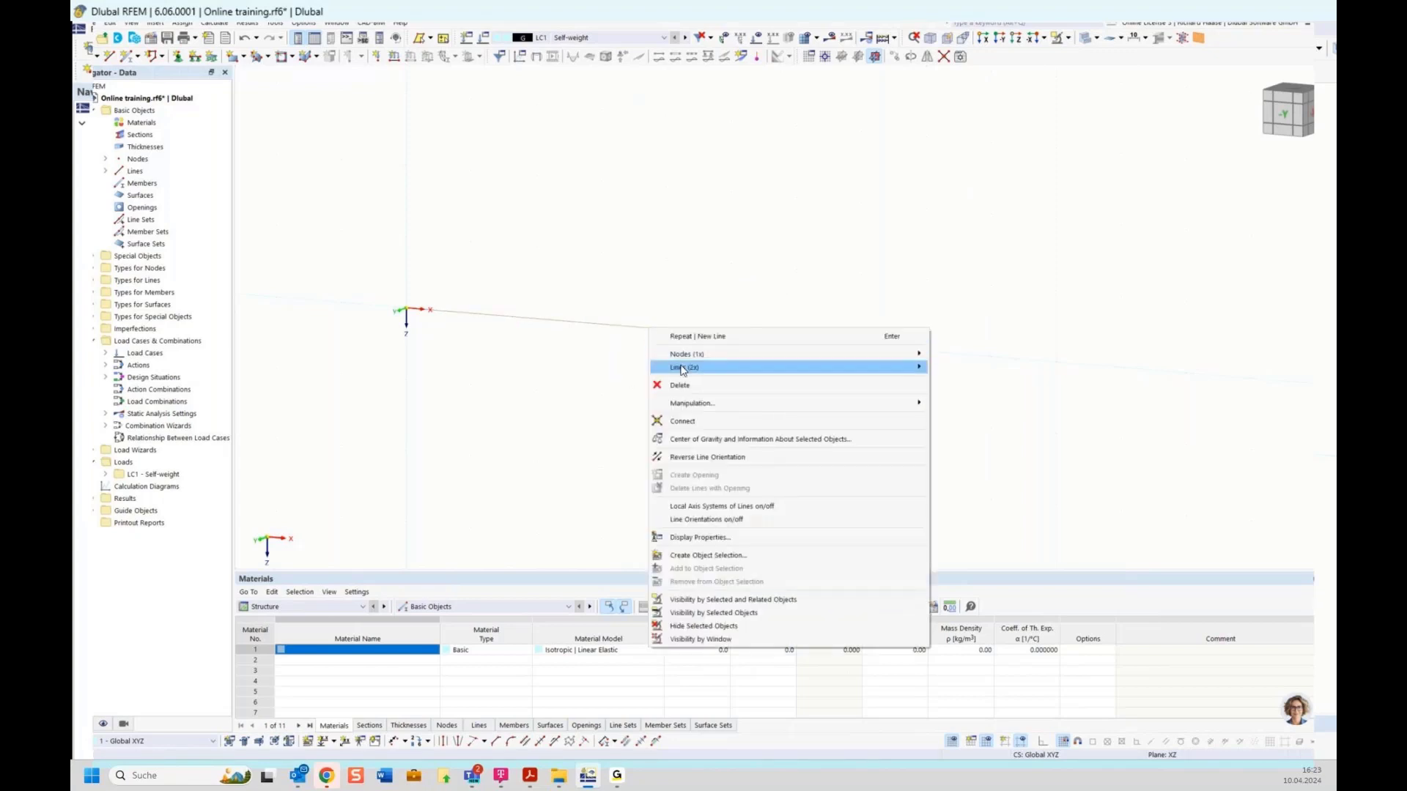
pyautogui.moveTo(682, 369)
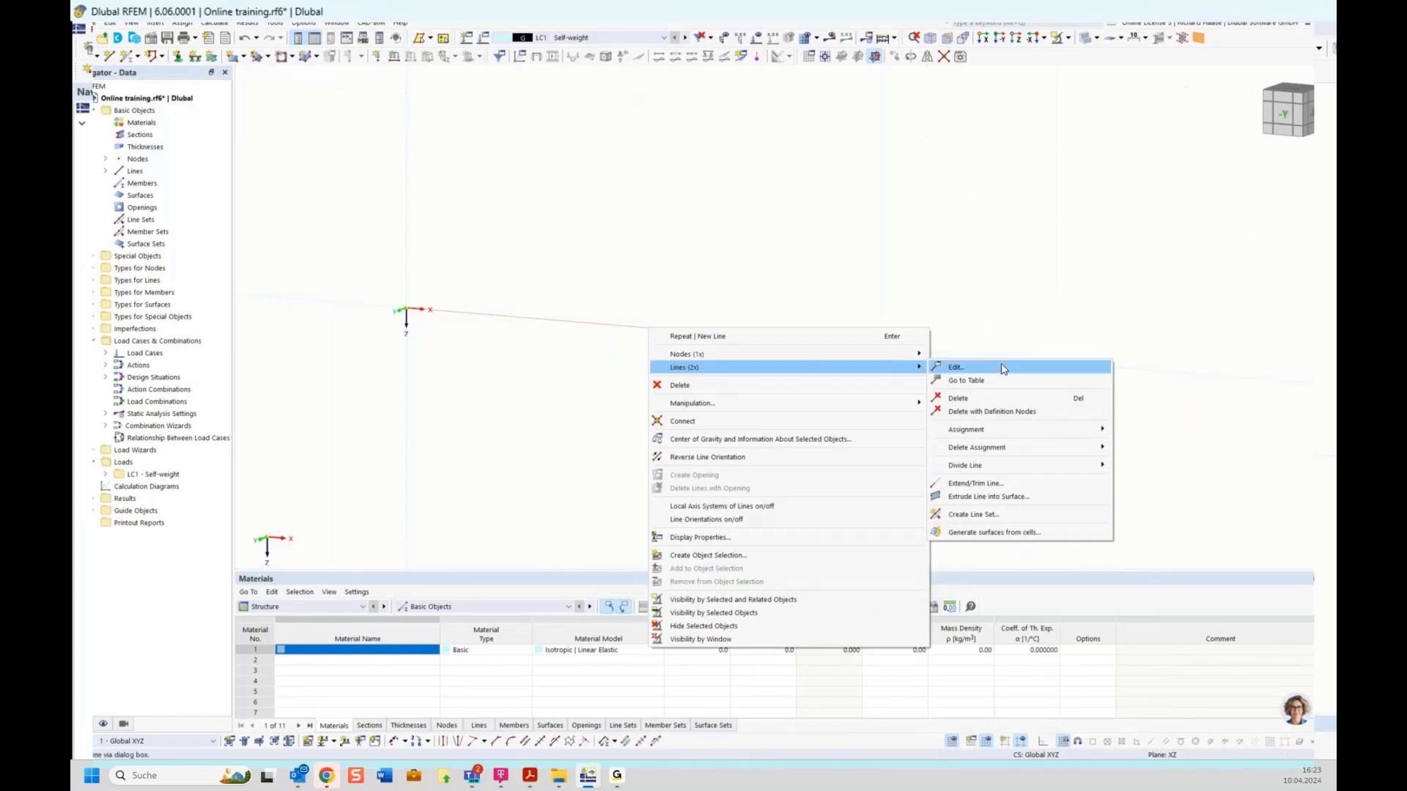
pyautogui.click(953, 368)
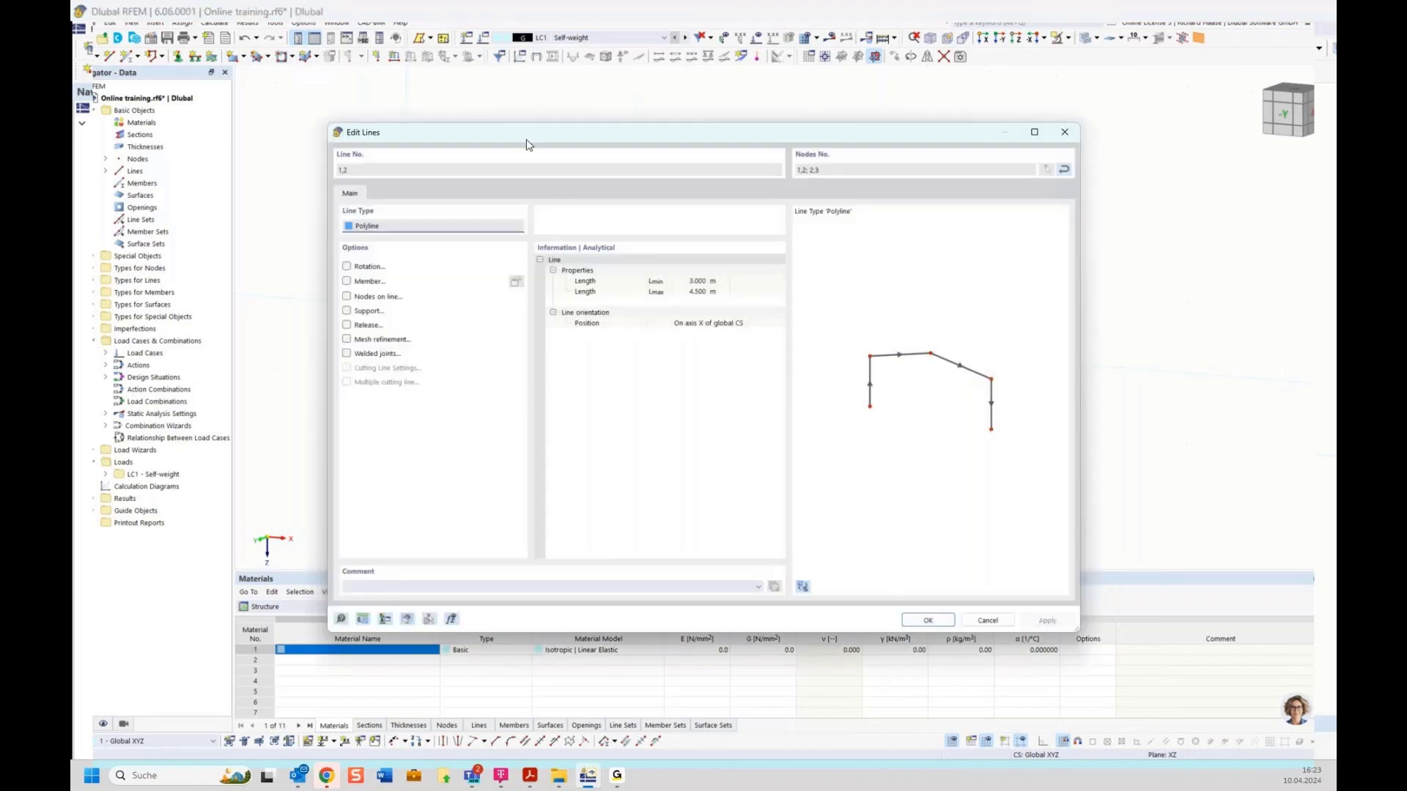
pyautogui.moveTo(534, 139); pyautogui.dragTo(540, 141)
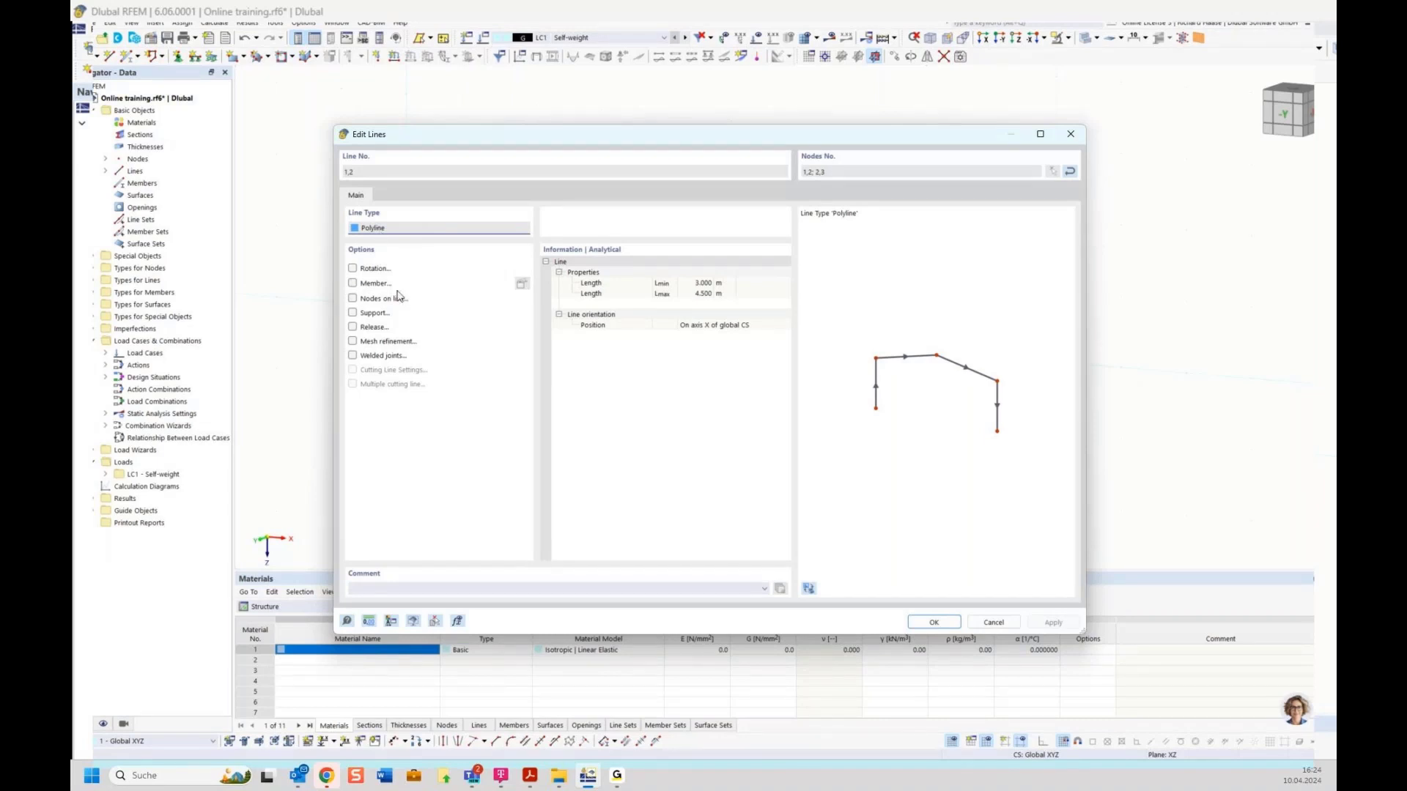
pyautogui.click(352, 283)
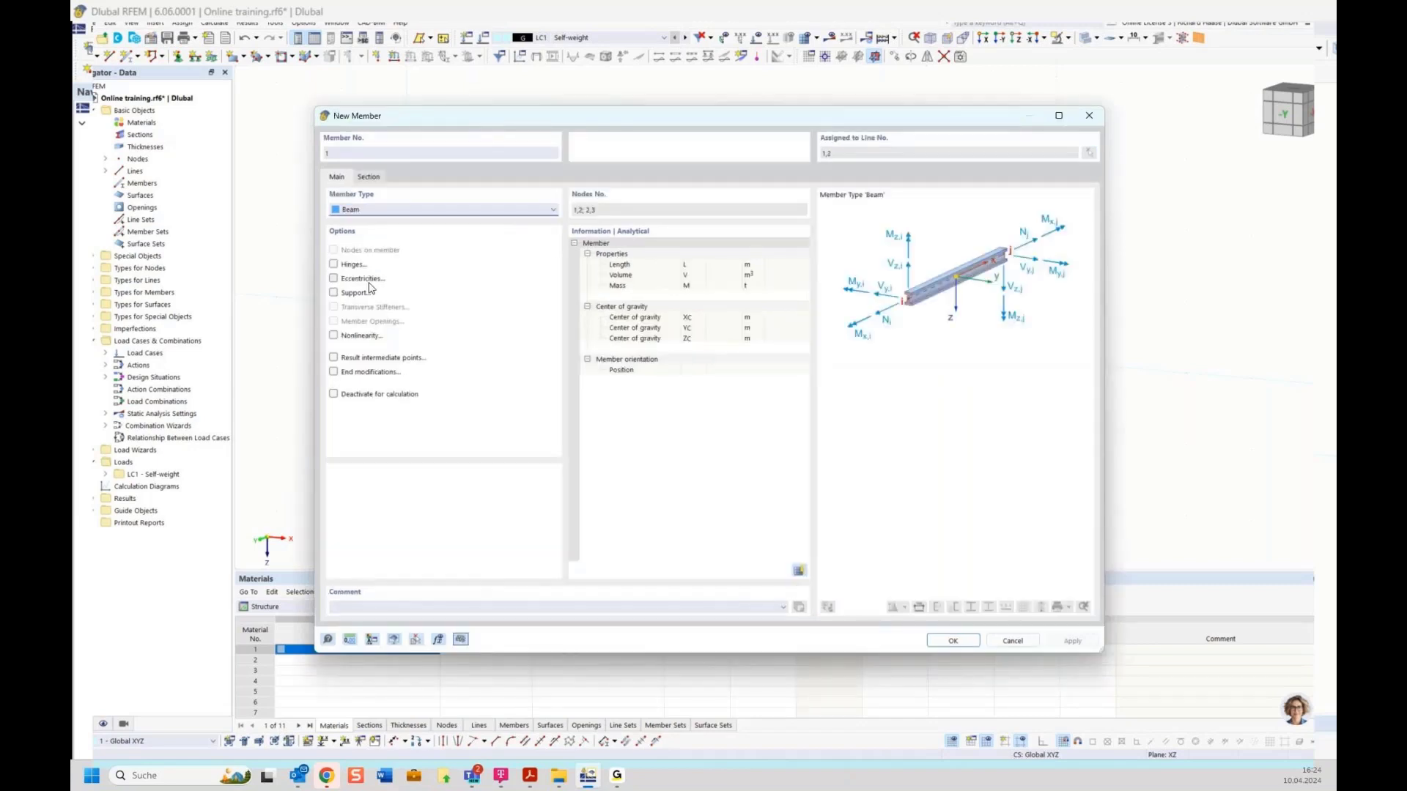
# Step: Try the Tension and Compression member types, then set member 1 to Definable Stiffness
pyautogui.moveTo(444, 122); pyautogui.dragTo(381, 165)
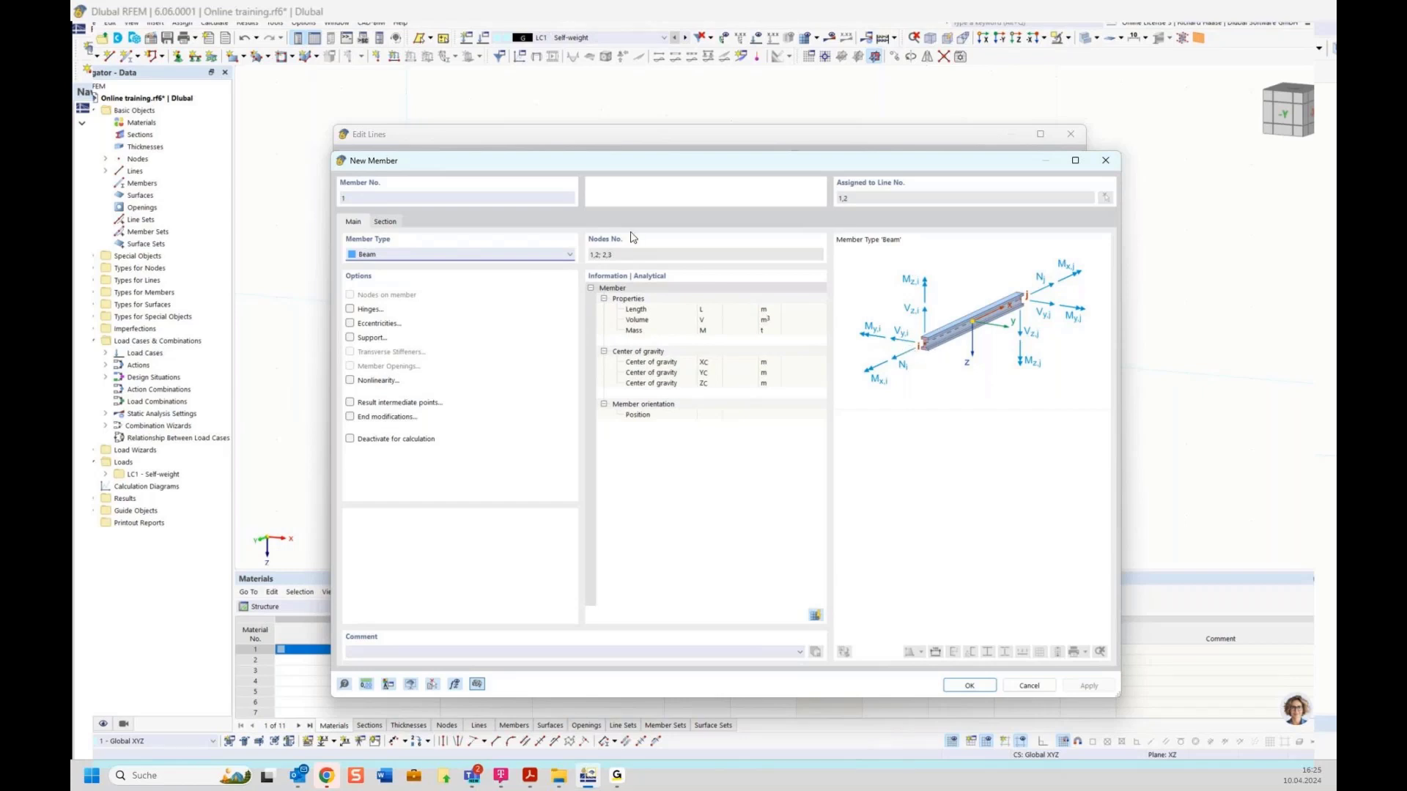
pyautogui.click(470, 256)
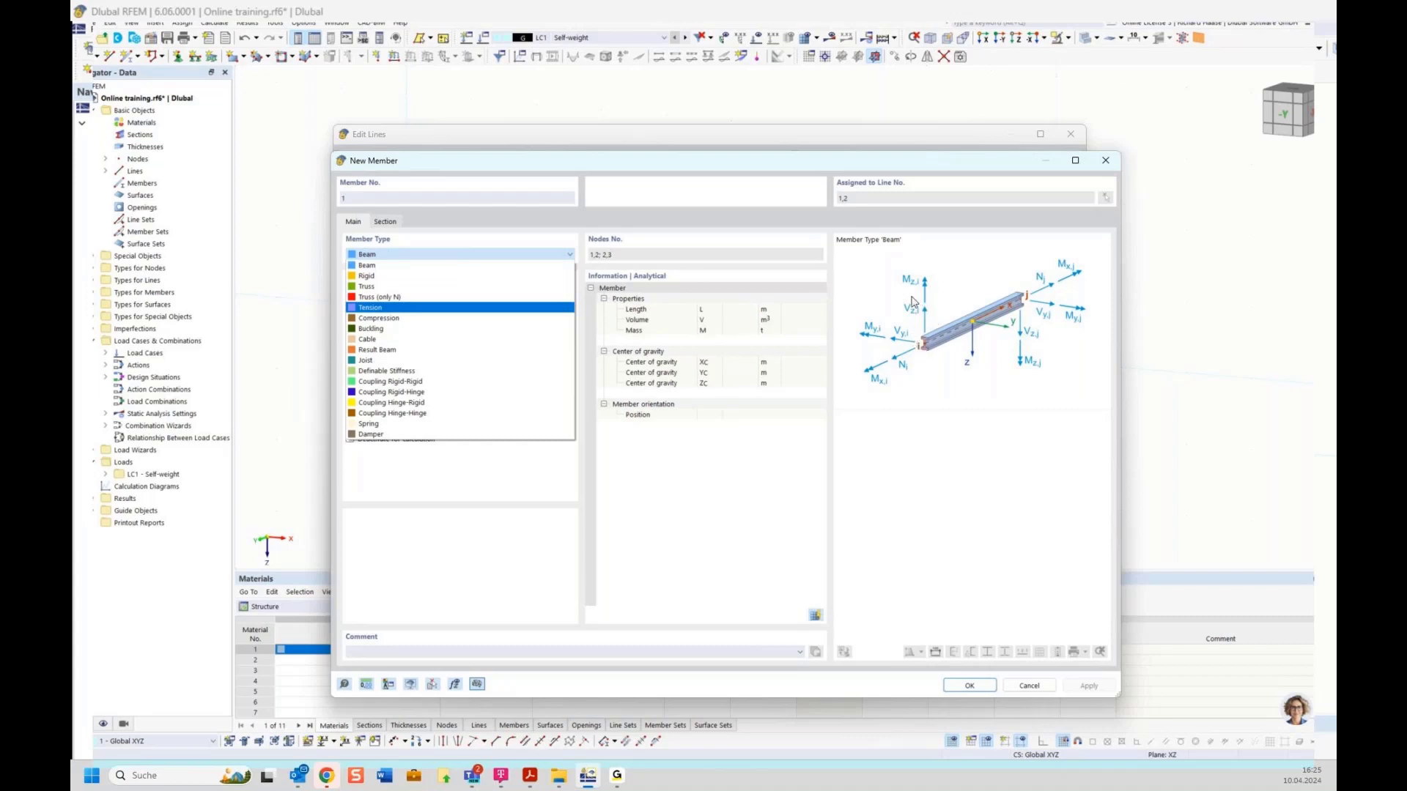
pyautogui.click(384, 307)
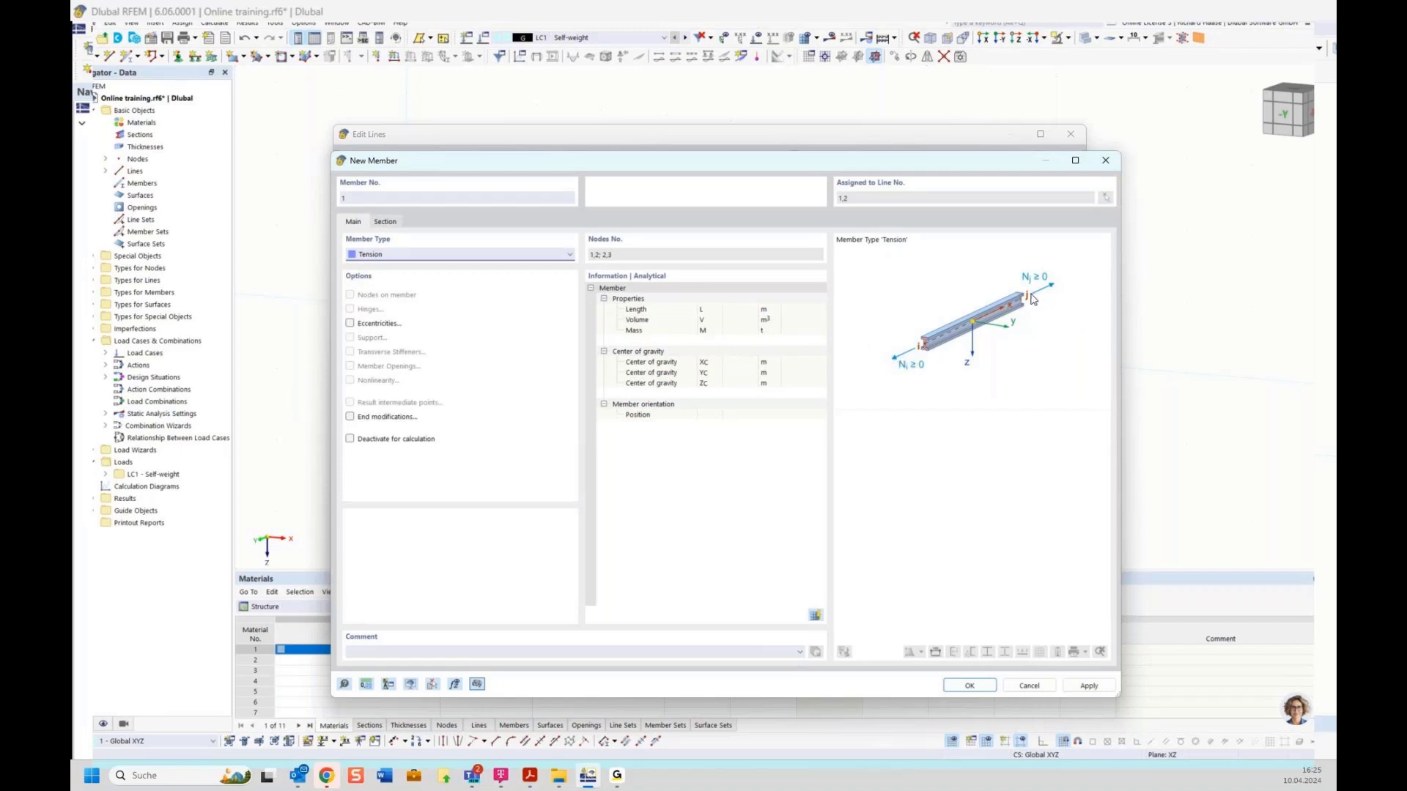
pyautogui.click(462, 256)
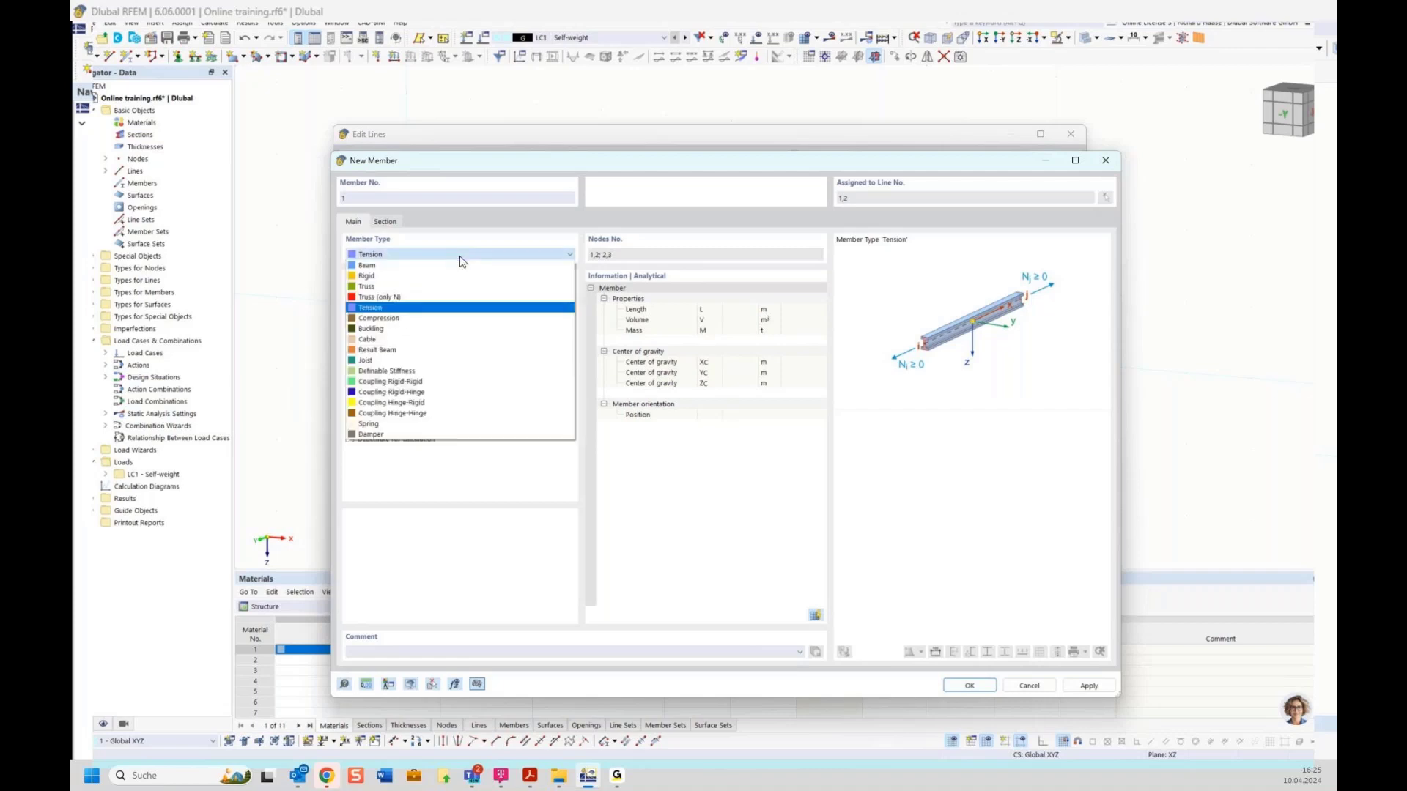
pyautogui.click(378, 318)
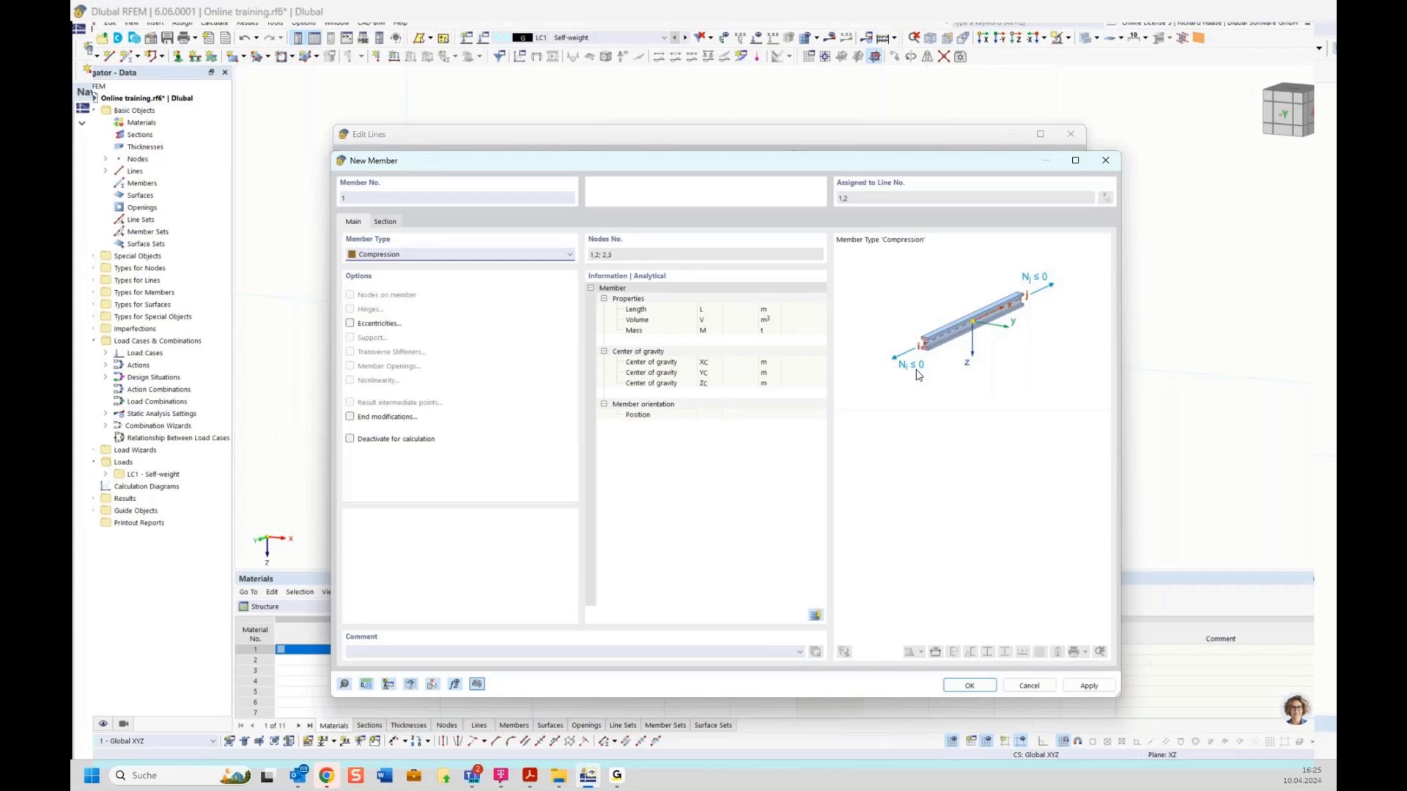
pyautogui.click(393, 255)
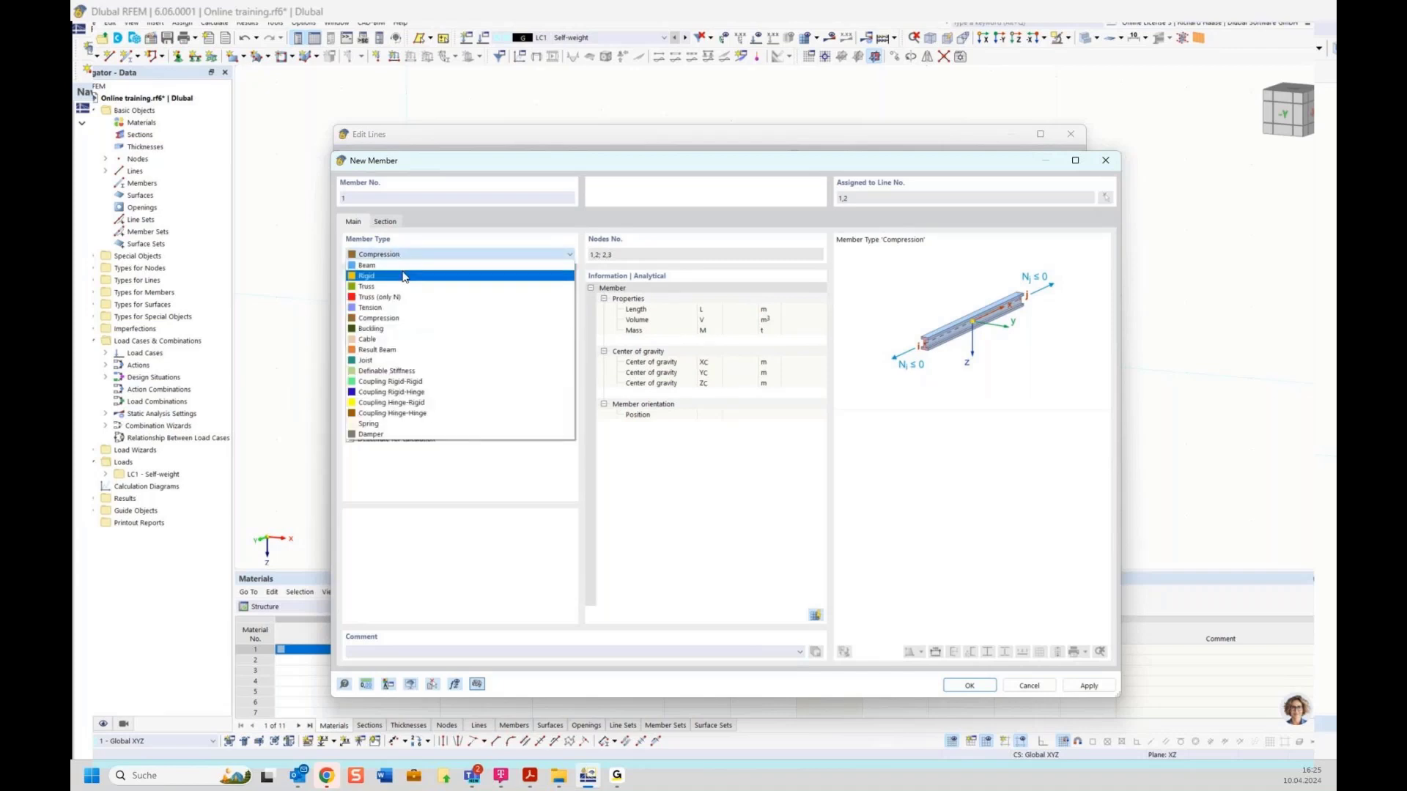
pyautogui.click(403, 371)
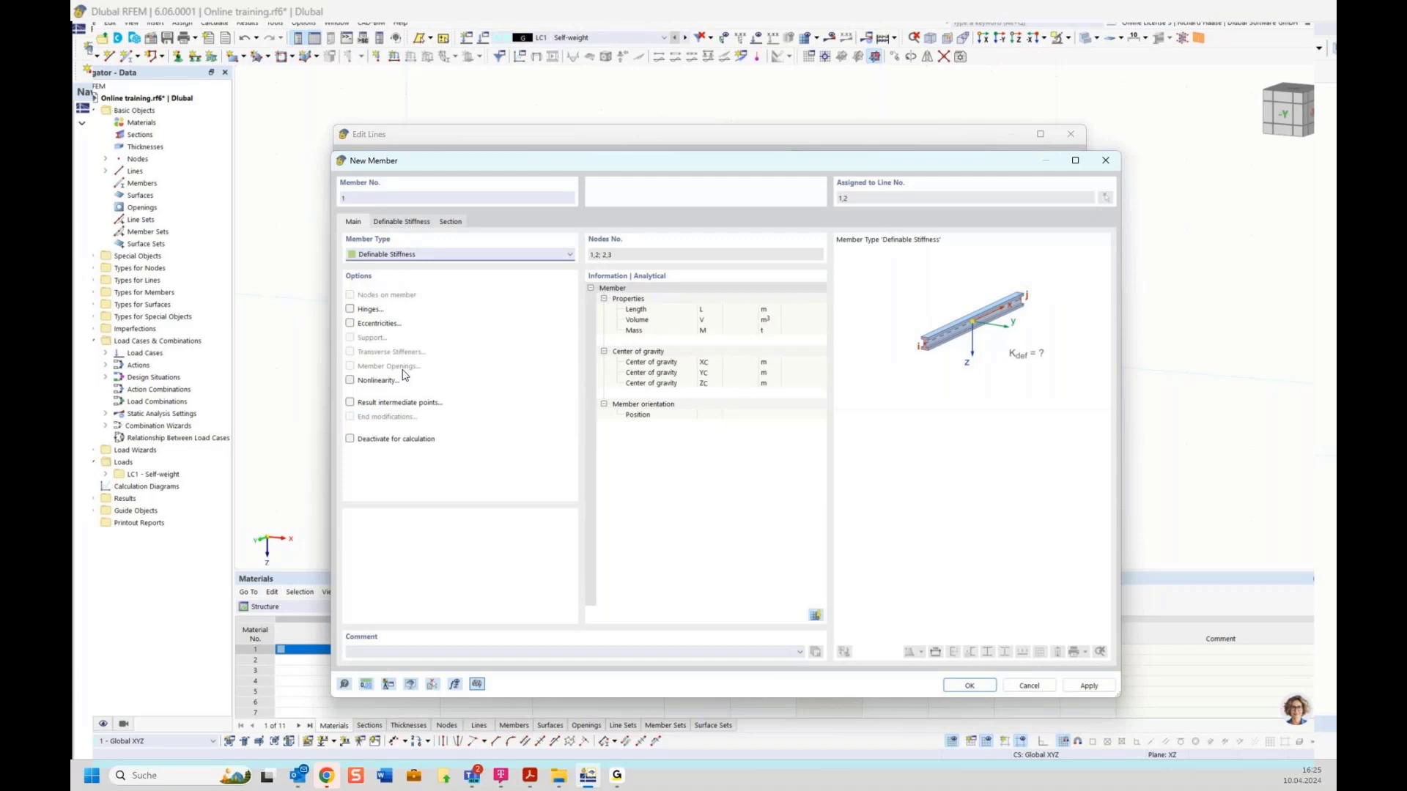
pyautogui.click(403, 223)
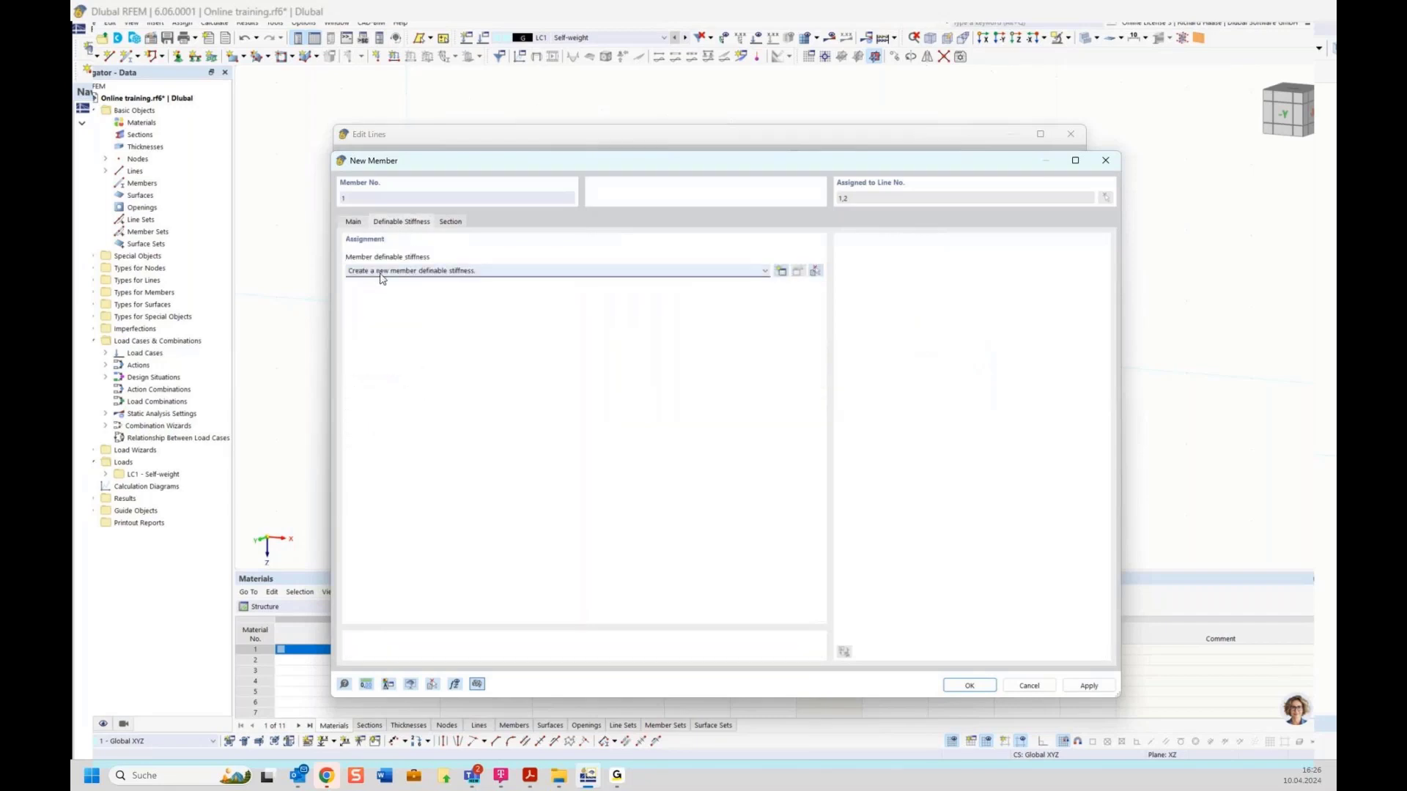
pyautogui.click(781, 272)
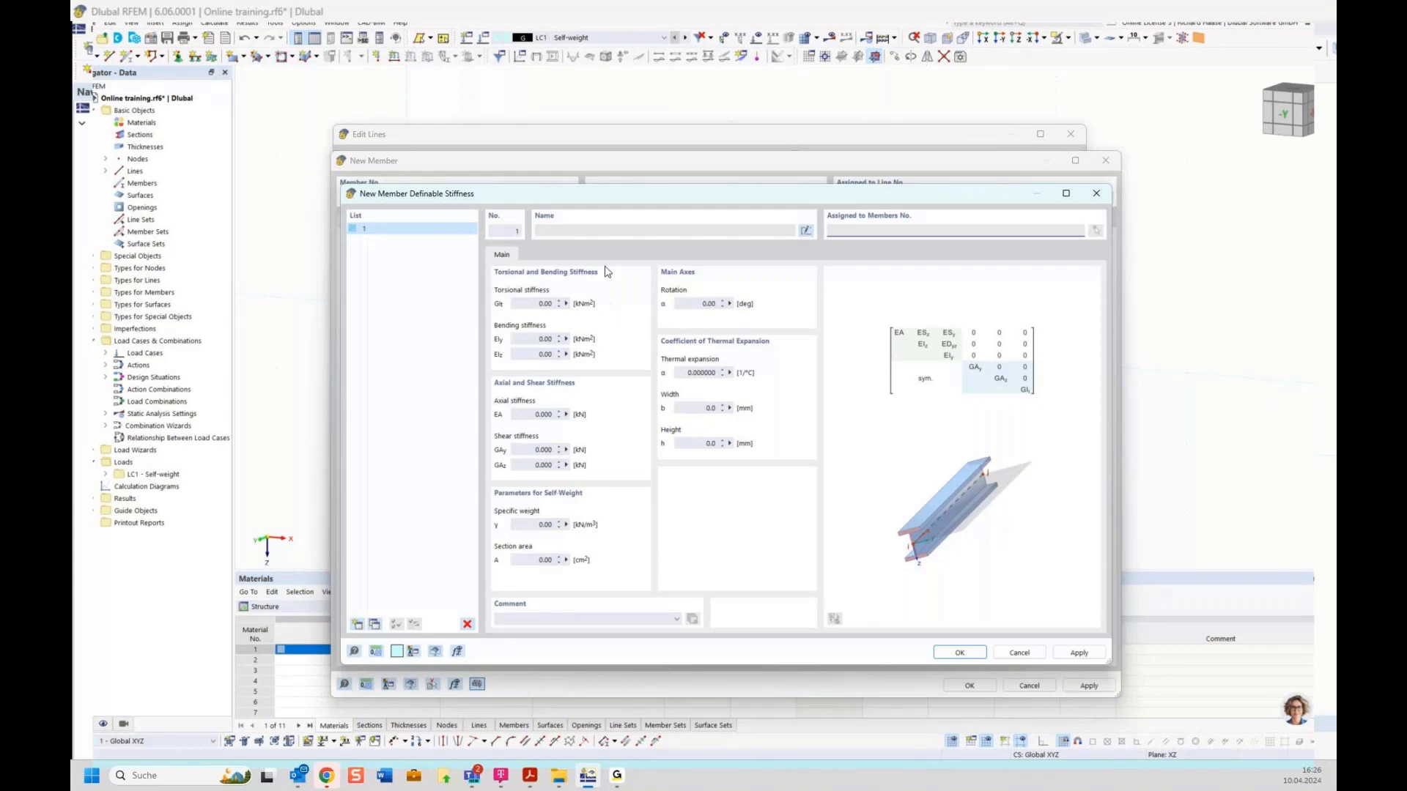
pyautogui.click(1095, 193)
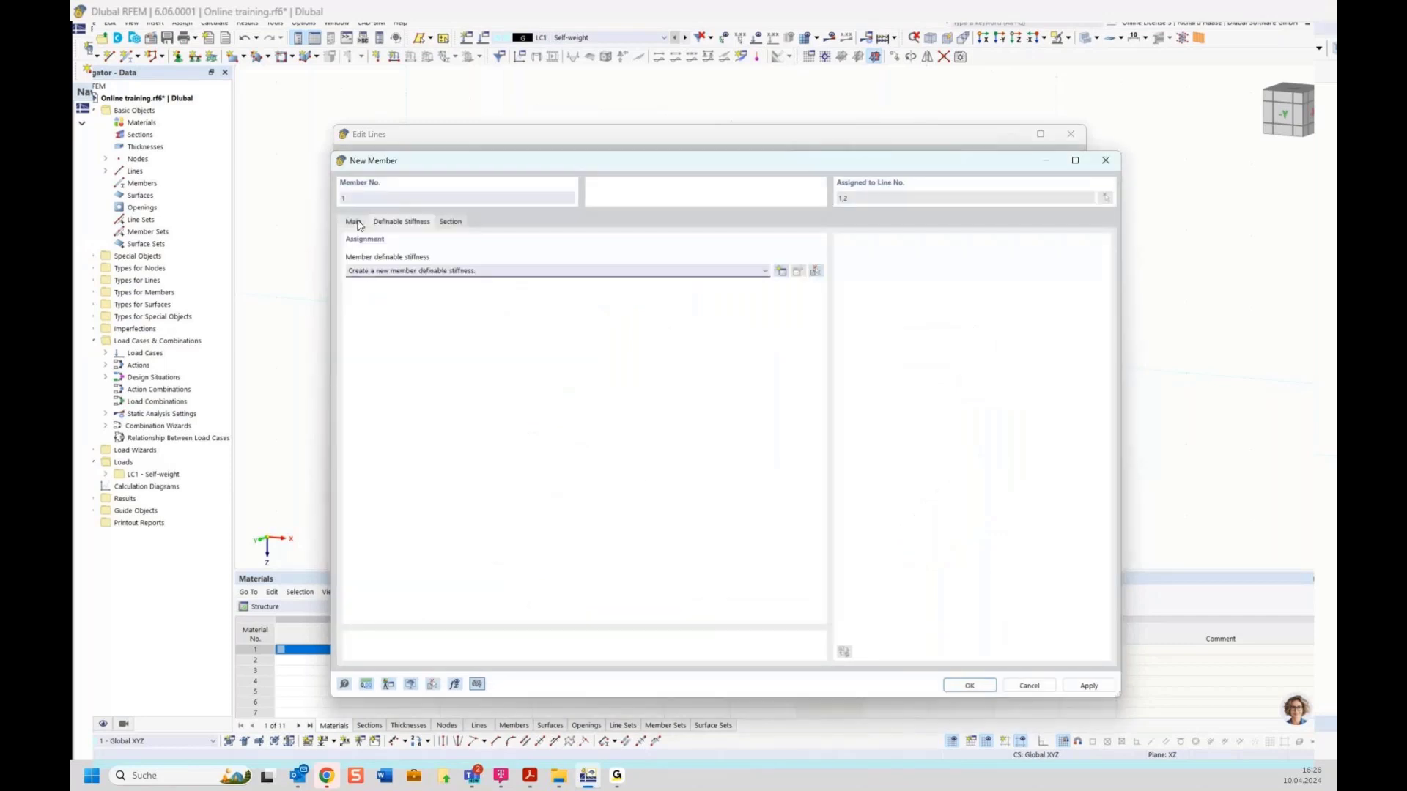
pyautogui.click(354, 222)
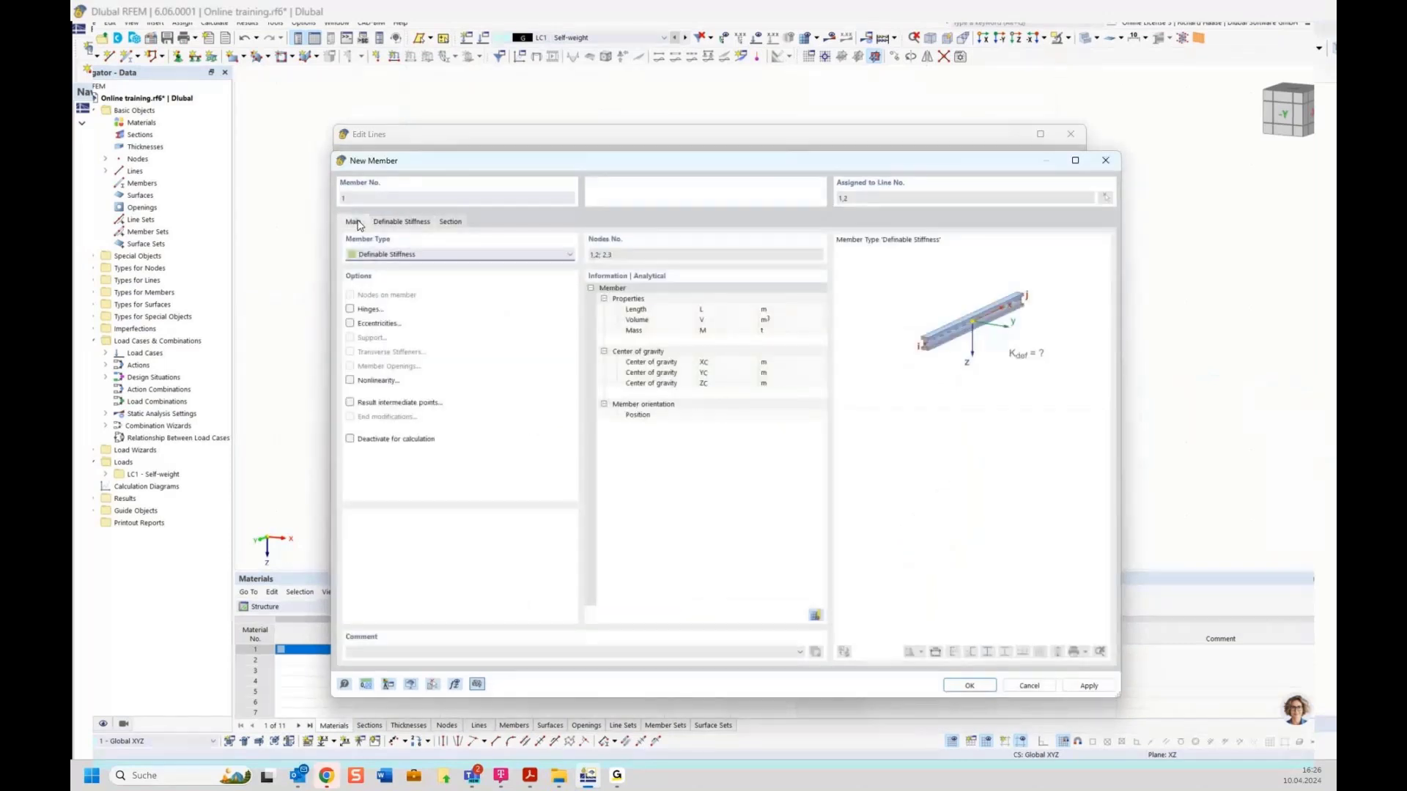
# Step: Change member 1 back to a Beam and open the section library from its Section settings
pyautogui.click(394, 254)
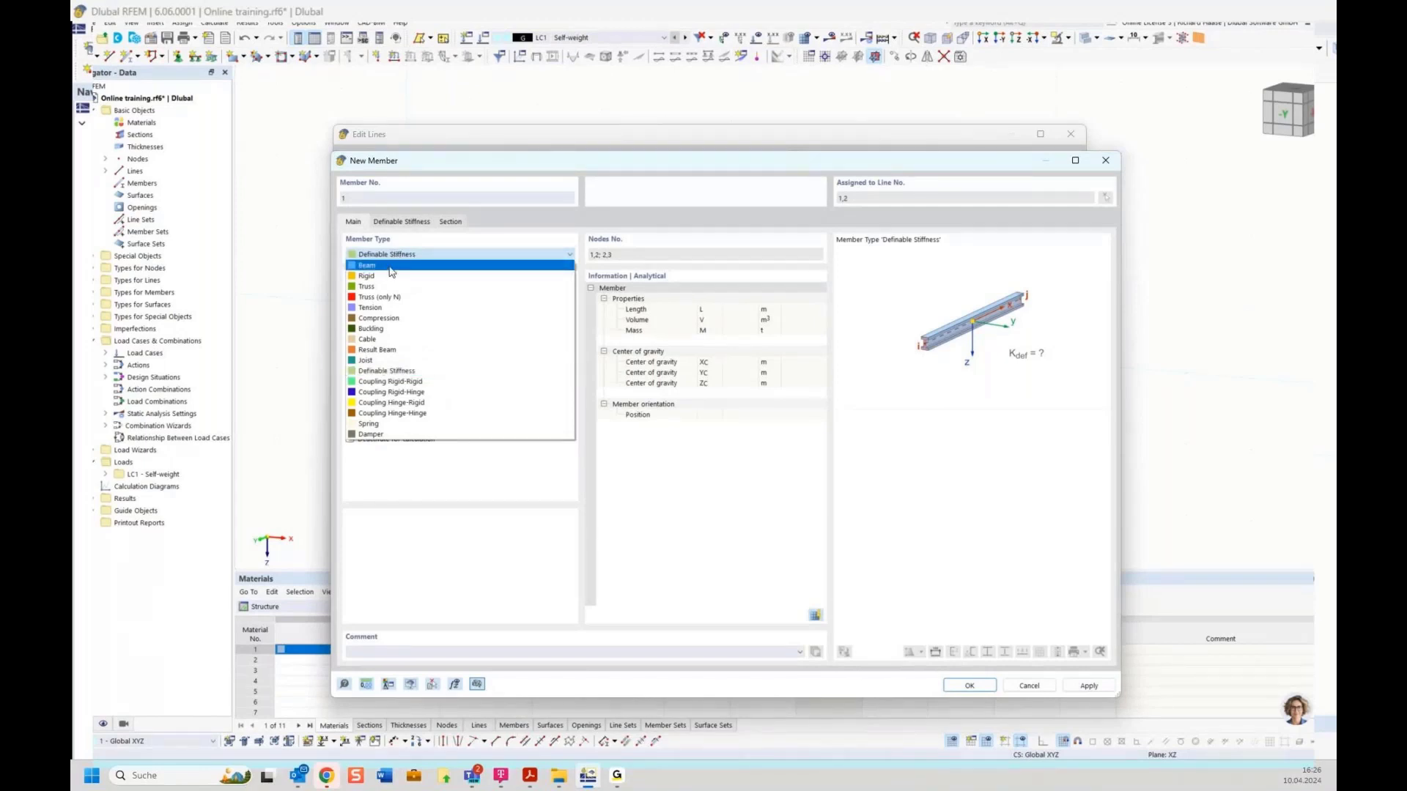
pyautogui.click(391, 266)
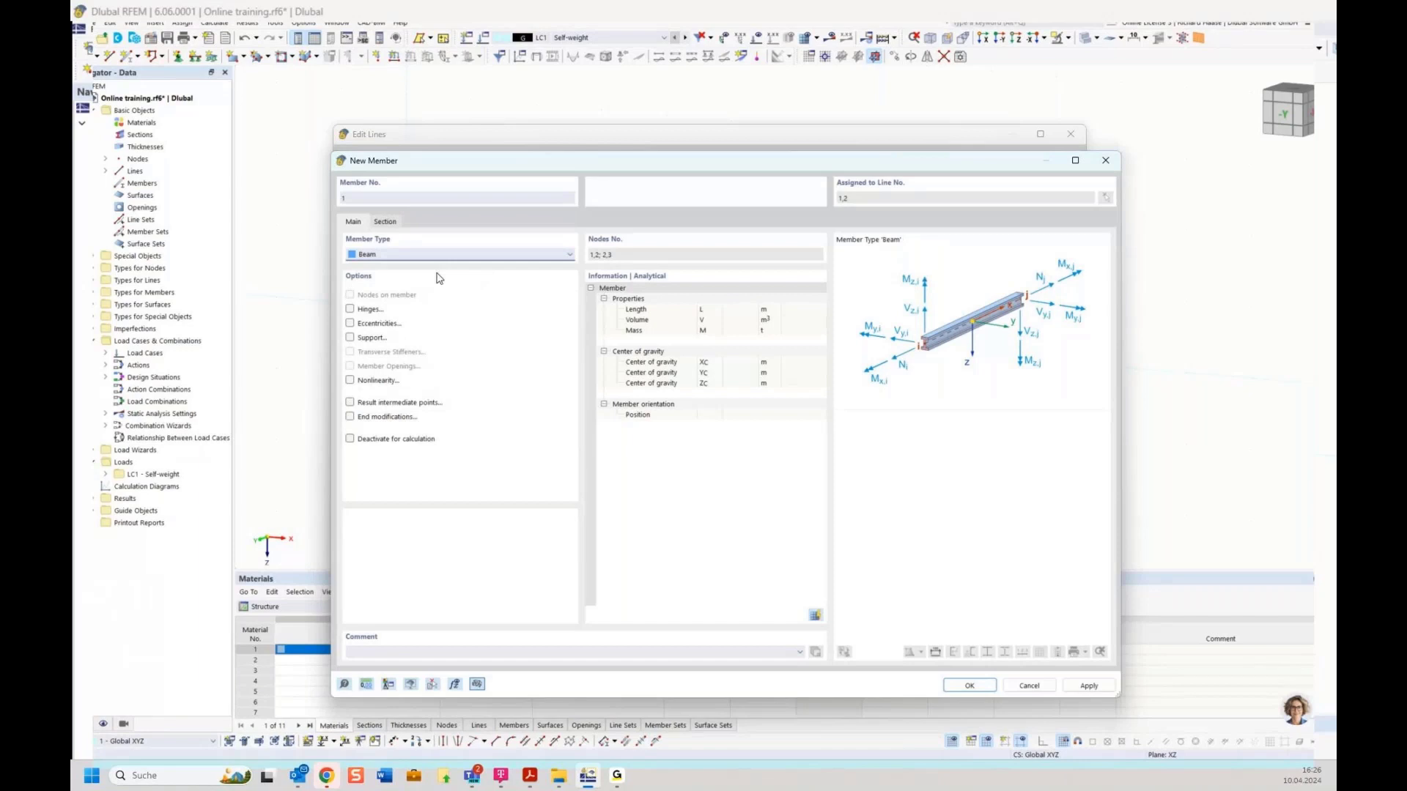
pyautogui.moveTo(485, 166); pyautogui.dragTo(493, 126)
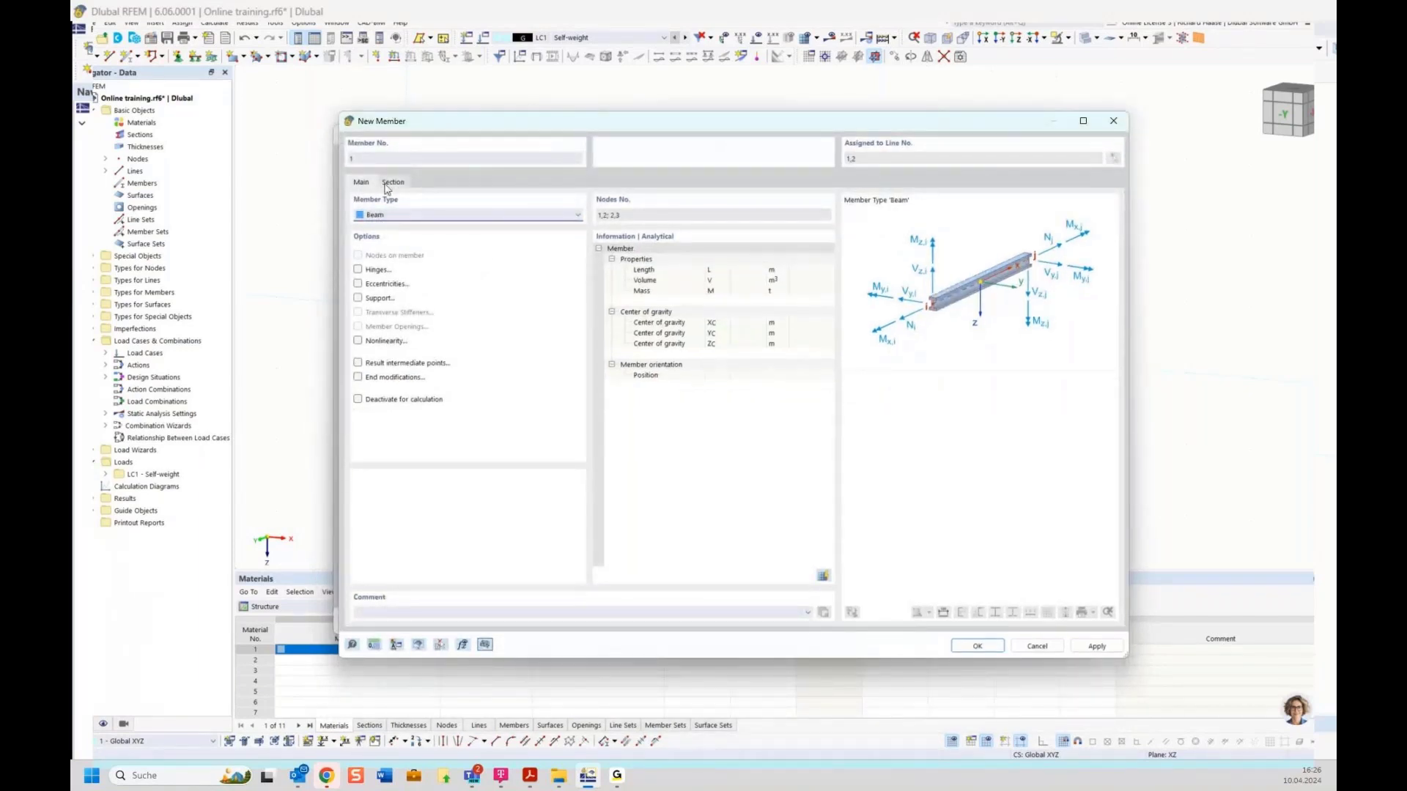
pyautogui.click(391, 183)
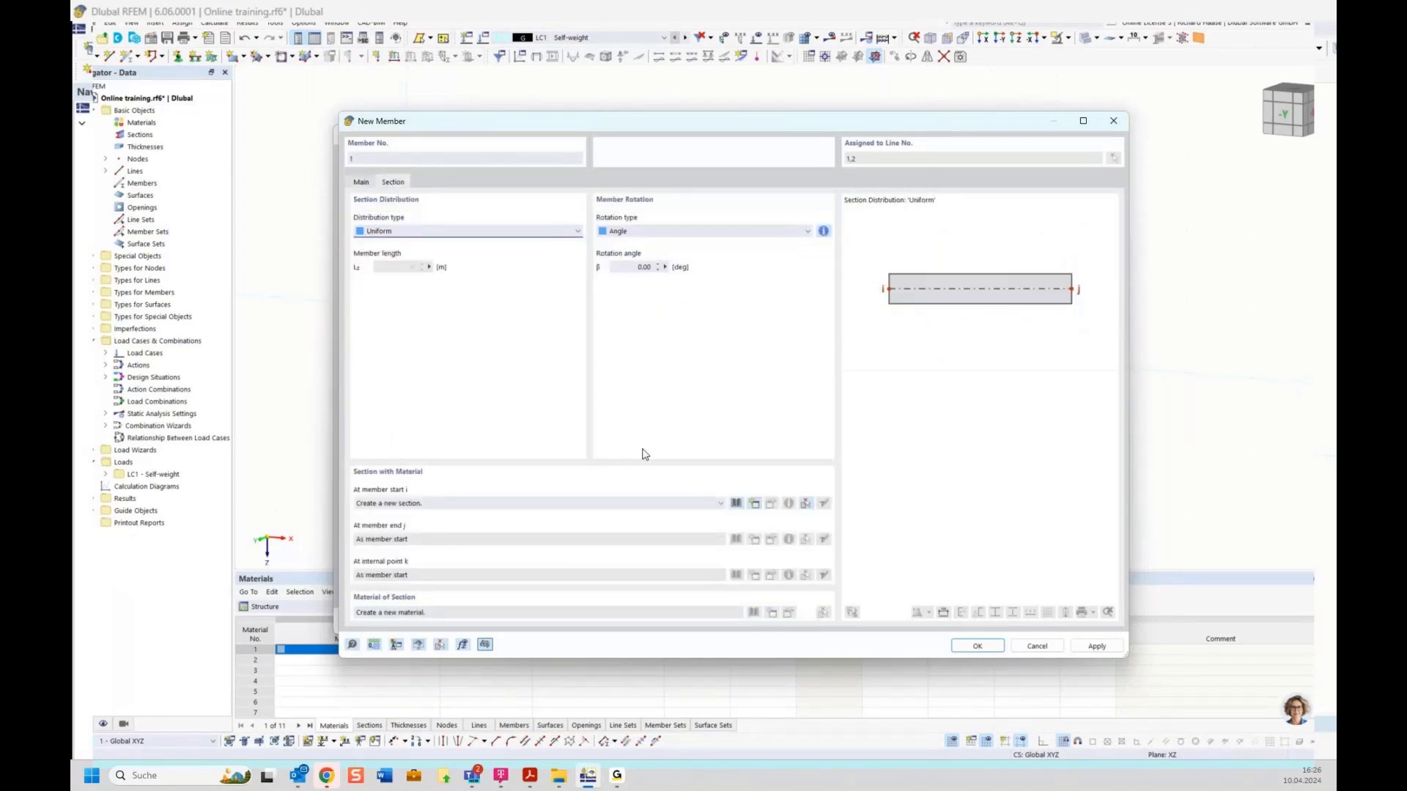
pyautogui.click(737, 504)
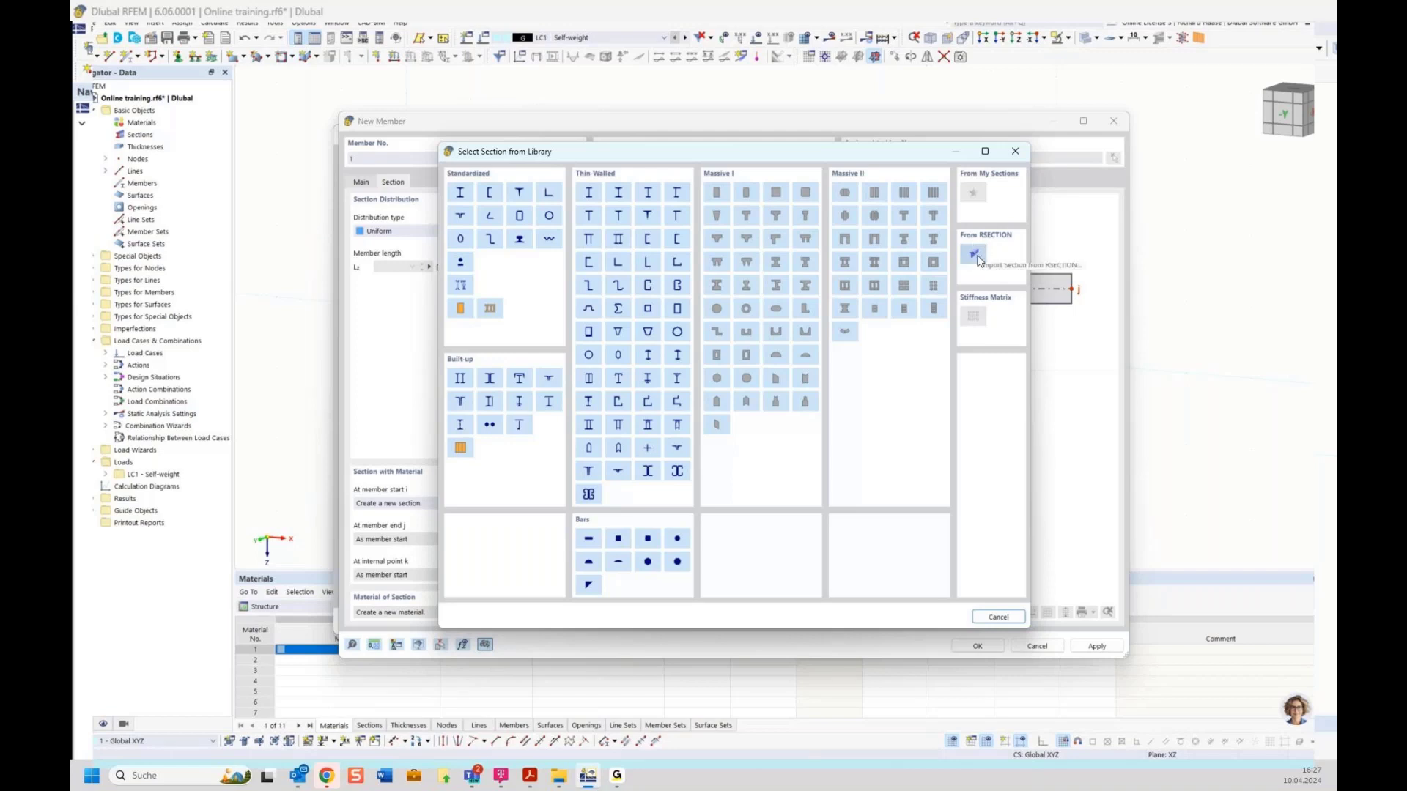
# Step: Choose the Standardized I-beam category to list the steel I-section series
pyautogui.click(460, 193)
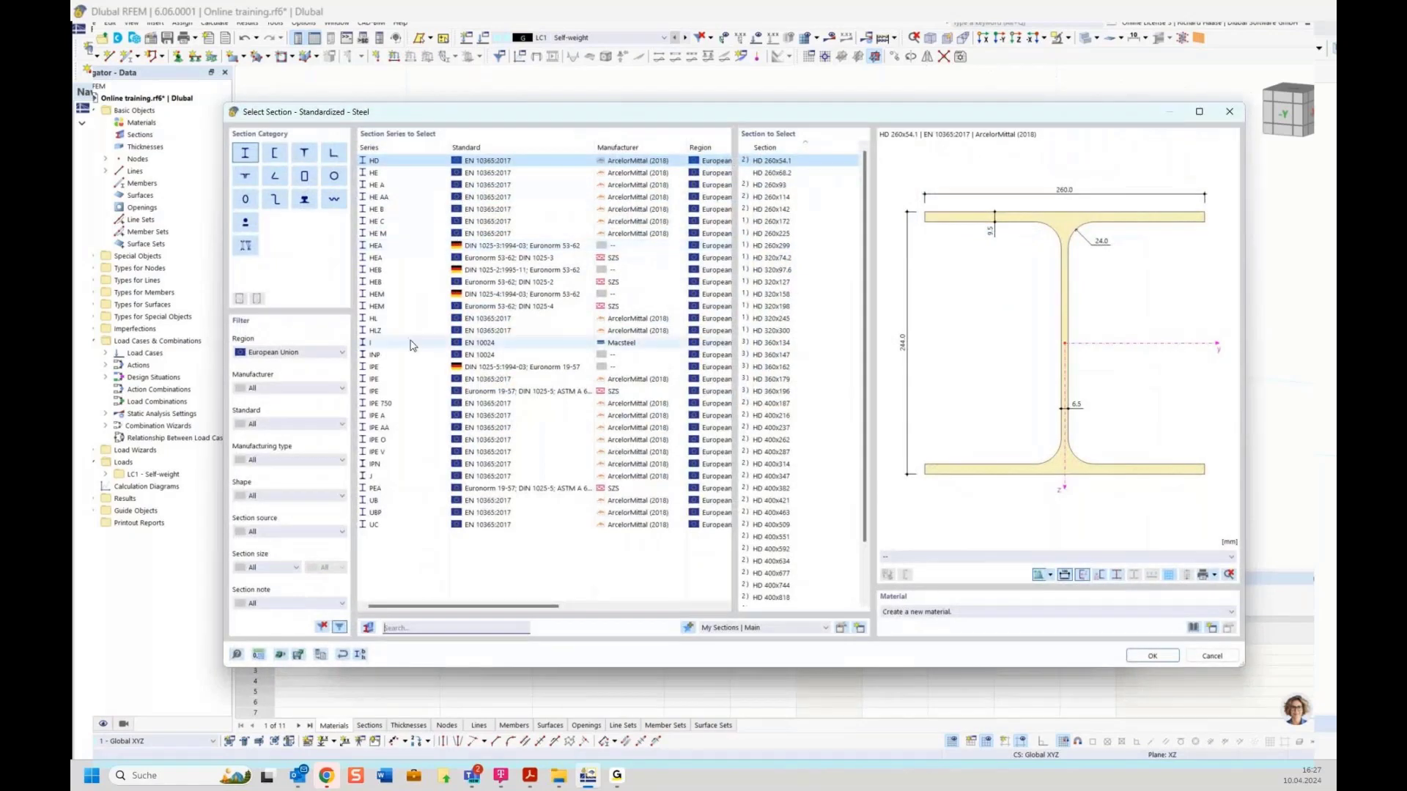
# Step: Pick HE 180 A from the HE A series and start creating a new material for it
pyautogui.click(400, 191)
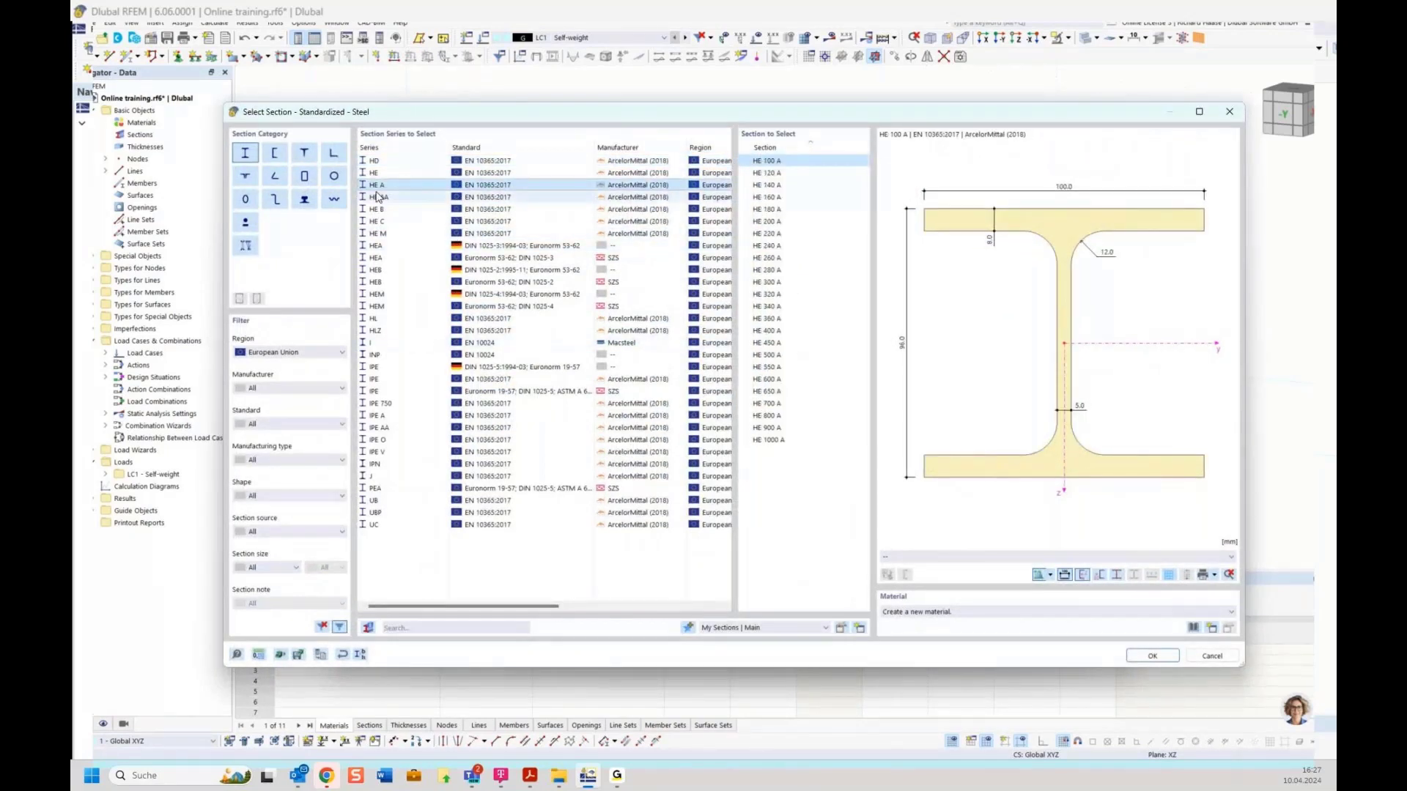
pyautogui.click(783, 212)
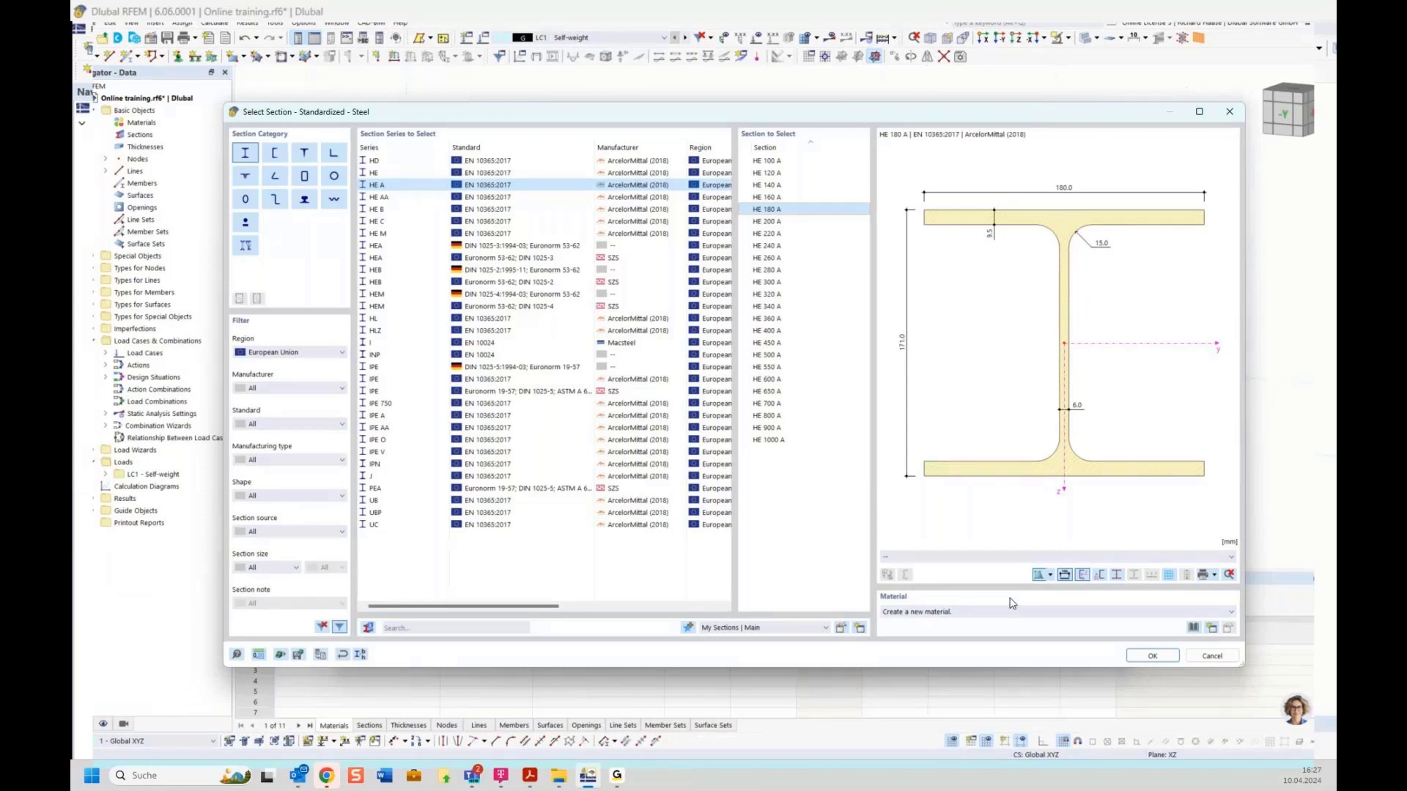
pyautogui.click(960, 614)
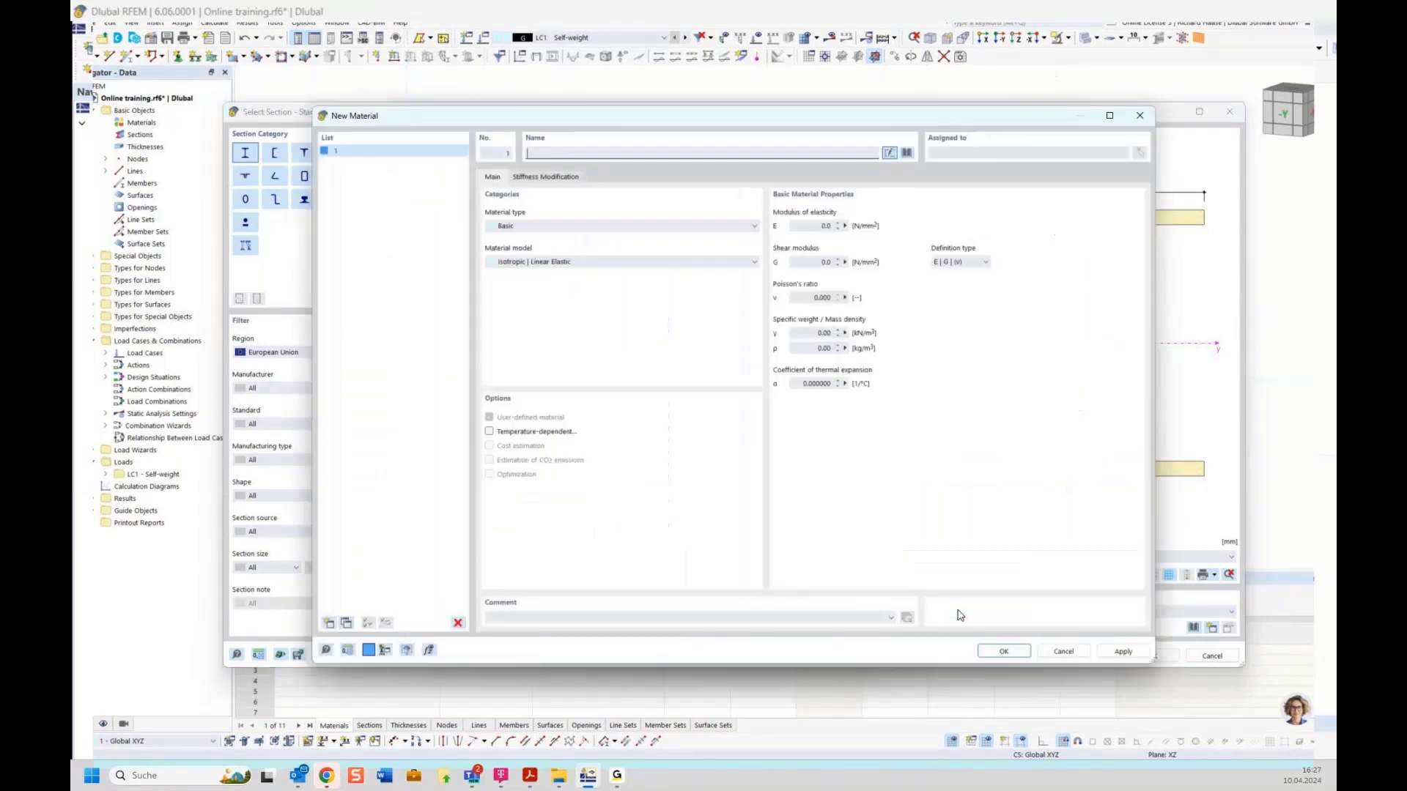
# Step: Import S235JR from the material library by searching 's235' and confirm it as material 1
pyautogui.click(907, 153)
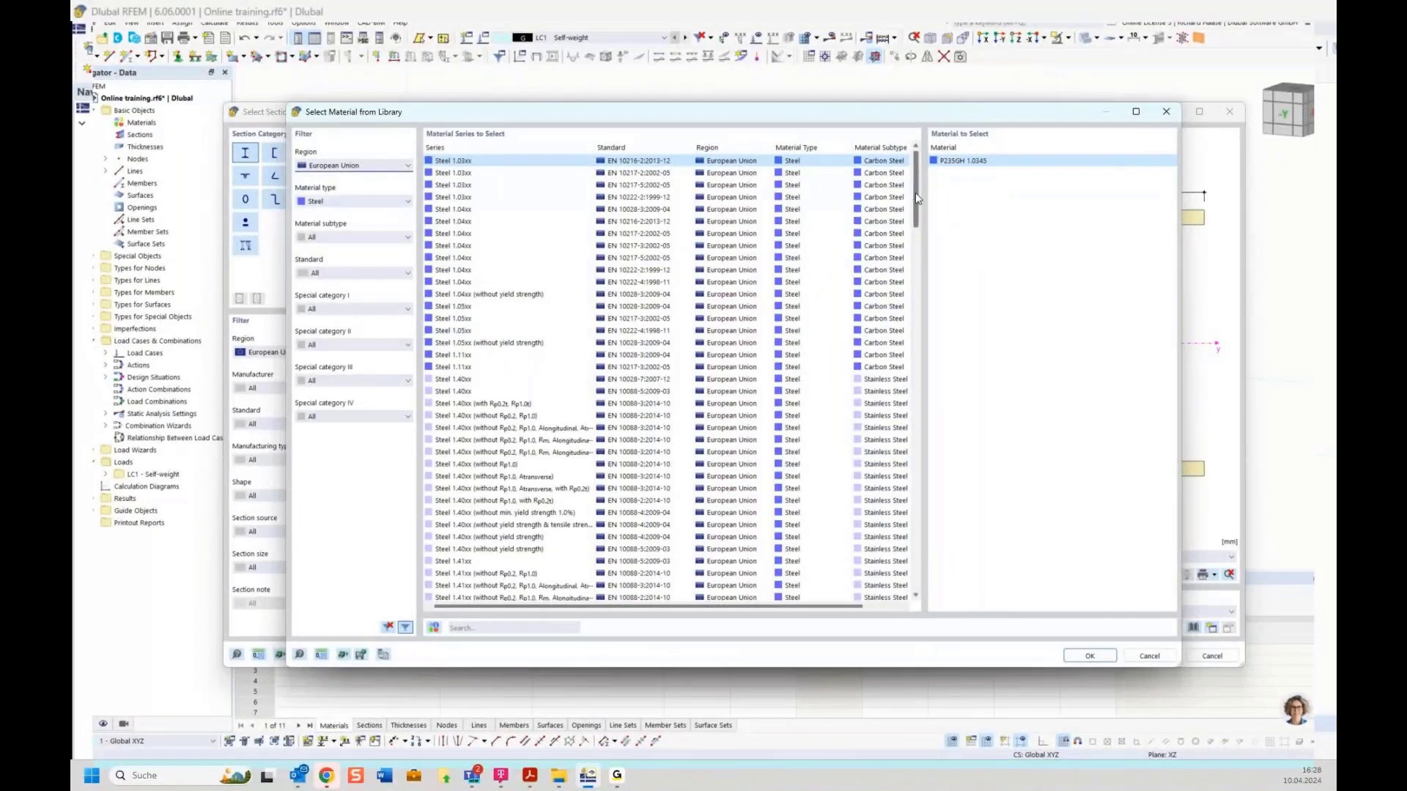
pyautogui.moveTo(916, 198)
pyautogui.mouseDown()
pyautogui.moveTo(920, 415)
pyautogui.moveTo(924, 174)
pyautogui.mouseUp()
pyautogui.click(463, 629)
pyautogui.write('s23')
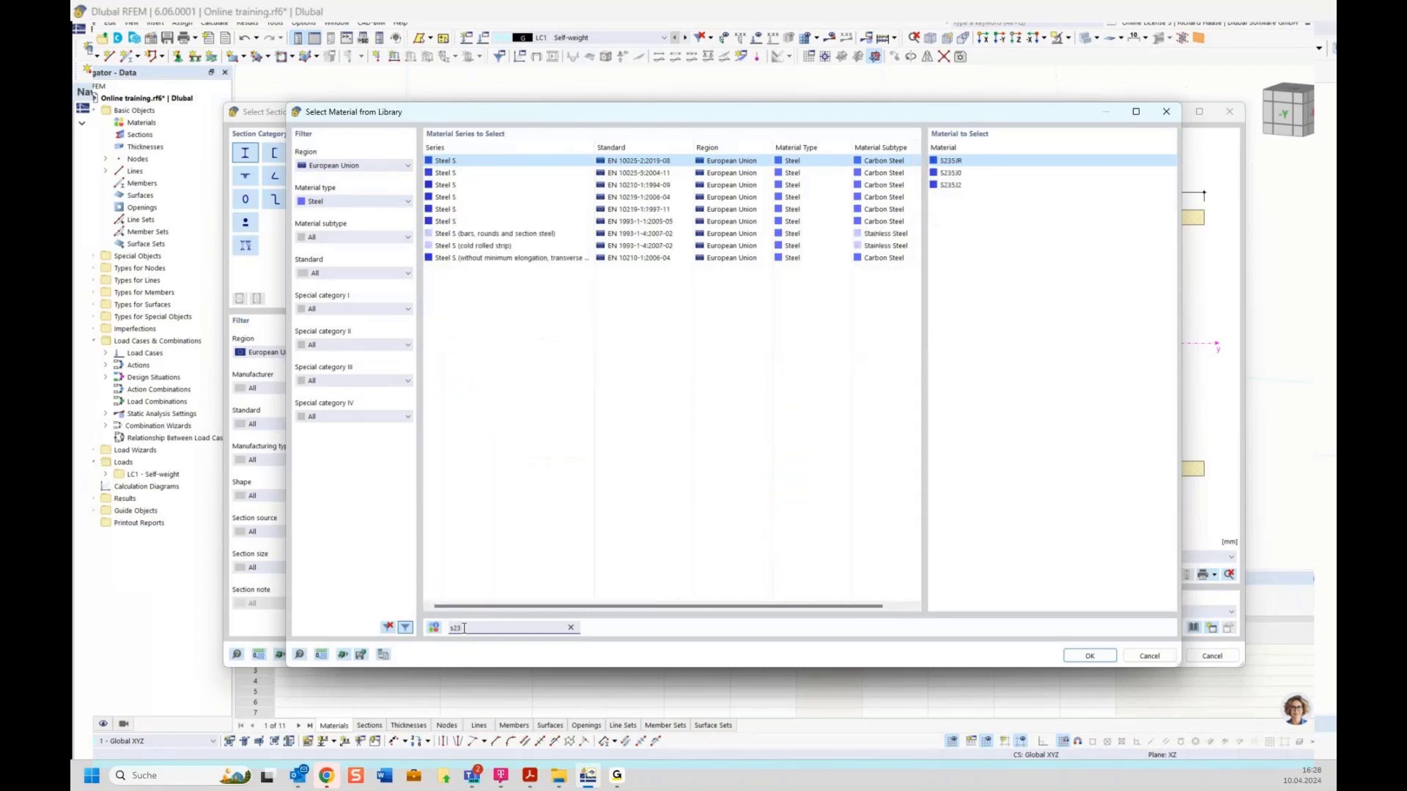
pyautogui.write('5')
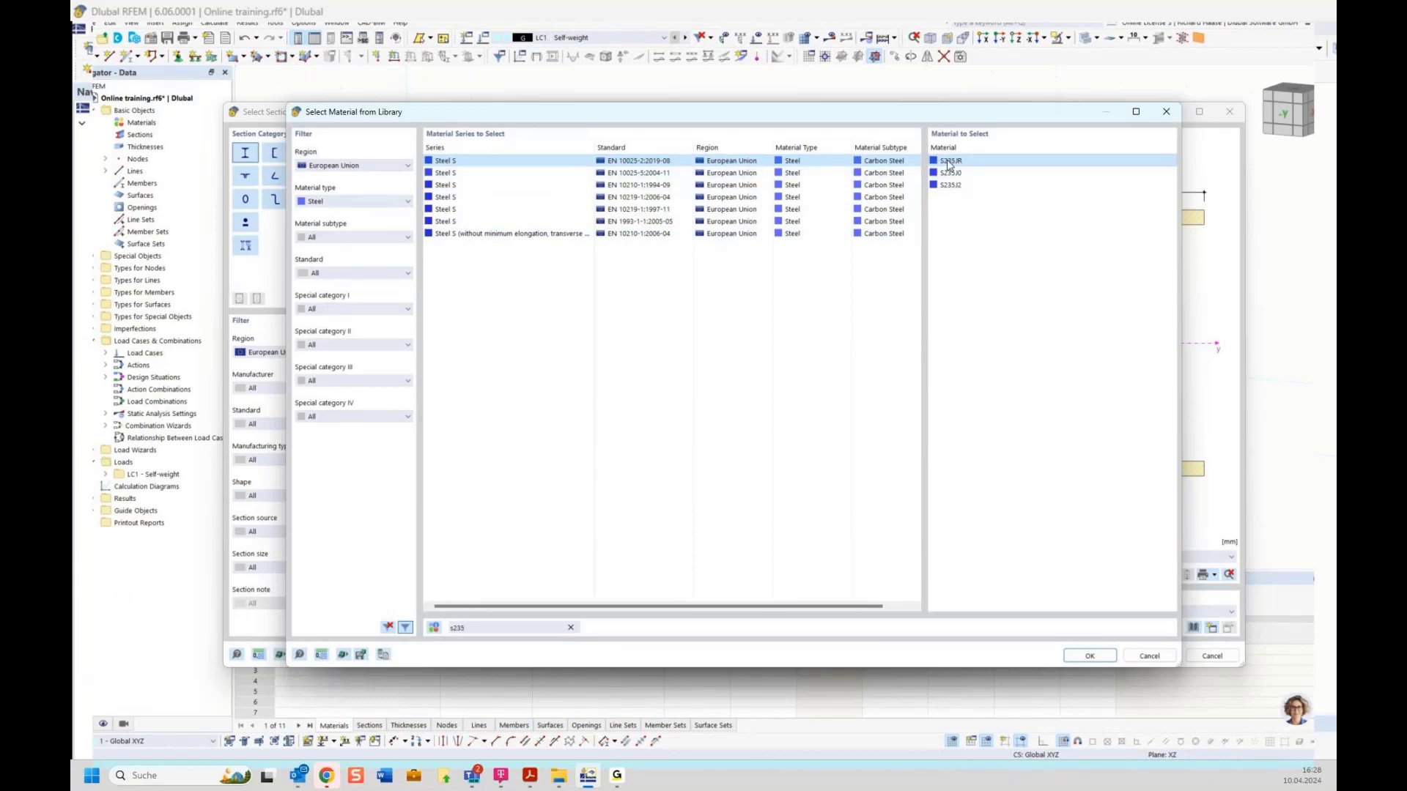
pyautogui.doubleClick(985, 163)
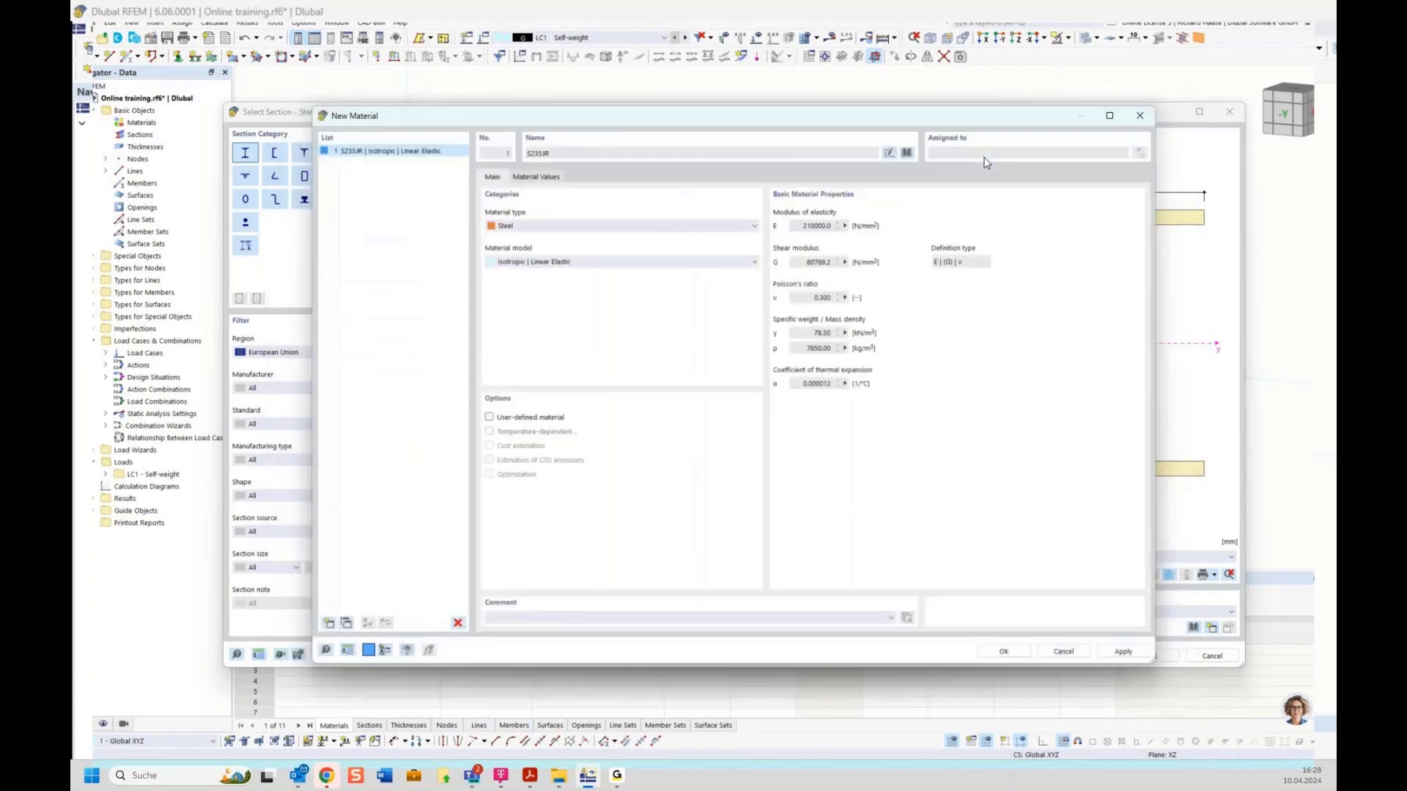
pyautogui.click(1003, 652)
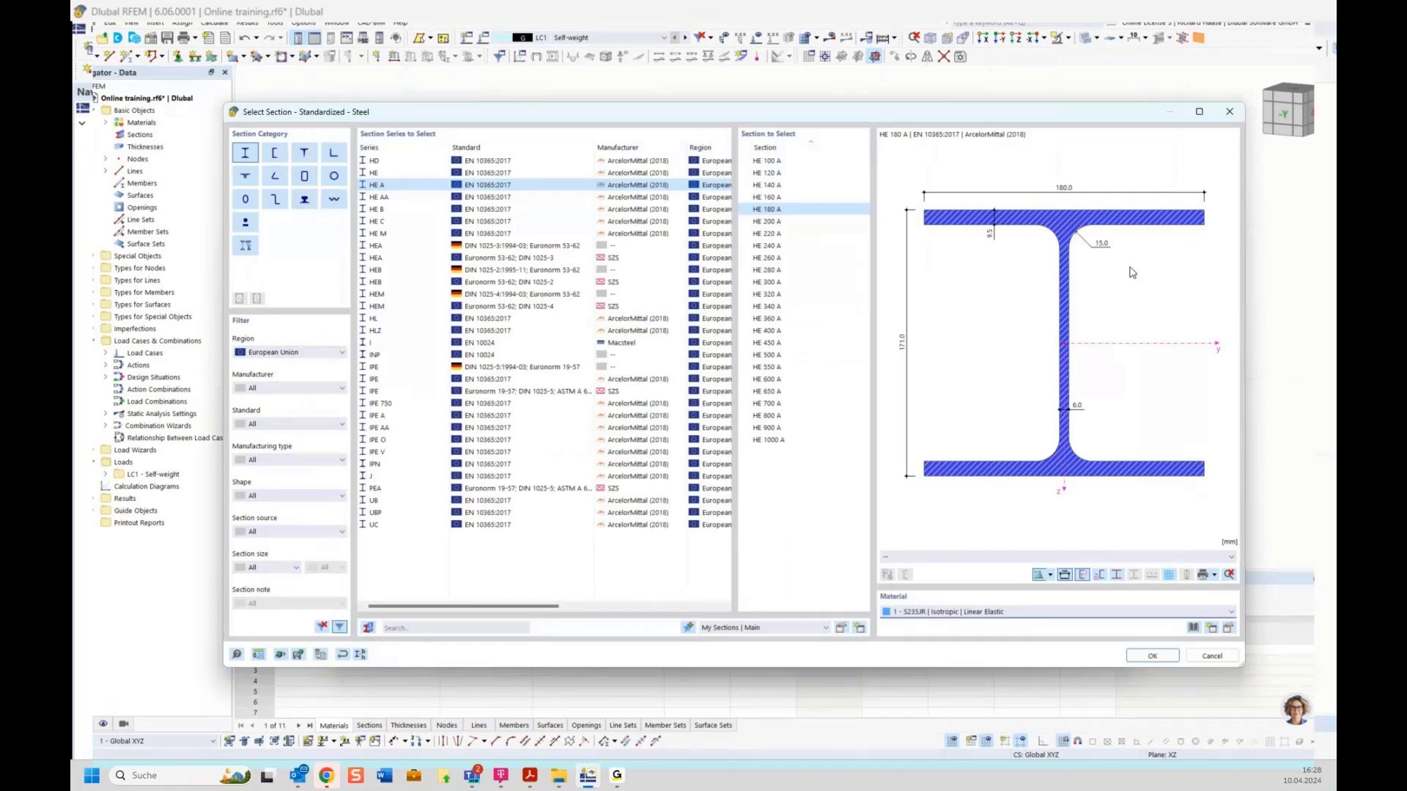
# Step: Confirm the HE 180 A S235JR section, the new member, and the line edits for lines 1 and 2
pyautogui.click(1151, 656)
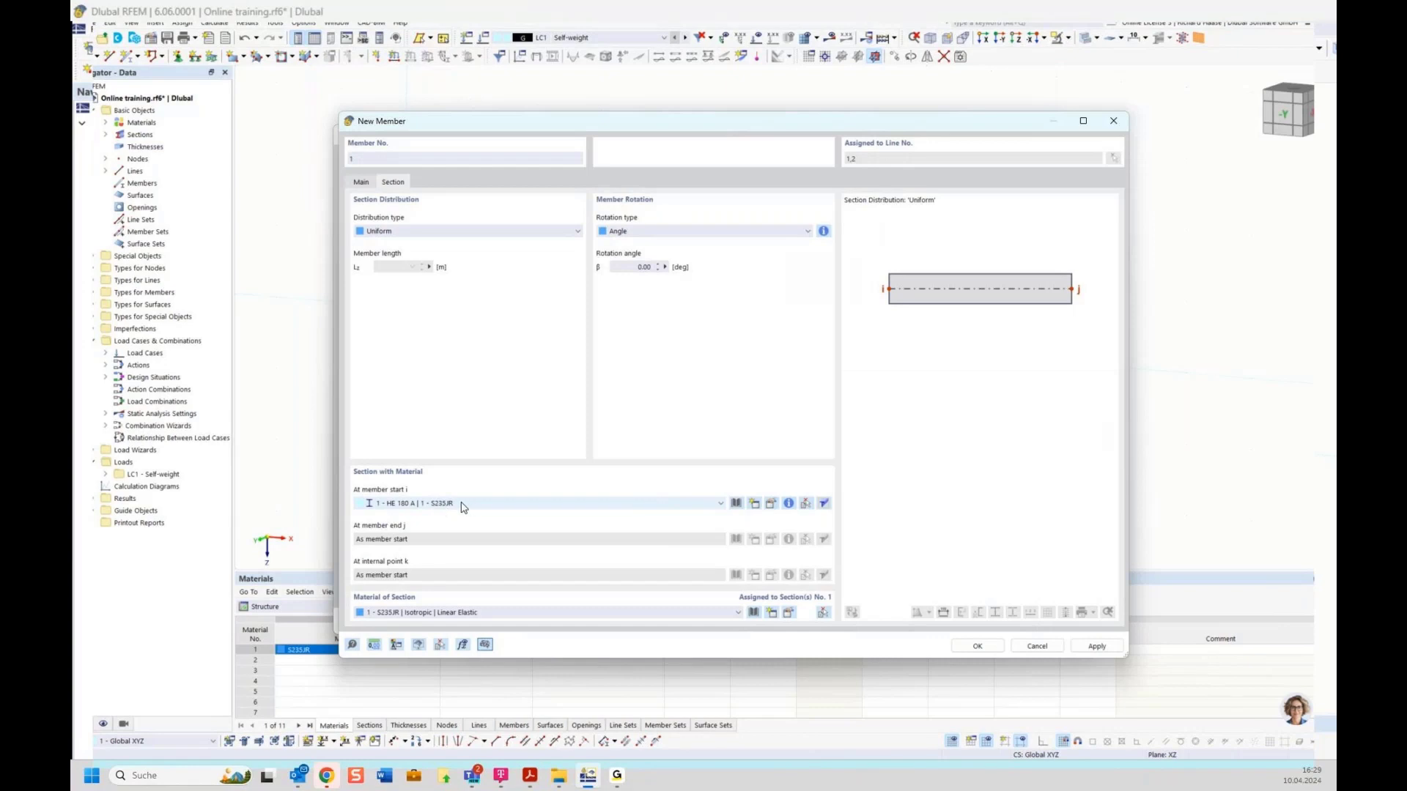
pyautogui.click(978, 646)
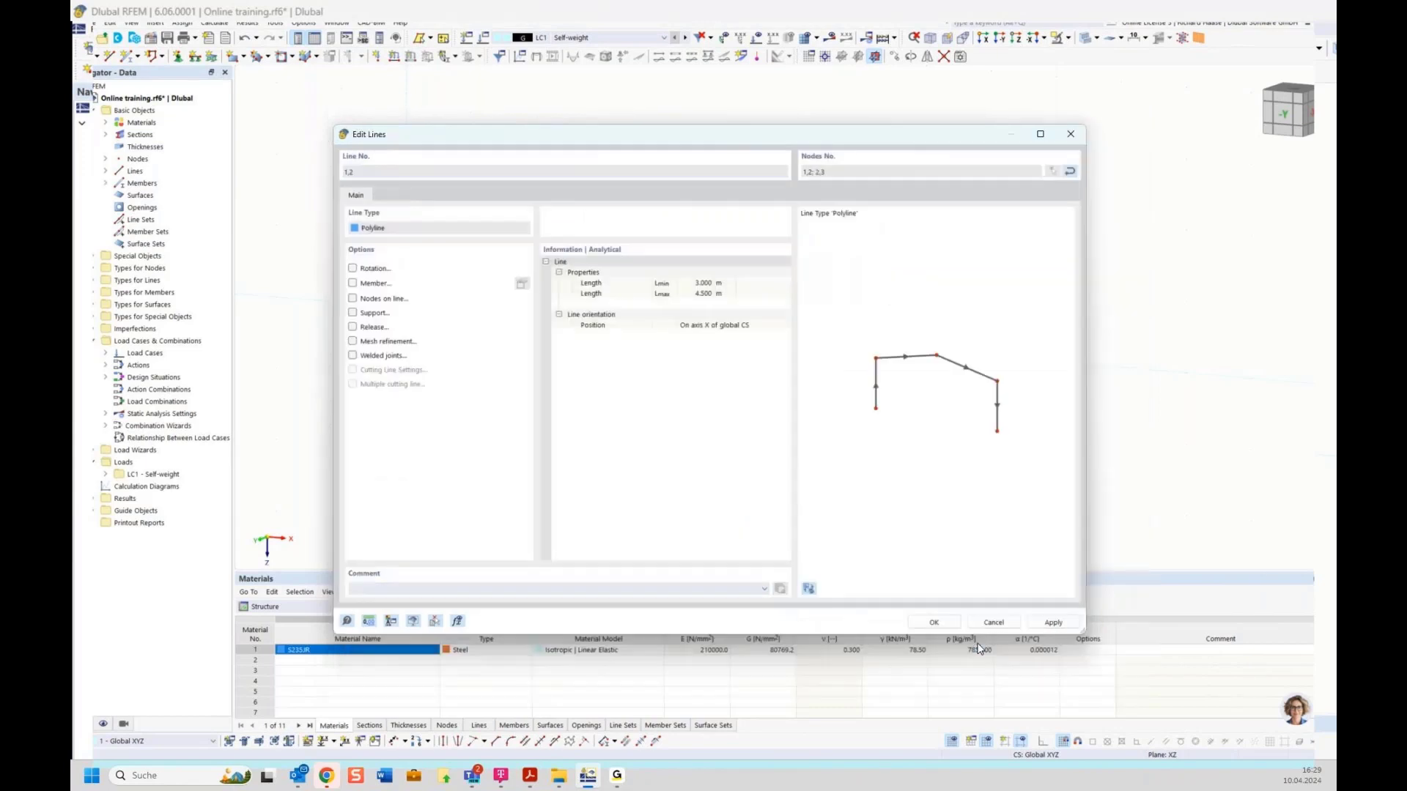
pyautogui.click(931, 623)
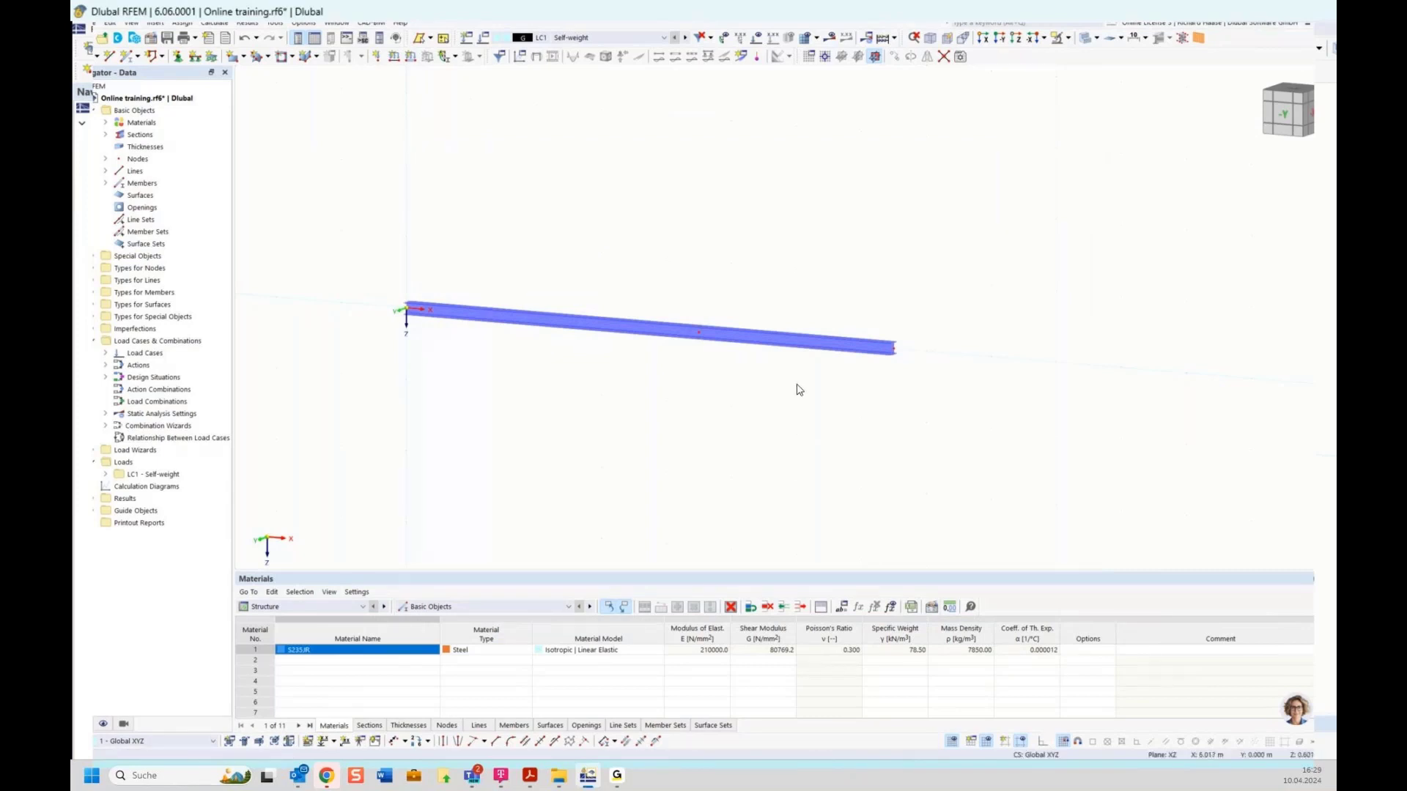
# Step: View the HE 180 A beam obliquely in 3D and open the AI Assistant Mia panel
pyautogui.keyDown('ctrl'); pyautogui.moveTo(795, 406); pyautogui.dragTo(919, 244, button='middle'); pyautogui.keyUp('ctrl')
pyautogui.scroll(3, 651, 350)
pyautogui.scroll(2, 651, 350)
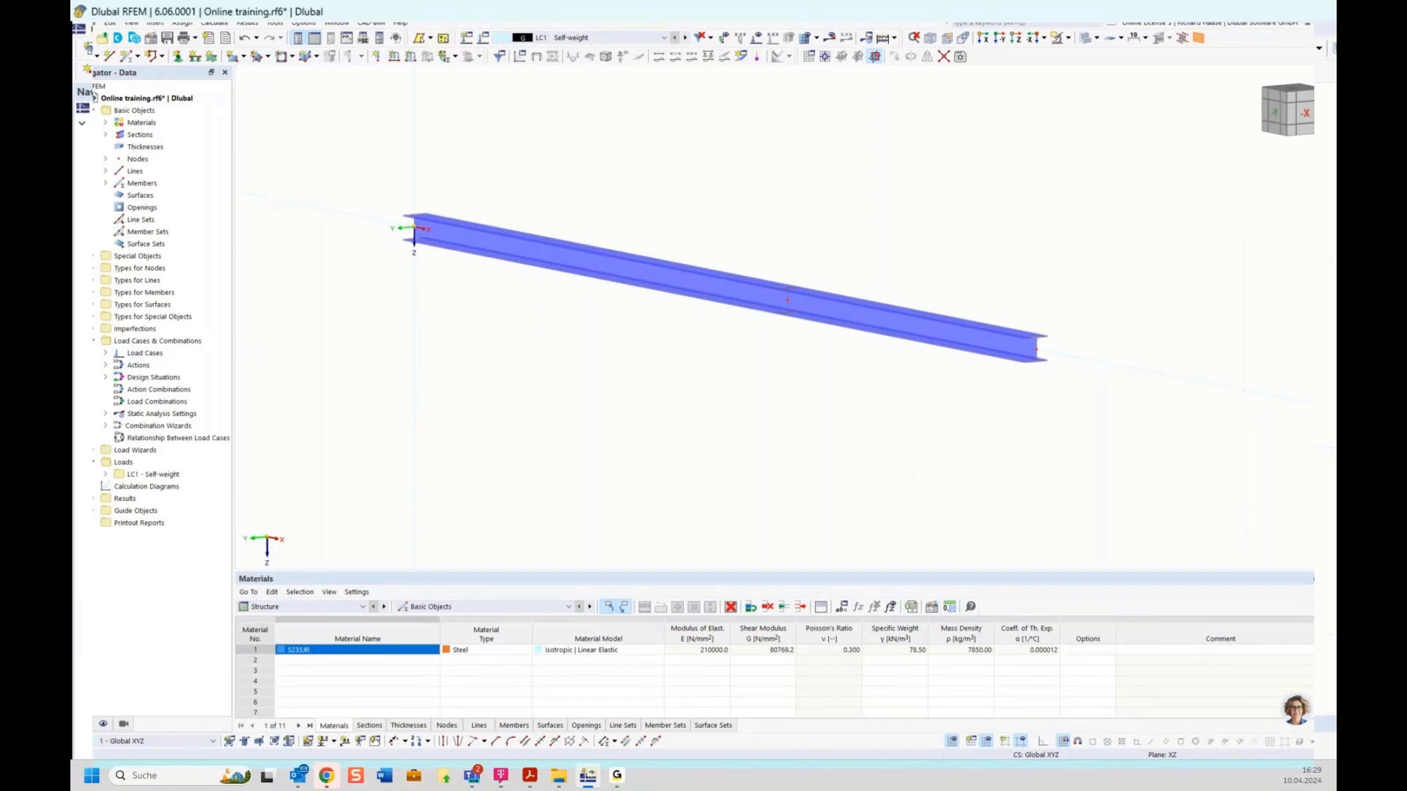
pyautogui.hotkey('alt', 'Tab')
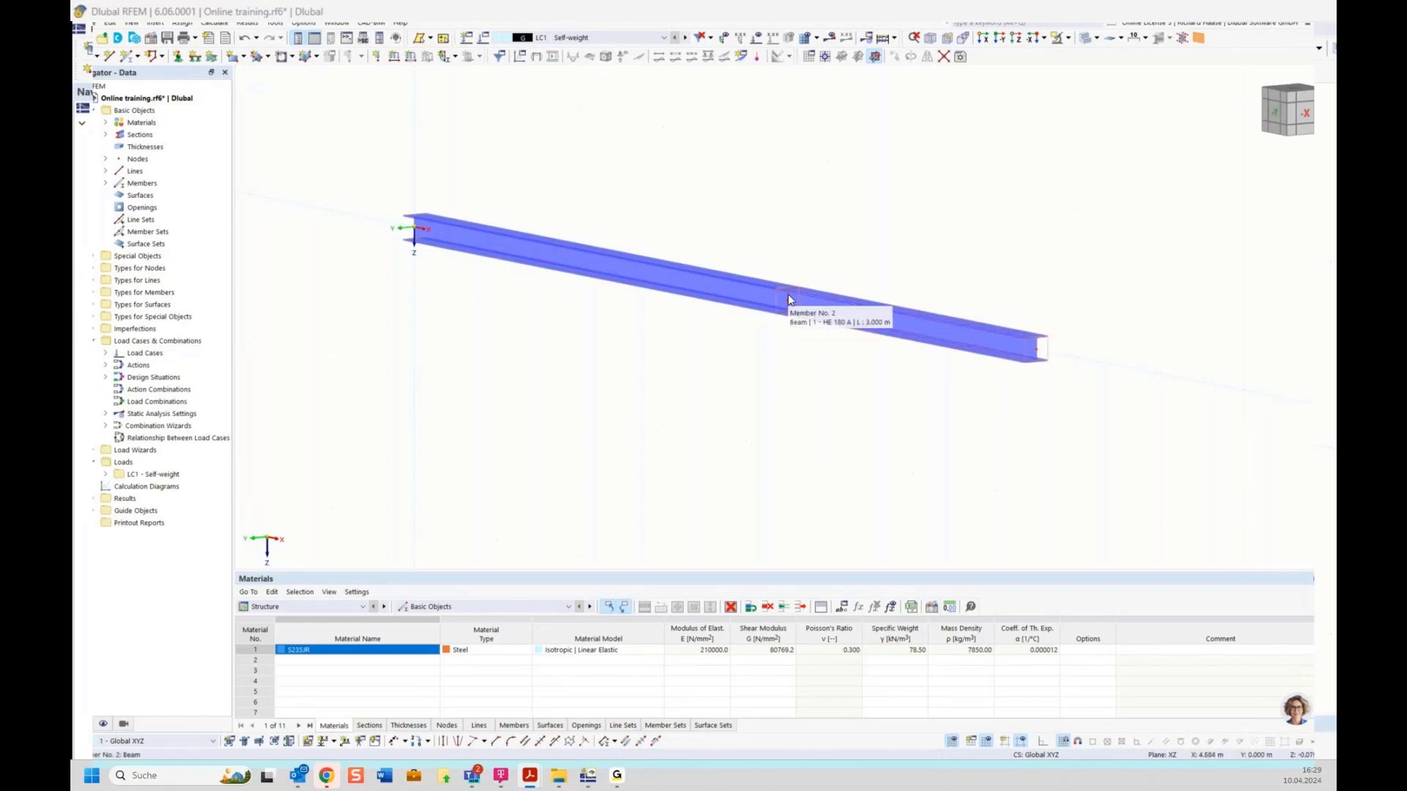
pyautogui.click(1297, 711)
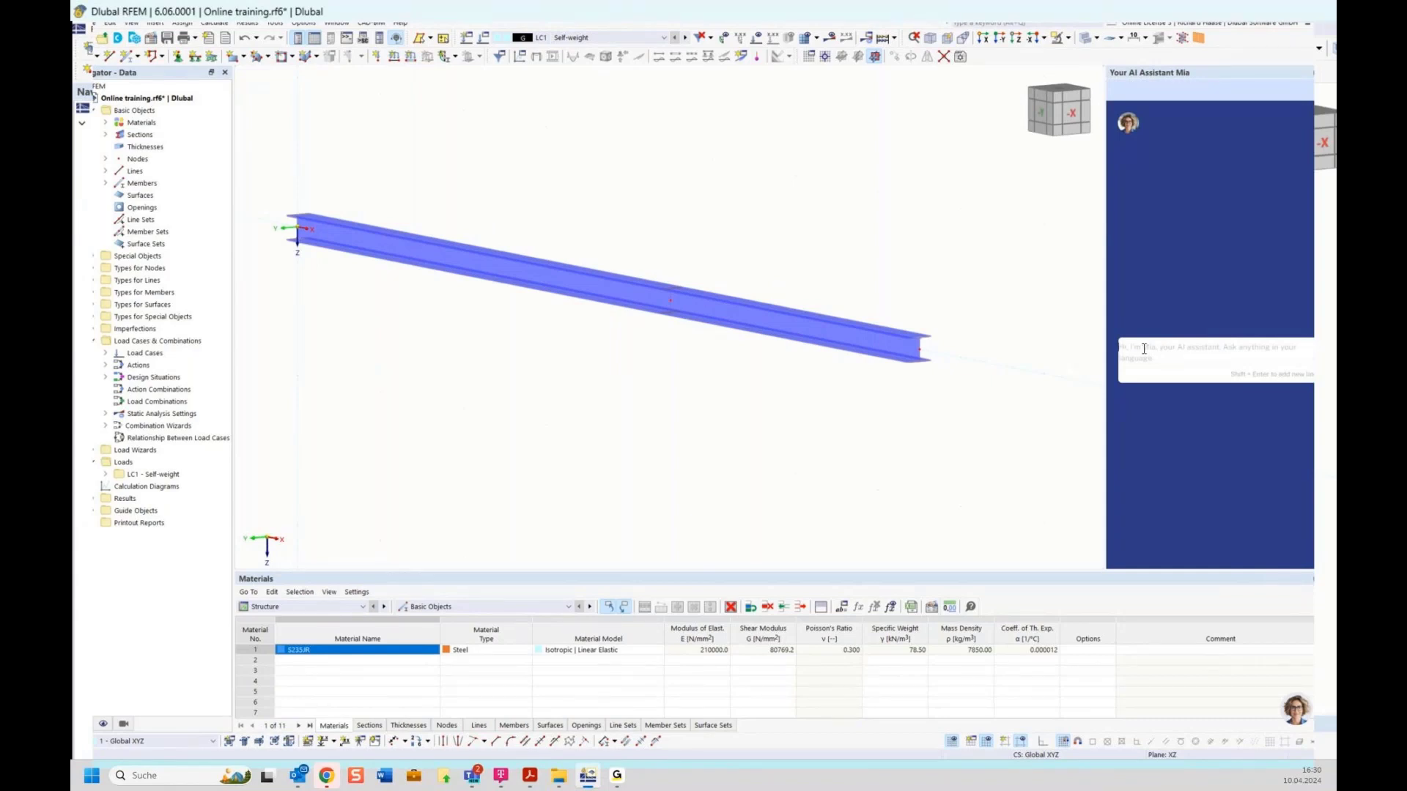
# Step: Ask Mia for the moment at 4.50 m on a 7.5 m beam under 10 kN, then view the front
pyautogui.write('single beam, length 7,5m, single load on 4,50m with 10kn. Bending moment at 4,50m')
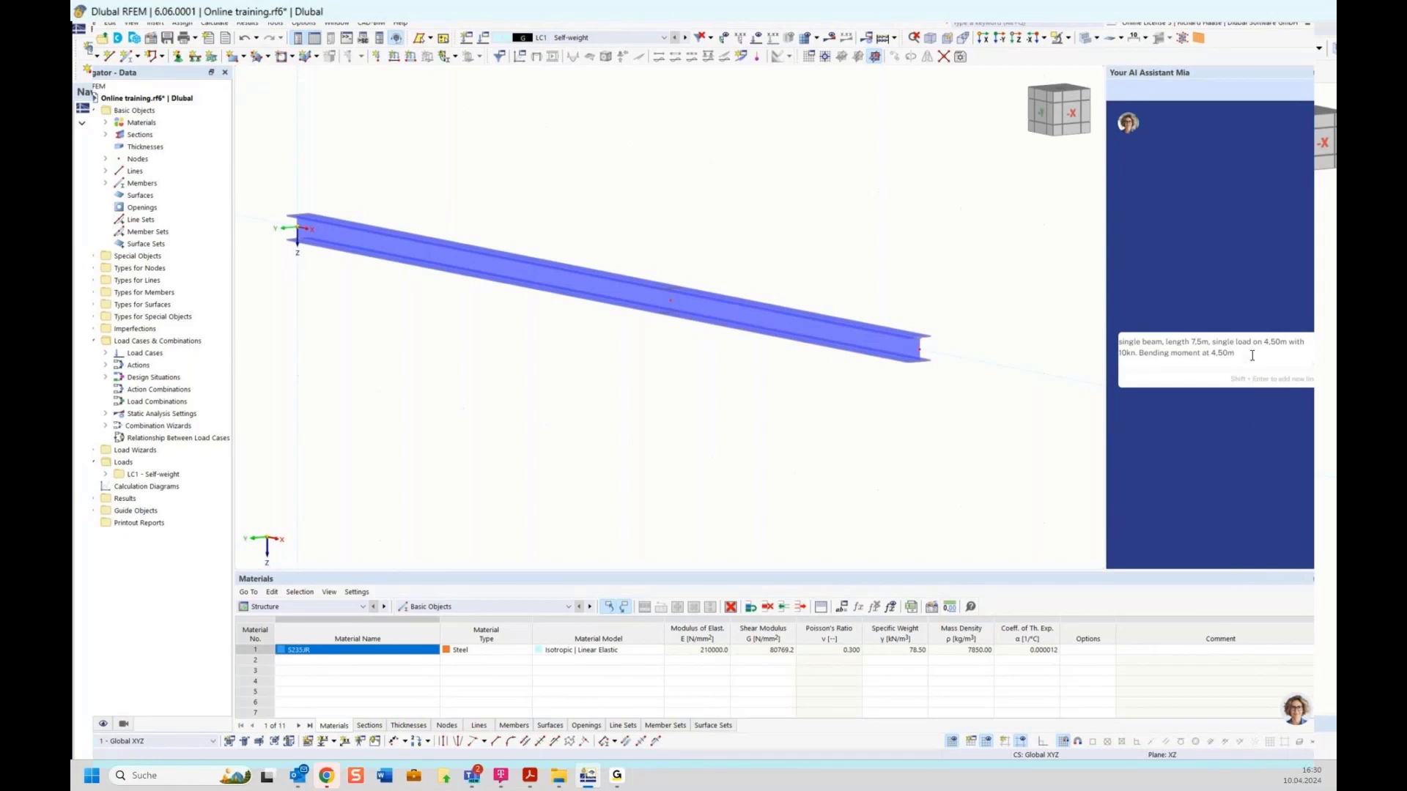
pyautogui.press('Return')
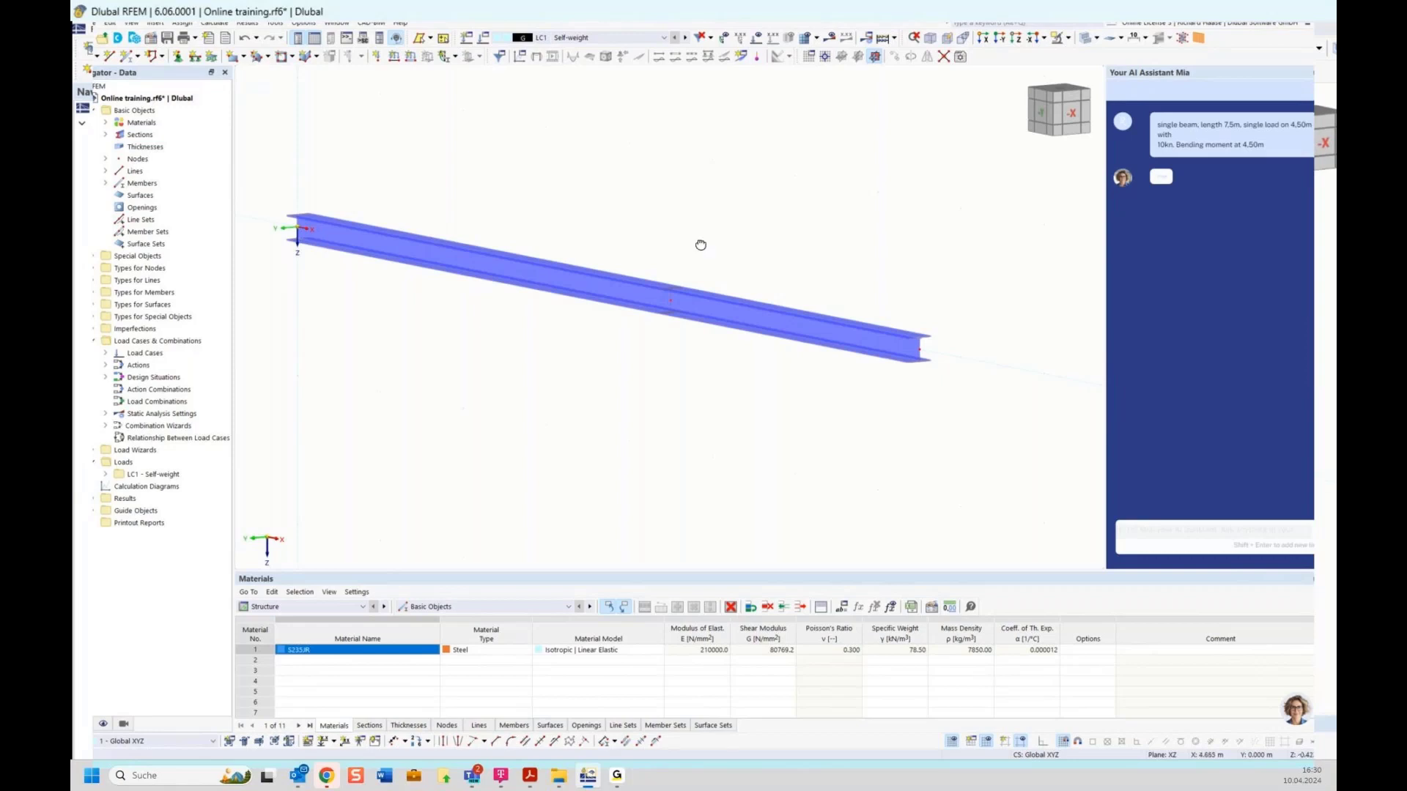
pyautogui.scroll(2, 702, 244)
pyautogui.click(1047, 115)
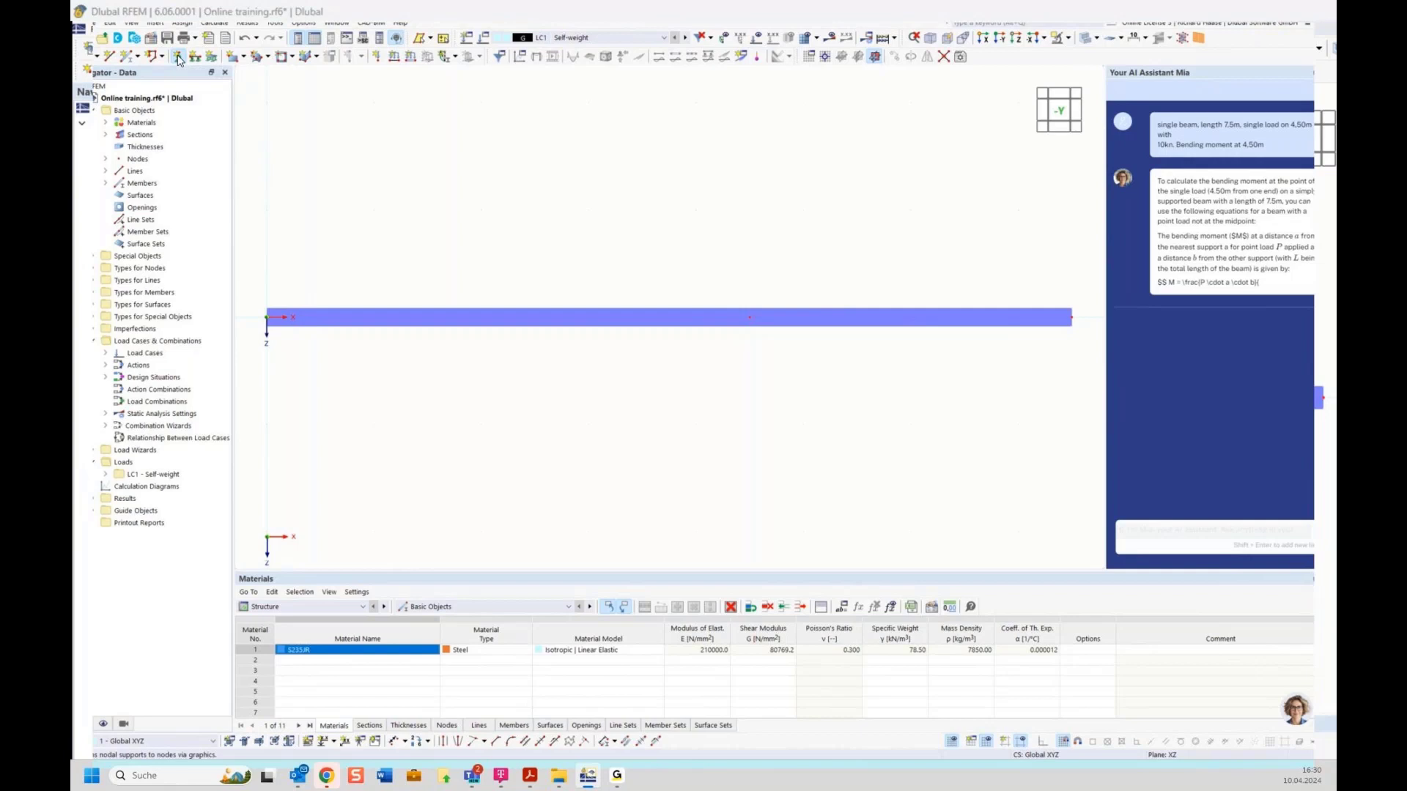
# Step: Define a new nodal support type and assign it to node 1 at the beam's left end
pyautogui.click(178, 57)
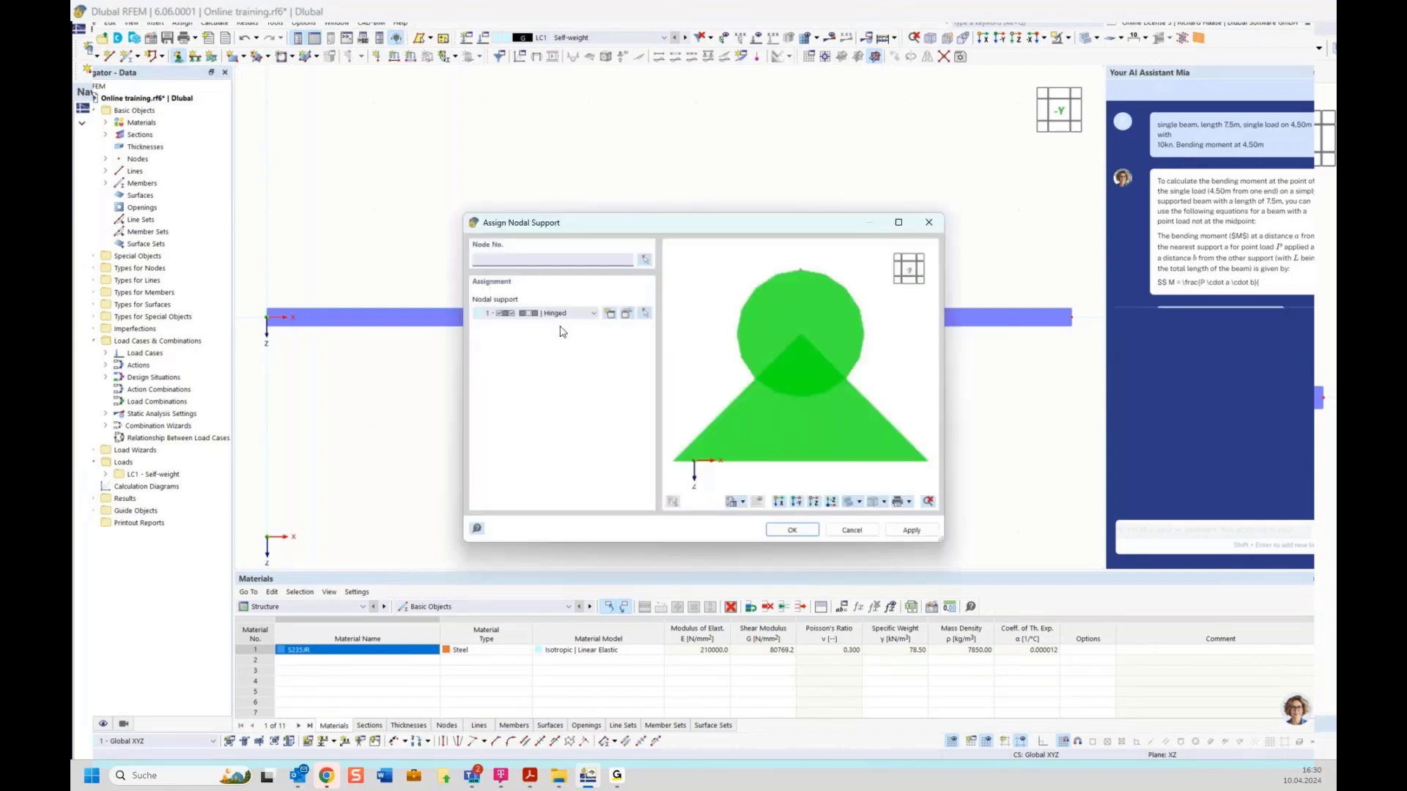
pyautogui.click(609, 313)
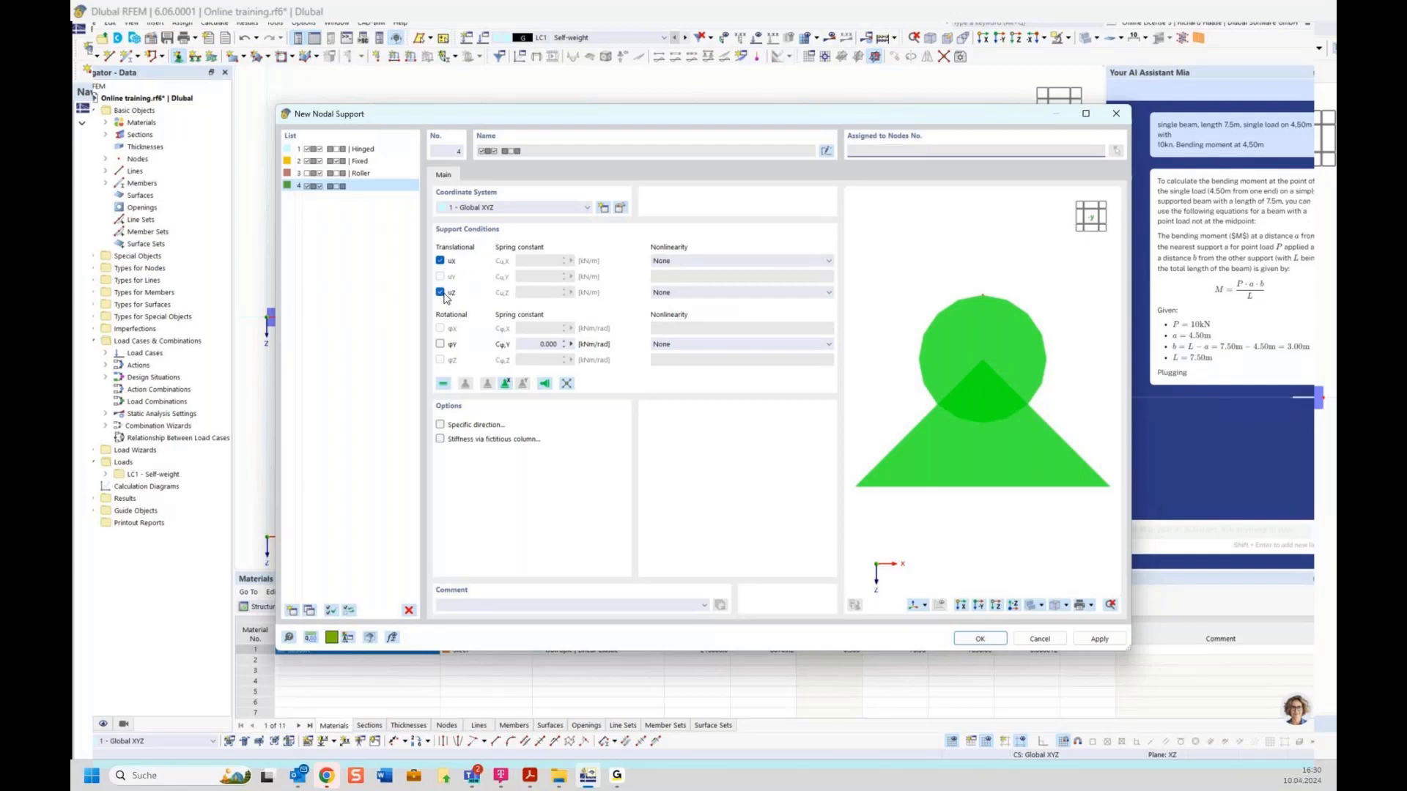
pyautogui.click(998, 638)
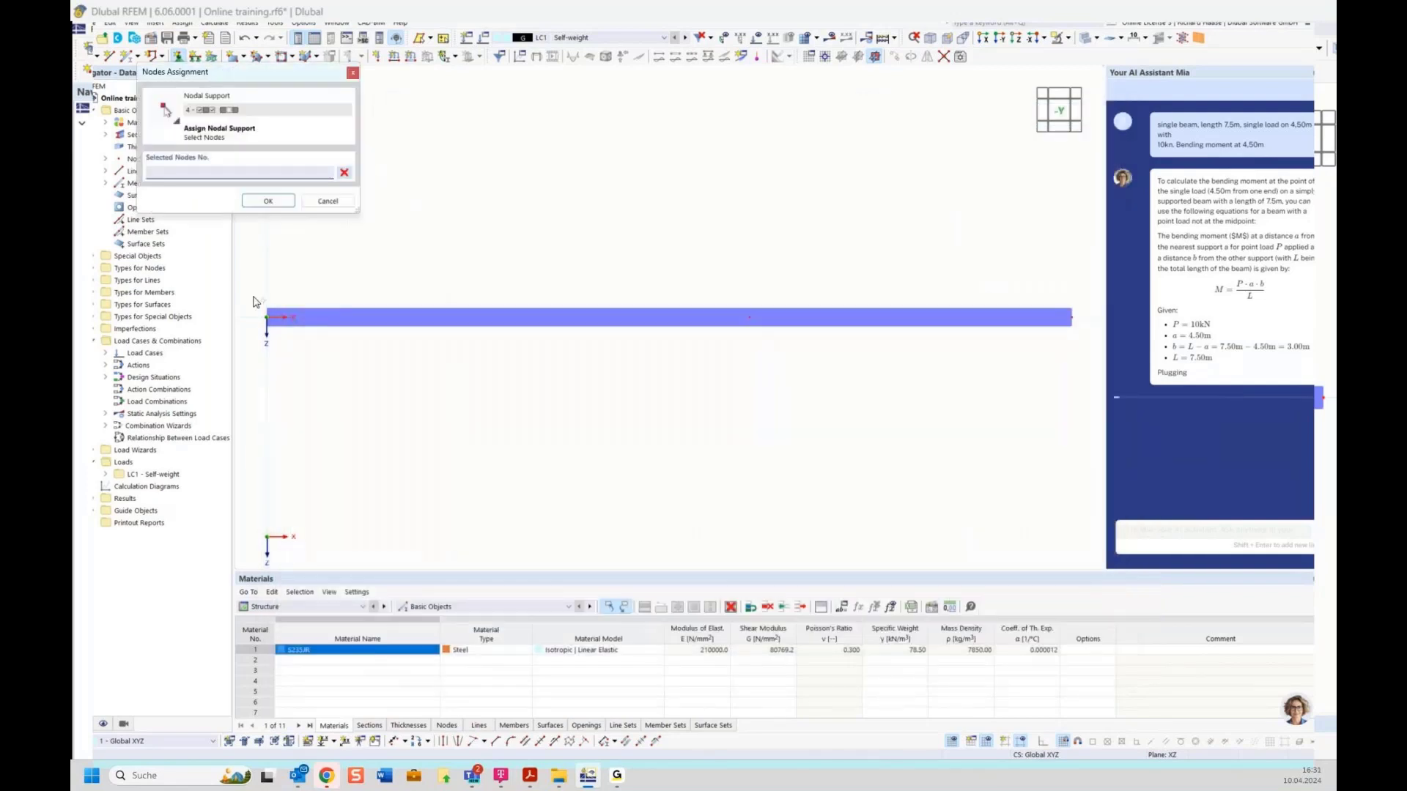
pyautogui.click(265, 315)
pyautogui.click(265, 201)
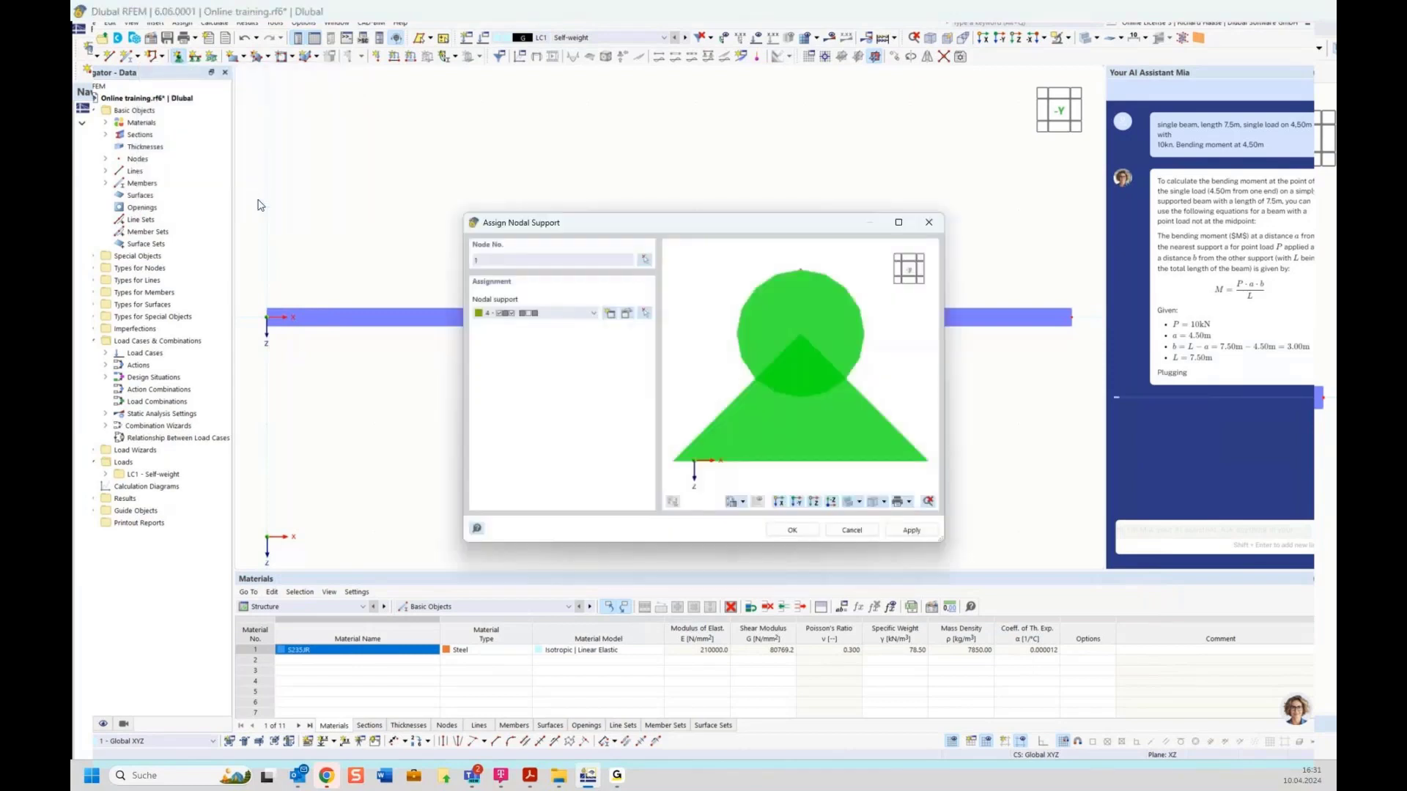
pyautogui.click(796, 528)
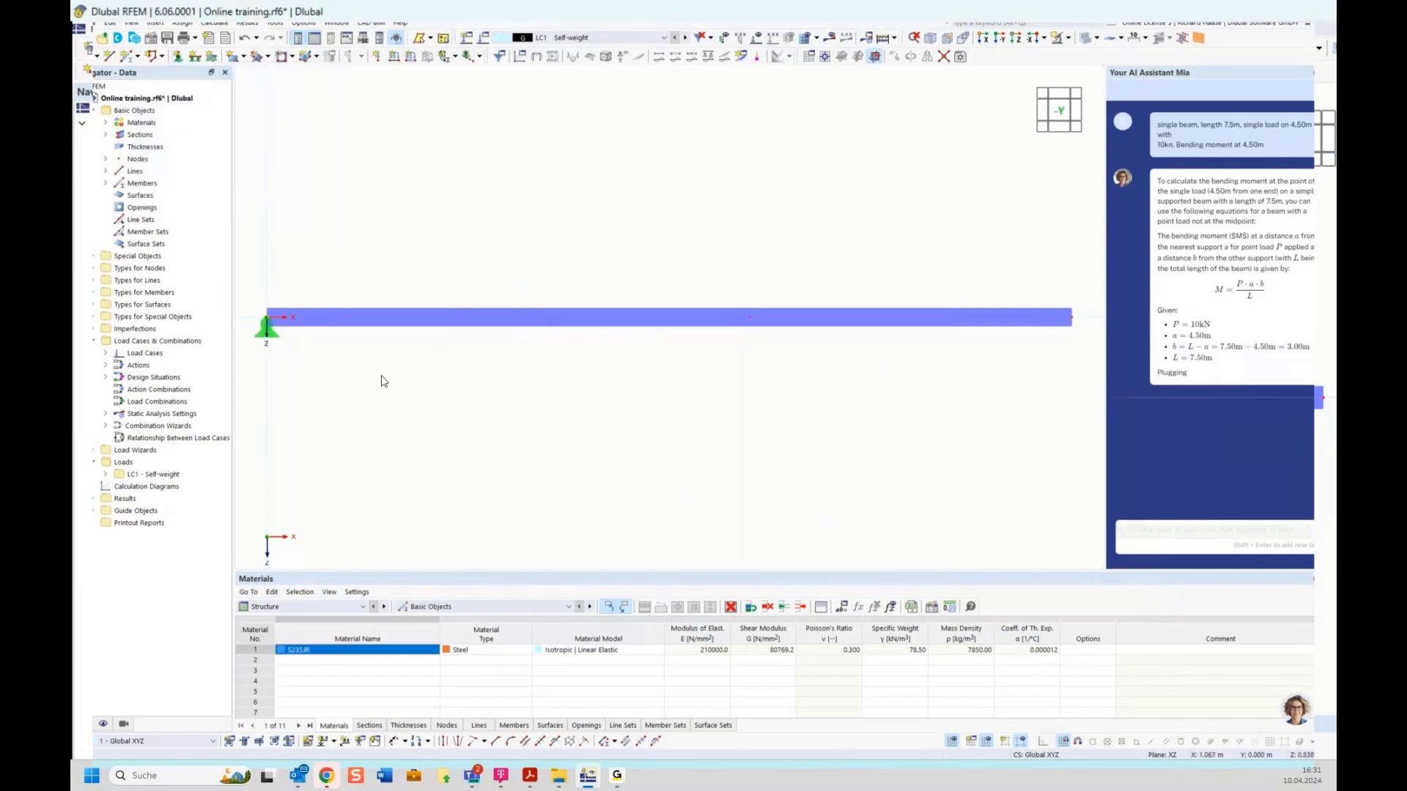
# Step: Enlarge the displayed symbol of the left-end support using the size slider
pyautogui.rightClick(269, 332)
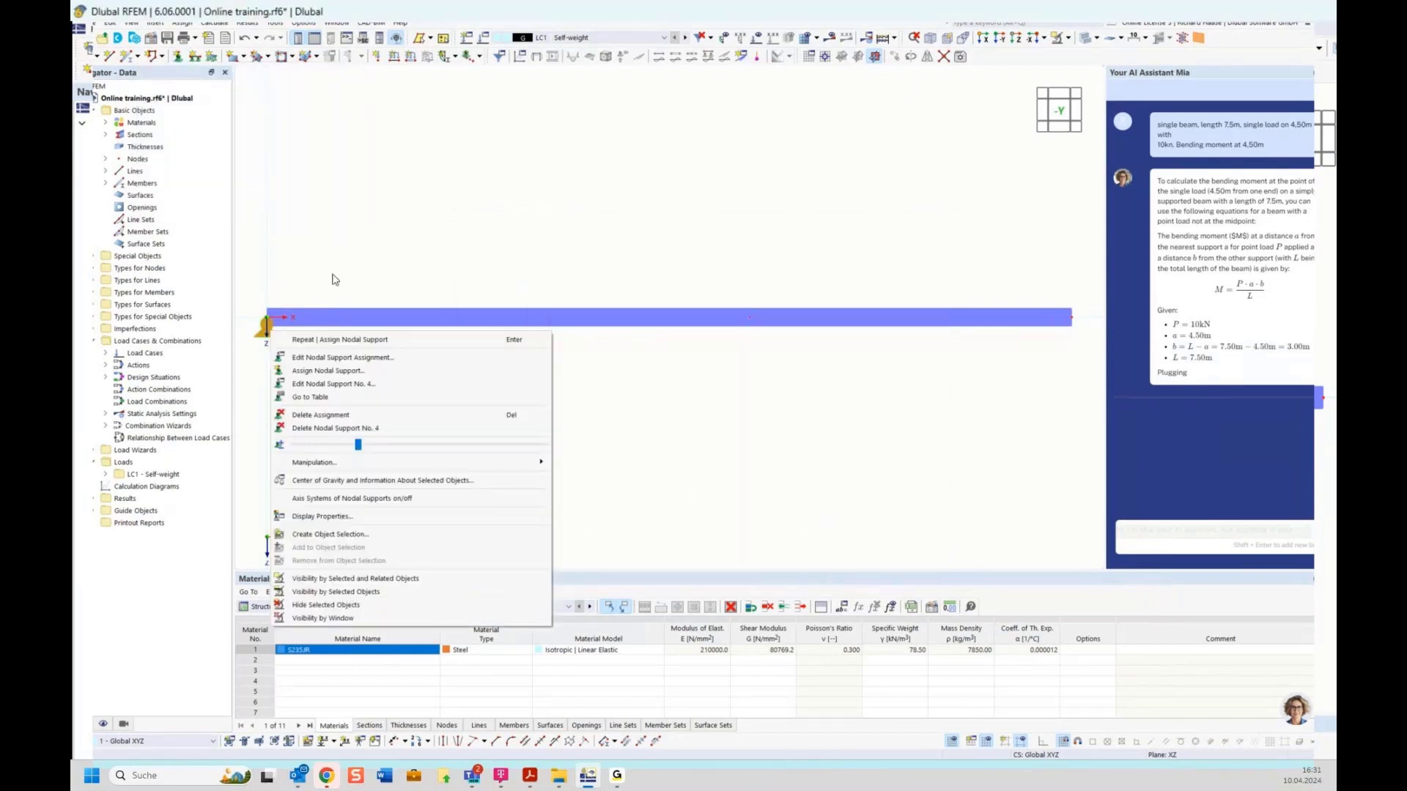
pyautogui.press('Escape')
pyautogui.rightClick(270, 336)
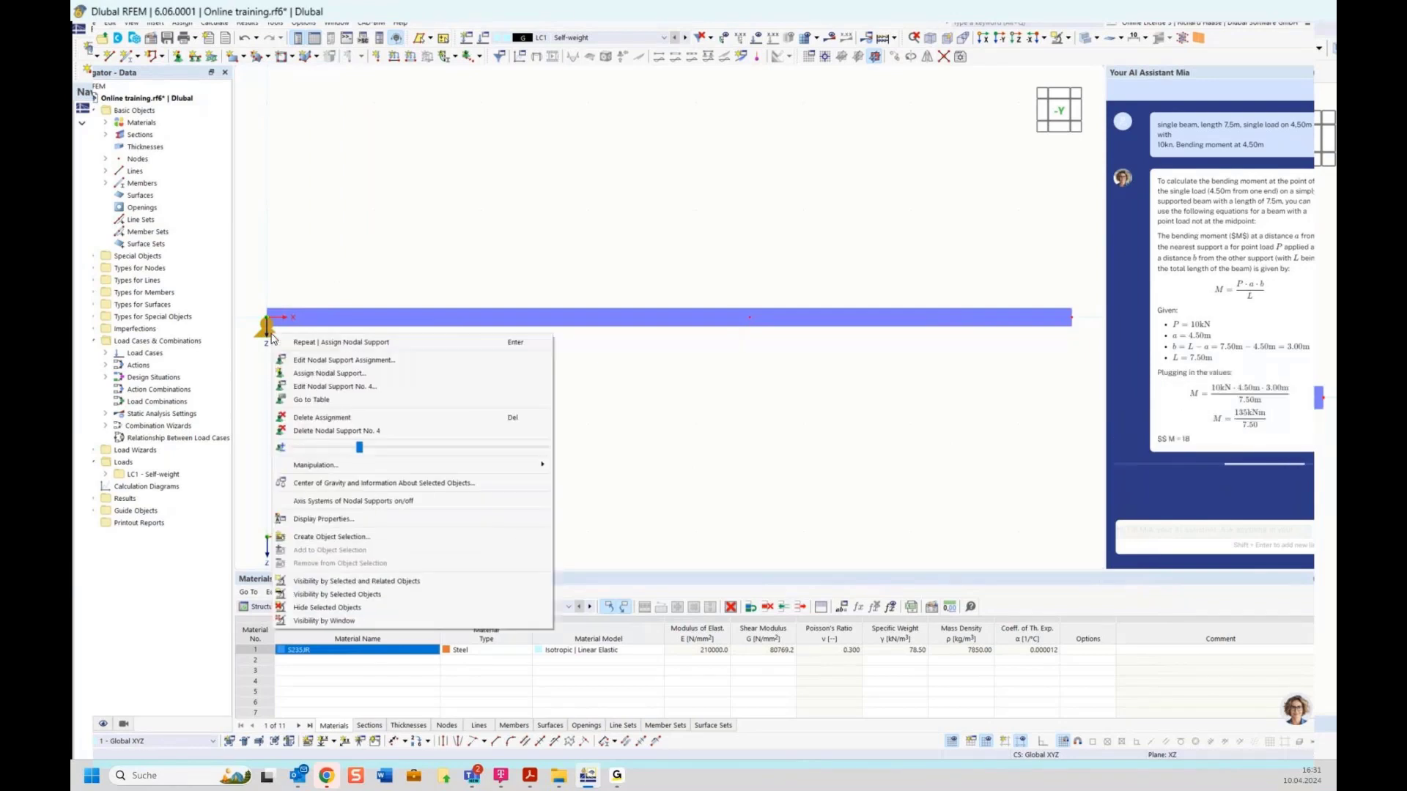
pyautogui.moveTo(360, 448); pyautogui.dragTo(450, 450)
pyautogui.click(676, 369)
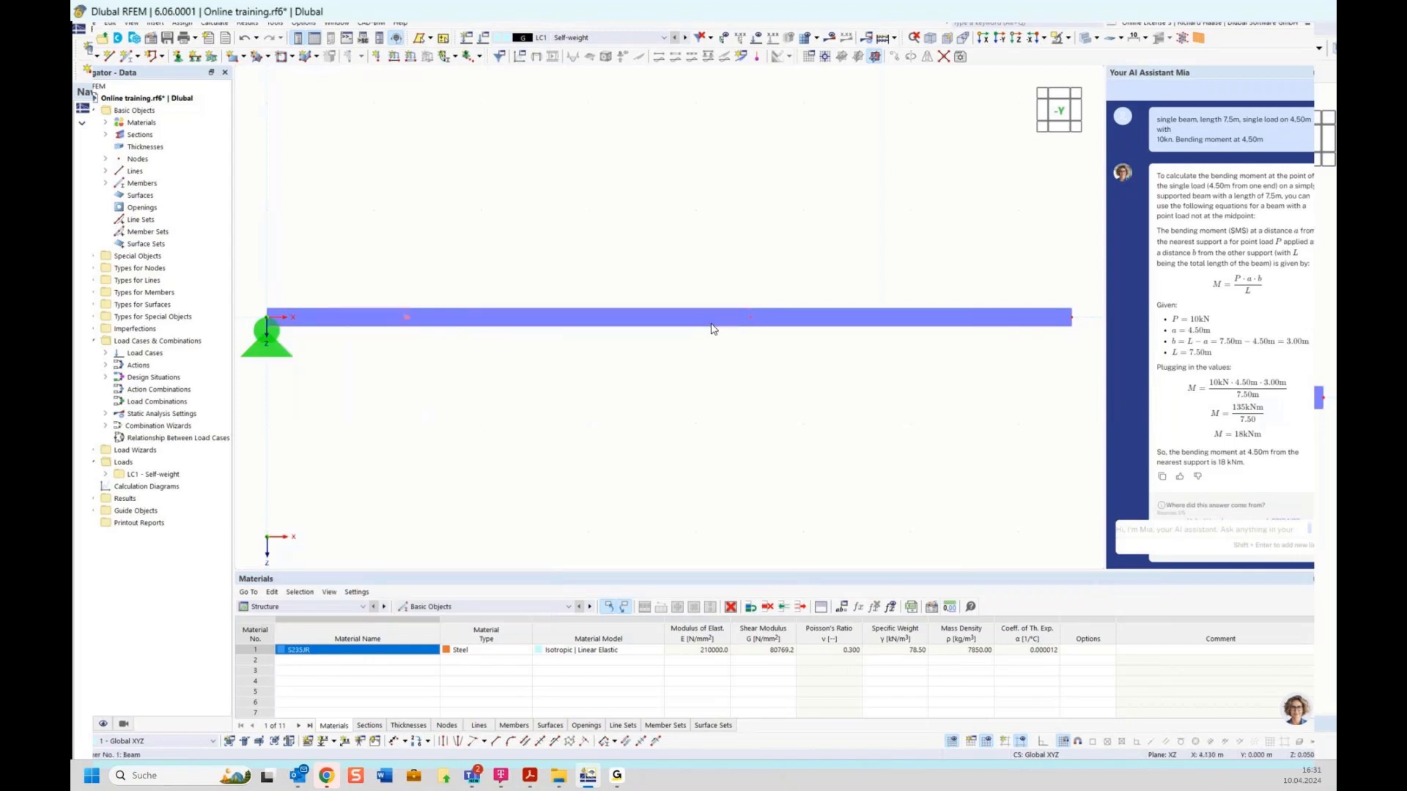
# Step: Assign a roller nodal support to node 3 at the beam's right end
pyautogui.click(178, 58)
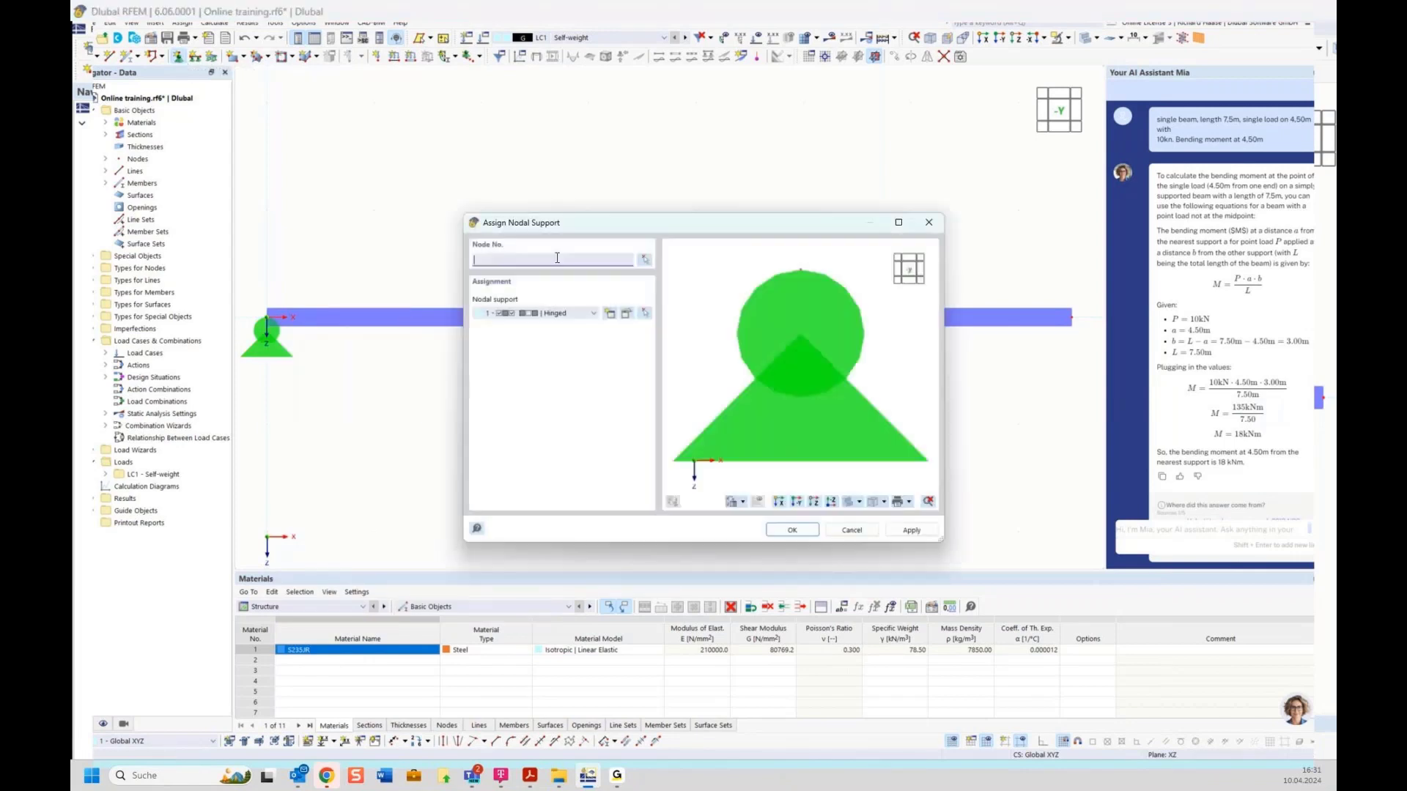
pyautogui.click(555, 315)
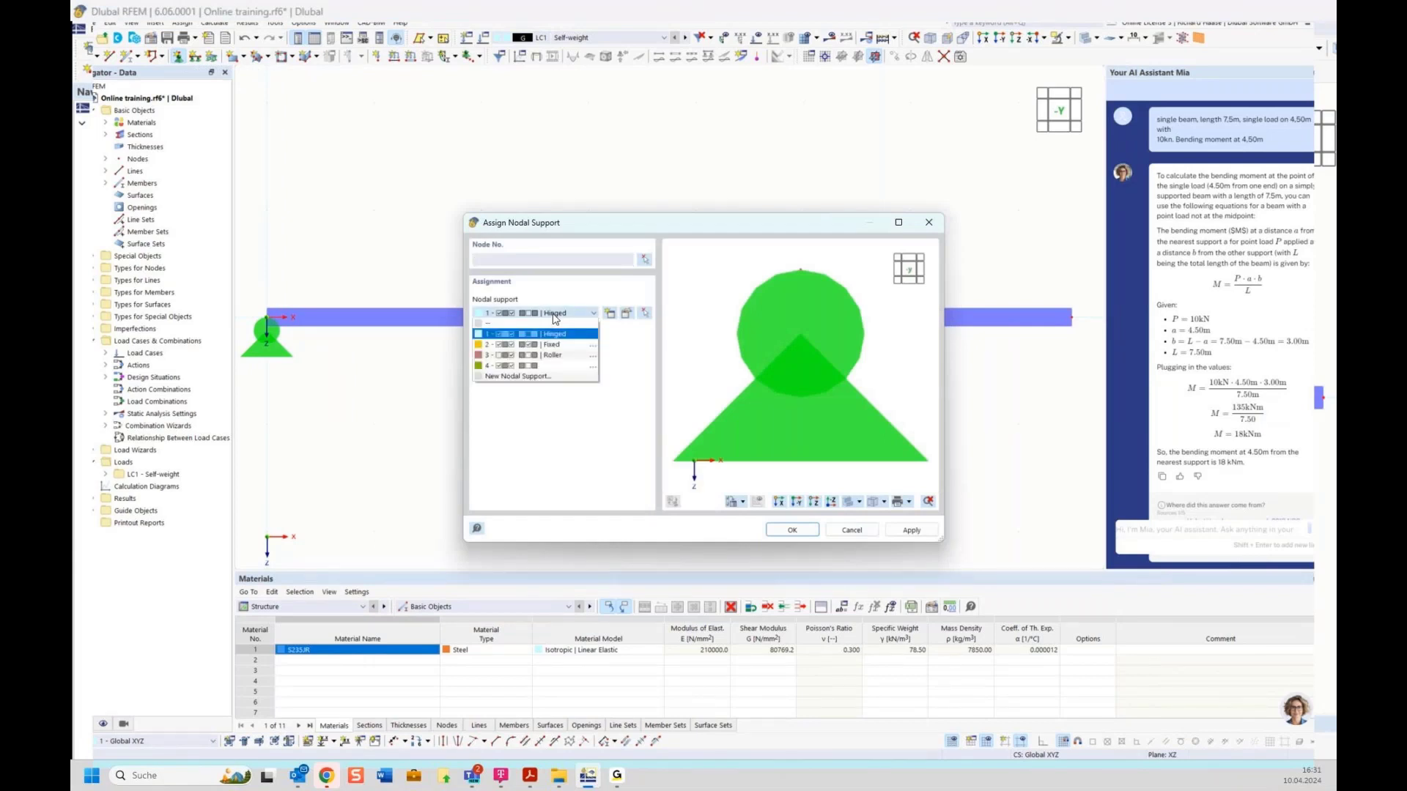
pyautogui.click(553, 356)
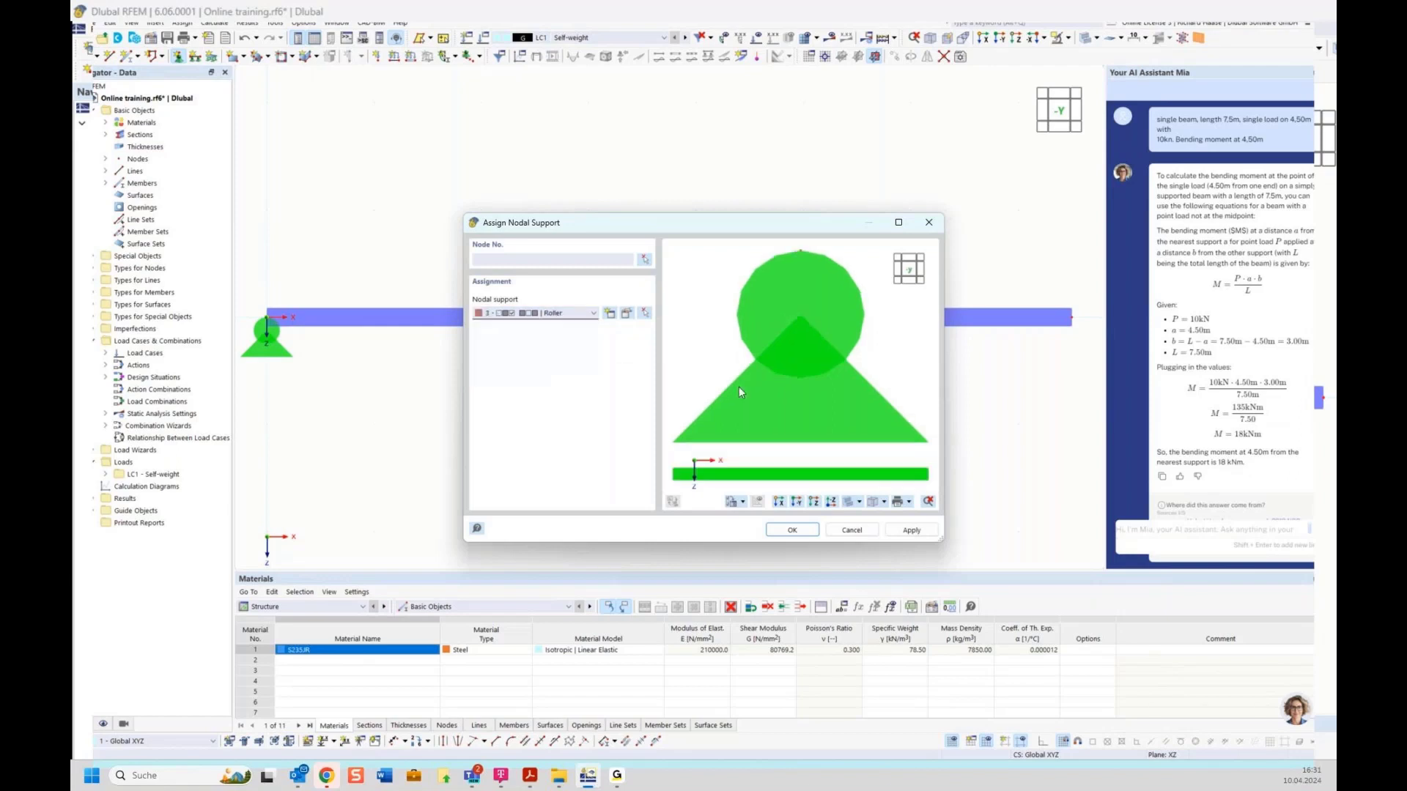
pyautogui.click(645, 261)
pyautogui.moveTo(1063, 297); pyautogui.dragTo(1089, 341)
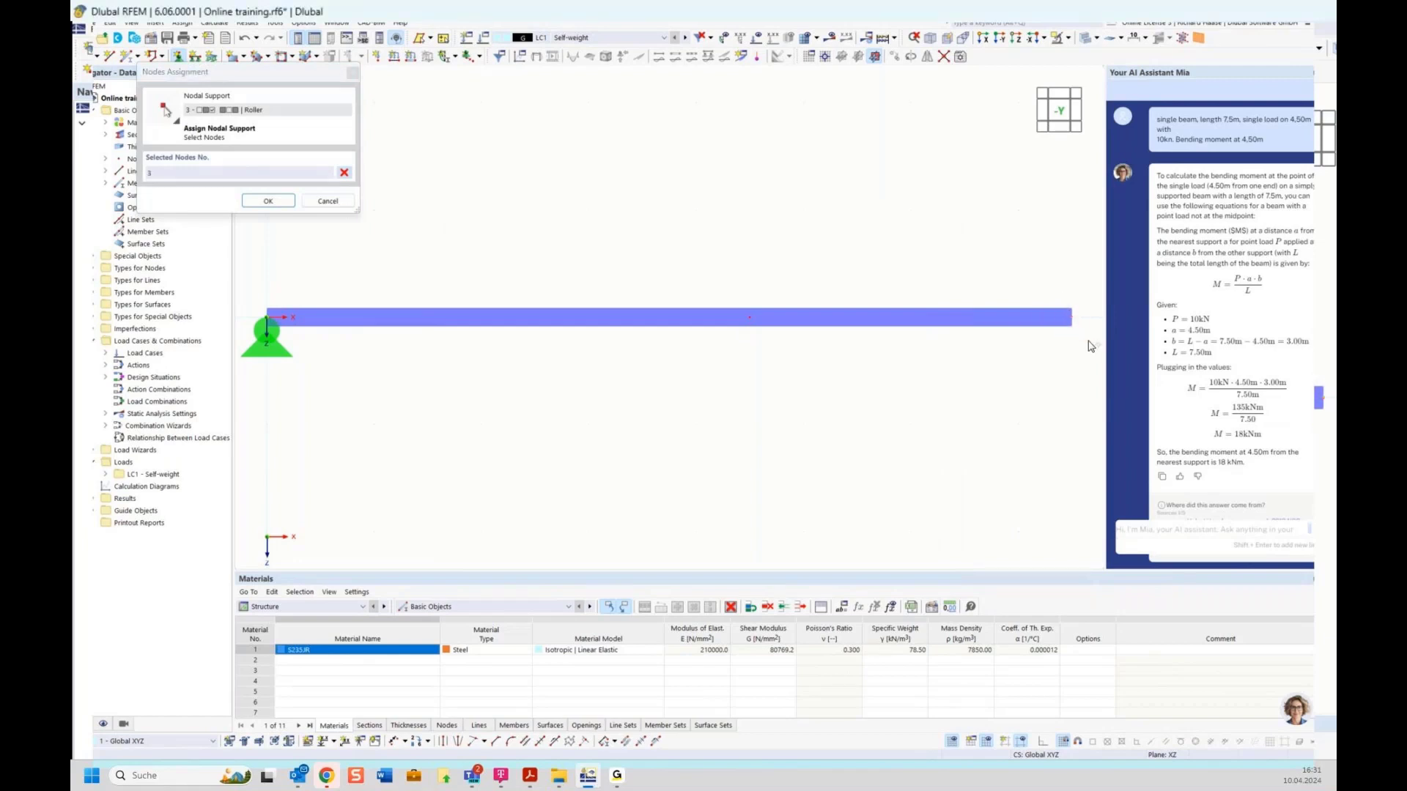
pyautogui.click(268, 201)
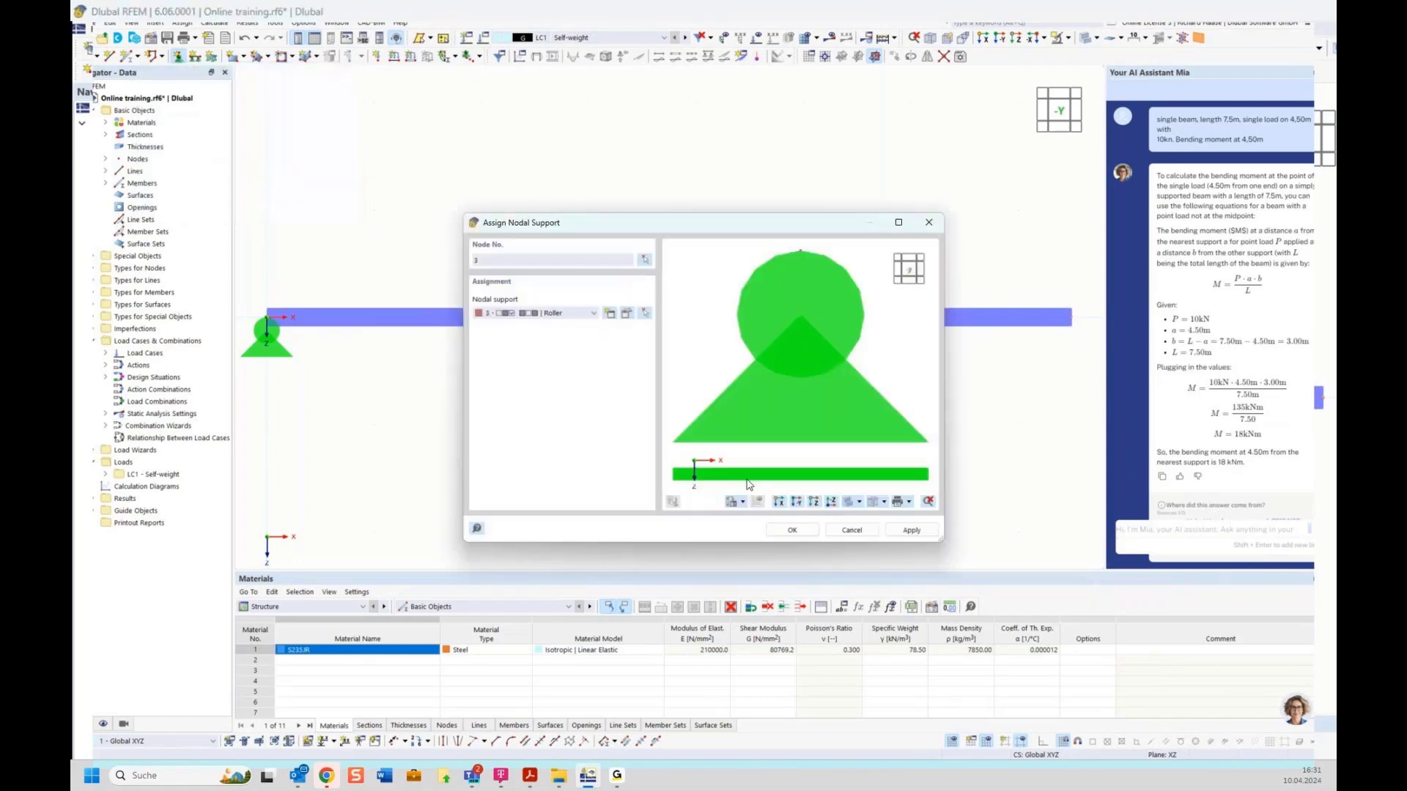
pyautogui.click(792, 530)
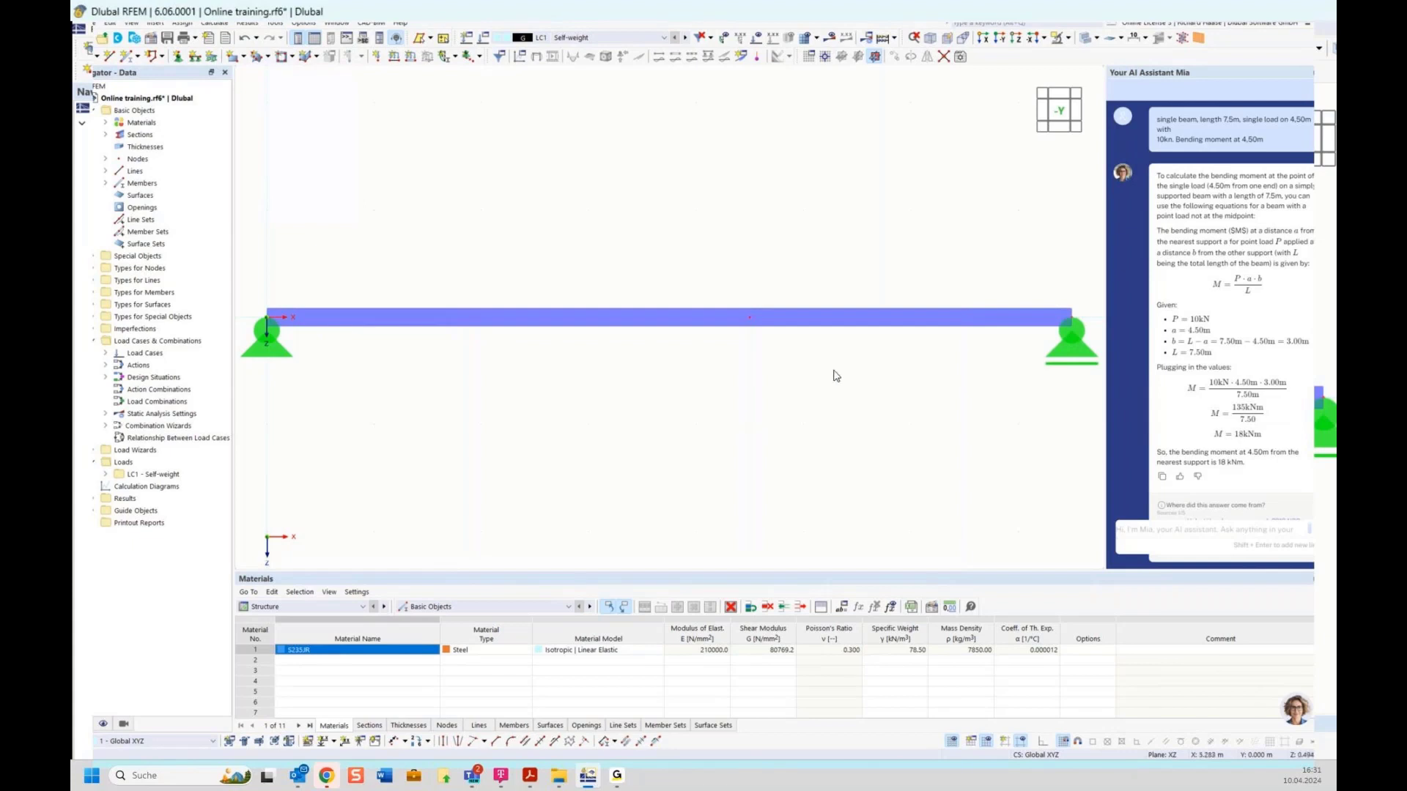
pyautogui.click(264, 671)
# Step: Place a trial elevation dimension at the beam's left node, then delete it
pyautogui.click(334, 742)
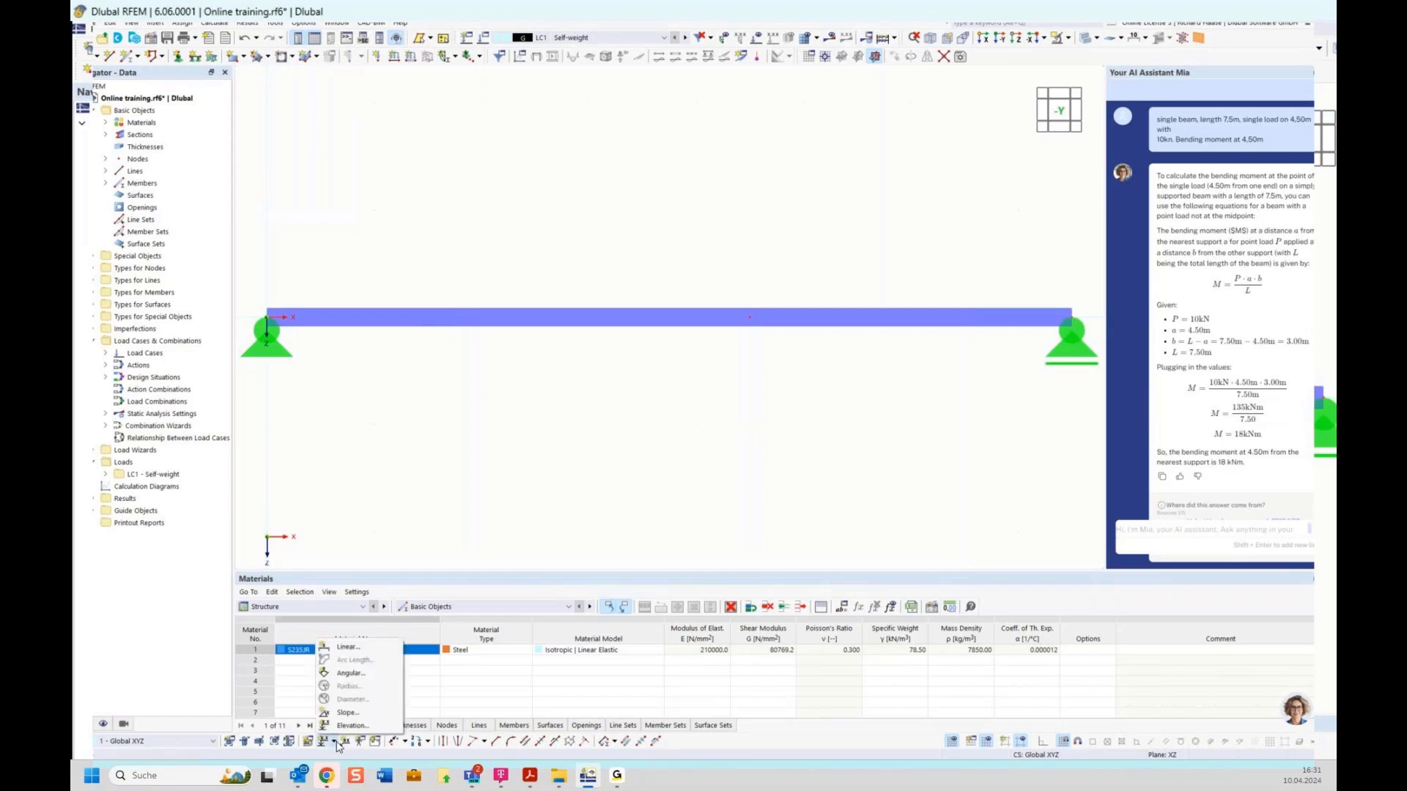
pyautogui.click(402, 559)
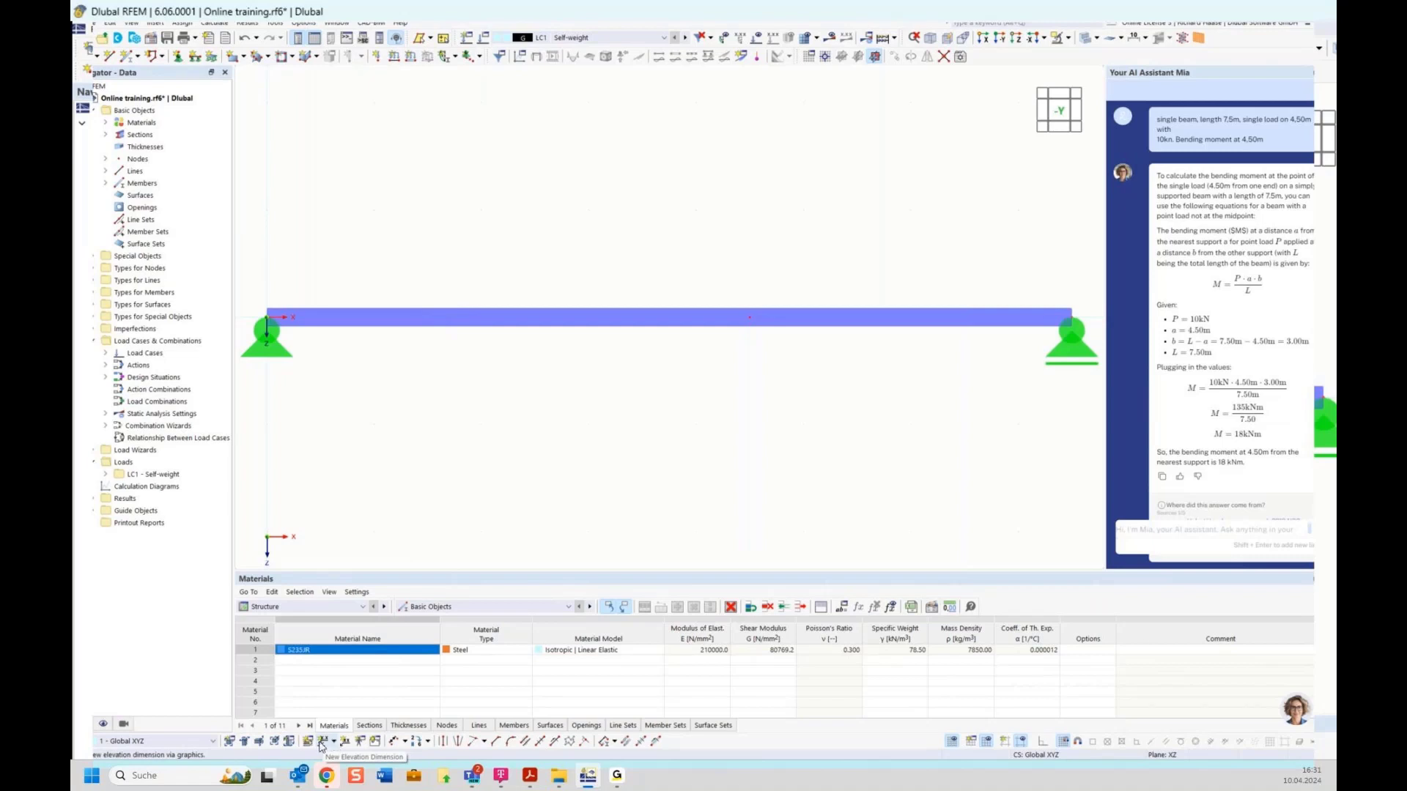
pyautogui.click(320, 745)
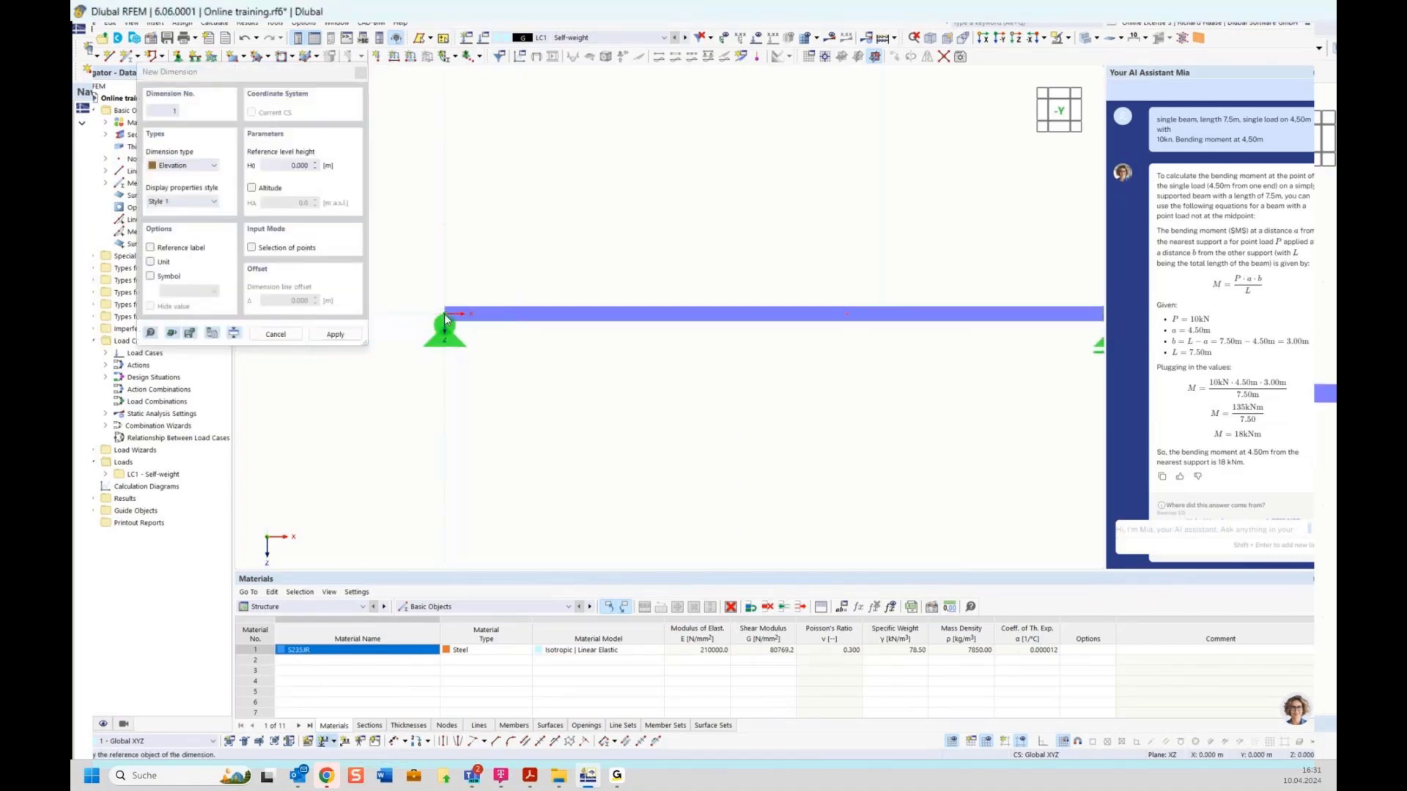
pyautogui.click(445, 314)
pyautogui.moveTo(755, 380); pyautogui.dragTo(638, 386, button='middle')
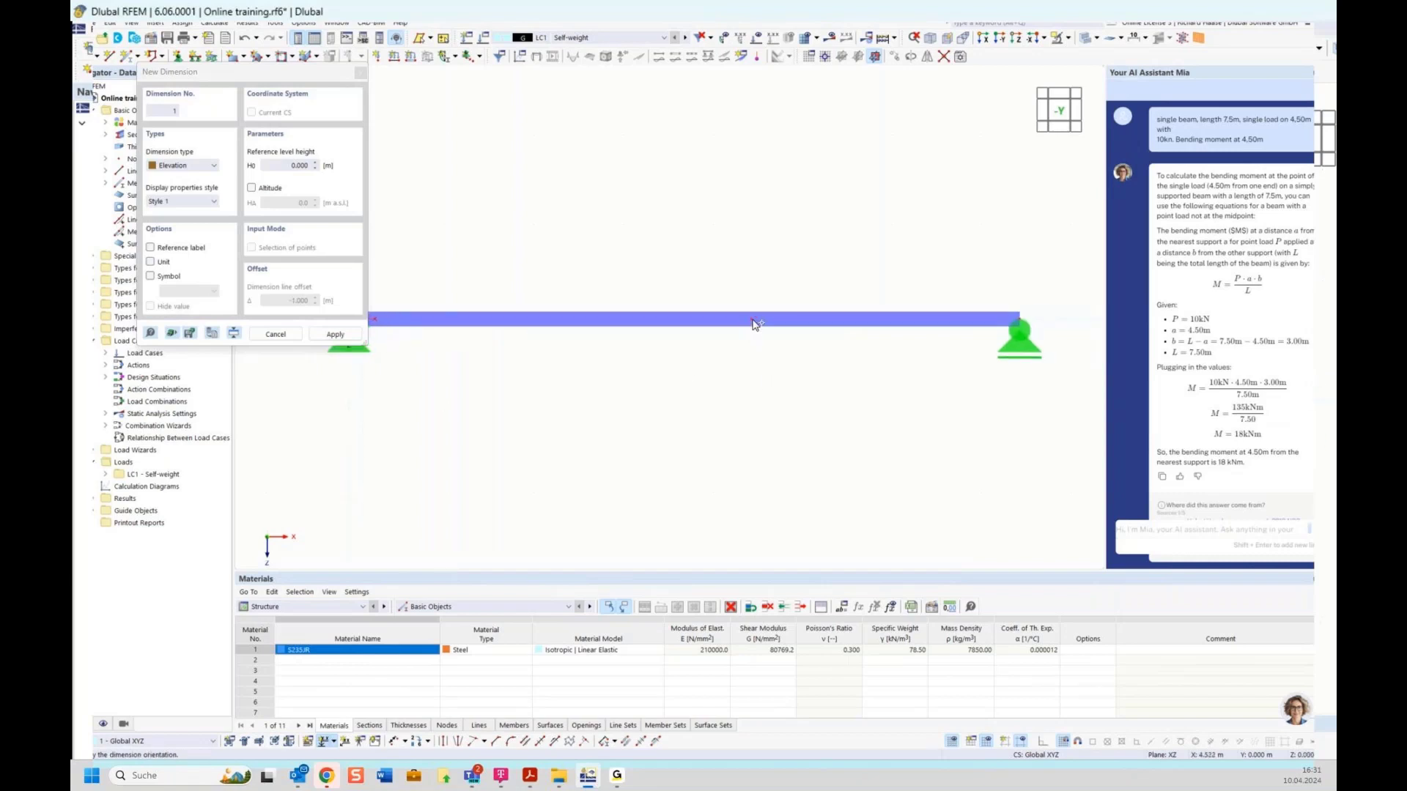
pyautogui.click(638, 302)
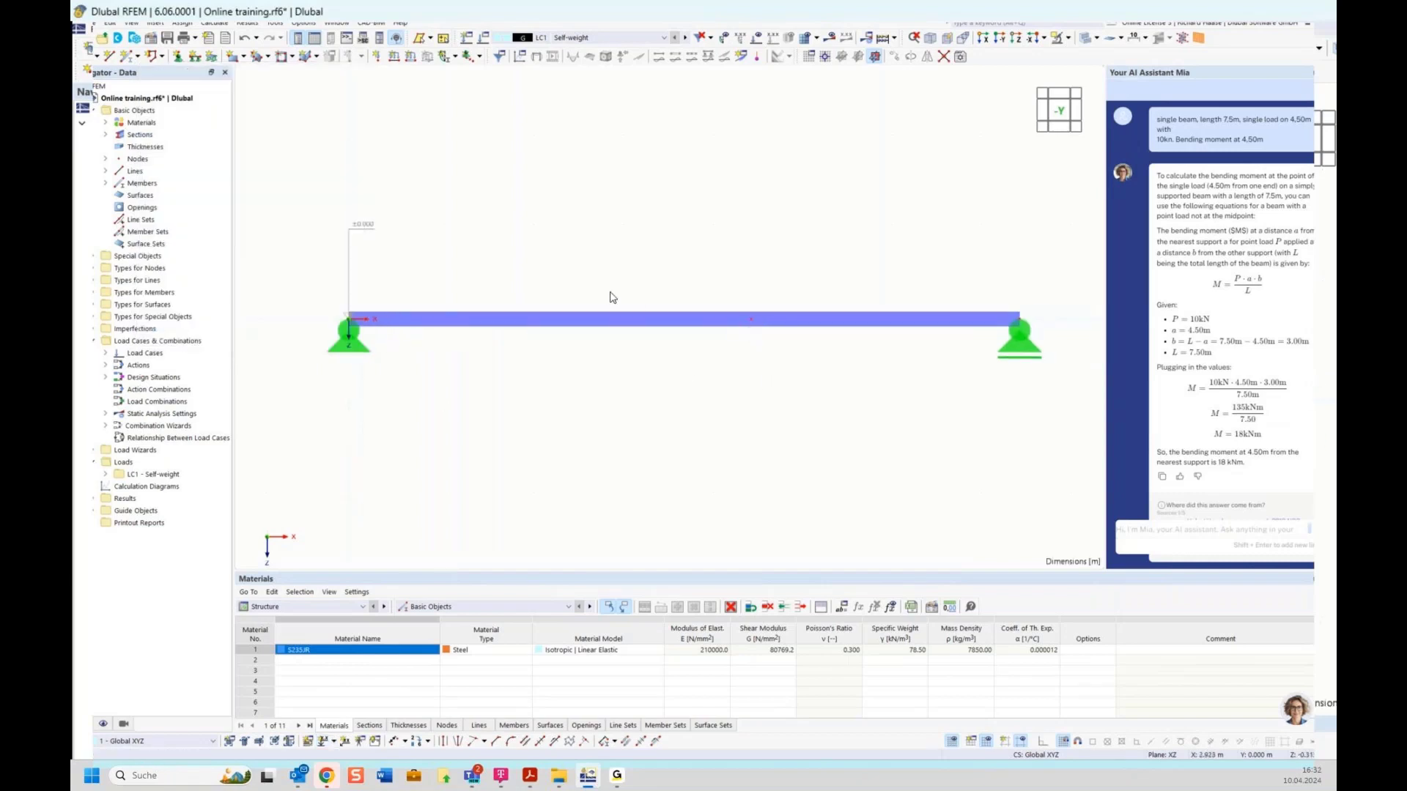
pyautogui.moveTo(375, 214); pyautogui.dragTo(316, 252)
pyautogui.press('Delete')
# Step: Add a linear dimension in the second plane below the beam showing 4.500 m and 3.000 m
pyautogui.click(334, 742)
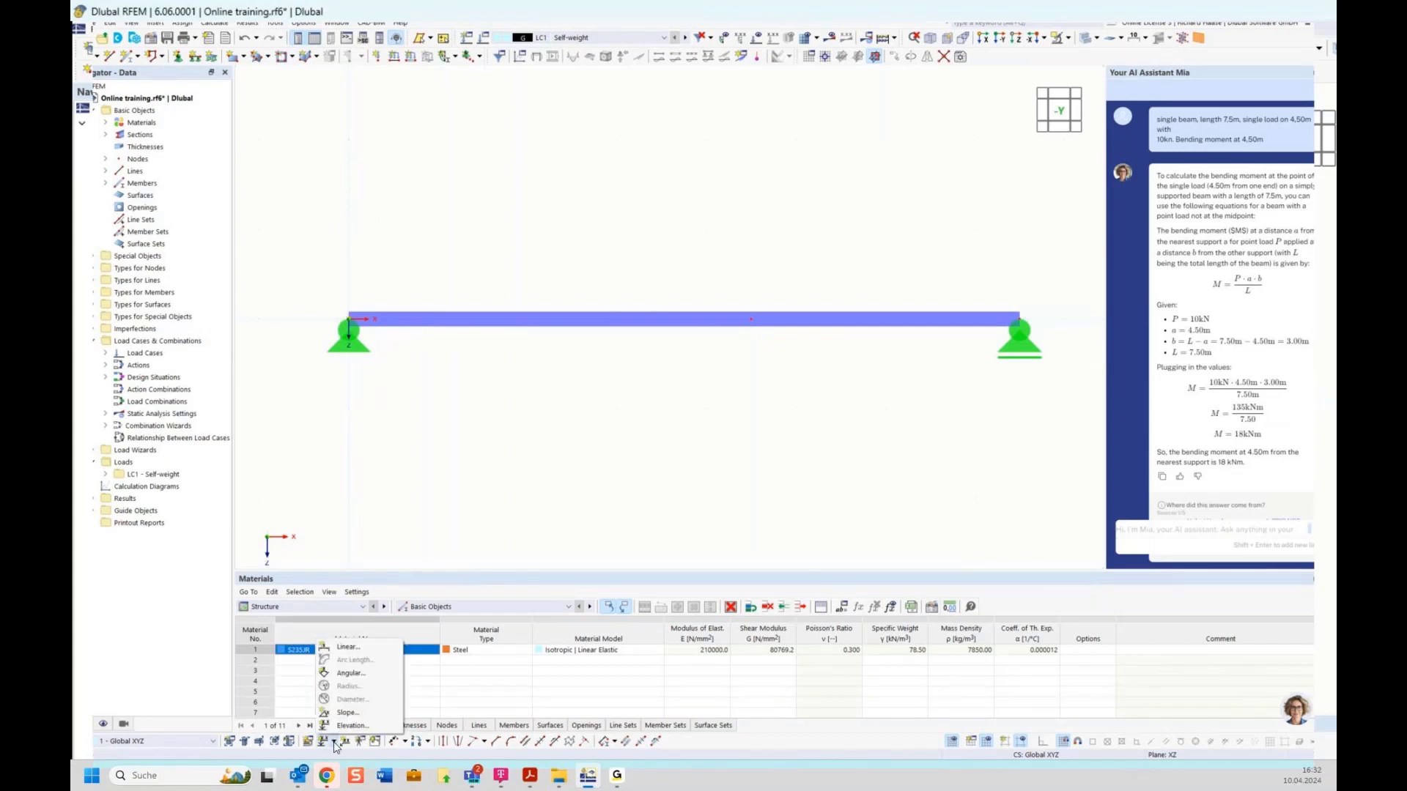
pyautogui.click(344, 648)
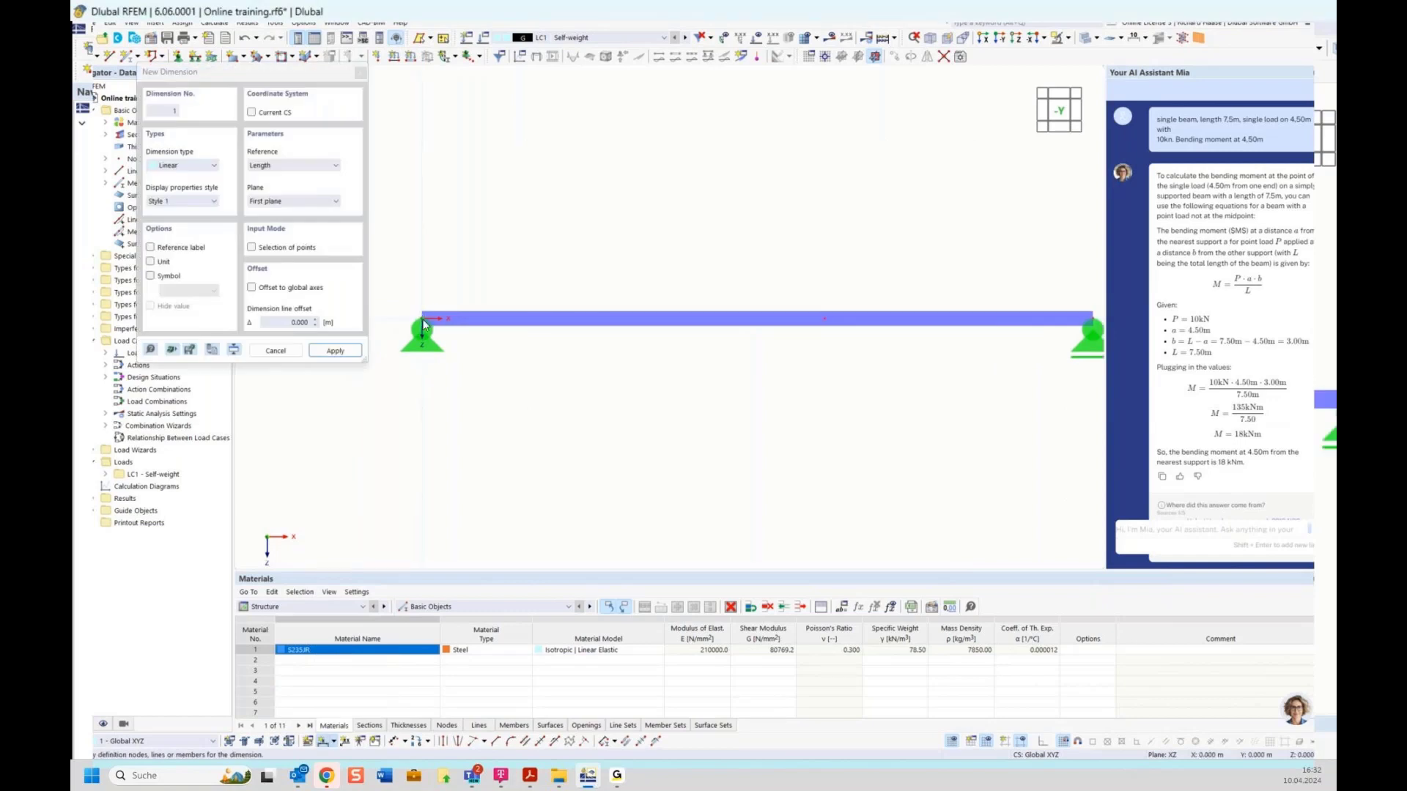
pyautogui.click(422, 319)
pyautogui.moveTo(707, 379); pyautogui.dragTo(608, 385, button='middle')
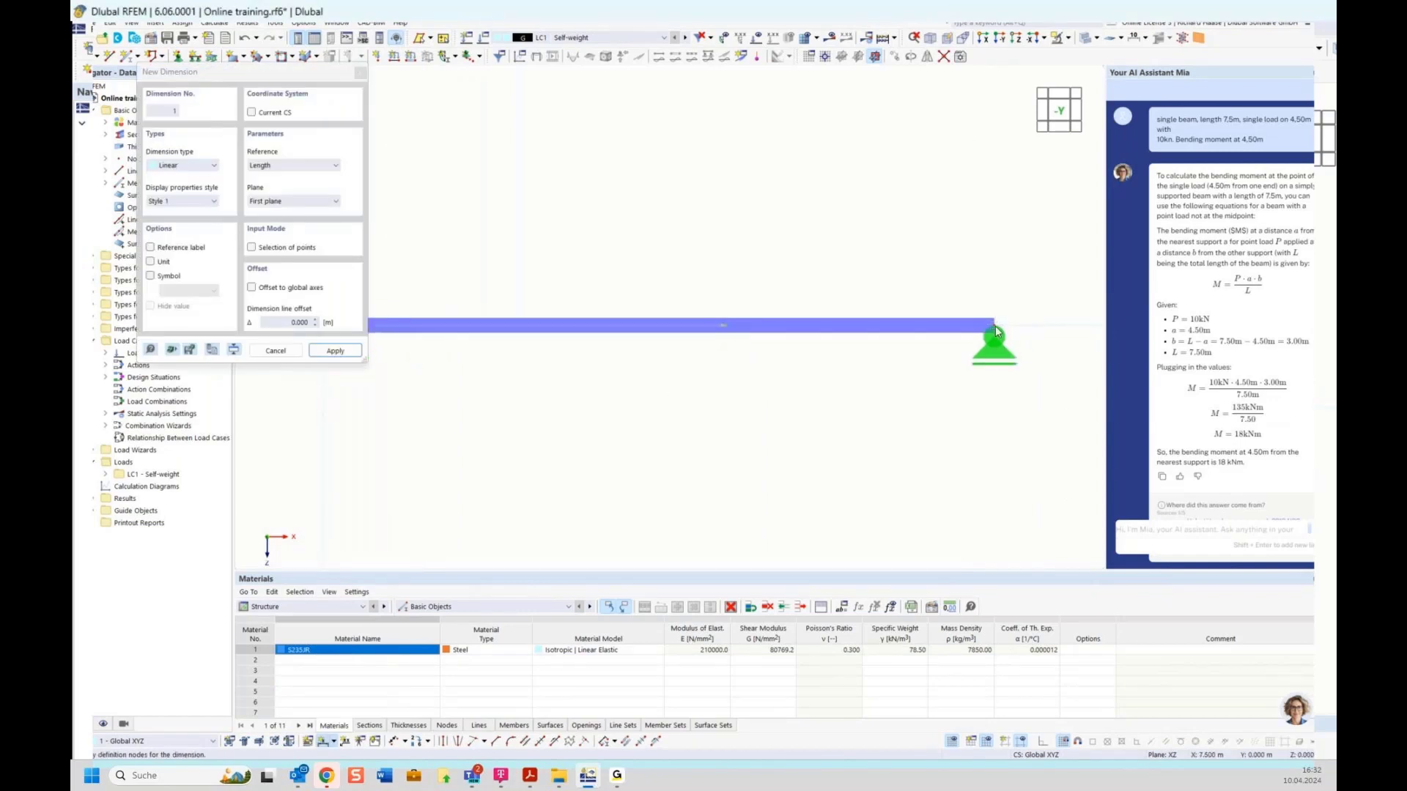
pyautogui.moveTo(611, 245); pyautogui.dragTo(715, 264, button='middle')
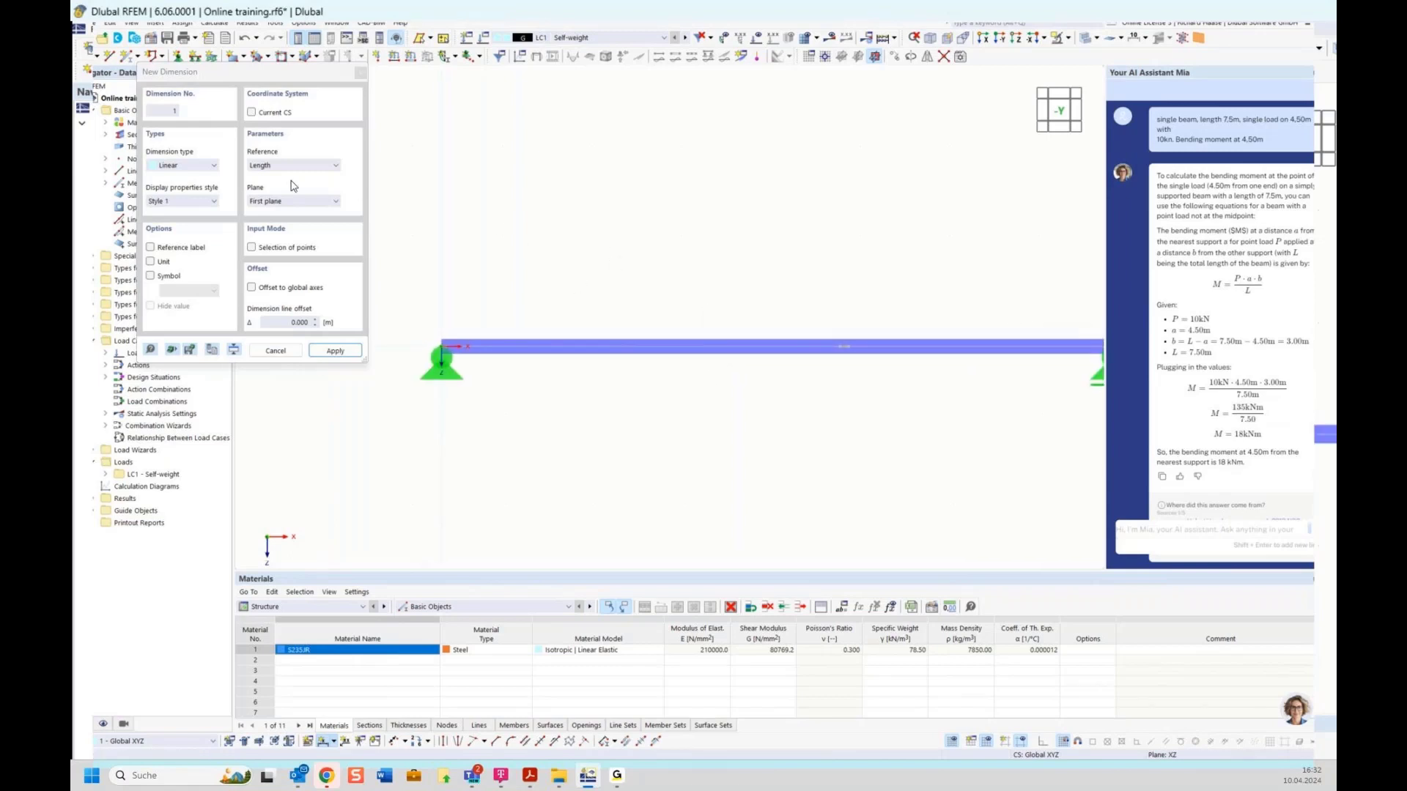
pyautogui.click(260, 202)
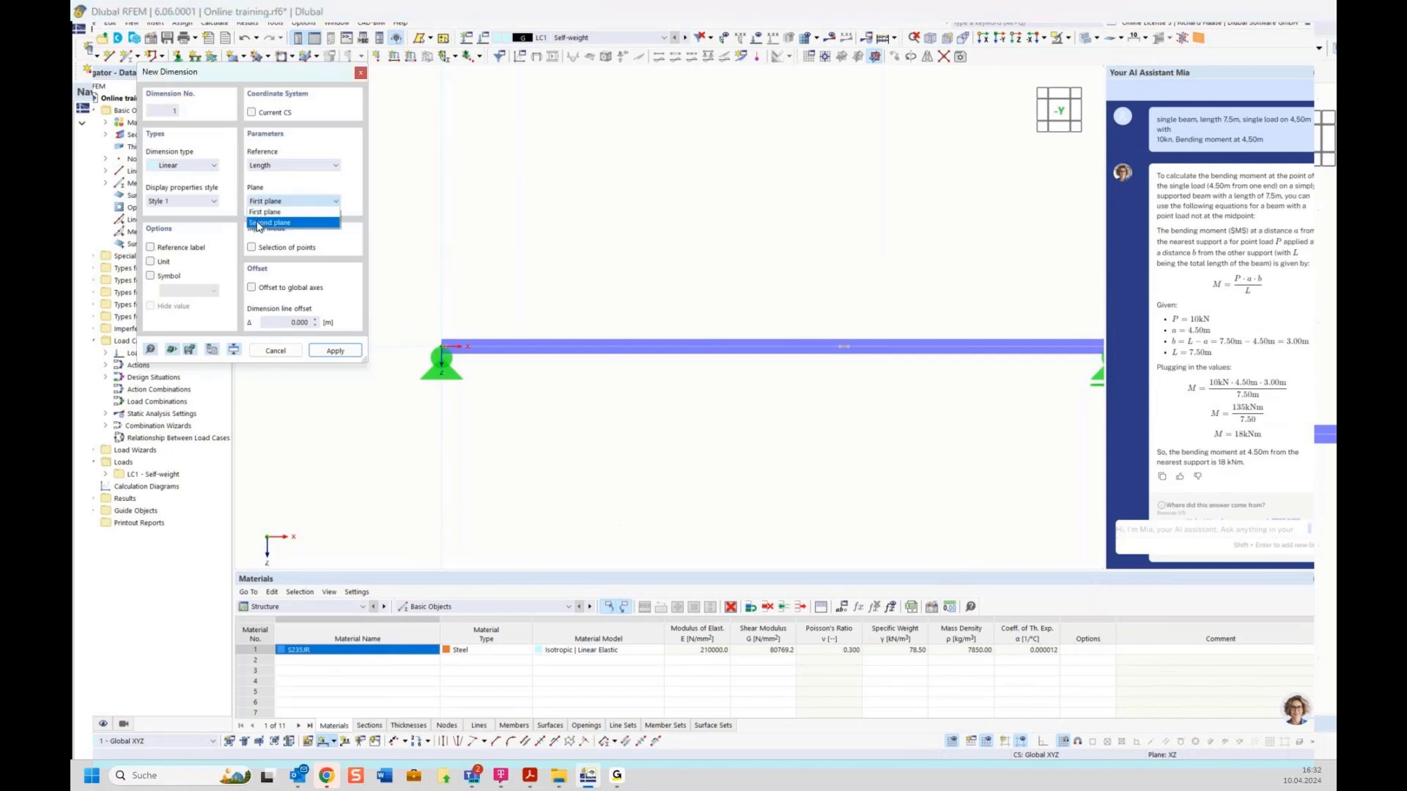
pyautogui.click(258, 223)
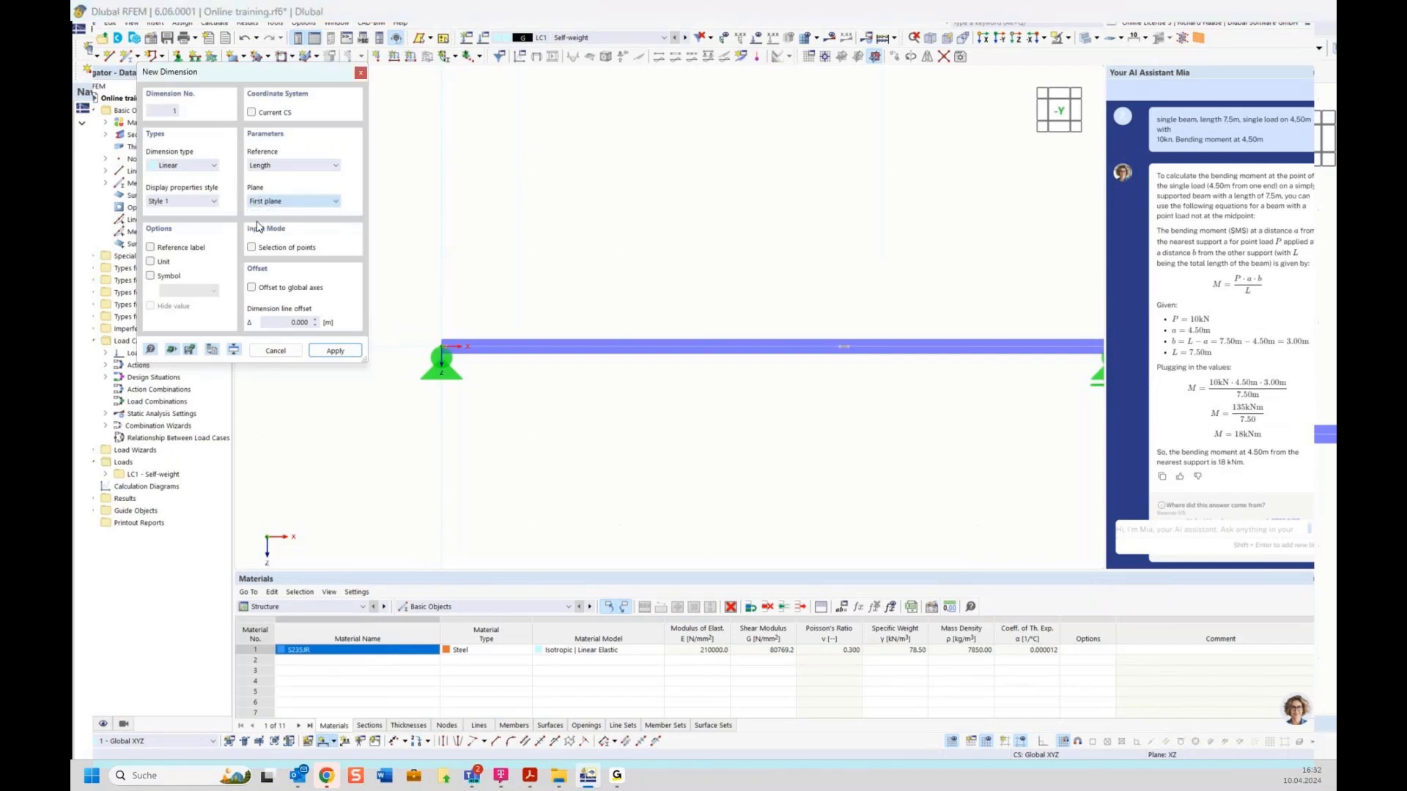
pyautogui.click(471, 435)
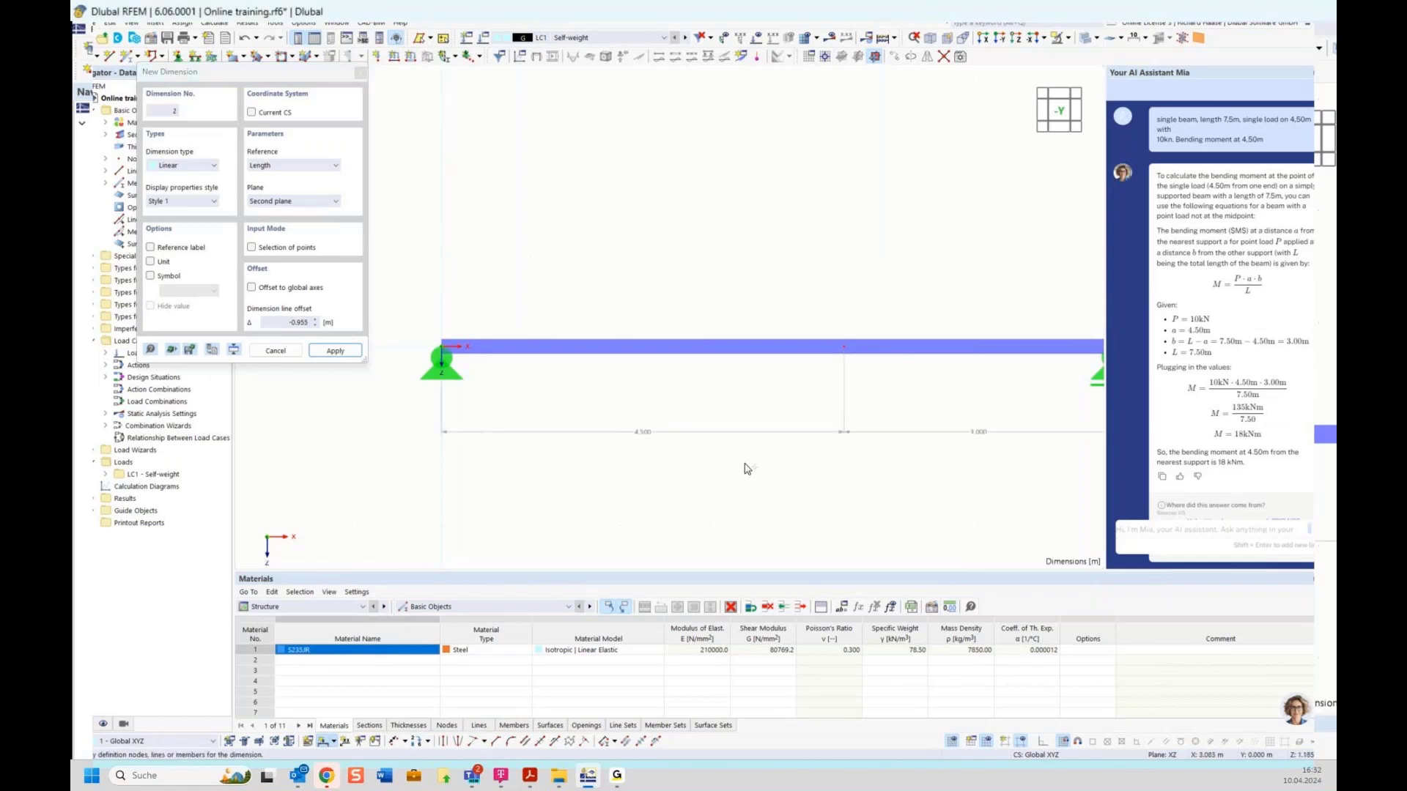
pyautogui.moveTo(754, 478); pyautogui.dragTo(691, 443, button='middle')
pyautogui.press('Escape')
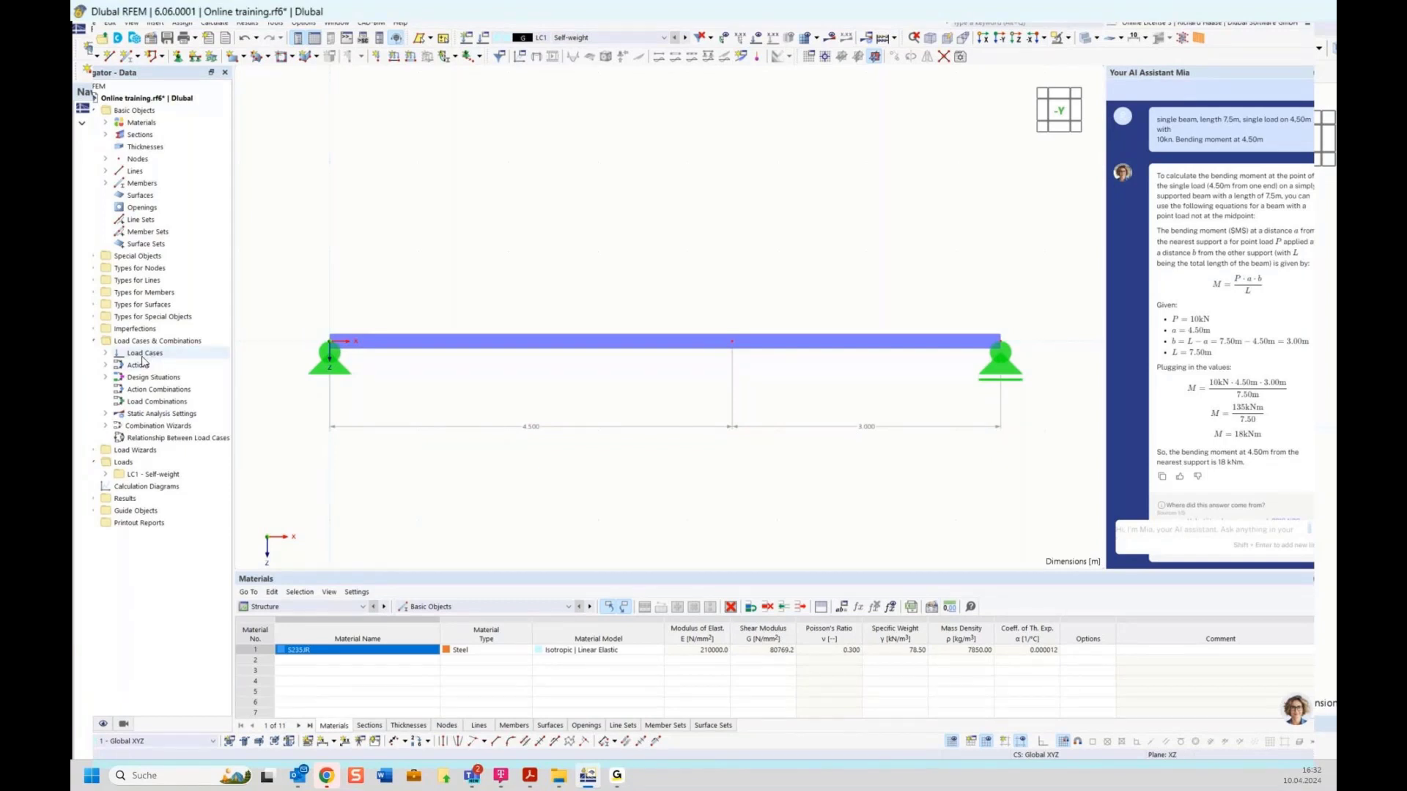
pyautogui.click(145, 468)
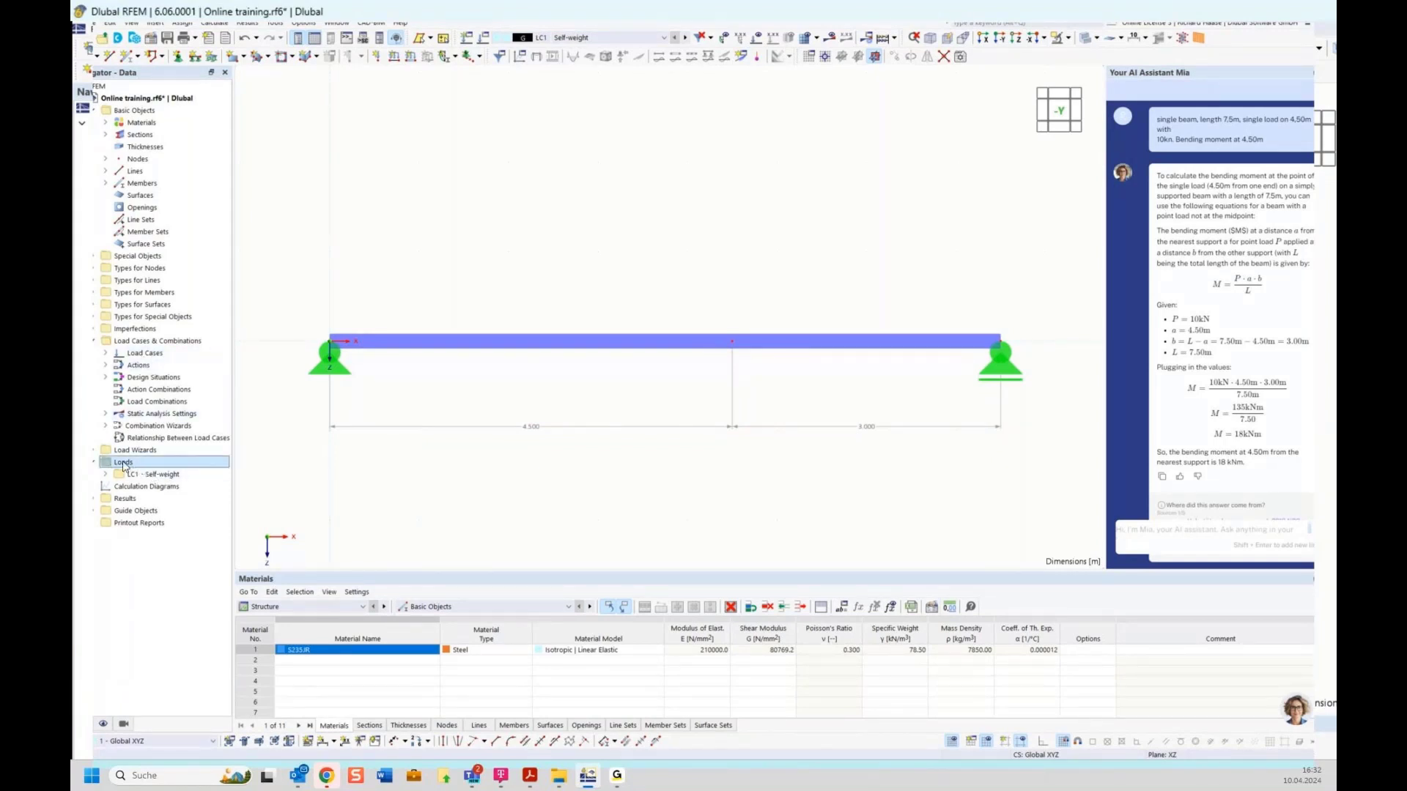
pyautogui.click(106, 475)
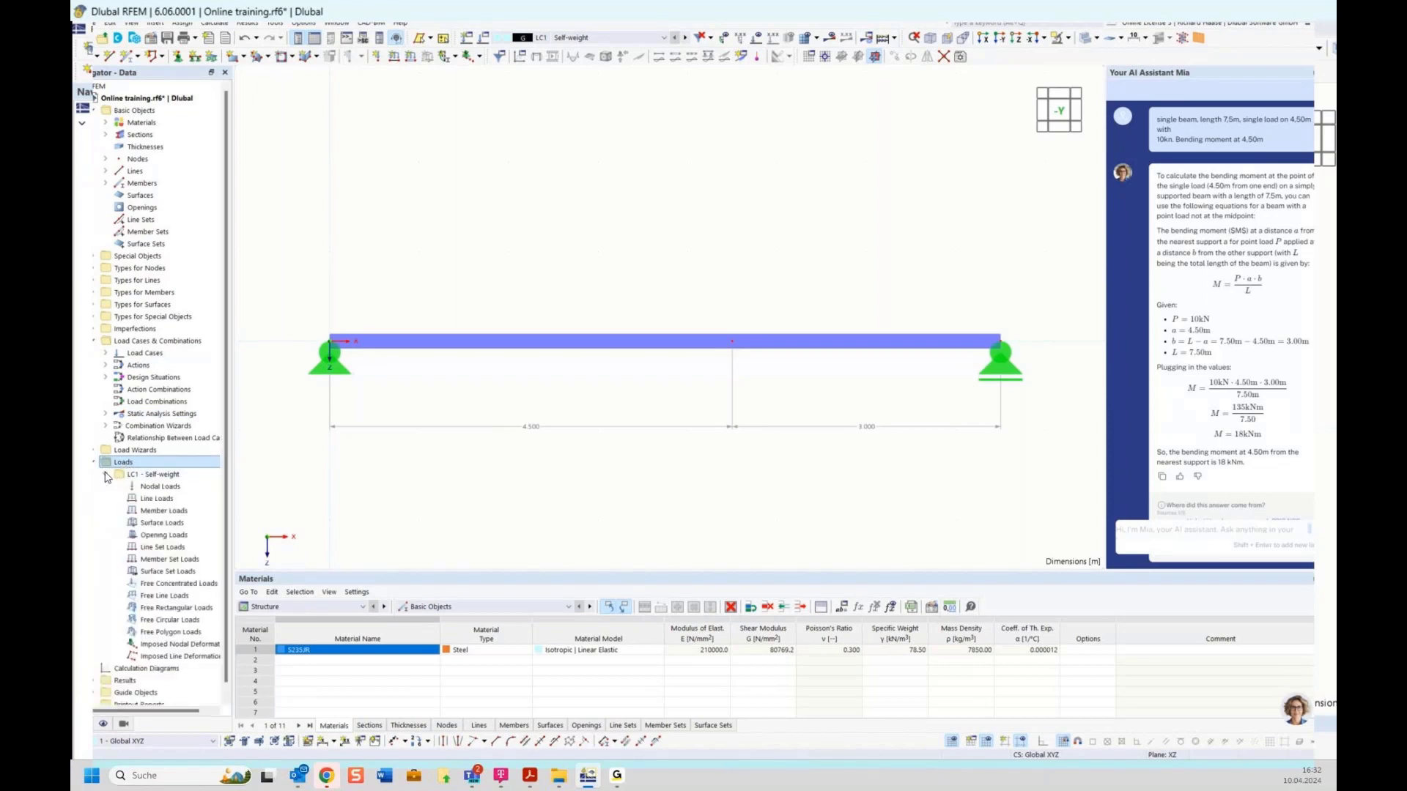
# Step: Select Nodal Loads under LC1 - Self-weight and browse the Insert menu without adding anything
pyautogui.click(142, 488)
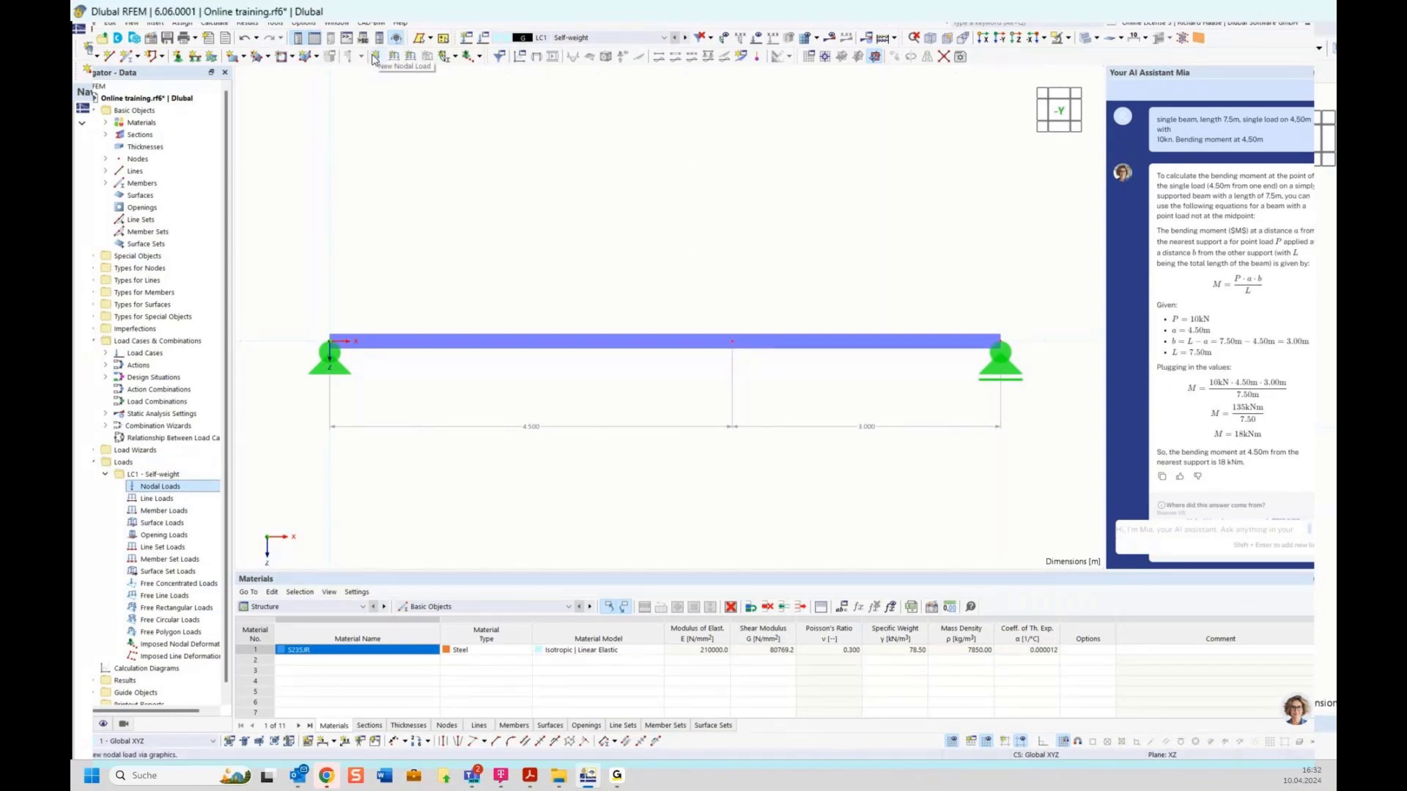
pyautogui.click(180, 23)
pyautogui.moveTo(151, 21)
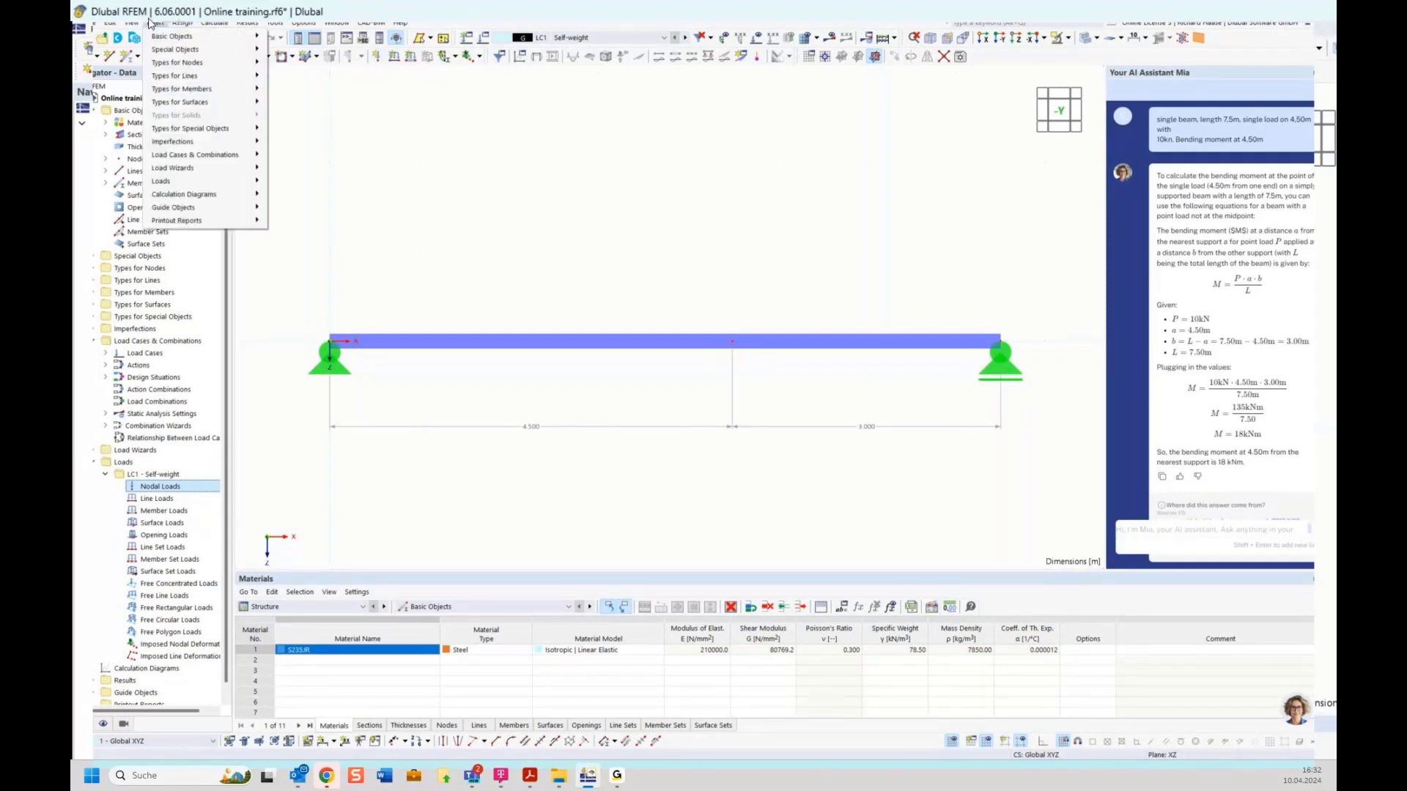
pyautogui.moveTo(203, 77)
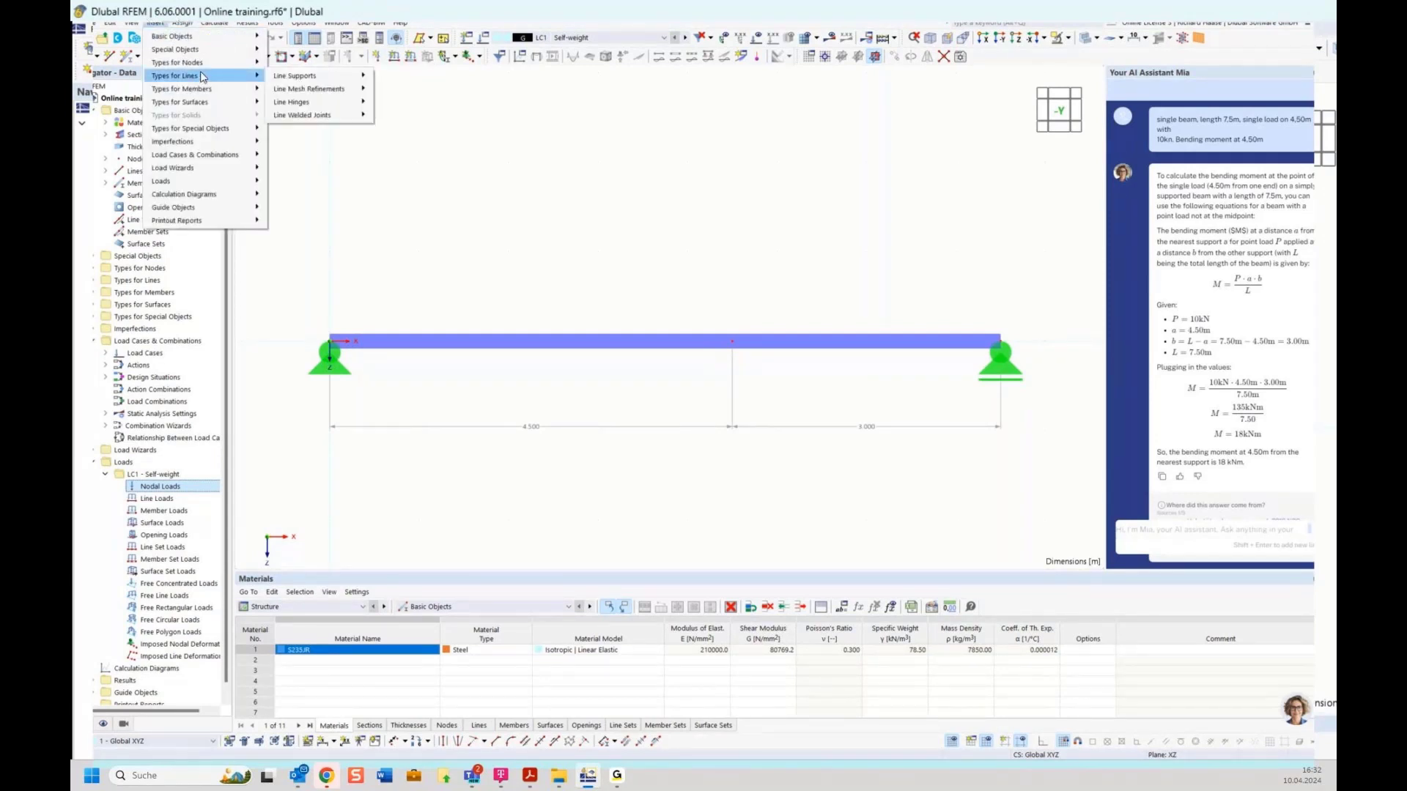
pyautogui.moveTo(190, 181)
pyautogui.moveTo(312, 182)
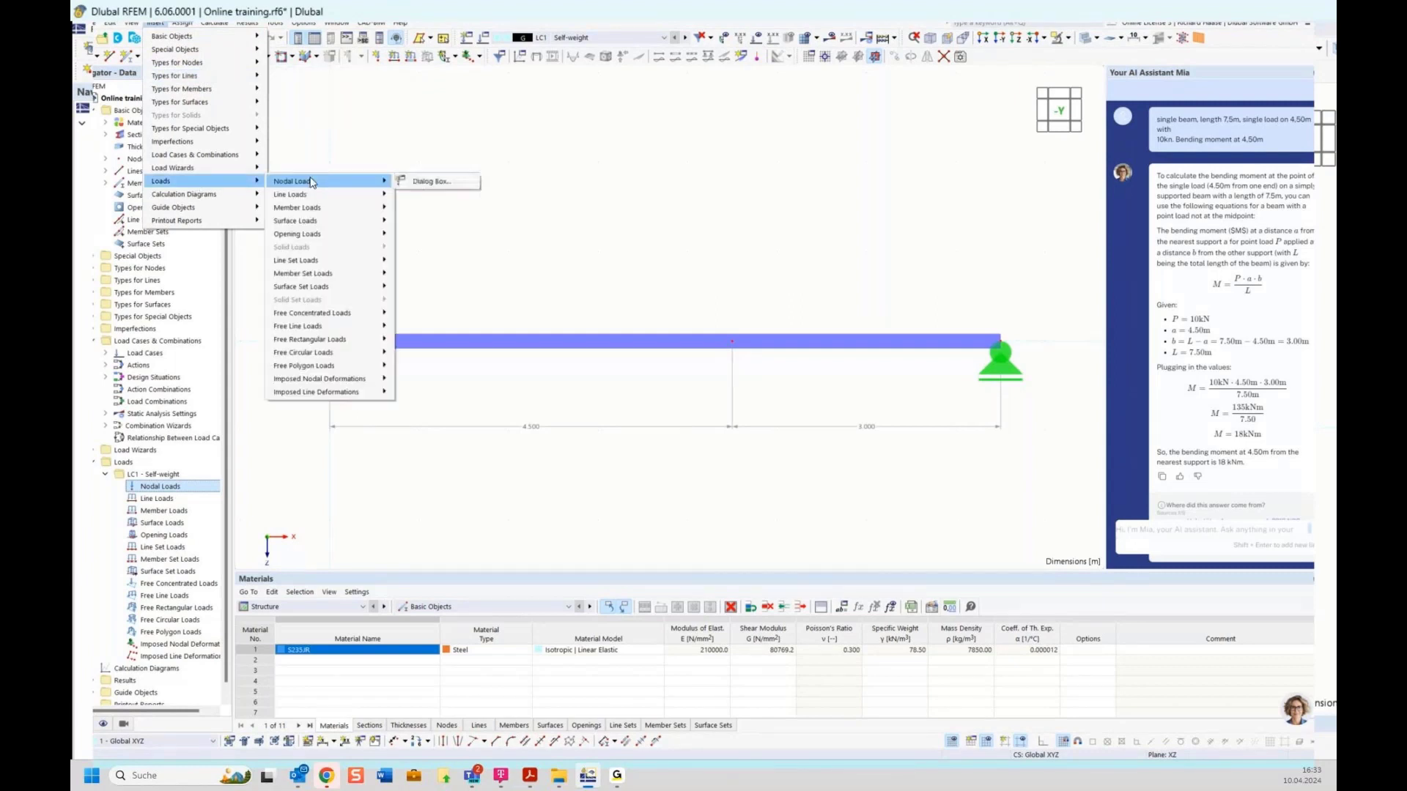
pyautogui.click(659, 215)
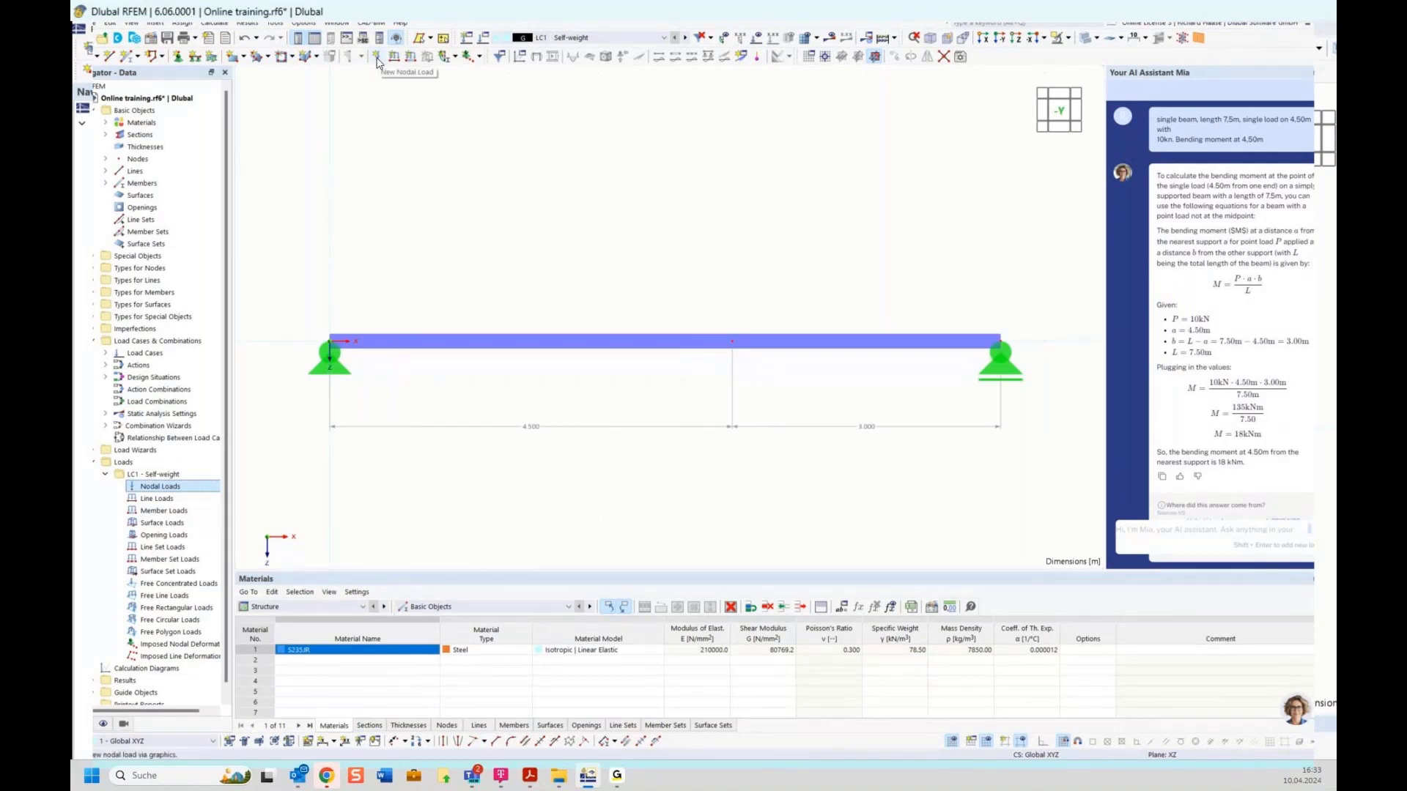
# Step: Create a 10 kN downward Fz nodal load on node 2 at 4.5 m
pyautogui.rightClick(164, 486)
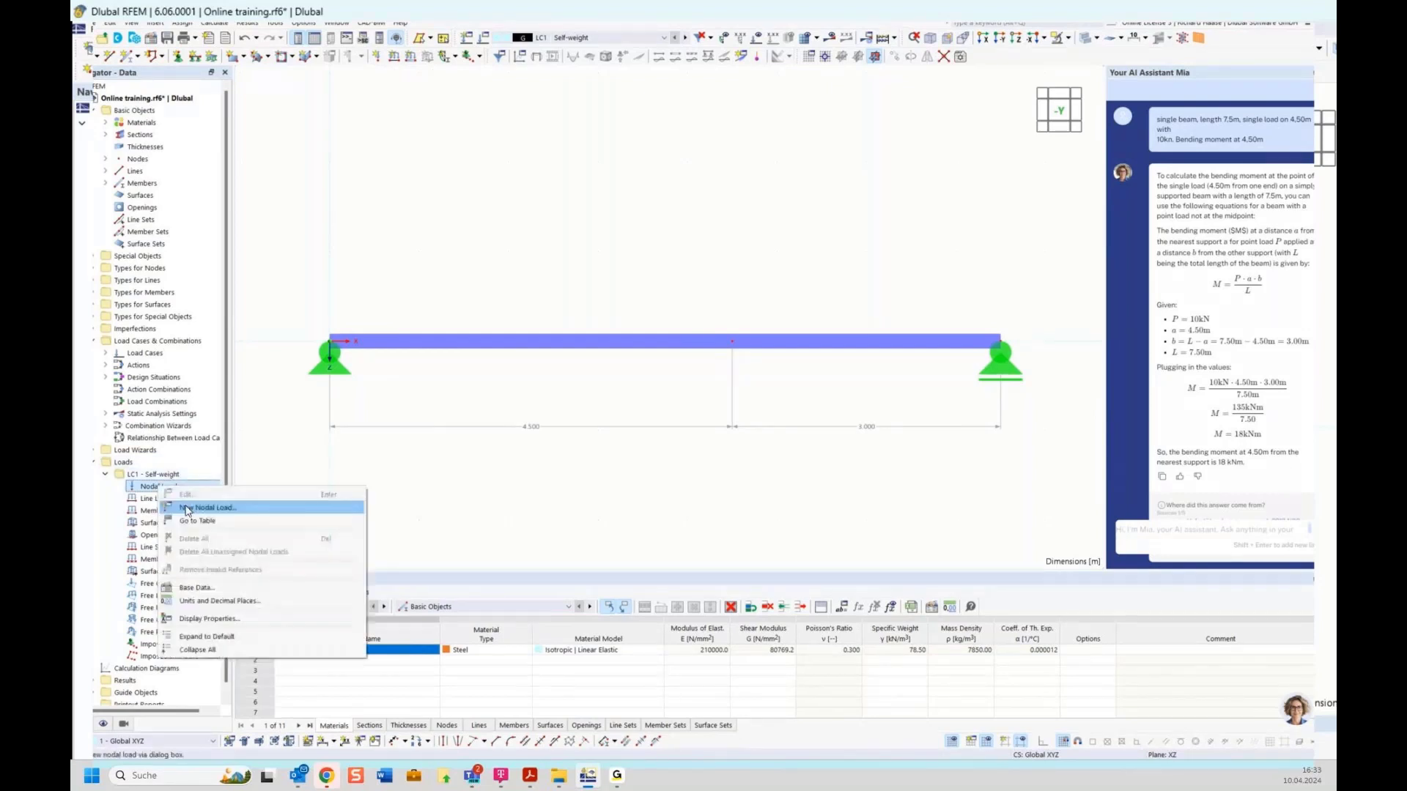
pyautogui.click(210, 509)
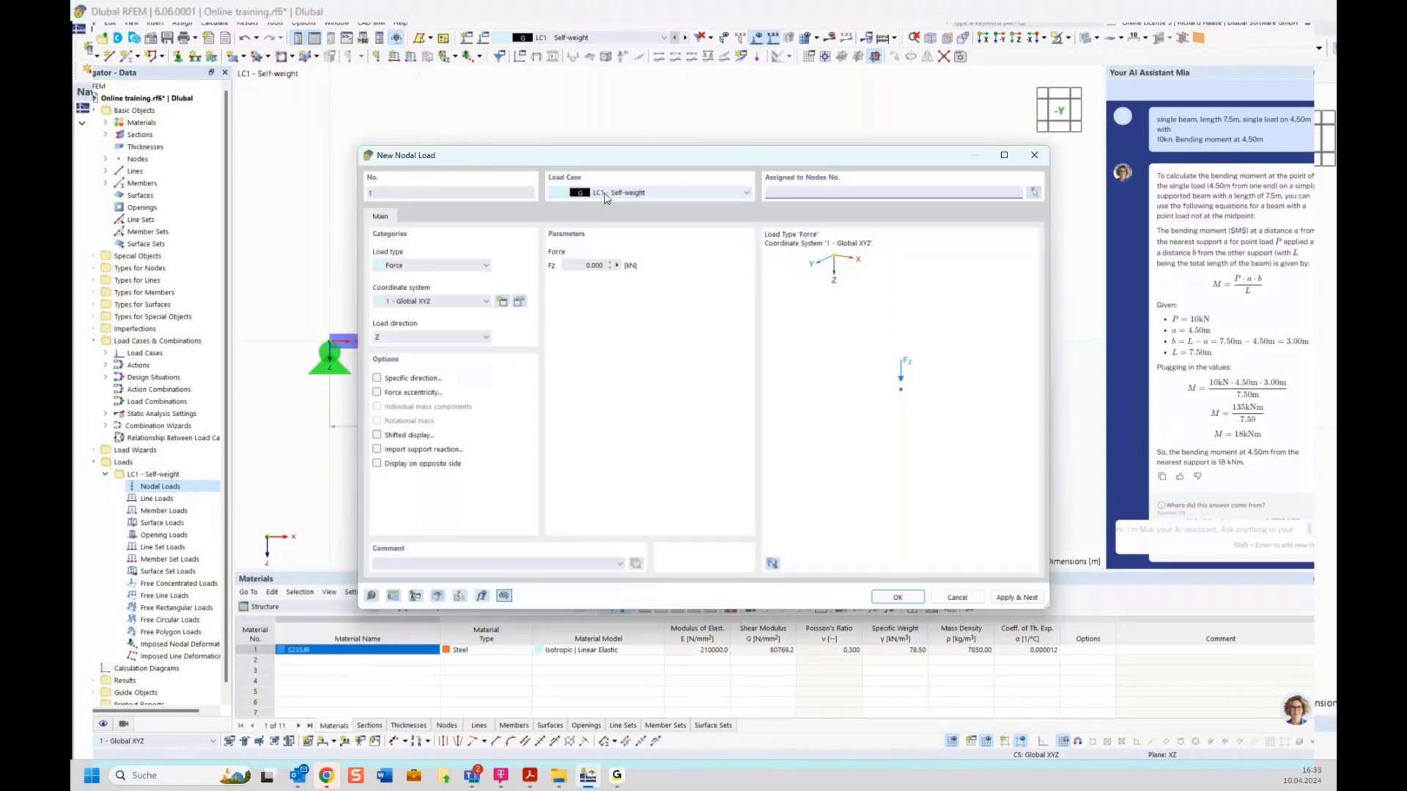
pyautogui.click(589, 265)
pyautogui.write('10')
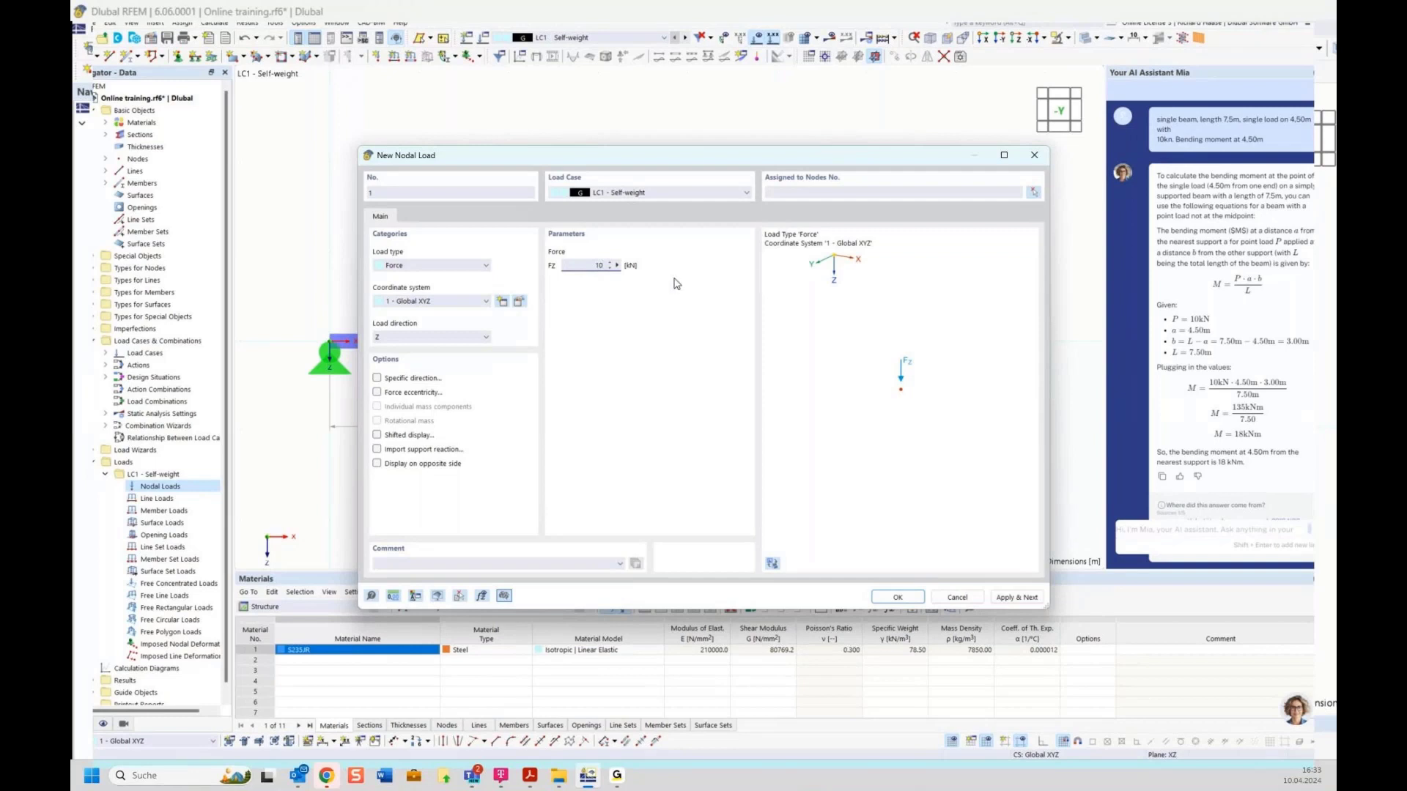
pyautogui.click(1034, 193)
pyautogui.click(732, 342)
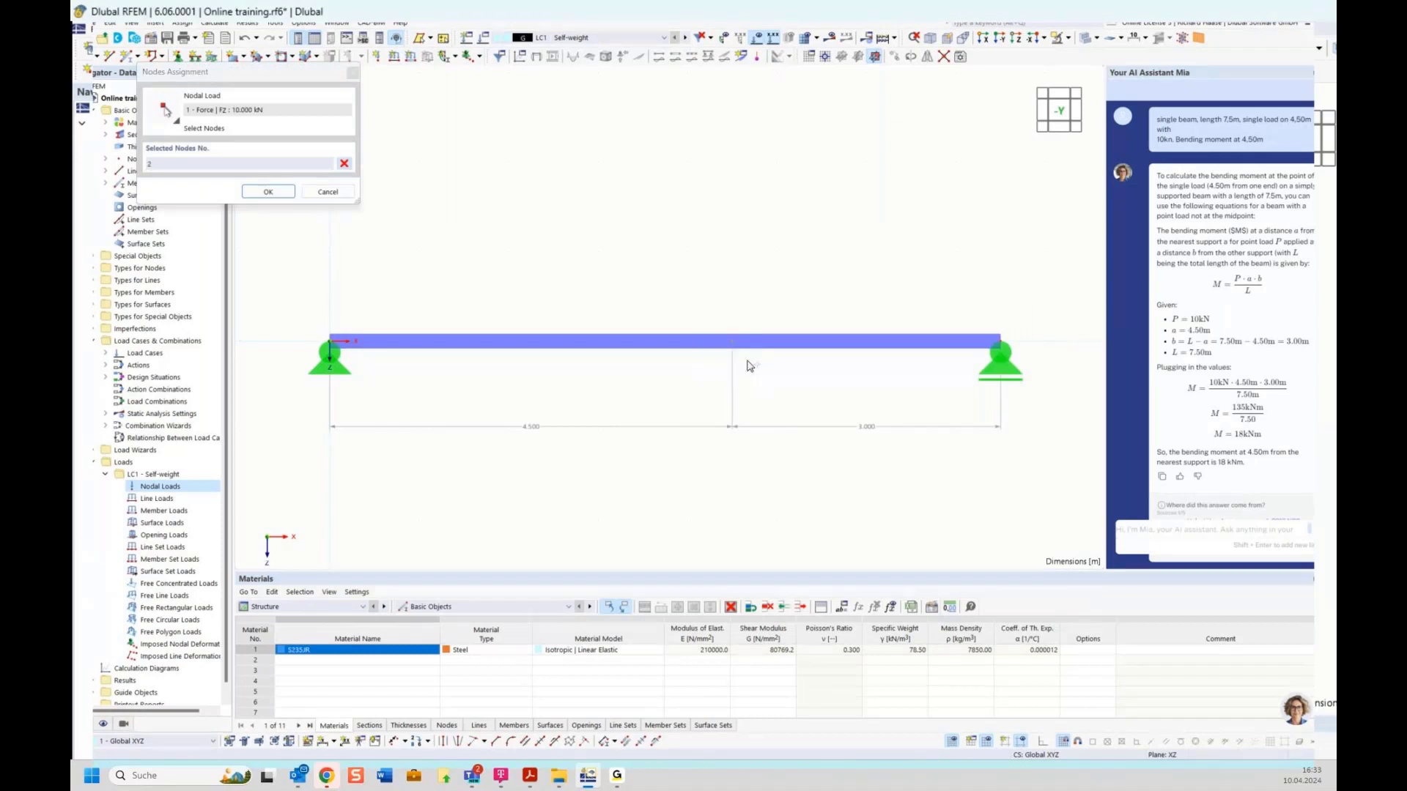
pyautogui.click(268, 192)
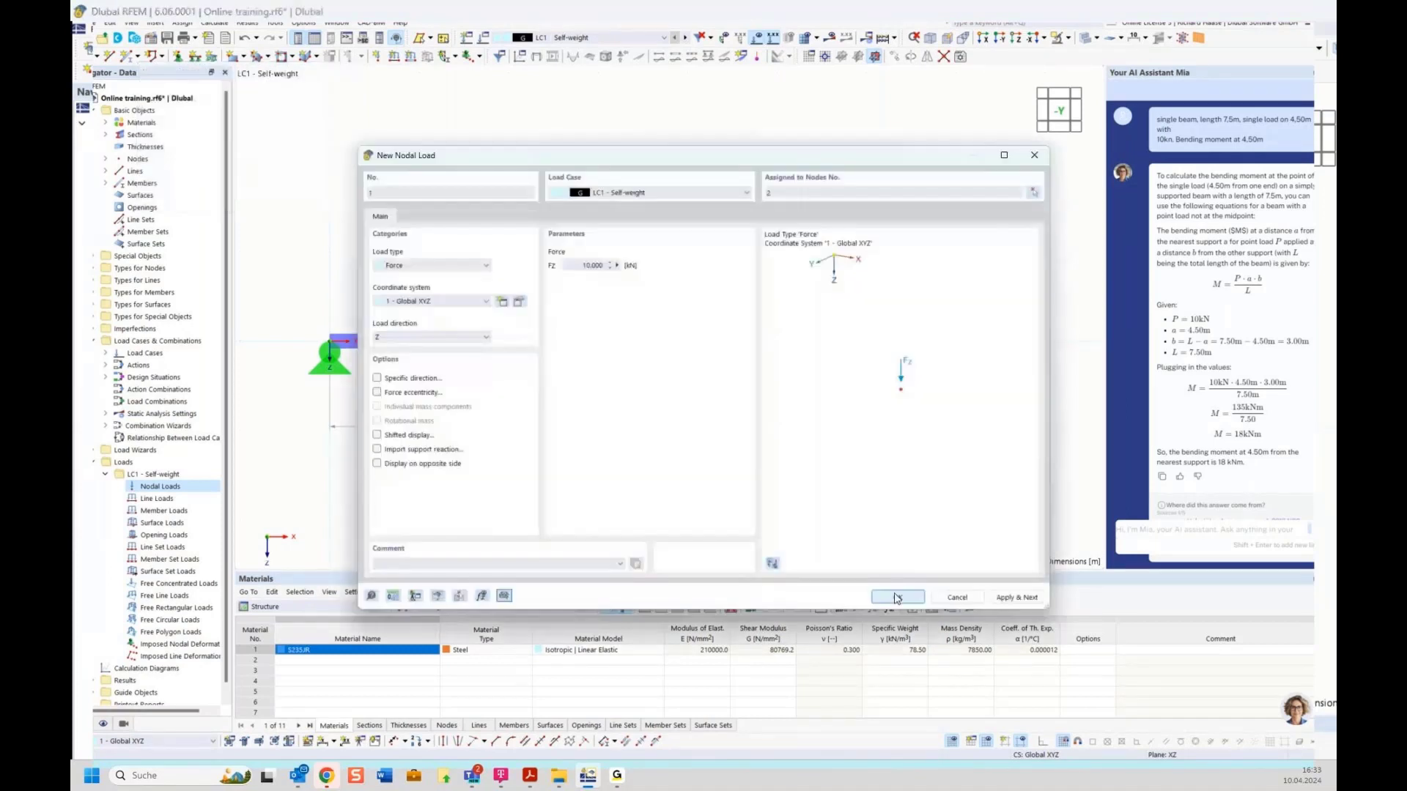
pyautogui.click(896, 597)
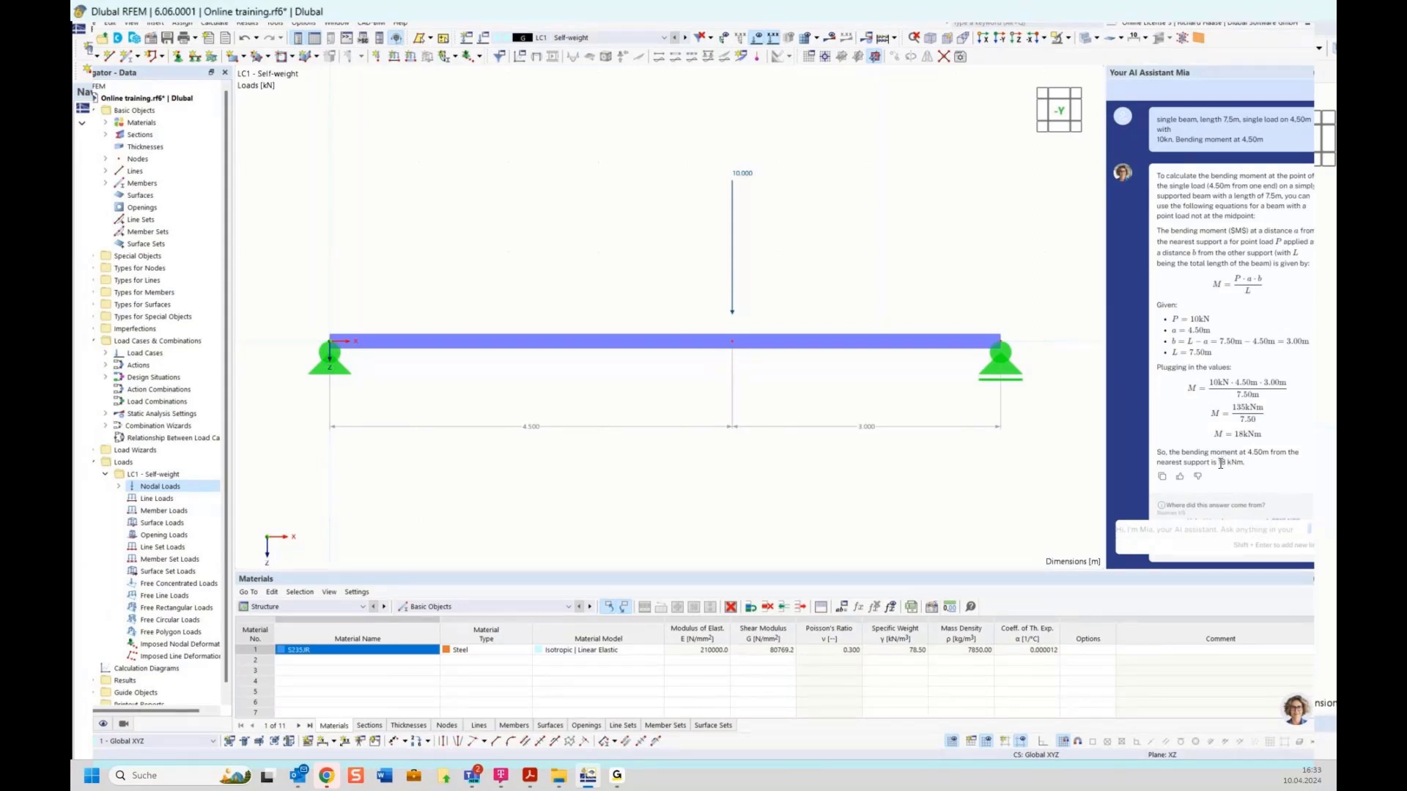
# Step: Run Calculate All so LC1's deflection curve appears with an 18.8 mm maximum
pyautogui.scroll(1, 1251, 327)
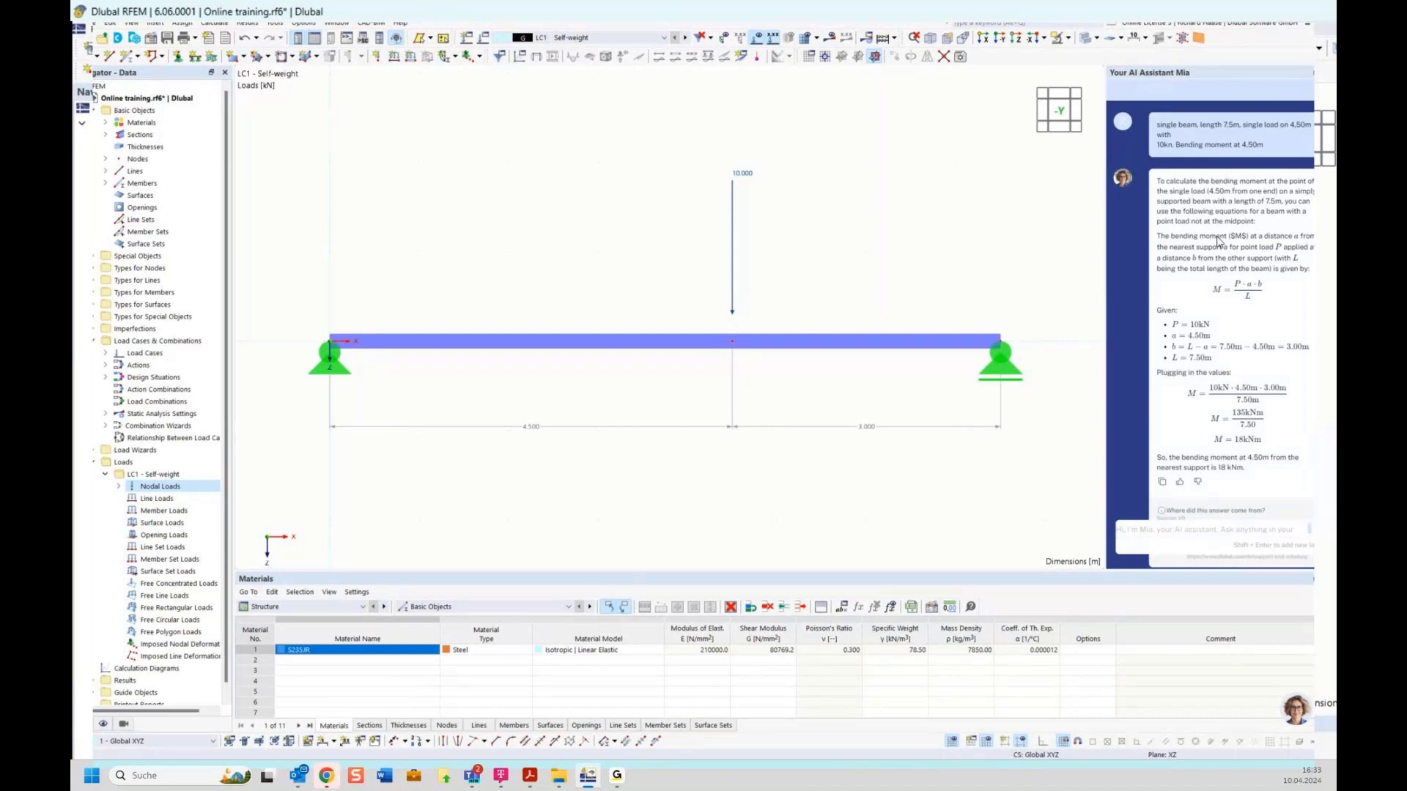
pyautogui.scroll(-1, 1219, 405)
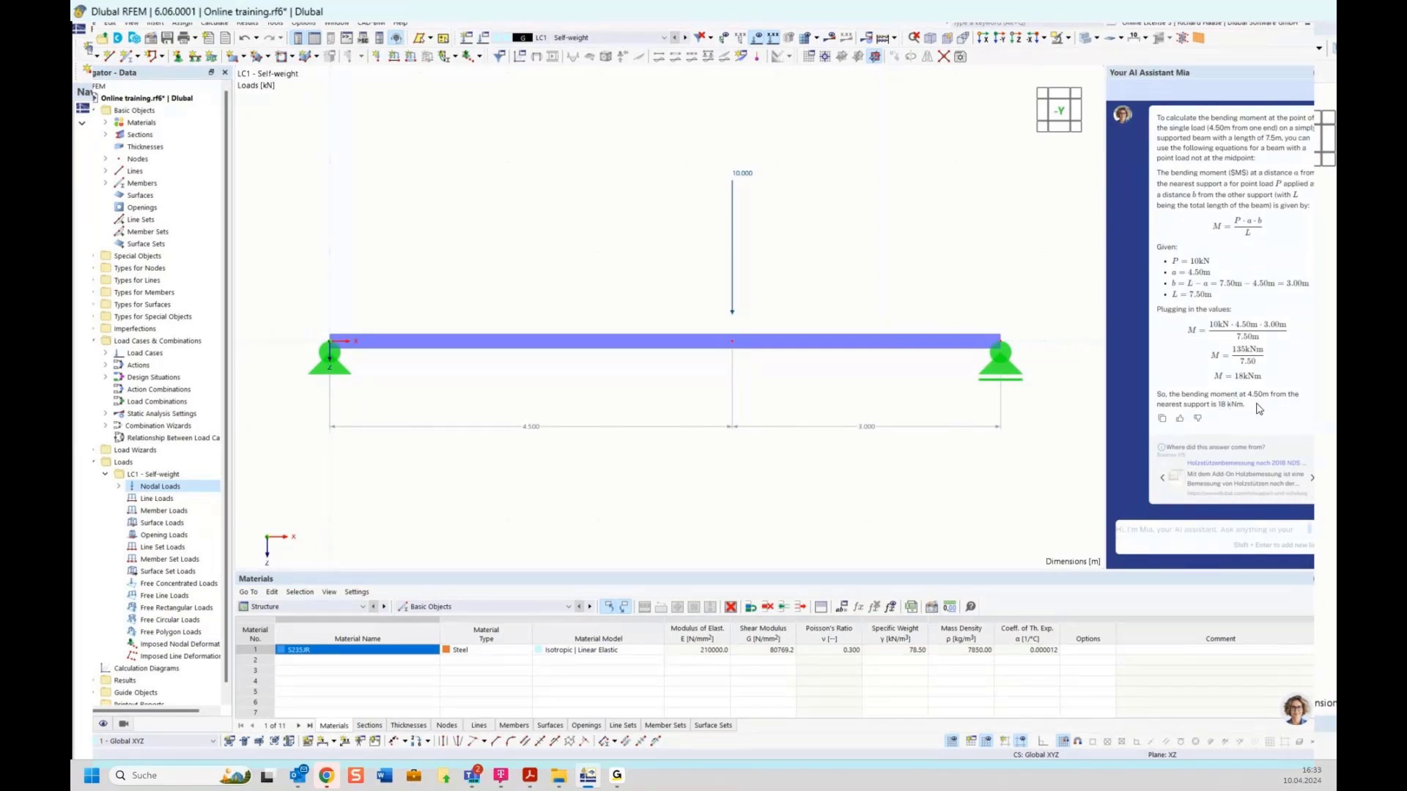
pyautogui.click(830, 40)
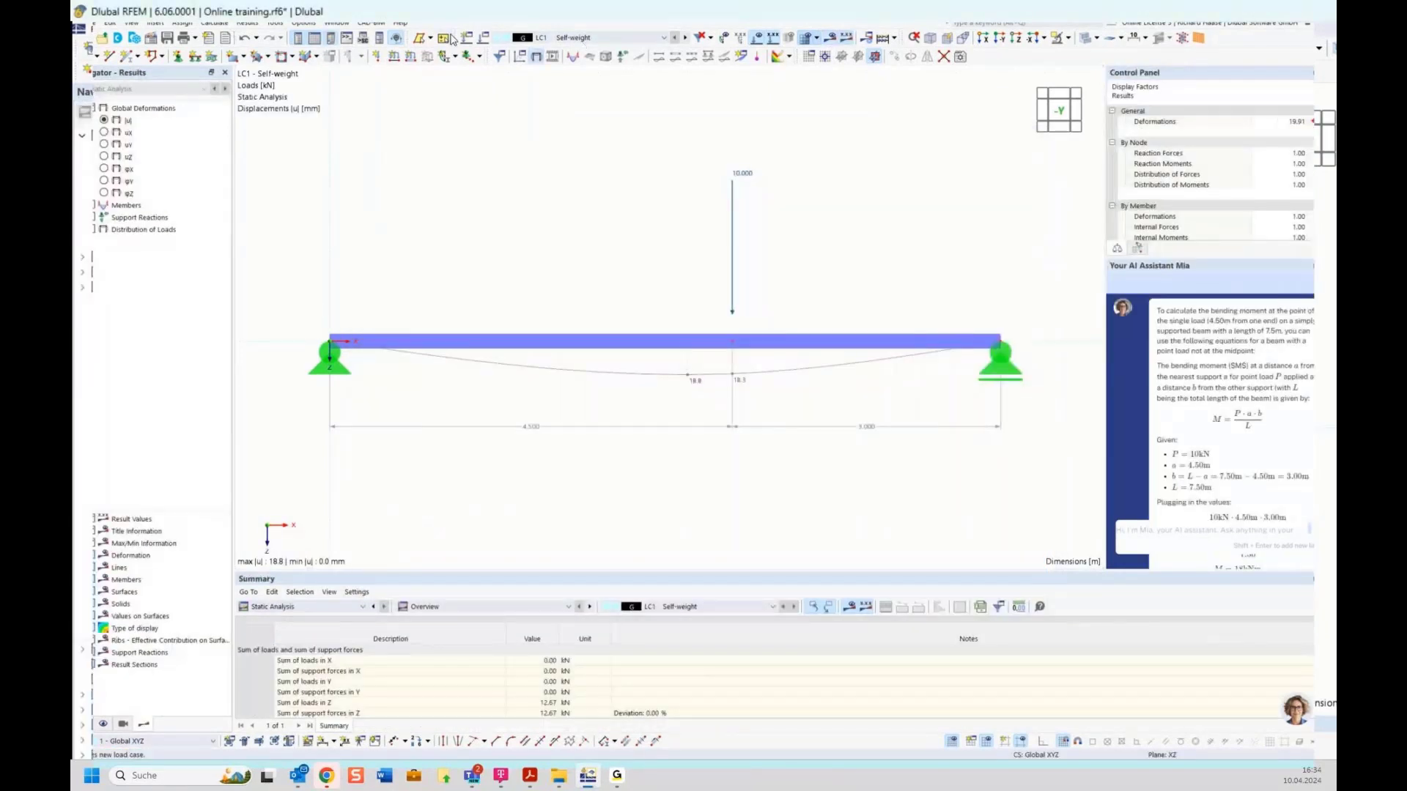
pyautogui.click(215, 23)
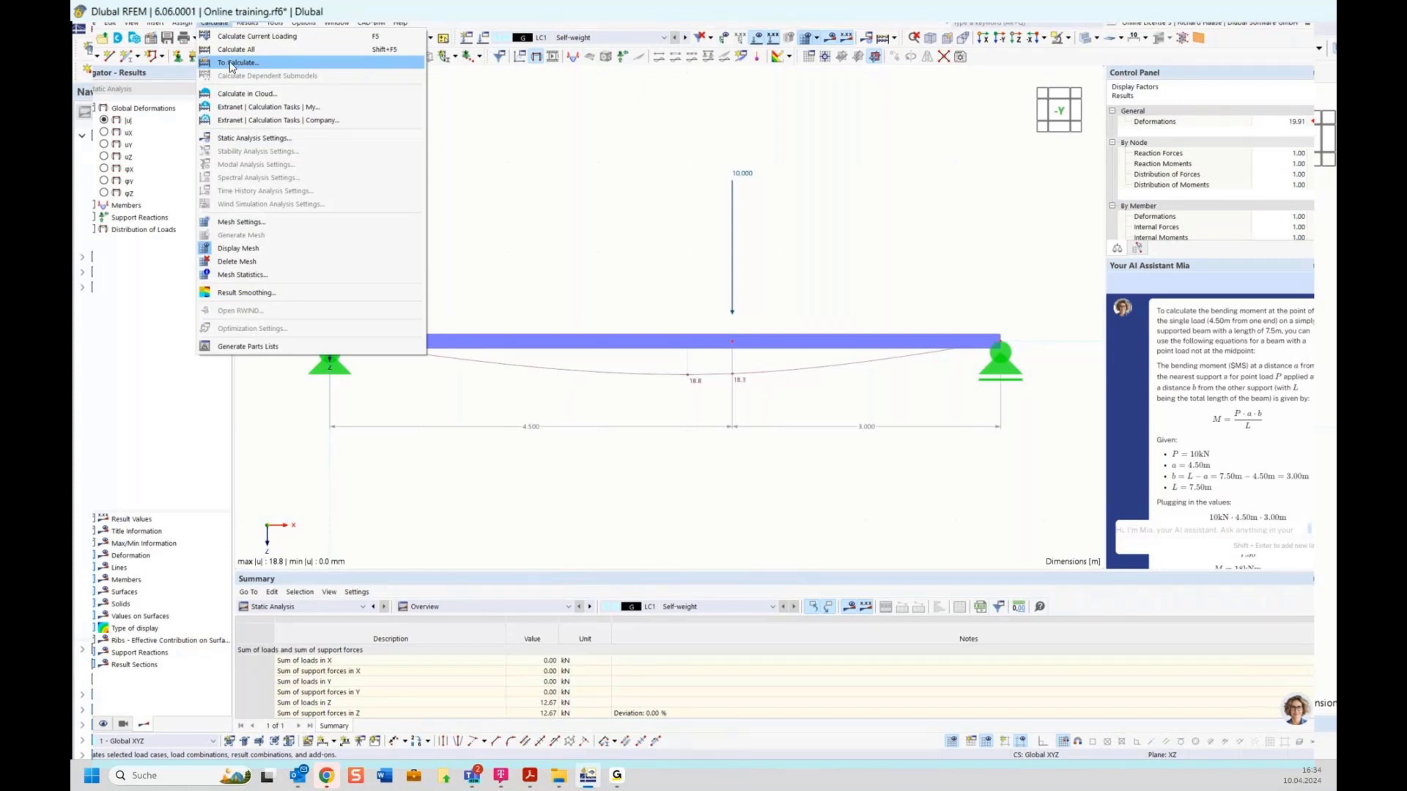
pyautogui.click(240, 65)
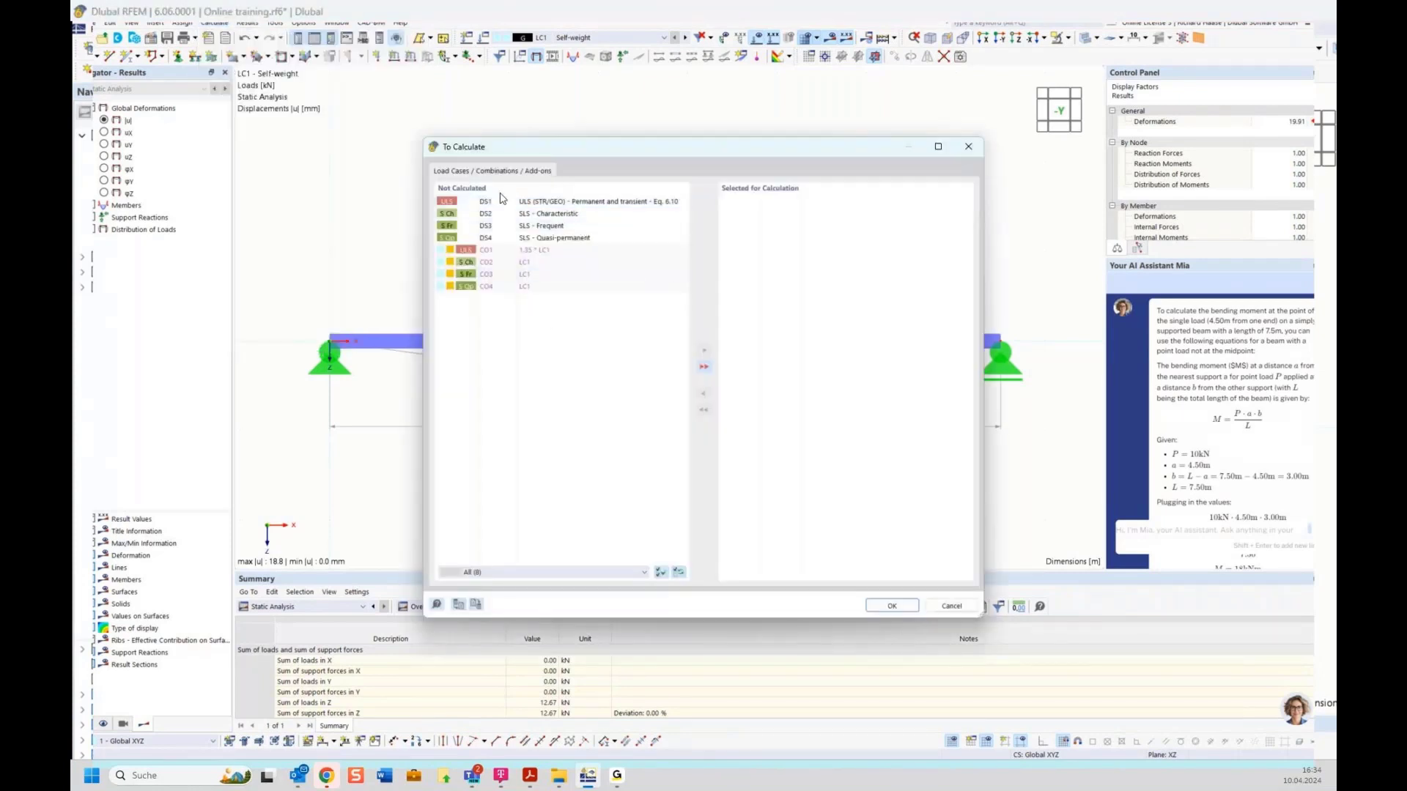
pyautogui.click(966, 149)
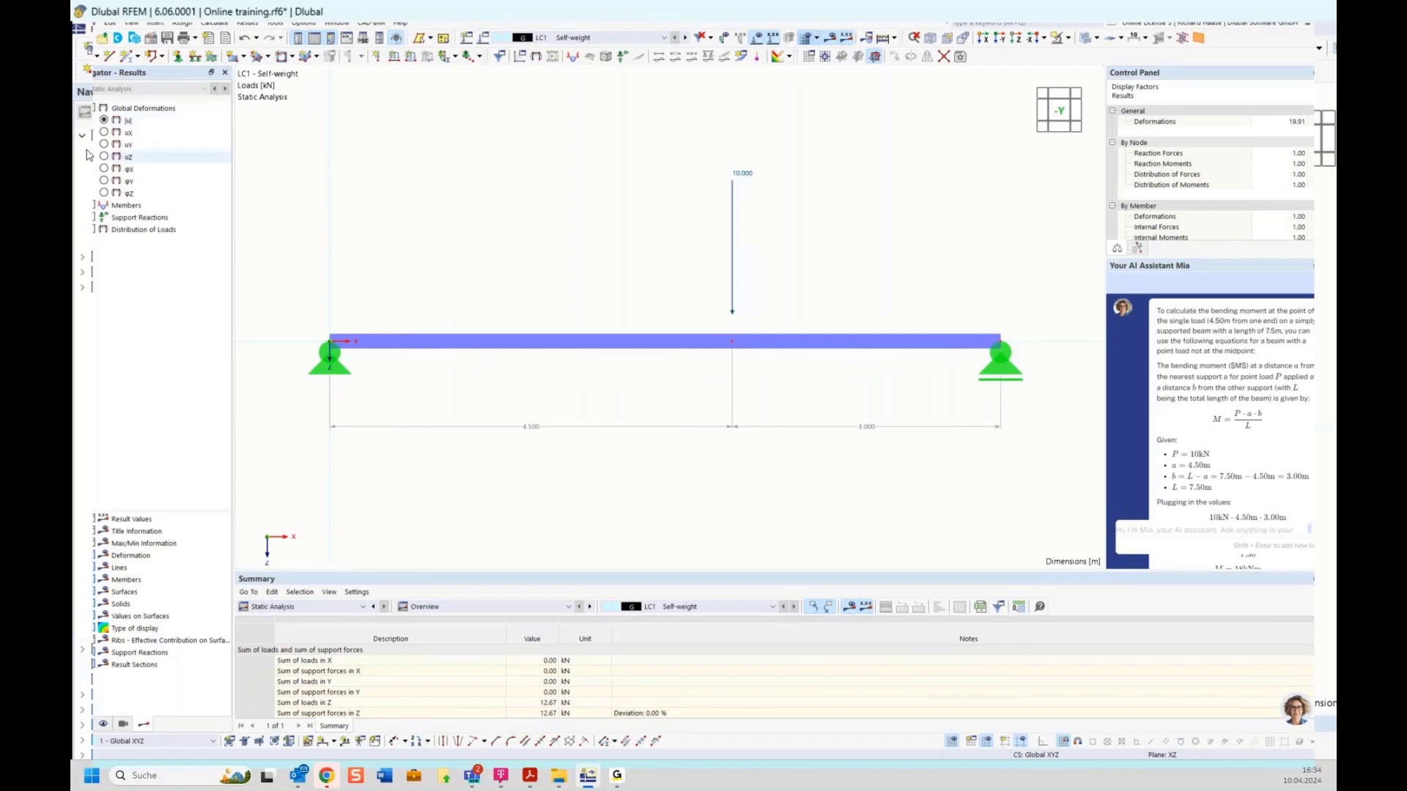
# Step: Display the My moment diagram peaking at 20.40 kNm with support reactions 5.33 and 7.33 kN
pyautogui.click(83, 210)
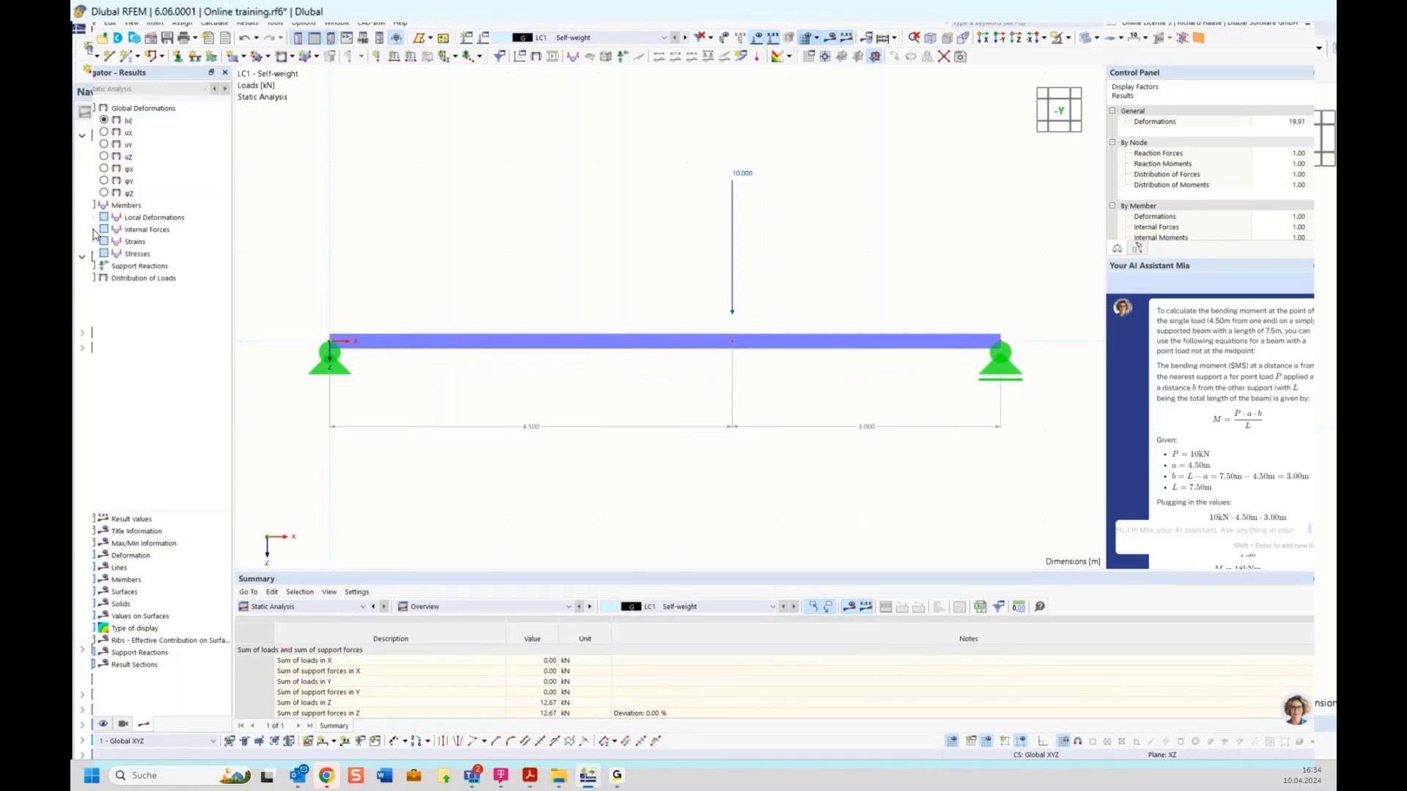
pyautogui.click(95, 230)
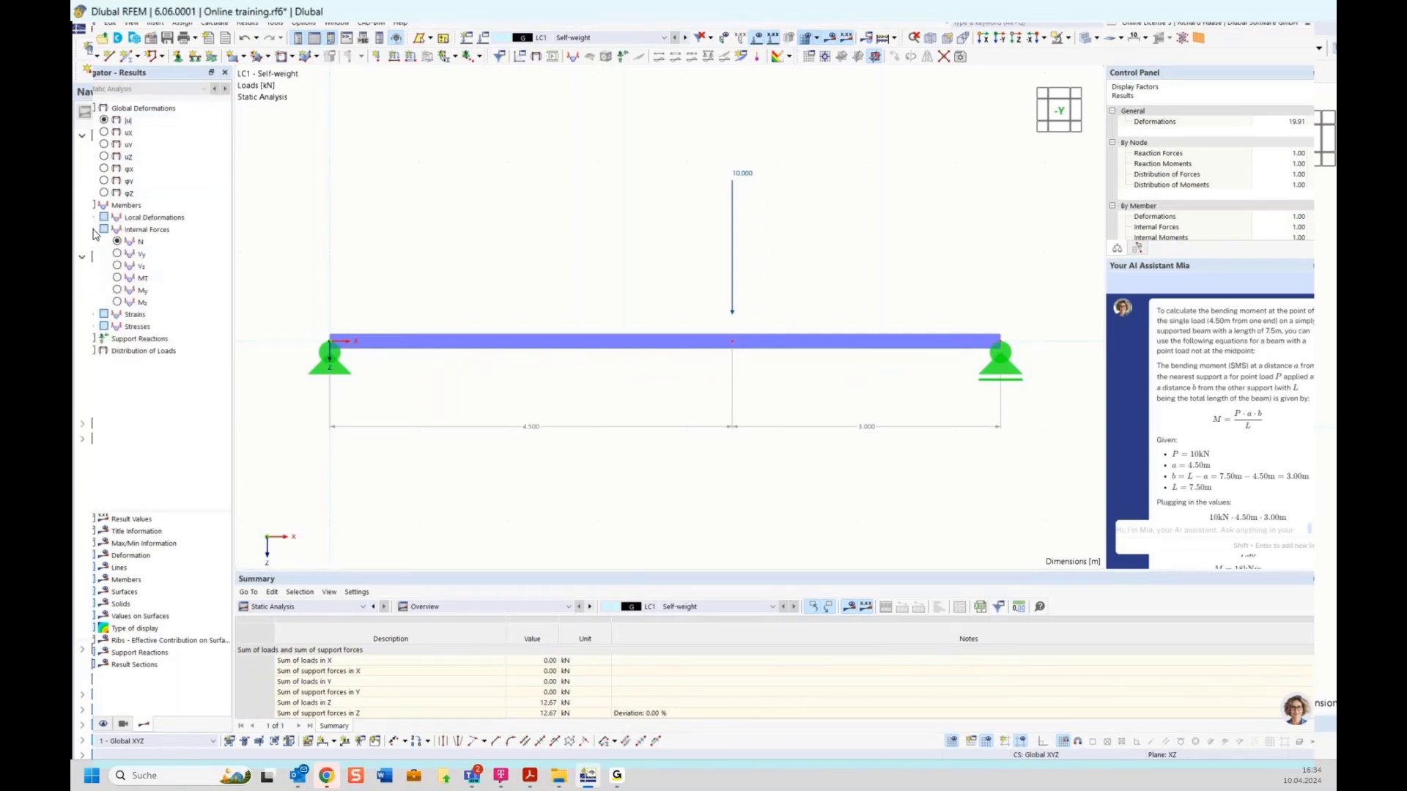
pyautogui.click(117, 291)
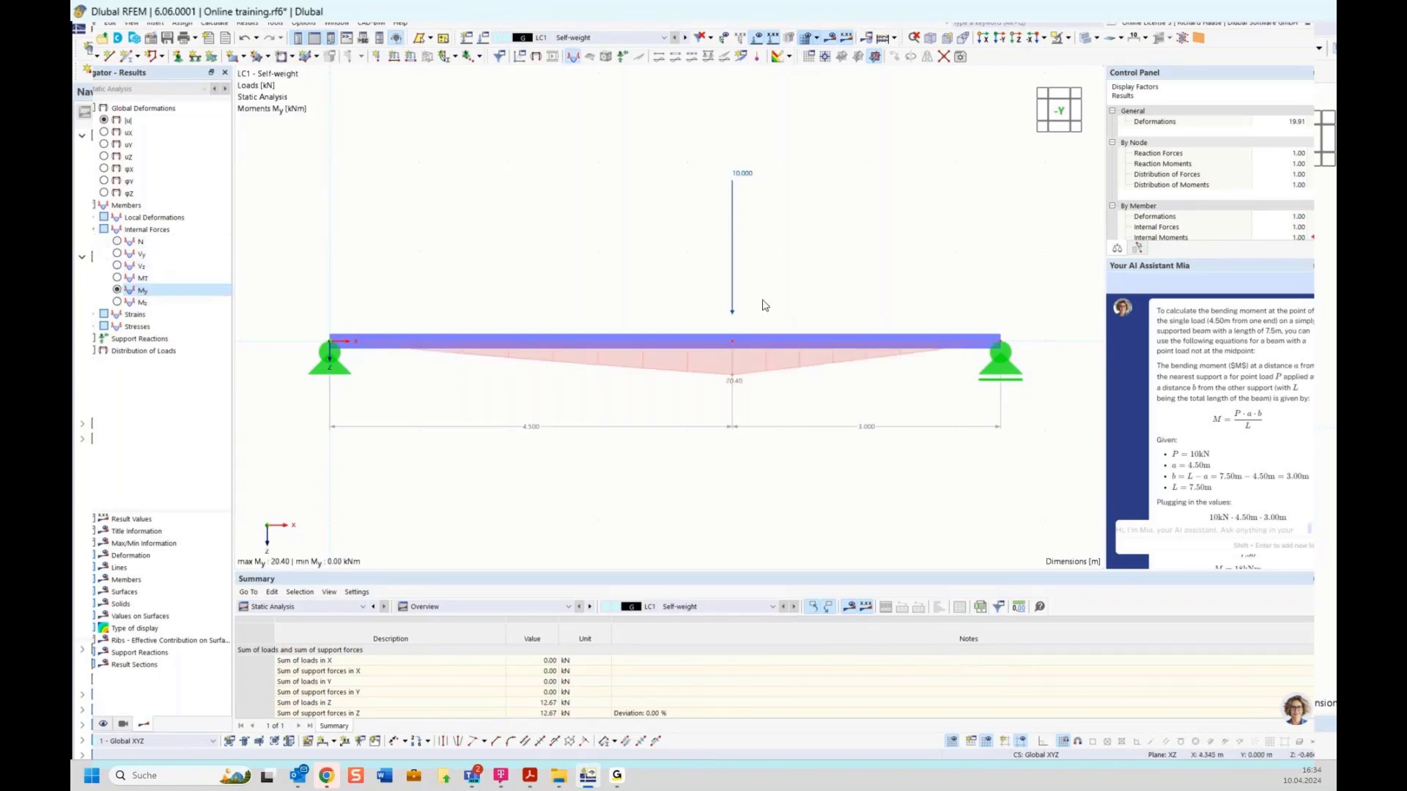
pyautogui.scroll(-3, 1211, 359)
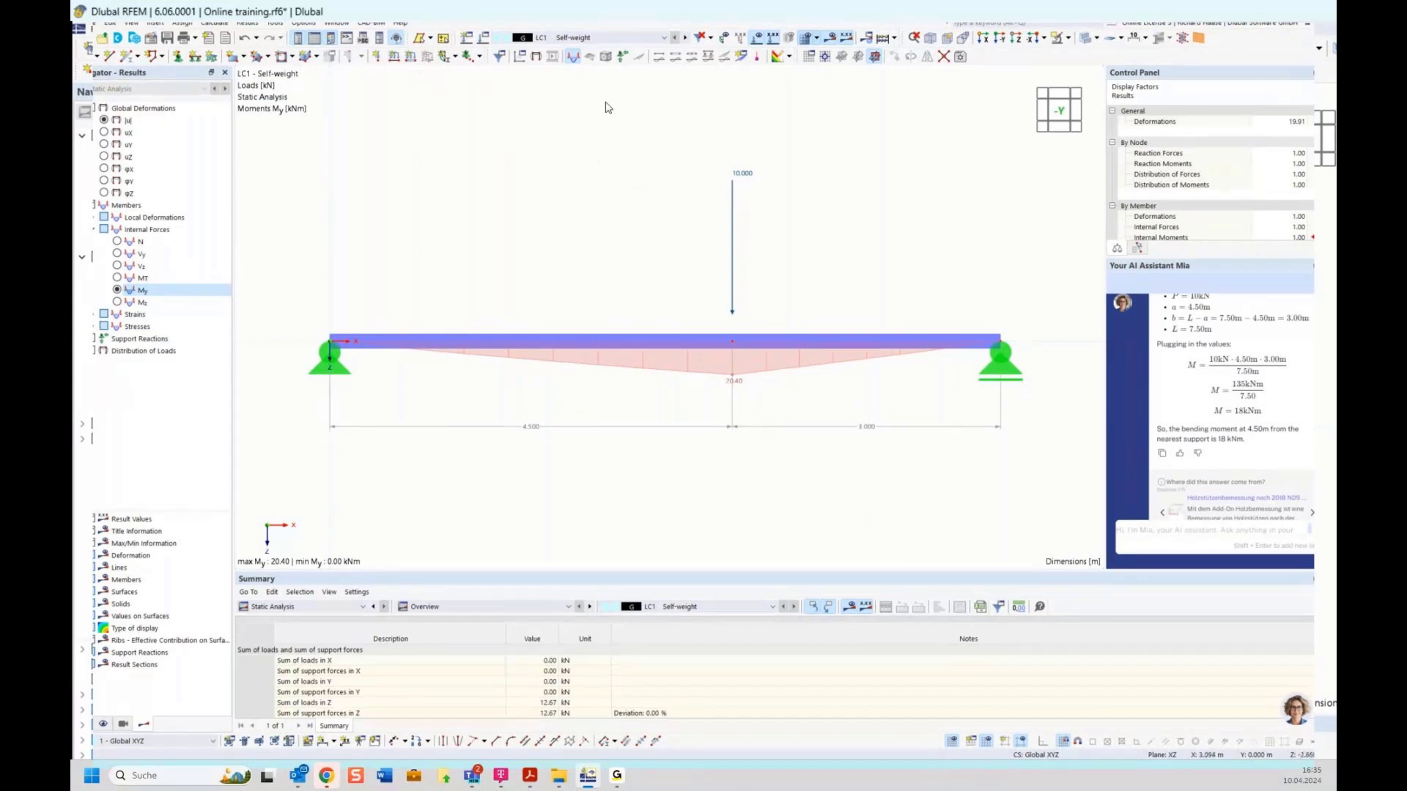
pyautogui.click(623, 57)
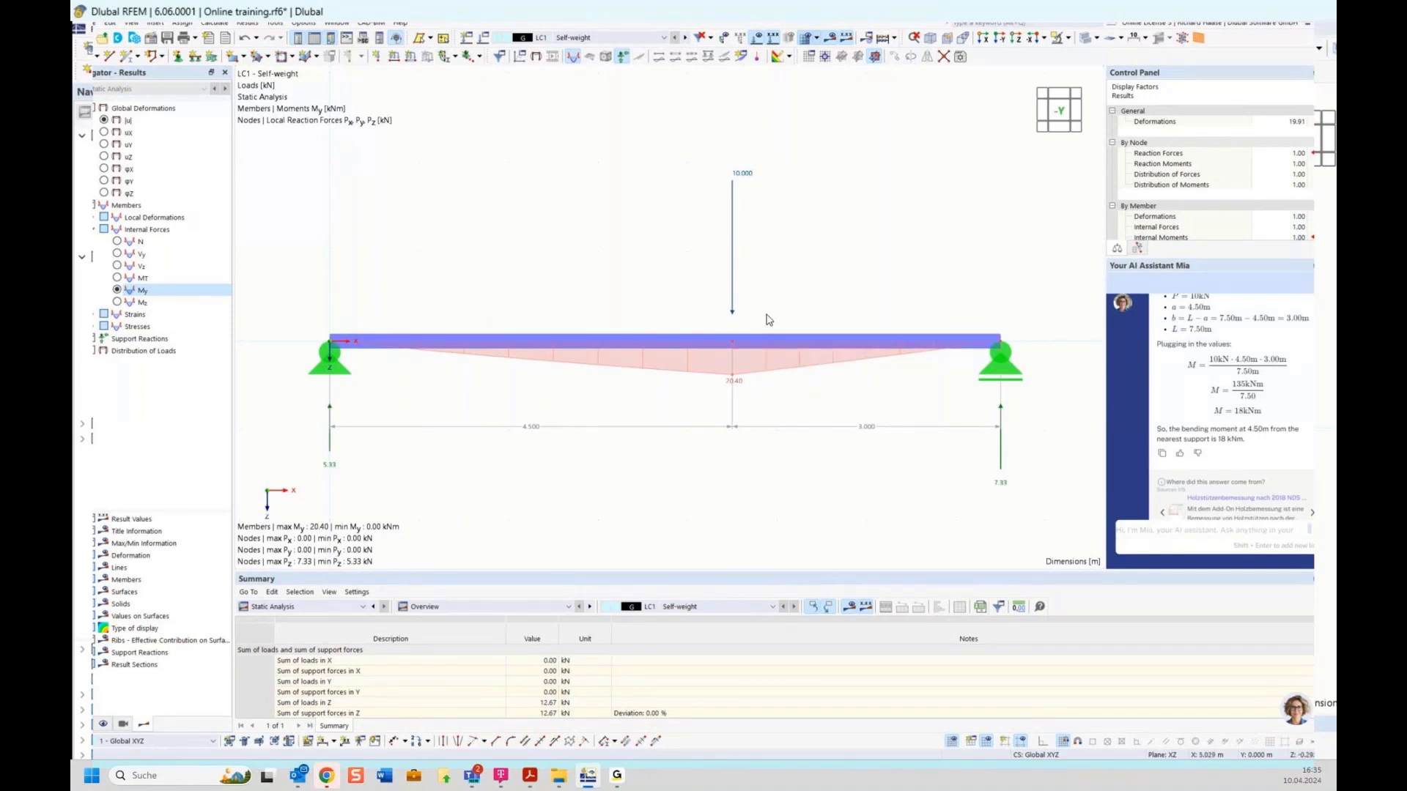
pyautogui.click(83, 728)
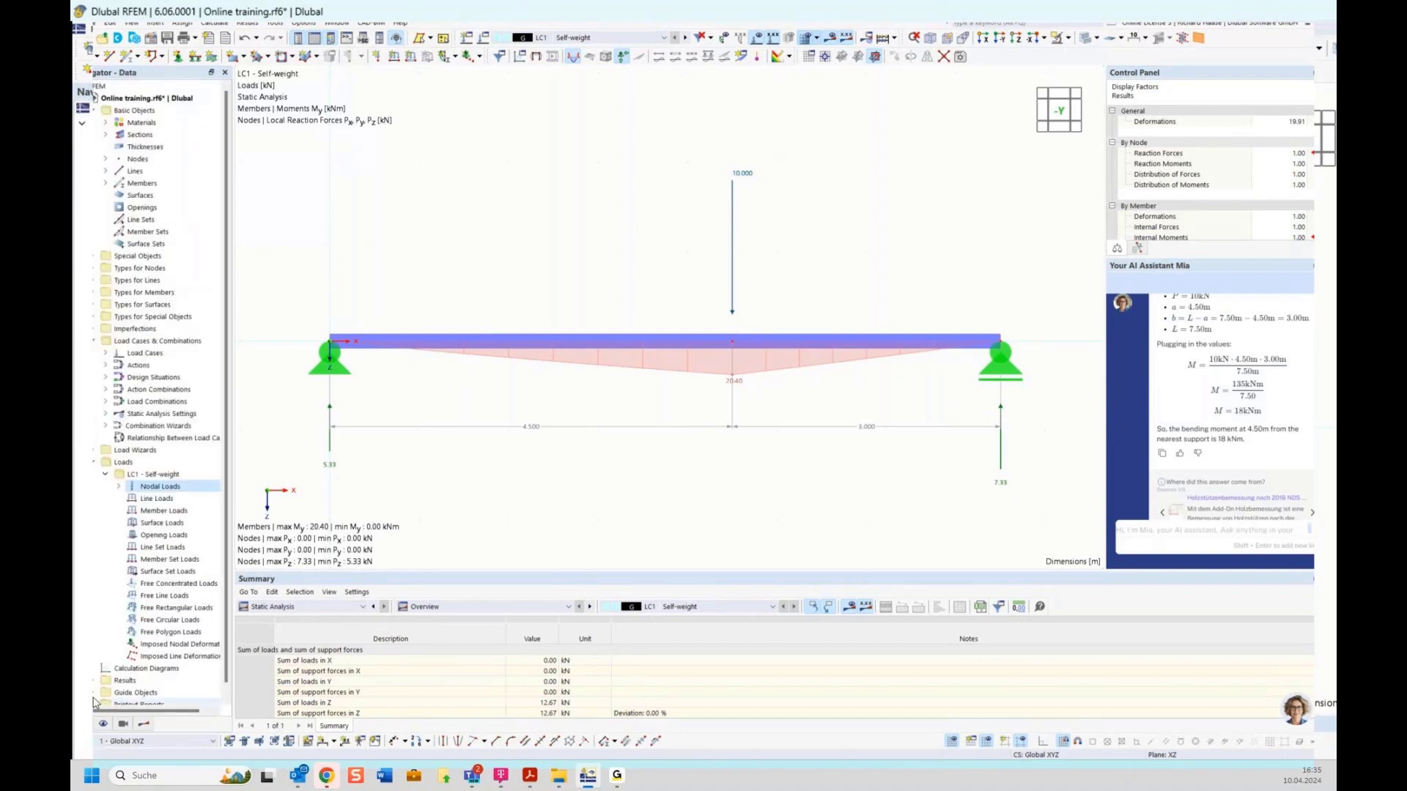
pyautogui.rightClick(149, 477)
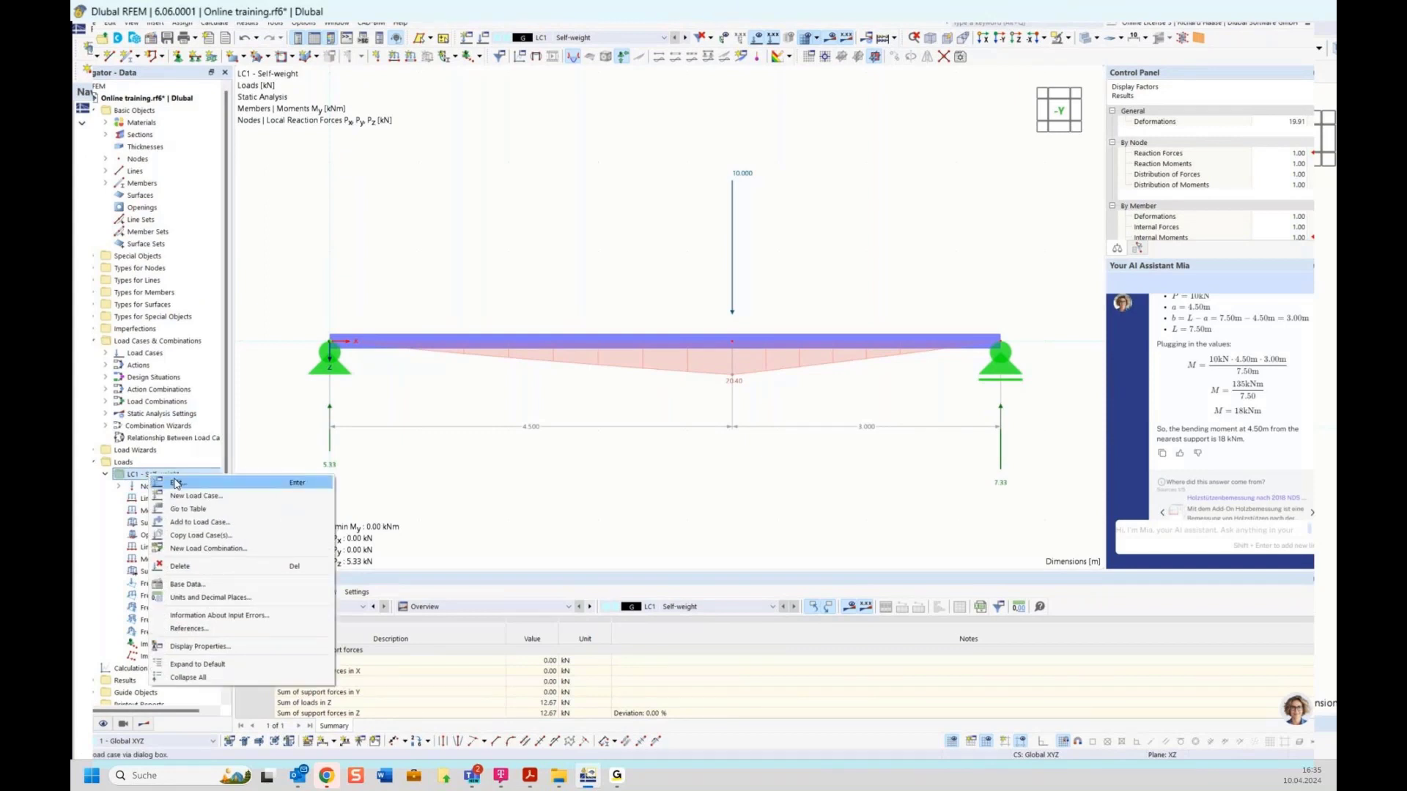
pyautogui.click(176, 483)
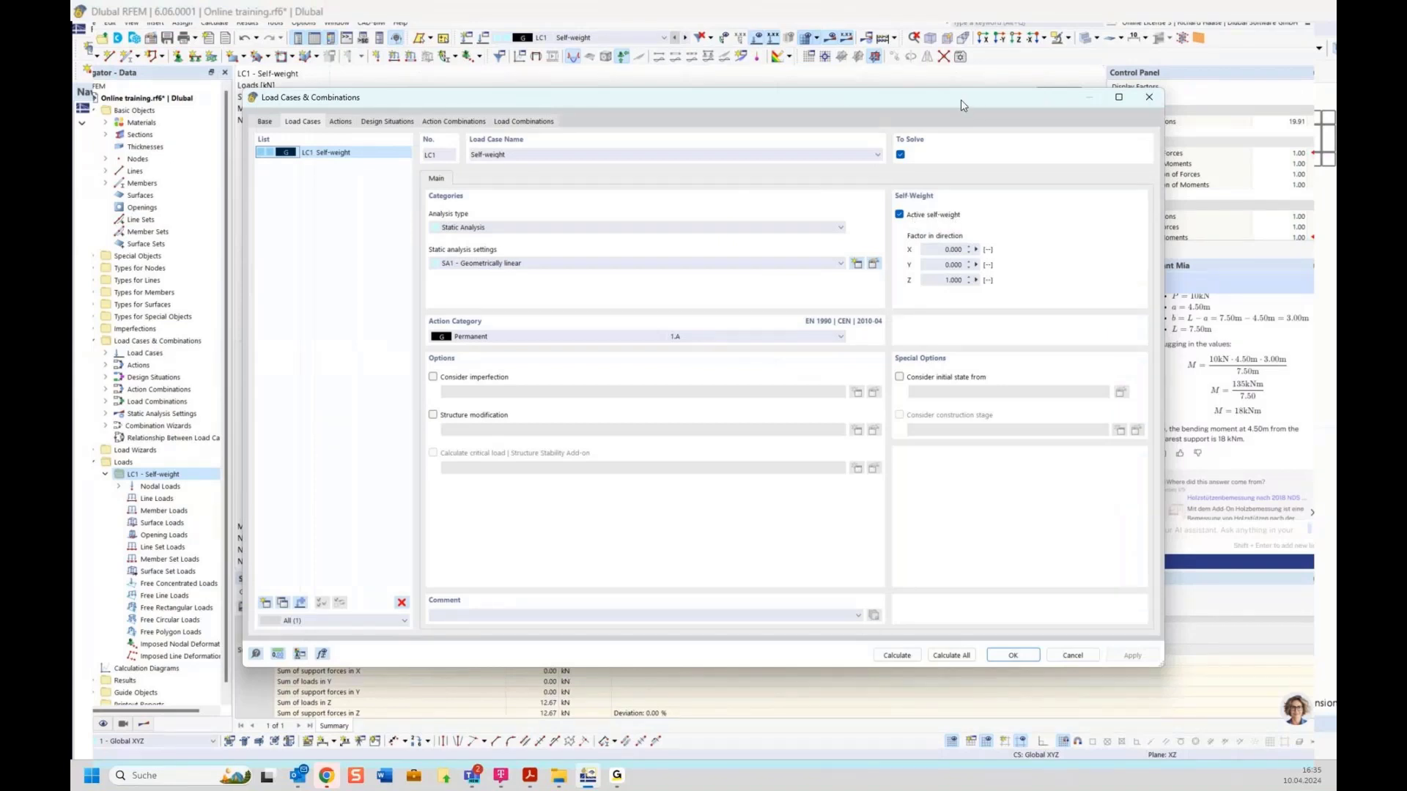
pyautogui.moveTo(961, 105); pyautogui.dragTo(946, 427)
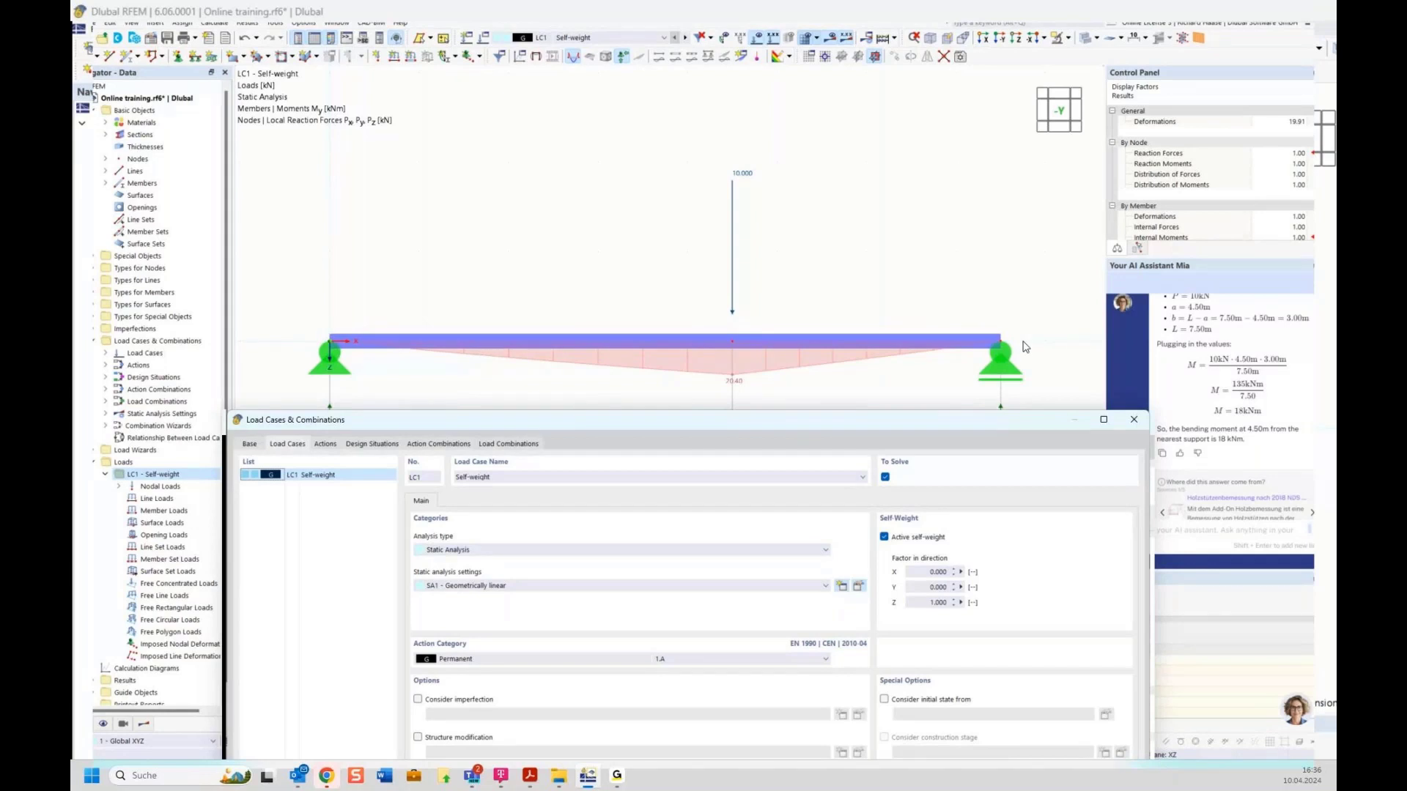
pyautogui.moveTo(1033, 424); pyautogui.dragTo(1025, 321)
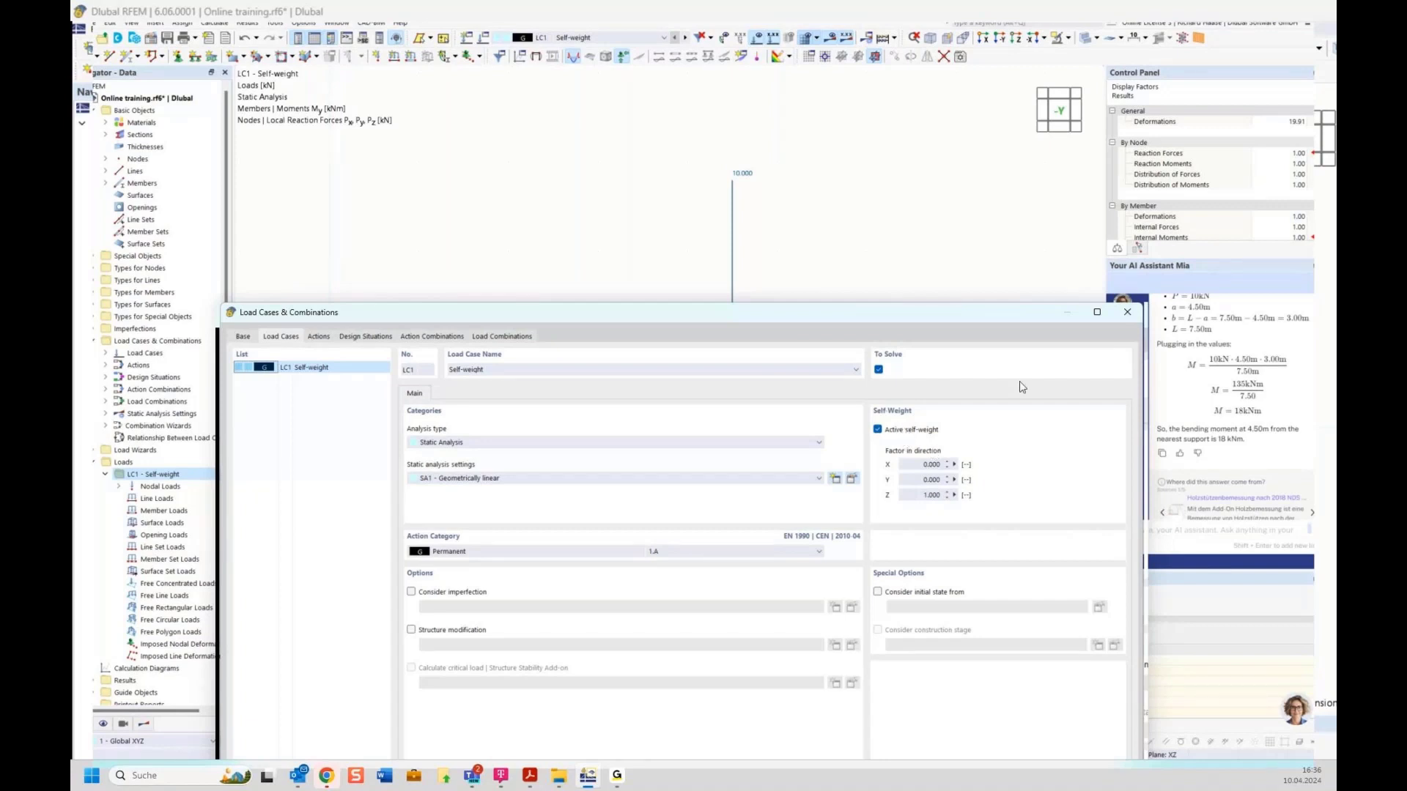
pyautogui.click(1126, 319)
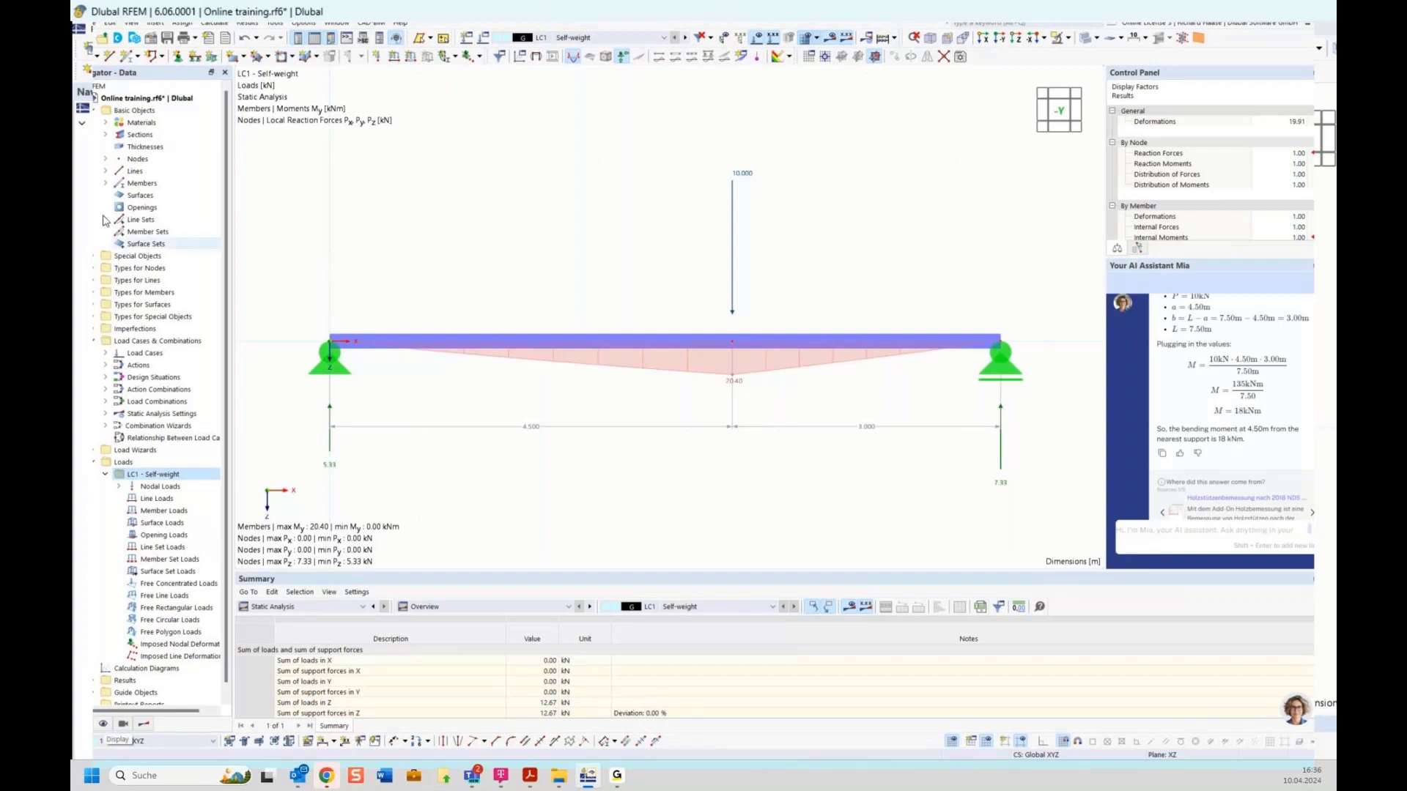
# Step: Toggle the 0.359 kN/m self-weight load display on, then off again, under Loads display options
pyautogui.click(102, 725)
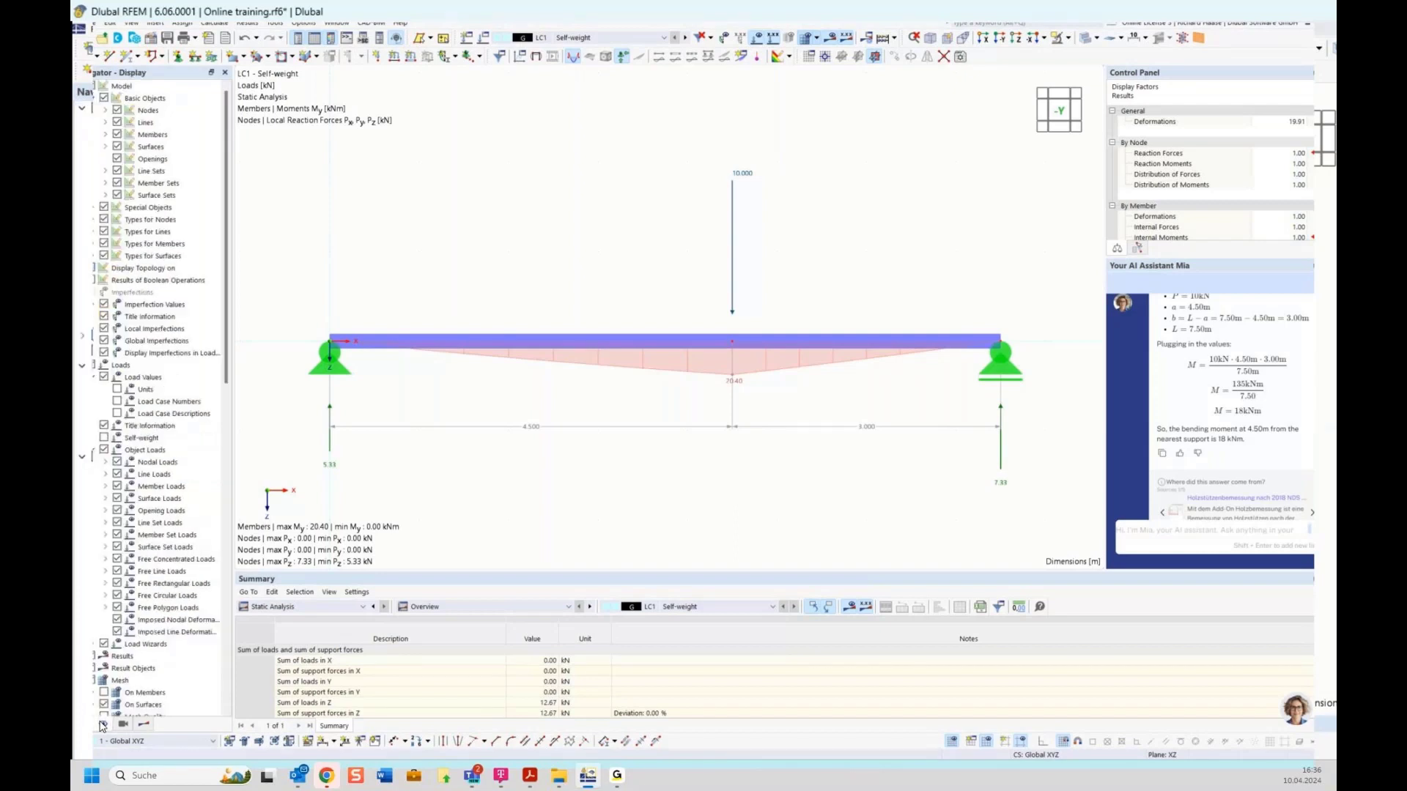
pyautogui.click(135, 370)
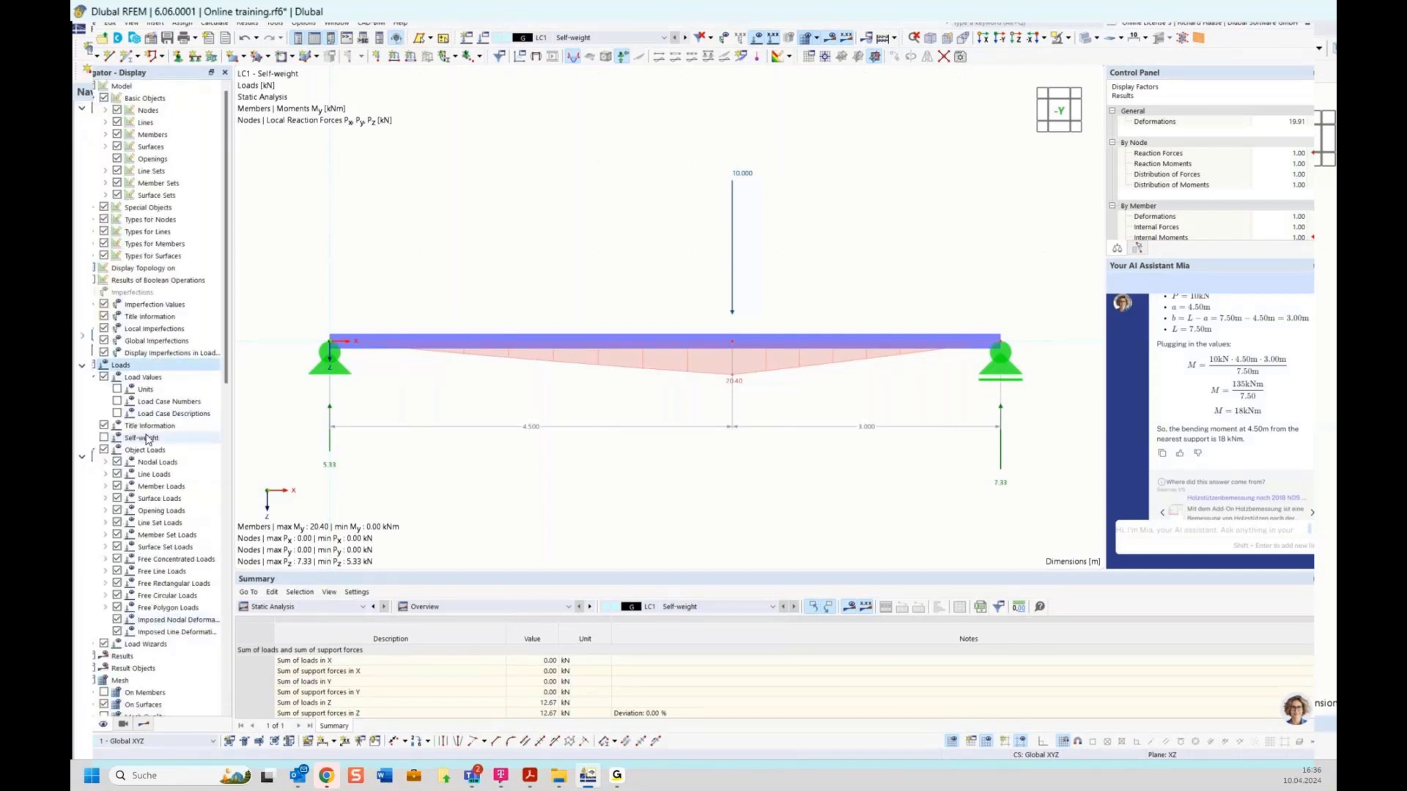
pyautogui.click(105, 438)
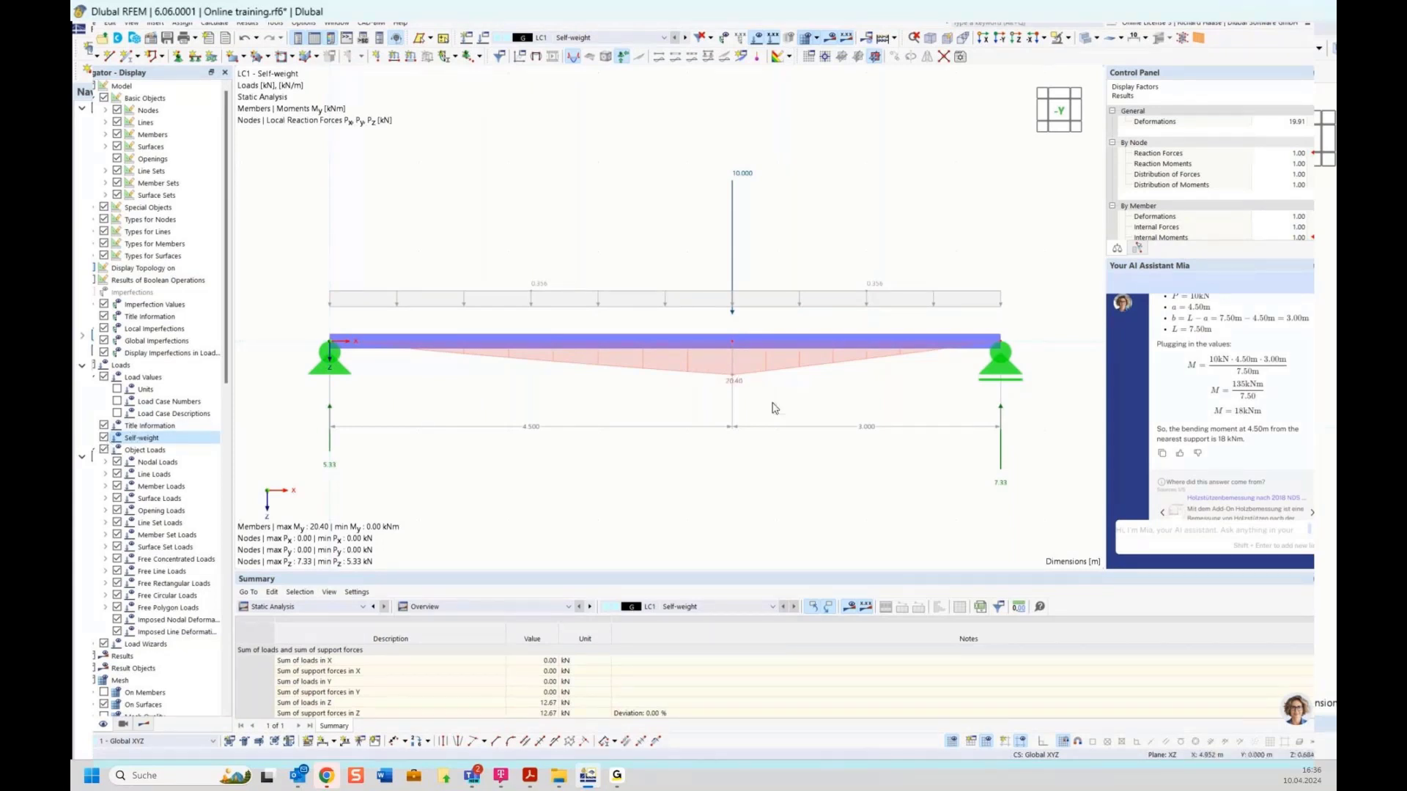
pyautogui.click(104, 439)
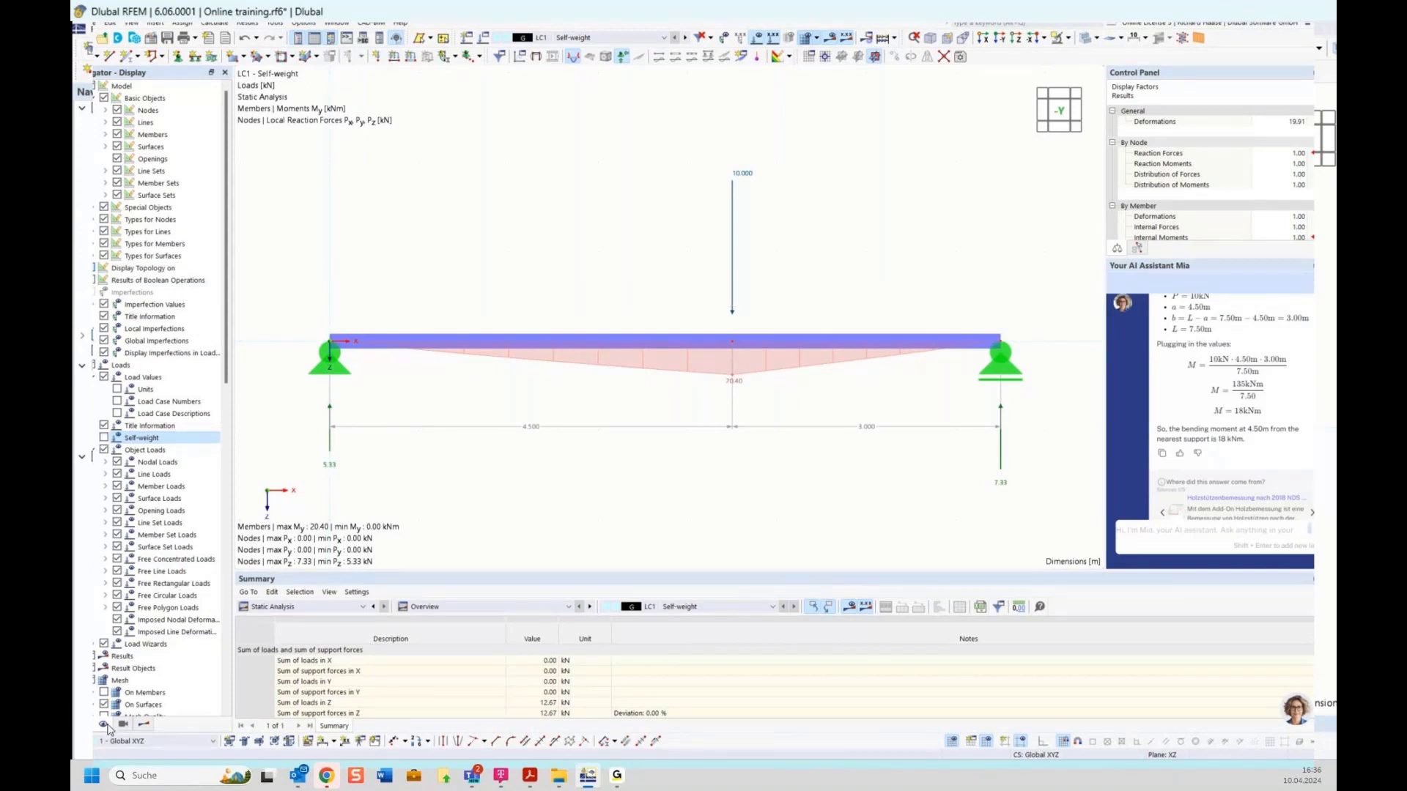
pyautogui.click(82, 725)
# Step: Deactivate self-weight in LC1's settings and recalculate for an 18.00 kNm maximum moment
pyautogui.rightClick(176, 474)
pyautogui.click(194, 478)
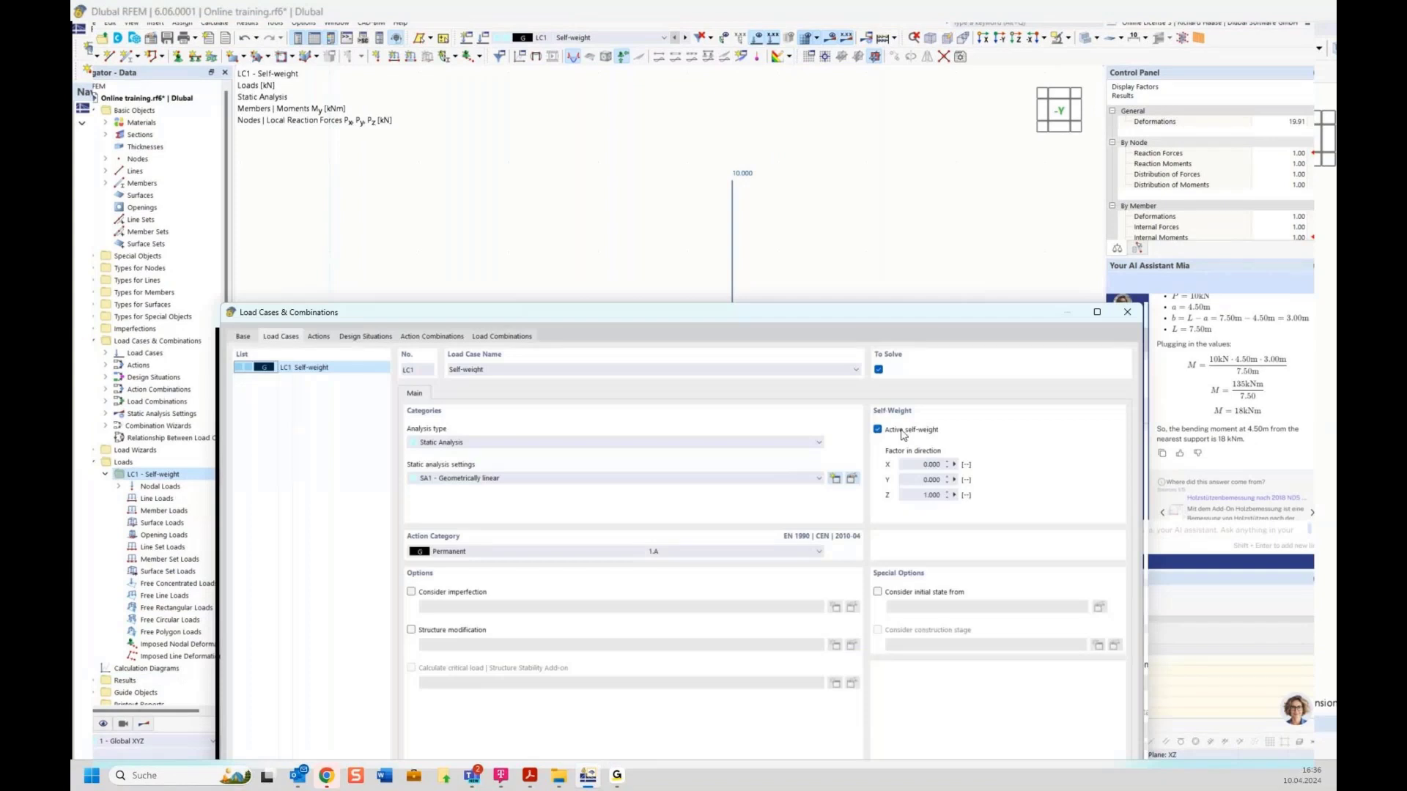
pyautogui.click(901, 434)
pyautogui.moveTo(893, 317); pyautogui.dragTo(798, 100)
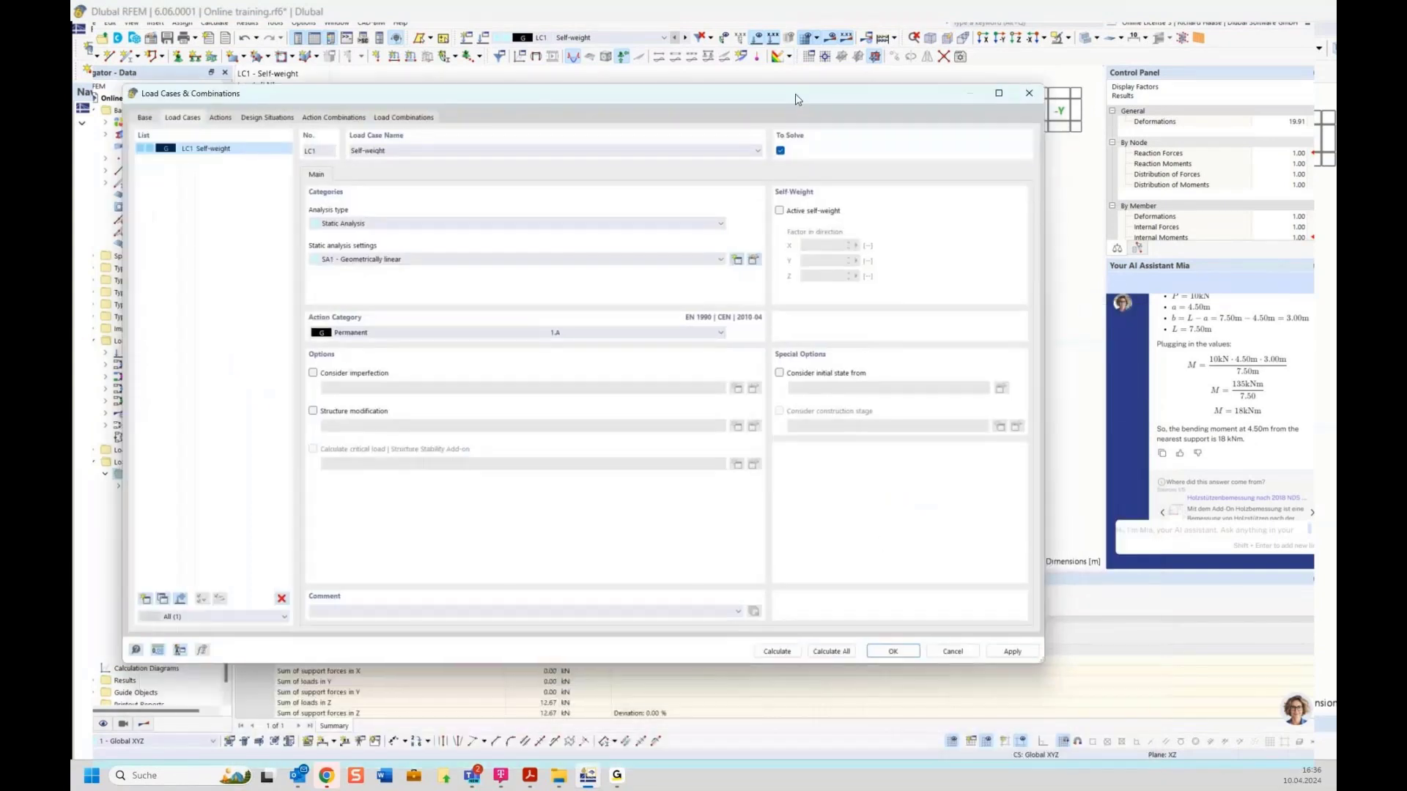
pyautogui.click(779, 652)
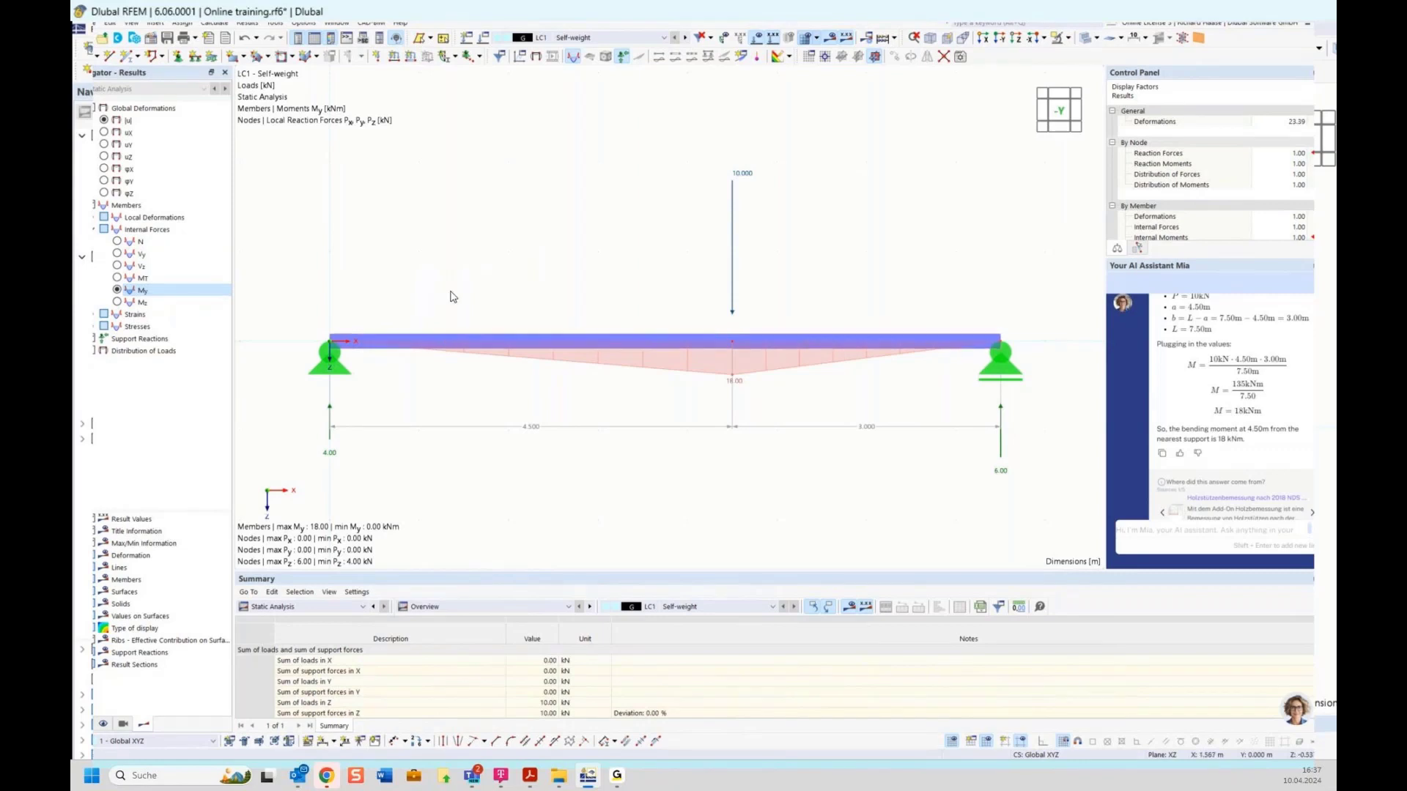
# Step: Show the Vz shear diagram, then the total deflection |u| peaking at 16.0 mm
pyautogui.click(118, 267)
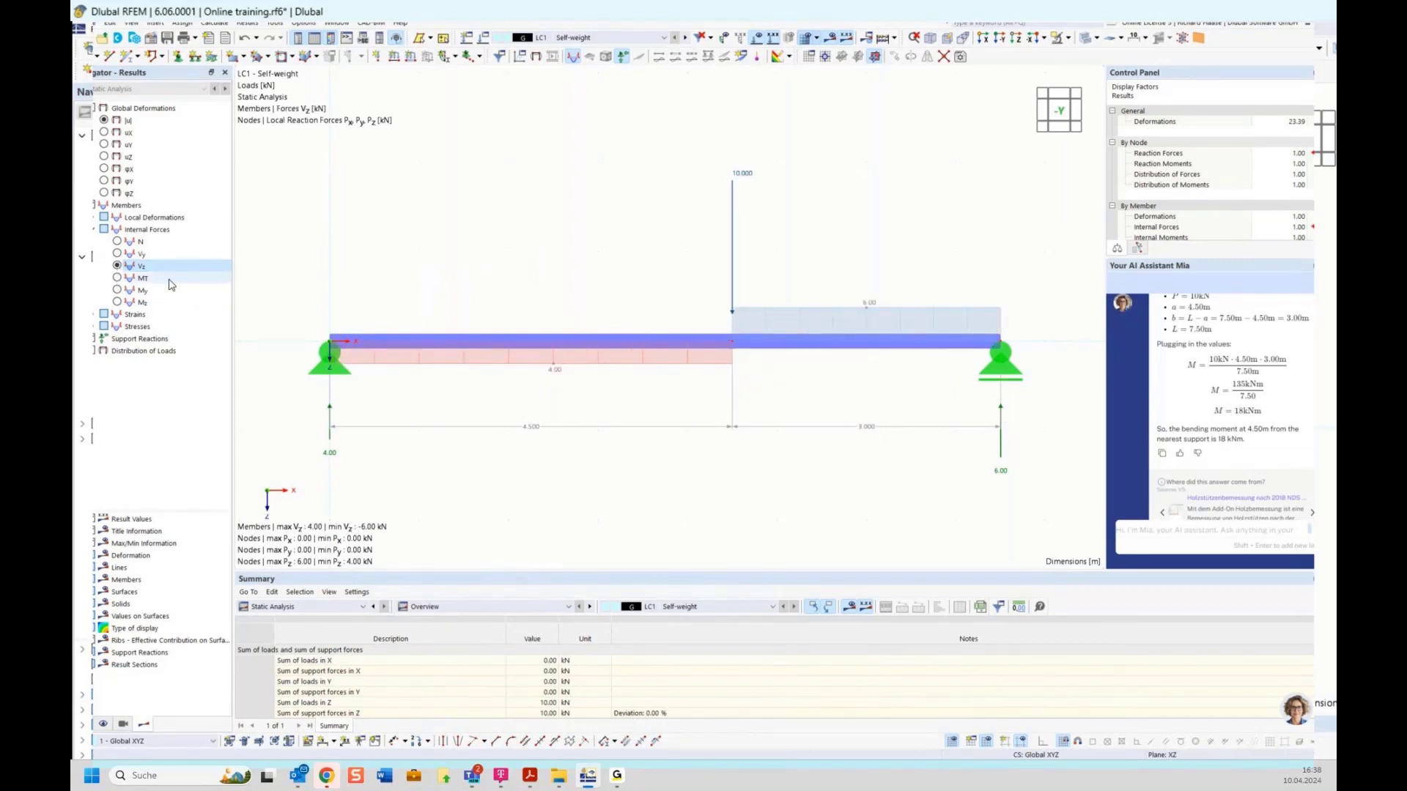
pyautogui.click(104, 120)
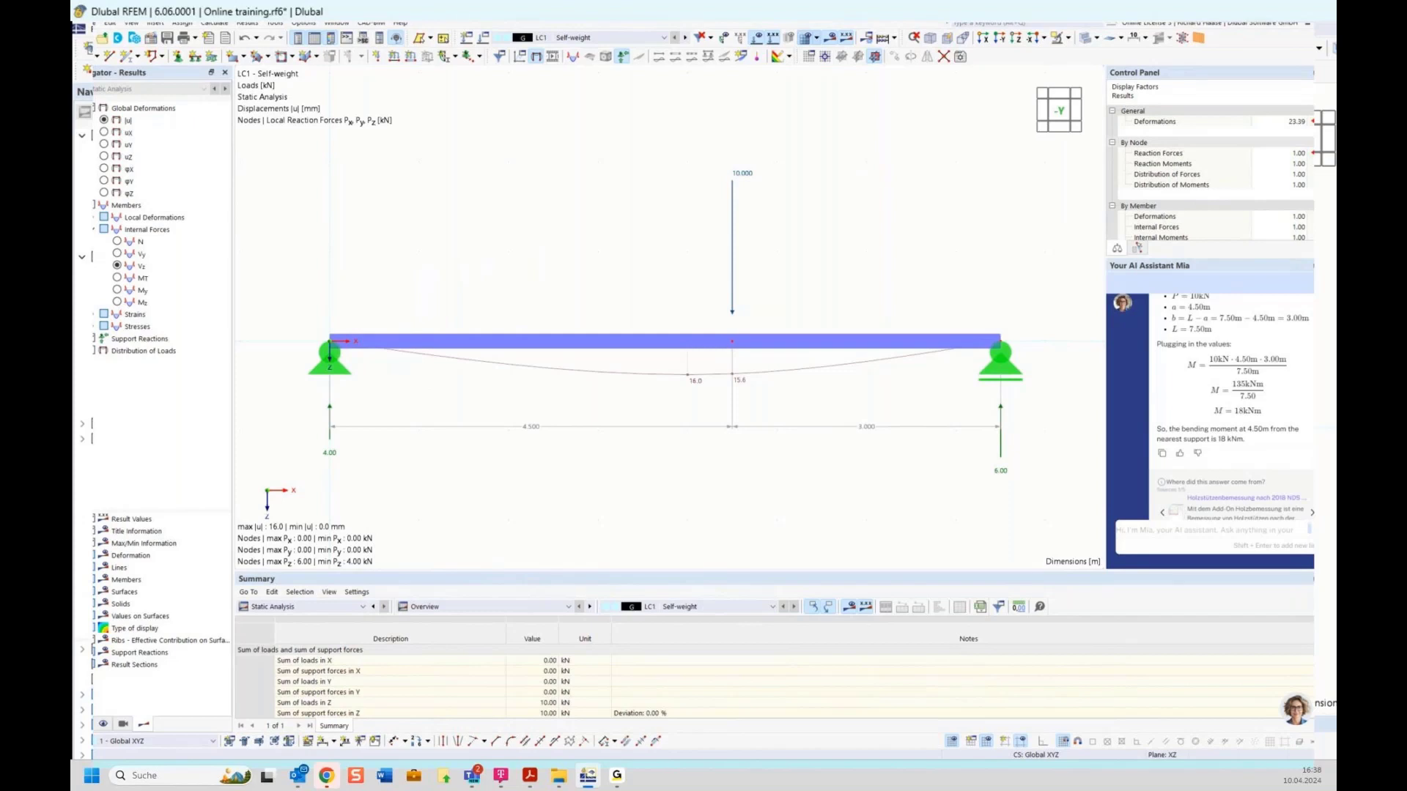
pyautogui.moveTo(529, 781)
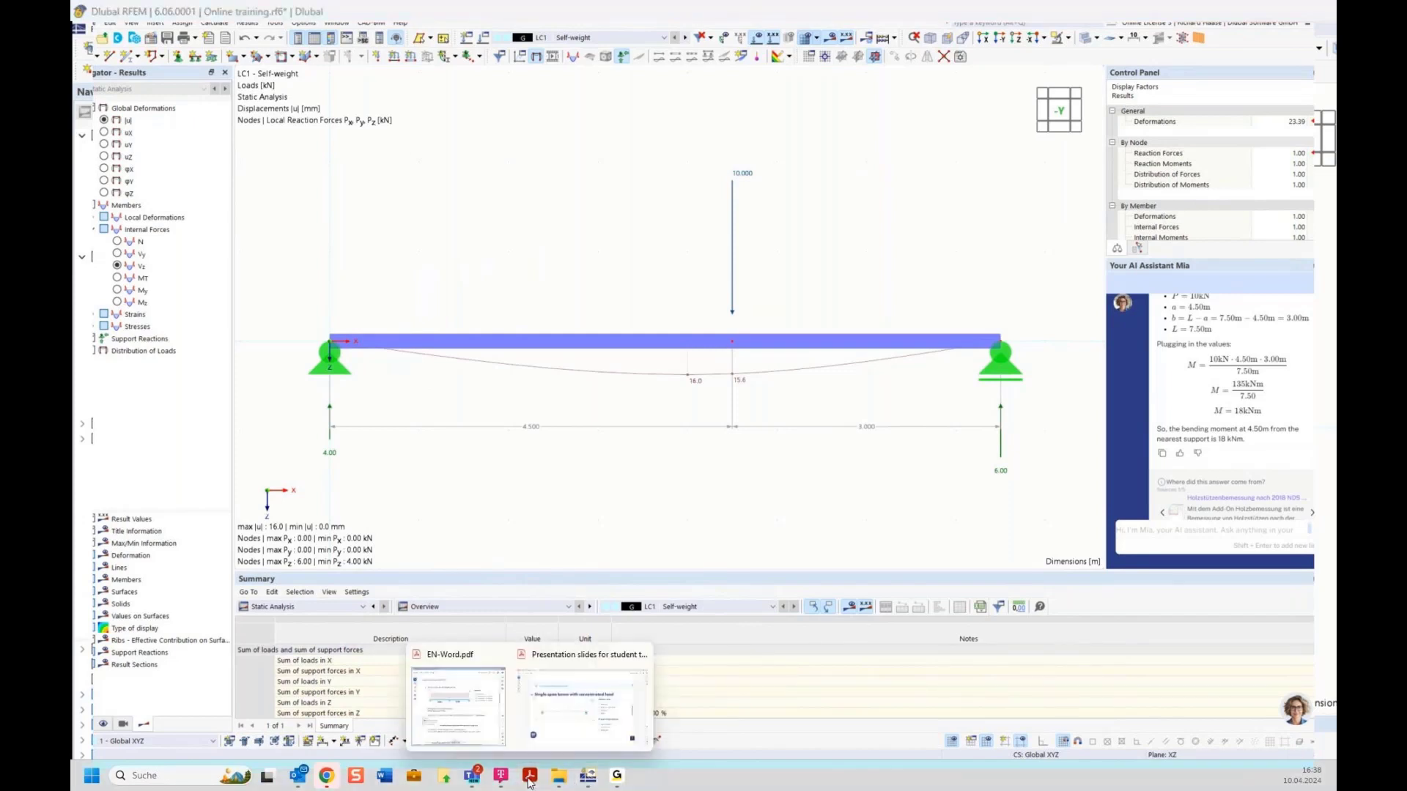
# Step: Bring the training slides PDF forward in Adobe Acrobat and scroll down through the pages
pyautogui.click(582, 700)
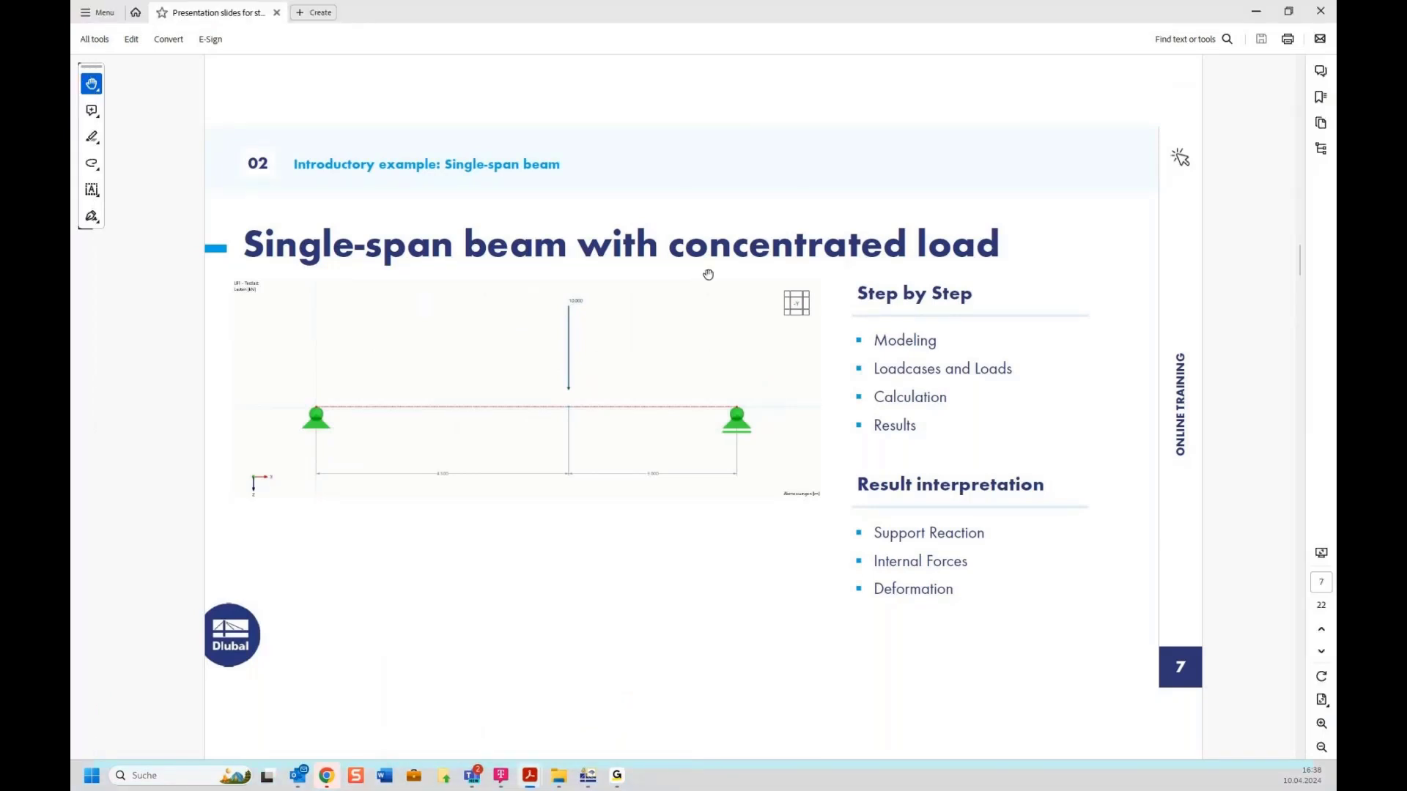
pyautogui.scroll(-1, 708, 275)
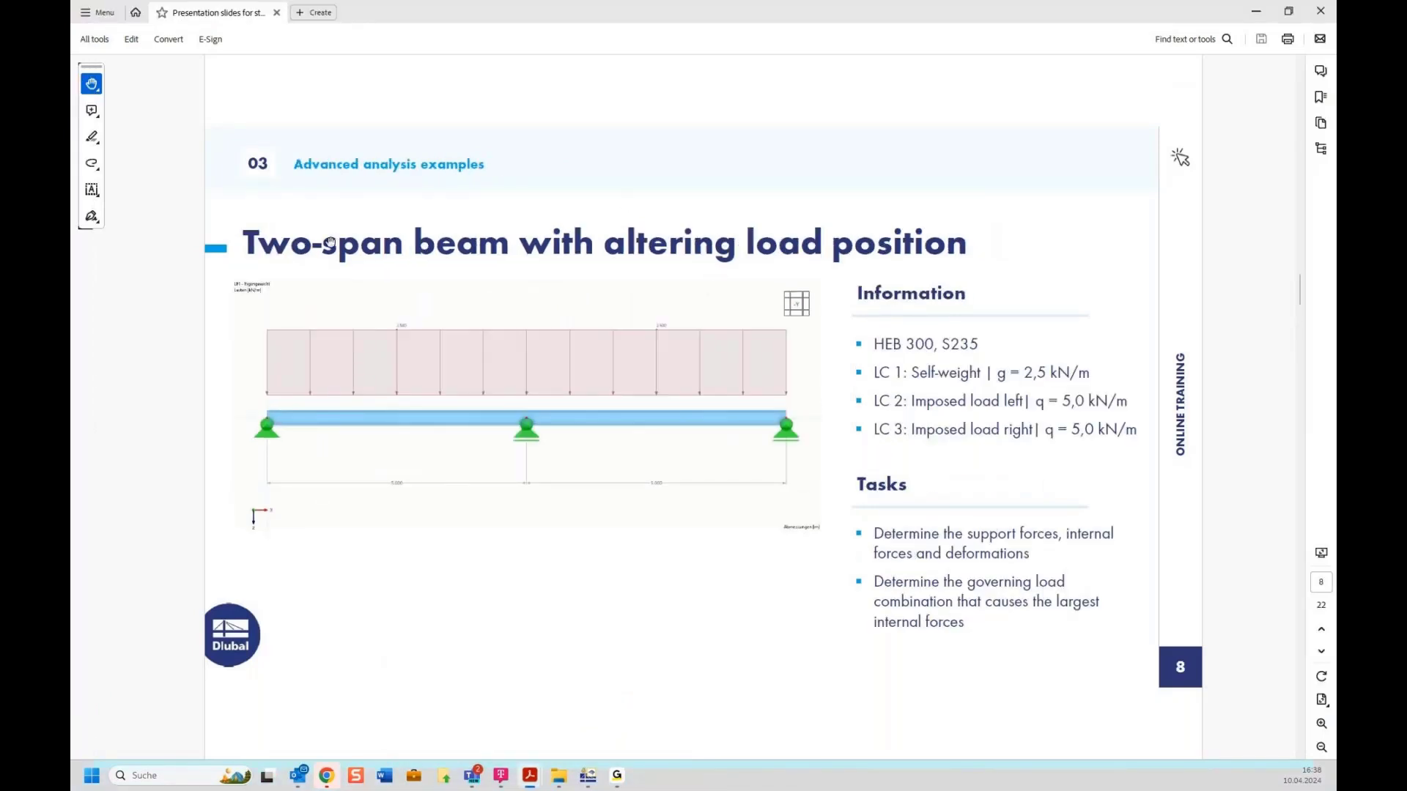
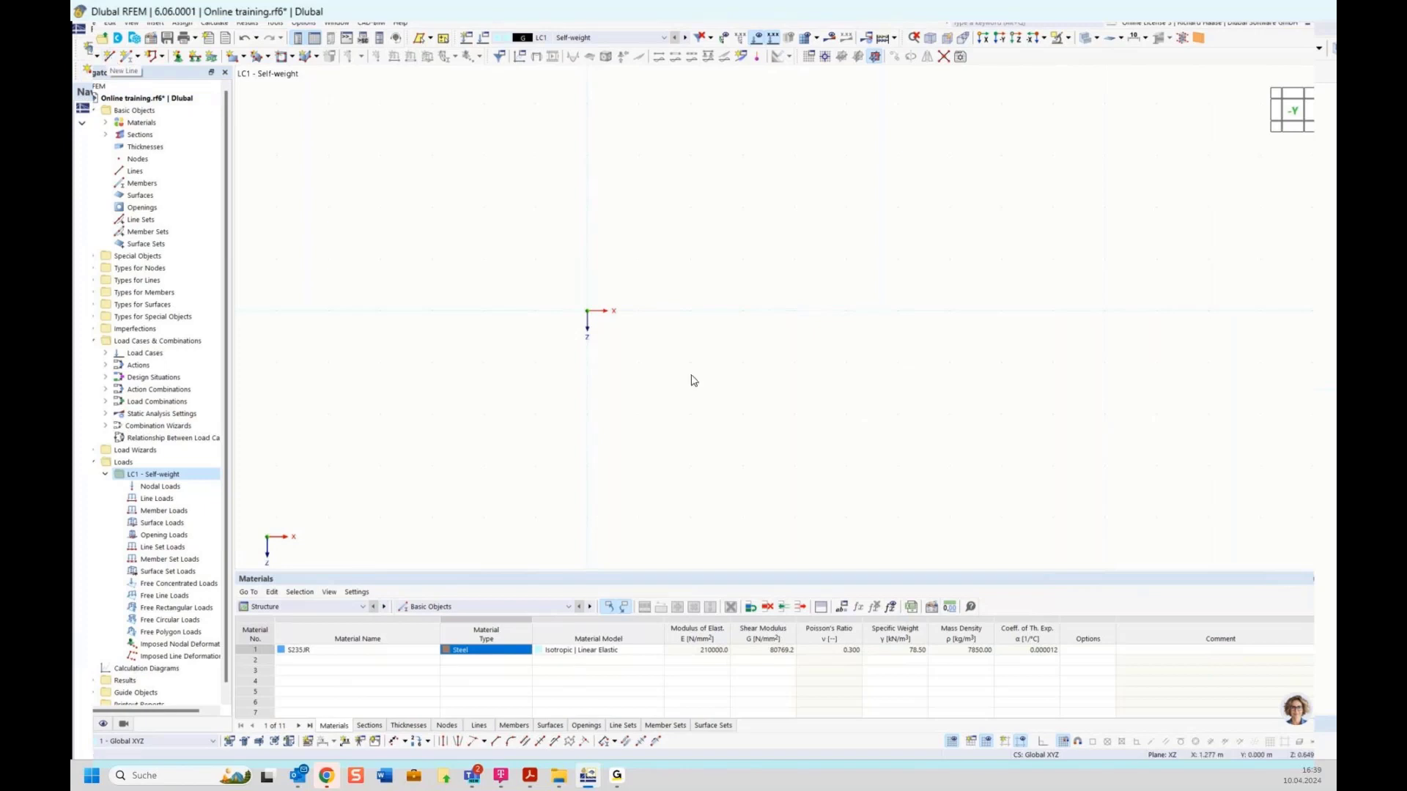
# Step: Start a new single member and give its start a new HEB 300 (Euronorm 53-62) section
pyautogui.moveTo(794, 266); pyautogui.dragTo(662, 292, button='middle')
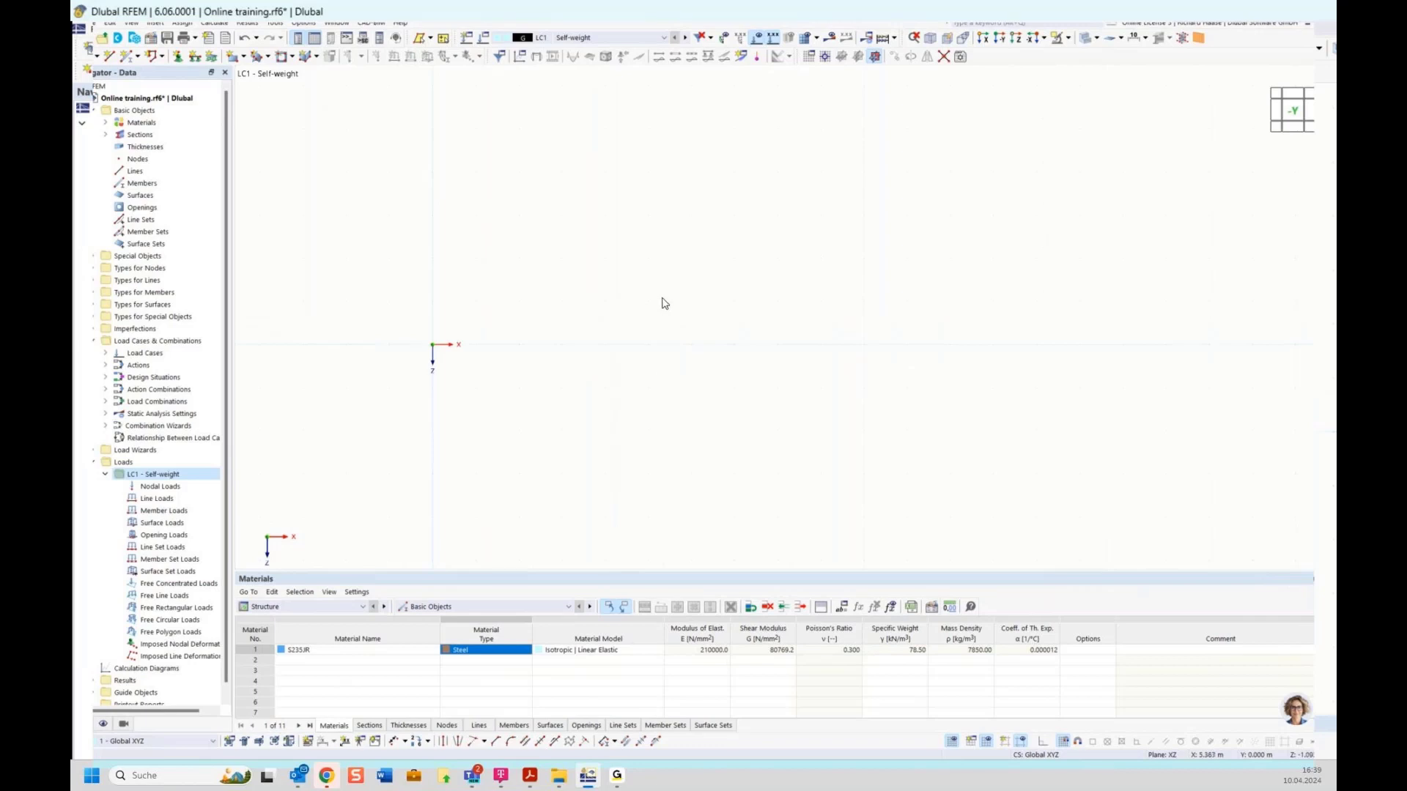
pyautogui.click(126, 58)
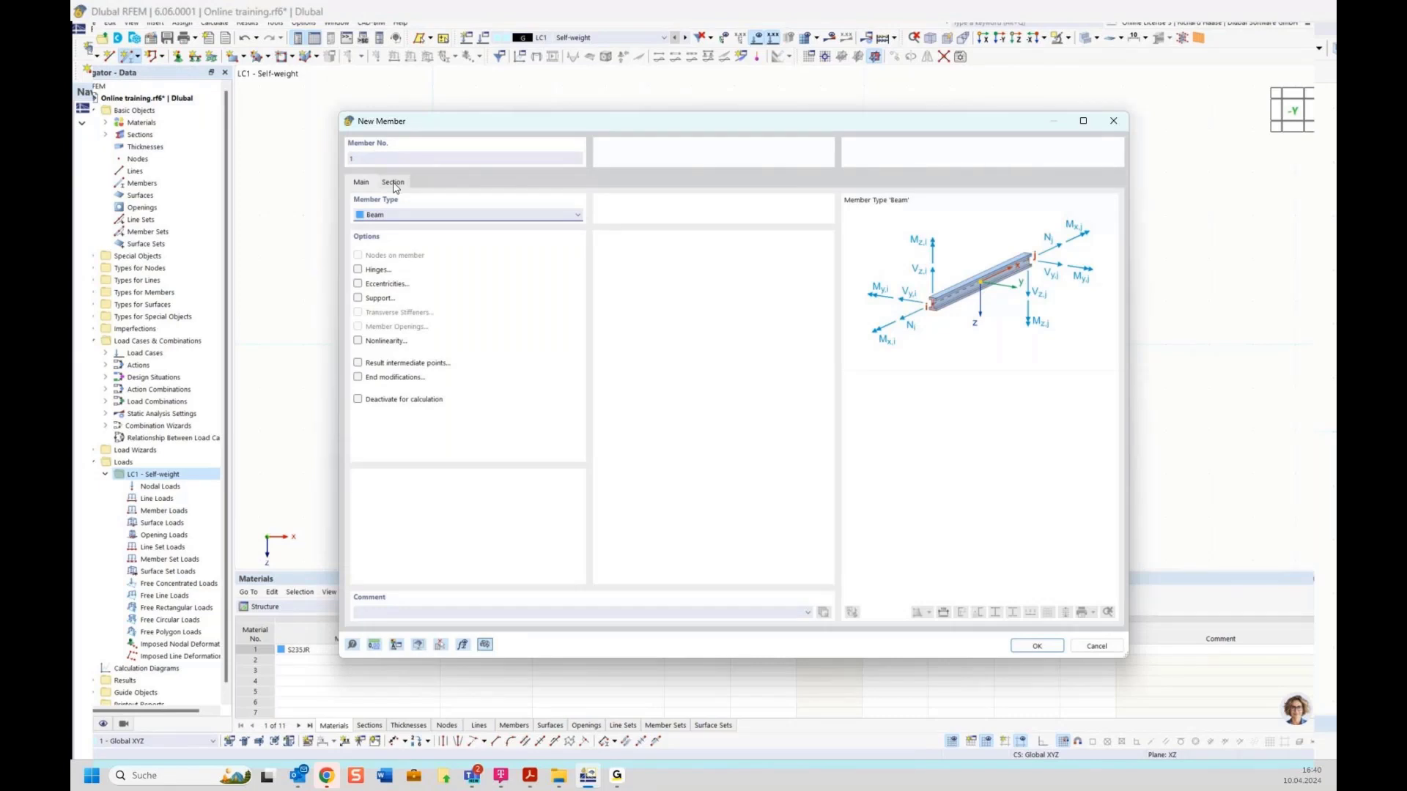
pyautogui.click(394, 183)
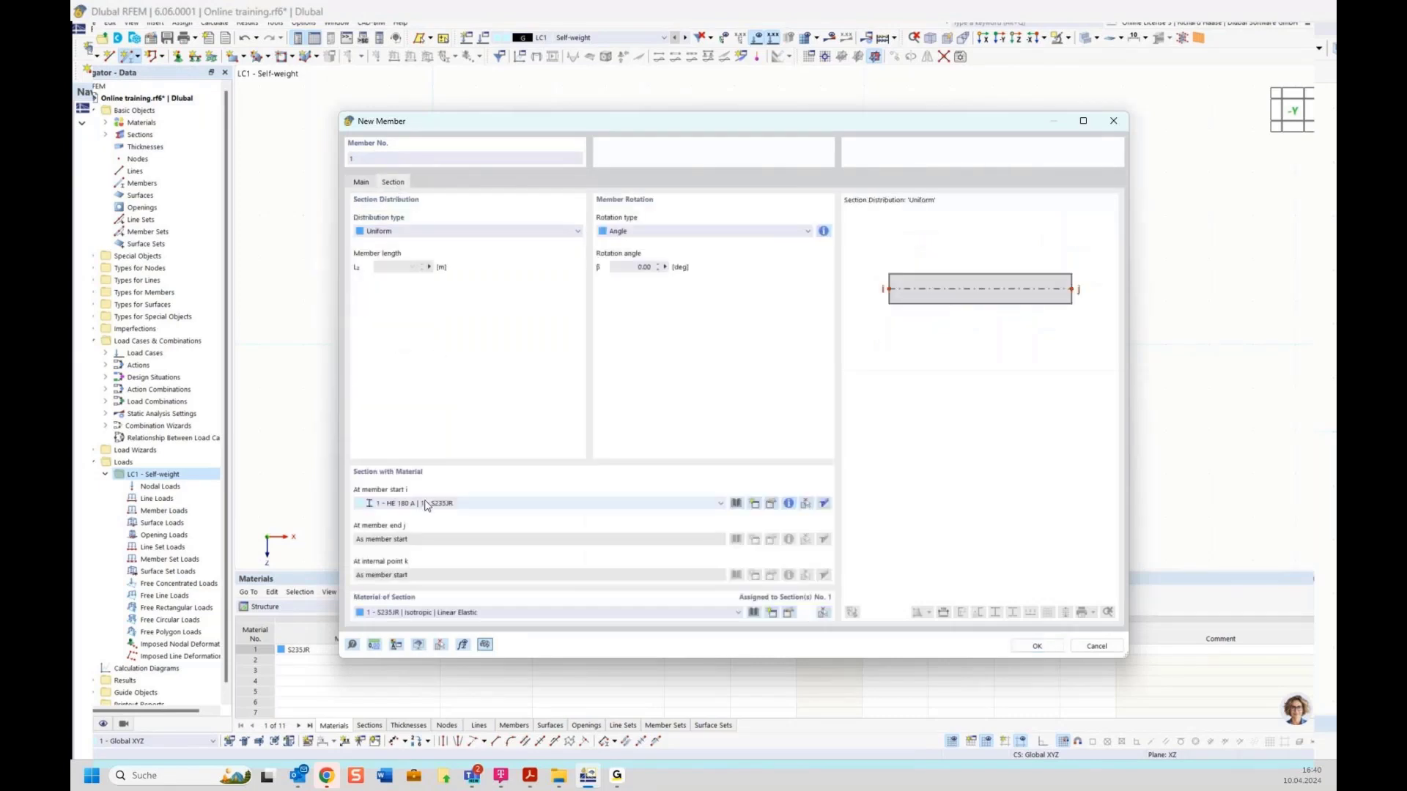
pyautogui.click(756, 507)
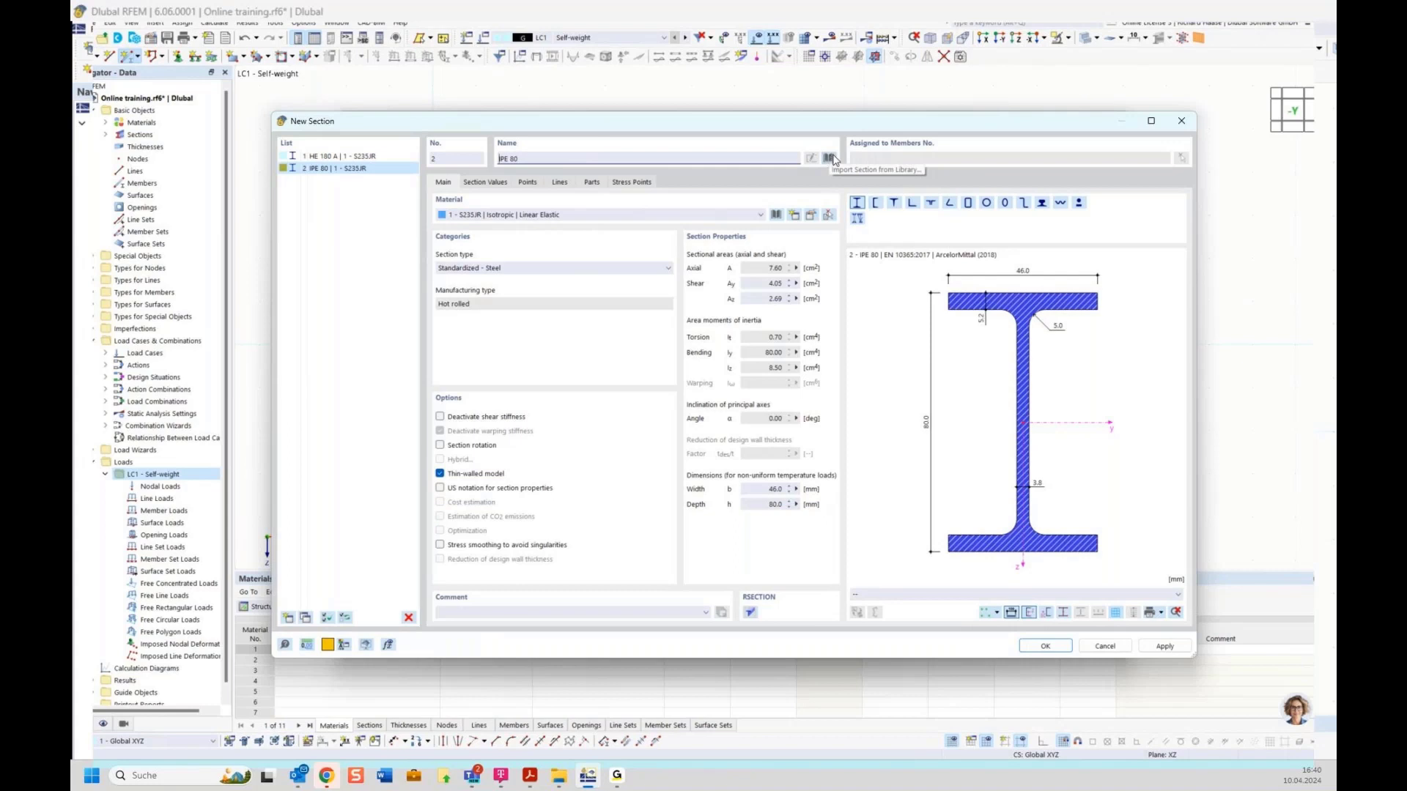
pyautogui.tripleClick(533, 158)
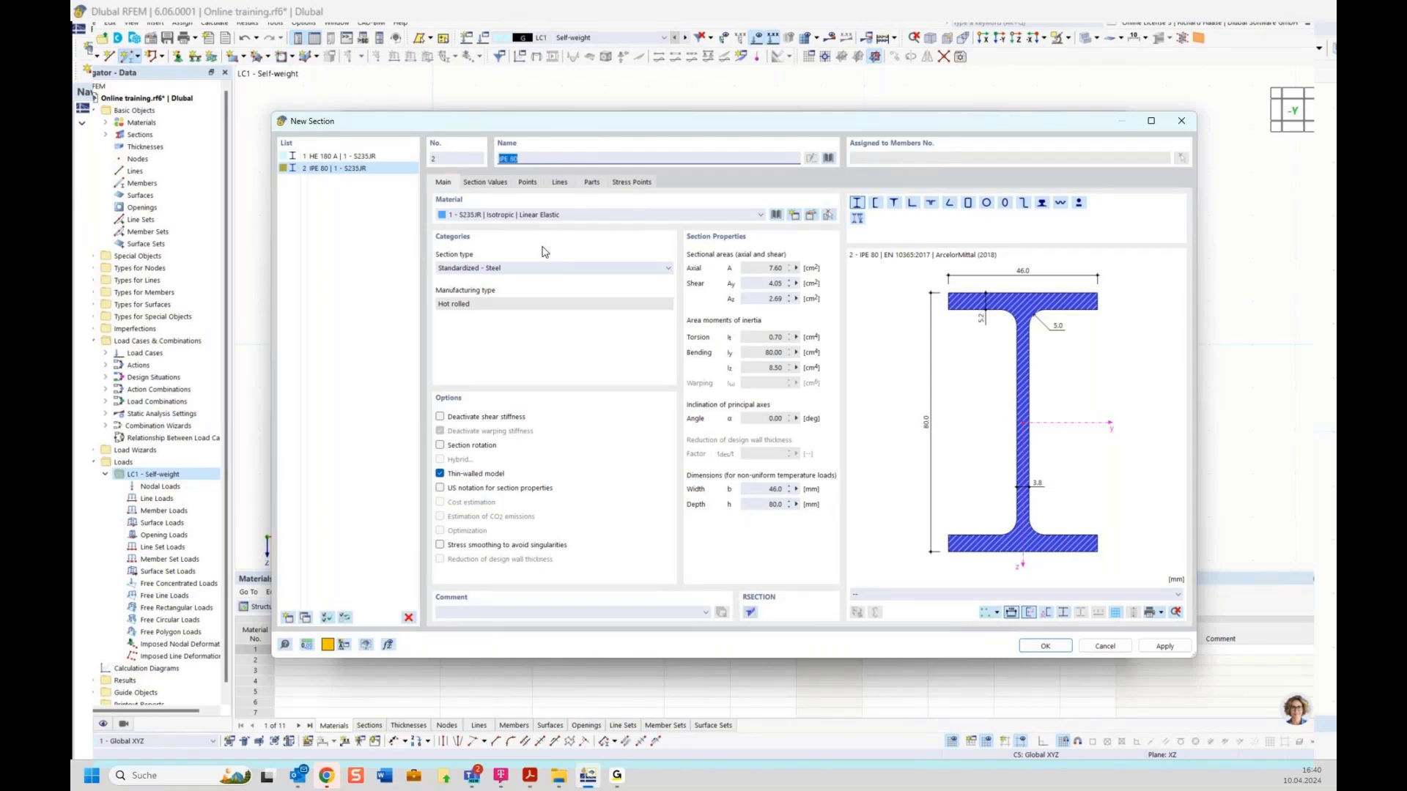
pyautogui.write('H')
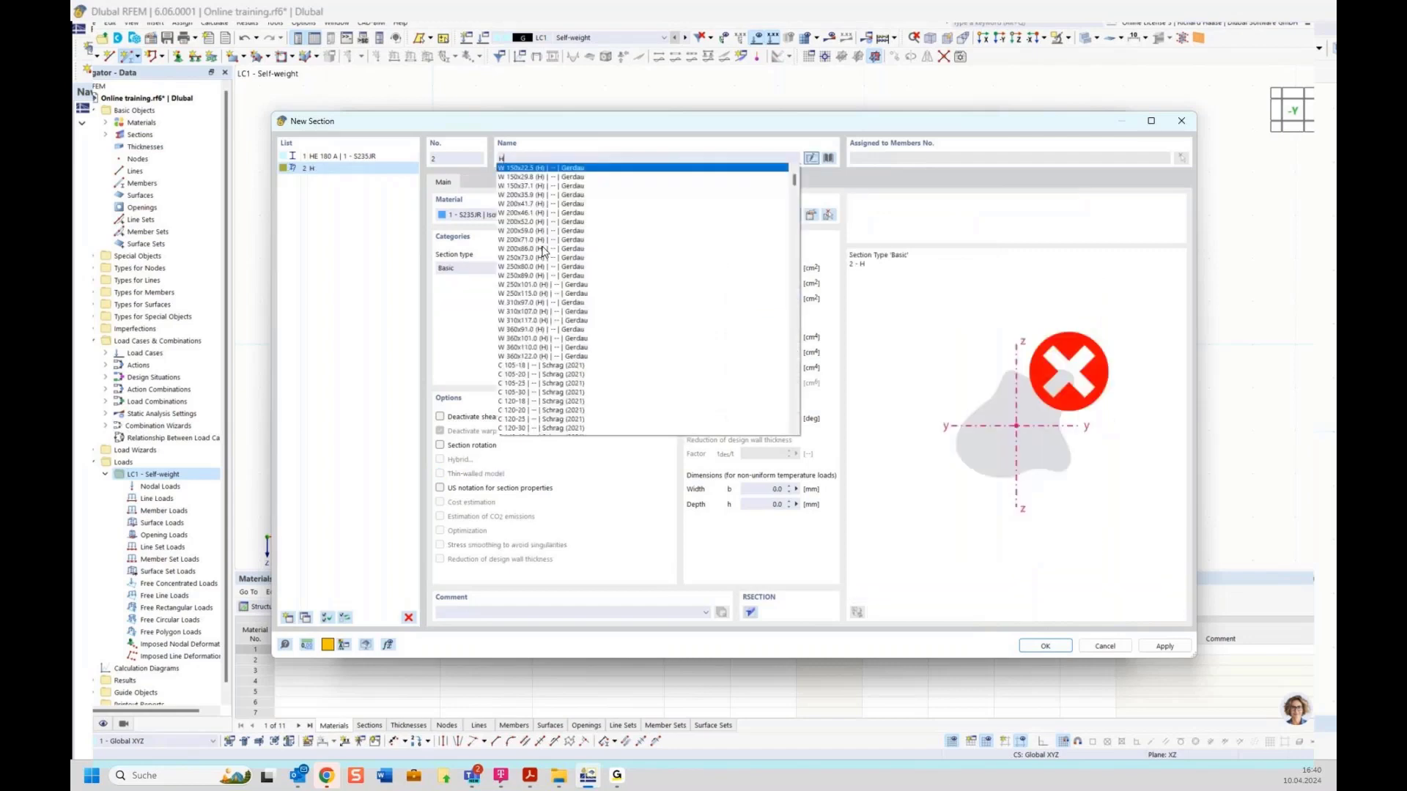
pyautogui.write('EB')
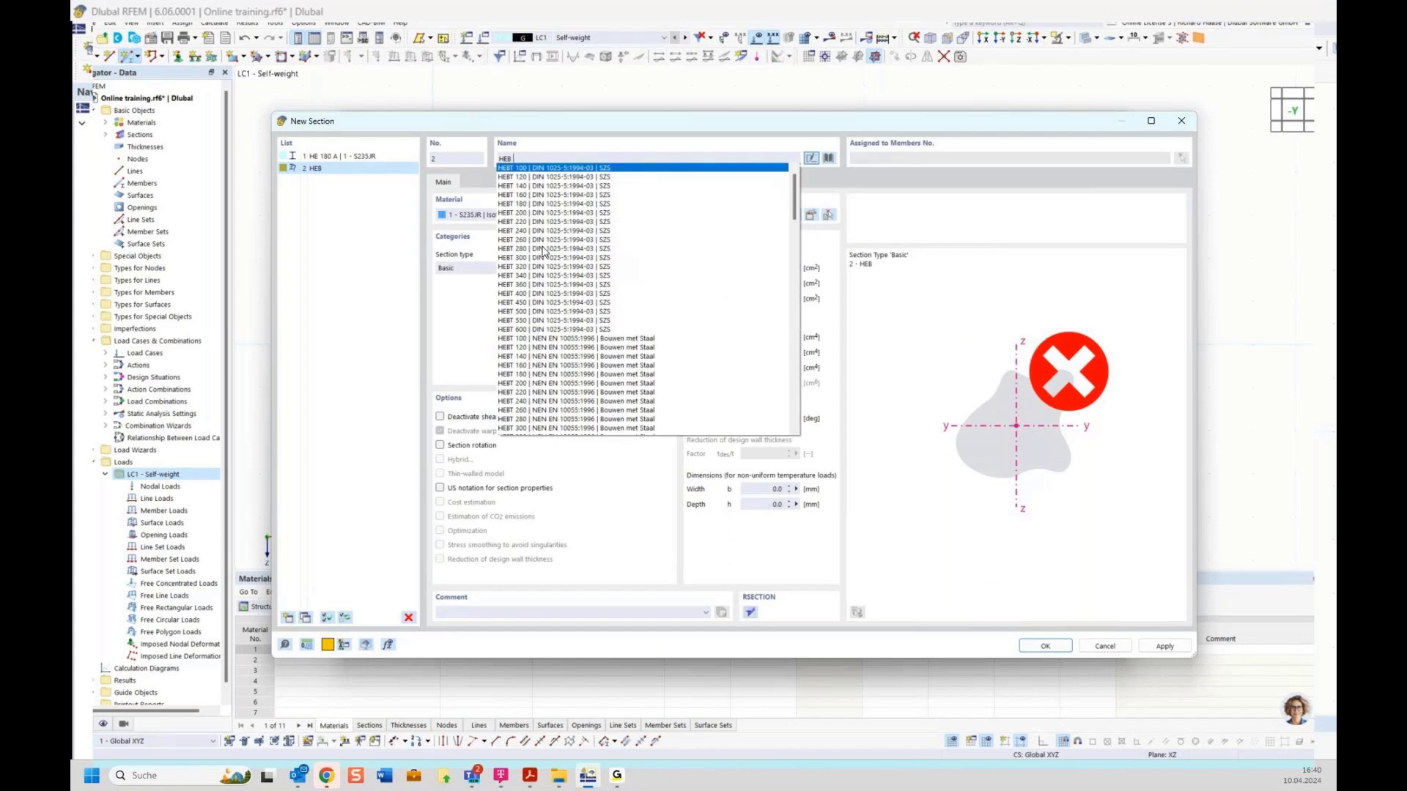
pyautogui.write(' 300')
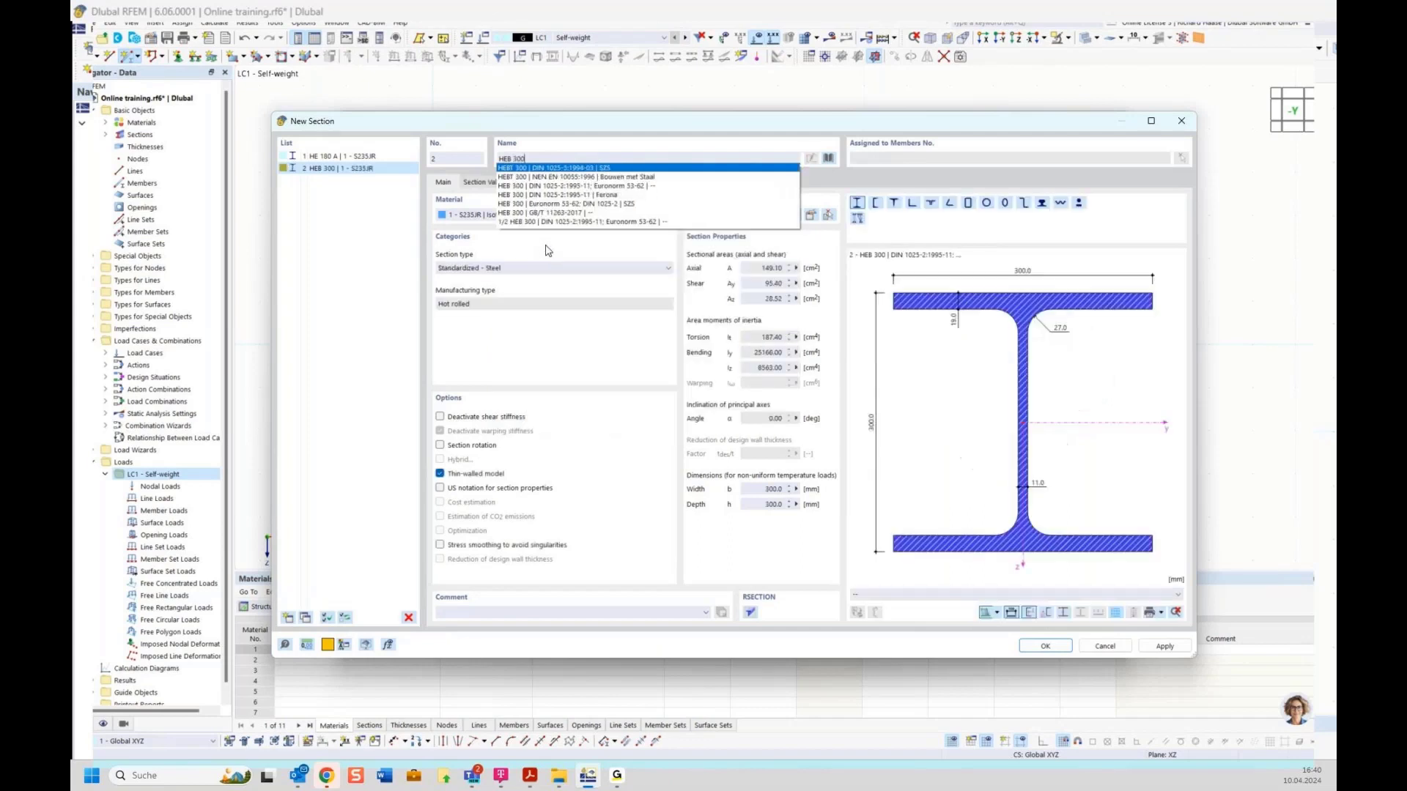
pyautogui.click(620, 187)
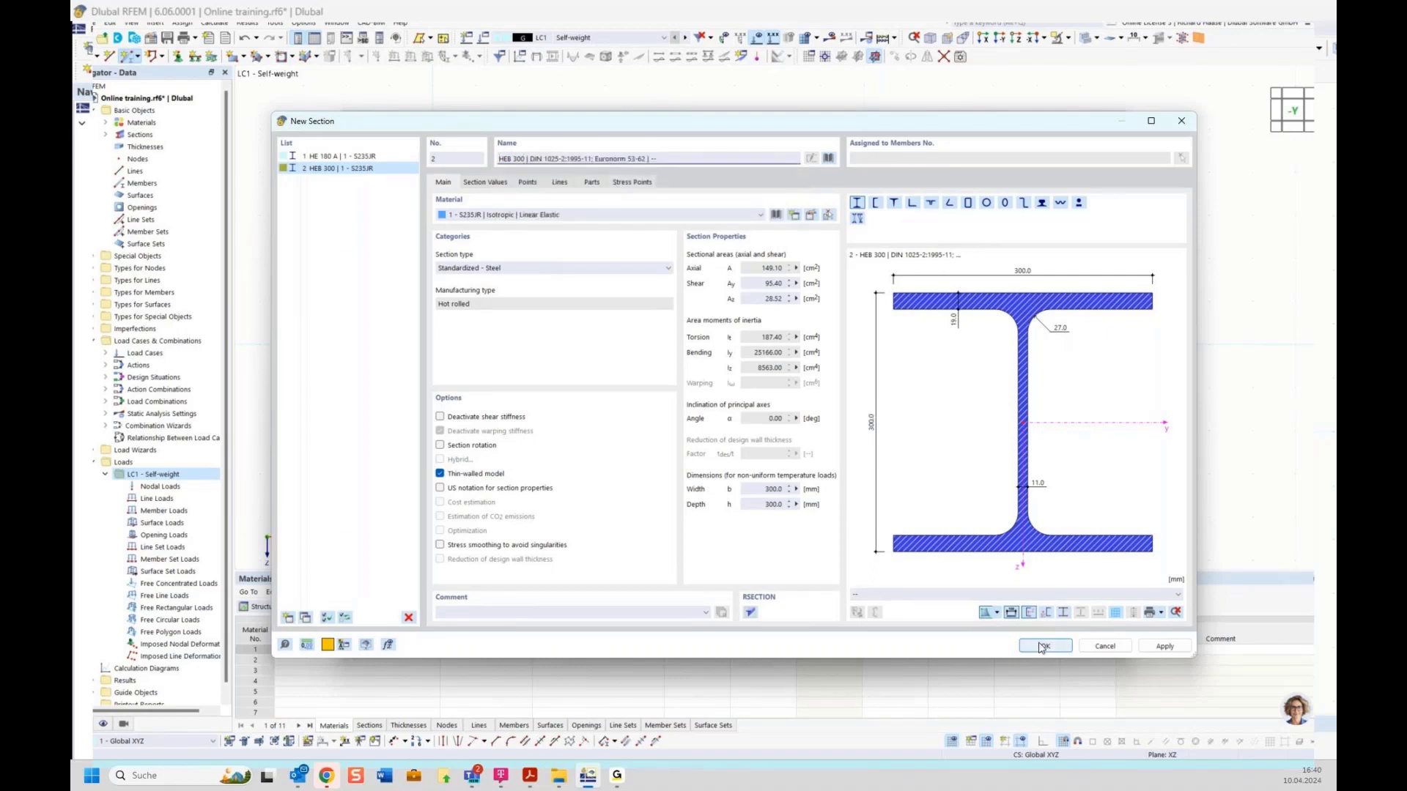
pyautogui.click(1042, 646)
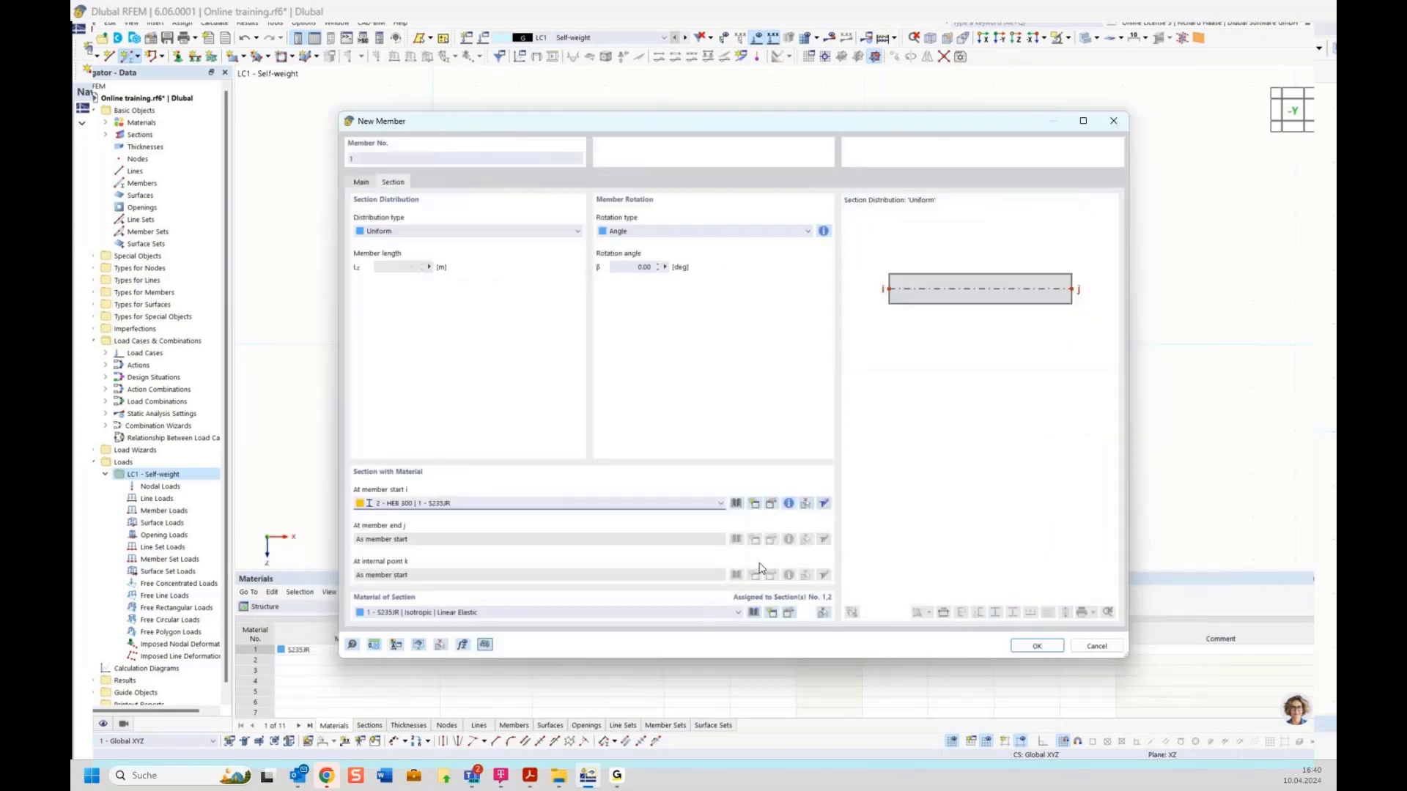
# Step: Draw member 1 with section HEB 300 from the origin to X = 10.000 m
pyautogui.click(1035, 646)
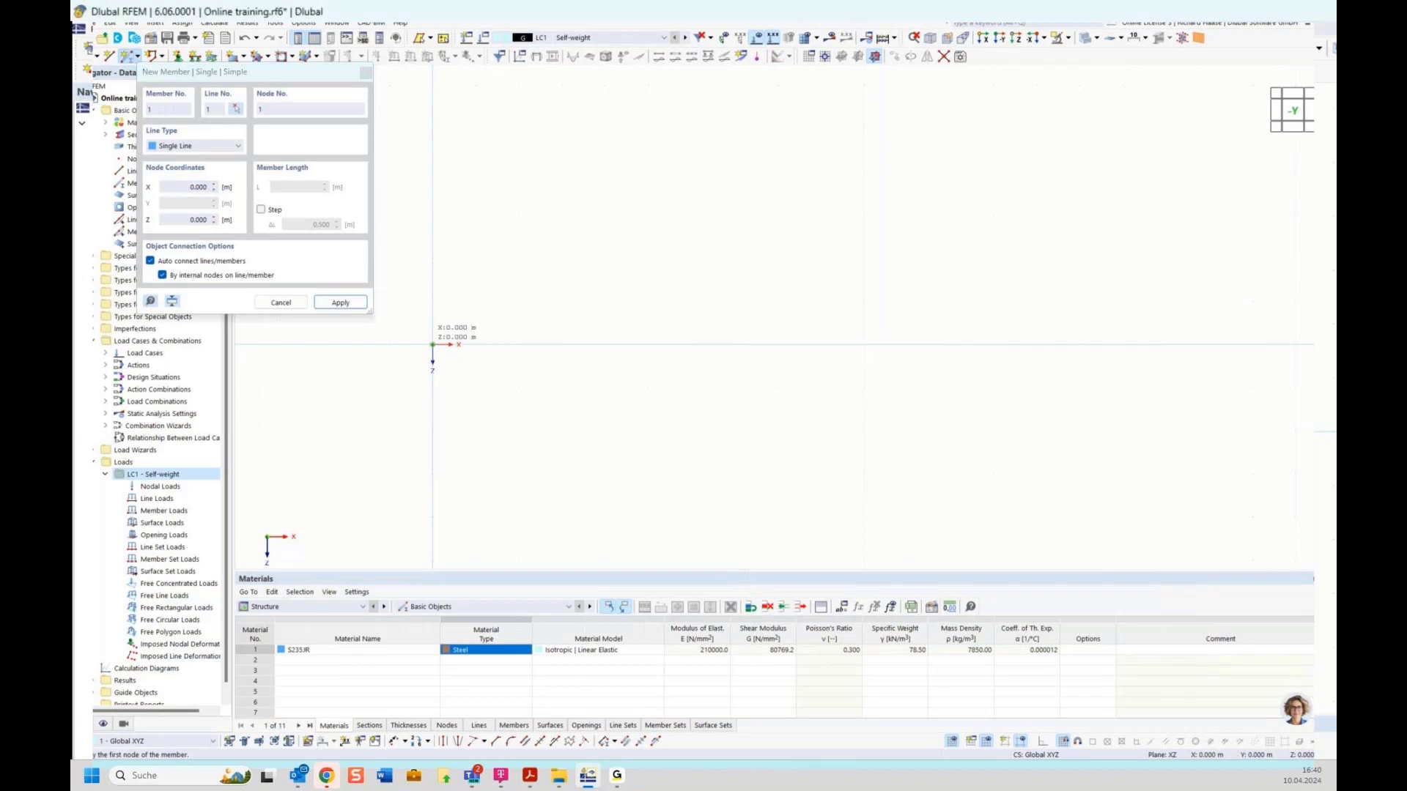
pyautogui.click(432, 344)
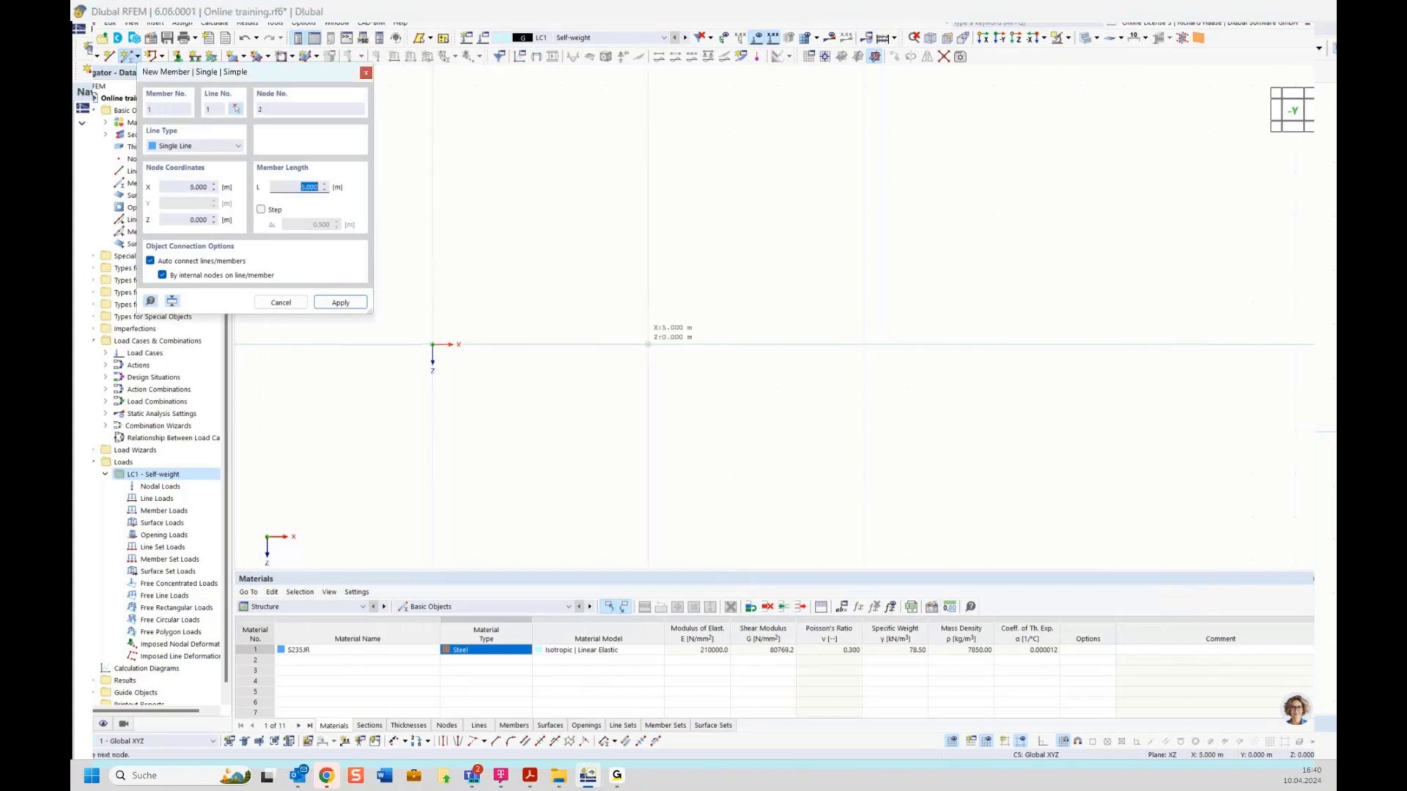
pyautogui.click(863, 345)
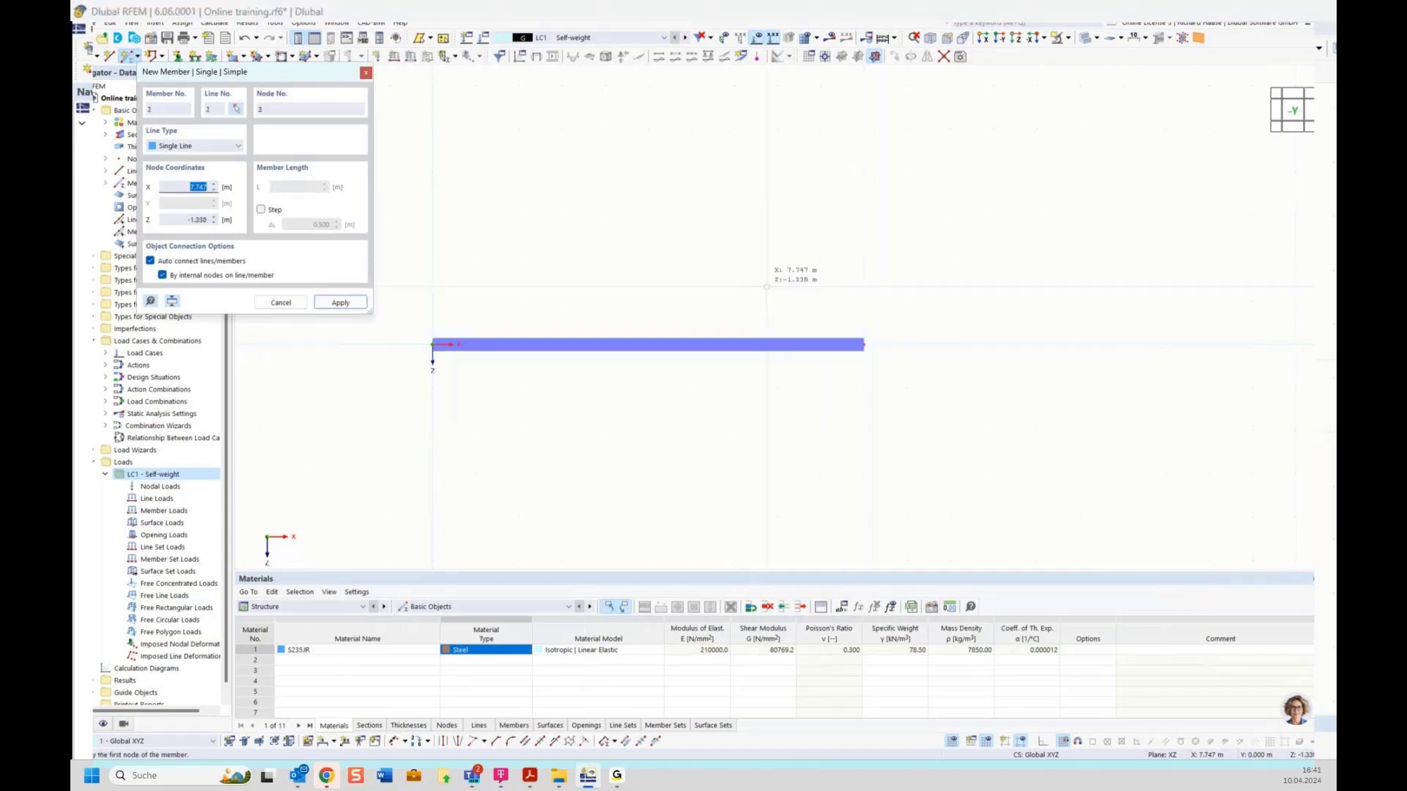
pyautogui.press('Escape')
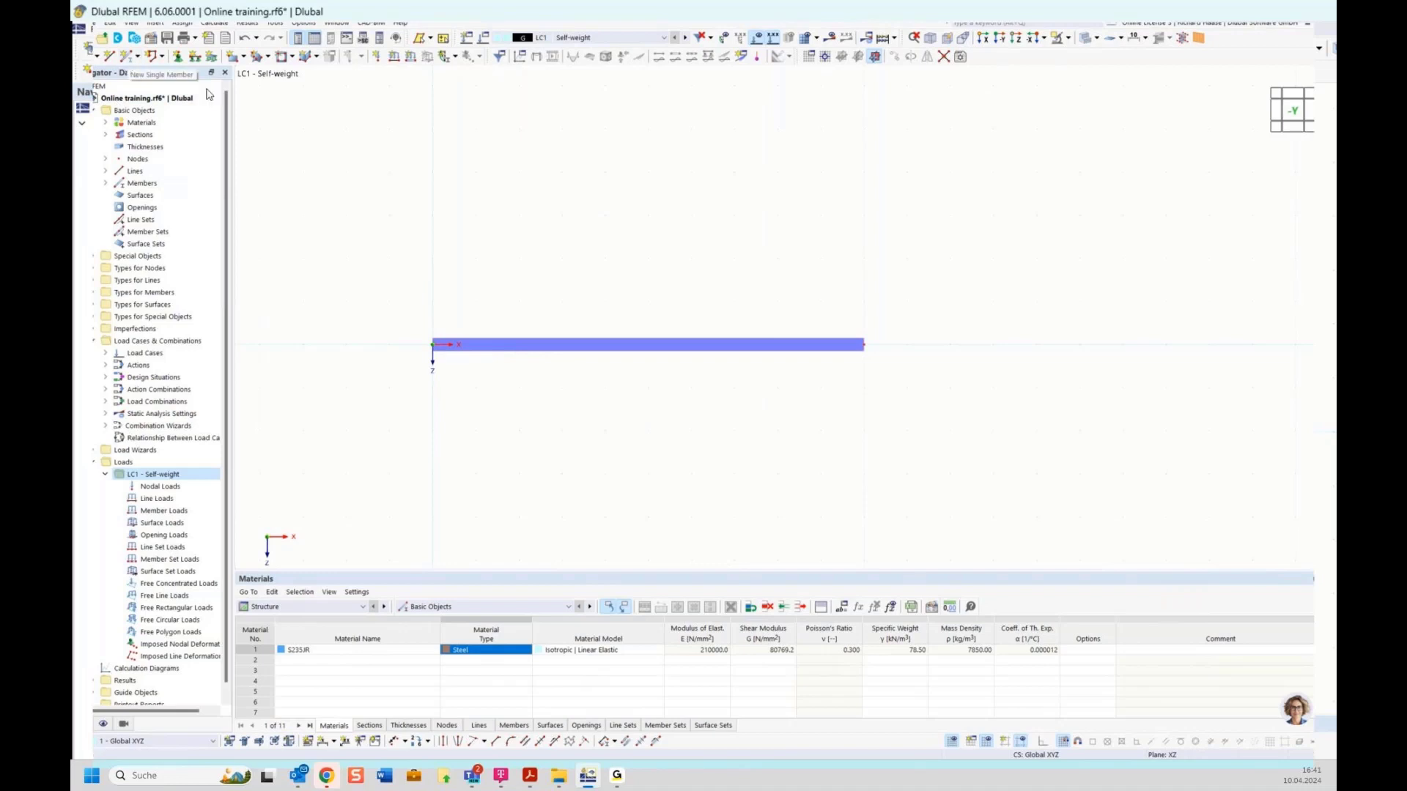
# Step: Divide member 1 by distance, adding a node 5.000 m from its start
pyautogui.rightClick(655, 347)
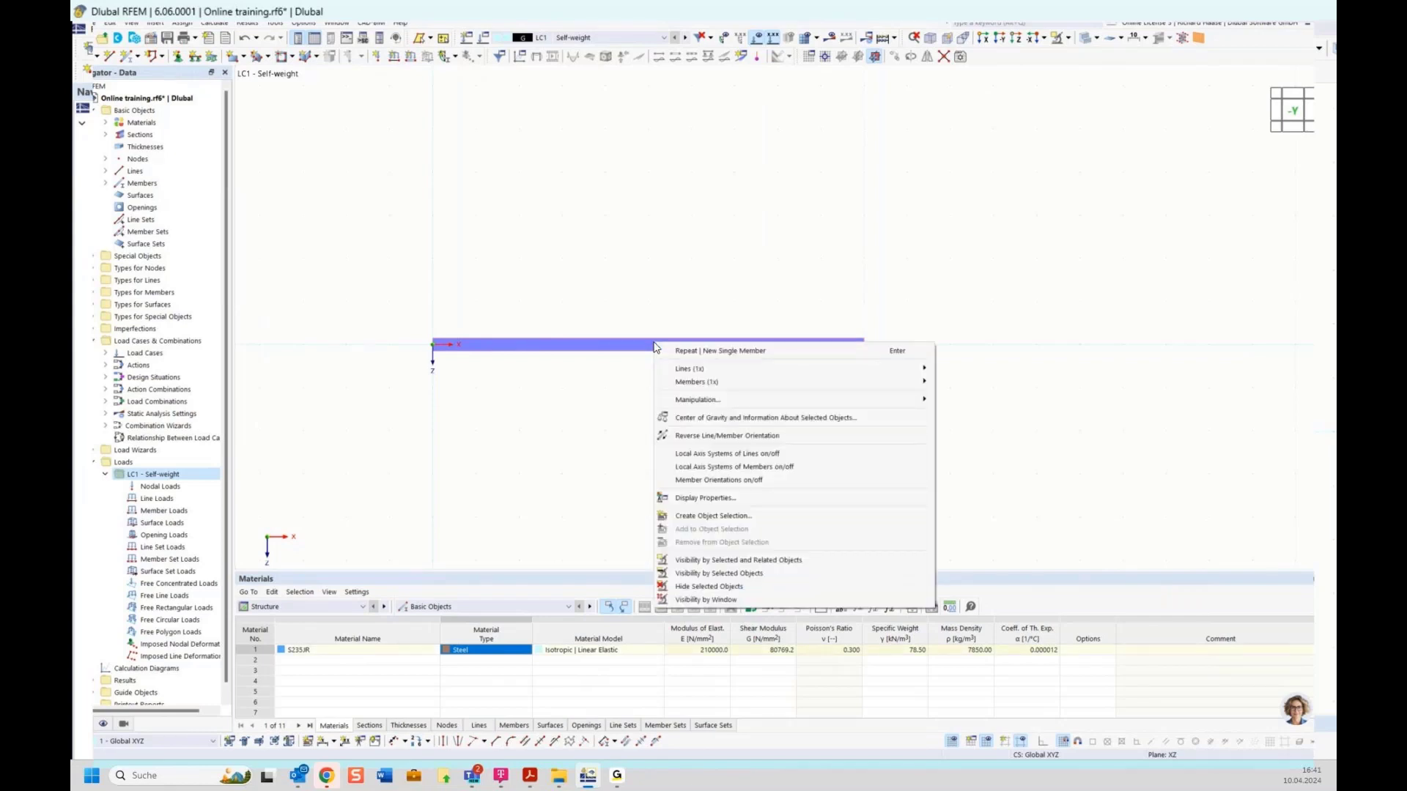
pyautogui.moveTo(684, 383)
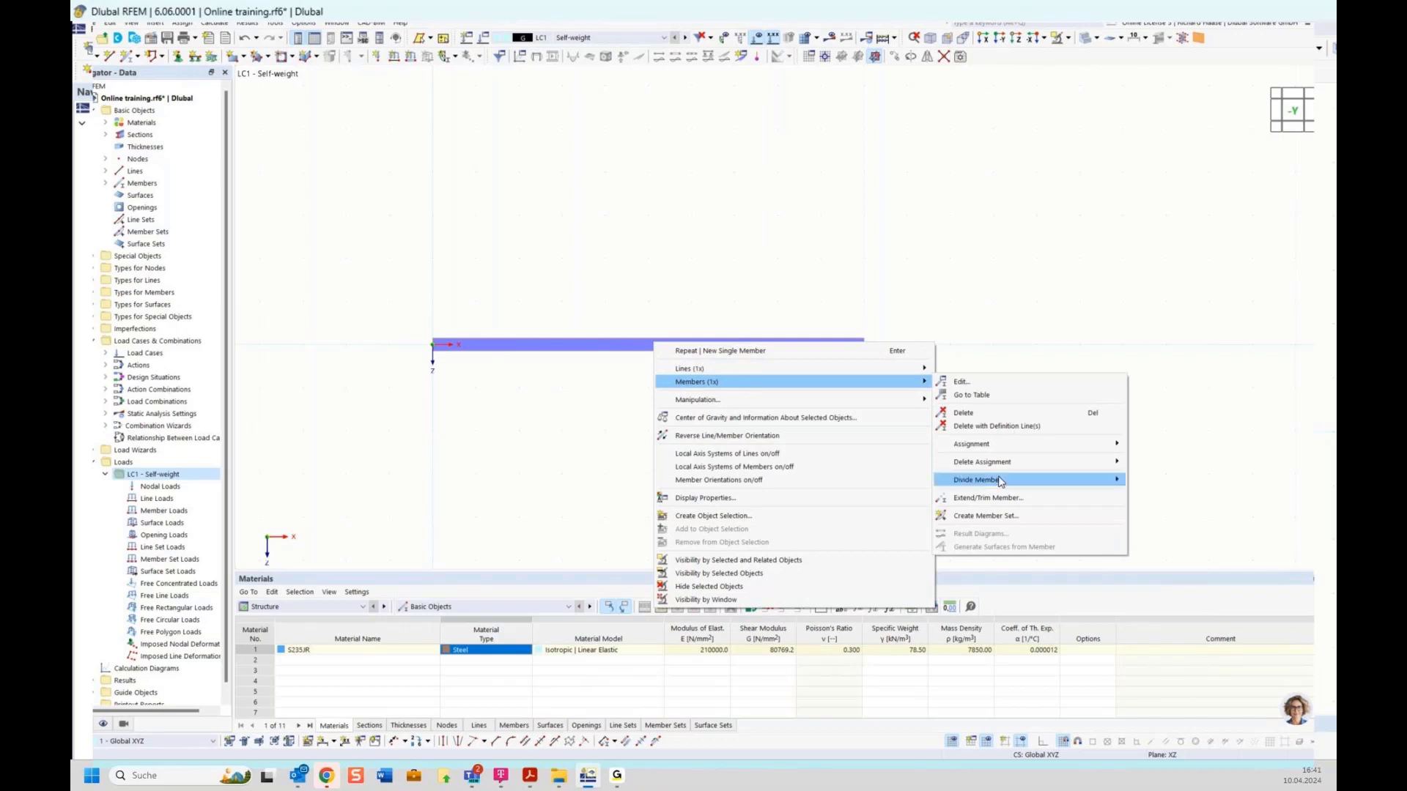
pyautogui.moveTo(1001, 481)
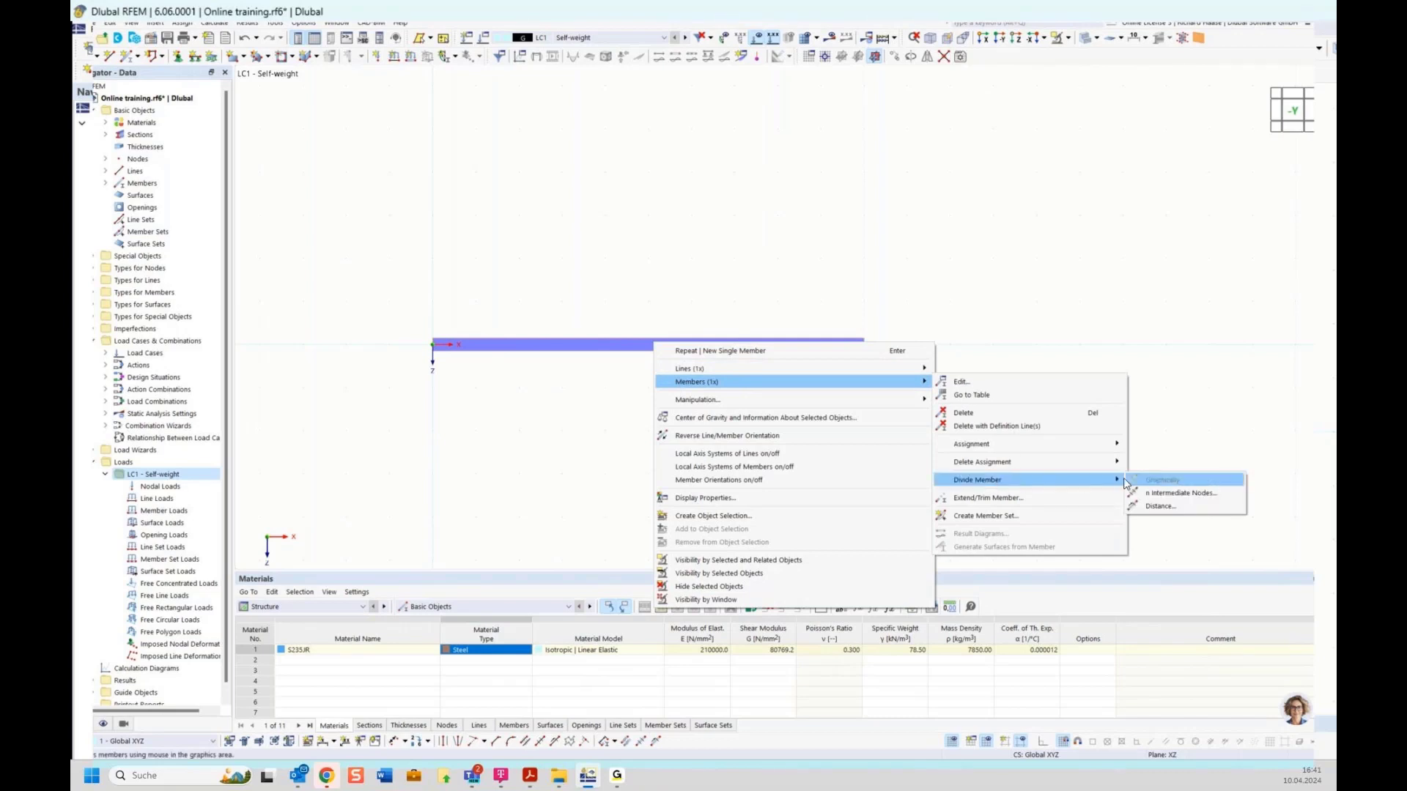
pyautogui.click(1160, 508)
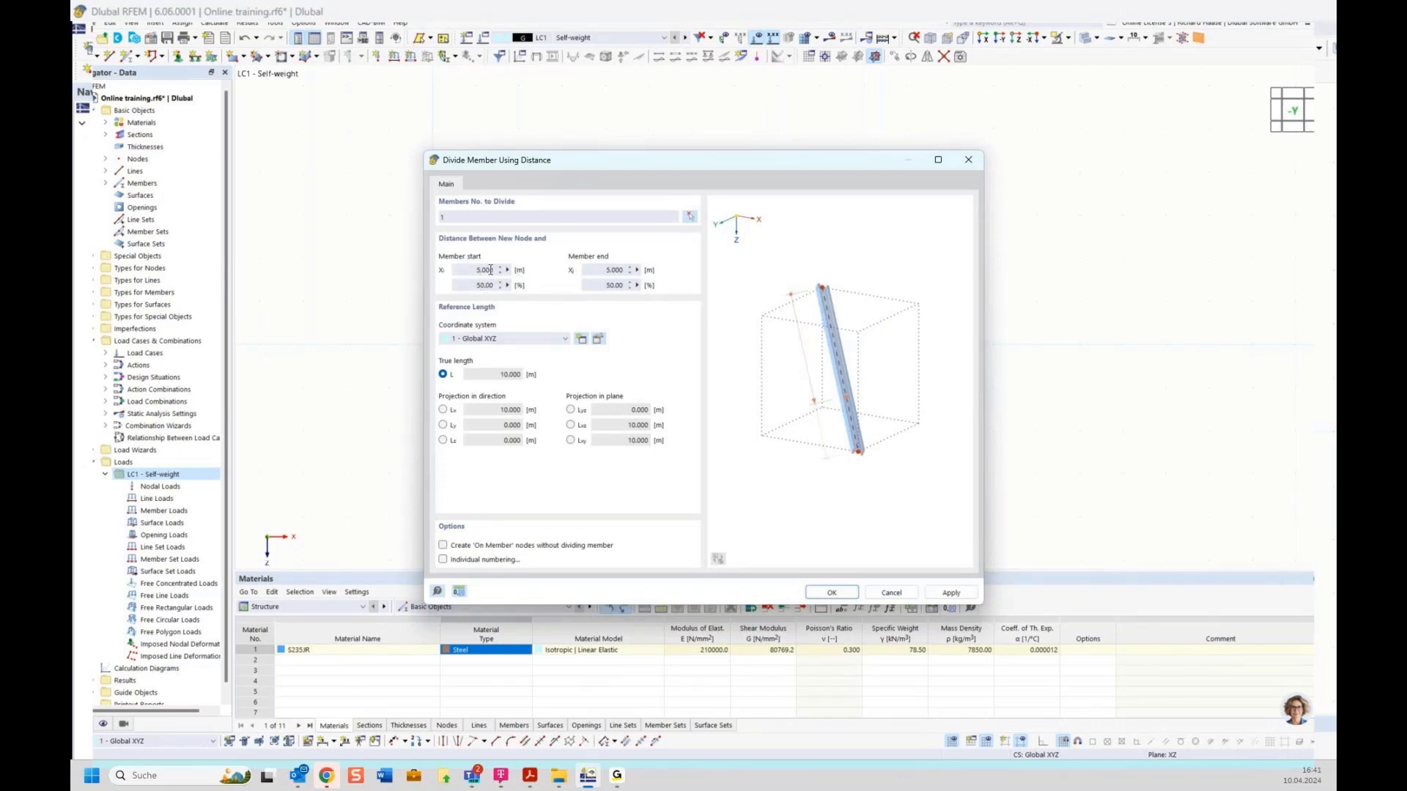
pyautogui.click(833, 594)
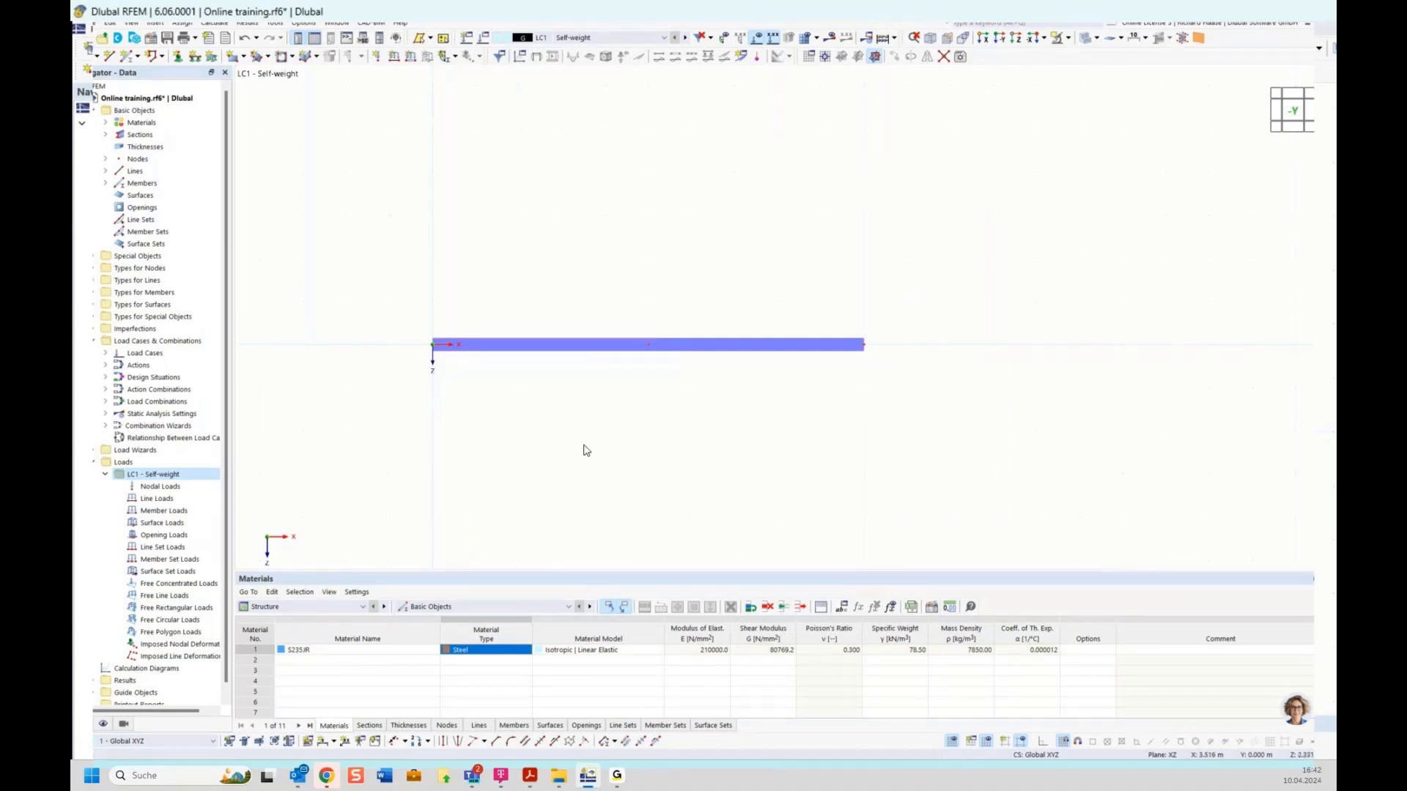
# Step: Assign a 1 - Hinged nodal support to node 1 at the left end
pyautogui.click(178, 58)
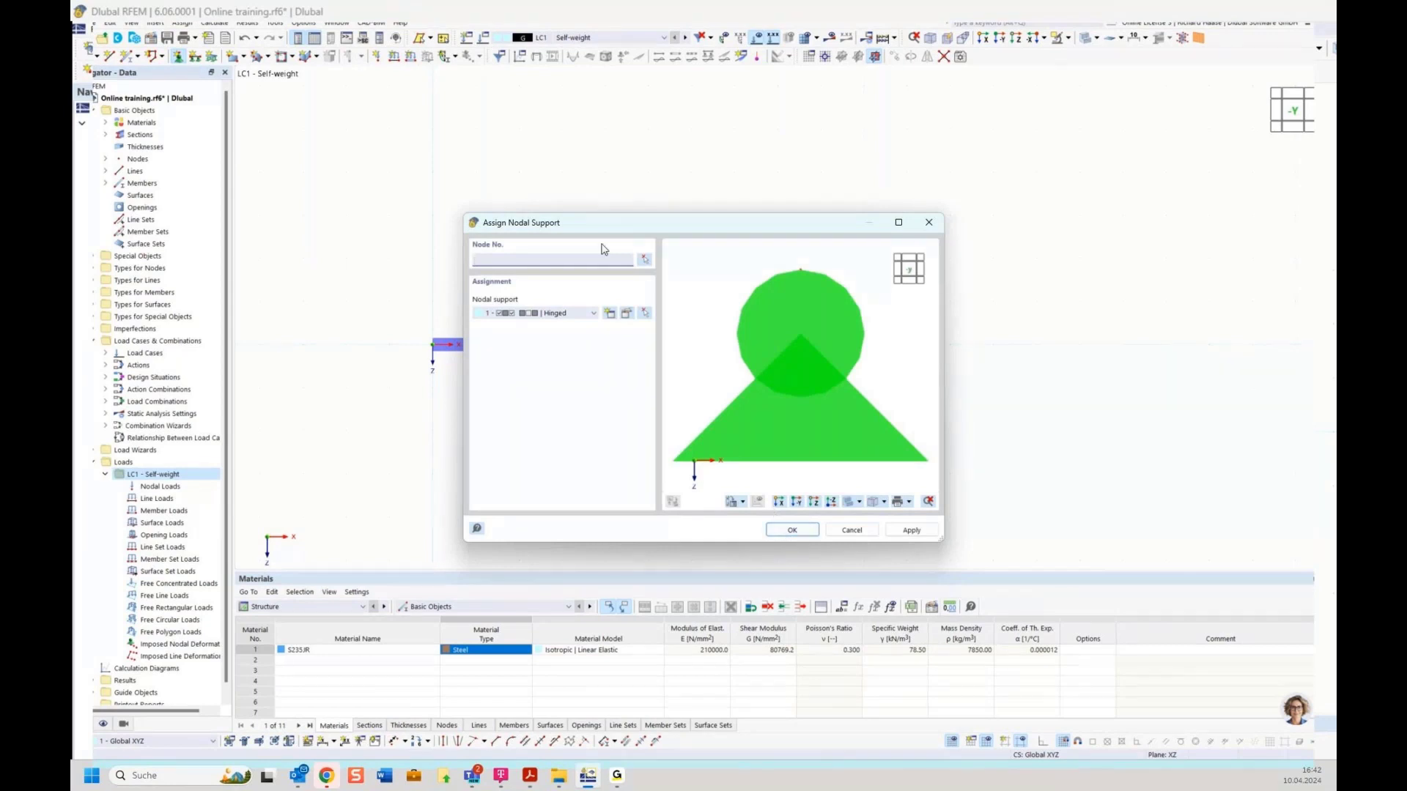
pyautogui.click(791, 530)
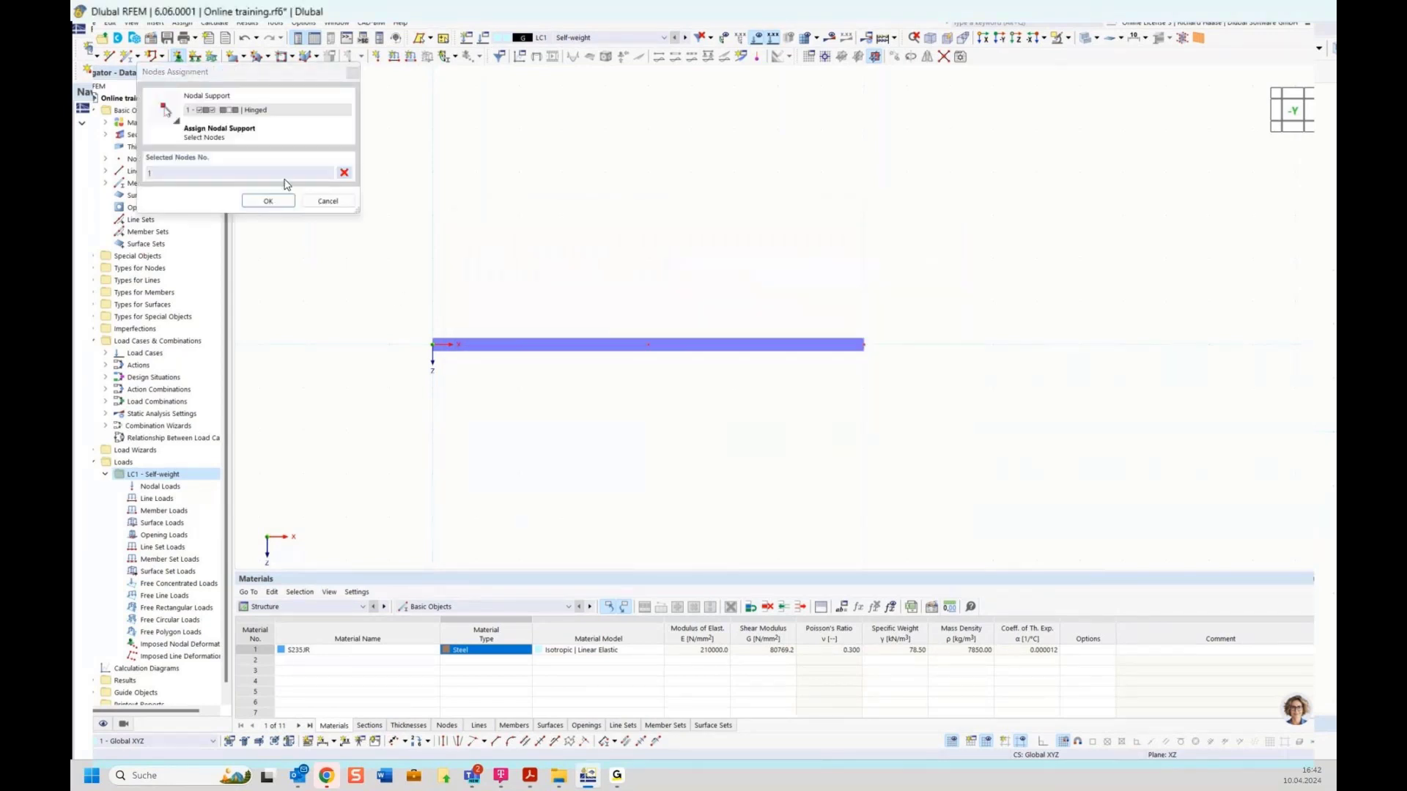
pyautogui.click(270, 201)
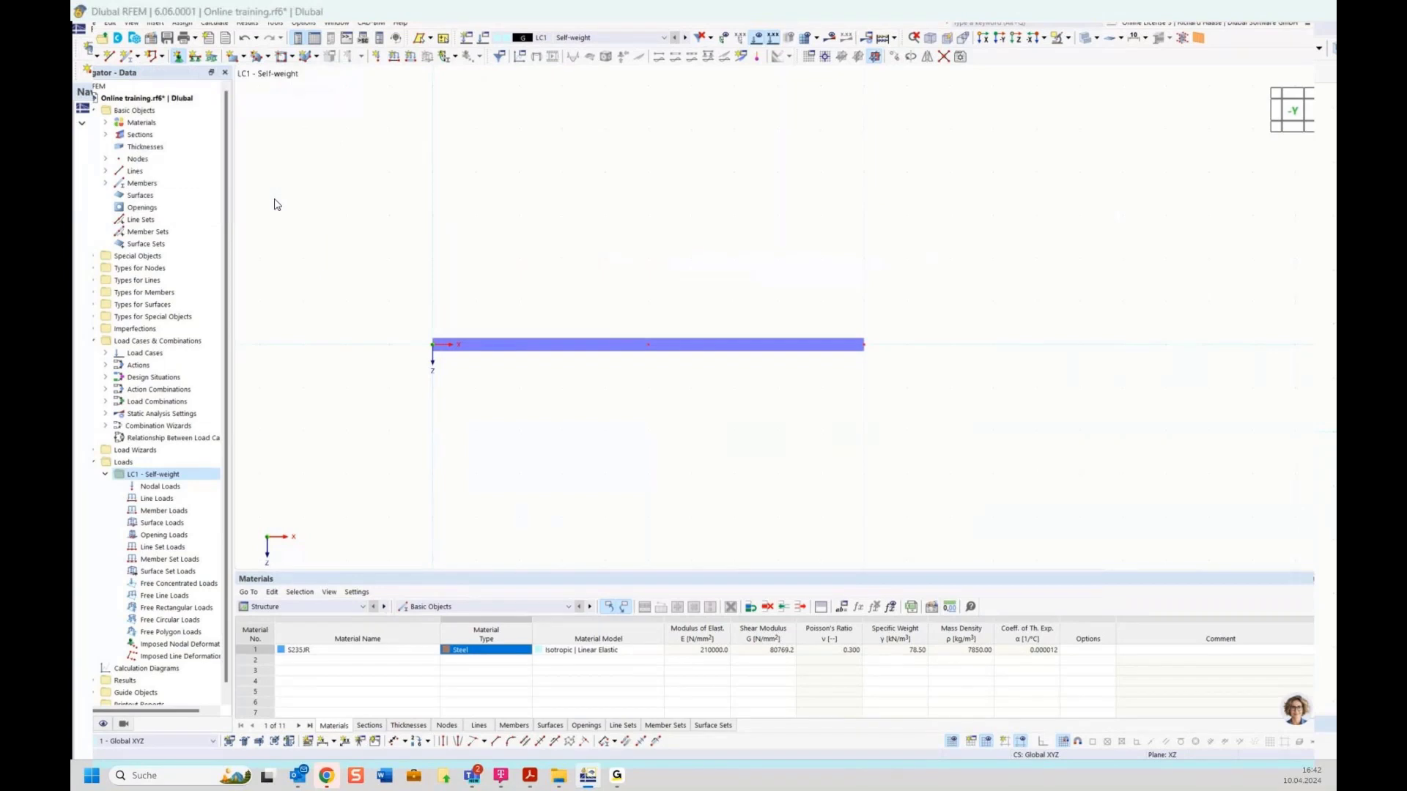
pyautogui.click(795, 526)
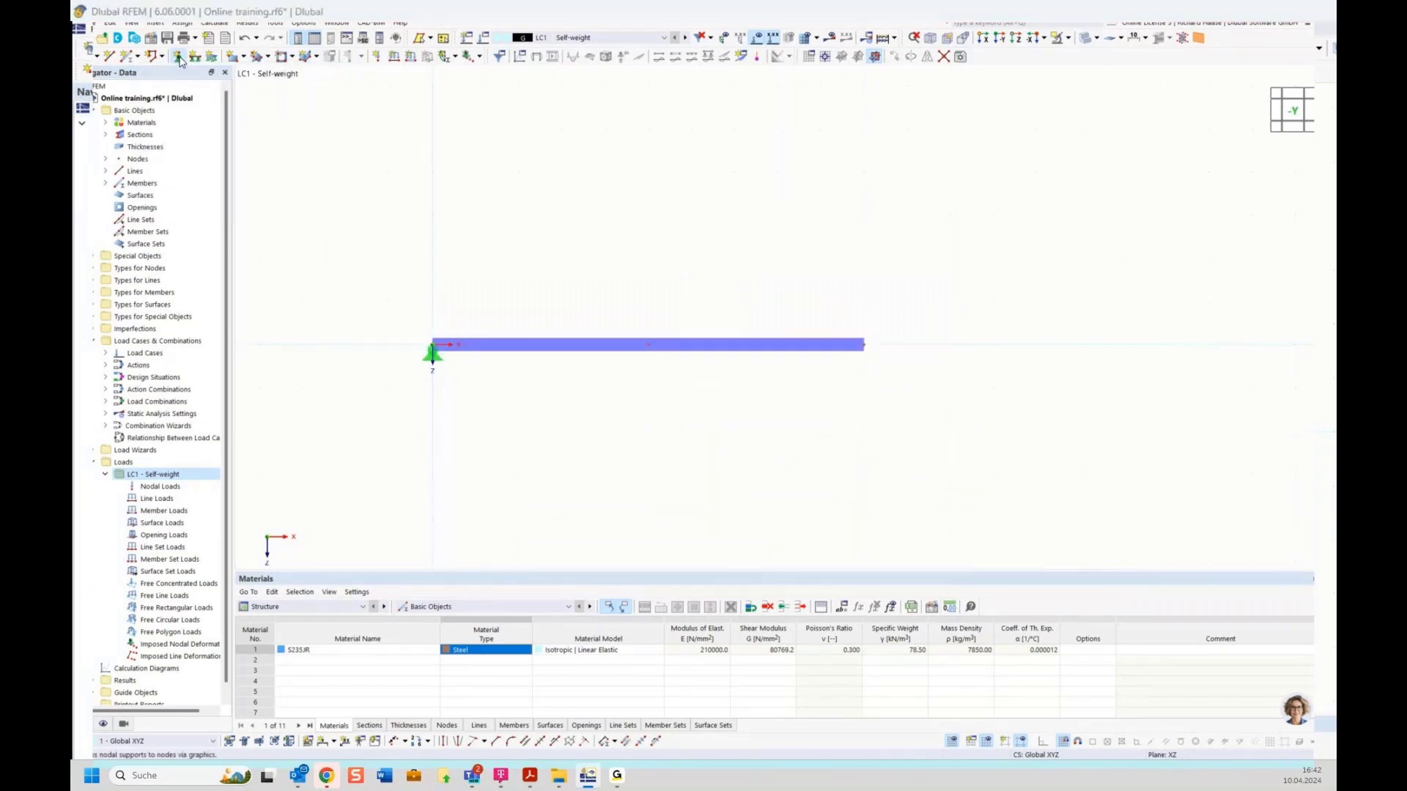
# Step: Assign 3 - Roller nodal supports to the middle and right nodes 2 and 3
pyautogui.click(178, 57)
pyautogui.click(562, 314)
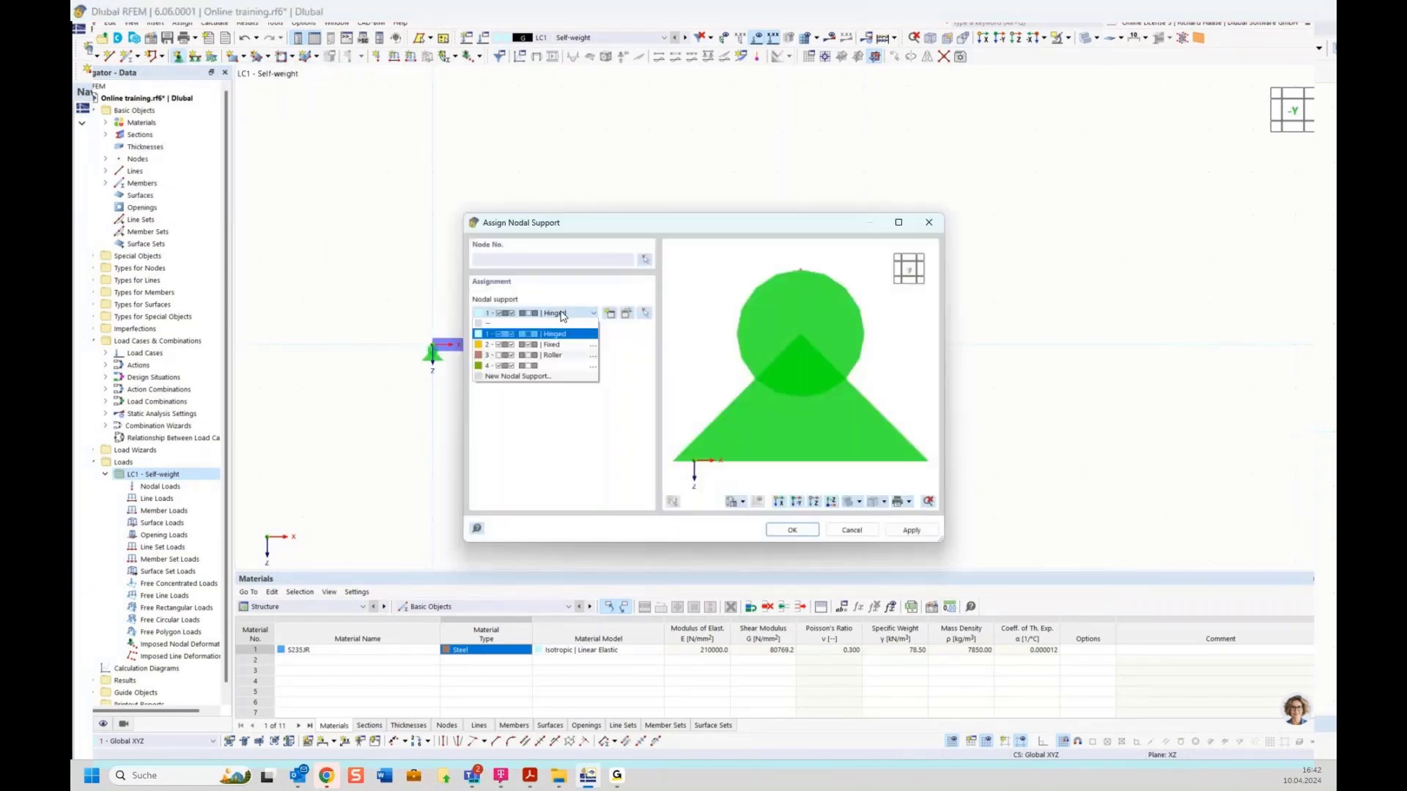
pyautogui.click(558, 355)
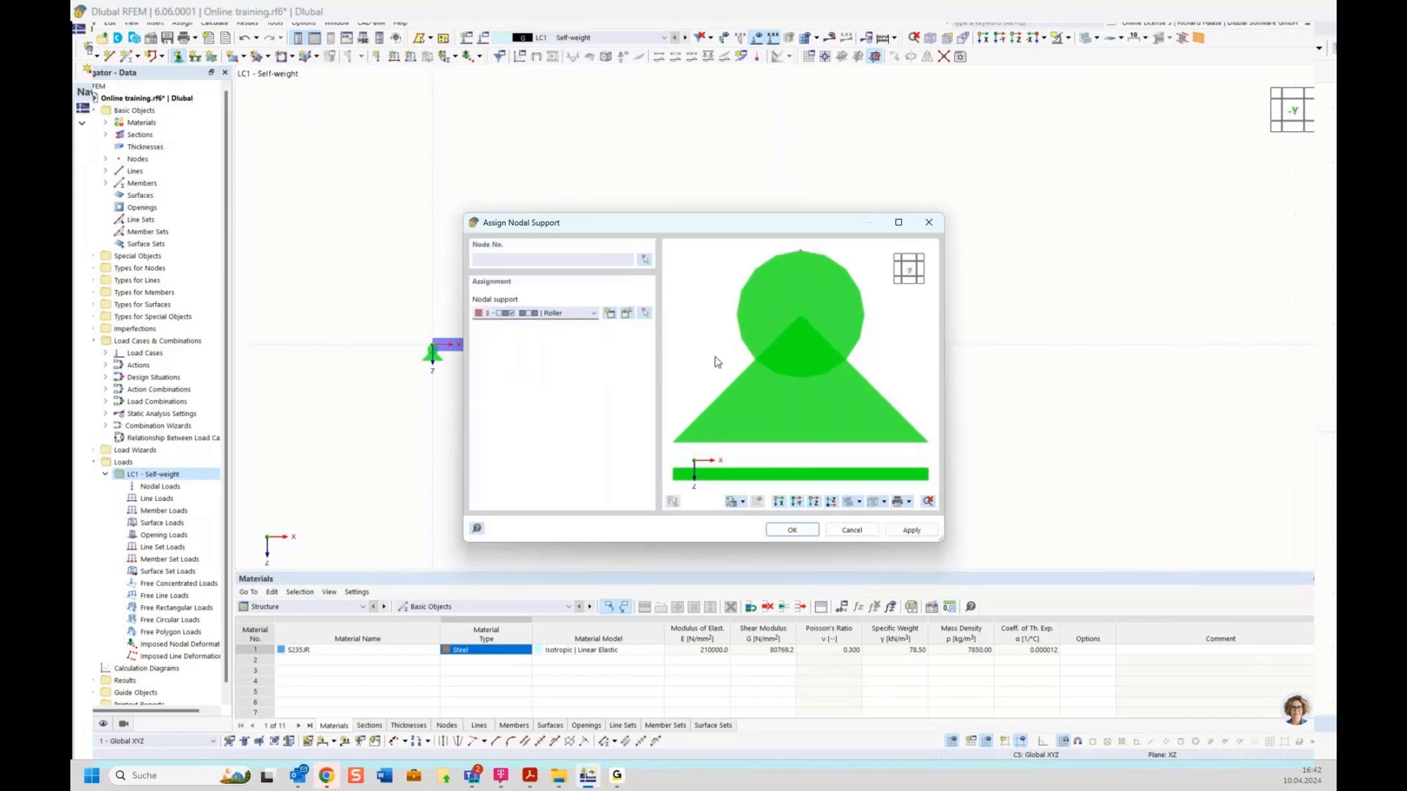
pyautogui.click(644, 262)
pyautogui.moveTo(625, 301); pyautogui.dragTo(894, 383)
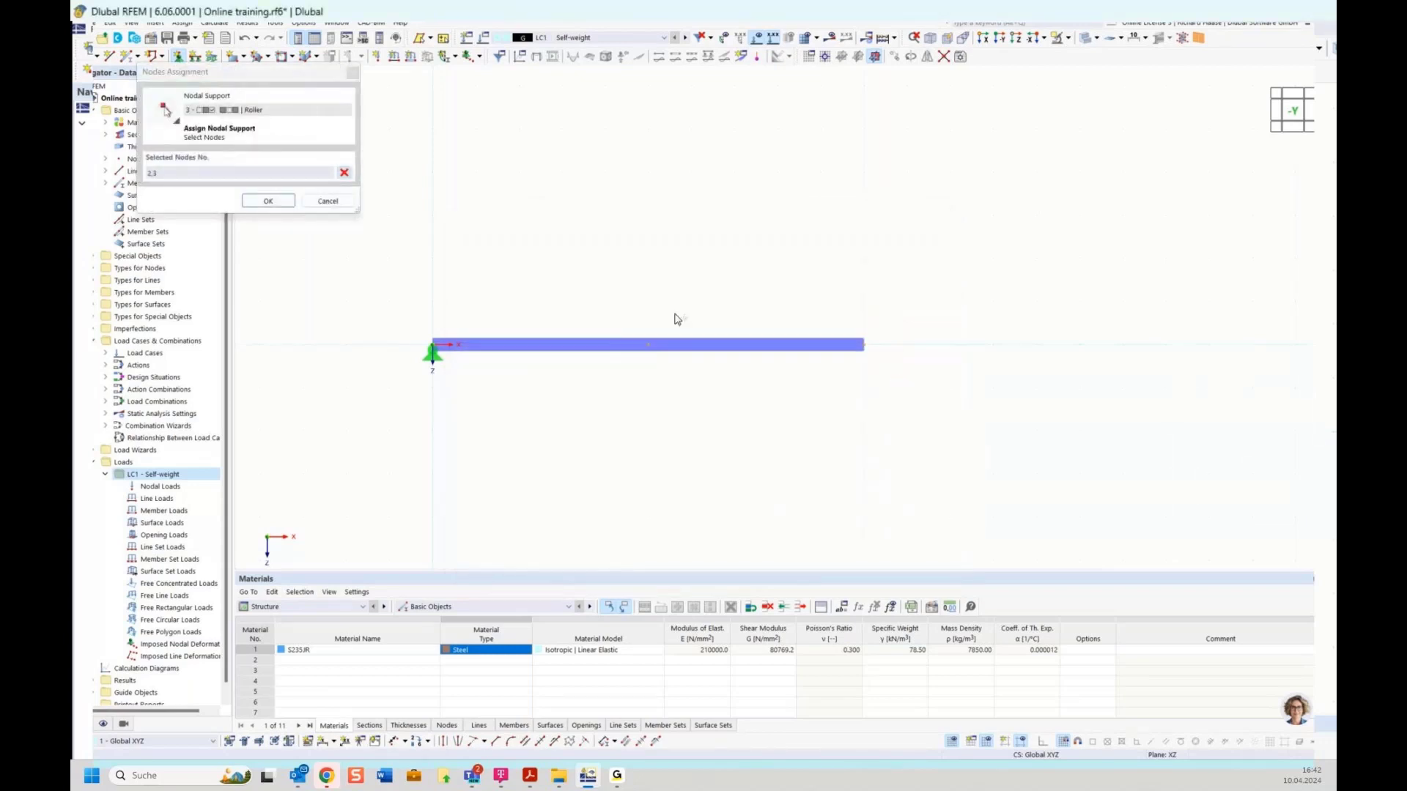
pyautogui.click(267, 201)
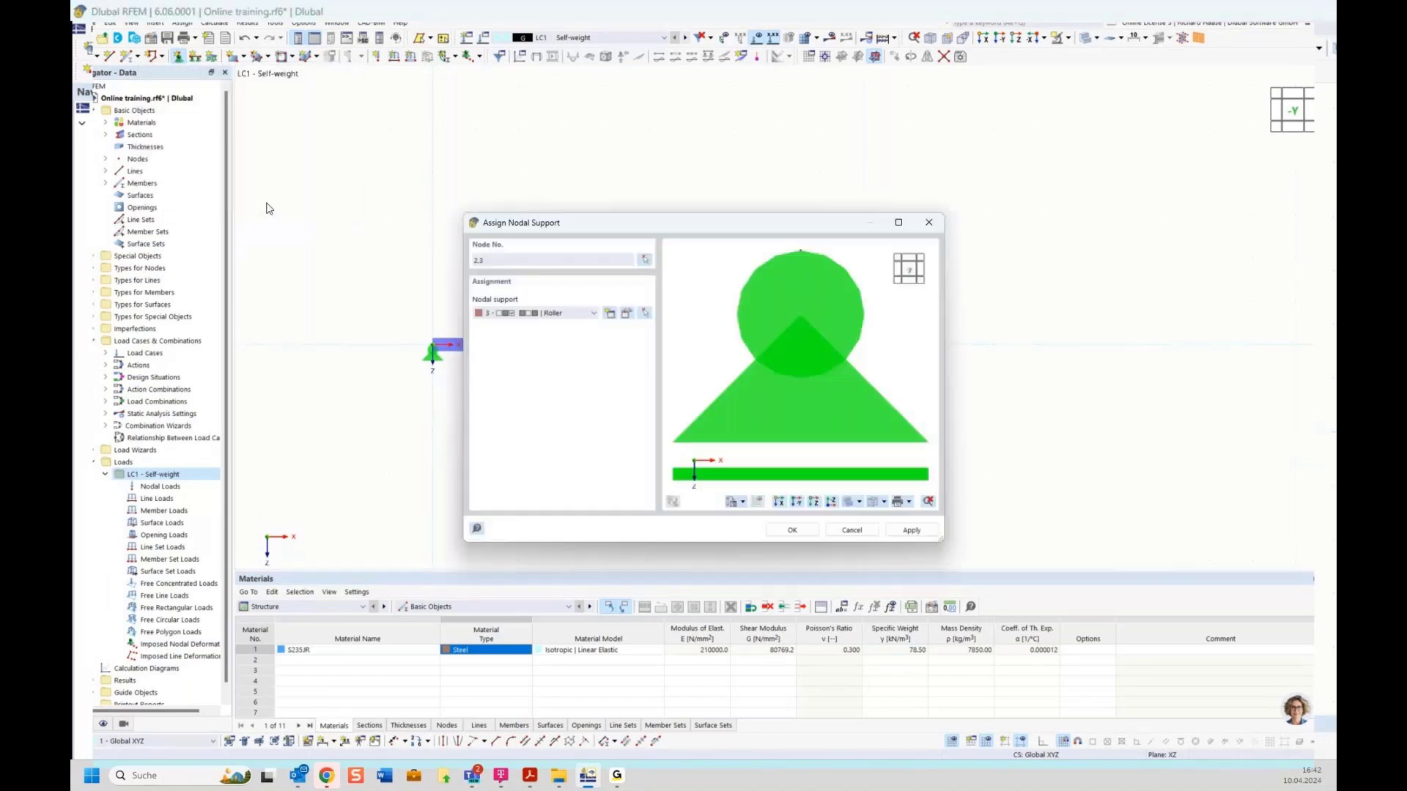
pyautogui.click(793, 531)
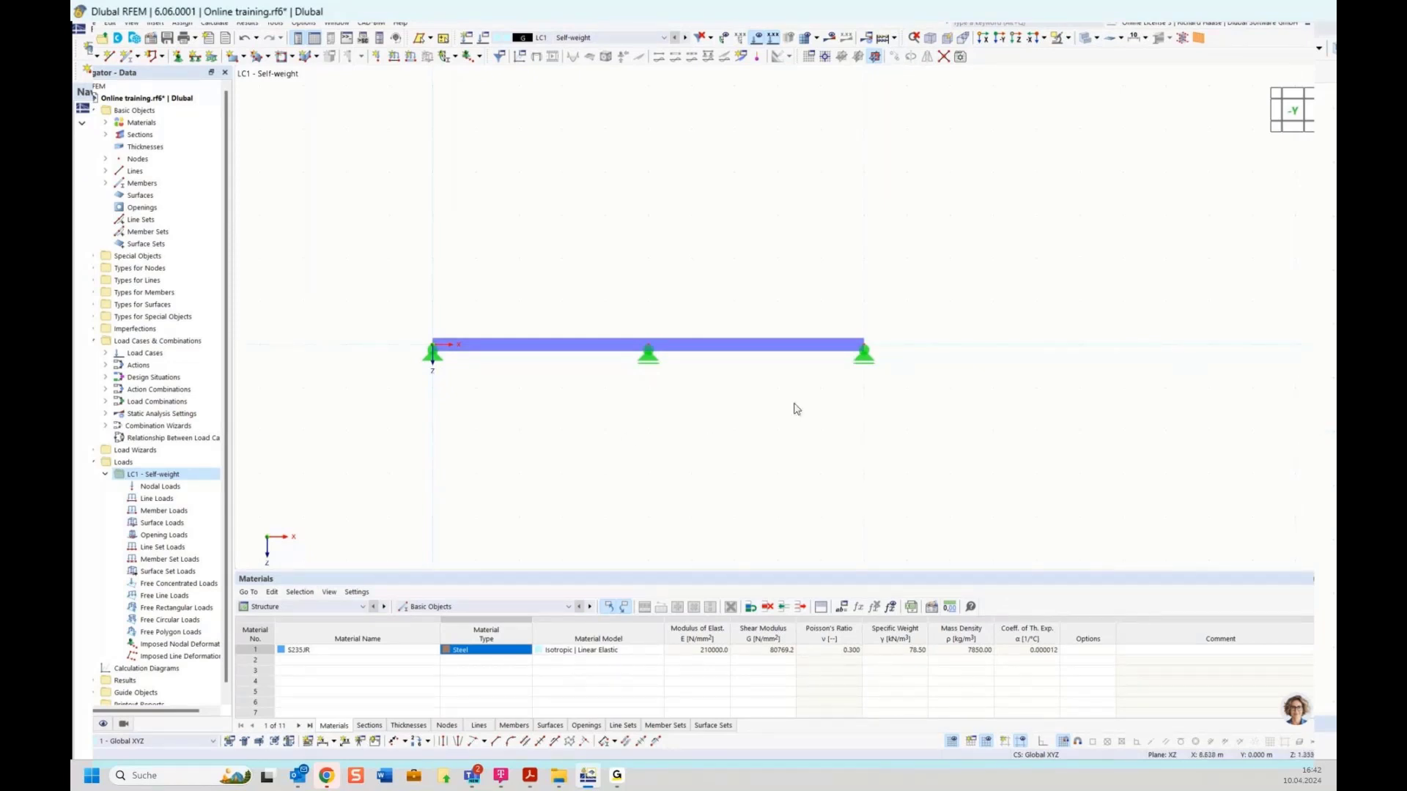
# Step: Create a new load case and activate self-weight for LC1
pyautogui.rightClick(155, 477)
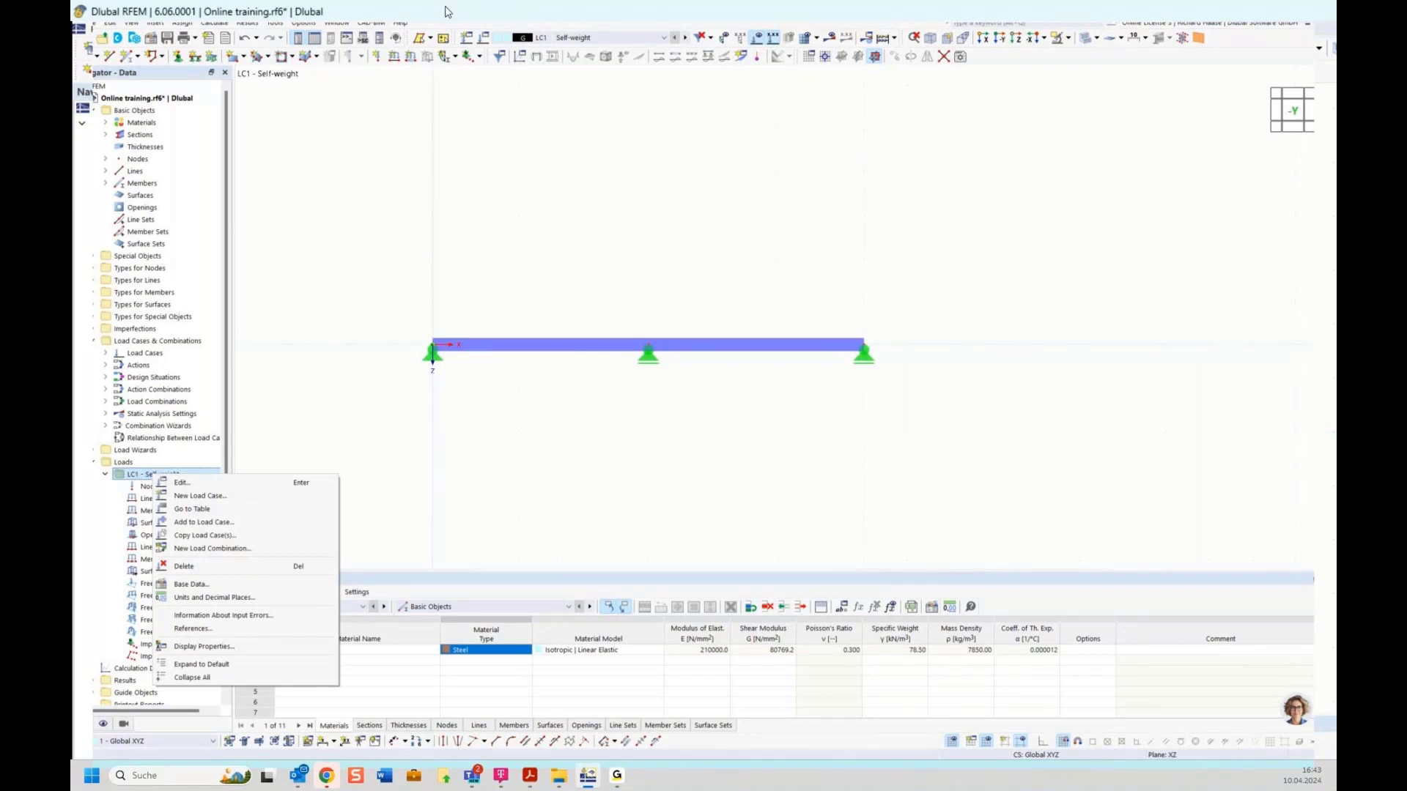
pyautogui.click(469, 96)
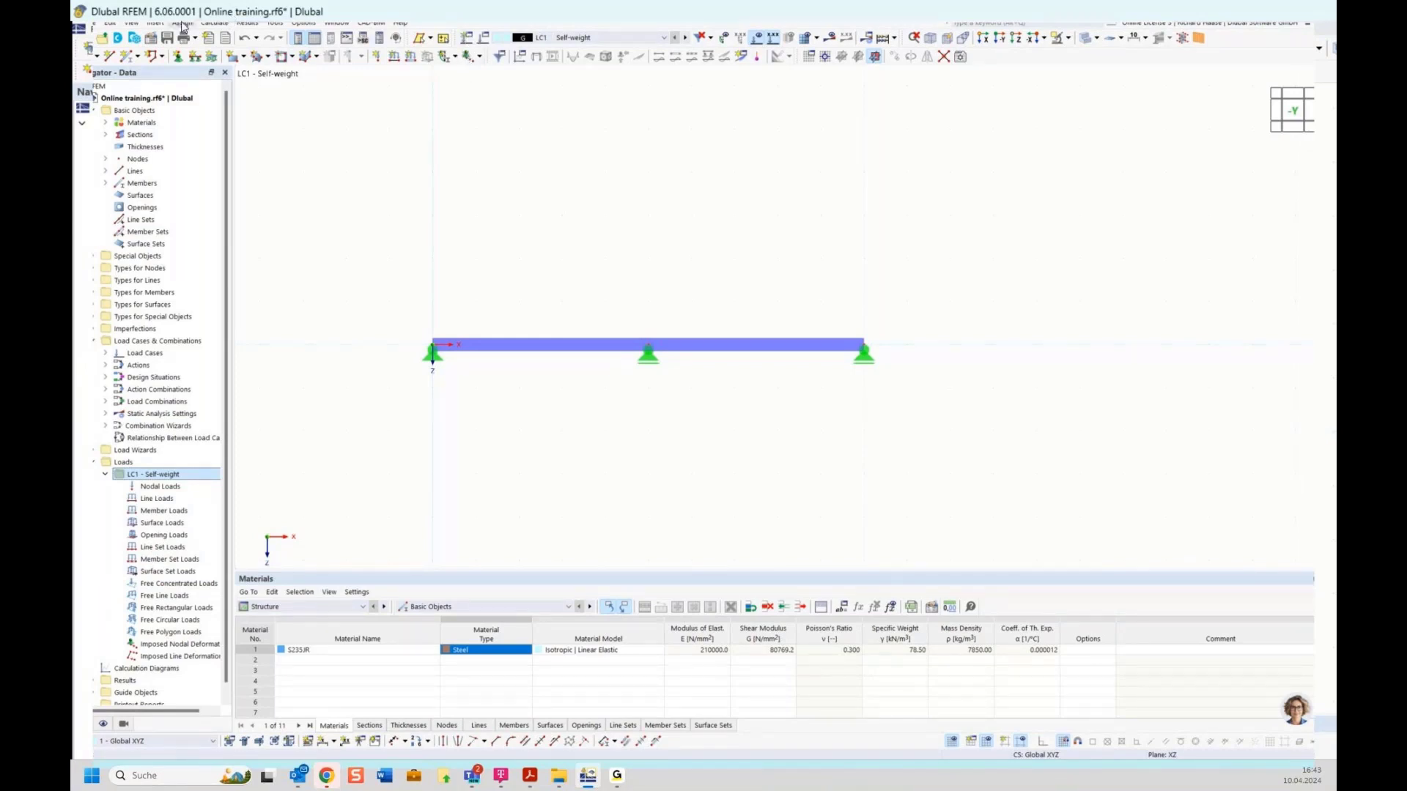
pyautogui.click(466, 38)
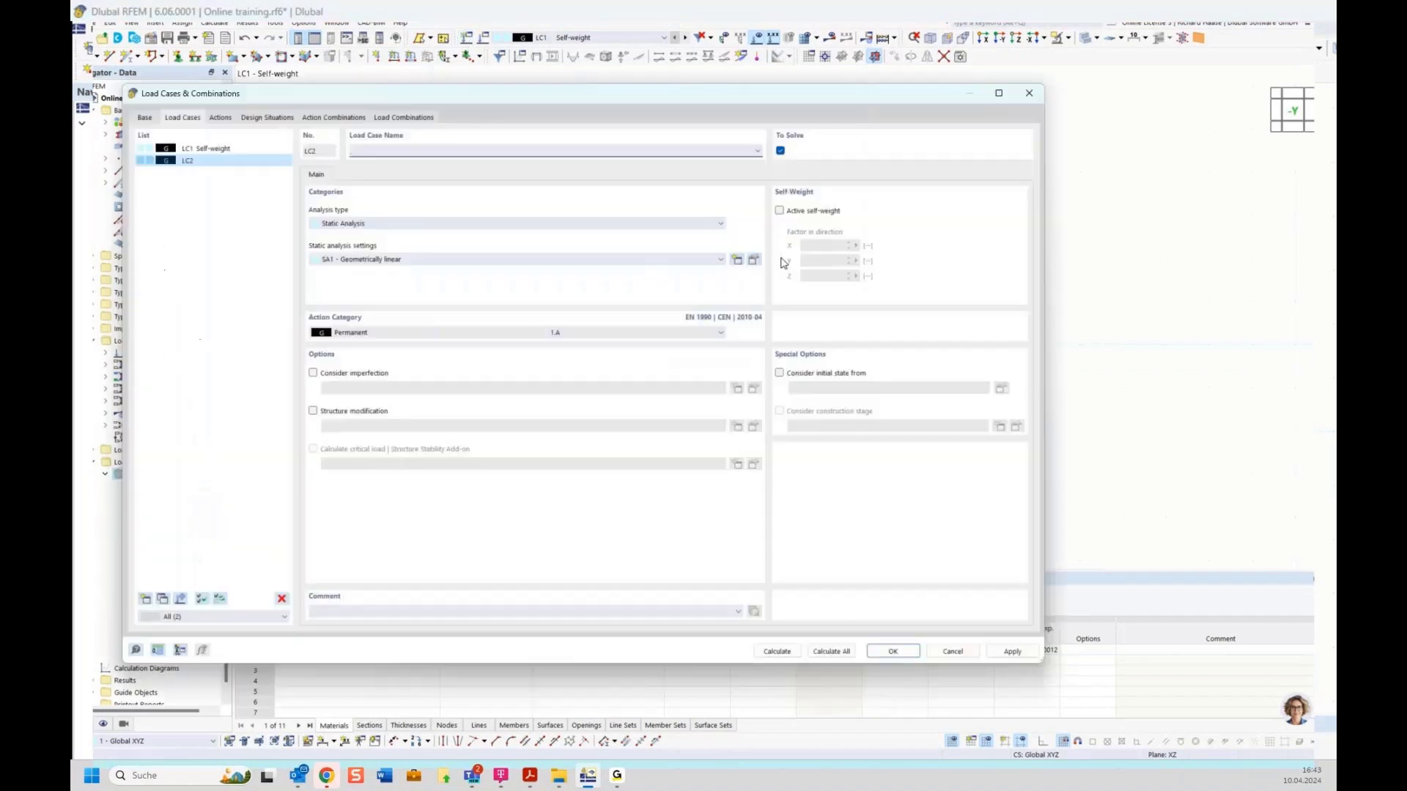
pyautogui.click(217, 150)
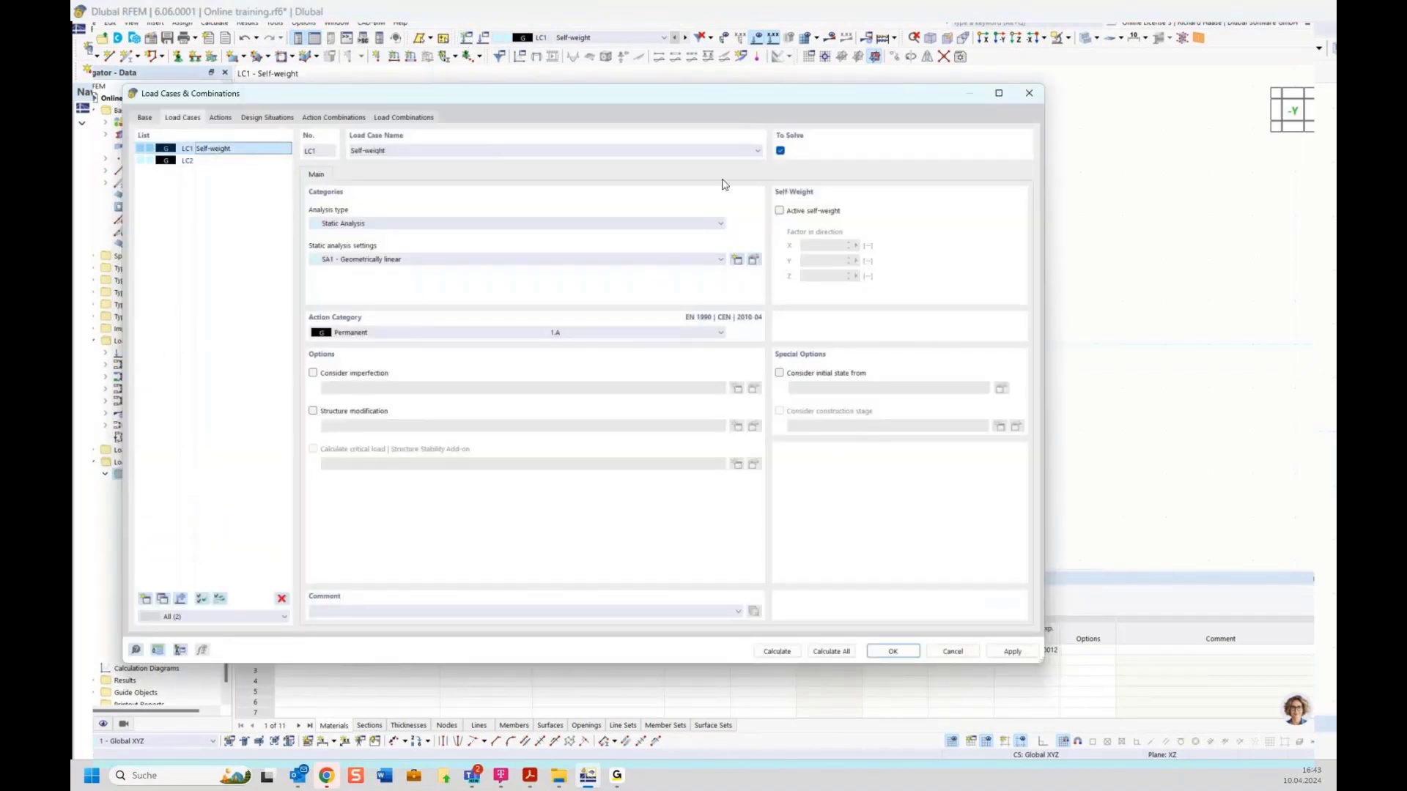
pyautogui.click(811, 212)
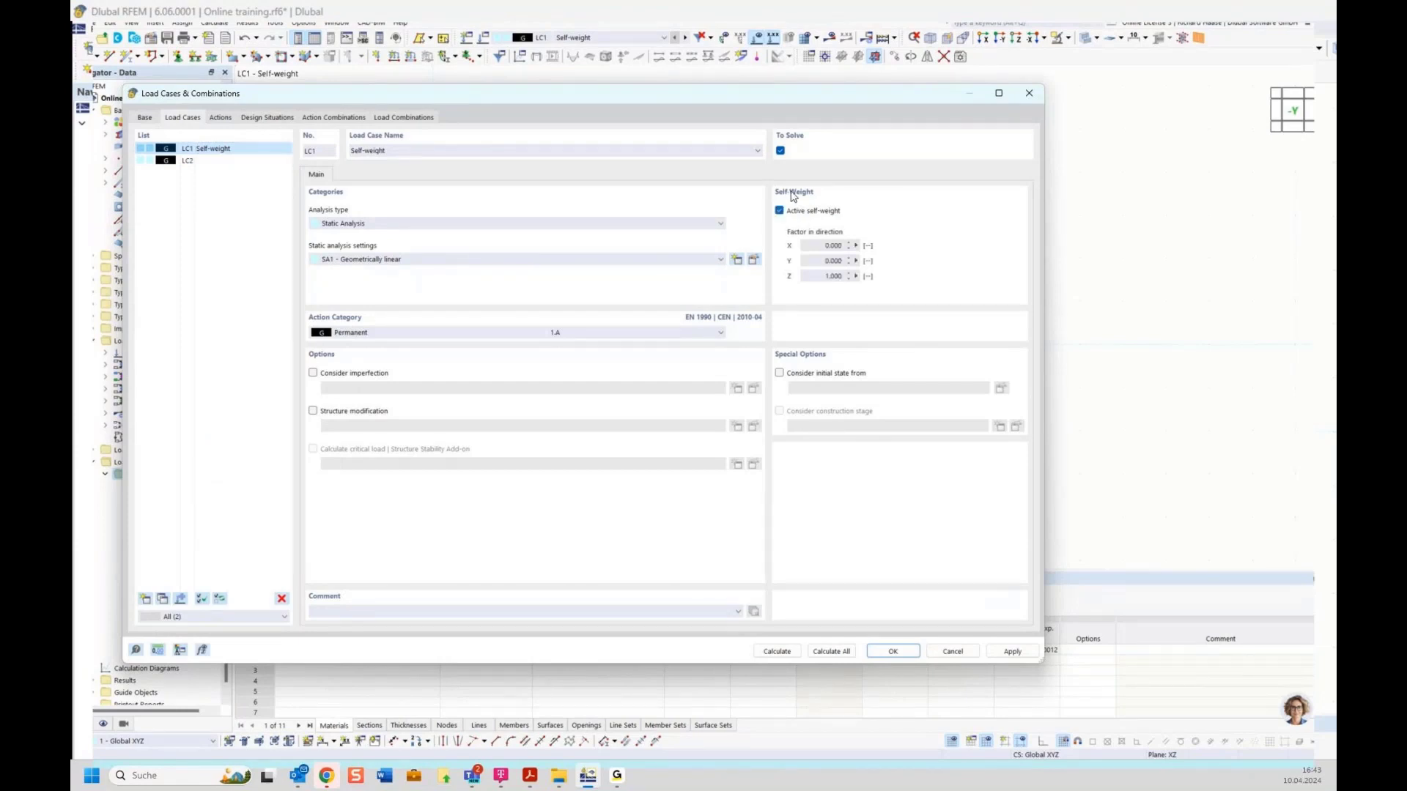
# Step: Make LC2 'Left' an imposed-load category A case and add LC3 'Right'
pyautogui.click(197, 162)
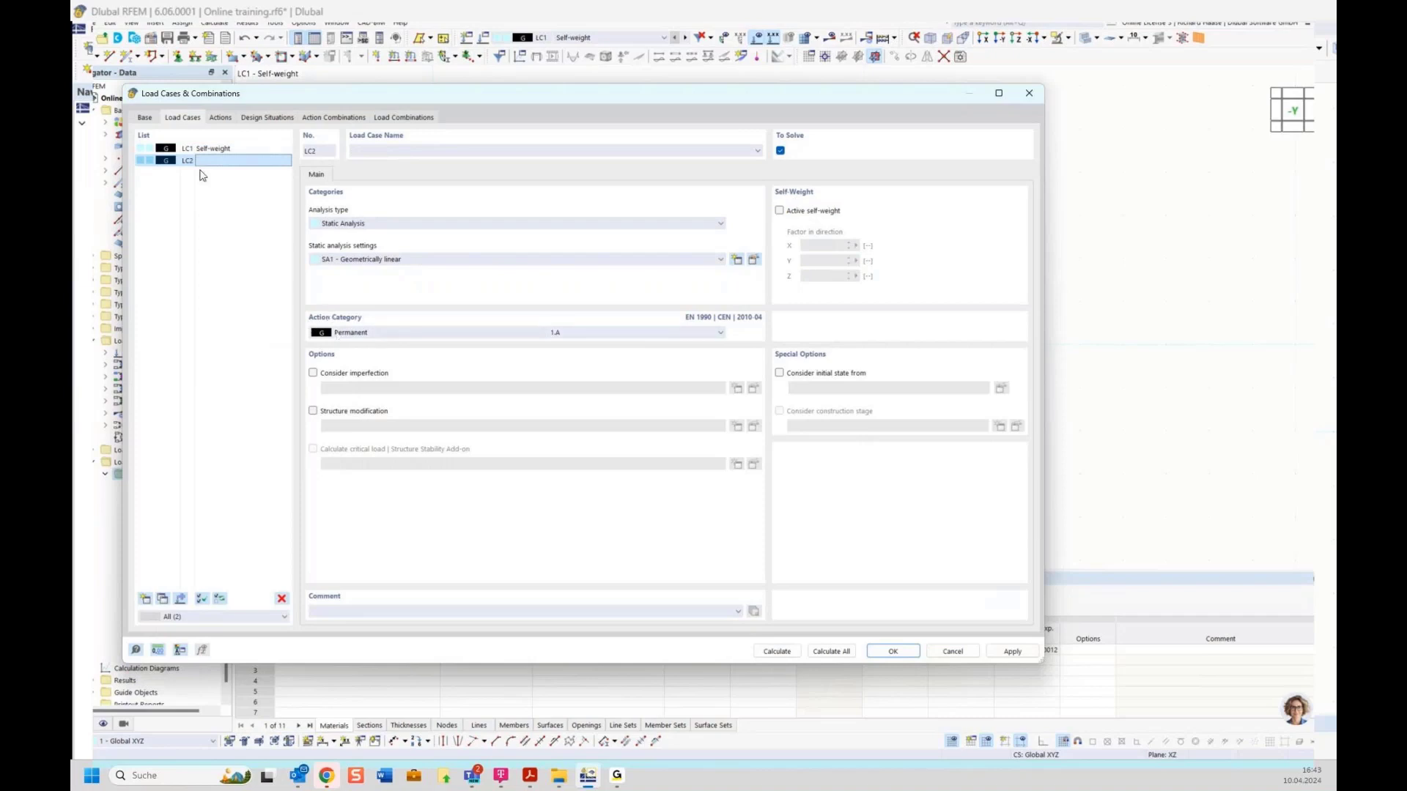
pyautogui.click(146, 119)
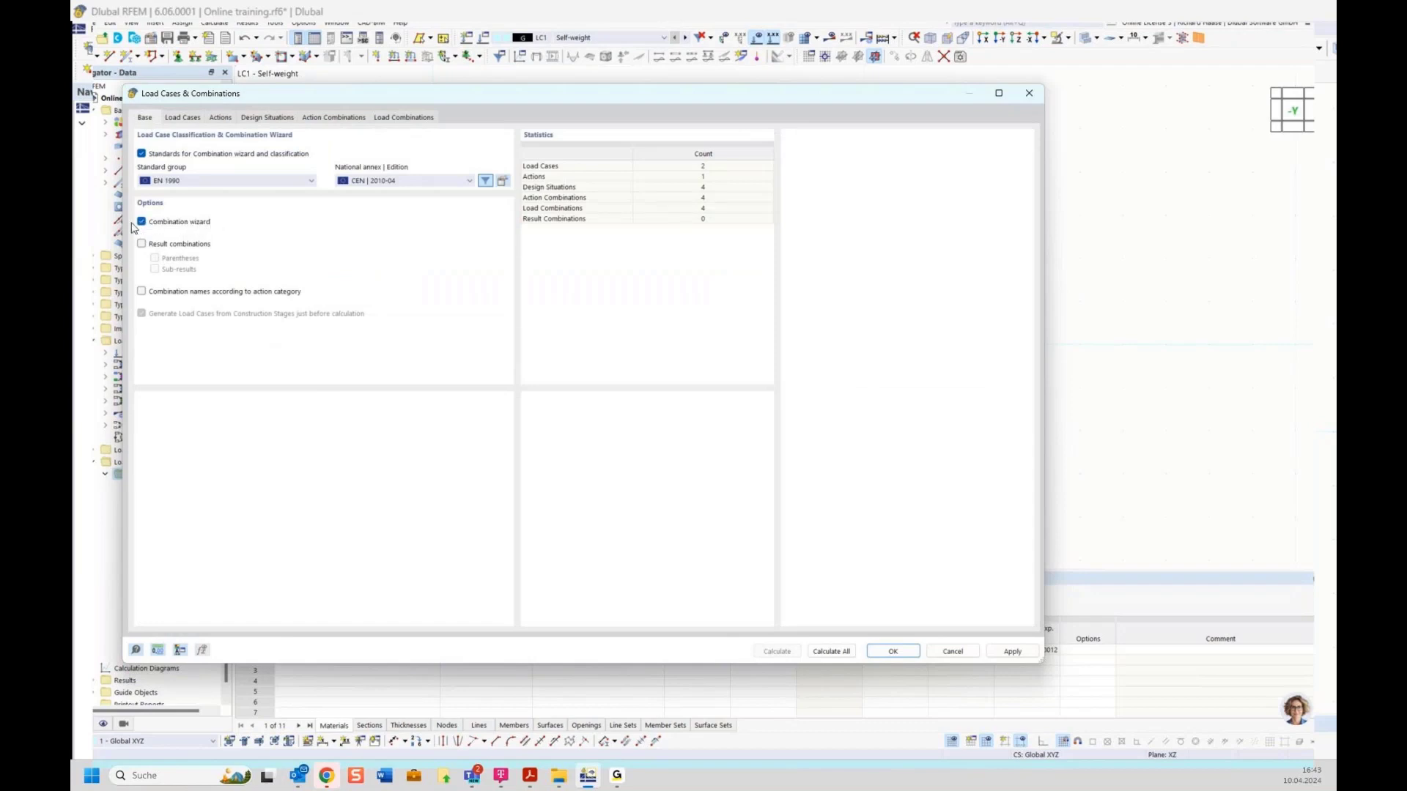
pyautogui.click(182, 119)
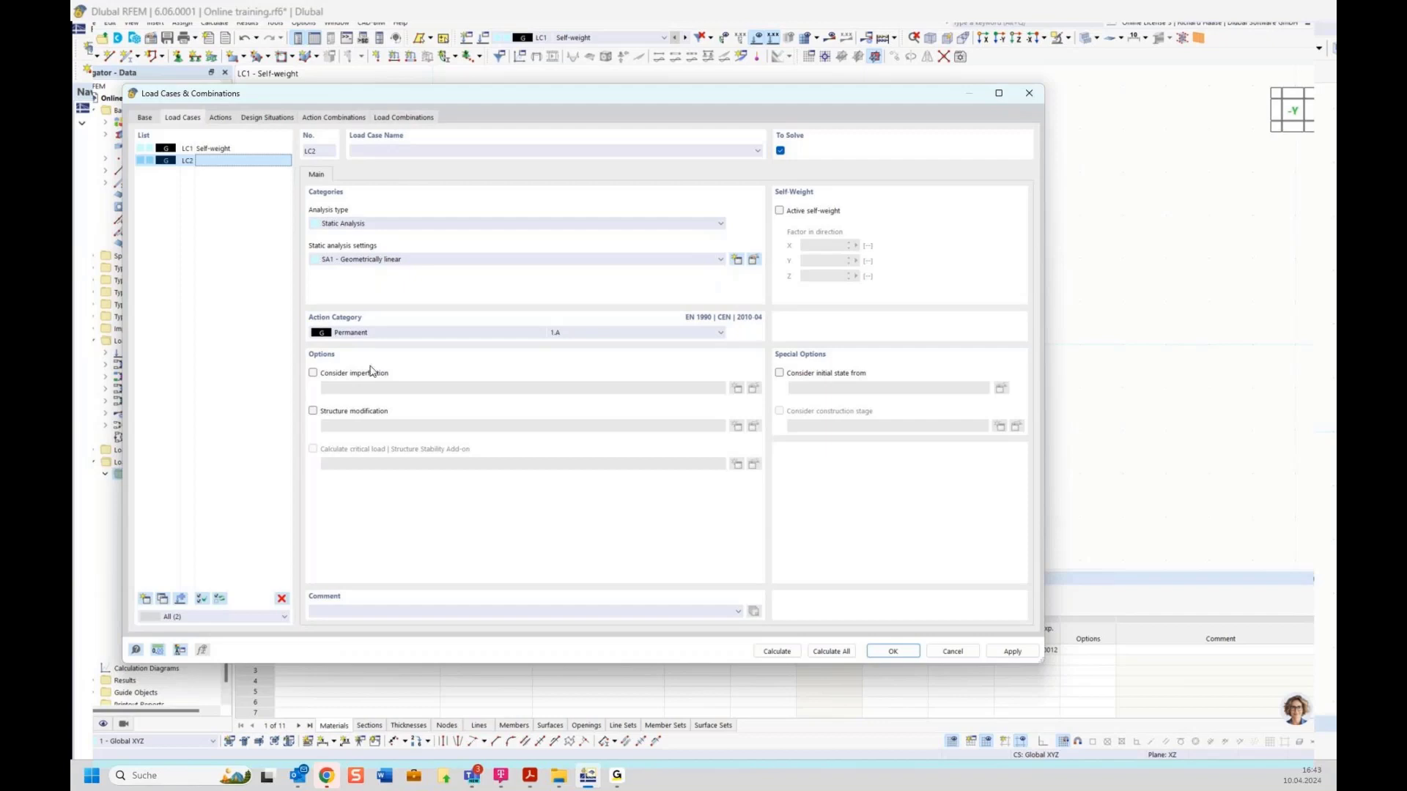
pyautogui.click(384, 334)
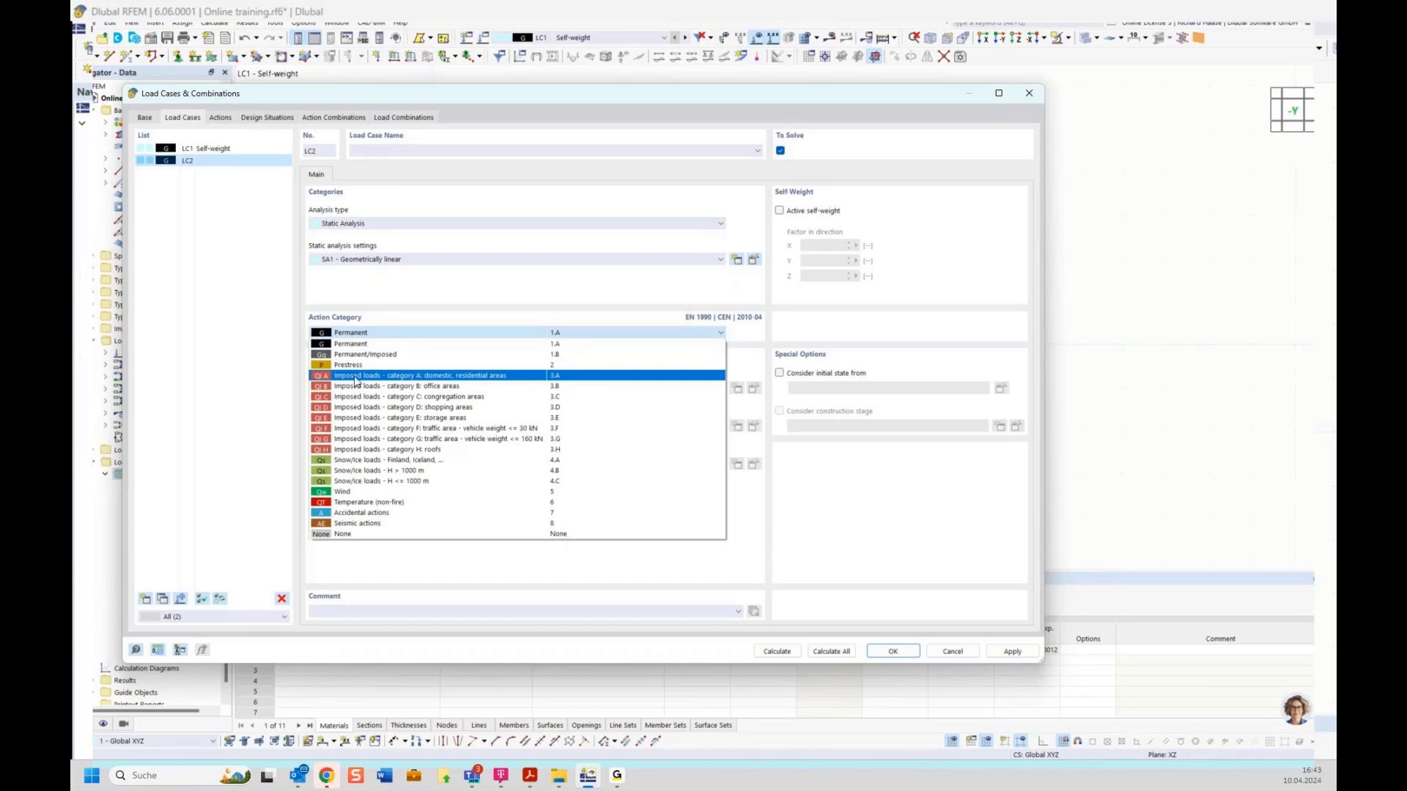
pyautogui.click(427, 377)
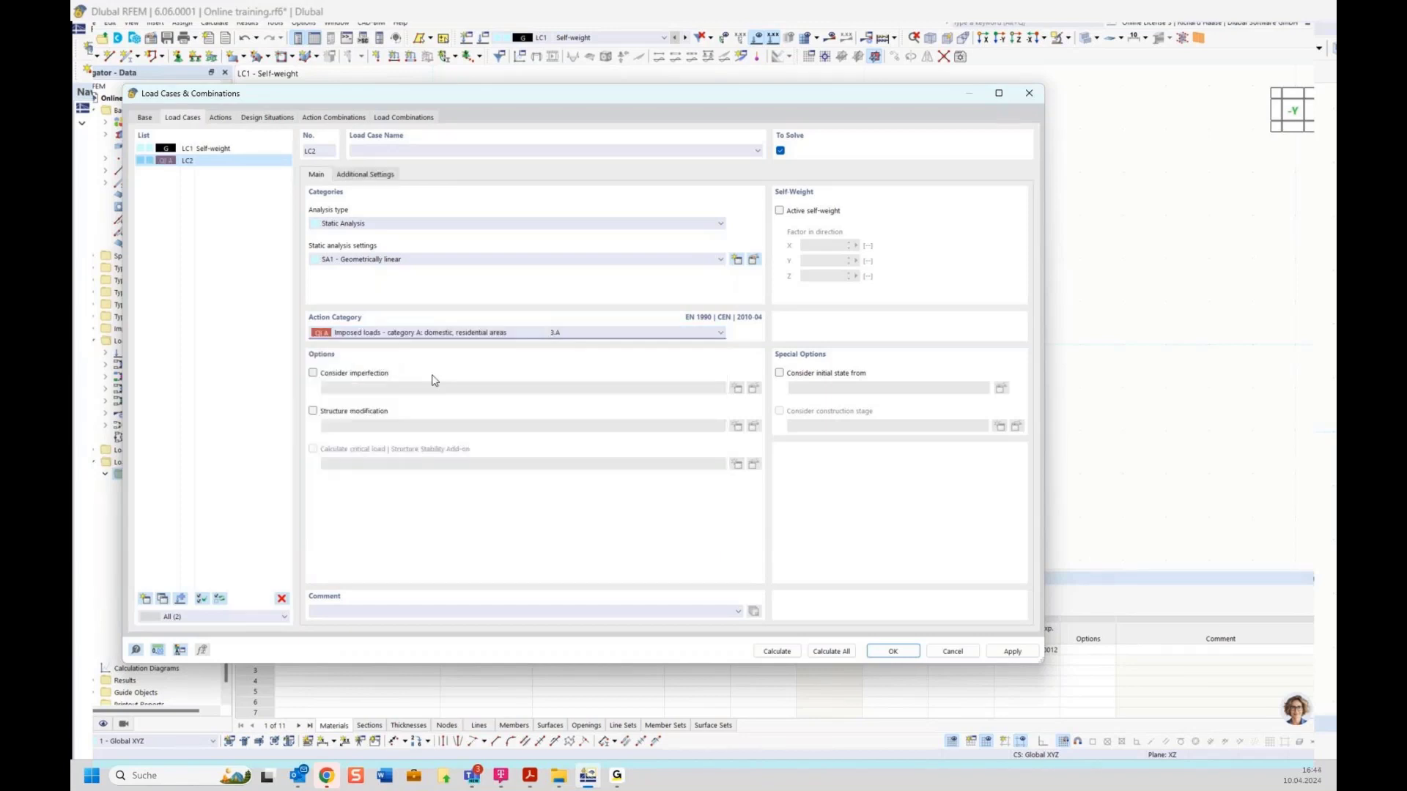
pyautogui.click(380, 146)
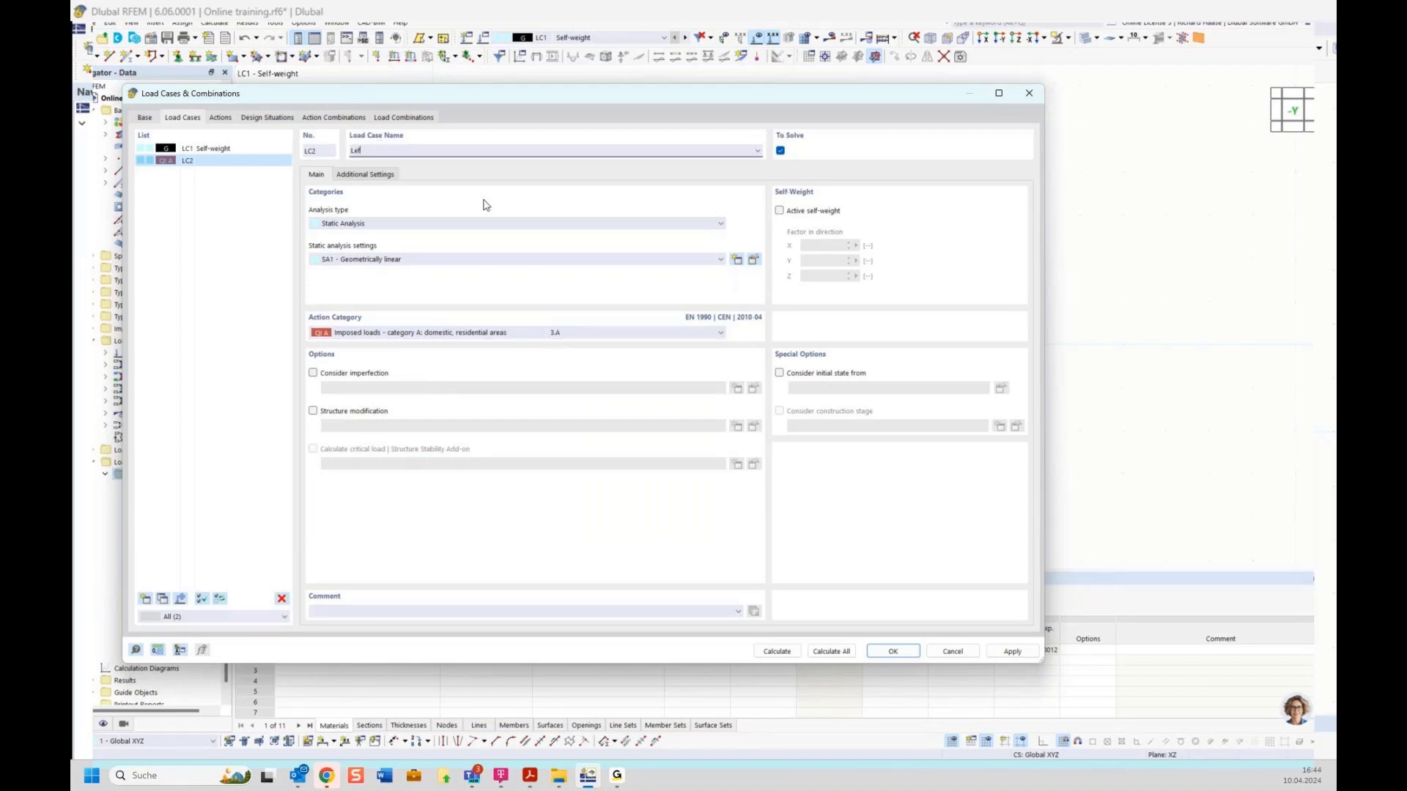
pyautogui.click(236, 229)
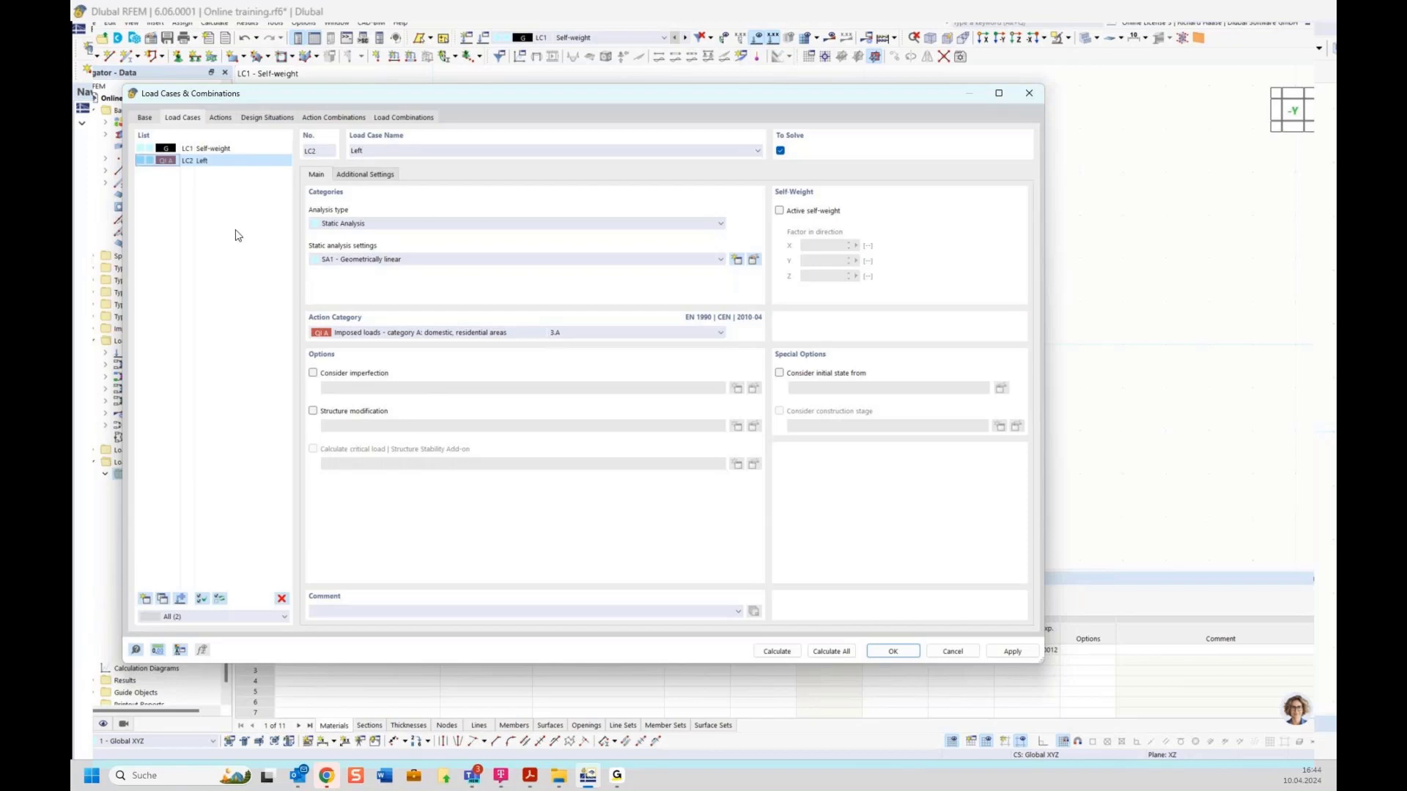
pyautogui.click(146, 600)
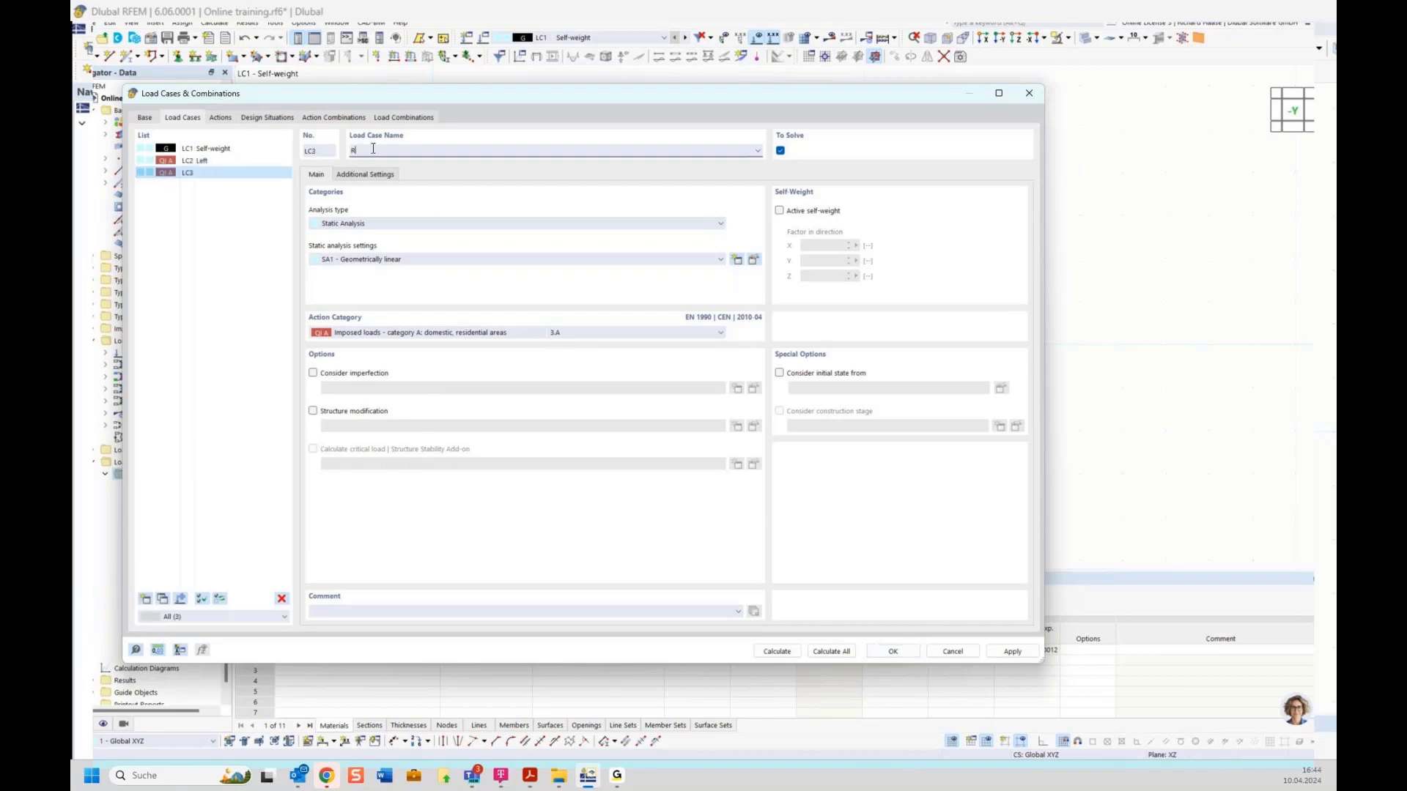
pyautogui.click(212, 160)
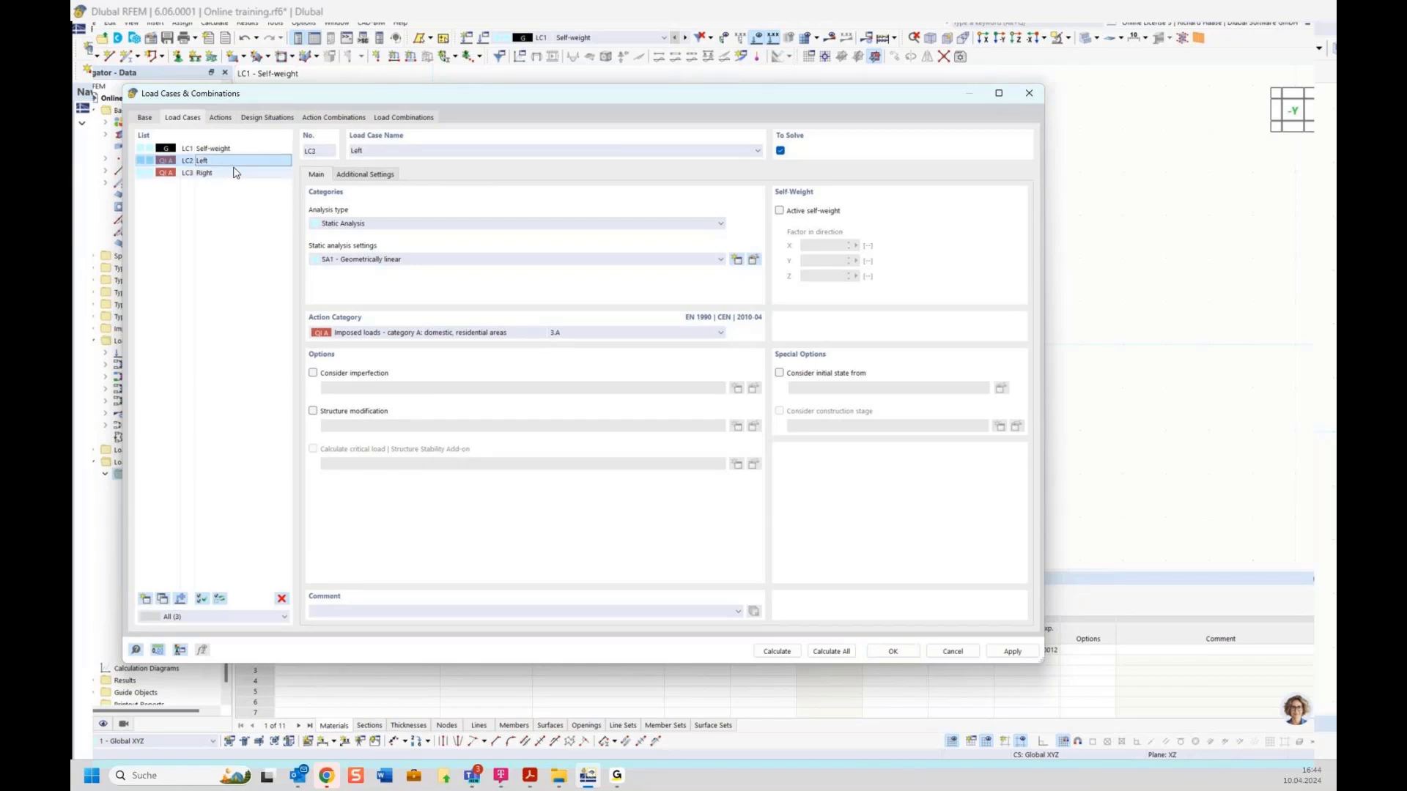
# Step: Confirm action A1 holds LC1 and A2 holds LC2 and LC3, then list design situations DS1–DS4
pyautogui.click(219, 118)
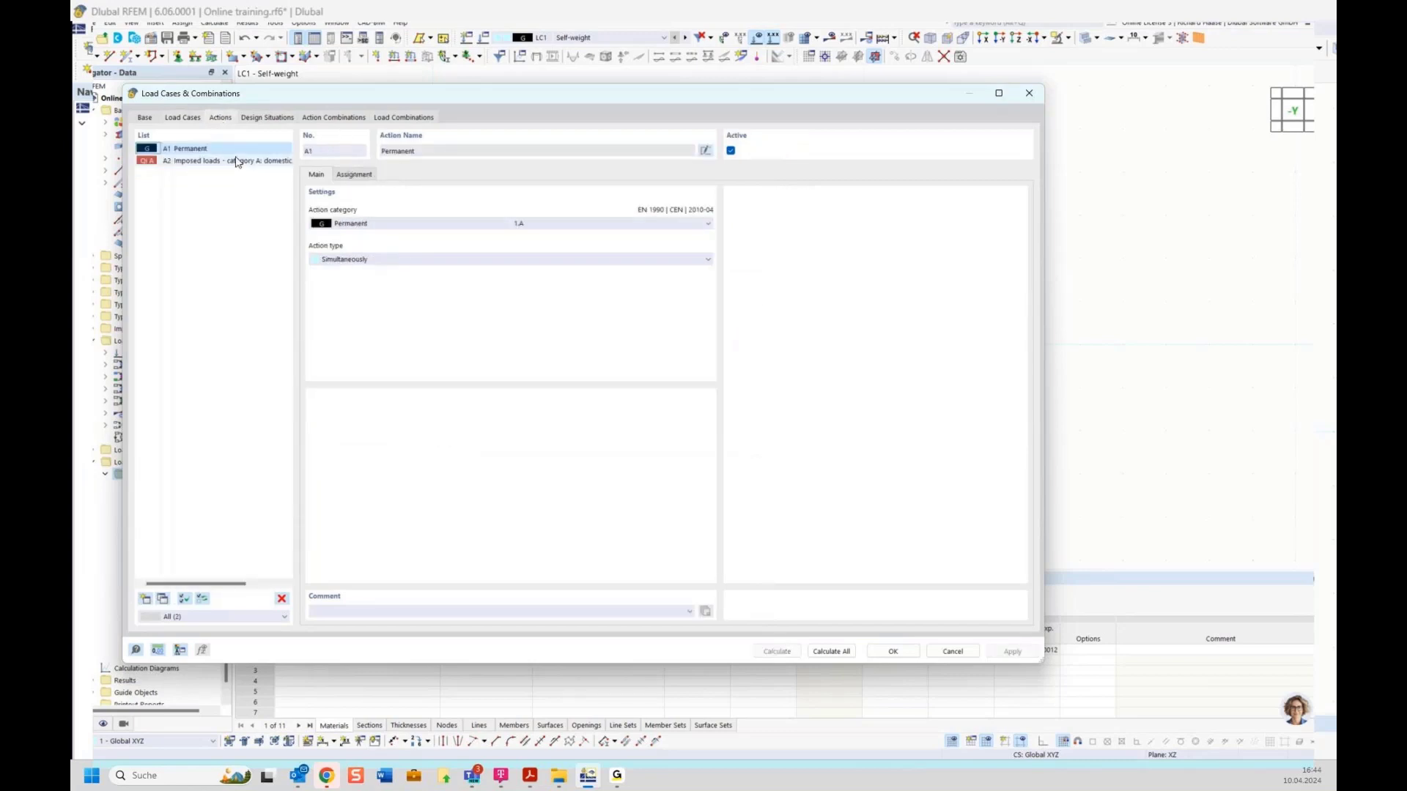
pyautogui.click(354, 175)
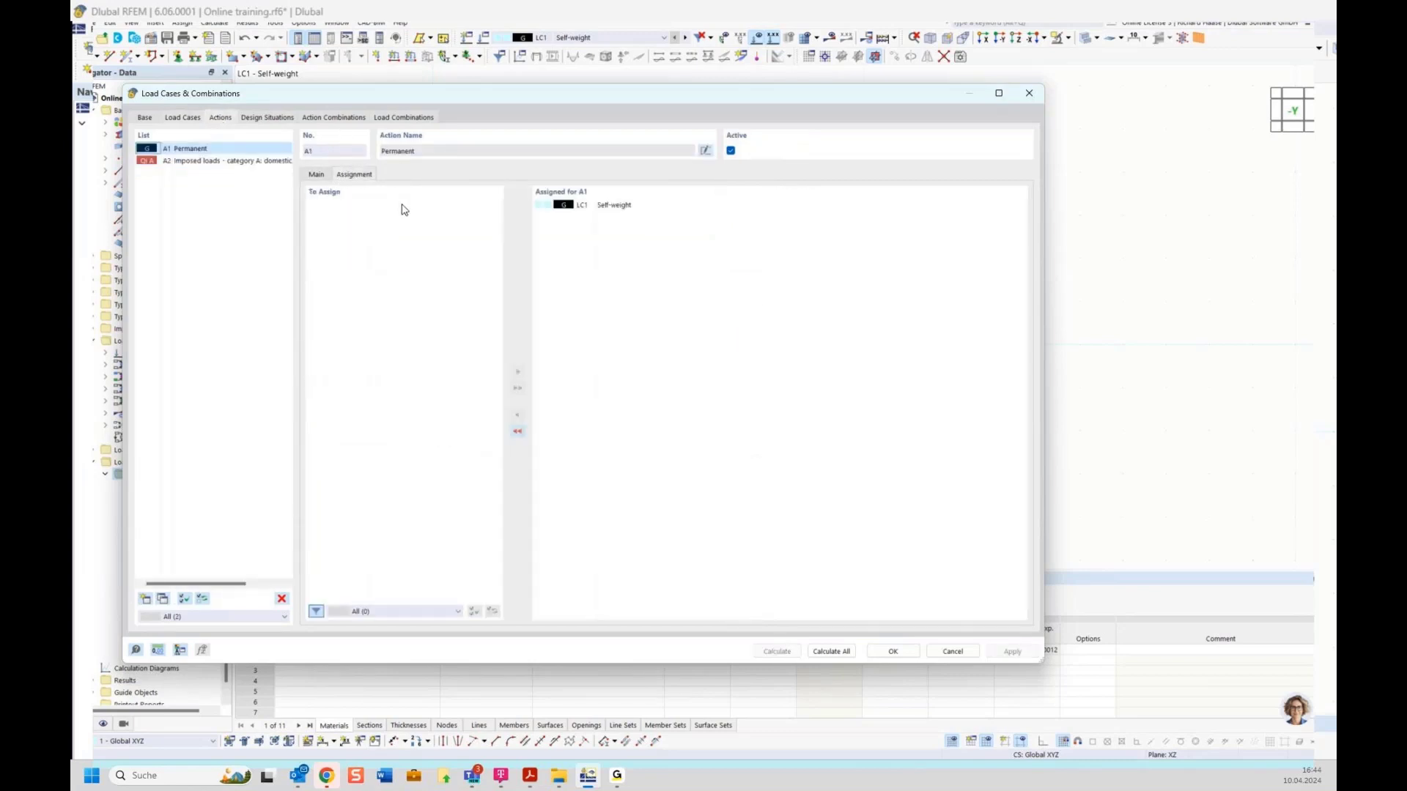
pyautogui.click(207, 162)
pyautogui.click(315, 175)
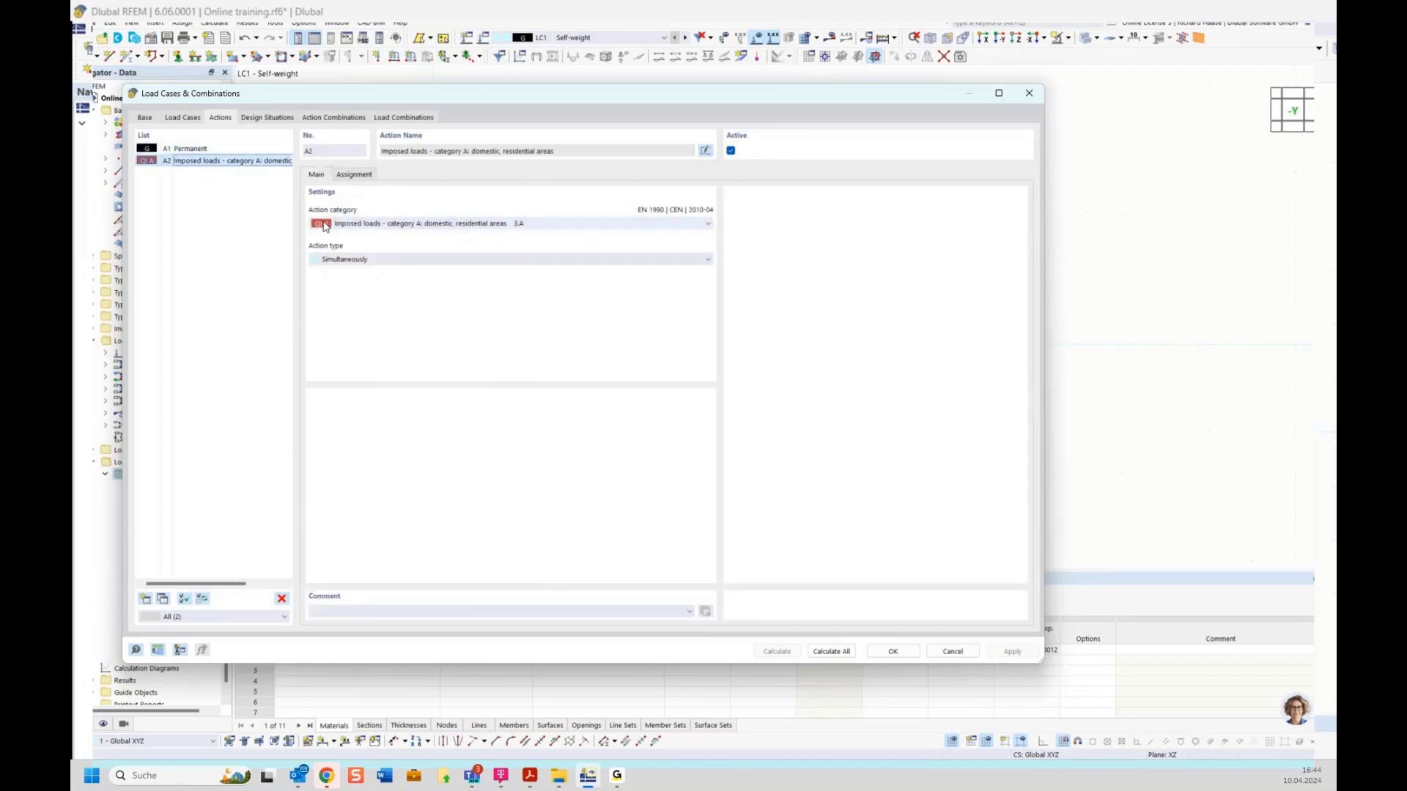
pyautogui.click(353, 177)
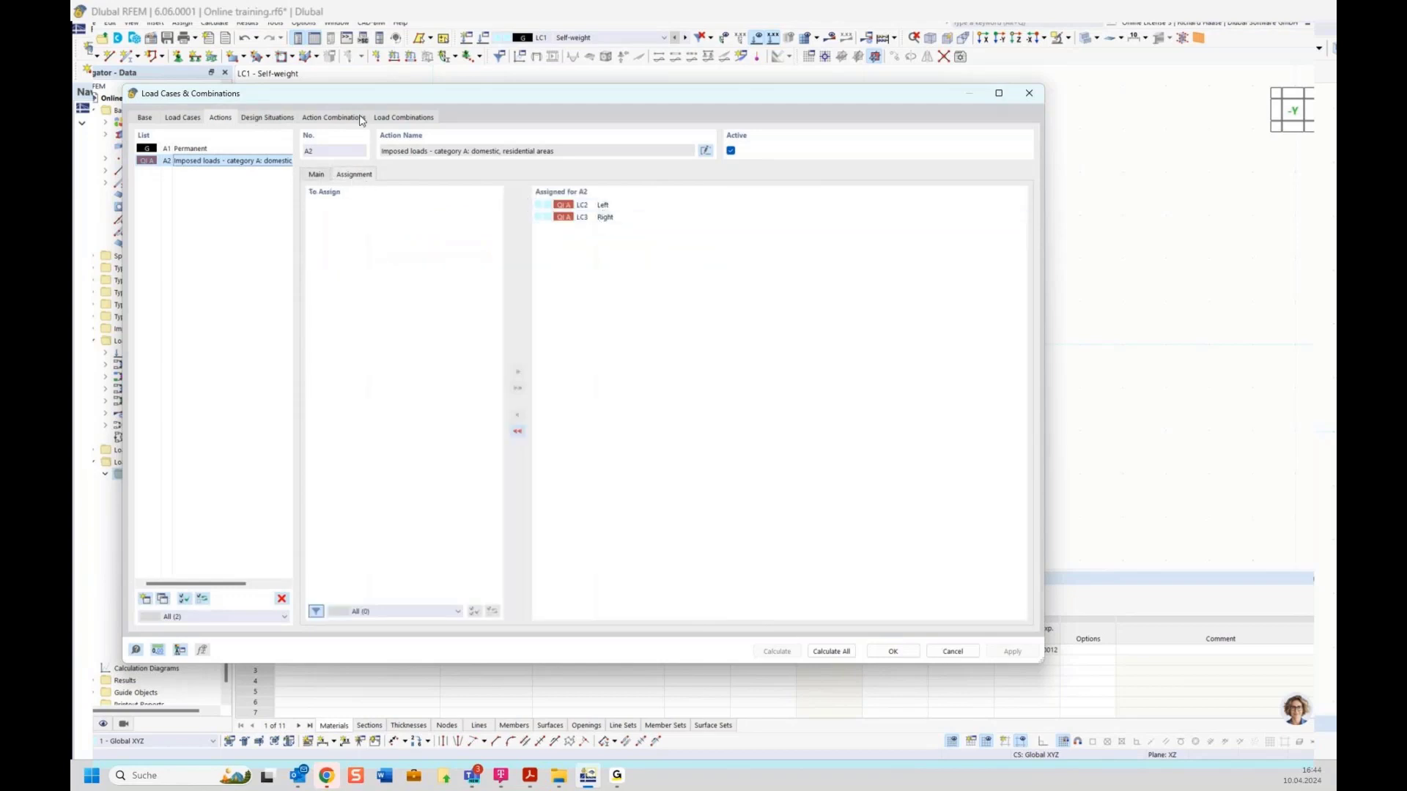
pyautogui.click(266, 119)
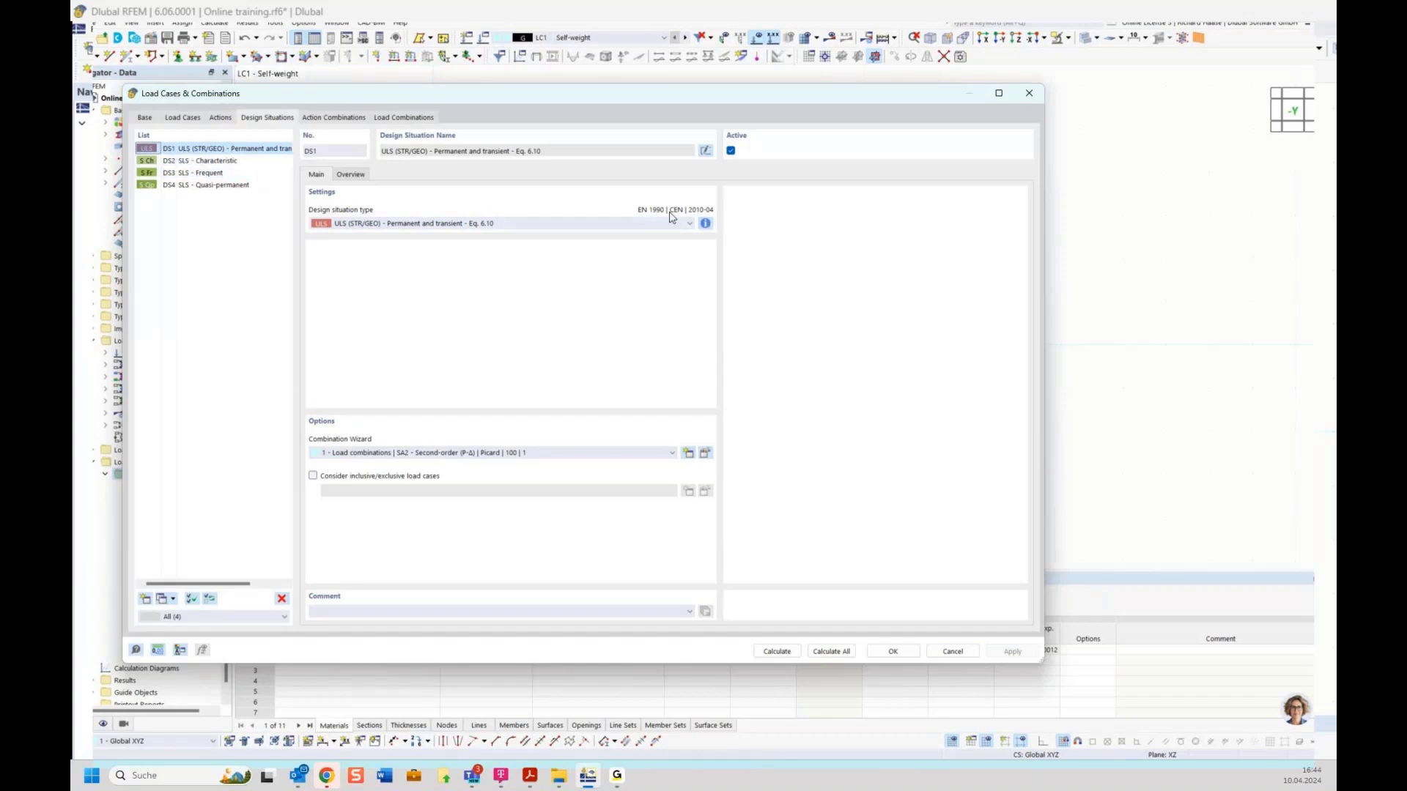
# Step: Read DS1's Eq. 6.10 combination rule, then list action combinations AC1–AC8
pyautogui.click(706, 224)
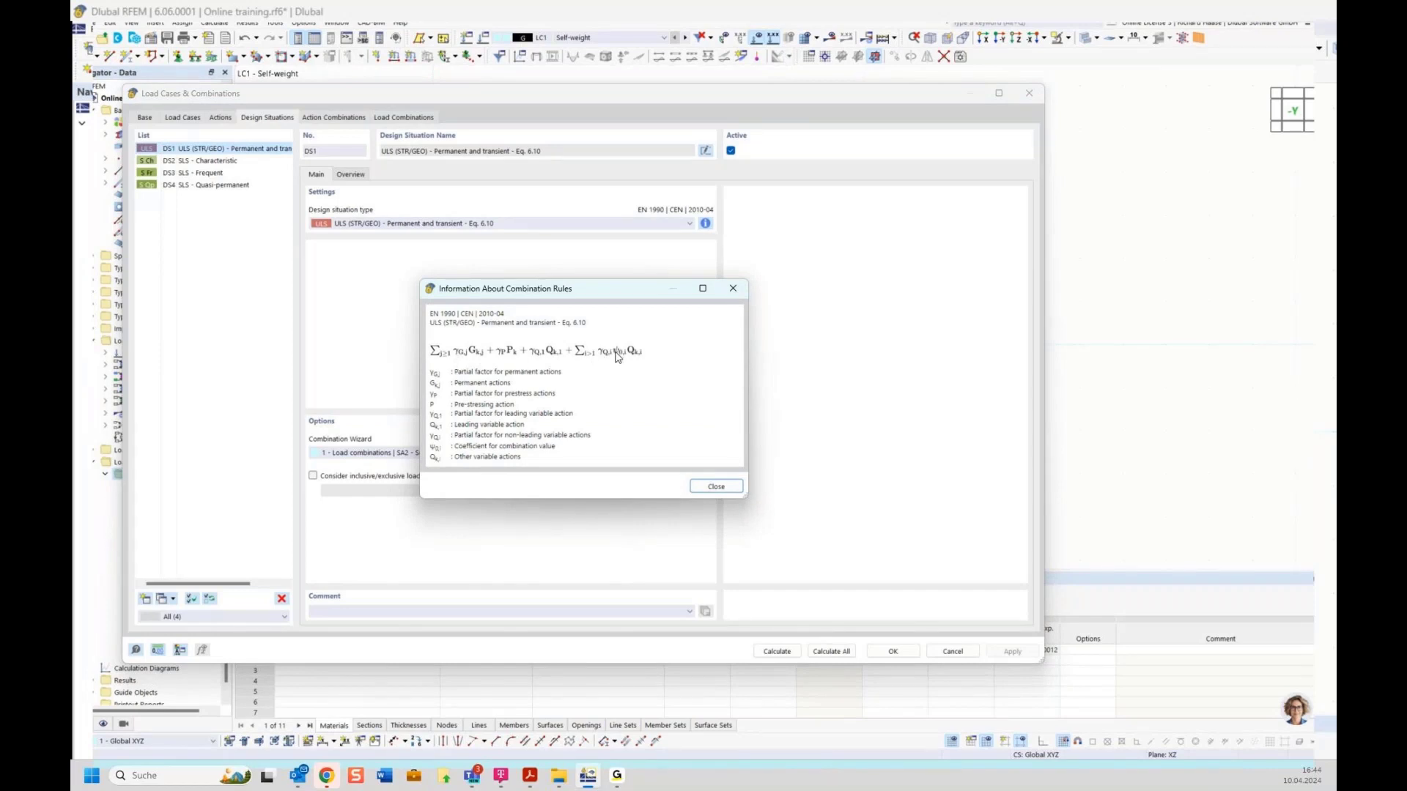
pyautogui.click(703, 487)
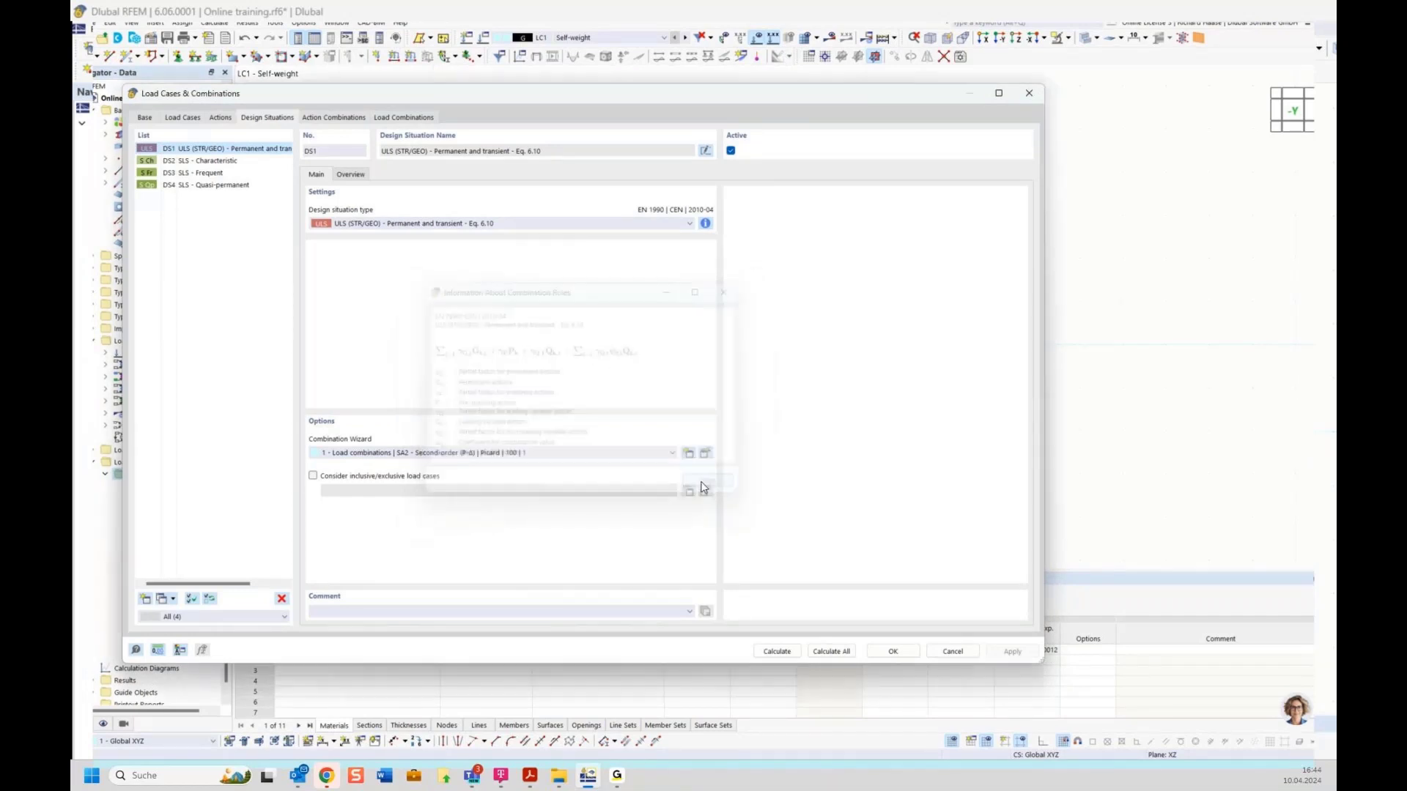
pyautogui.click(334, 118)
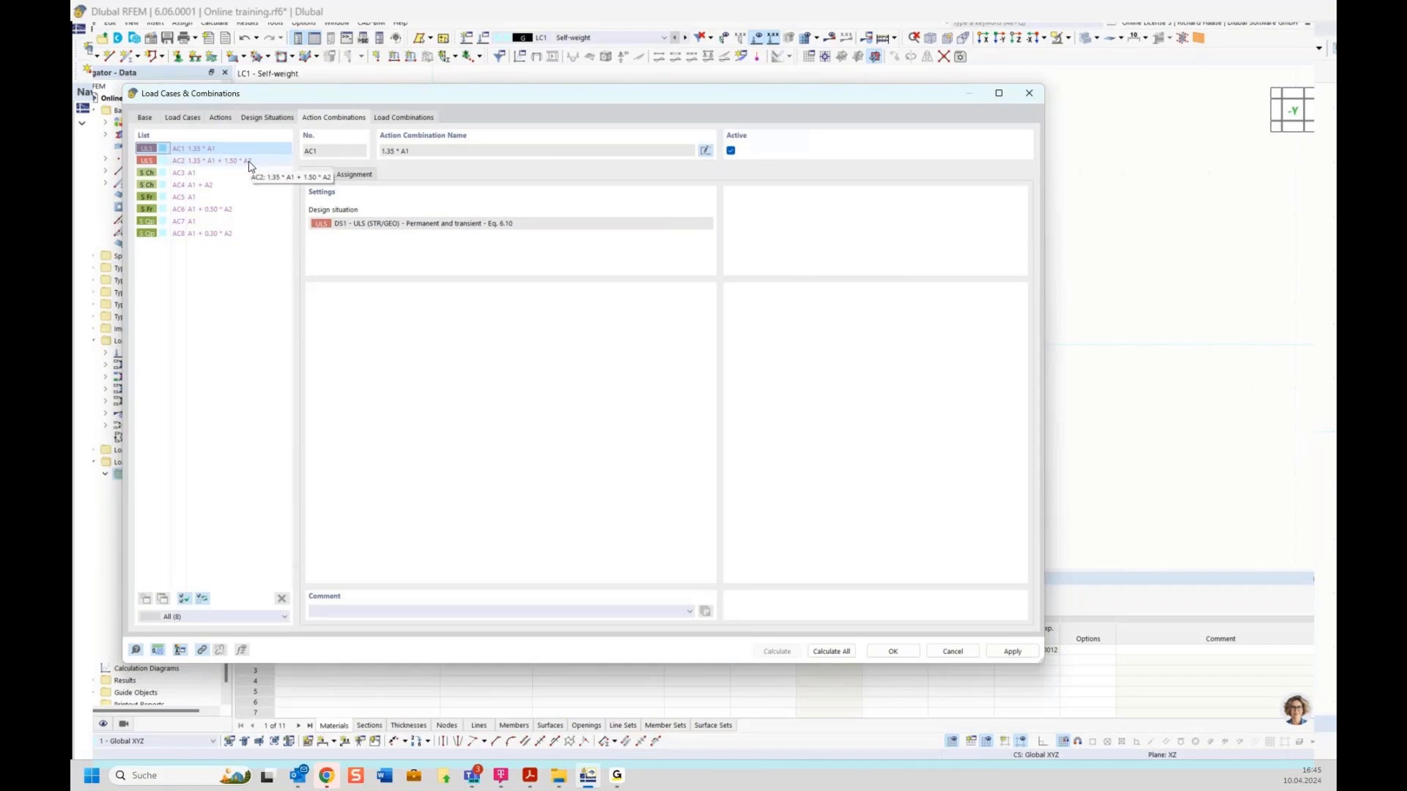
# Step: Inspect load combinations CO2–CO4, recheck LC2 Left, and close the load case settings
pyautogui.click(401, 118)
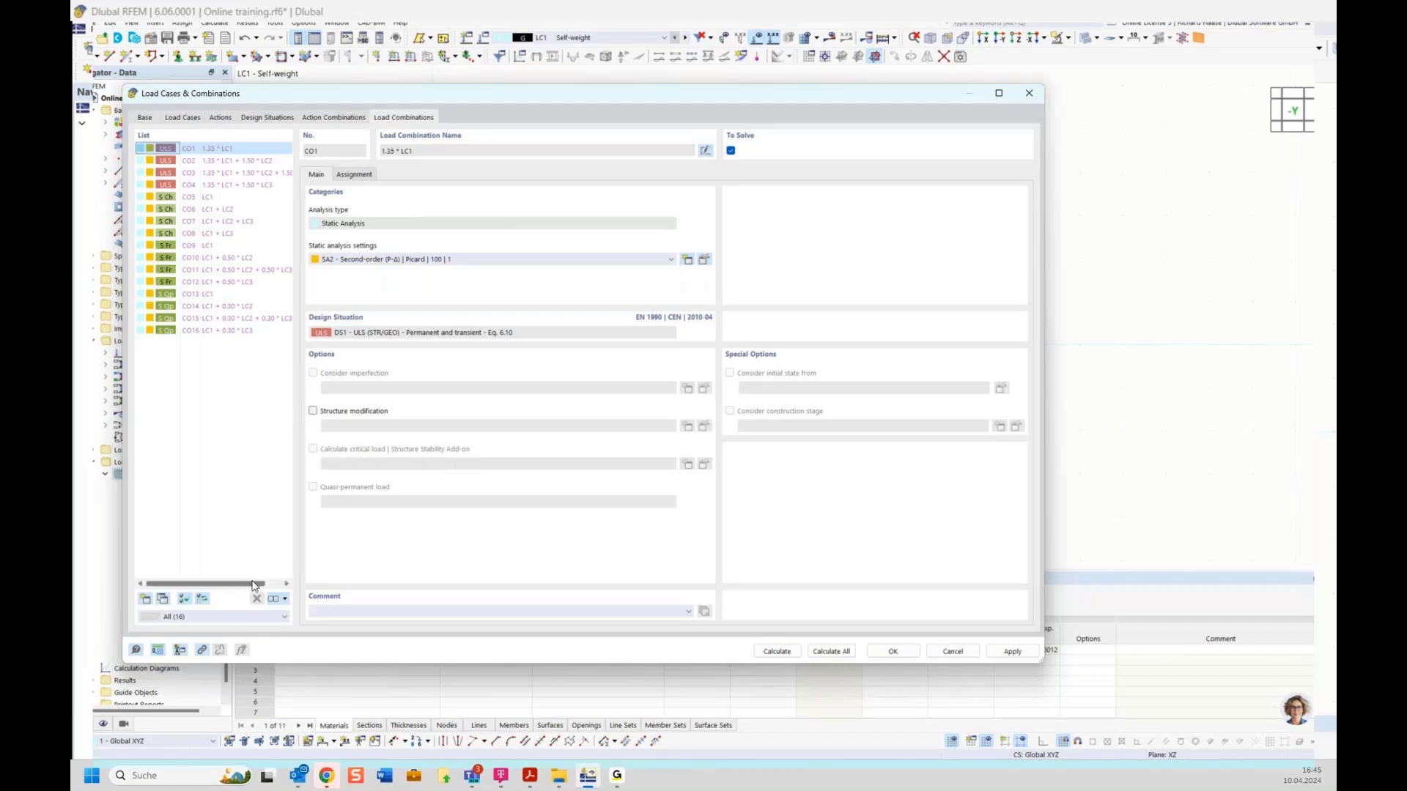
pyautogui.moveTo(249, 586); pyautogui.dragTo(249, 586)
pyautogui.click(248, 175)
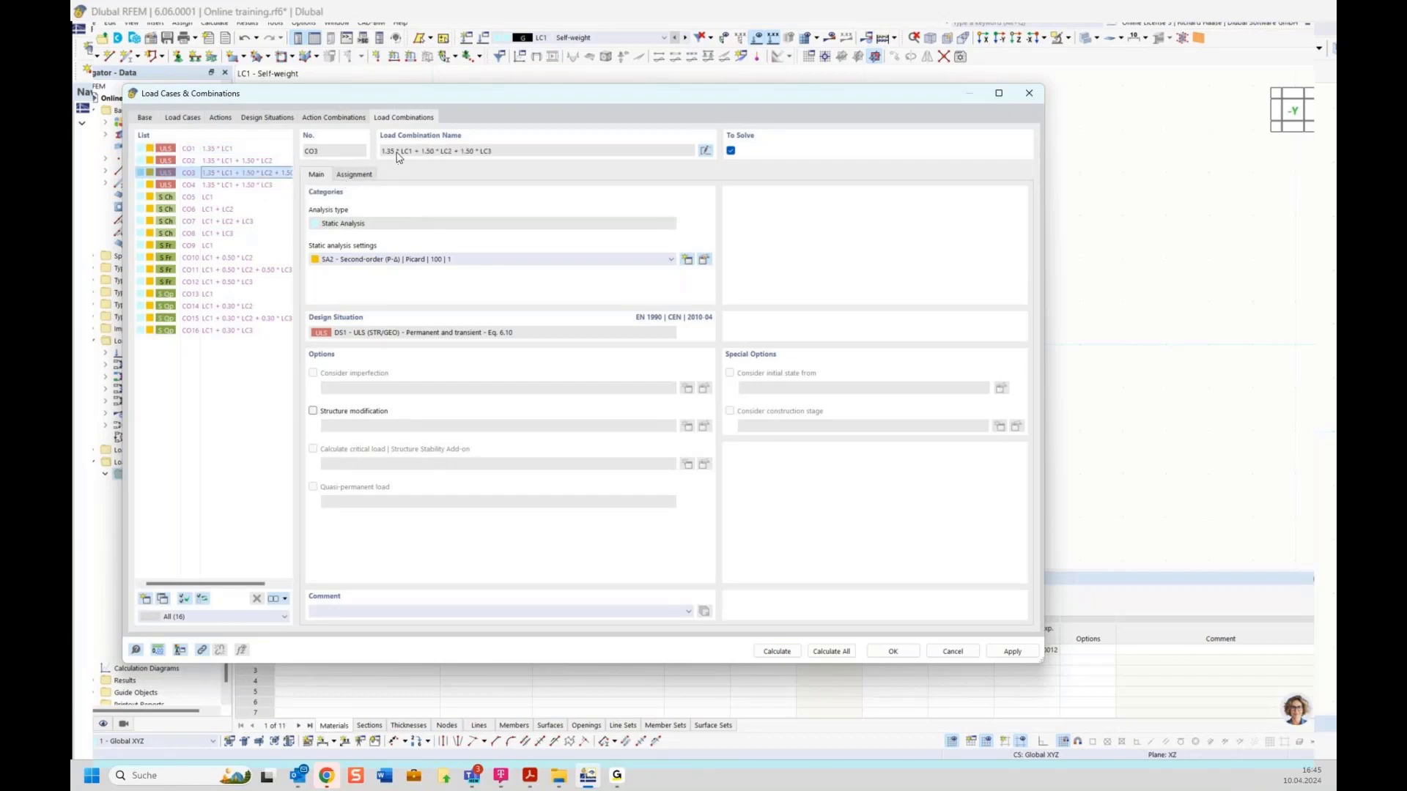
pyautogui.press('Up')
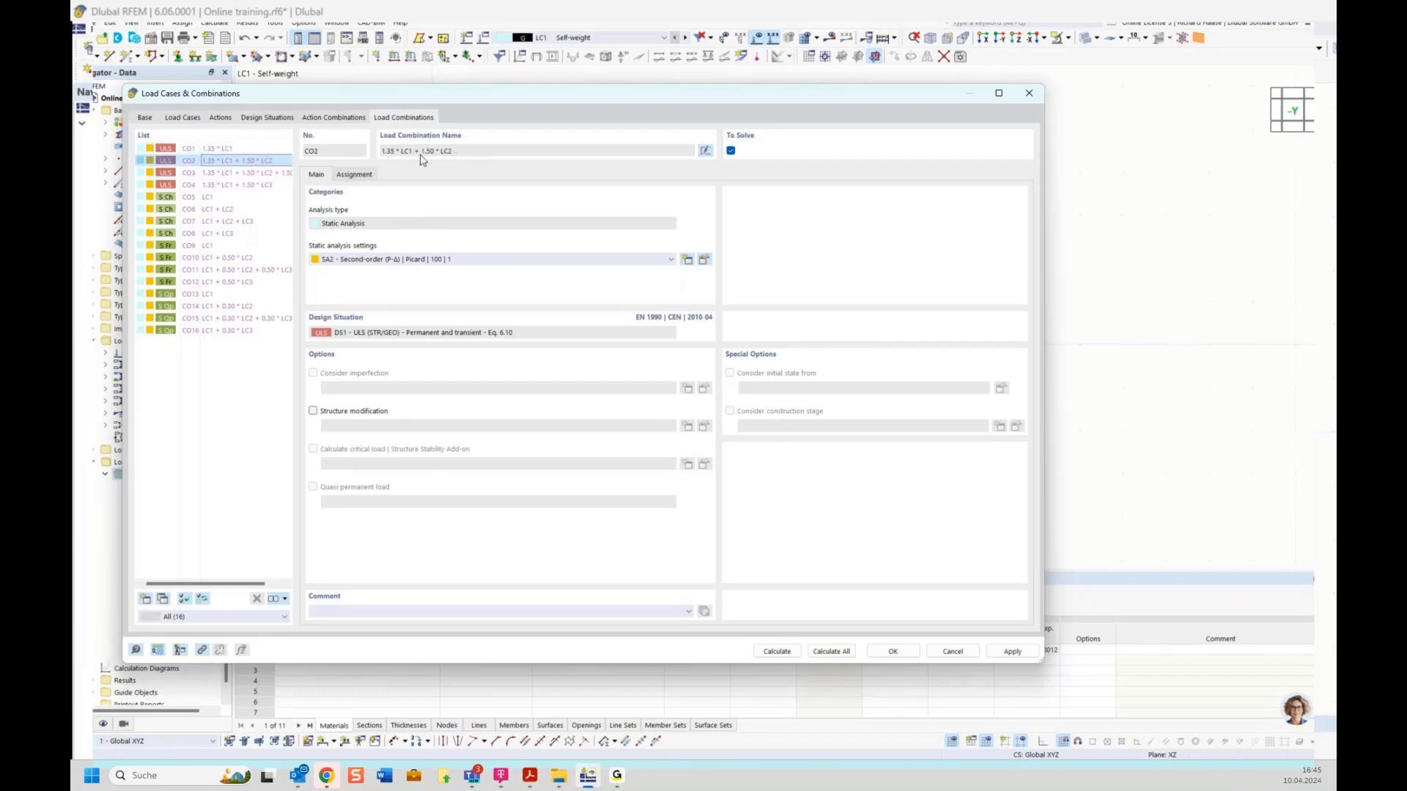
pyautogui.click(245, 185)
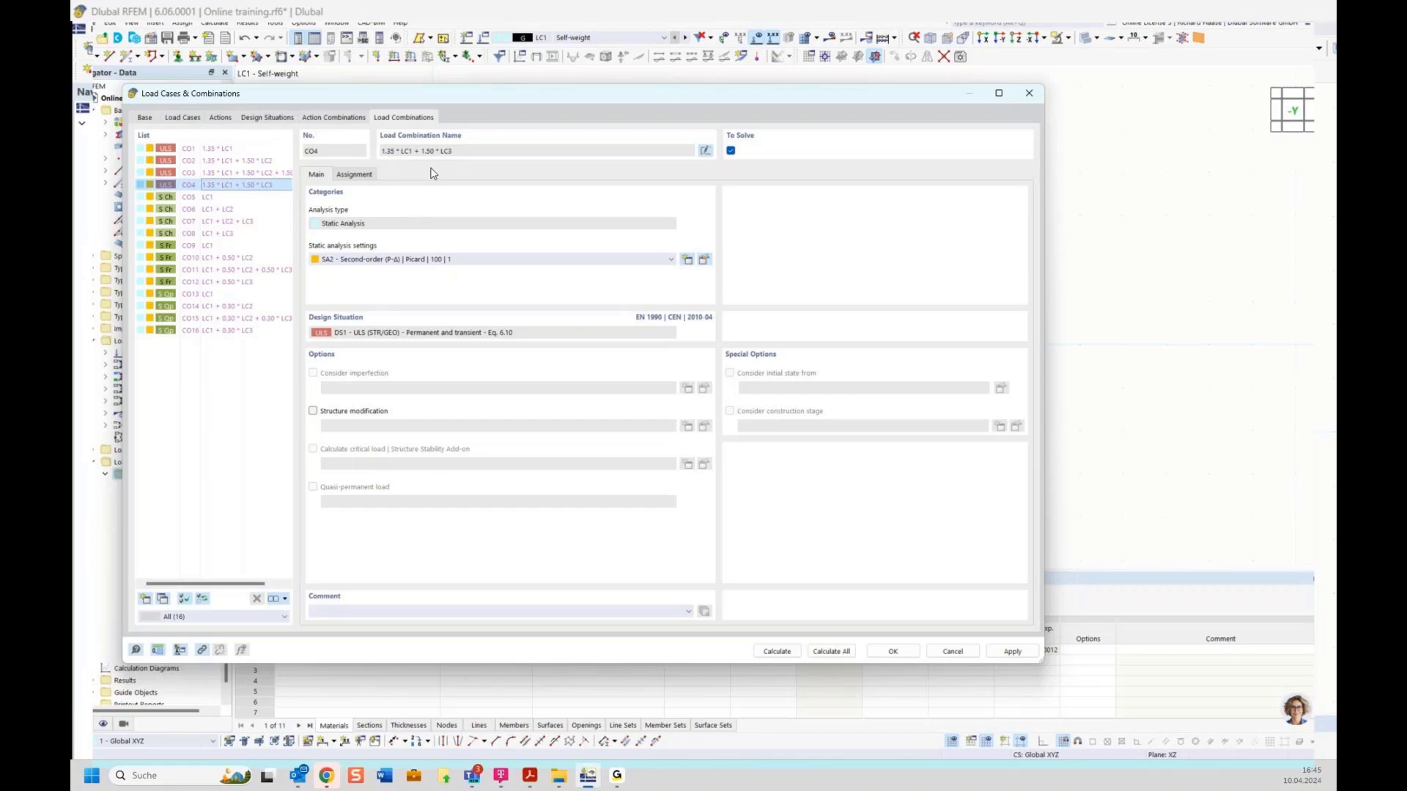
pyautogui.click(145, 119)
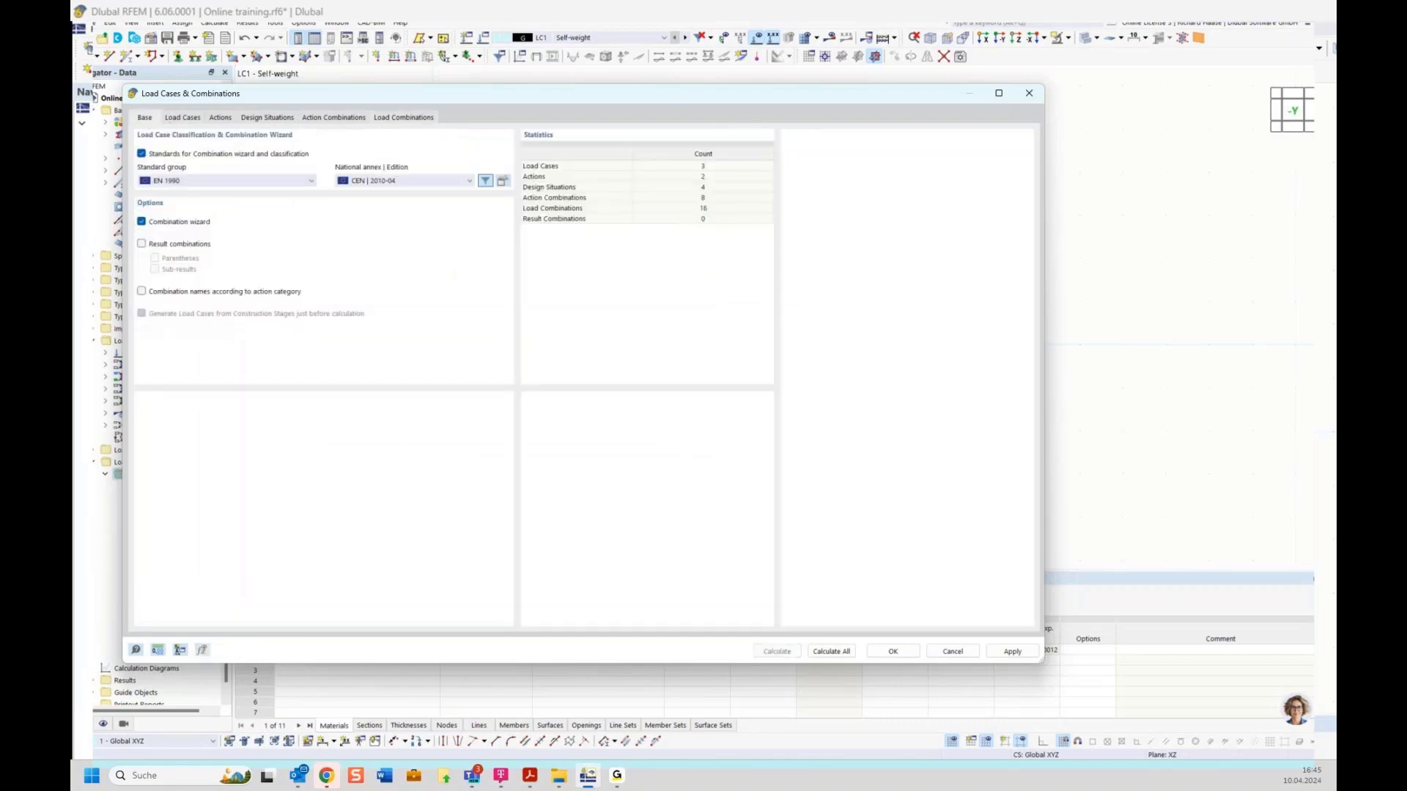
pyautogui.click(170, 120)
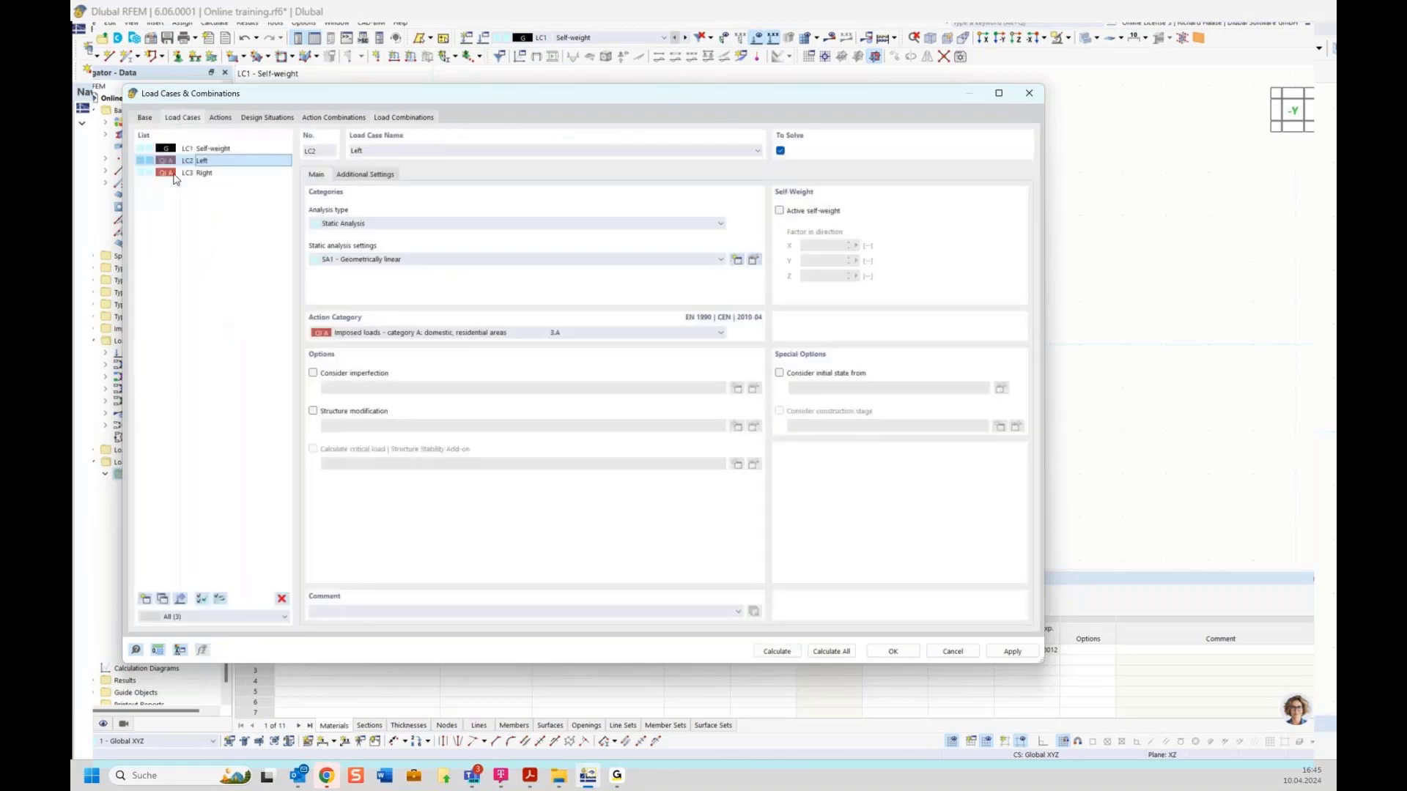
pyautogui.click(895, 652)
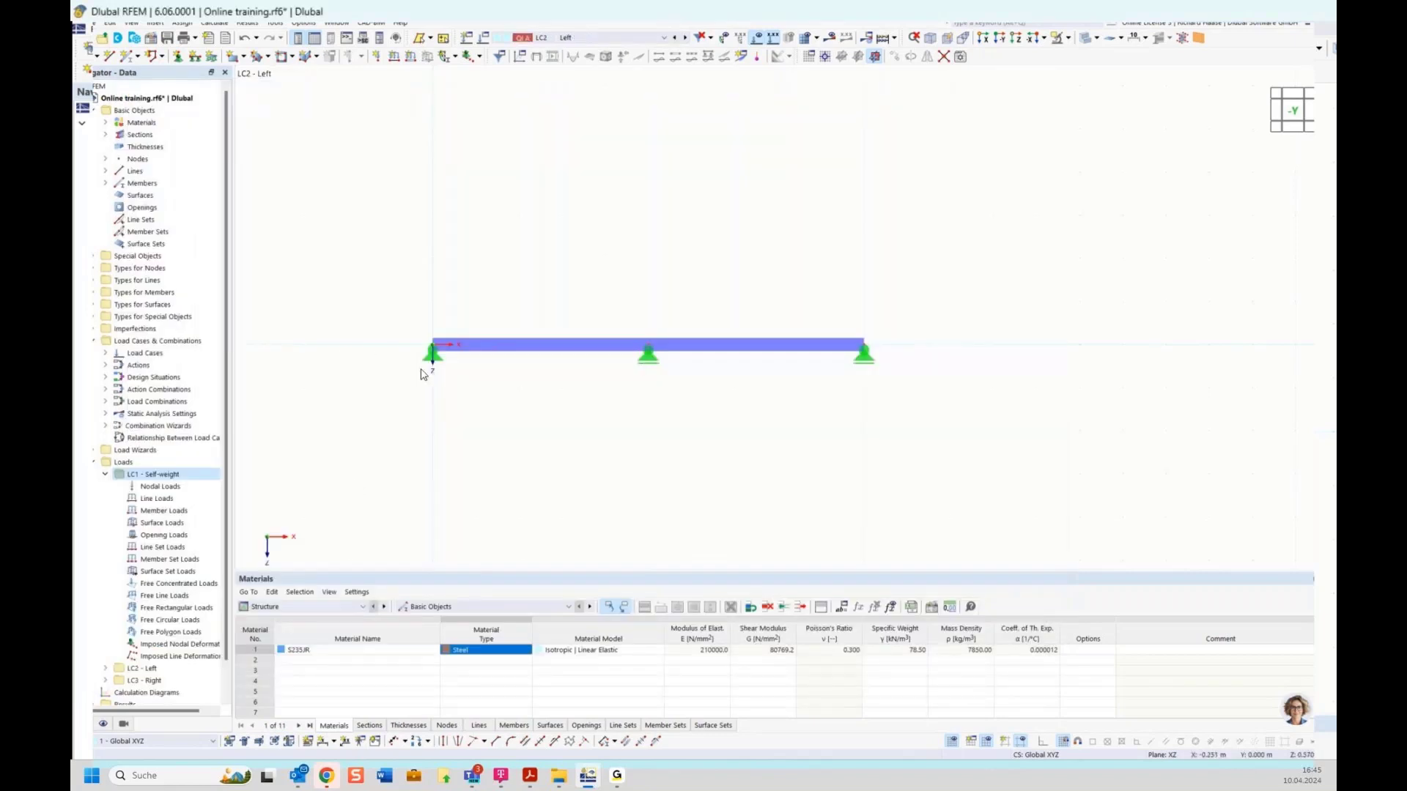
# Step: Add a uniform 2.5 kN/m Global Z member load on members 1 and 2 in LC1
pyautogui.click(174, 514)
pyautogui.rightClick(173, 514)
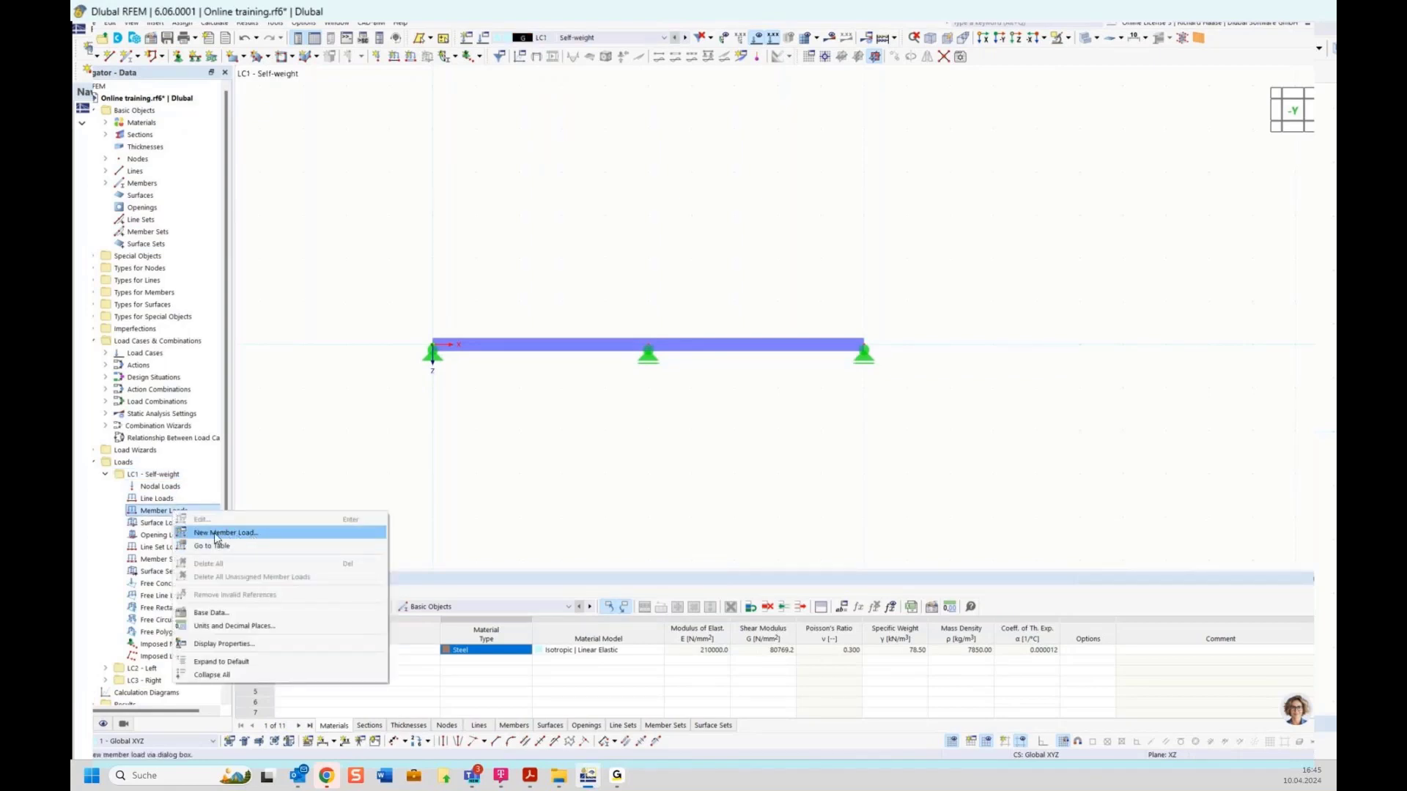
pyautogui.click(215, 535)
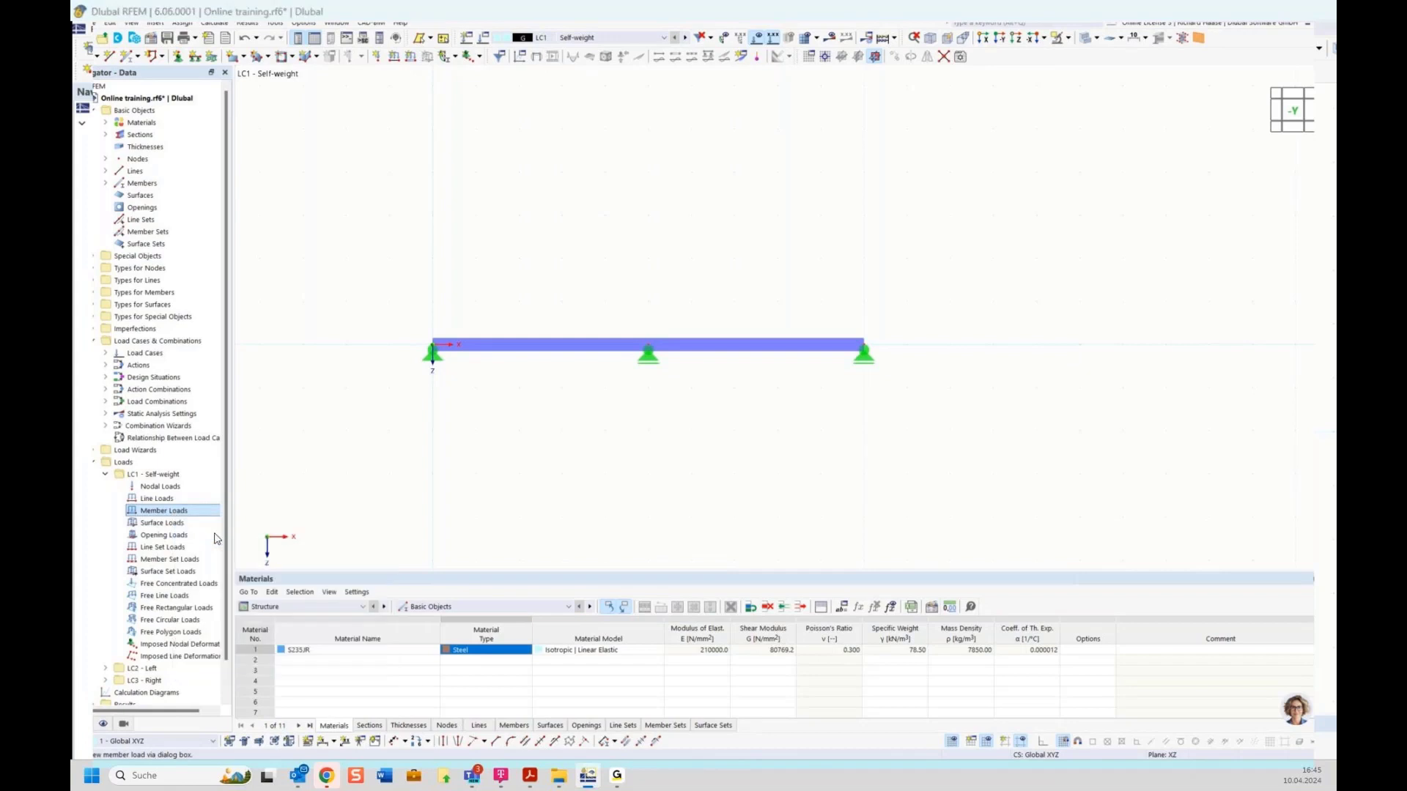
pyautogui.moveTo(563, 258); pyautogui.dragTo(692, 273)
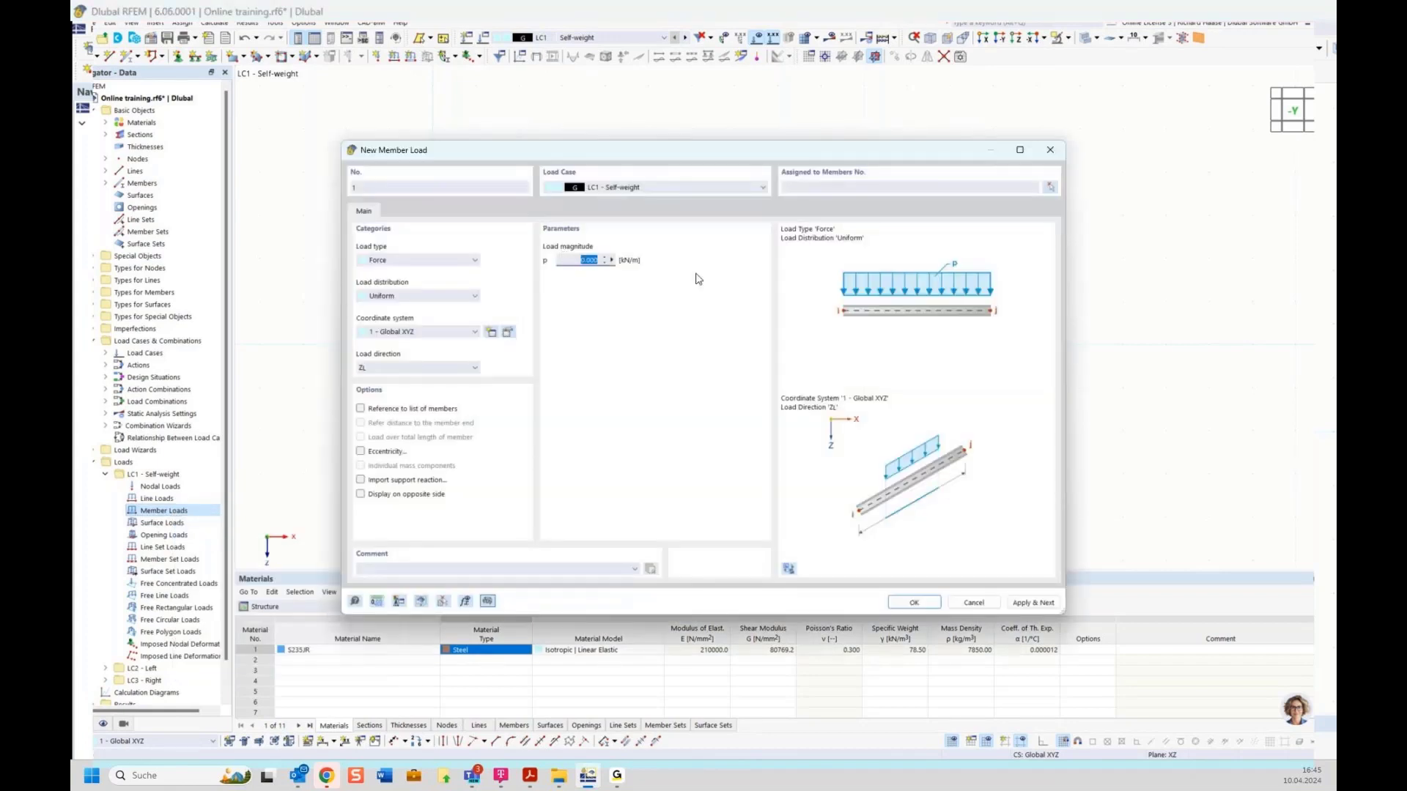
pyautogui.write('2,5')
pyautogui.click(1053, 188)
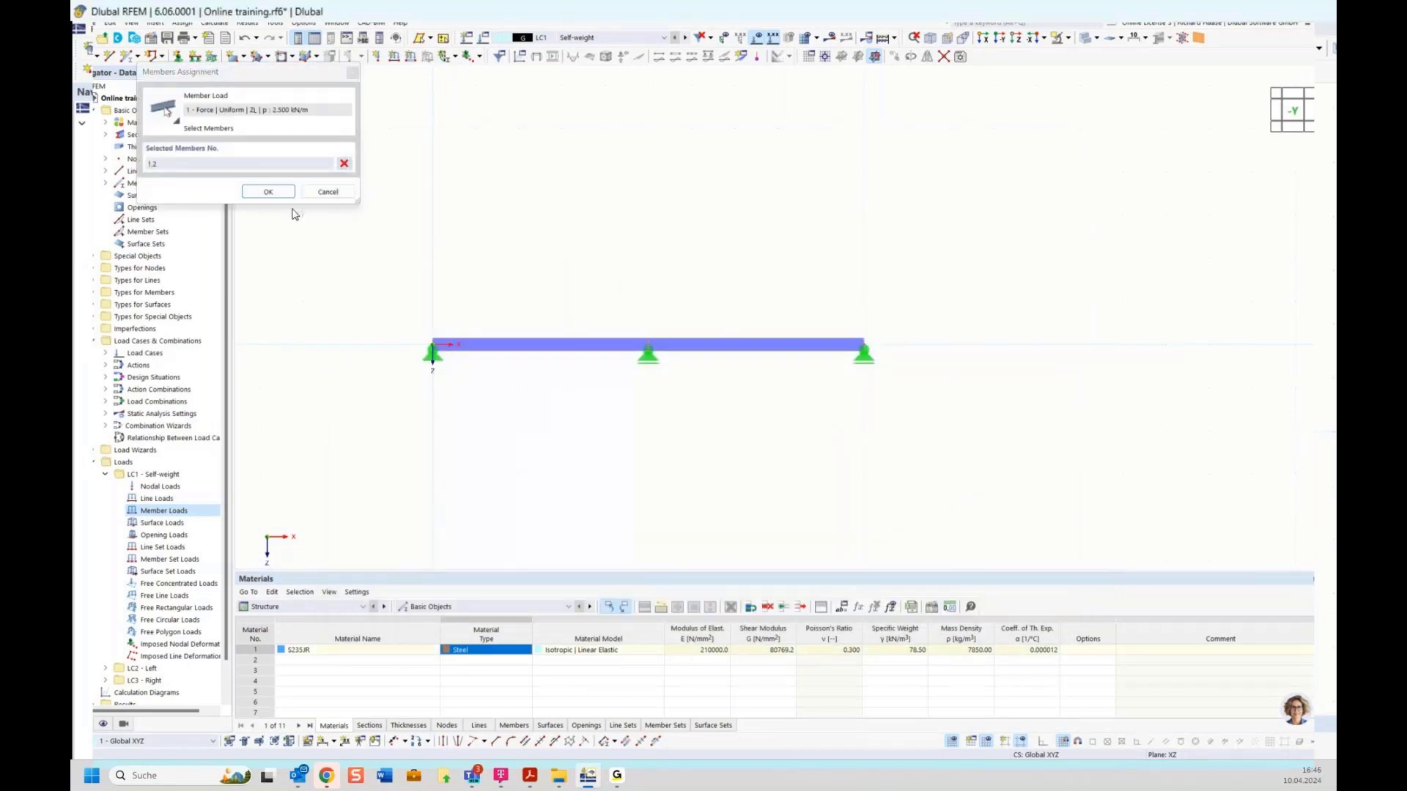
pyautogui.click(268, 191)
pyautogui.click(915, 603)
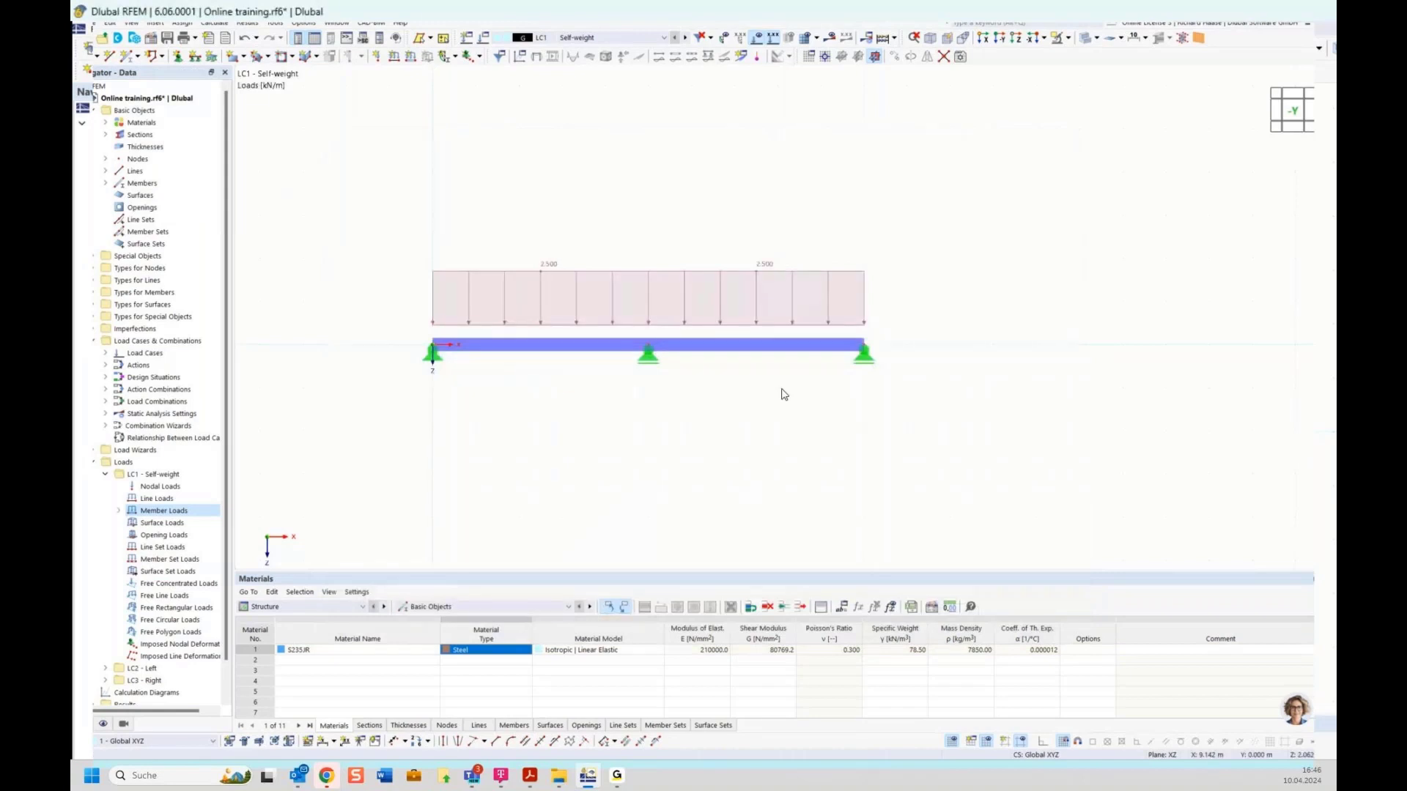
# Step: Start a new member load in LC2 Left with magnitude p = 5 kN/m
pyautogui.click(105, 474)
pyautogui.click(104, 486)
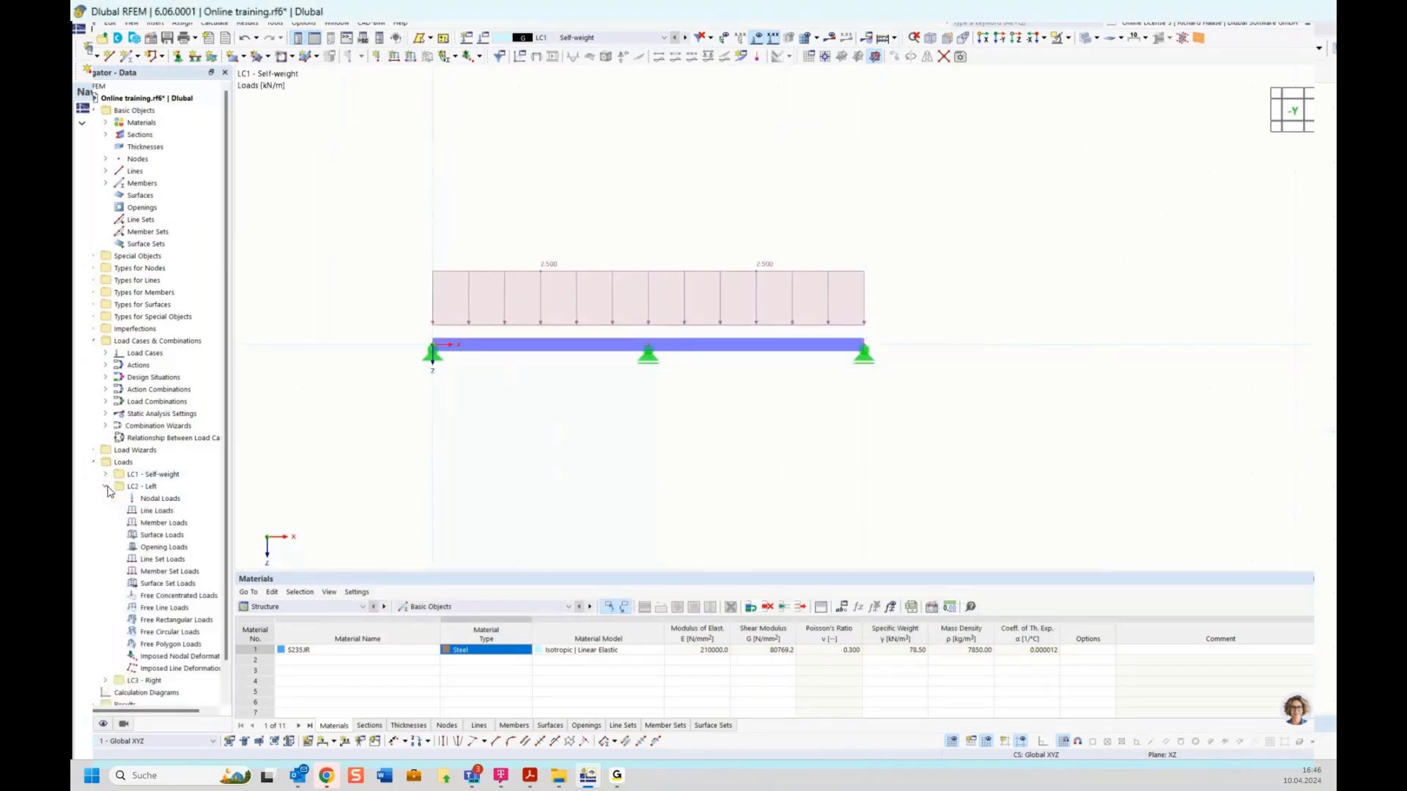
pyautogui.rightClick(151, 523)
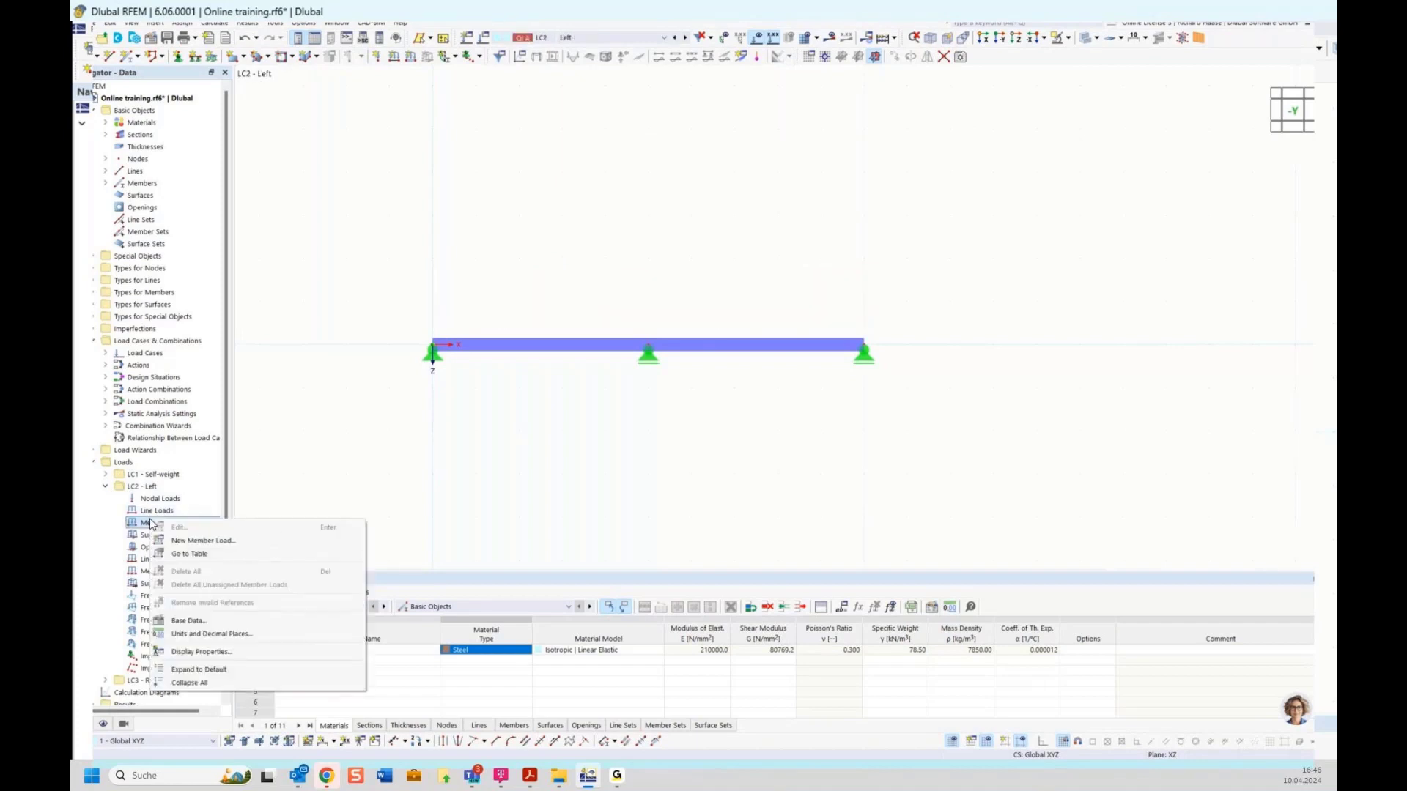
pyautogui.click(203, 542)
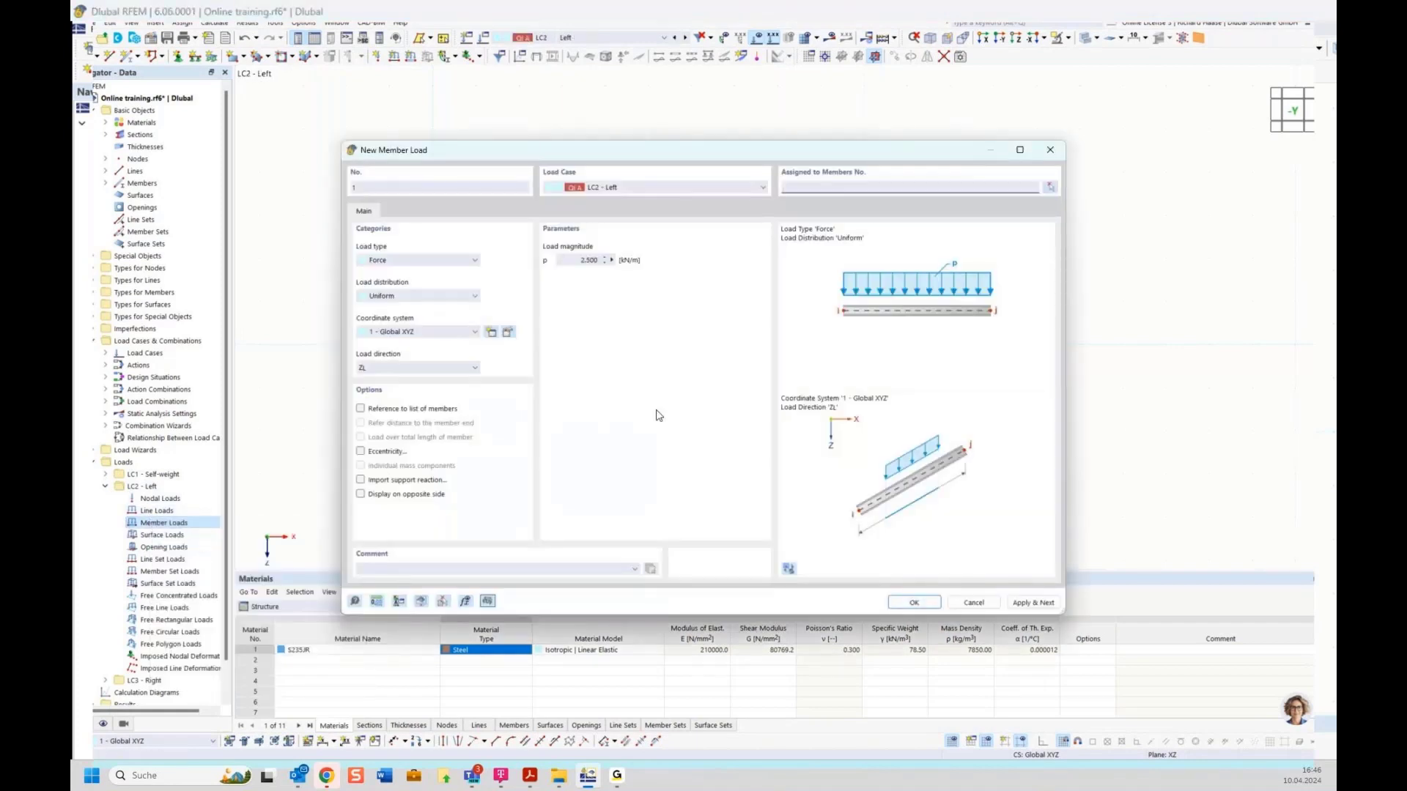
pyautogui.click(571, 261)
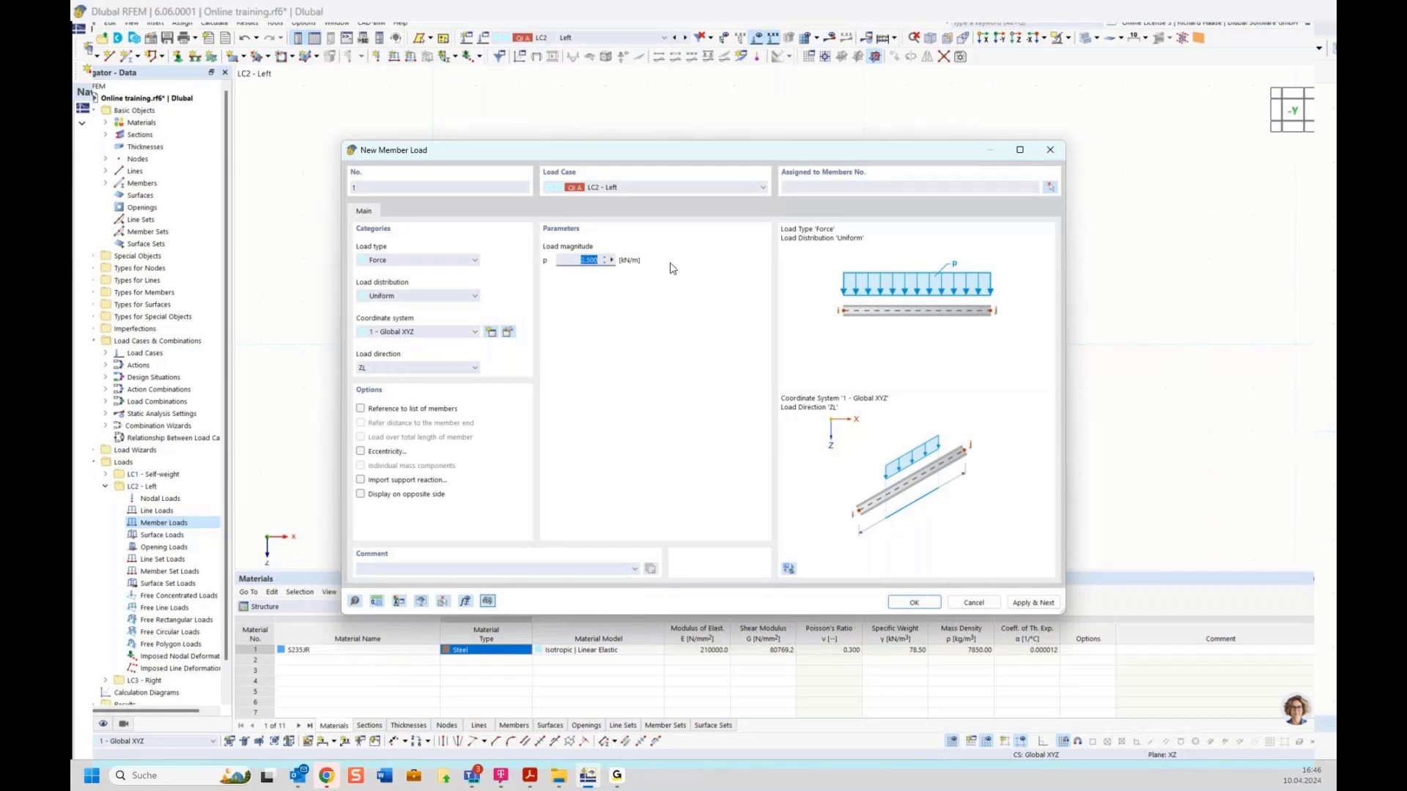
pyautogui.write('5')
# Step: Assign the 5 kN/m load to member 1, the left span, and apply it
pyautogui.click(1050, 188)
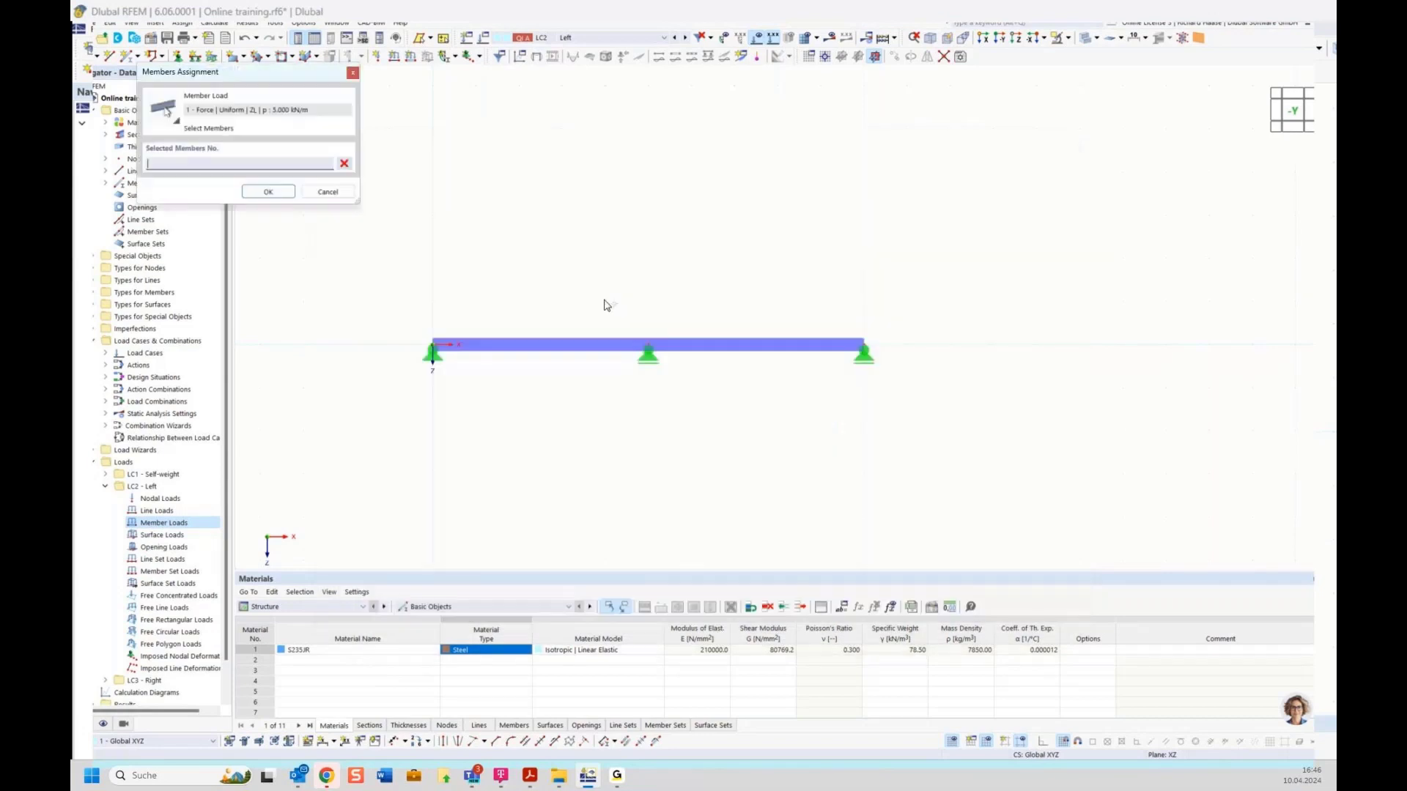
pyautogui.click(580, 339)
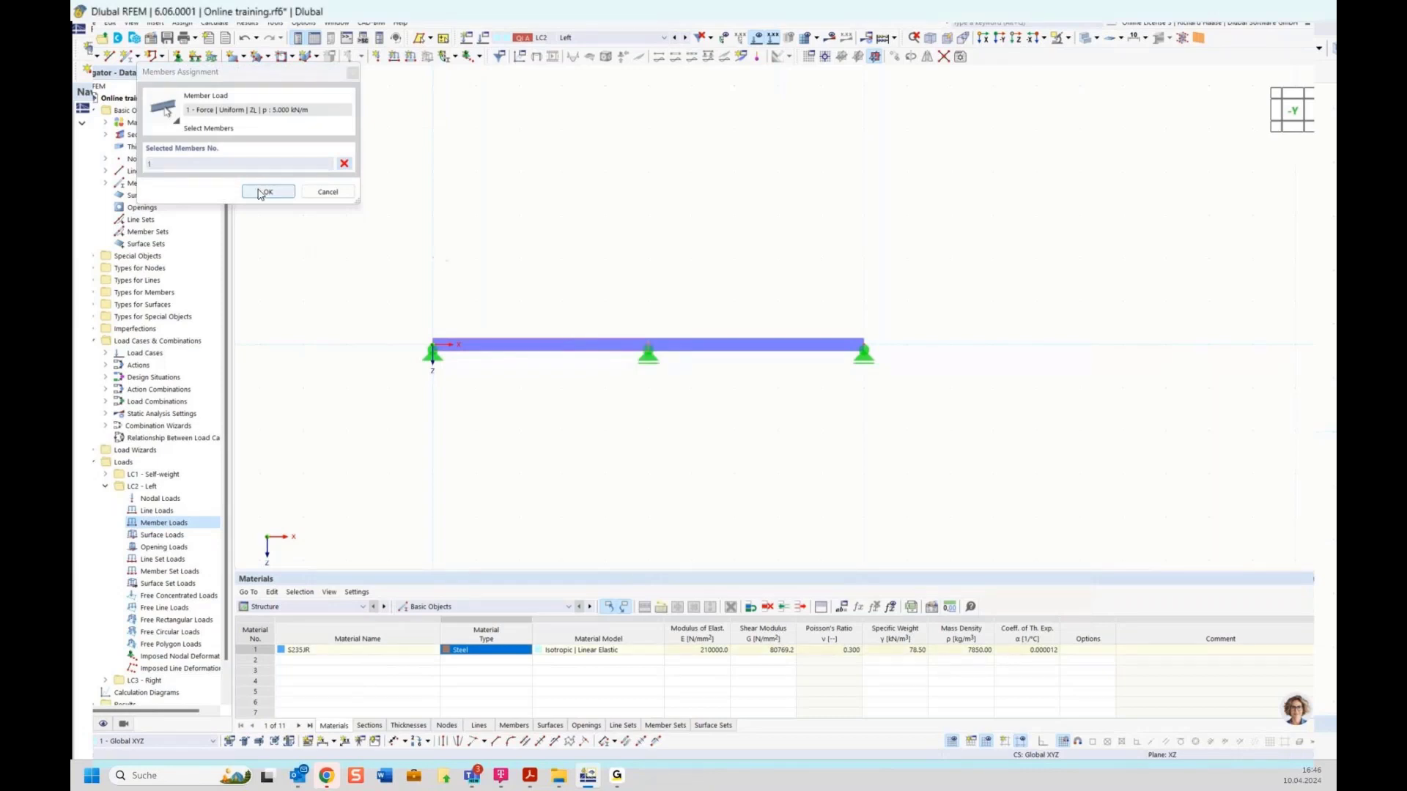
pyautogui.click(263, 193)
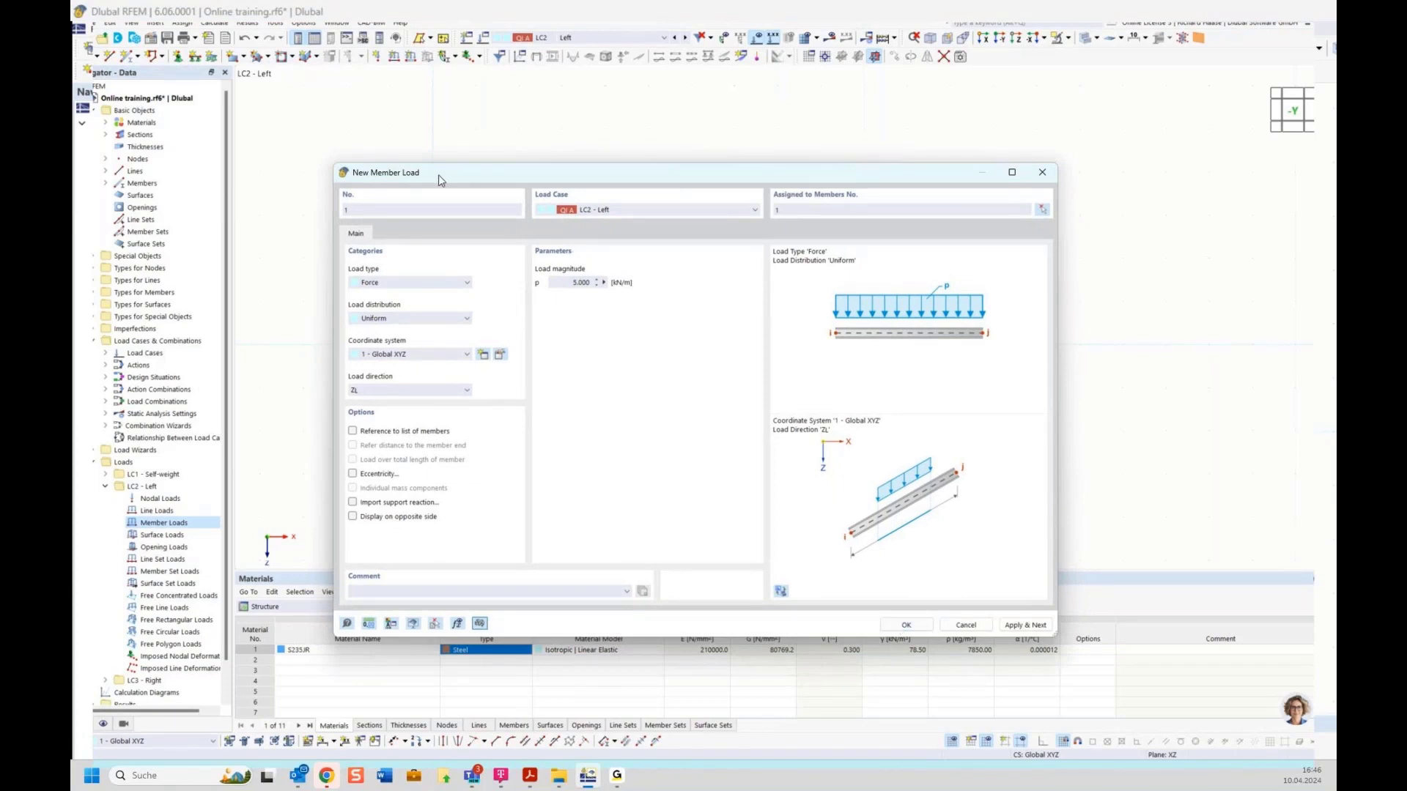
pyautogui.moveTo(438, 180); pyautogui.dragTo(437, 274)
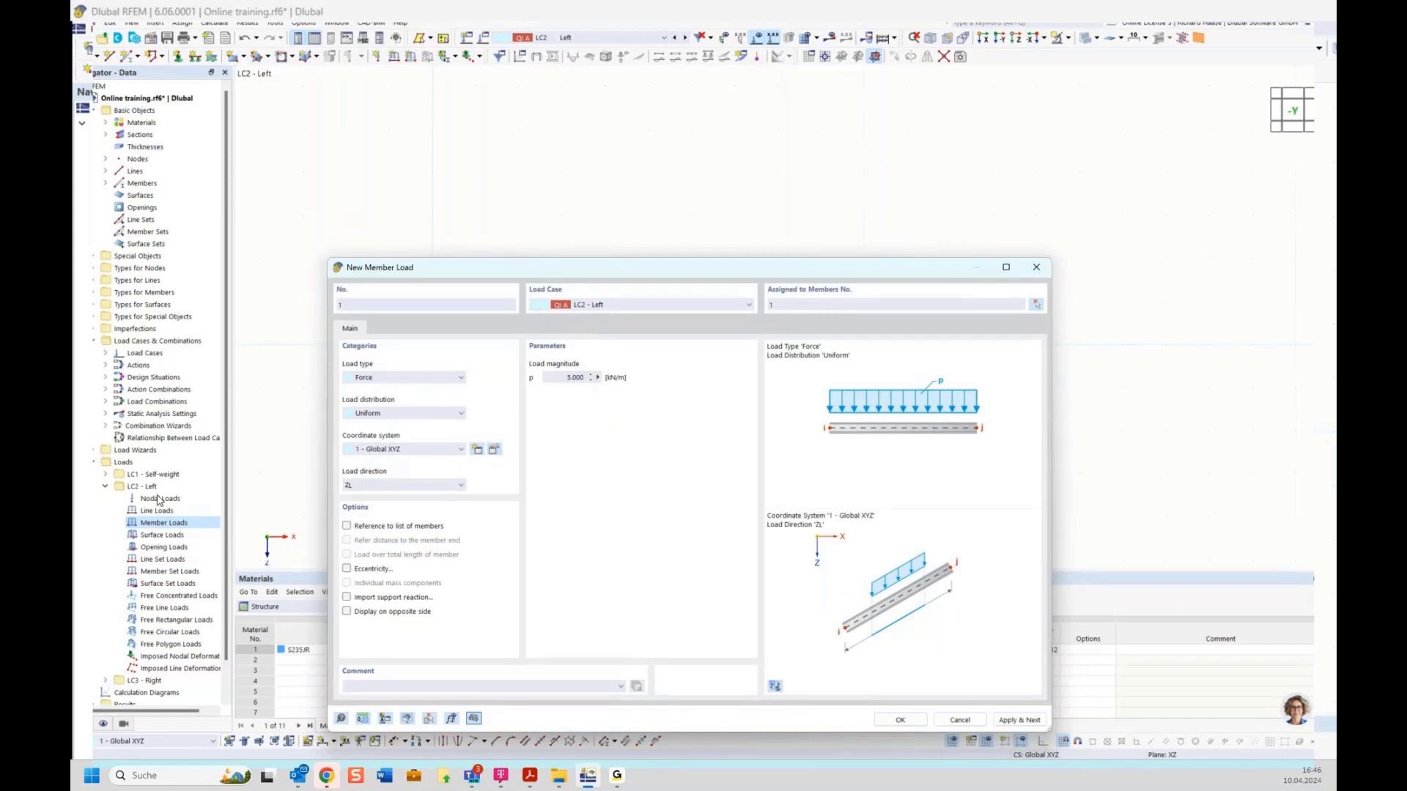
pyautogui.moveTo(588, 277); pyautogui.dragTo(529, 217)
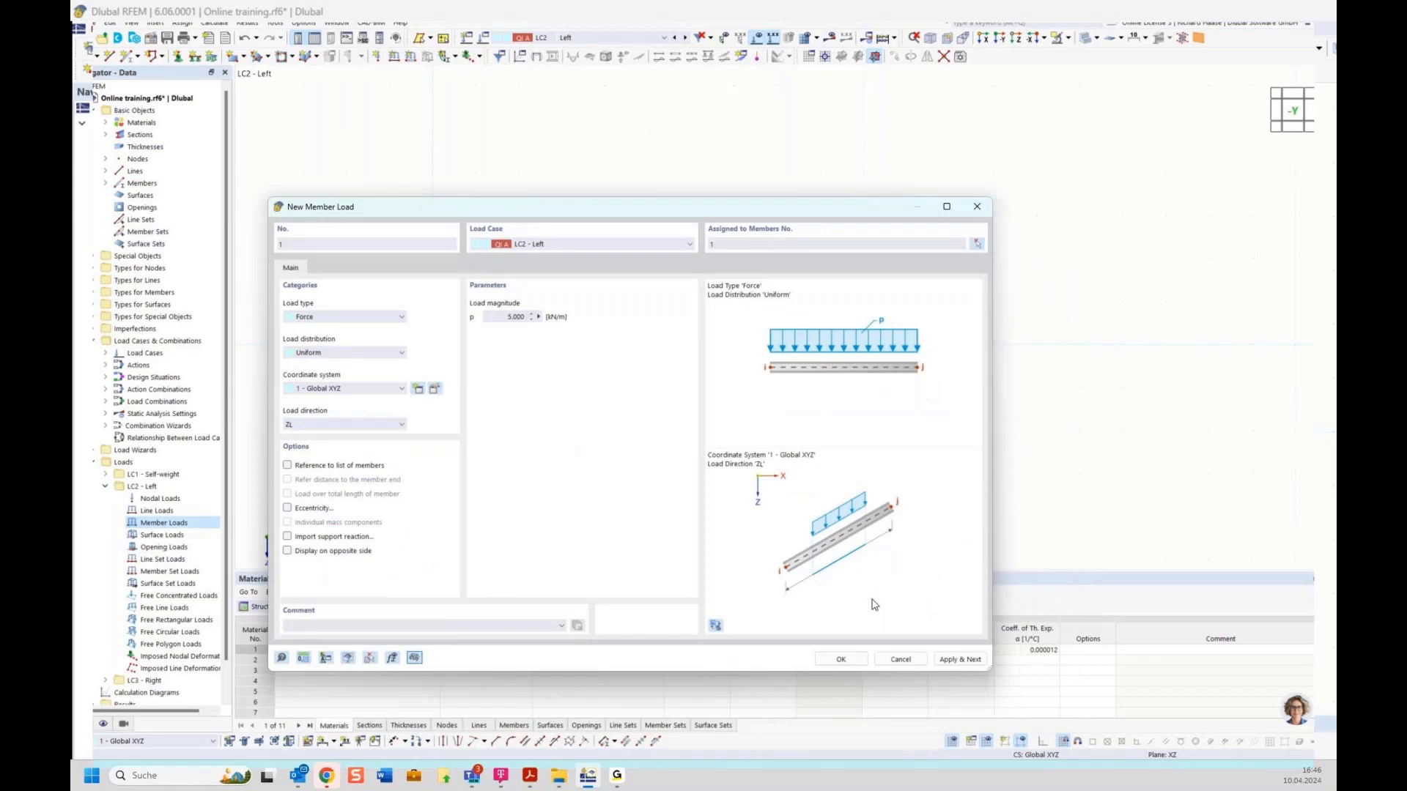
pyautogui.click(955, 659)
pyautogui.moveTo(602, 213); pyautogui.dragTo(654, 404)
pyautogui.click(599, 435)
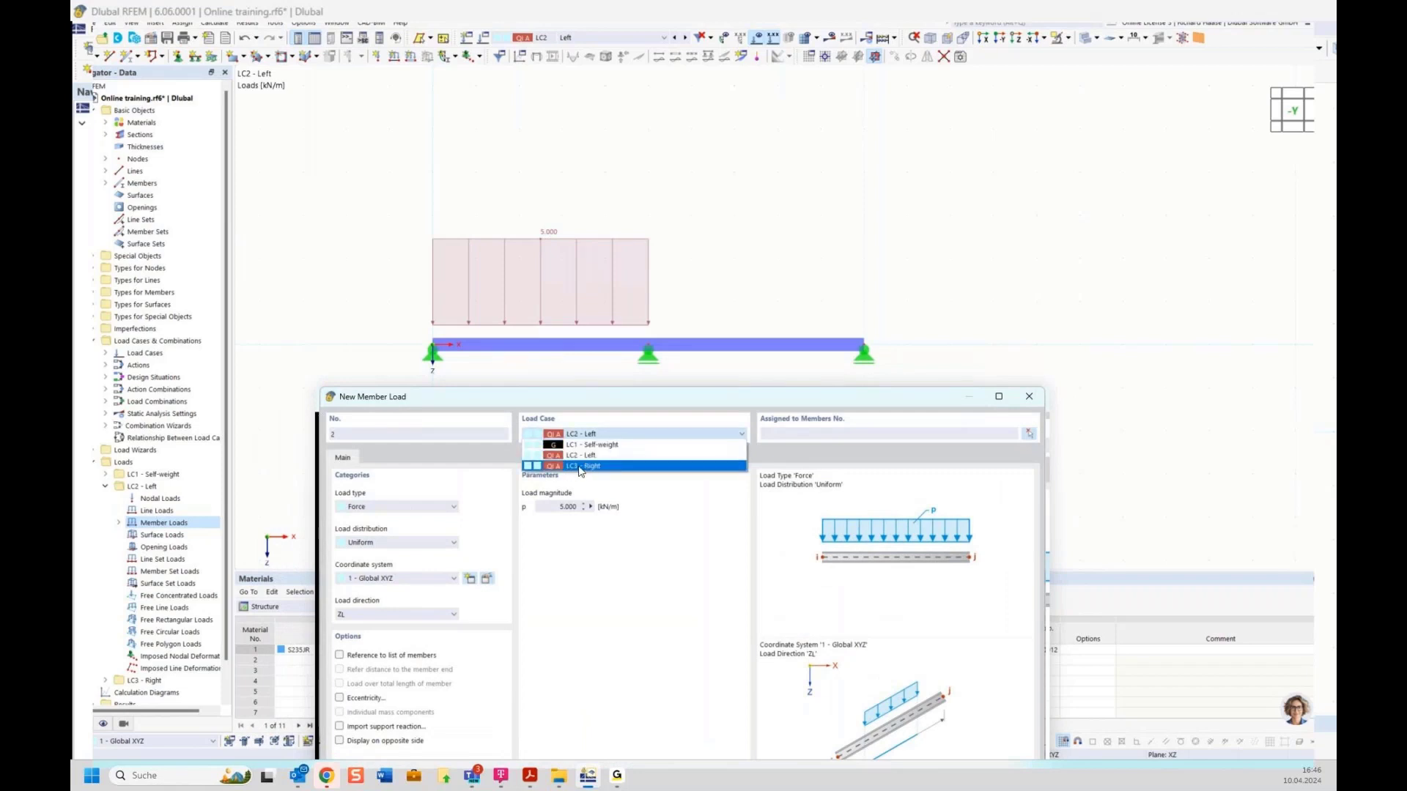
# Step: In LC3 Right, place a uniform p = 5 kN/m member load on member 2, the right span
pyautogui.click(580, 467)
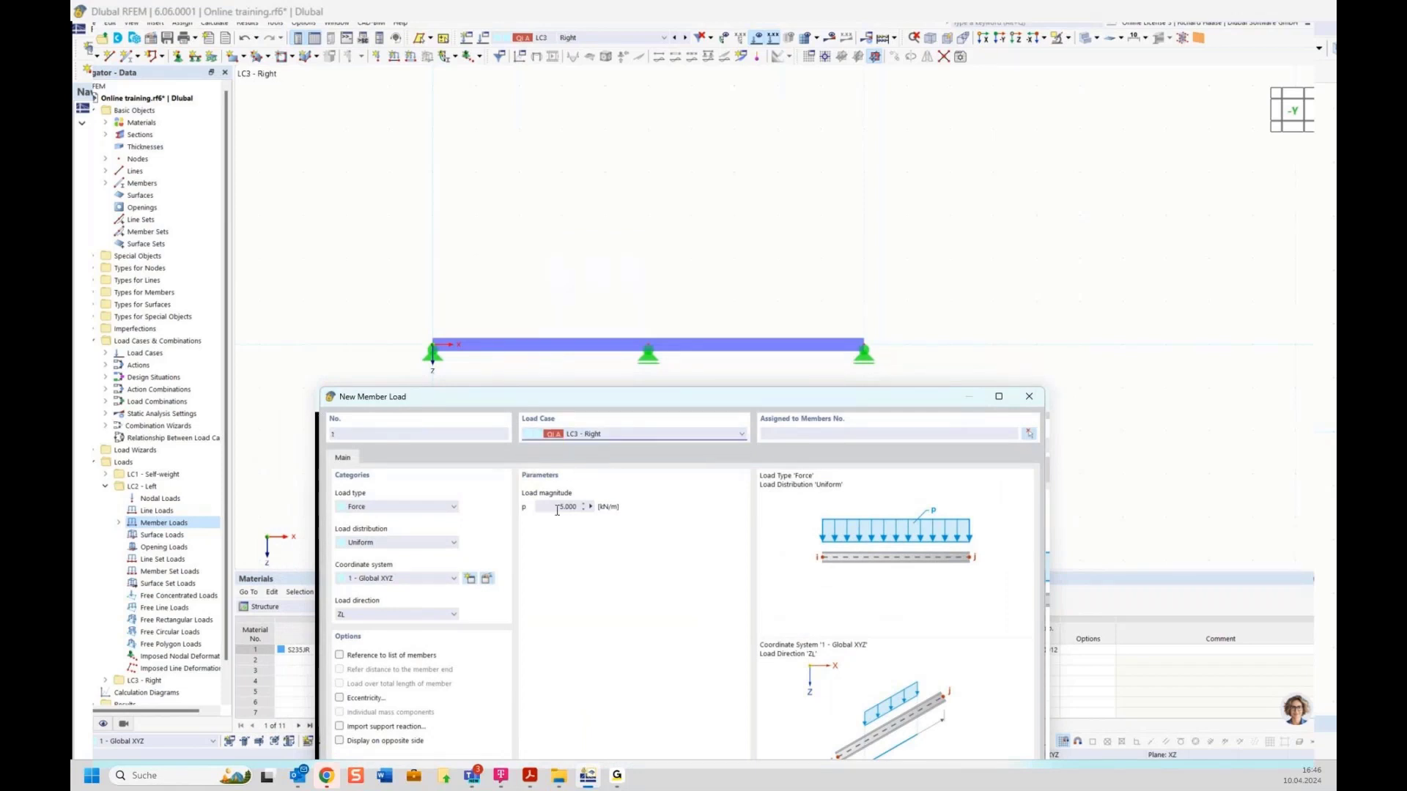
pyautogui.click(1027, 436)
pyautogui.click(775, 343)
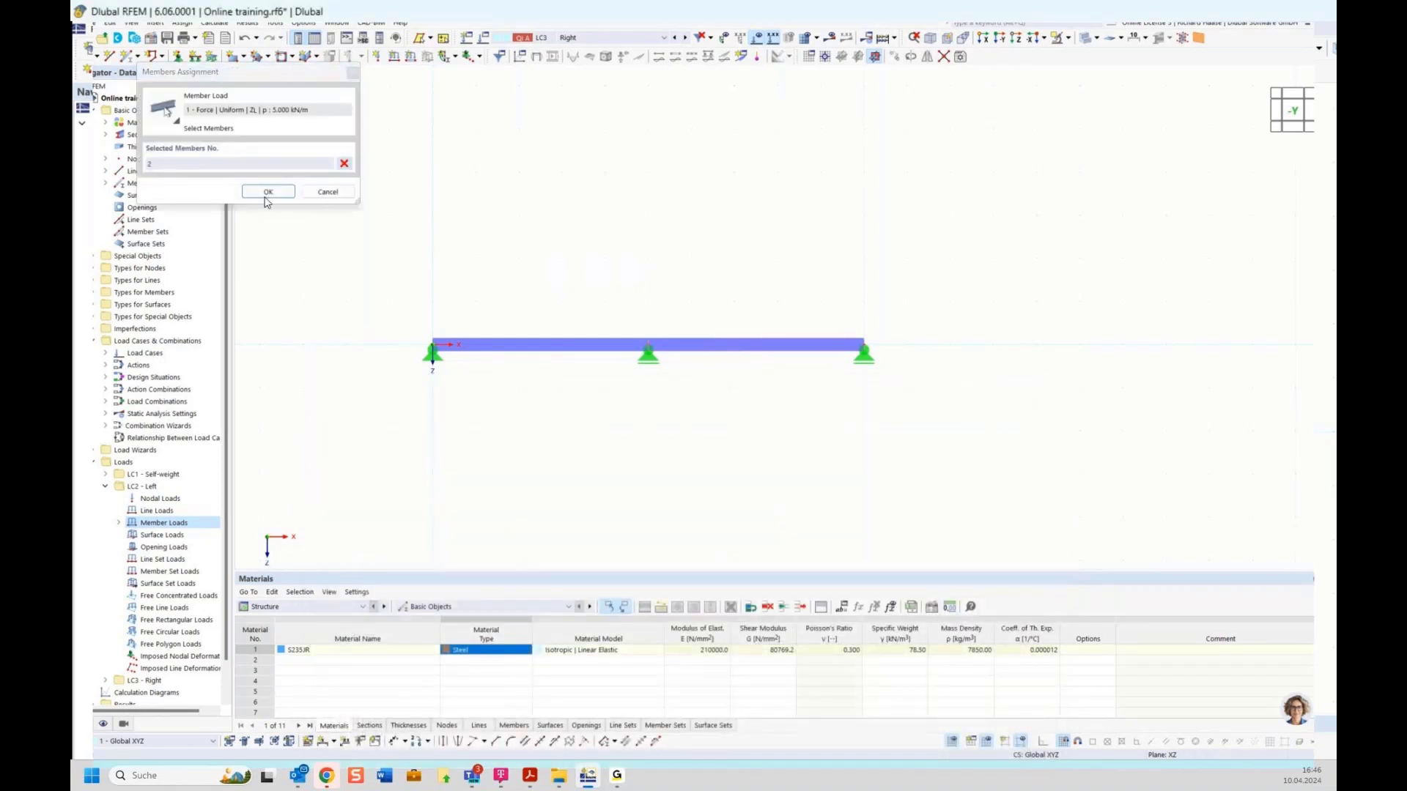
pyautogui.click(267, 192)
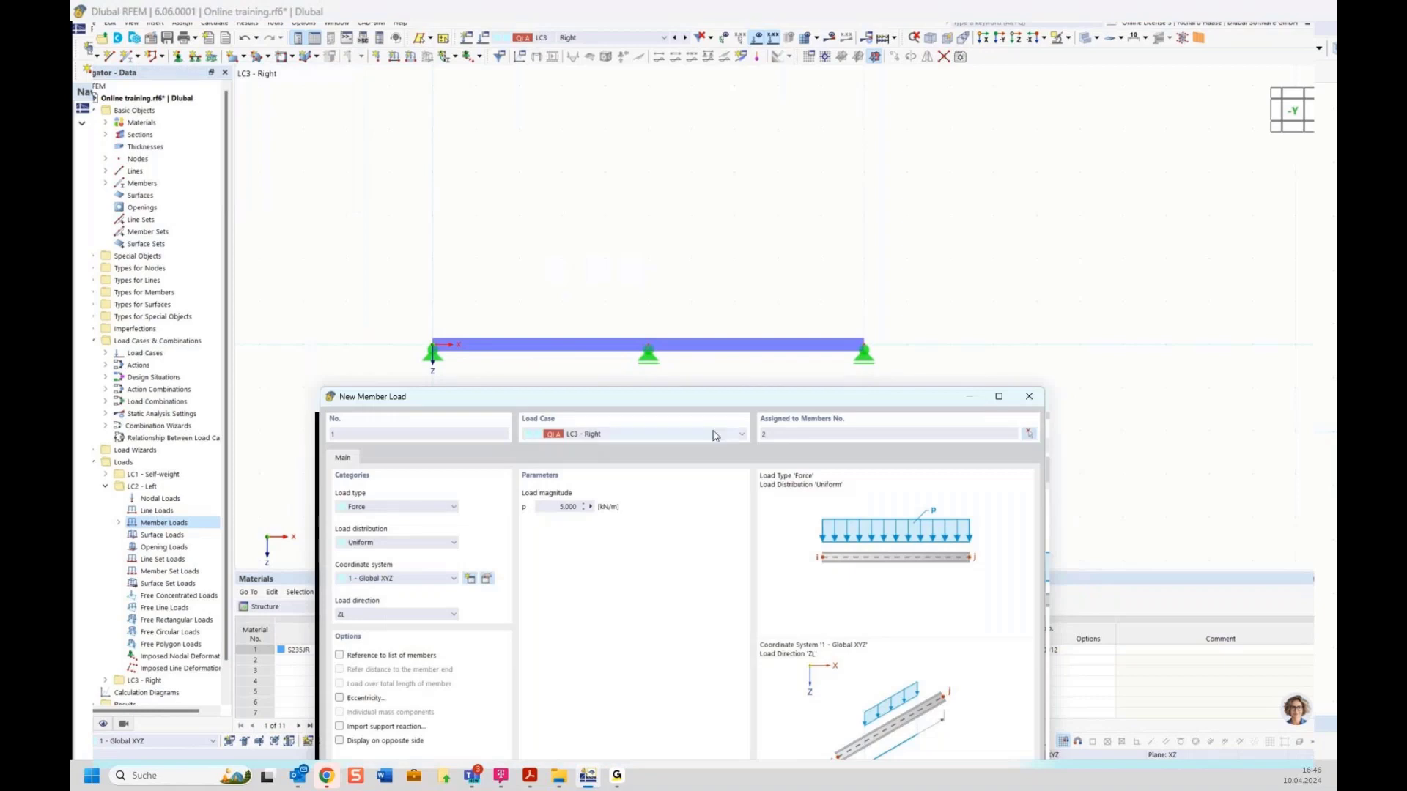
pyautogui.moveTo(727, 400); pyautogui.dragTo(611, 96)
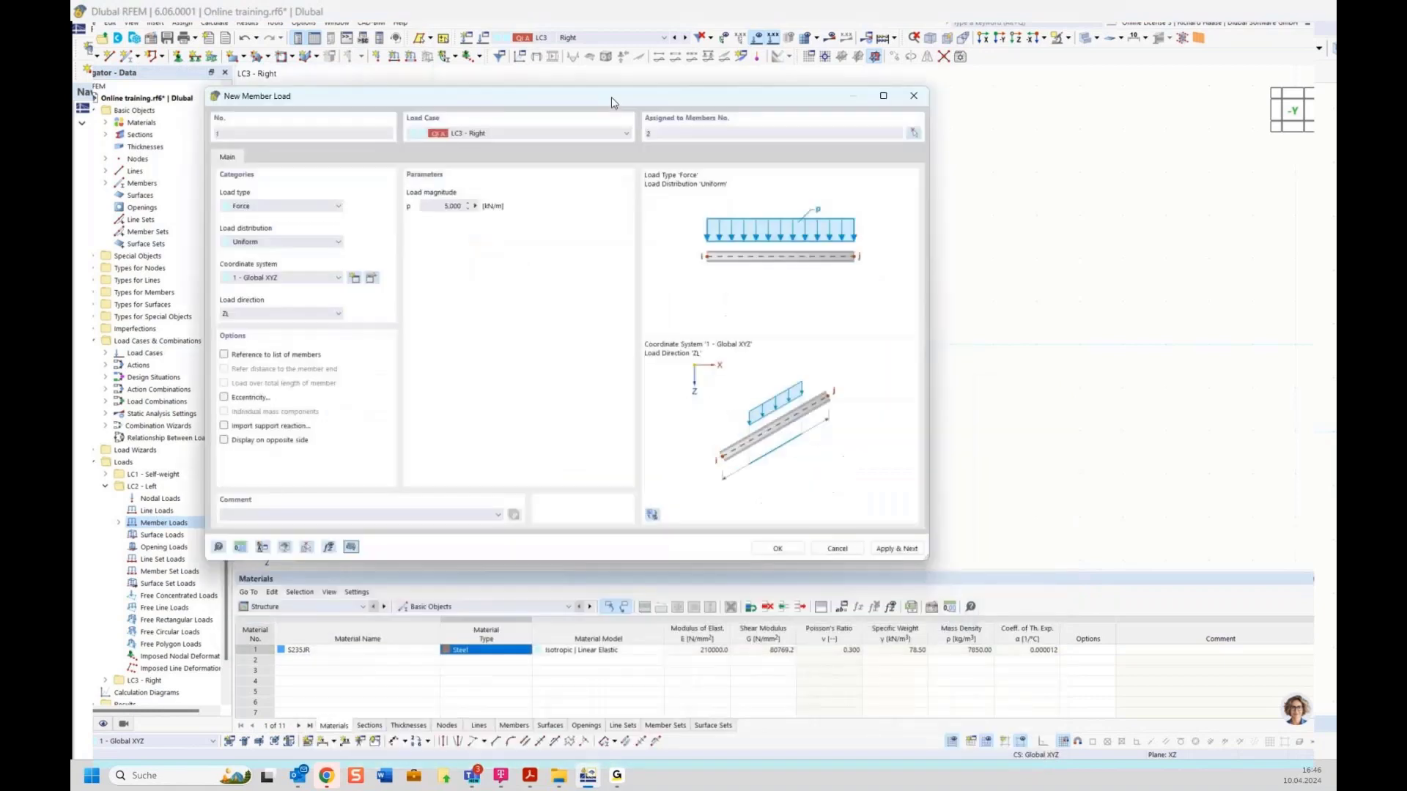
pyautogui.click(778, 550)
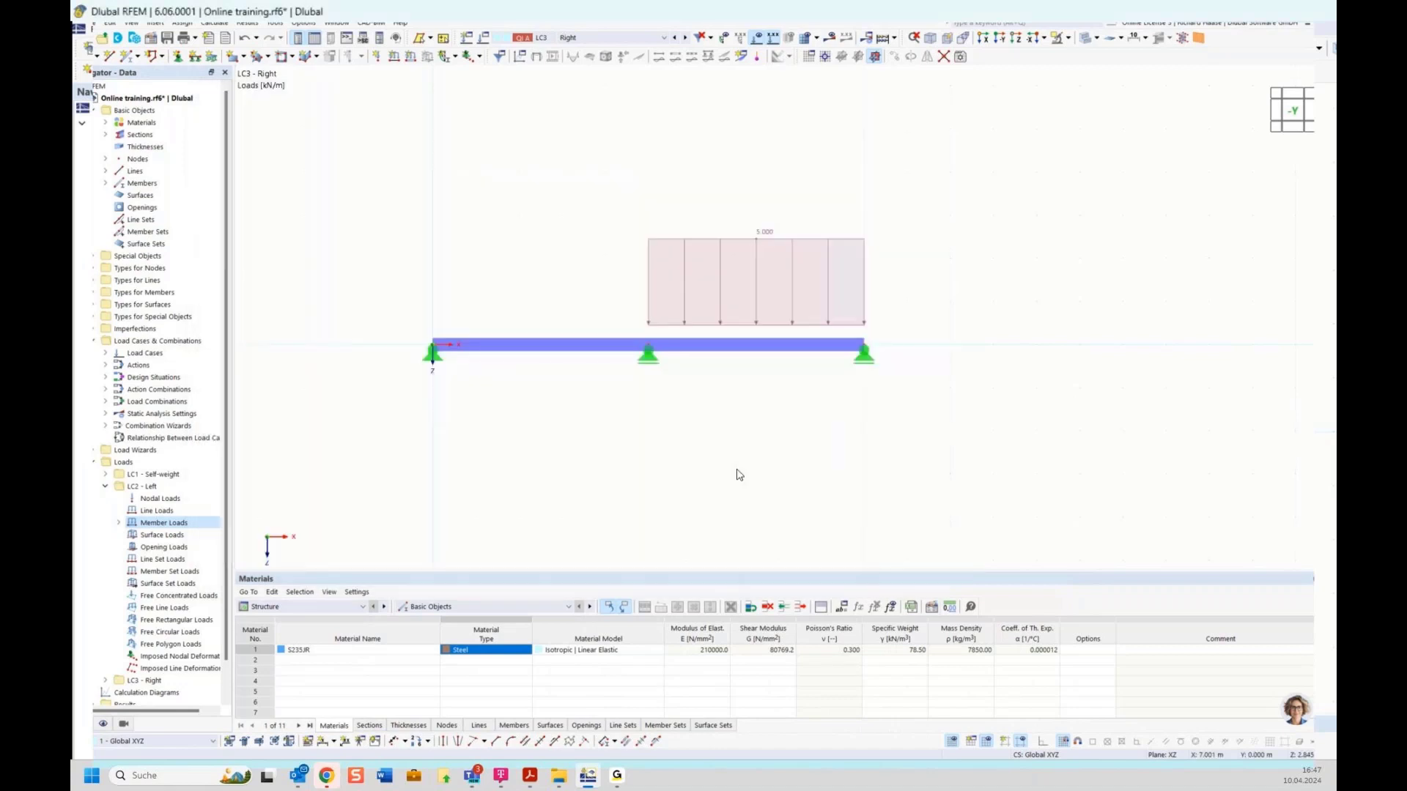
pyautogui.click(579, 38)
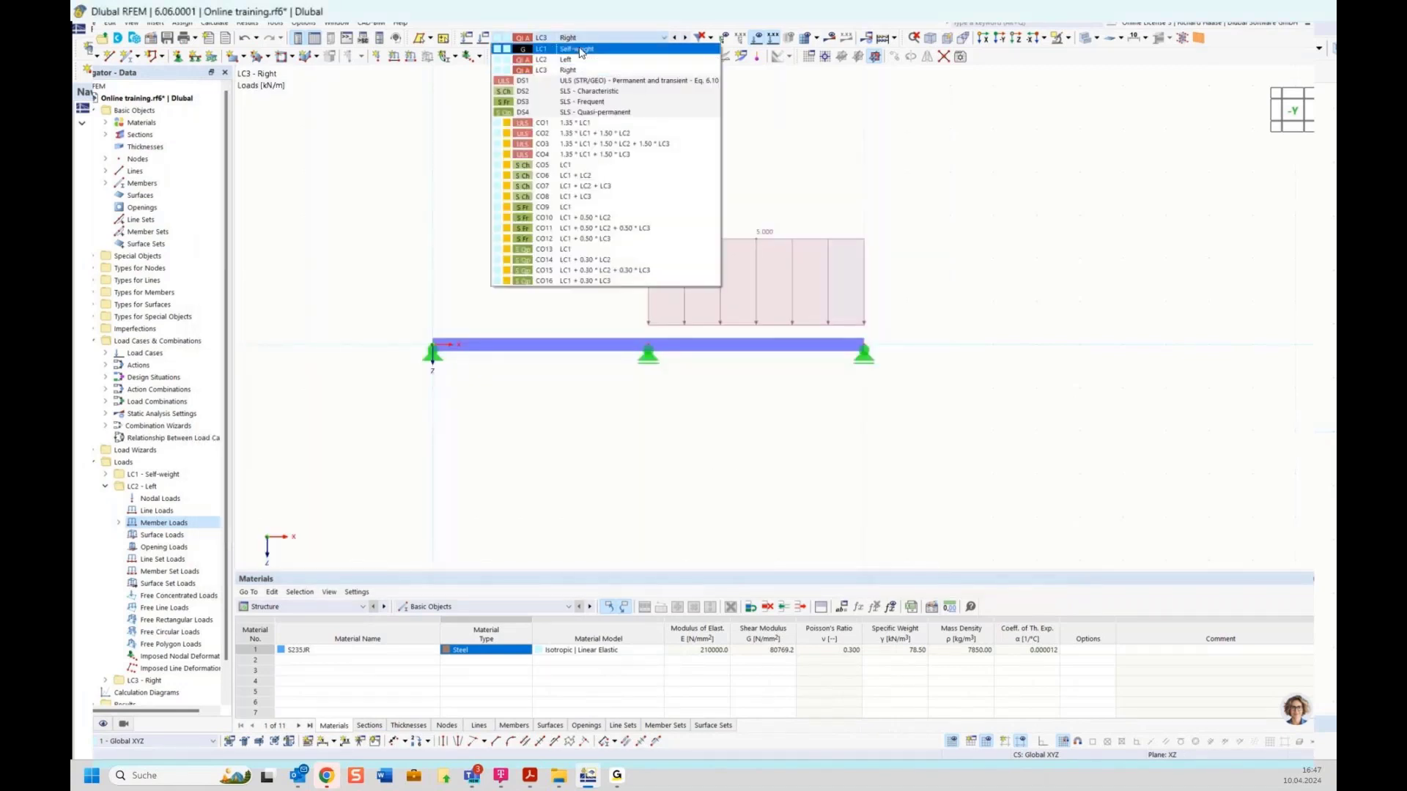
# Step: Display LC1 Self-weight and toggle its self-weight load display, leaving it hidden
pyautogui.click(580, 50)
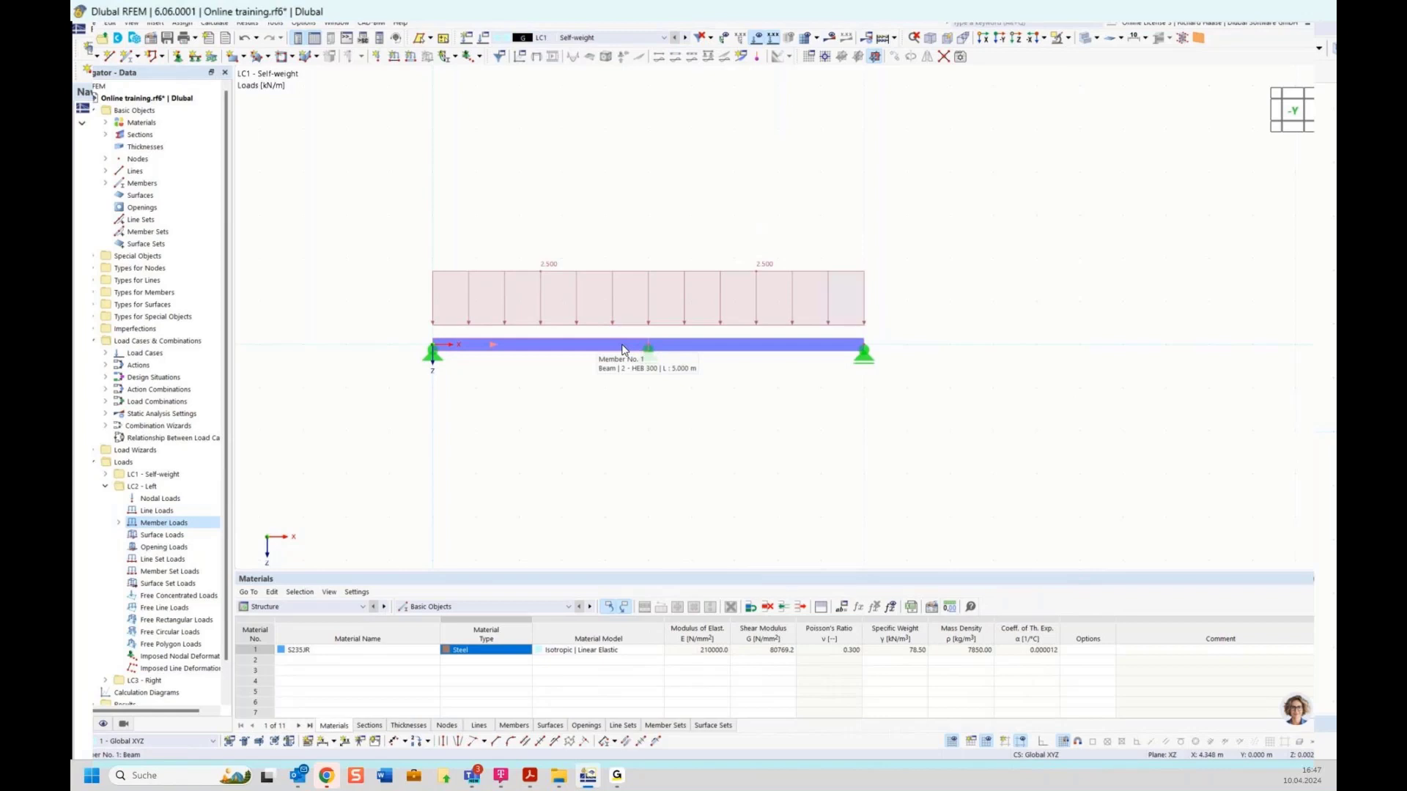
pyautogui.click(104, 724)
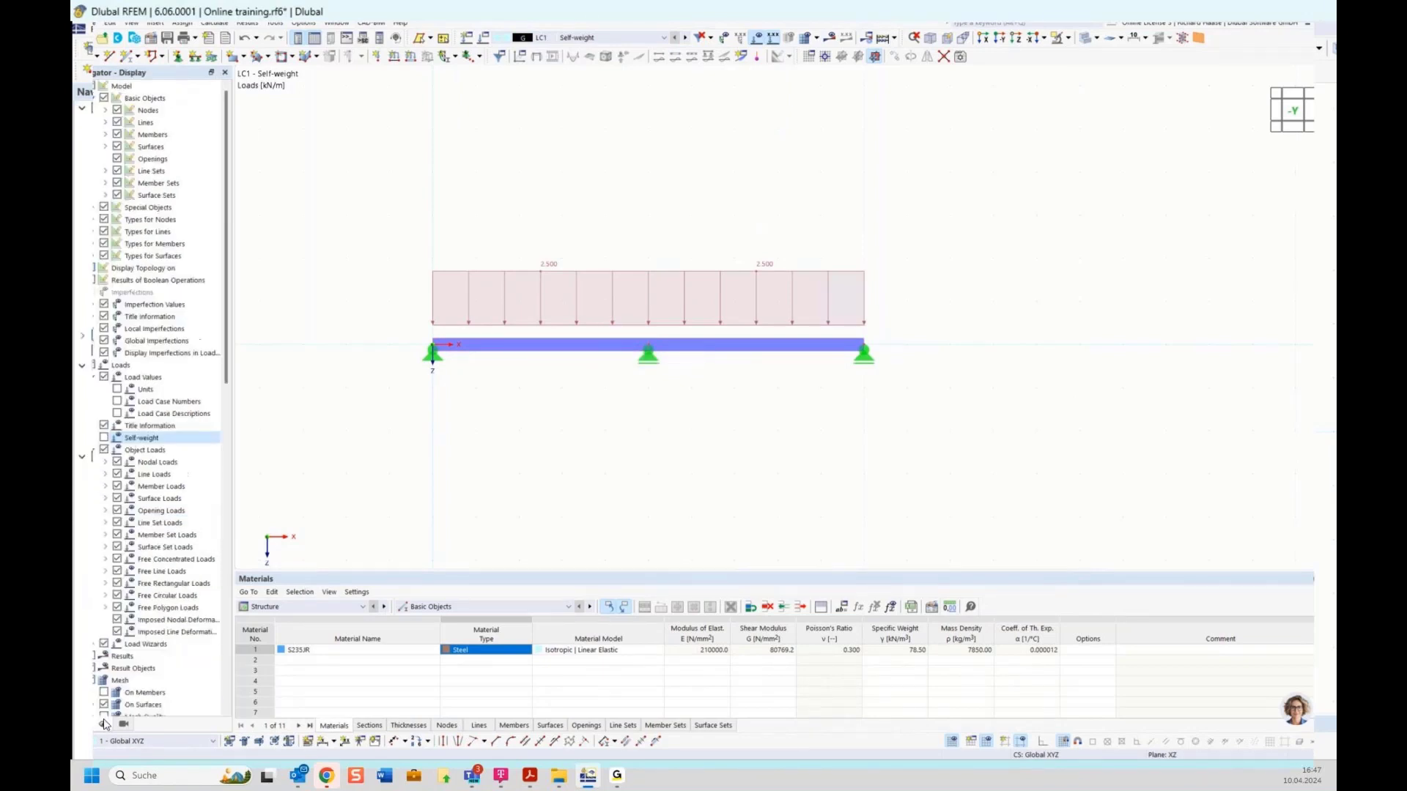
pyautogui.click(104, 437)
pyautogui.click(104, 437)
pyautogui.click(104, 438)
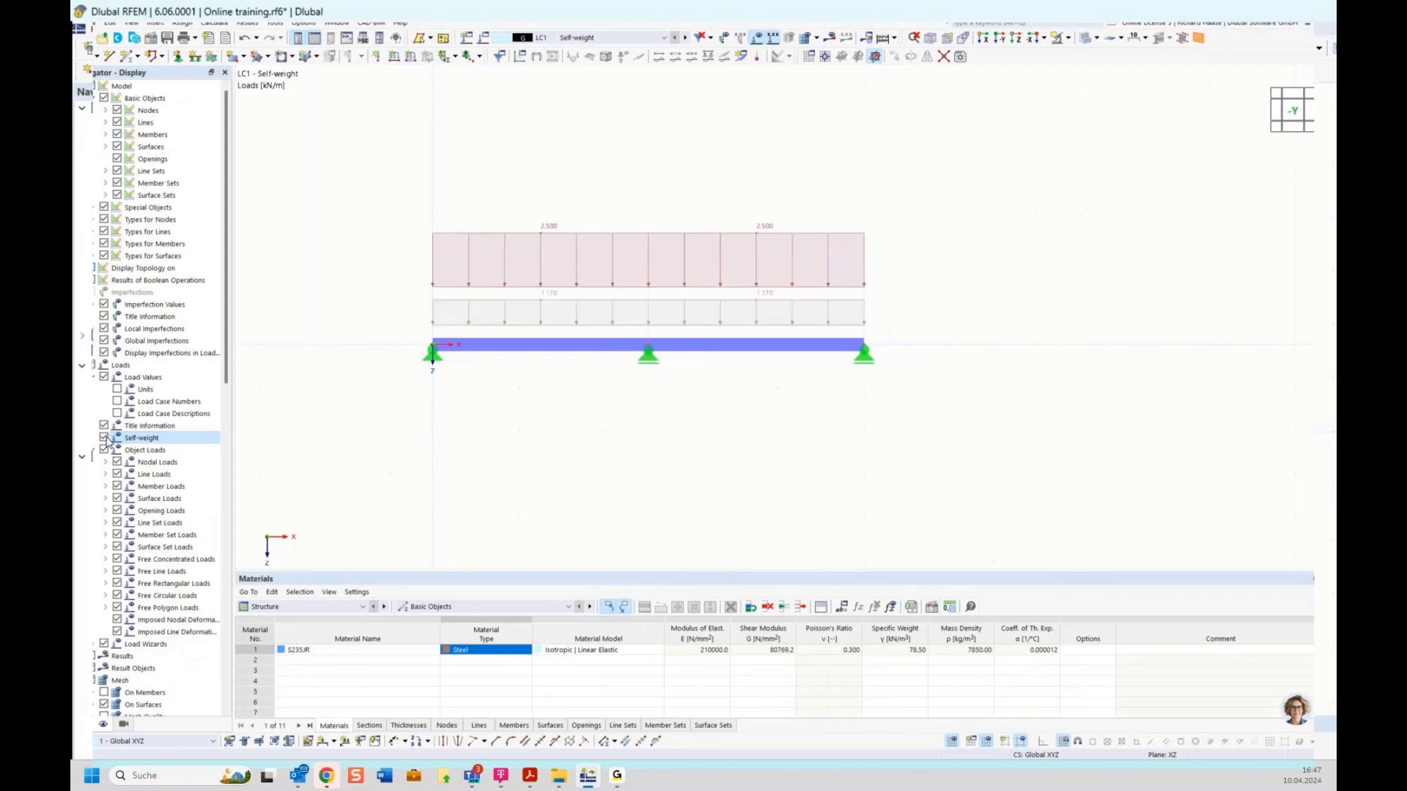
pyautogui.click(105, 438)
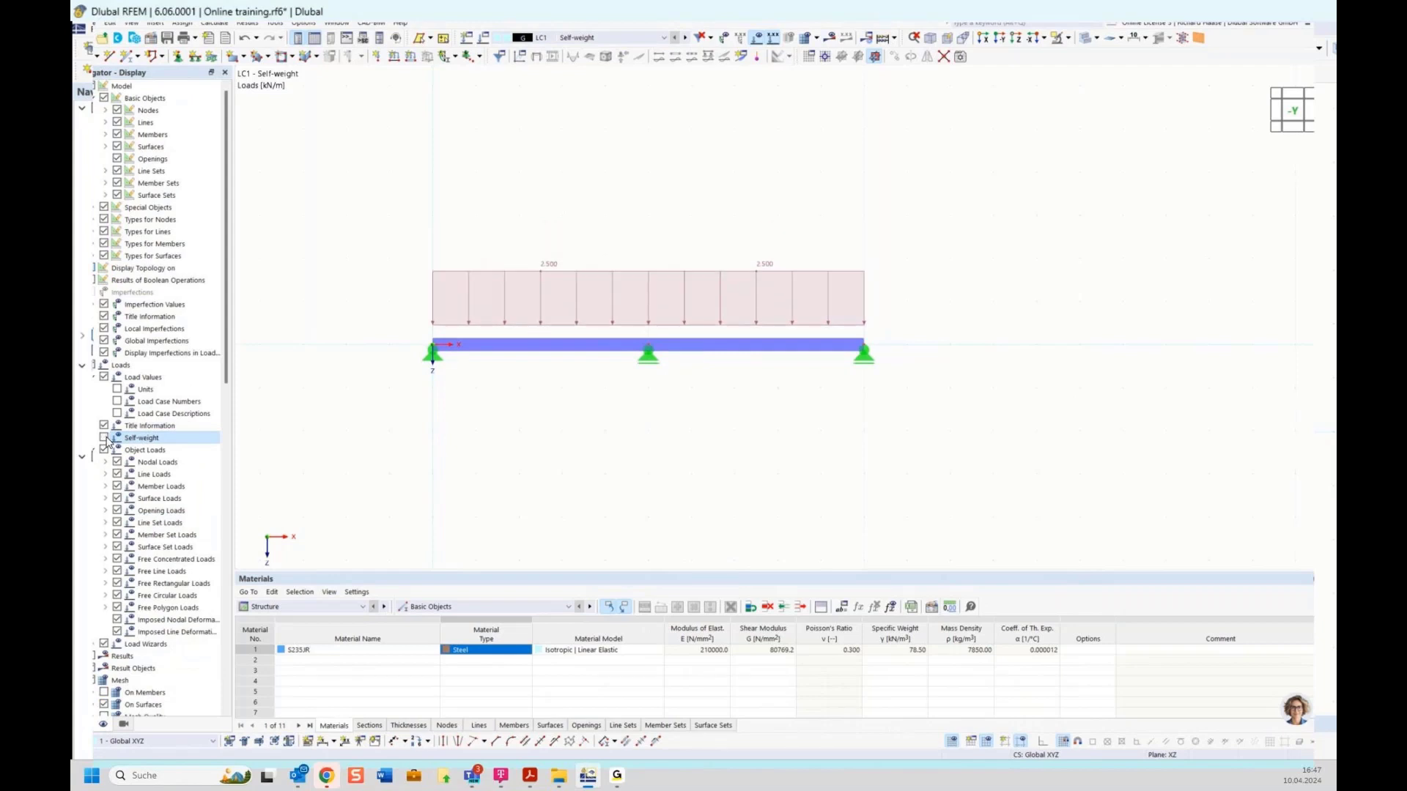
# Step: Check the loads of LC2 Left and LC3 Right, then show the Navigator's Data tree
pyautogui.click(685, 37)
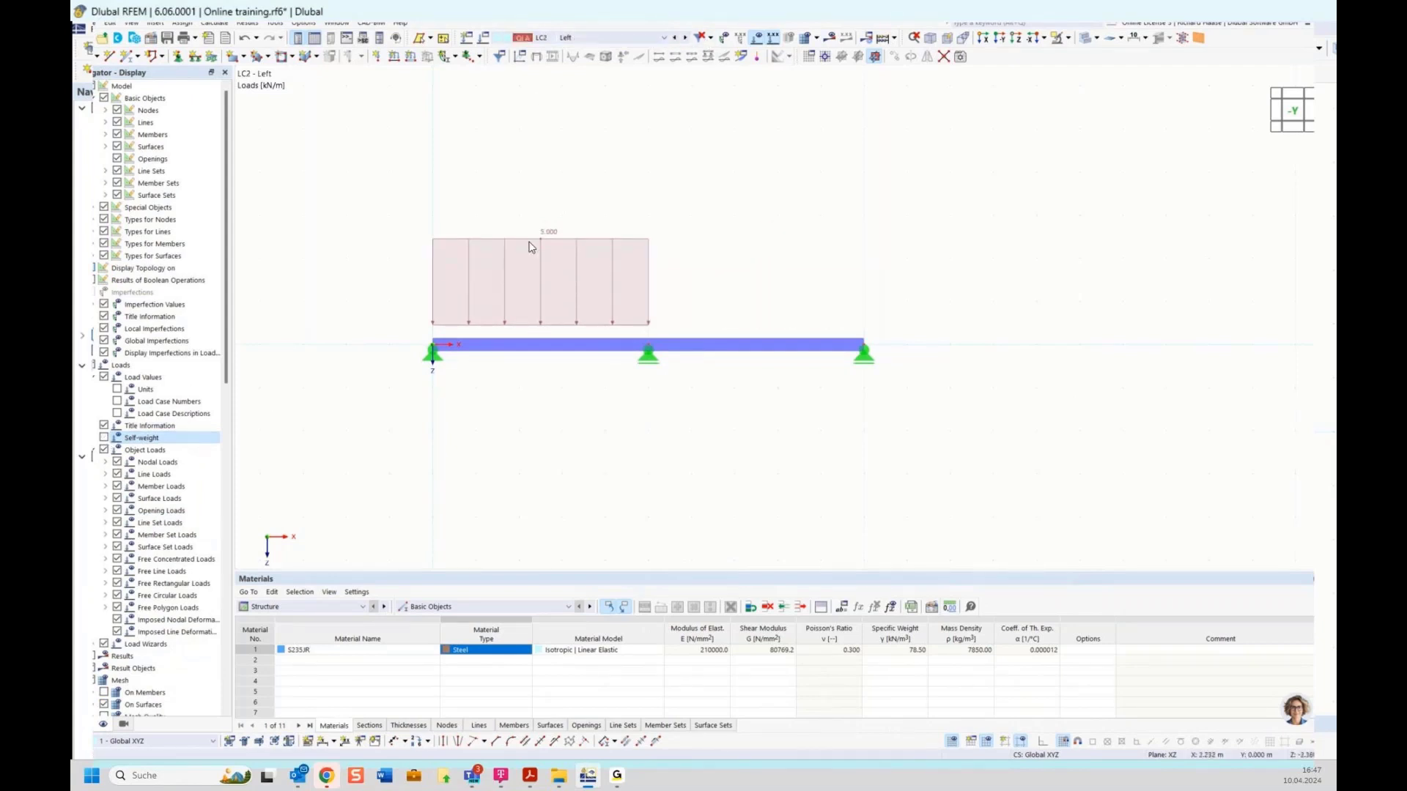
pyautogui.click(685, 38)
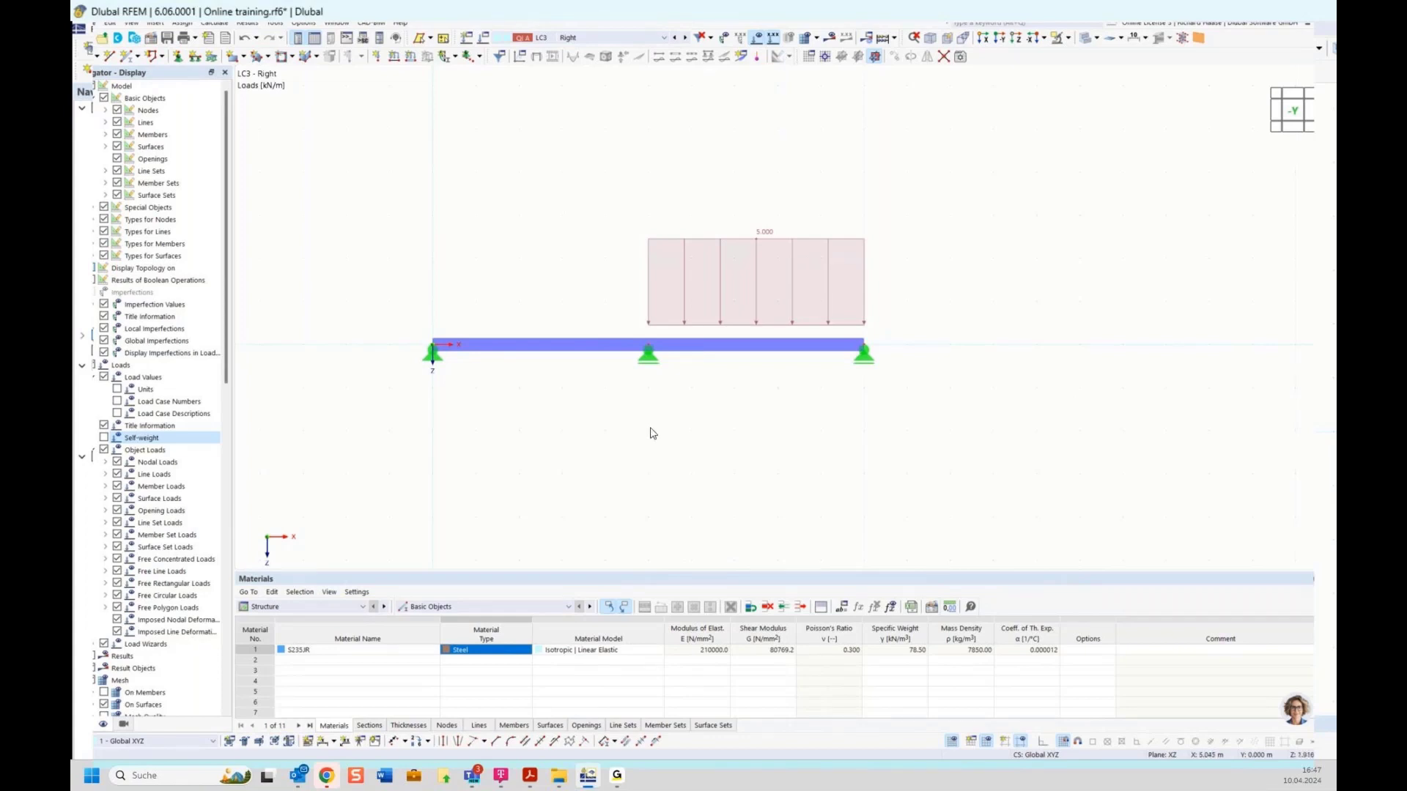
pyautogui.click(81, 726)
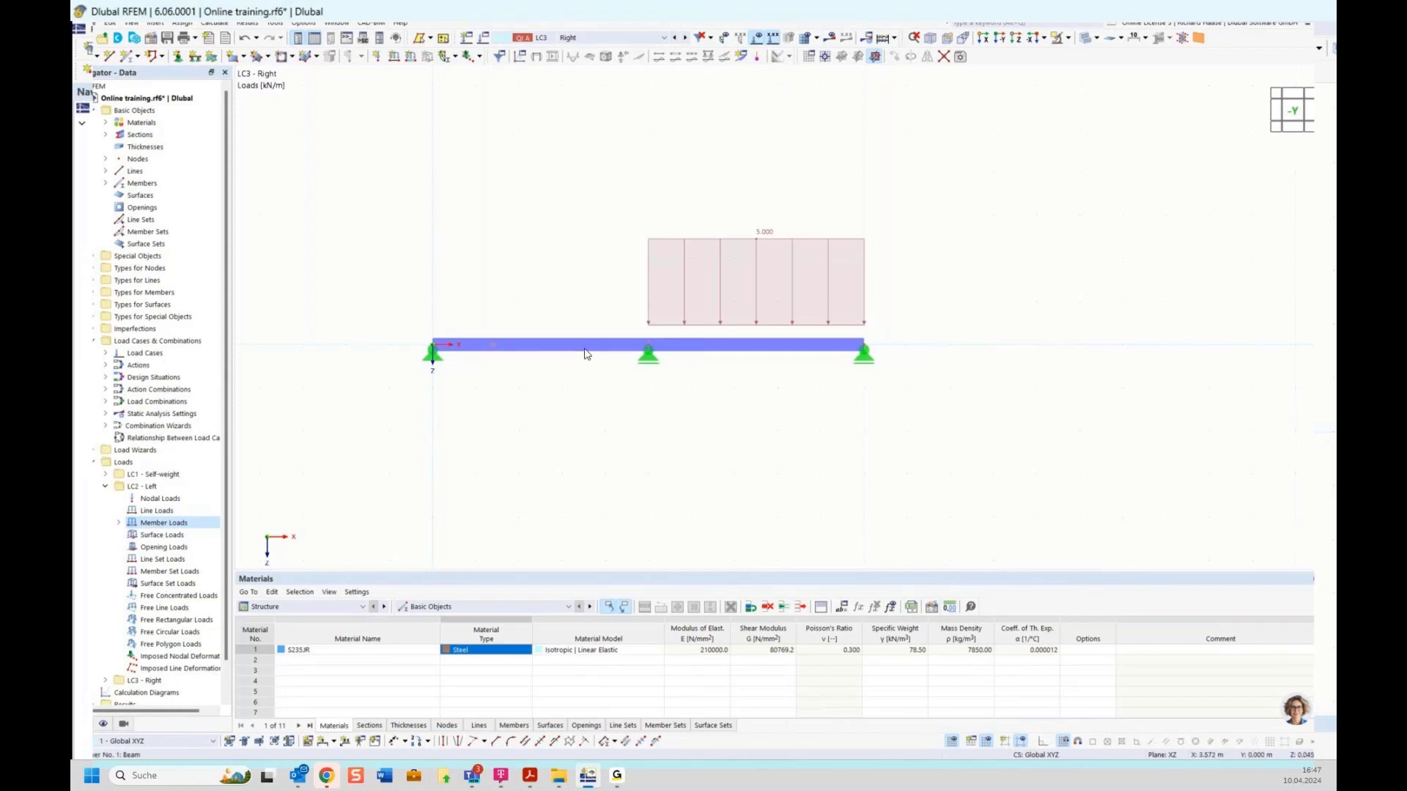
# Step: Open the 2 - HEB 300 section and toggle Deactivate shear stiffness, leaving shear stiffness active (shear areas 95.40, 26.32 cm²)
pyautogui.click(106, 136)
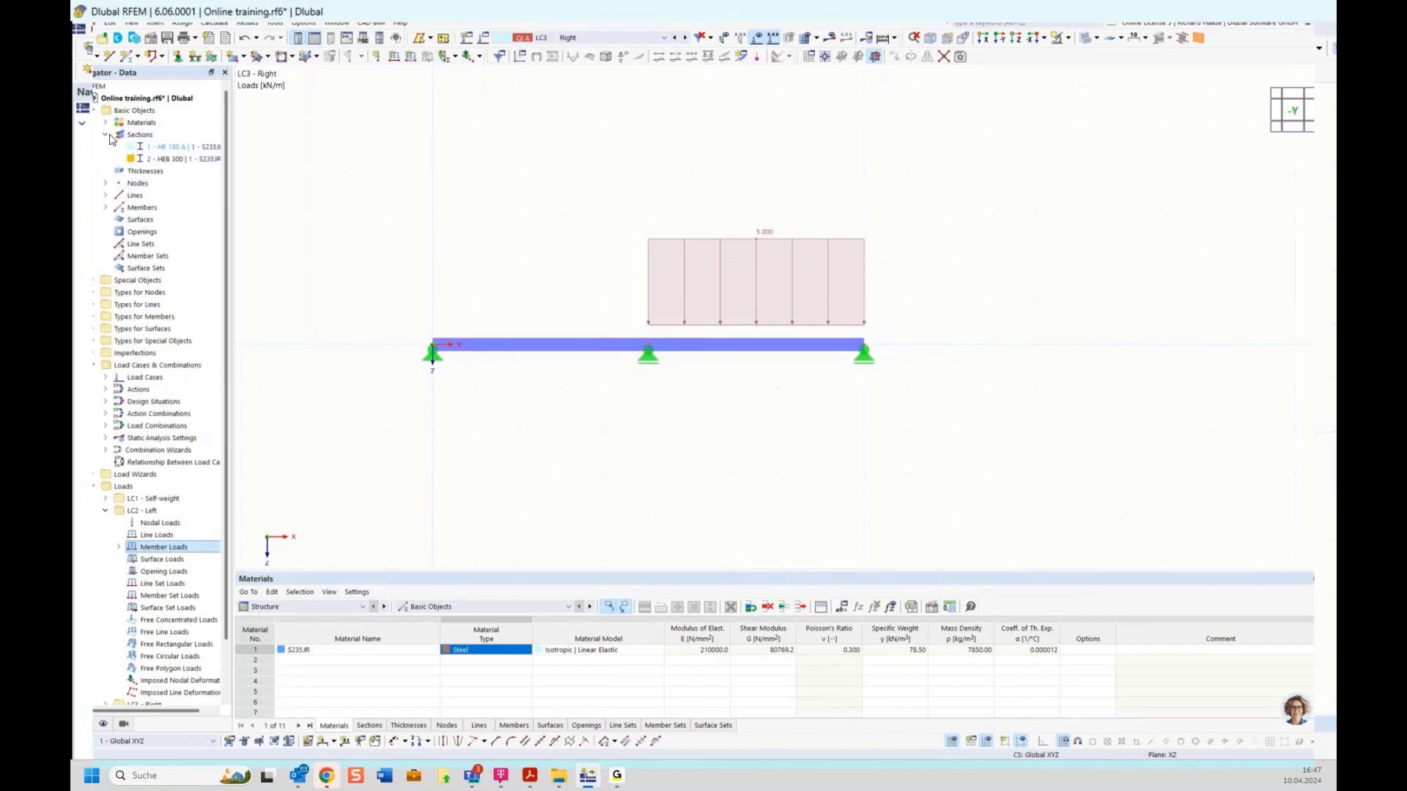
pyautogui.doubleClick(179, 159)
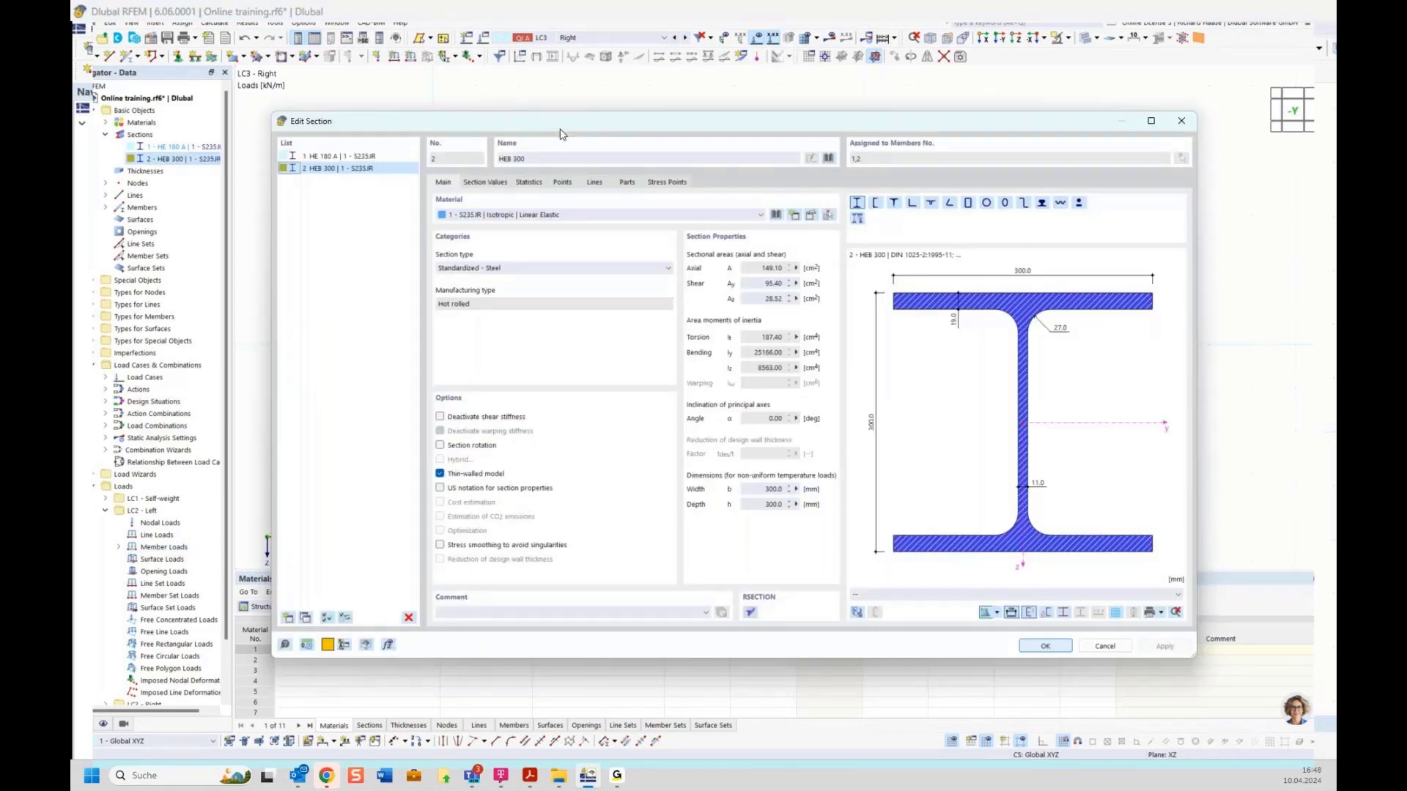
pyautogui.moveTo(565, 132); pyautogui.dragTo(546, 185)
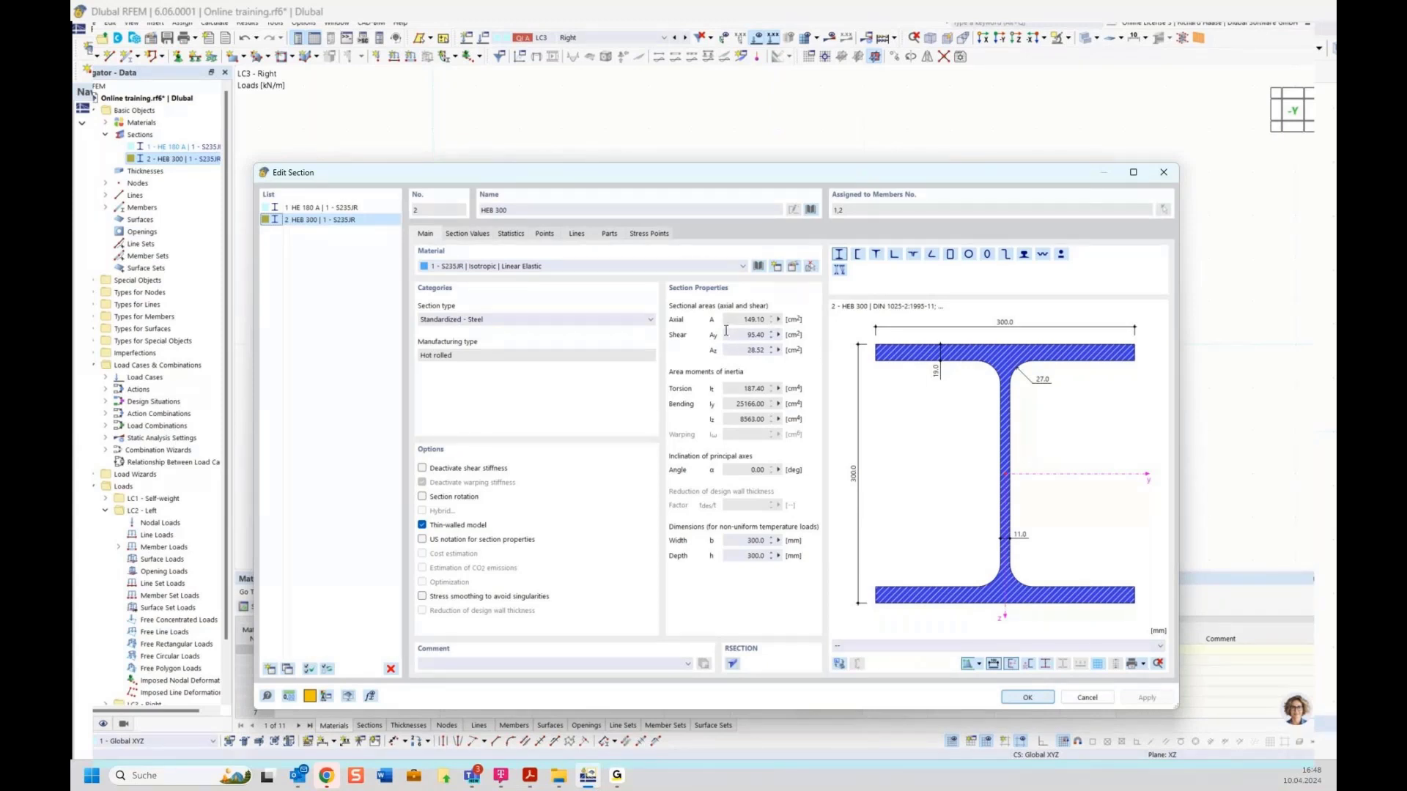
pyautogui.click(464, 470)
pyautogui.moveTo(665, 179); pyautogui.dragTo(676, 139)
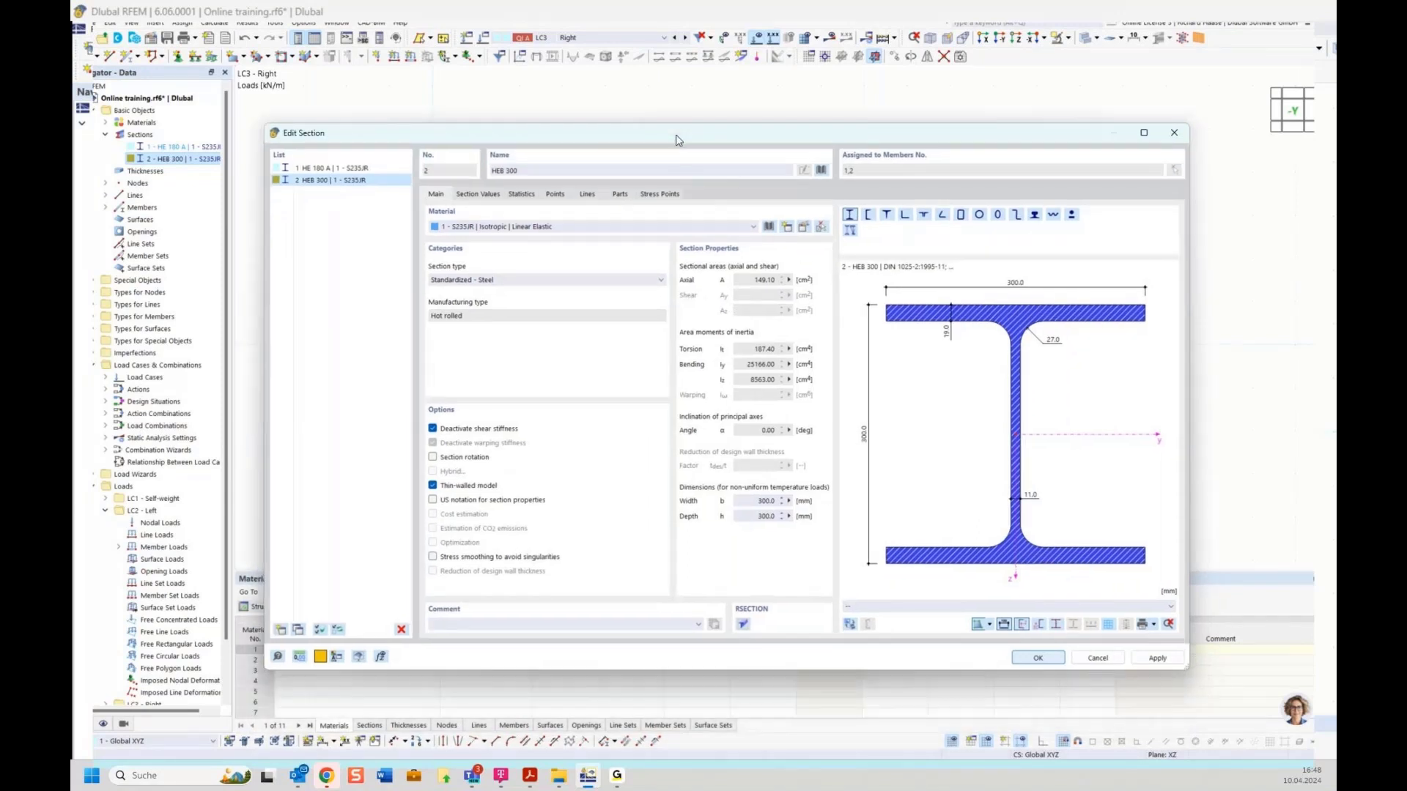
pyautogui.click(487, 432)
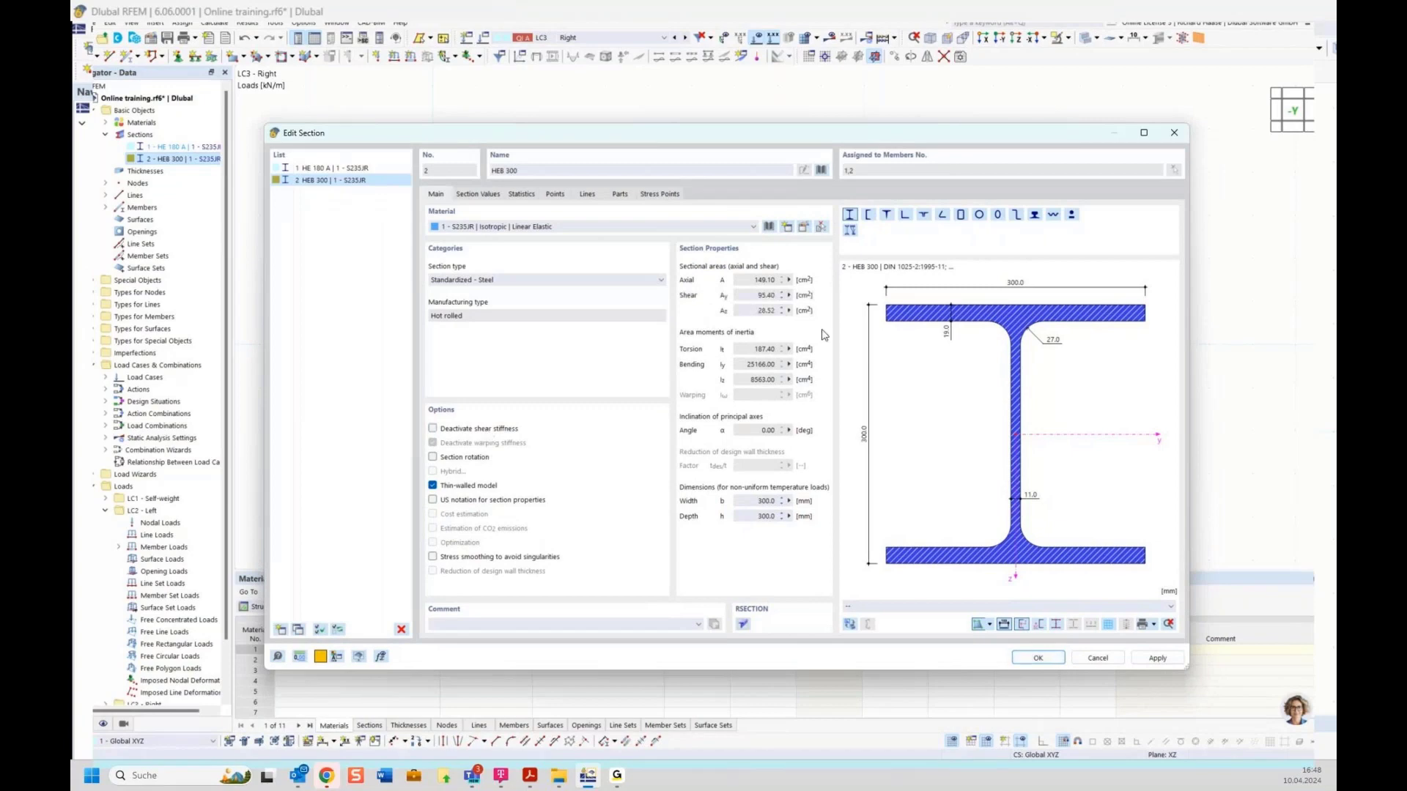
pyautogui.click(1045, 664)
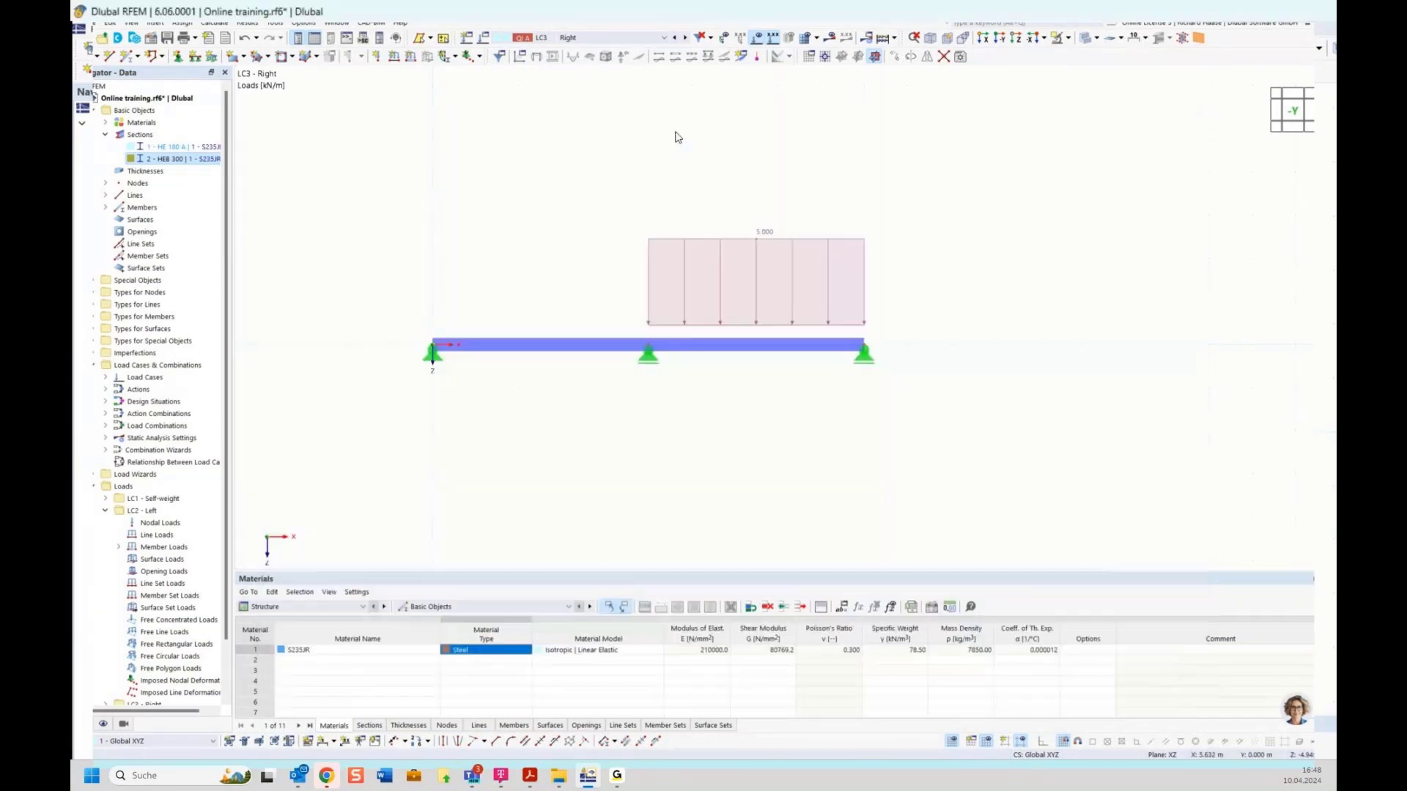
# Step: Calculate only LC1 Self-weight, giving 0.3 mm maximum deflection and support reactions 6.94, 22.82, 6.94 kN
pyautogui.click(617, 40)
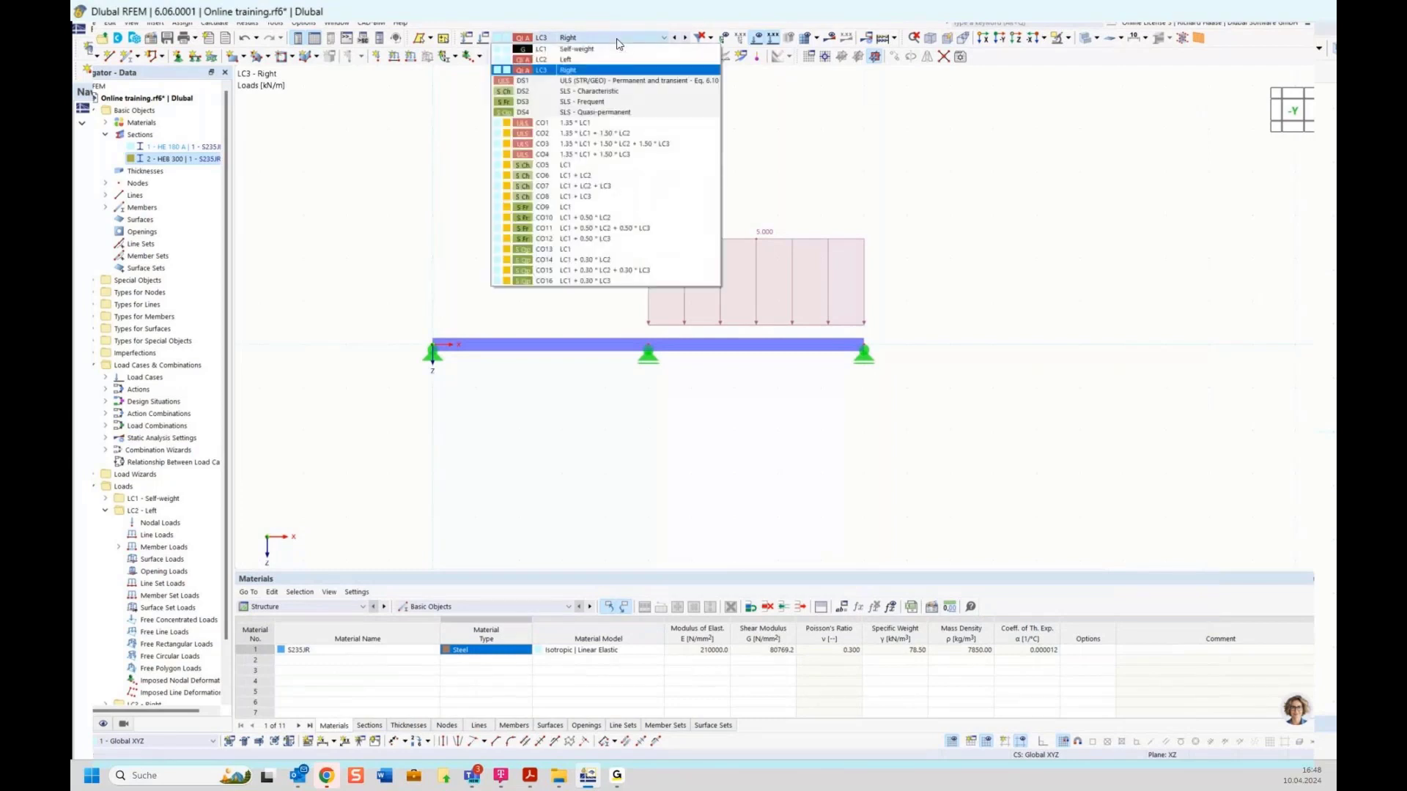
pyautogui.click(614, 49)
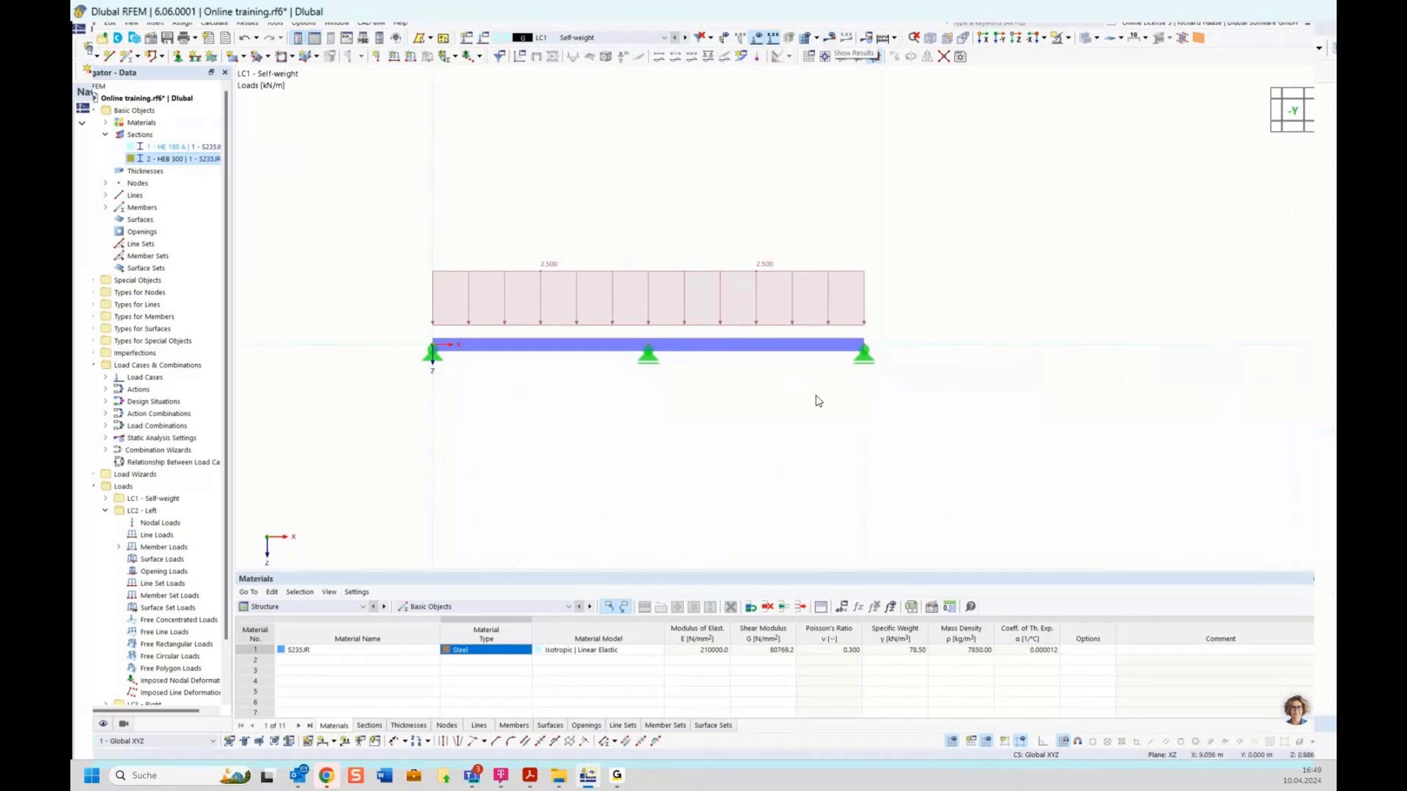
pyautogui.click(215, 23)
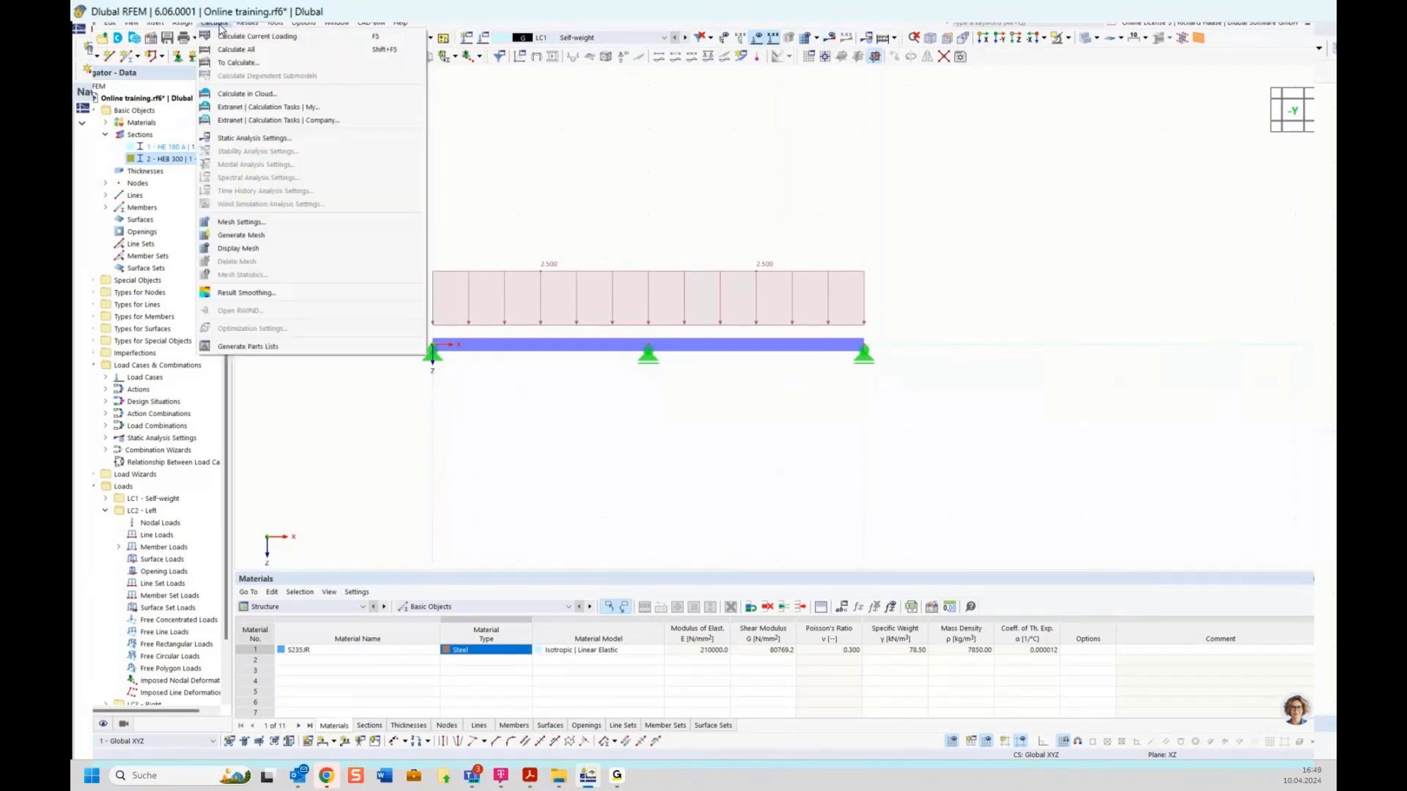
pyautogui.click(240, 63)
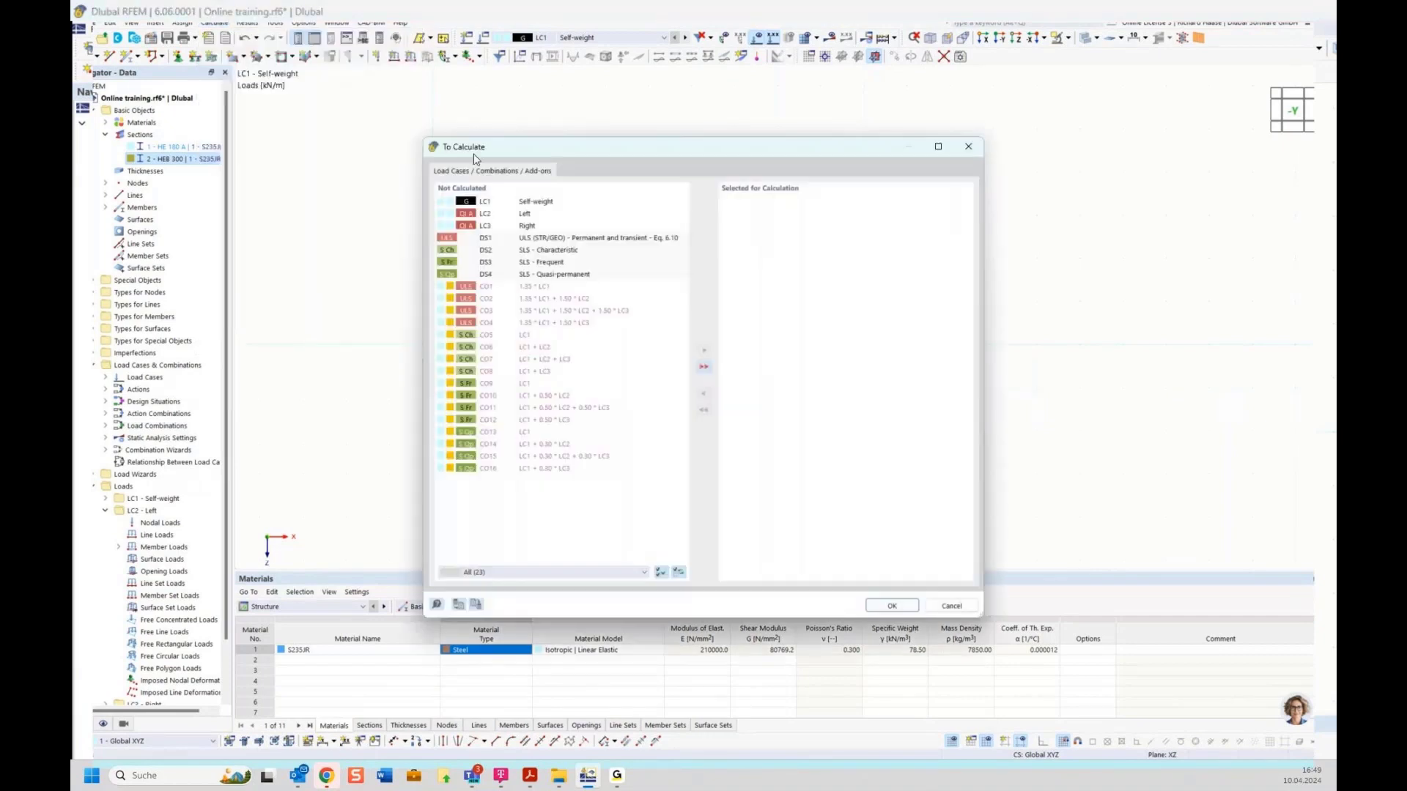
pyautogui.doubleClick(549, 203)
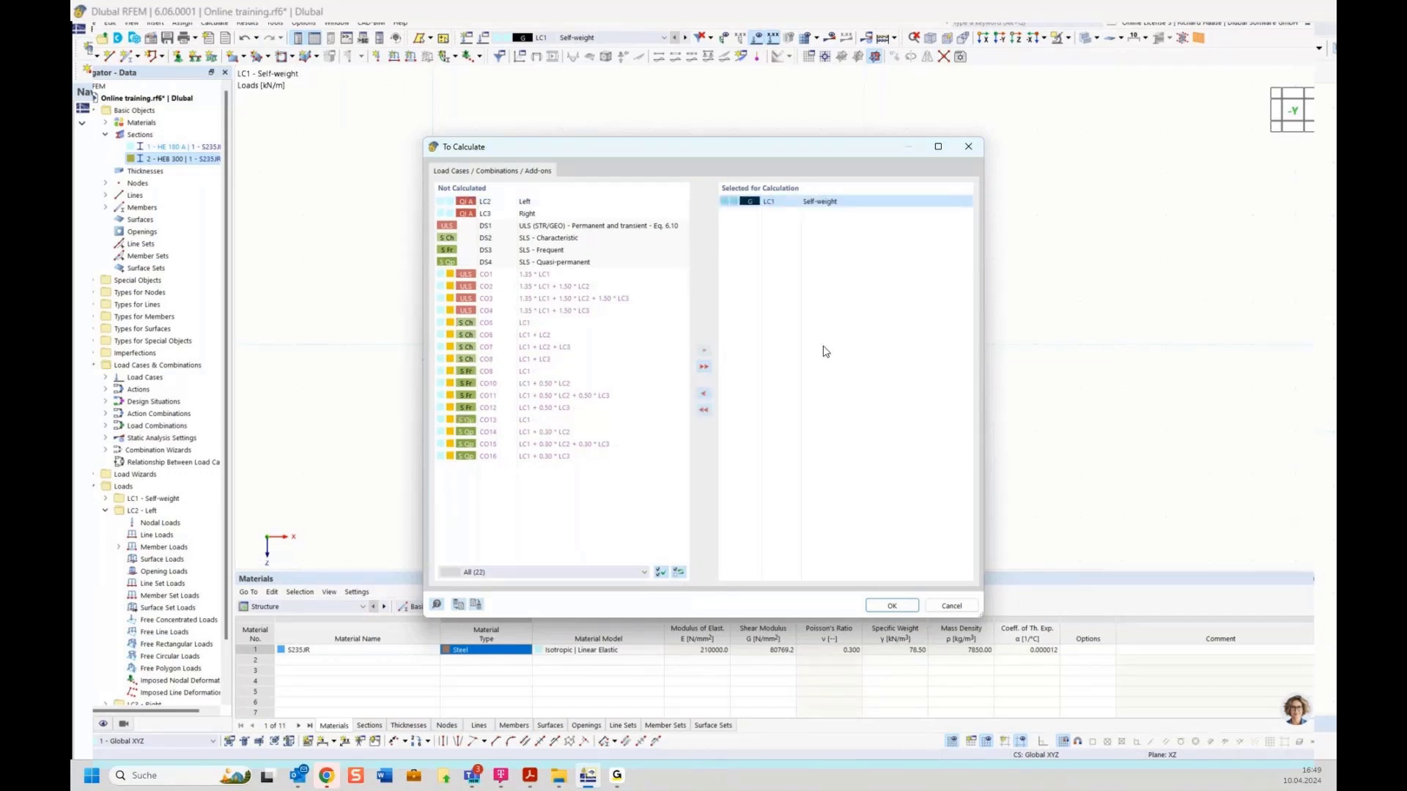
pyautogui.click(892, 606)
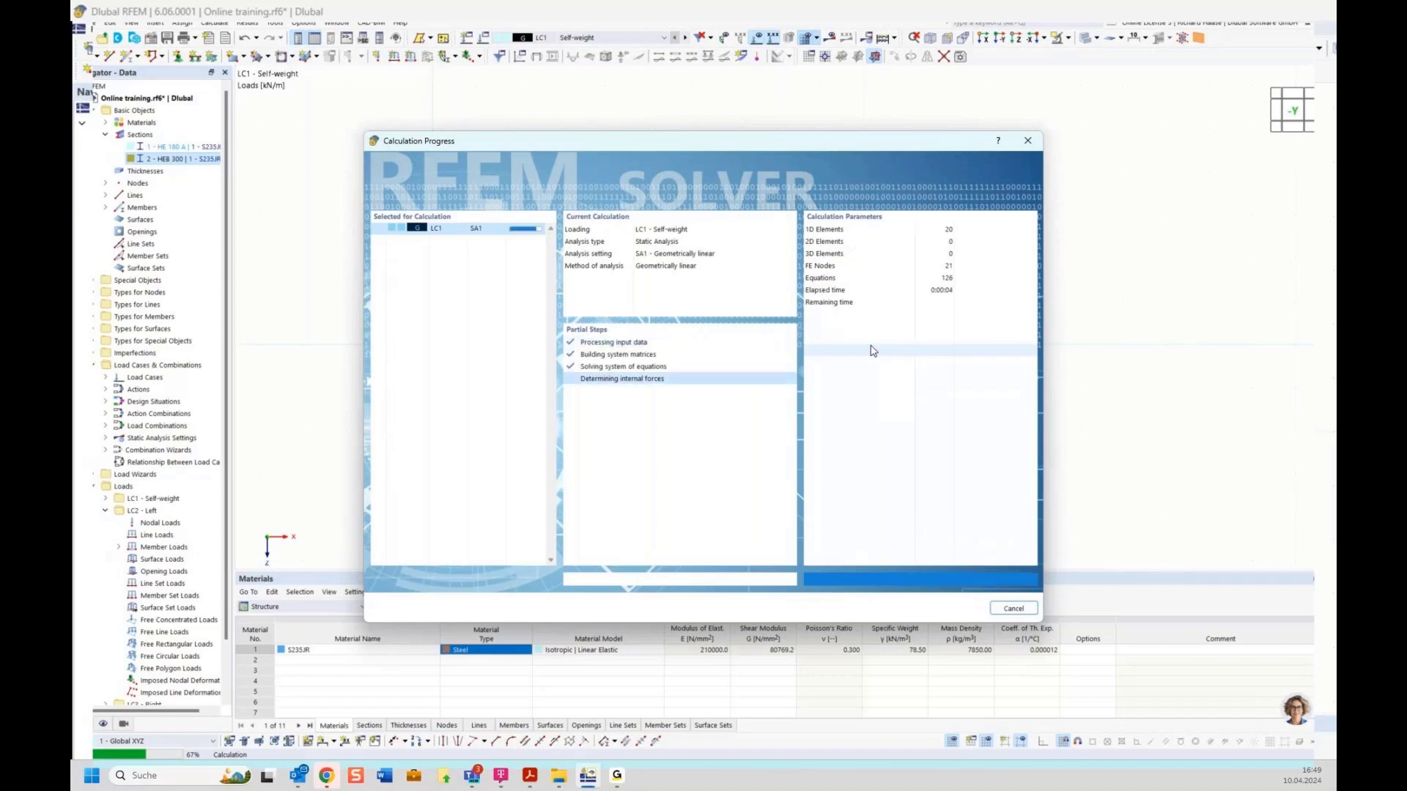
pyautogui.moveTo(770, 343); pyautogui.dragTo(817, 333, button='middle')
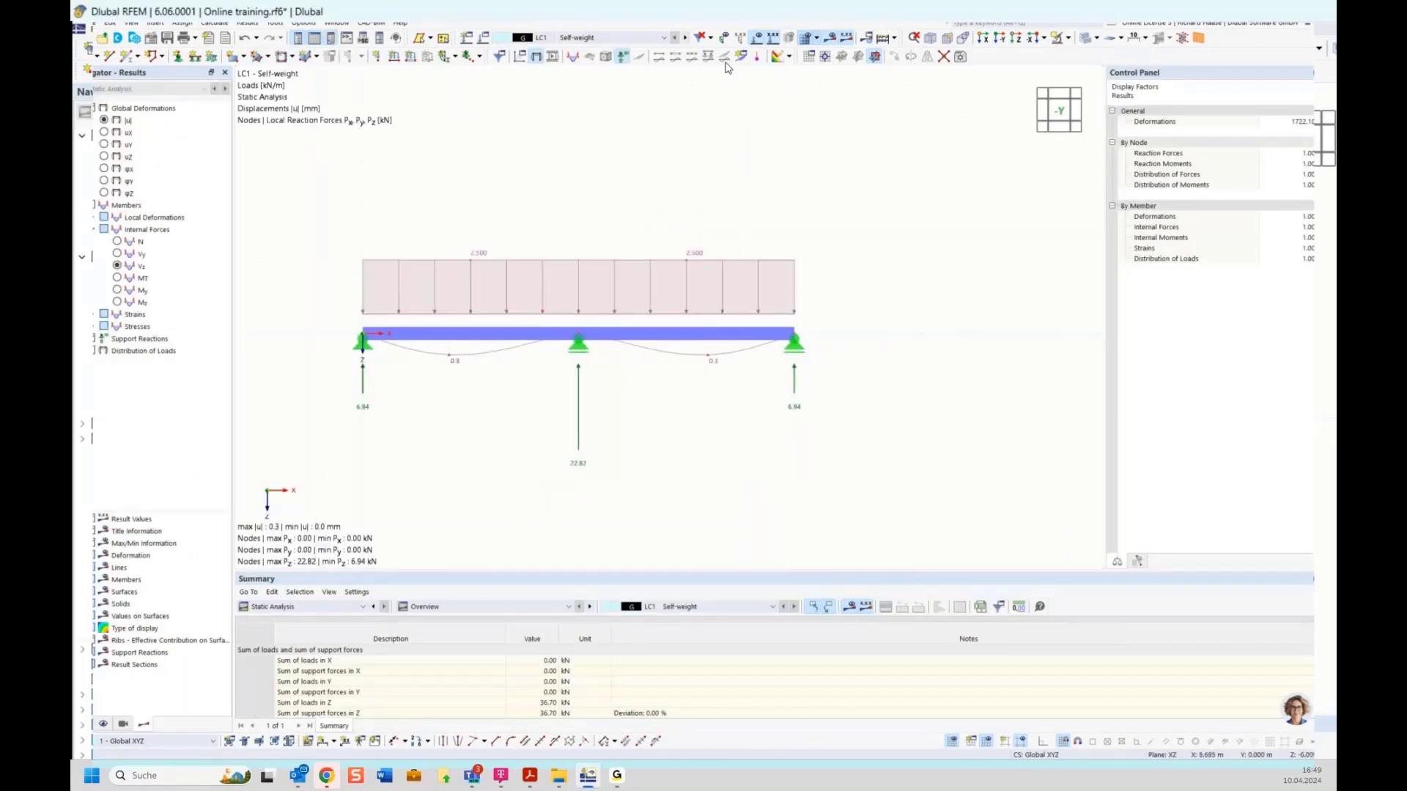
# Step: Hide the support reactions, then enable Deactivate shear stiffness on the HEB 300 section and confirm
pyautogui.click(622, 57)
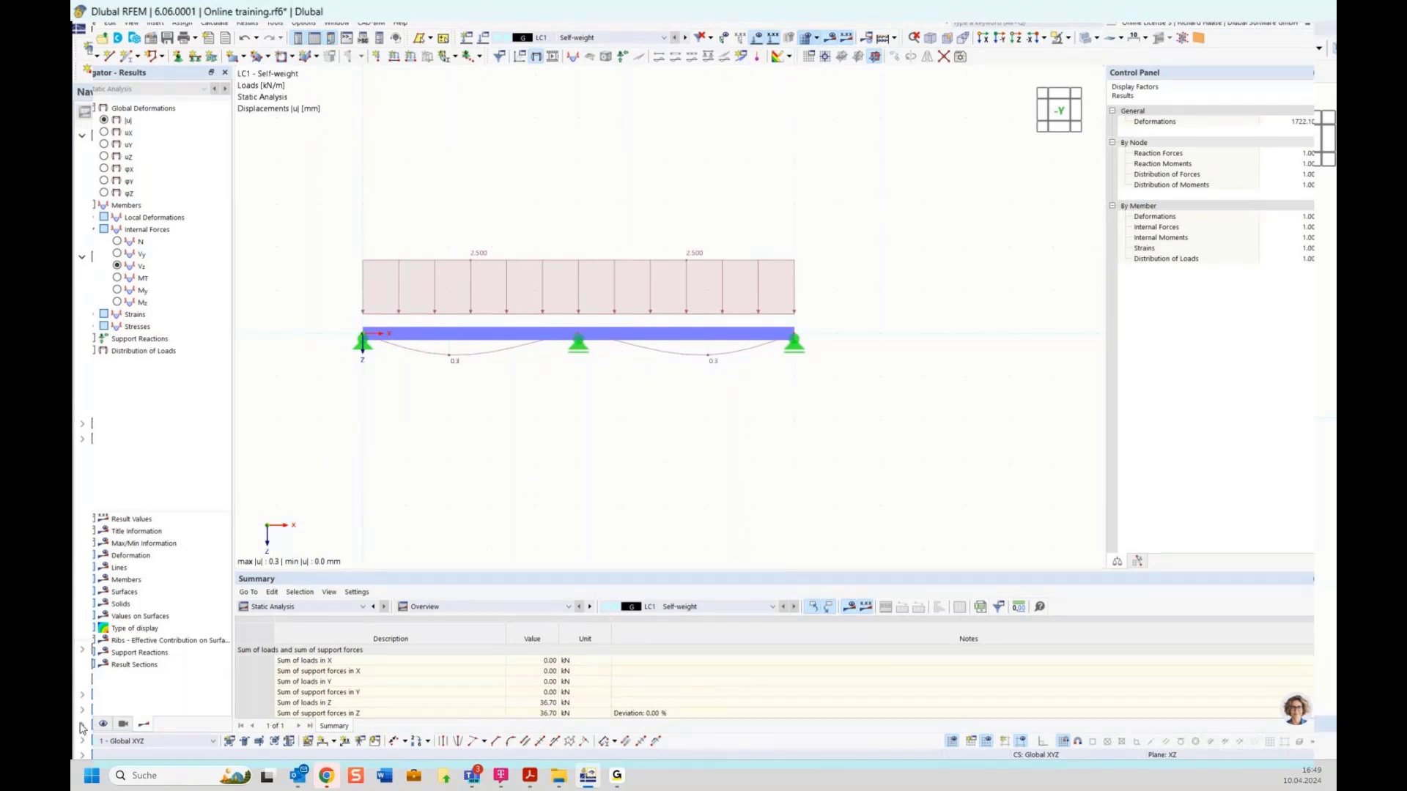
pyautogui.click(83, 725)
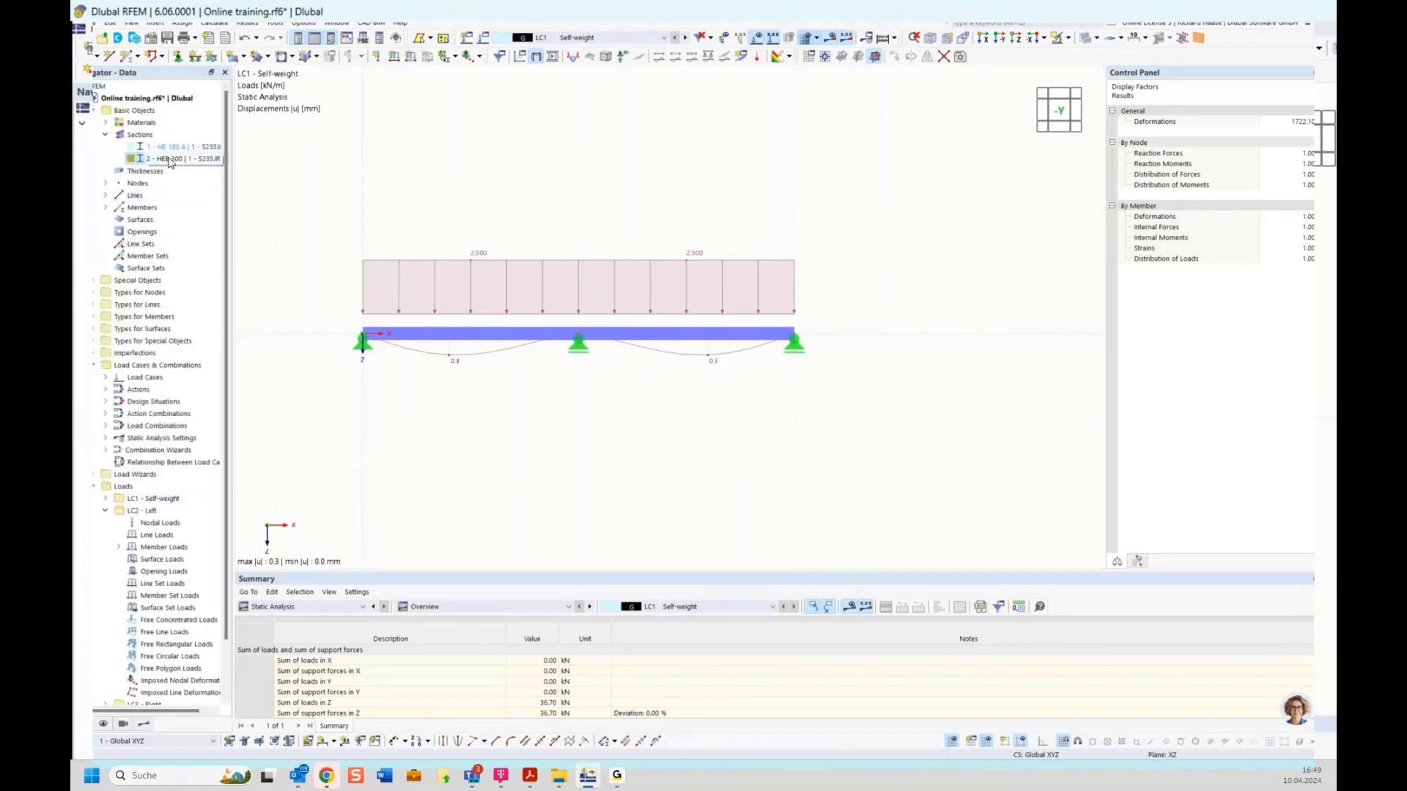
pyautogui.doubleClick(169, 160)
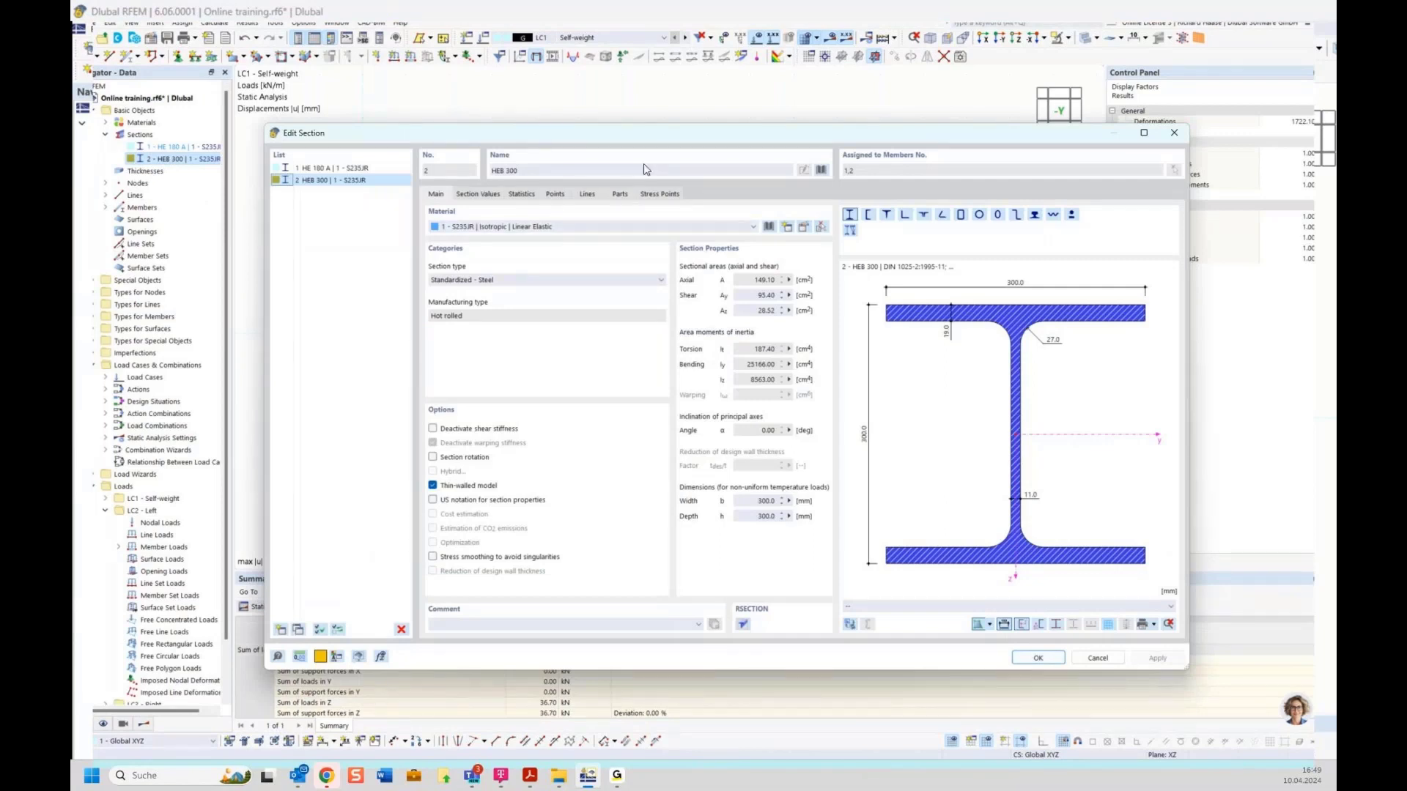
pyautogui.moveTo(644, 133); pyautogui.dragTo(642, 411)
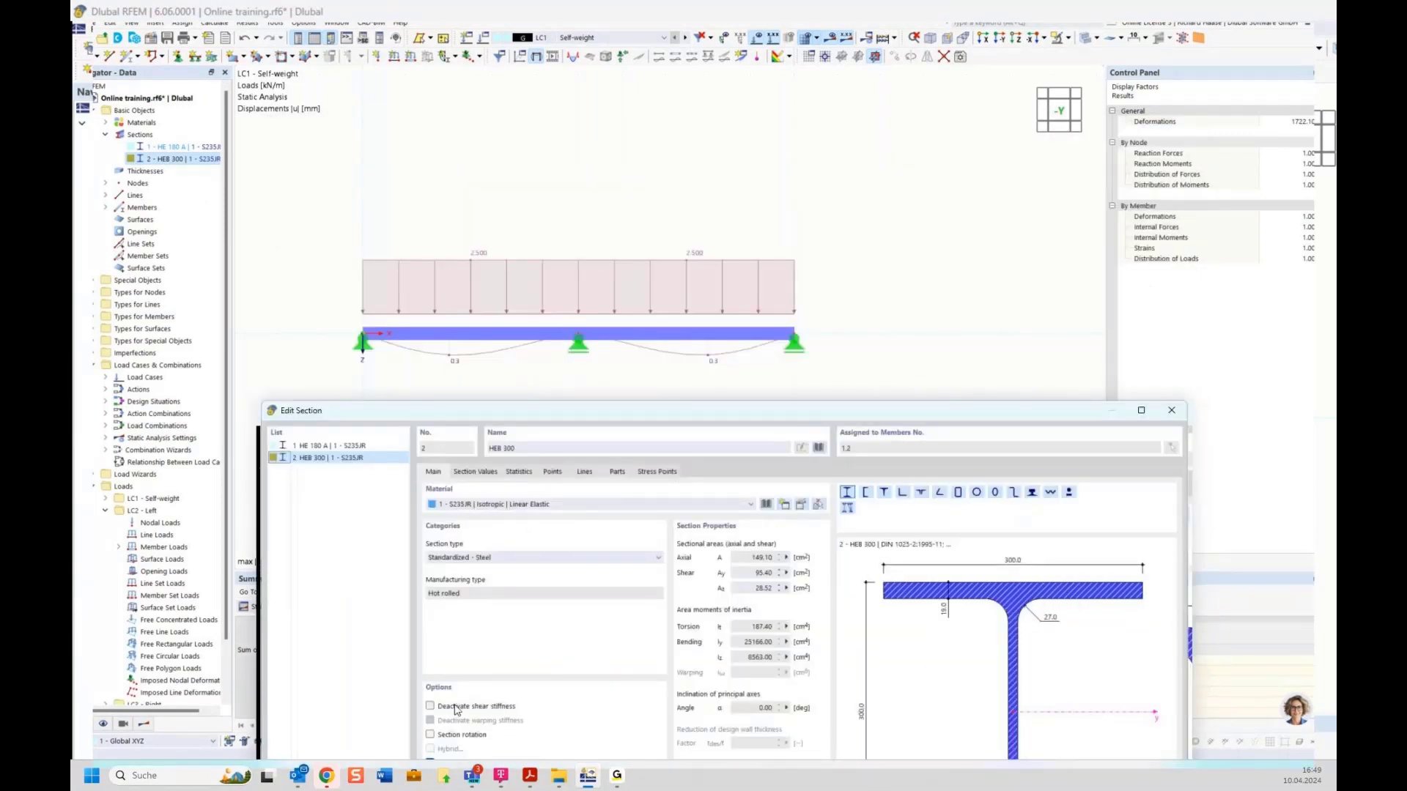
pyautogui.click(455, 708)
pyautogui.moveTo(759, 423); pyautogui.dragTo(637, 470)
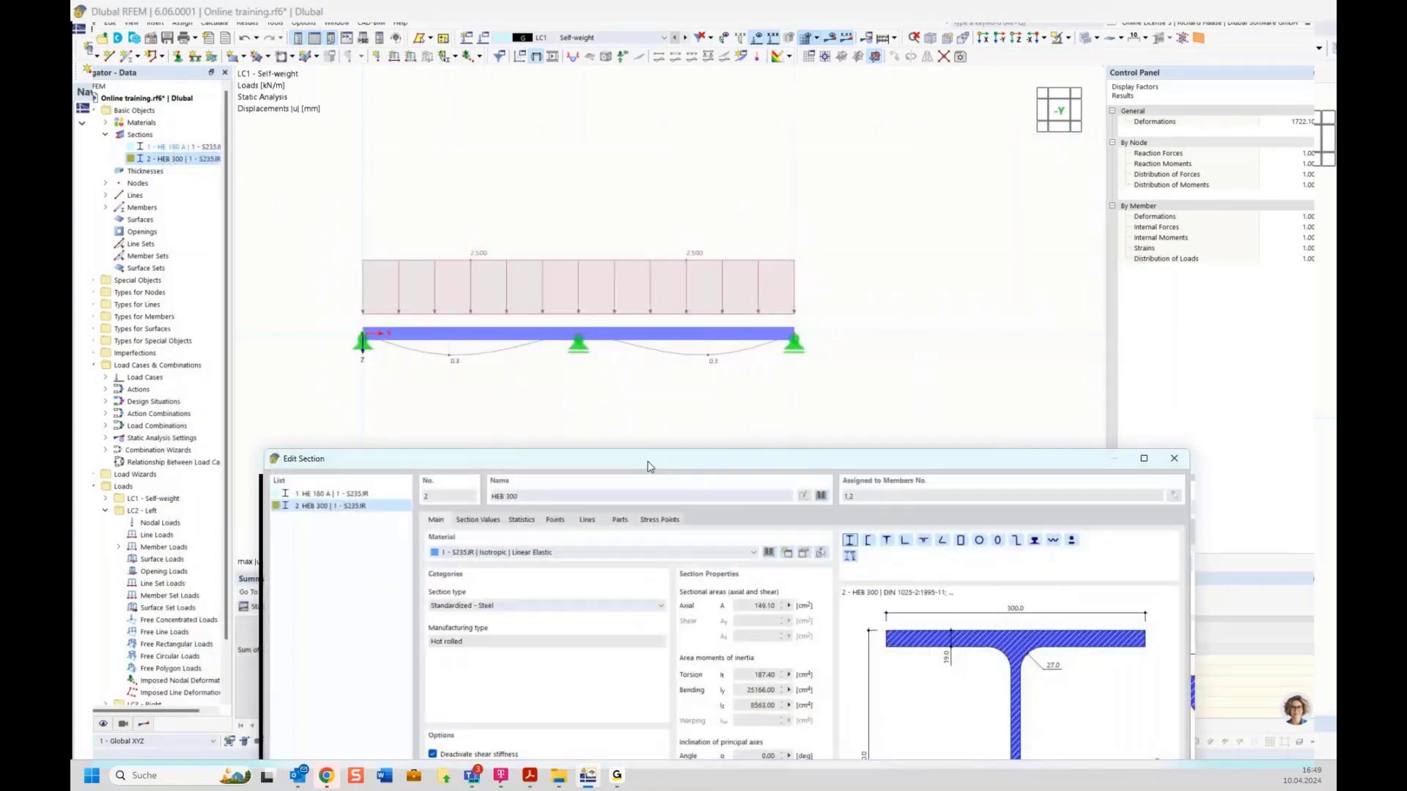
pyautogui.moveTo(650, 467); pyautogui.dragTo(589, 175)
pyautogui.click(965, 698)
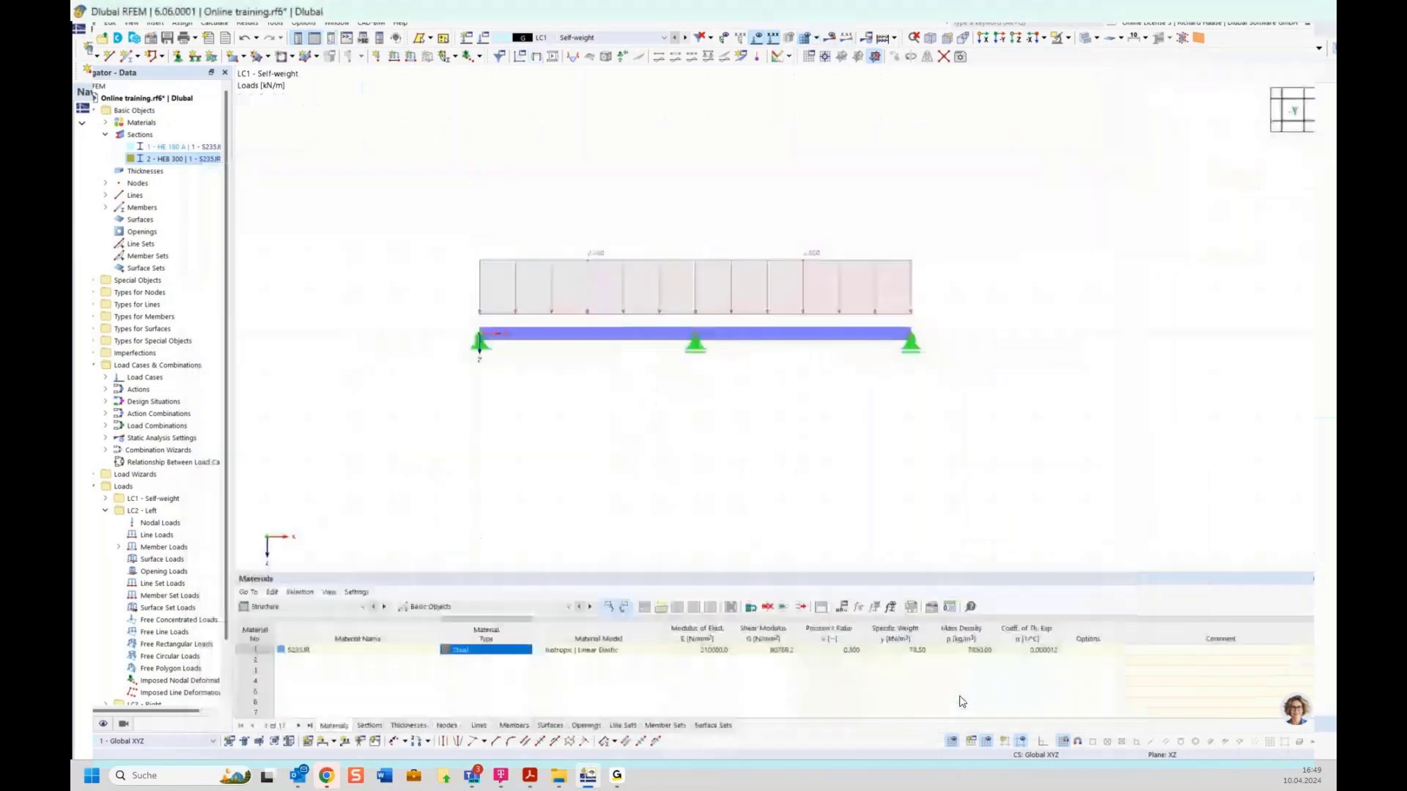
# Step: Rerun the analysis so LC1 Self-weight shows 0.2 mm maximum deflection without shear stiffness
pyautogui.click(831, 39)
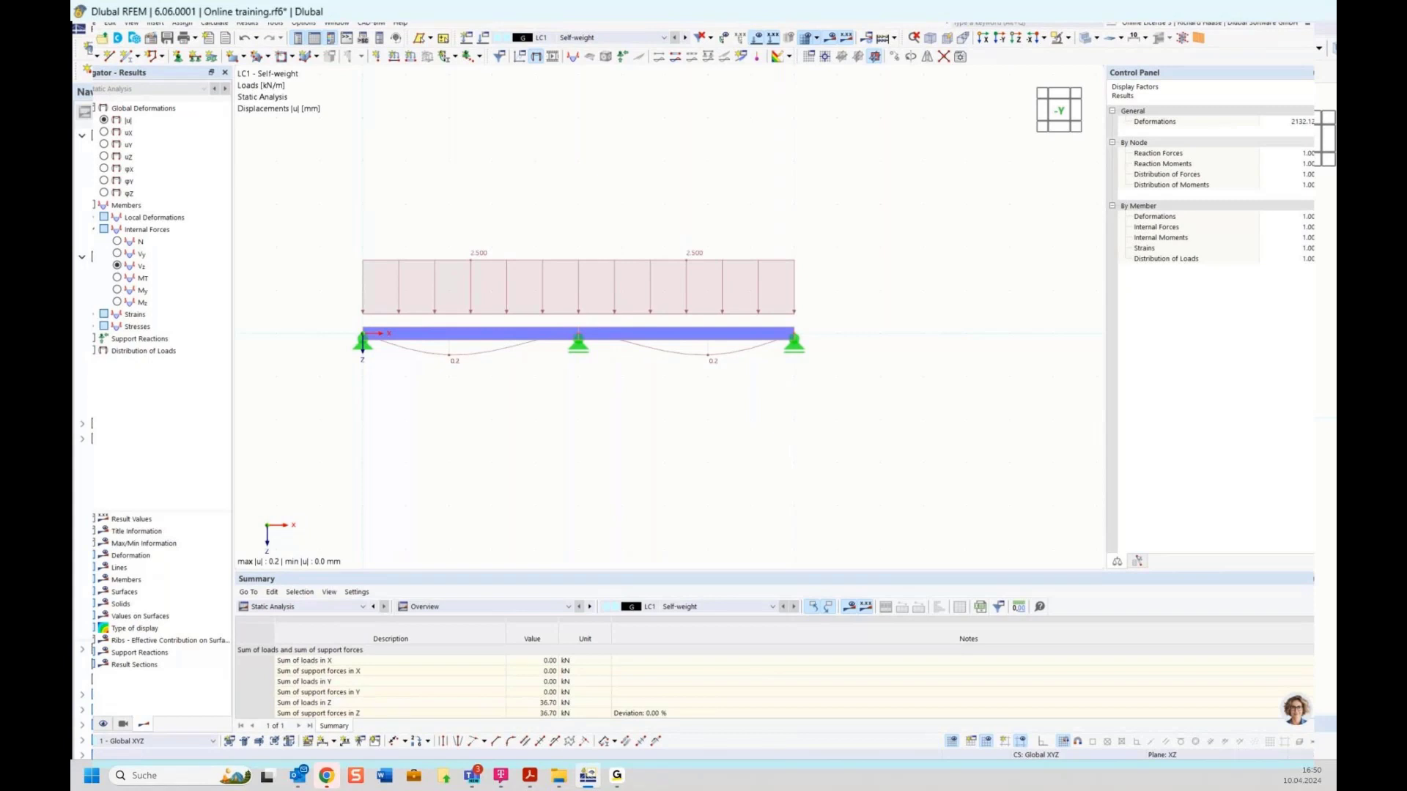
# Step: In the HEB 300 section, clear Deactivate shear stiffness so shear areas read 95.40 and 26.52 cm²
pyautogui.click(84, 724)
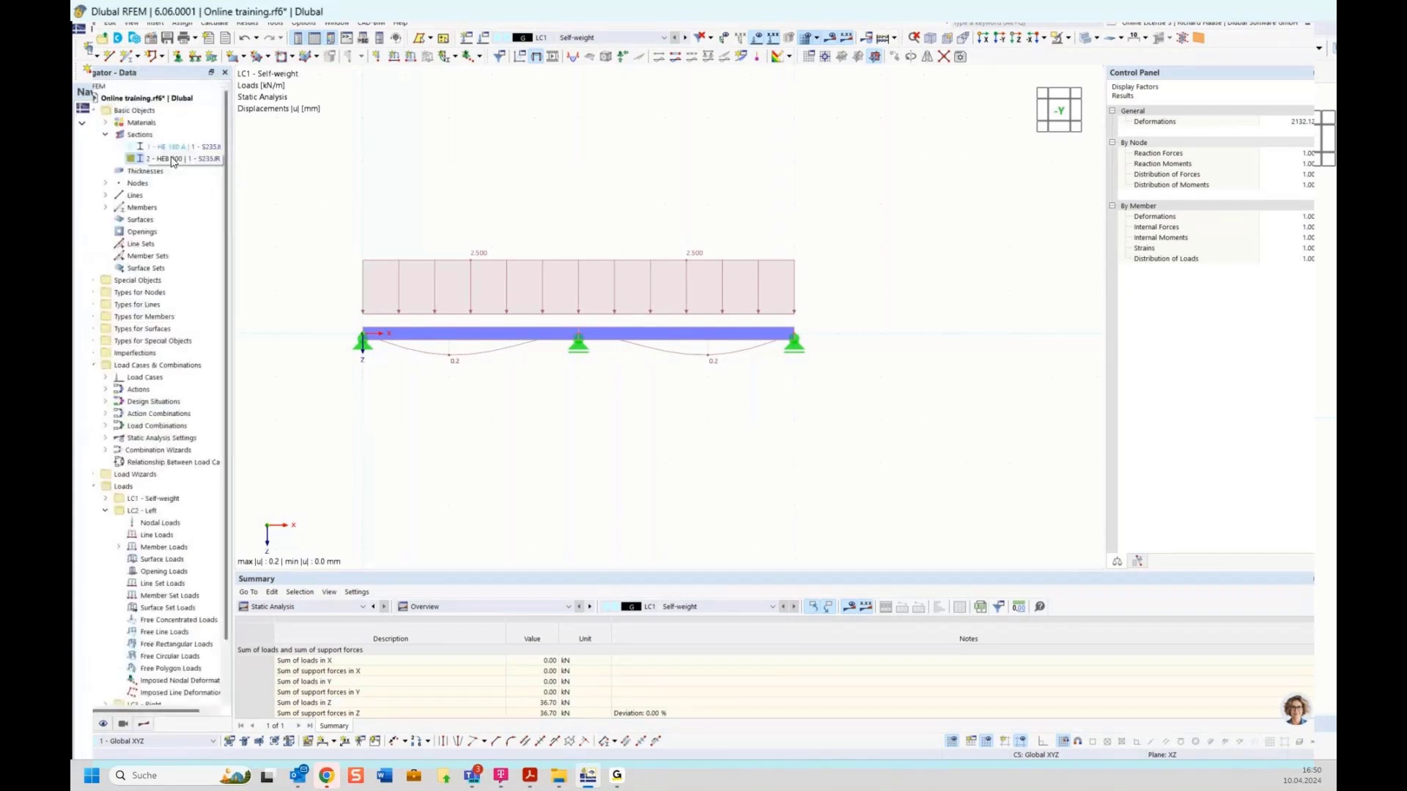
pyautogui.doubleClick(171, 158)
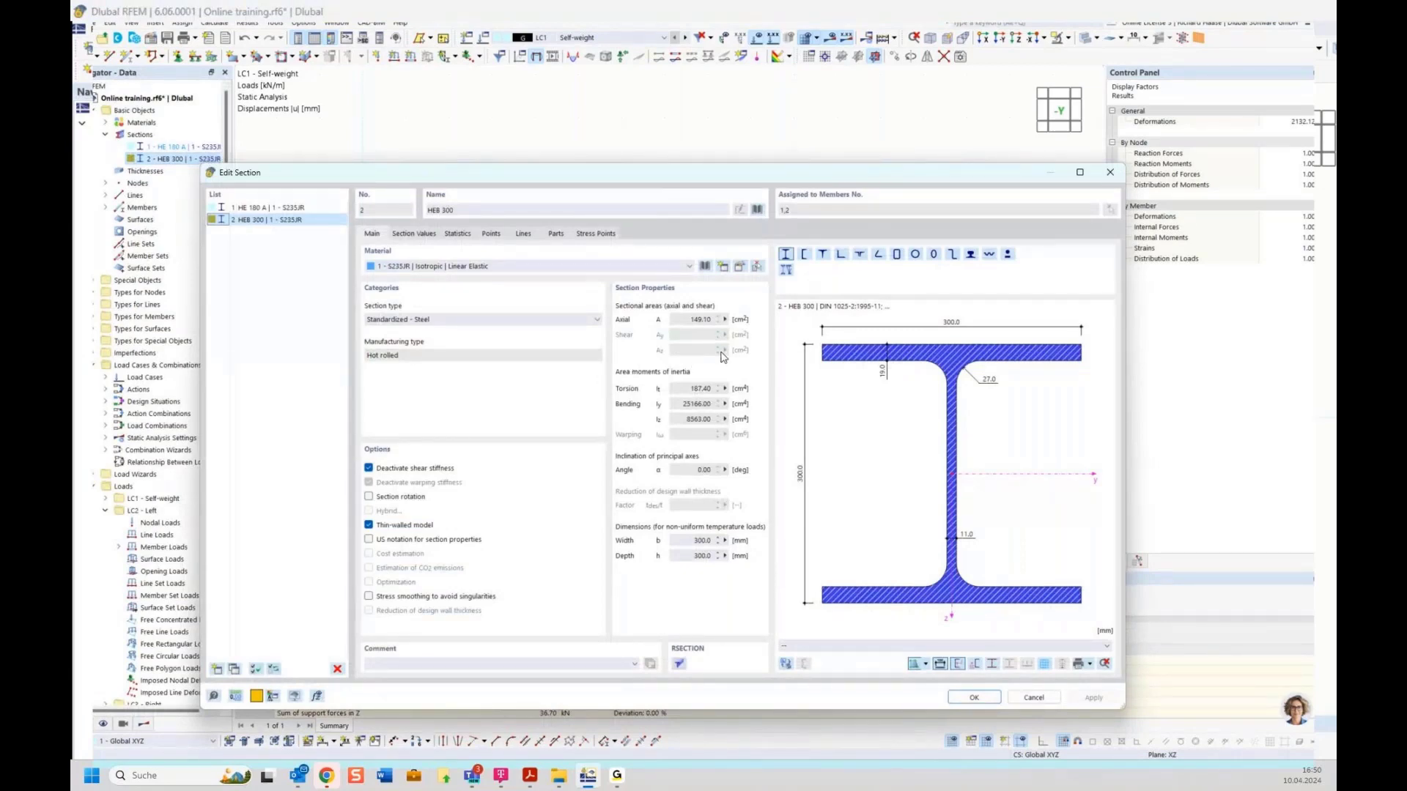
pyautogui.click(427, 471)
pyautogui.click(369, 467)
pyautogui.click(411, 468)
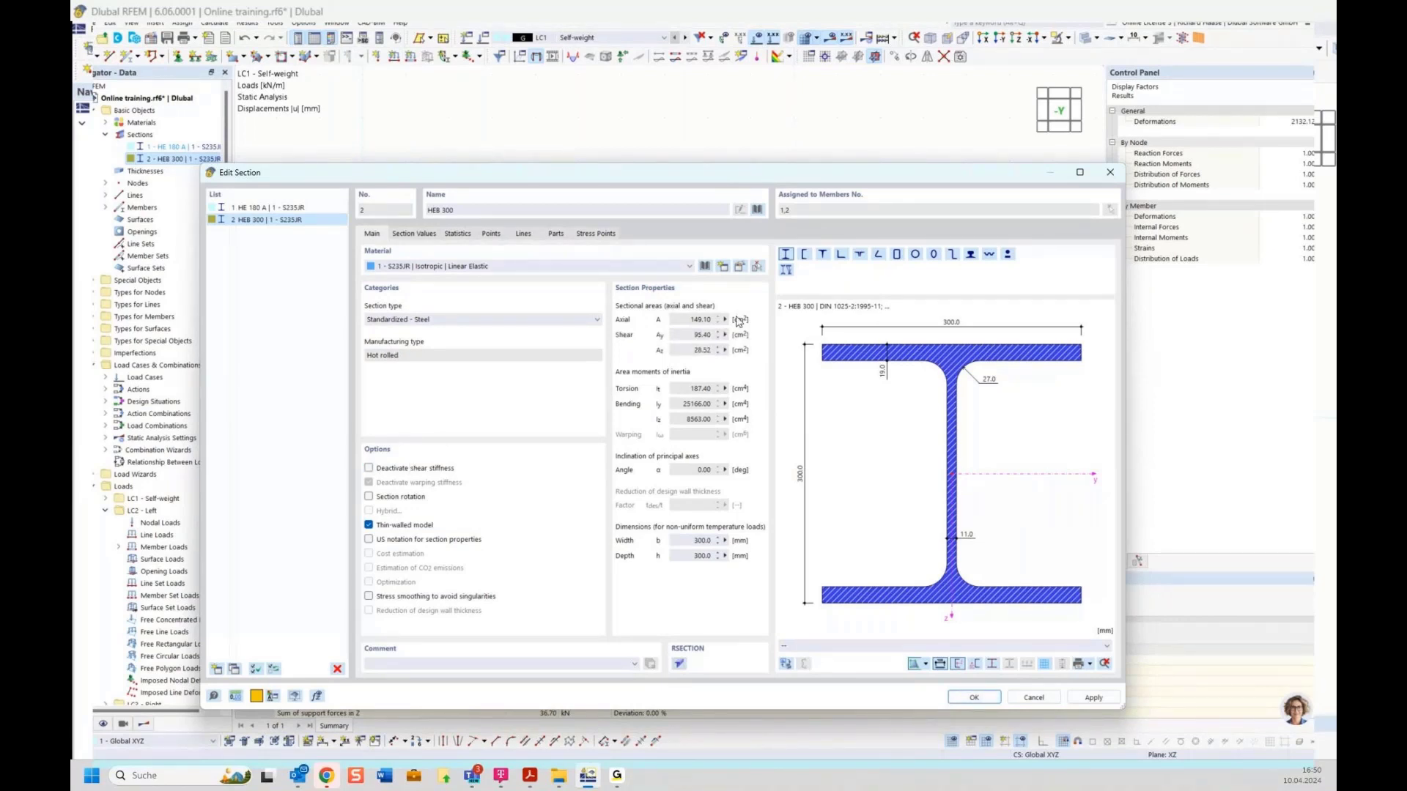
pyautogui.click(975, 698)
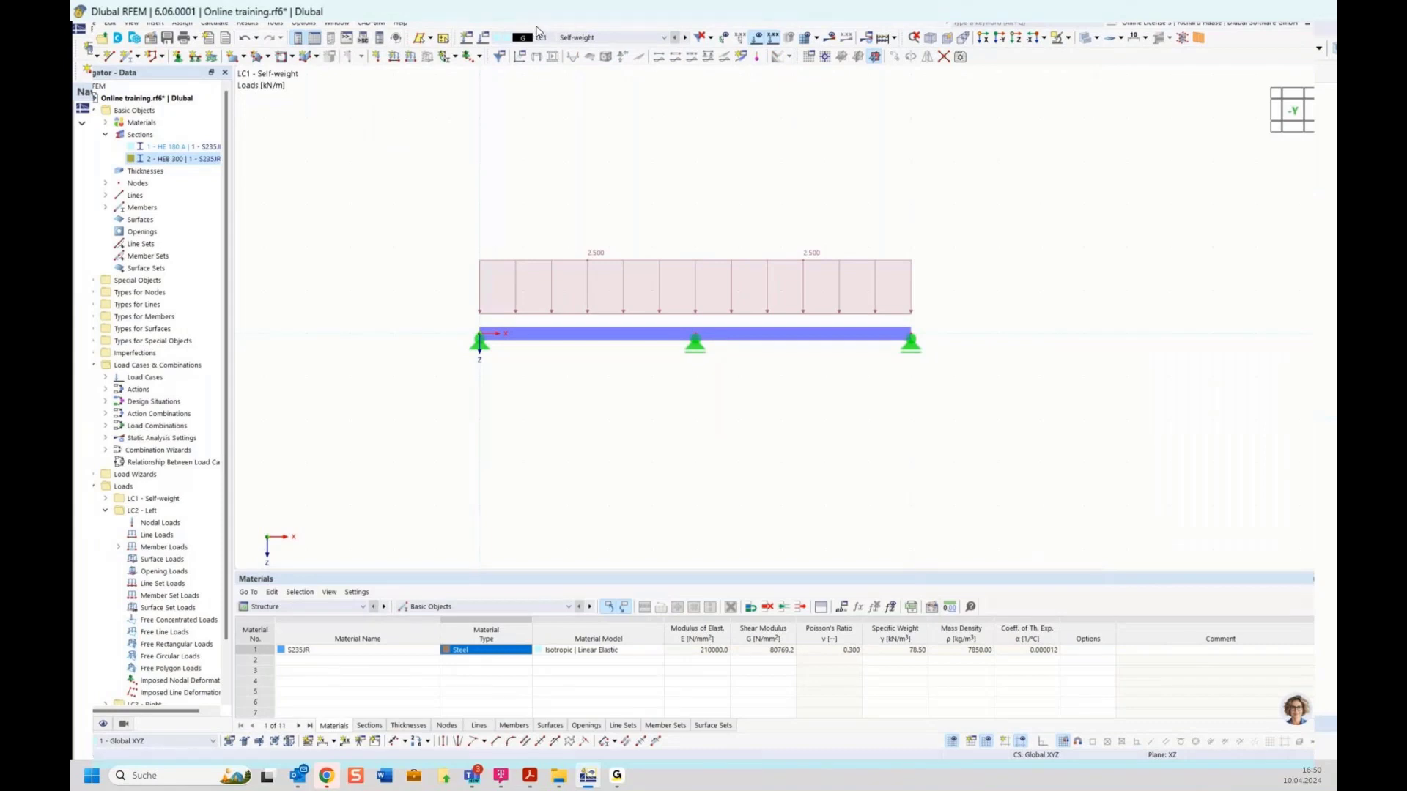
# Step: Calculate all load cases and combinations and switch the model to wireframe display
pyautogui.click(216, 23)
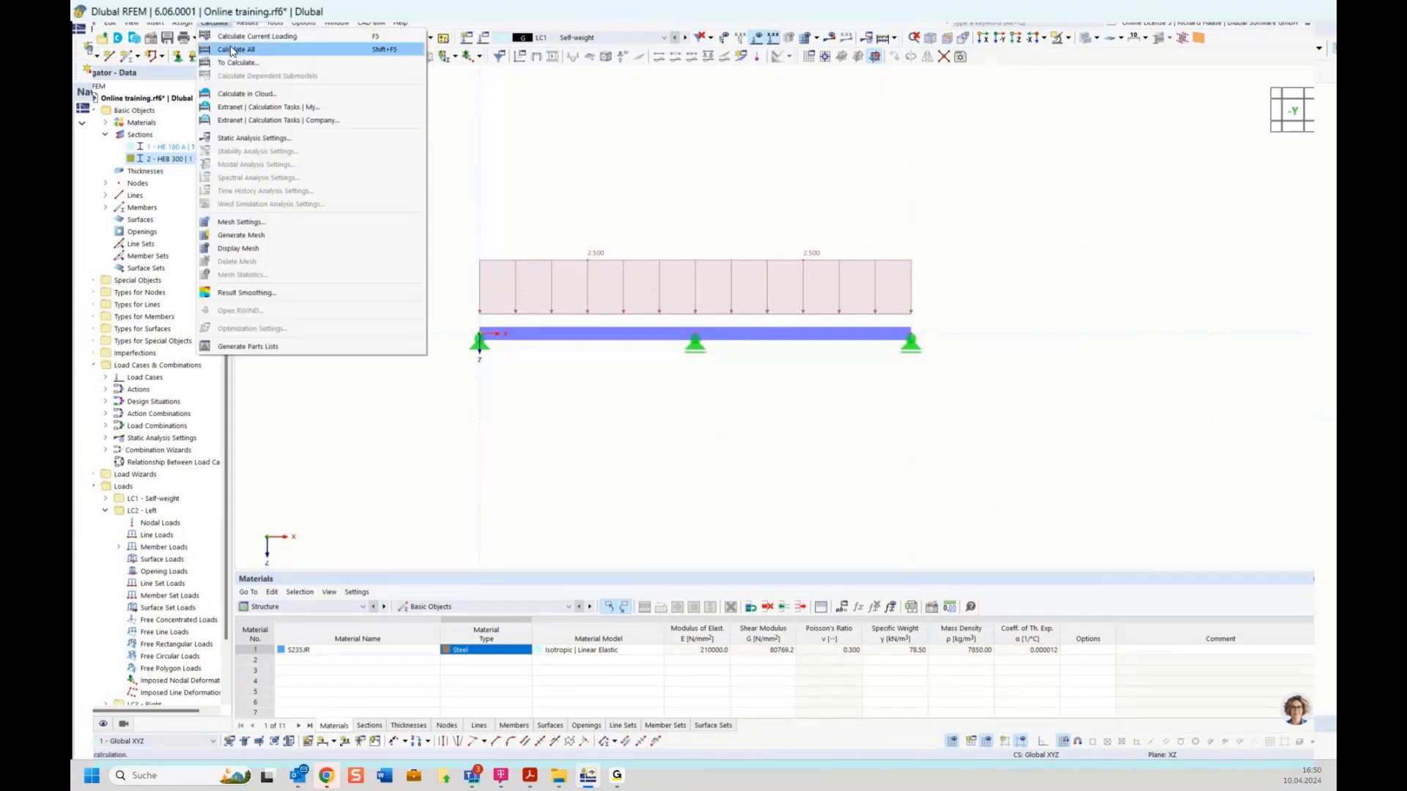
pyautogui.click(229, 50)
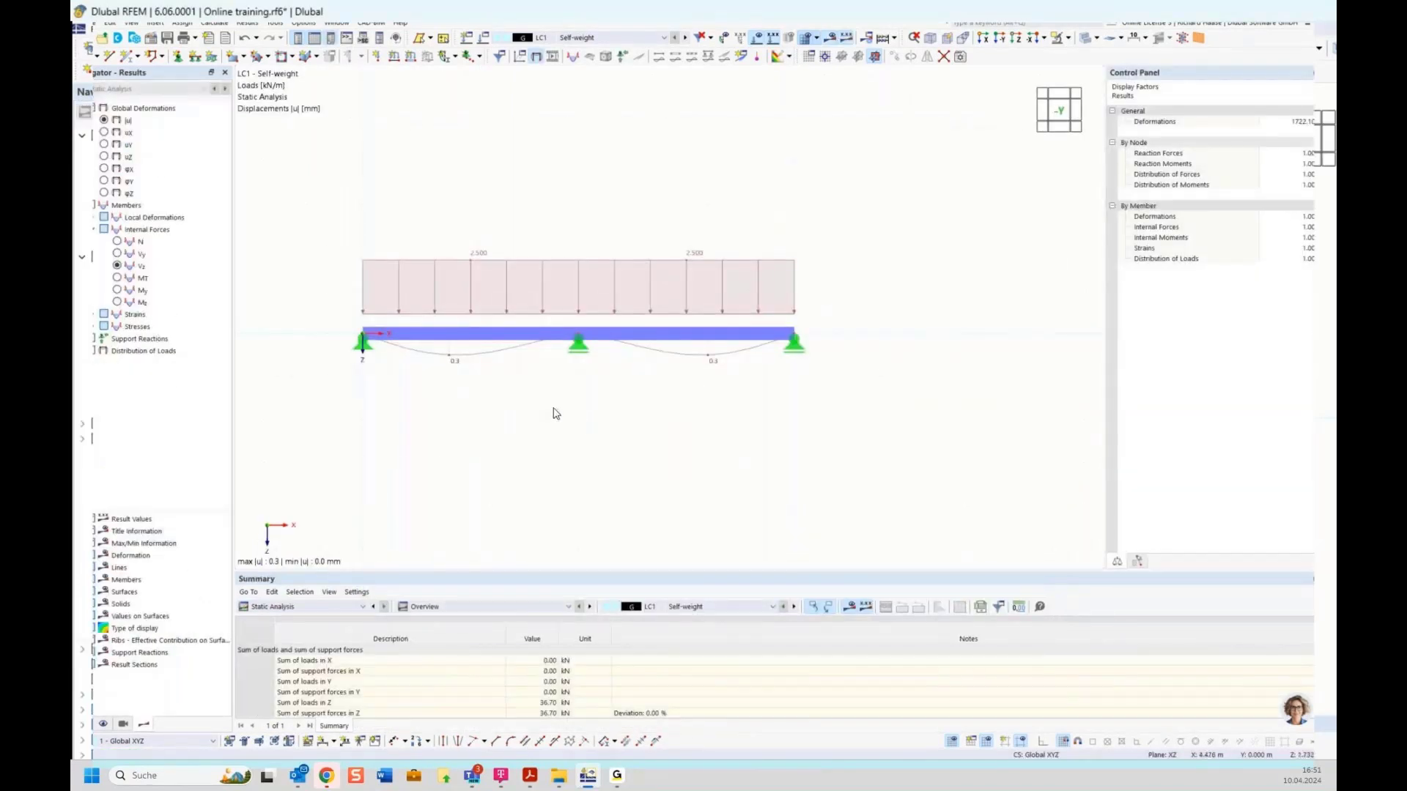
pyautogui.click(1093, 38)
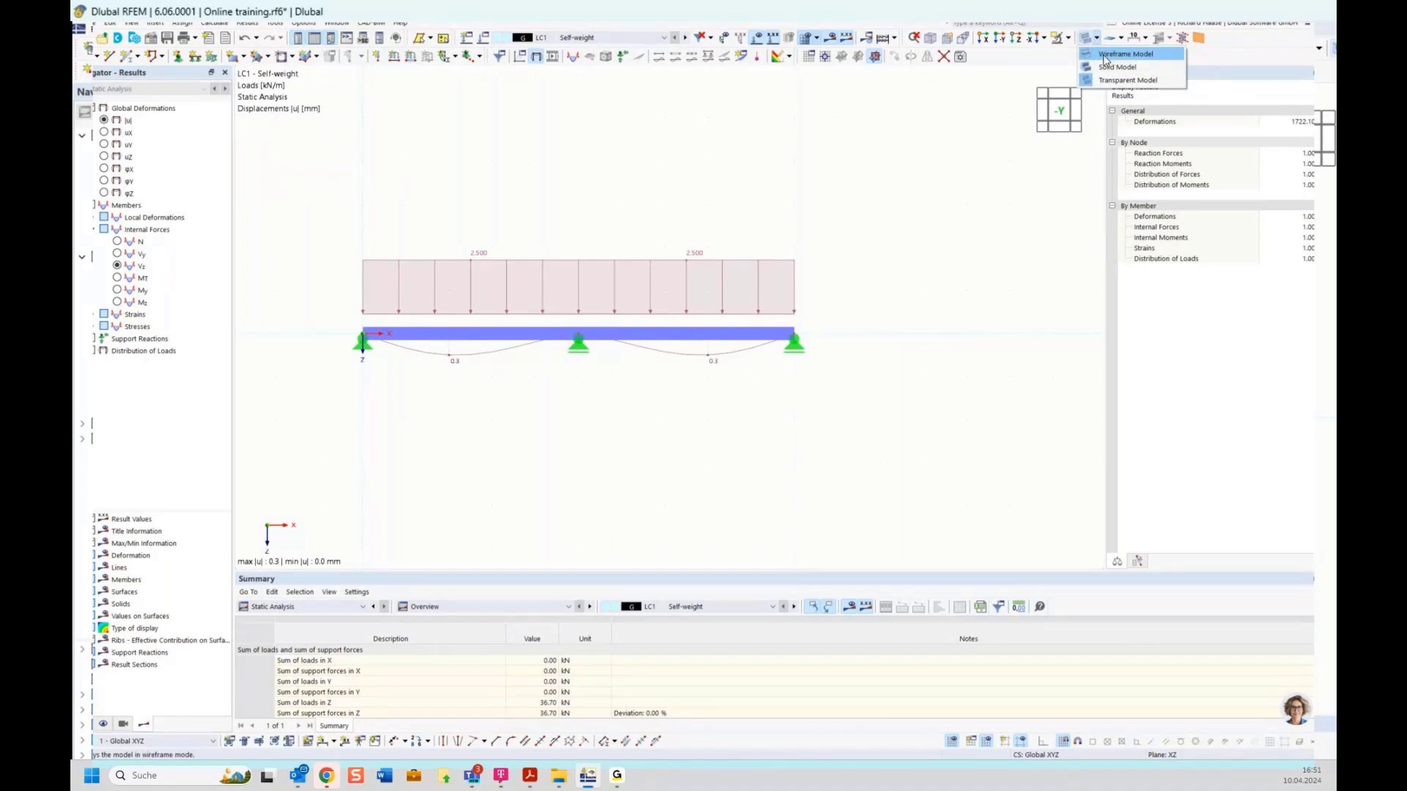
pyautogui.click(1105, 55)
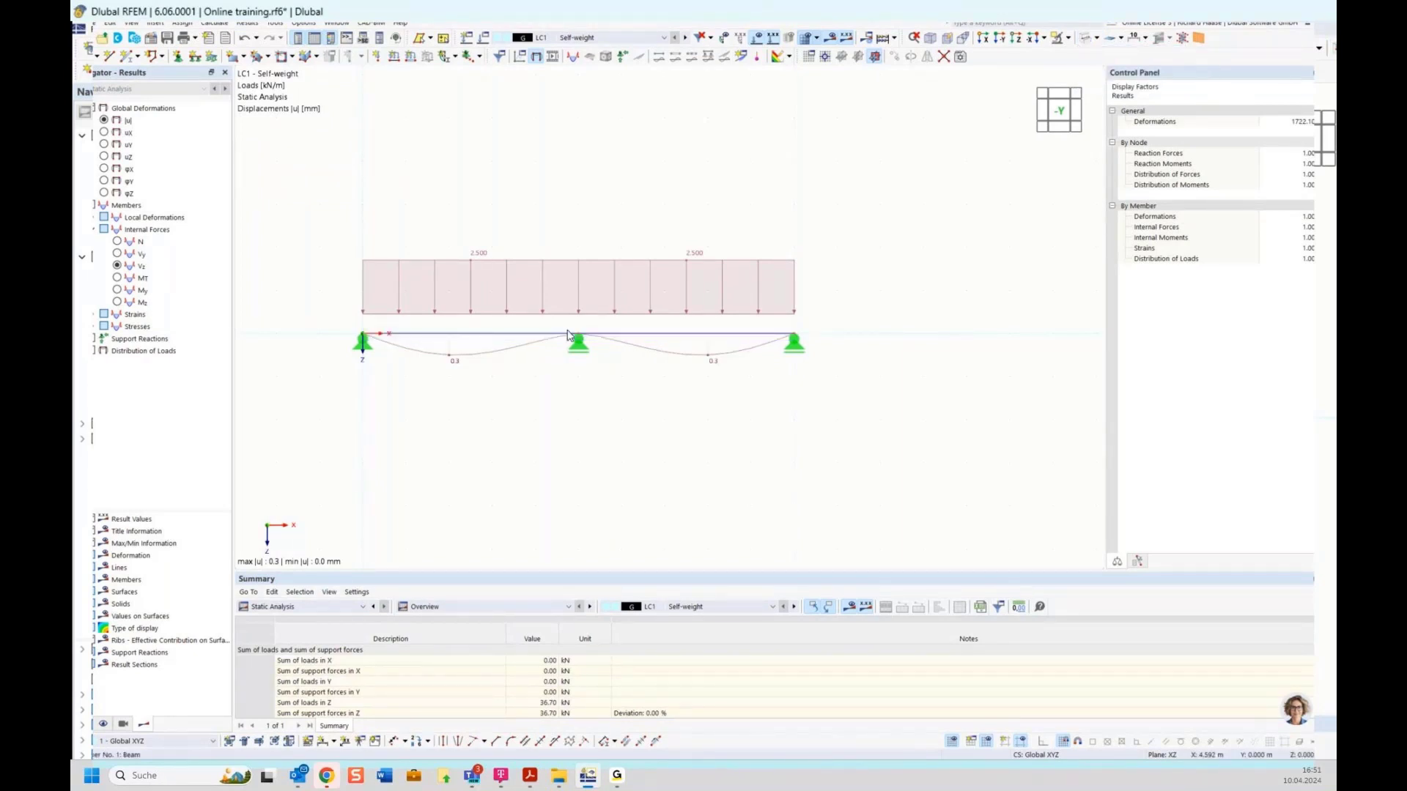
# Step: Display the LC1 Self-weight My diagram (6.55 to -11.16 kNm) with loads hidden
pyautogui.click(117, 290)
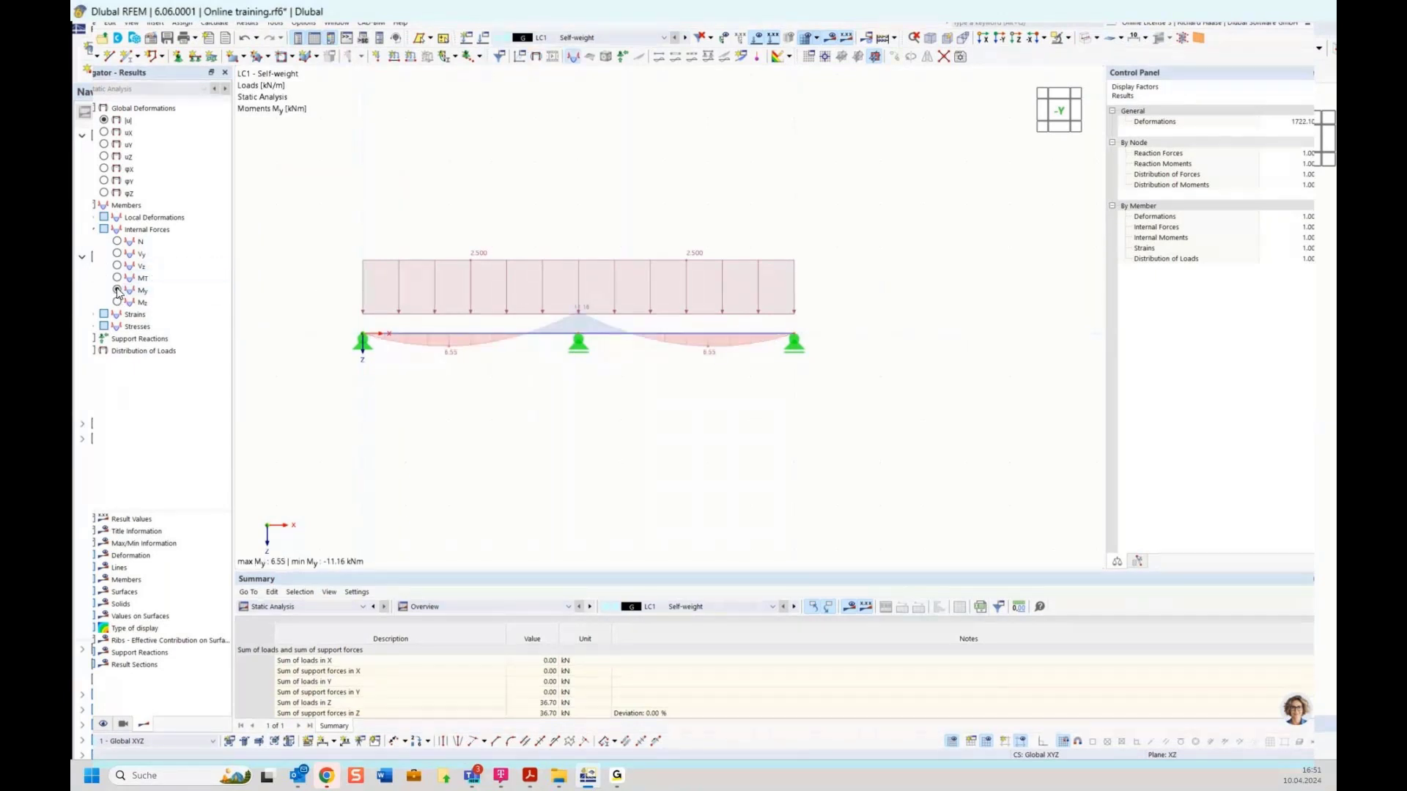
pyautogui.click(757, 43)
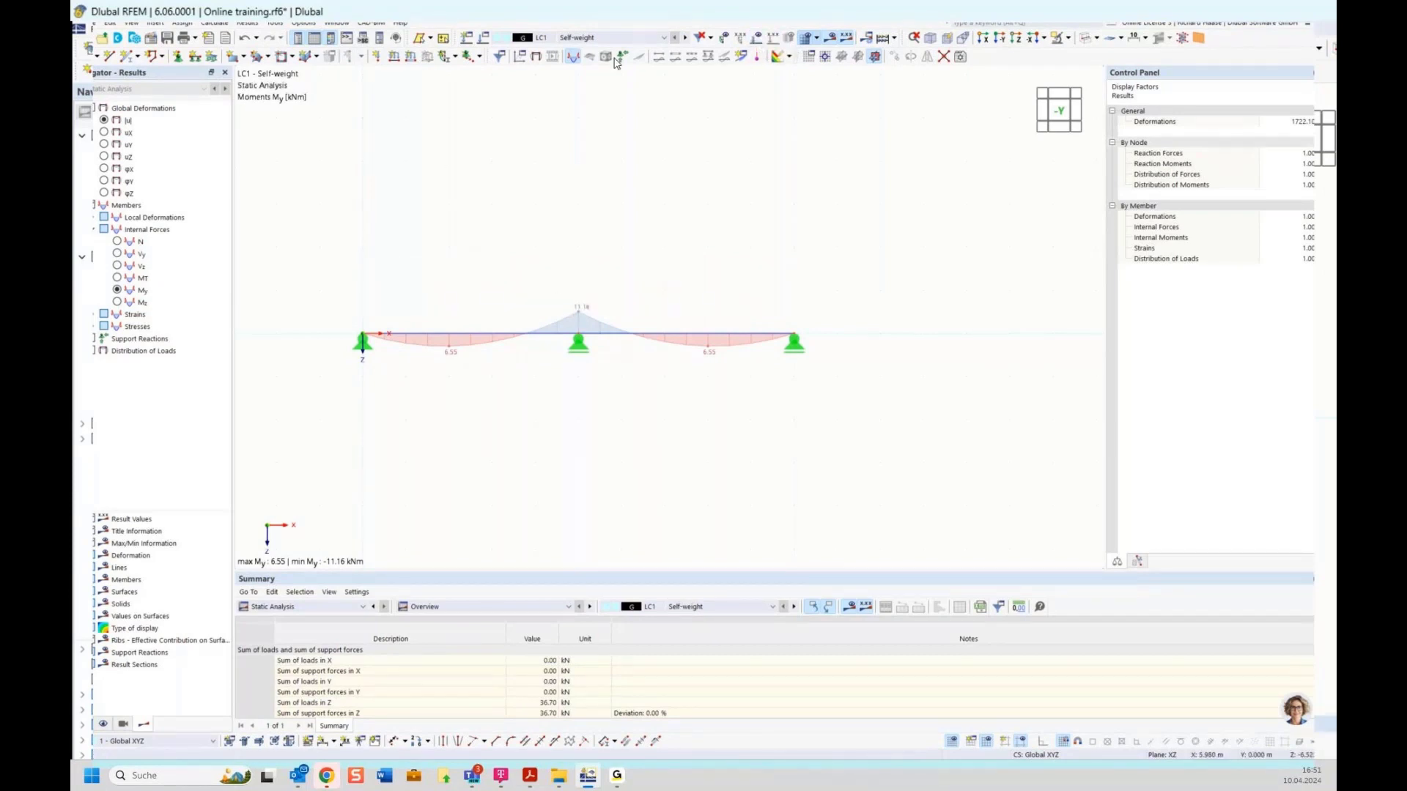
pyautogui.click(614, 38)
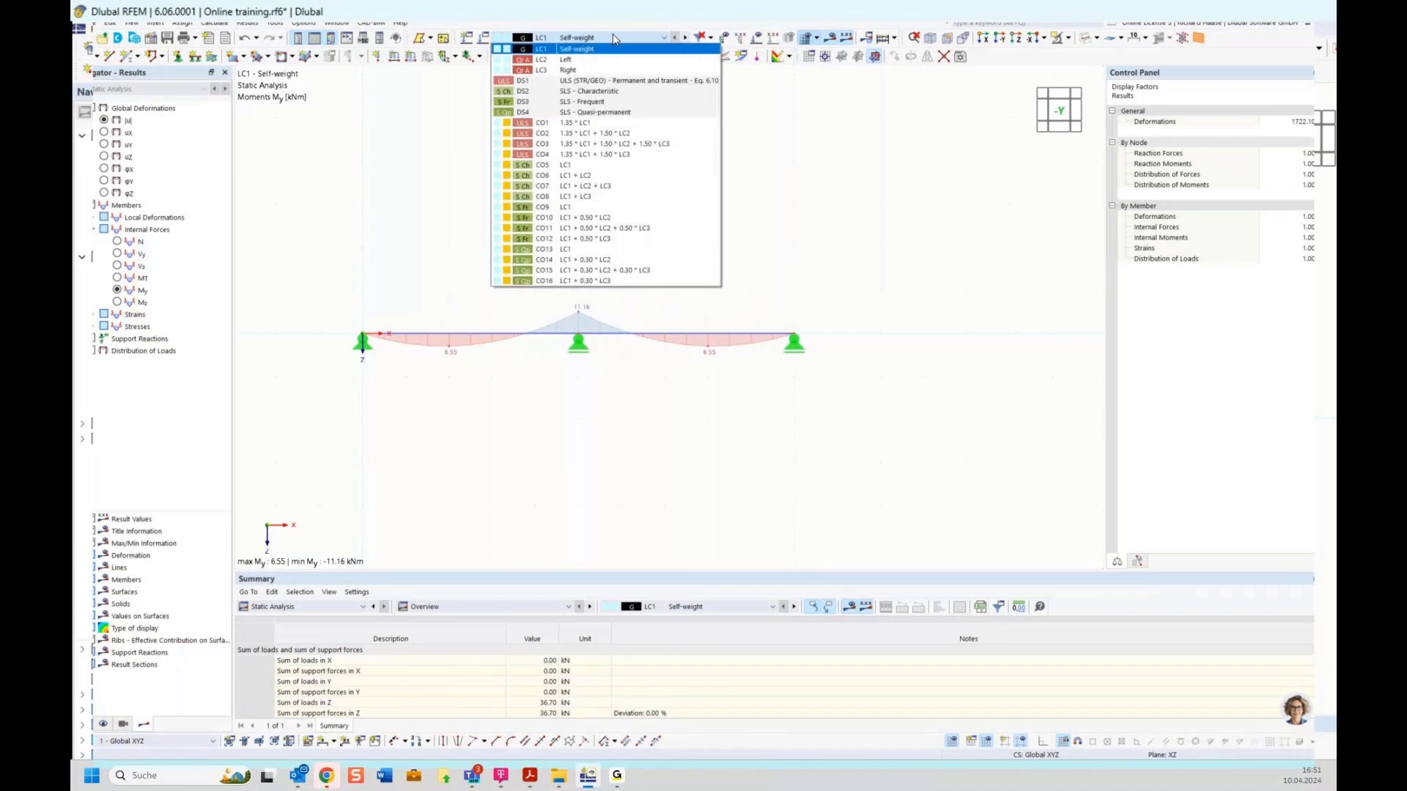
# Step: Show the DS1 ULS (STR/GEO) My max and min envelope, ranging 26.78 to -37.88 kNm
pyautogui.click(556, 83)
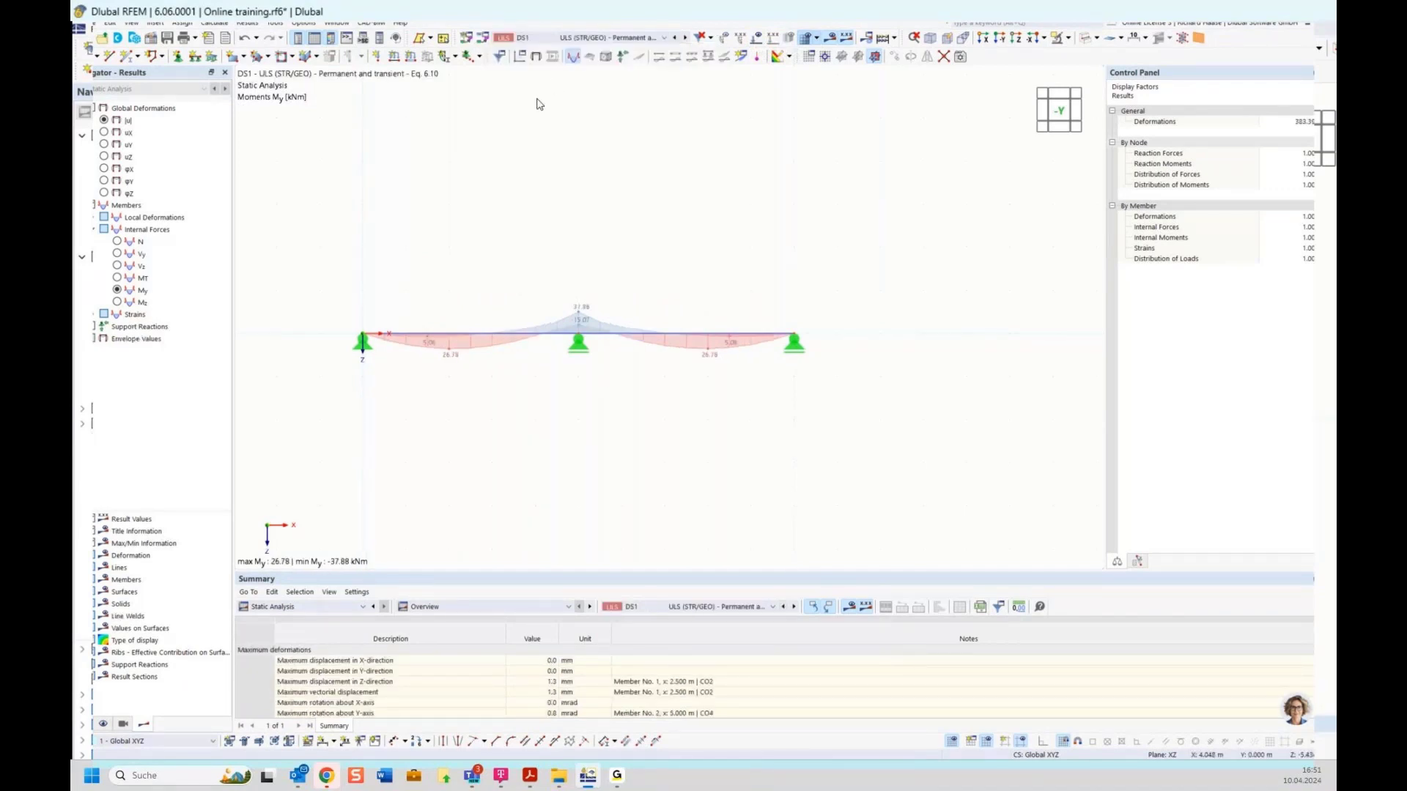
pyautogui.scroll(3, 571, 328)
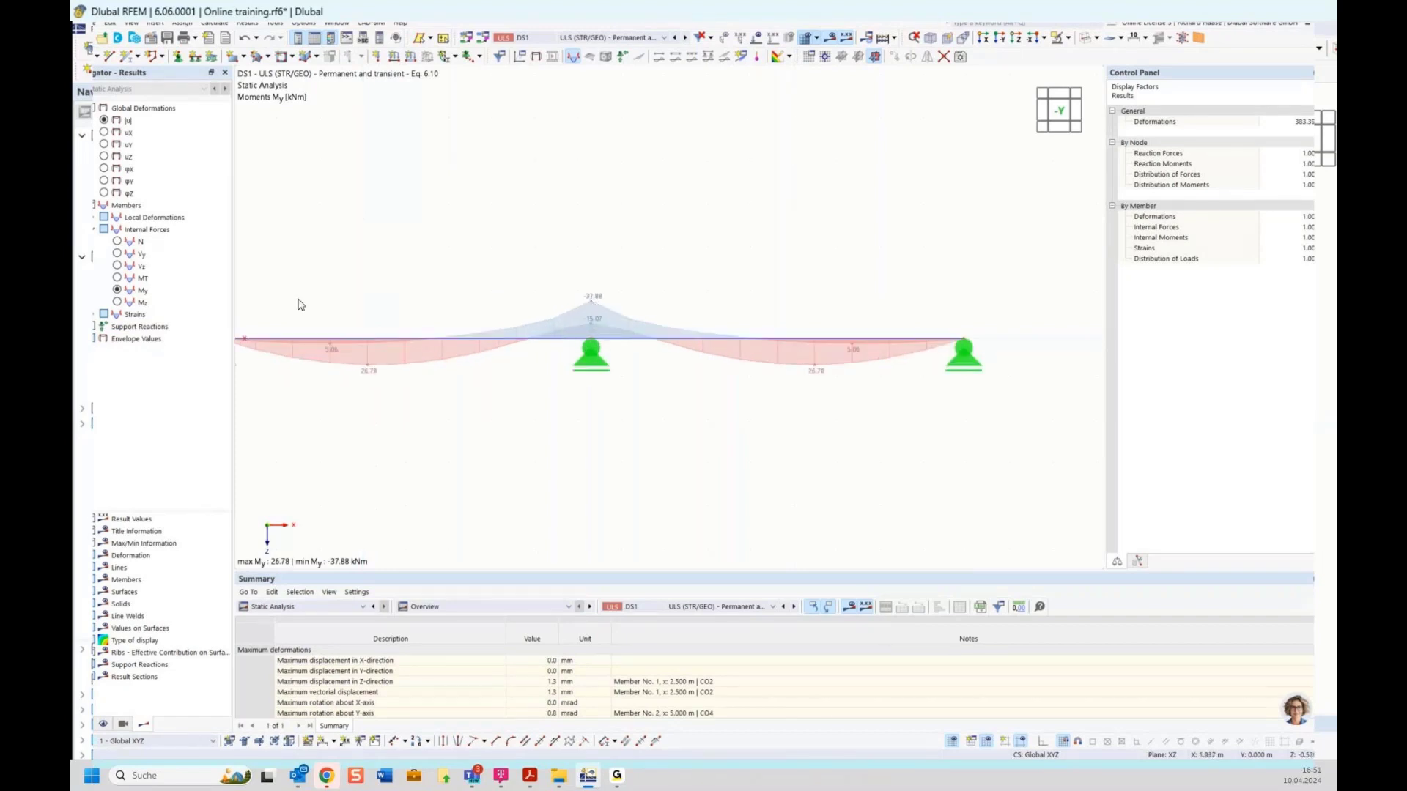
pyautogui.click(93, 338)
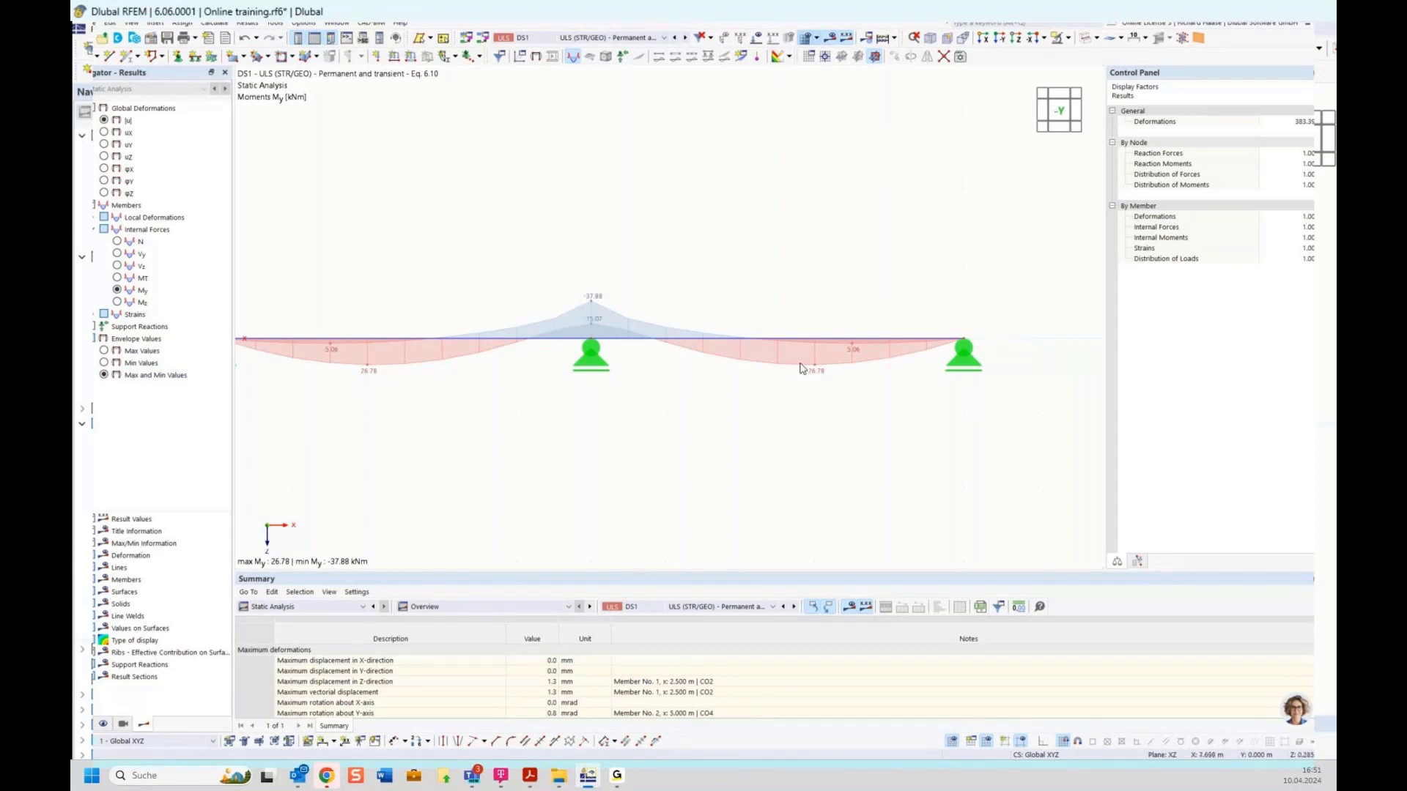
pyautogui.click(84, 726)
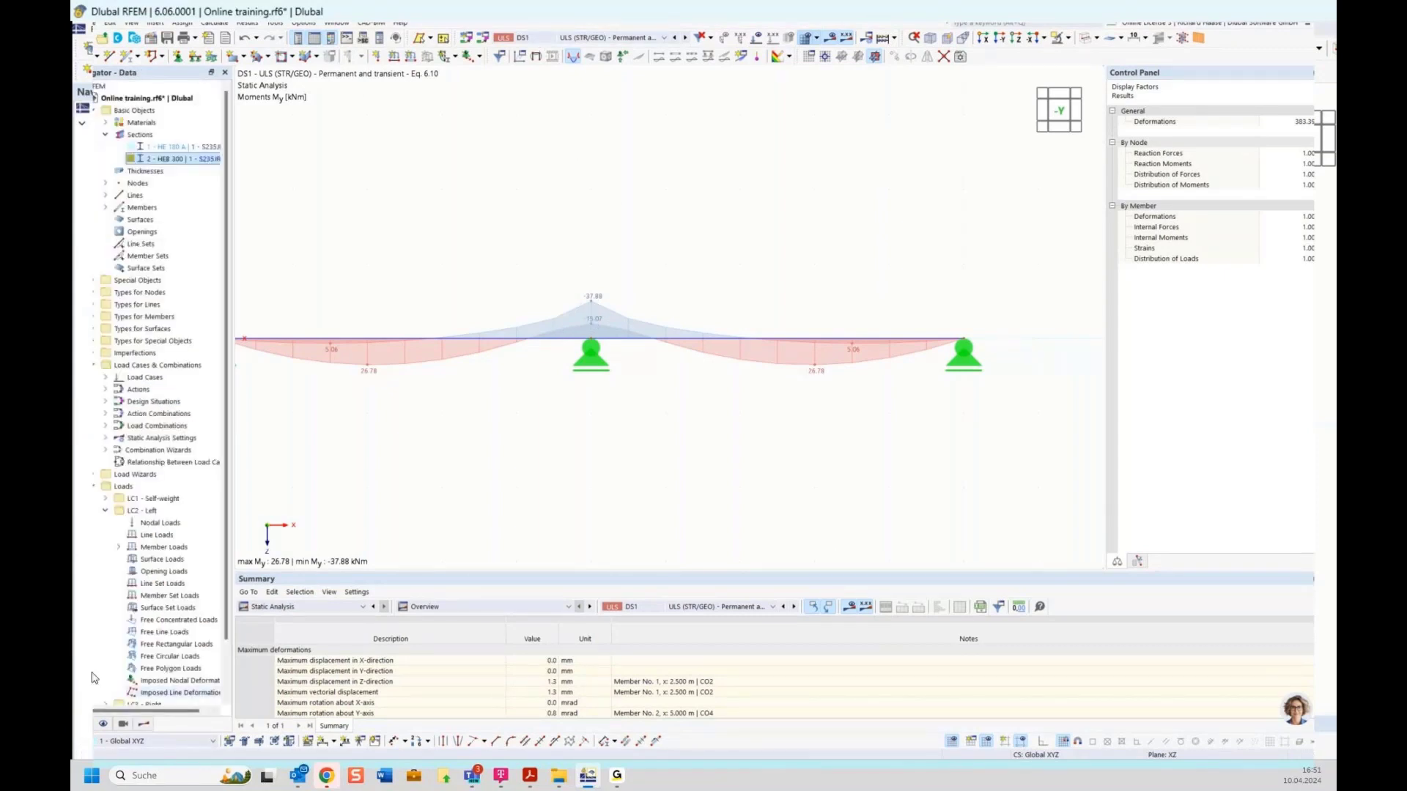
# Step: In the load case editor, confirm combinations CO1–CO4 are assigned to design situation DS1
pyautogui.rightClick(139, 498)
pyautogui.click(165, 504)
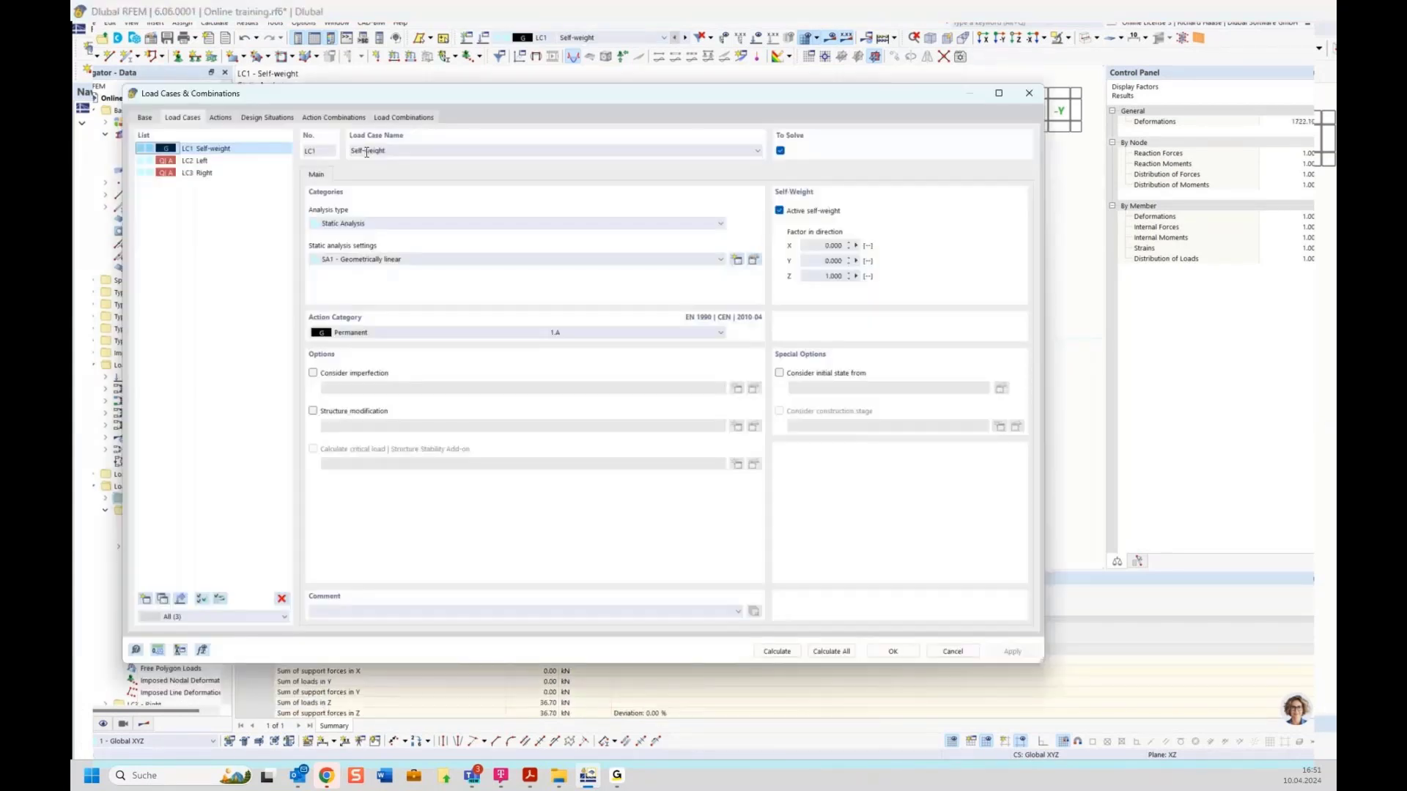
pyautogui.click(399, 117)
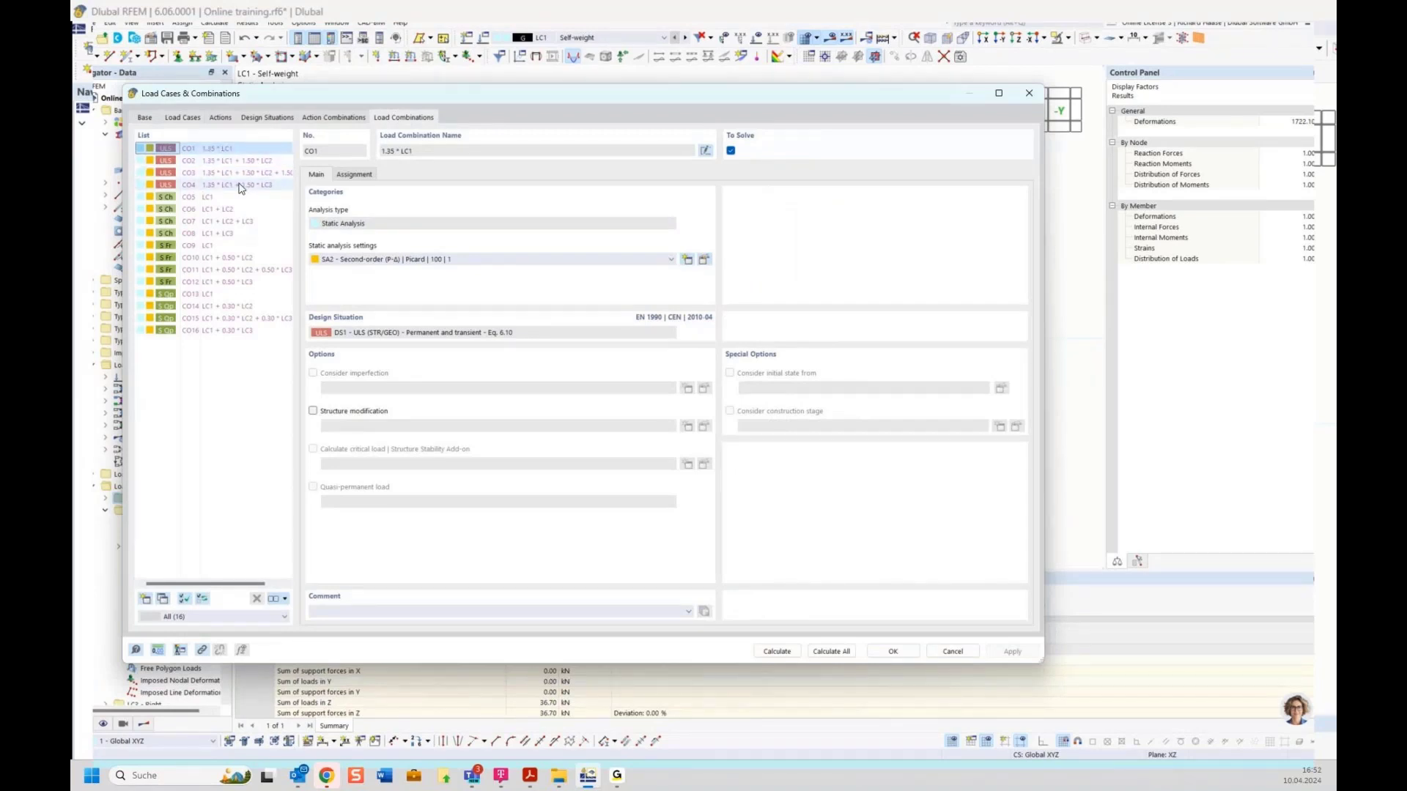
pyautogui.click(279, 119)
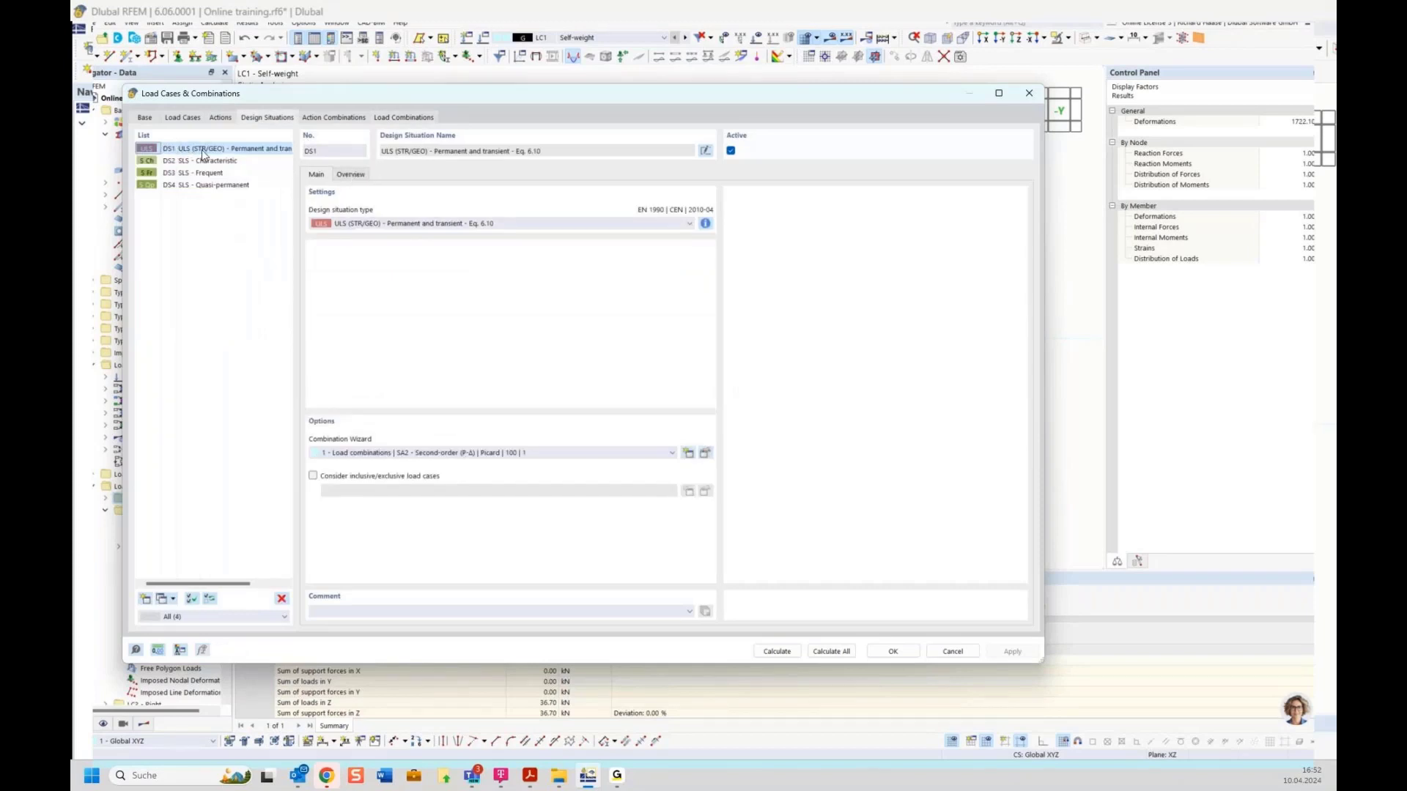
pyautogui.click(350, 174)
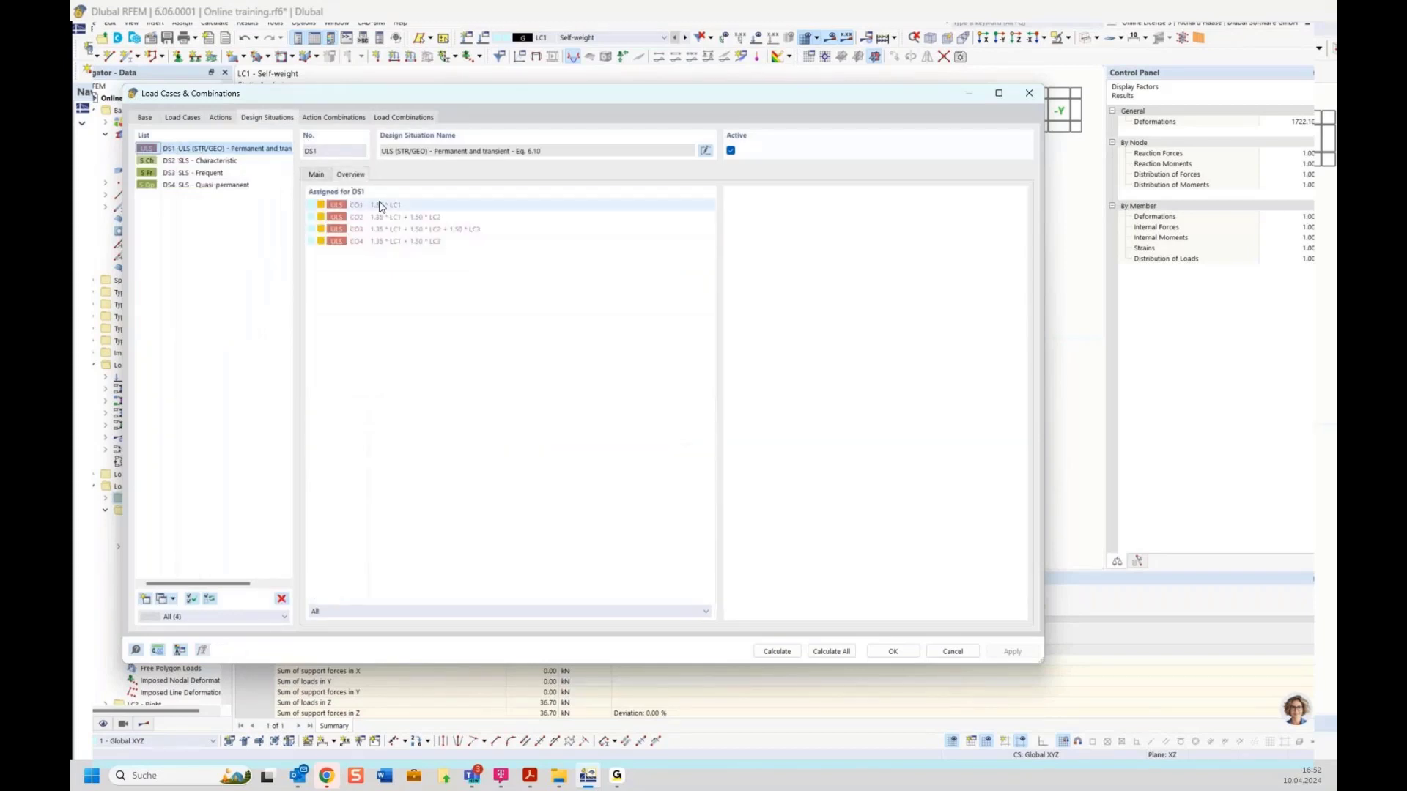
pyautogui.click(390, 218)
pyautogui.click(389, 230)
pyautogui.click(389, 242)
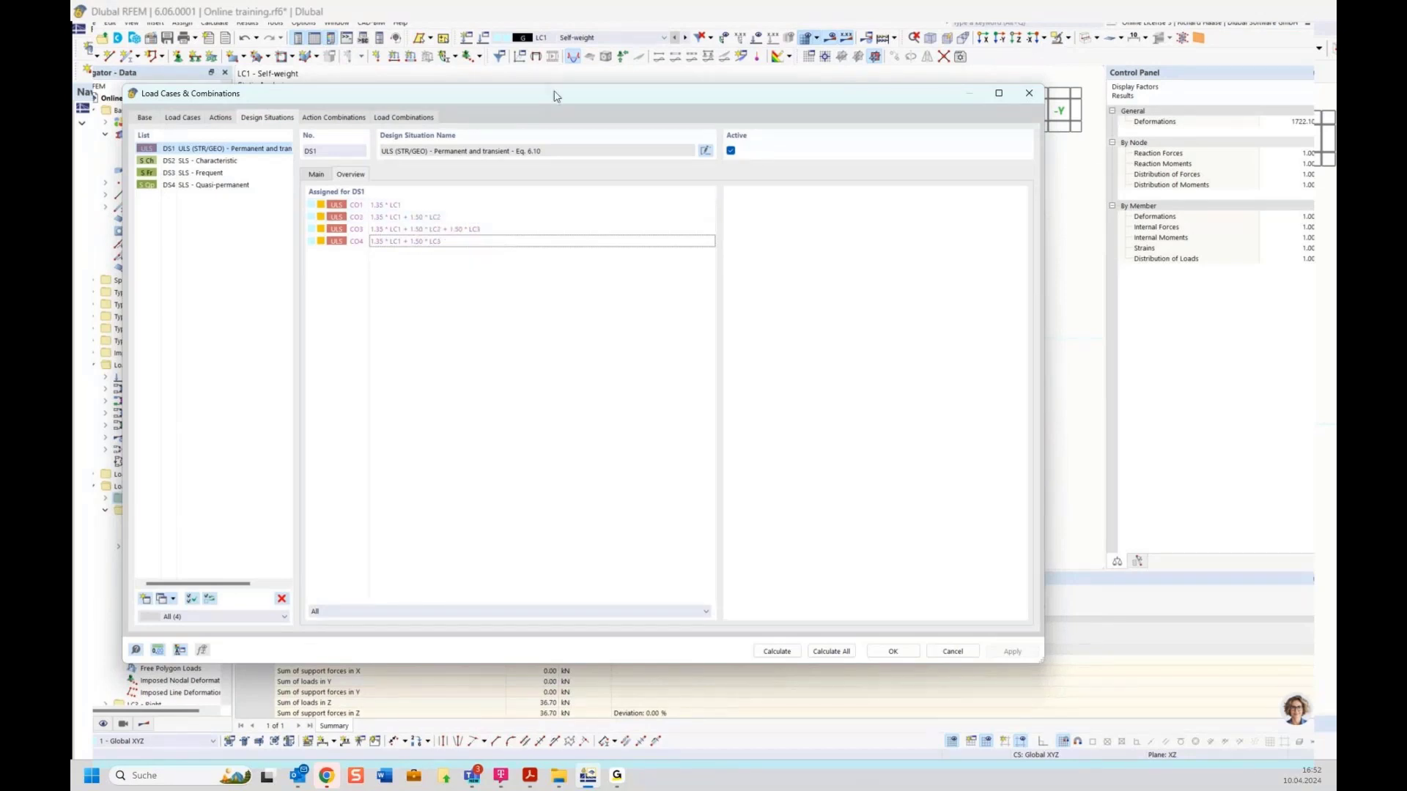
# Step: Reposition the dialog to uncover the beam and results summary, nudging the diagram right
pyautogui.moveTo(555, 96); pyautogui.dragTo(696, 486)
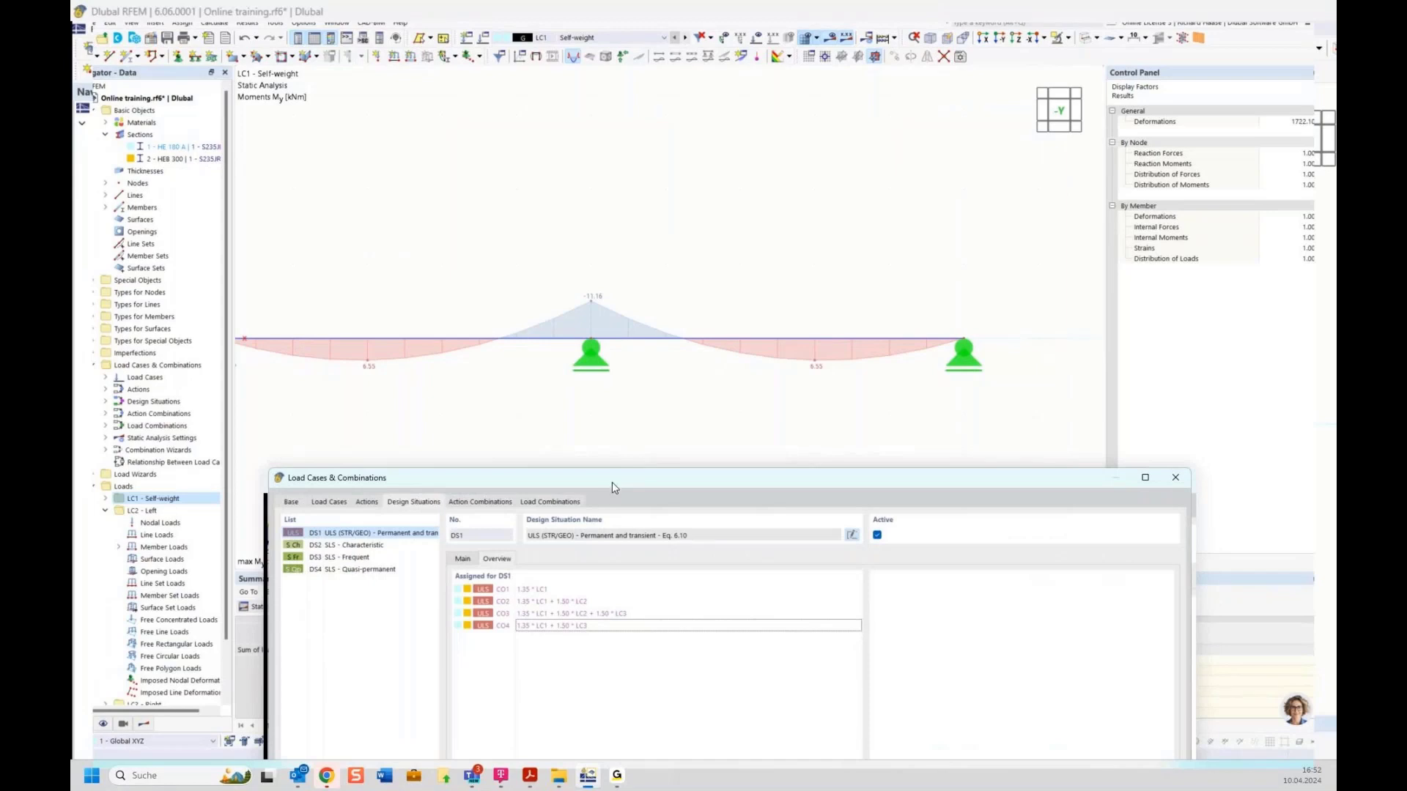
pyautogui.moveTo(613, 482); pyautogui.dragTo(578, 309)
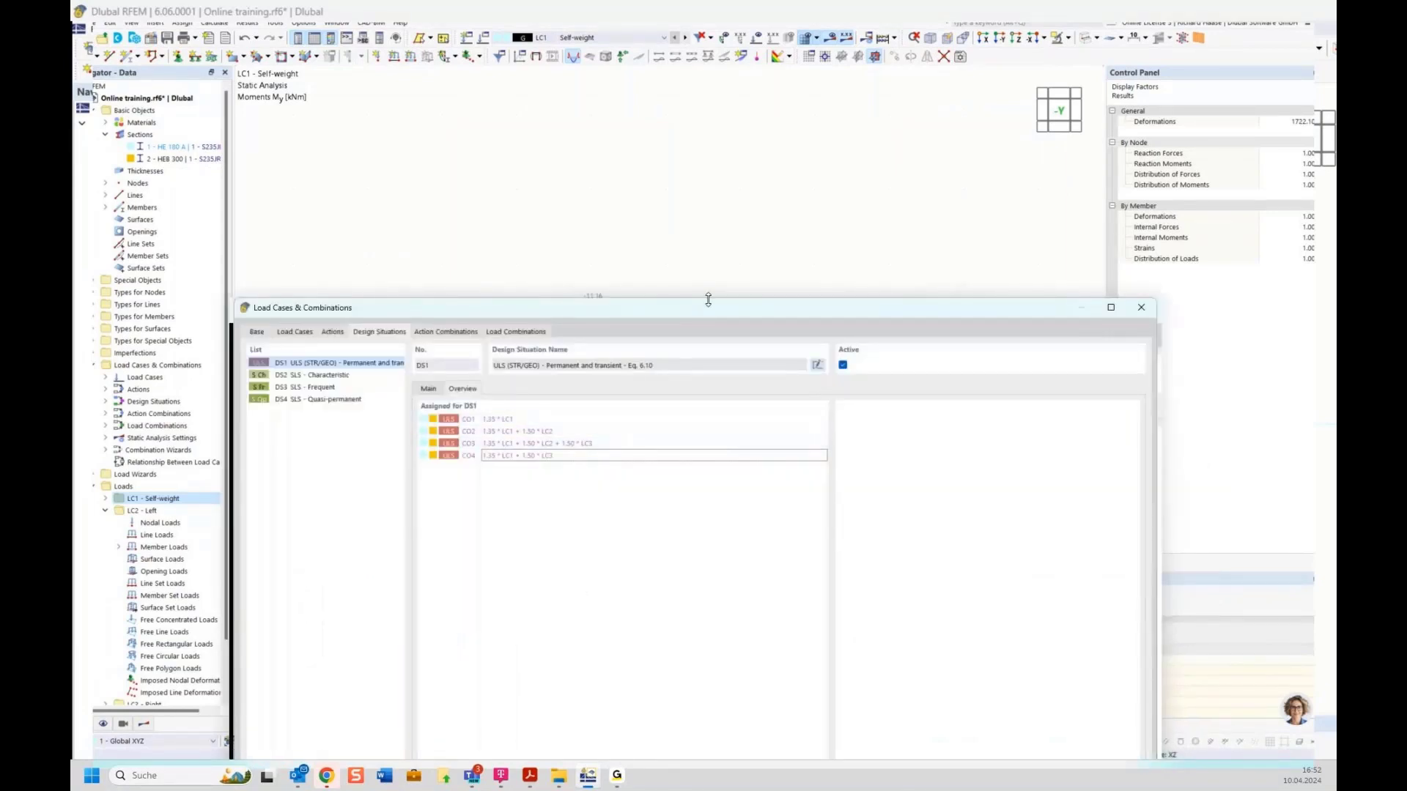
pyautogui.moveTo(709, 317); pyautogui.dragTo(648, 101)
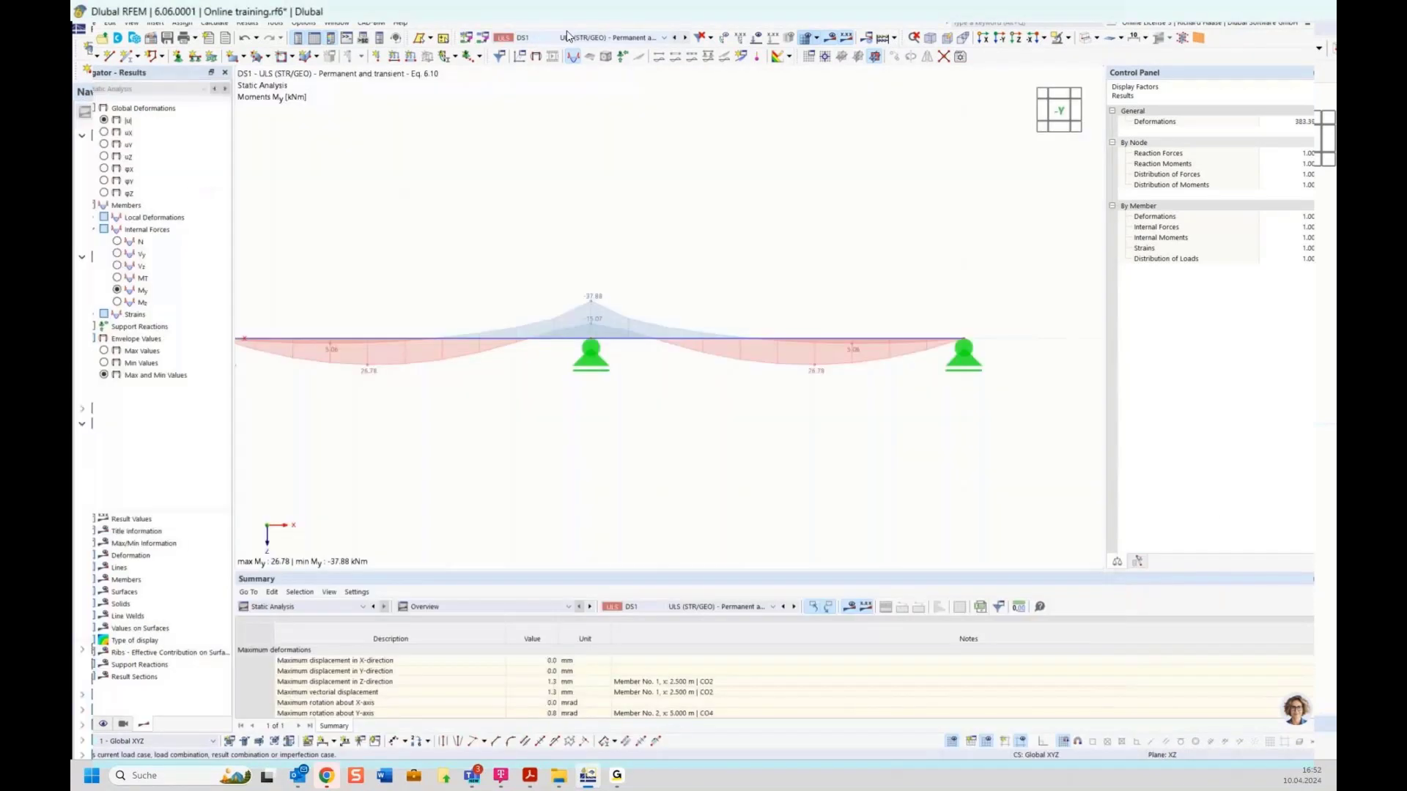
pyautogui.moveTo(672, 282); pyautogui.dragTo(702, 275, button='middle')
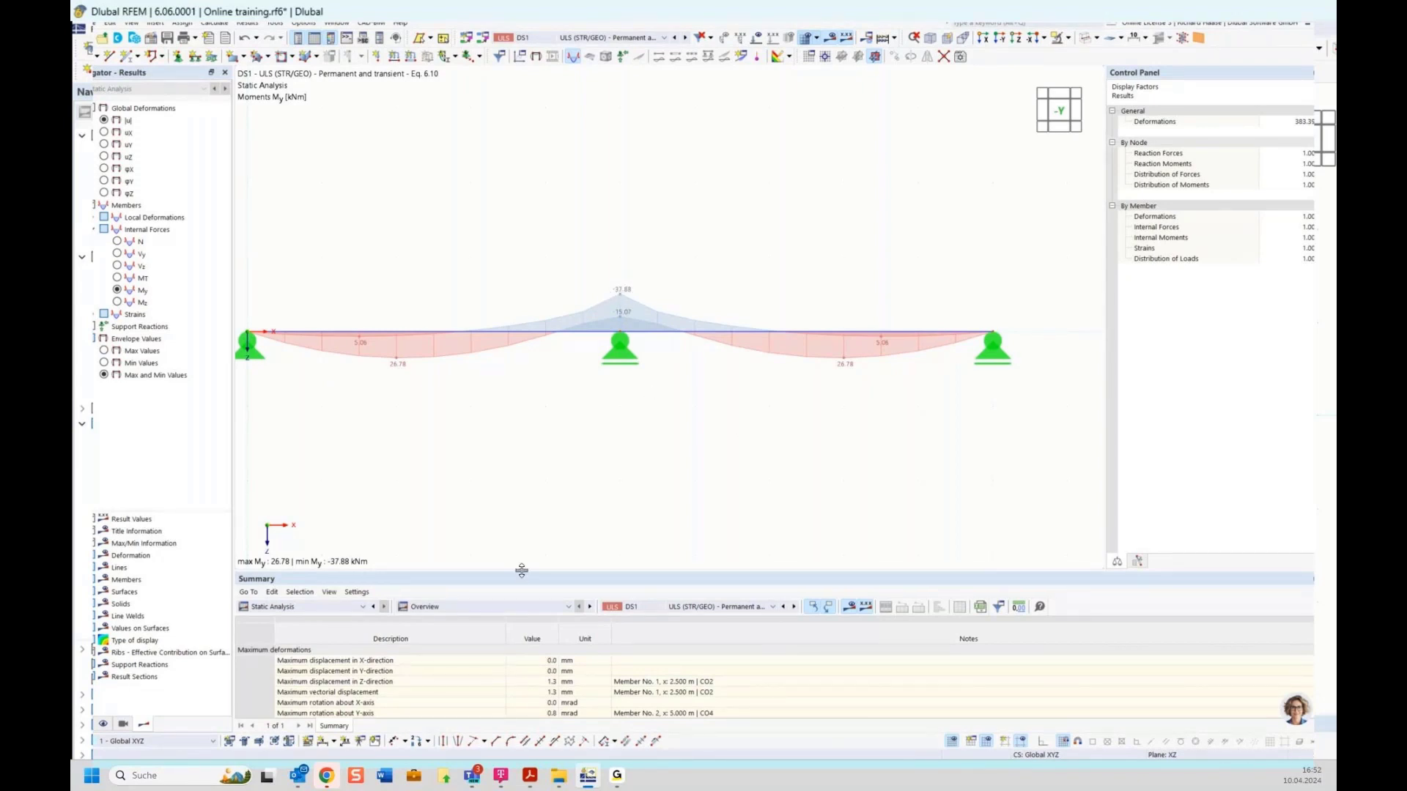
# Step: Enlarge the results table and list DS1 global deformations by member, peaking at 1.3 mm uz
pyautogui.moveTo(521, 570); pyautogui.dragTo(510, 463)
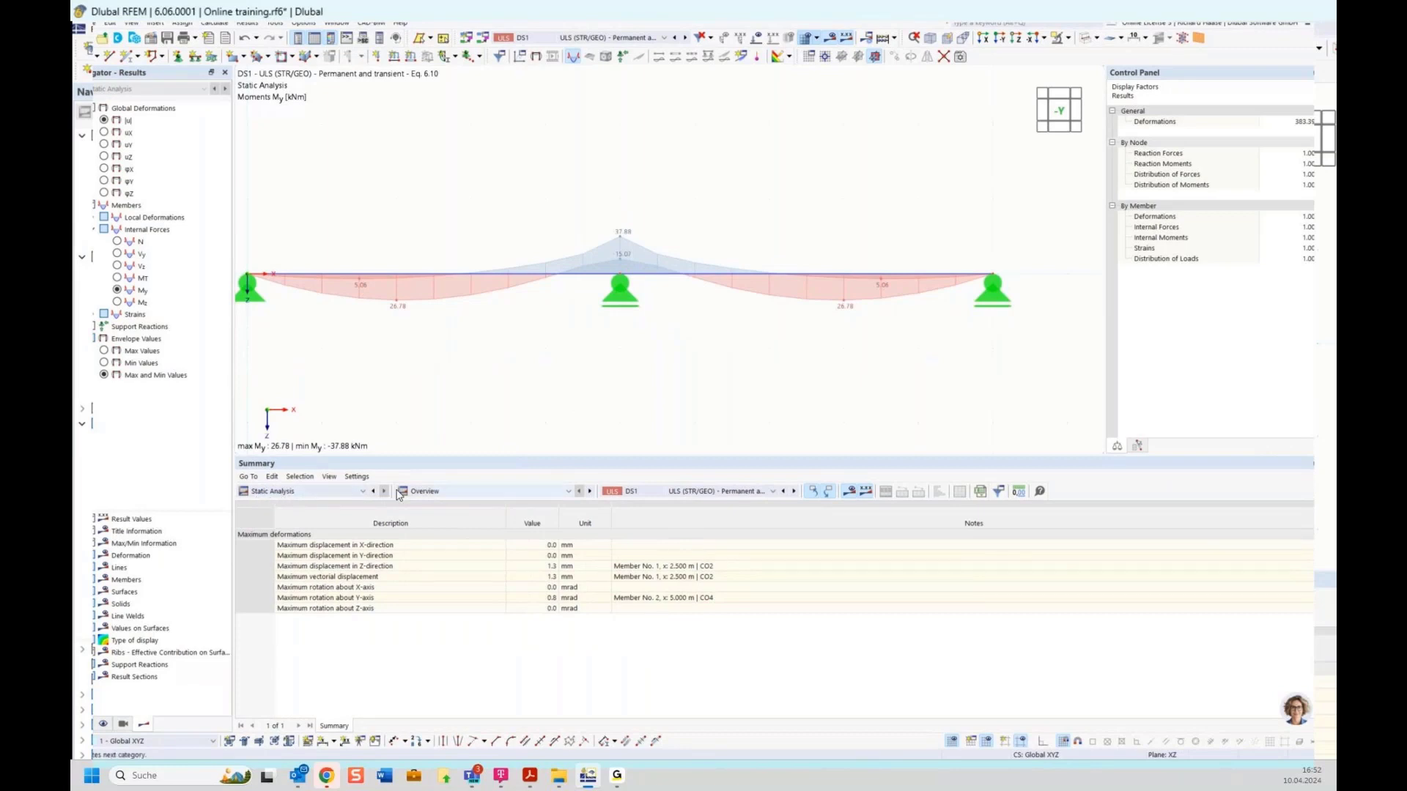
pyautogui.click(428, 491)
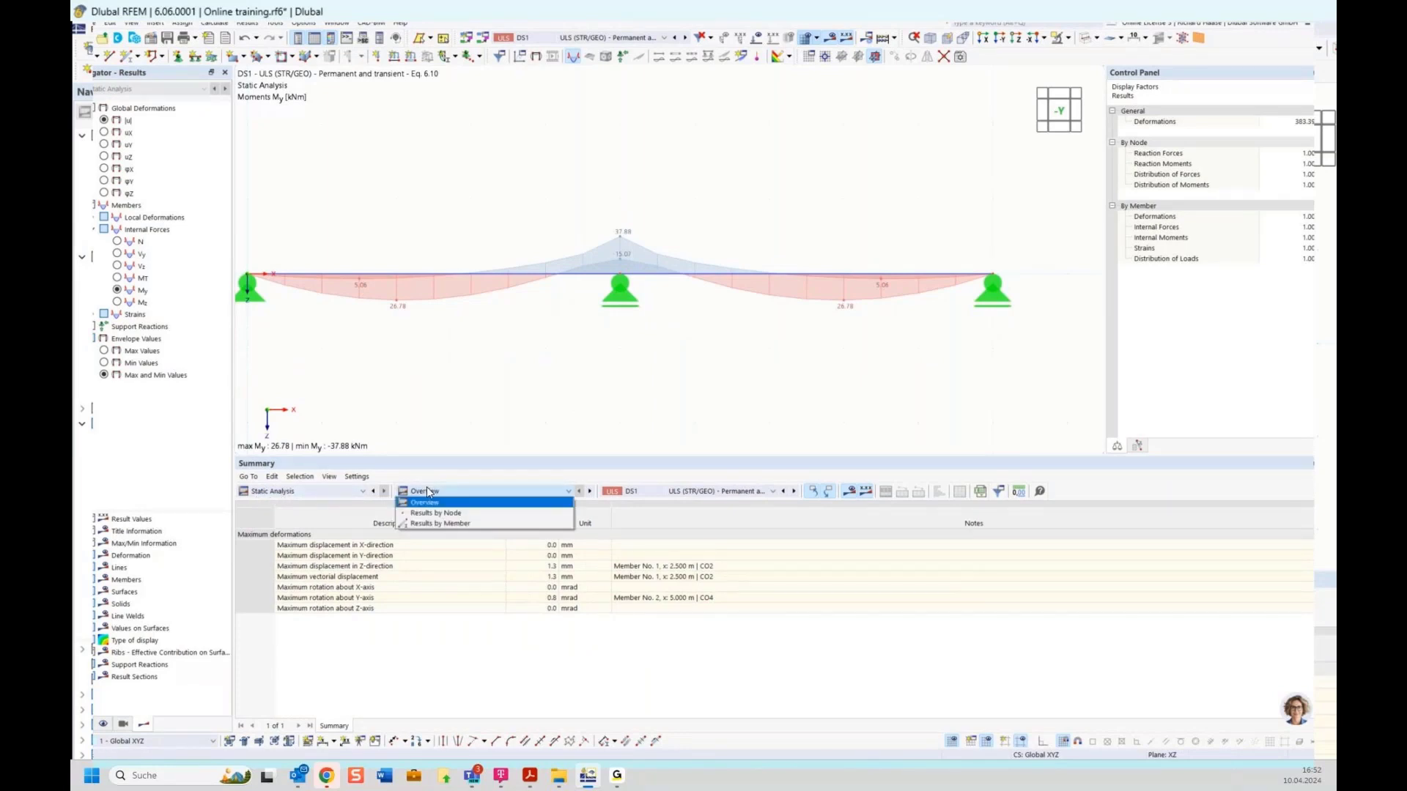
pyautogui.click(438, 524)
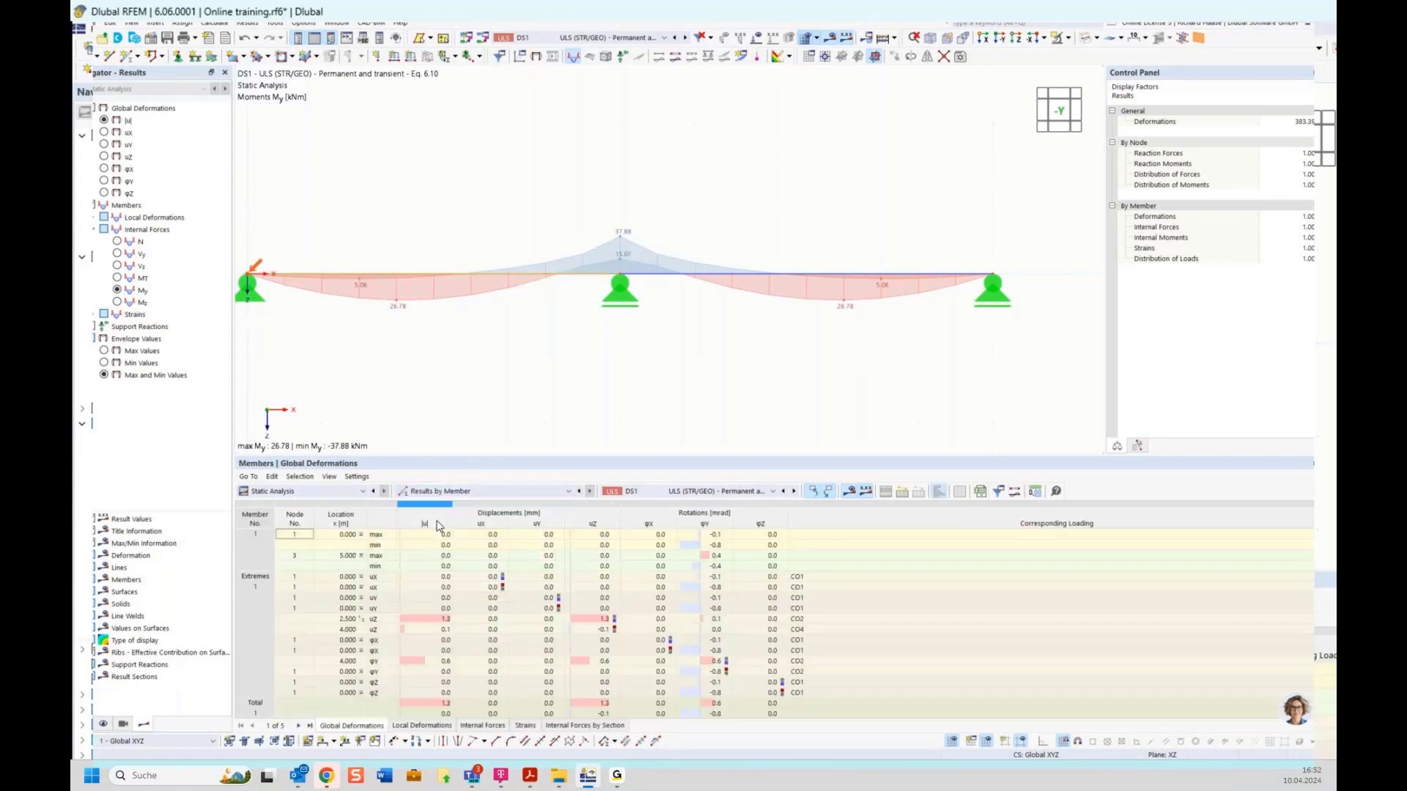
# Step: Show the DS1 member internal forces table and scroll down to the extremes
pyautogui.click(483, 727)
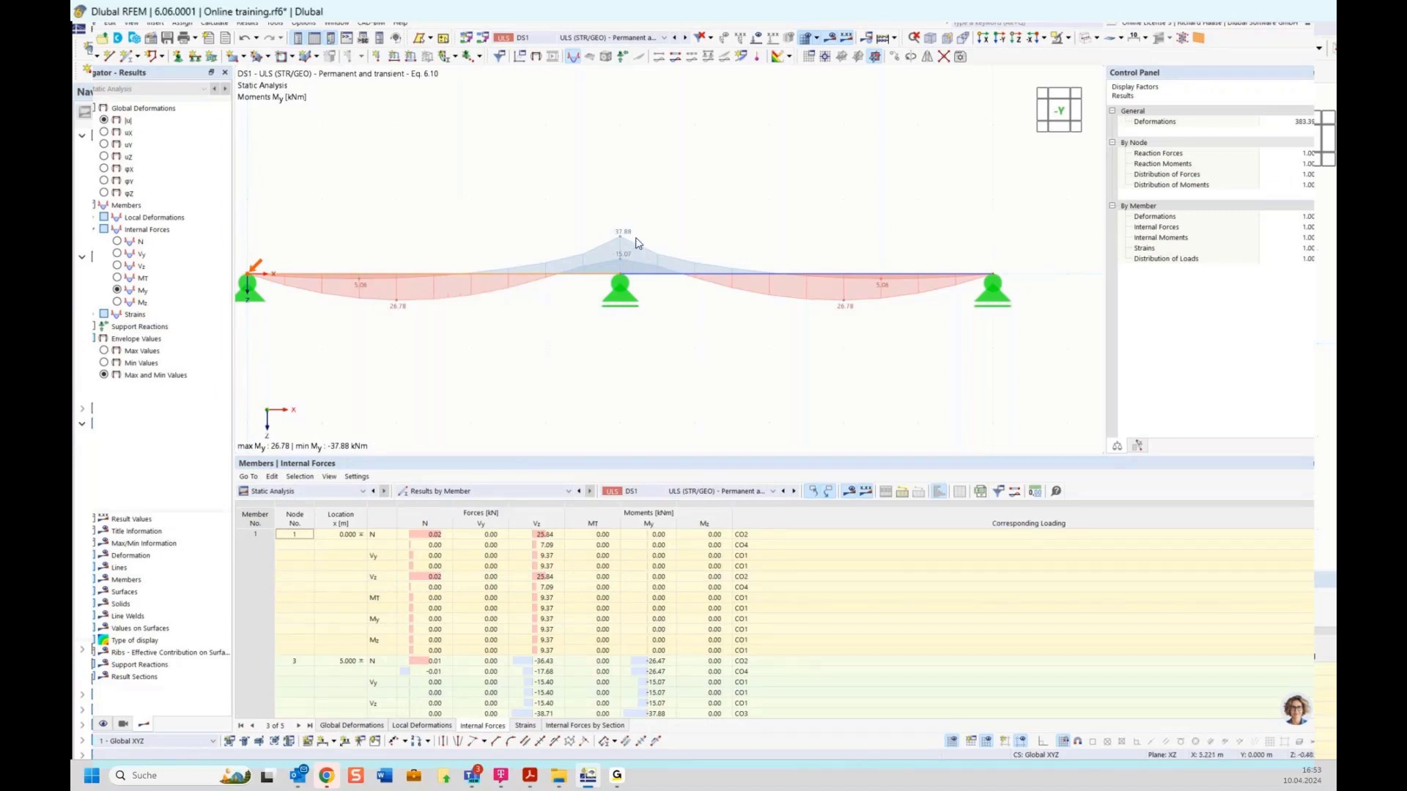
pyautogui.scroll(-5, 537, 586)
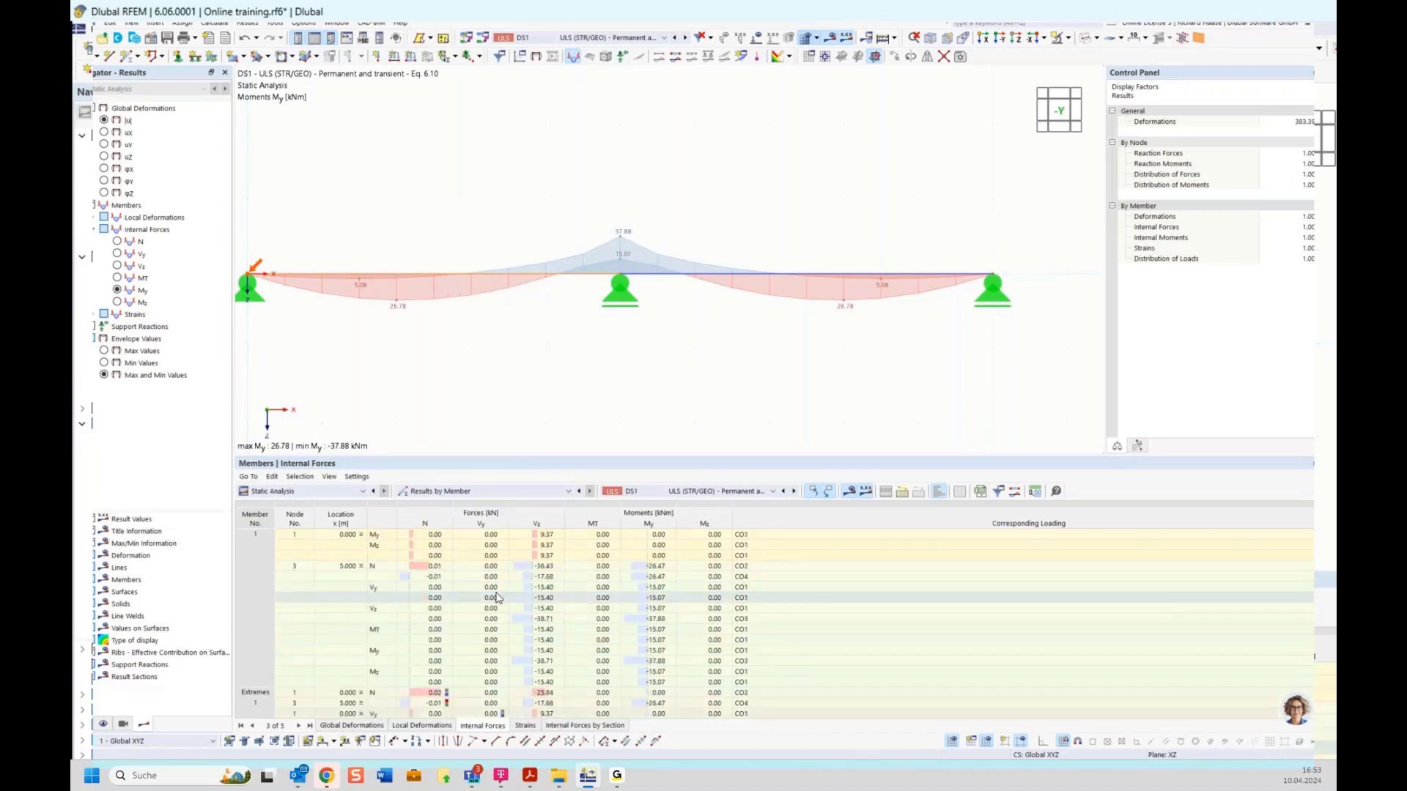
pyautogui.scroll(-10, 537, 587)
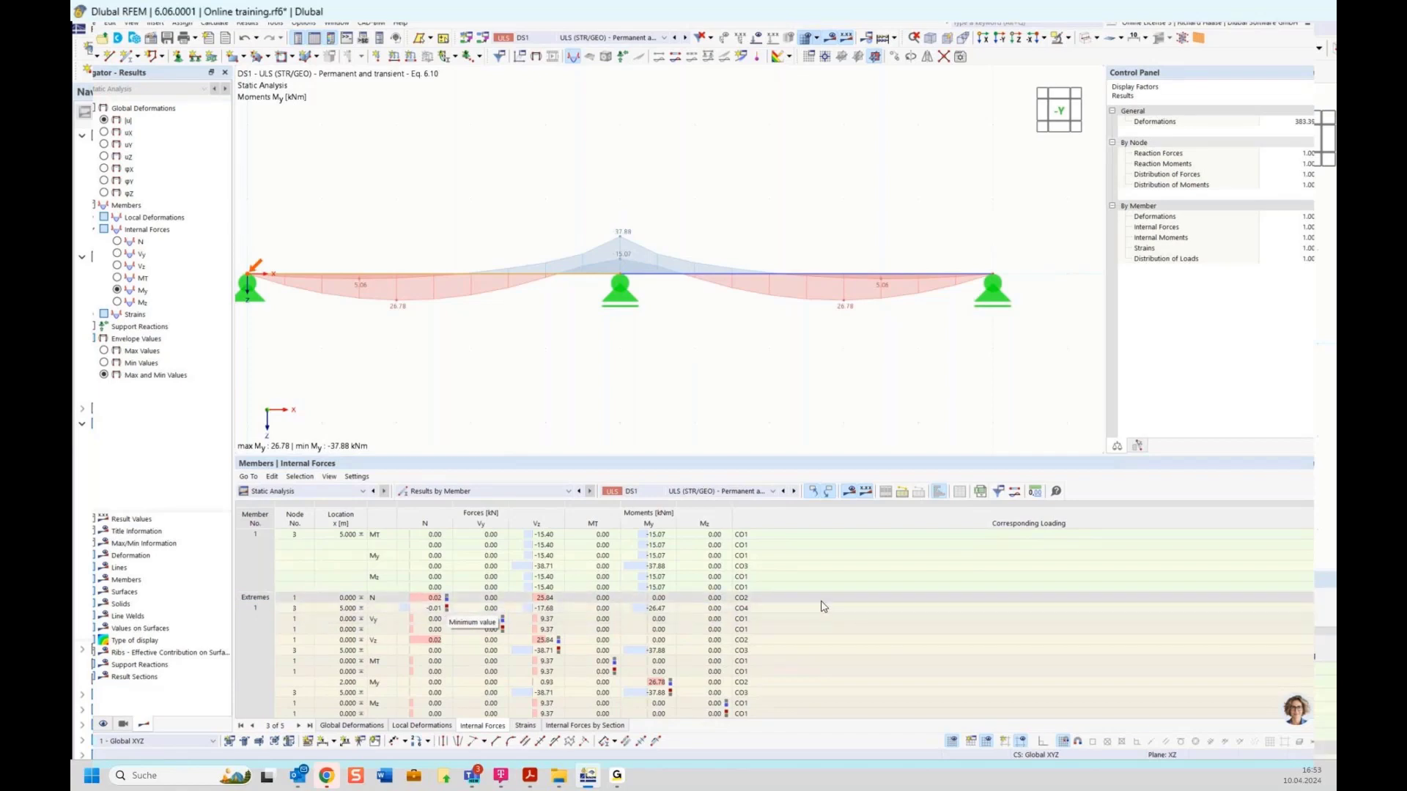
pyautogui.scroll(-1, 821, 608)
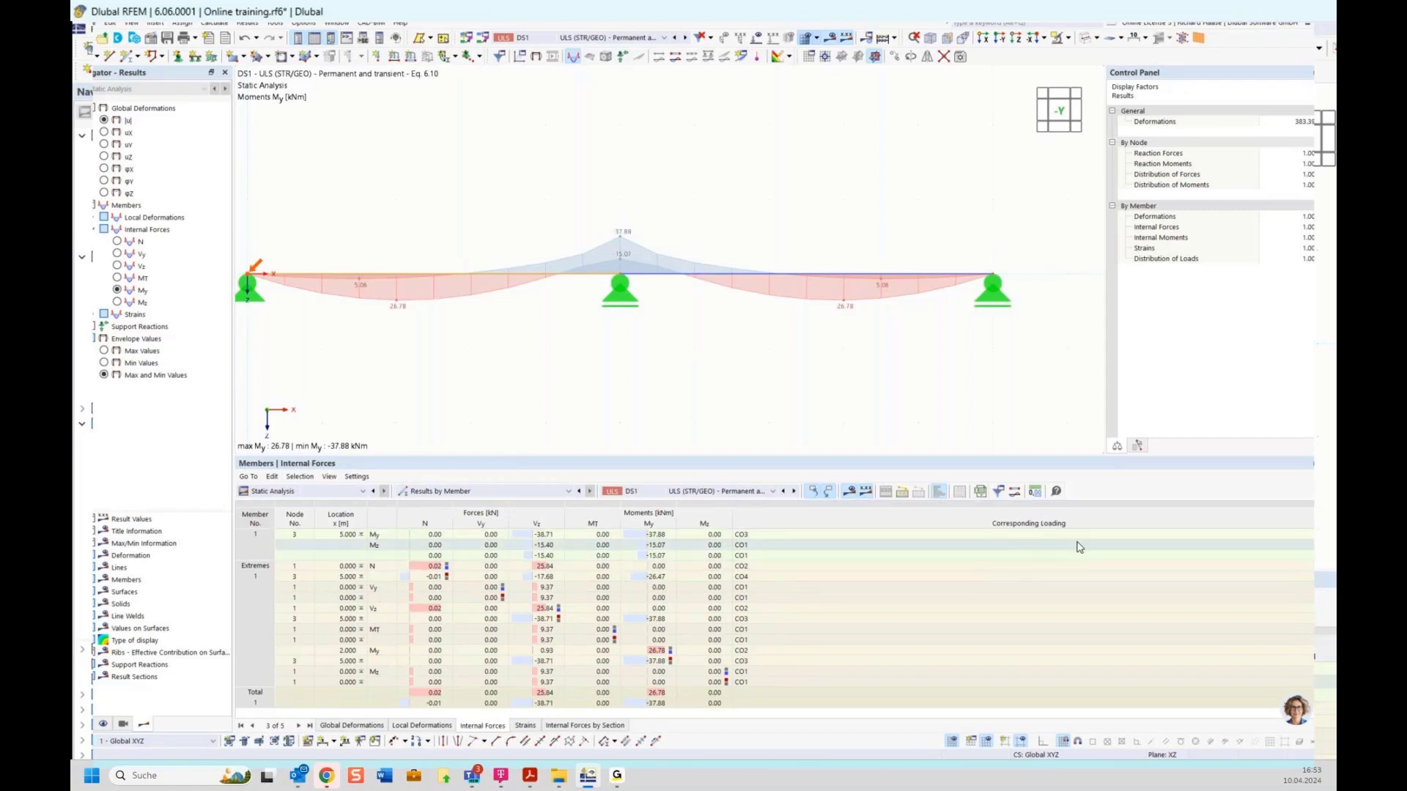
# Step: Select the node 3 My extreme of -37.88 kNm governed by CO3
pyautogui.click(738, 663)
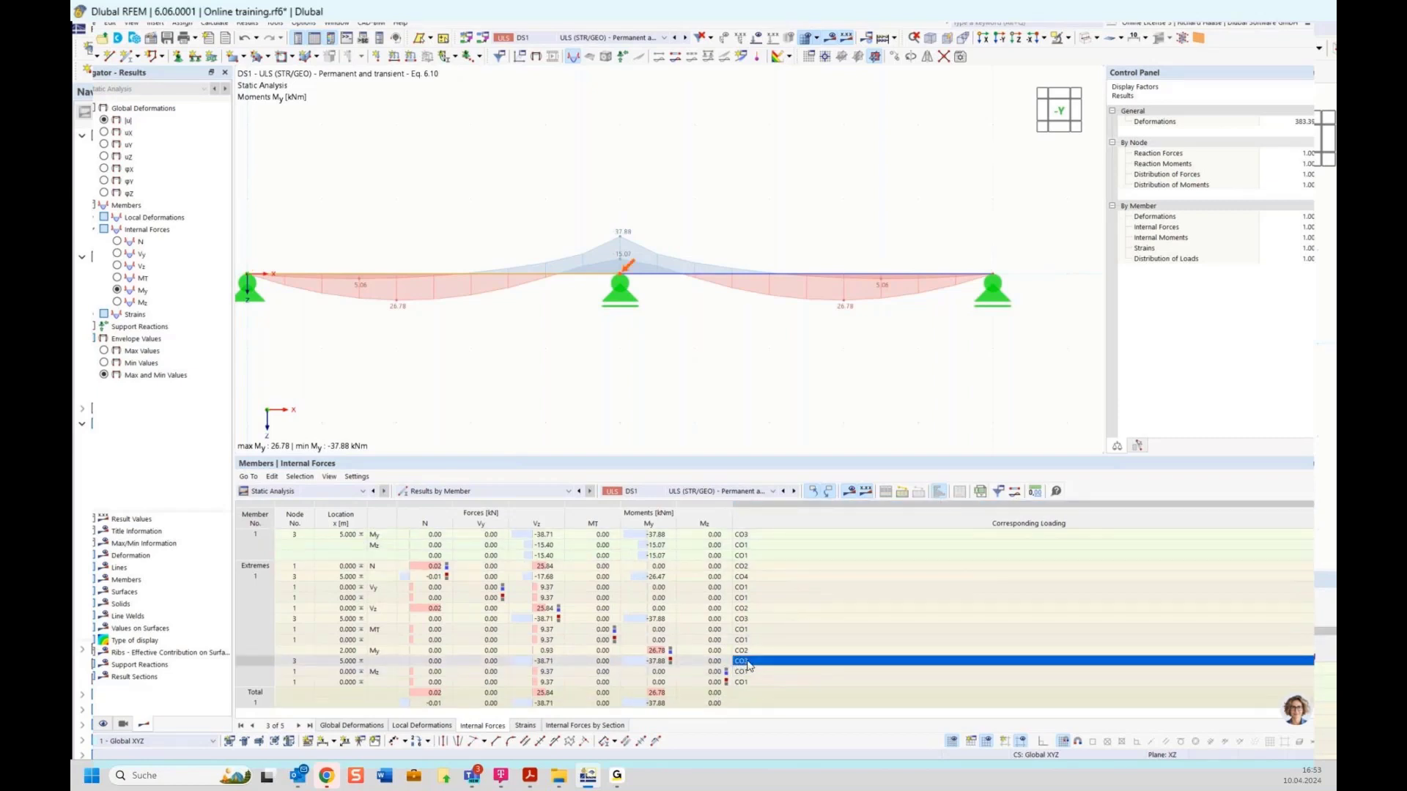
pyautogui.click(651, 662)
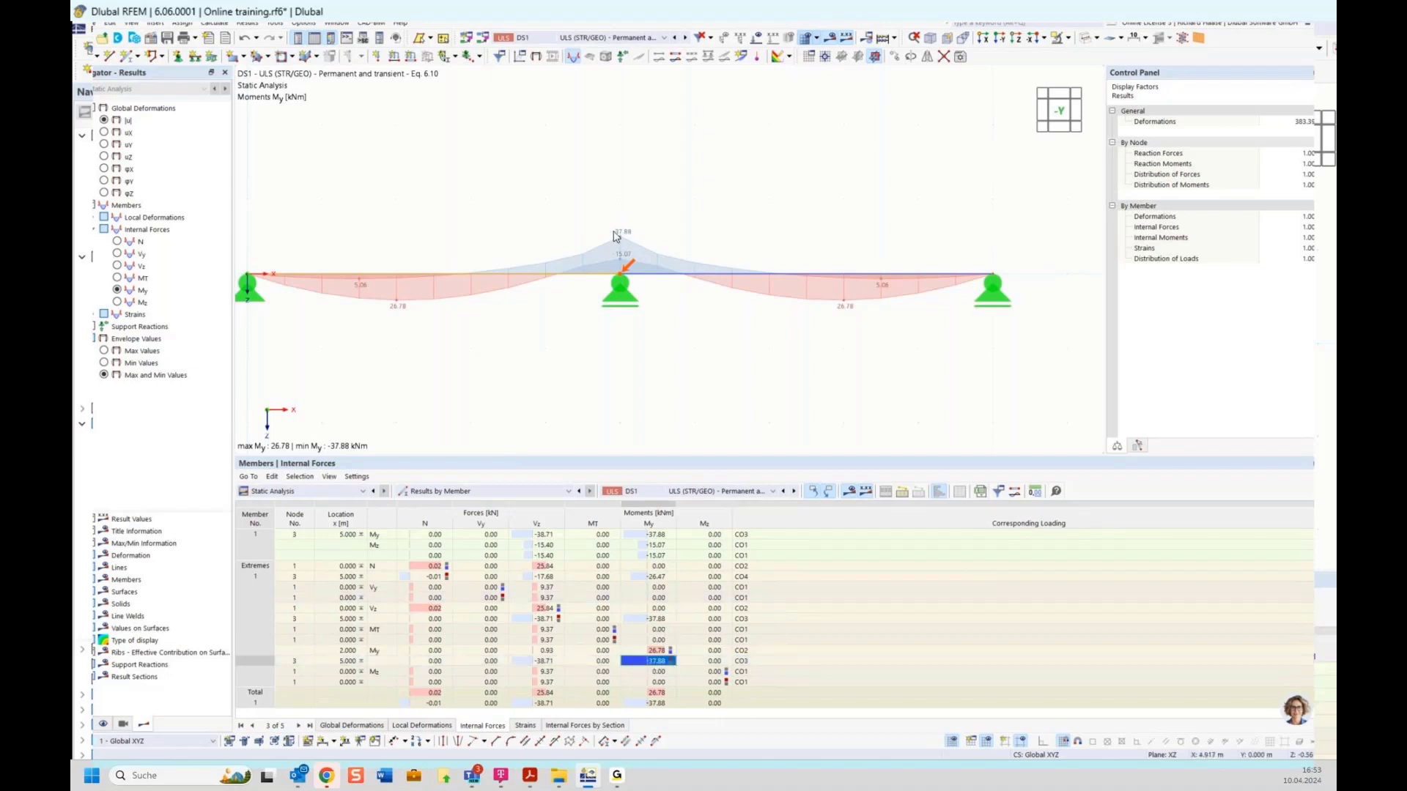
pyautogui.click(614, 39)
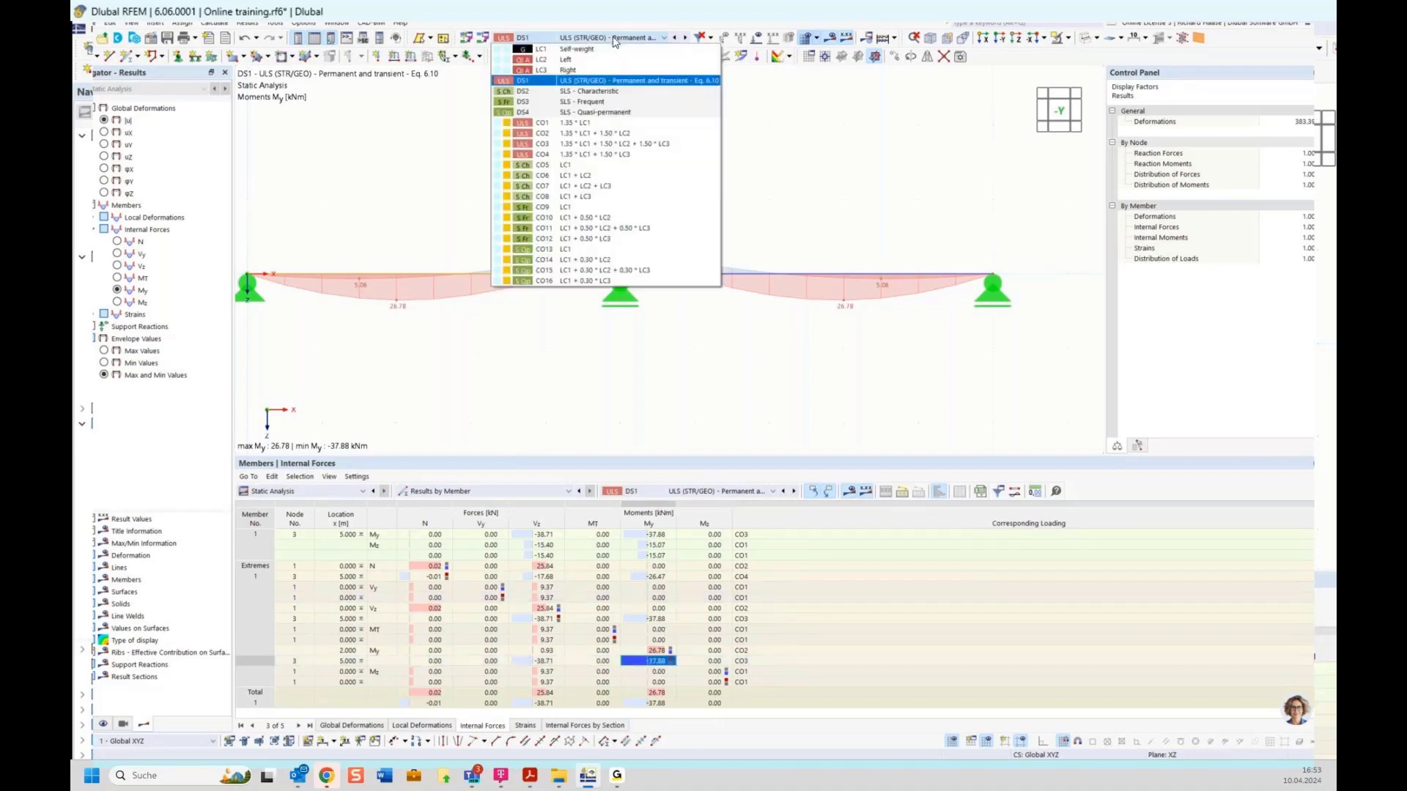
# Step: Display combination CO3 on the beam with its loads, My ranging from 22.21 to -37.88 kNm
pyautogui.click(597, 145)
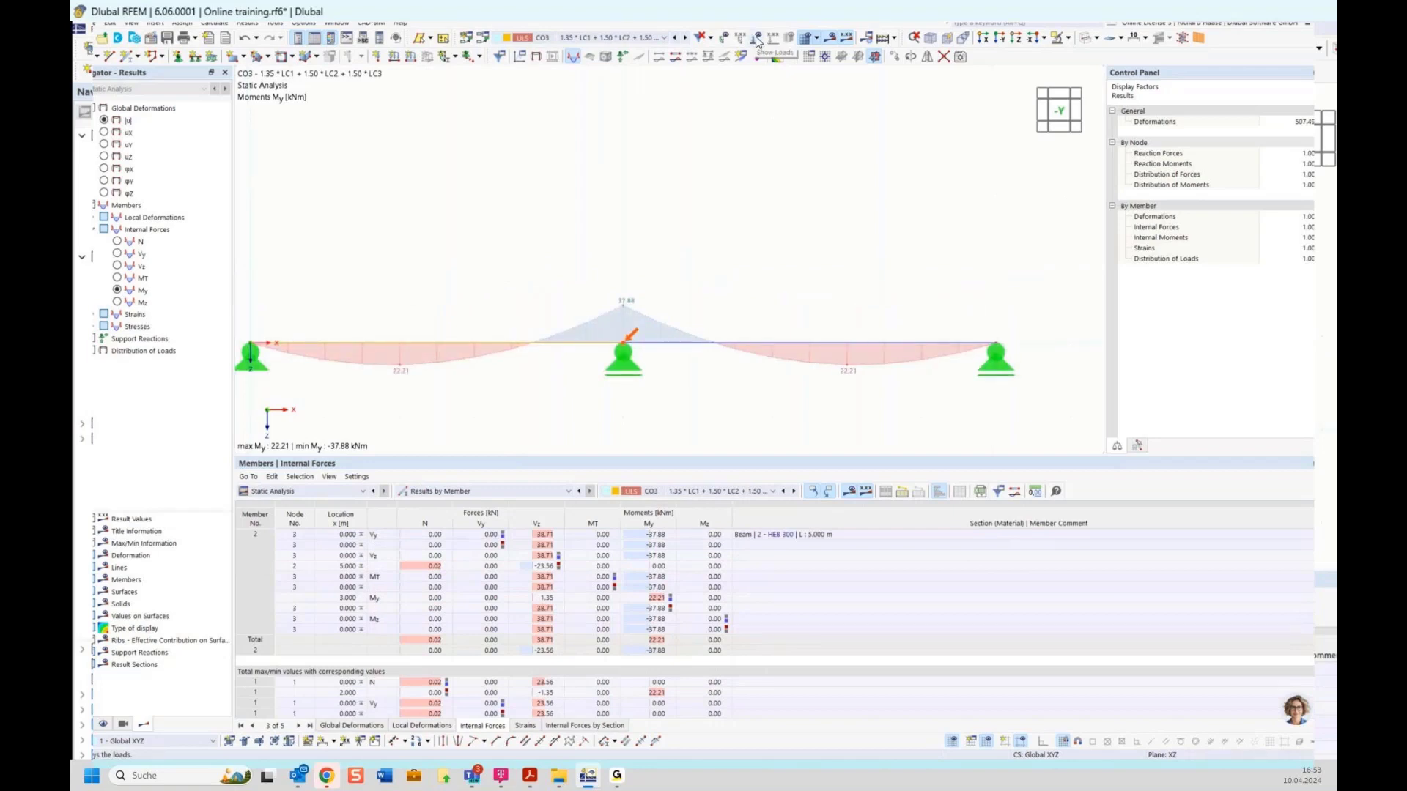
pyautogui.click(757, 39)
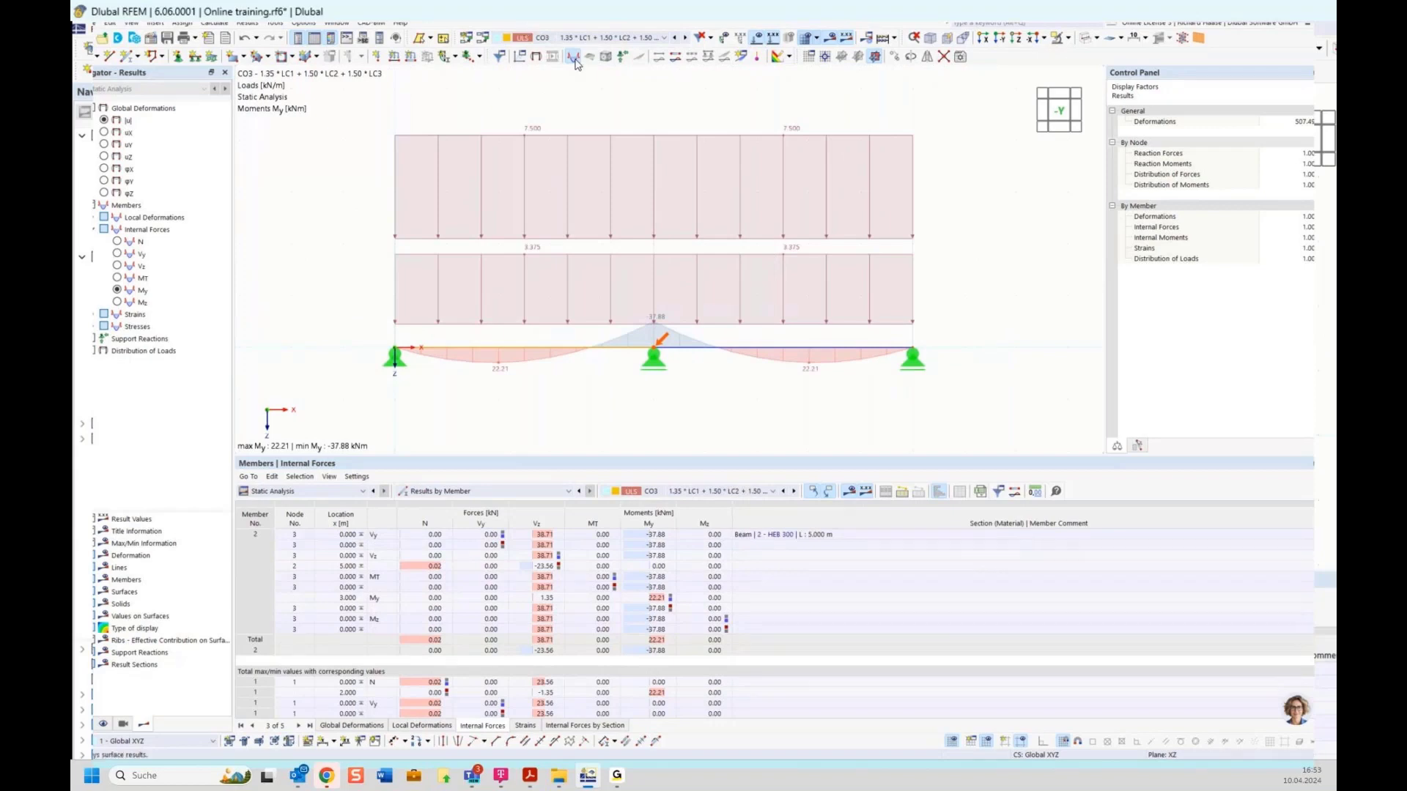
pyautogui.moveTo(550, 258)
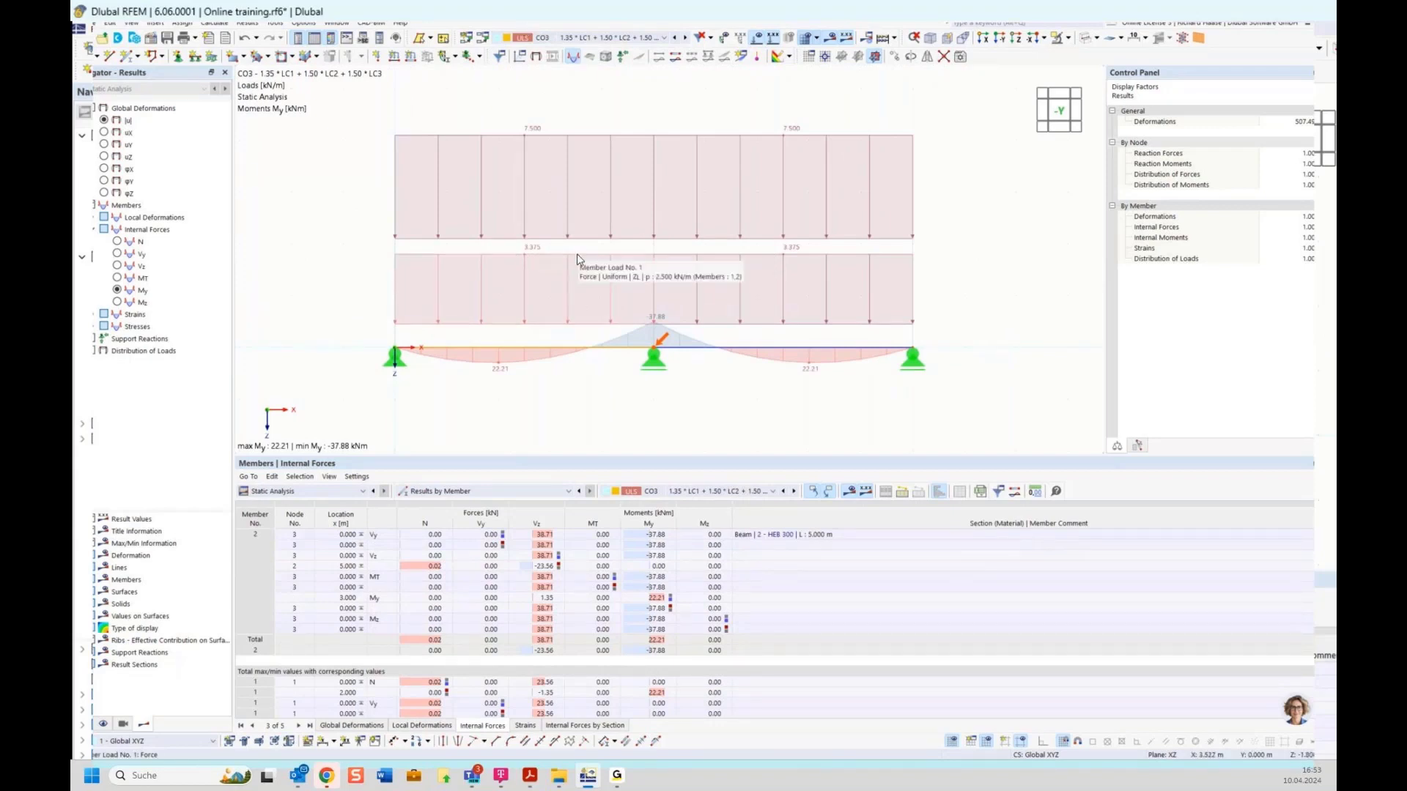
pyautogui.moveTo(571, 141)
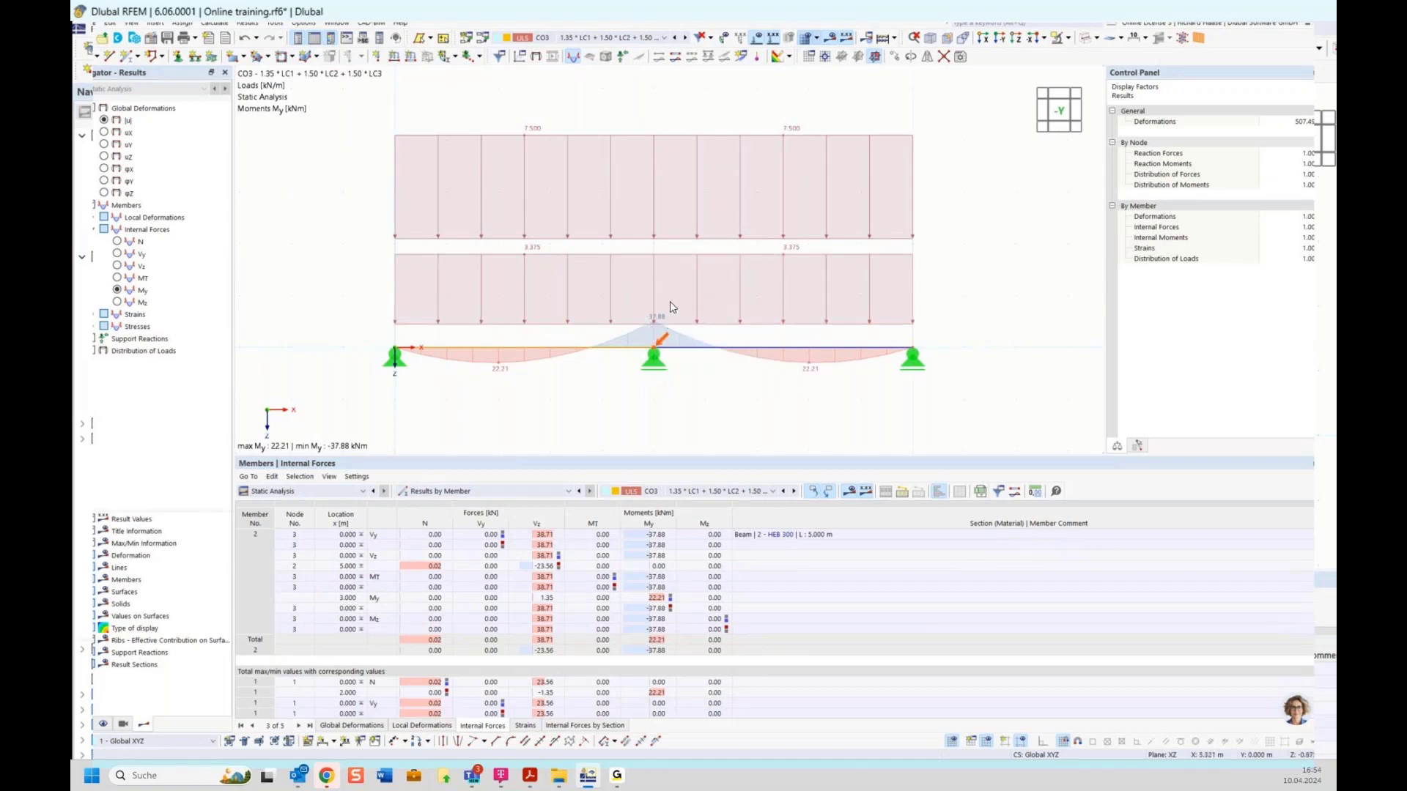
pyautogui.click(605, 38)
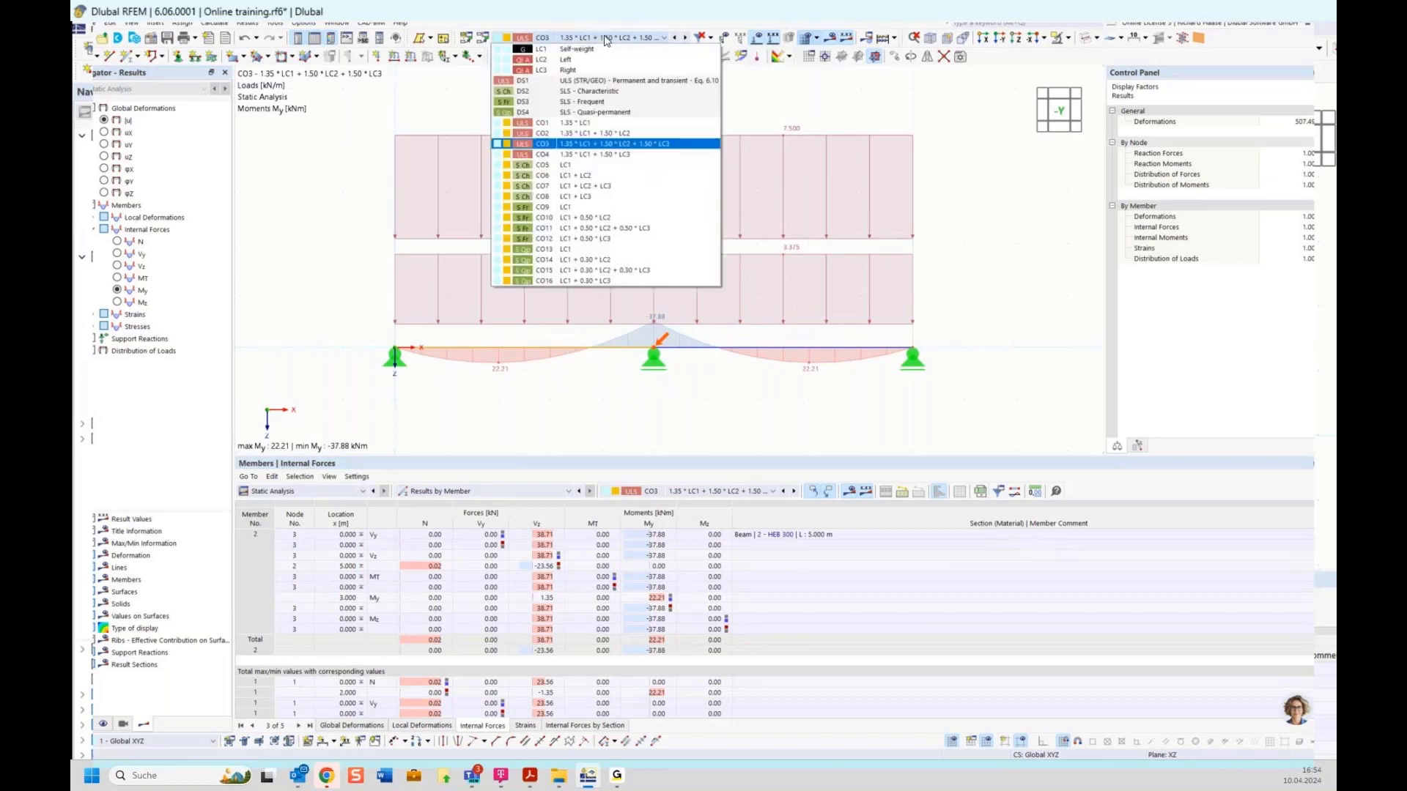
# Step: Switch to the DS1 envelope and select the 26.78 kNm maximum My row, governed by CO2
pyautogui.click(605, 79)
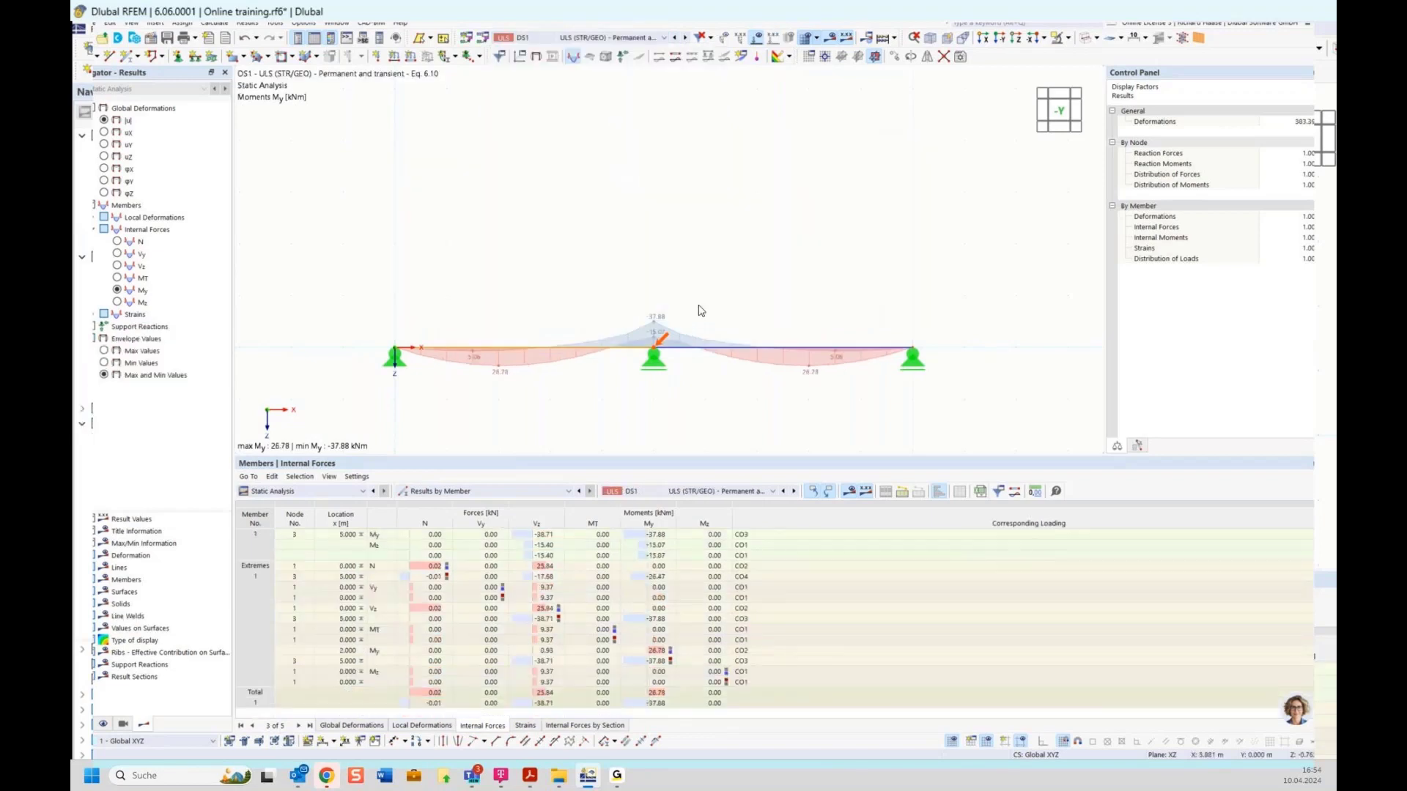
pyautogui.scroll(3, 492, 381)
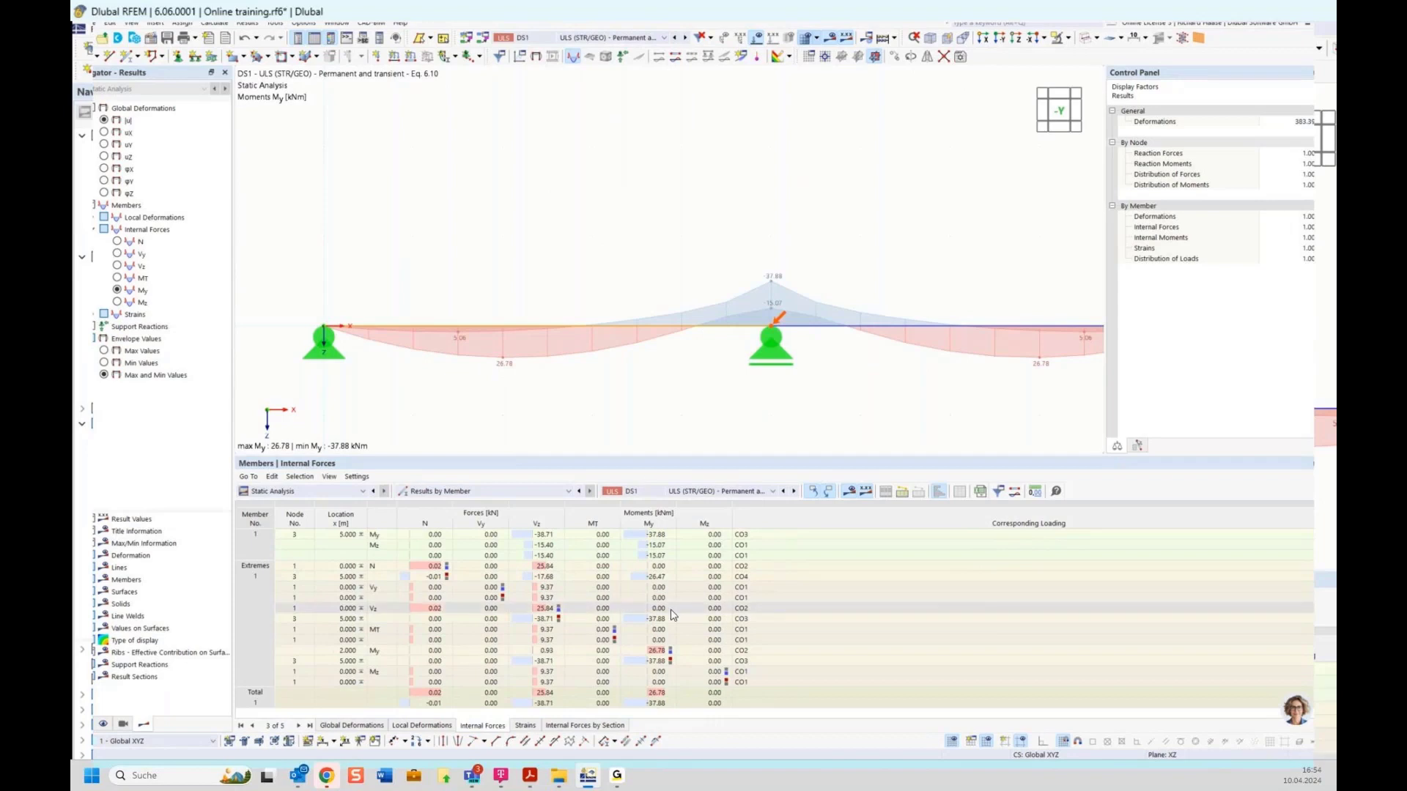
pyautogui.click(752, 652)
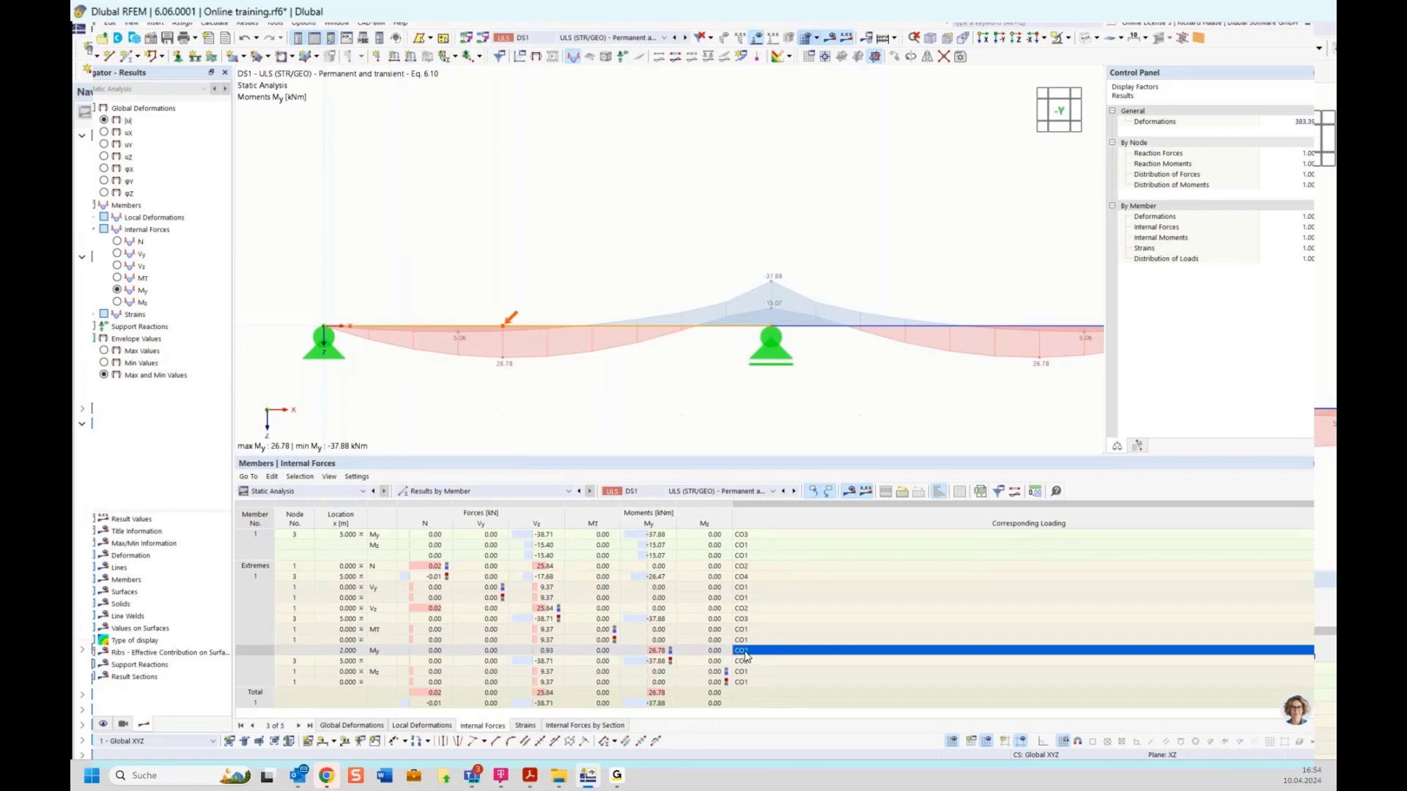
# Step: Pan the whole beam back into view, keeping the DS1 envelope results displayed
pyautogui.scroll(-3, 647, 226)
pyautogui.moveTo(679, 213); pyautogui.dragTo(613, 221, button='middle')
pyautogui.click(578, 38)
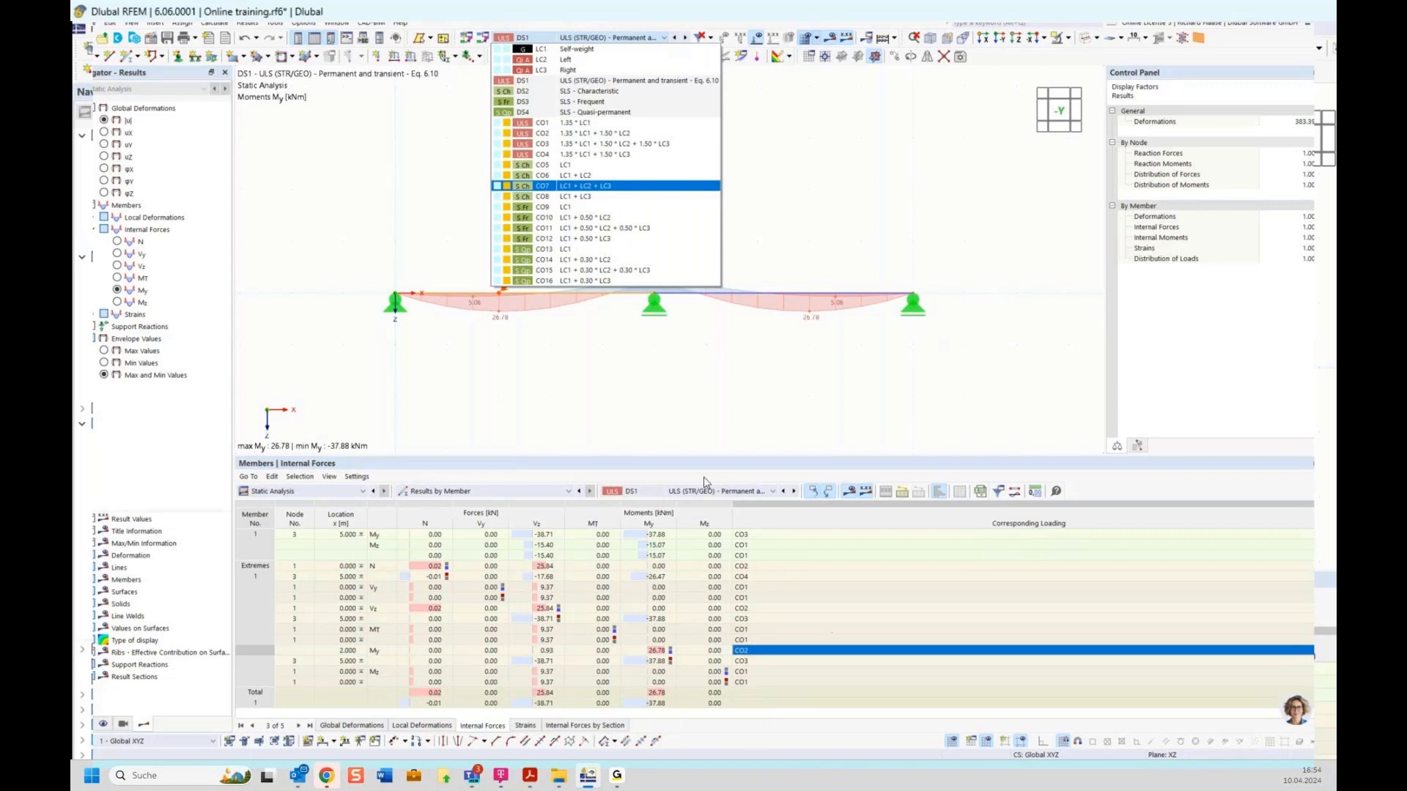
pyautogui.click(609, 373)
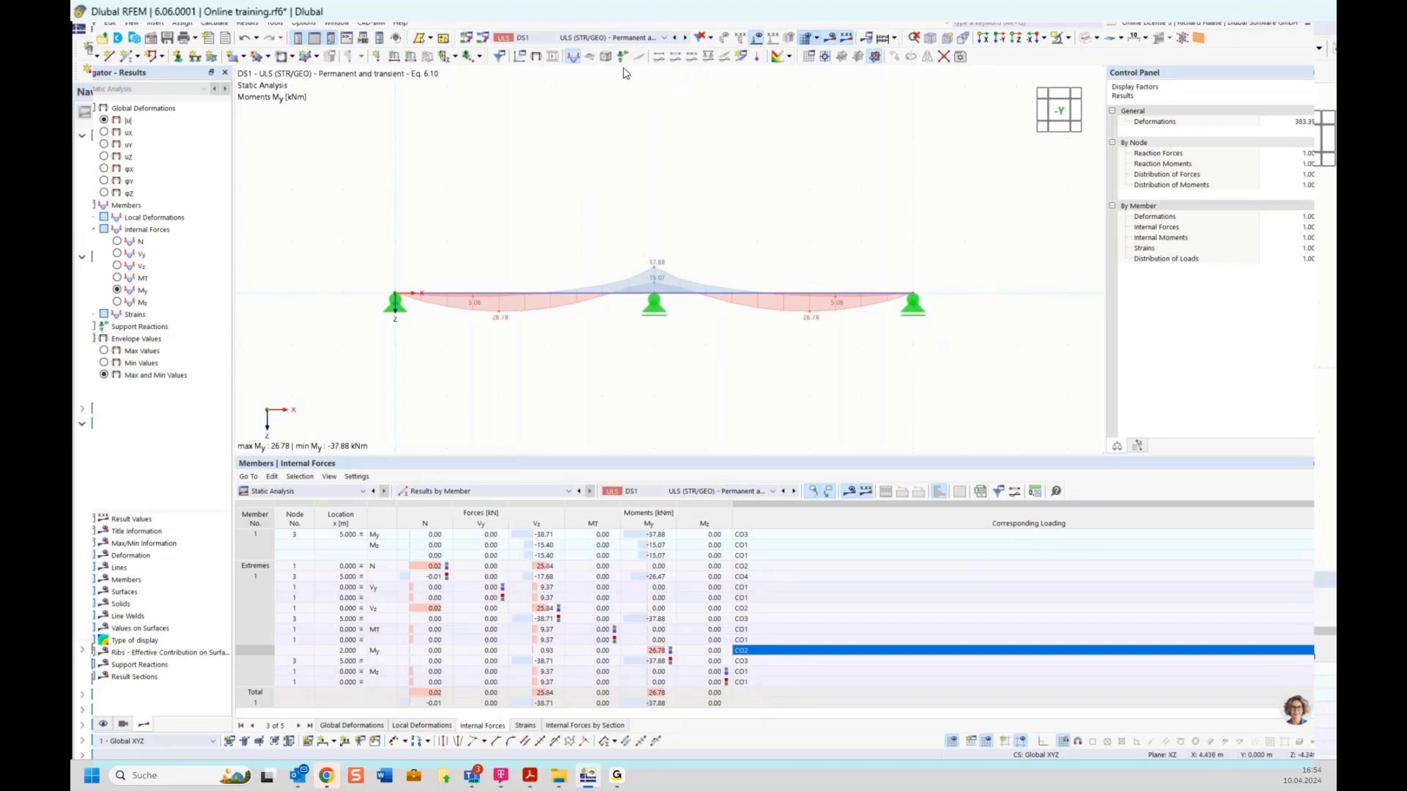
# Step: Replace the moment diagram with DS1 support reactions: 25.84 kN at the ends, 77.43 kN mid-support
pyautogui.click(574, 60)
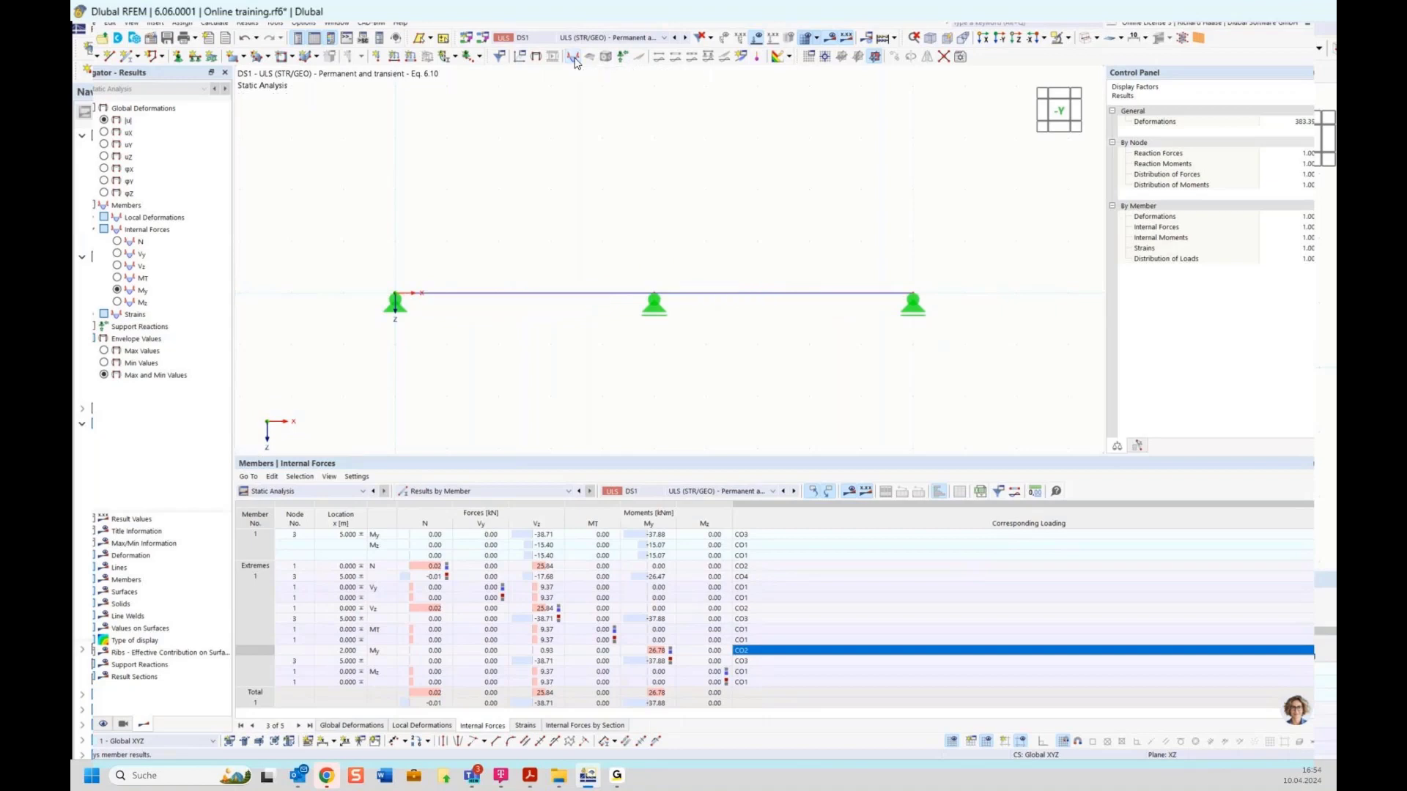
pyautogui.click(622, 58)
pyautogui.moveTo(732, 393); pyautogui.dragTo(684, 232, button='middle')
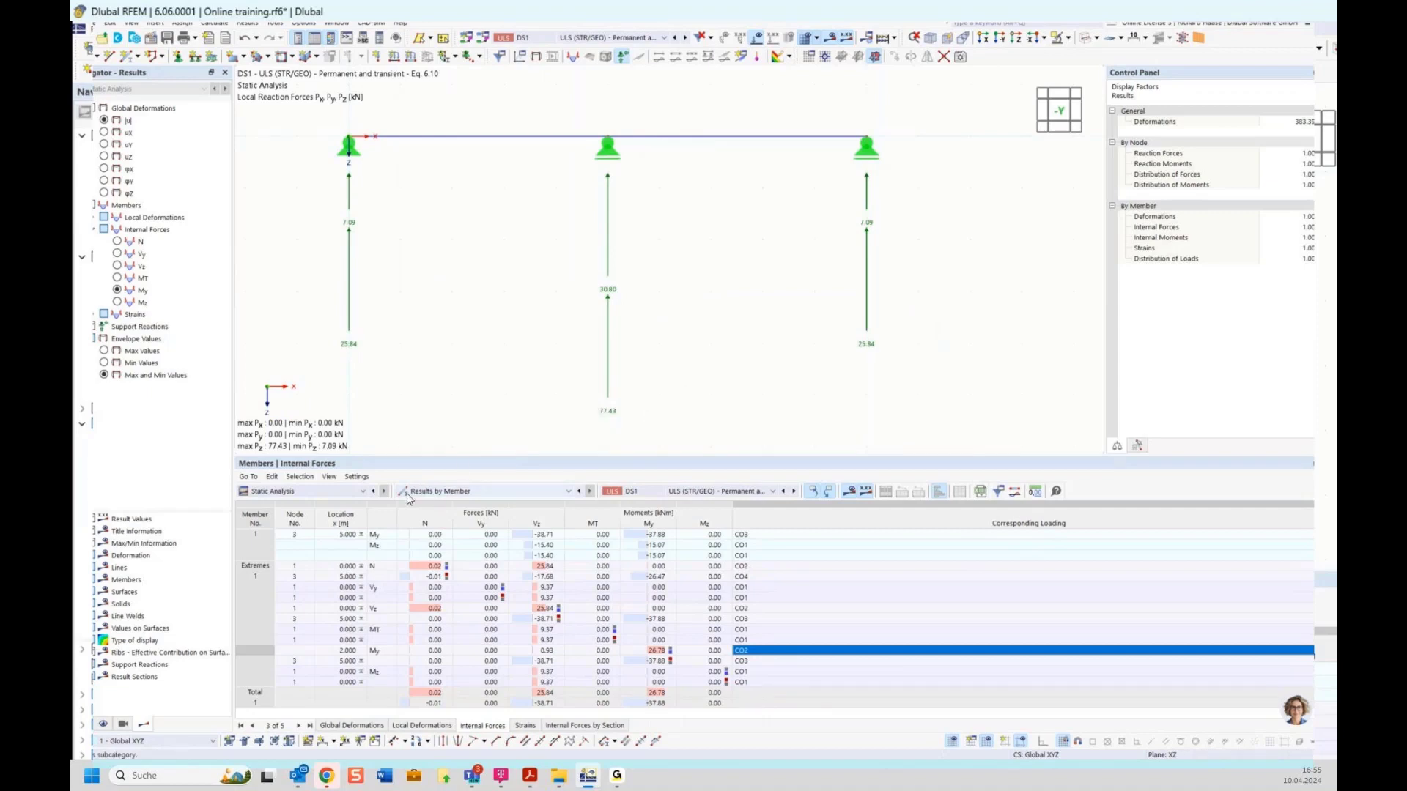
pyautogui.click(460, 492)
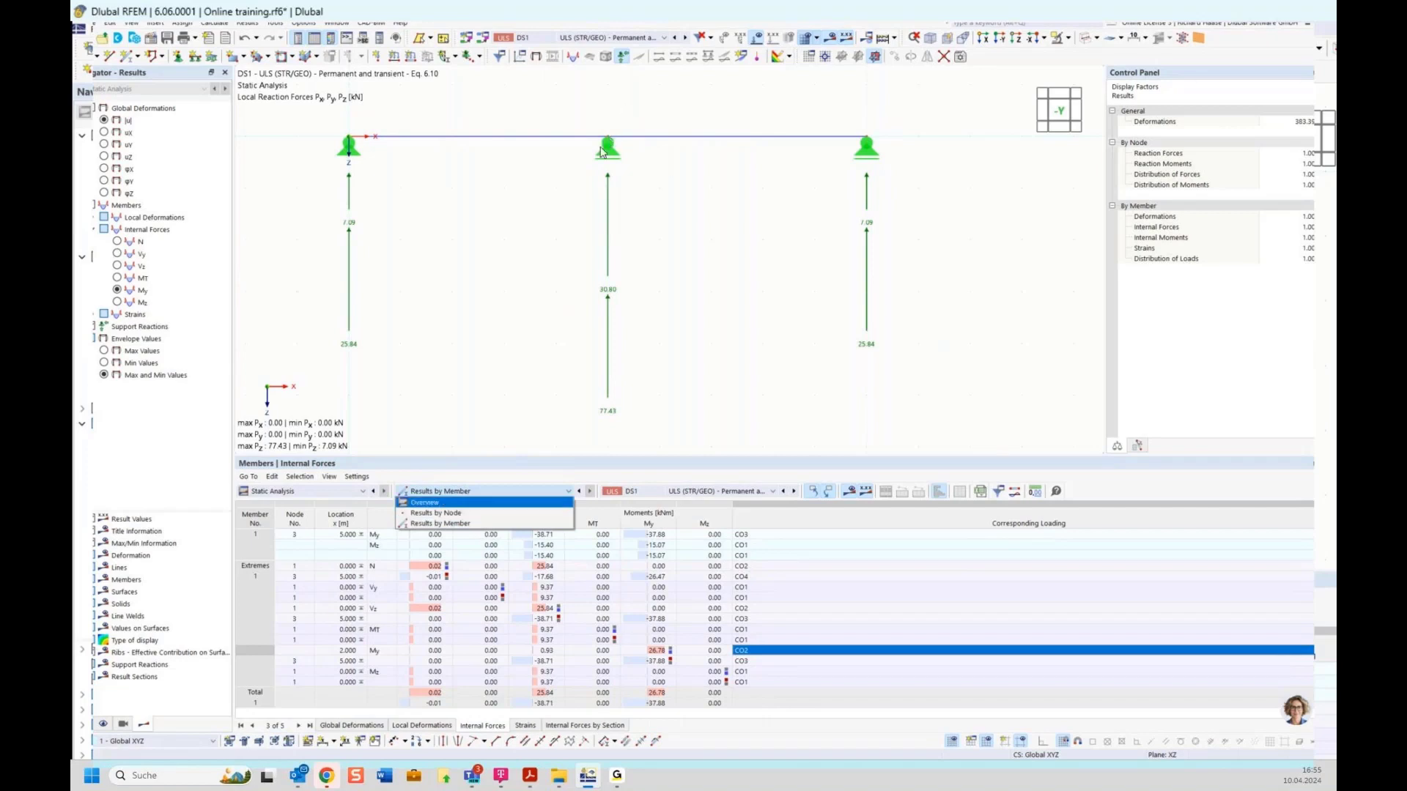
# Step: List DS1 support forces by node and locate node 3's extremes rows
pyautogui.click(438, 514)
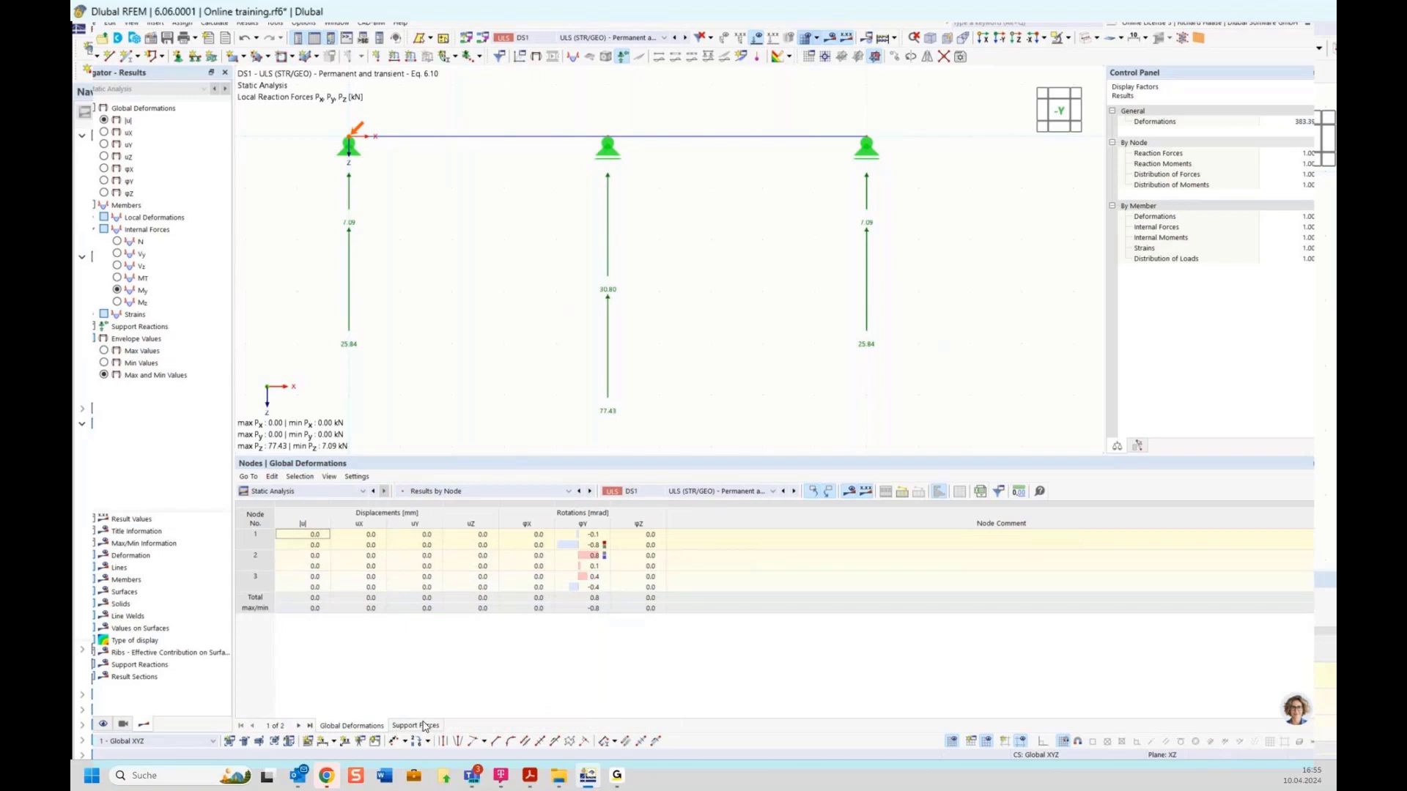
pyautogui.click(414, 726)
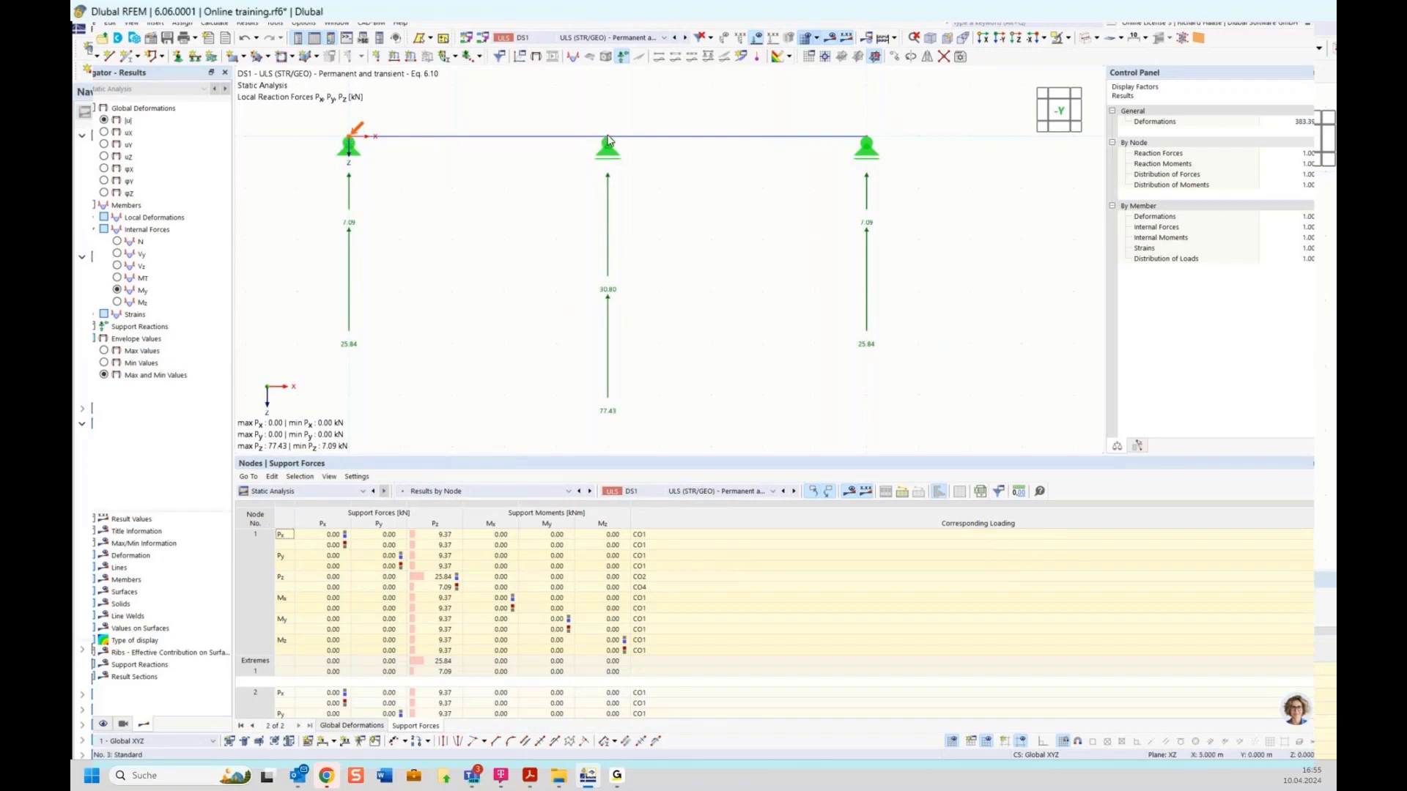
pyautogui.moveTo(608, 140)
pyautogui.scroll(-10, 297, 628)
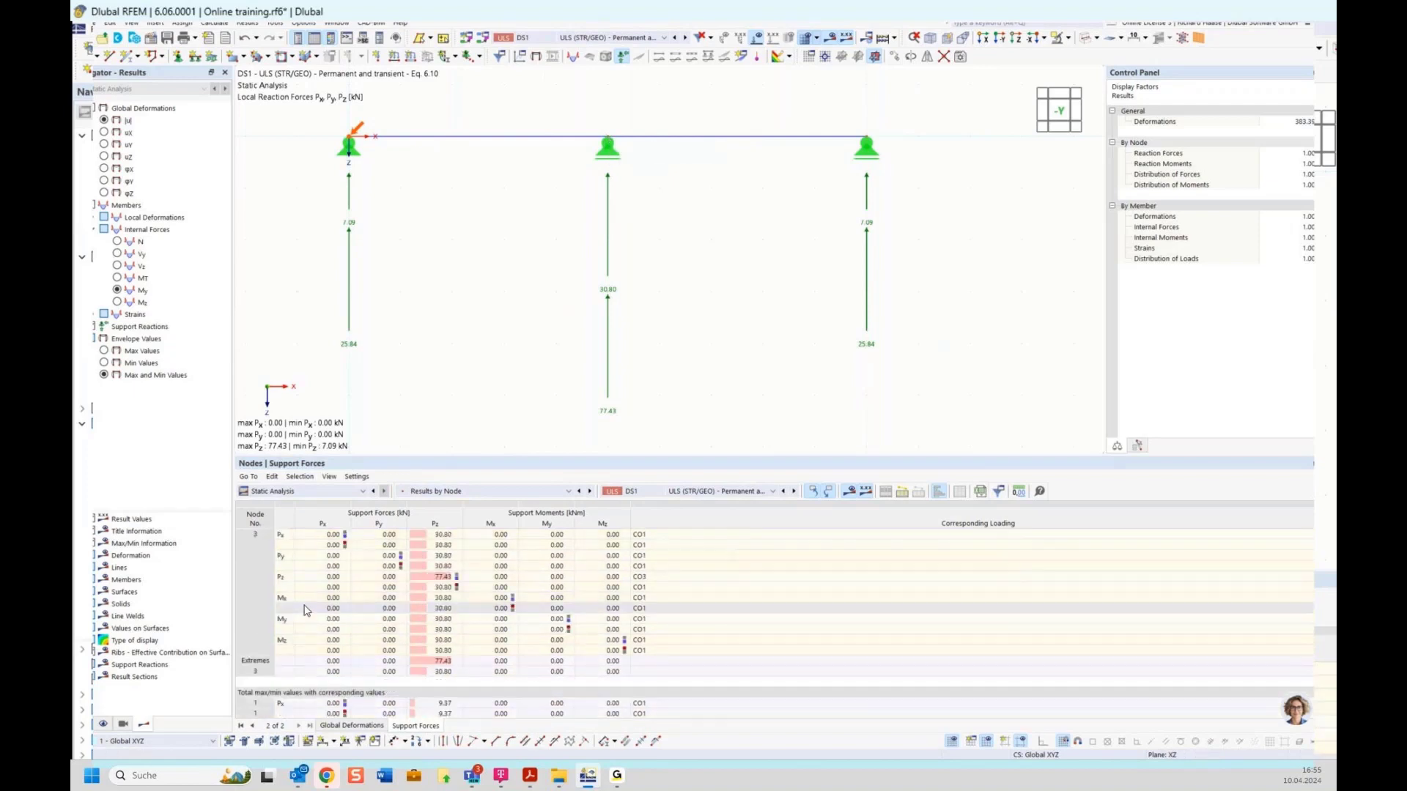
pyautogui.scroll(-2, 306, 610)
pyautogui.click(256, 599)
pyautogui.scroll(-1, 258, 606)
pyautogui.click(260, 578)
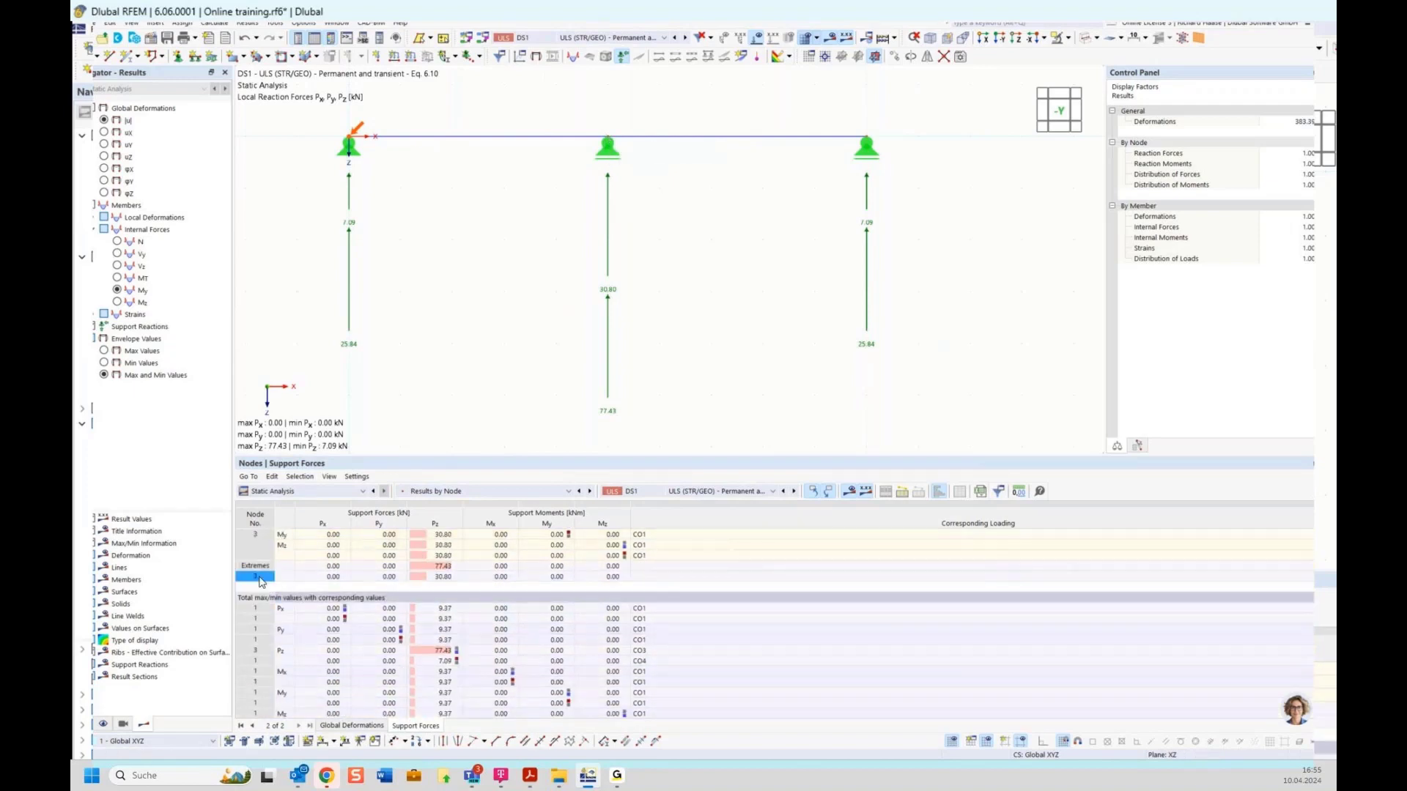
# Step: Select the 77.43 kN maximum Pz at node 3 and confirm CO3 governs it
pyautogui.scroll(1, 477, 561)
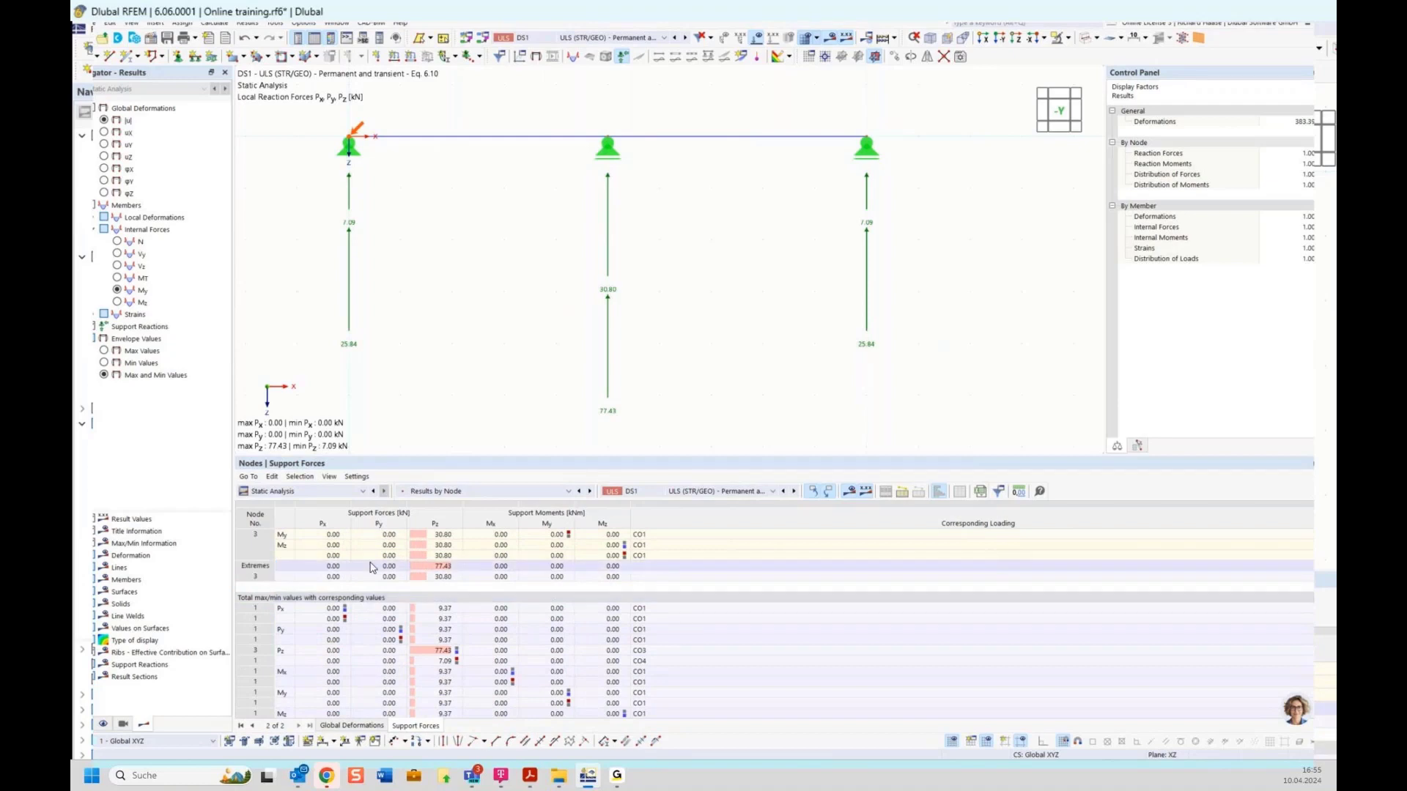
pyautogui.scroll(1, 474, 561)
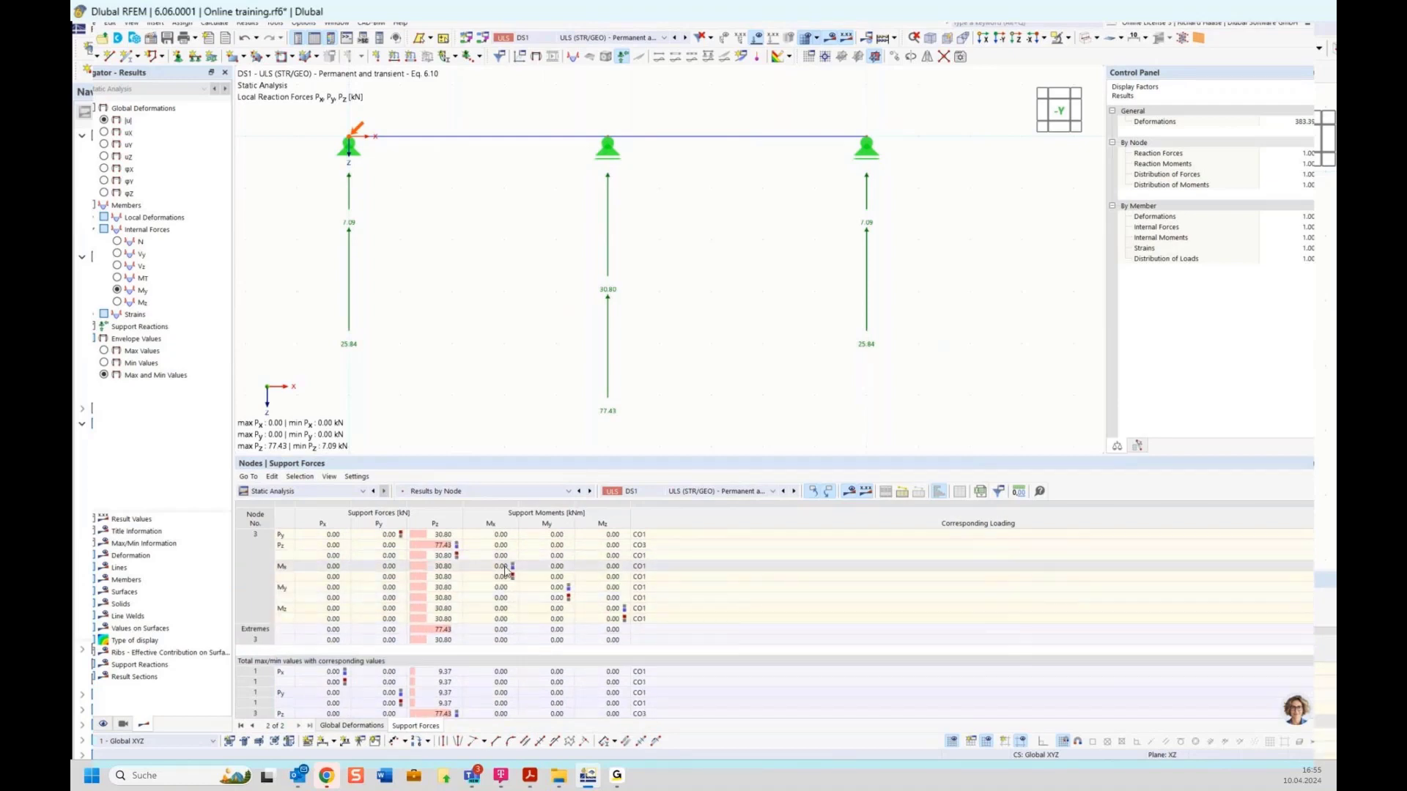
pyautogui.click(449, 546)
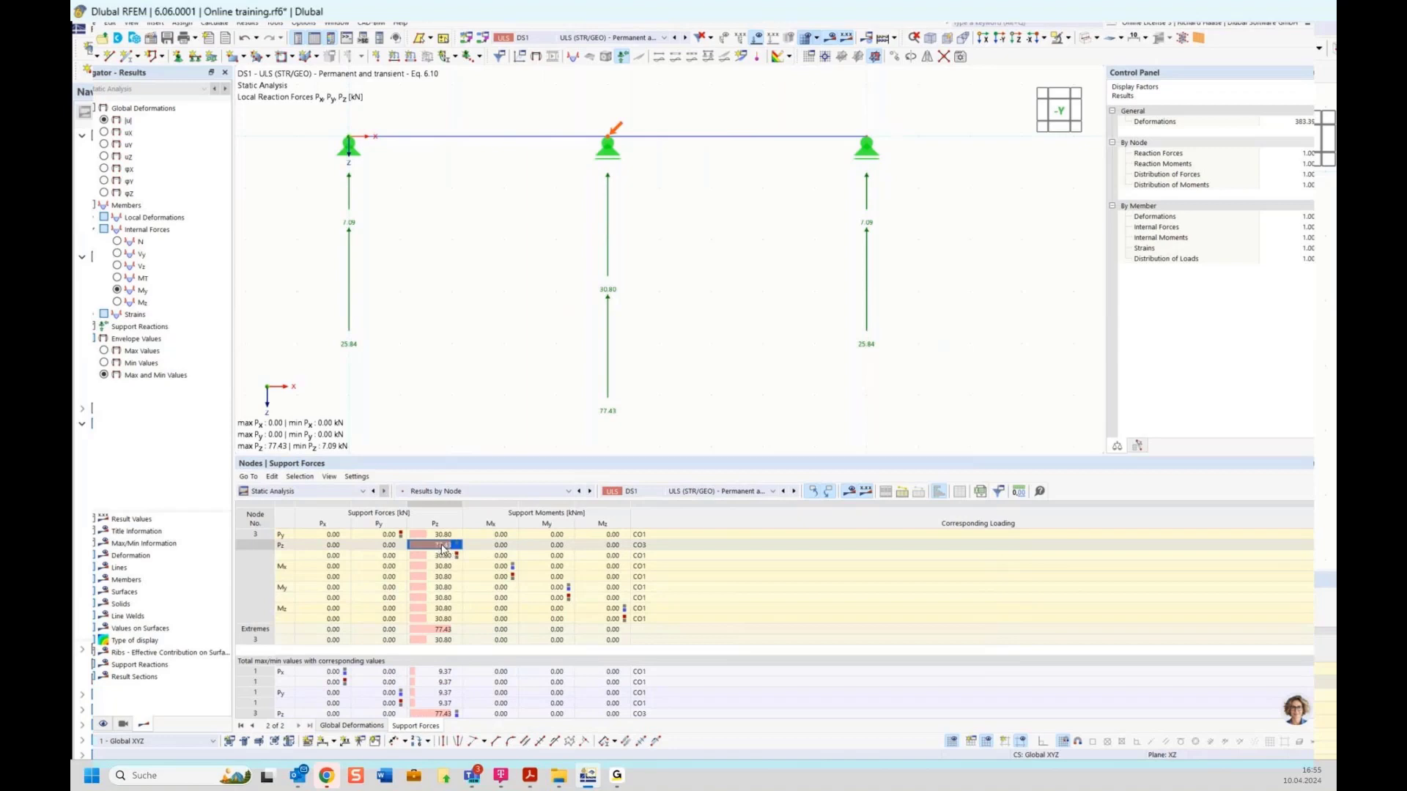
pyautogui.click(649, 545)
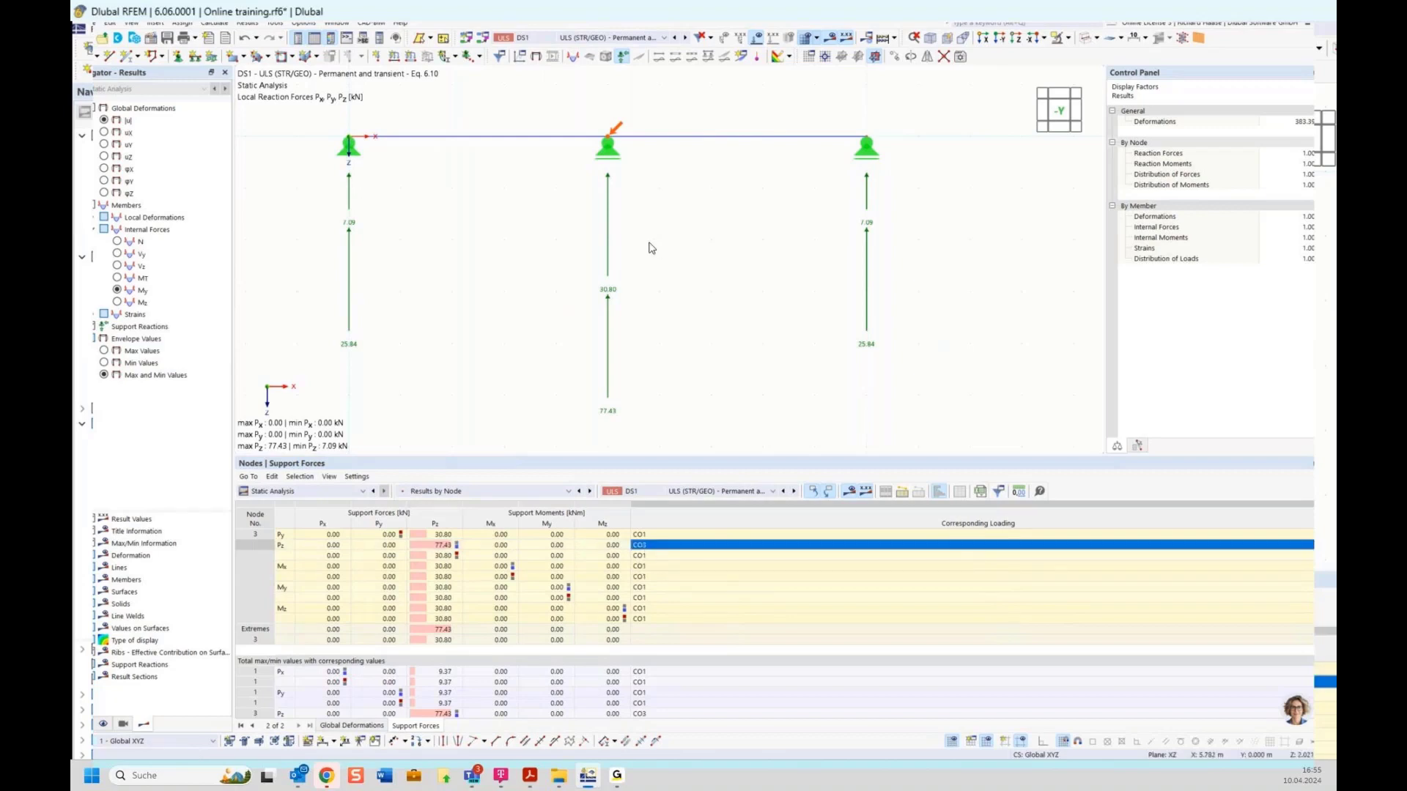
# Step: Reposition the view to fit all support reaction arrows, keeping DS1 shown
pyautogui.scroll(-1, 659, 243)
pyautogui.moveTo(711, 228); pyautogui.dragTo(690, 312, button='middle')
pyautogui.click(621, 38)
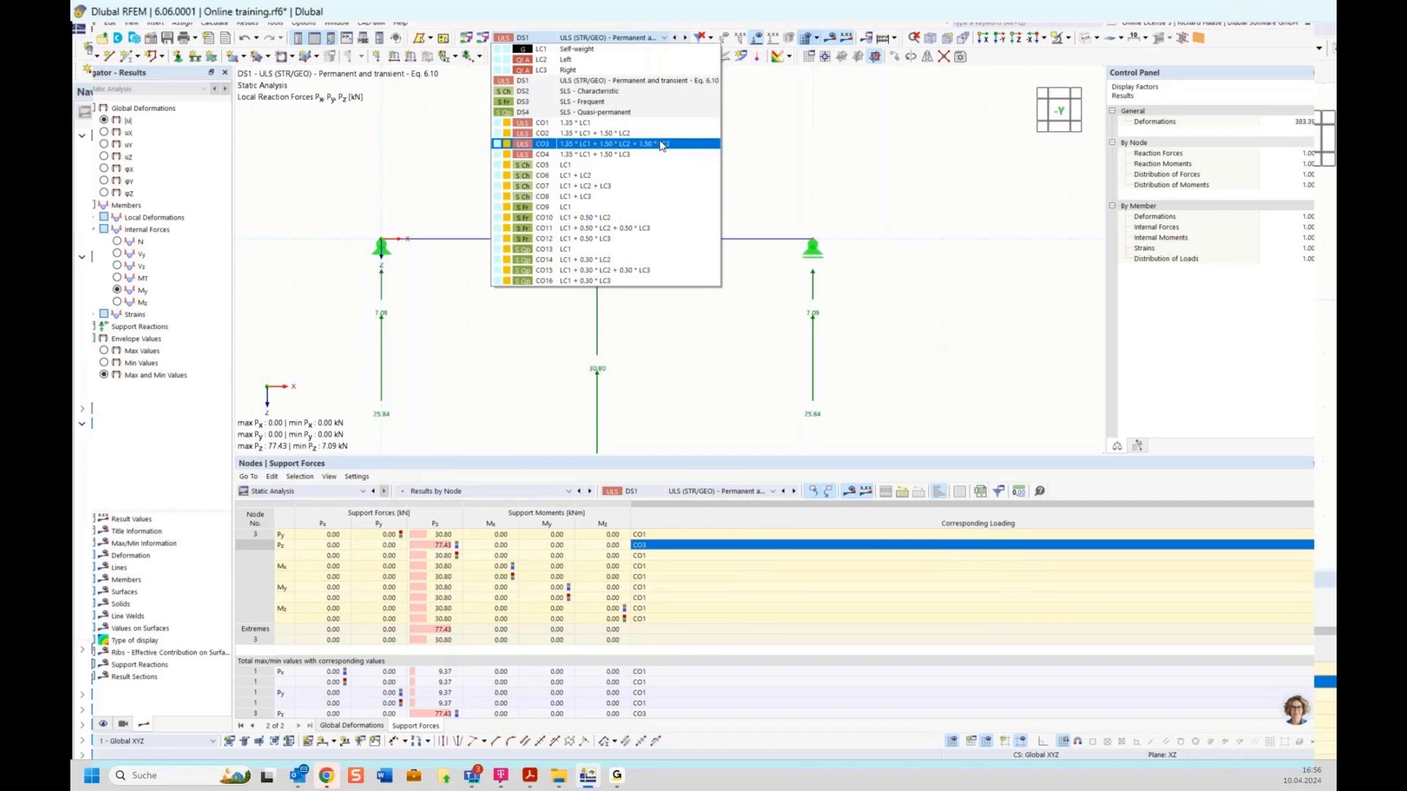
pyautogui.click(768, 148)
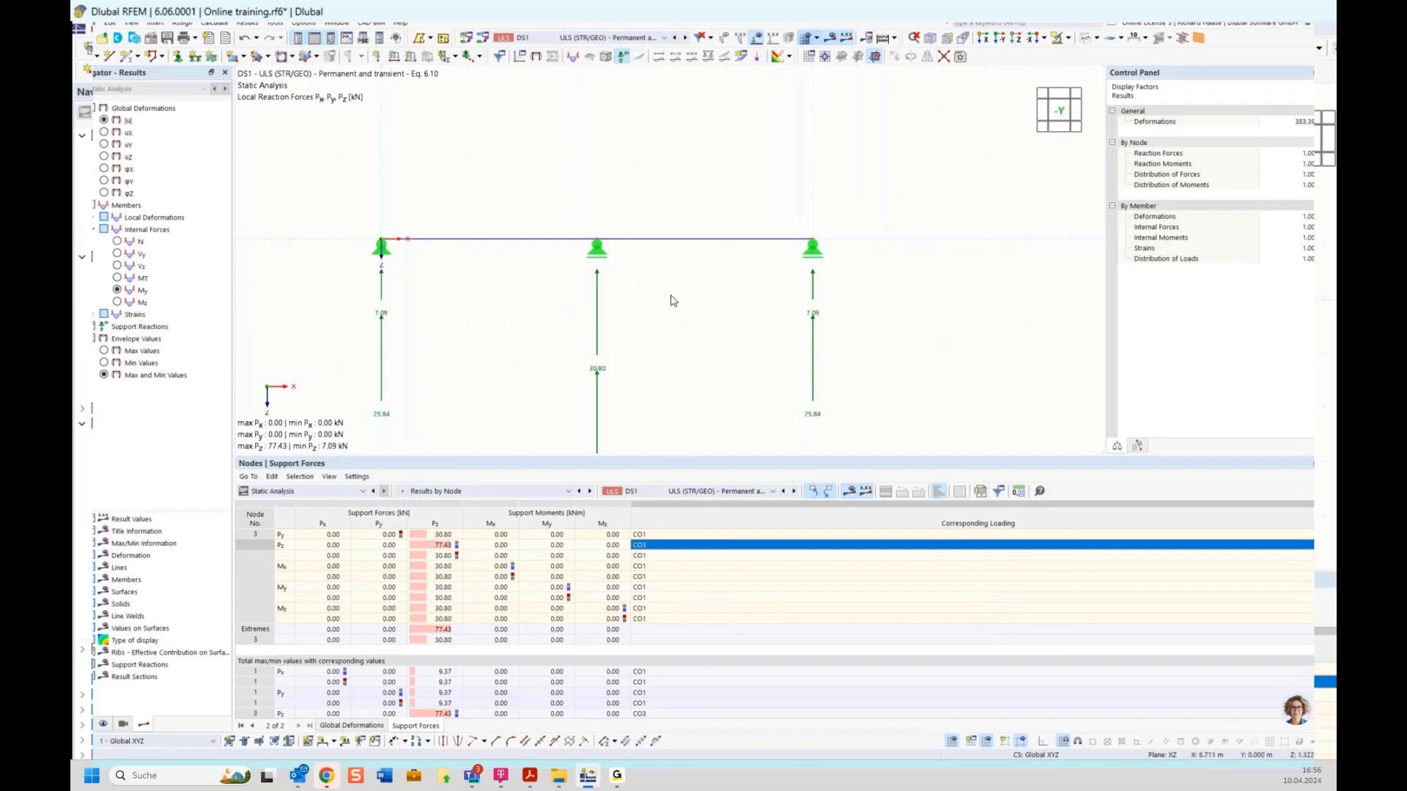
pyautogui.scroll(-1, 685, 304)
pyautogui.moveTo(687, 327); pyautogui.dragTo(696, 286, button='middle')
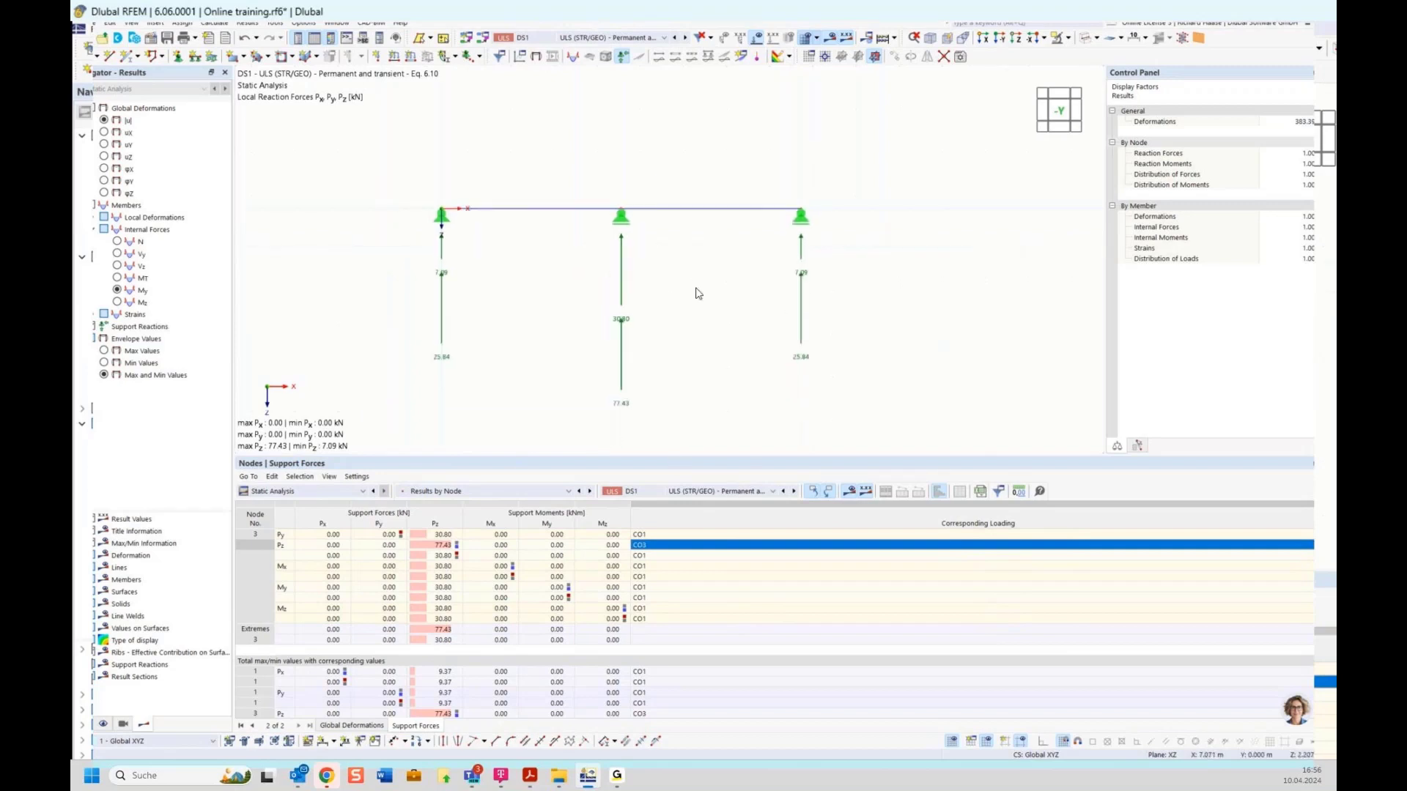
# Step: Switch to the slides PDF and scroll to the two-span beam with altering load position slide
pyautogui.moveTo(531, 783)
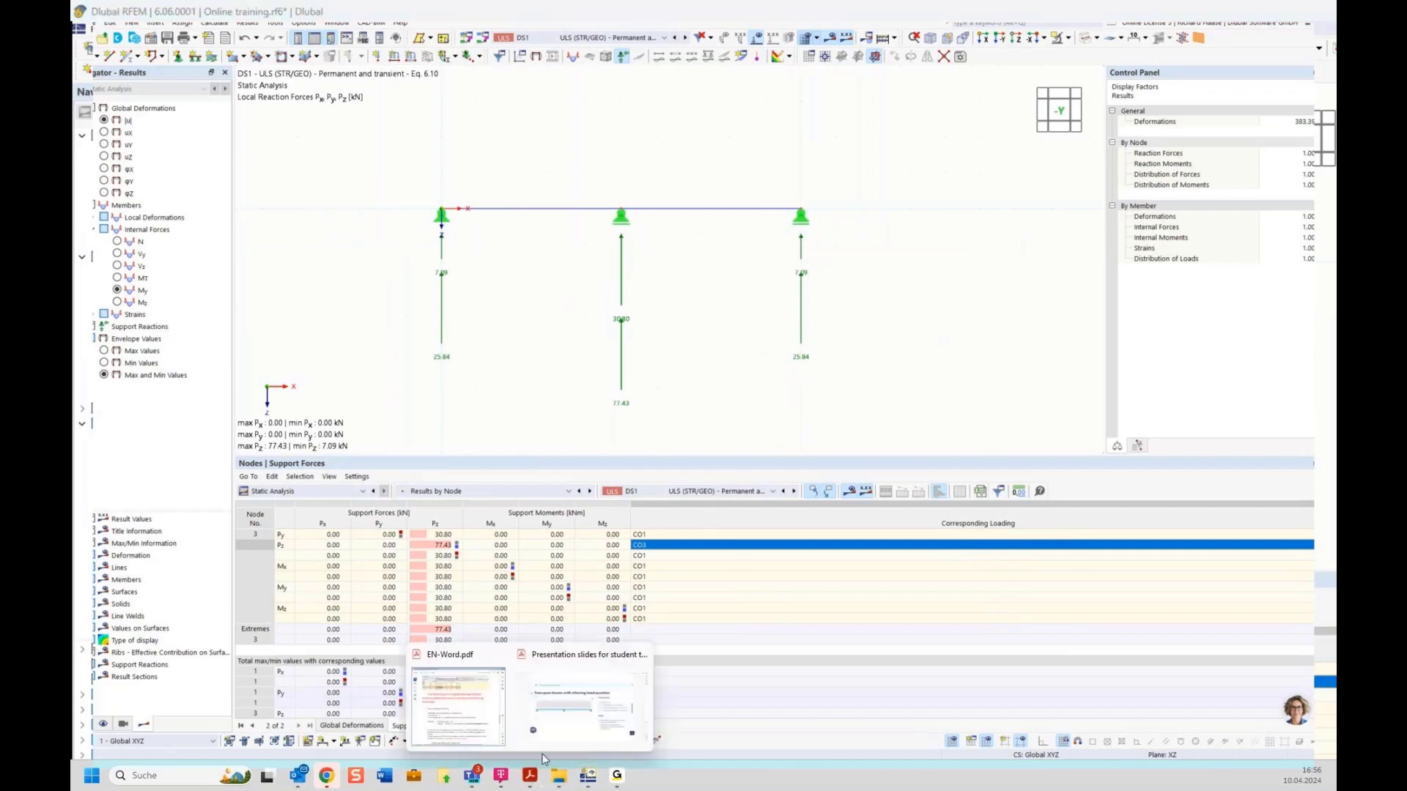
pyautogui.moveTo(572, 707)
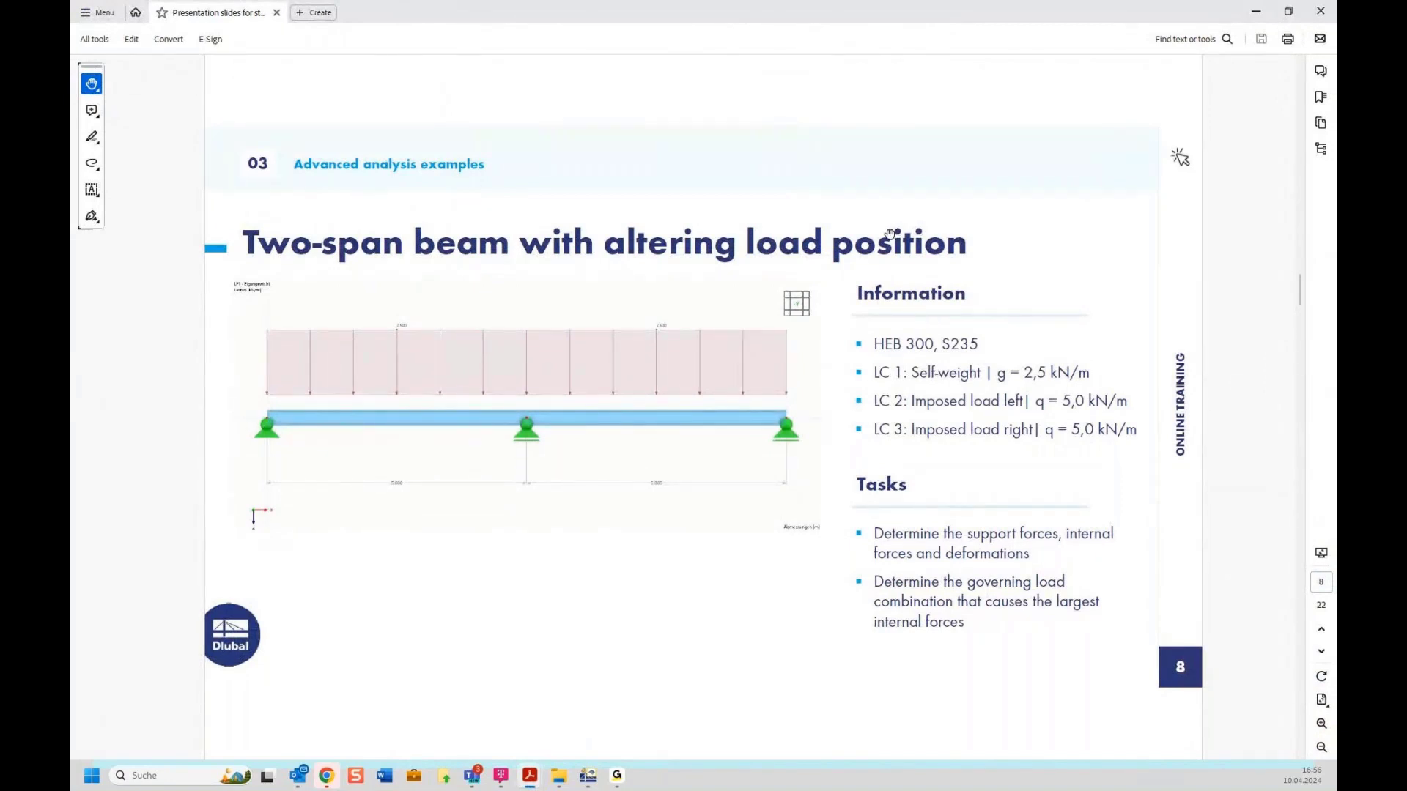
pyautogui.scroll(-1, 889, 235)
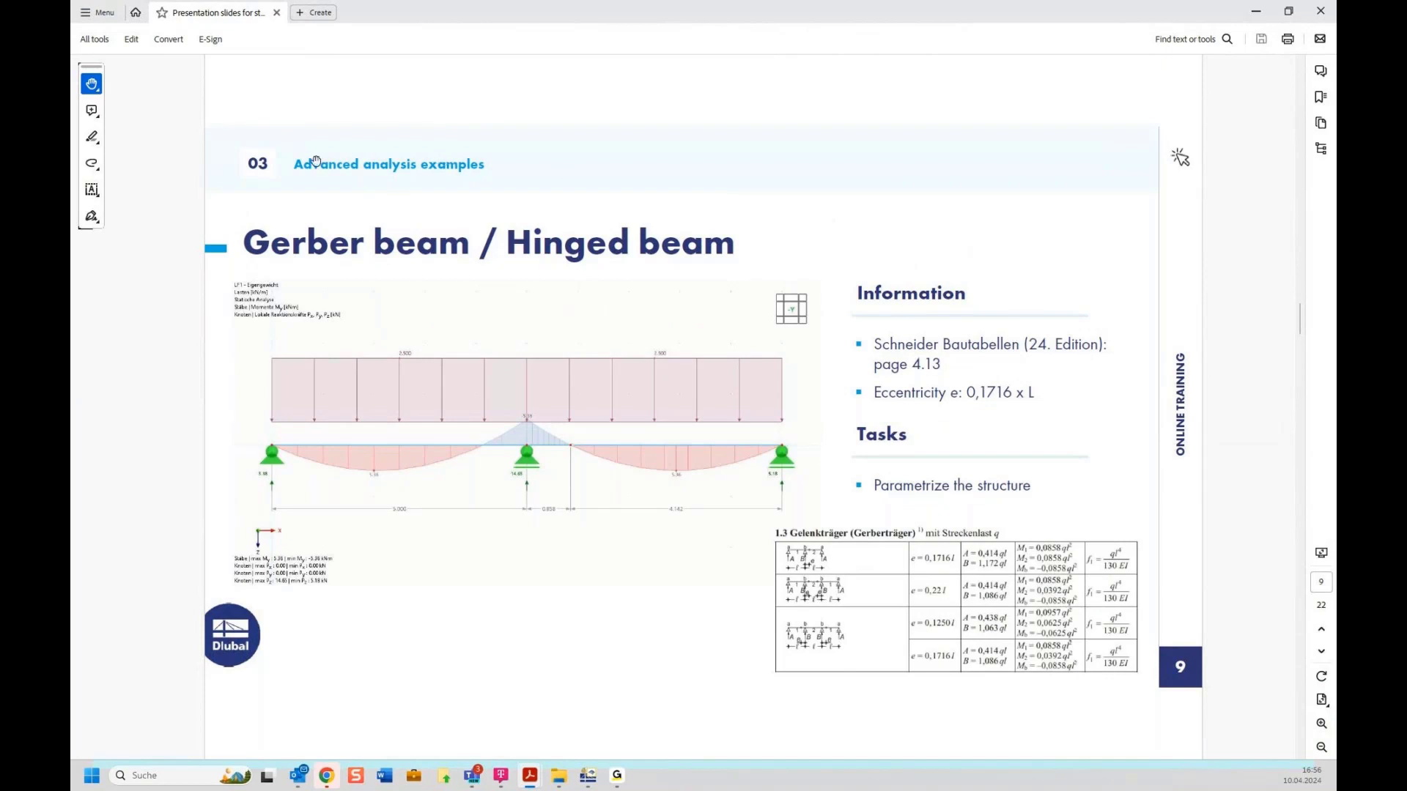
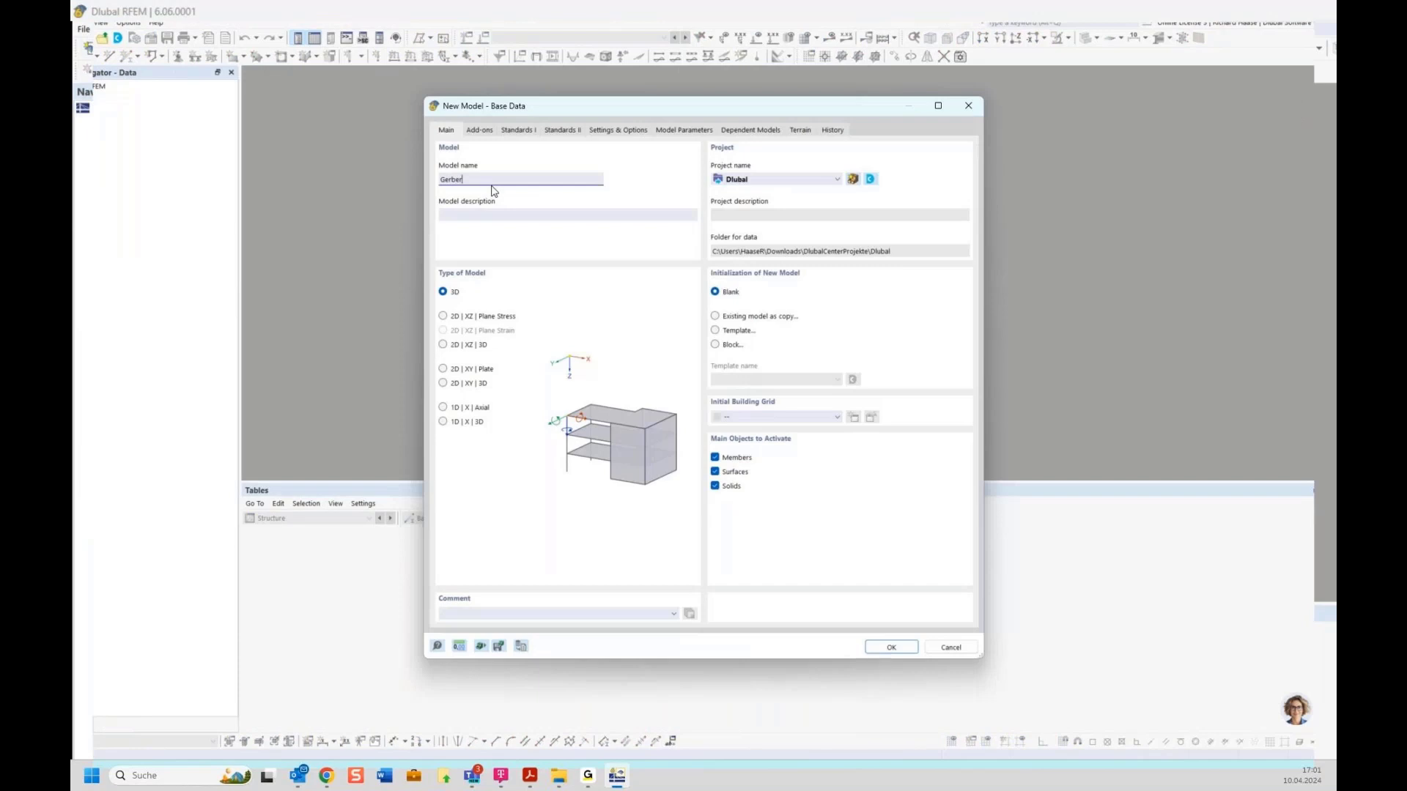
# Step: Create the Gerber model as a 2D XZ plane-stress model and switch to the -Y front view
pyautogui.click(466, 317)
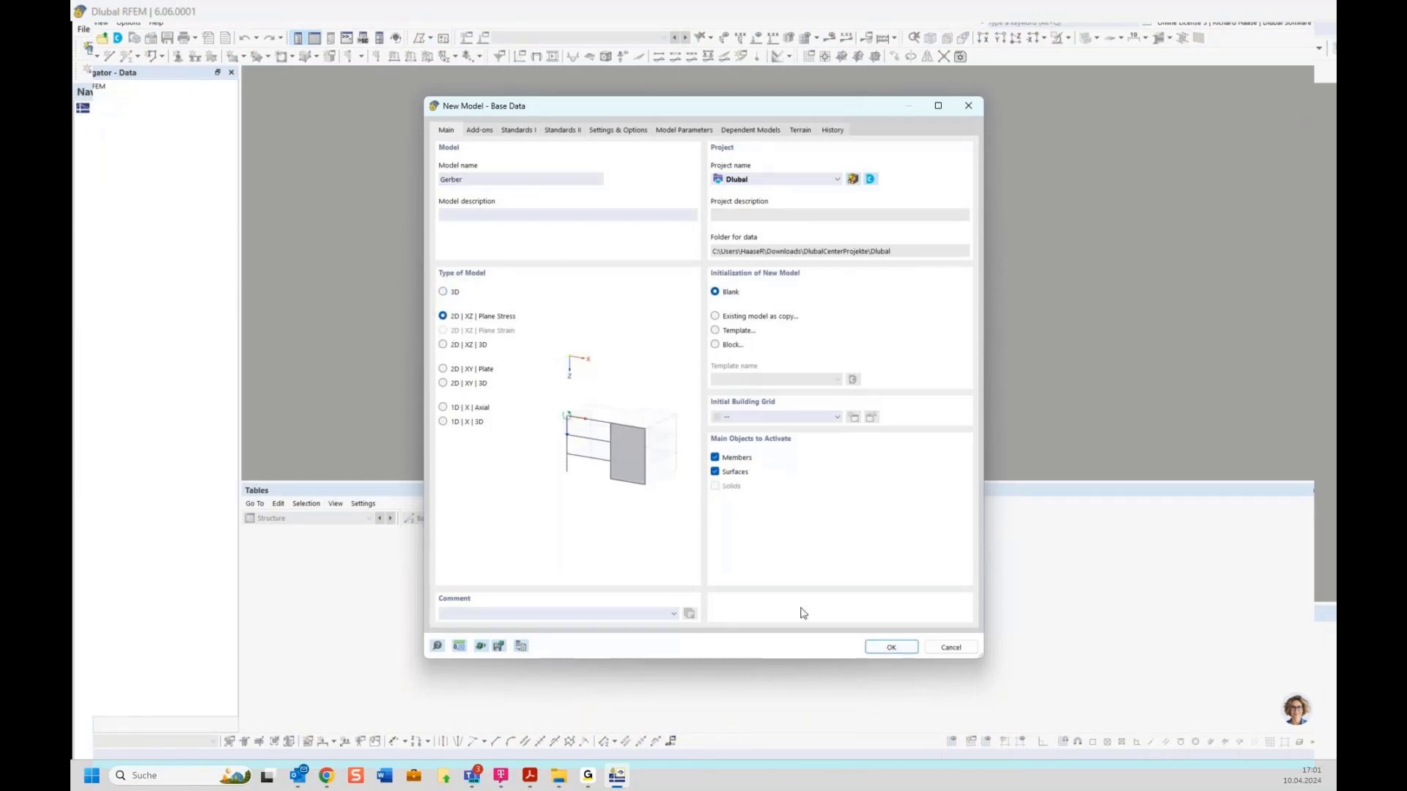
pyautogui.click(890, 648)
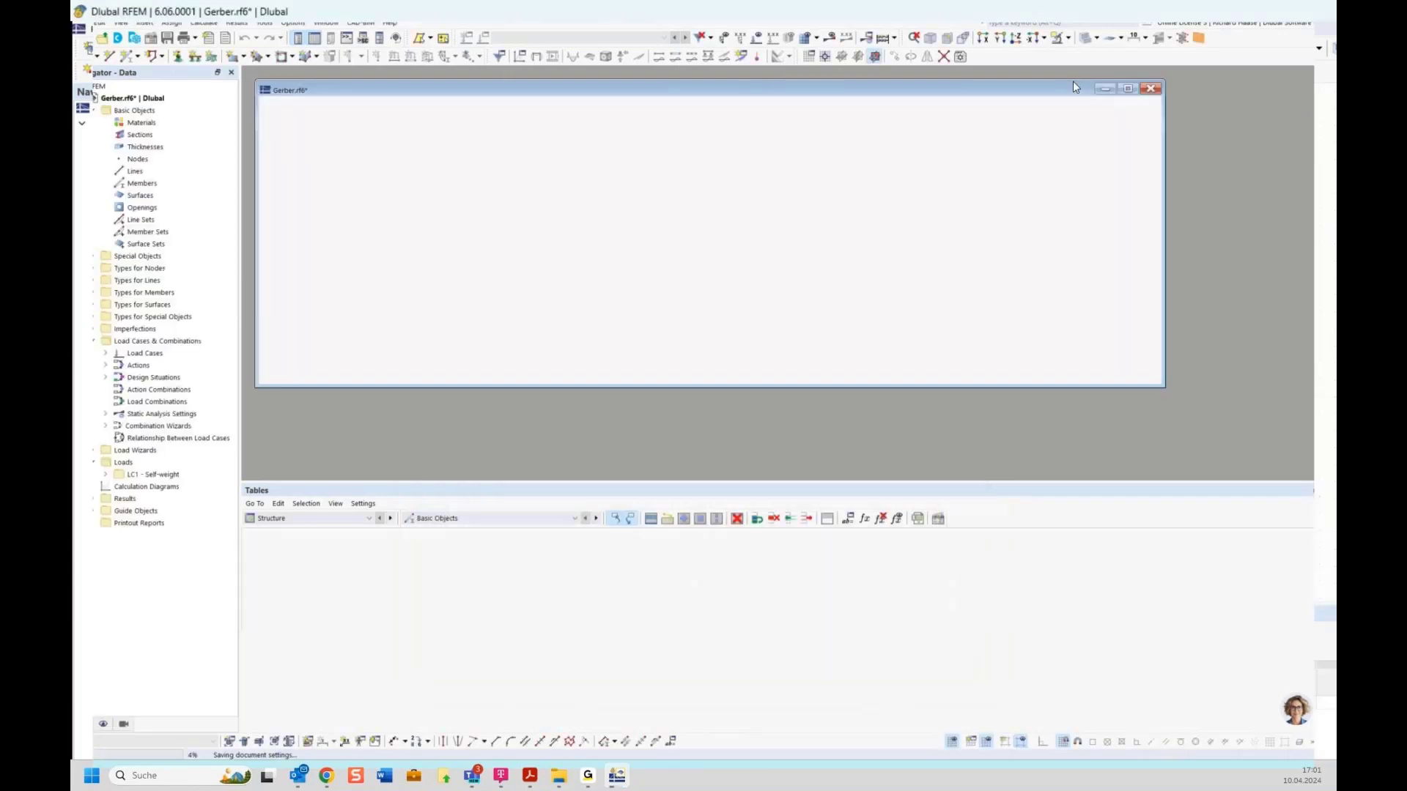
pyautogui.click(1294, 123)
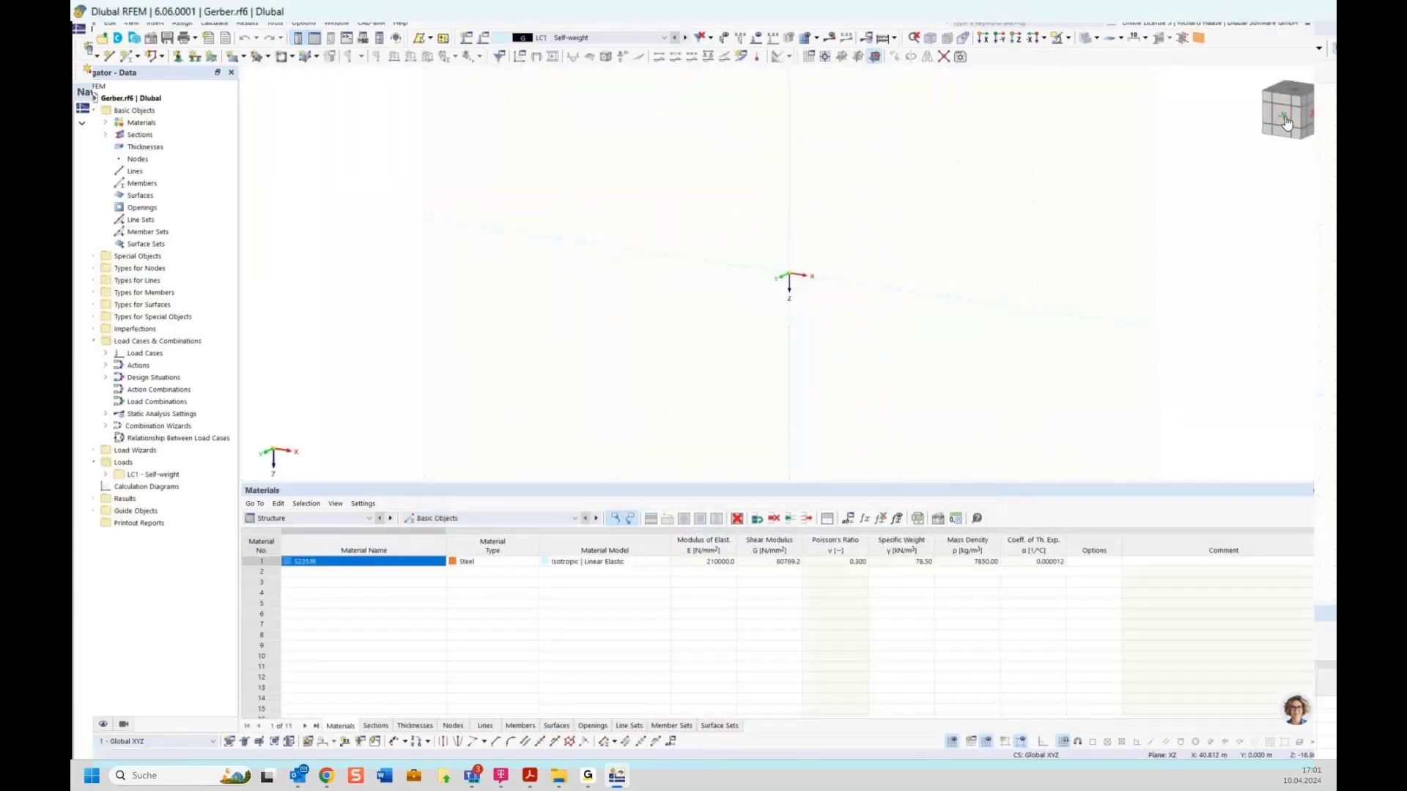
pyautogui.click(132, 57)
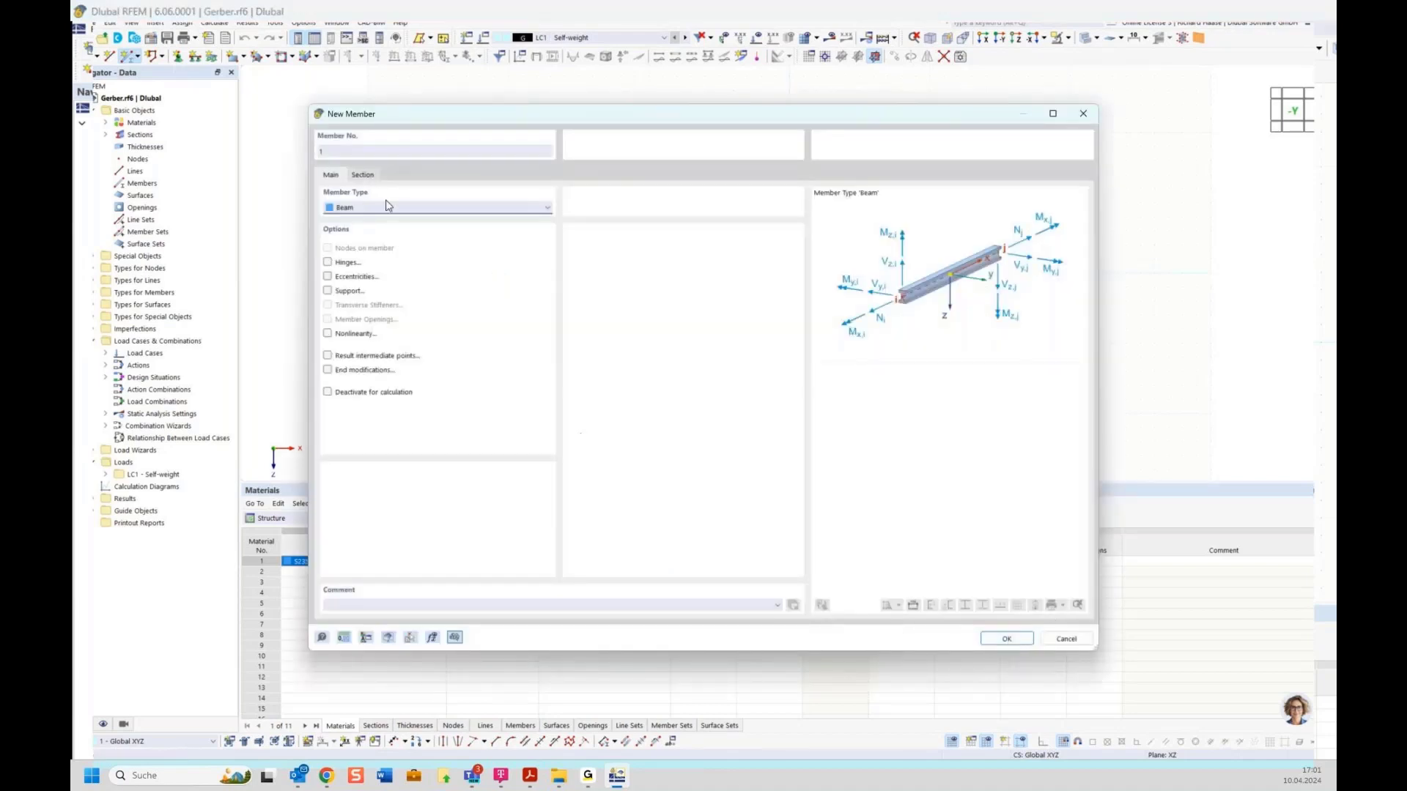
# Step: Draw a 10 m beam along X and divide it by distance at its midpoint
pyautogui.click(1015, 638)
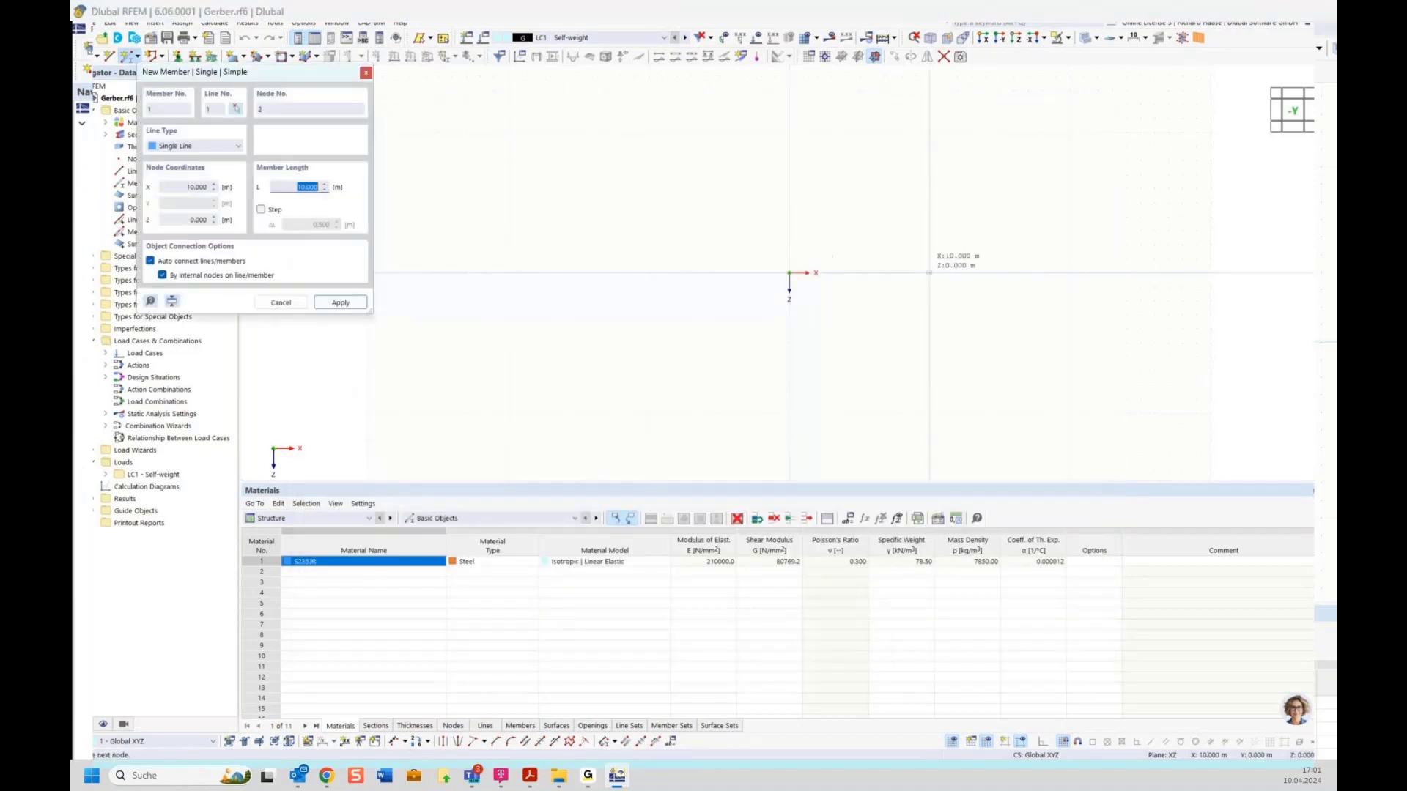
pyautogui.click(929, 272)
pyautogui.rightClick(870, 254)
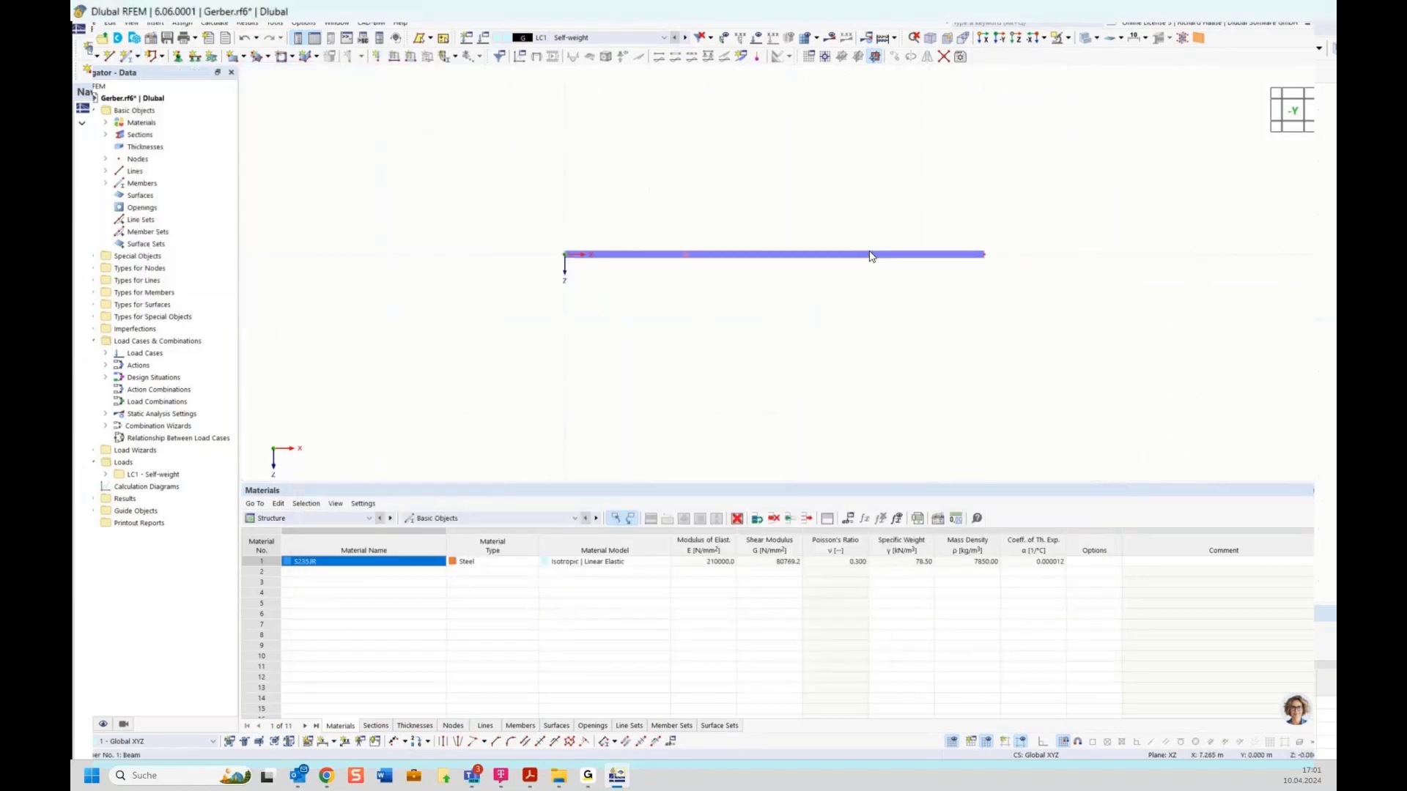
pyautogui.rightClick(869, 253)
pyautogui.moveTo(974, 291)
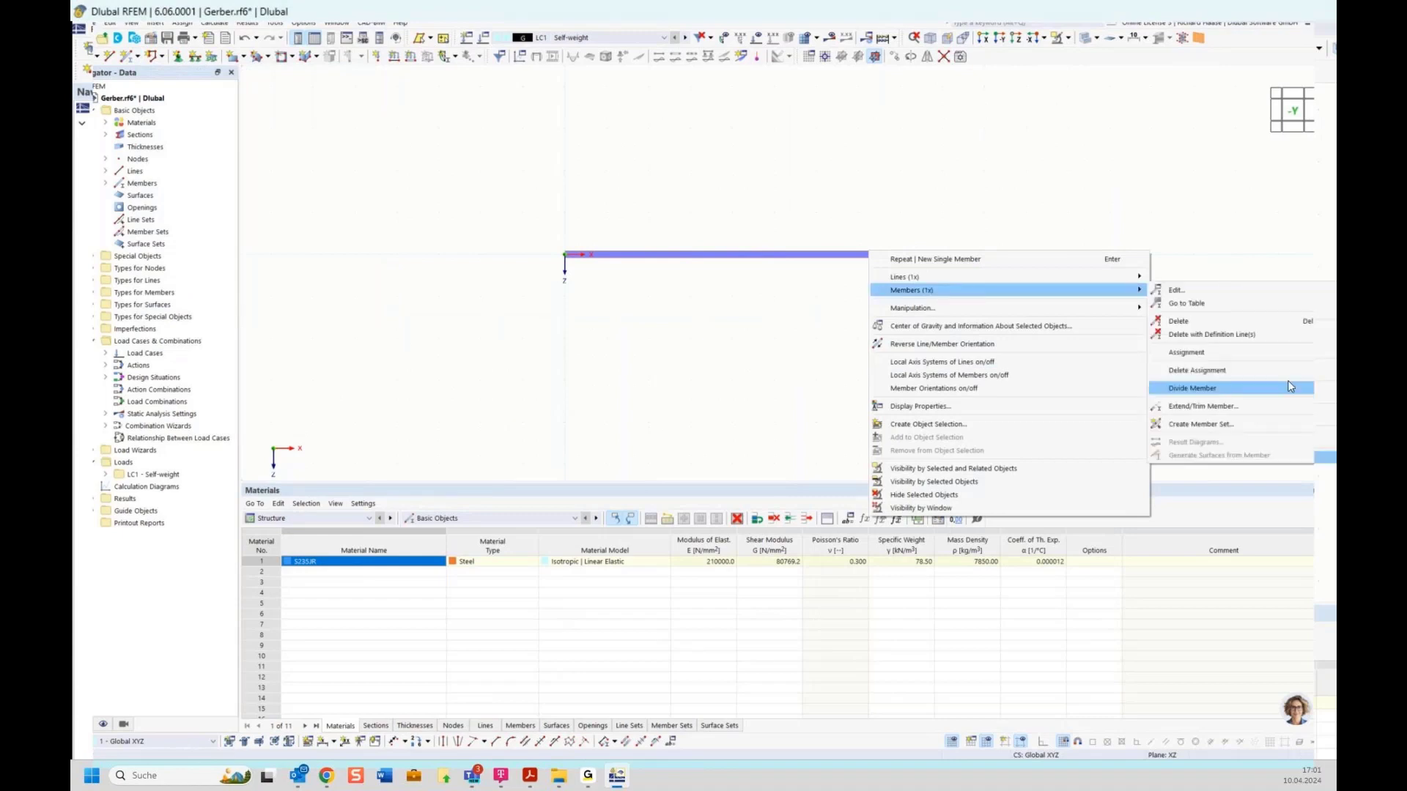
pyautogui.moveTo(1215, 395)
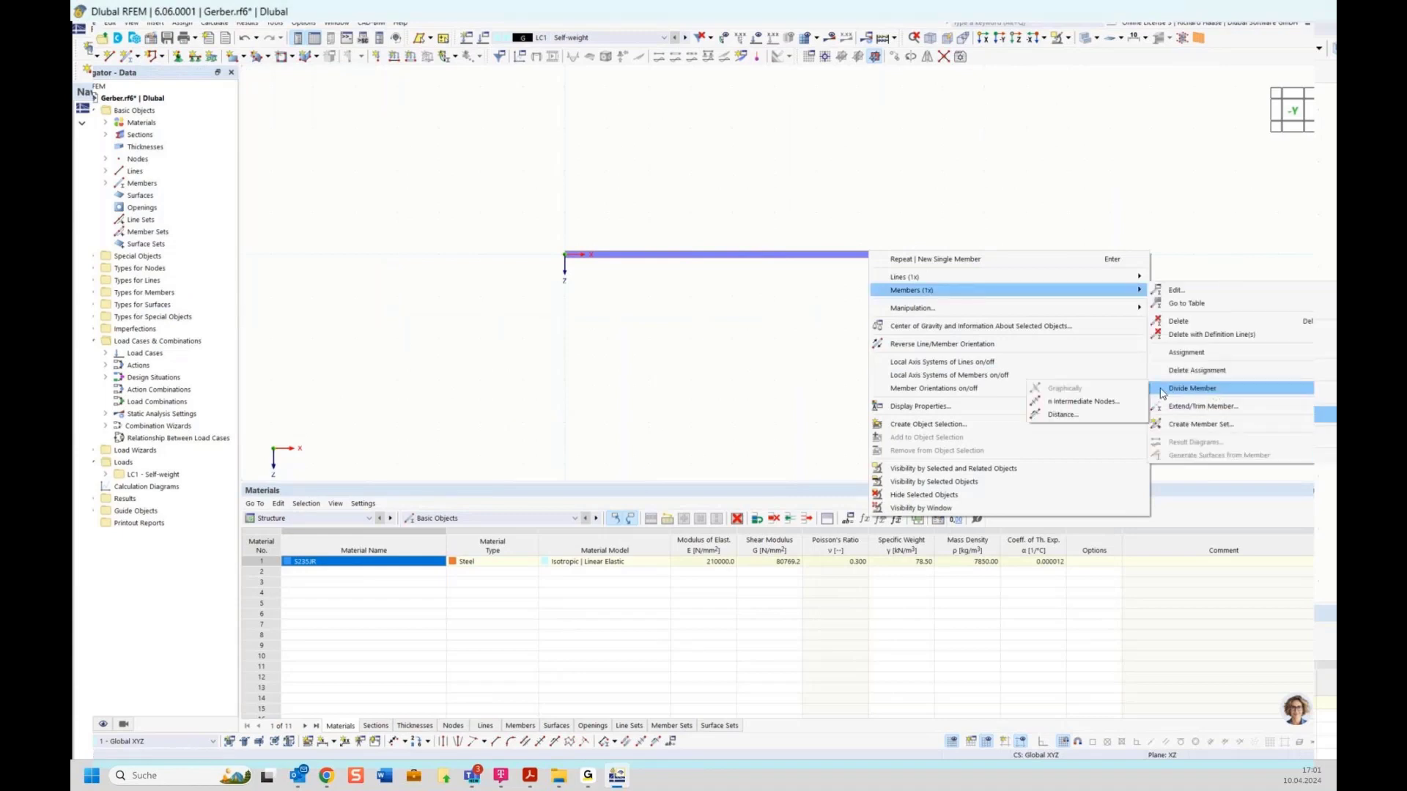
pyautogui.click(1092, 410)
pyautogui.click(832, 592)
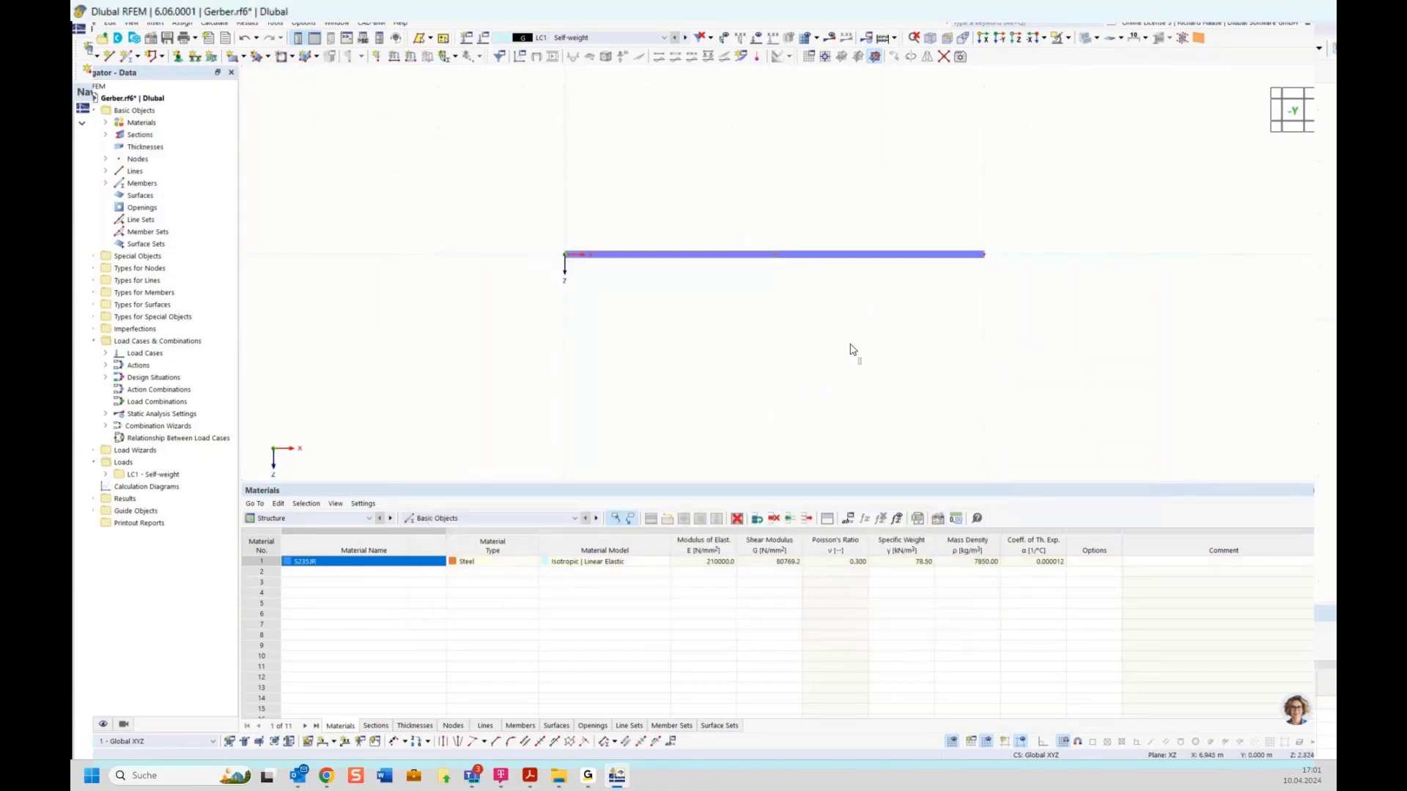
# Step: Divide member 2 by distance at 2.5 m from its start
pyautogui.rightClick(824, 258)
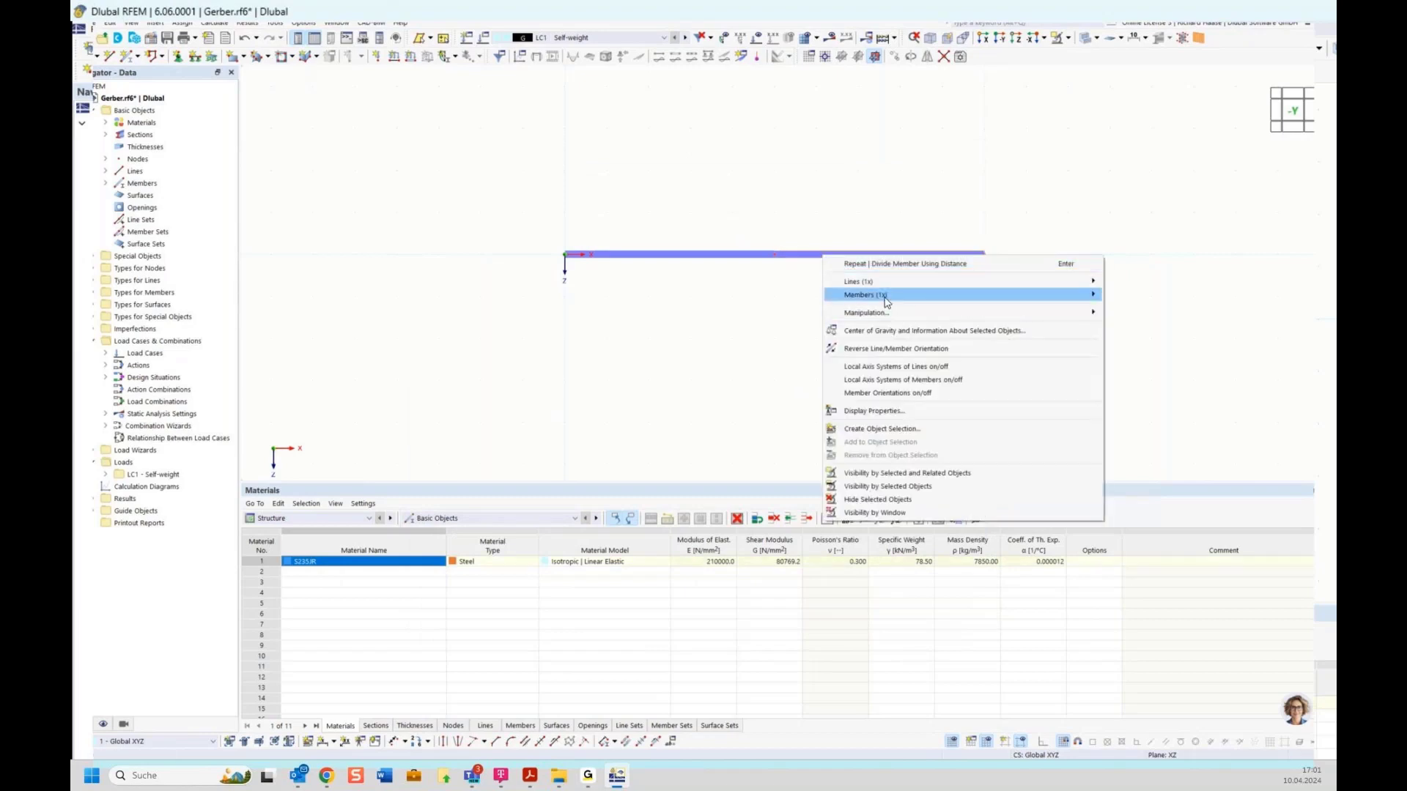
pyautogui.moveTo(887, 302)
pyautogui.moveTo(1173, 399)
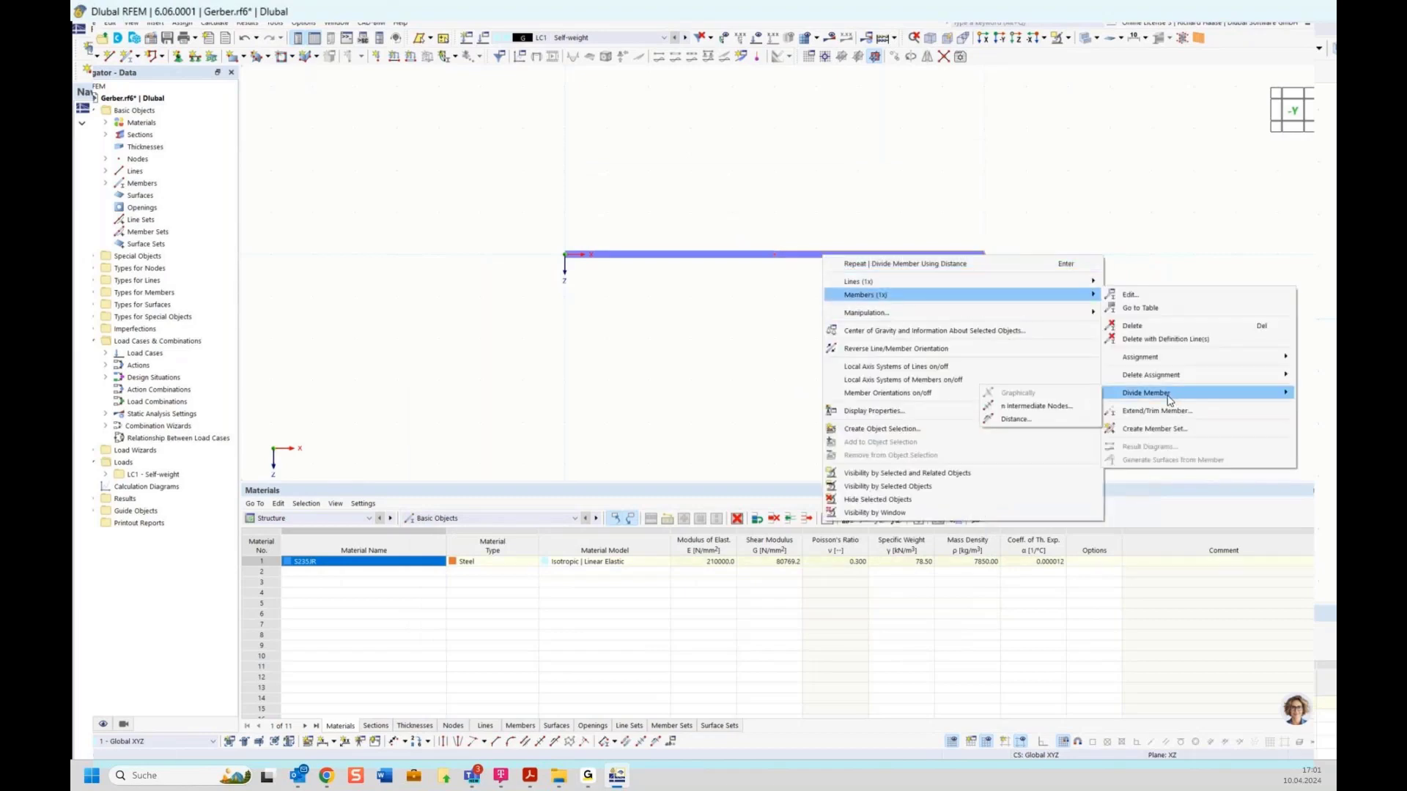
pyautogui.click(1026, 420)
pyautogui.moveTo(473, 269); pyautogui.dragTo(522, 279)
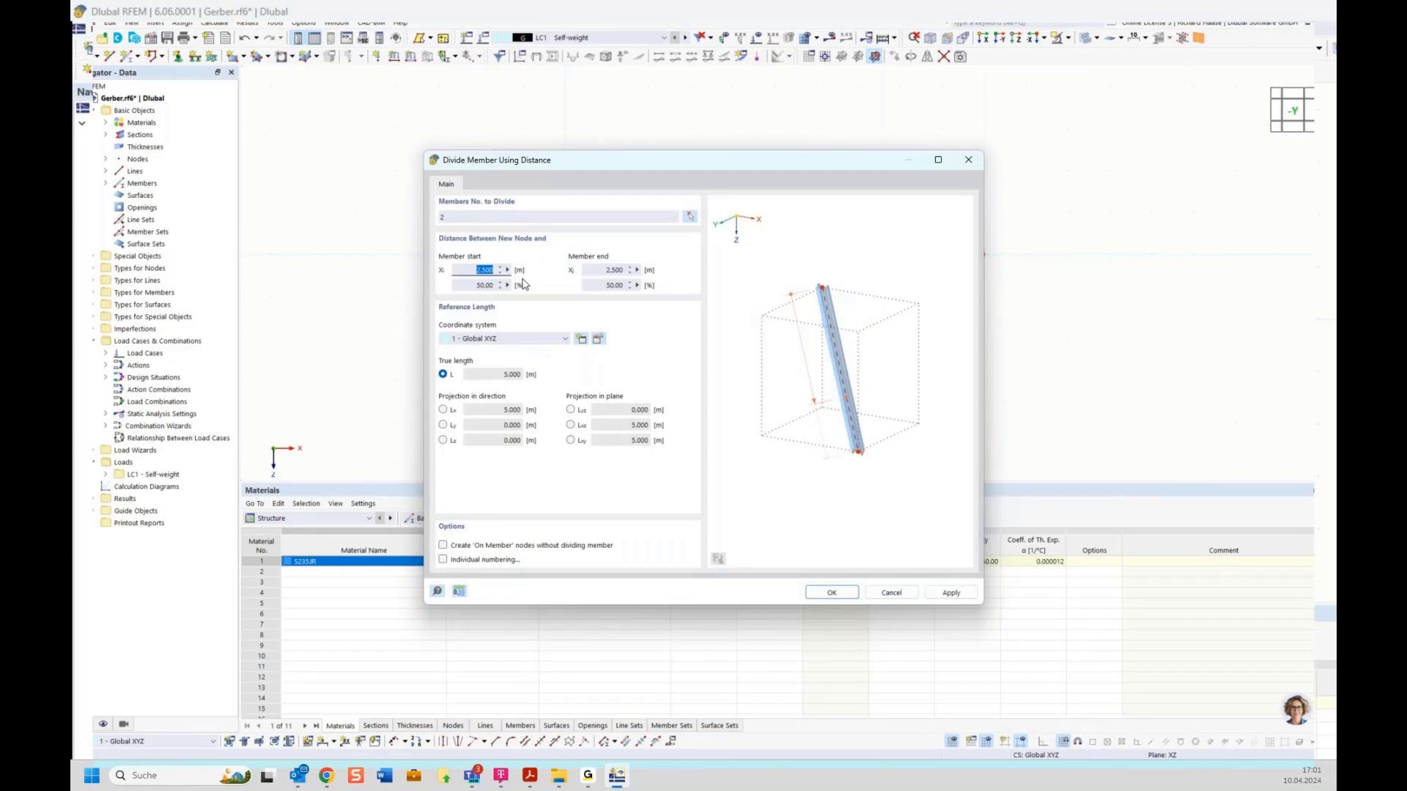
pyautogui.press('Return')
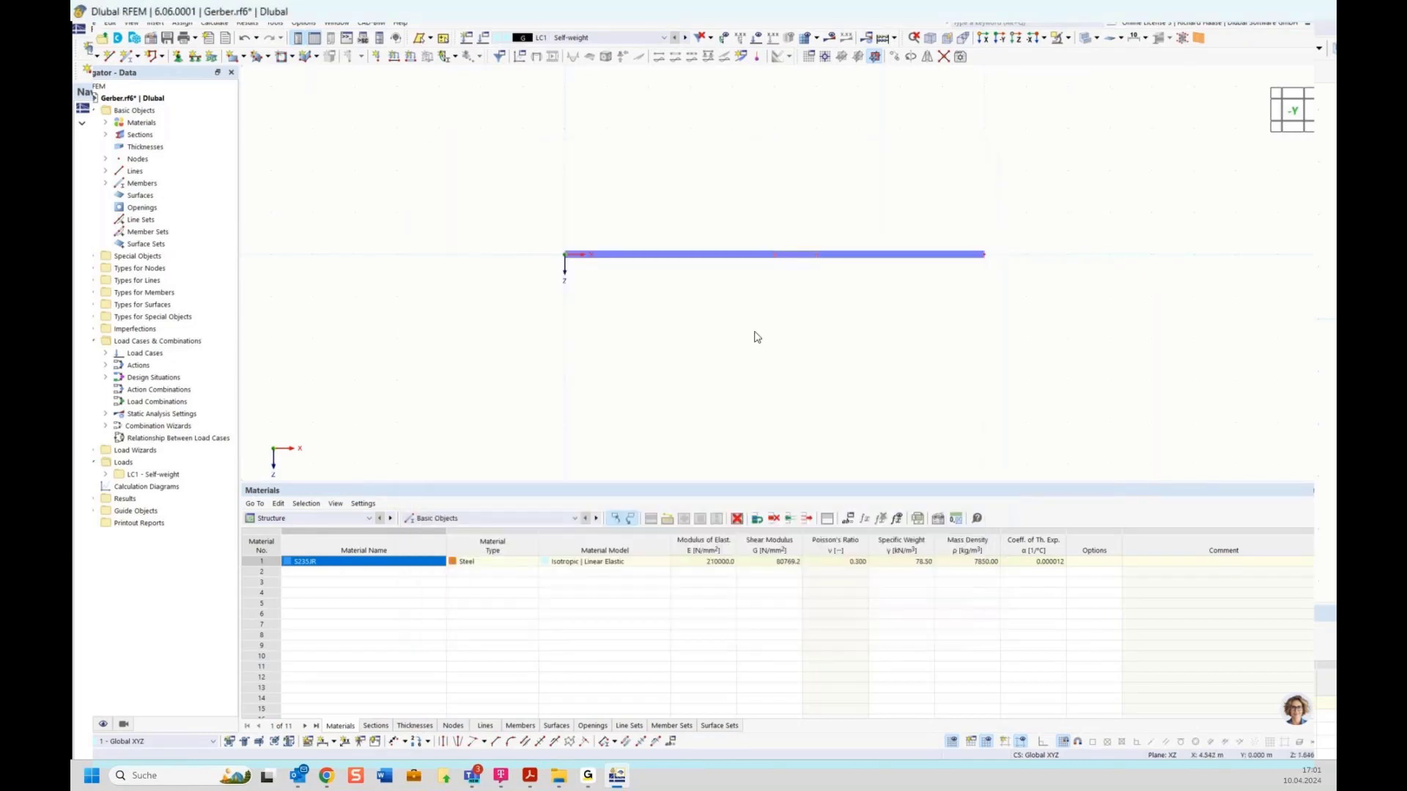
# Step: Assign a hinged nodal support to node 1 at the beam's left end
pyautogui.click(183, 58)
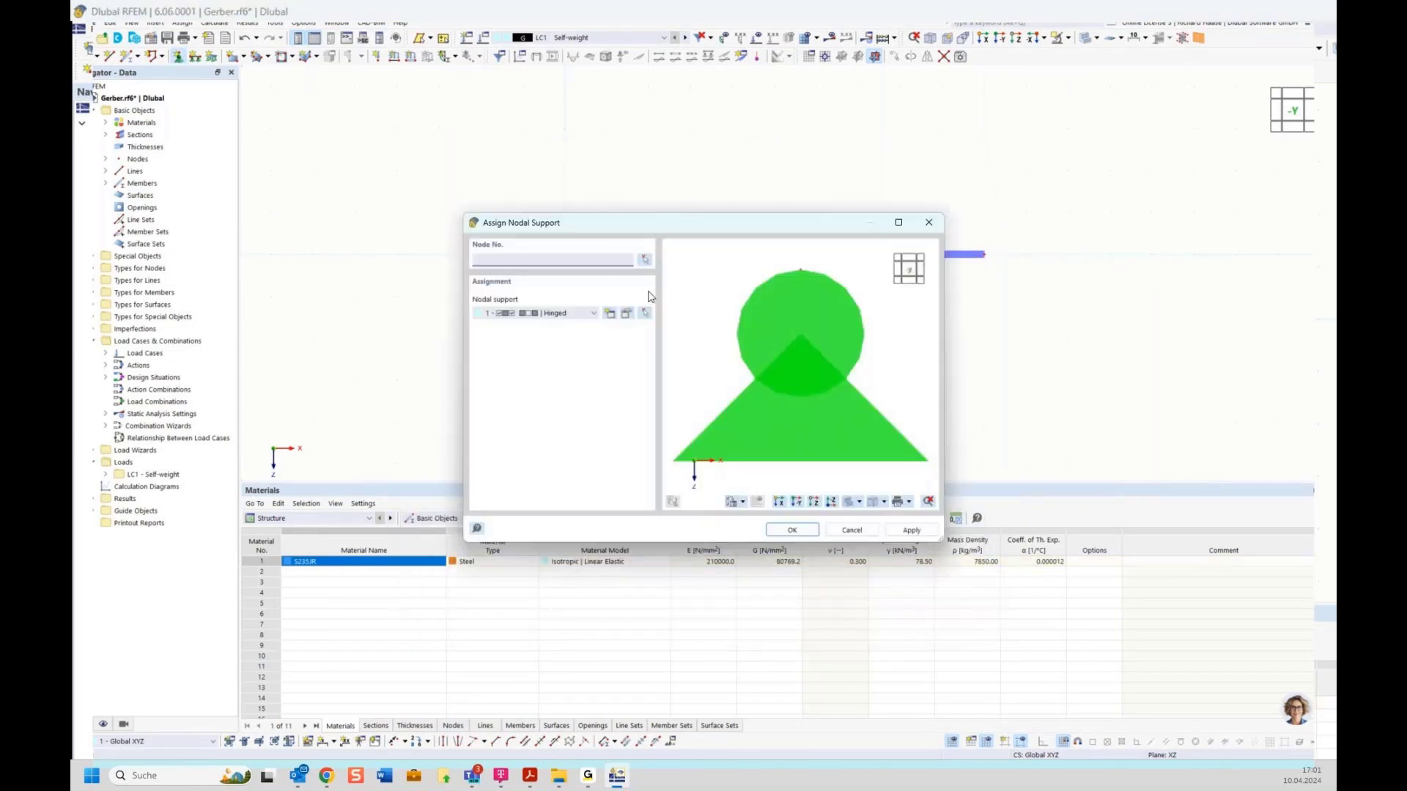
pyautogui.press('Return')
pyautogui.moveTo(538, 221); pyautogui.dragTo(619, 302)
pyautogui.click(266, 201)
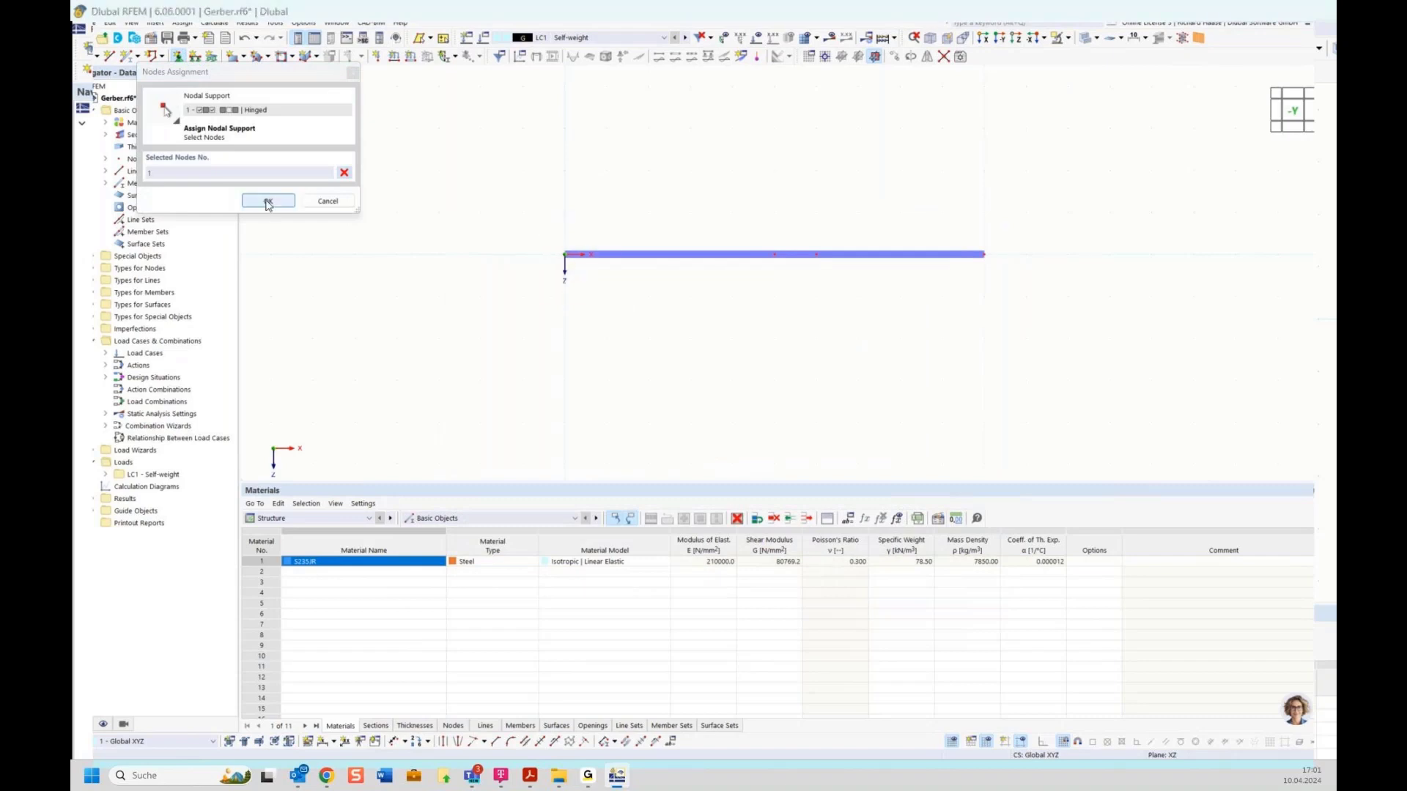
pyautogui.press('Return')
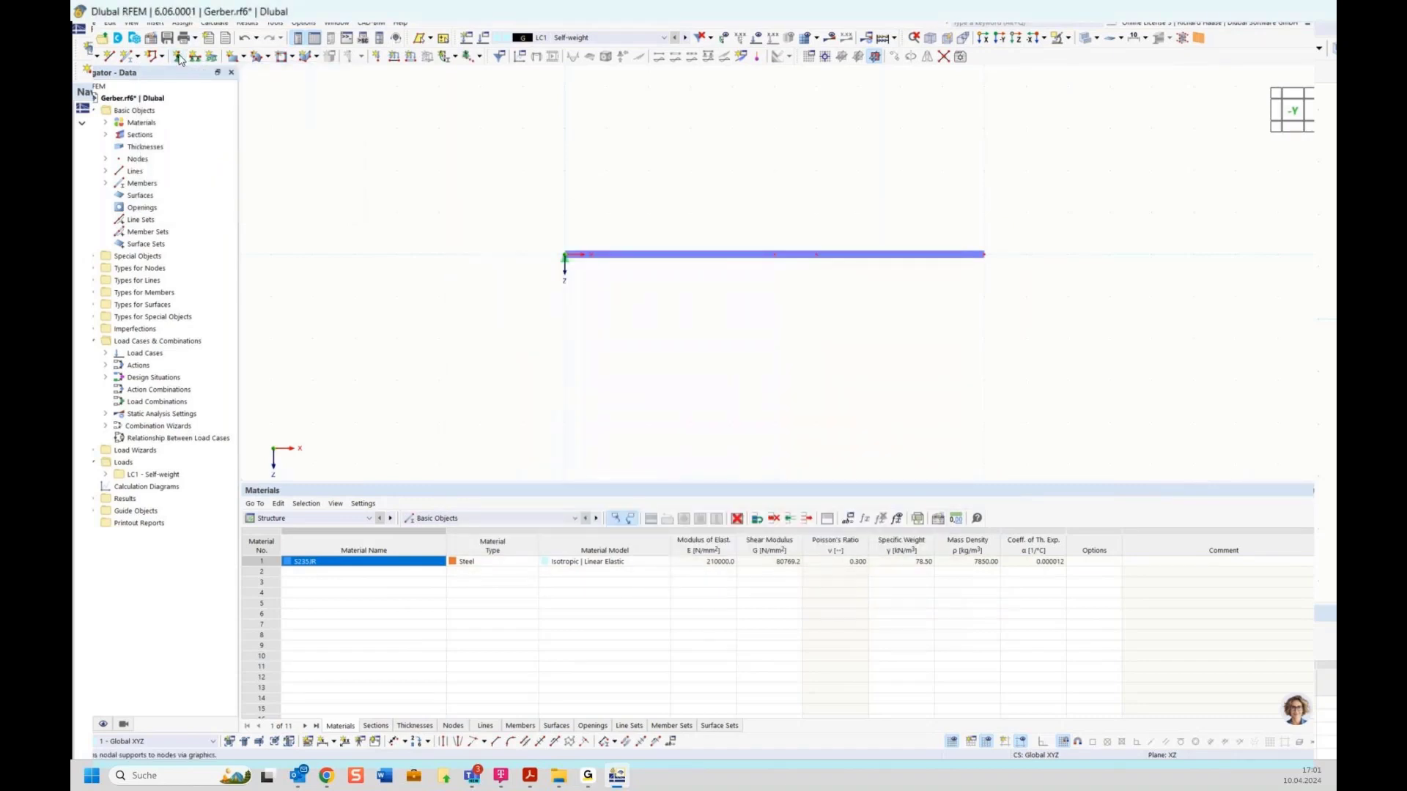
# Step: Assign roller nodal supports to nodes 2 and 3
pyautogui.click(183, 57)
pyautogui.click(557, 312)
pyautogui.click(554, 355)
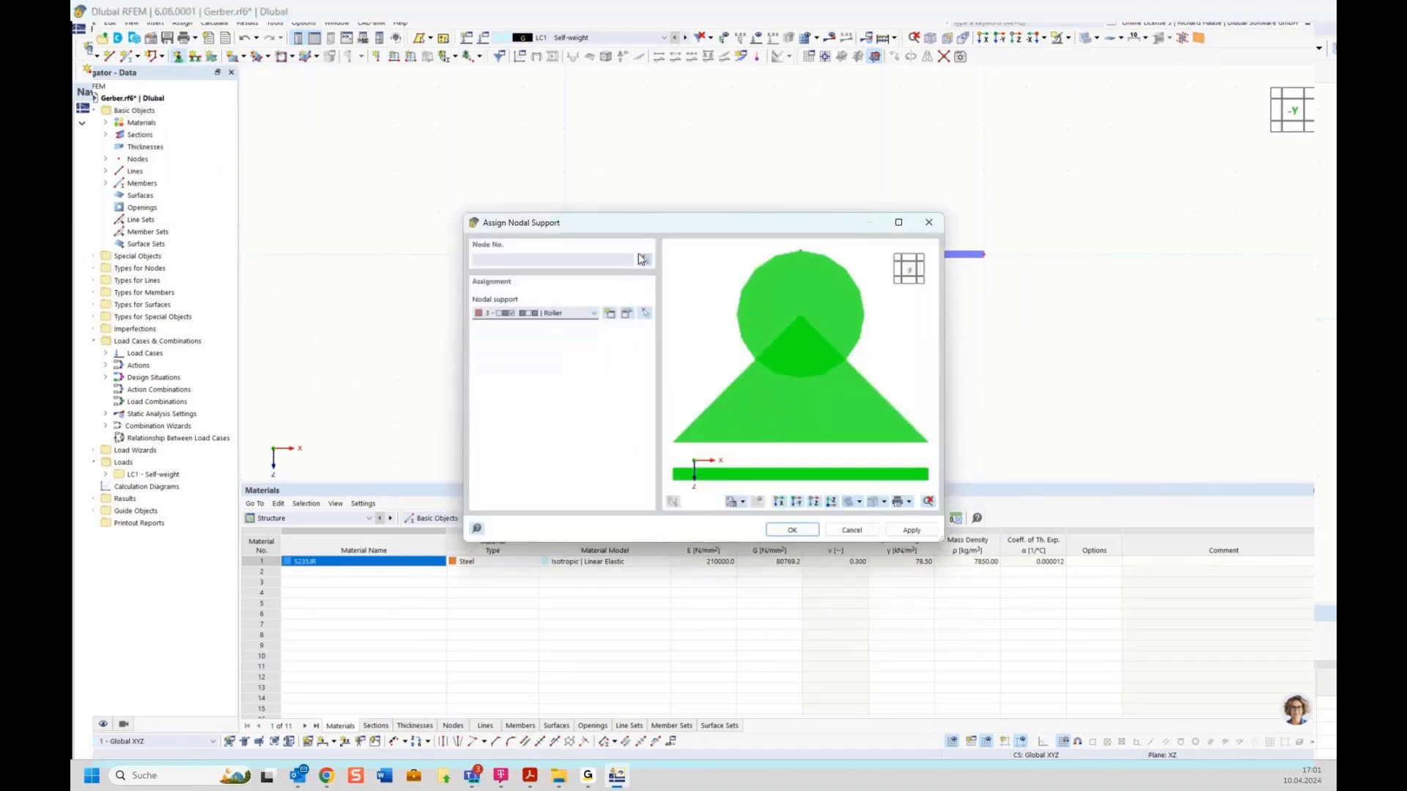
pyautogui.click(645, 259)
pyautogui.click(776, 256)
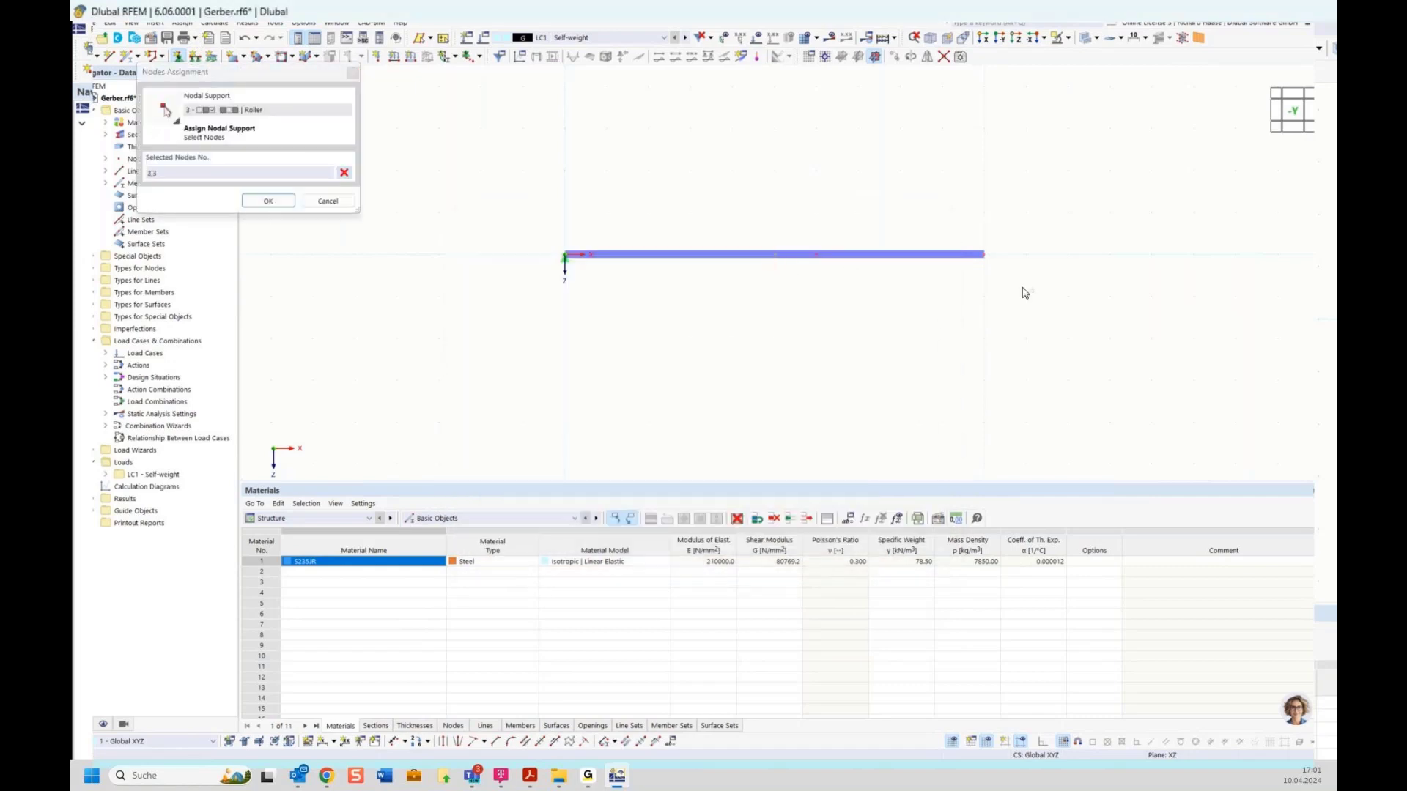
pyautogui.click(268, 201)
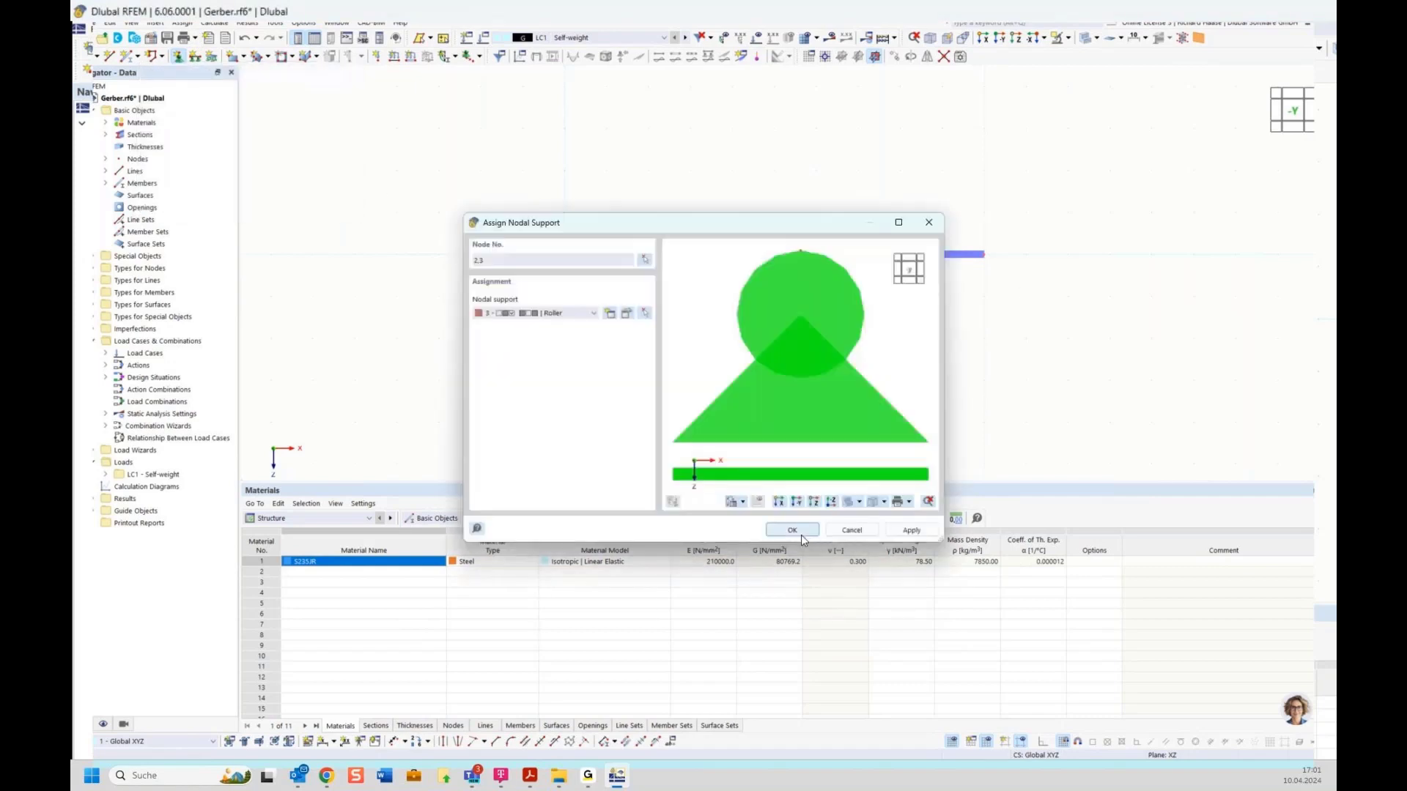
pyautogui.click(800, 531)
# Step: Enlarge the support symbol size with the slider and pan the beam lower
pyautogui.rightClick(775, 258)
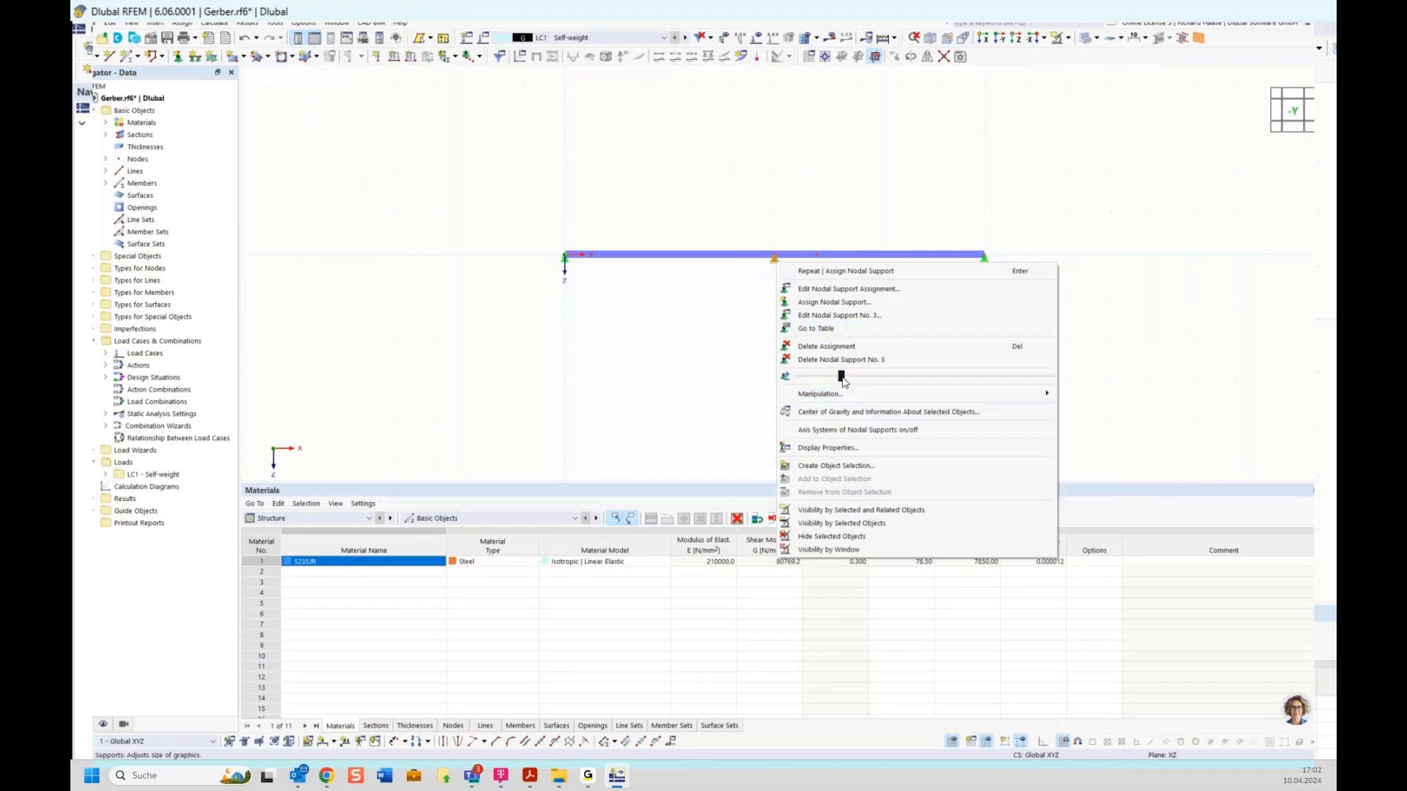
pyautogui.moveTo(842, 376); pyautogui.dragTo(945, 375)
pyautogui.click(1136, 213)
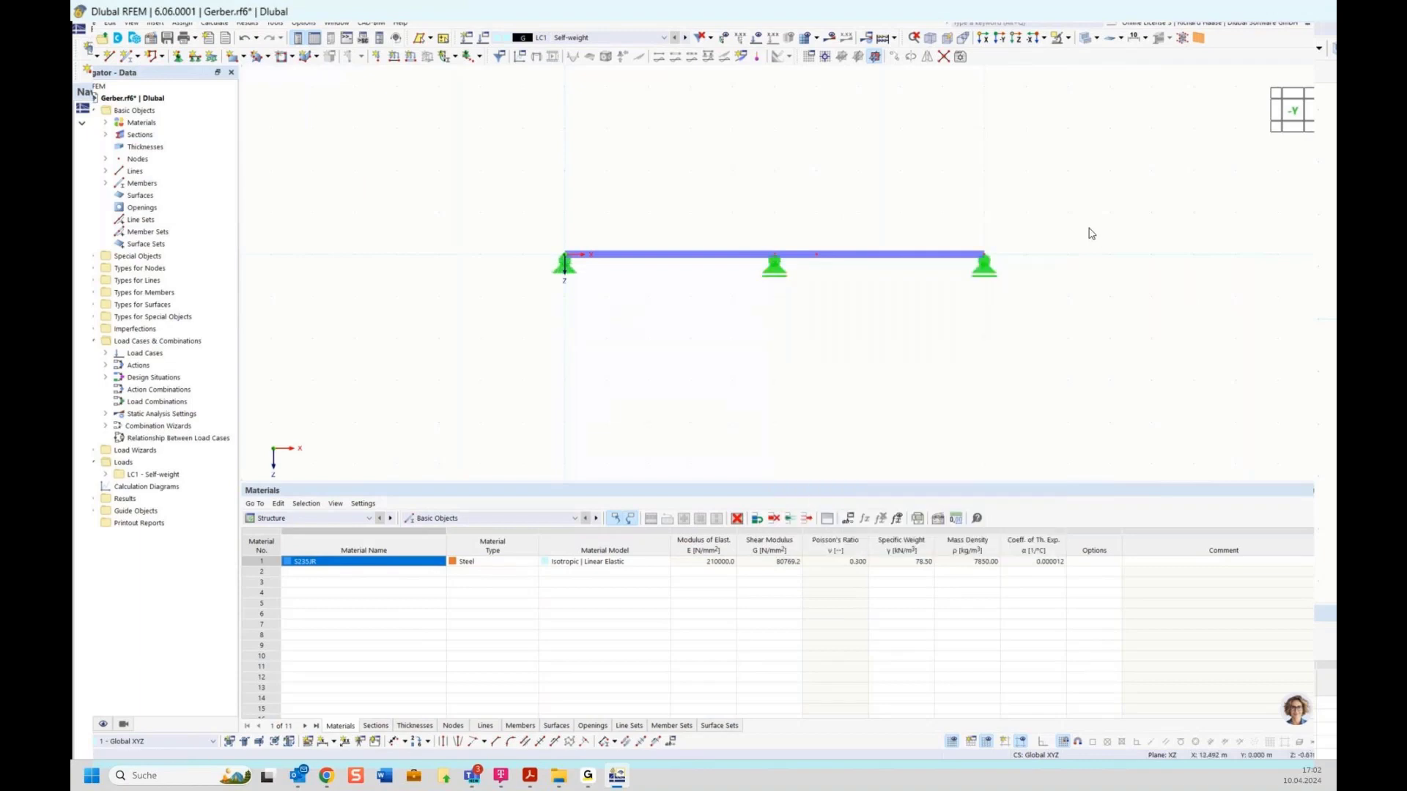
pyautogui.moveTo(1064, 245); pyautogui.dragTo(999, 292, button='middle')
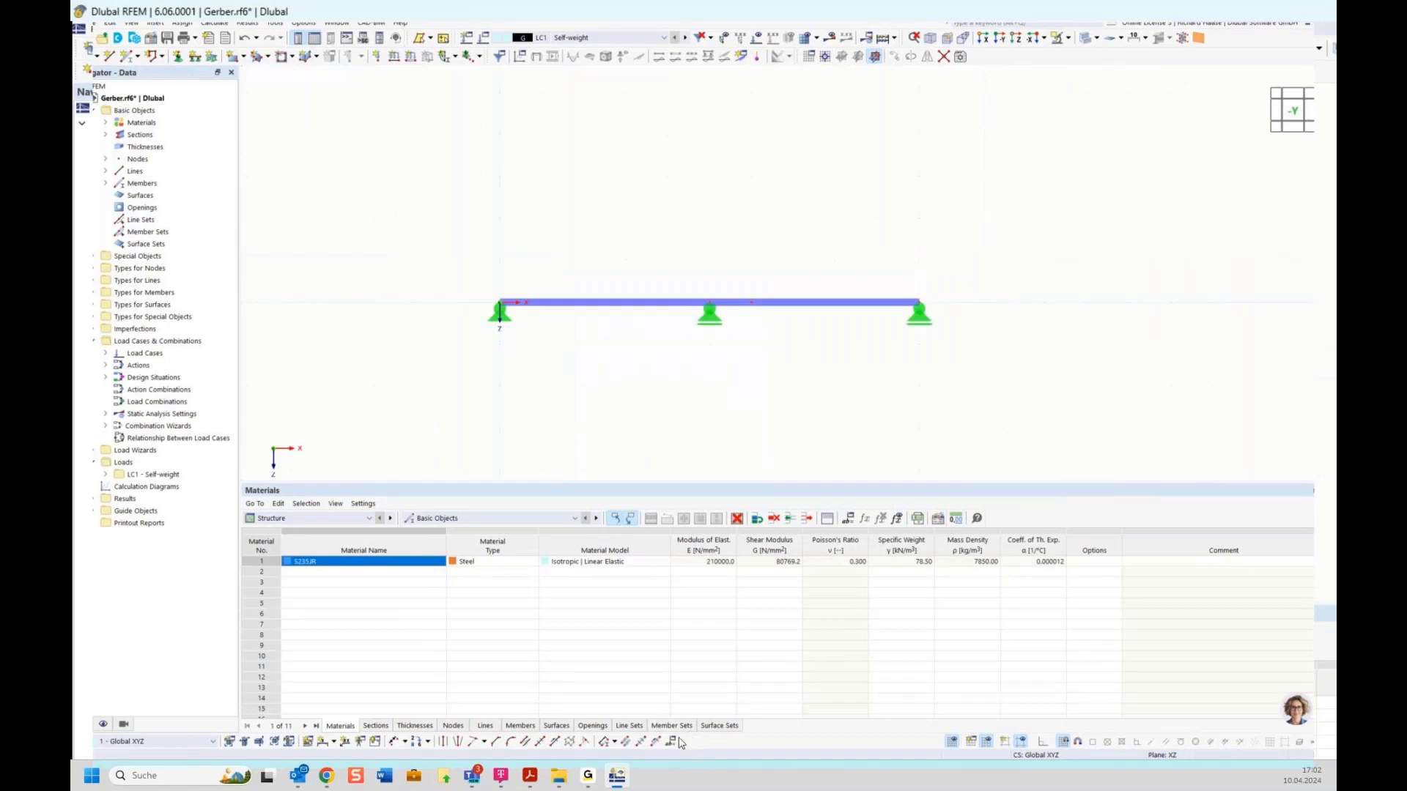
# Step: Restore the default panel layout and reset all menus and toolbars to default
pyautogui.click(124, 24)
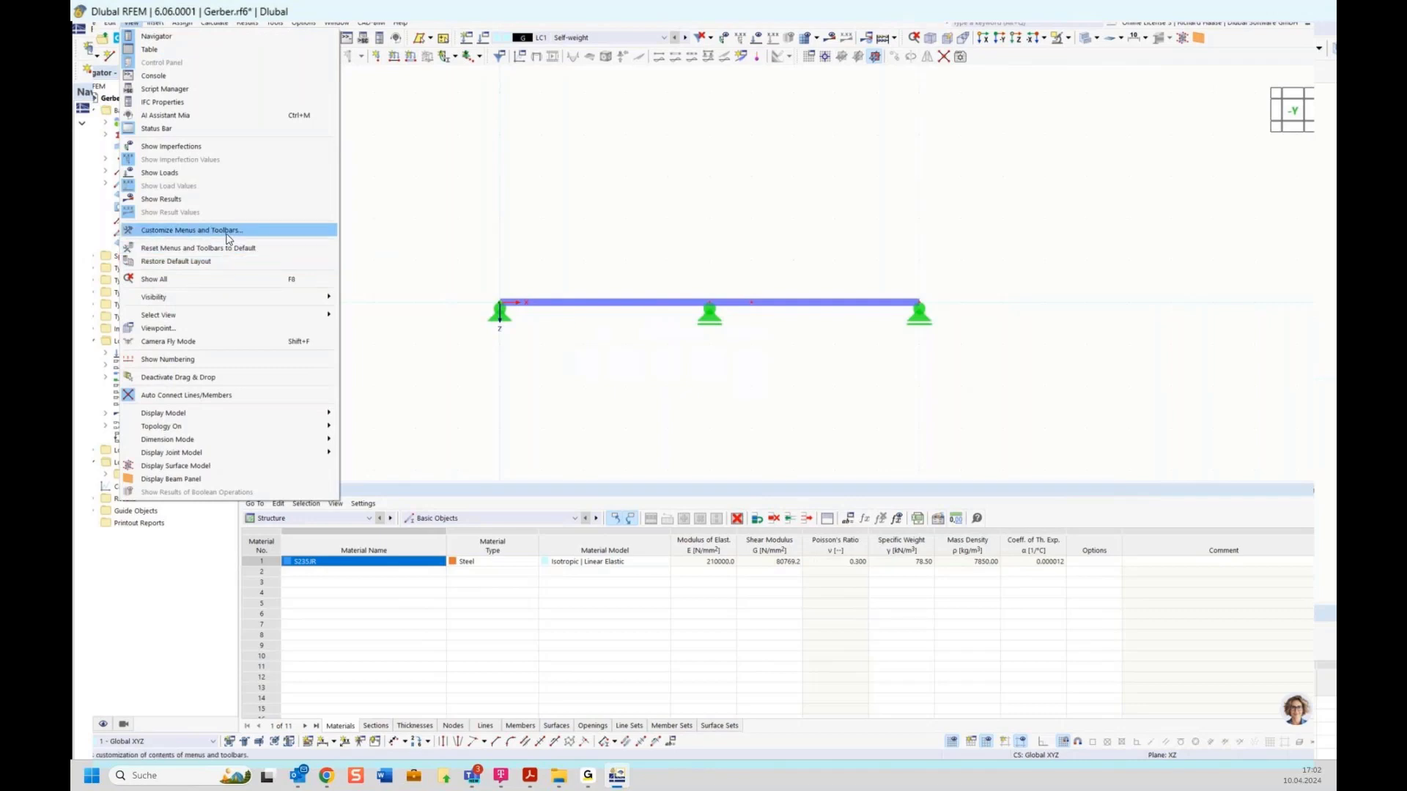
pyautogui.click(190, 230)
pyautogui.press('Escape')
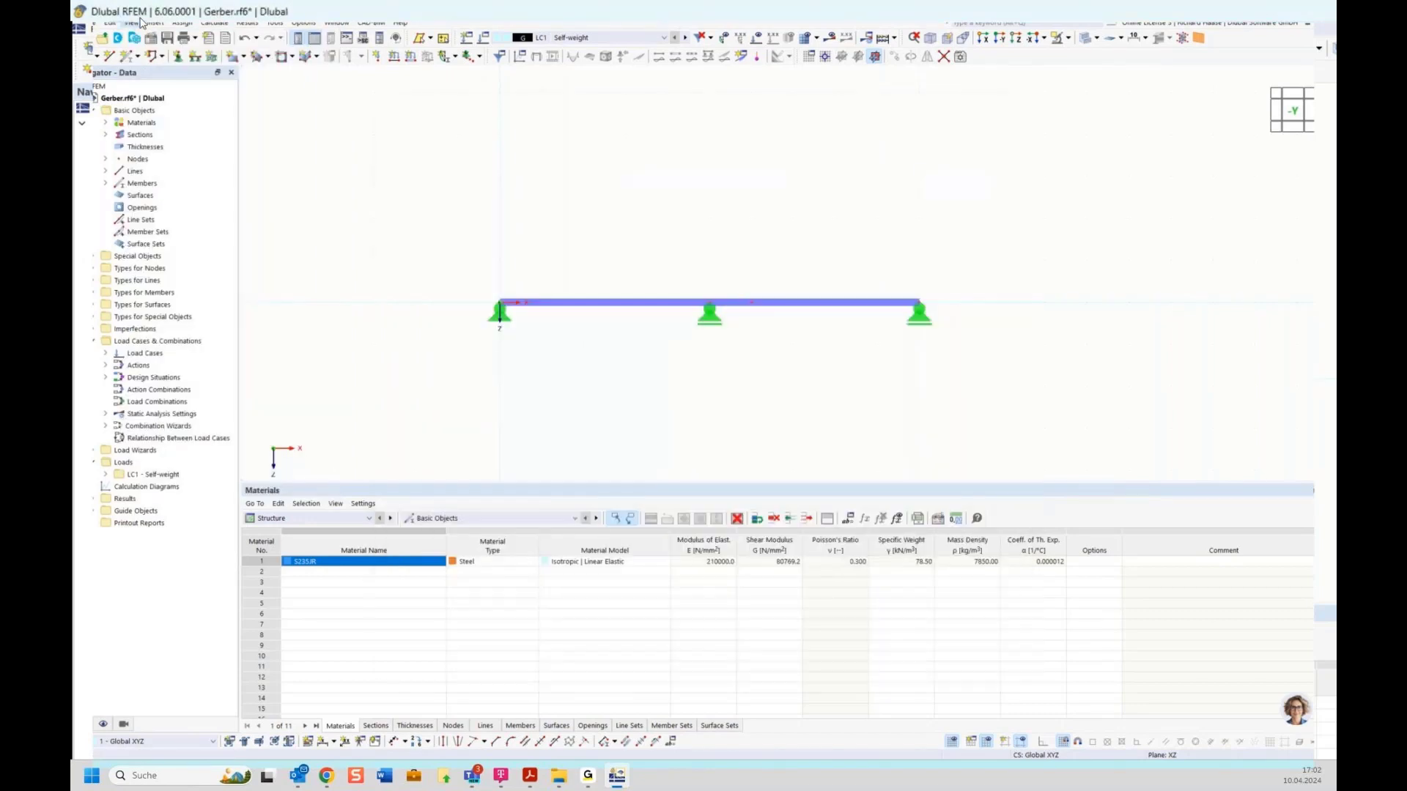
pyautogui.click(182, 23)
pyautogui.moveTo(130, 21)
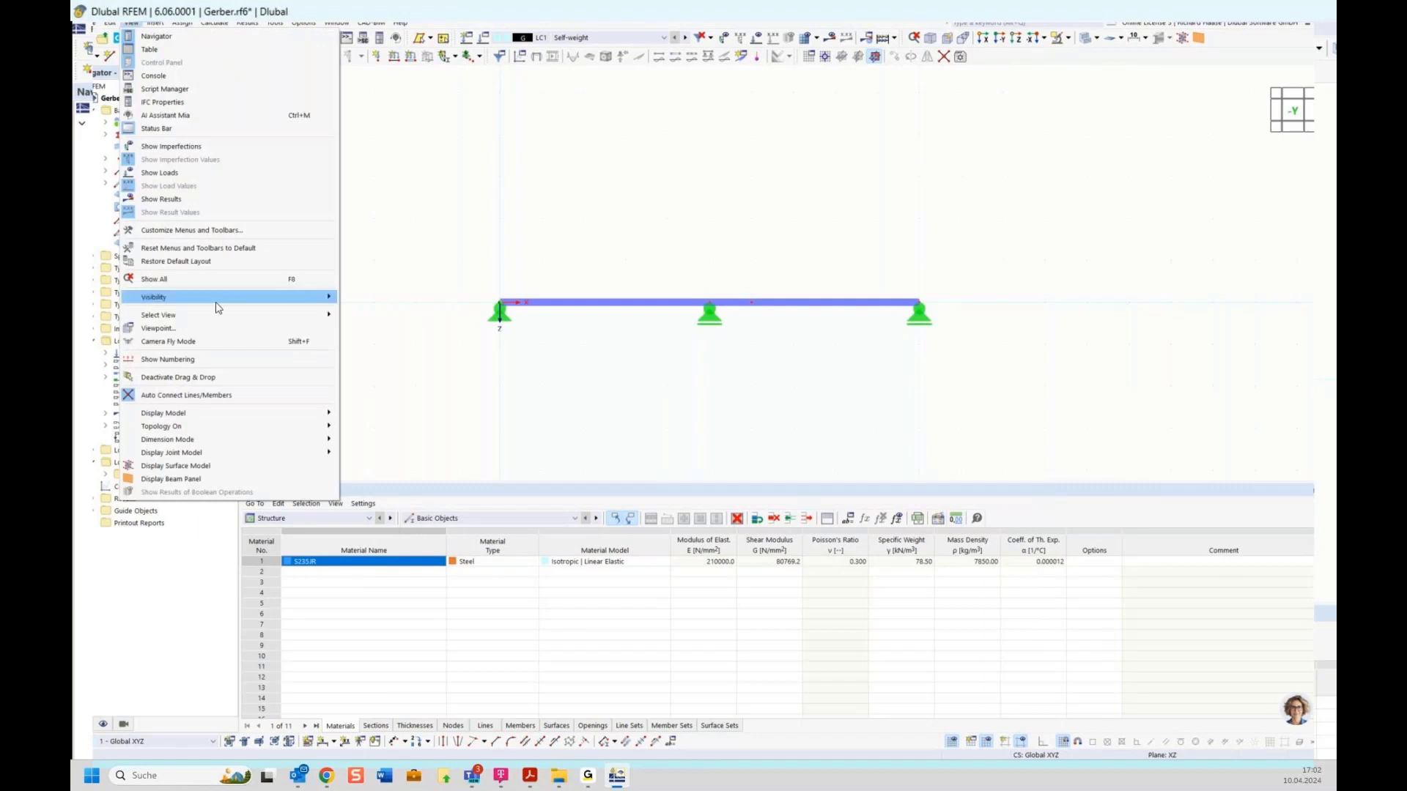
pyautogui.click(192, 258)
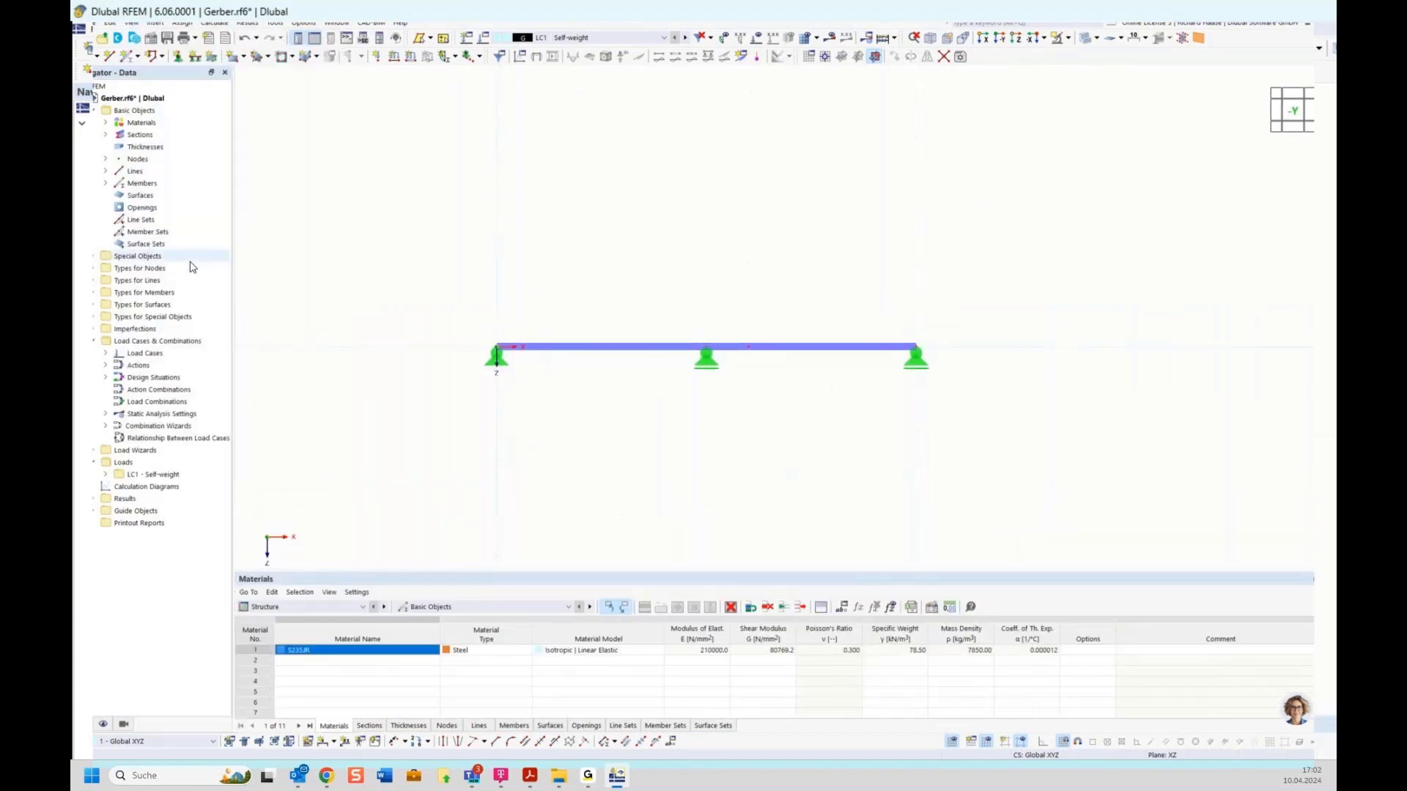
pyautogui.click(130, 23)
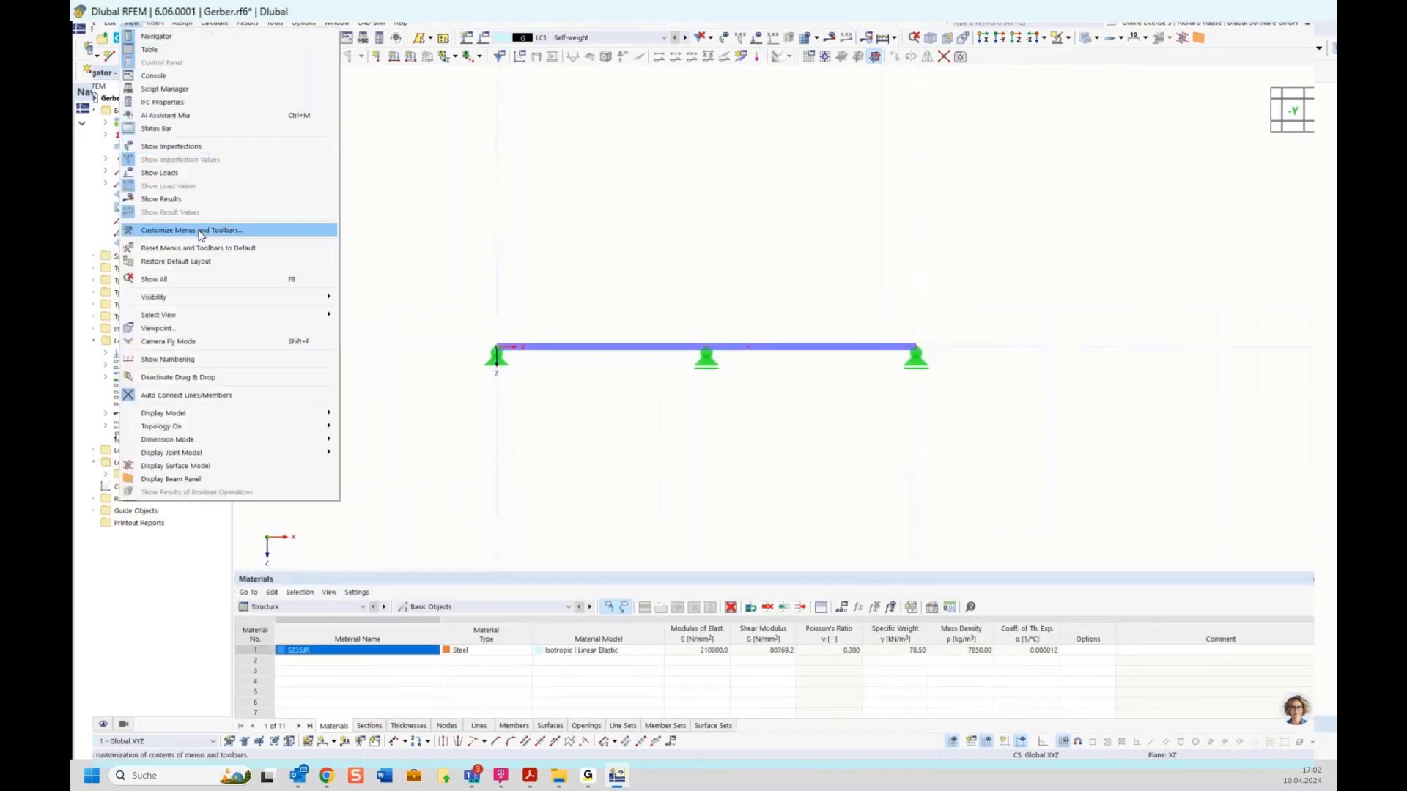
pyautogui.click(205, 250)
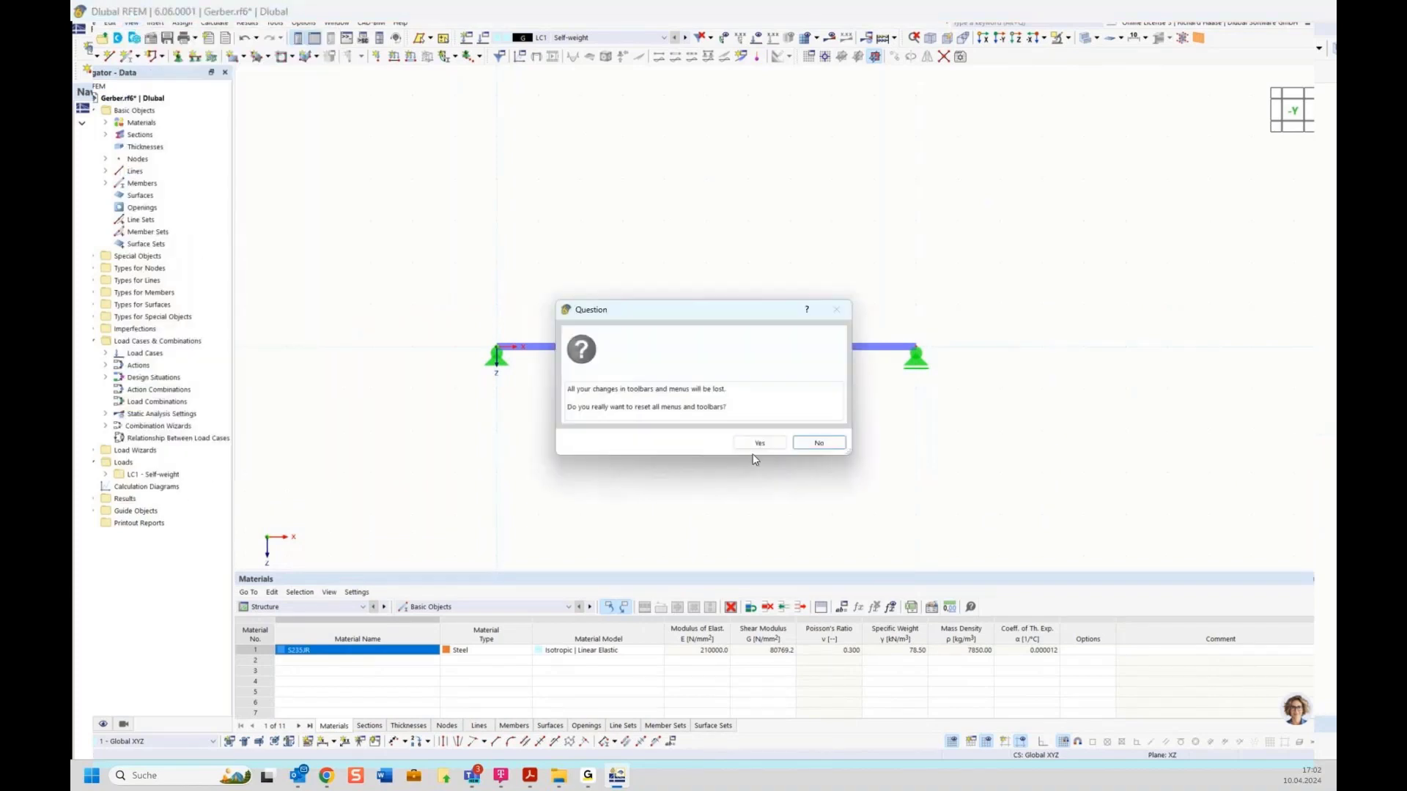
pyautogui.click(755, 444)
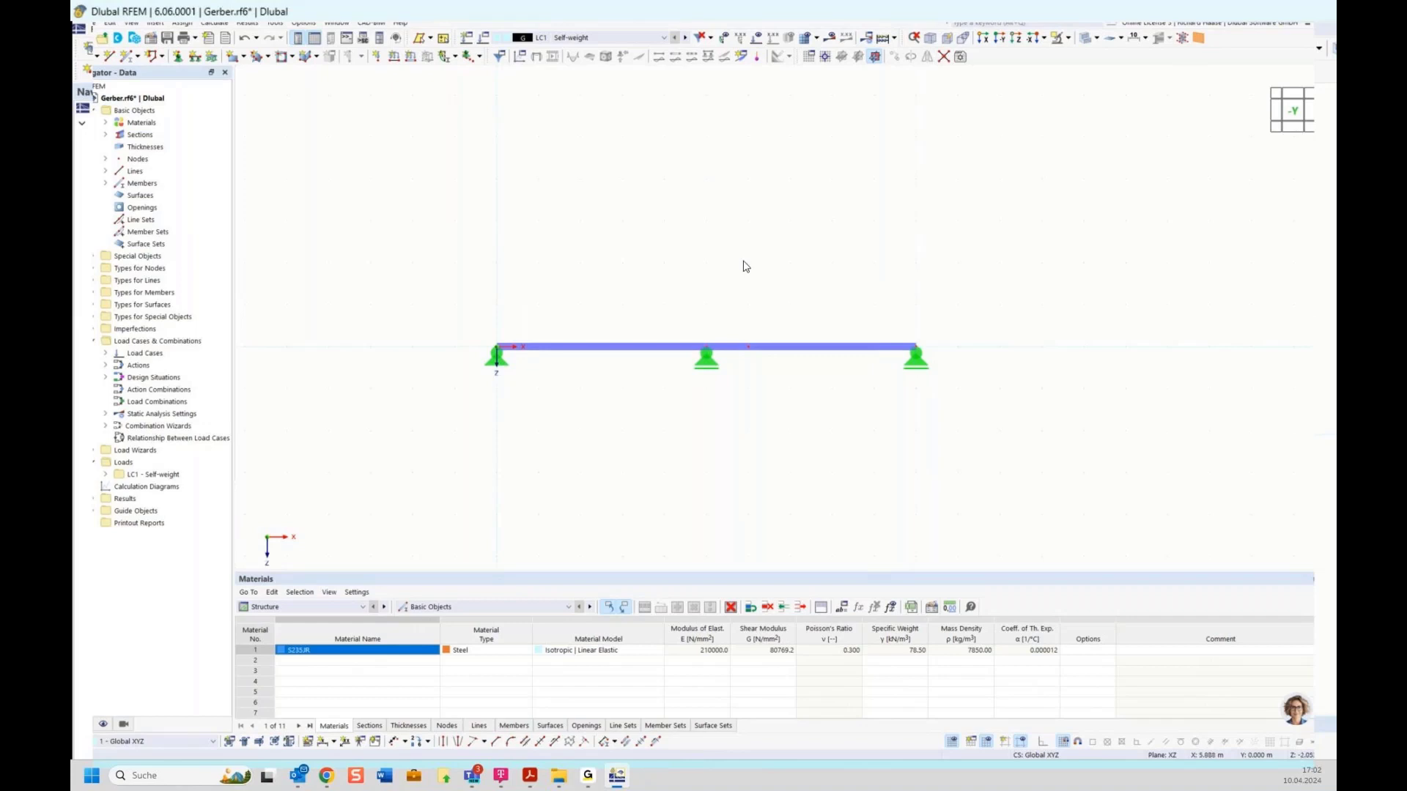
# Step: Look for Global Parameters in the Edit menu and command search, then clear the search
pyautogui.click(110, 23)
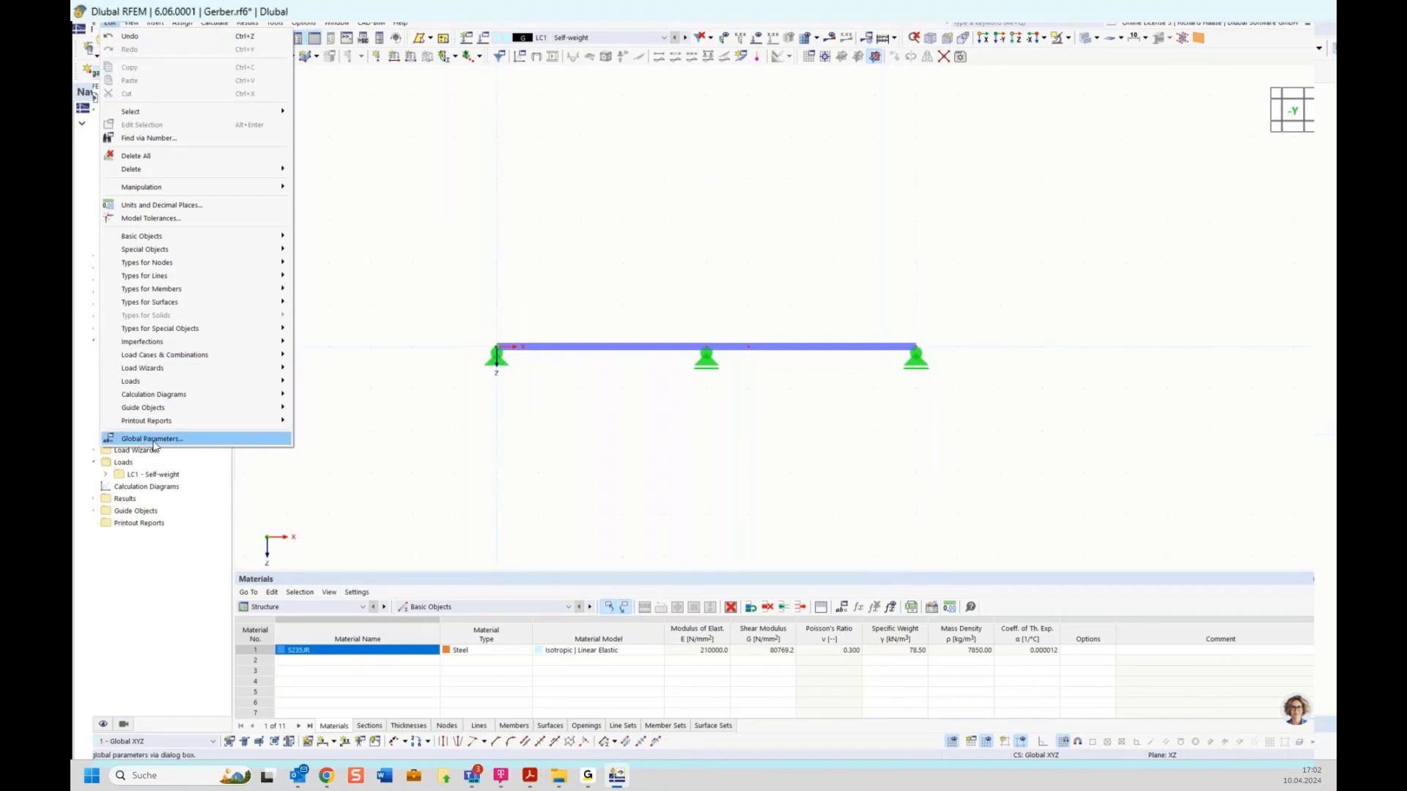
pyautogui.click(437, 196)
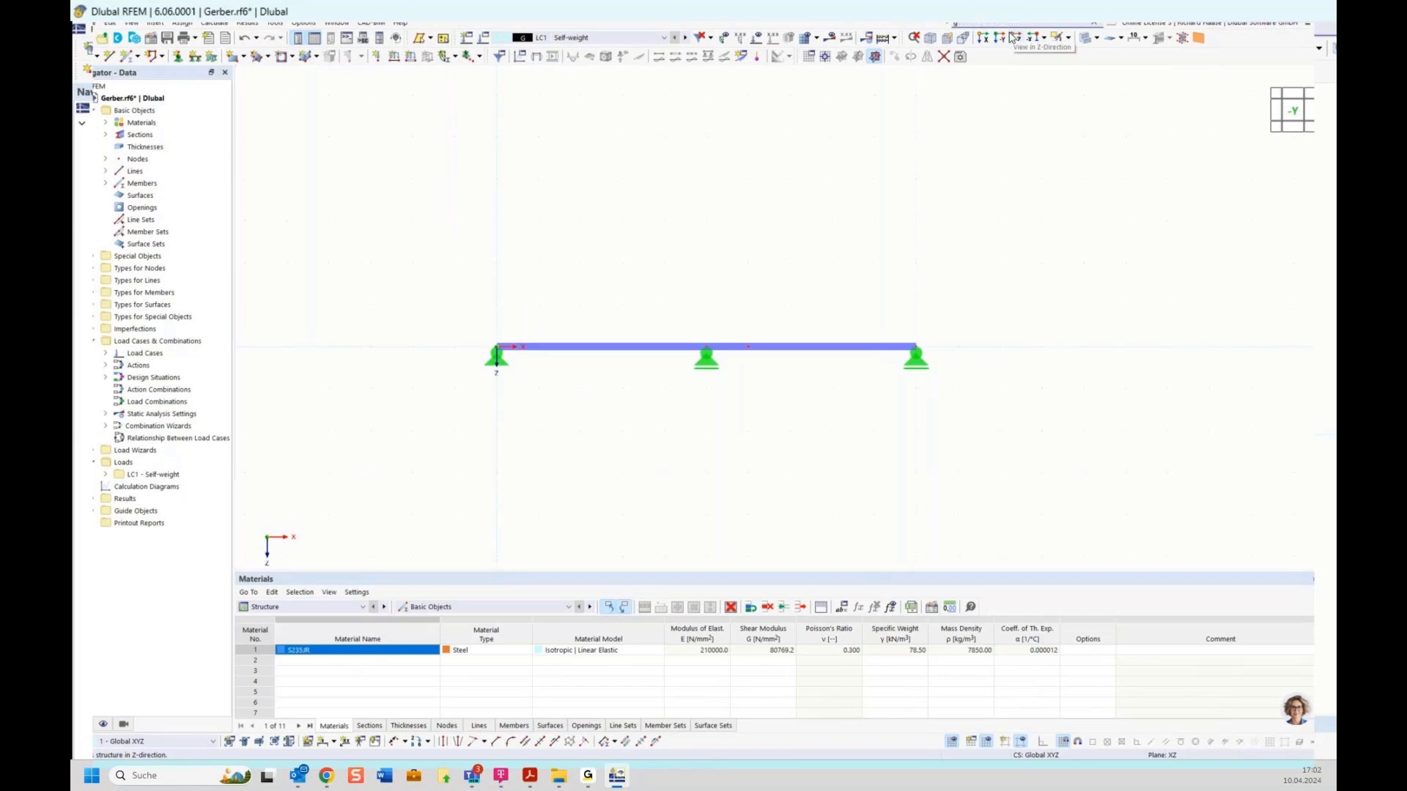
pyautogui.write('lobal')
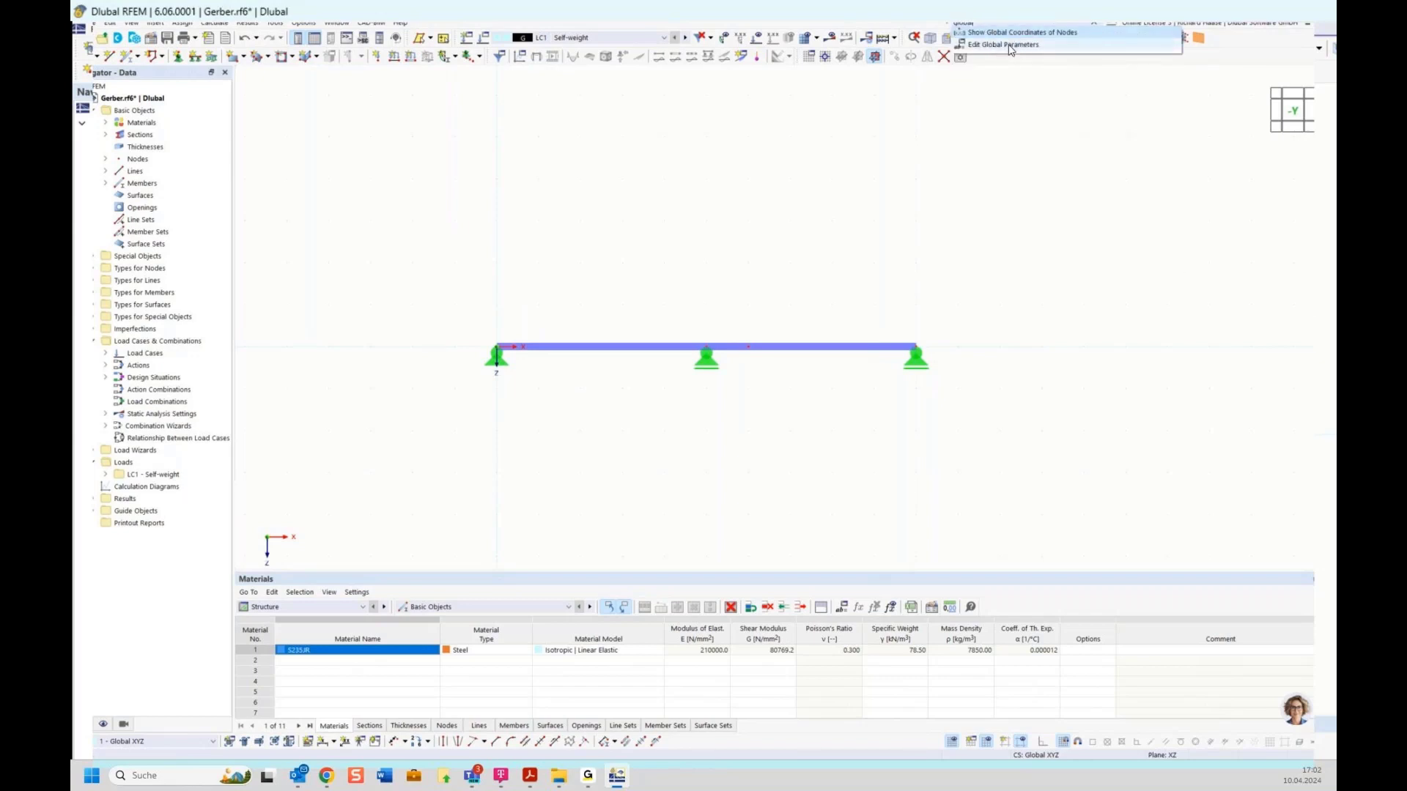
pyautogui.click(969, 168)
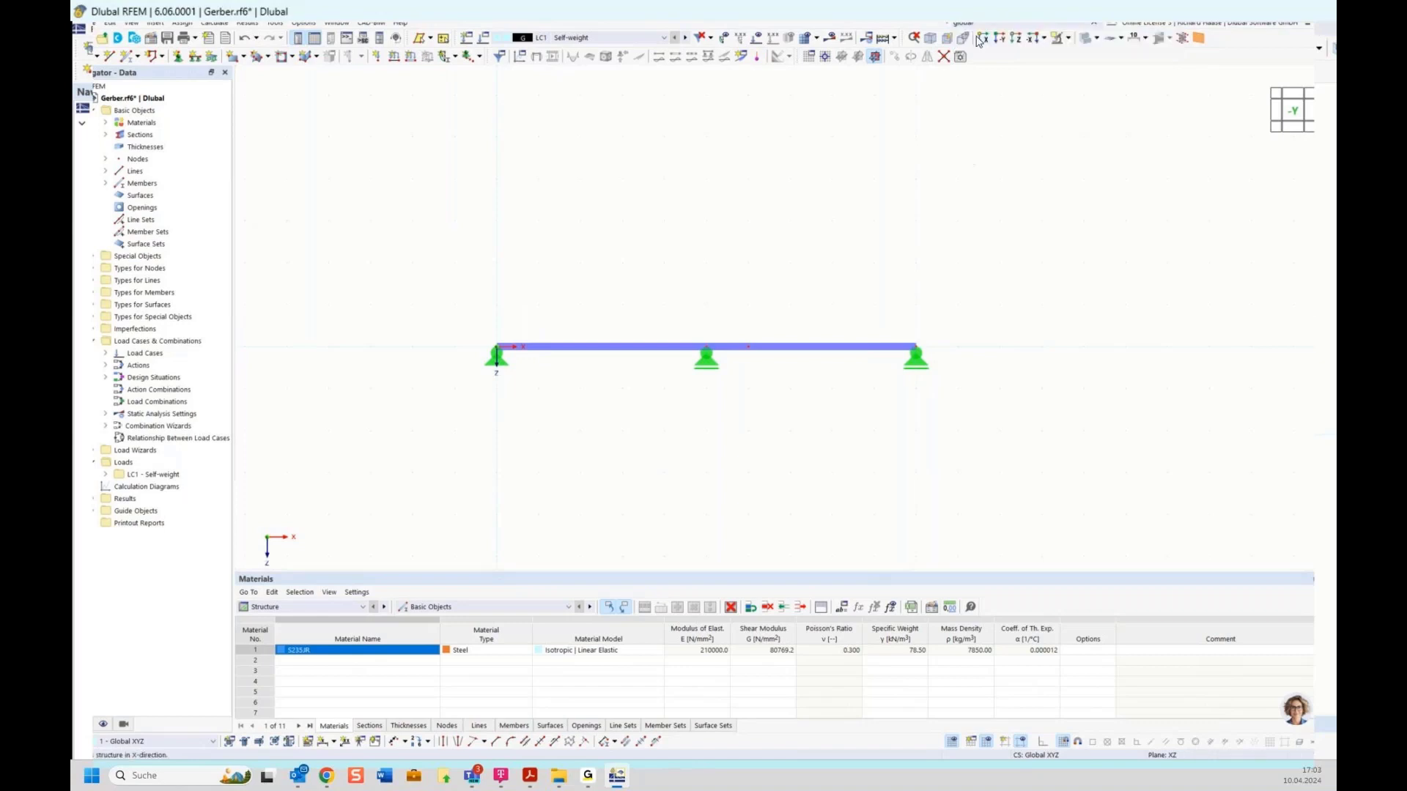
pyautogui.moveTo(978, 25); pyautogui.dragTo(892, 28)
pyautogui.press('BackSpace')
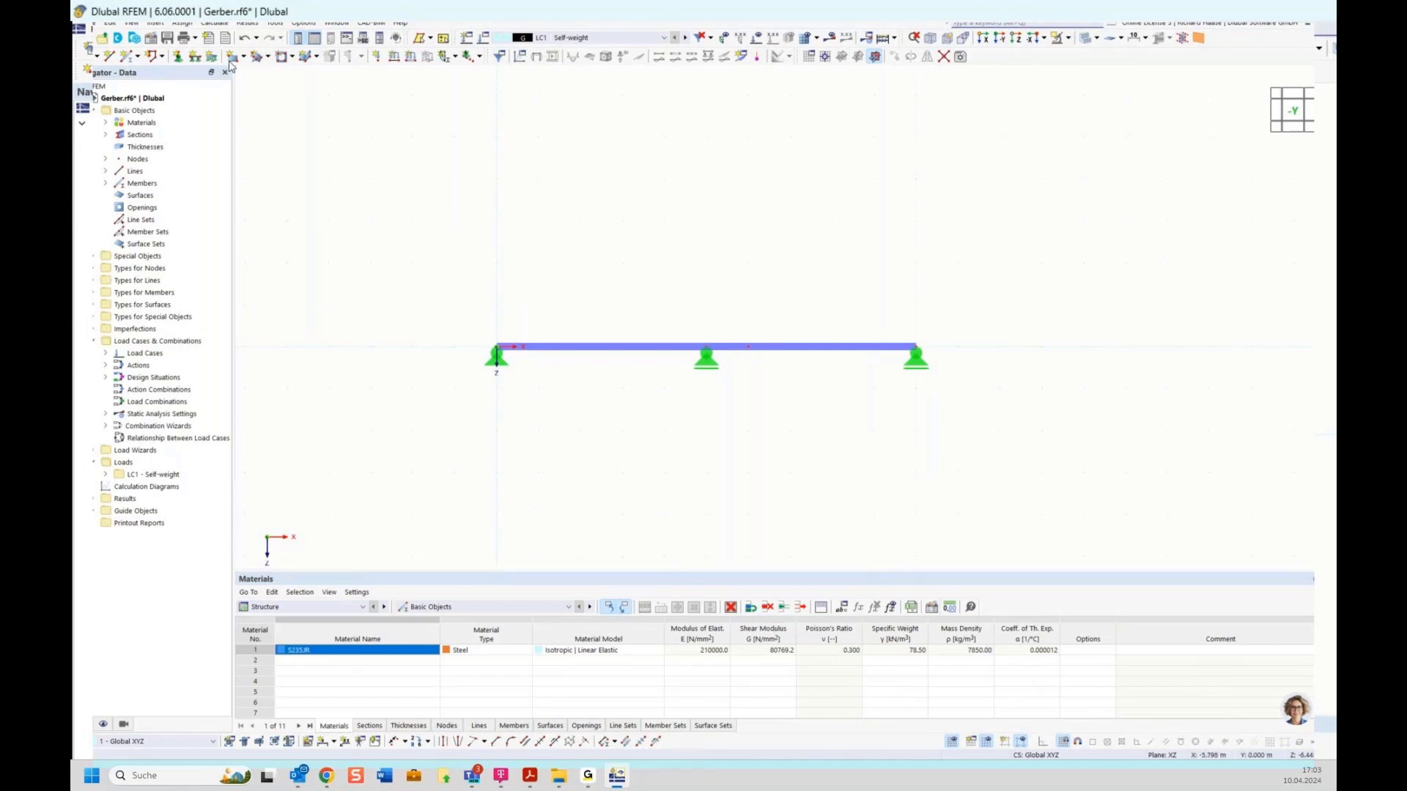
pyautogui.click(132, 22)
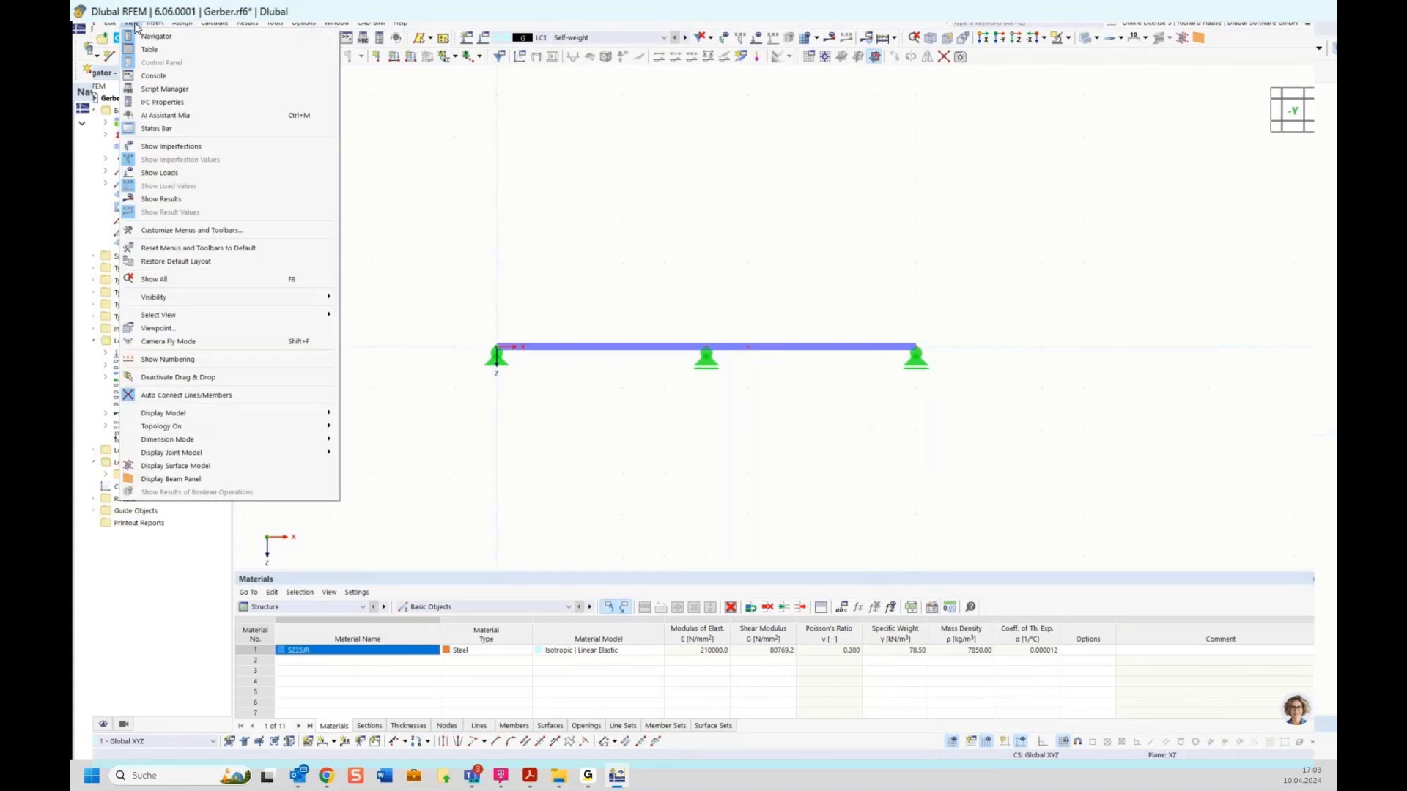
# Step: Find 'global pa' in Customize Menus and Toolbars and drag Edit Global Parameters onto a toolbar
pyautogui.click(181, 231)
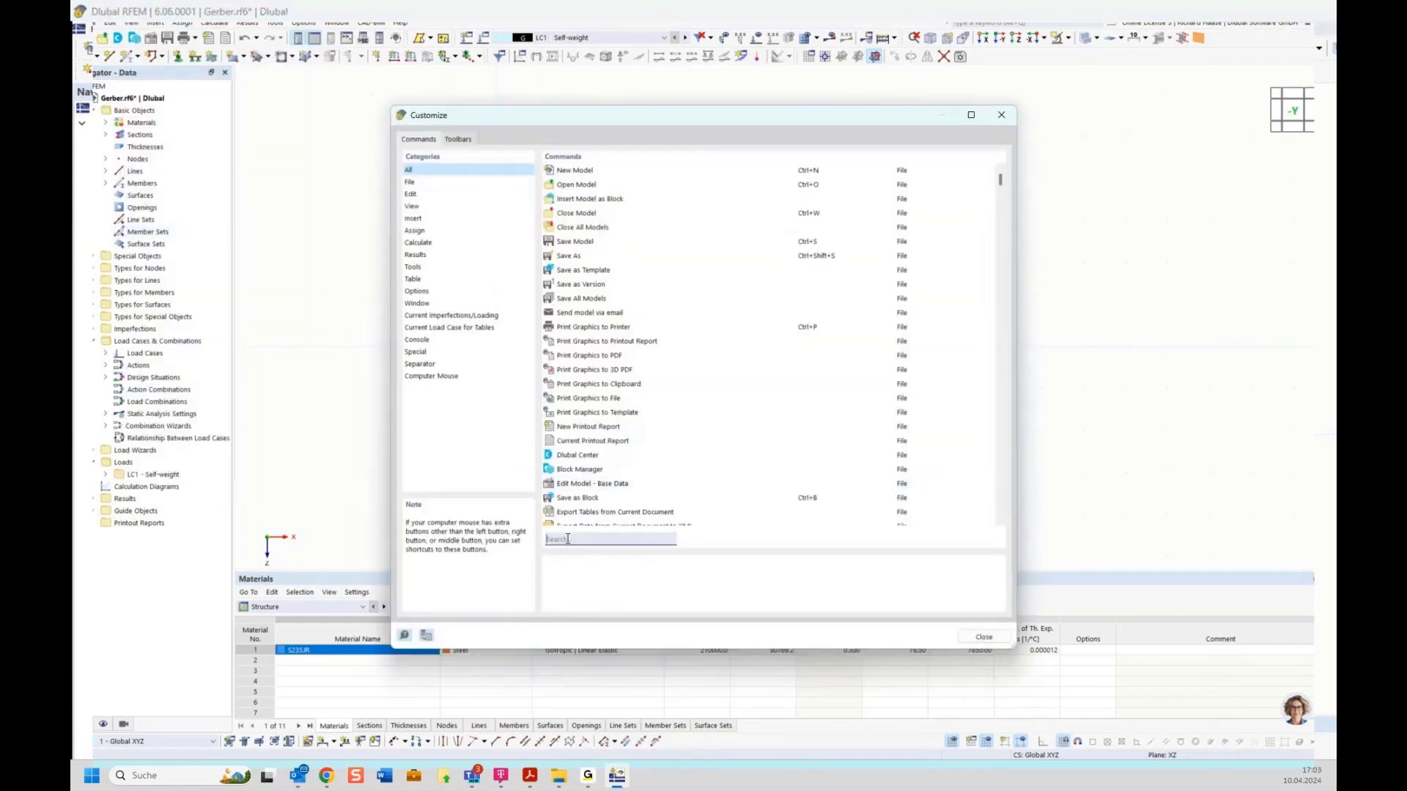
pyautogui.click(568, 538)
pyautogui.write('global')
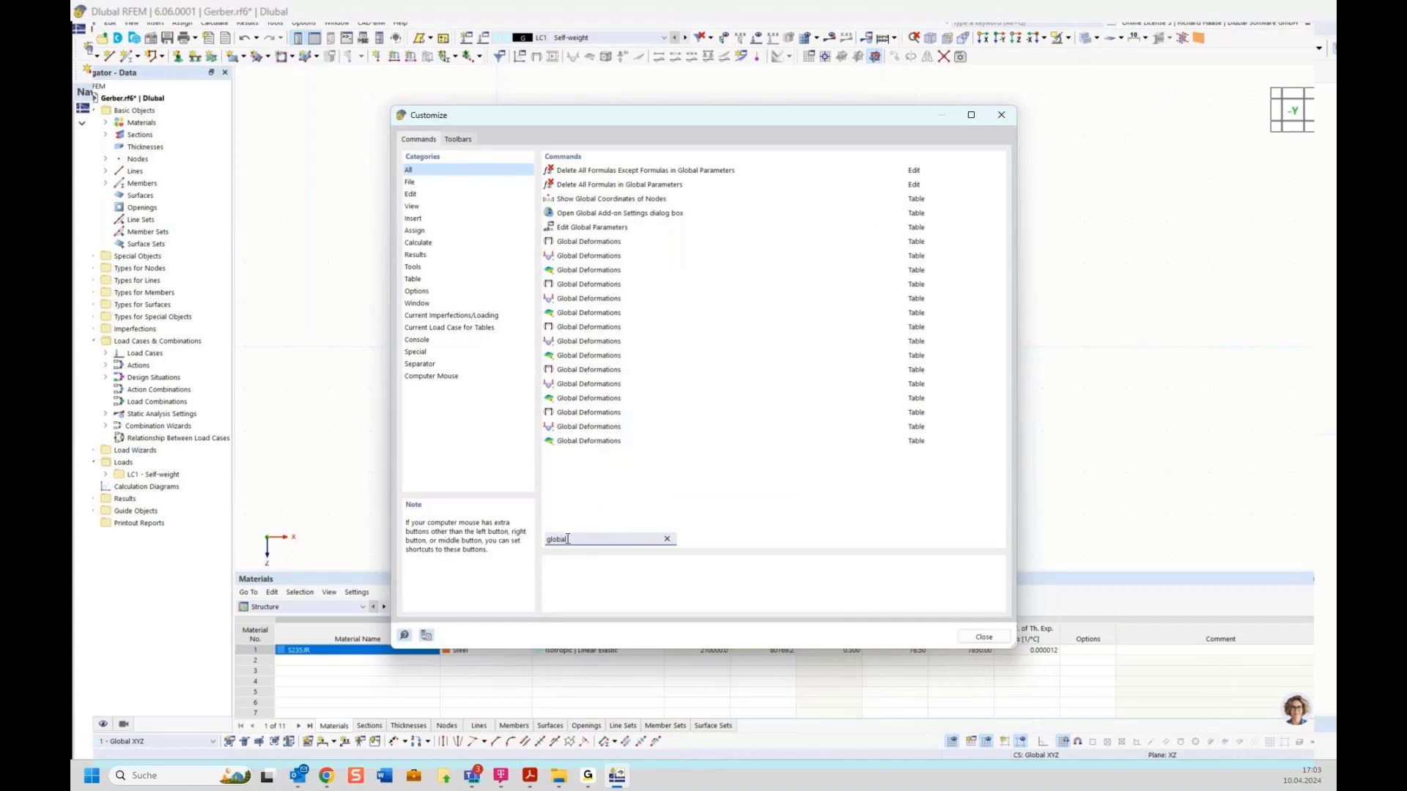
pyautogui.write(' par')
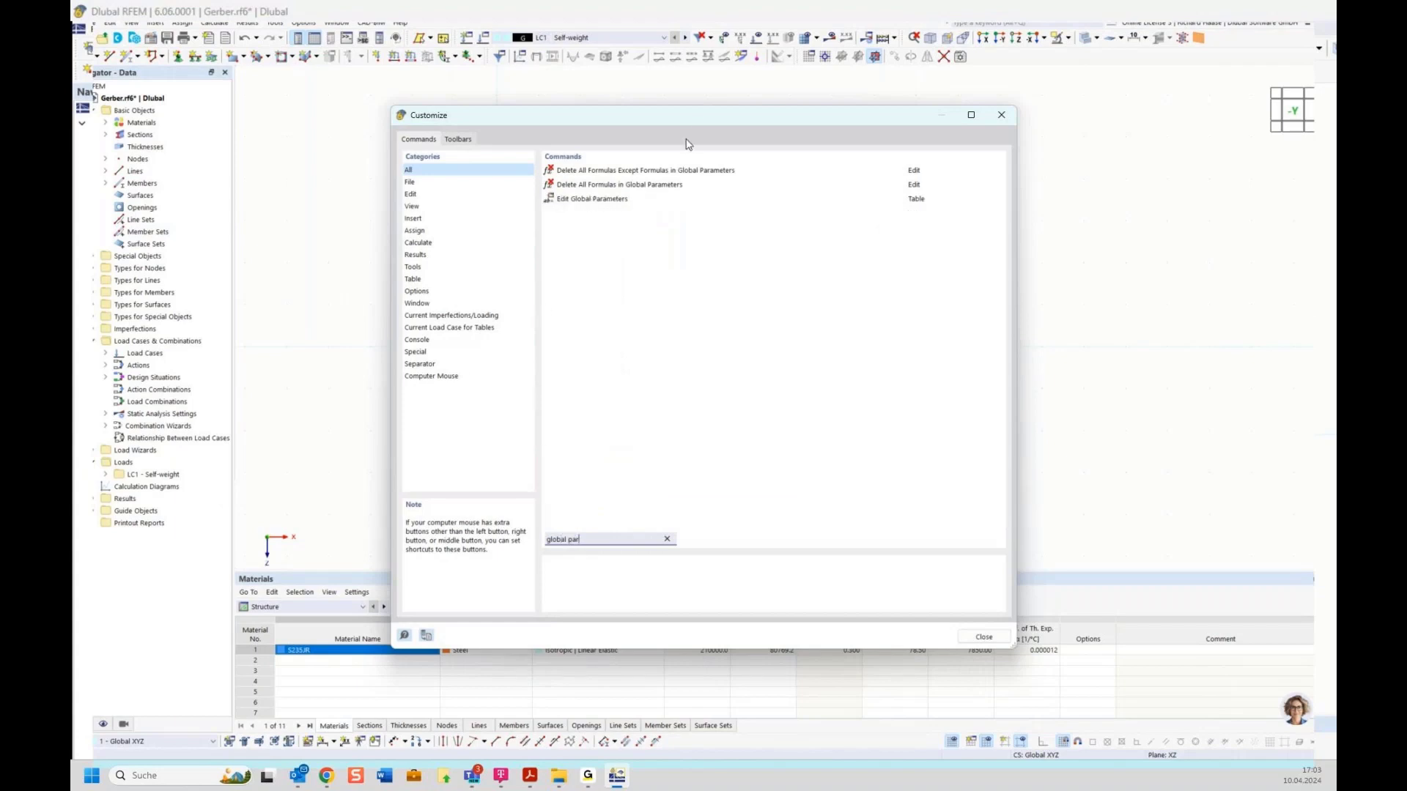
pyautogui.moveTo(700, 118); pyautogui.dragTo(684, 77)
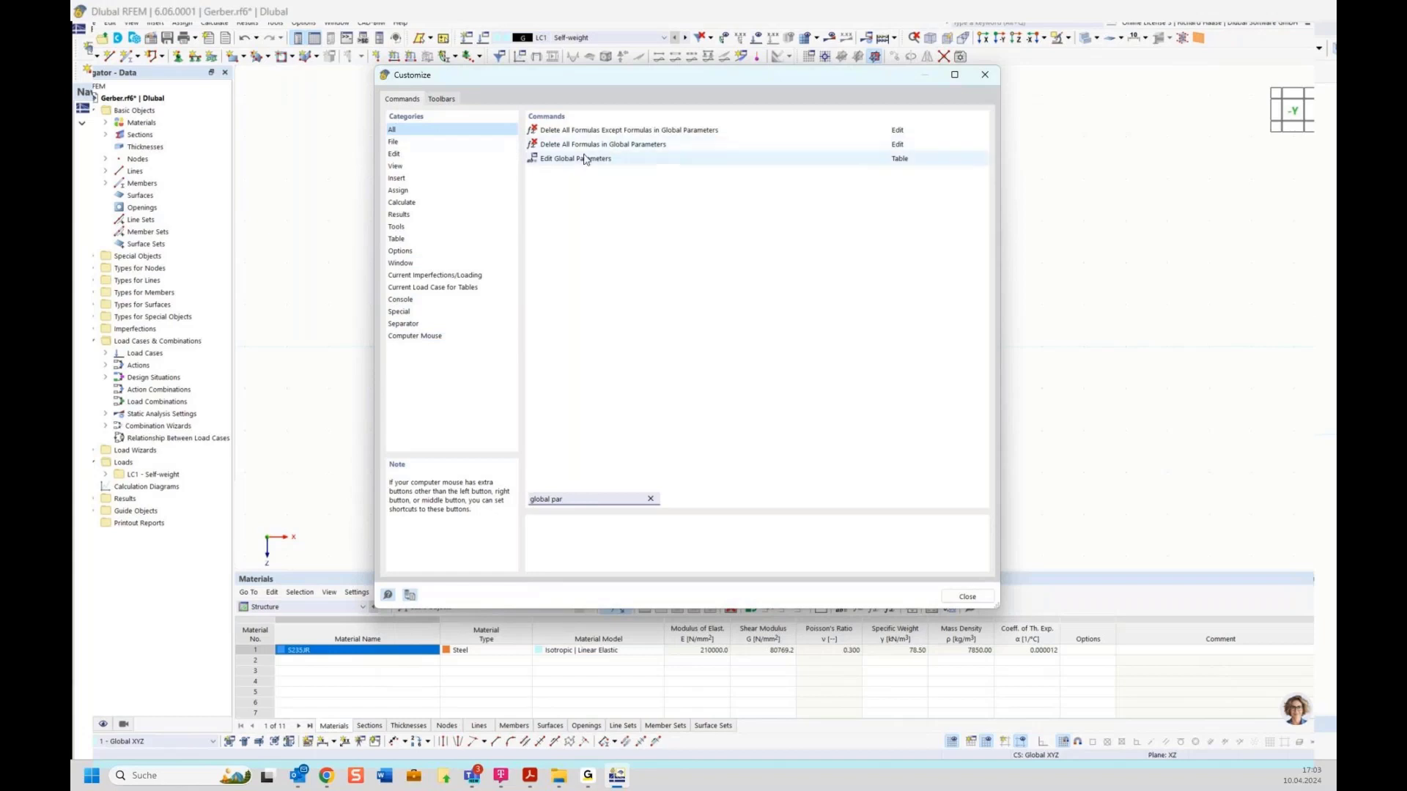
pyautogui.moveTo(615, 79); pyautogui.dragTo(570, 56)
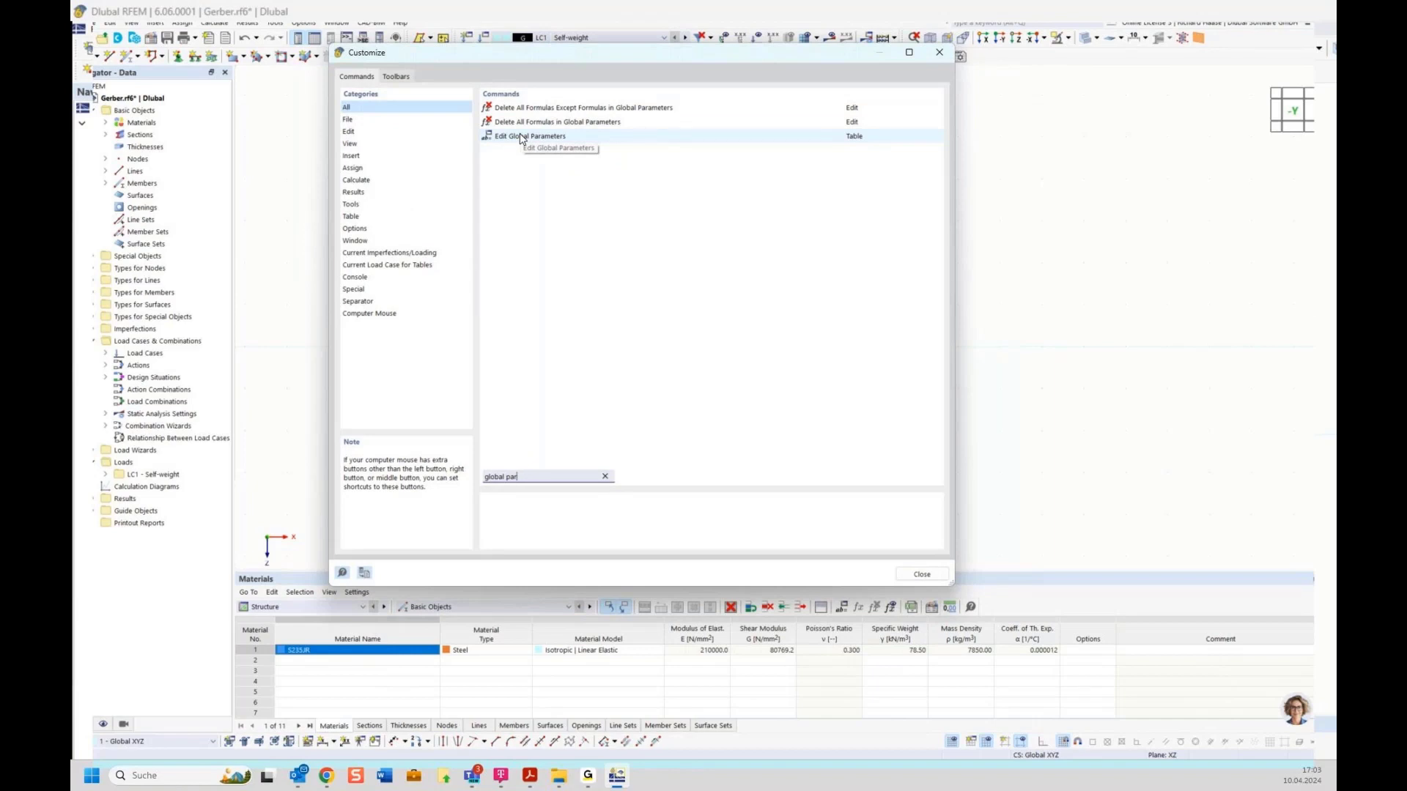
pyautogui.moveTo(521, 140)
pyautogui.mouseDown()
pyautogui.moveTo(560, 157)
pyautogui.moveTo(593, 221)
pyautogui.moveTo(665, 601)
pyautogui.moveTo(672, 743)
pyautogui.mouseUp()
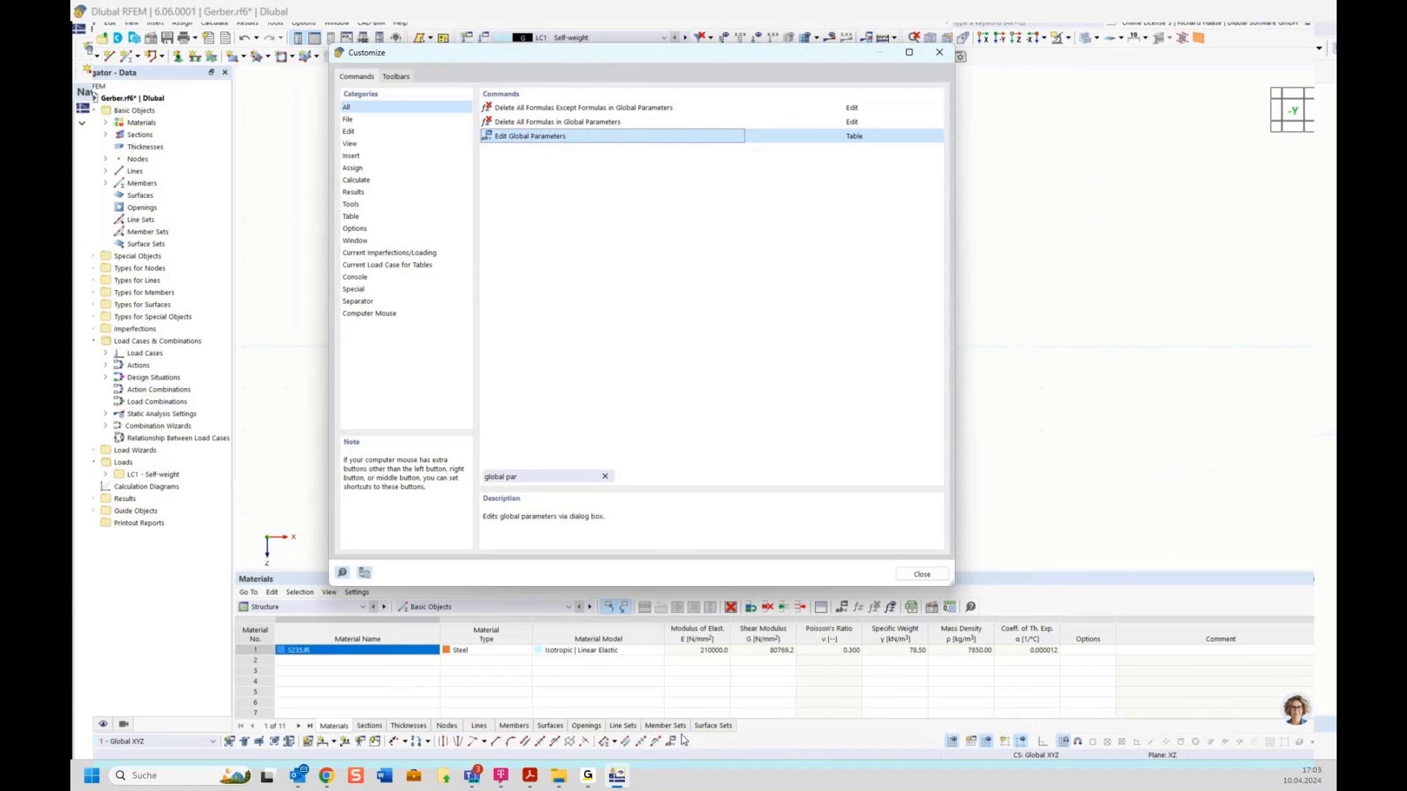
pyautogui.click(921, 574)
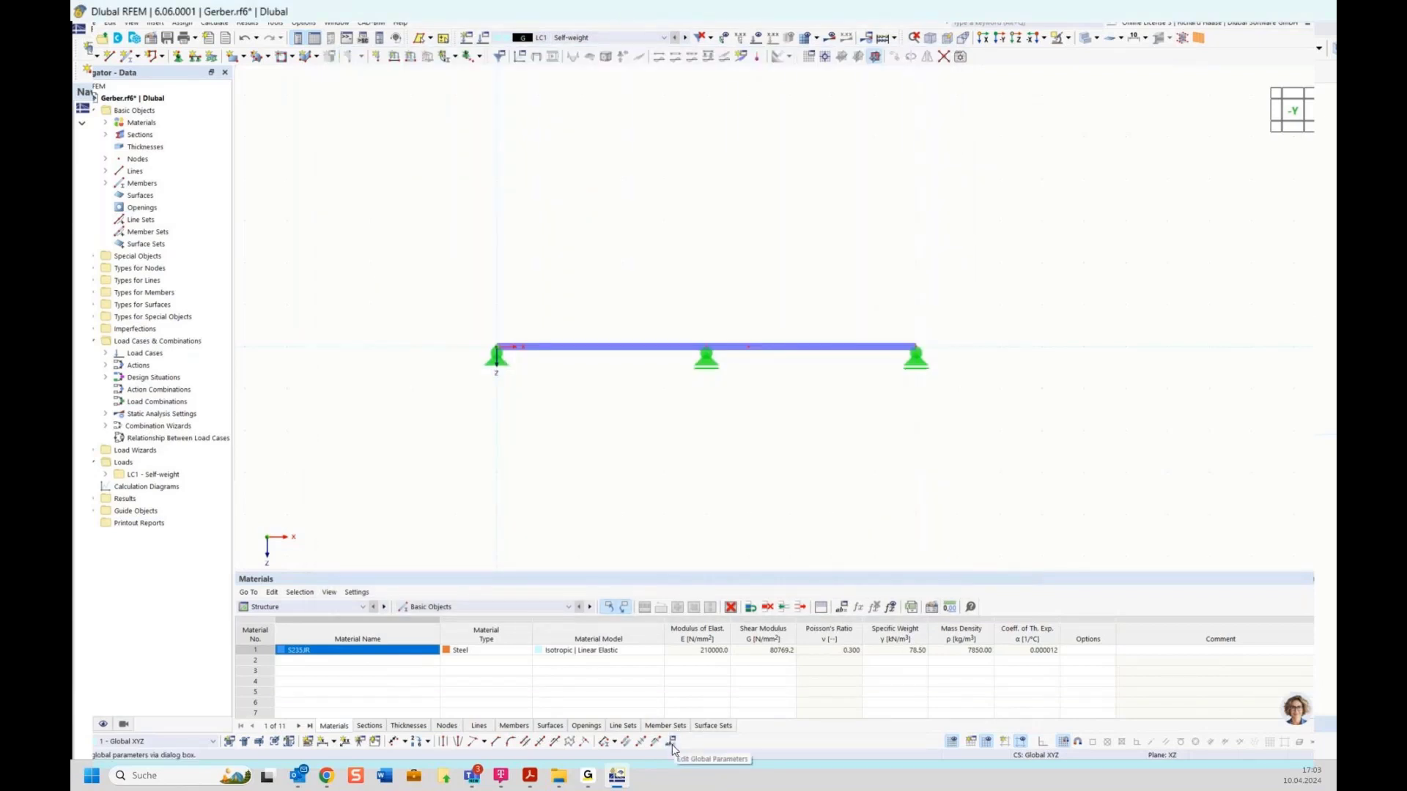
# Step: Add a global parameter named 'field' with value 5 m
pyautogui.click(671, 743)
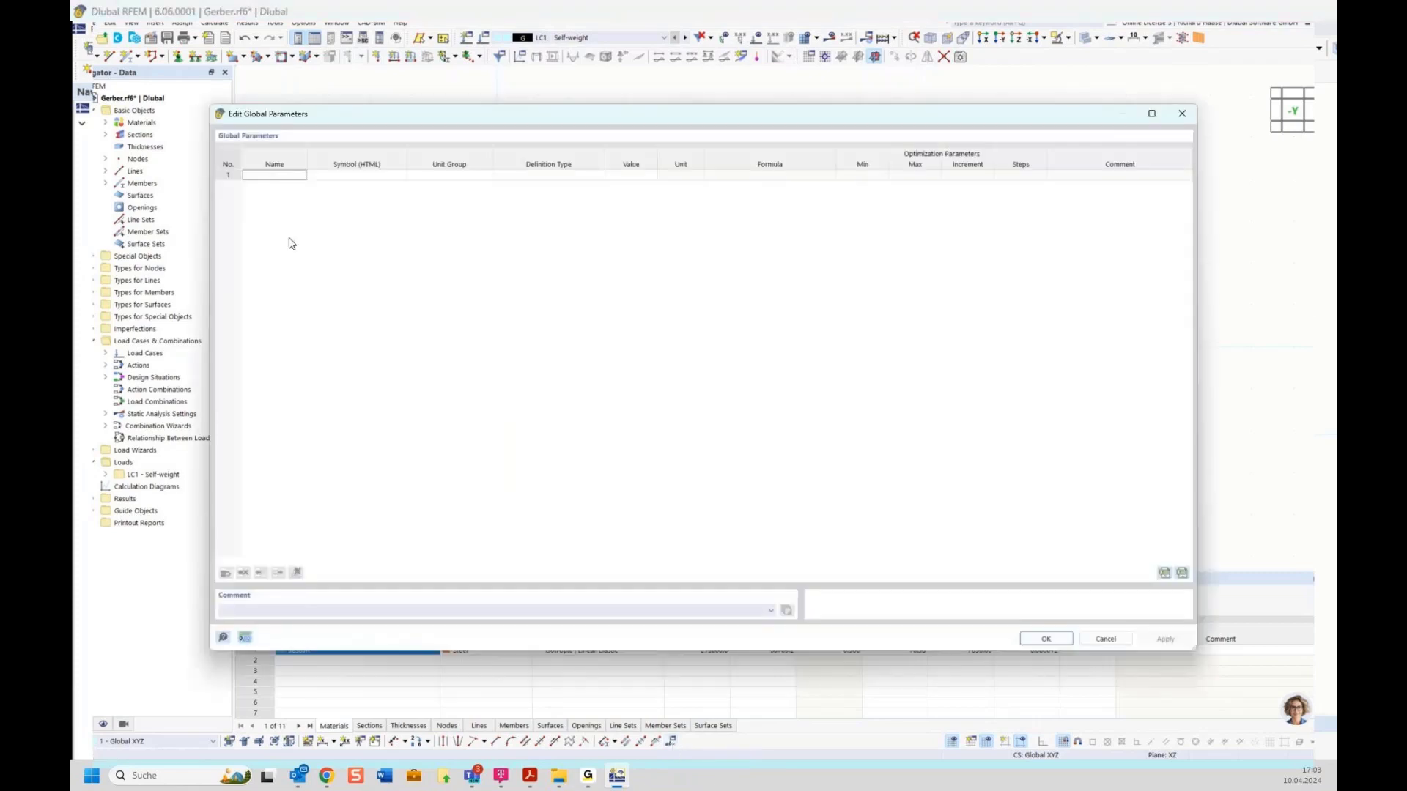
pyautogui.click(281, 175)
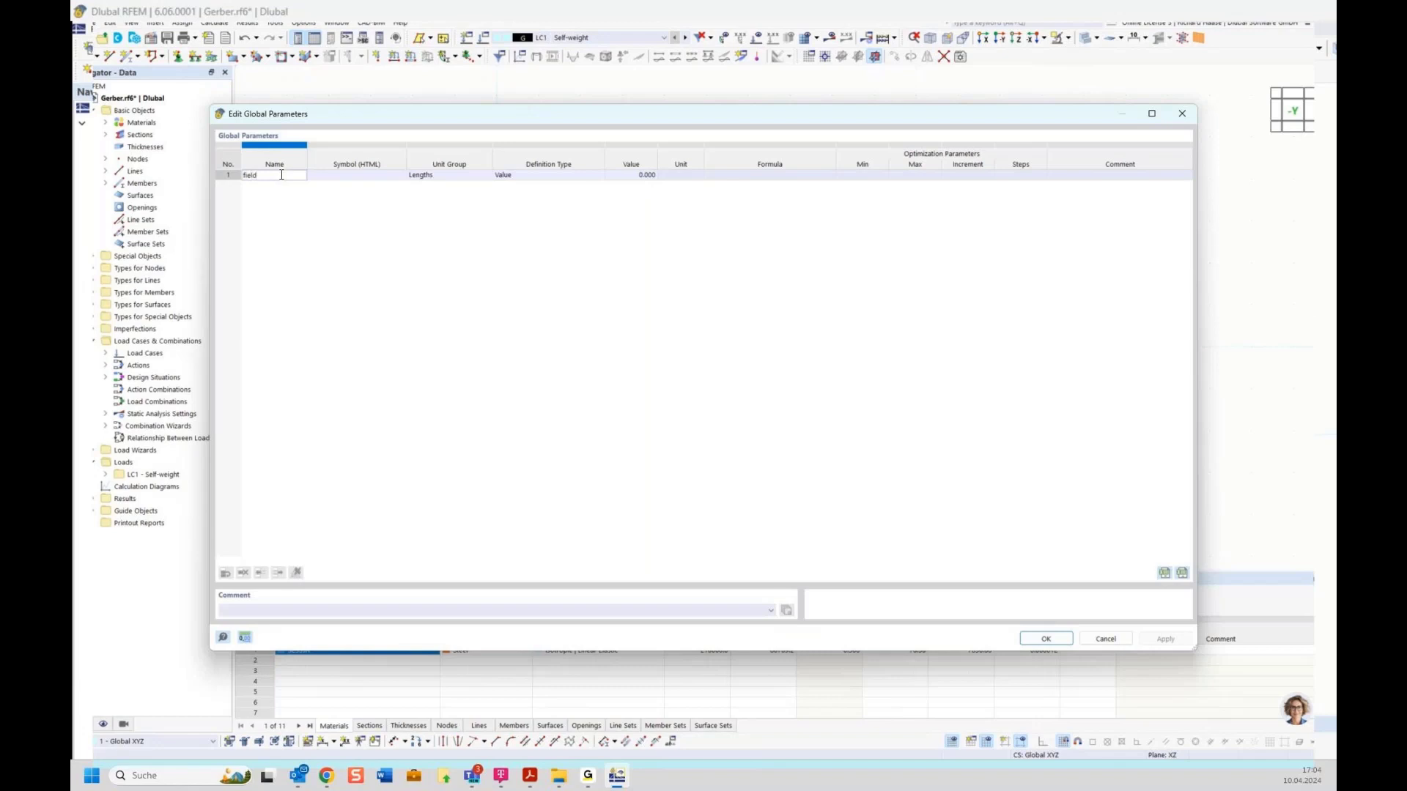
pyautogui.write('field')
pyautogui.press('Return')
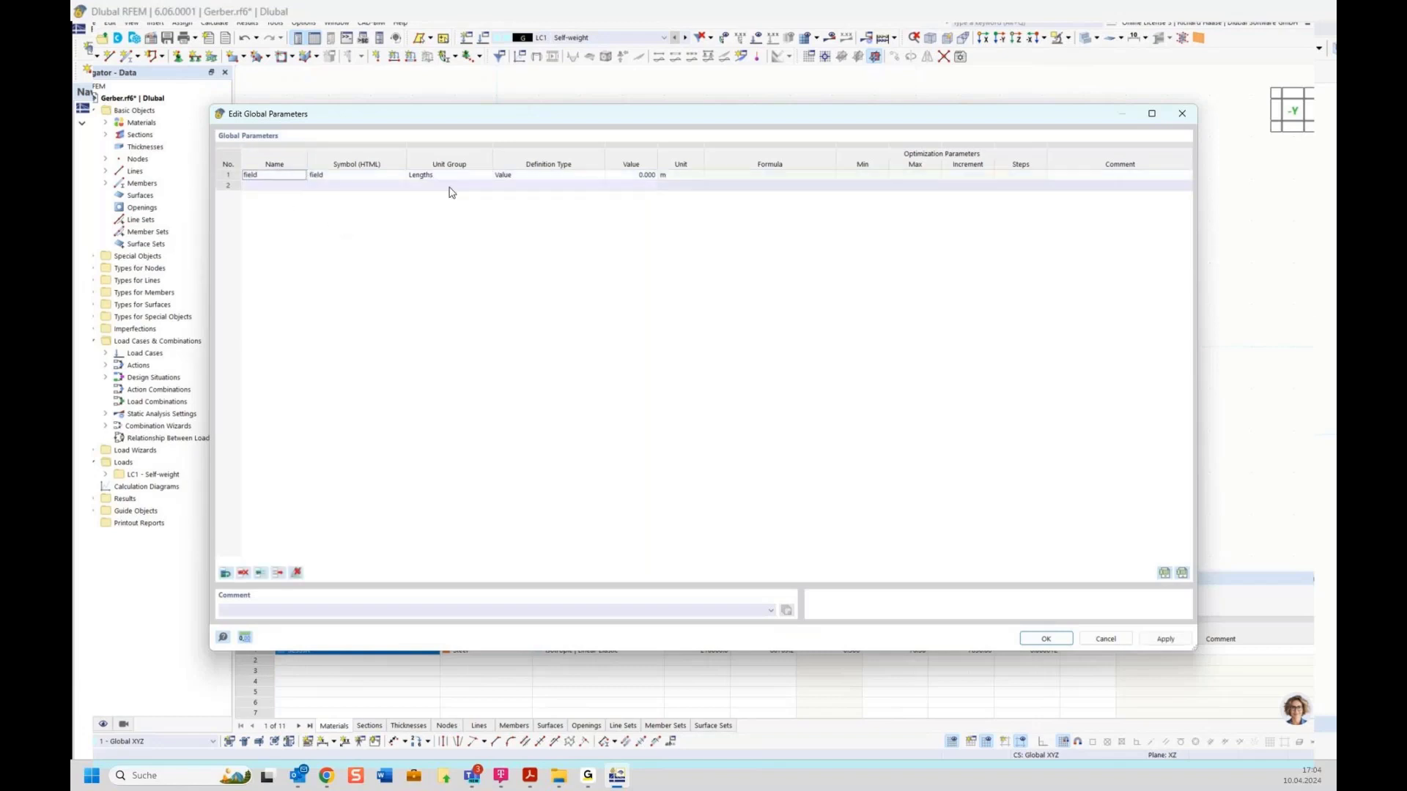
pyautogui.click(620, 176)
pyautogui.click(619, 175)
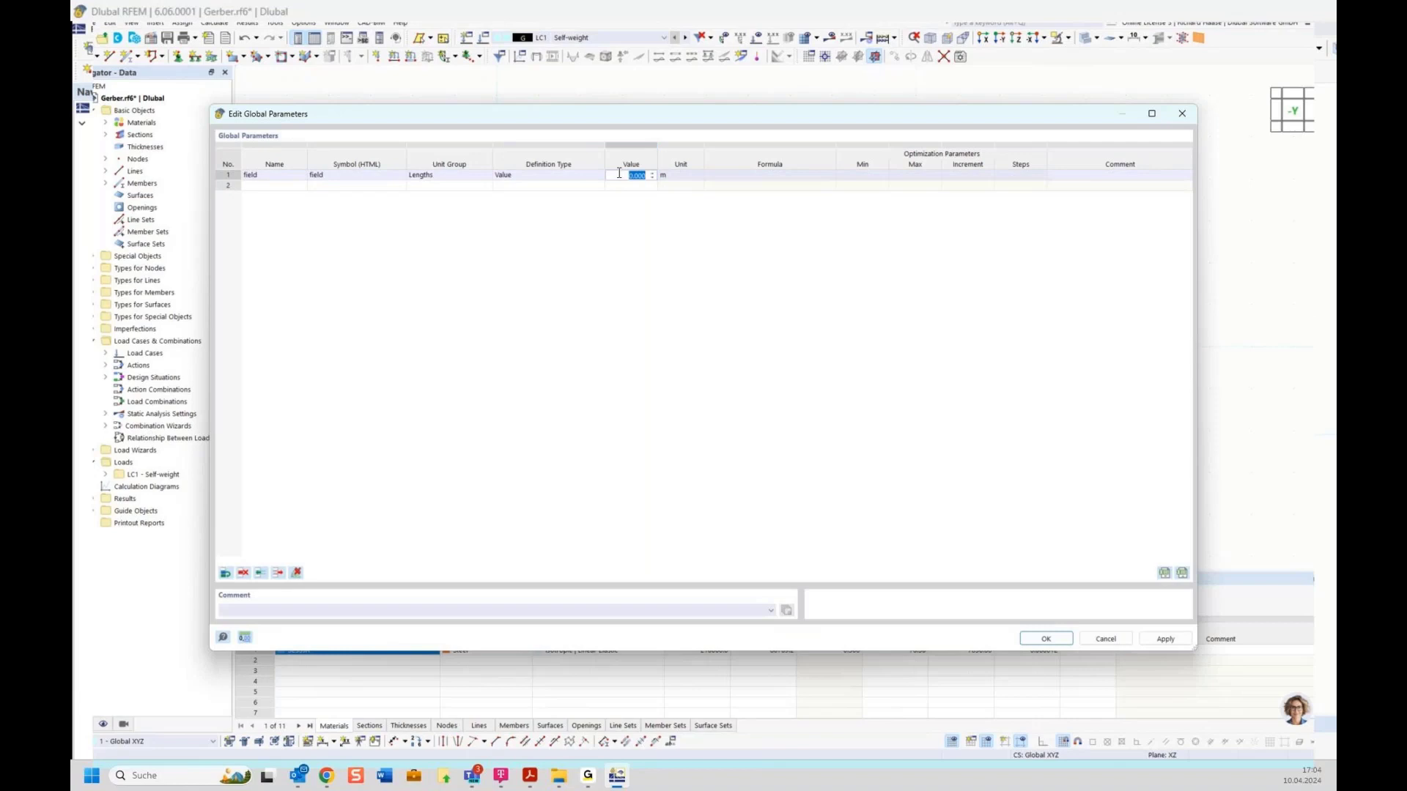
pyautogui.write('5')
pyautogui.press('Return')
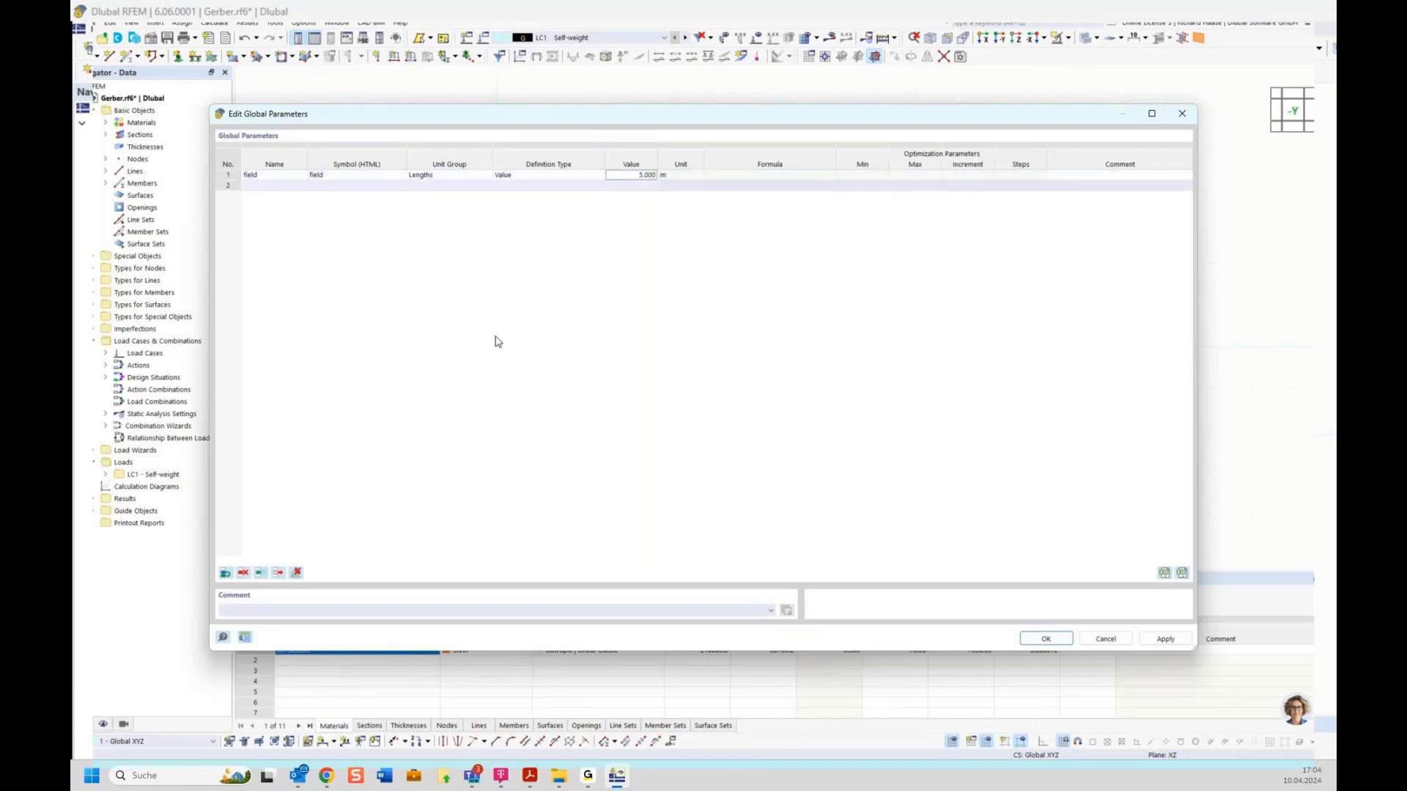
pyautogui.moveTo(529, 775)
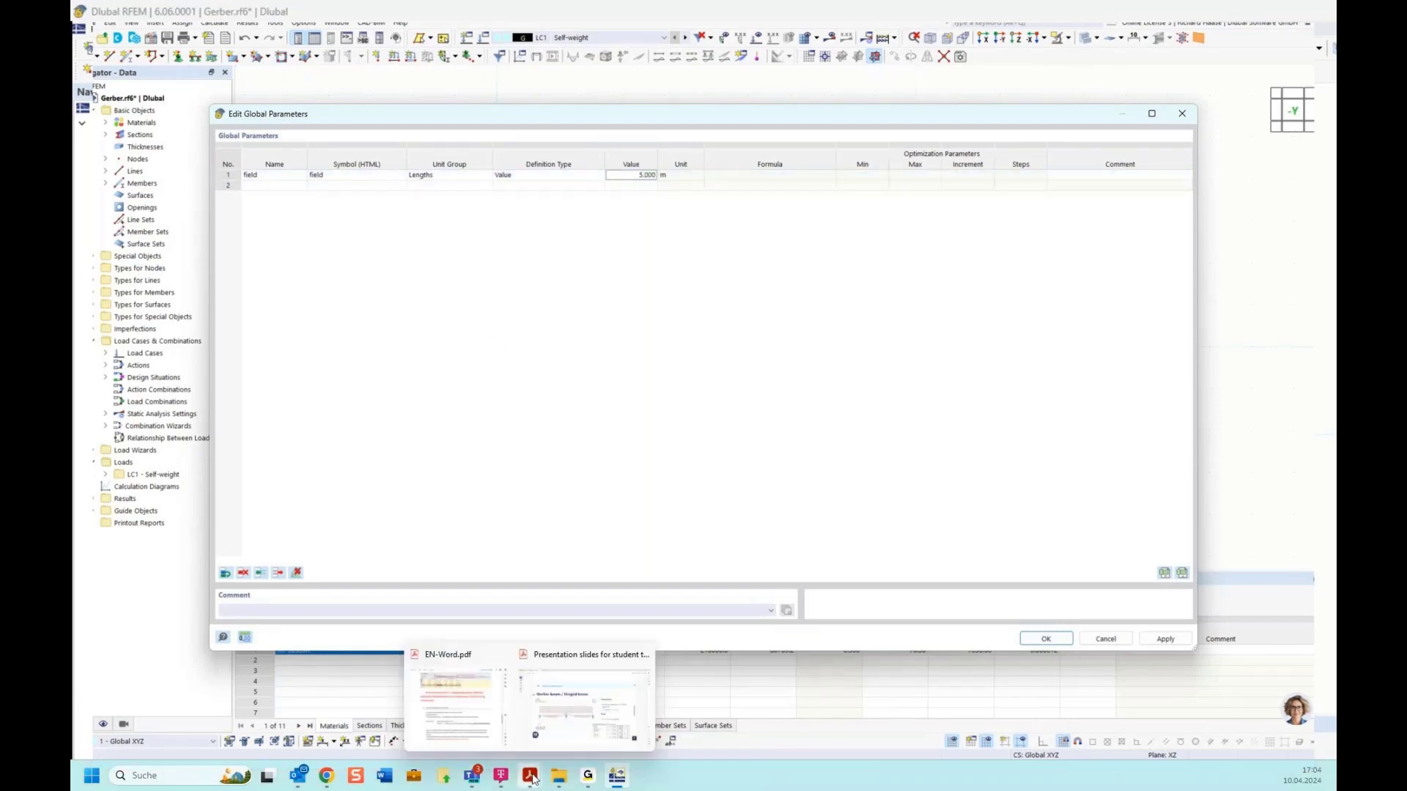
pyautogui.click(460, 727)
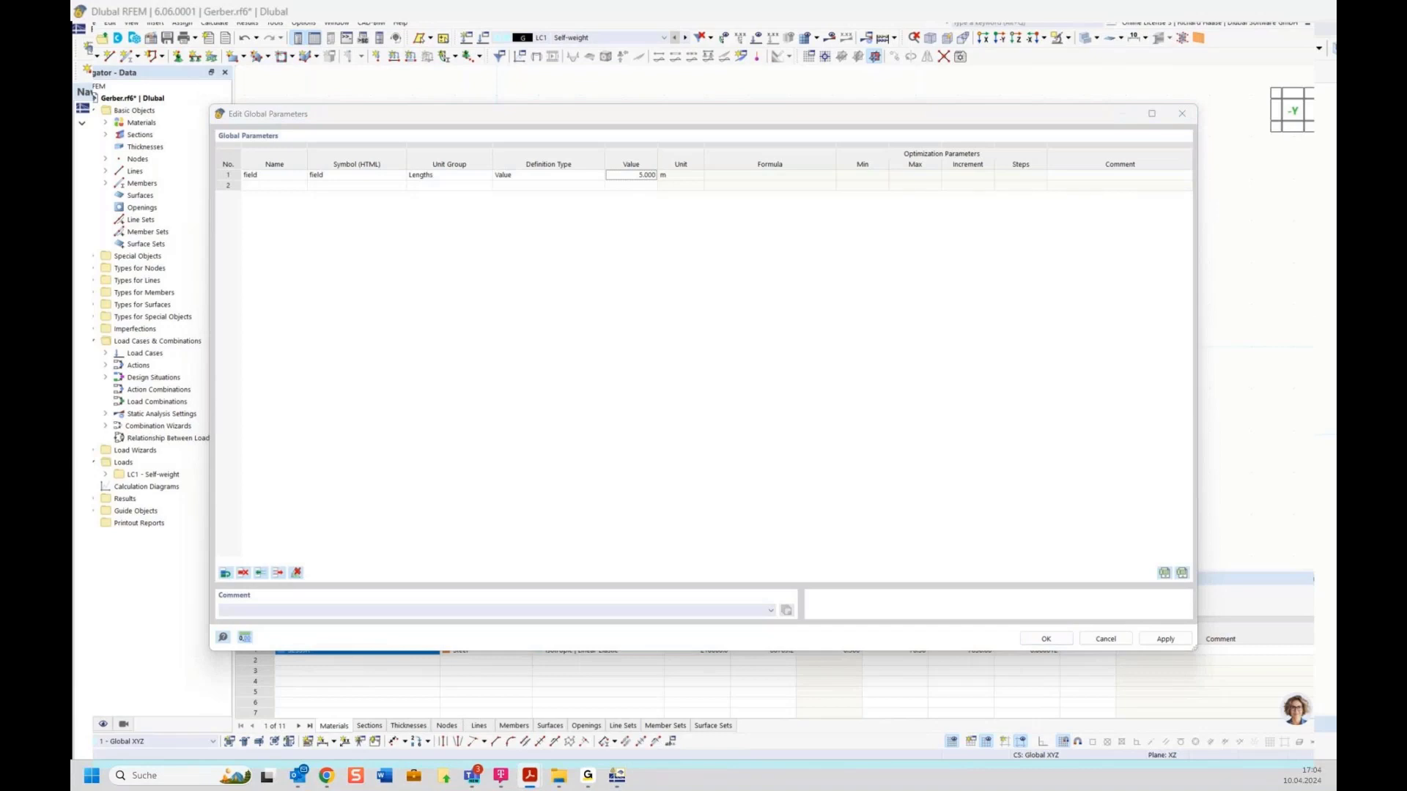
# Step: Add a second global parameter named 'gerber' and select its Definition Type cell
pyautogui.click(273, 186)
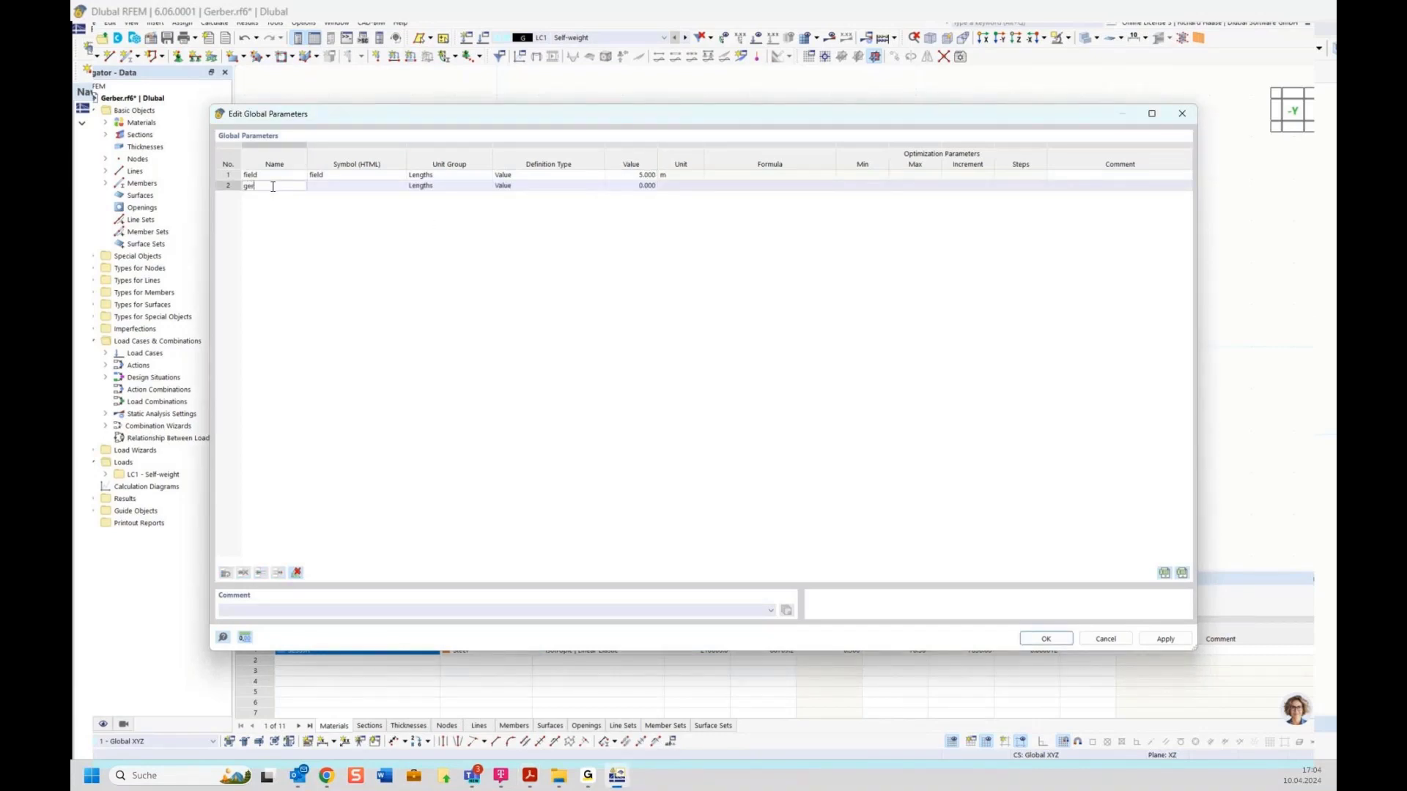
pyautogui.write('gerber')
pyautogui.press('Return')
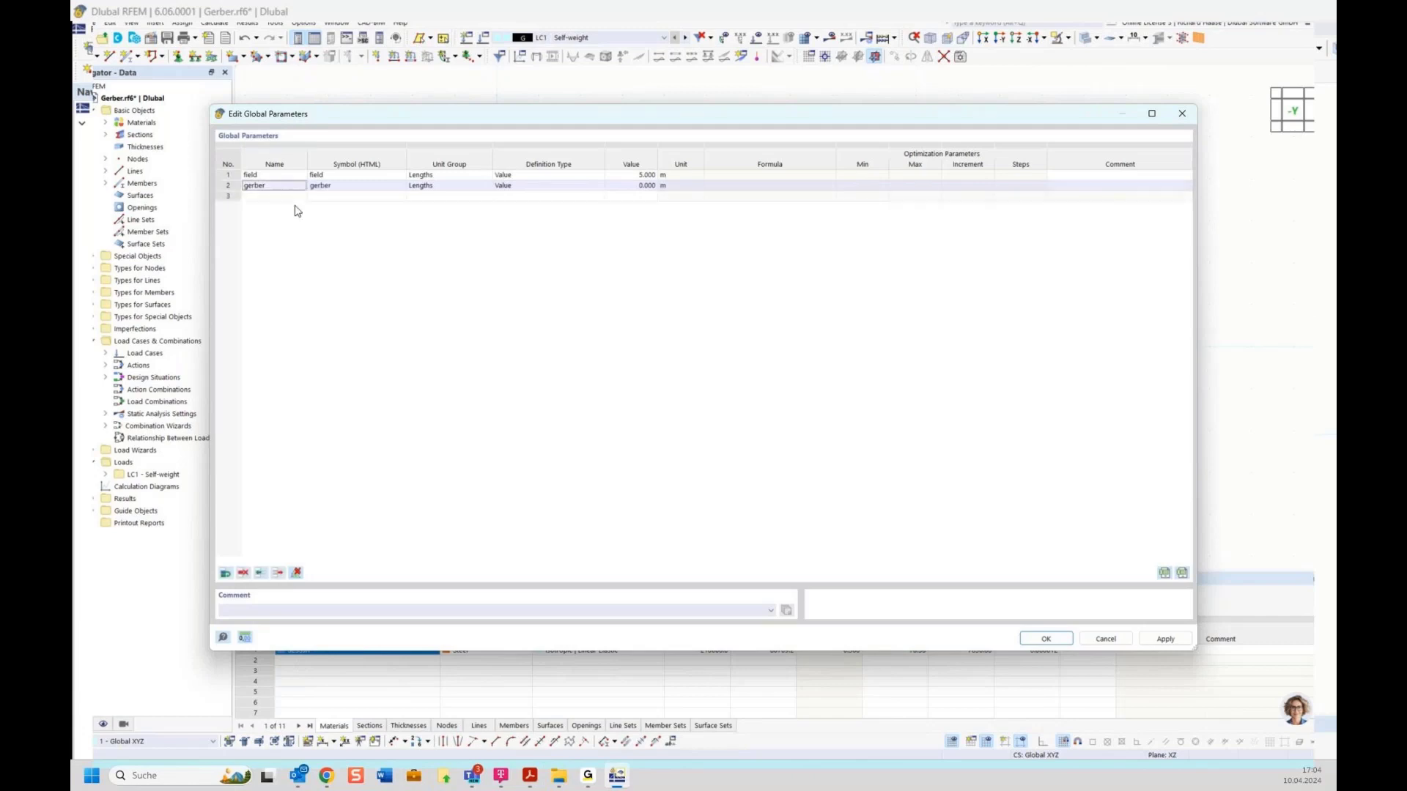
pyautogui.click(531, 187)
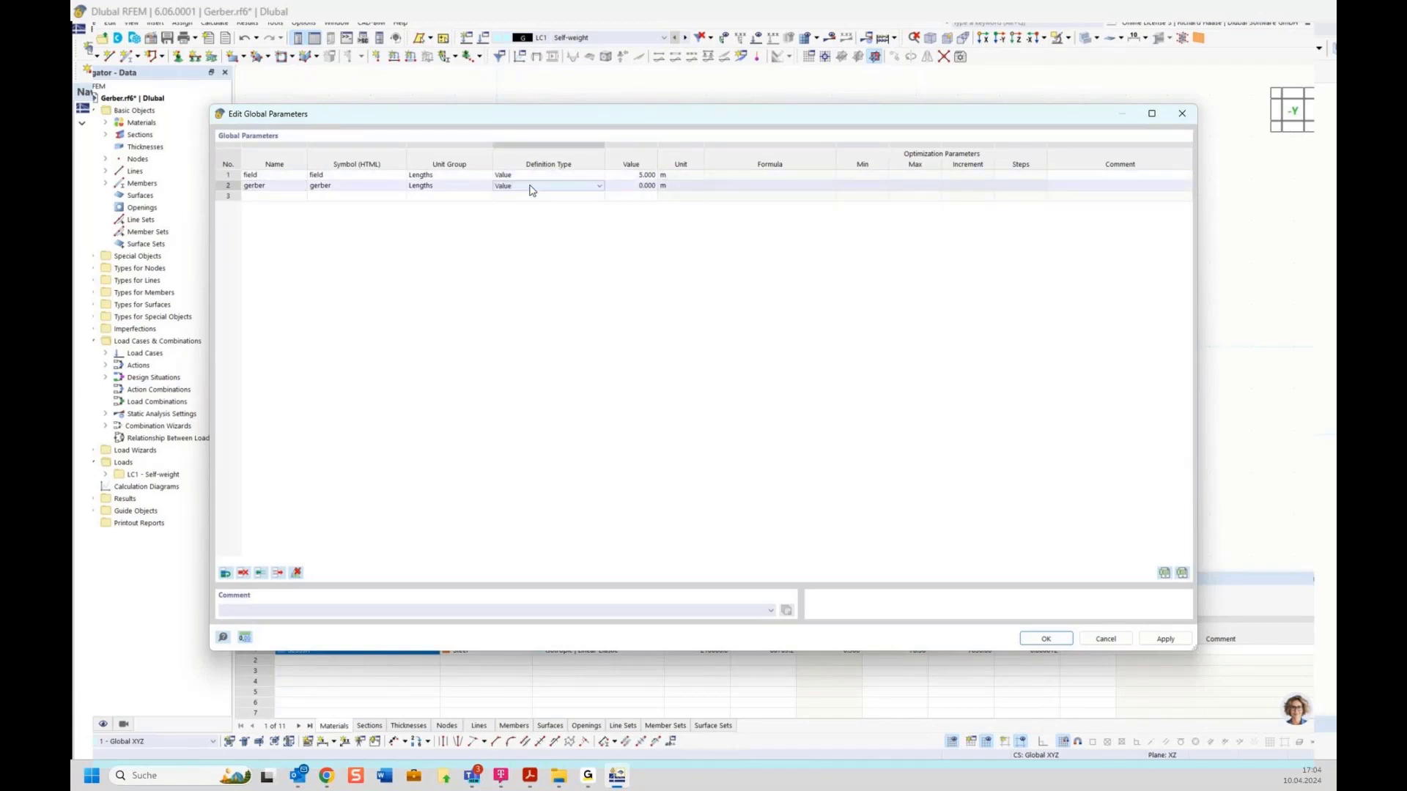
pyautogui.moveTo(530, 775)
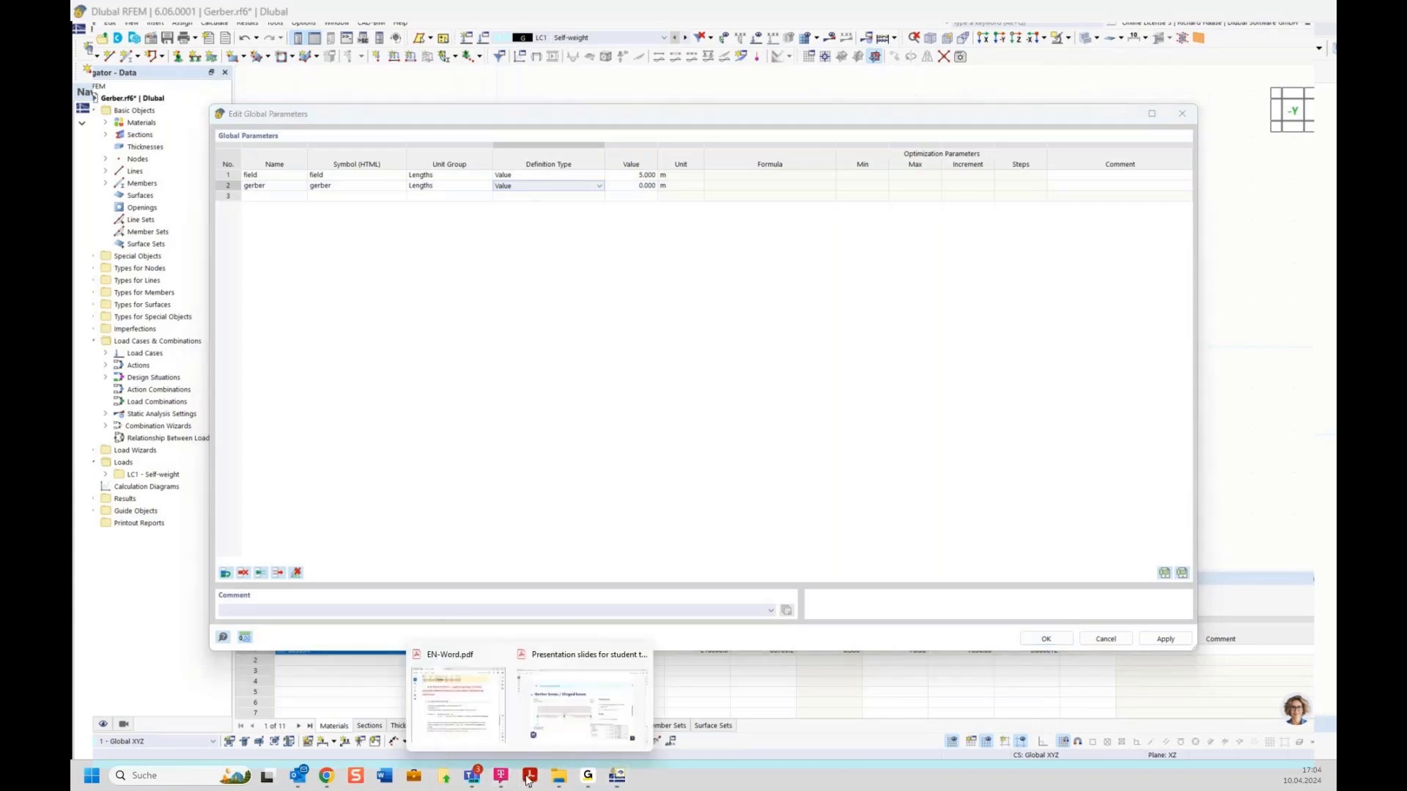
pyautogui.moveTo(570, 714)
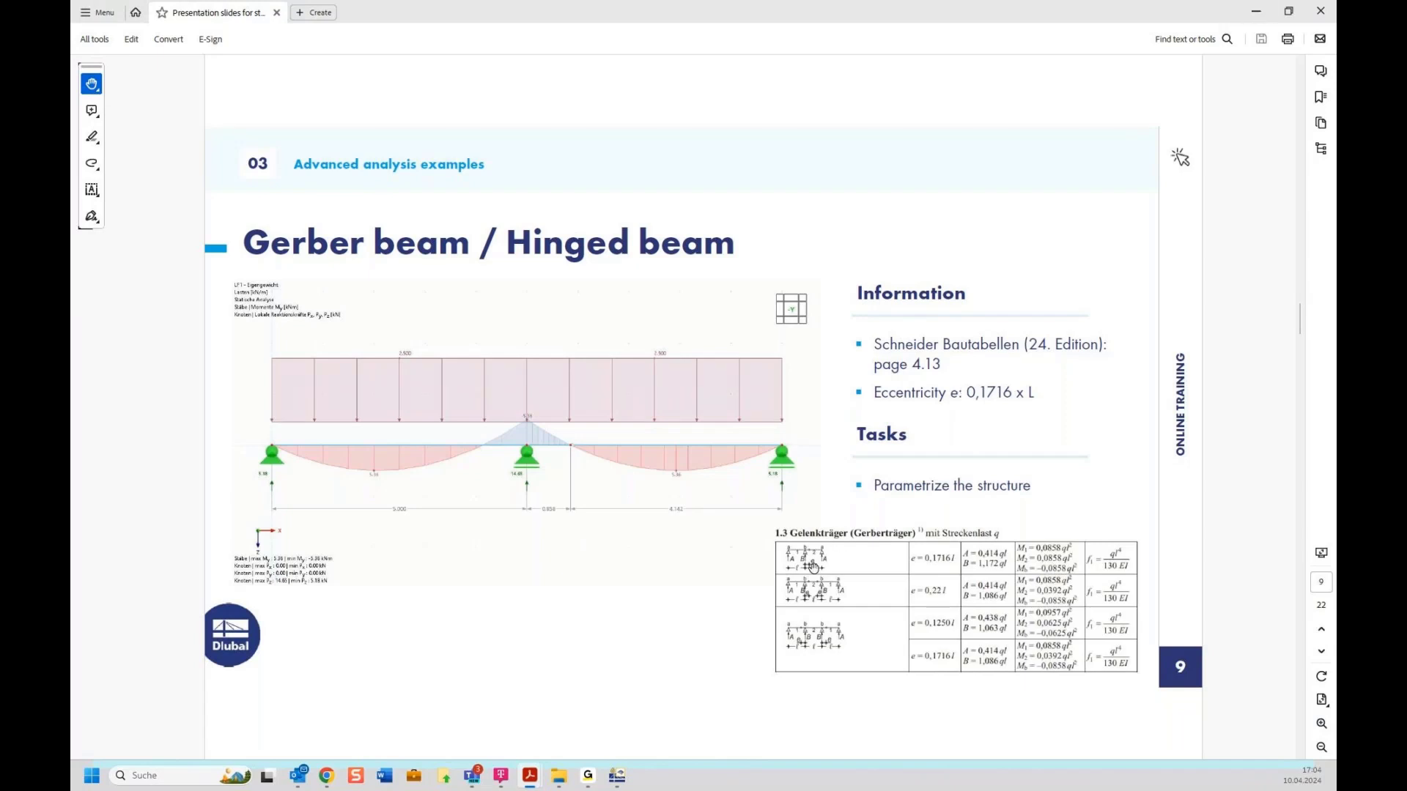
pyautogui.click(1245, 16)
# Step: Define gerber by the formula 0.1716*field+field (5.858 m) and confirm the parameters
pyautogui.click(545, 188)
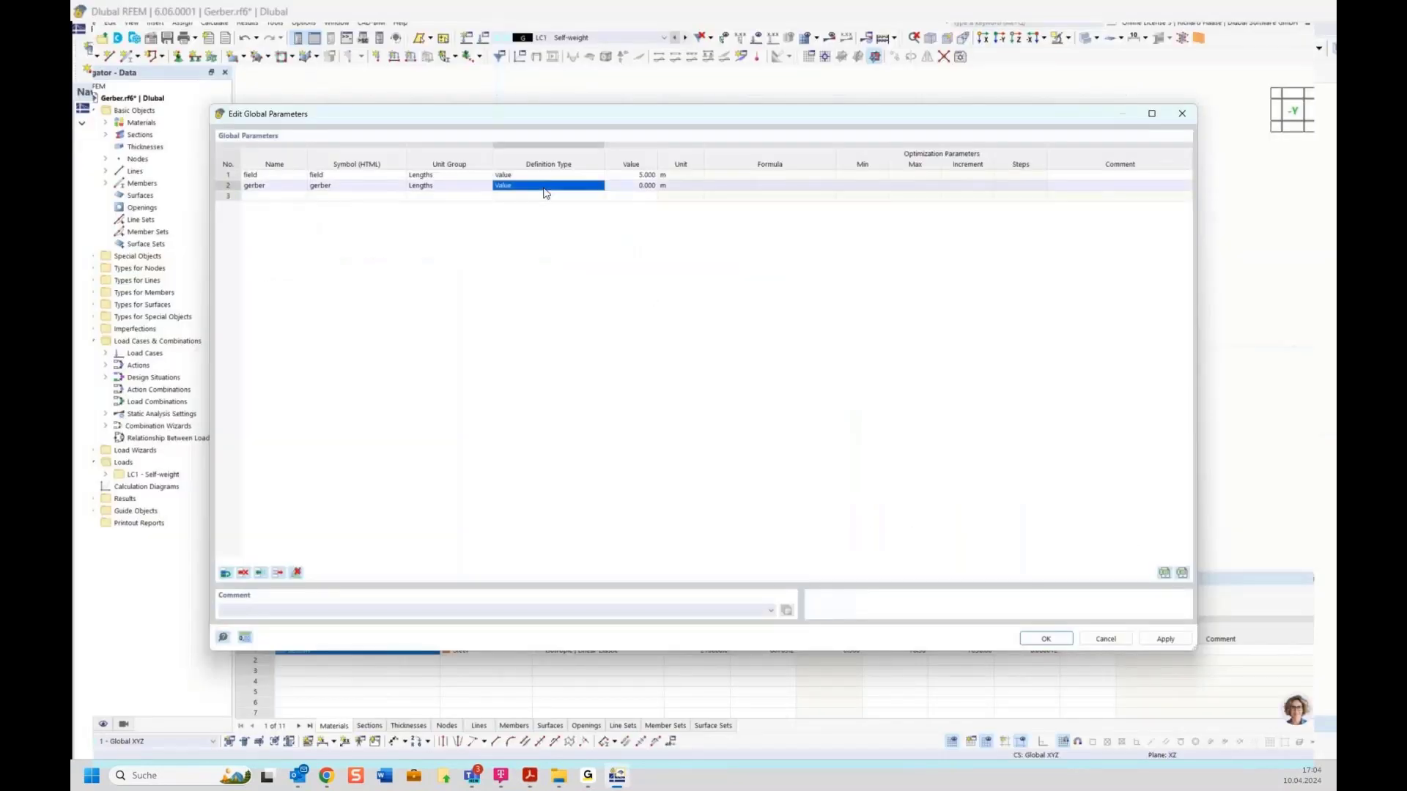
pyautogui.click(544, 189)
pyautogui.click(523, 189)
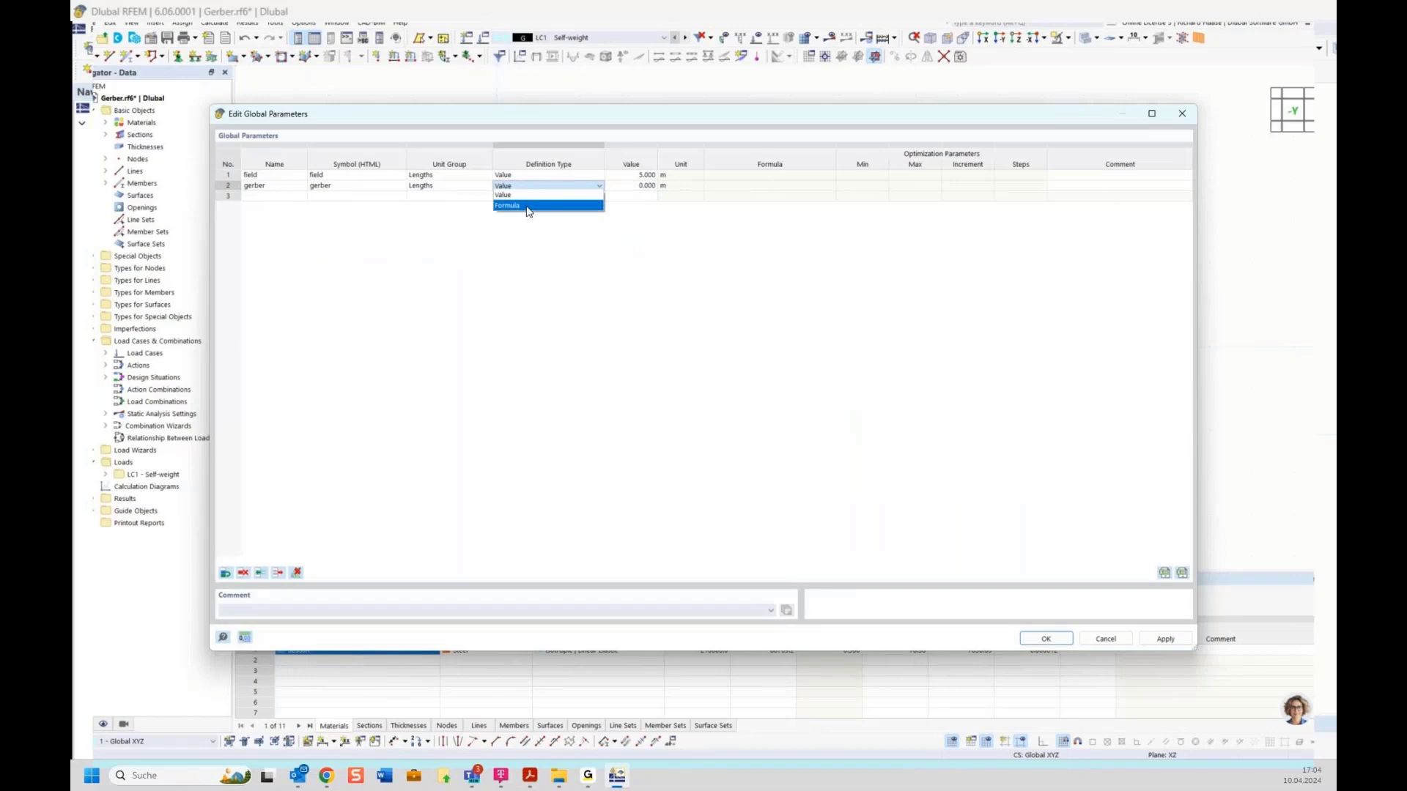
pyautogui.click(527, 206)
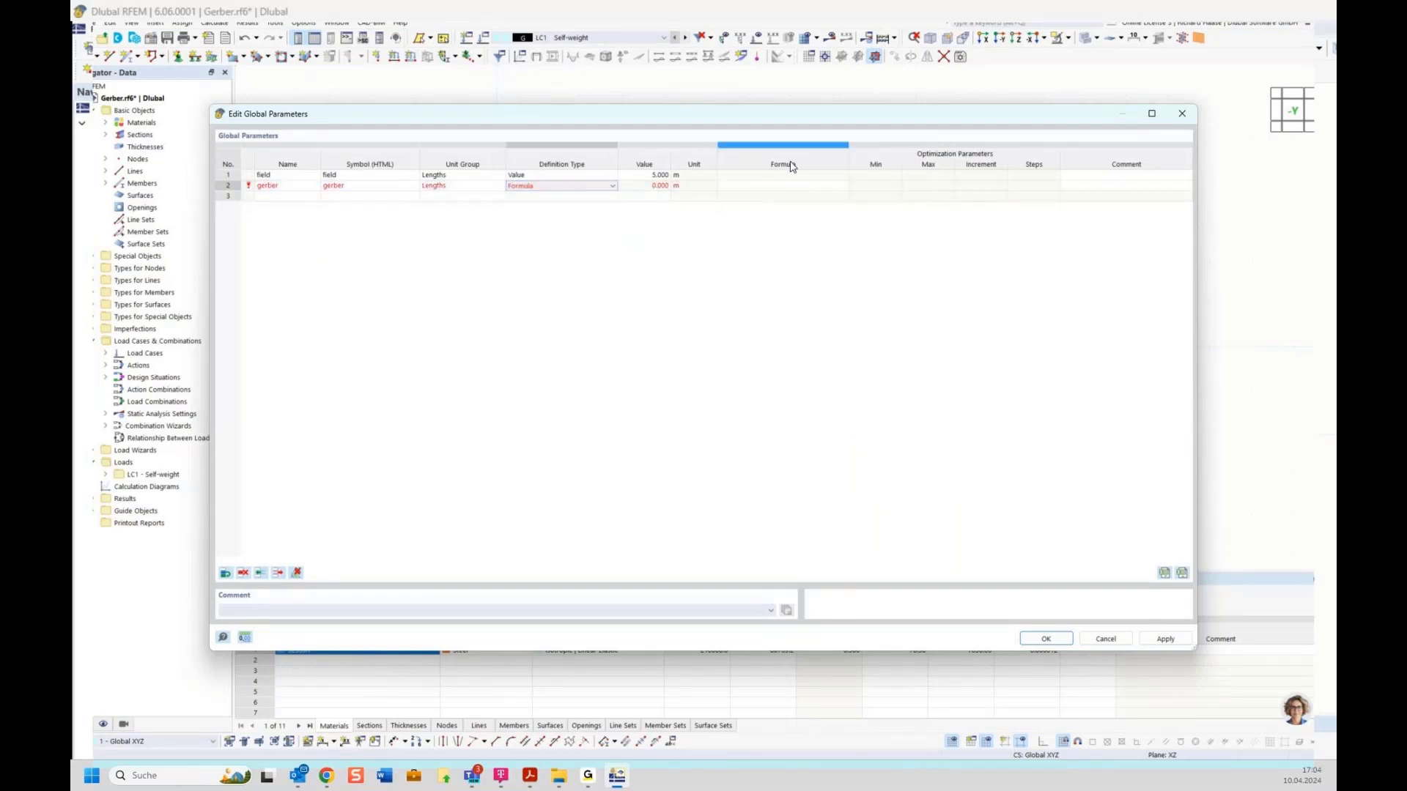
pyautogui.click(751, 187)
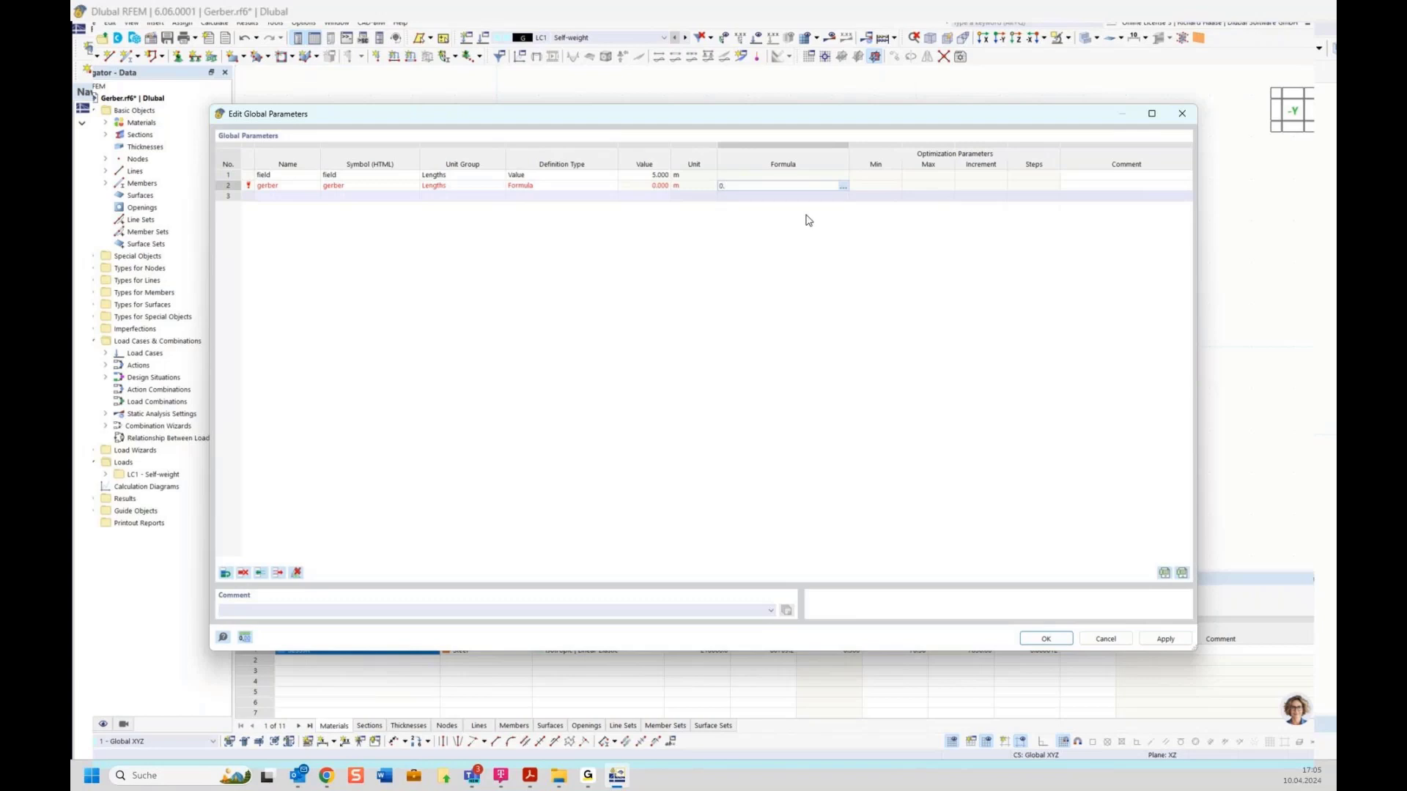
pyautogui.write('716')
pyautogui.write('*field')
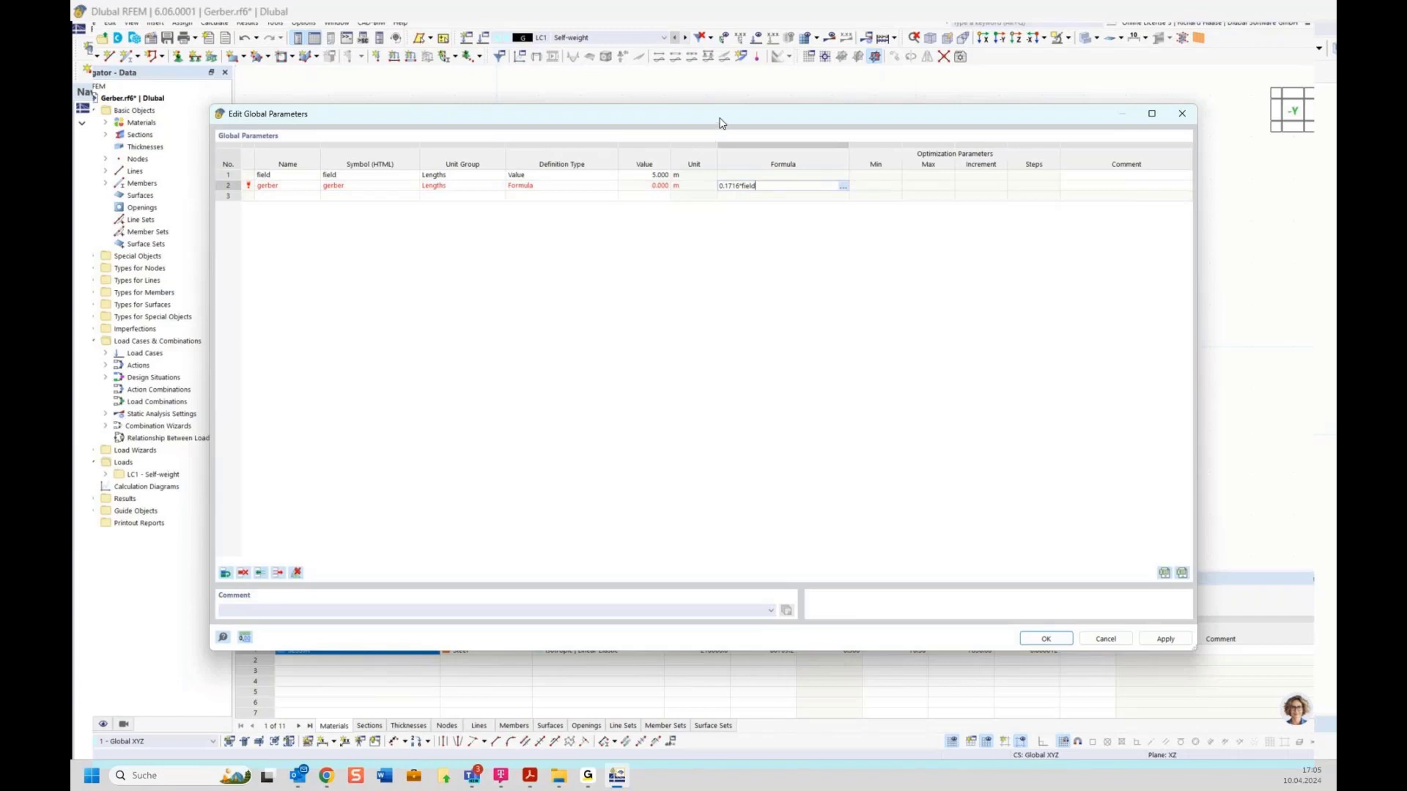
pyautogui.moveTo(719, 117); pyautogui.dragTo(735, 426)
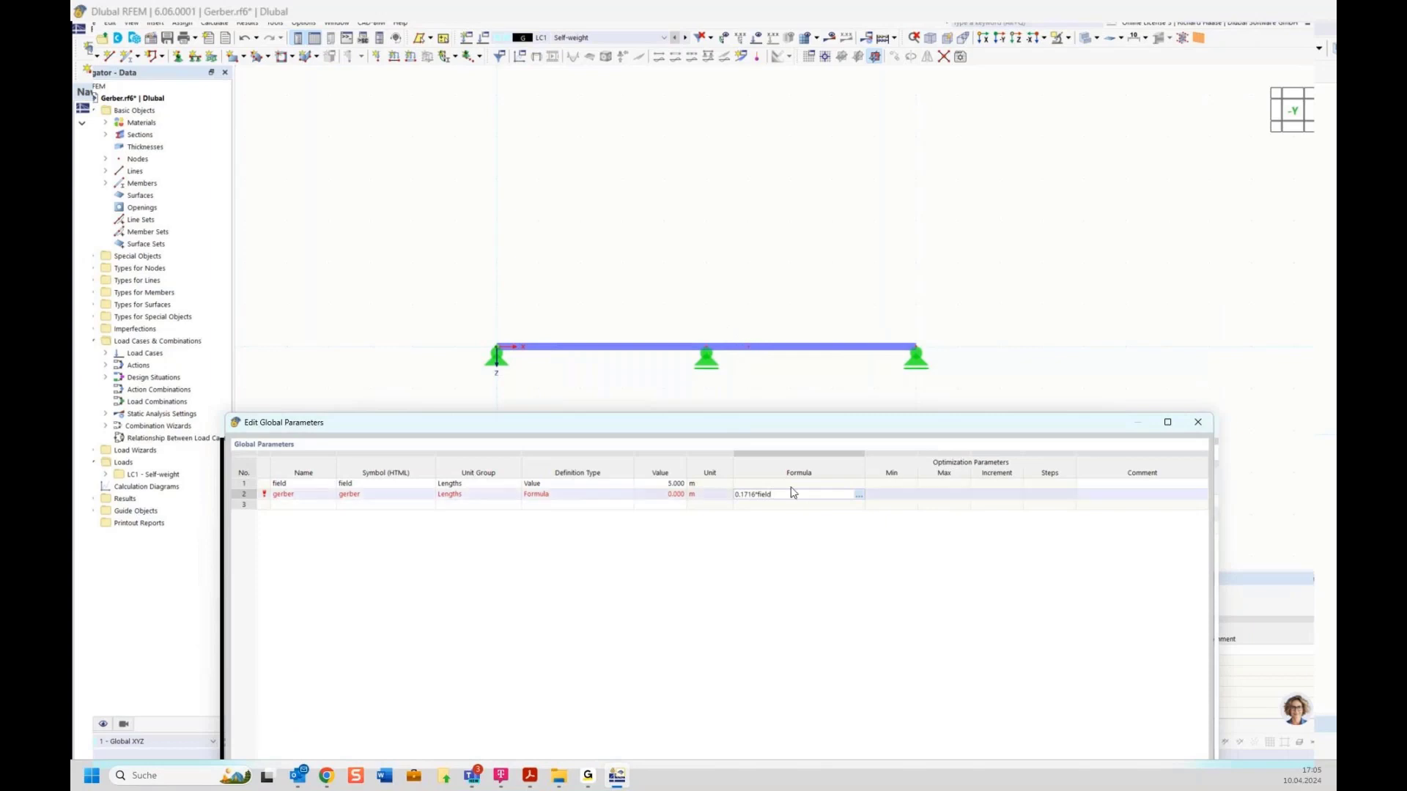
pyautogui.write('+field')
pyautogui.press('Return')
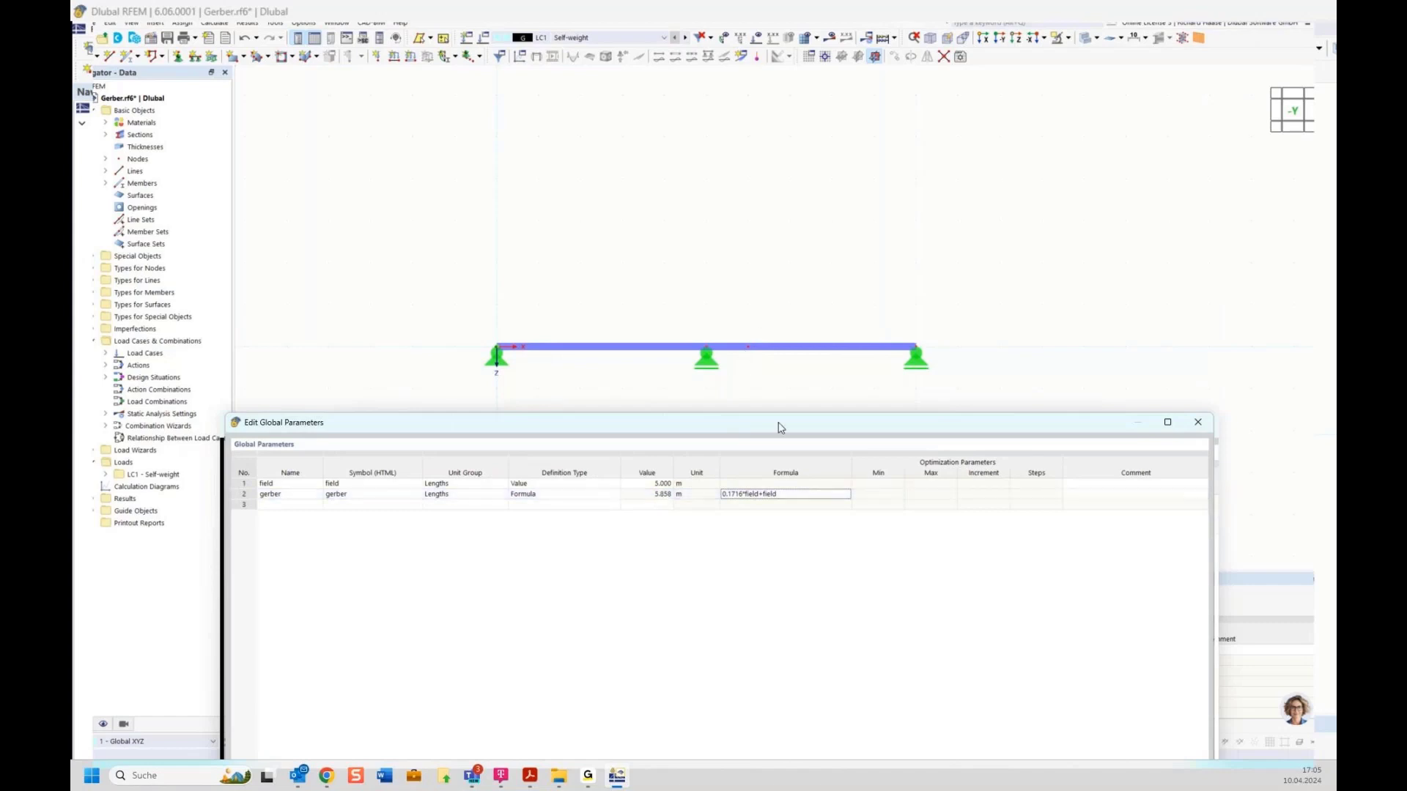
pyautogui.moveTo(780, 428); pyautogui.dragTo(754, 156)
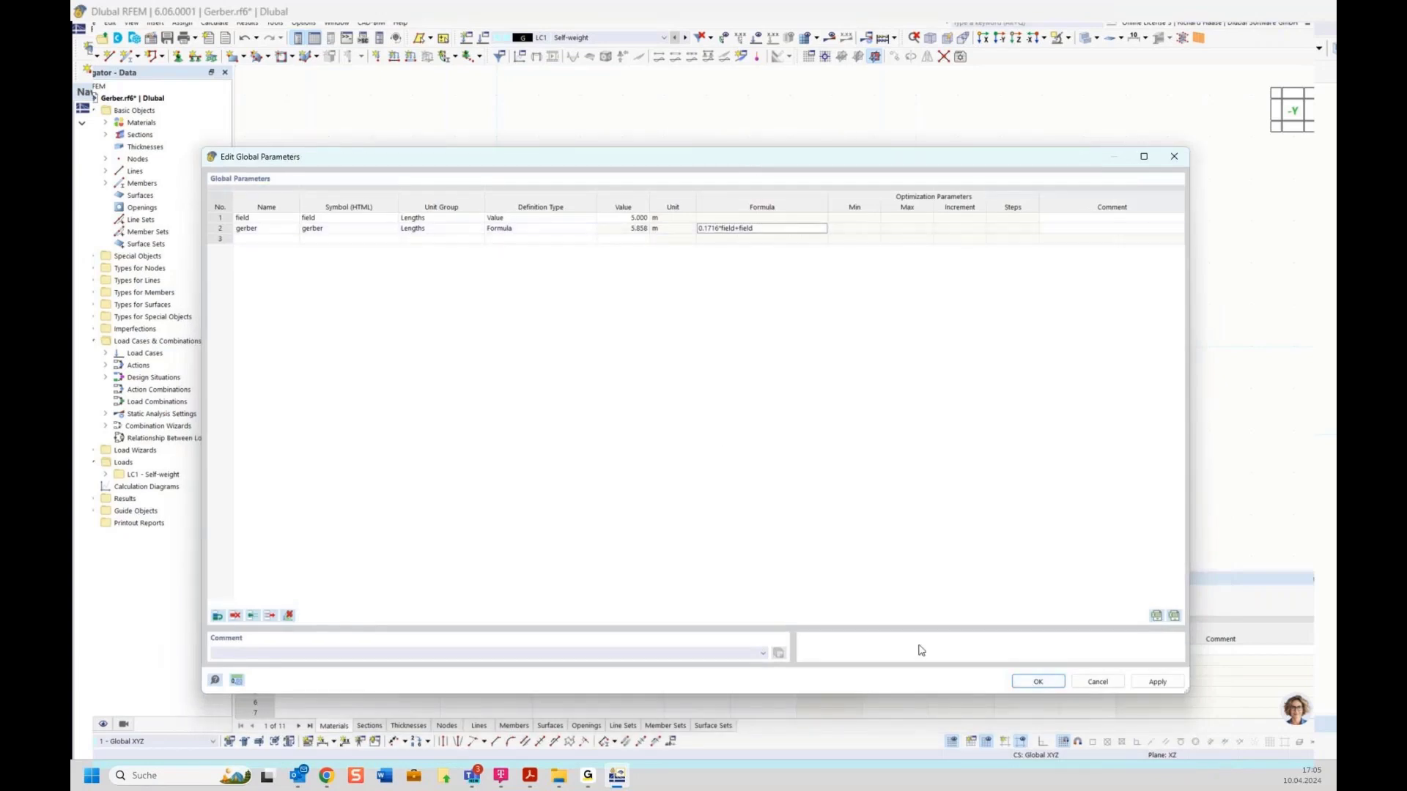
pyautogui.click(1038, 682)
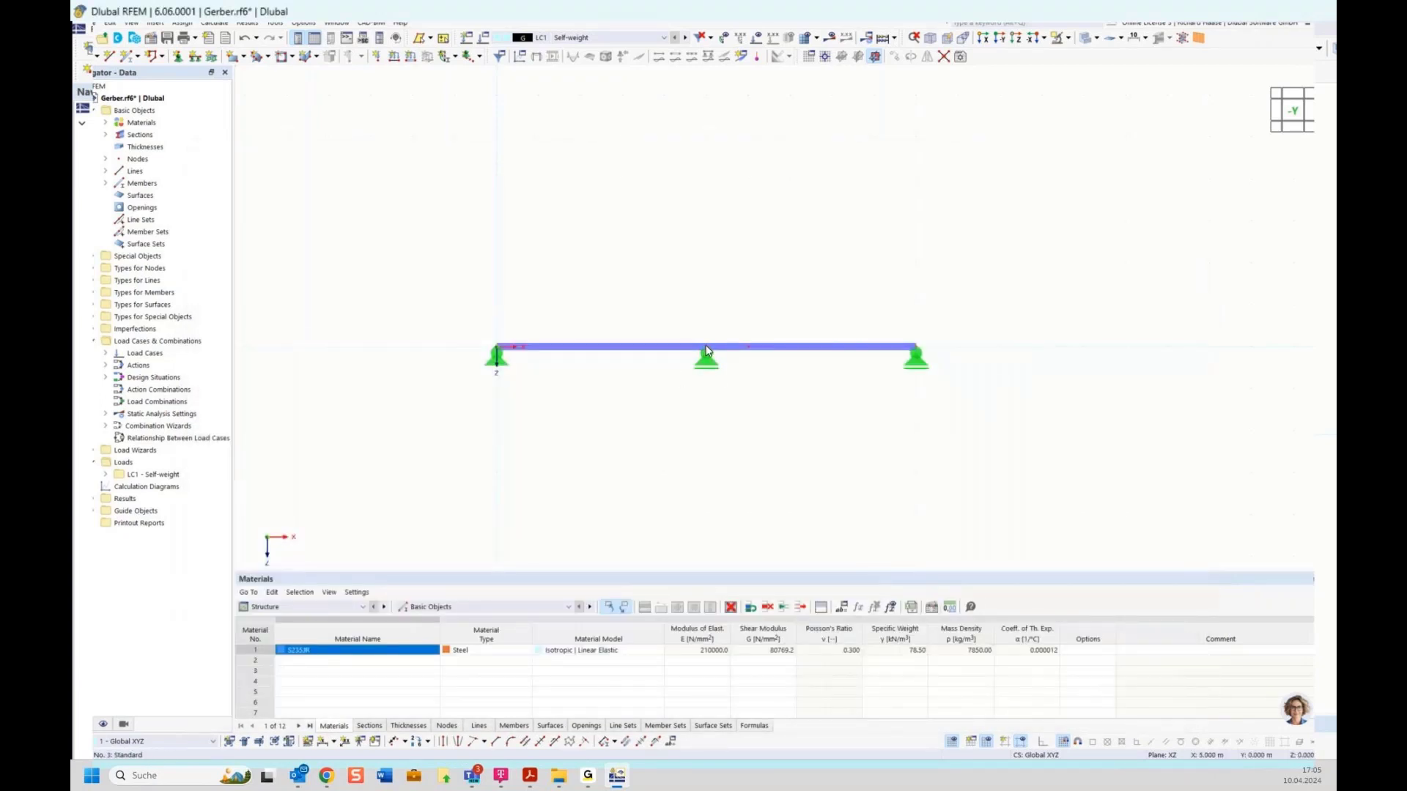
# Step: Add a linear dimension in the second plane across the left, middle and right nodes (5.000, 1.000, 4.000 m) below the beam
pyautogui.moveTo(706, 352)
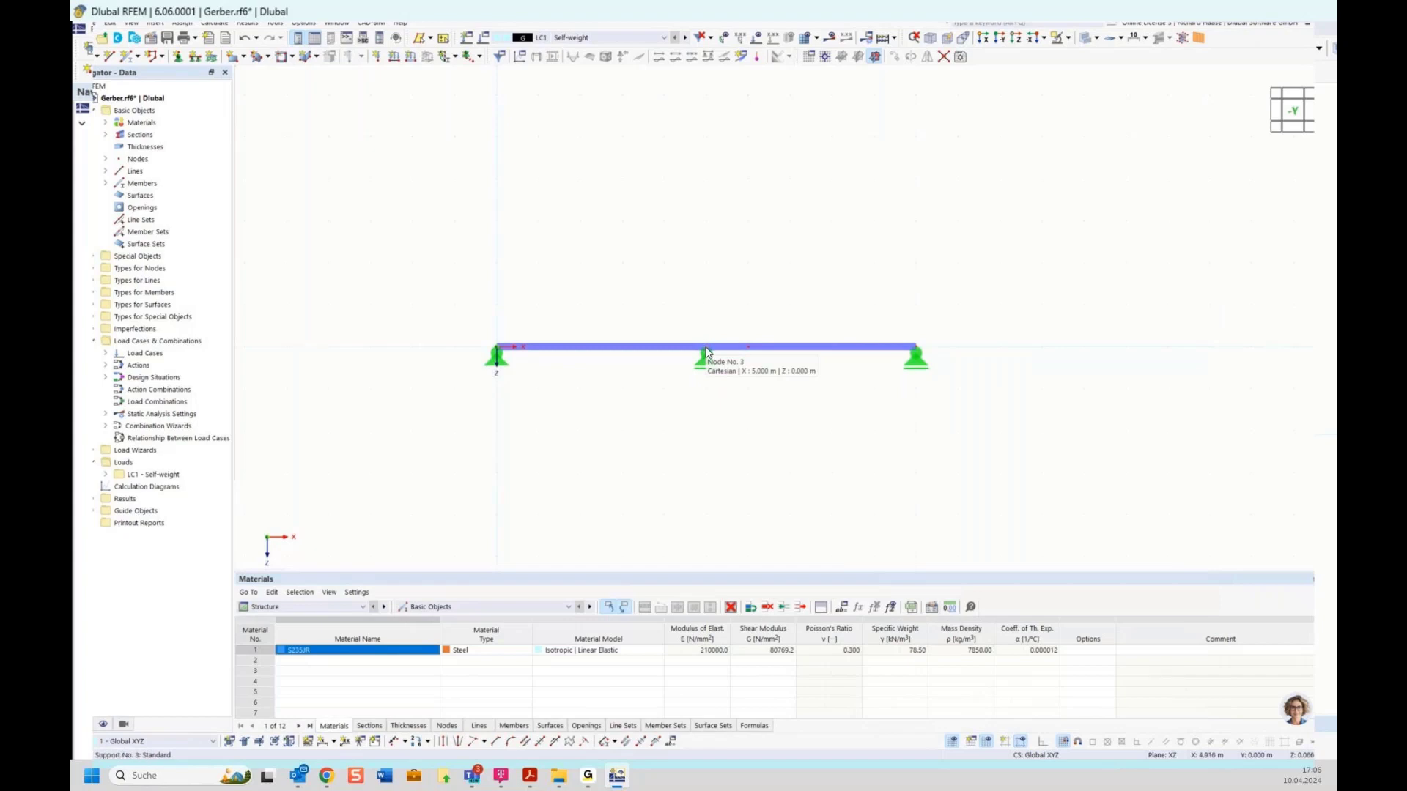
pyautogui.click(334, 742)
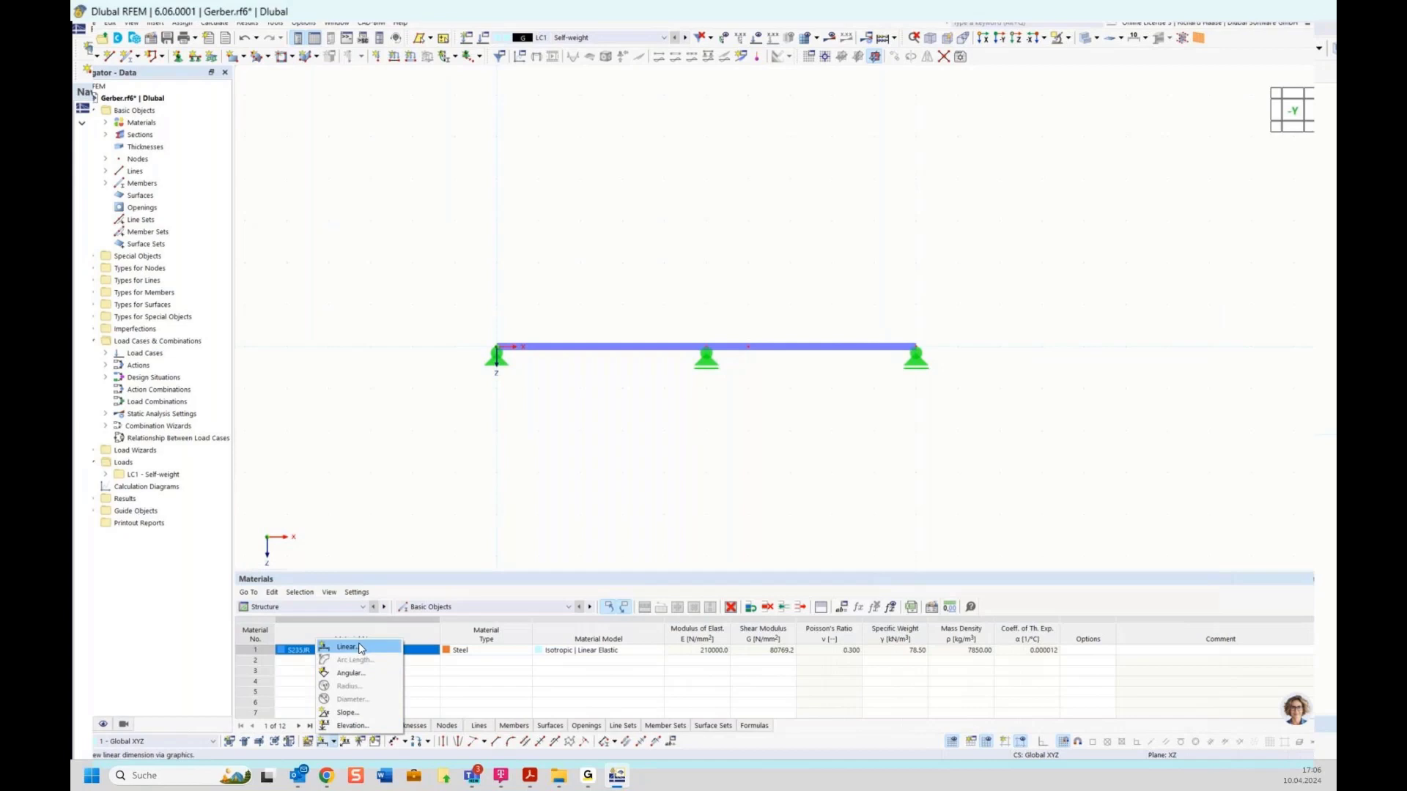
pyautogui.click(361, 647)
pyautogui.click(291, 203)
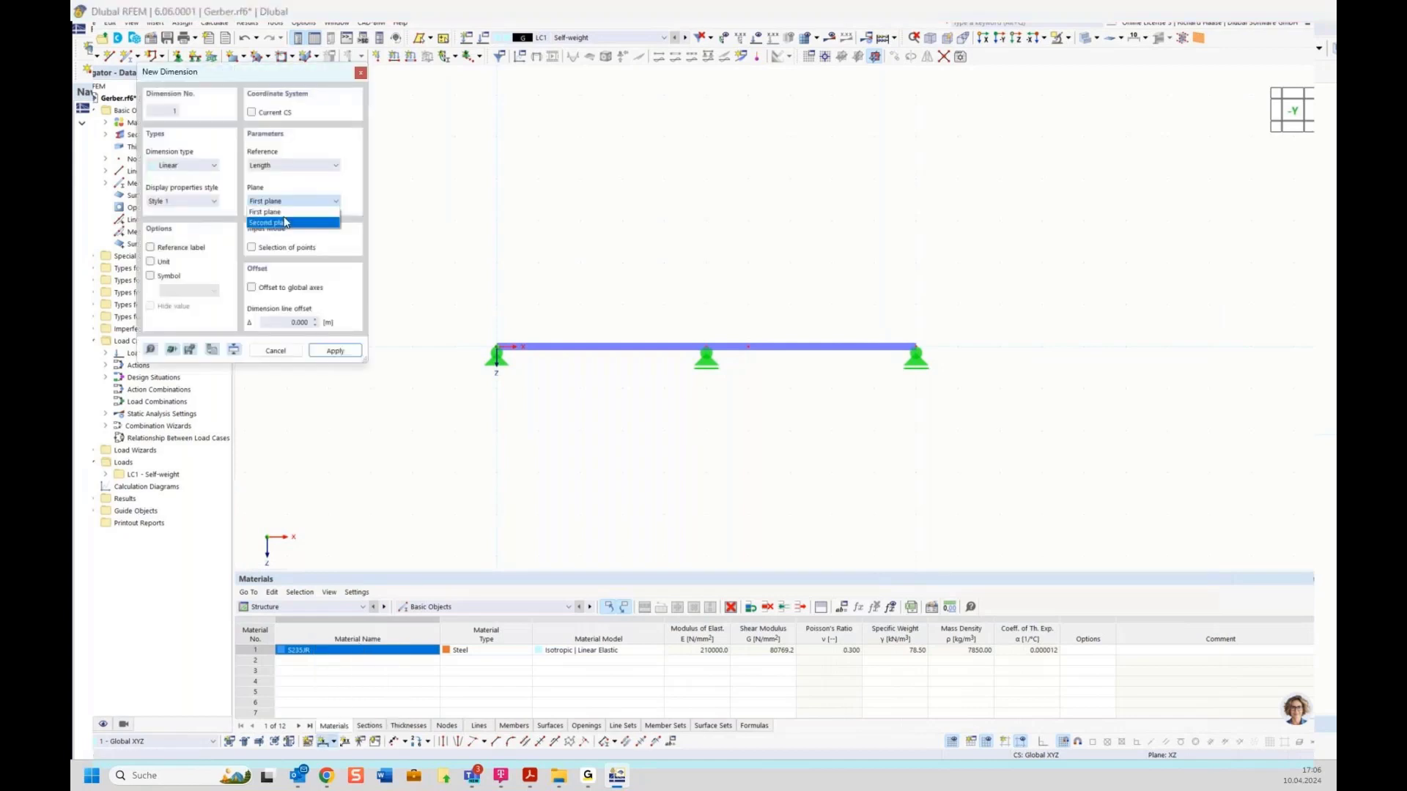
pyautogui.click(285, 223)
pyautogui.click(496, 346)
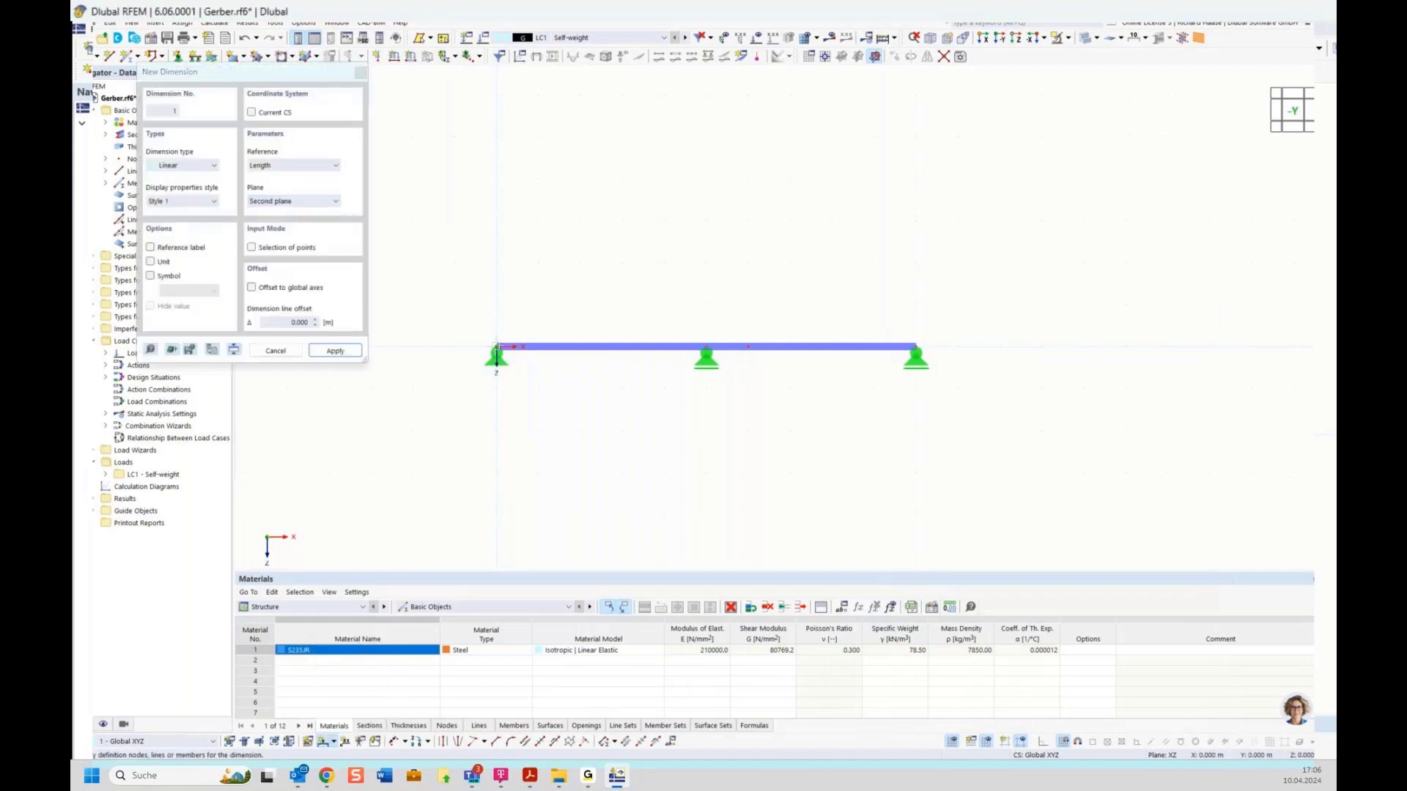
pyautogui.click(705, 346)
pyautogui.click(914, 344)
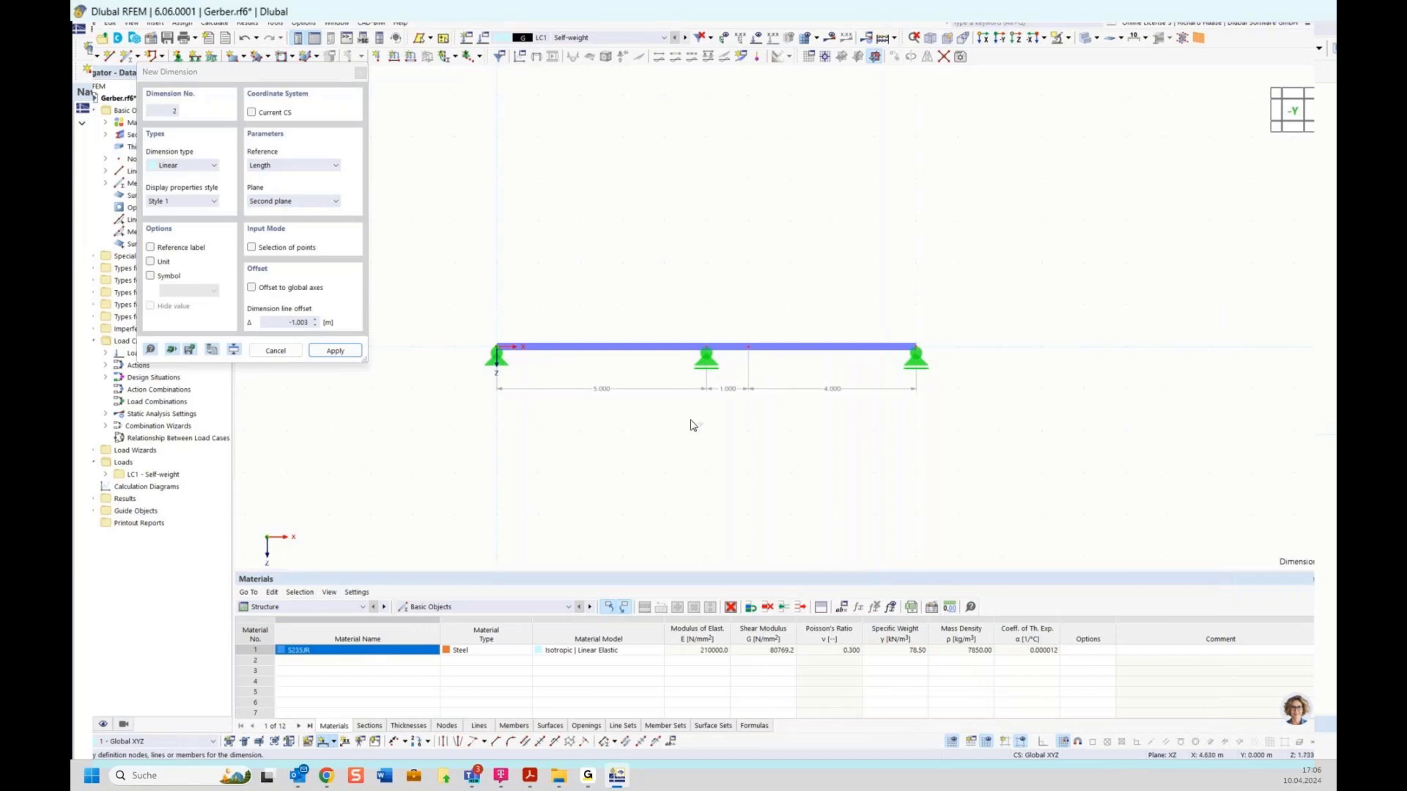
pyautogui.click(719, 438)
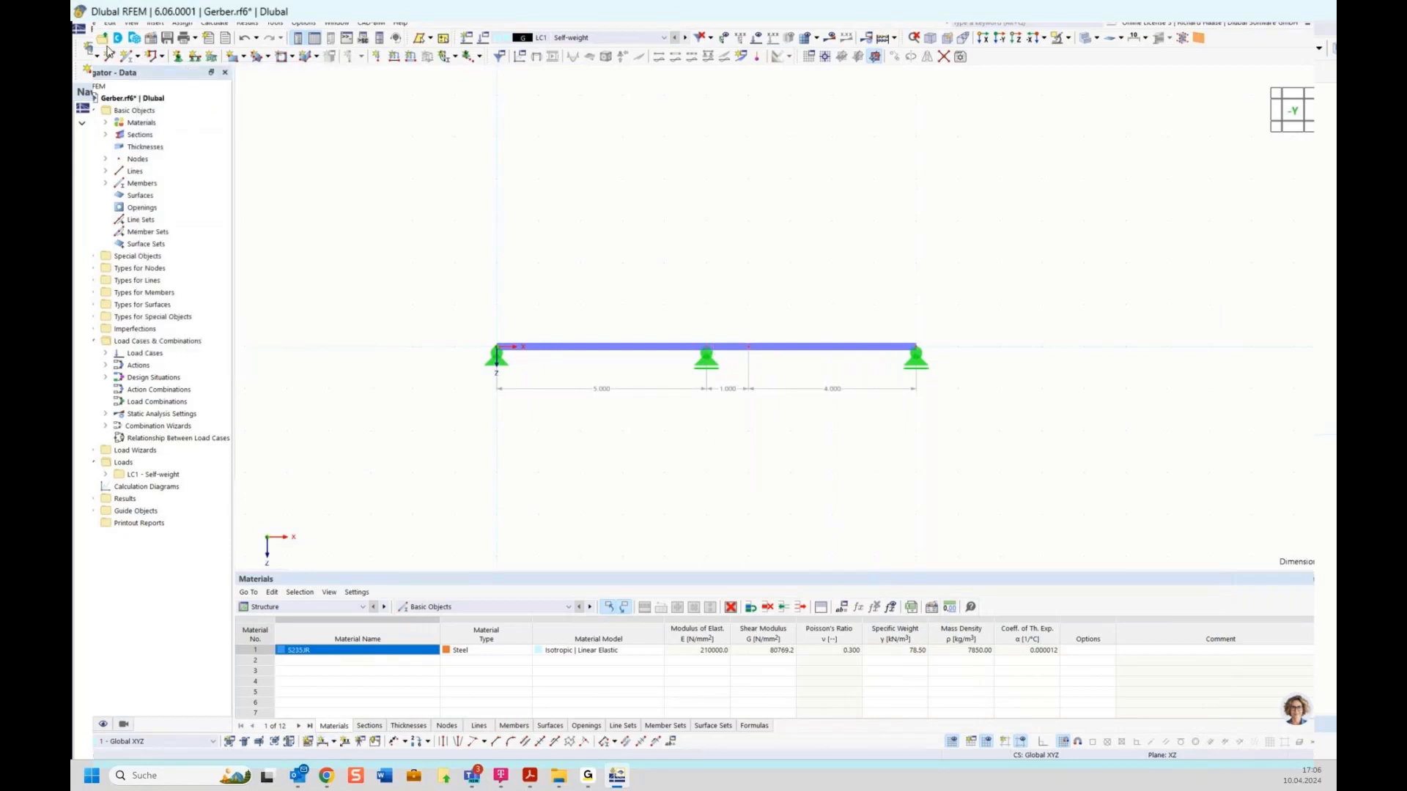
# Step: Save the model and open node 3's properties
pyautogui.click(94, 22)
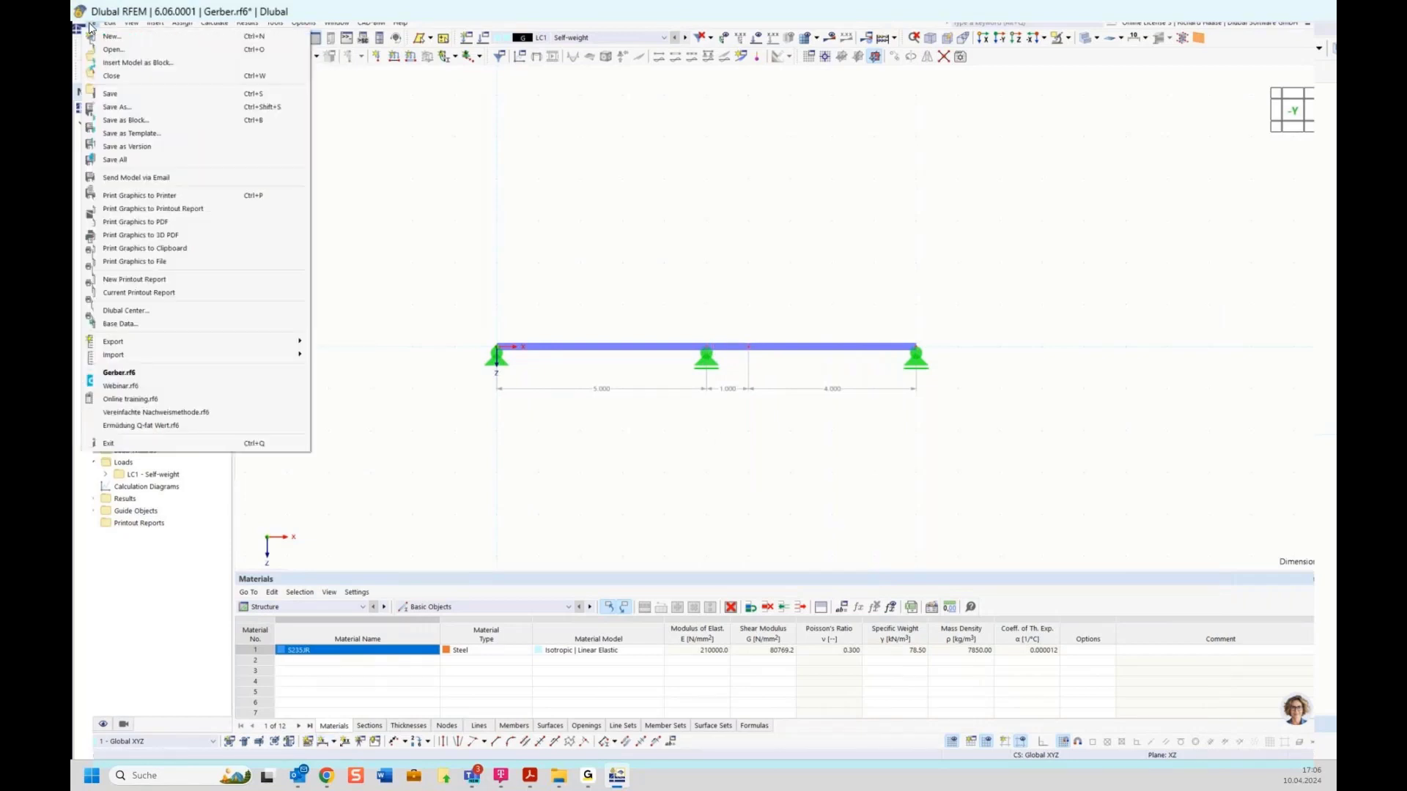
pyautogui.click(110, 94)
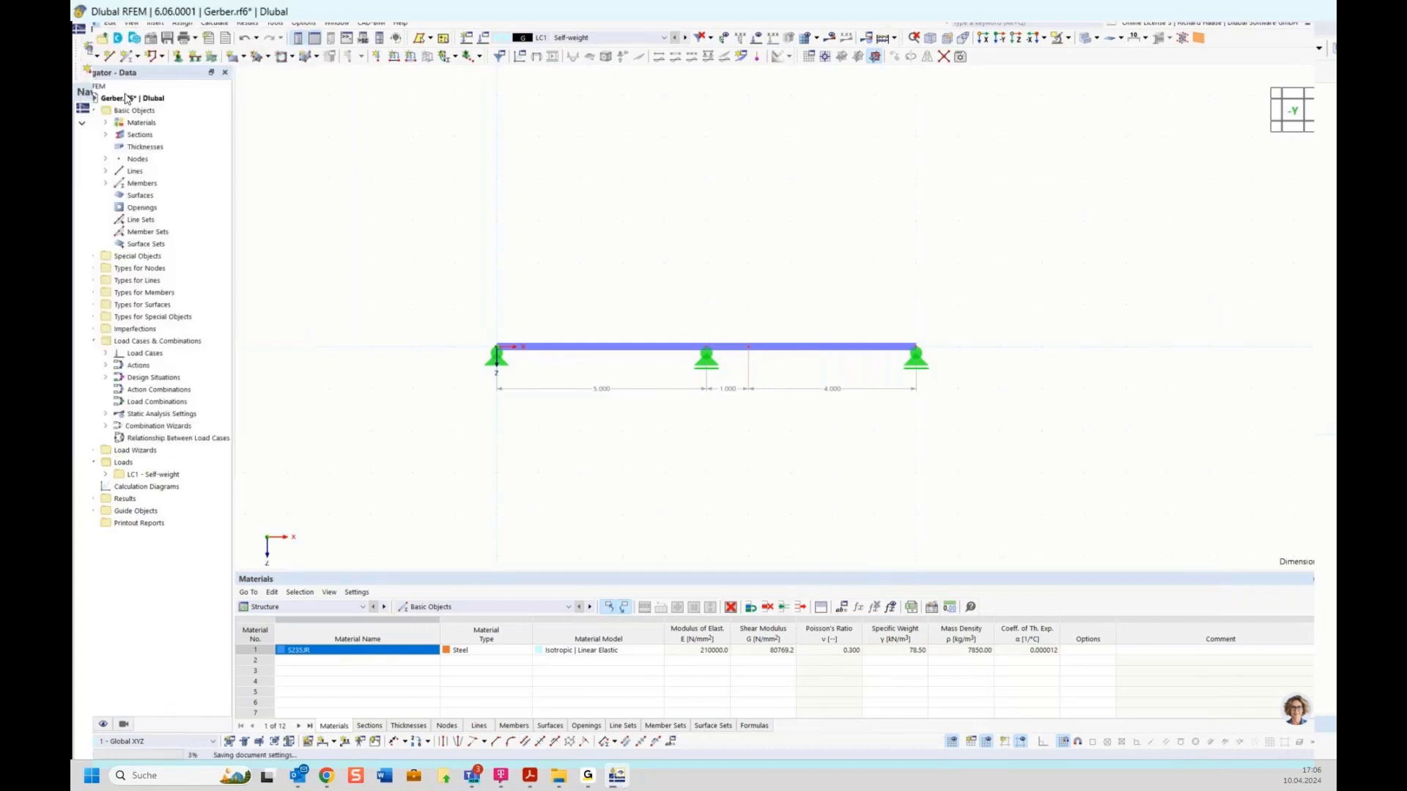
pyautogui.doubleClick(707, 352)
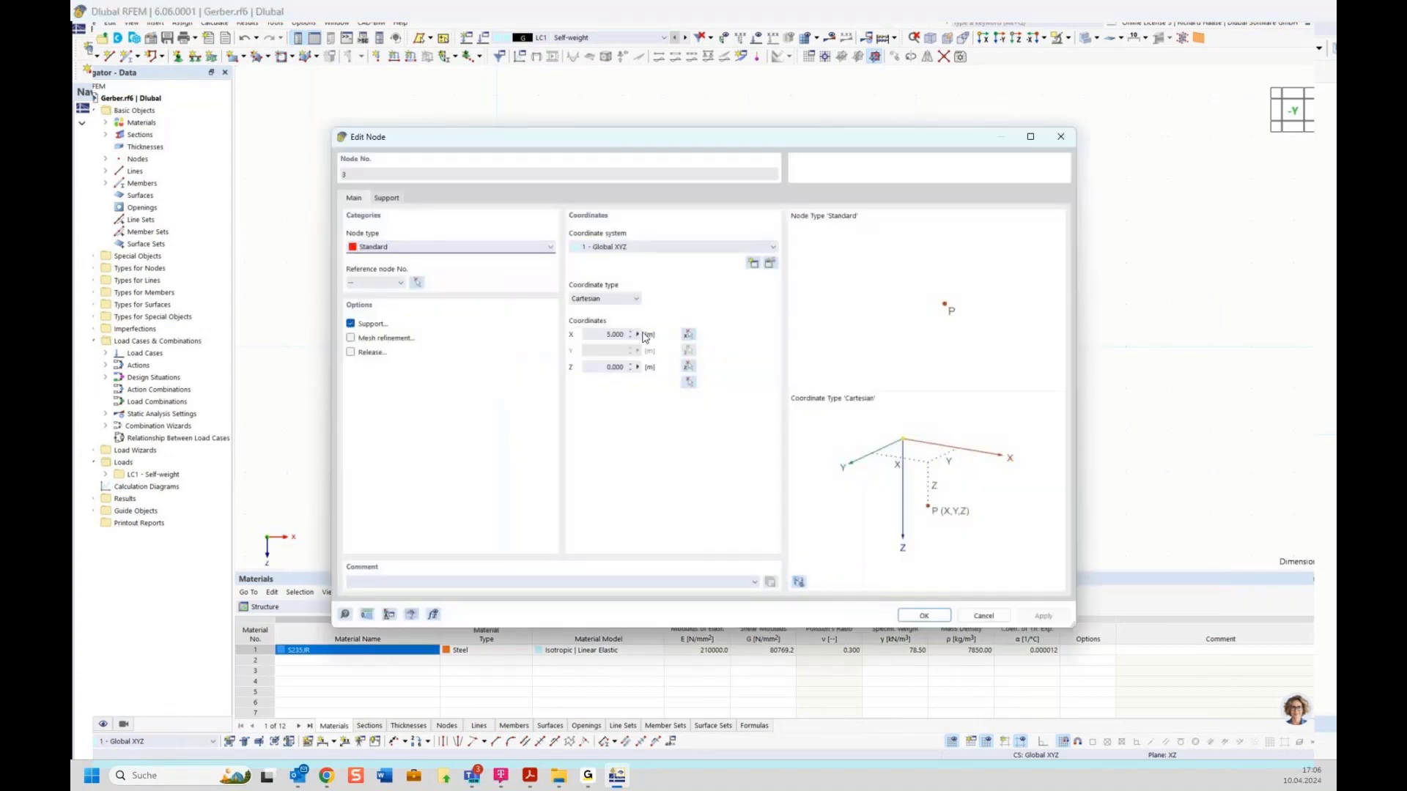
# Step: Set node 3's X coordinate to the global parameter field
pyautogui.click(638, 335)
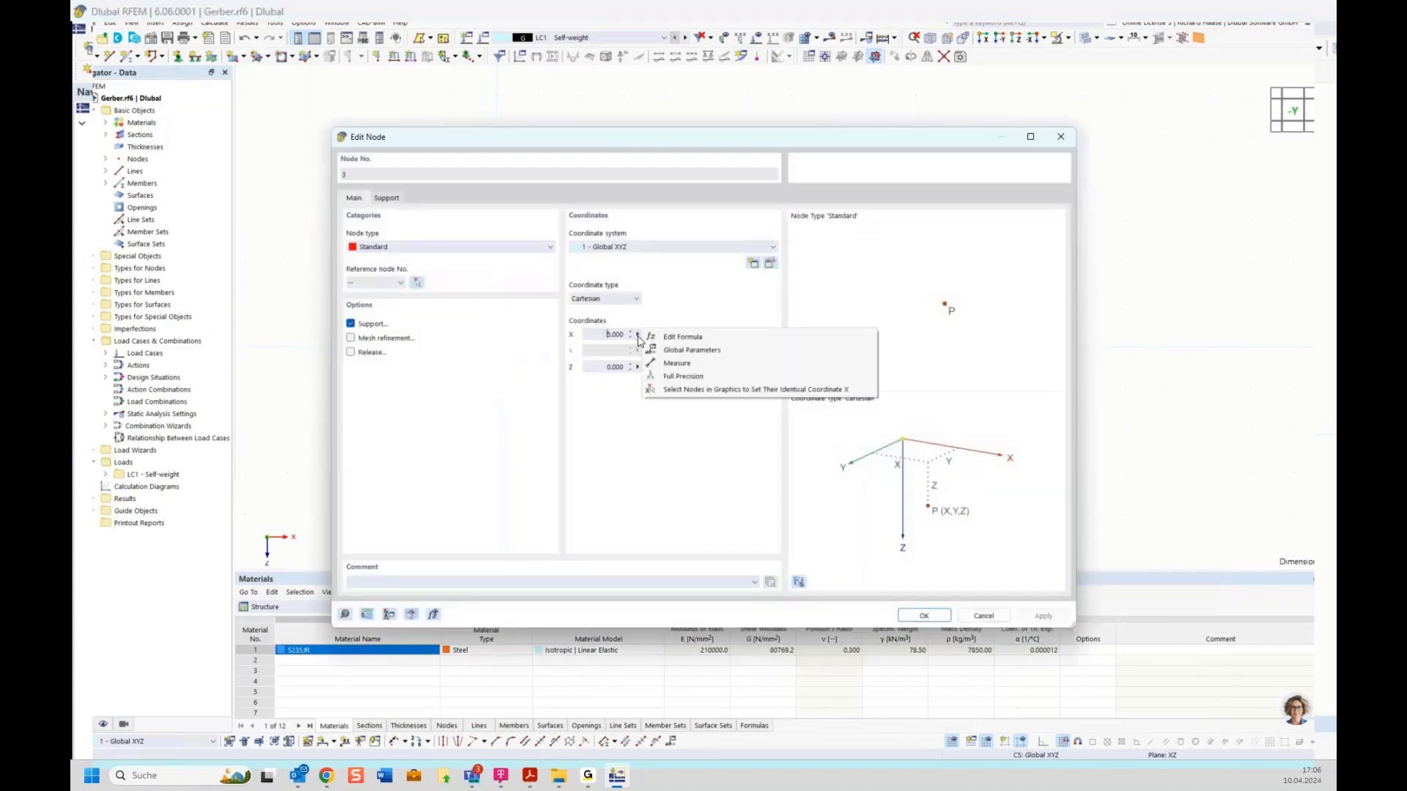
pyautogui.click(688, 350)
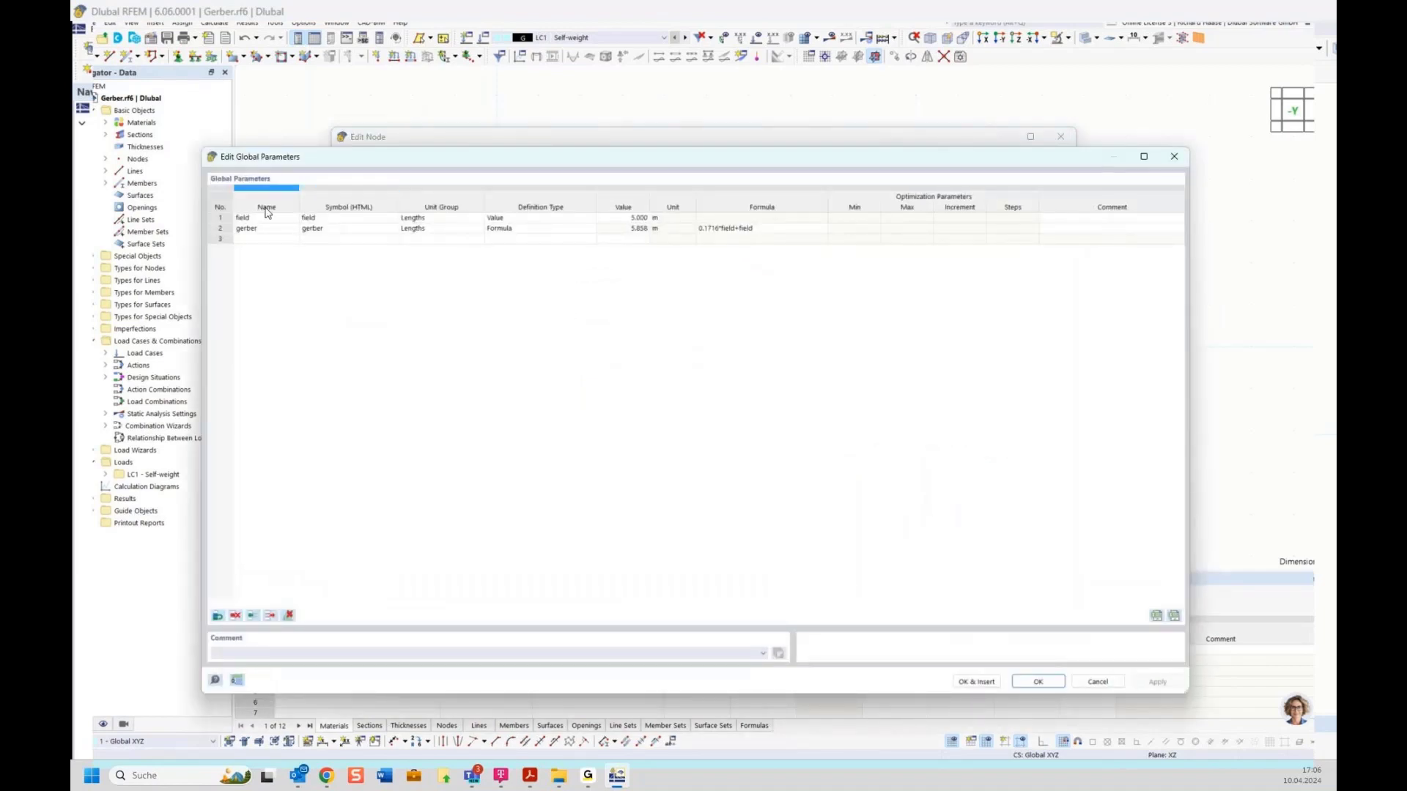
pyautogui.click(232, 222)
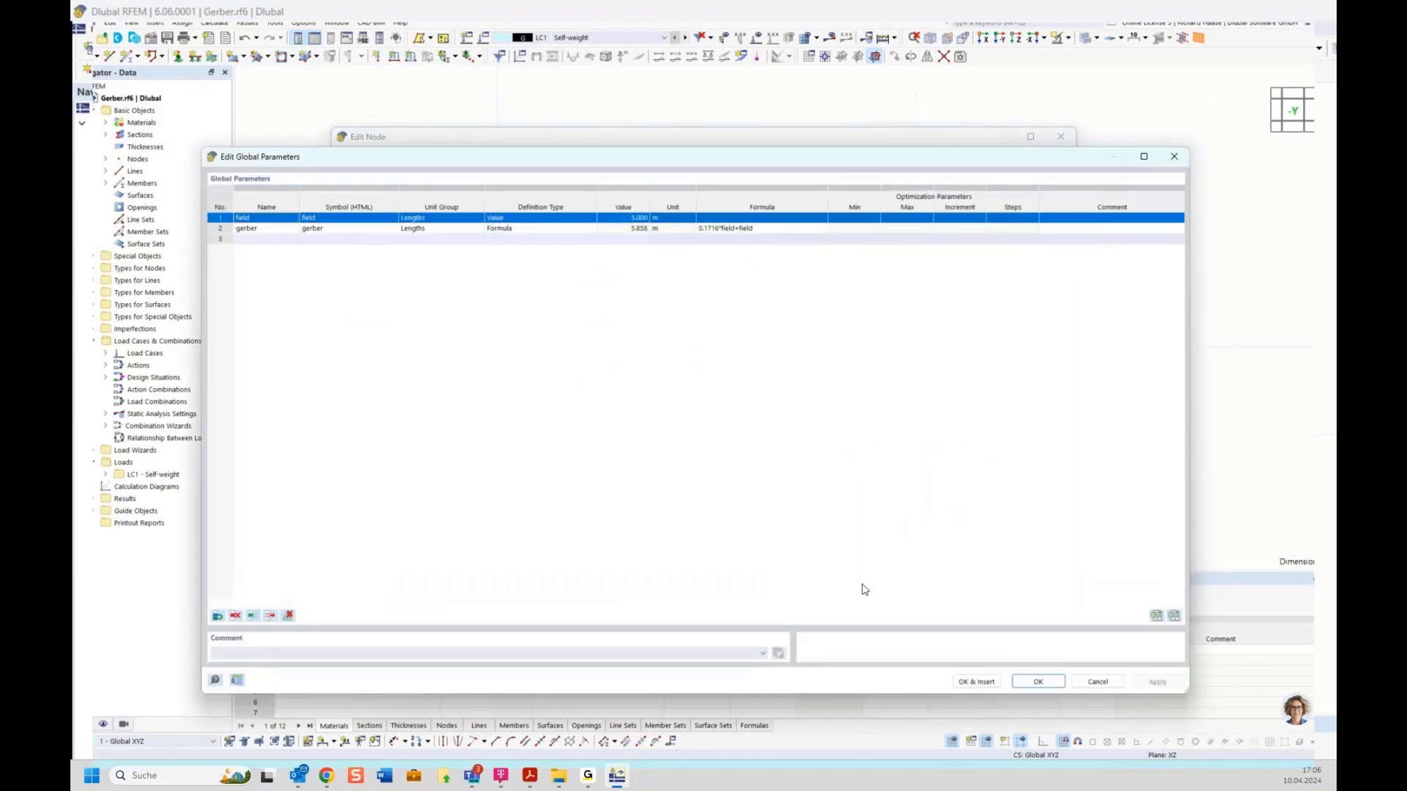
pyautogui.click(973, 682)
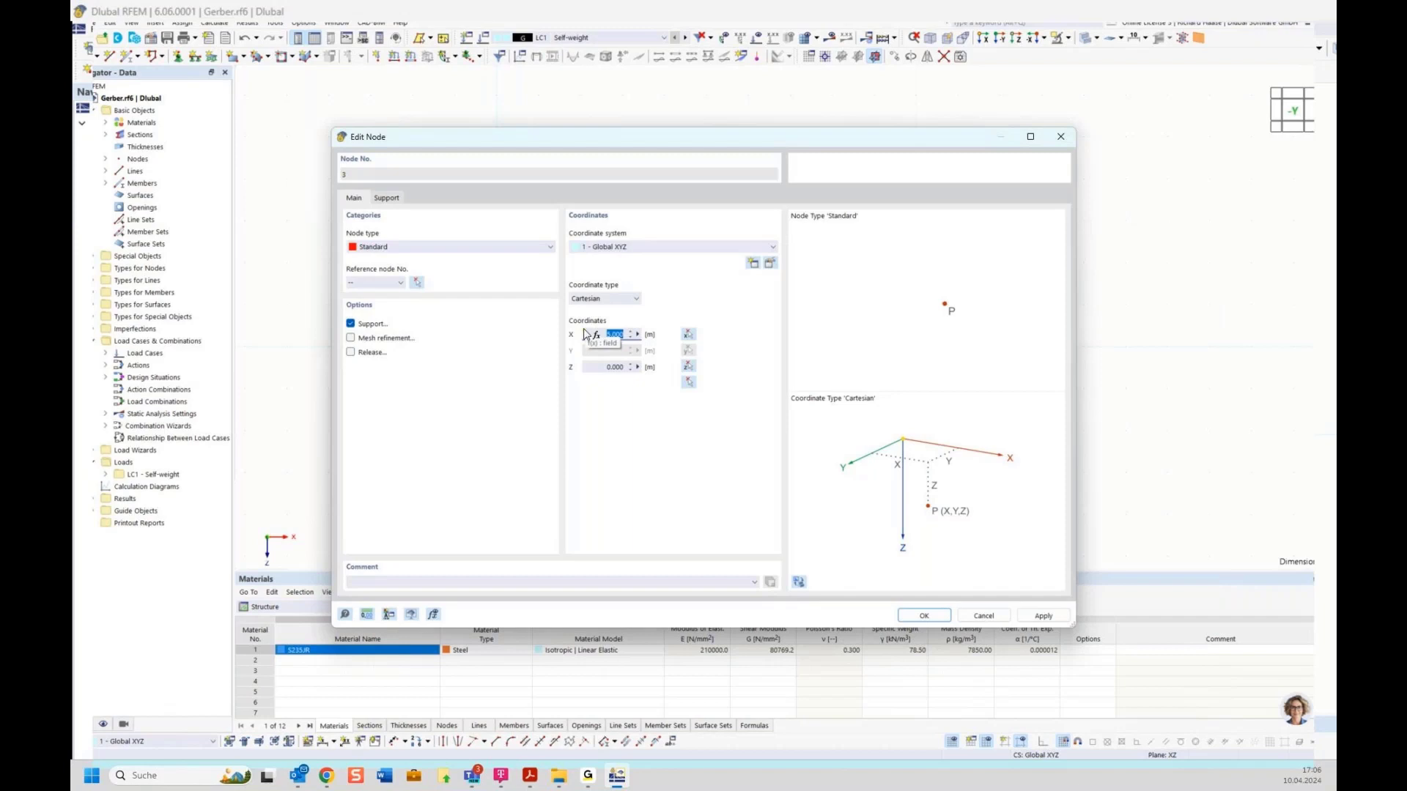
pyautogui.click(912, 615)
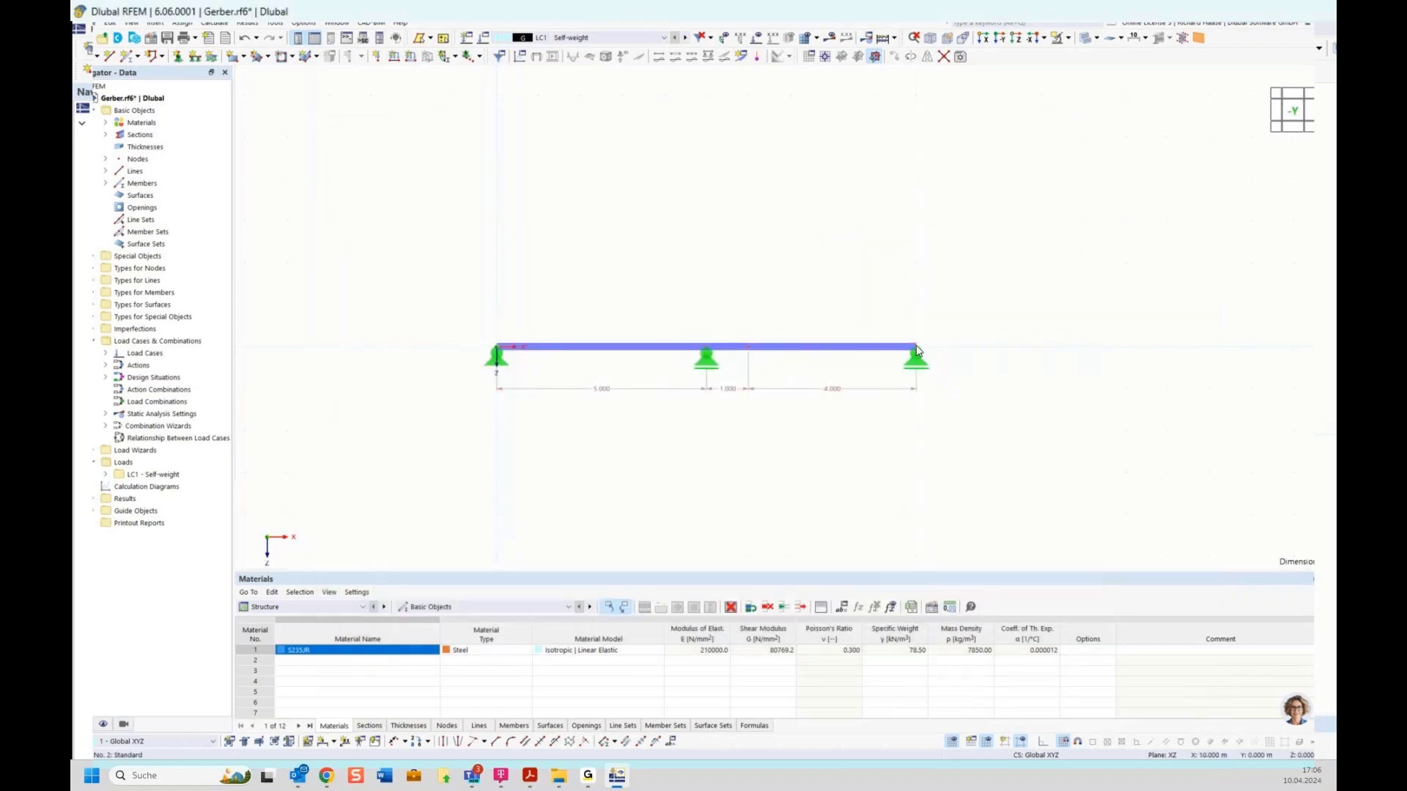
# Step: Set node 2's X coordinate to the formula 2*field, giving 10.000 m
pyautogui.moveTo(917, 353)
pyautogui.doubleClick(916, 352)
pyautogui.click(639, 336)
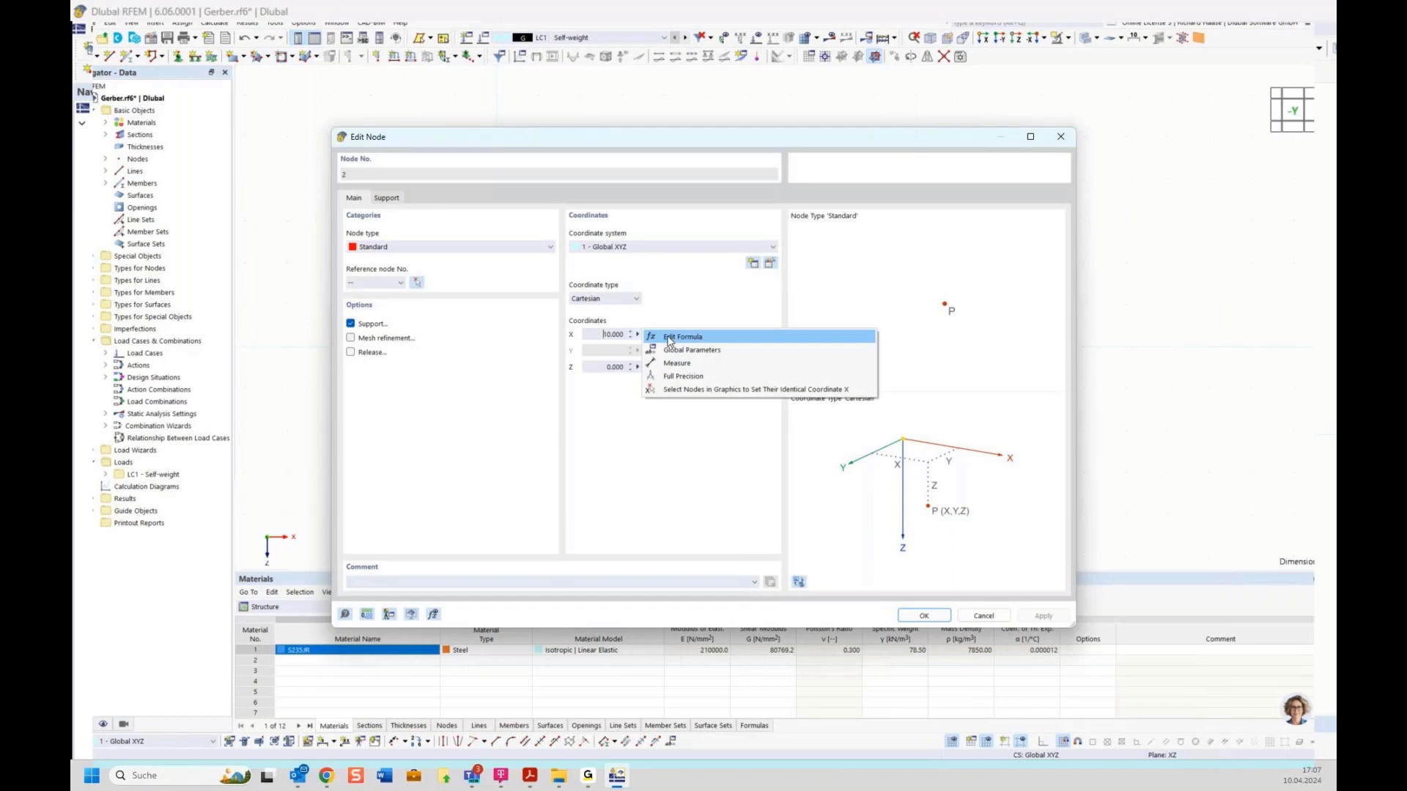
pyautogui.click(669, 339)
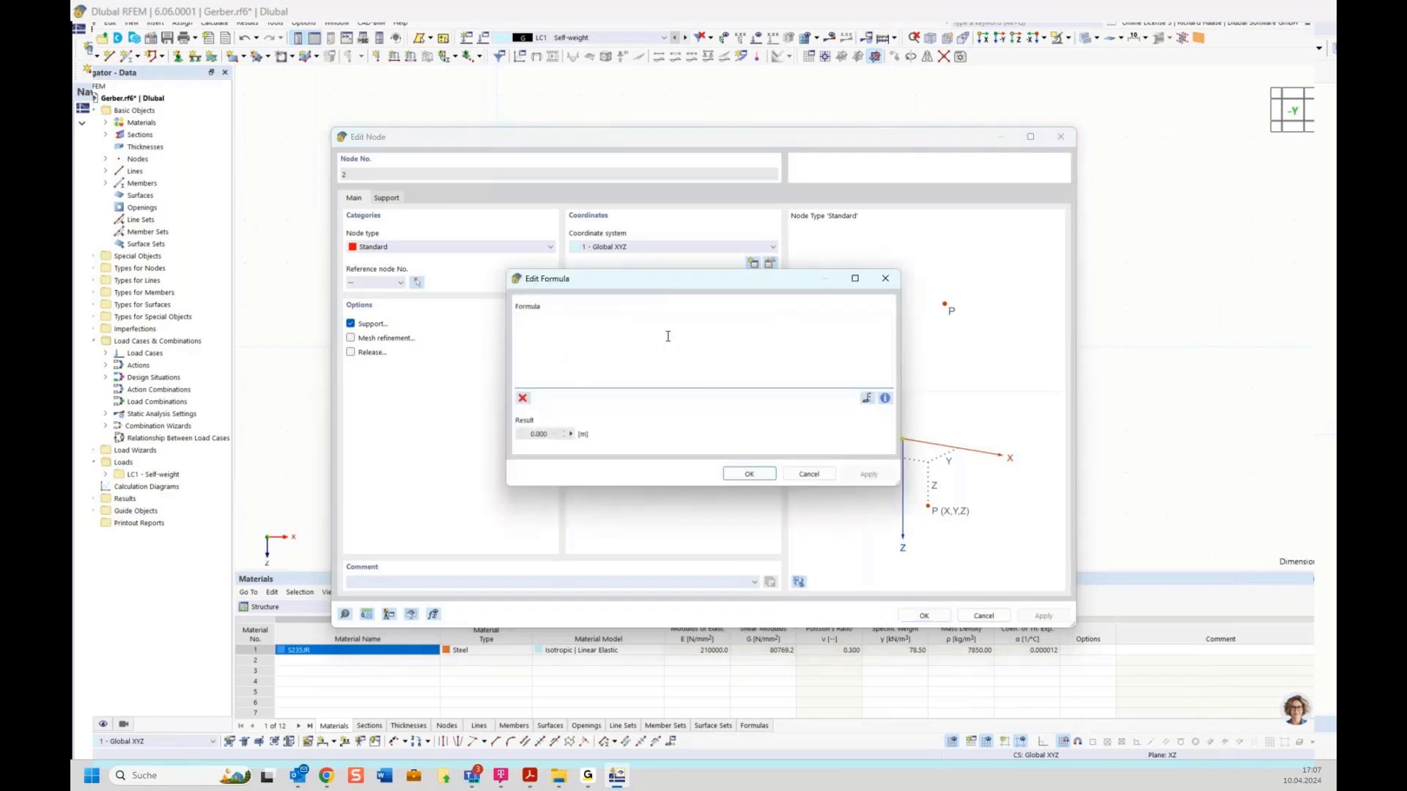
pyautogui.write('2*fie')
pyautogui.click(543, 330)
pyautogui.click(755, 474)
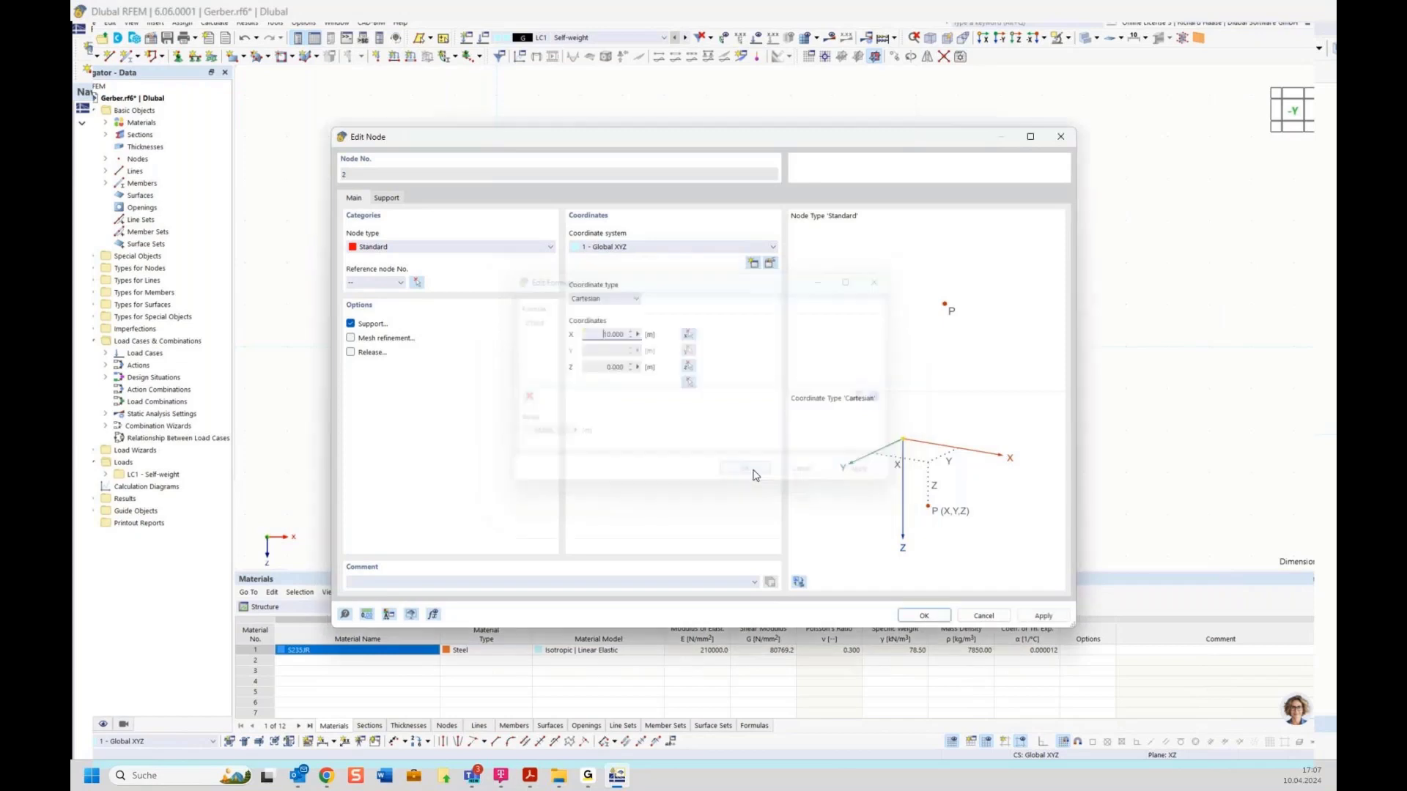
pyautogui.click(923, 616)
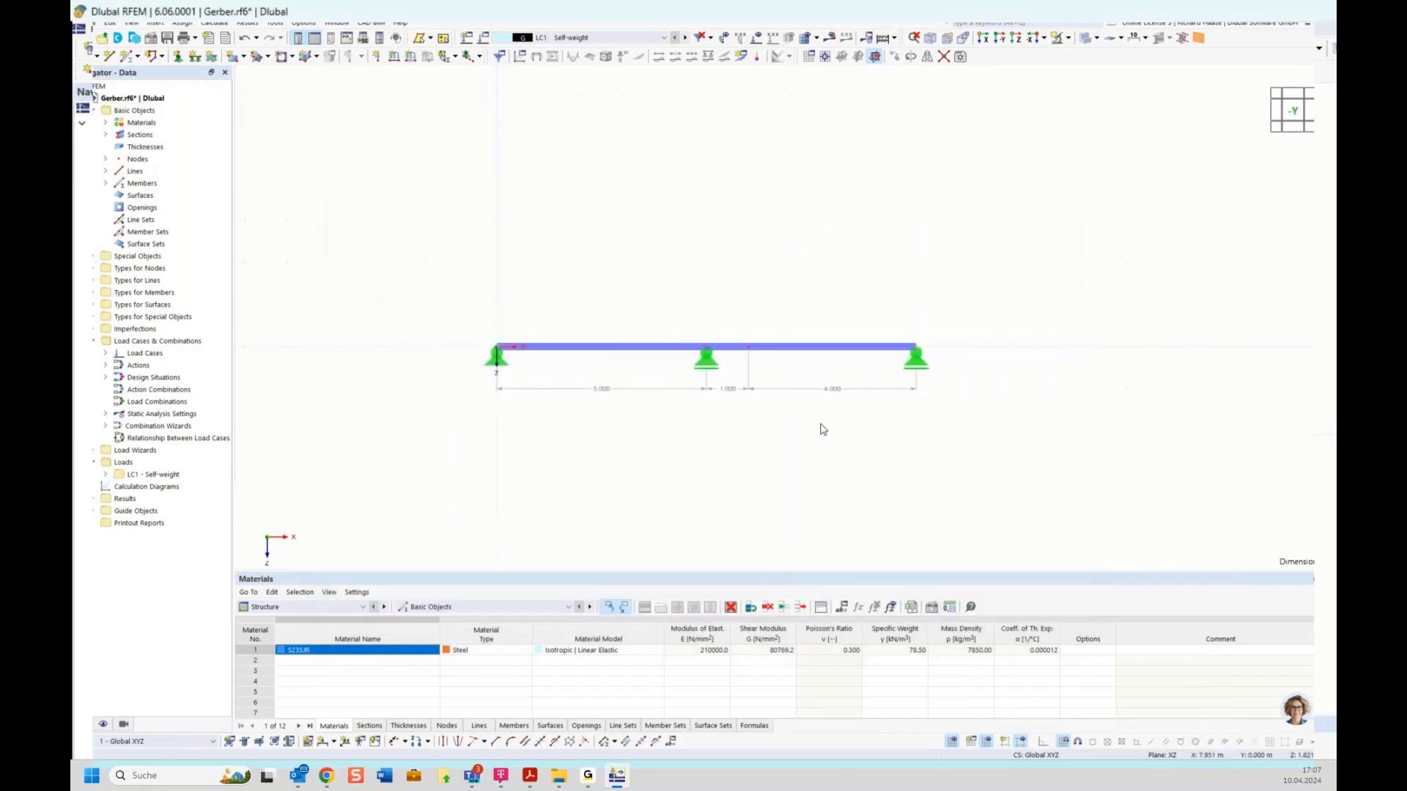
# Step: Set node 4's X coordinate to the gerber parameter, placing the hinge at 5.858 m
pyautogui.doubleClick(750, 352)
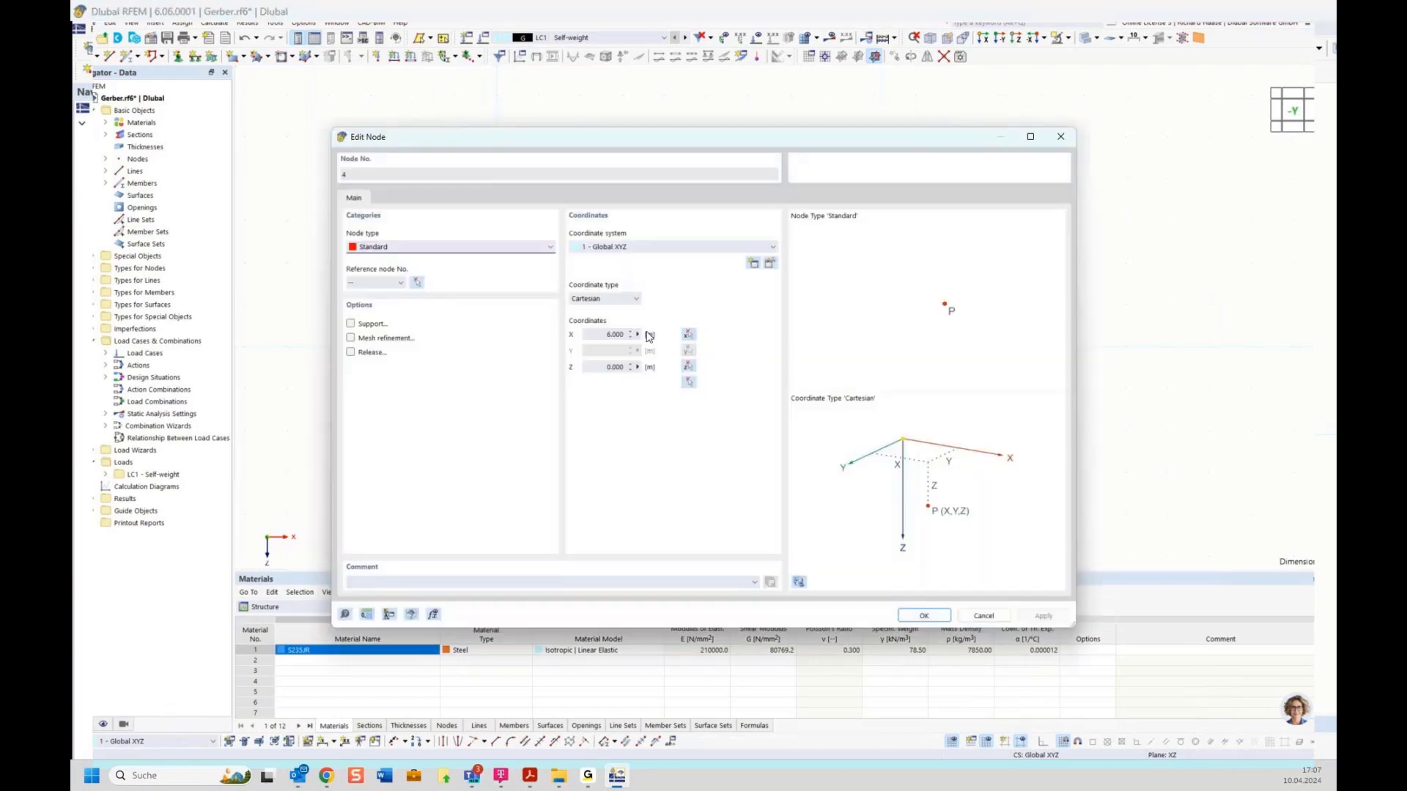
pyautogui.click(638, 335)
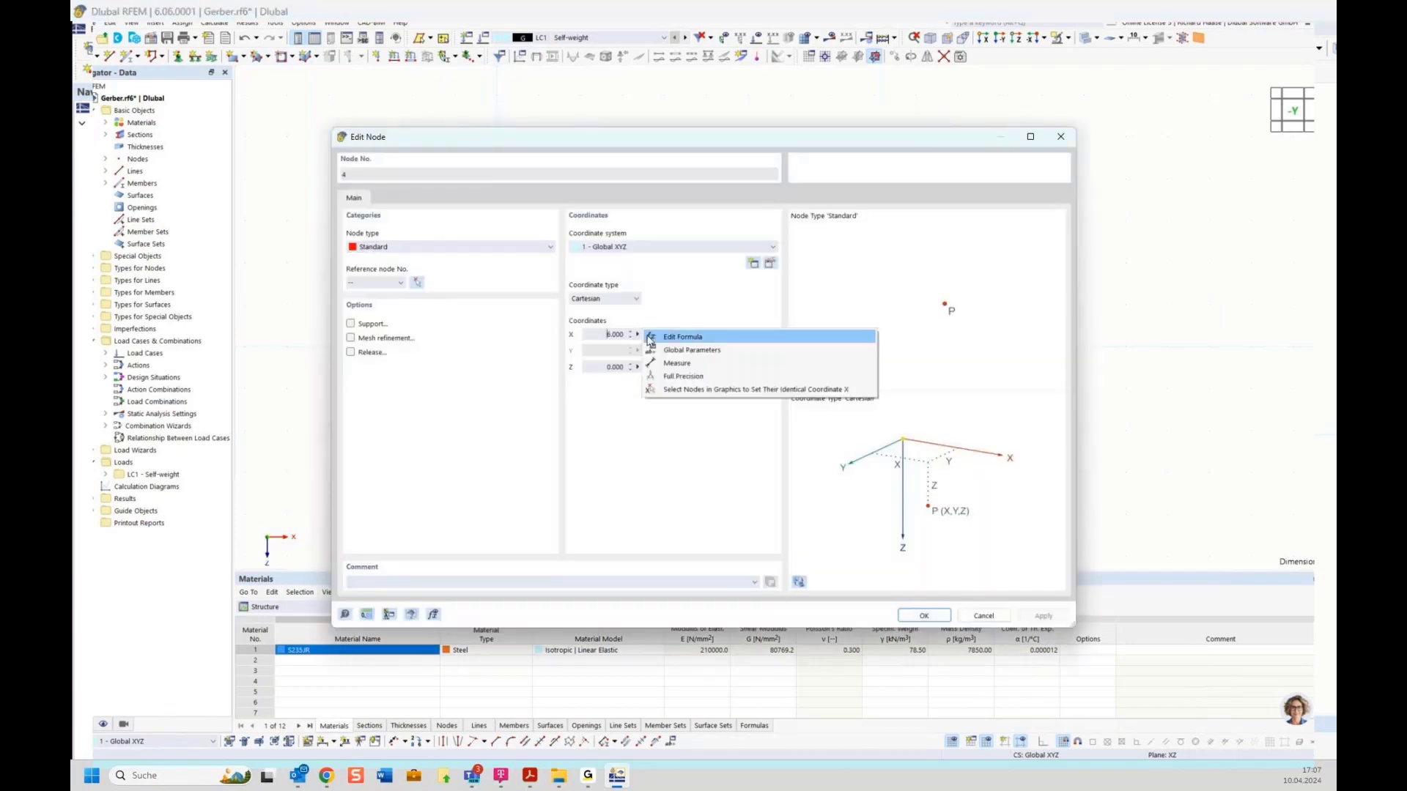
pyautogui.click(669, 352)
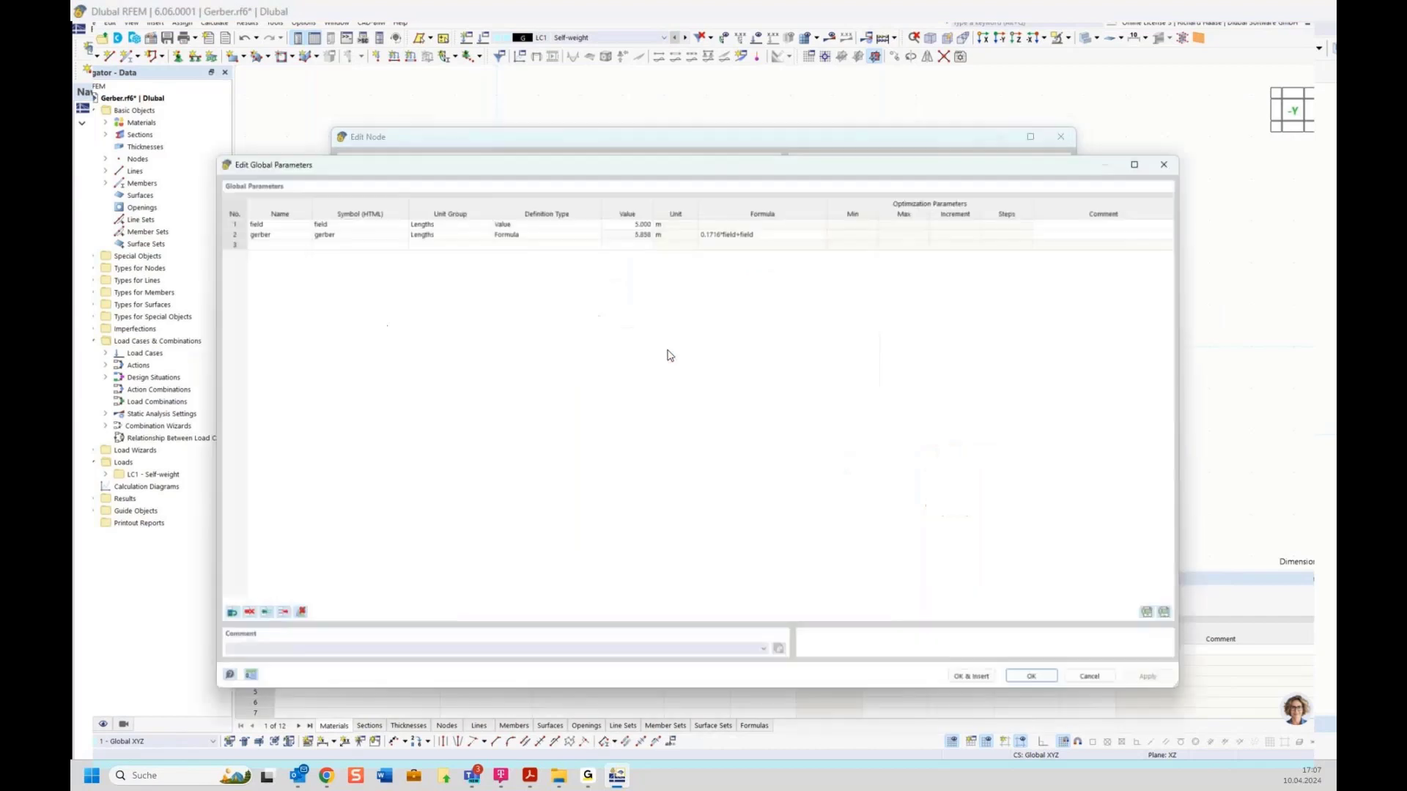
pyautogui.doubleClick(267, 228)
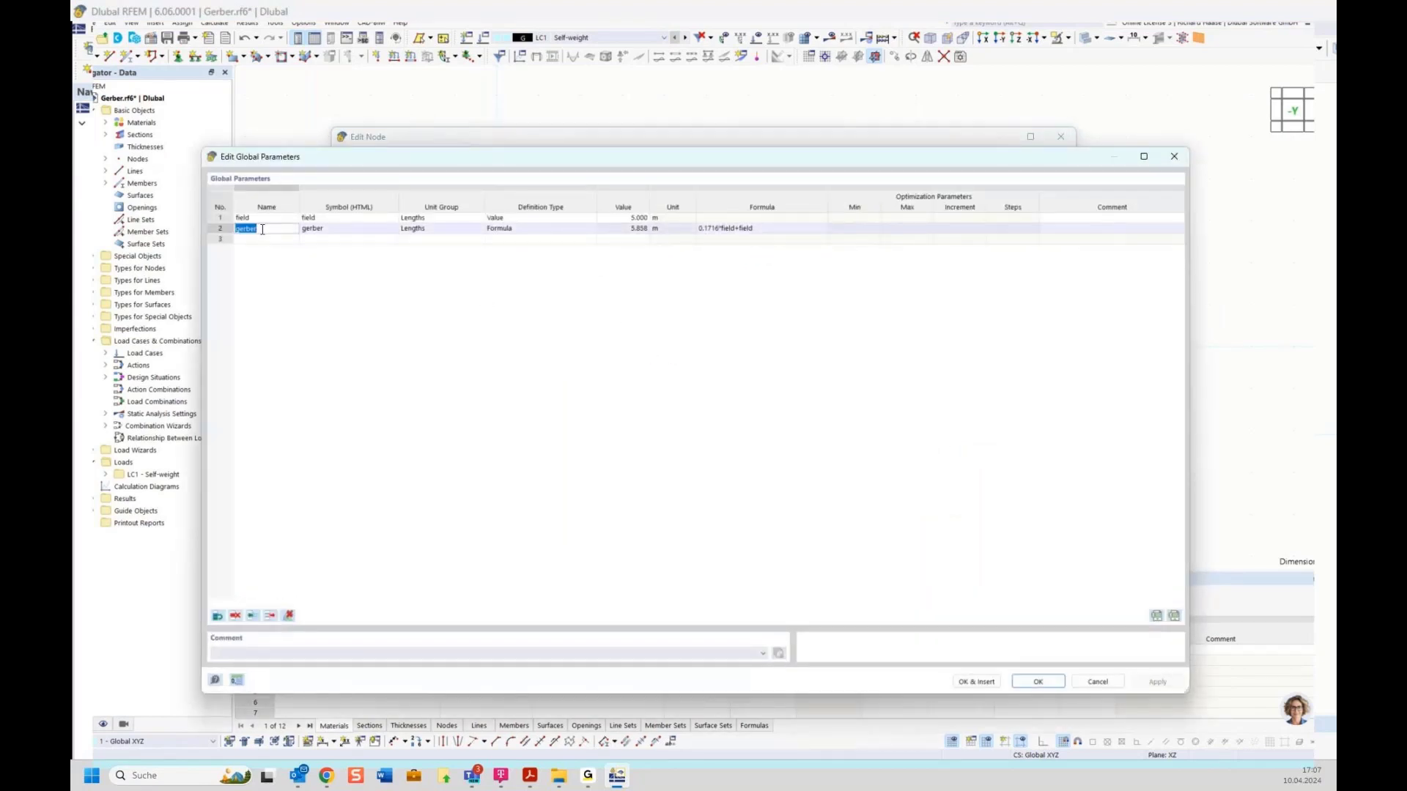
pyautogui.click(977, 681)
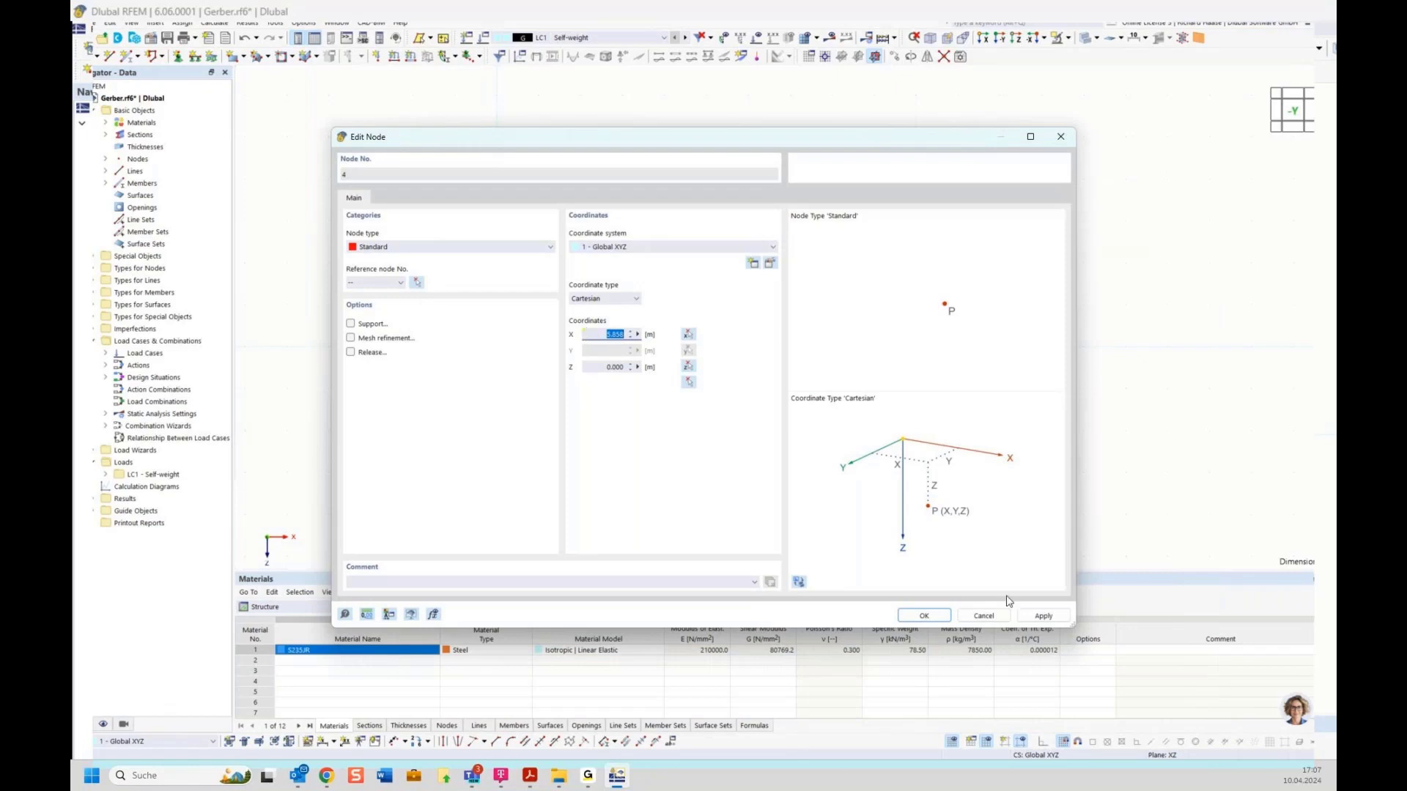
pyautogui.click(924, 616)
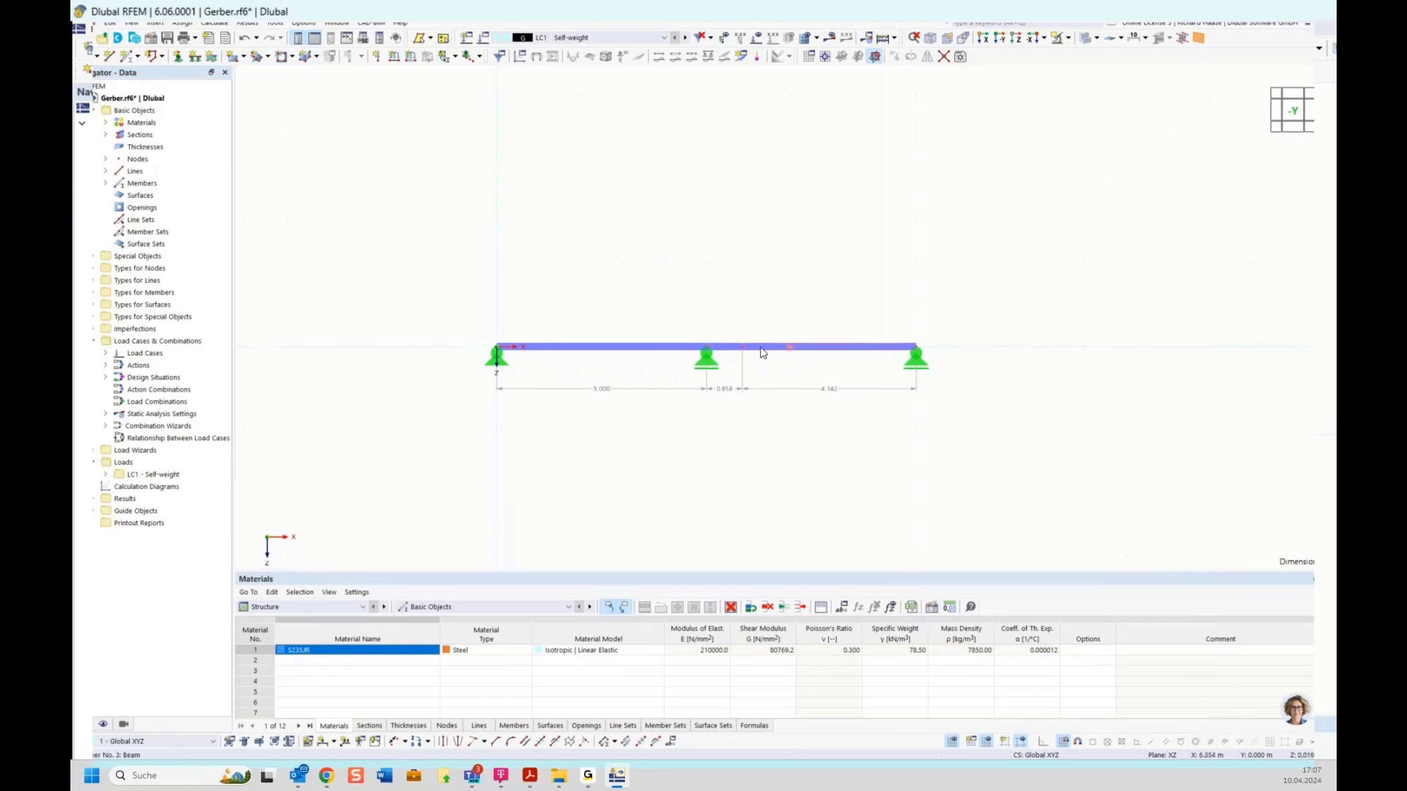
# Step: Inspect member 3 (4.142 m HE 180 A, node 4 to node 2) and close its properties unchanged
pyautogui.scroll(2, 745, 351)
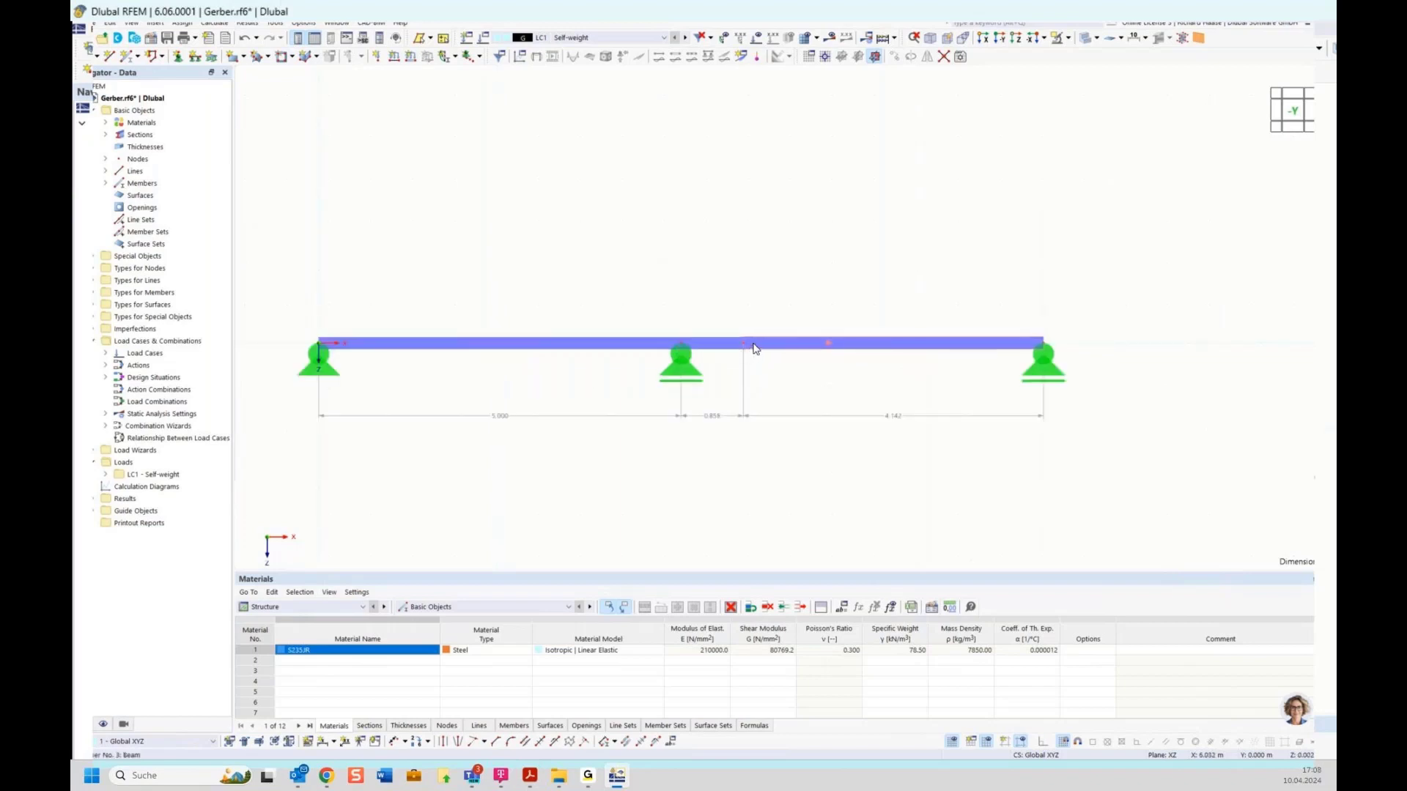
pyautogui.moveTo(755, 350)
pyautogui.doubleClick(756, 349)
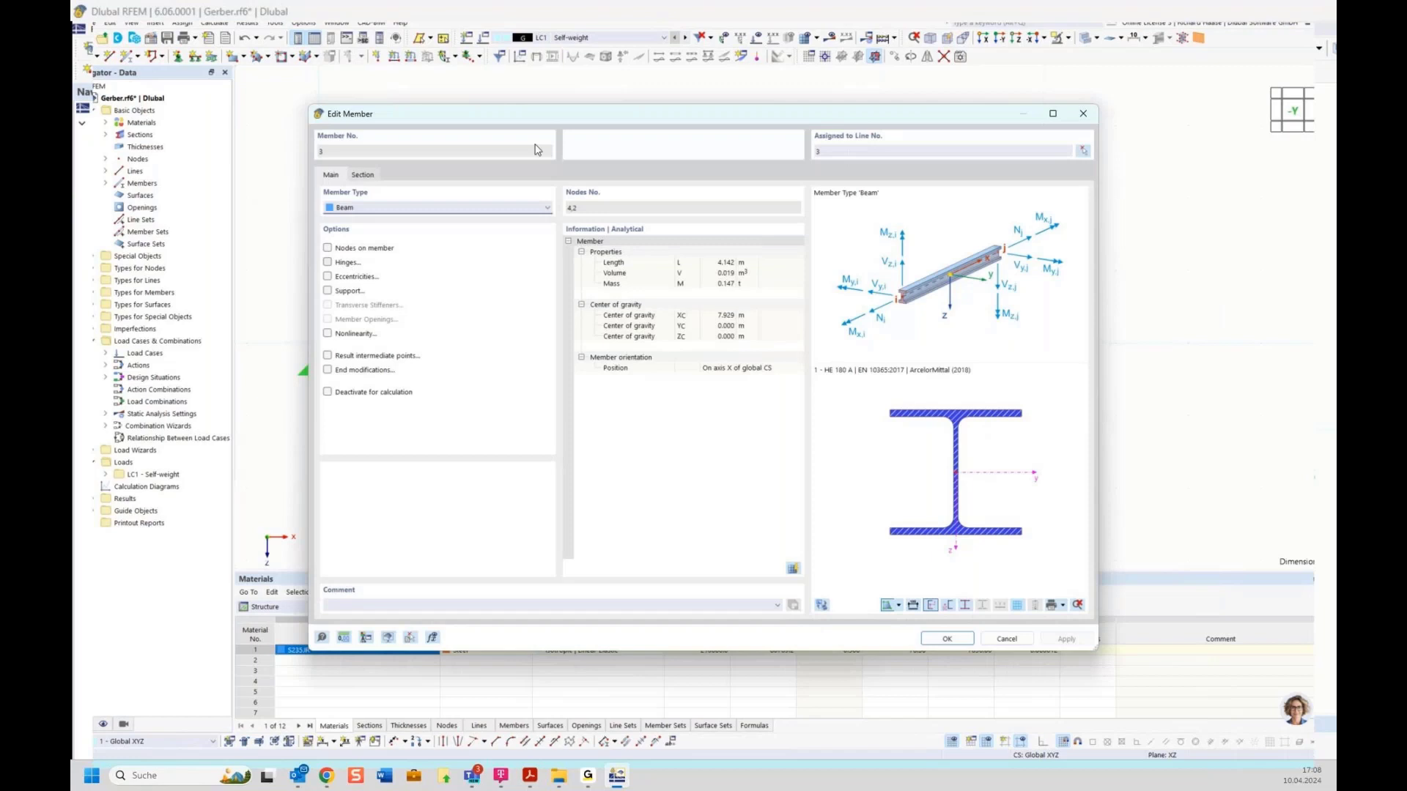
pyautogui.moveTo(539, 113); pyautogui.dragTo(590, 412)
pyautogui.click(1119, 412)
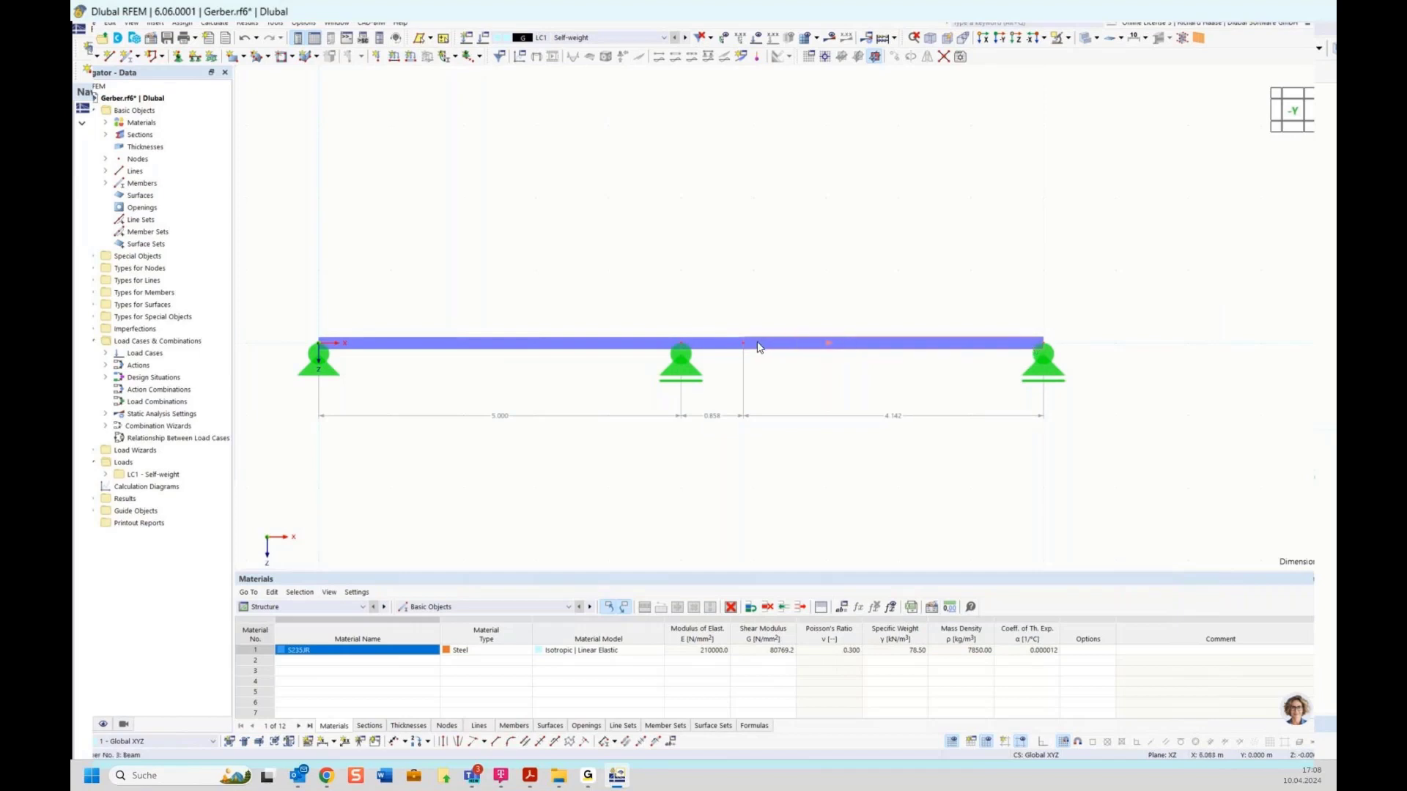
# Step: Enable hinges on member 3 and assign new hinge 1 releasing φy at member start i
pyautogui.doubleClick(832, 342)
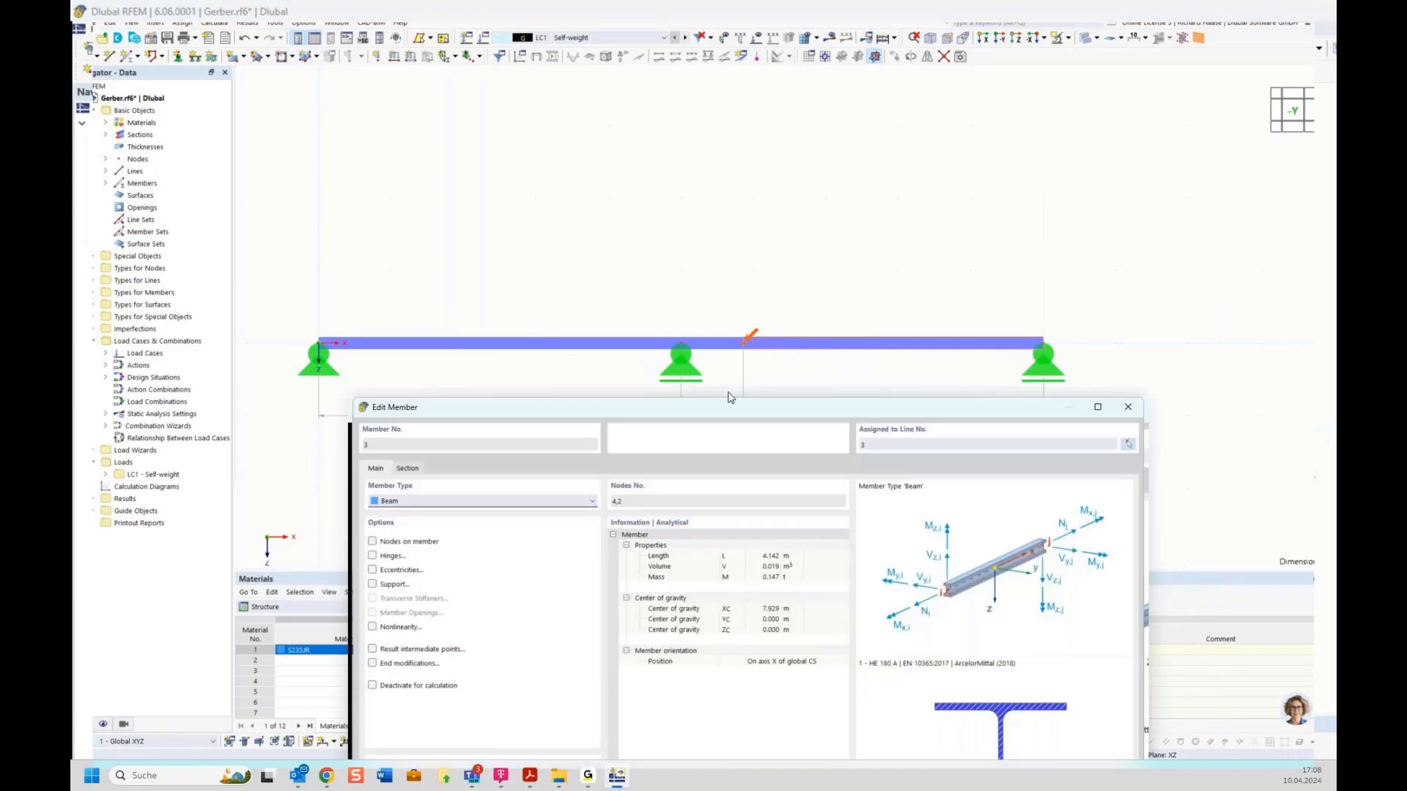
pyautogui.moveTo(719, 407); pyautogui.dragTo(735, 281)
pyautogui.click(387, 425)
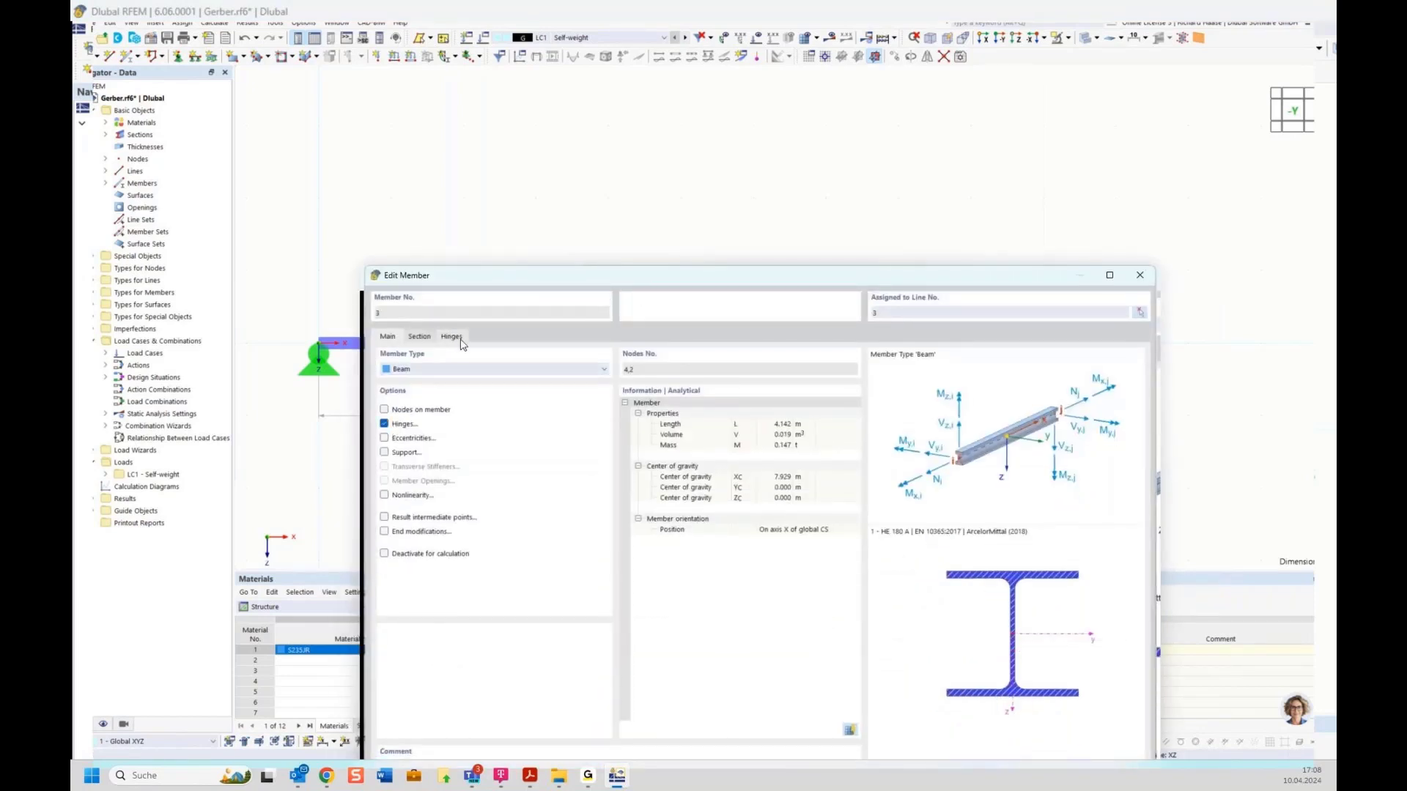
pyautogui.click(405, 423)
pyautogui.click(404, 423)
pyautogui.click(454, 337)
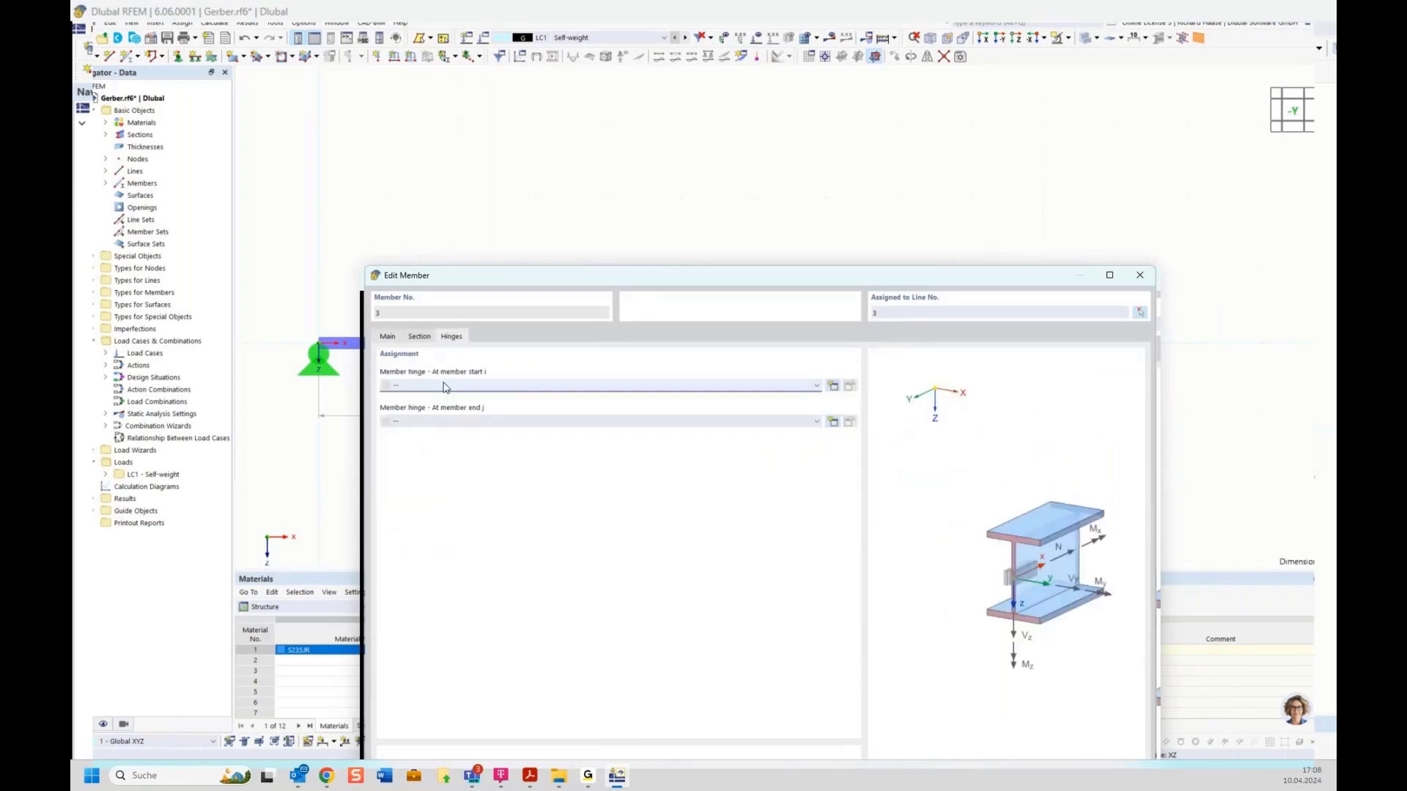
pyautogui.click(833, 386)
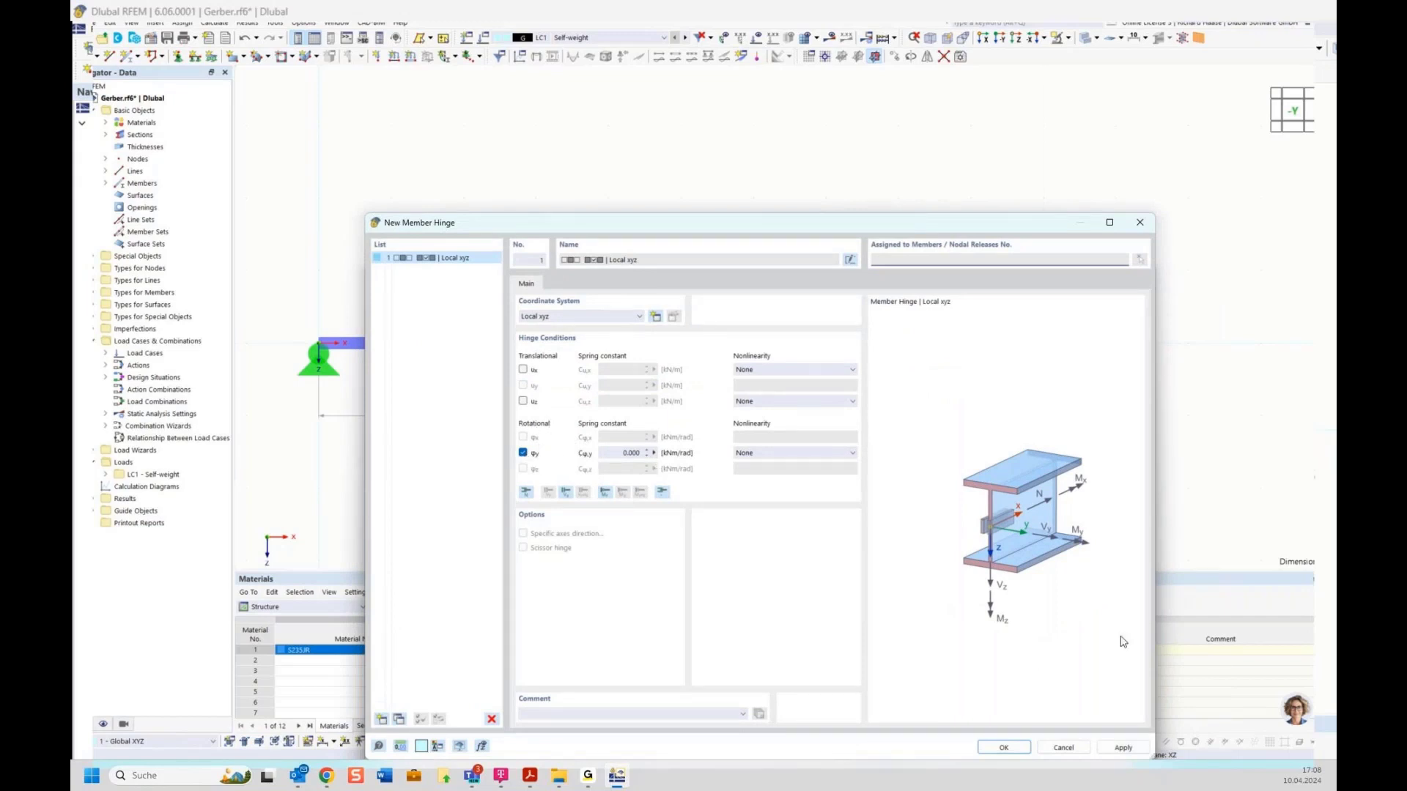
pyautogui.click(1005, 748)
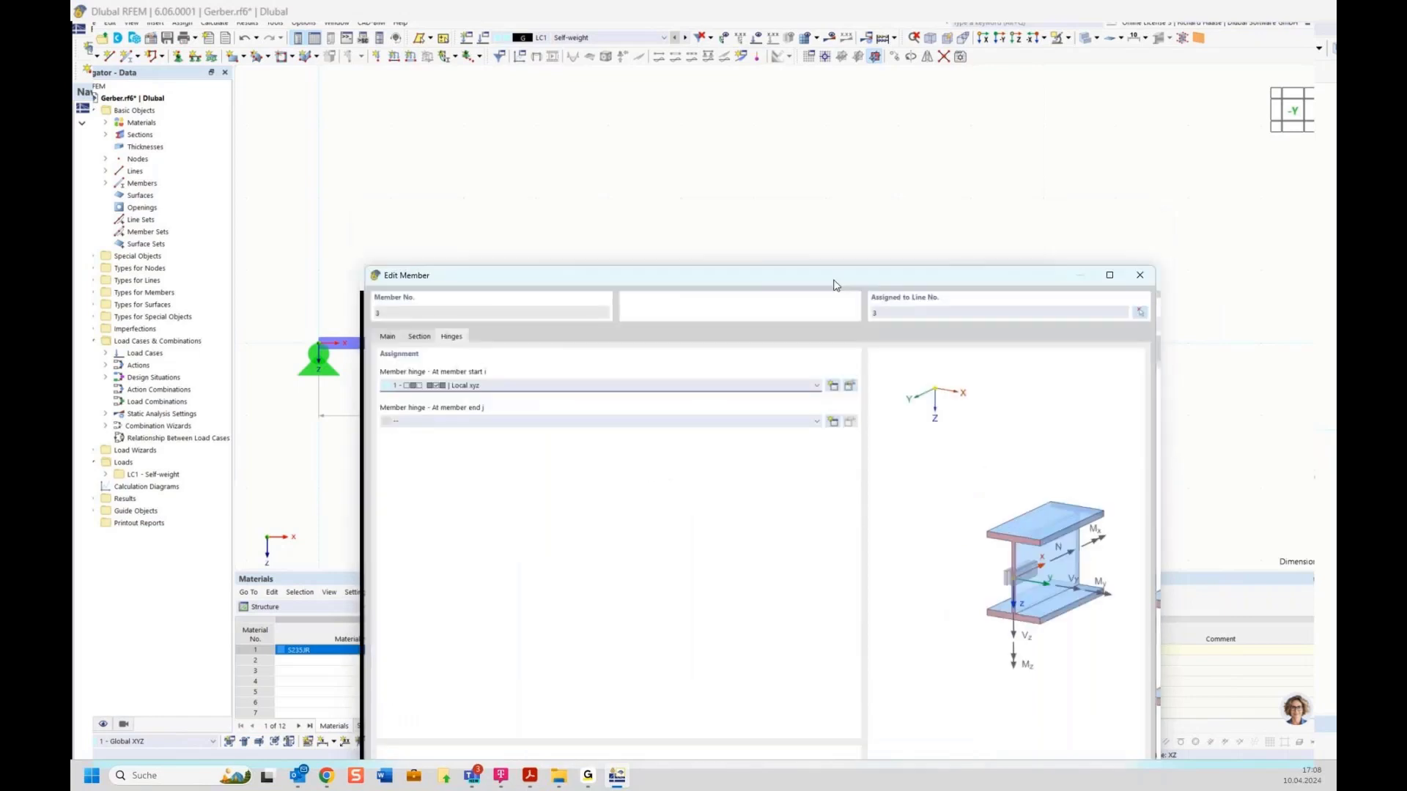
pyautogui.click(967, 644)
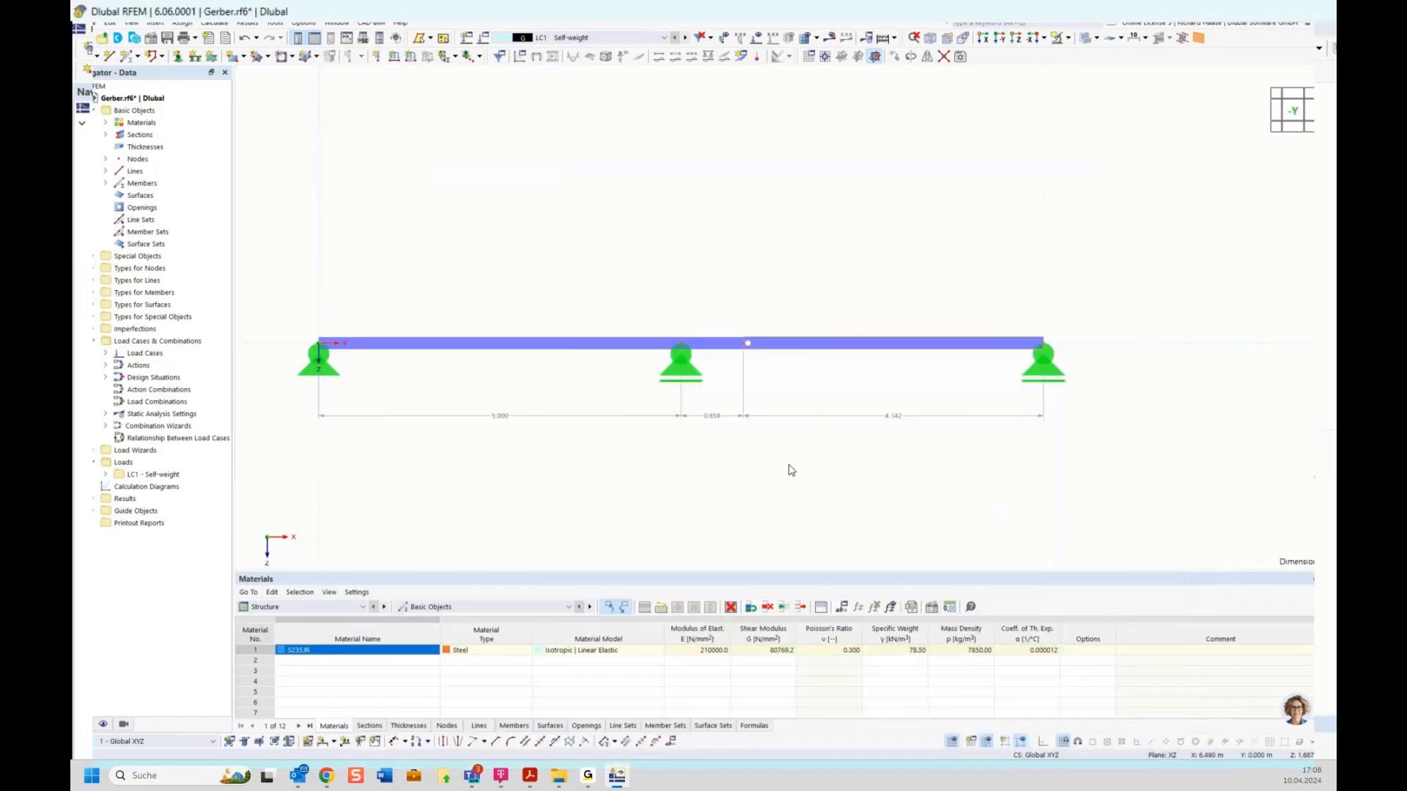
# Step: Set the display size of Member Hinge No. 1 at node 4 to maximum
pyautogui.rightClick(748, 342)
pyautogui.click(950, 262)
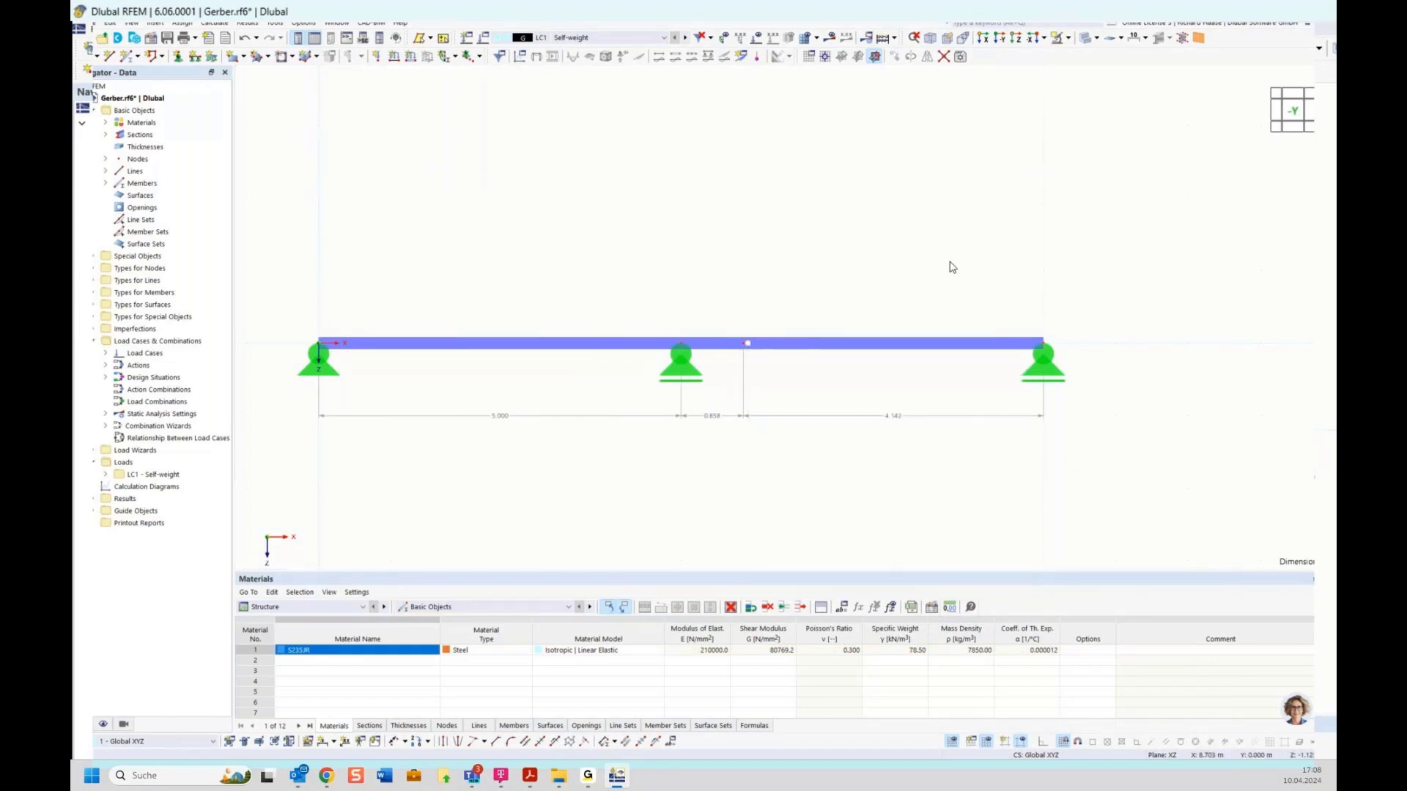
pyautogui.rightClick(748, 346)
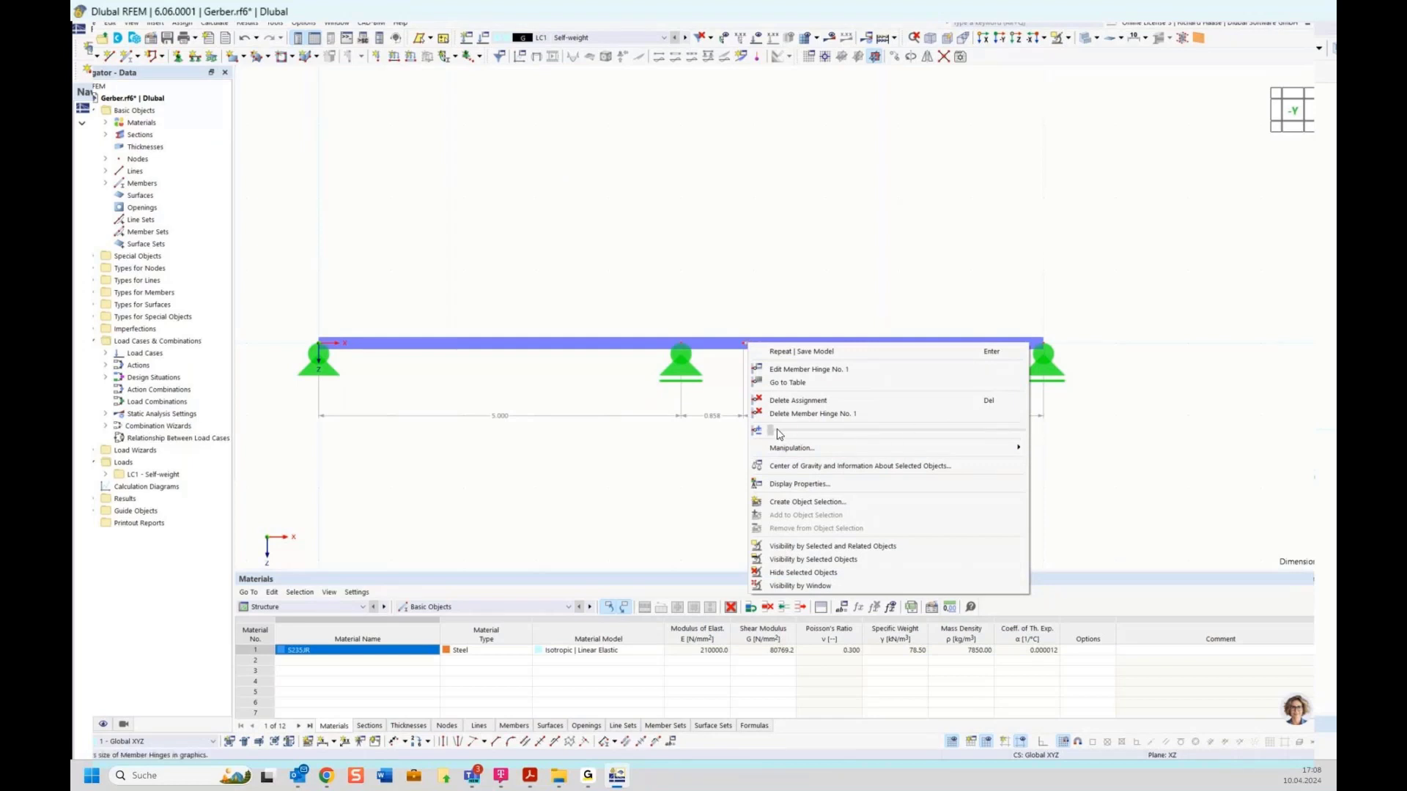
pyautogui.moveTo(779, 434); pyautogui.dragTo(1083, 455)
pyautogui.click(1080, 451)
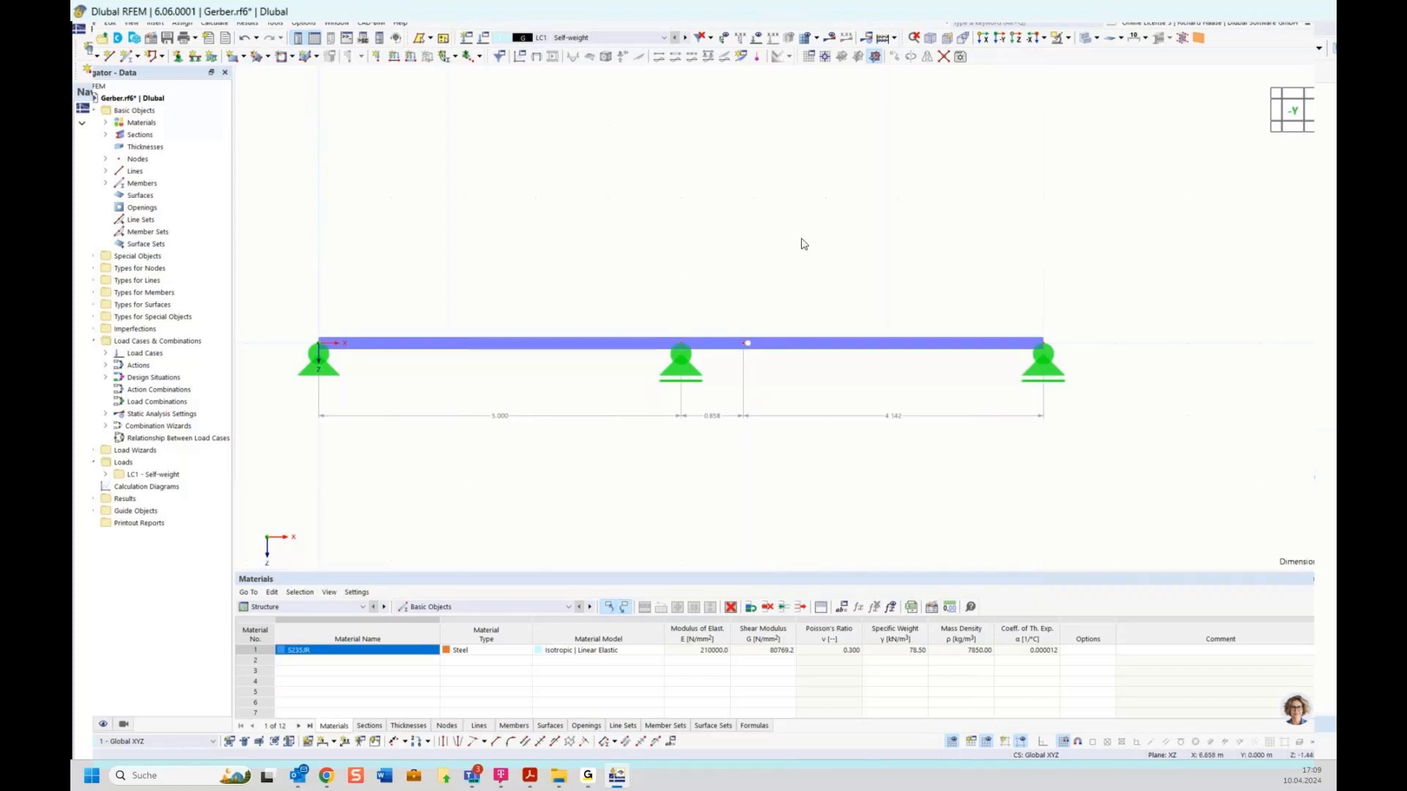
pyautogui.scroll(-1, 769, 238)
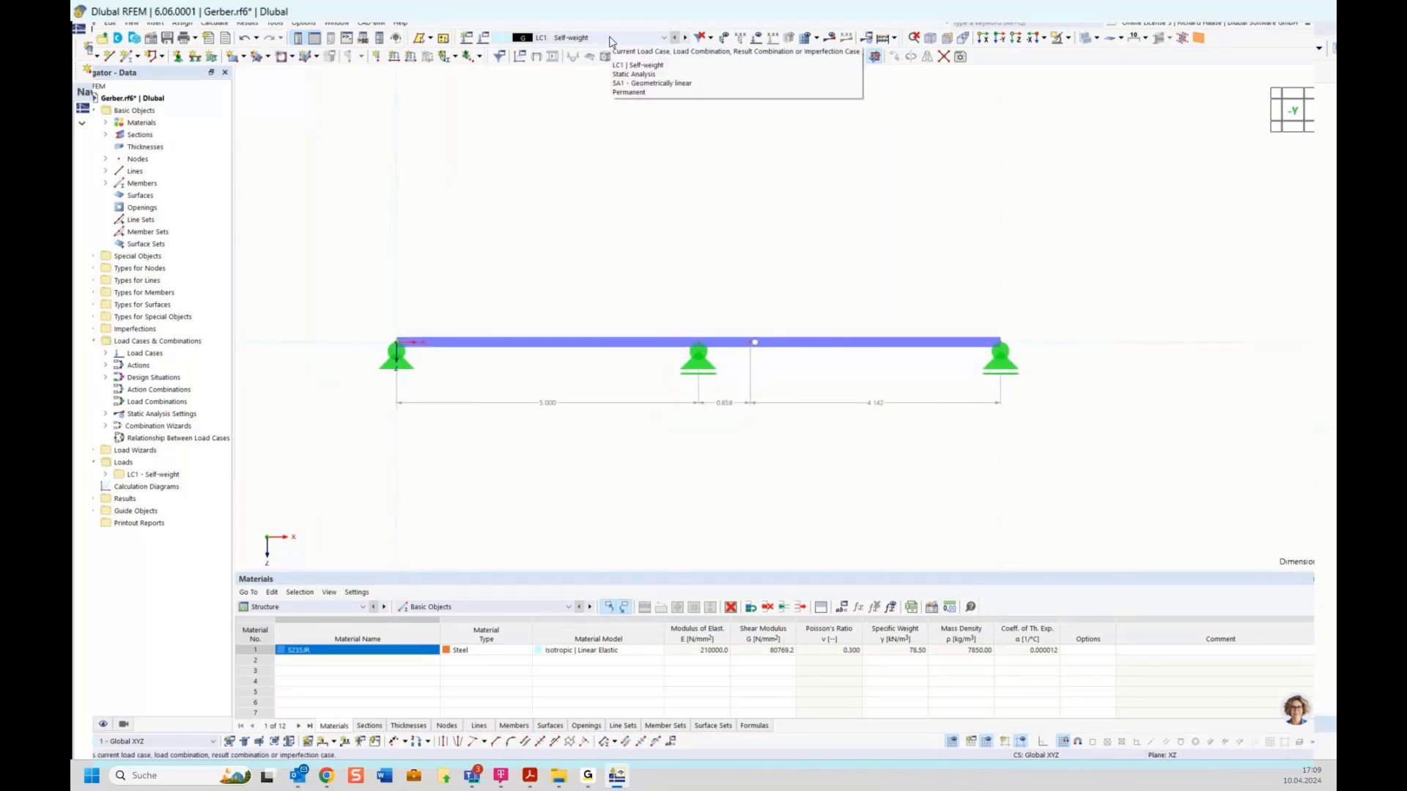
# Step: Calculate the model and display the My diagram: 0.76 kNm in spans, −0.76 kNm over the support
pyautogui.click(833, 41)
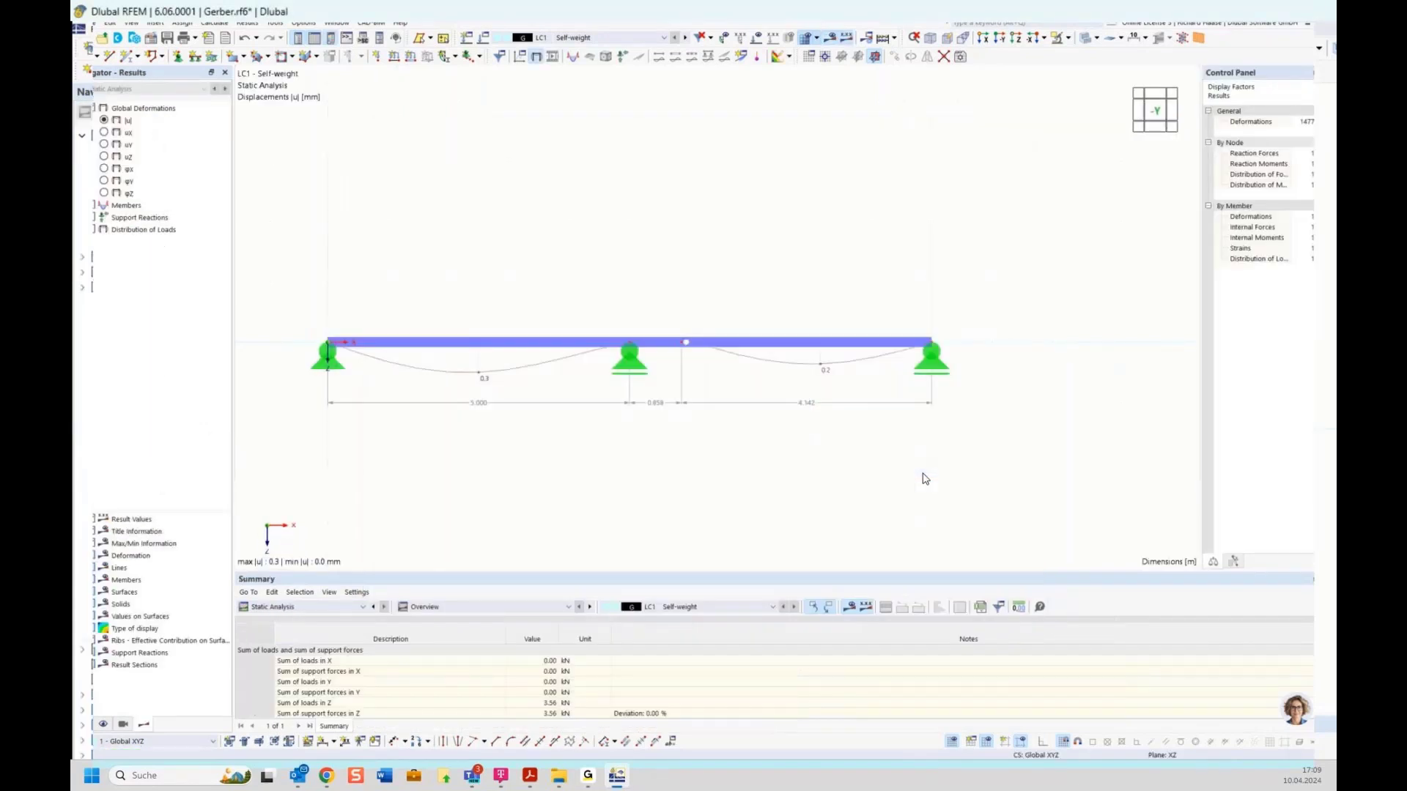
pyautogui.click(82, 207)
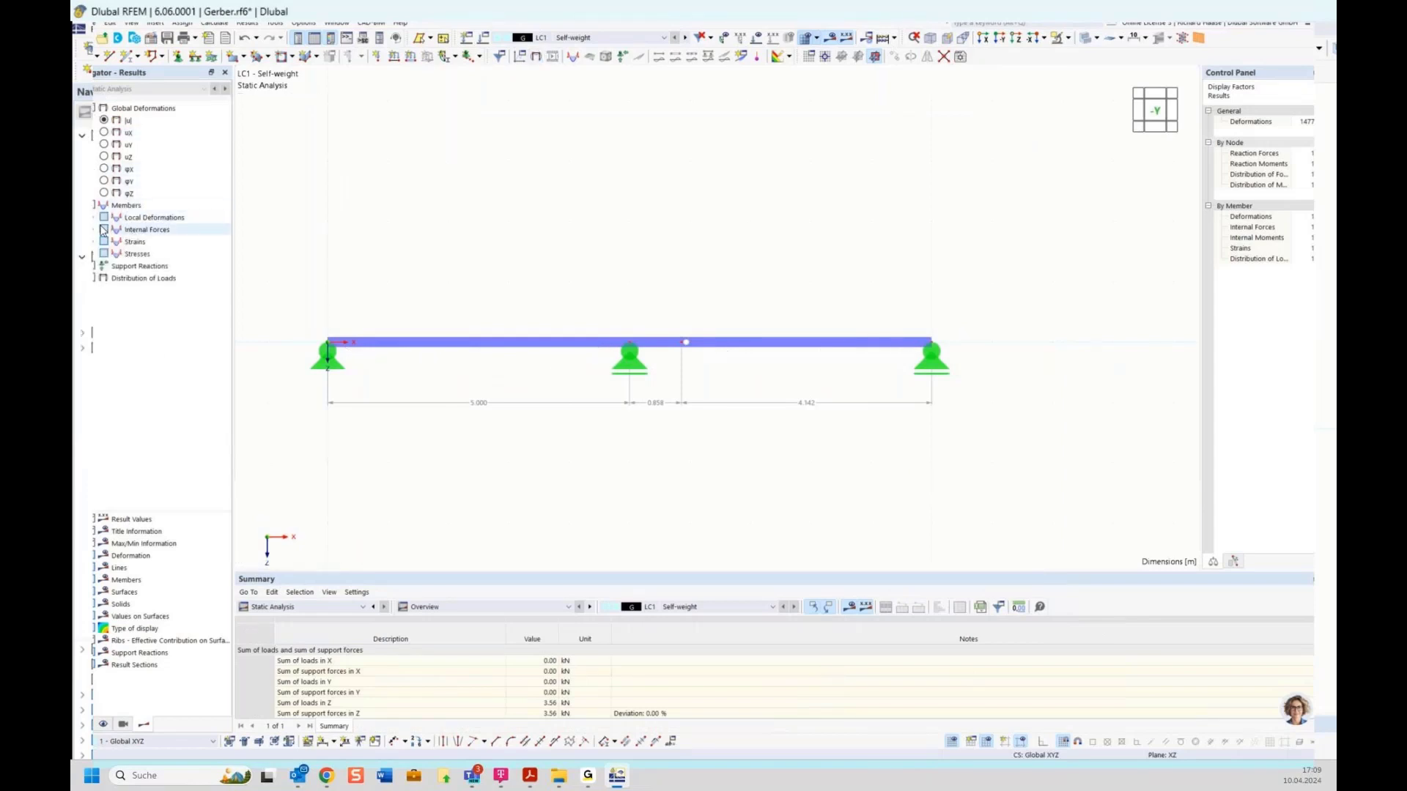
pyautogui.click(93, 230)
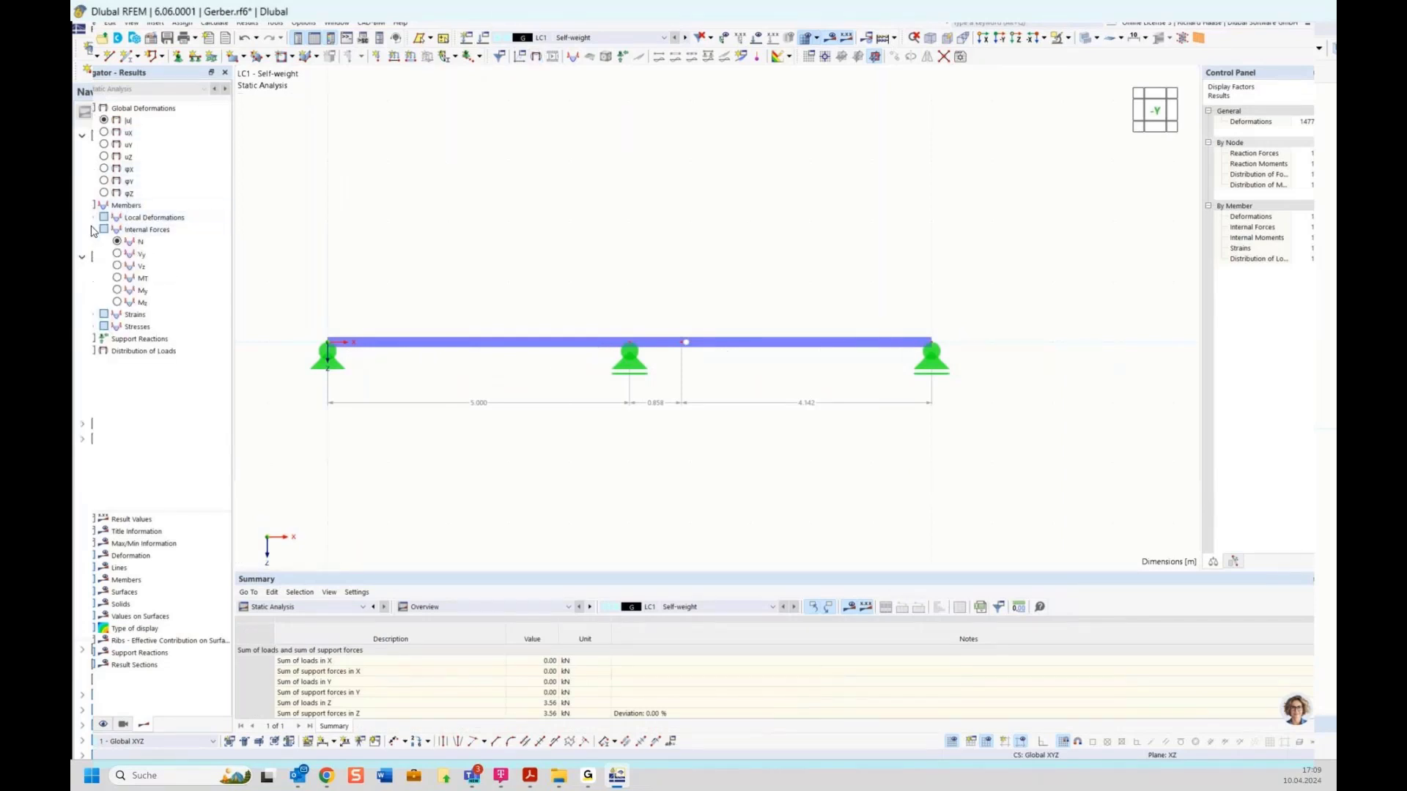
pyautogui.click(118, 291)
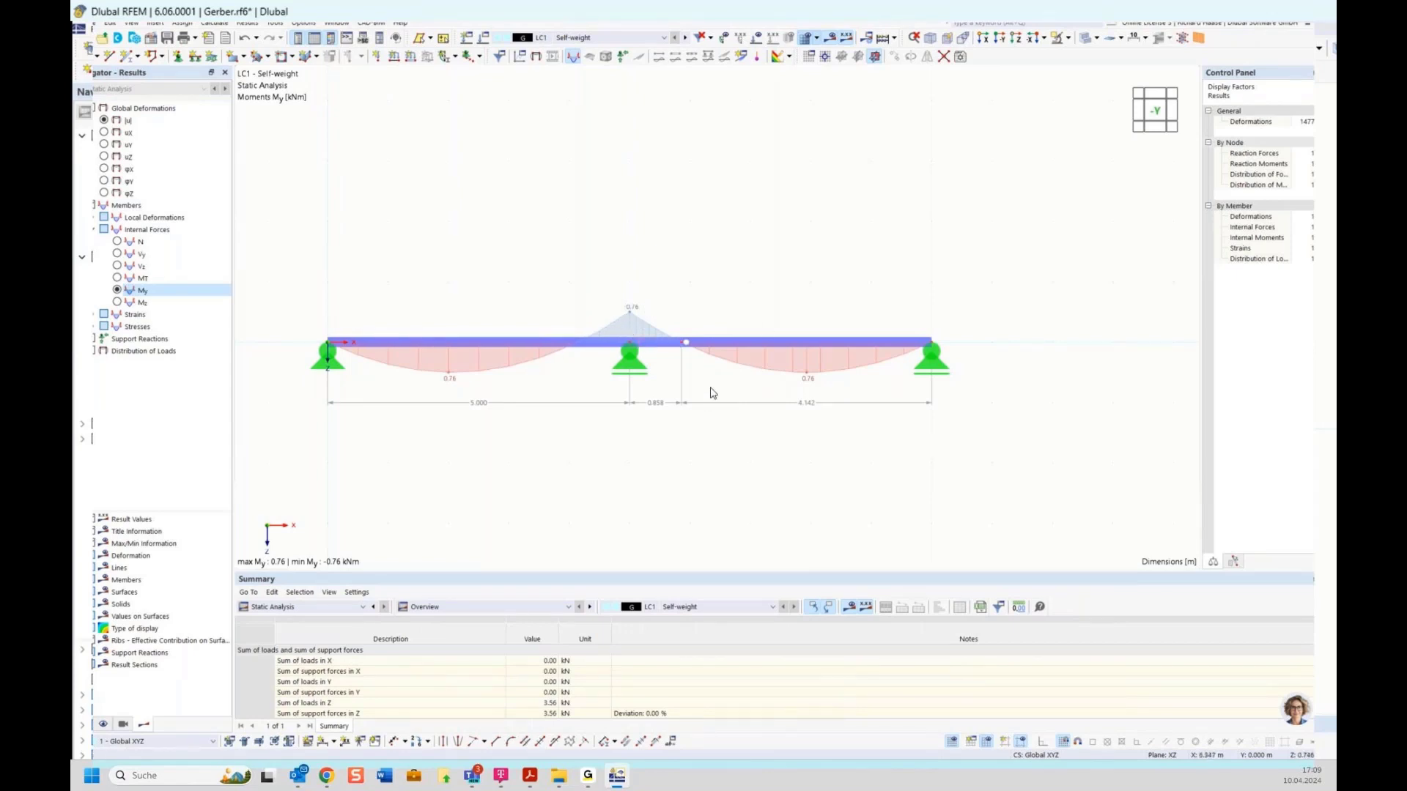
pyautogui.click(315, 608)
pyautogui.click(315, 608)
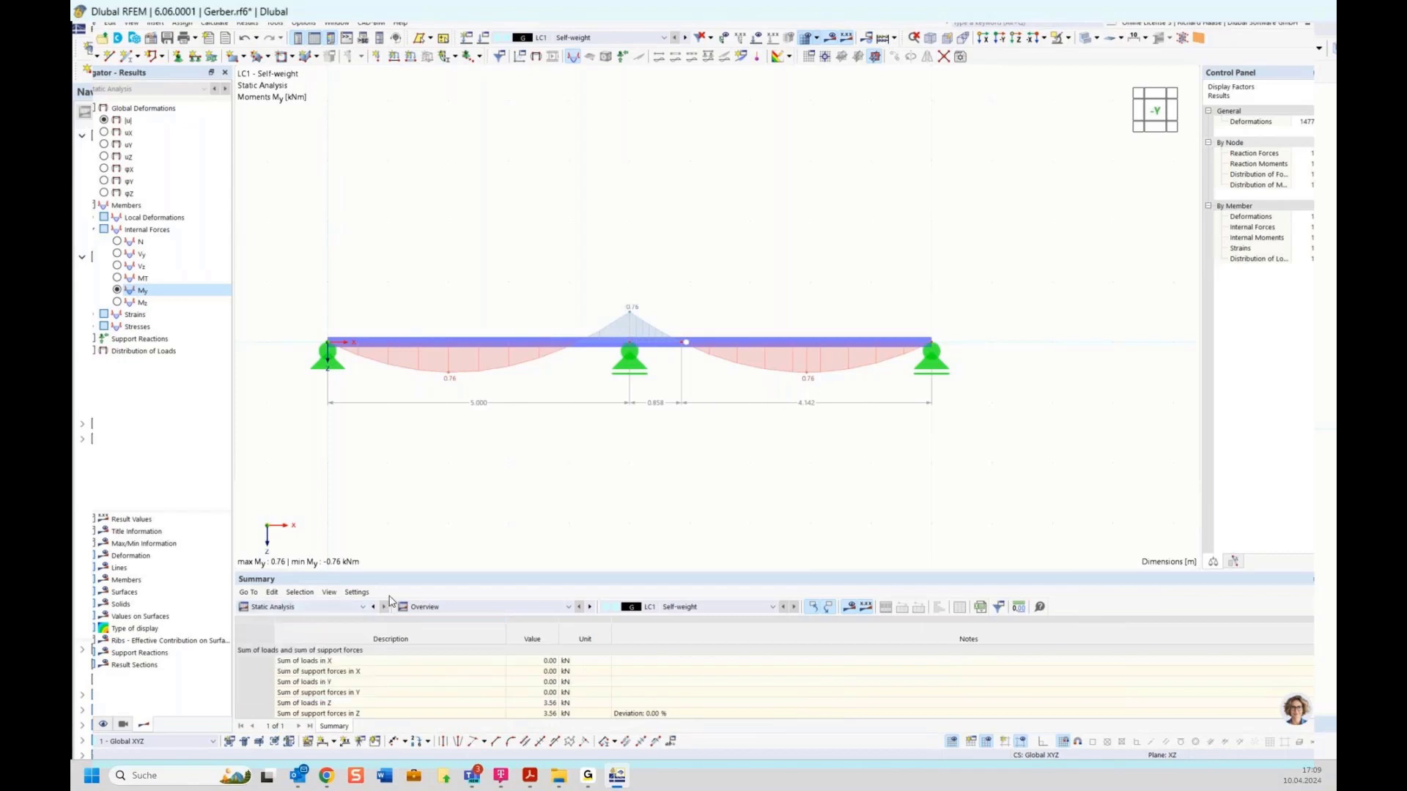
# Step: Set the global parameter field to 7 m, giving spans of 7.000, 1.201 and 5.799 m
pyautogui.click(671, 744)
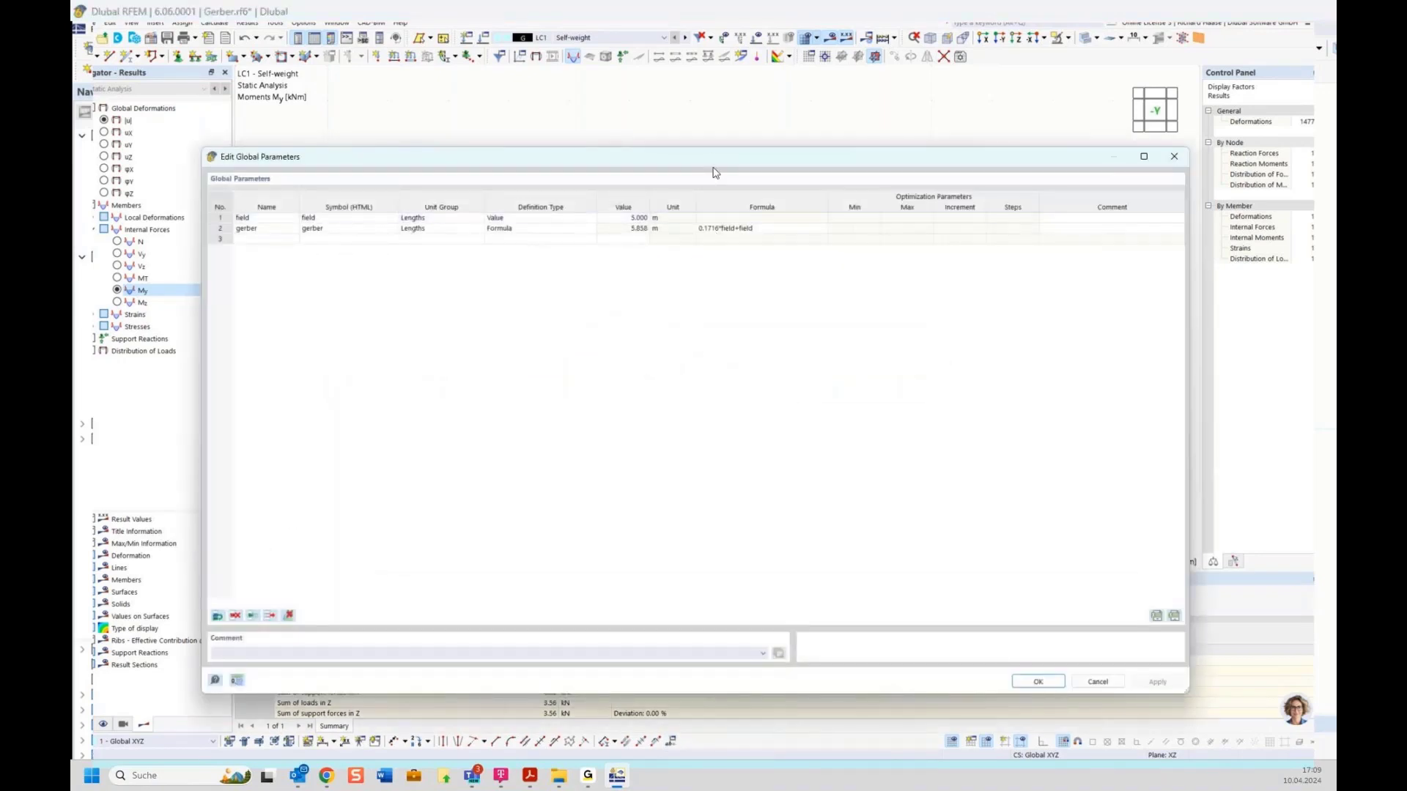
pyautogui.moveTo(716, 198); pyautogui.dragTo(741, 470)
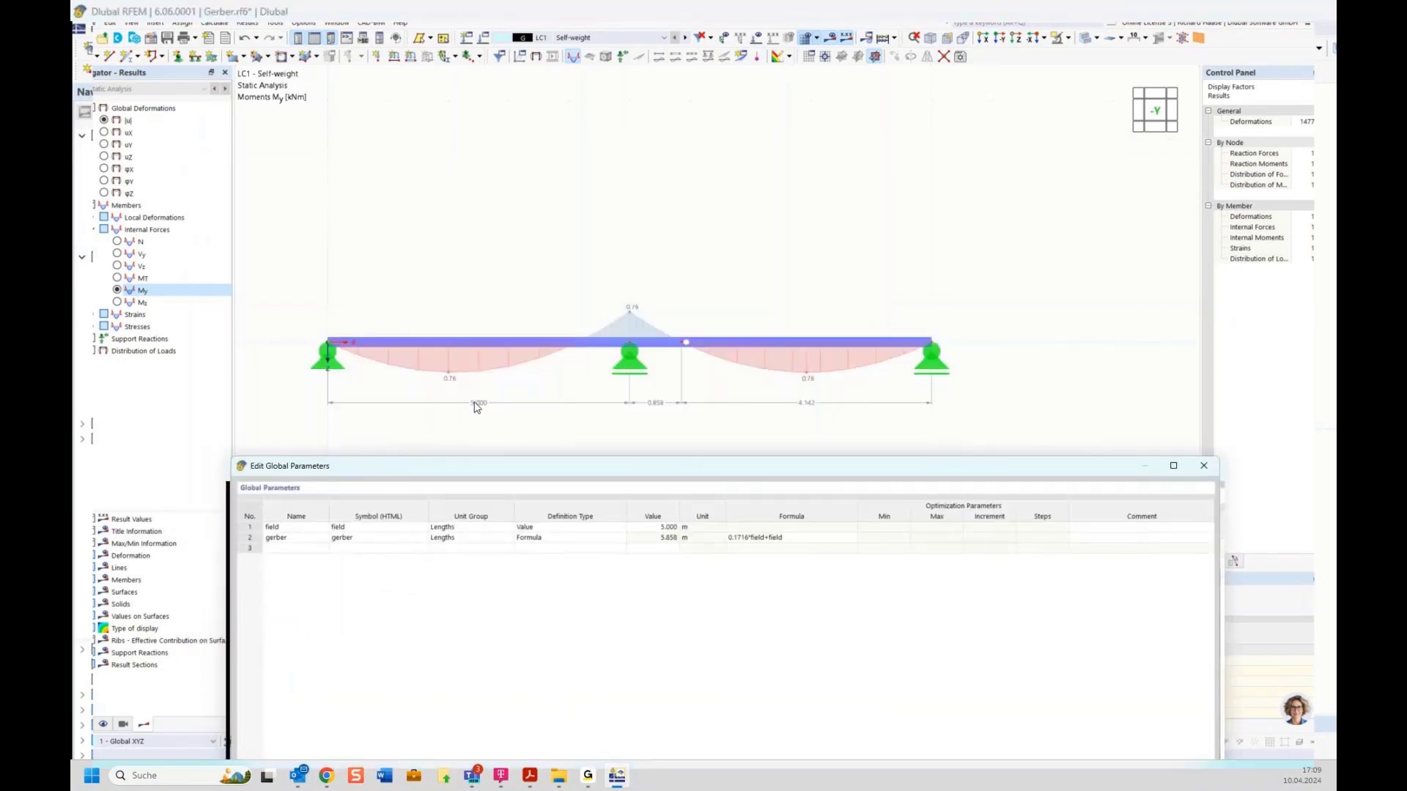
pyautogui.click(660, 527)
pyautogui.click(661, 527)
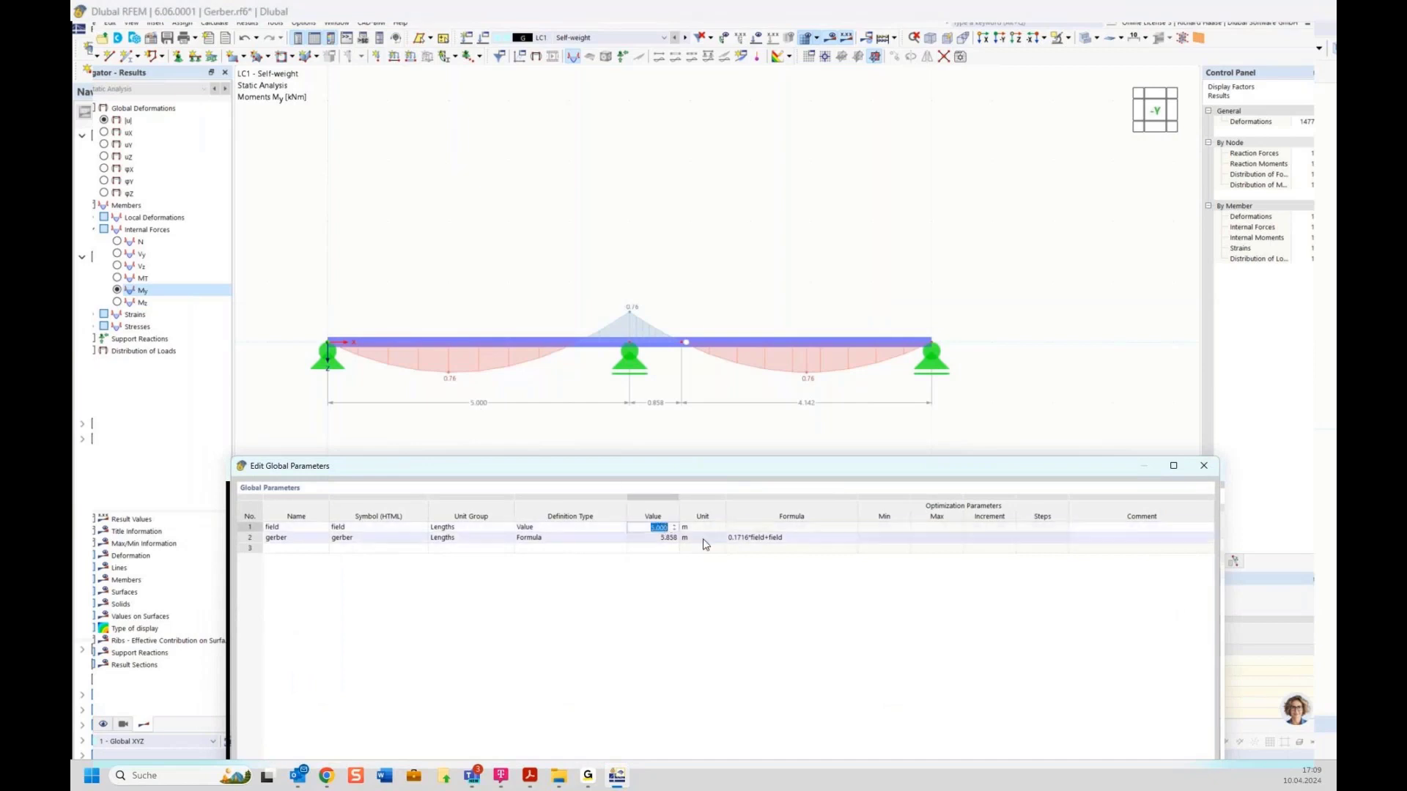
pyautogui.write('7')
pyautogui.moveTo(741, 473); pyautogui.dragTo(673, 255)
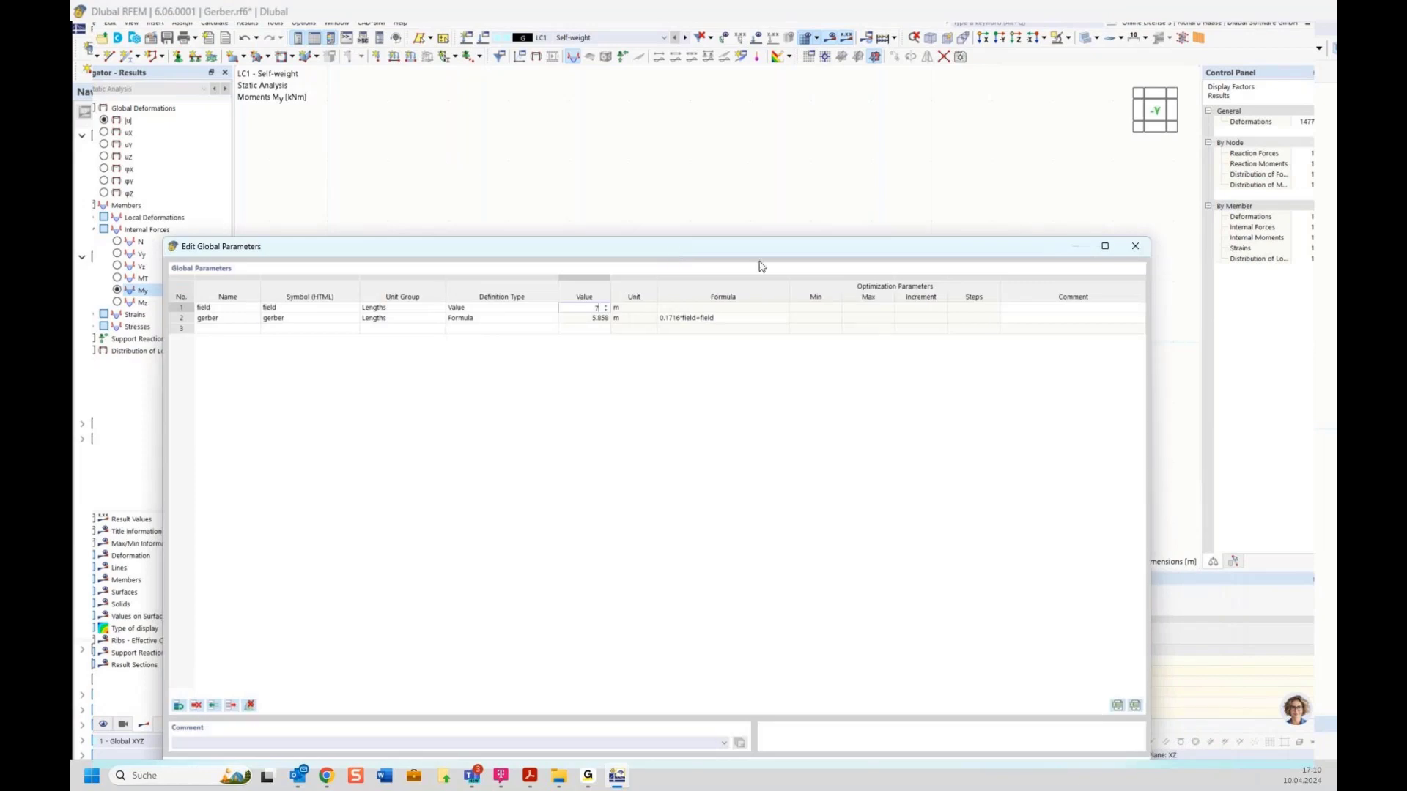
pyautogui.moveTo(762, 265); pyautogui.dragTo(774, 155)
pyautogui.moveTo(1147, 682); pyautogui.dragTo(922, 313)
pyautogui.moveTo(718, 125); pyautogui.dragTo(880, 446)
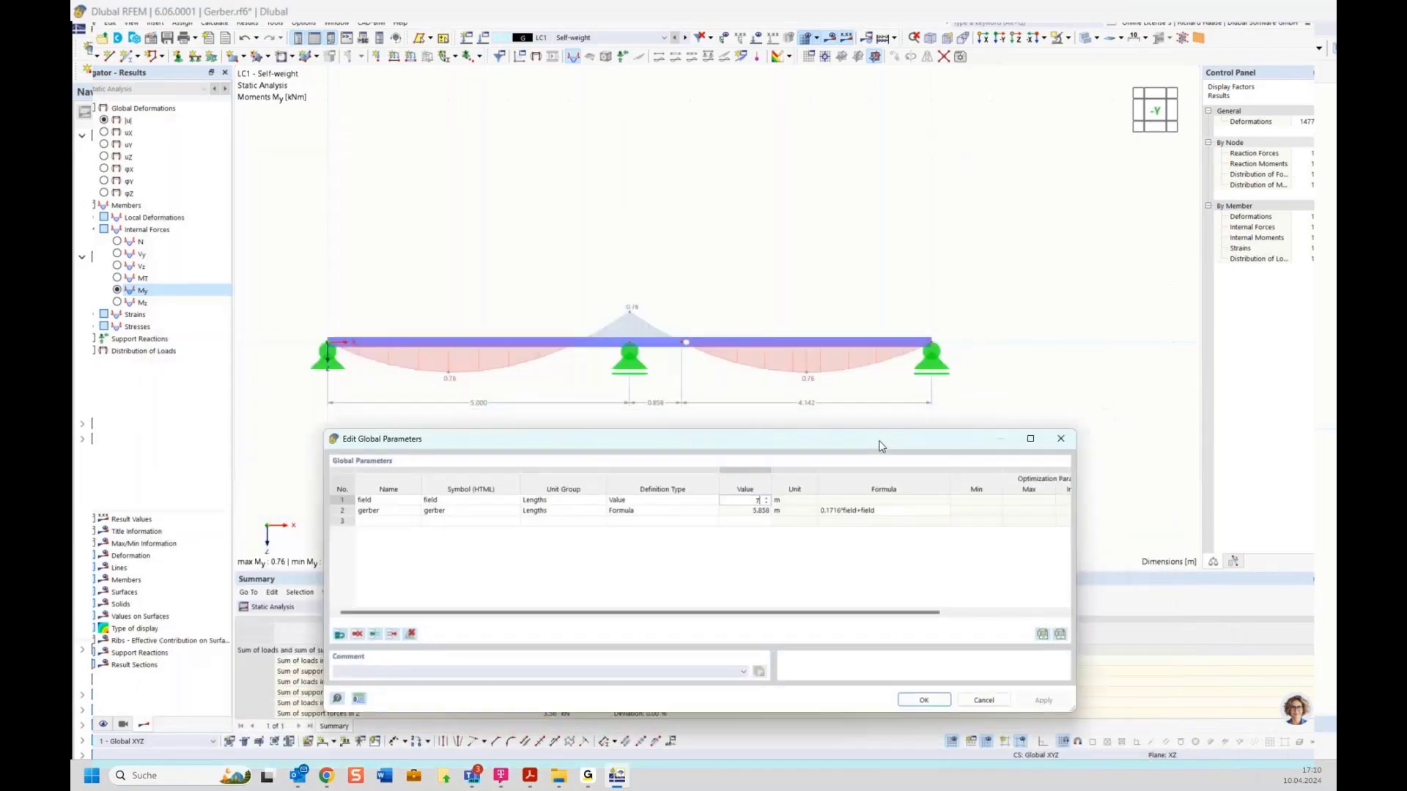
pyautogui.click(928, 703)
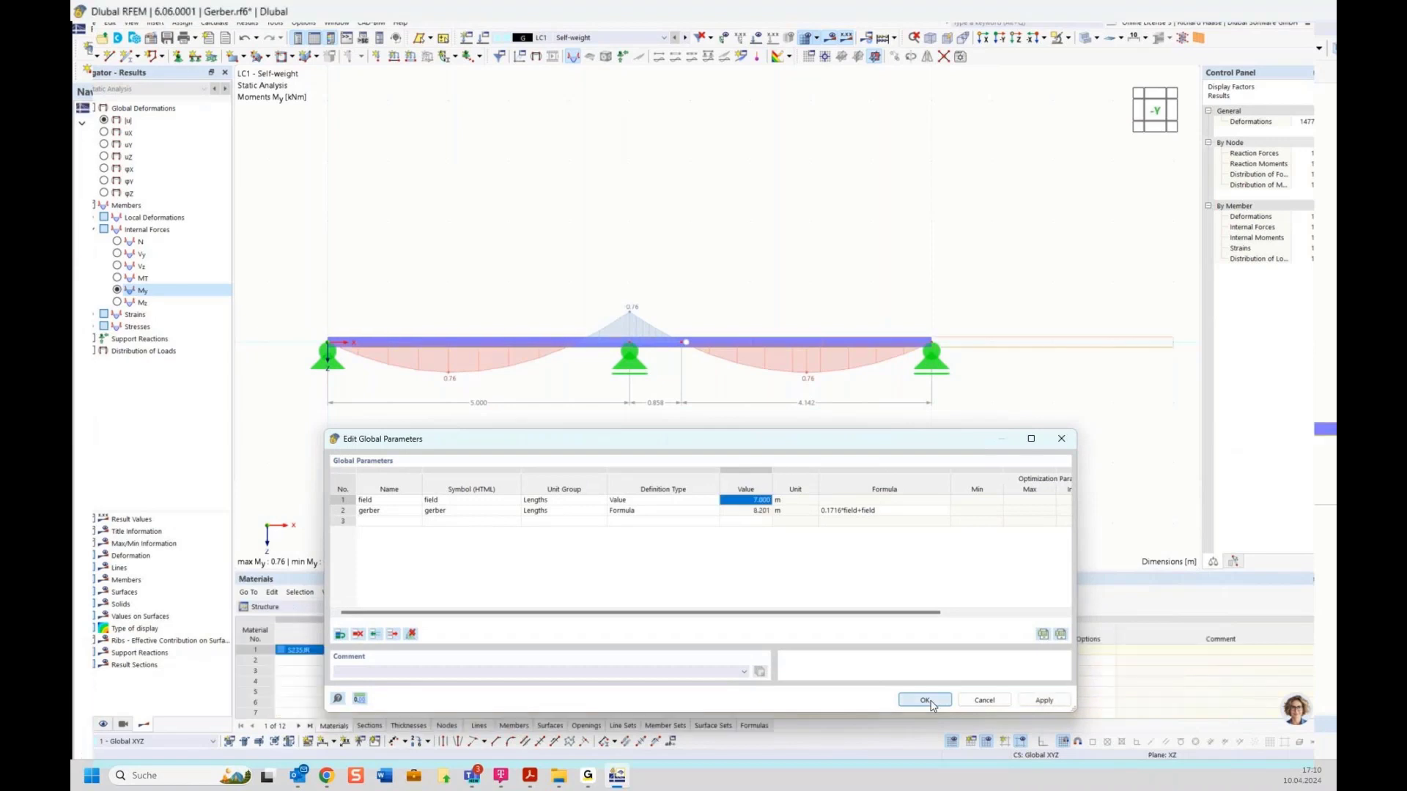
pyautogui.click(925, 700)
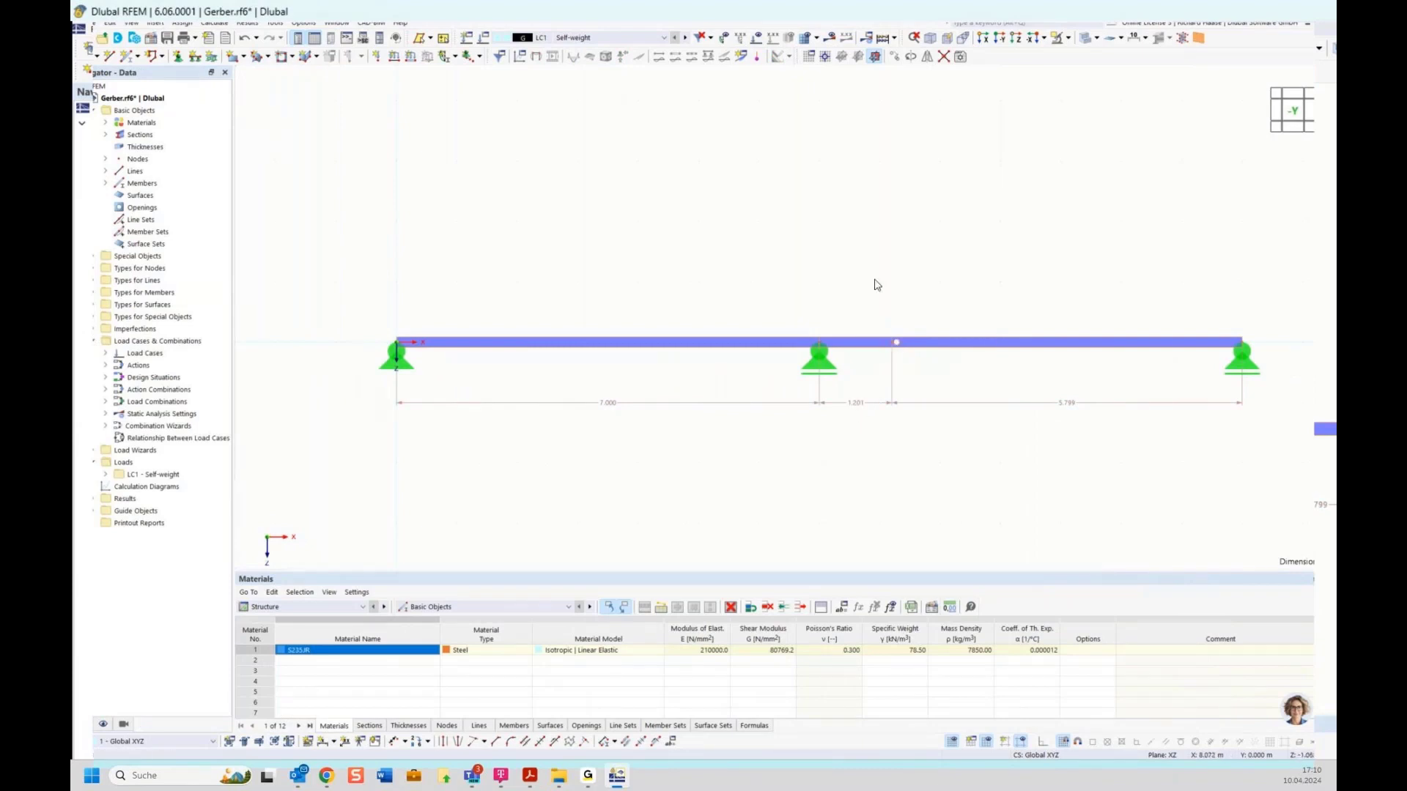
# Step: Recalculate the lengthened beam so My reaches 1.49 kNm in spans and −1.50 kNm over the support
pyautogui.scroll(-1, 998, 455)
pyautogui.moveTo(998, 455); pyautogui.dragTo(833, 433, button='middle')
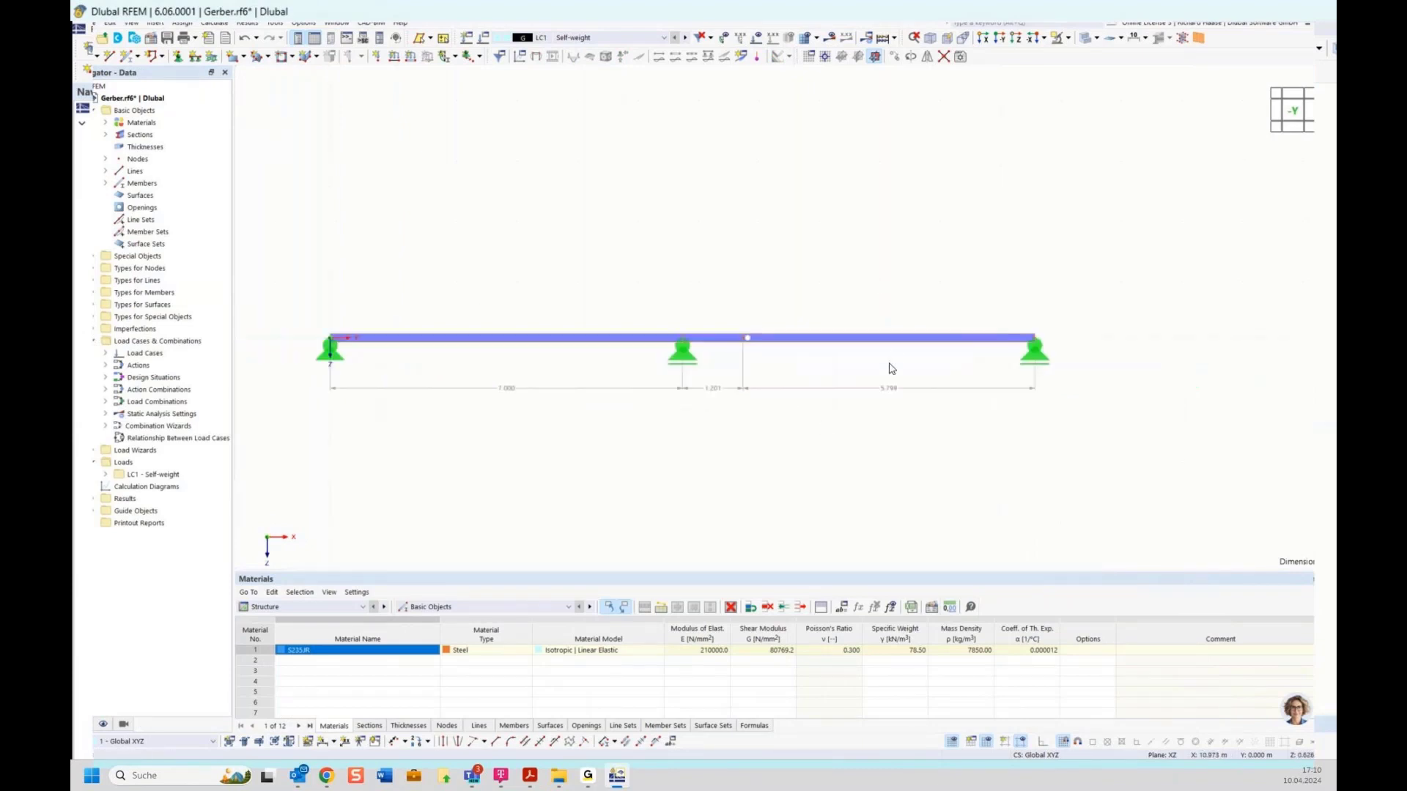
pyautogui.click(832, 40)
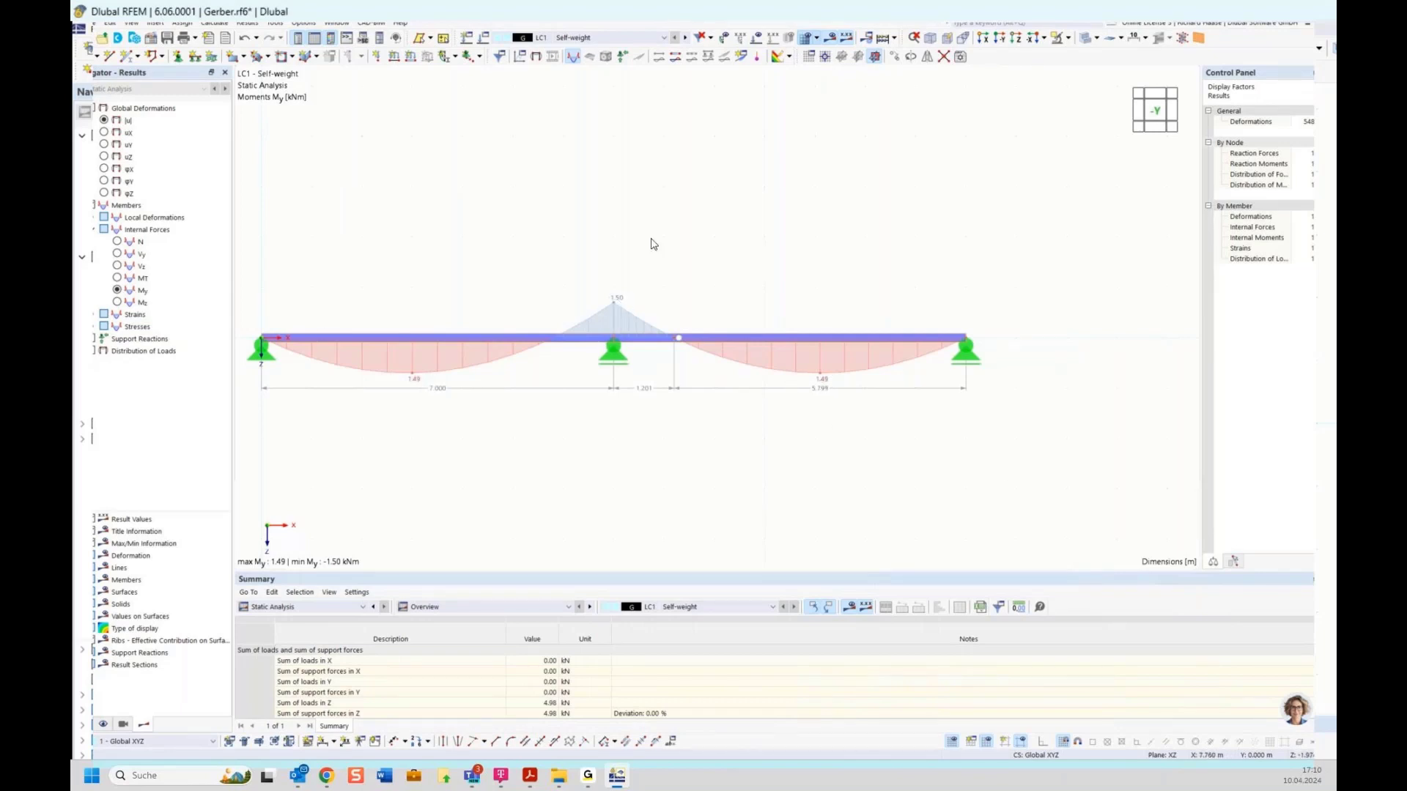
pyautogui.scroll(-2, 654, 243)
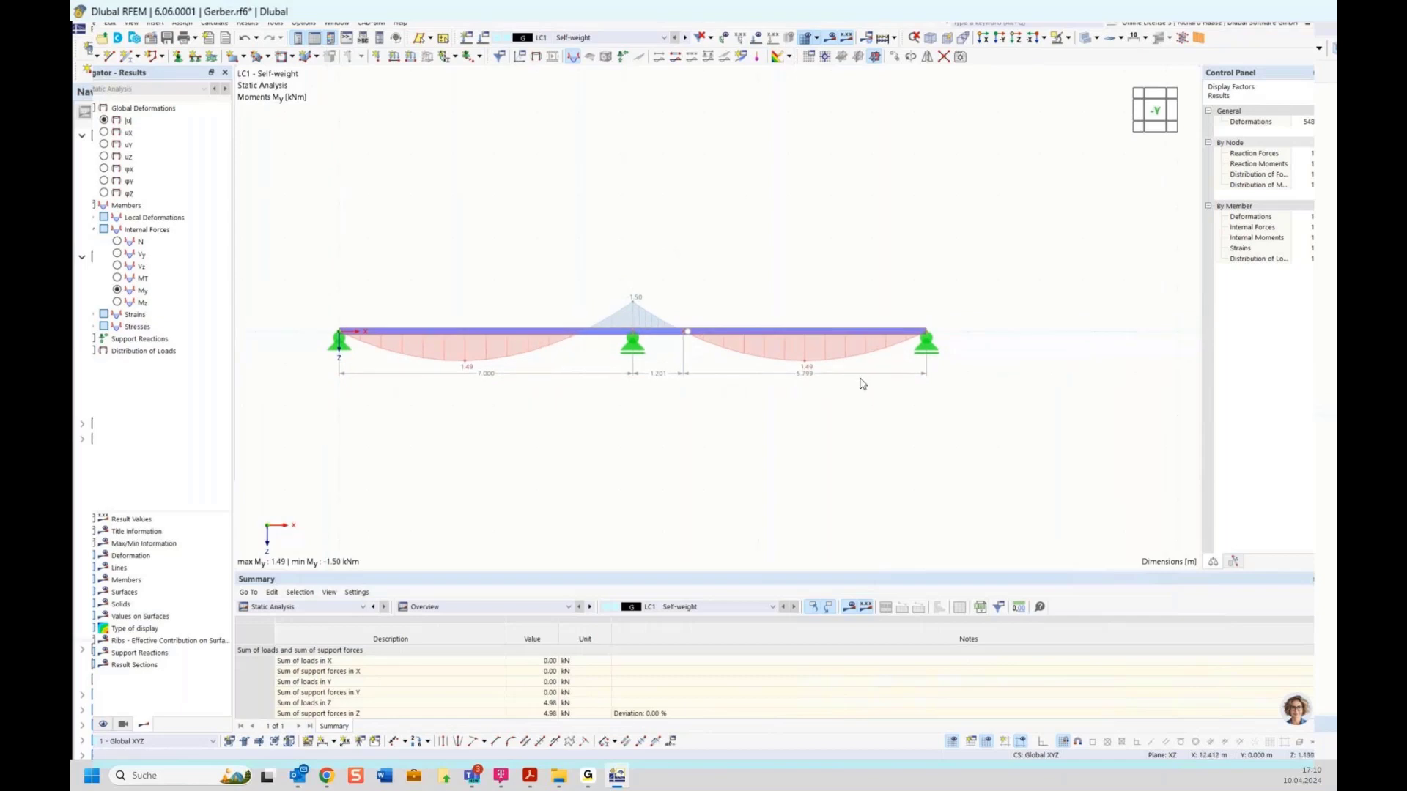
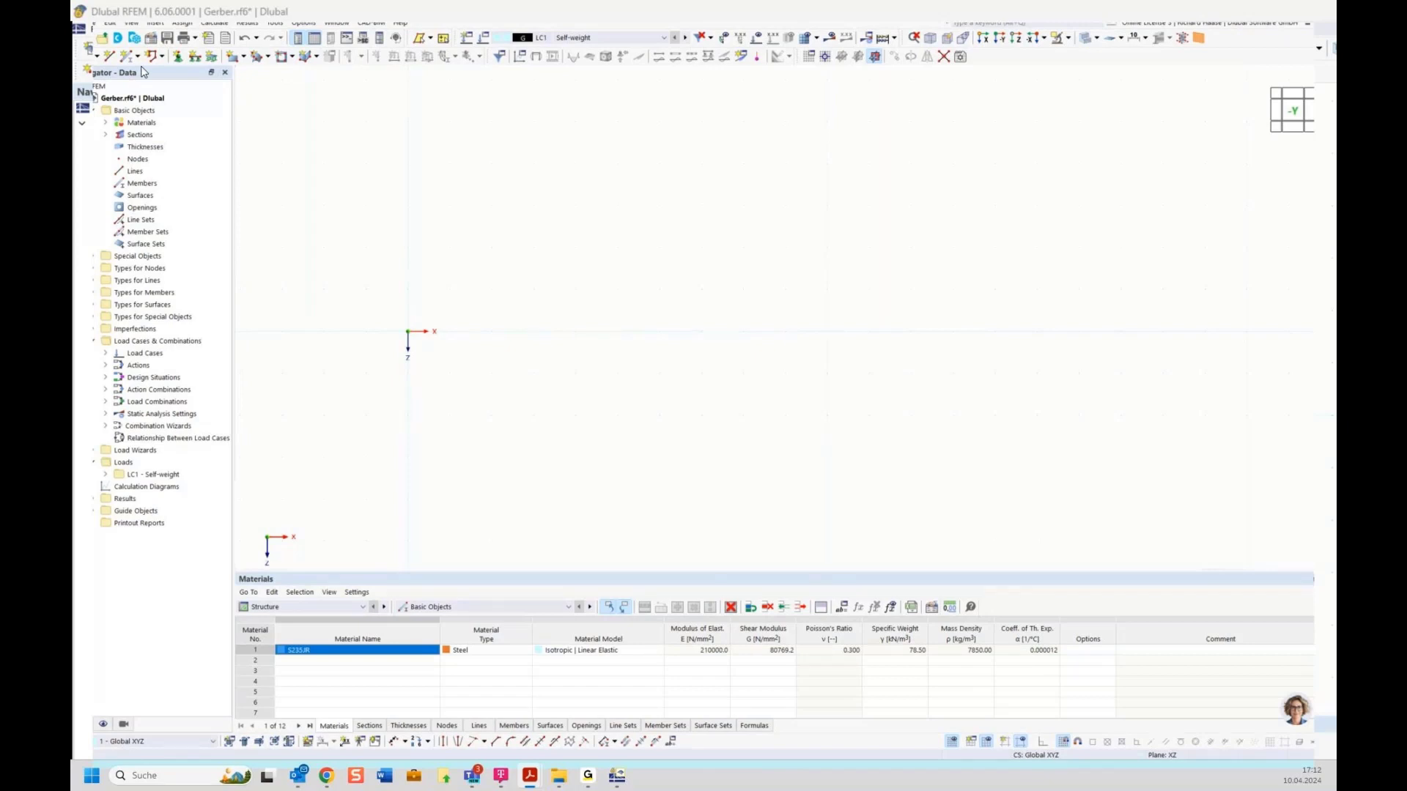
# Step: Begin drawing a new member in the empty Gerber model with S235JR steel defined
pyautogui.click(127, 57)
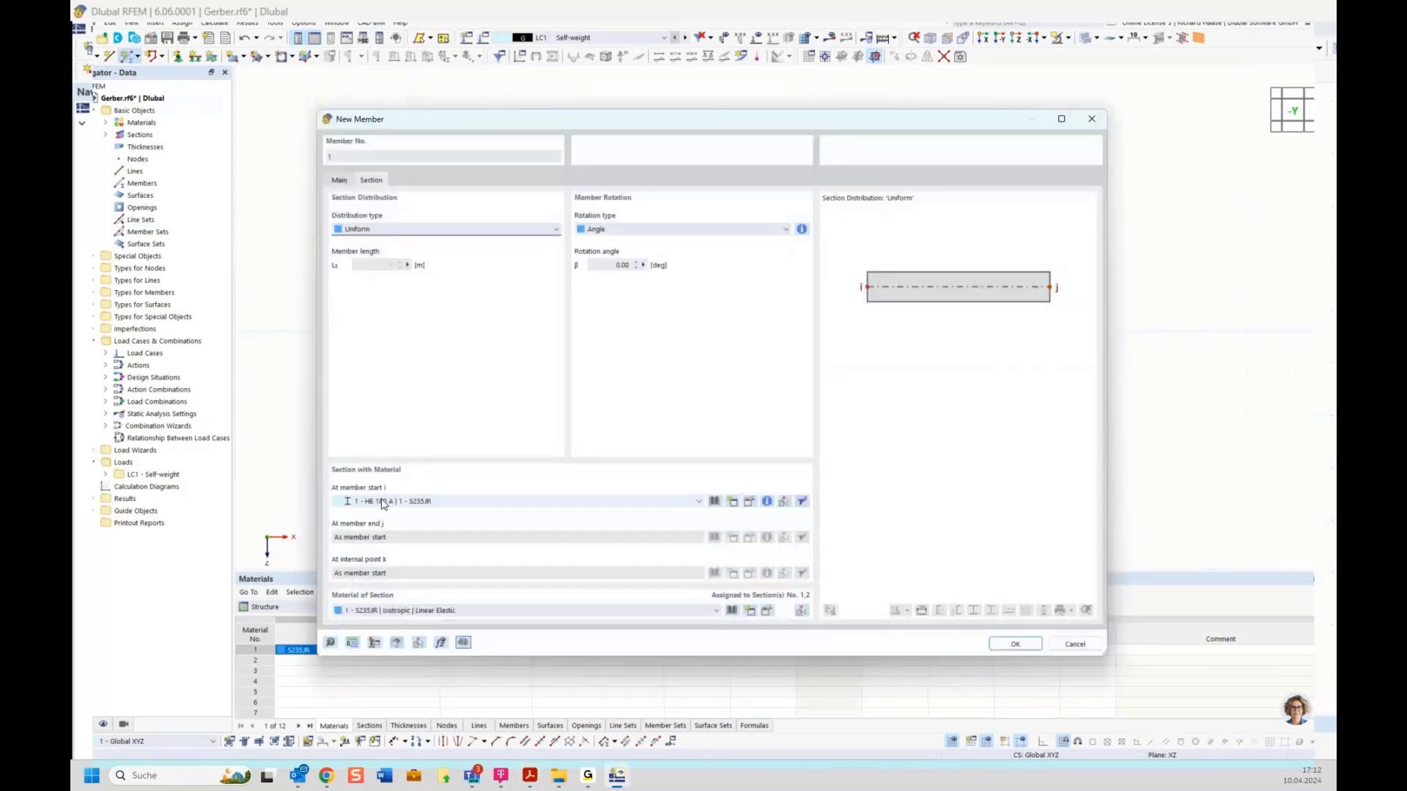
# Step: Draw an HEB 300 column from (0,0) to (0,-5) and a rafter to the ridge at (5,-8)
pyautogui.click(415, 501)
pyautogui.click(411, 512)
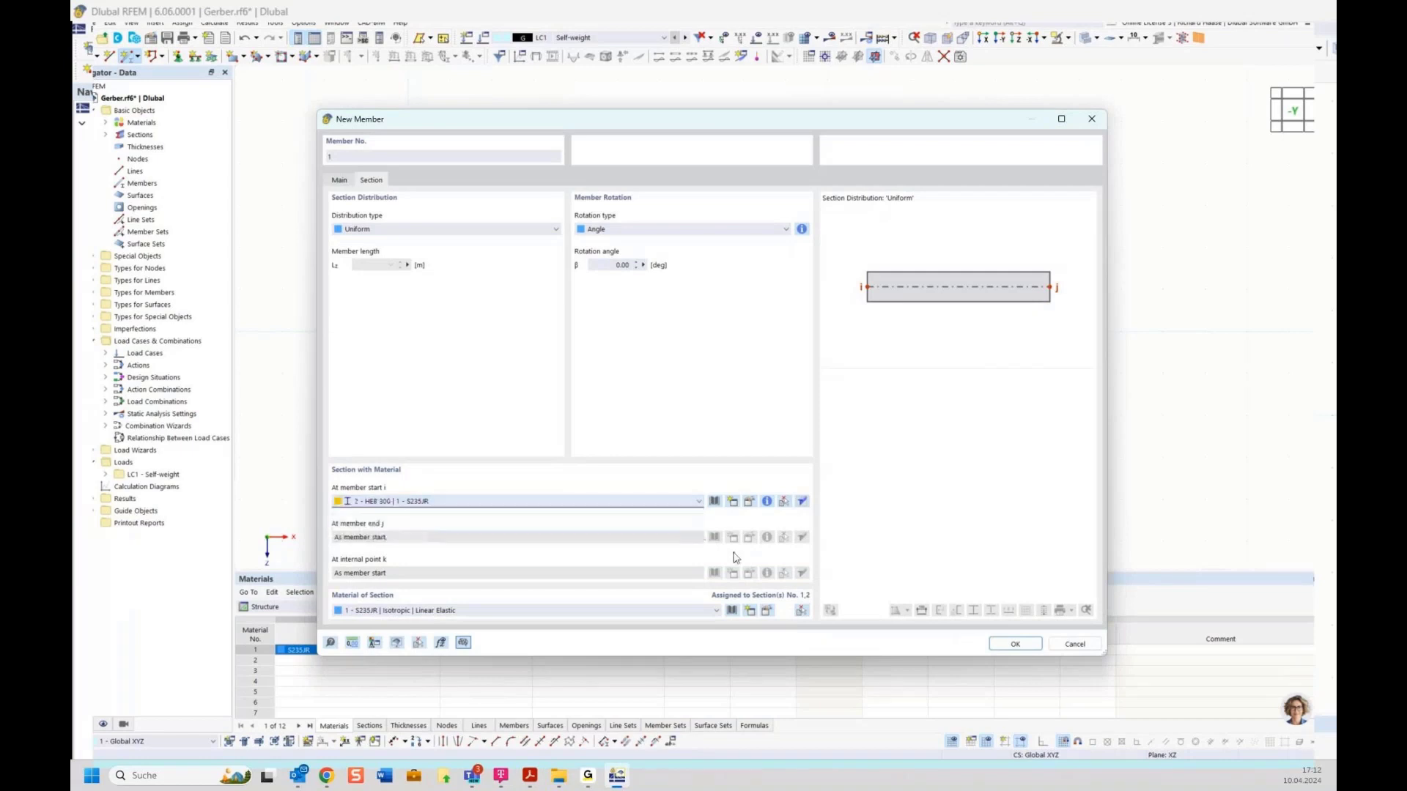
pyautogui.click(1016, 644)
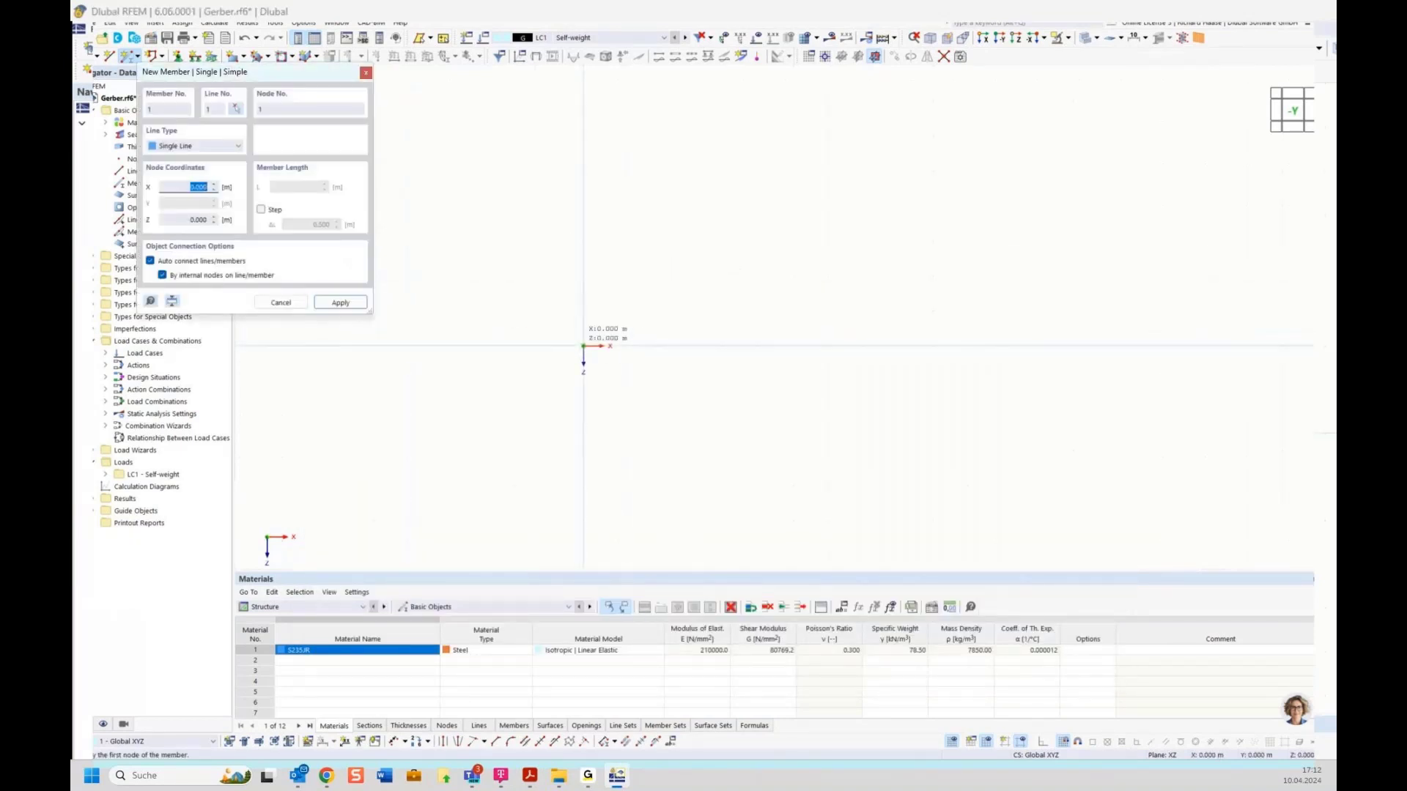
pyautogui.click(583, 346)
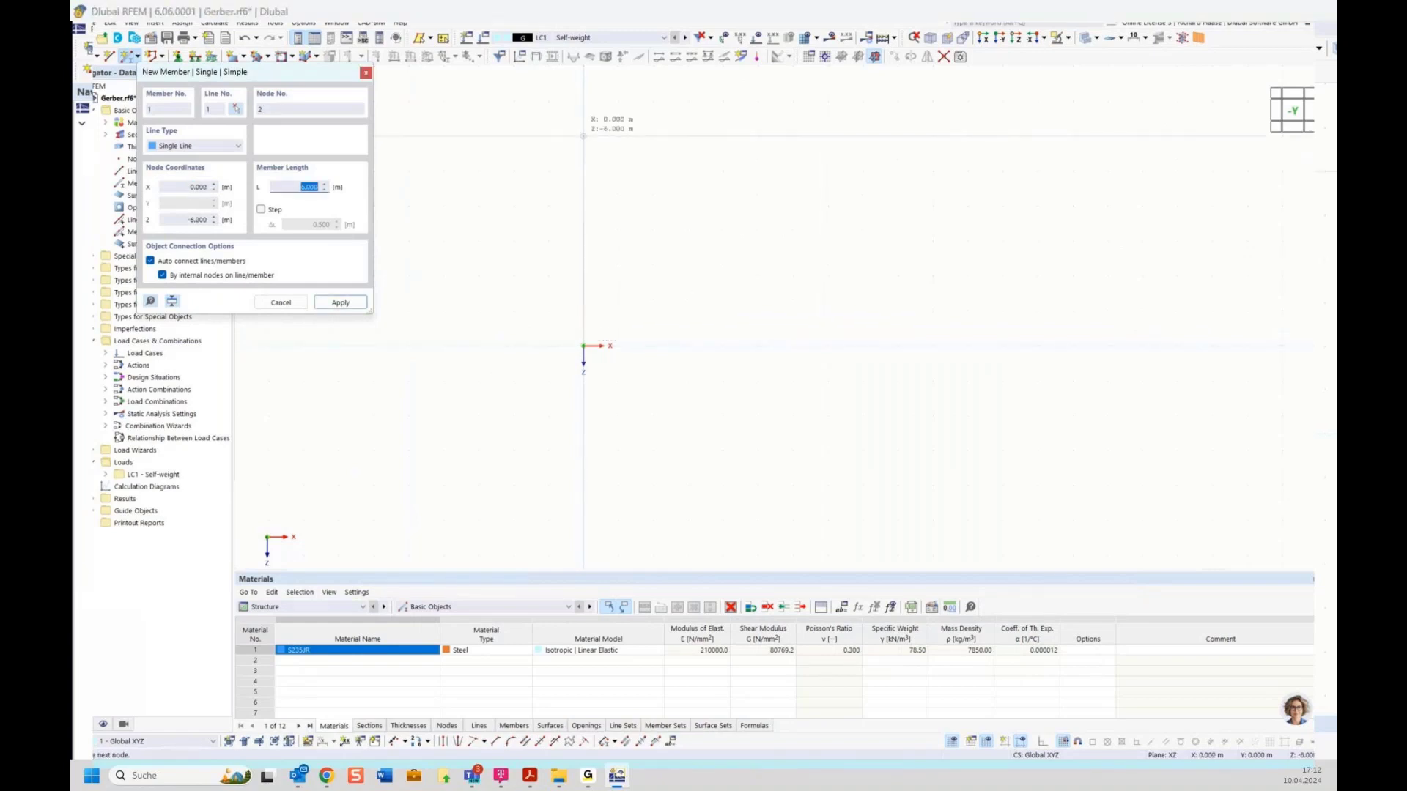
pyautogui.click(583, 171)
pyautogui.moveTo(756, 182); pyautogui.dragTo(715, 308, button='middle')
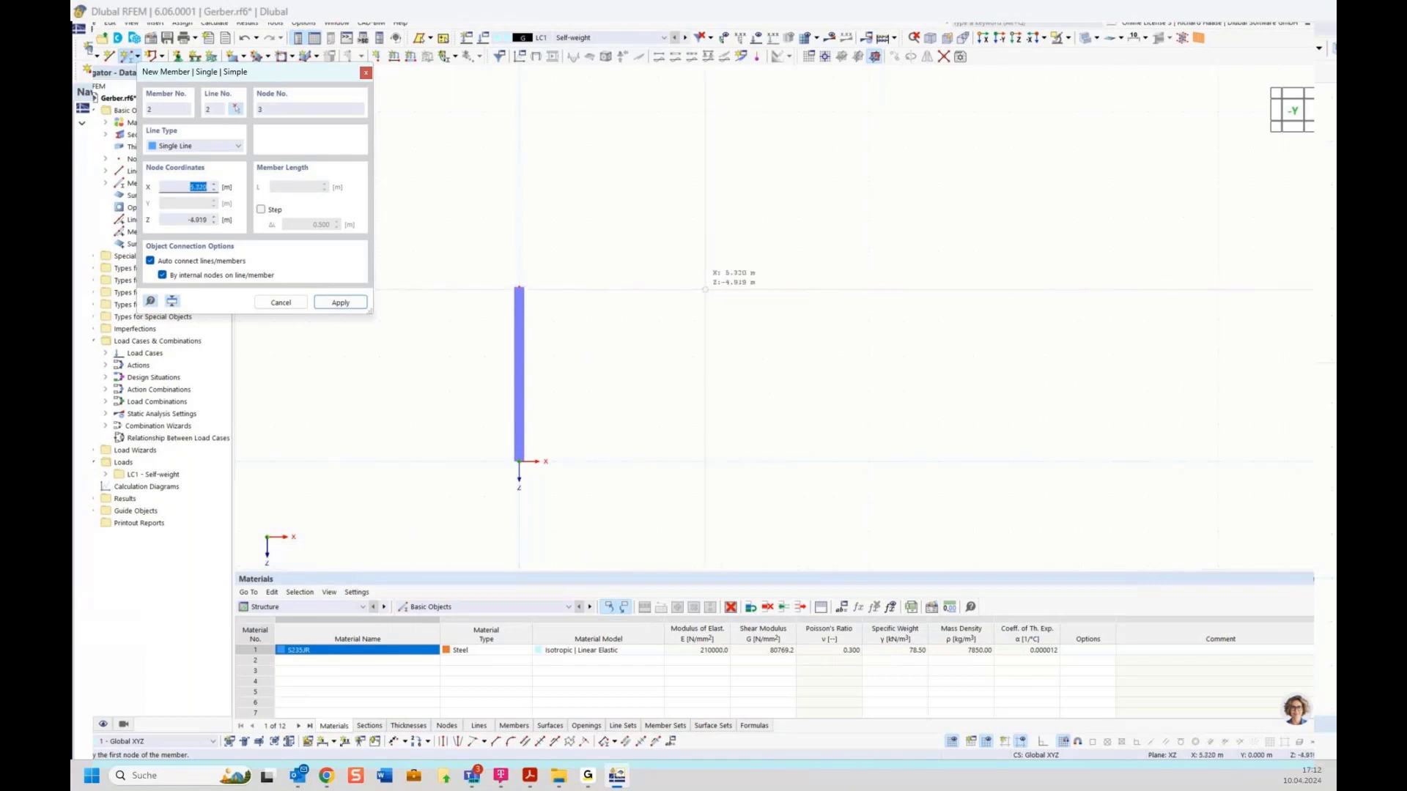
pyautogui.click(693, 180)
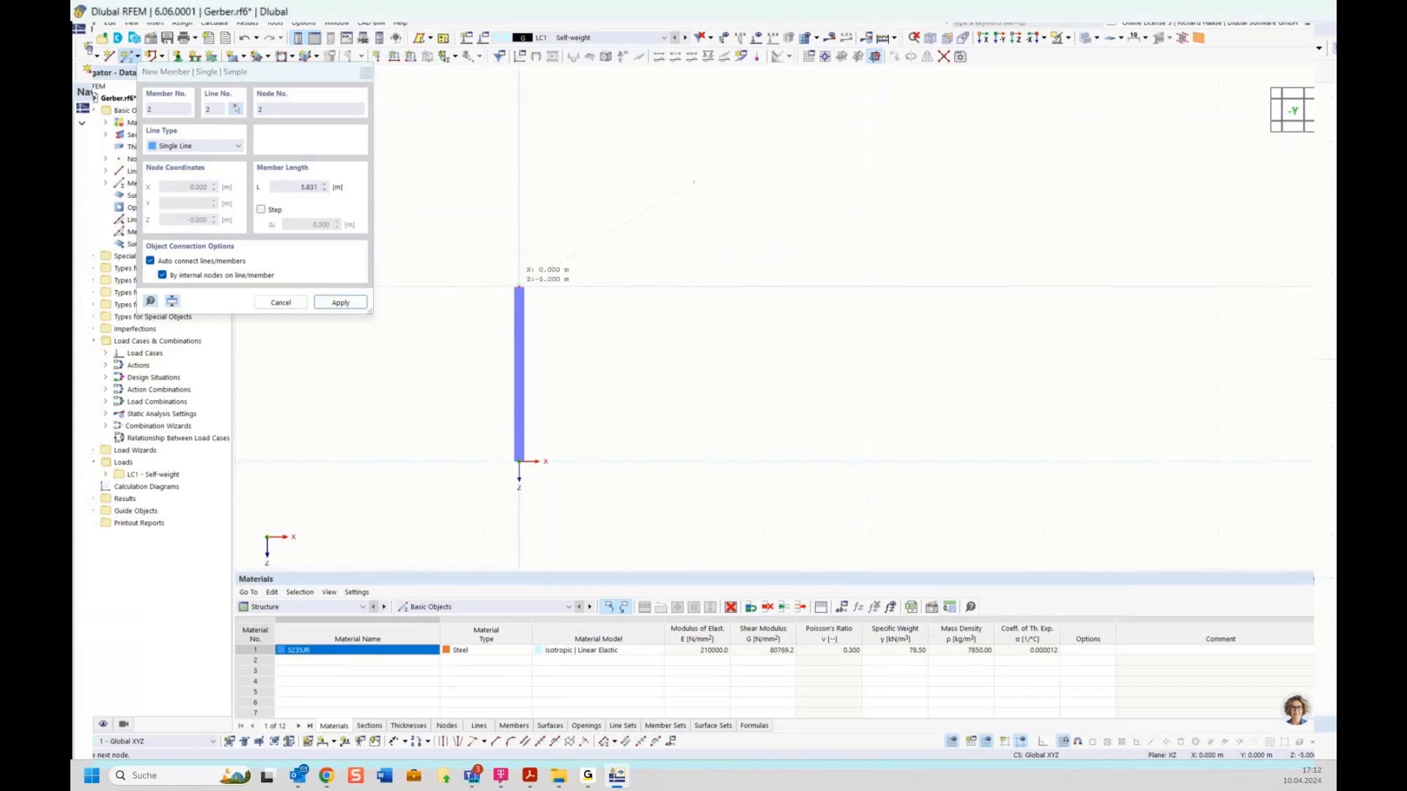
pyautogui.press('Escape')
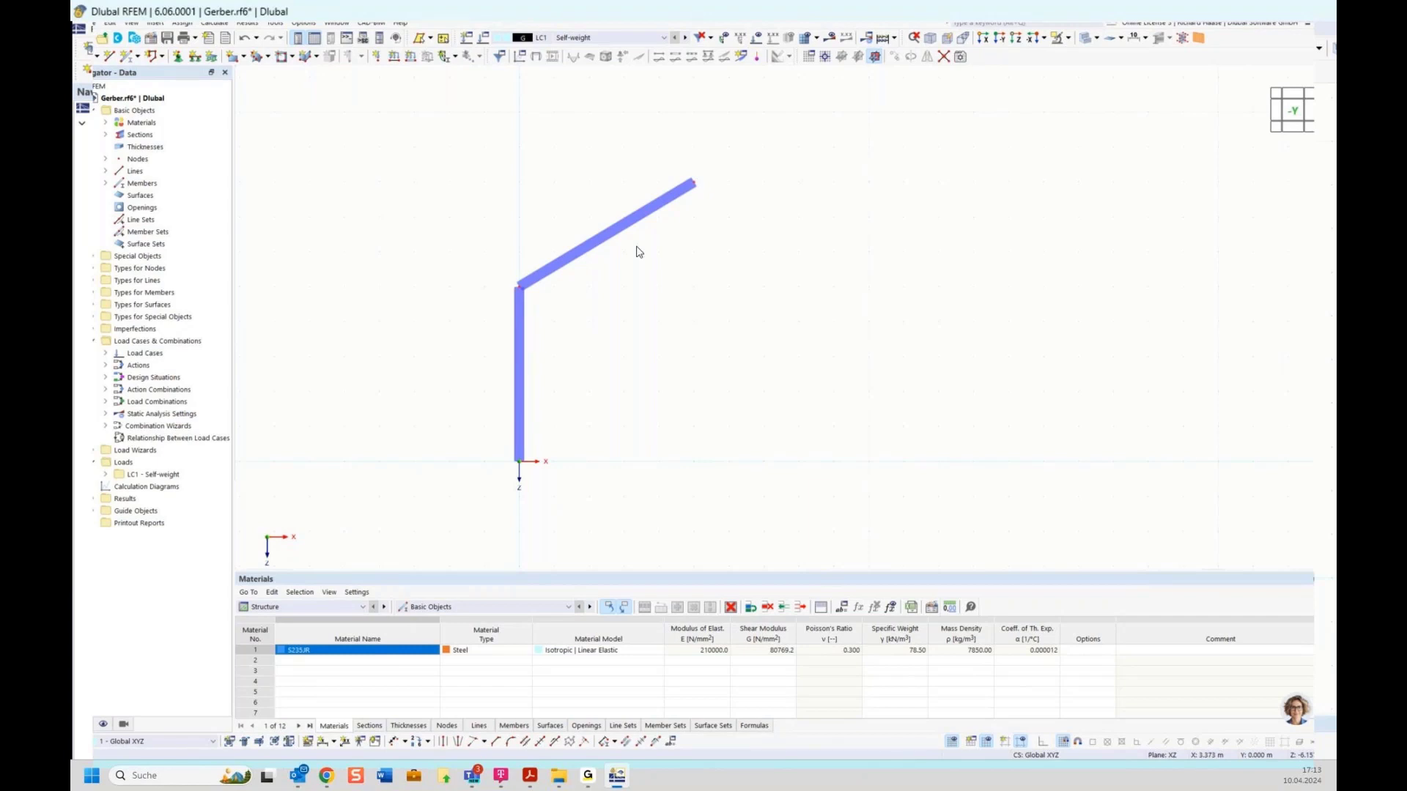
# Step: Mirror a copy of the column and rafter about the YZ plane through ridge node 3
pyautogui.moveTo(444, 111); pyautogui.dragTo(796, 551)
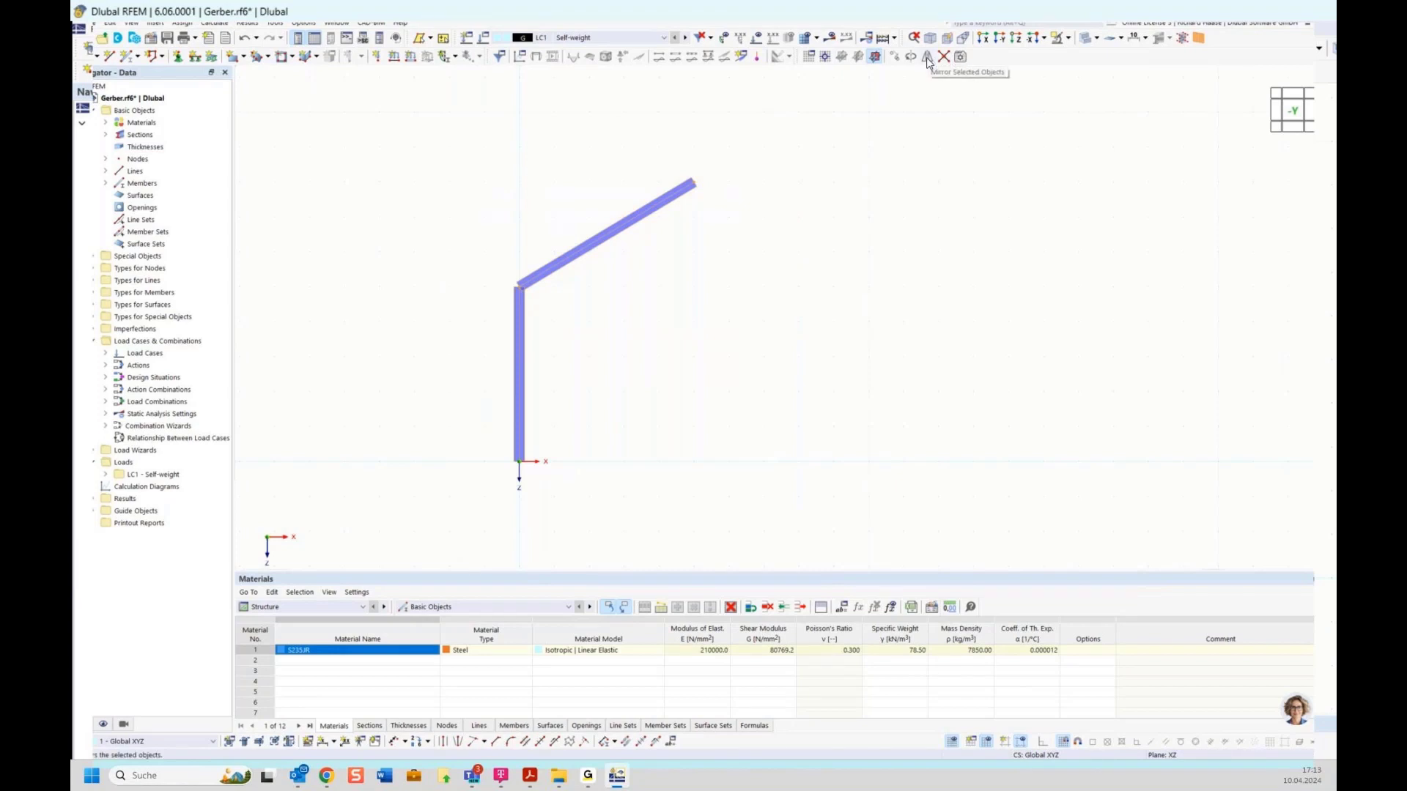
pyautogui.keyDown('ctrl'); pyautogui.moveTo(763, 336); pyautogui.dragTo(662, 353, button='middle'); pyautogui.keyUp('ctrl')
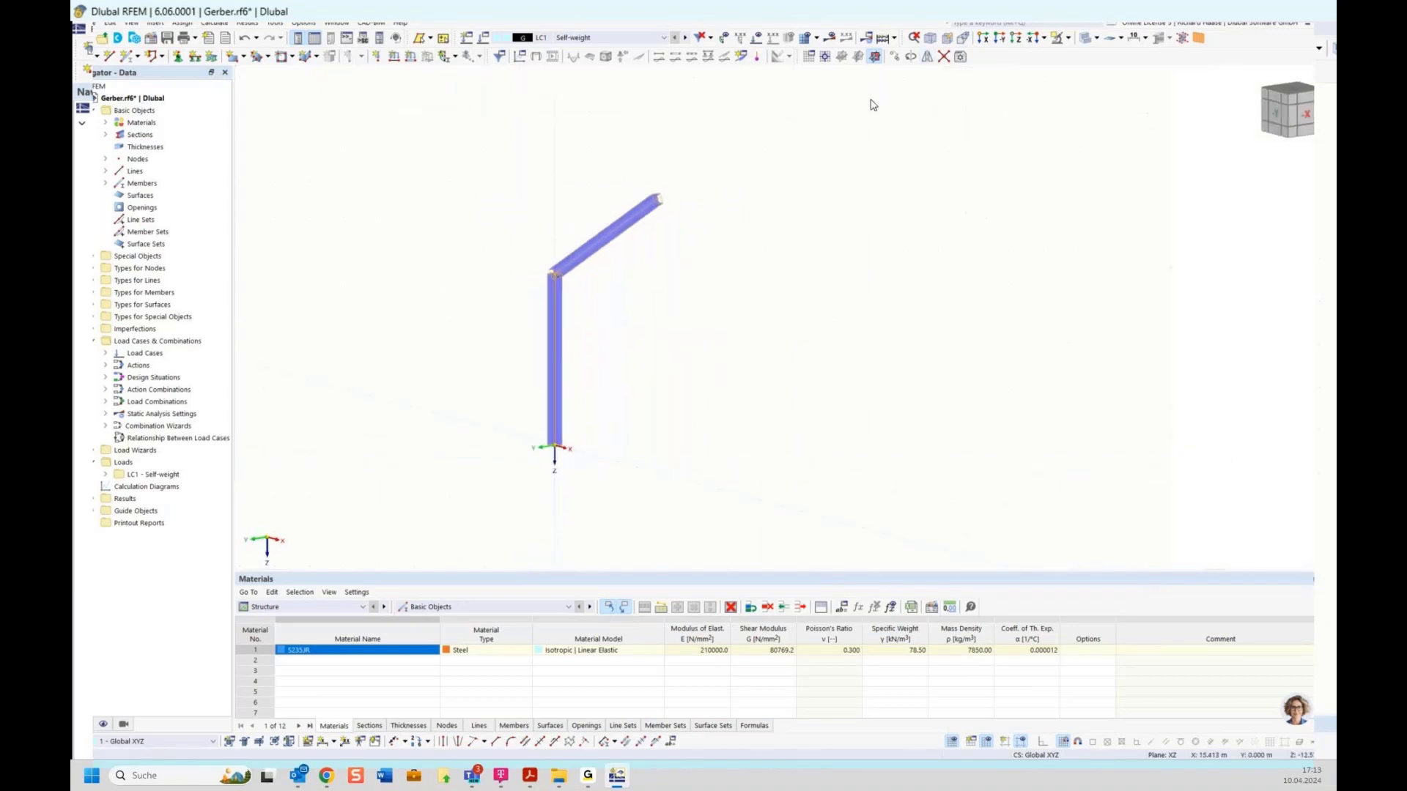
pyautogui.moveTo(474, 150); pyautogui.dragTo(751, 518)
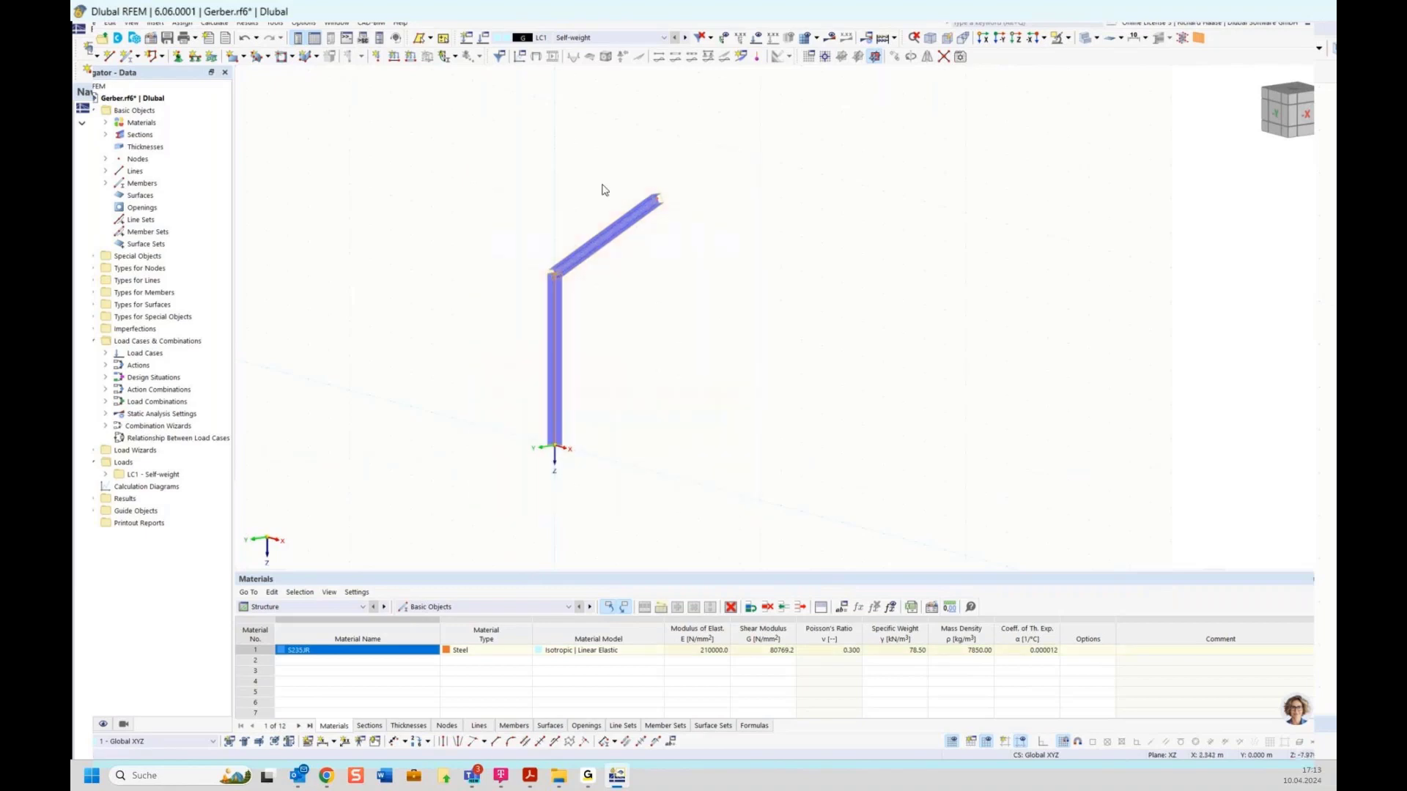
pyautogui.click(926, 57)
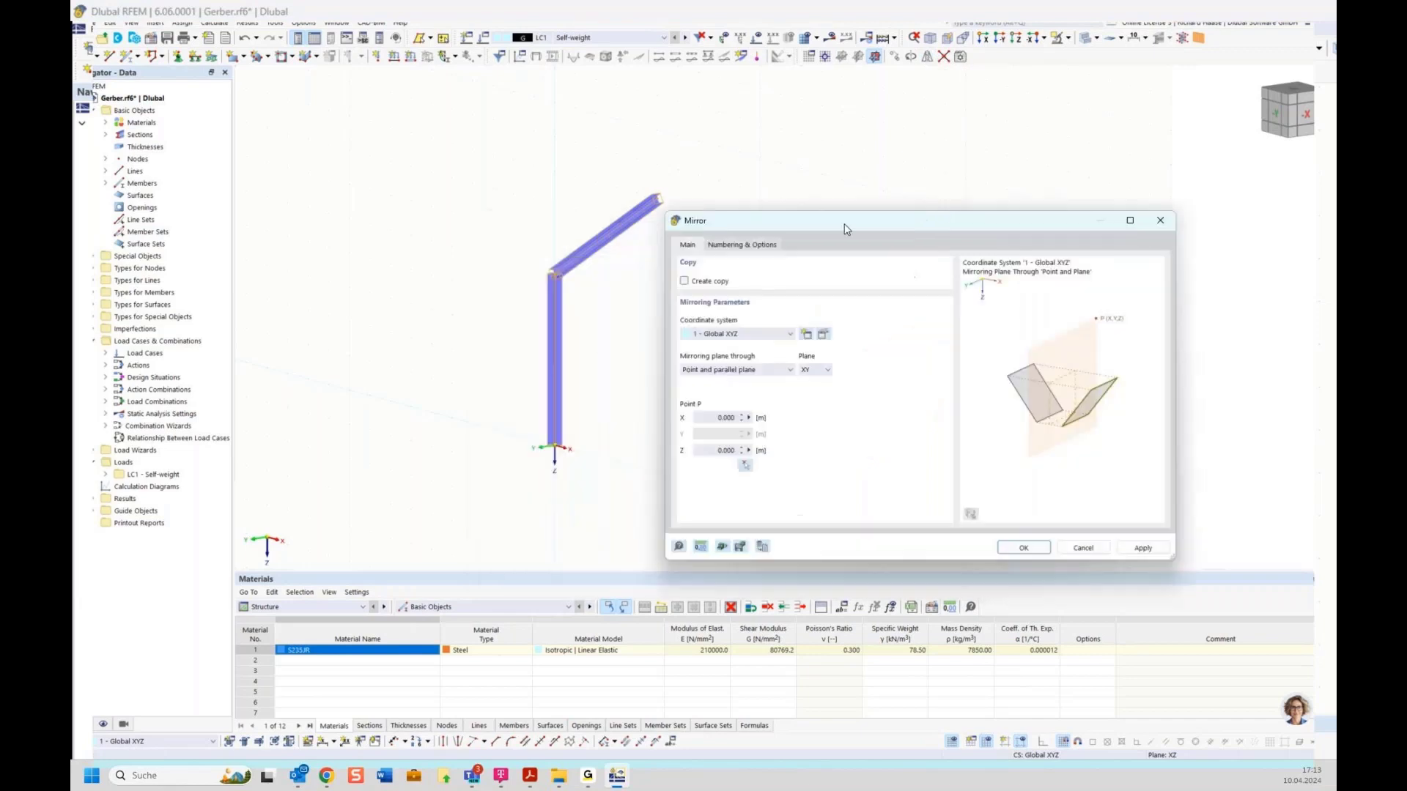
pyautogui.moveTo(843, 224); pyautogui.dragTo(893, 196)
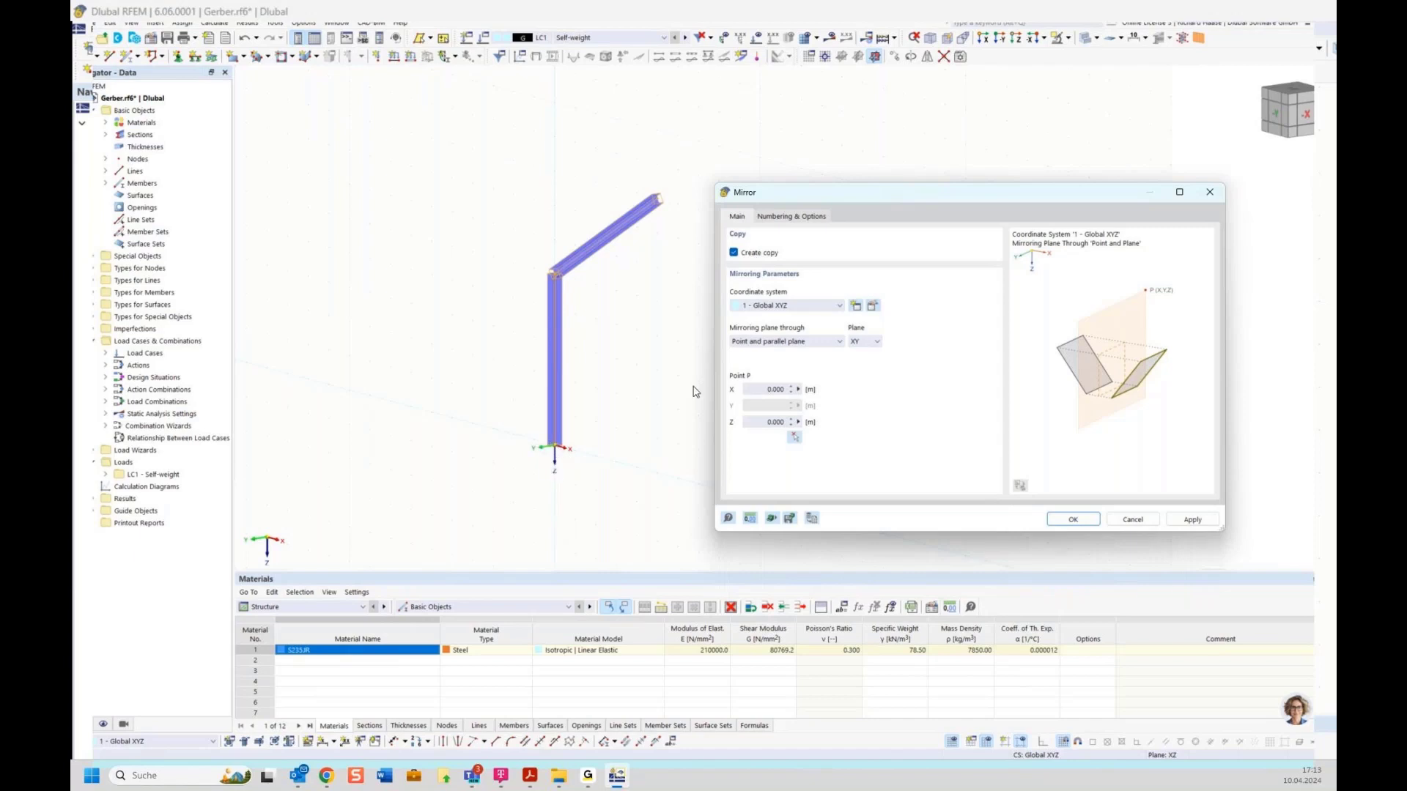
pyautogui.click(865, 342)
pyautogui.click(863, 364)
pyautogui.click(797, 440)
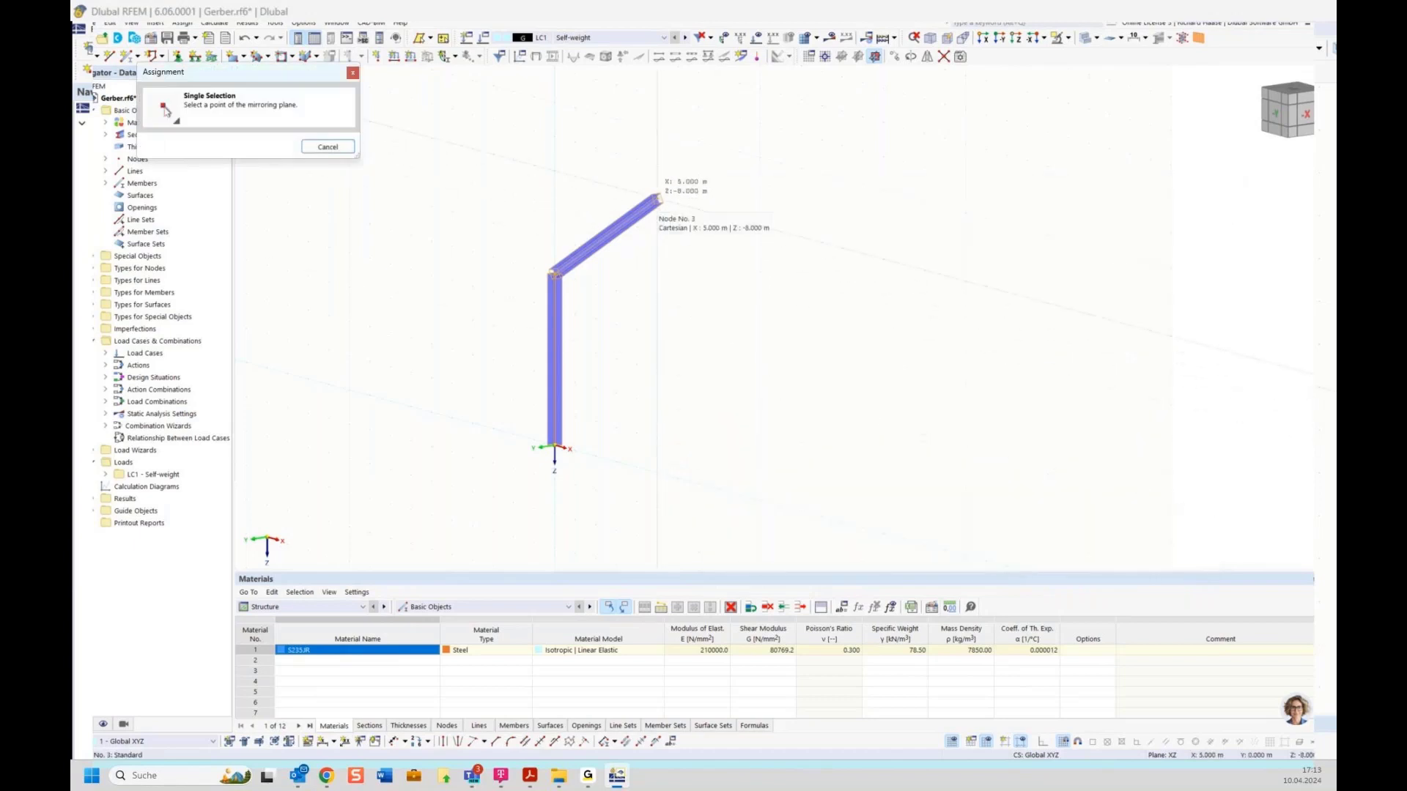
pyautogui.click(656, 198)
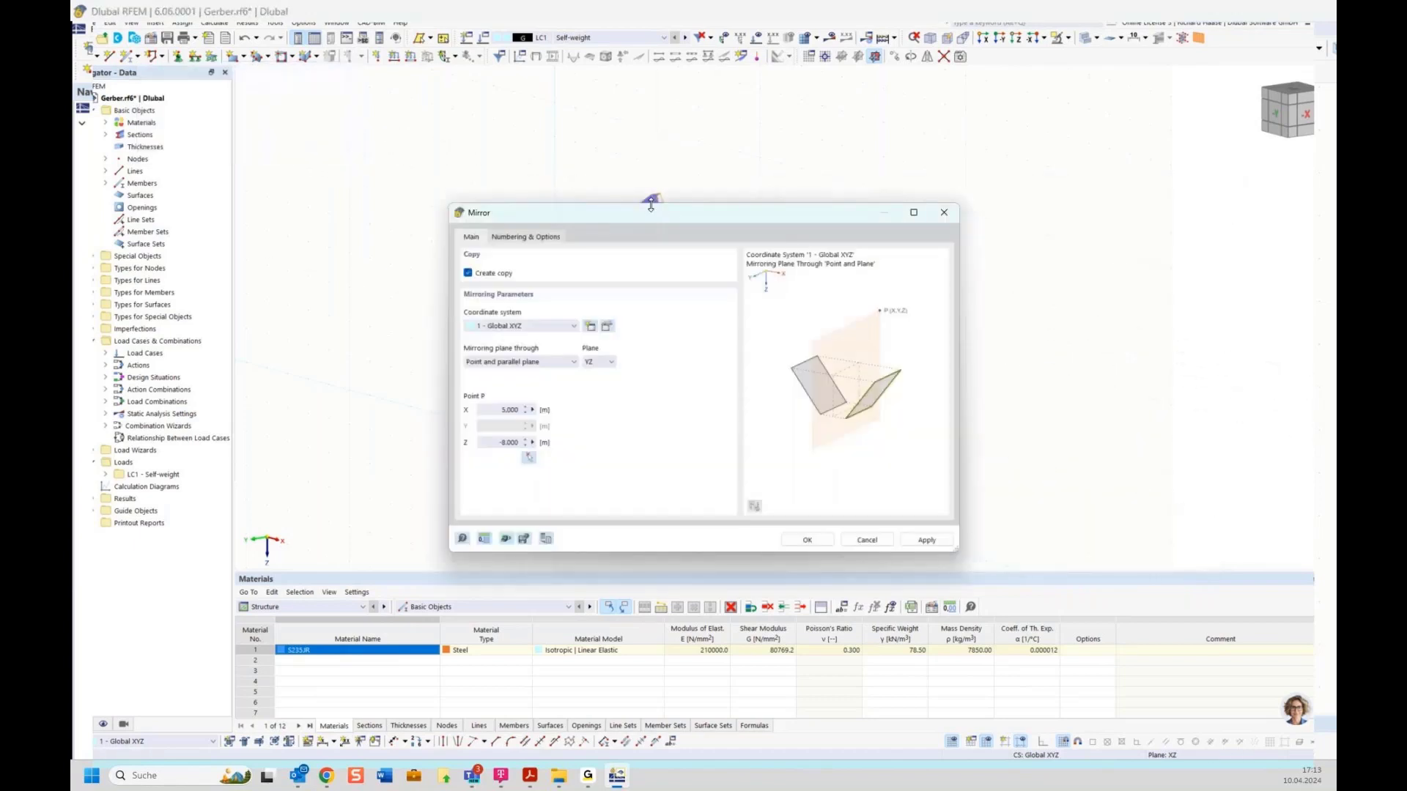
pyautogui.moveTo(651, 220); pyautogui.dragTo(786, 326)
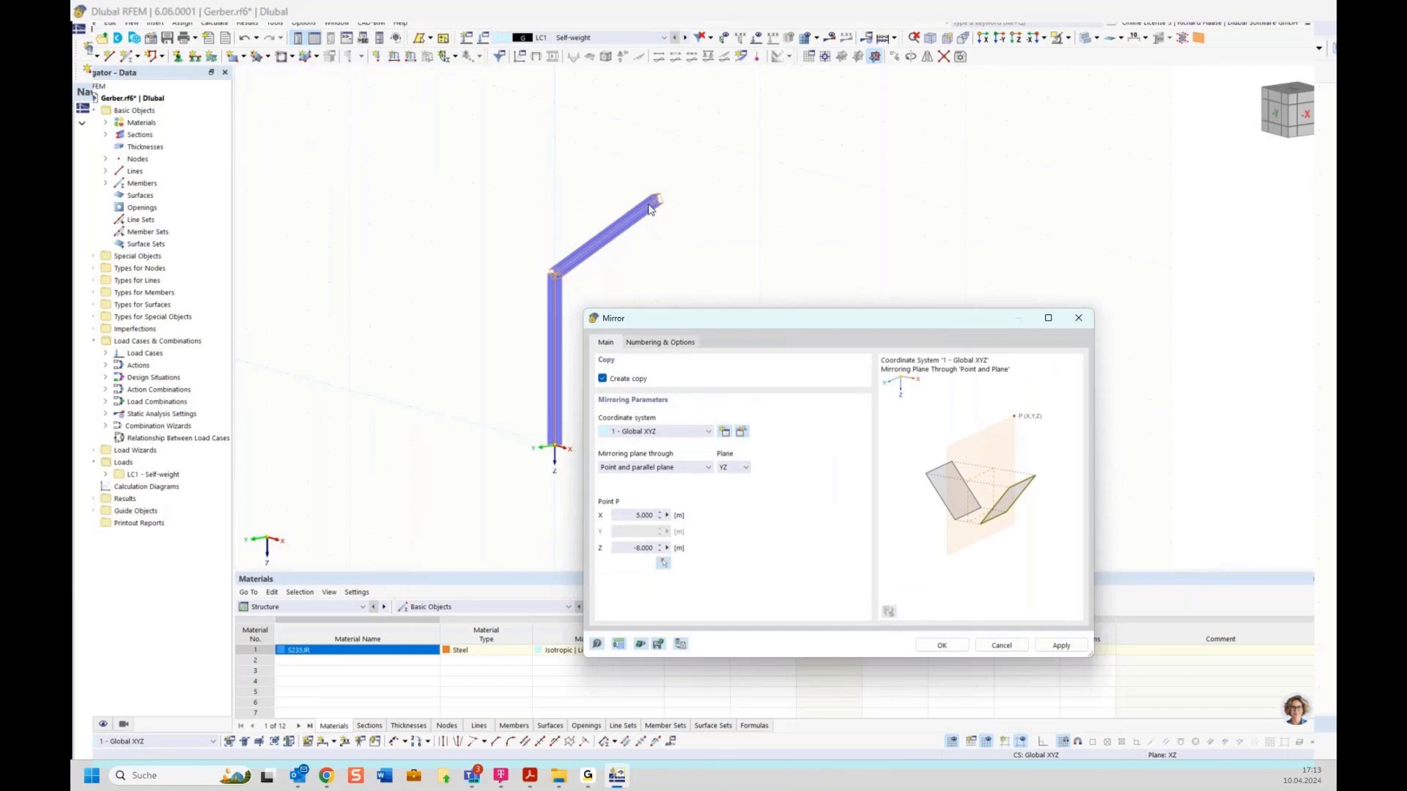
pyautogui.click(942, 645)
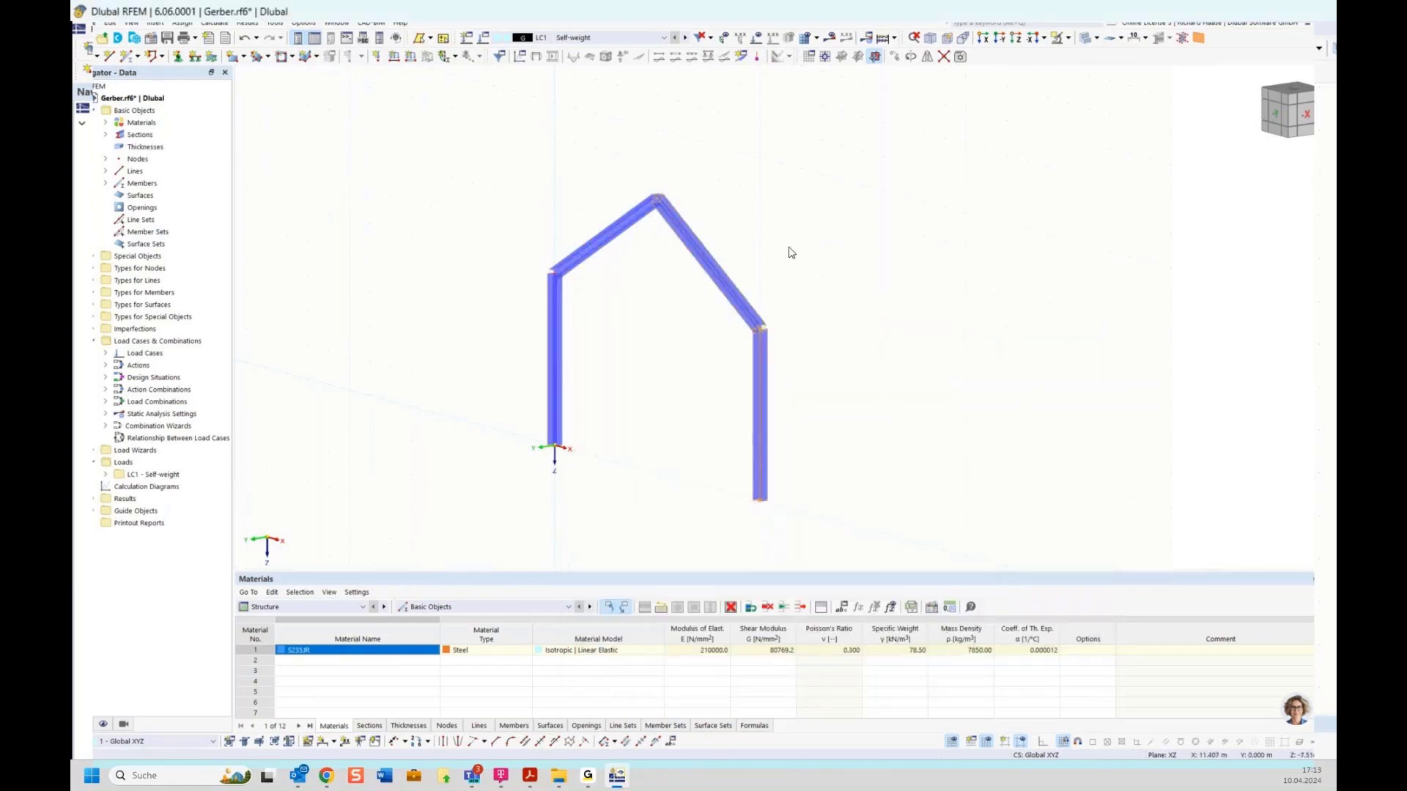
pyautogui.keyDown('ctrl'); pyautogui.moveTo(787, 247); pyautogui.dragTo(897, 245, button='middle'); pyautogui.keyUp('ctrl')
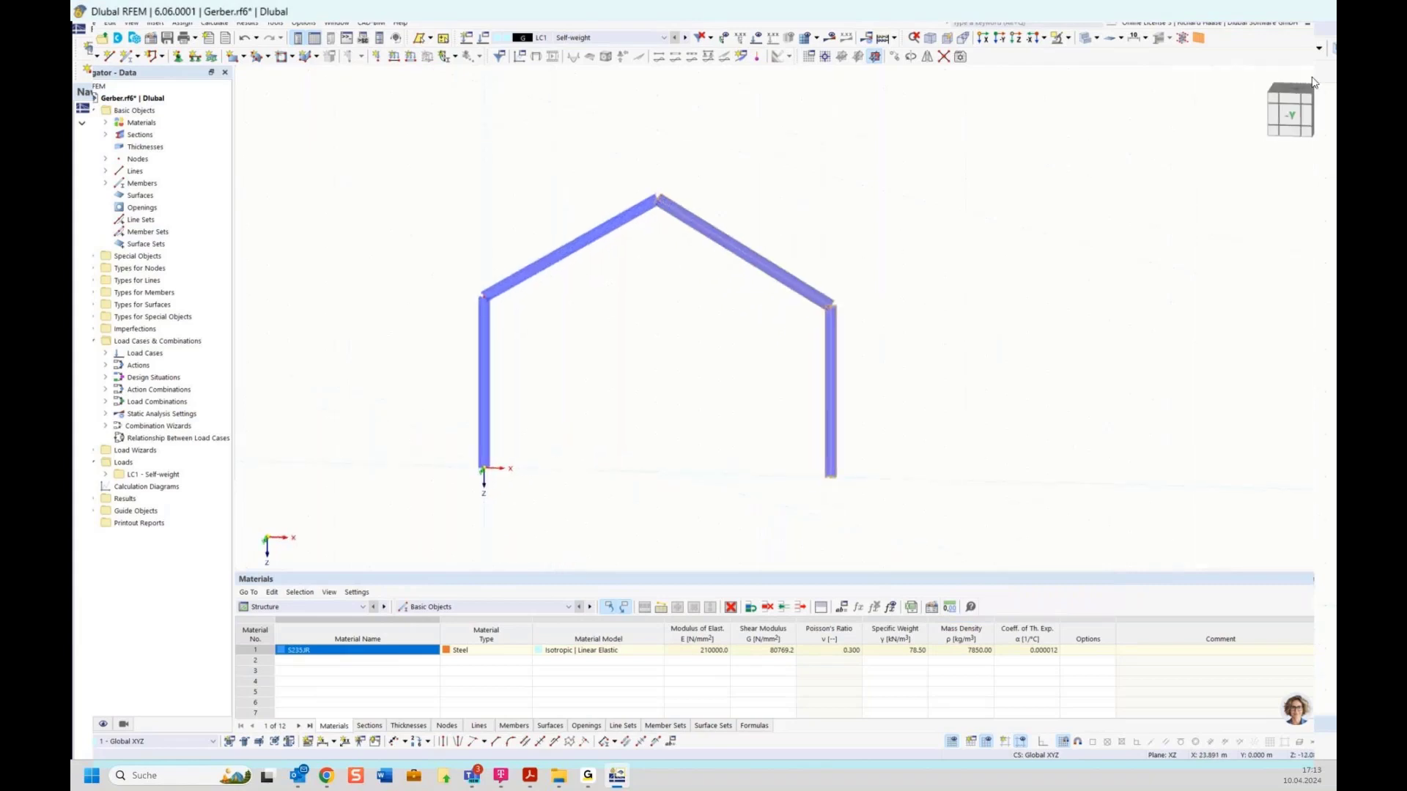
# Step: In the front view, assign hinged nodal supports to column base nodes 1 and 4
pyautogui.keyDown('ctrl'); pyautogui.moveTo(920, 189); pyautogui.dragTo(928, 197, button='middle'); pyautogui.keyUp('ctrl')
pyautogui.click(915, 222)
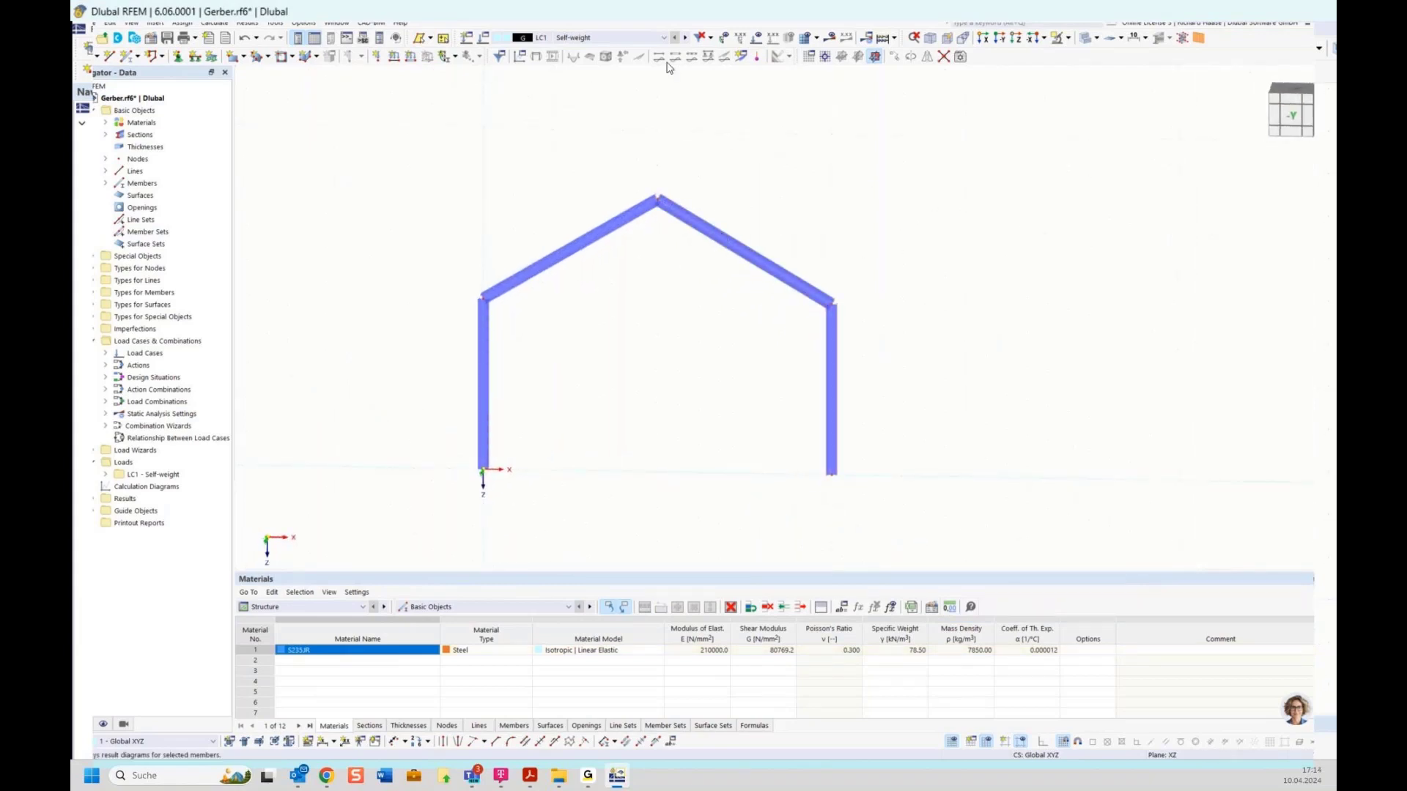
pyautogui.keyDown('ctrl'); pyautogui.moveTo(652, 185); pyautogui.dragTo(636, 230, button='middle'); pyautogui.keyUp('ctrl')
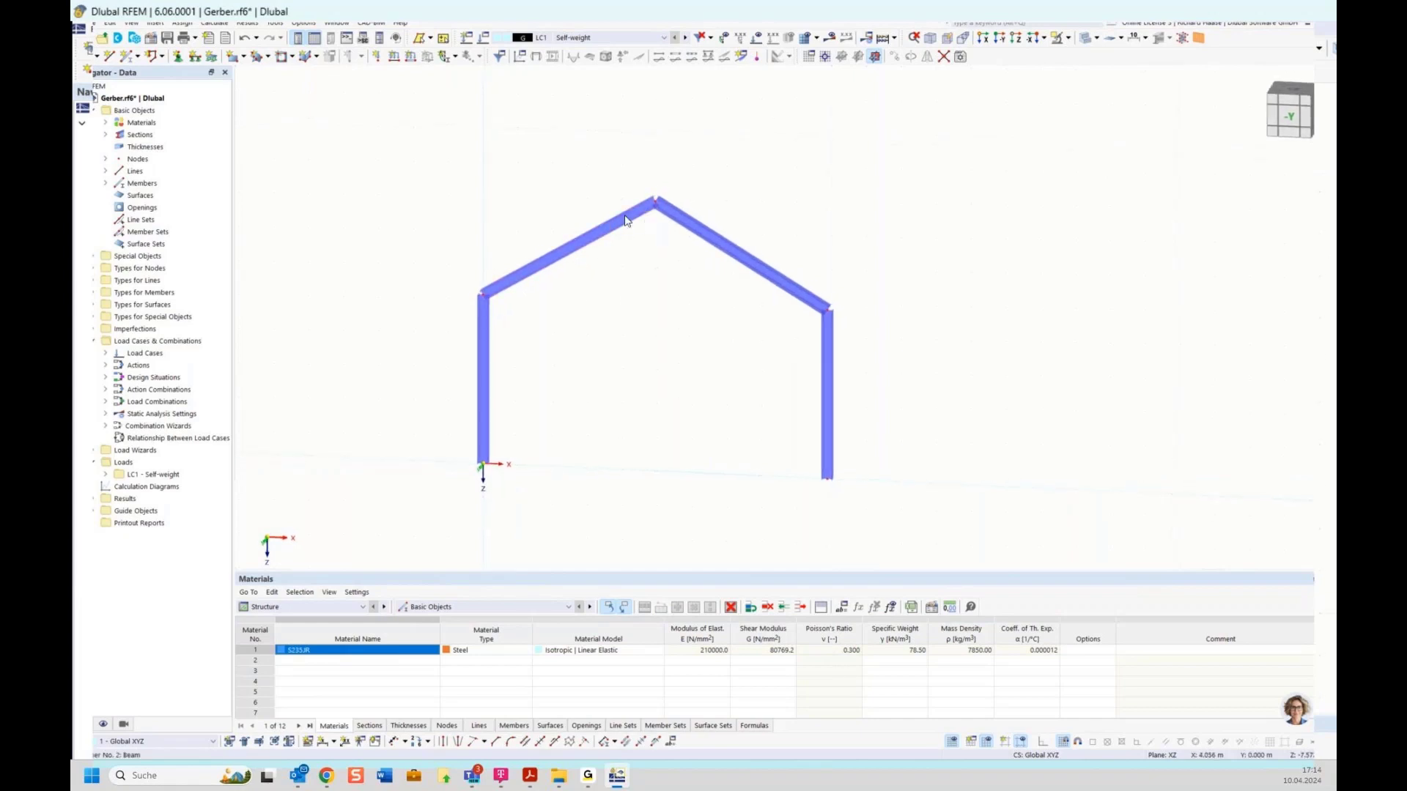
pyautogui.click(1297, 121)
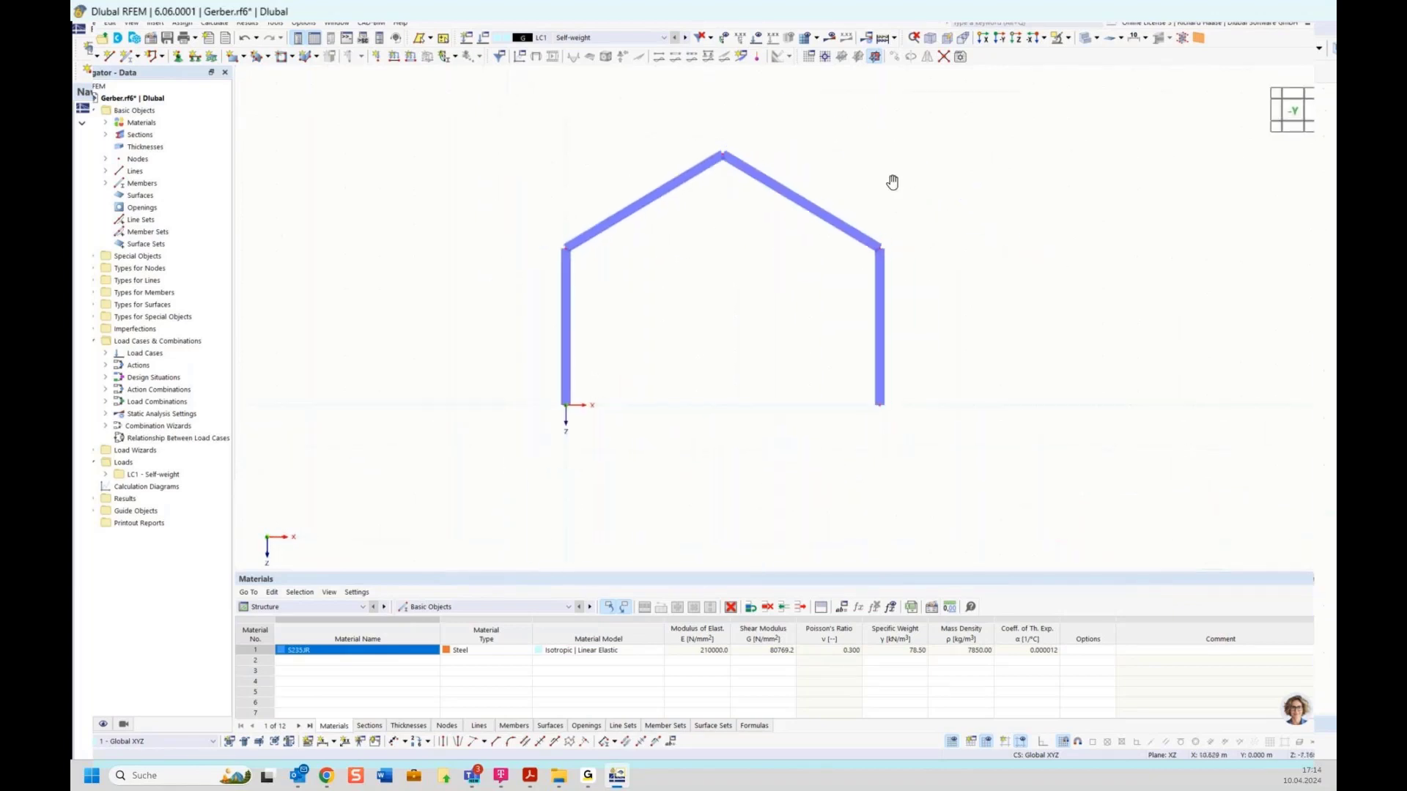
pyautogui.click(178, 57)
pyautogui.click(568, 313)
pyautogui.click(570, 315)
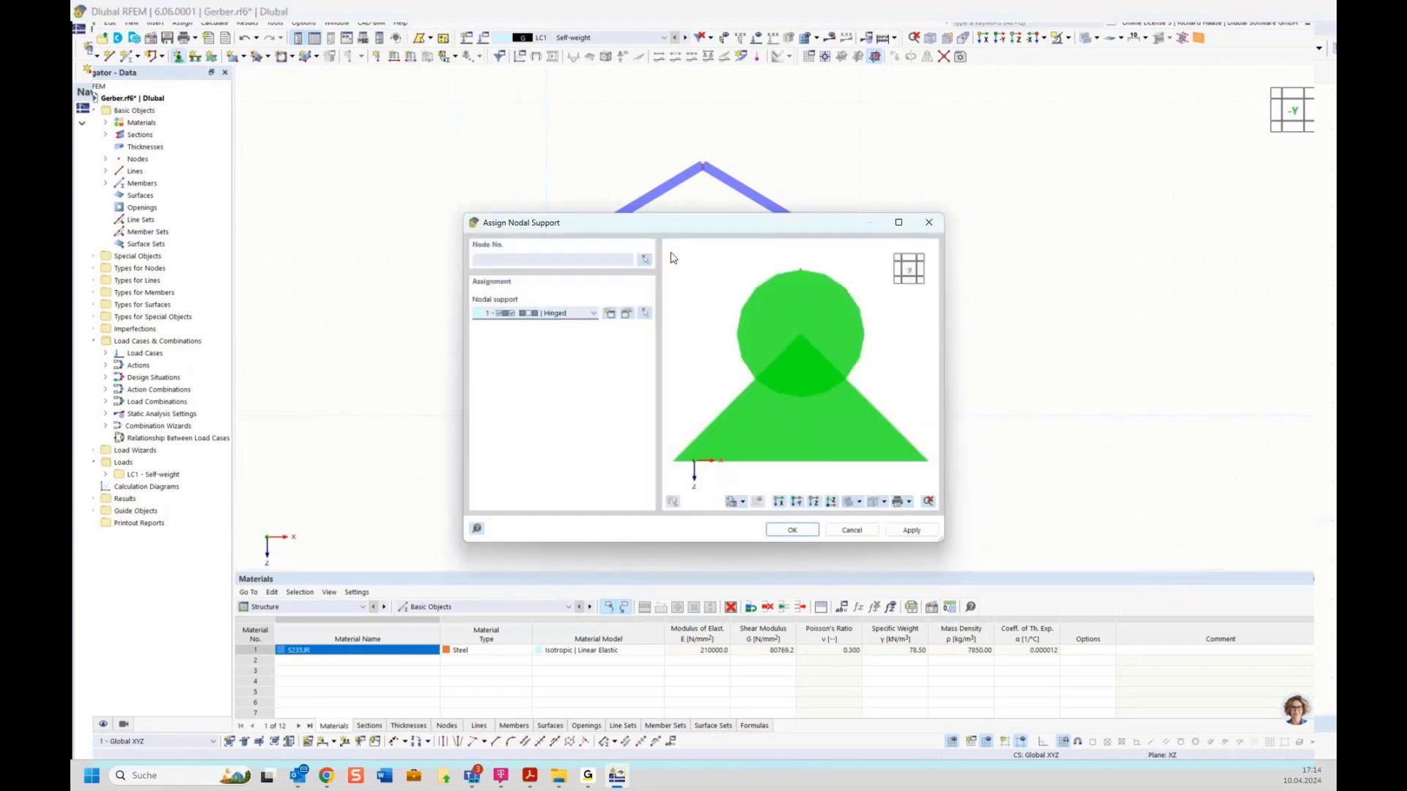
pyautogui.click(644, 260)
pyautogui.click(545, 414)
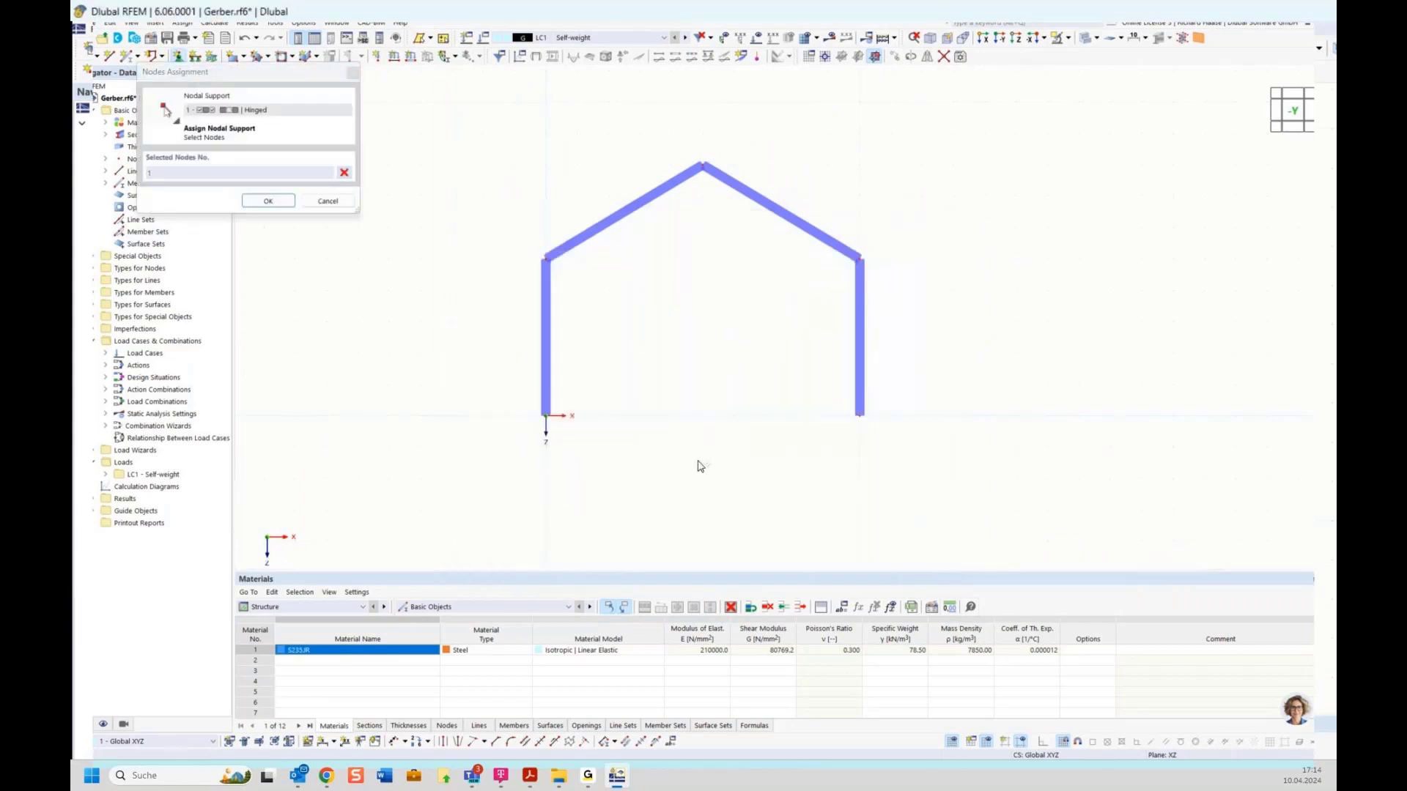
pyautogui.click(856, 411)
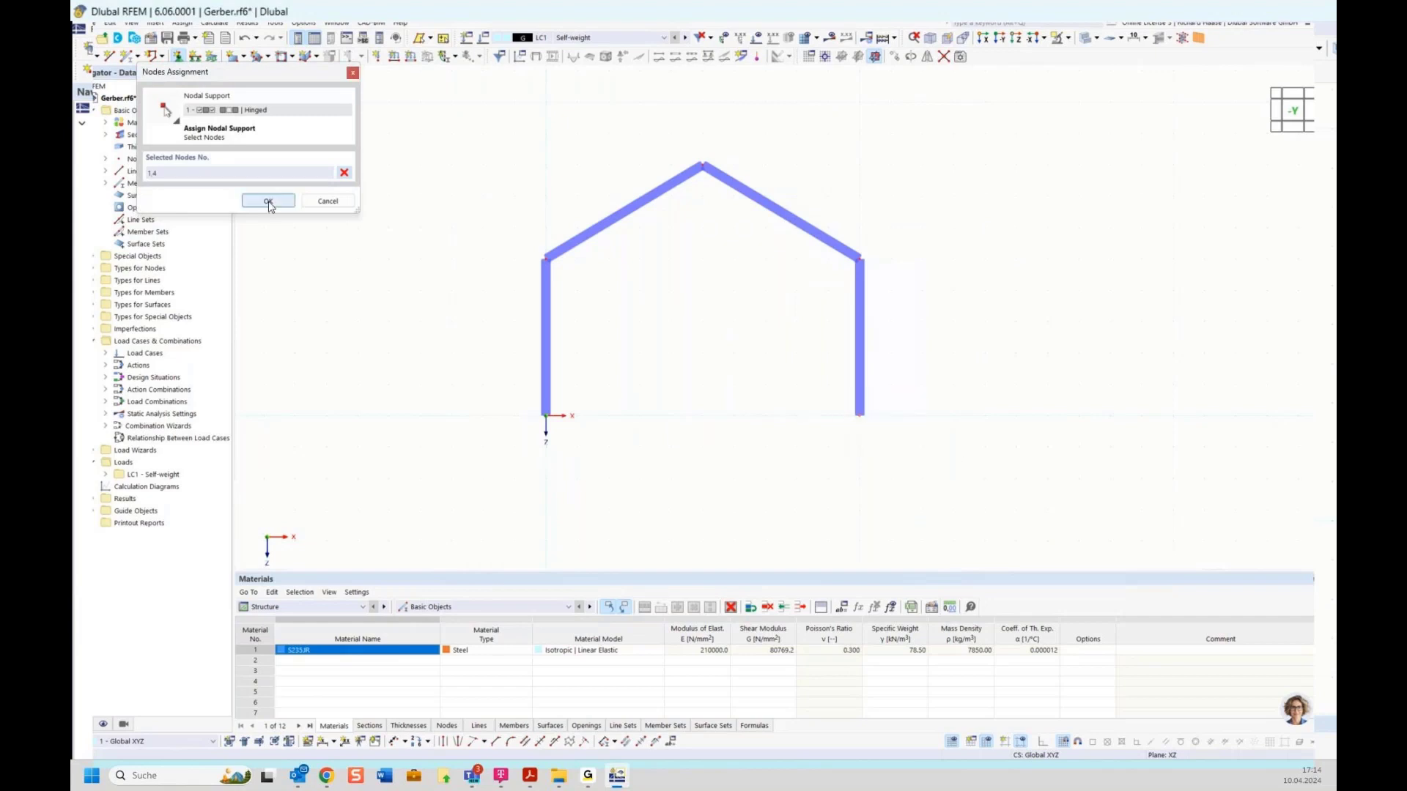
pyautogui.click(268, 201)
pyautogui.click(792, 530)
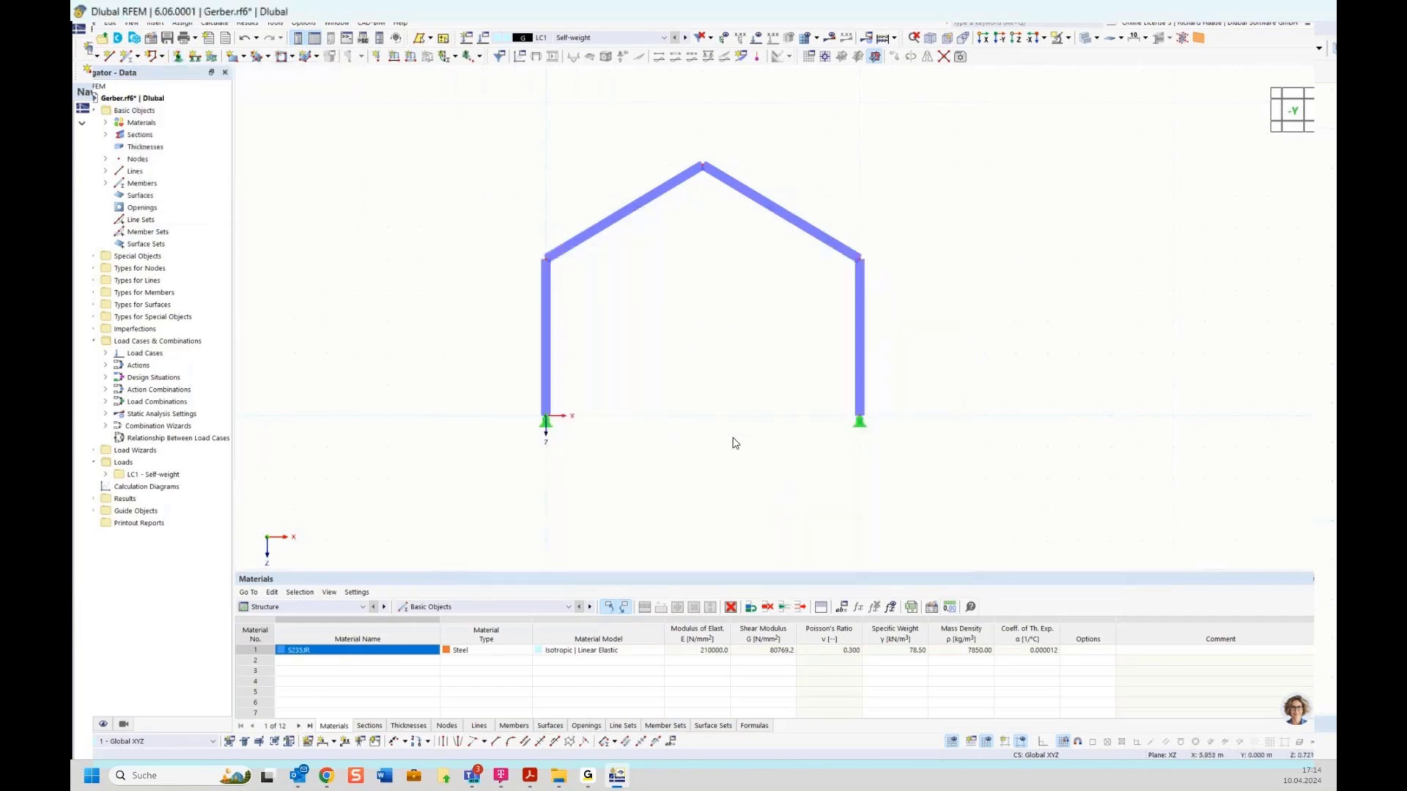
# Step: Enlarge the support symbols with the display size slider
pyautogui.rightClick(546, 420)
pyautogui.moveTo(652, 533); pyautogui.dragTo(741, 533)
pyautogui.click(1016, 407)
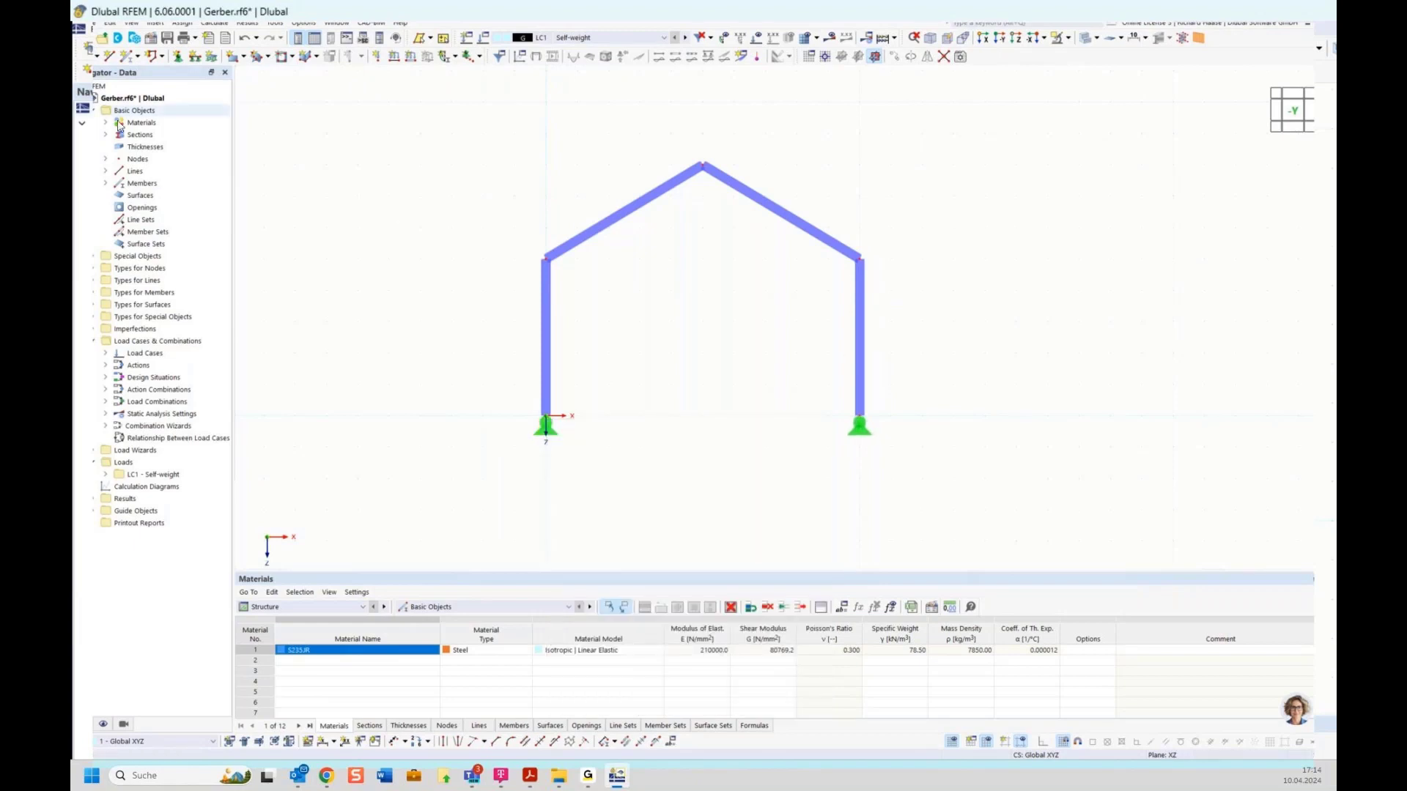
# Step: Add a Tension-type member from the left eave node to the right eave node
pyautogui.click(128, 57)
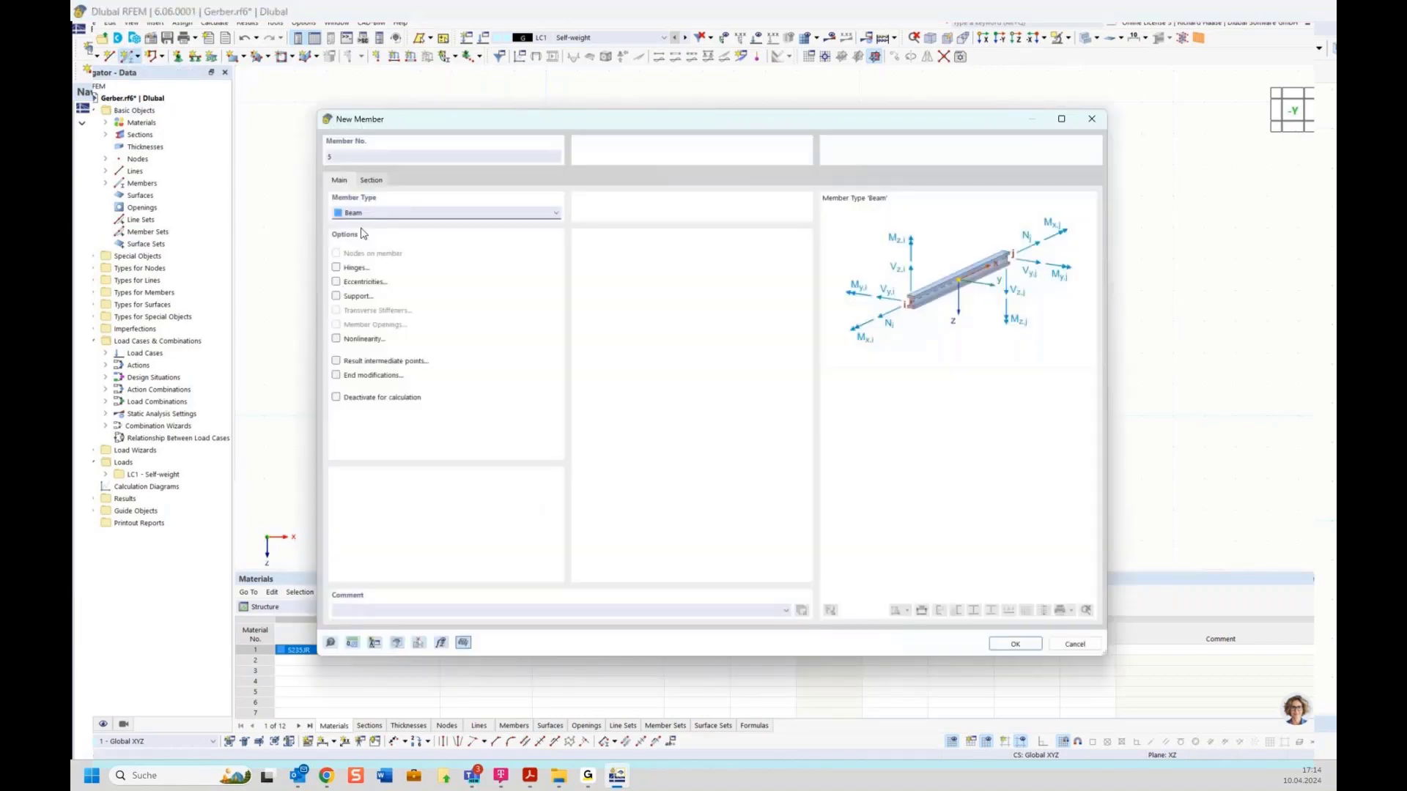
pyautogui.click(376, 213)
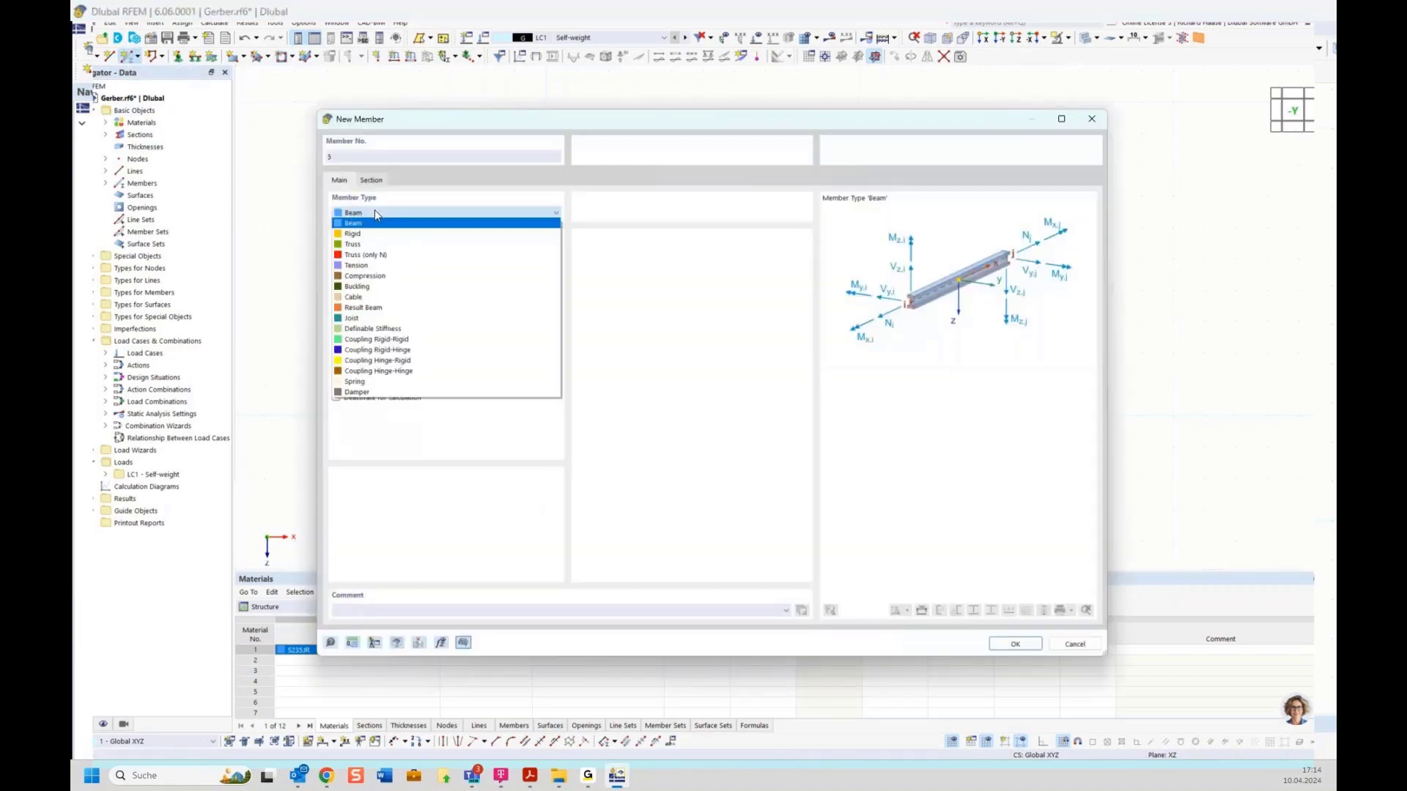
pyautogui.click(370, 269)
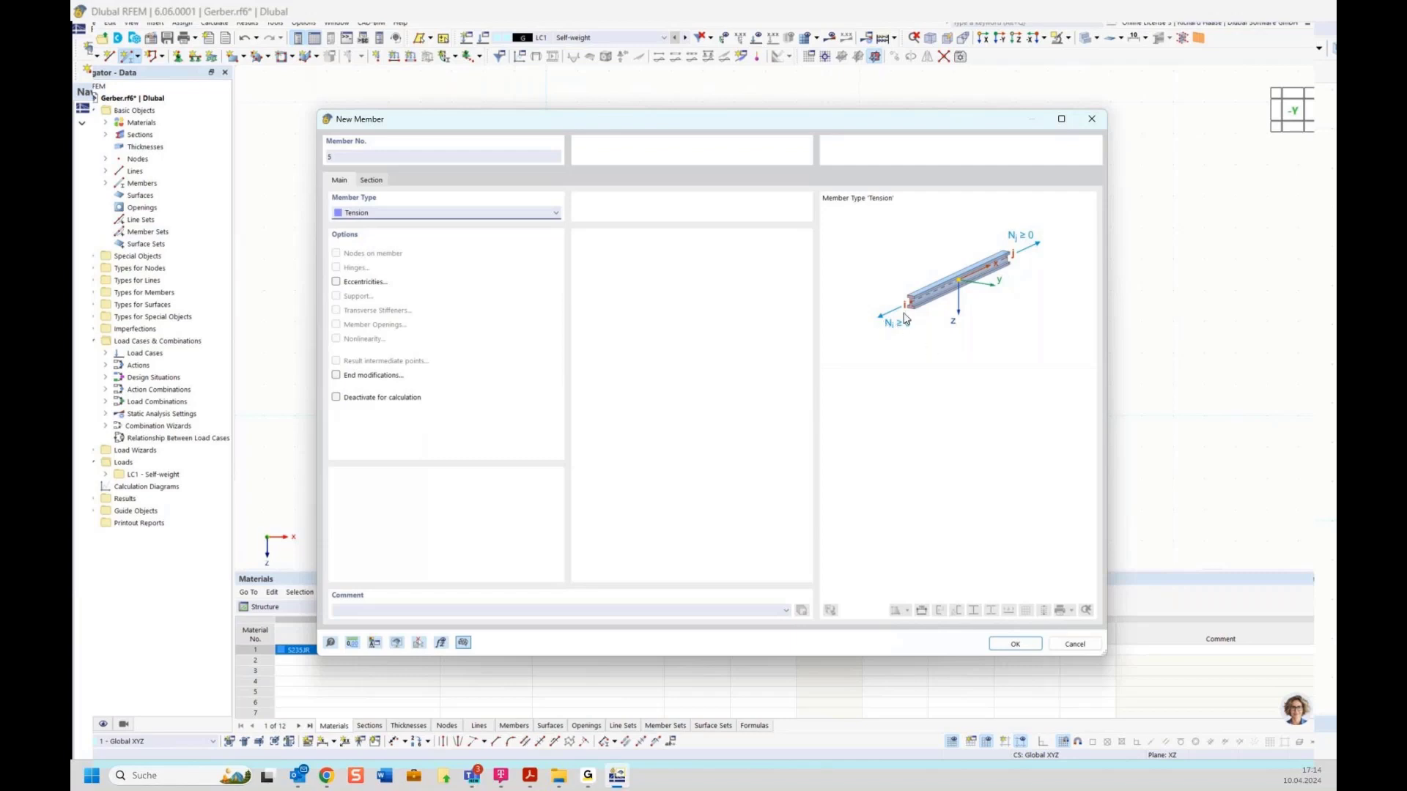
pyautogui.click(1015, 644)
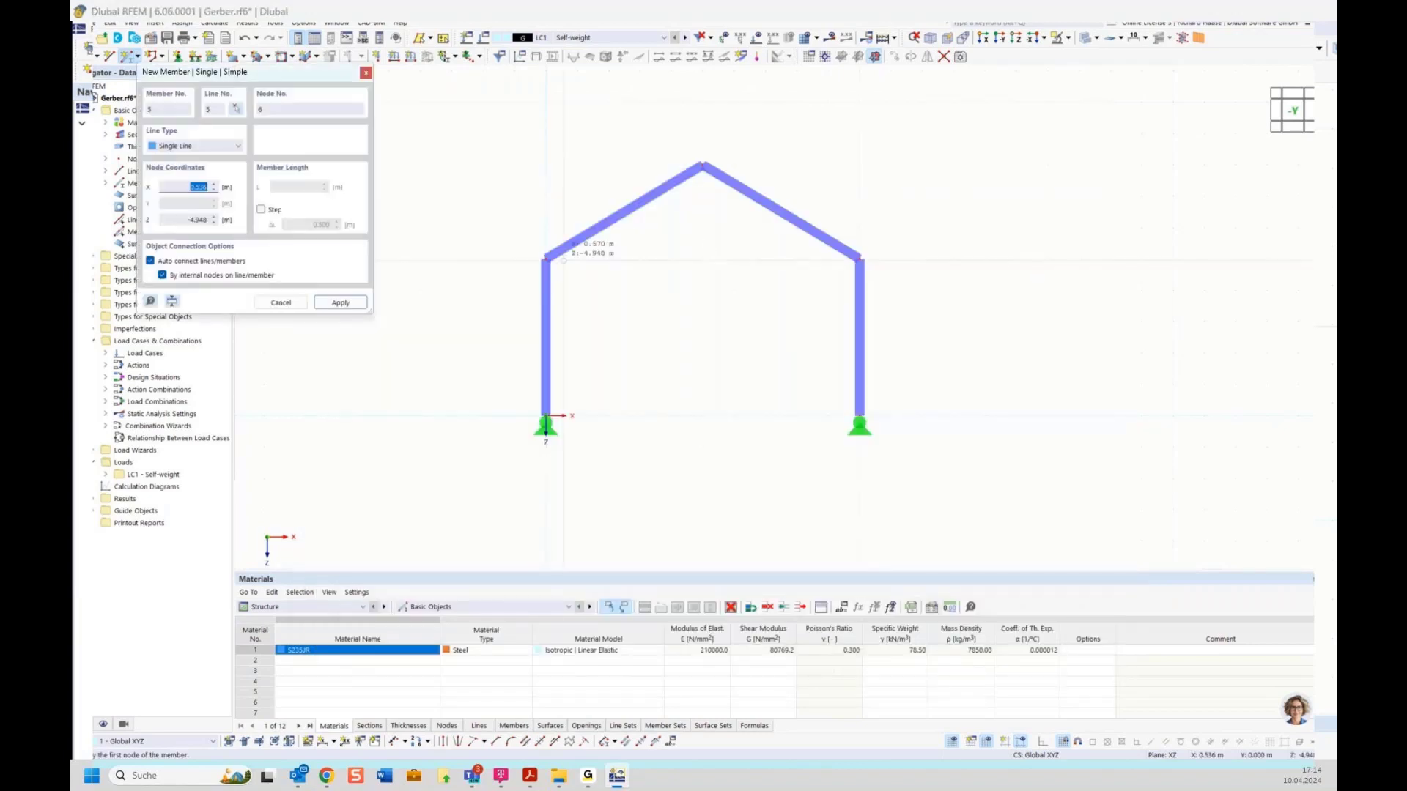
pyautogui.click(546, 258)
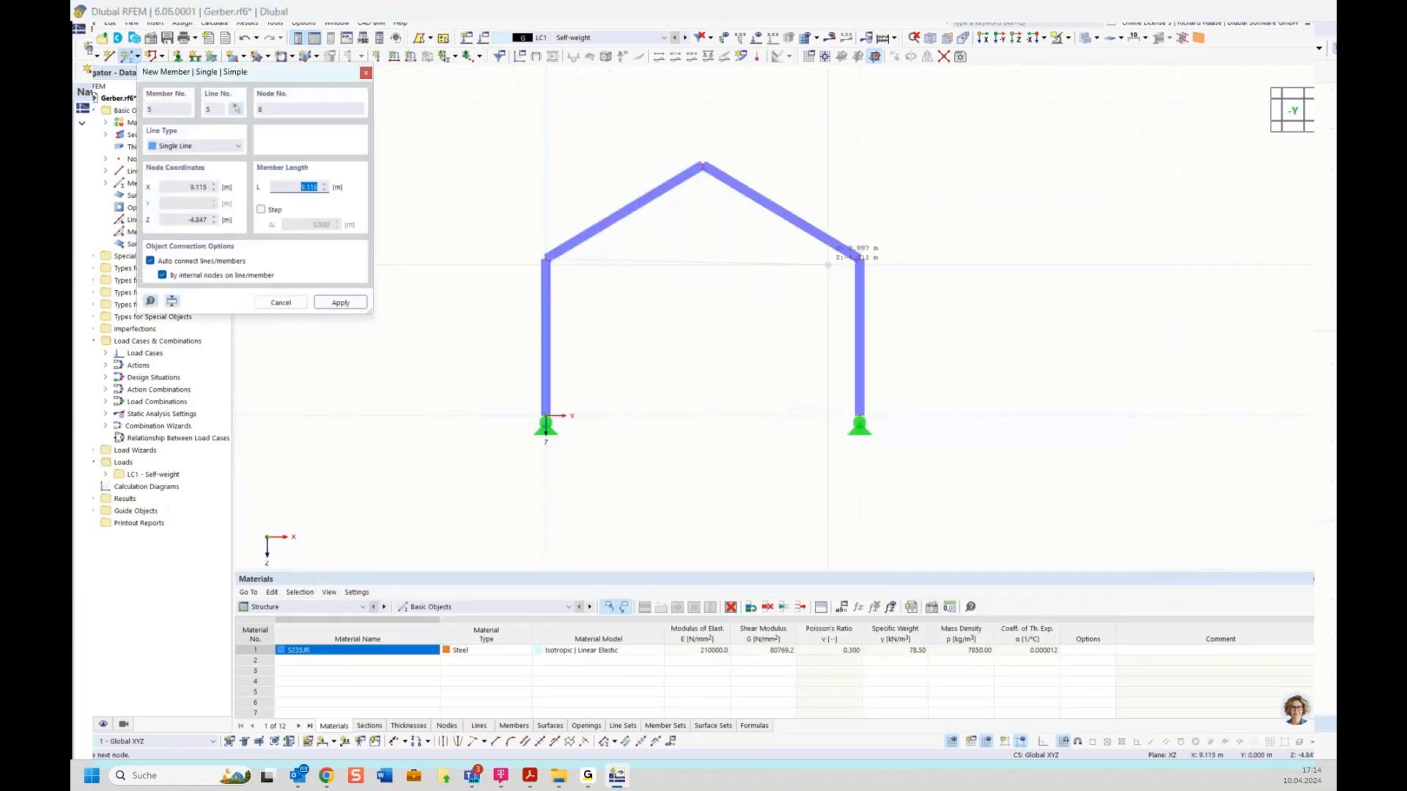
pyautogui.click(860, 257)
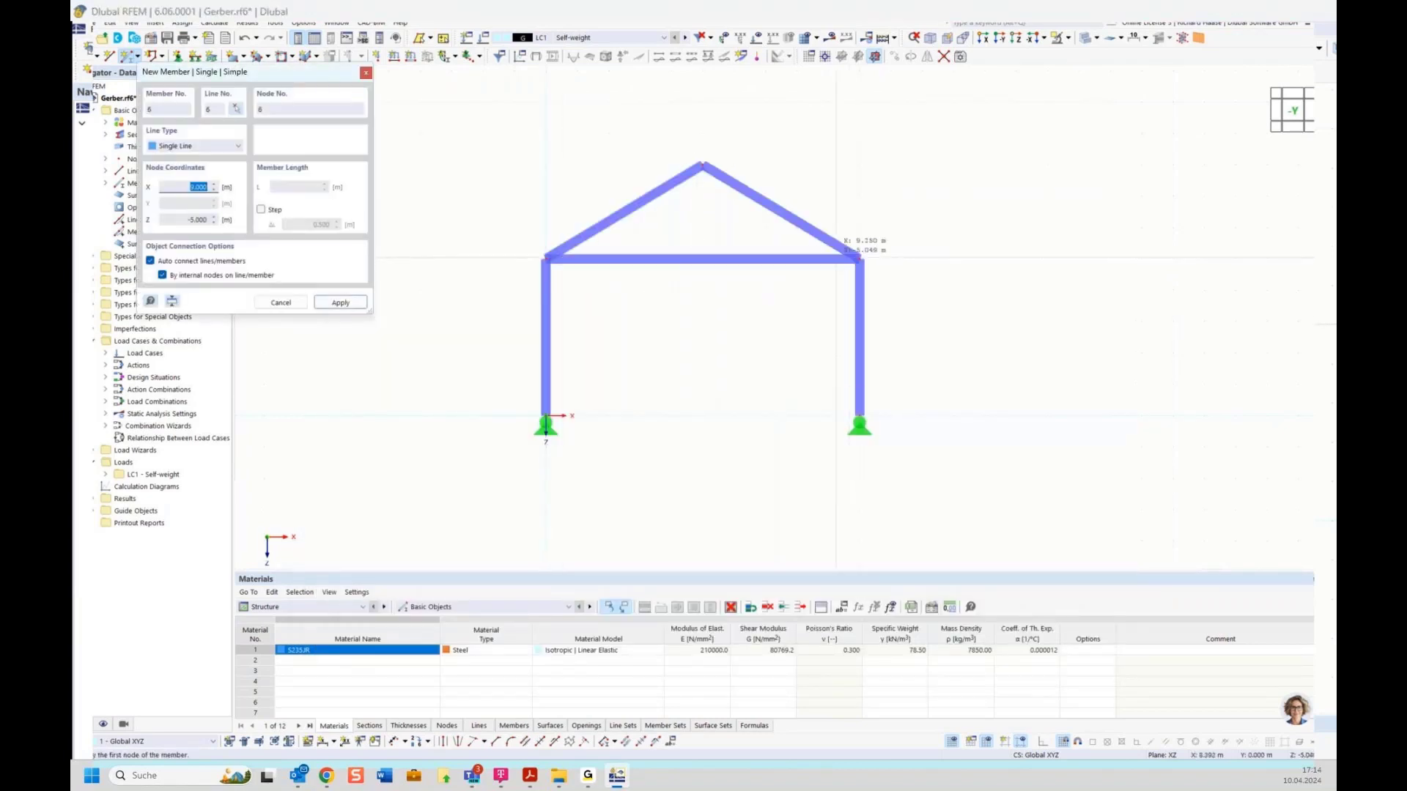
pyautogui.press('Escape')
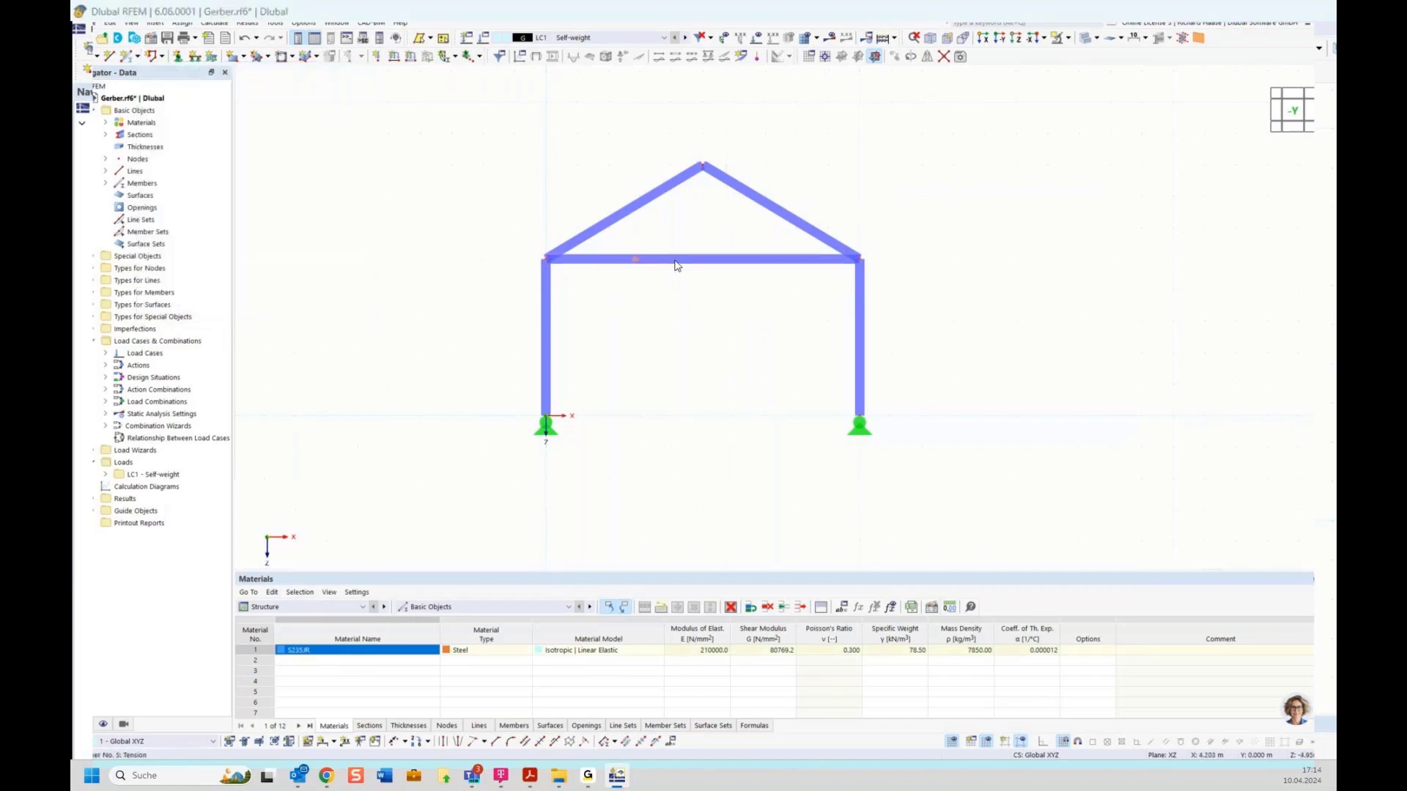
# Step: Assign tie member 5 a new solid round bar section ROUND 30/H with d = 30 mm
pyautogui.doubleClick(675, 260)
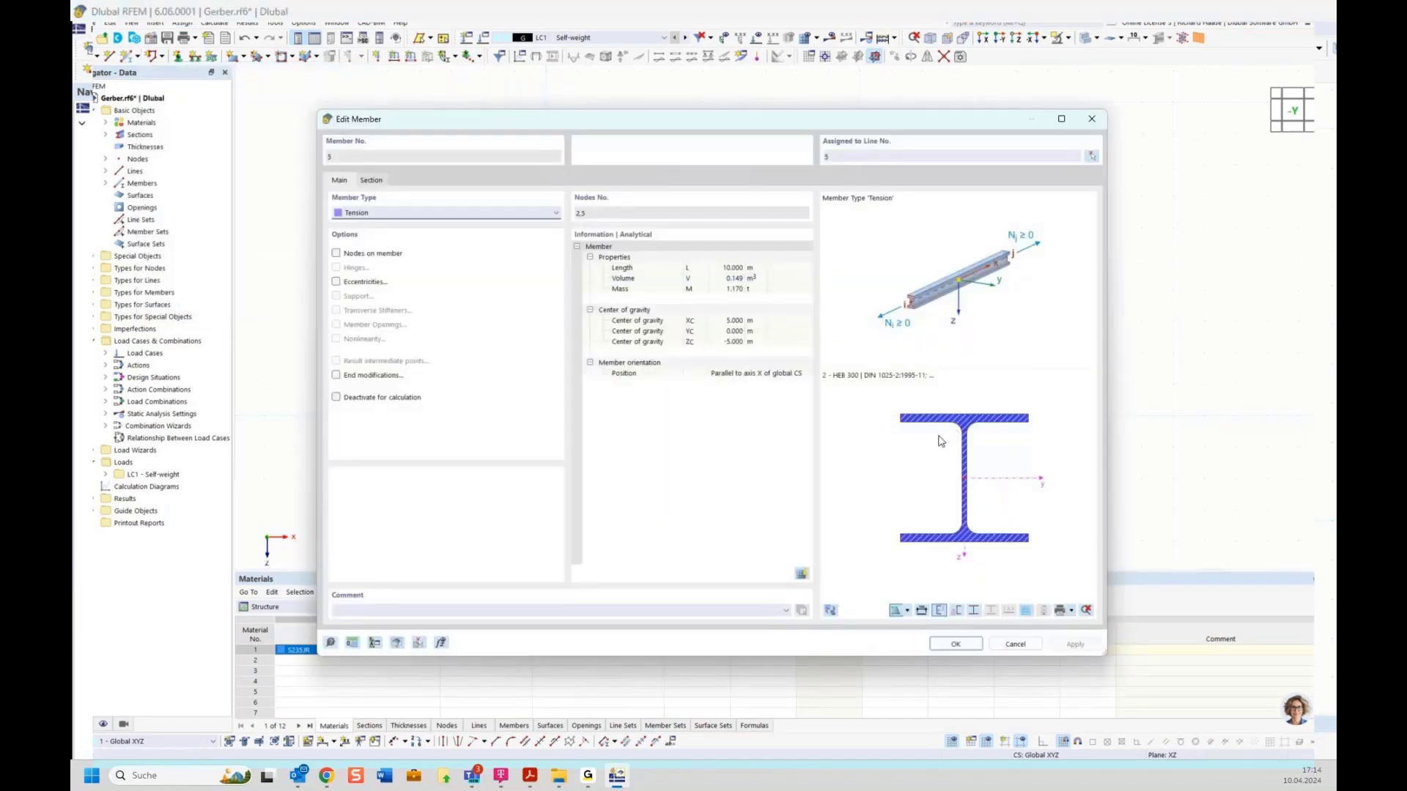
pyautogui.click(371, 179)
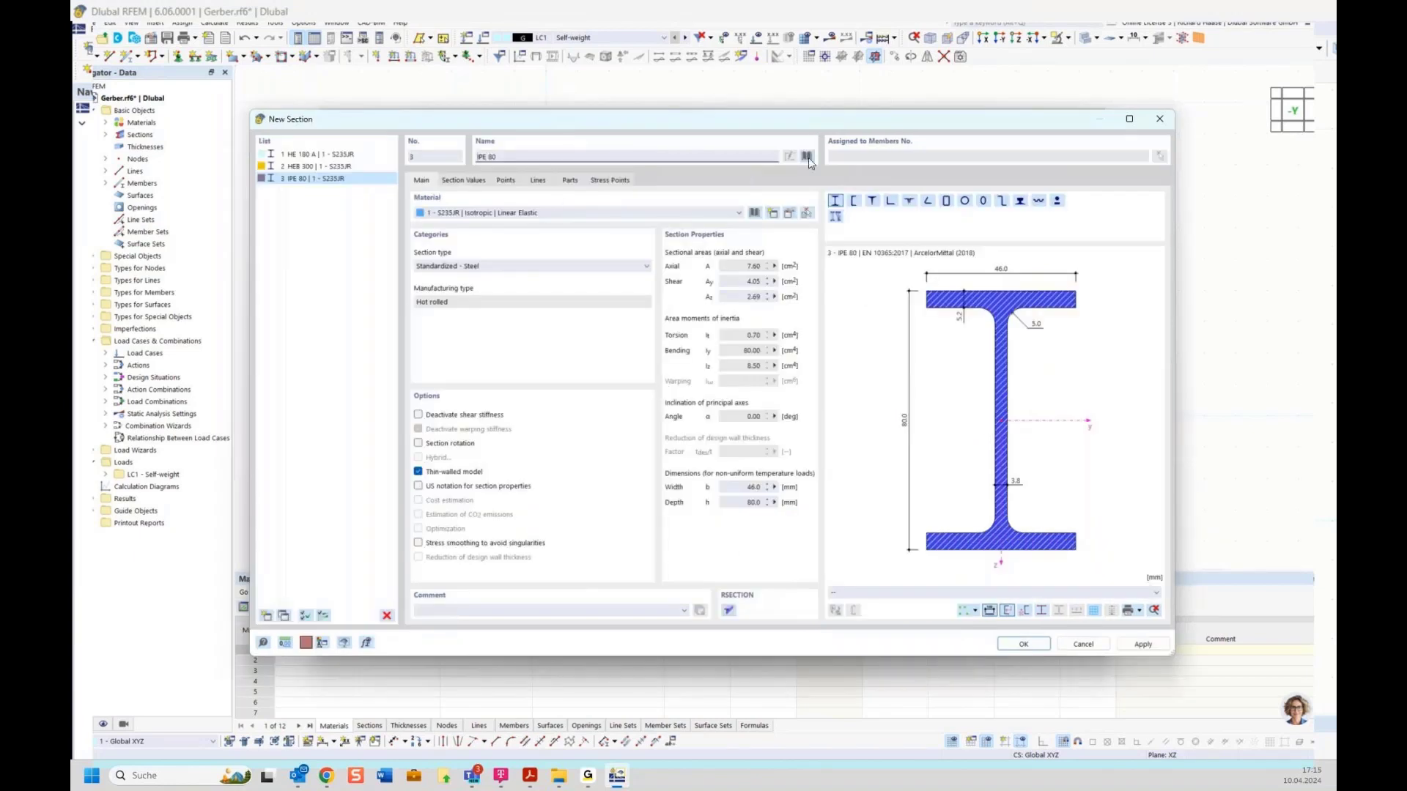
pyautogui.click(807, 157)
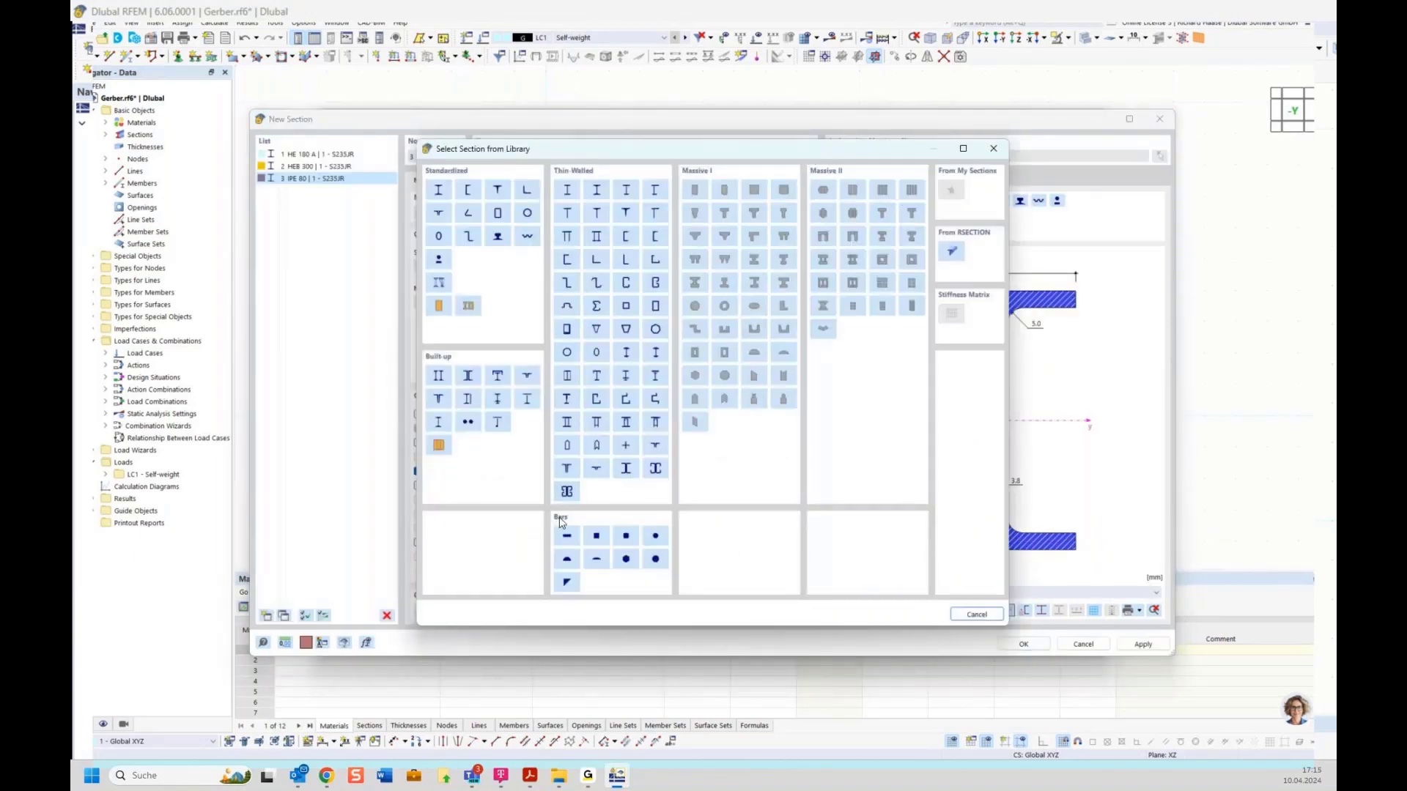
pyautogui.click(655, 536)
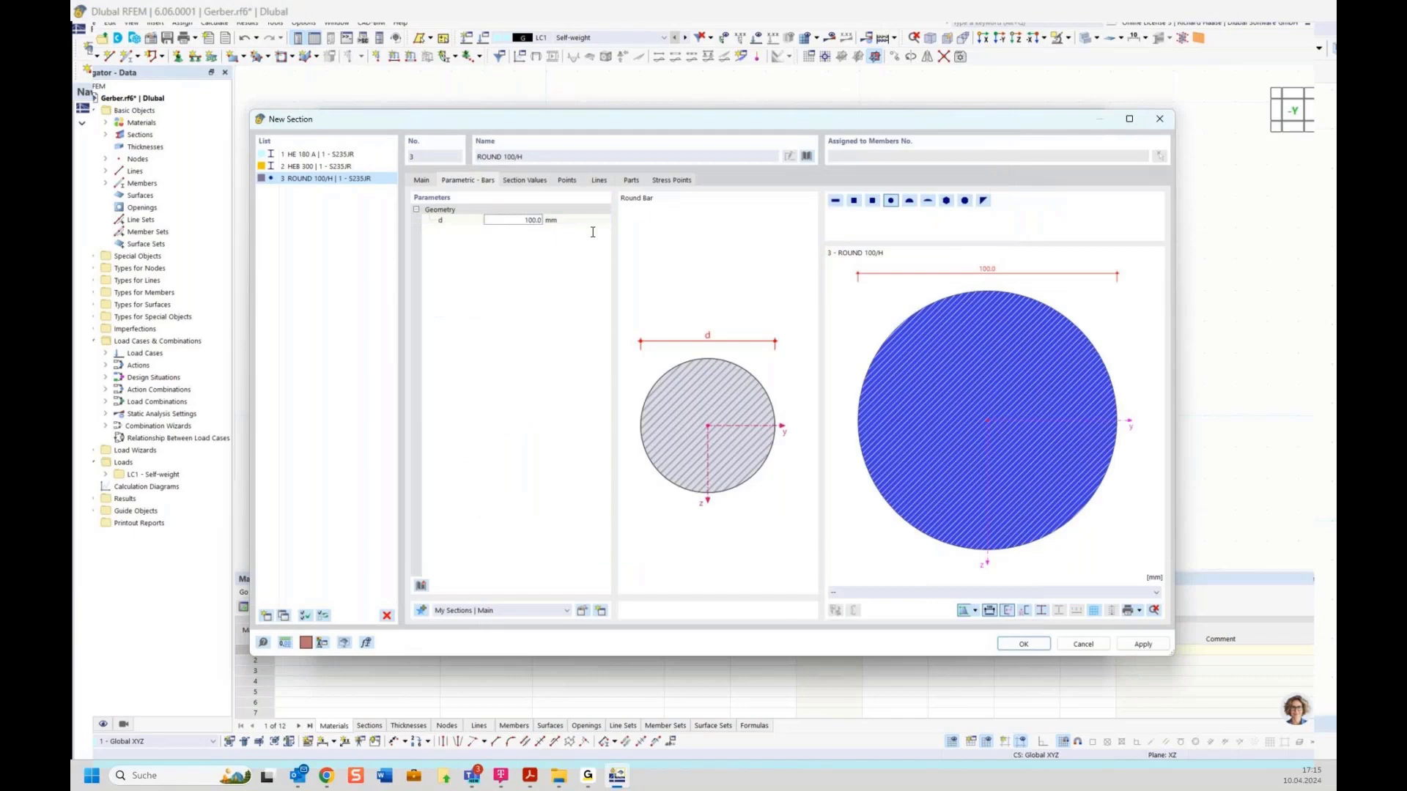
pyautogui.click(555, 211)
pyautogui.click(524, 219)
pyautogui.click(1023, 644)
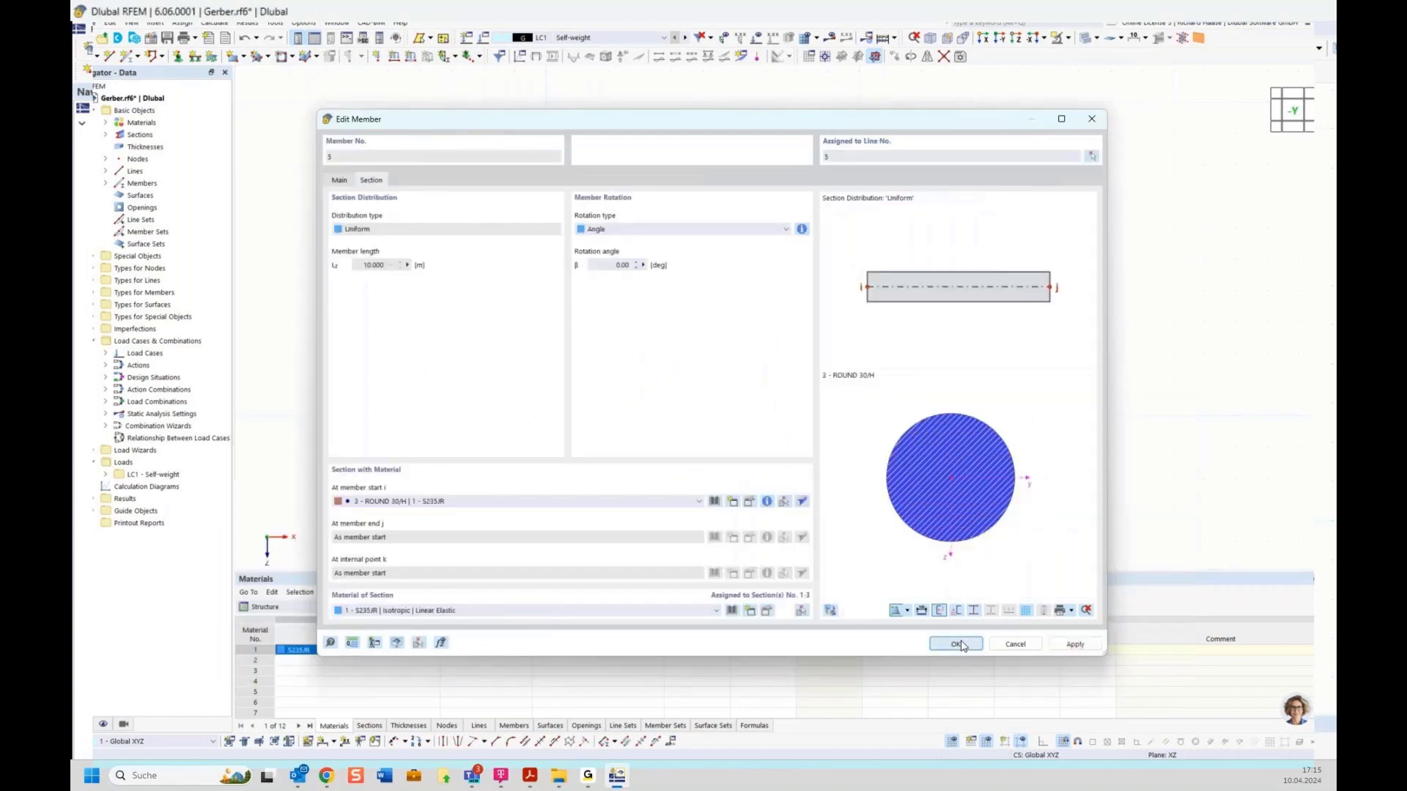
pyautogui.click(956, 644)
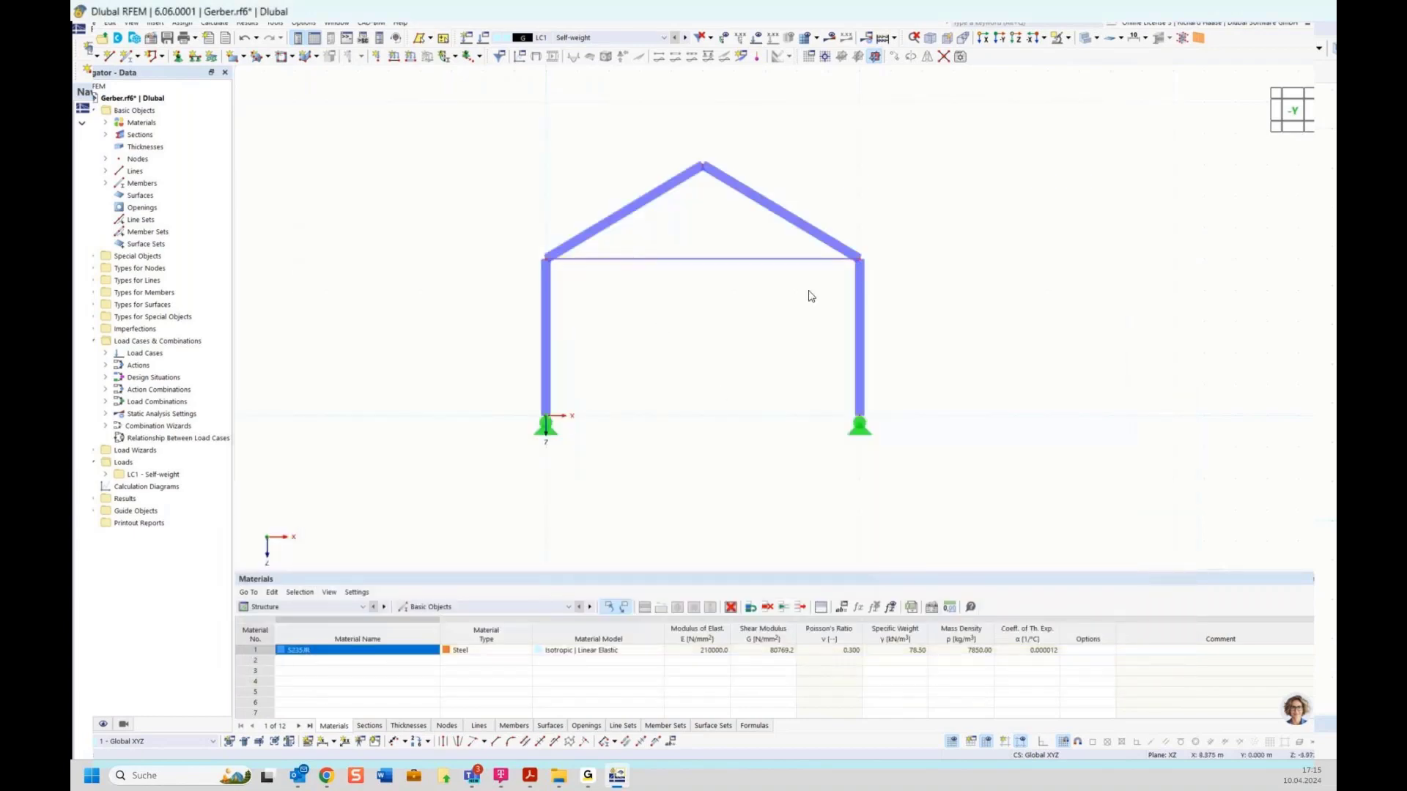
# Step: Add load case LC2 Snow with the Snow/Ice loads H ≤ 1000 m category
pyautogui.keyDown('ctrl'); pyautogui.moveTo(809, 296); pyautogui.dragTo(710, 267, button='middle'); pyautogui.keyUp('ctrl')
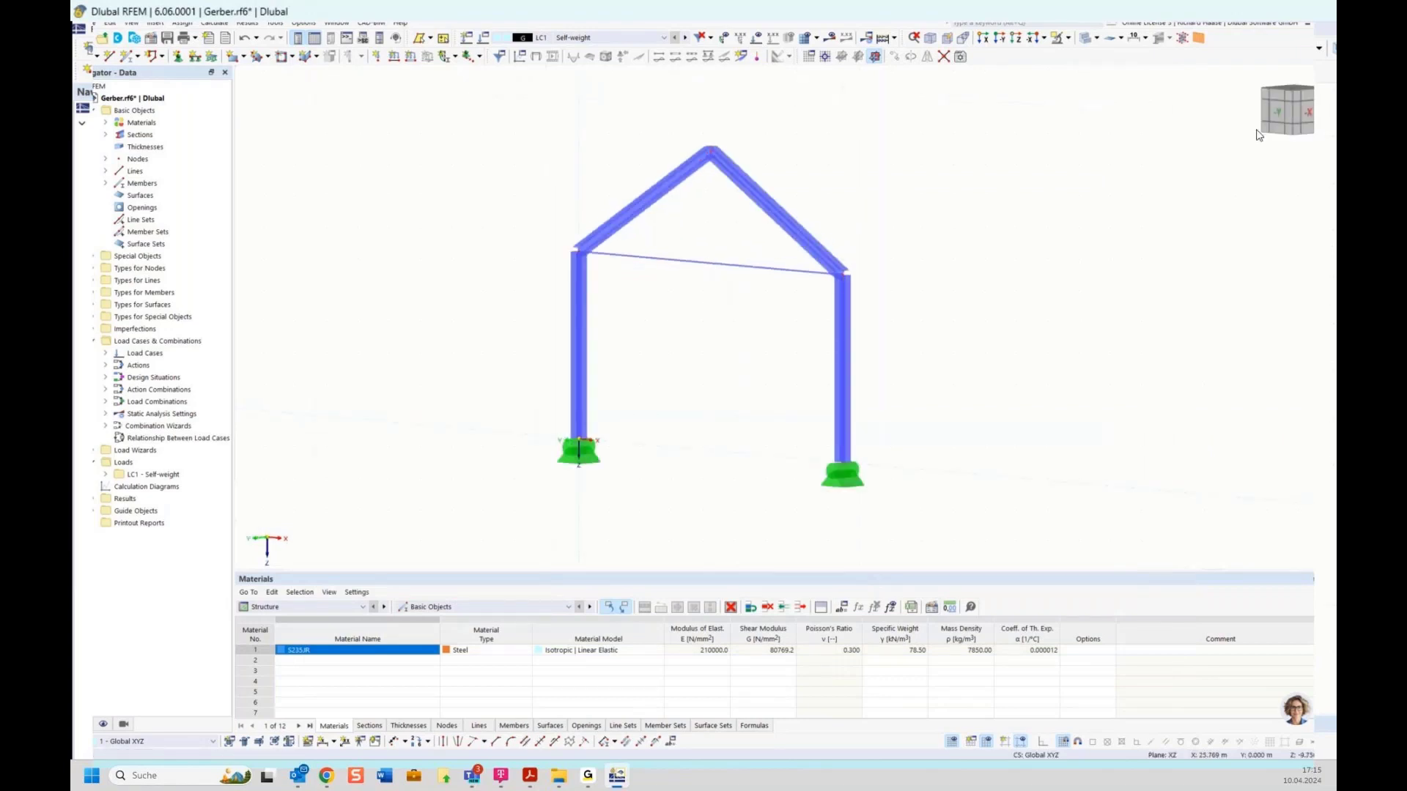
pyautogui.click(1270, 112)
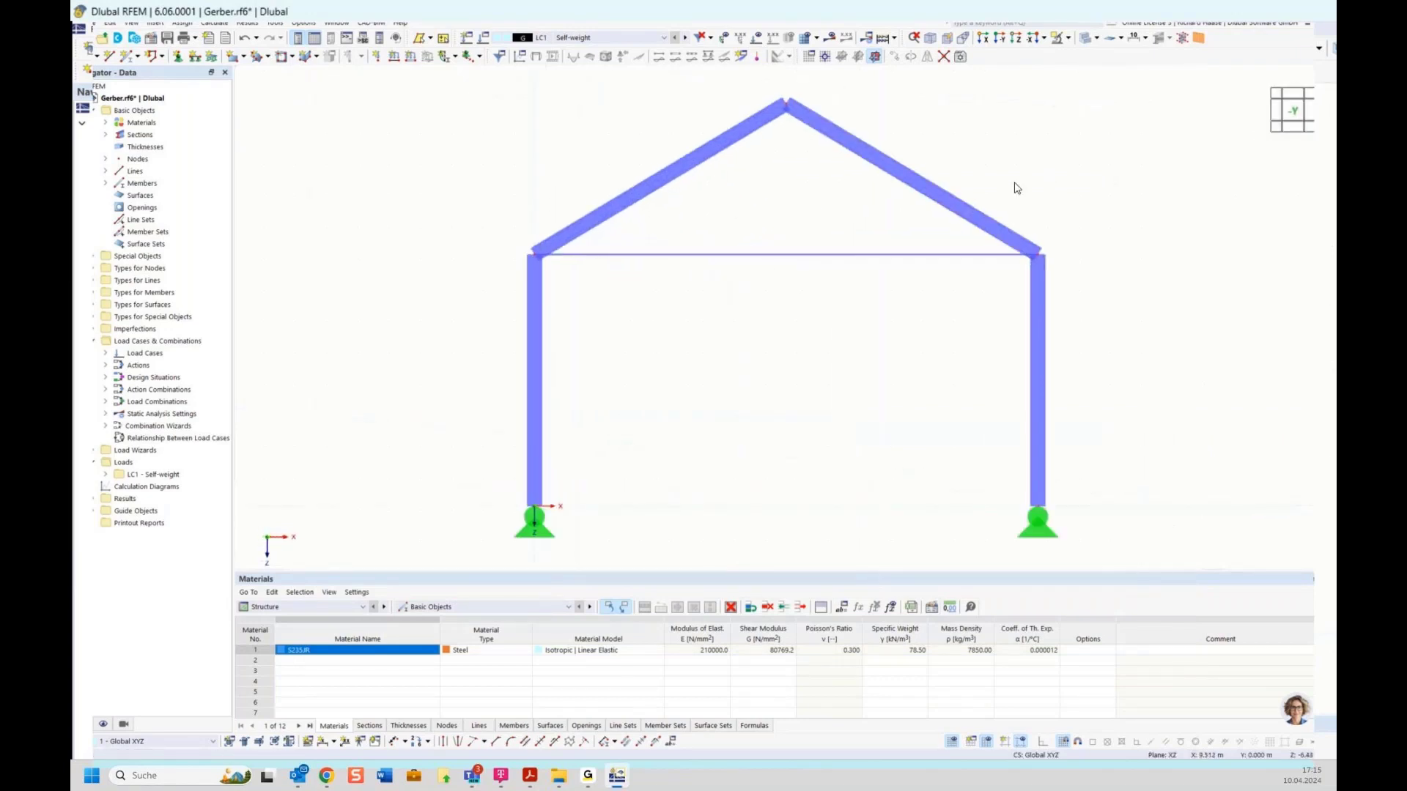
pyautogui.scroll(-4, 798, 339)
pyautogui.moveTo(755, 355); pyautogui.dragTo(735, 353, button='middle')
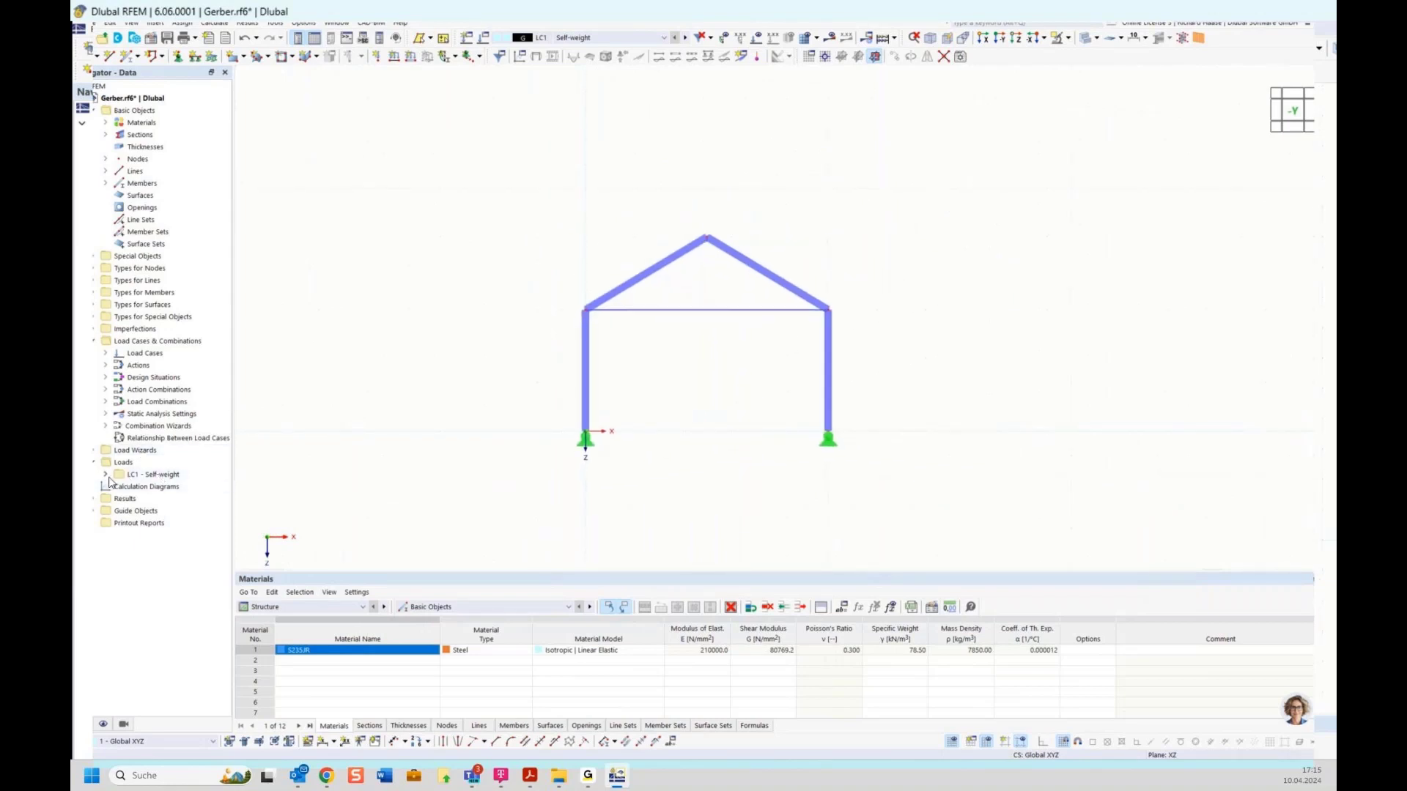
pyautogui.click(132, 476)
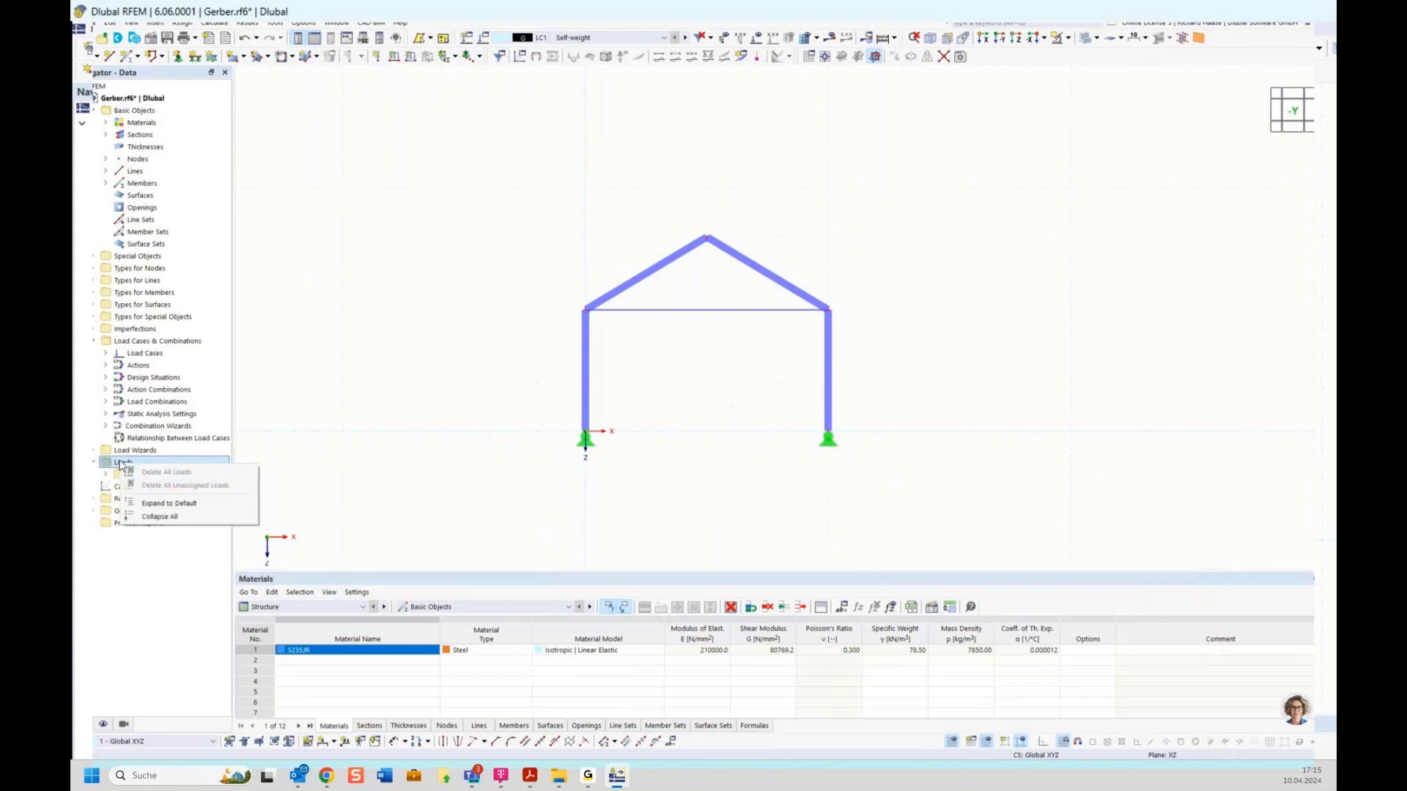
pyautogui.rightClick(132, 478)
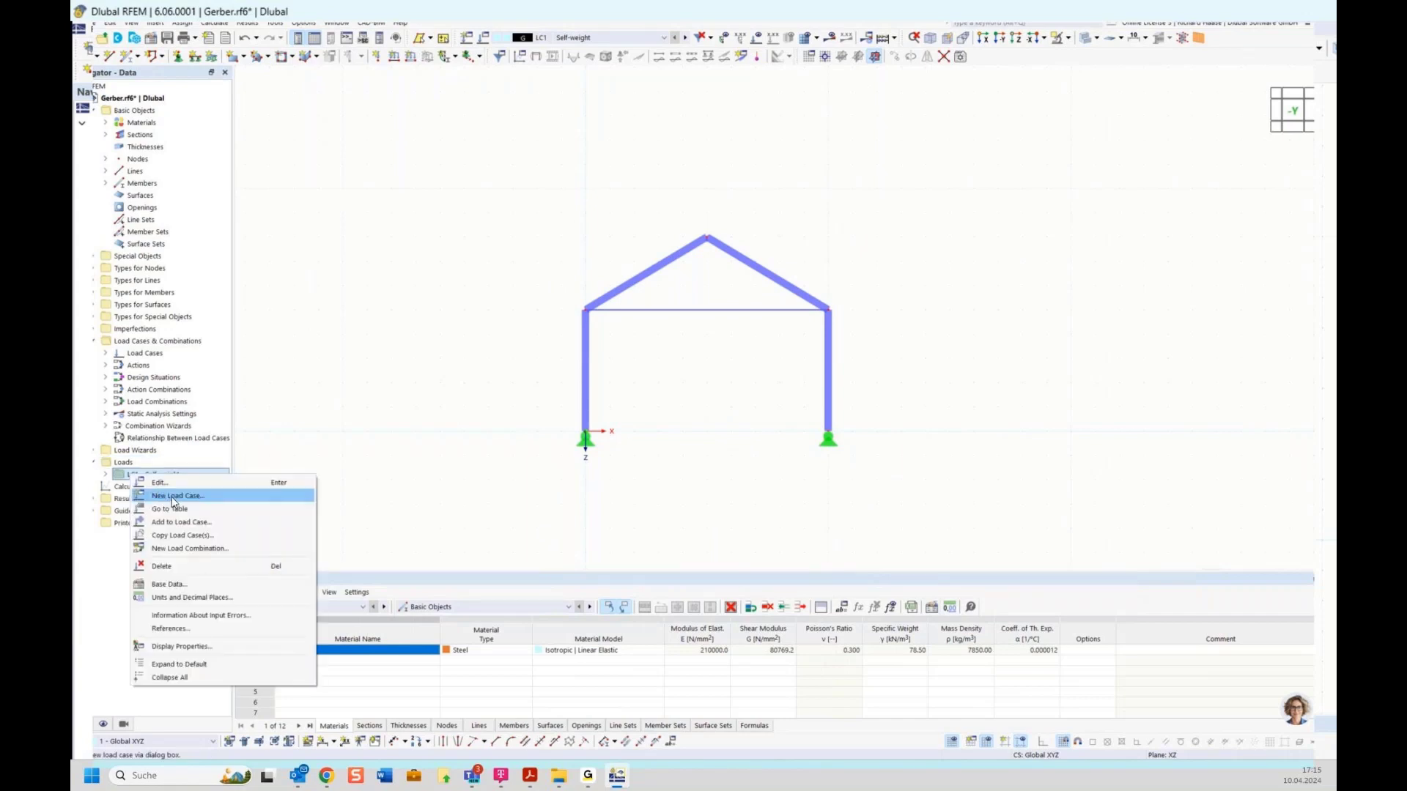
pyautogui.click(174, 497)
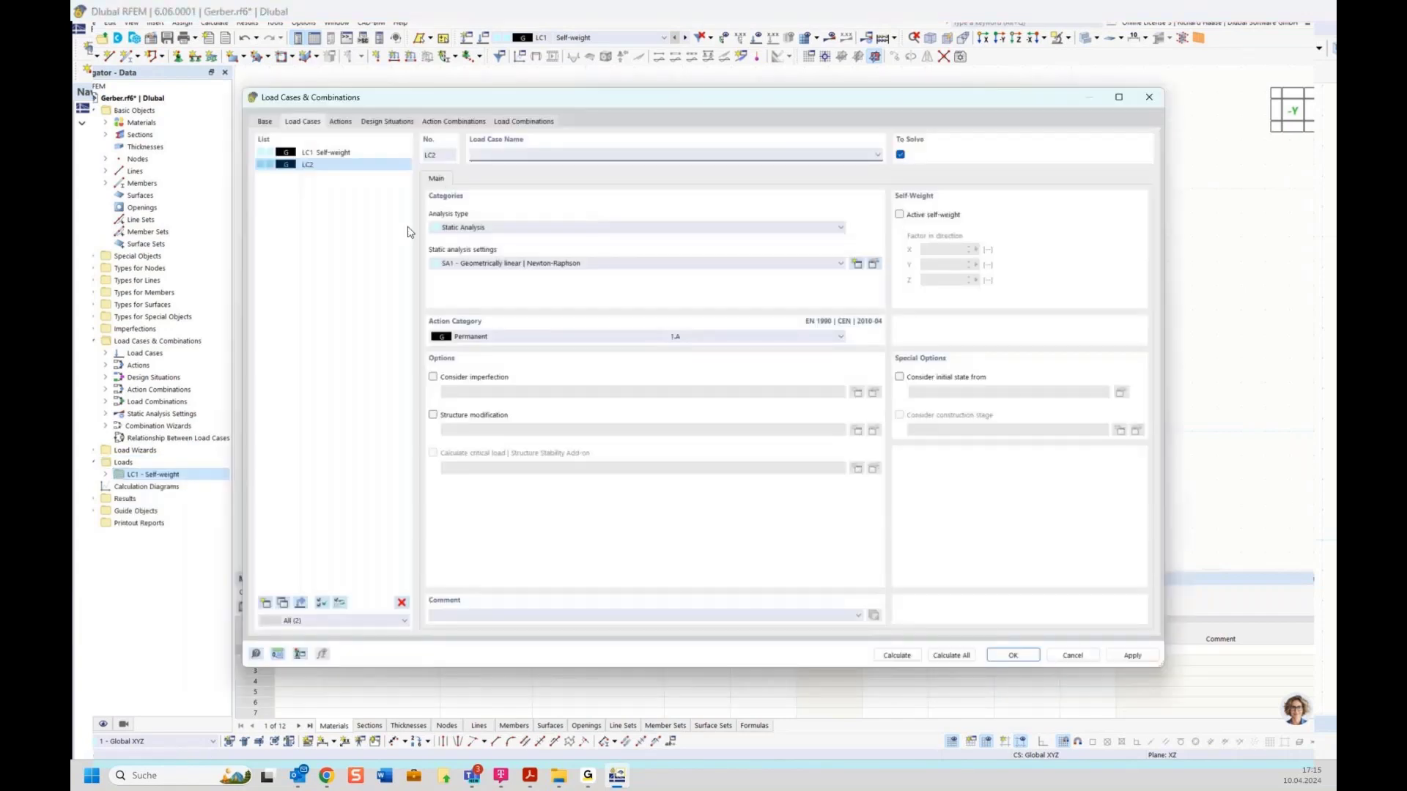
pyautogui.click(476, 338)
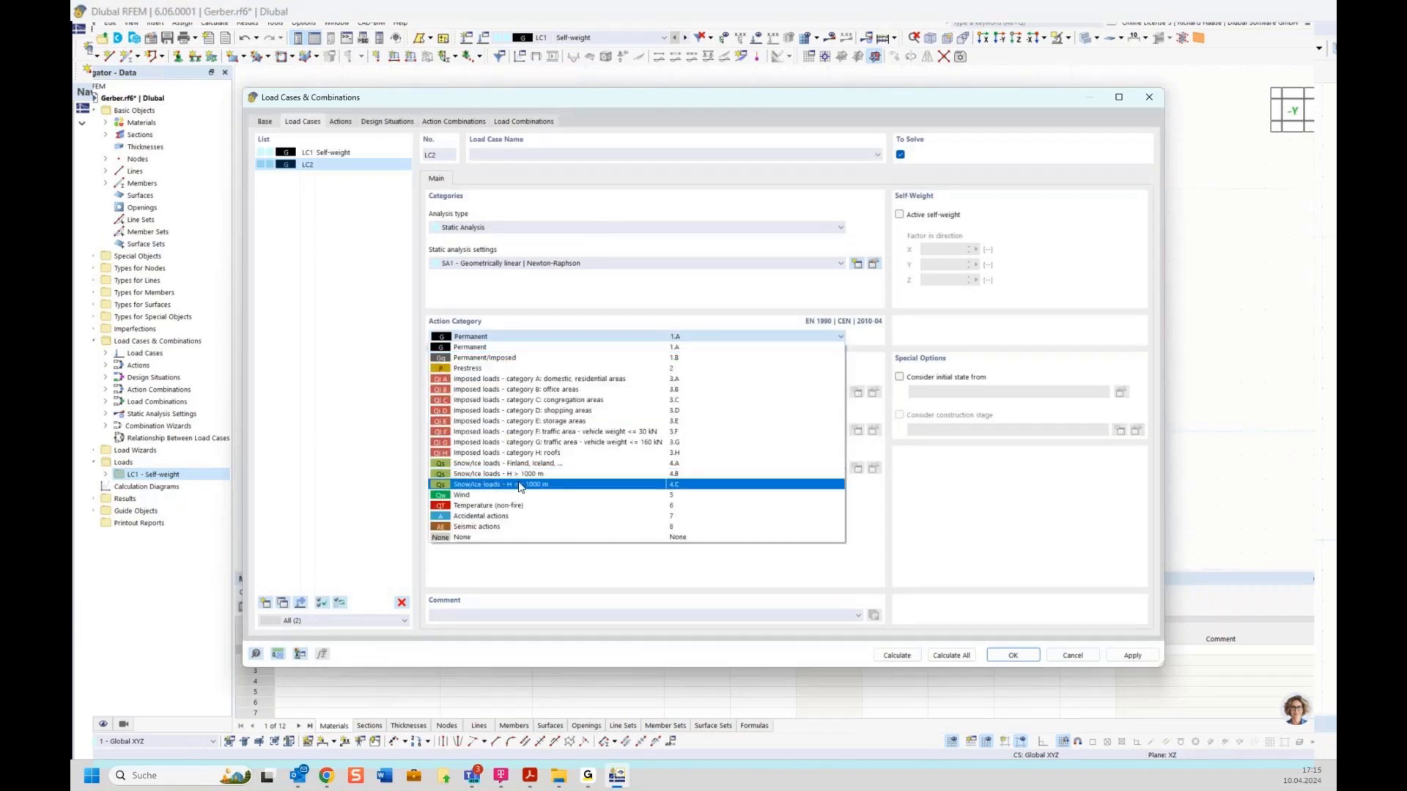
pyautogui.click(533, 485)
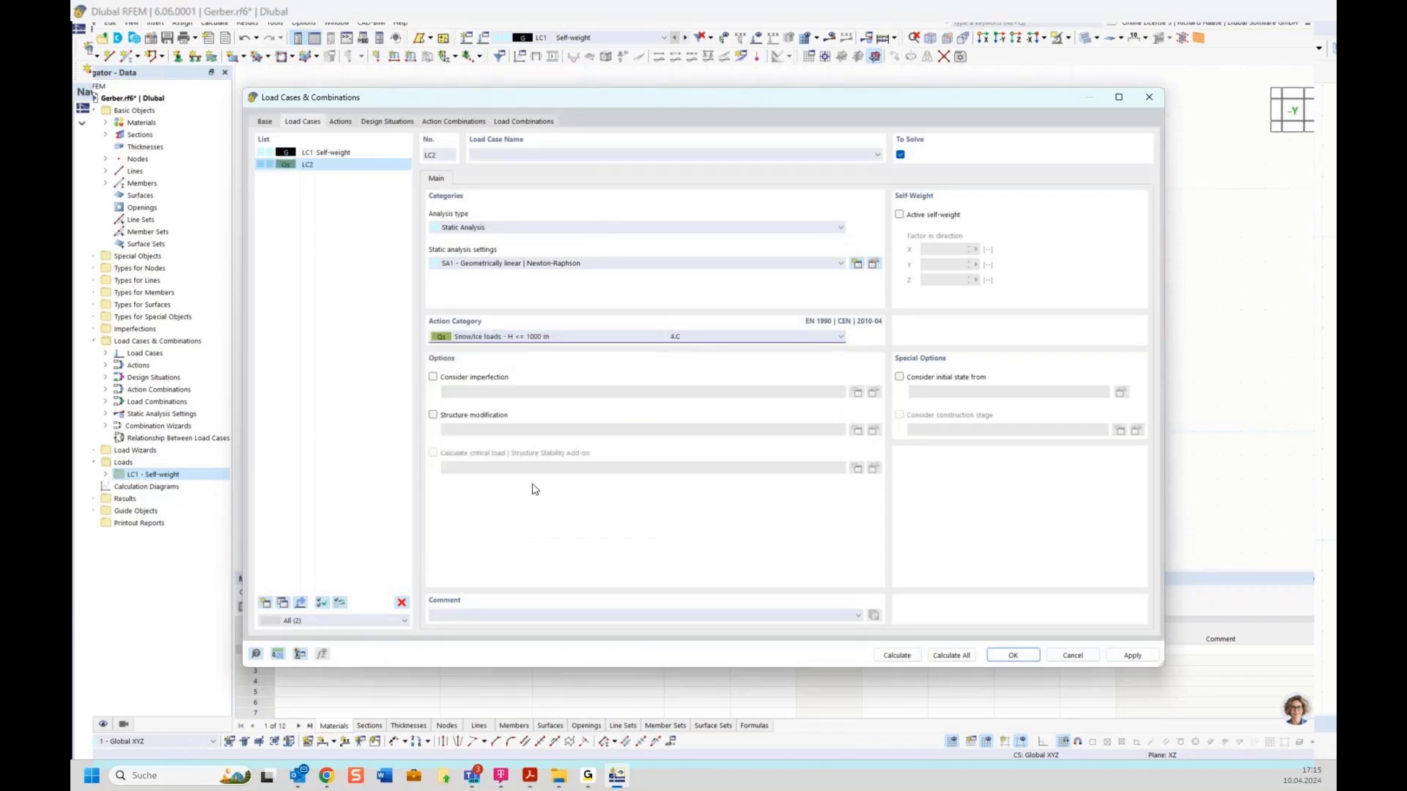
pyautogui.click(535, 155)
pyautogui.write('Snow')
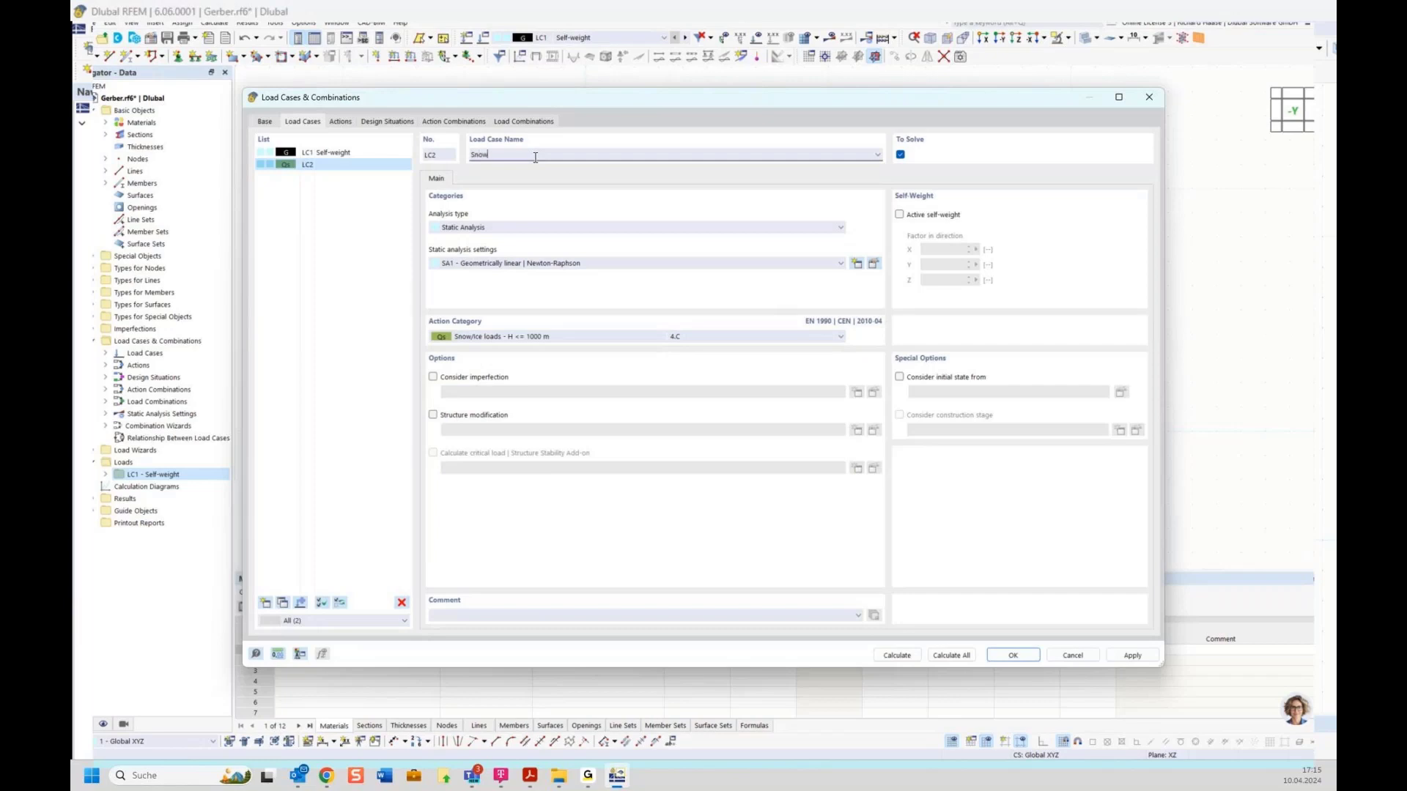
# Step: Add load case LC3 Wind with the Wind action category
pyautogui.click(265, 602)
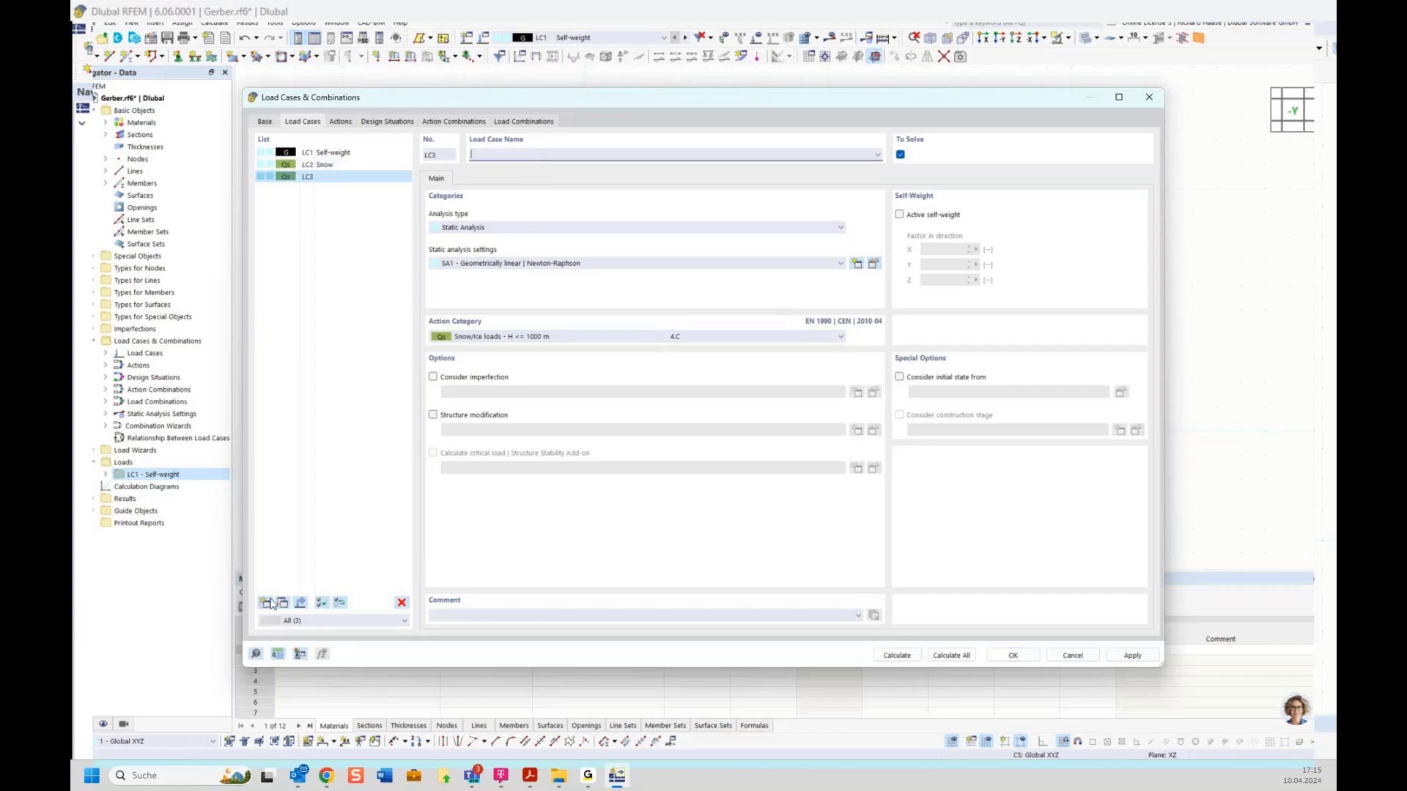
pyautogui.click(511, 153)
pyautogui.write('Wind')
pyautogui.click(495, 338)
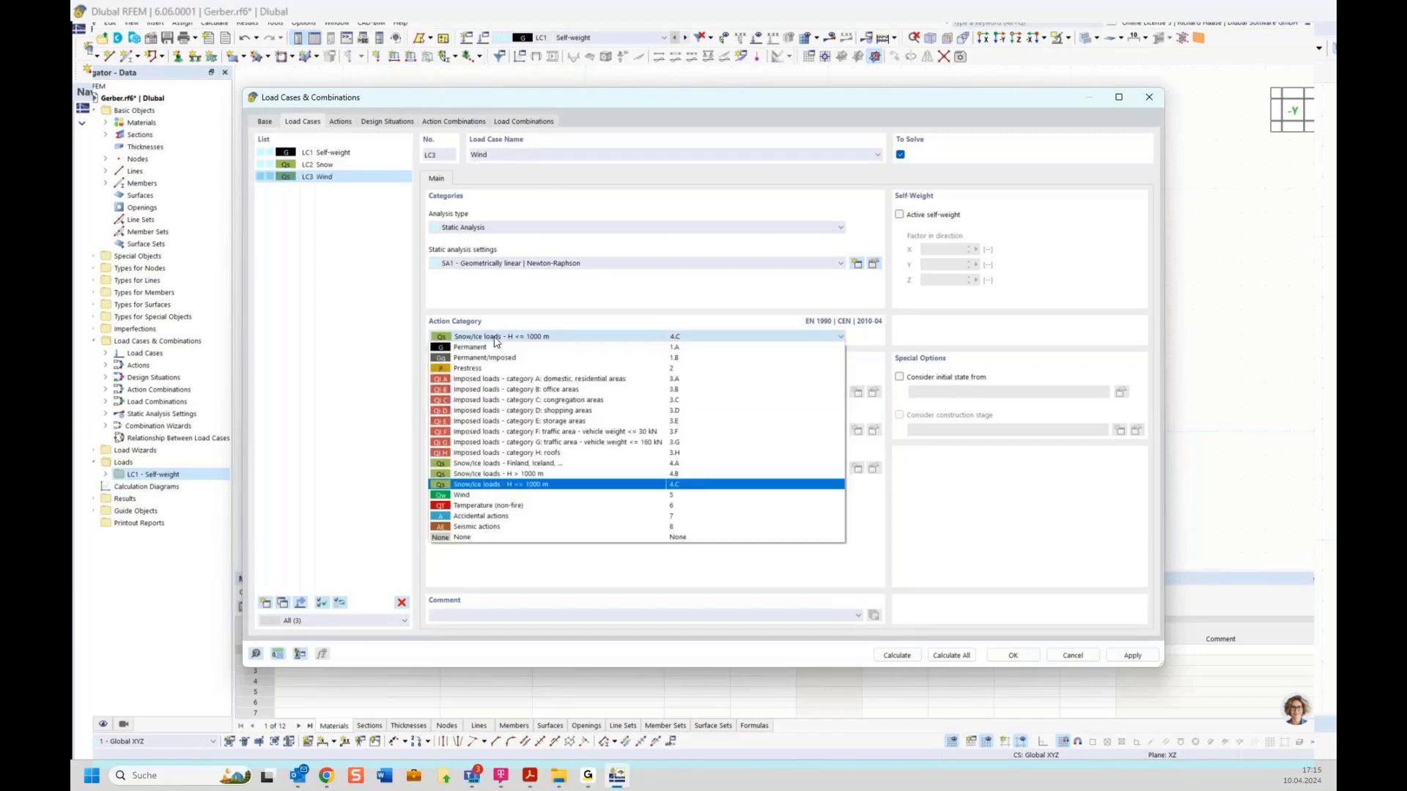
pyautogui.click(478, 496)
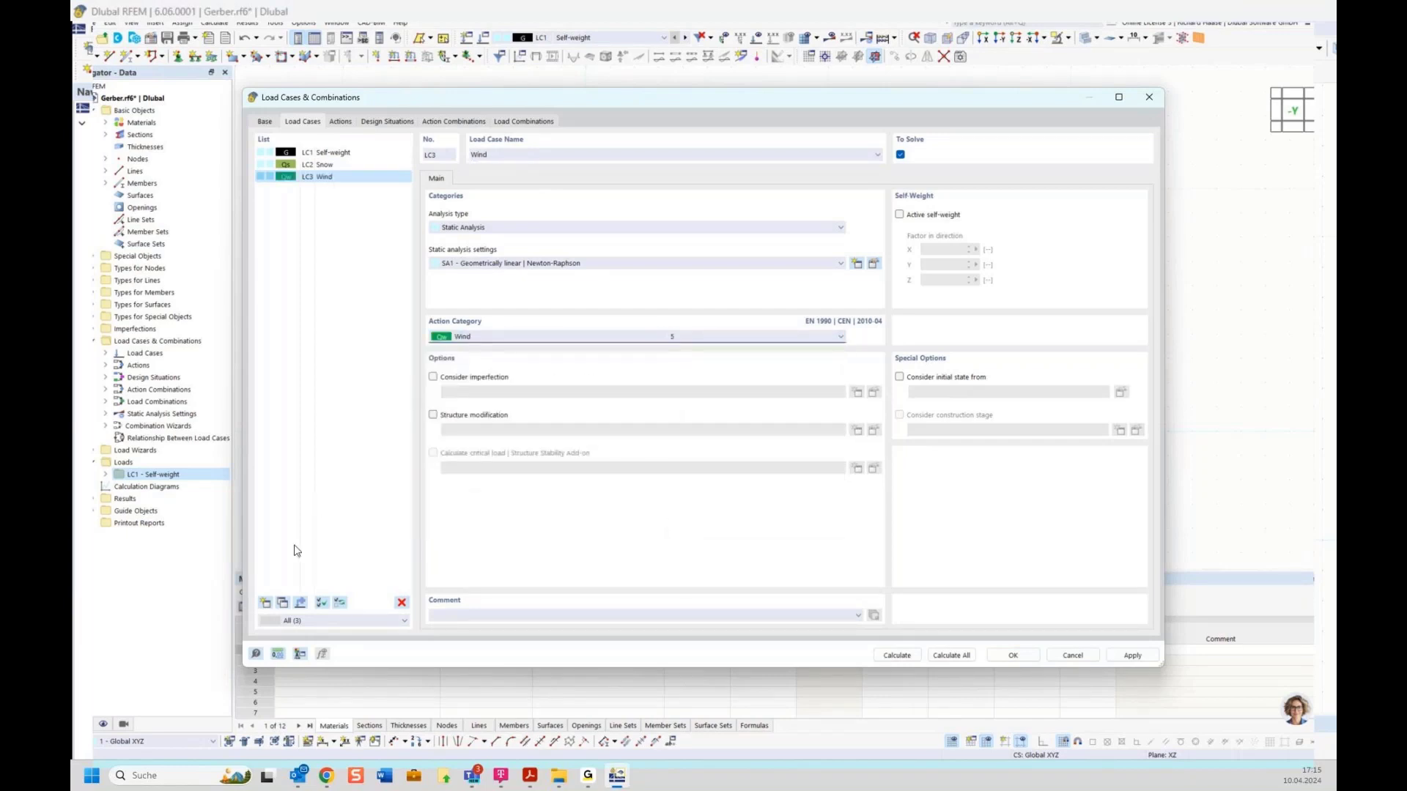
# Step: Add load case LC4 Temperature as Temperature (non-fire) and review the generated actions
pyautogui.click(266, 602)
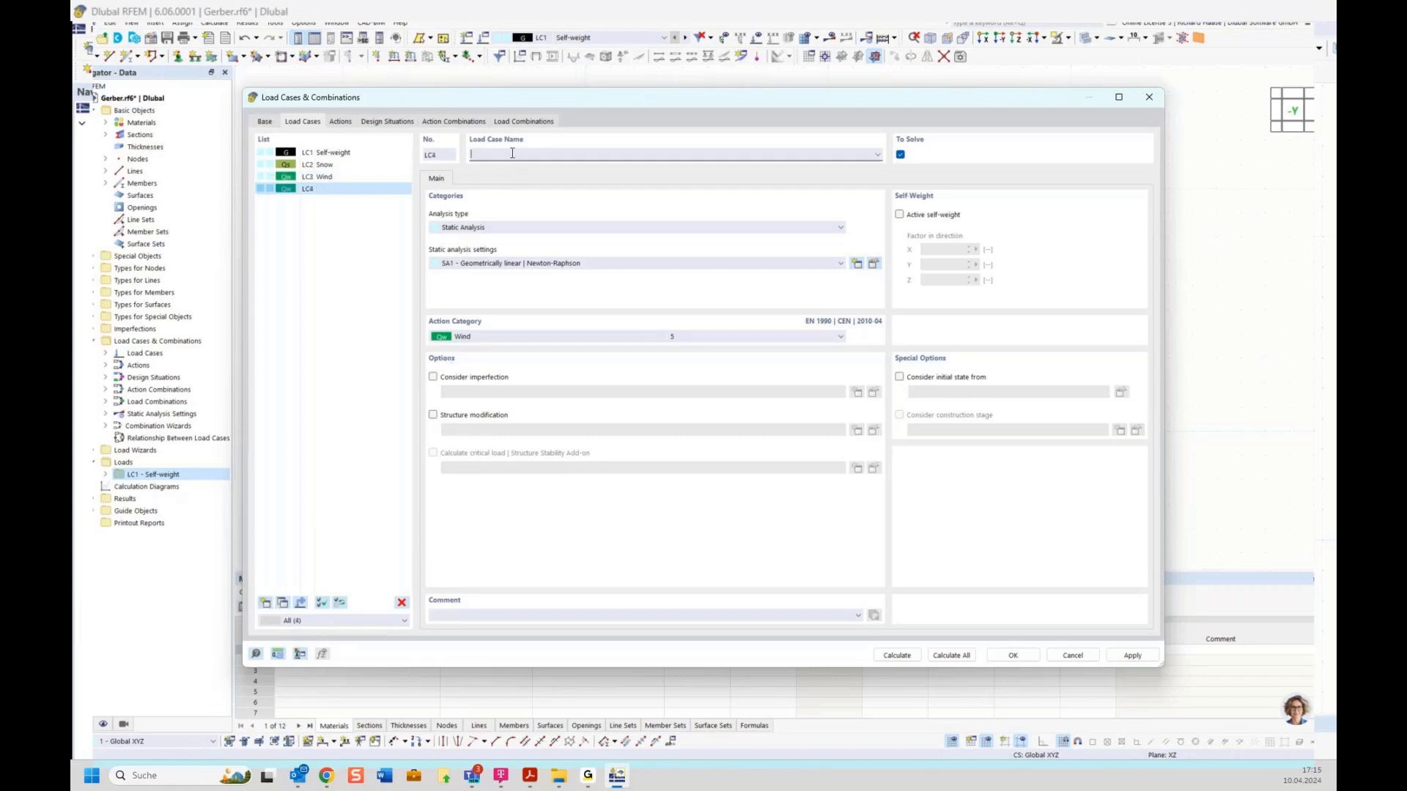
pyautogui.write('Temperature')
pyautogui.click(491, 338)
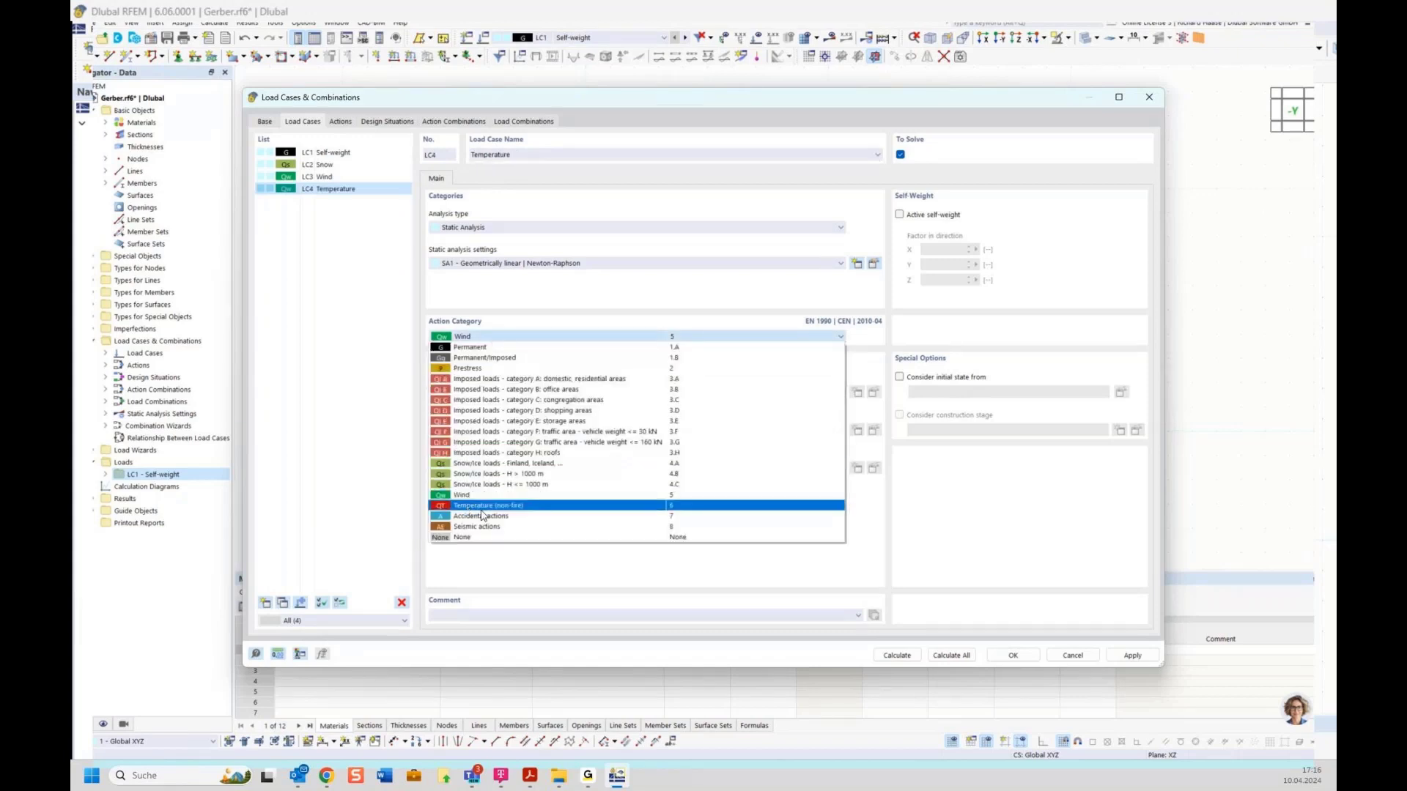
pyautogui.click(512, 506)
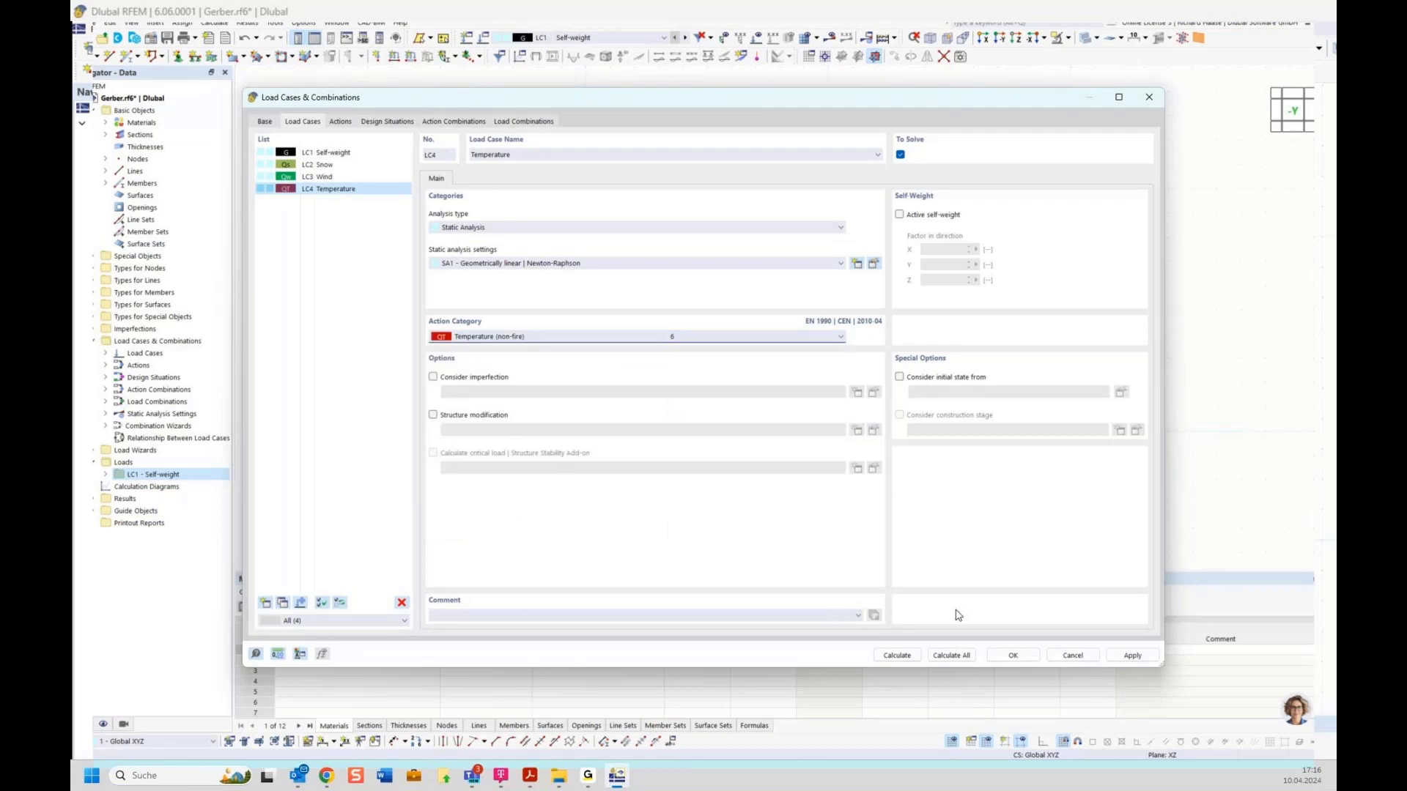
pyautogui.click(341, 123)
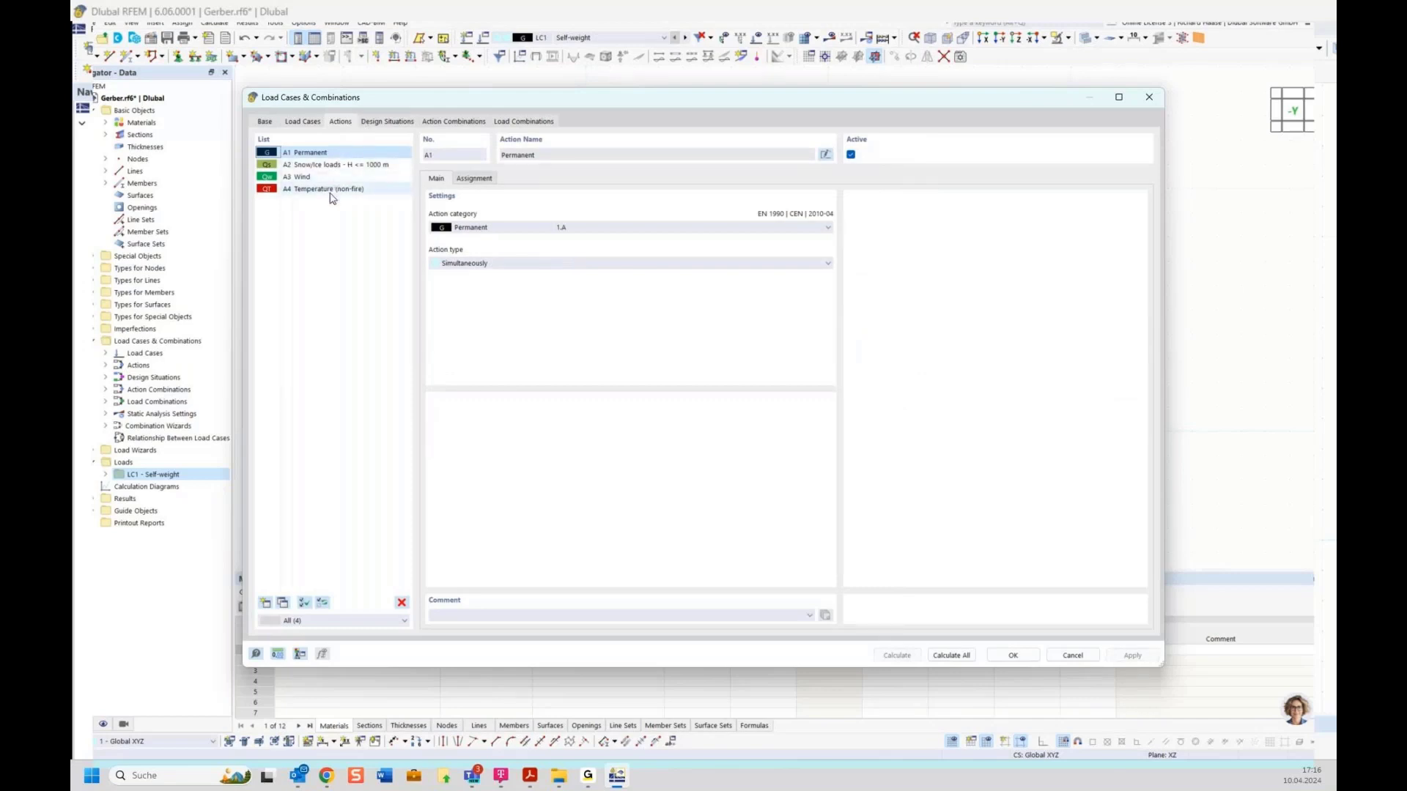
# Step: Review the generated load combinations, inspecting the load cases and factors in CO1, CO7 and CO8
pyautogui.click(302, 121)
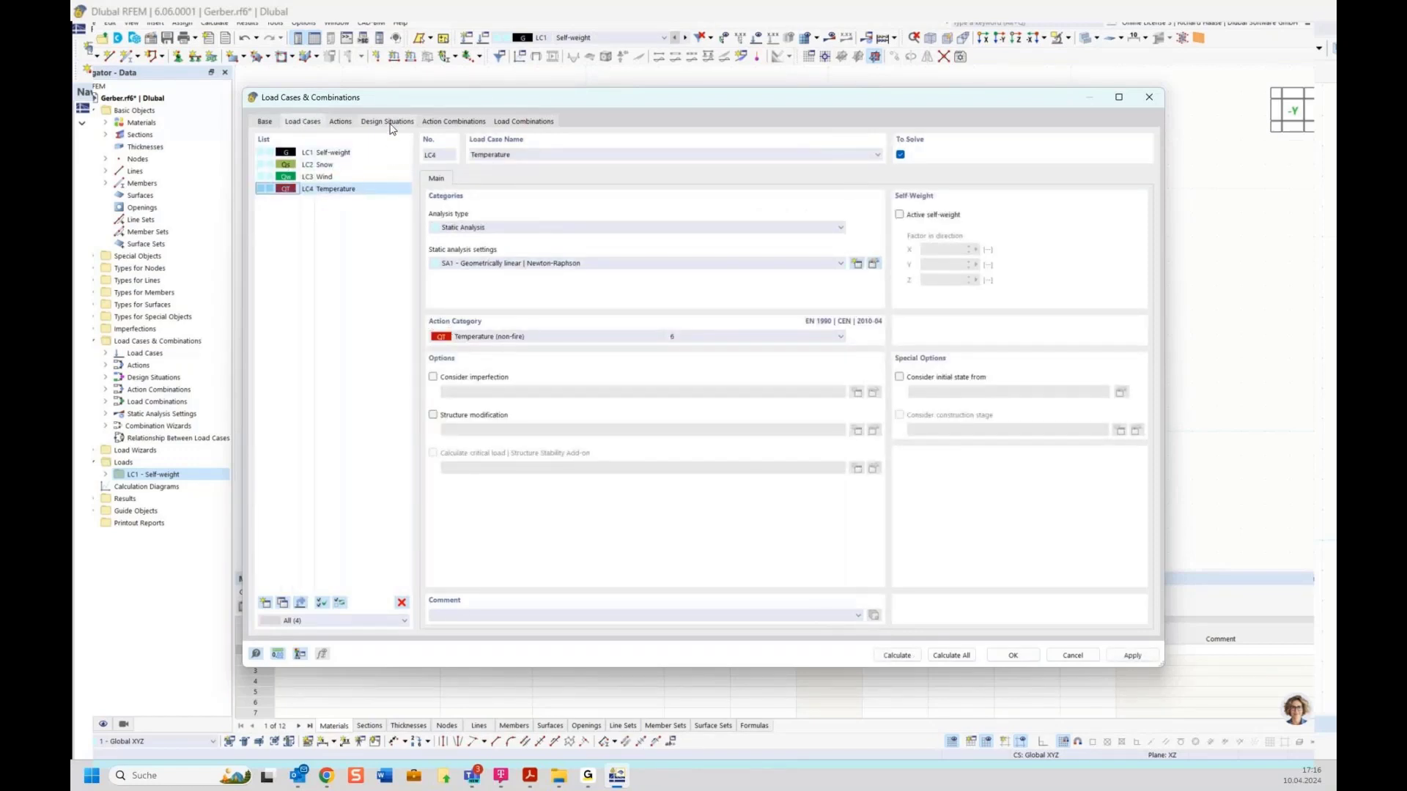
pyautogui.click(522, 122)
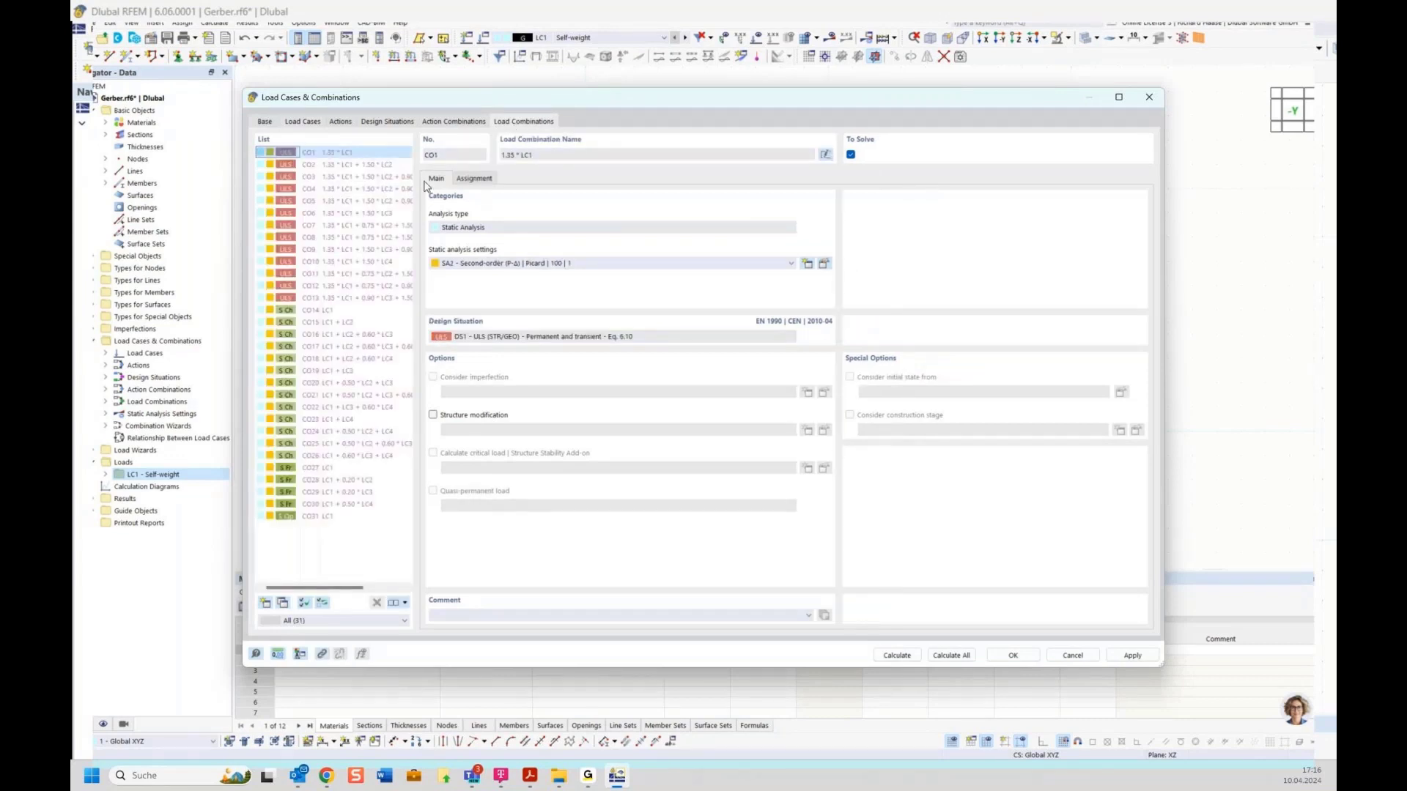
pyautogui.click(265, 123)
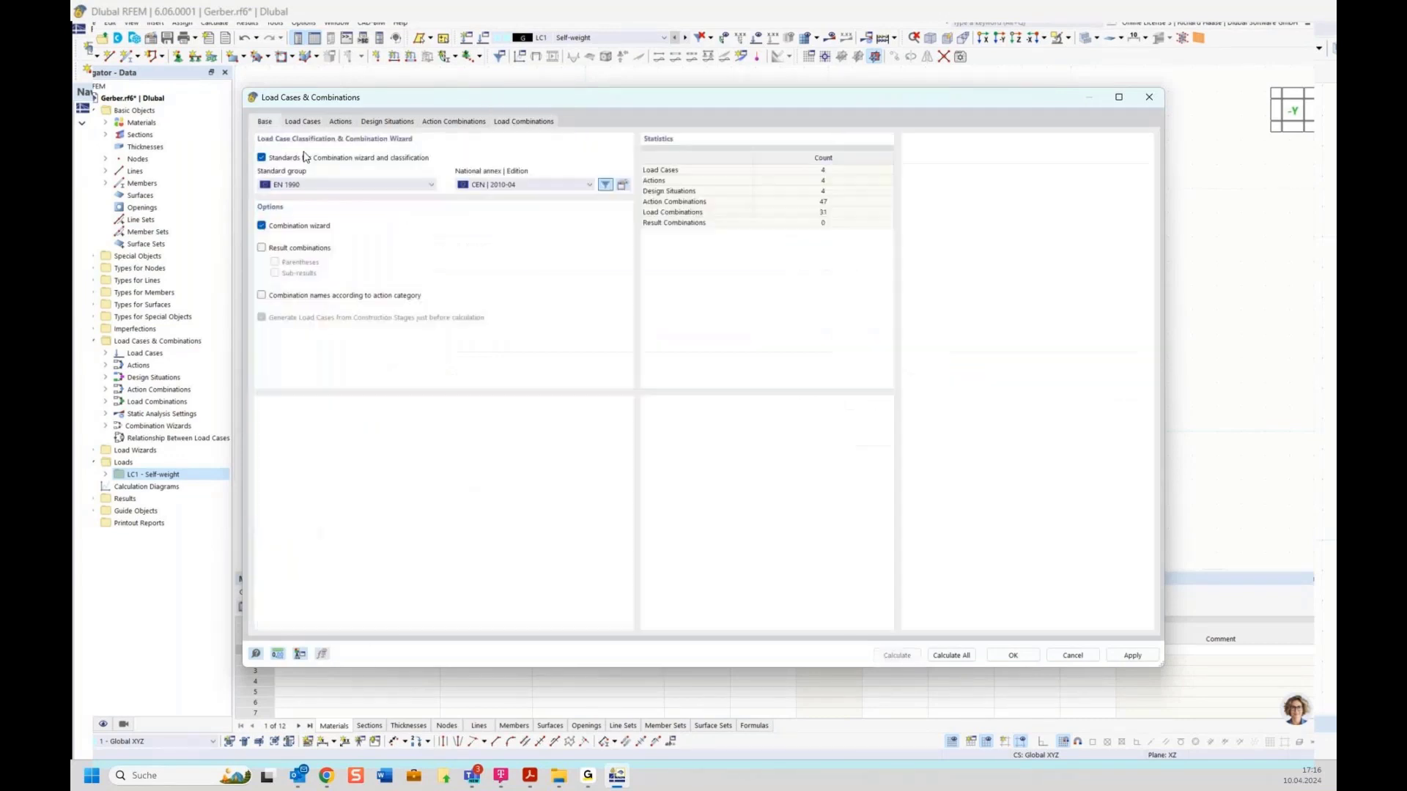
pyautogui.click(523, 122)
pyautogui.click(474, 178)
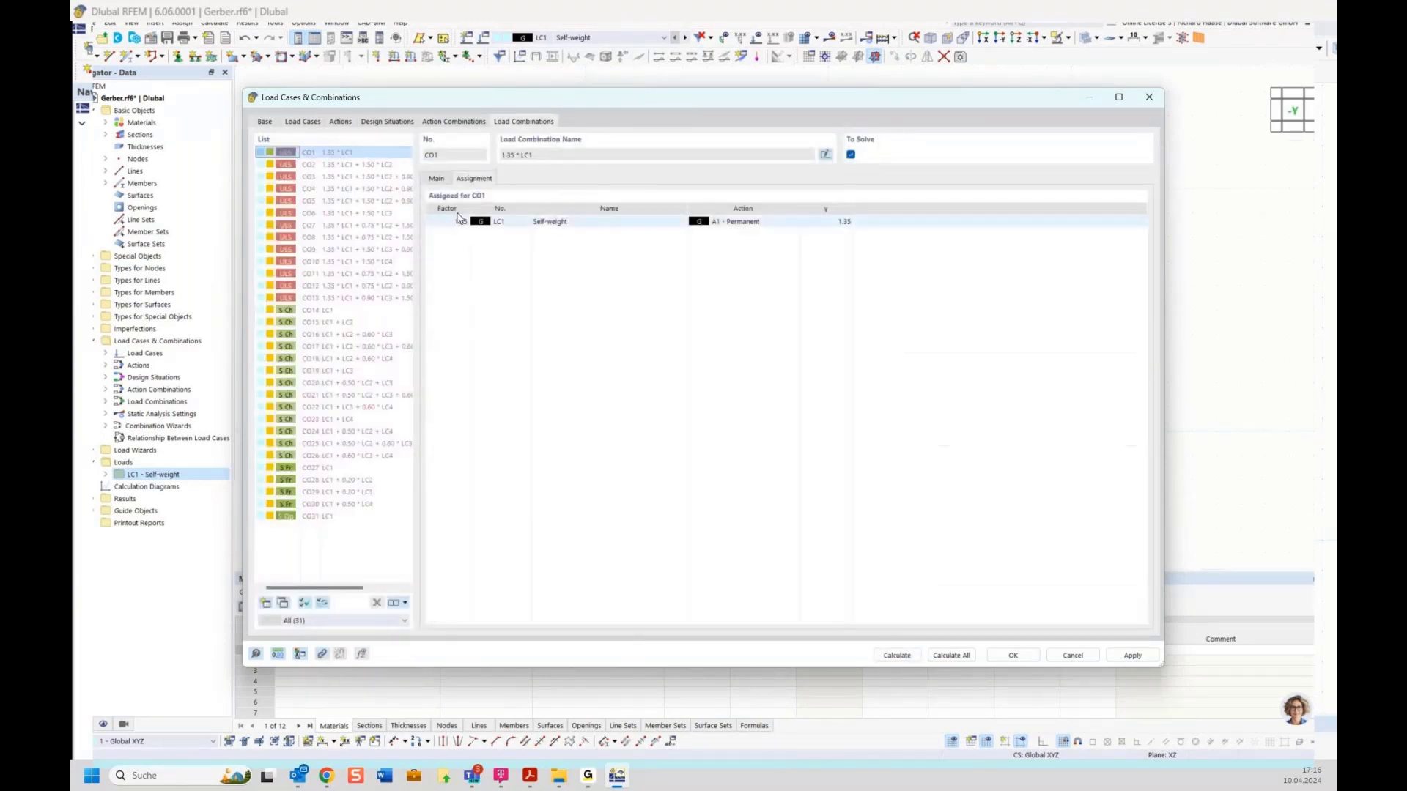
pyautogui.click(377, 225)
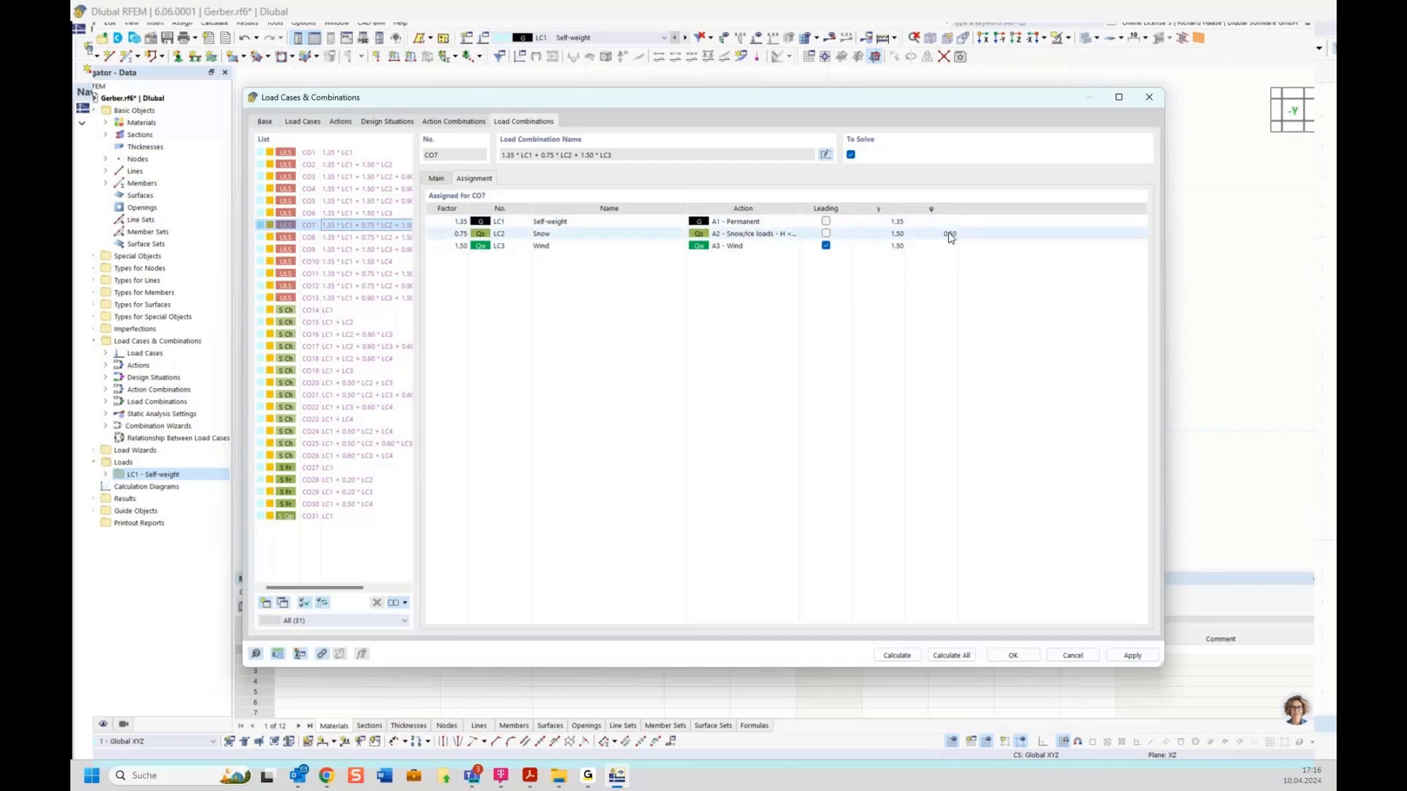
pyautogui.click(388, 237)
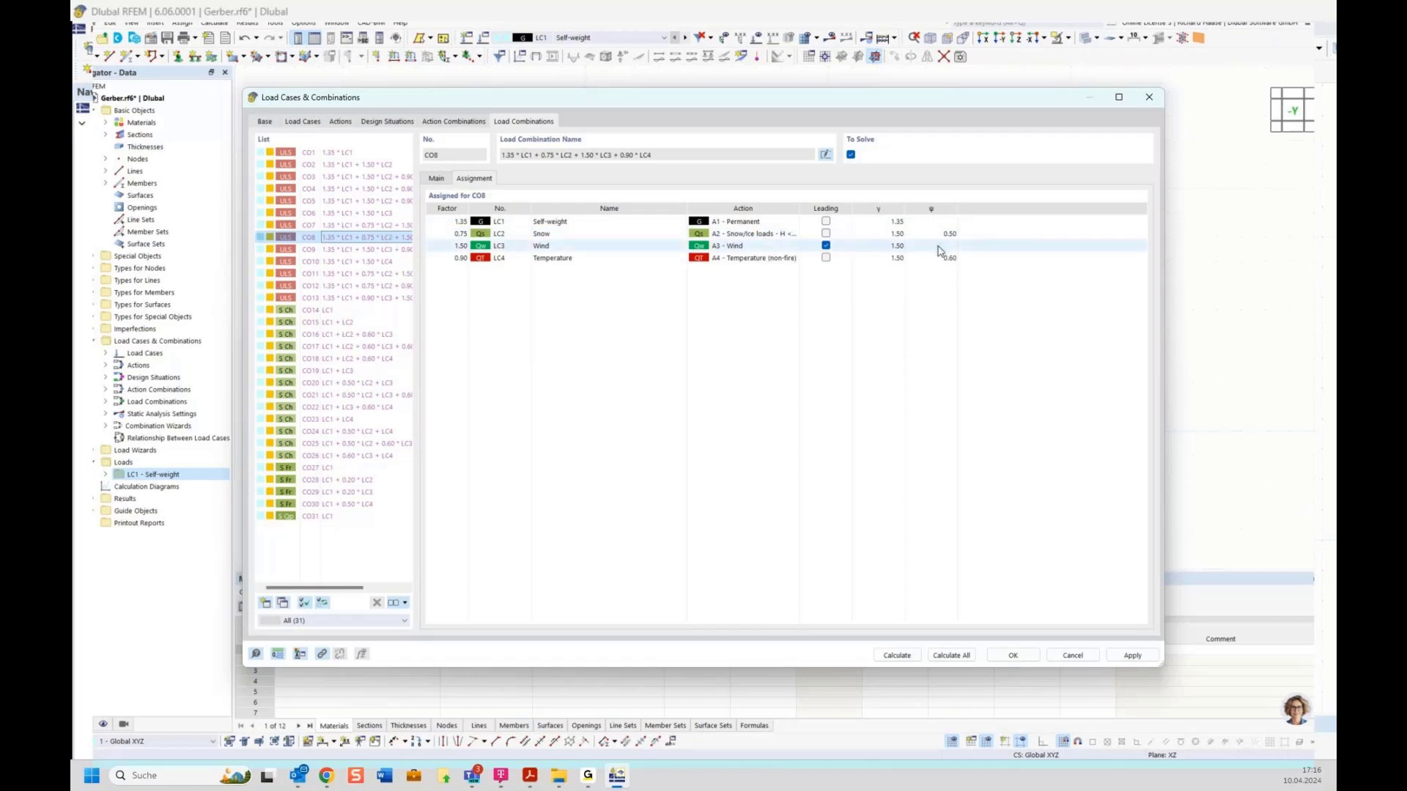
pyautogui.click(394, 124)
# Step: Check the Eq. 6.10 rule and situation types, then view statistics: 31 load, 47 action combinations
pyautogui.click(825, 227)
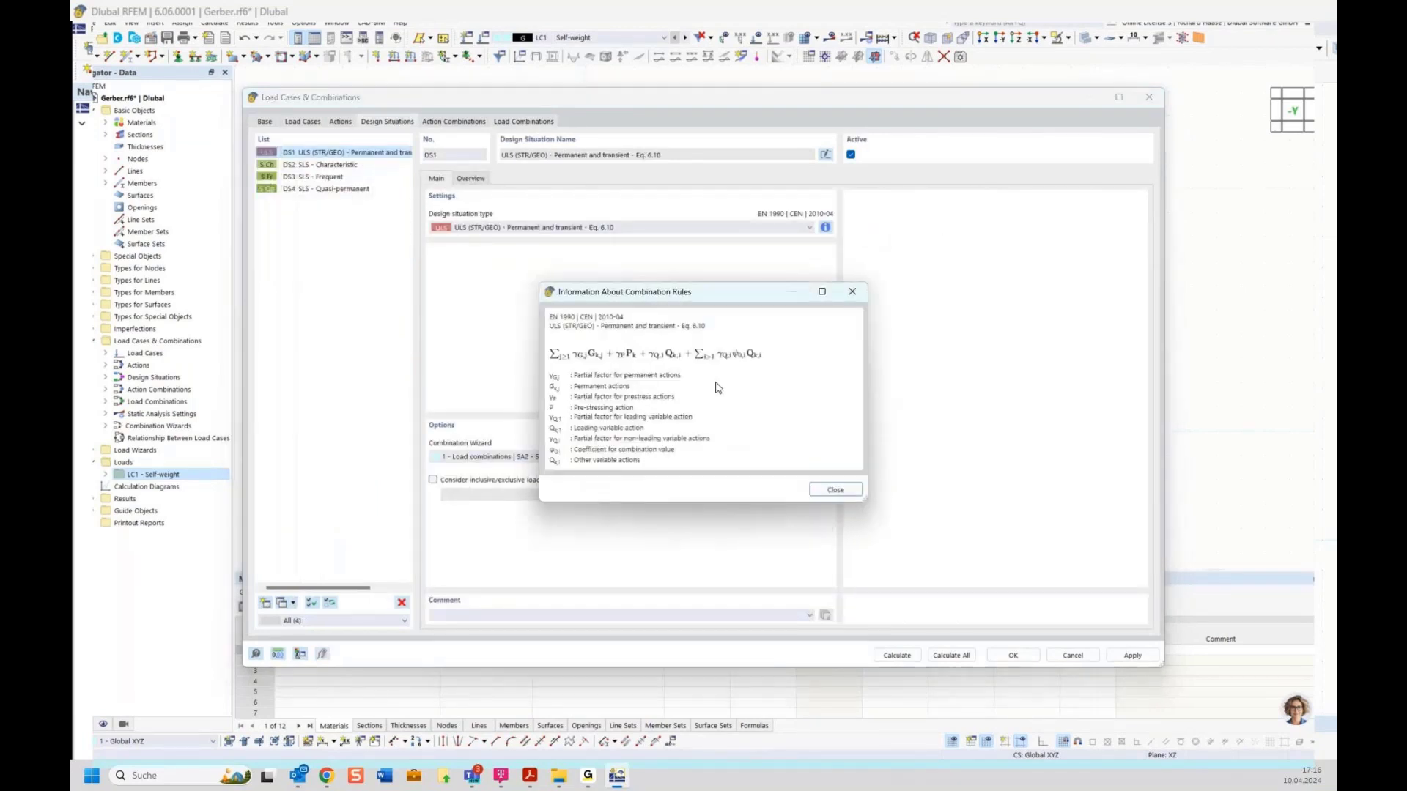
pyautogui.click(852, 291)
pyautogui.click(512, 227)
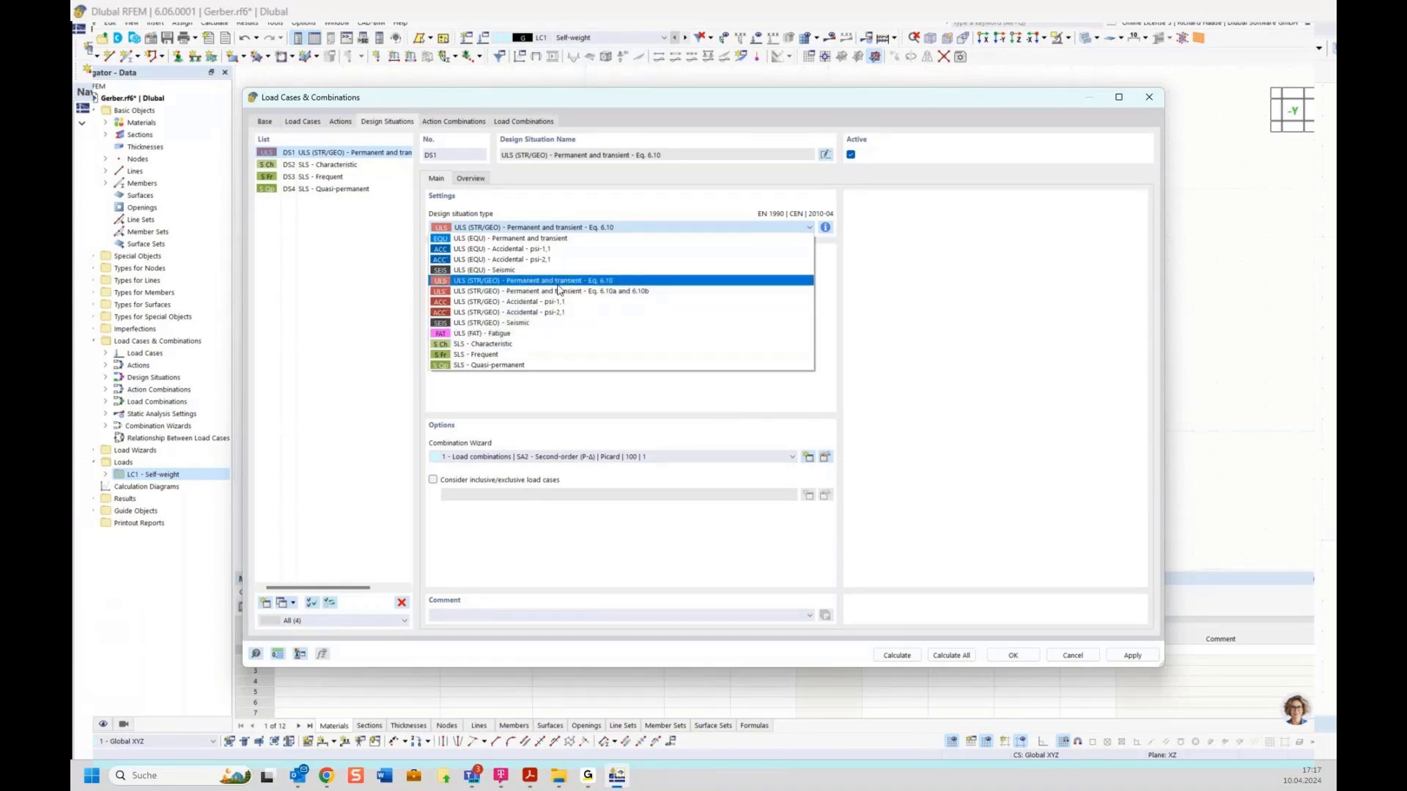
pyautogui.click(543, 202)
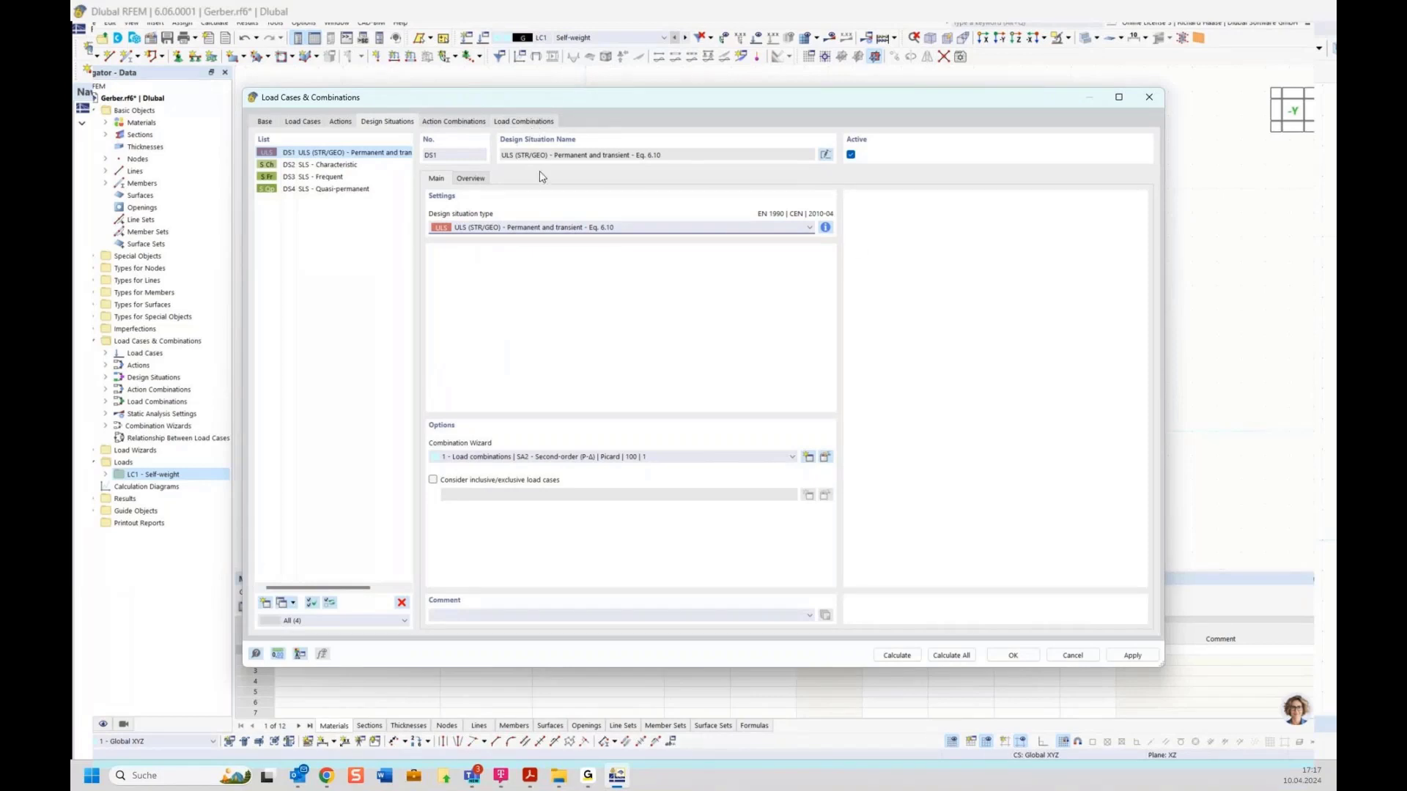
pyautogui.click(499, 123)
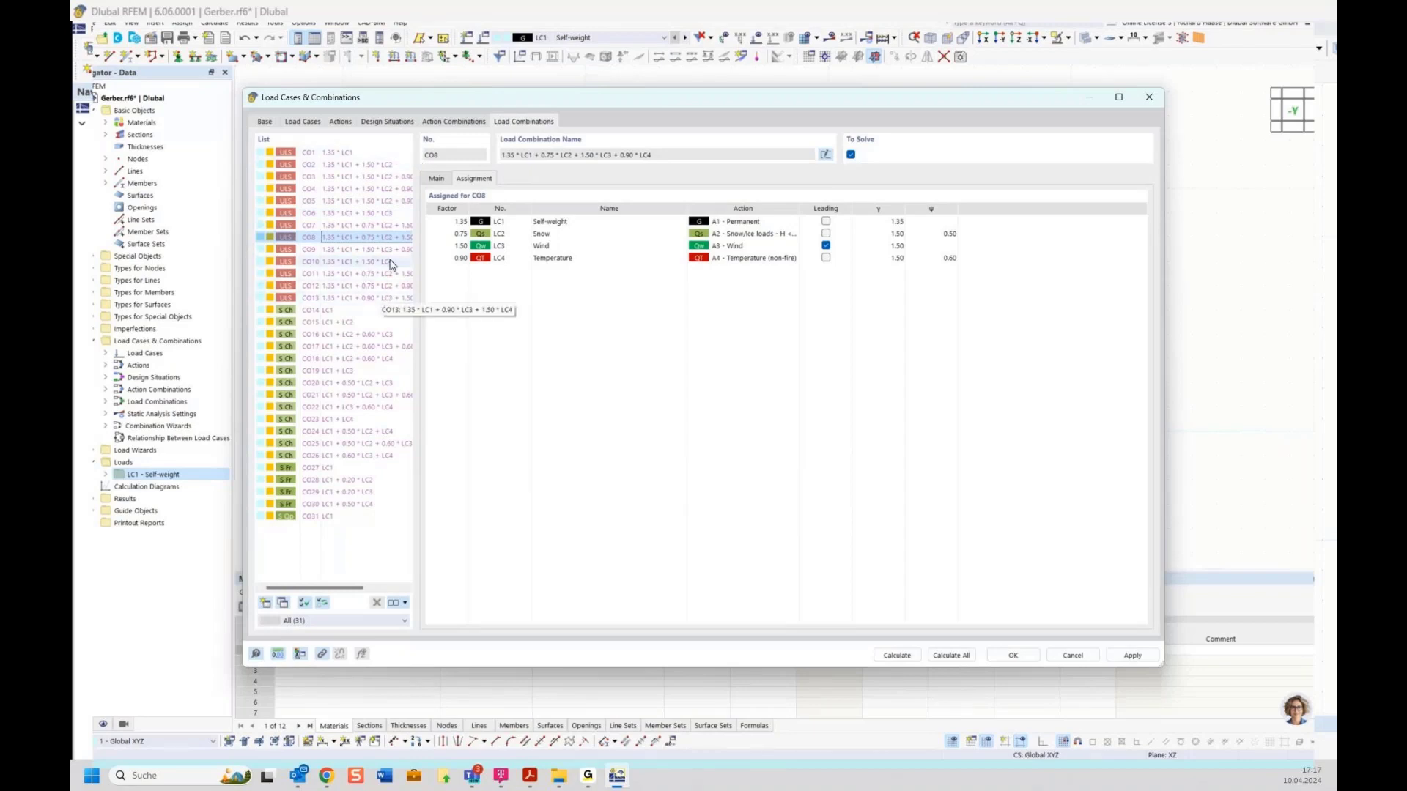
pyautogui.click(267, 122)
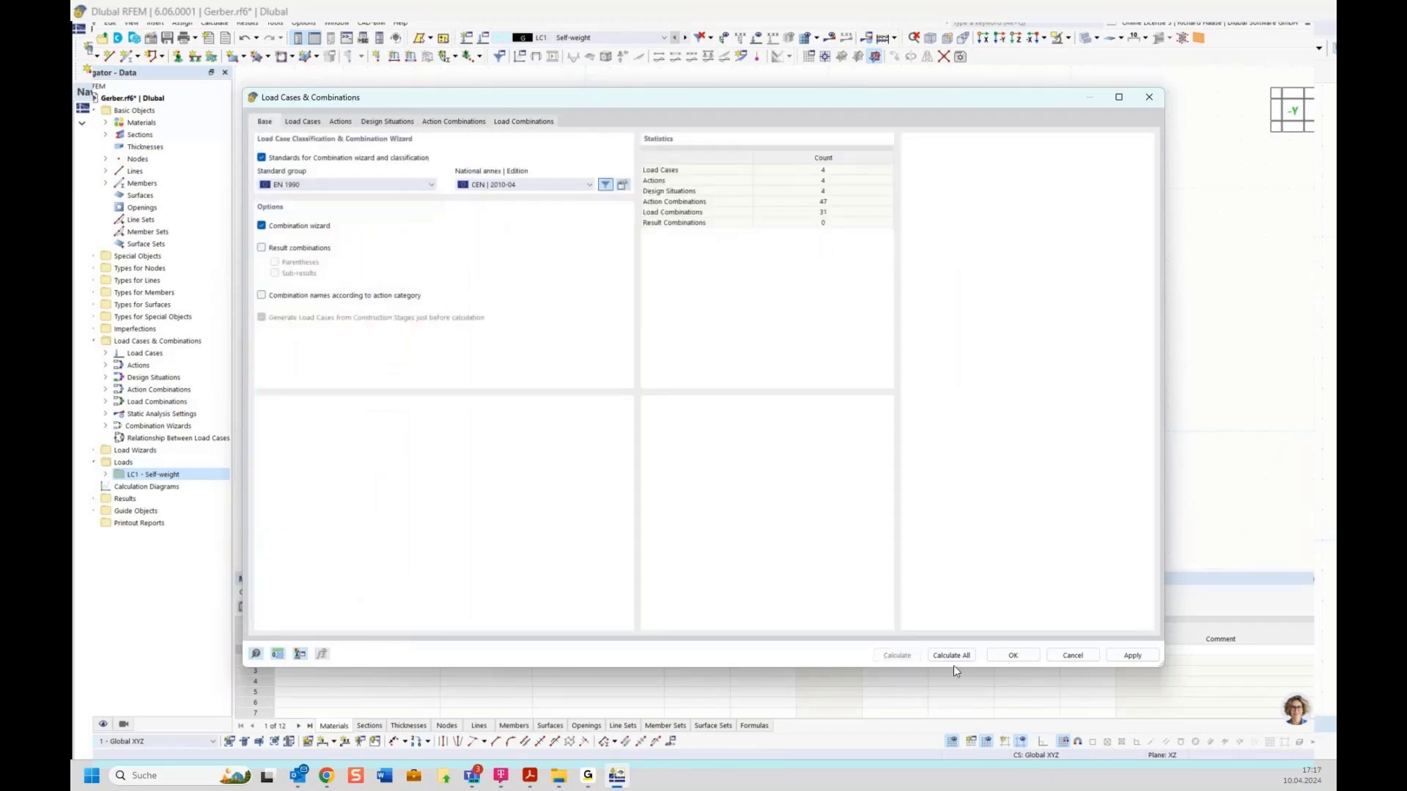
# Step: Accept the combination settings, then restore the model after the crash and dismiss the restore error
pyautogui.click(1011, 656)
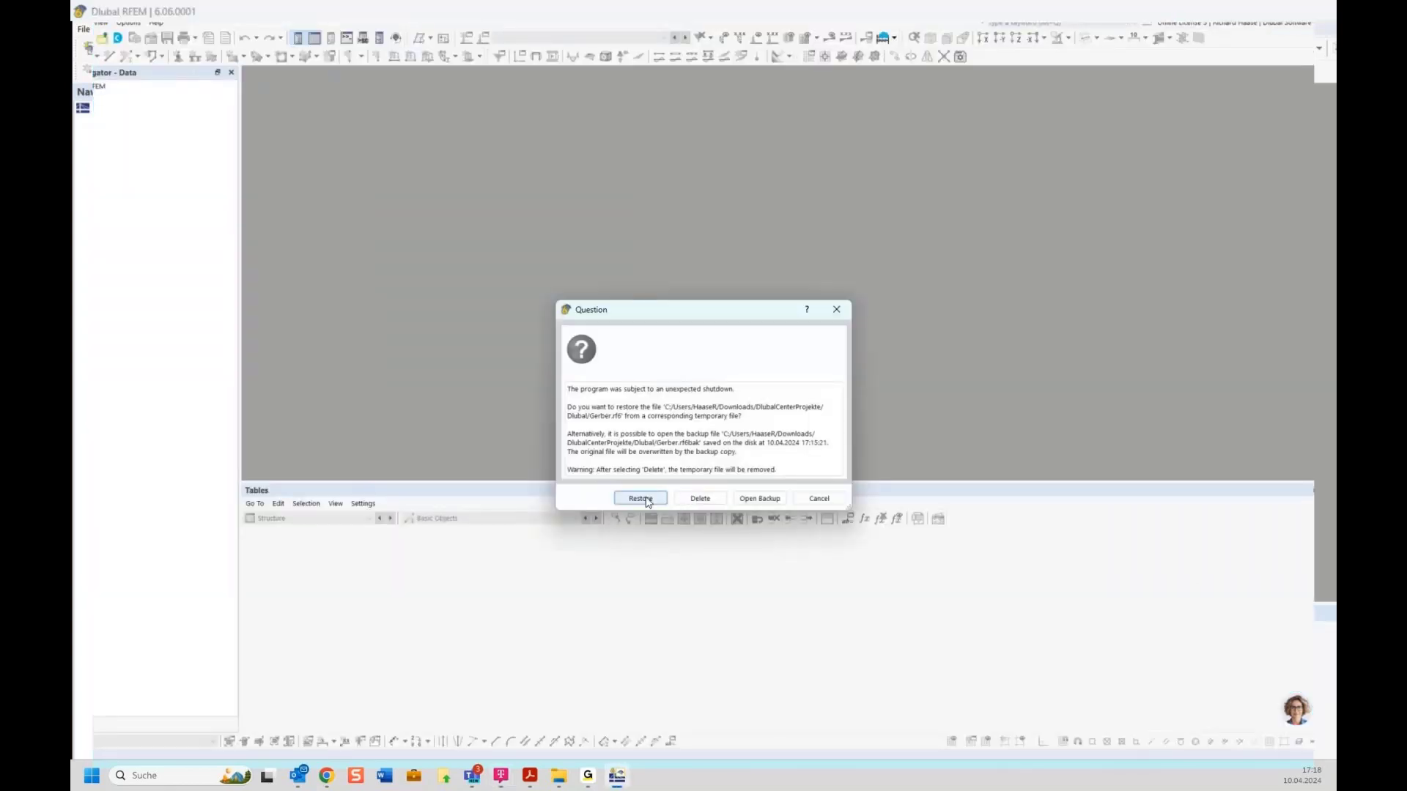
pyautogui.click(641, 498)
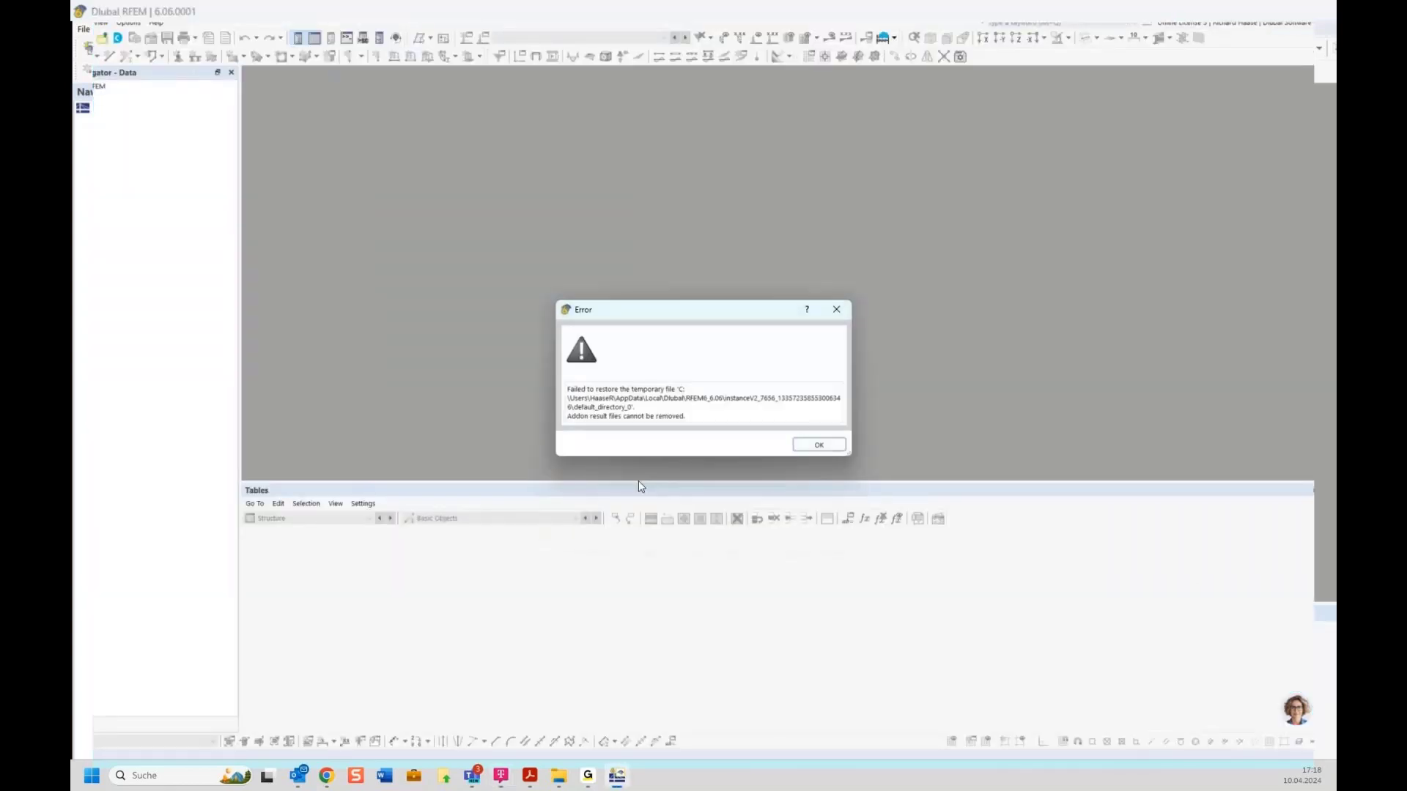
pyautogui.click(818, 445)
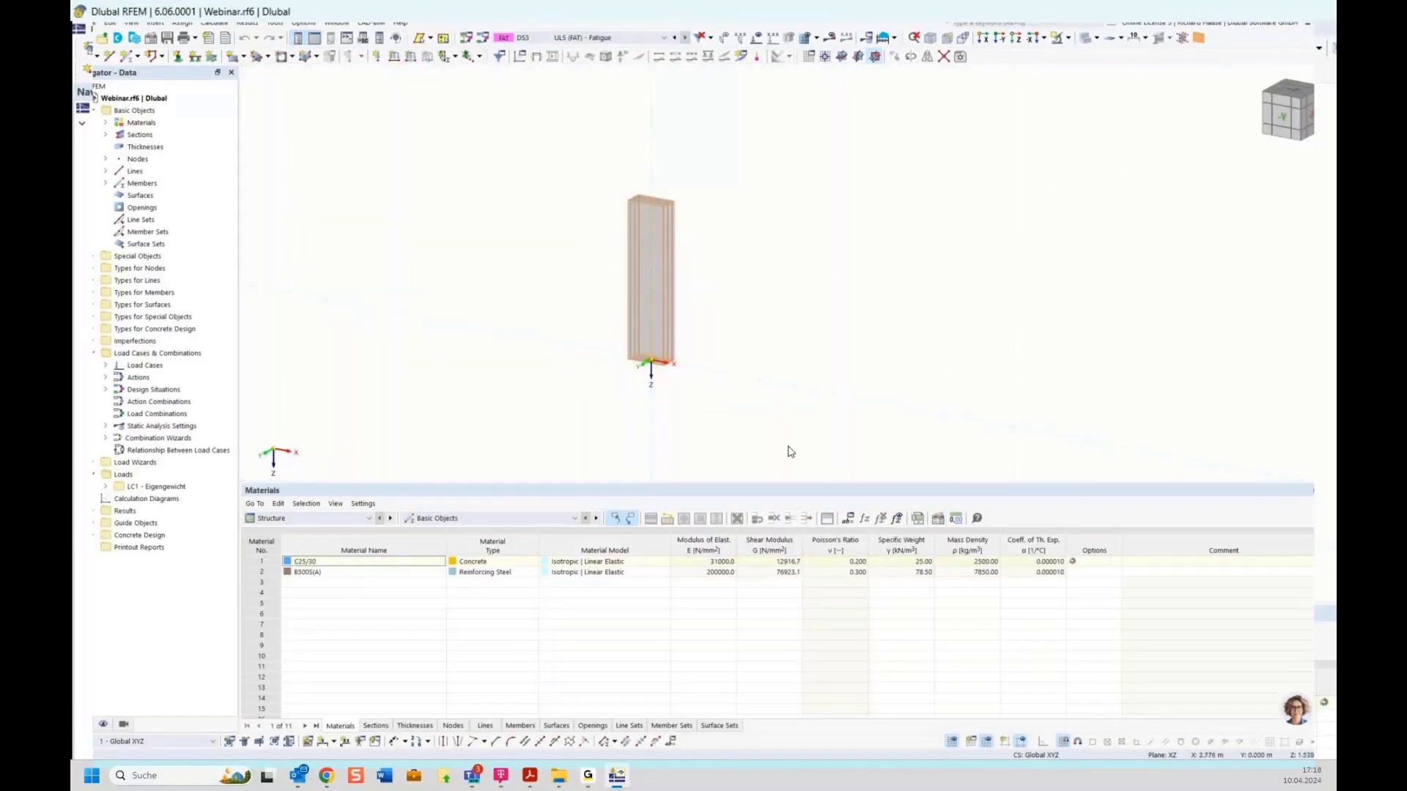
# Step: Delete the concrete column, then open and cancel a new member without changing its sections
pyautogui.press('Delete')
pyautogui.click(1282, 119)
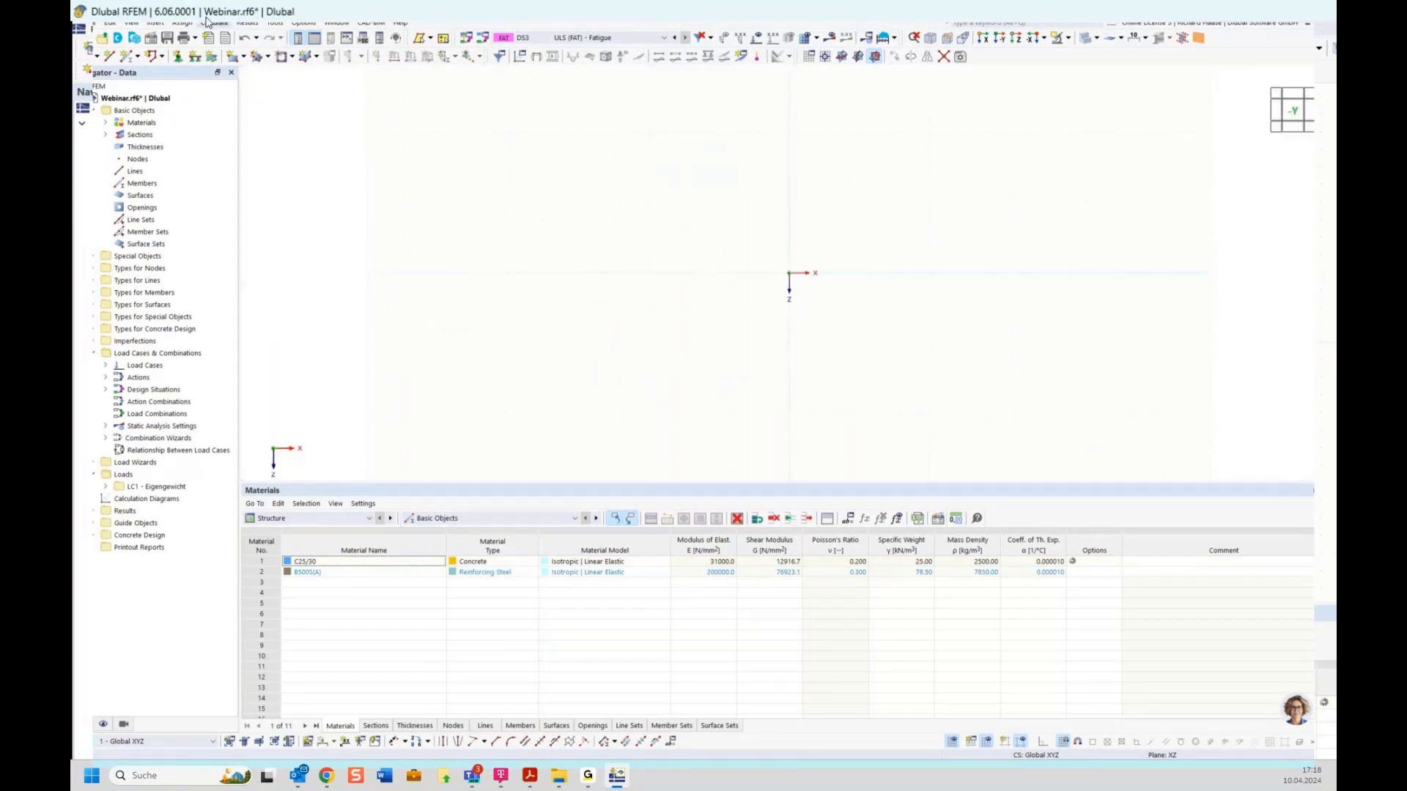
pyautogui.click(124, 63)
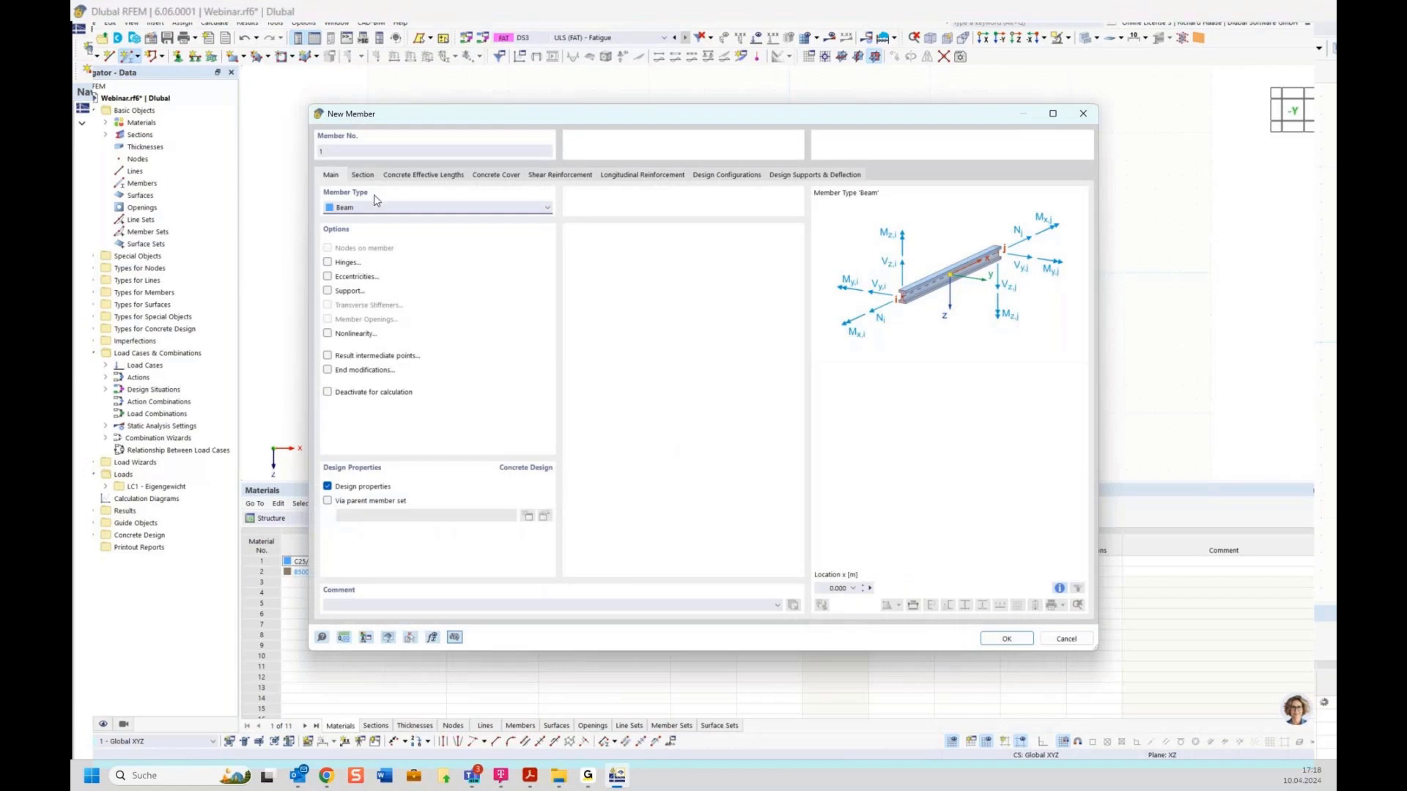
pyautogui.click(362, 175)
pyautogui.click(473, 496)
pyautogui.click(473, 497)
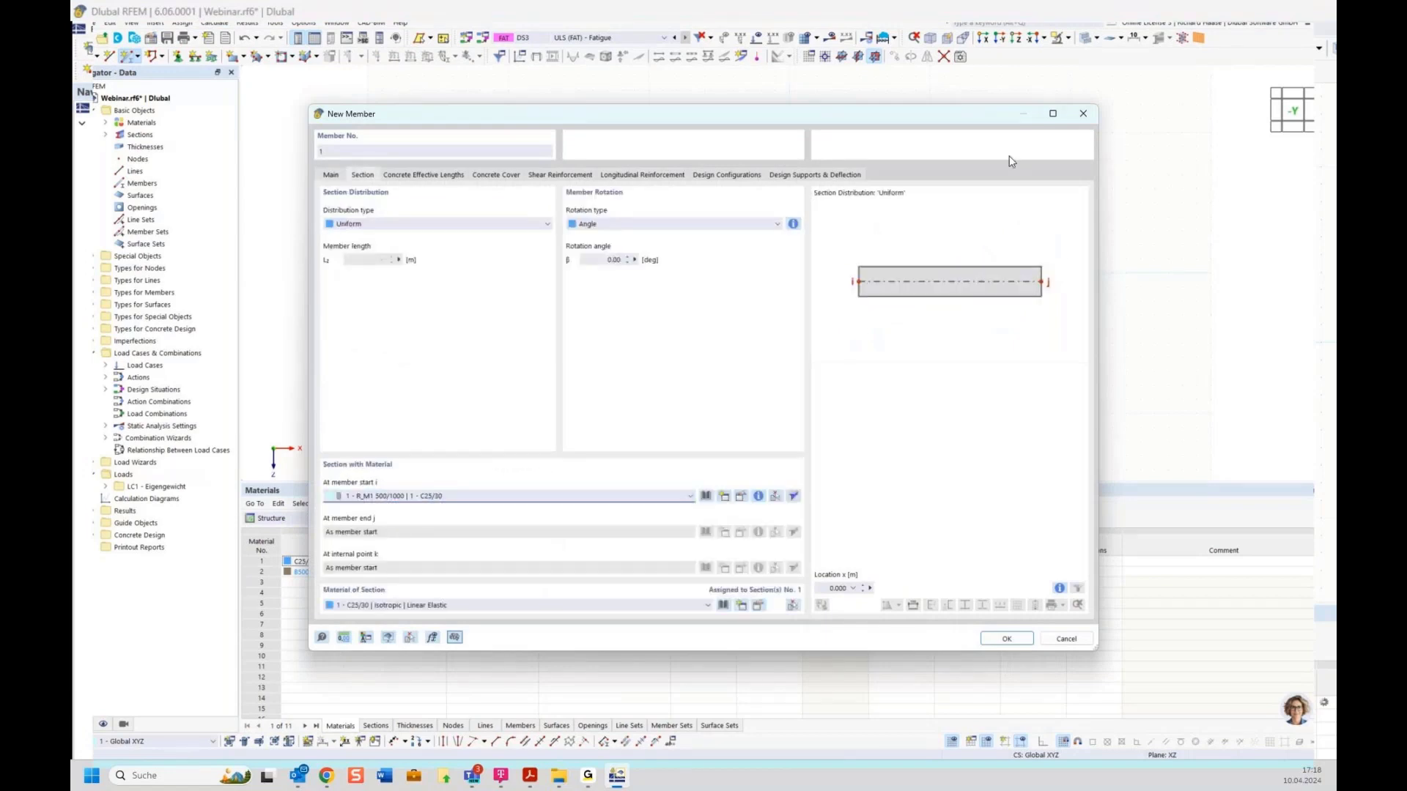
pyautogui.click(1084, 113)
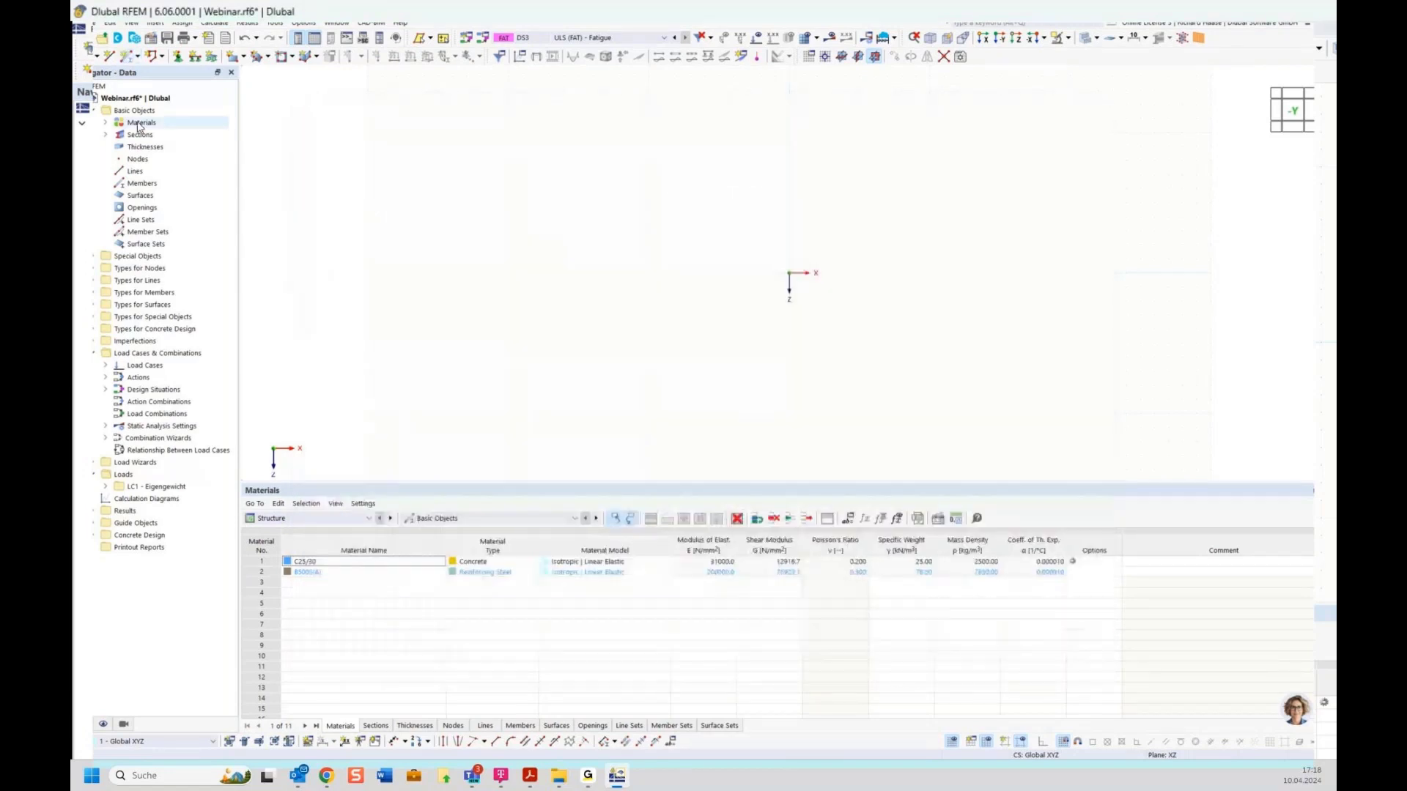
# Step: Open Gerber.rf6 from Downloads\DlubalCenterProjekte\Dlubal and delete its existing beam and supports
pyautogui.click(101, 39)
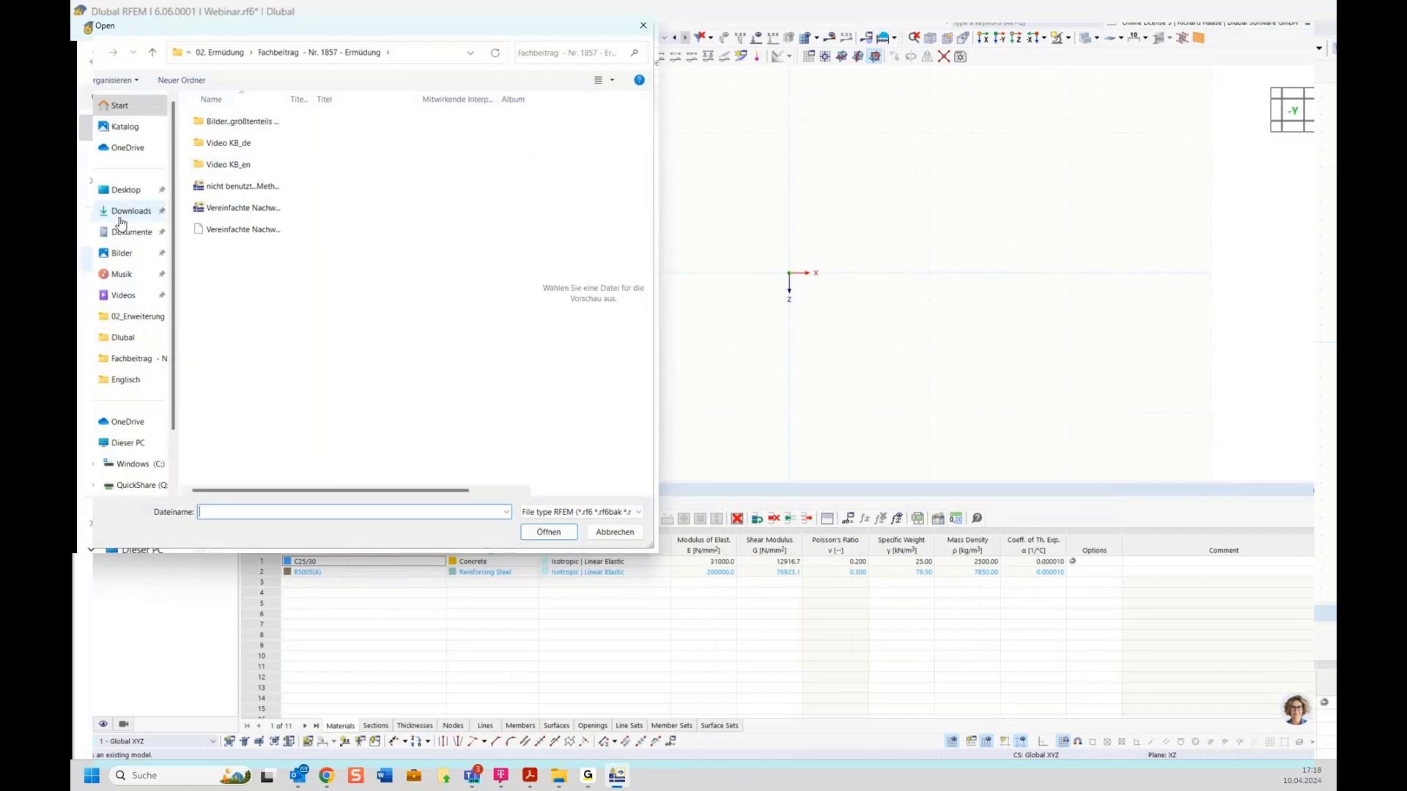
pyautogui.click(121, 212)
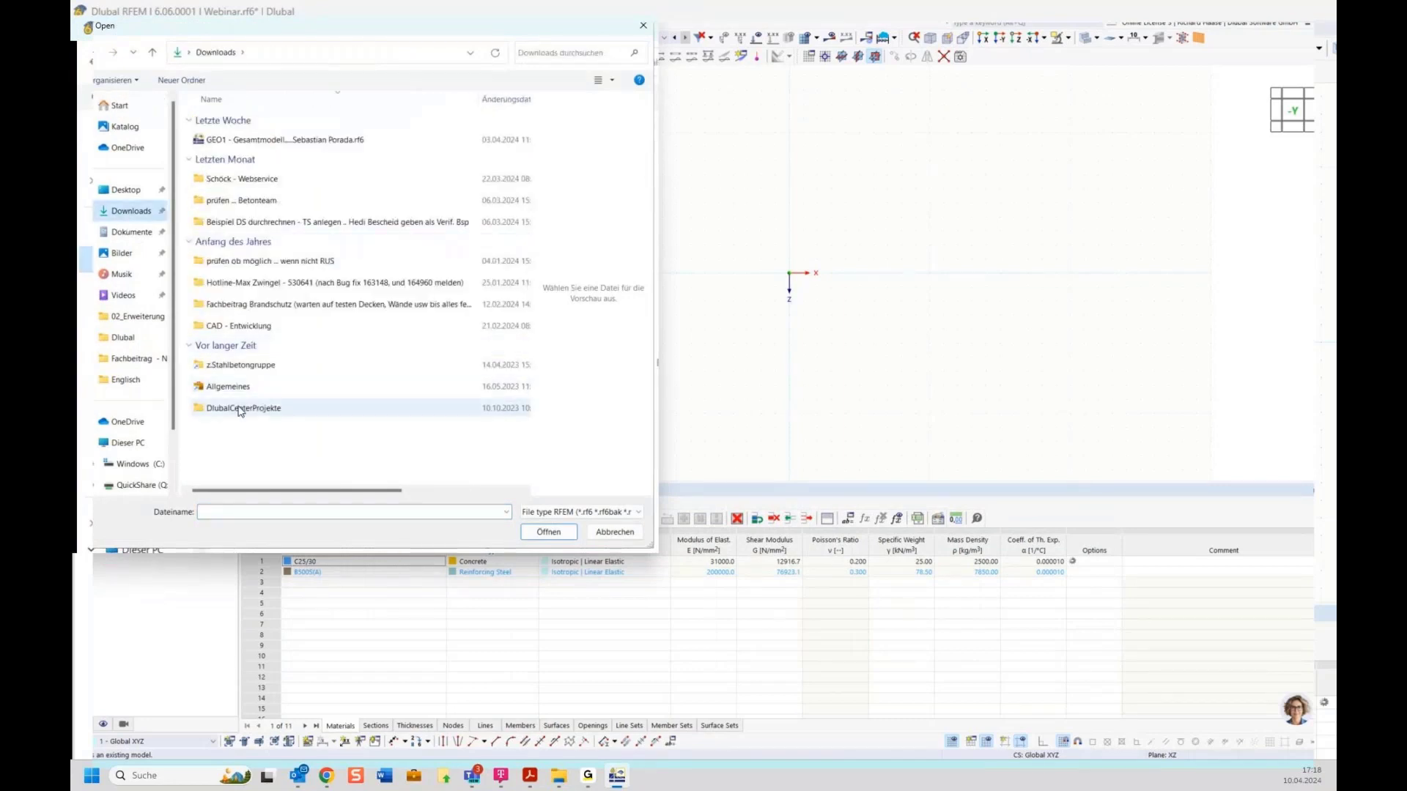
pyautogui.doubleClick(242, 408)
pyautogui.doubleClick(257, 143)
pyautogui.click(257, 160)
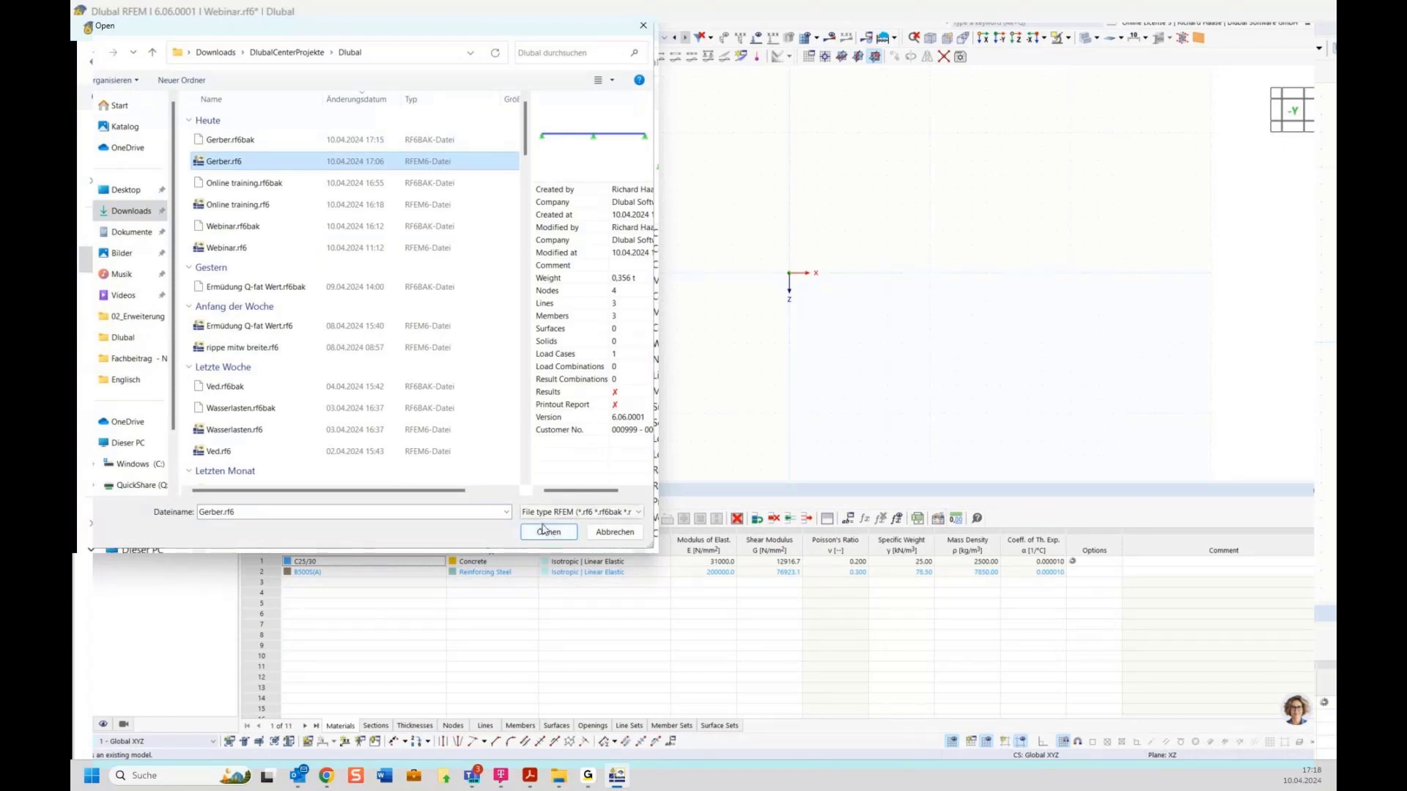
pyautogui.click(548, 531)
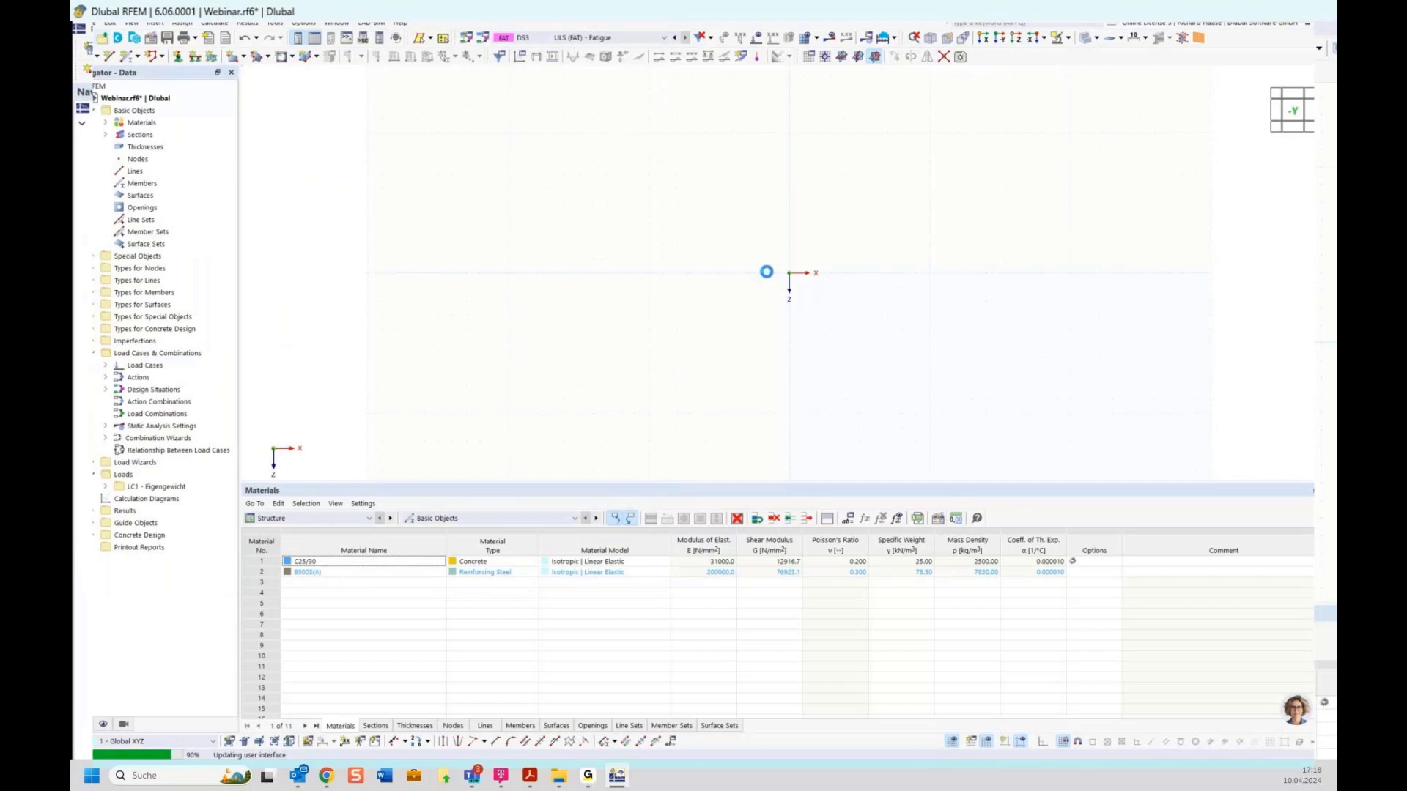
pyautogui.moveTo(434, 253); pyautogui.dragTo(1200, 459)
pyautogui.press('Delete')
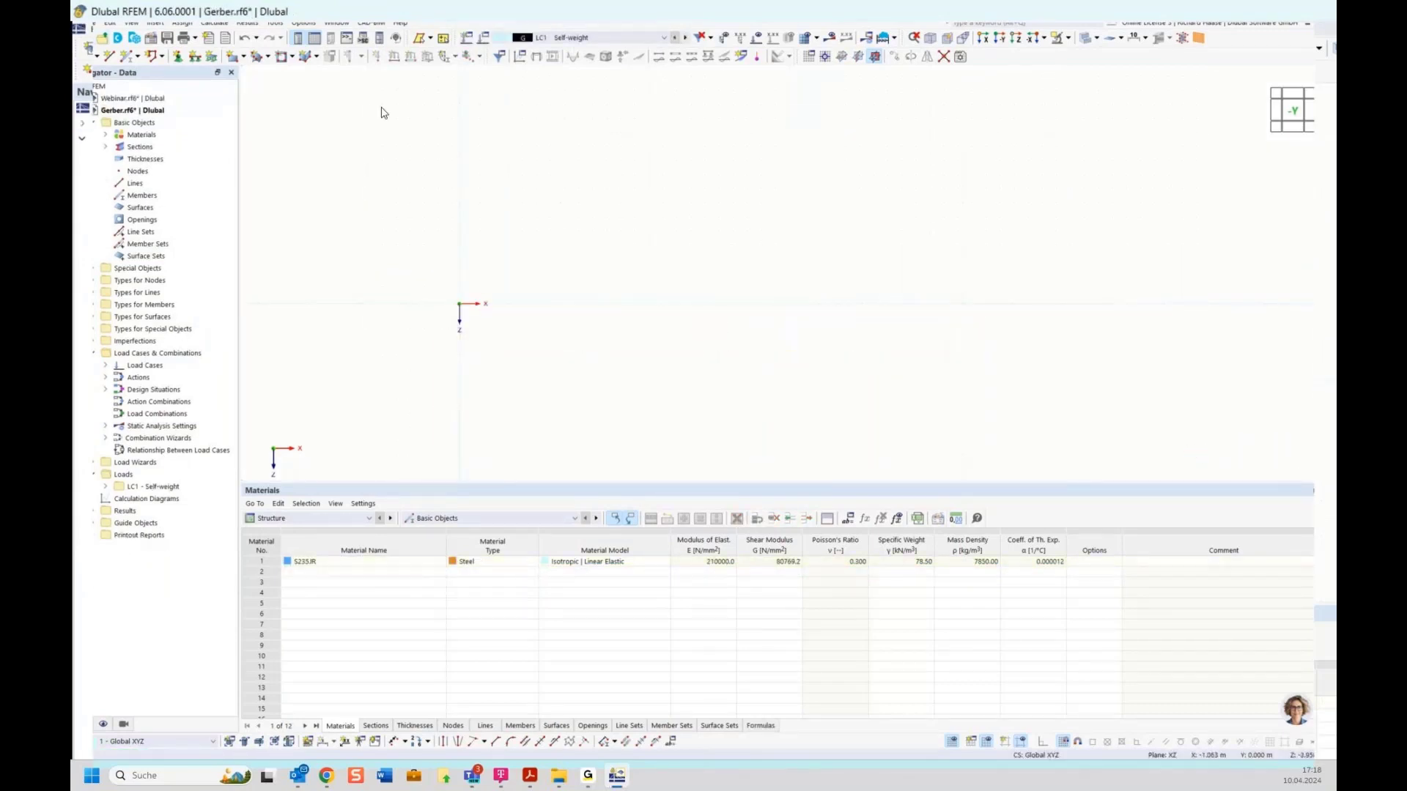
# Step: Start a new member of type Beam and place its first node in the working plane
pyautogui.click(126, 59)
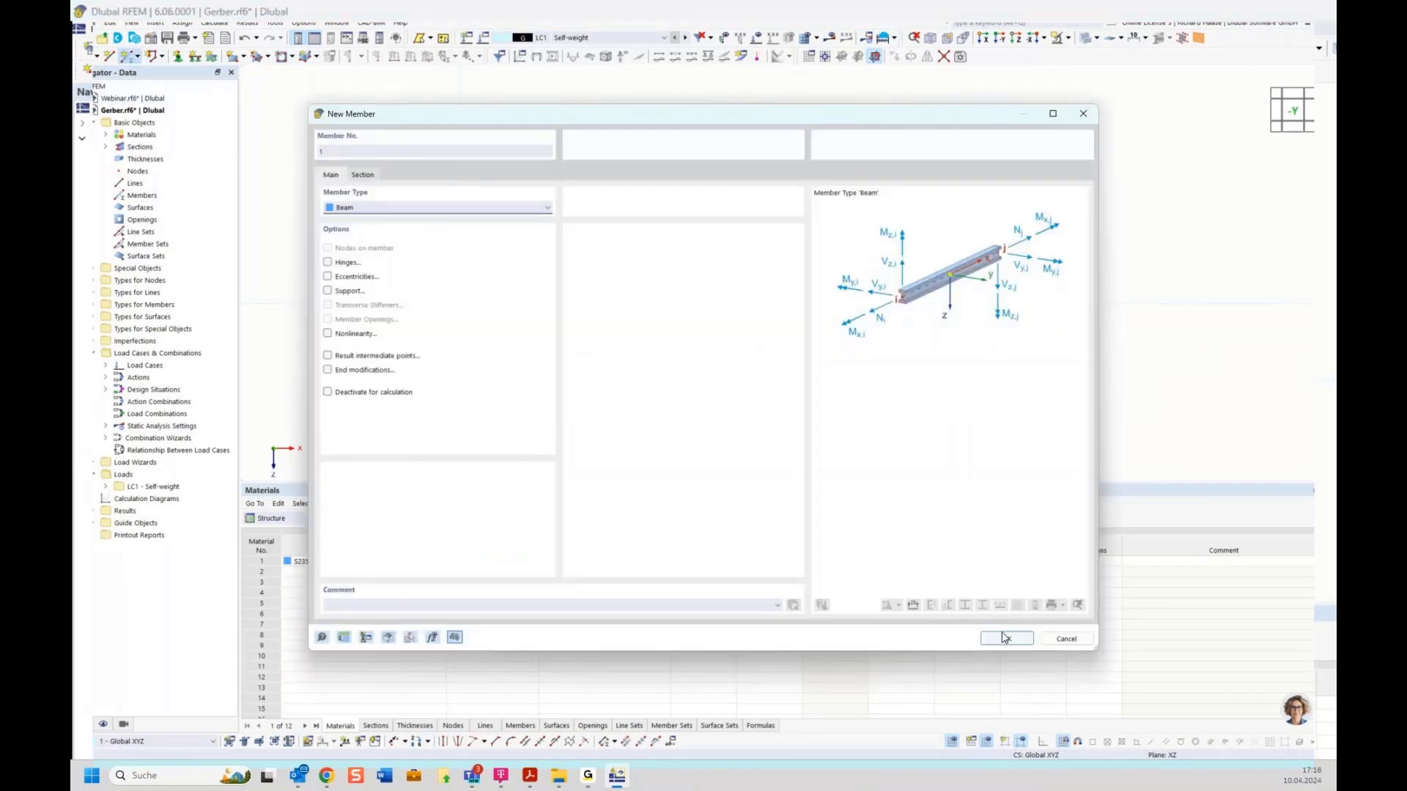
pyautogui.click(1005, 638)
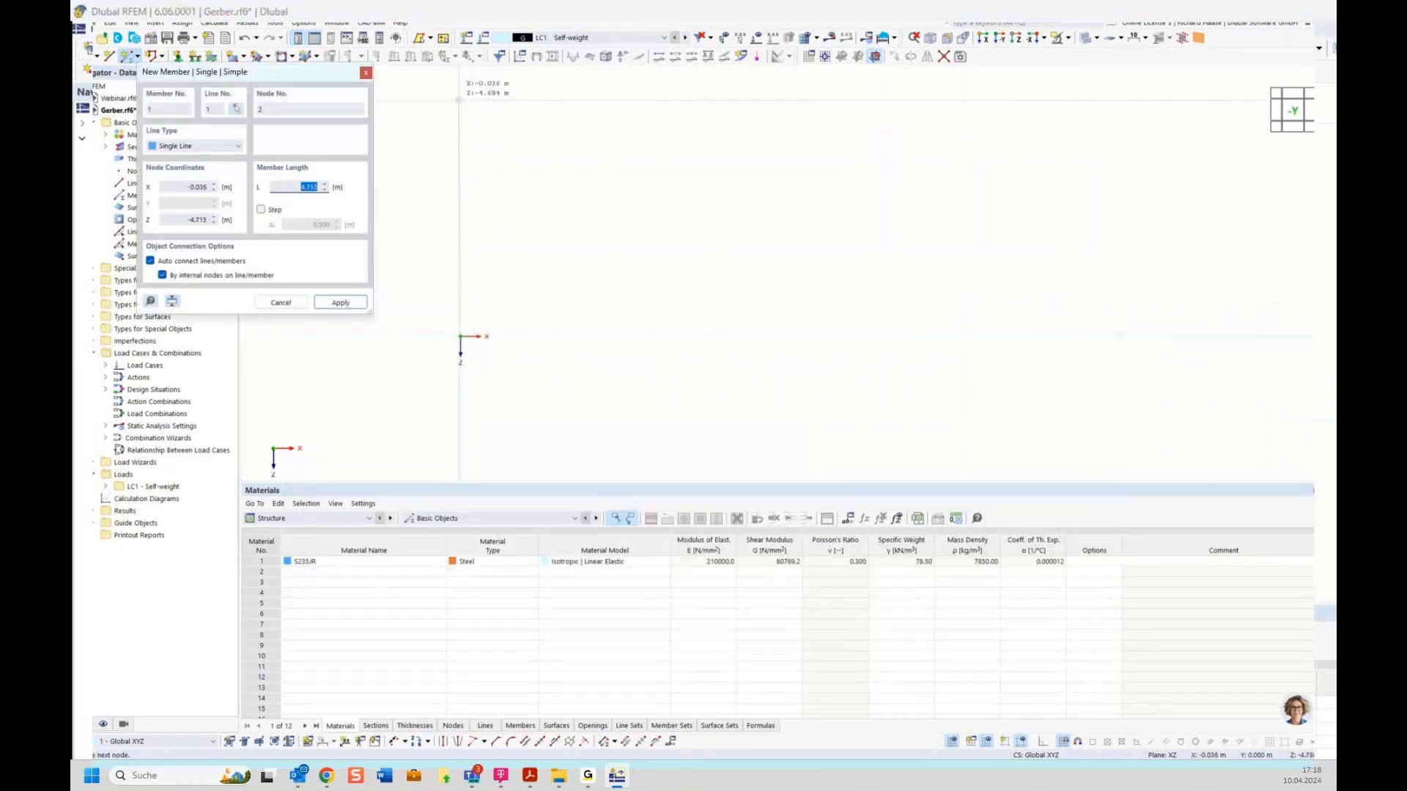
pyautogui.moveTo(637, 243); pyautogui.dragTo(688, 430, button='middle')
pyautogui.scroll(-3, 599, 287)
pyautogui.click(548, 279)
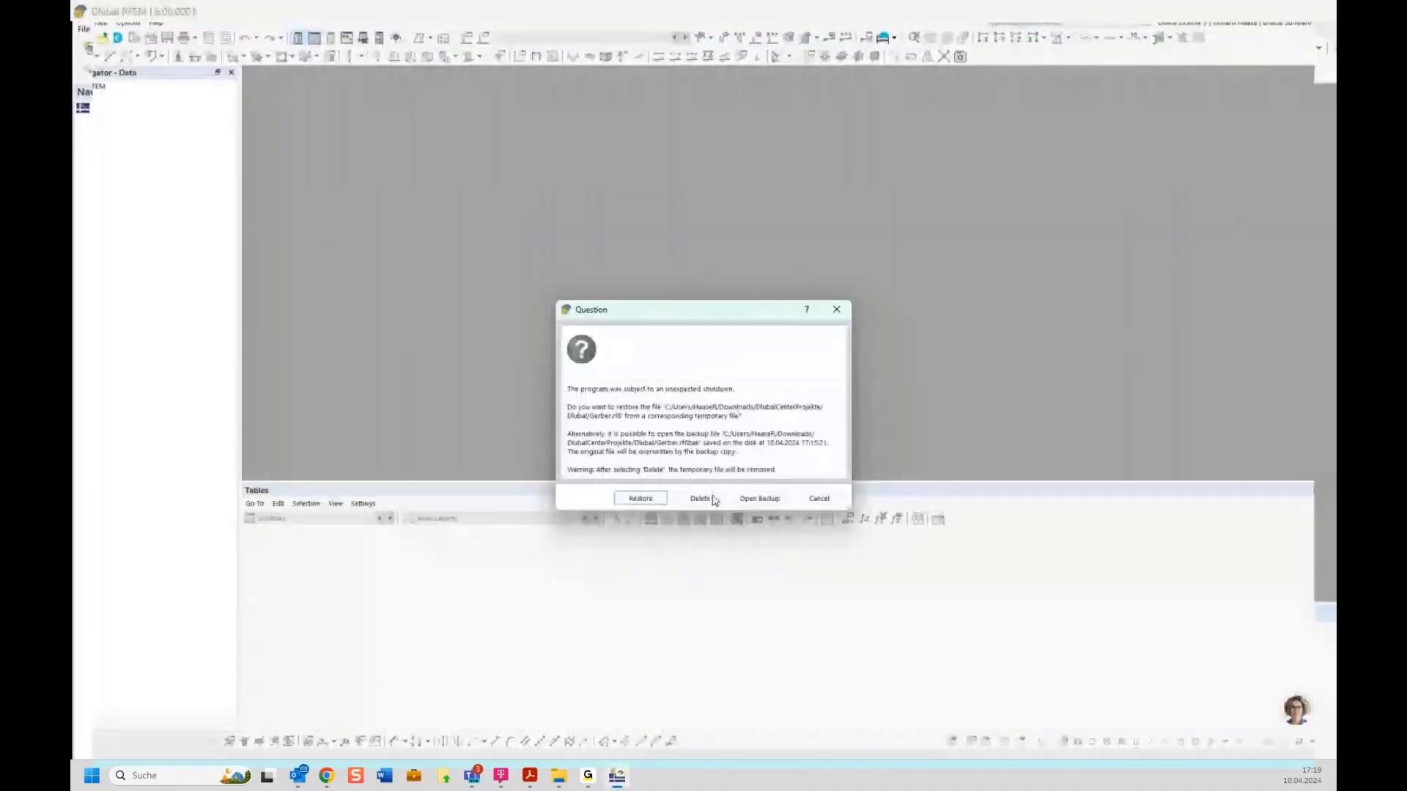
# Step: Restore Gerber.rf6 and Webinar.rf6 from their temporary files, acknowledging the warning and failure messages
pyautogui.click(639, 499)
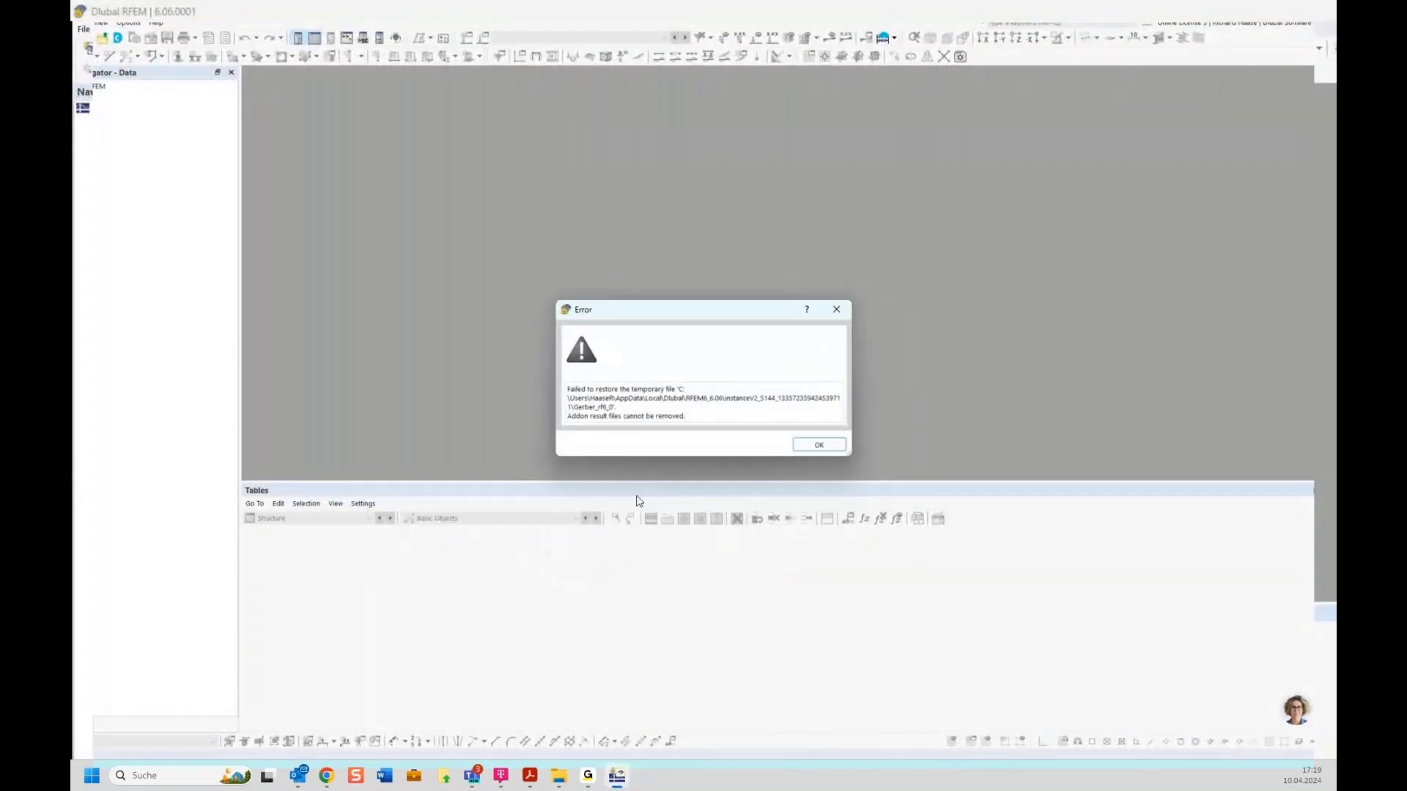
pyautogui.click(835, 443)
pyautogui.click(637, 501)
pyautogui.click(818, 446)
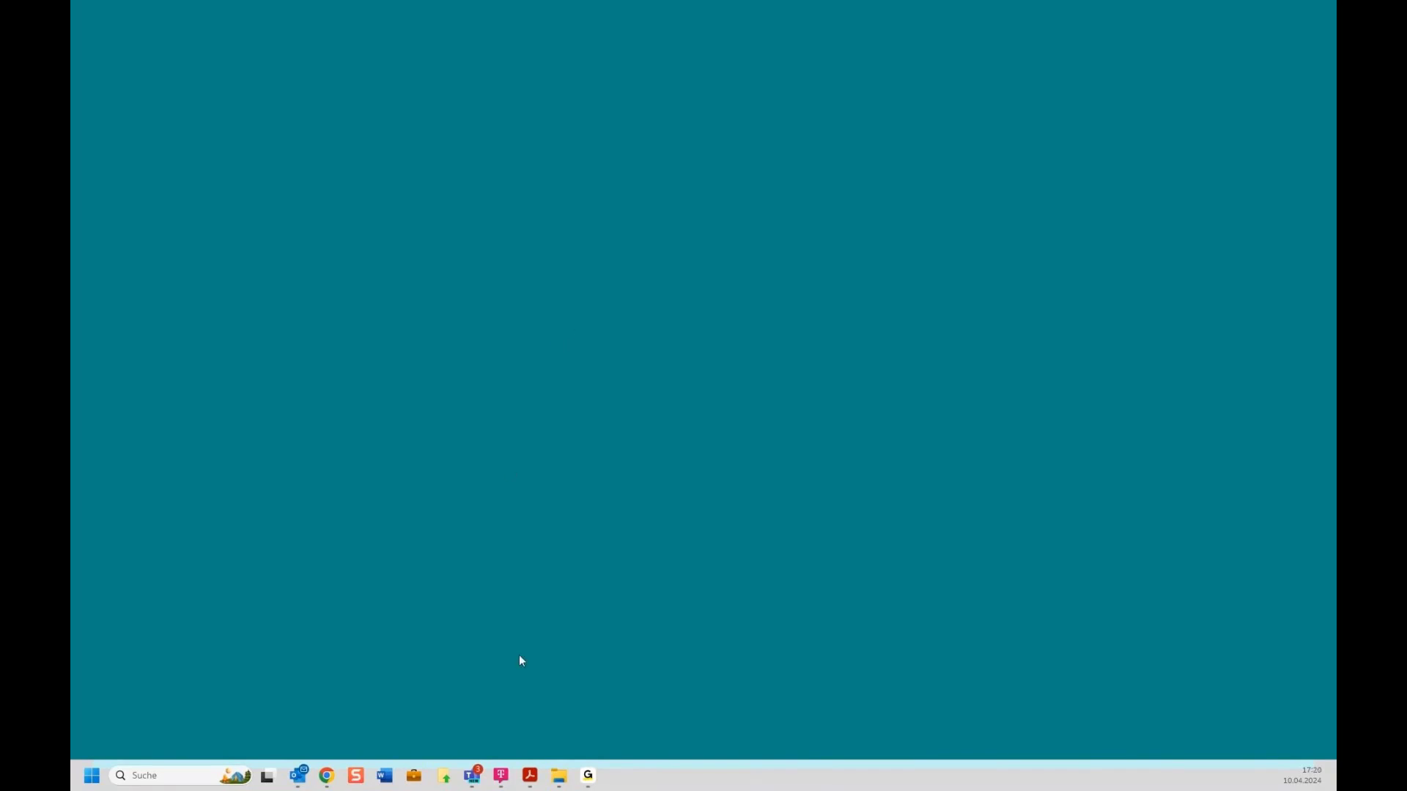
pyautogui.moveTo(587, 776)
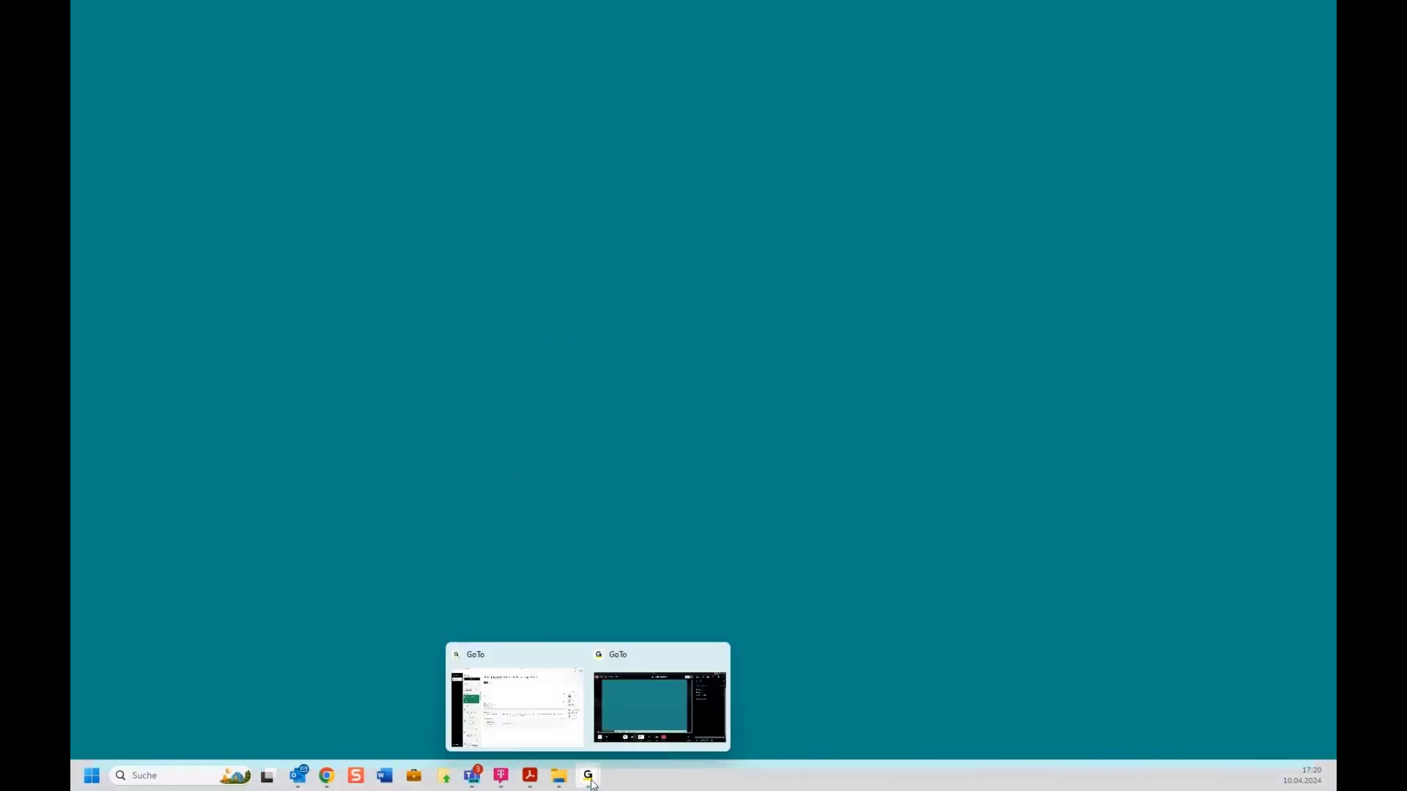
pyautogui.click(644, 714)
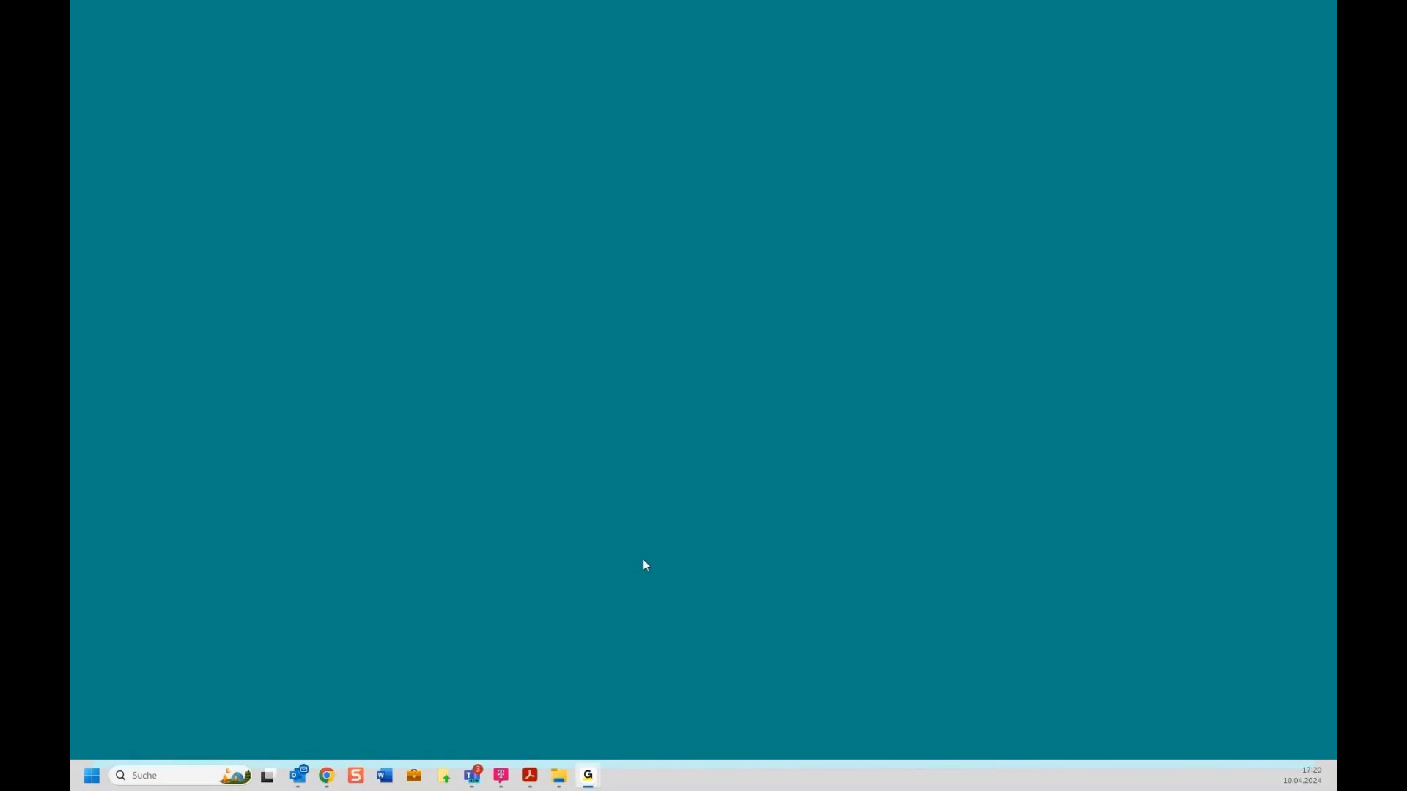
pyautogui.moveTo(530, 775)
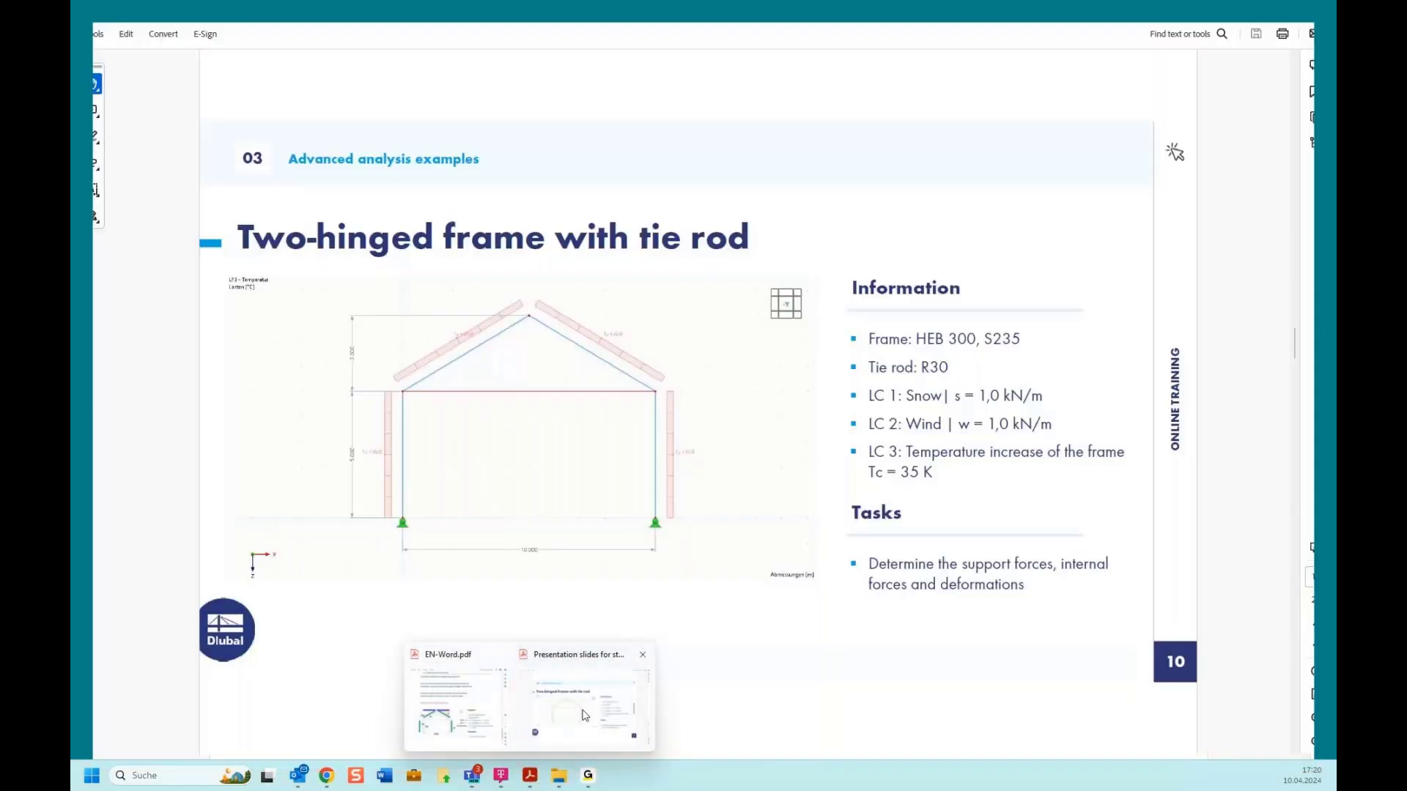
# Step: Bring the presentation slides PDF forward and scroll toward the Coffee Break slide, page 11
pyautogui.click(584, 715)
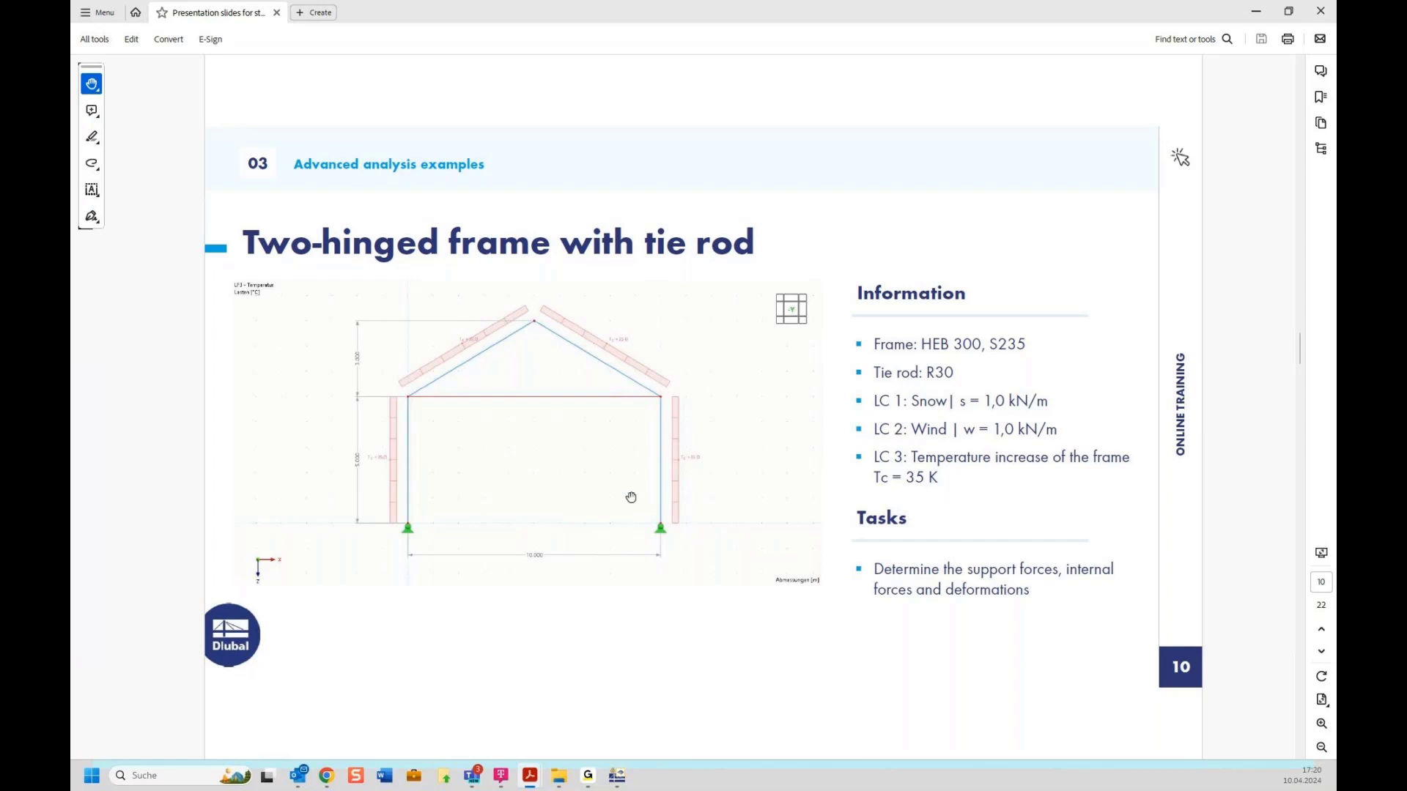
pyautogui.scroll(-1, 631, 499)
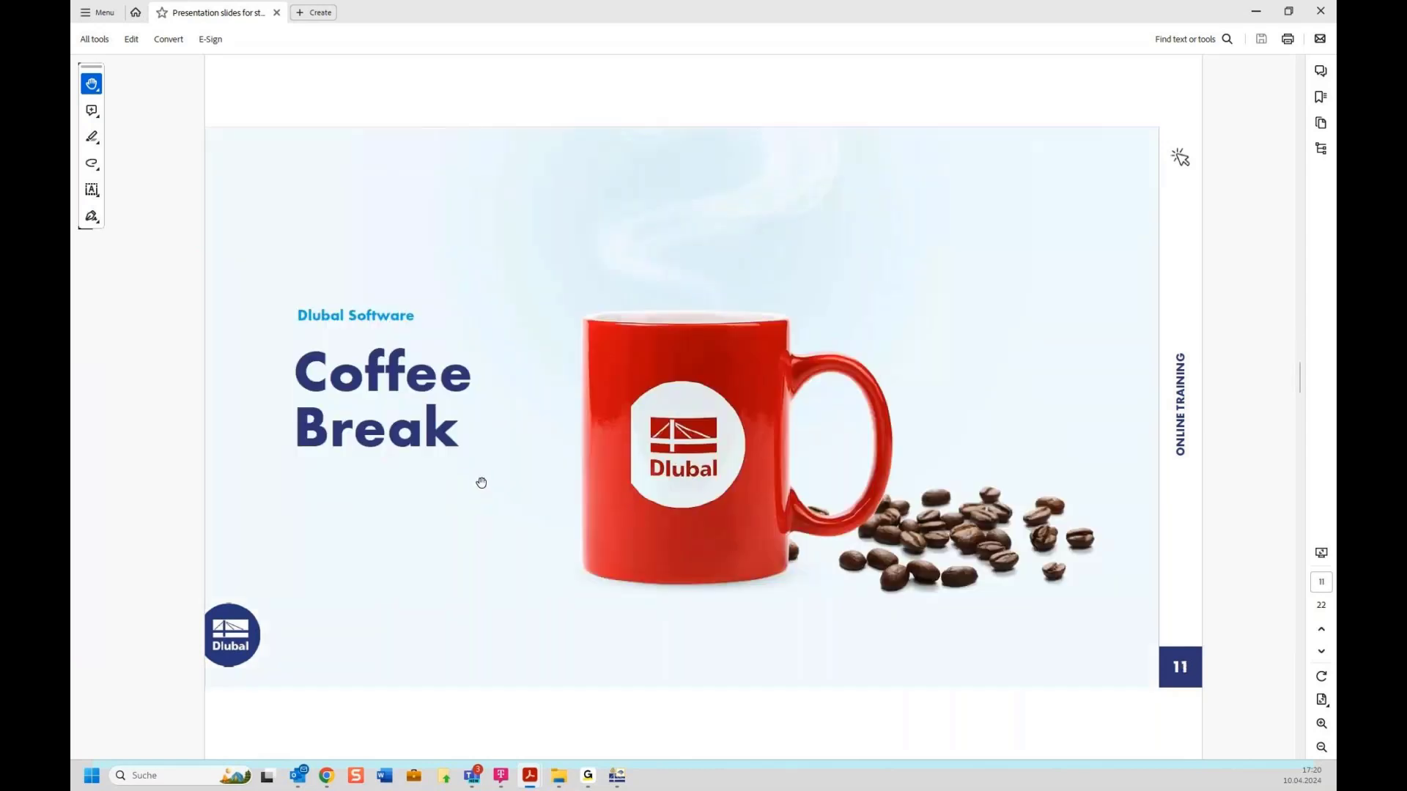
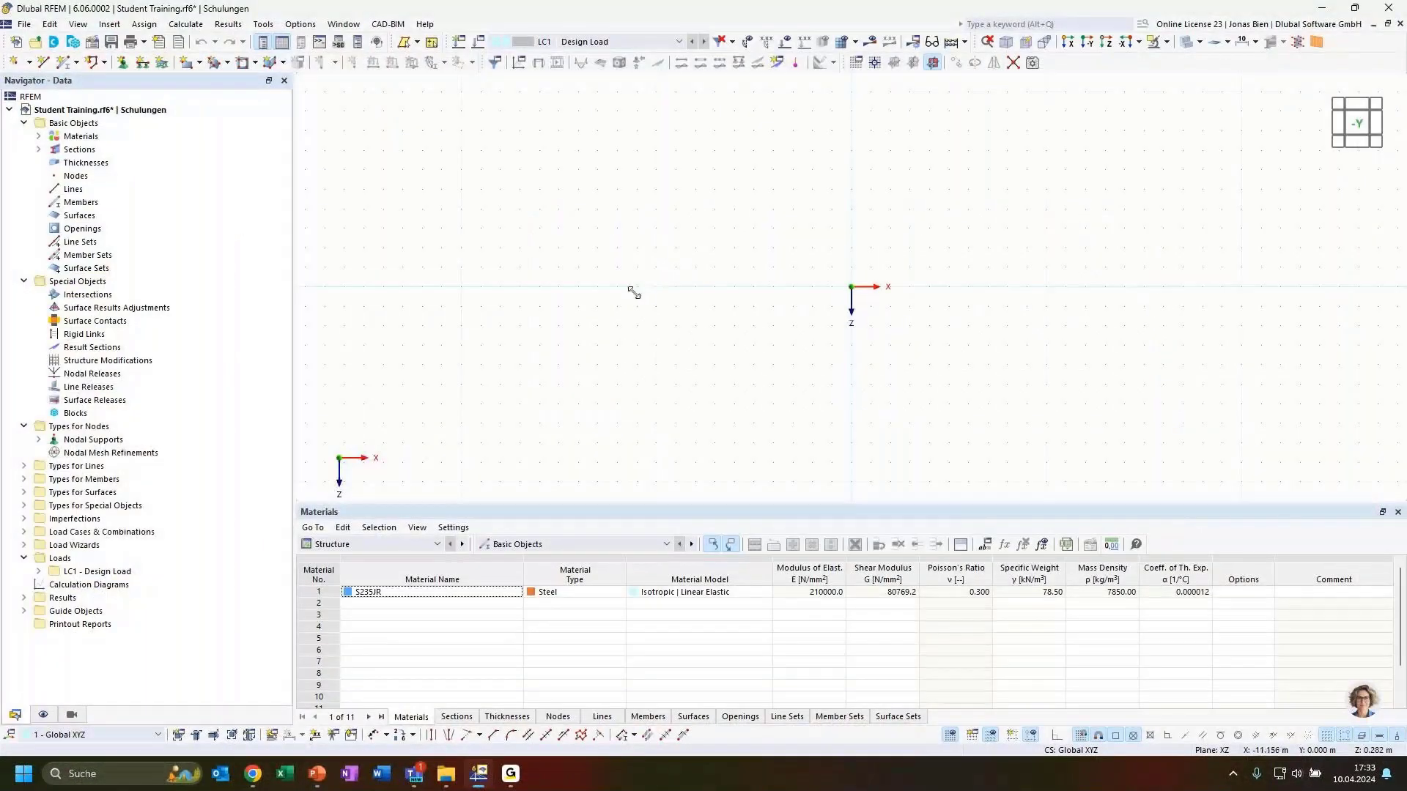
# Step: Save the model and expand Materials and Sections to show S235JR and HEB 300
pyautogui.hotkey('ctrl', 's')
pyautogui.click(39, 136)
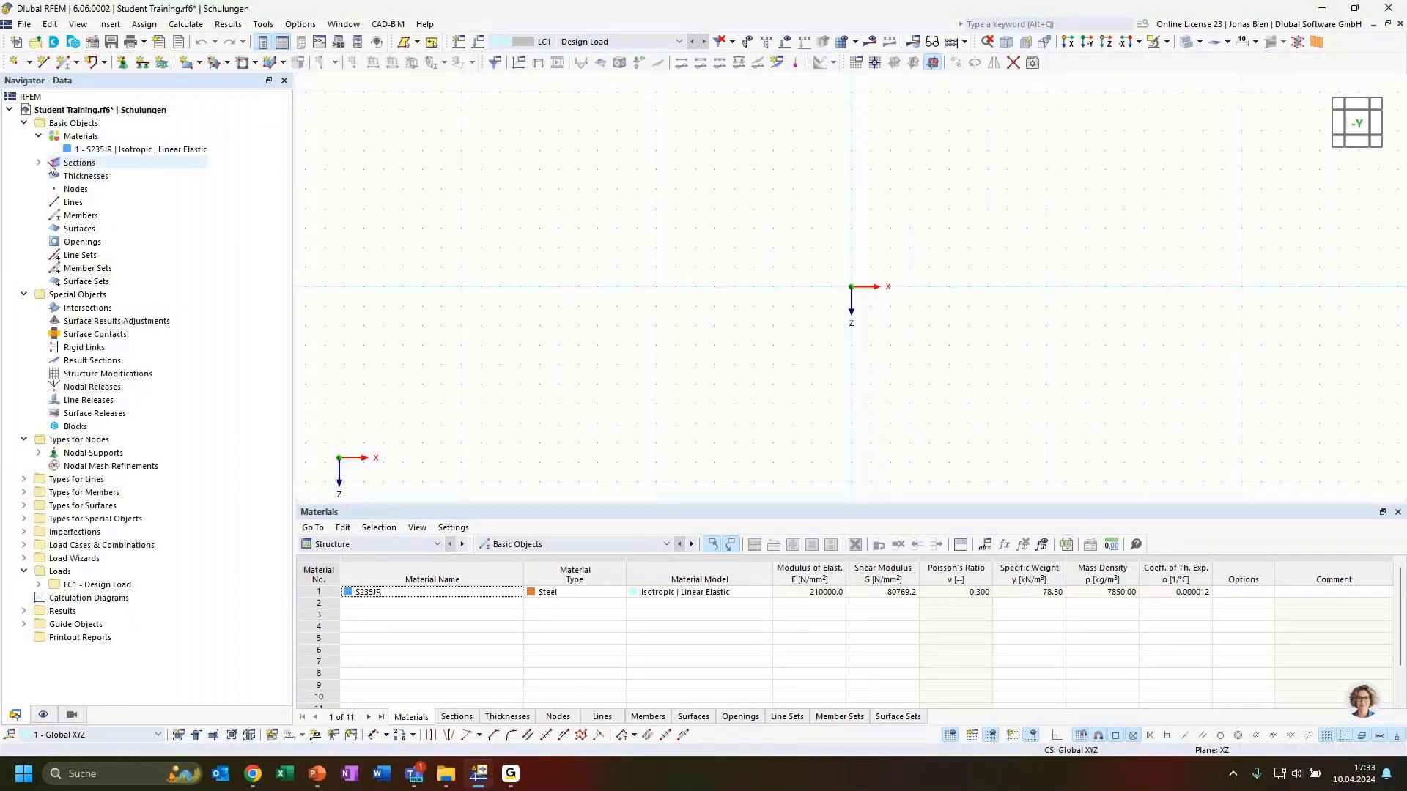
pyautogui.click(39, 163)
pyautogui.click(134, 150)
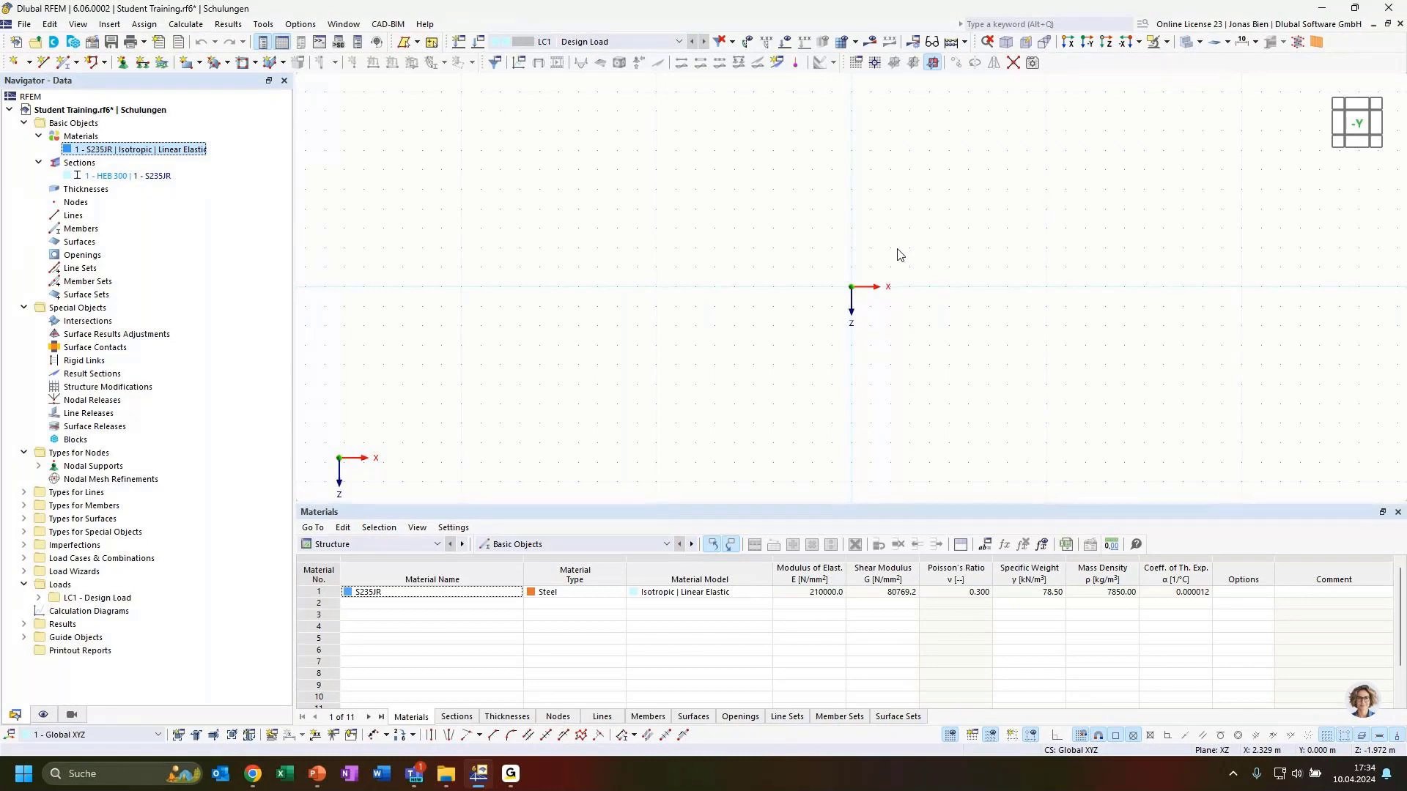
# Step: Open the model's Base Data settings from its context menu, then close them unchanged
pyautogui.click(146, 111)
pyautogui.rightClick(146, 115)
pyautogui.click(183, 120)
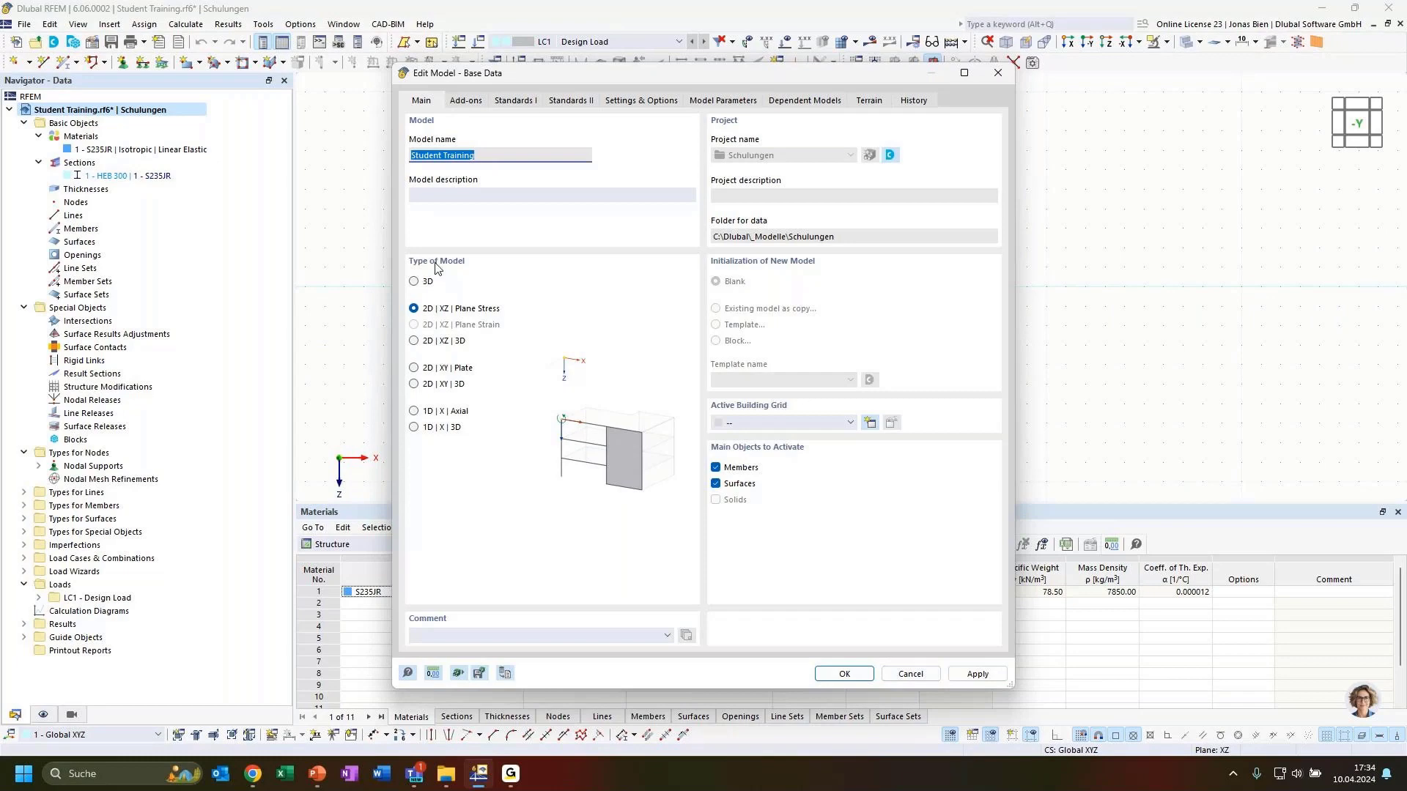
pyautogui.click(911, 674)
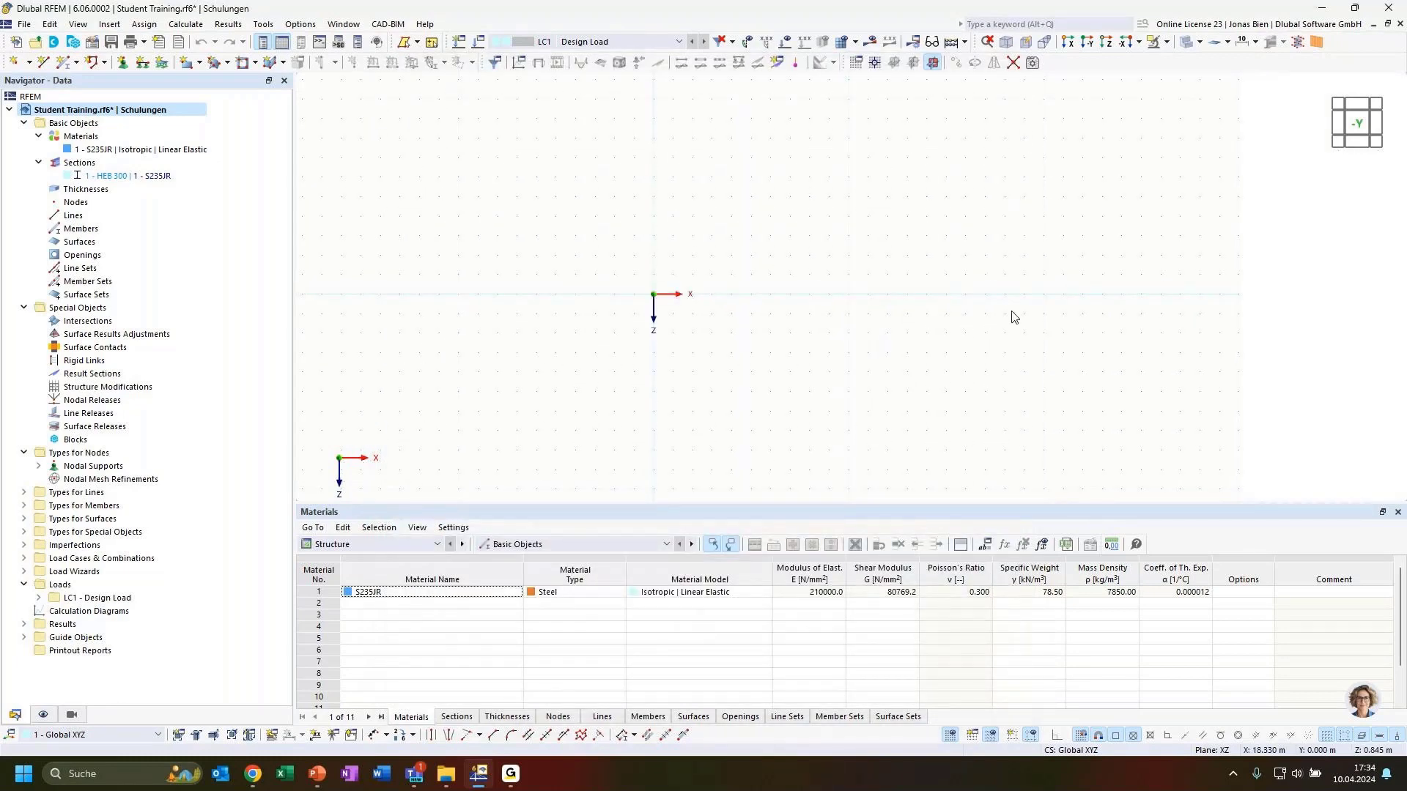
# Step: Start a new single member and check its HEB 300 section assignment before accepting
pyautogui.click(65, 65)
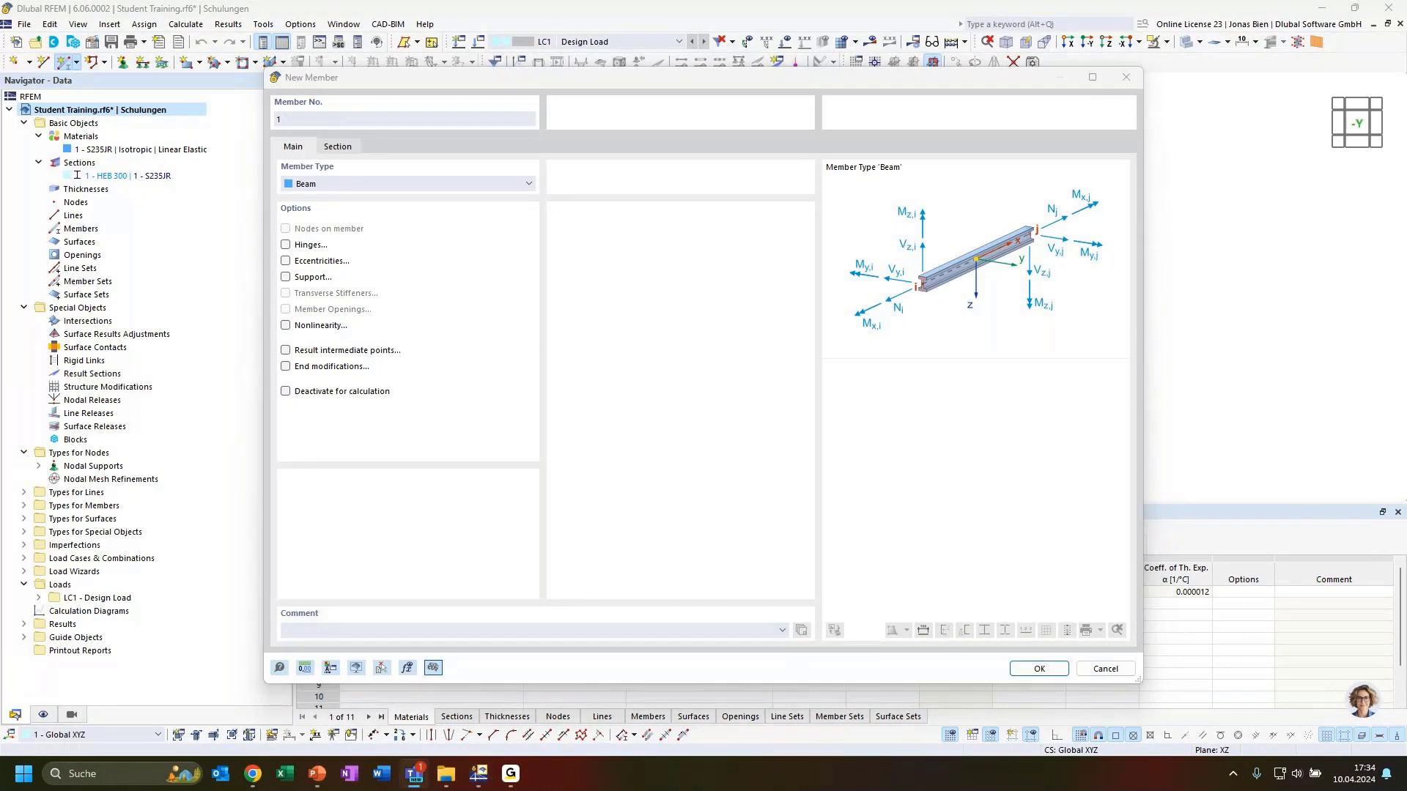
pyautogui.click(409, 193)
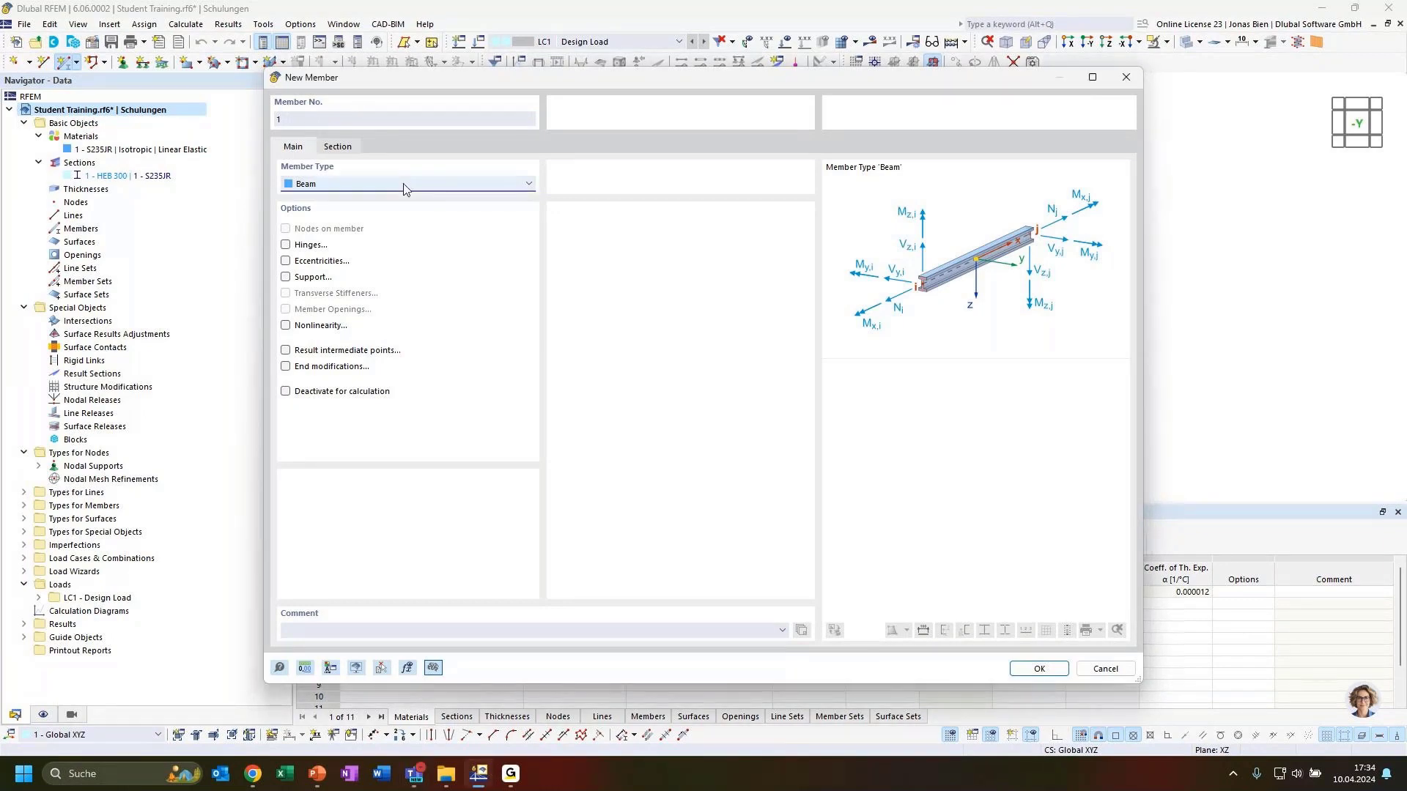
pyautogui.click(338, 148)
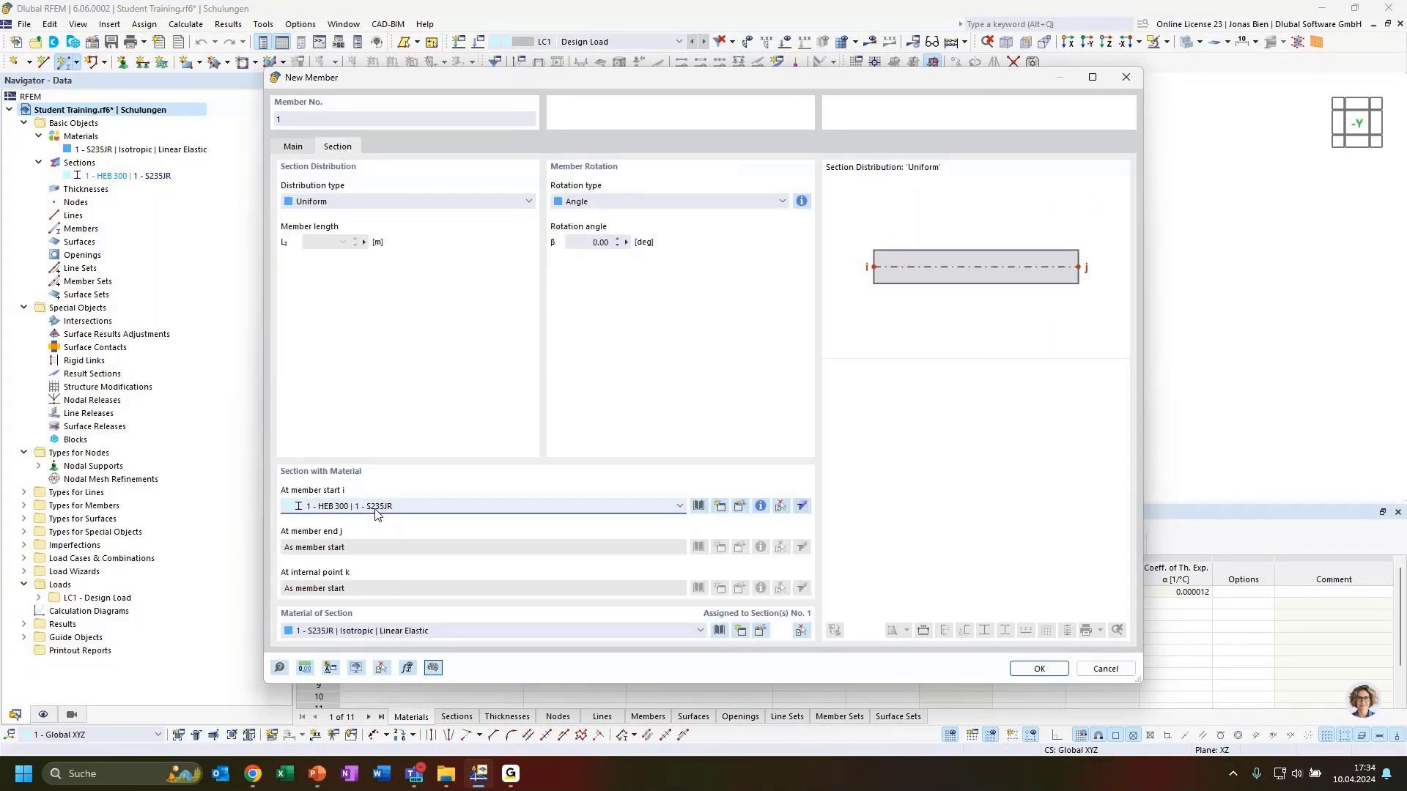
pyautogui.click(307, 147)
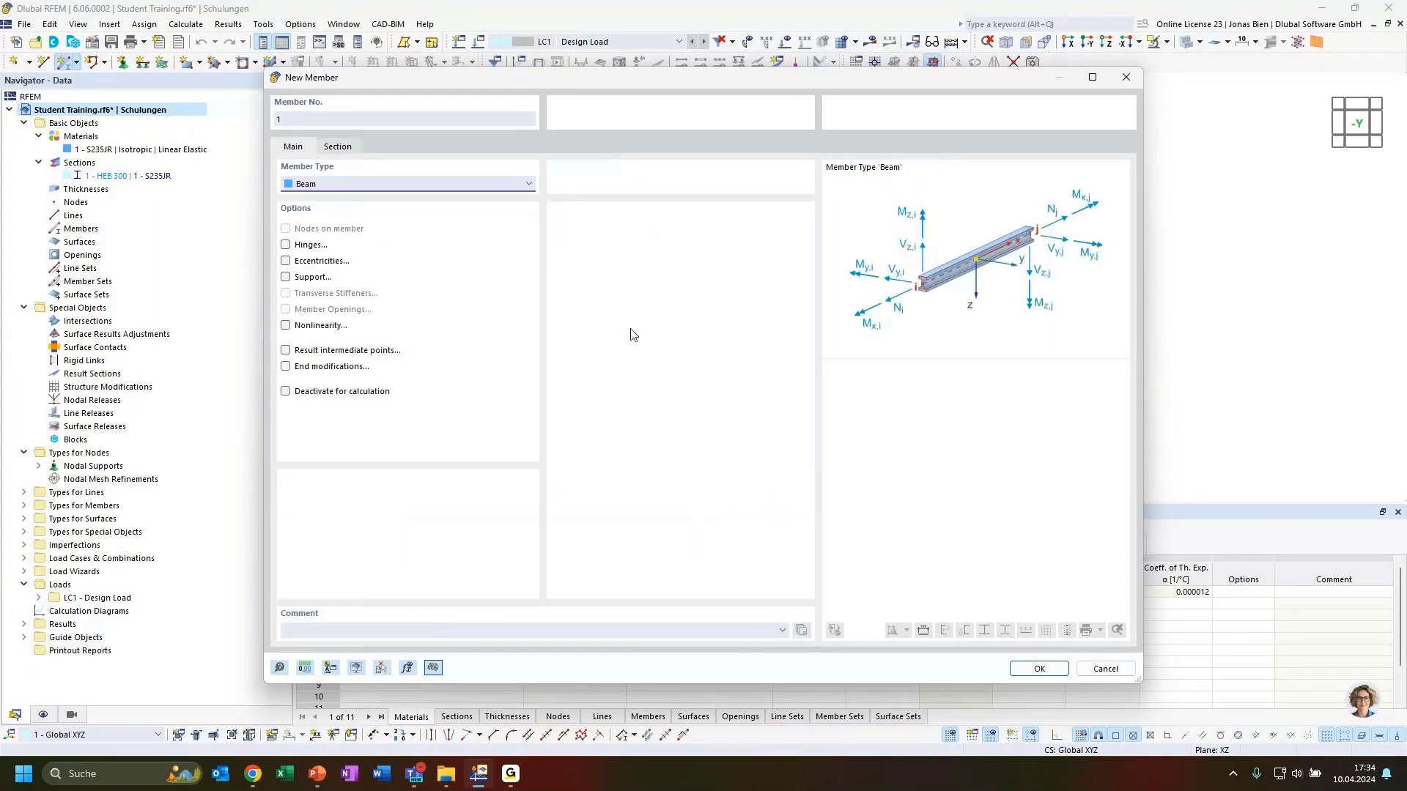
pyautogui.click(1055, 668)
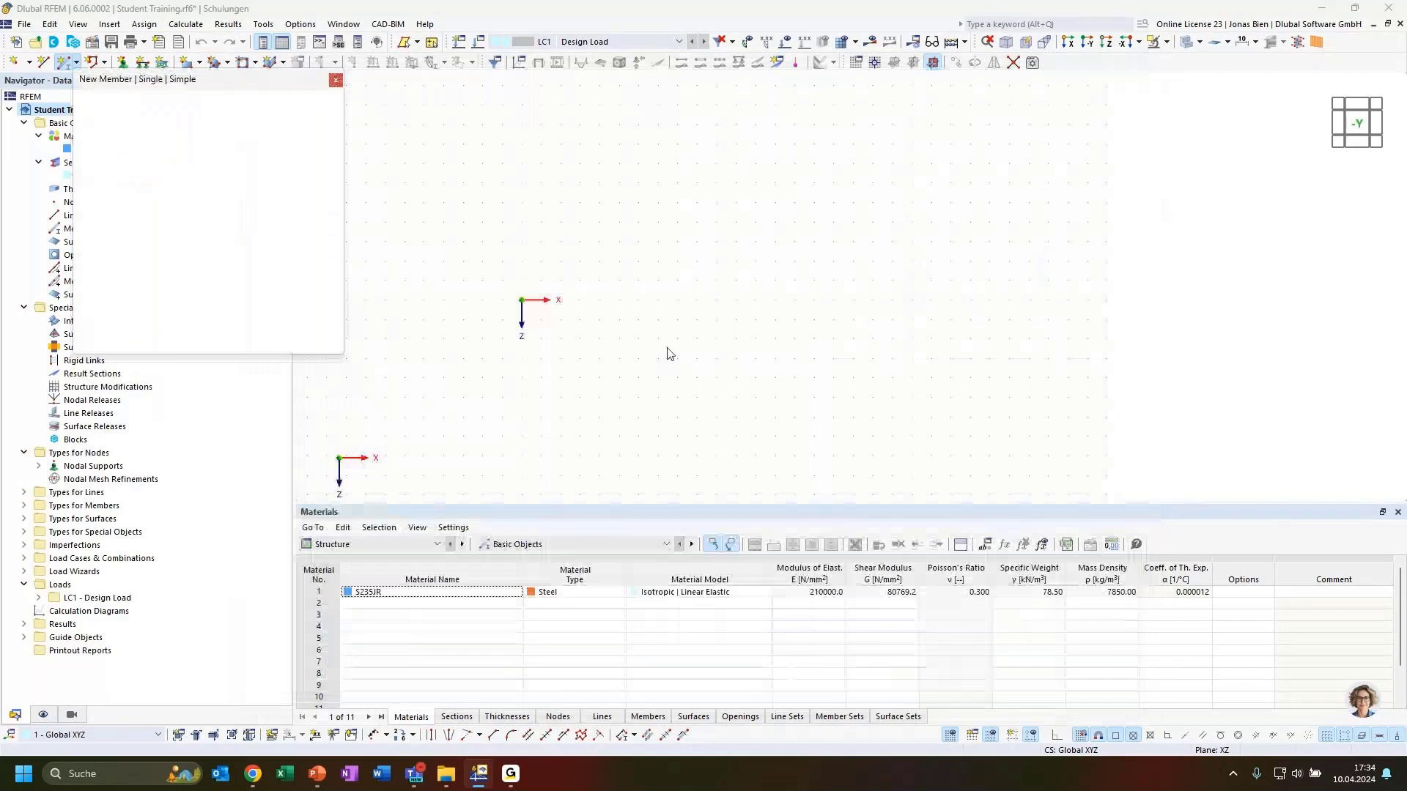
# Step: Draw the beam from the origin along X with length 16.5 m, then stop member drawing
pyautogui.click(521, 299)
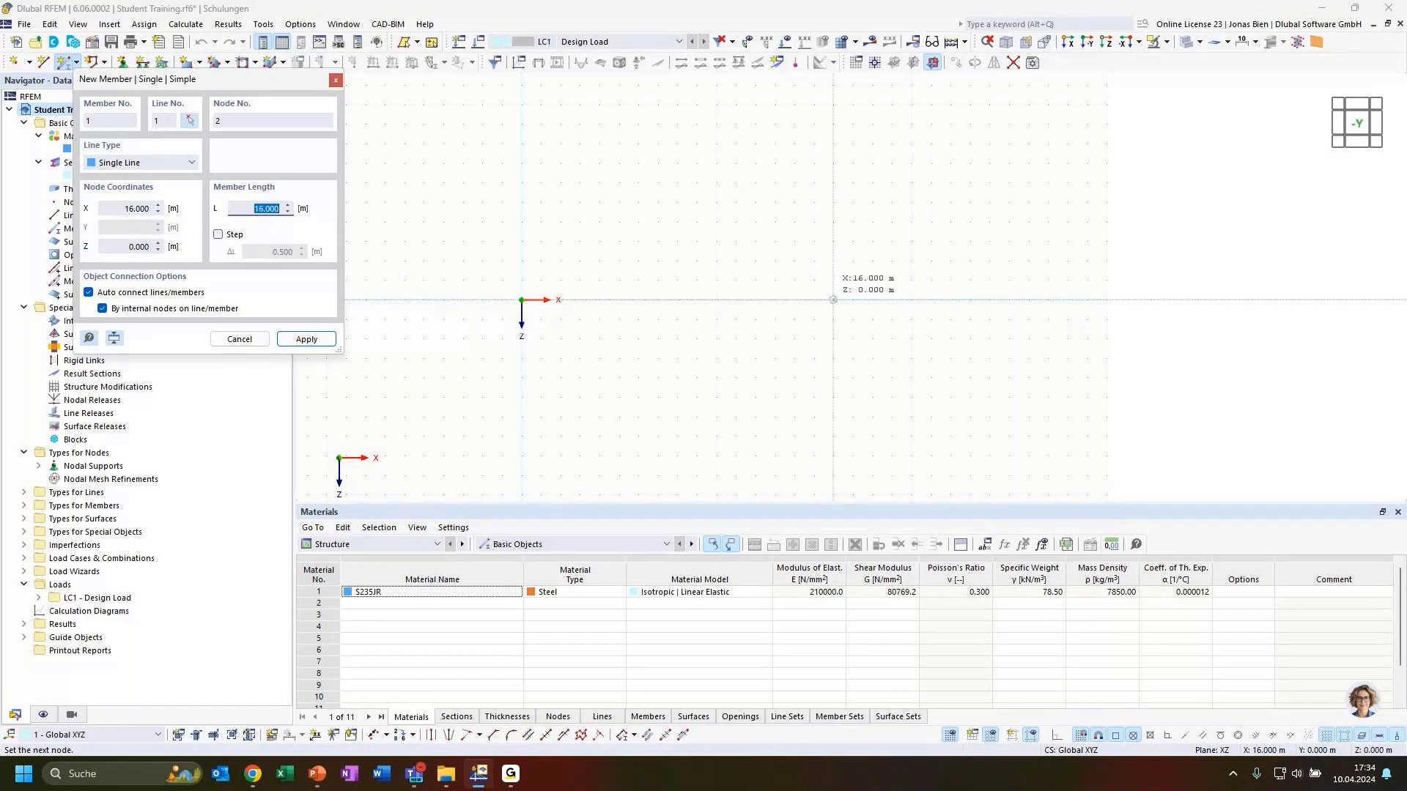
pyautogui.scroll(3, 835, 300)
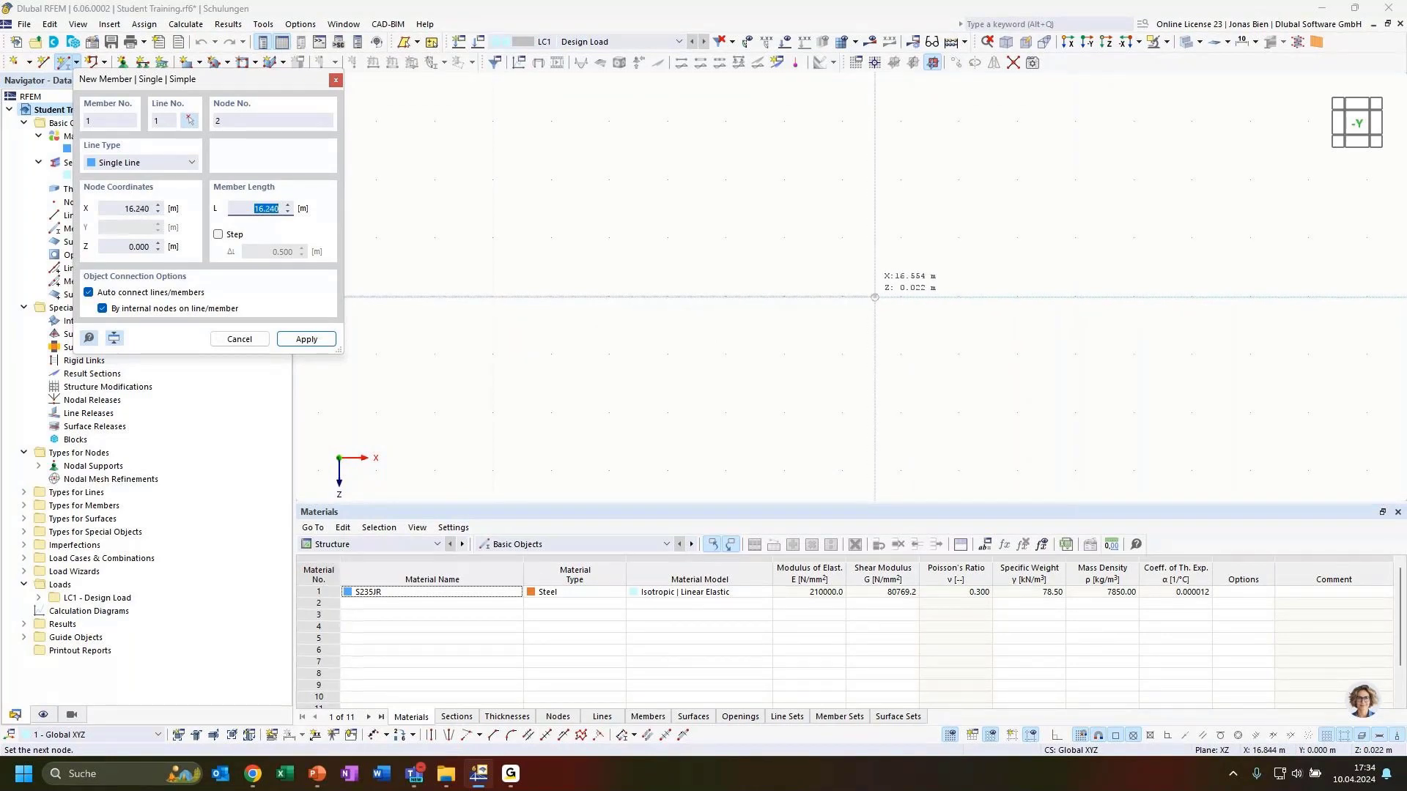
pyautogui.scroll(3, 739, 296)
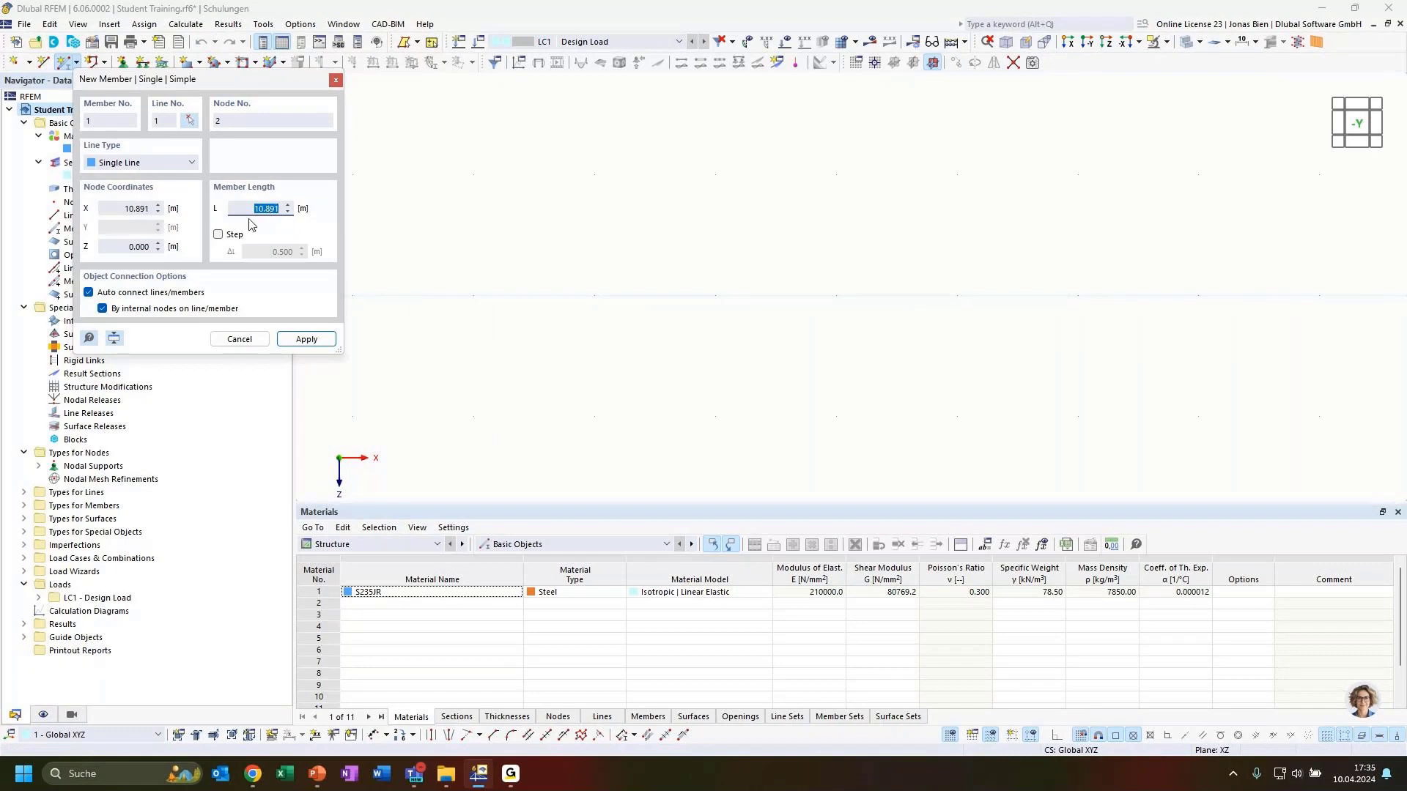
pyautogui.write('16')
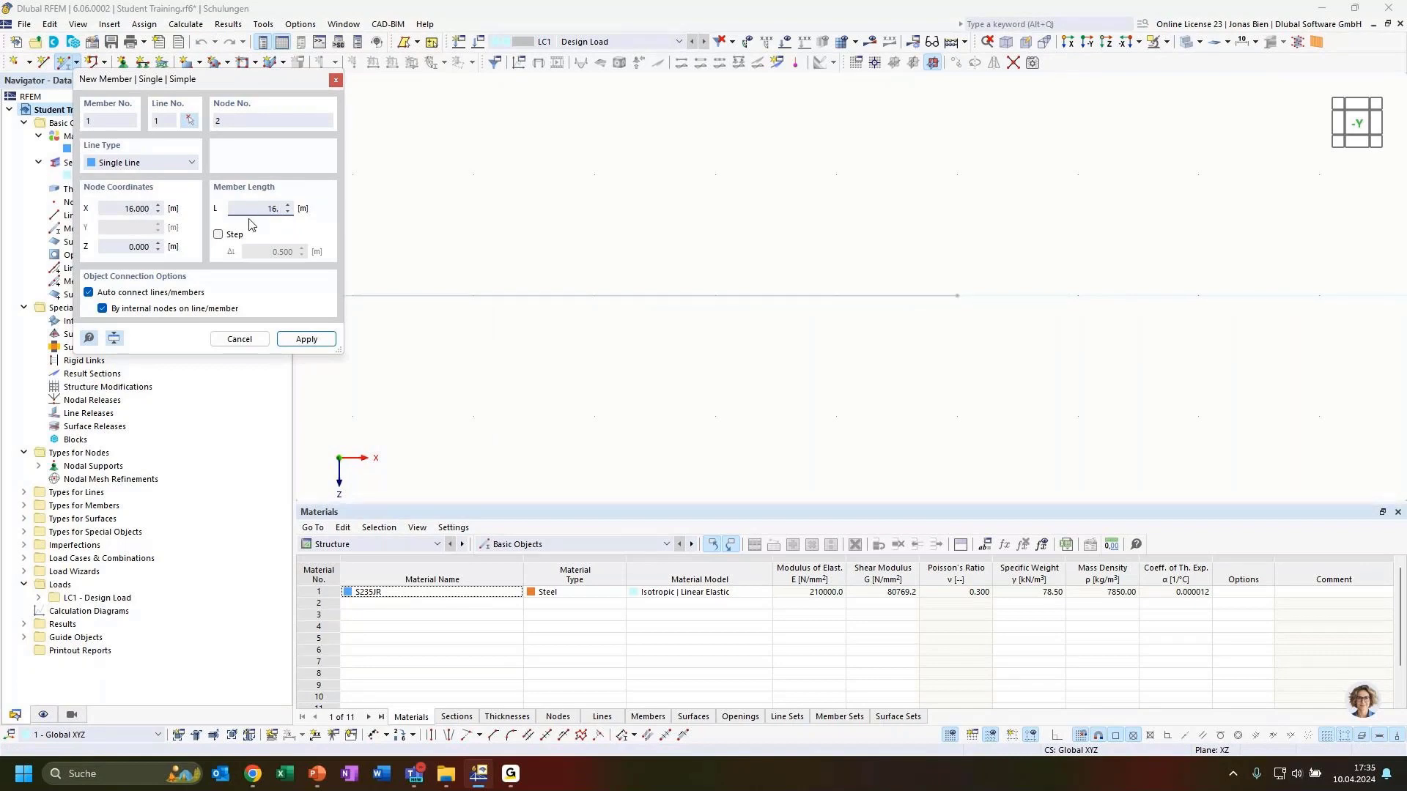
pyautogui.write('.5')
pyautogui.press('Return')
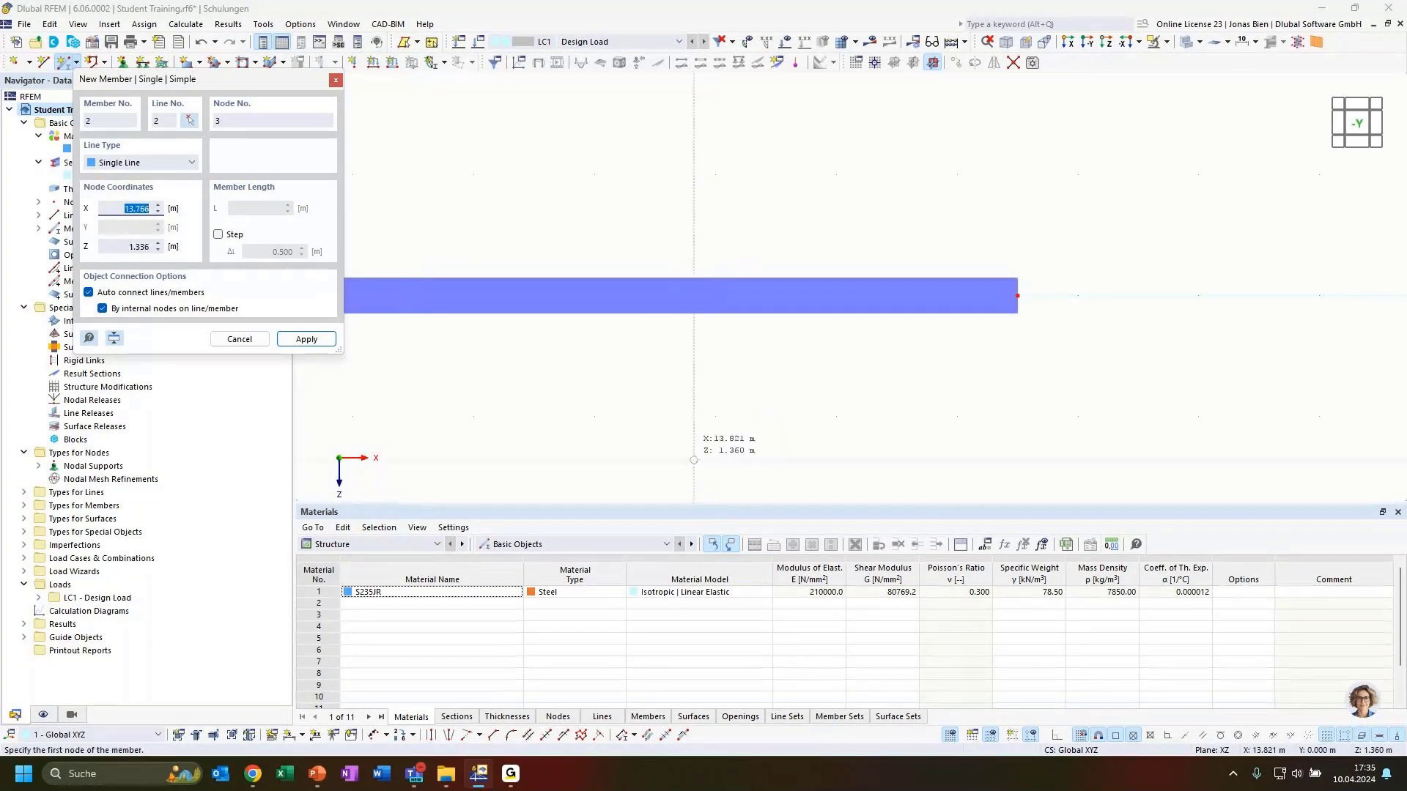
pyautogui.click(653, 181)
pyautogui.scroll(-4, 655, 182)
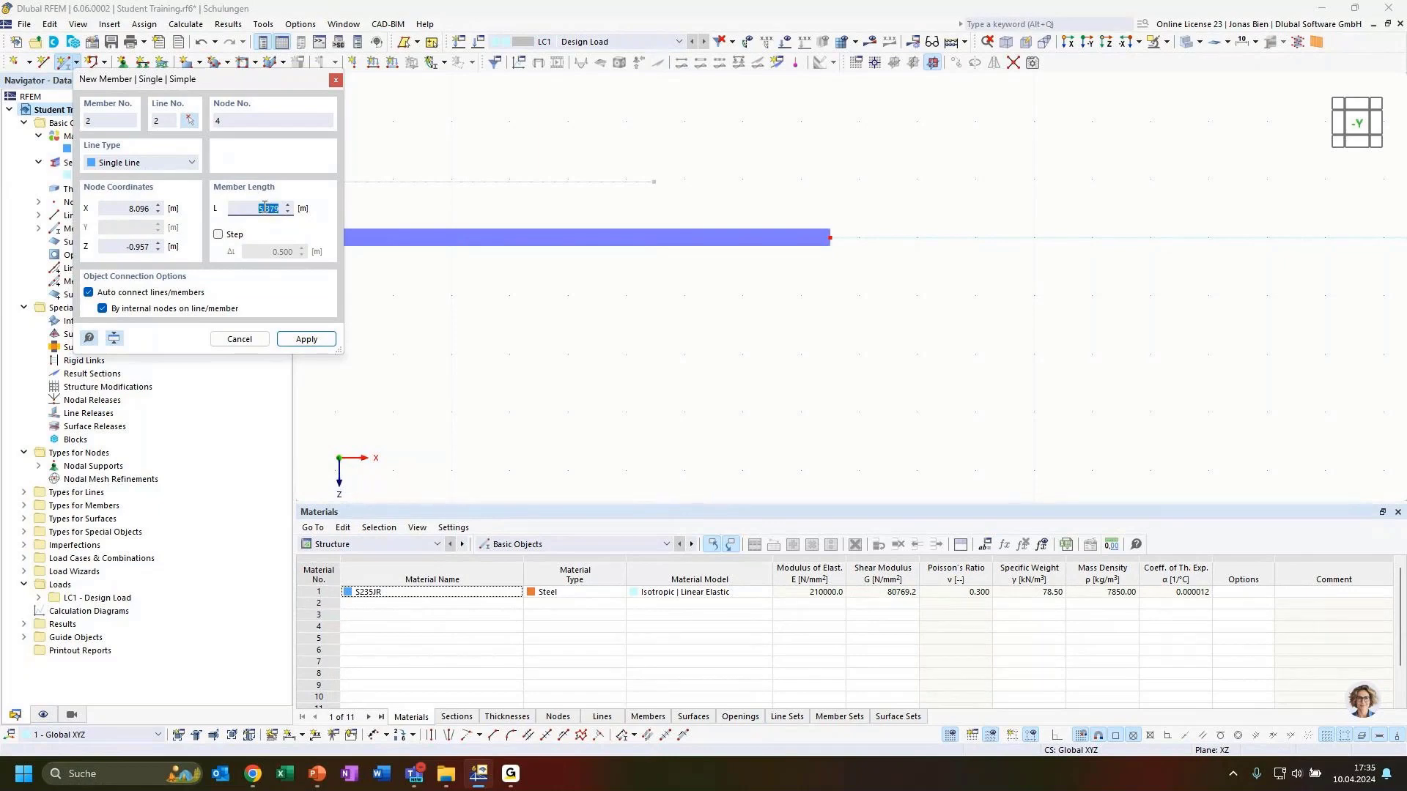
pyautogui.write('12')
pyautogui.click(335, 80)
pyautogui.scroll(-2, 672, 245)
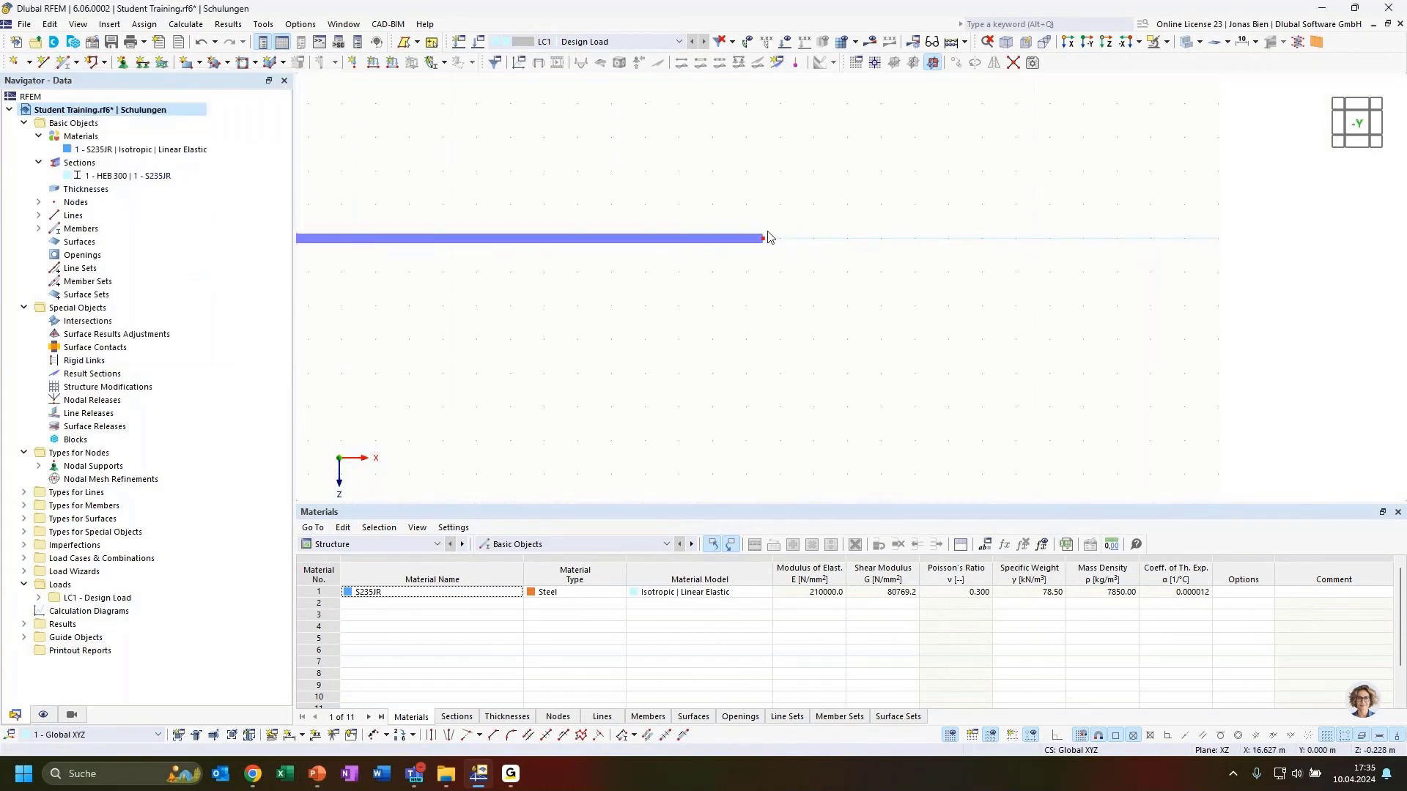
pyautogui.scroll(3, 734, 198)
pyautogui.scroll(-1, 720, 192)
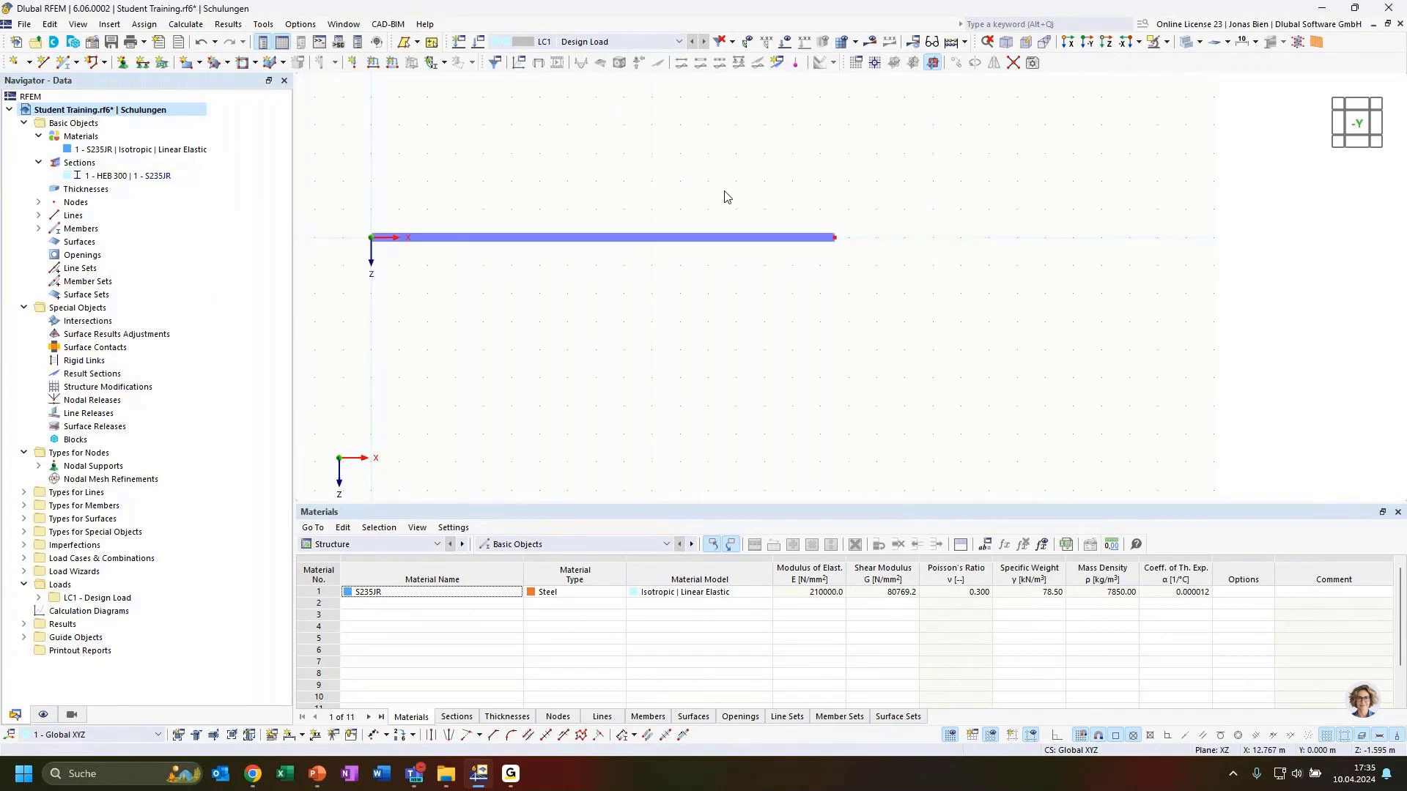
pyautogui.moveTo(726, 191); pyautogui.dragTo(812, 196, button='middle')
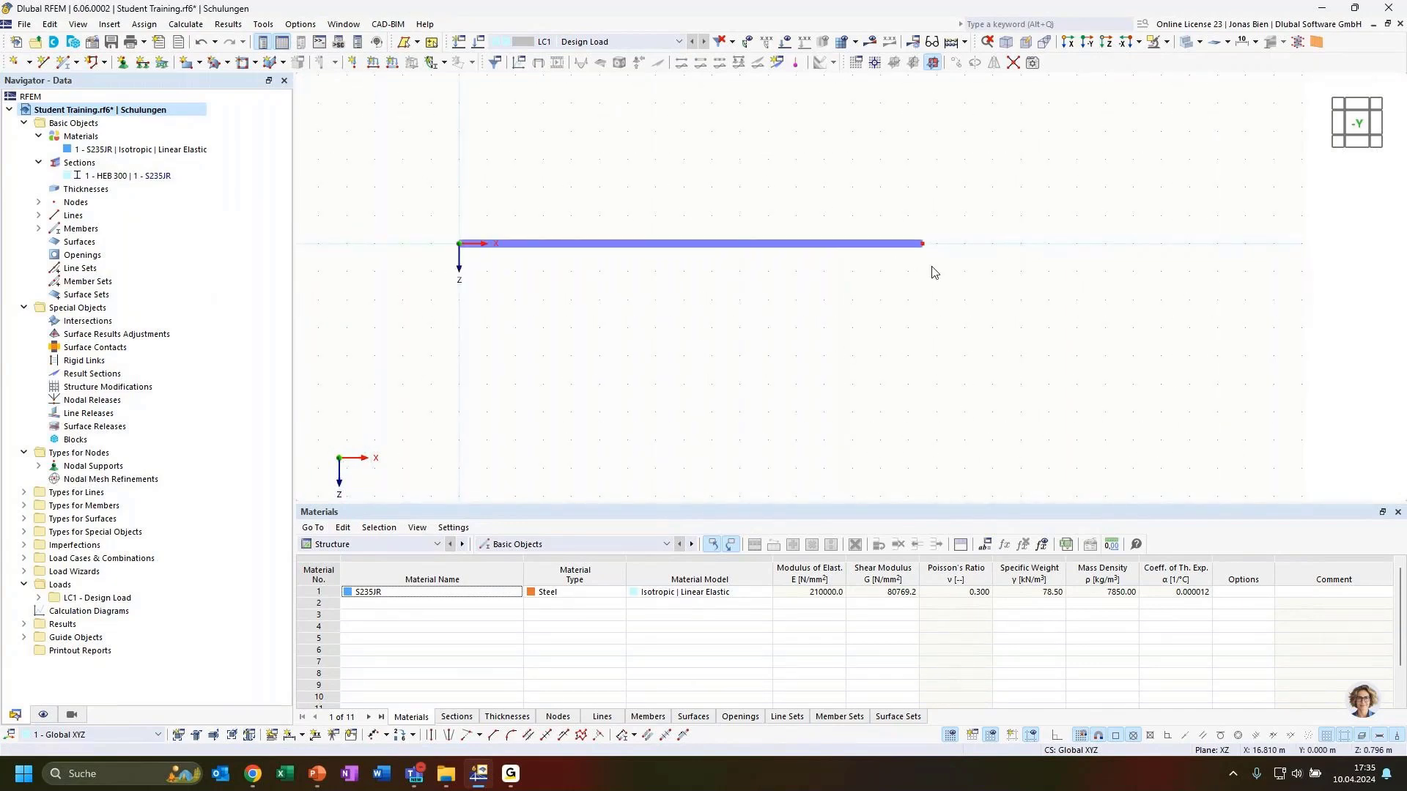
pyautogui.doubleClick(924, 245)
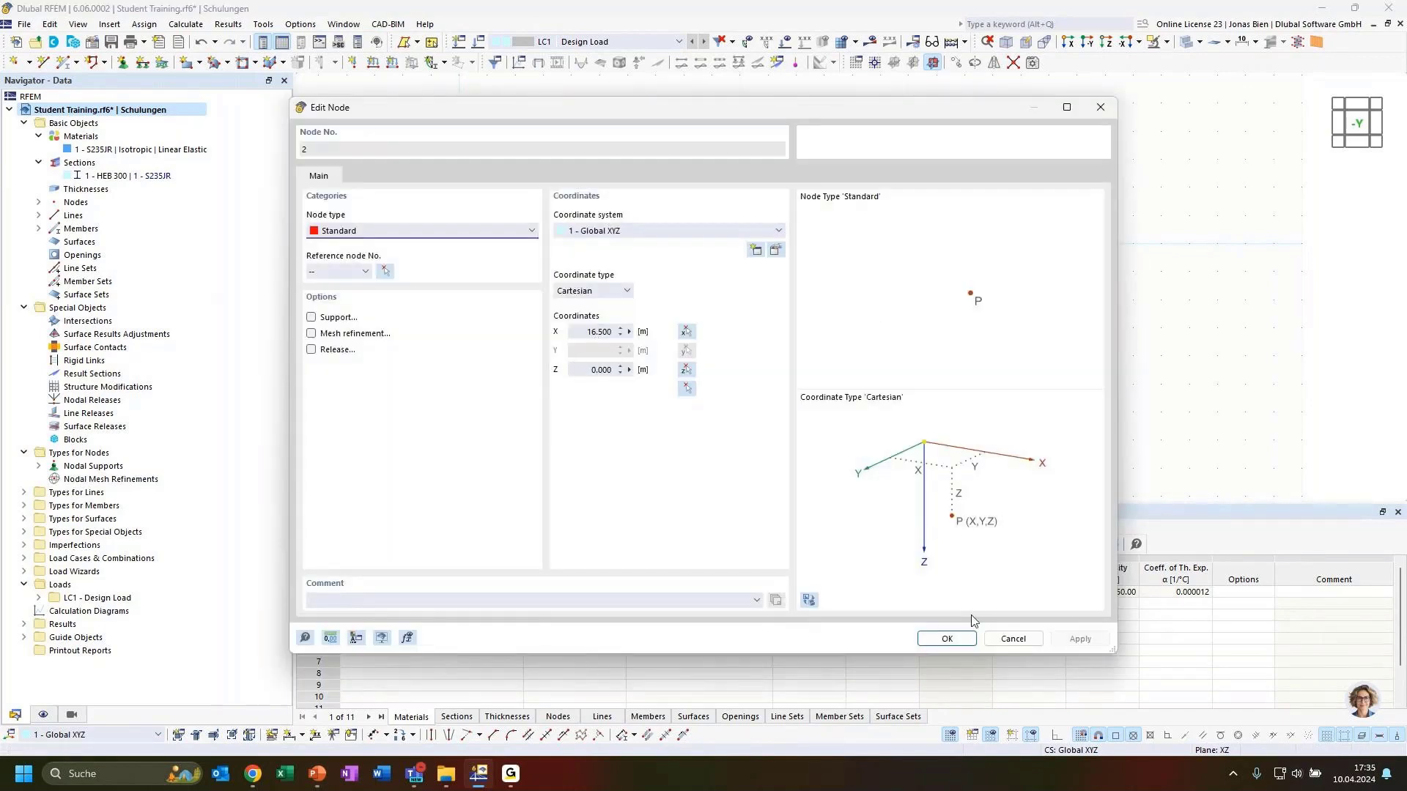
pyautogui.click(1013, 638)
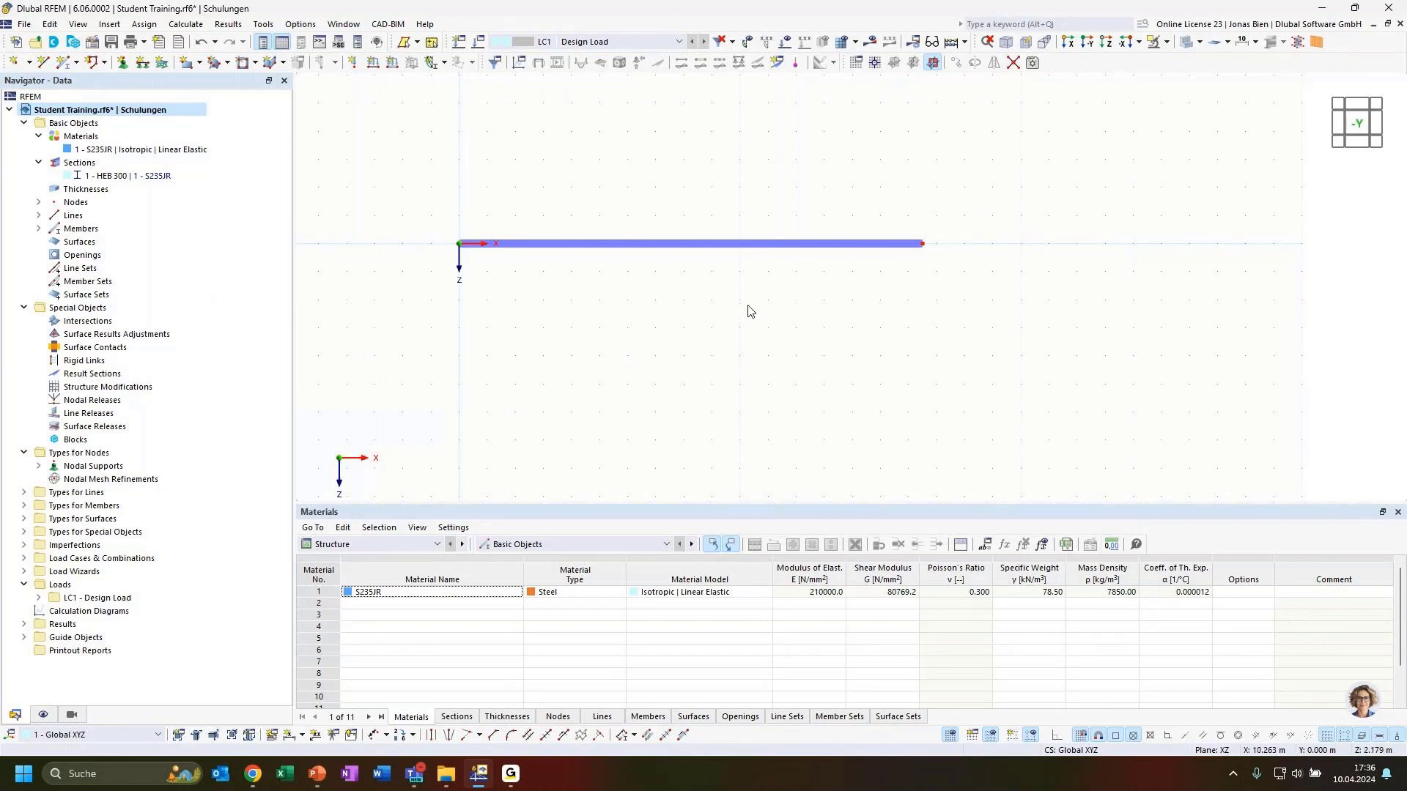
# Step: Divide the beam with n = 2 intermediate nodes while keeping it one member
pyautogui.rightClick(670, 251)
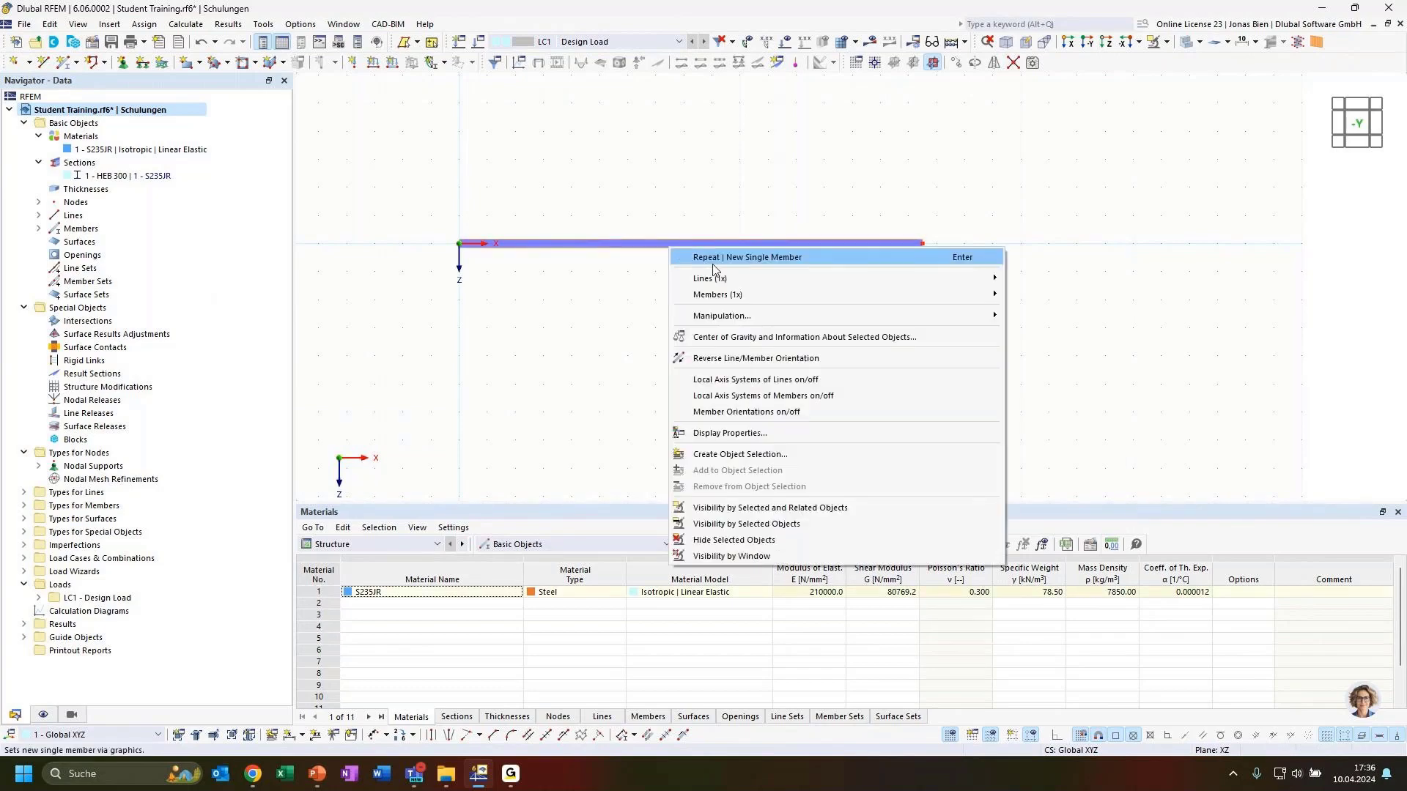
pyautogui.moveTo(731, 301)
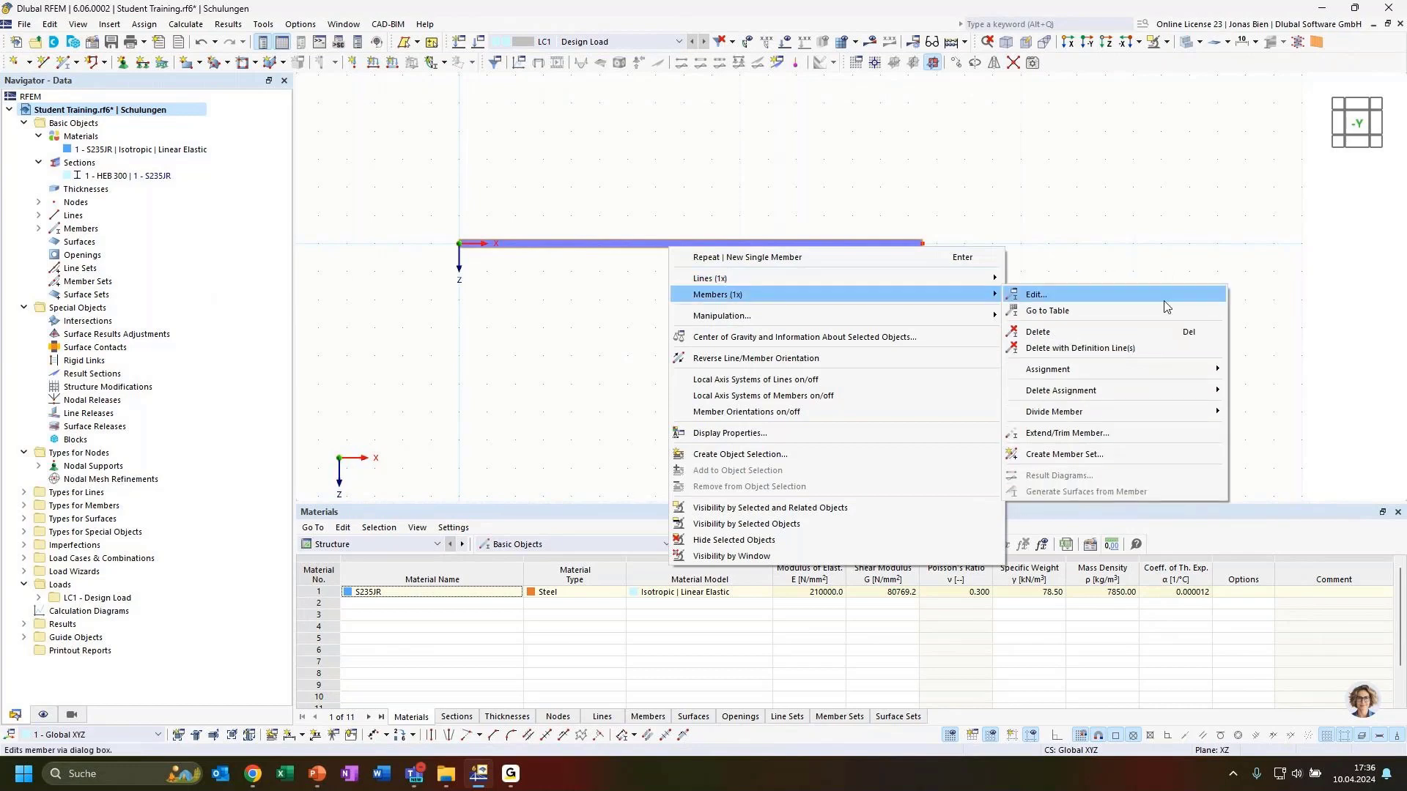
pyautogui.moveTo(1092, 412)
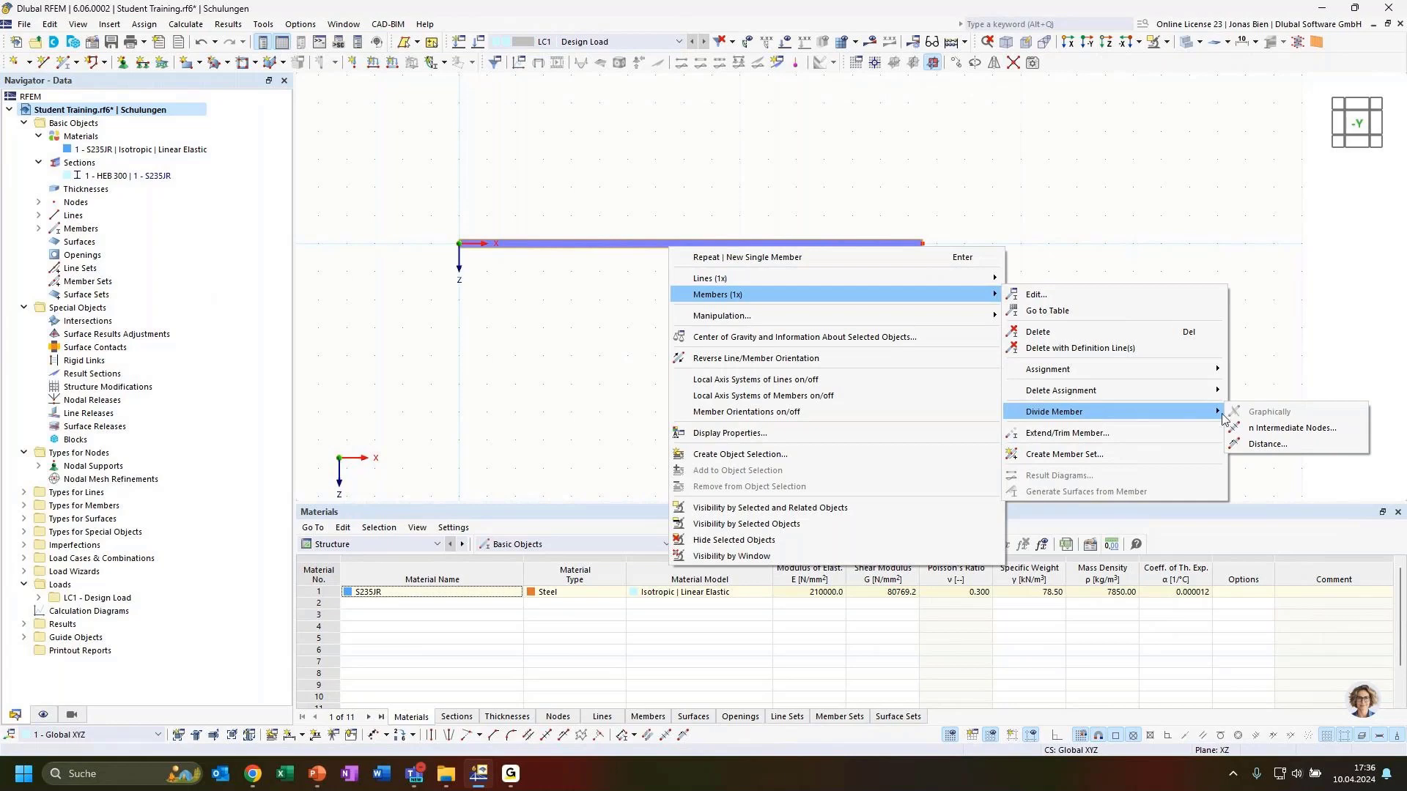
pyautogui.click(1278, 428)
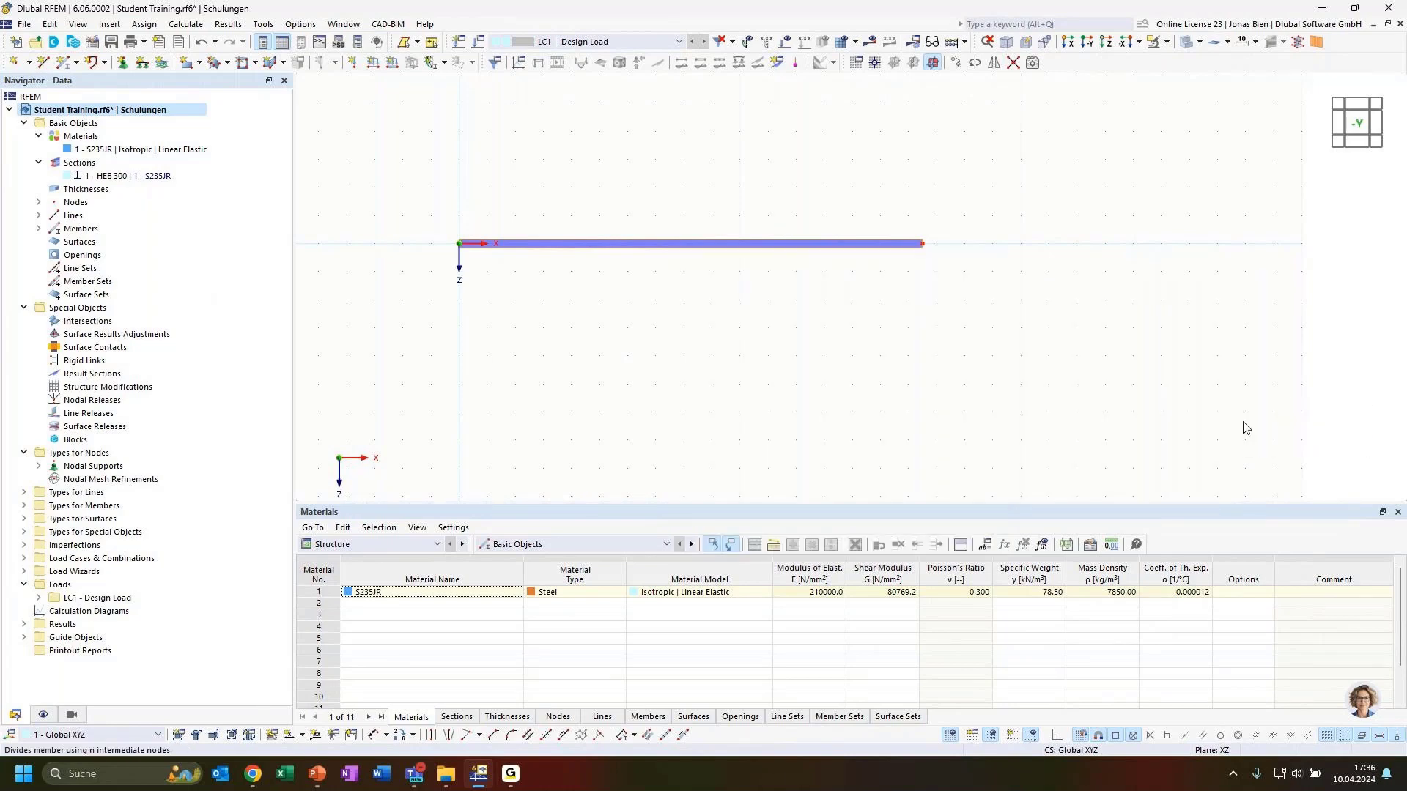
pyautogui.write('2')
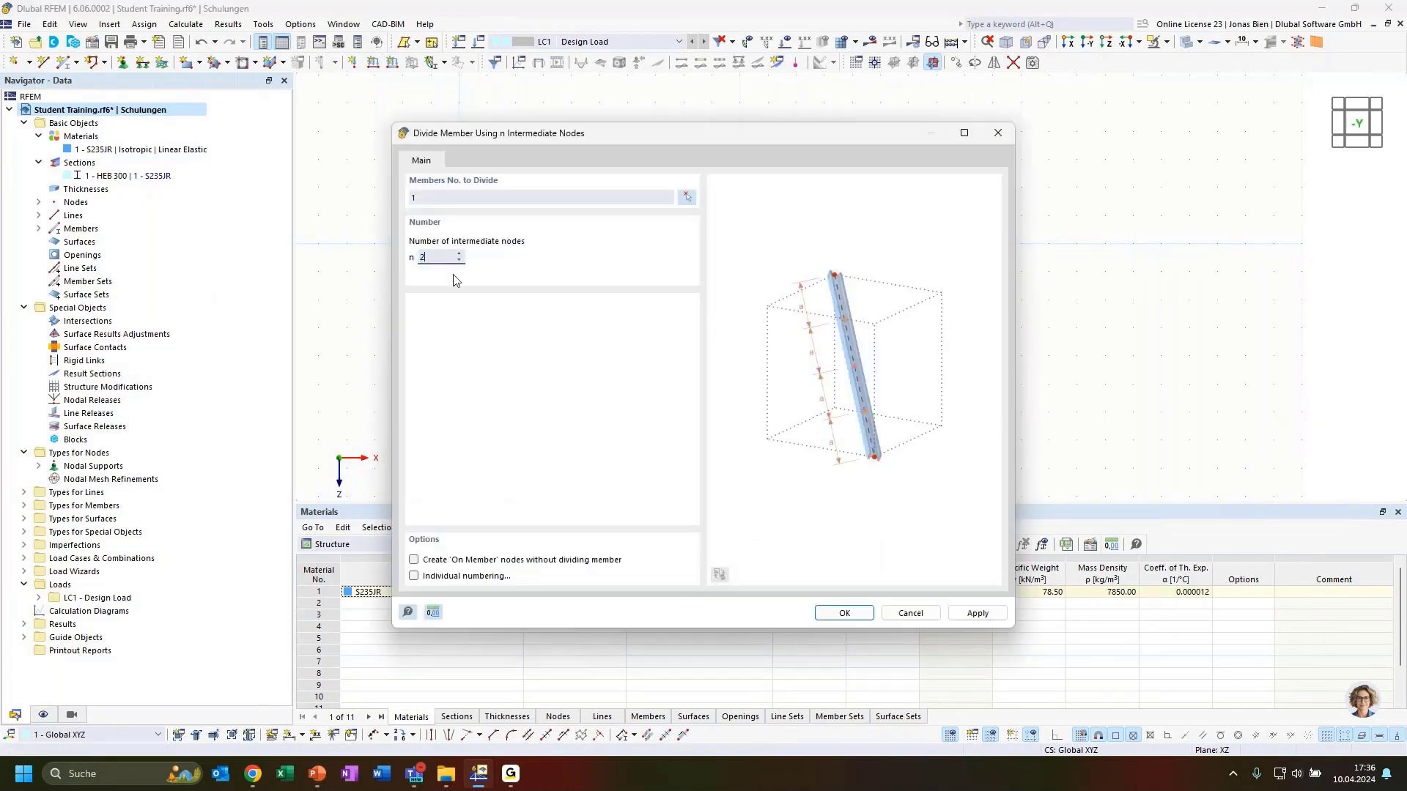
pyautogui.click(414, 561)
pyautogui.click(855, 614)
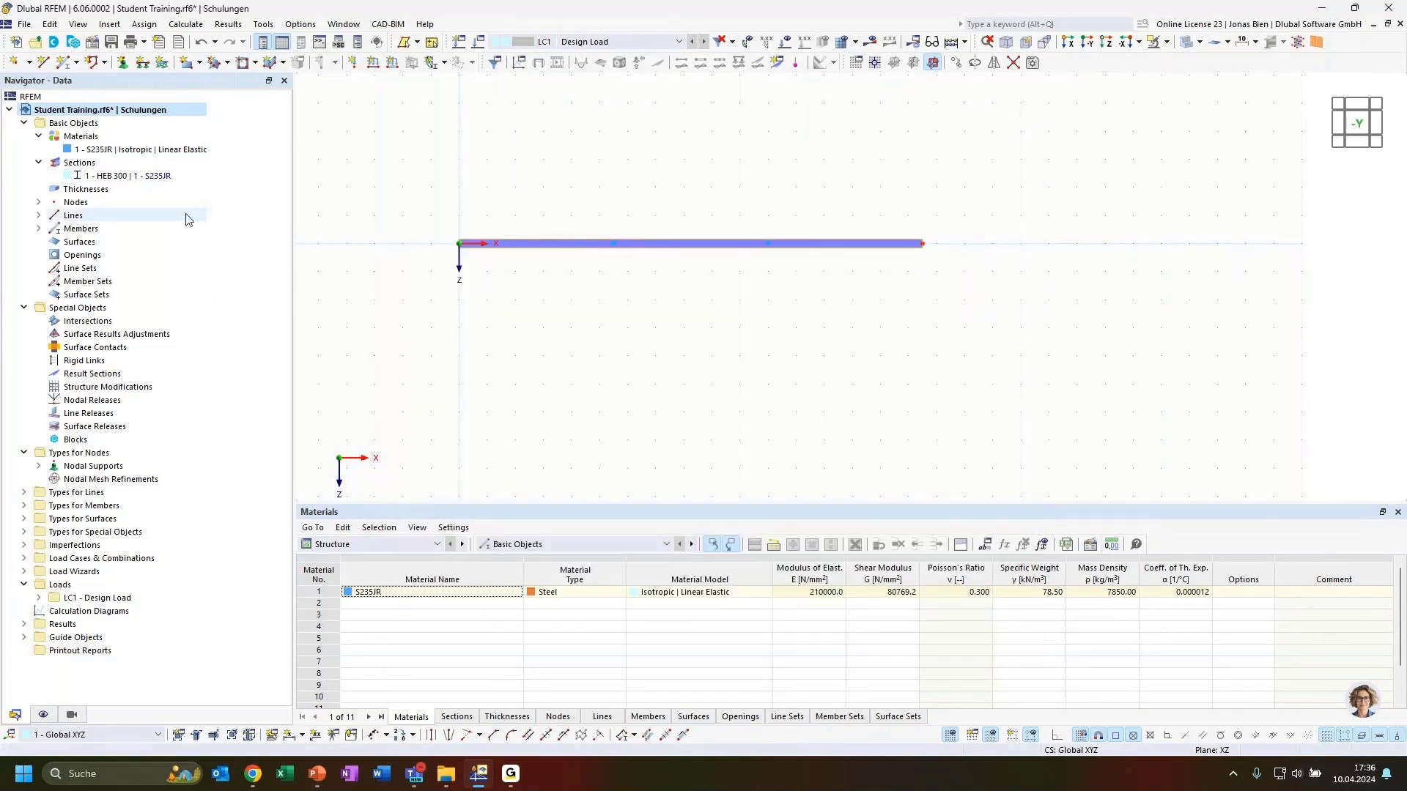
# Step: List the members in the tree and re-centre the beam in the view
pyautogui.click(39, 228)
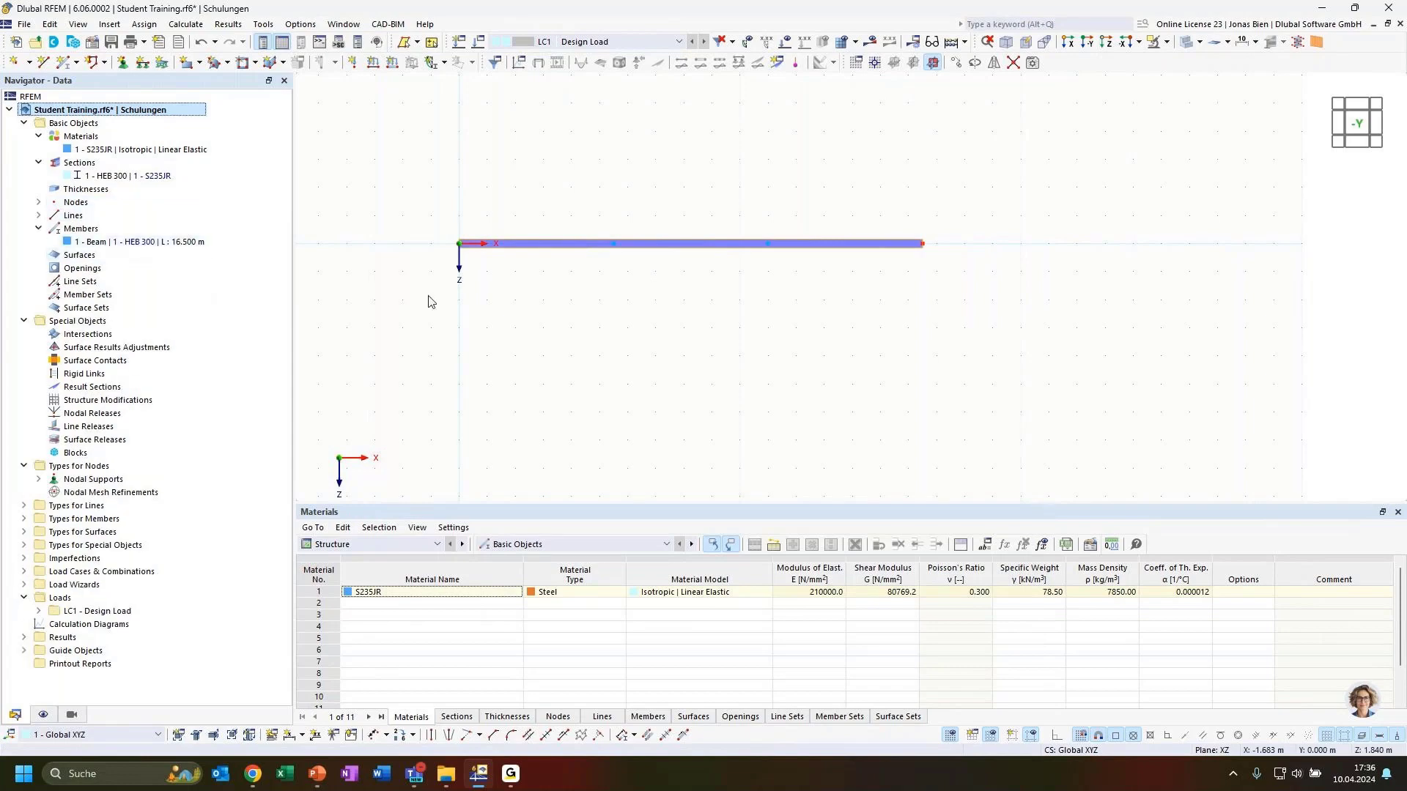
pyautogui.moveTo(699, 290); pyautogui.dragTo(732, 373, button='middle')
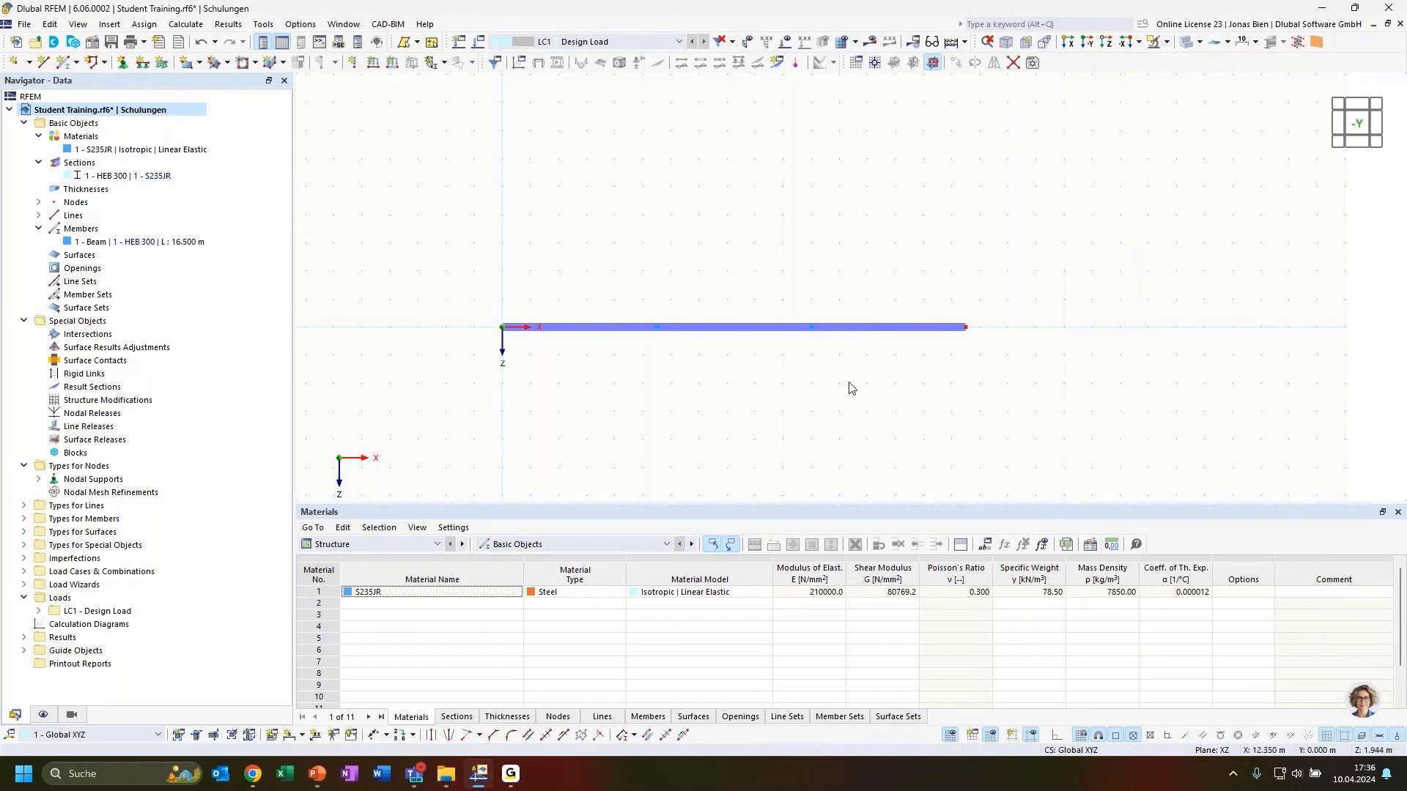
pyautogui.moveTo(848, 386); pyautogui.dragTo(813, 396, button='middle')
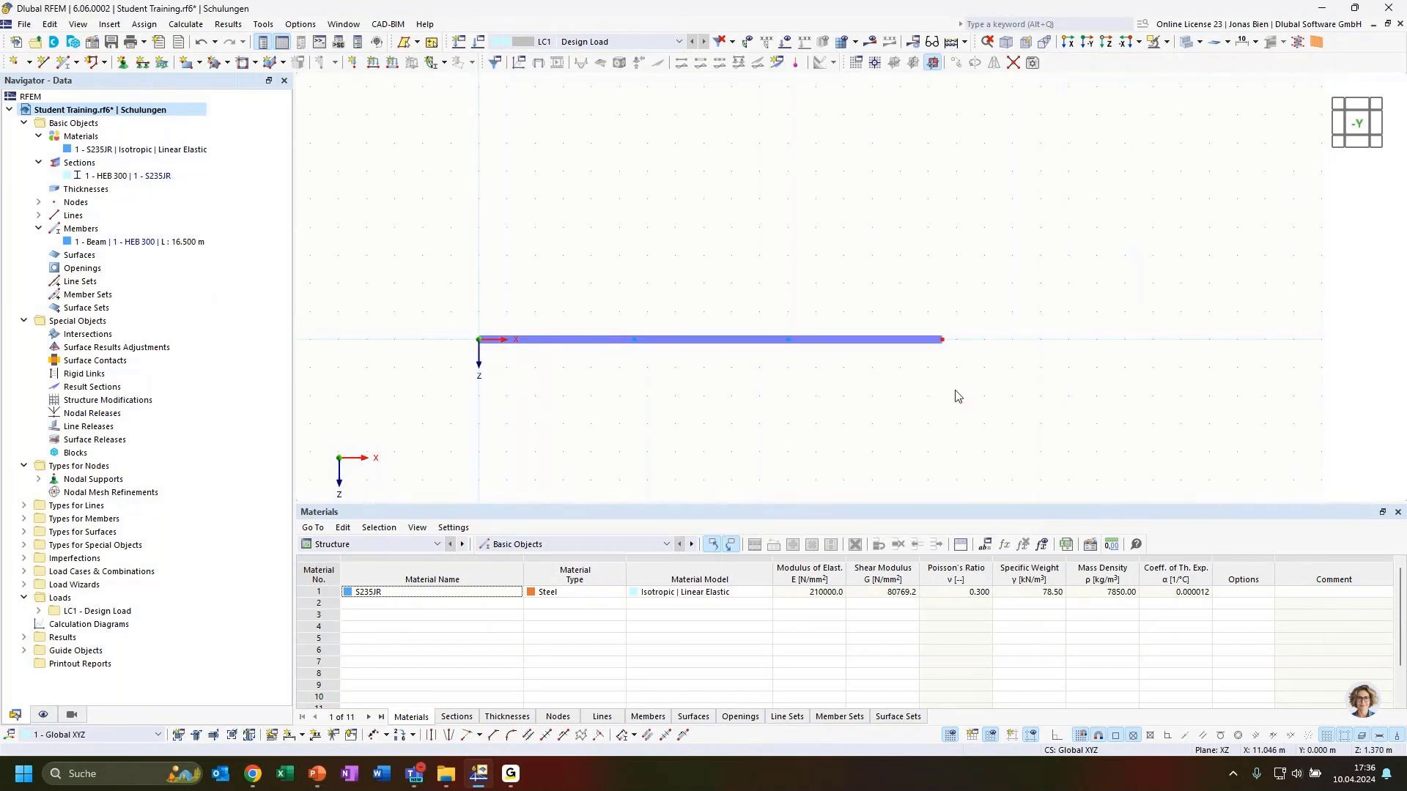
# Step: Switch to the slide show and back, then window-select the beam in RFEM
pyautogui.hotkey('alt', 'Tab')
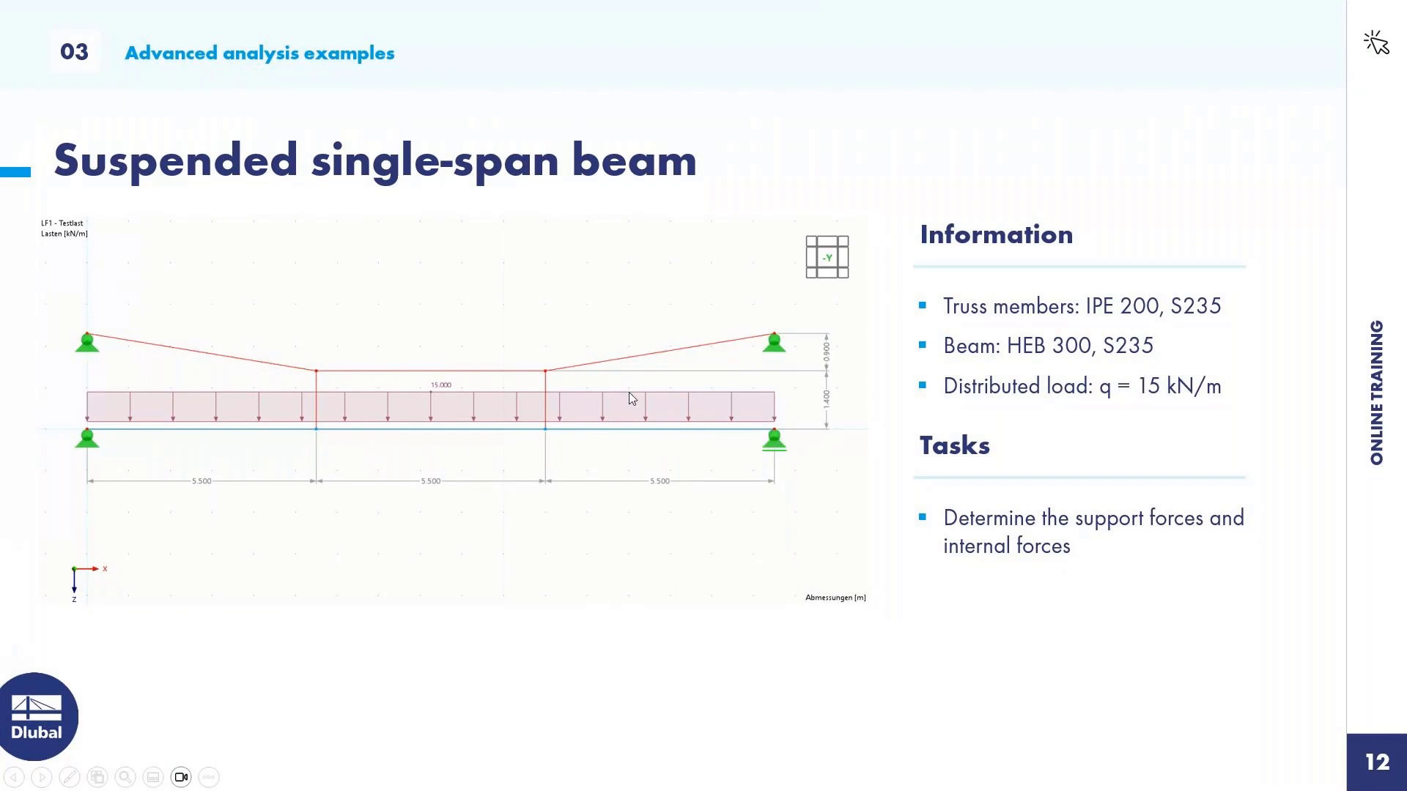
pyautogui.hotkey('alt', 'Tab')
pyautogui.moveTo(607, 281); pyautogui.dragTo(821, 382)
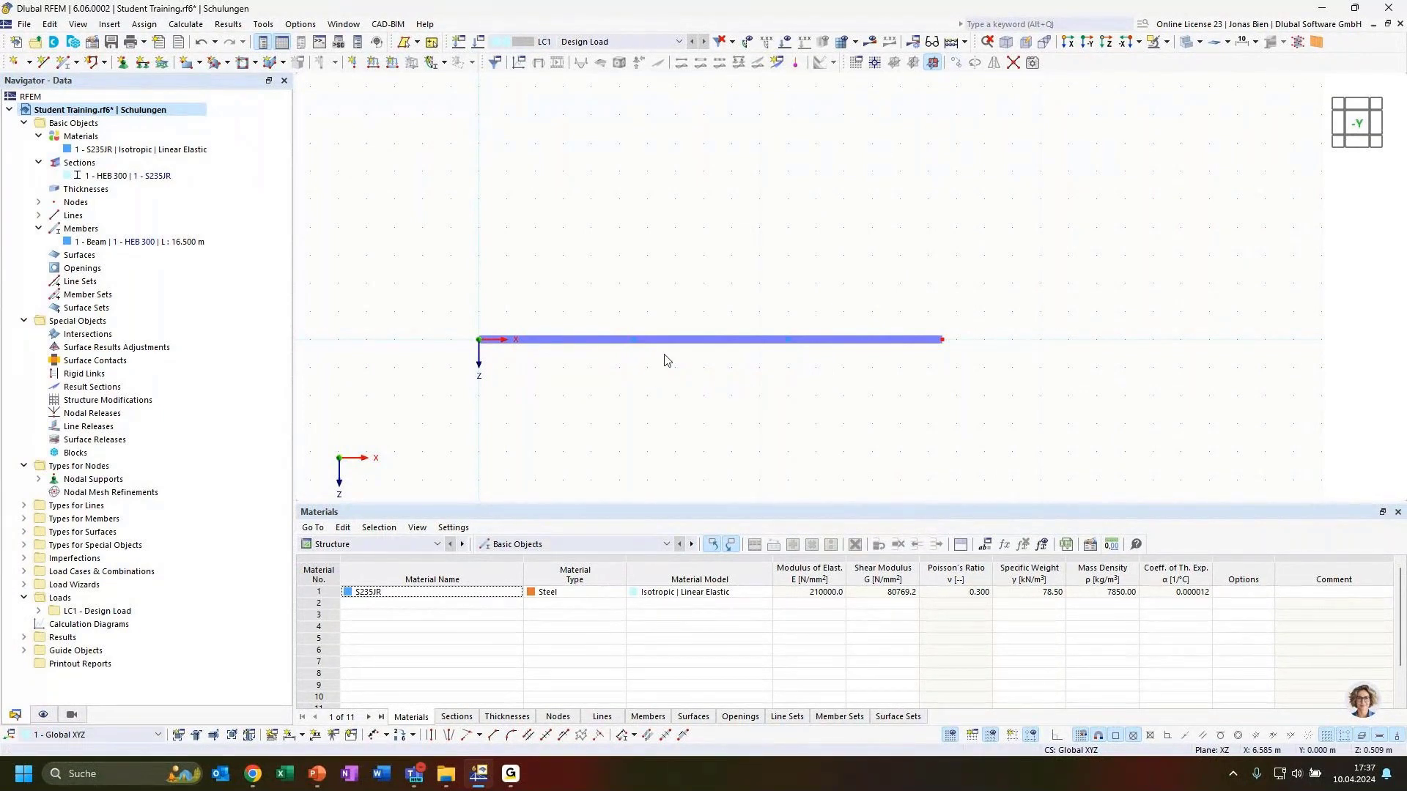
# Step: Copy the two inner beam nodes to Z = -1.400 m and verify node 5 at X = 5.500 m
pyautogui.moveTo(618, 300); pyautogui.dragTo(806, 361)
pyautogui.click(960, 66)
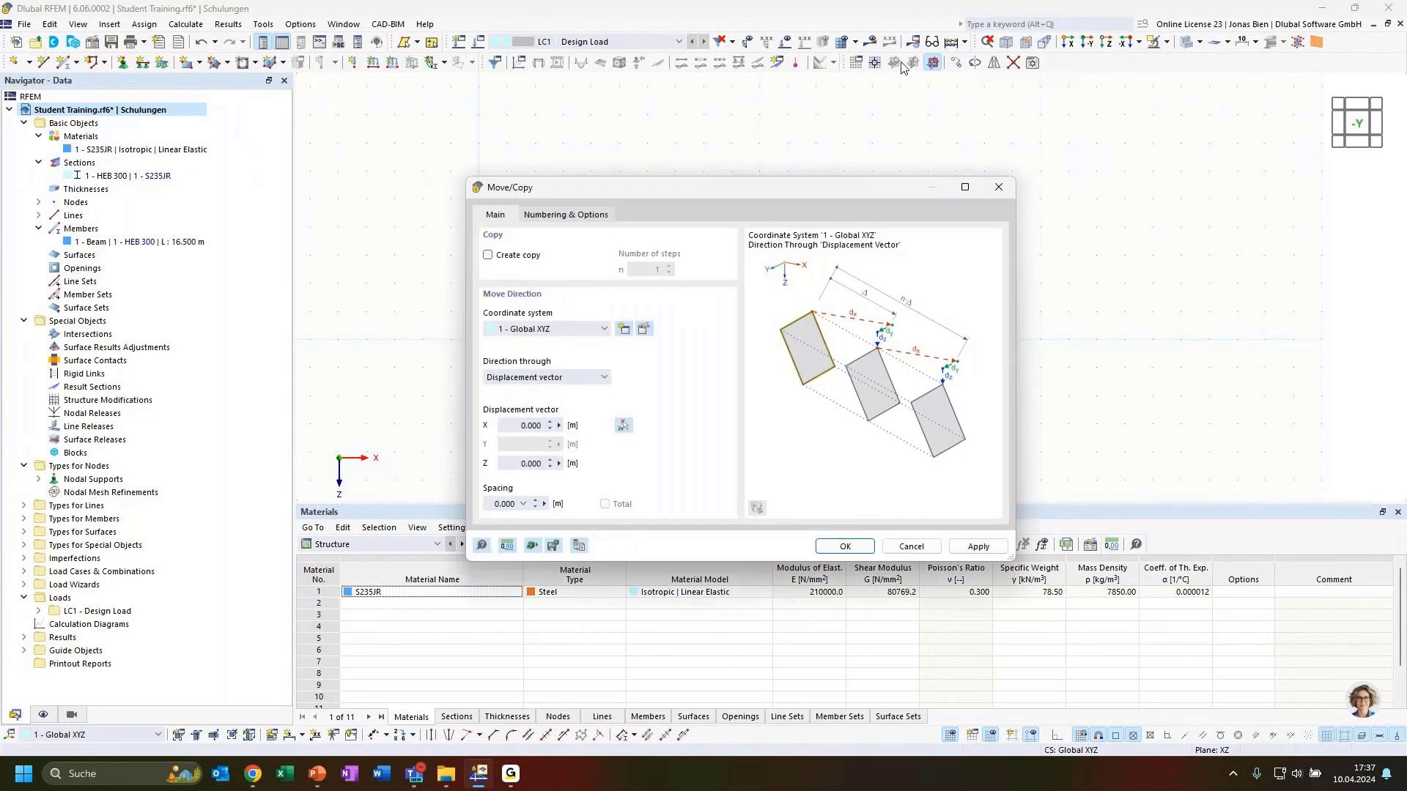
pyautogui.moveTo(810, 188); pyautogui.dragTo(978, 129)
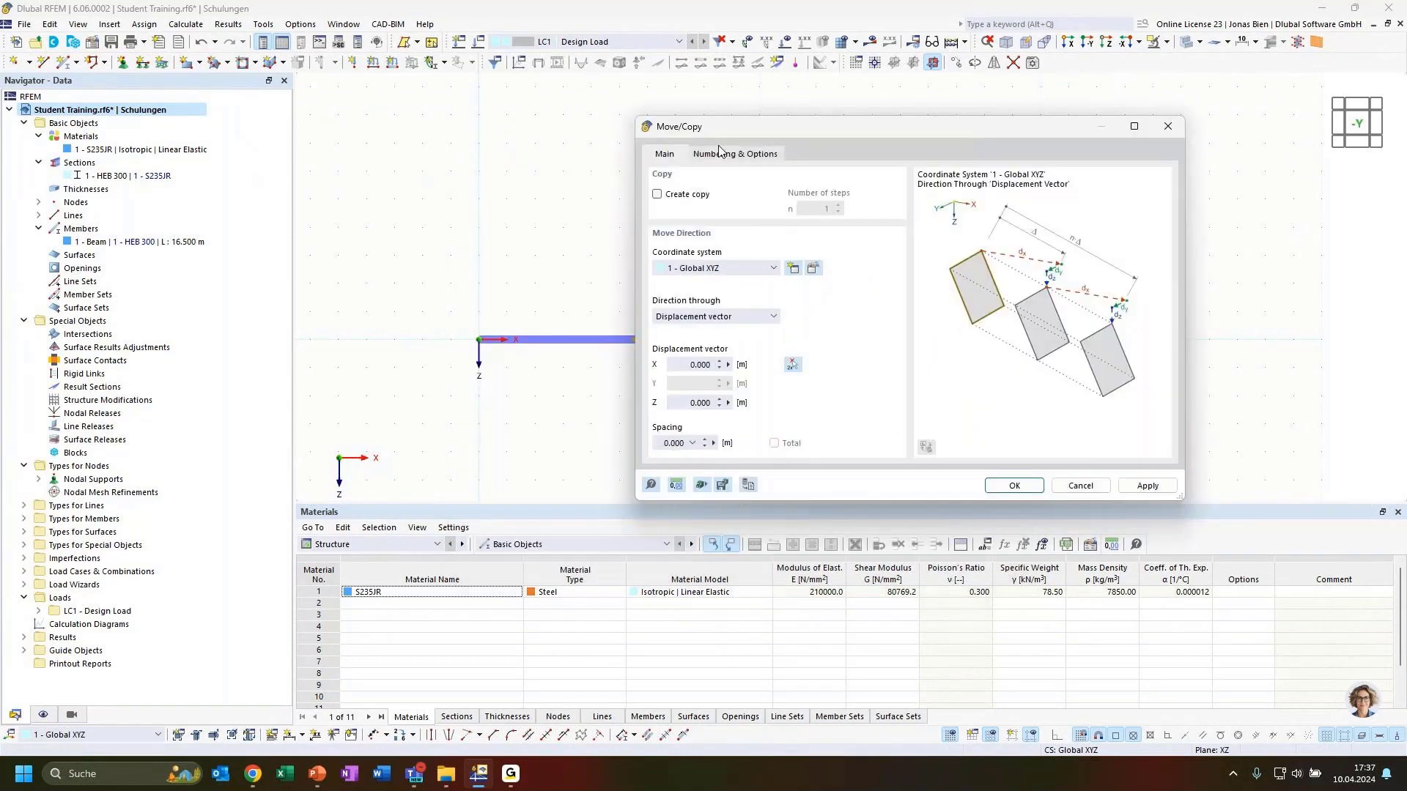
pyautogui.click(685, 404)
pyautogui.write('-1.4')
pyautogui.click(687, 194)
pyautogui.click(1014, 485)
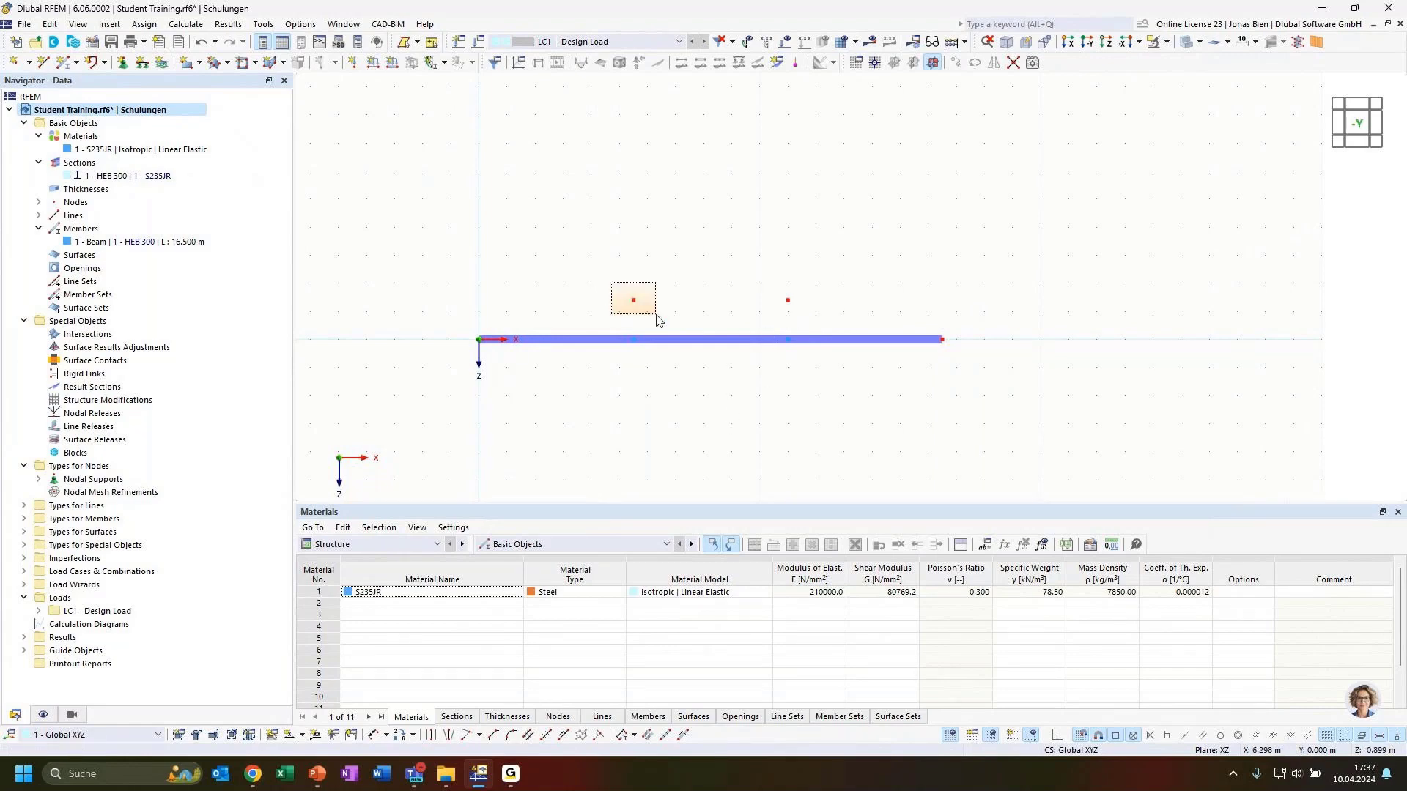
pyautogui.doubleClick(634, 301)
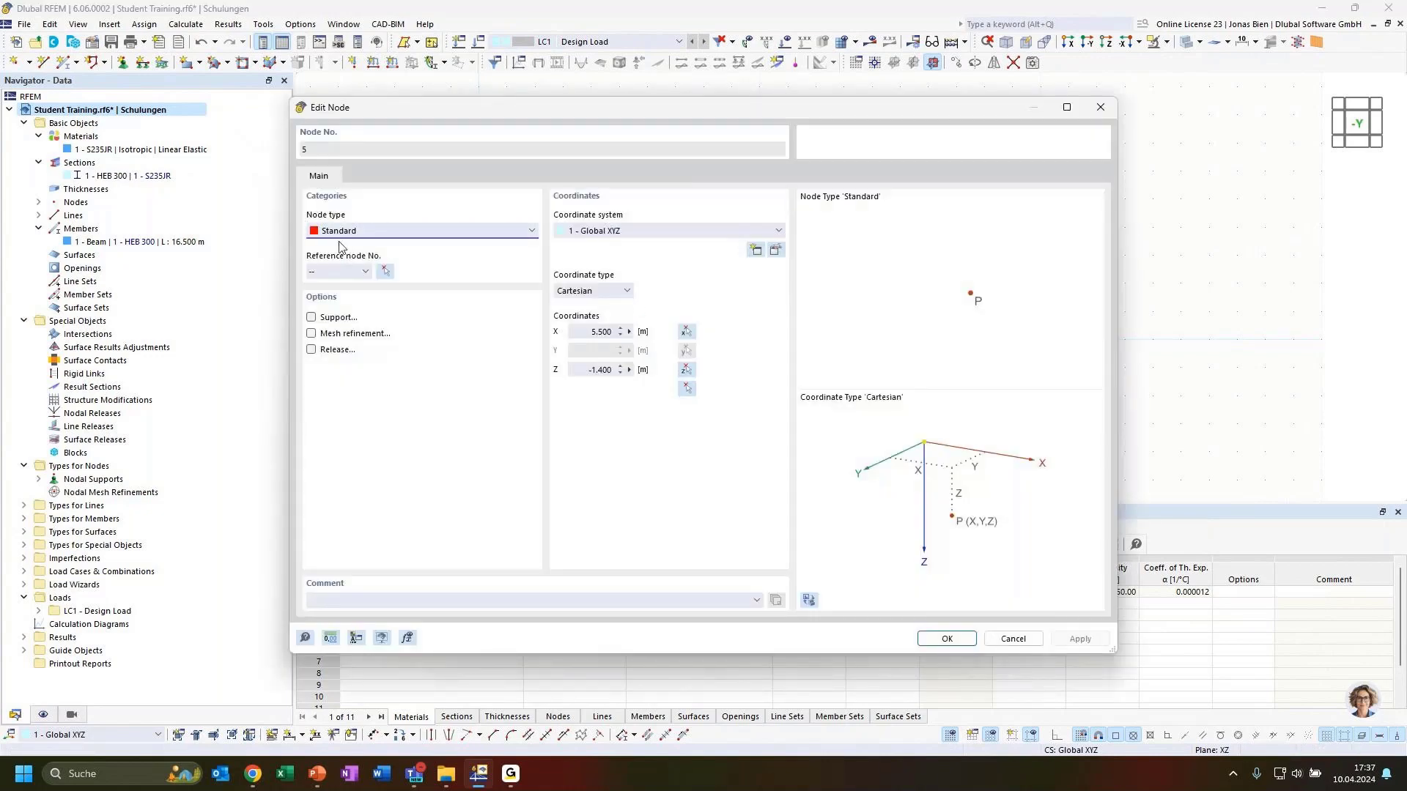
pyautogui.click(1097, 111)
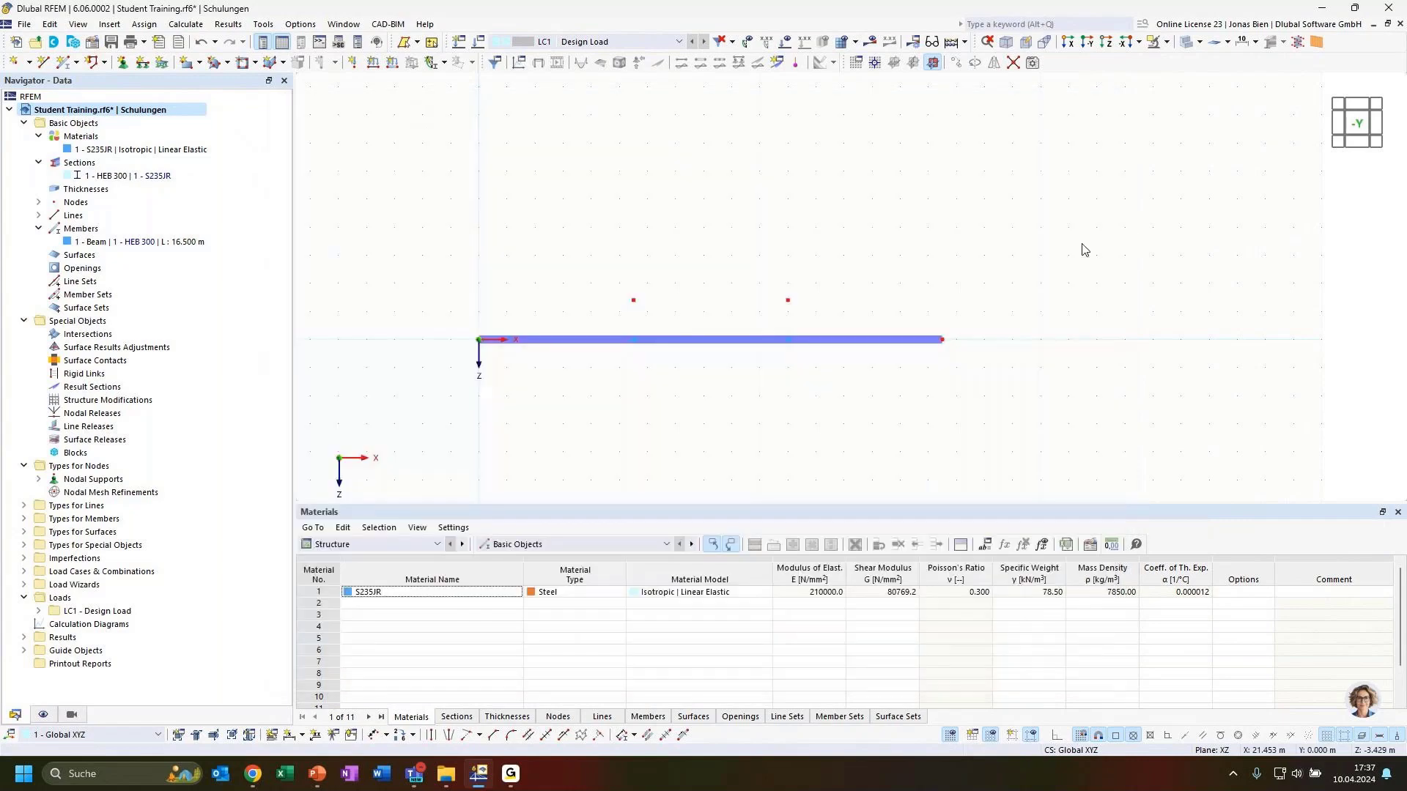
pyautogui.click(70, 63)
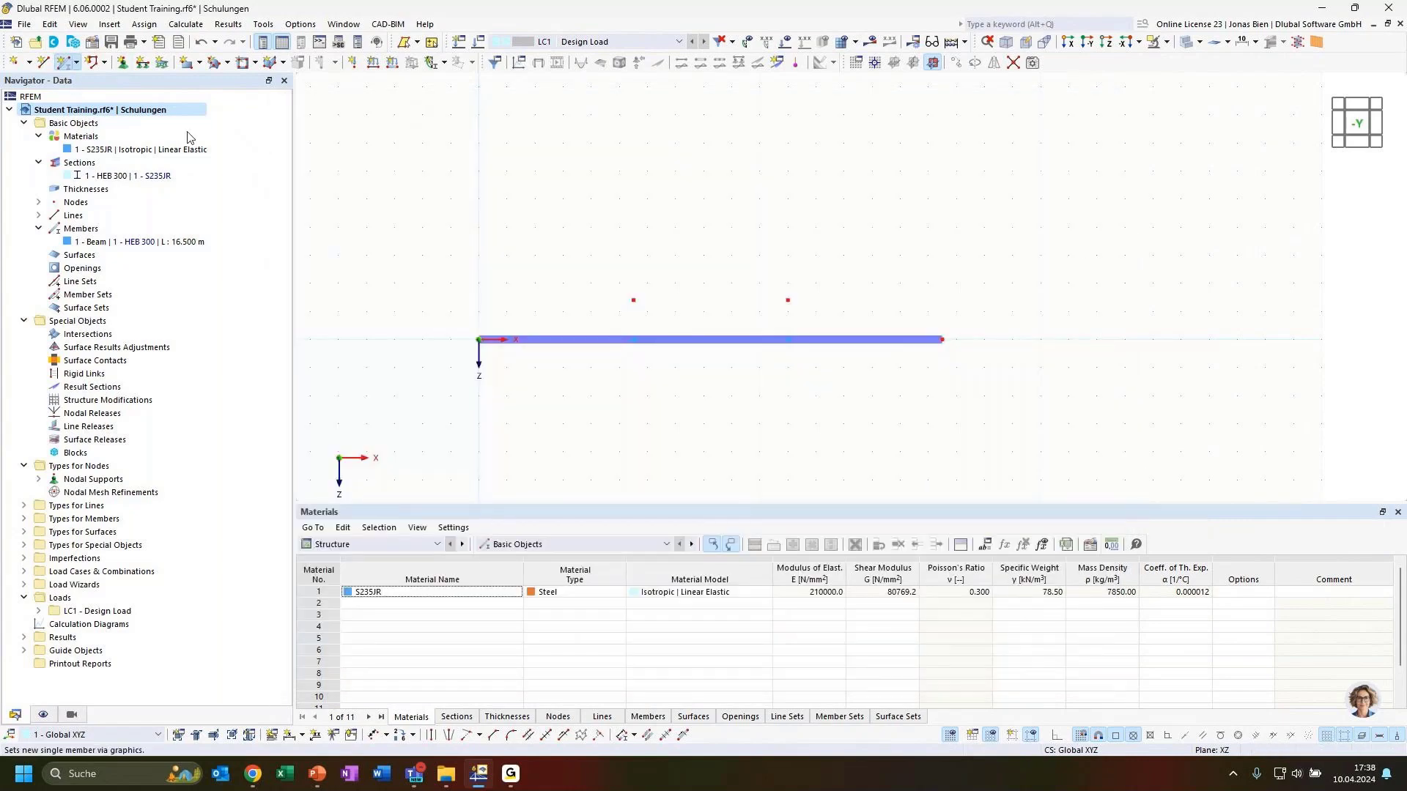
pyautogui.click(352, 185)
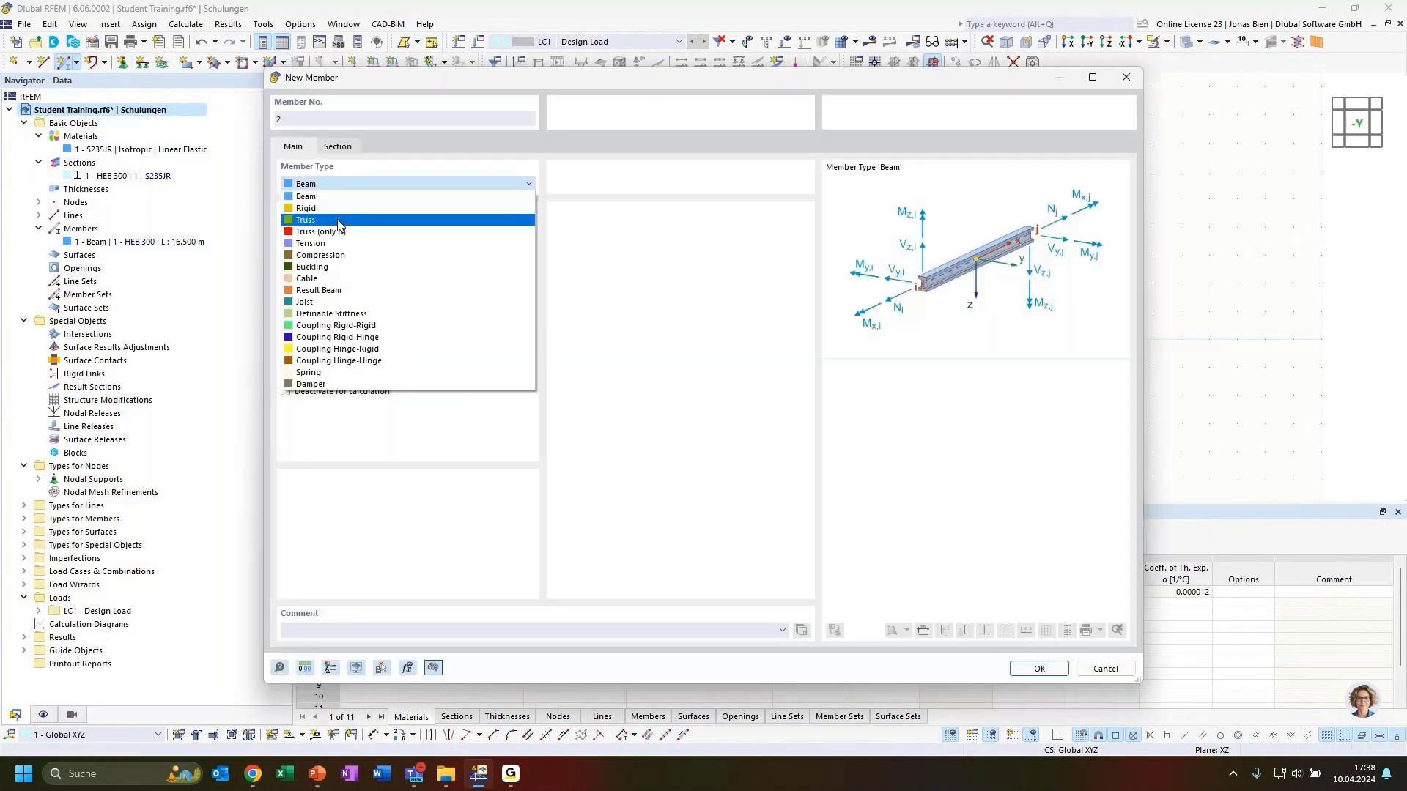
pyautogui.click(335, 222)
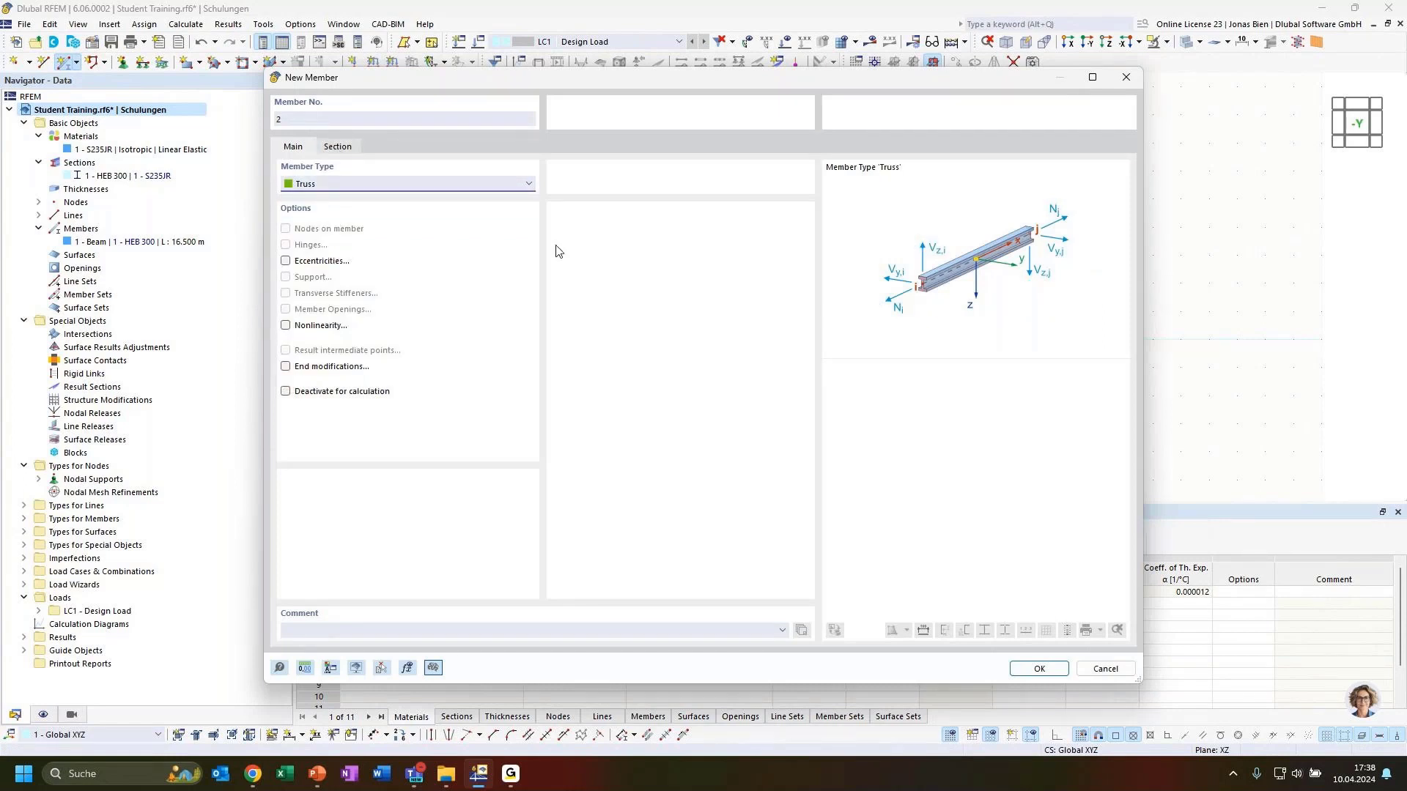
pyautogui.click(1102, 669)
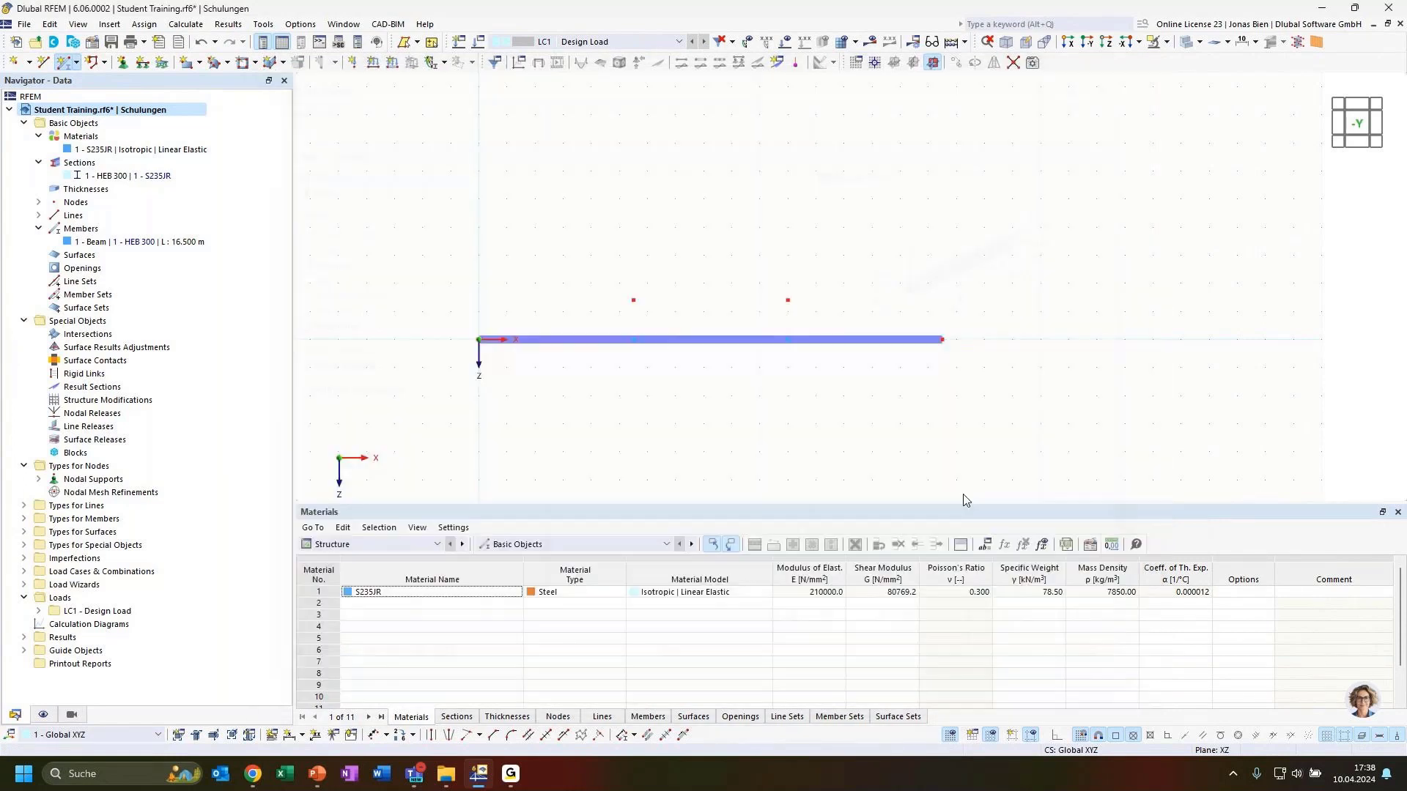
# Step: Delete the copied upper nodes, reselect the inner beam nodes and open Move/Copy numbering options
pyautogui.moveTo(575, 272); pyautogui.dragTo(832, 327)
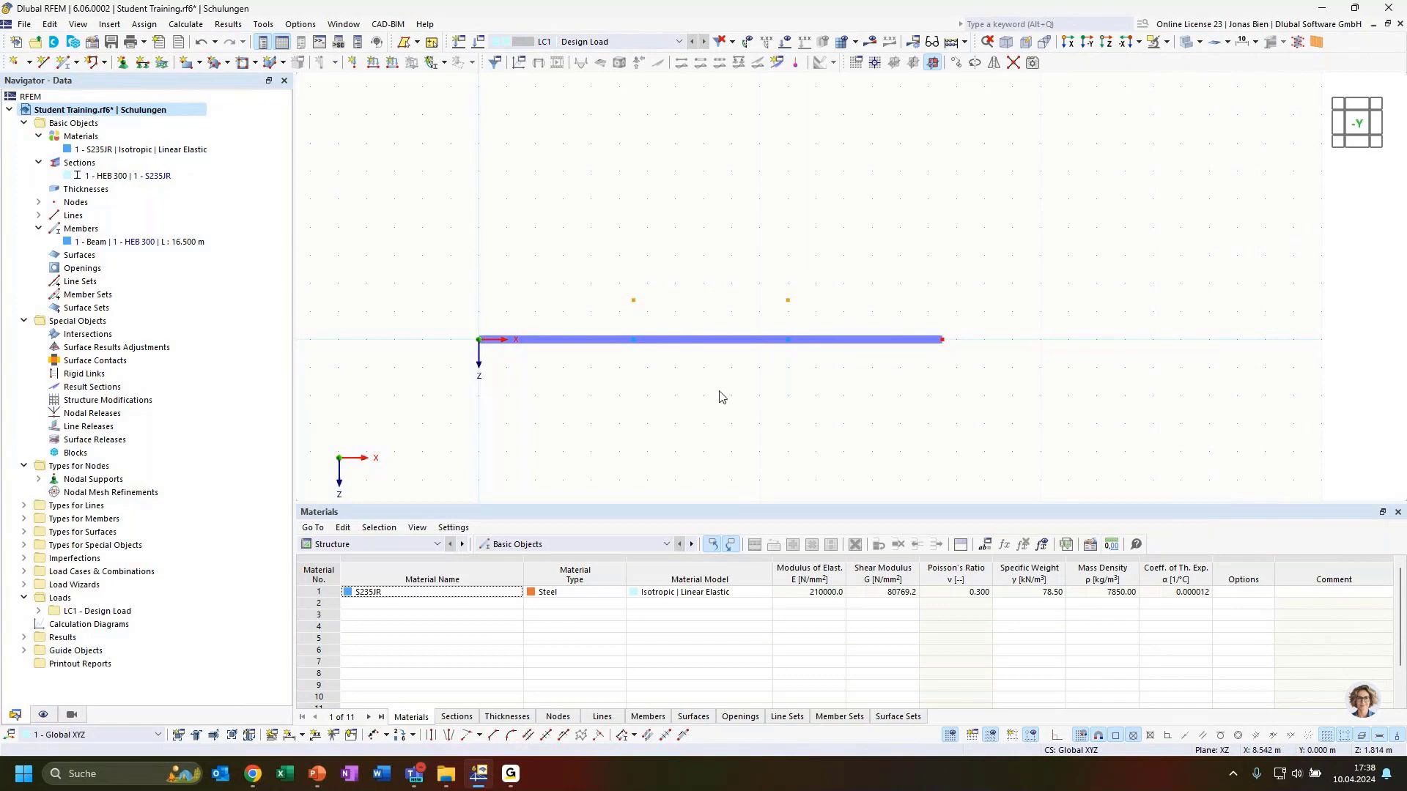
pyautogui.moveTo(608, 296); pyautogui.dragTo(815, 402)
pyautogui.click(956, 64)
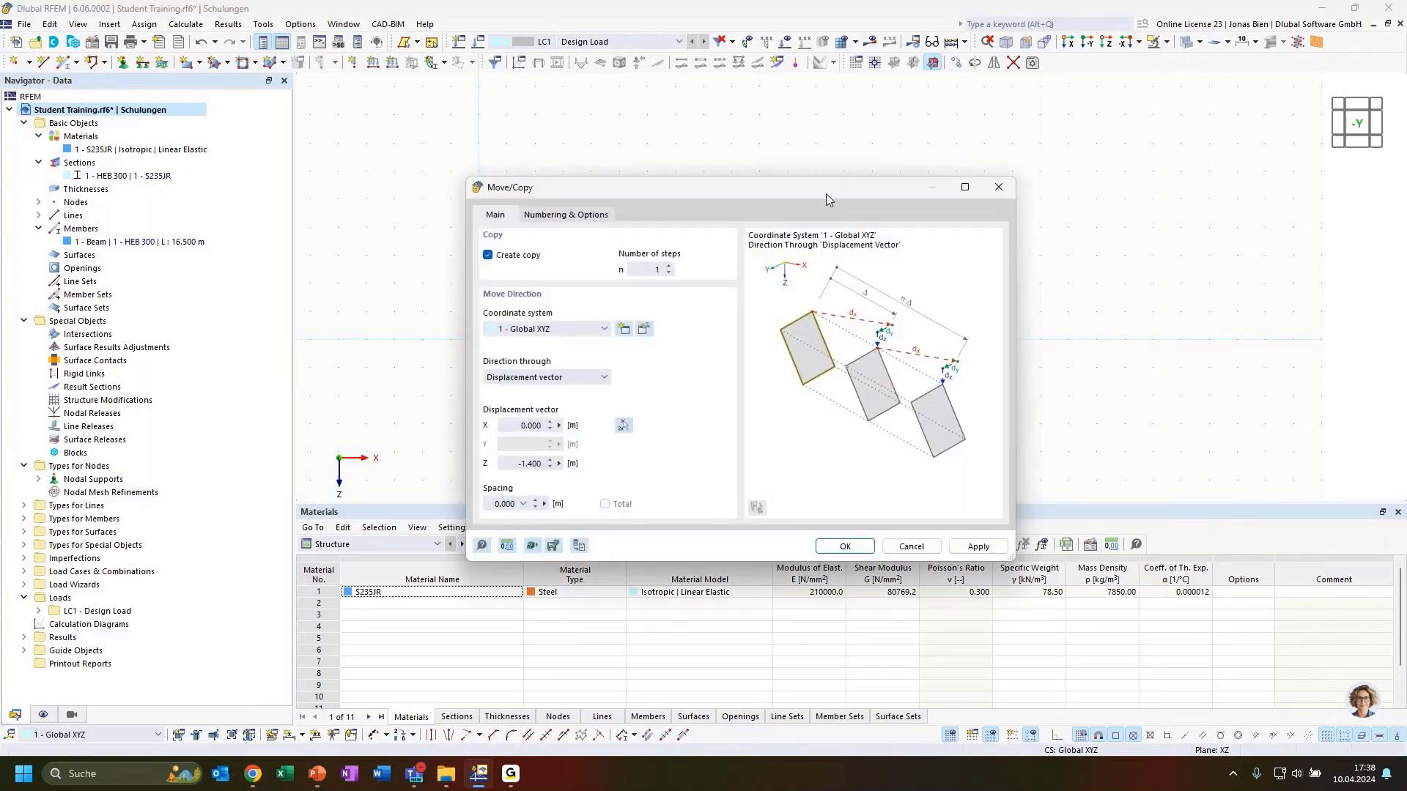
pyautogui.moveTo(649, 192); pyautogui.dragTo(742, 155)
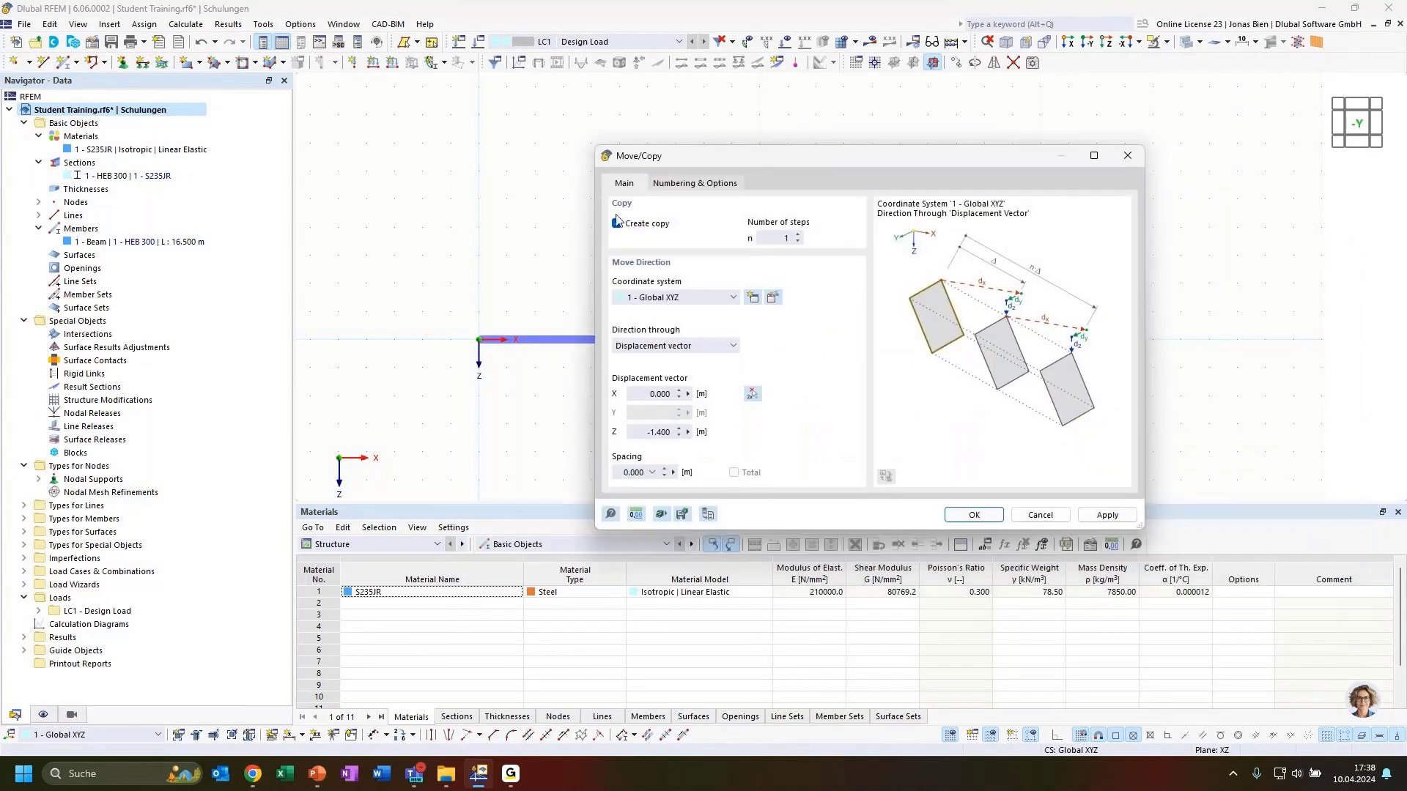
pyautogui.click(692, 183)
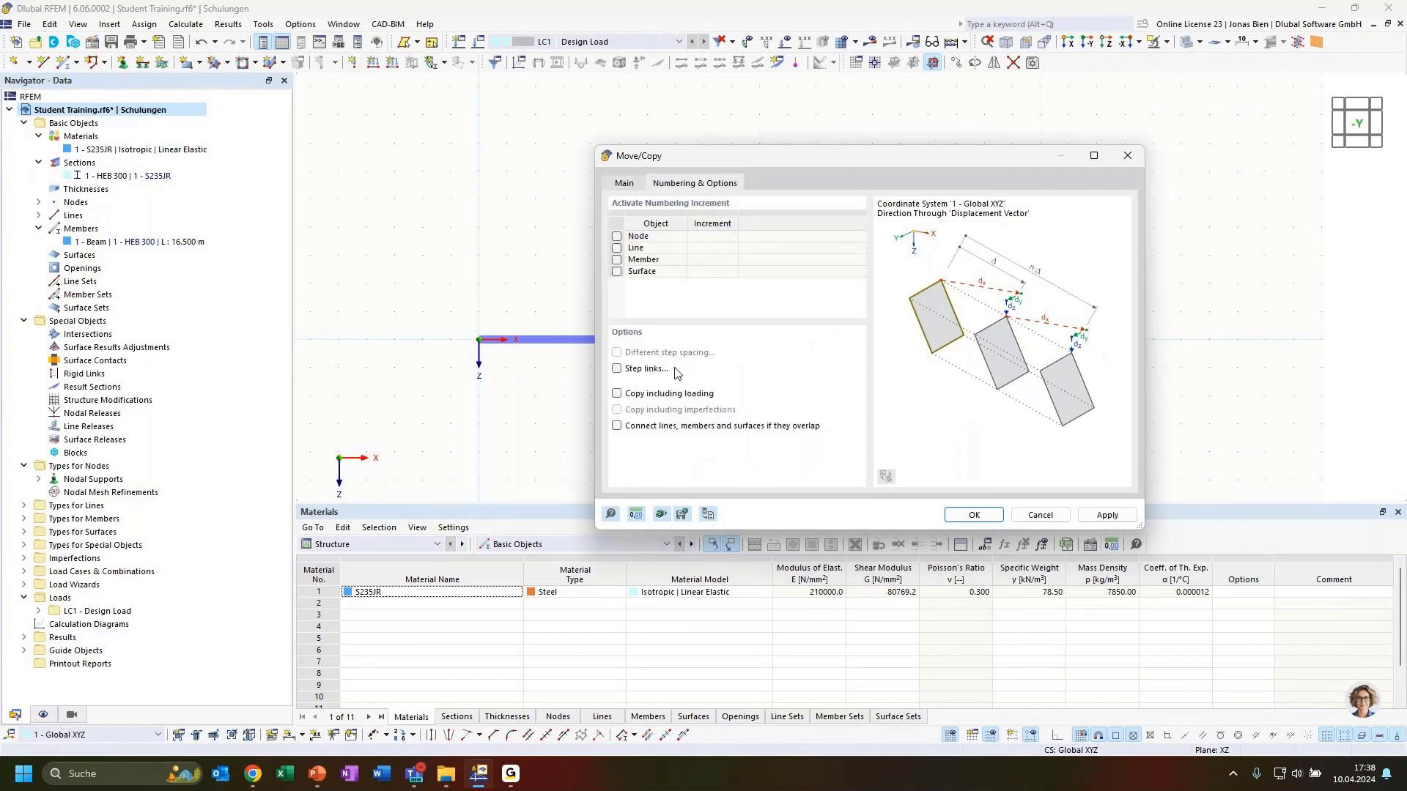
# Step: Enable step links joining each original and copied node with a new template member
pyautogui.click(617, 369)
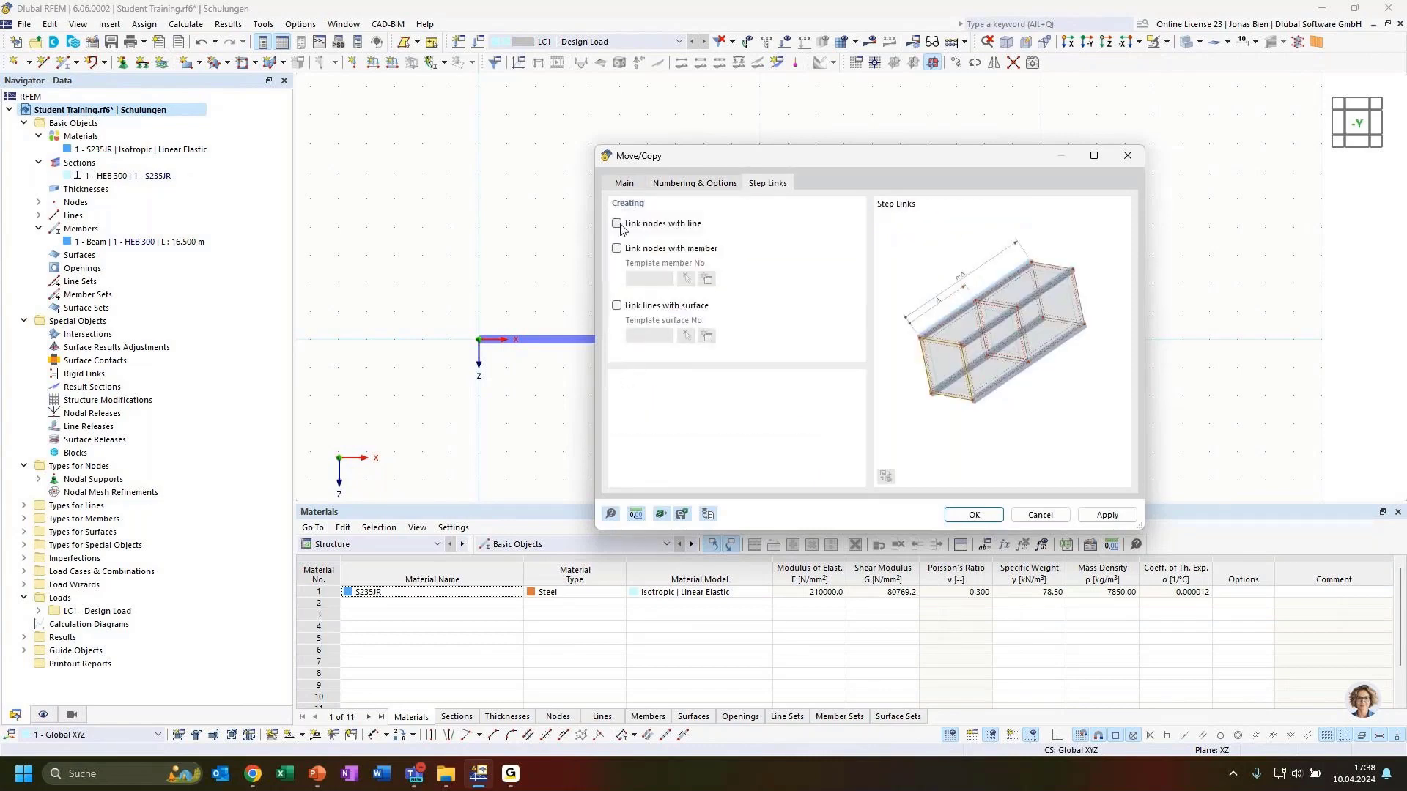
pyautogui.moveTo(722, 156); pyautogui.dragTo(960, 173)
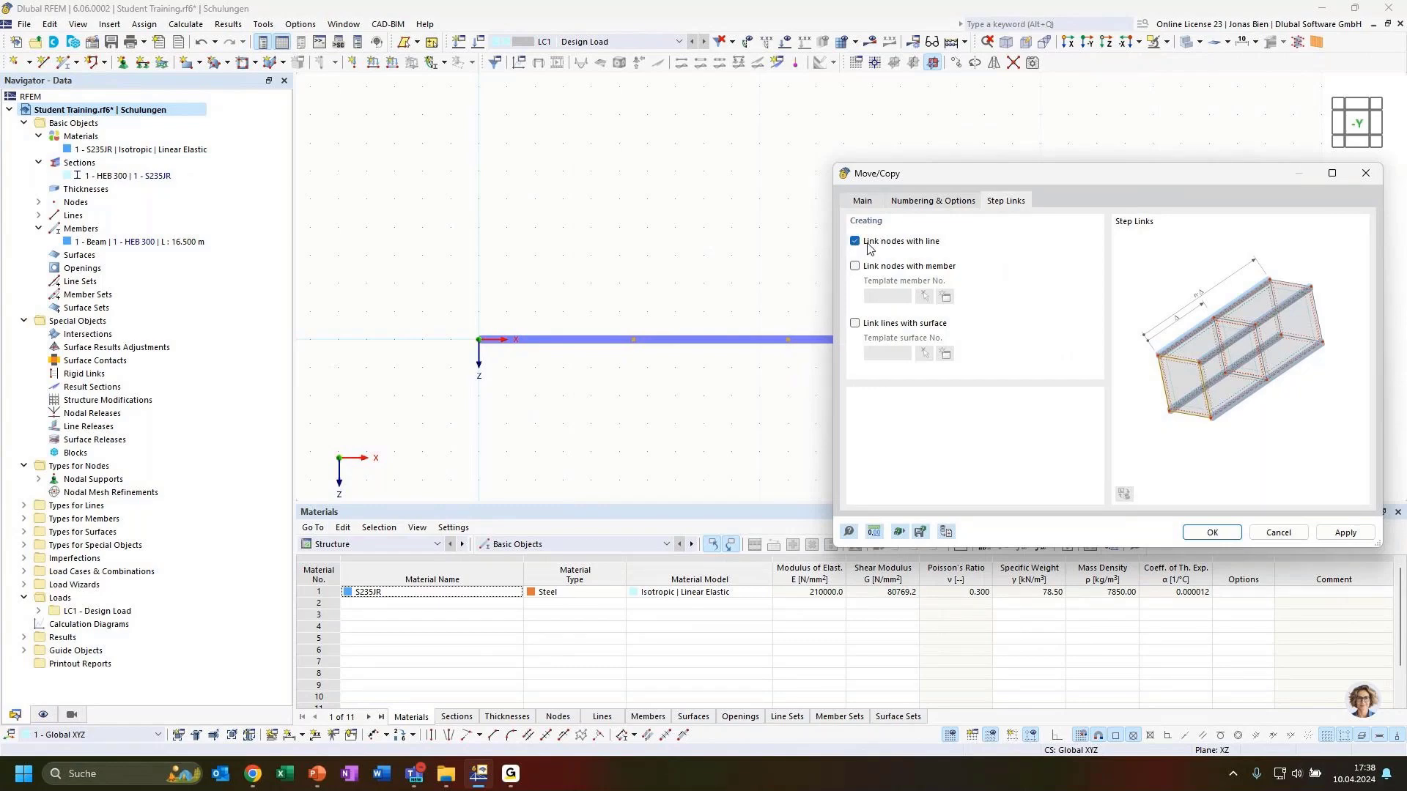
pyautogui.click(855, 267)
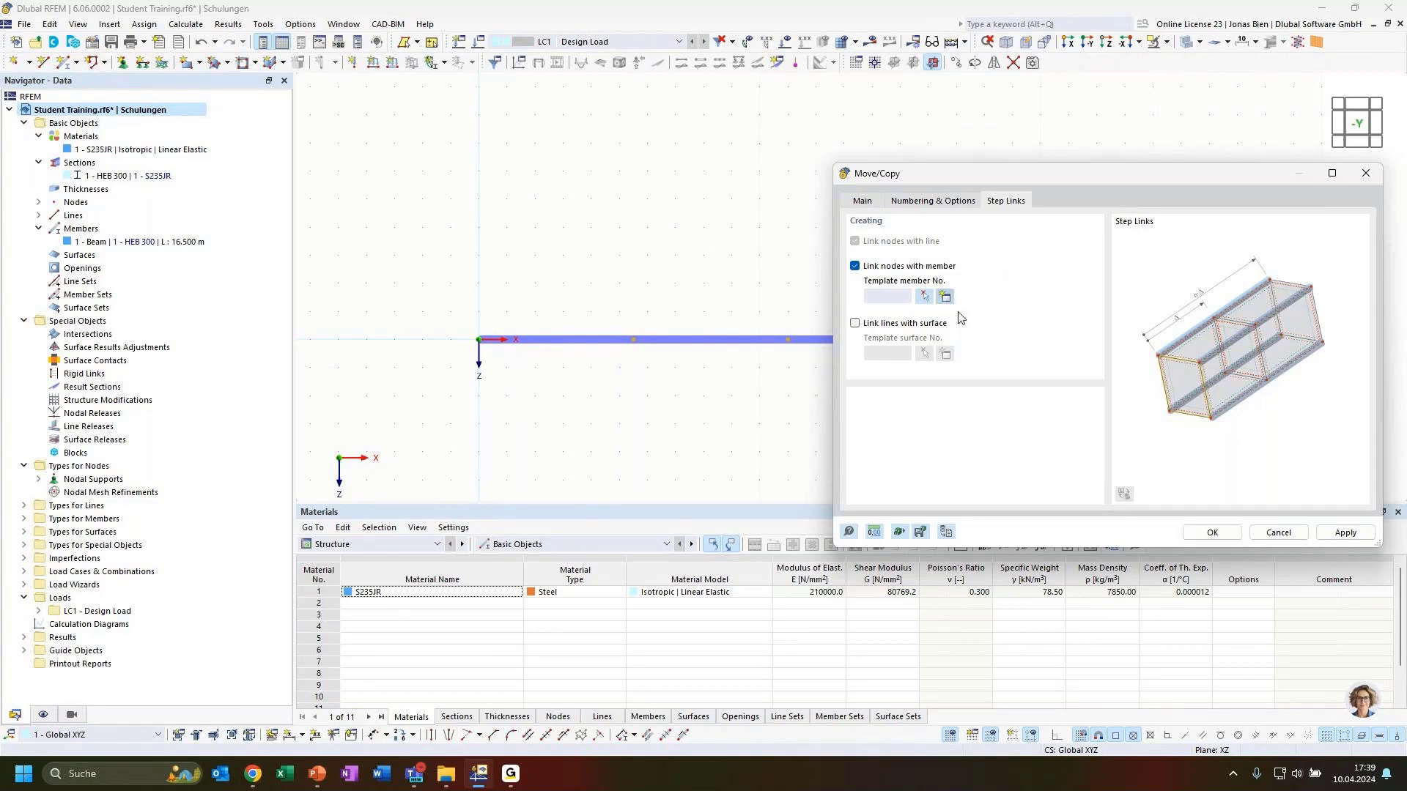
pyautogui.click(945, 297)
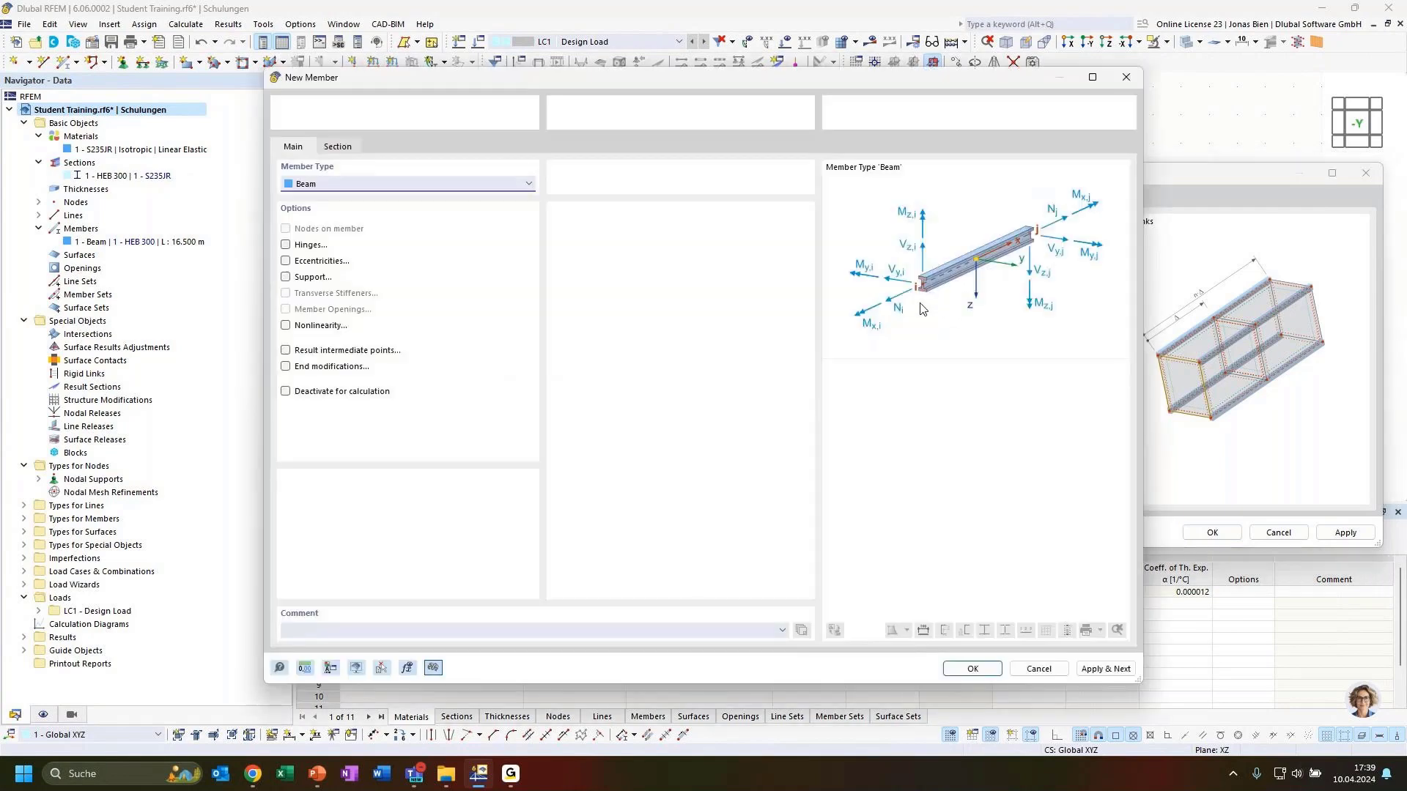
# Step: Make the template member a Truss with a new IPE 200 section per DIN 1025-5
pyautogui.click(419, 186)
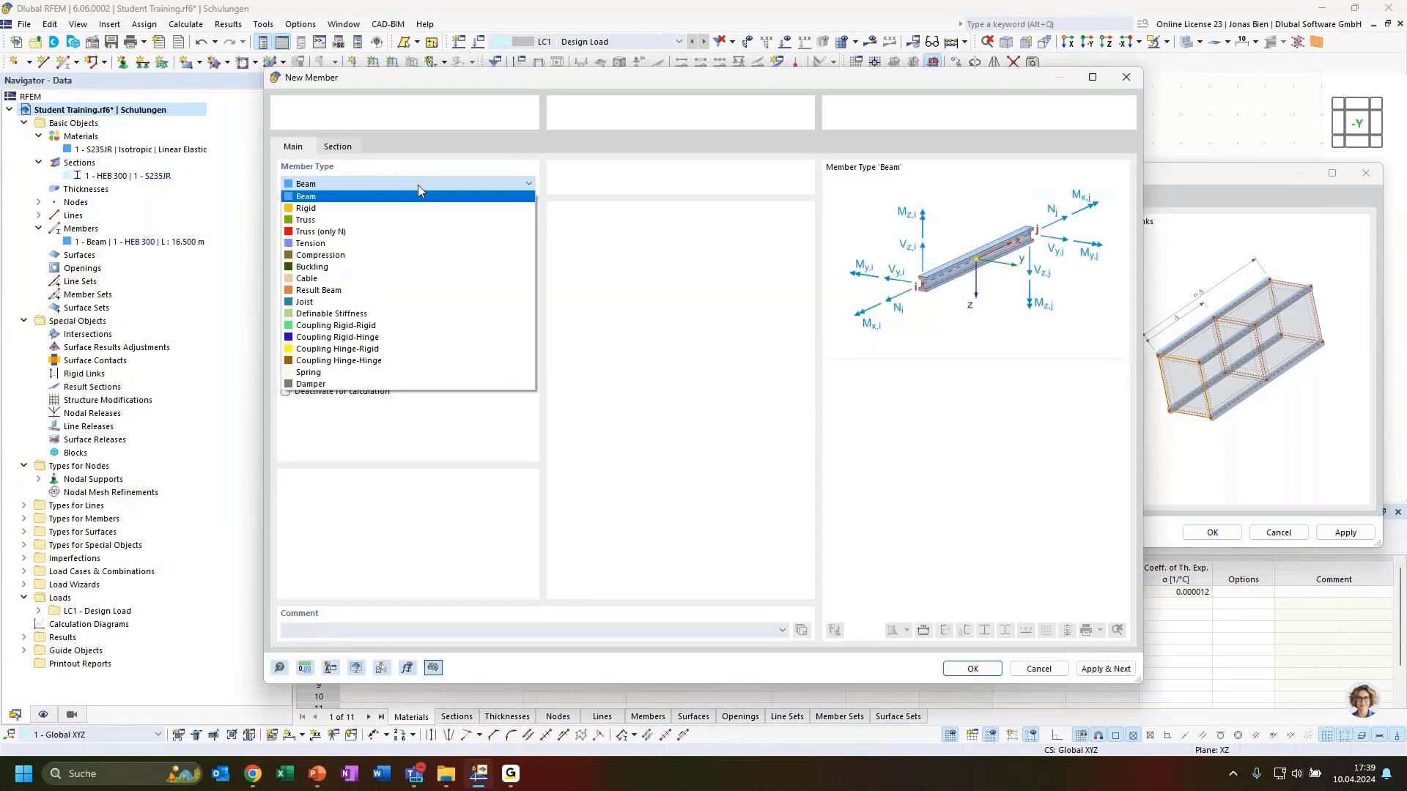
pyautogui.click(307, 221)
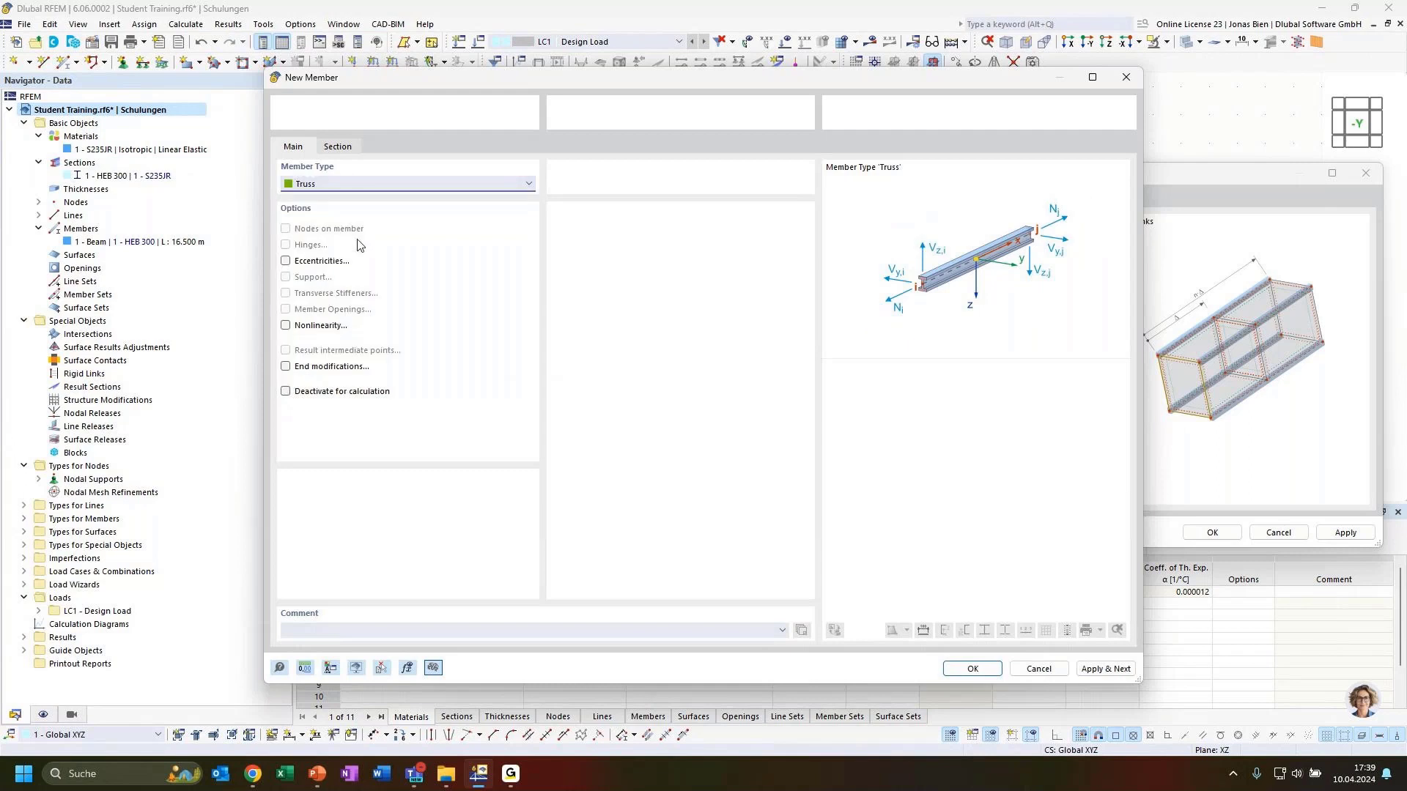
pyautogui.click(338, 145)
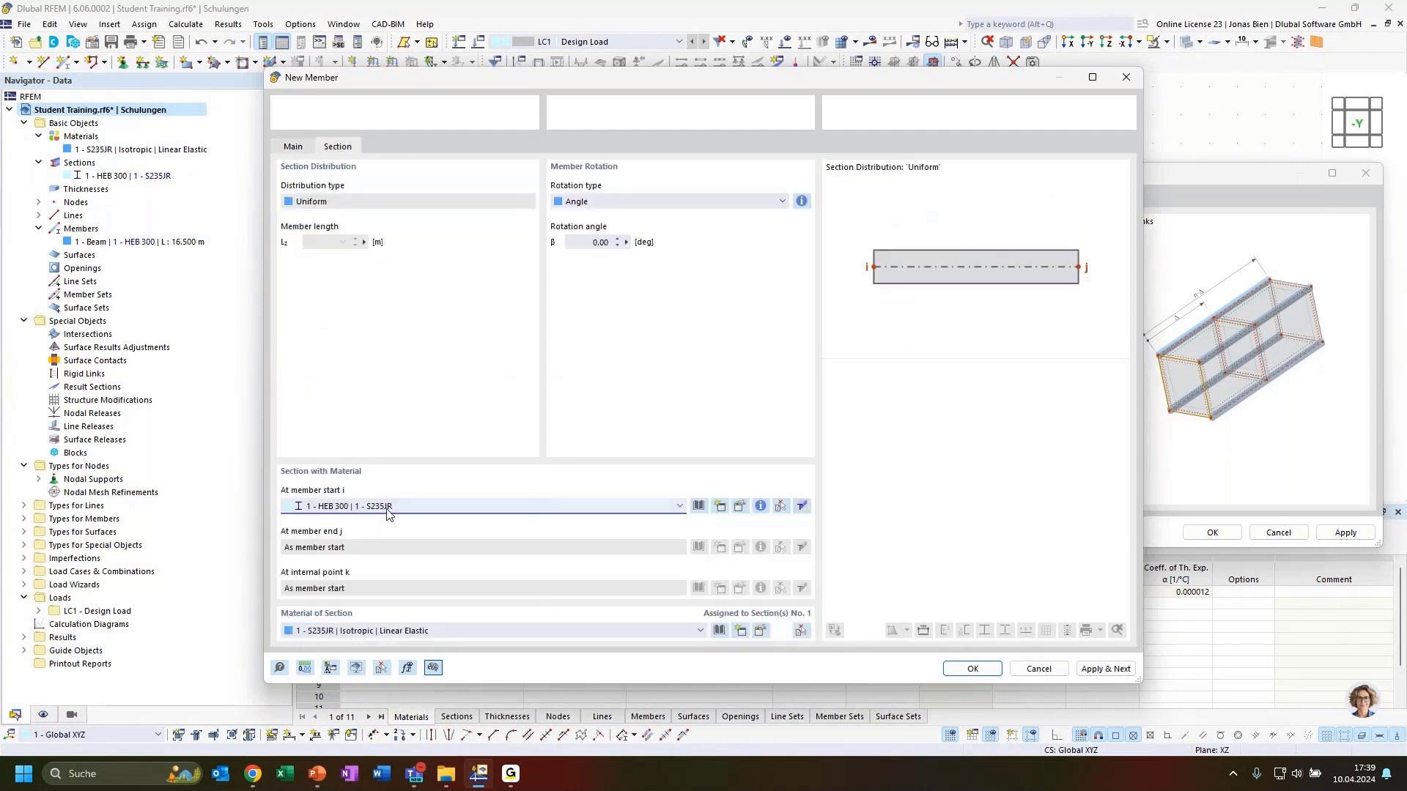
pyautogui.click(723, 506)
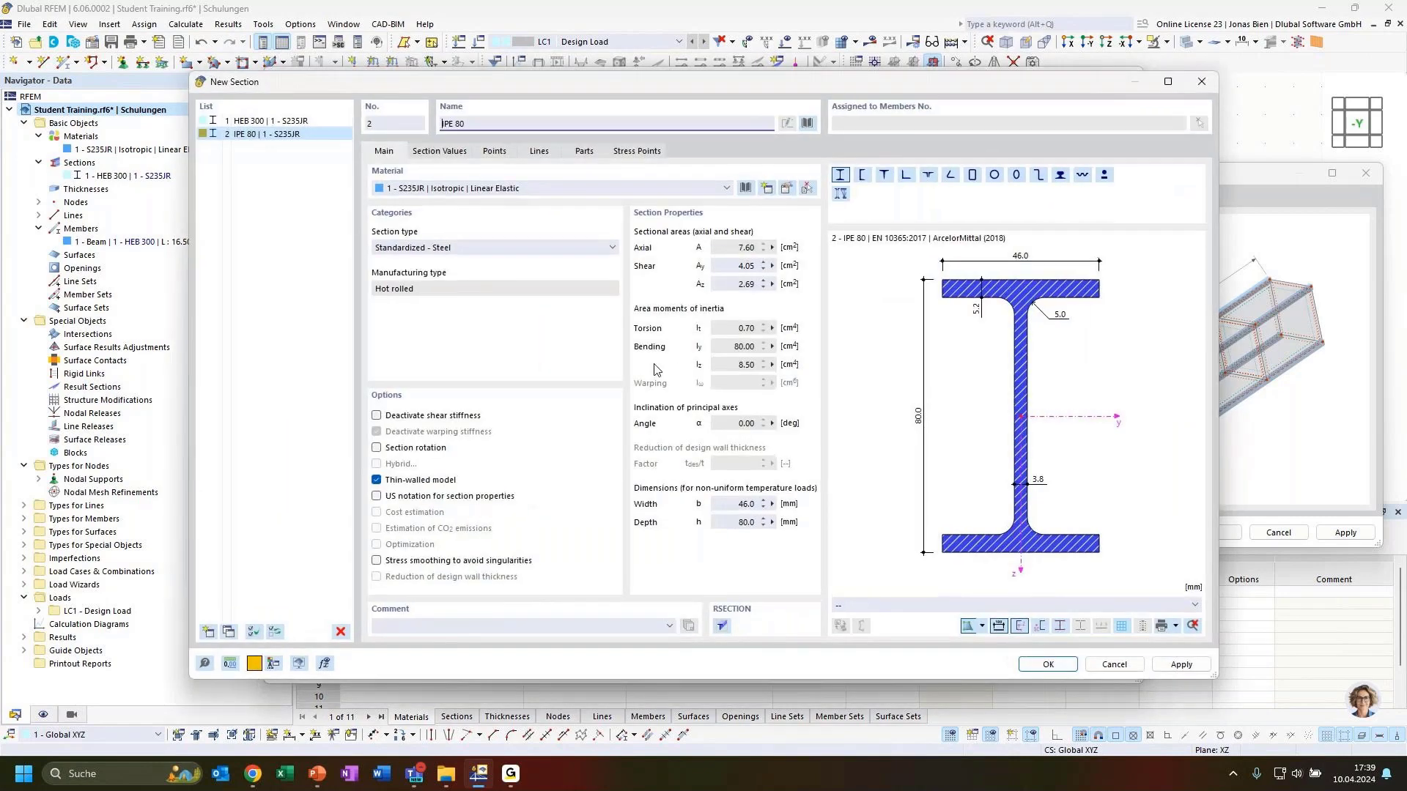
pyautogui.write('200')
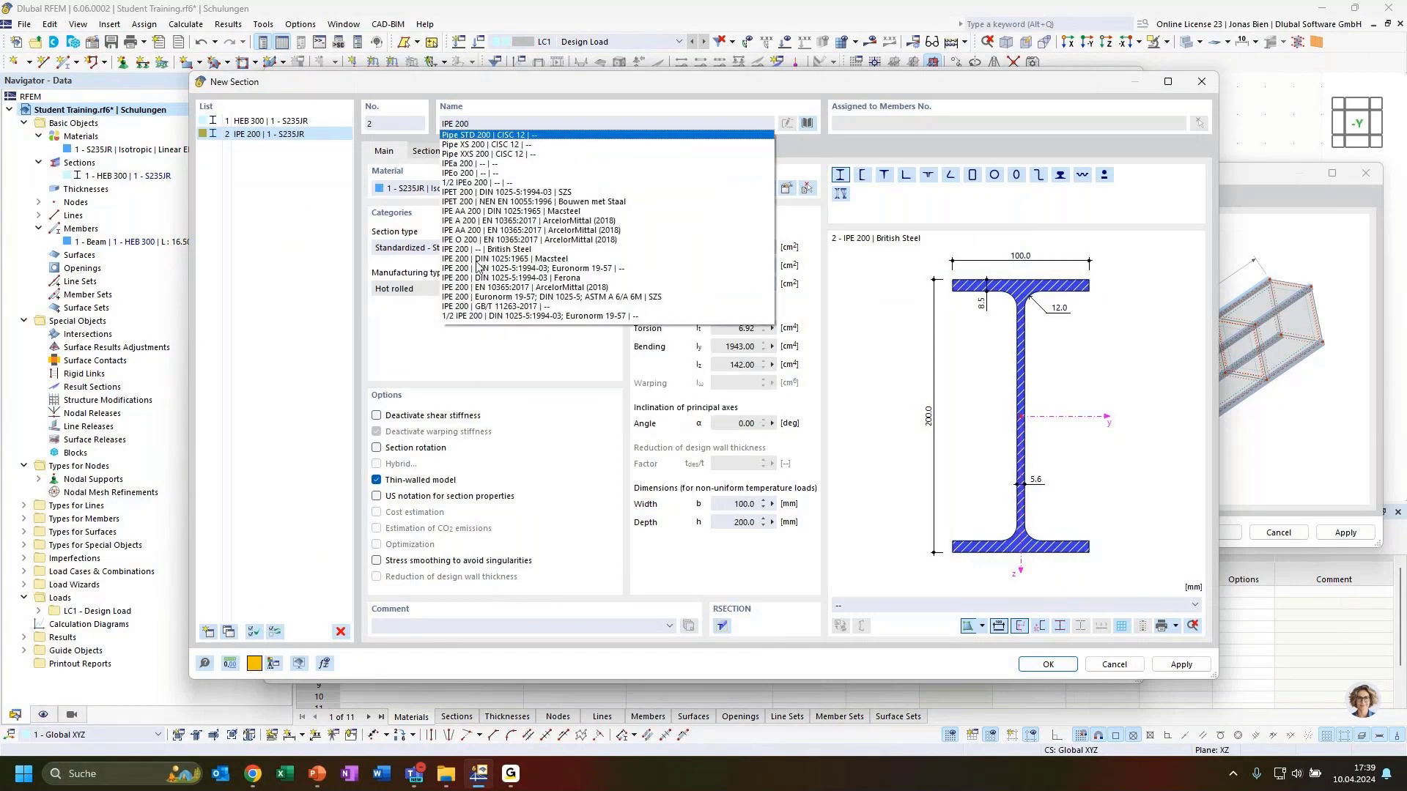
pyautogui.click(517, 268)
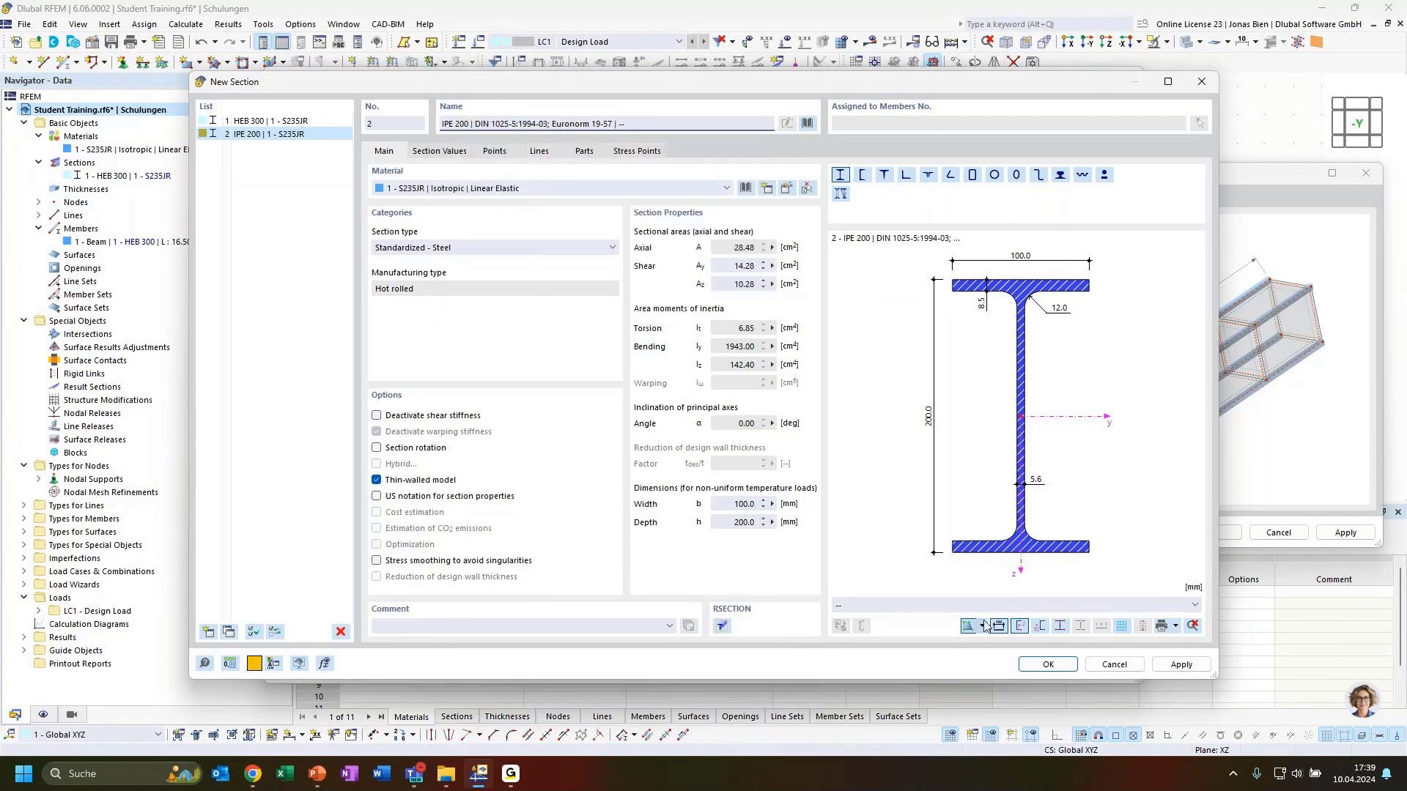
pyautogui.click(1047, 665)
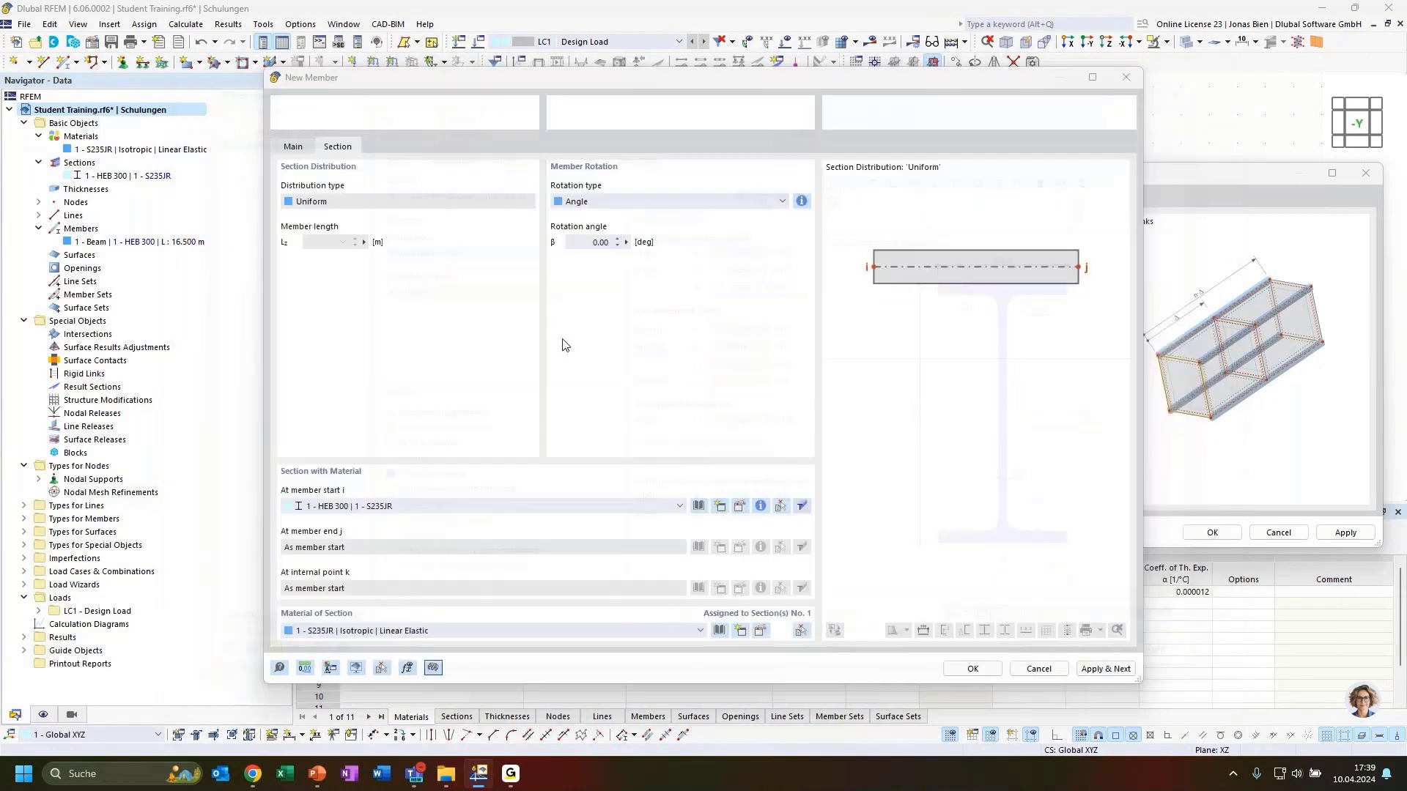
# Step: Confirm Truss as the template member type and call up the member settings help
pyautogui.click(293, 147)
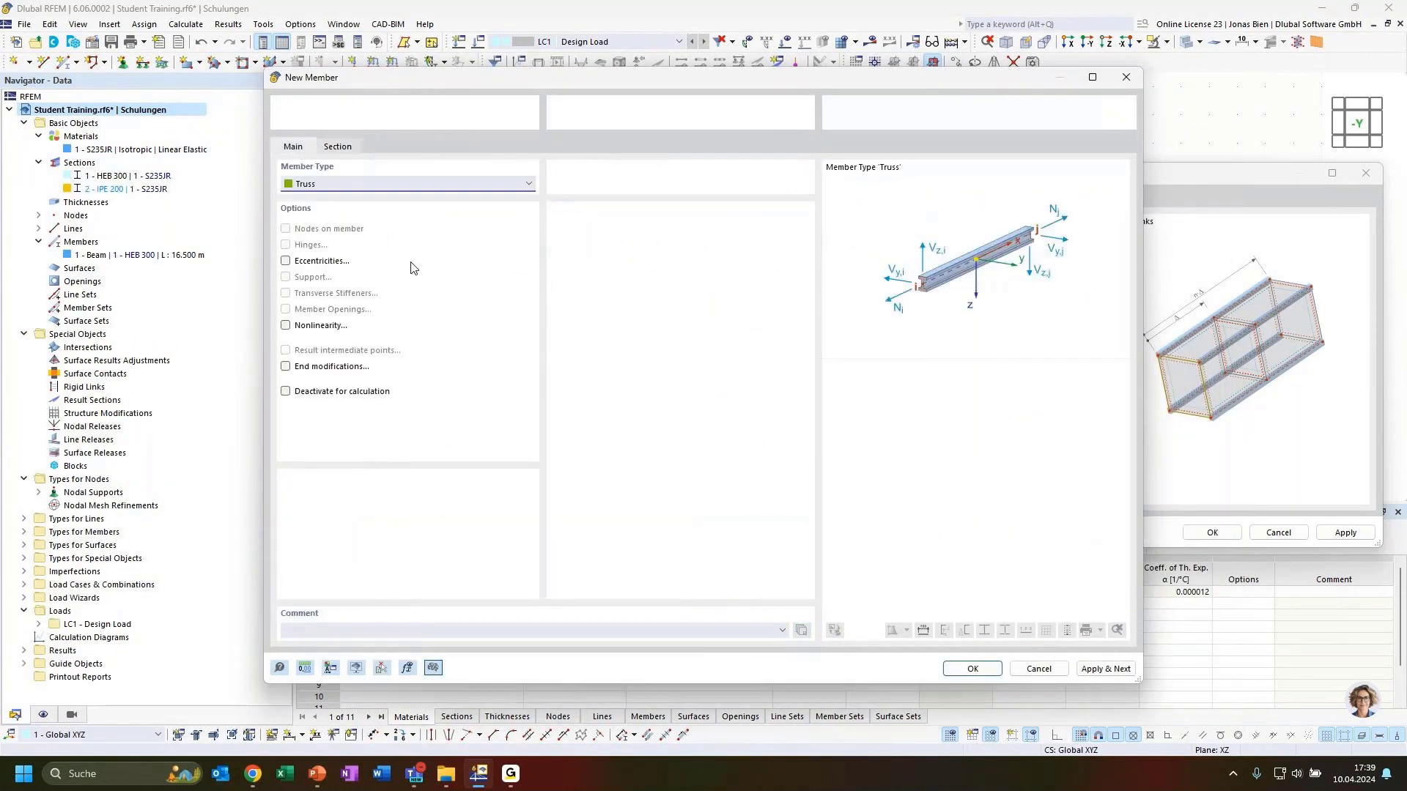
pyautogui.click(368, 184)
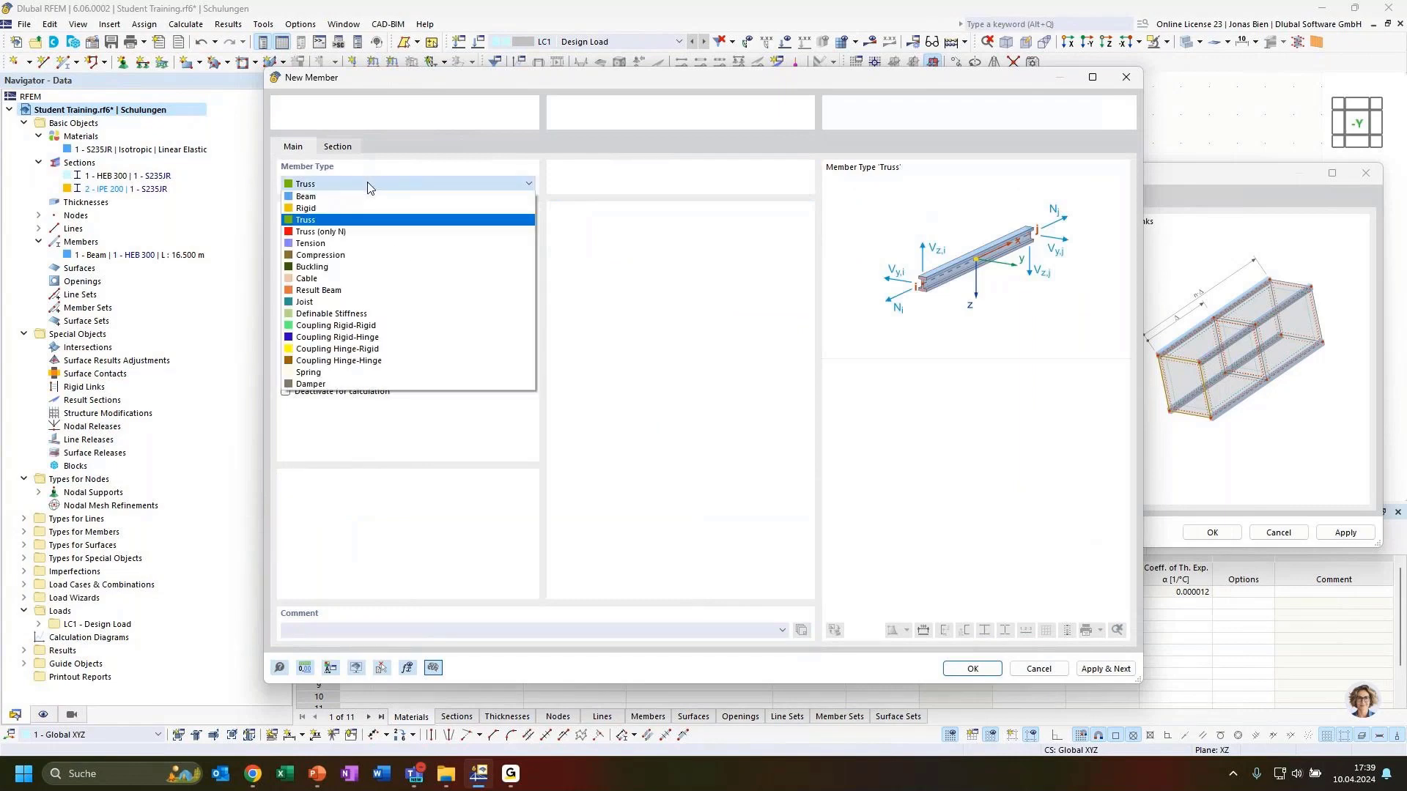
pyautogui.click(368, 186)
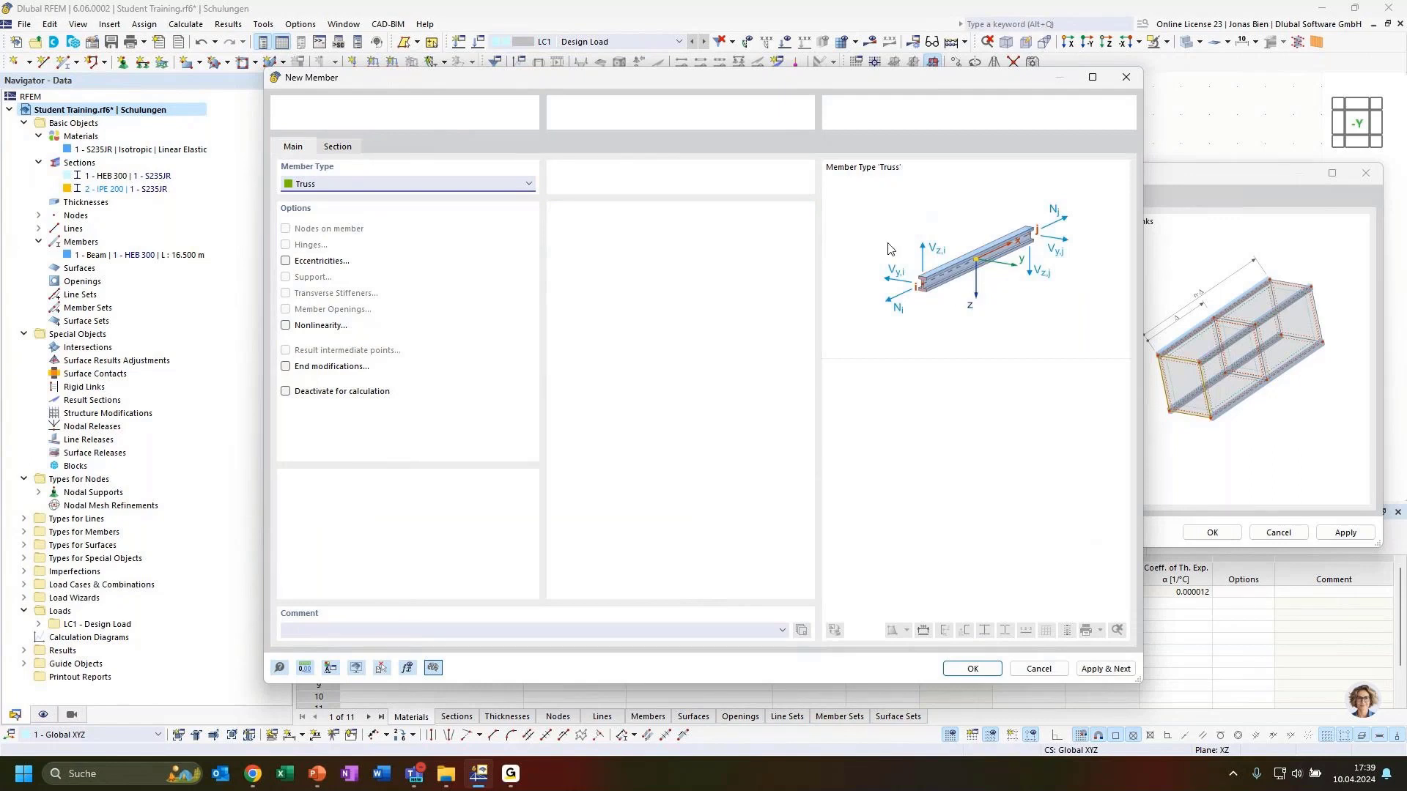
pyautogui.click(462, 186)
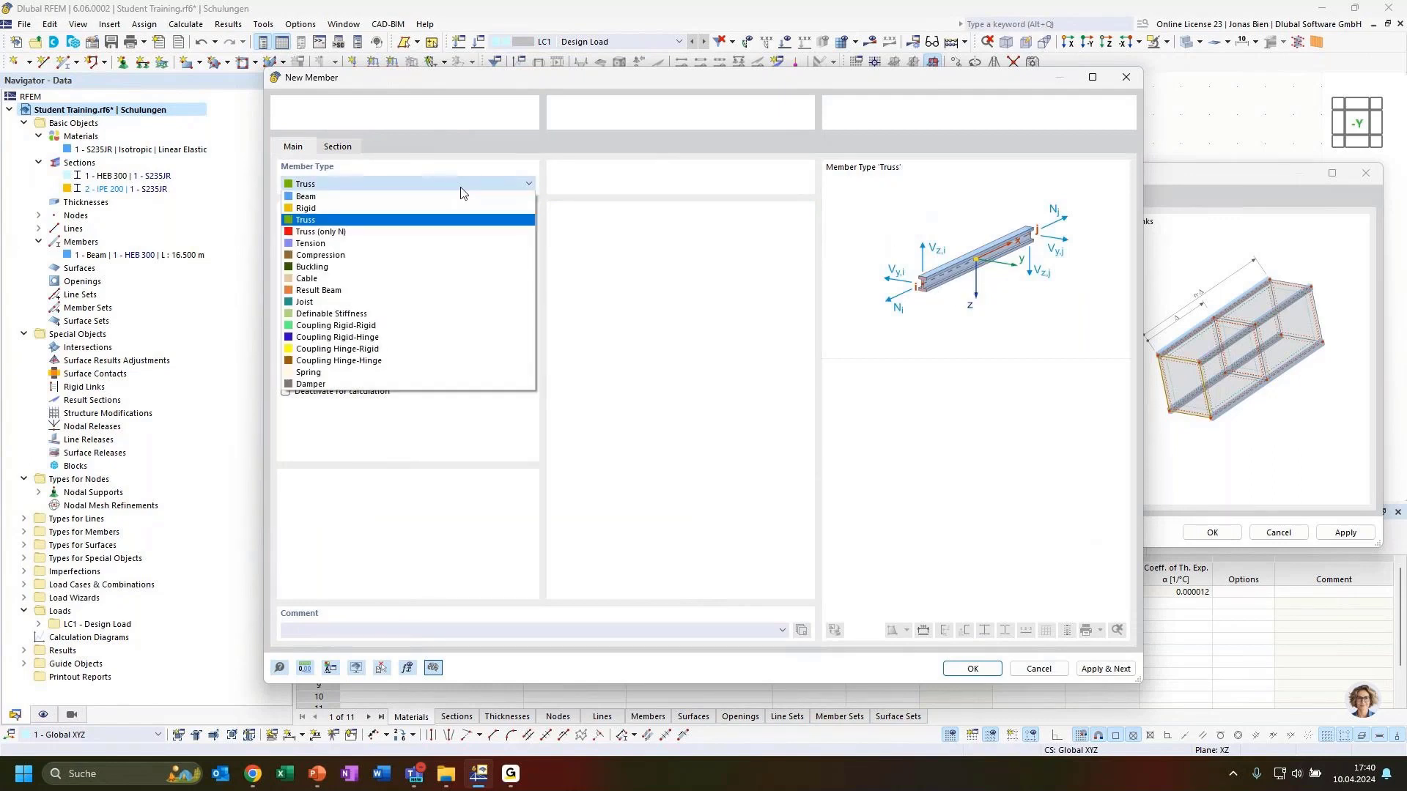
pyautogui.click(461, 188)
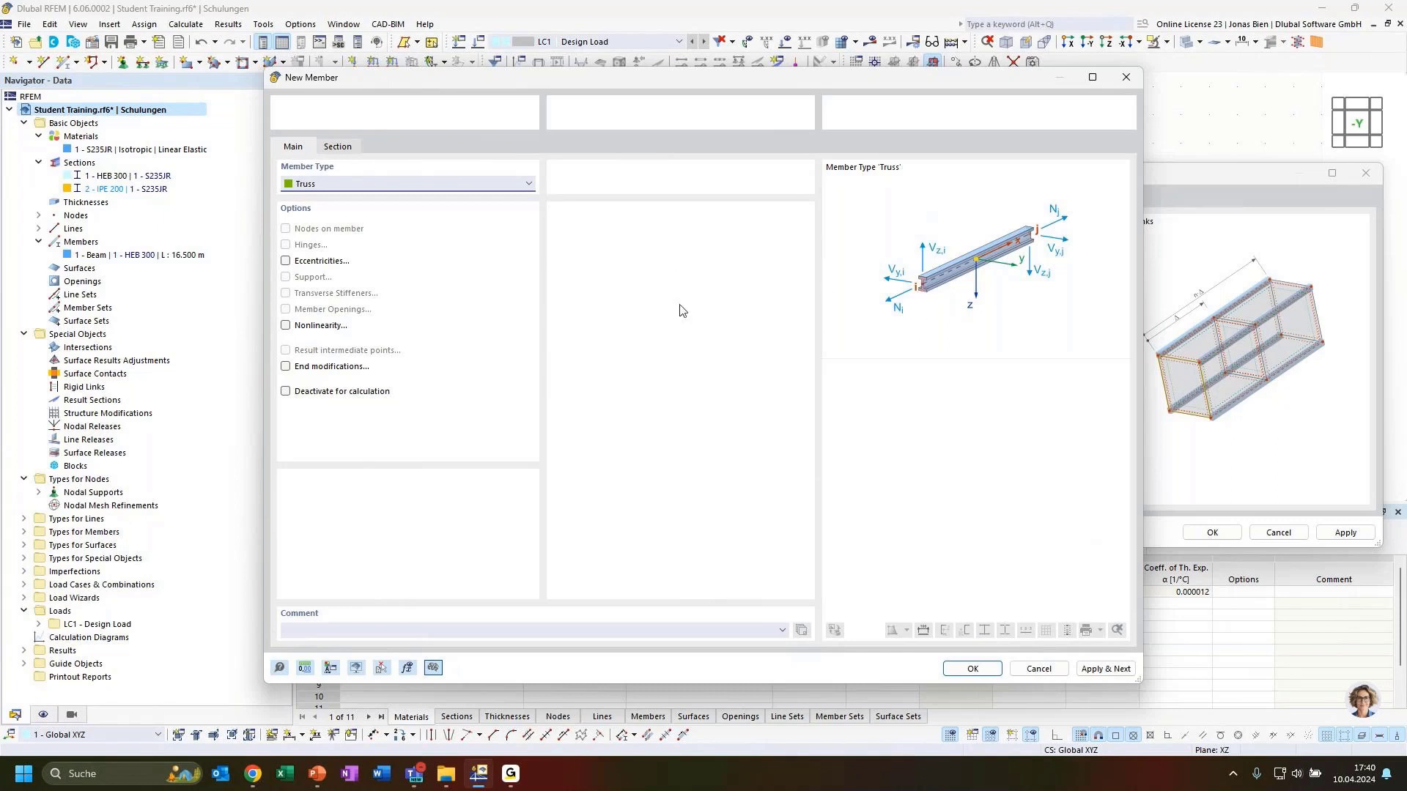
pyautogui.click(280, 669)
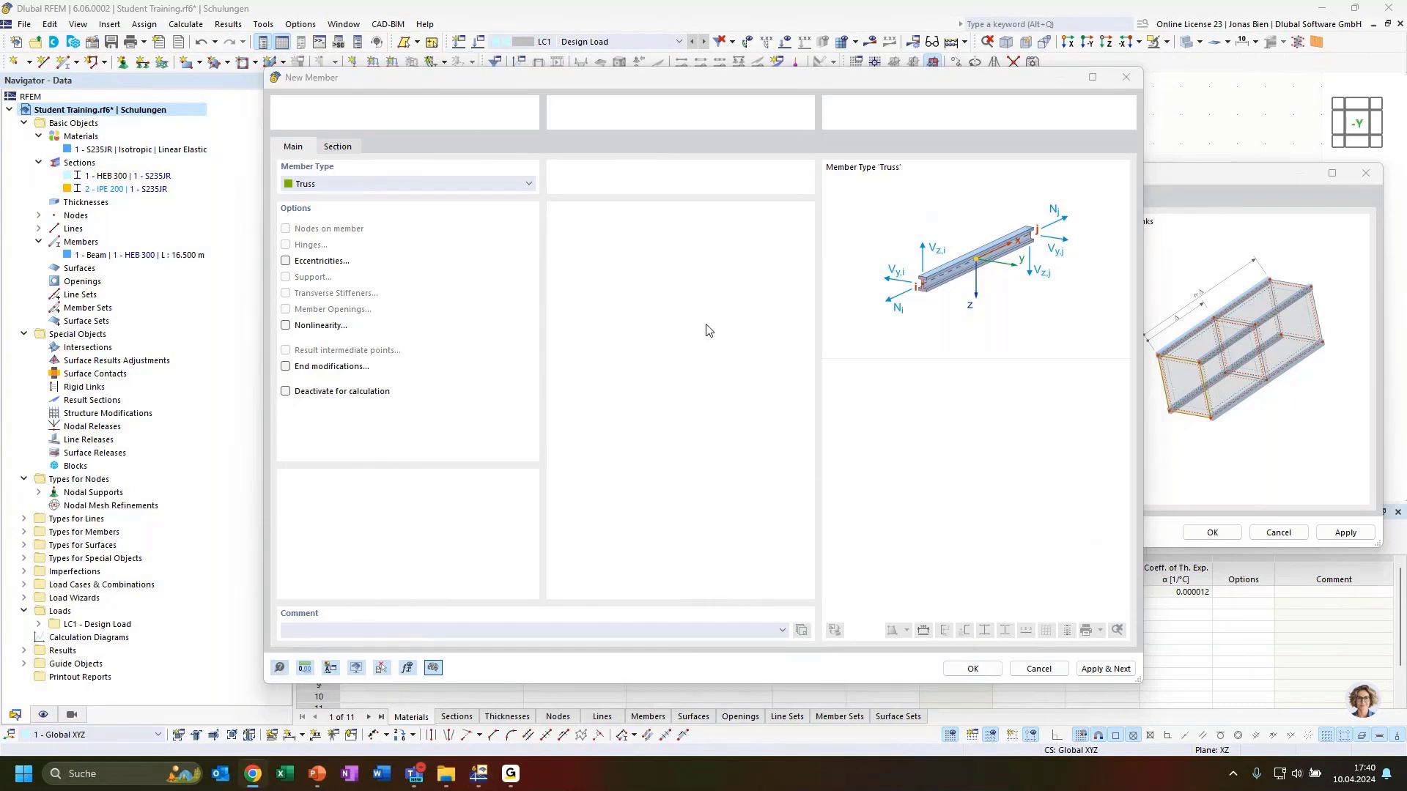
# Step: Maximize the manual page and read the Member Type descriptions from Truss down to Tension member
pyautogui.moveTo(1406, 212); pyautogui.dragTo(790, 132)
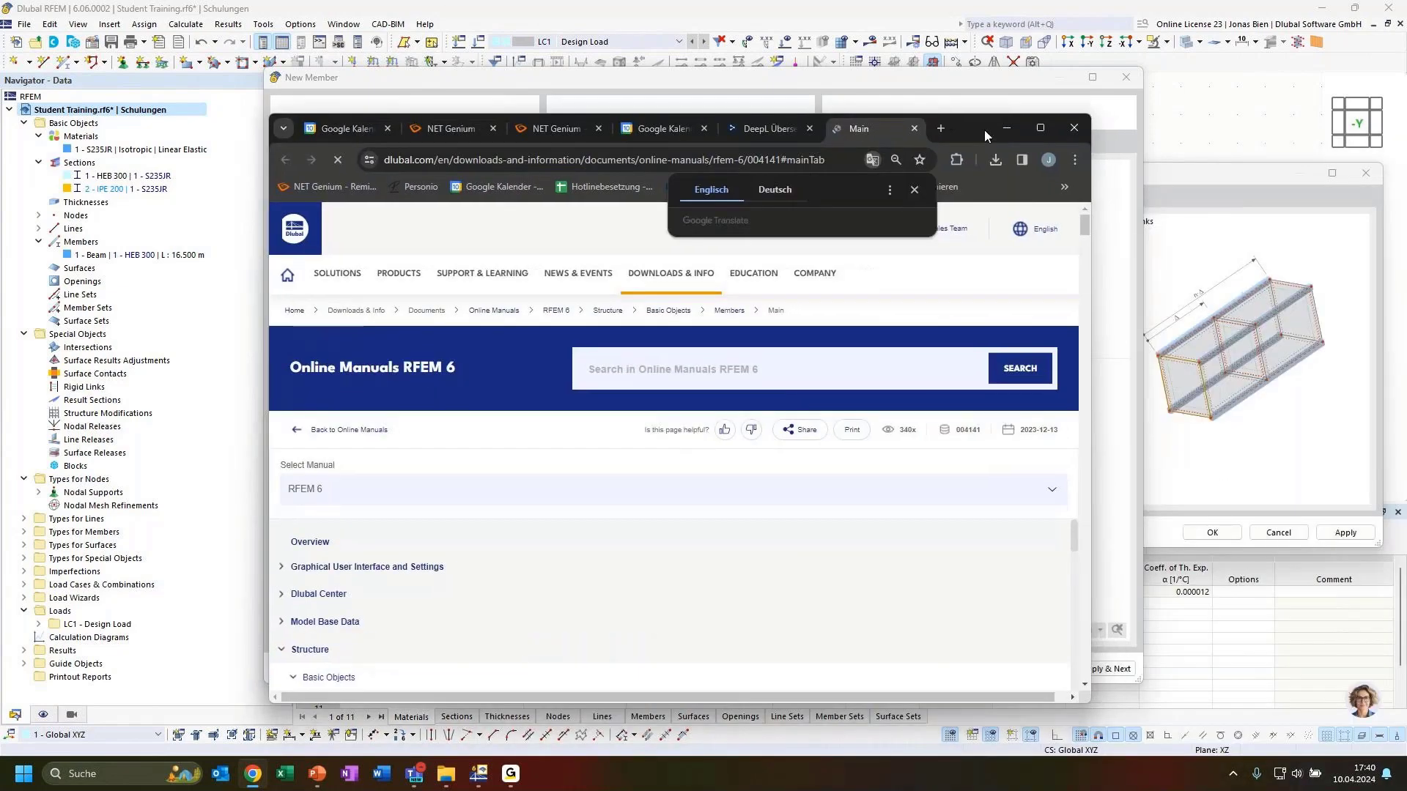
pyautogui.click(1042, 130)
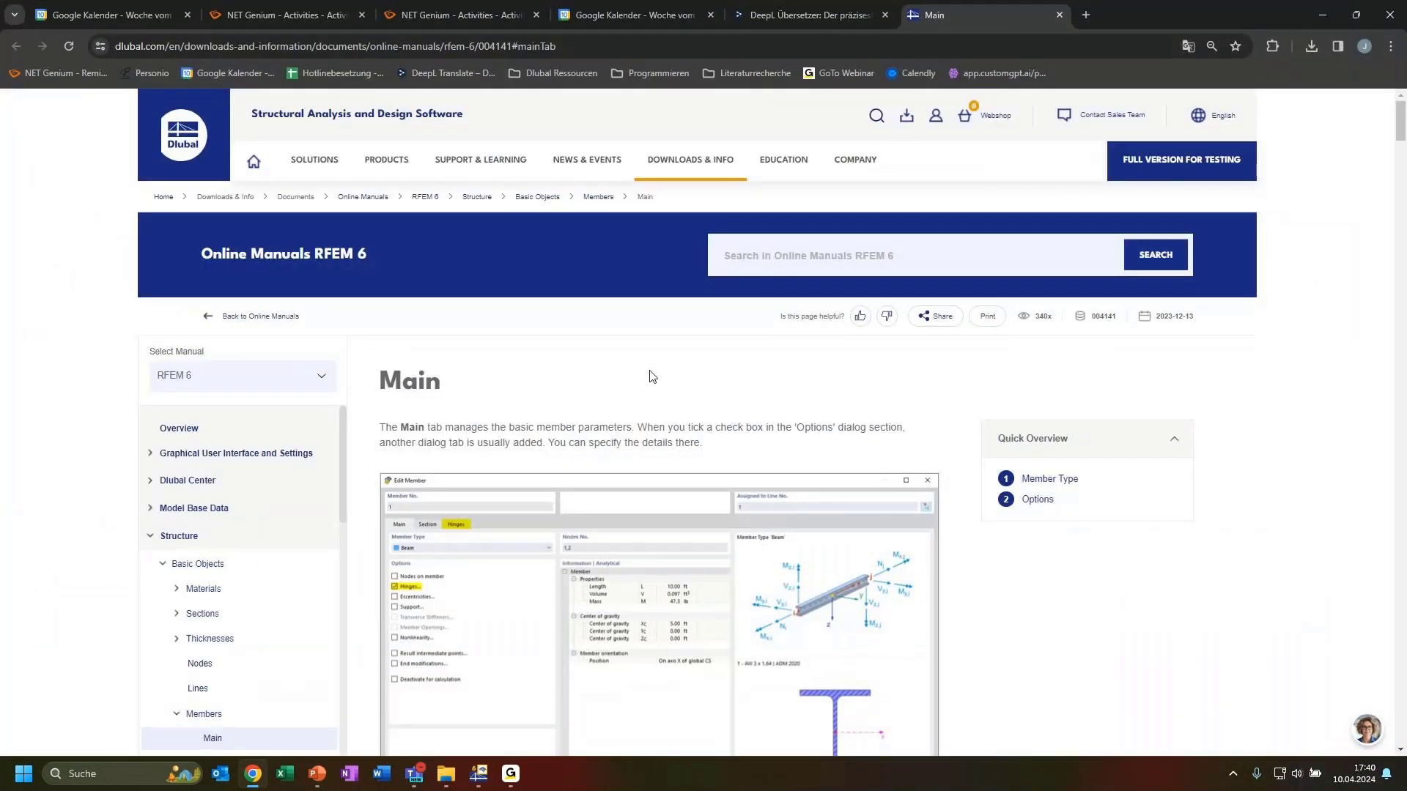
pyautogui.scroll(-1, 574, 411)
pyautogui.scroll(-2, 579, 412)
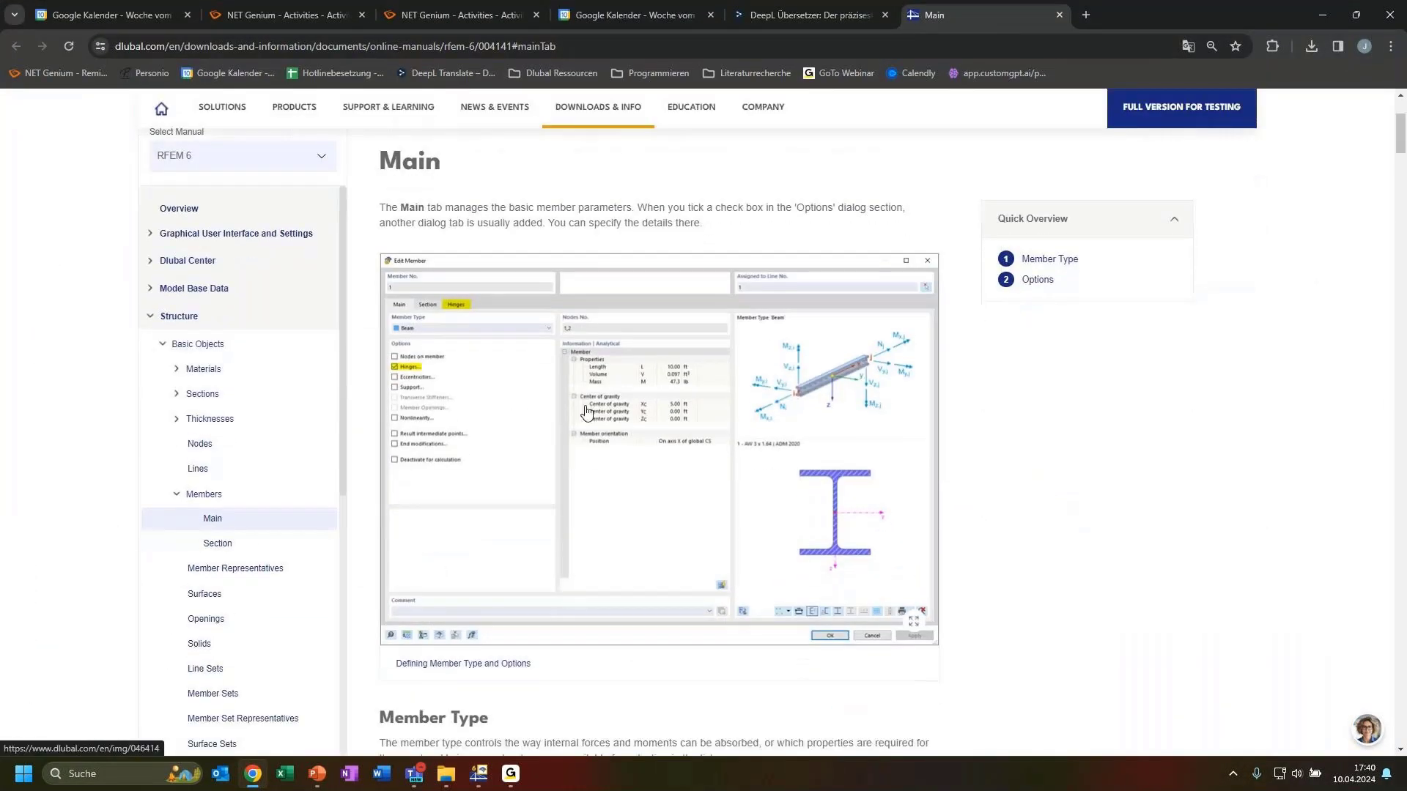
pyautogui.scroll(2, 586, 412)
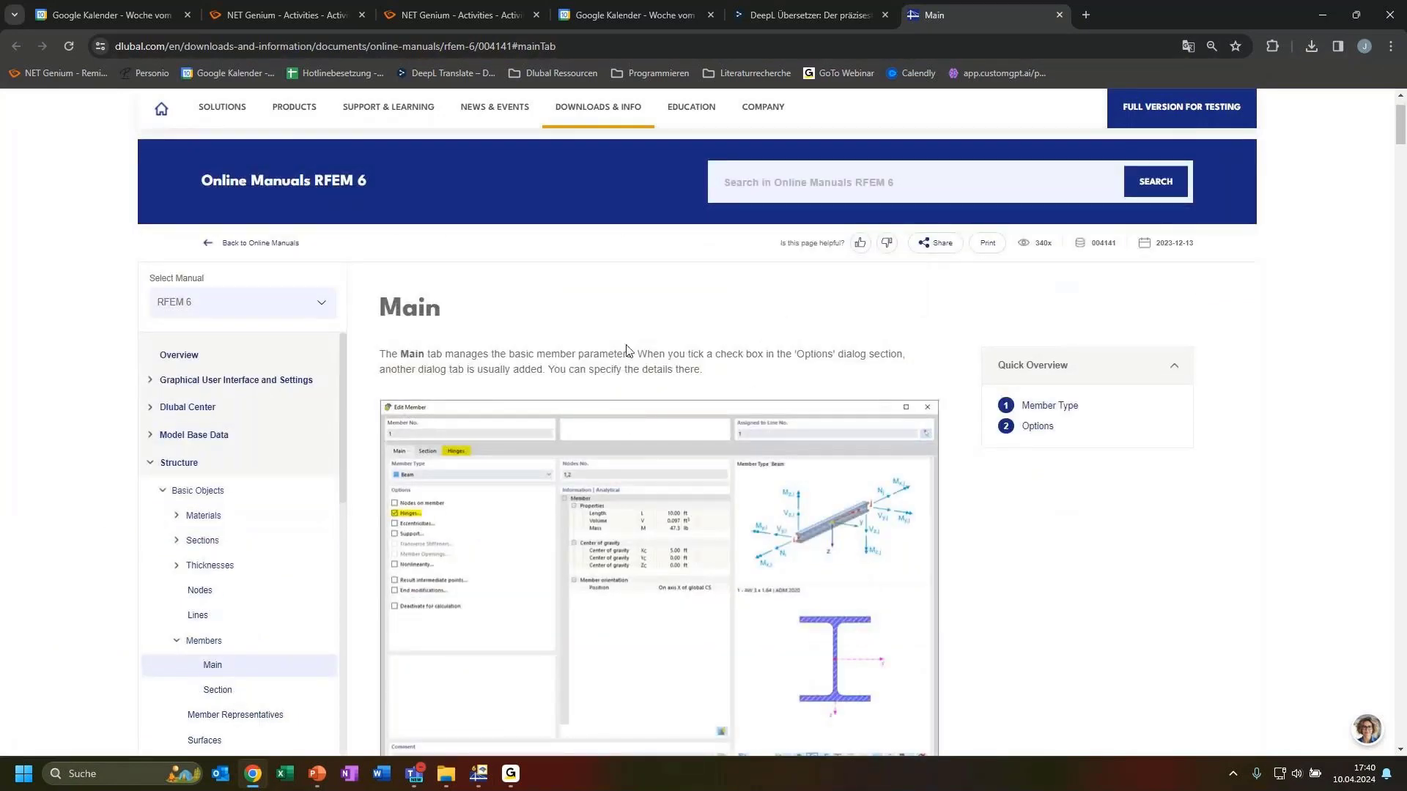
pyautogui.scroll(-2, 590, 363)
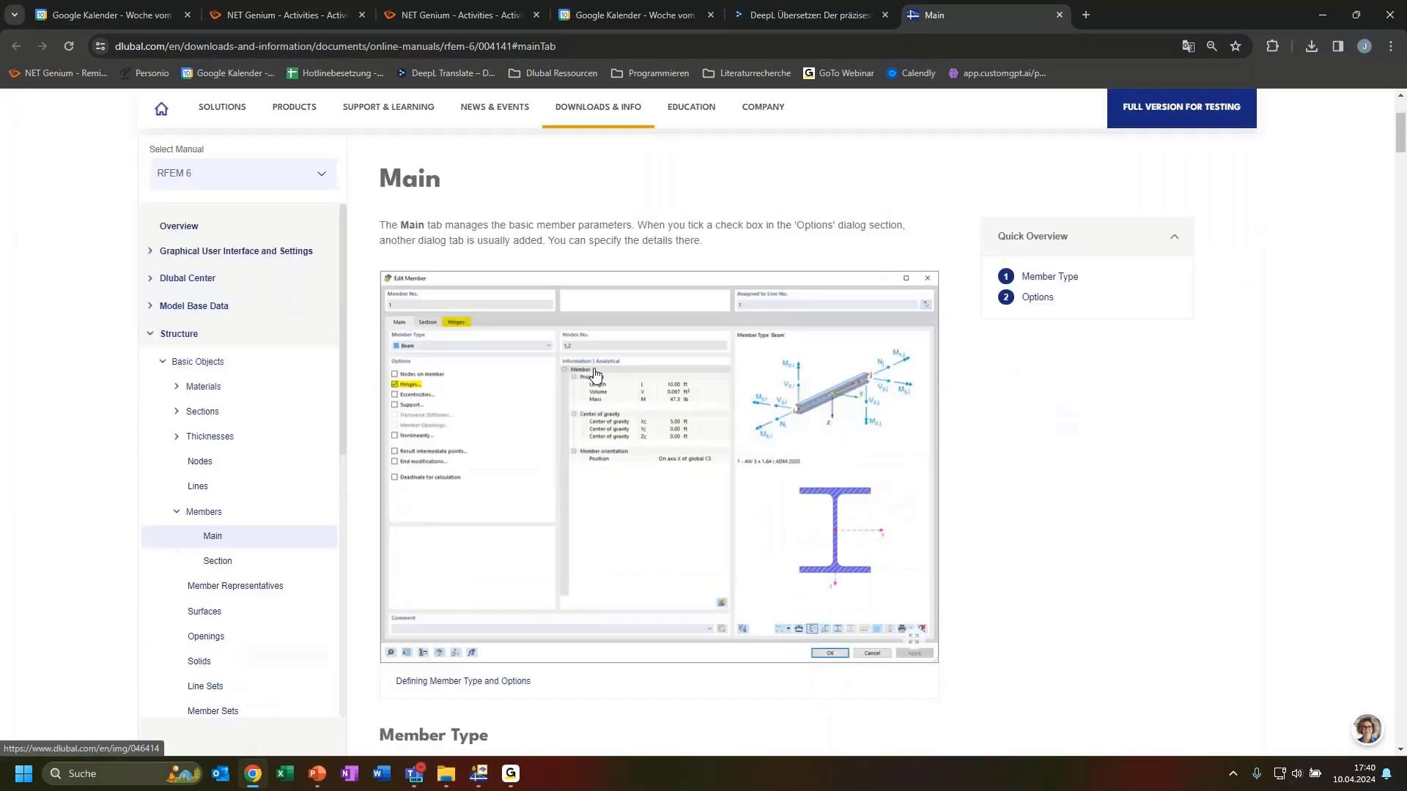
pyautogui.scroll(-1, 602, 375)
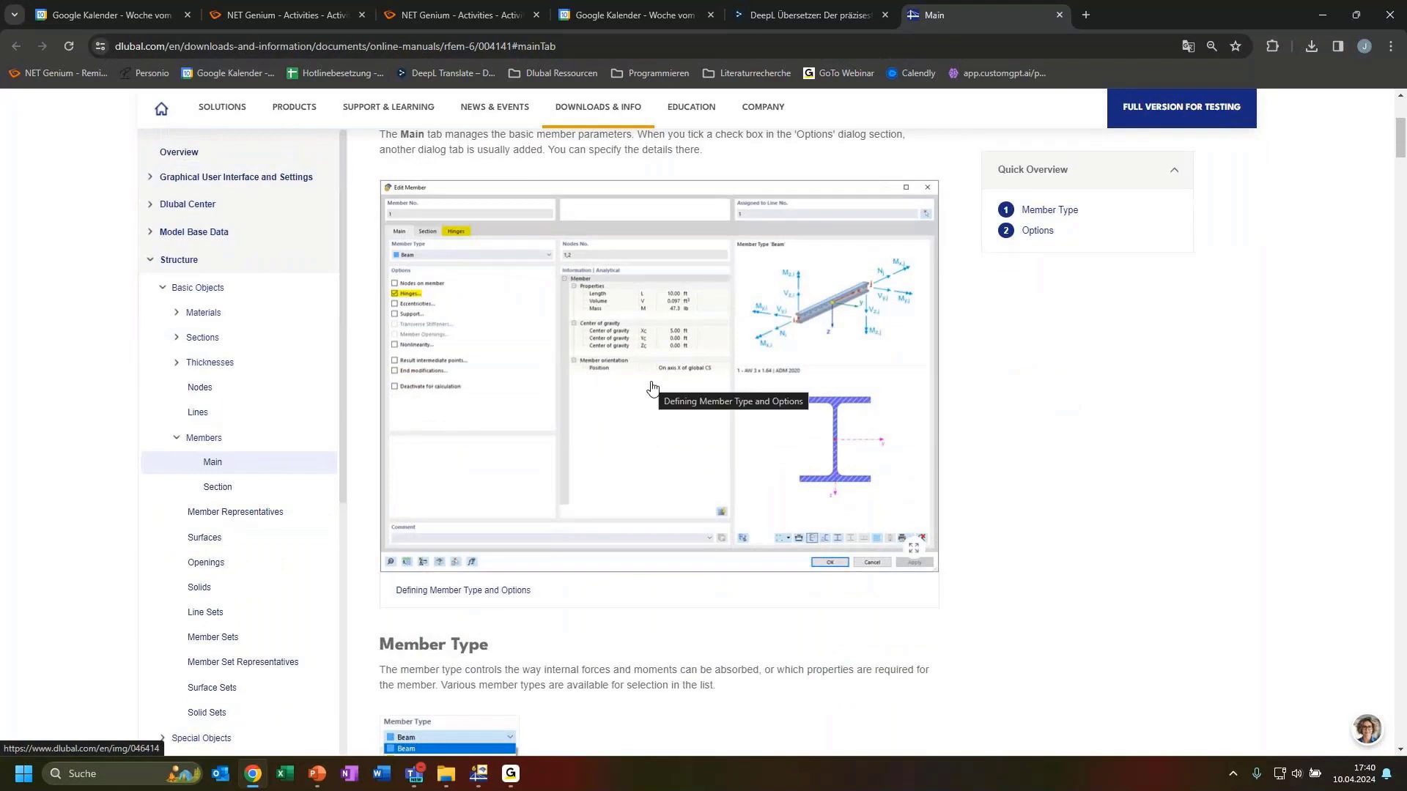
pyautogui.scroll(1, 660, 392)
pyautogui.scroll(-2, 681, 398)
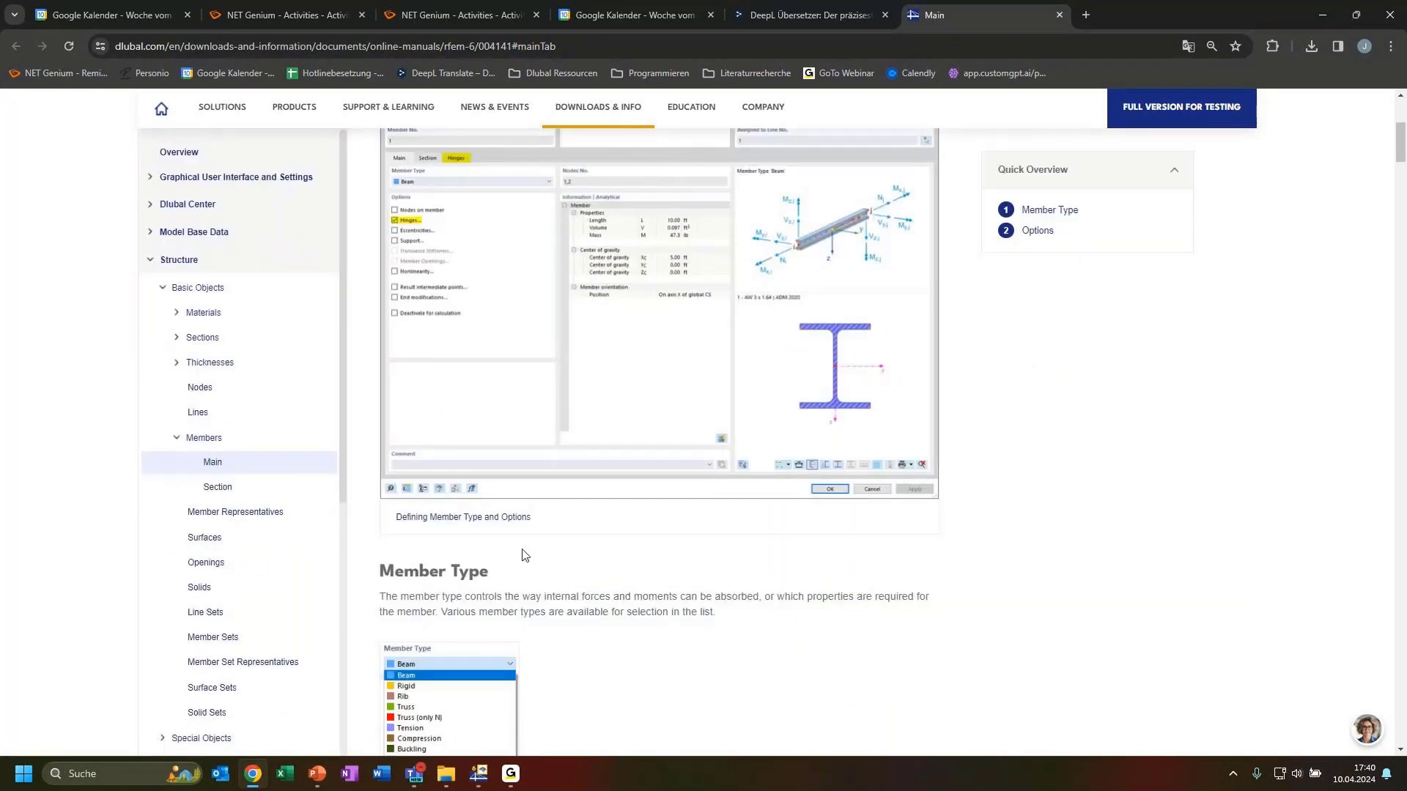
pyautogui.scroll(-7, 512, 557)
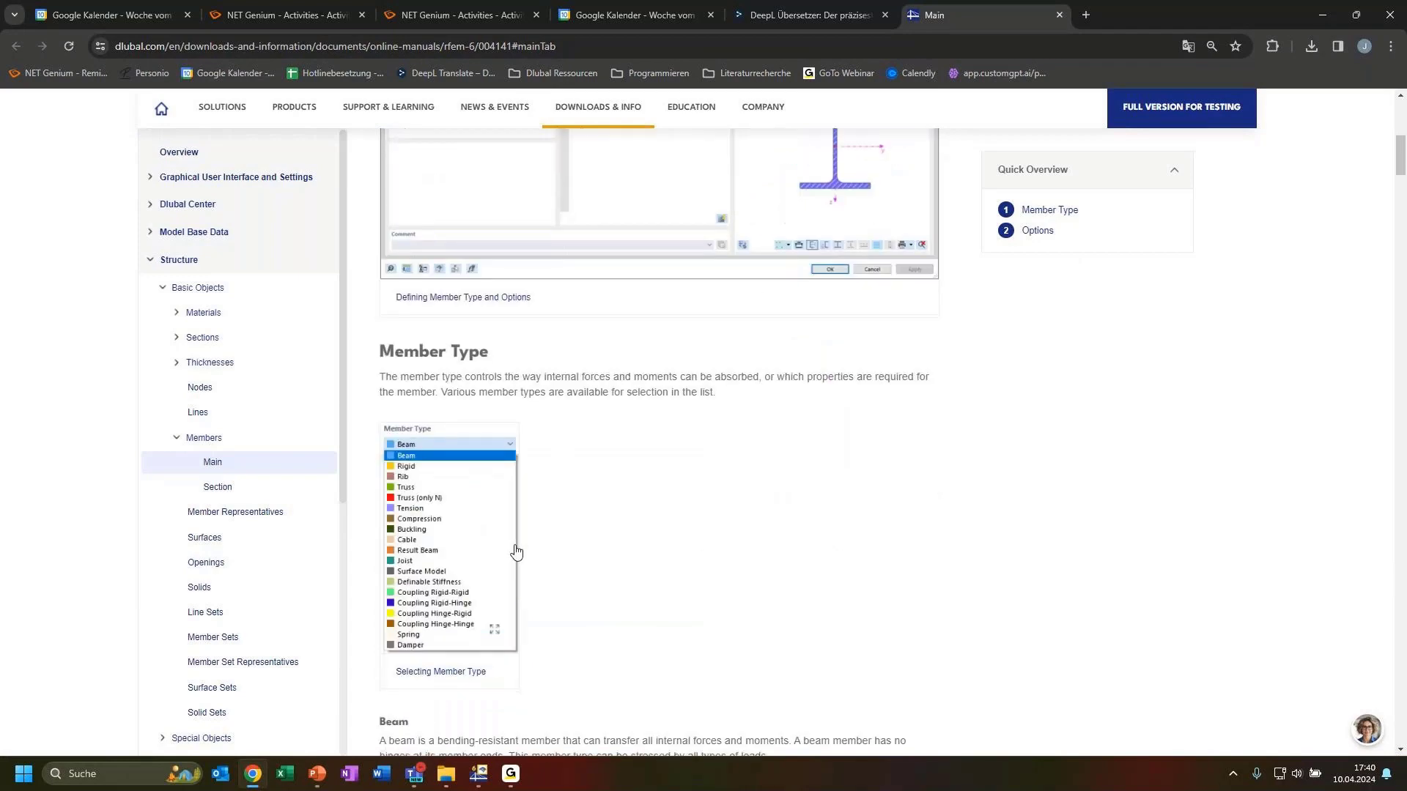
pyautogui.scroll(12, 537, 555)
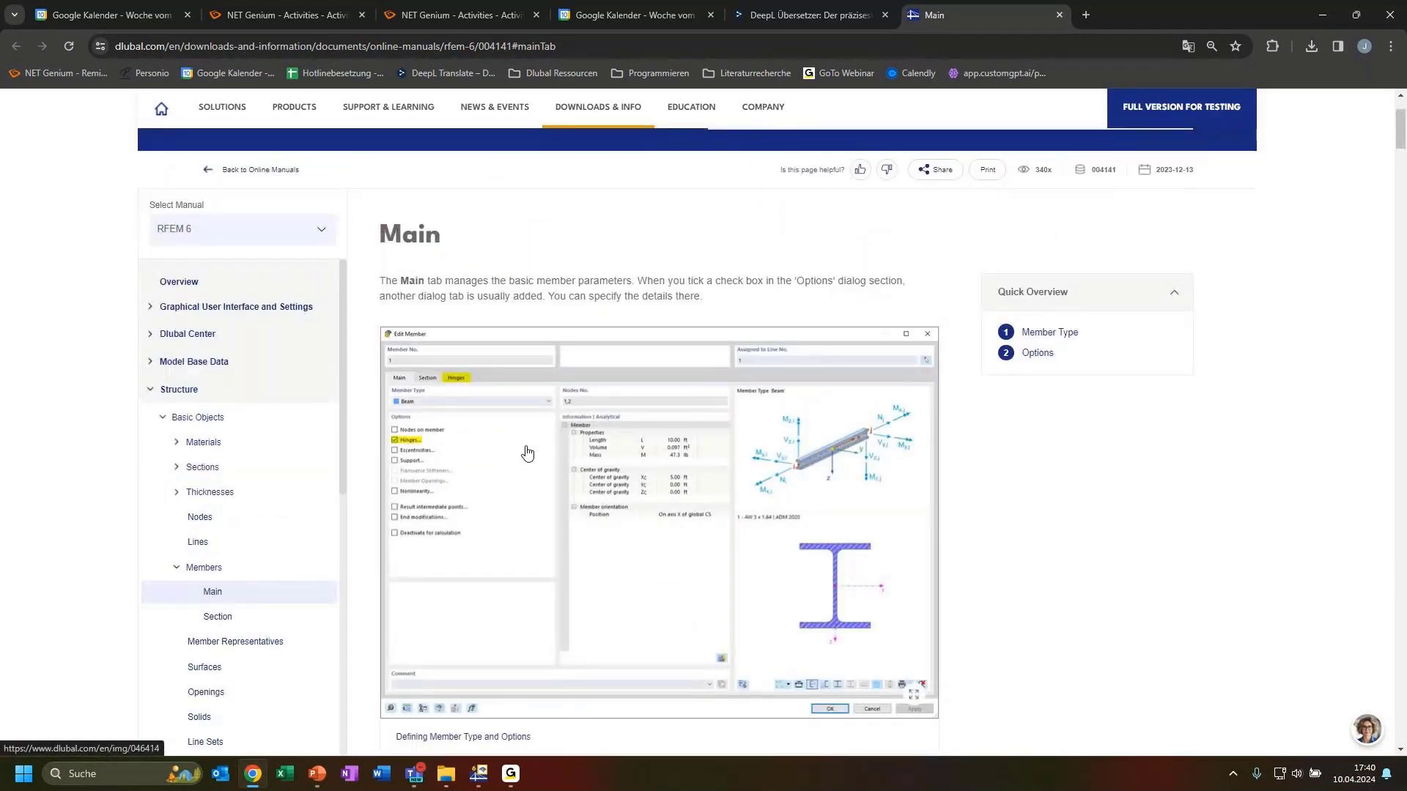
pyautogui.scroll(2, 523, 462)
pyautogui.scroll(-4, 527, 473)
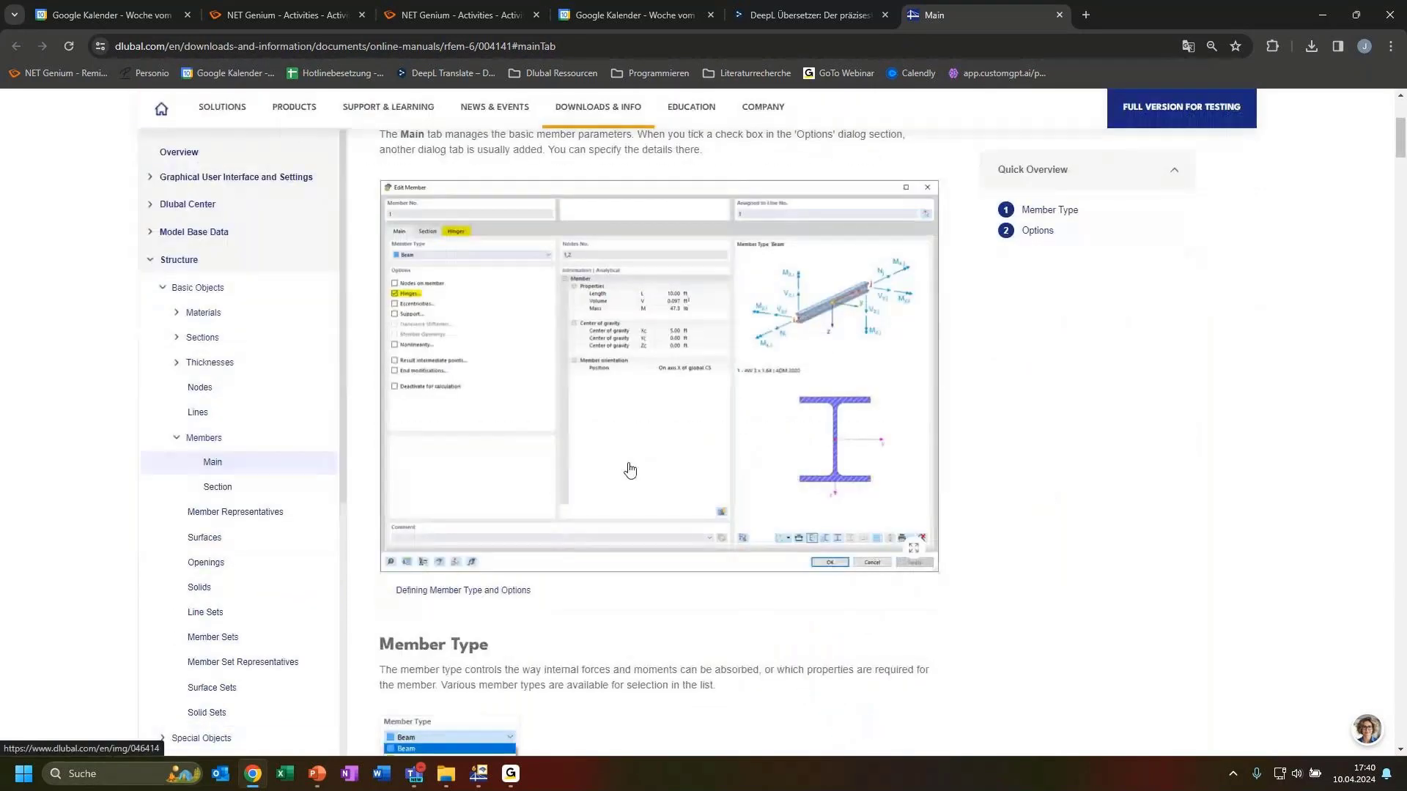
pyautogui.scroll(-8, 610, 526)
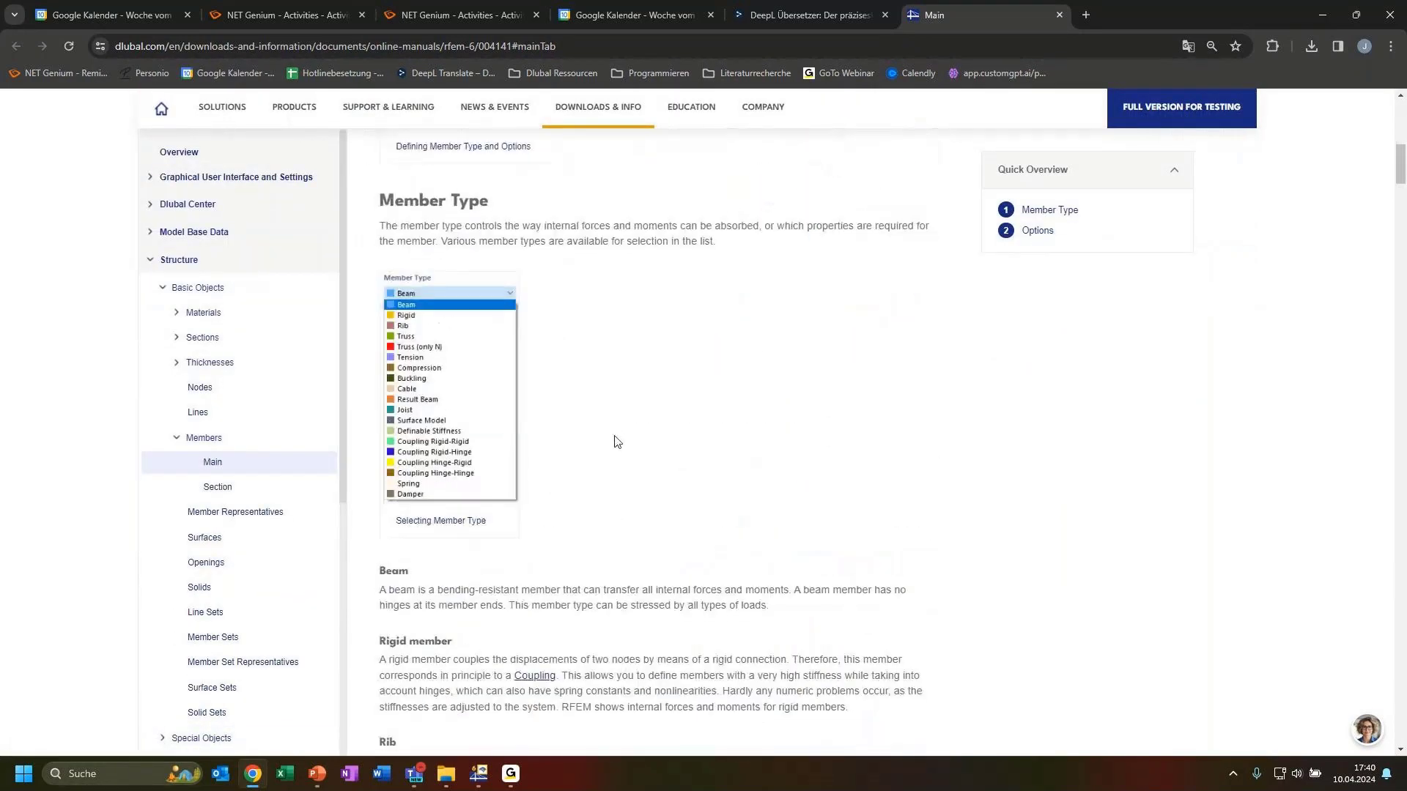
pyautogui.scroll(-2, 589, 447)
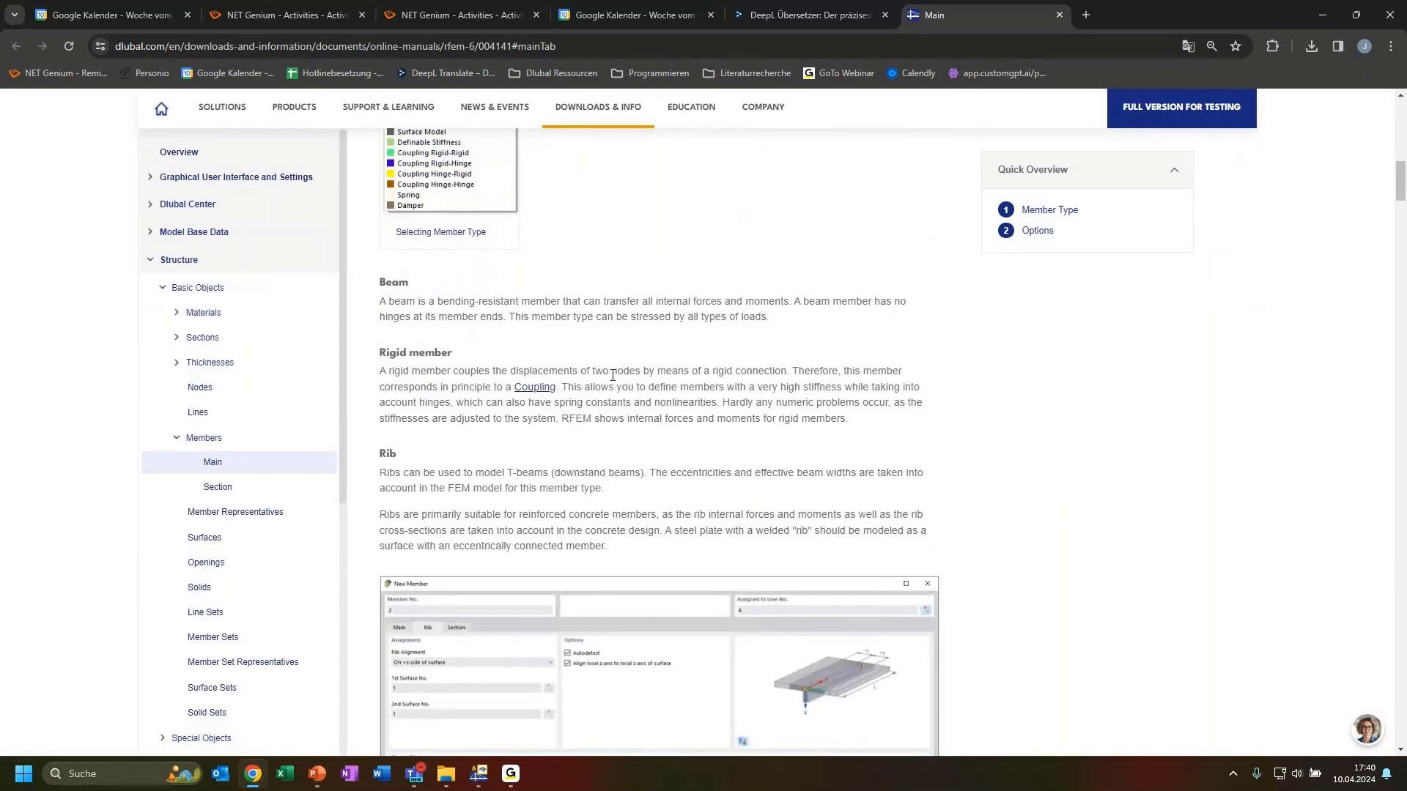
pyautogui.scroll(-10, 581, 425)
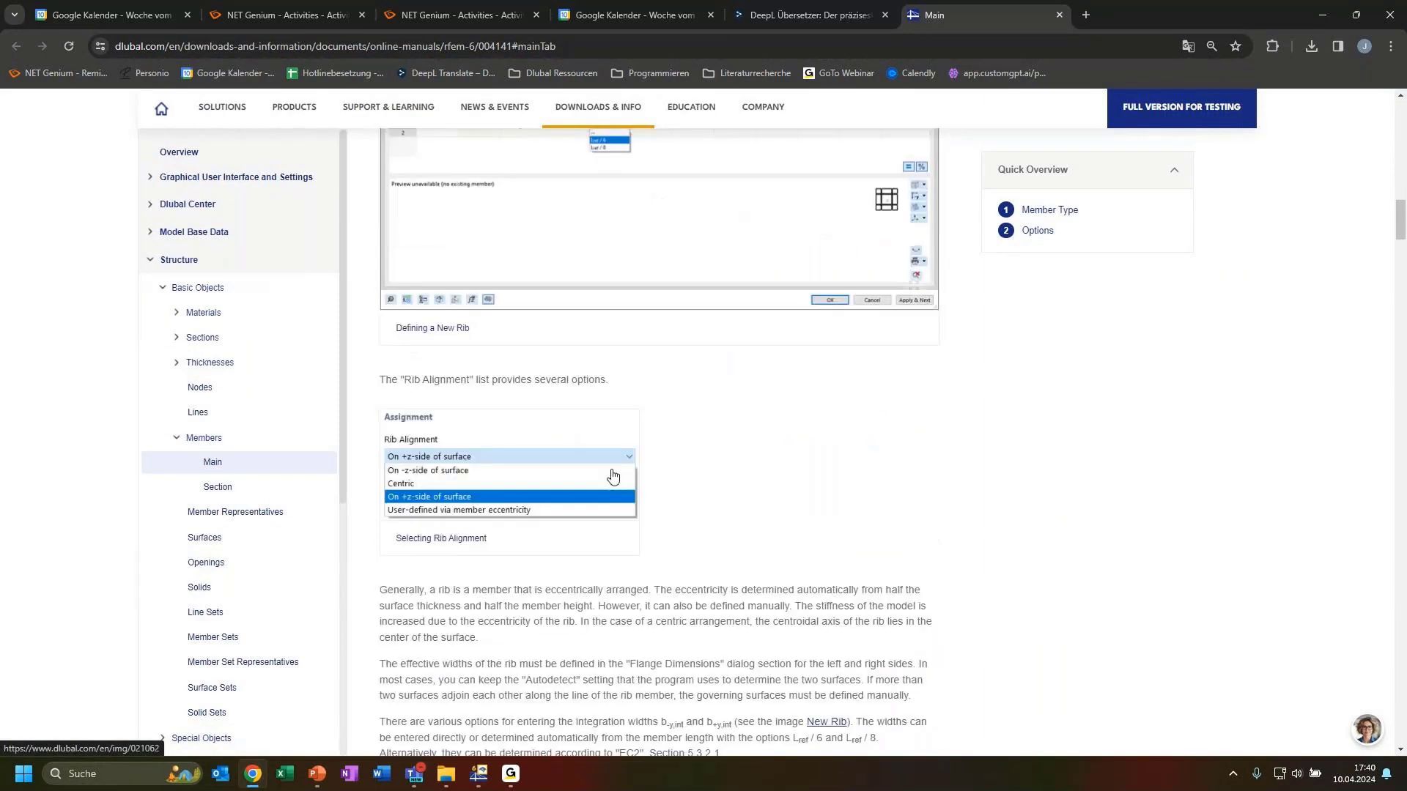
pyautogui.scroll(-12, 612, 477)
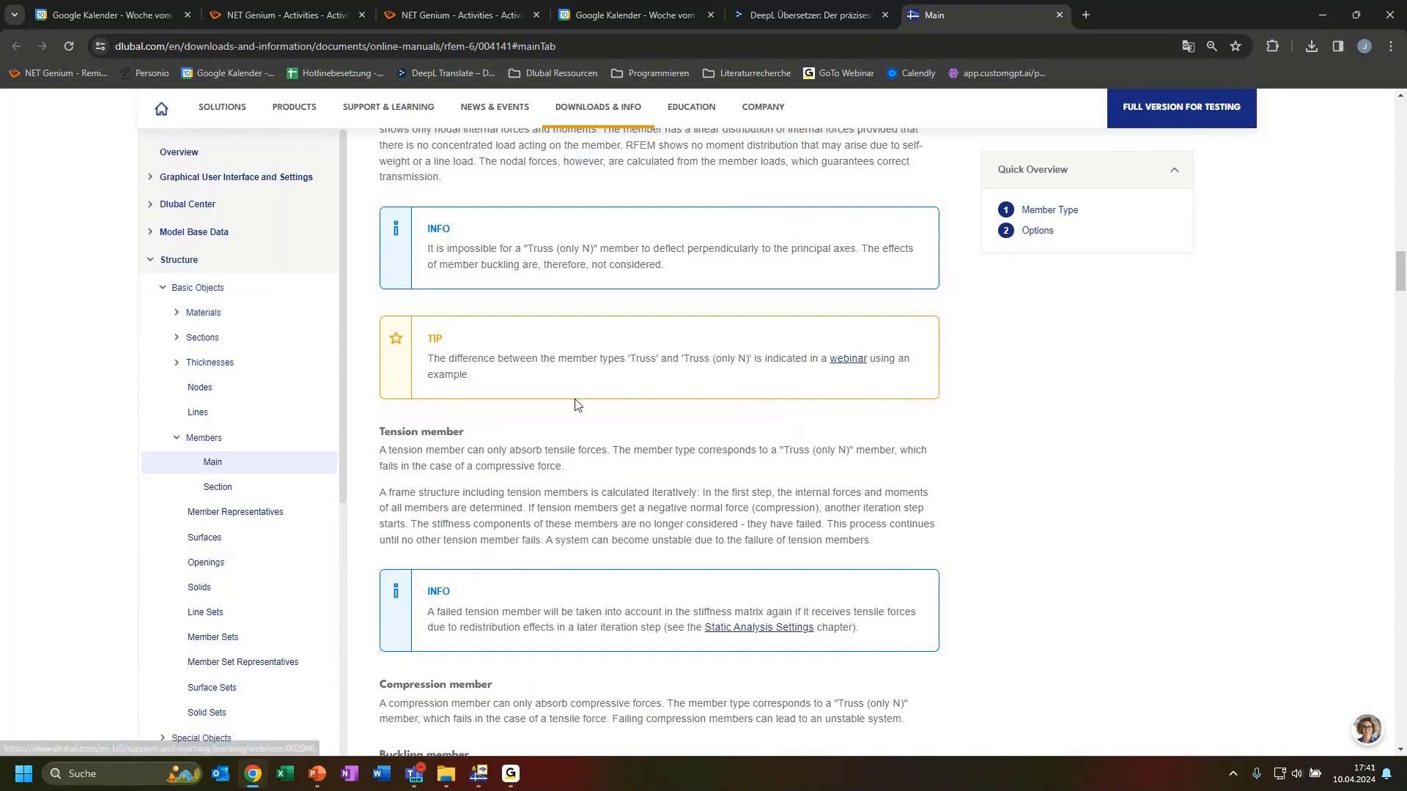
pyautogui.scroll(-2, 813, 372)
pyautogui.scroll(-1, 668, 486)
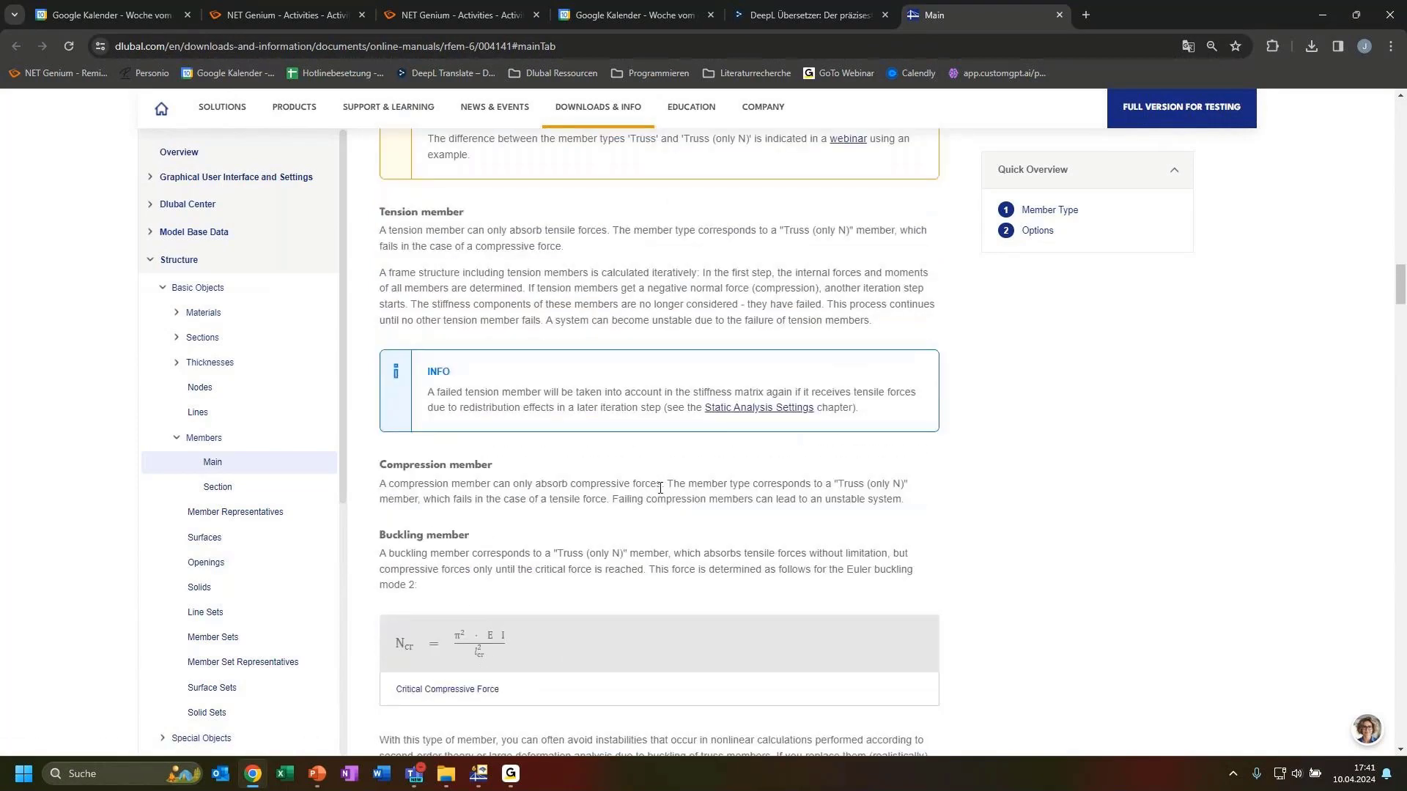
pyautogui.scroll(-5, 689, 496)
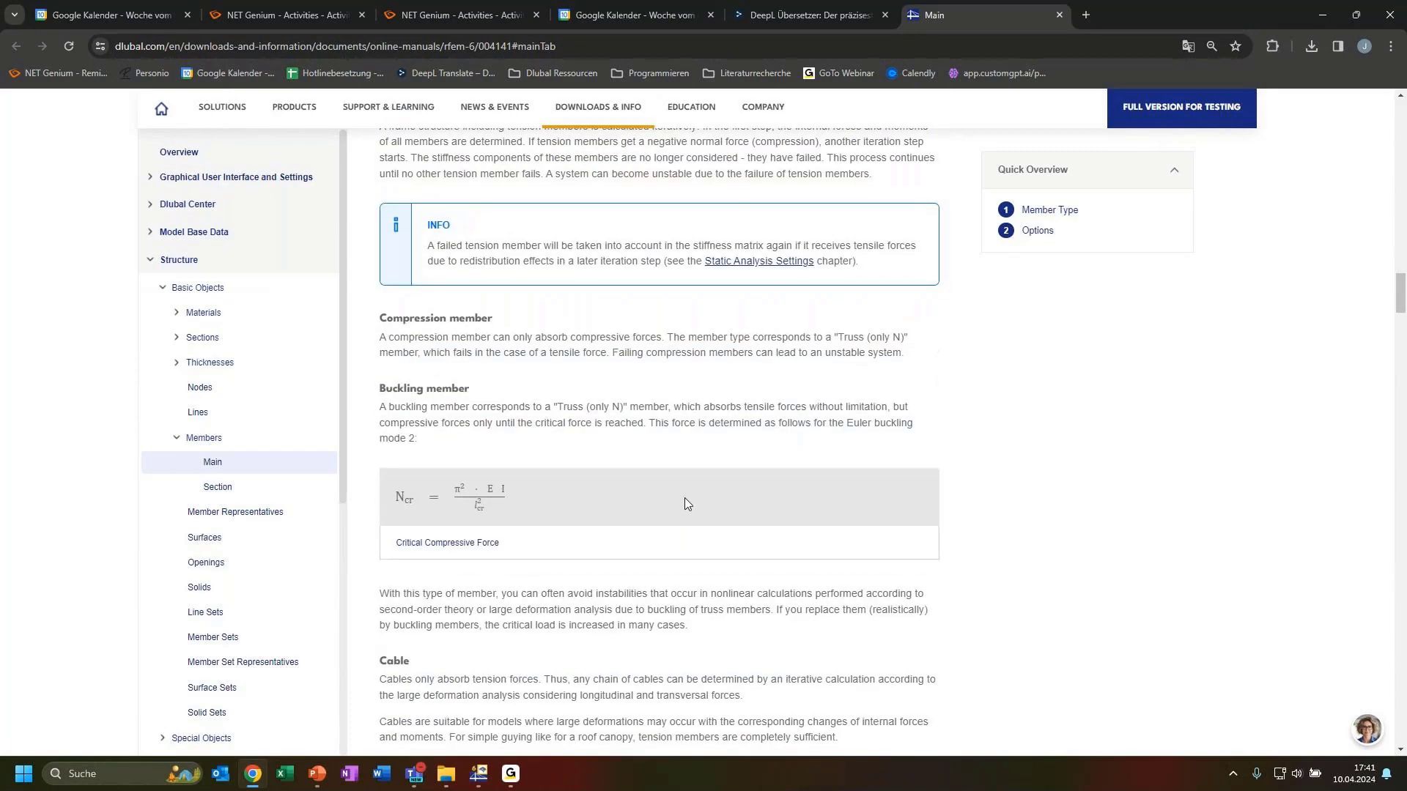
pyautogui.scroll(-2, 586, 562)
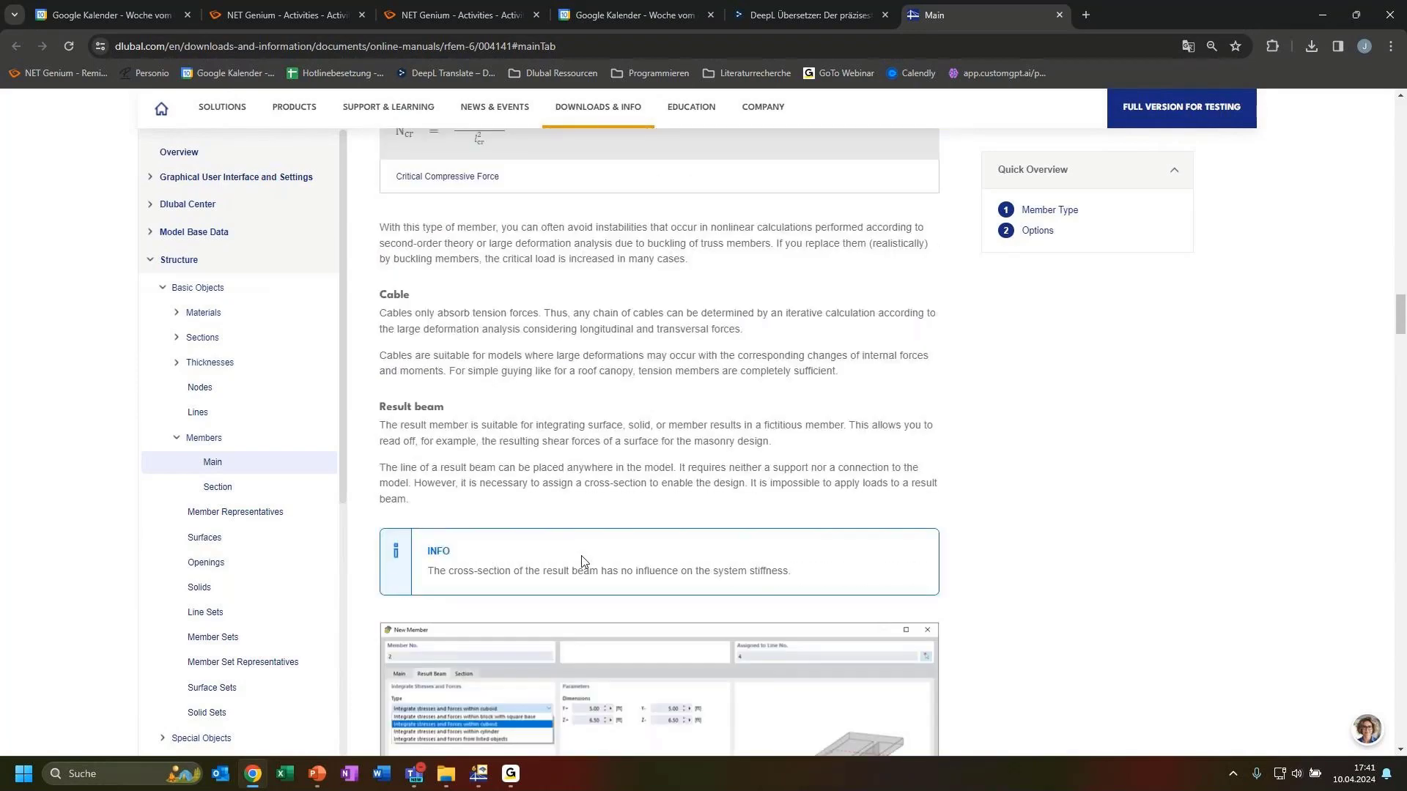
pyautogui.scroll(-12, 582, 562)
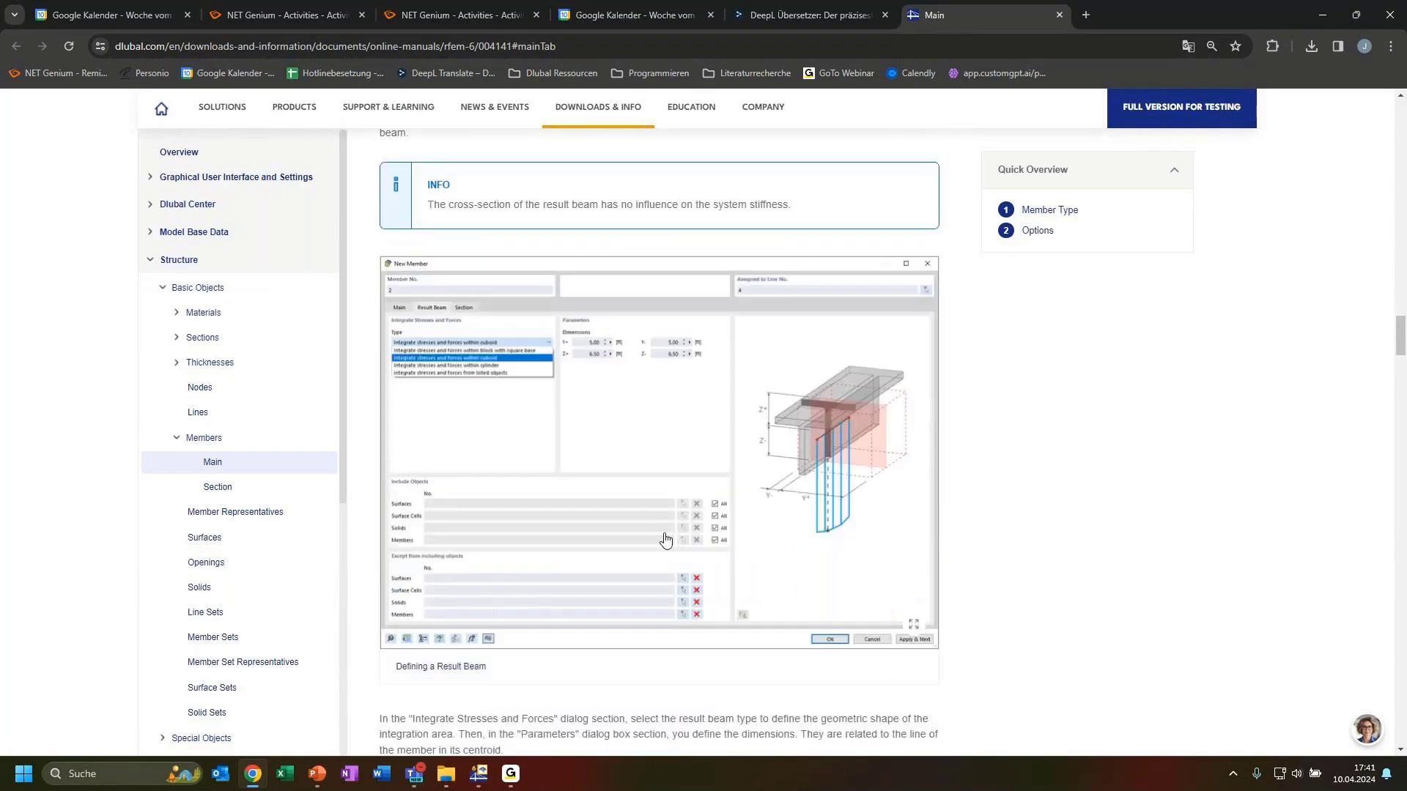
pyautogui.scroll(10, 823, 522)
pyautogui.scroll(7, 774, 416)
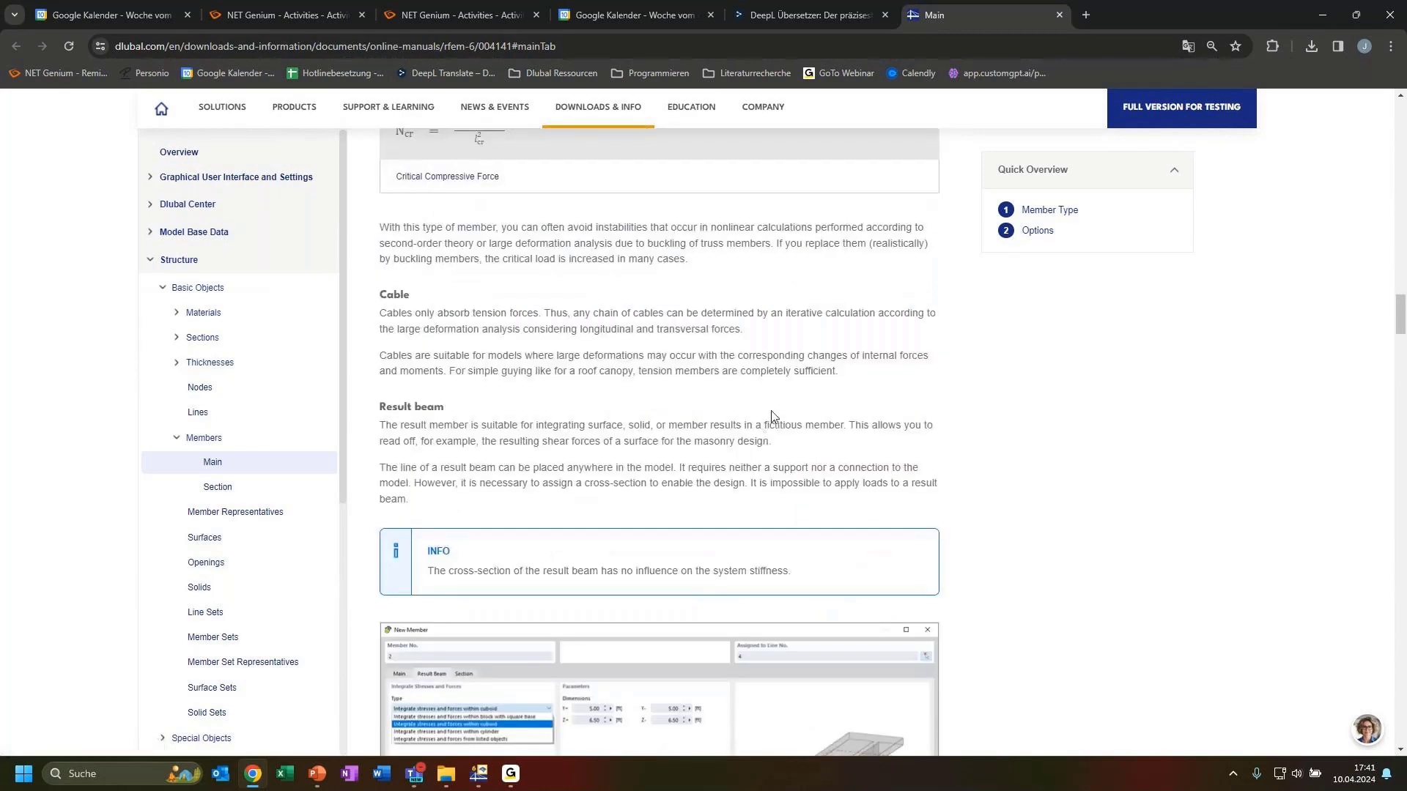
pyautogui.scroll(4, 762, 465)
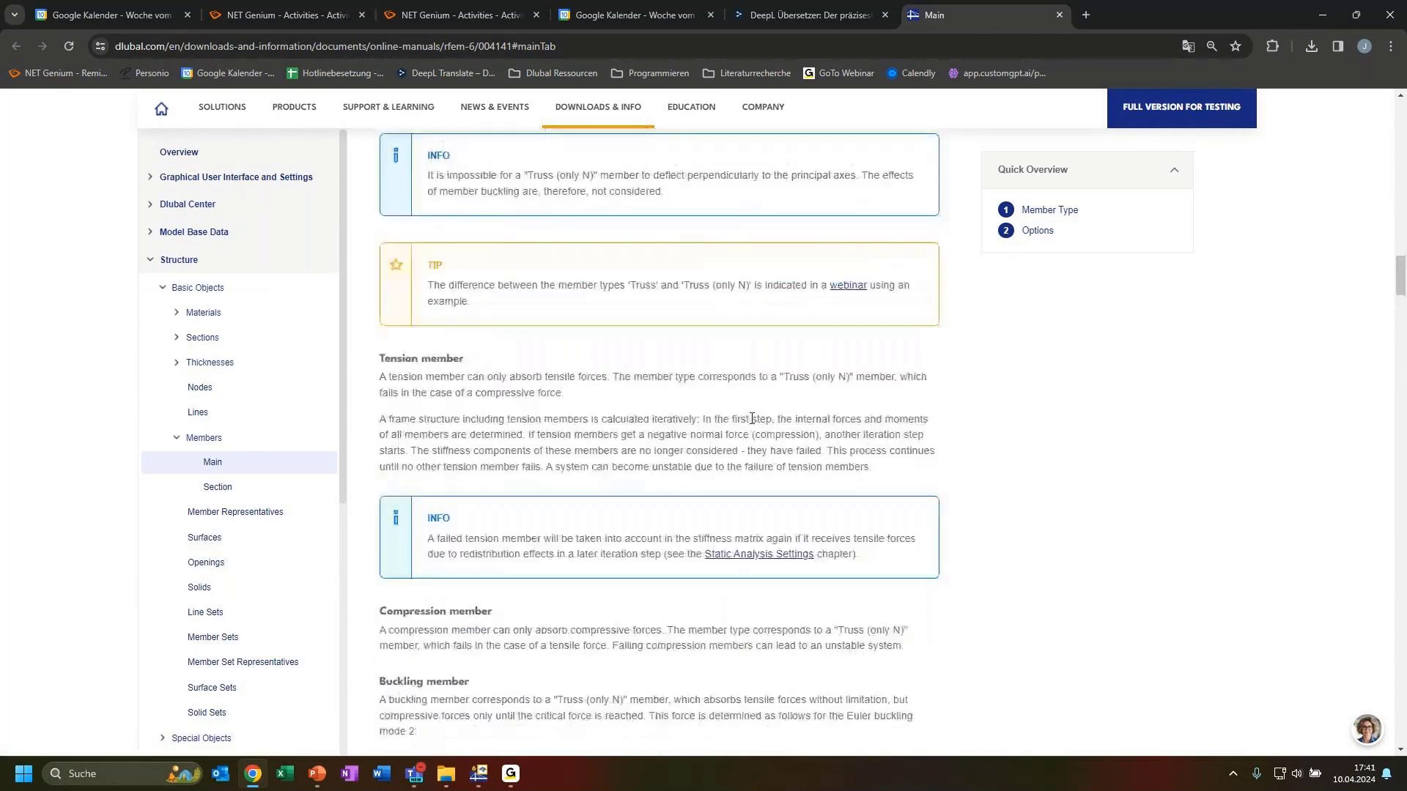
# Step: Copy in truss members 2 and 3, IPE 200 posts 1.4 m tall, standing on the HEB 300 beam
pyautogui.click(1322, 15)
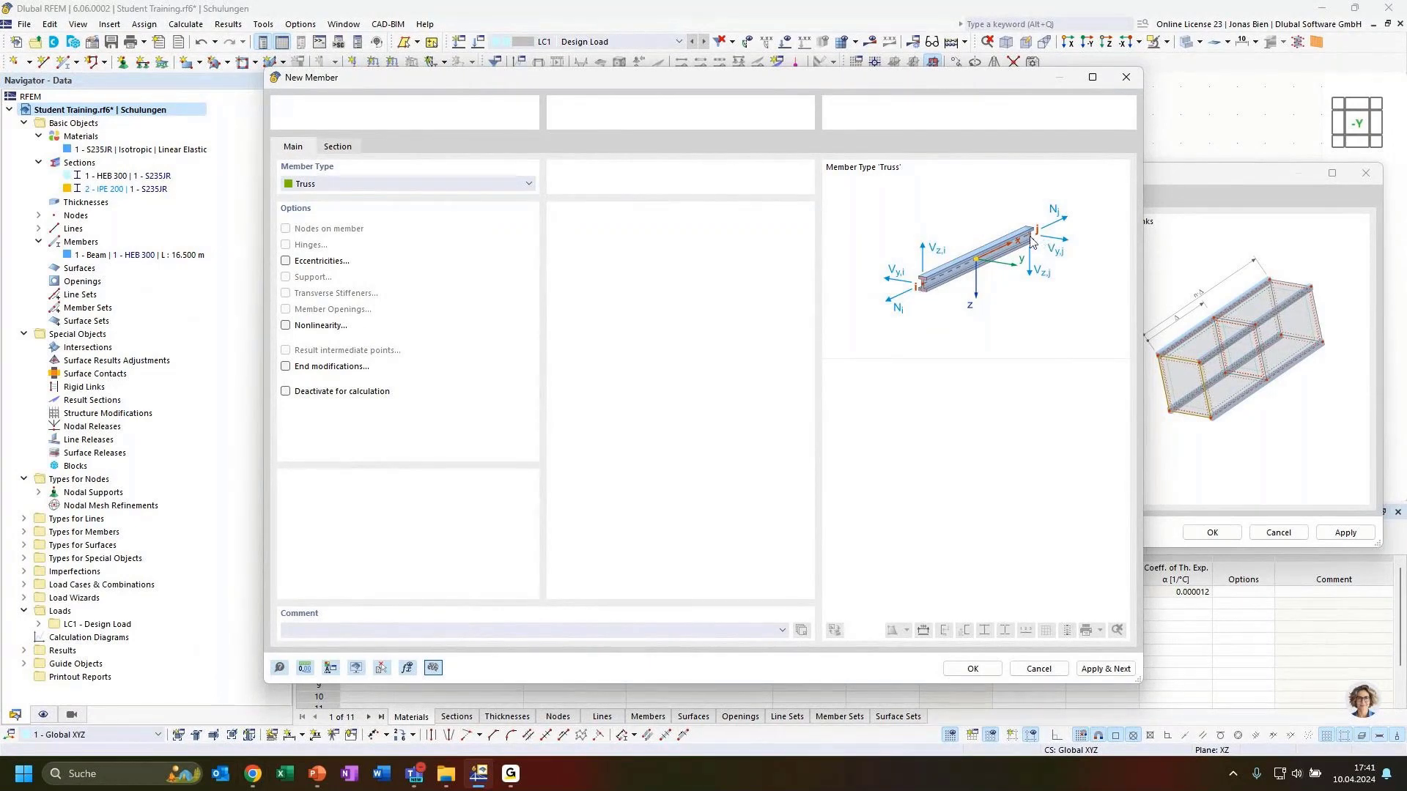
pyautogui.click(971, 670)
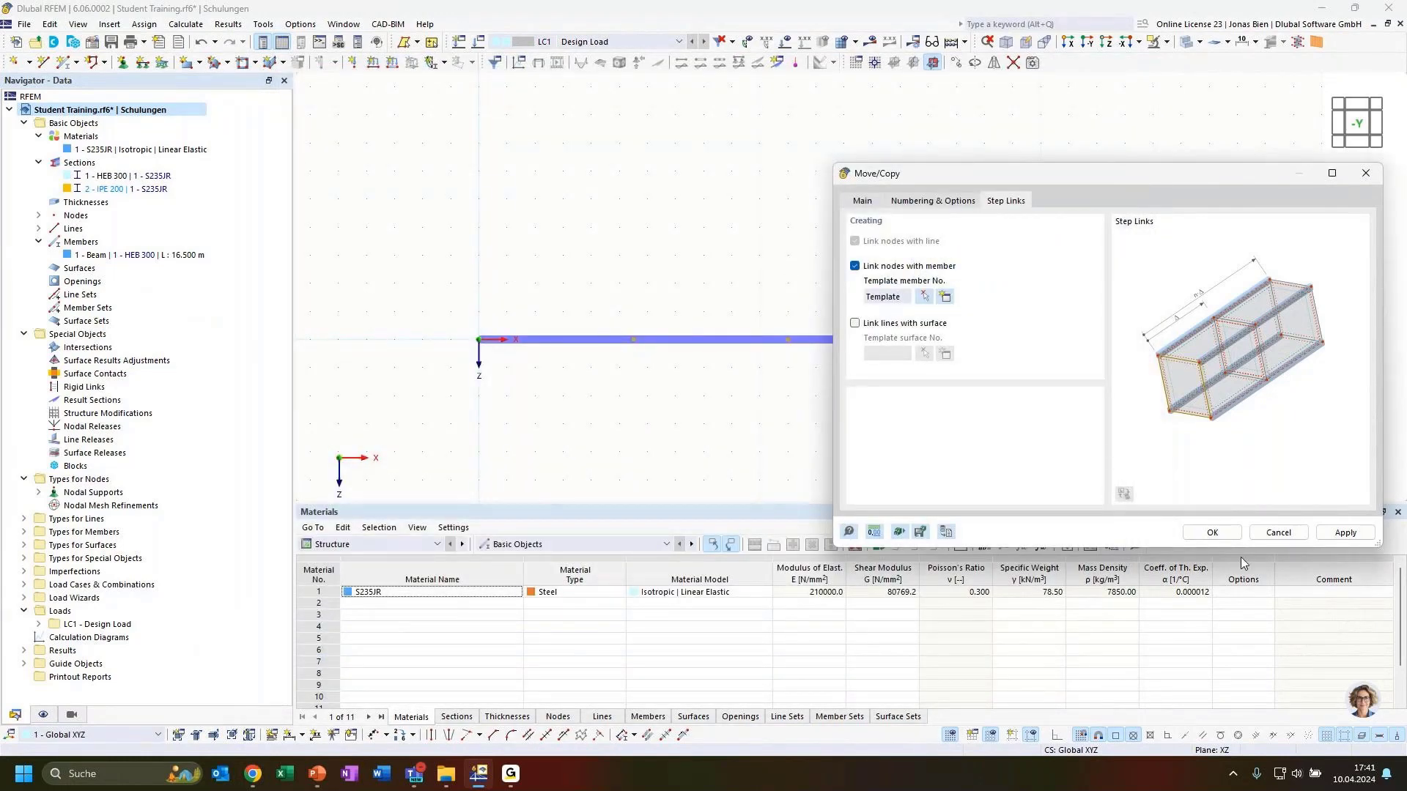
pyautogui.moveTo(1053, 176); pyautogui.dragTo(862, 382)
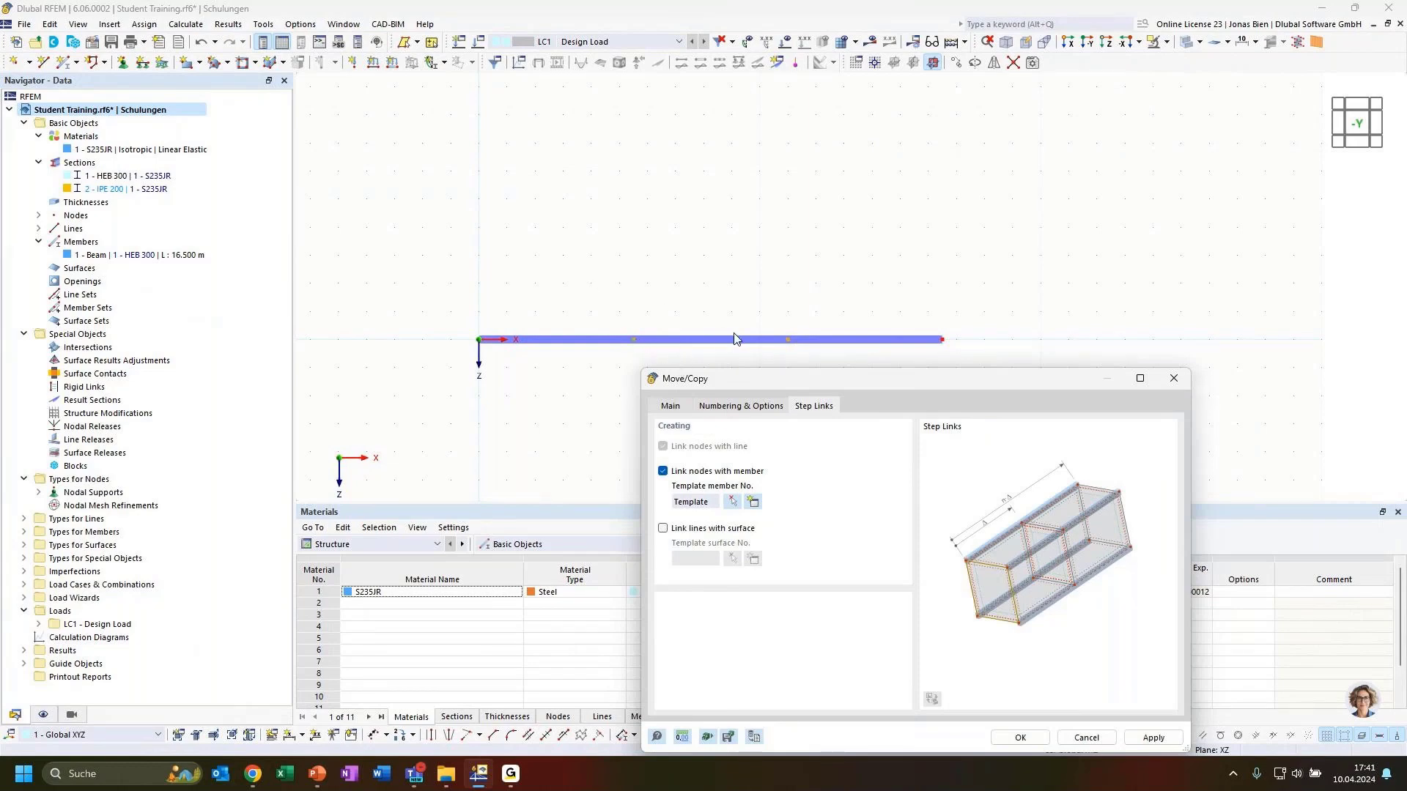
pyautogui.moveTo(772, 380); pyautogui.dragTo(905, 121)
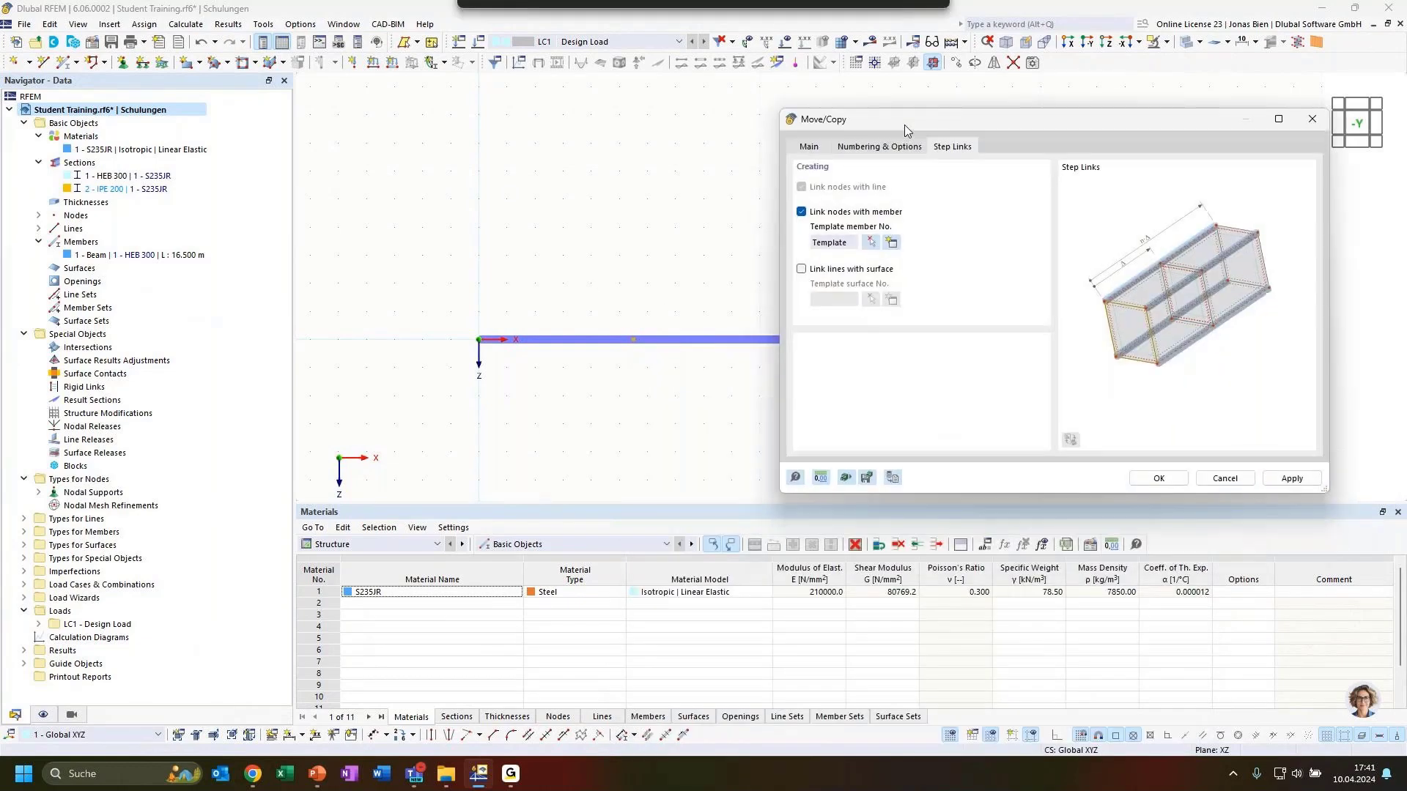
pyautogui.click(1156, 479)
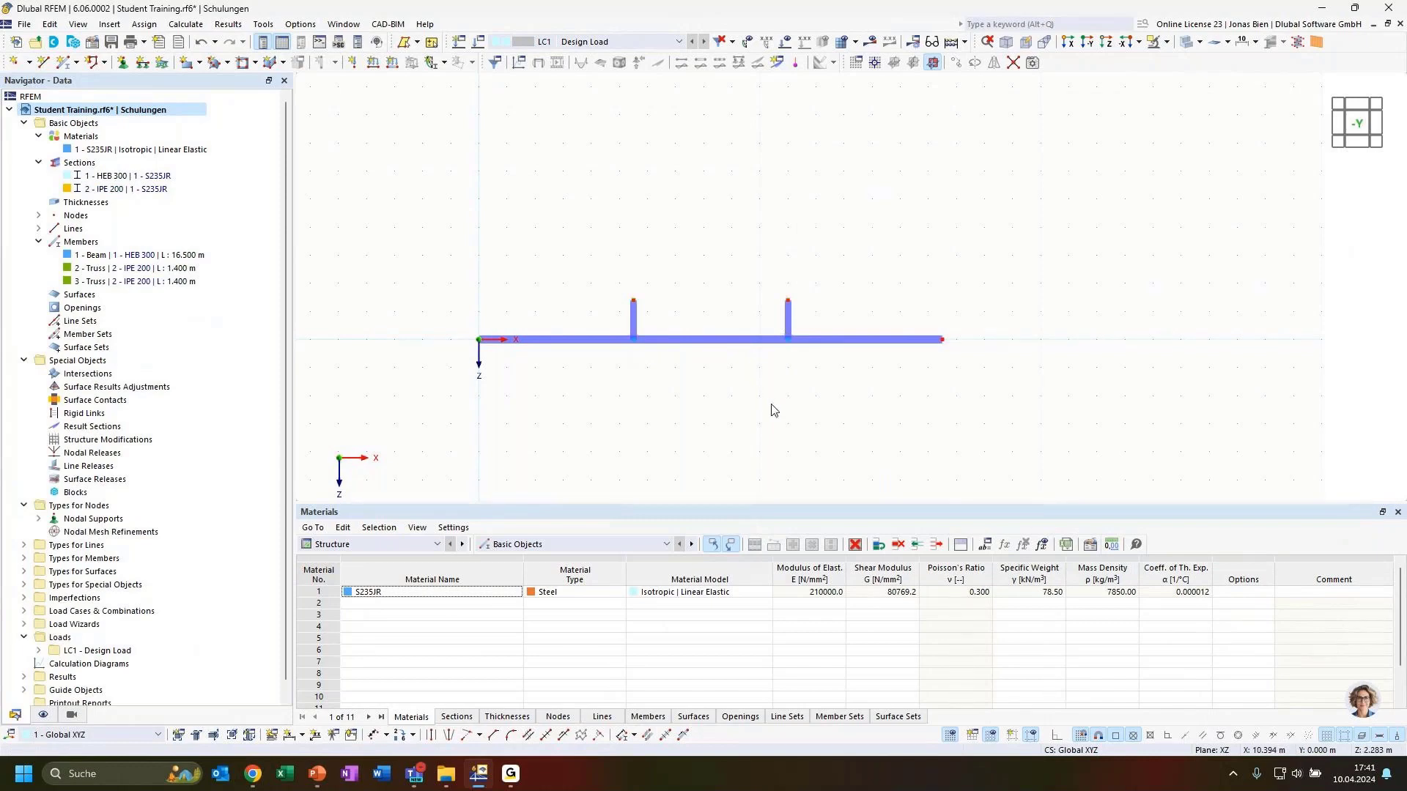
pyautogui.keyDown('ctrl'); pyautogui.moveTo(660, 384); pyautogui.dragTo(783, 399, button='middle'); pyautogui.keyUp('ctrl')
pyautogui.scroll(3, 654, 308)
pyautogui.scroll(2, 656, 311)
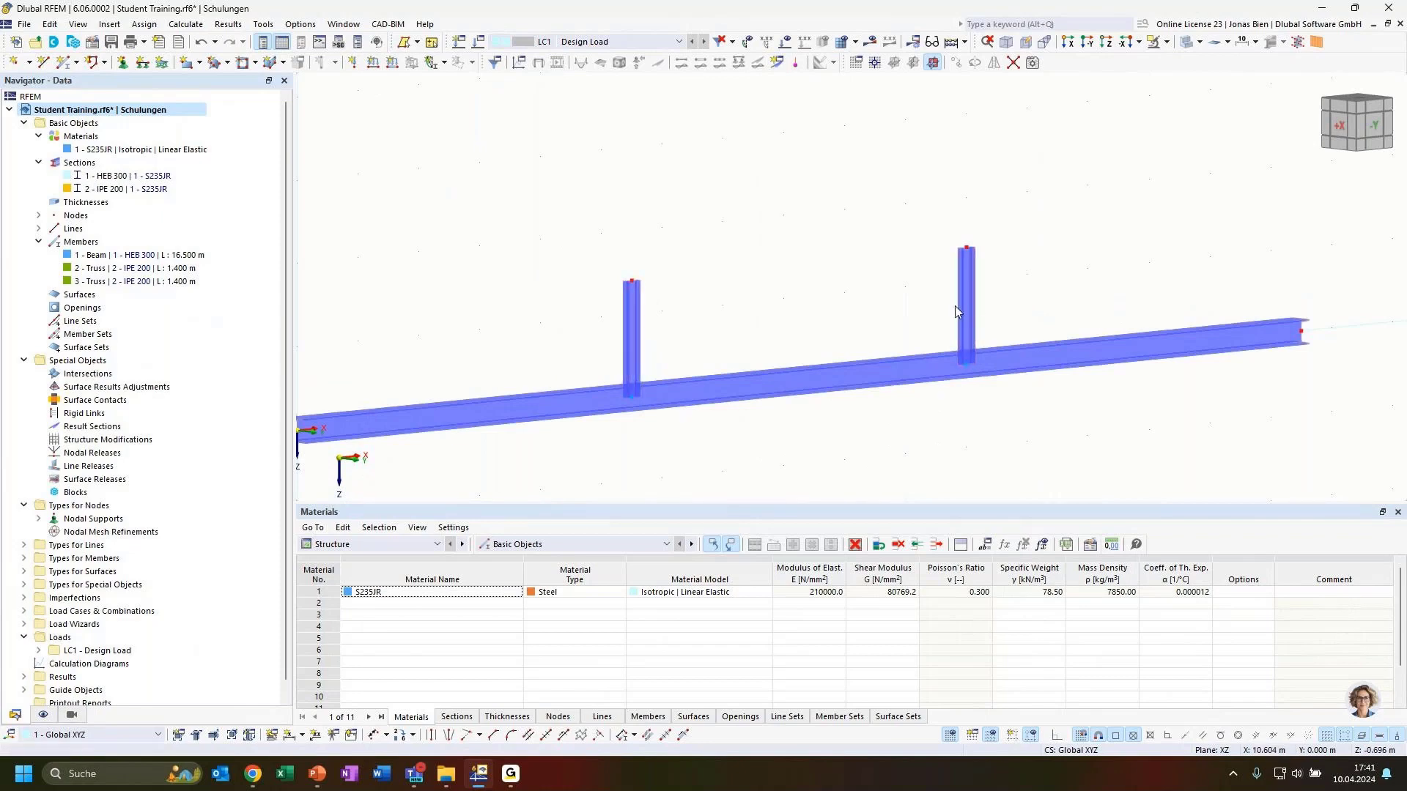
pyautogui.keyDown('ctrl'); pyautogui.moveTo(1047, 427); pyautogui.dragTo(934, 448, button='middle'); pyautogui.keyUp('ctrl')
pyautogui.scroll(-6, 984, 434)
pyautogui.moveTo(1120, 342); pyautogui.dragTo(1120, 326, button='middle')
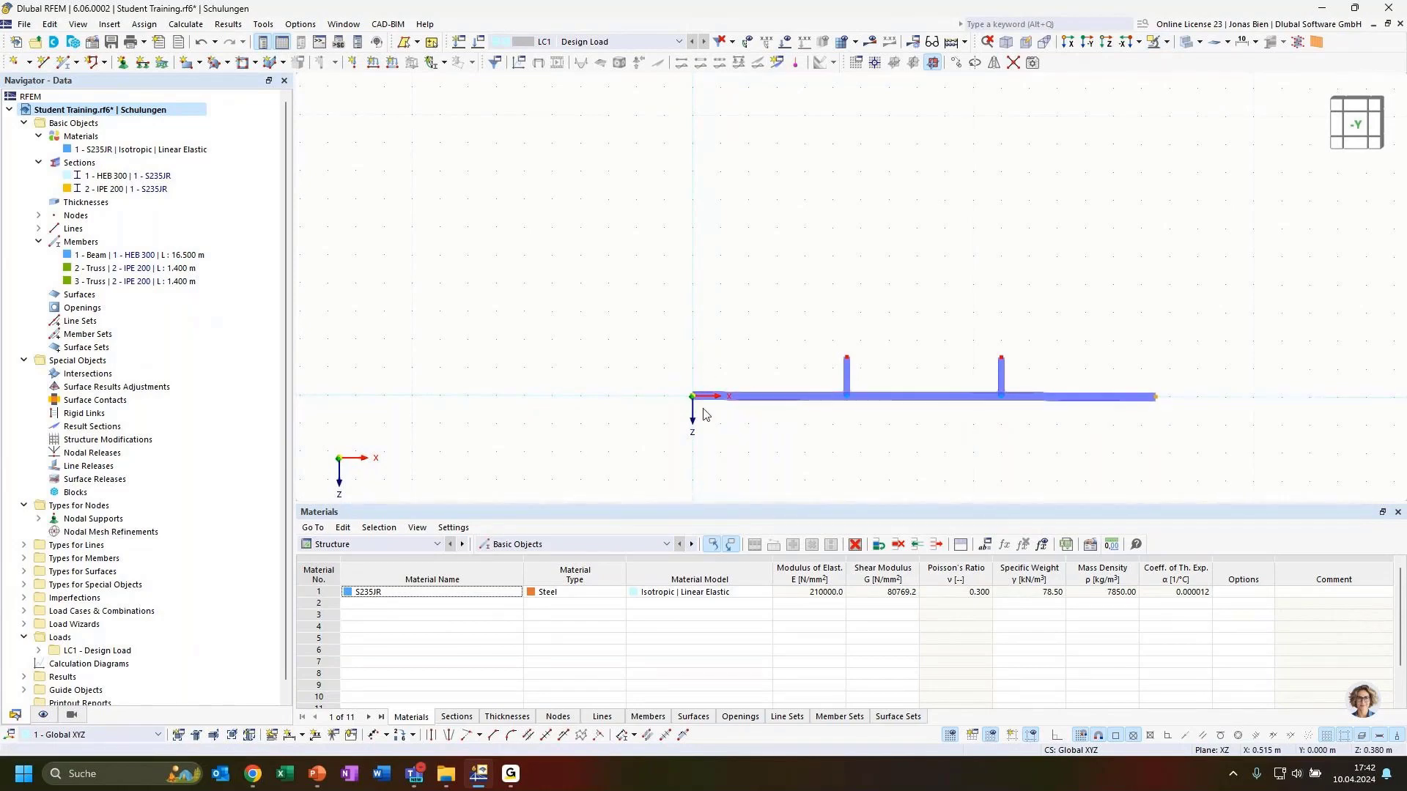
# Step: Copy the beam end nodes upward with a Z displacement of -2.300 m
pyautogui.click(956, 63)
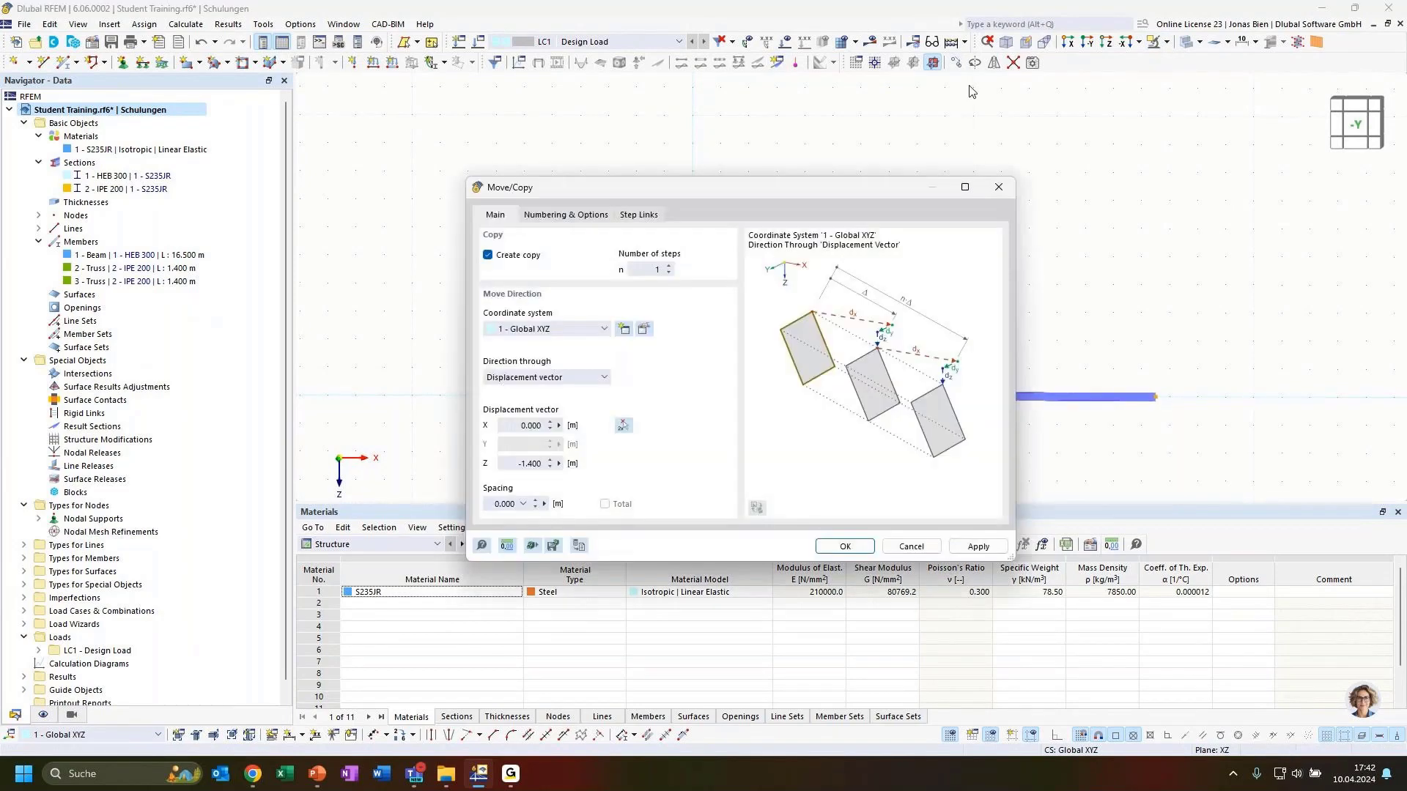
pyautogui.doubleClick(522, 464)
pyautogui.write('-2.3')
pyautogui.moveTo(522, 464); pyautogui.dragTo(535, 464)
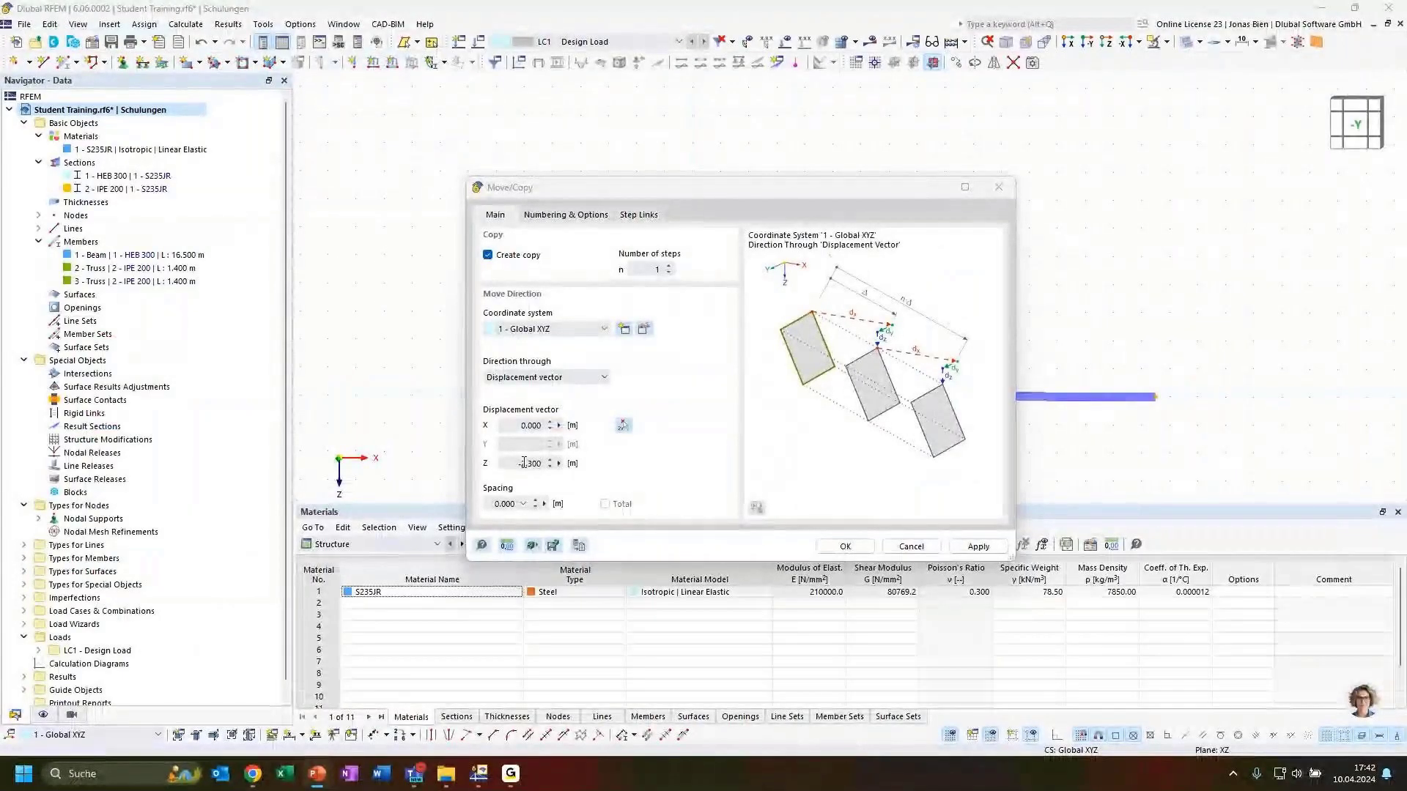
pyautogui.click(524, 461)
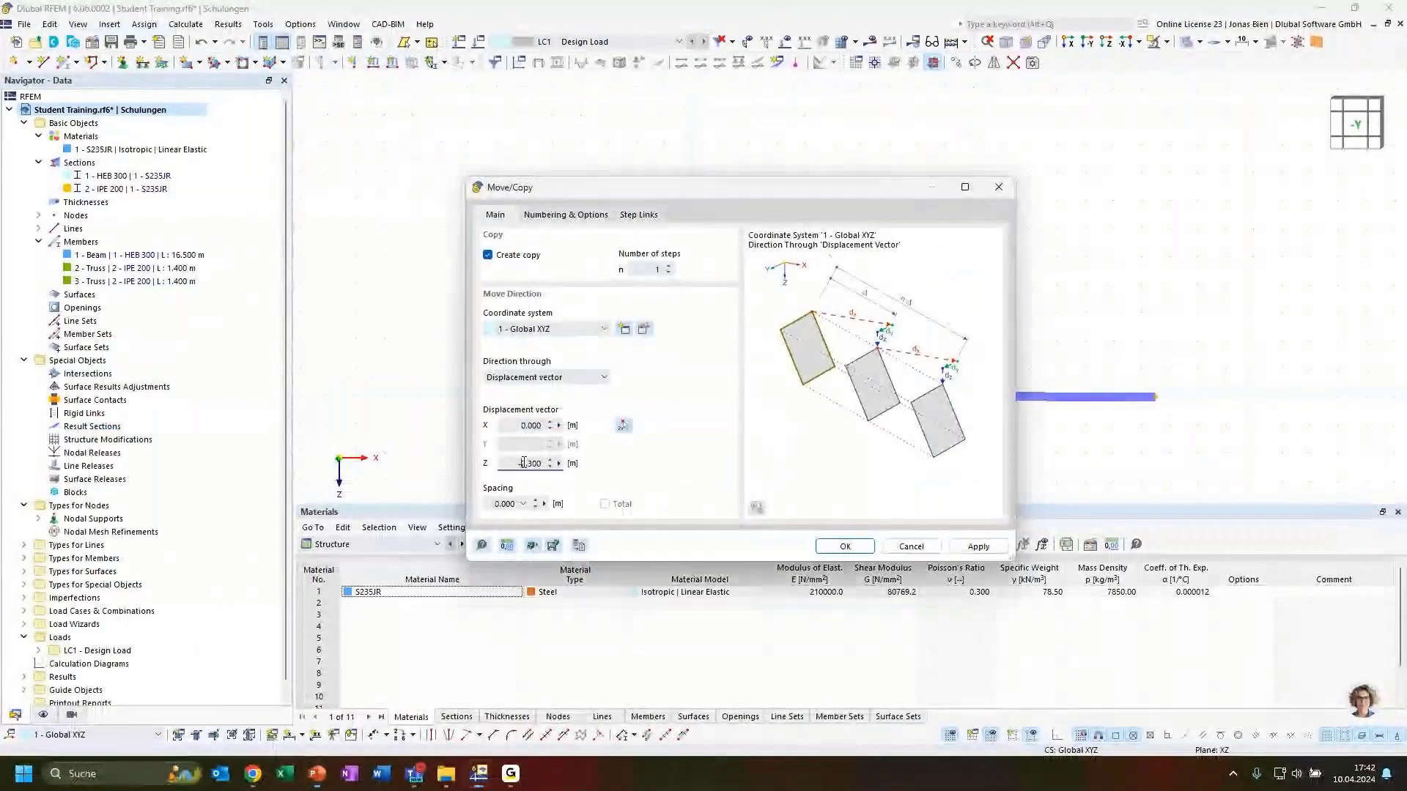
pyautogui.write('1.')
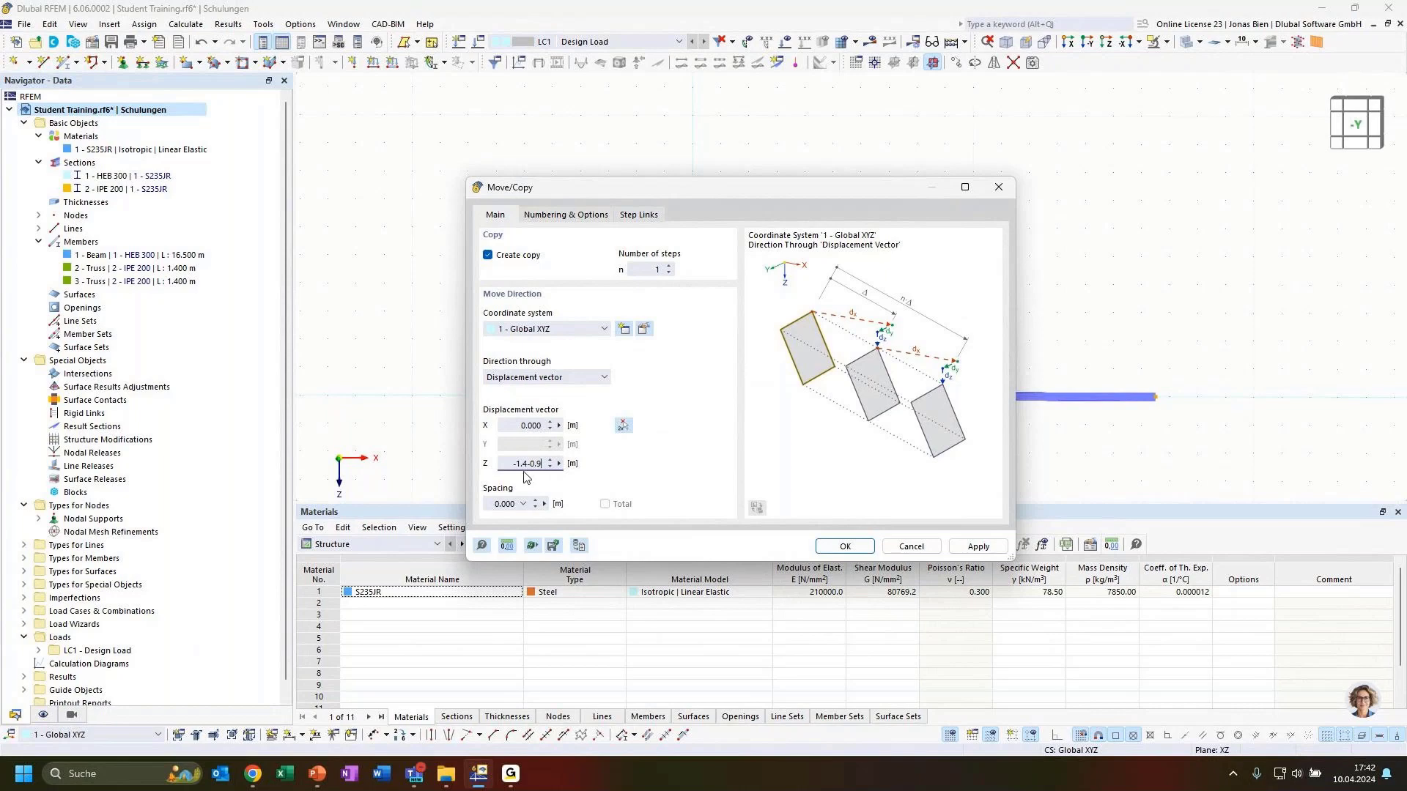
pyautogui.click(531, 428)
pyautogui.click(845, 551)
pyautogui.click(510, 464)
pyautogui.click(531, 425)
pyautogui.click(842, 546)
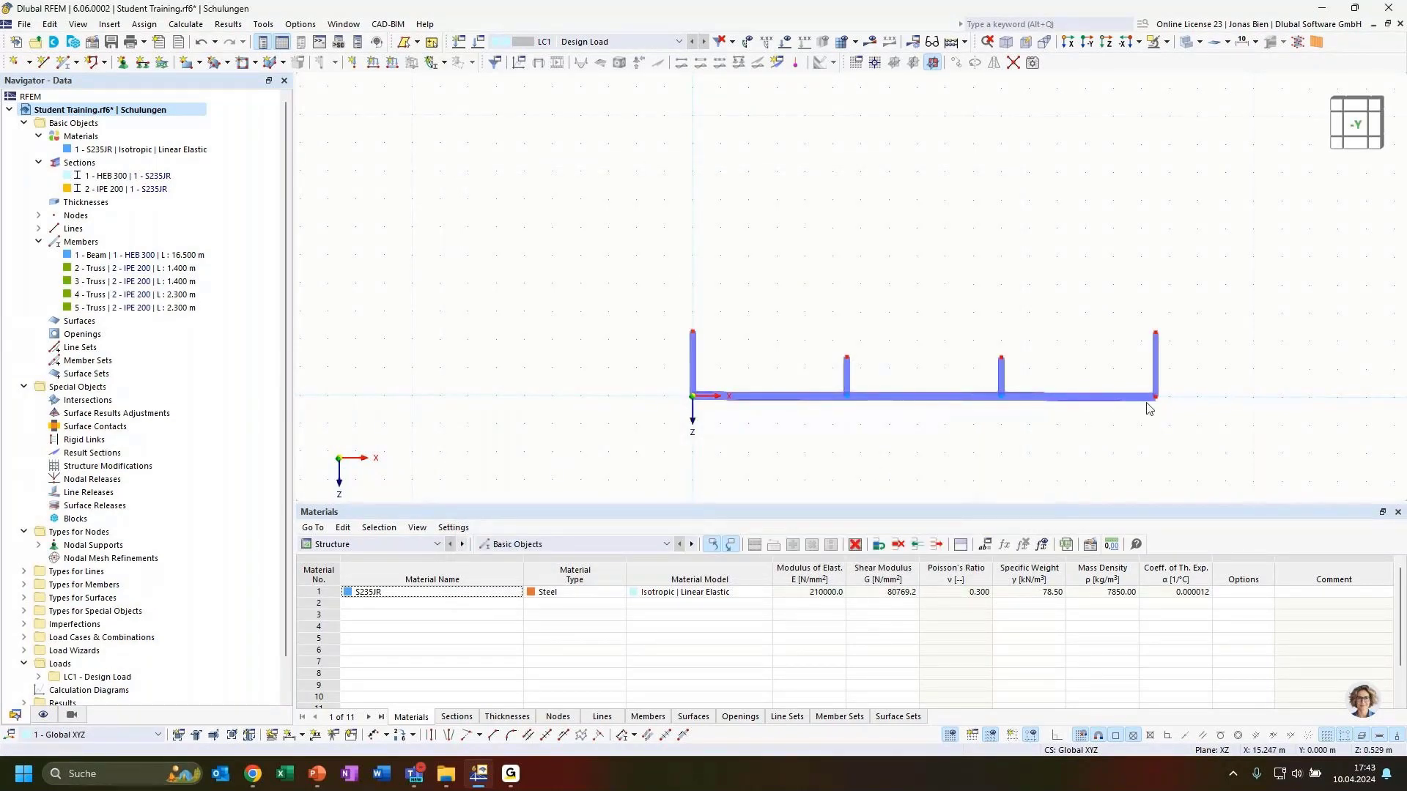
# Step: Delete the two temporary outer vertical members created by the copy
pyautogui.moveTo(1211, 381); pyautogui.dragTo(1116, 359, button='middle')
pyautogui.scroll(2, 882, 377)
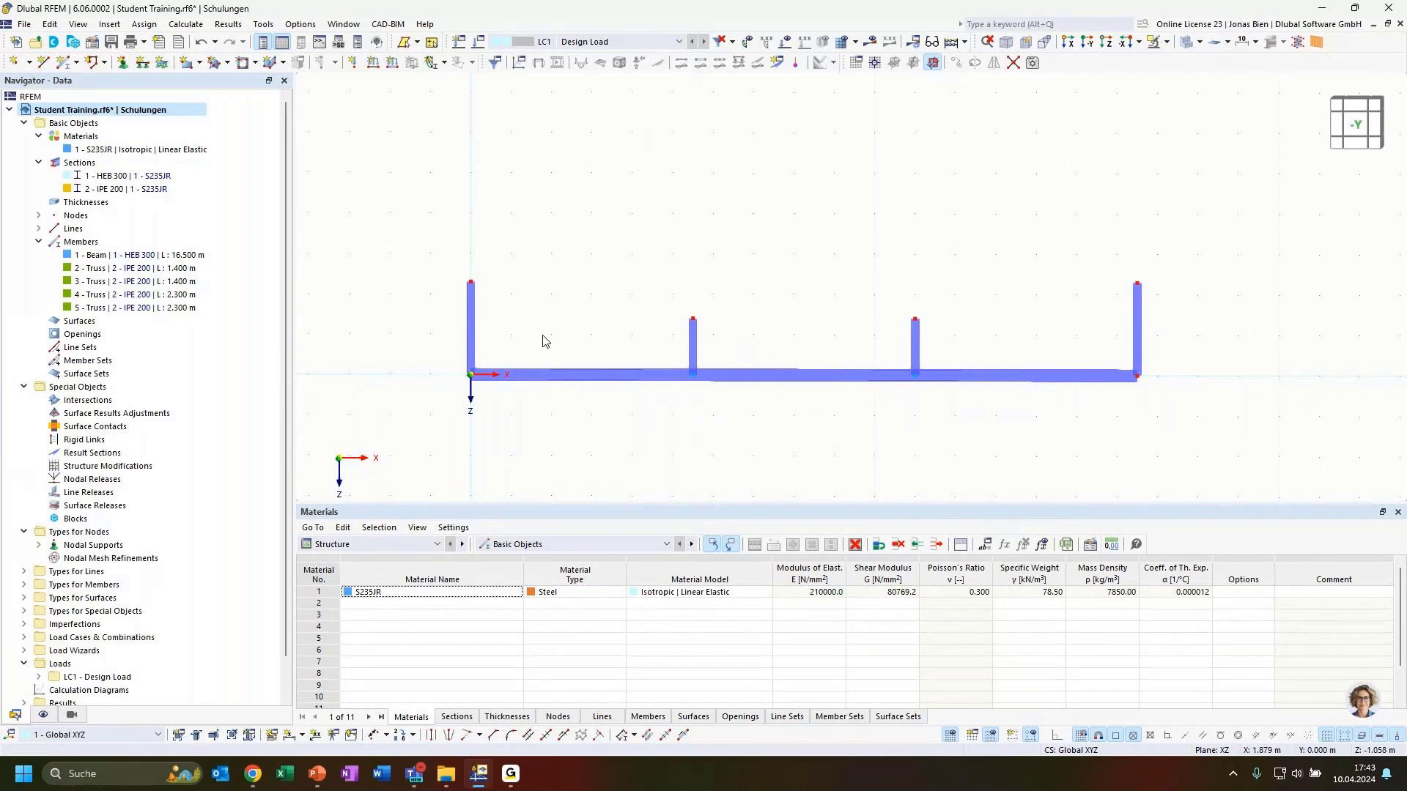
pyautogui.click(470, 321)
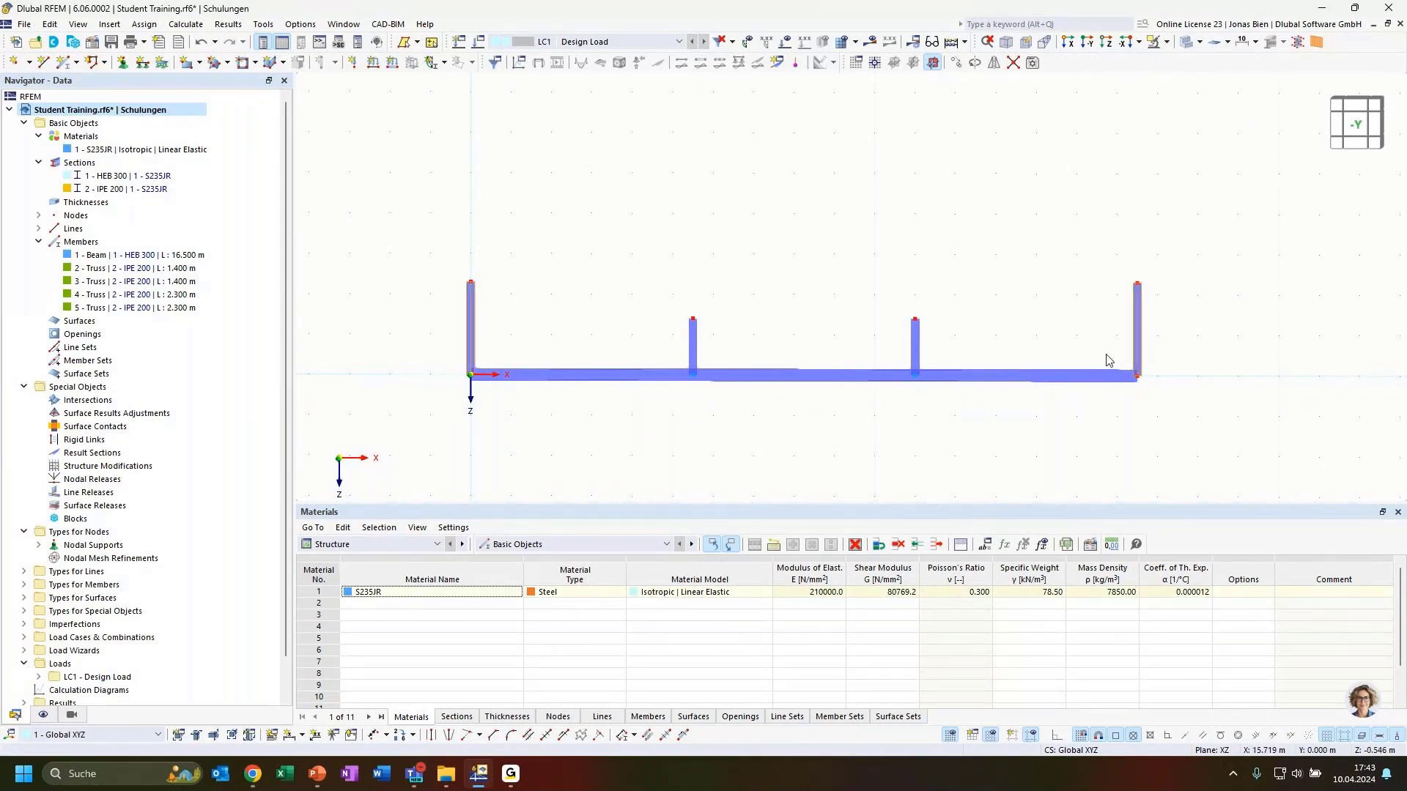
pyautogui.press('Delete')
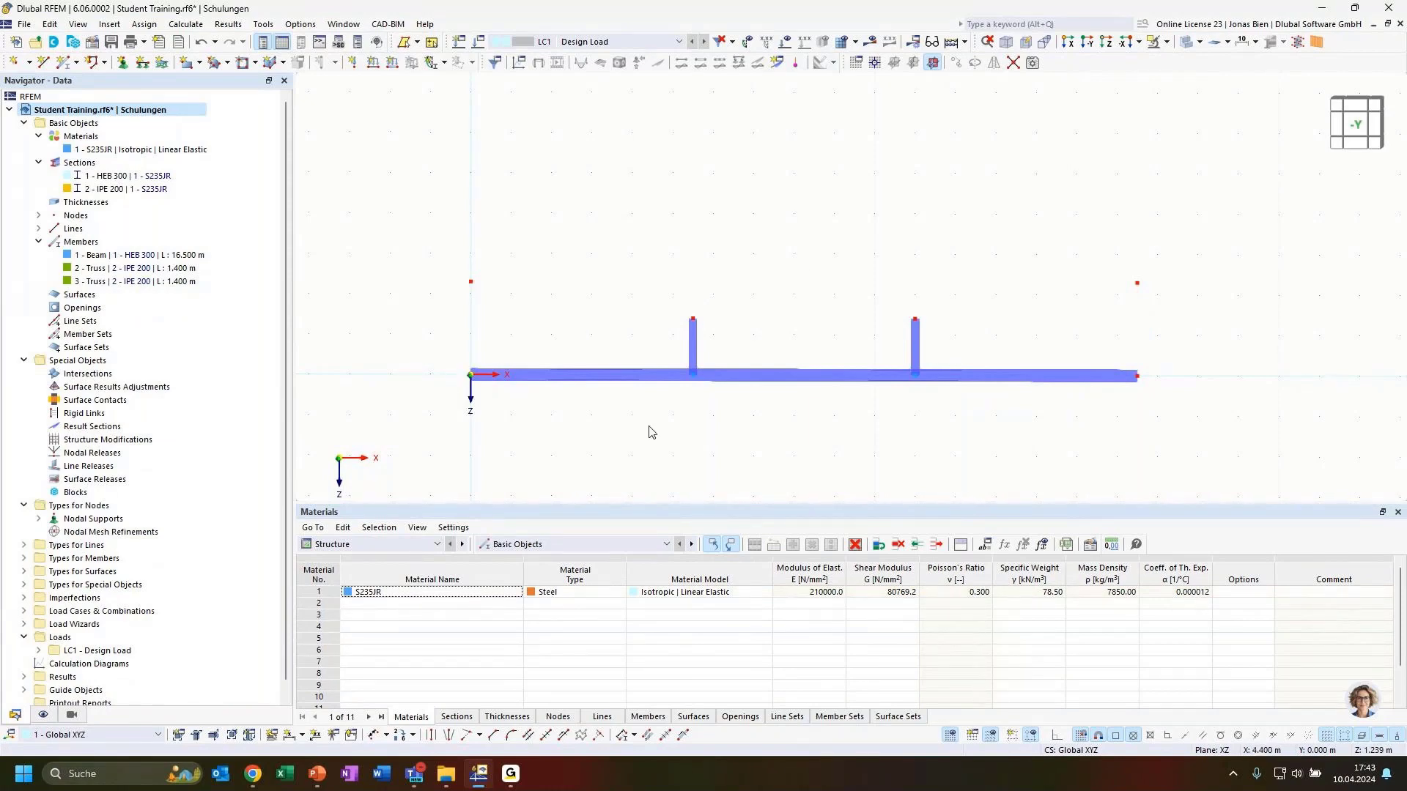
# Step: Draw a chain of IPE 200 trusses: left top node, both post tops, then the right top node
pyautogui.click(63, 63)
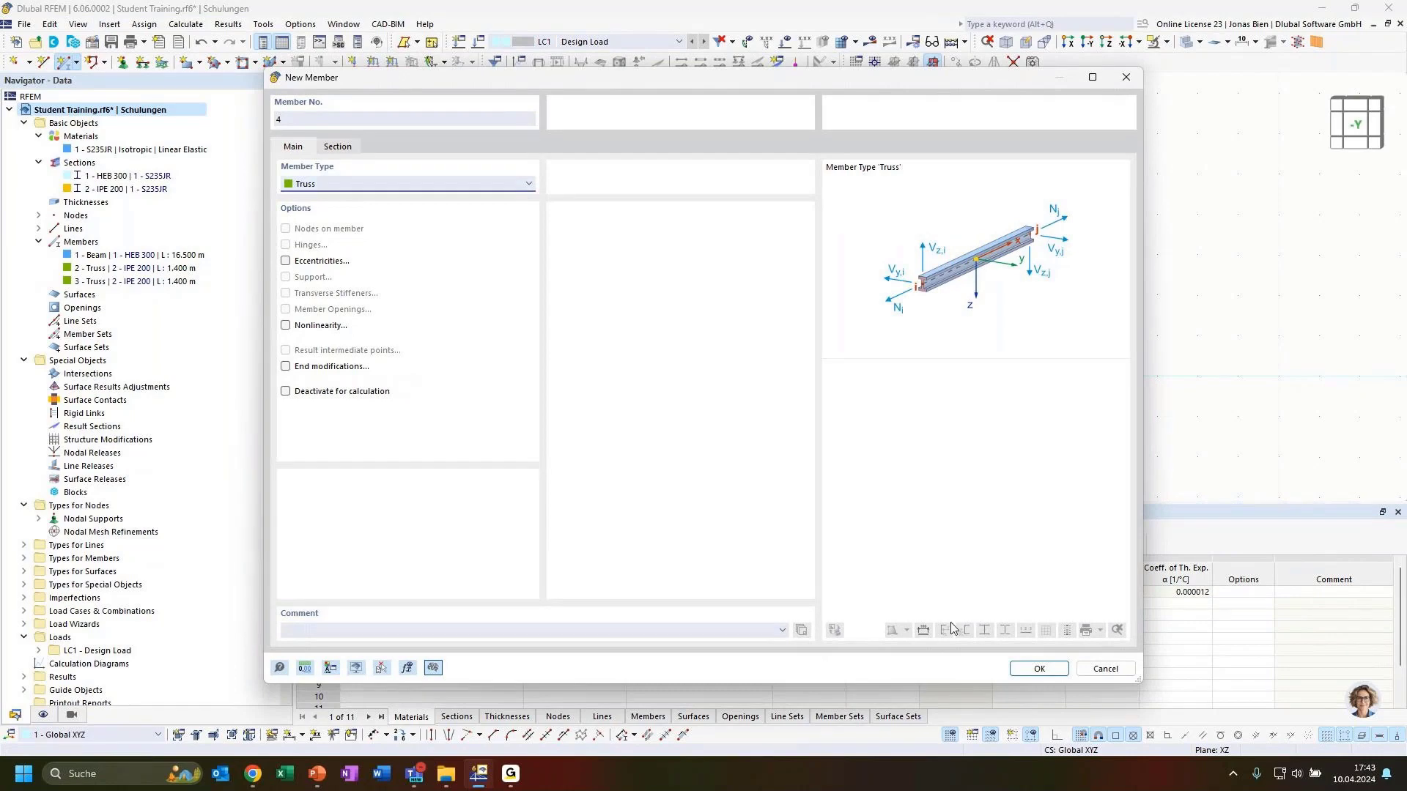
pyautogui.click(1039, 668)
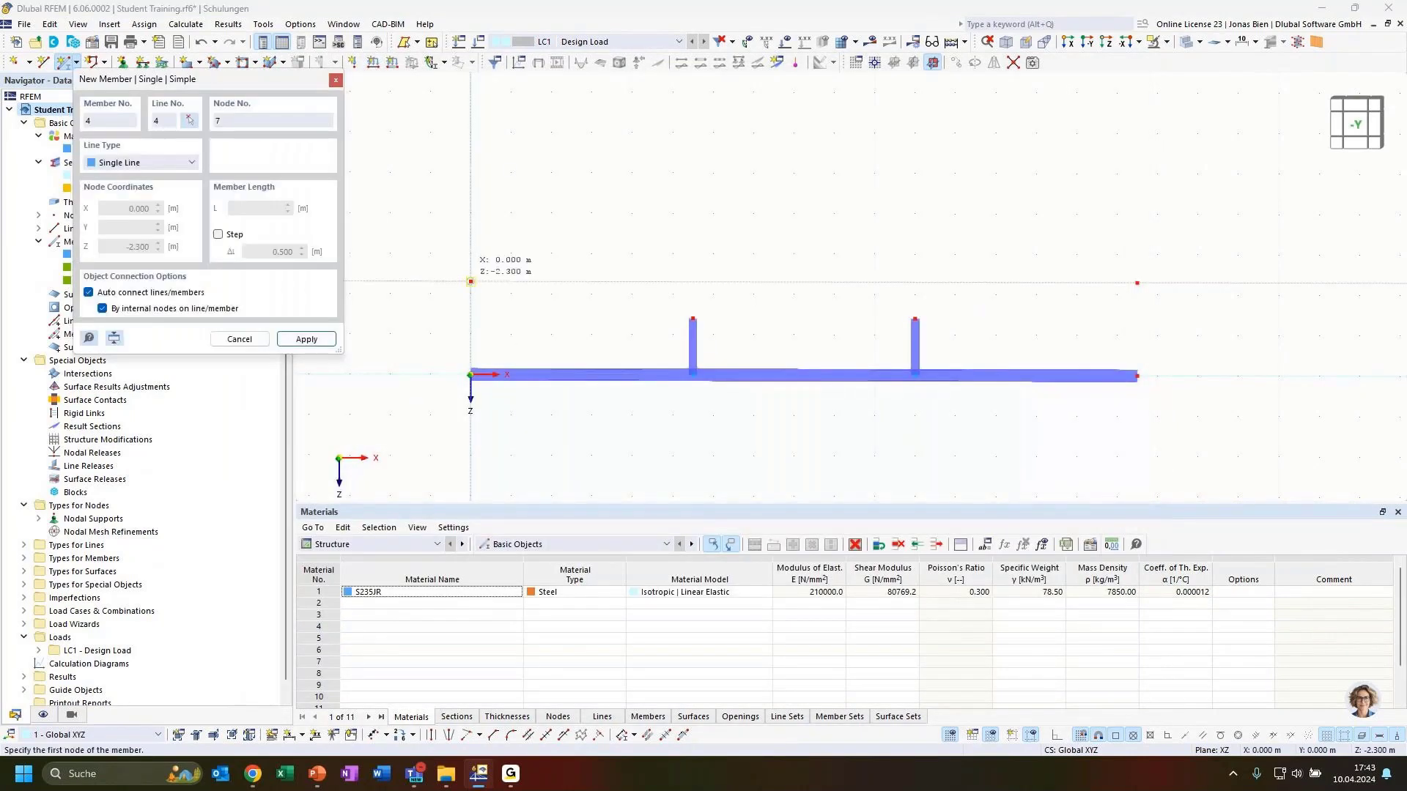
pyautogui.click(470, 281)
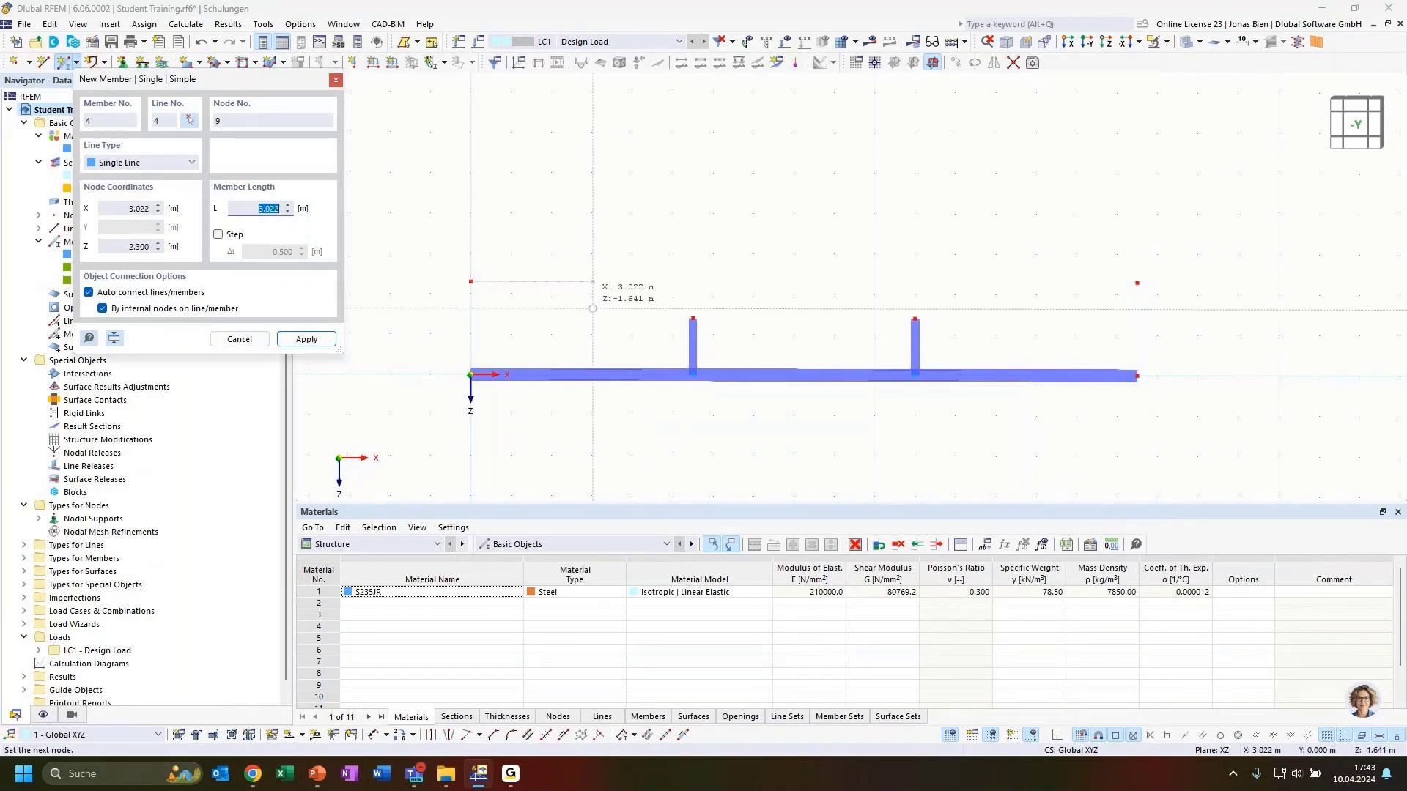
pyautogui.click(692, 318)
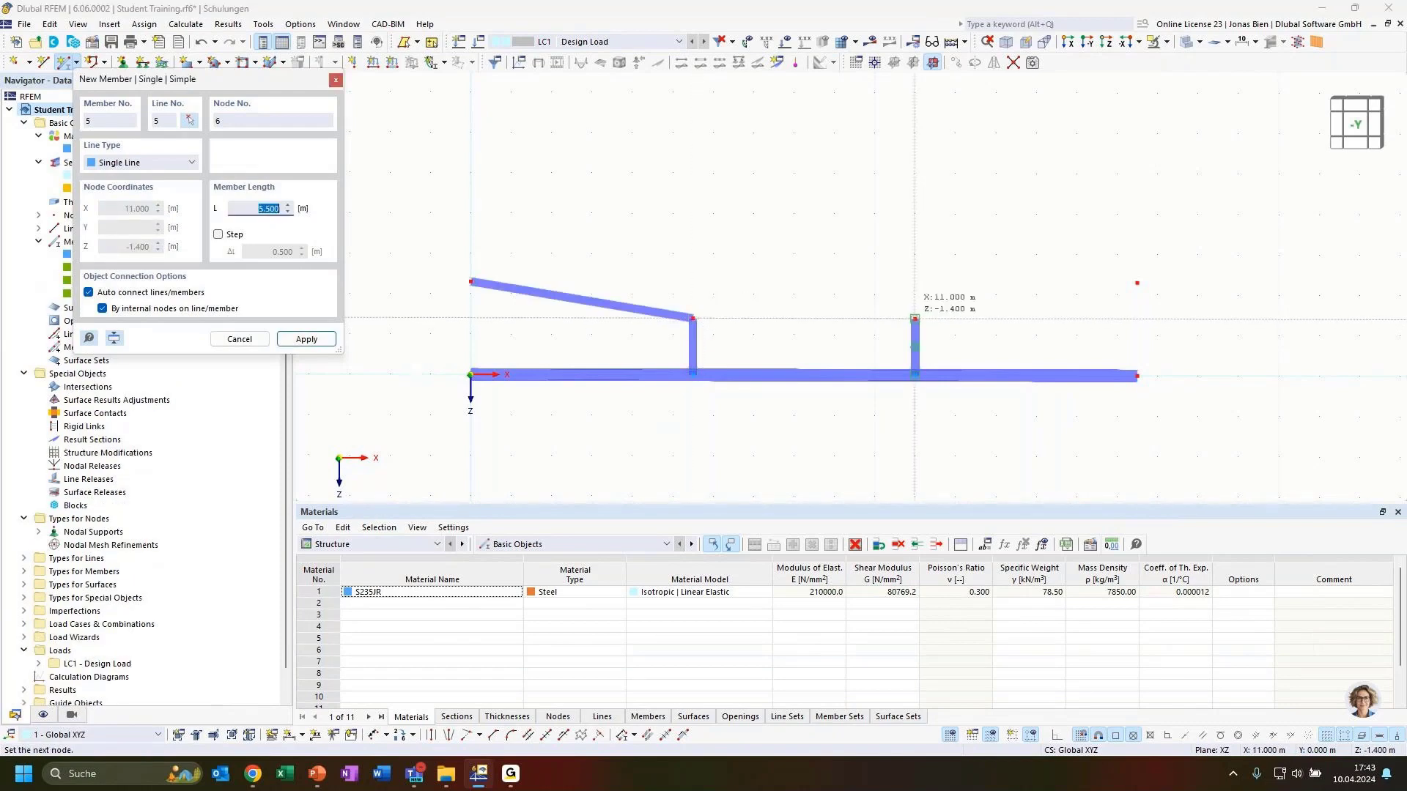
pyautogui.click(914, 319)
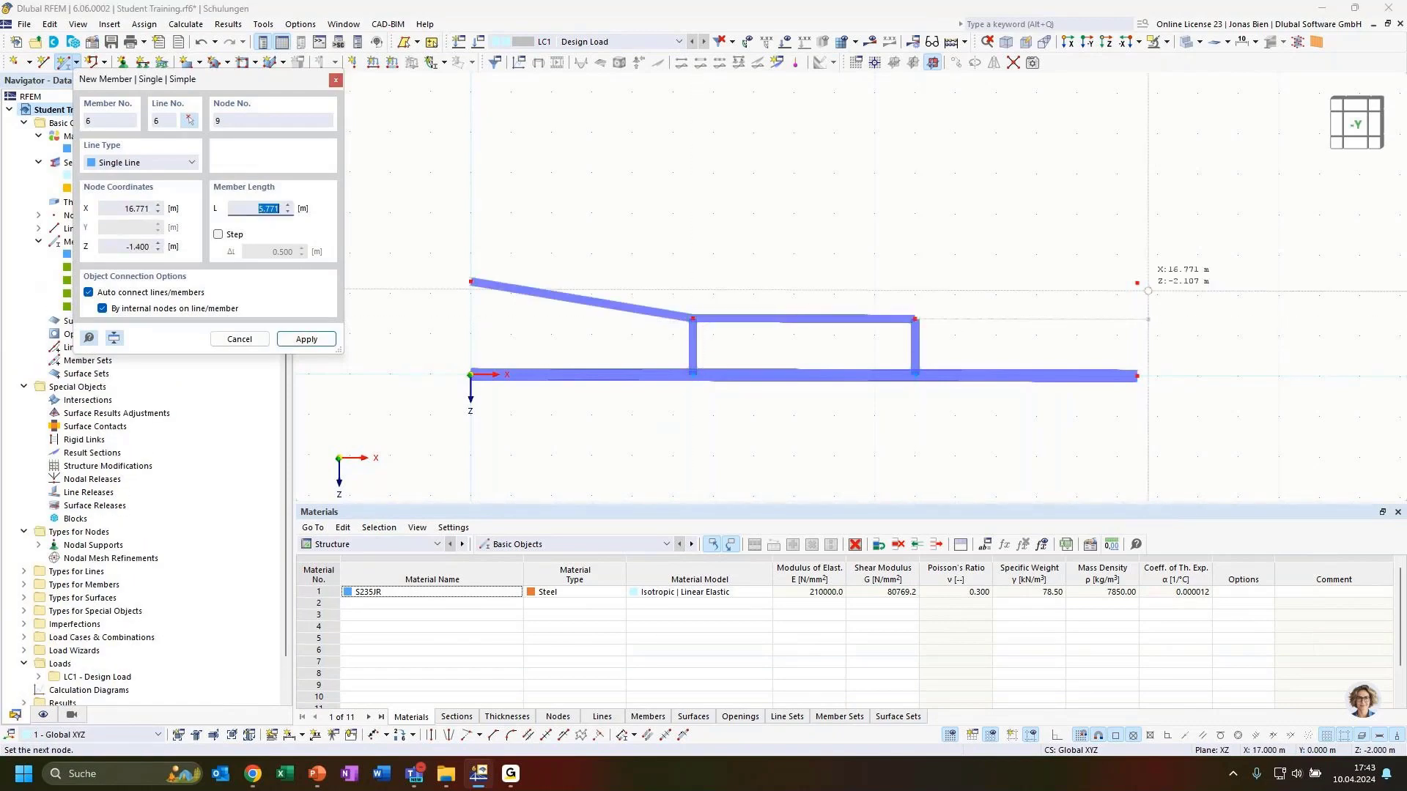
pyautogui.click(1129, 320)
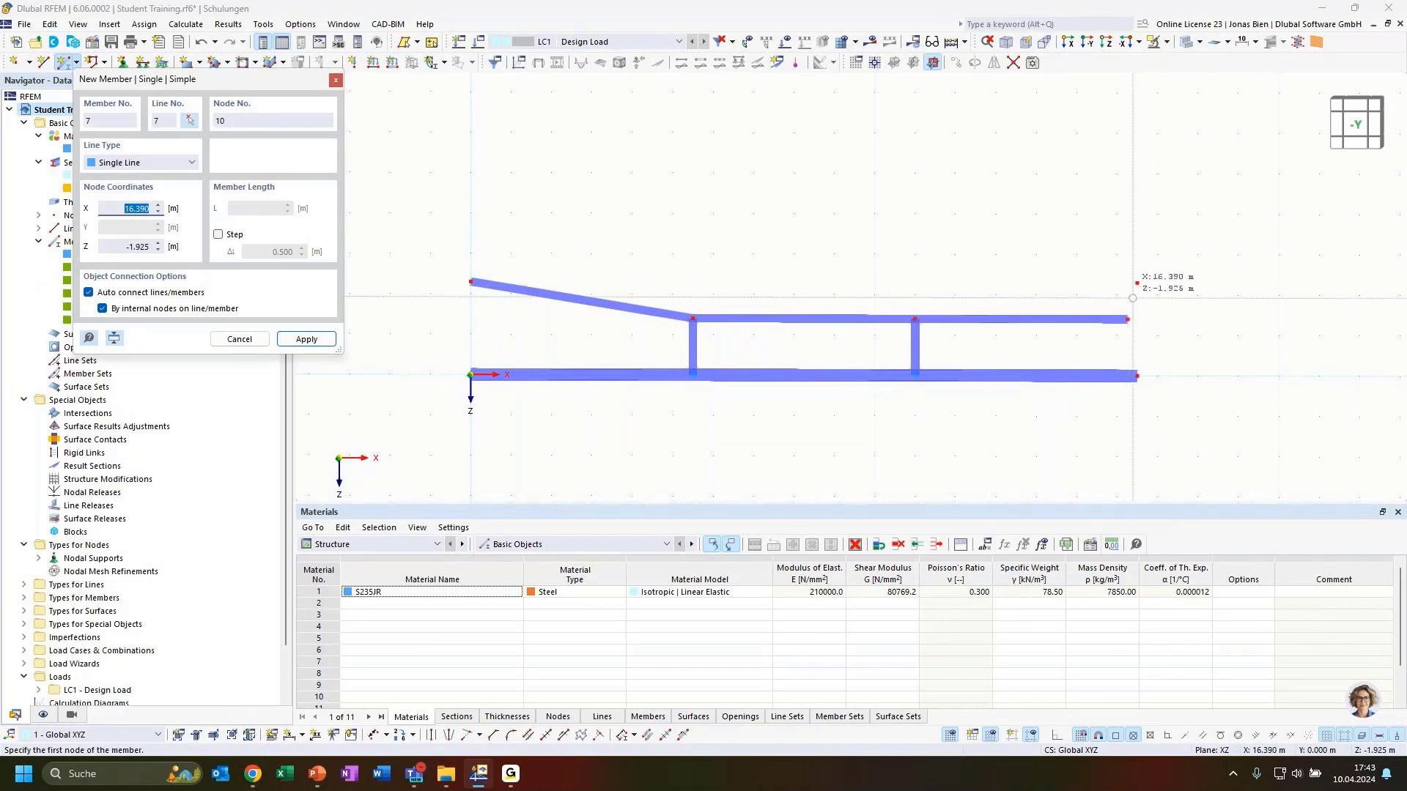
pyautogui.press('Escape')
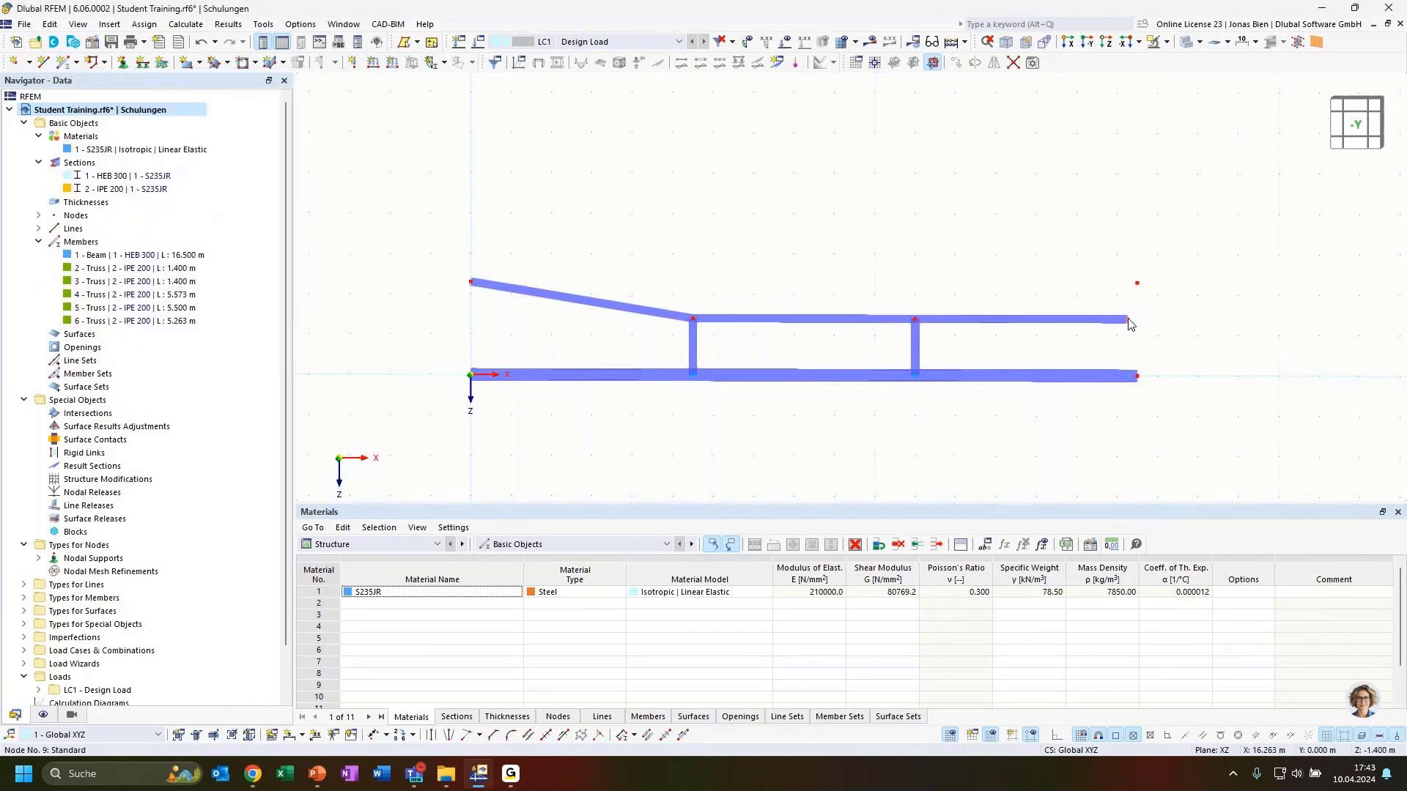
pyautogui.moveTo(1127, 320); pyautogui.dragTo(1137, 287)
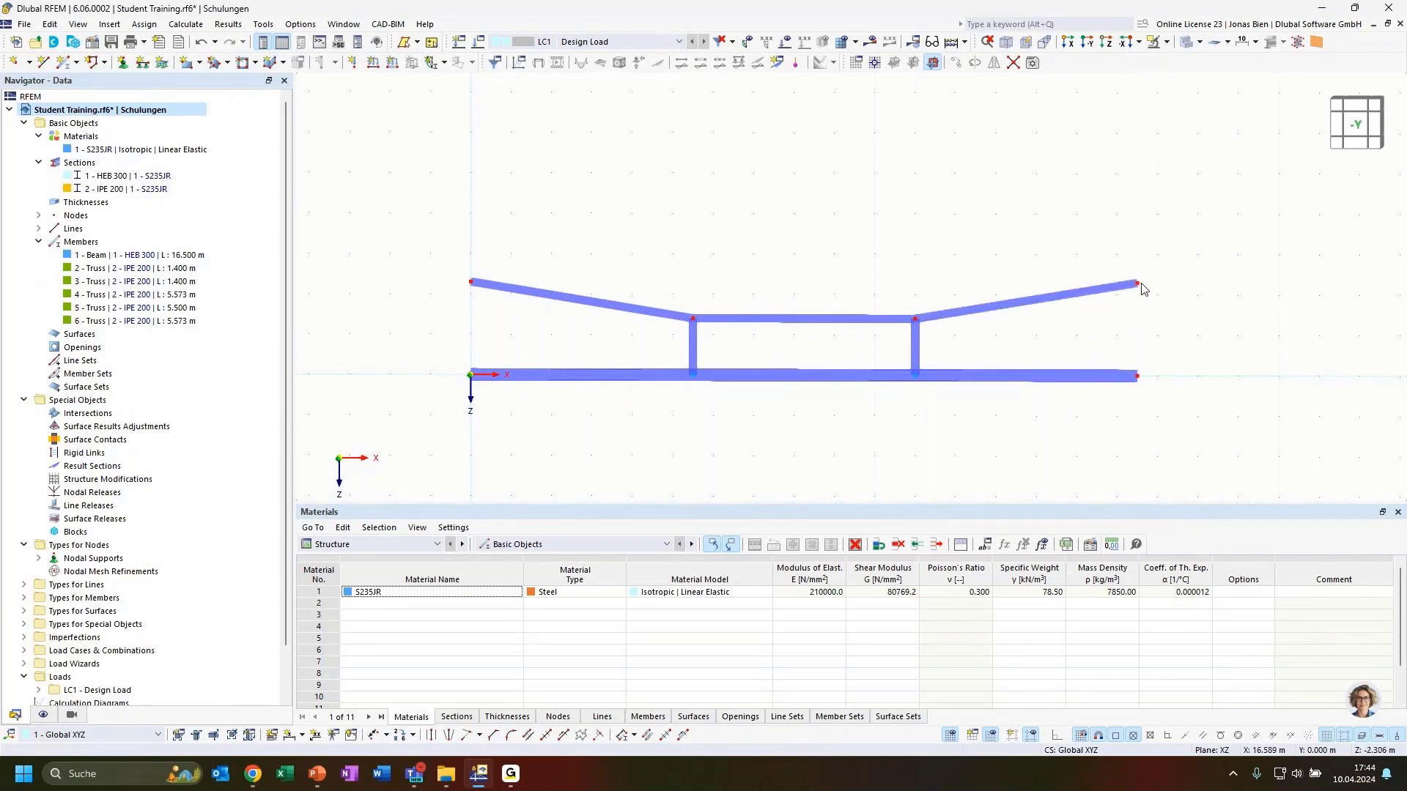
pyautogui.scroll(2, 1150, 297)
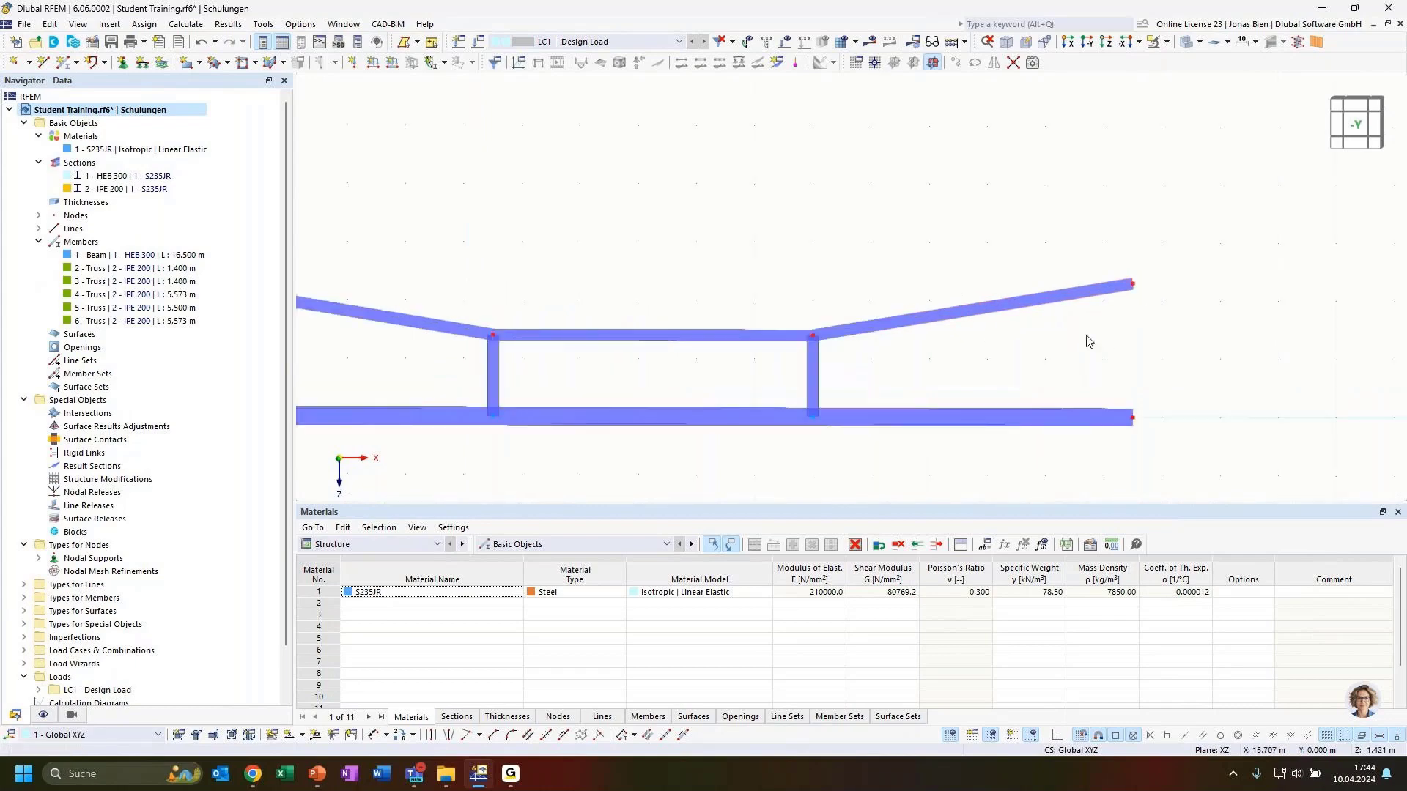
pyautogui.scroll(-1, 1081, 338)
pyautogui.scroll(-1, 844, 284)
pyautogui.moveTo(827, 259); pyautogui.dragTo(888, 263, button='middle')
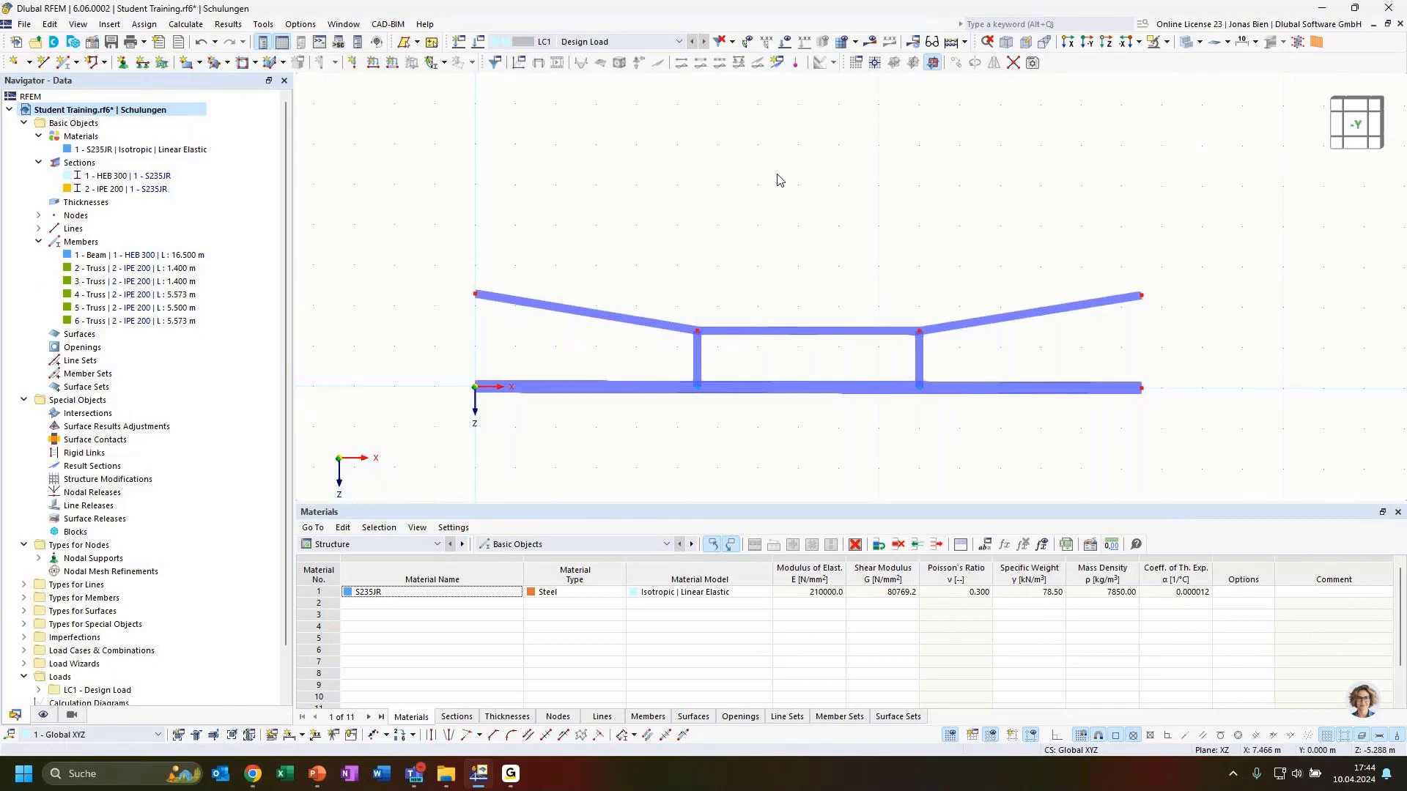
pyautogui.keyDown('ctrl'); pyautogui.moveTo(728, 236); pyautogui.dragTo(760, 253, button='middle'); pyautogui.keyUp('ctrl')
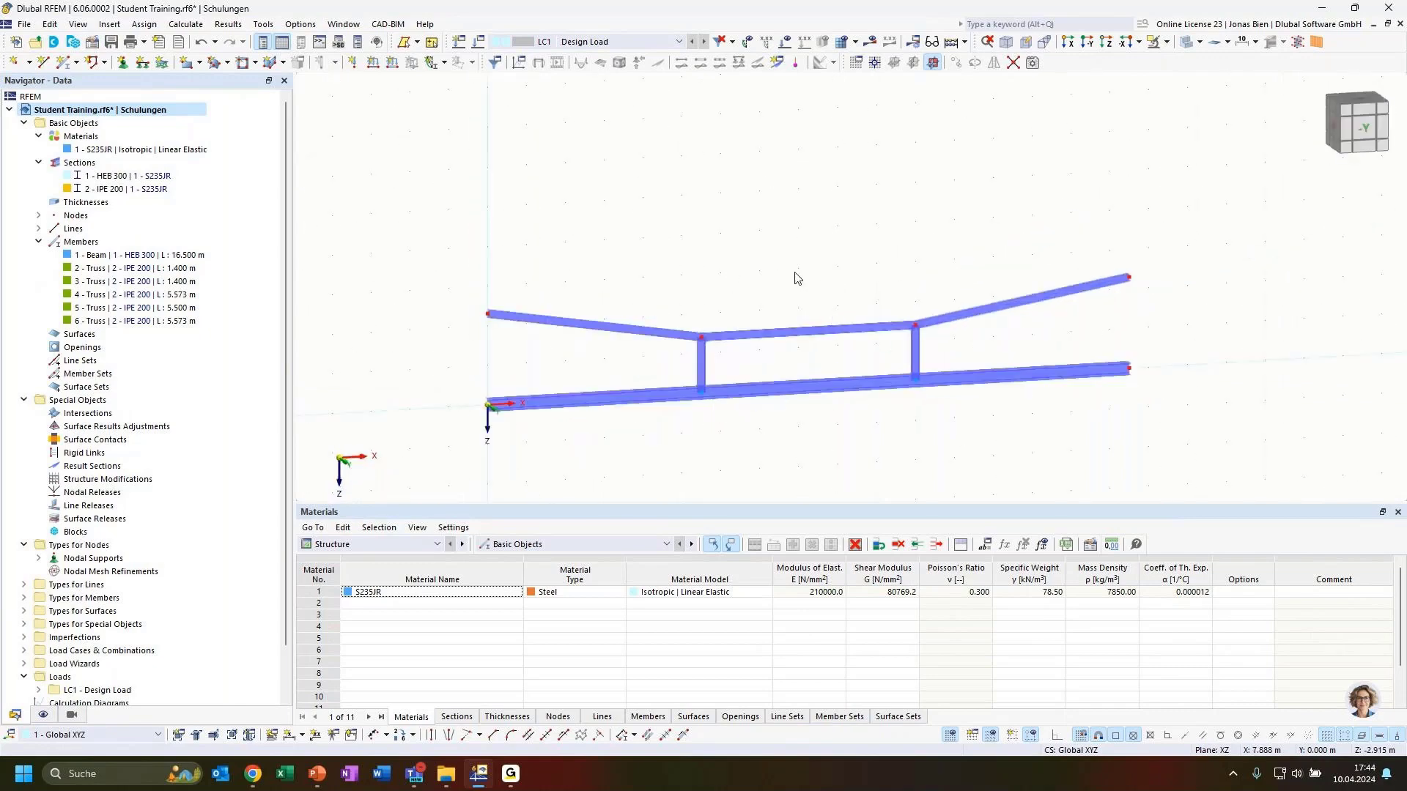
pyautogui.scroll(4, 735, 367)
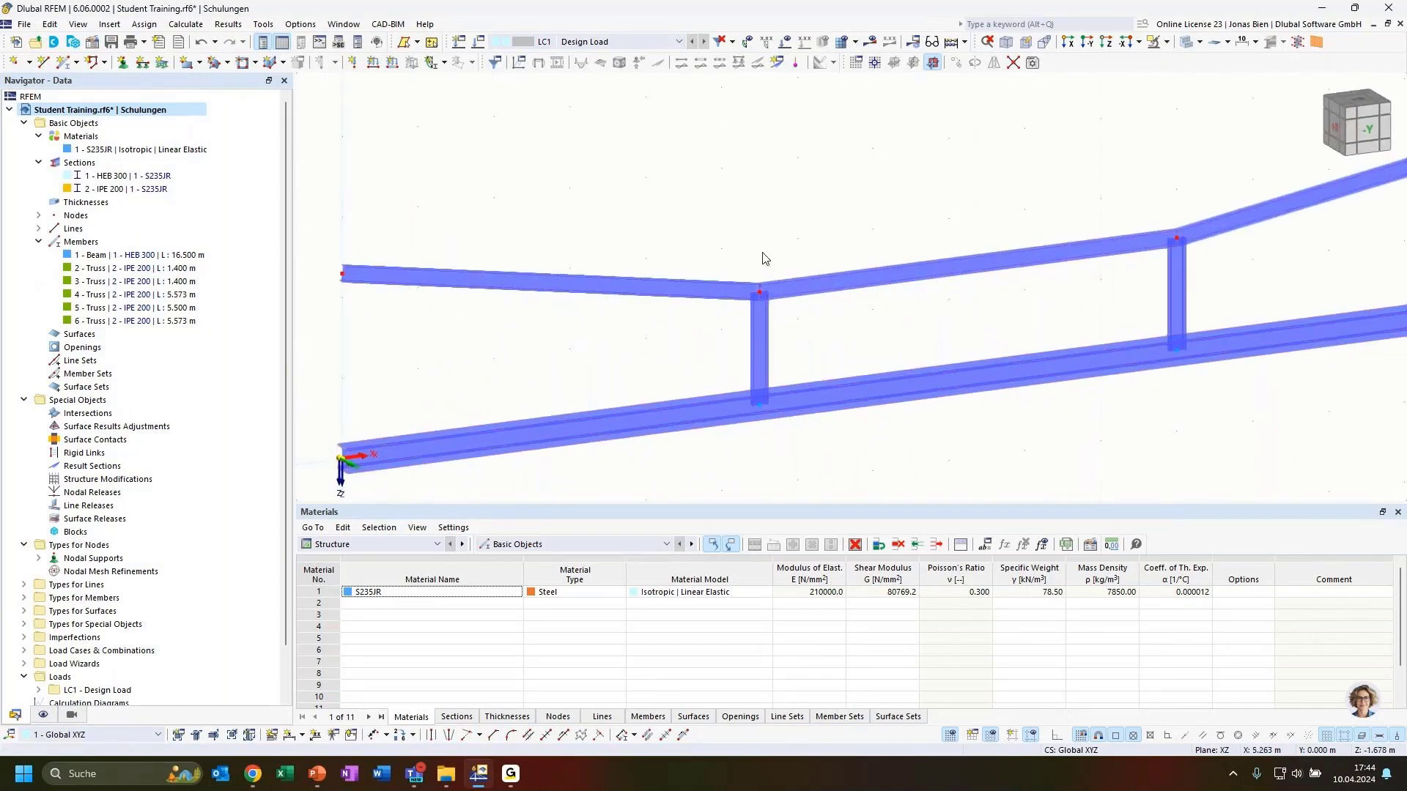
pyautogui.click(1187, 44)
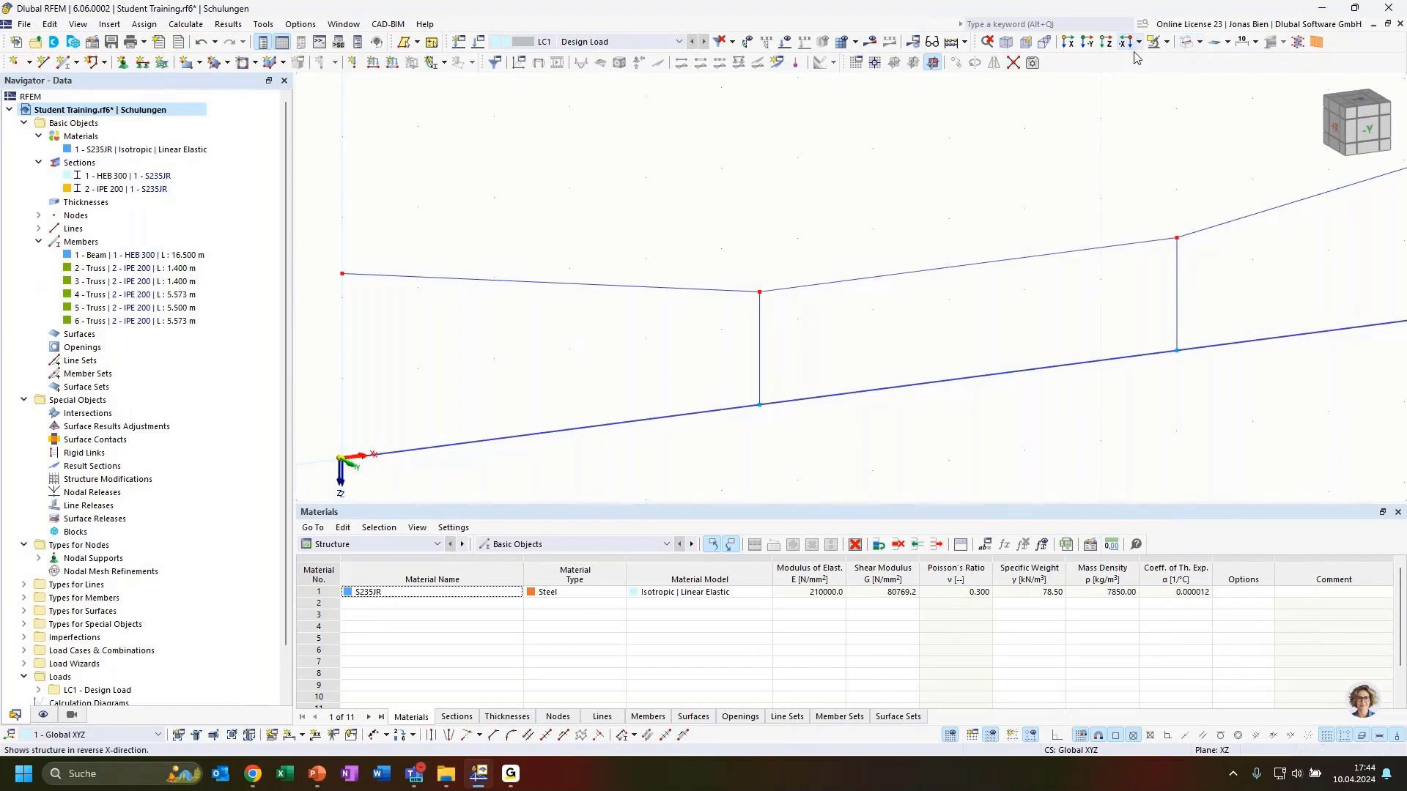
pyautogui.click(1187, 42)
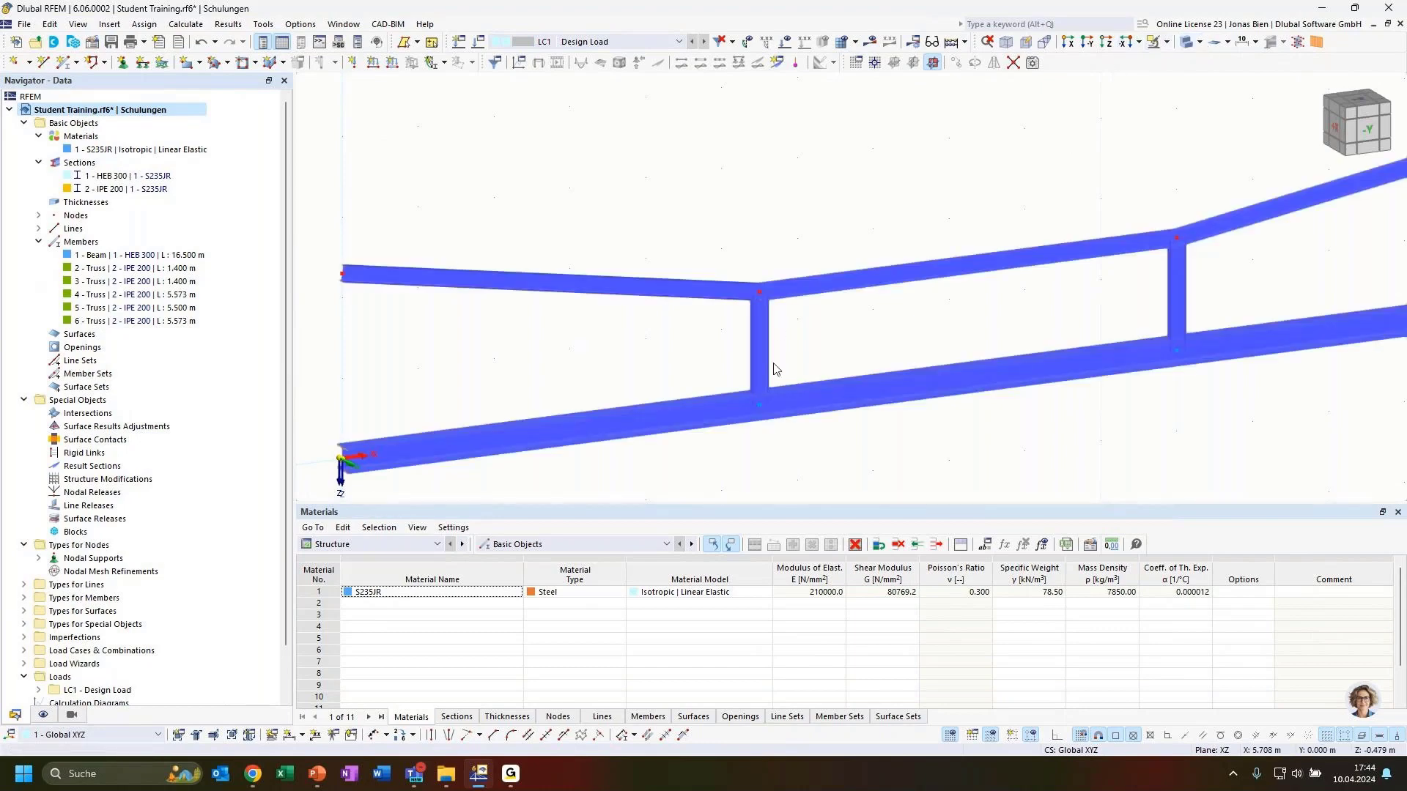
pyautogui.scroll(2, 753, 359)
pyautogui.scroll(-2, 904, 282)
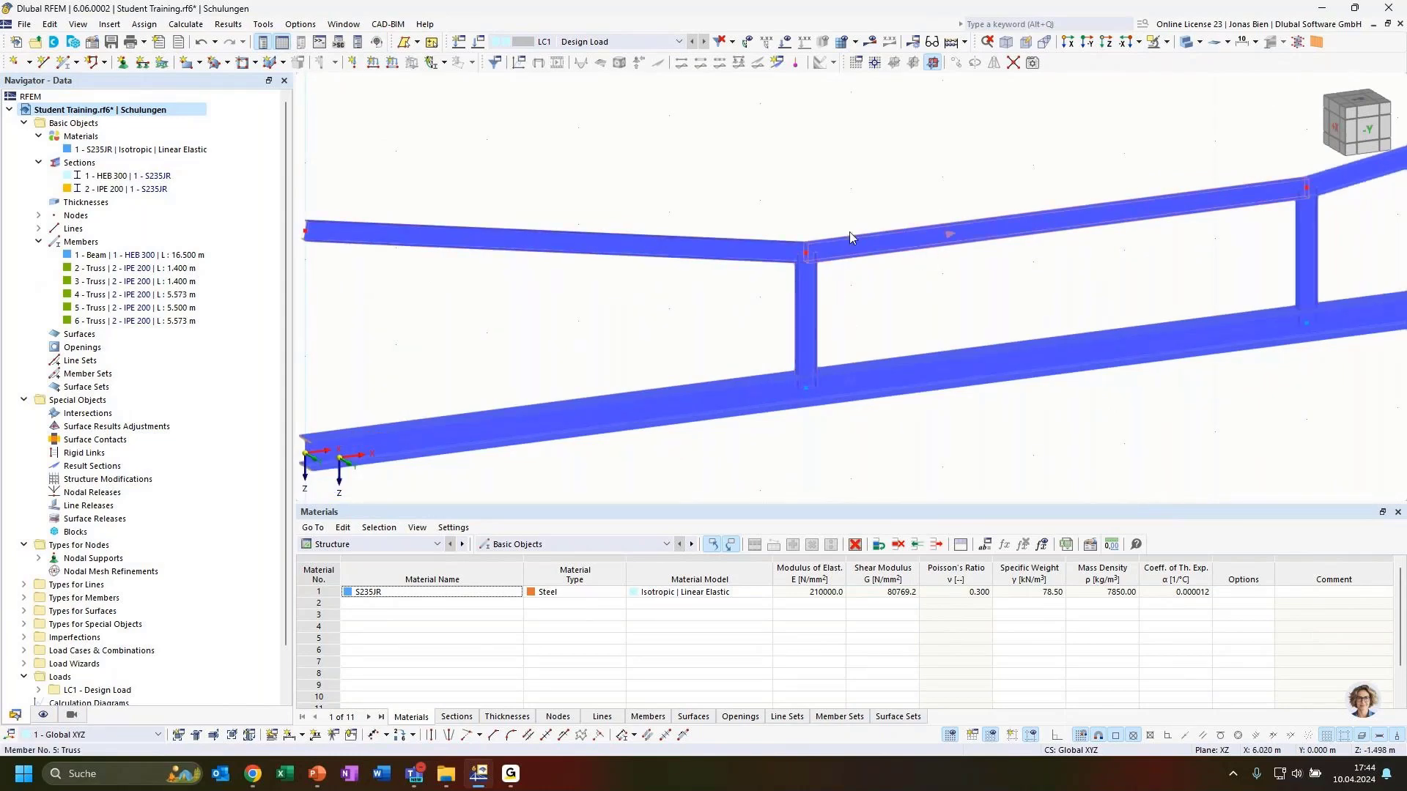
pyautogui.moveTo(986, 304); pyautogui.dragTo(877, 227, button='middle')
pyautogui.scroll(-1, 868, 271)
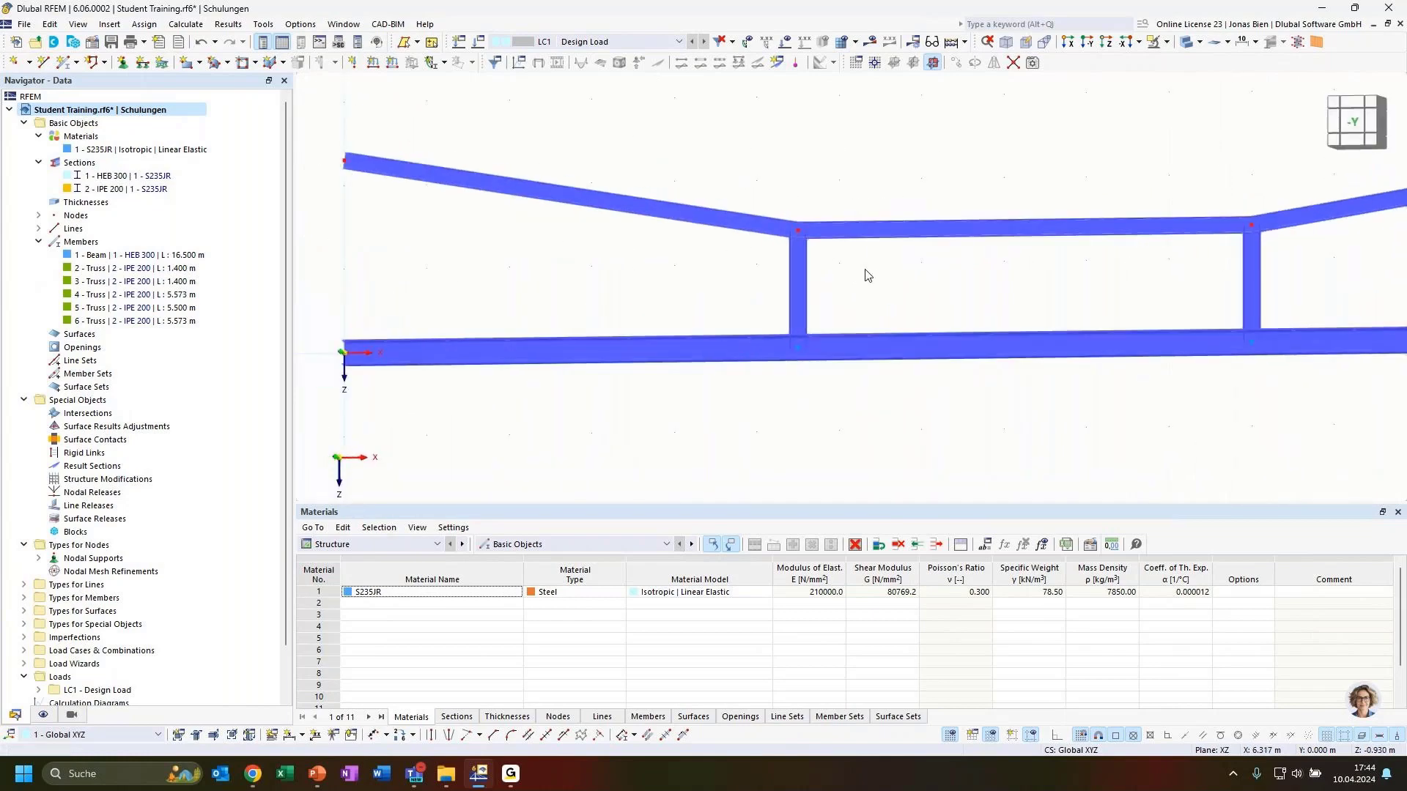
pyautogui.scroll(-3, 960, 278)
pyautogui.moveTo(960, 276); pyautogui.dragTo(911, 283, button='middle')
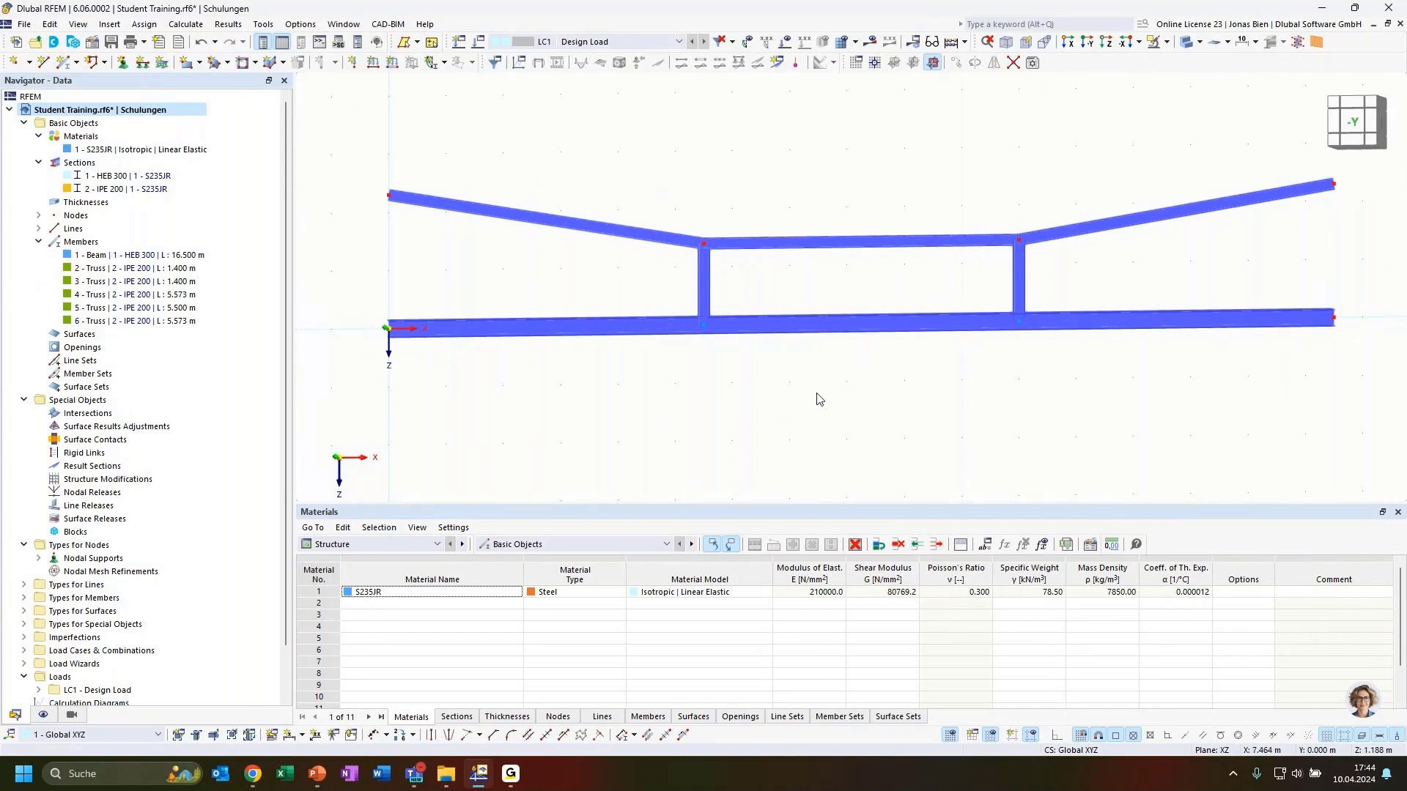
pyautogui.click(1355, 123)
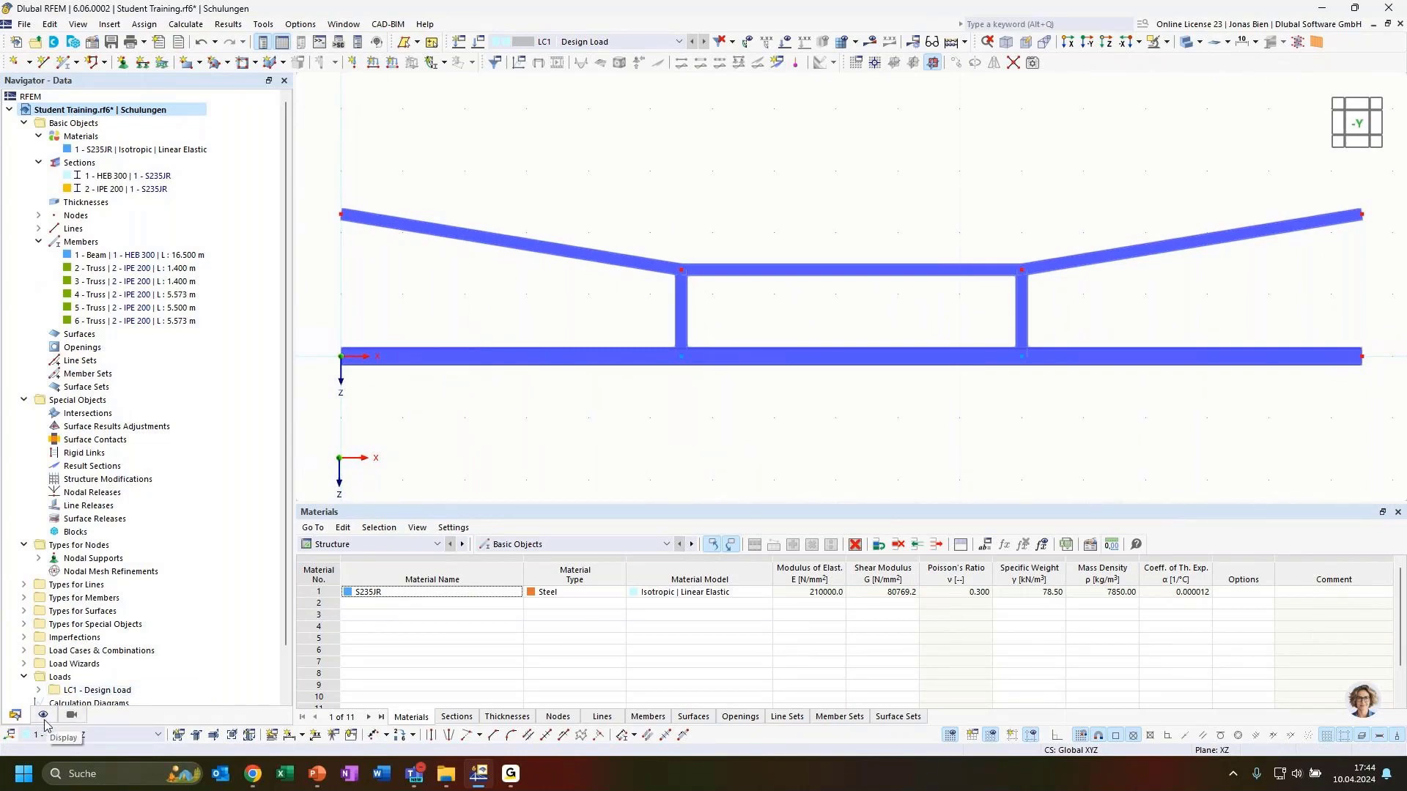
# Step: Set Colors of Rendered Objects > Member to Member Type, showing Beam and Truss legend categories
pyautogui.click(43, 715)
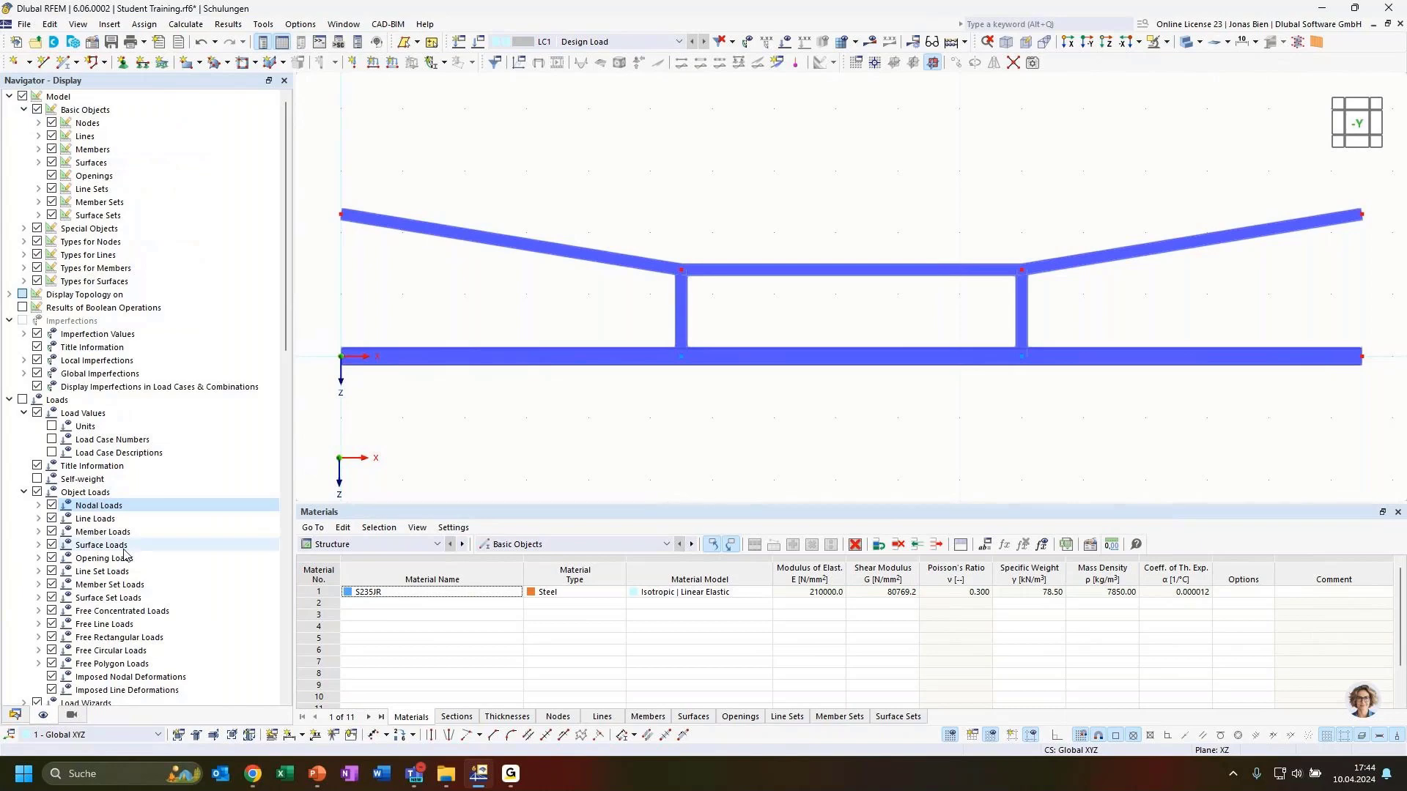
pyautogui.scroll(-13, 120, 527)
pyautogui.scroll(-5, 115, 525)
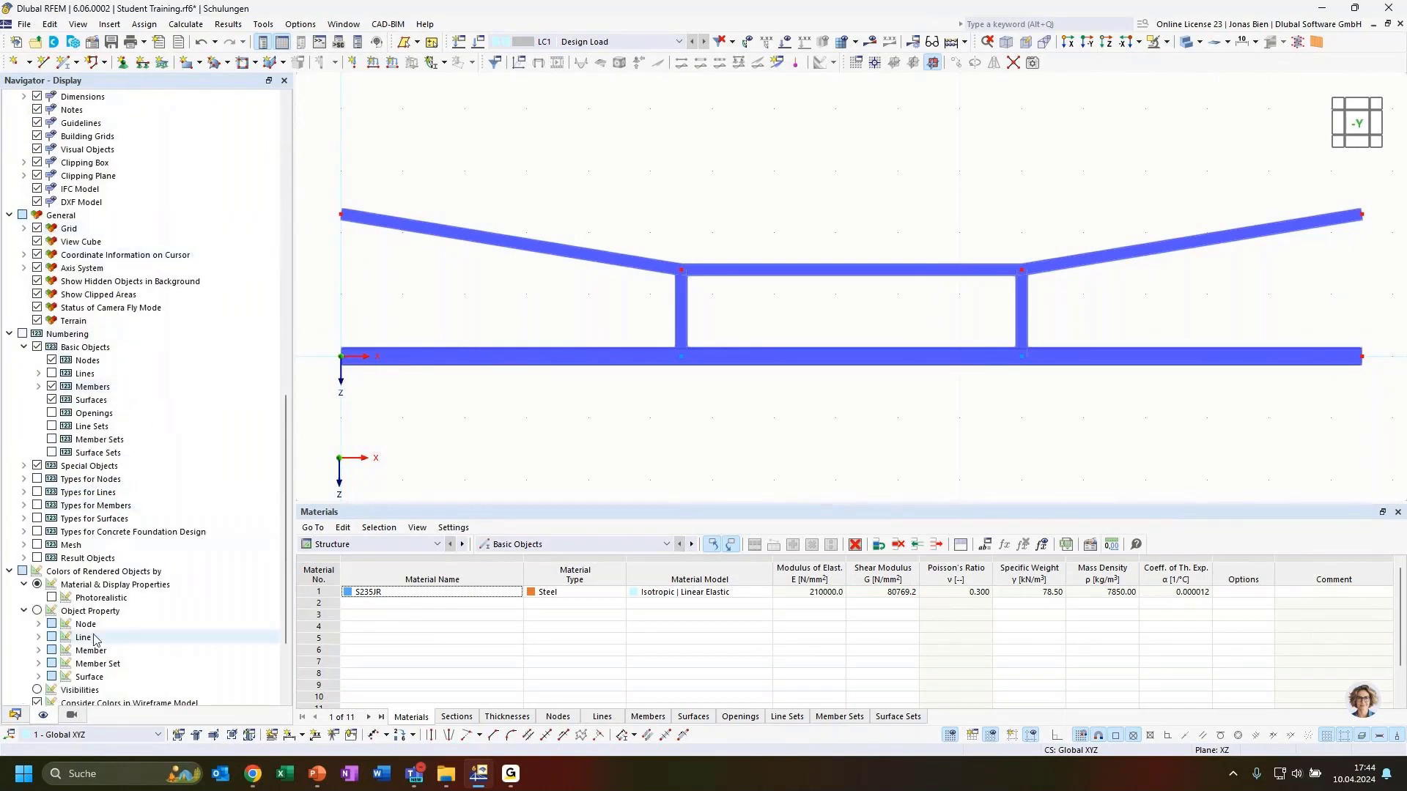
pyautogui.click(15, 715)
pyautogui.click(41, 716)
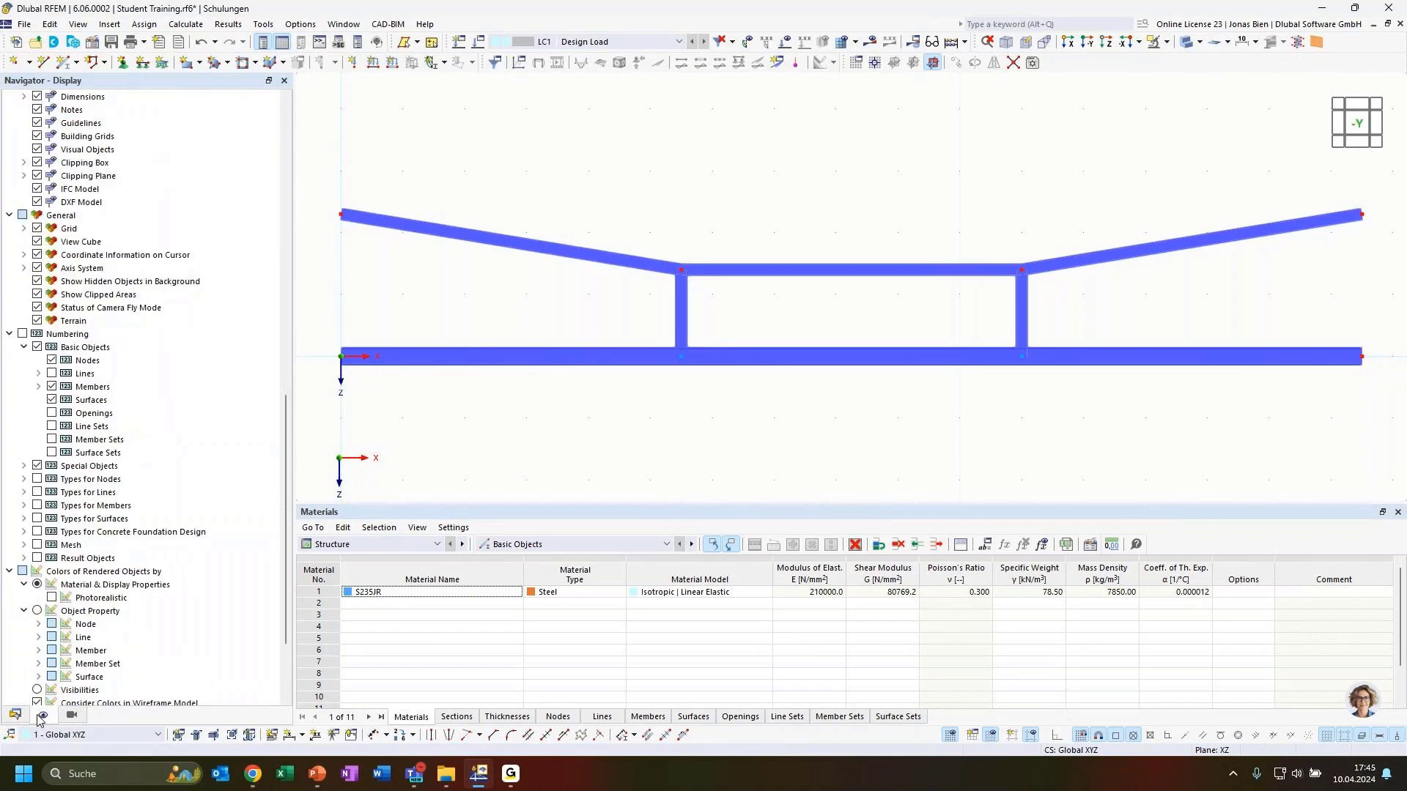
pyautogui.scroll(-3, 91, 668)
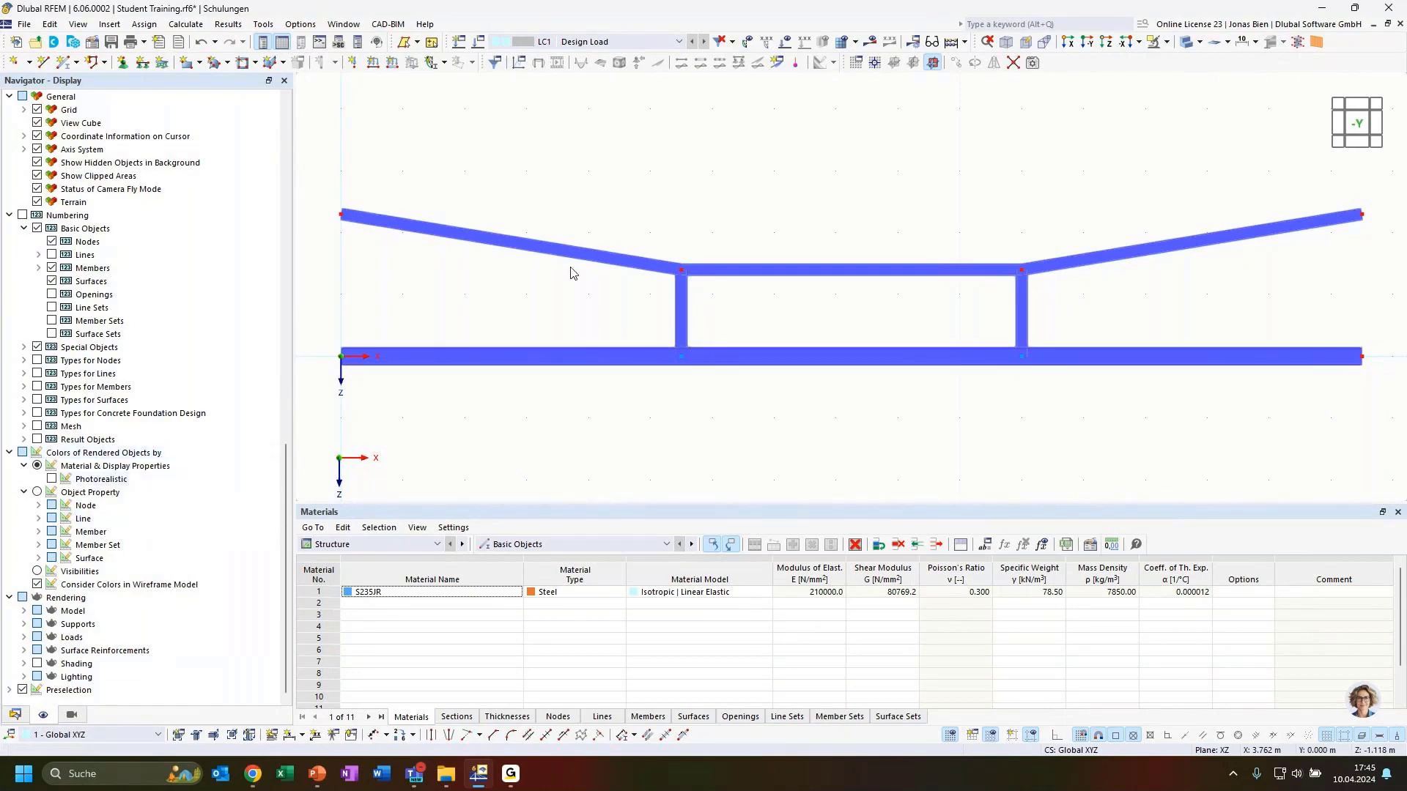
pyautogui.click(38, 531)
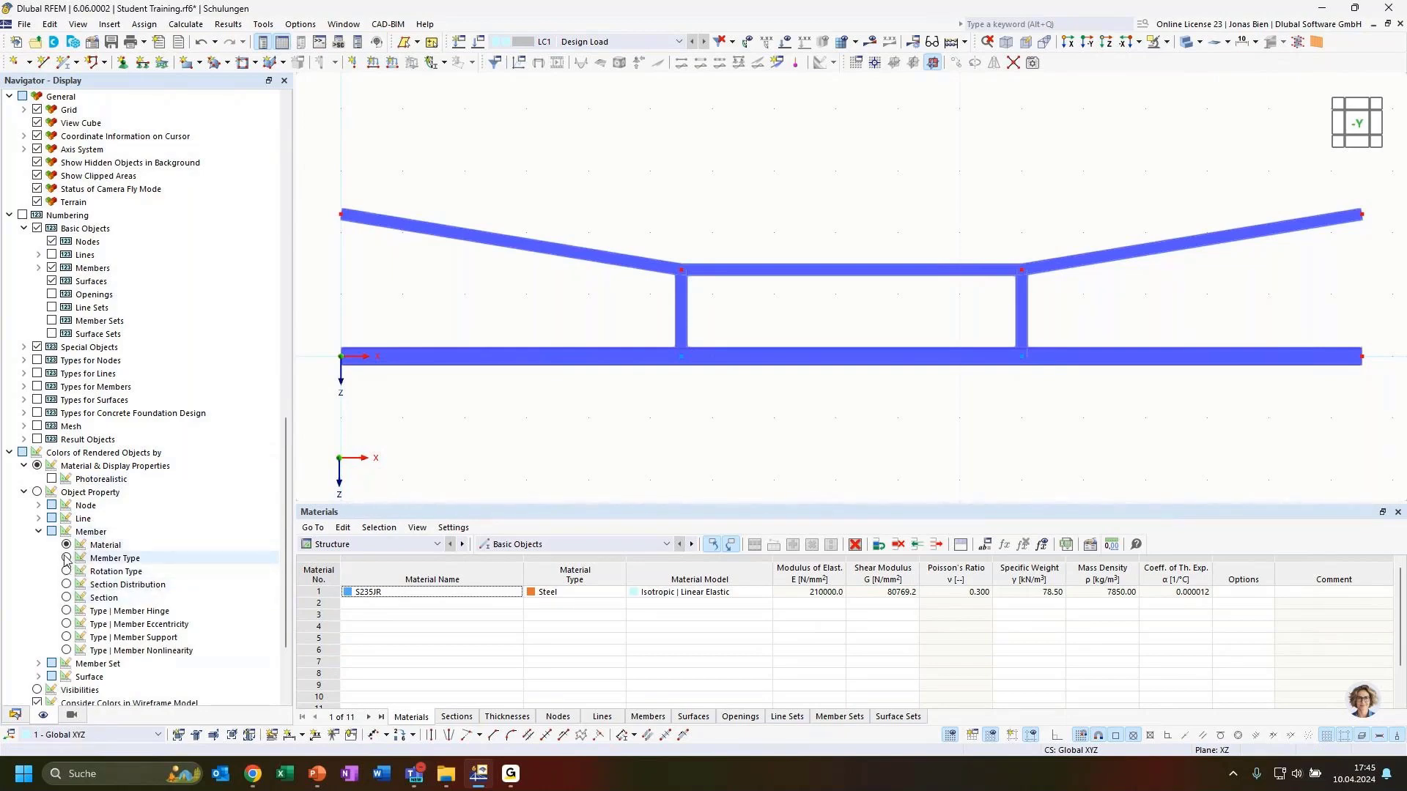
pyautogui.click(66, 558)
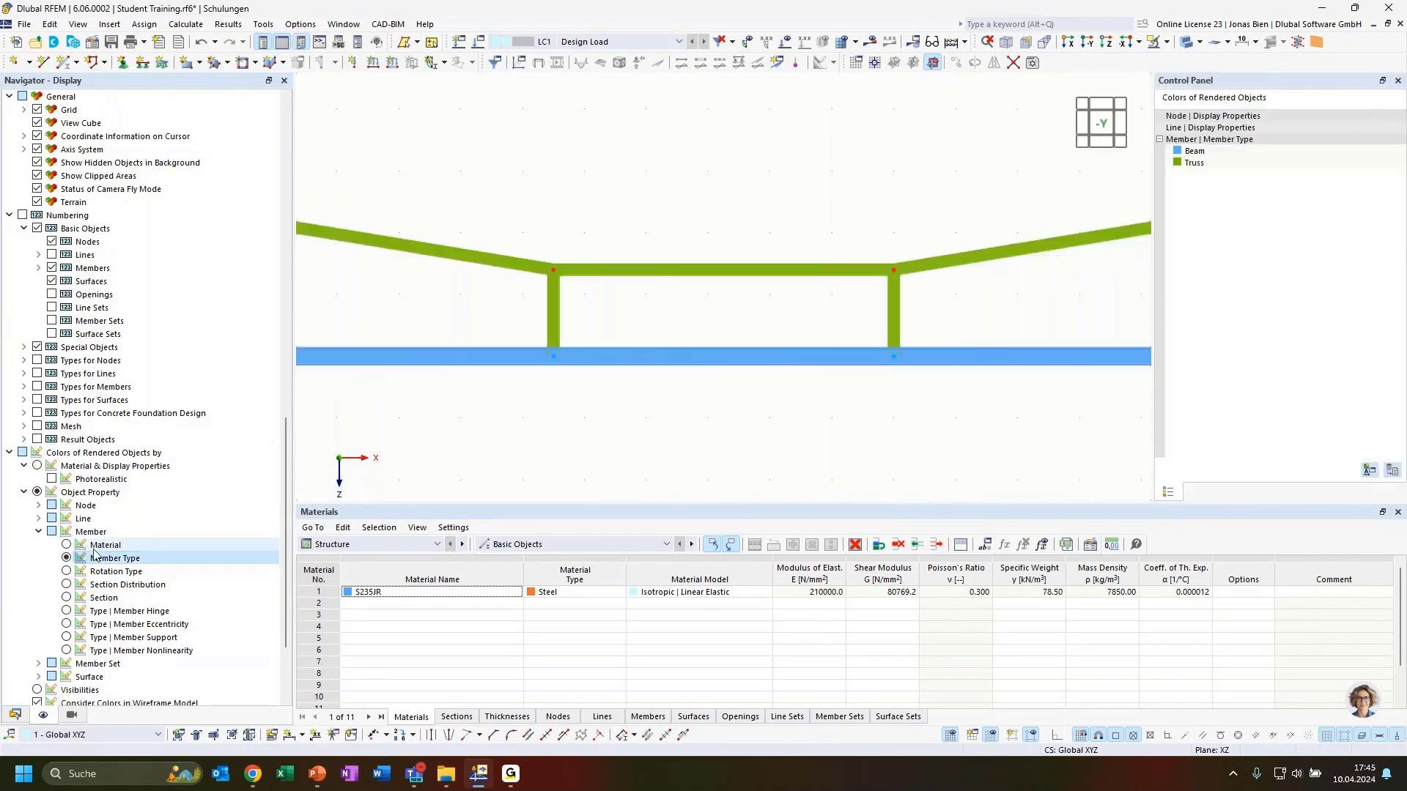
pyautogui.moveTo(628, 460); pyautogui.dragTo(644, 395, button='middle')
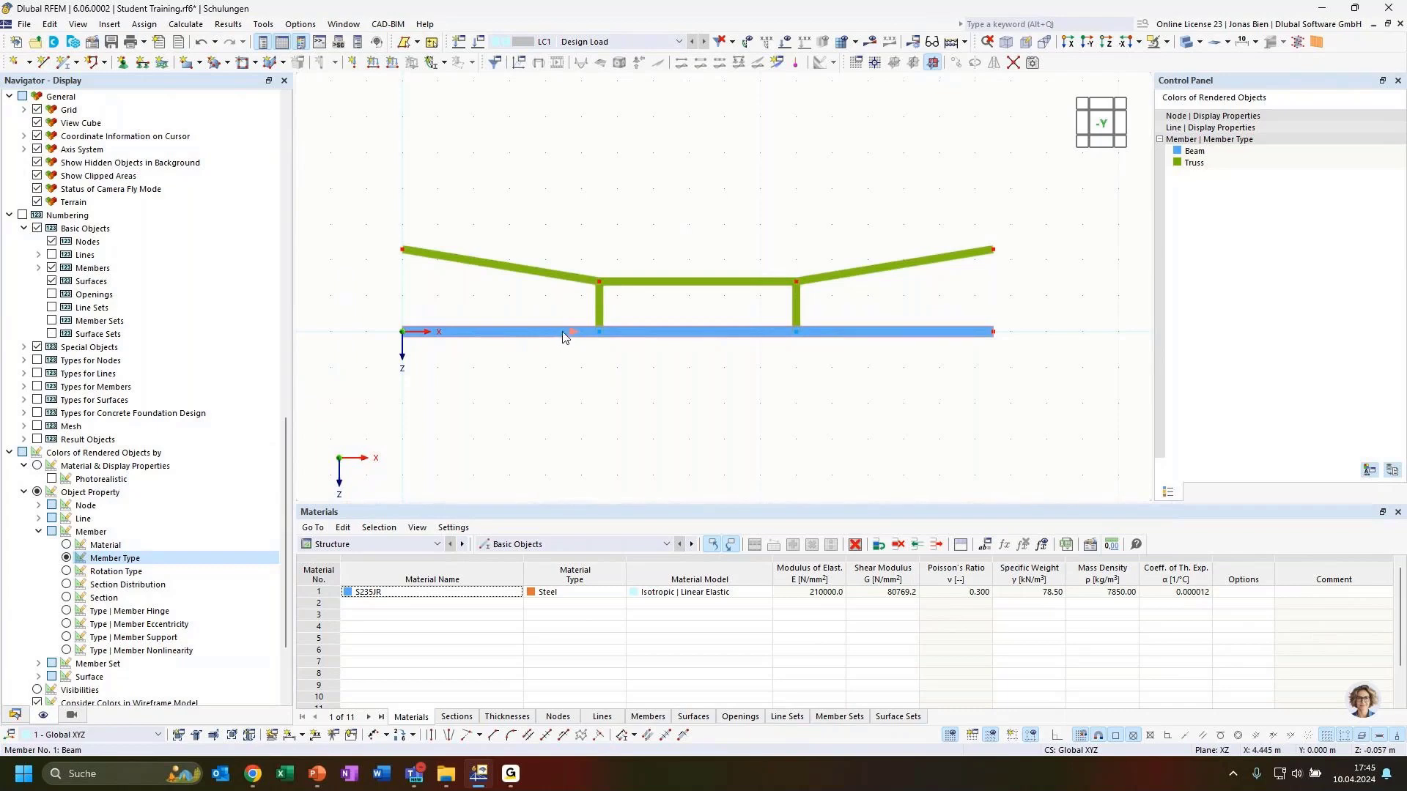
pyautogui.click(1192, 154)
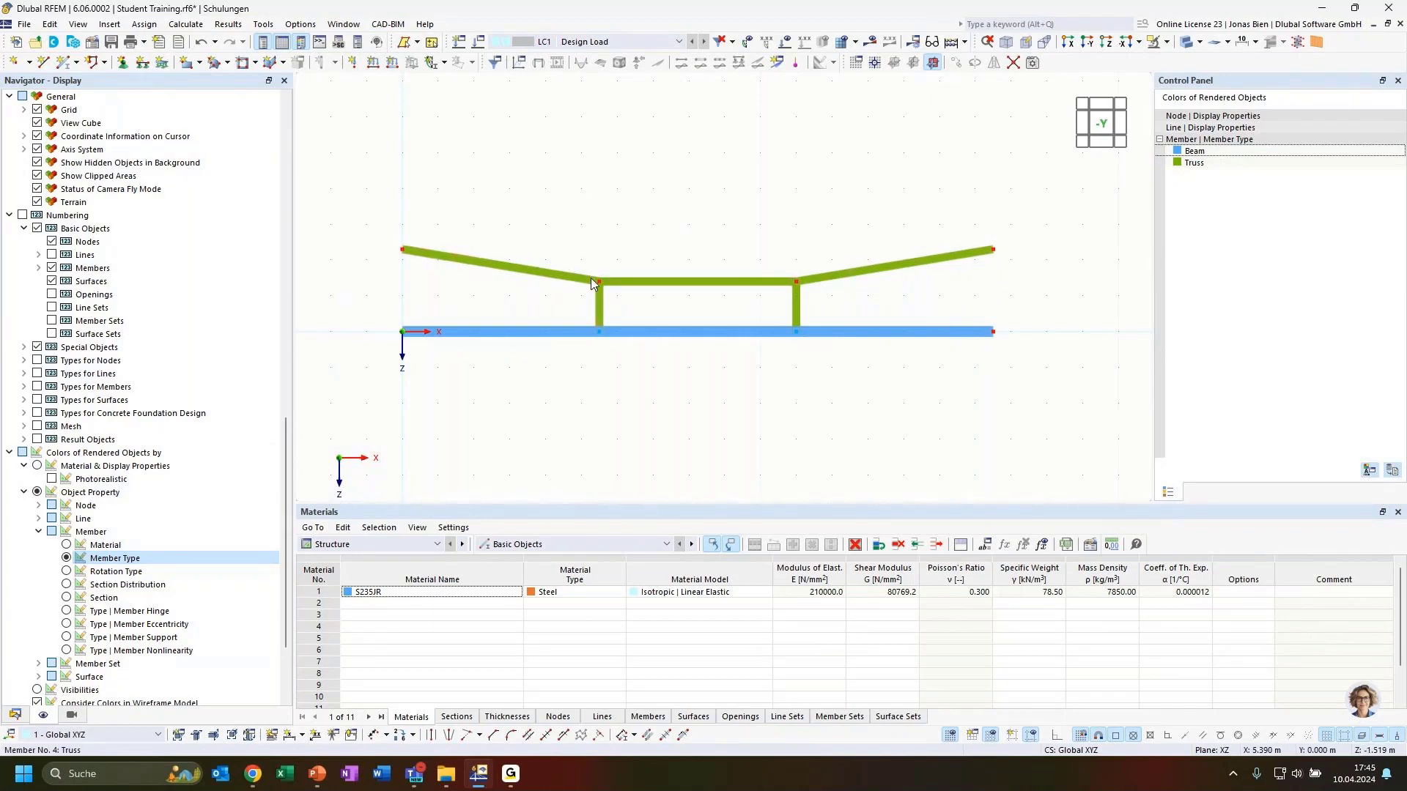
pyautogui.click(1205, 164)
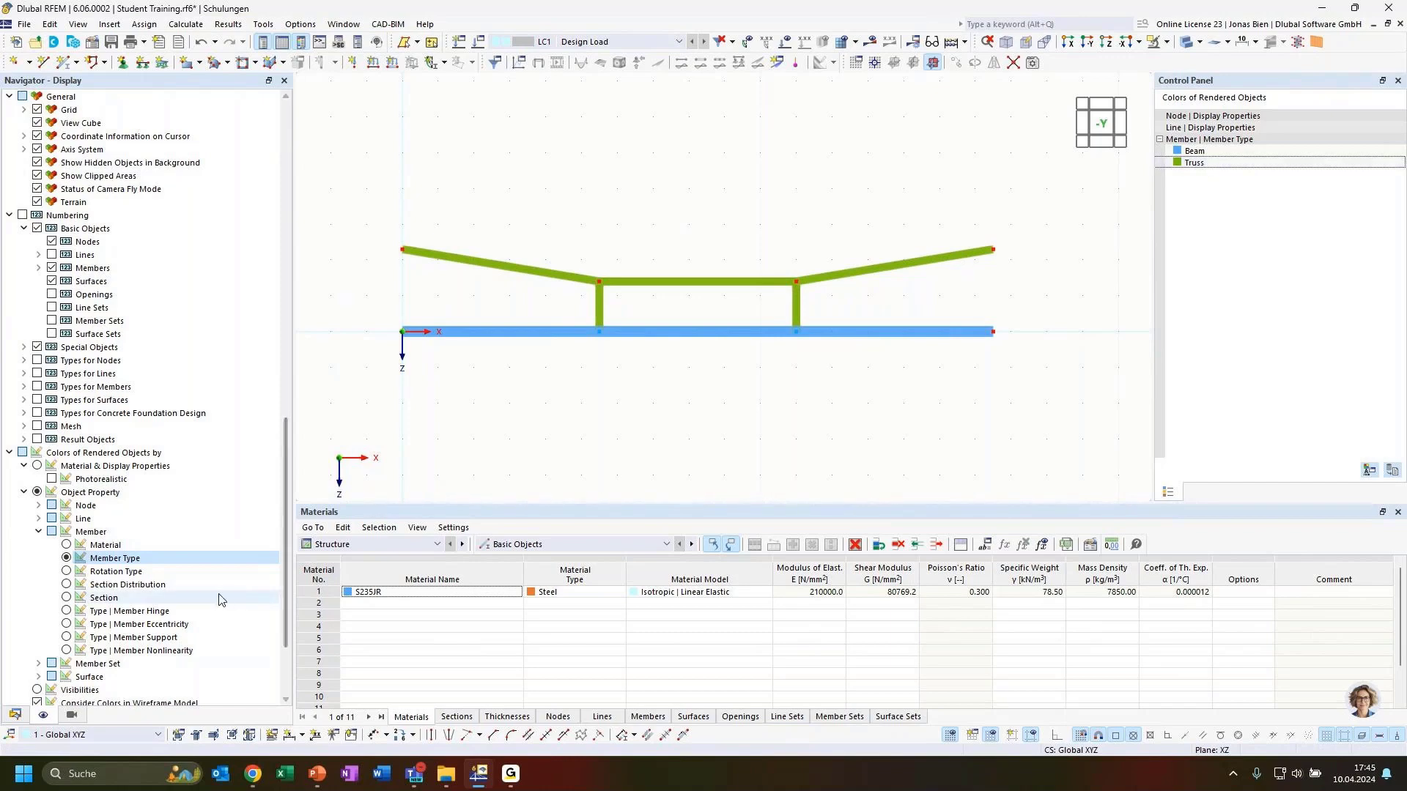
# Step: Switch member colouring to Section and tilt the frame into an oblique 3D view
pyautogui.click(67, 598)
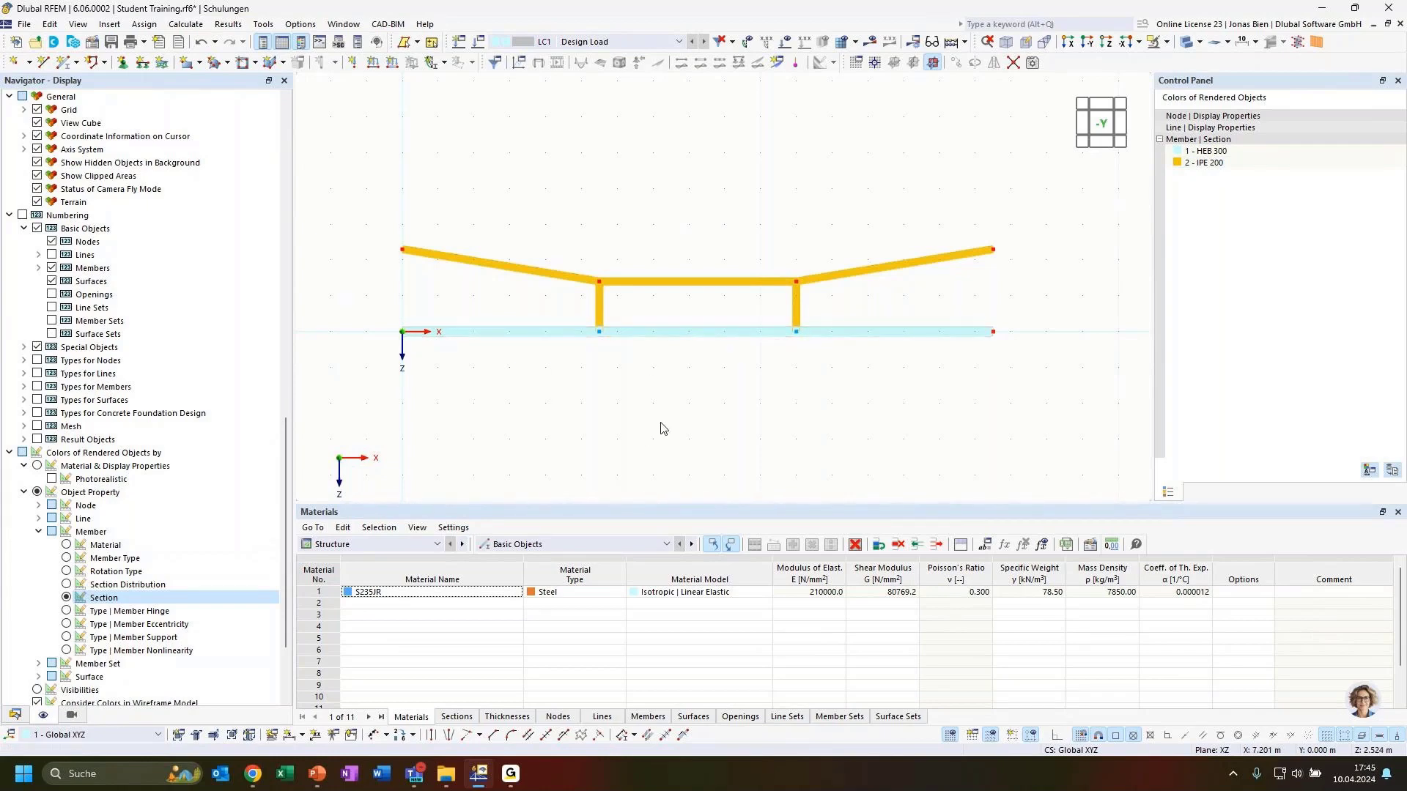
pyautogui.keyDown('ctrl'); pyautogui.moveTo(681, 401); pyautogui.dragTo(735, 449, button='middle'); pyautogui.keyUp('ctrl')
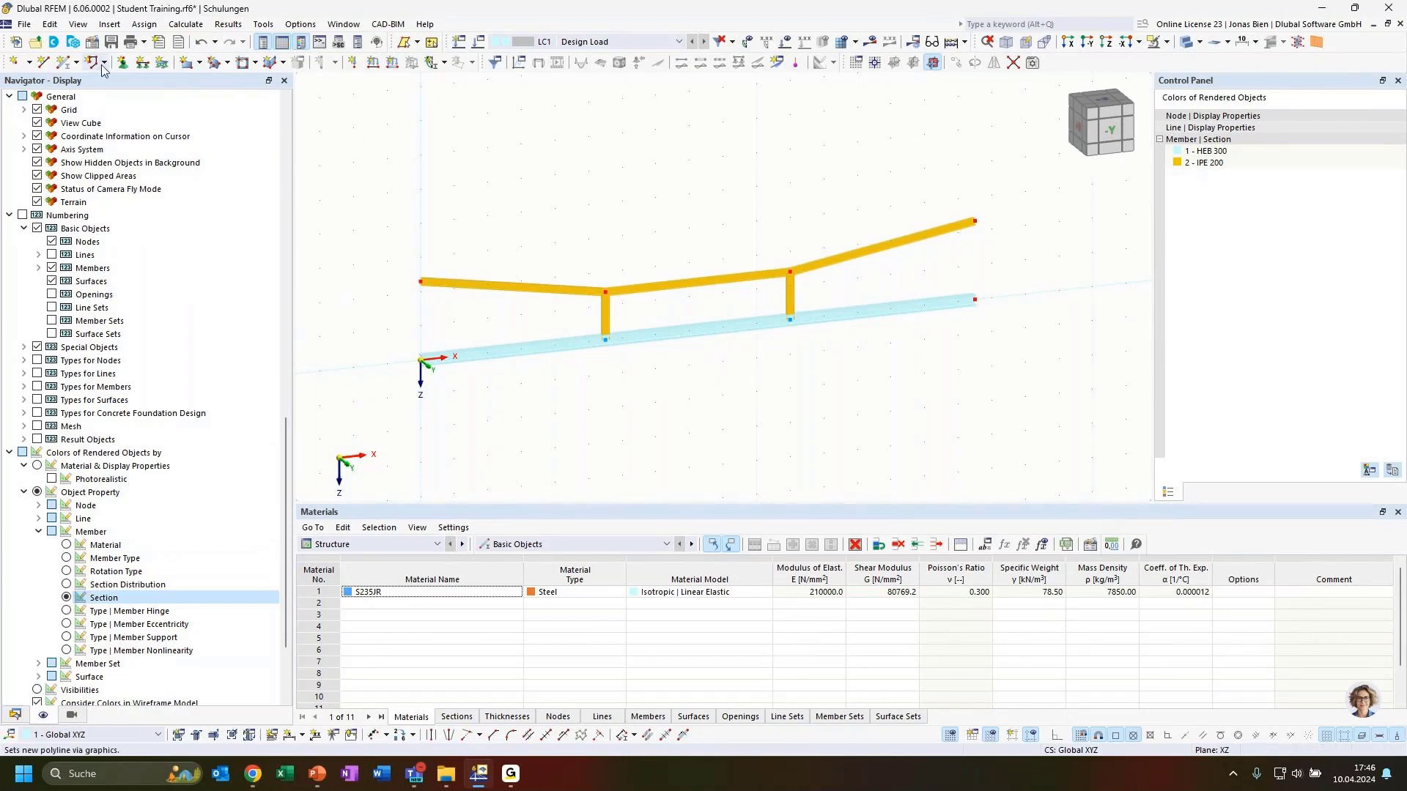
# Step: Assign 1 - Hinged nodal supports to nodes 1, 7 and 8
pyautogui.click(120, 64)
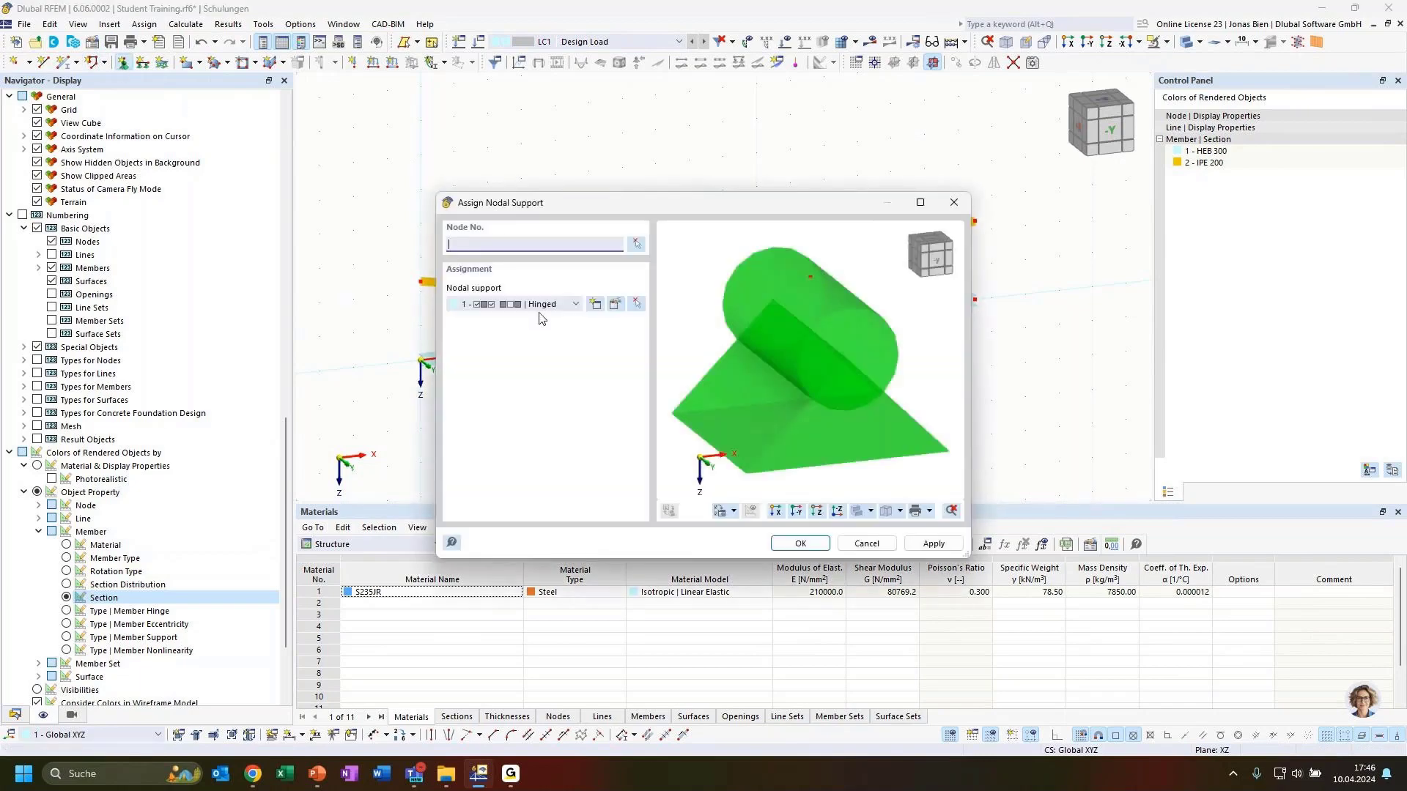
pyautogui.click(637, 244)
pyautogui.moveTo(445, 389); pyautogui.dragTo(389, 349)
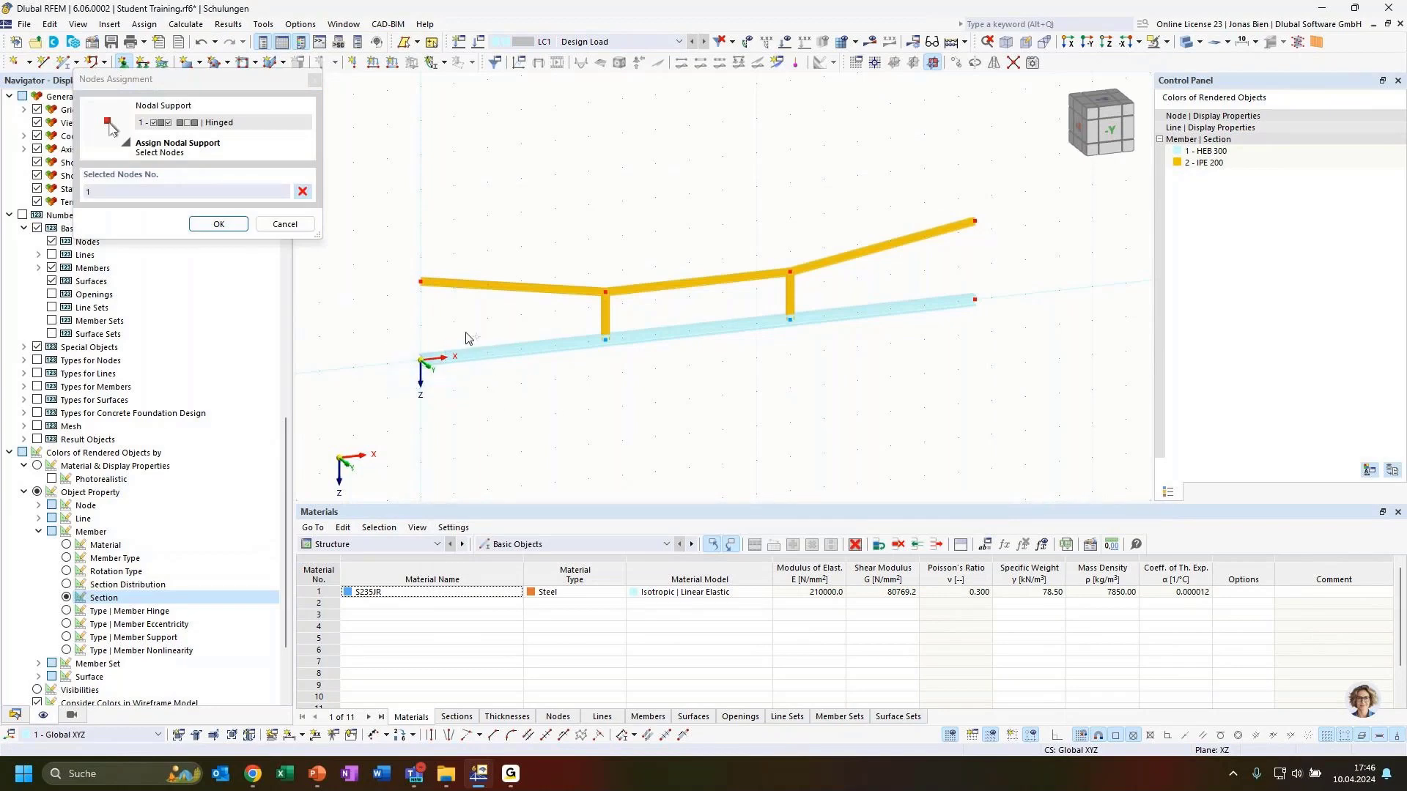
pyautogui.moveTo(456, 314); pyautogui.dragTo(396, 262)
pyautogui.moveTo(994, 249); pyautogui.dragTo(949, 207)
pyautogui.click(219, 225)
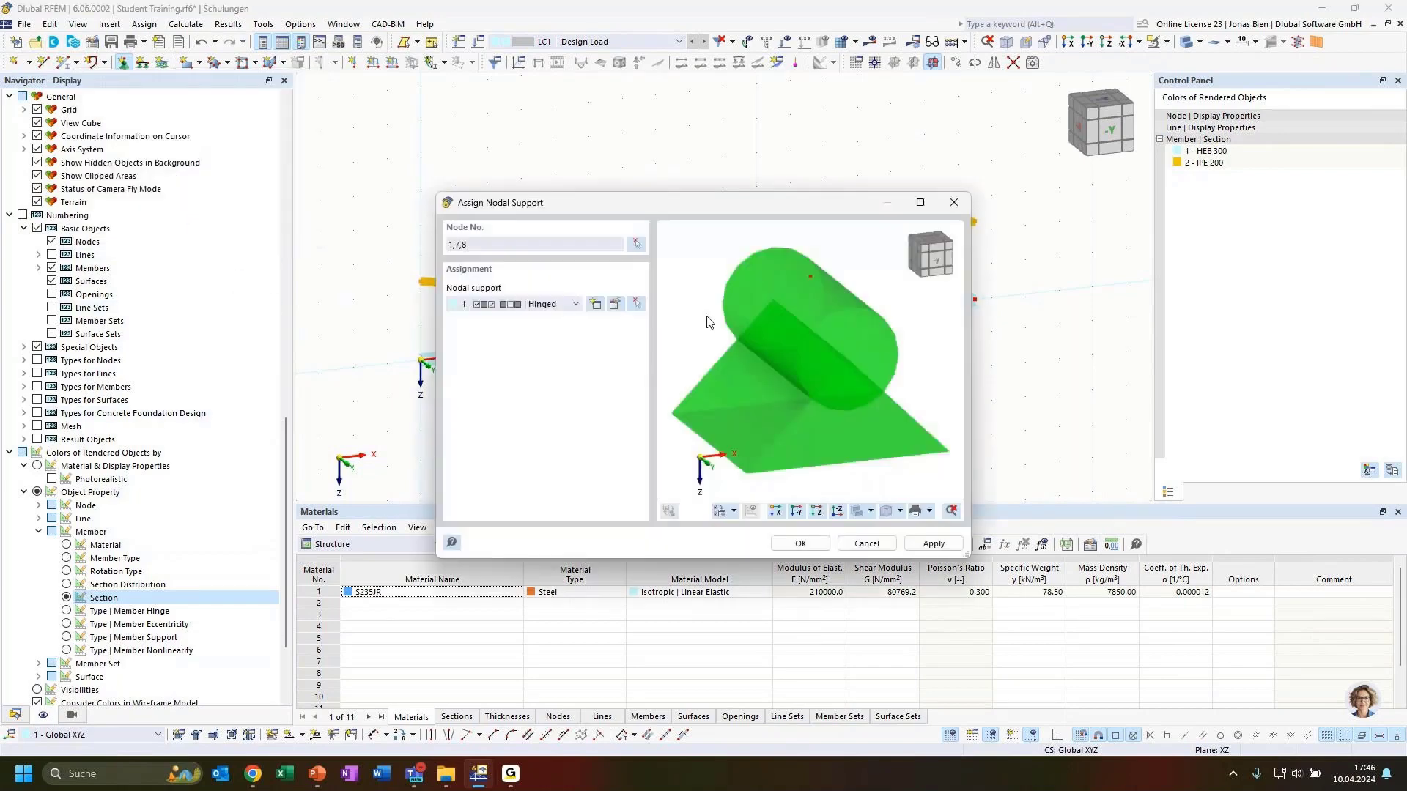
pyautogui.click(800, 543)
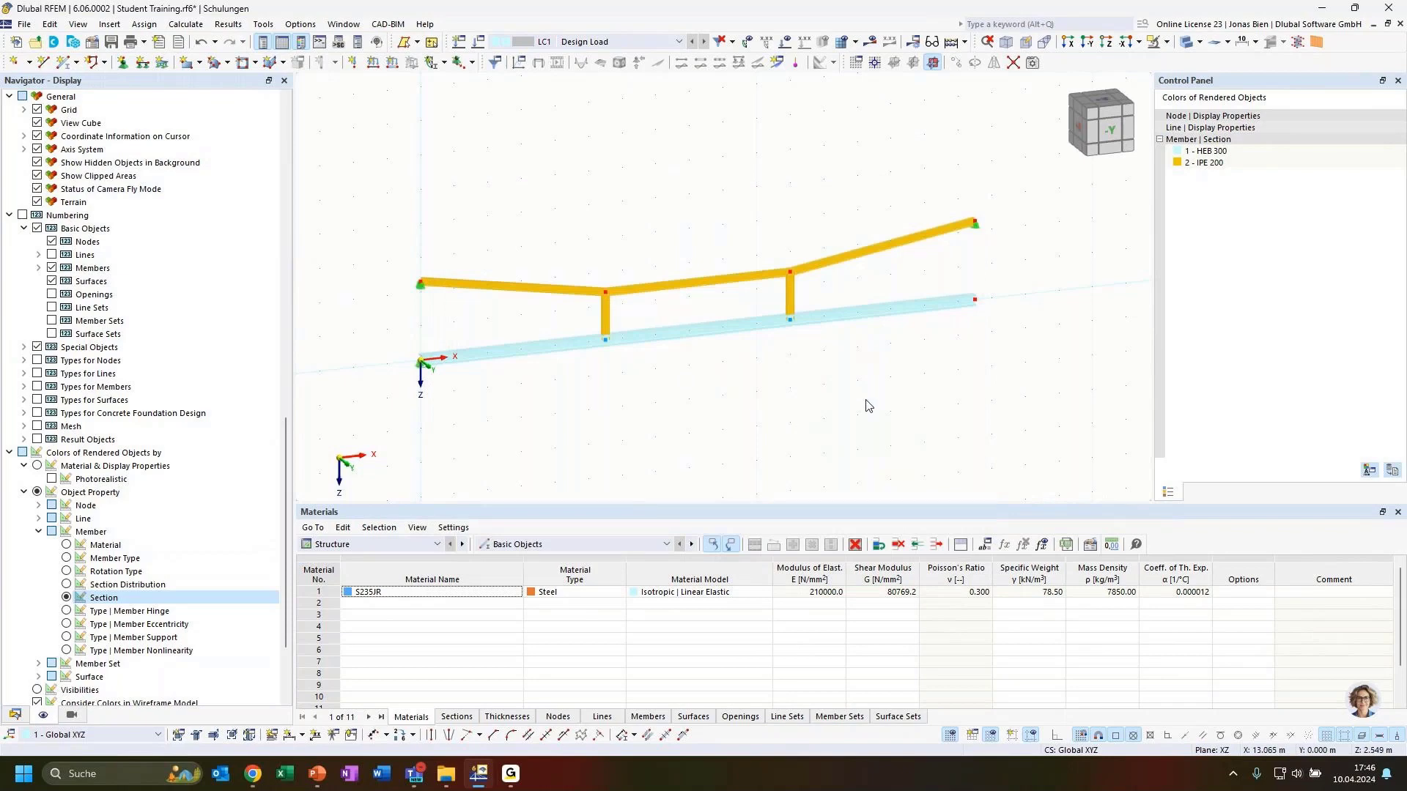
pyautogui.keyDown('ctrl'); pyautogui.moveTo(931, 372); pyautogui.dragTo(825, 351, button='middle'); pyautogui.keyUp('ctrl')
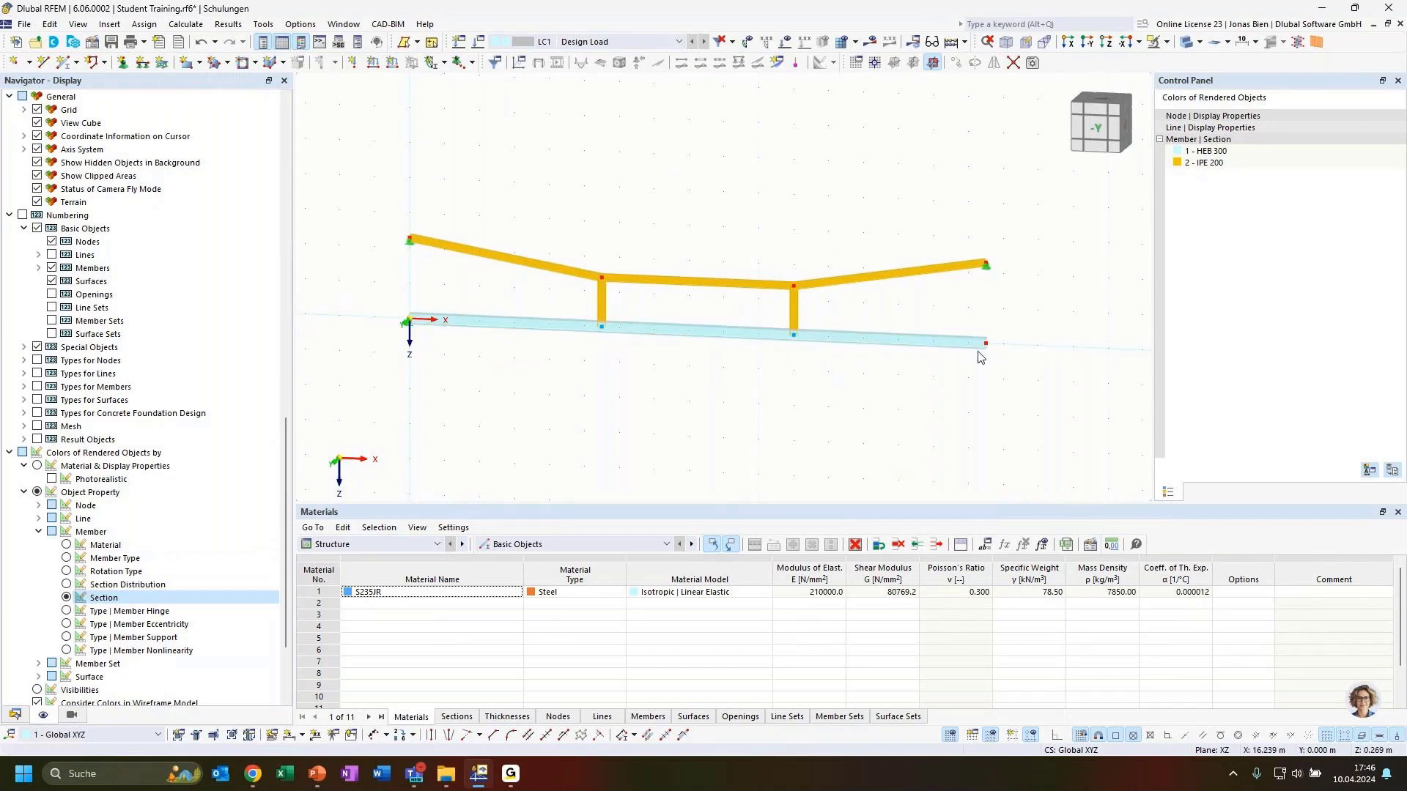
pyautogui.keyDown('ctrl'); pyautogui.moveTo(772, 405); pyautogui.dragTo(810, 392, button='middle'); pyautogui.keyUp('ctrl')
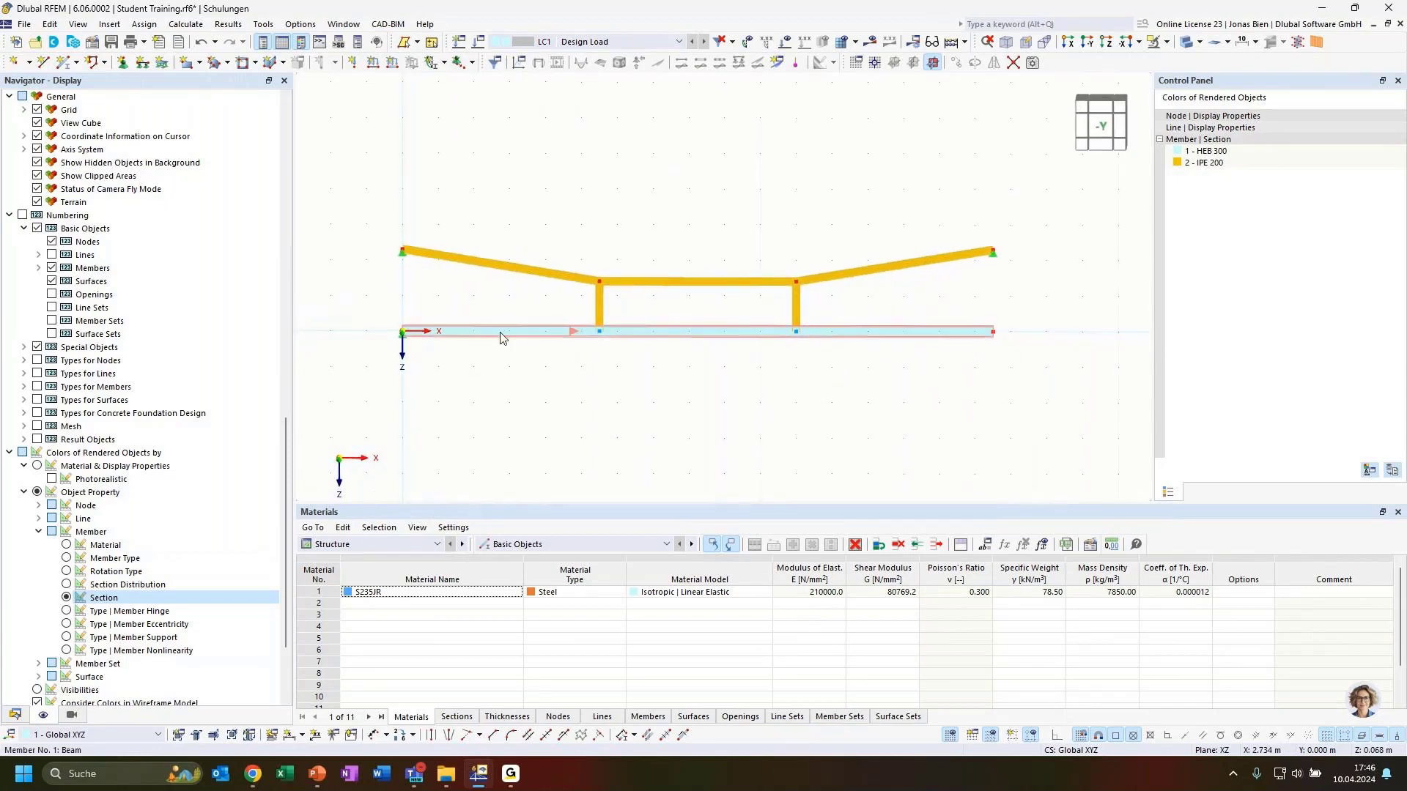
# Step: Place a 3 - Roller nodal support at node 2, the right end of the beam
pyautogui.click(122, 62)
pyautogui.click(569, 304)
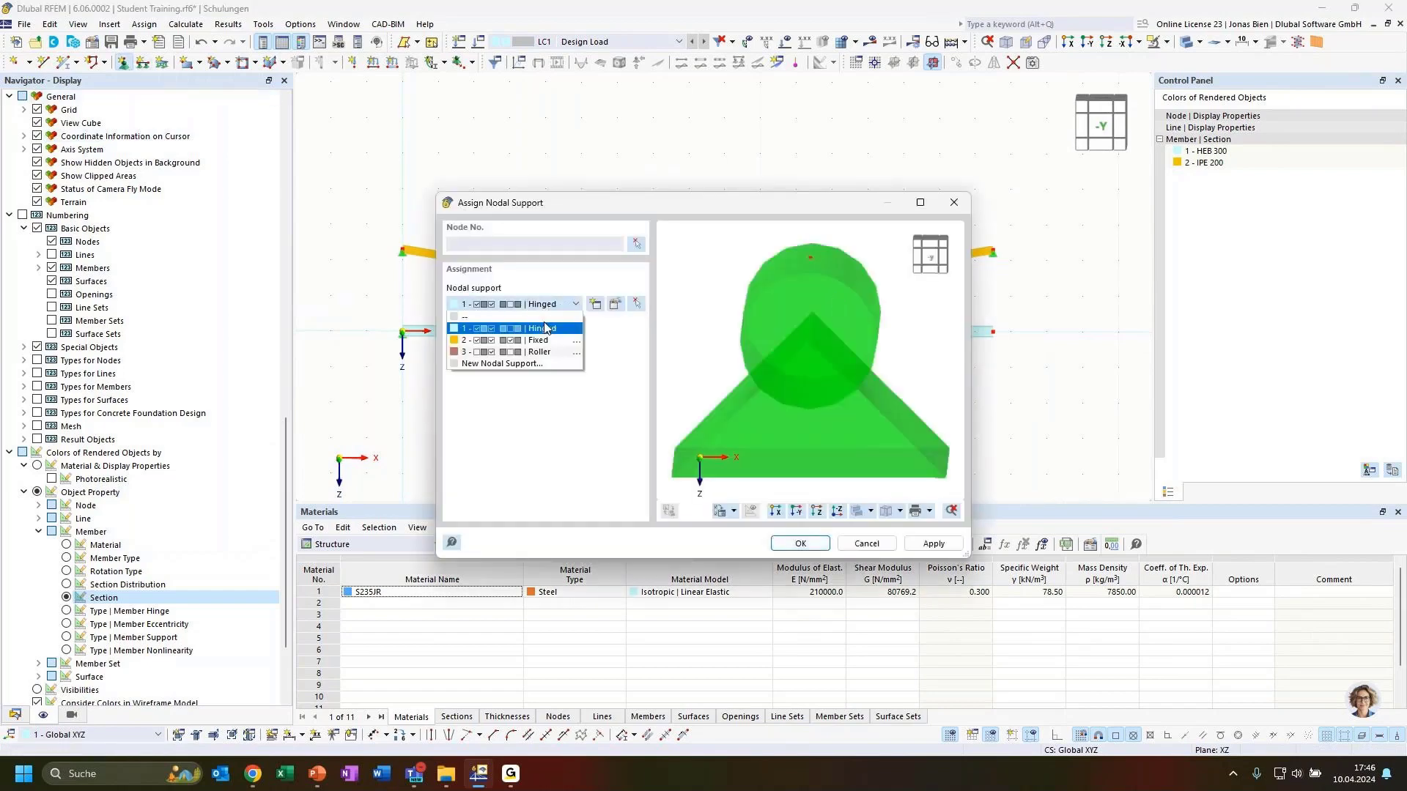
pyautogui.click(539, 352)
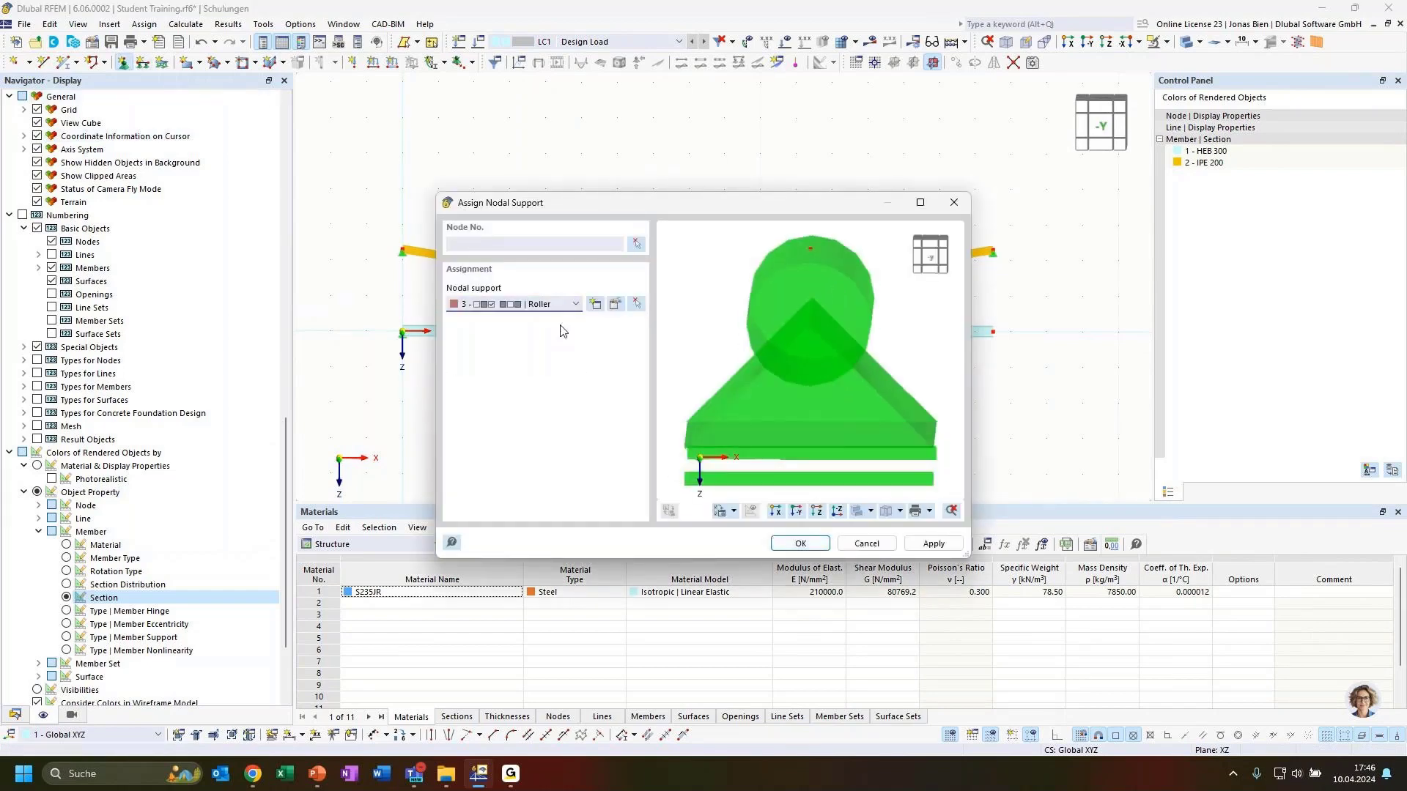
pyautogui.click(637, 244)
pyautogui.click(993, 332)
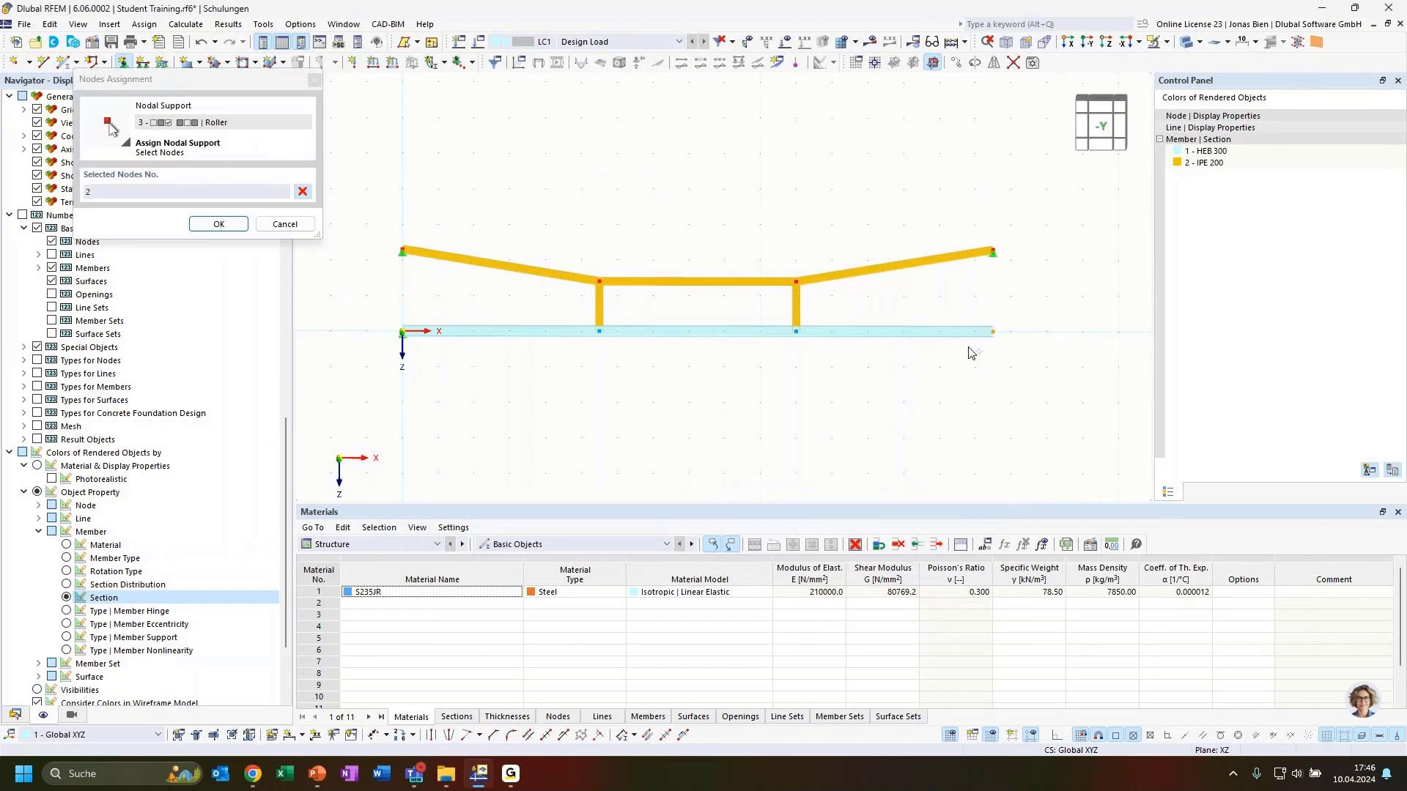
pyautogui.click(218, 225)
pyautogui.click(800, 543)
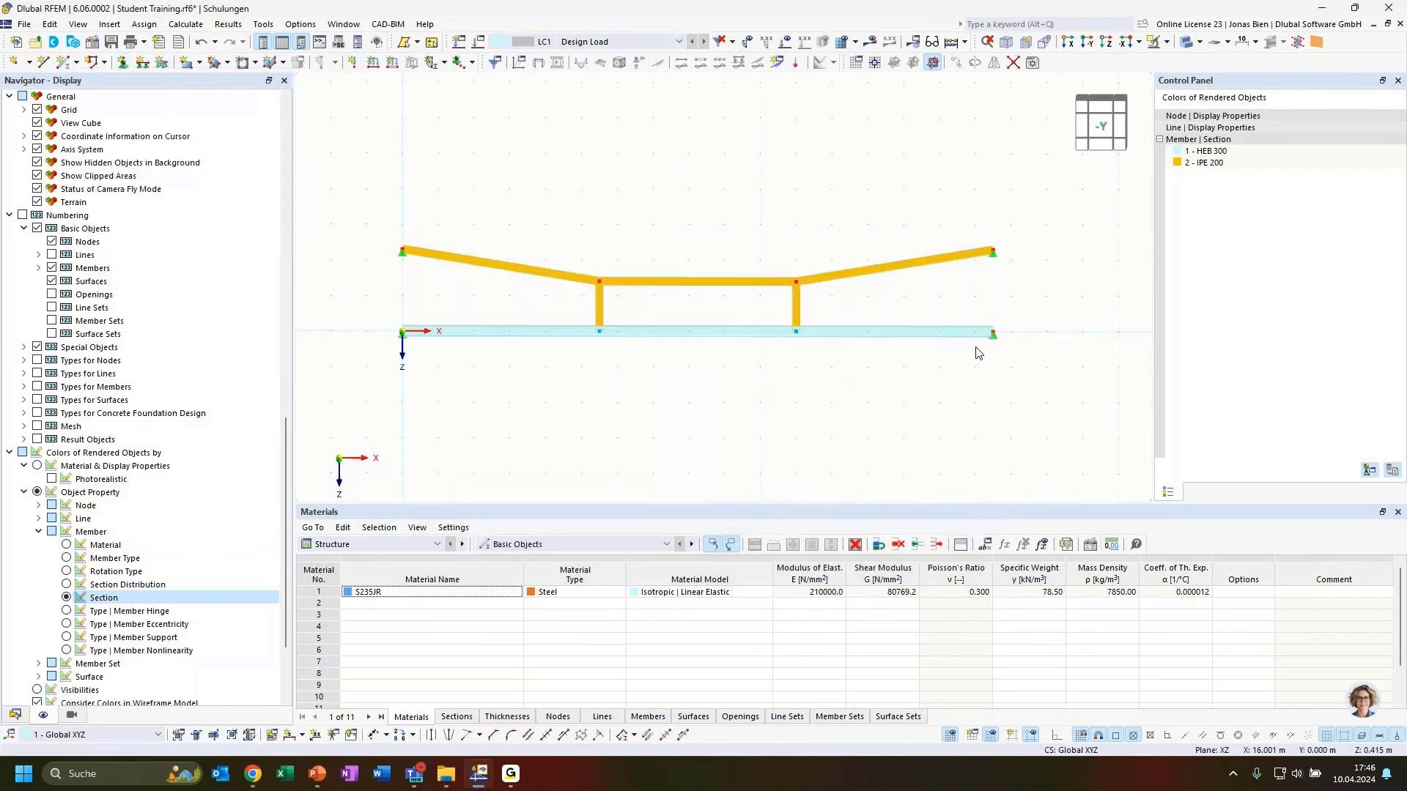
pyautogui.keyDown('ctrl'); pyautogui.moveTo(871, 390); pyautogui.dragTo(941, 420, button='middle'); pyautogui.keyUp('ctrl')
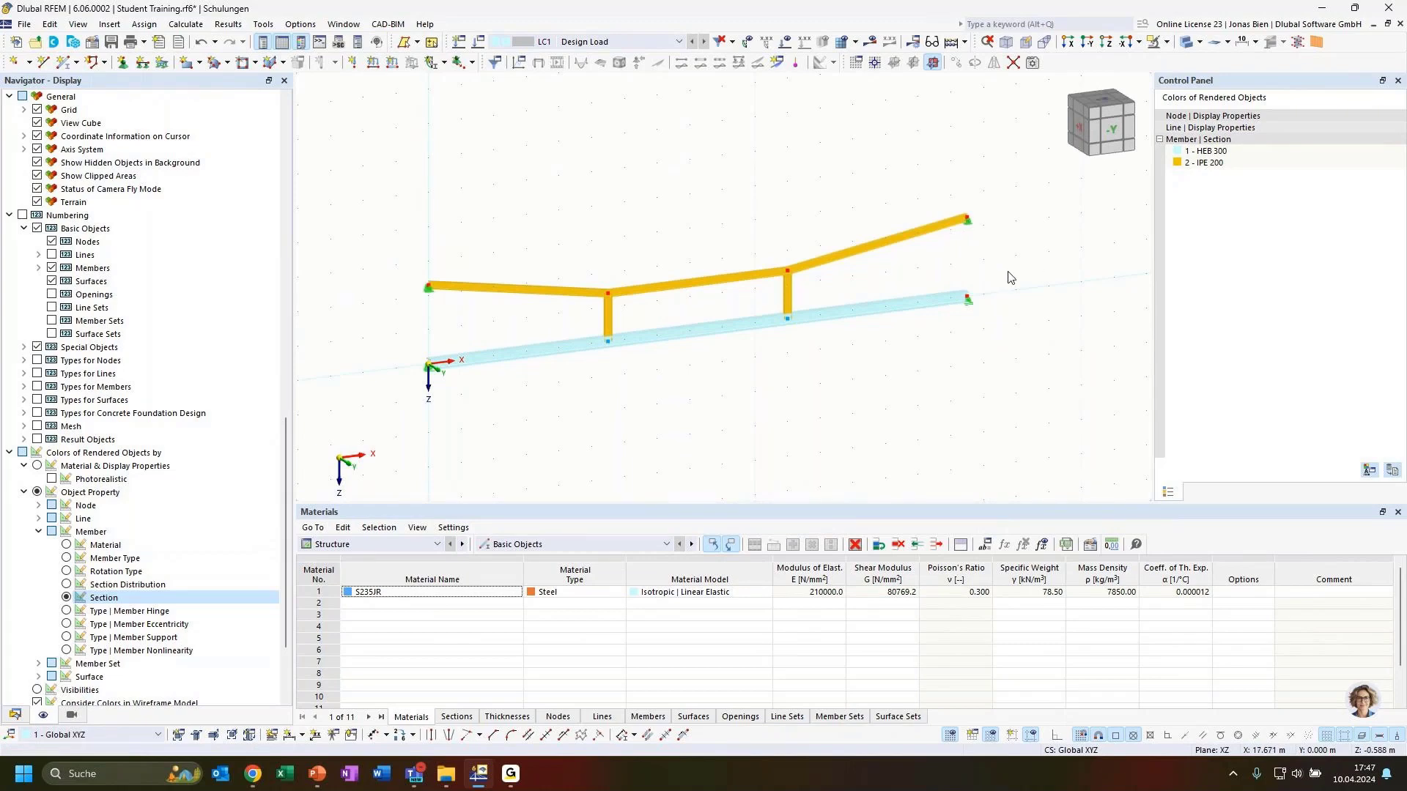
pyautogui.keyDown('ctrl'); pyautogui.moveTo(1006, 270); pyautogui.dragTo(1014, 255, button='middle'); pyautogui.keyUp('ctrl')
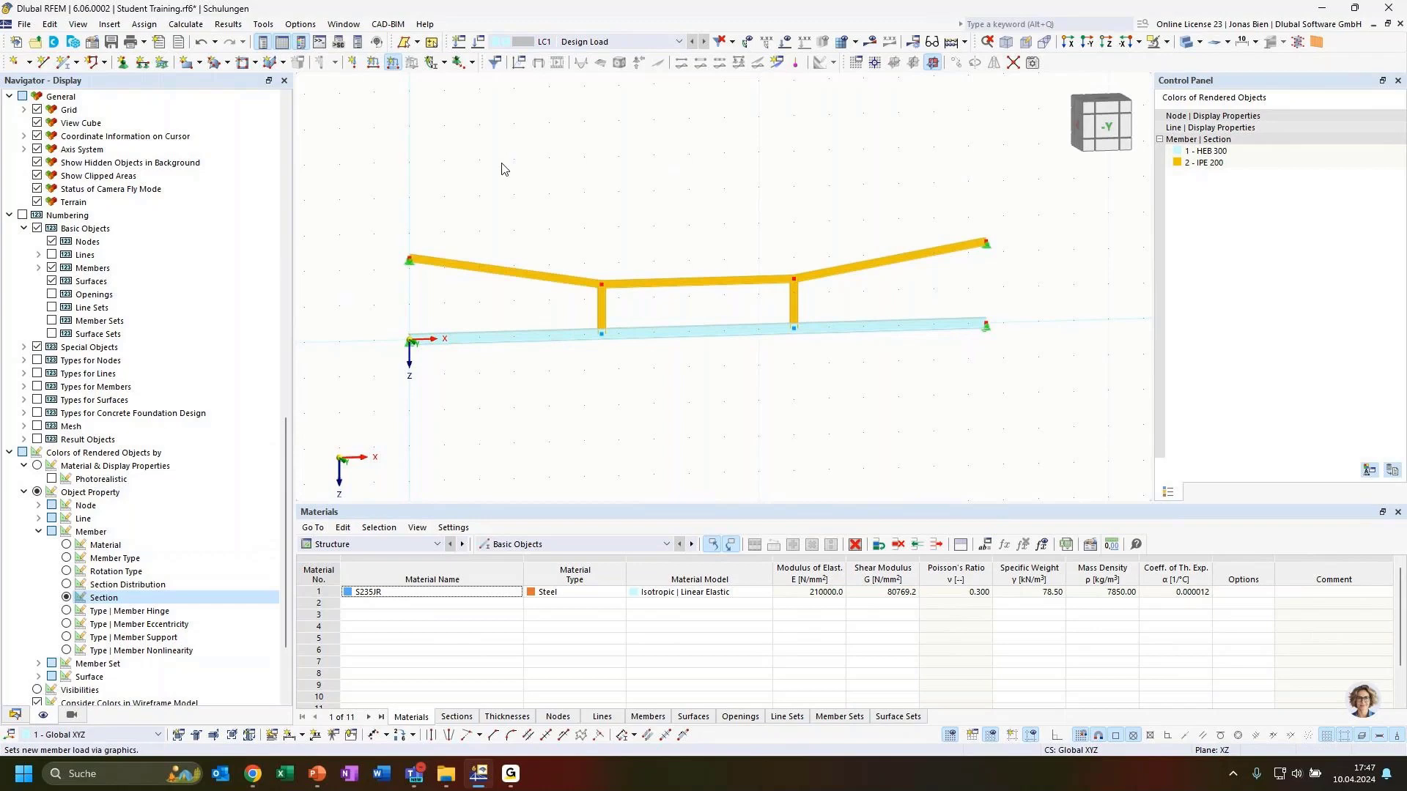
# Step: Apply a uniform 15 kN/m member load to member 1, the lower beam
pyautogui.write('15')
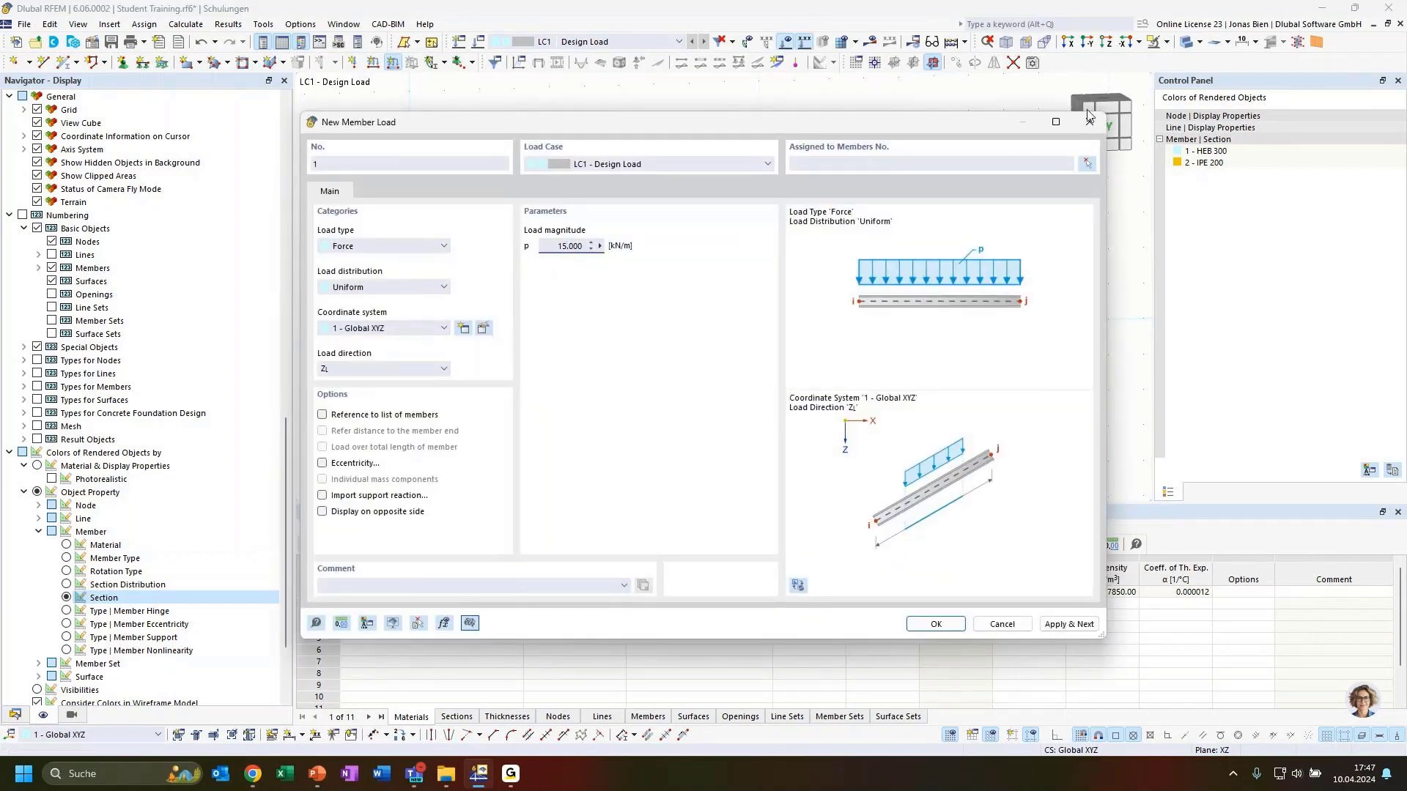
pyautogui.click(1087, 164)
pyautogui.click(635, 329)
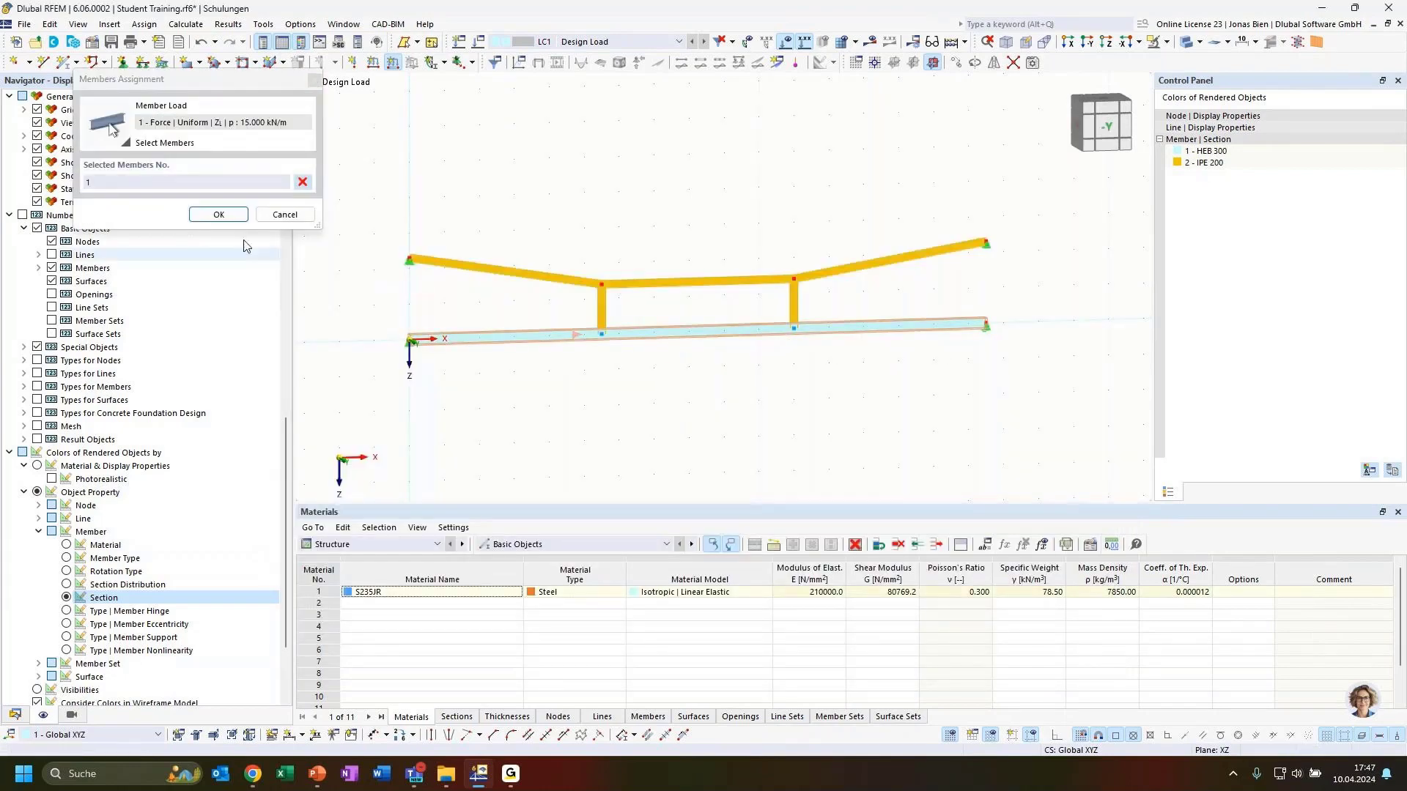
pyautogui.click(218, 215)
pyautogui.click(937, 624)
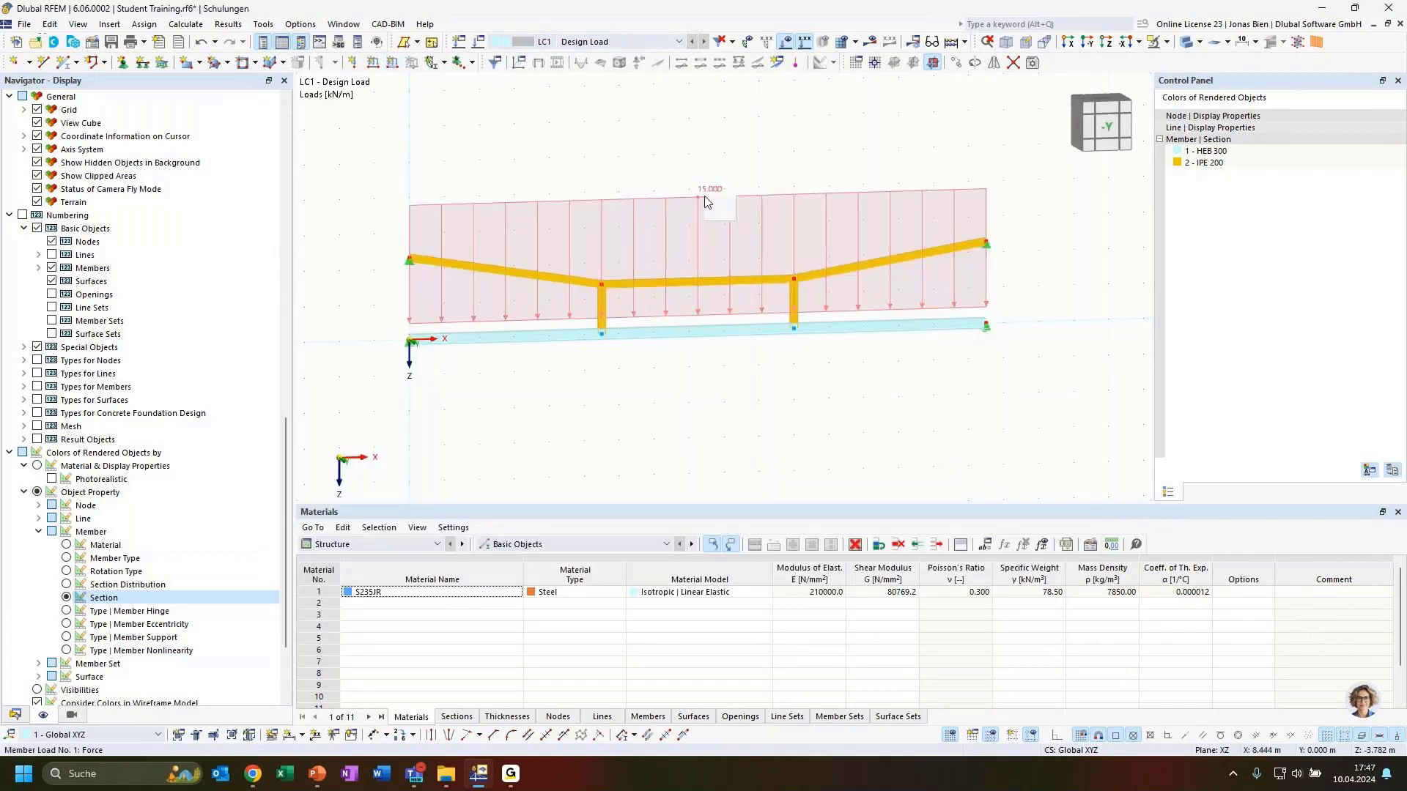
# Step: Shrink the drawn member load arrows using the display size slider
pyautogui.rightClick(706, 202)
pyautogui.moveTo(888, 301); pyautogui.dragTo(782, 301)
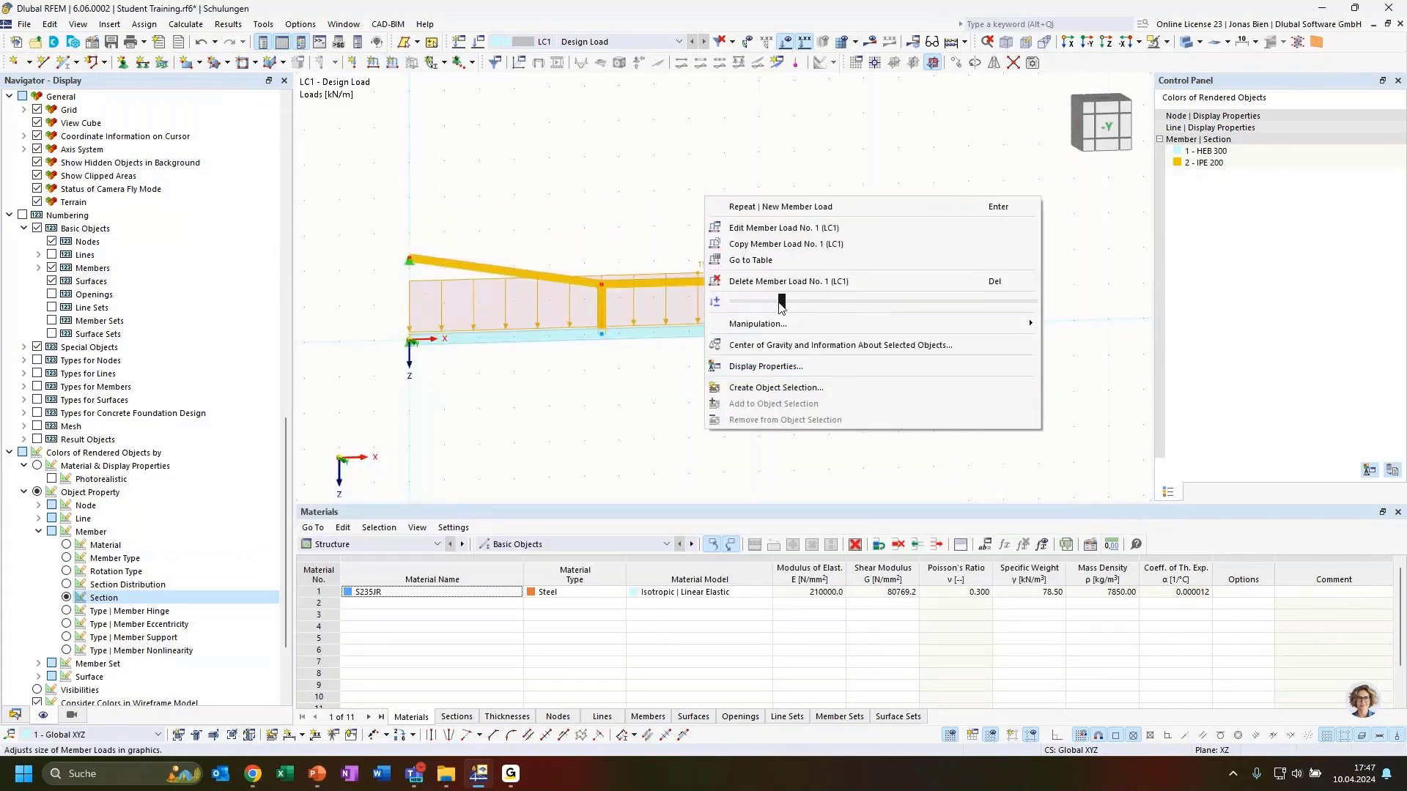
pyautogui.click(620, 246)
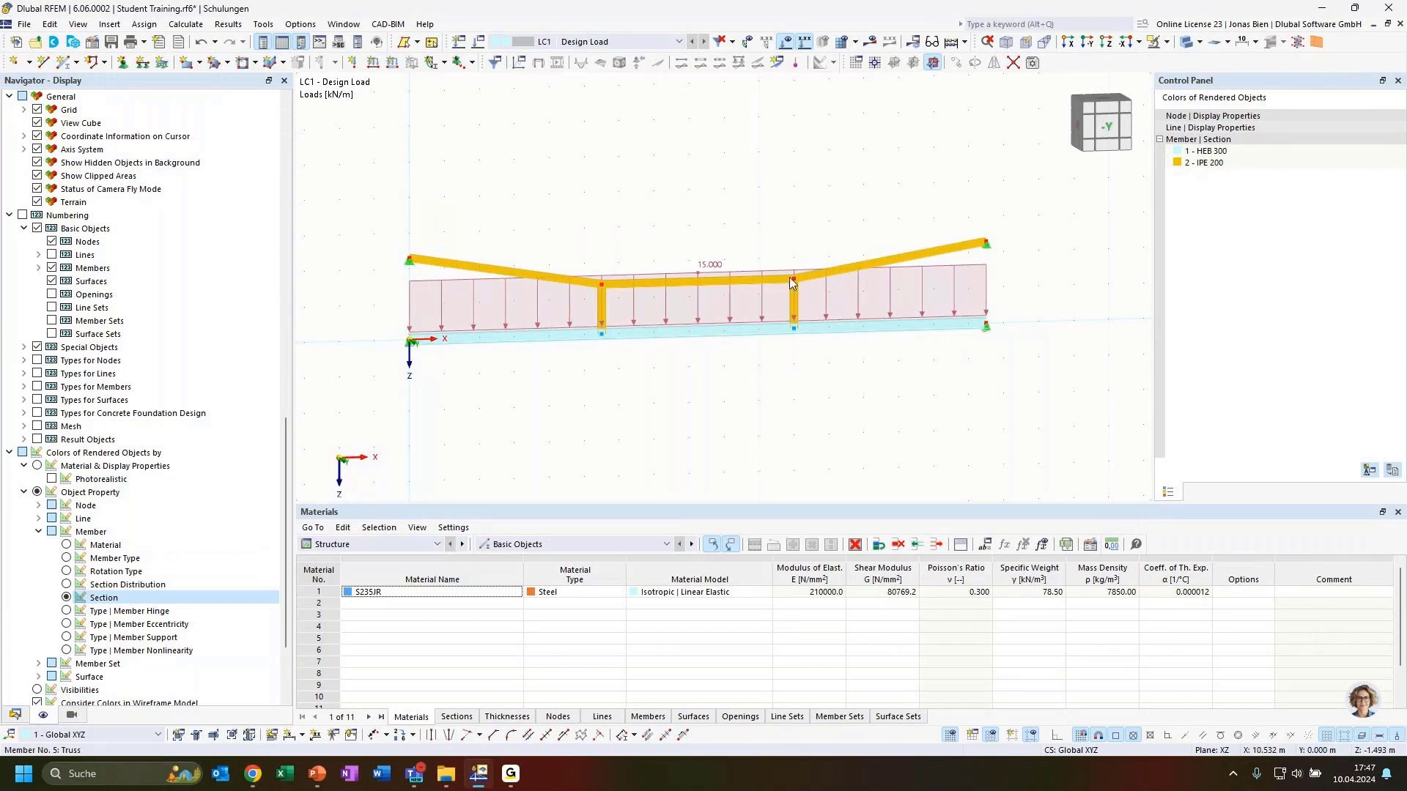
pyautogui.keyDown('ctrl'); pyautogui.moveTo(814, 222); pyautogui.dragTo(782, 218, button='middle'); pyautogui.keyUp('ctrl')
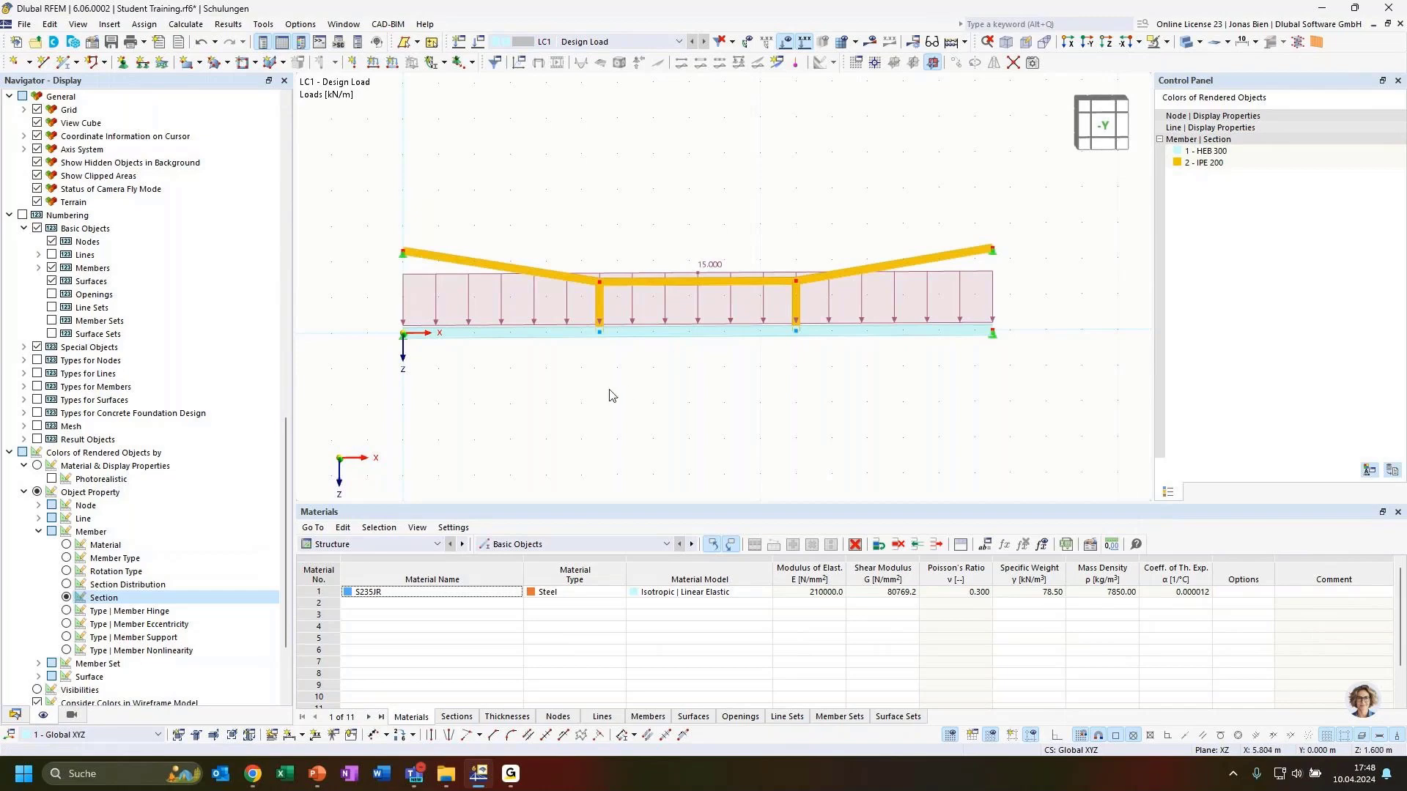
# Step: Calculate all and show LC1 results: 46.5 mm maximum displacement, 247.50 kN total reactions
pyautogui.click(15, 715)
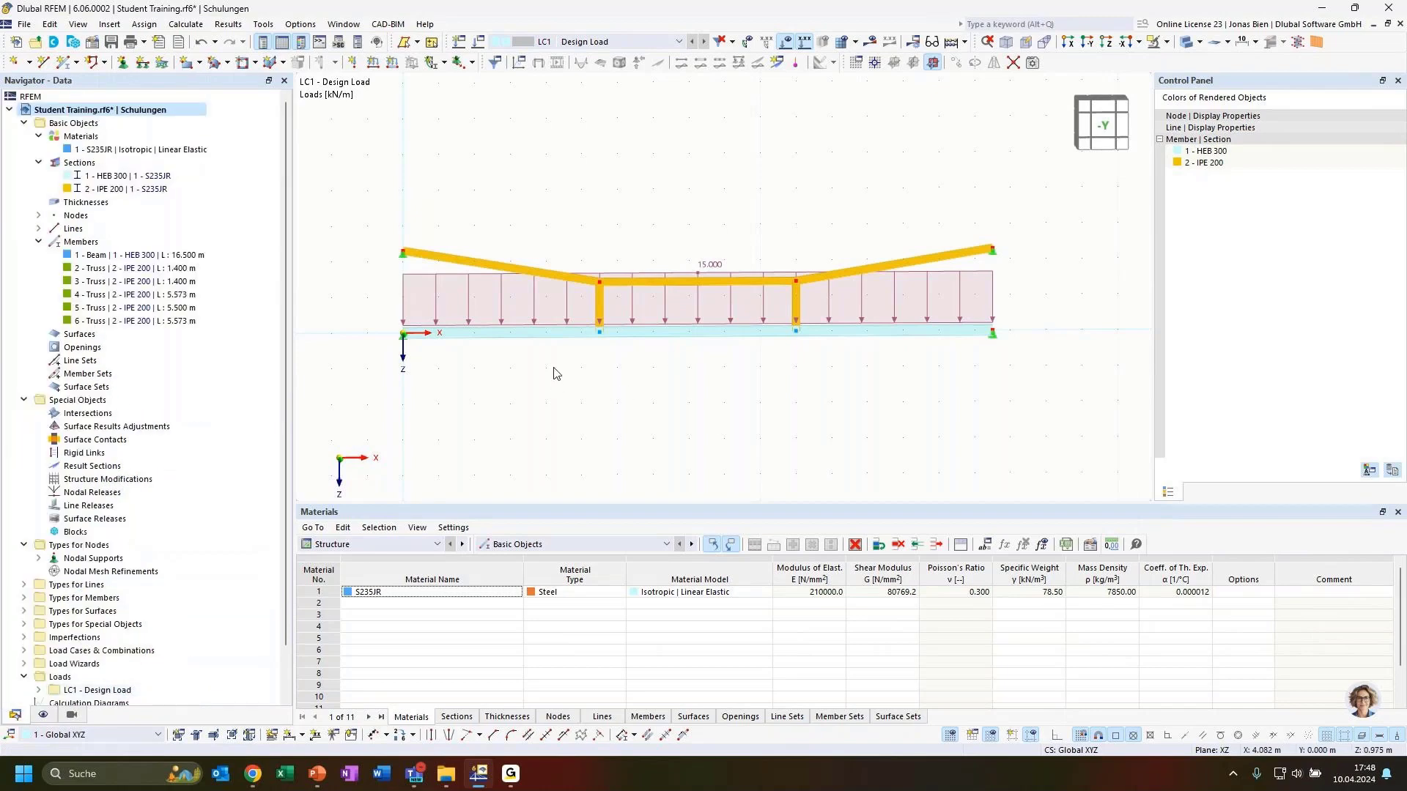
pyautogui.keyDown('ctrl'); pyautogui.moveTo(557, 374); pyautogui.dragTo(599, 387, button='middle'); pyautogui.keyUp('ctrl')
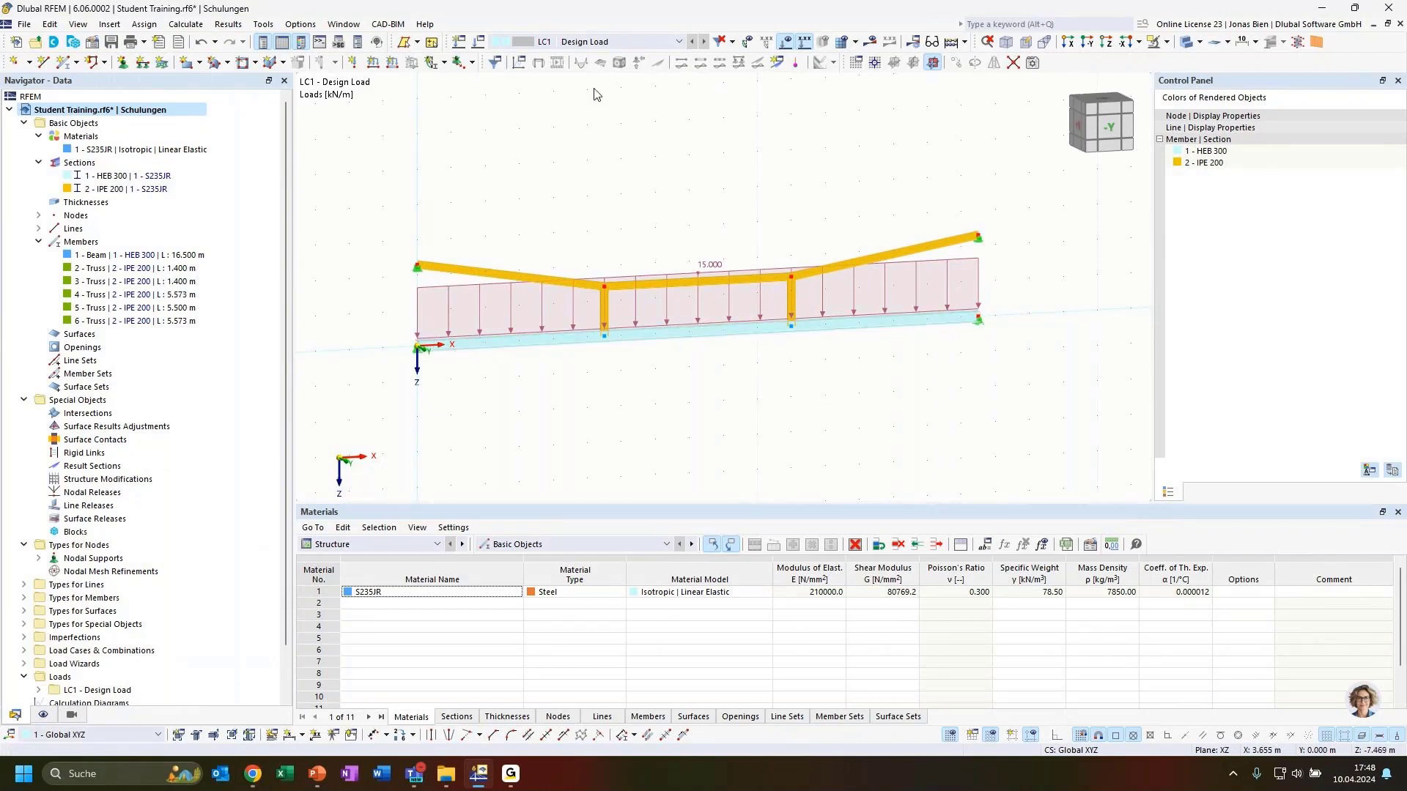
pyautogui.click(871, 42)
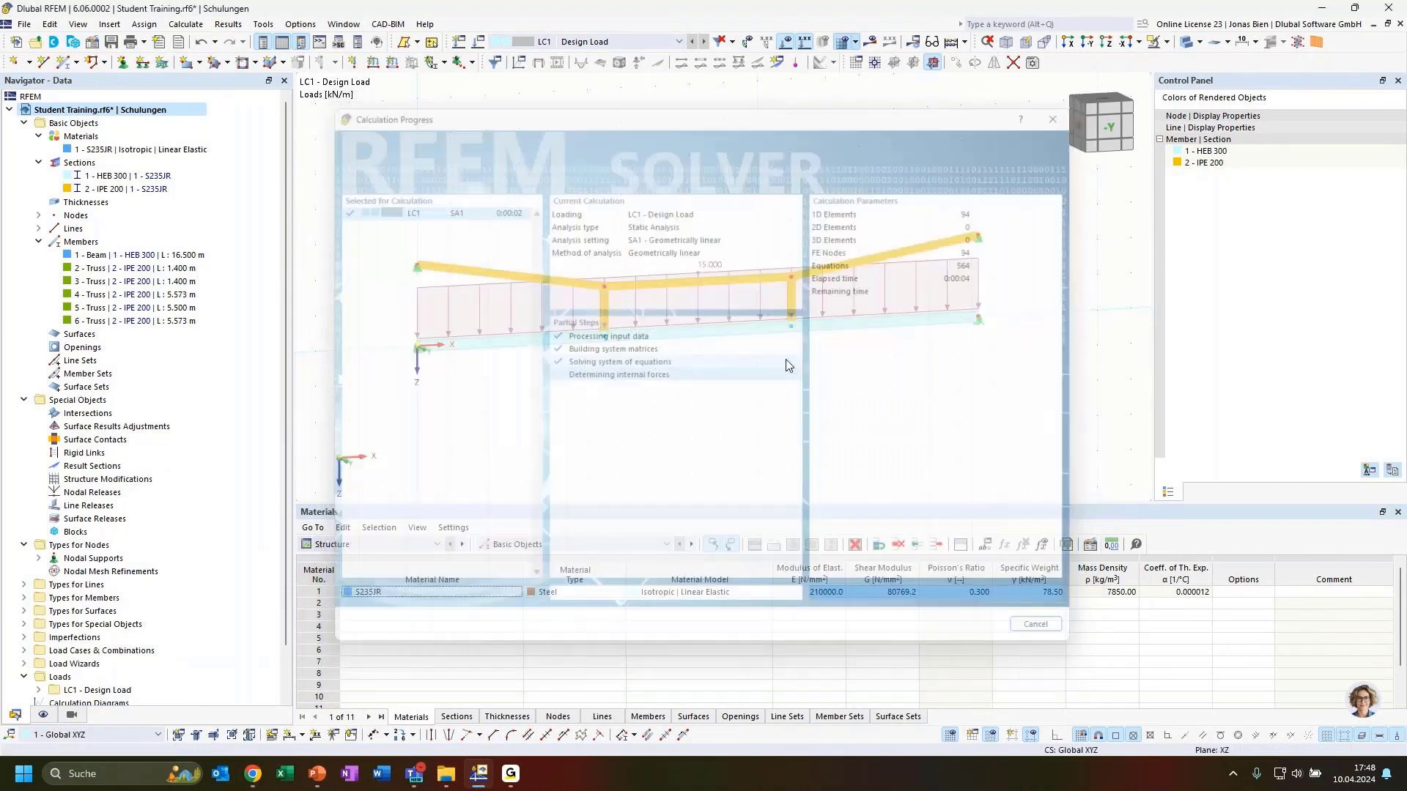
pyautogui.keyDown('ctrl'); pyautogui.moveTo(930, 416); pyautogui.dragTo(896, 432, button='middle'); pyautogui.keyUp('ctrl')
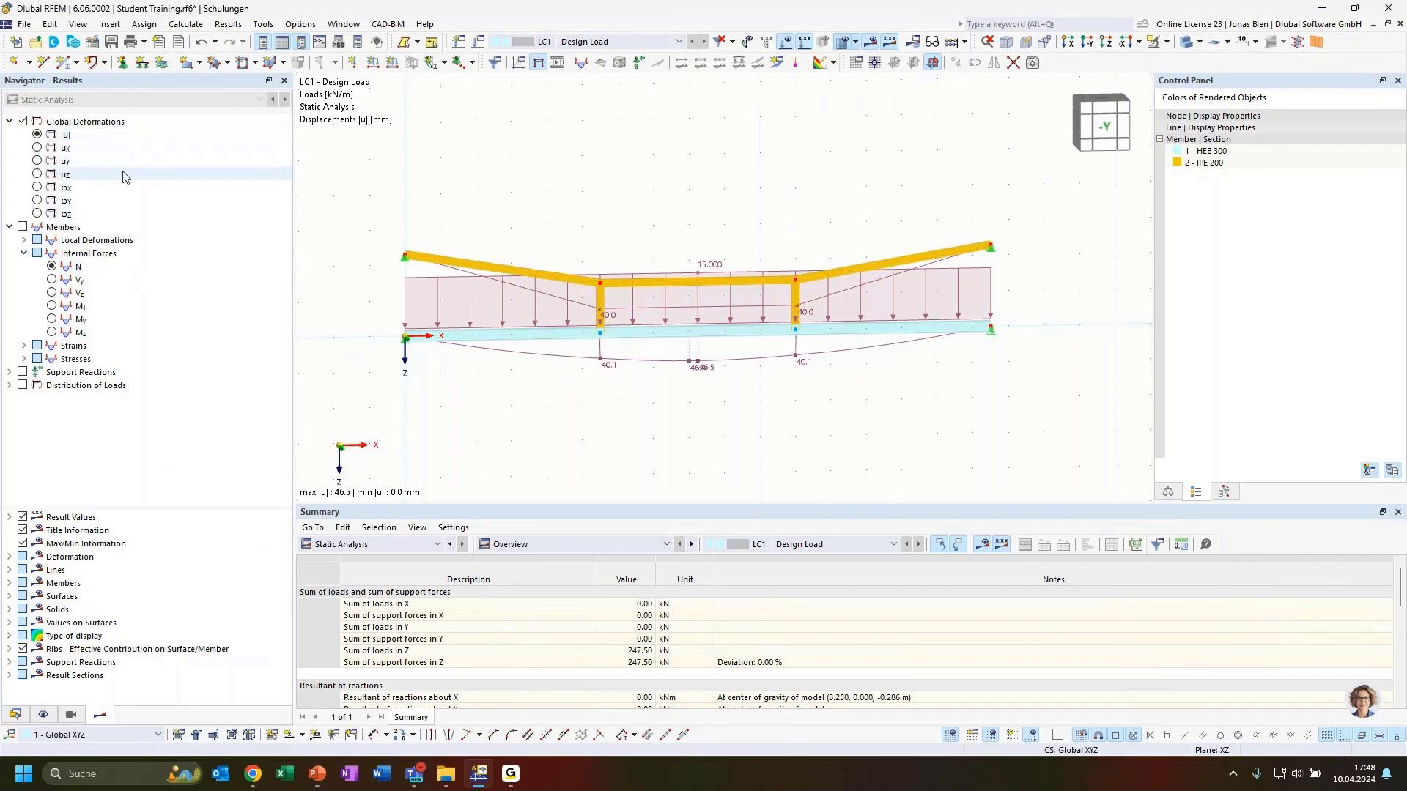
# Step: Hide the load arrows and expand Deformation > Members options with the frame viewed obliquely
pyautogui.click(788, 41)
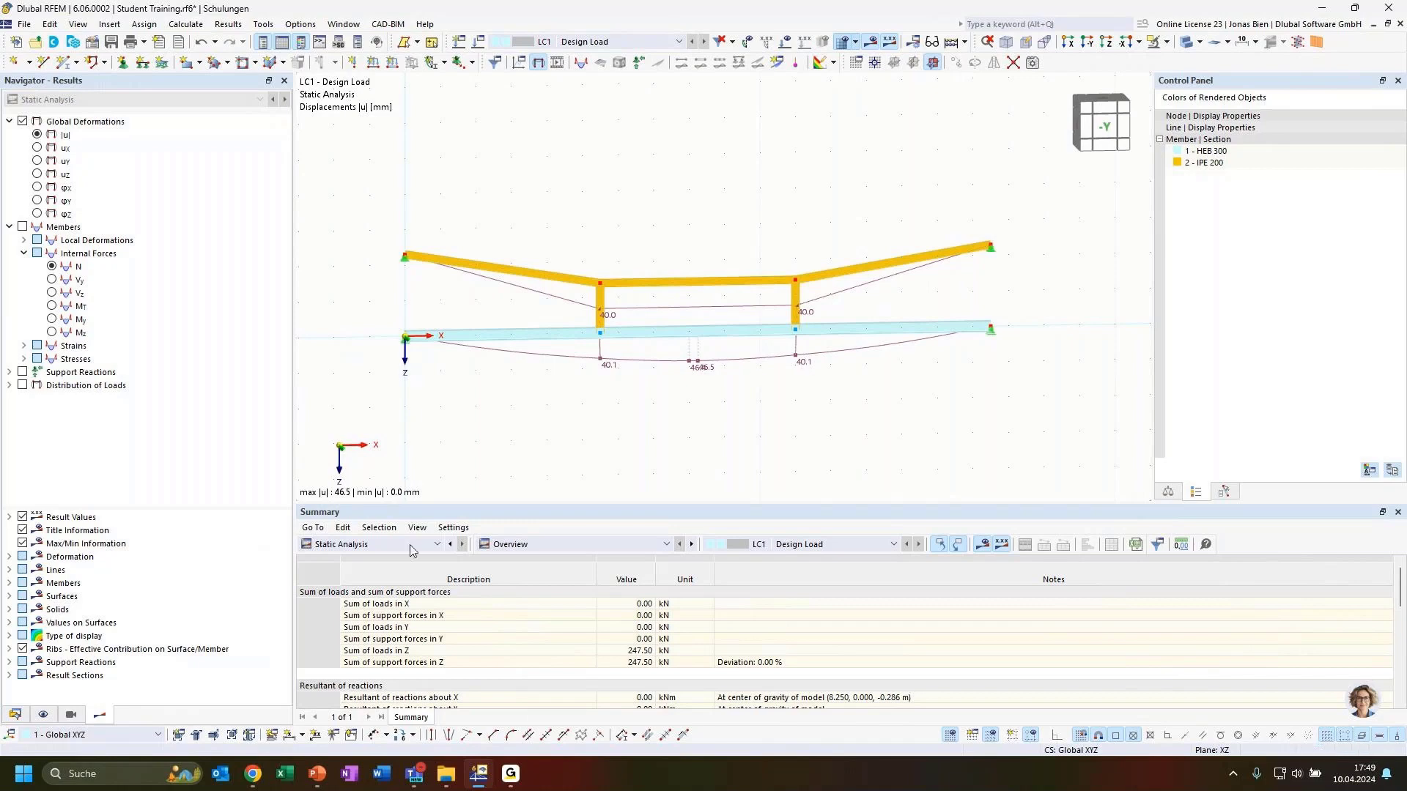
pyautogui.click(11, 557)
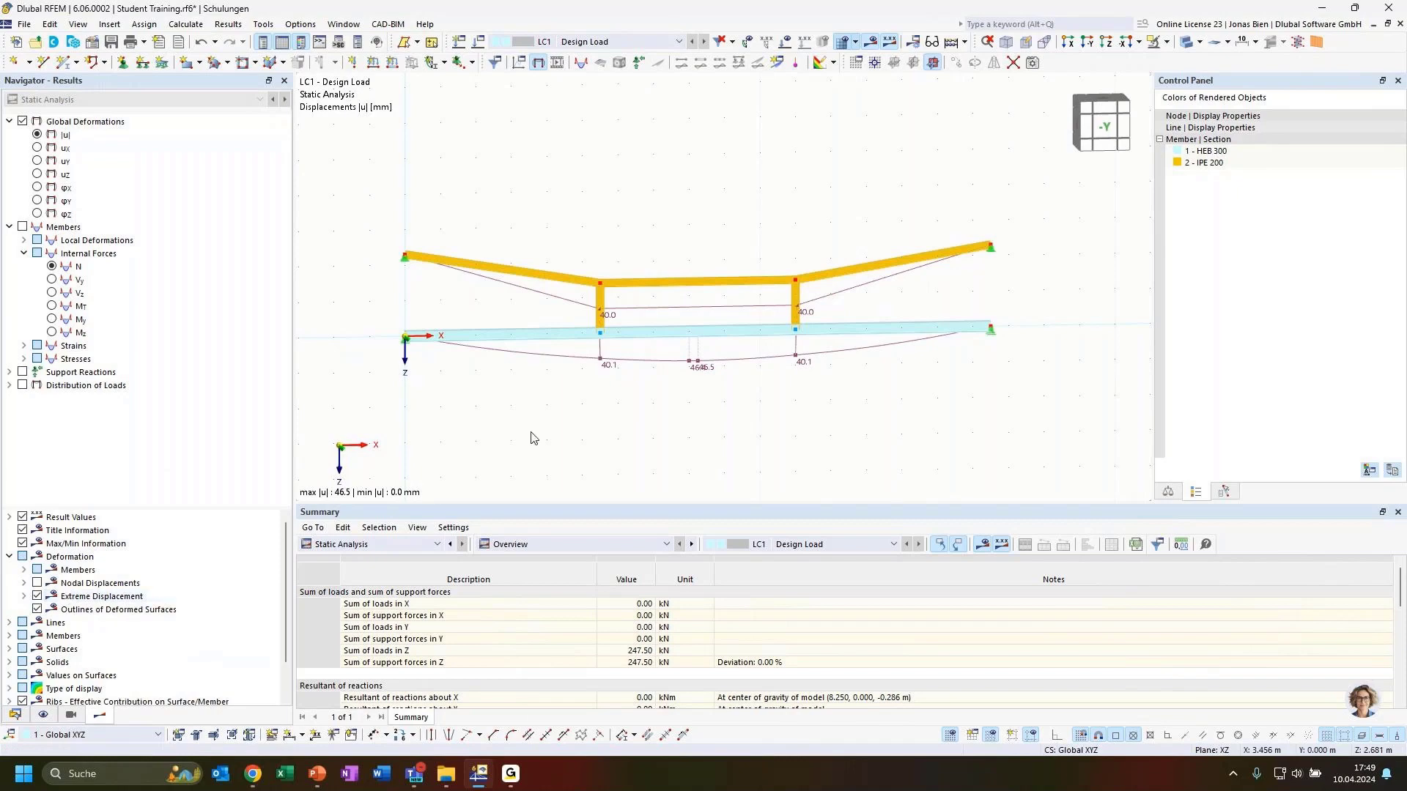
pyautogui.keyDown('ctrl'); pyautogui.moveTo(685, 443); pyautogui.dragTo(797, 419, button='middle'); pyautogui.keyUp('ctrl')
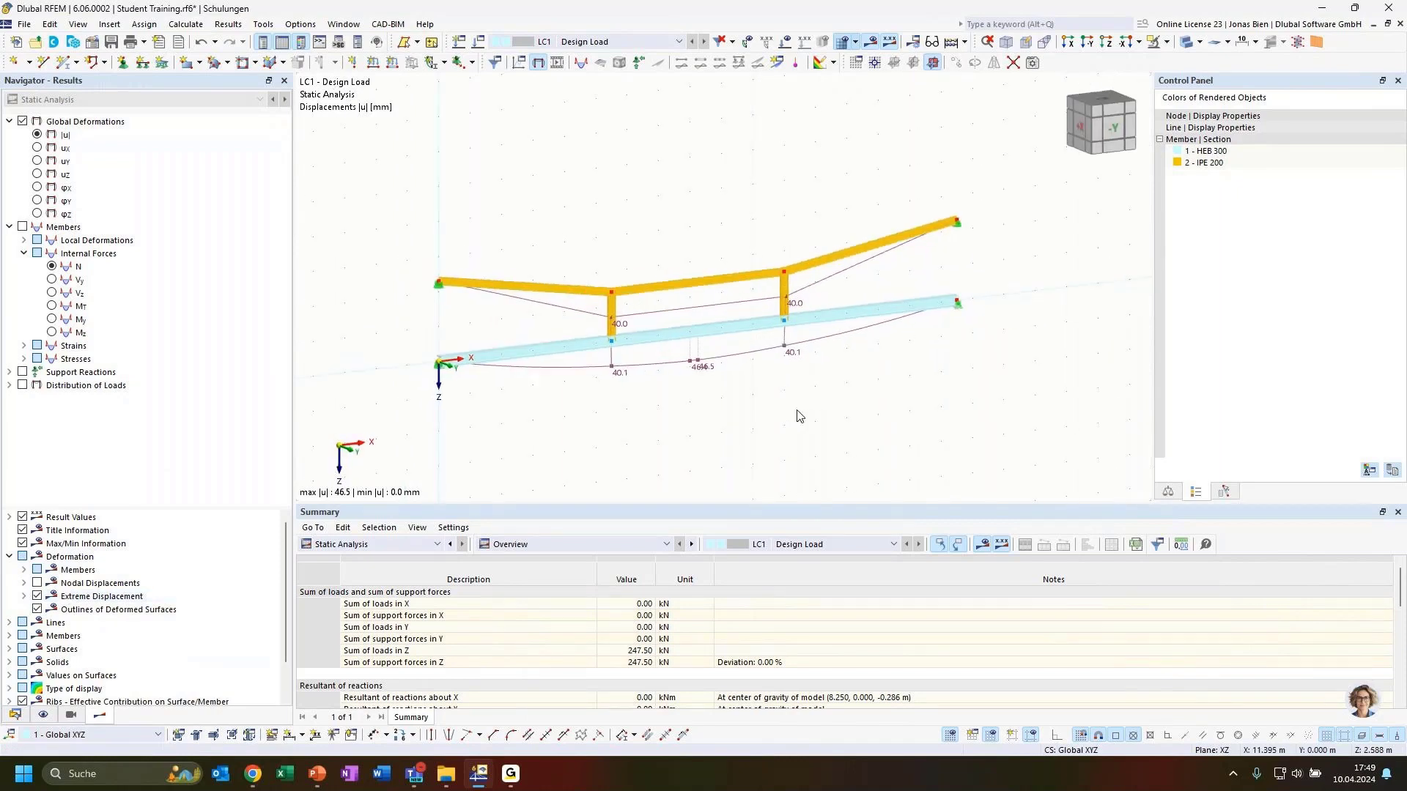
pyautogui.scroll(1, 677, 244)
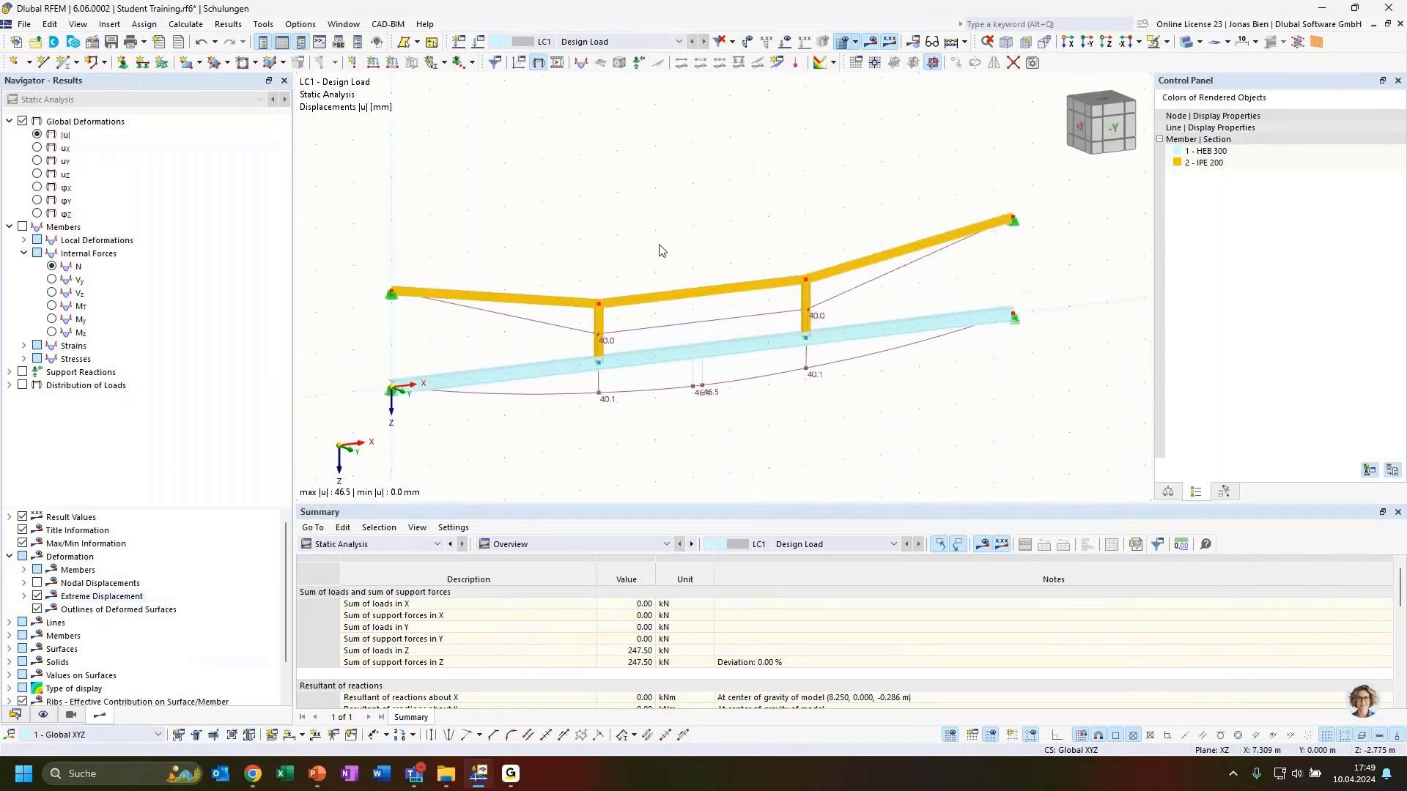
pyautogui.click(24, 570)
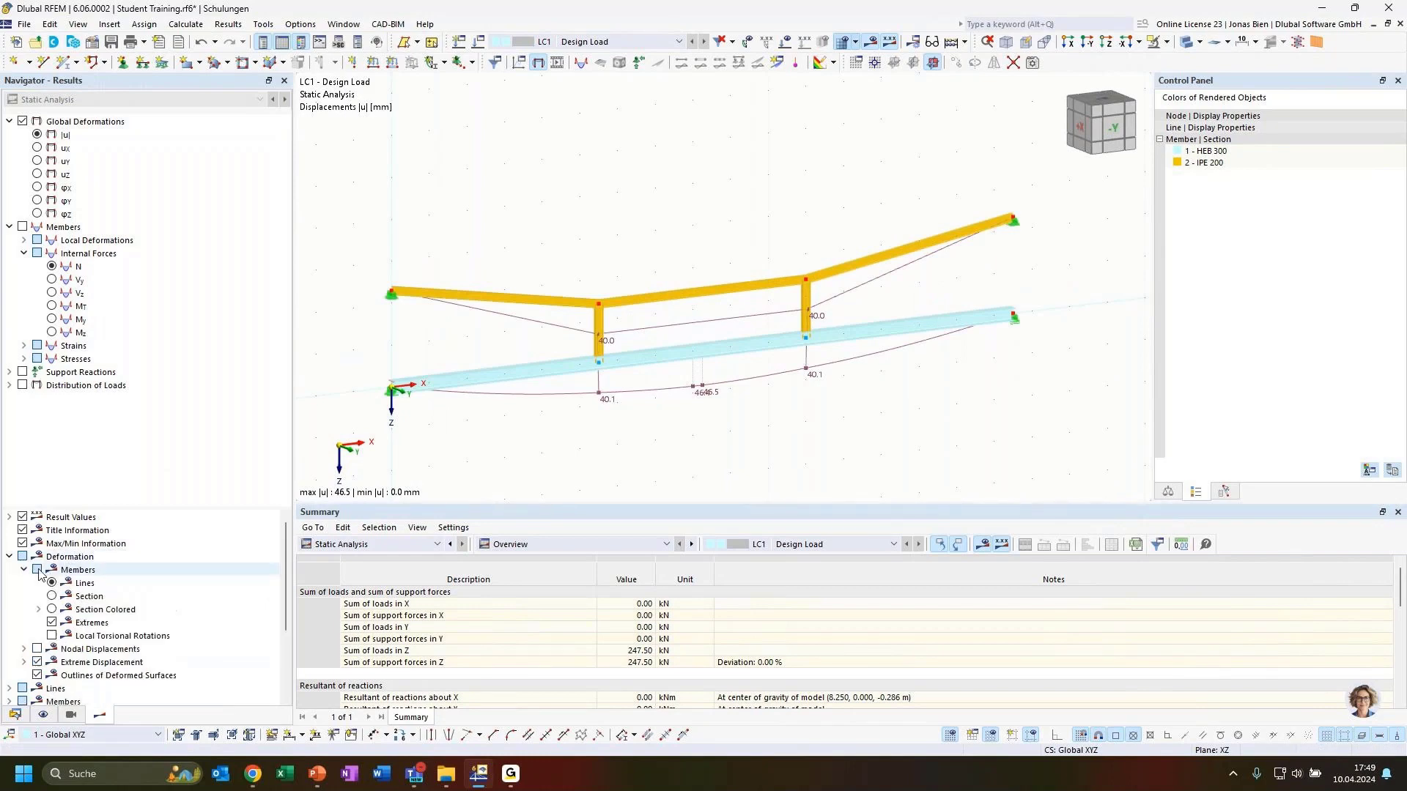
# Step: Display member deformations as Section Colored with extreme values shown, and orbit and pan to inspect
pyautogui.click(52, 610)
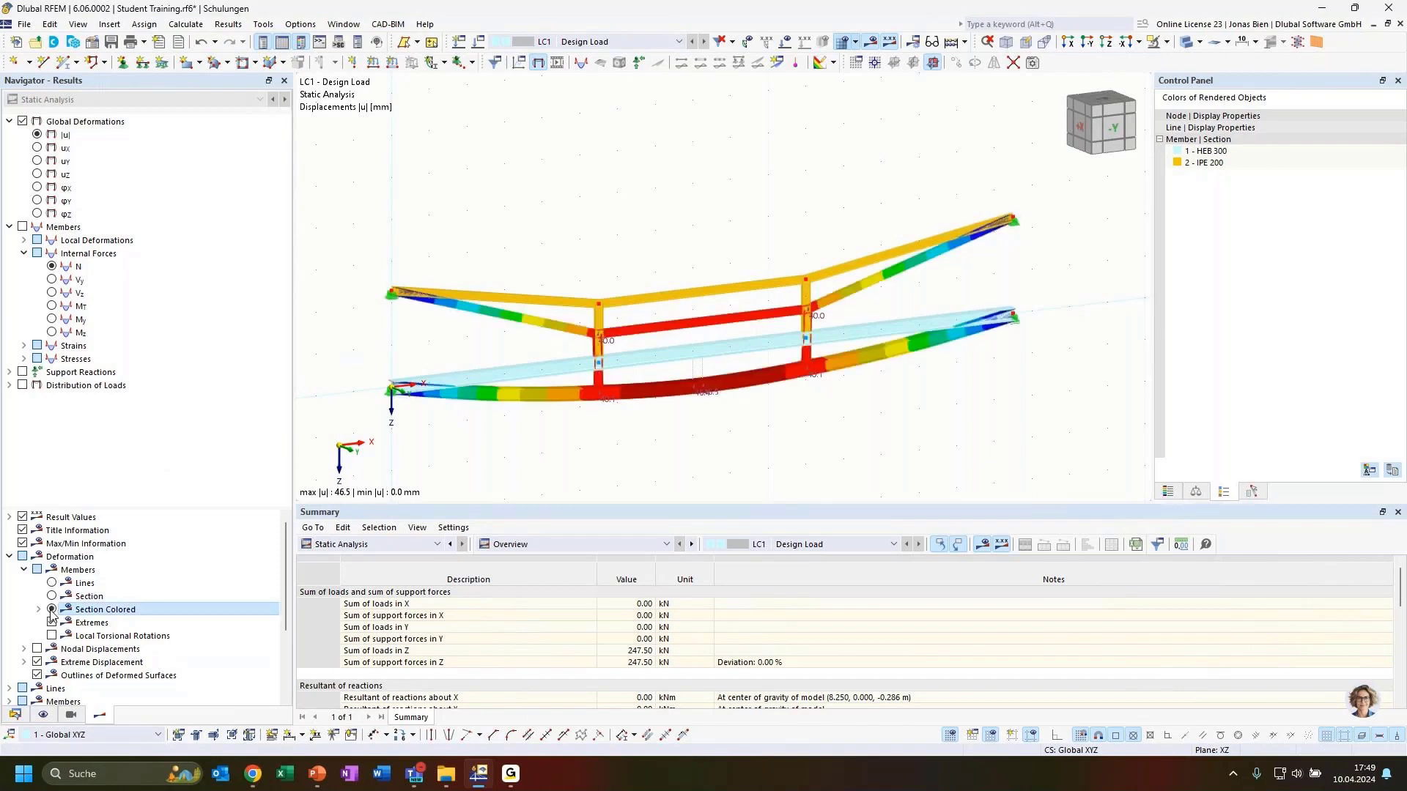
pyautogui.click(51, 622)
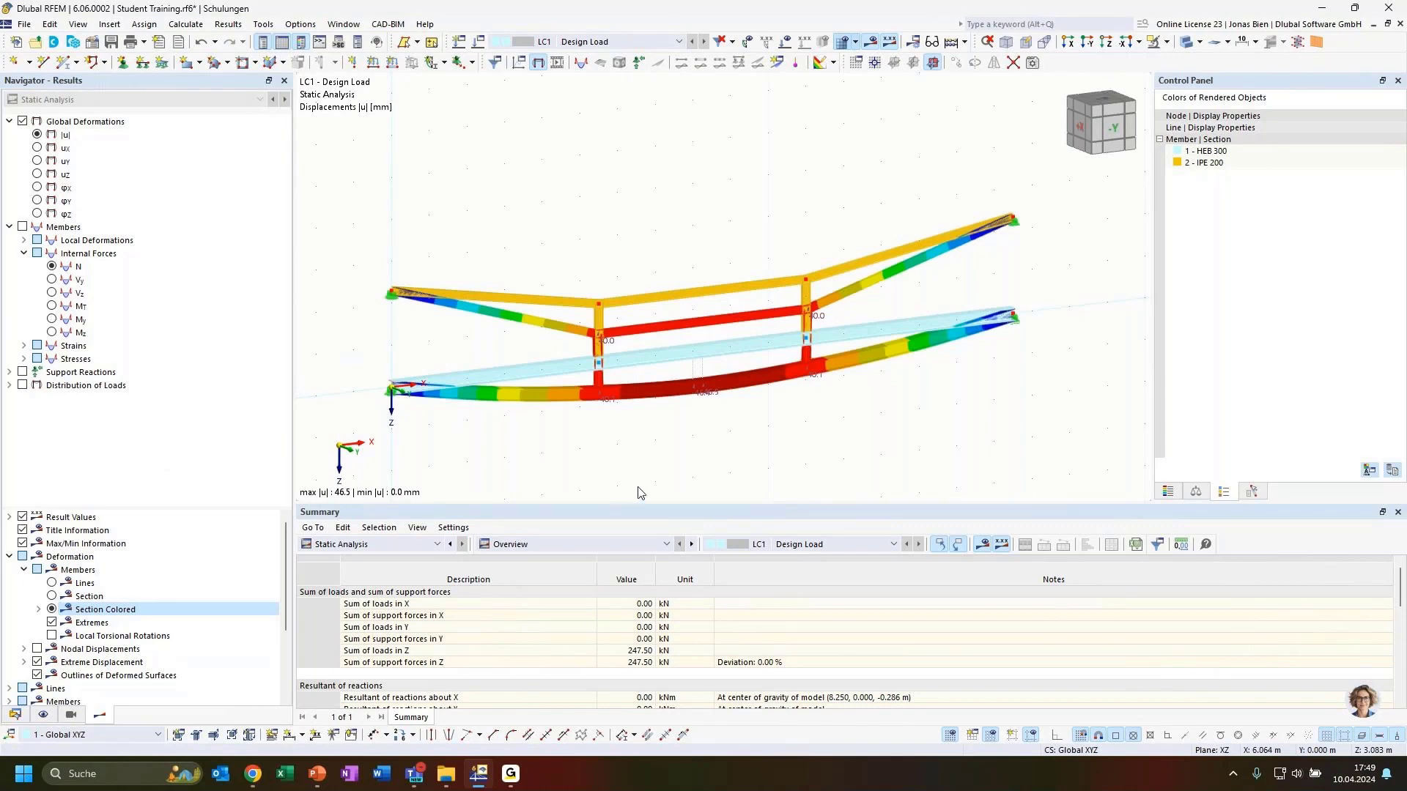
pyautogui.keyDown('ctrl'); pyautogui.moveTo(752, 431); pyautogui.dragTo(782, 430, button='middle'); pyautogui.keyUp('ctrl')
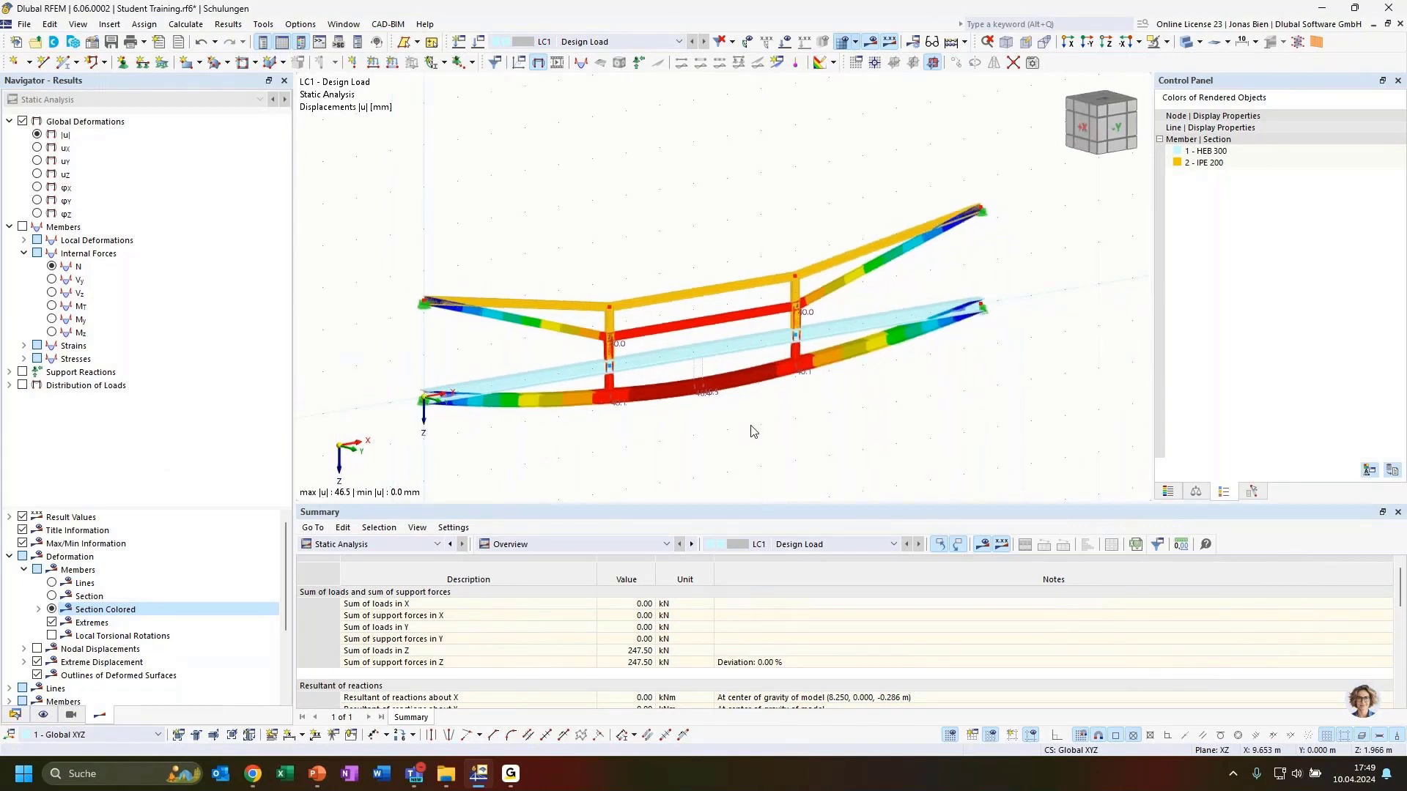
pyautogui.scroll(1, 620, 408)
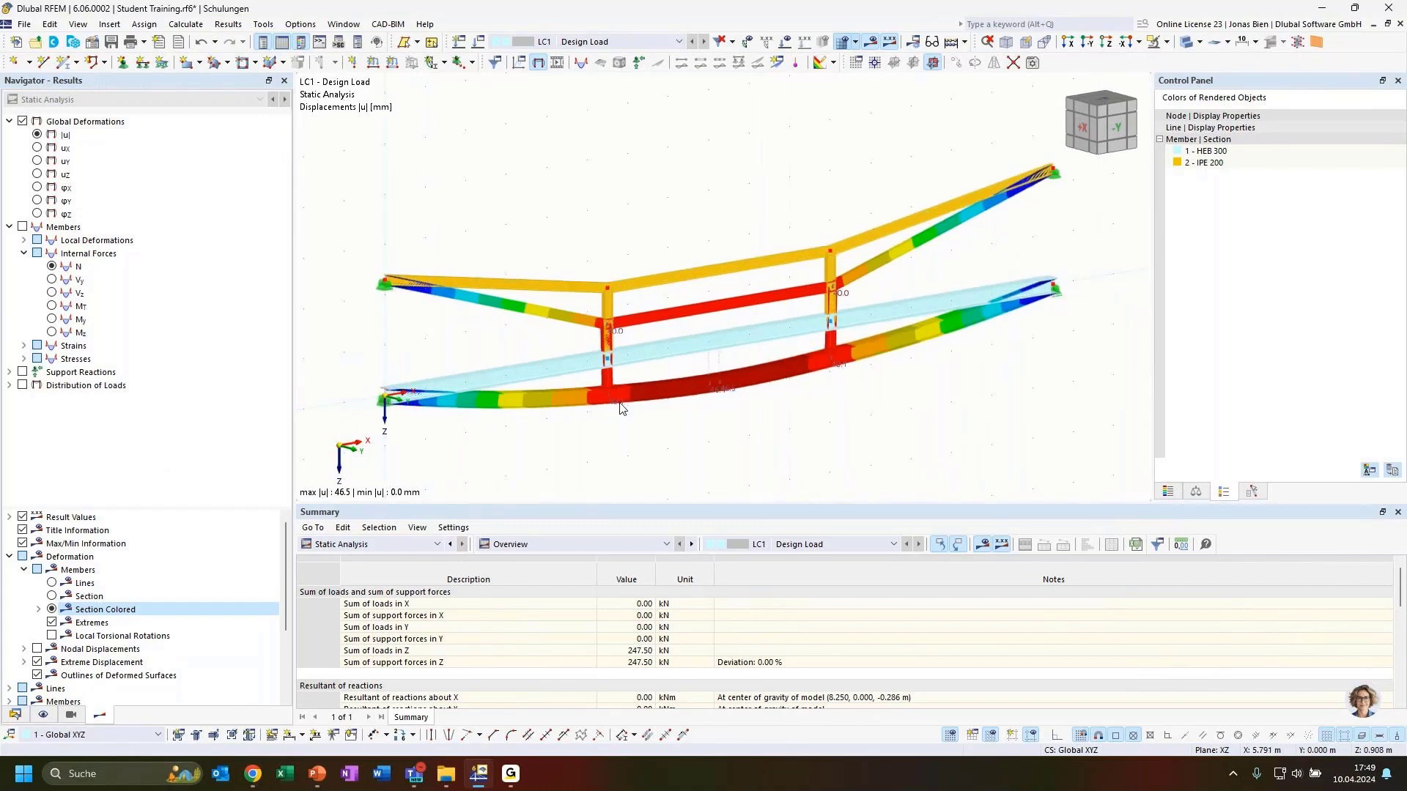
pyautogui.scroll(1, 620, 408)
pyautogui.scroll(-1, 700, 437)
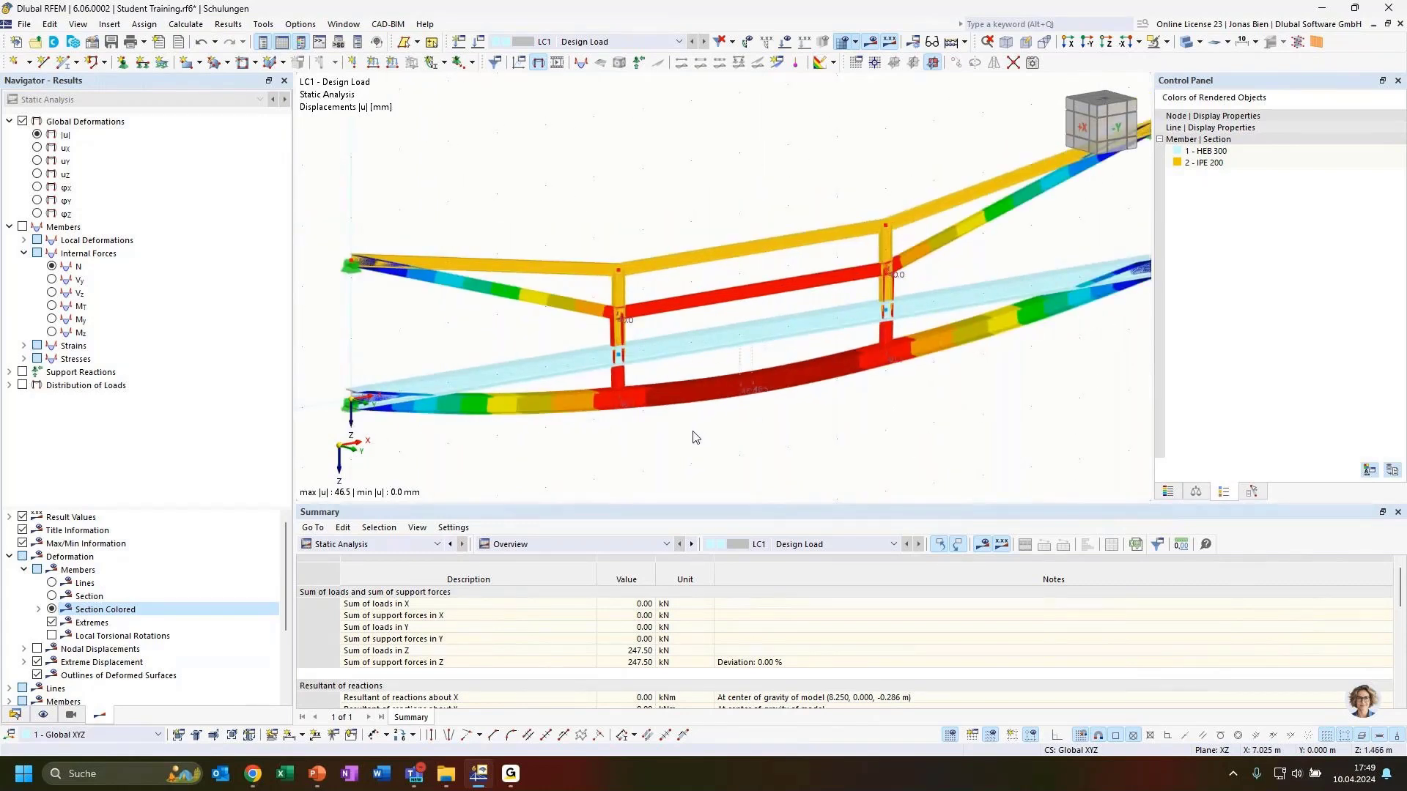
pyautogui.moveTo(683, 437); pyautogui.dragTo(706, 440, button='middle')
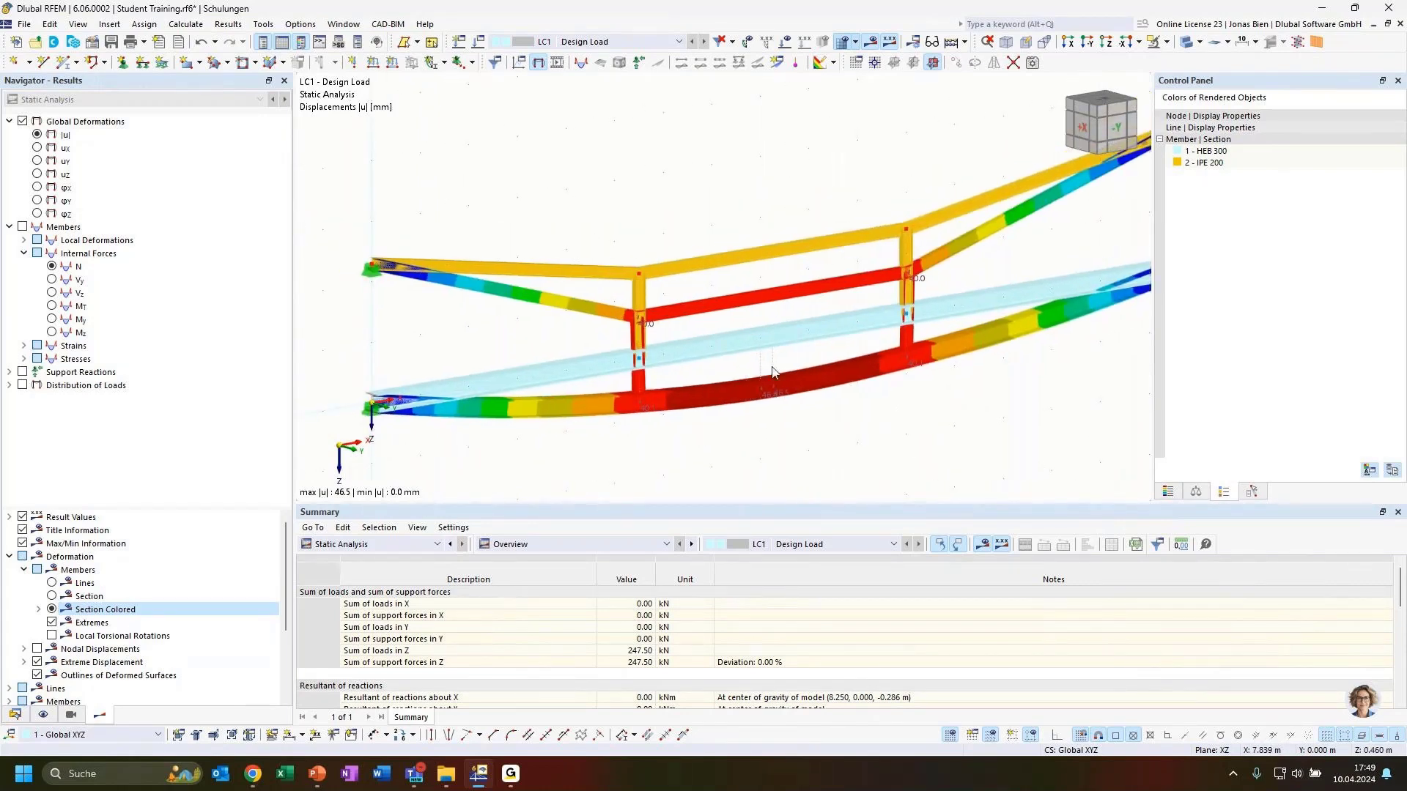
pyautogui.scroll(-1, 813, 234)
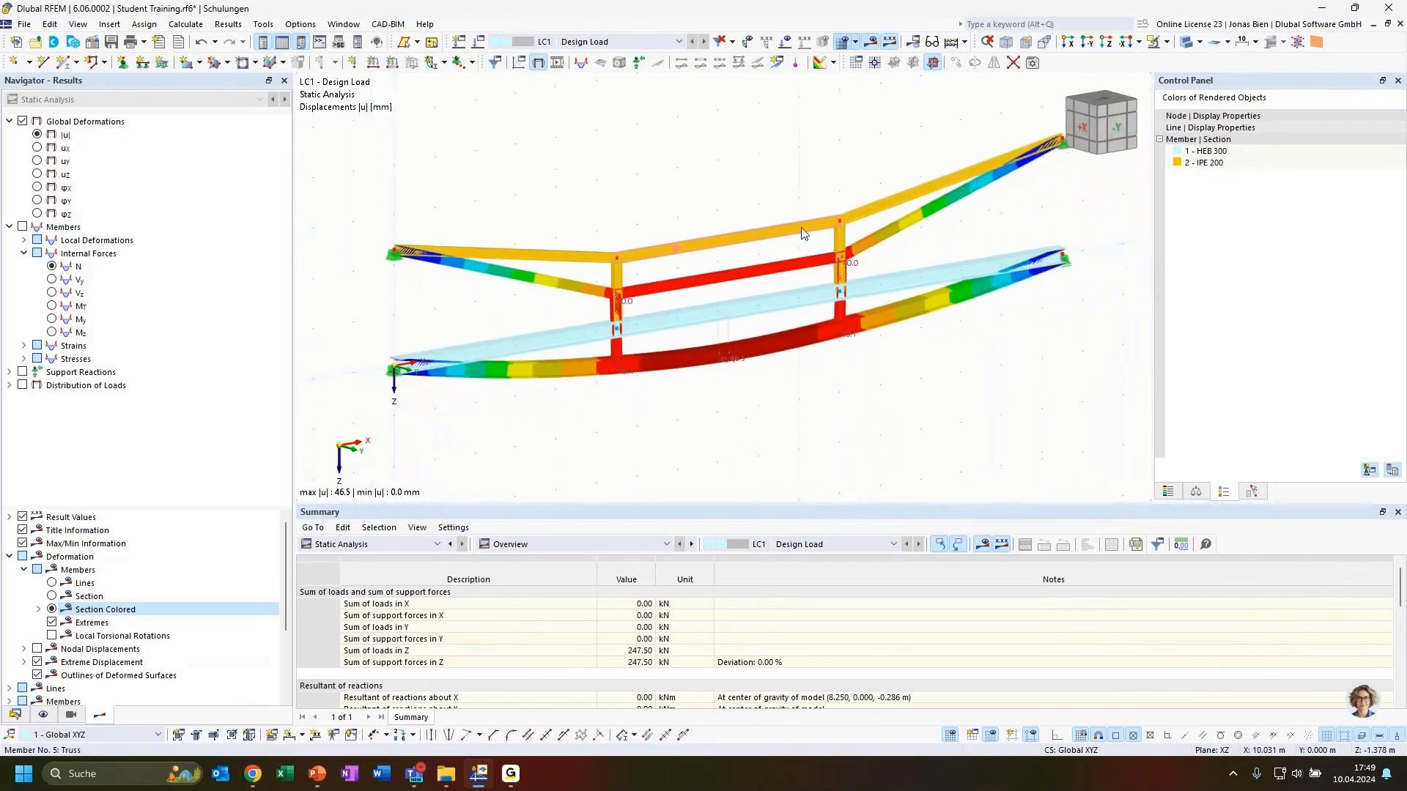
pyautogui.moveTo(805, 209); pyautogui.dragTo(782, 220, button='middle')
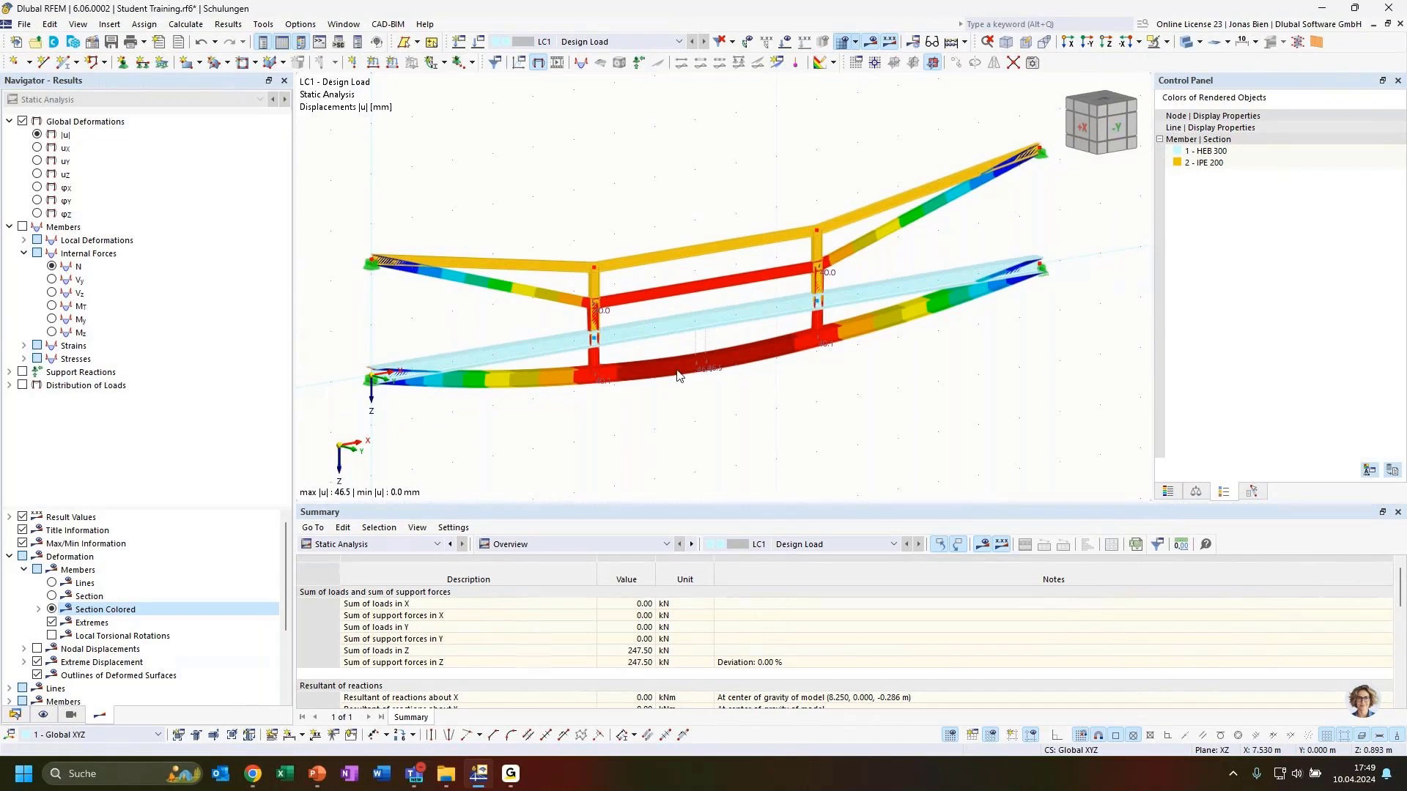
pyautogui.keyDown('ctrl'); pyautogui.moveTo(702, 443); pyautogui.dragTo(805, 392, button='middle'); pyautogui.keyUp('ctrl')
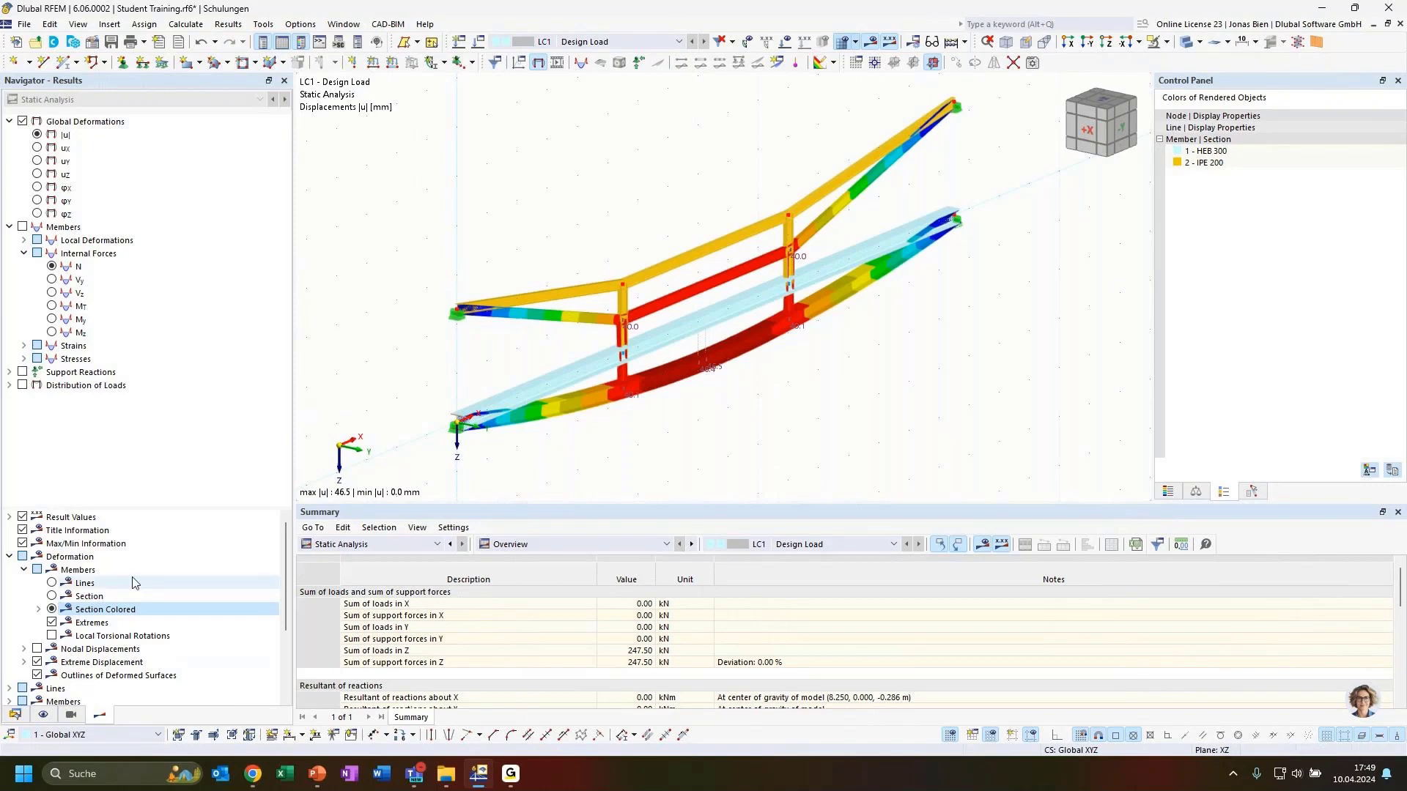
# Step: Compare with the Lines display, return to Section Colored and turn the model to a front view
pyautogui.click(52, 583)
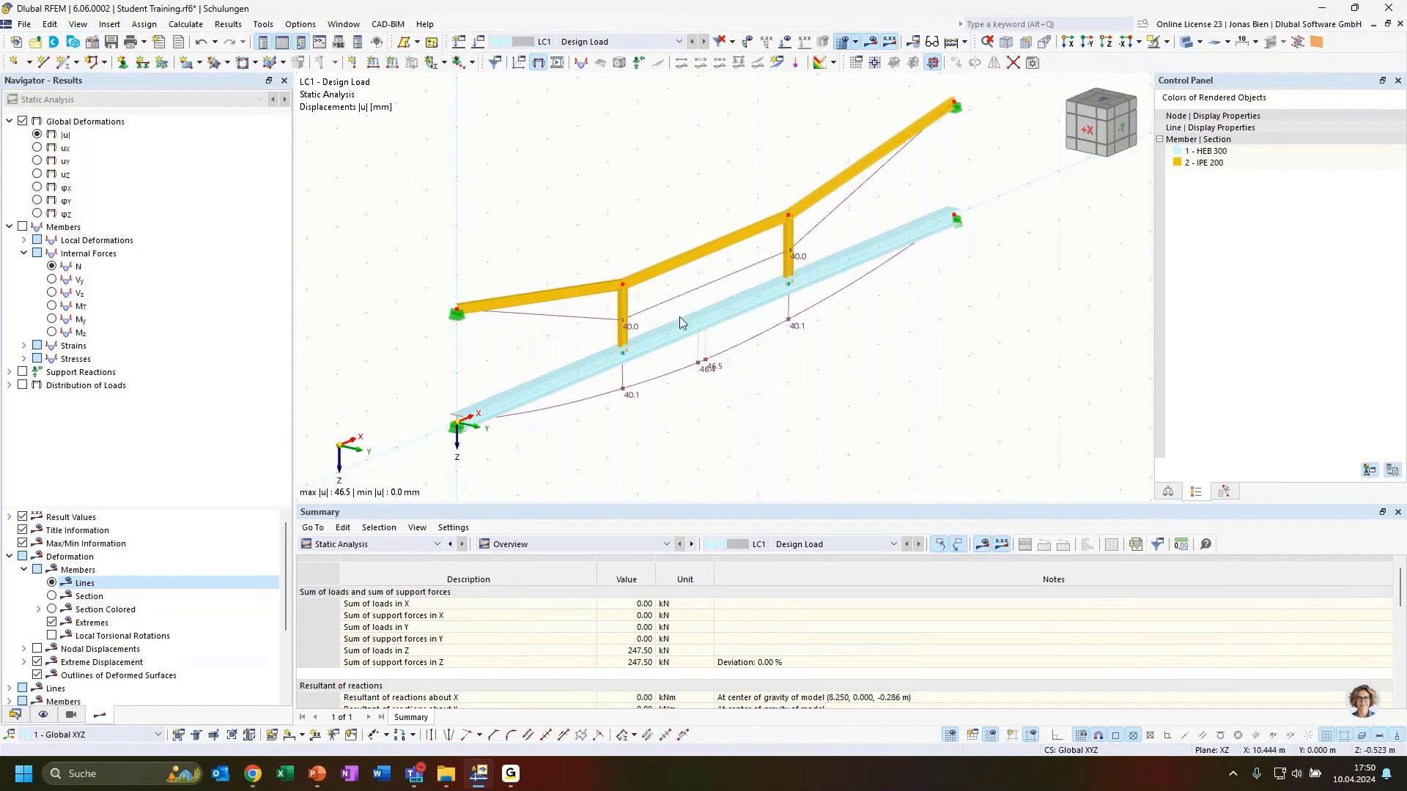
pyautogui.click(51, 609)
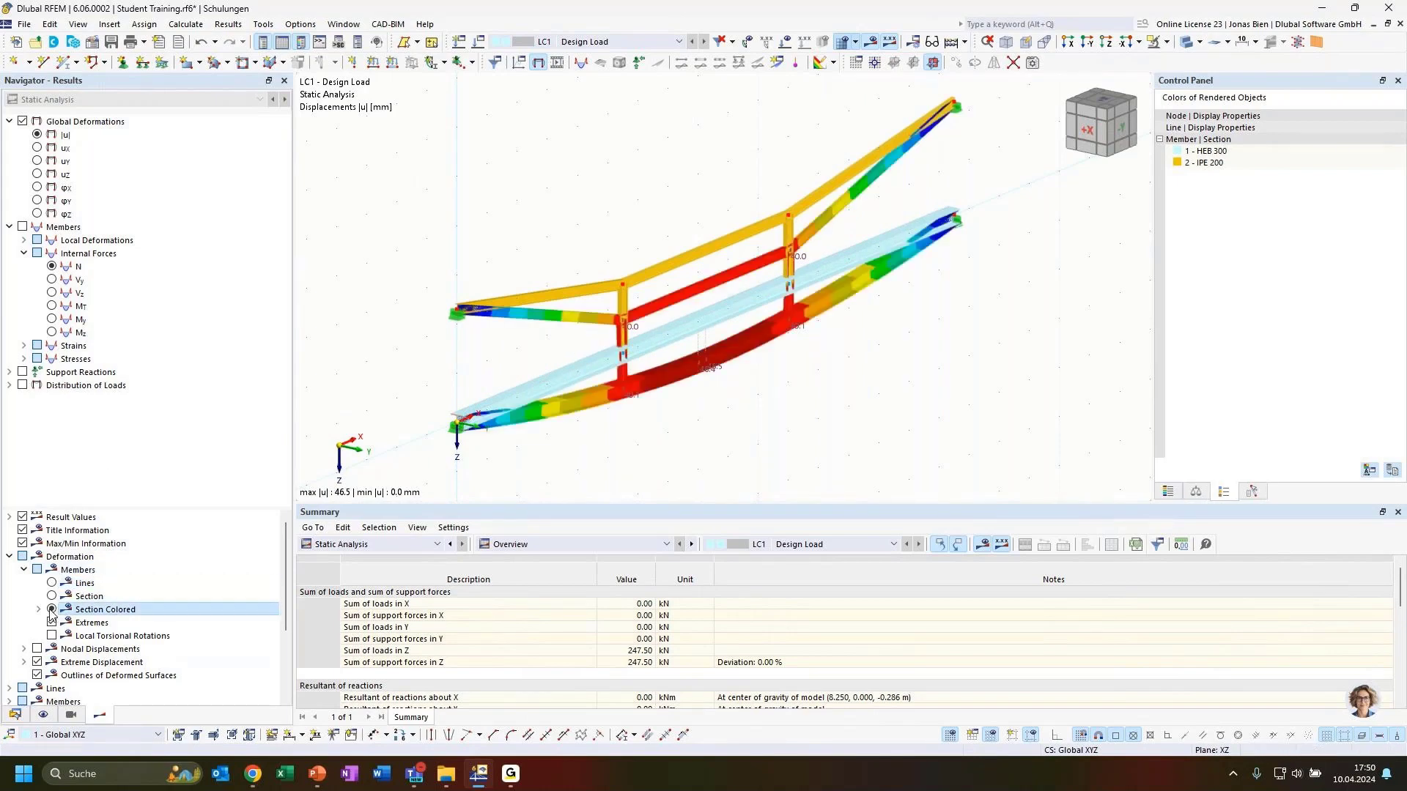
pyautogui.keyDown('ctrl'); pyautogui.moveTo(806, 414); pyautogui.dragTo(722, 358, button='middle'); pyautogui.keyUp('ctrl')
pyautogui.scroll(-2, 908, 430)
pyautogui.keyDown('ctrl'); pyautogui.moveTo(908, 430); pyautogui.dragTo(883, 424, button='middle'); pyautogui.keyUp('ctrl')
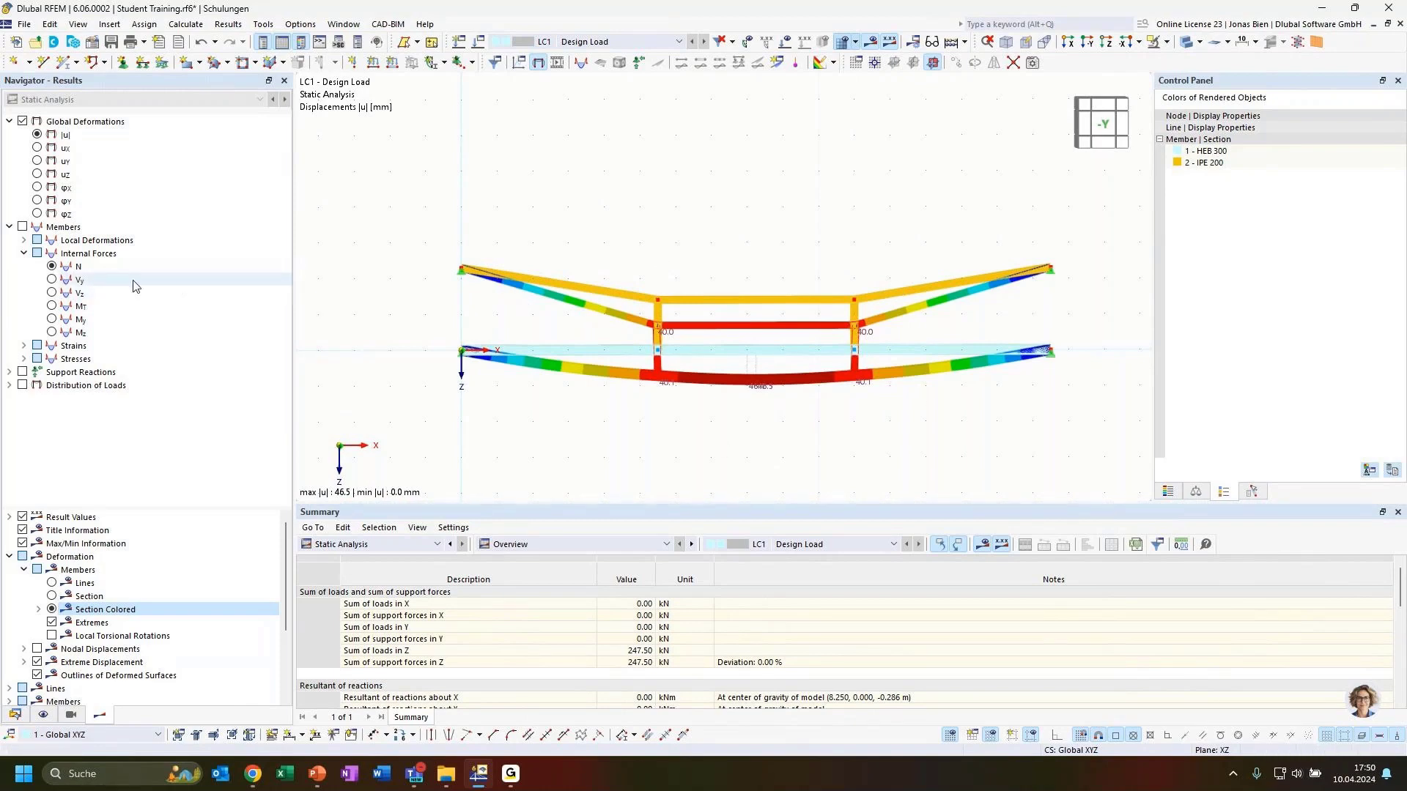
# Step: Plot the axial force N diagram with members drawn as wireframe lines, orbit it, then switch to Vy
pyautogui.click(52, 267)
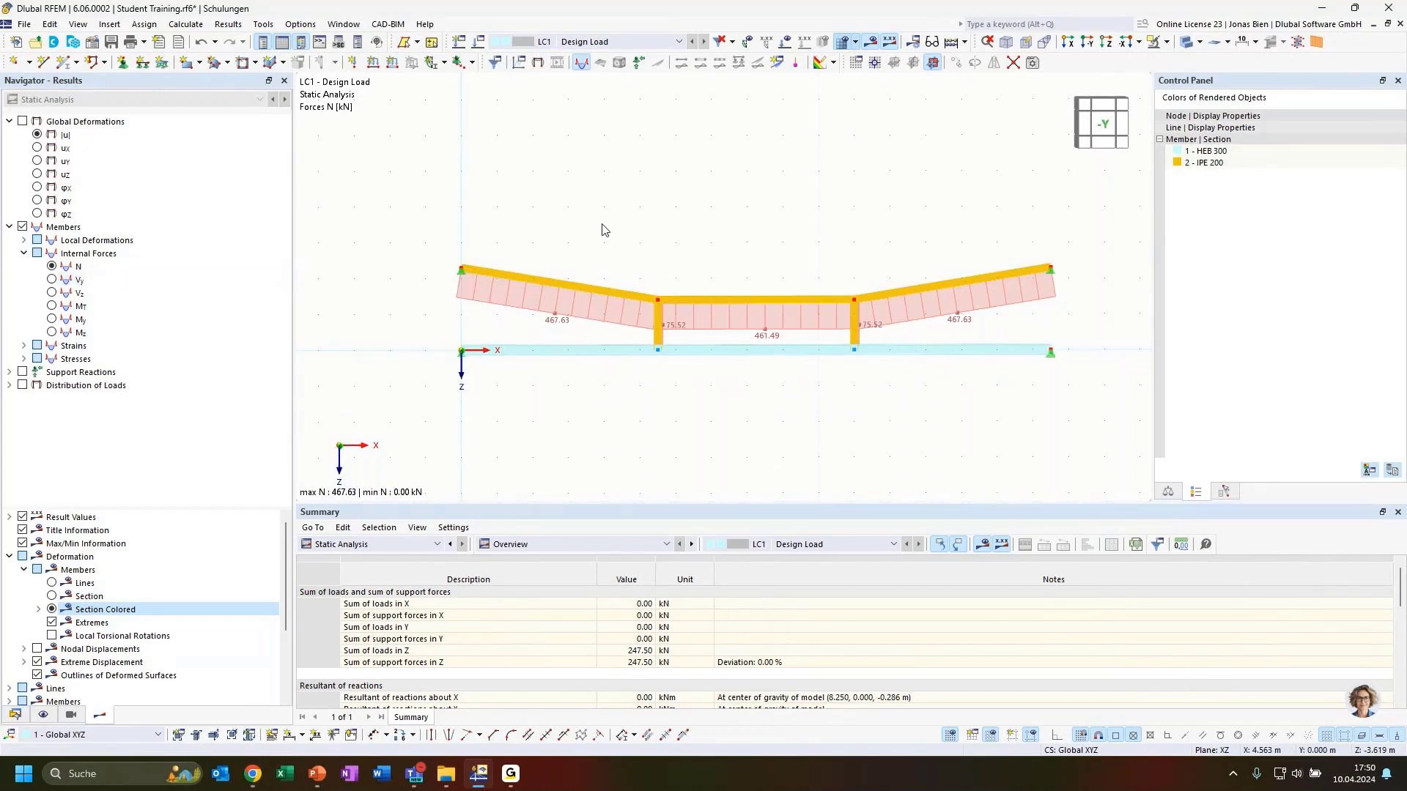
pyautogui.click(1187, 42)
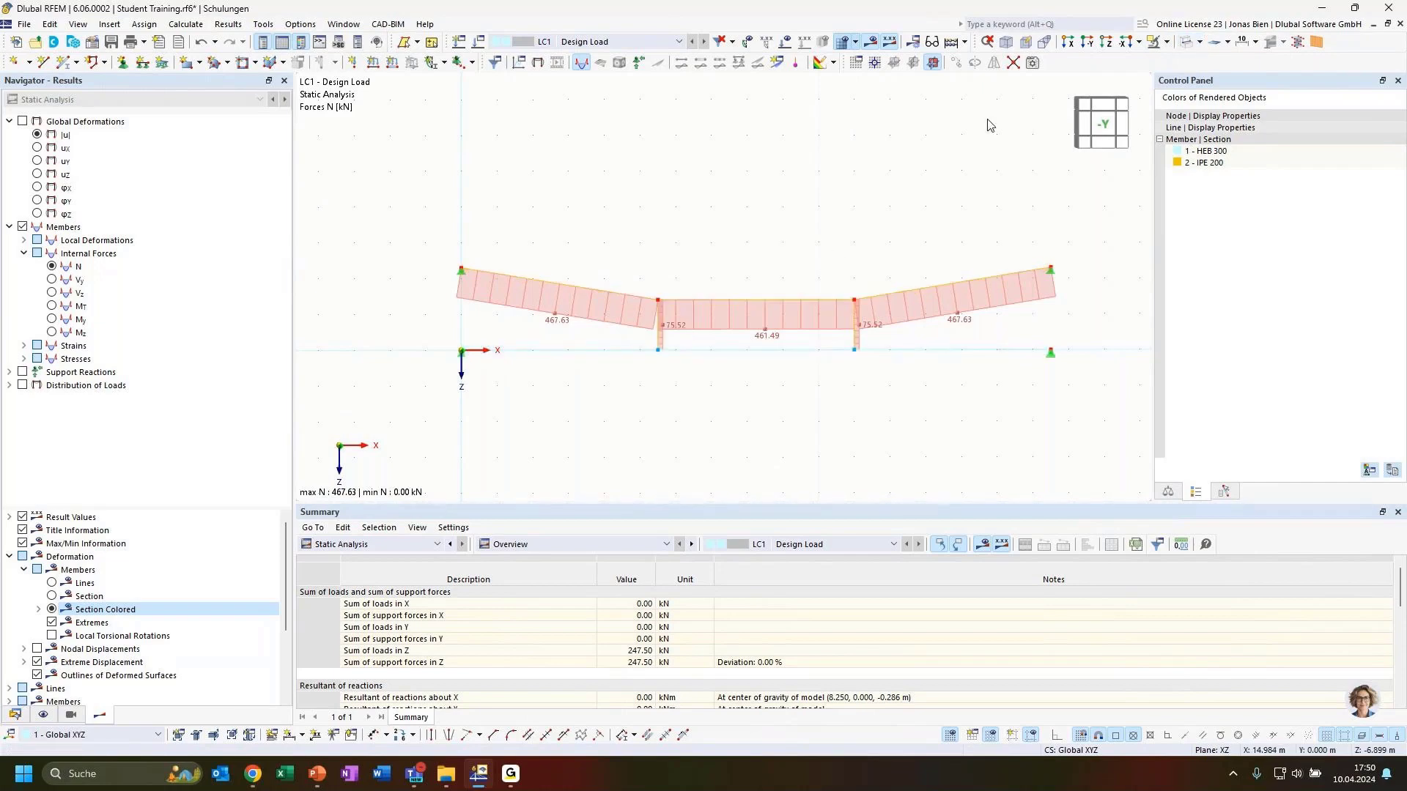
pyautogui.keyDown('ctrl'); pyautogui.moveTo(693, 395); pyautogui.dragTo(785, 395, button='middle'); pyautogui.keyUp('ctrl')
pyautogui.keyDown('ctrl'); pyautogui.moveTo(865, 370); pyautogui.dragTo(901, 379, button='middle'); pyautogui.keyUp('ctrl')
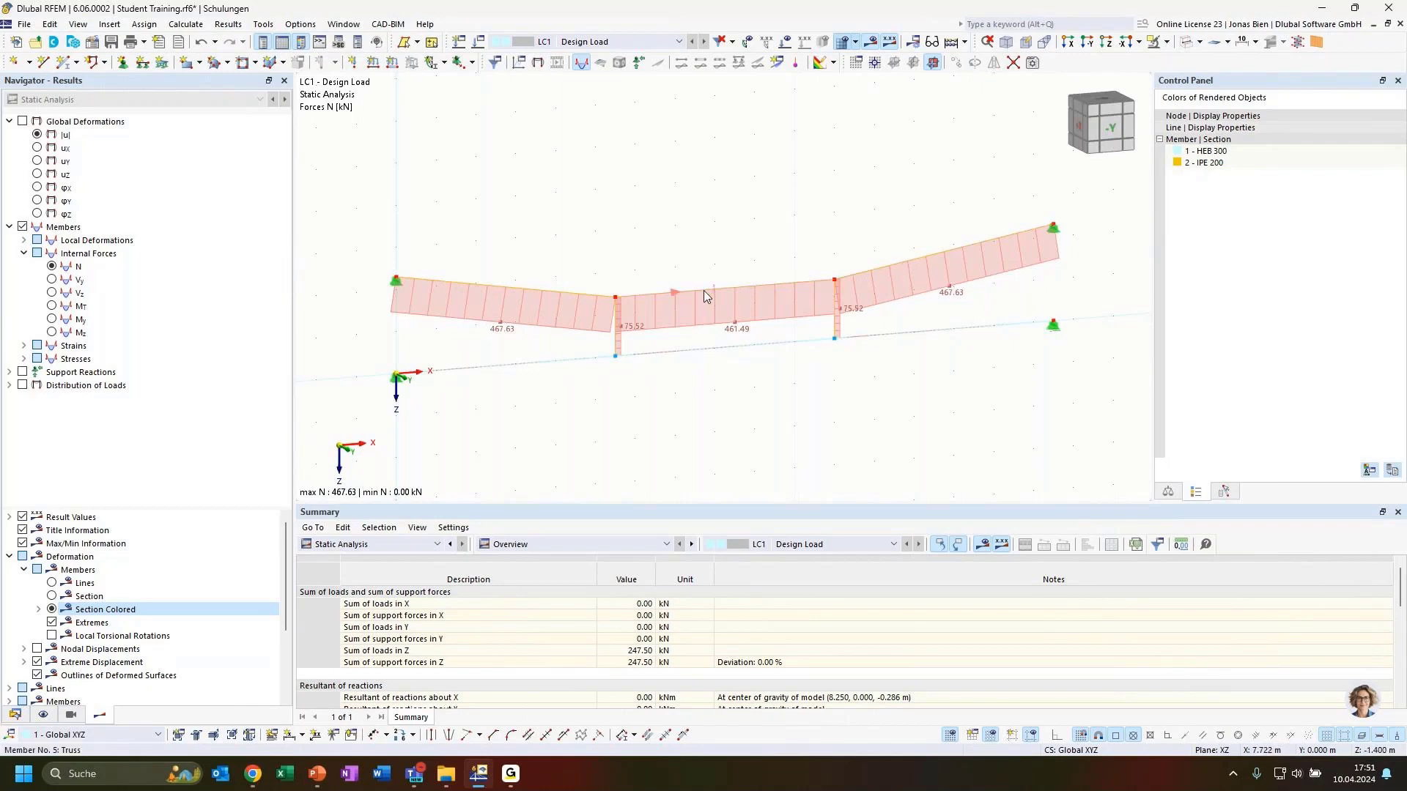
pyautogui.keyDown('ctrl'); pyautogui.moveTo(727, 408); pyautogui.dragTo(619, 334, button='middle'); pyautogui.keyUp('ctrl')
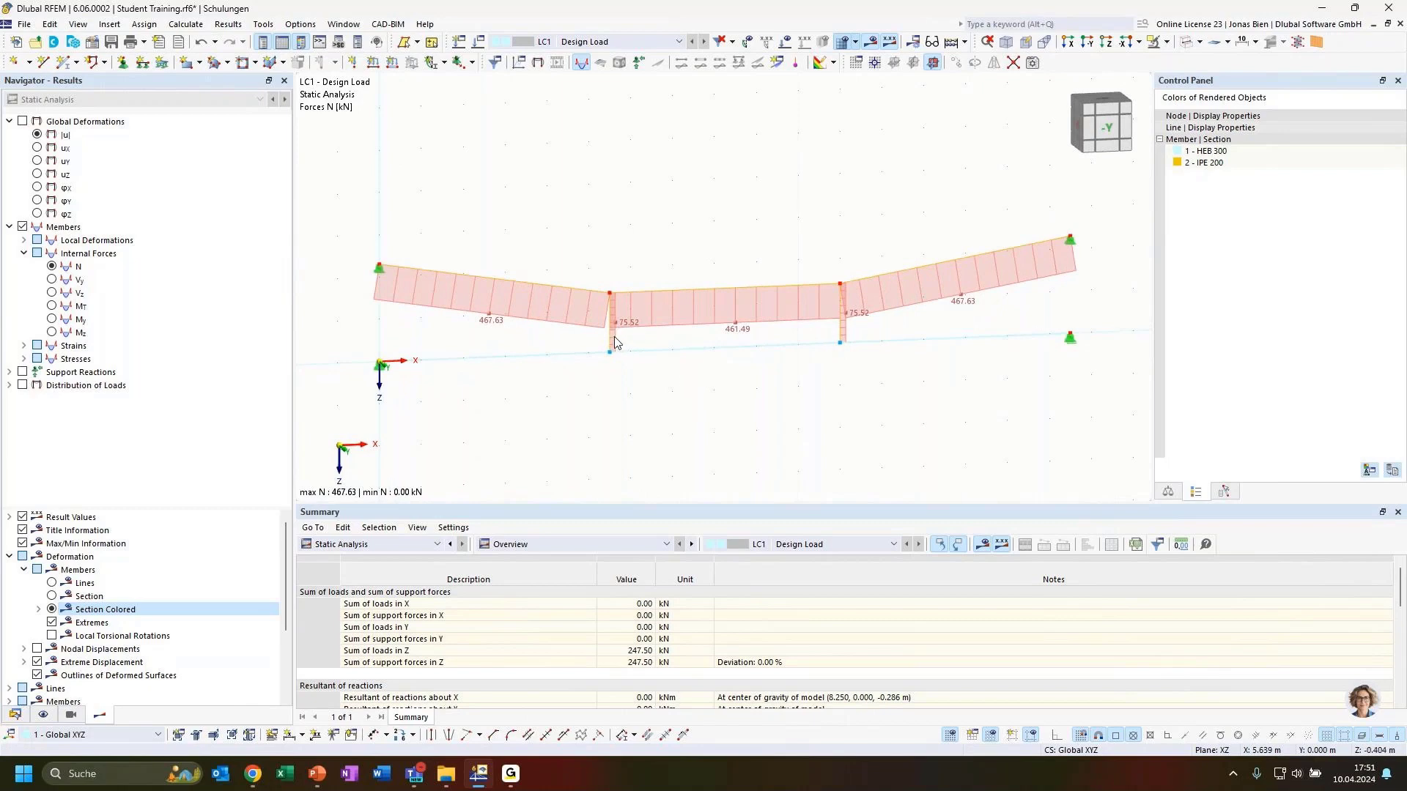
pyautogui.keyDown('ctrl'); pyautogui.moveTo(721, 395); pyautogui.dragTo(615, 350, button='middle'); pyautogui.keyUp('ctrl')
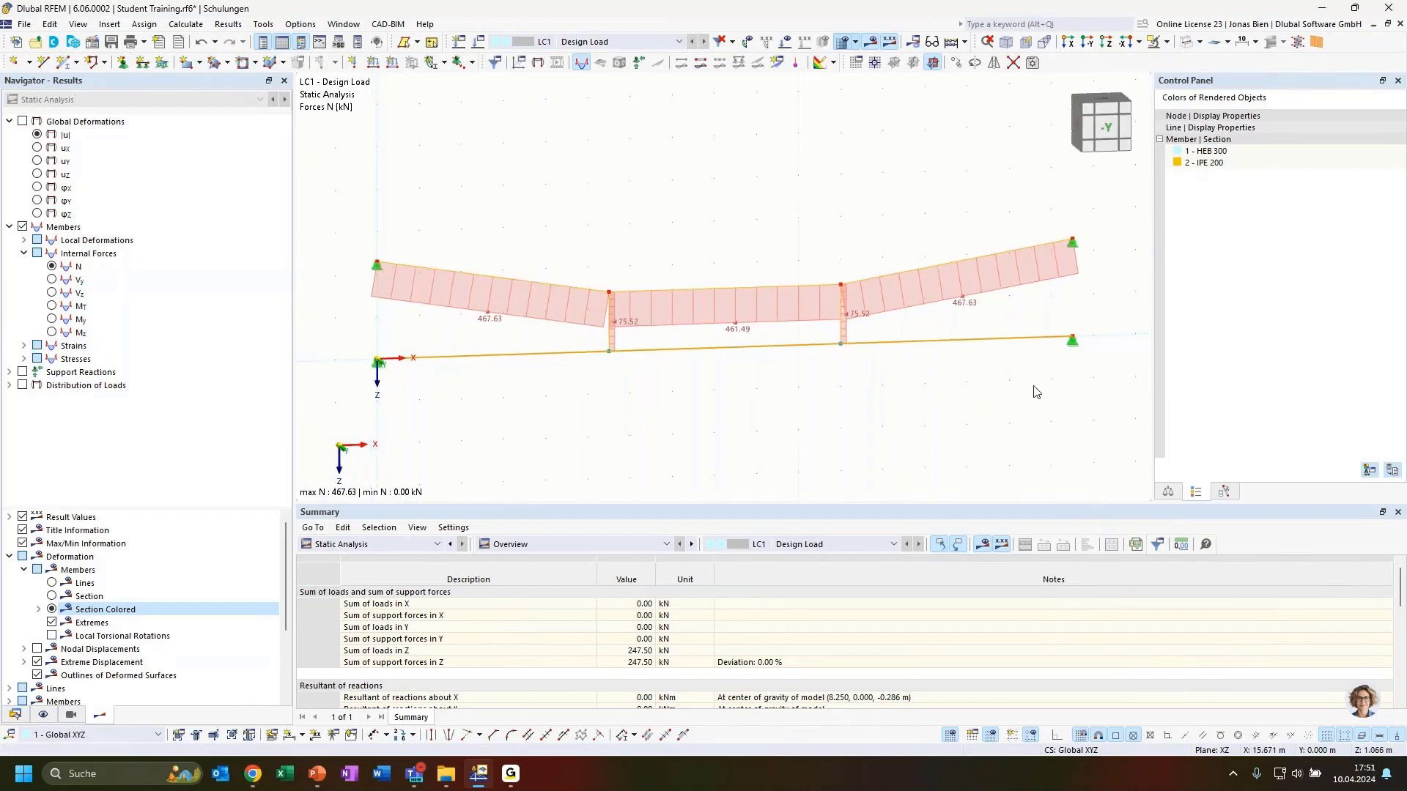
pyautogui.click(51, 280)
# Step: Compare the Vz and My diagrams and settle on shear force Vz (±48.23 kN)
pyautogui.click(51, 293)
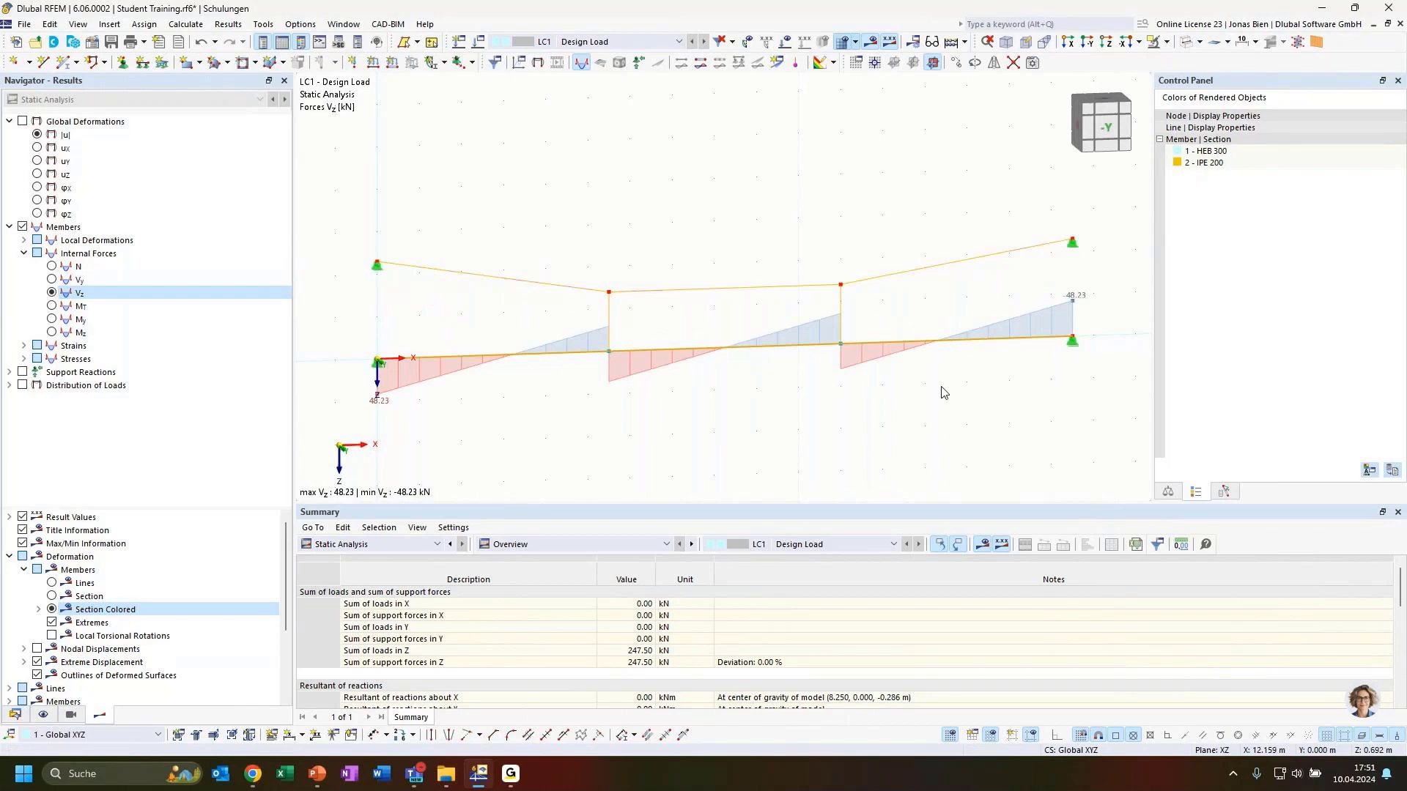
pyautogui.click(51, 320)
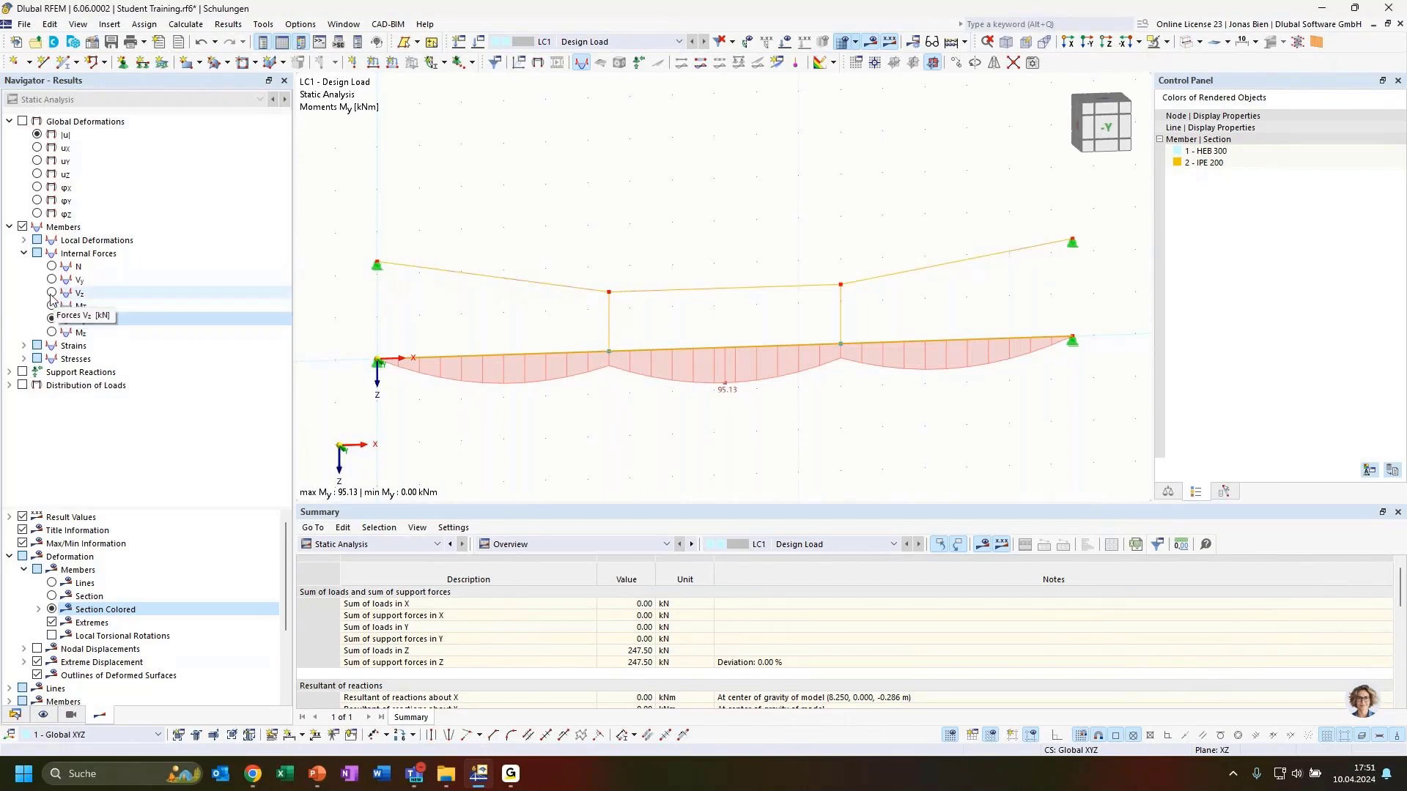
pyautogui.click(52, 293)
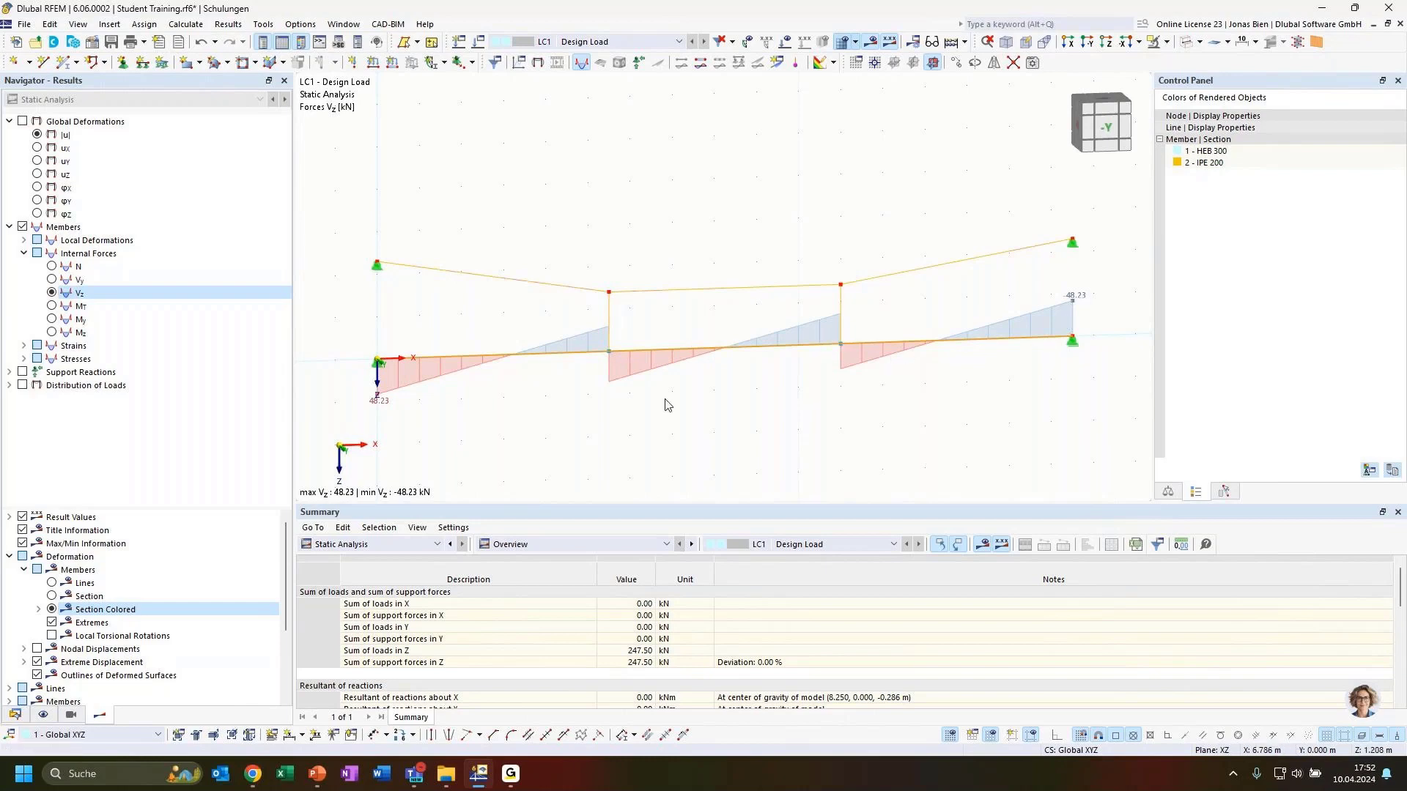
# Step: Label every value along the member result diagrams
pyautogui.scroll(-3, 117, 606)
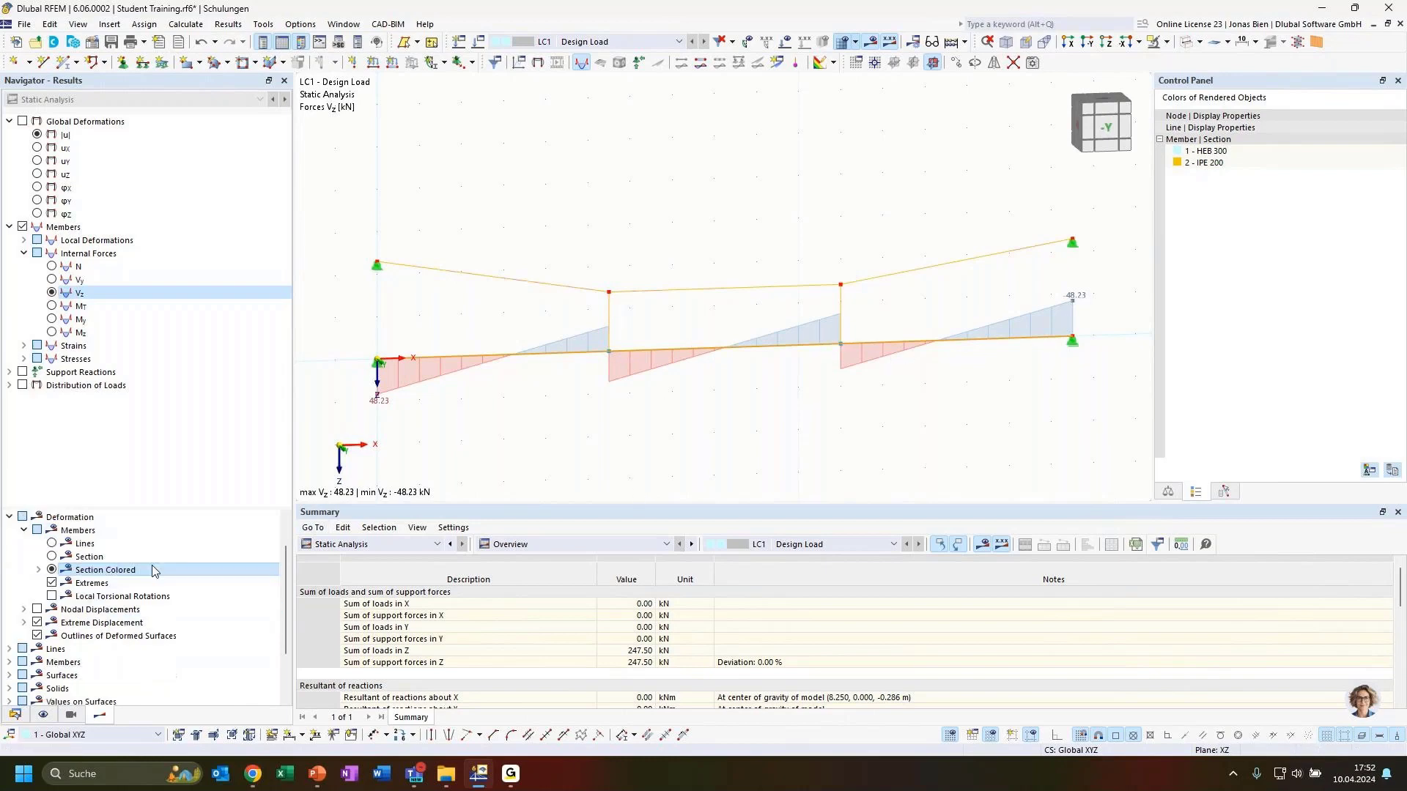
pyautogui.scroll(3, 66, 575)
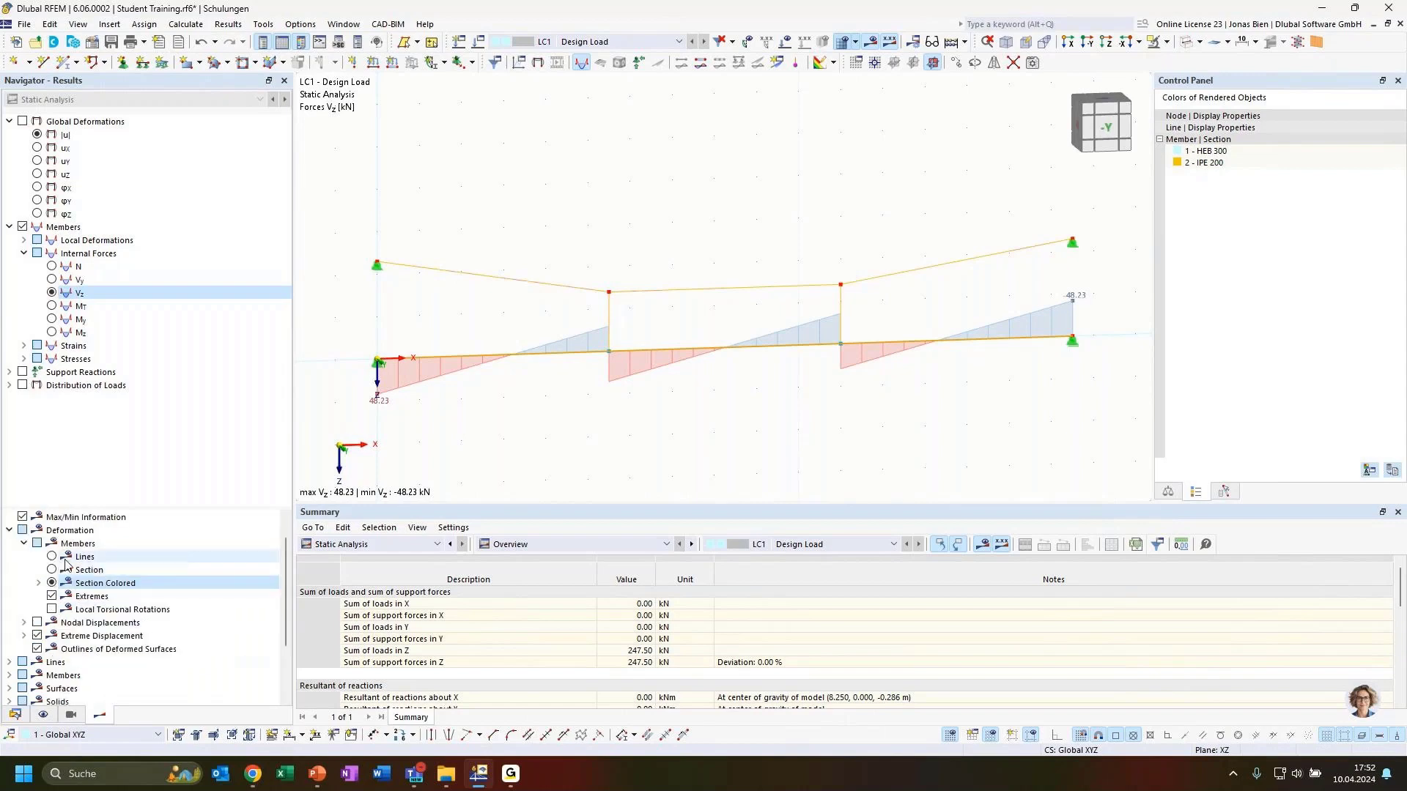
pyautogui.scroll(-1, 62, 564)
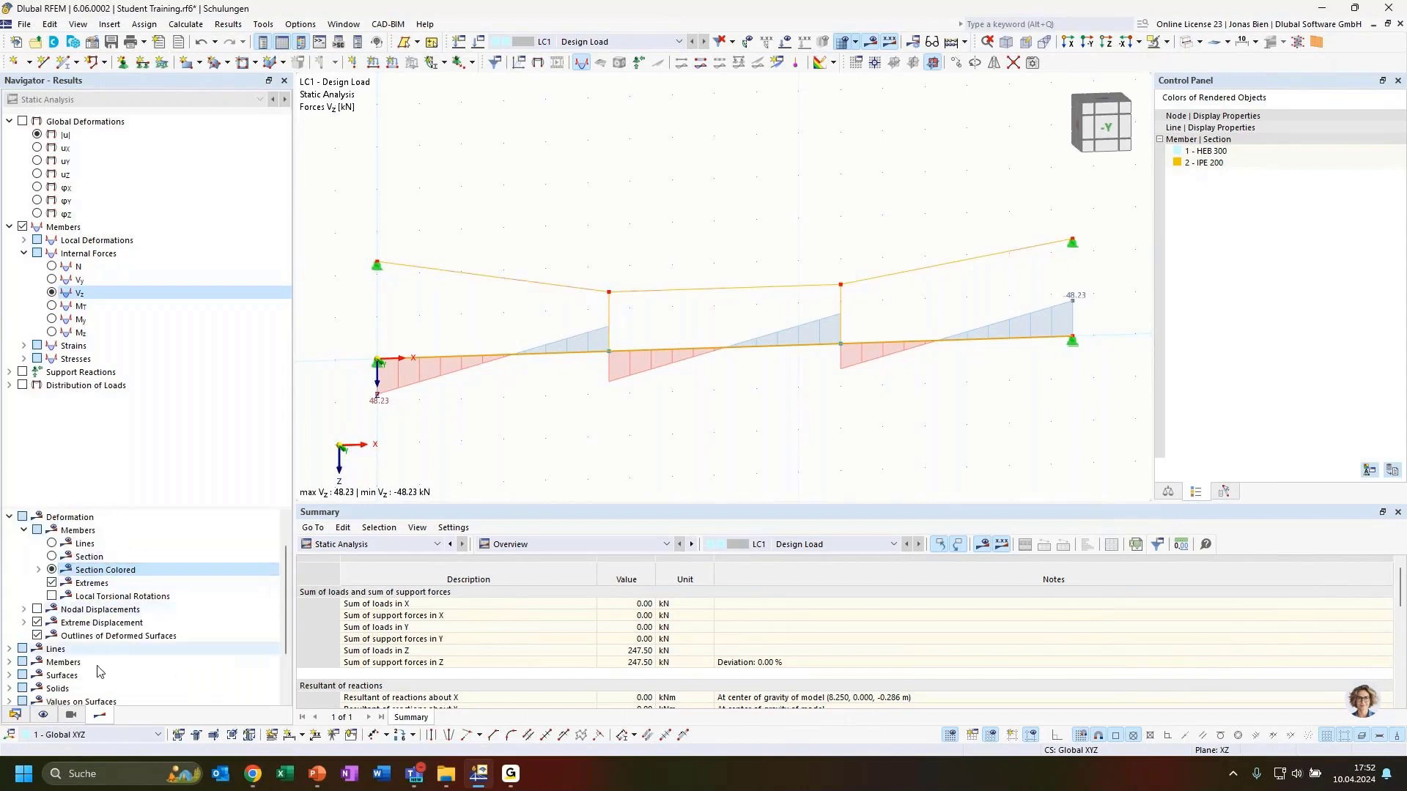
pyautogui.click(9, 663)
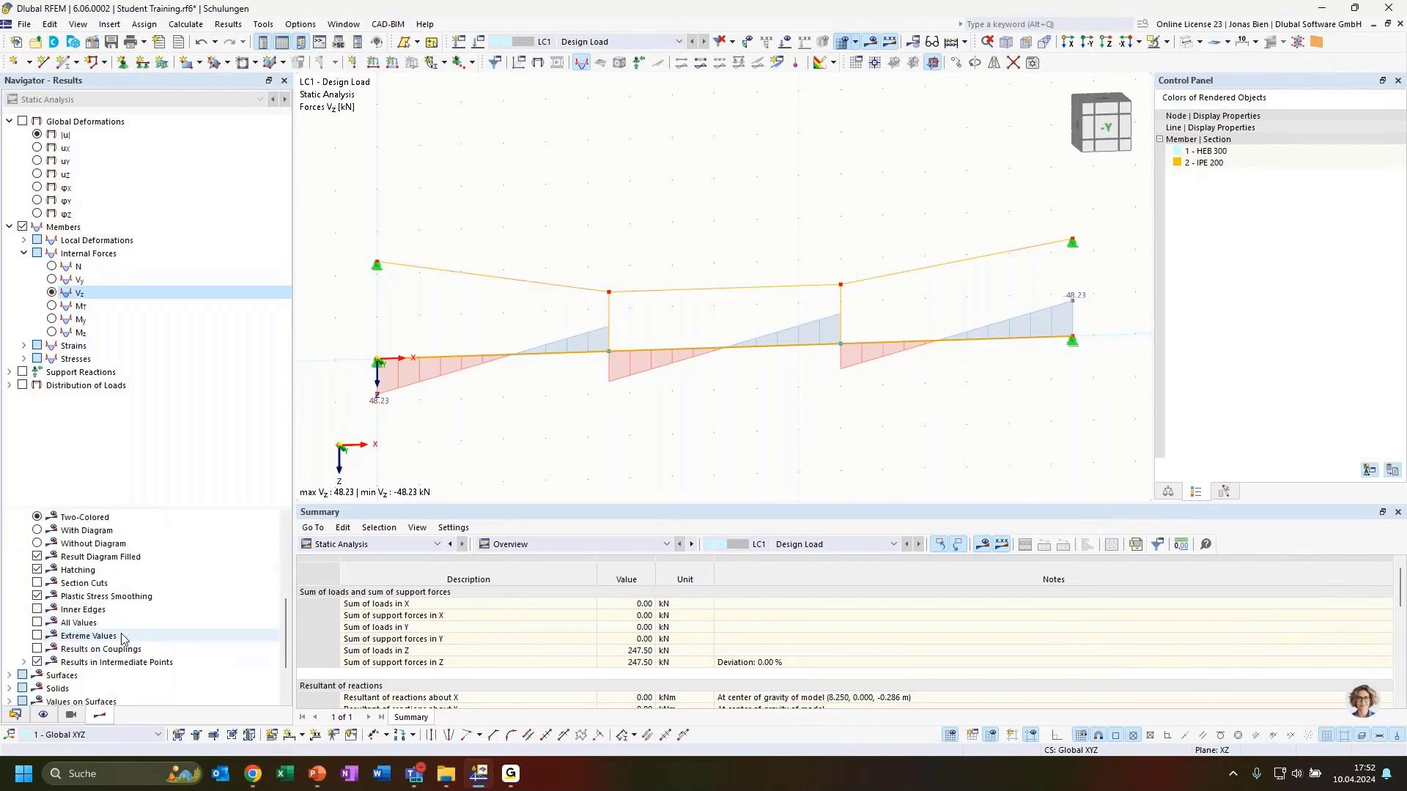
pyautogui.click(37, 622)
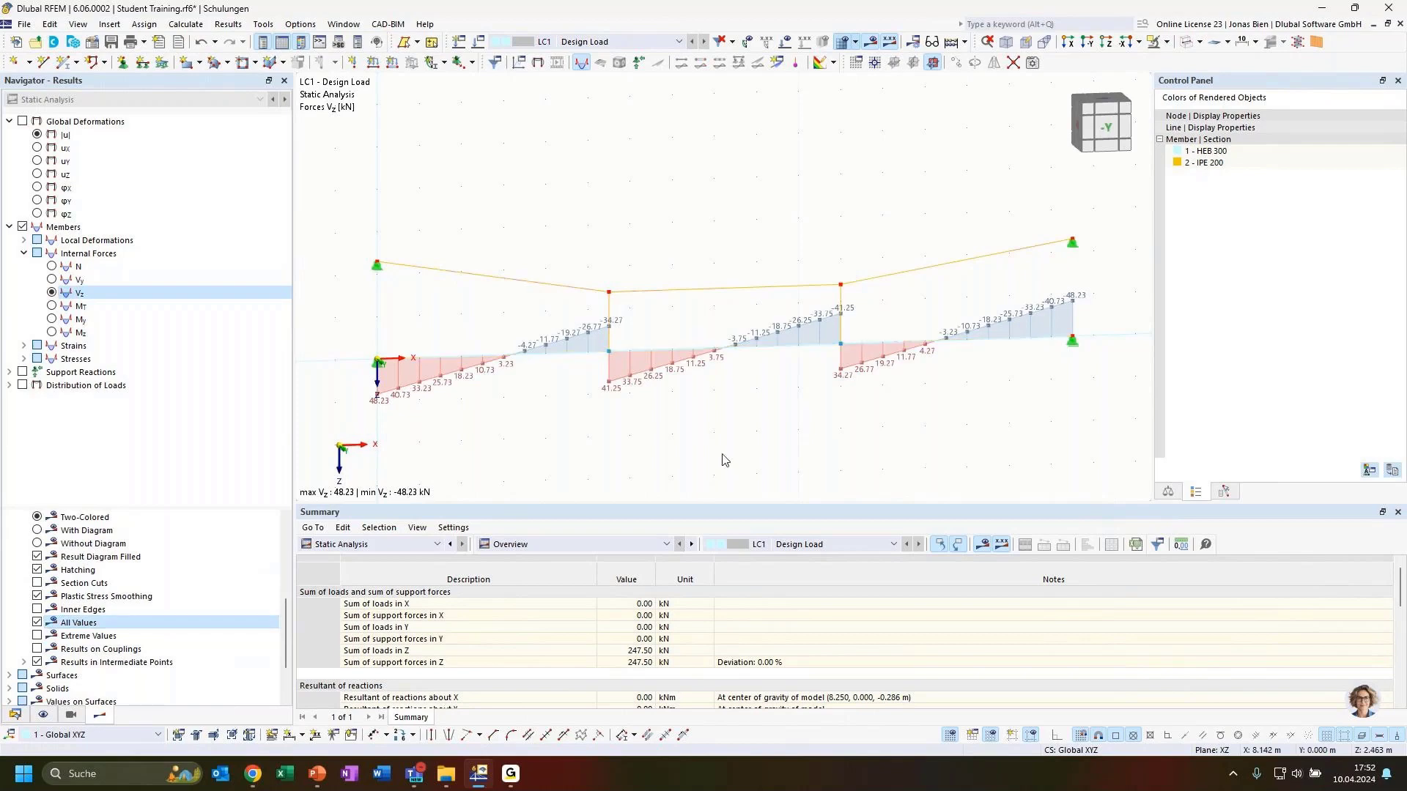
# Step: Switch to the -Y front view of the beam and select the horizontal beam
pyautogui.keyDown('ctrl'); pyautogui.moveTo(650, 443); pyautogui.dragTo(681, 464, button='middle'); pyautogui.keyUp('ctrl')
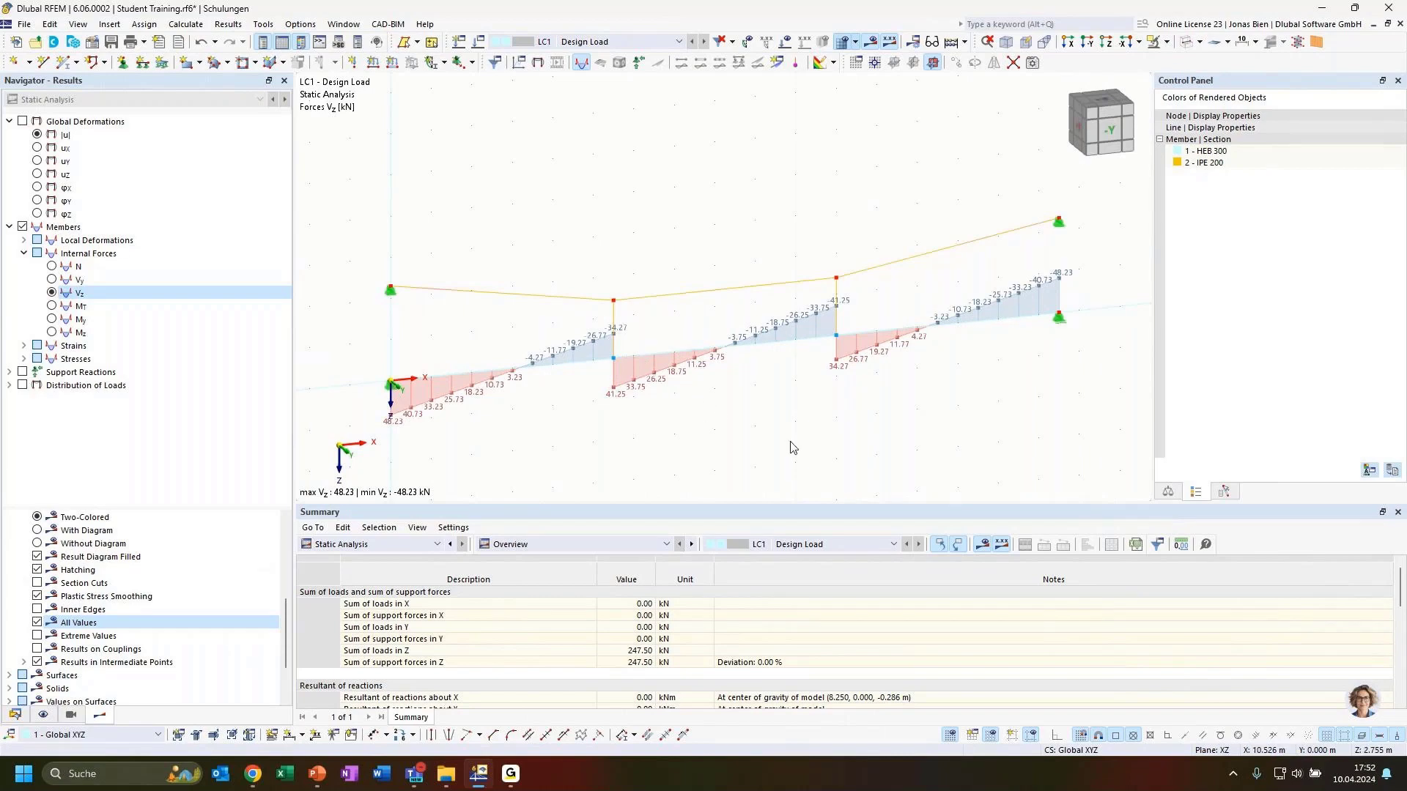
pyautogui.keyDown('ctrl'); pyautogui.moveTo(837, 414); pyautogui.dragTo(812, 419, button='middle'); pyautogui.keyUp('ctrl')
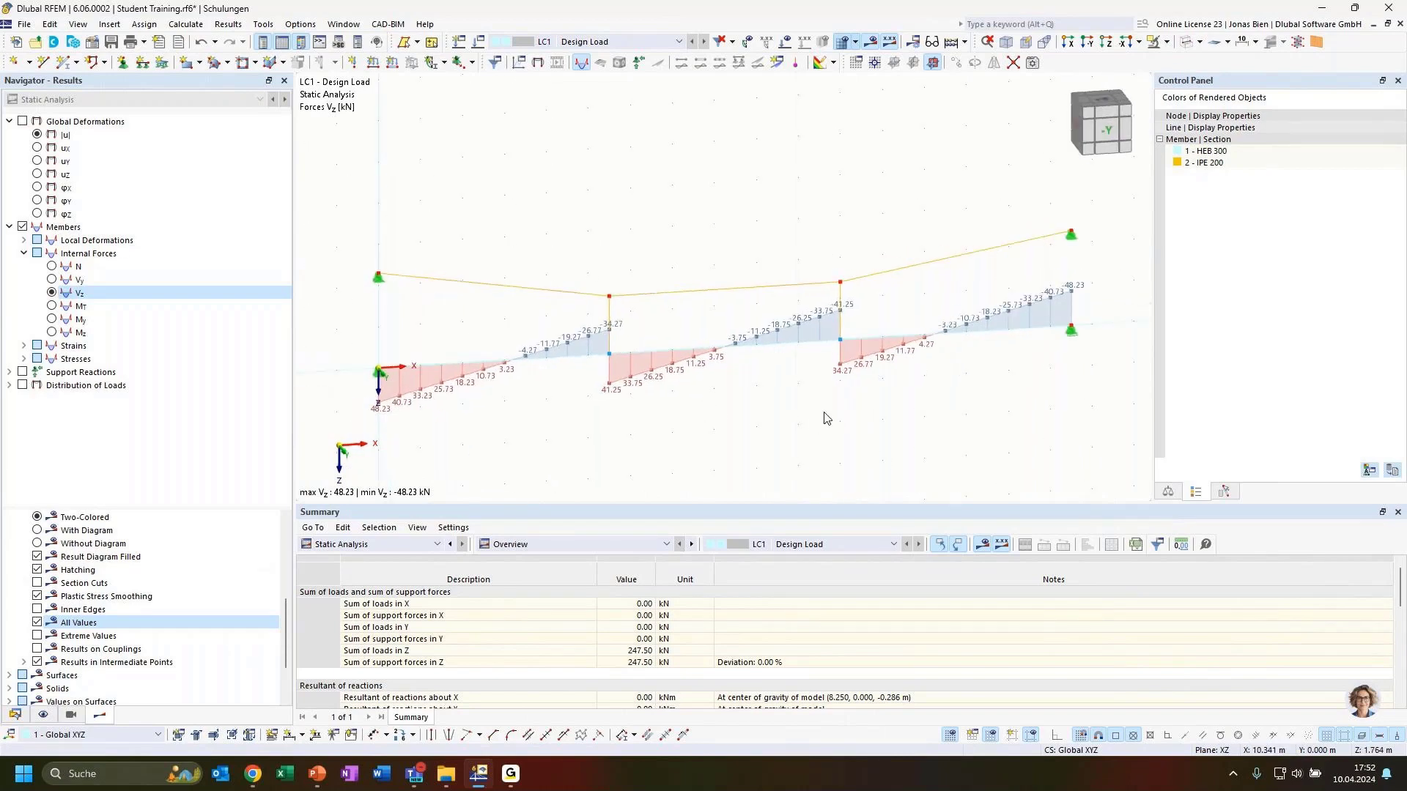
pyautogui.click(1105, 143)
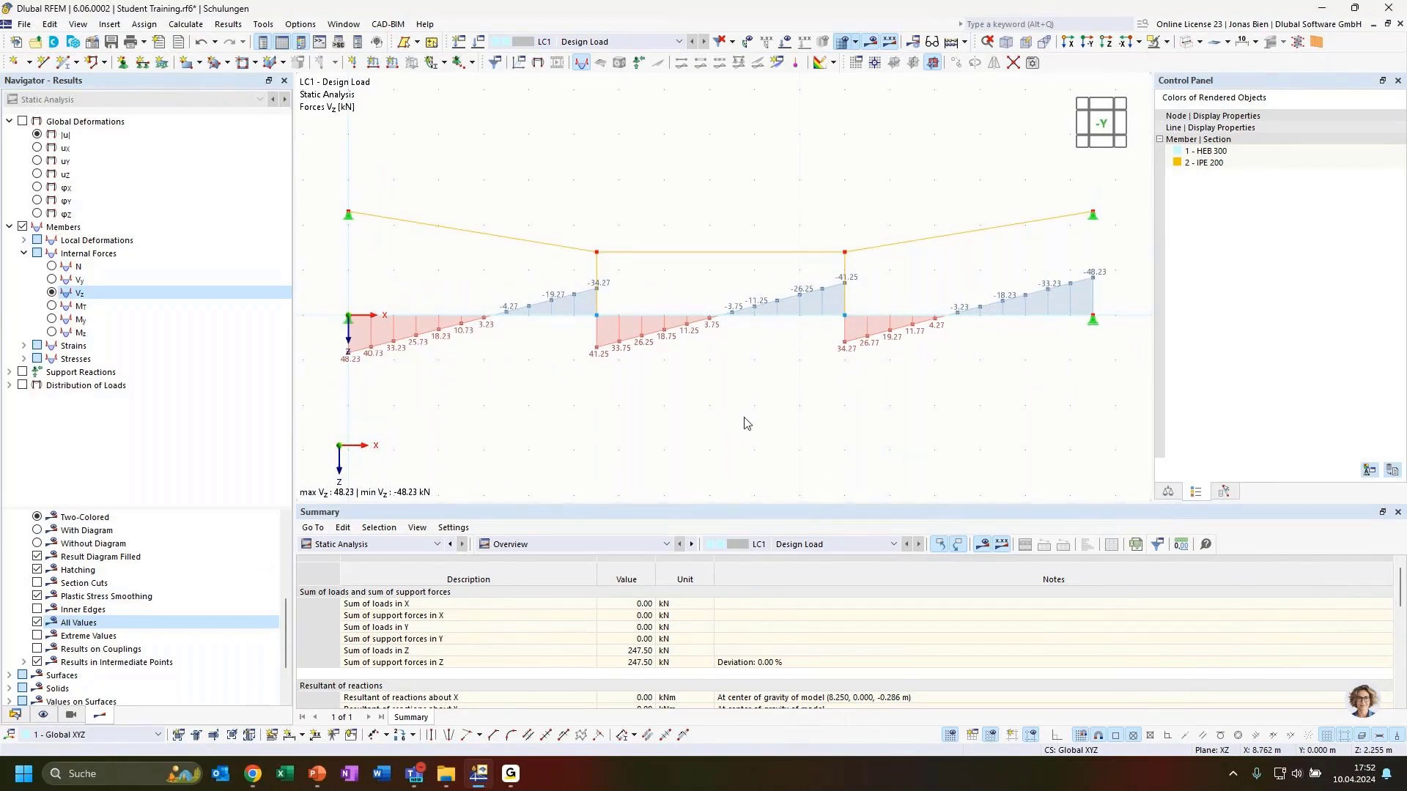
pyautogui.click(775, 316)
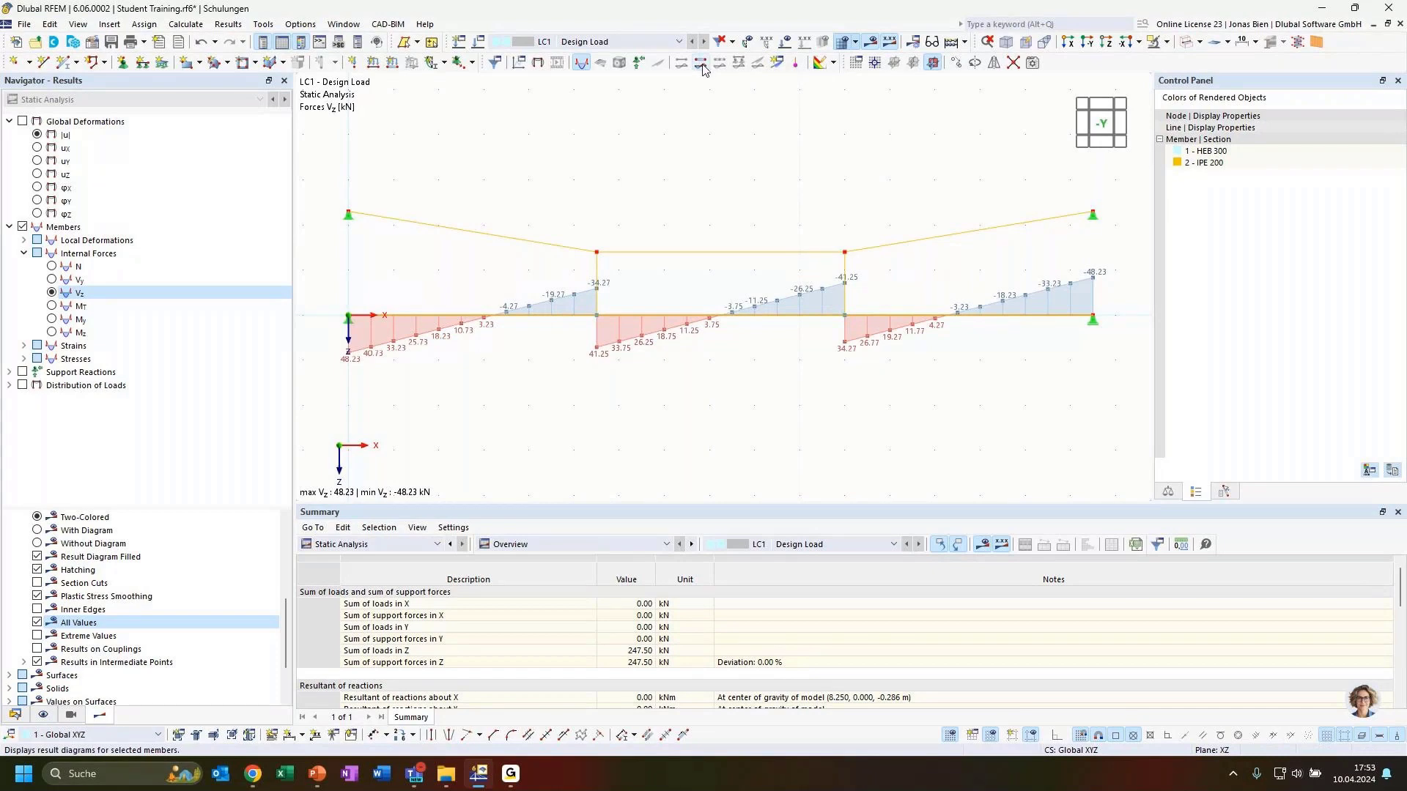
# Step: Open the Result Diagrams window for the selected beam member from its context menu
pyautogui.rightClick(706, 319)
pyautogui.moveTo(755, 364)
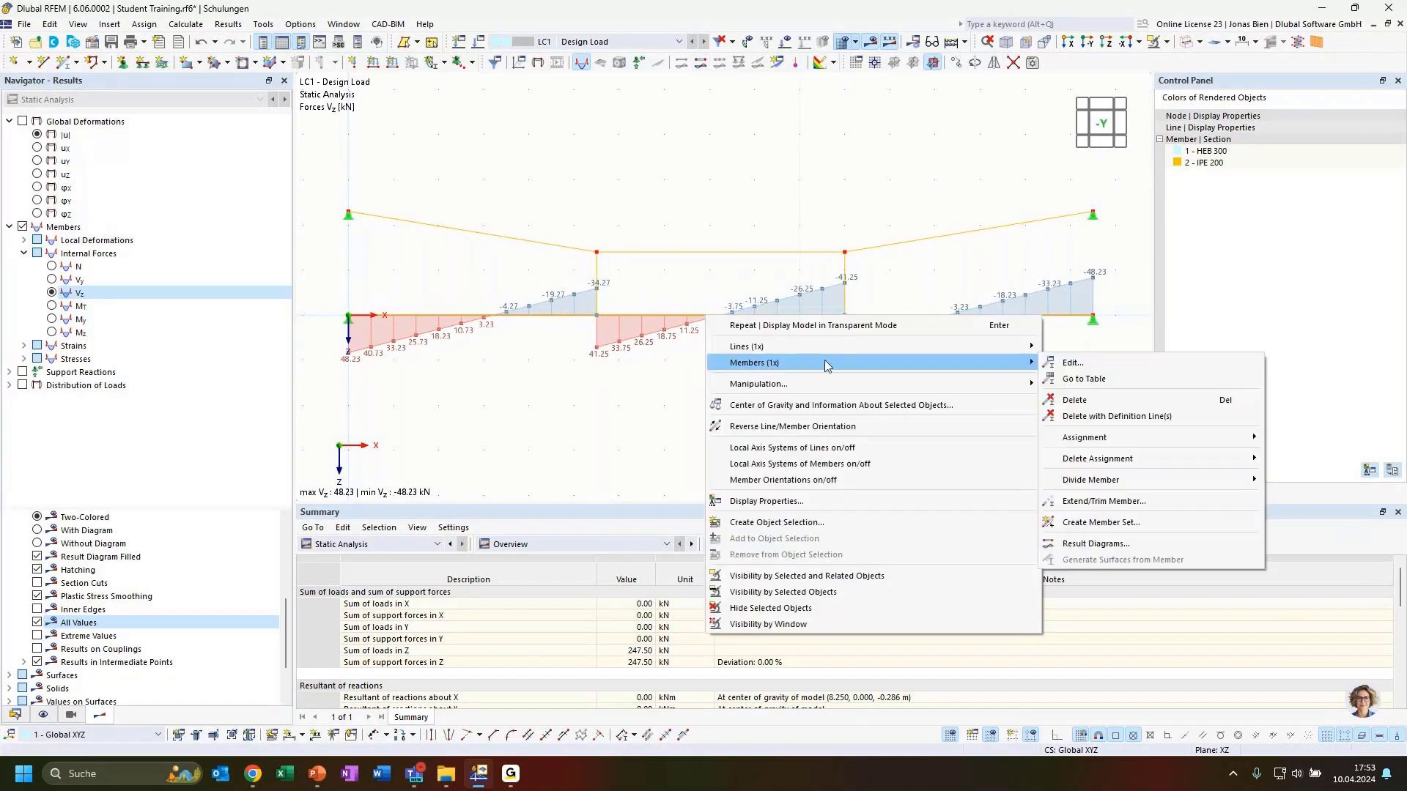
pyautogui.click(1085, 547)
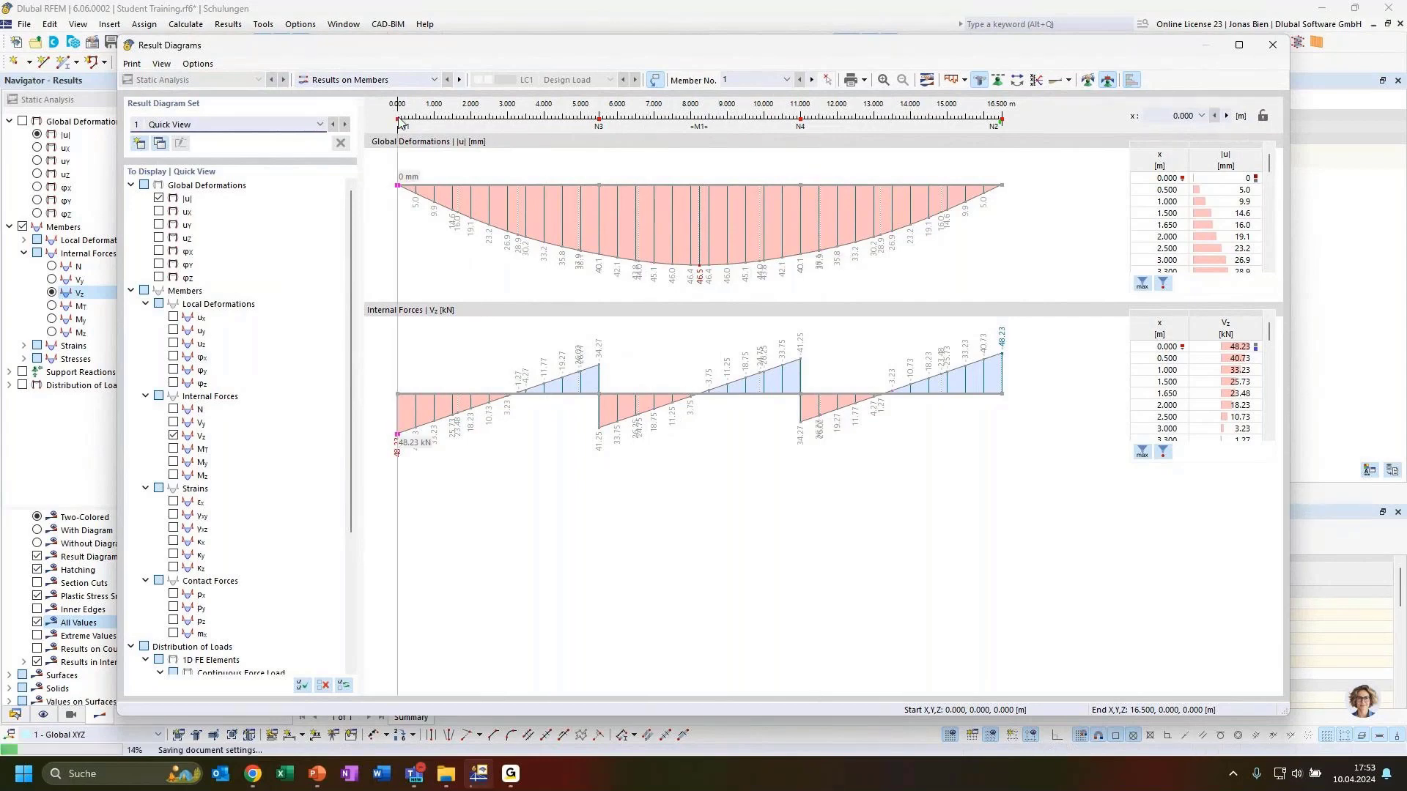
# Step: Move the read-out marker and add the My moment diagram, briefly toggling N on and off
pyautogui.moveTo(396, 110)
pyautogui.mouseDown()
pyautogui.moveTo(1013, 100)
pyautogui.moveTo(952, 132)
pyautogui.moveTo(572, 171)
pyautogui.moveTo(931, 176)
pyautogui.moveTo(723, 274)
pyautogui.moveTo(535, 245)
pyautogui.moveTo(675, 270)
pyautogui.moveTo(535, 370)
pyautogui.moveTo(583, 379)
pyautogui.moveTo(438, 414)
pyautogui.moveTo(700, 367)
pyautogui.moveTo(694, 305)
pyautogui.moveTo(899, 309)
pyautogui.moveTo(759, 370)
pyautogui.moveTo(623, 380)
pyautogui.moveTo(548, 357)
pyautogui.moveTo(291, 362)
pyautogui.mouseUp()
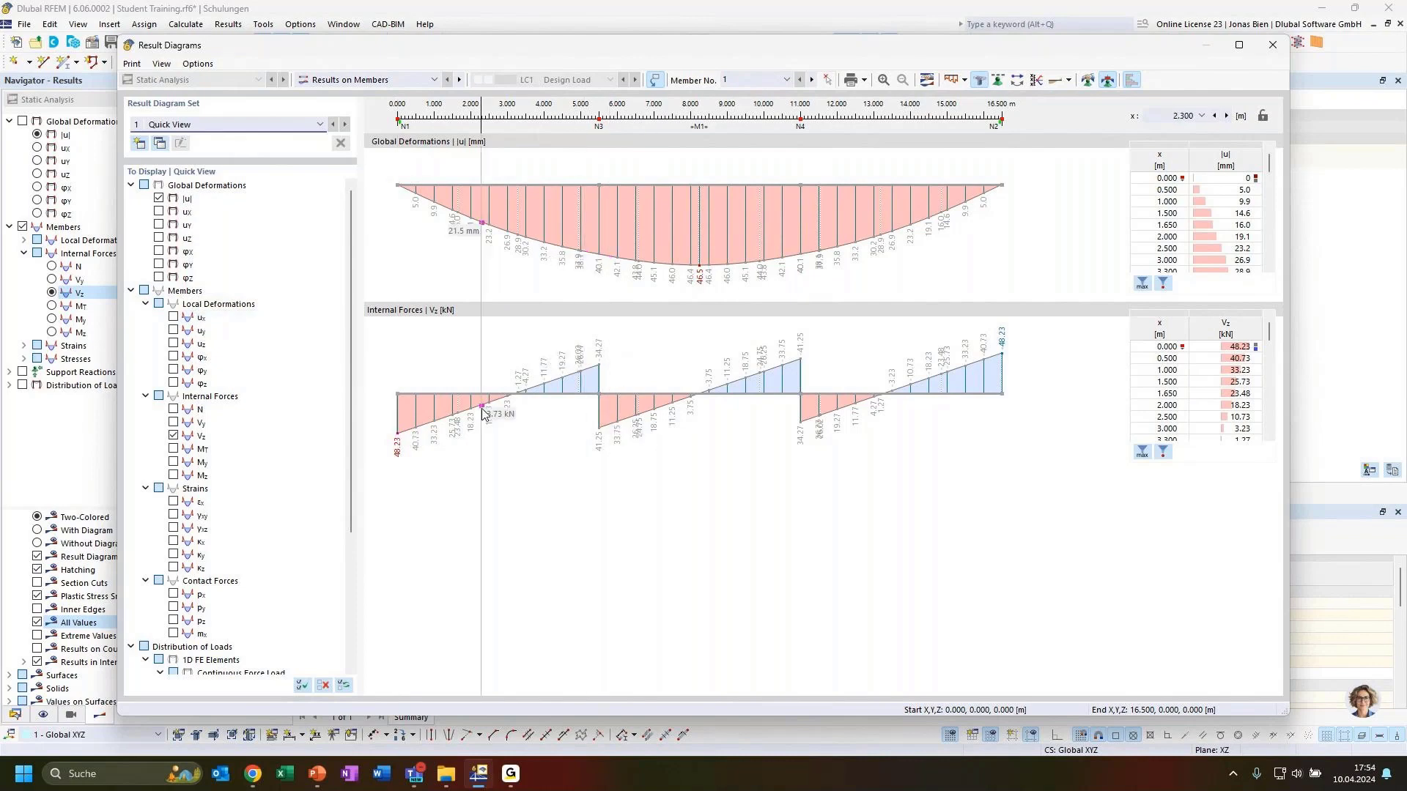
pyautogui.click(174, 462)
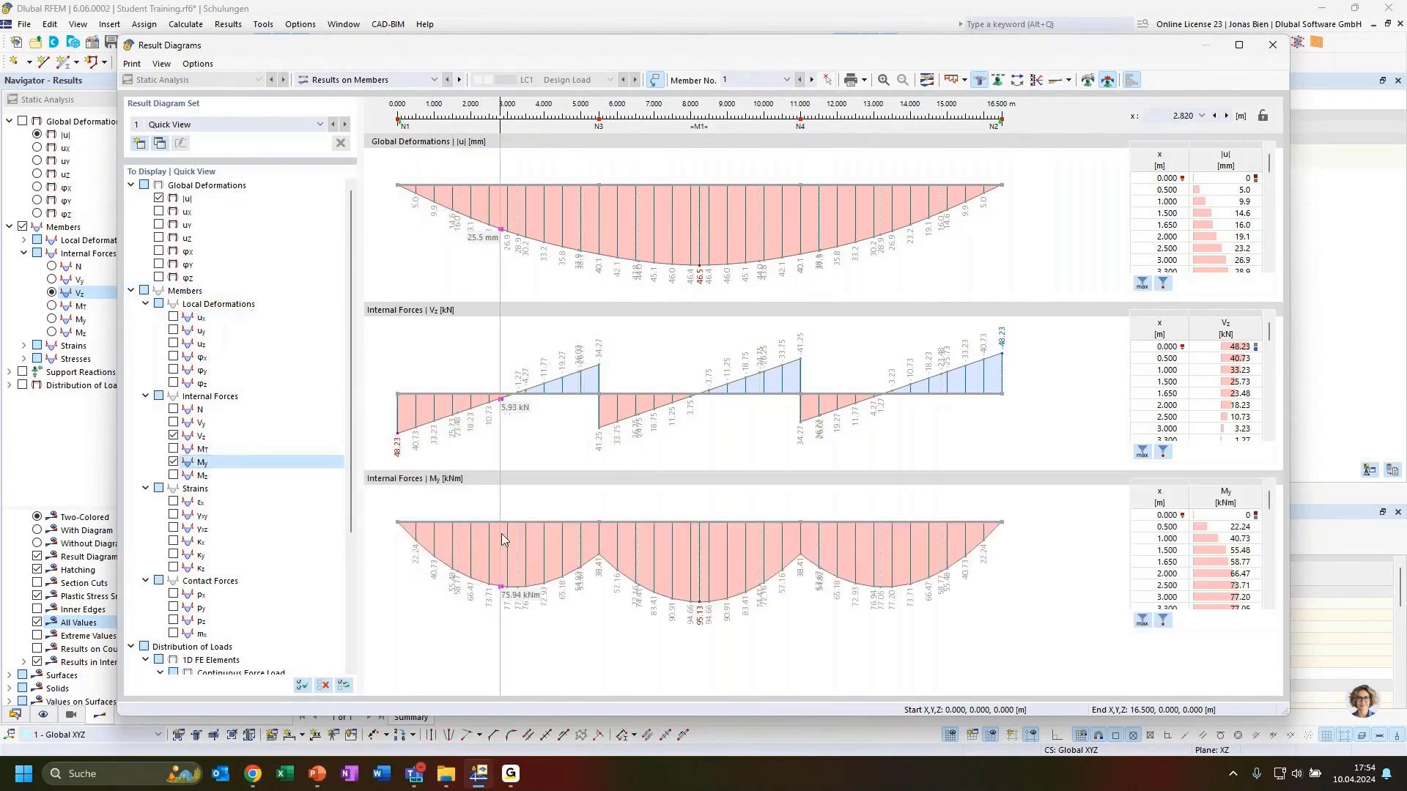
pyautogui.click(173, 410)
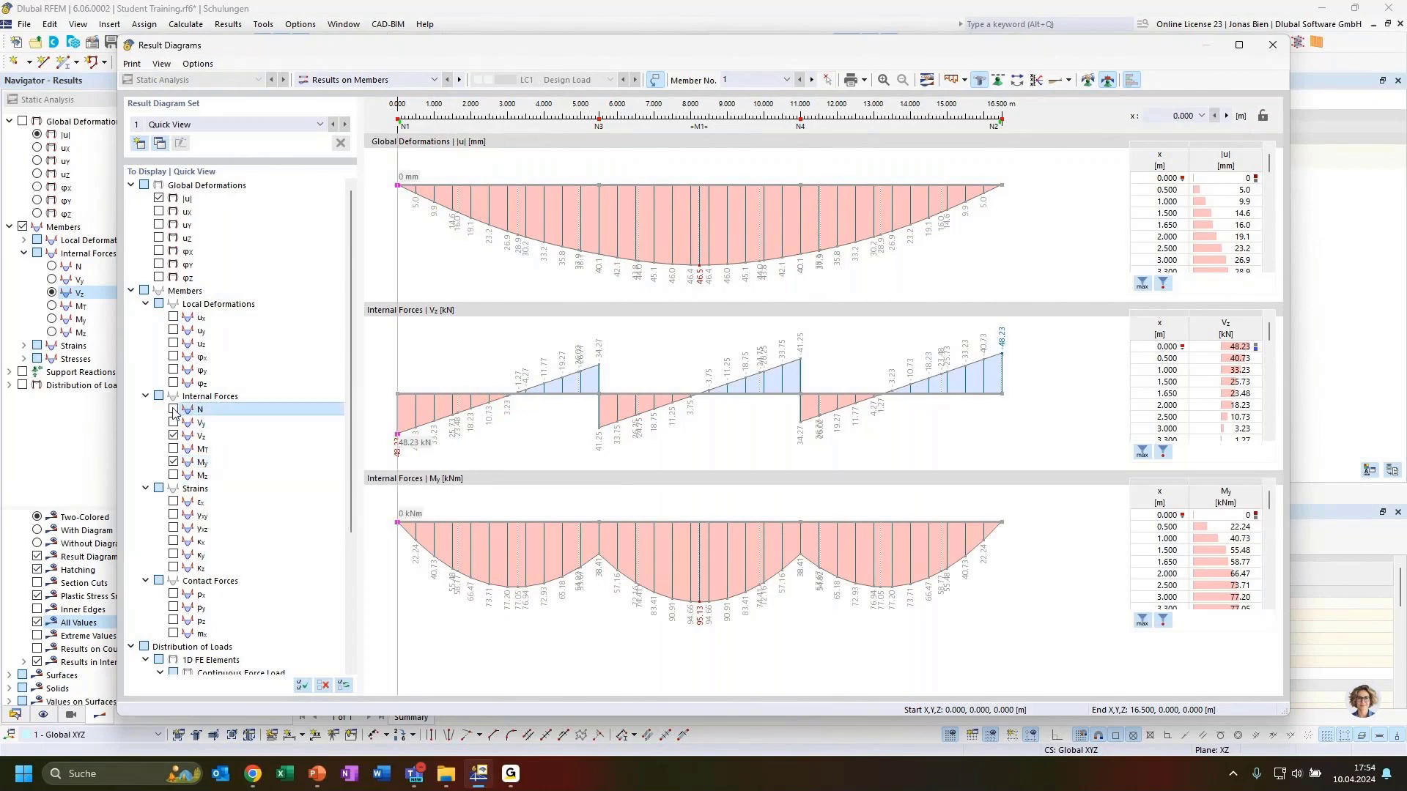
pyautogui.scroll(-3, 601, 480)
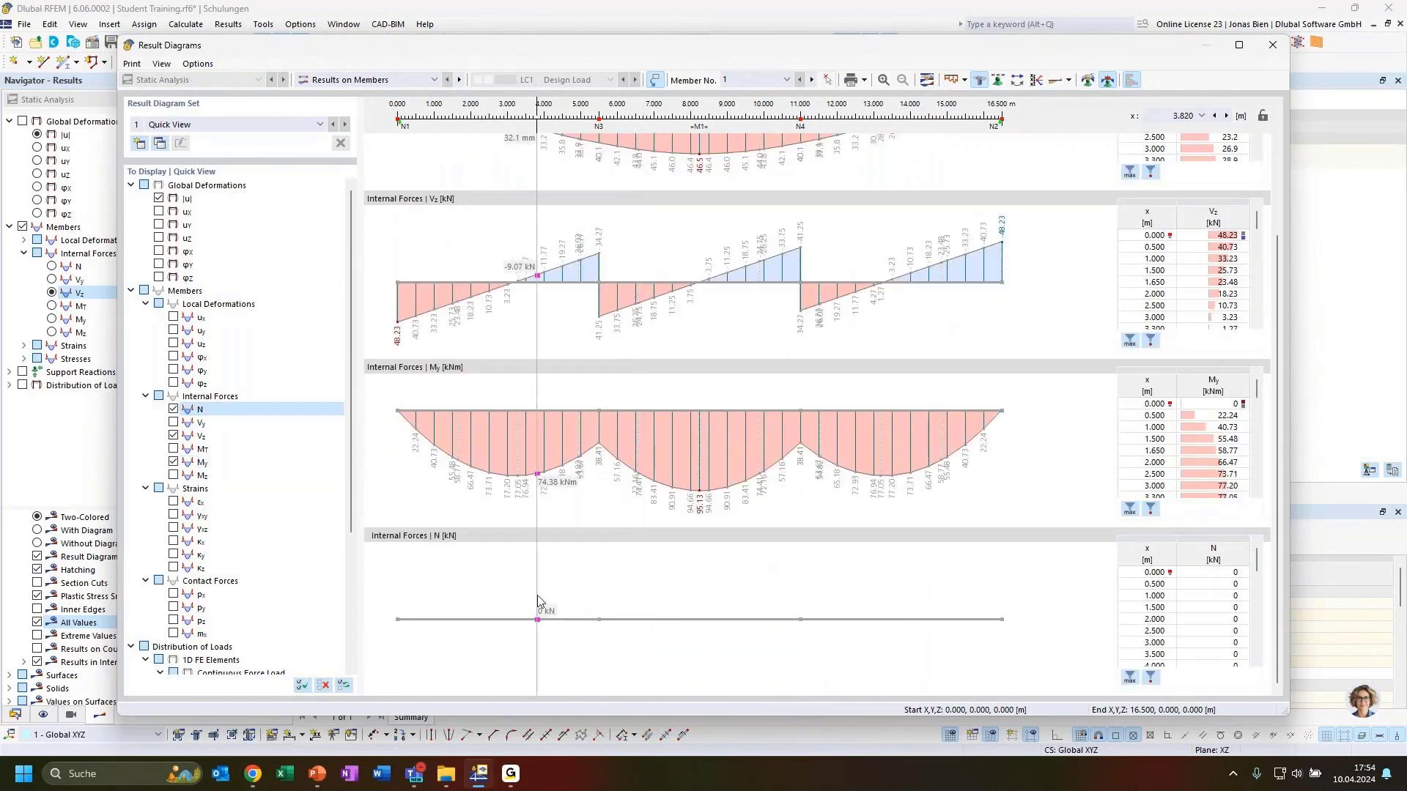
pyautogui.click(174, 409)
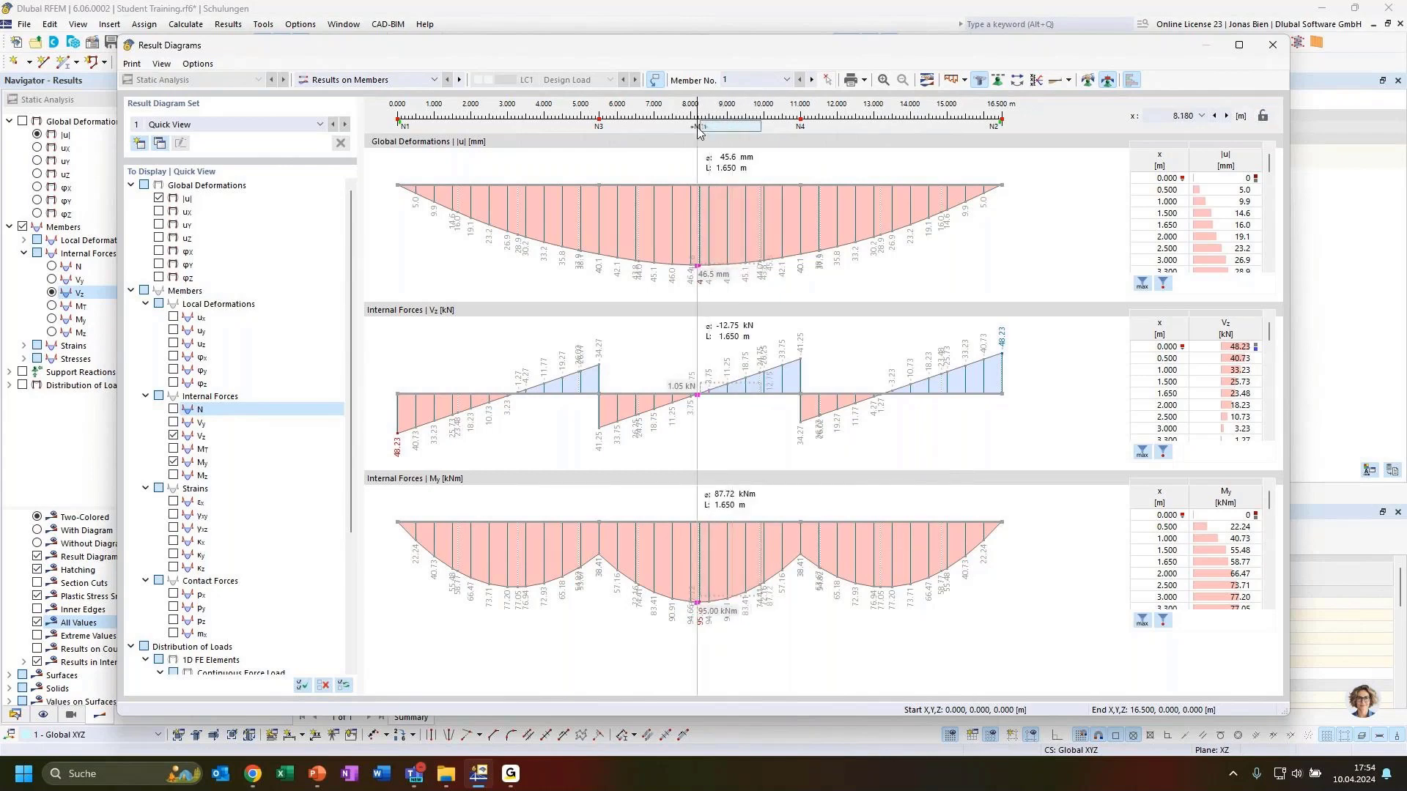
# Step: Resize and slide the averaging range along the beam, ending near mid-span
pyautogui.moveTo(701, 126); pyautogui.dragTo(643, 126)
pyautogui.moveTo(759, 126); pyautogui.dragTo(646, 133)
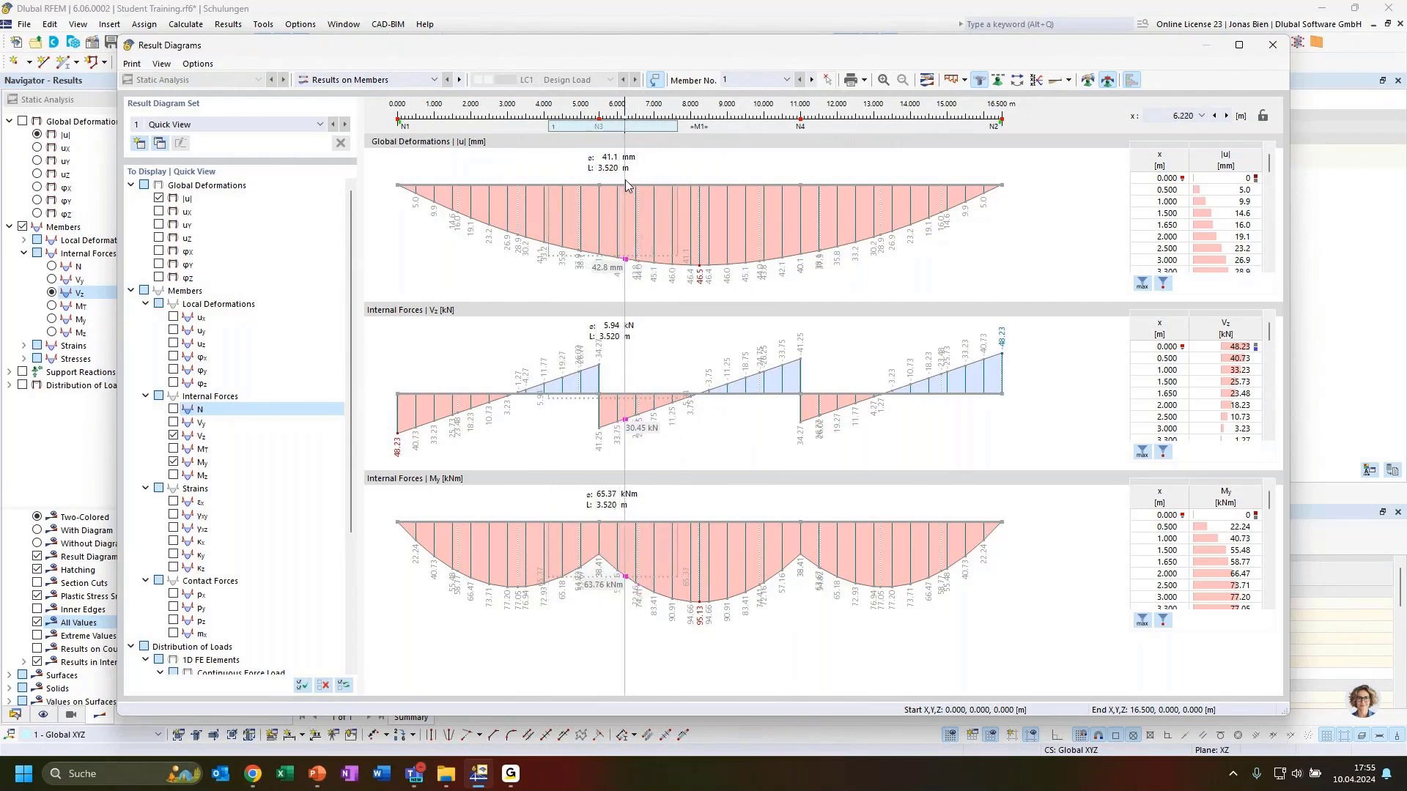
pyautogui.moveTo(631, 129); pyautogui.dragTo(528, 140)
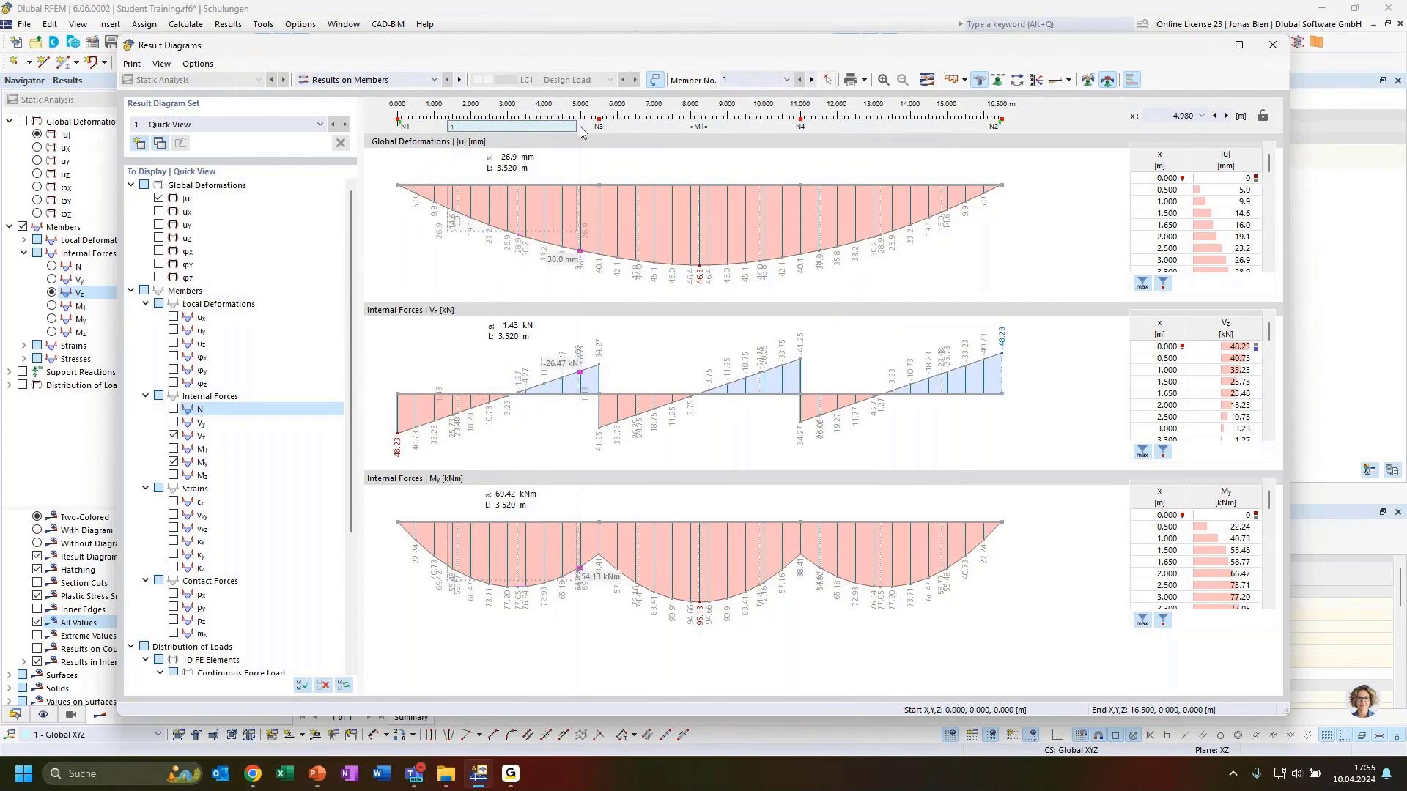
pyautogui.moveTo(553, 136); pyautogui.dragTo(511, 143)
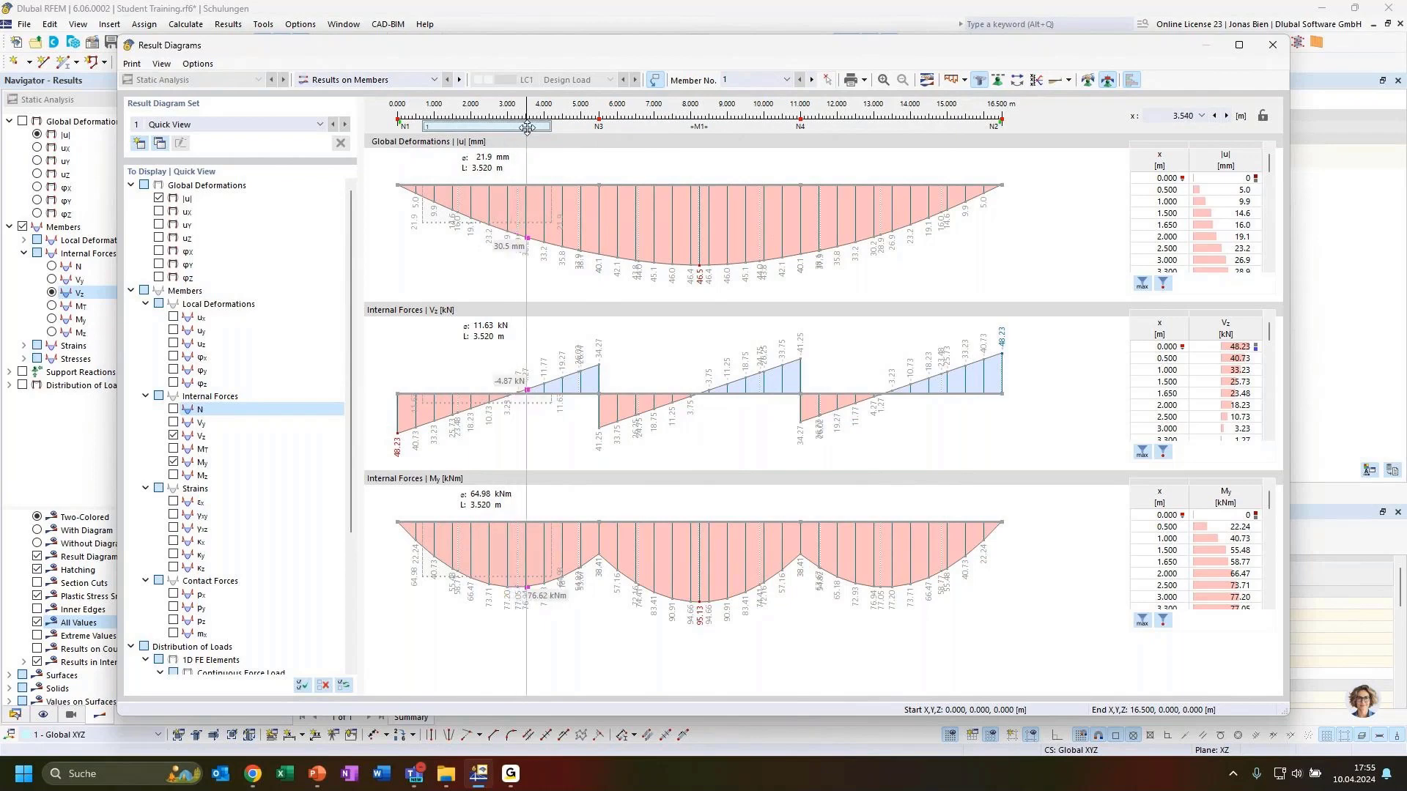
pyautogui.moveTo(507, 126); pyautogui.dragTo(705, 126)
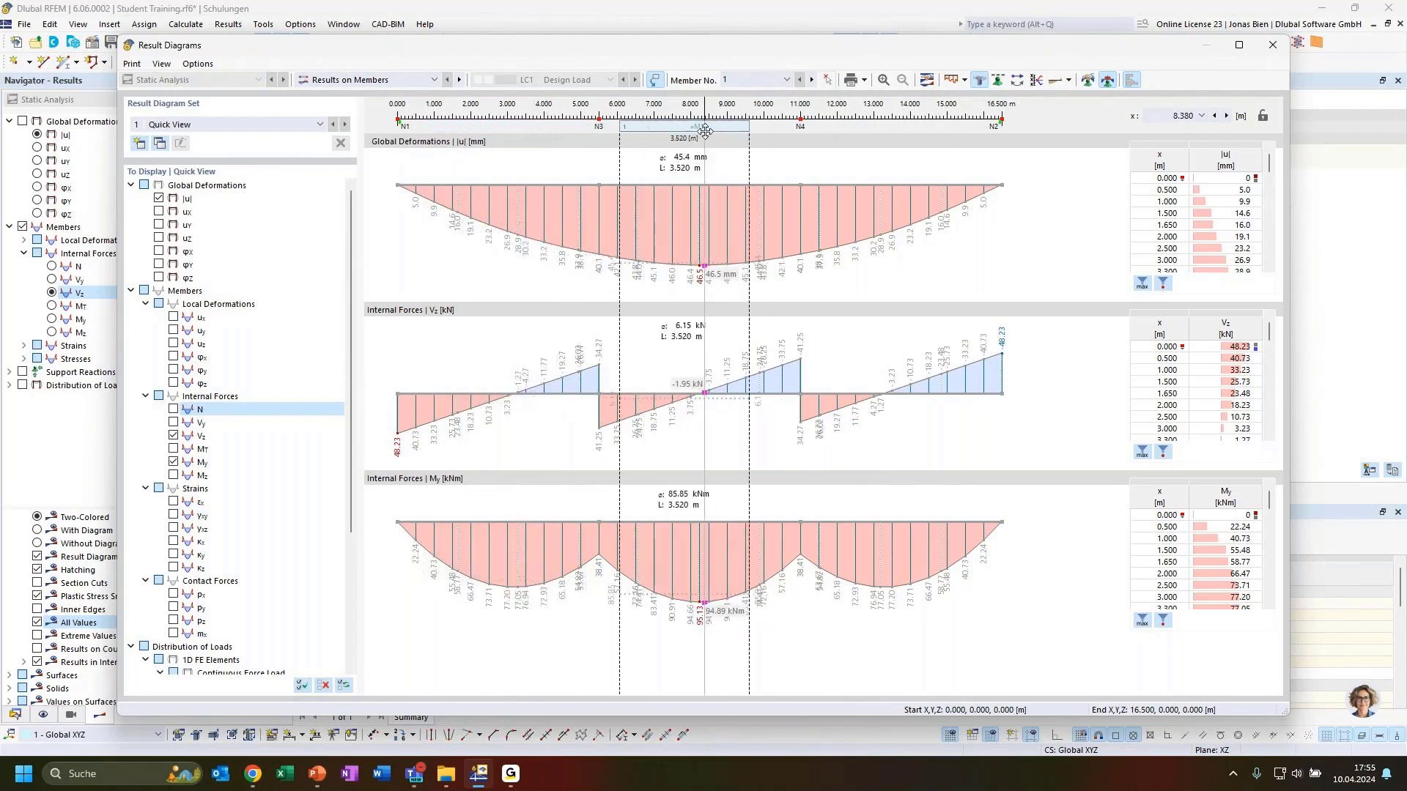
# Step: Show axial forces N on the model and review Result Diagrams for members 4-6 (up to 467.63 kN)
pyautogui.click(1272, 45)
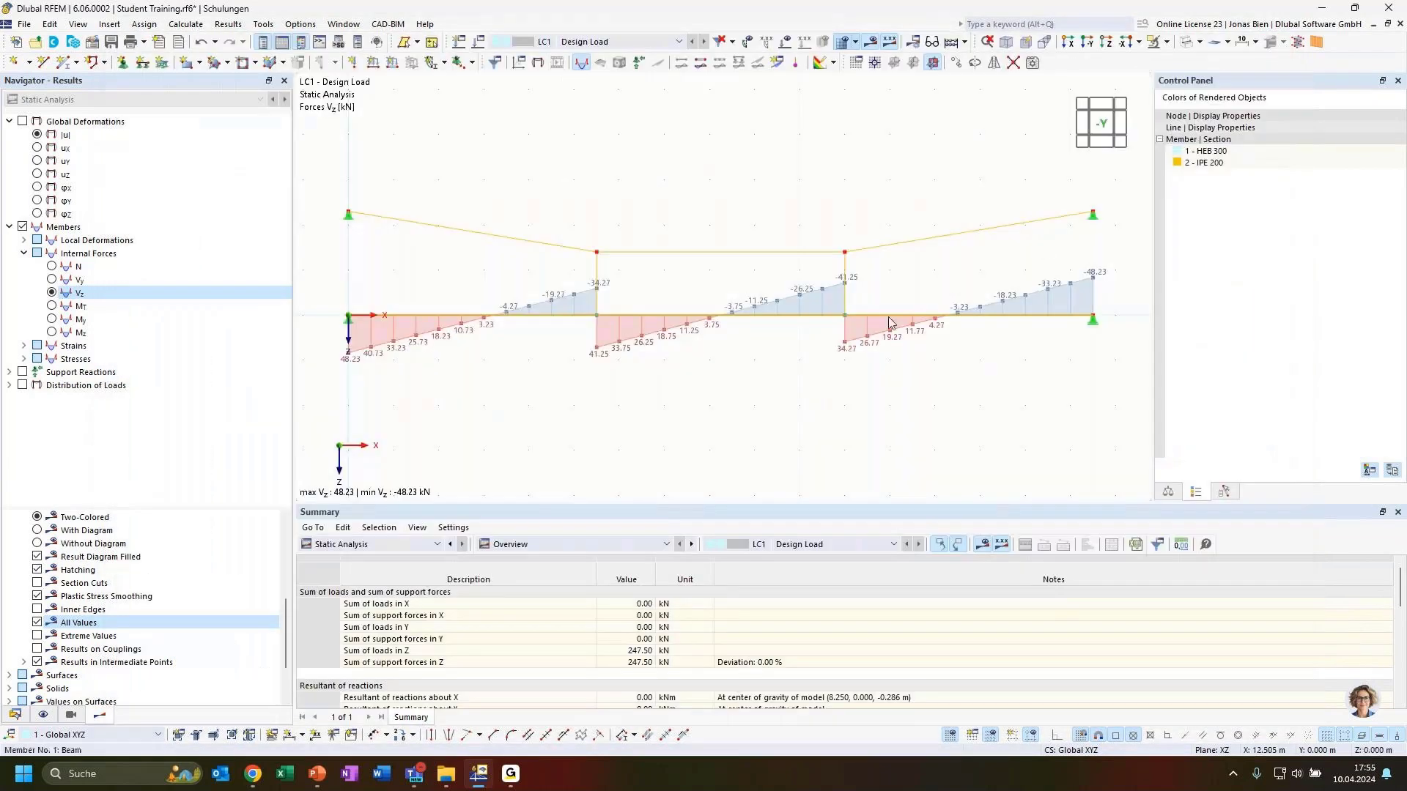
pyautogui.click(53, 267)
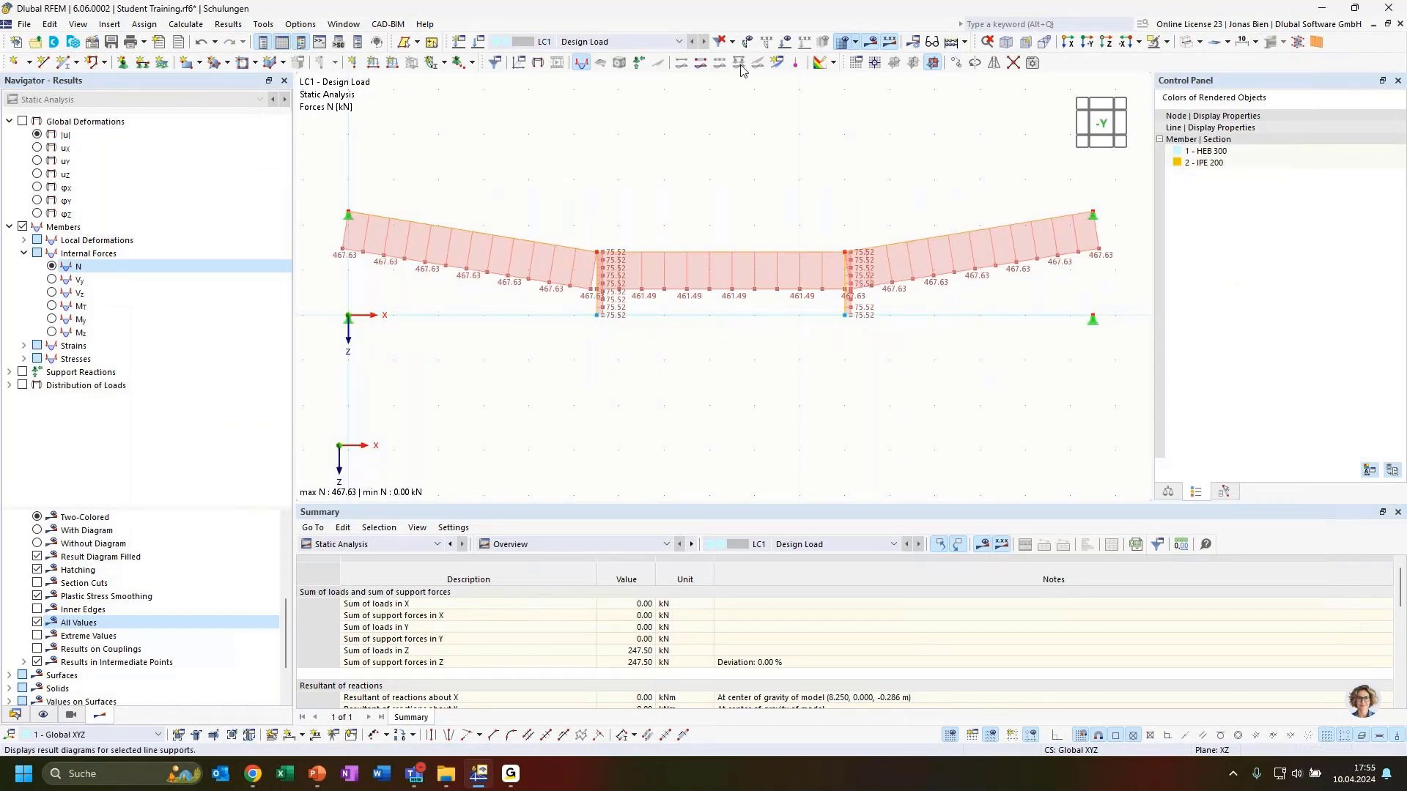
pyautogui.click(702, 73)
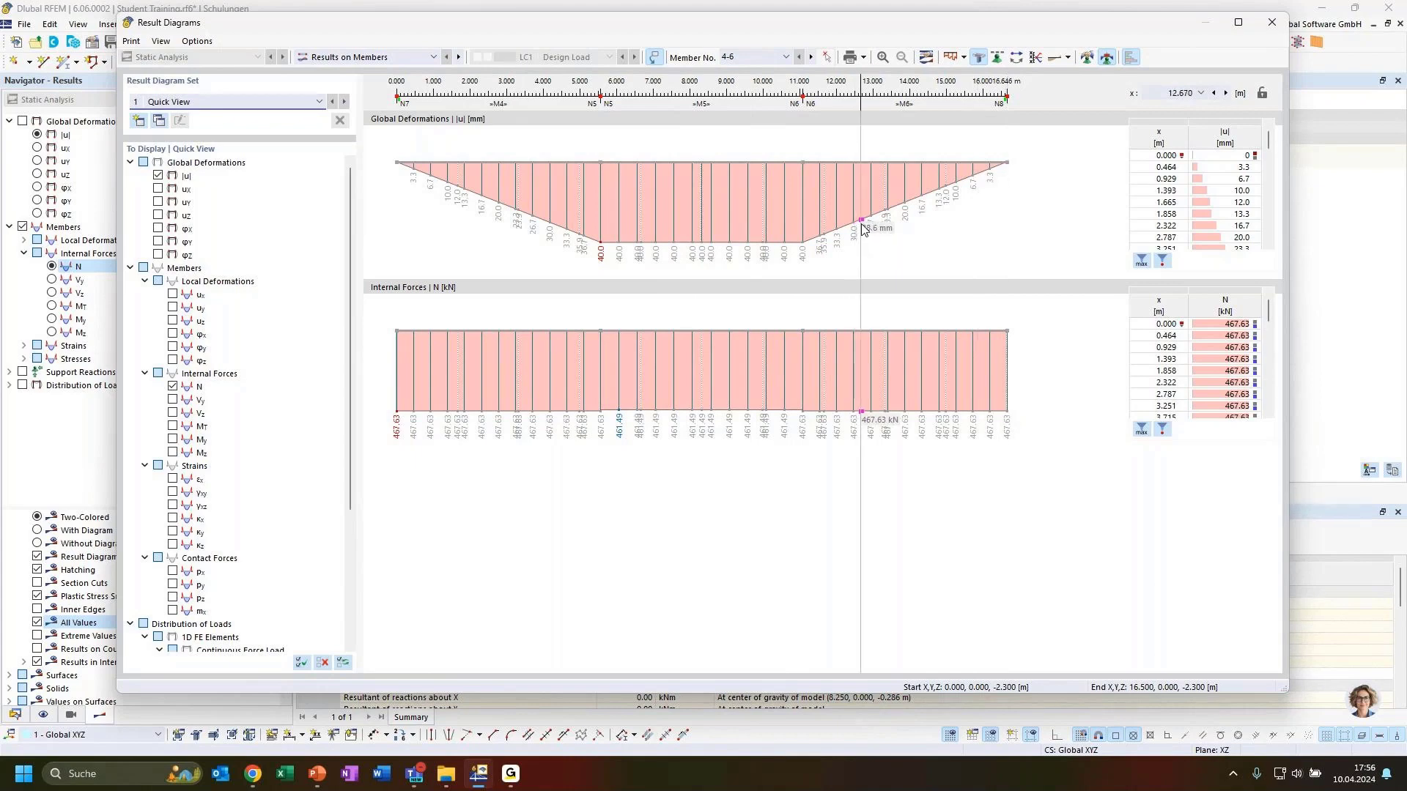
pyautogui.click(1271, 22)
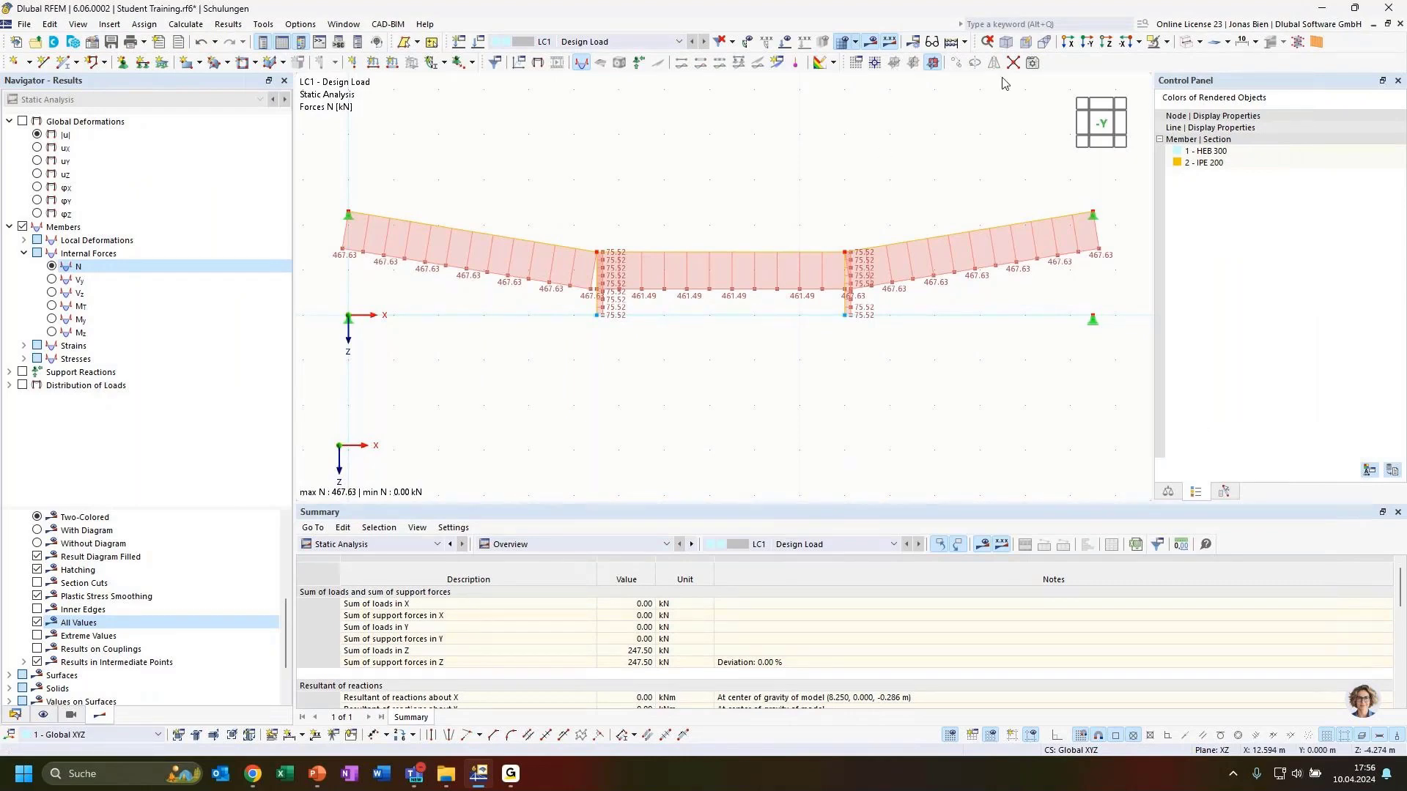
# Step: Switch the display to My moments, then window-select the whole model and delete it
pyautogui.click(1167, 42)
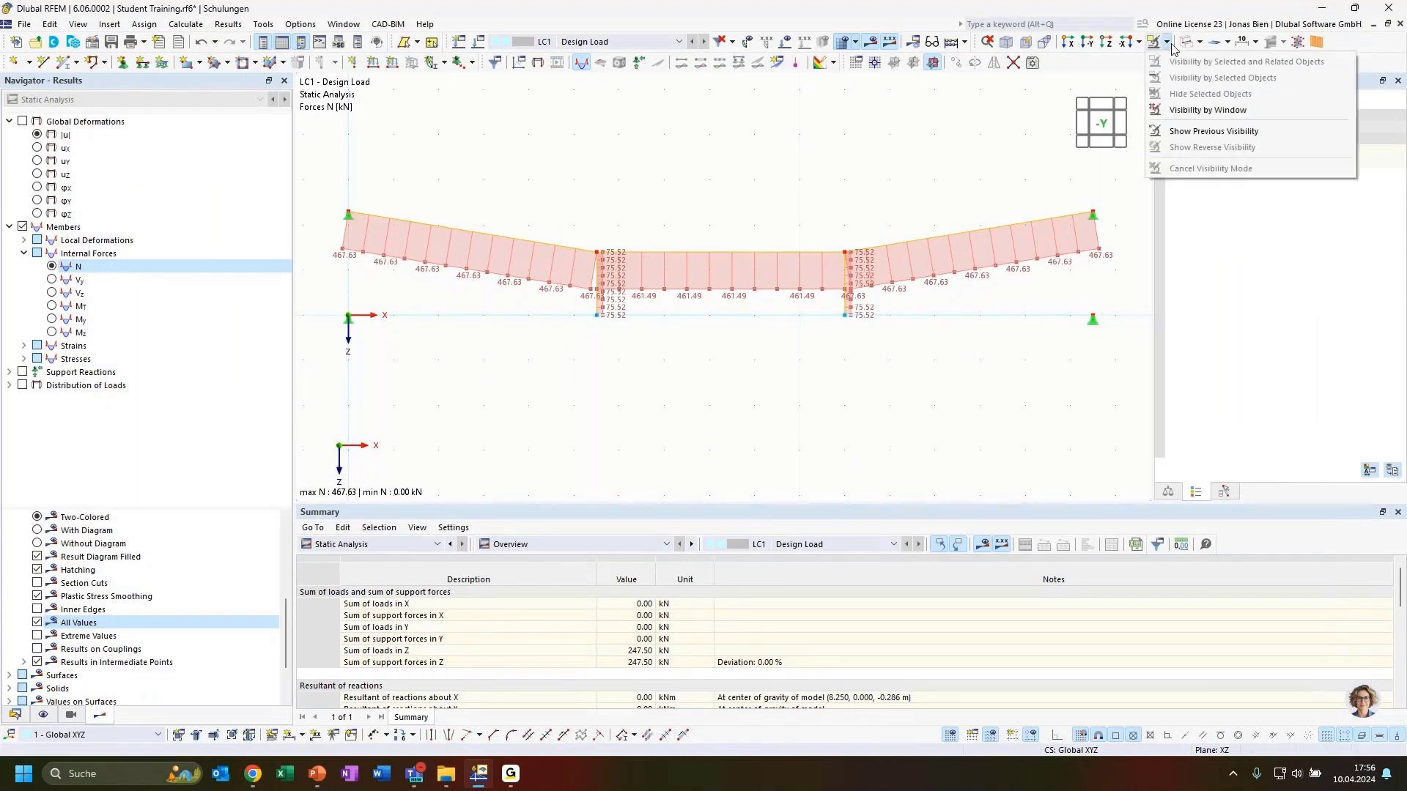
pyautogui.click(906, 144)
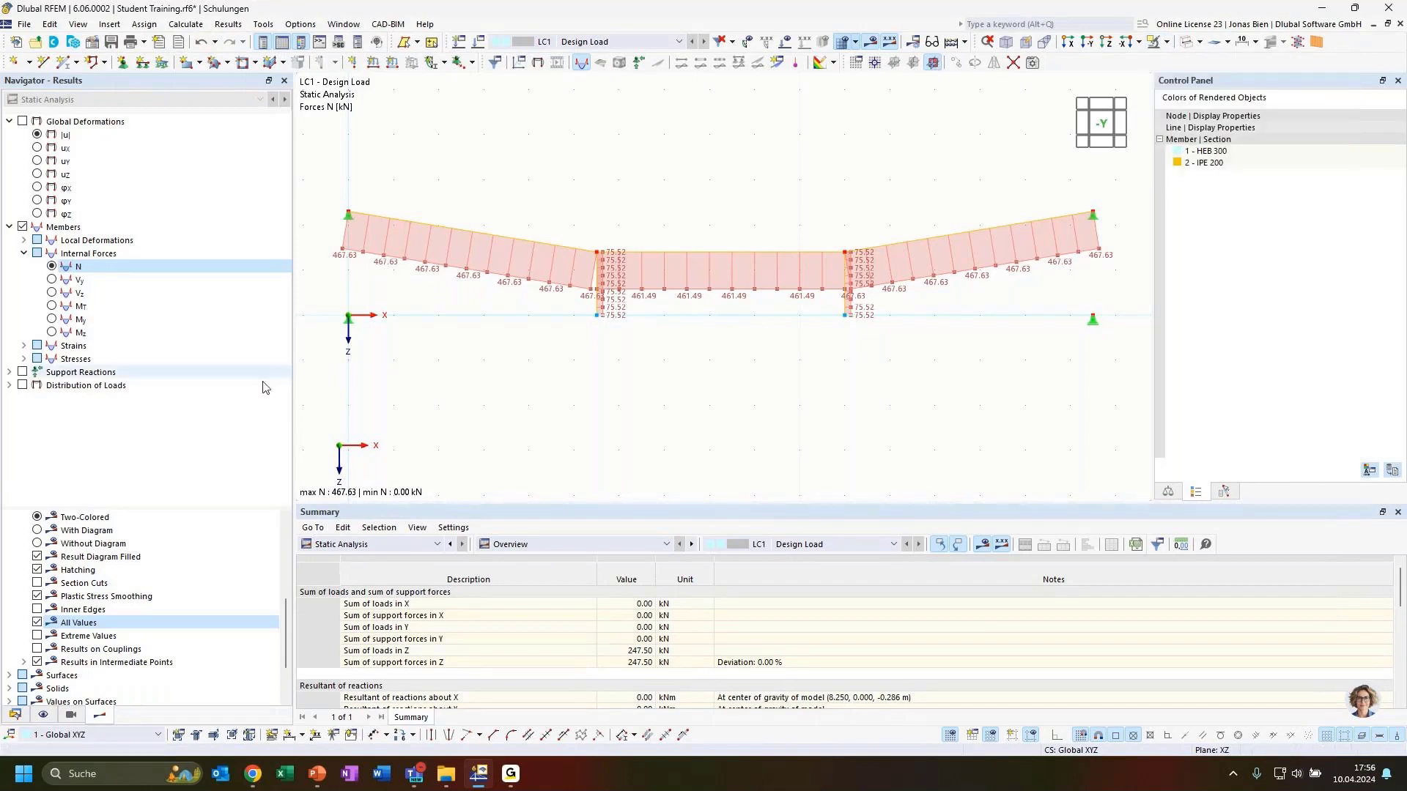
pyautogui.scroll(-1, 607, 397)
pyautogui.scroll(-1, 612, 403)
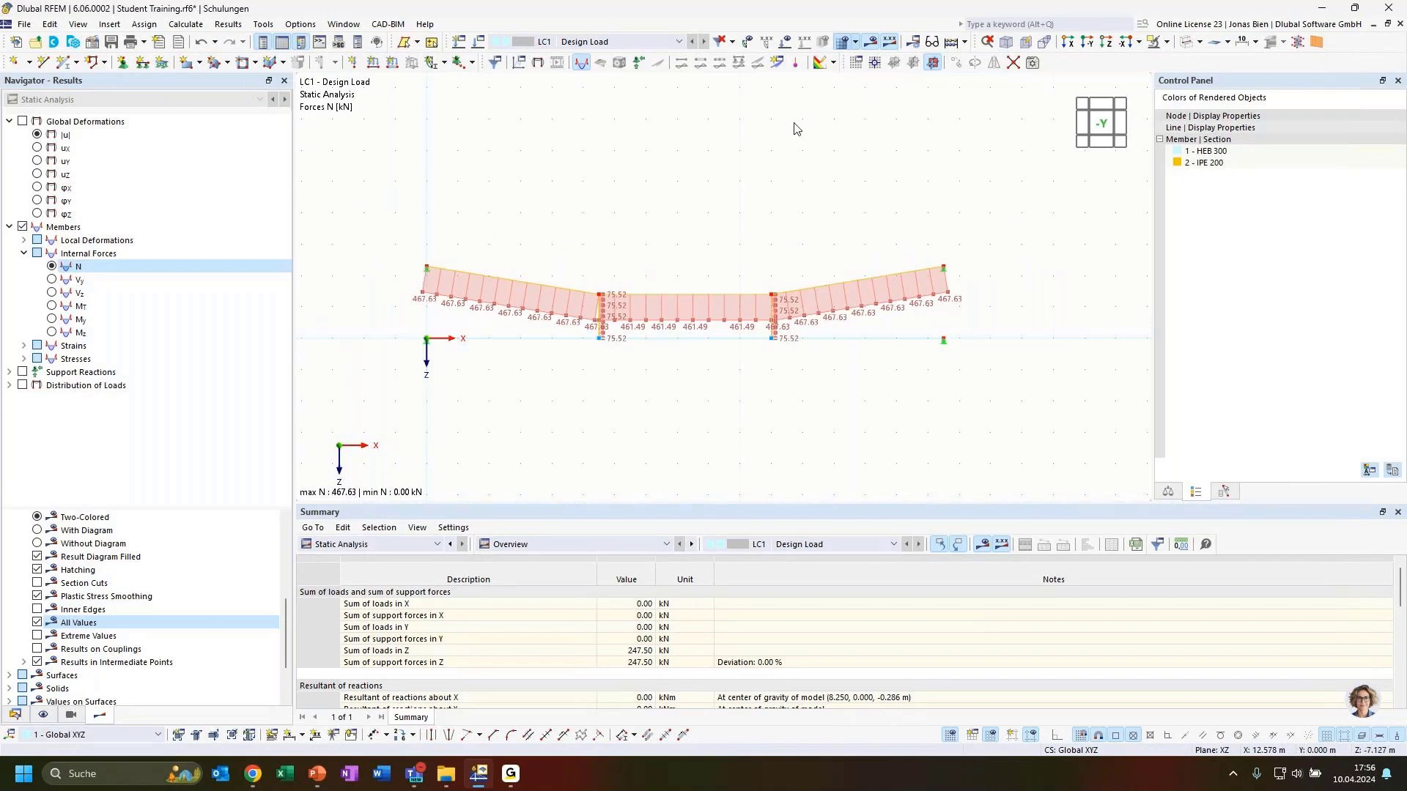
pyautogui.click(209, 319)
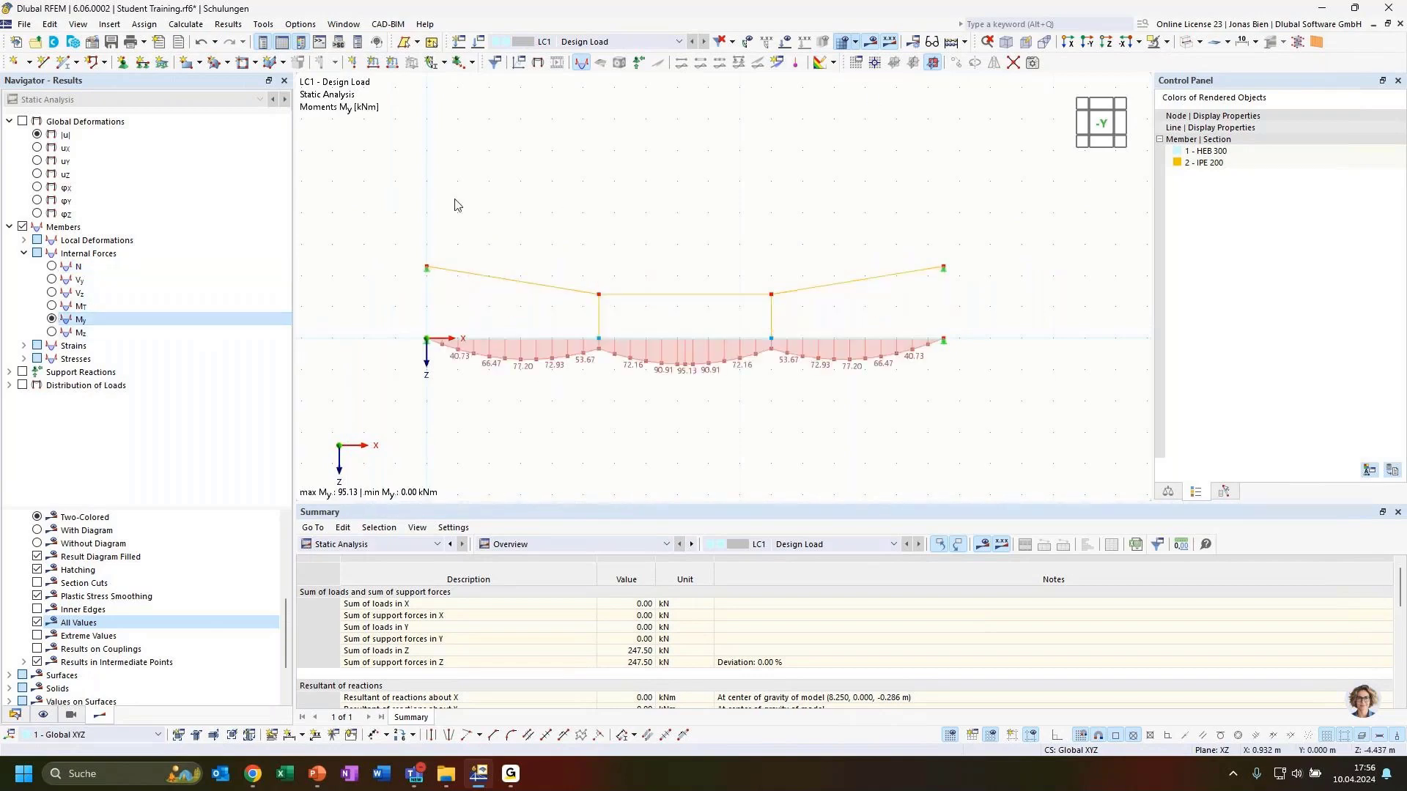
pyautogui.moveTo(378, 192); pyautogui.dragTo(1082, 458)
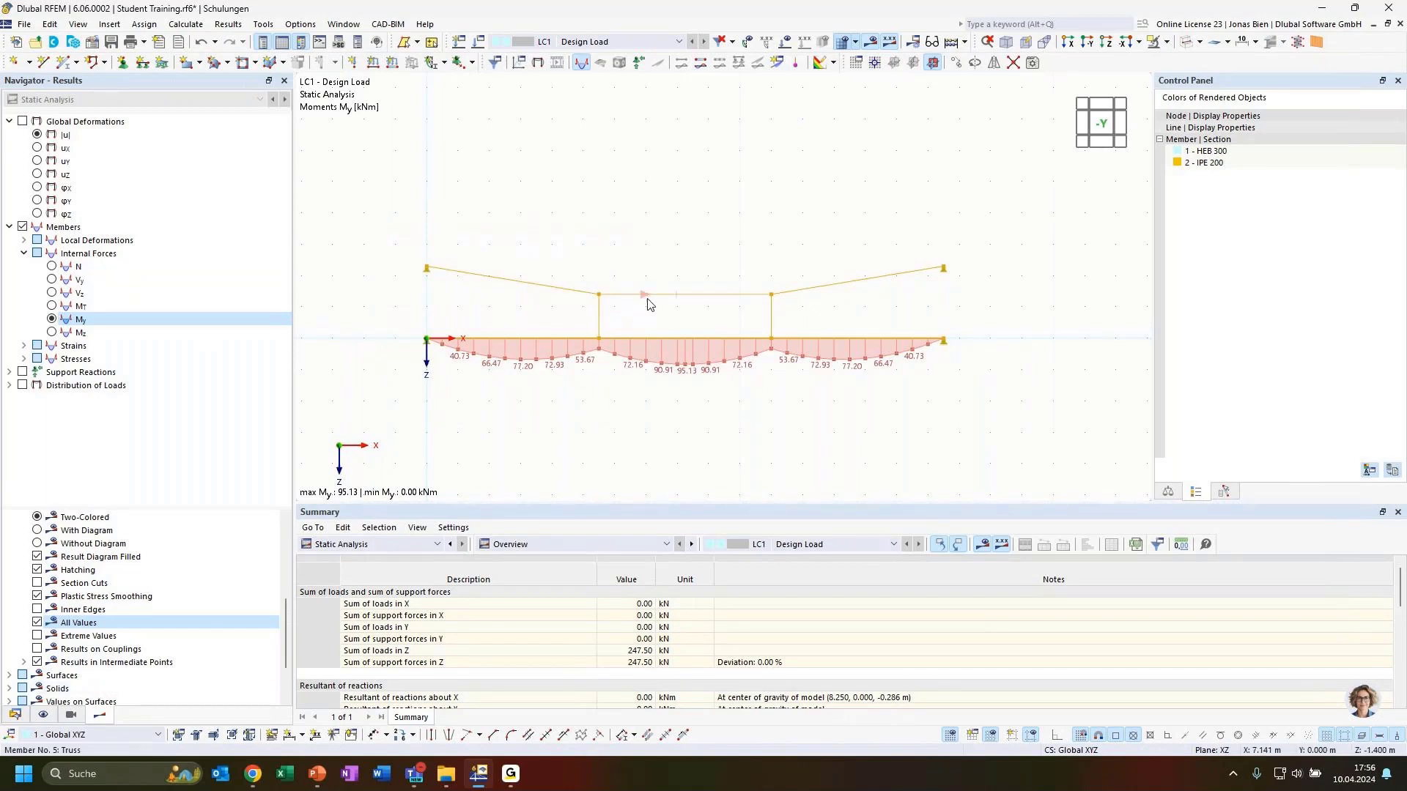
pyautogui.press('Delete')
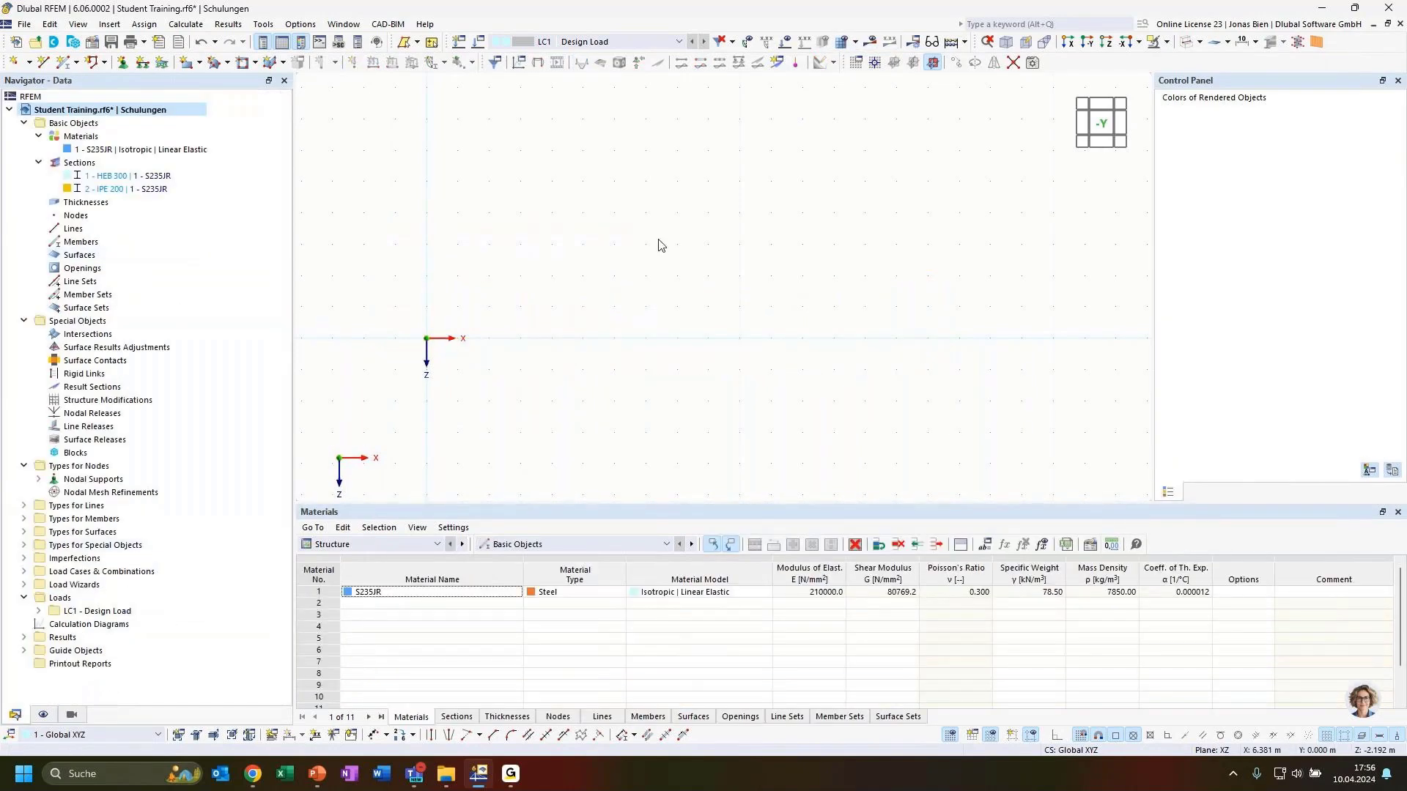
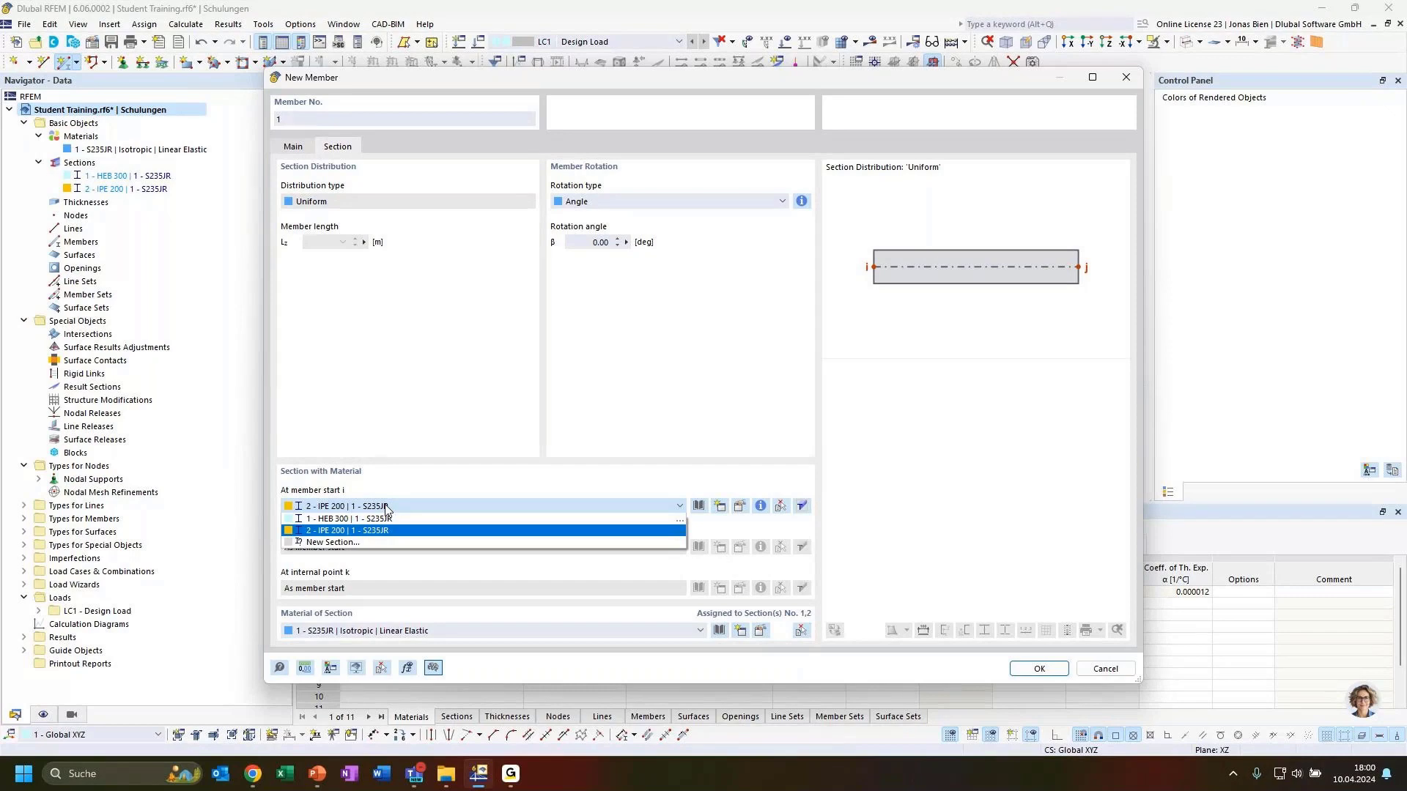
# Step: Cancel the unfinished member and start a new member via Single | General
pyautogui.click(386, 518)
pyautogui.click(1126, 77)
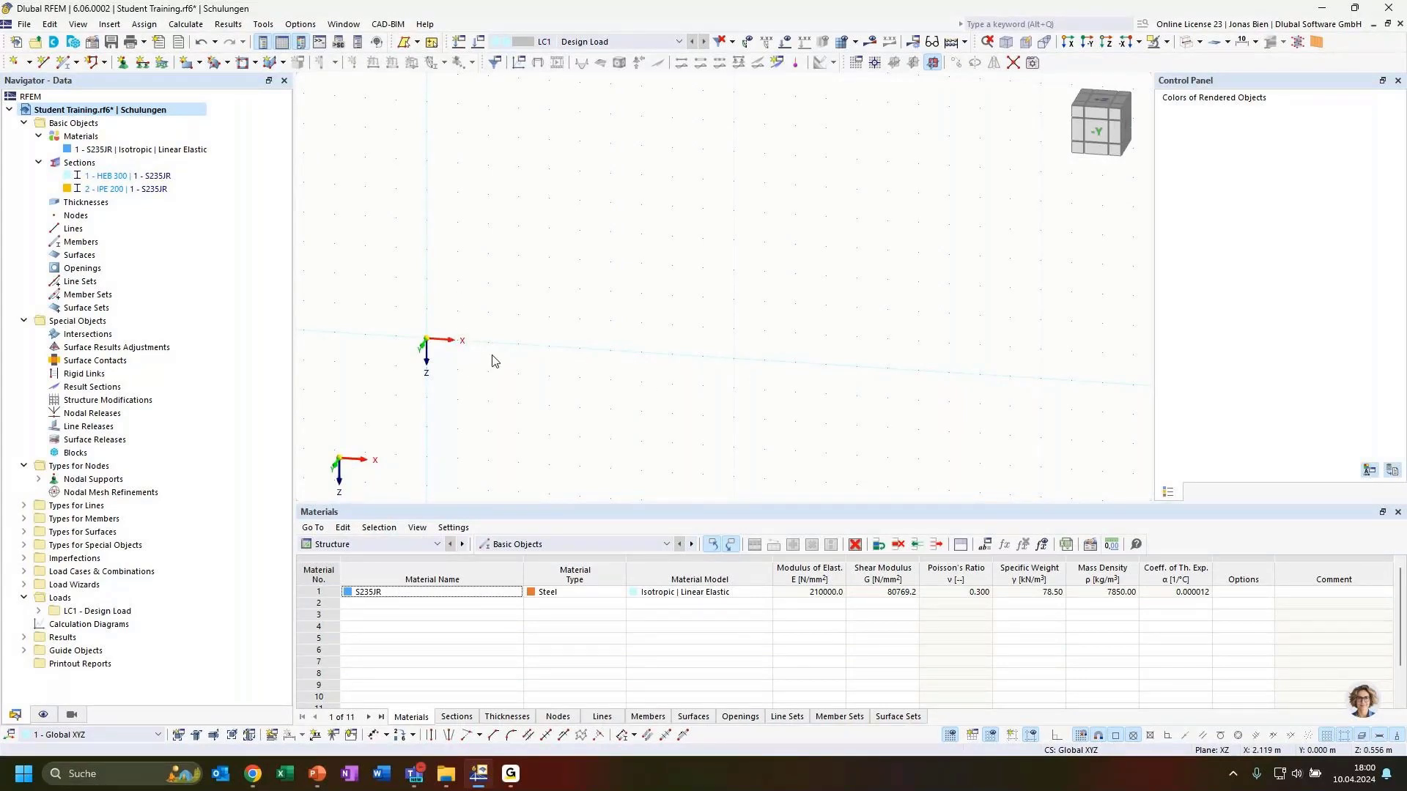
pyautogui.click(77, 64)
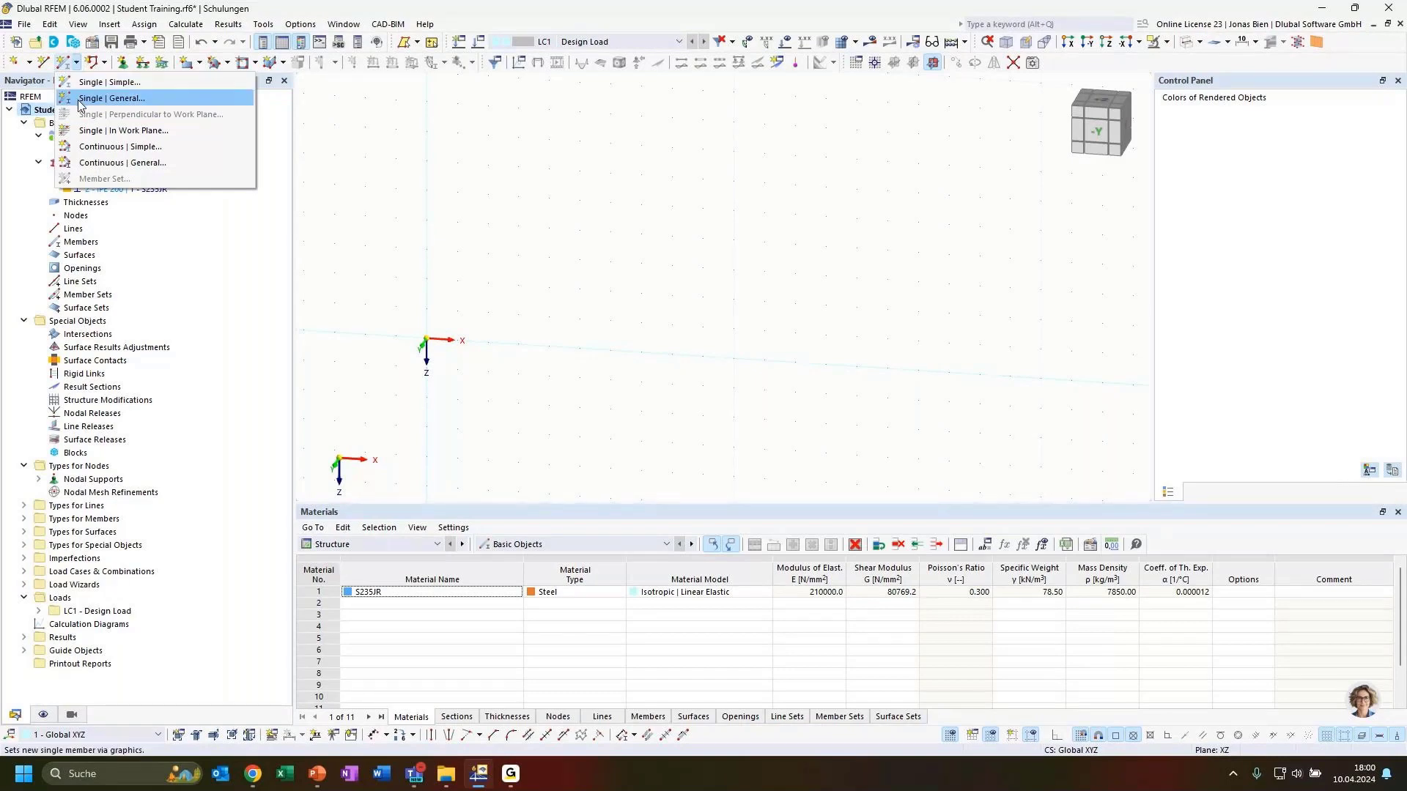
pyautogui.click(123, 103)
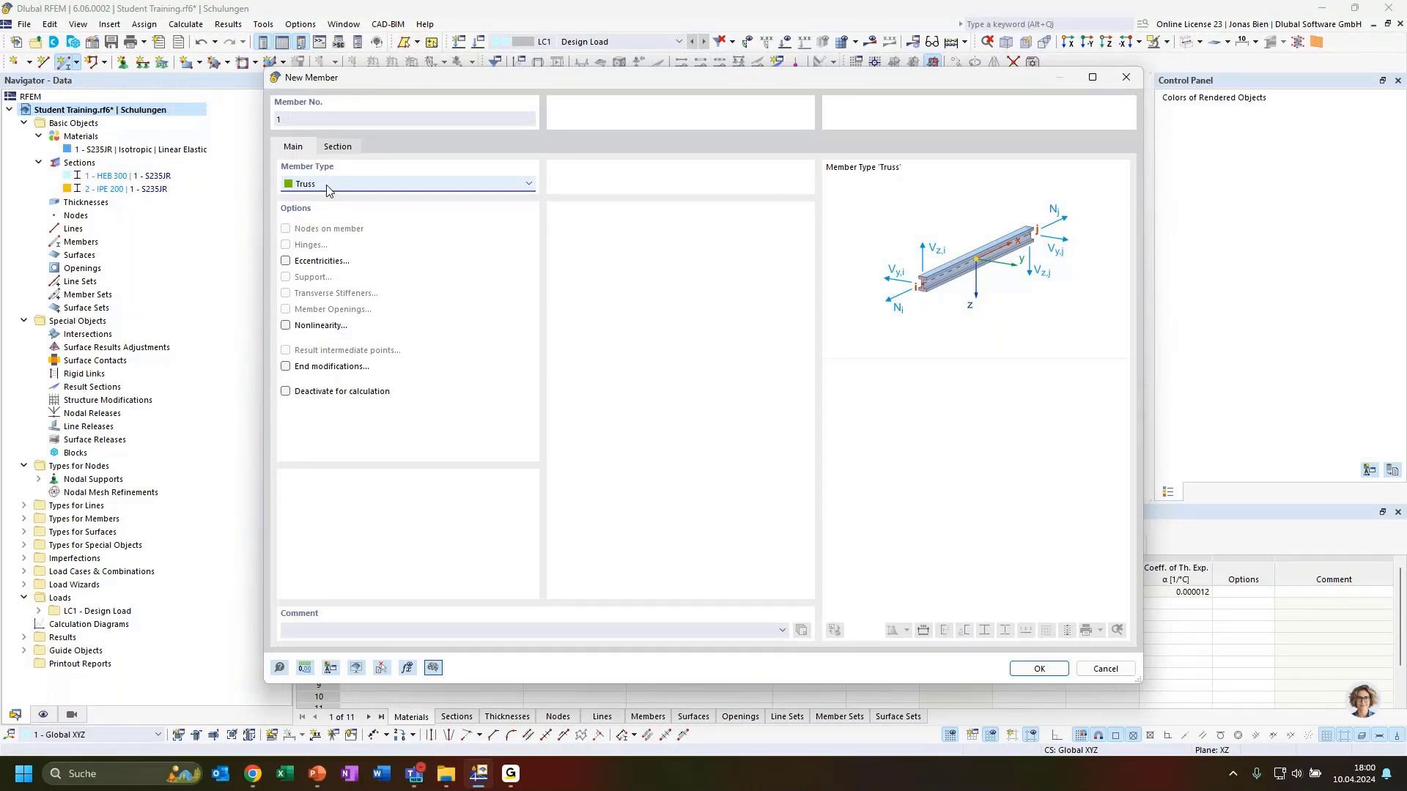
# Step: Make member 1 a Truss (only N) with start section 1 - HEB 300 and confirm
pyautogui.click(341, 146)
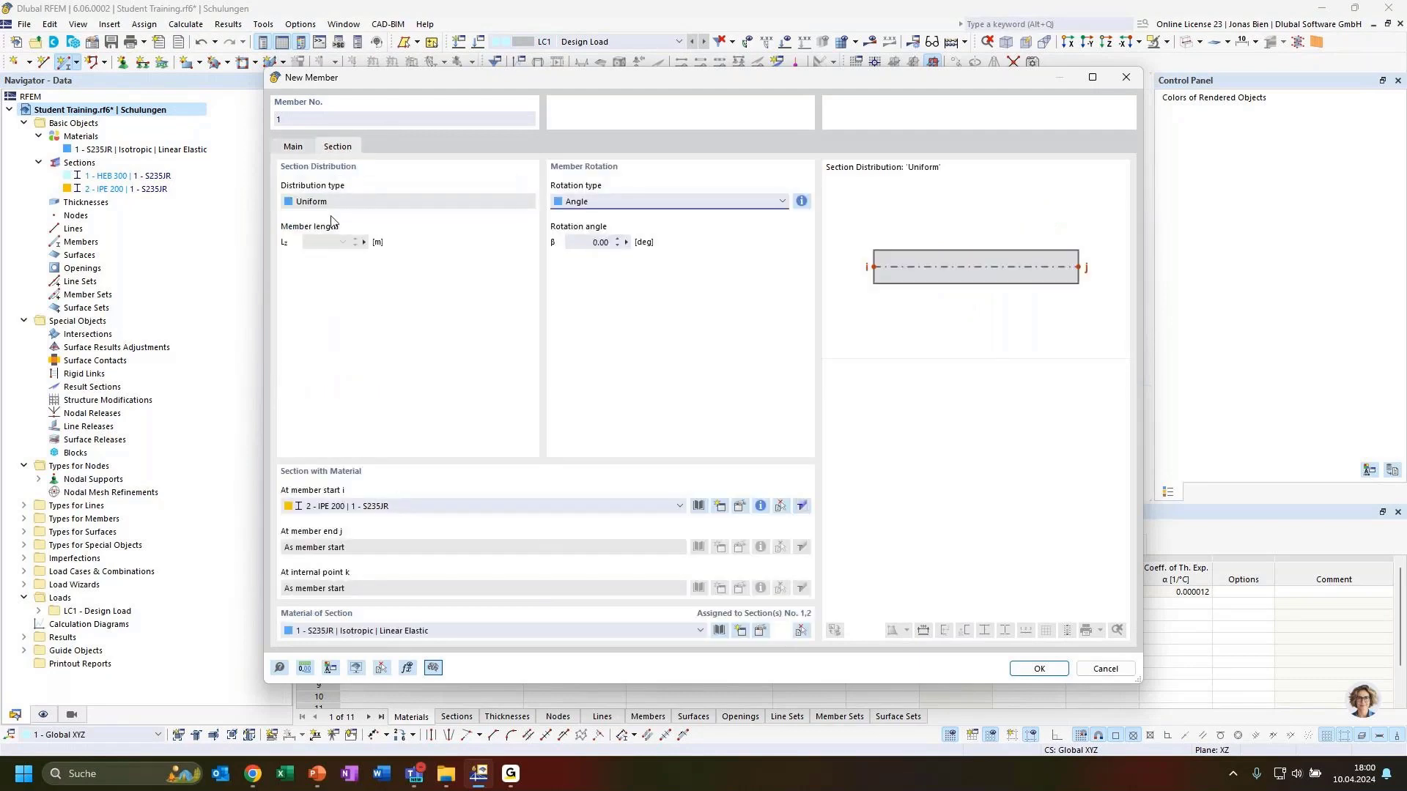
pyautogui.click(298, 147)
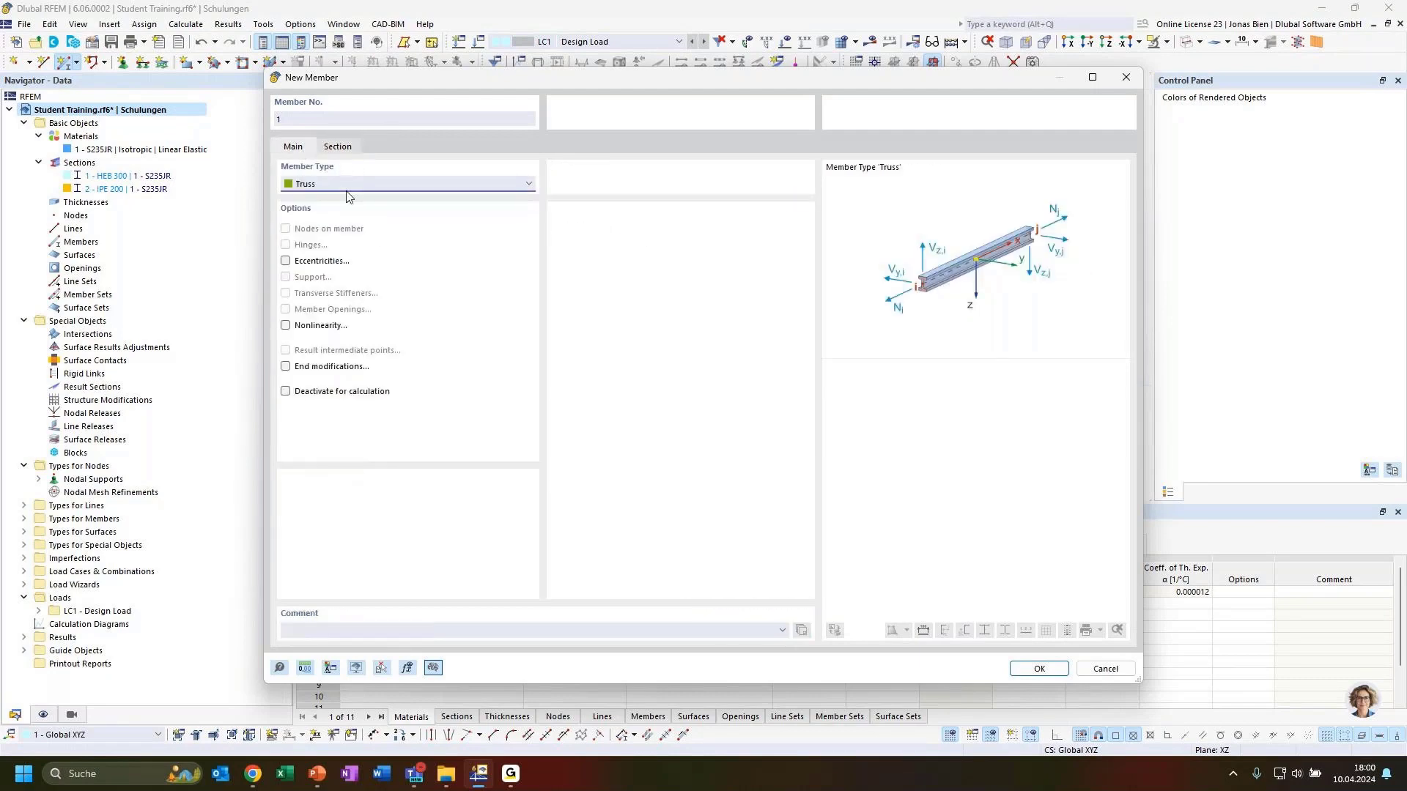
pyautogui.click(338, 148)
pyautogui.click(295, 146)
pyautogui.click(336, 186)
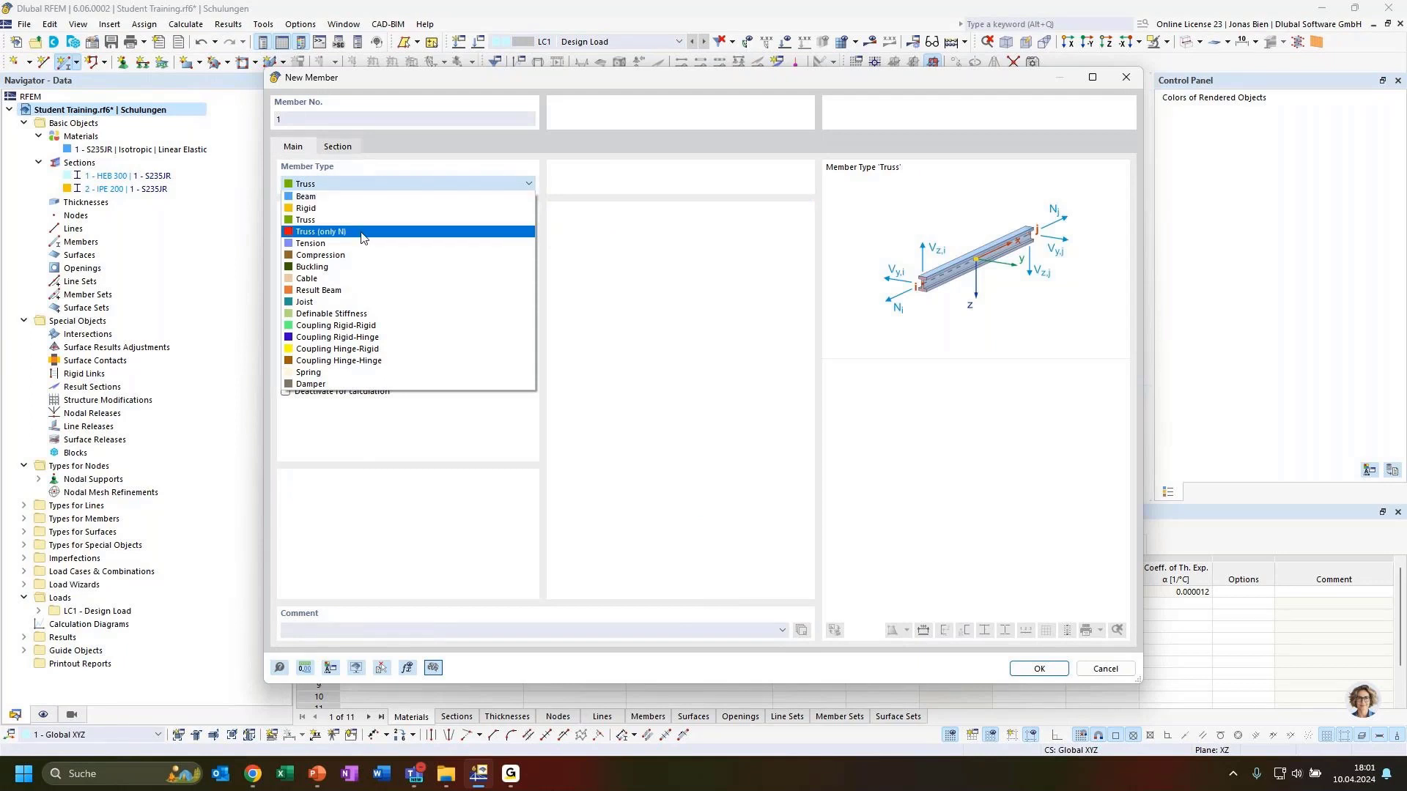
pyautogui.click(311, 233)
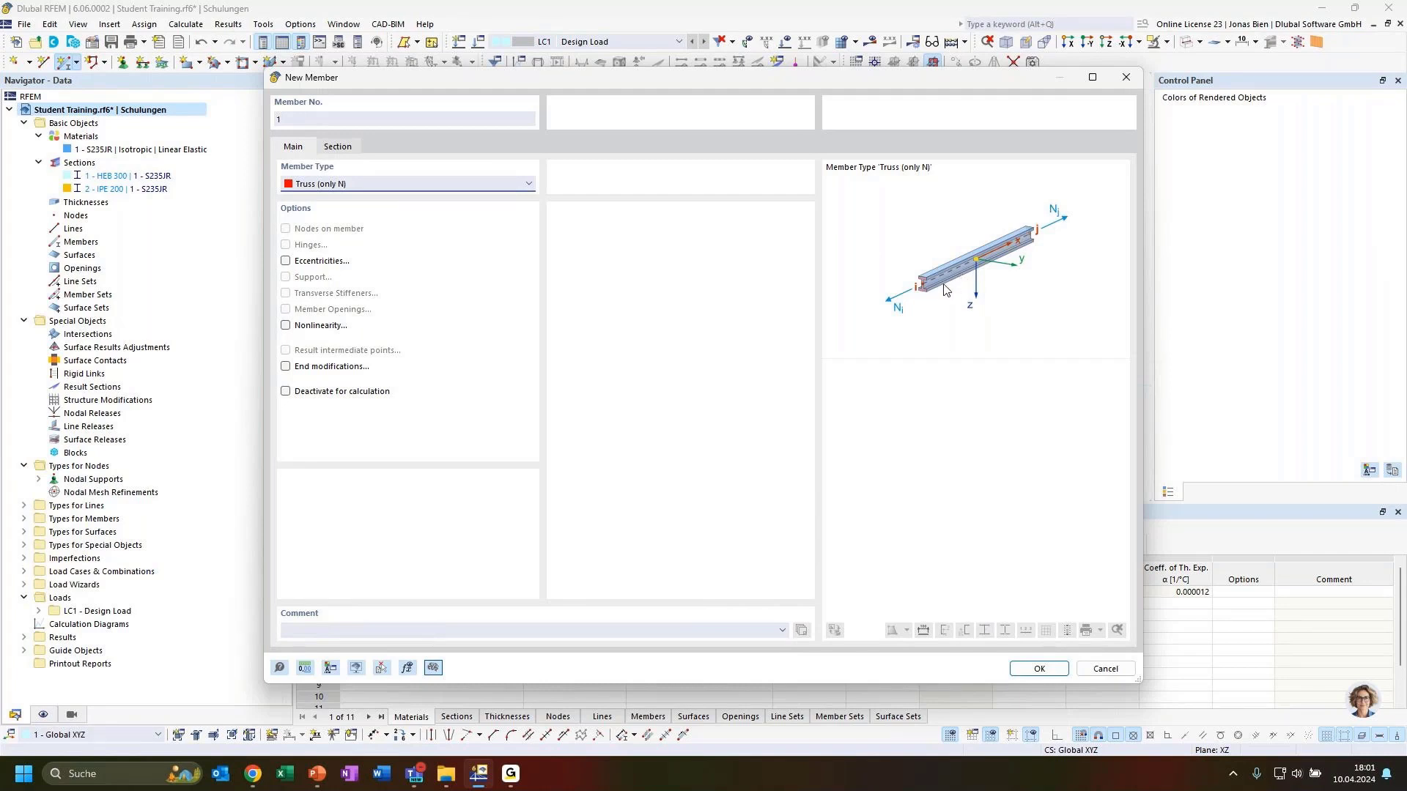
pyautogui.click(345, 149)
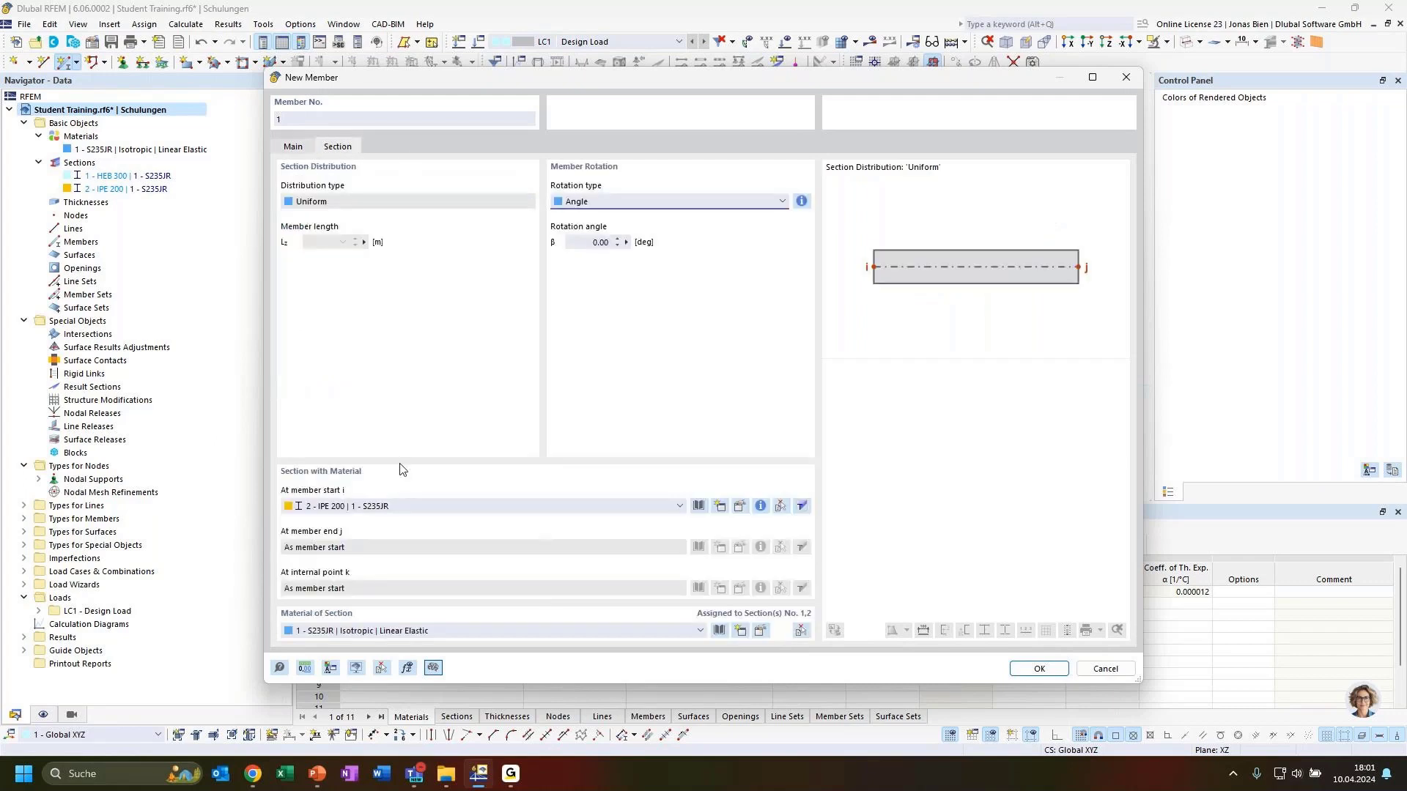
pyautogui.click(384, 508)
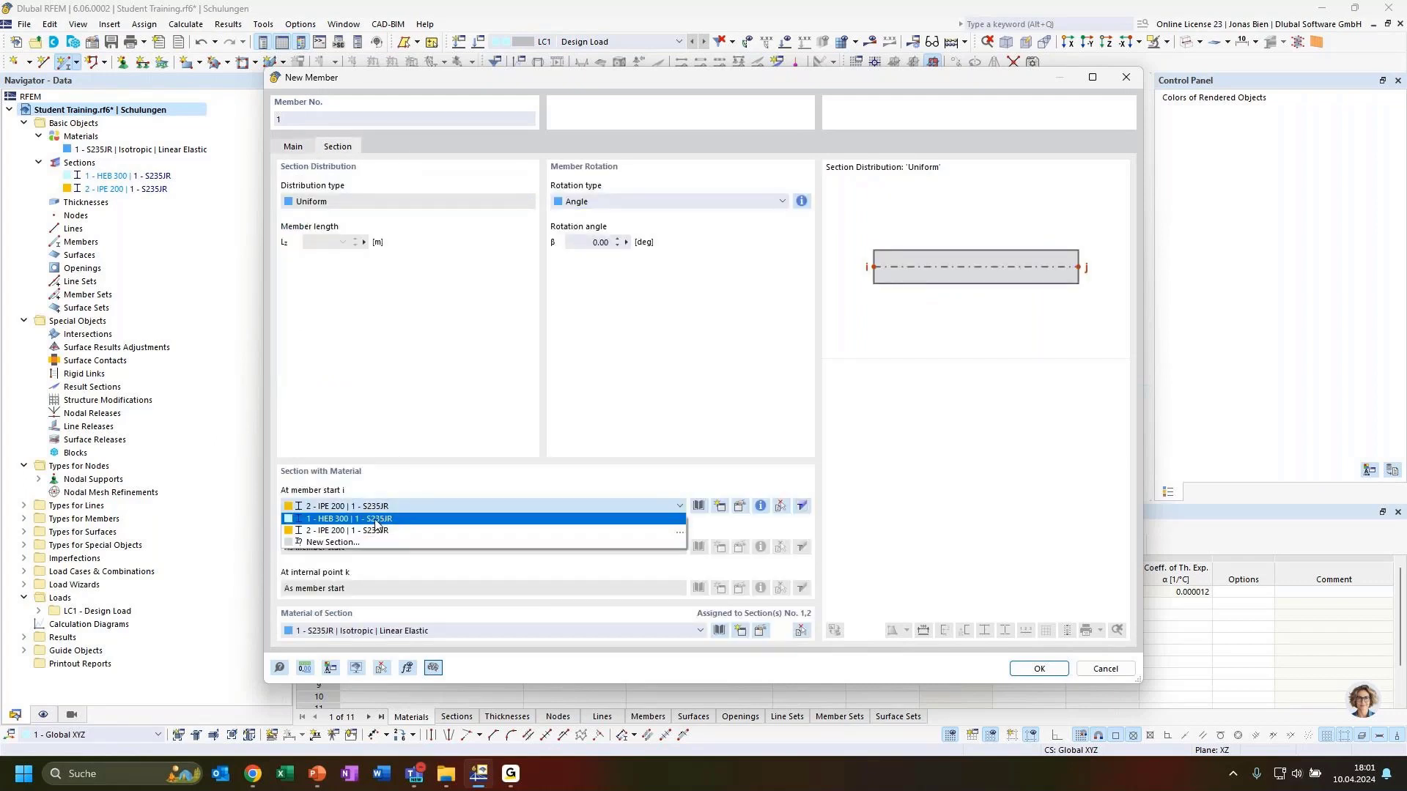
pyautogui.click(375, 520)
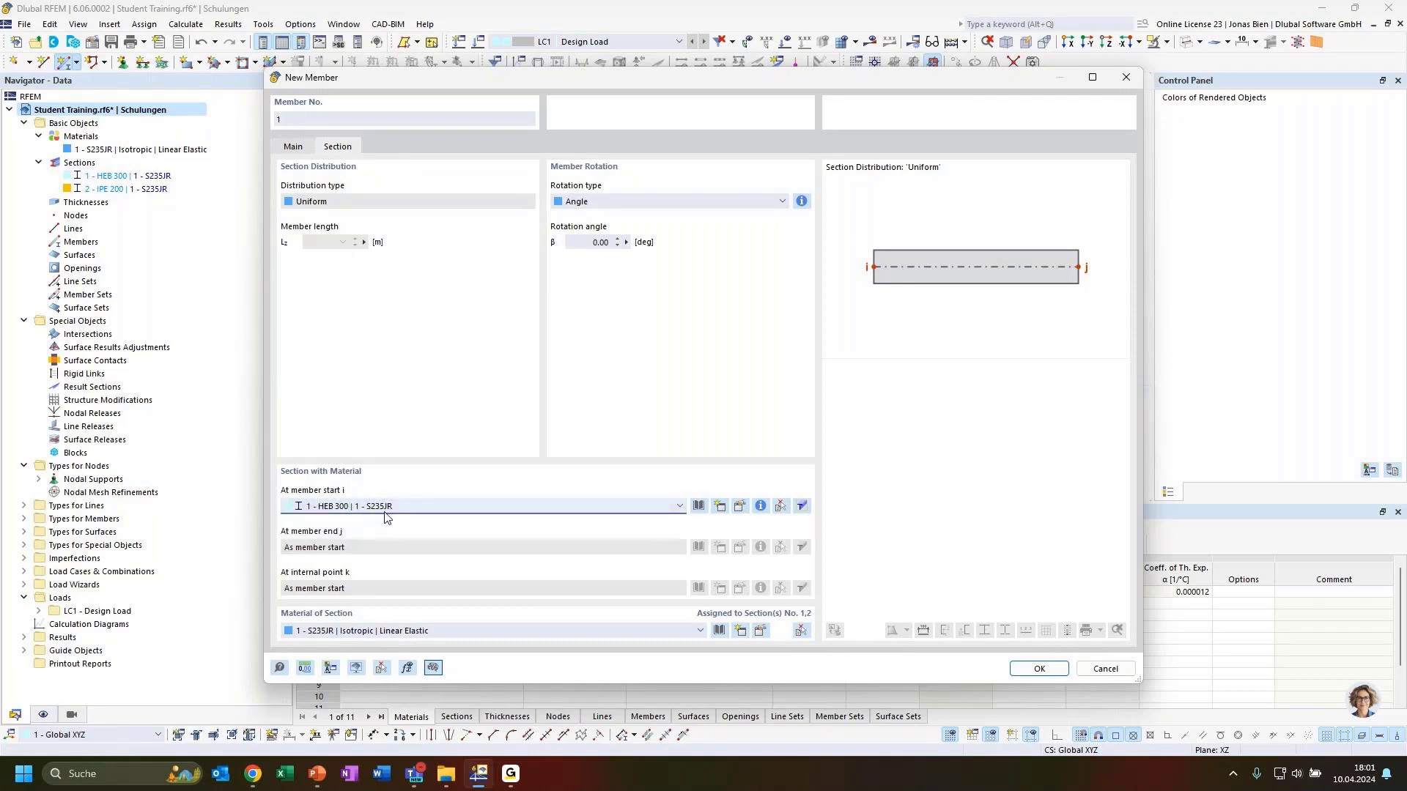
pyautogui.click(1034, 670)
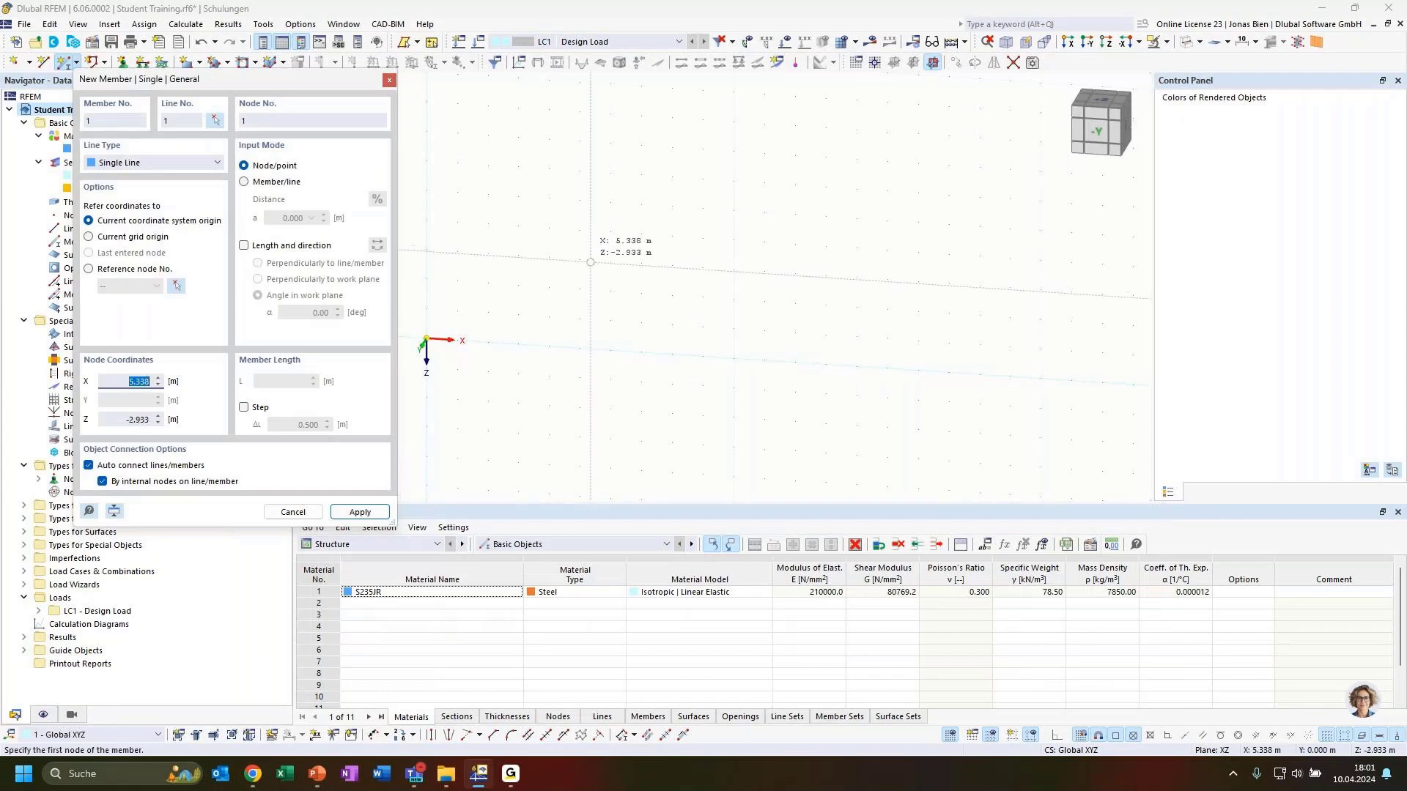
# Step: Place a 3 m member from the origin at angle 90+60 = 150° using length and direction
pyautogui.click(244, 247)
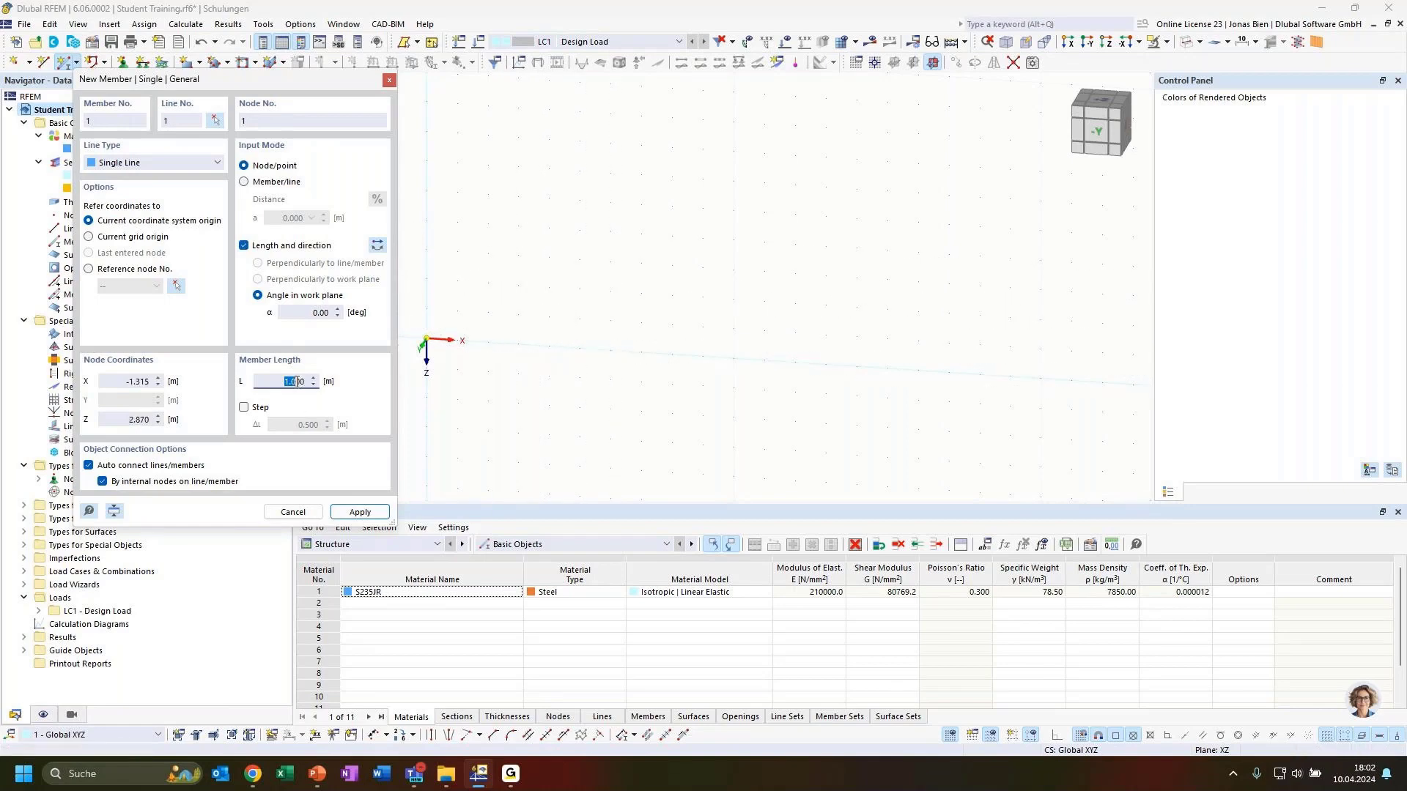
pyautogui.write('3')
pyautogui.click(302, 312)
pyautogui.press('Tab')
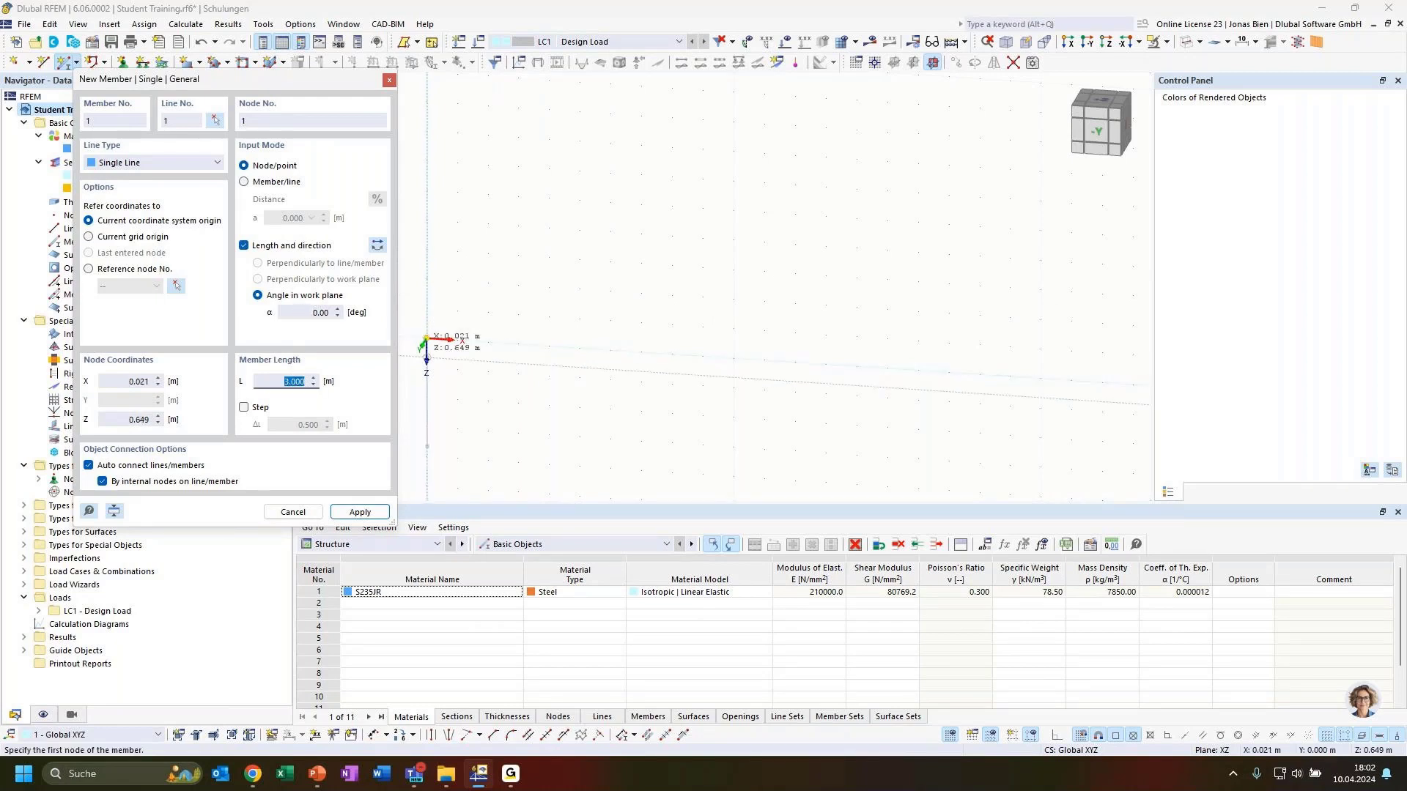
pyautogui.click(315, 312)
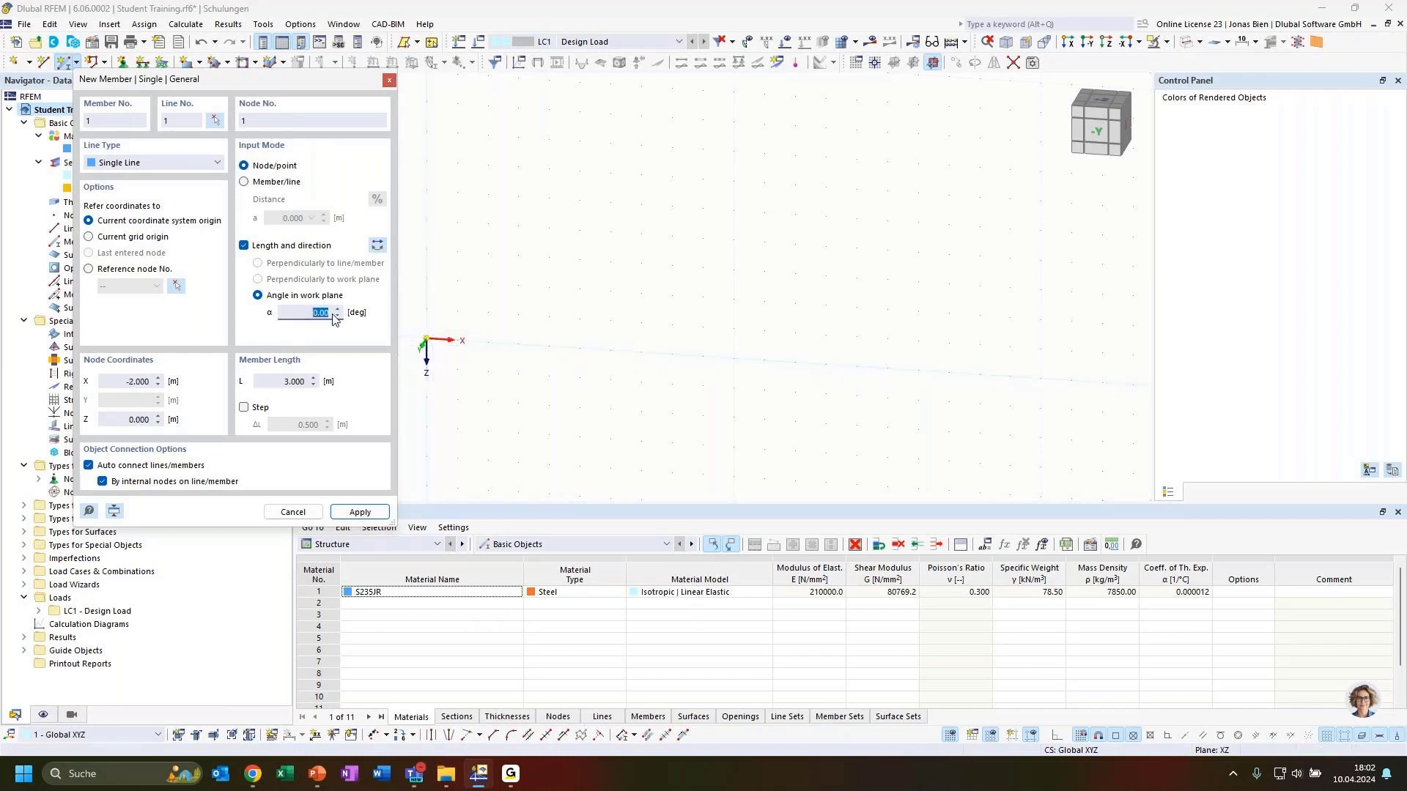
pyautogui.write('90')
pyautogui.press('Tab')
pyautogui.doubleClick(329, 313)
pyautogui.write('90+60')
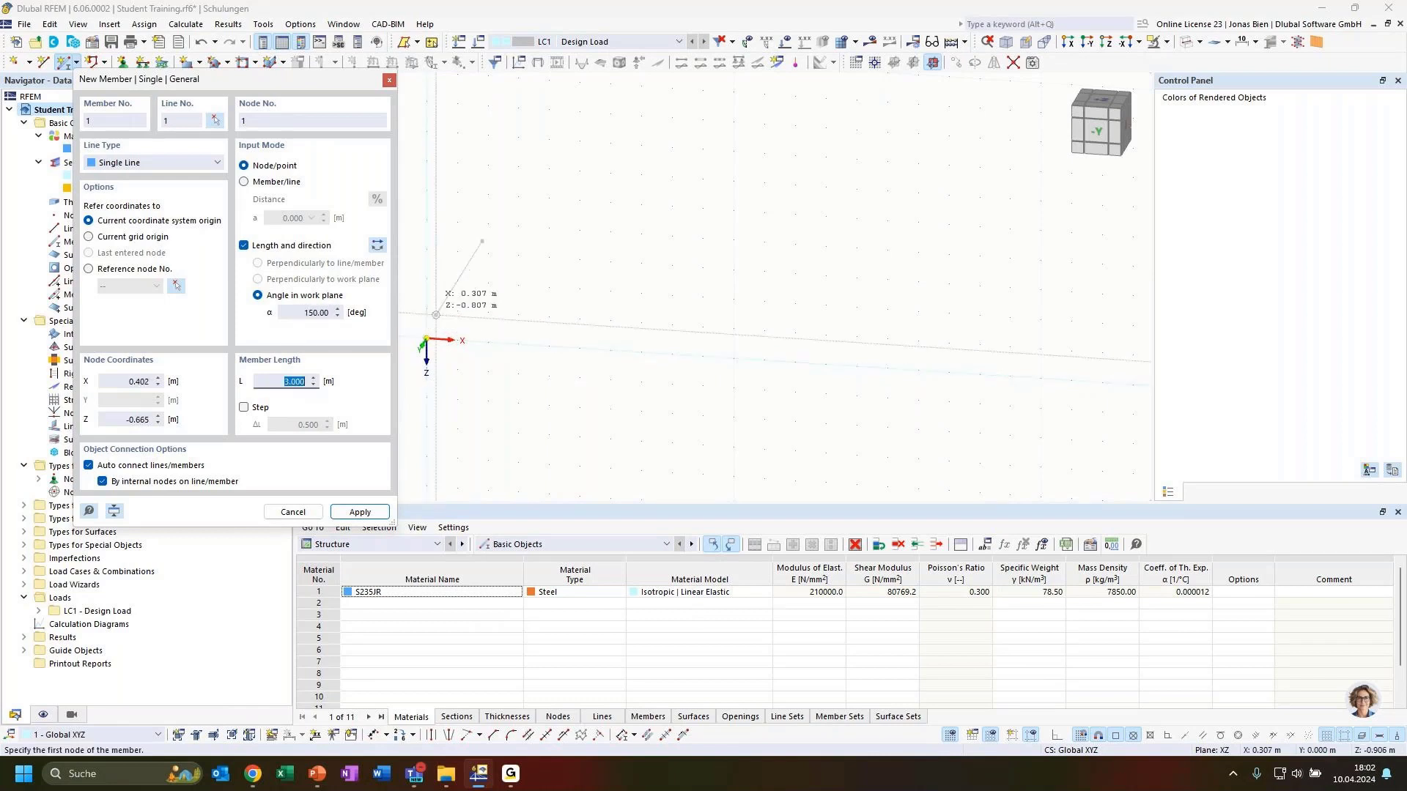
pyautogui.press('Tab')
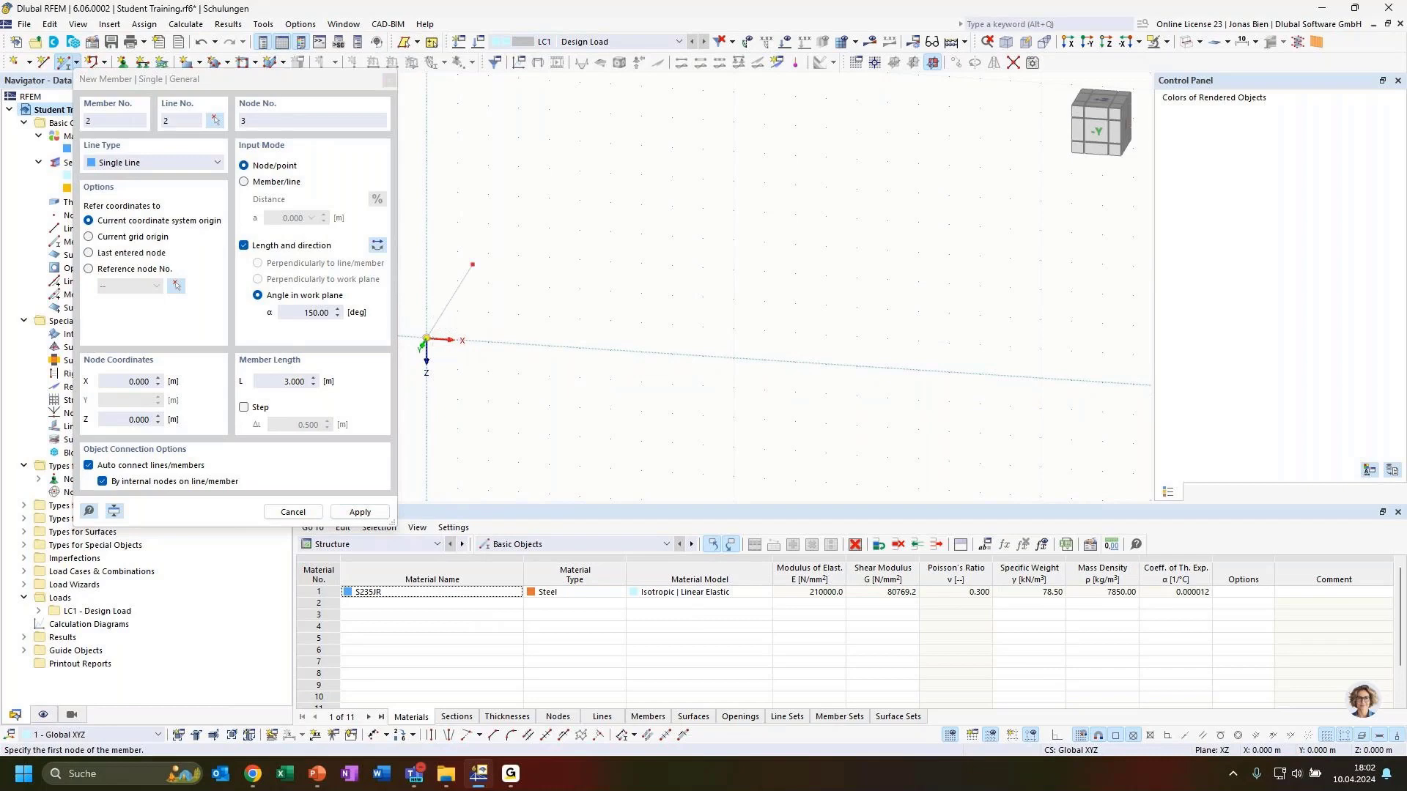
pyautogui.click(426, 340)
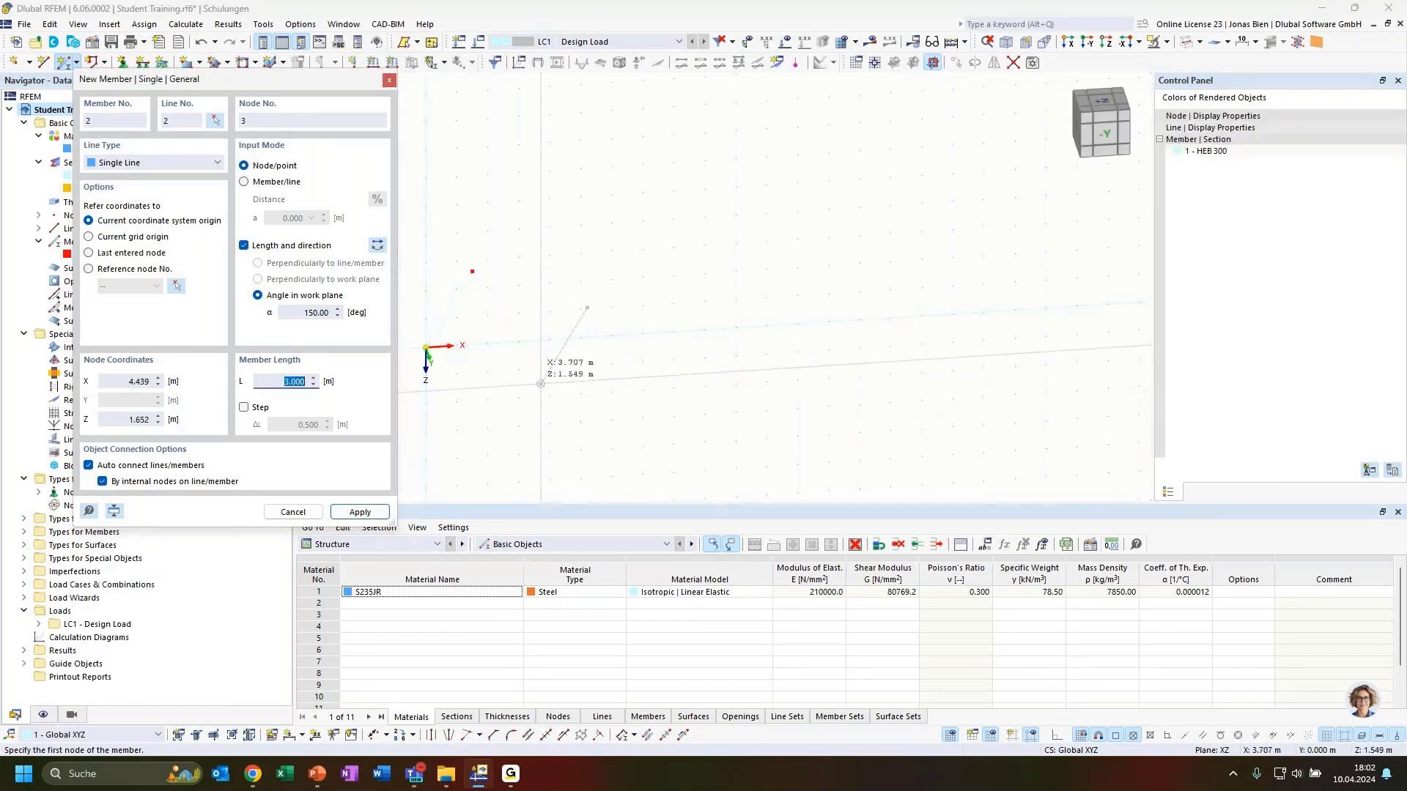
pyautogui.press('Escape')
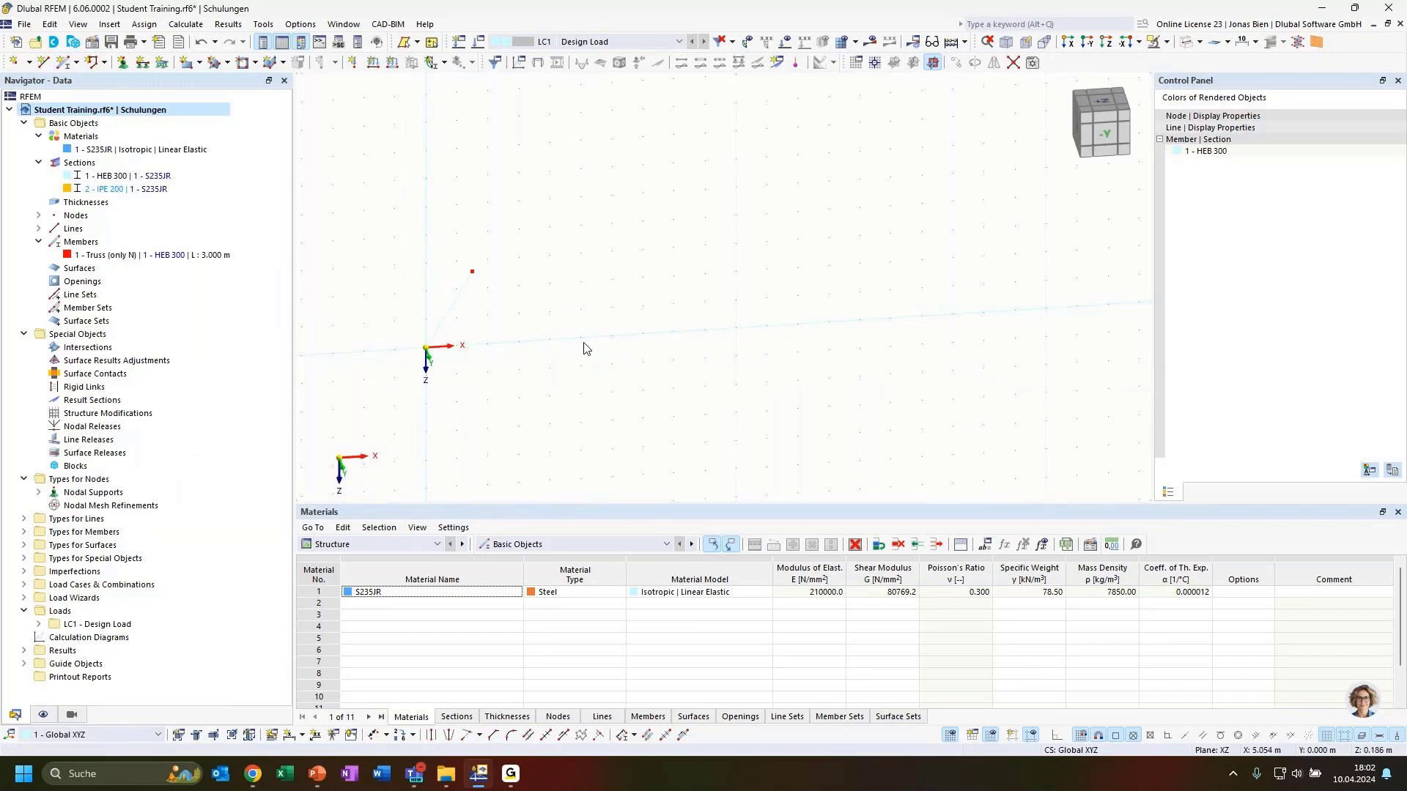
# Step: In the Display navigator, uncheck General > Axis System > Global Coordinate System (in zero point)
pyautogui.click(53, 715)
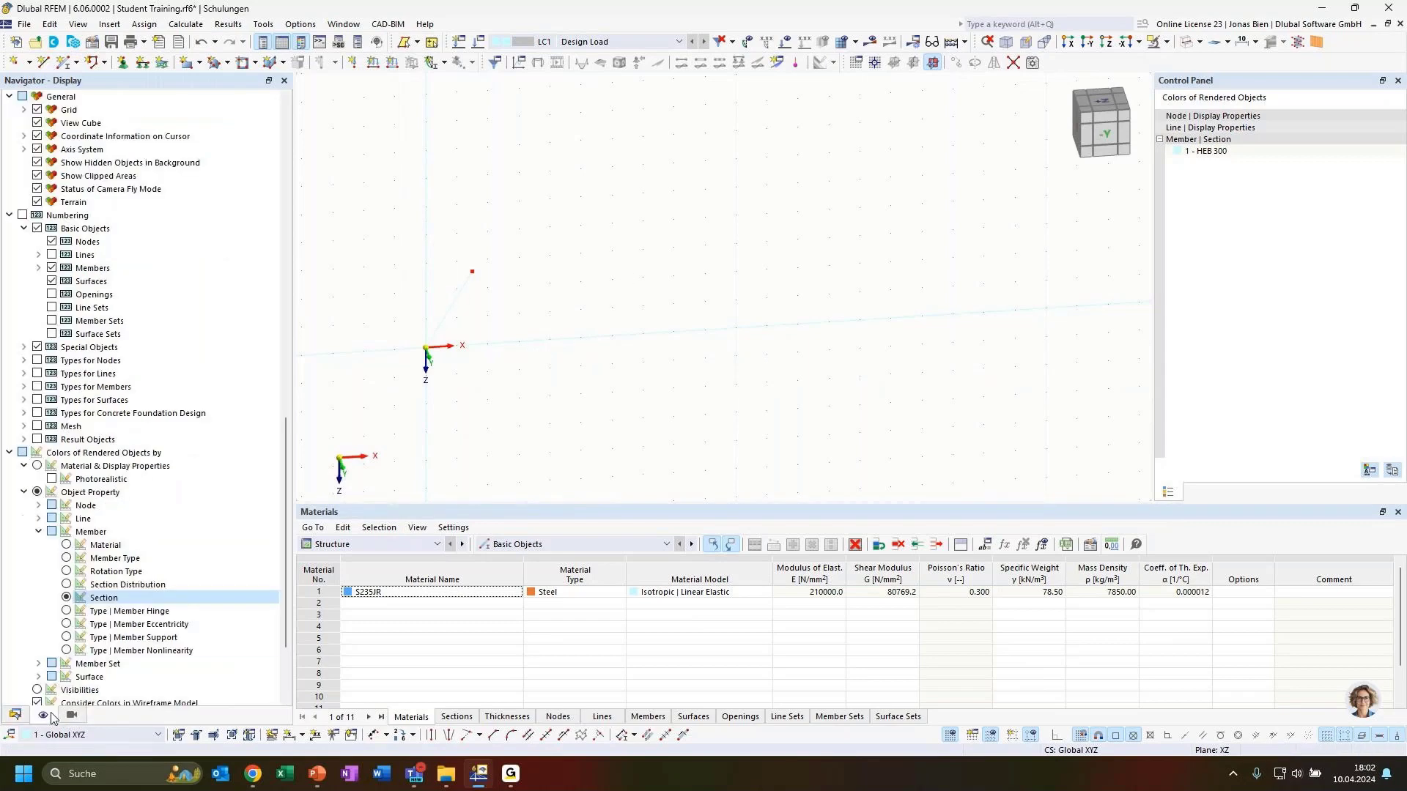
pyautogui.scroll(-1, 106, 522)
pyautogui.scroll(2, 443, 353)
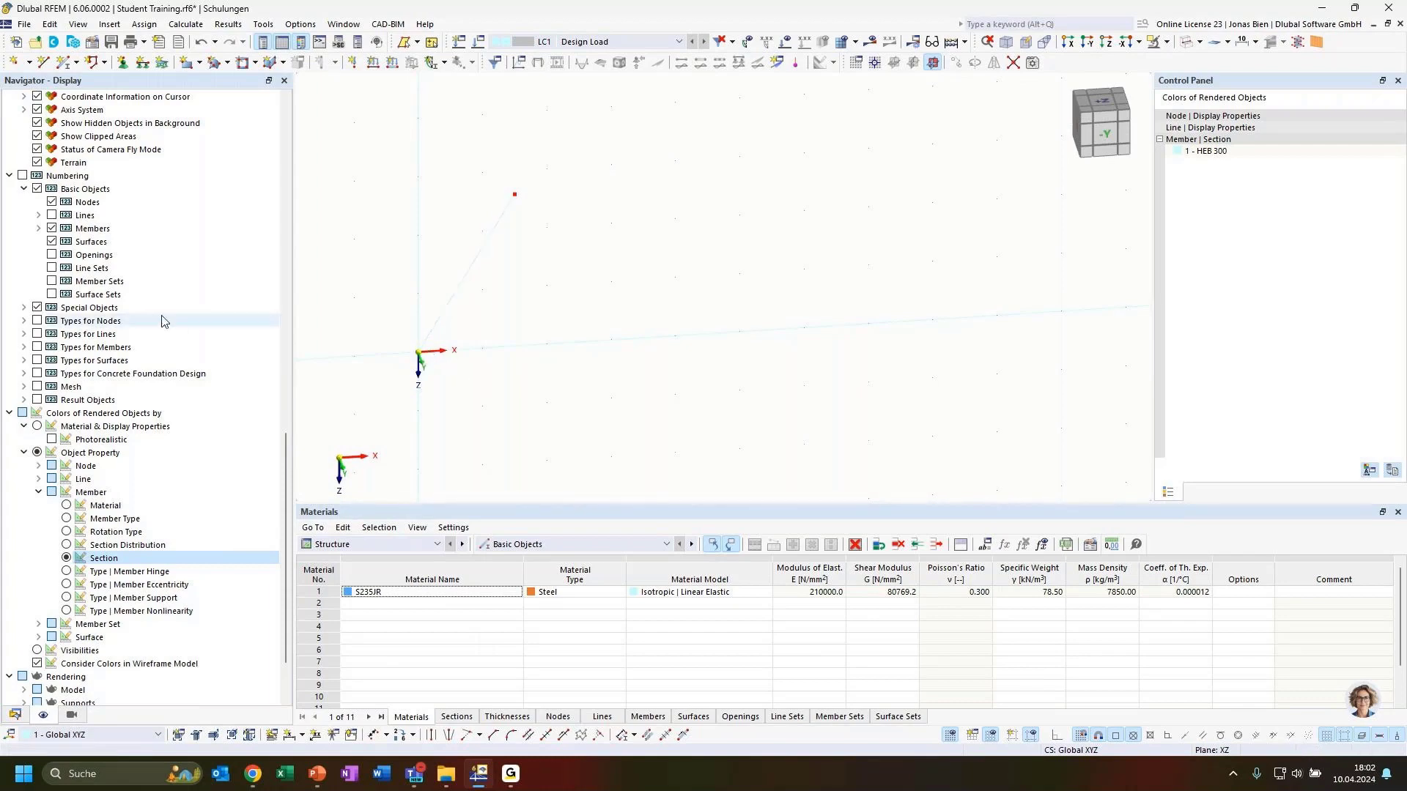
pyautogui.scroll(1, 212, 366)
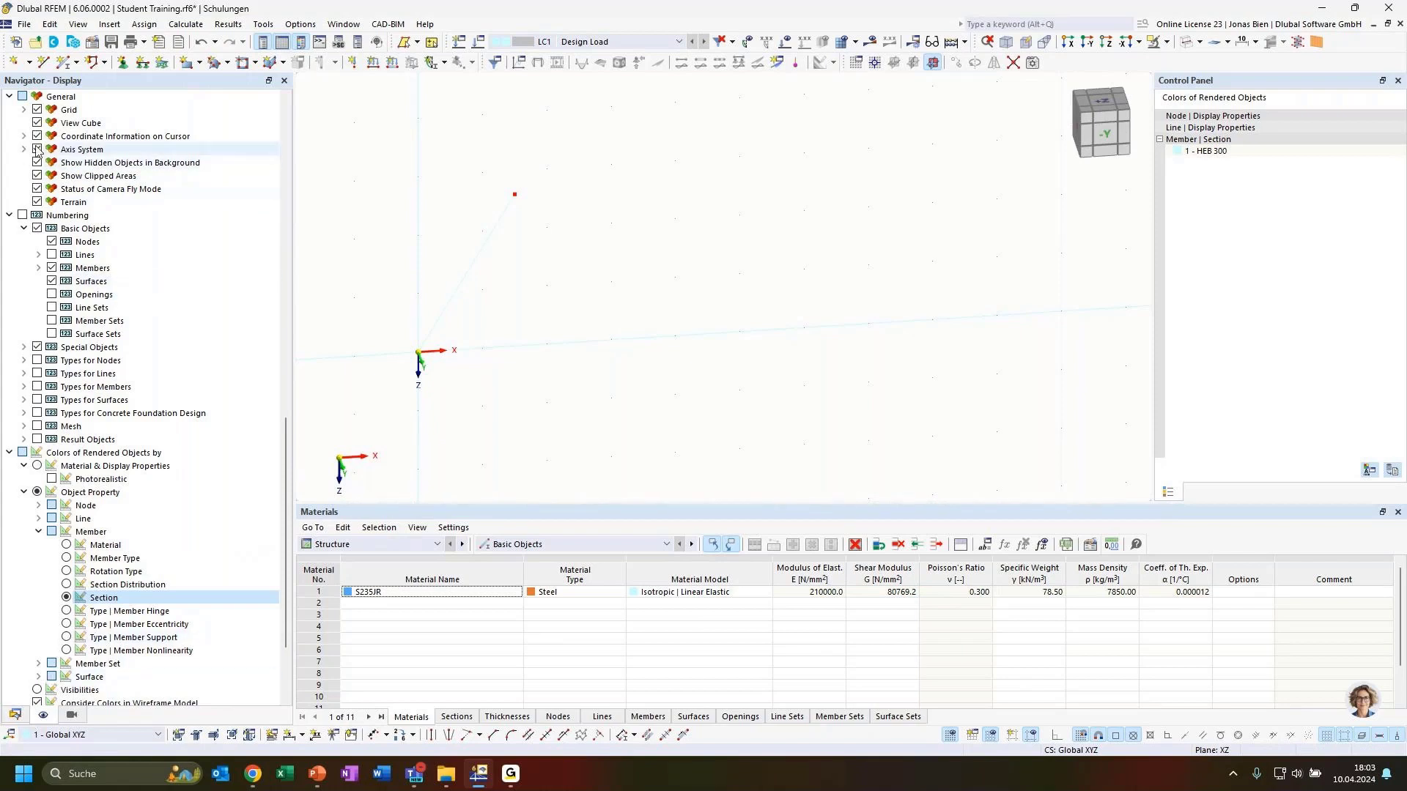
pyautogui.scroll(6, 94, 188)
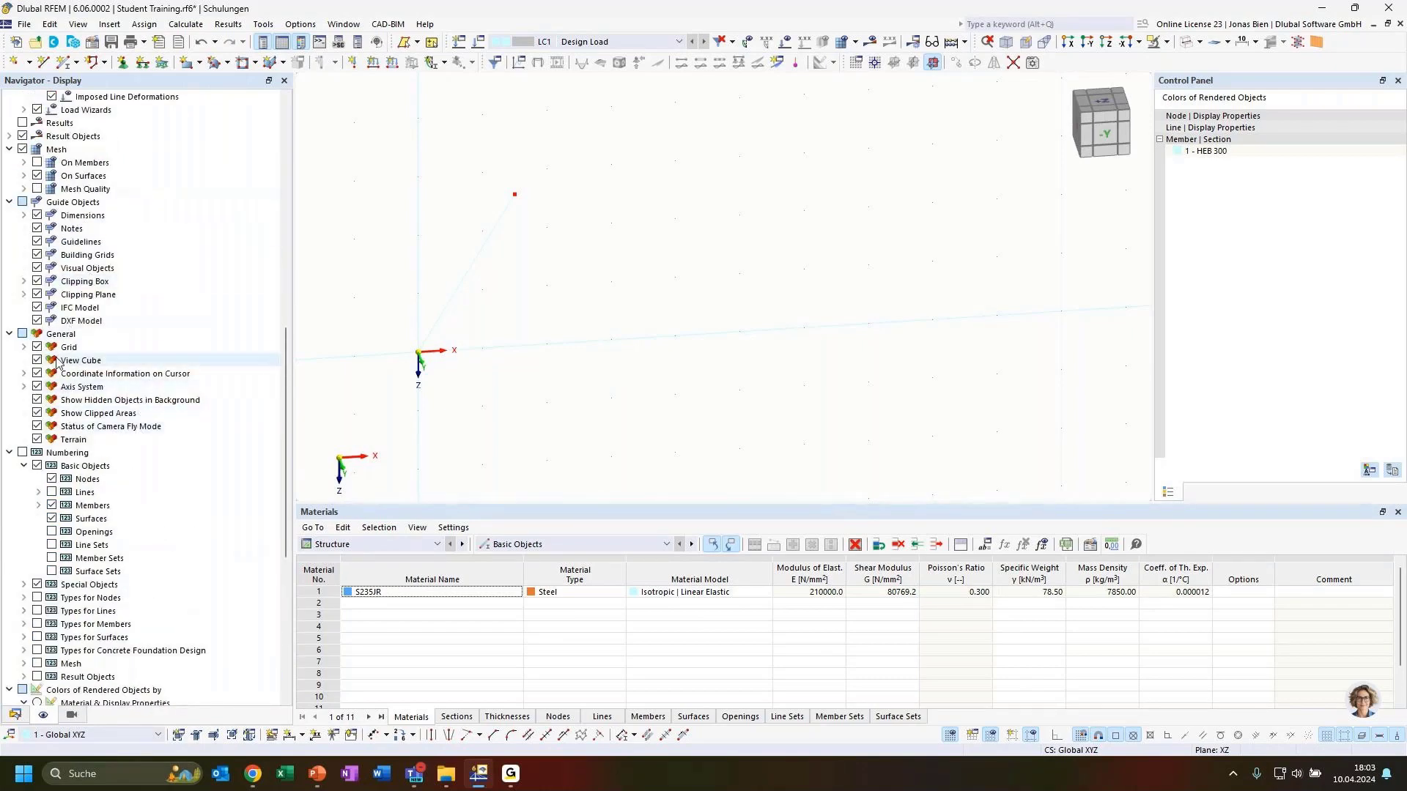
pyautogui.click(58, 334)
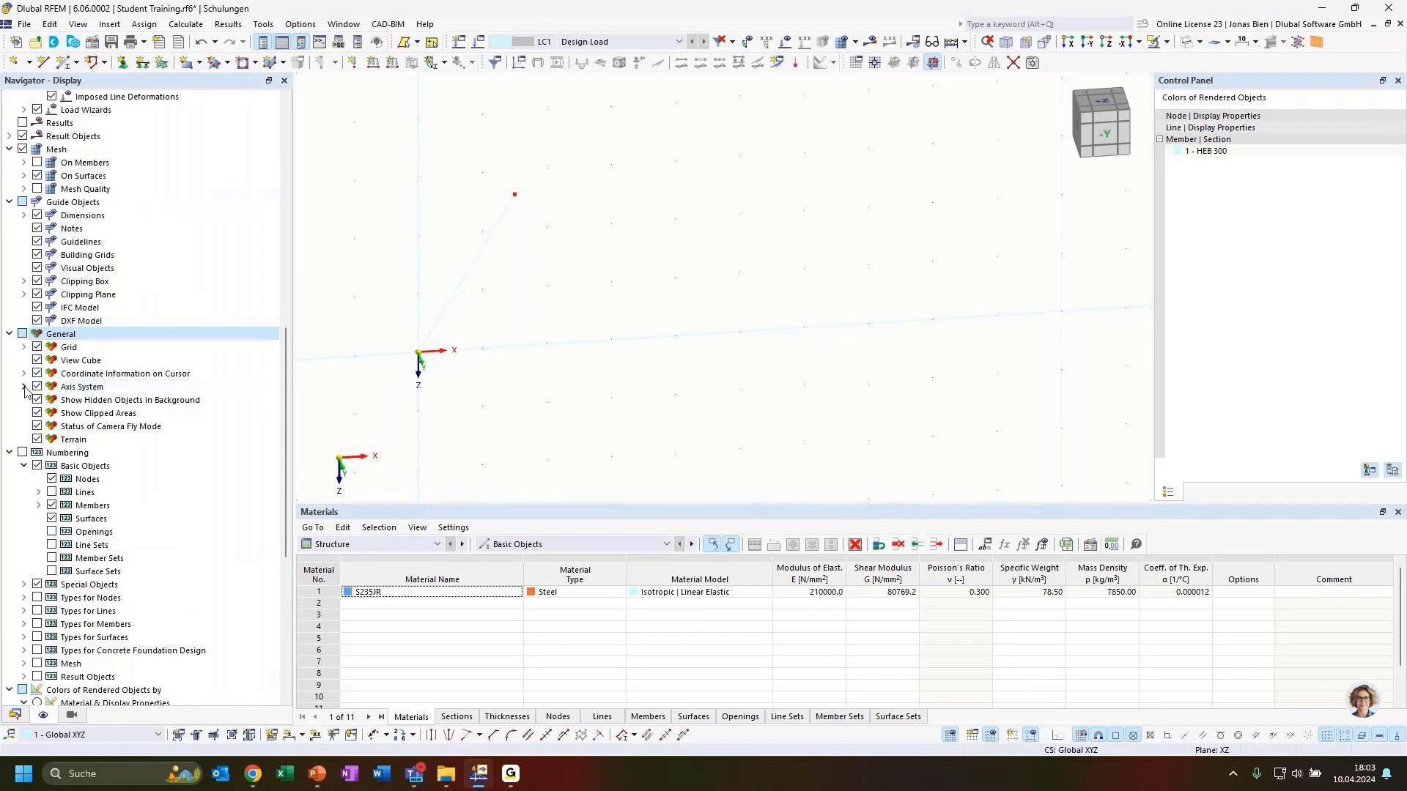
pyautogui.click(23, 387)
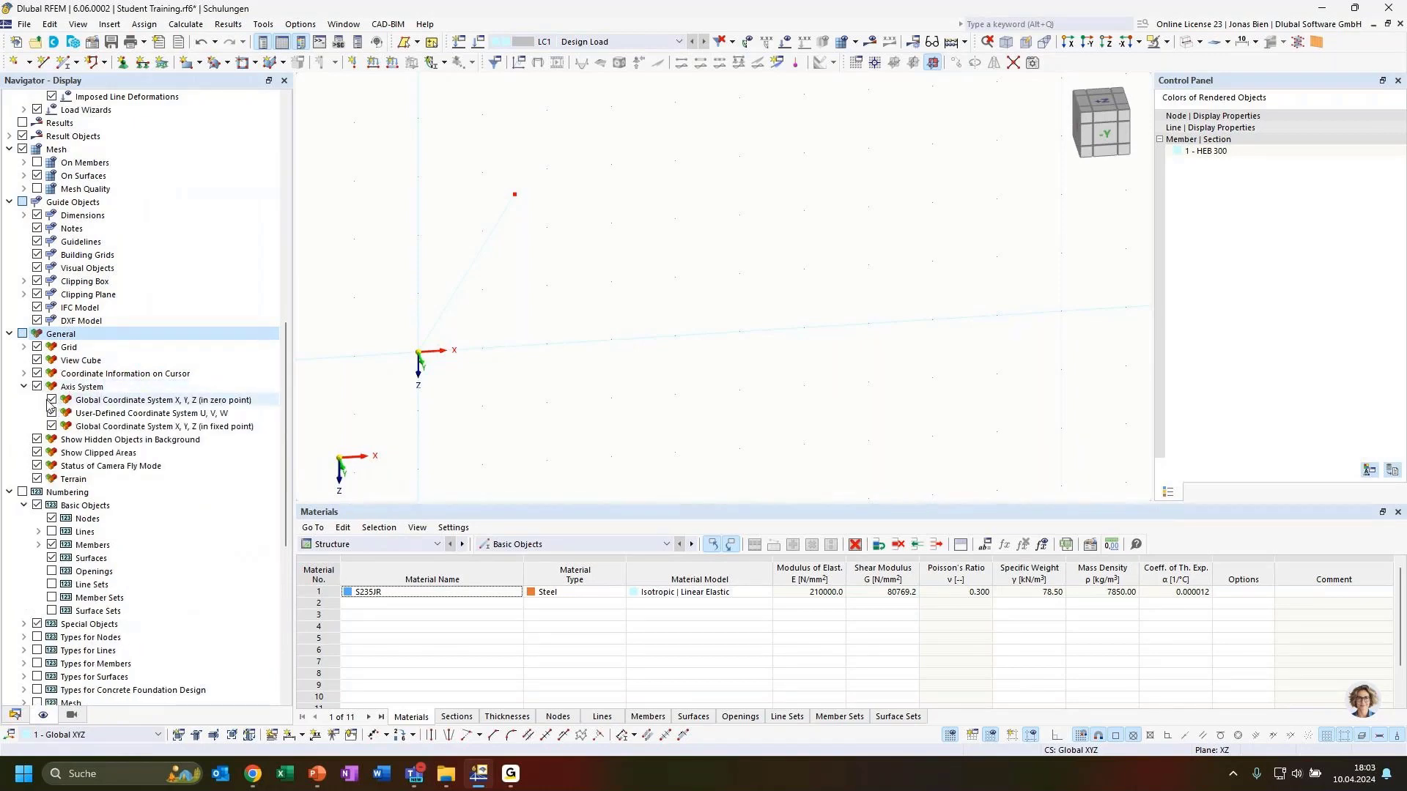
pyautogui.click(51, 402)
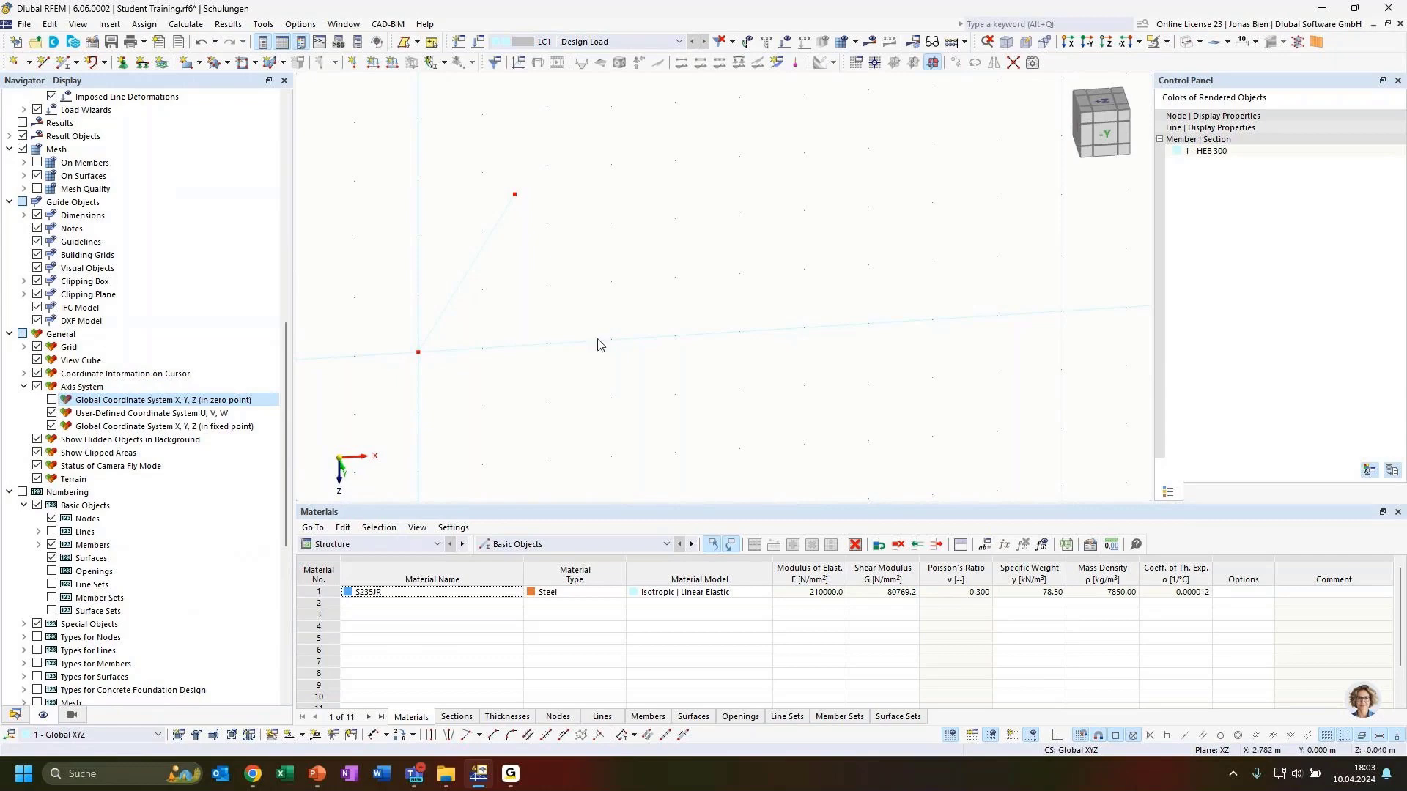
pyautogui.keyDown('ctrl'); pyautogui.moveTo(647, 389); pyautogui.dragTo(574, 405, button='middle'); pyautogui.keyUp('ctrl')
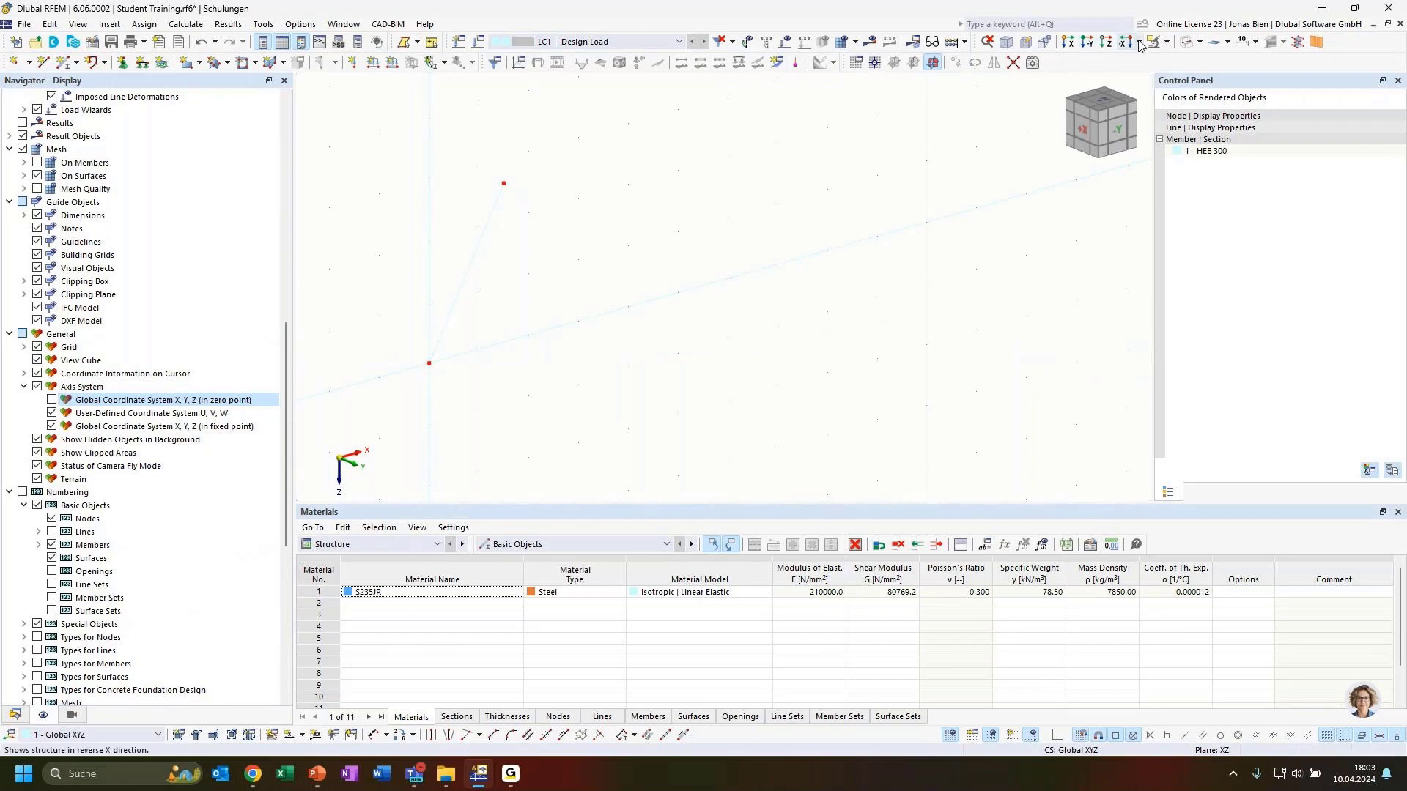
# Step: Render the model solid, view it along -Y, and select the inclined member for rotation
pyautogui.click(1189, 43)
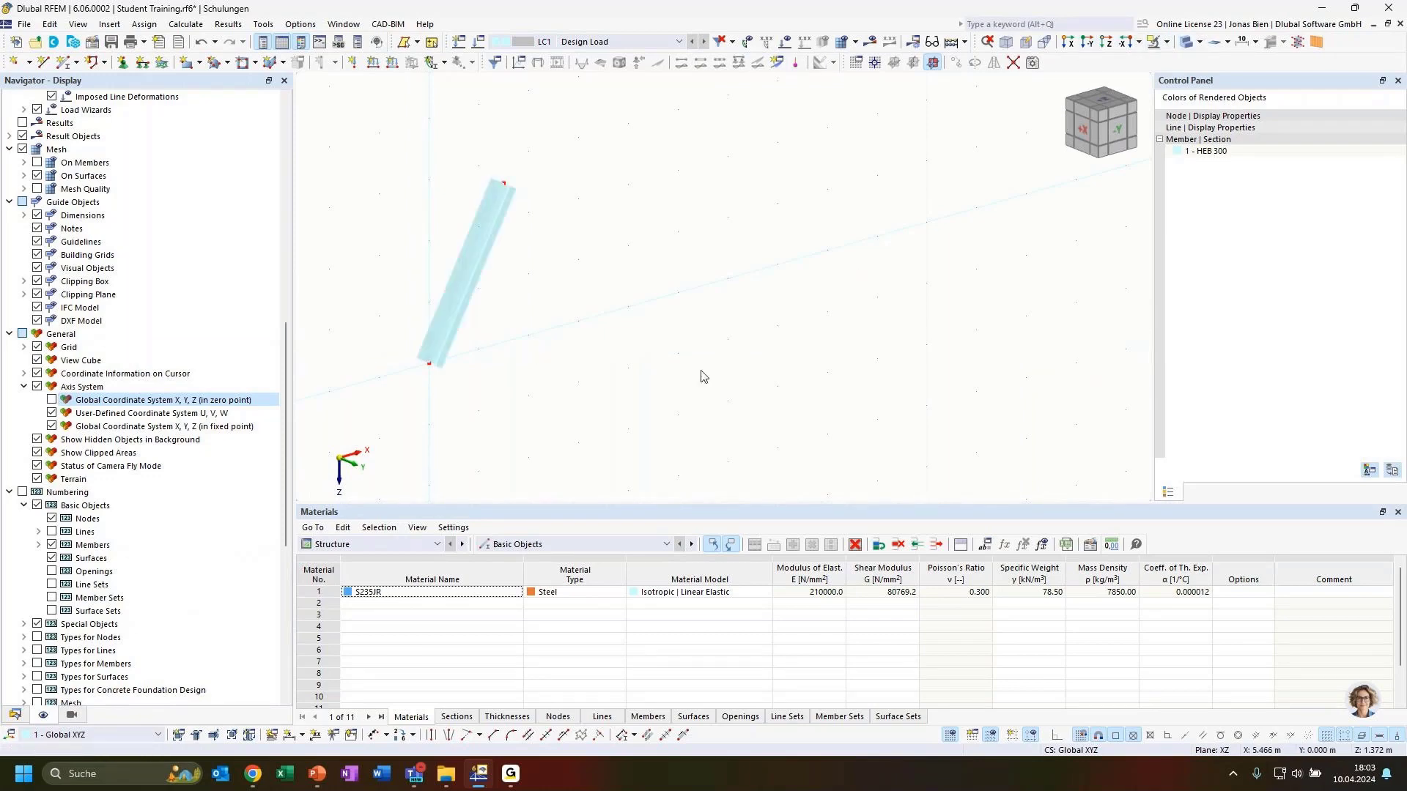
pyautogui.keyDown('ctrl'); pyautogui.moveTo(675, 353); pyautogui.dragTo(584, 277, button='middle'); pyautogui.keyUp('ctrl')
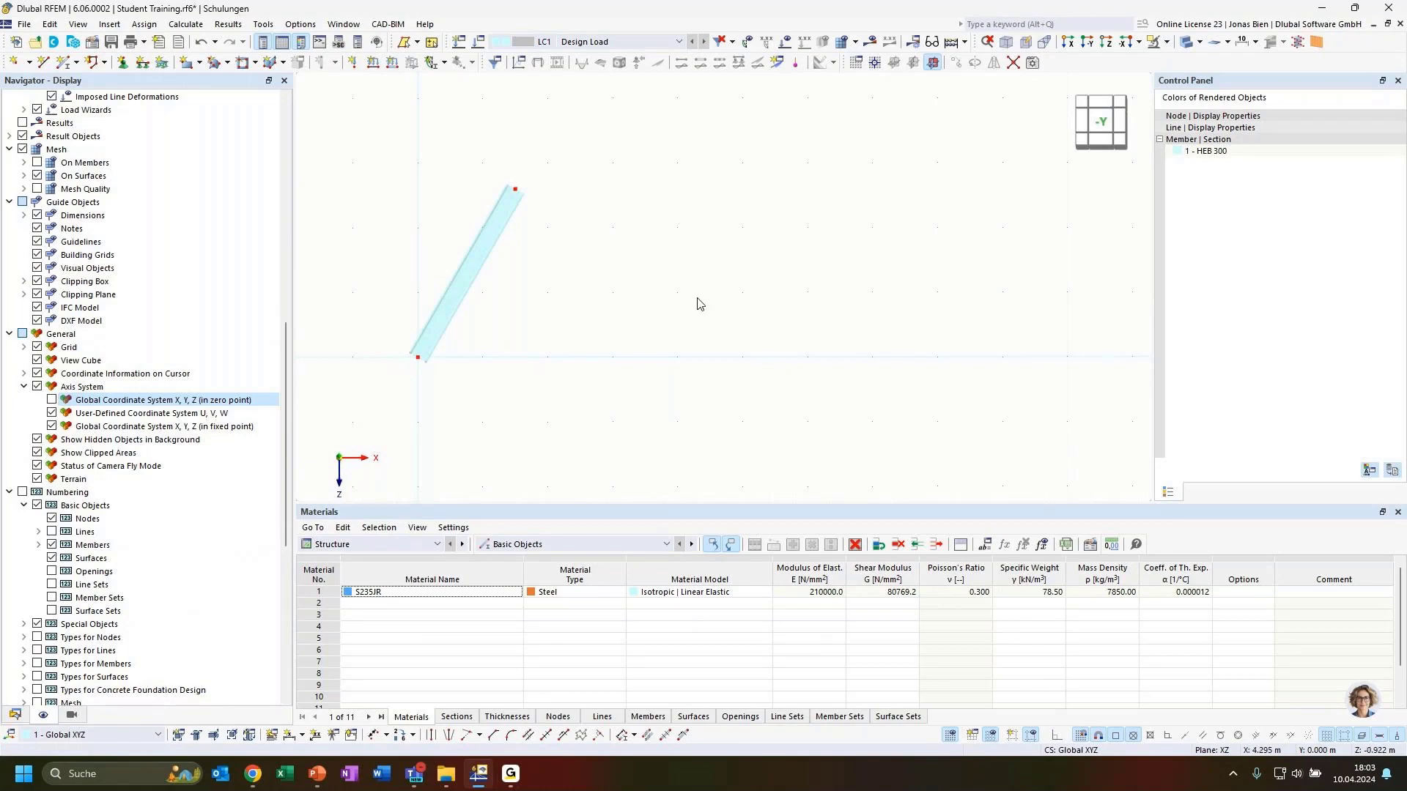
pyautogui.moveTo(699, 301); pyautogui.dragTo(462, 167)
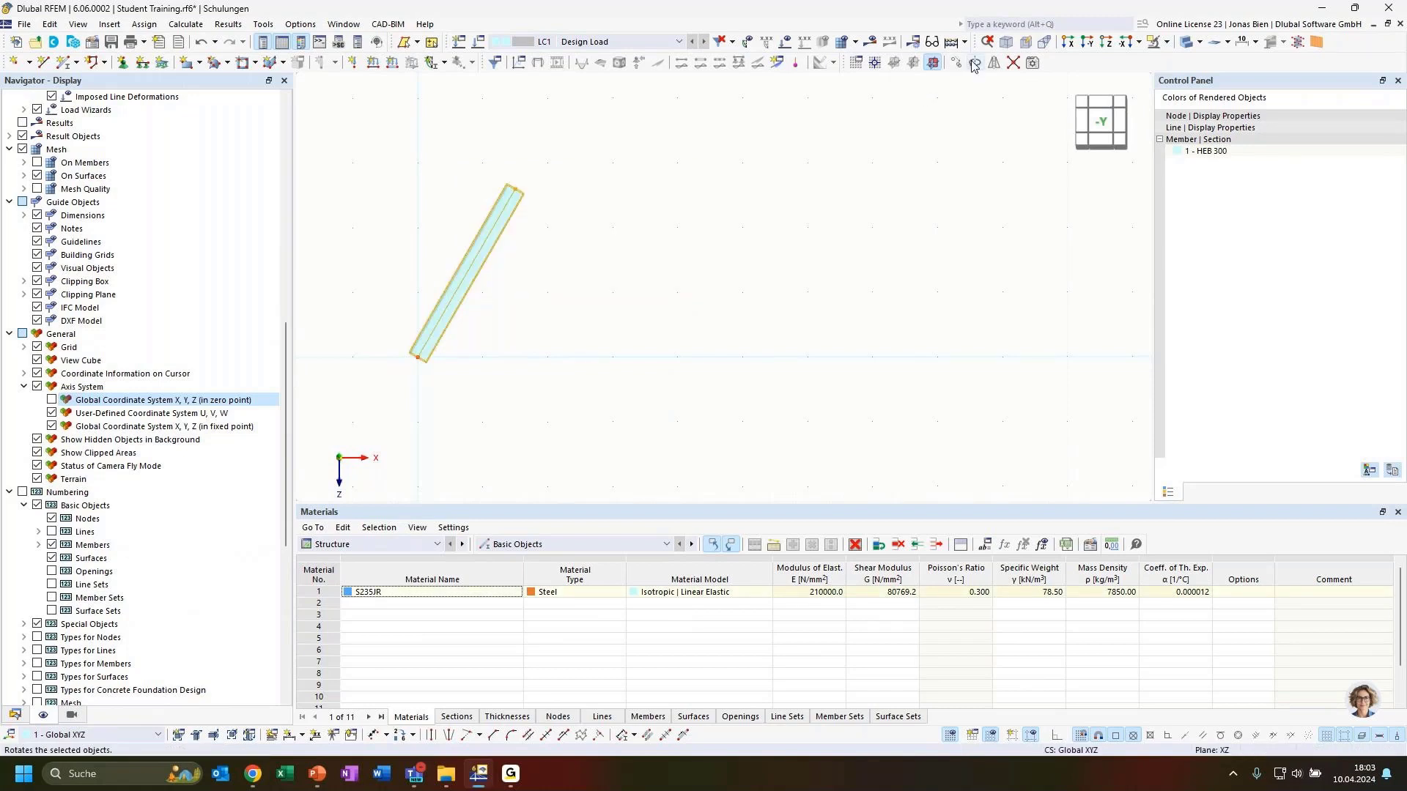
pyautogui.click(518, 259)
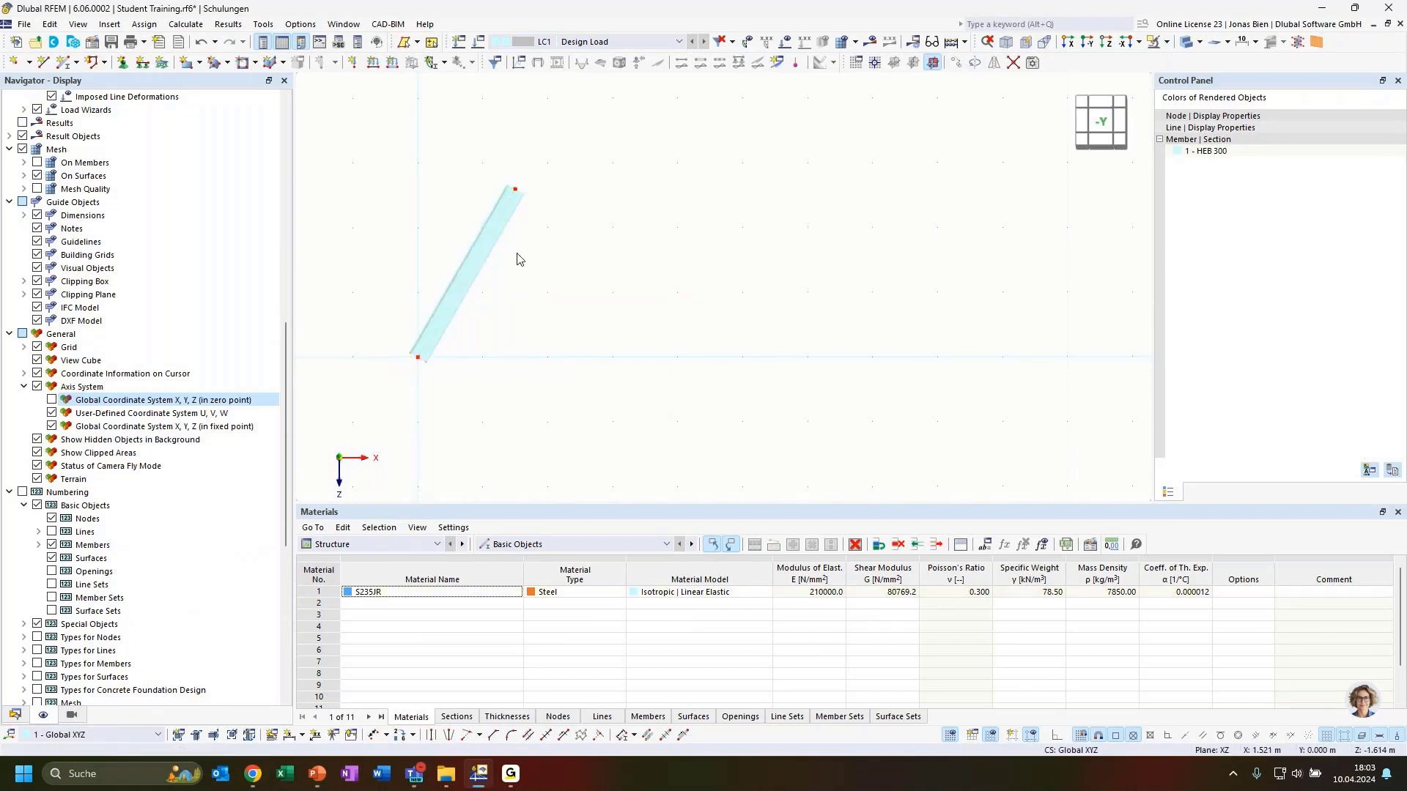
pyautogui.moveTo(607, 326); pyautogui.dragTo(386, 174)
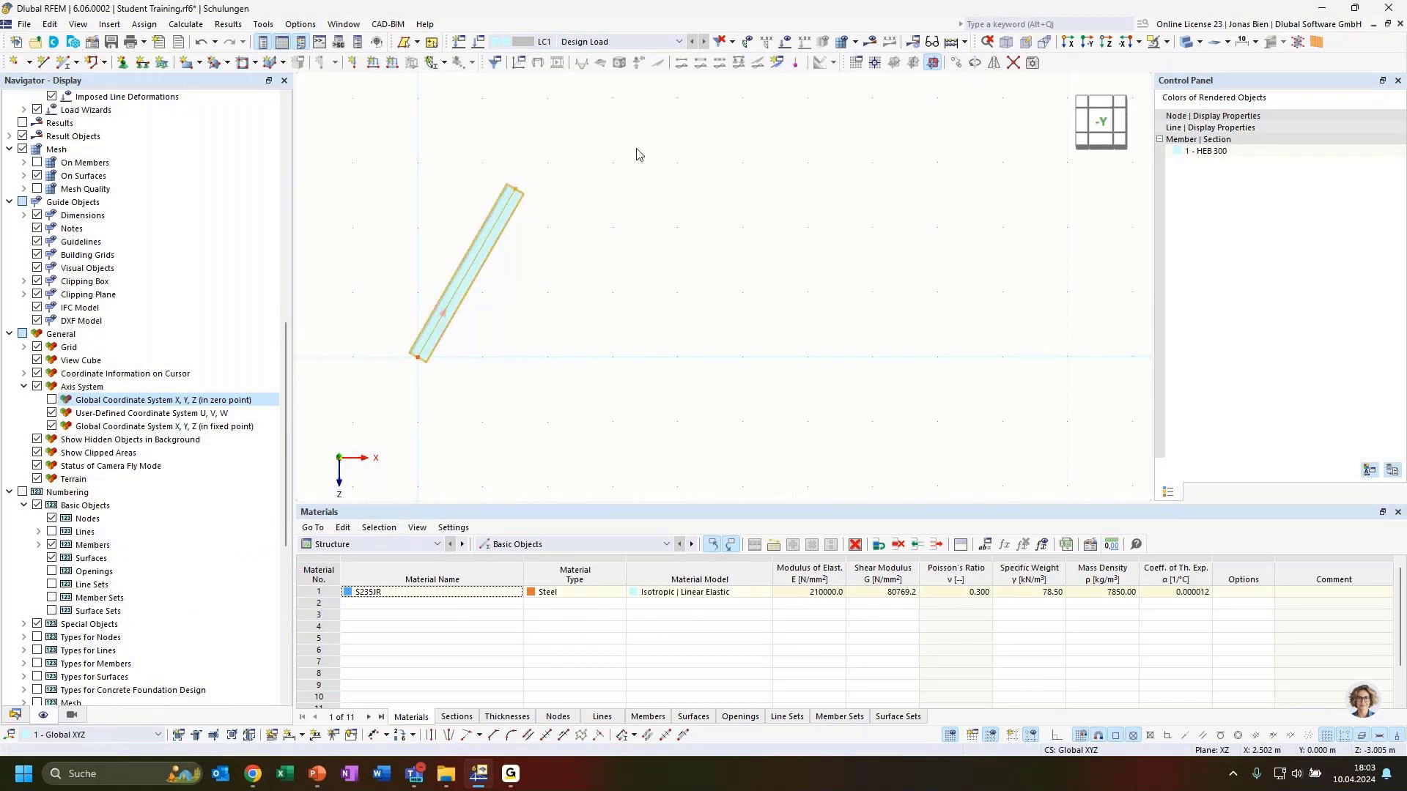
pyautogui.click(974, 62)
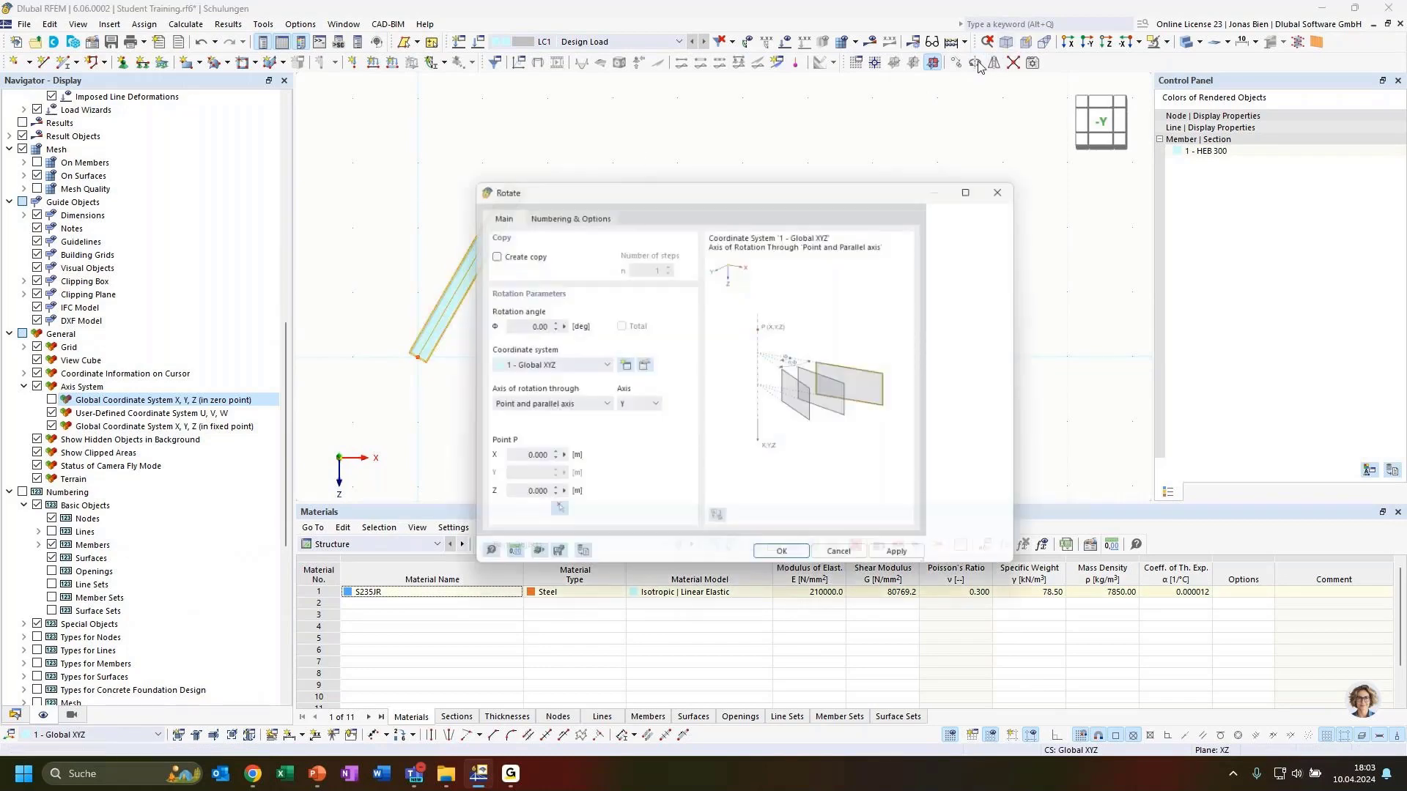
# Step: Rotate 2 copies of the member in 60° steps about its top node 2
pyautogui.moveTo(652, 183); pyautogui.dragTo(739, 118)
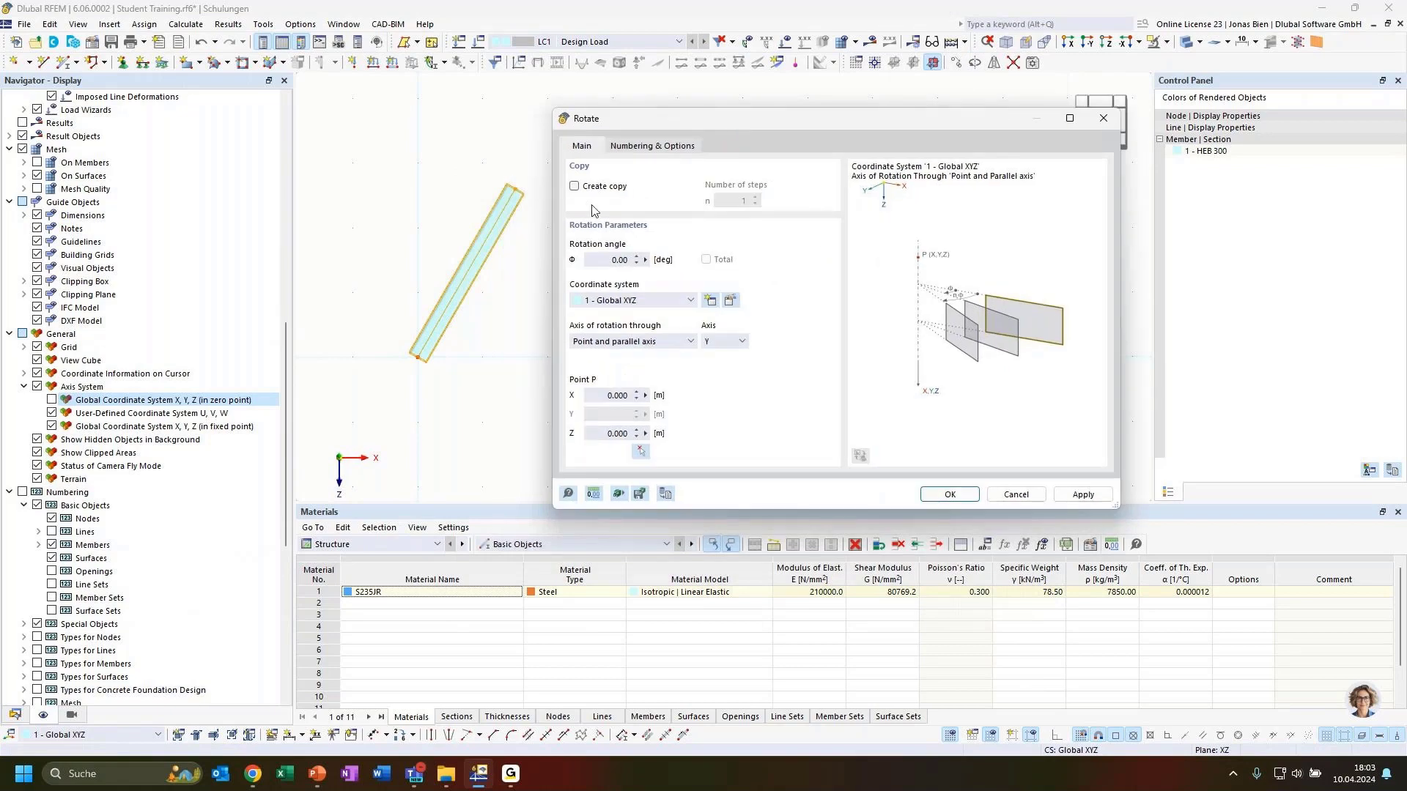
pyautogui.click(589, 190)
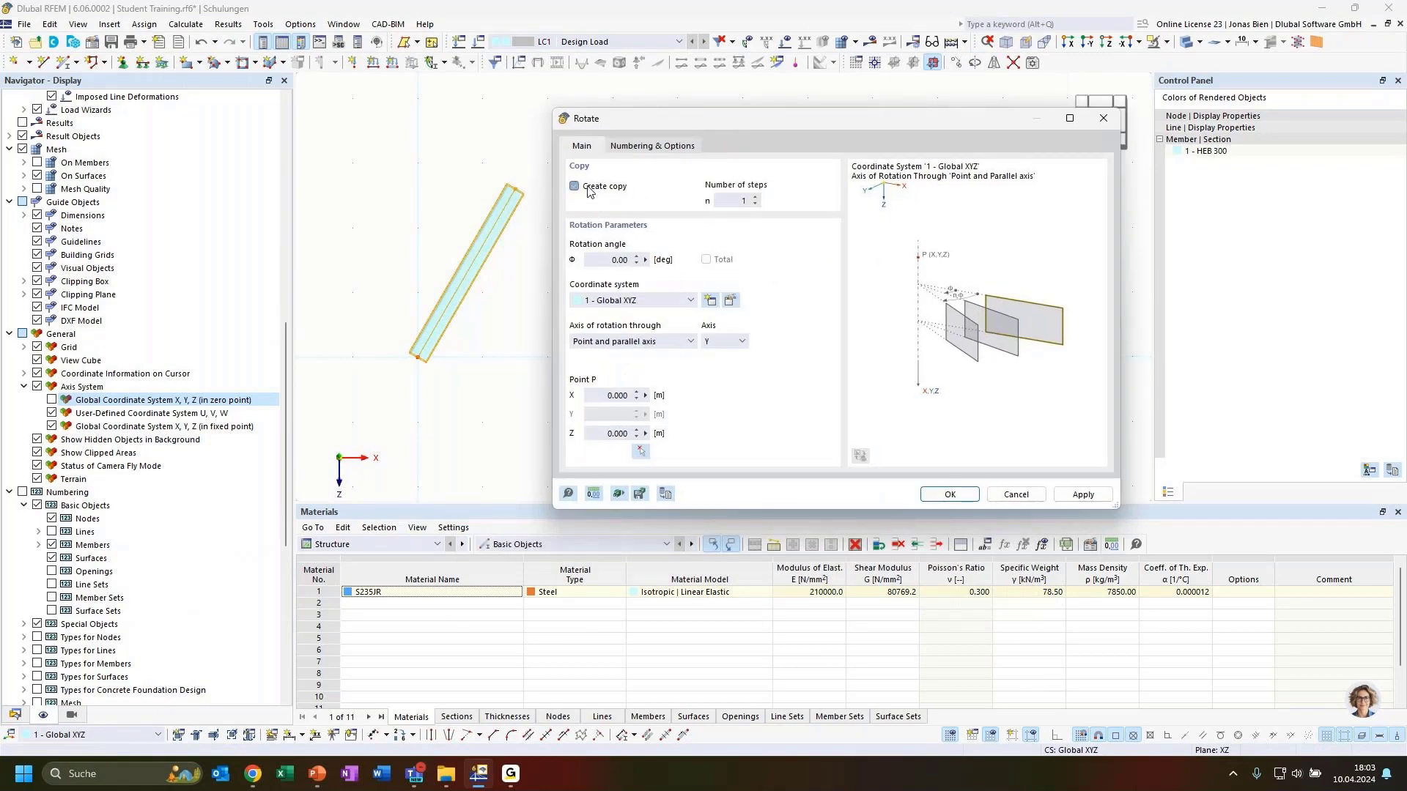
pyautogui.click(735, 199)
pyautogui.write('2')
pyautogui.click(608, 261)
pyautogui.click(640, 452)
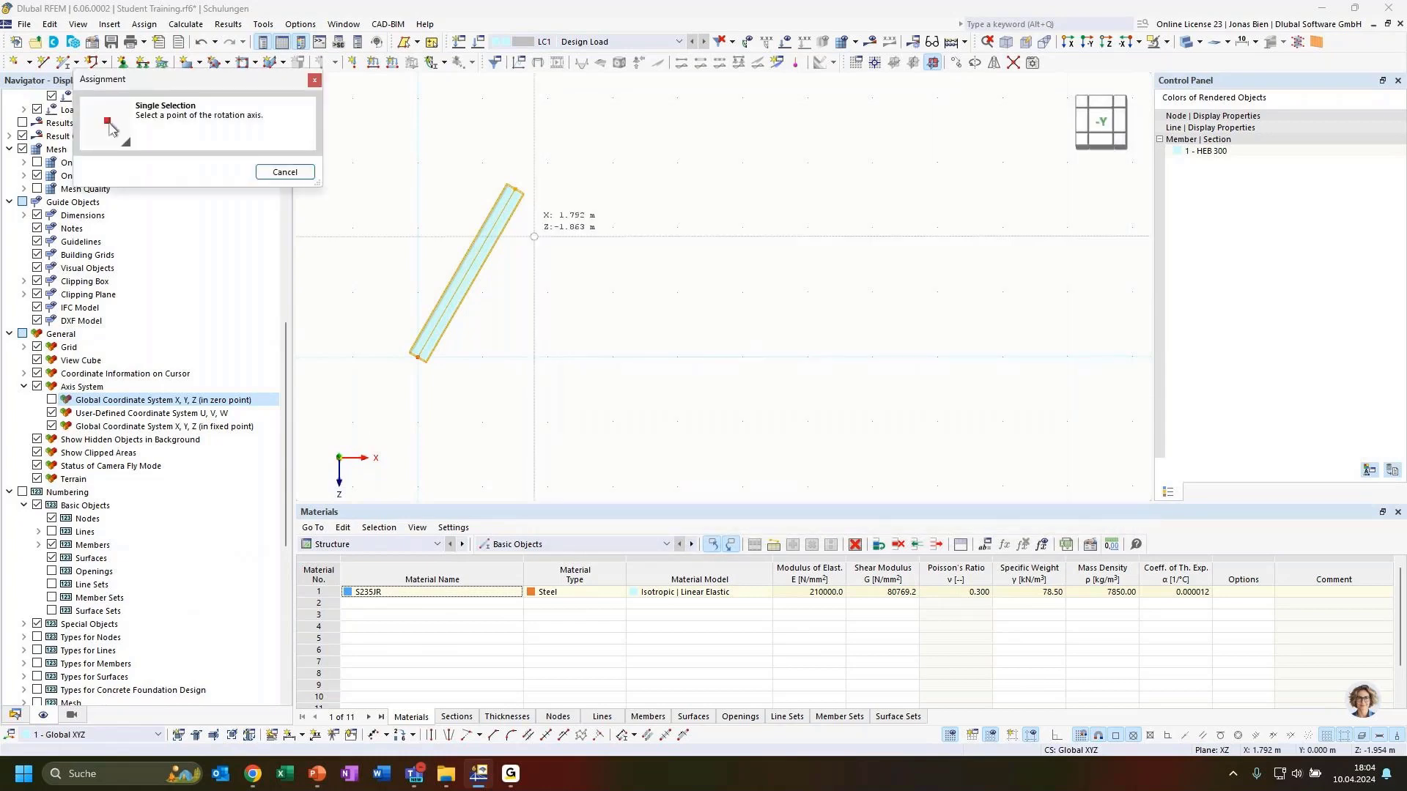
pyautogui.click(514, 189)
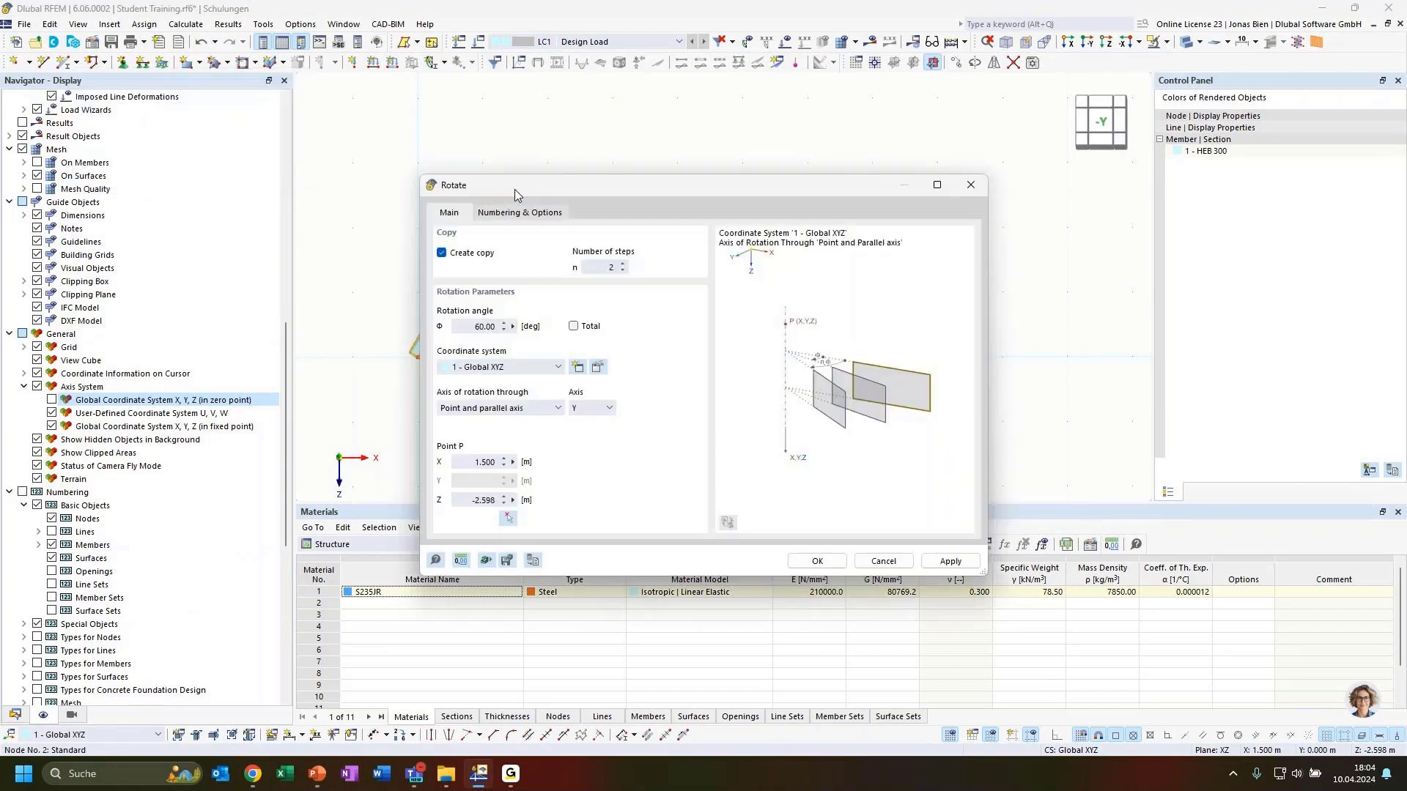
pyautogui.moveTo(614, 191); pyautogui.dragTo(930, 161)
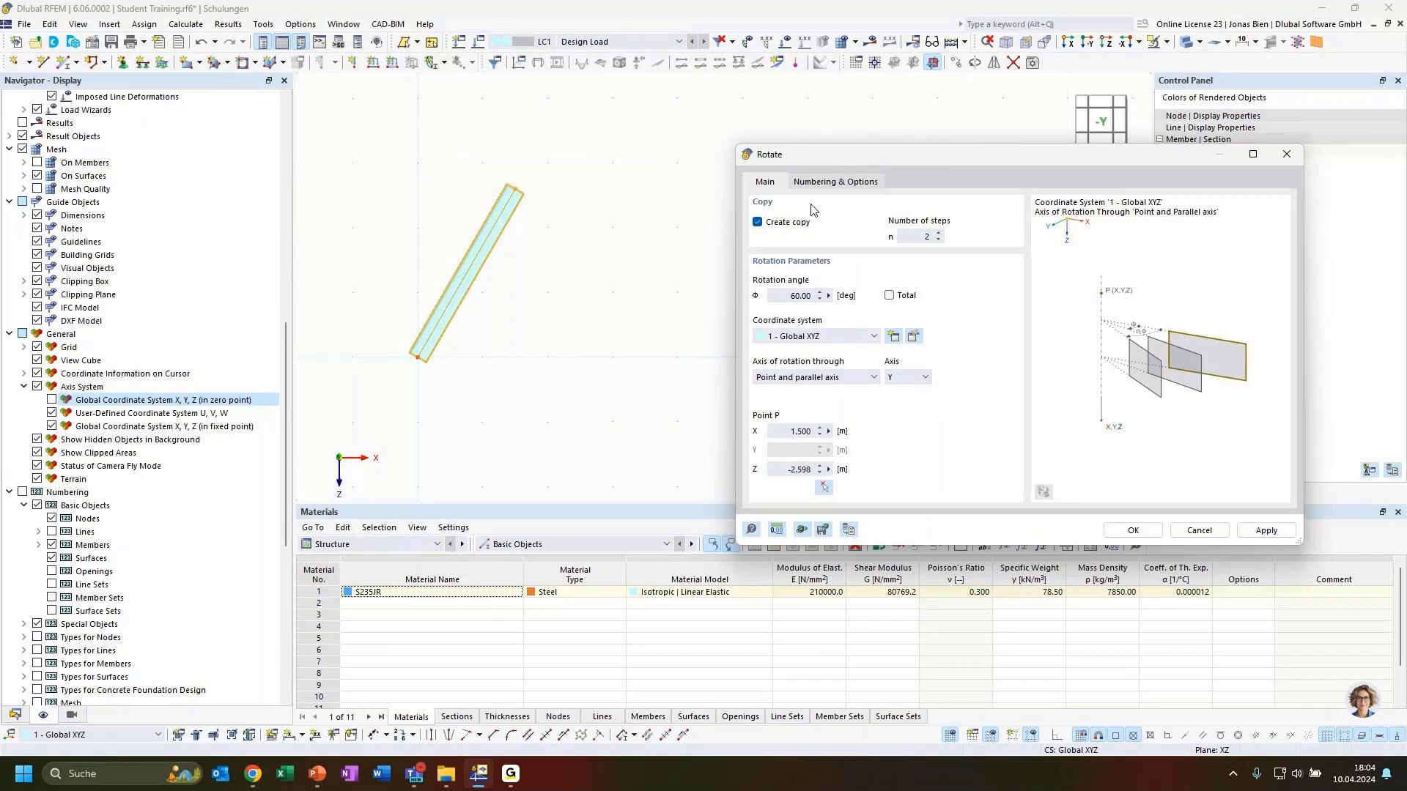
pyautogui.click(1134, 532)
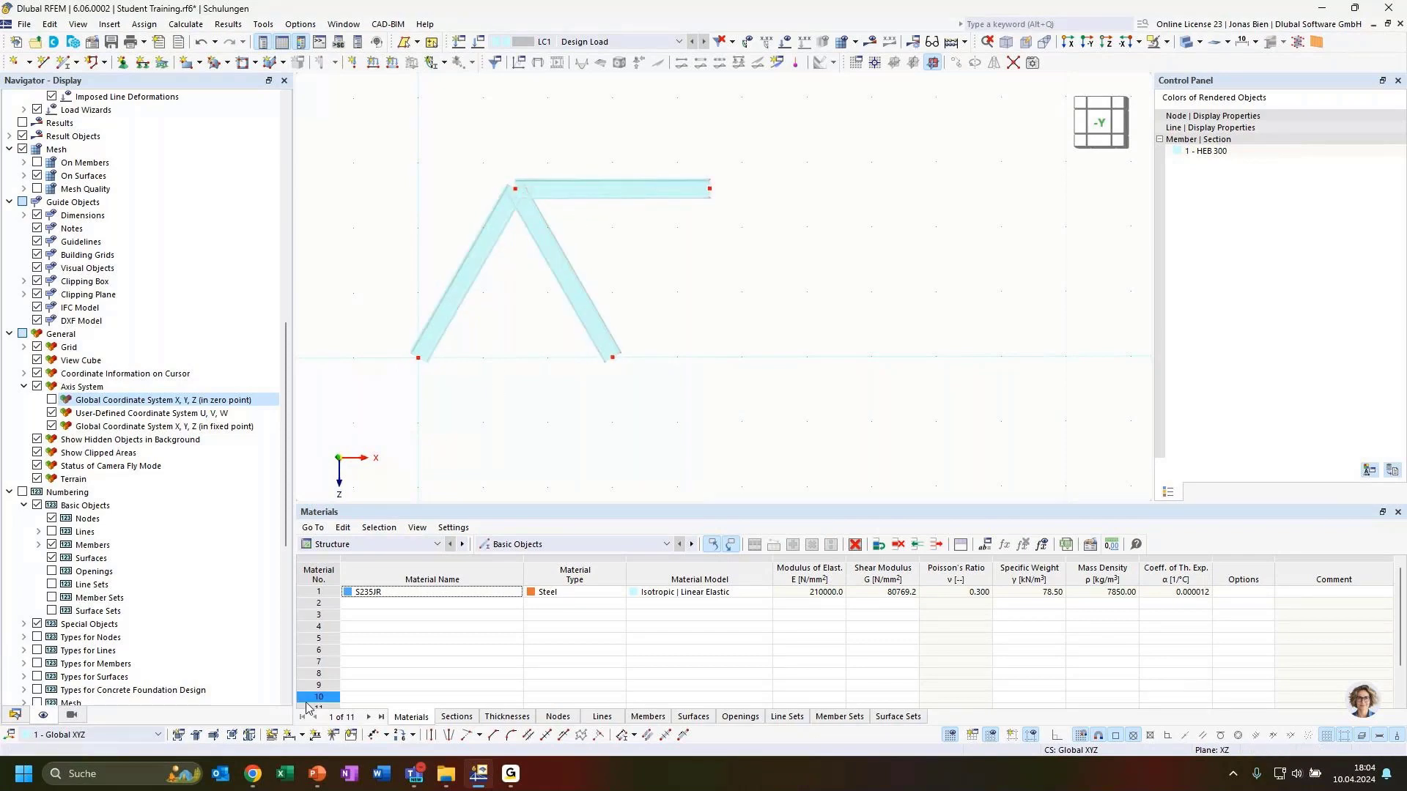
pyautogui.click(301, 735)
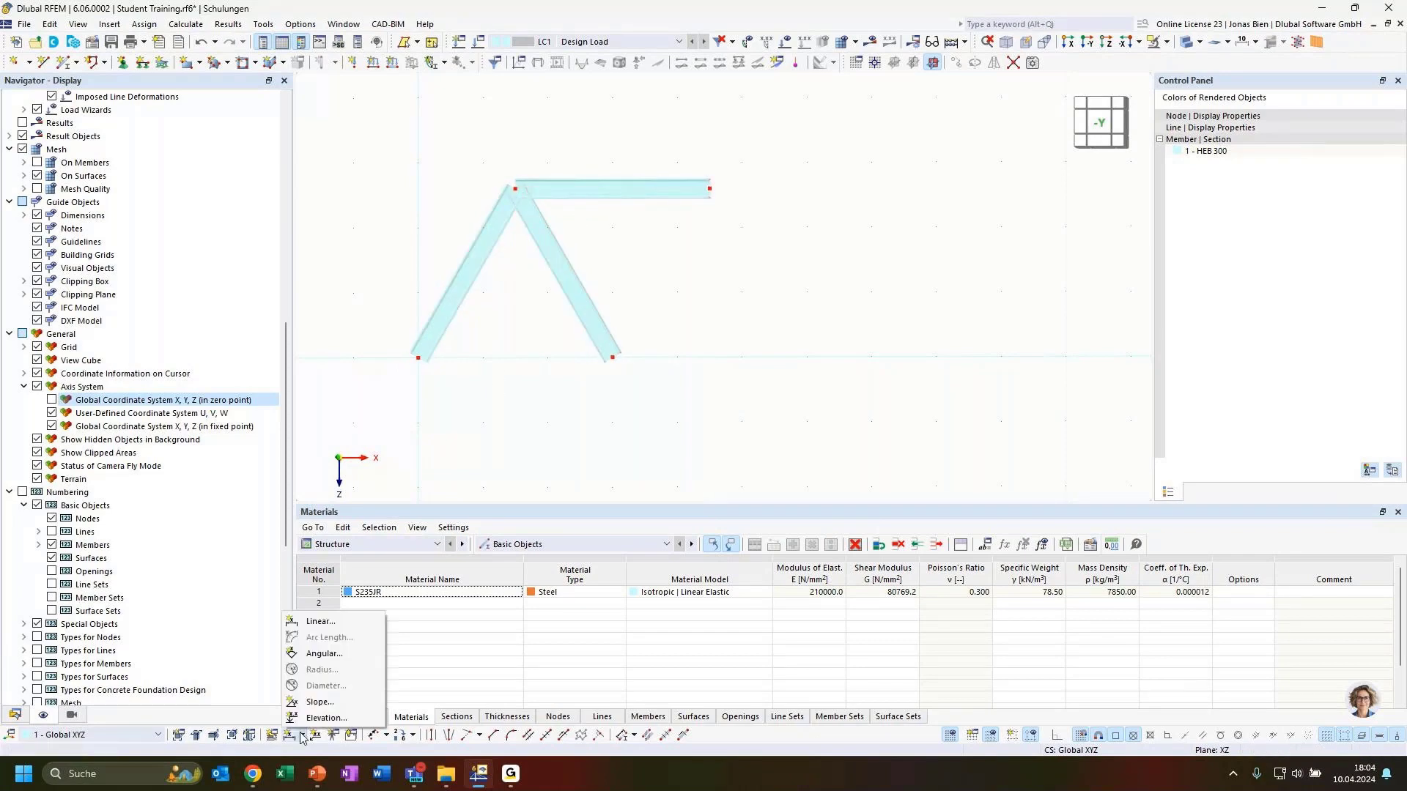
pyautogui.click(318, 654)
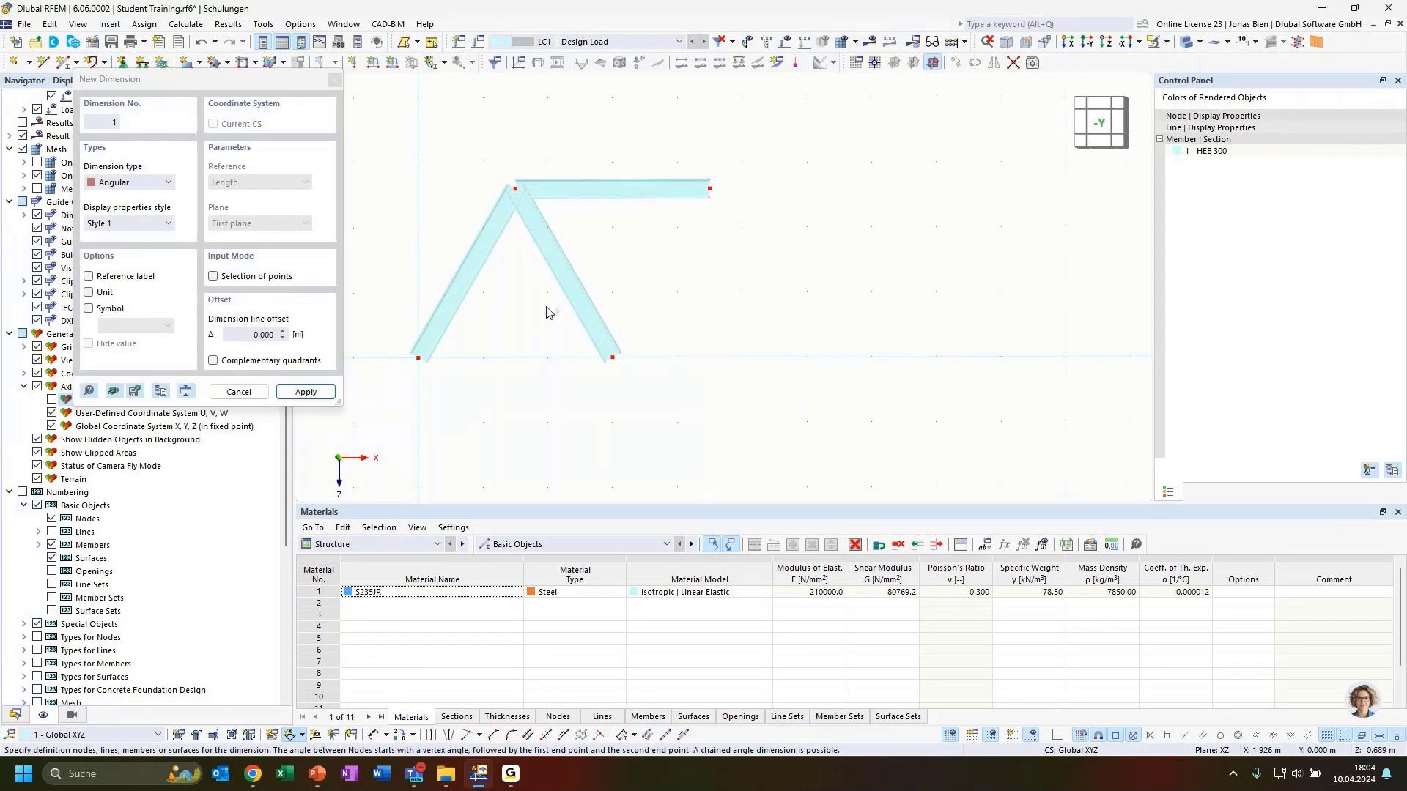
pyautogui.press('Escape')
pyautogui.click(290, 736)
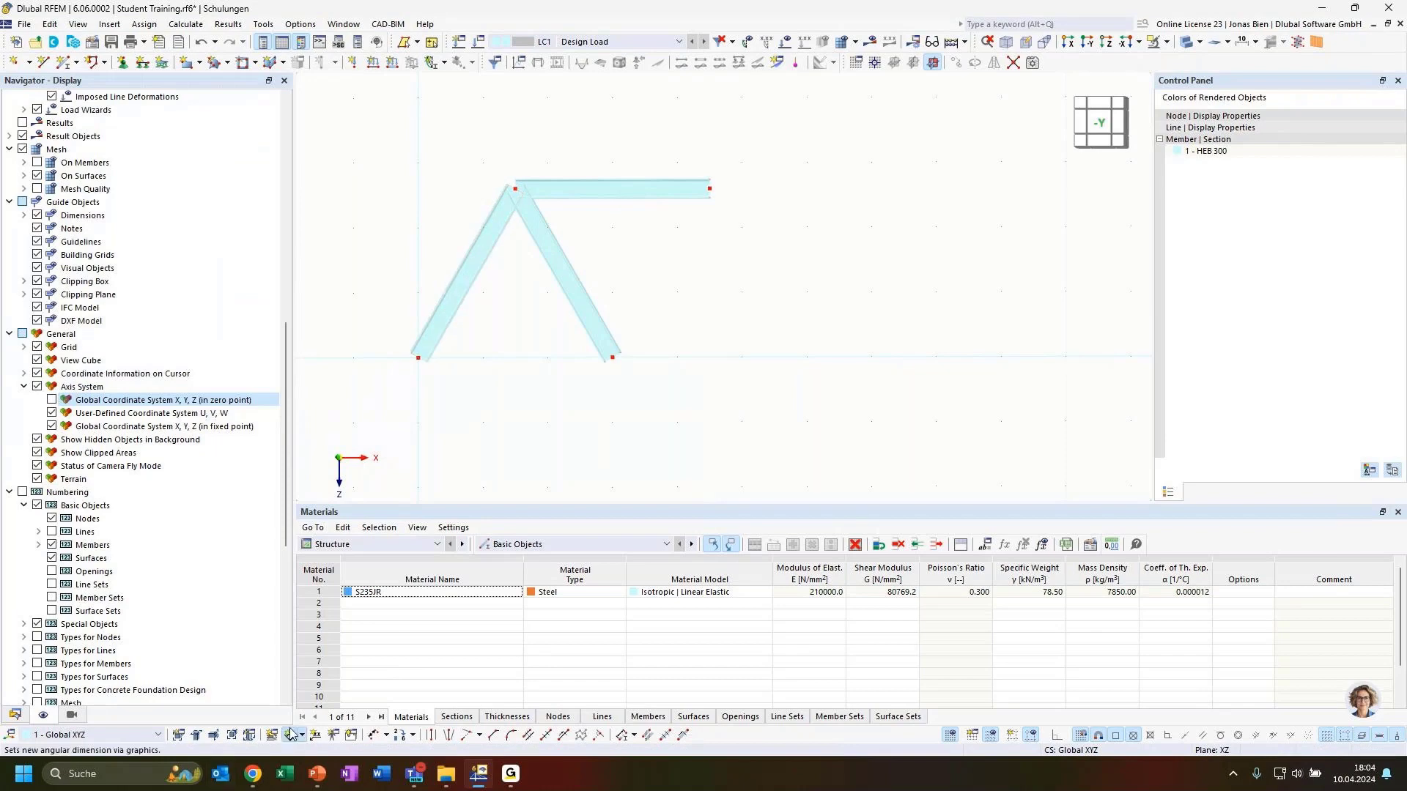
pyautogui.click(537, 245)
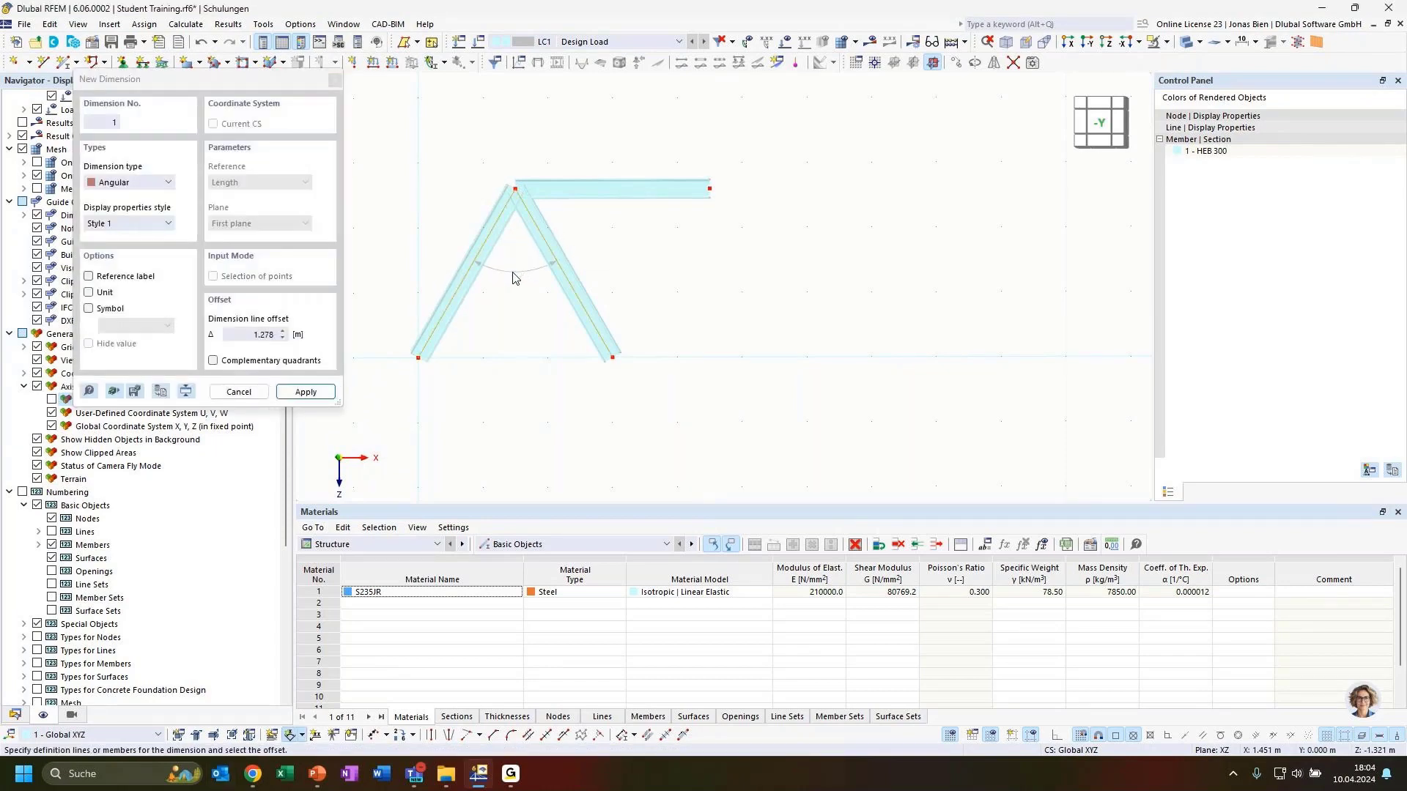
pyautogui.click(514, 278)
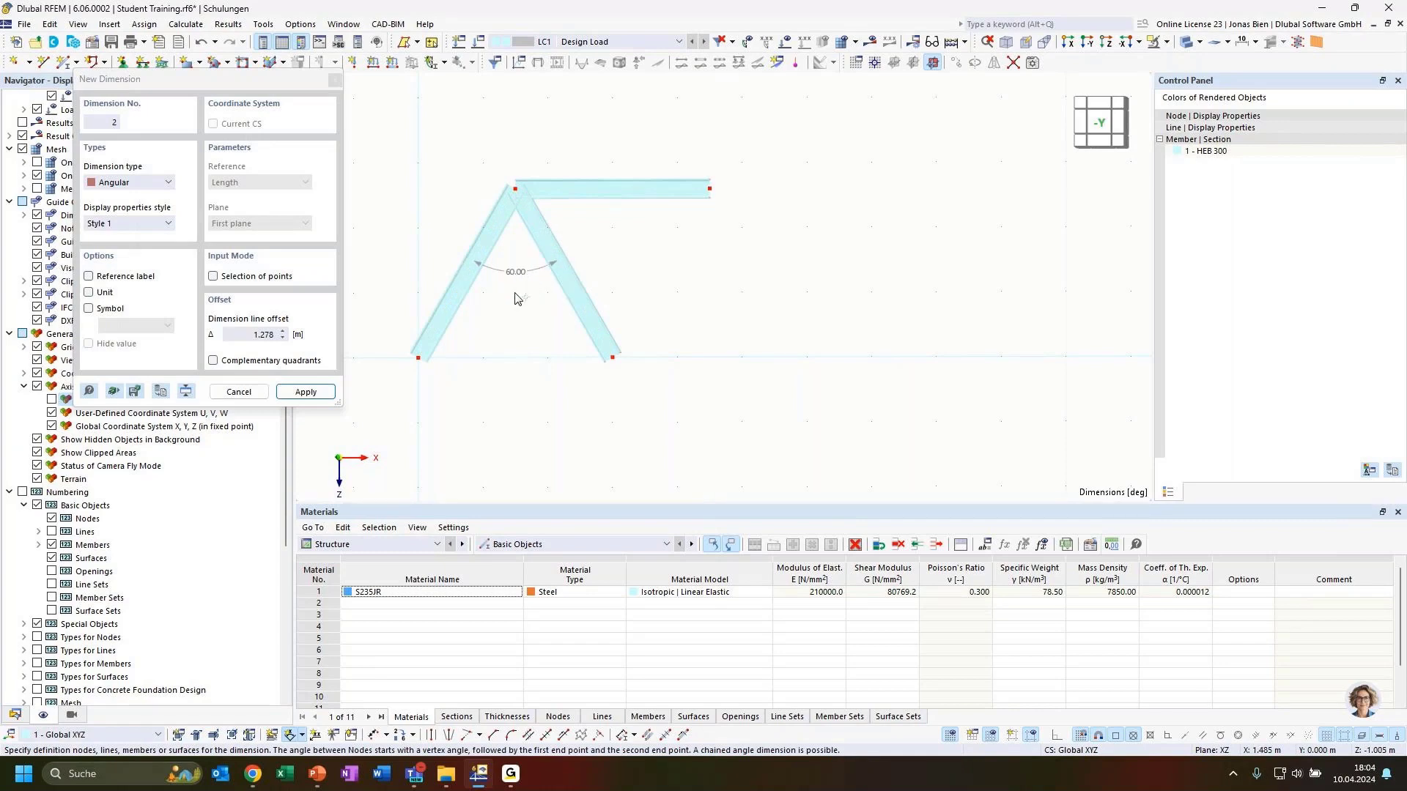
pyautogui.press('Escape')
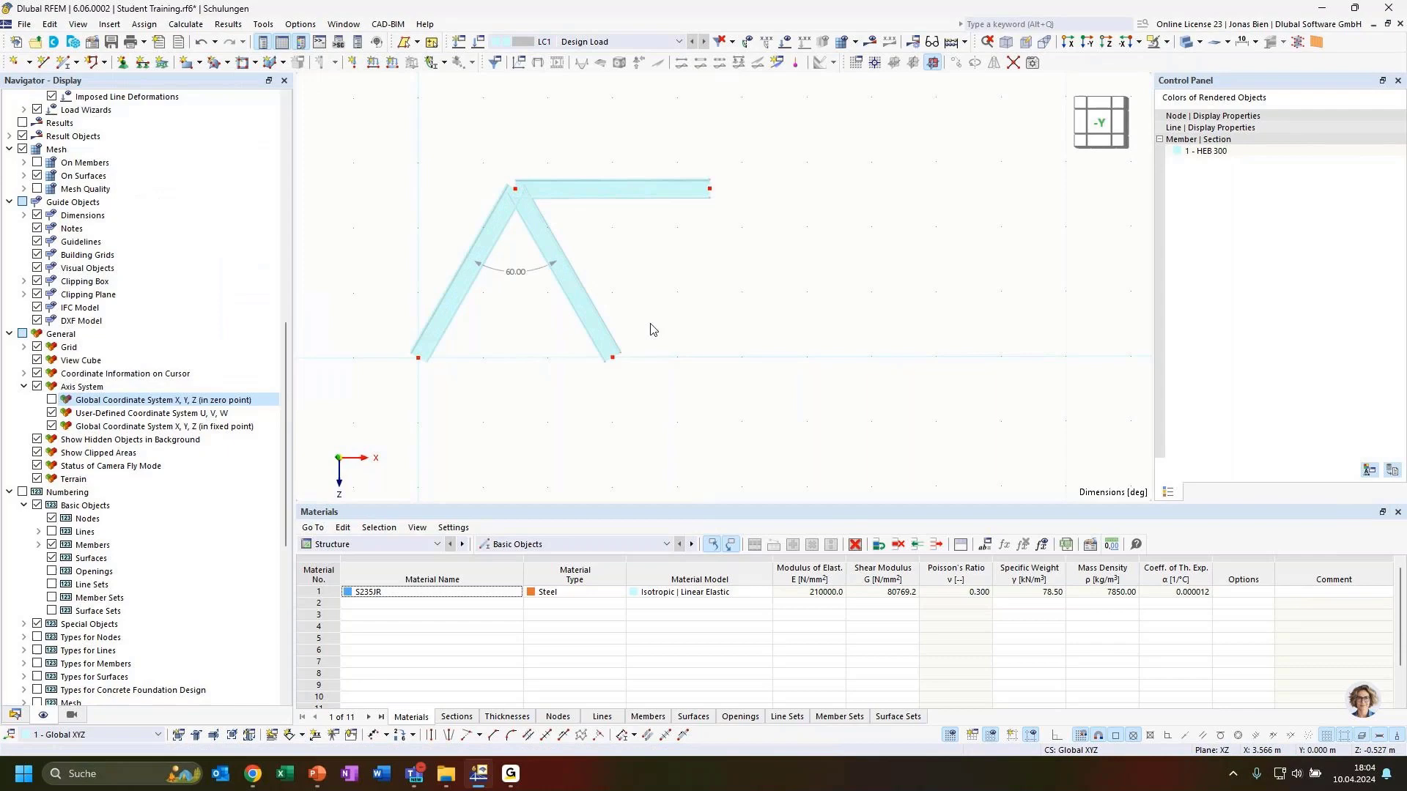
pyautogui.click(504, 271)
pyautogui.press('Delete')
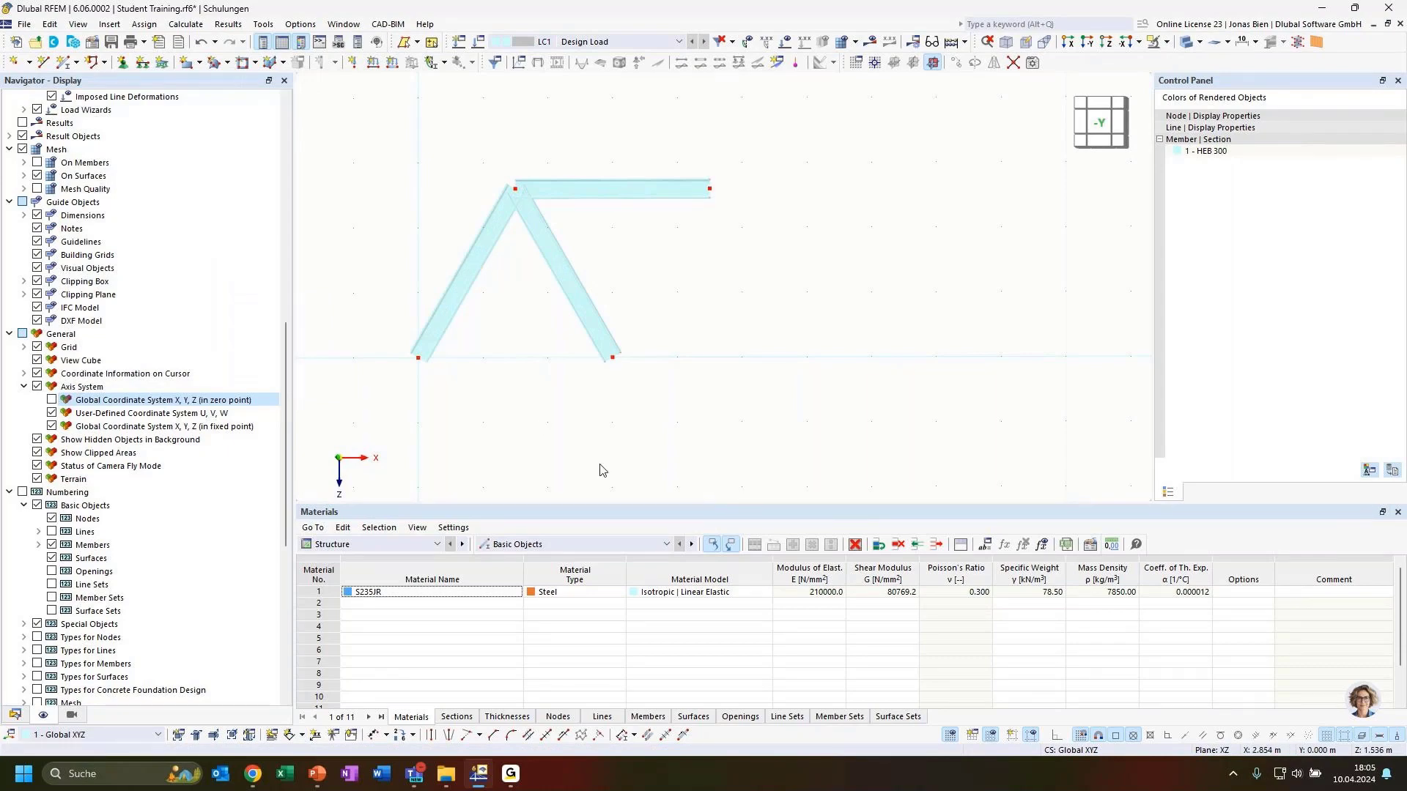
# Step: Copy the triangle unit of two diagonals and top chord 3 m to the right
pyautogui.scroll(-3, 631, 416)
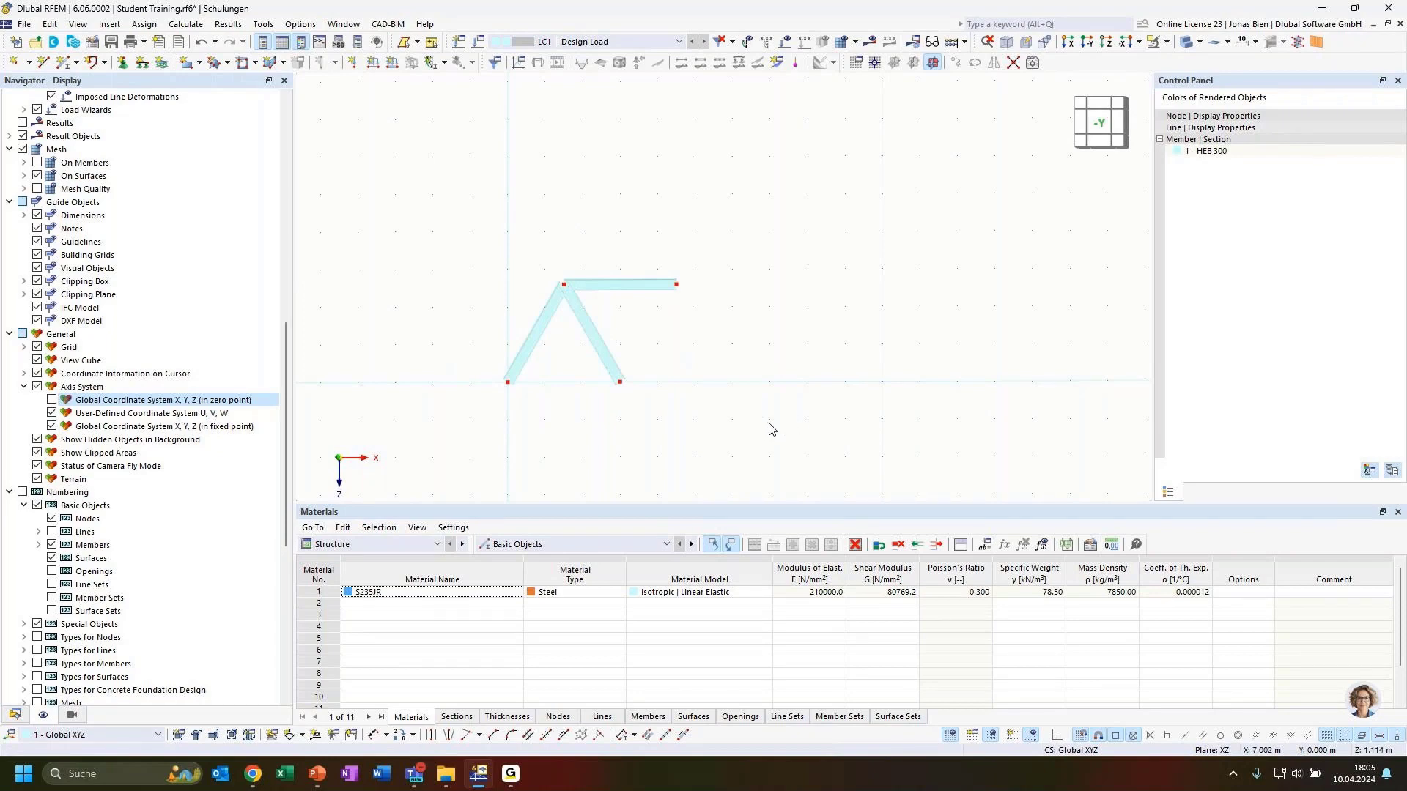
pyautogui.moveTo(786, 434); pyautogui.dragTo(469, 222)
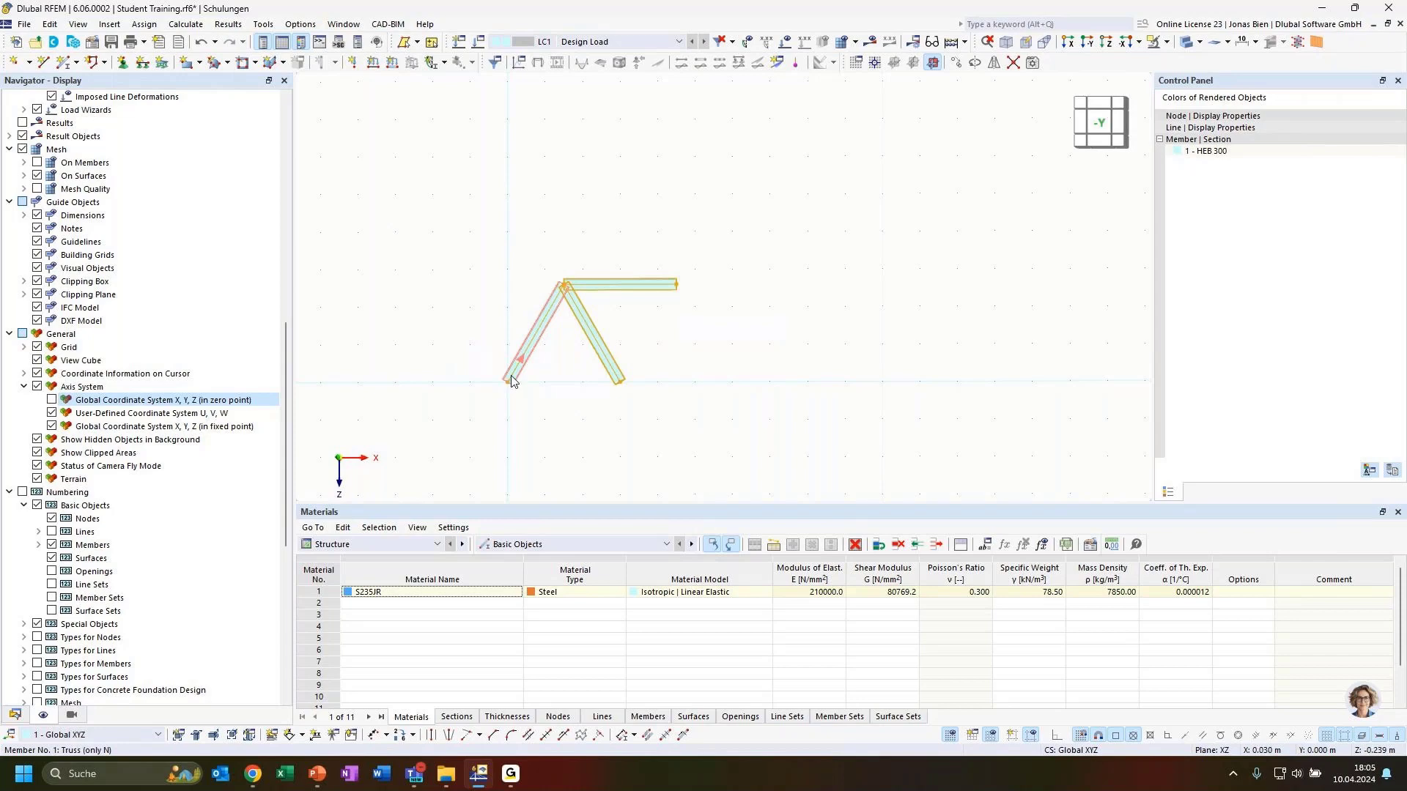
pyautogui.moveTo(512, 380)
pyautogui.keyDown('ctrl'); pyautogui.moveTo(513, 381); pyautogui.dragTo(624, 389); pyautogui.keyUp('ctrl')
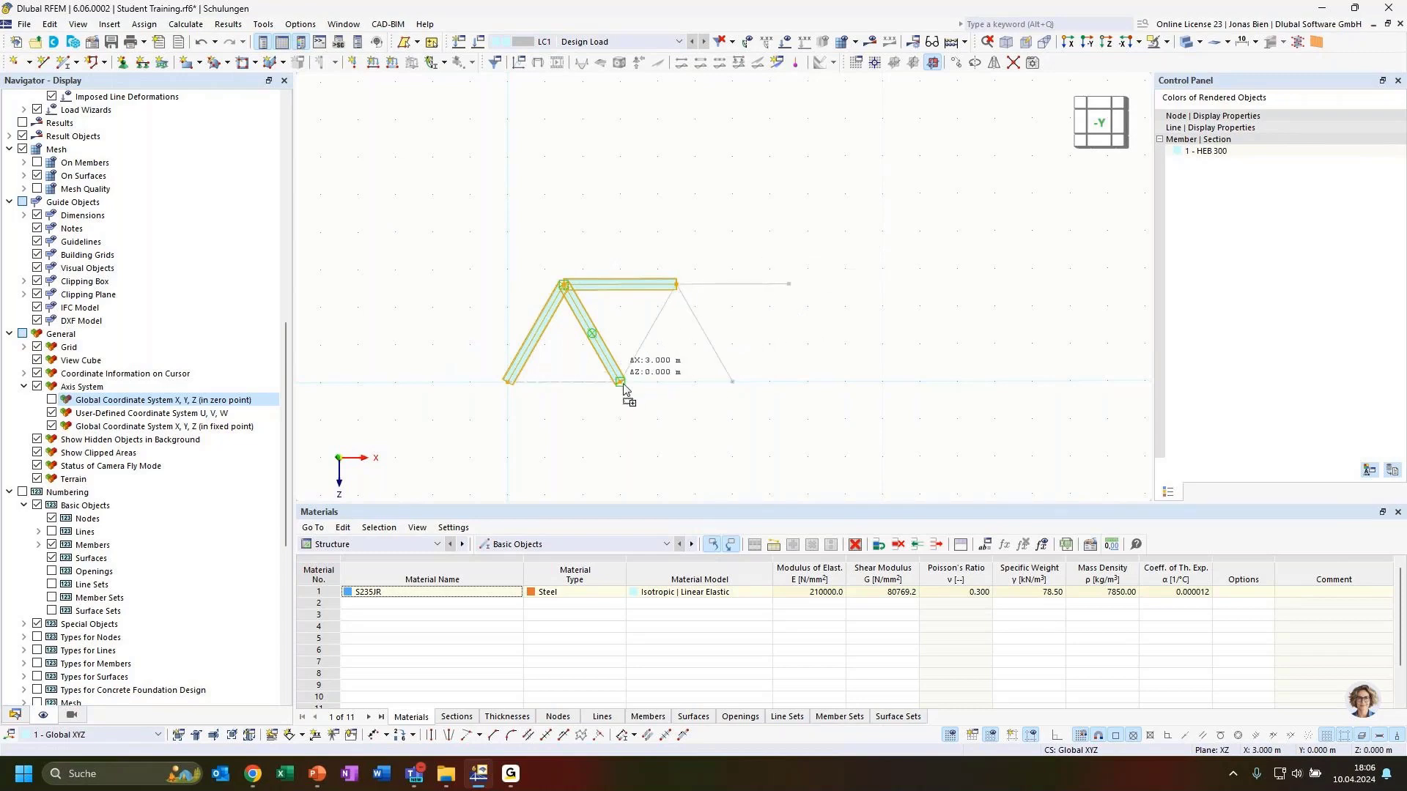
pyautogui.keyDown('ctrl'); pyautogui.moveTo(623, 389); pyautogui.dragTo(623, 389); pyautogui.keyUp('ctrl')
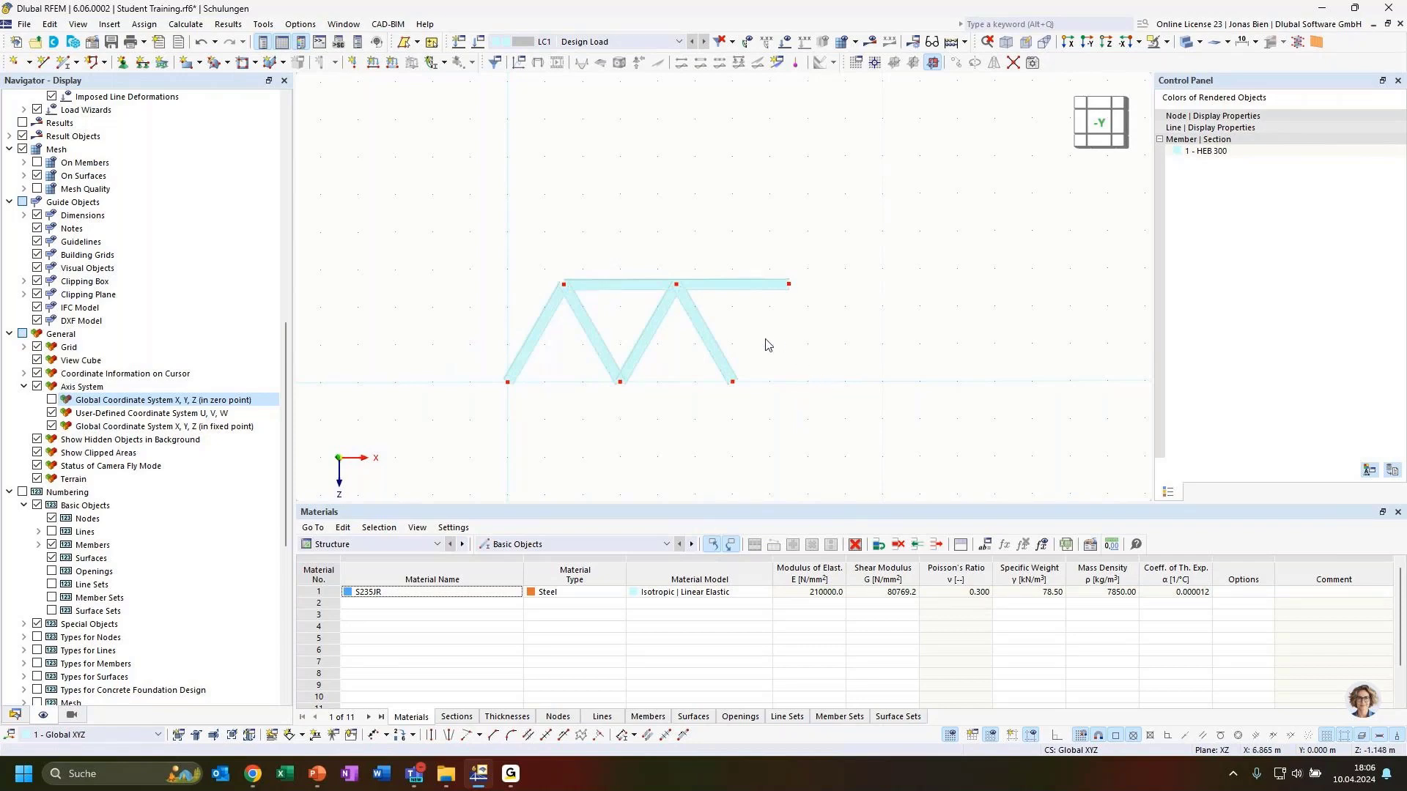
# Step: Copy the two rightmost diagonals a further 3 m to the right
pyautogui.moveTo(822, 371); pyautogui.dragTo(633, 315)
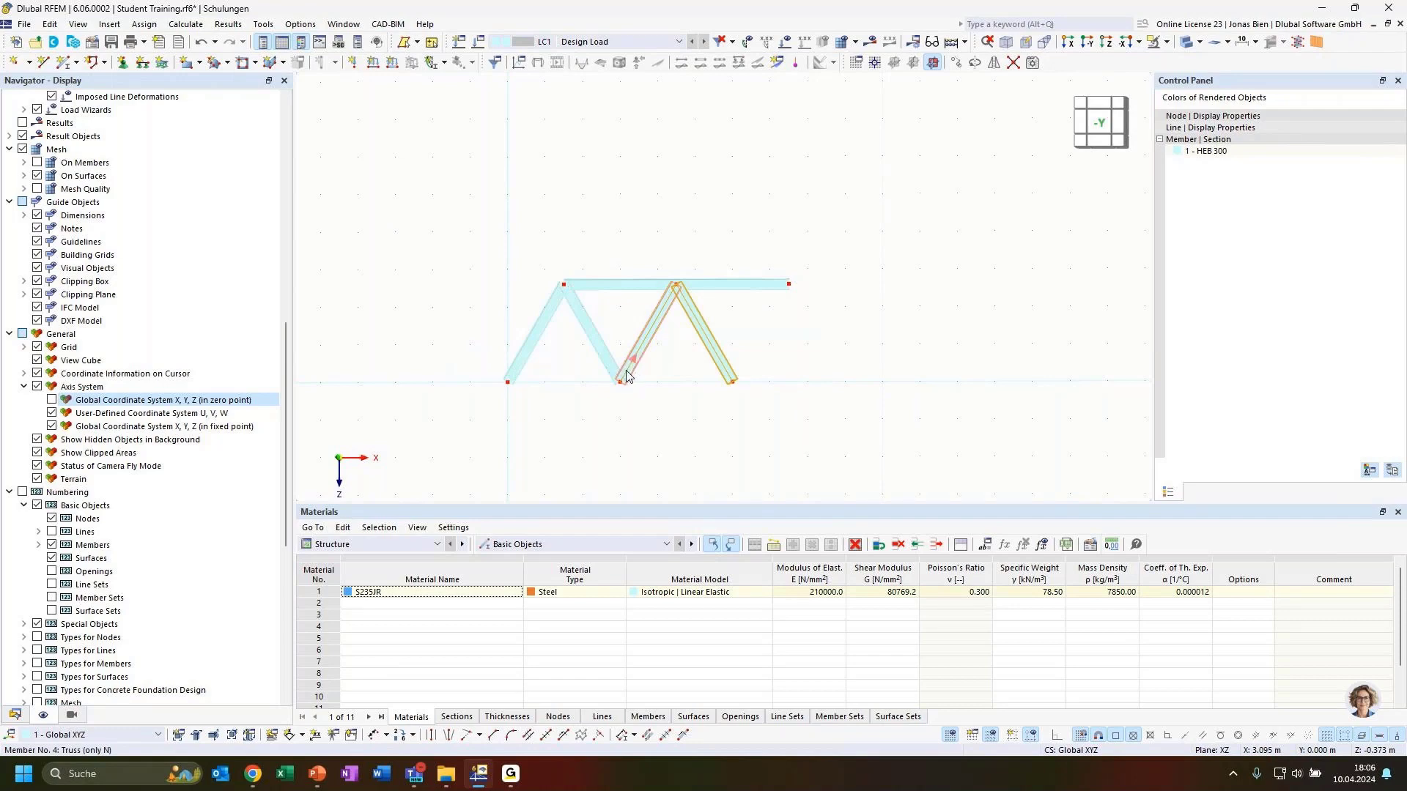
pyautogui.keyDown('ctrl'); pyautogui.moveTo(626, 379); pyautogui.dragTo(733, 381); pyautogui.keyUp('ctrl')
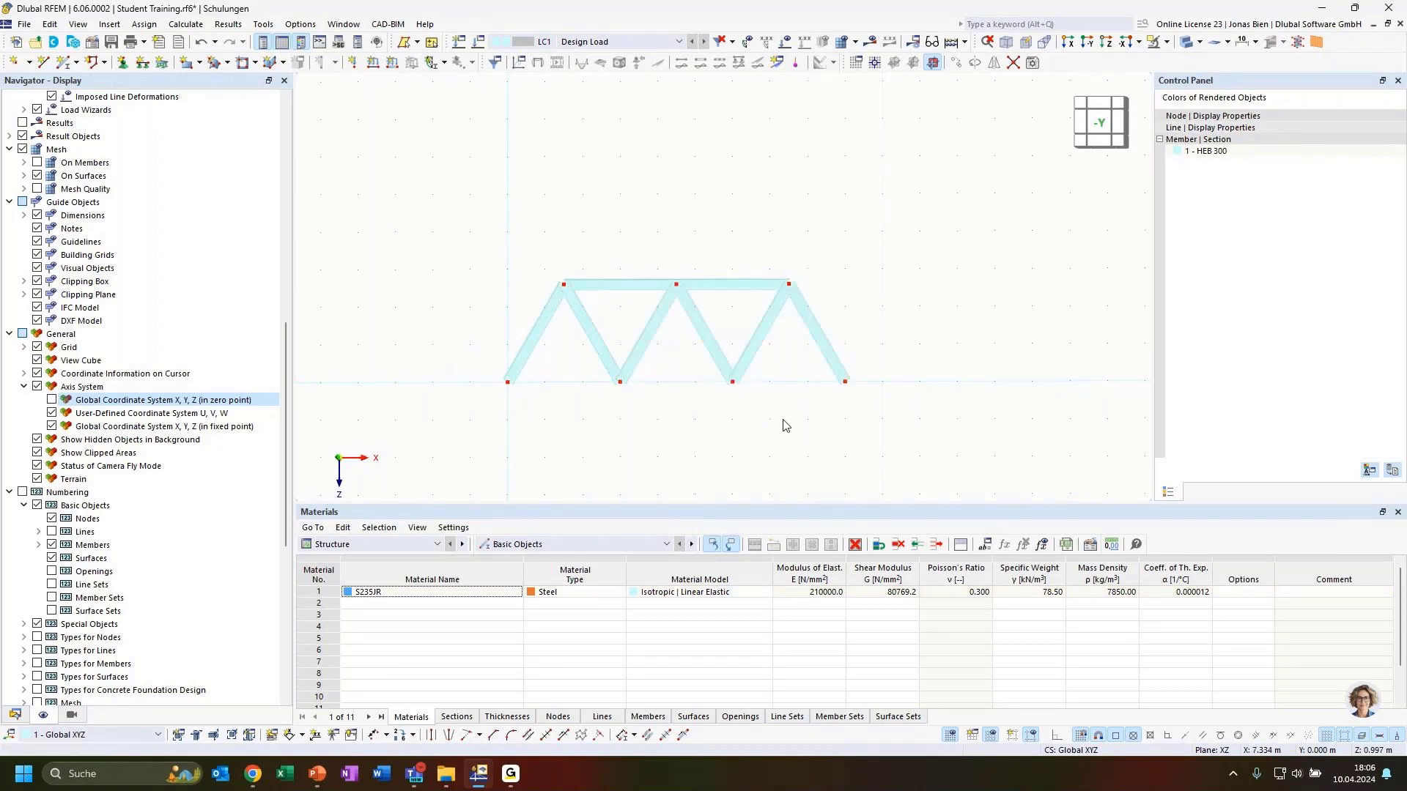
pyautogui.click(741, 285)
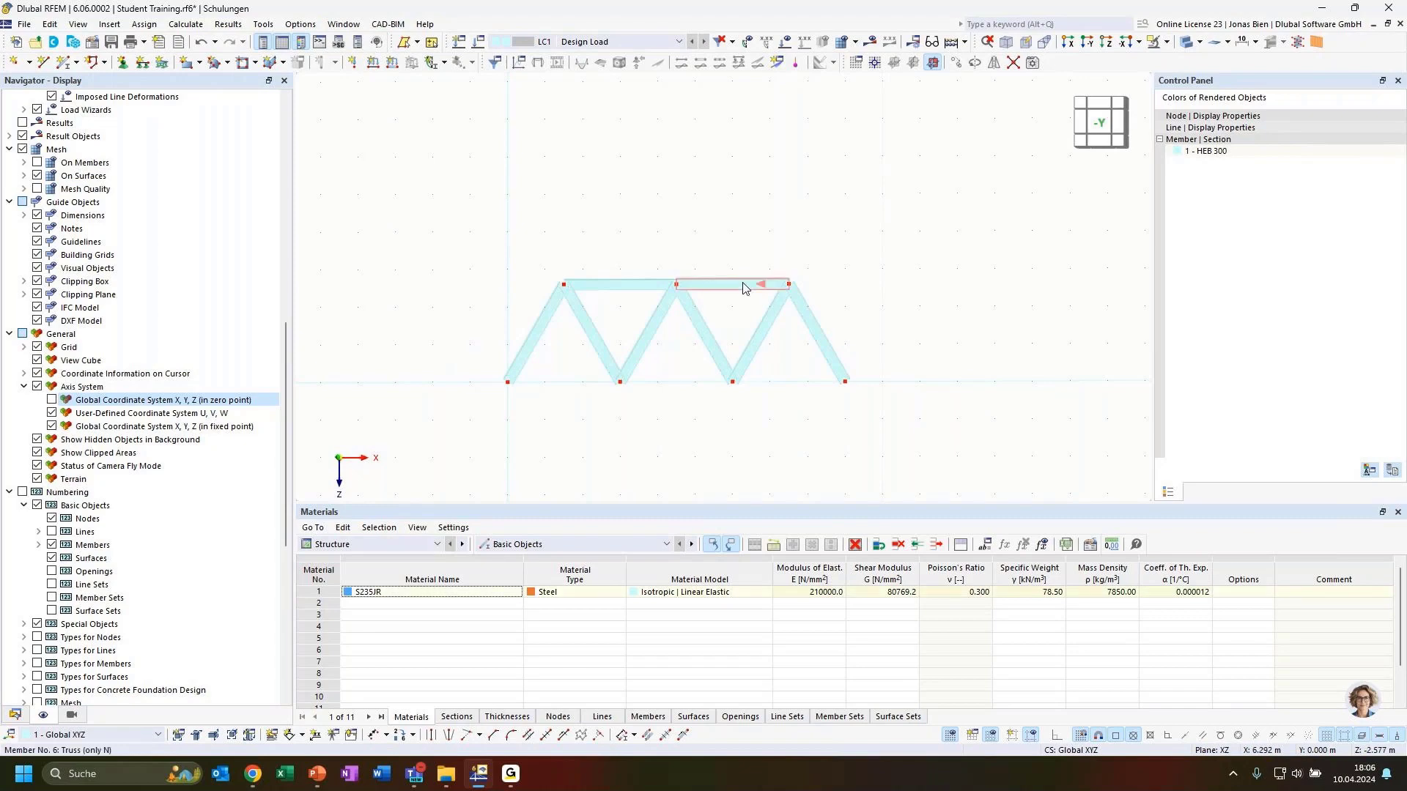
# Step: Copy both top-chord members down onto the lower nodes, then one more to the left end
pyautogui.click(632, 293)
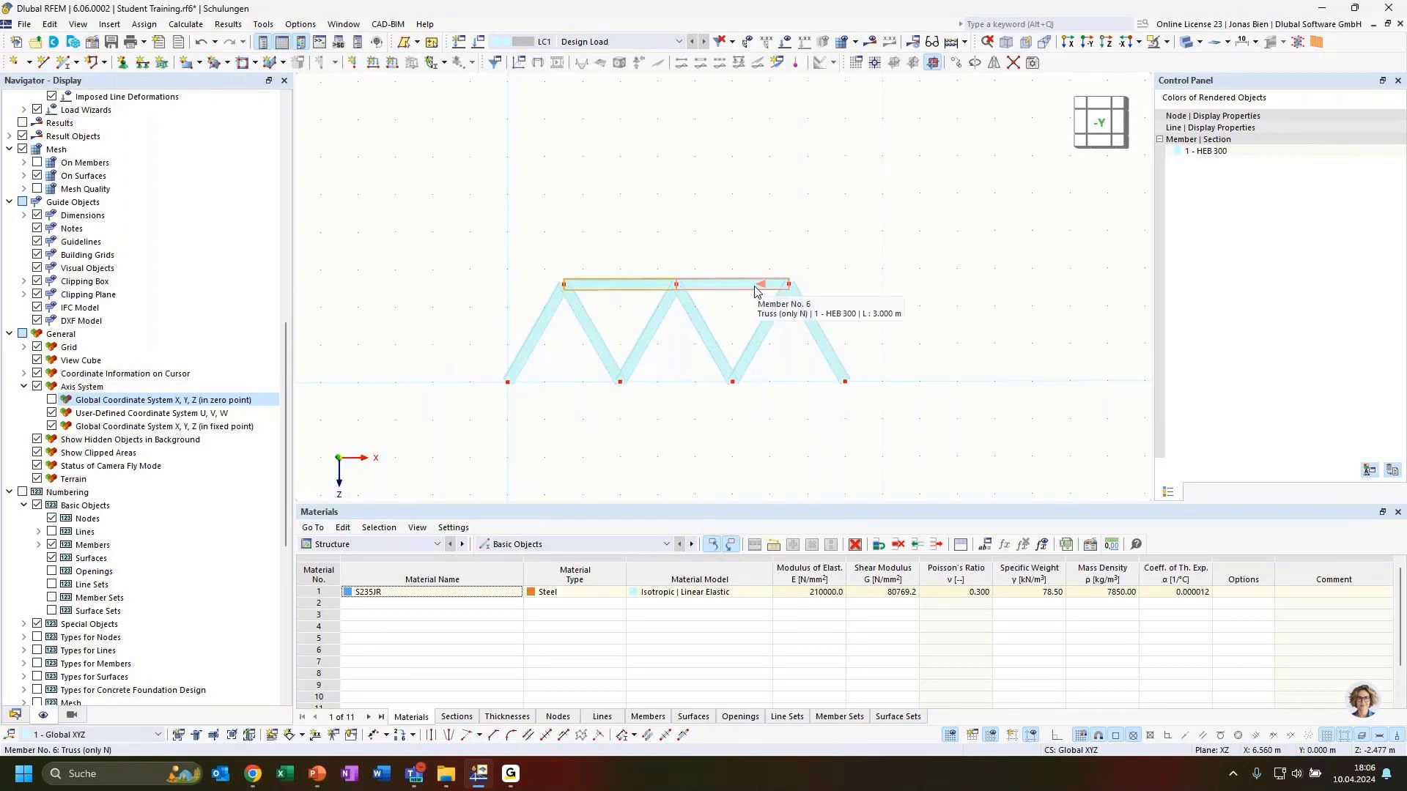
pyautogui.click(666, 415)
pyautogui.click(732, 287)
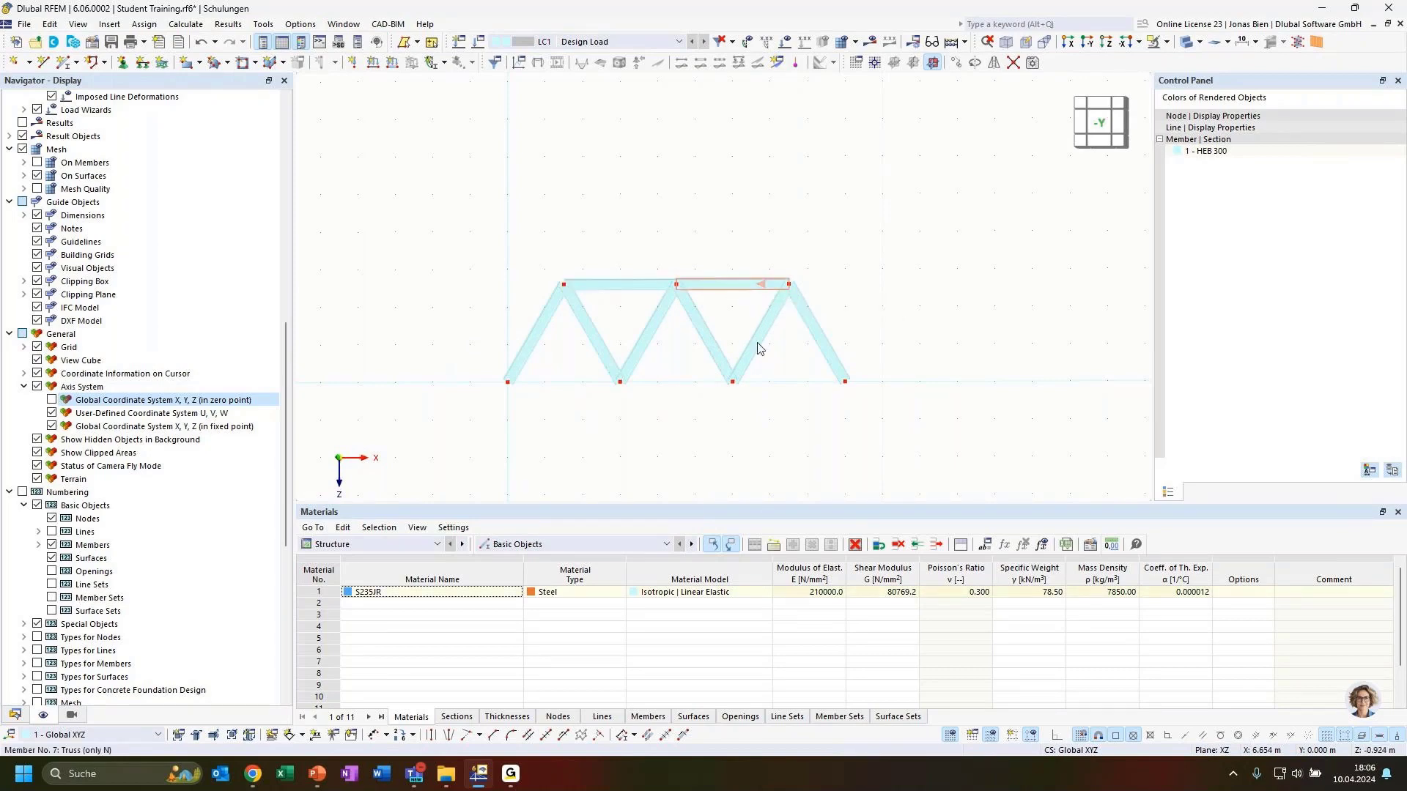
pyautogui.keyDown('ctrl'); pyautogui.click(637, 284); pyautogui.keyUp('ctrl')
pyautogui.moveTo(767, 288); pyautogui.dragTo(847, 383)
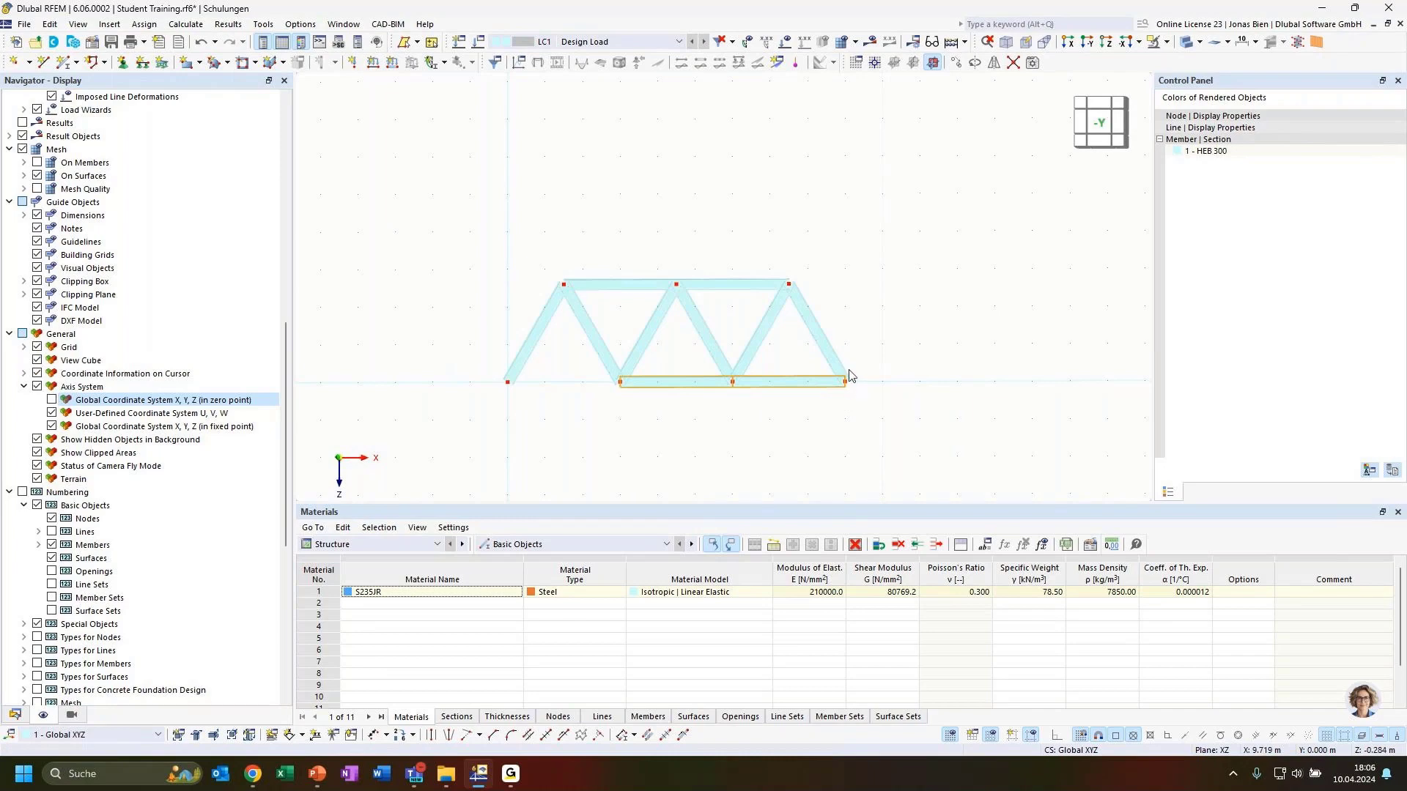
pyautogui.click(797, 424)
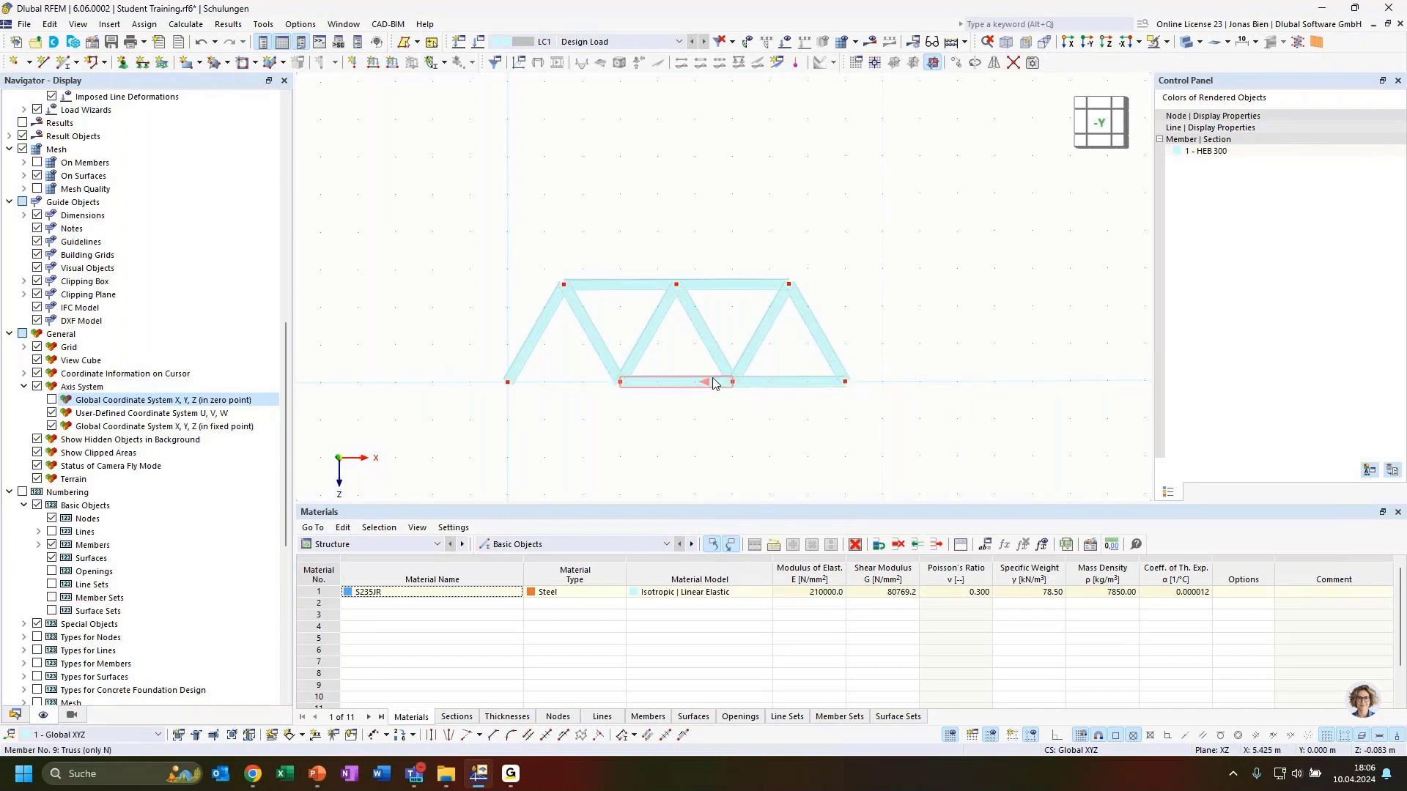
pyautogui.moveTo(716, 389); pyautogui.dragTo(621, 384)
pyautogui.click(733, 446)
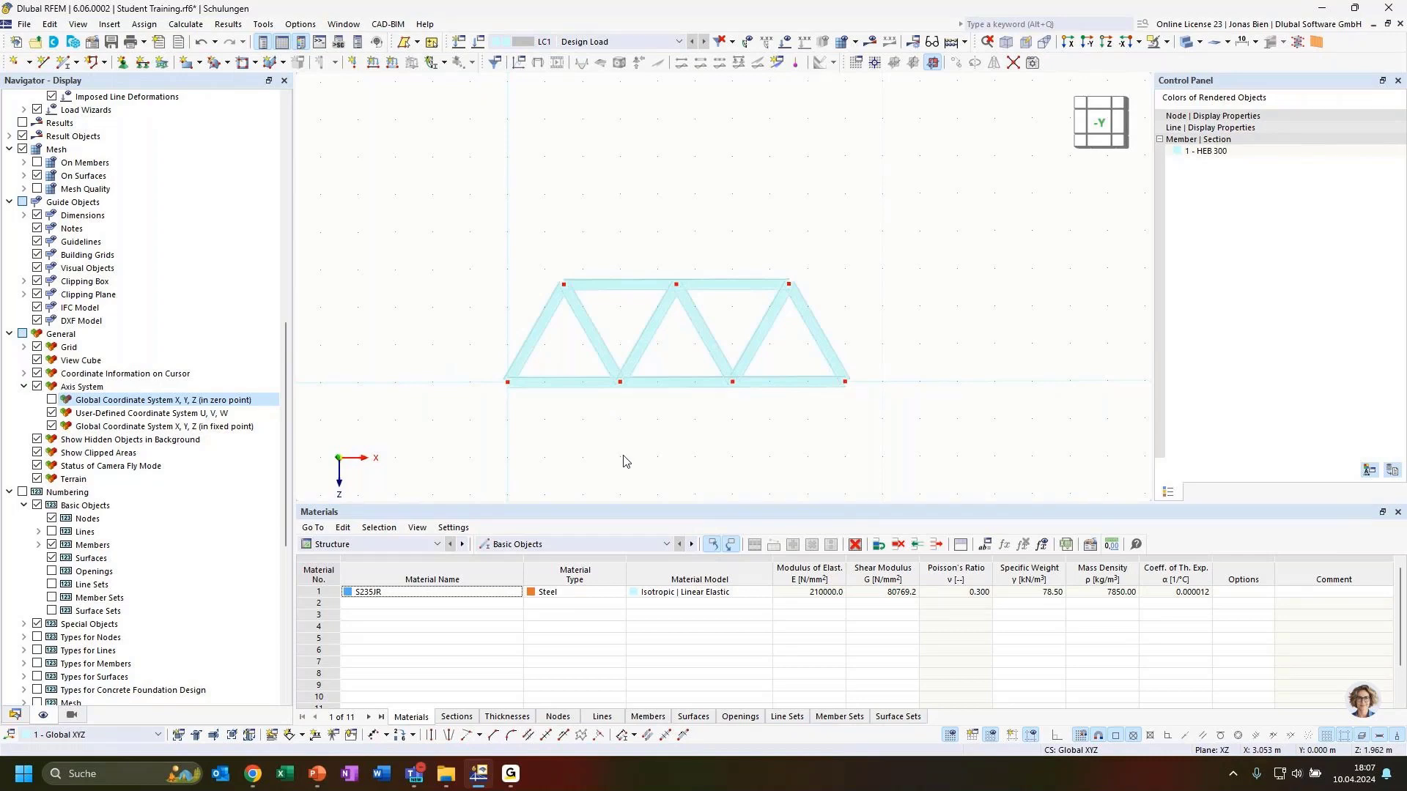
# Step: Check the Warren truss in 3D, return to the front view, and start a new member
pyautogui.keyDown('ctrl'); pyautogui.moveTo(593, 444); pyautogui.dragTo(634, 465, button='middle'); pyautogui.keyUp('ctrl')
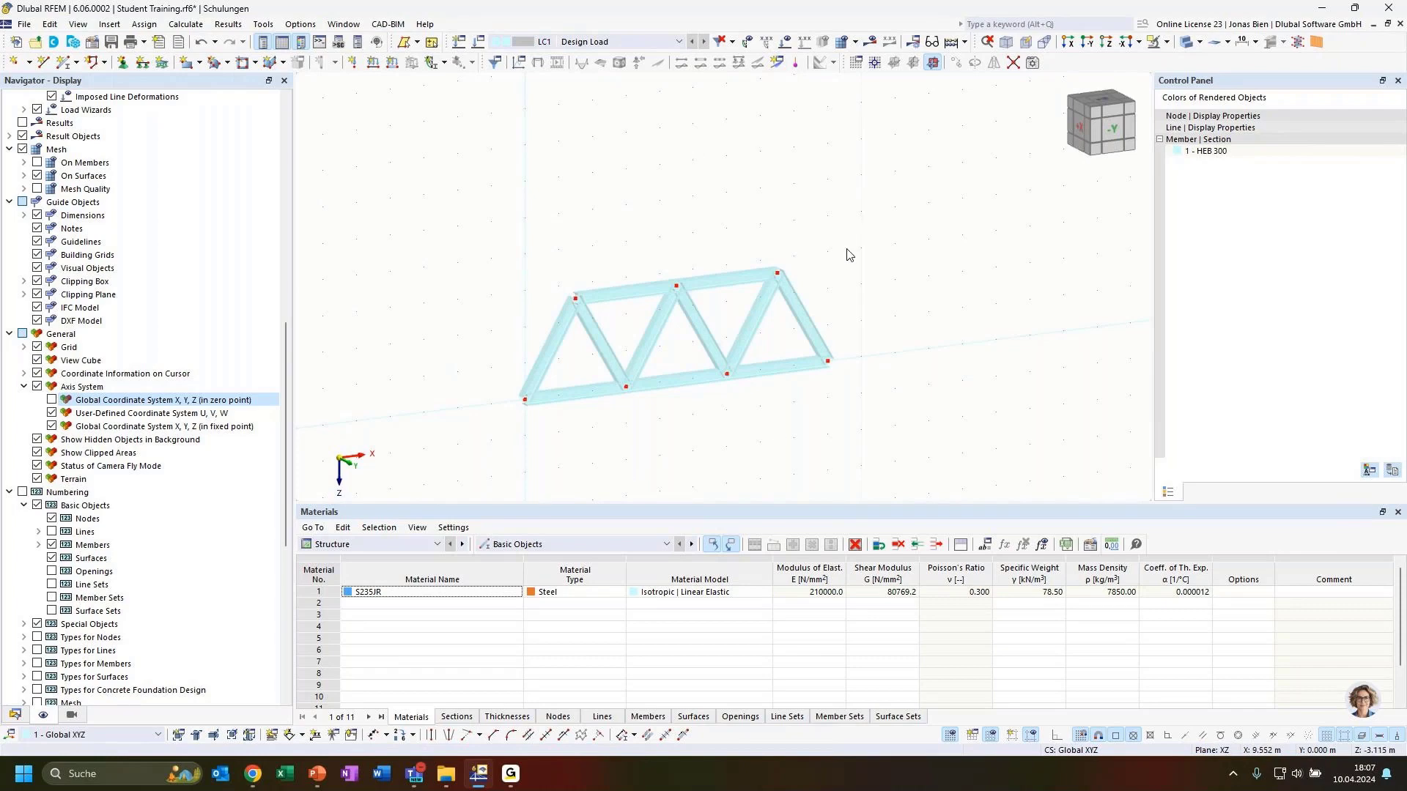
pyautogui.keyDown('ctrl'); pyautogui.moveTo(838, 312); pyautogui.dragTo(769, 320, button='middle'); pyautogui.keyUp('ctrl')
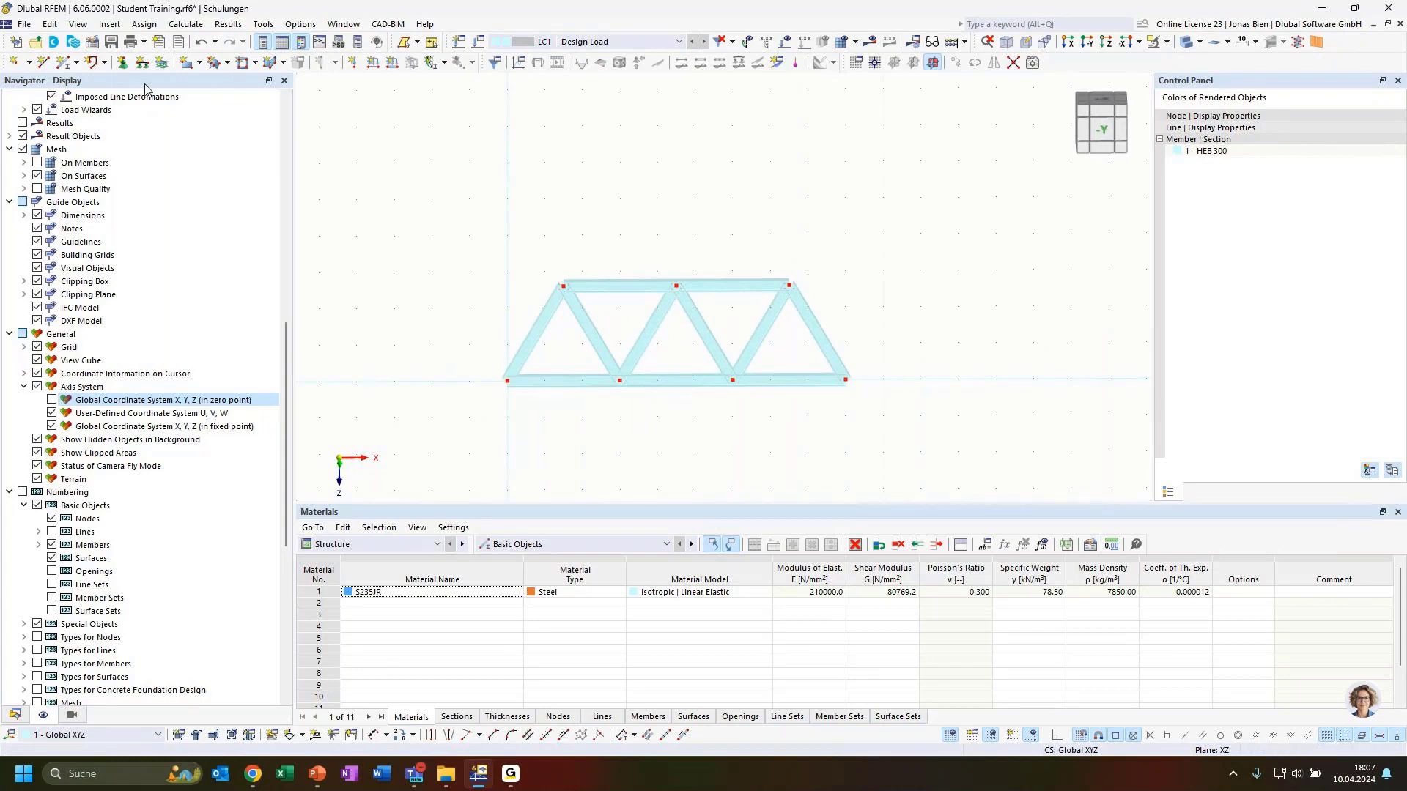
pyautogui.click(65, 62)
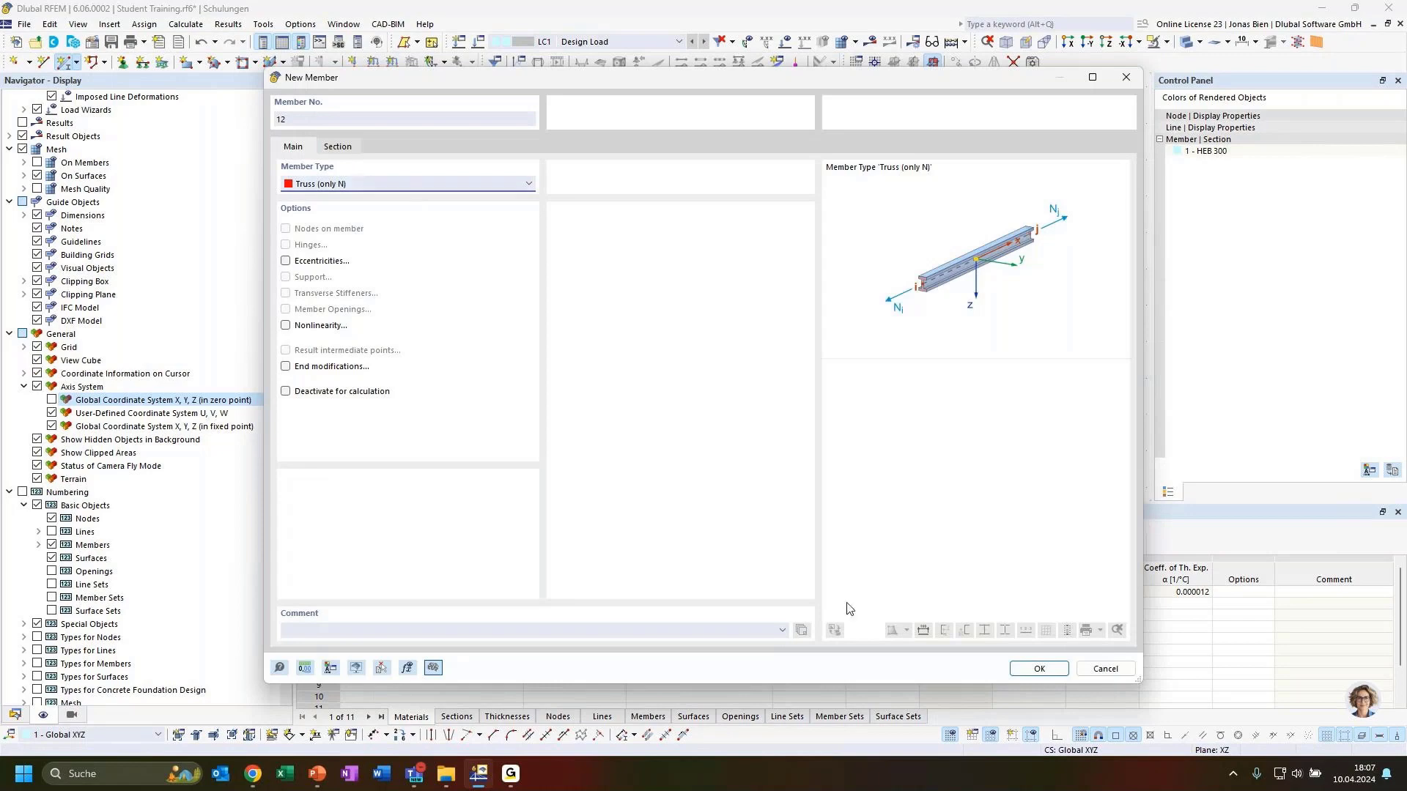
# Step: Draw vertical truss member 12 from the top-left node down to the bottom chord and select it
pyautogui.click(1035, 669)
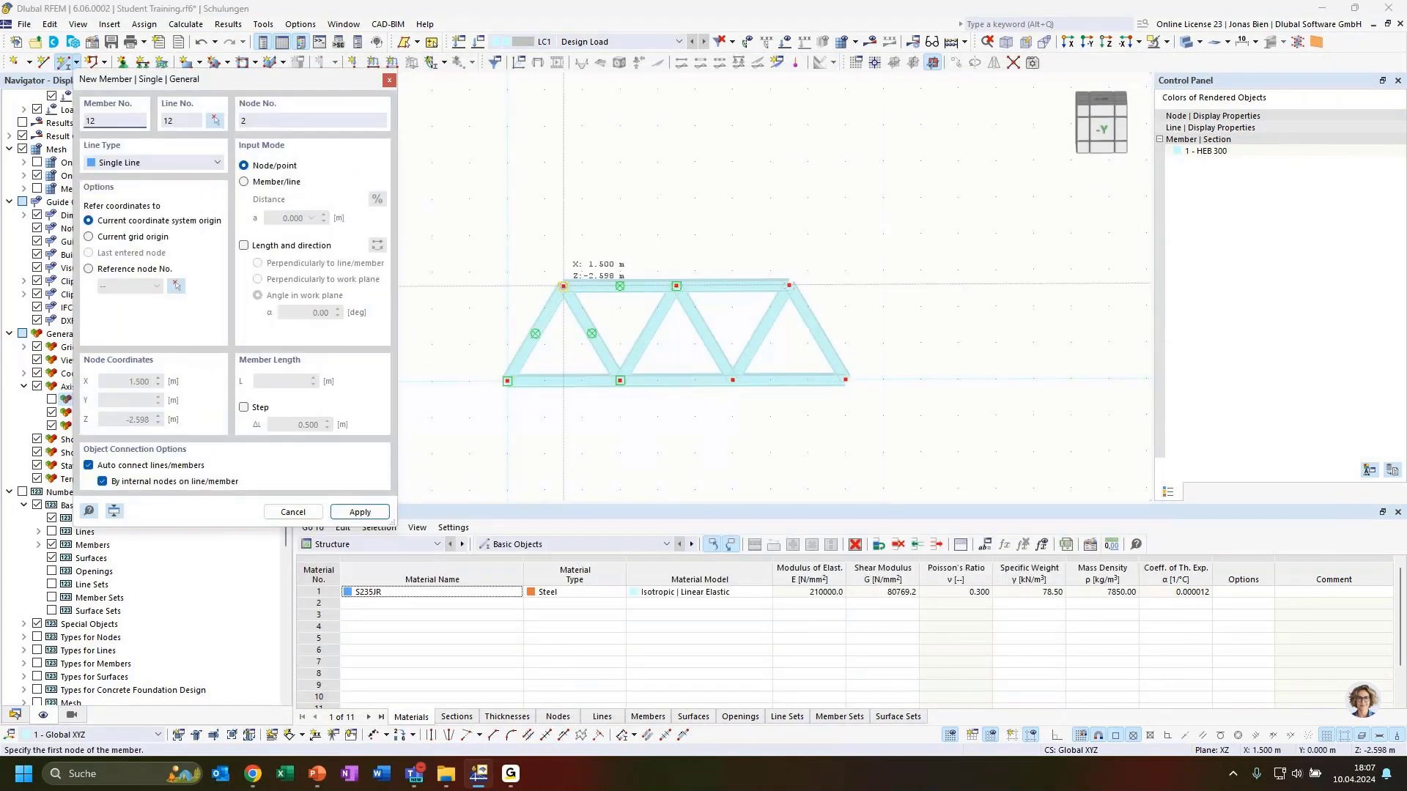
pyautogui.click(563, 289)
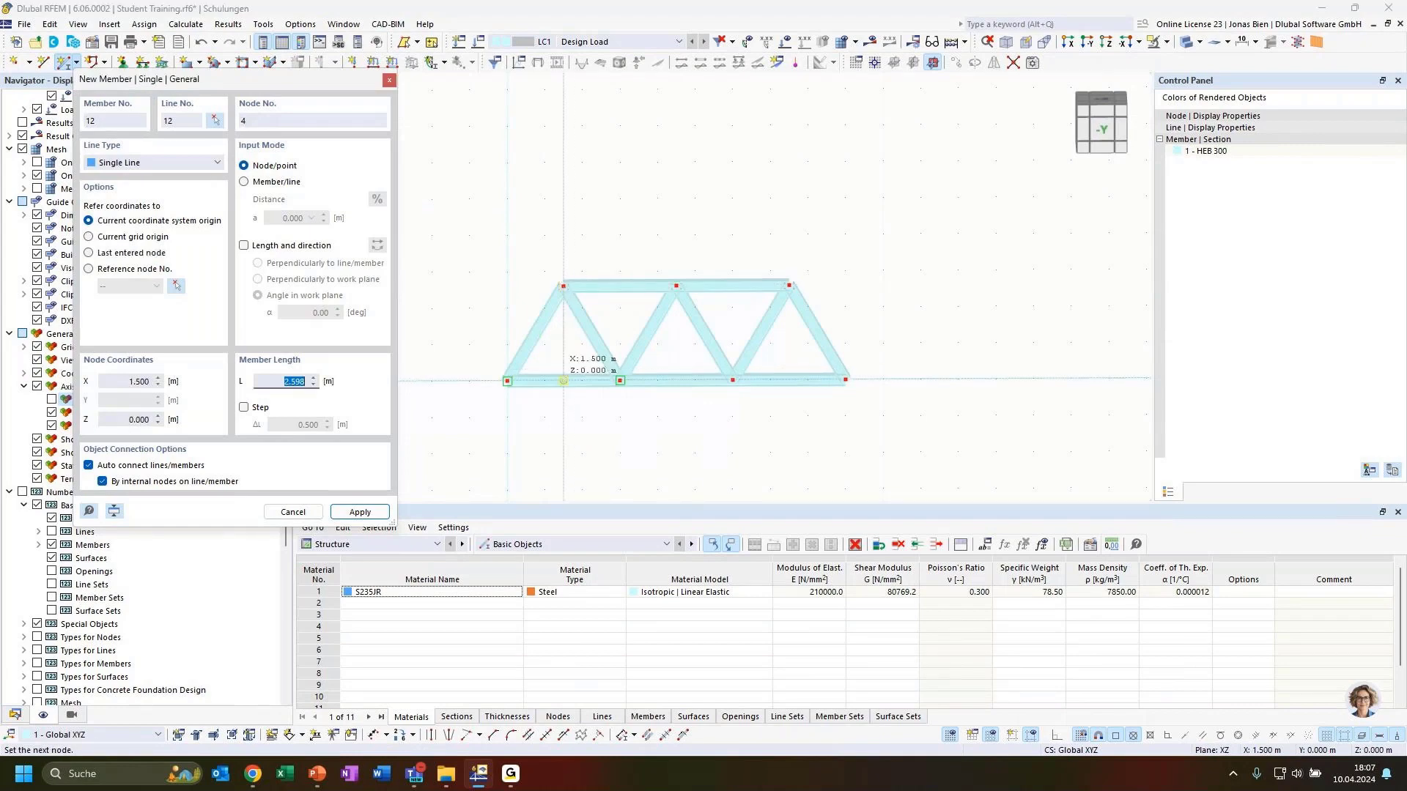
pyautogui.scroll(2, 563, 381)
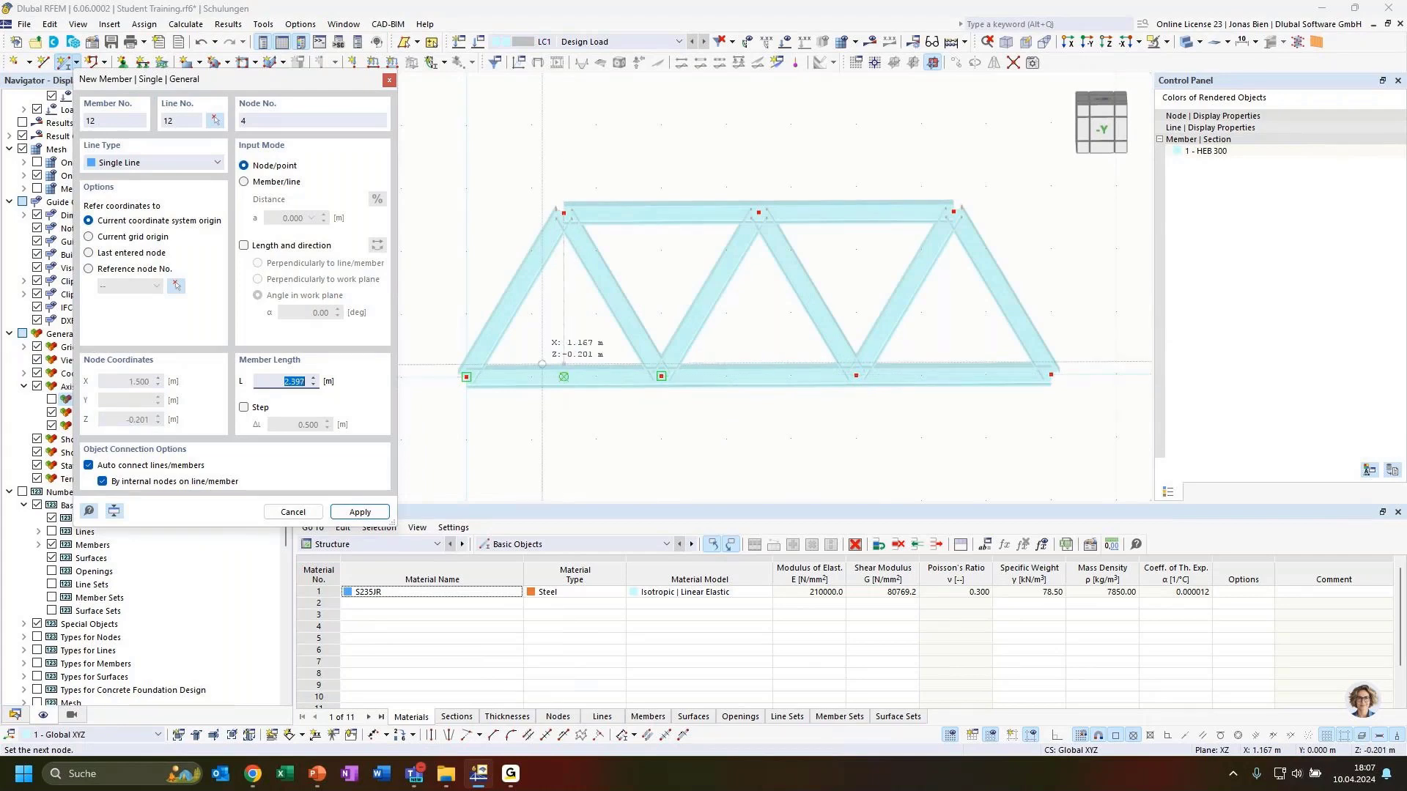
pyautogui.click(564, 376)
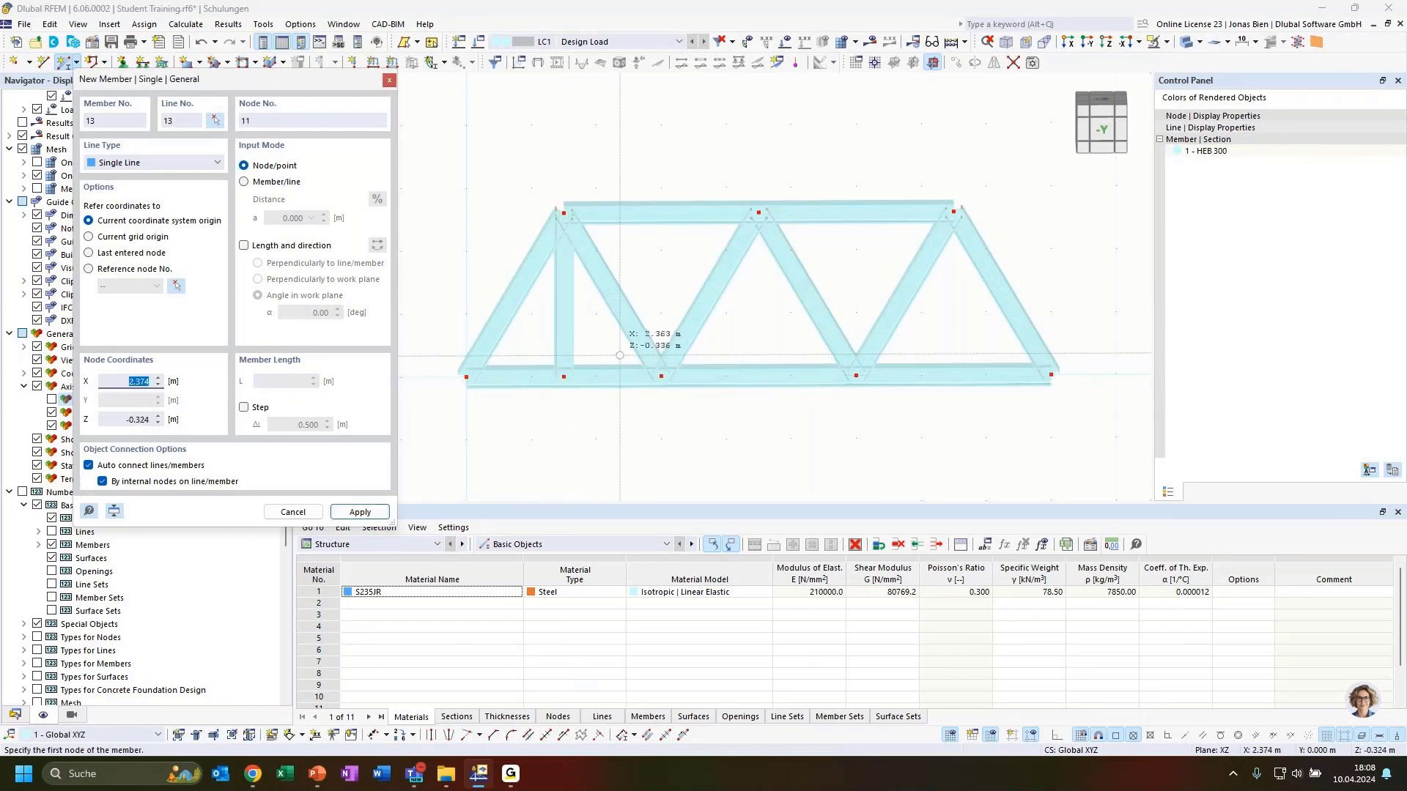
pyautogui.press('Escape')
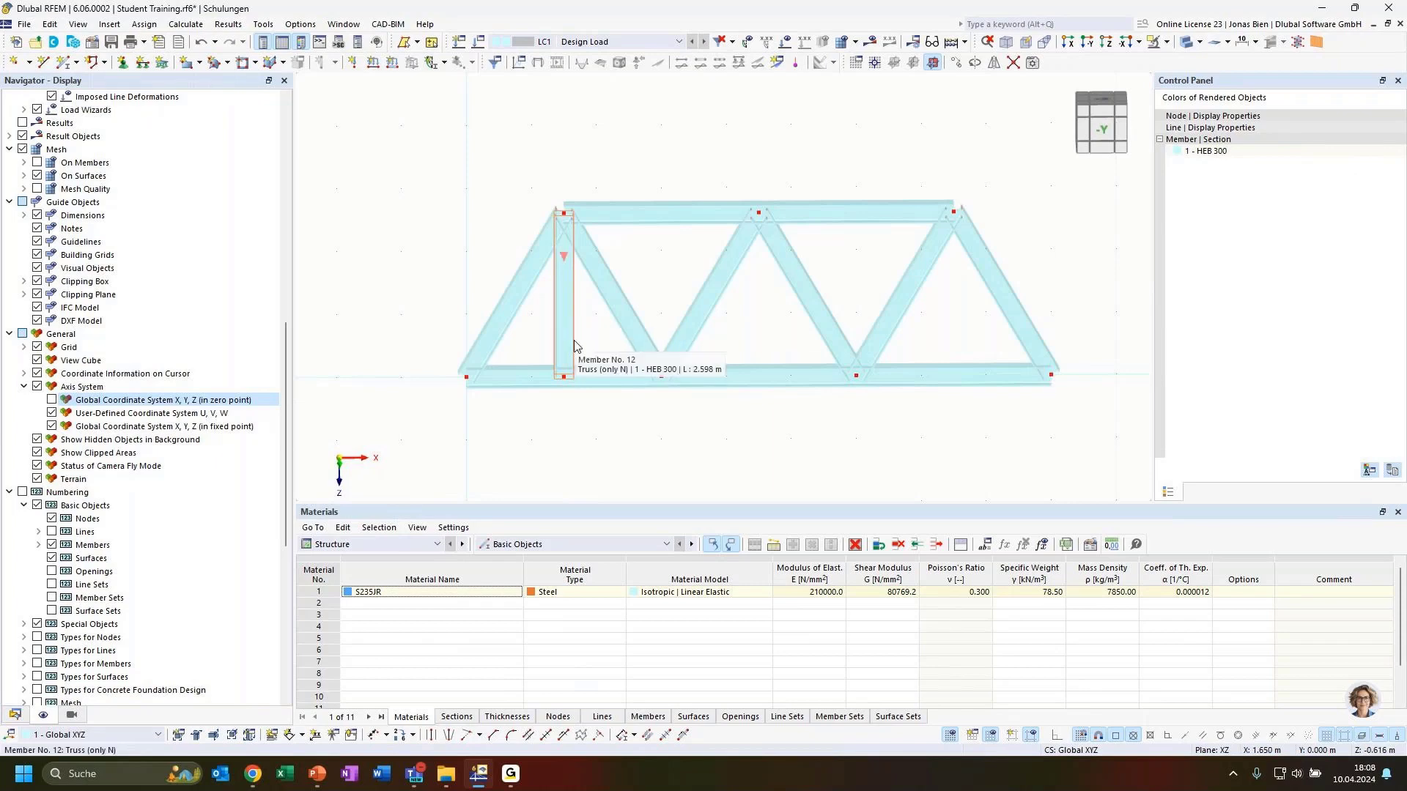
pyautogui.click(574, 348)
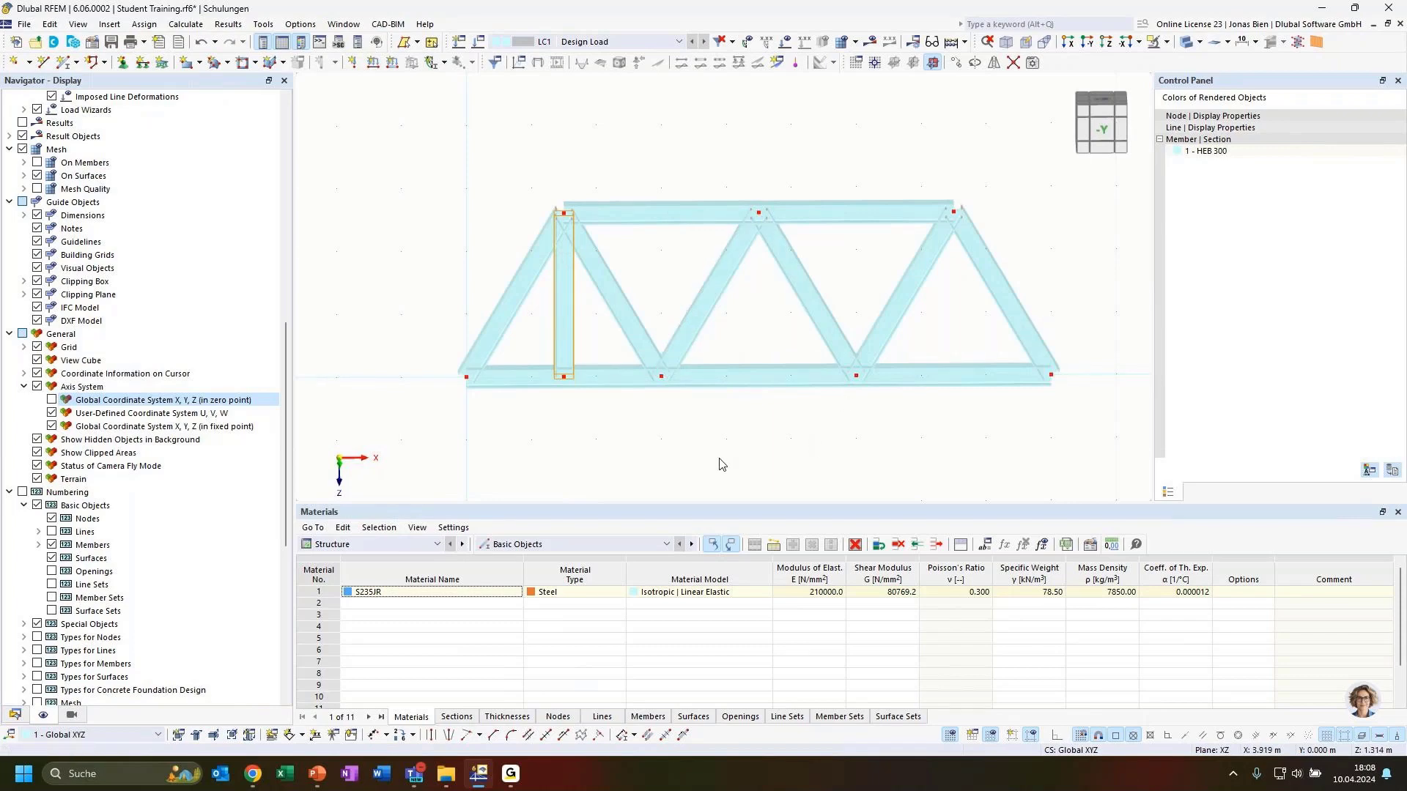
pyautogui.keyDown('ctrl'); pyautogui.moveTo(785, 432); pyautogui.dragTo(767, 409, button='middle'); pyautogui.keyUp('ctrl')
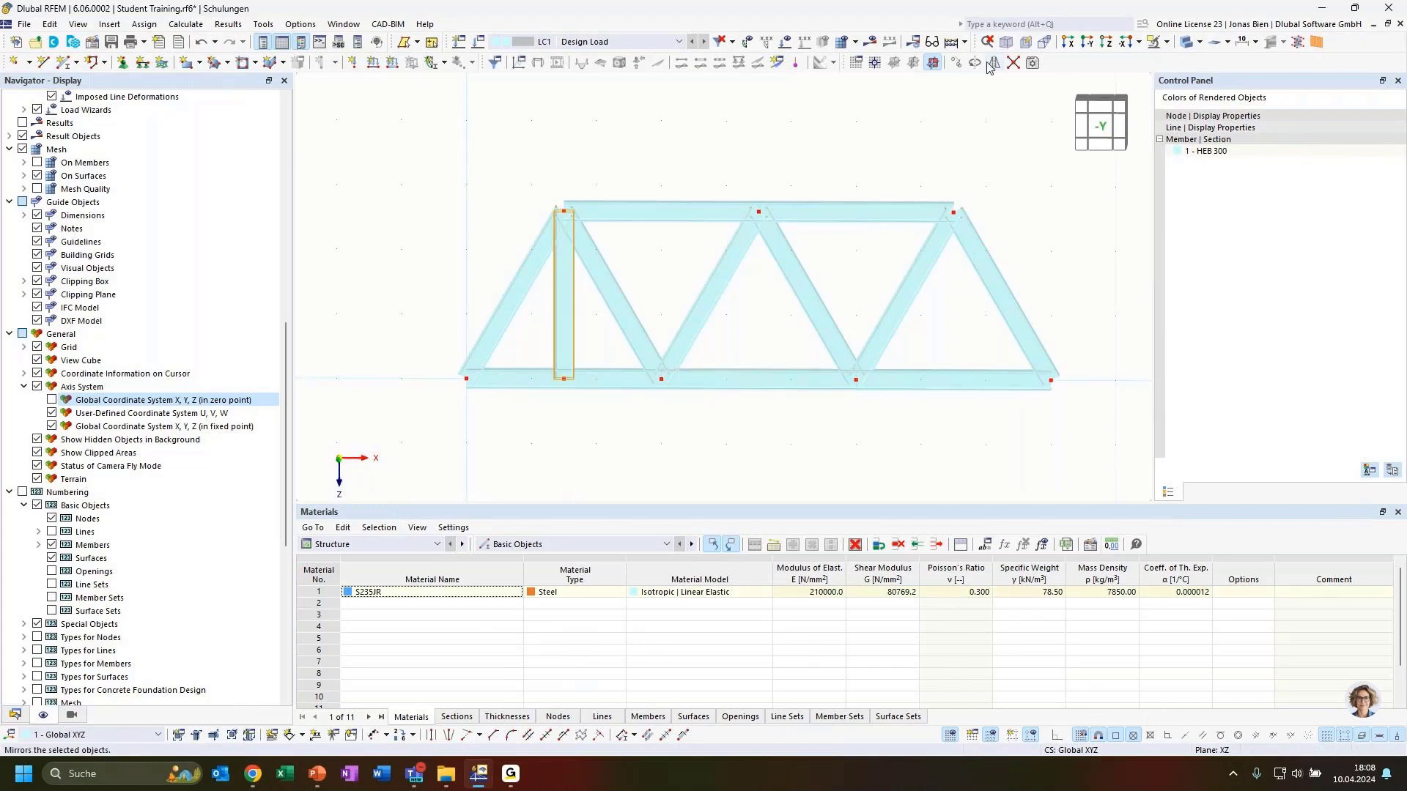
# Step: Copy vertical member 12 four times along X at 1.500 m spacing
pyautogui.click(956, 62)
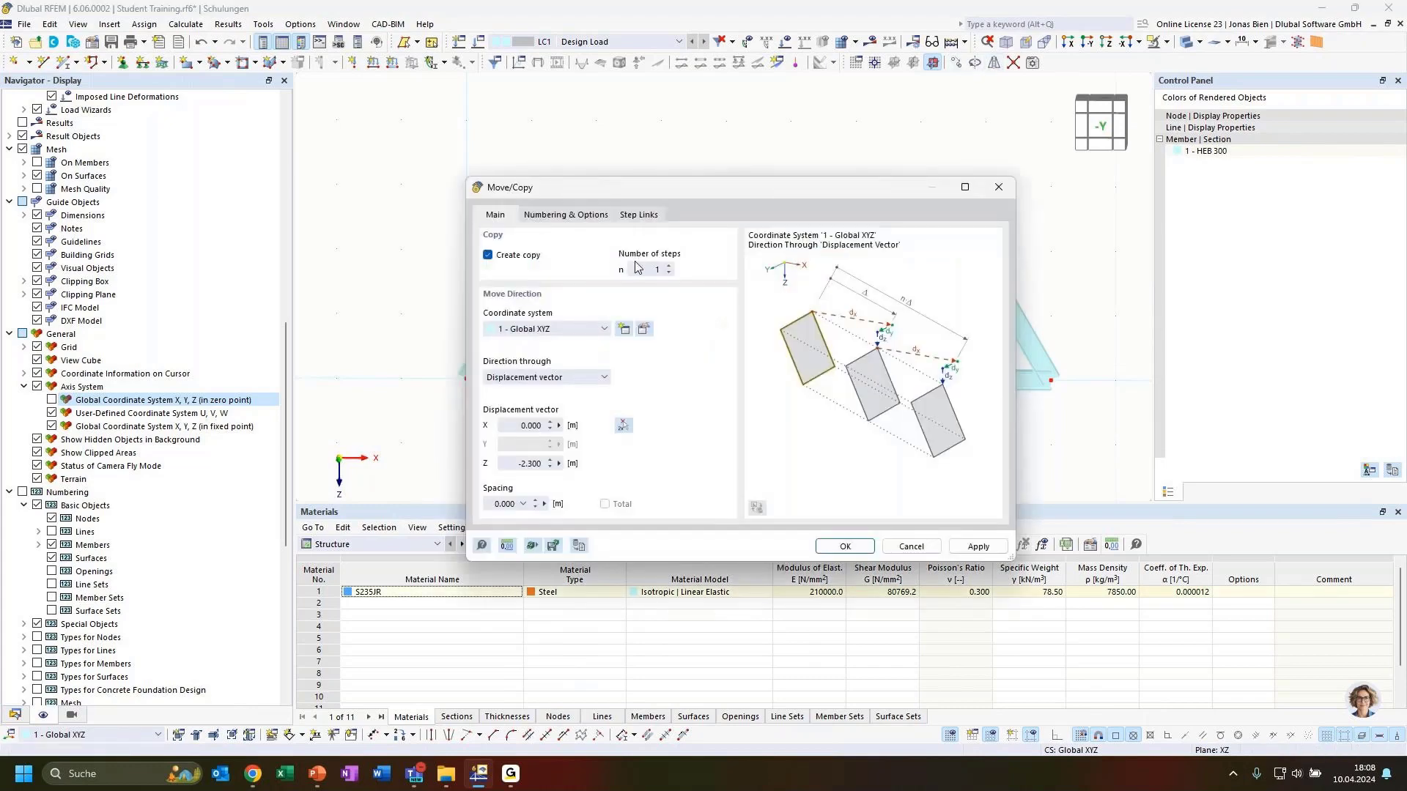
pyautogui.doubleClick(645, 268)
pyautogui.write('4')
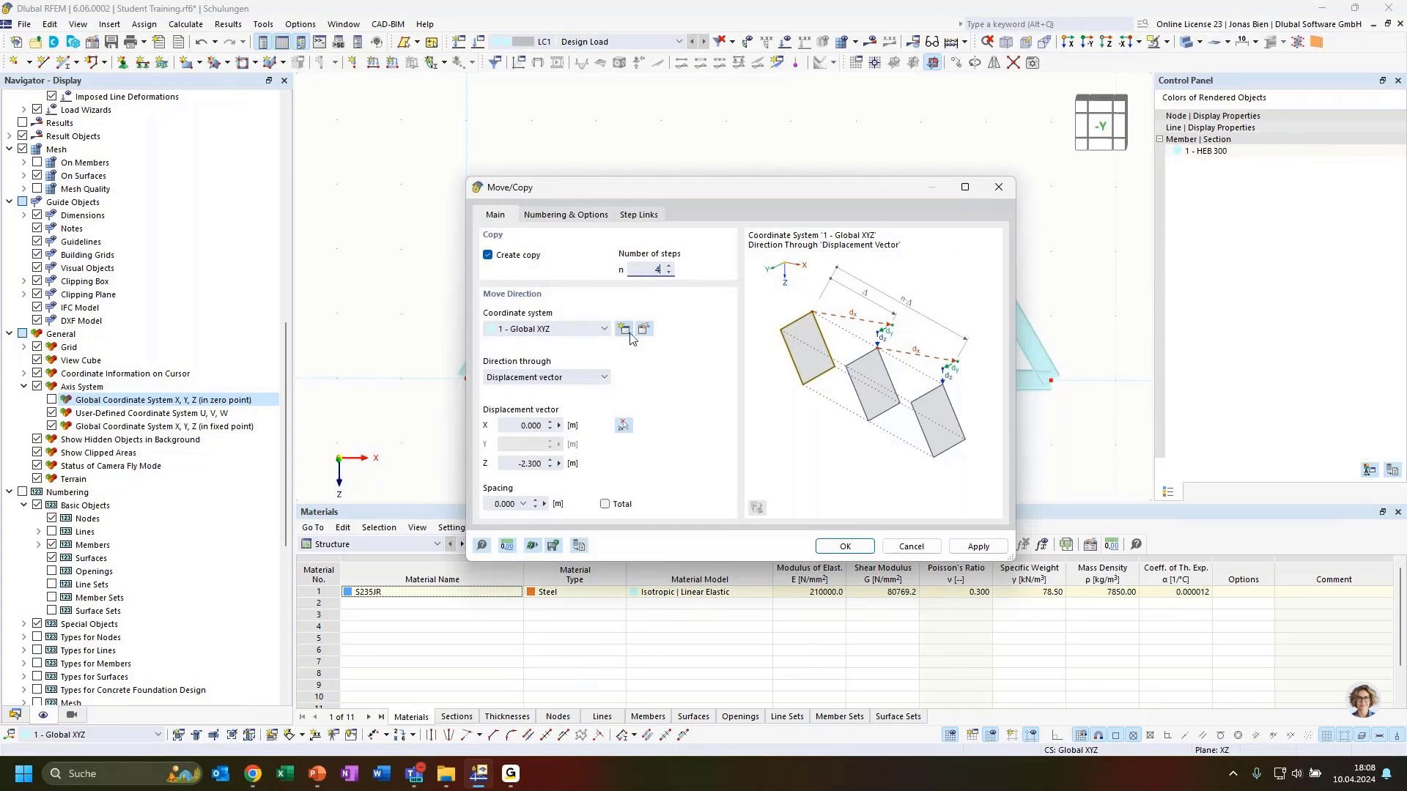
pyautogui.click(624, 426)
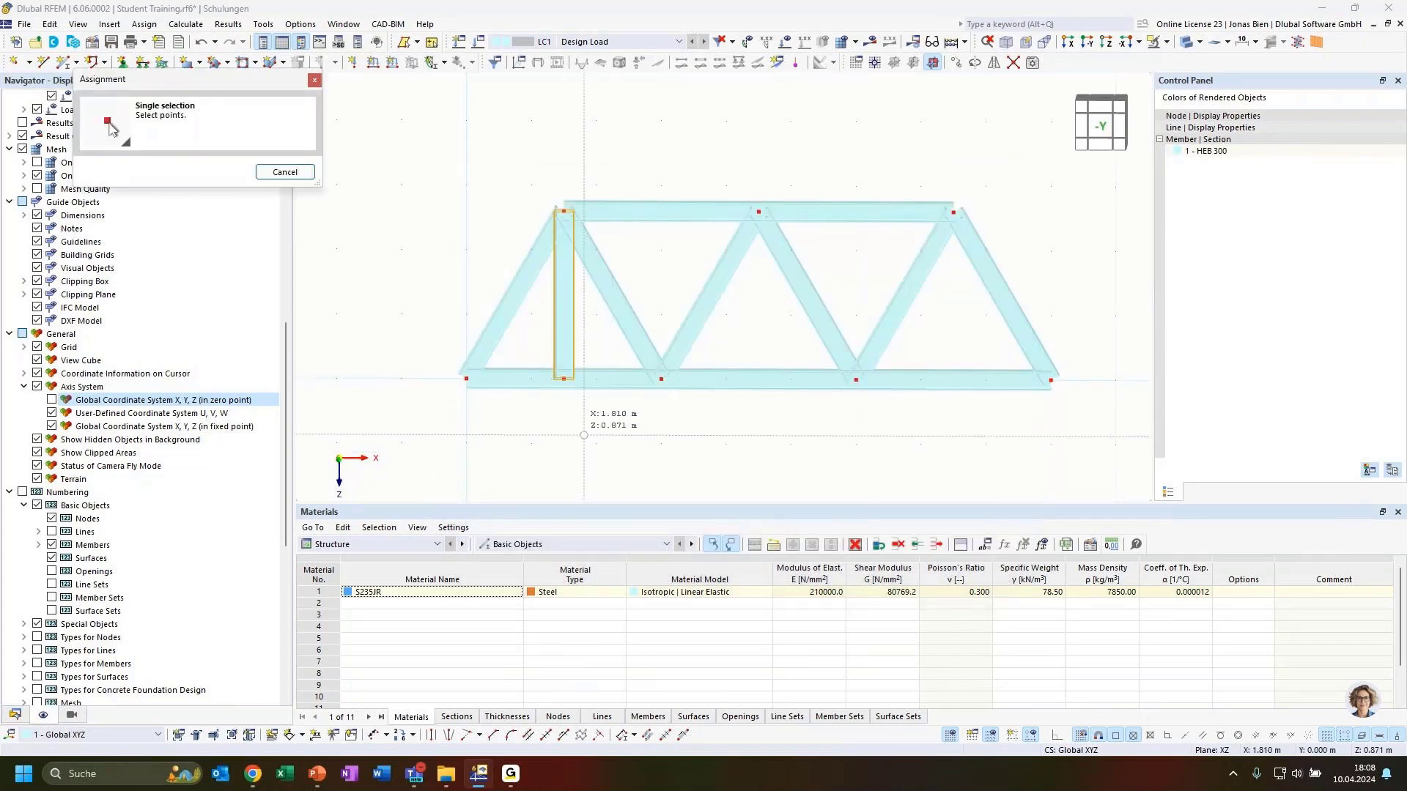
pyautogui.click(563, 378)
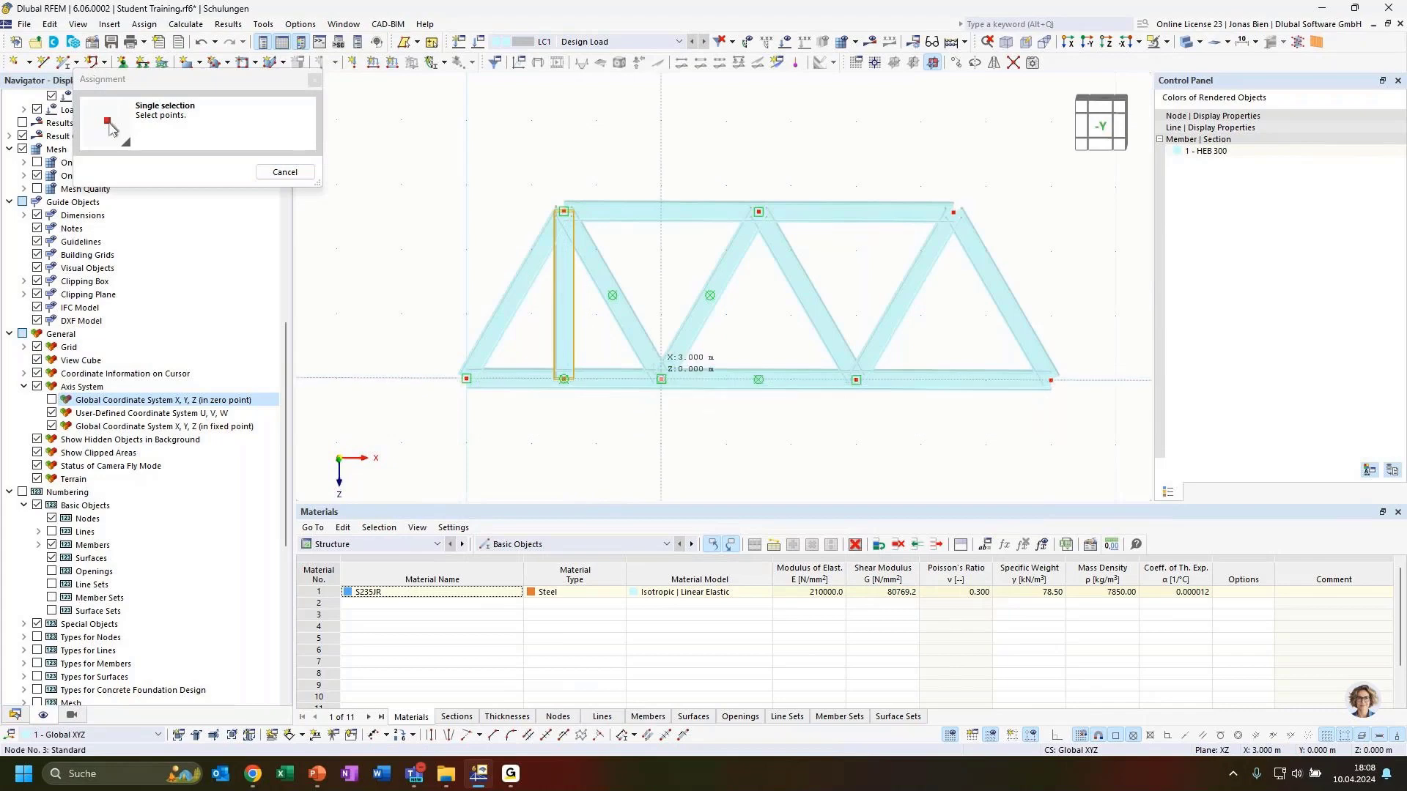
pyautogui.click(660, 378)
pyautogui.moveTo(605, 198); pyautogui.dragTo(889, 317)
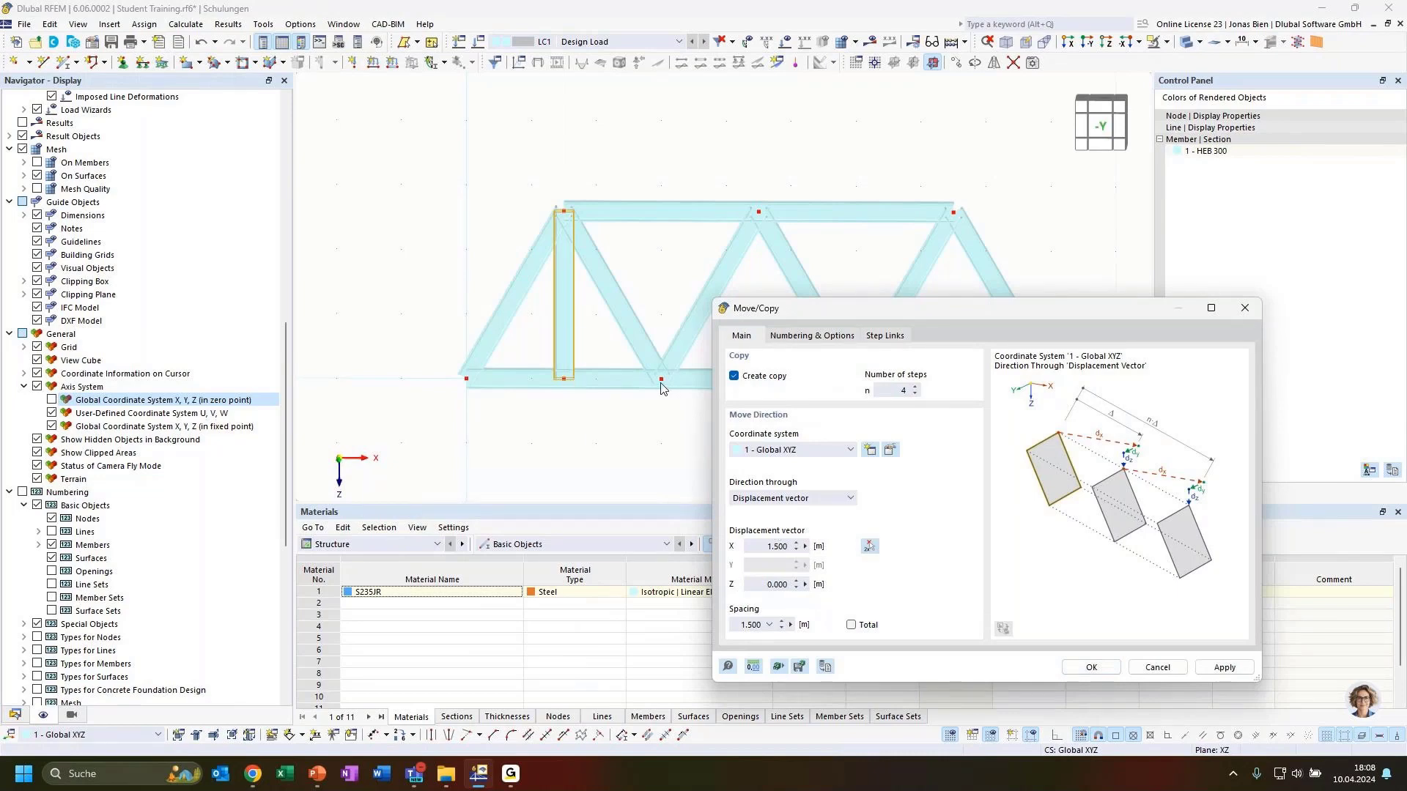
pyautogui.click(893, 389)
pyautogui.click(1089, 666)
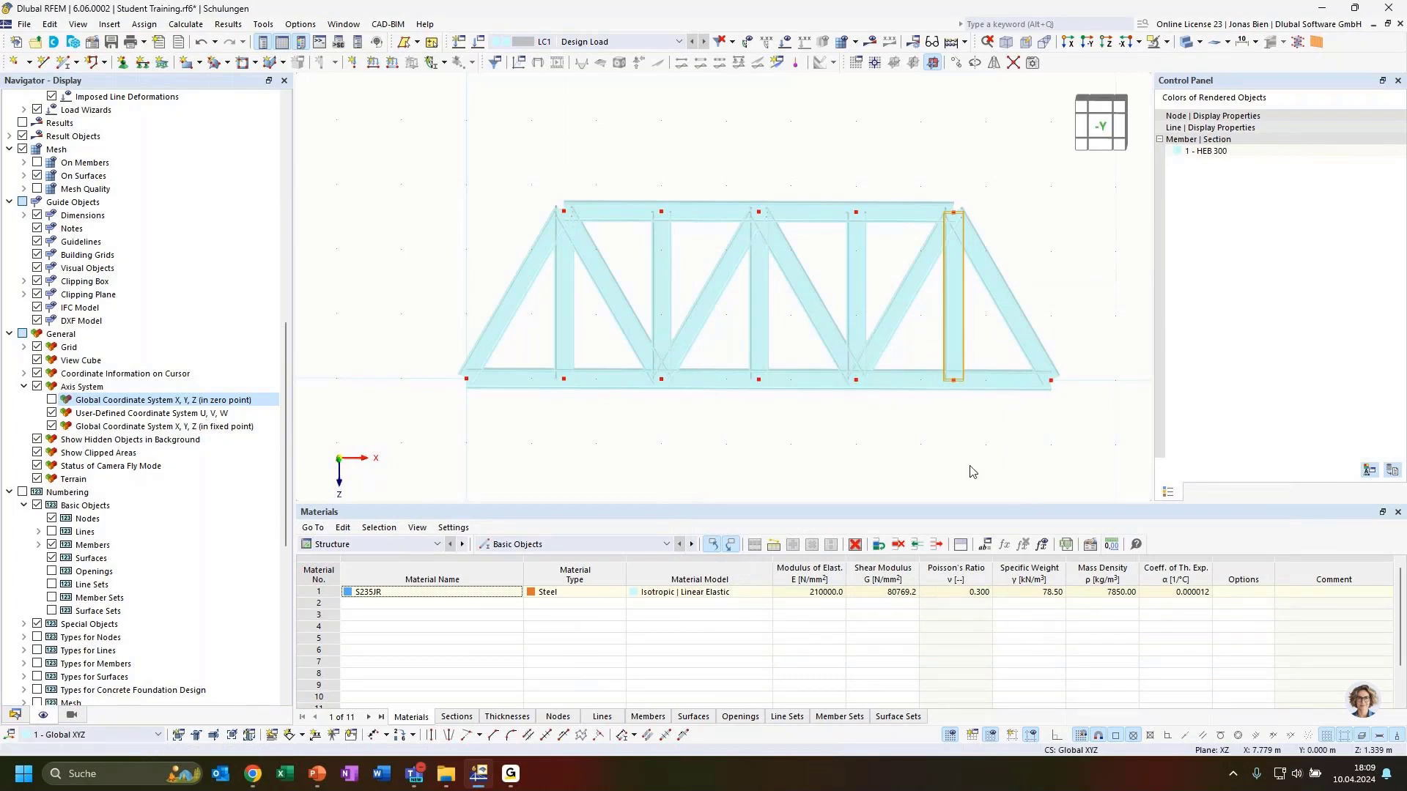
pyautogui.keyDown('ctrl'); pyautogui.moveTo(744, 432); pyautogui.dragTo(851, 450, button='middle'); pyautogui.keyUp('ctrl')
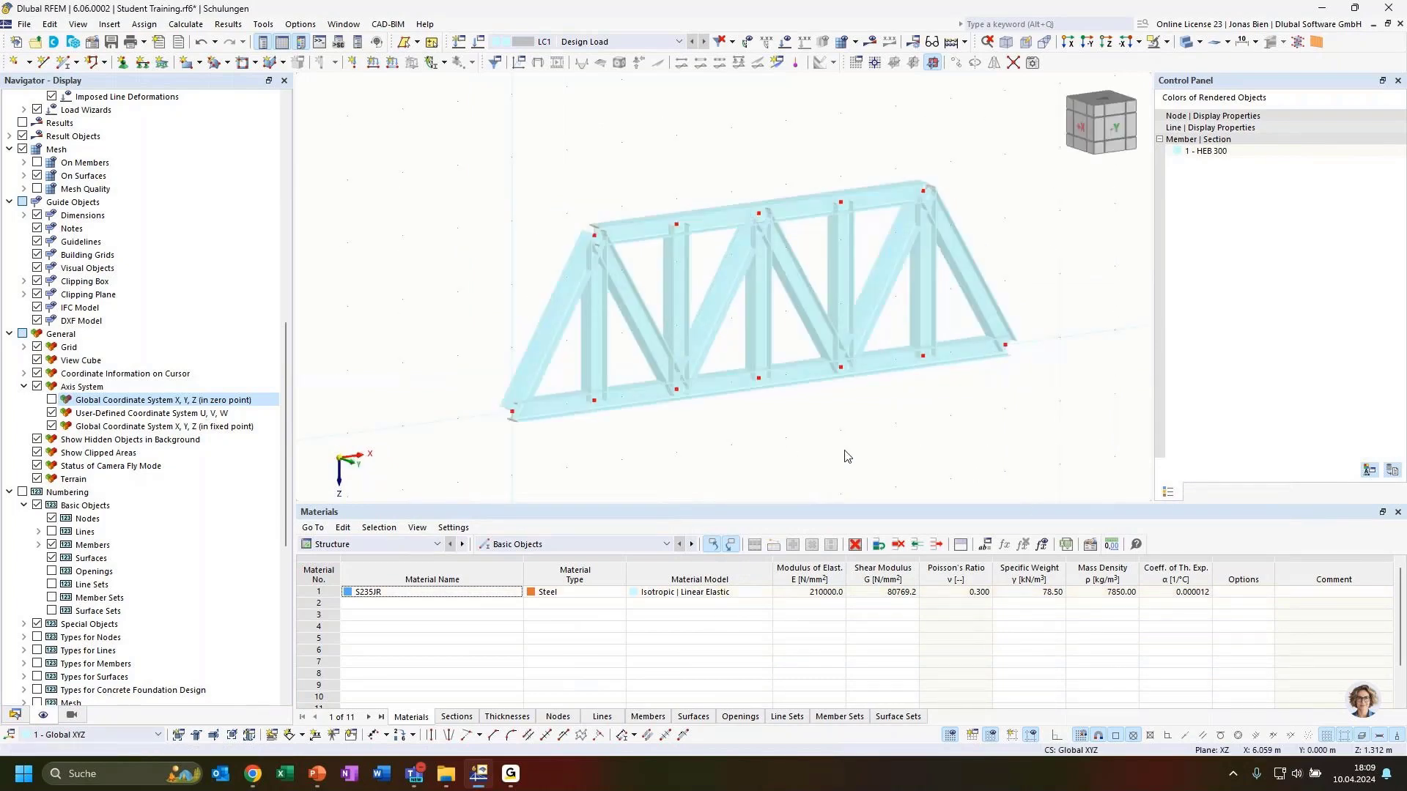
pyautogui.keyDown('ctrl'); pyautogui.moveTo(867, 433); pyautogui.dragTo(832, 424, button='middle'); pyautogui.keyUp('ctrl')
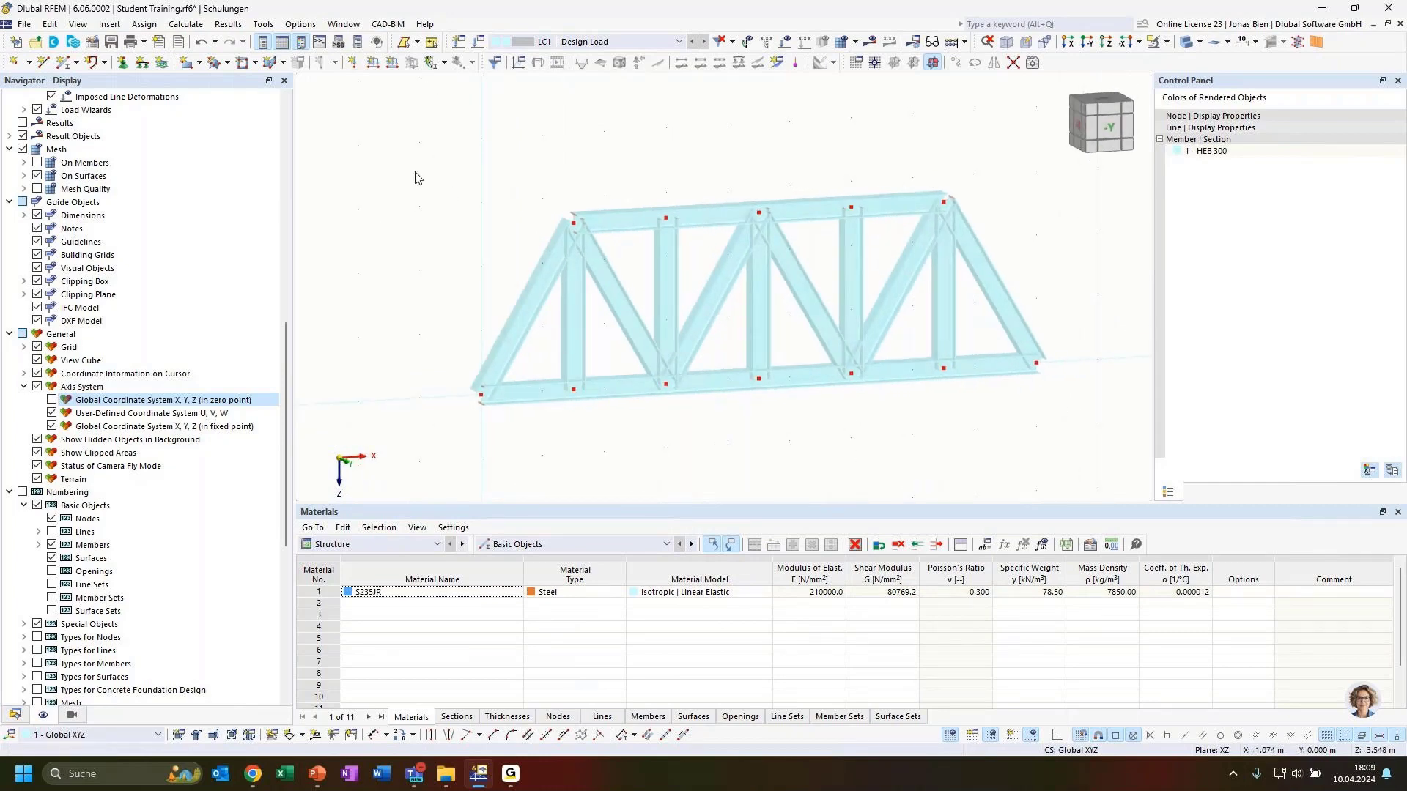
# Step: Assign a hinged nodal support to node 1 at the left end
pyautogui.click(123, 64)
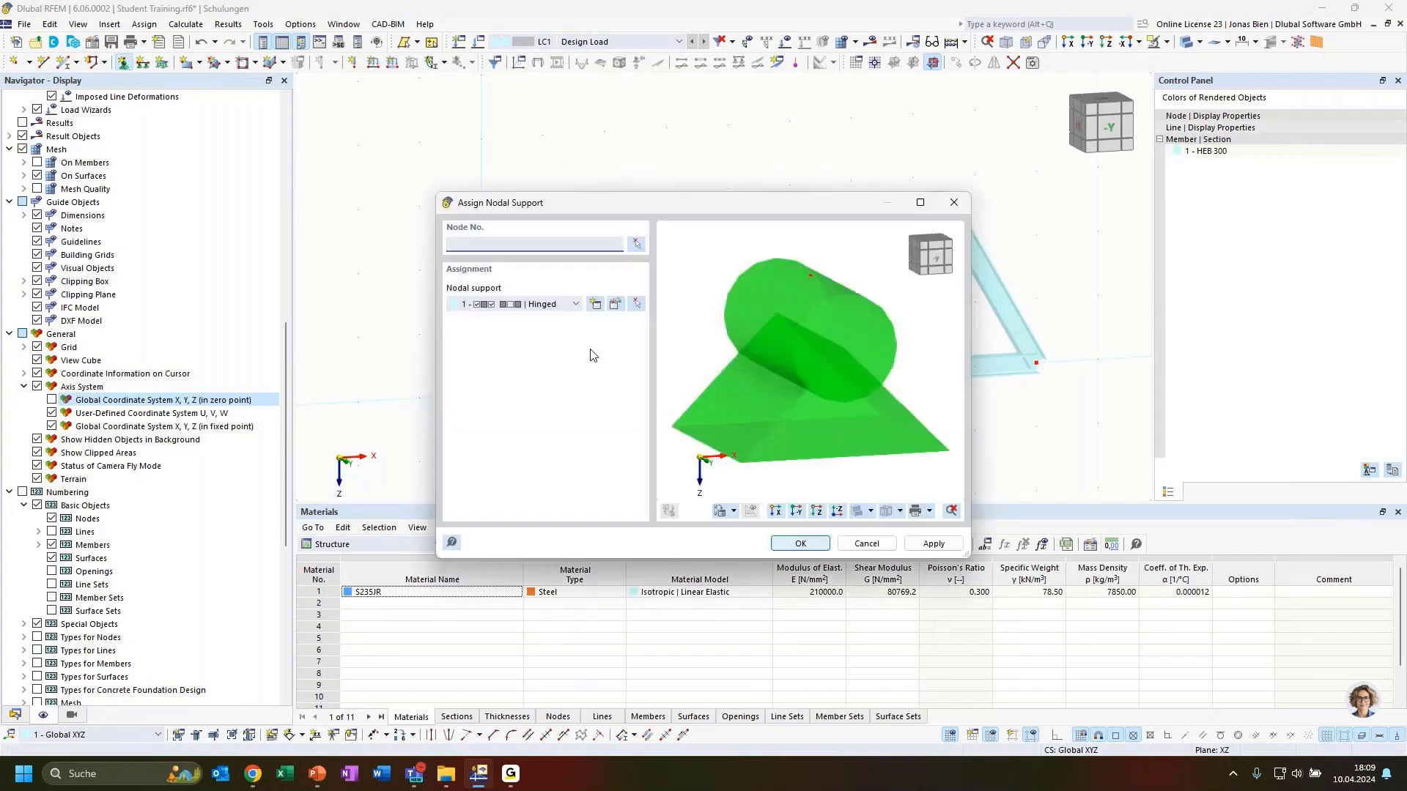
pyautogui.click(638, 250)
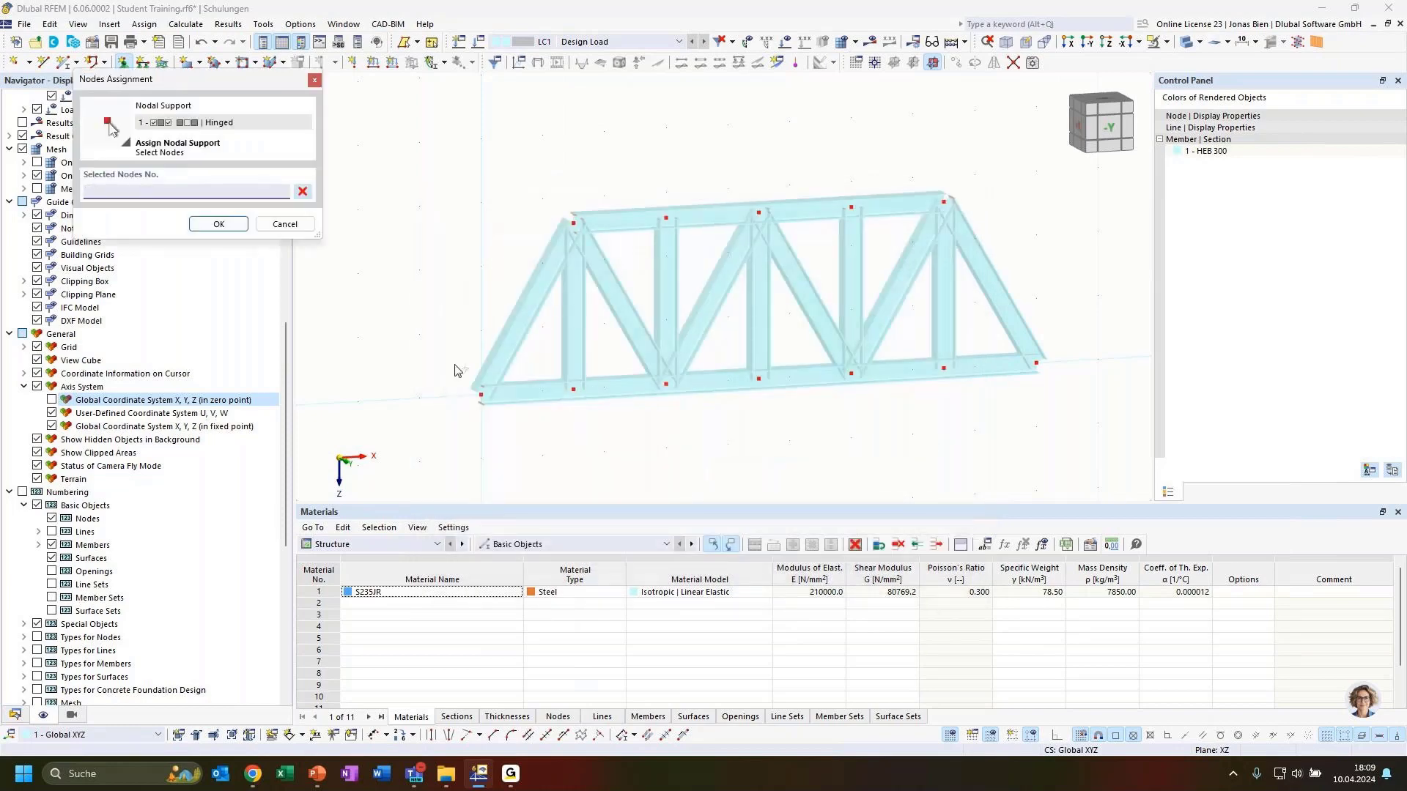
pyautogui.click(480, 395)
pyautogui.click(218, 224)
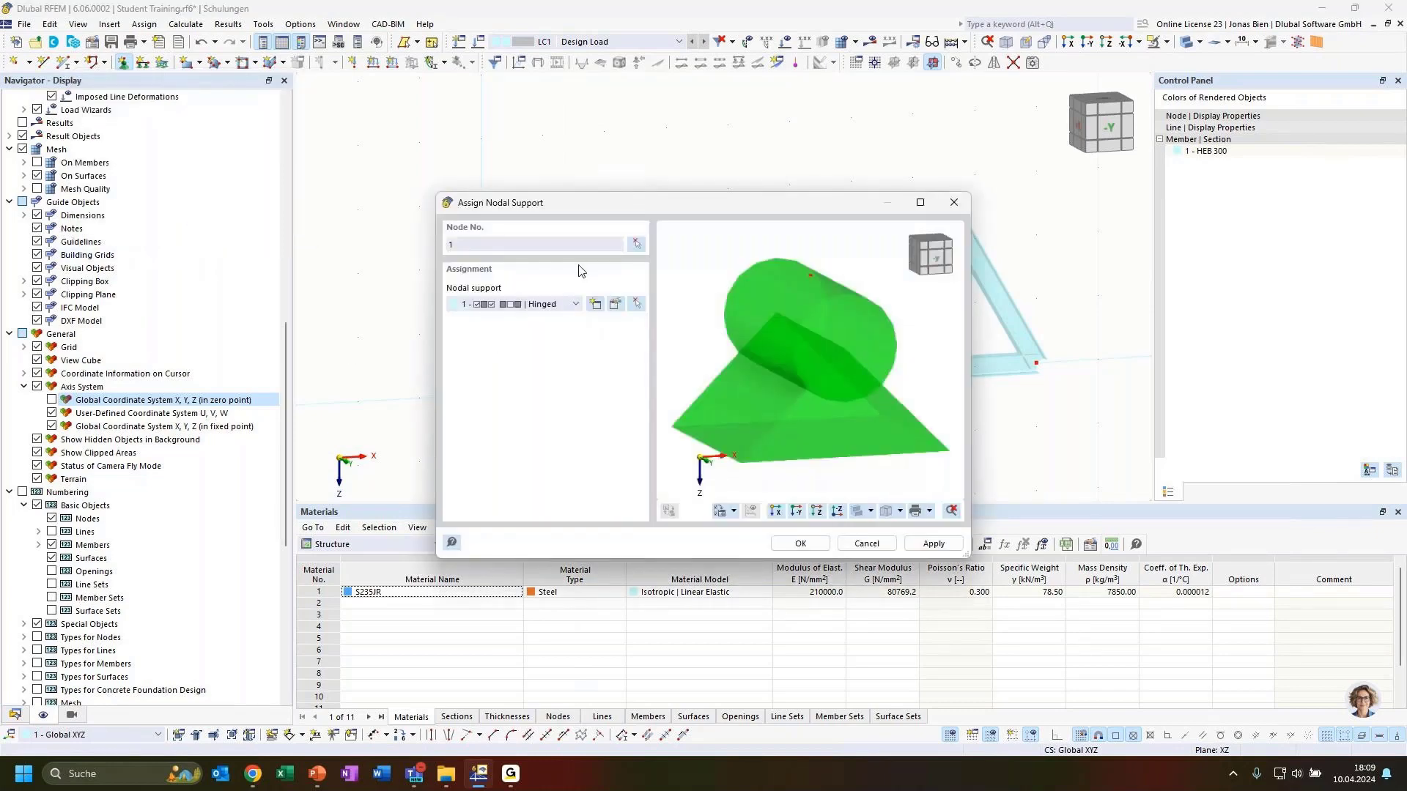
pyautogui.click(934, 543)
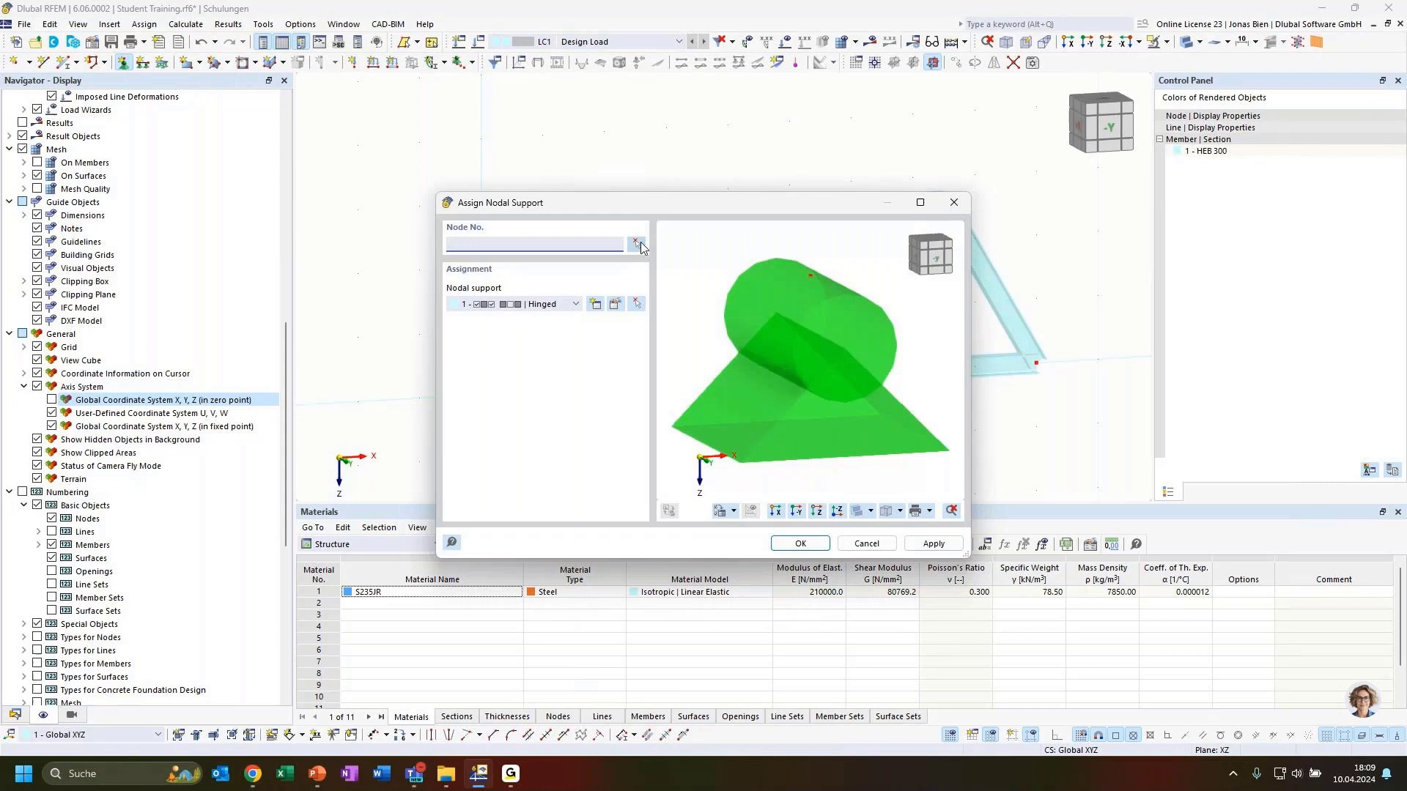
# Step: Assign a 3 - Roller support to node 10 at the right end
pyautogui.click(575, 304)
pyautogui.click(537, 353)
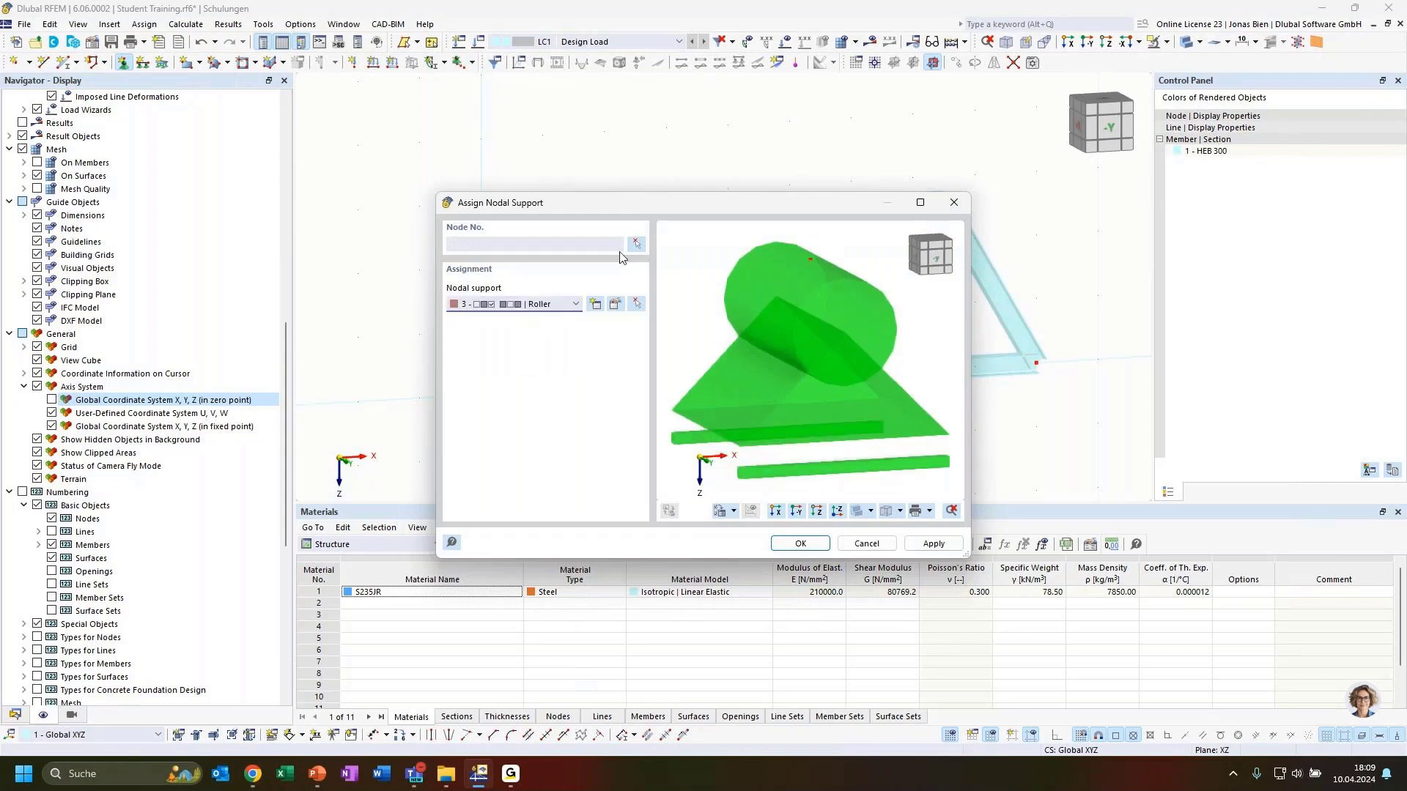
pyautogui.click(638, 244)
pyautogui.click(1036, 362)
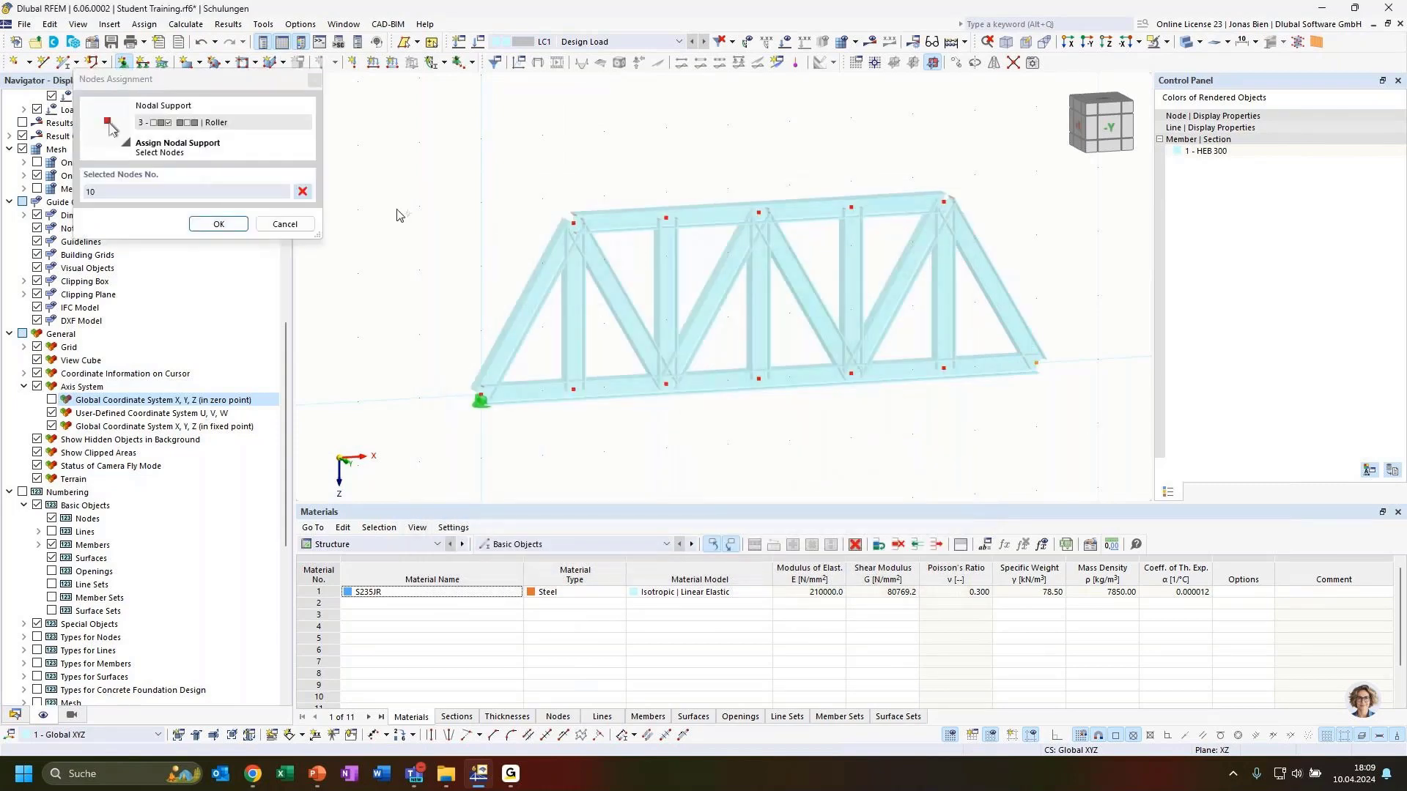
pyautogui.click(219, 224)
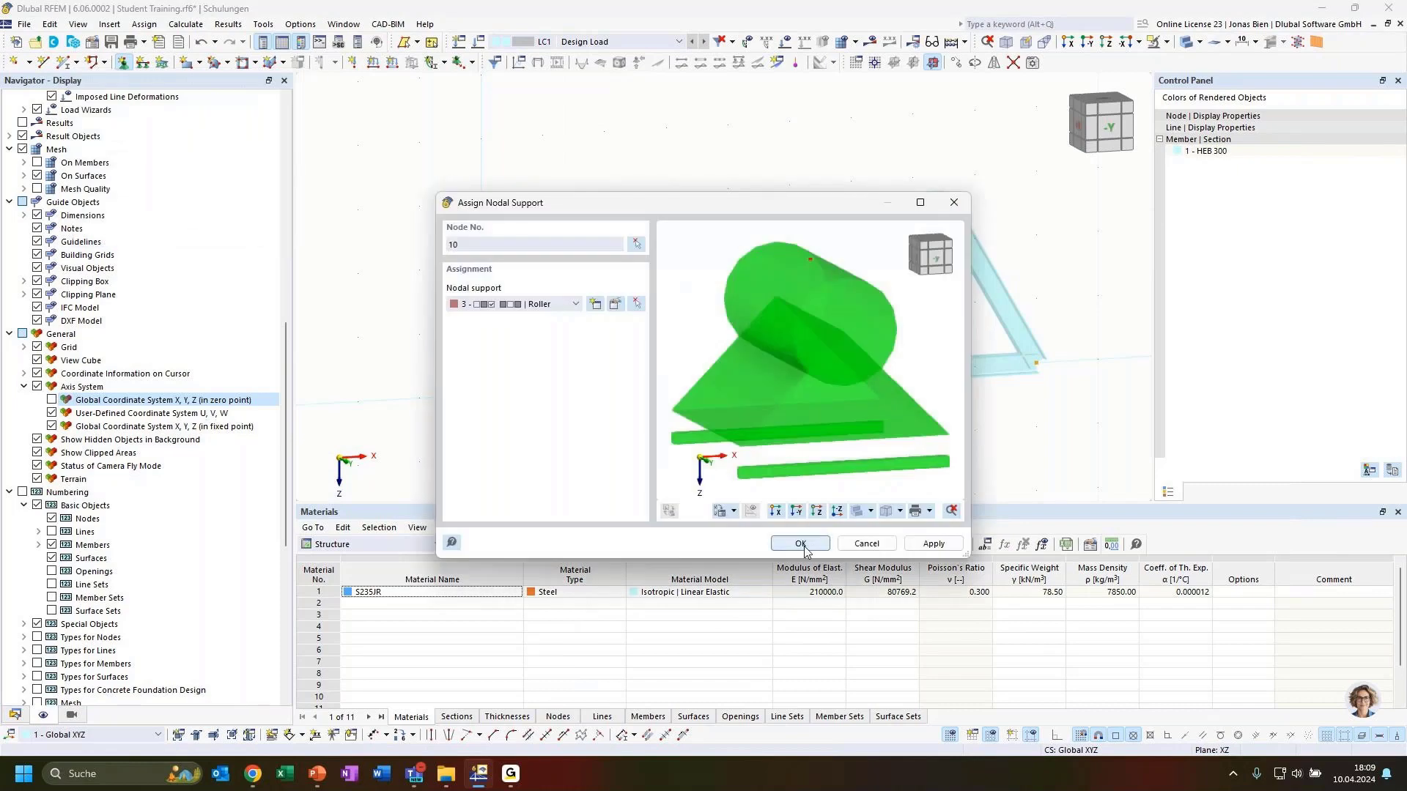
pyautogui.click(800, 543)
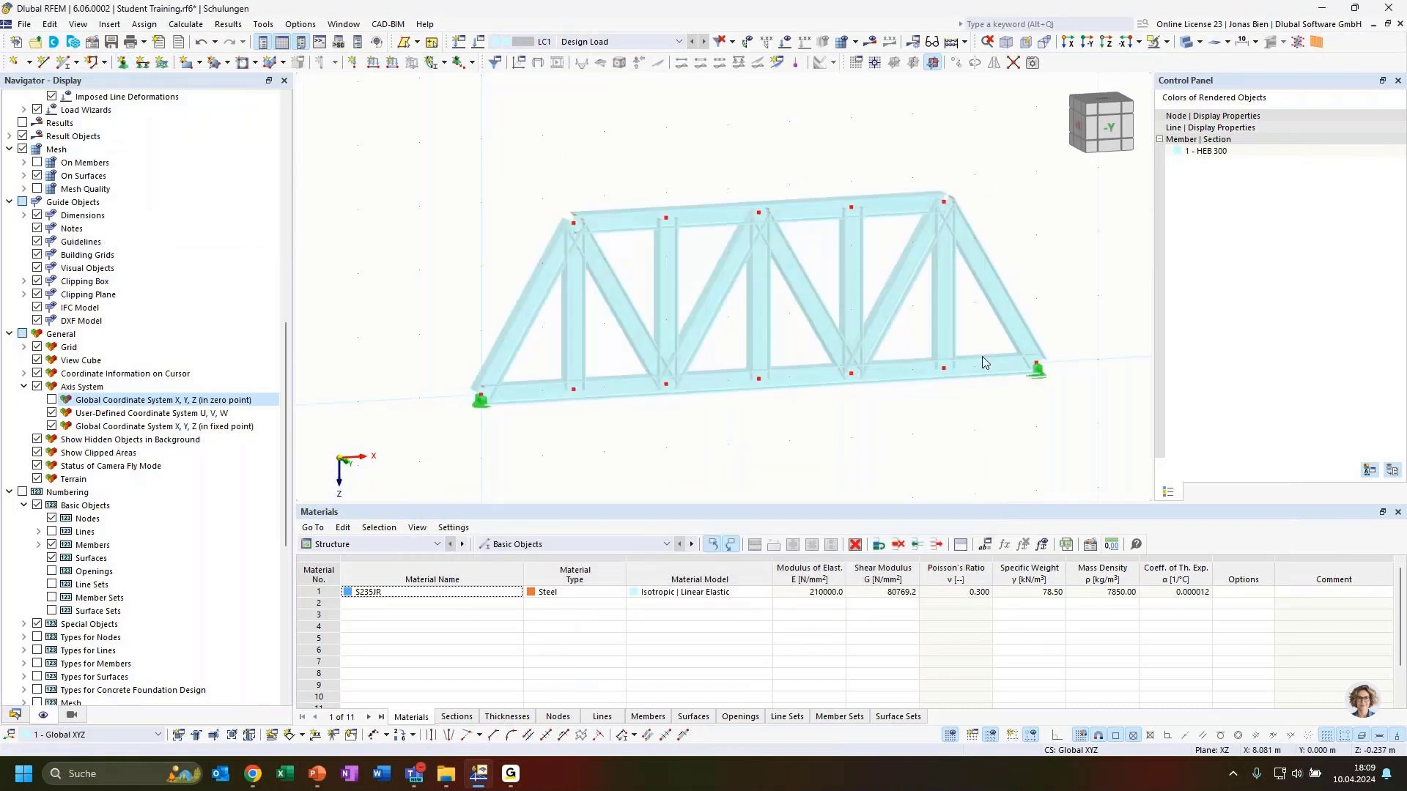
pyautogui.keyDown('ctrl'); pyautogui.moveTo(936, 426); pyautogui.dragTo(867, 397, button='middle'); pyautogui.keyUp('ctrl')
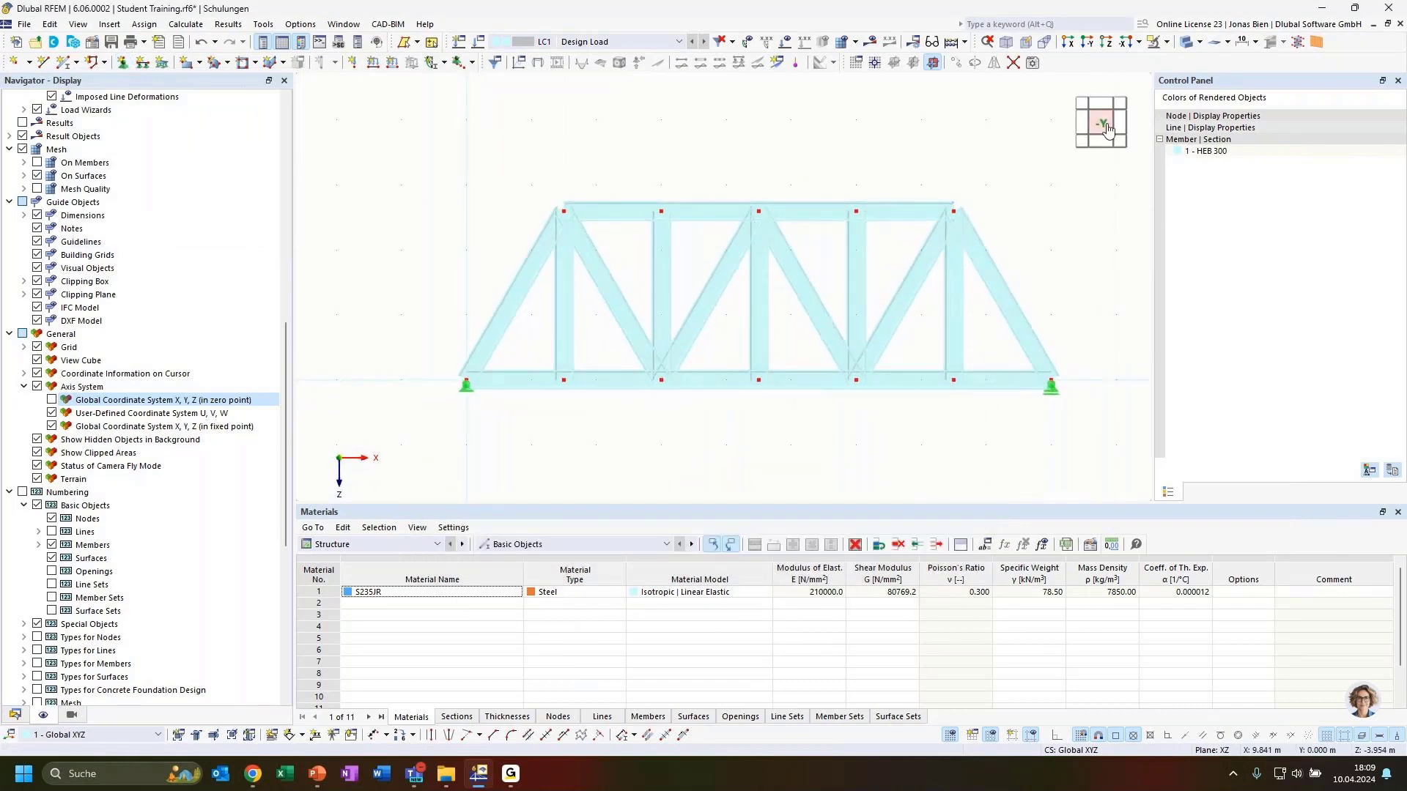
pyautogui.scroll(2, 982, 293)
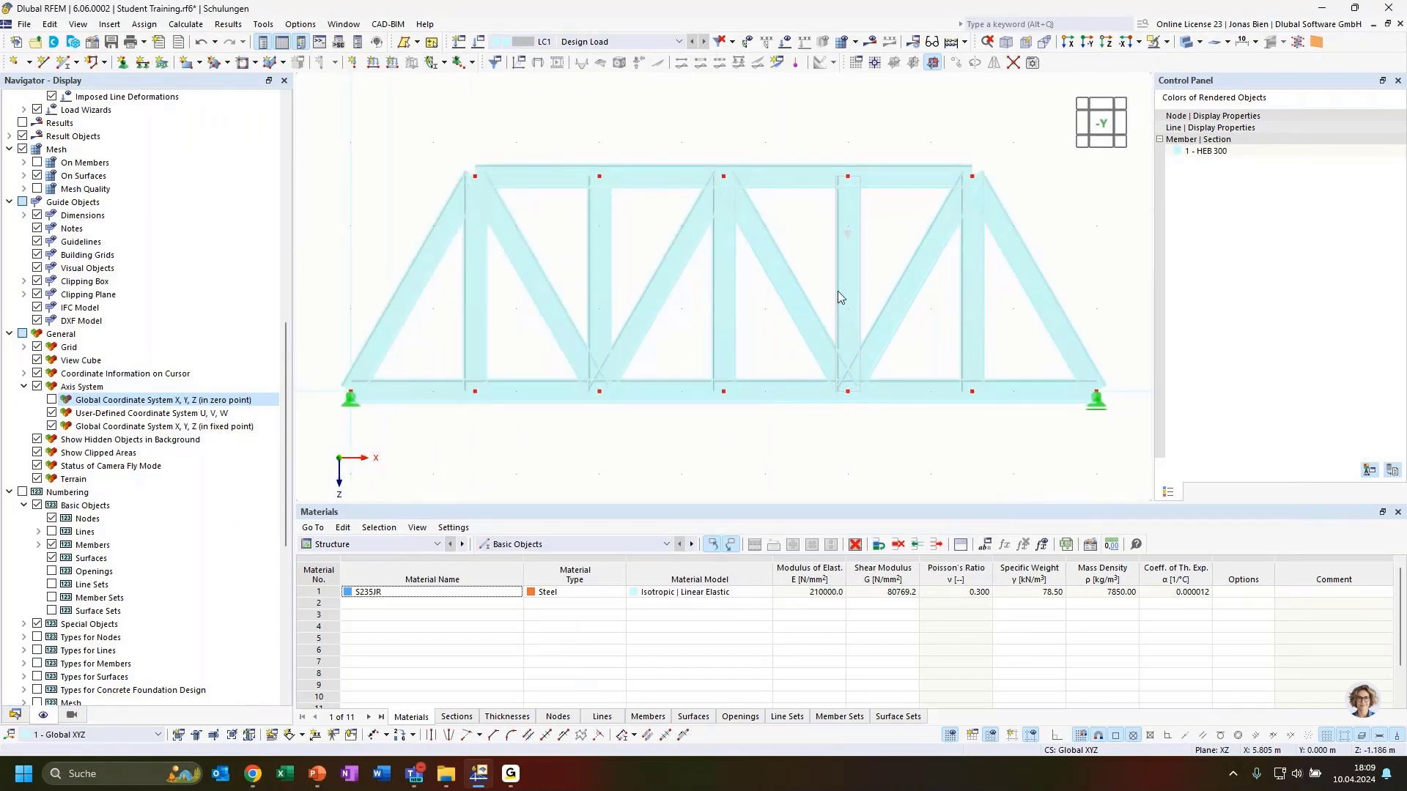
# Step: Apply a 10 kN Fz nodal load to top chord nodes 2 and 5
pyautogui.scroll(-2, 838, 292)
pyautogui.moveTo(760, 150); pyautogui.dragTo(762, 156, button='middle')
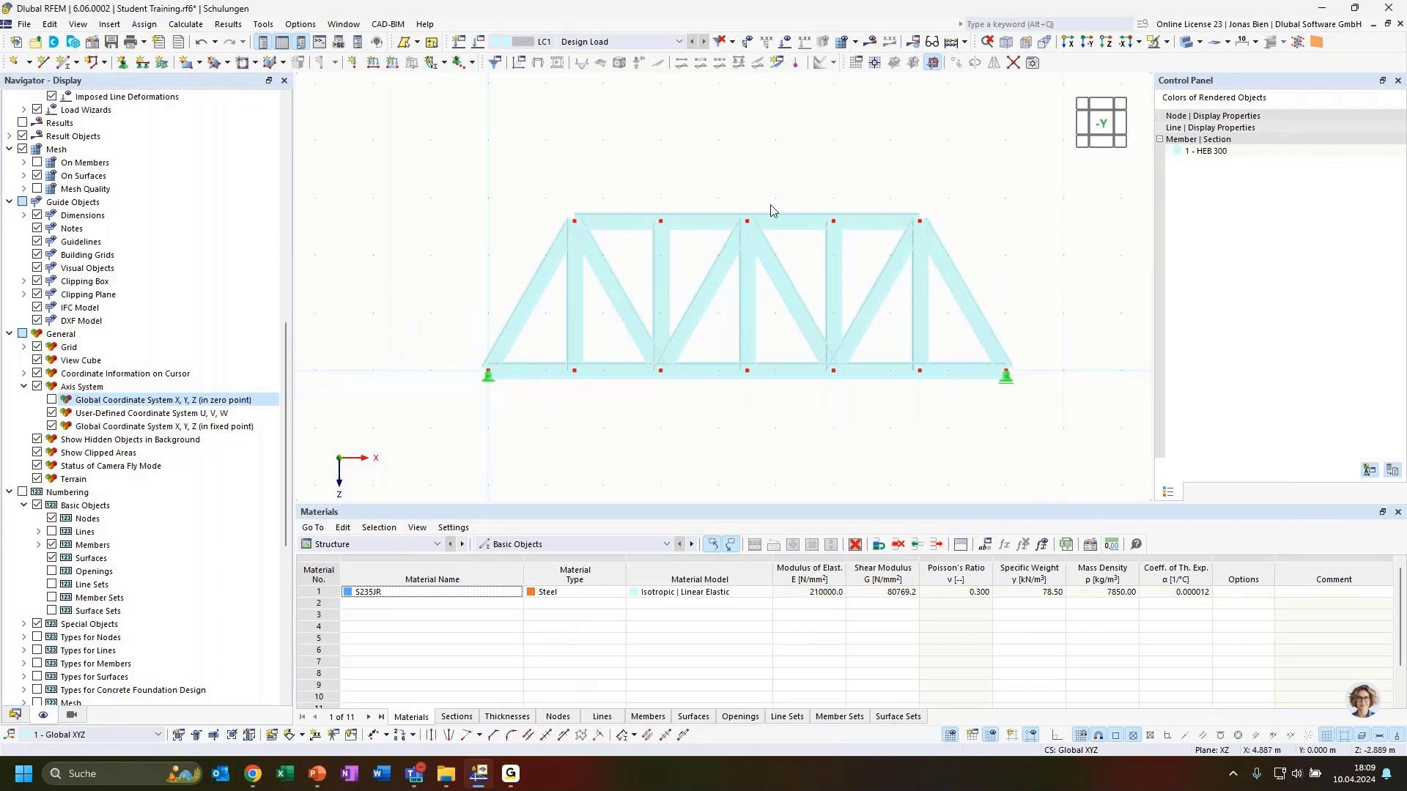
pyautogui.click(352, 62)
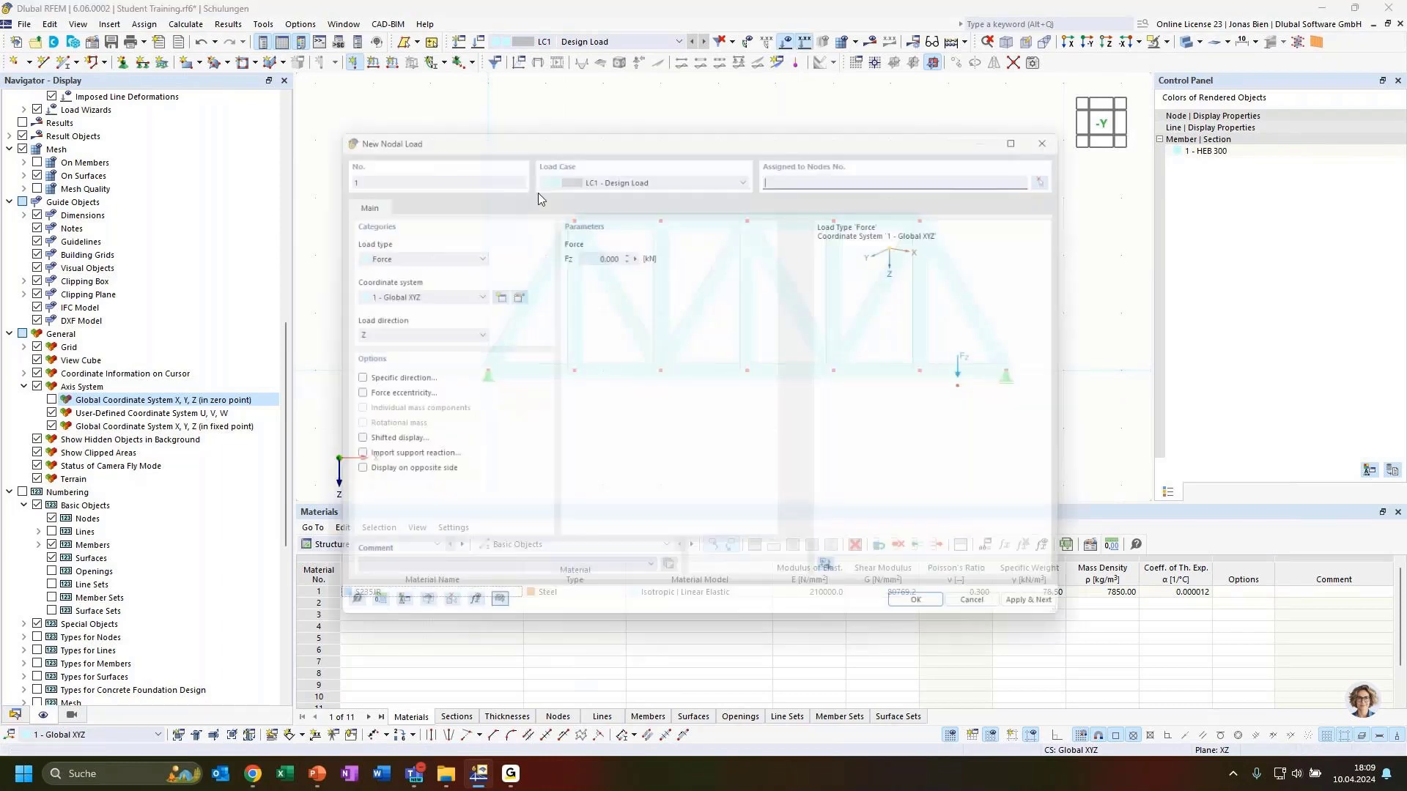
pyautogui.click(572, 250)
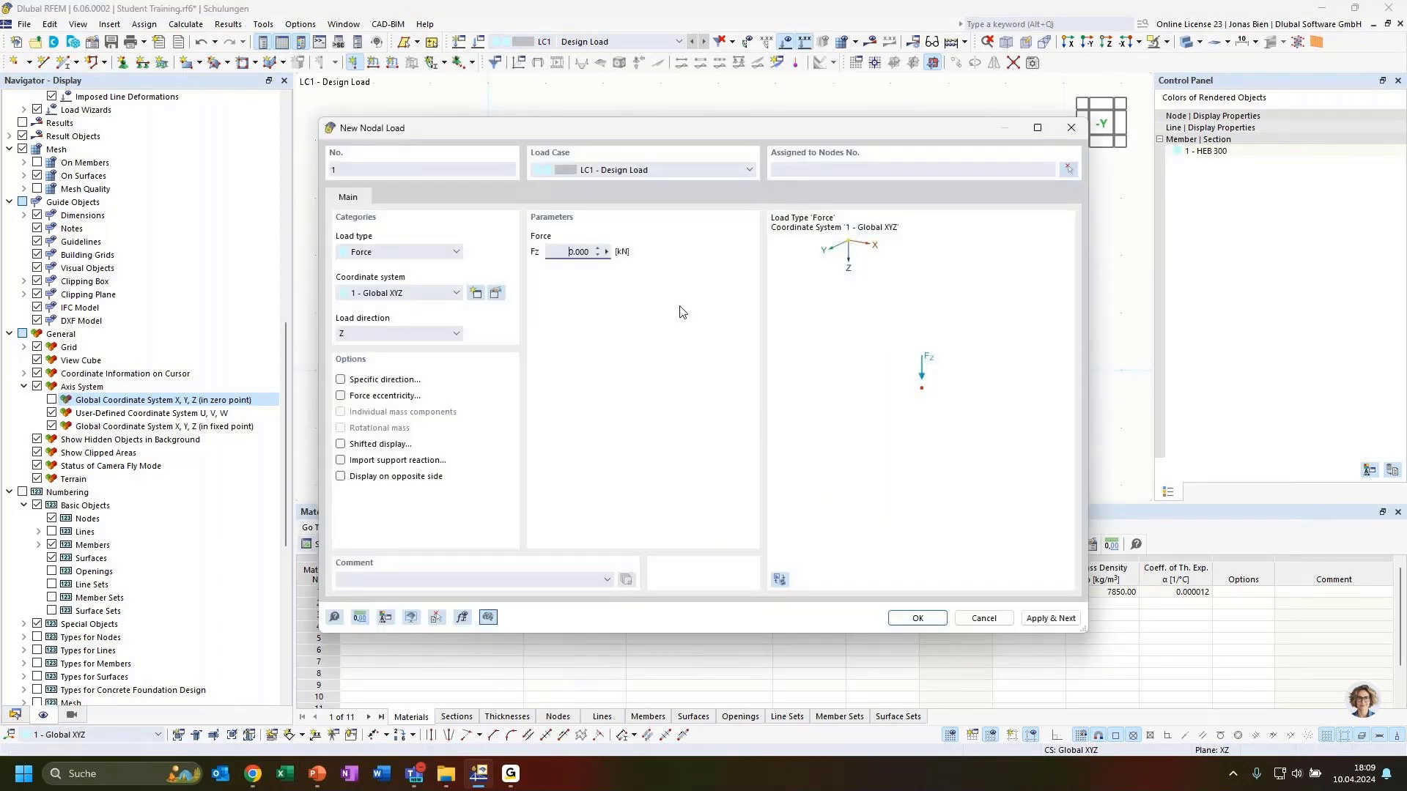
pyautogui.write('10')
pyautogui.click(1069, 171)
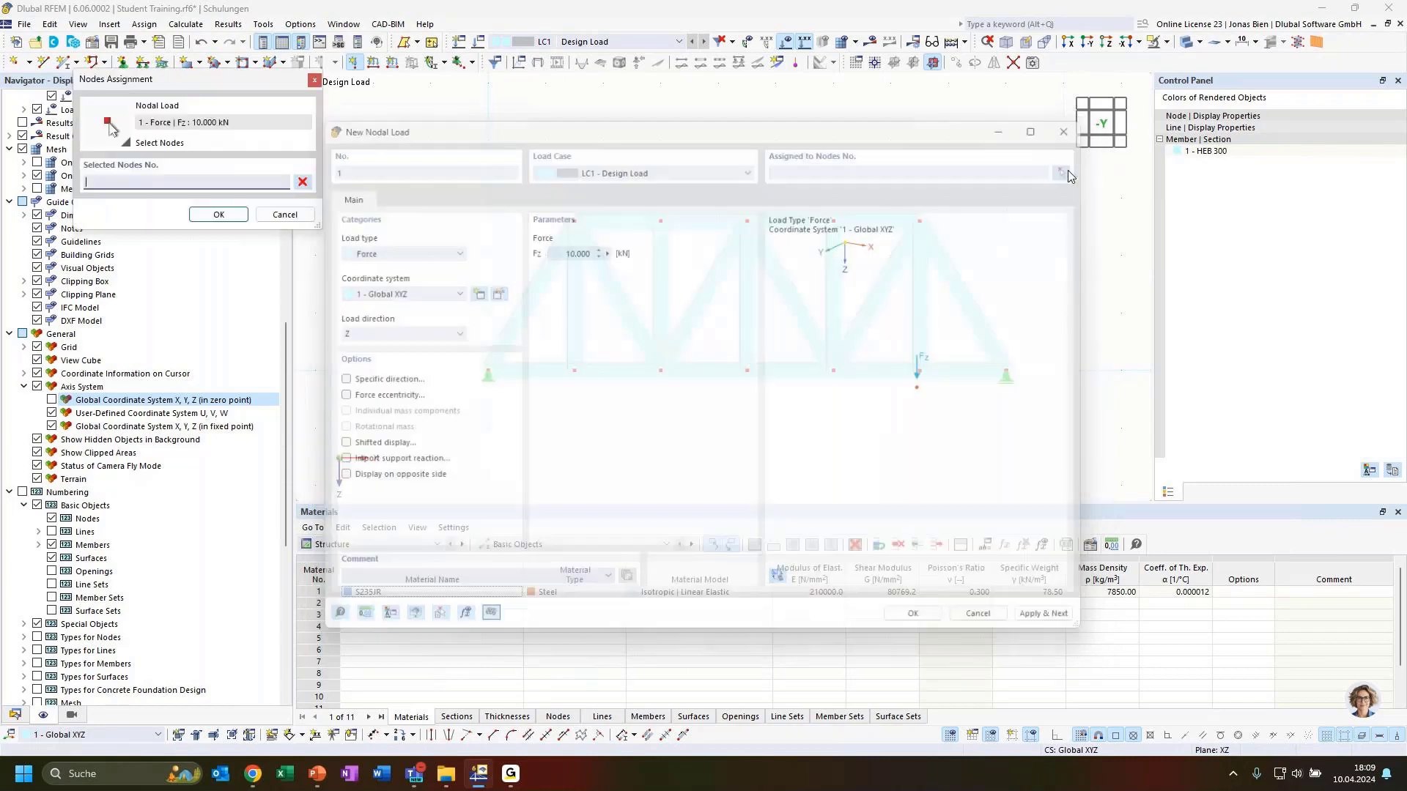
pyautogui.click(574, 220)
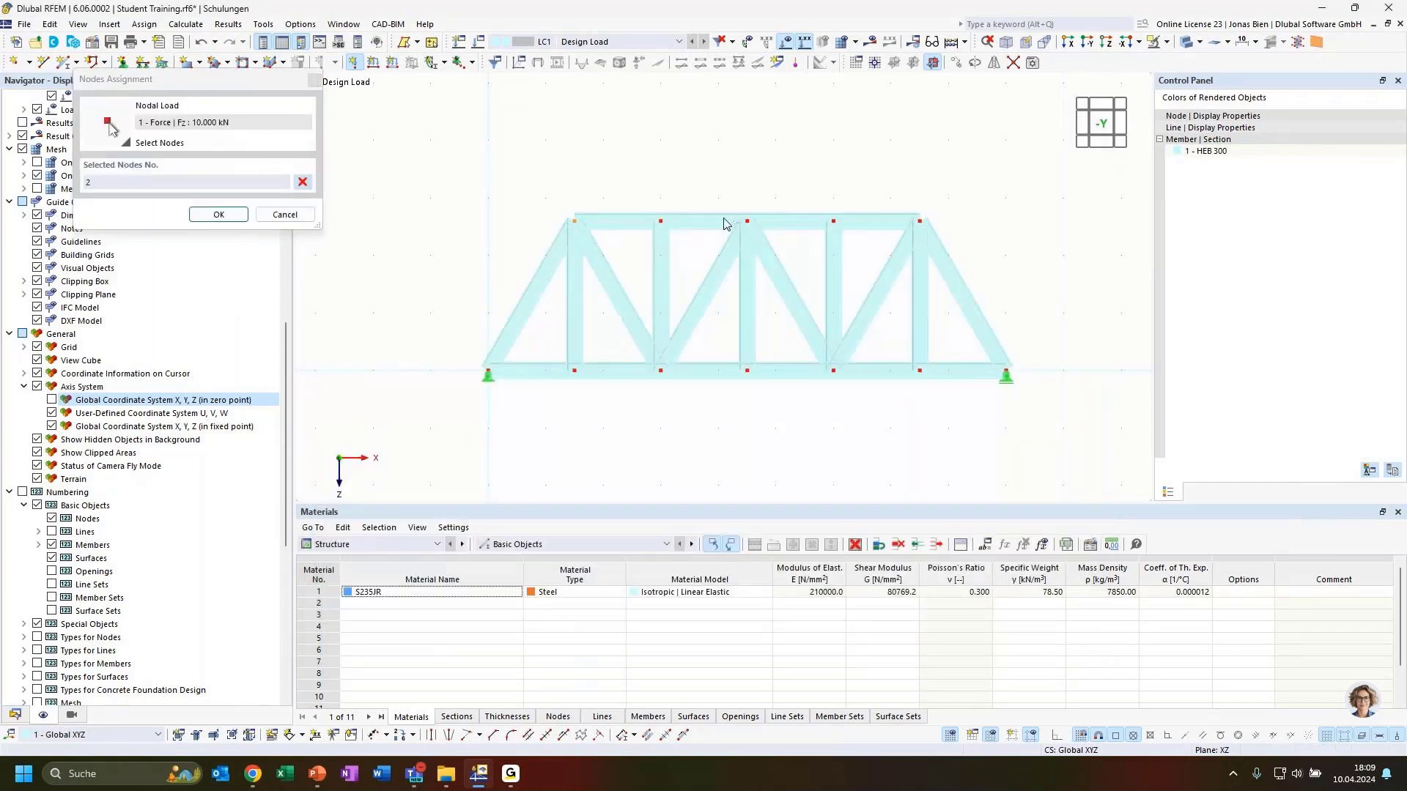
pyautogui.click(747, 221)
pyautogui.click(217, 215)
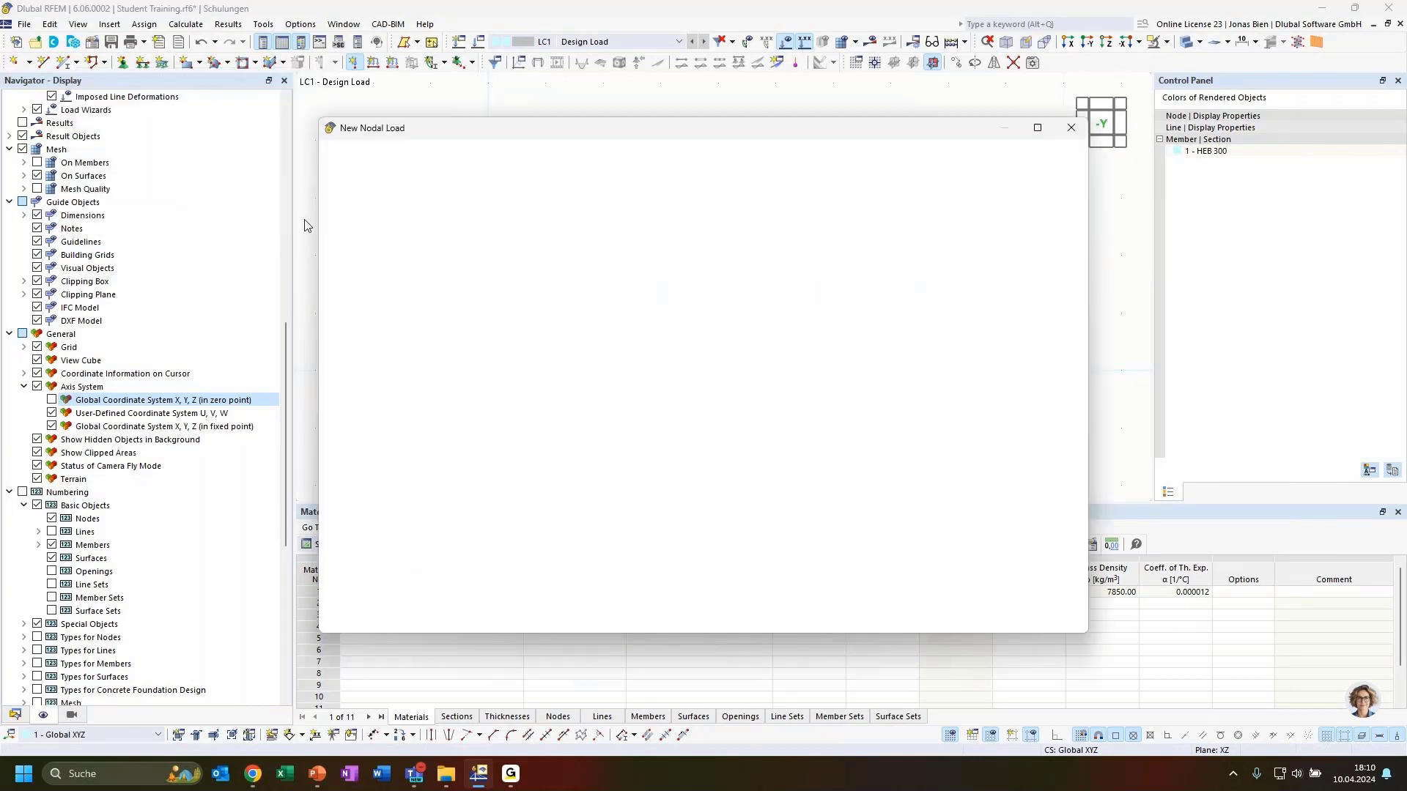
pyautogui.click(1047, 619)
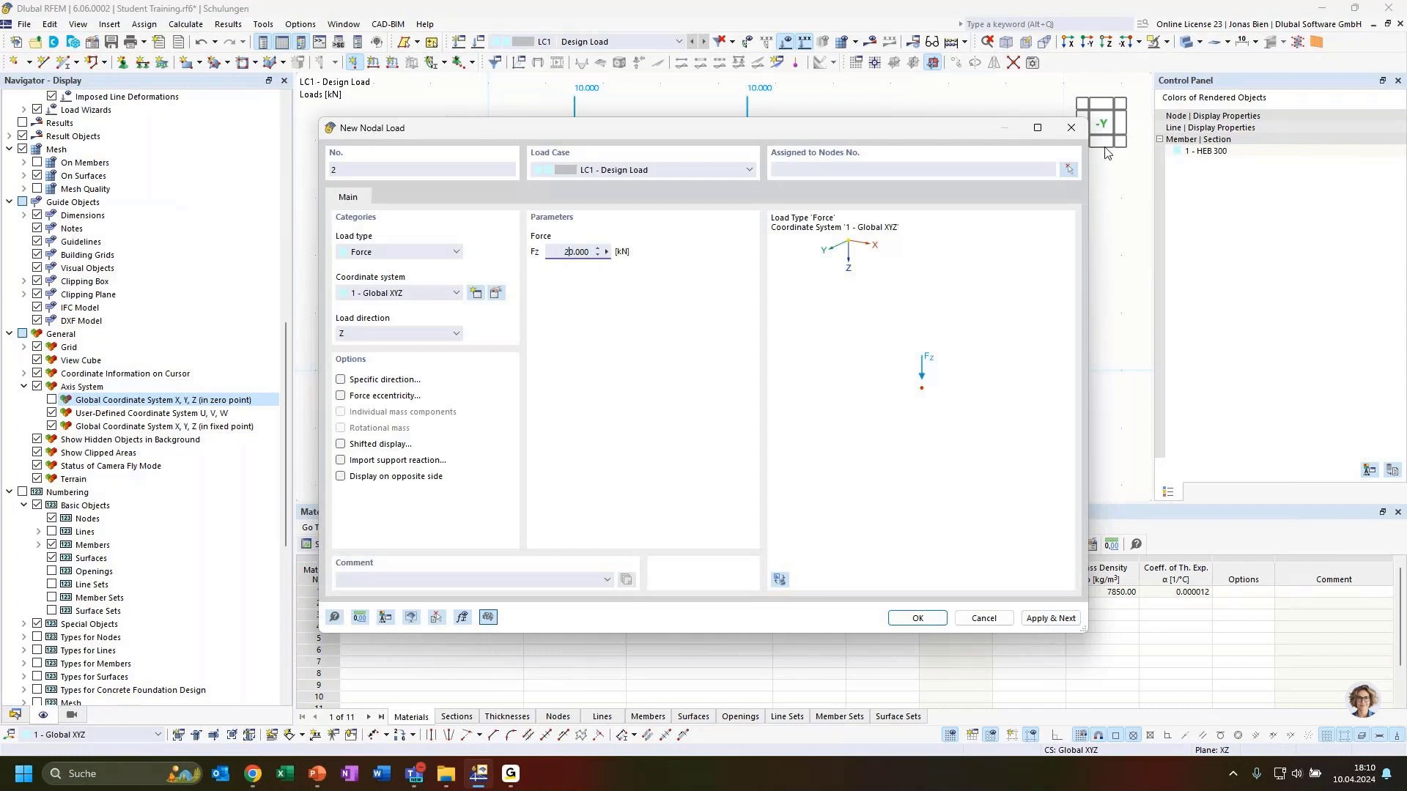
# Step: Apply a 20 kN Fz nodal load to top chord node 9
pyautogui.click(1068, 170)
pyautogui.click(910, 230)
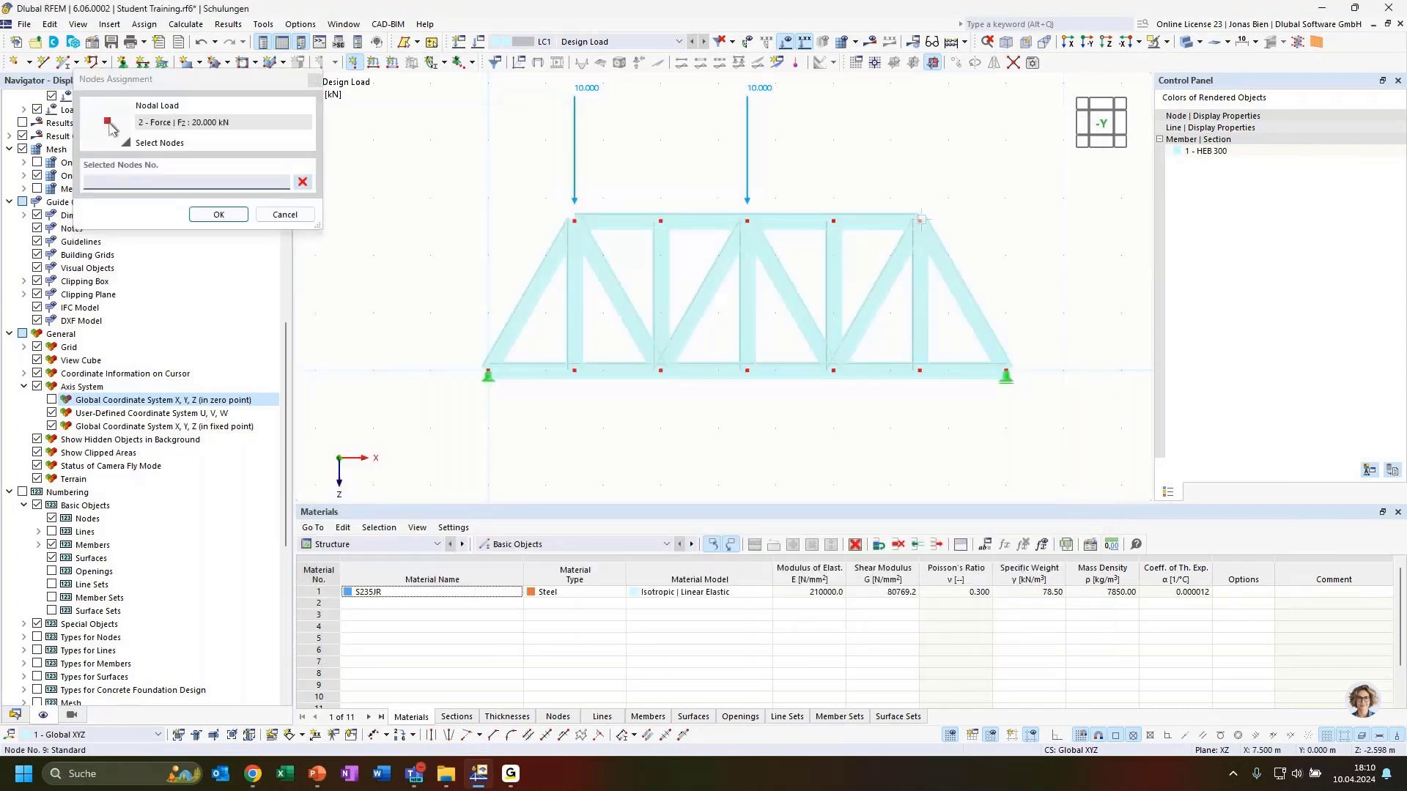
pyautogui.click(218, 214)
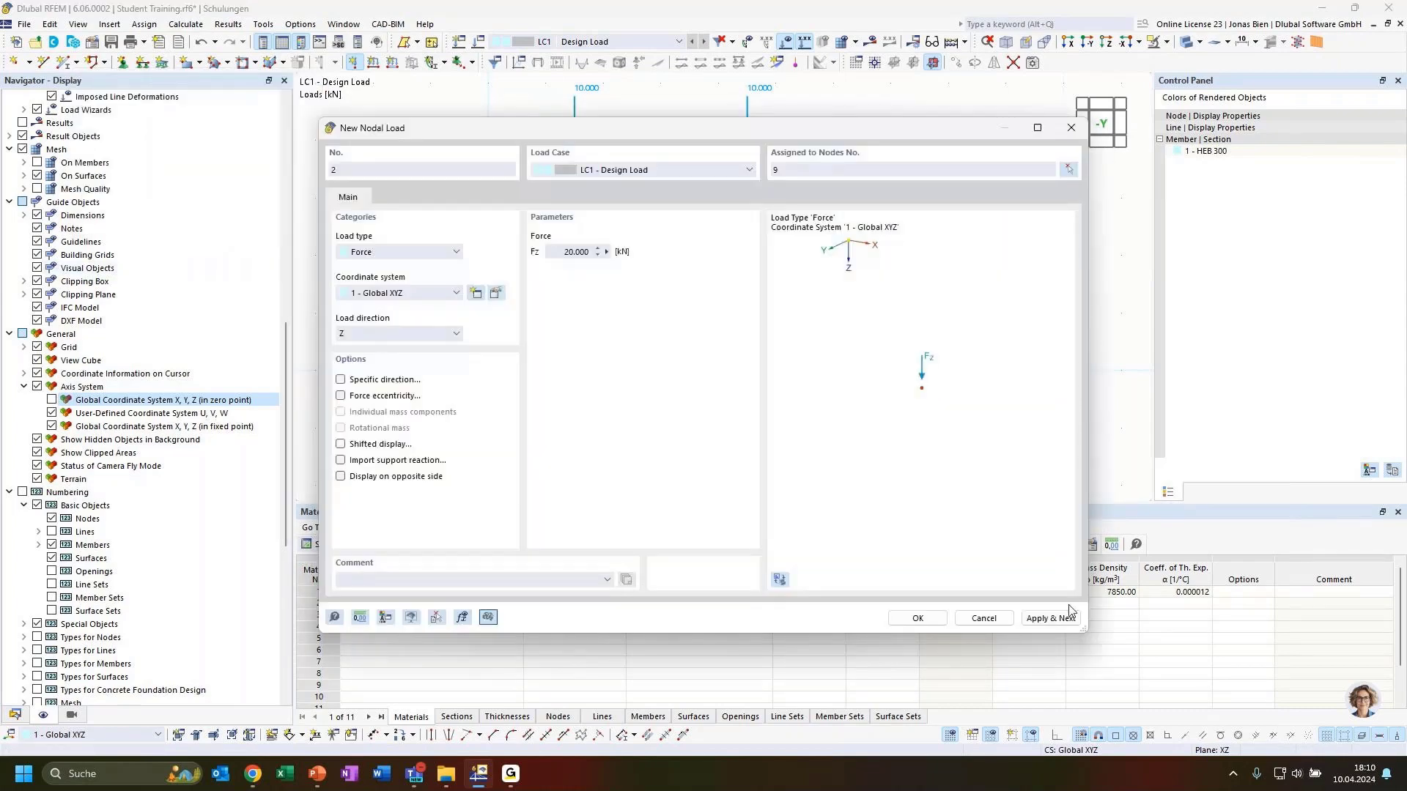
pyautogui.click(918, 618)
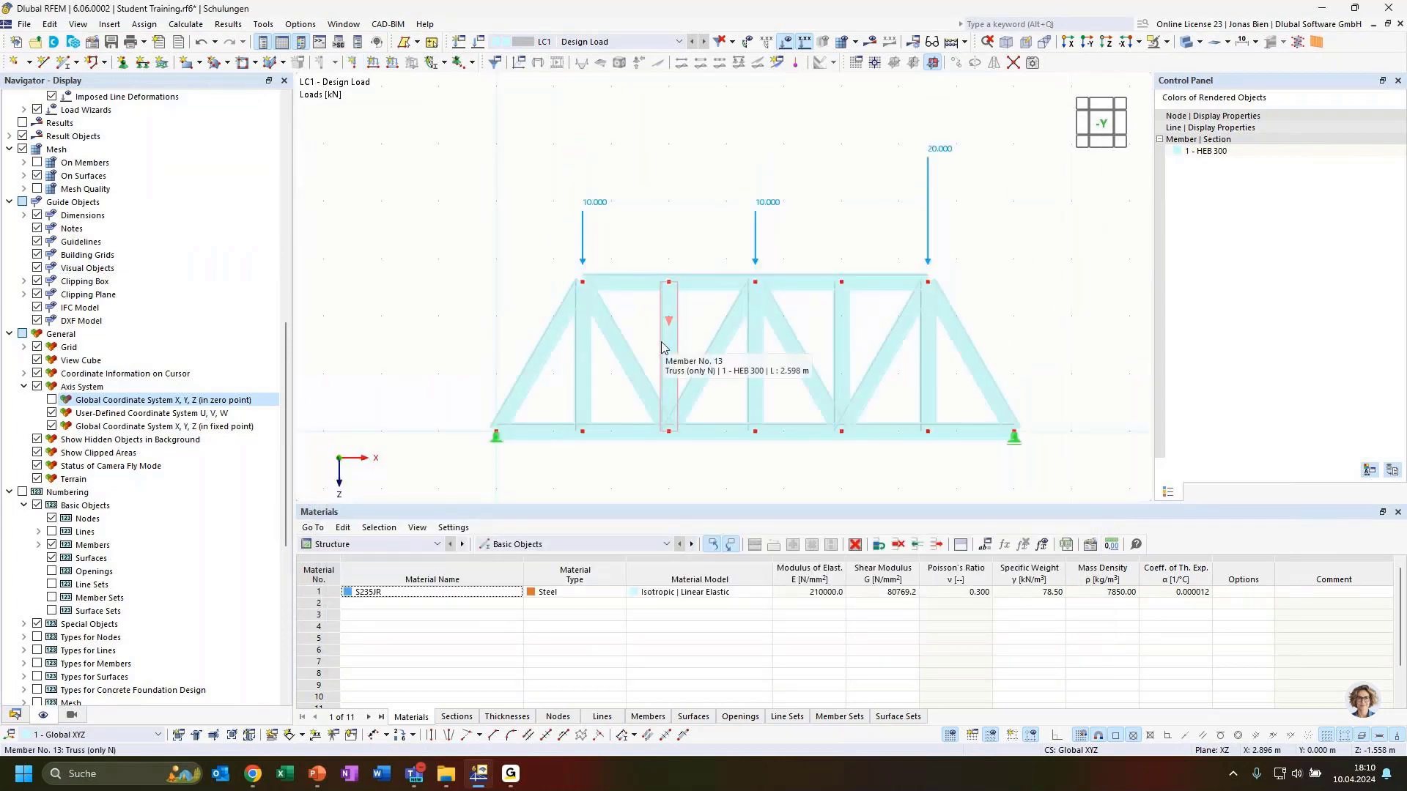
# Step: Set rendered object colours to Material & Display Properties and turn the truss to the front view
pyautogui.scroll(-1, 564, 183)
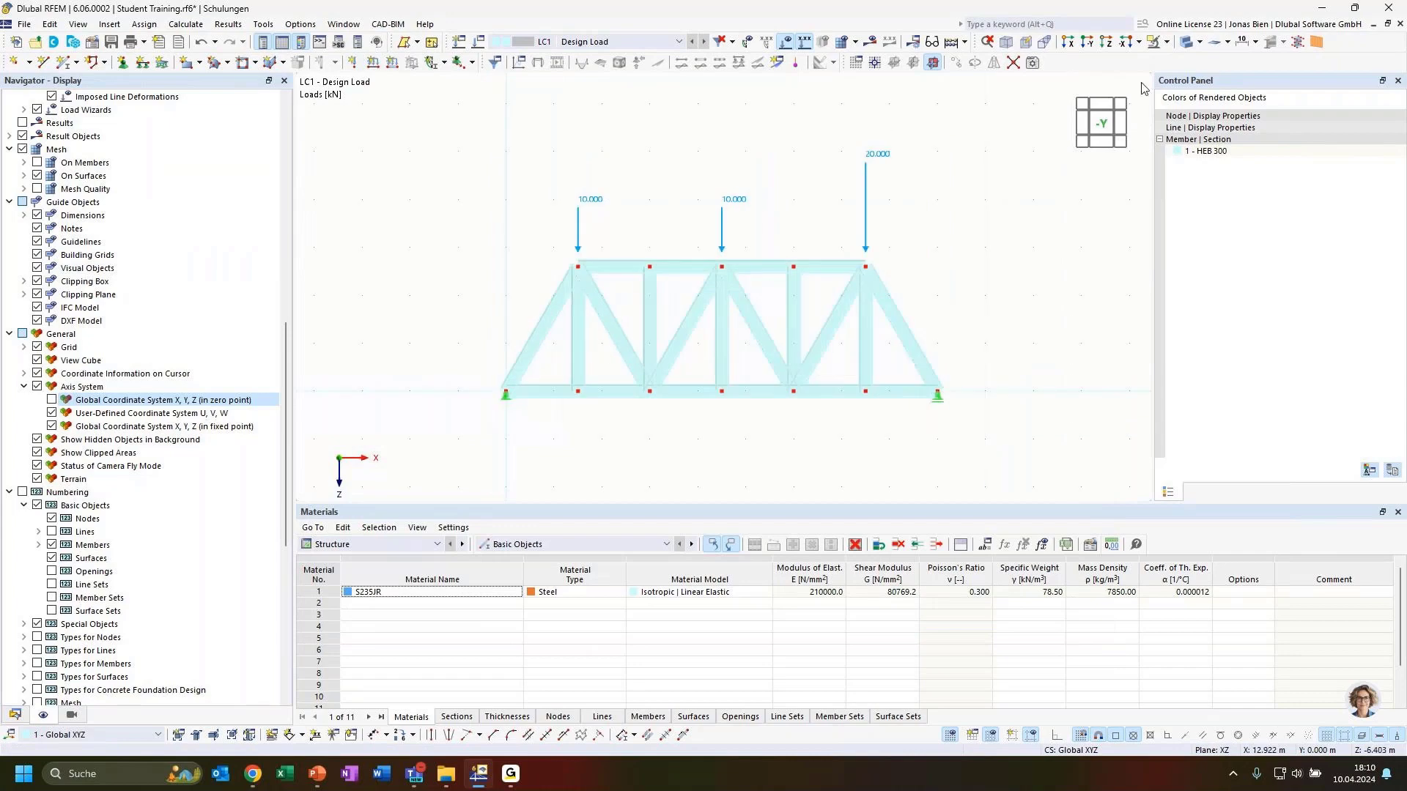
pyautogui.click(1186, 44)
pyautogui.click(1186, 44)
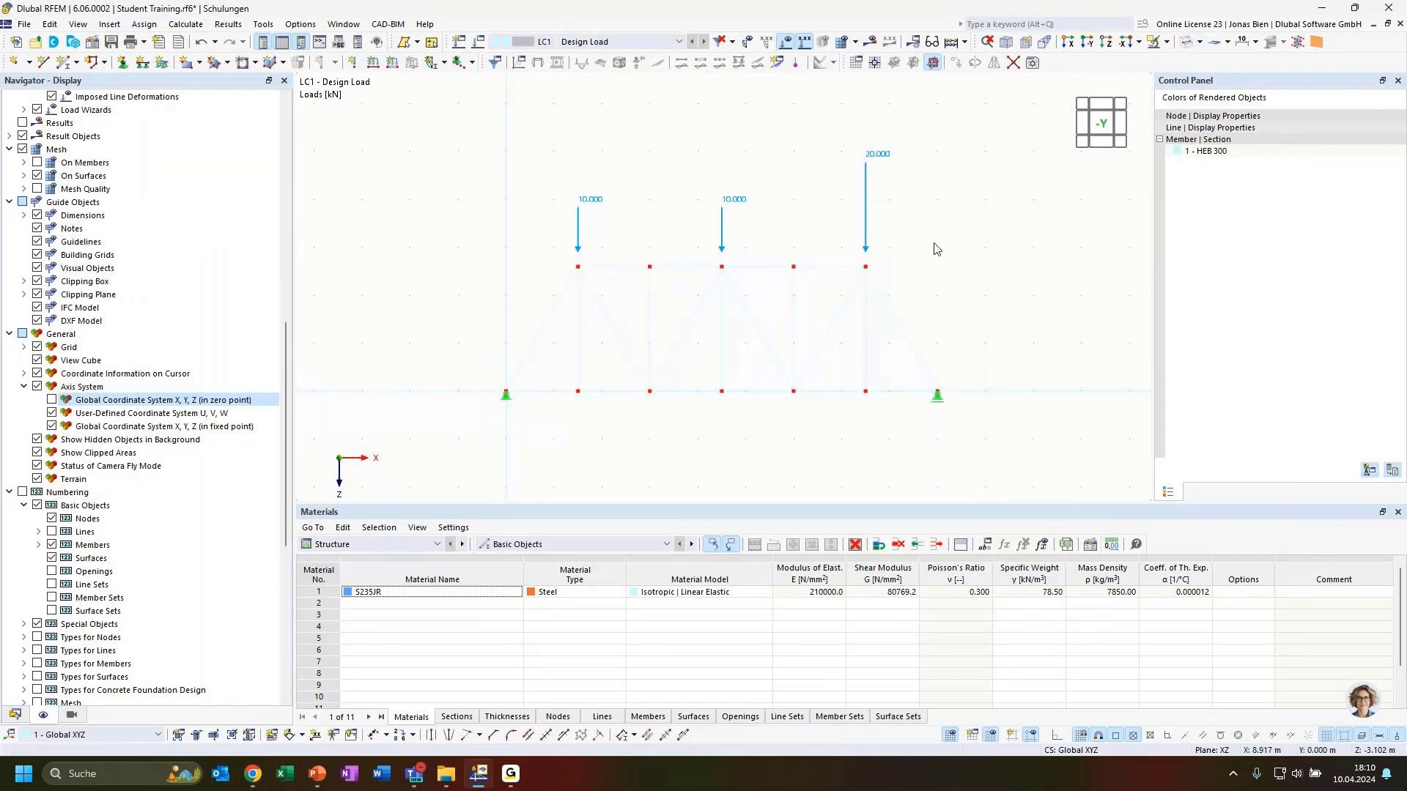
pyautogui.moveTo(936, 246)
pyautogui.keyDown('ctrl'); pyautogui.mouseDown(button='middle')
pyautogui.moveTo(973, 276)
pyautogui.moveTo(951, 266)
pyautogui.mouseUp(button='middle'); pyautogui.keyUp('ctrl')
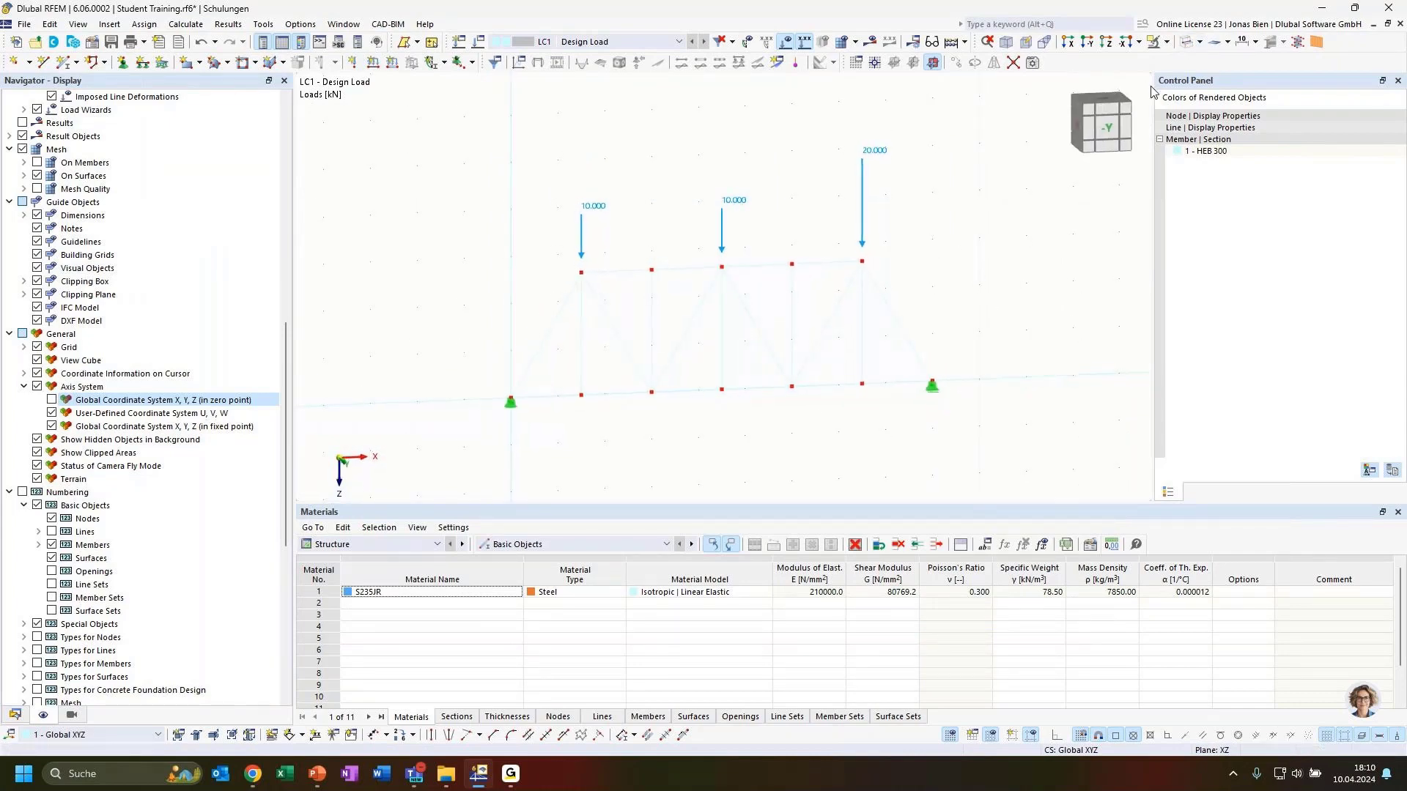
pyautogui.click(71, 714)
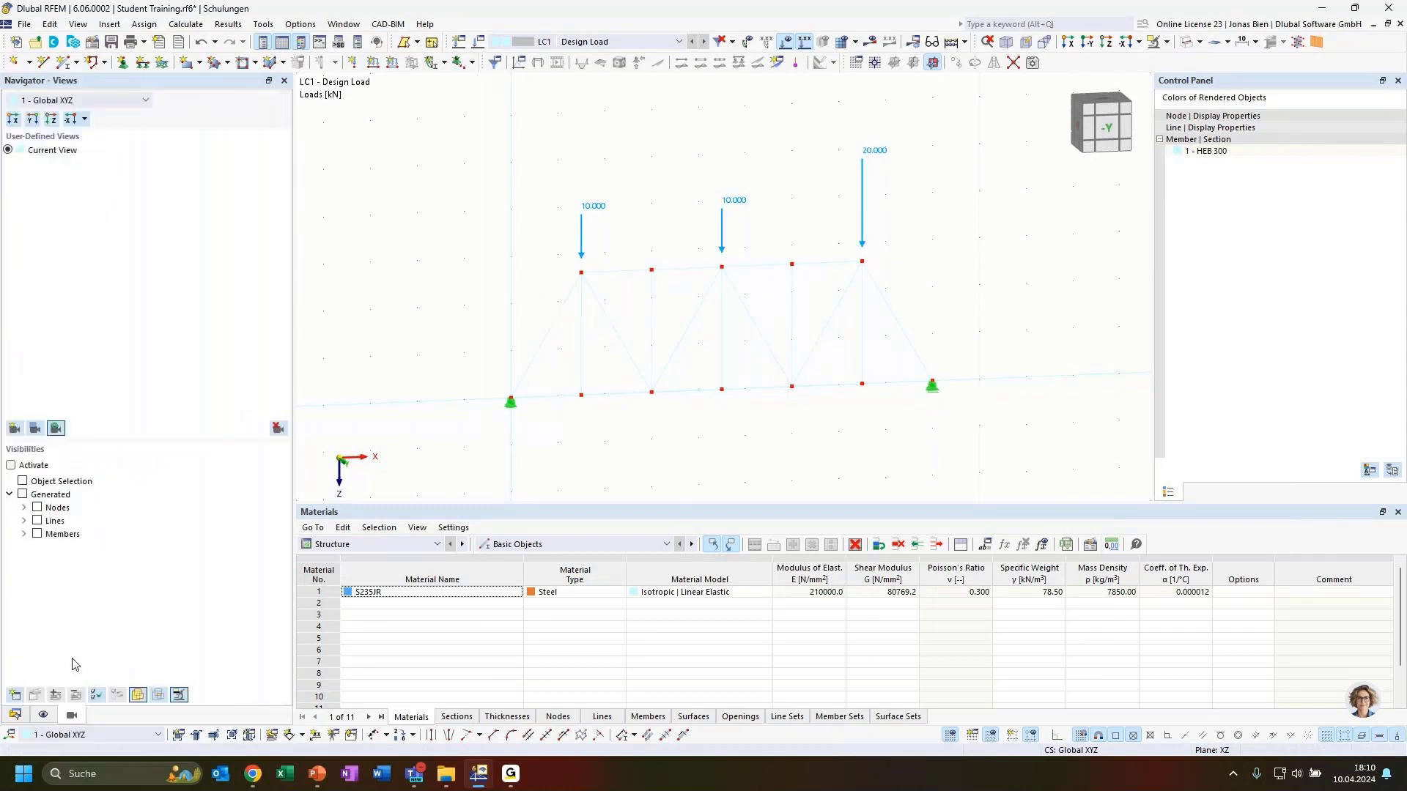
pyautogui.click(43, 714)
pyautogui.scroll(-10, 57, 566)
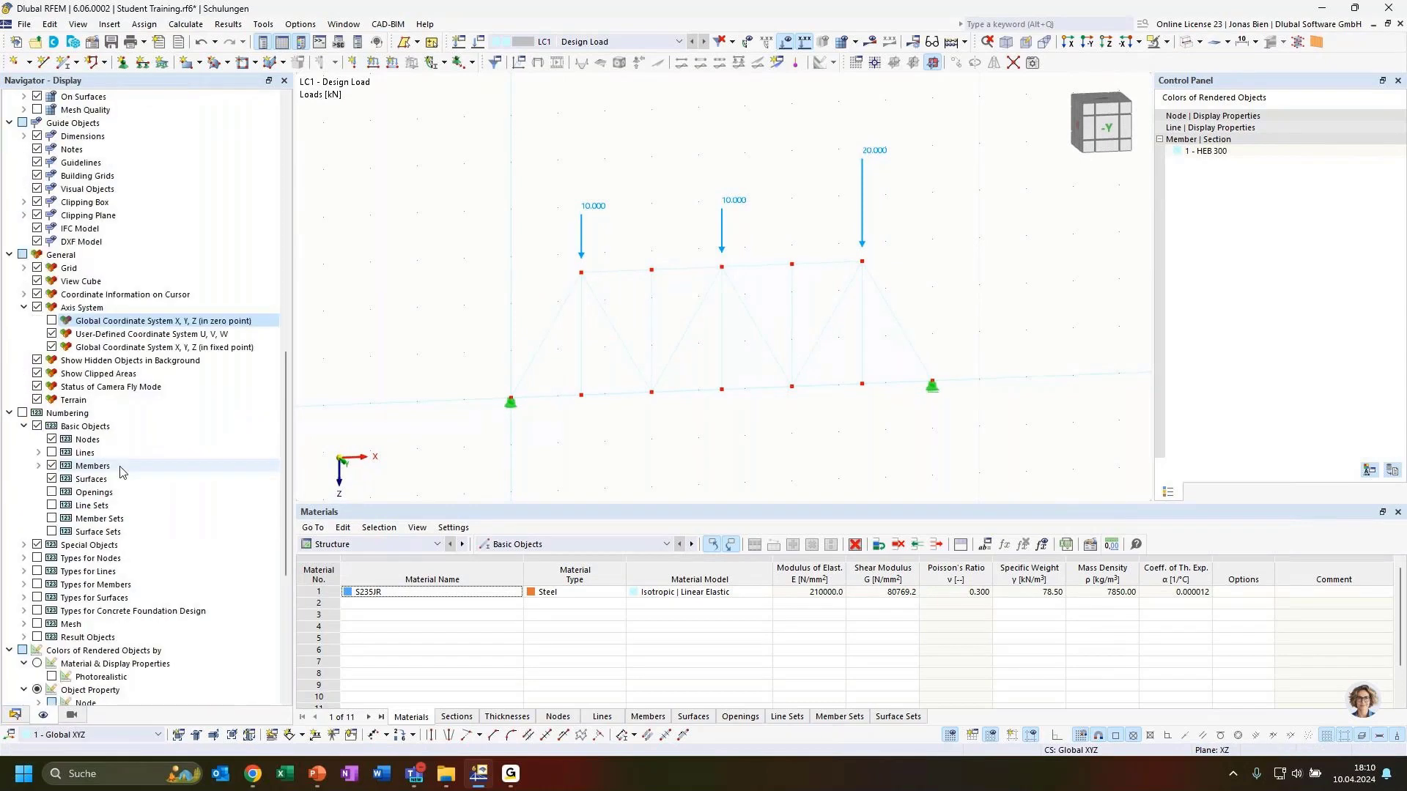
pyautogui.click(37, 465)
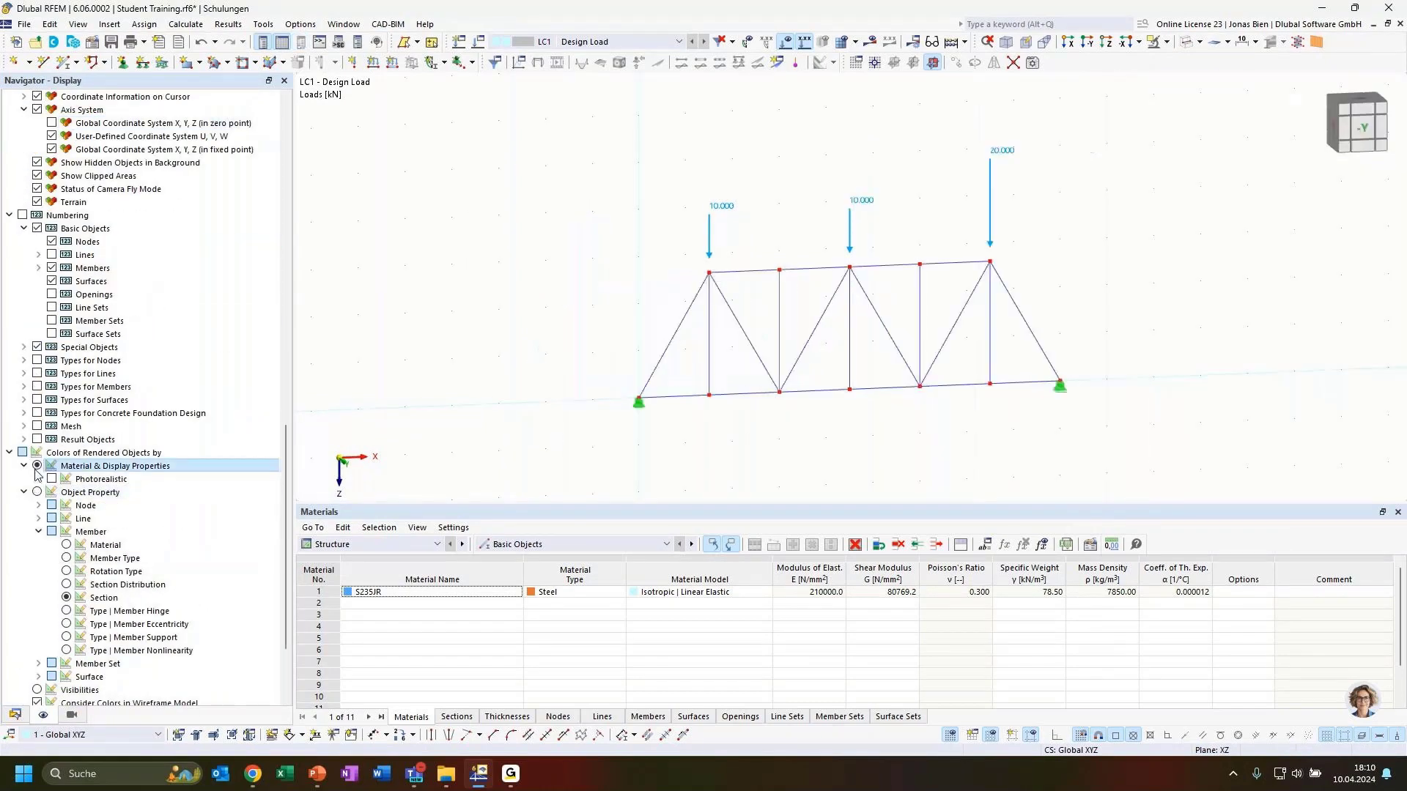
pyautogui.keyDown('ctrl'); pyautogui.moveTo(1106, 268); pyautogui.dragTo(1081, 266, button='middle'); pyautogui.keyUp('ctrl')
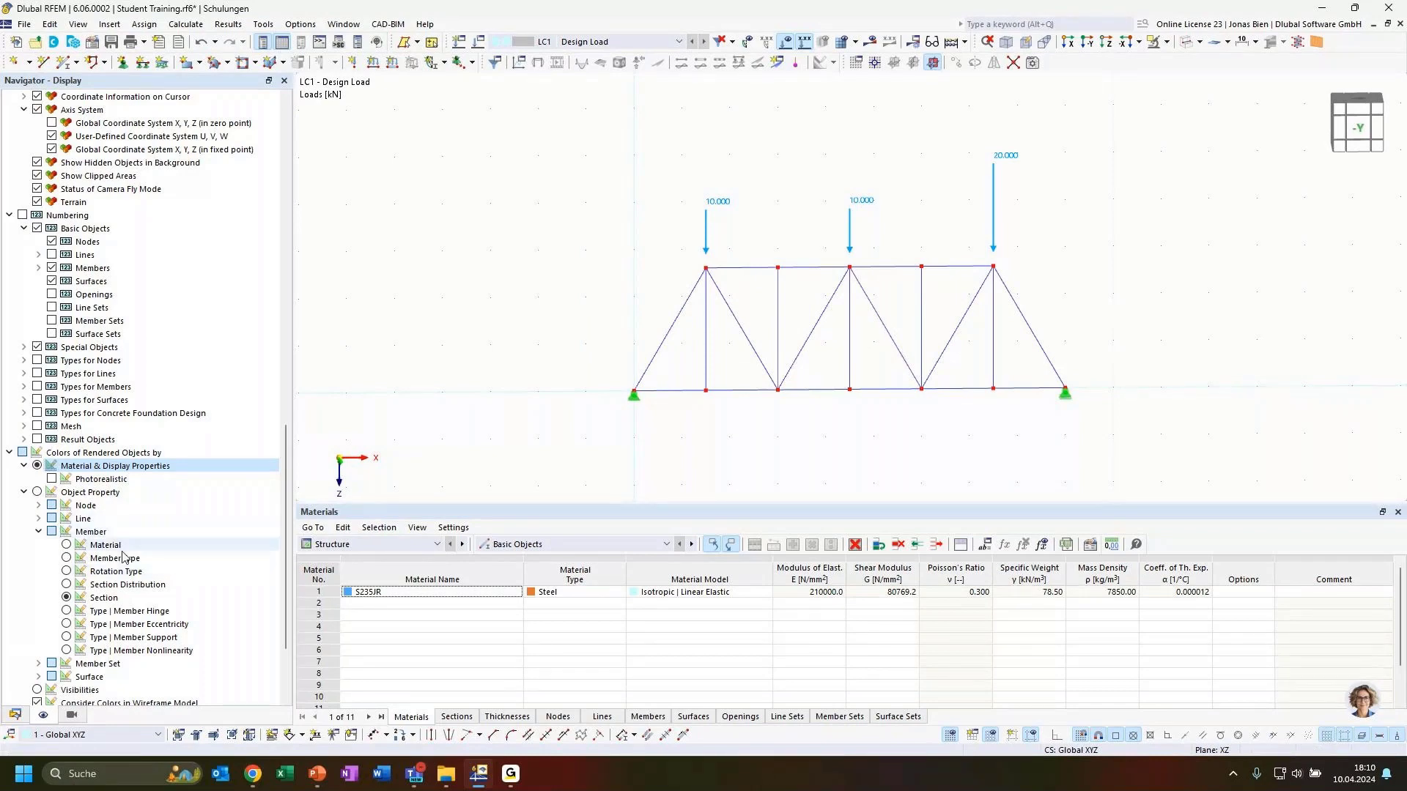
pyautogui.scroll(4, 198, 449)
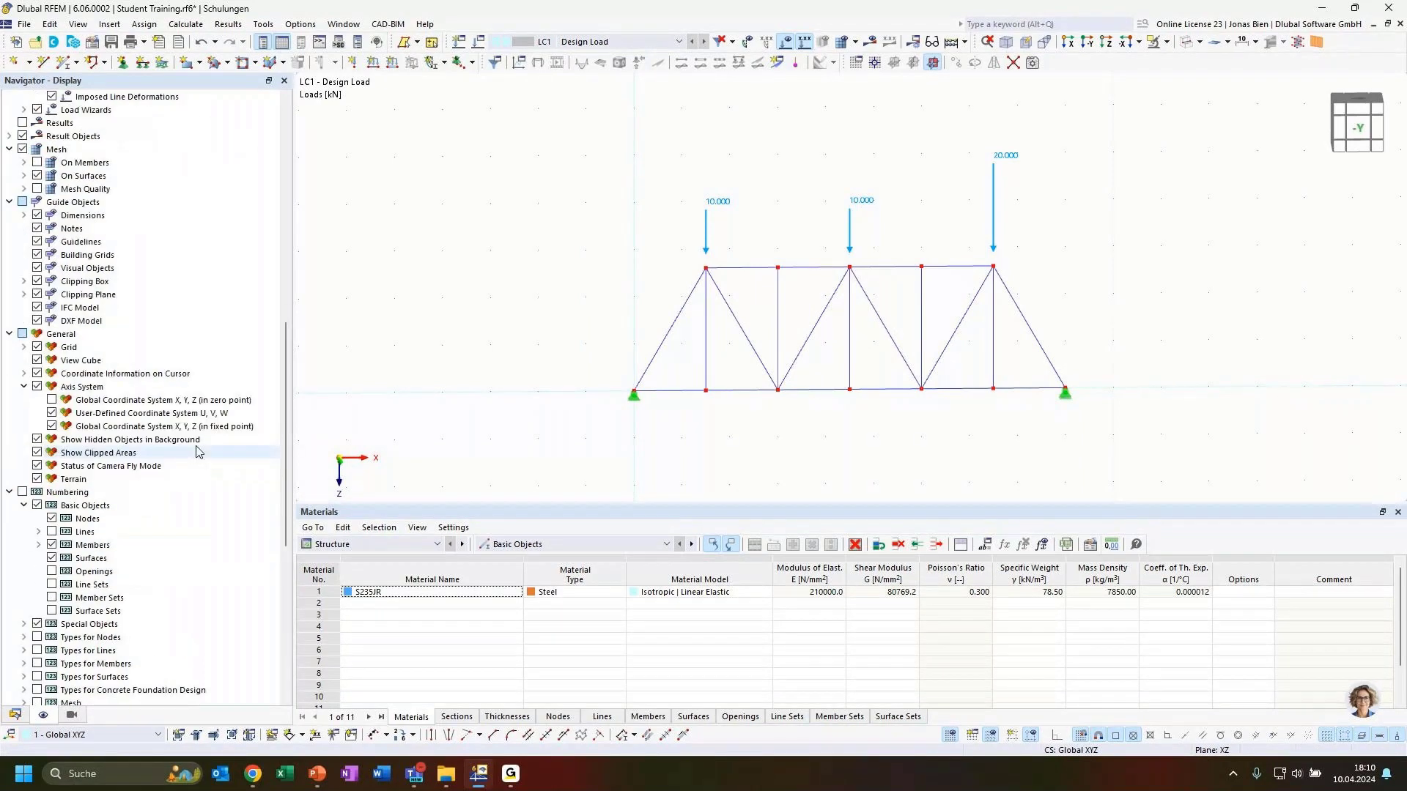
pyautogui.scroll(-5, 198, 450)
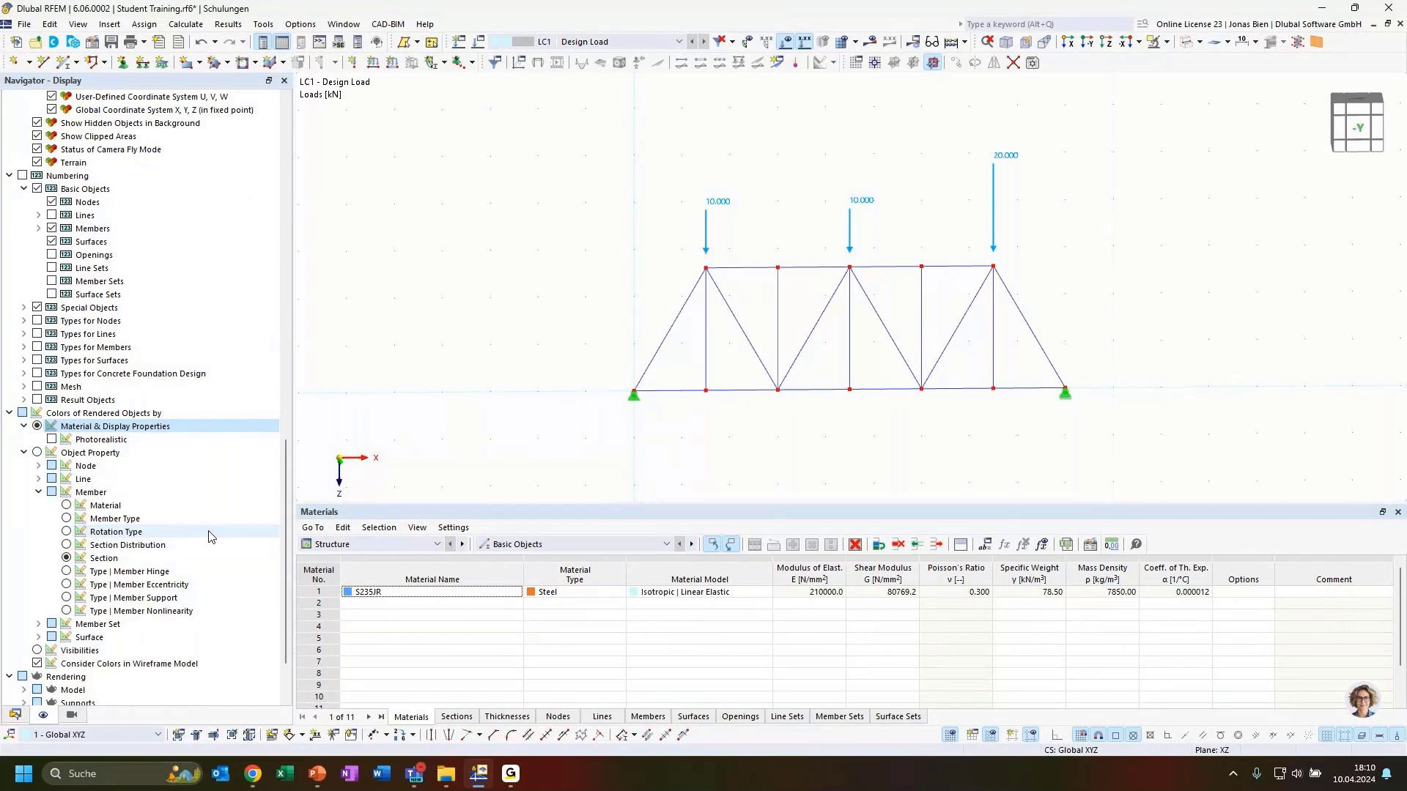
# Step: Check the member colouring context options without changing anything
pyautogui.rightClick(188, 505)
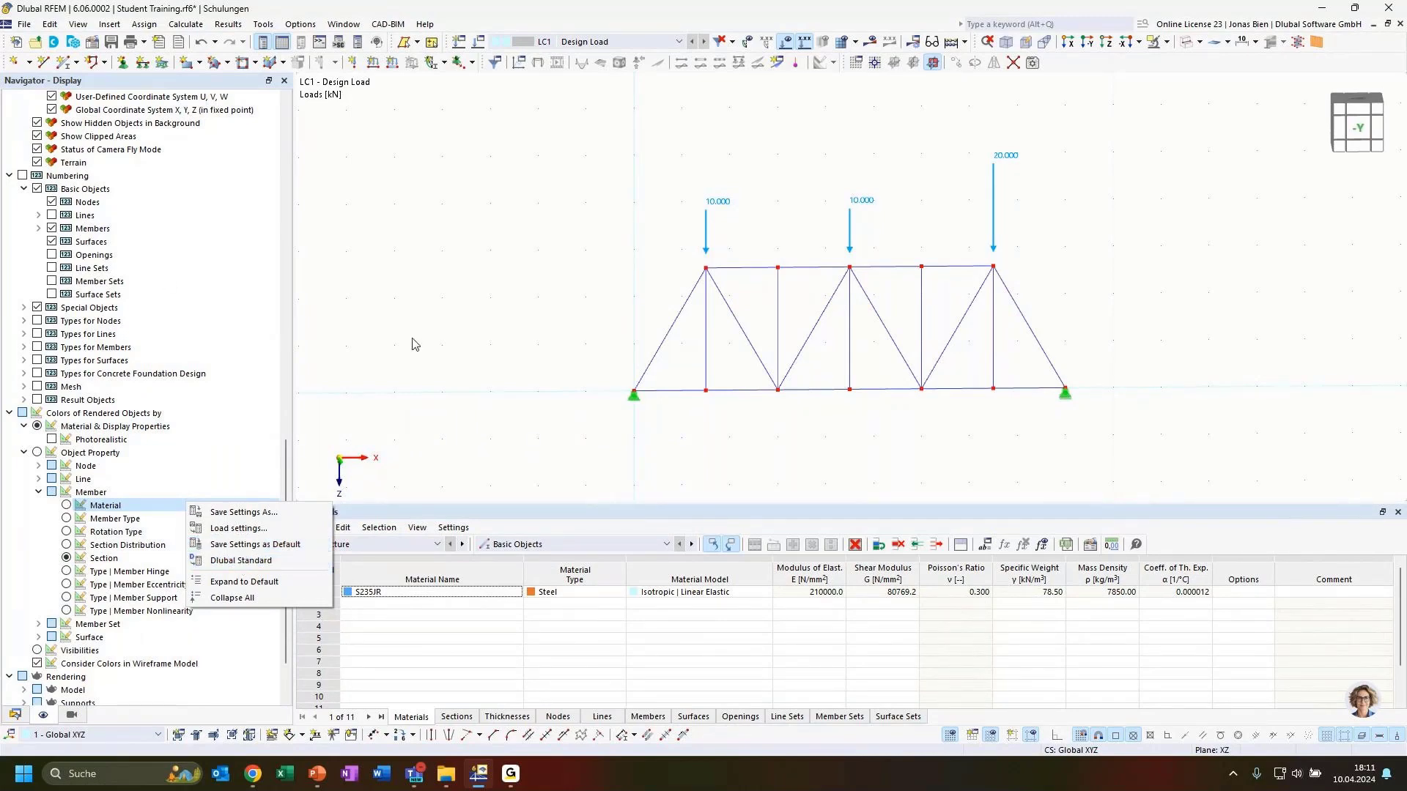
pyautogui.click(432, 351)
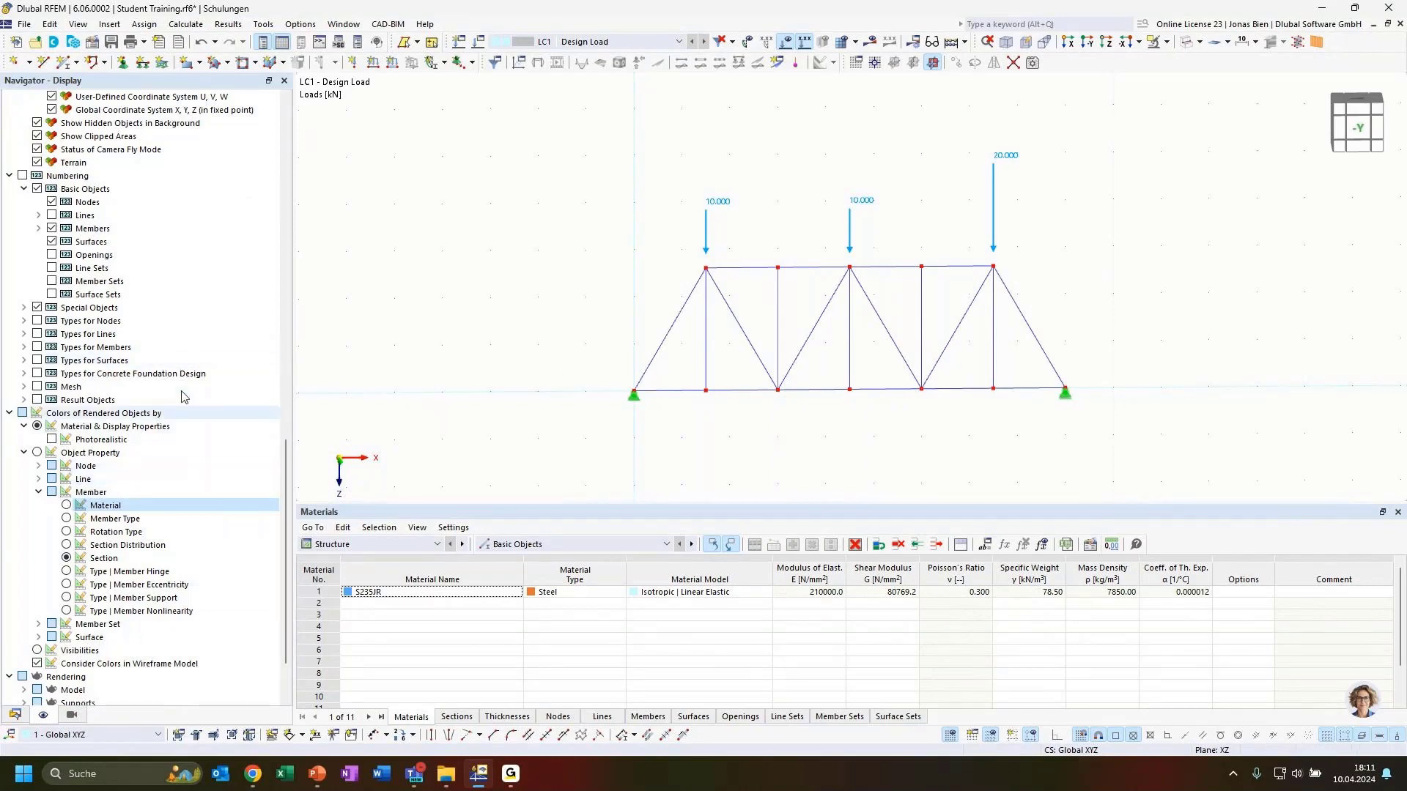
pyautogui.rightClick(205, 492)
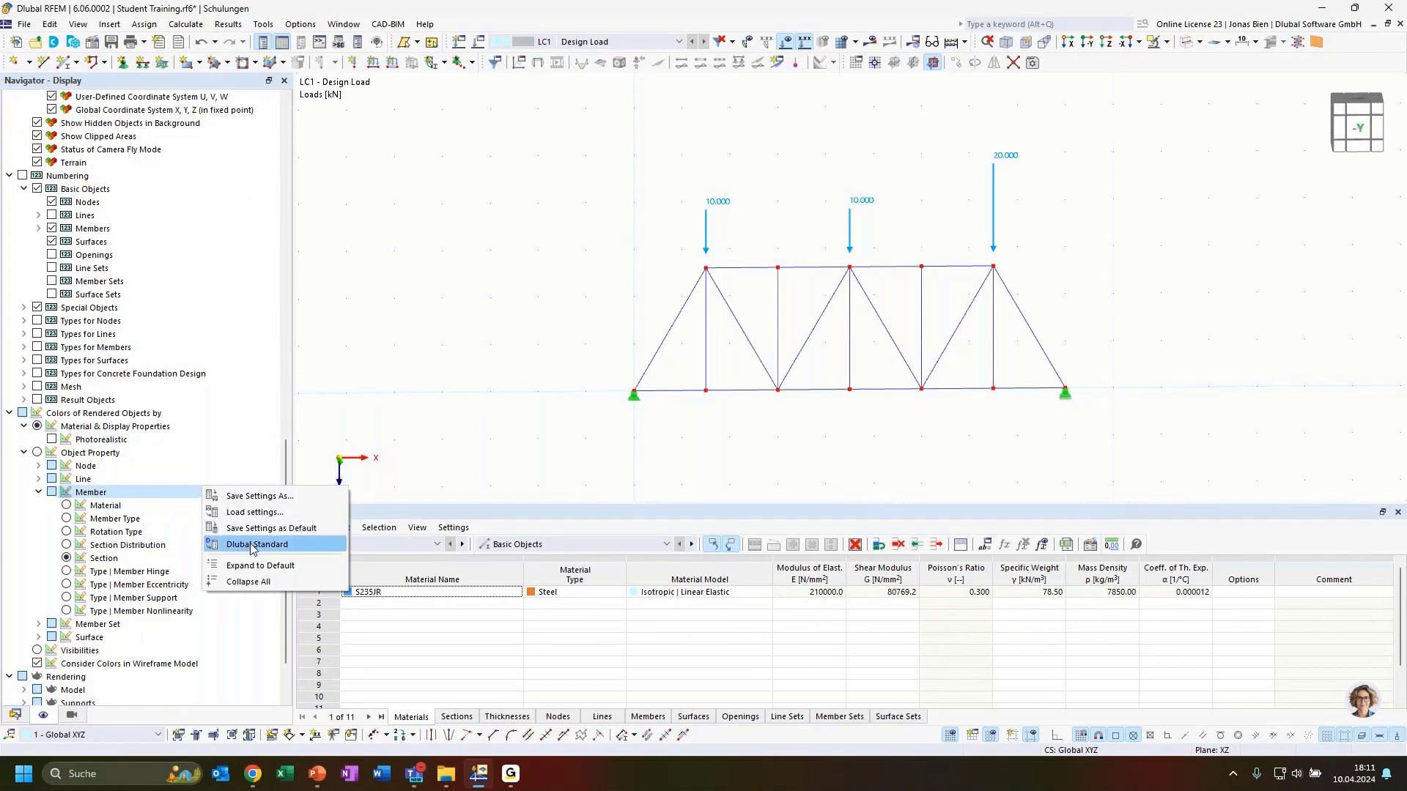
pyautogui.click(570, 250)
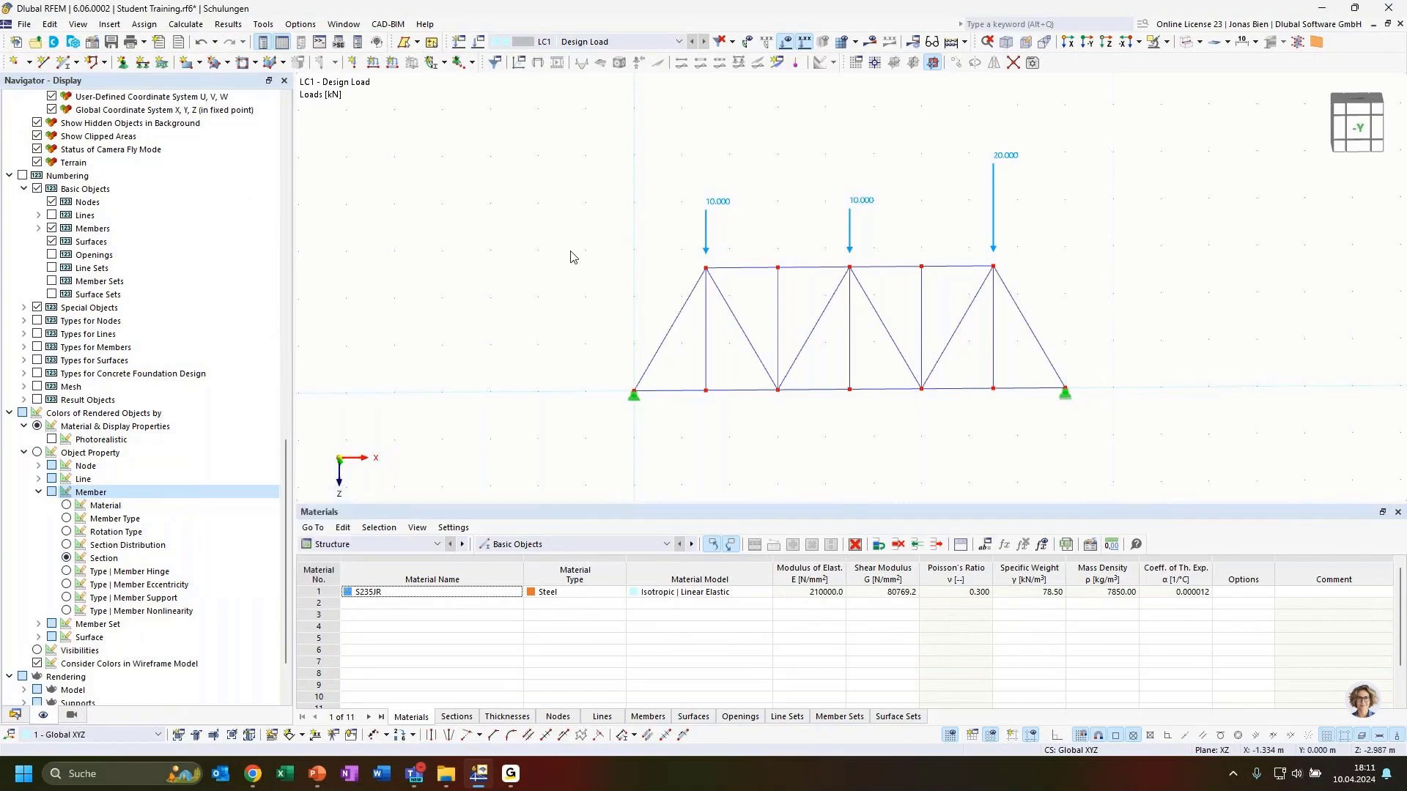
# Step: Calculate all and display Global Deformations |u| on the deformed truss
pyautogui.click(870, 41)
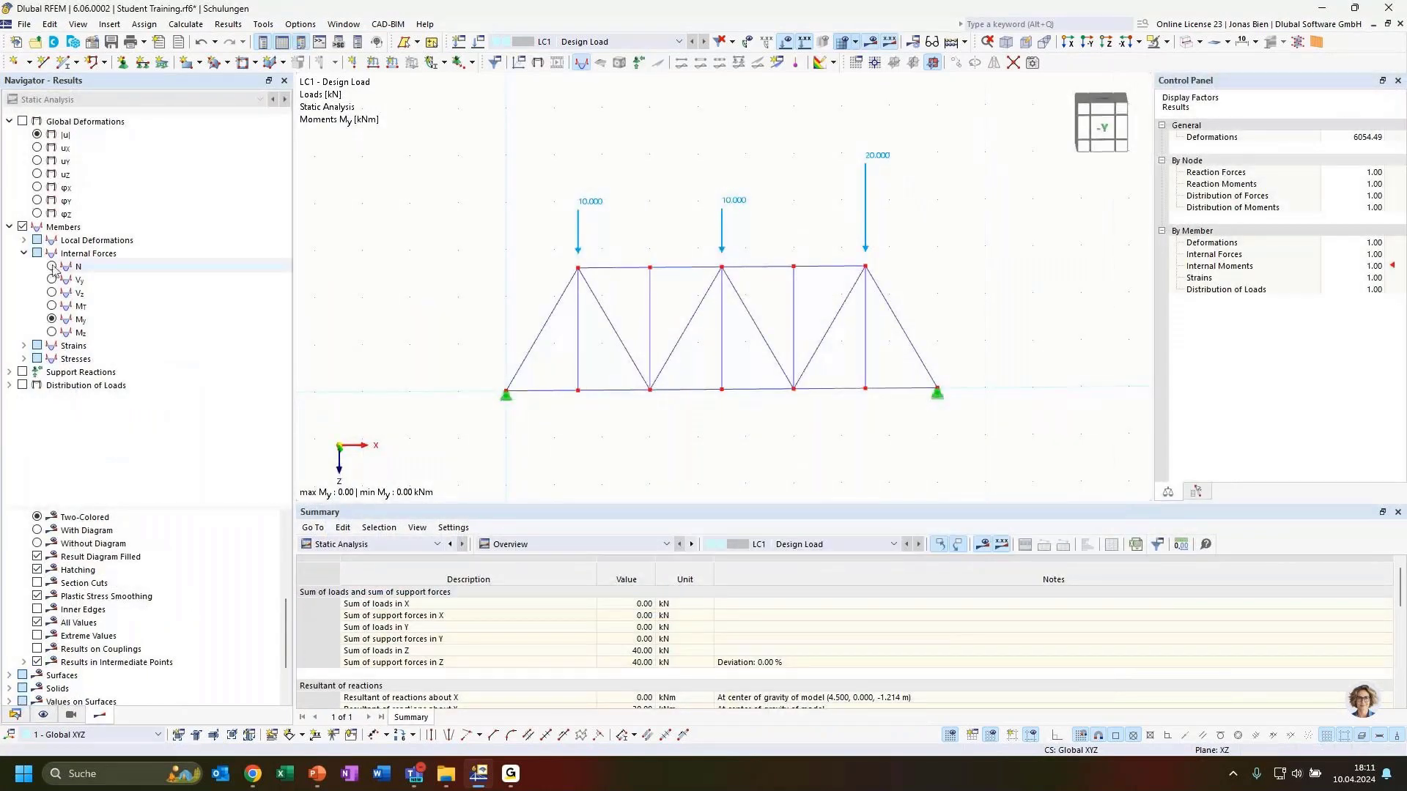
pyautogui.click(24, 240)
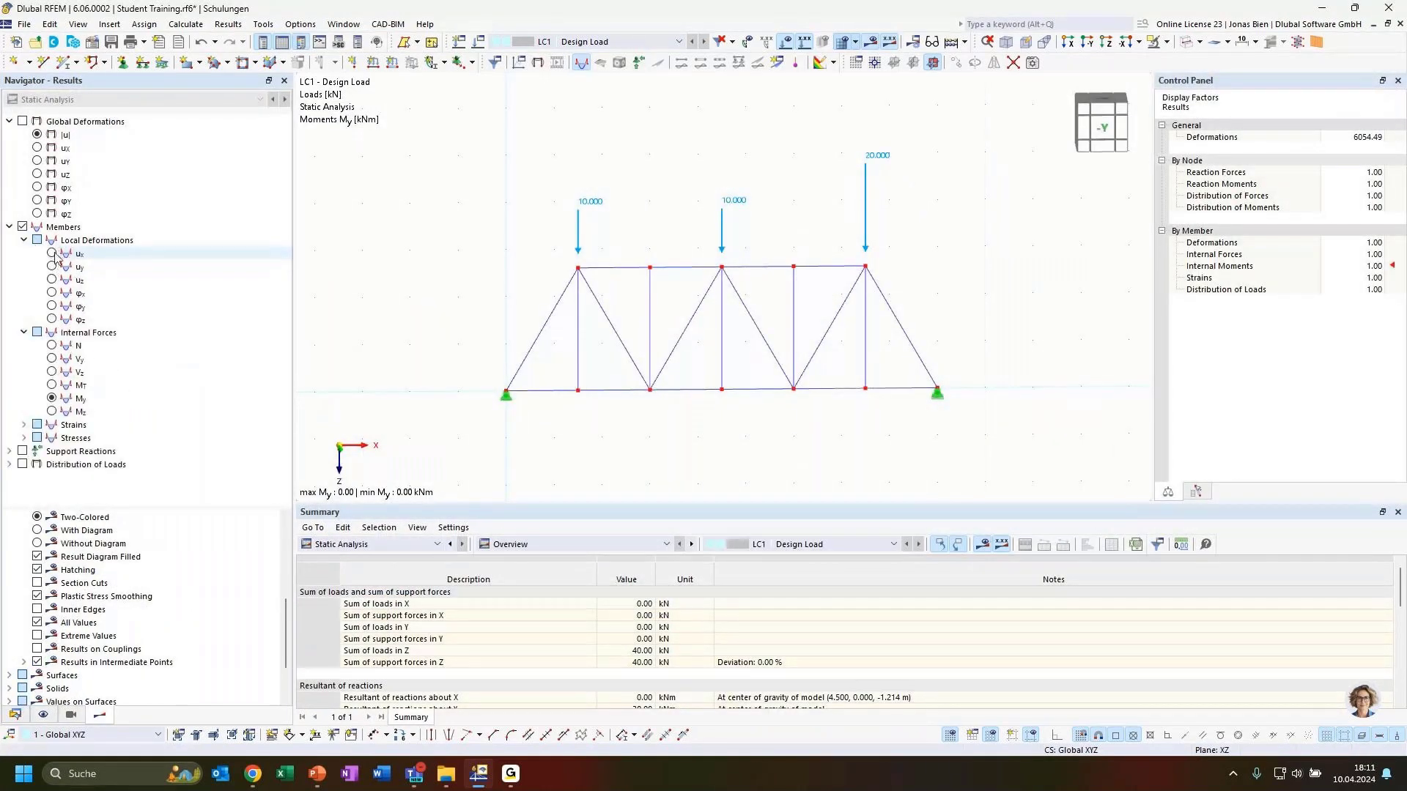
pyautogui.click(22, 121)
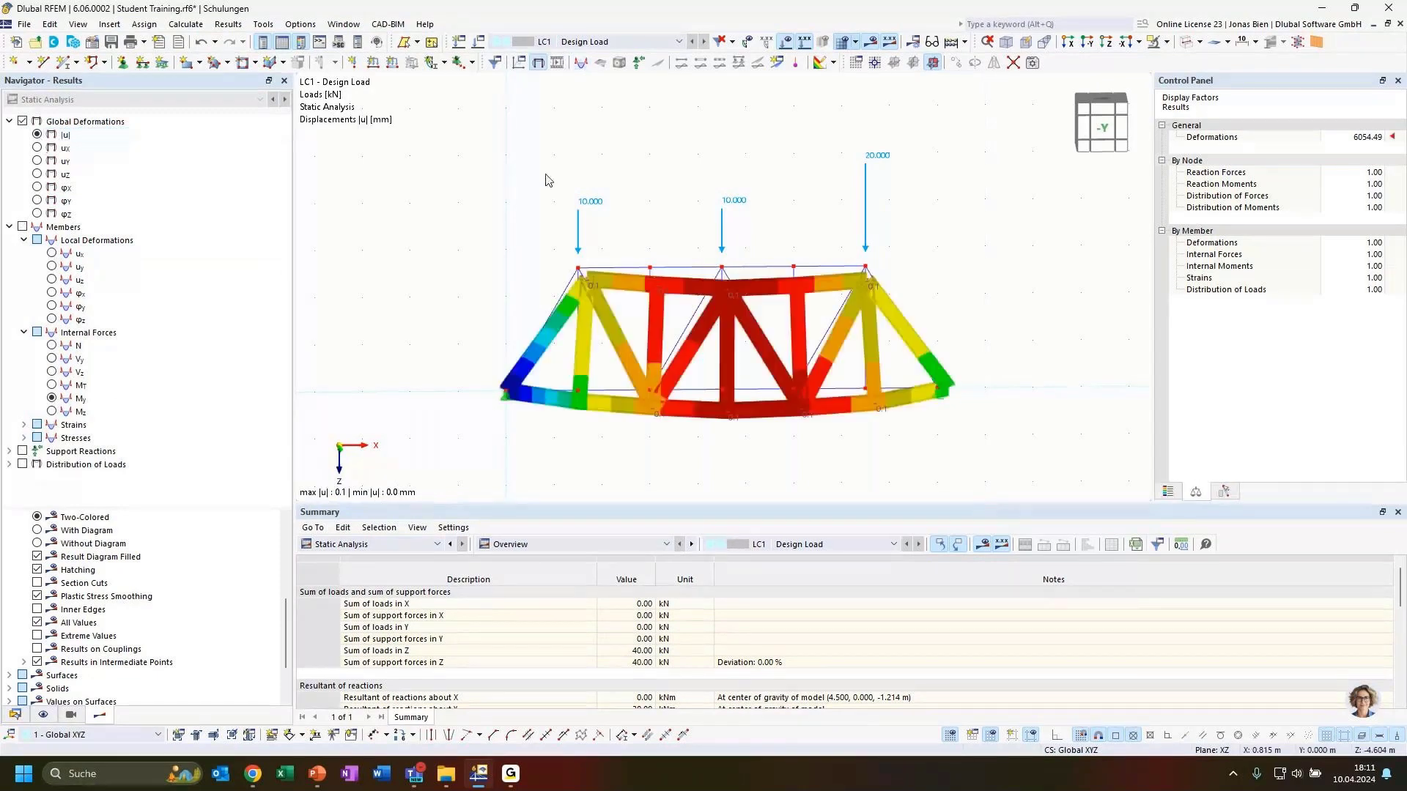
pyautogui.moveTo(1047, 286)
pyautogui.keyDown('ctrl'); pyautogui.mouseDown(button='middle')
pyautogui.moveTo(1012, 239)
pyautogui.moveTo(1052, 279)
pyautogui.mouseUp(button='middle'); pyautogui.keyUp('ctrl')
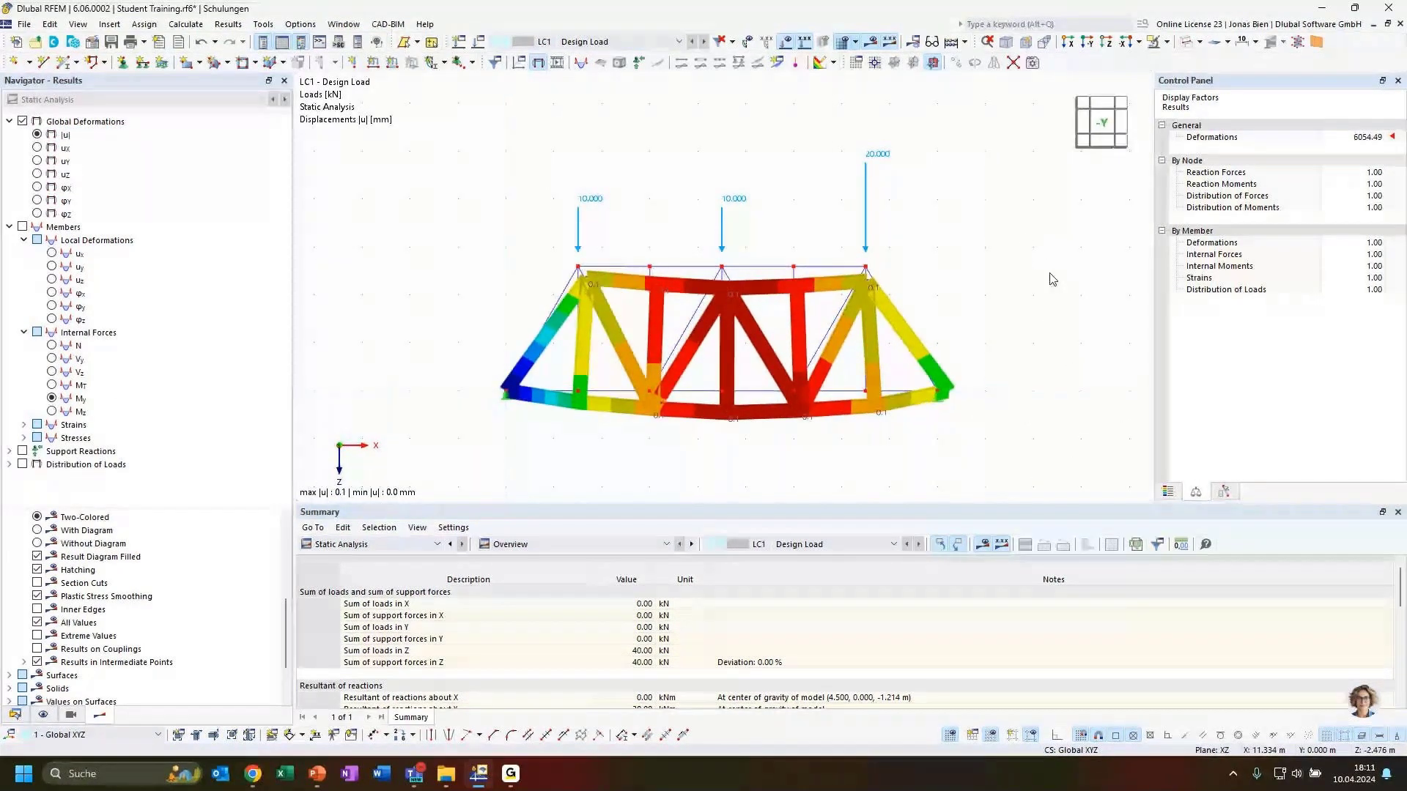
pyautogui.keyDown('ctrl'); pyautogui.moveTo(857, 491); pyautogui.dragTo(801, 445, button='middle'); pyautogui.keyUp('ctrl')
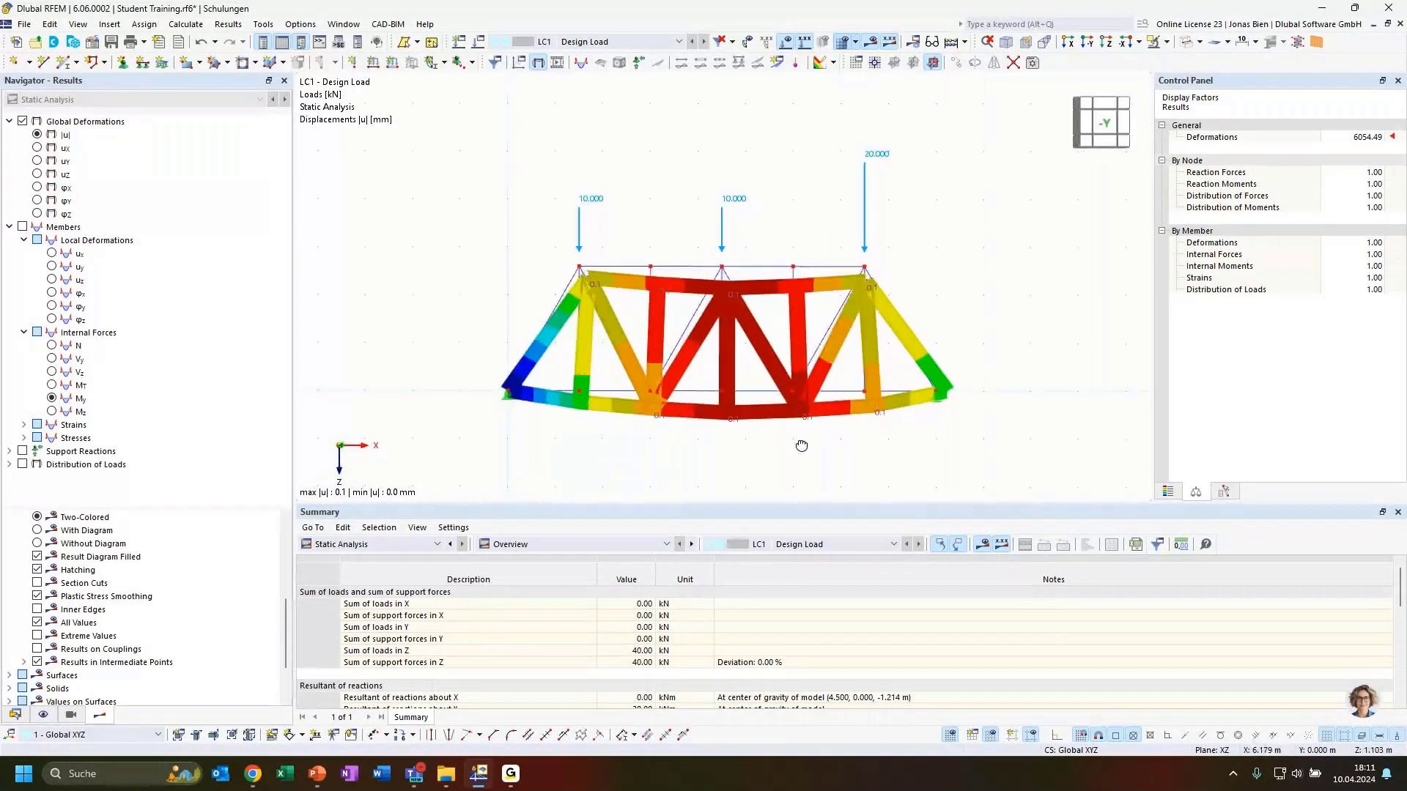
# Step: Display axial force N, compare Vy, MT and Mz, then return to the N diagram
pyautogui.click(92, 346)
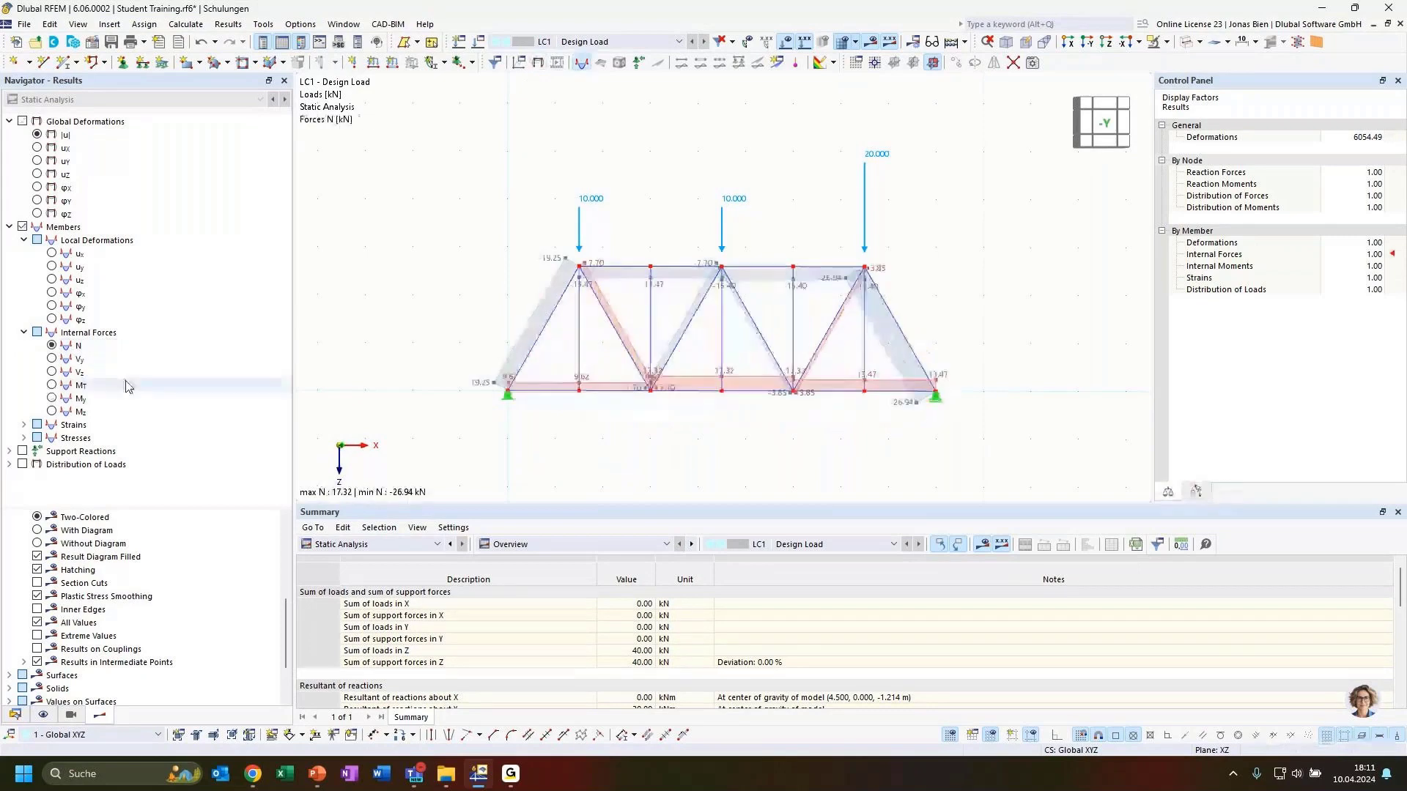
pyautogui.keyDown('ctrl'); pyautogui.moveTo(989, 275); pyautogui.dragTo(913, 303, button='middle'); pyautogui.keyUp('ctrl')
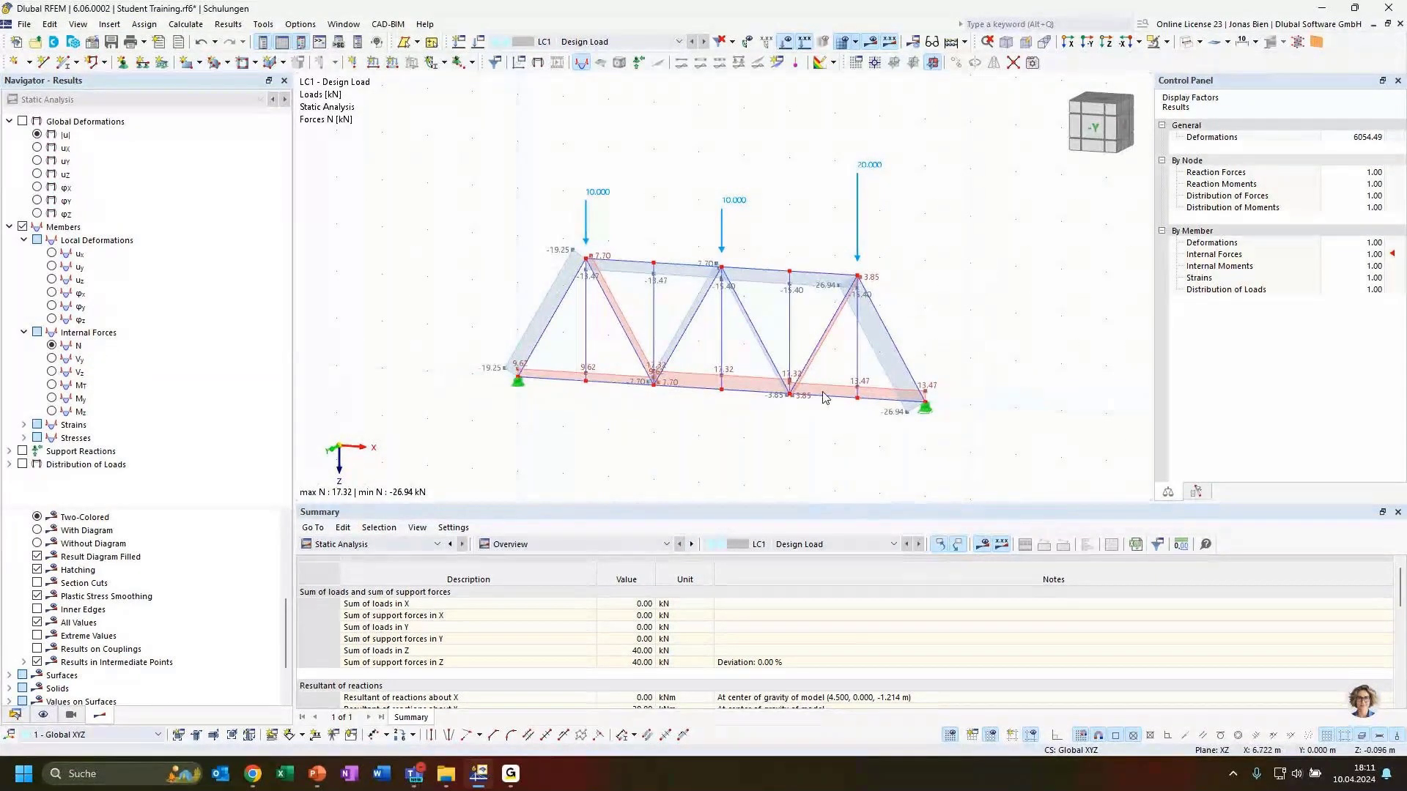
pyautogui.click(1094, 133)
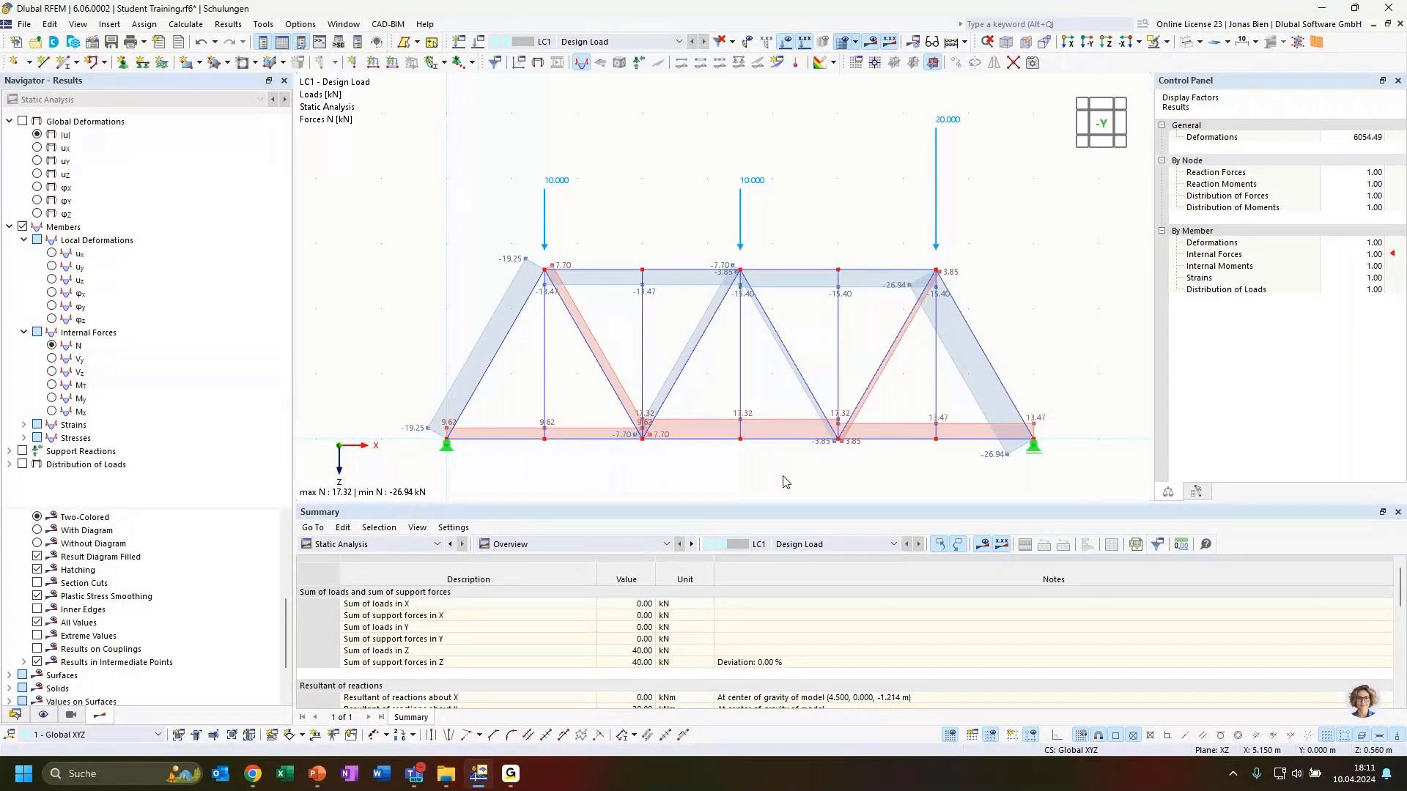
pyautogui.click(55, 359)
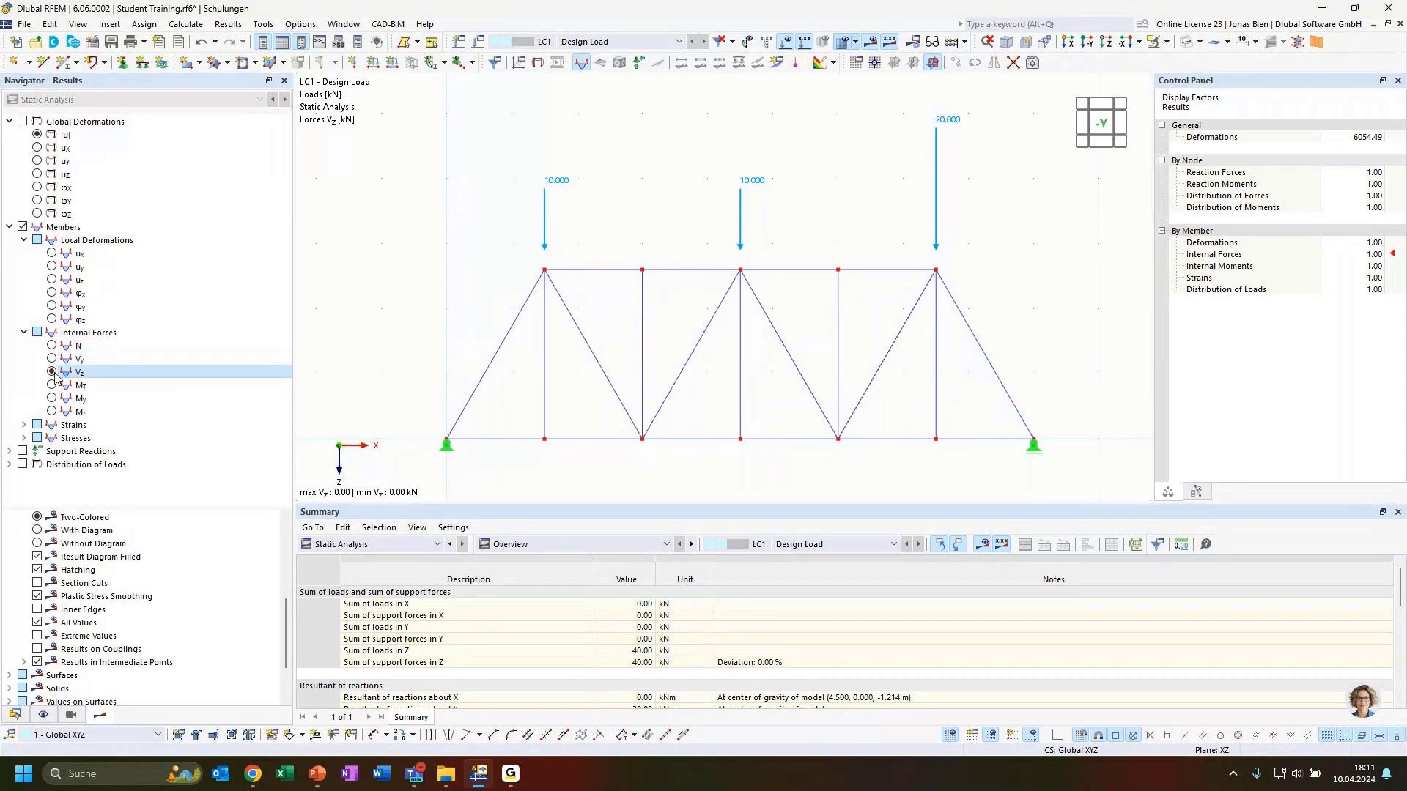
pyautogui.click(52, 385)
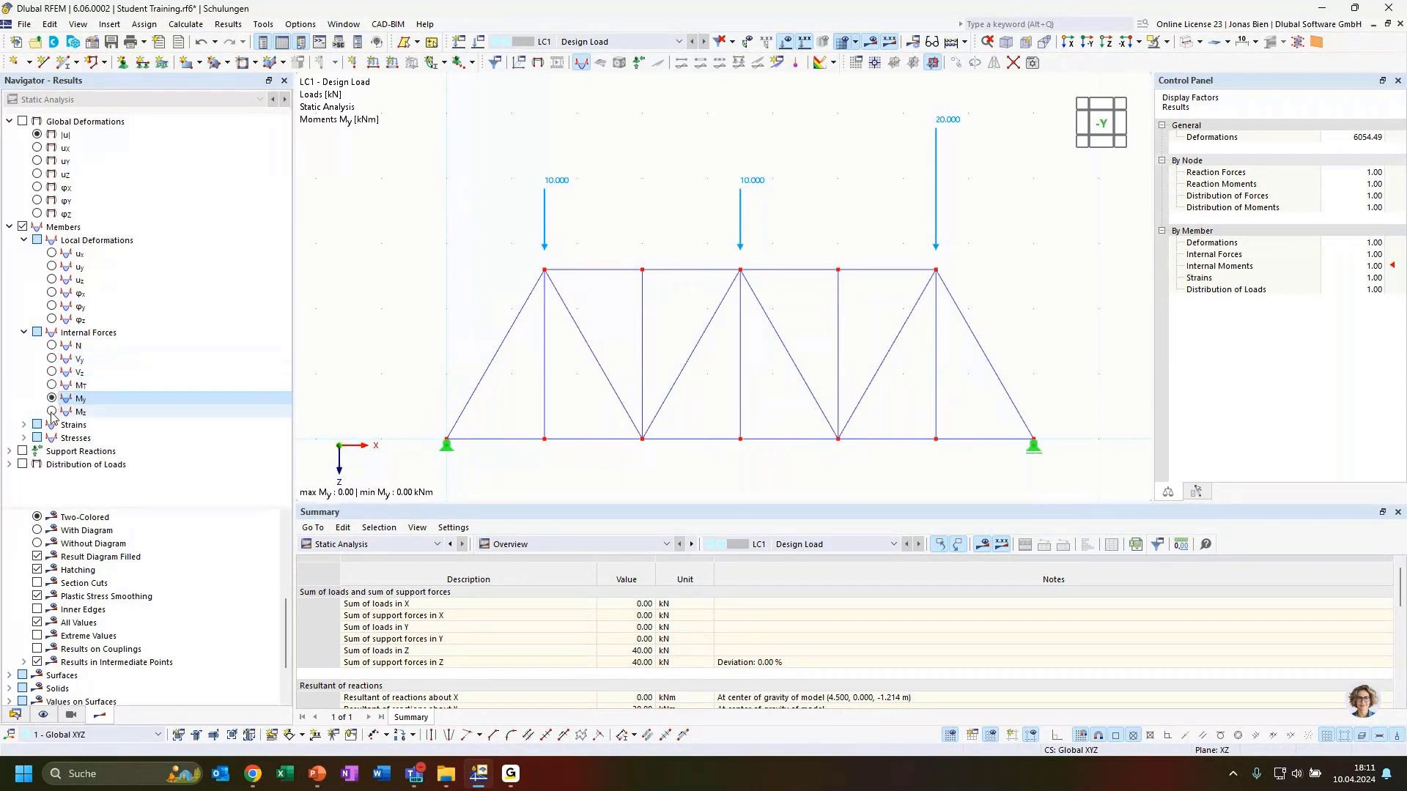
pyautogui.click(52, 412)
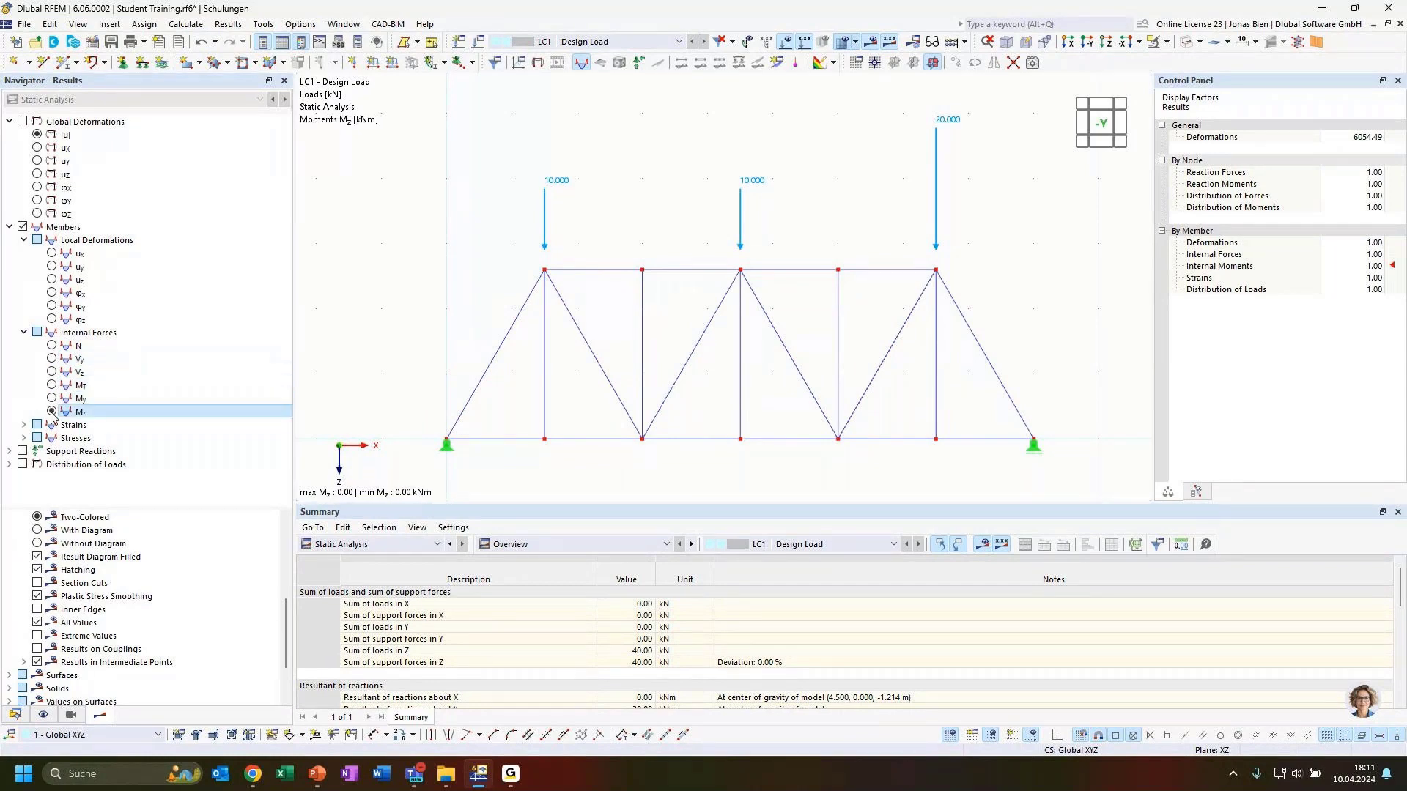
pyautogui.click(52, 346)
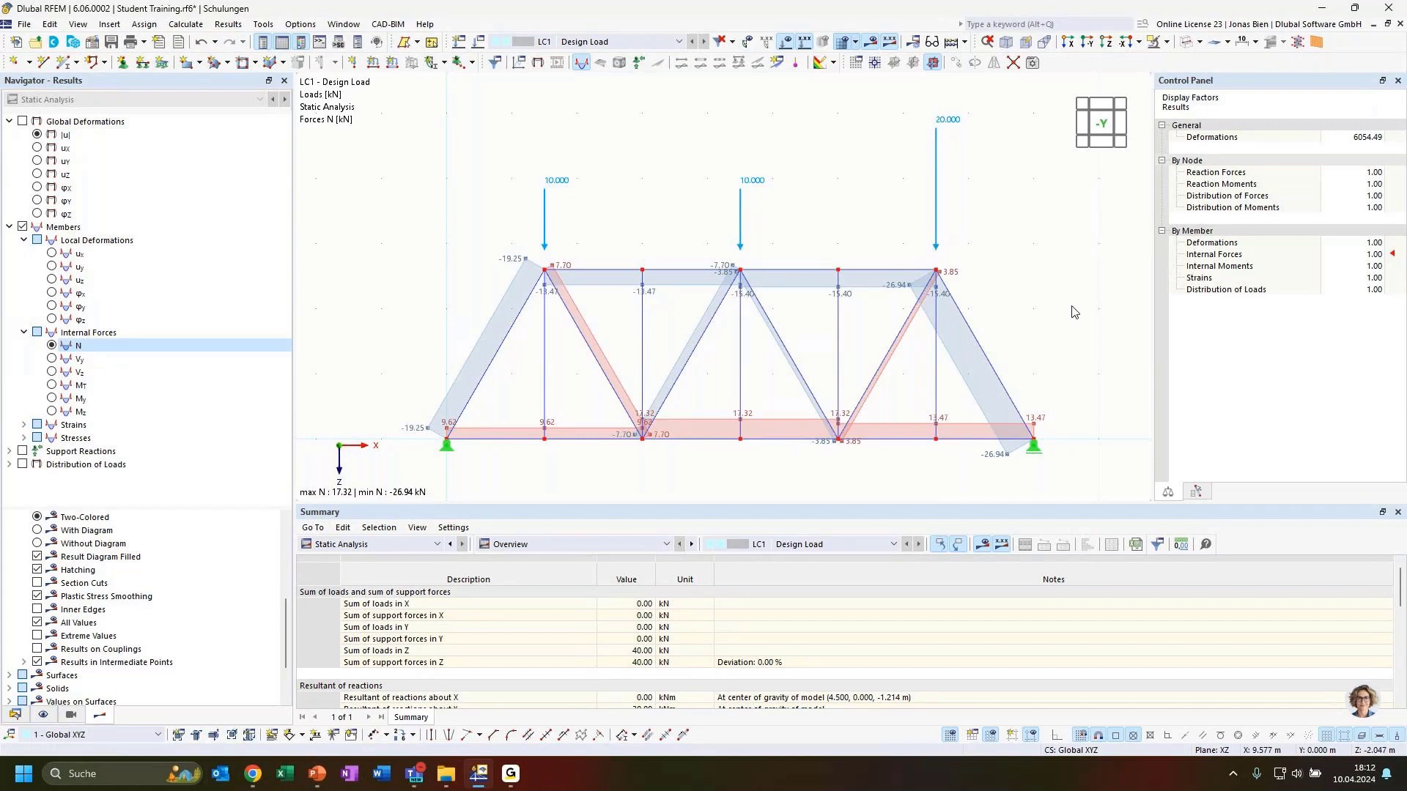
pyautogui.scroll(-3, 1030, 251)
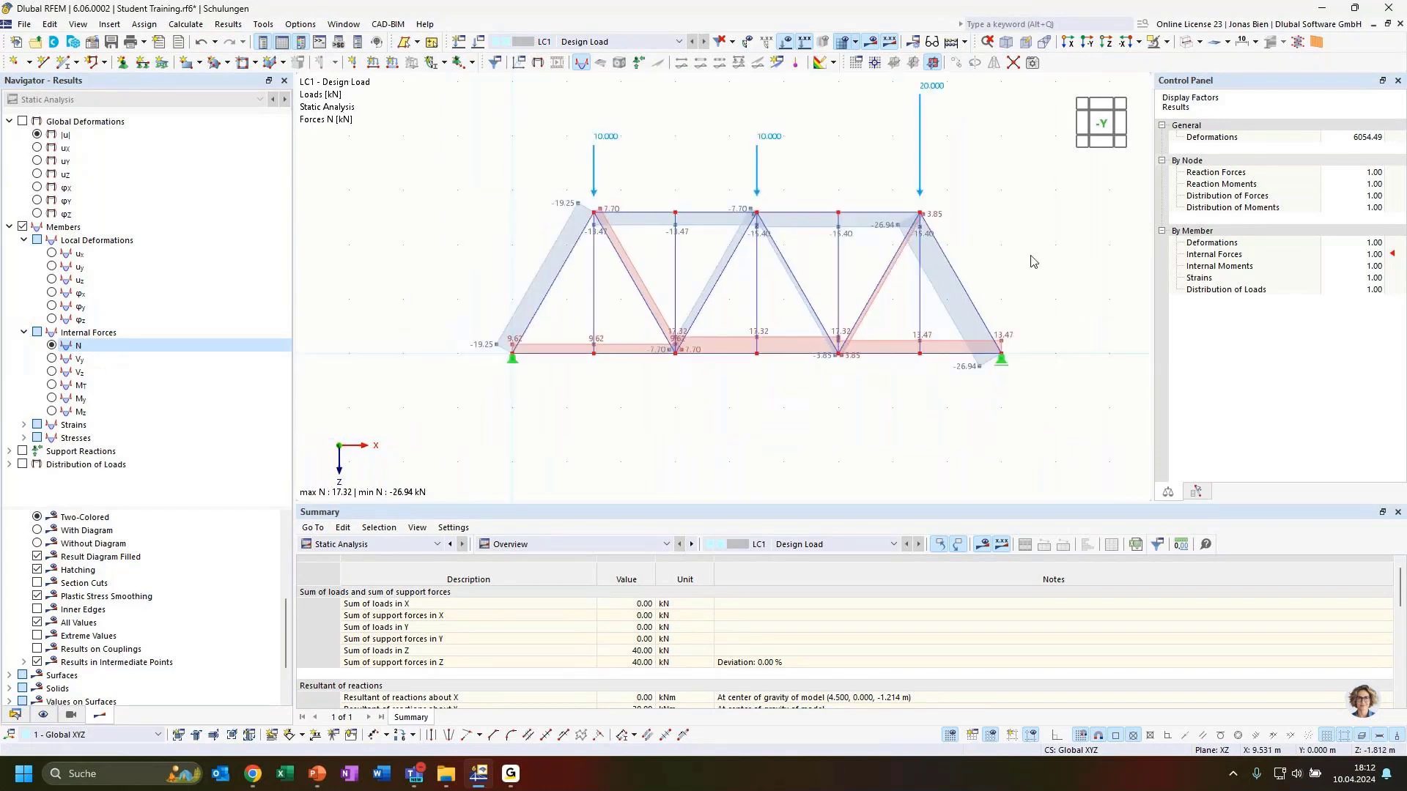
pyautogui.moveTo(1019, 246); pyautogui.dragTo(988, 271, button='middle')
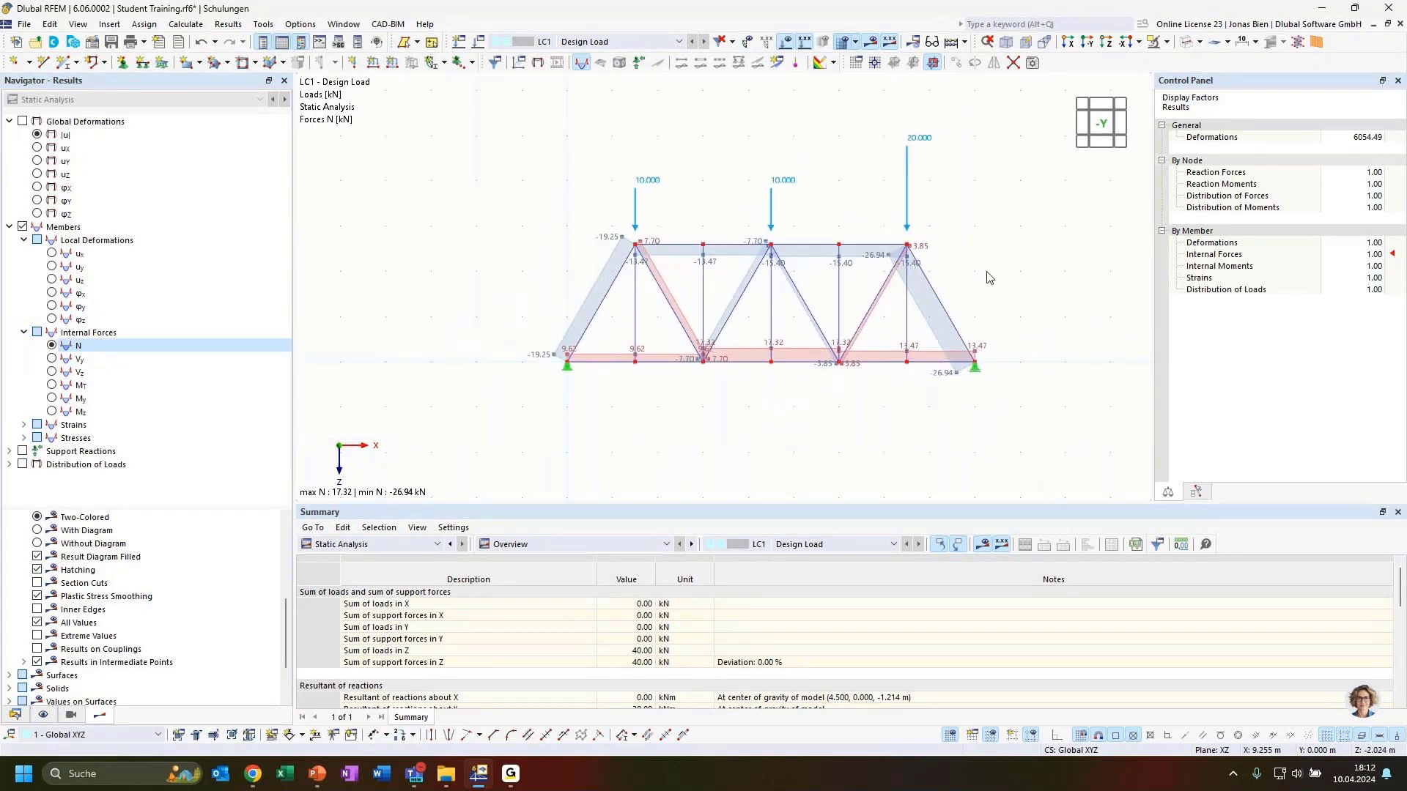
pyautogui.click(22, 452)
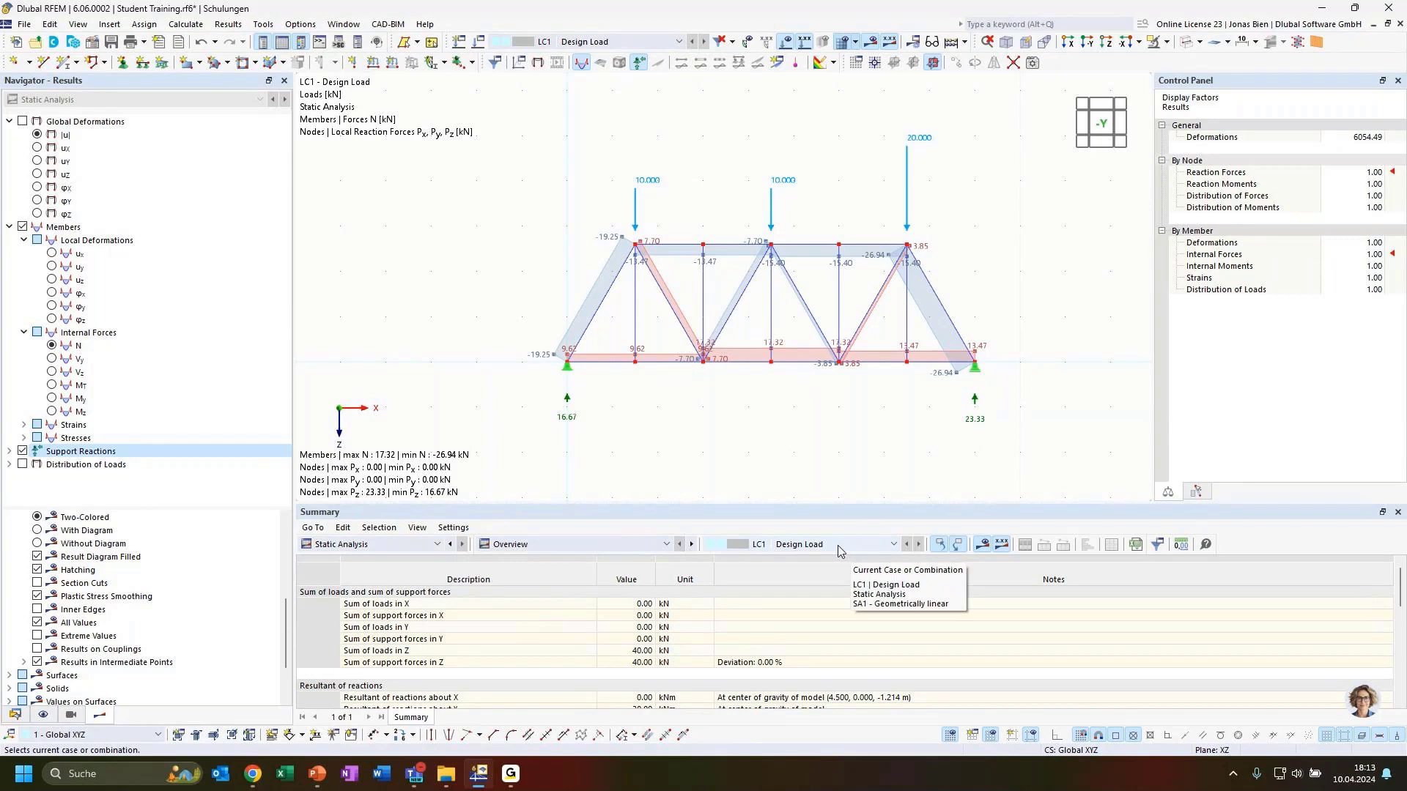
pyautogui.click(563, 652)
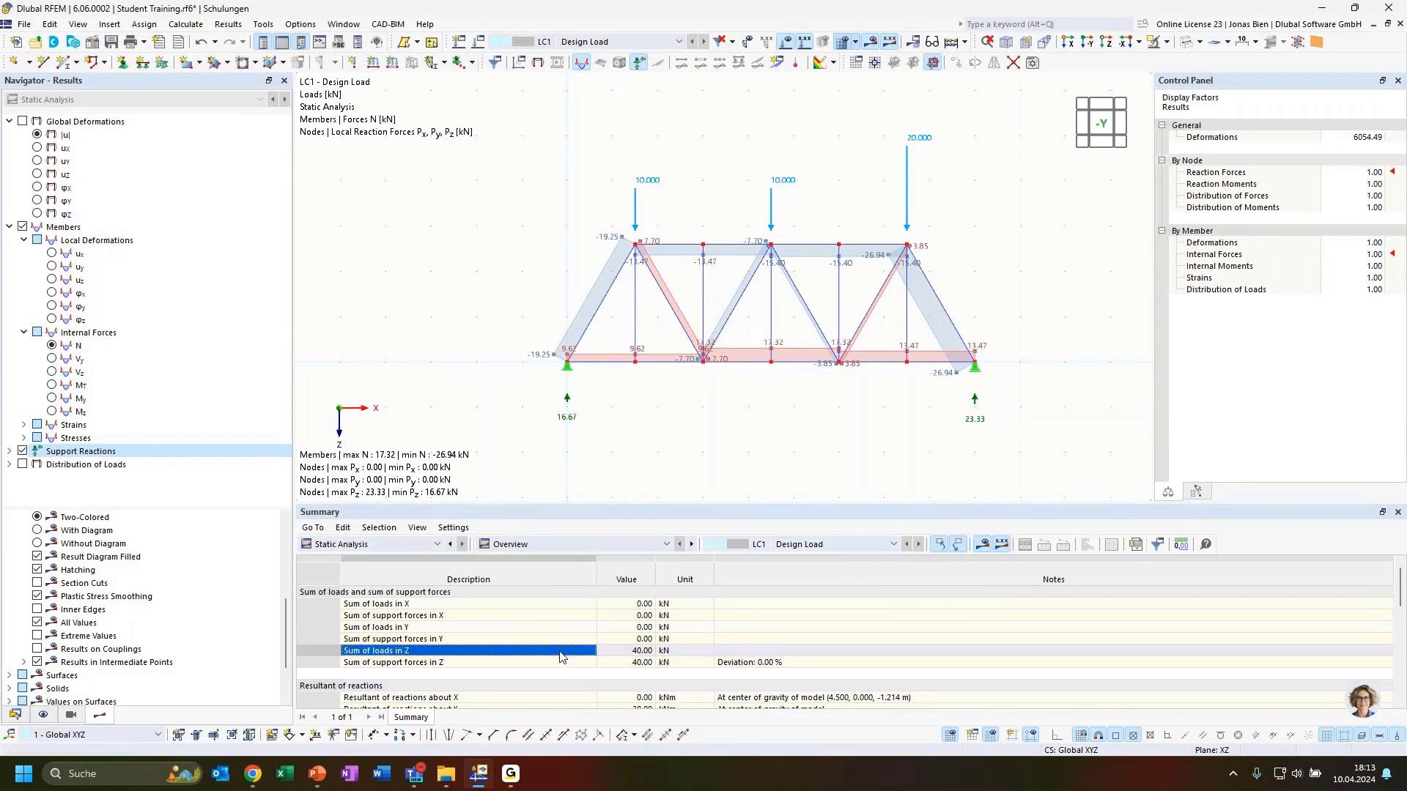
pyautogui.click(512, 663)
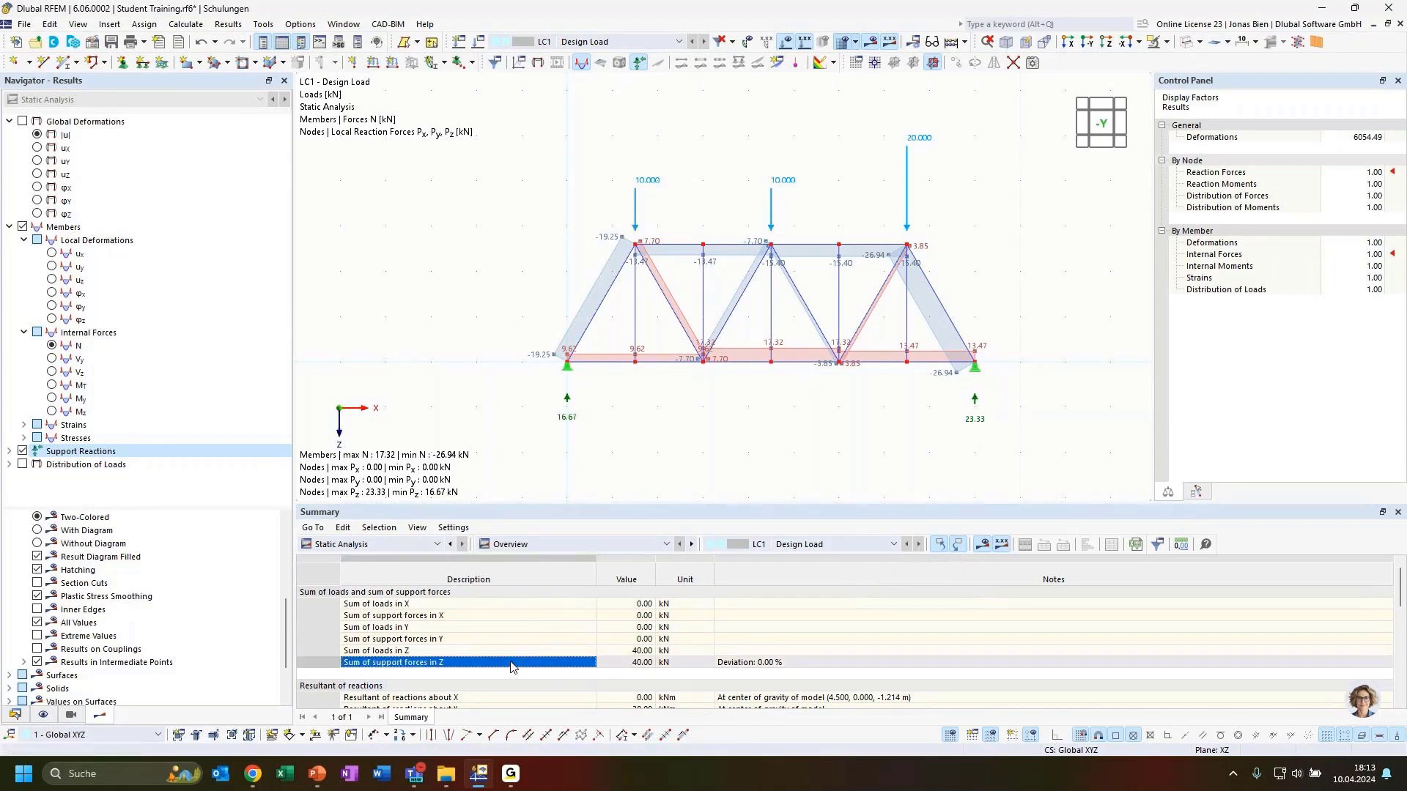
pyautogui.click(753, 665)
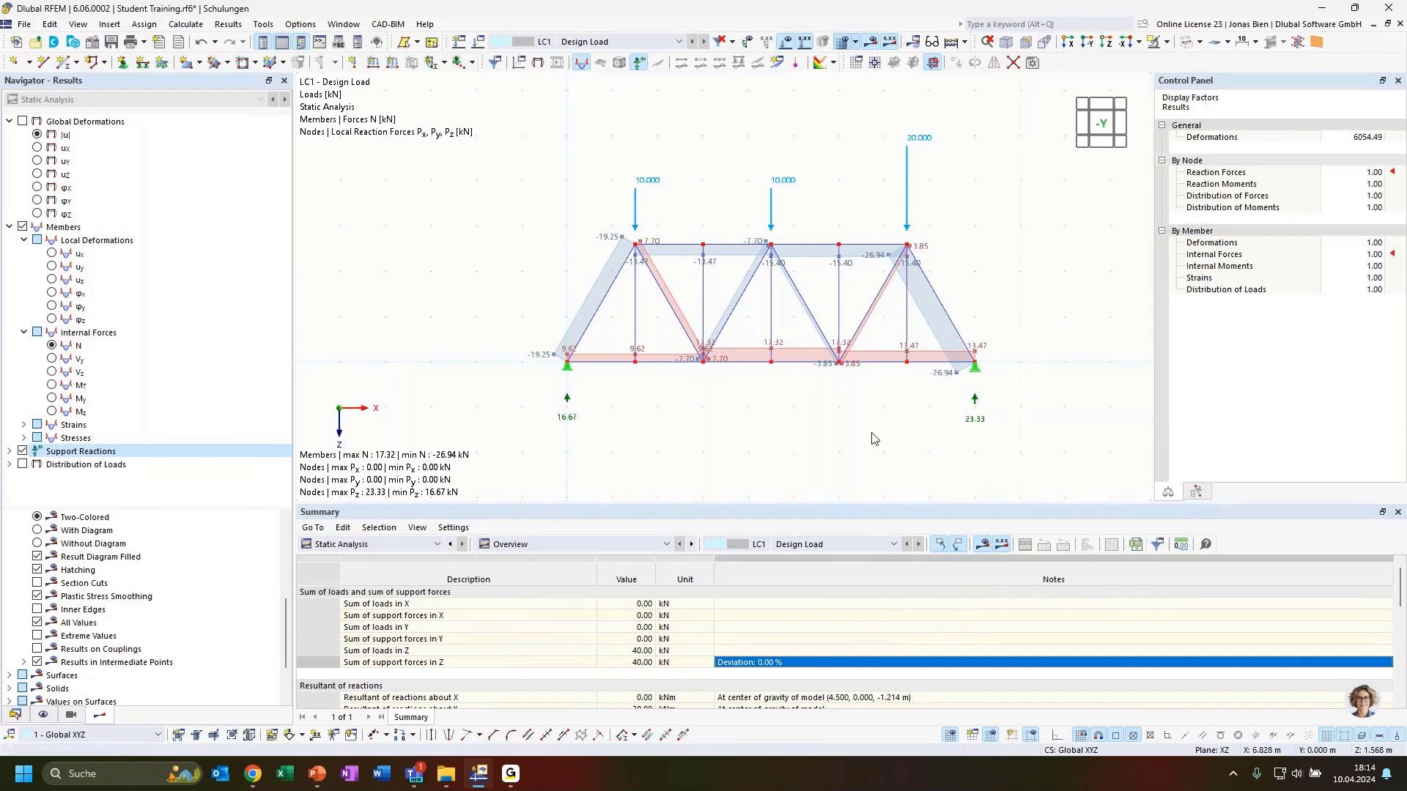
pyautogui.scroll(1, 737, 418)
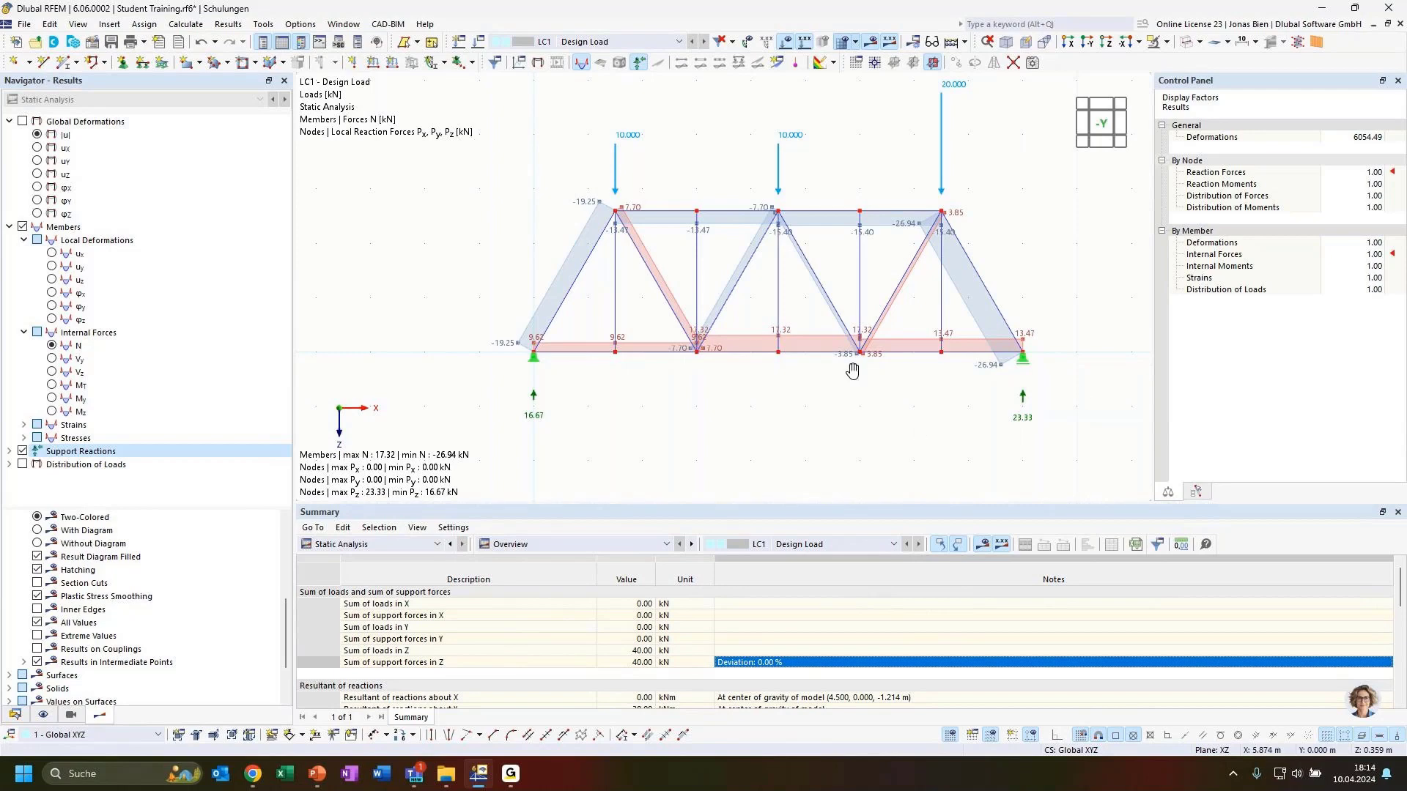
pyautogui.moveTo(850, 370); pyautogui.dragTo(844, 382, button='middle')
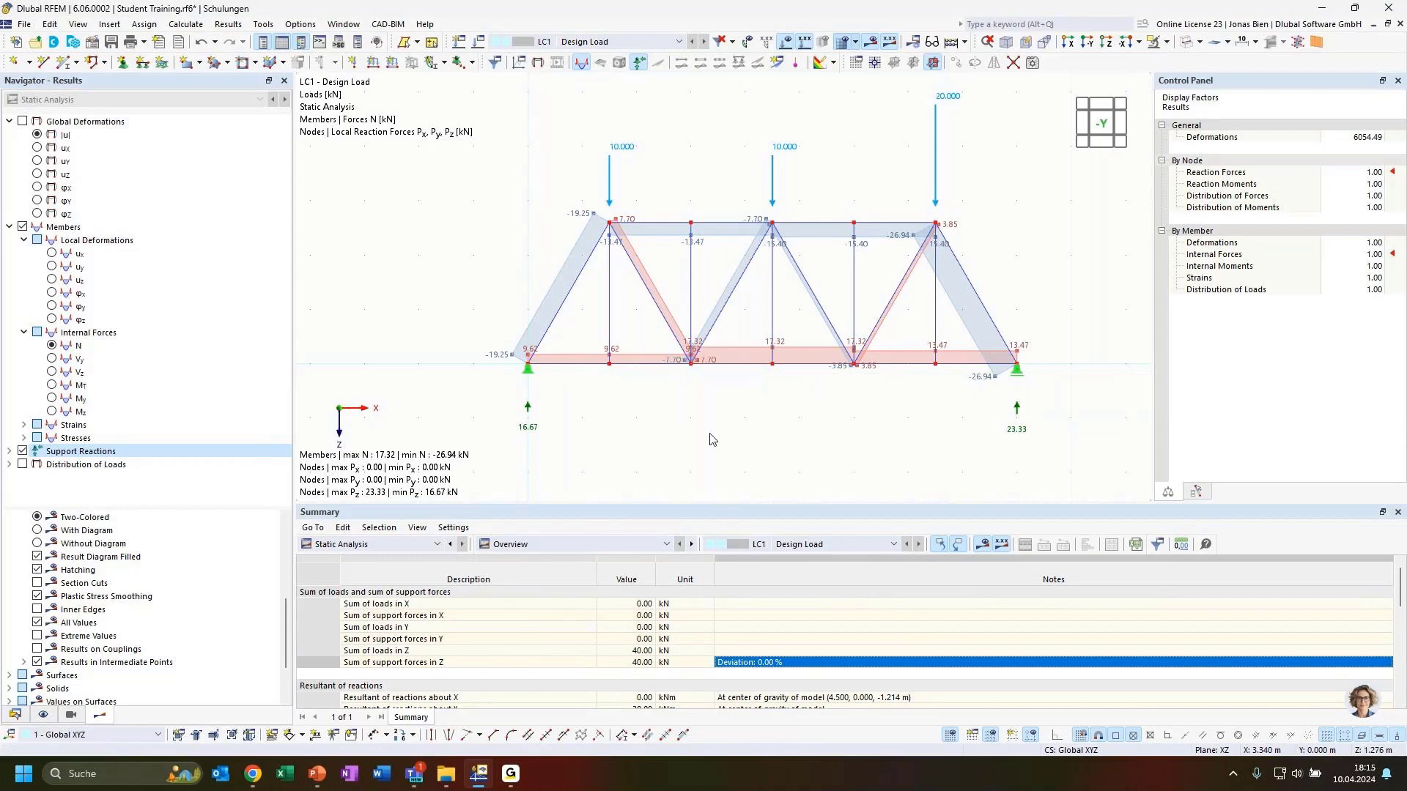
pyautogui.moveTo(875, 412); pyautogui.dragTo(859, 410, button='middle')
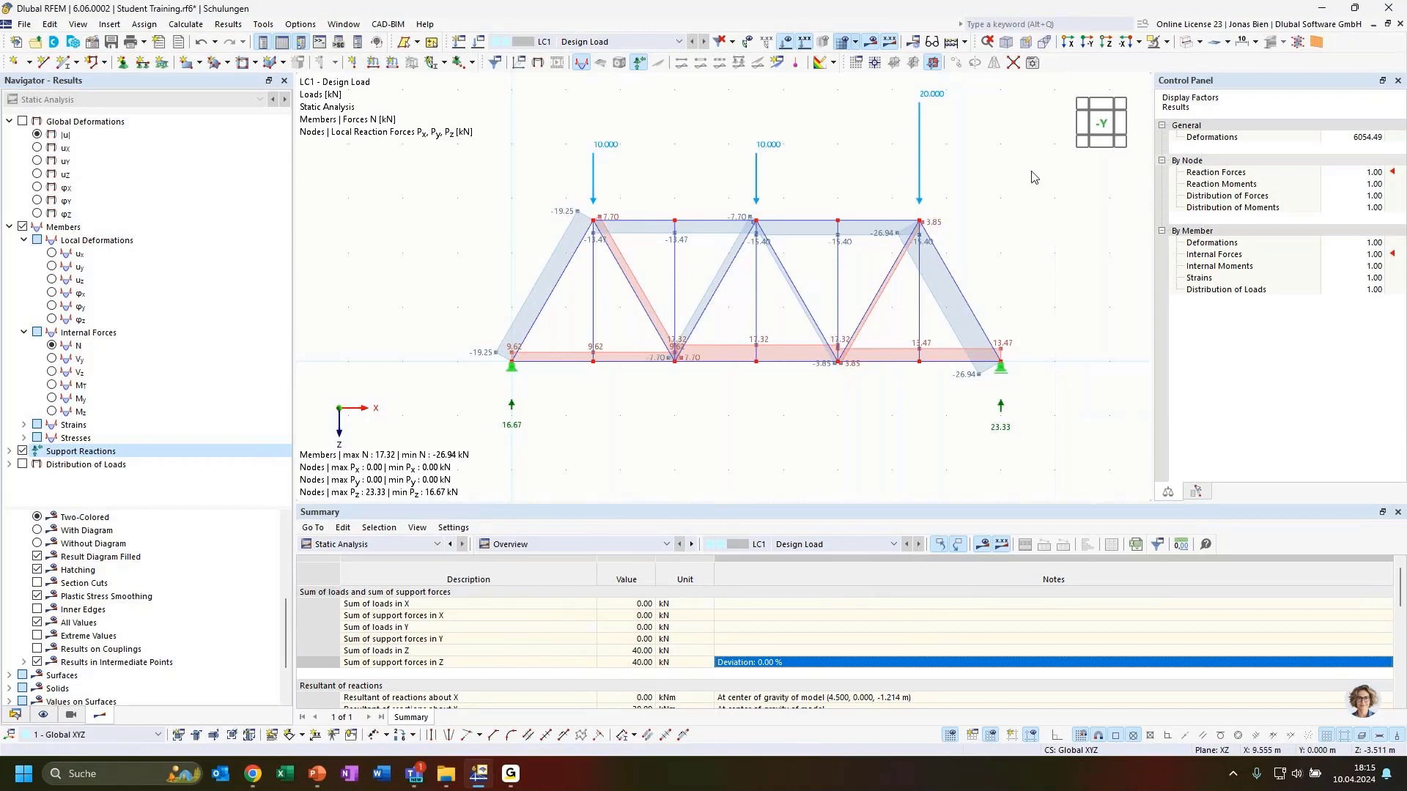
pyautogui.scroll(-2, 982, 180)
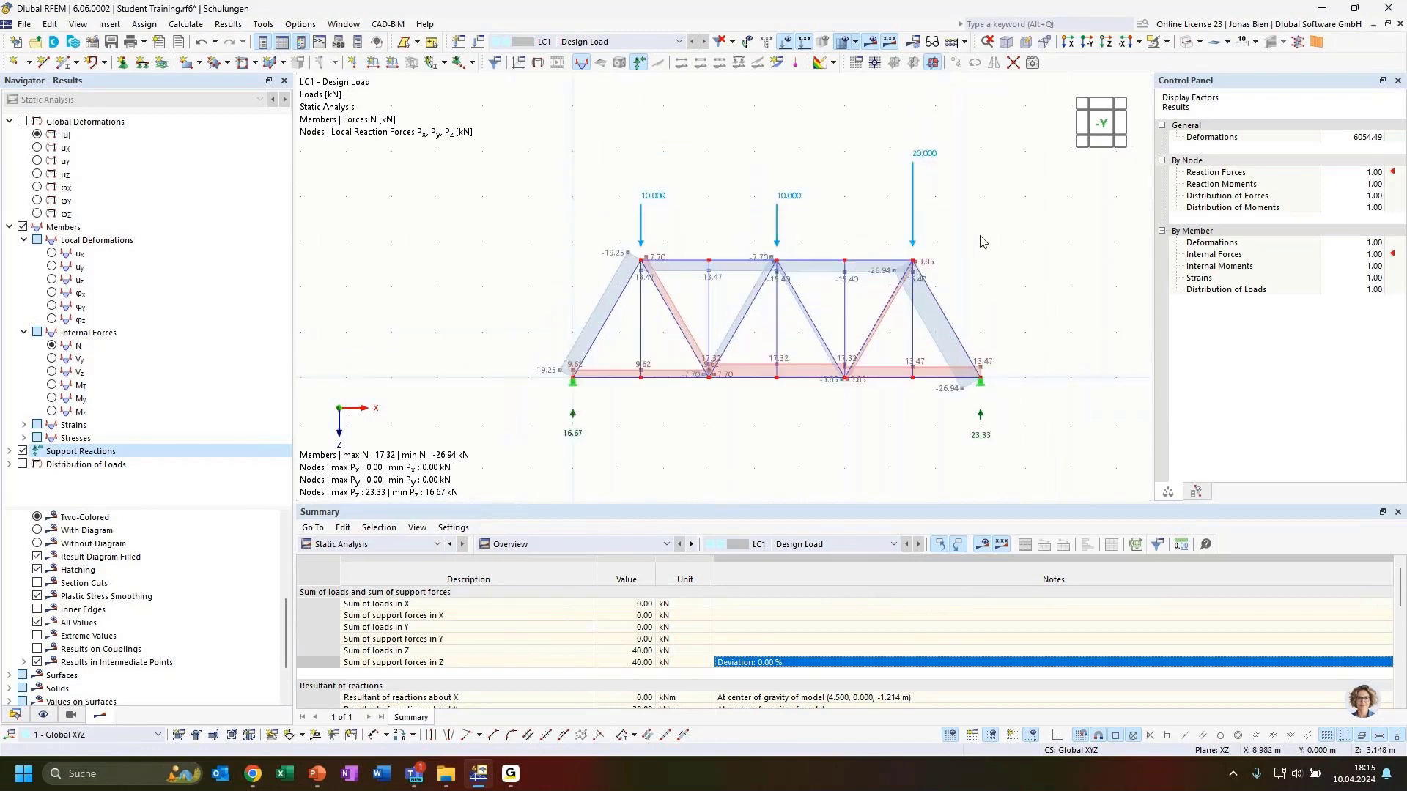
pyautogui.rightClick(979, 415)
pyautogui.click(945, 423)
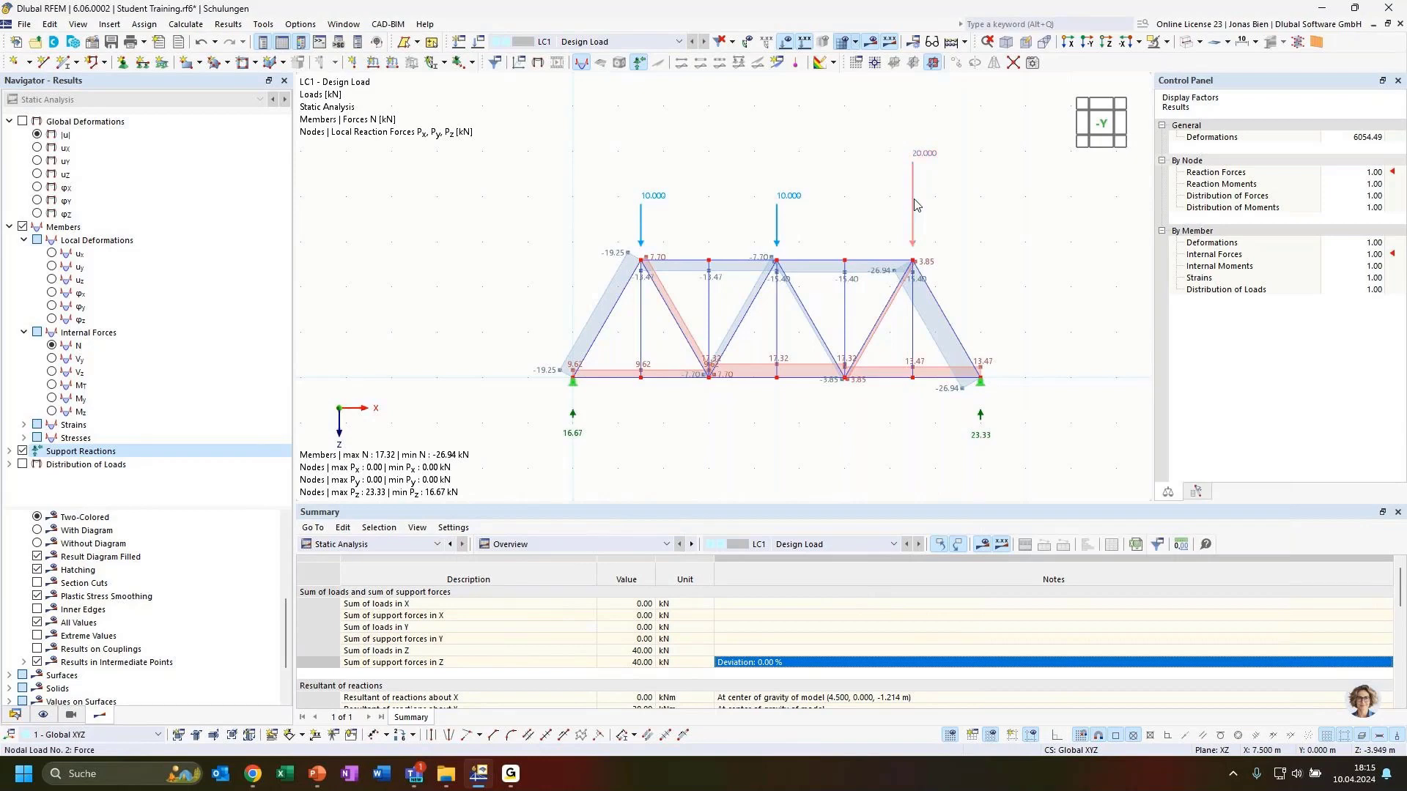
pyautogui.moveTo(915, 206)
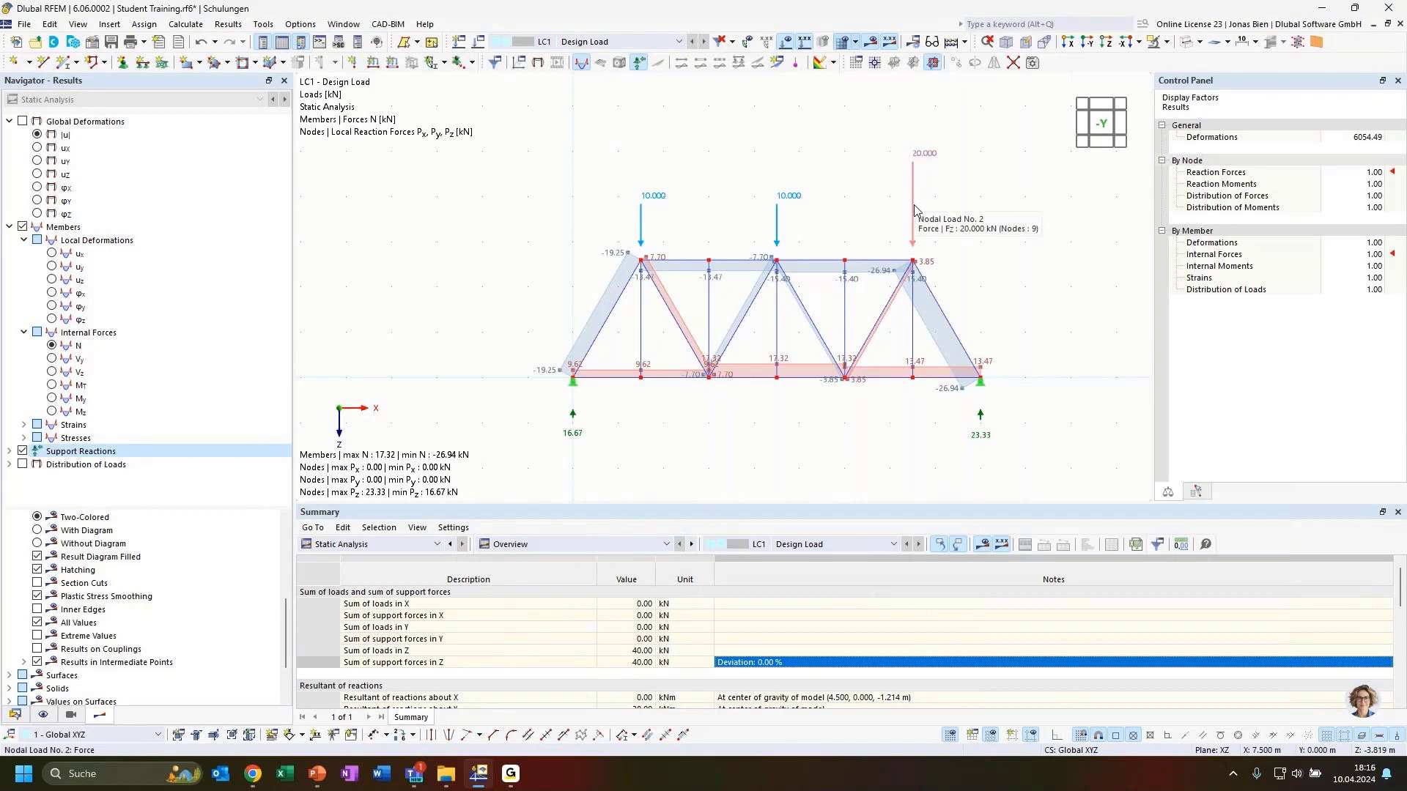
# Step: Shrink the nodal load arrows with the load size slider
pyautogui.rightClick(914, 208)
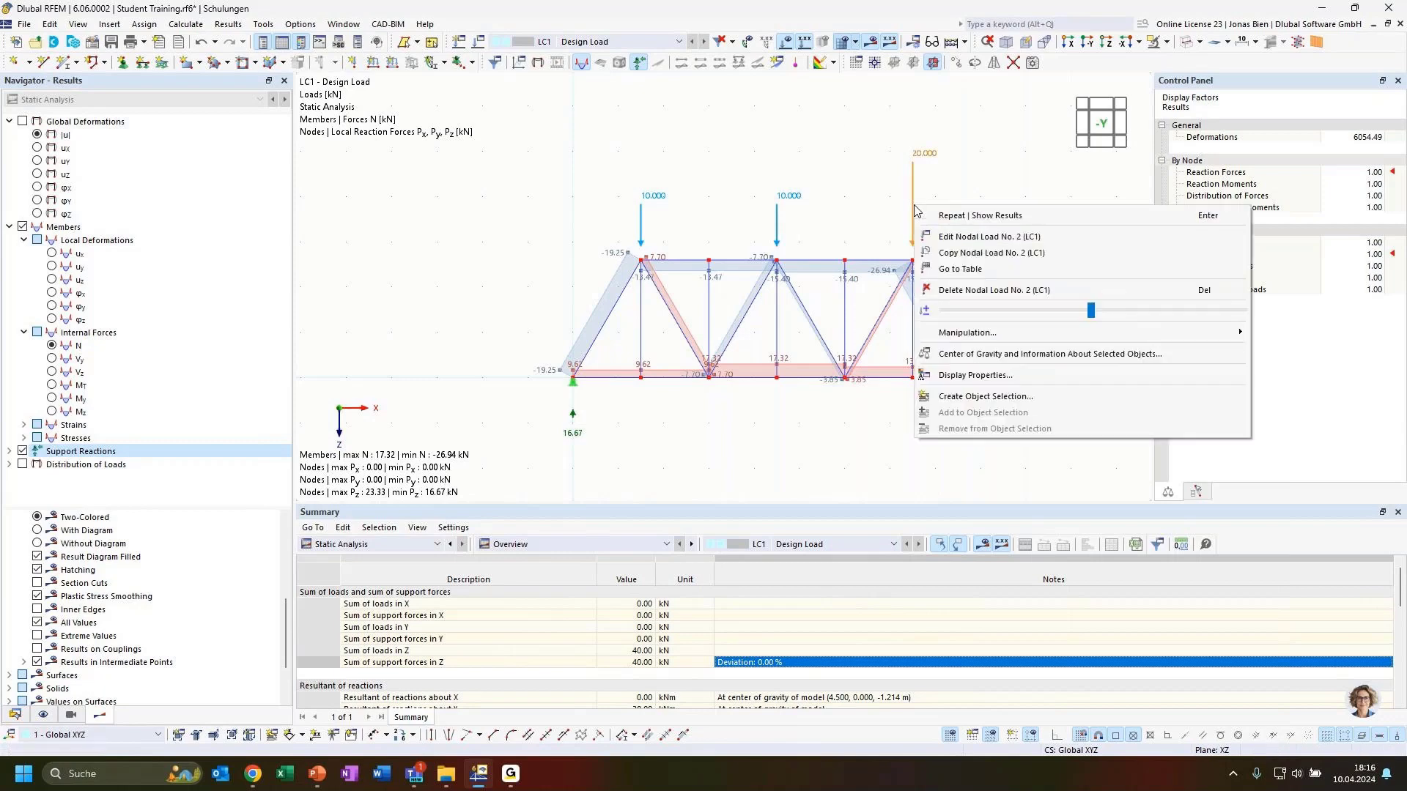
pyautogui.click(1022, 184)
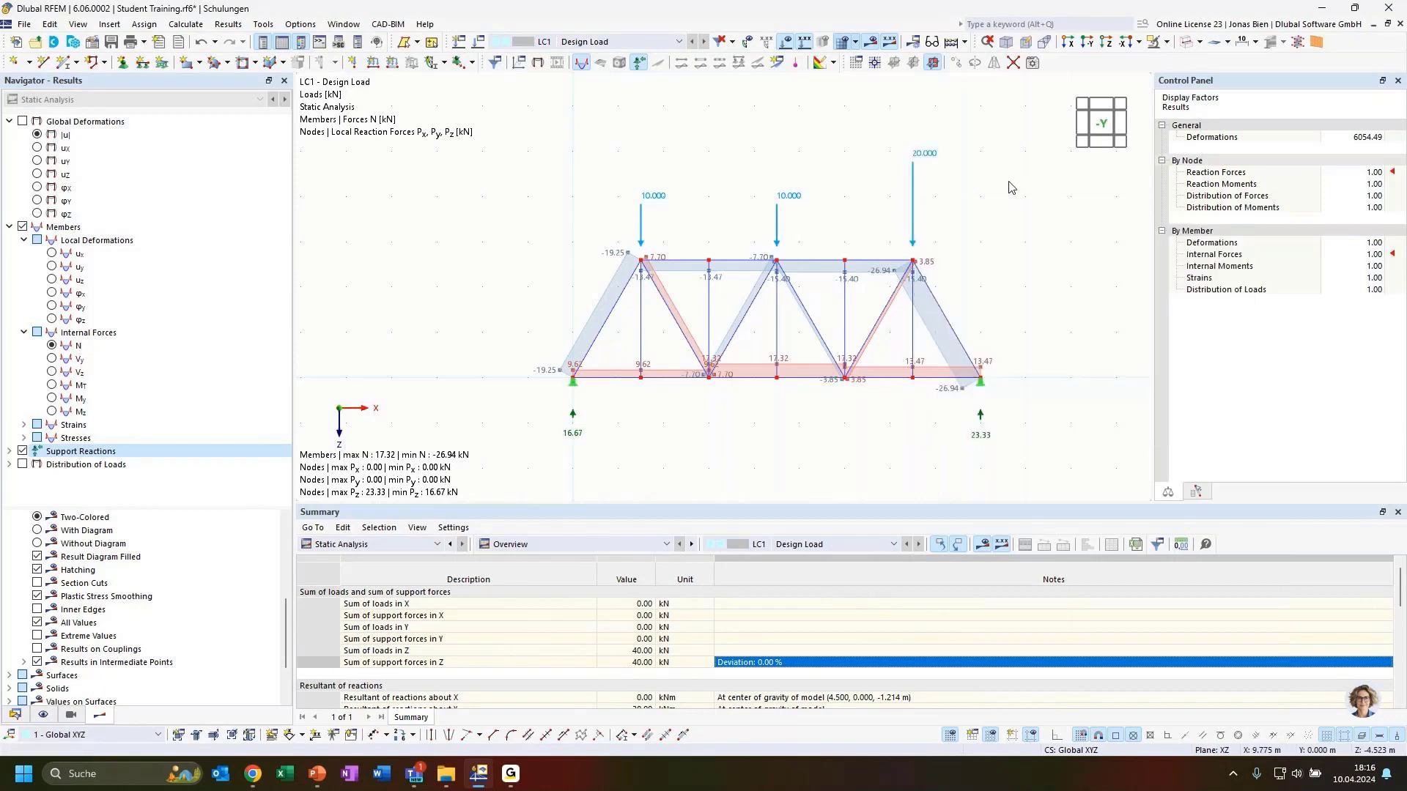
pyautogui.rightClick(913, 220)
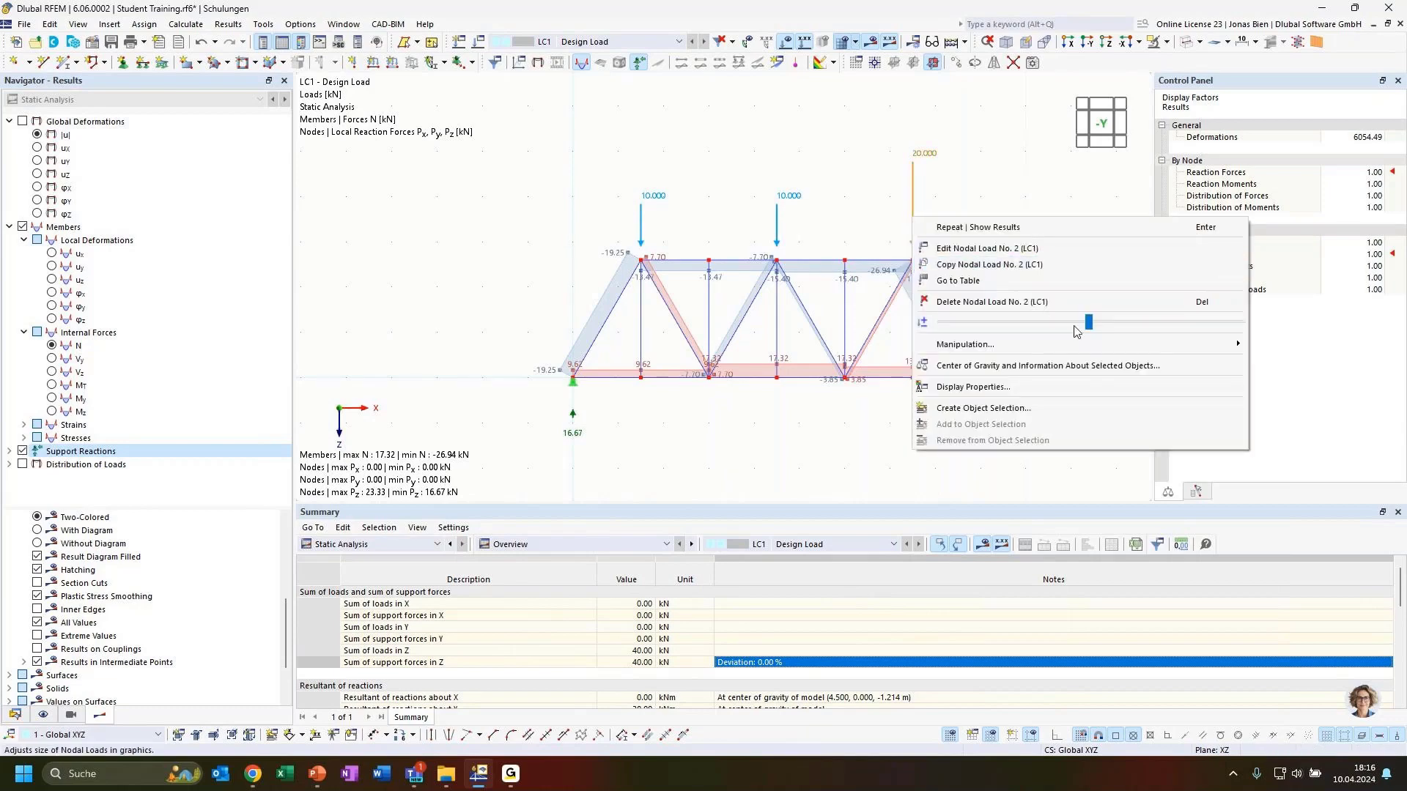
pyautogui.moveTo(1088, 323); pyautogui.dragTo(960, 330)
pyautogui.click(786, 416)
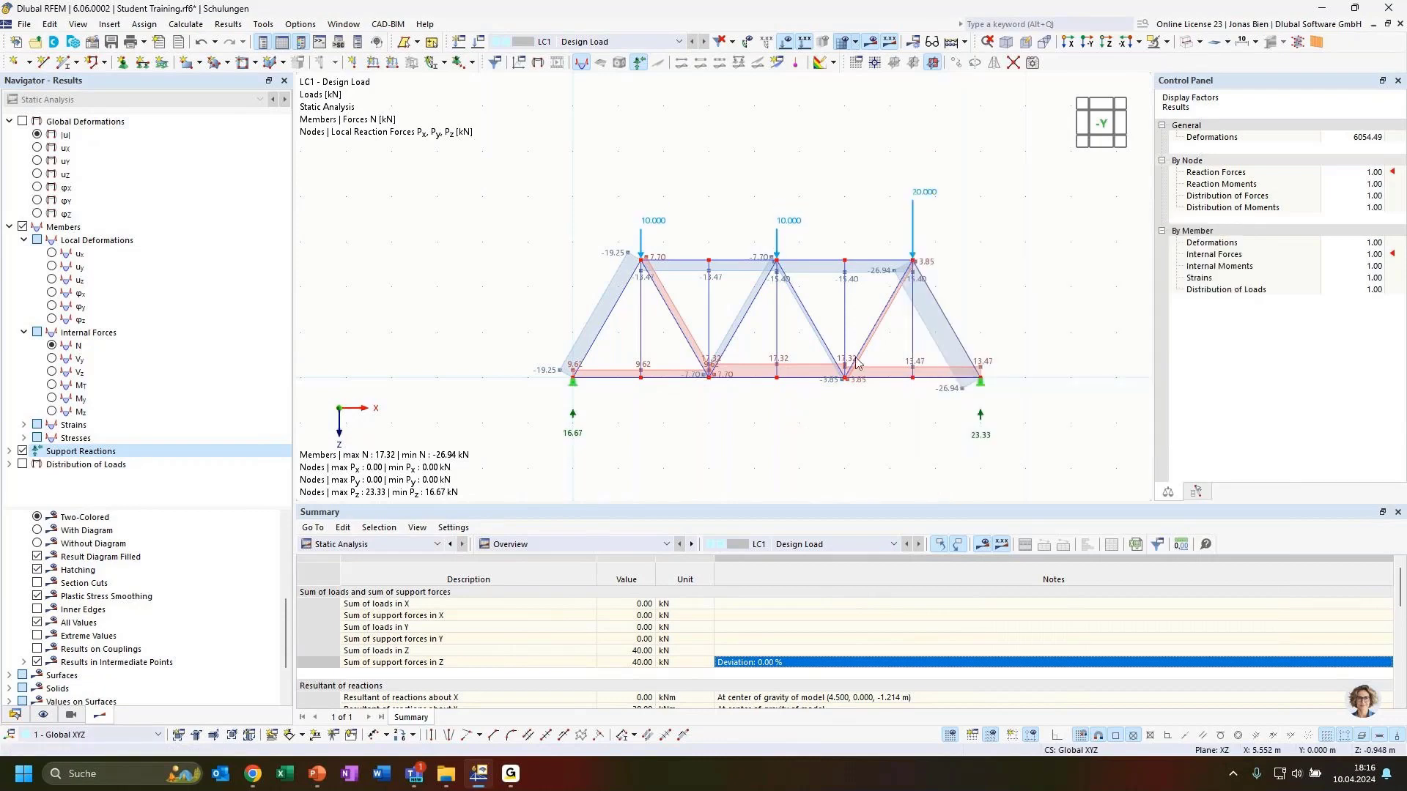
pyautogui.scroll(2, 633, 394)
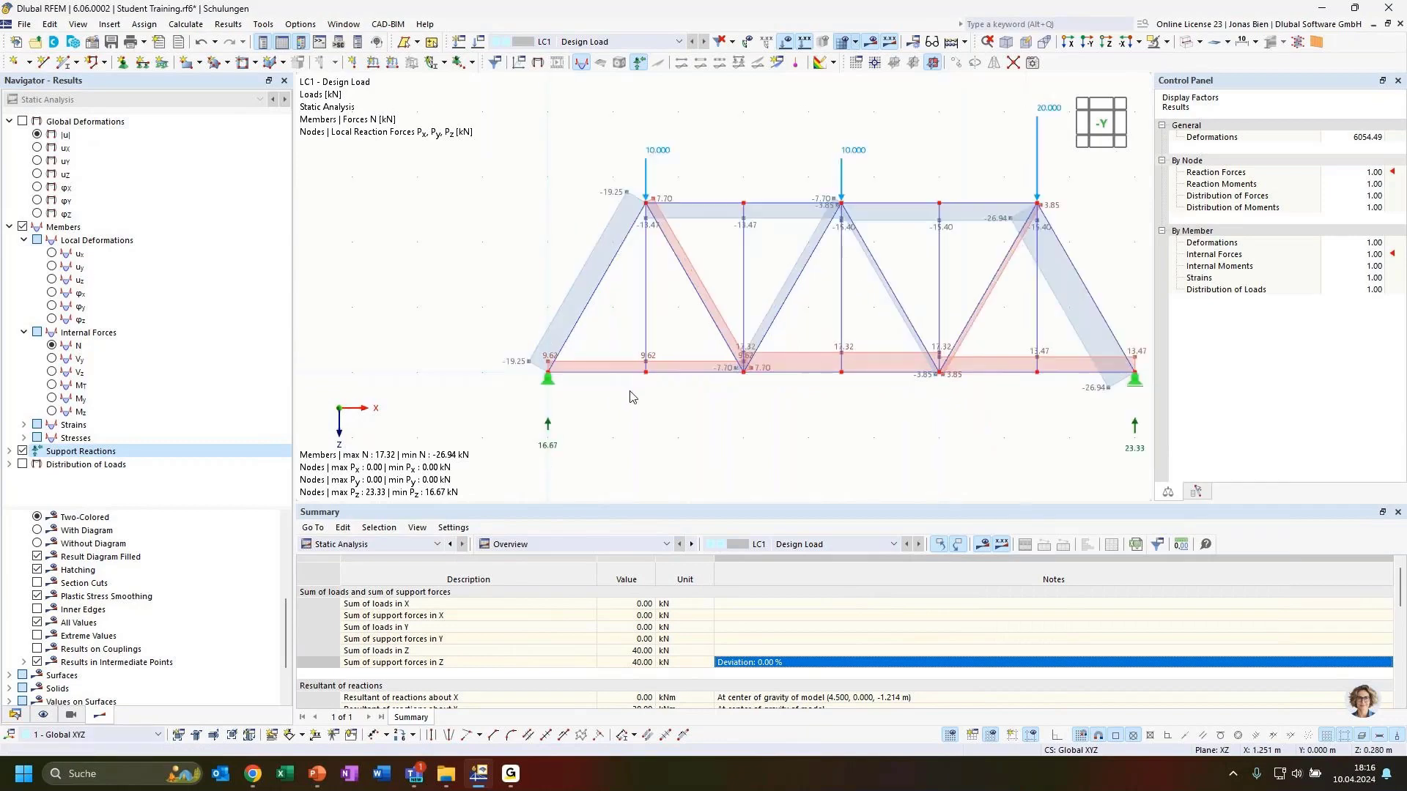
pyautogui.moveTo(925, 418); pyautogui.dragTo(837, 419, button='middle')
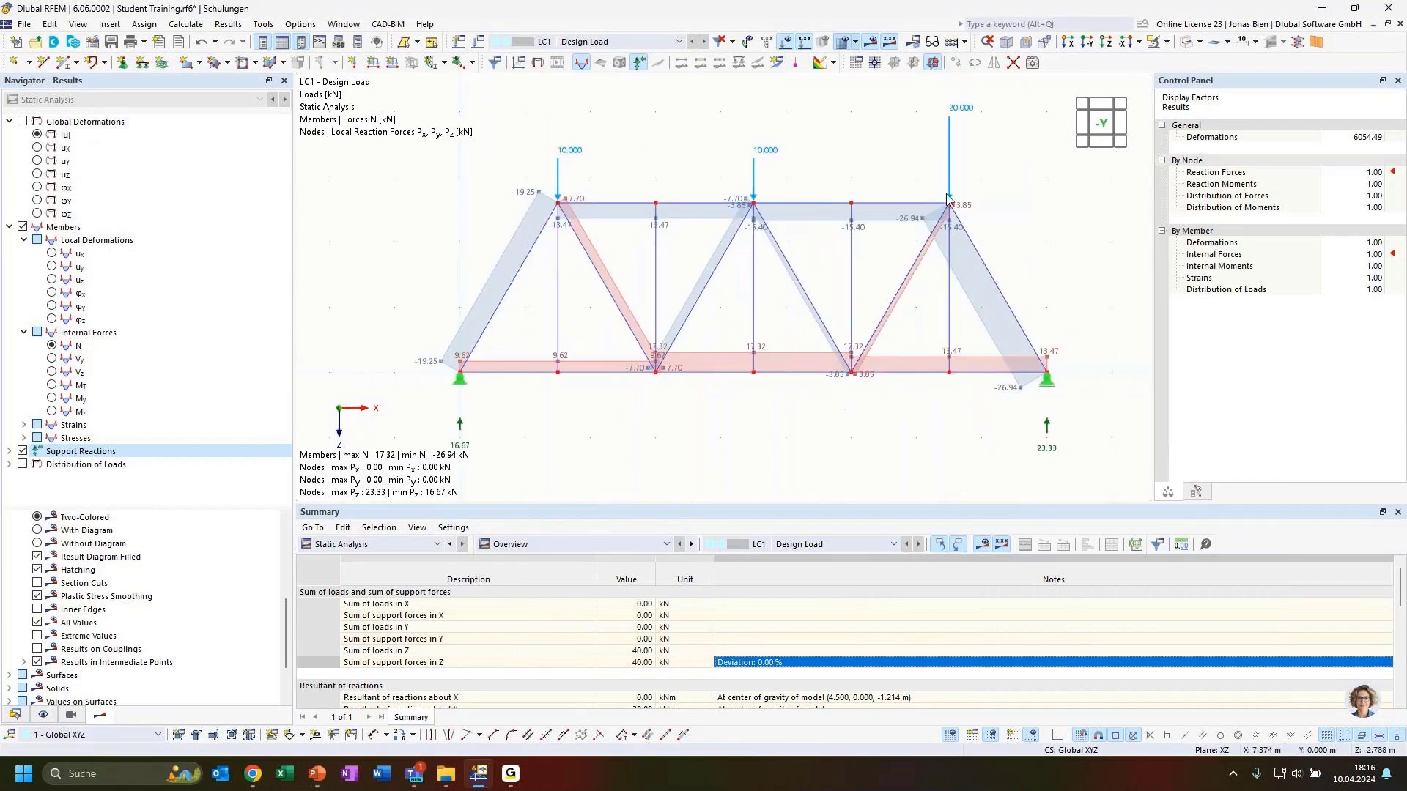
# Step: Enlarge the nodal support symbols with the support size slider
pyautogui.rightClick(1051, 379)
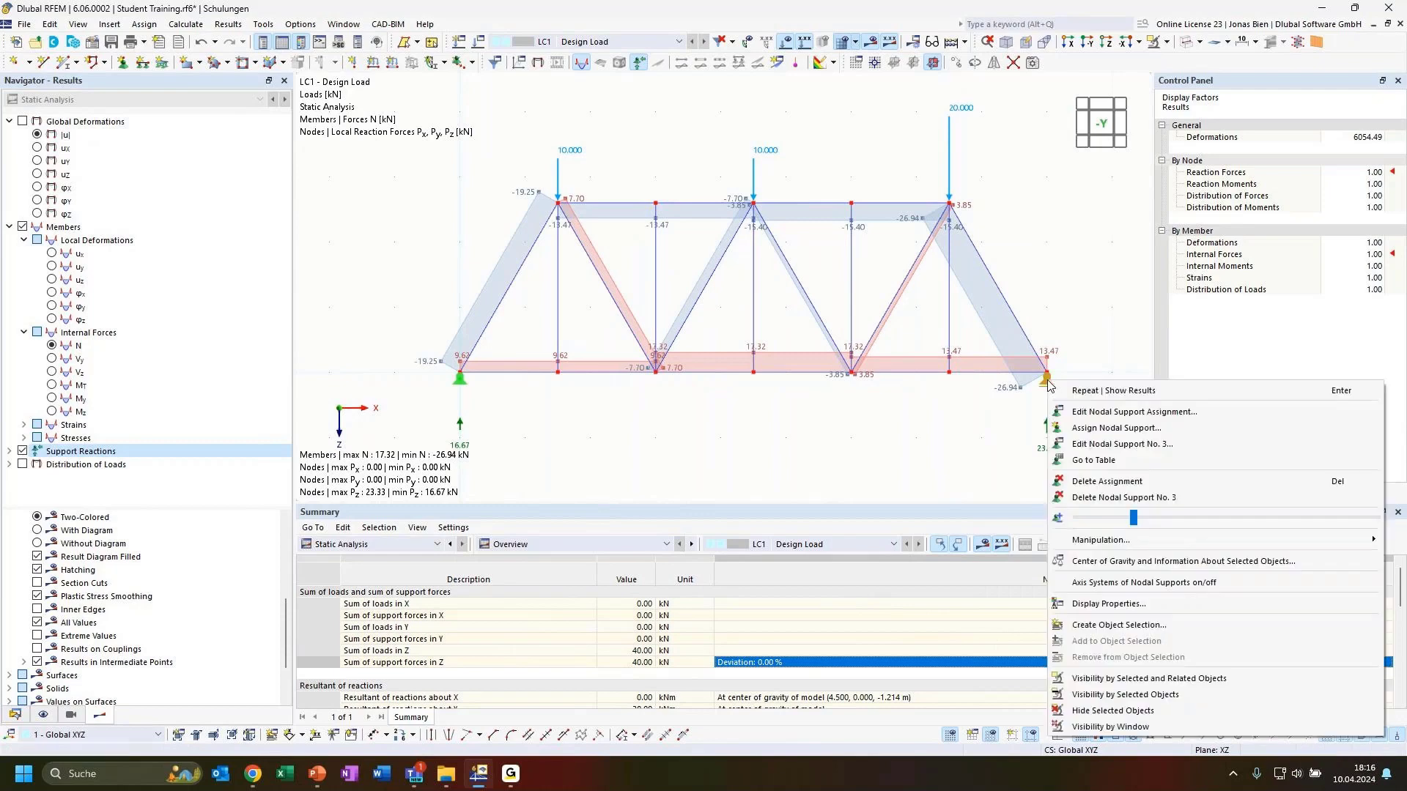
pyautogui.moveTo(1135, 518); pyautogui.dragTo(1202, 520)
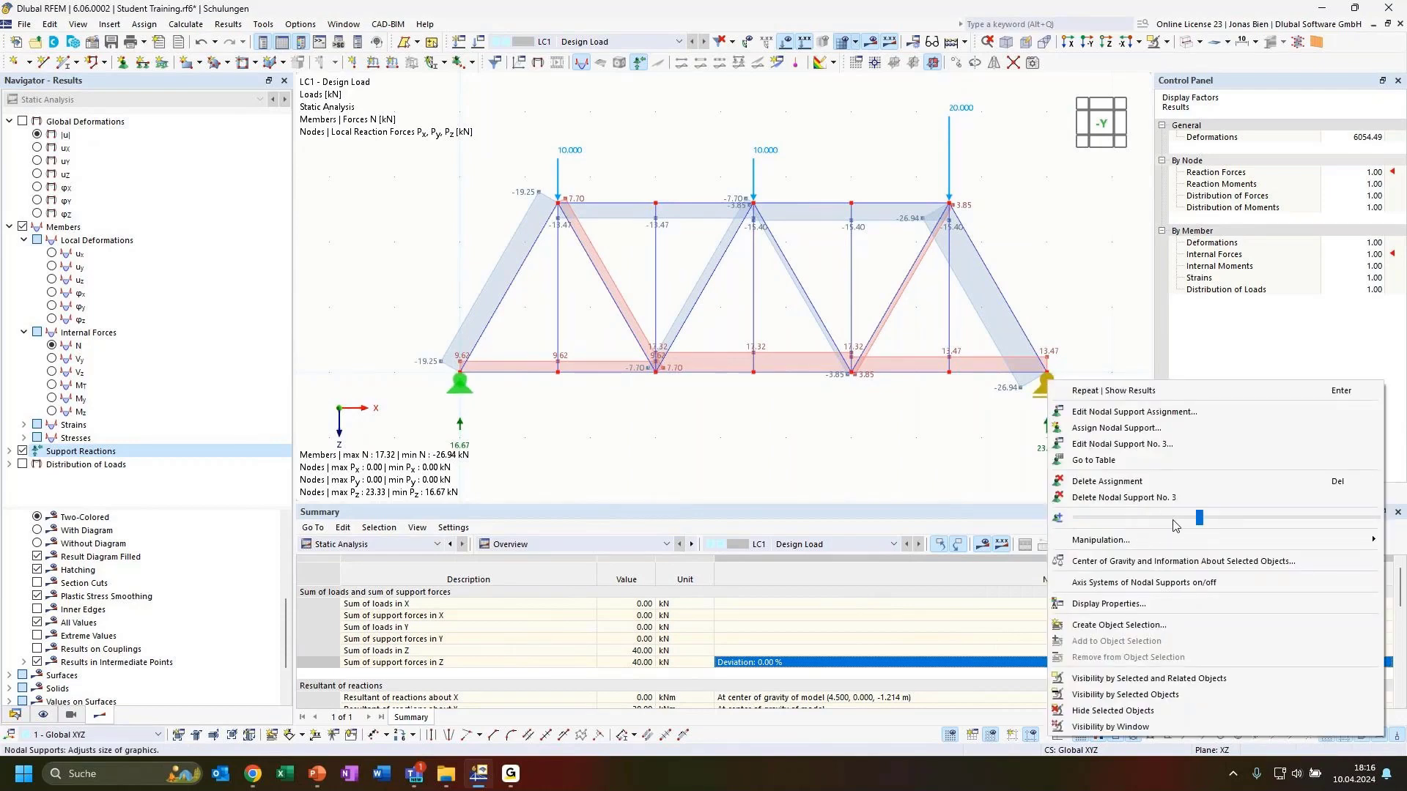
pyautogui.click(816, 438)
pyautogui.scroll(-1, 897, 426)
pyautogui.scroll(1, 949, 443)
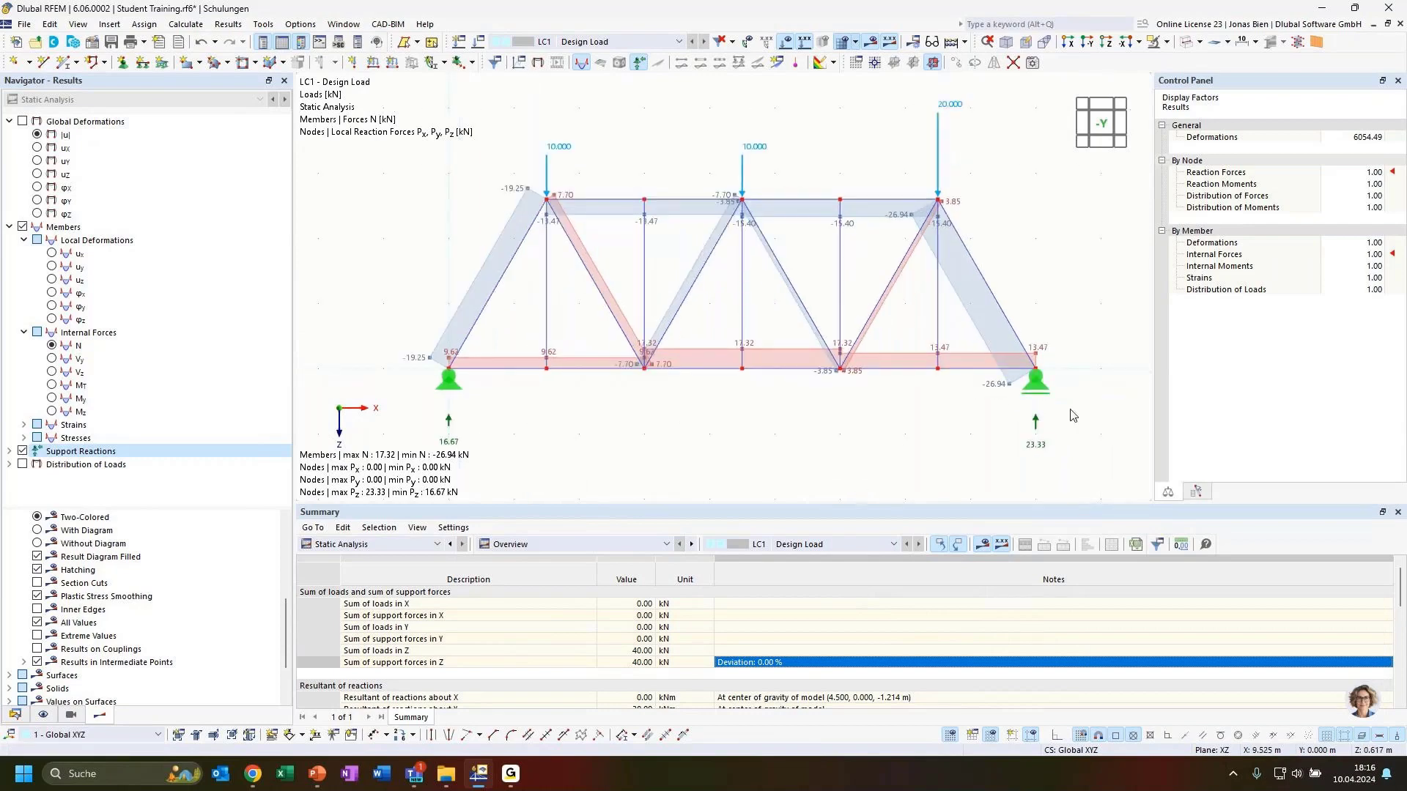
pyautogui.rightClick(1038, 428)
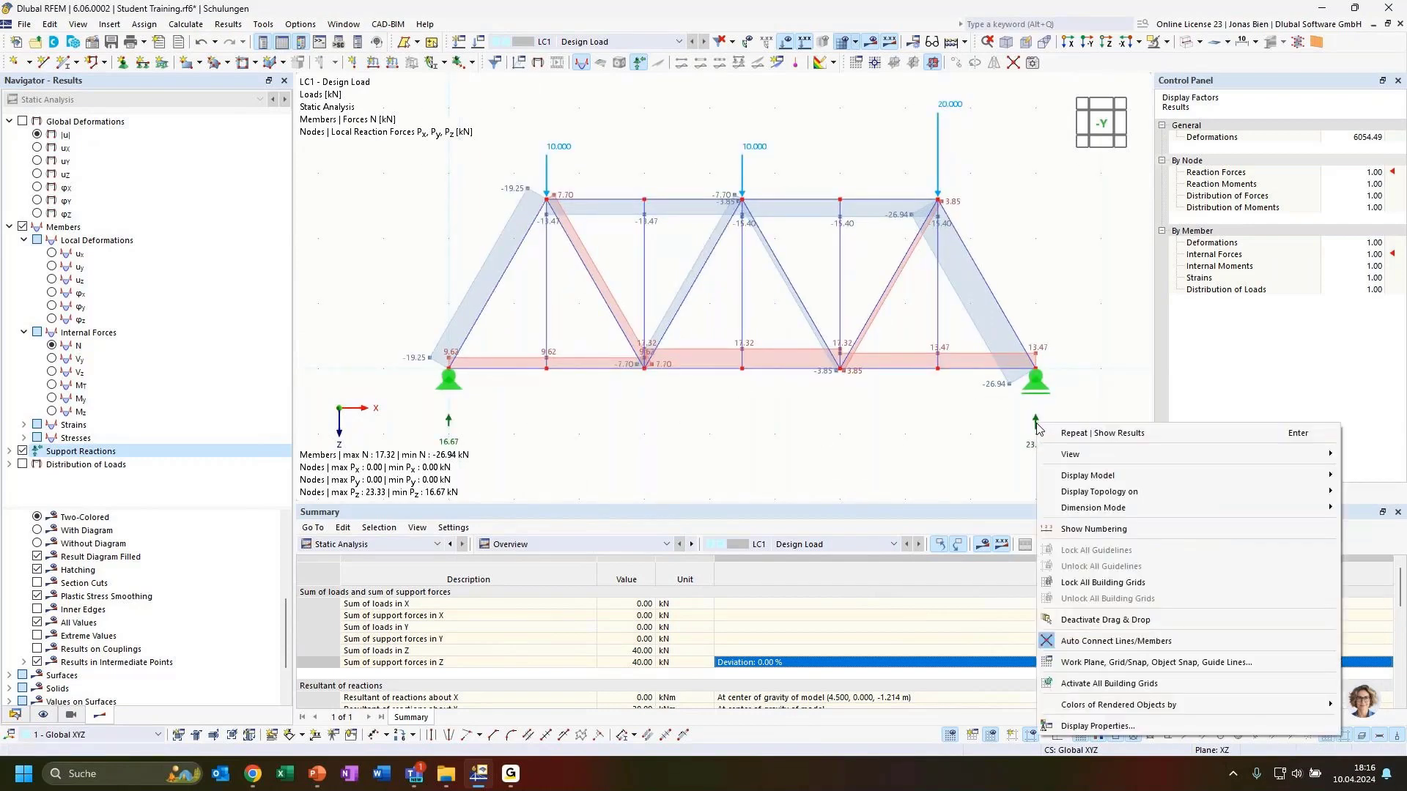
pyautogui.rightClick(1015, 366)
pyautogui.click(1068, 319)
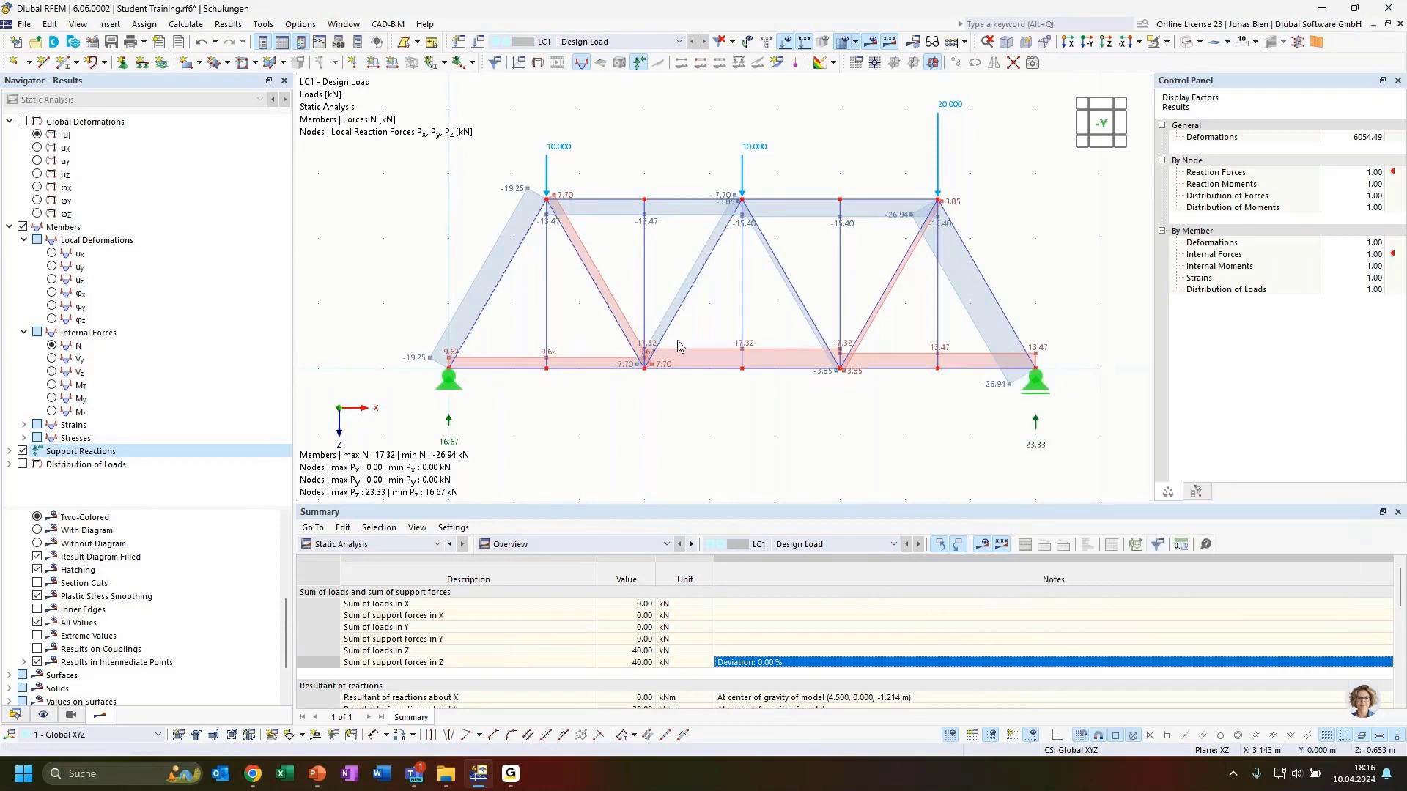
pyautogui.moveTo(830, 445); pyautogui.dragTo(877, 429, button='middle')
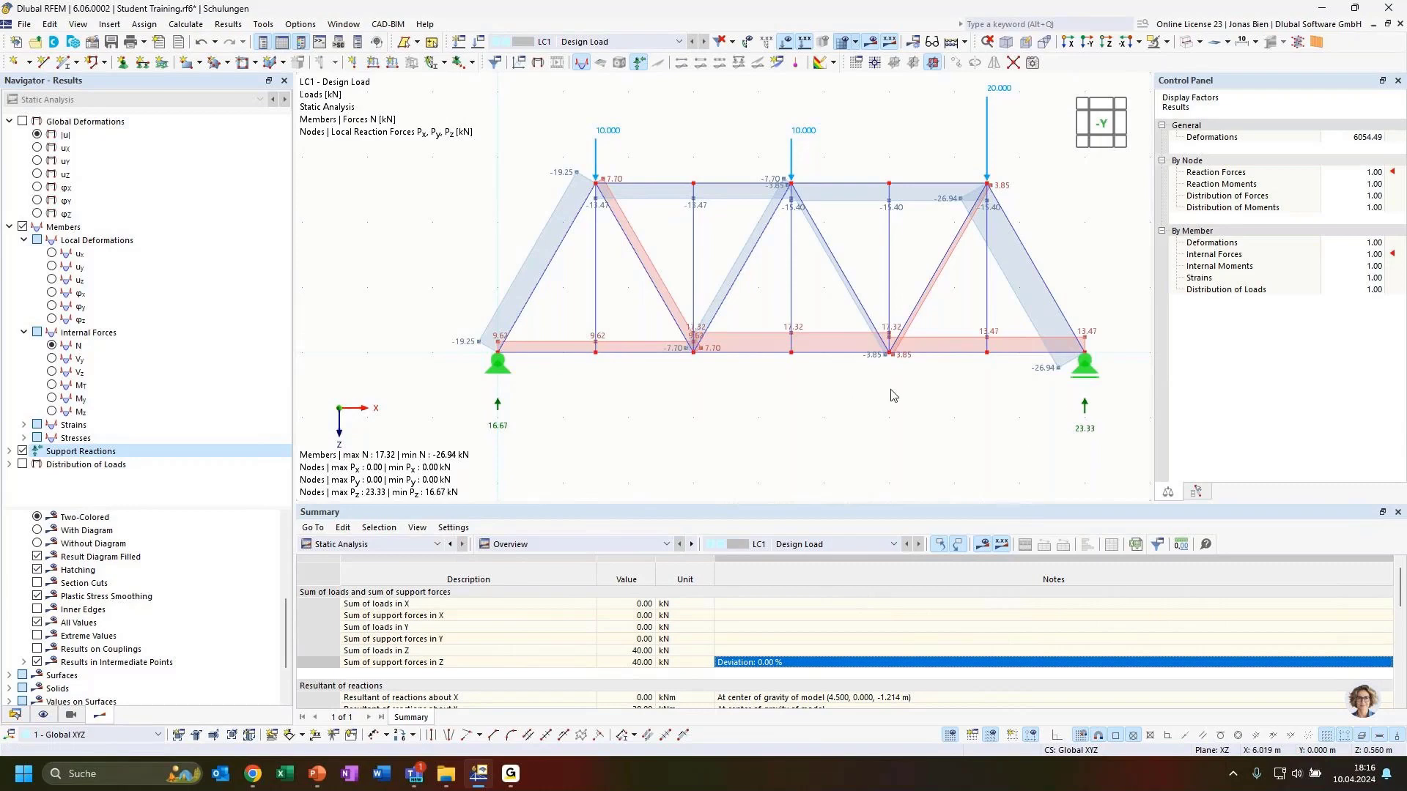
pyautogui.moveTo(893, 395); pyautogui.dragTo(886, 405, button='middle')
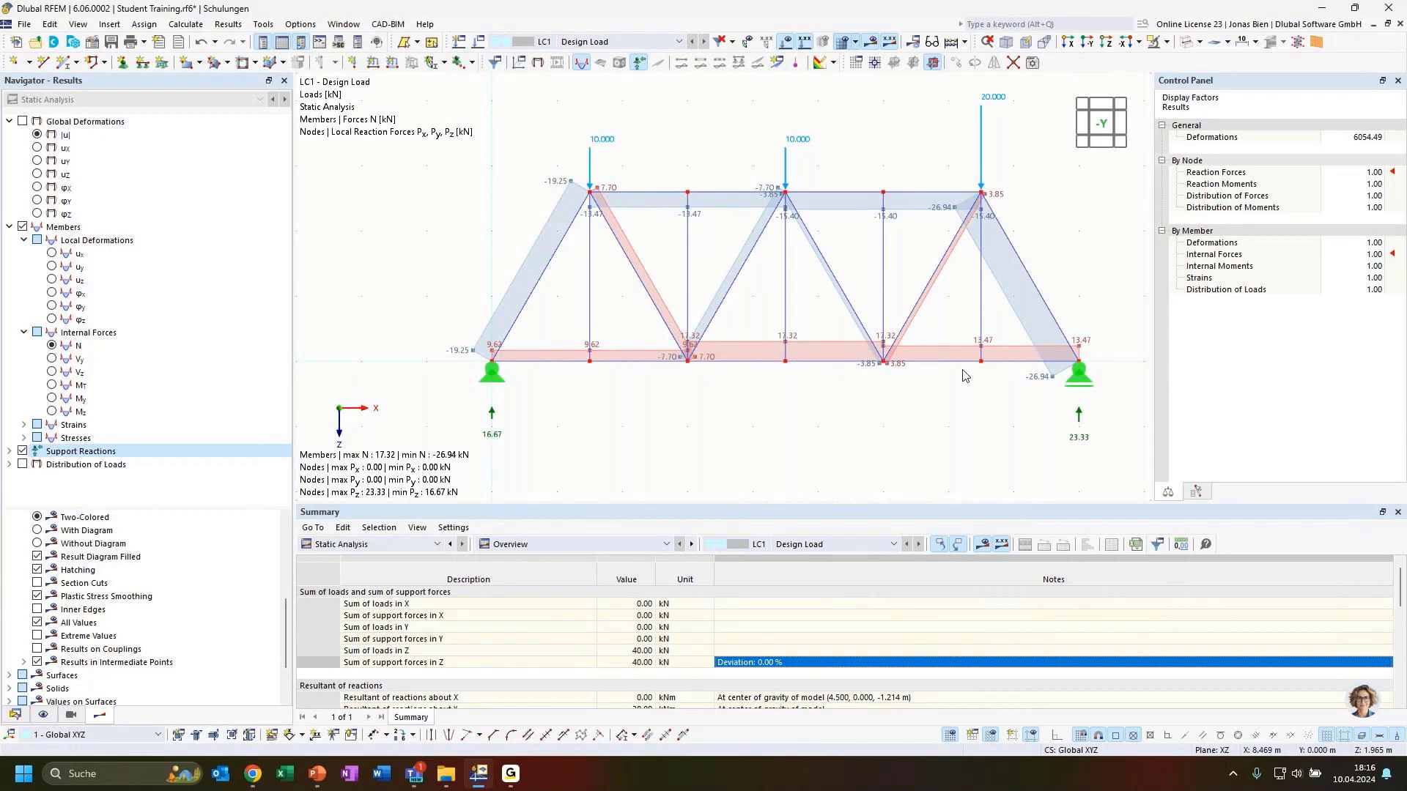
# Step: Review the Results > Support Reactions display properties in Options, then close them
pyautogui.click(300, 25)
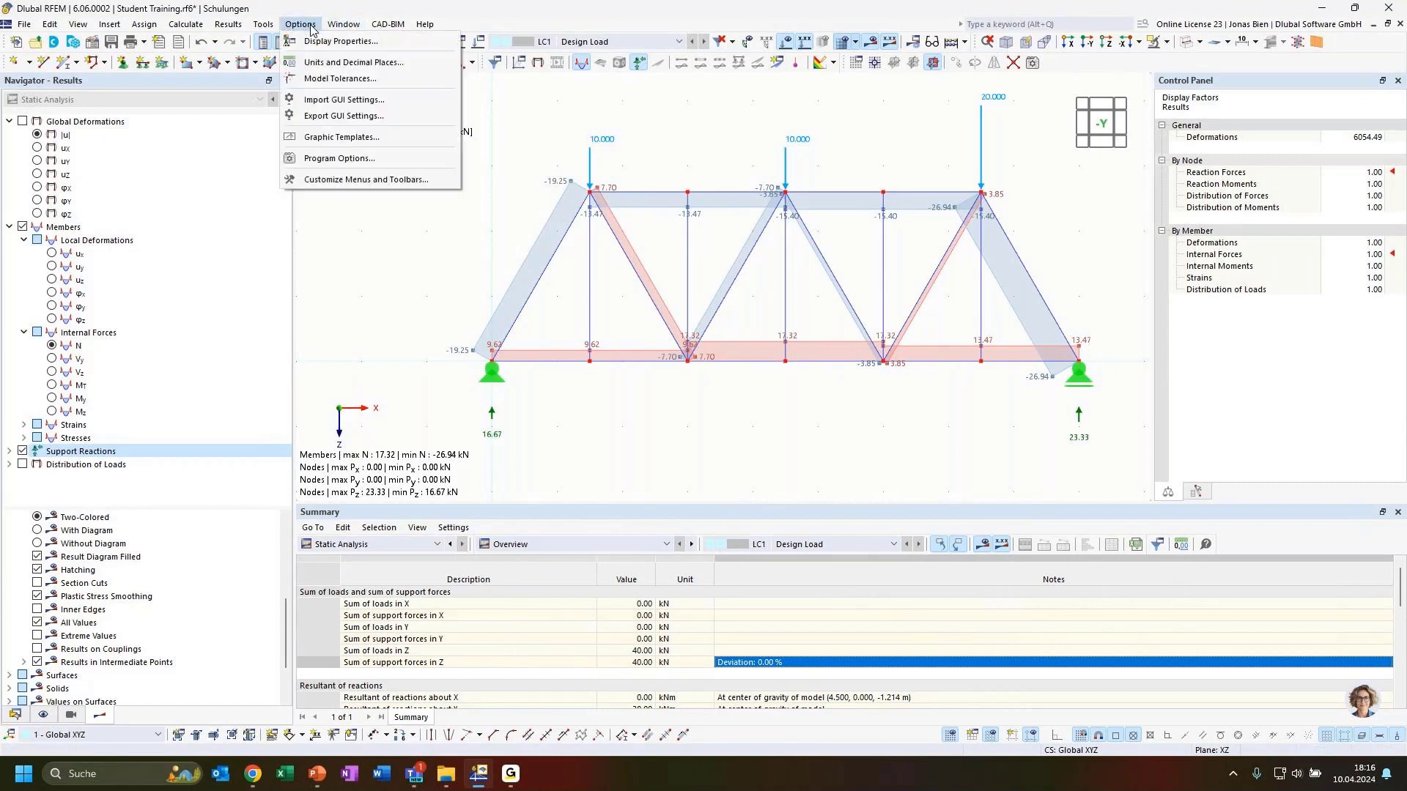
pyautogui.click(341, 41)
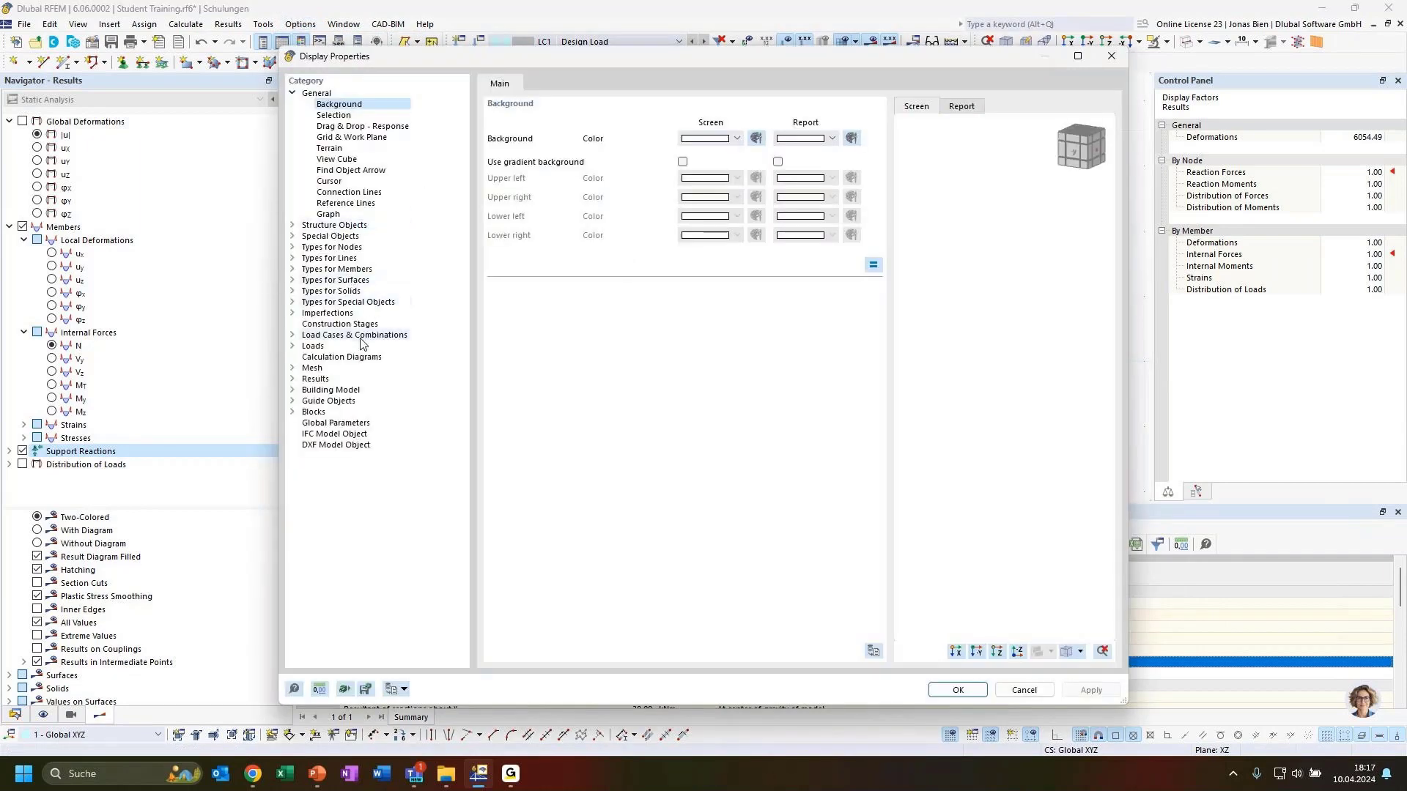
pyautogui.click(292, 379)
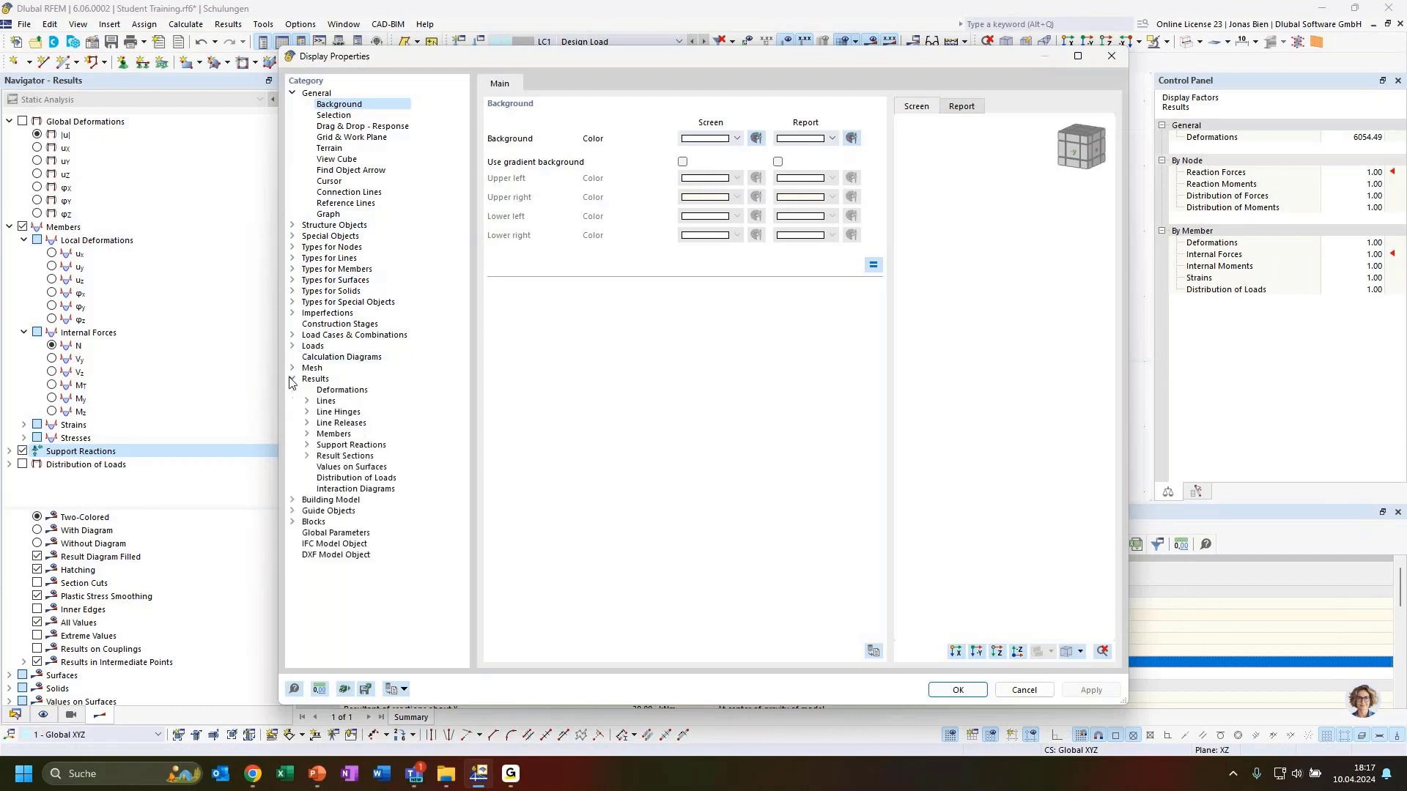
pyautogui.click(307, 445)
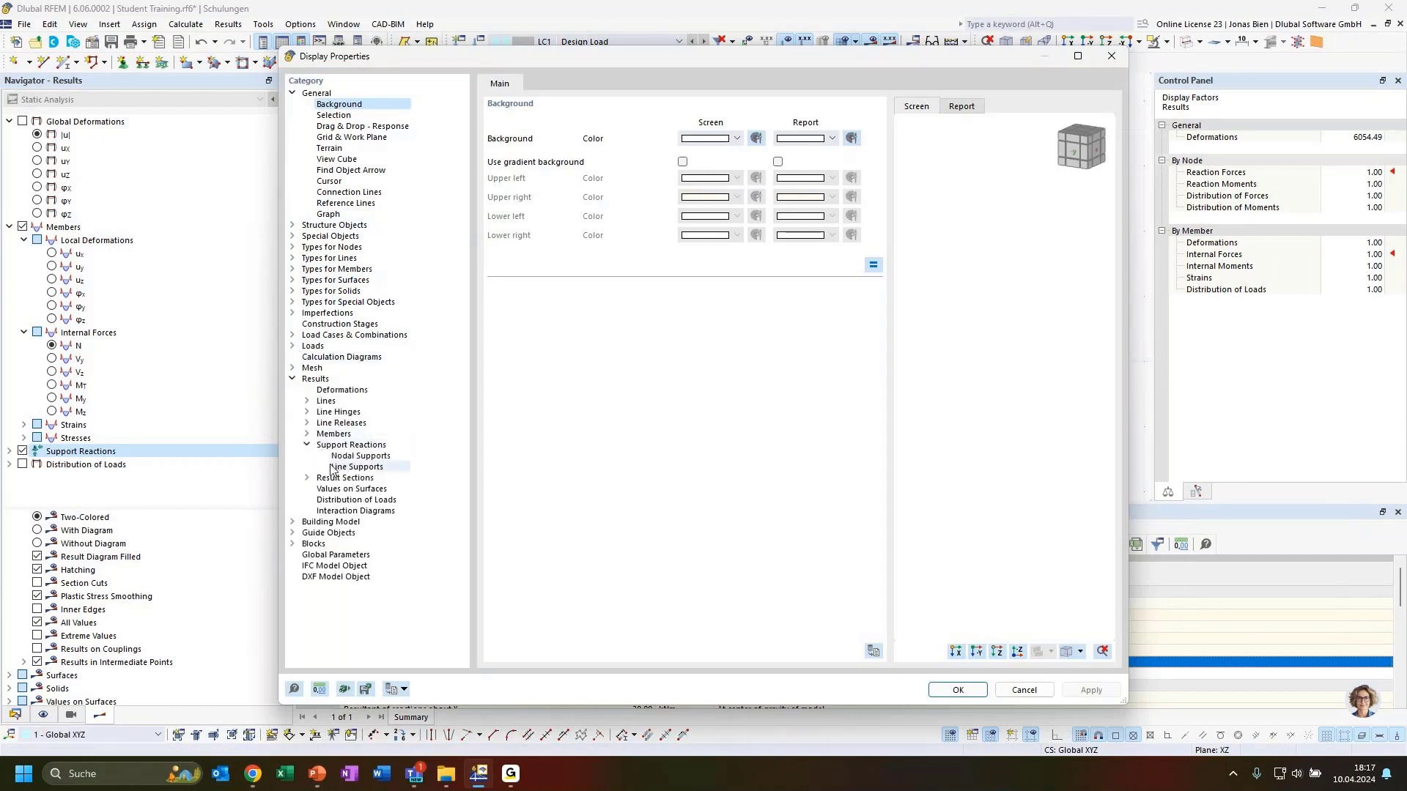
pyautogui.click(369, 464)
pyautogui.click(366, 467)
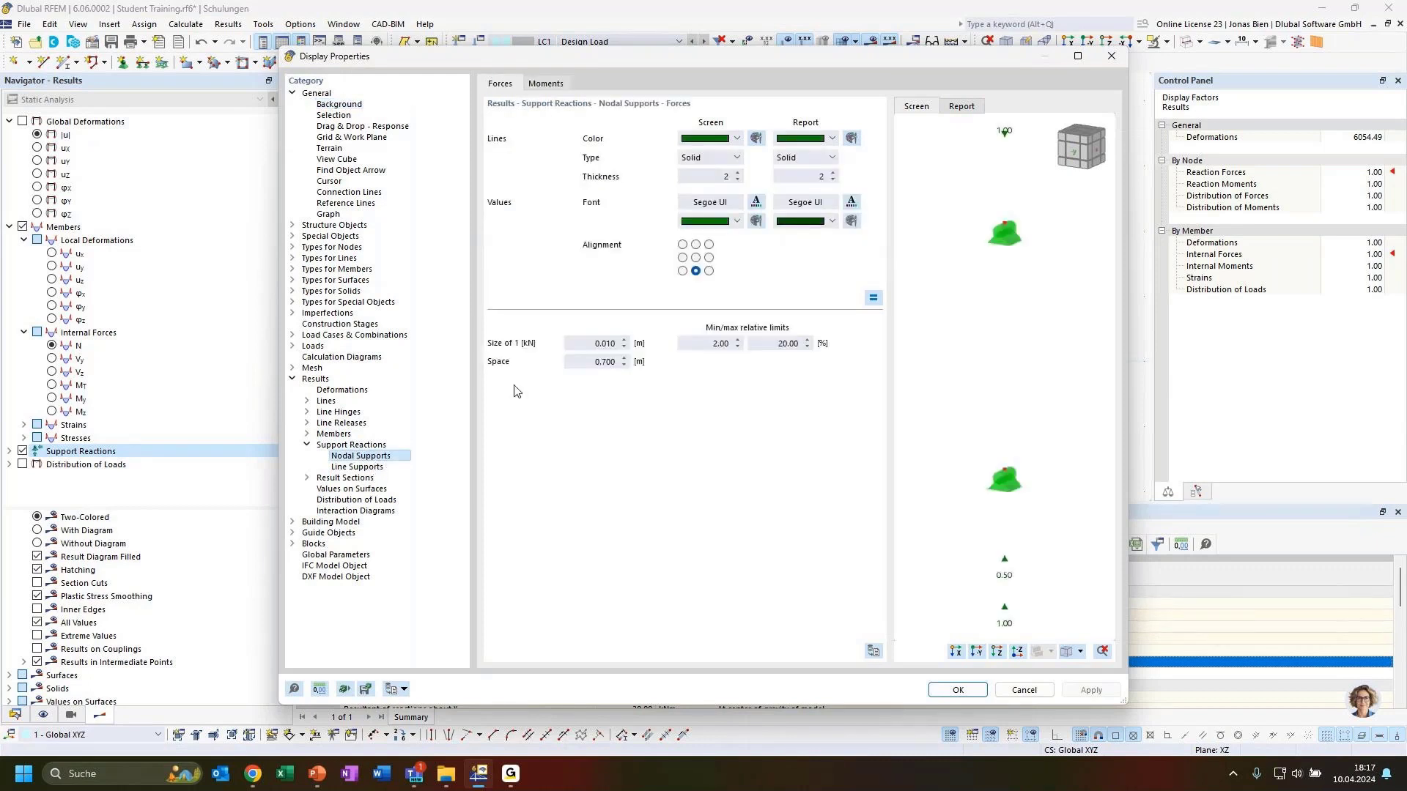
pyautogui.click(362, 456)
pyautogui.click(1110, 56)
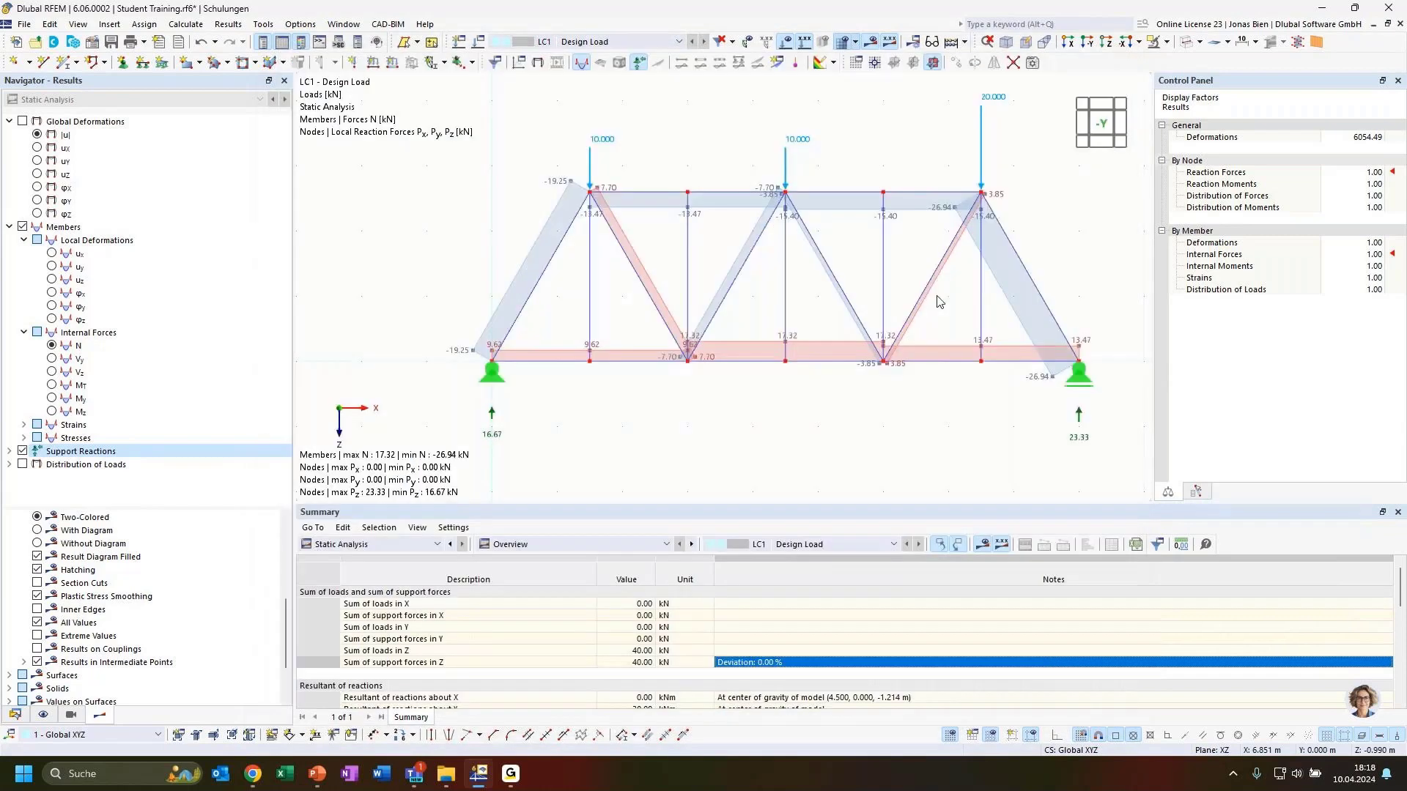
# Step: Window-select the whole truss with its loads and supports and delete it
pyautogui.scroll(-2, 592, 308)
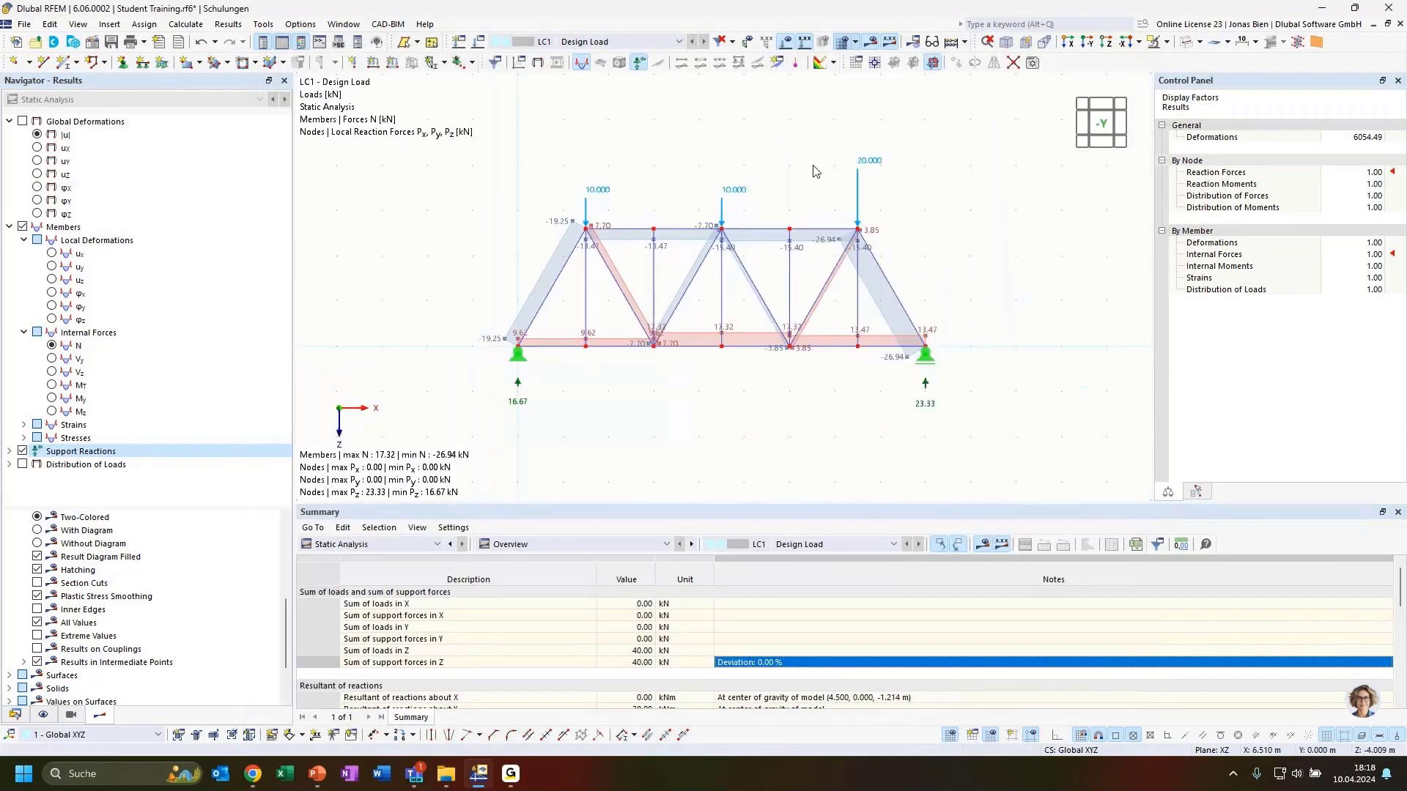
pyautogui.moveTo(1008, 126); pyautogui.dragTo(432, 461)
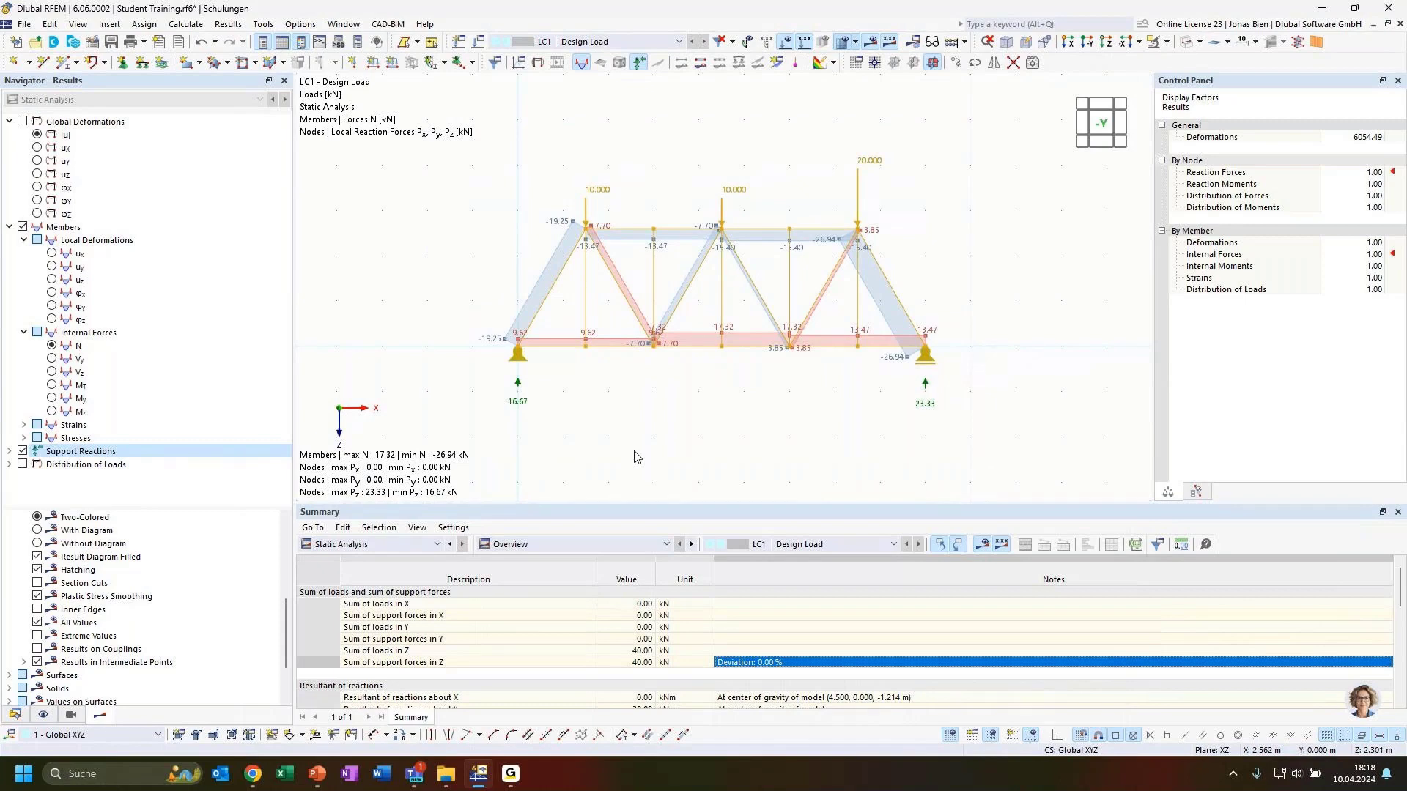
pyautogui.press('Delete')
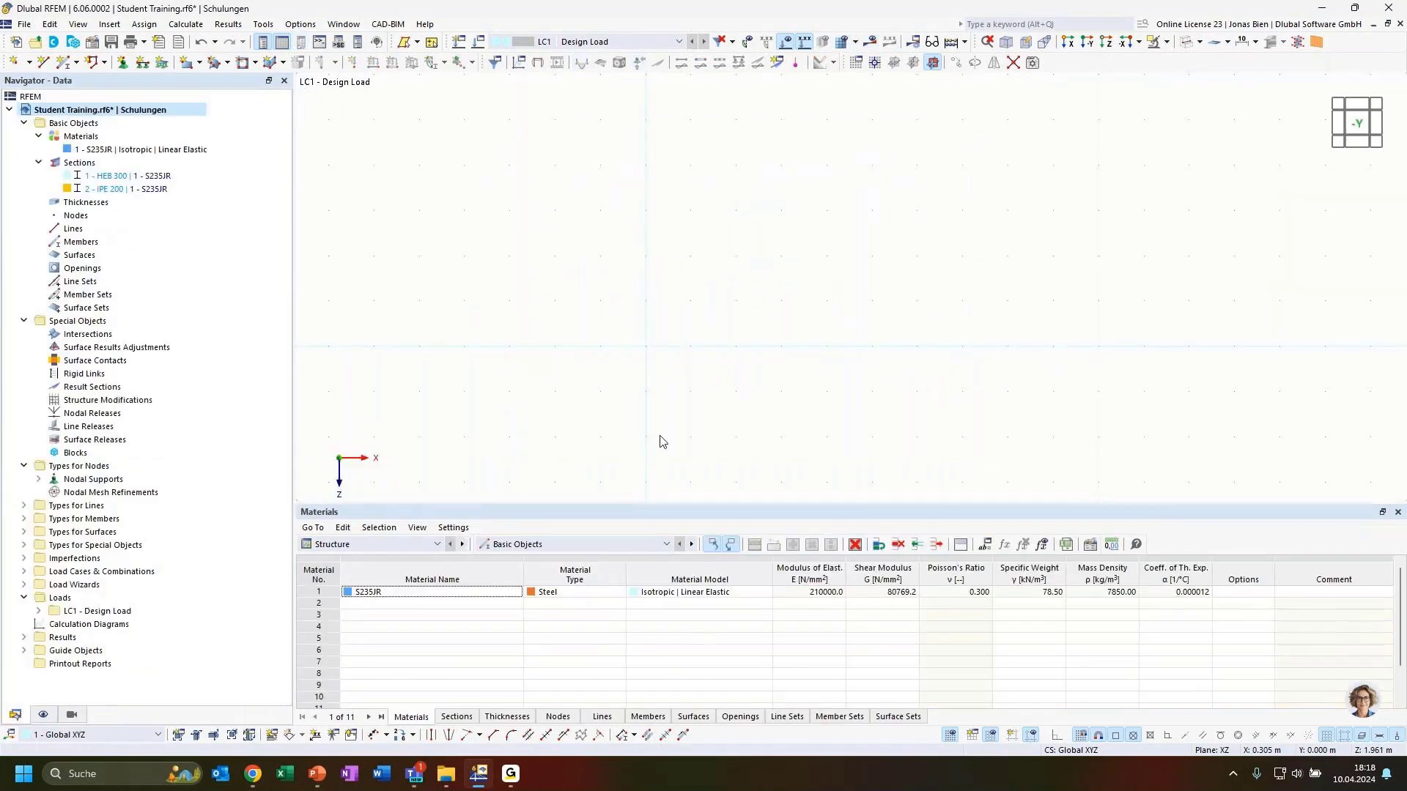
# Step: Switch to the PowerPoint slide 'Generated truss structure'
pyautogui.hotkey('alt', 'Tab')
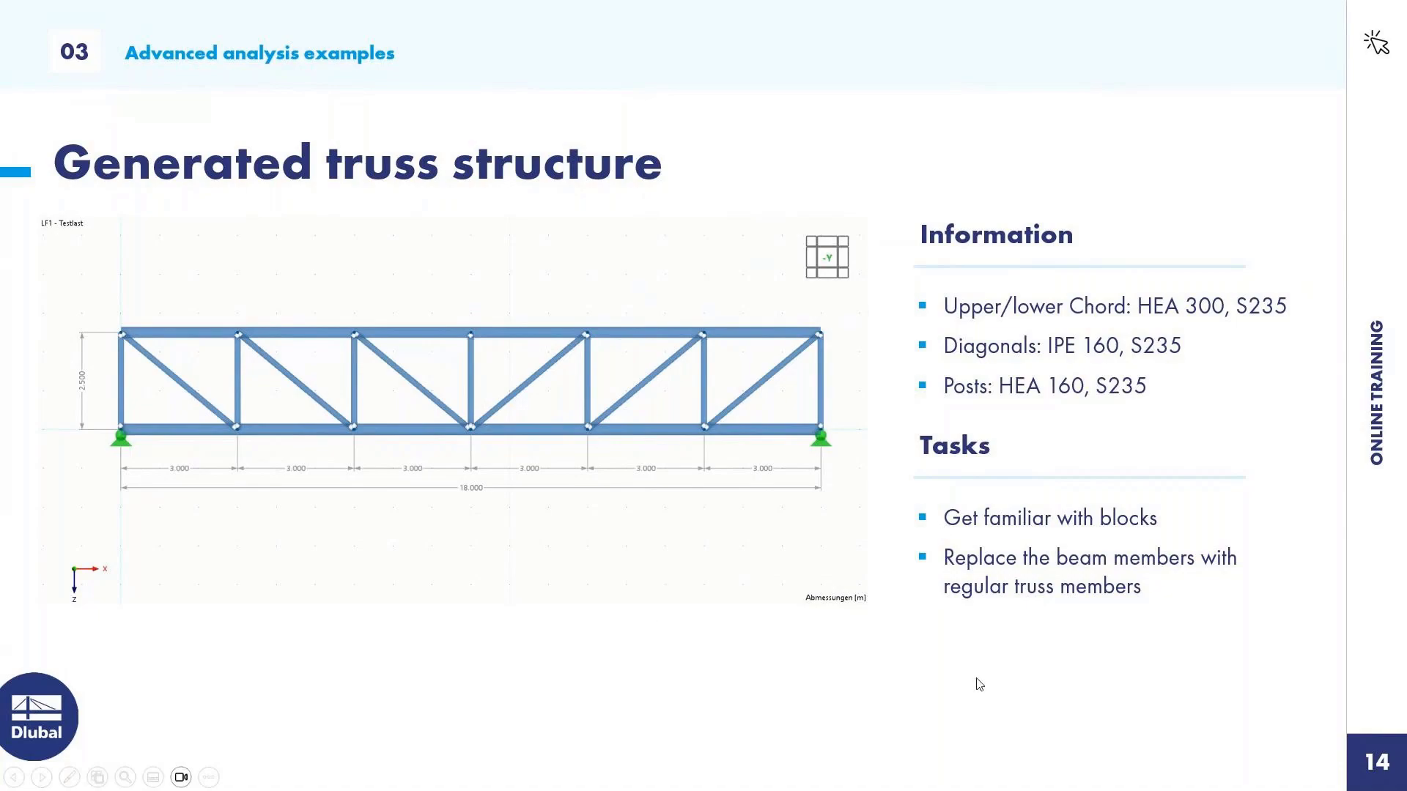
# Step: Switch from the slideshow back to the empty RFEM model
pyautogui.hotkey('alt', 'Tab')
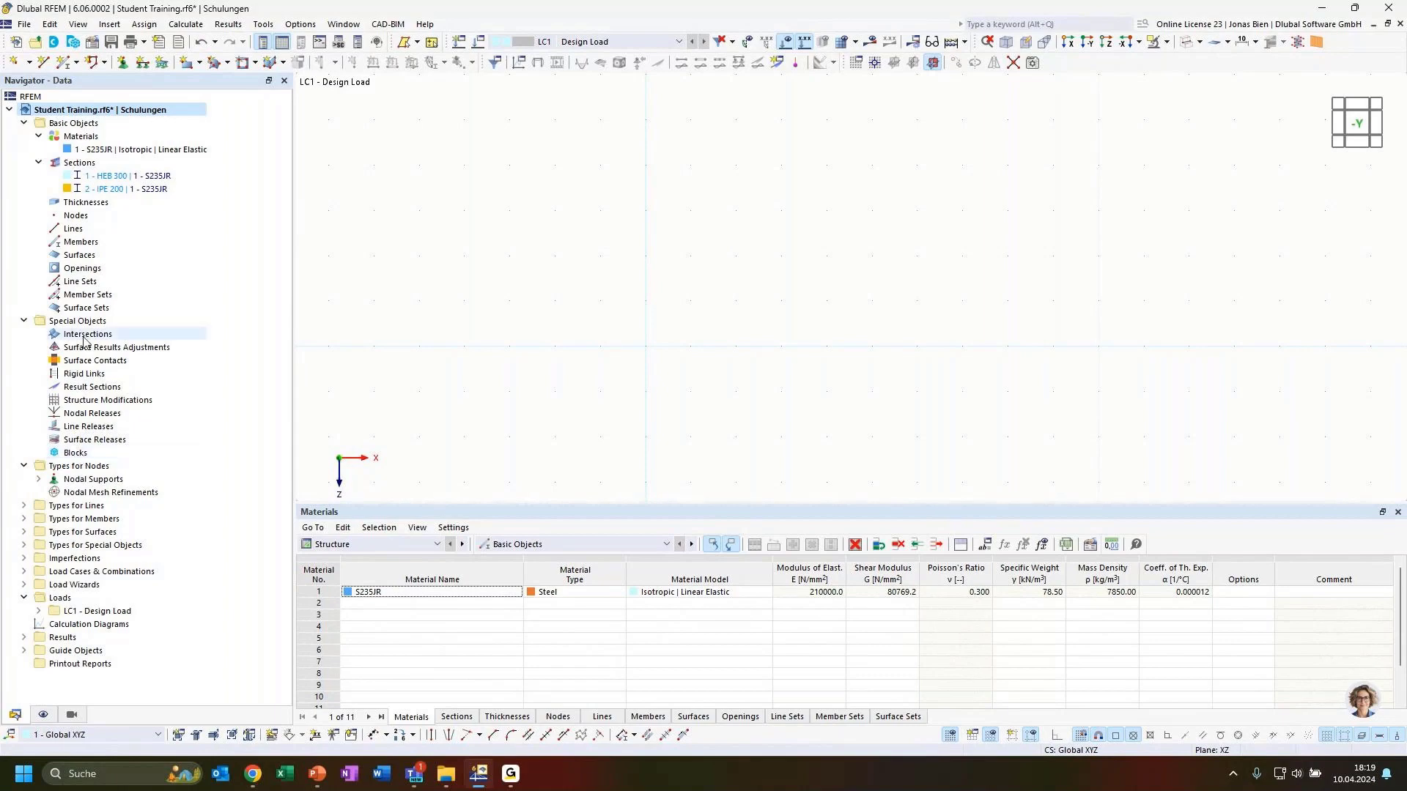
# Step: Start a new block under Blocks, accept switching the model to 3D, and open the Block Manager library
pyautogui.click(79, 454)
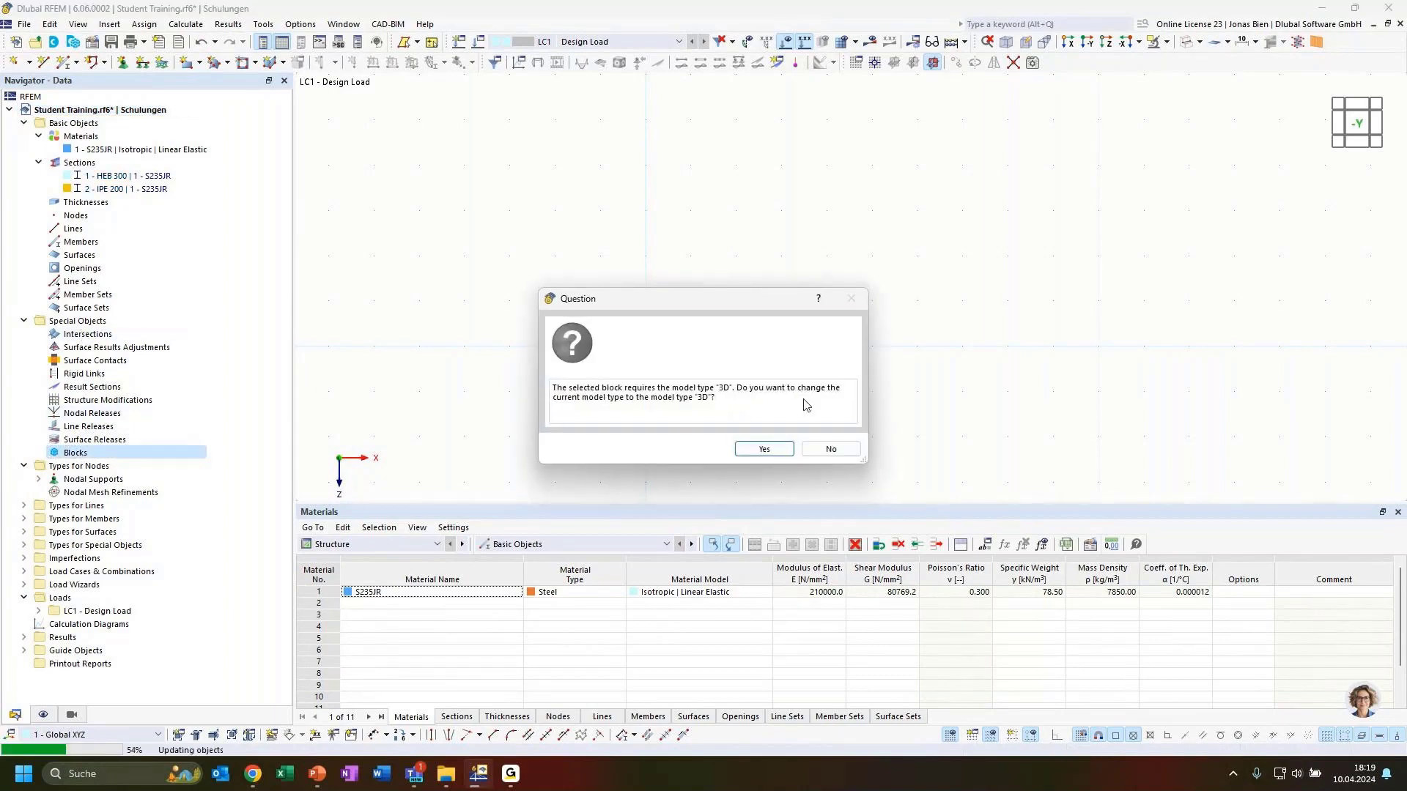
pyautogui.click(764, 449)
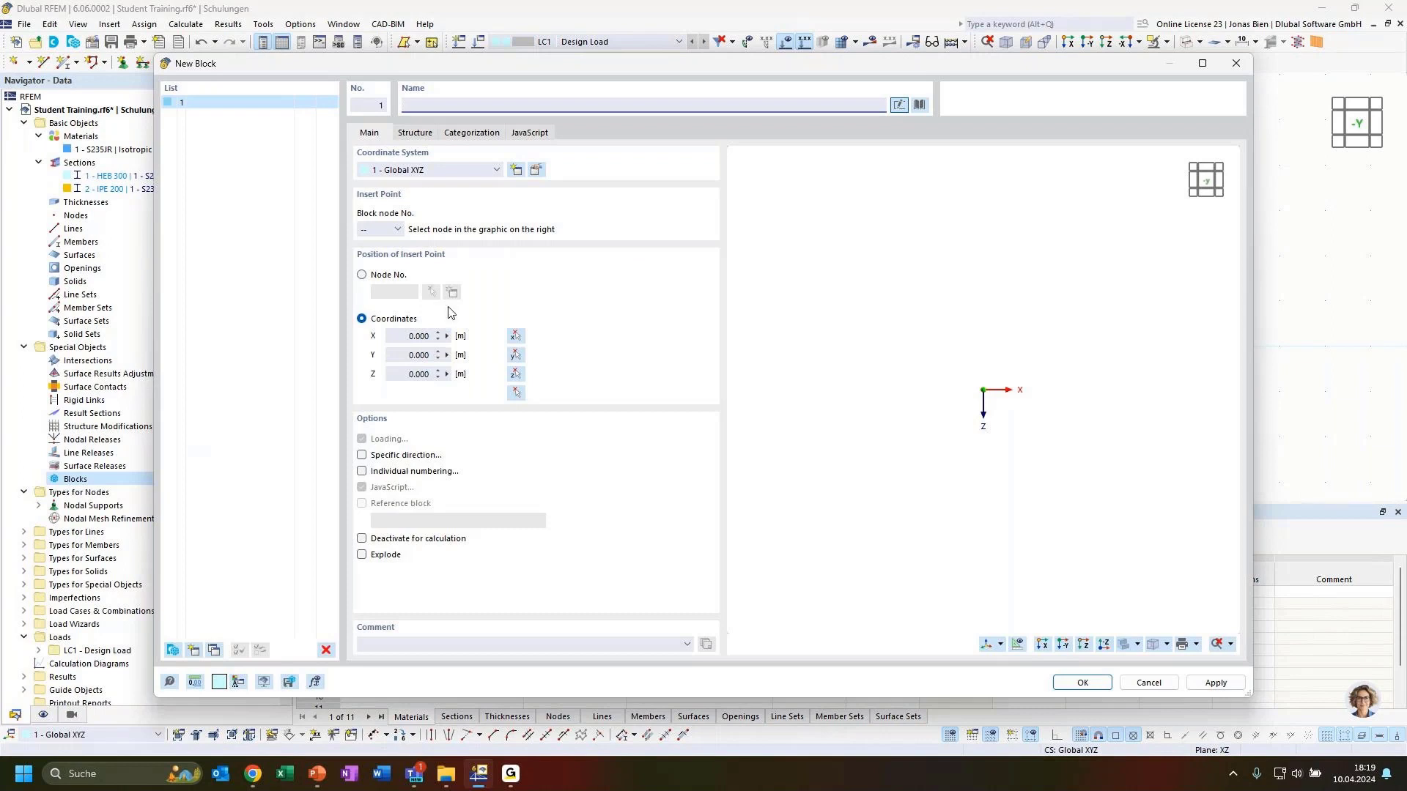
pyautogui.click(920, 106)
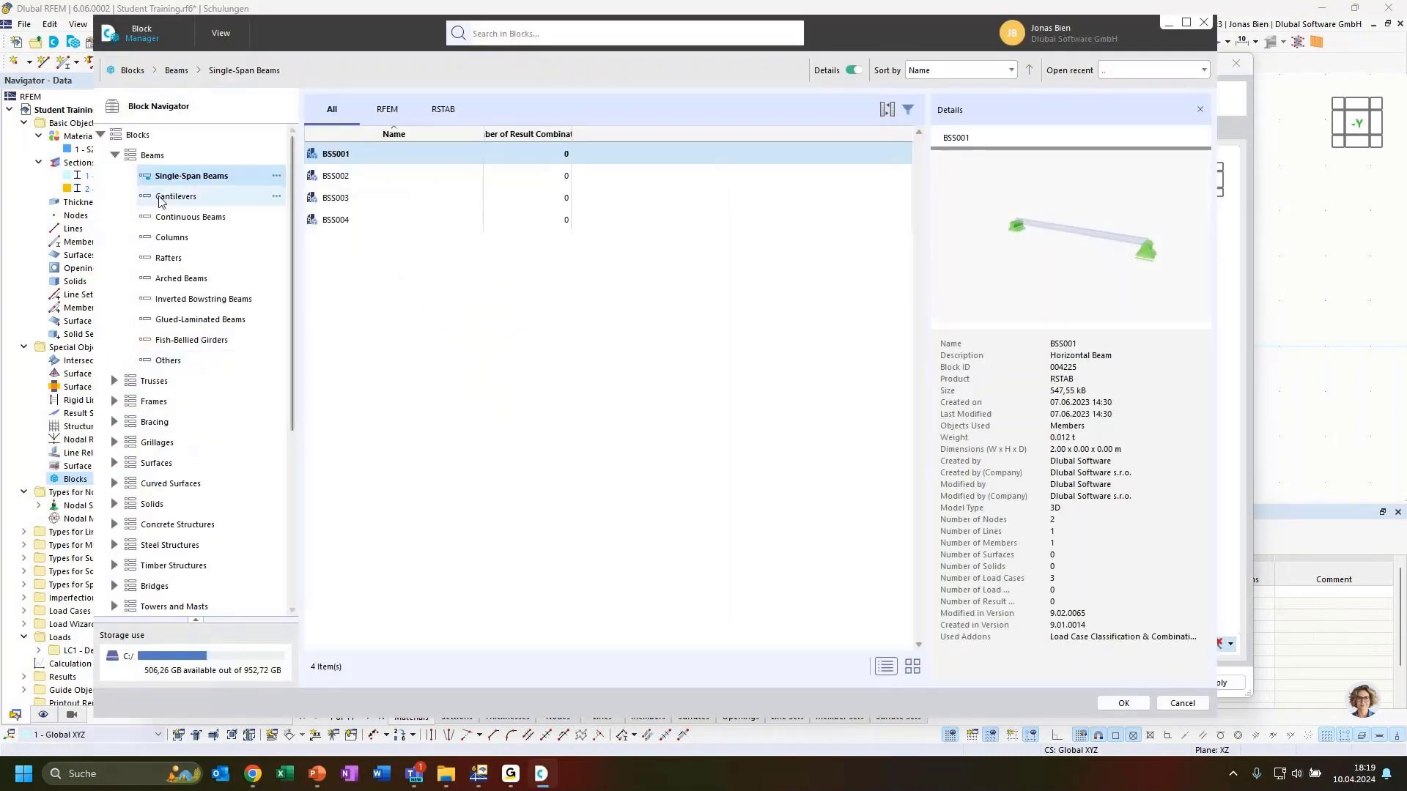
# Step: Open Trusses > 2D and compare the FT001-b, FT002 and FT001-a truss previews
pyautogui.click(115, 155)
pyautogui.moveTo(320, 36); pyautogui.dragTo(451, 93)
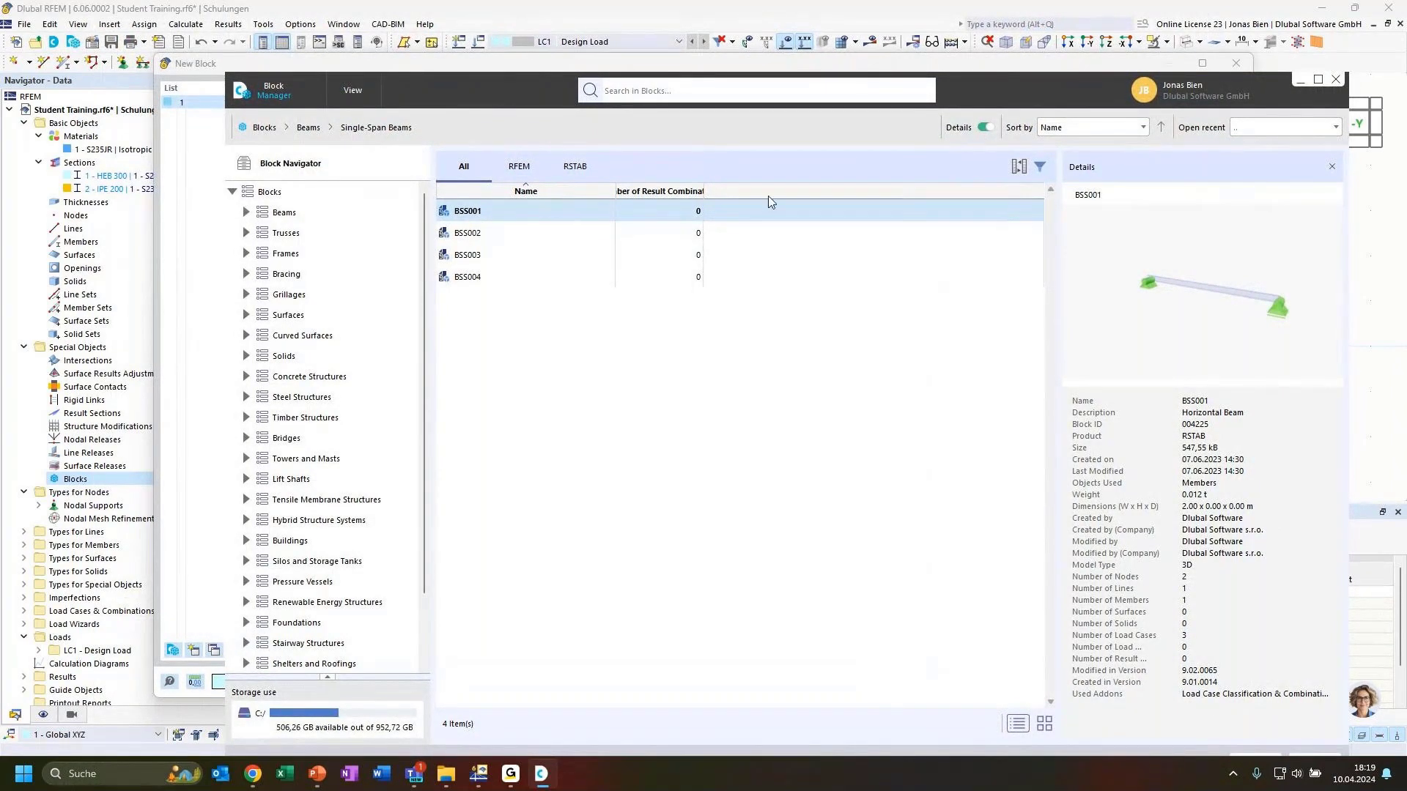
pyautogui.moveTo(1004, 93); pyautogui.dragTo(984, 78)
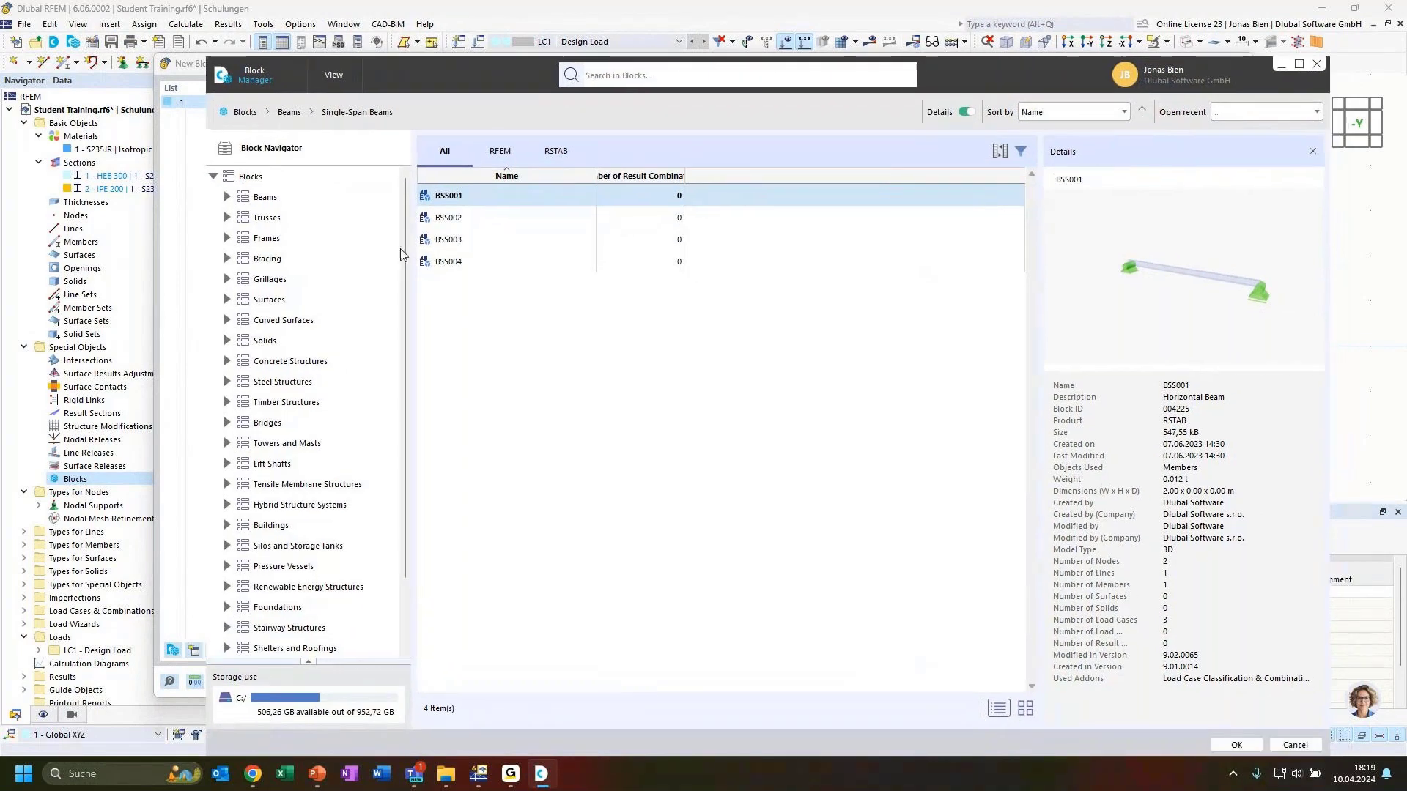
pyautogui.click(227, 218)
pyautogui.click(271, 239)
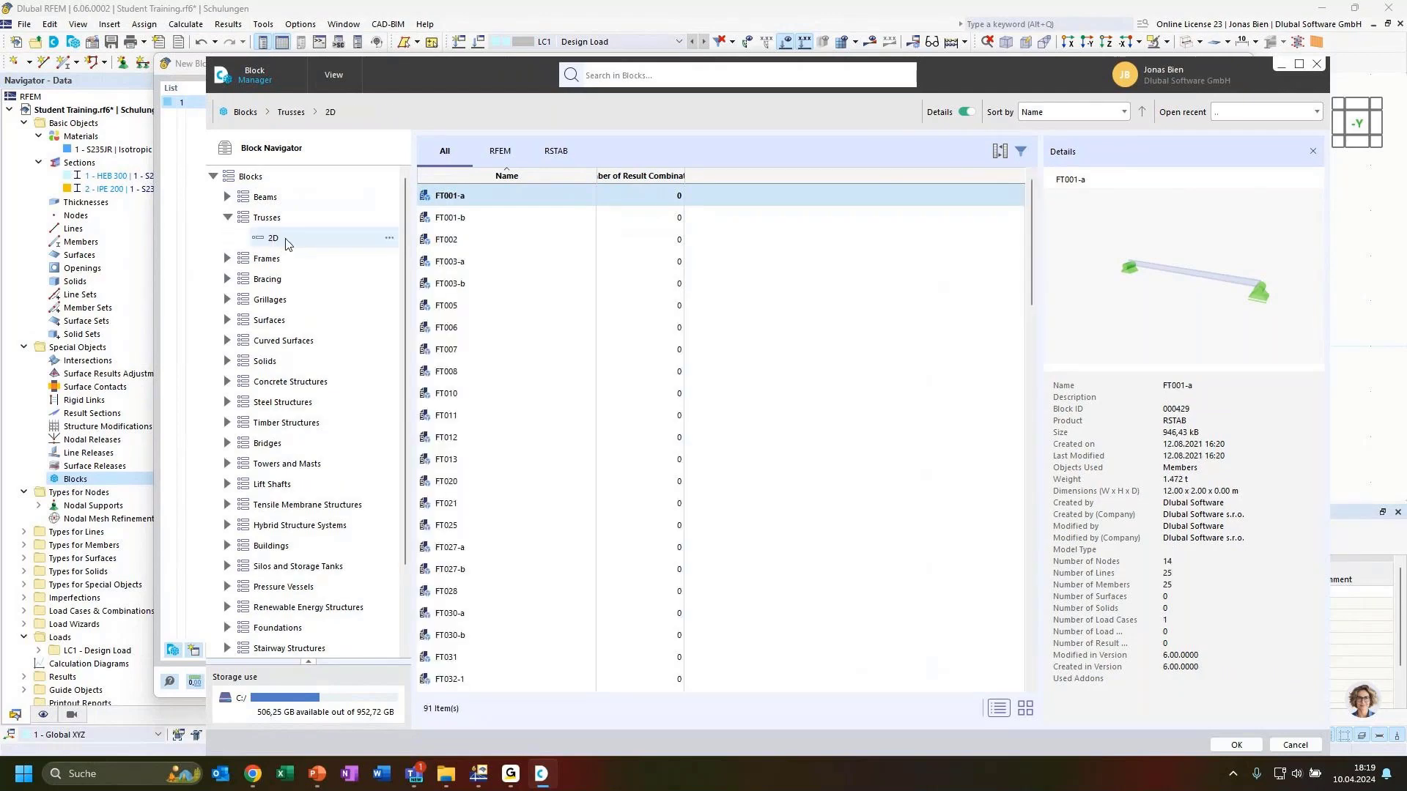
pyautogui.click(481, 218)
pyautogui.click(476, 241)
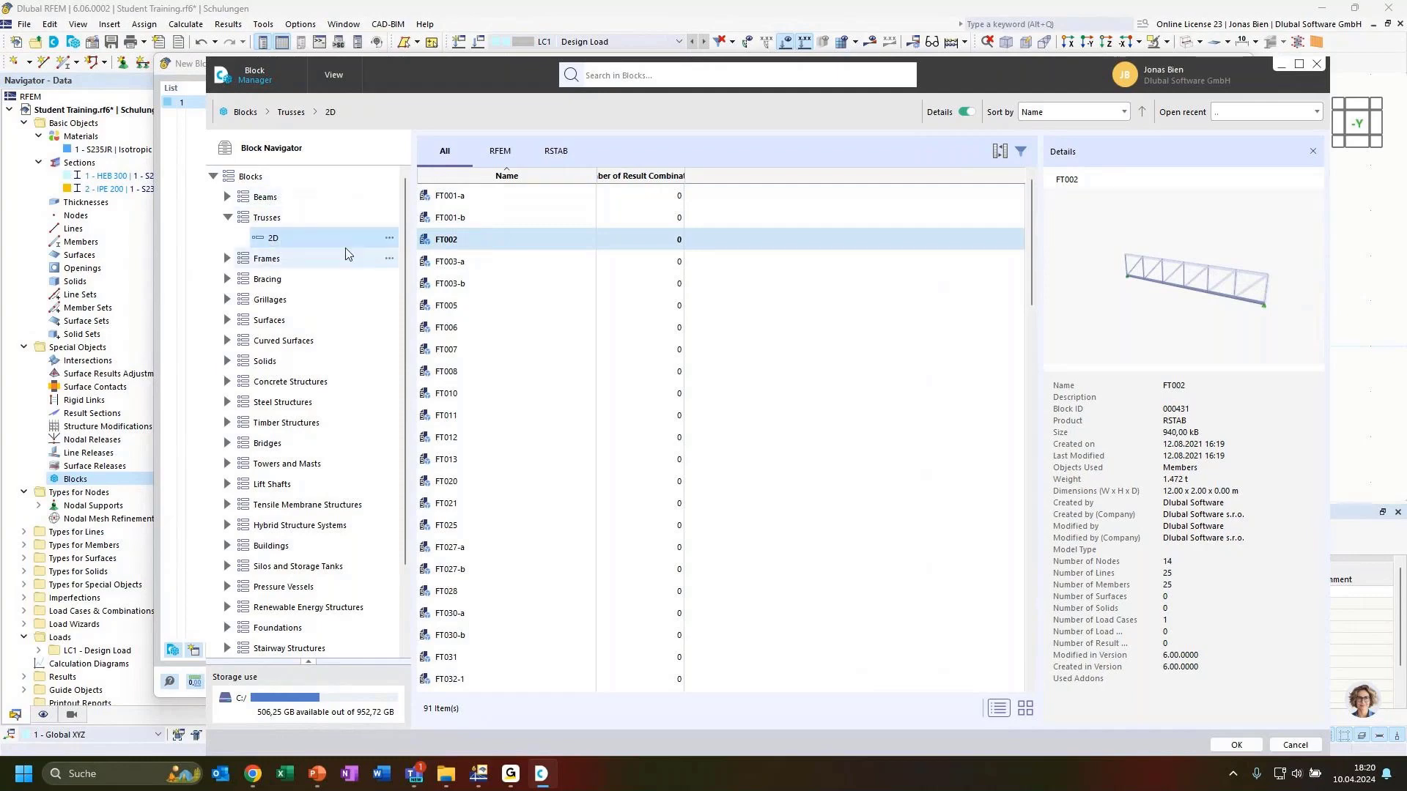
pyautogui.click(460, 197)
pyautogui.moveTo(1212, 315)
pyautogui.mouseDown()
pyautogui.moveTo(1235, 327)
pyautogui.moveTo(1180, 330)
pyautogui.moveTo(1229, 308)
pyautogui.mouseUp()
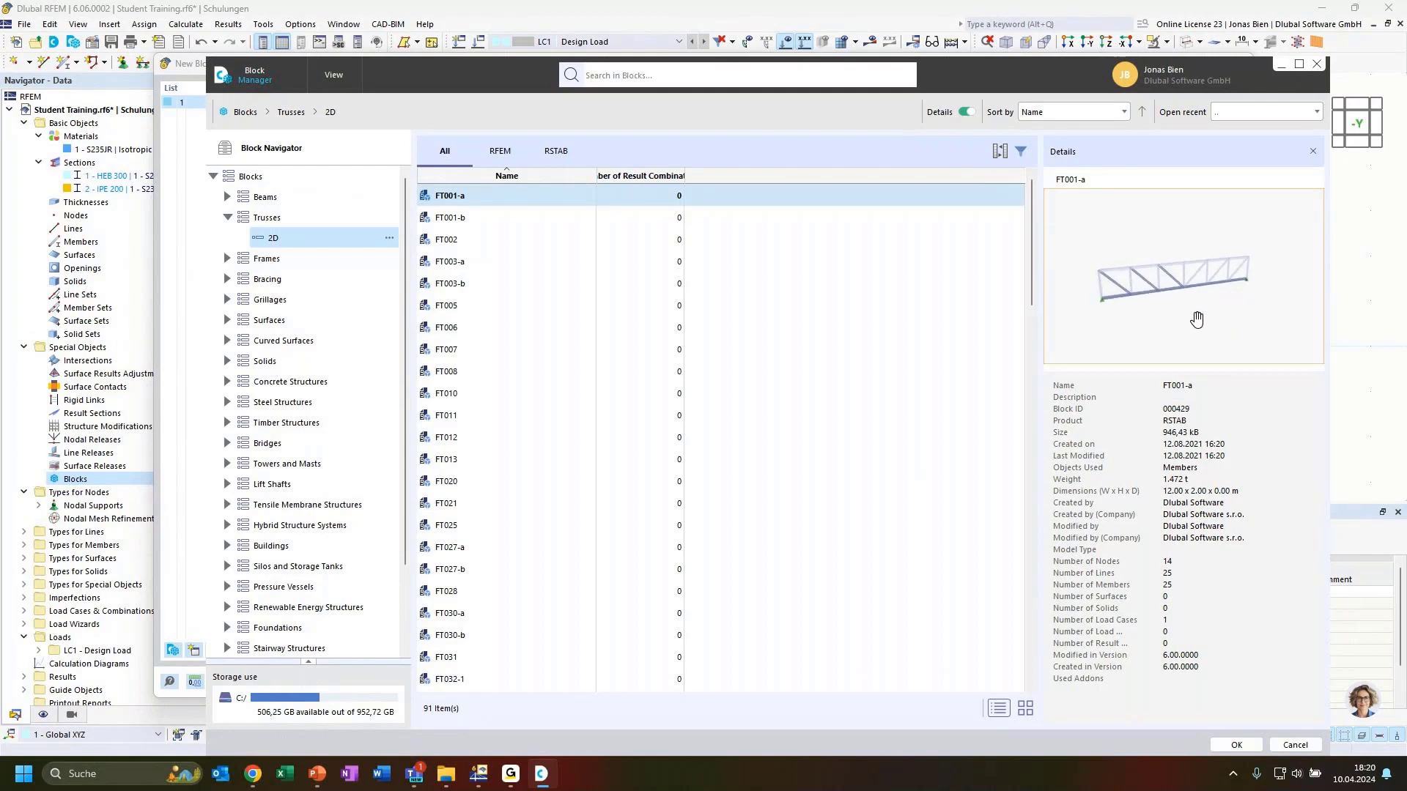
# Step: Preview further 2D trusses: FT020, FT035-a-1, FT035-a-2, FT050-a, FT100 and FT103
pyautogui.click(479, 482)
pyautogui.scroll(-2, 549, 468)
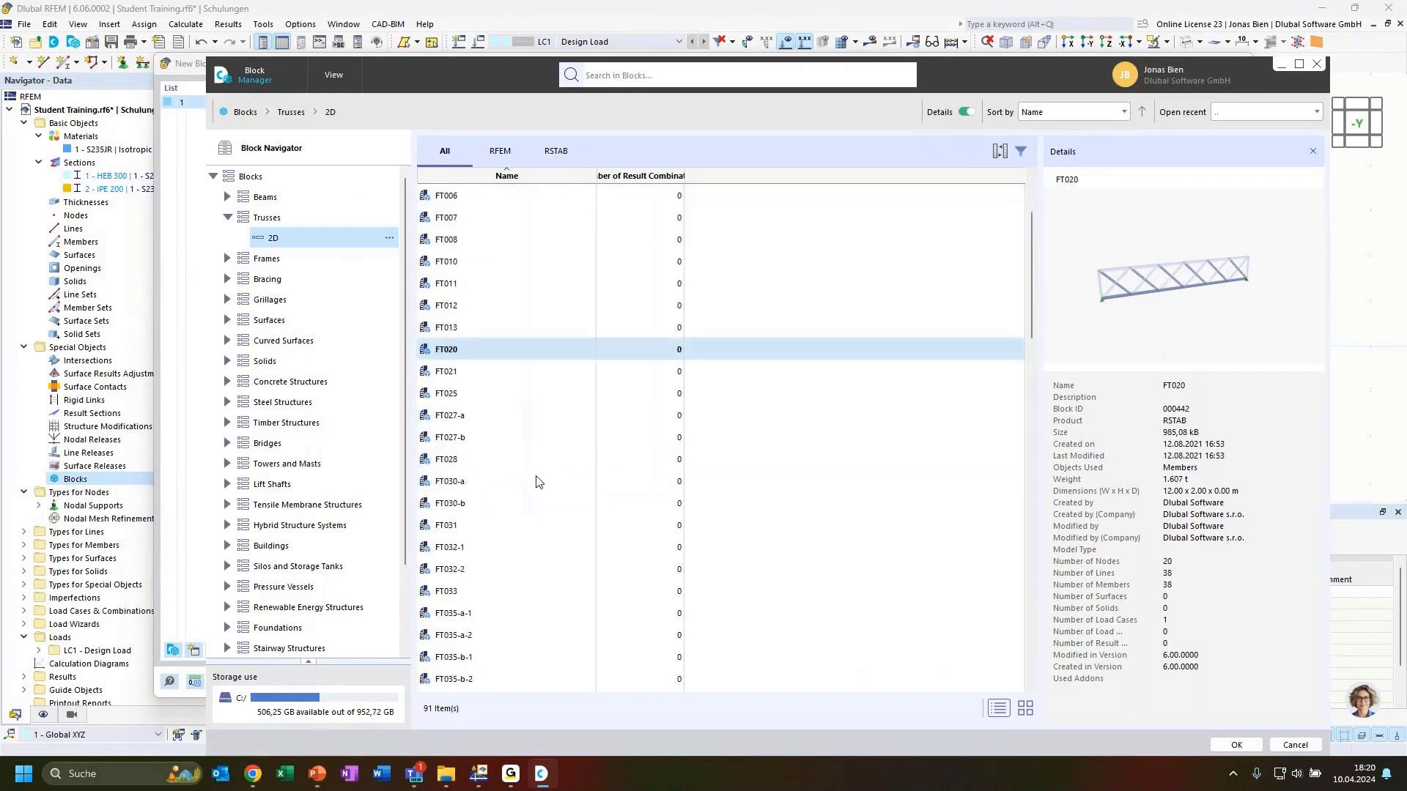
pyautogui.scroll(-2, 537, 481)
pyautogui.click(514, 484)
pyautogui.click(525, 501)
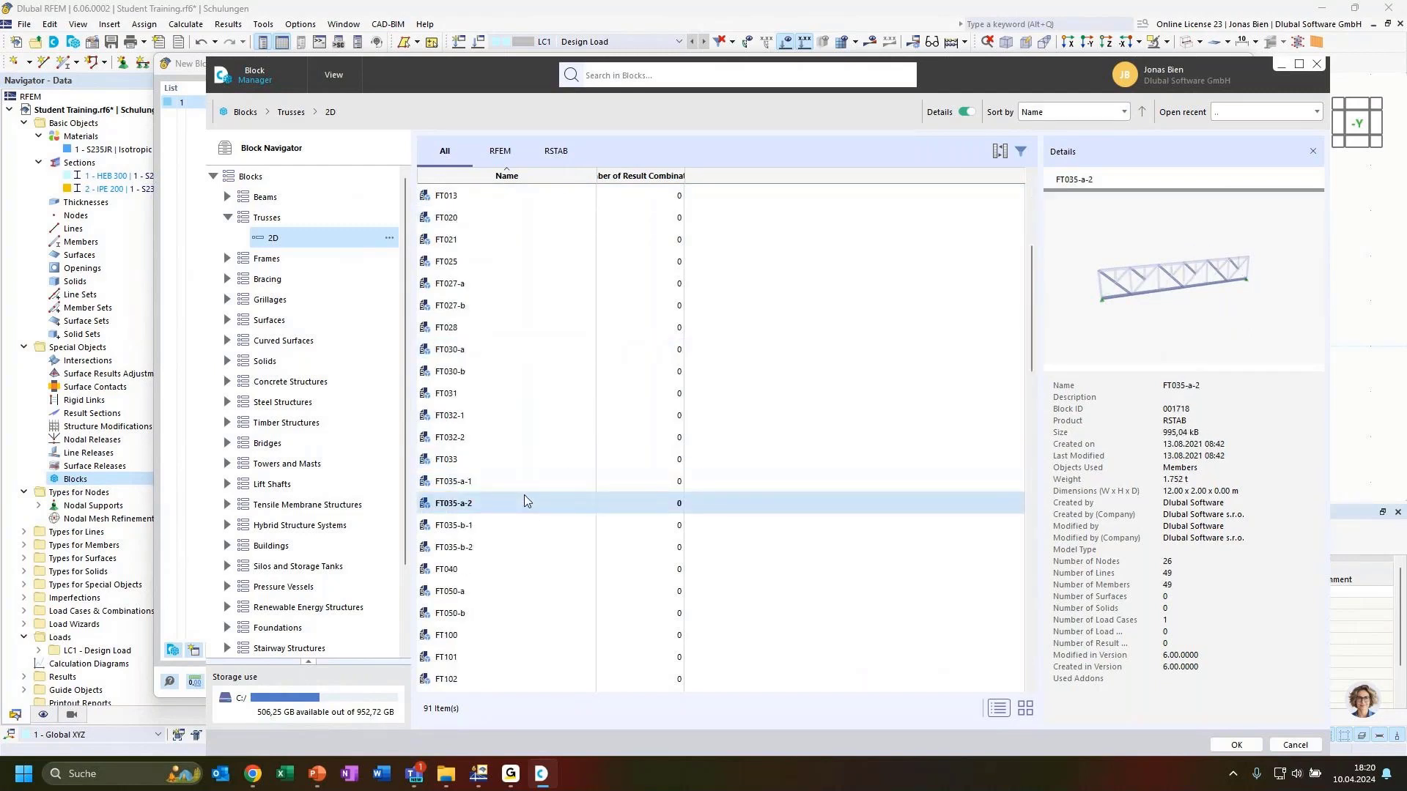
pyautogui.press('Down')
pyautogui.press('Down')
pyautogui.press('Down')
pyautogui.press('Down')
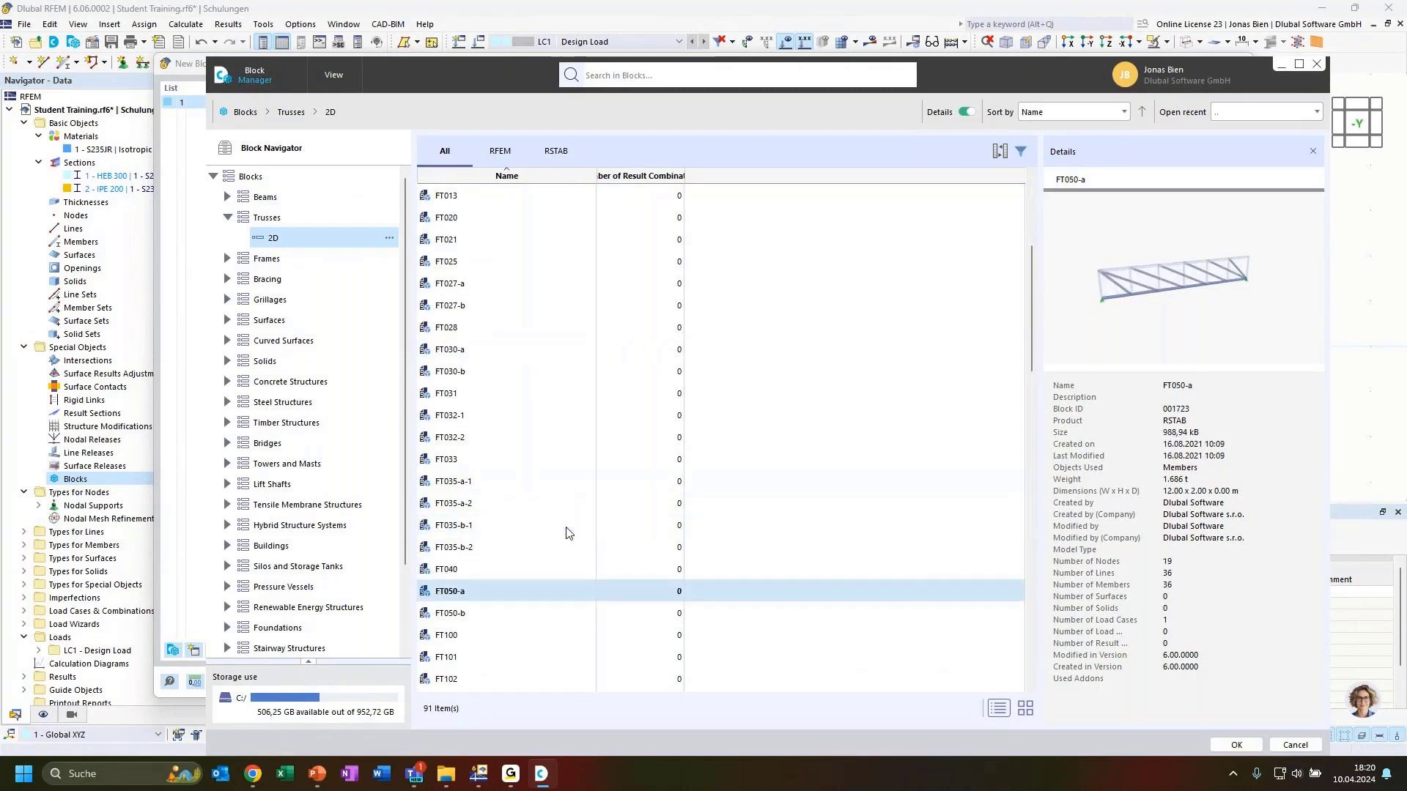
pyautogui.press('Down')
pyautogui.press('Down')
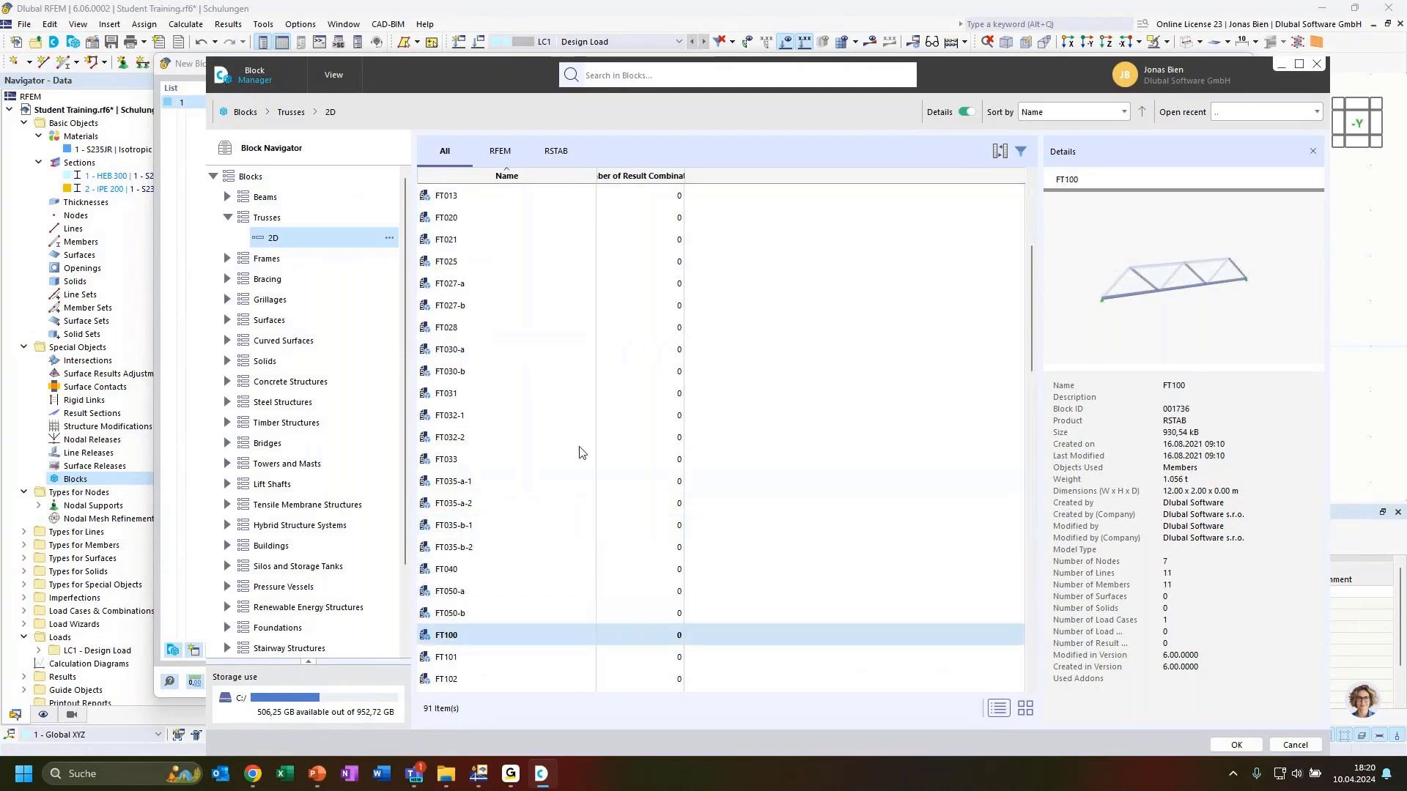
pyautogui.scroll(-2, 583, 453)
pyautogui.click(501, 566)
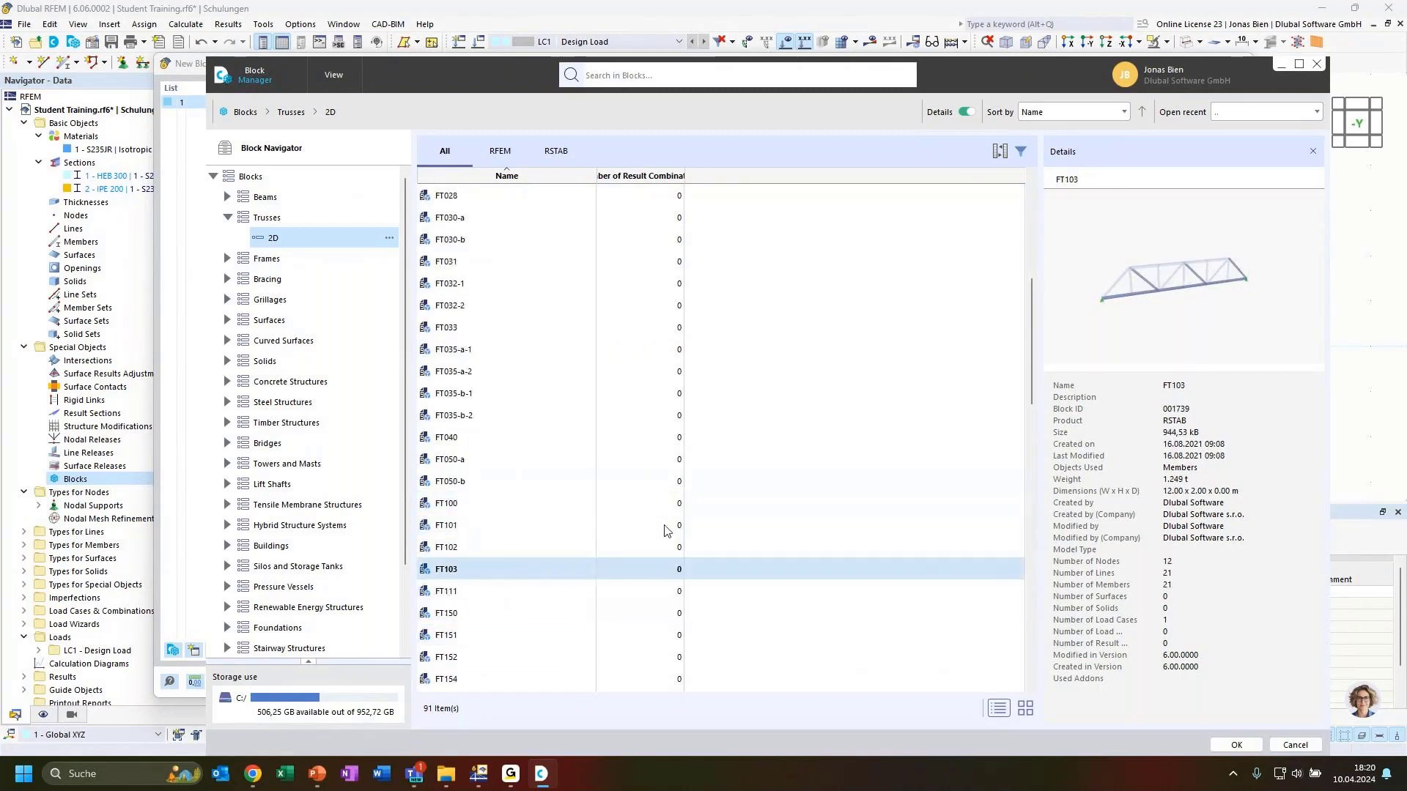
pyautogui.moveTo(1221, 291)
pyautogui.mouseDown()
pyautogui.moveTo(1198, 288)
pyautogui.moveTo(1213, 296)
pyautogui.mouseUp()
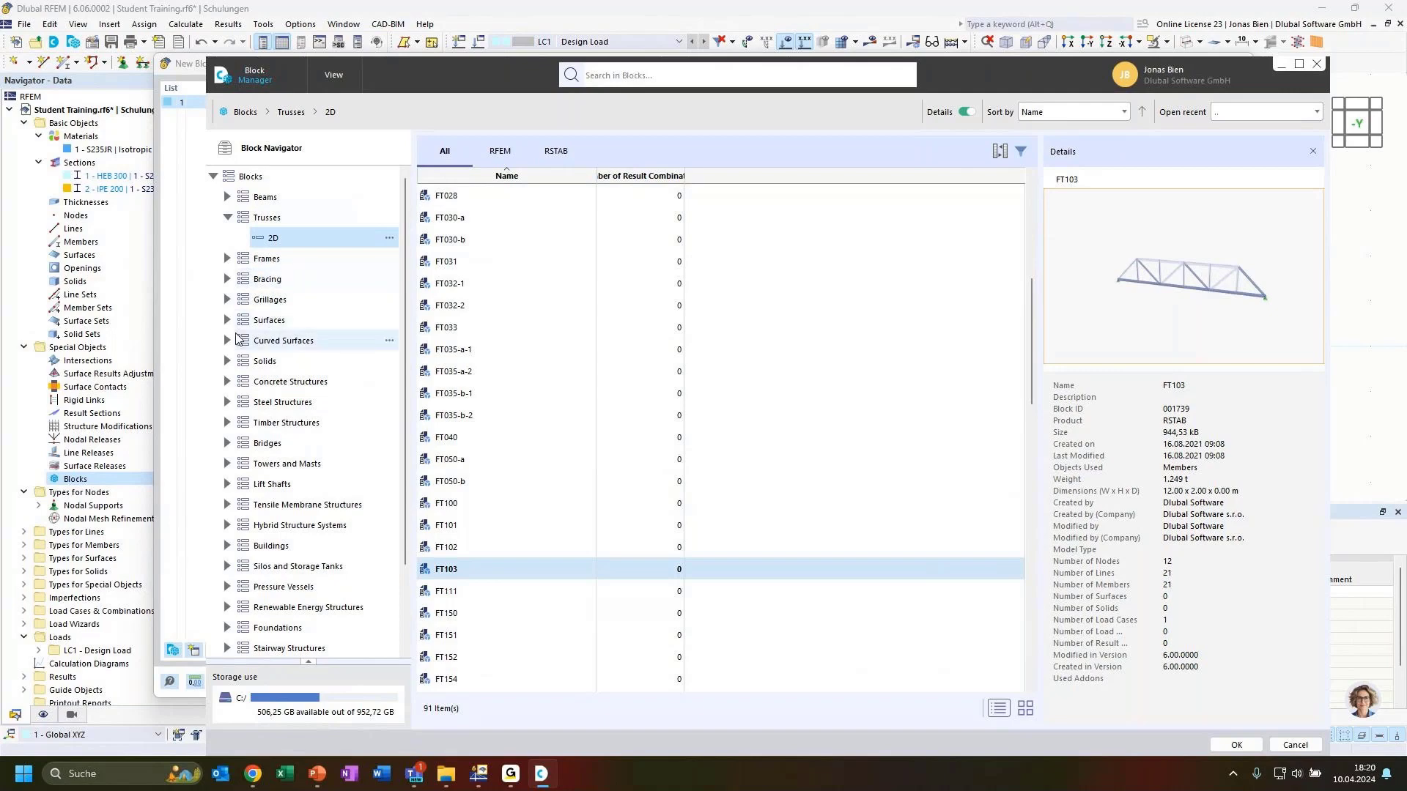
# Step: Browse Concrete Structures Folded Plates and Buildings, previewing BMS005 and BMS002
pyautogui.click(227, 361)
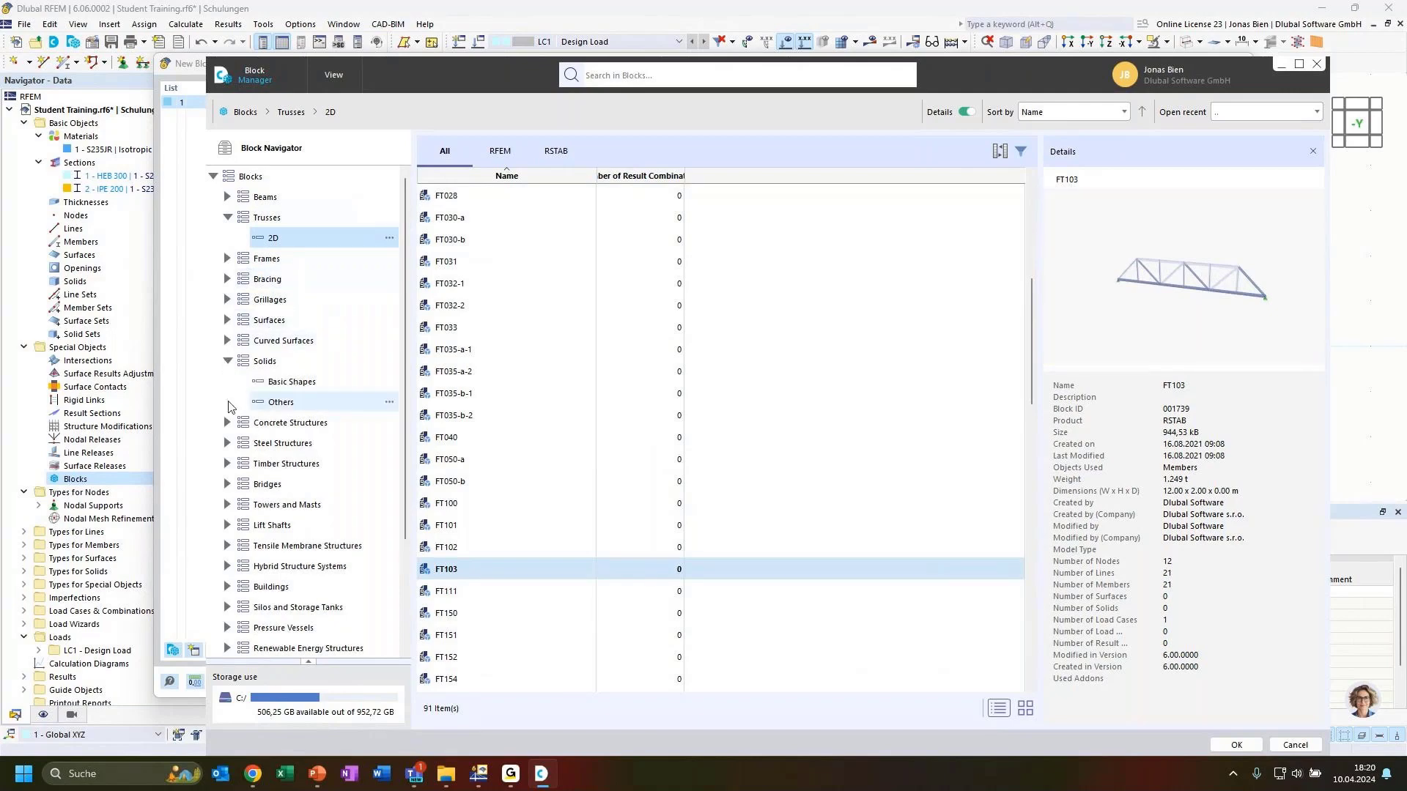
pyautogui.click(227, 362)
pyautogui.click(227, 382)
pyautogui.click(335, 404)
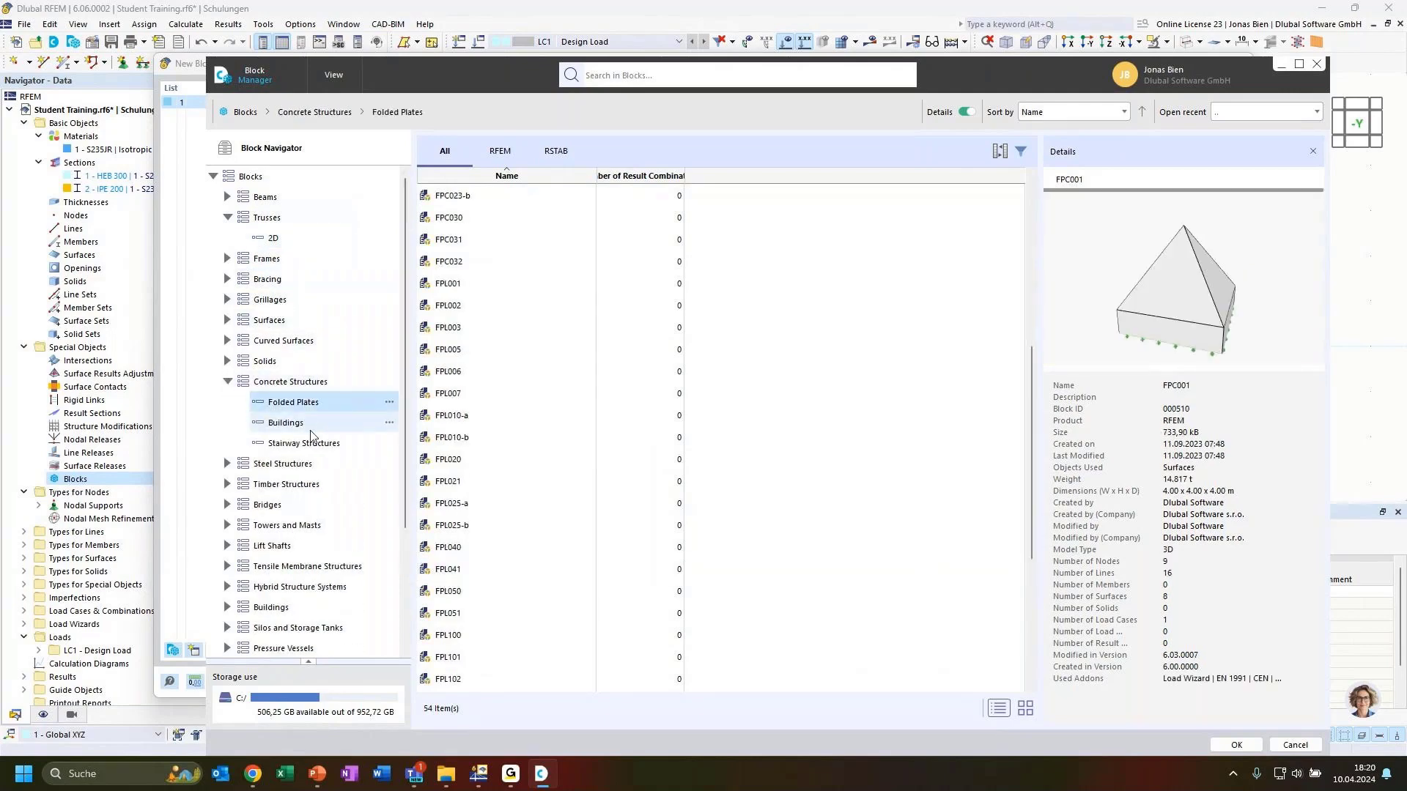
pyautogui.click(312, 424)
pyautogui.click(490, 262)
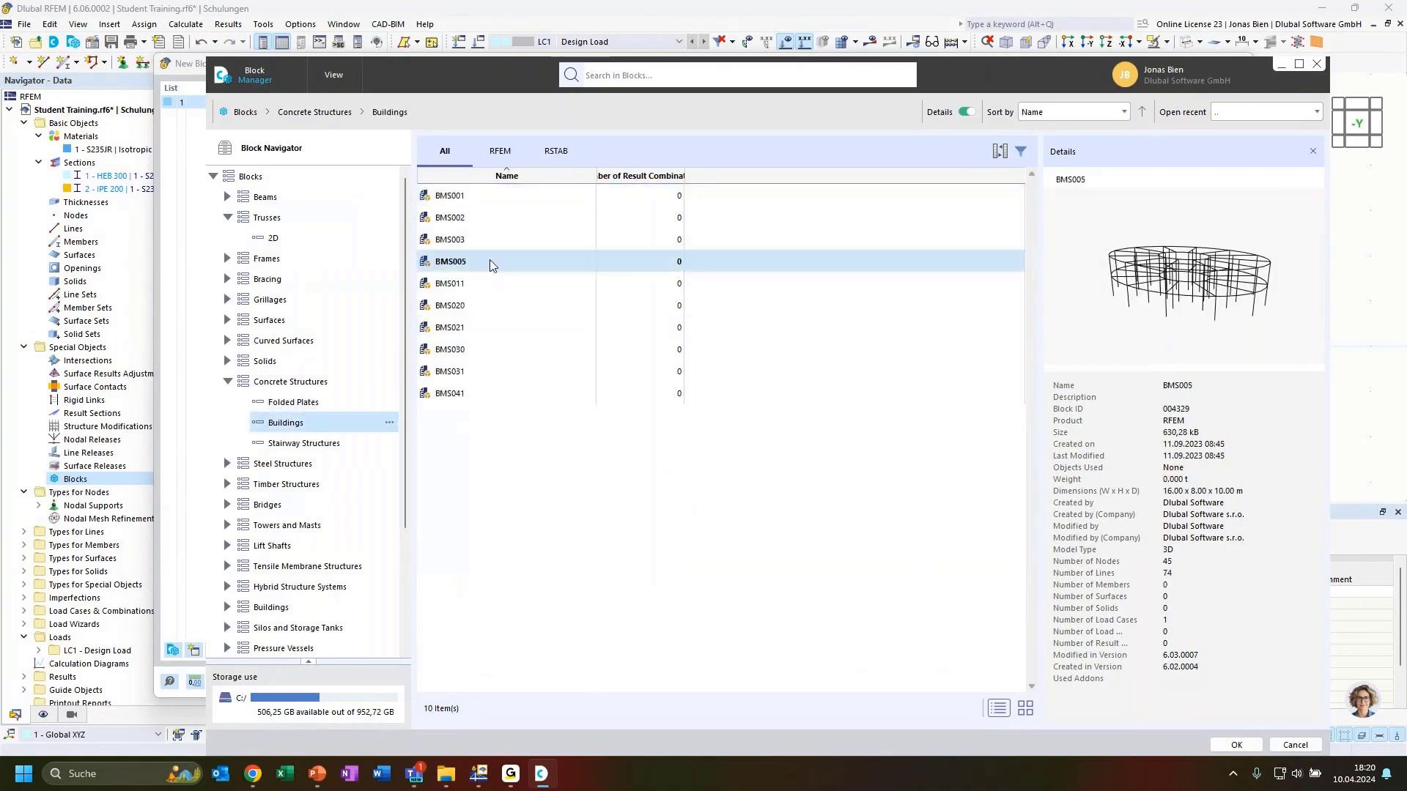
pyautogui.click(499, 219)
# Step: Preview Steel / Aluminum bridges BRG002-b, BRG004-b, BRG007-b and BRG008-b, then return to 2D trusses
pyautogui.scroll(-1, 268, 465)
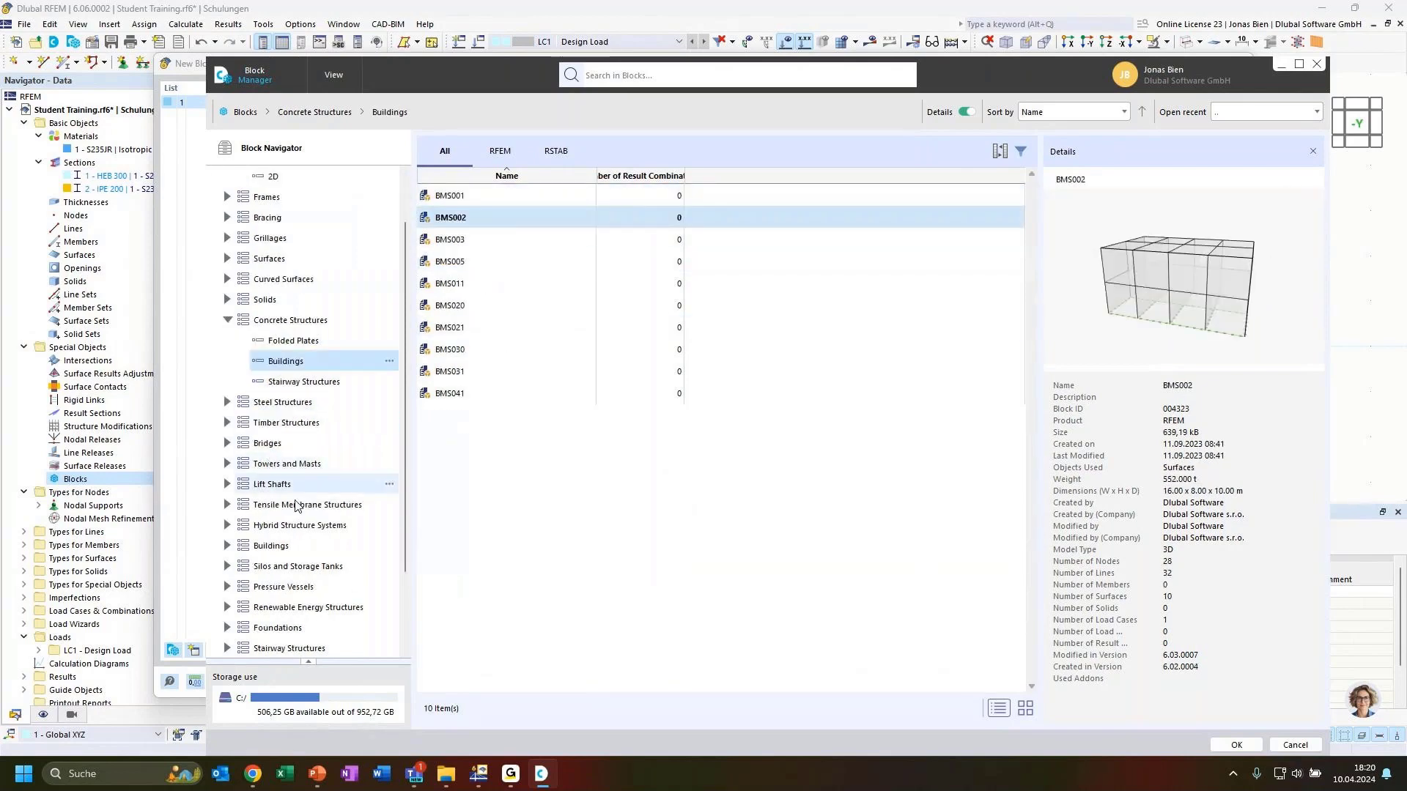
pyautogui.click(227, 443)
pyautogui.click(300, 464)
pyautogui.click(502, 239)
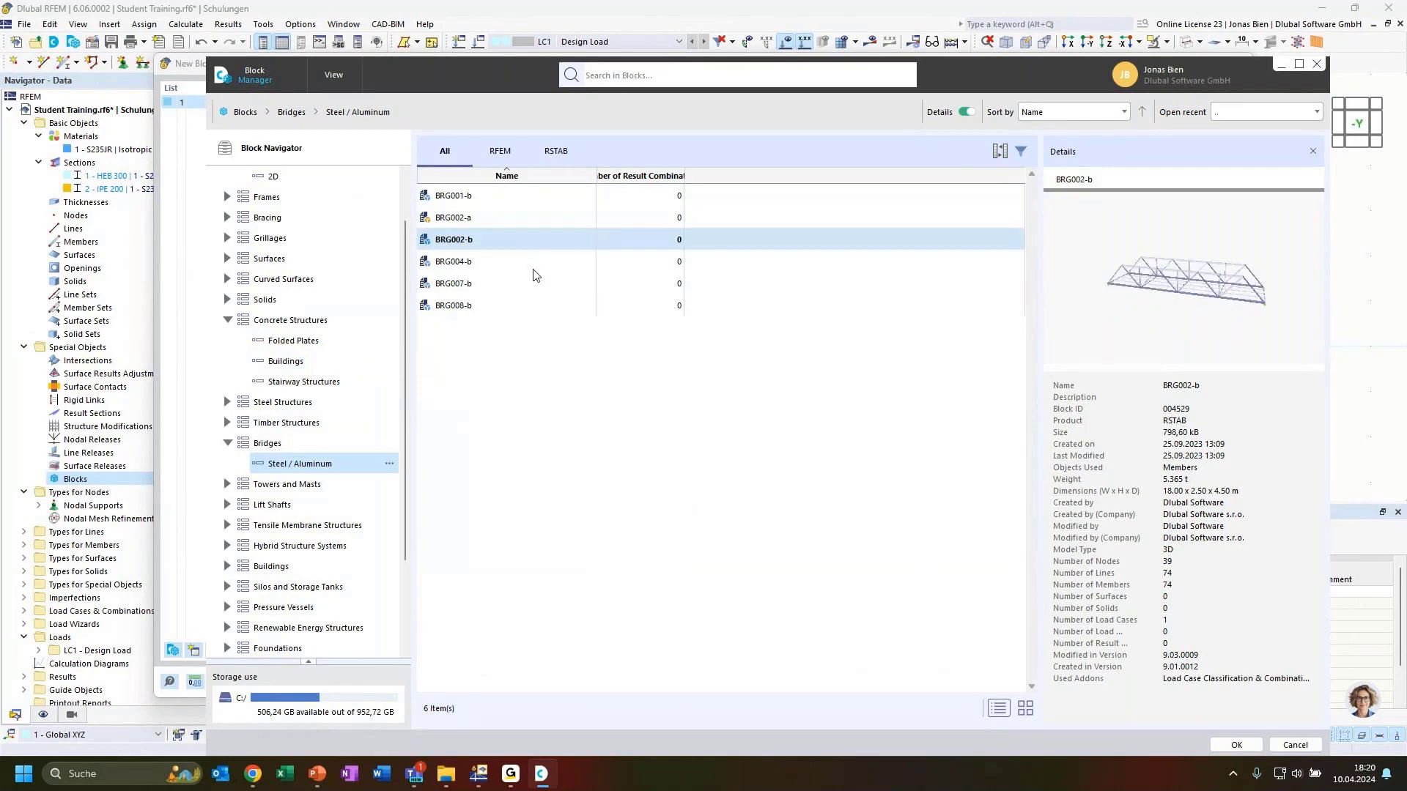
pyautogui.click(489, 261)
pyautogui.click(481, 285)
pyautogui.click(480, 307)
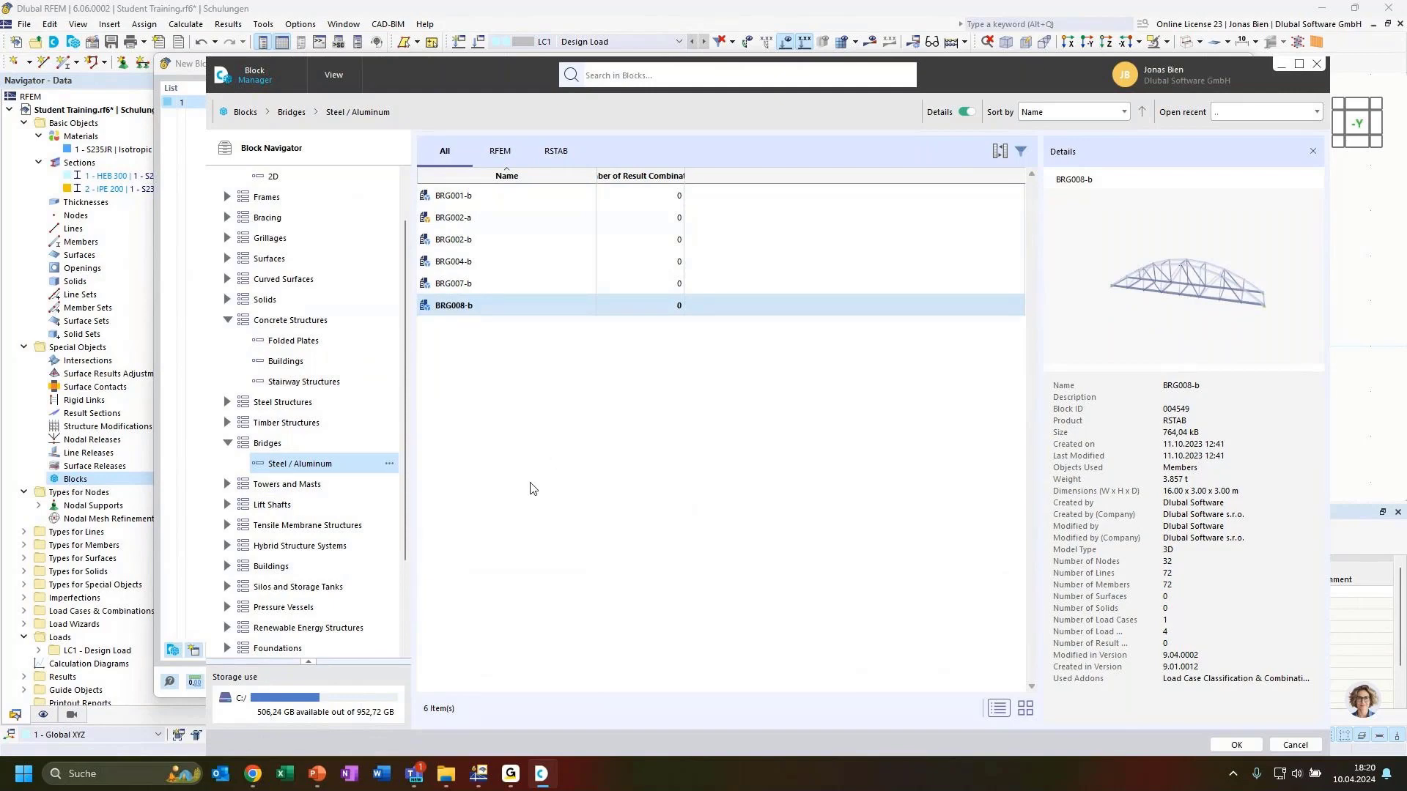
pyautogui.scroll(1, 302, 345)
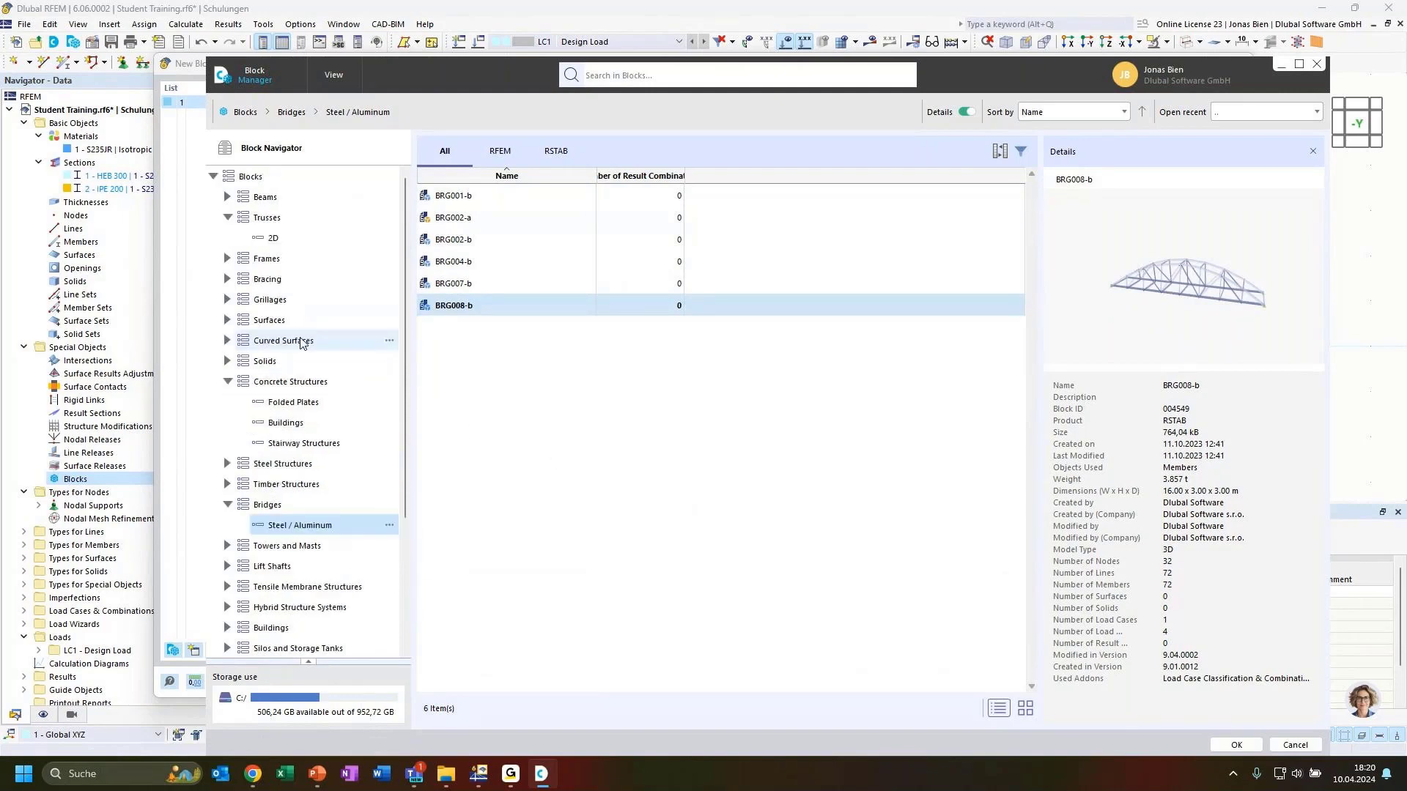
pyautogui.click(284, 239)
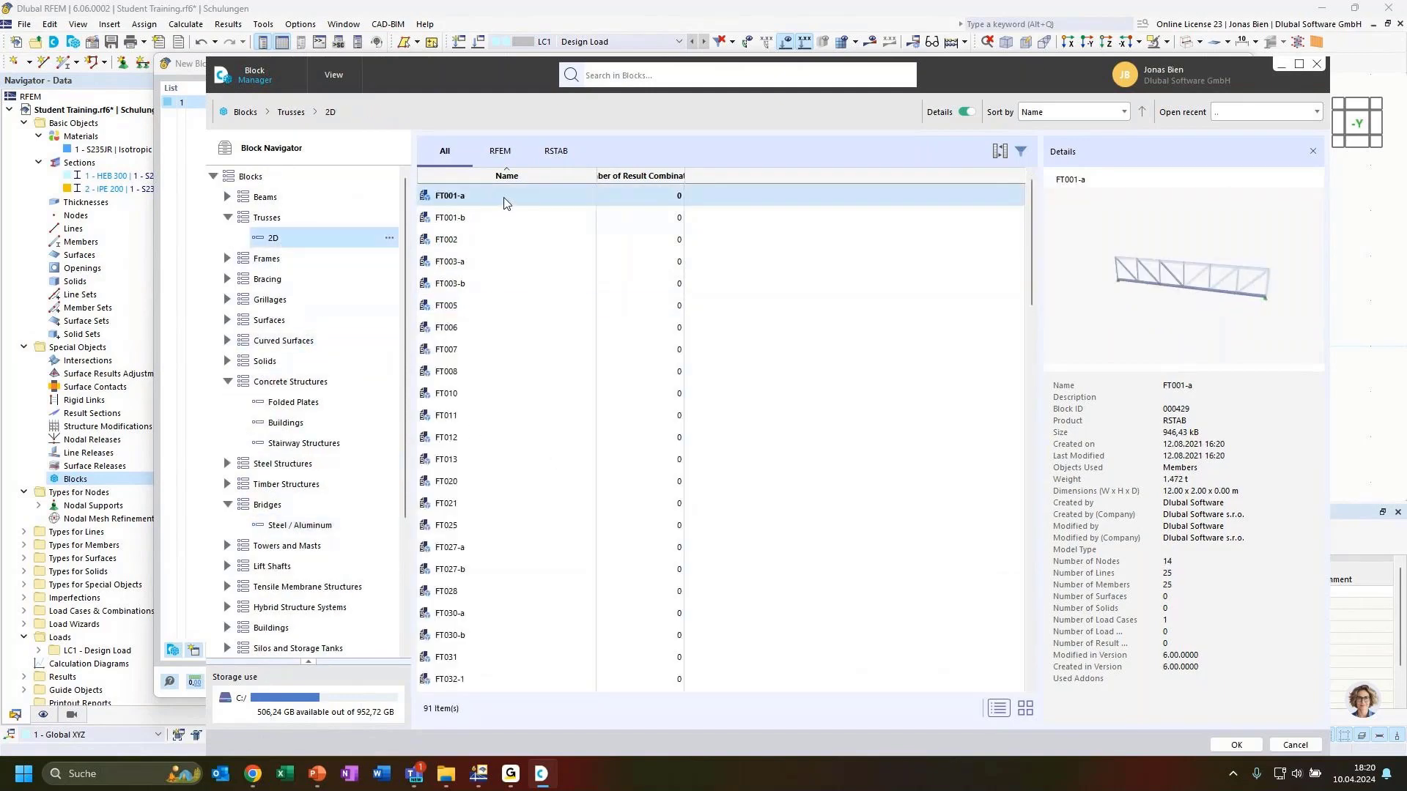
# Step: Insert FT001-a into the New Block dialog and view its Structure parameters: 6 bays, 12 m, HEB 300
pyautogui.doubleClick(504, 203)
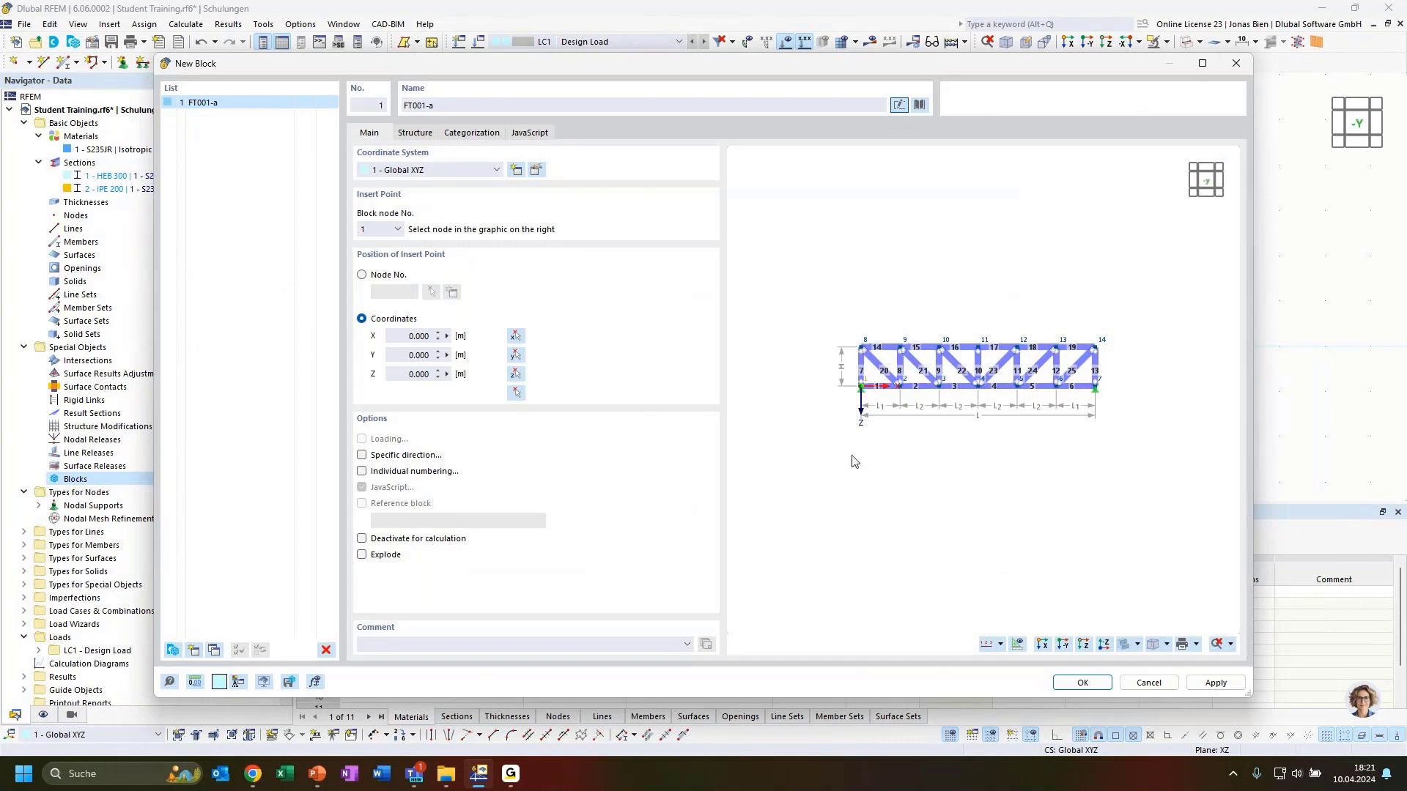
pyautogui.click(423, 137)
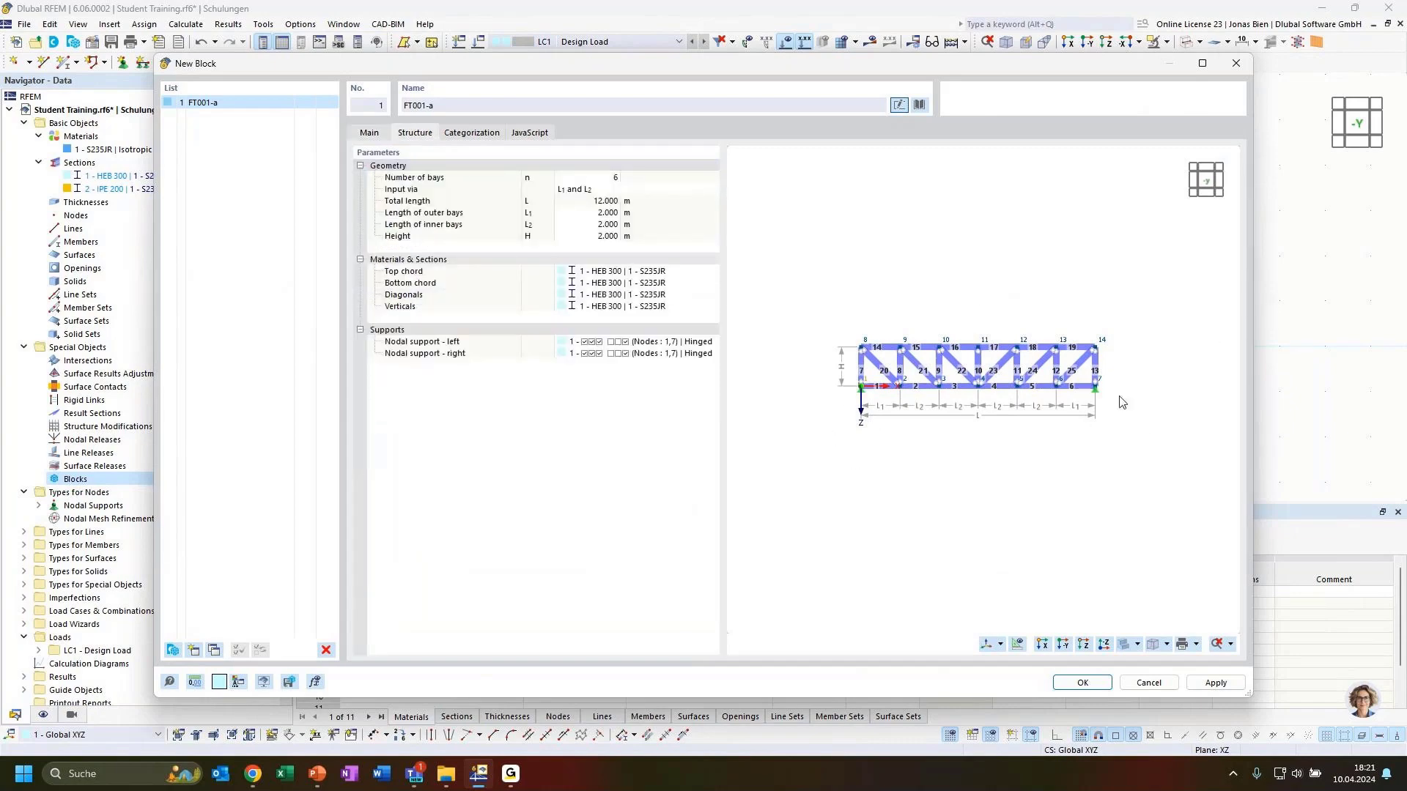
pyautogui.scroll(1, 1070, 361)
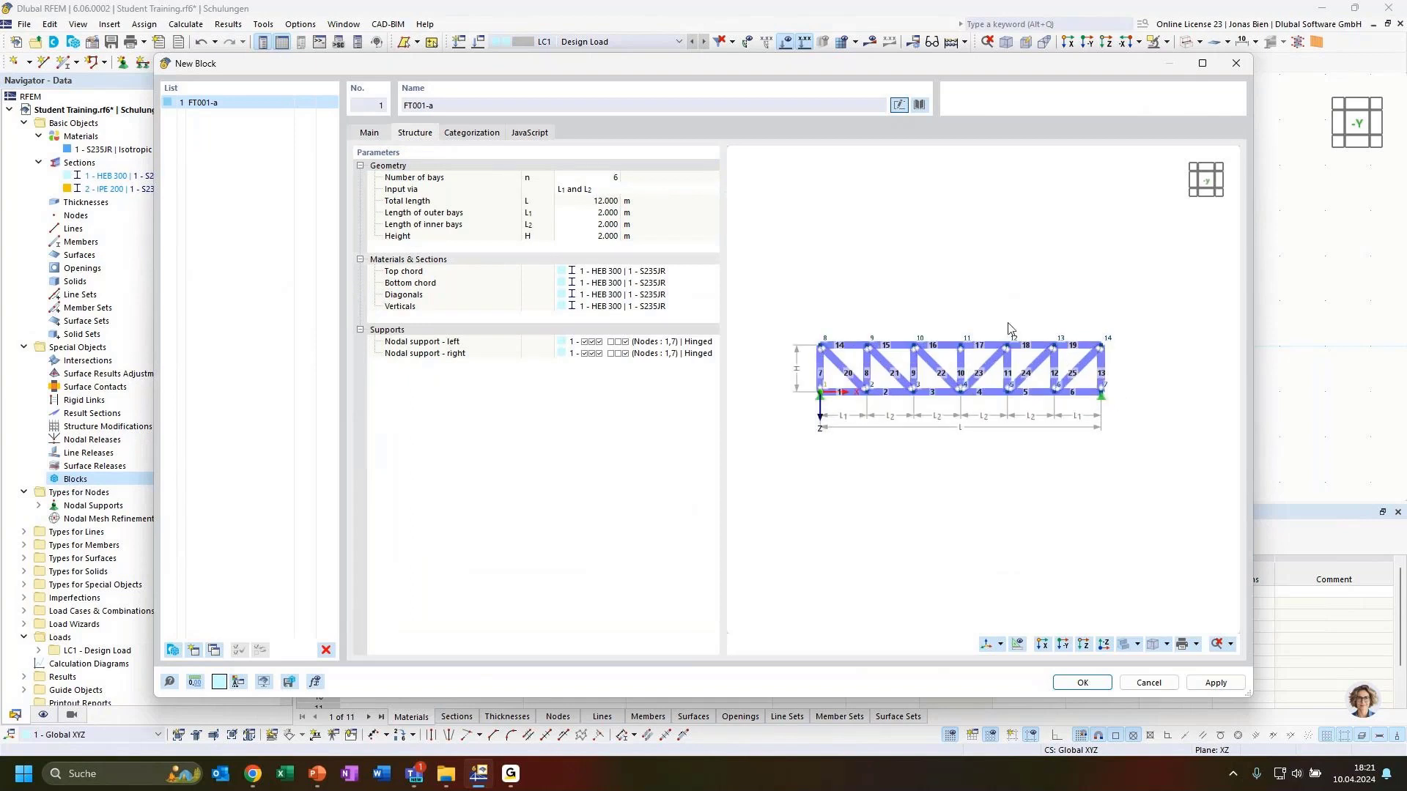
pyautogui.scroll(1, 960, 302)
pyautogui.moveTo(937, 302); pyautogui.dragTo(951, 294, button='middle')
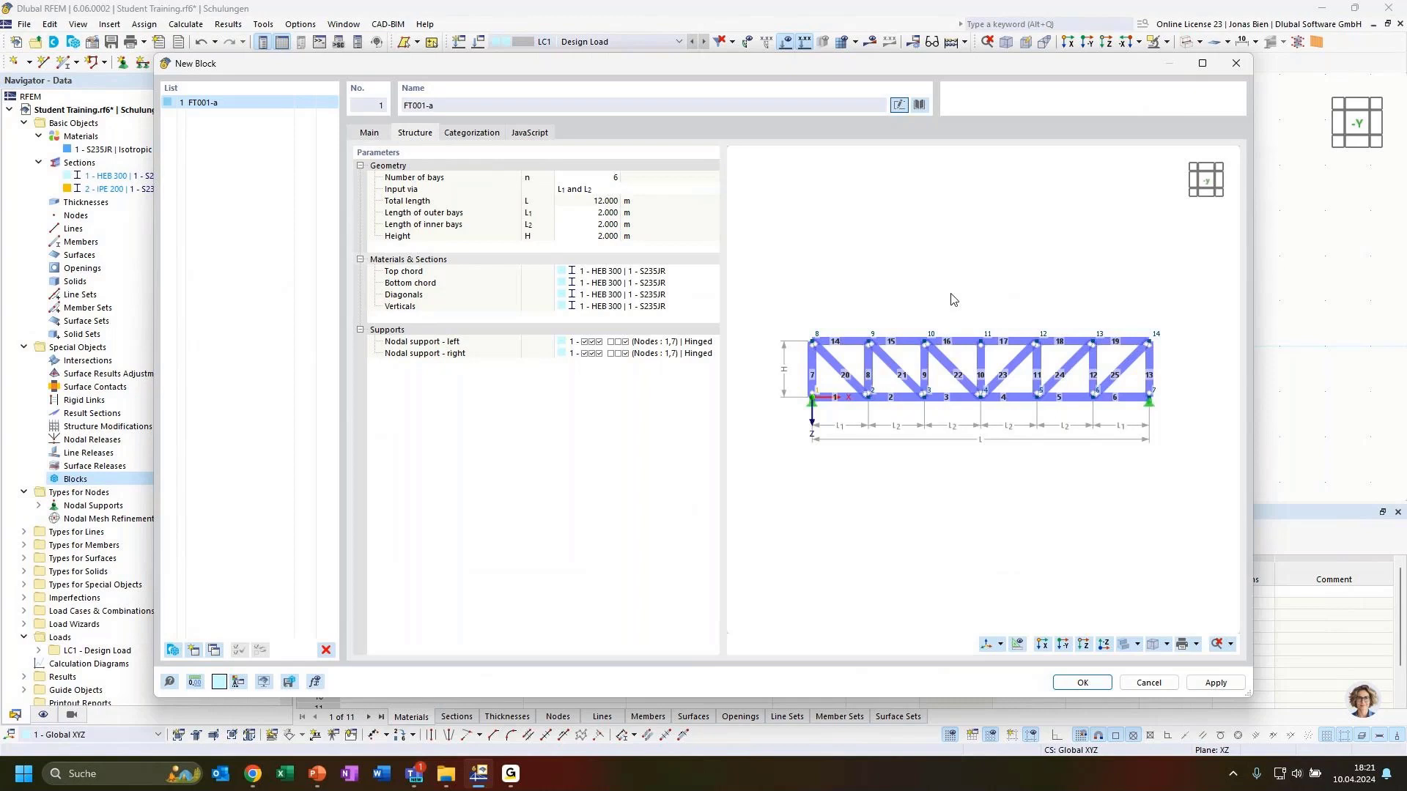
# Step: Set the truss to 3 m outer and inner bays and 2.5 m height, trying 8 bays first
pyautogui.click(595, 180)
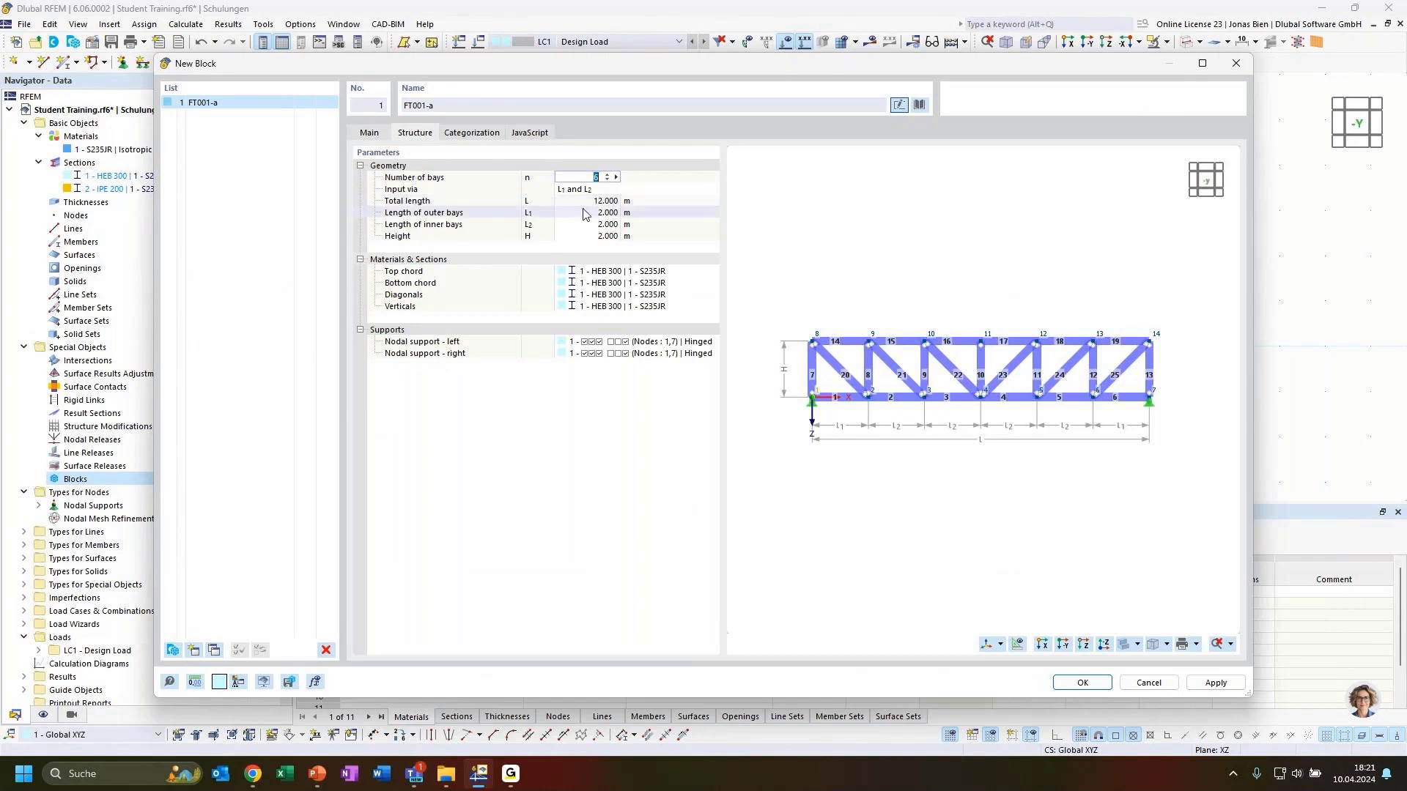
pyautogui.write('8')
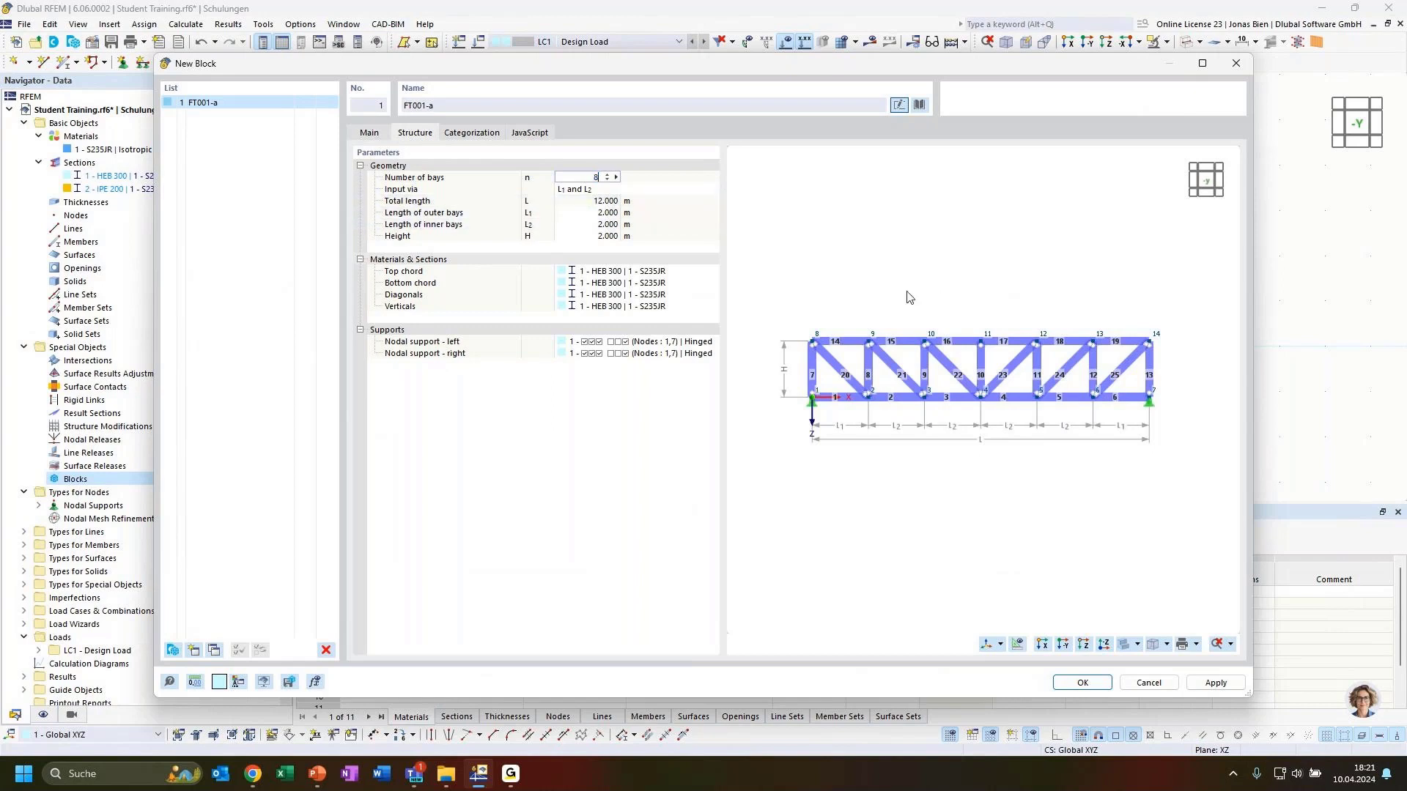
pyautogui.click(589, 226)
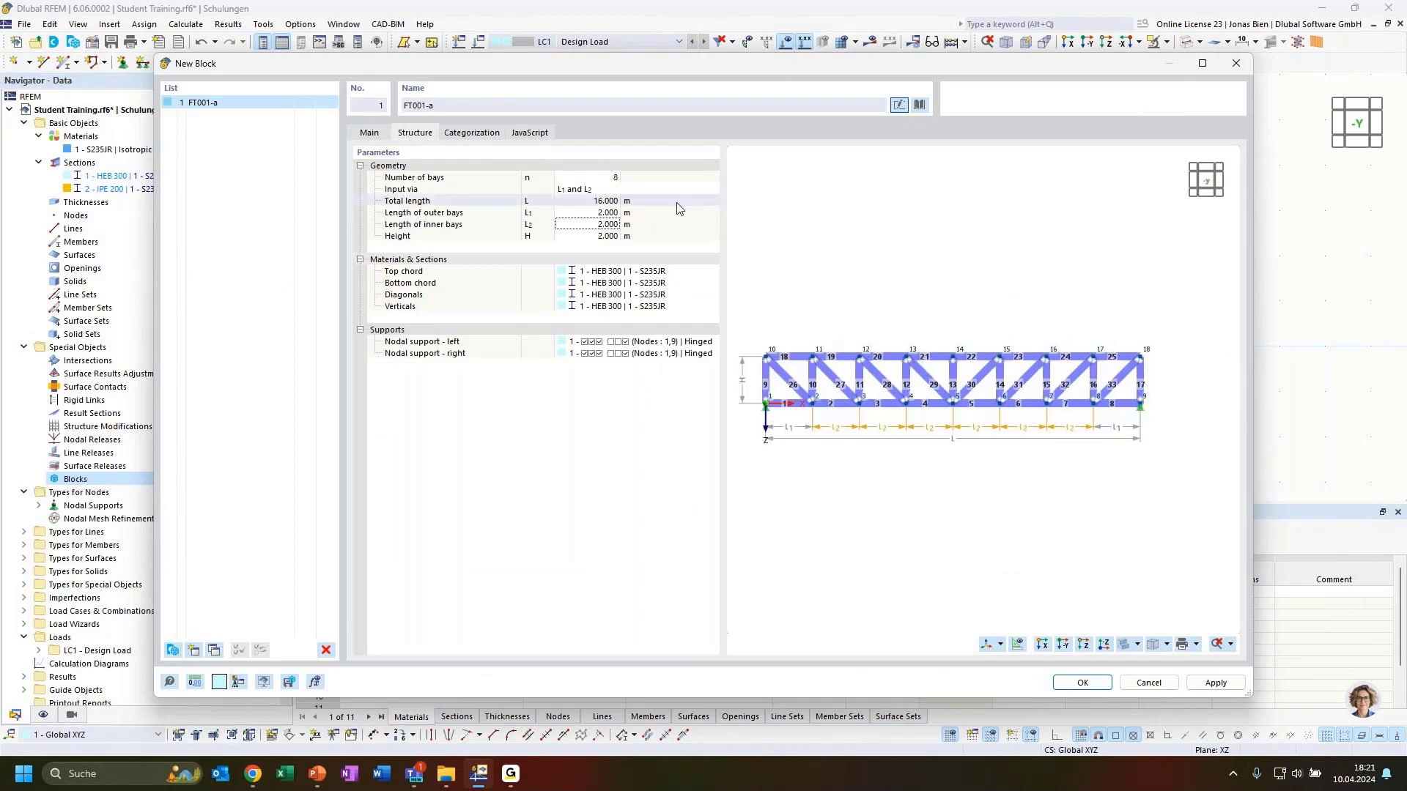
pyautogui.click(582, 178)
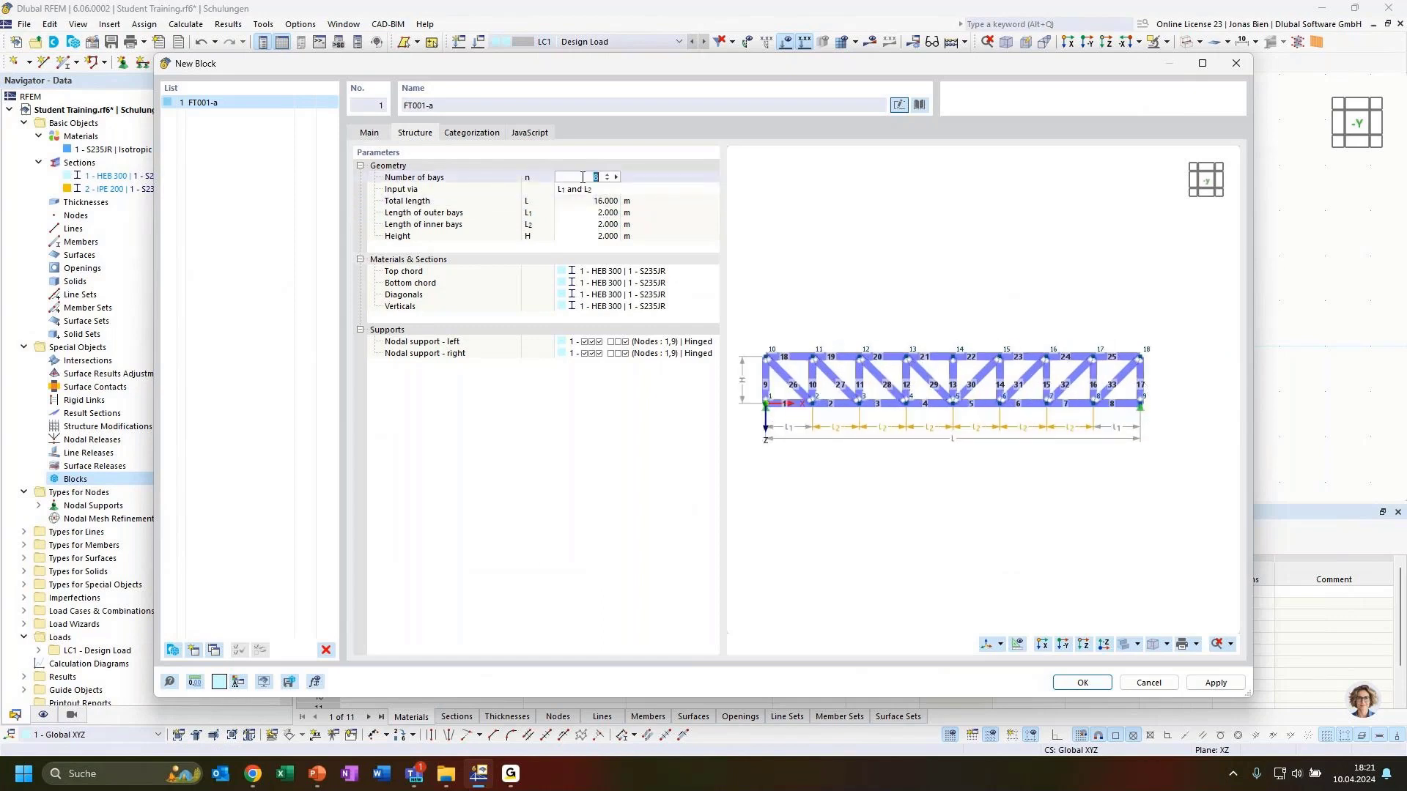
pyautogui.click(588, 214)
pyautogui.write('3')
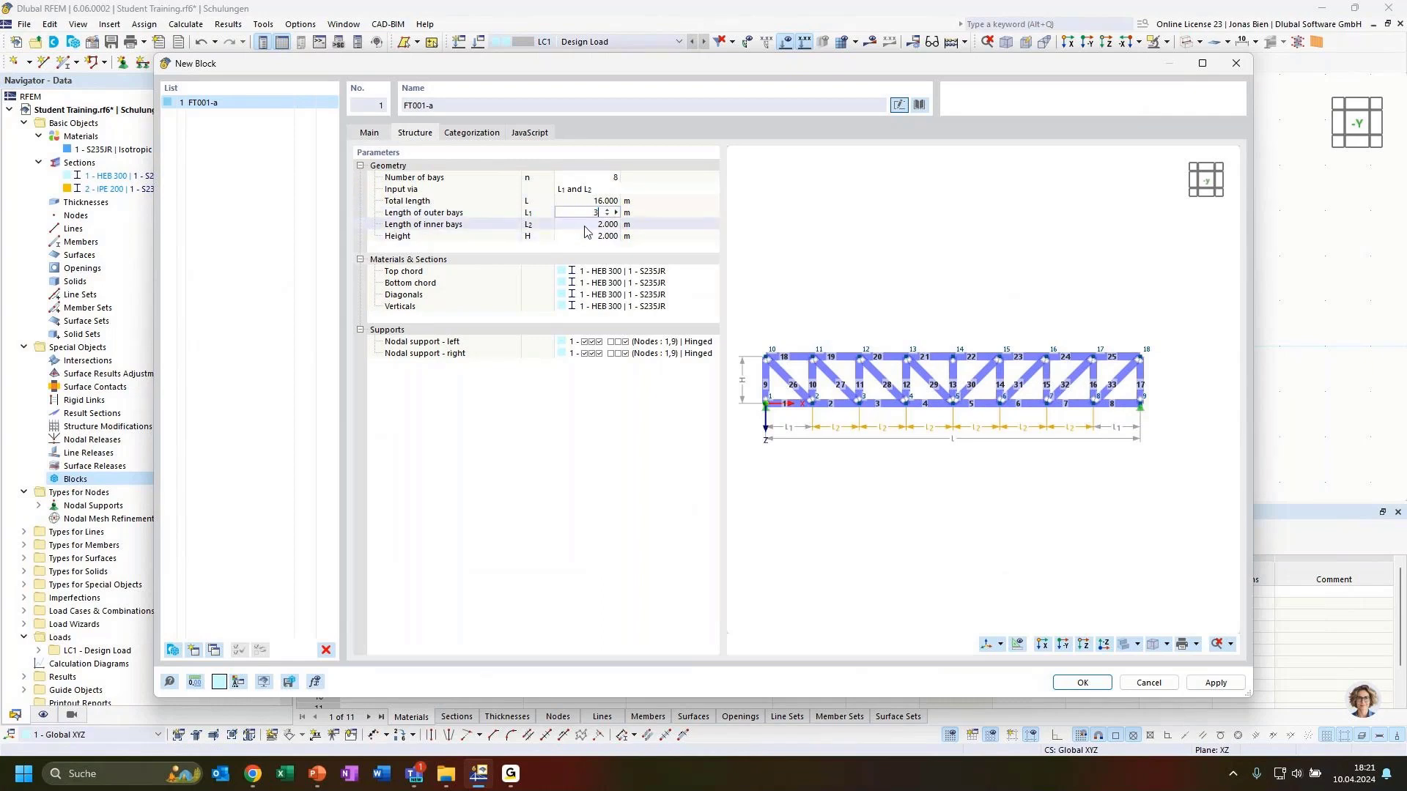
pyautogui.click(586, 226)
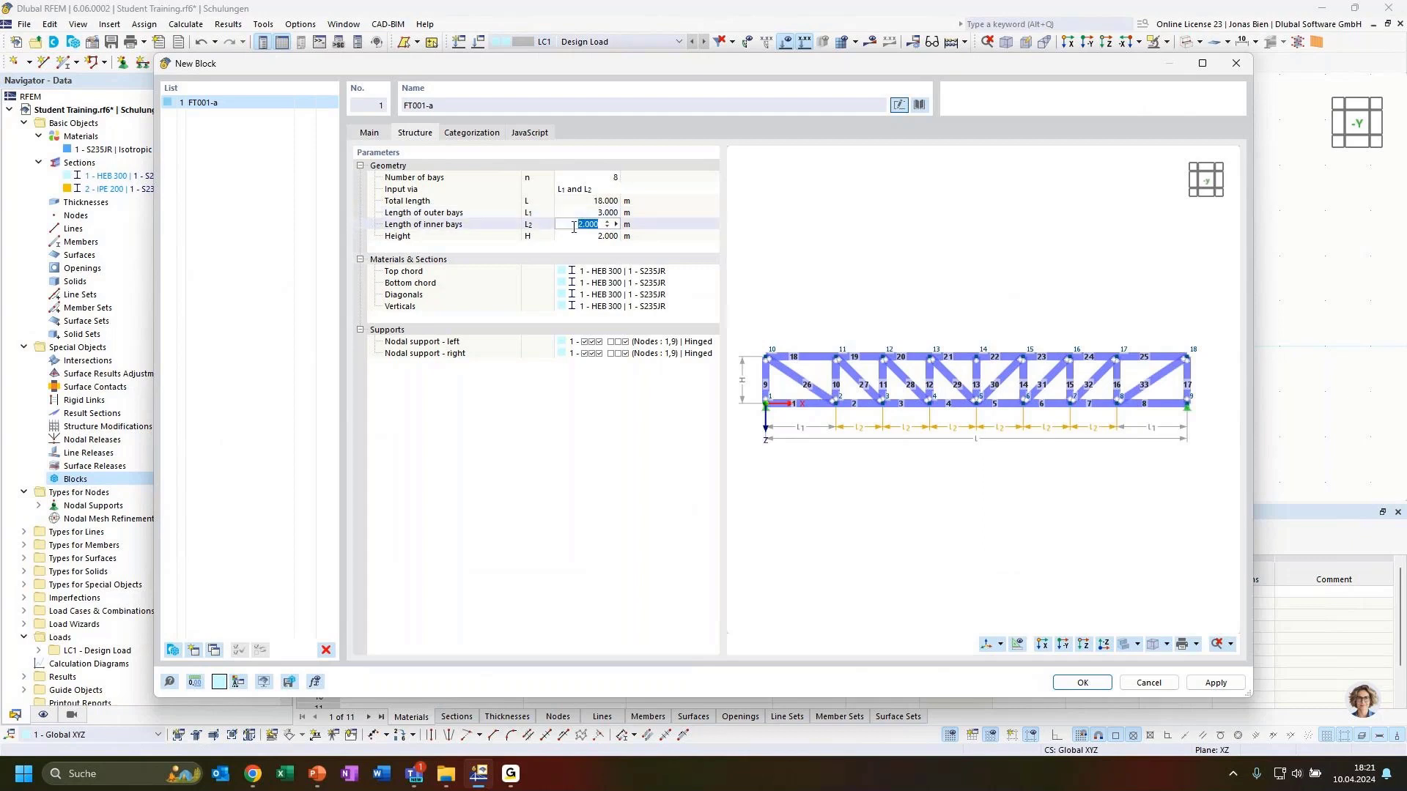
pyautogui.write('3')
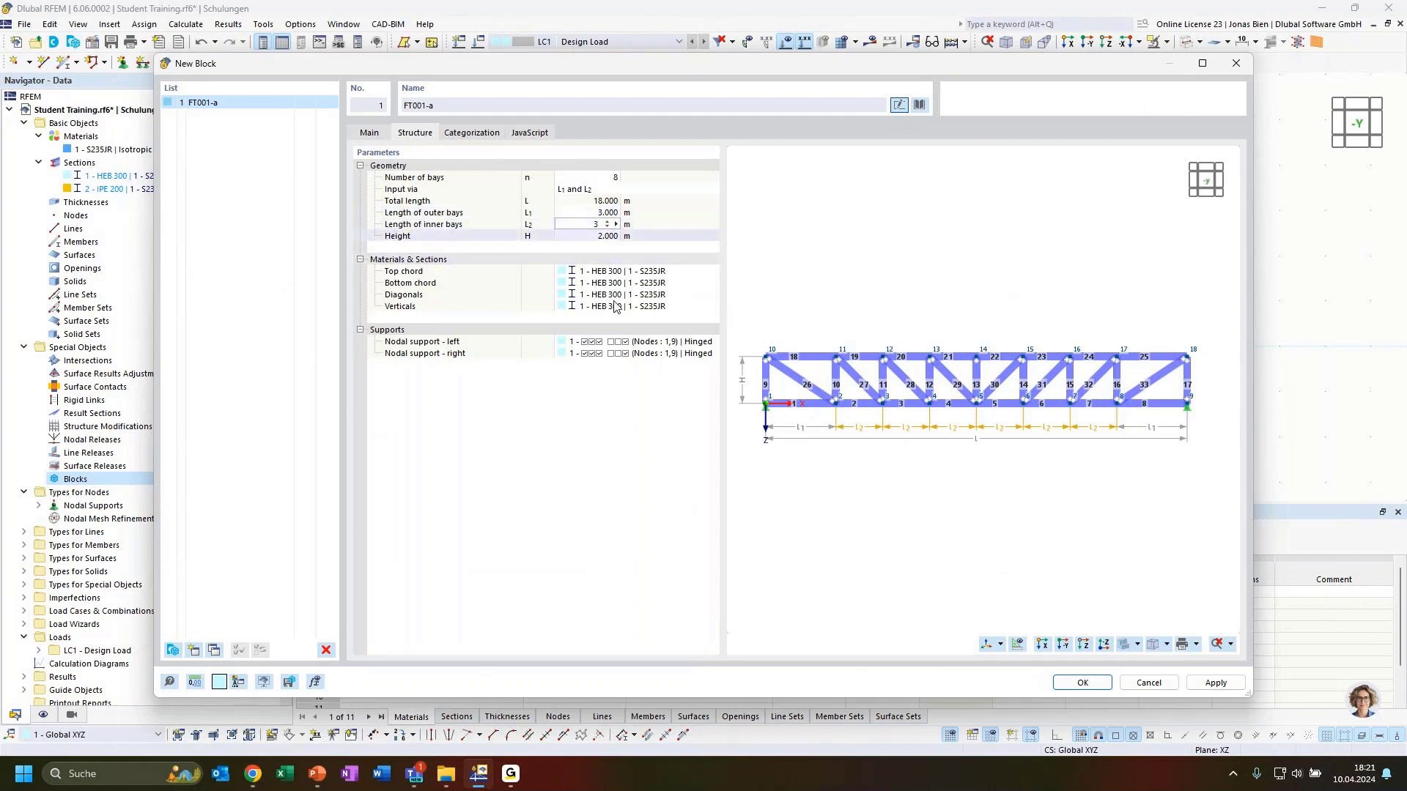
pyautogui.press('Return')
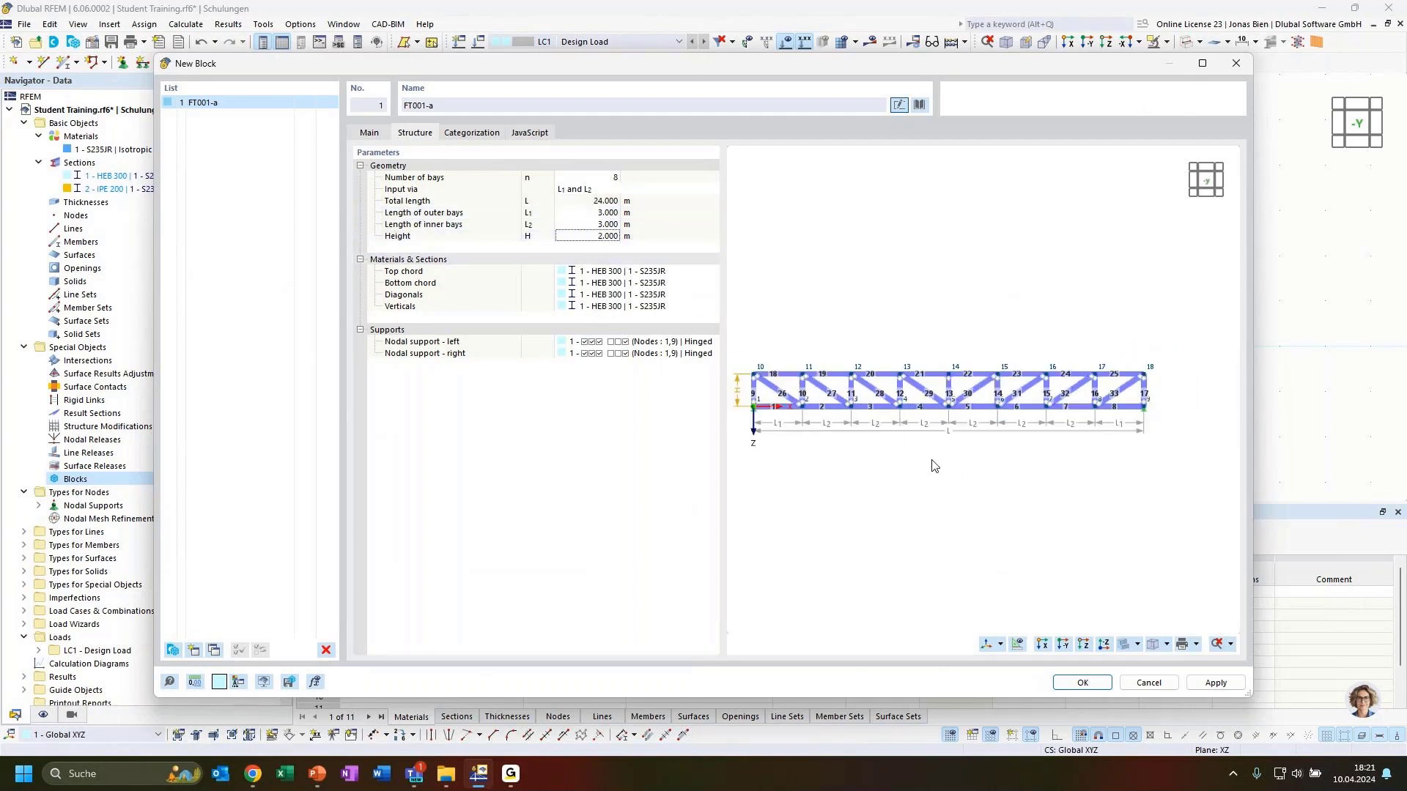
pyautogui.click(585, 237)
pyautogui.write('2.5')
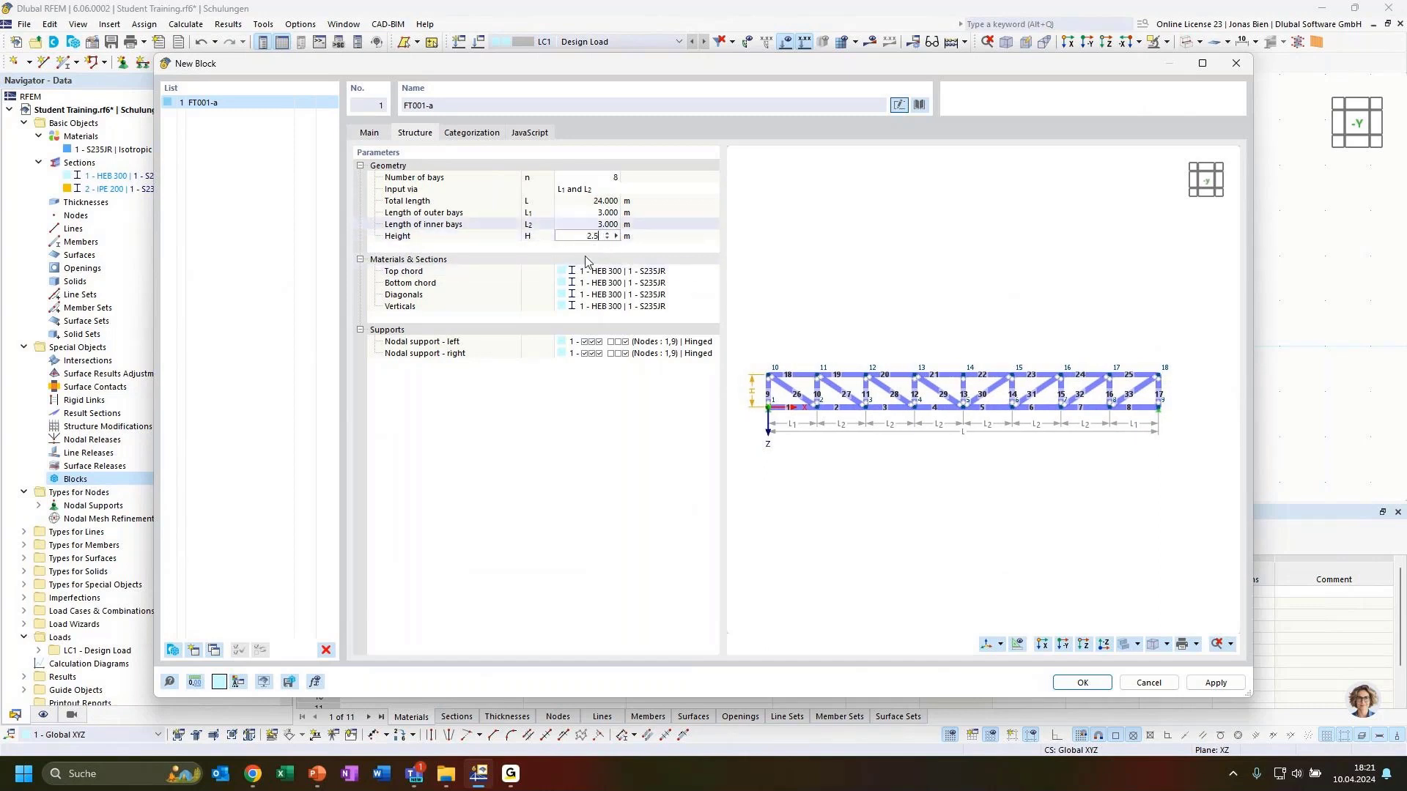
pyautogui.click(564, 222)
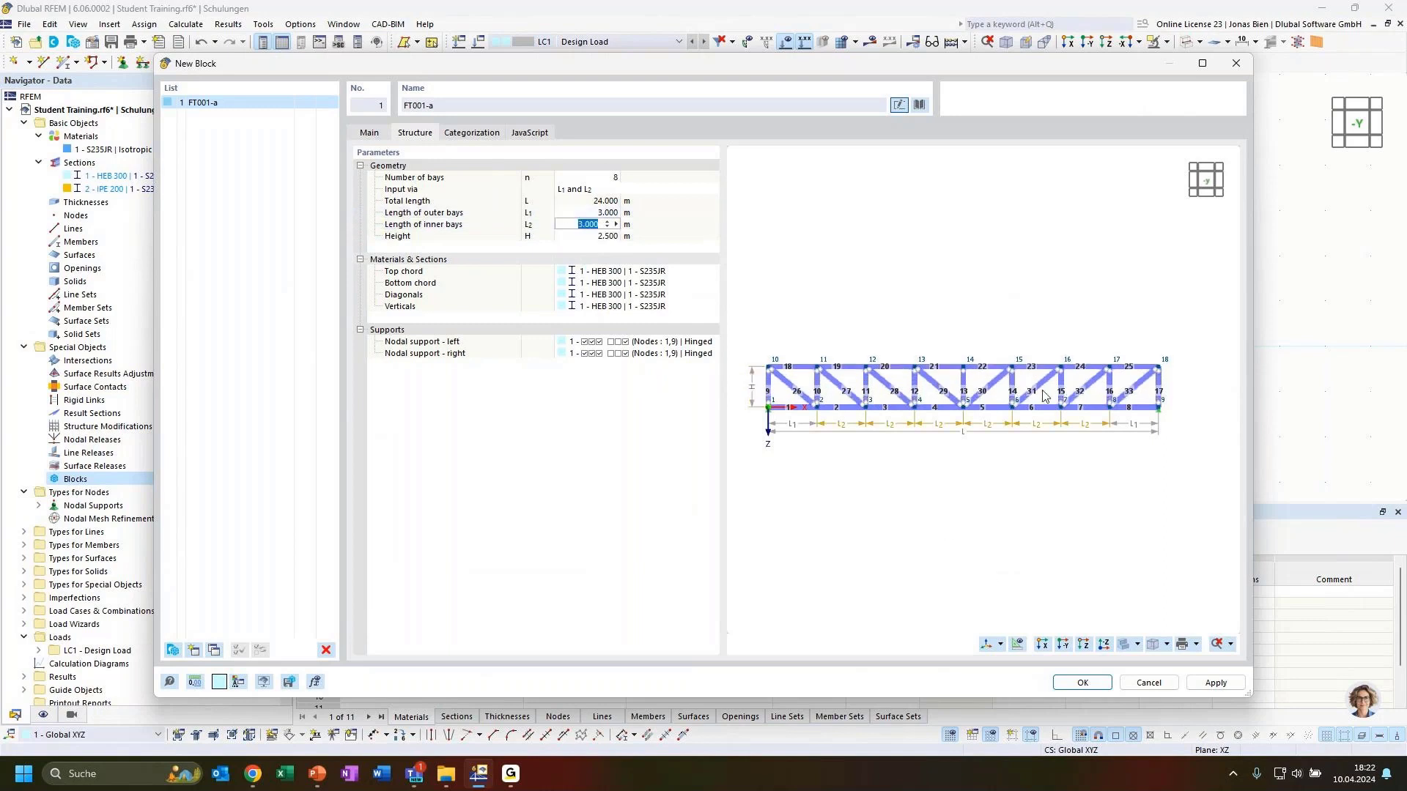
pyautogui.moveTo(921, 470); pyautogui.dragTo(925, 465, button='middle')
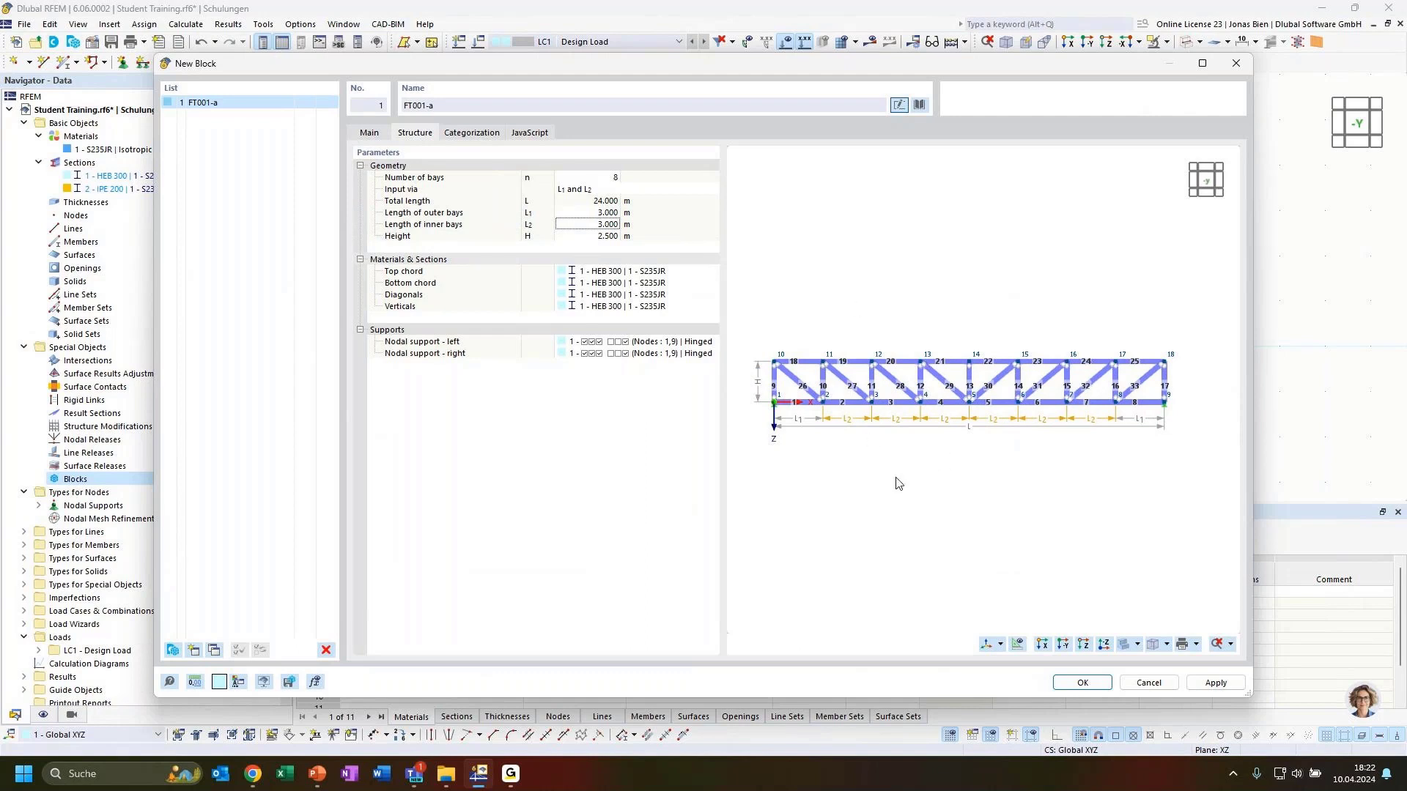
# Step: Reduce the number of bays to 6 so the truss totals 18 m
pyautogui.click(595, 178)
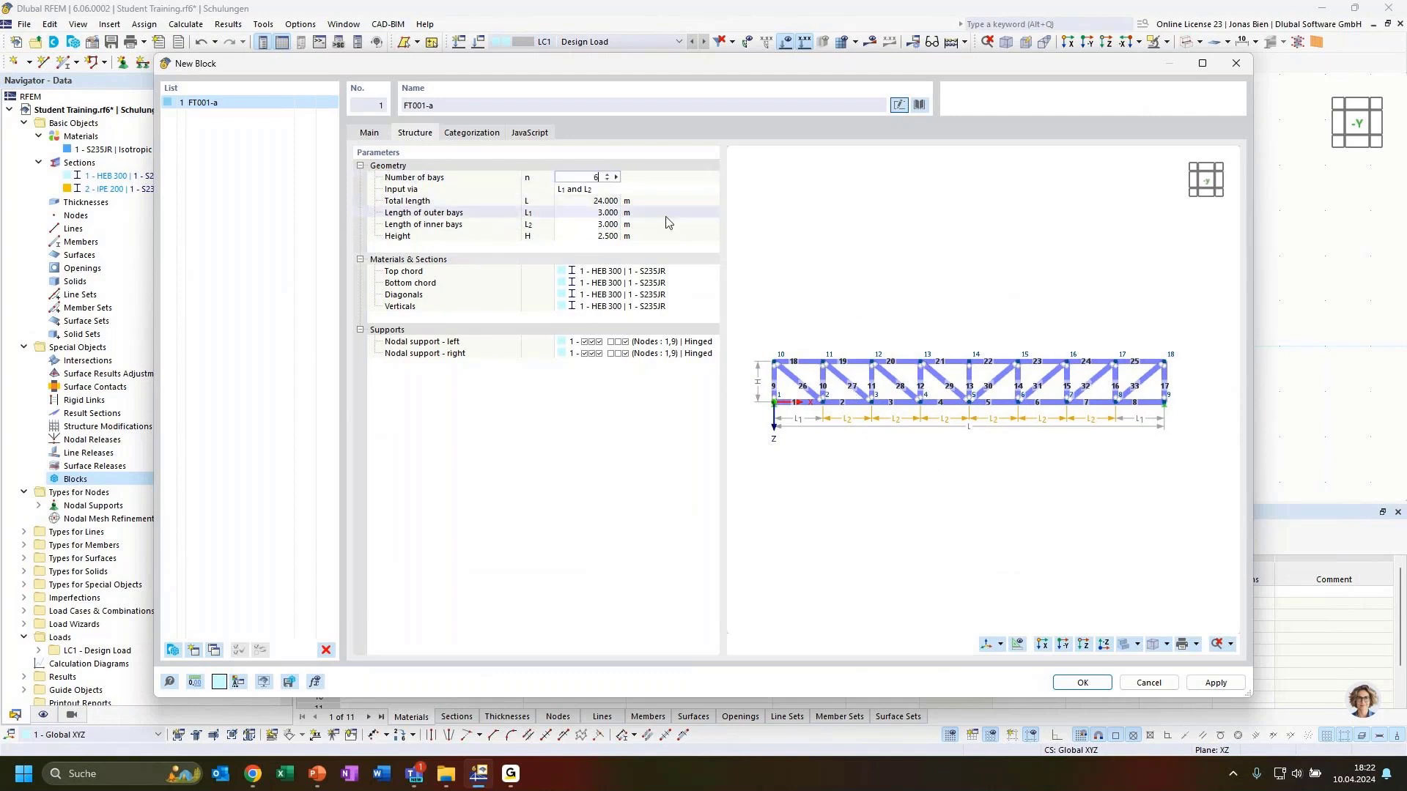
pyautogui.click(610, 225)
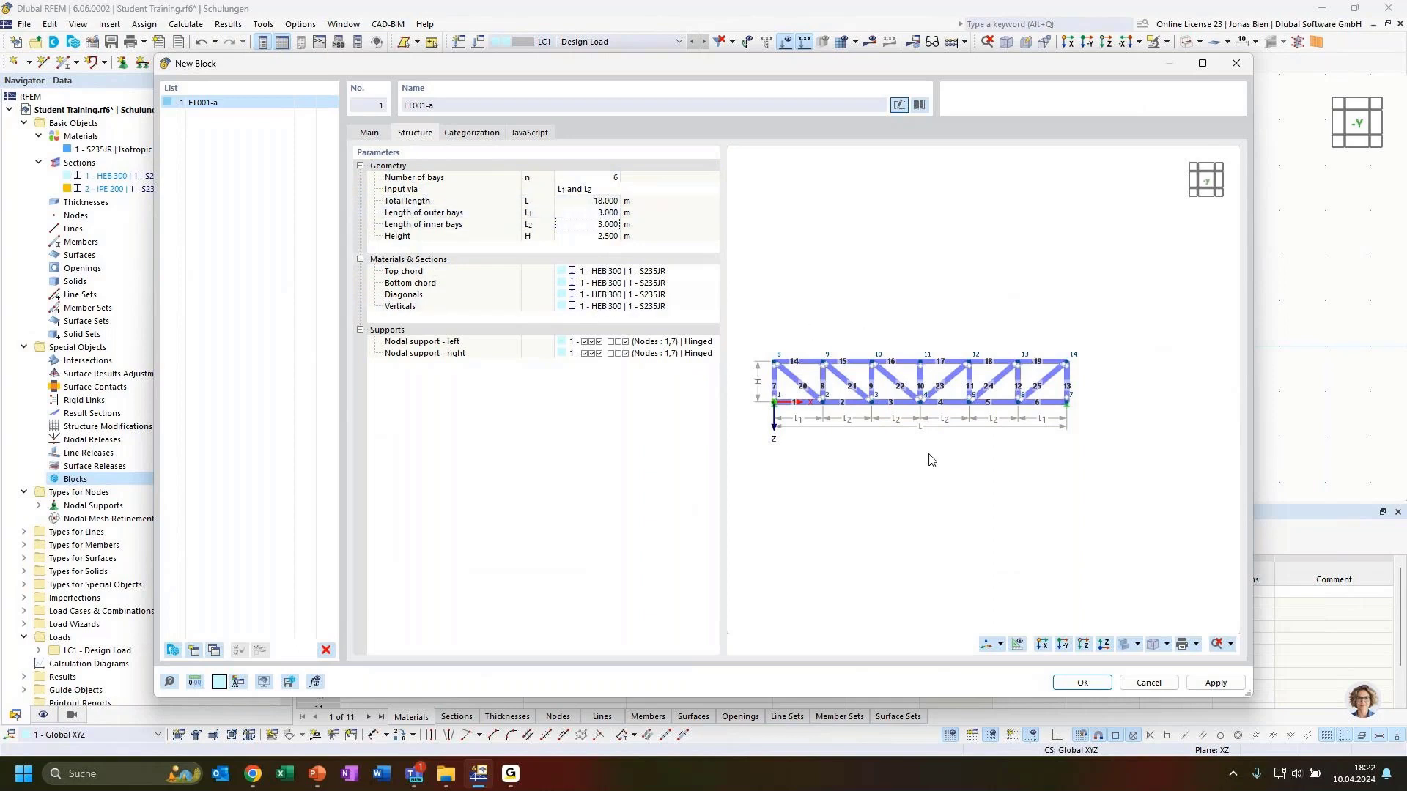
pyautogui.scroll(4, 894, 486)
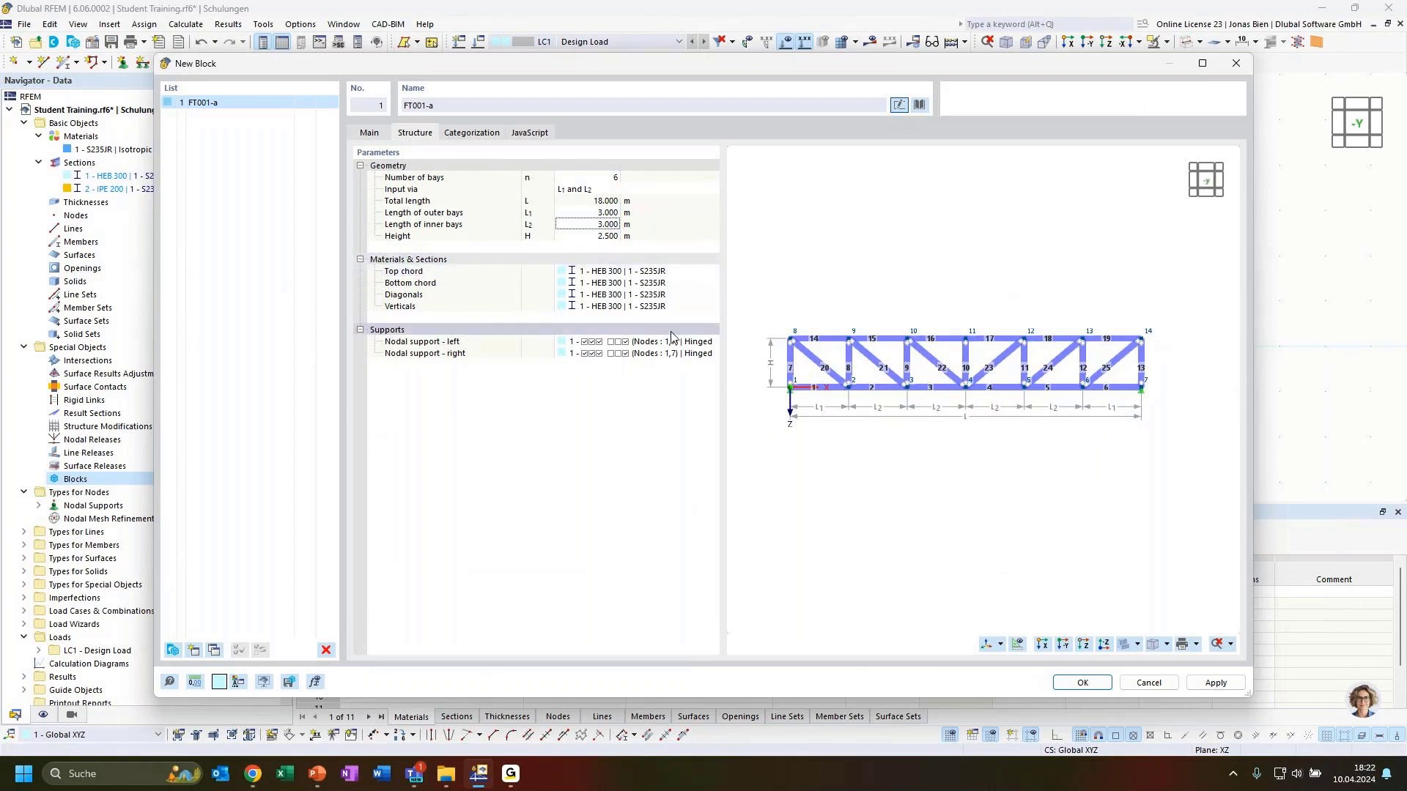
pyautogui.click(472, 286)
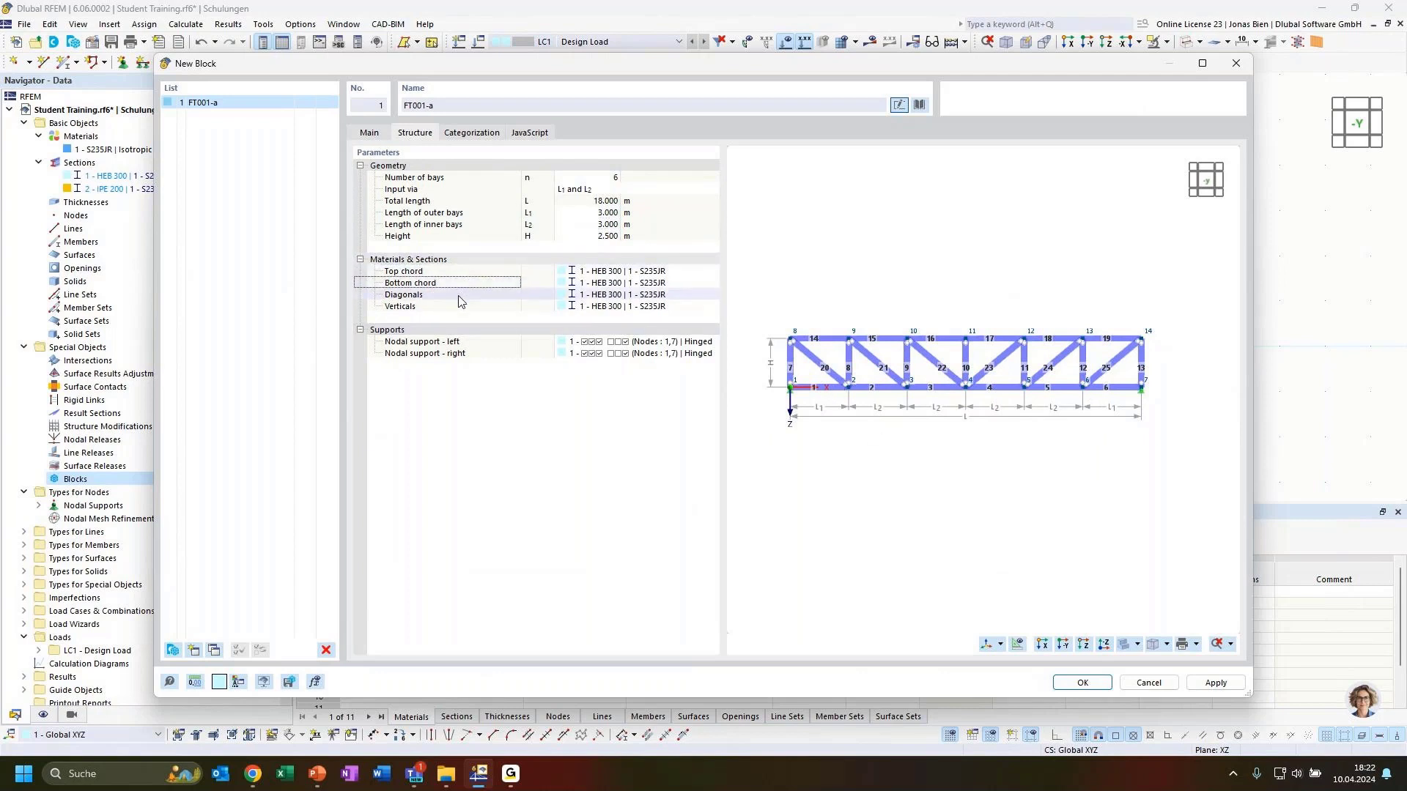
pyautogui.click(460, 295)
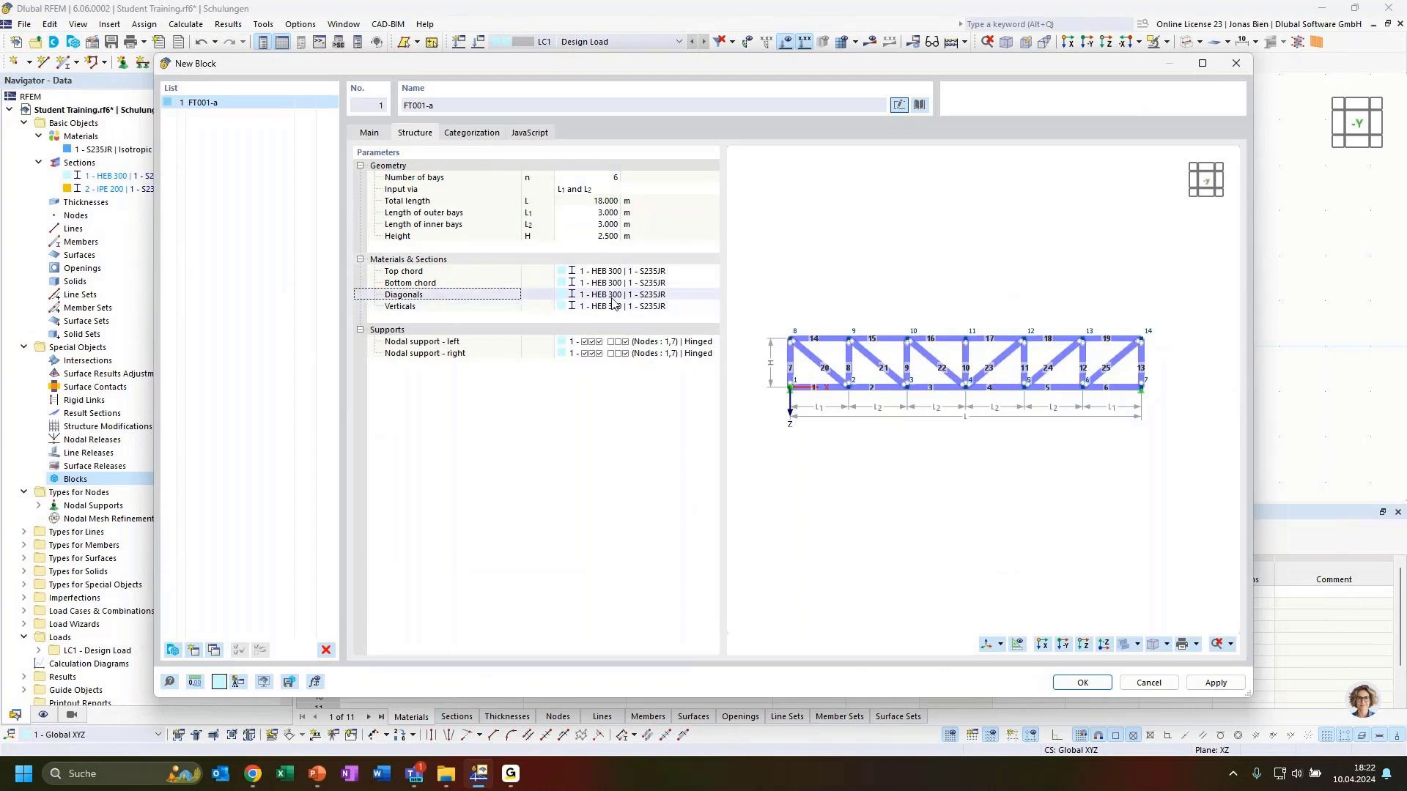
pyautogui.click(659, 272)
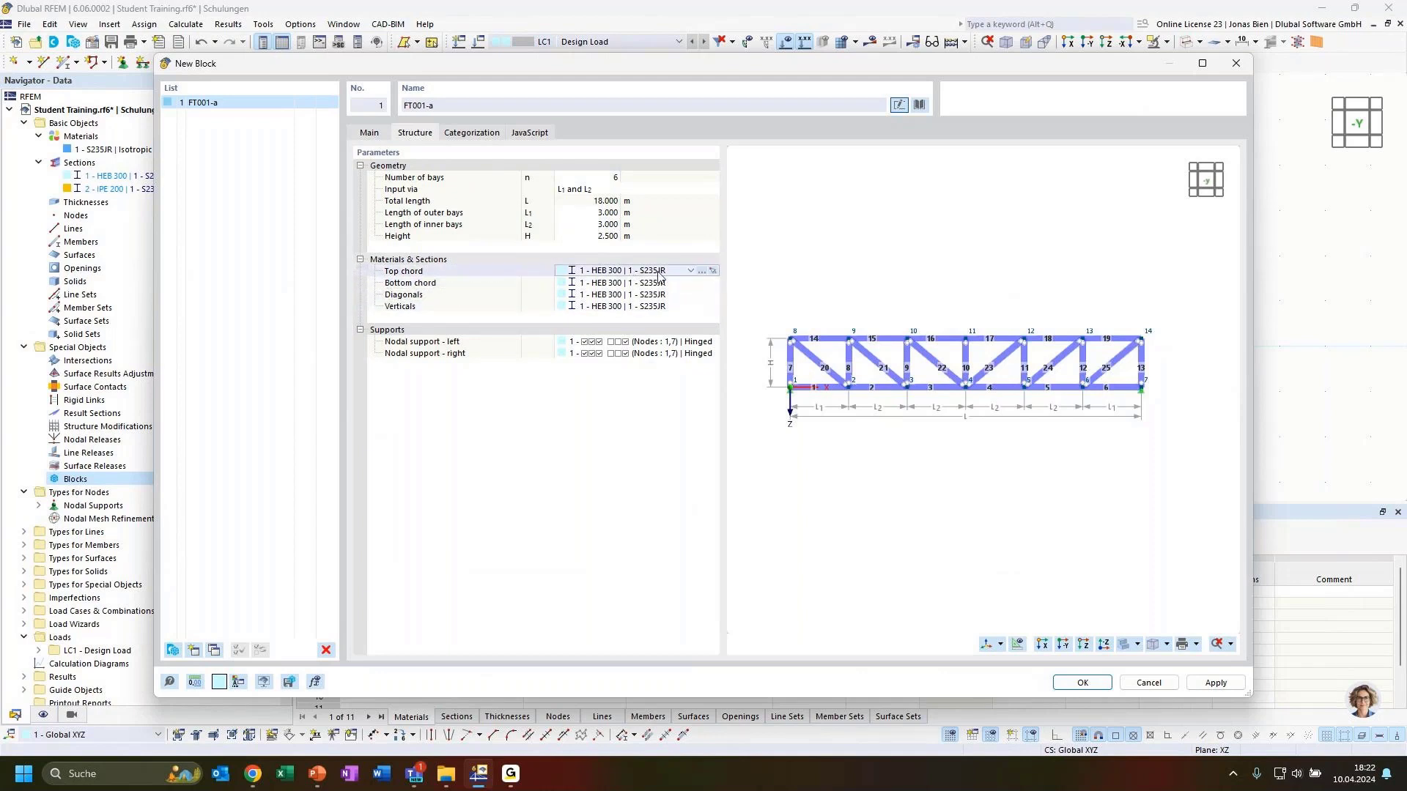
# Step: Change section 3 from HEB 300 to HEA 300 and copy it as new section 4, IPE 160
pyautogui.click(712, 271)
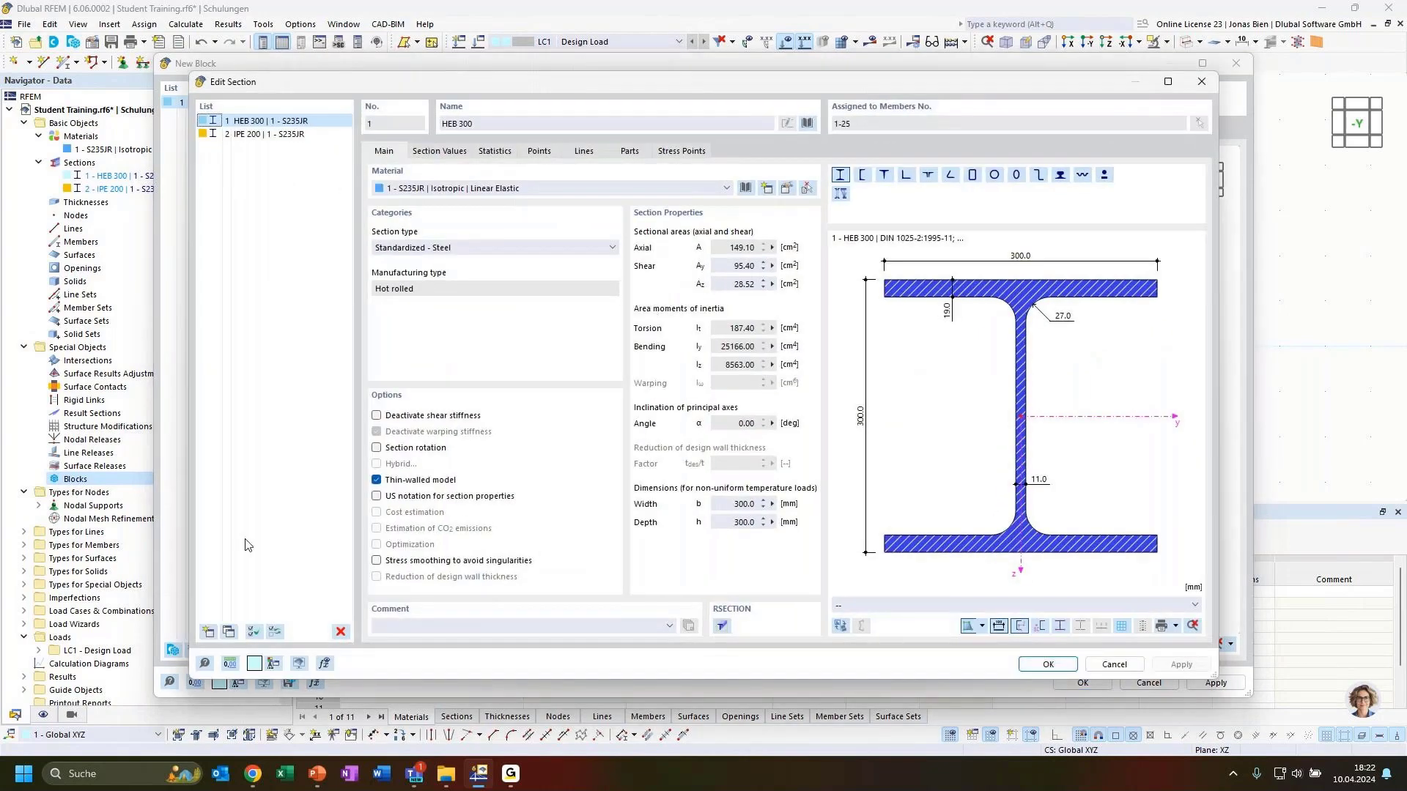
pyautogui.click(455, 124)
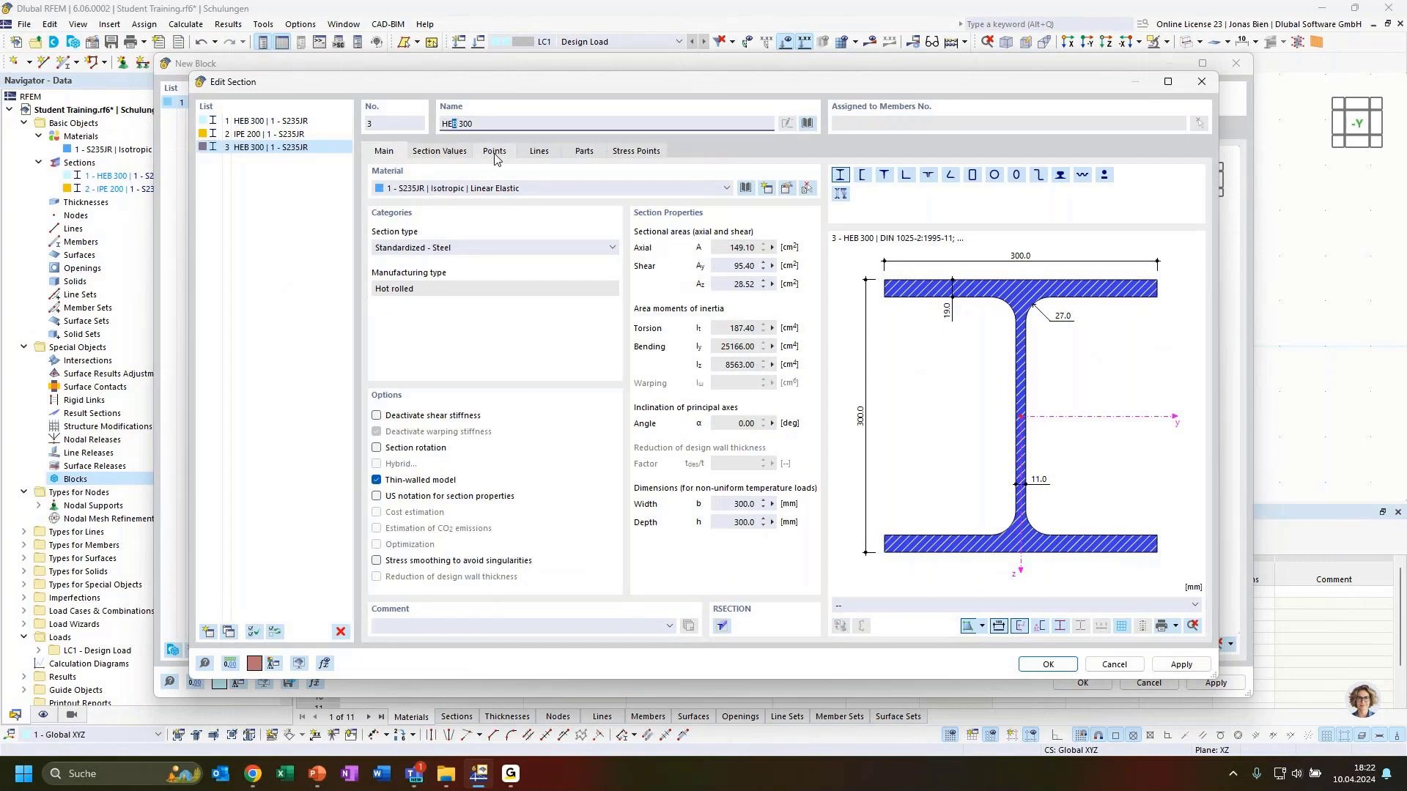
pyautogui.write('A')
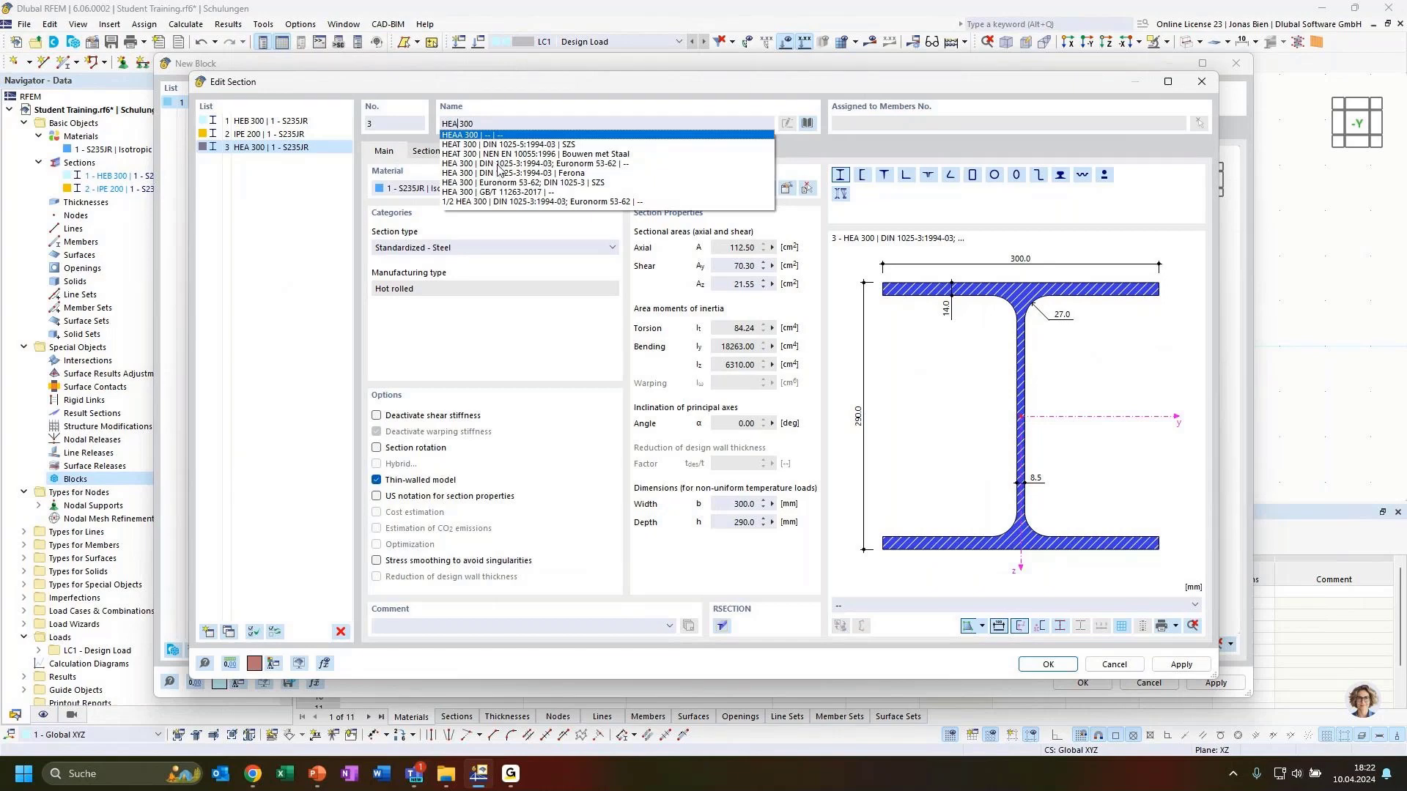
pyautogui.click(498, 164)
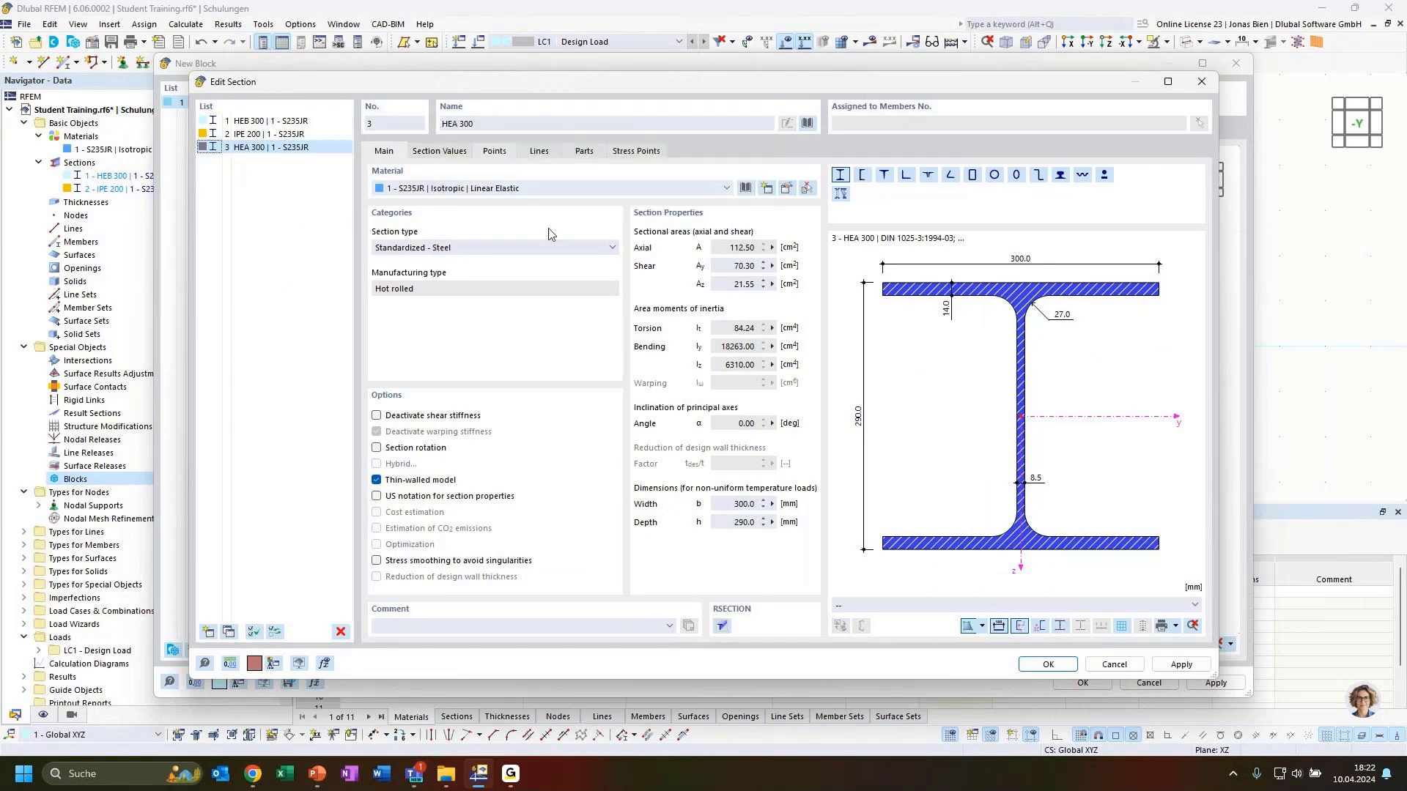
pyautogui.click(228, 631)
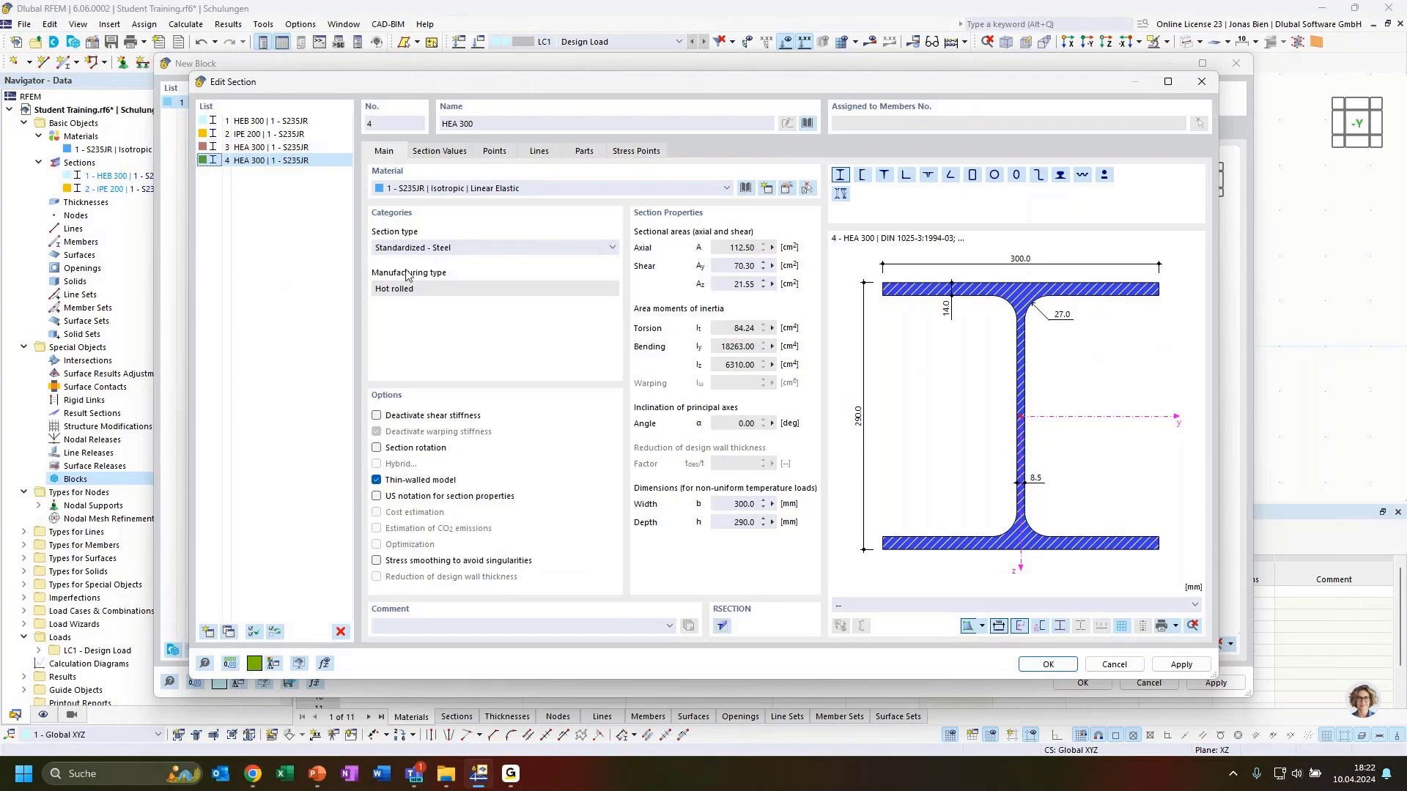
pyautogui.tripleClick(494, 125)
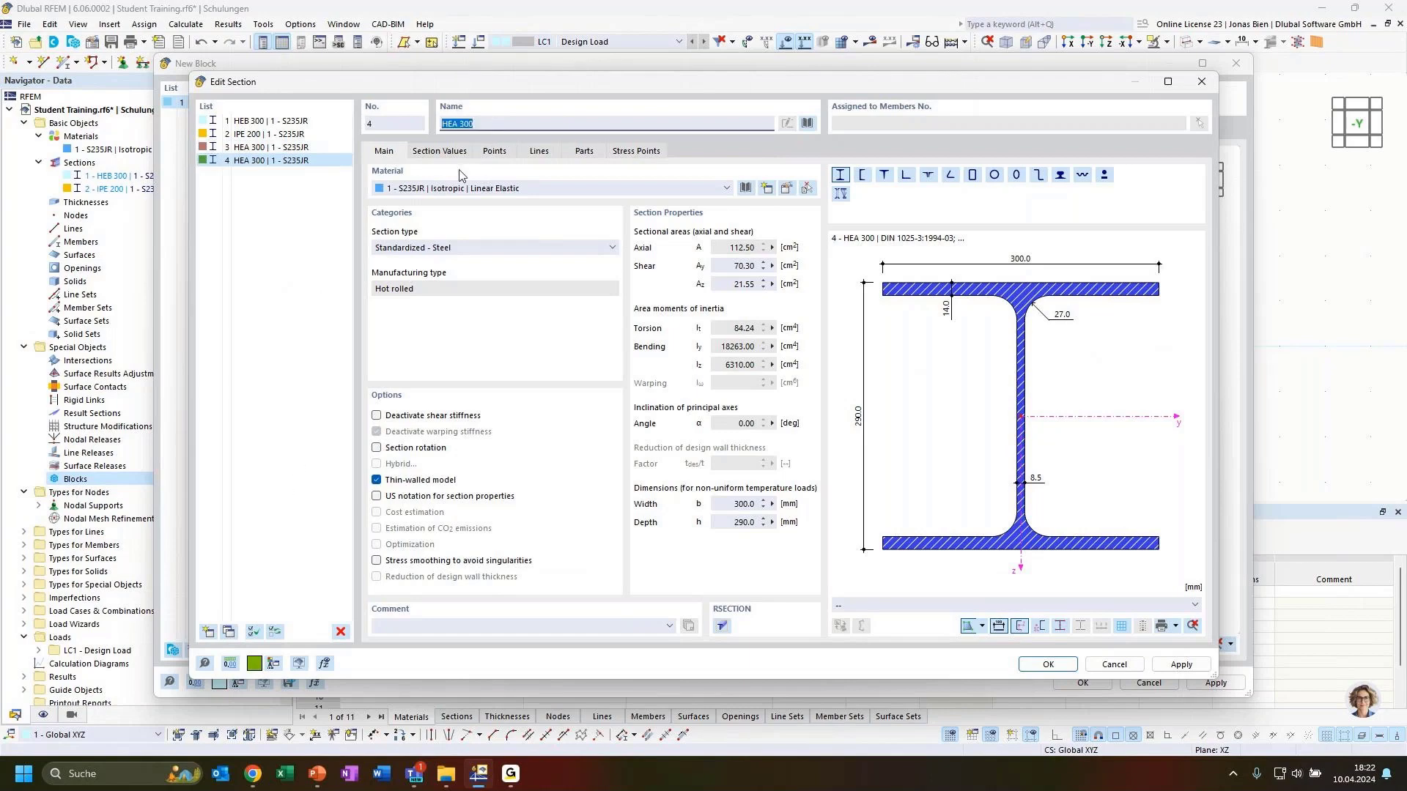
pyautogui.write('IPE')
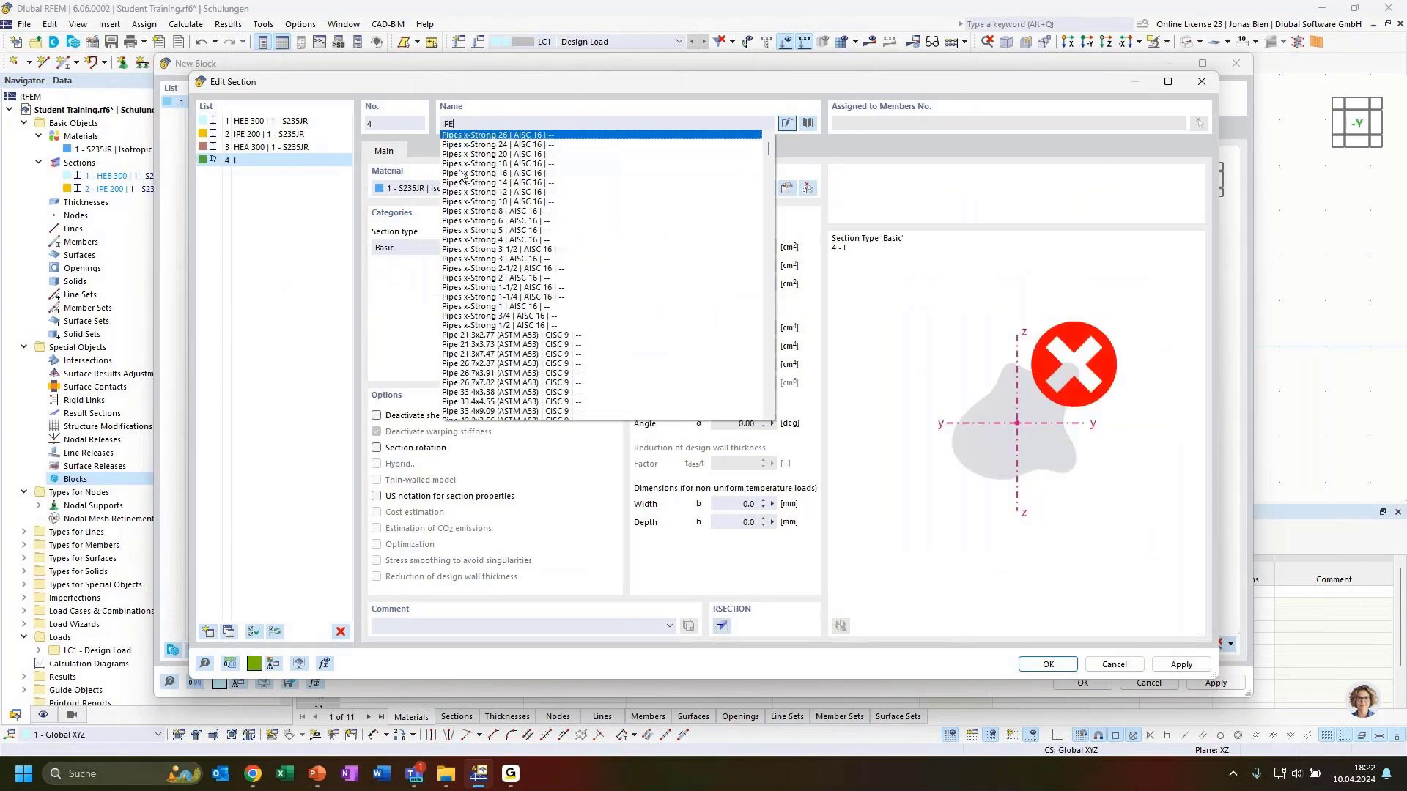
pyautogui.write(' 160')
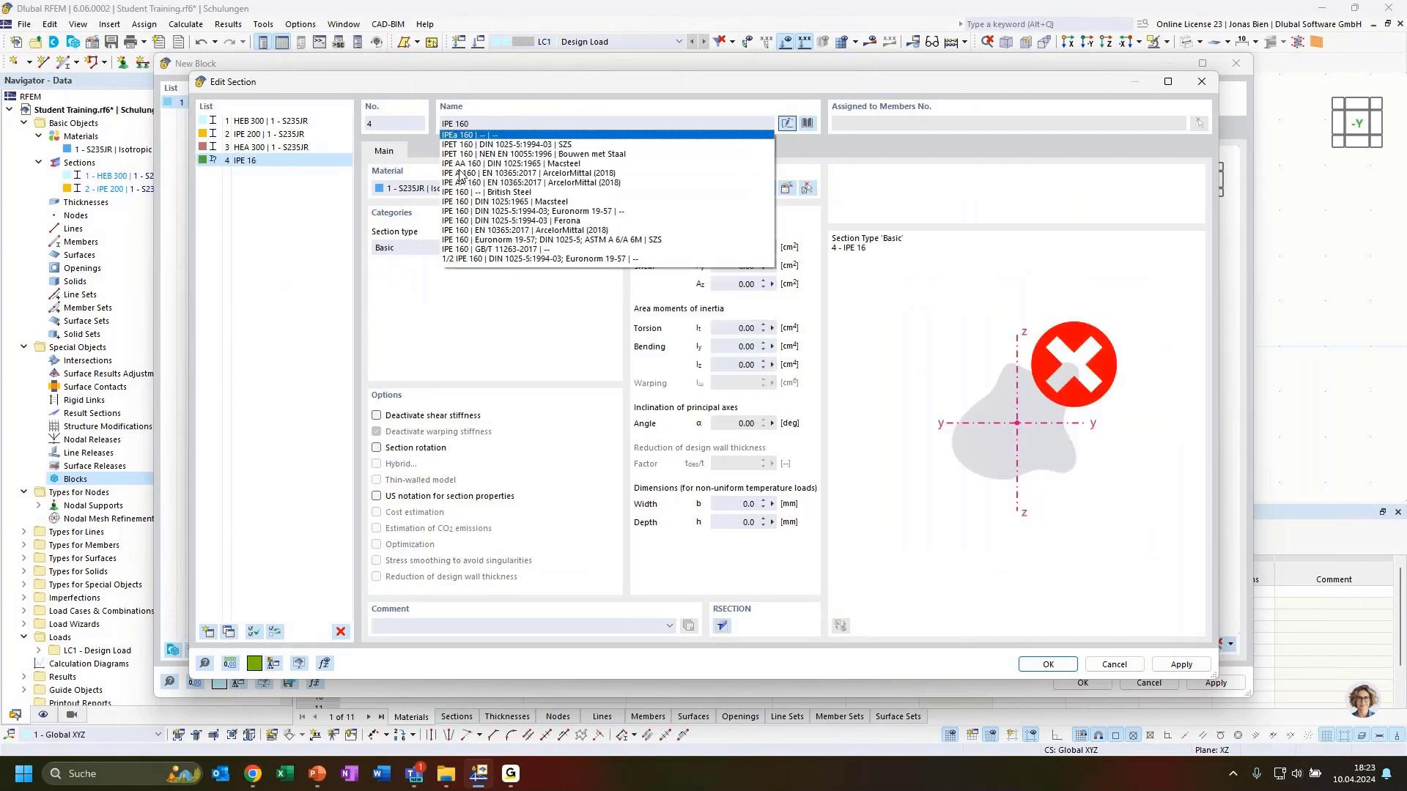
pyautogui.click(500, 211)
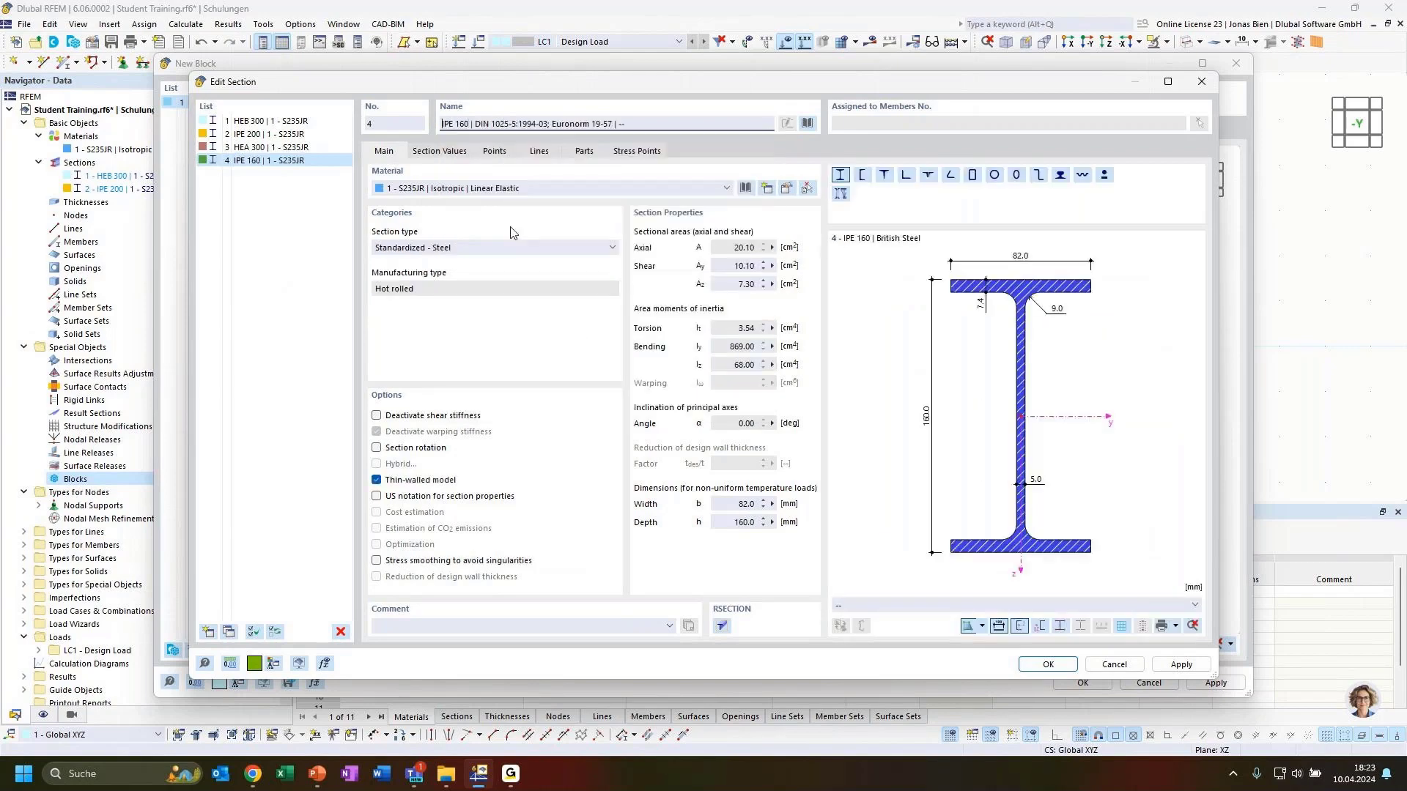
# Step: Copy IPE 160 as new section 5, HEA 160, and close the section editor
pyautogui.click(234, 632)
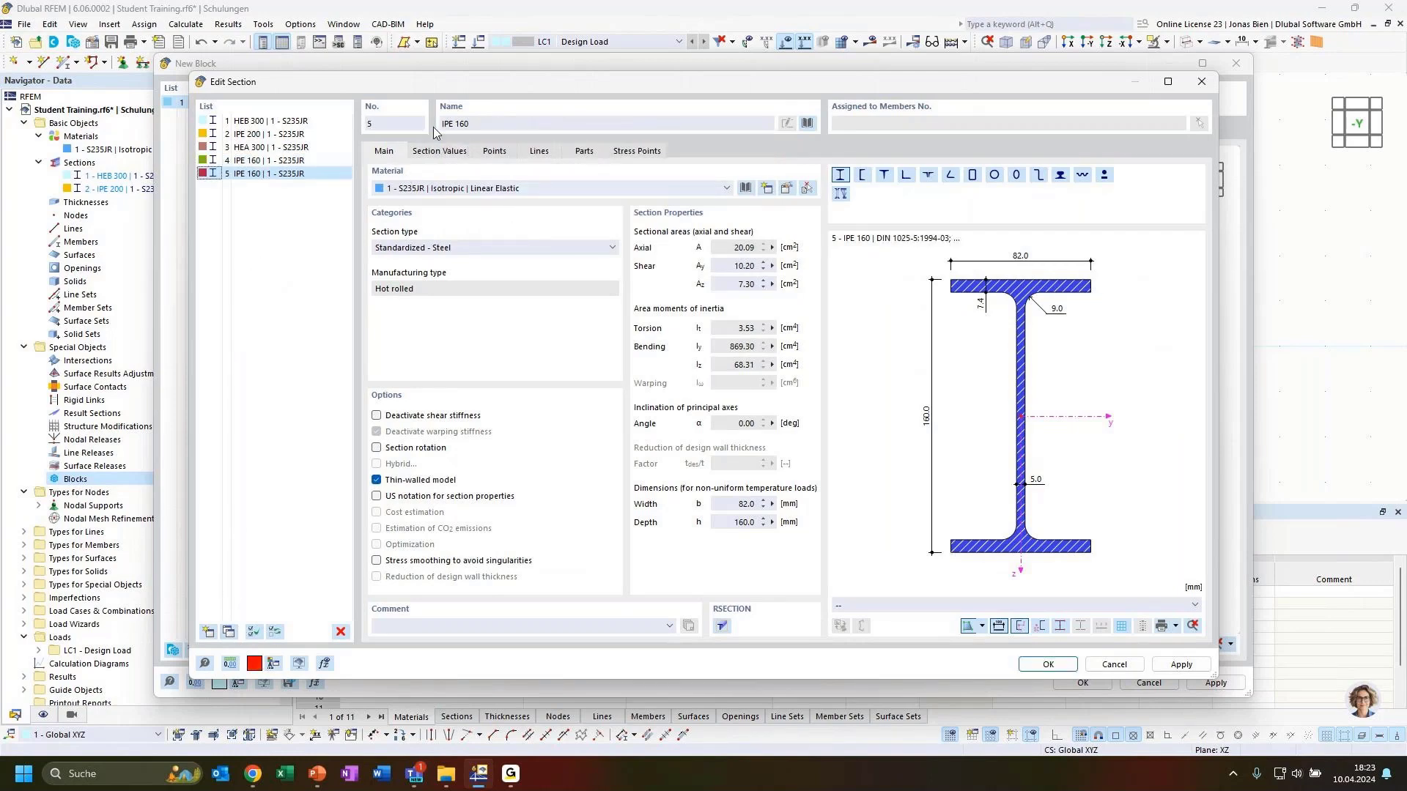
pyautogui.moveTo(476, 124); pyautogui.dragTo(422, 126)
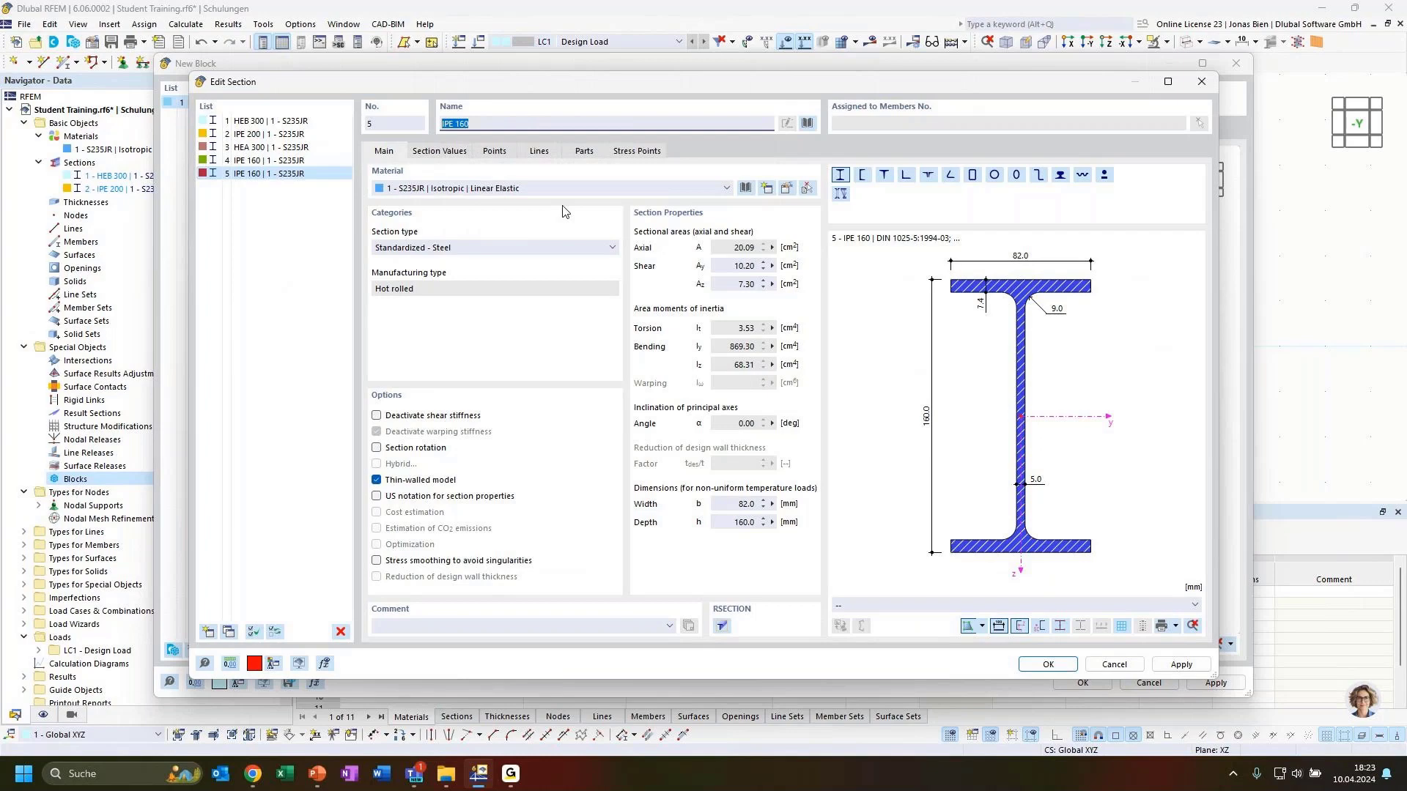
pyautogui.write('HEA 16')
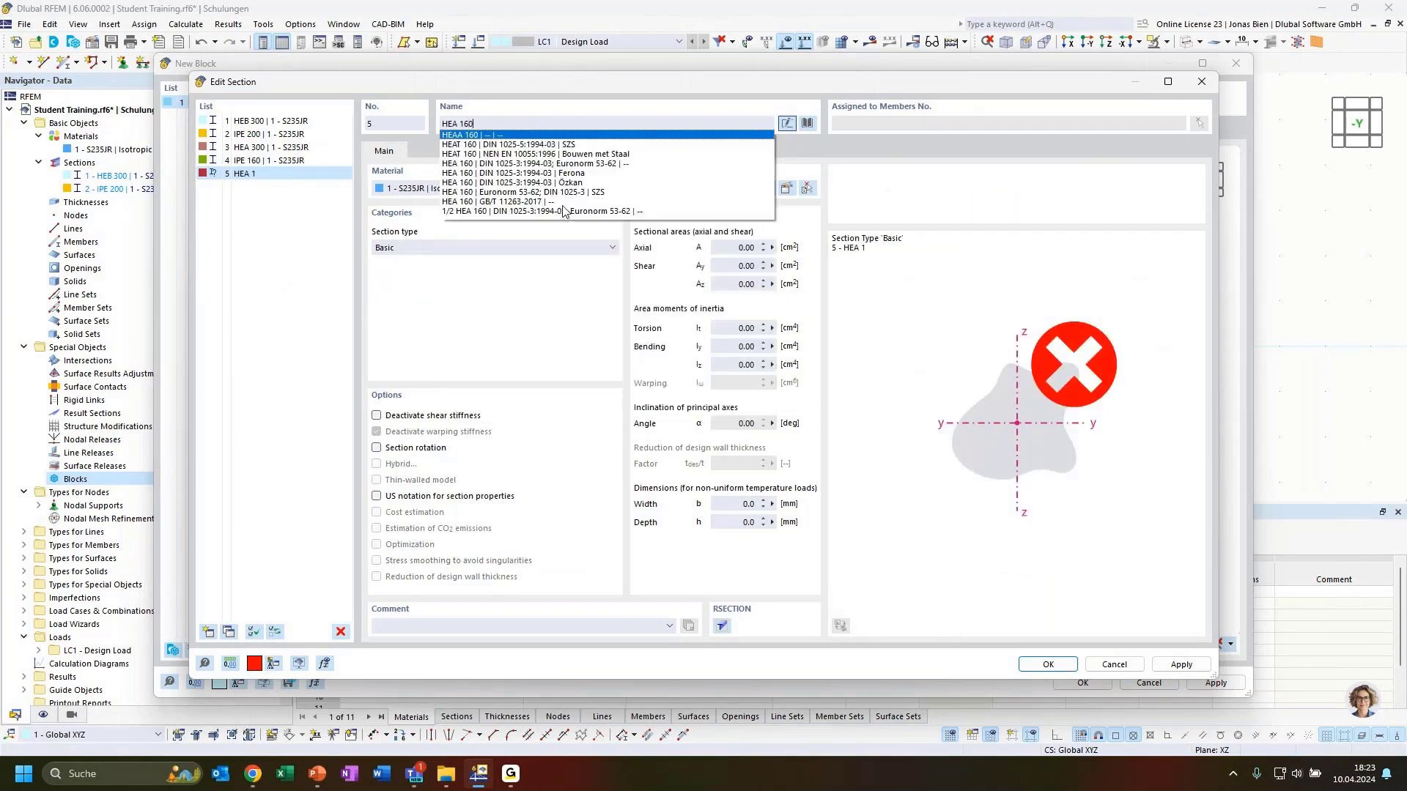
pyautogui.write('0')
pyautogui.click(567, 164)
pyautogui.click(311, 324)
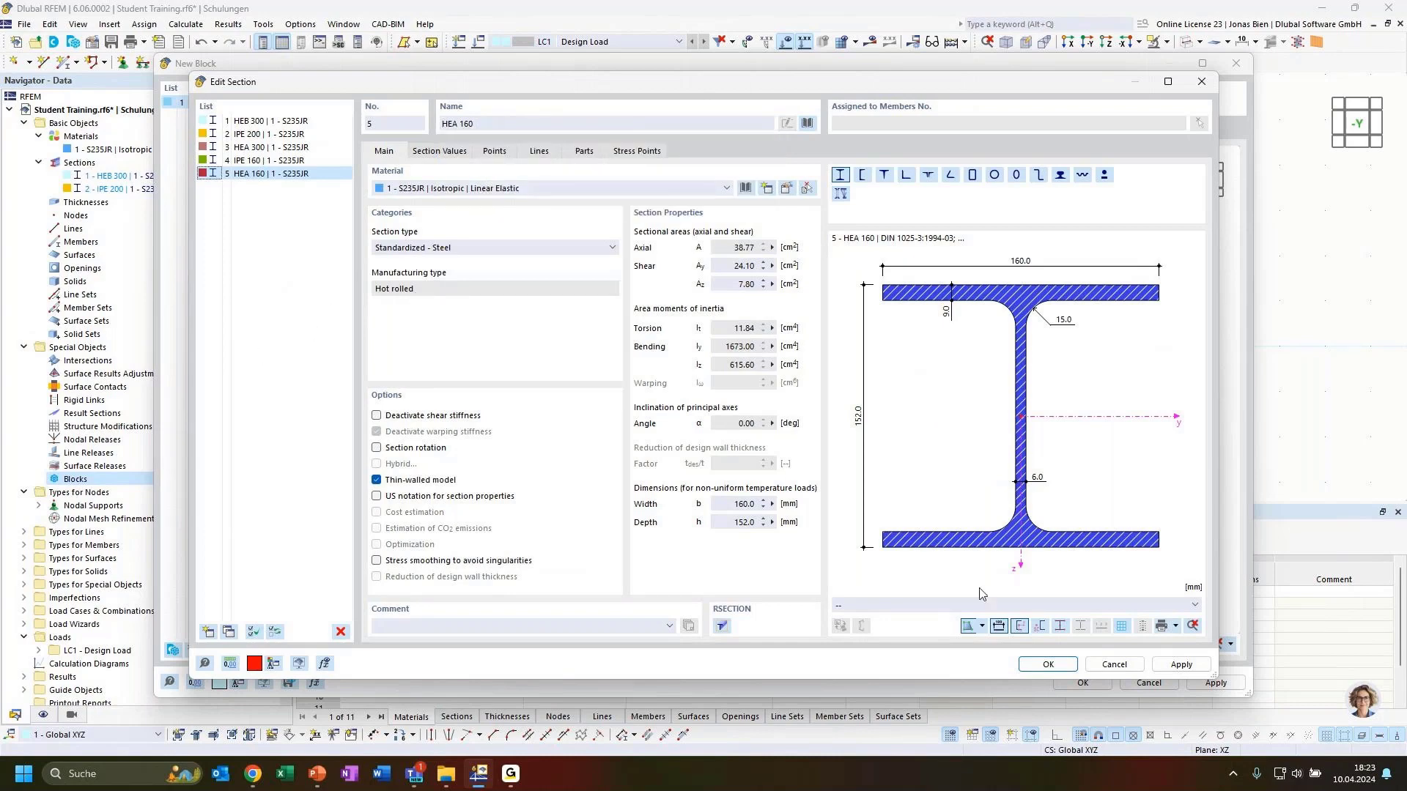
pyautogui.click(1048, 665)
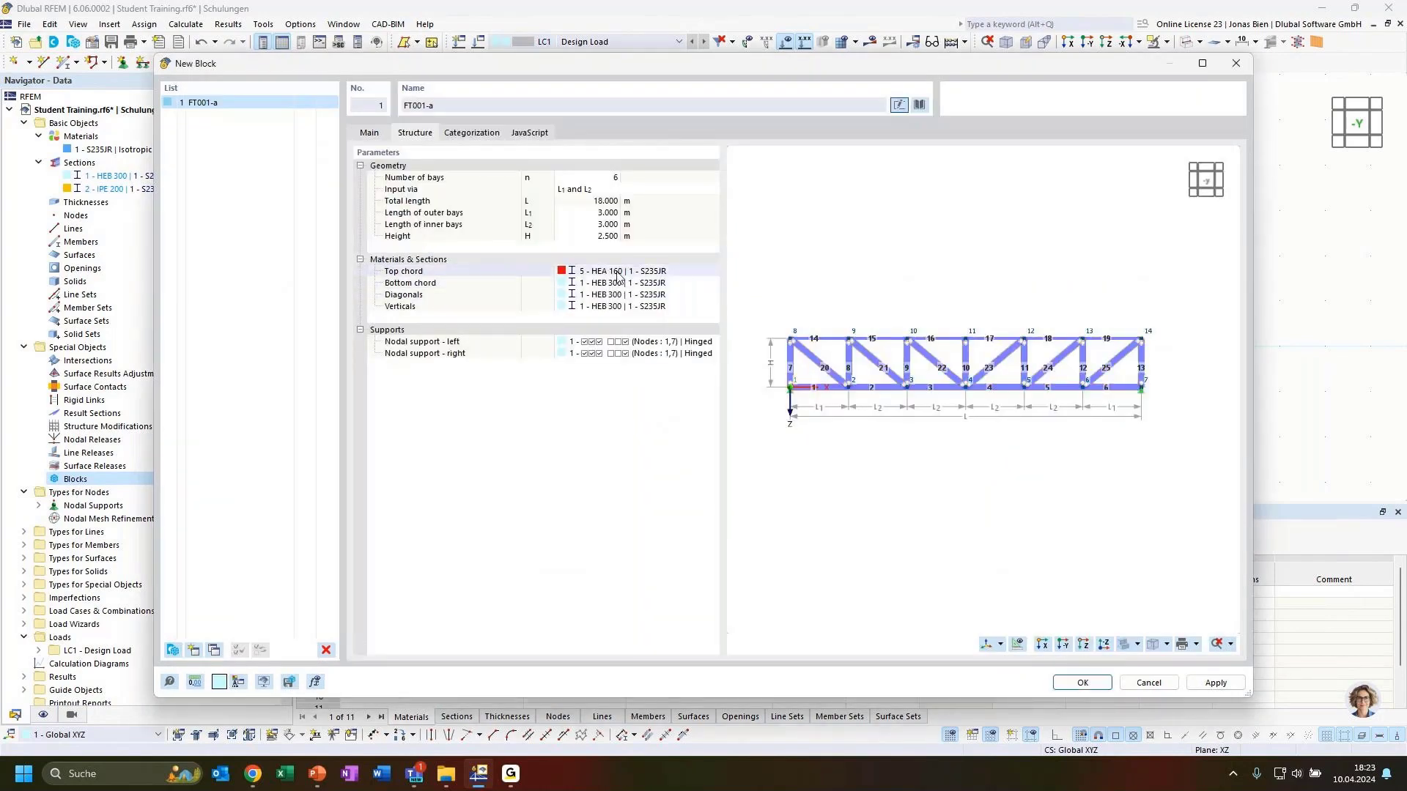
# Step: Assign 3 - HEA 300 to both chords, 4 - IPE 160 to diagonals and 5 - HEA 160 to verticals
pyautogui.click(666, 271)
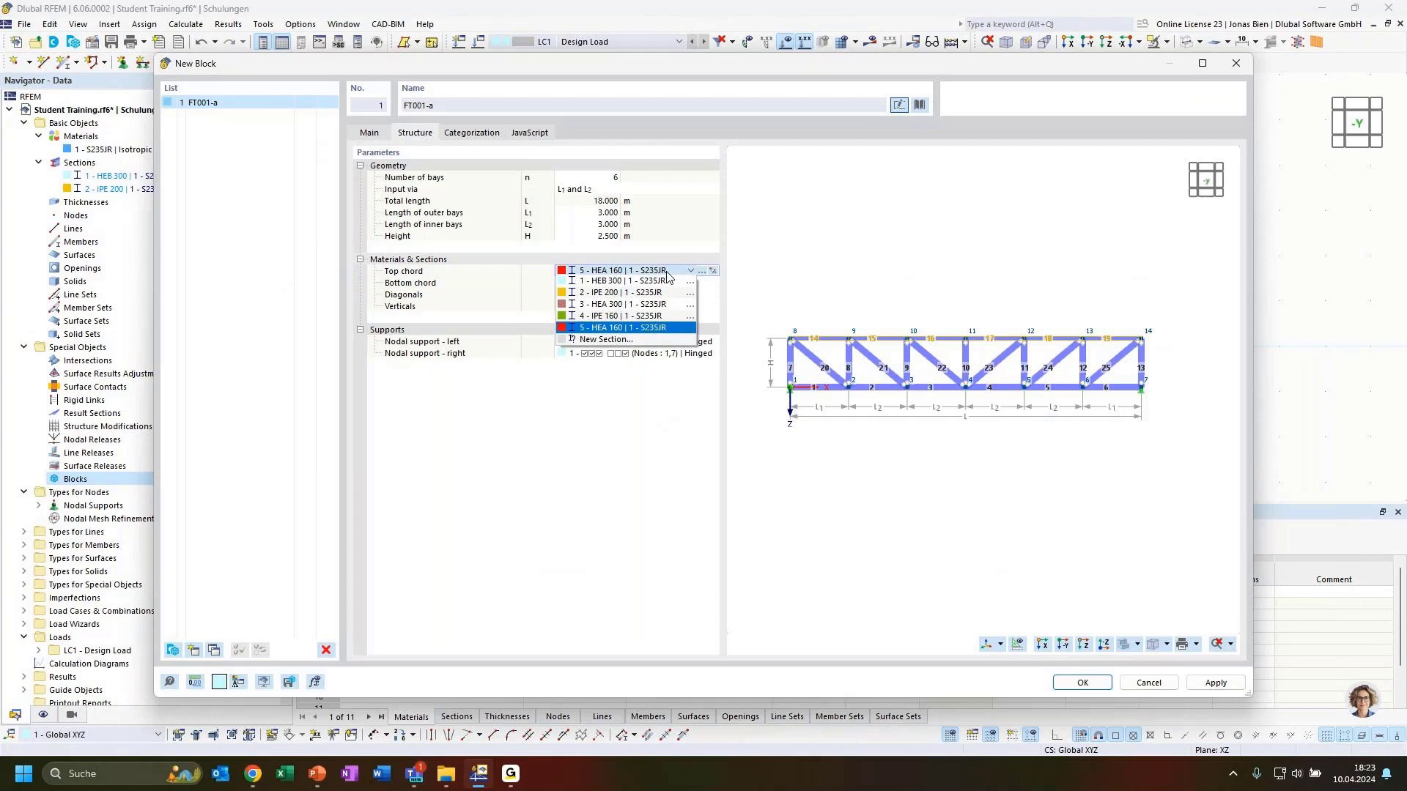
pyautogui.click(630, 305)
pyautogui.click(628, 286)
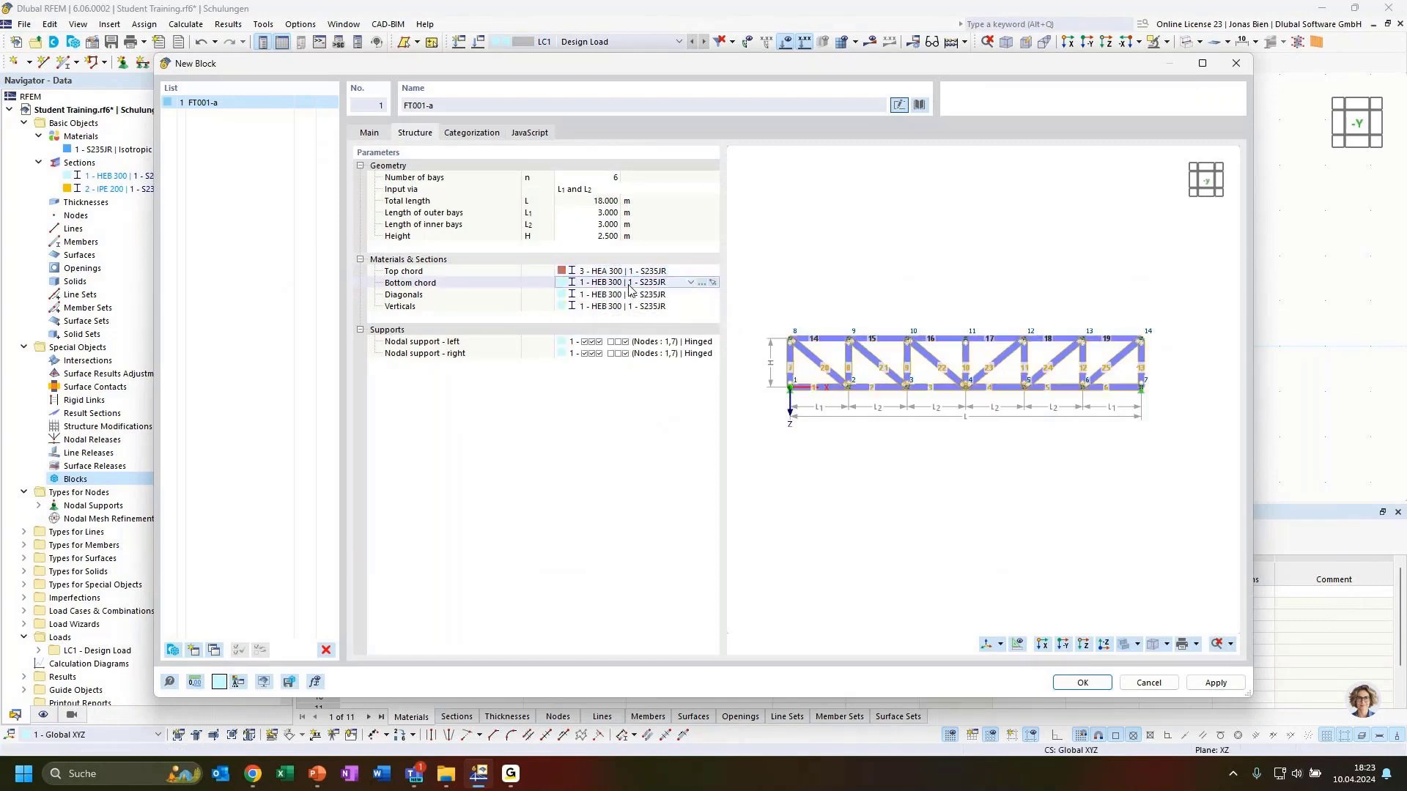
pyautogui.click(630, 287)
pyautogui.click(617, 316)
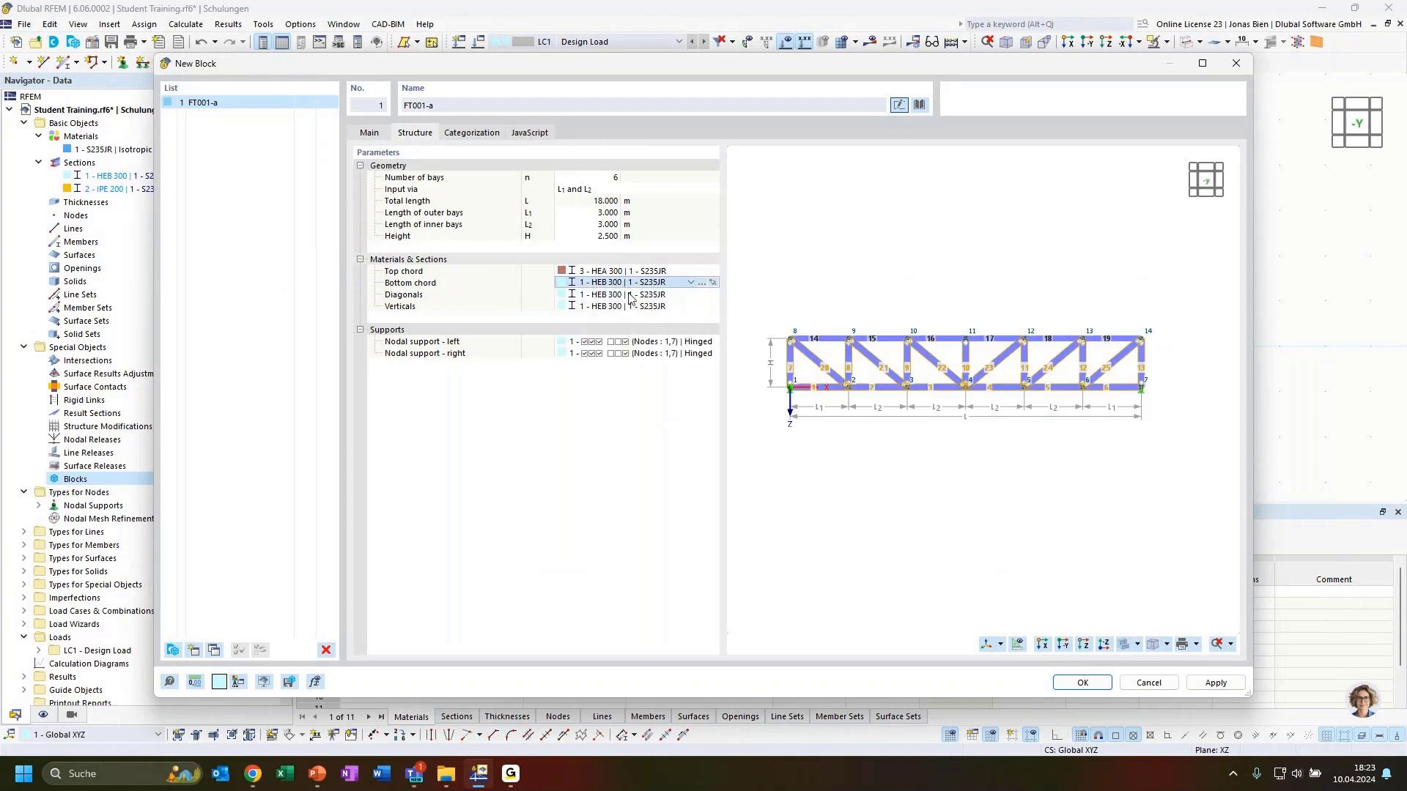
pyautogui.click(615, 299)
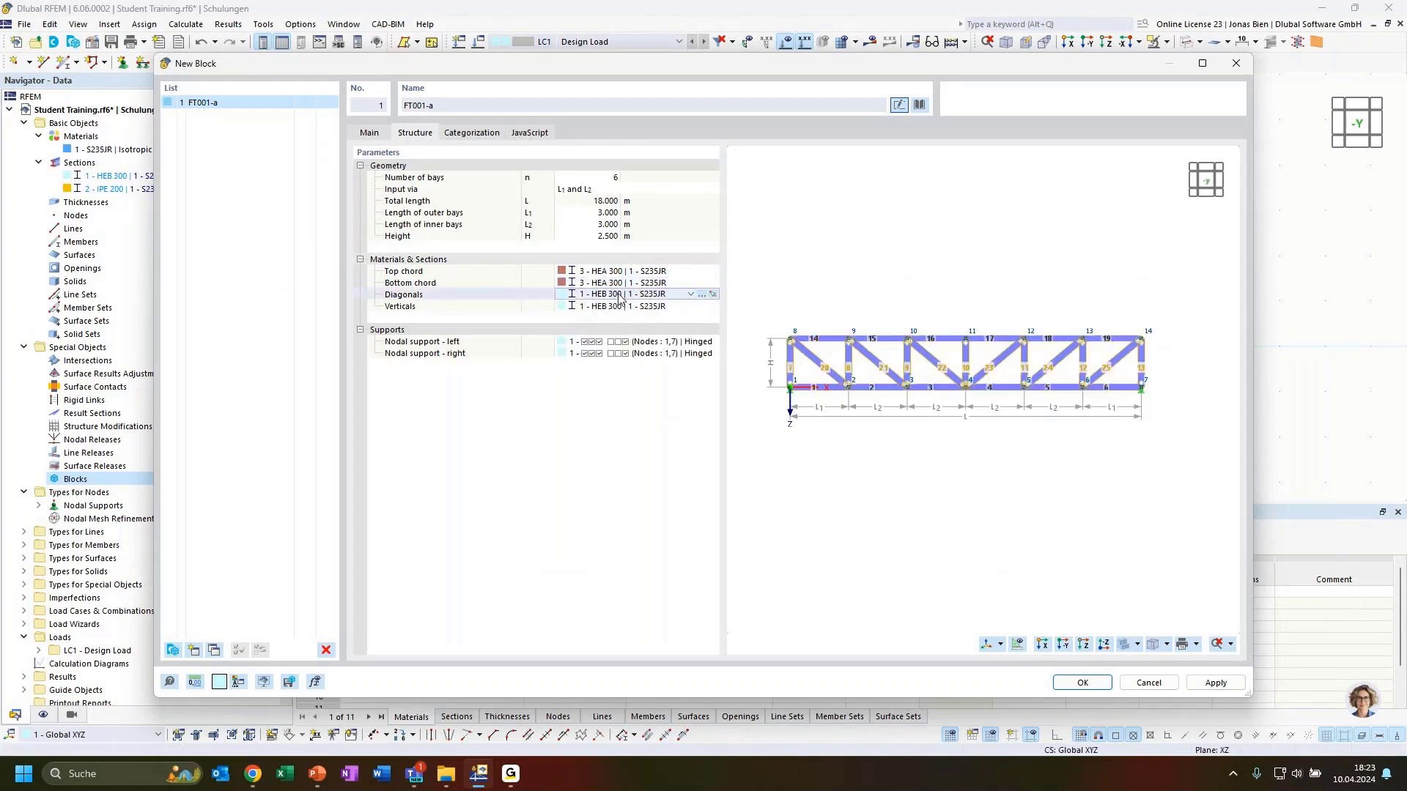
pyautogui.click(617, 296)
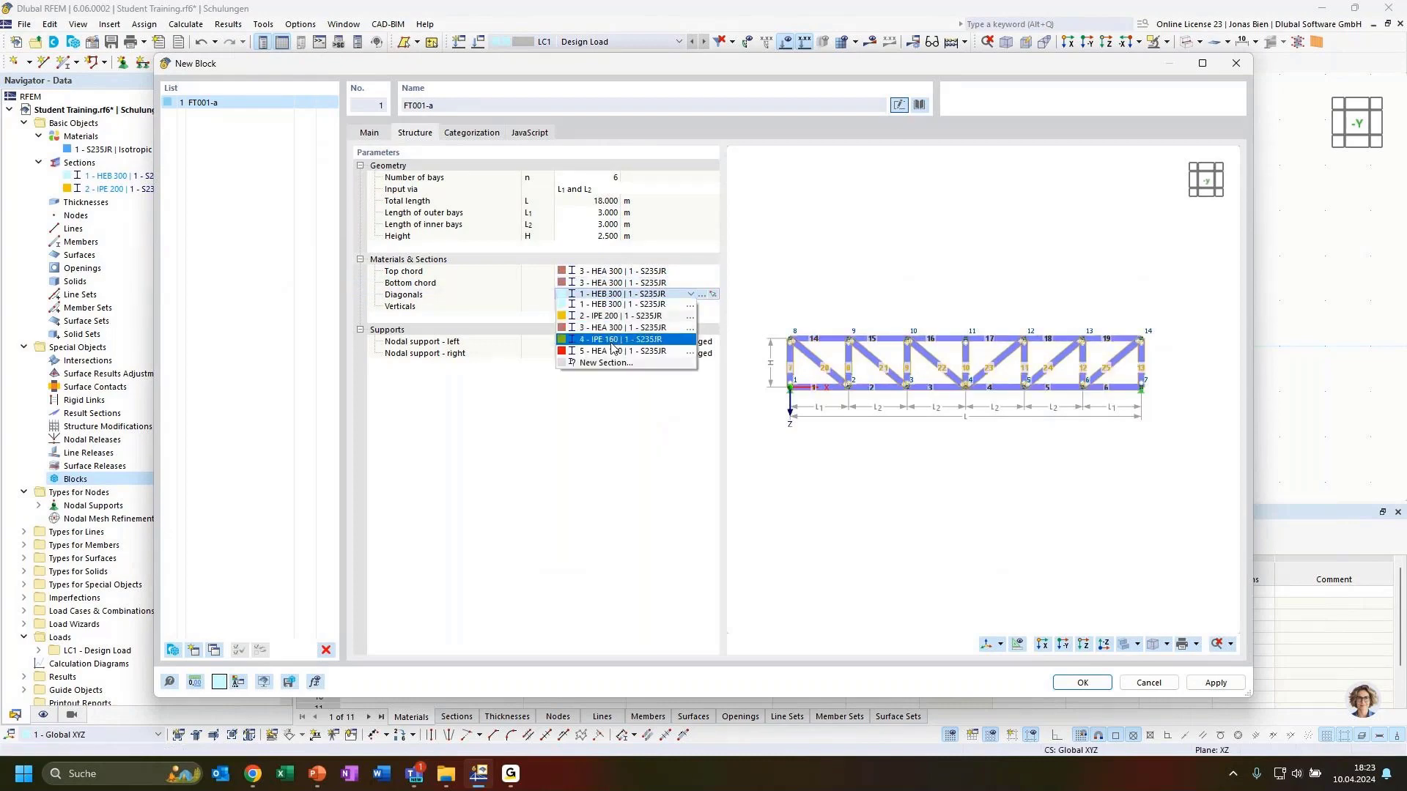
pyautogui.click(610, 340)
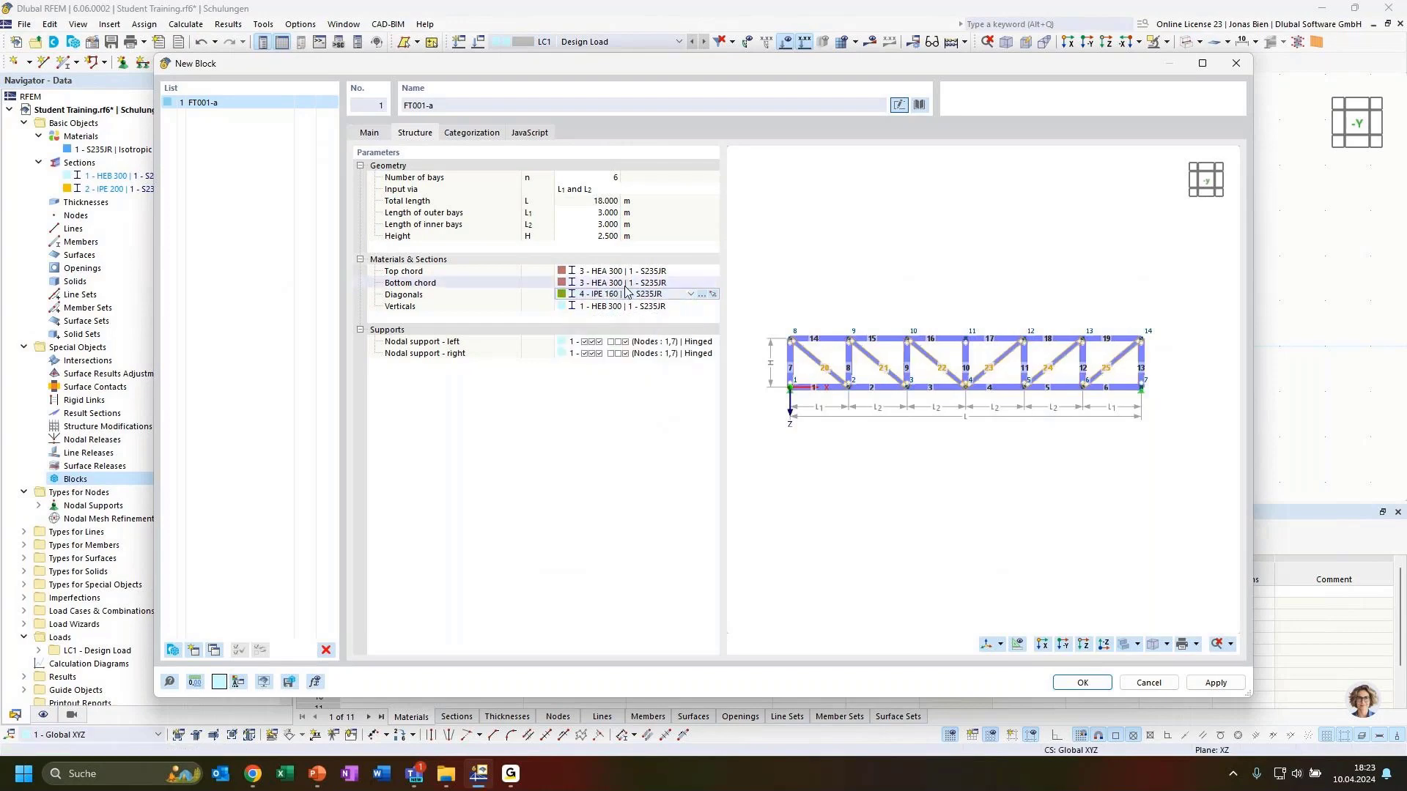
pyautogui.click(619, 308)
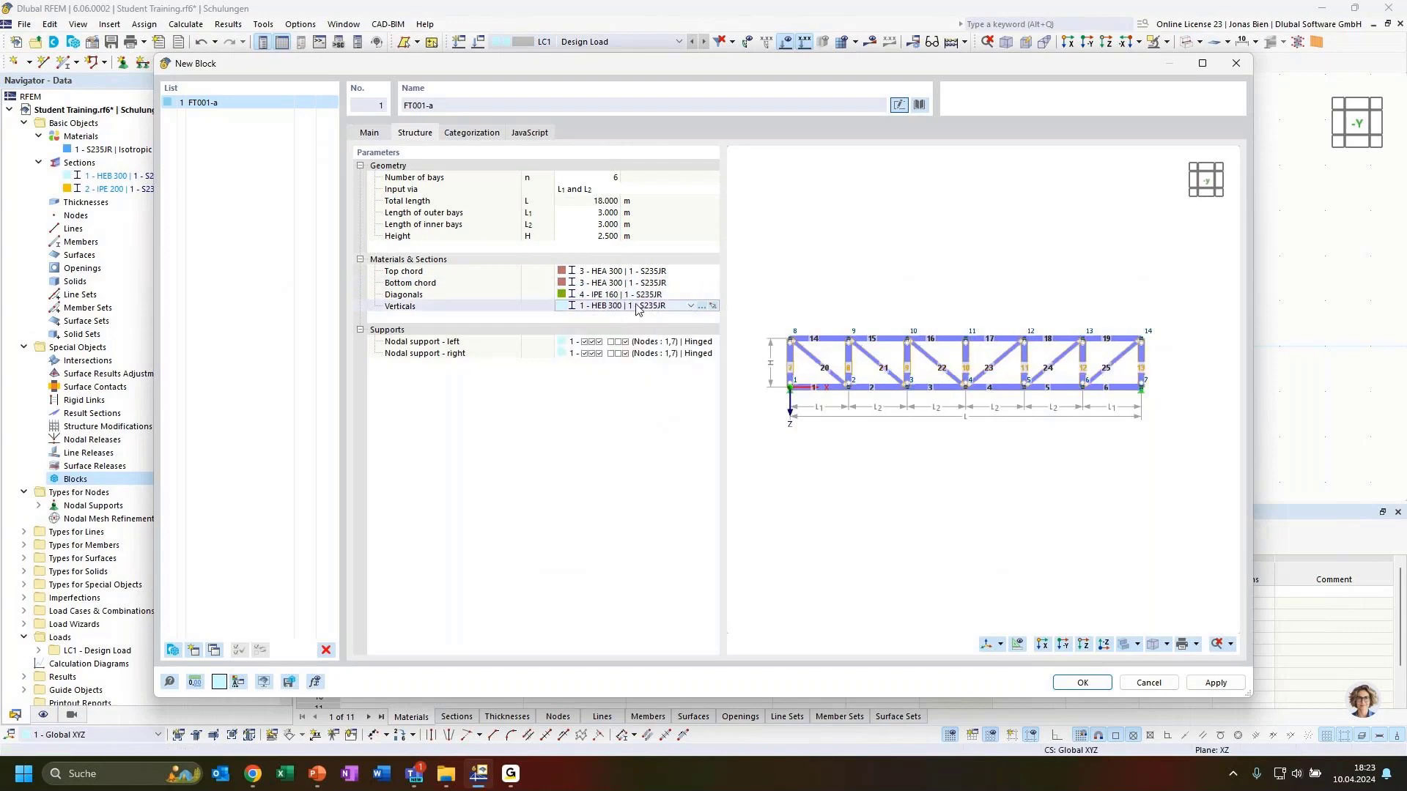
pyautogui.click(619, 306)
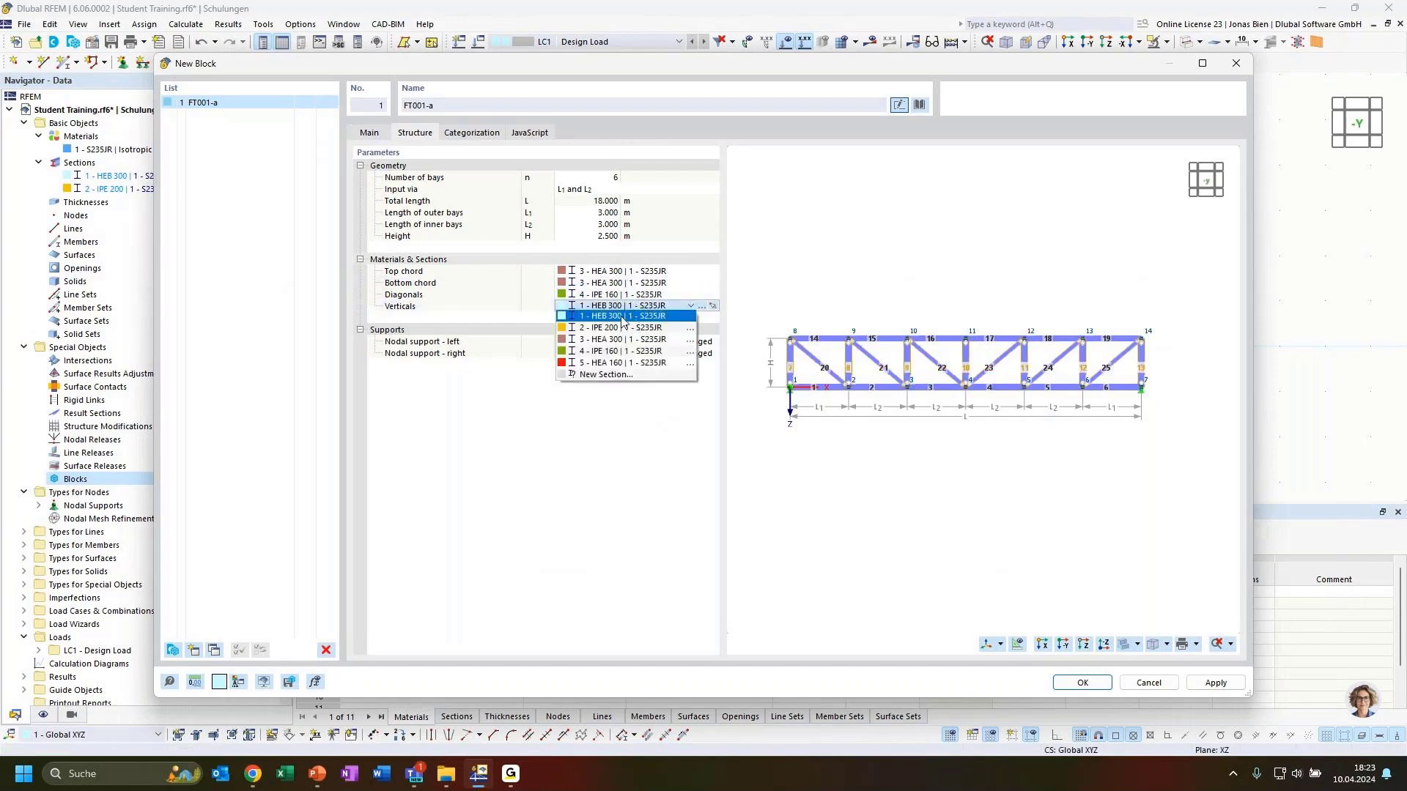
pyautogui.click(614, 364)
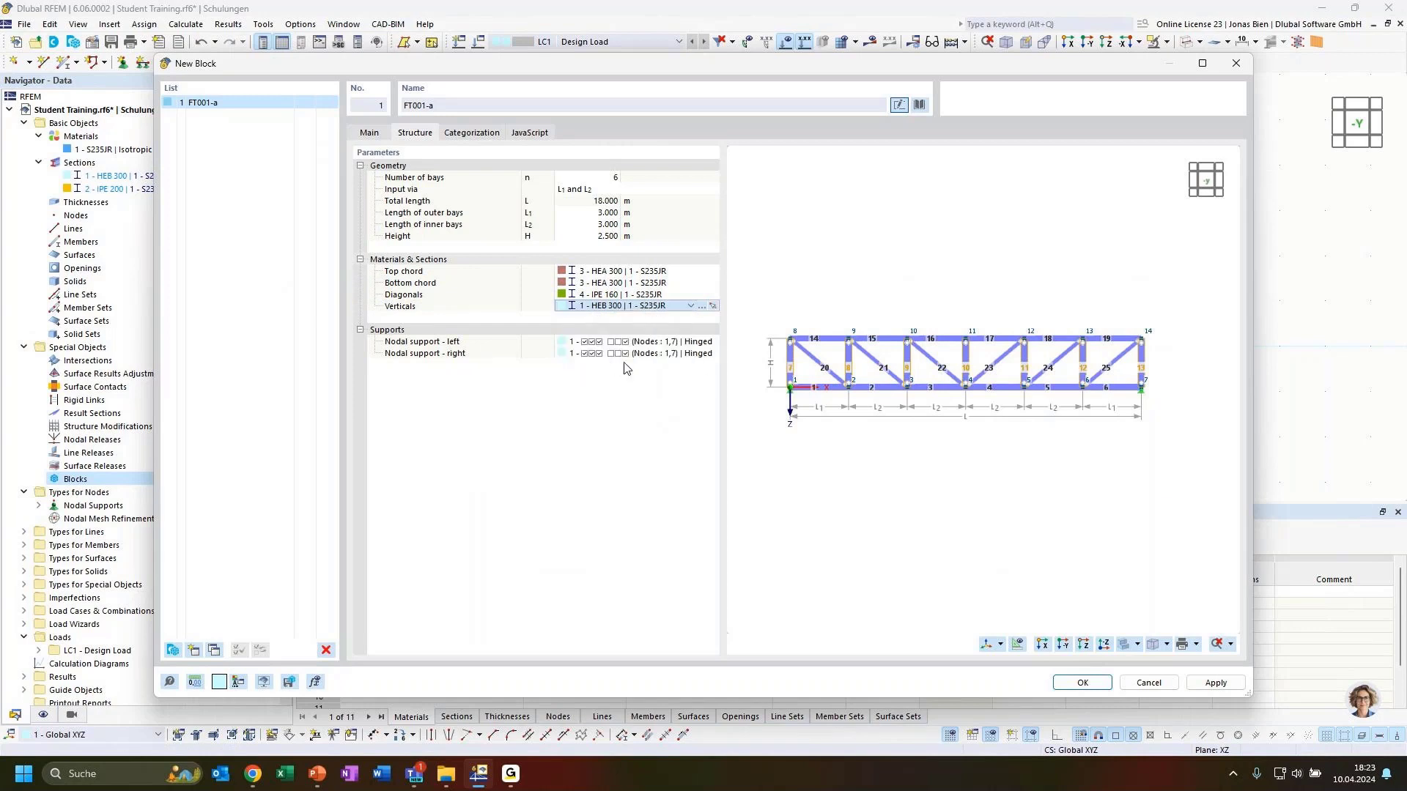
pyautogui.click(584, 414)
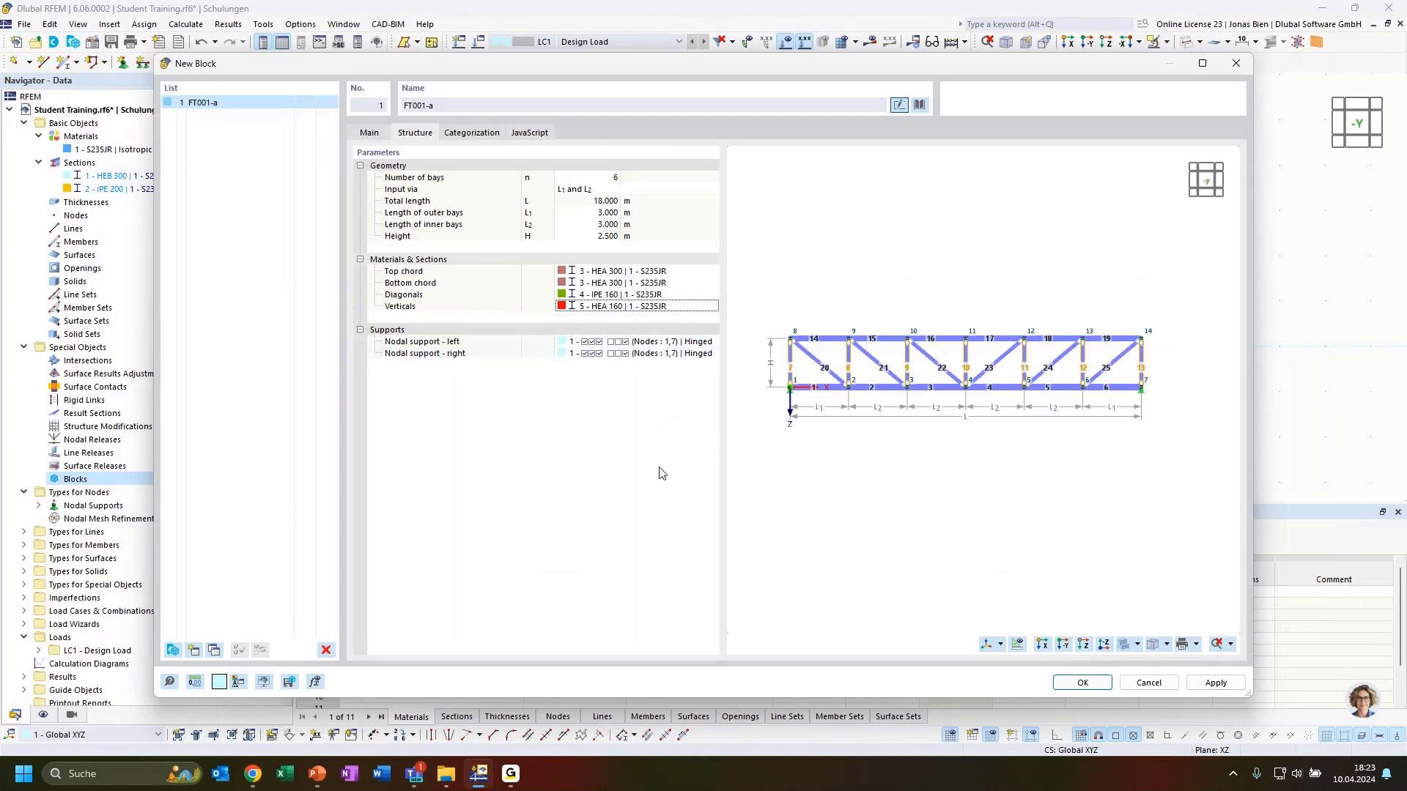
# Step: Generate the FT001-a truss block, render its members solid, and show the Navigator's Display settings
pyautogui.click(1090, 687)
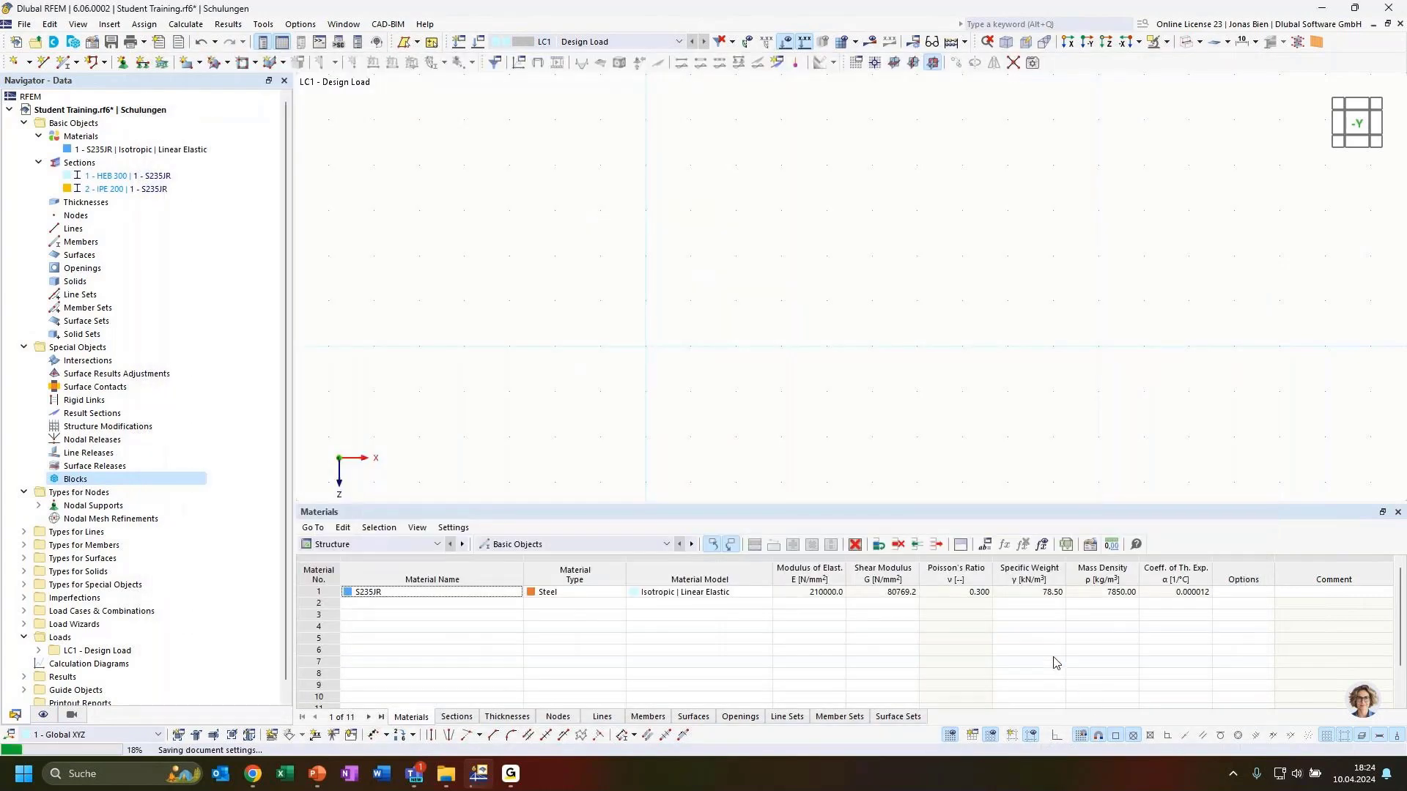
pyautogui.scroll(-2, 441, 361)
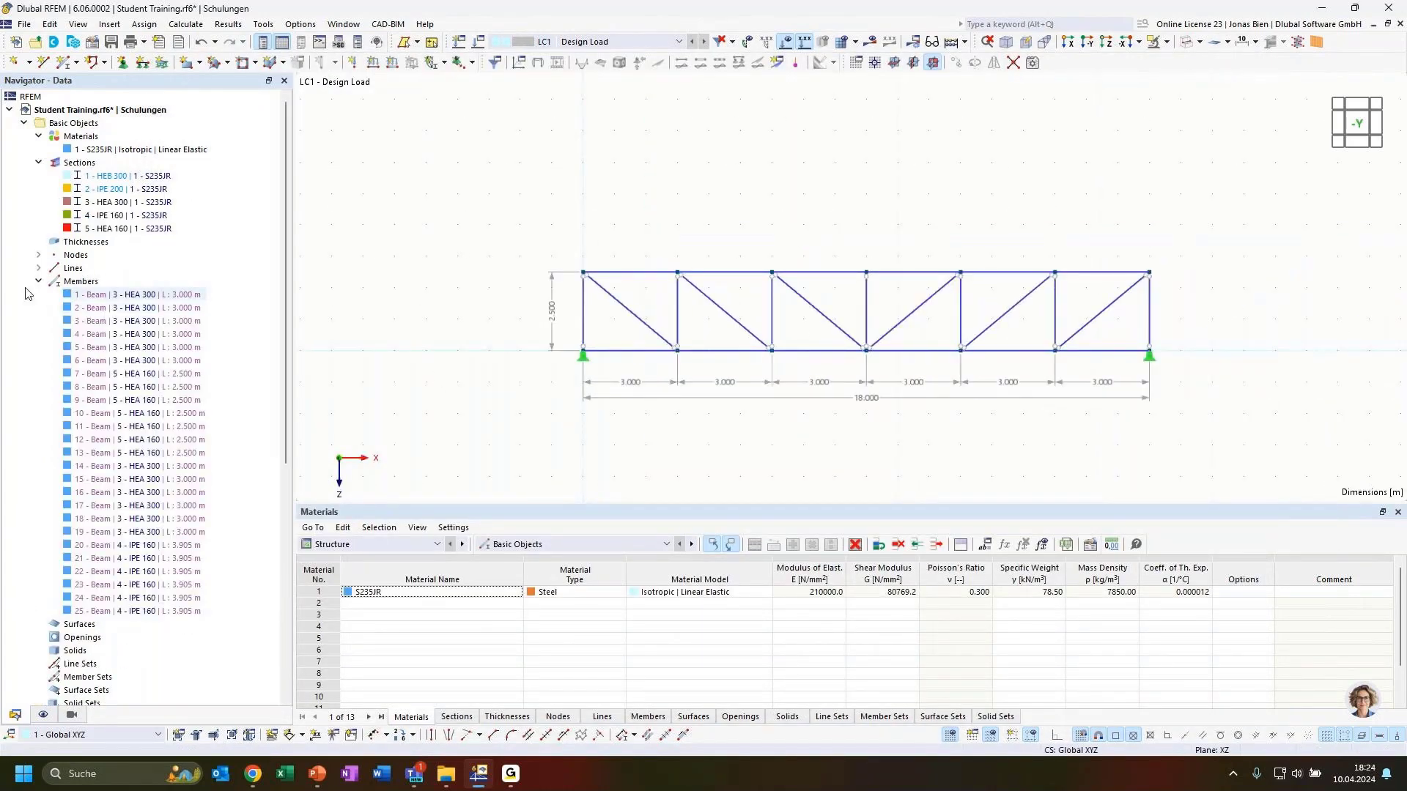
pyautogui.click(39, 281)
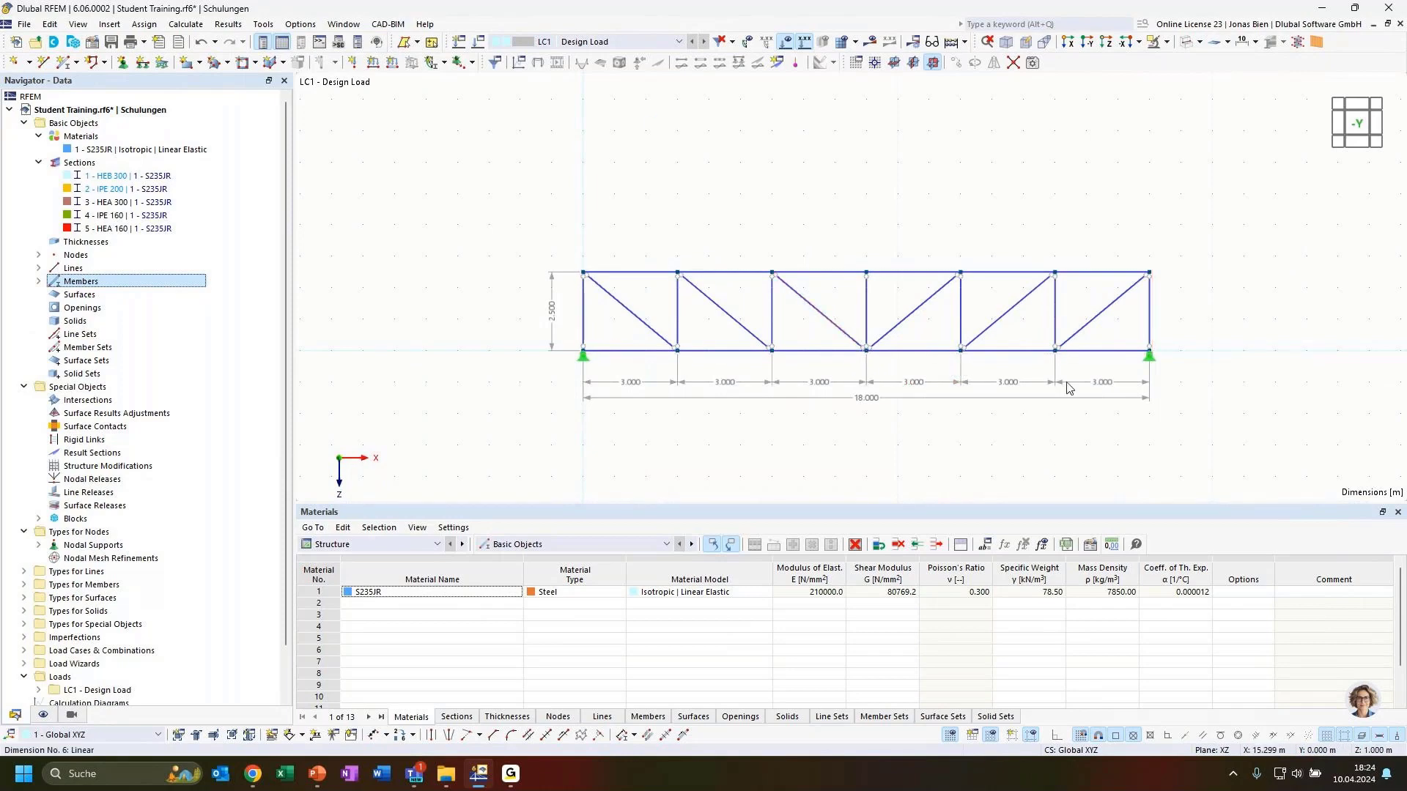
pyautogui.click(1185, 43)
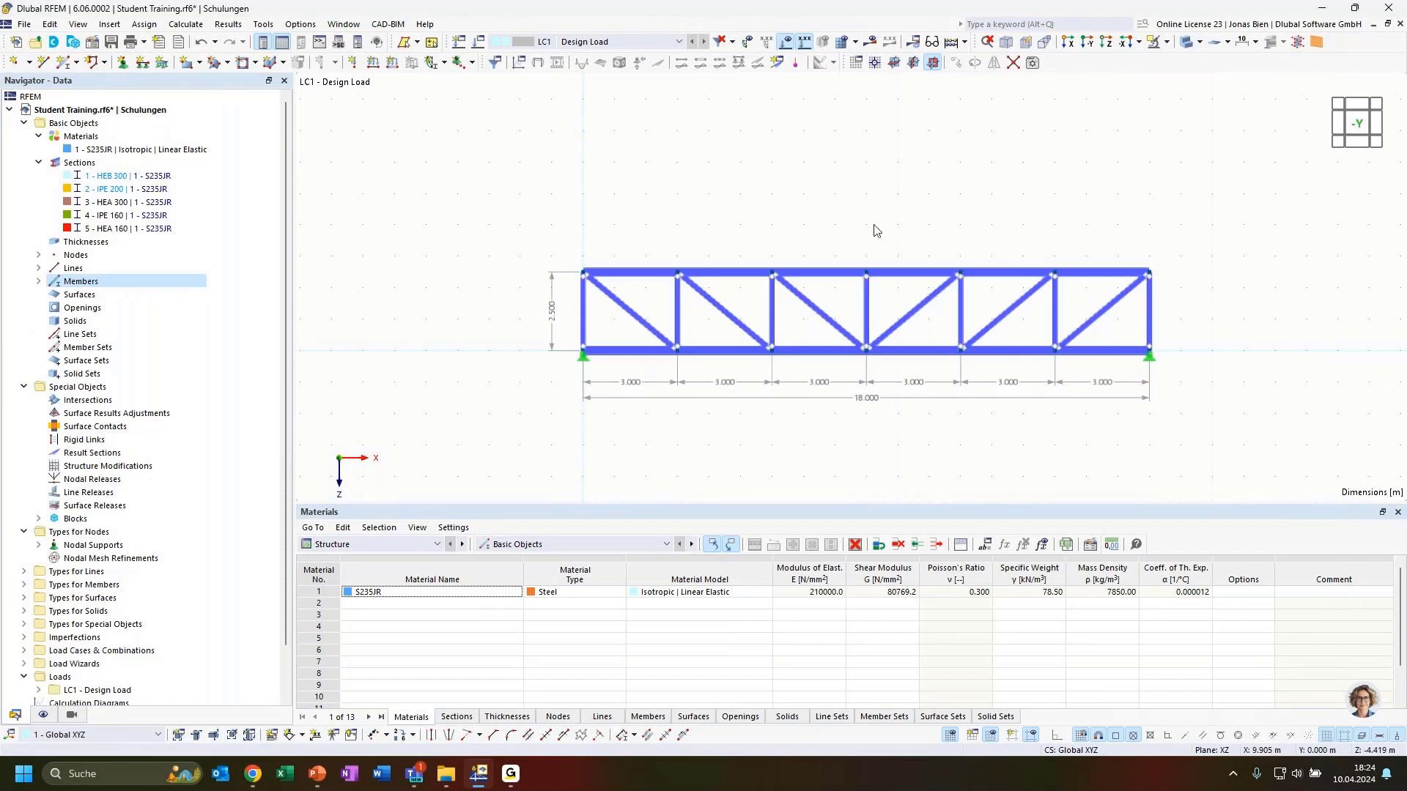
pyautogui.click(43, 716)
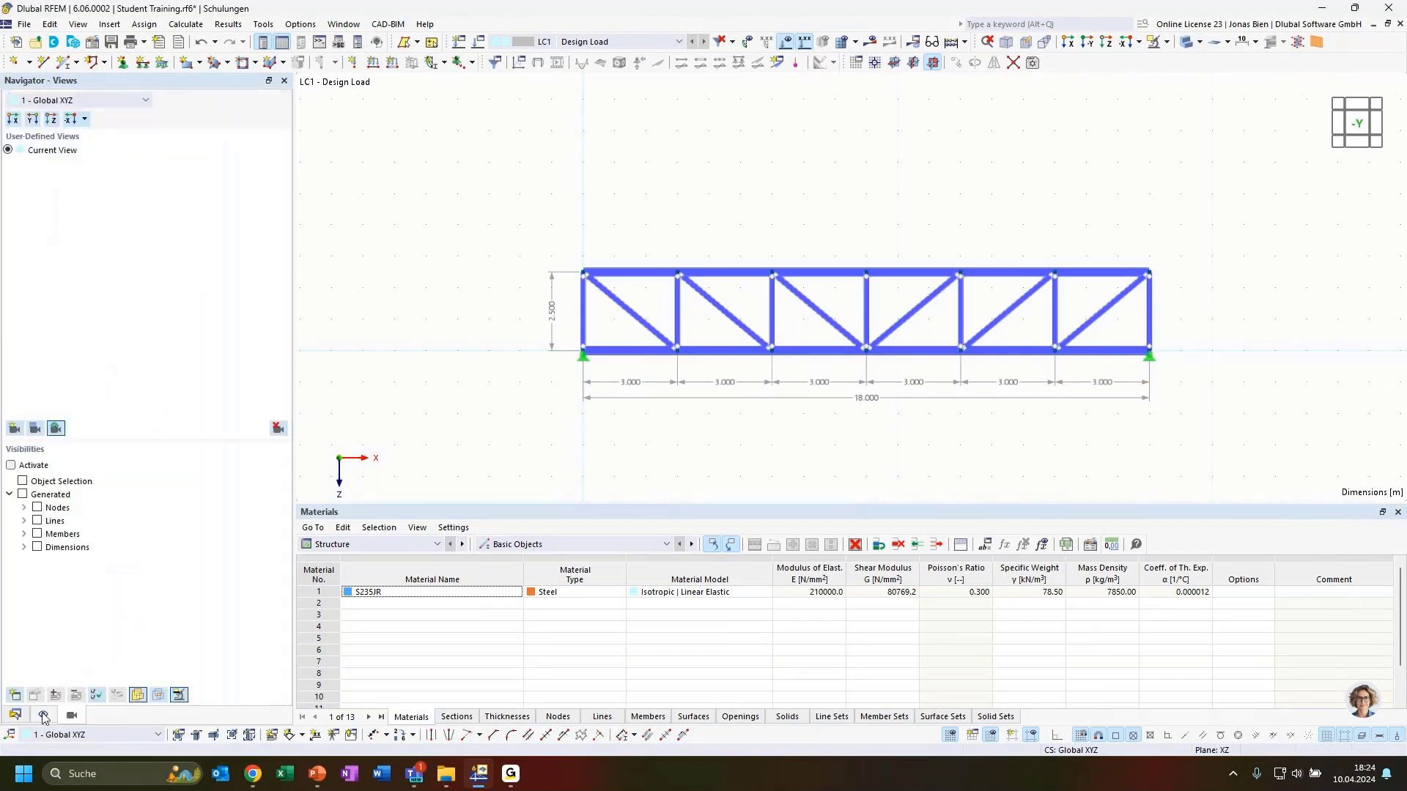
pyautogui.click(44, 716)
pyautogui.scroll(-5, 110, 513)
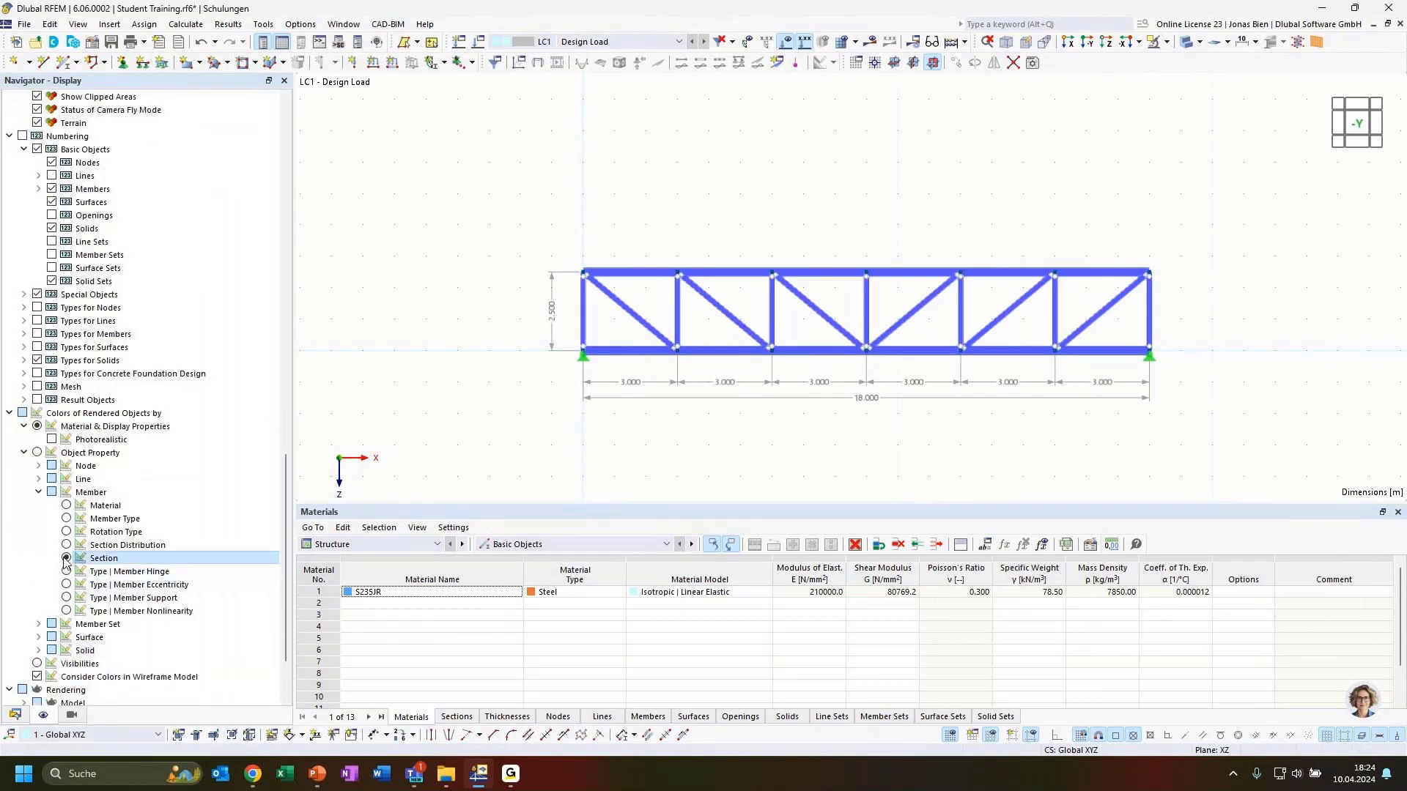
# Step: Colour members by Section under Colors of Rendered Objects and orbit the truss to inspect it
pyautogui.click(66, 559)
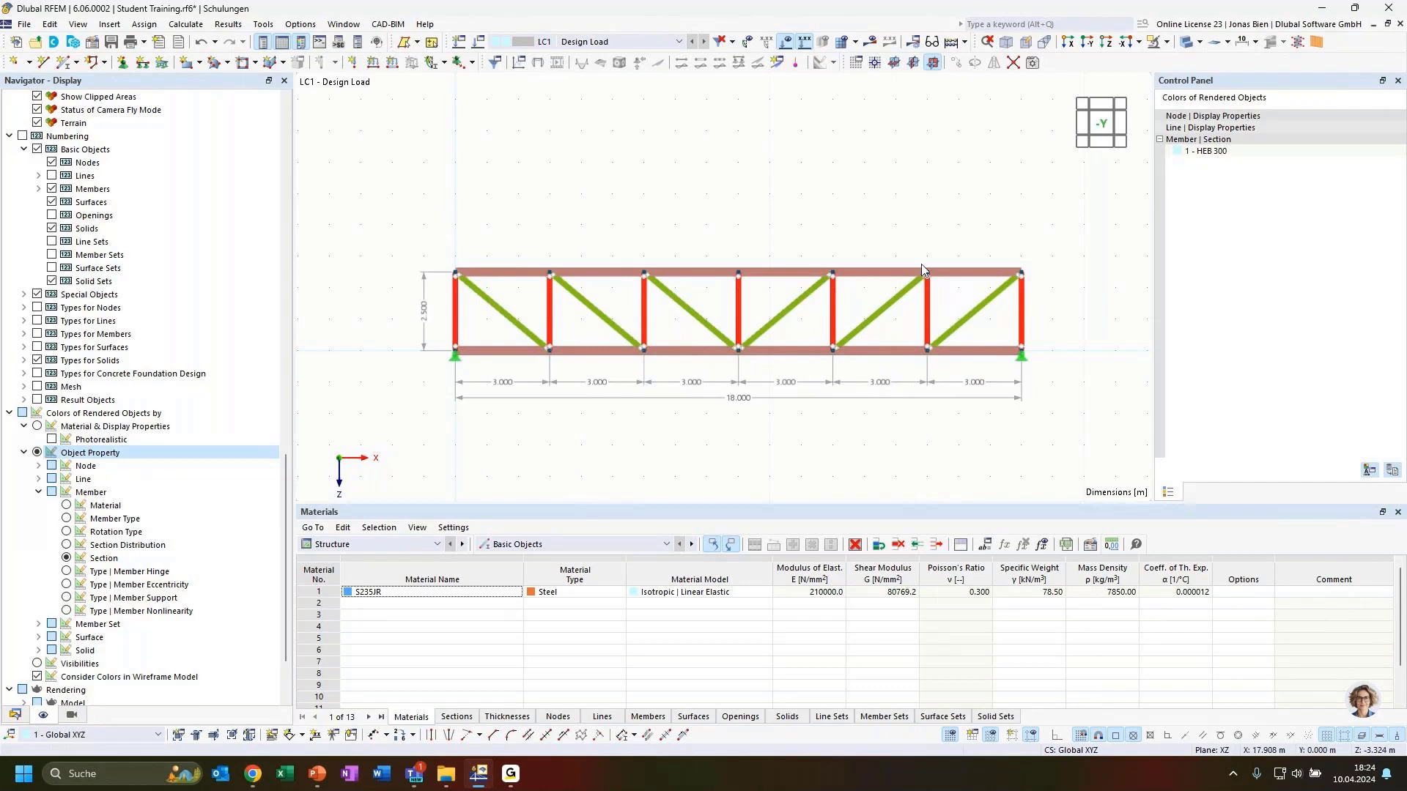
pyautogui.click(66, 545)
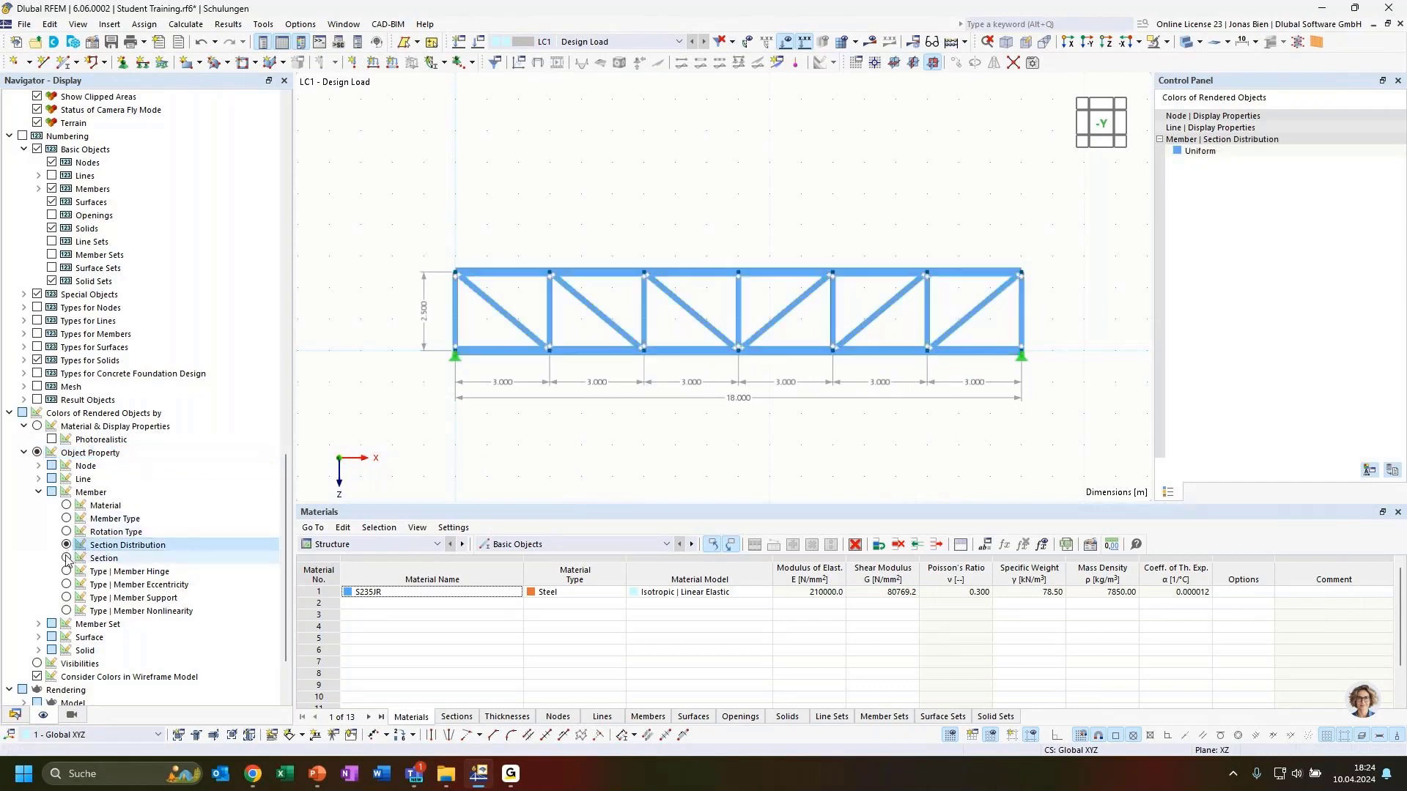
pyautogui.click(66, 559)
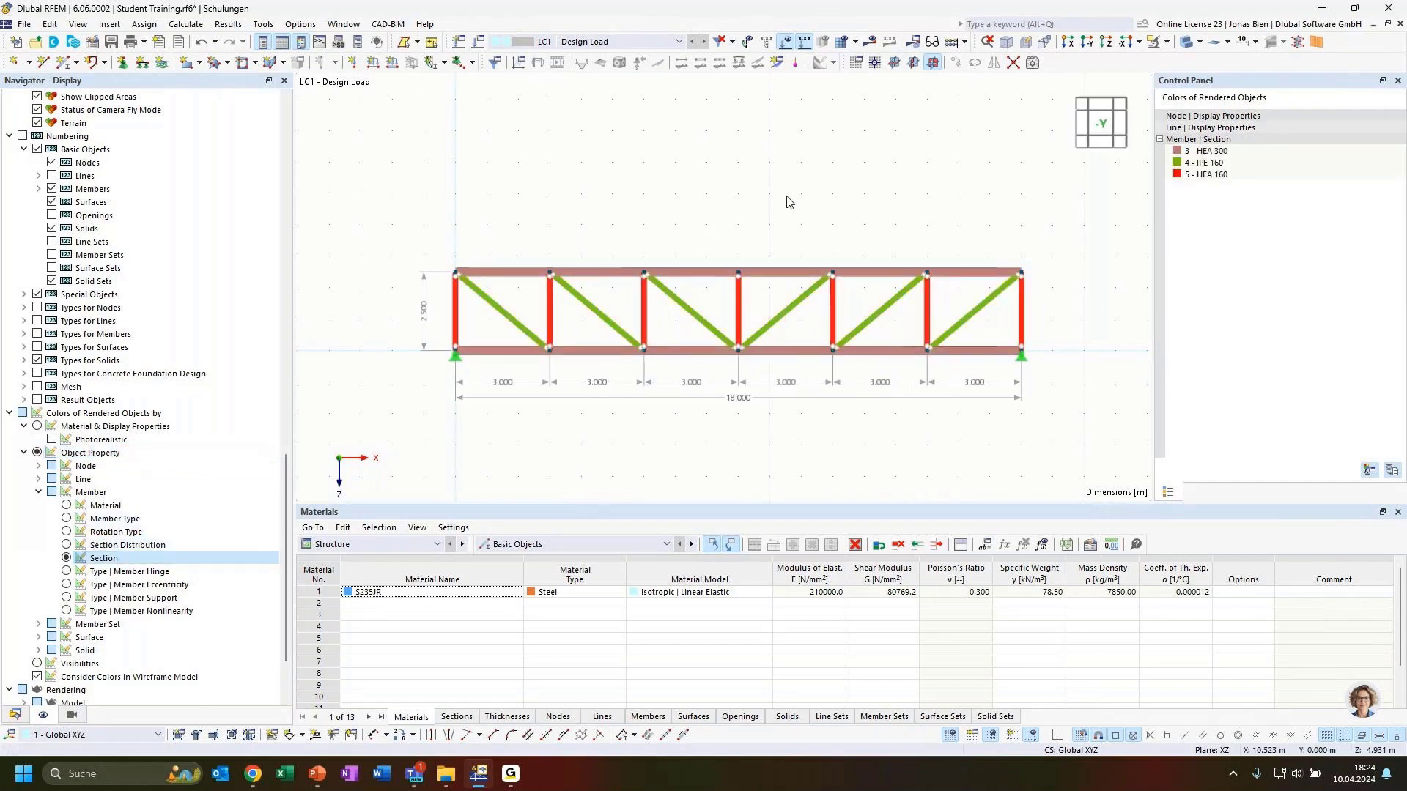
pyautogui.keyDown('ctrl'); pyautogui.moveTo(789, 201); pyautogui.dragTo(832, 225, button='middle'); pyautogui.keyUp('ctrl')
pyautogui.keyDown('ctrl'); pyautogui.moveTo(525, 248); pyautogui.dragTo(560, 263, button='middle'); pyautogui.keyUp('ctrl')
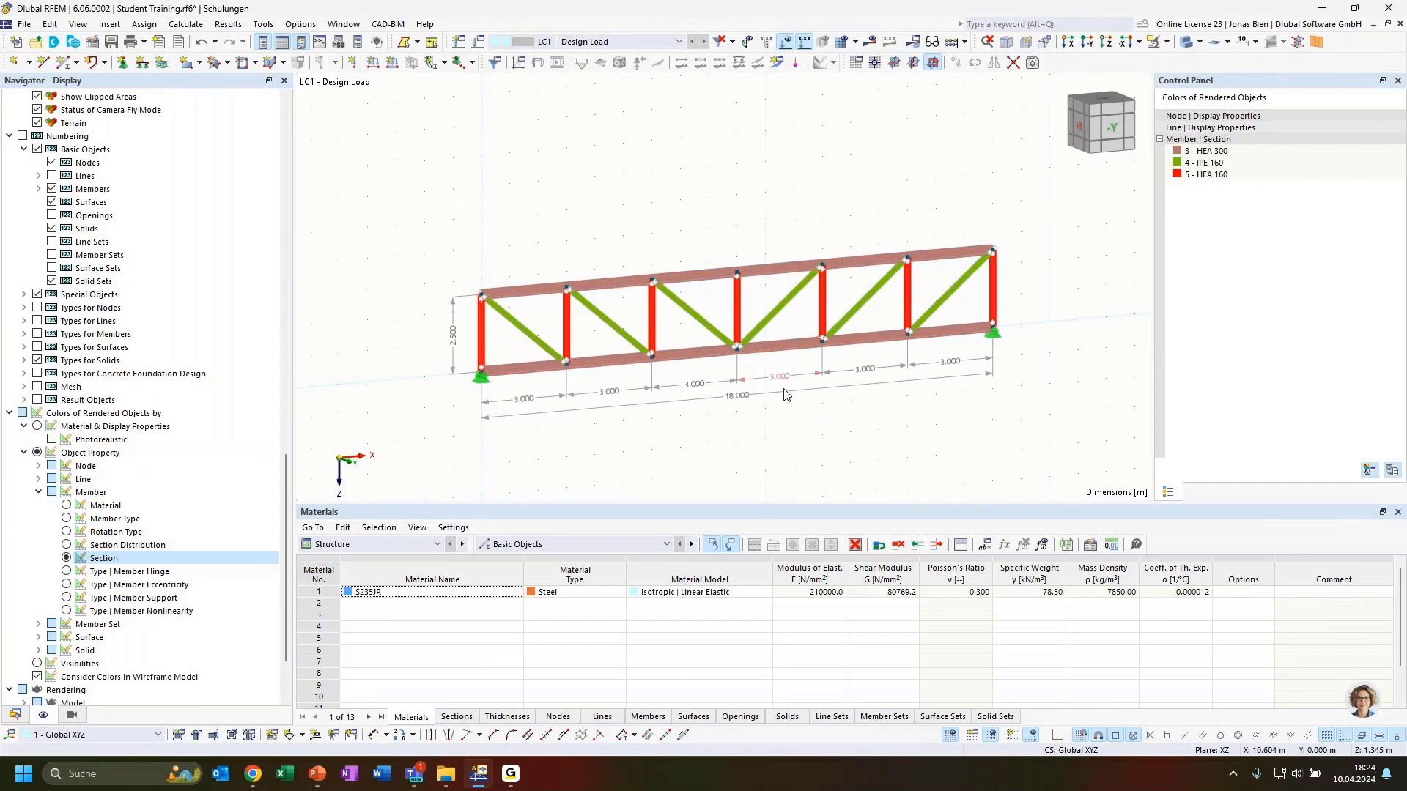
pyautogui.keyDown('ctrl'); pyautogui.moveTo(829, 425); pyautogui.dragTo(725, 421, button='middle'); pyautogui.keyUp('ctrl')
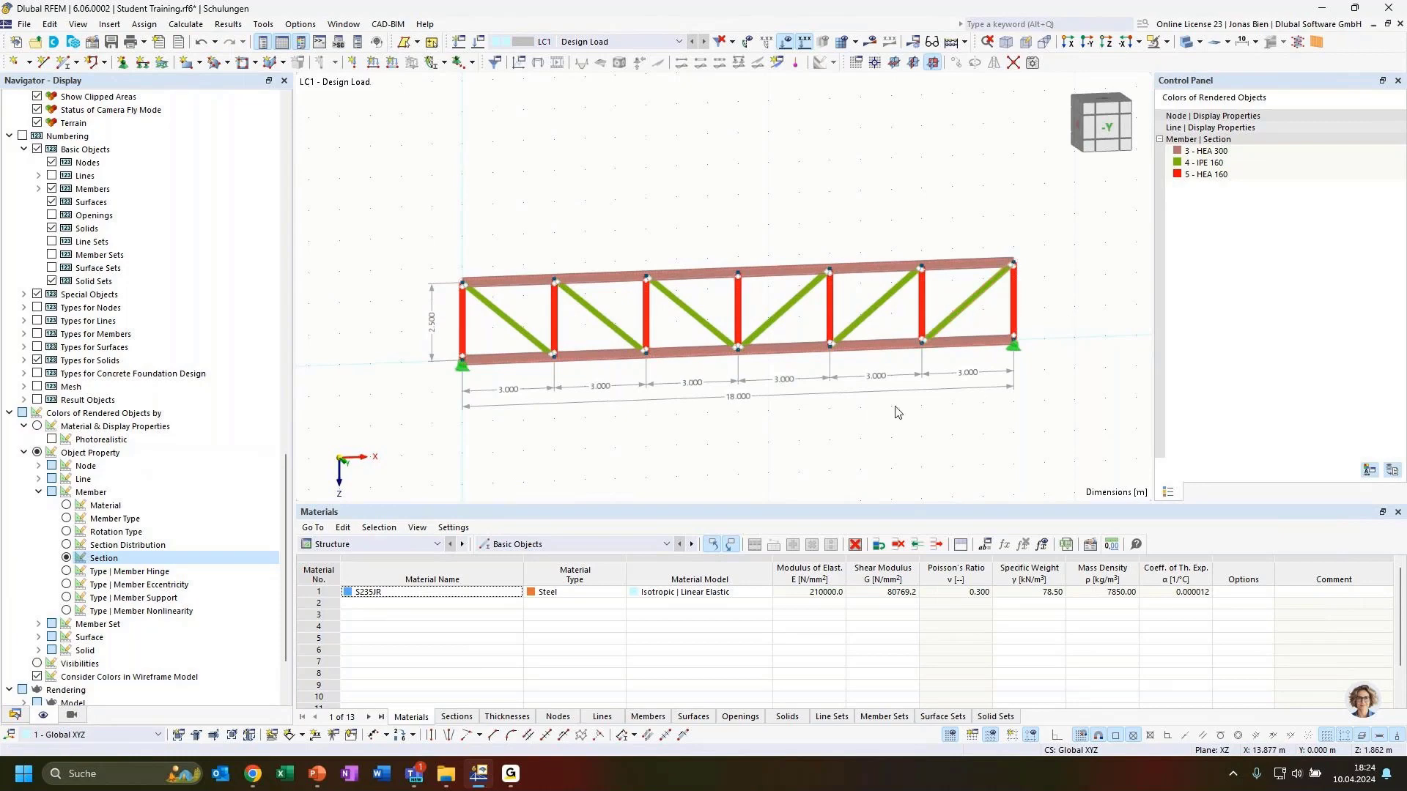
pyautogui.keyDown('ctrl'); pyautogui.moveTo(868, 450); pyautogui.dragTo(747, 443, button='middle'); pyautogui.keyUp('ctrl')
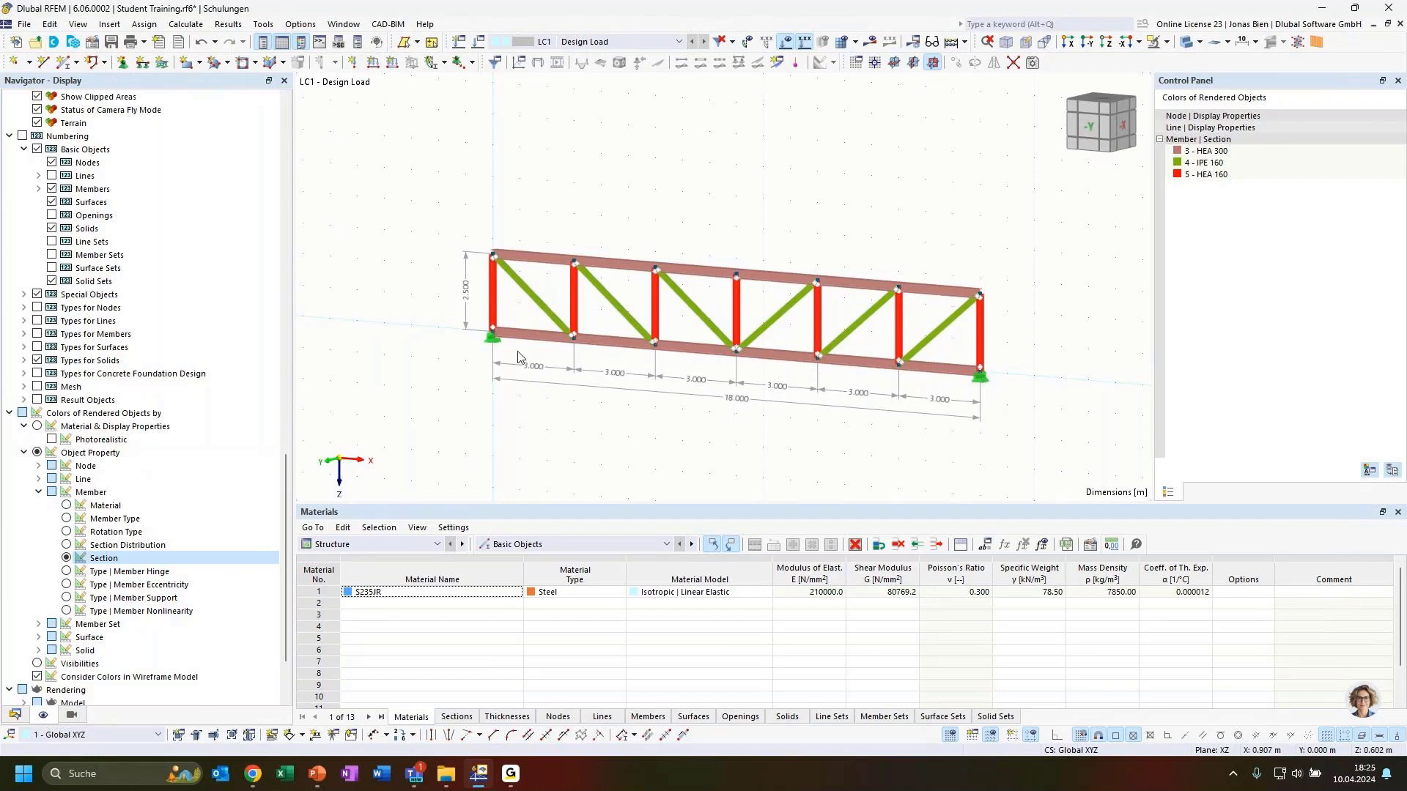
# Step: Open 1 - FT001-a from the Blocks list in Navigator - Data in the Edit Blocks dialog
pyautogui.click(14, 715)
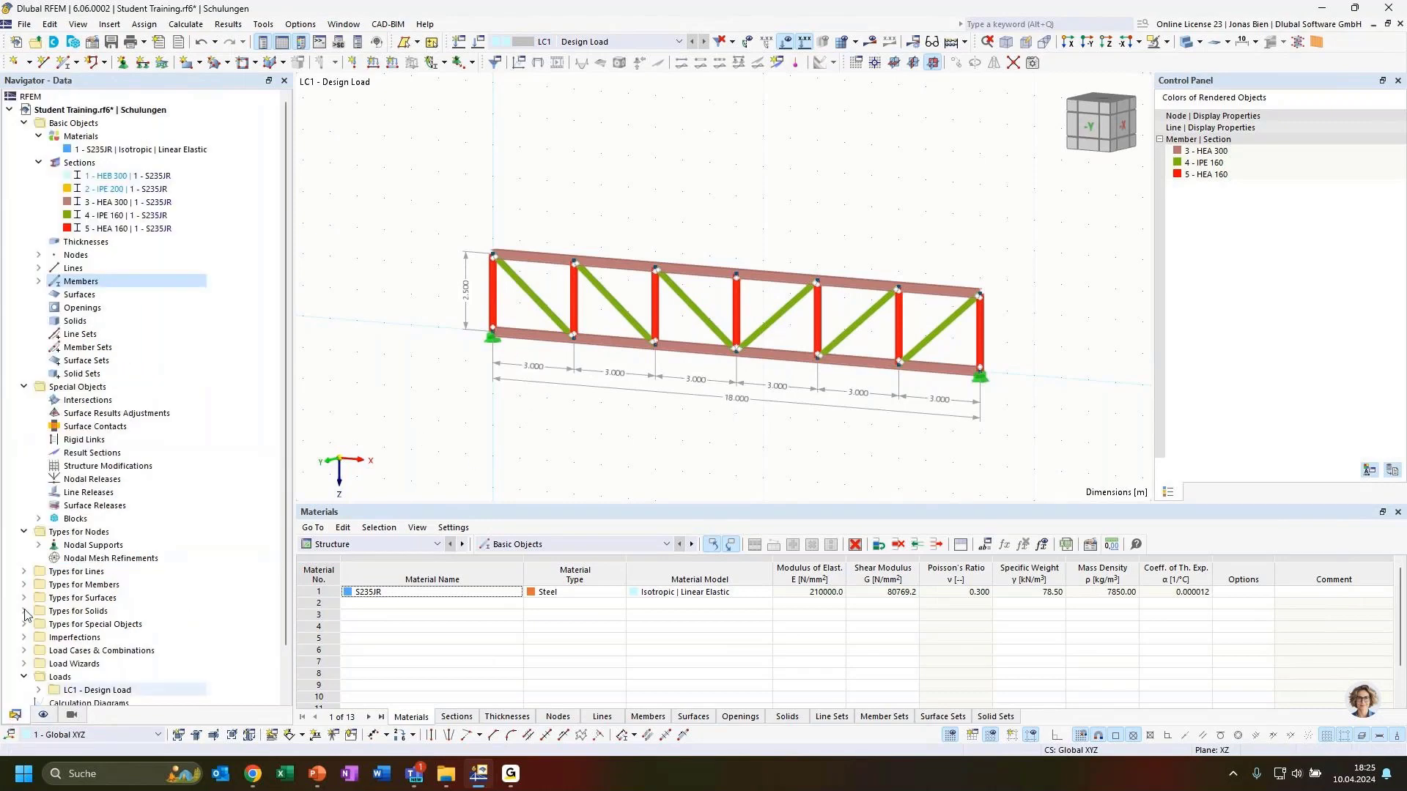
pyautogui.click(38, 519)
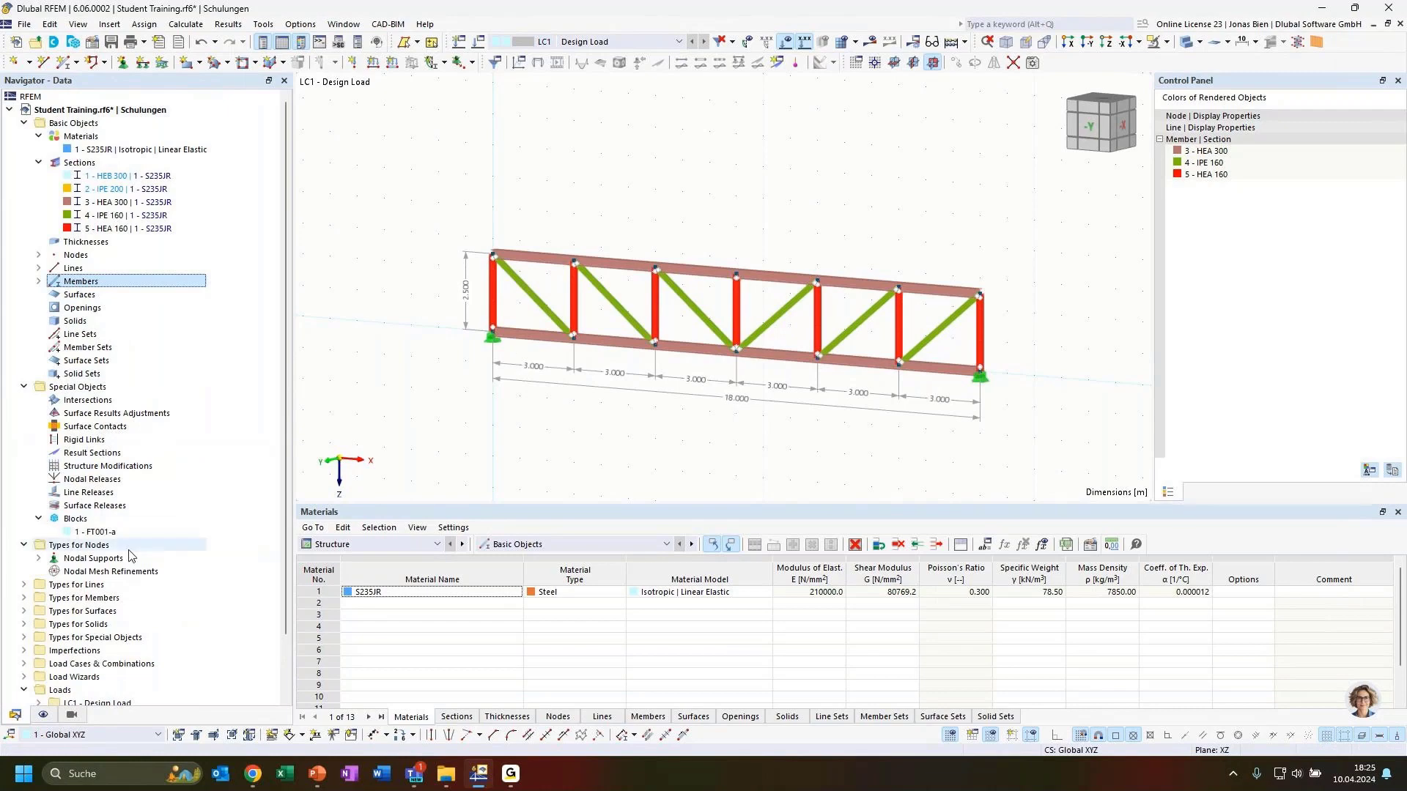
pyautogui.click(108, 533)
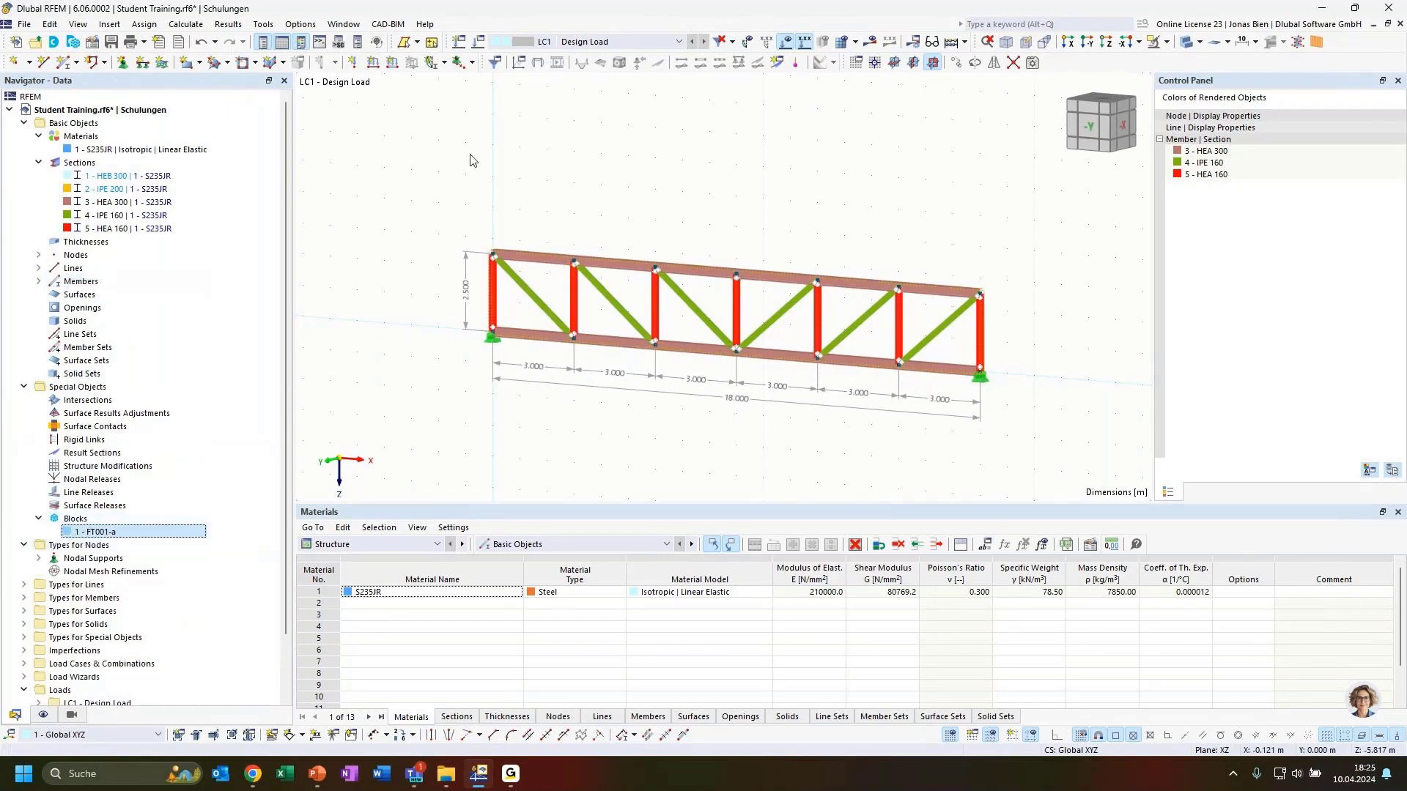
pyautogui.doubleClick(89, 533)
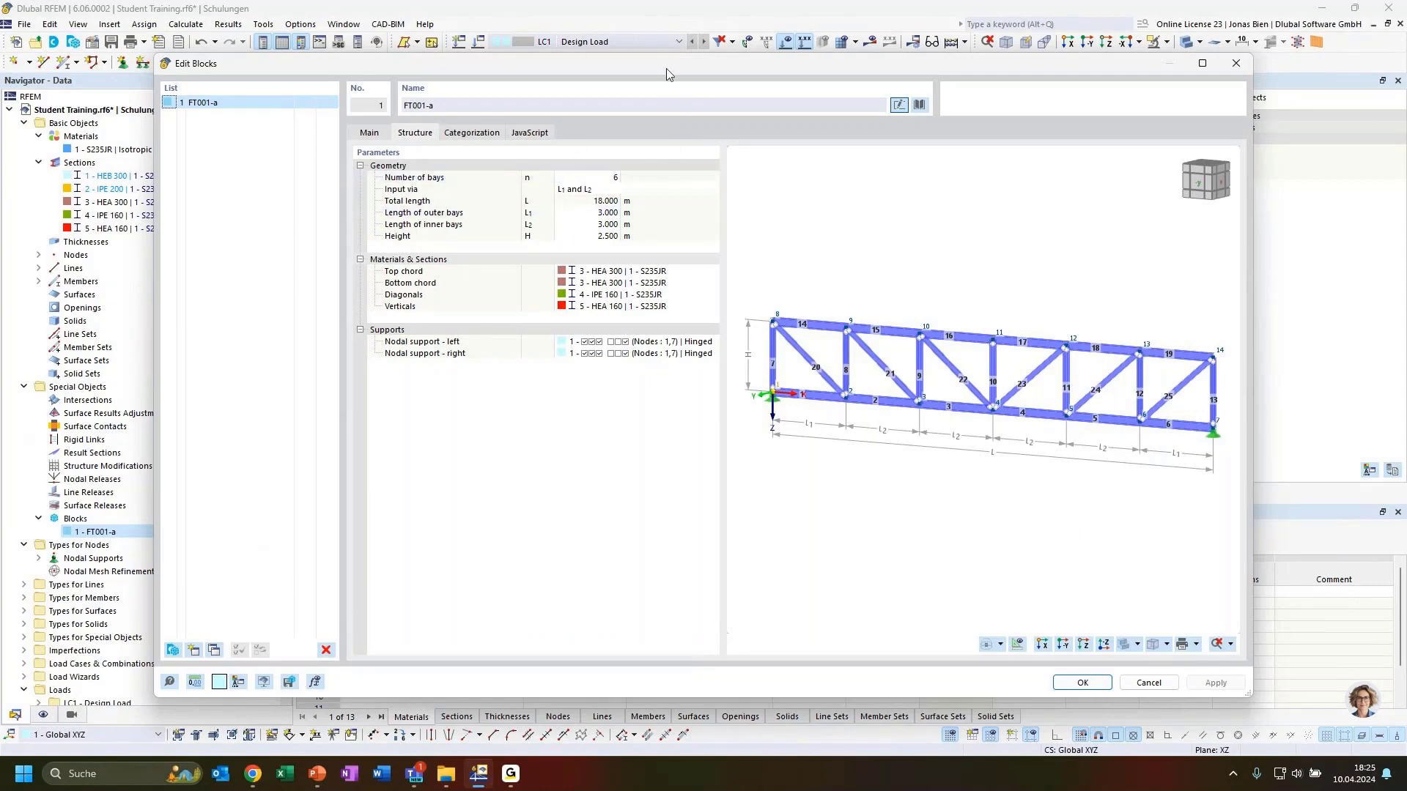
pyautogui.moveTo(734, 74); pyautogui.dragTo(758, 215)
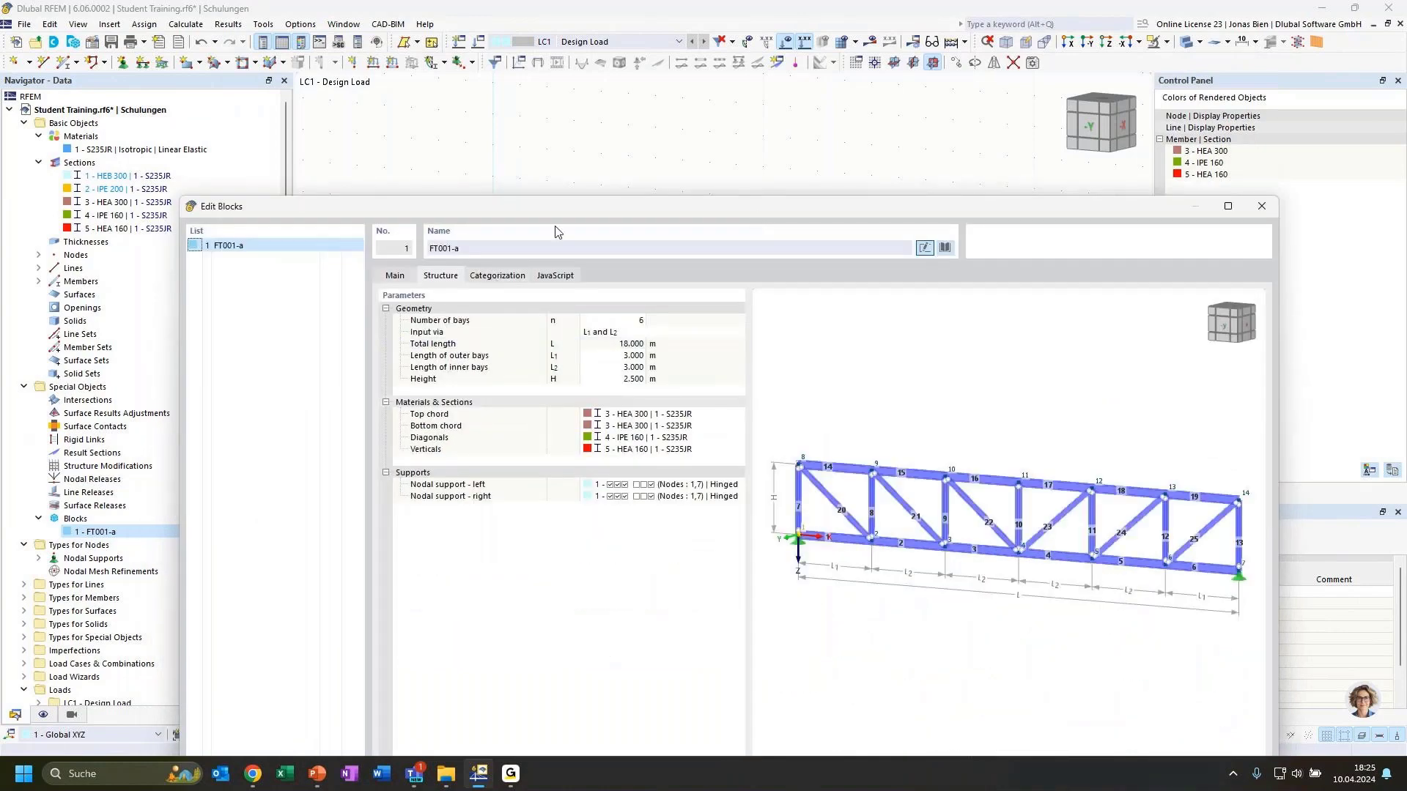
pyautogui.moveTo(556, 211); pyautogui.dragTo(574, 89)
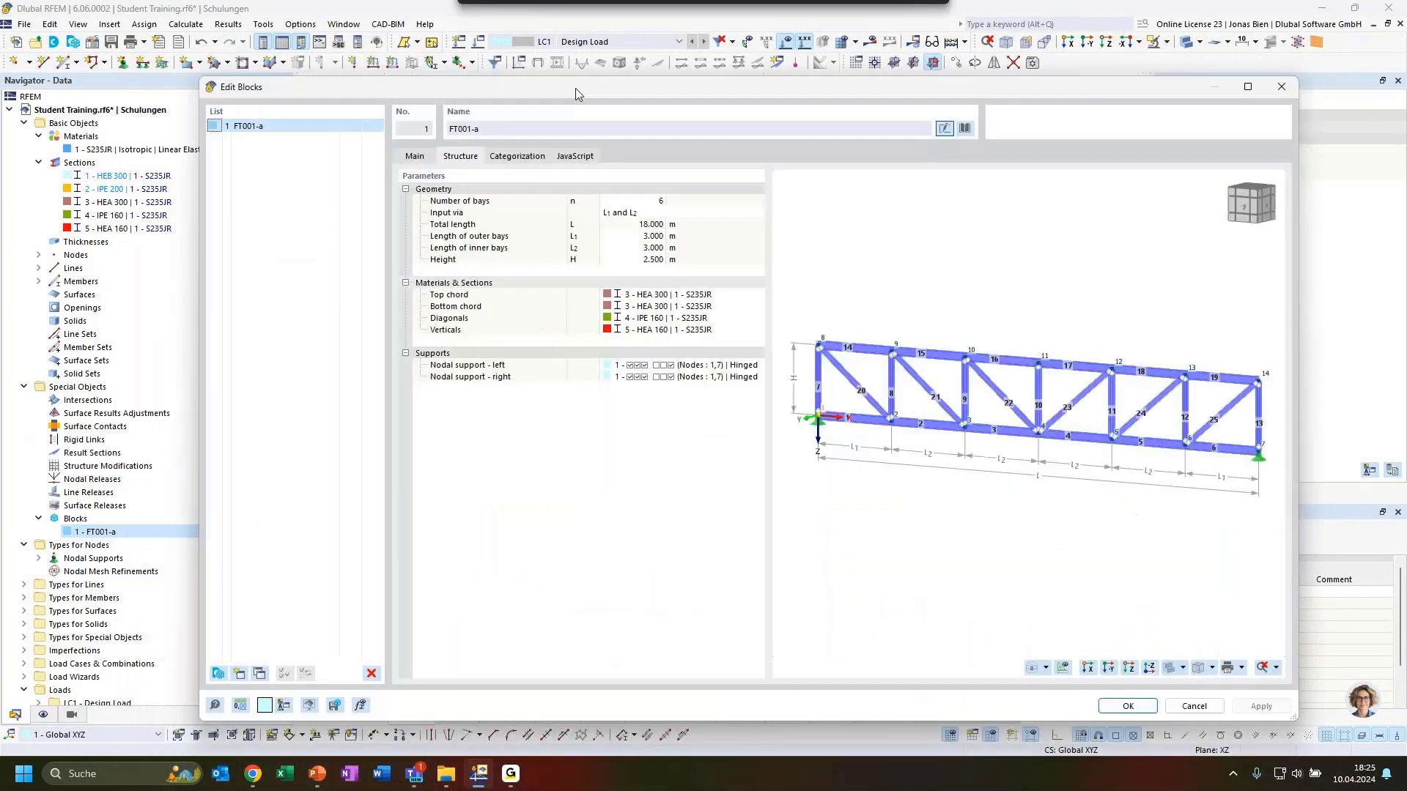
# Step: Scroll through FT001-a's JavaScript input_data() code defining bays, lengths, height, sections and supports
pyautogui.click(575, 158)
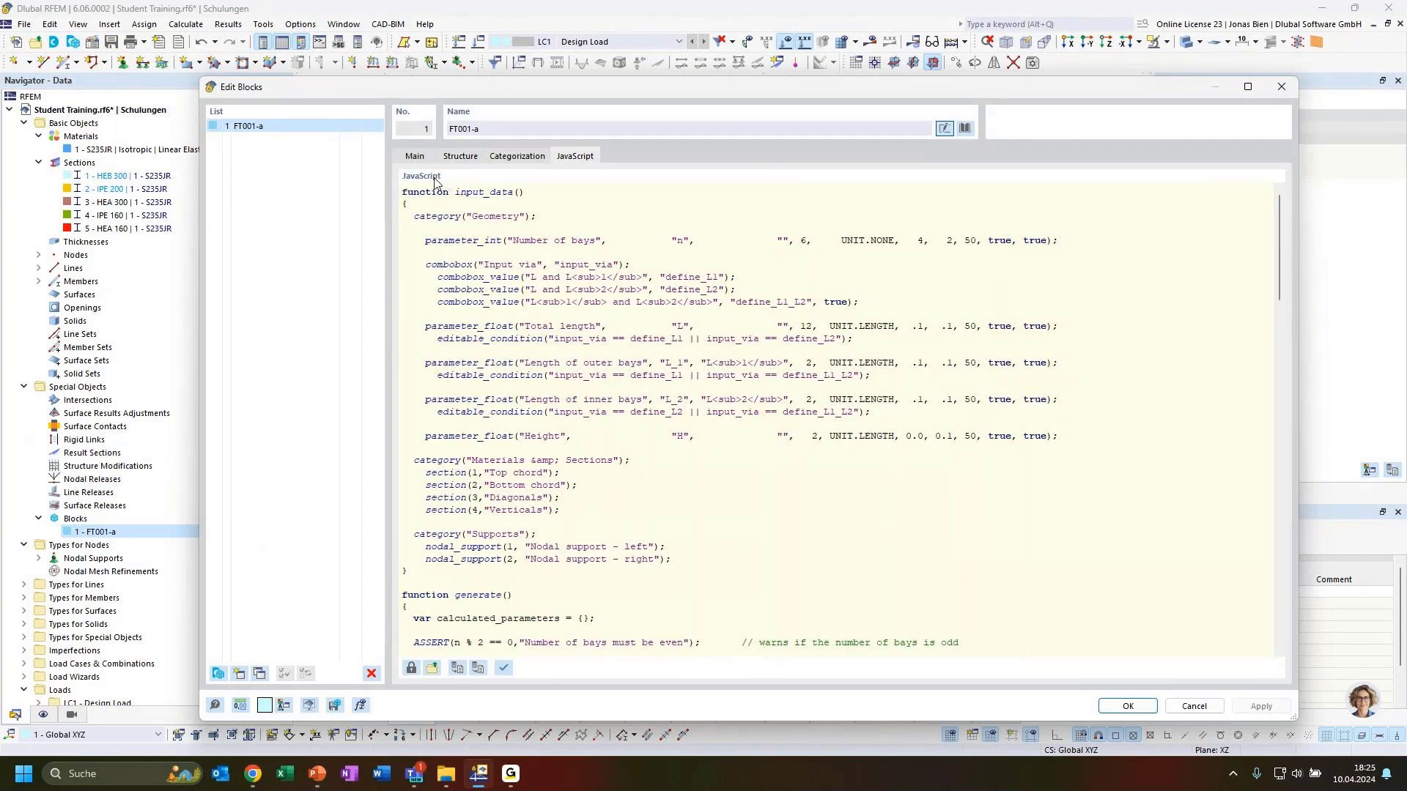
pyautogui.scroll(-18, 655, 438)
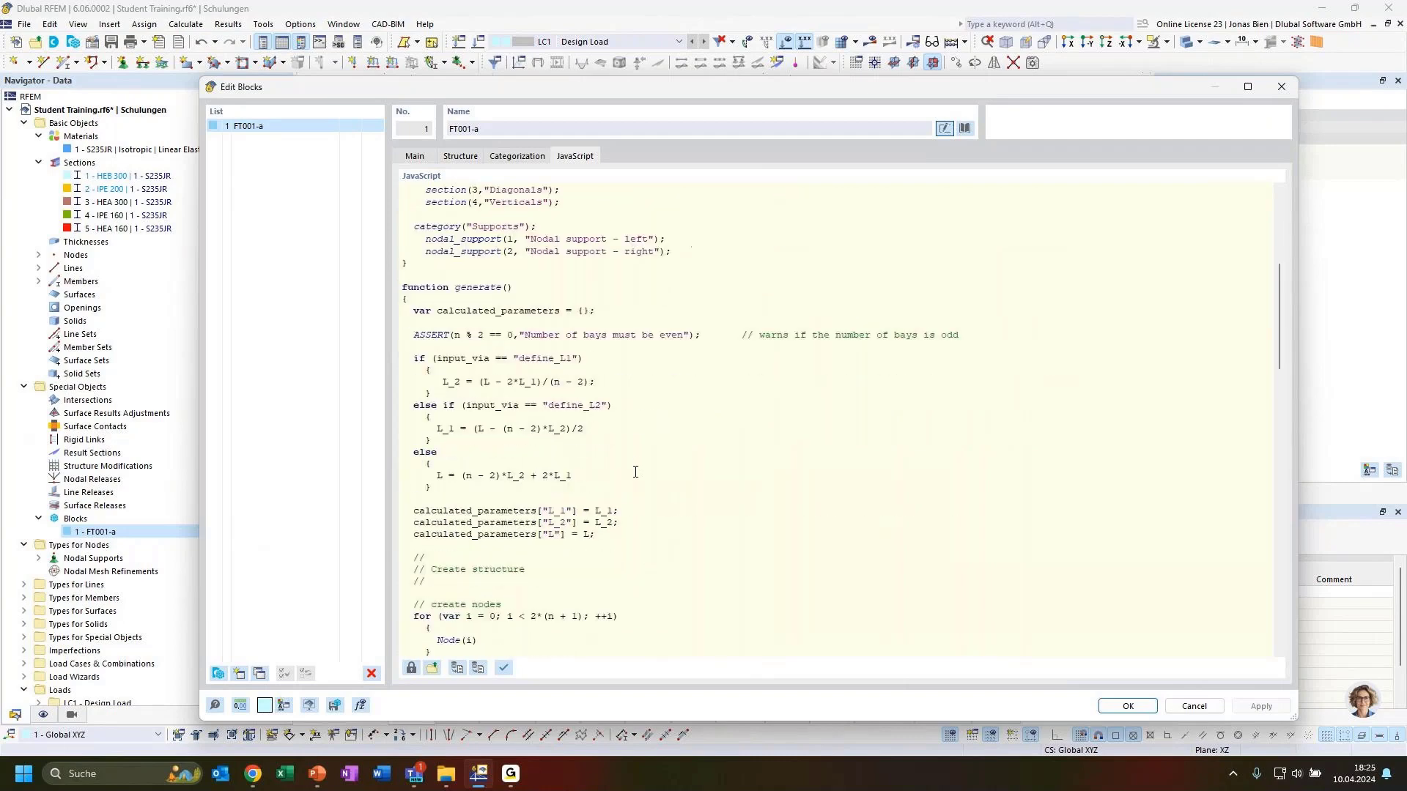
pyautogui.scroll(-4, 636, 495)
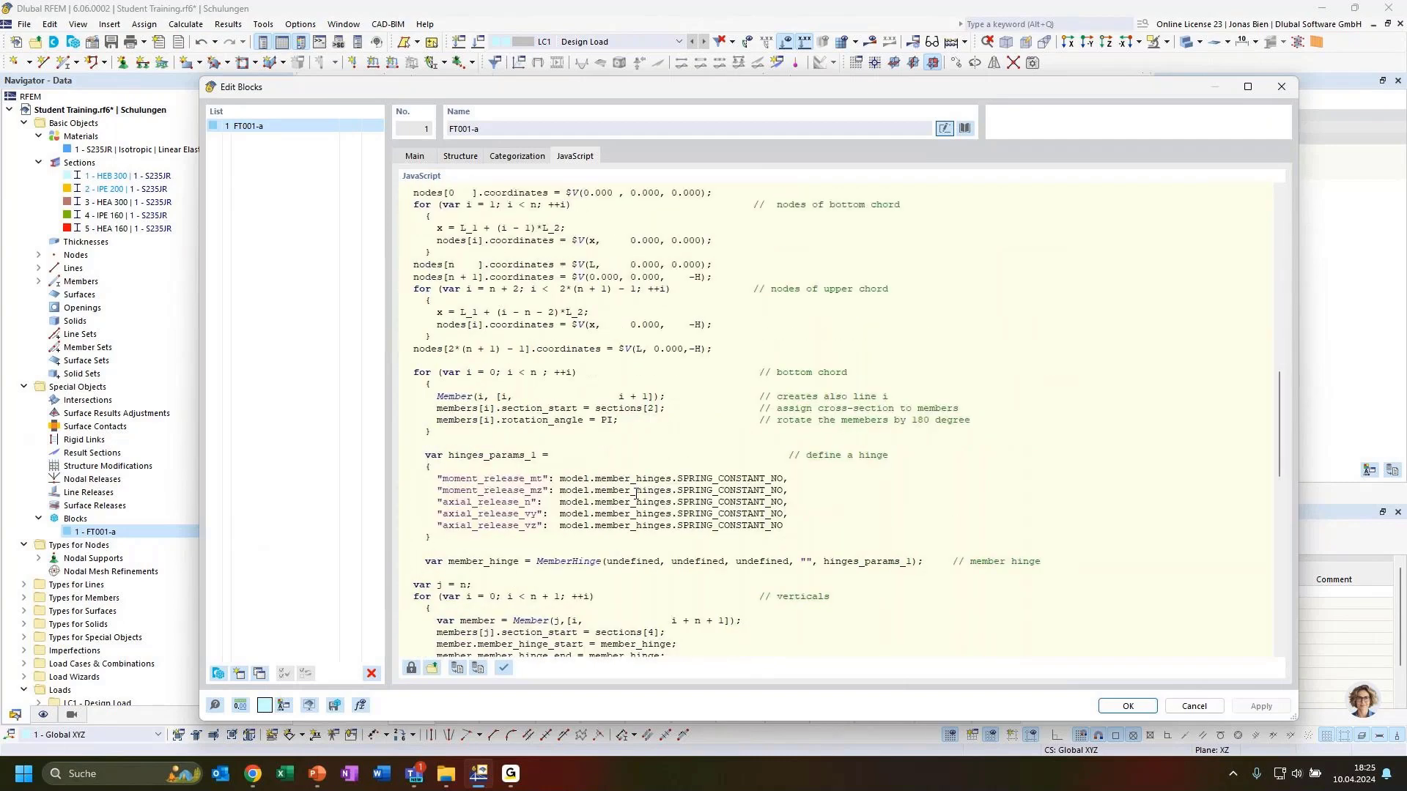
pyautogui.scroll(-20, 636, 495)
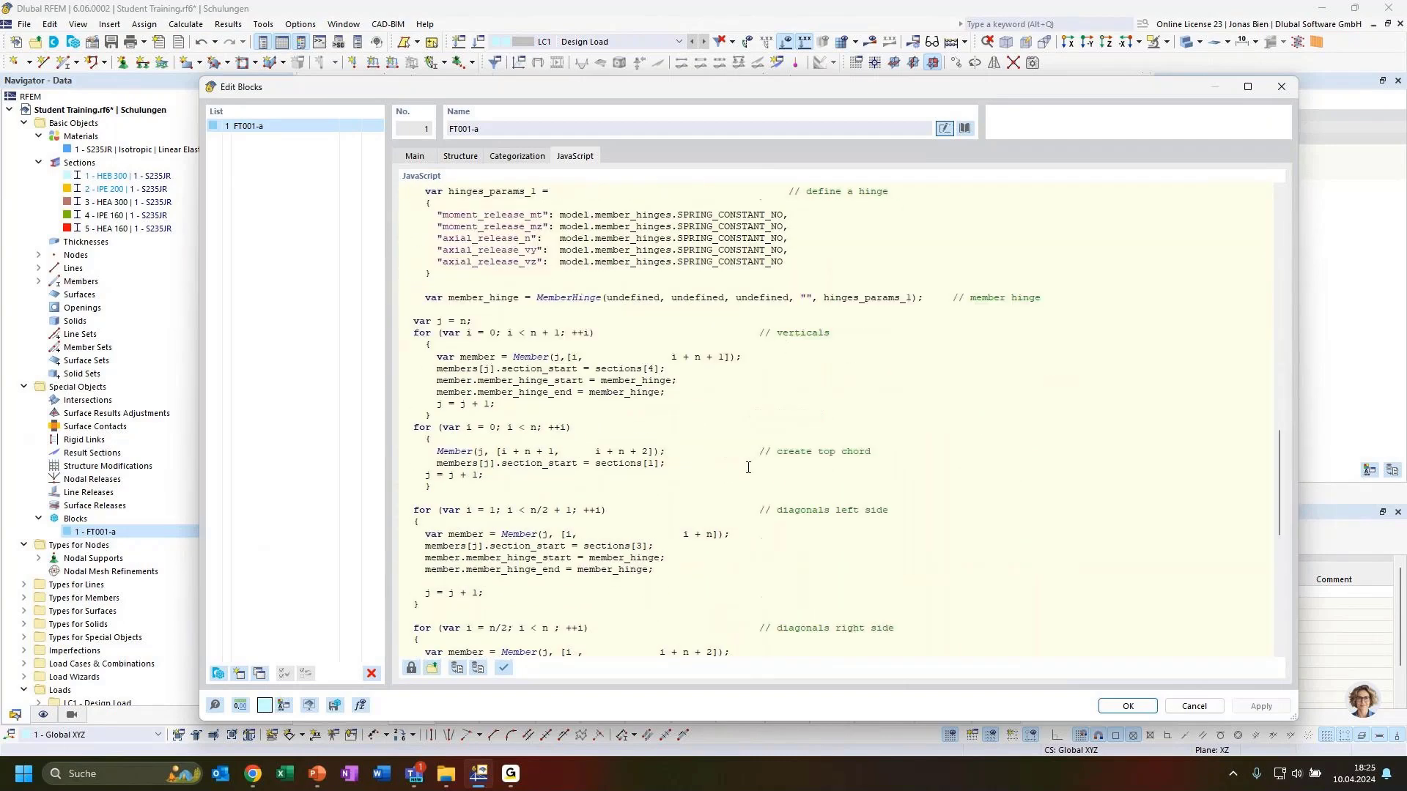
pyautogui.scroll(-5, 732, 487)
pyautogui.scroll(20, 725, 498)
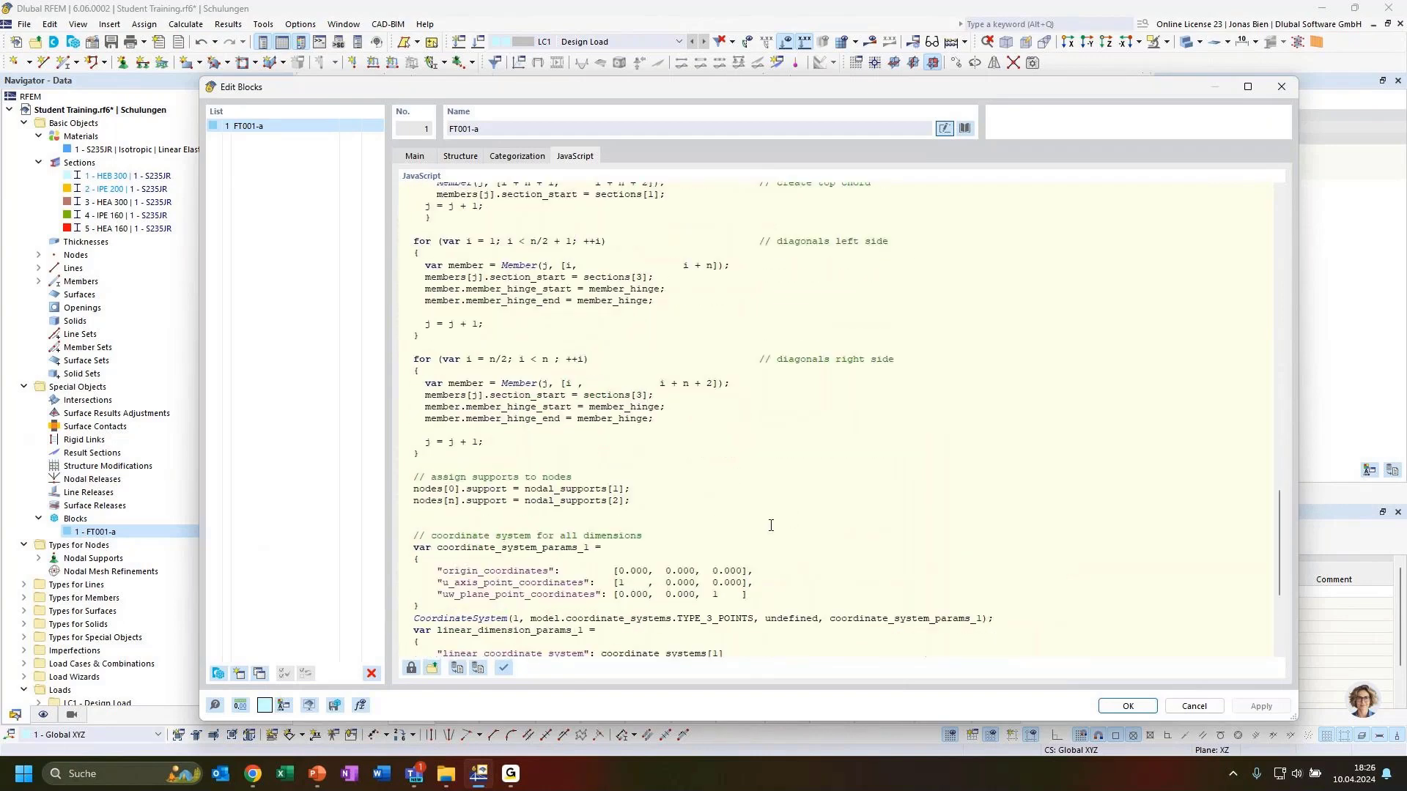
pyautogui.scroll(15, 719, 508)
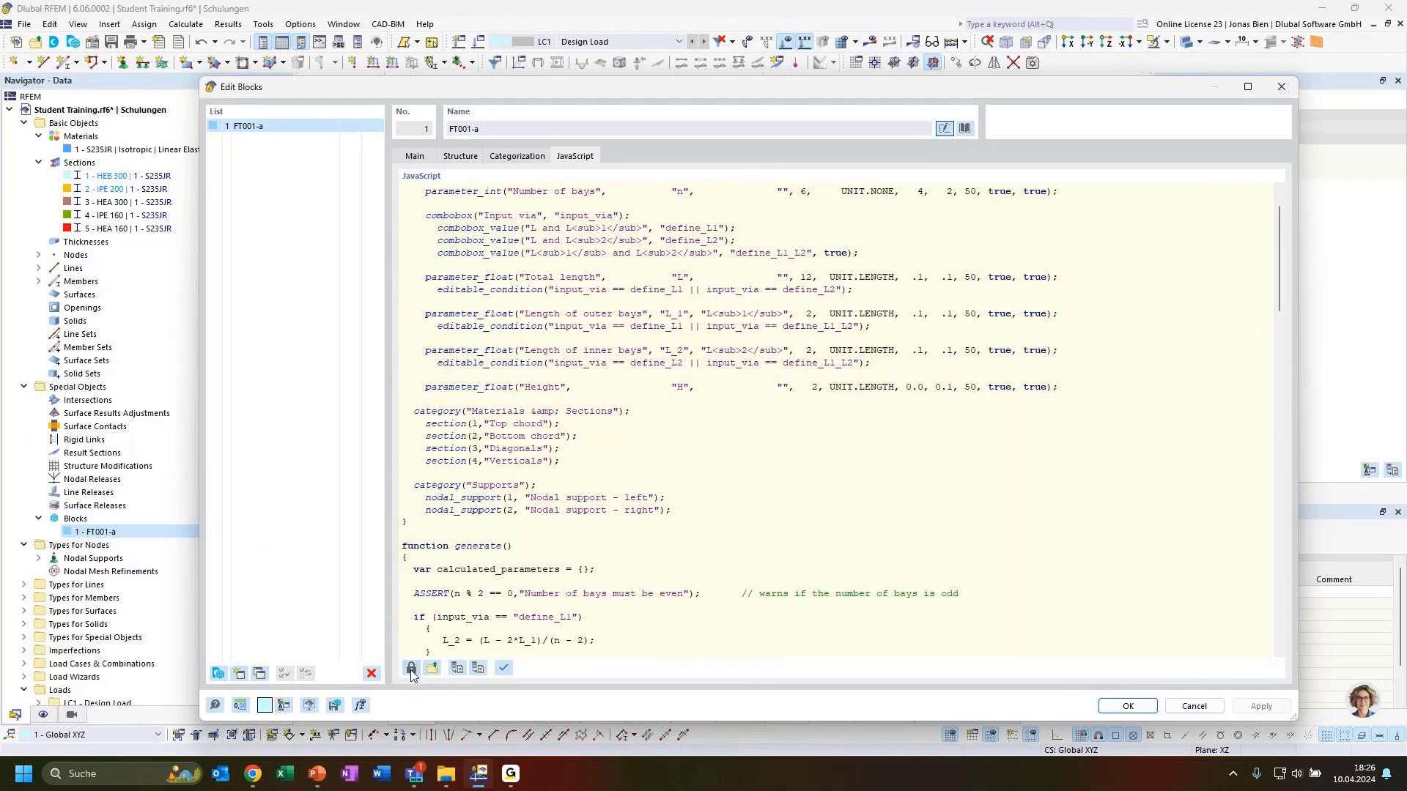
pyautogui.scroll(2, 565, 447)
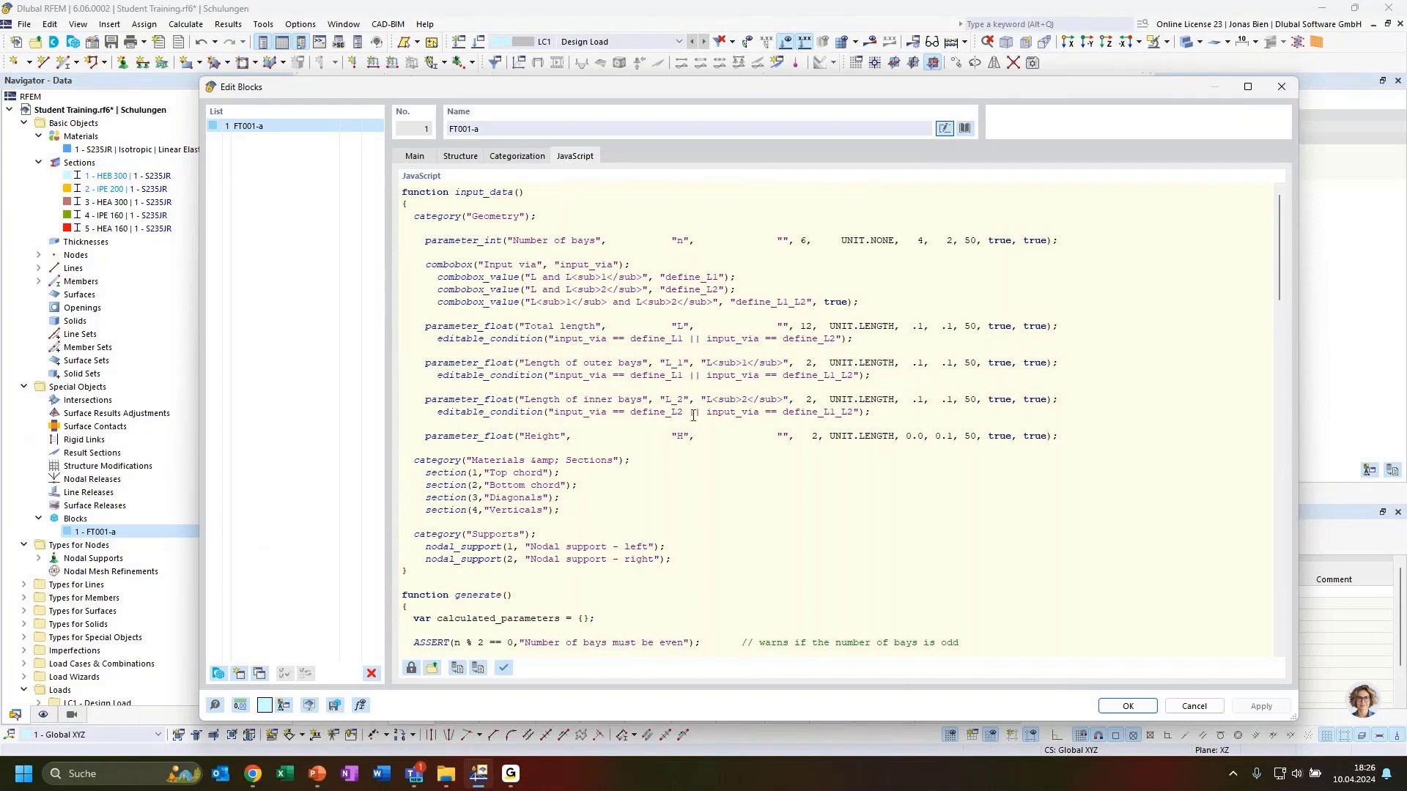
# Step: Read through the rest of FT001-a's code, including the left diagonals, and view the structure preview
pyautogui.scroll(-15, 593, 297)
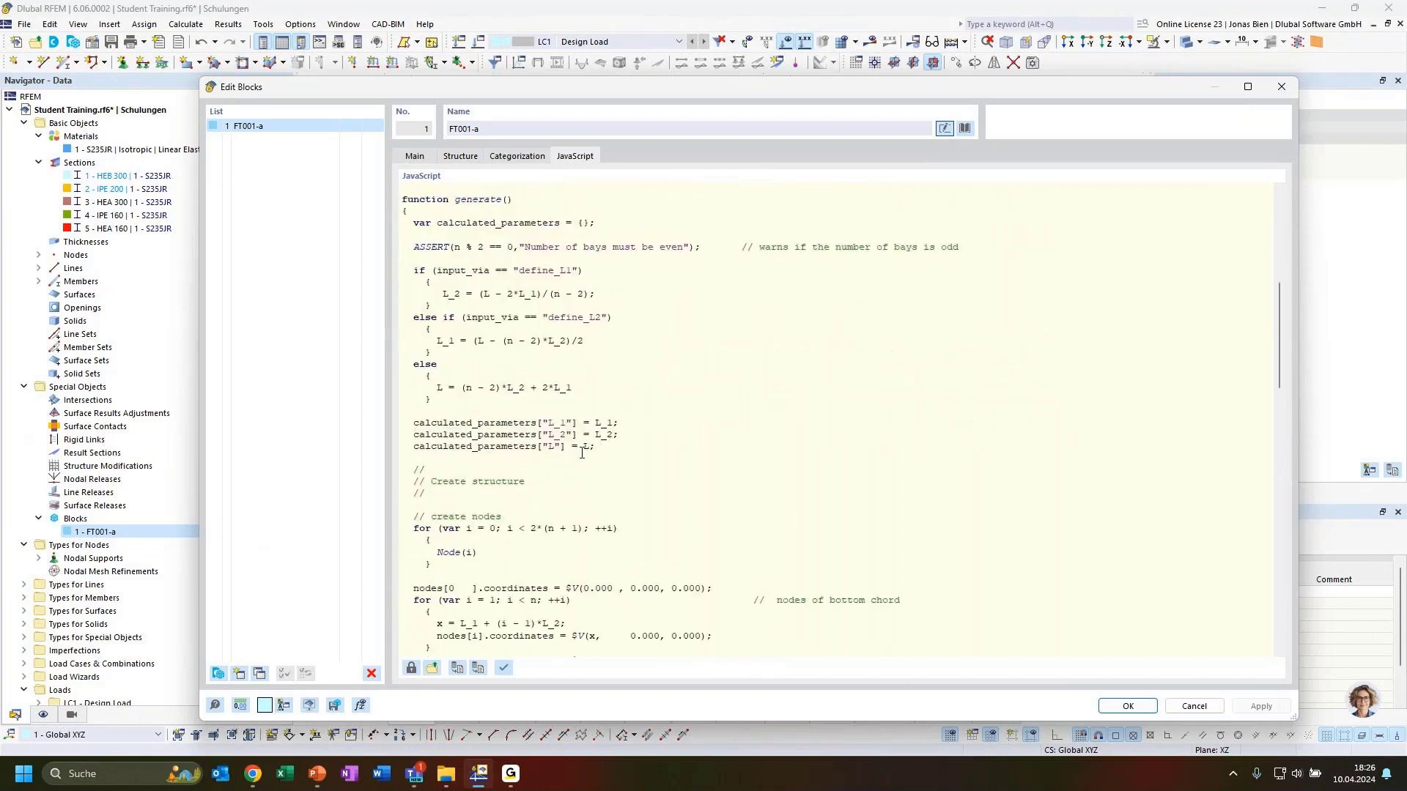
pyautogui.scroll(-5, 581, 460)
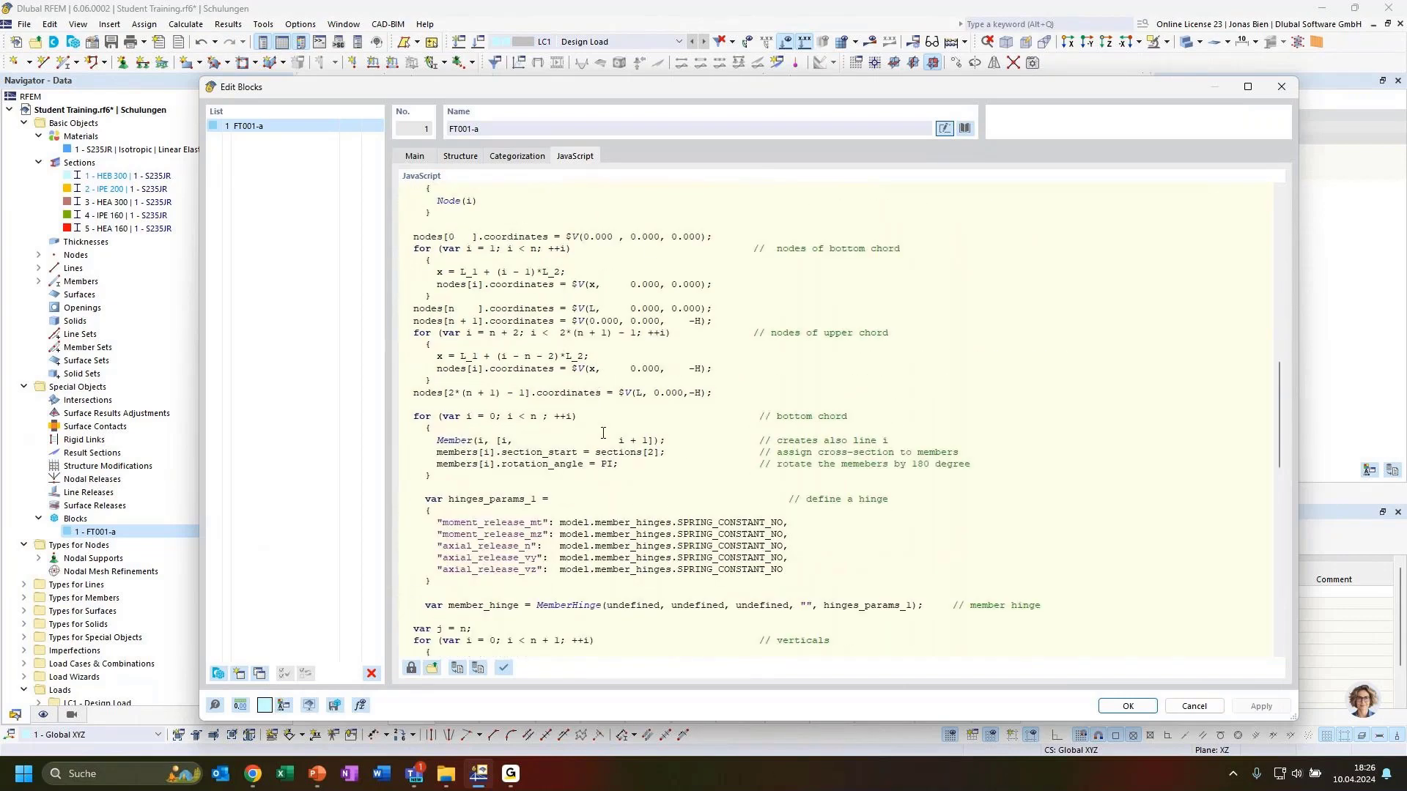
pyautogui.scroll(-7, 603, 433)
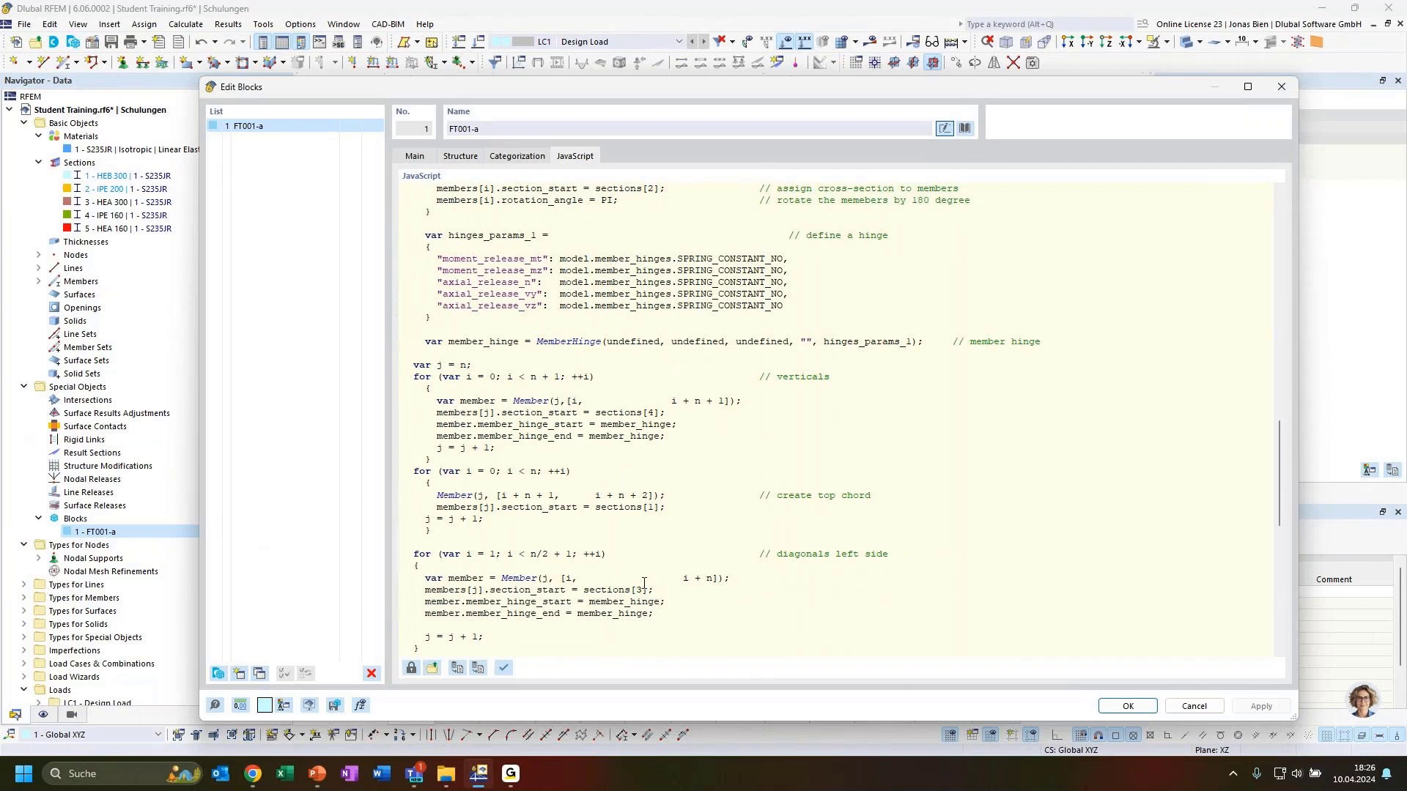
pyautogui.moveTo(660, 617); pyautogui.dragTo(633, 576)
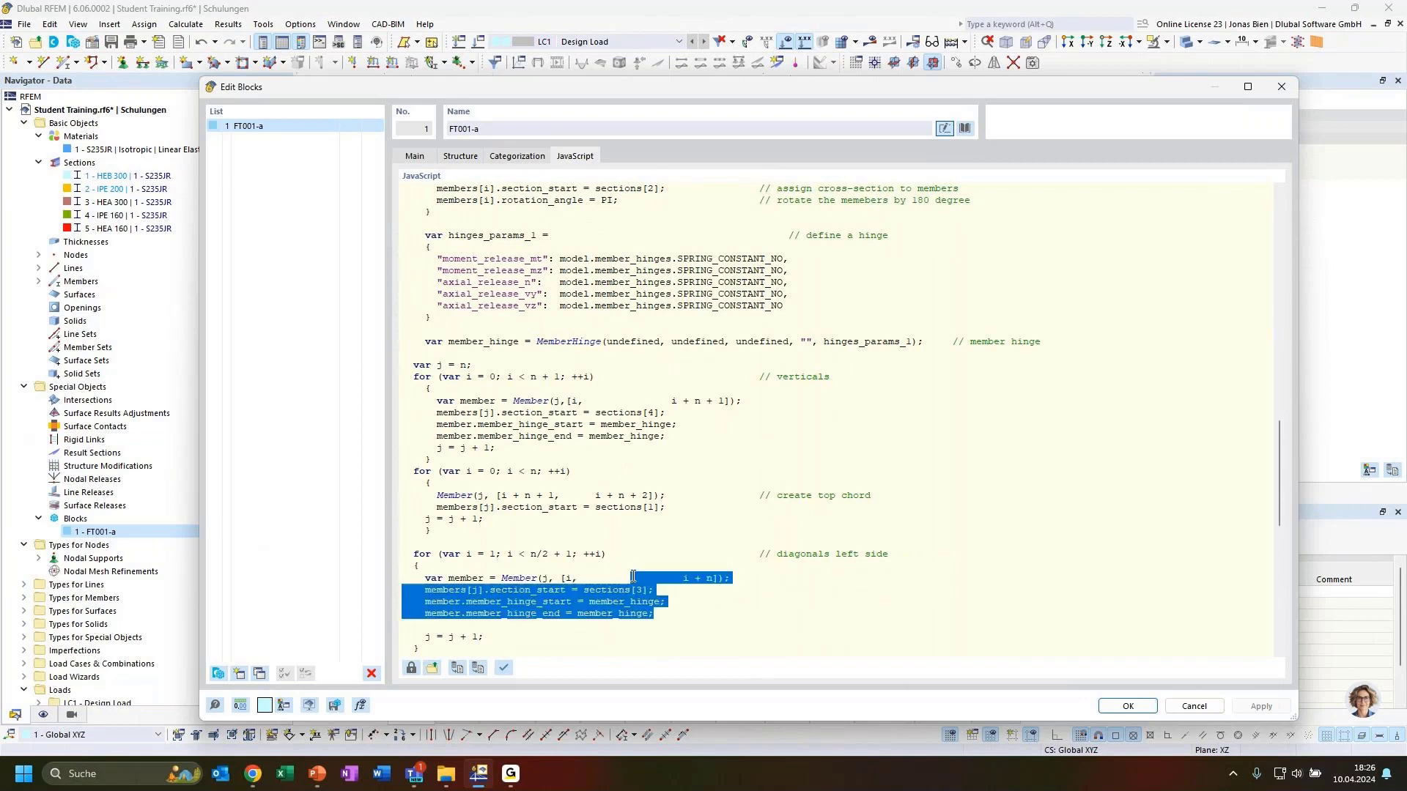
pyautogui.click(663, 616)
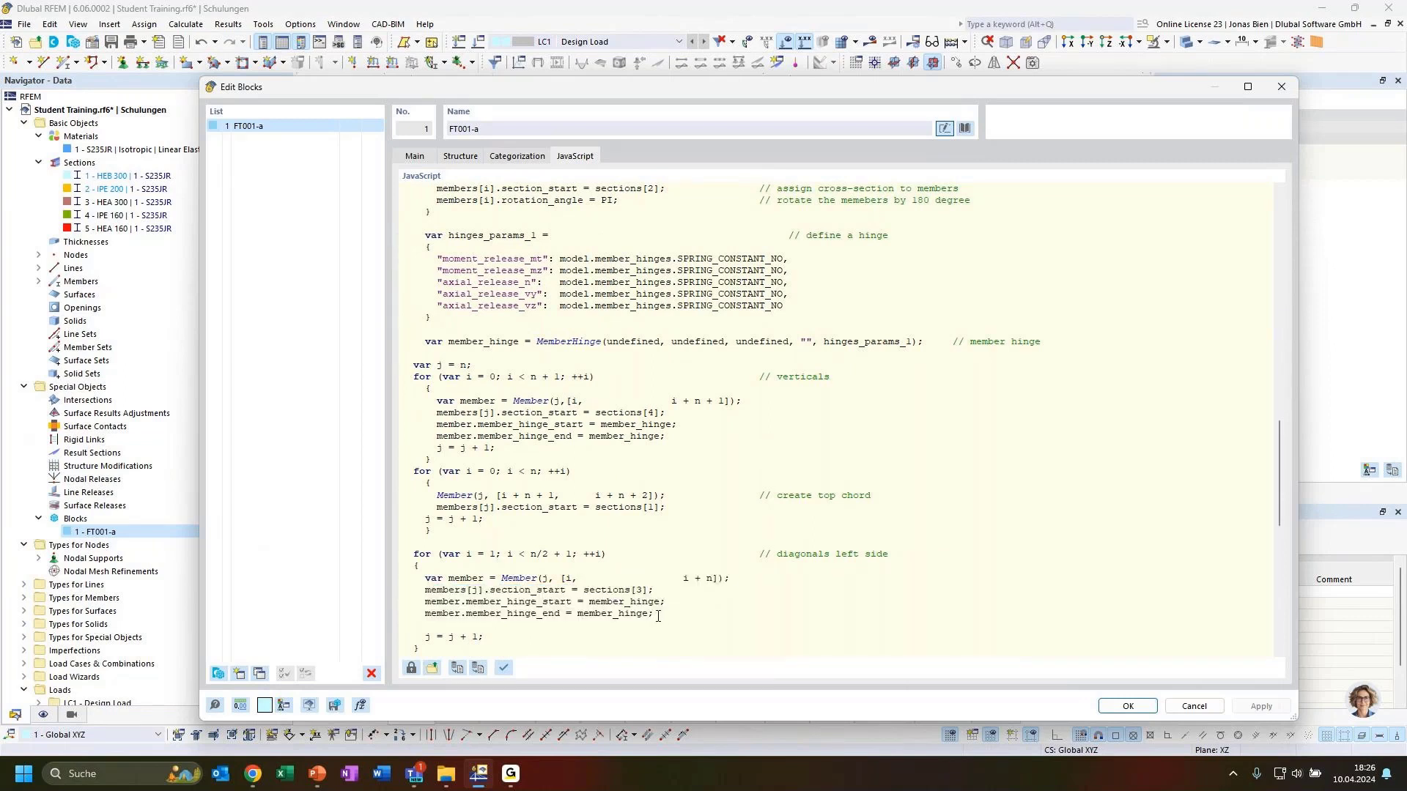
pyautogui.scroll(-6, 658, 617)
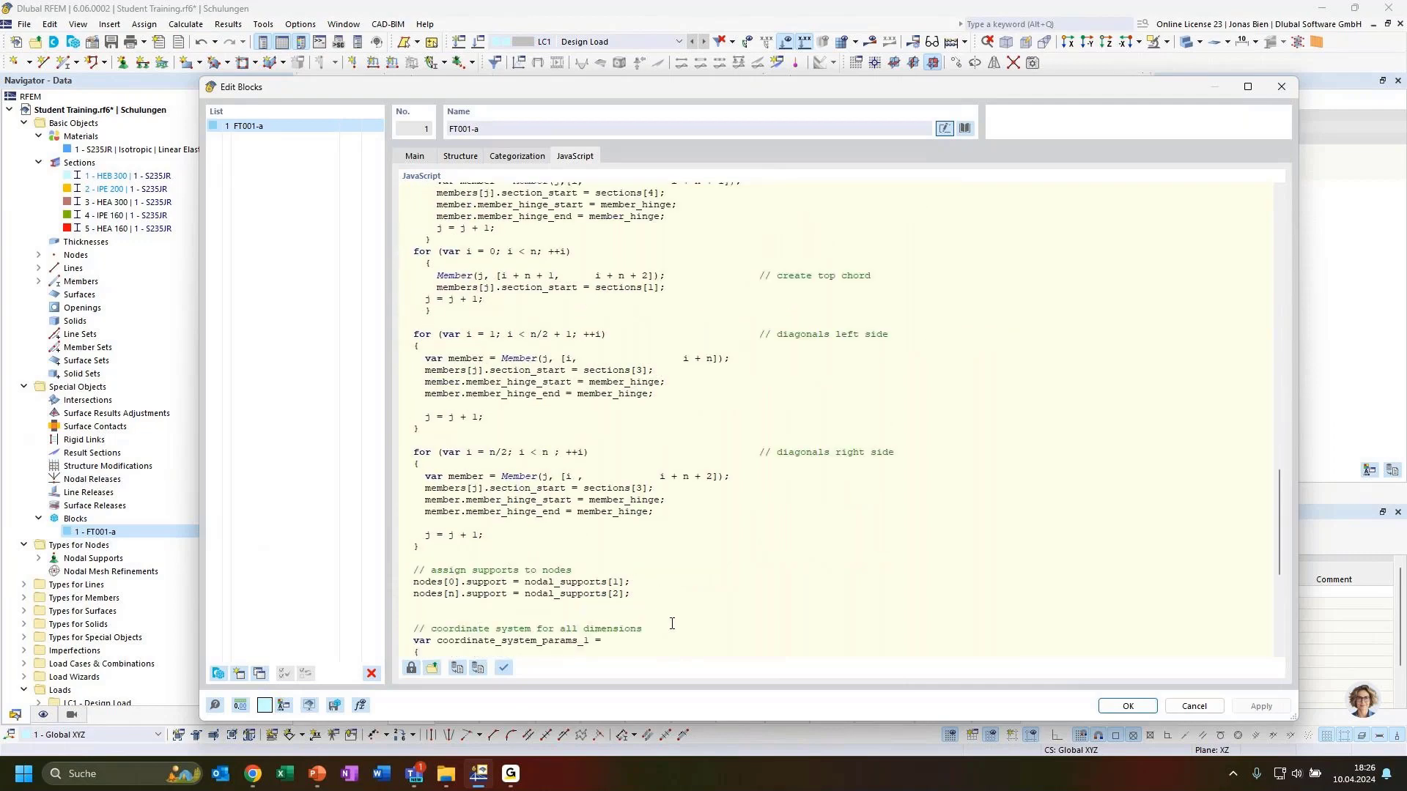
pyautogui.scroll(-4, 672, 624)
pyautogui.scroll(-3, 735, 628)
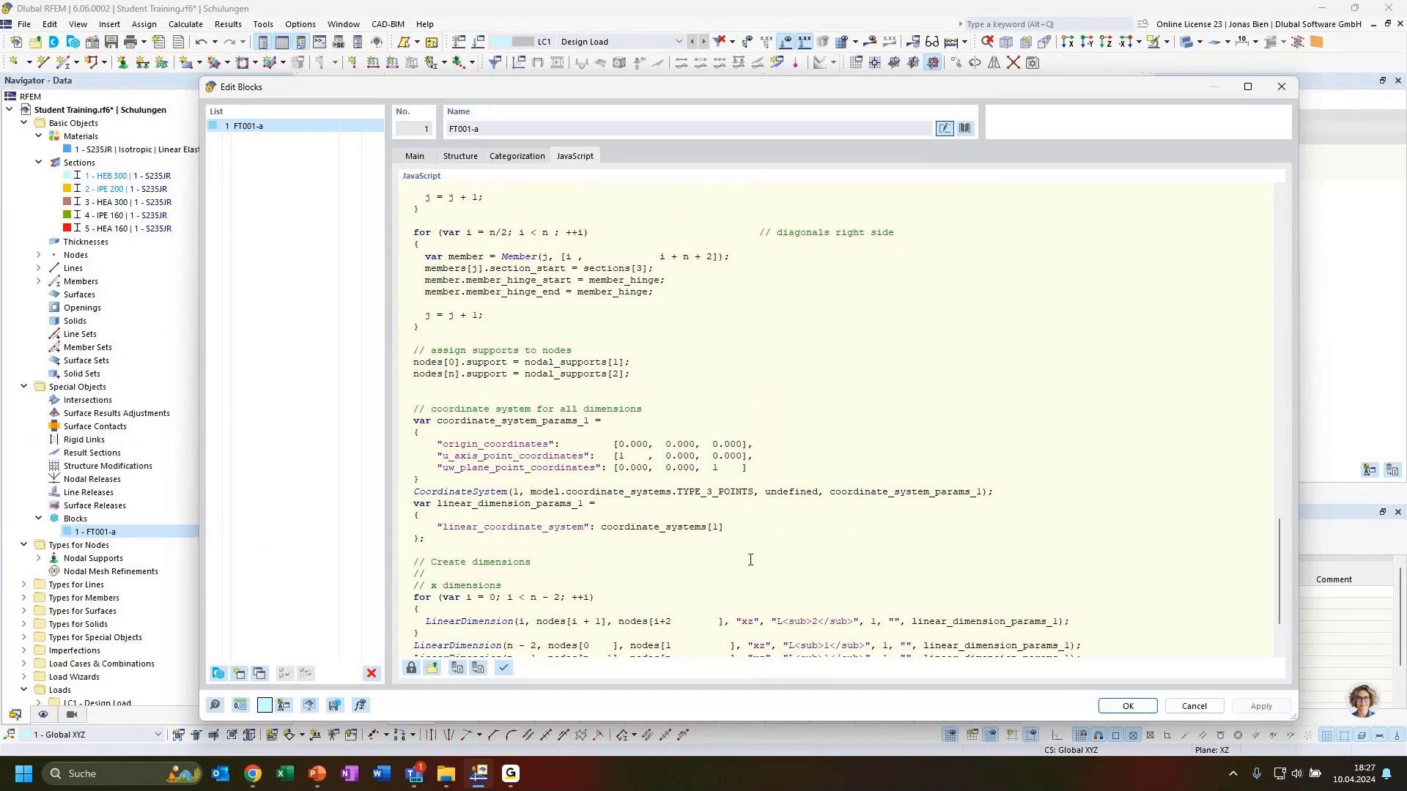
pyautogui.scroll(20, 754, 535)
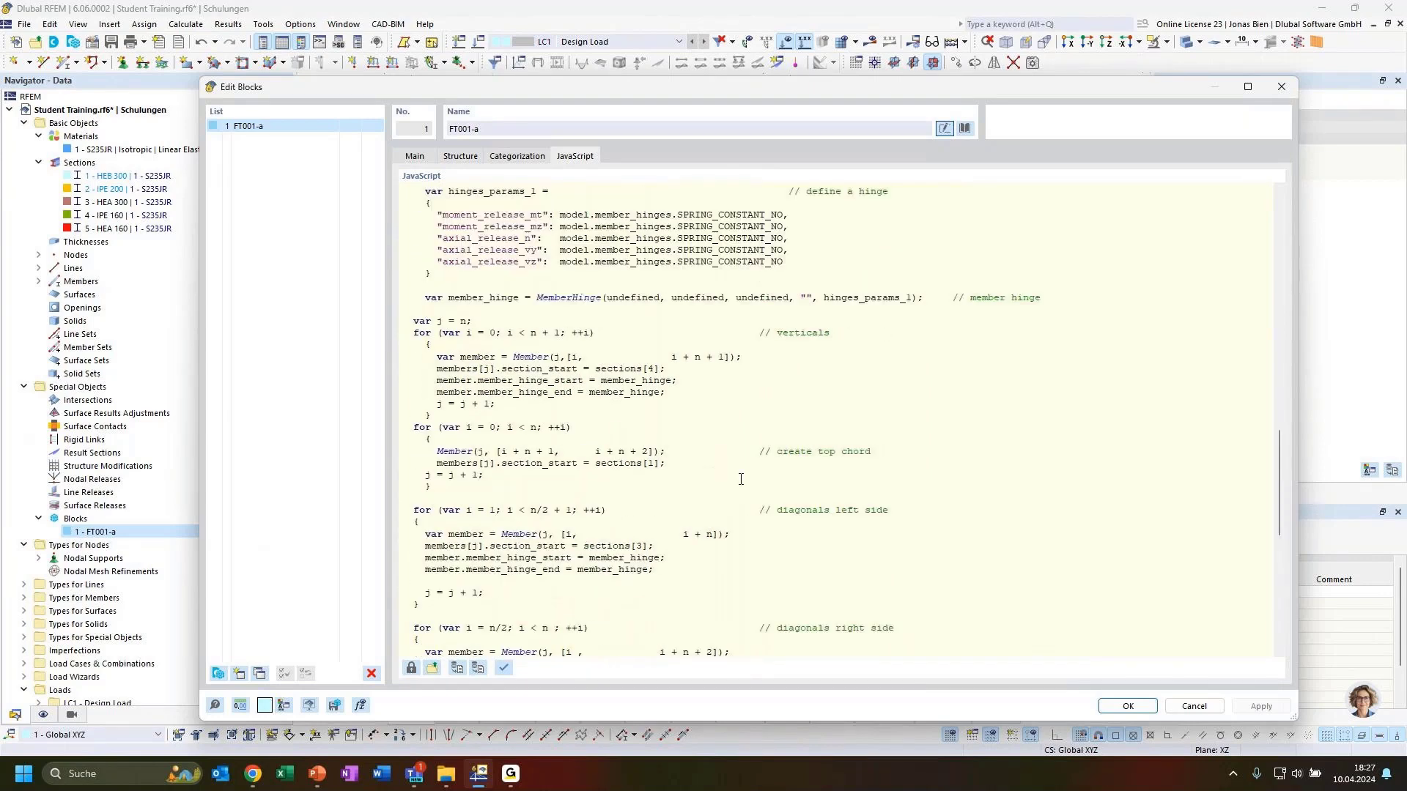
pyautogui.scroll(18, 735, 460)
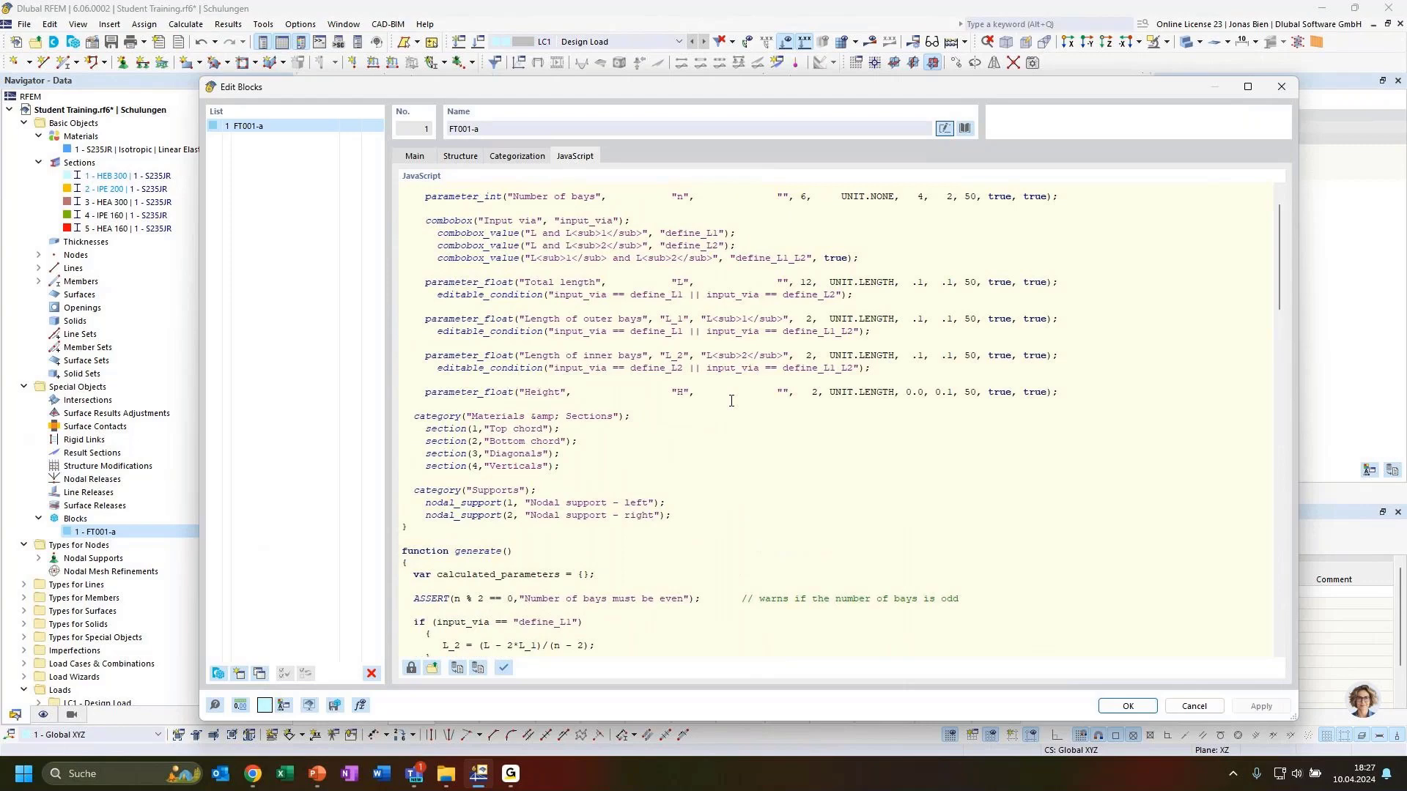
pyautogui.scroll(2, 731, 401)
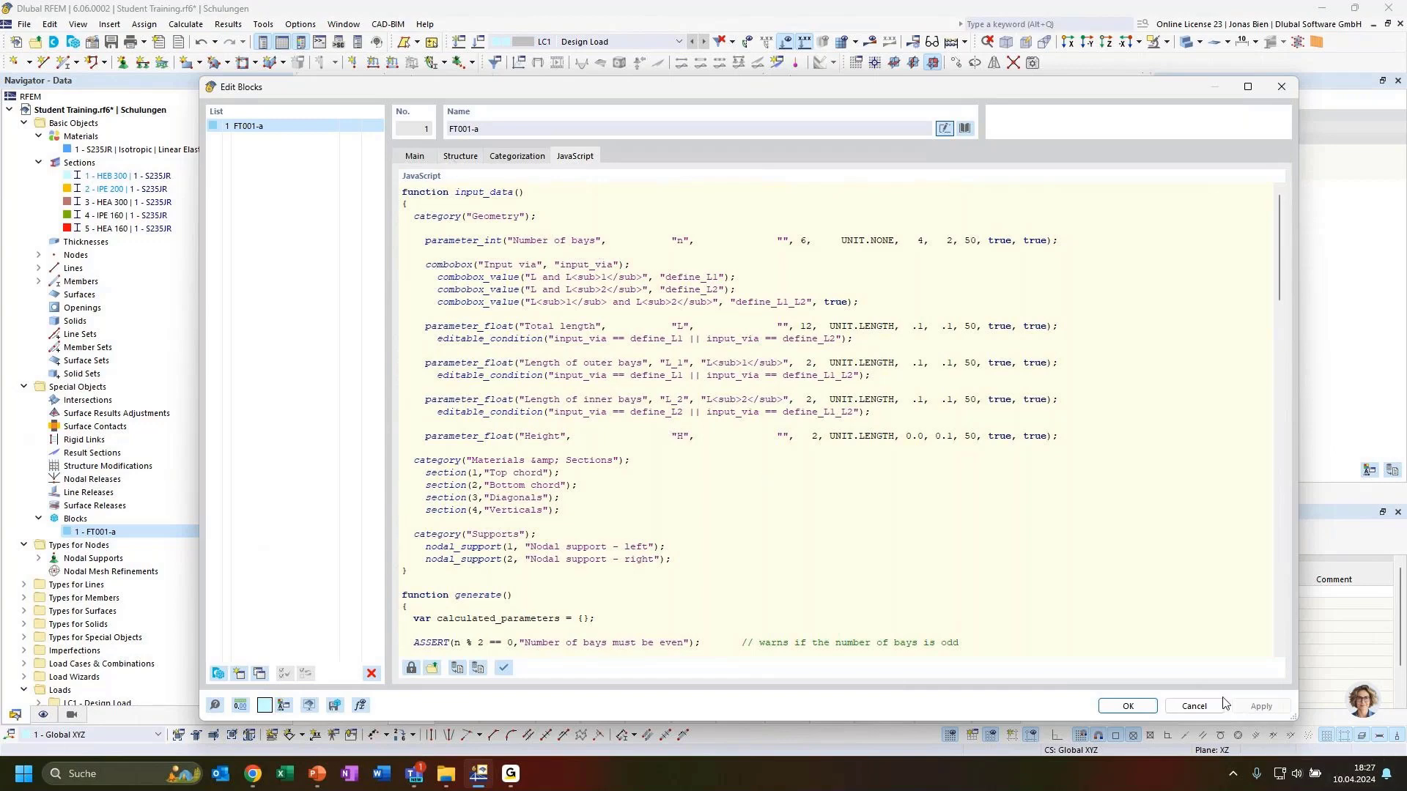
pyautogui.click(456, 155)
# Step: Close the block editor and expand the truss's Nodes, Lines and 25 Members in the Navigator
pyautogui.click(1292, 89)
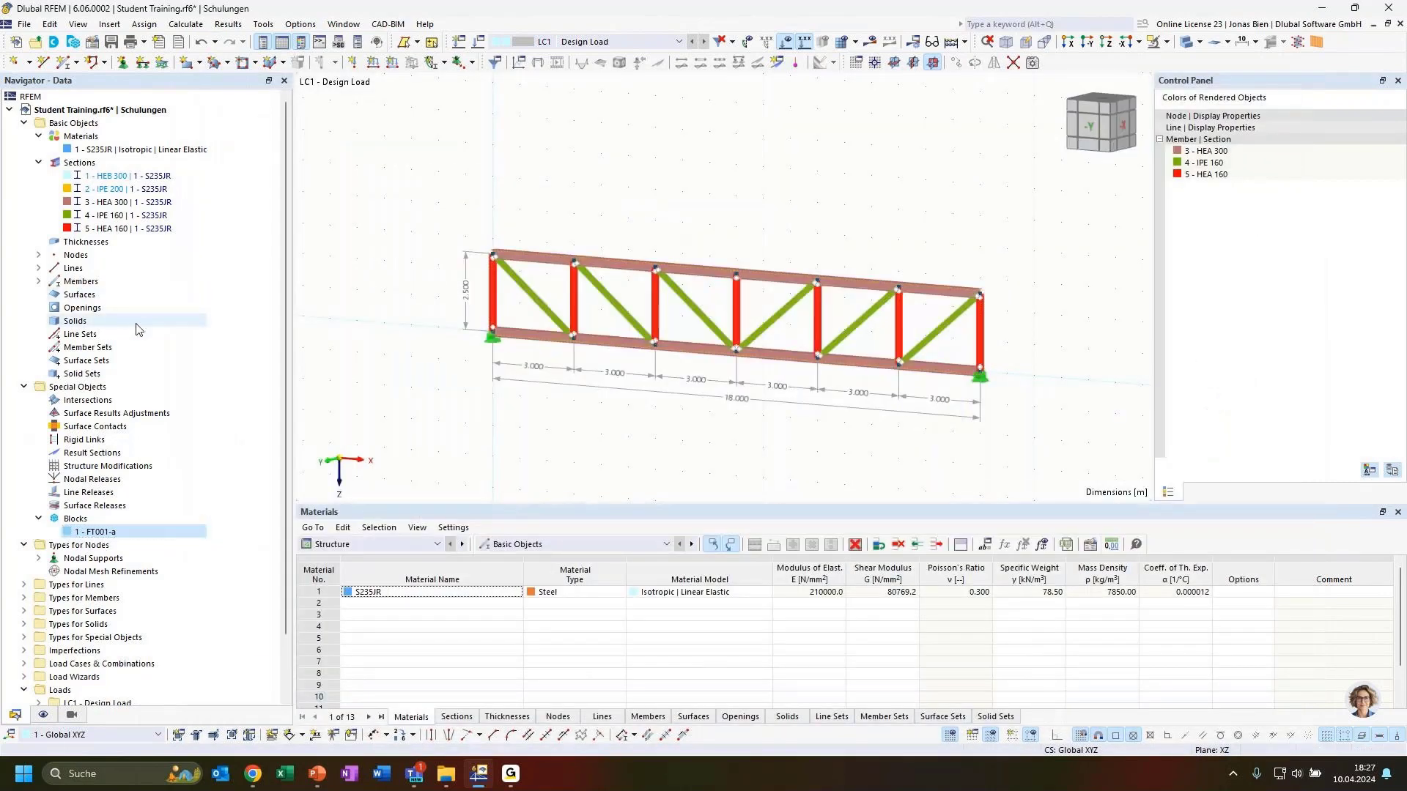
pyautogui.click(38, 254)
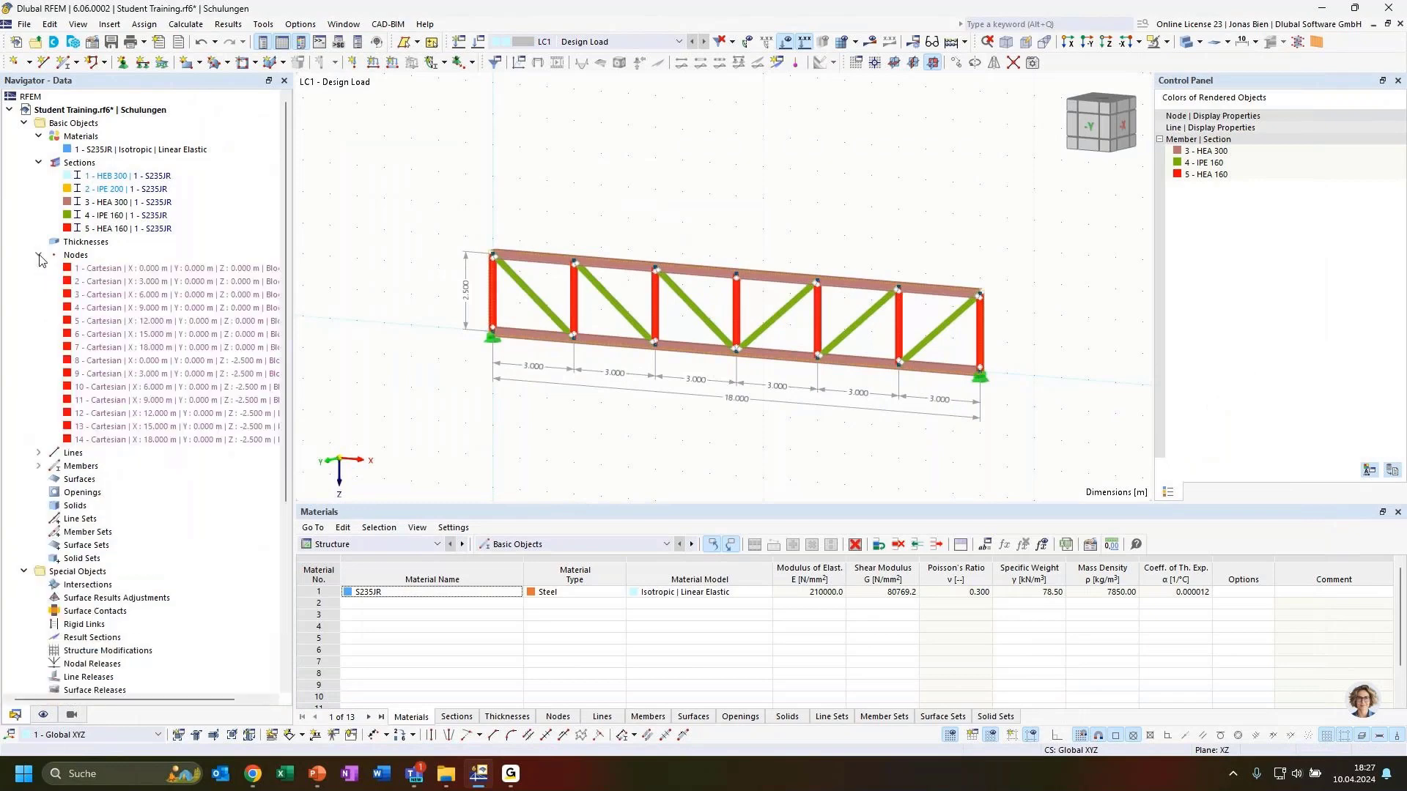
pyautogui.click(38, 453)
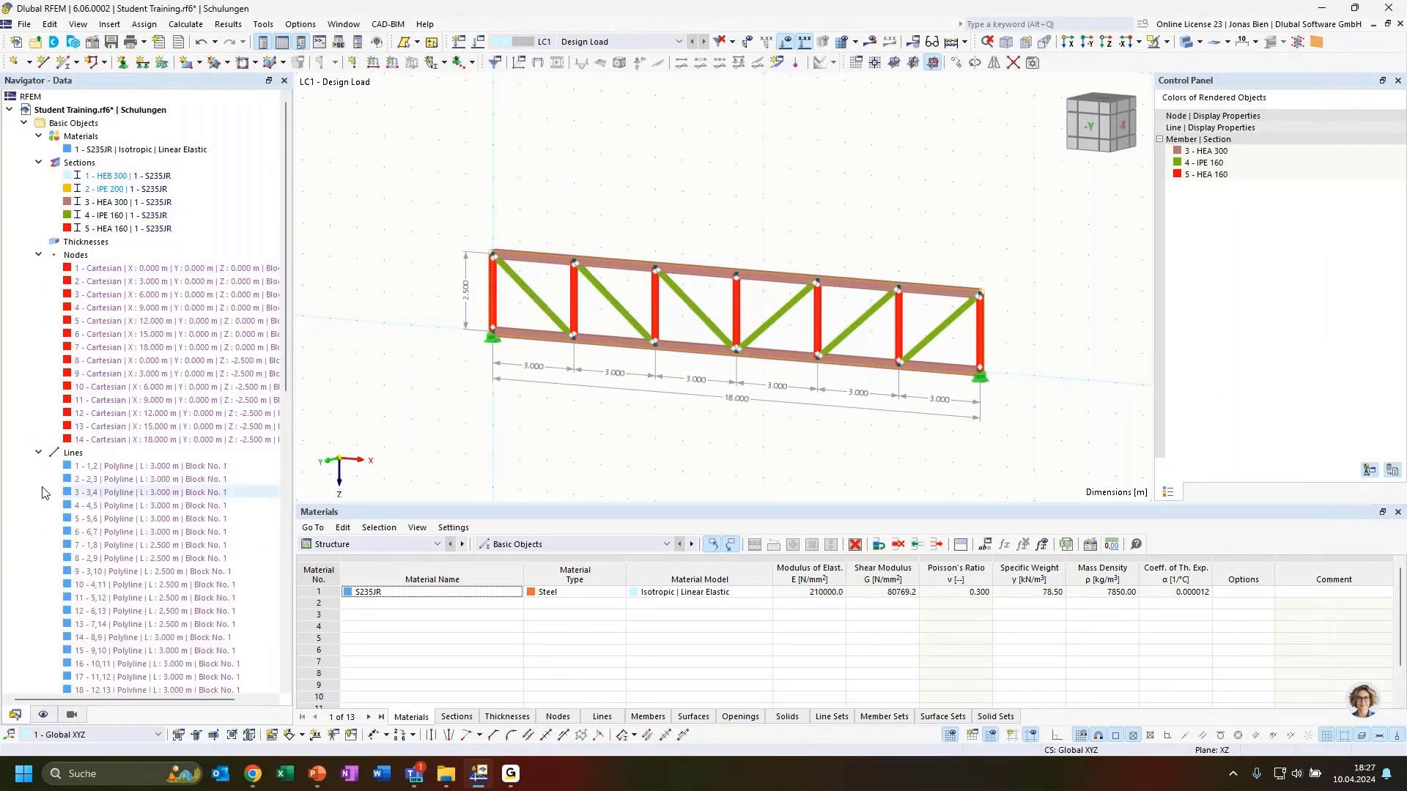
pyautogui.scroll(-6, 51, 461)
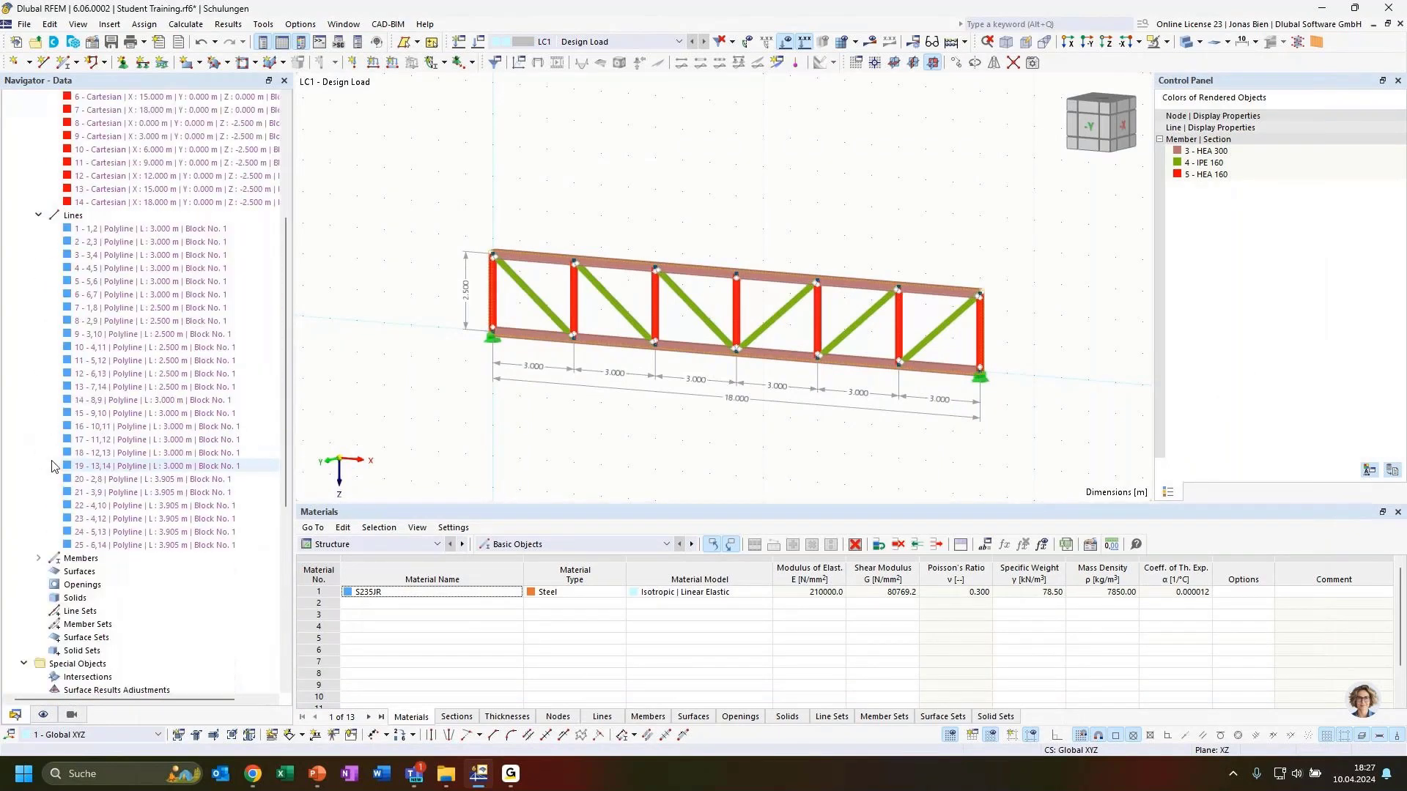
pyautogui.click(38, 558)
pyautogui.scroll(-3, 132, 536)
pyautogui.scroll(4, 173, 506)
pyautogui.scroll(4, 178, 480)
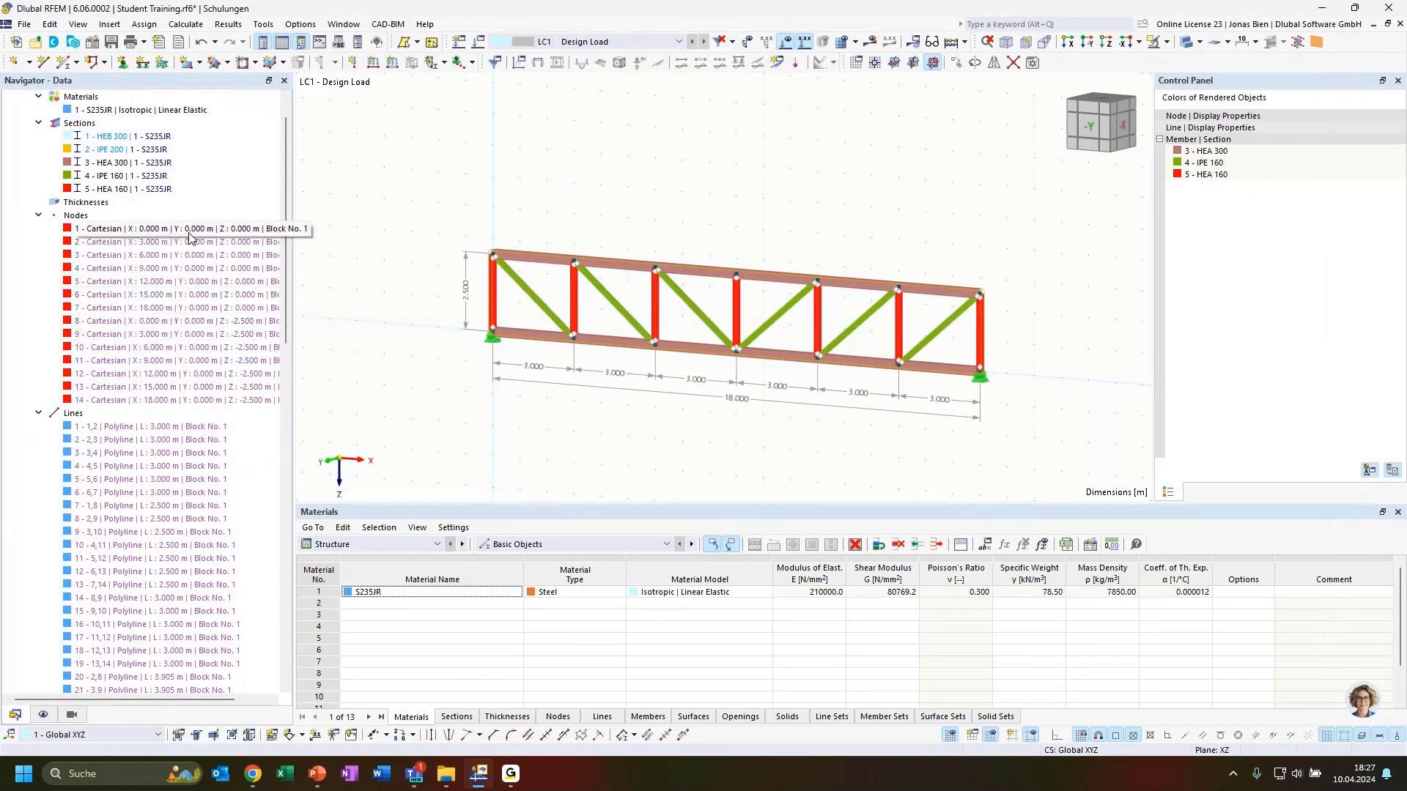
# Step: Collapse the node and line lists and select the FT001-a block in the Navigator
pyautogui.click(38, 215)
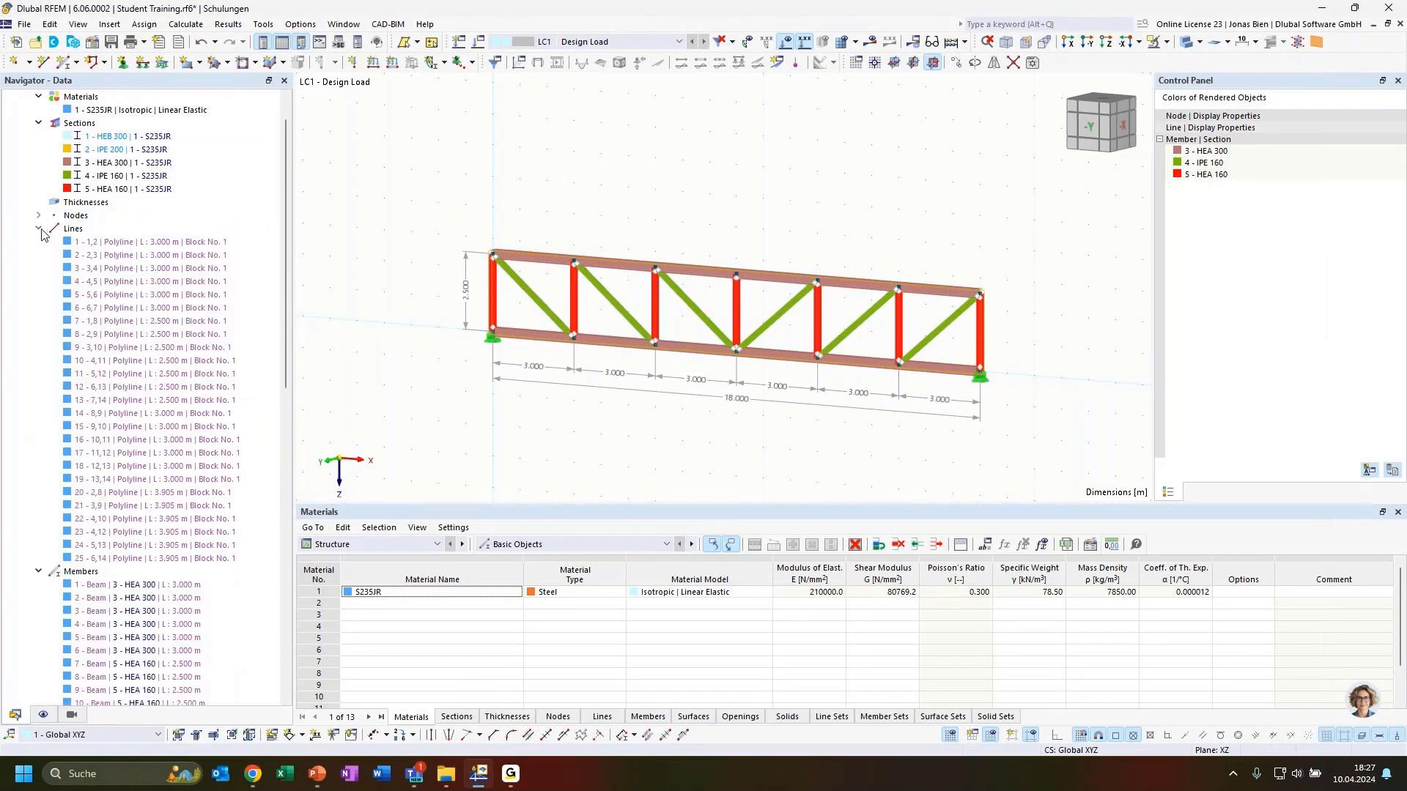
pyautogui.click(39, 229)
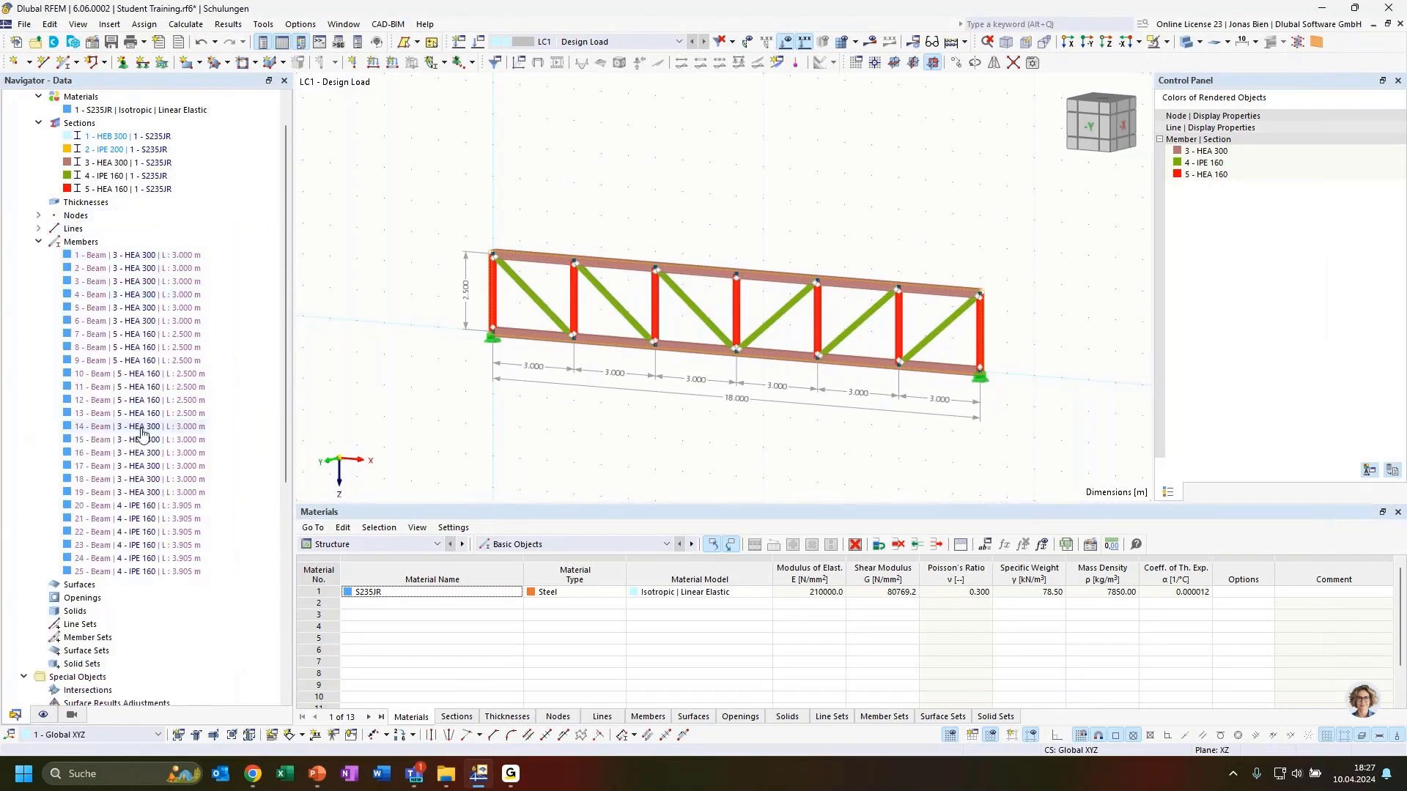
pyautogui.scroll(-2, 100, 665)
pyautogui.scroll(-2, 100, 665)
pyautogui.click(135, 663)
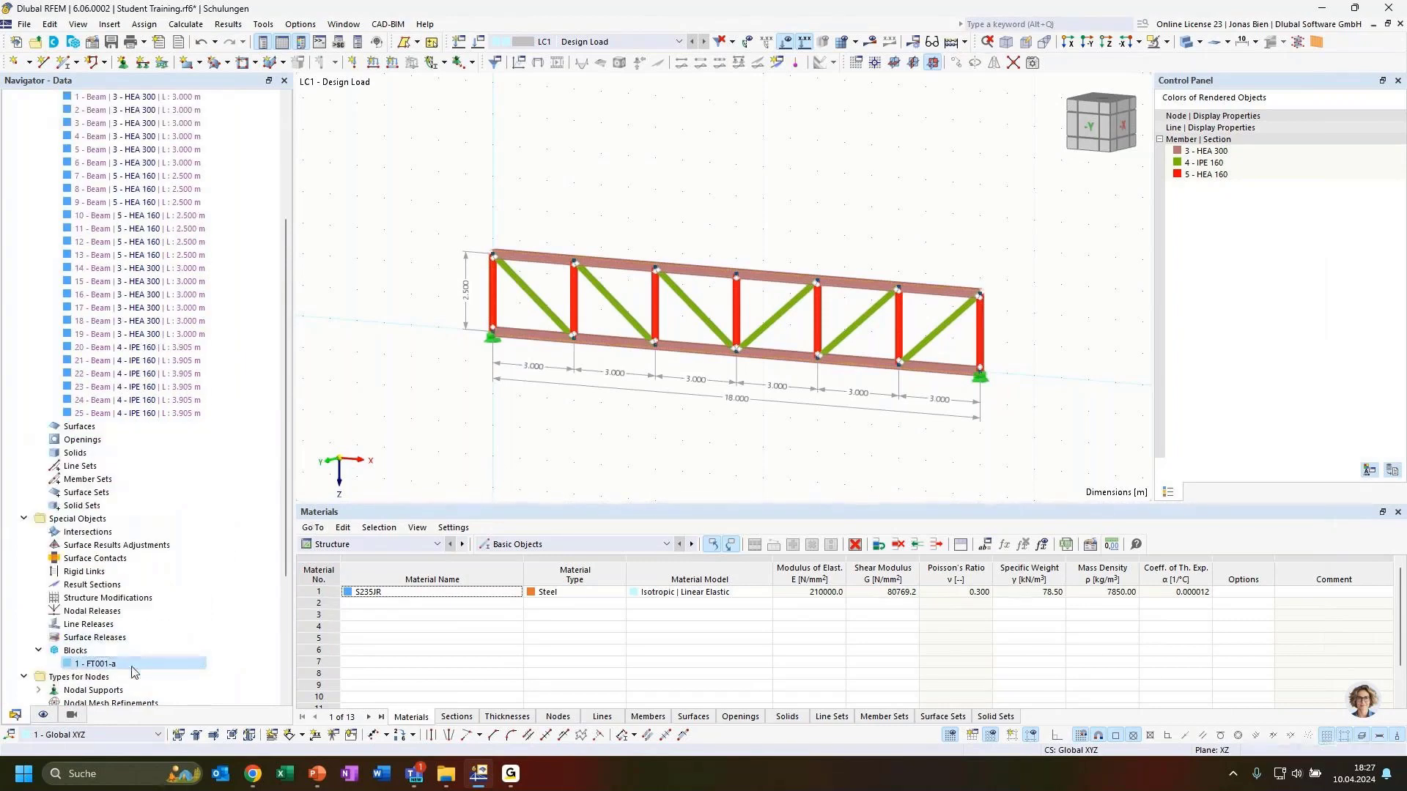
pyautogui.scroll(3, 214, 306)
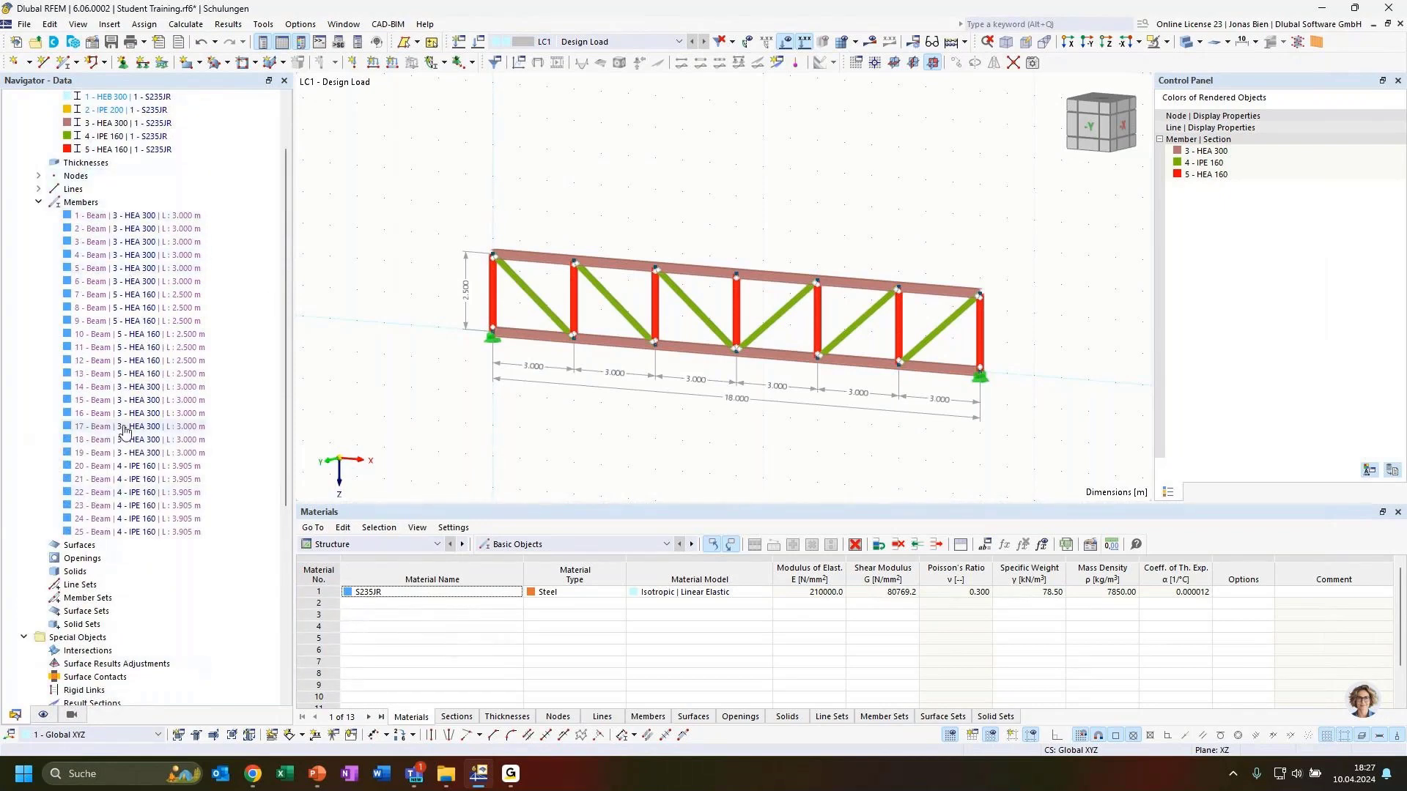
pyautogui.scroll(-3, 495, 412)
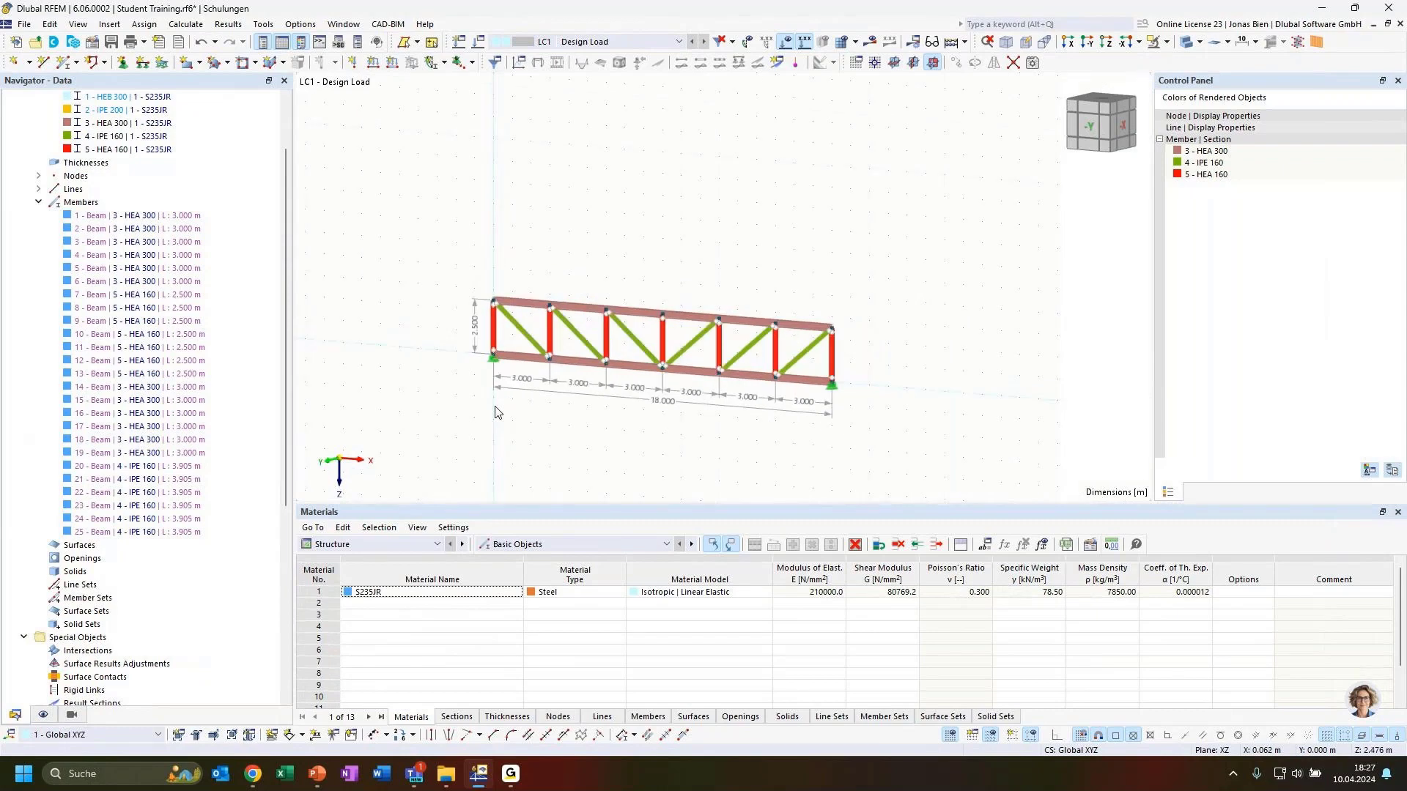
pyautogui.scroll(-1, 159, 521)
pyautogui.scroll(-2, 159, 522)
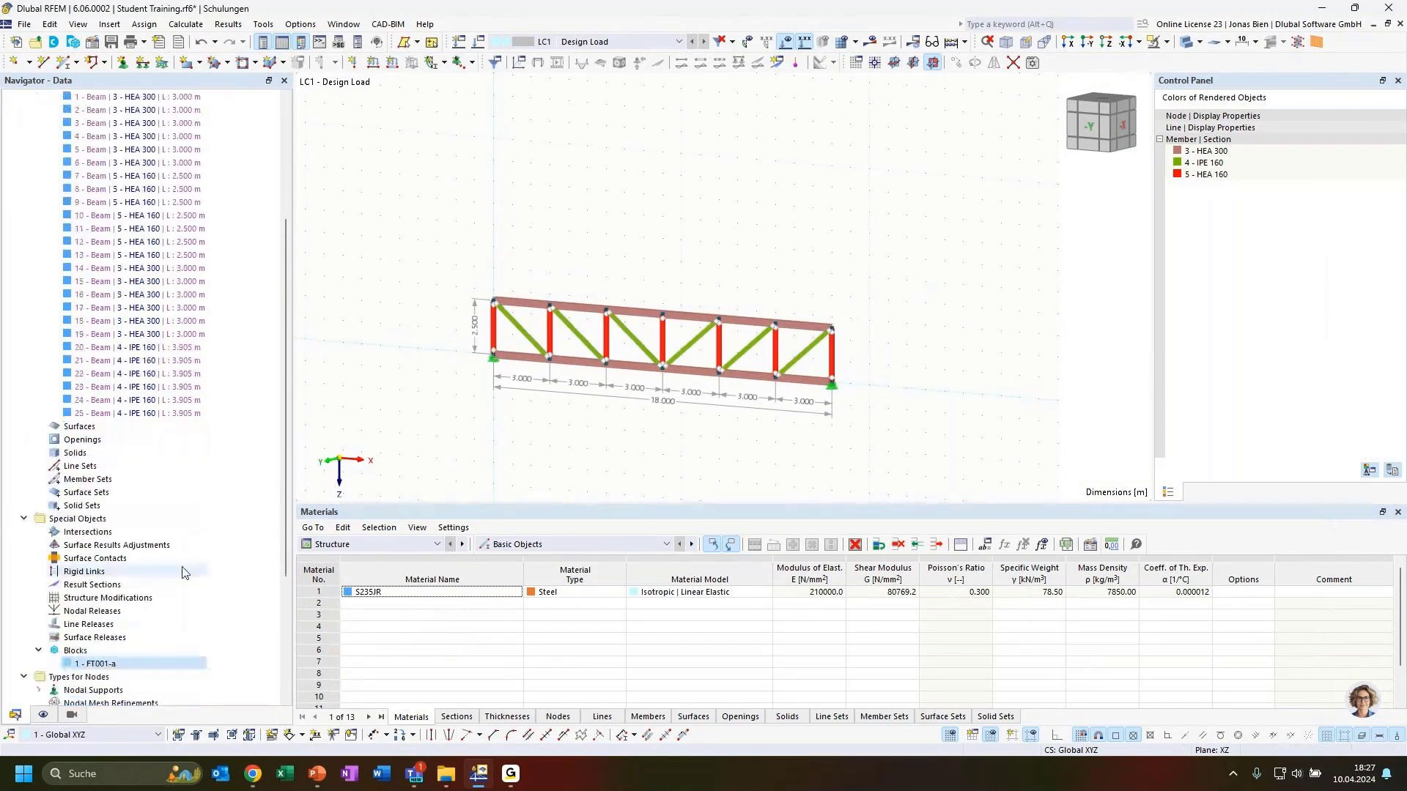
# Step: Explode block 1 - FT001-a into plain nodes, lines and members, then collapse those three lists
pyautogui.rightClick(96, 665)
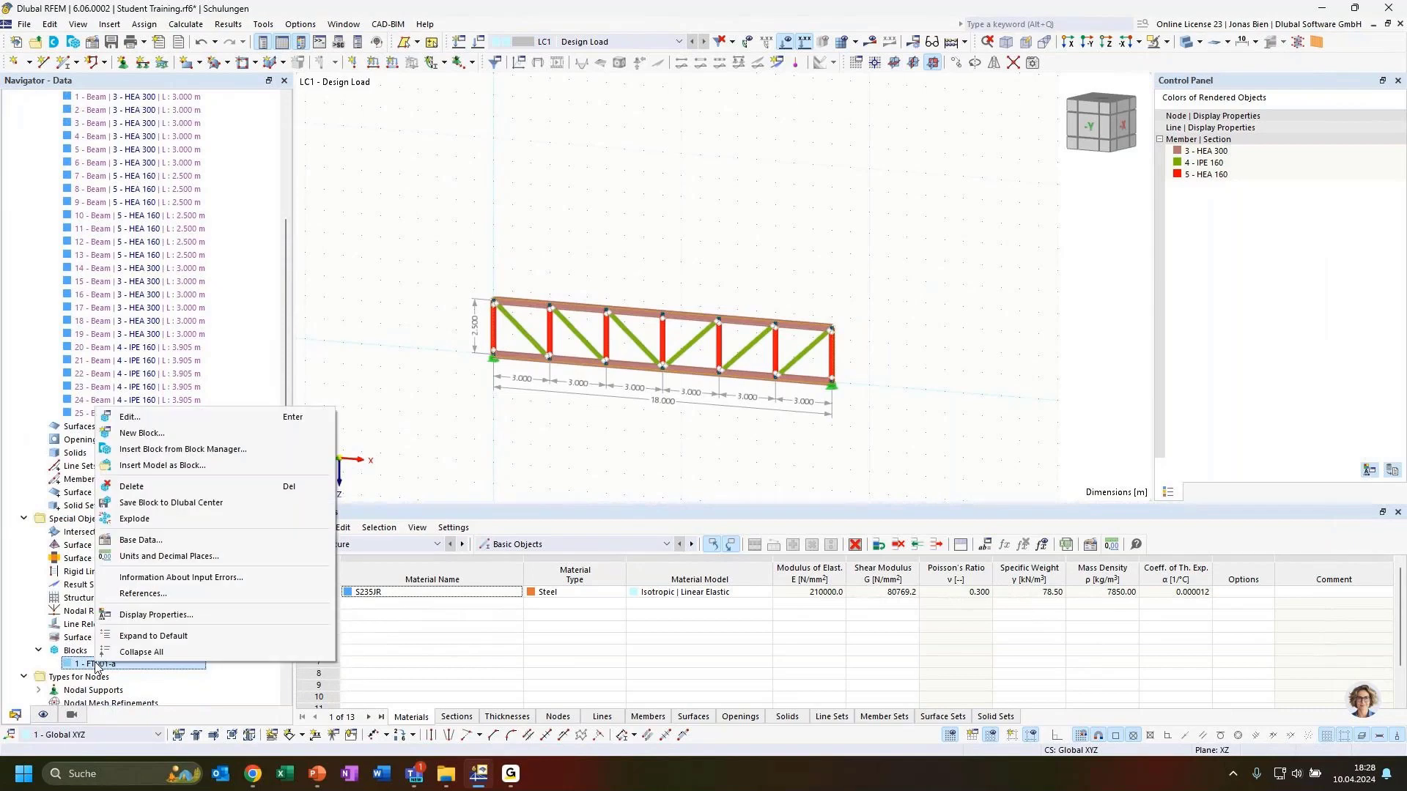
pyautogui.click(136, 520)
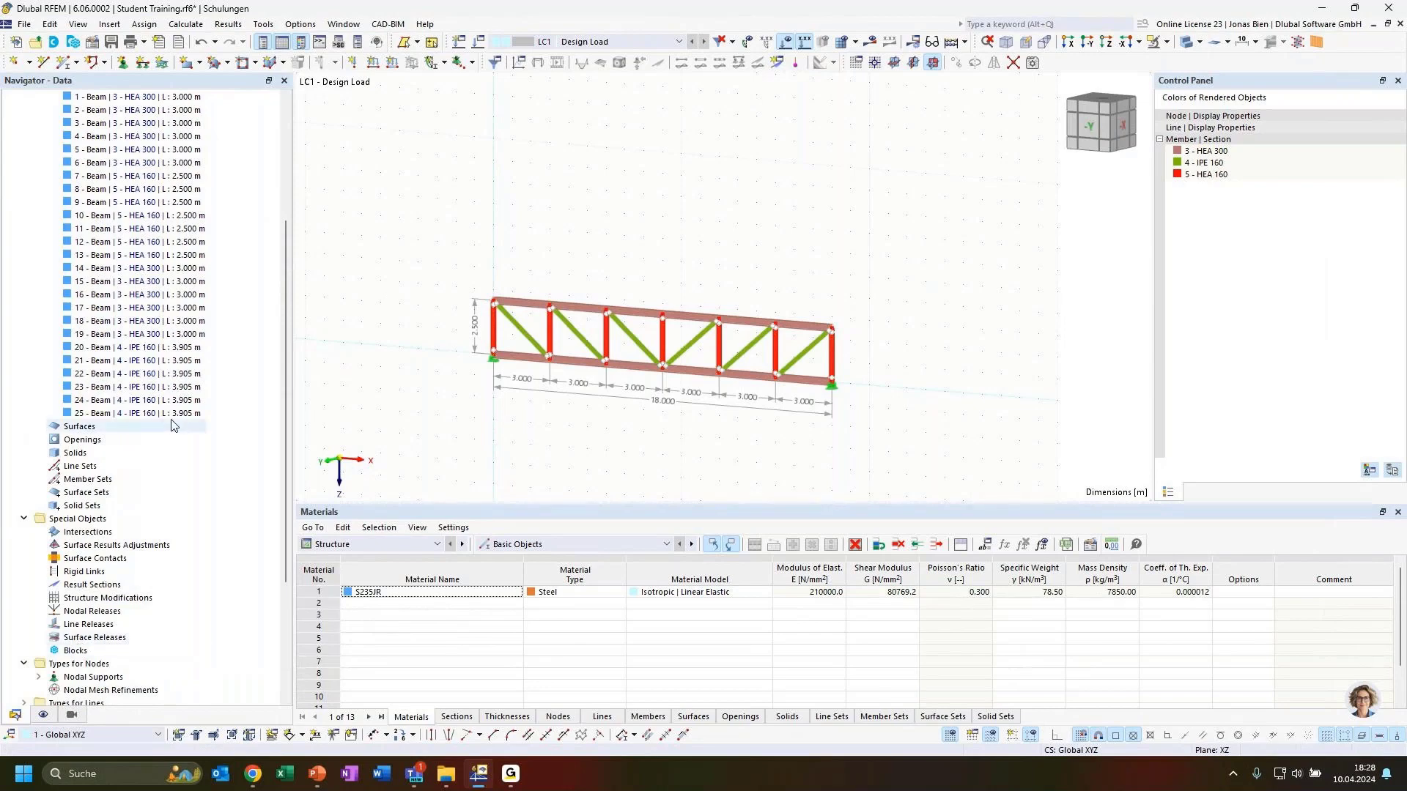
pyautogui.scroll(15, 174, 425)
pyautogui.click(38, 255)
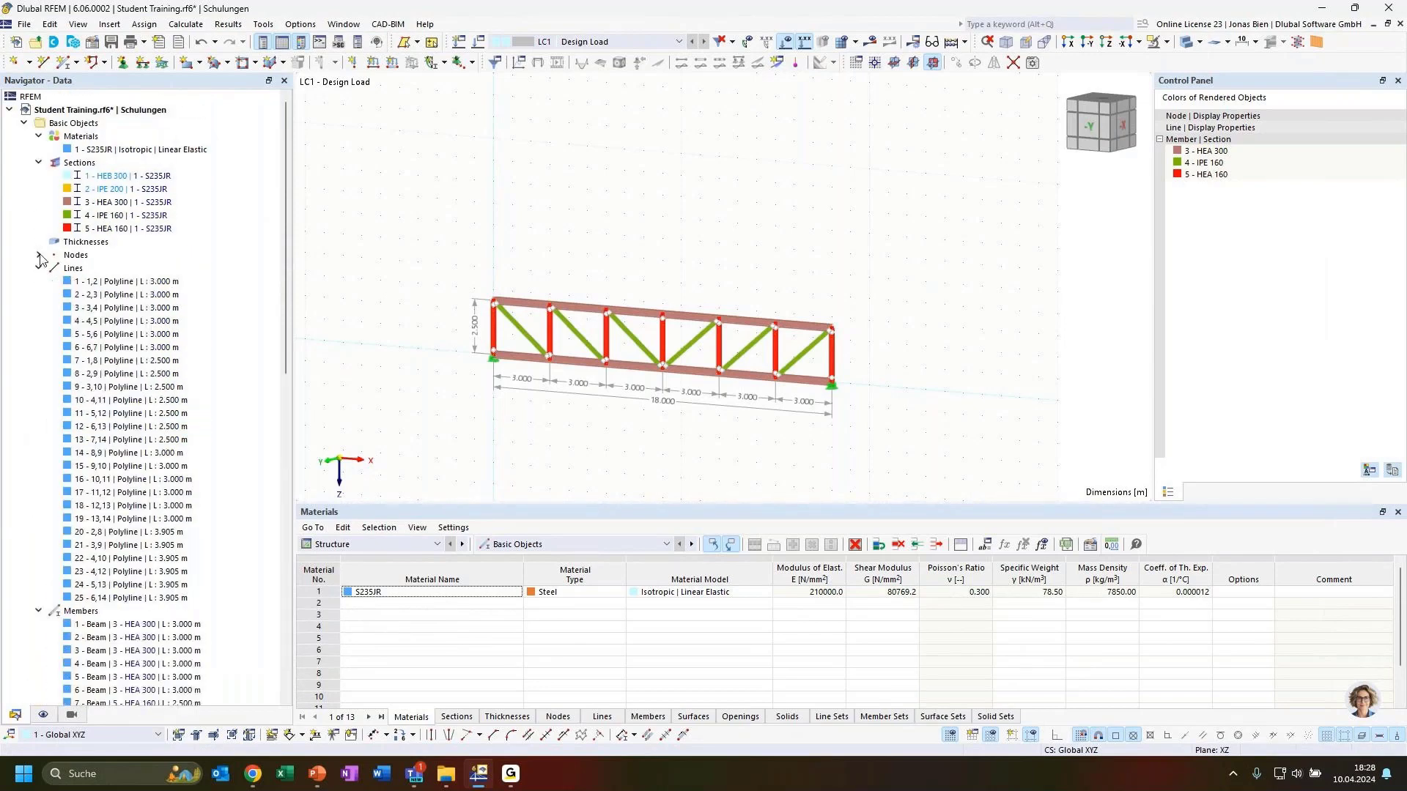
pyautogui.click(39, 268)
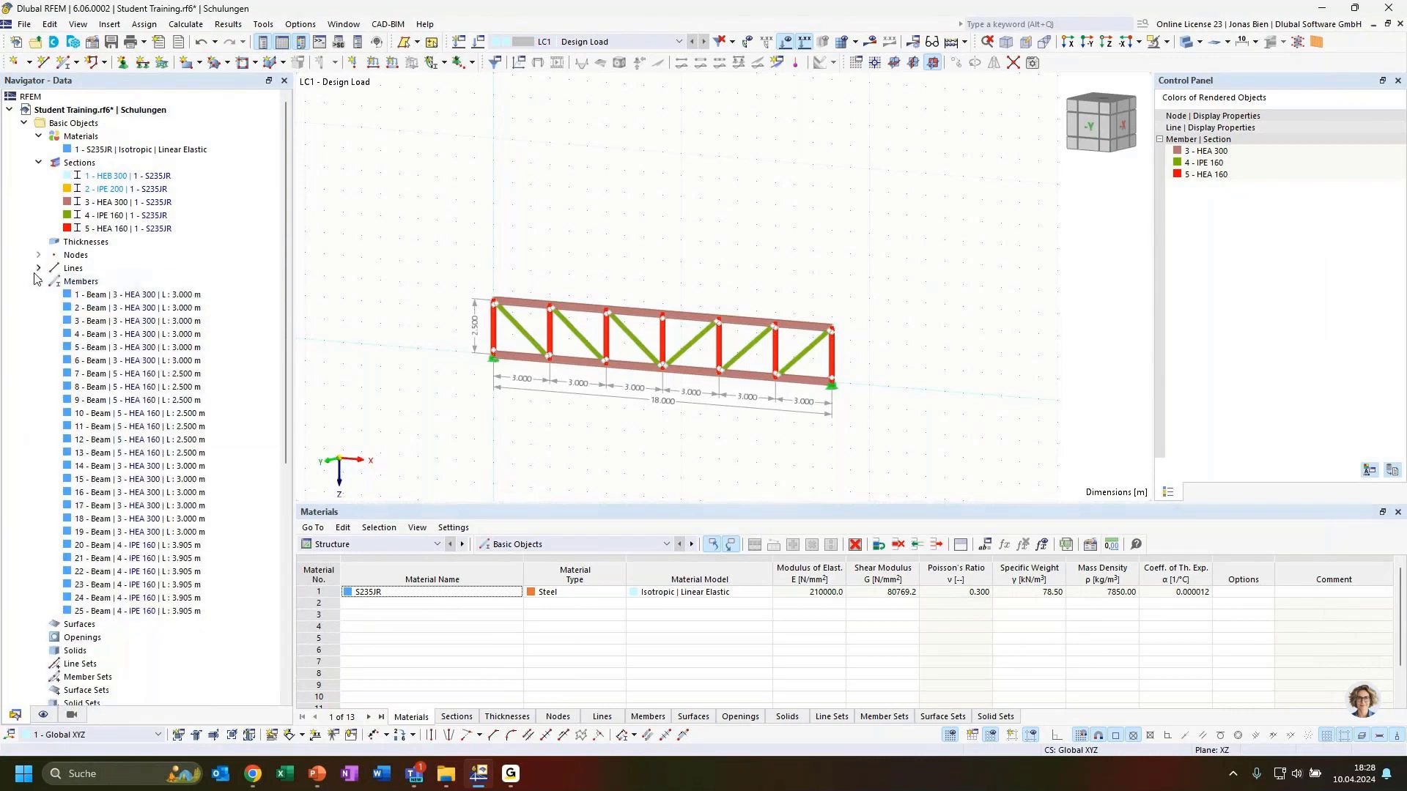
pyautogui.click(37, 282)
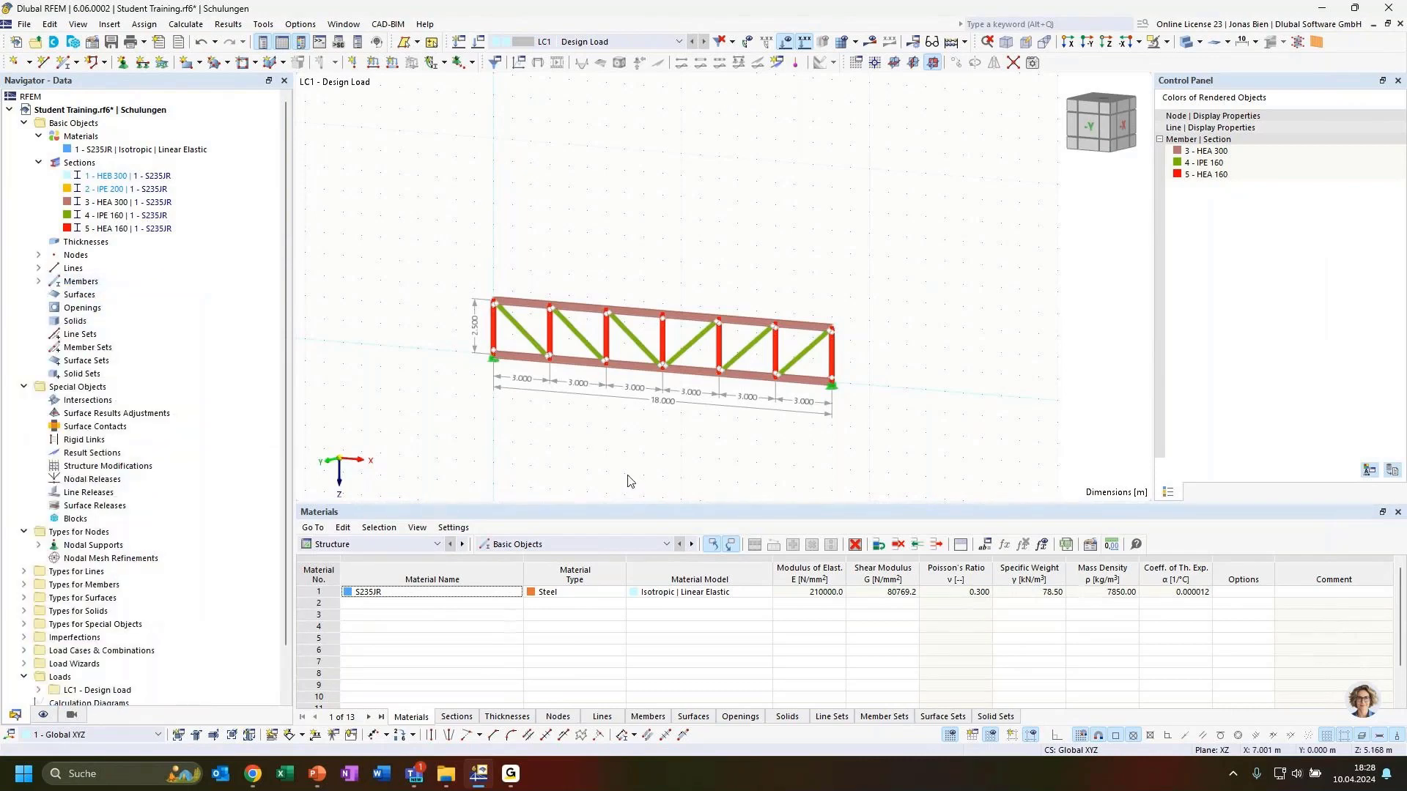
# Step: Turn the truss to the -Y front elevation, list its 14 nodes, and zoom in on it
pyautogui.keyDown('ctrl'); pyautogui.moveTo(652, 421); pyautogui.dragTo(712, 410, button='middle'); pyautogui.keyUp('ctrl')
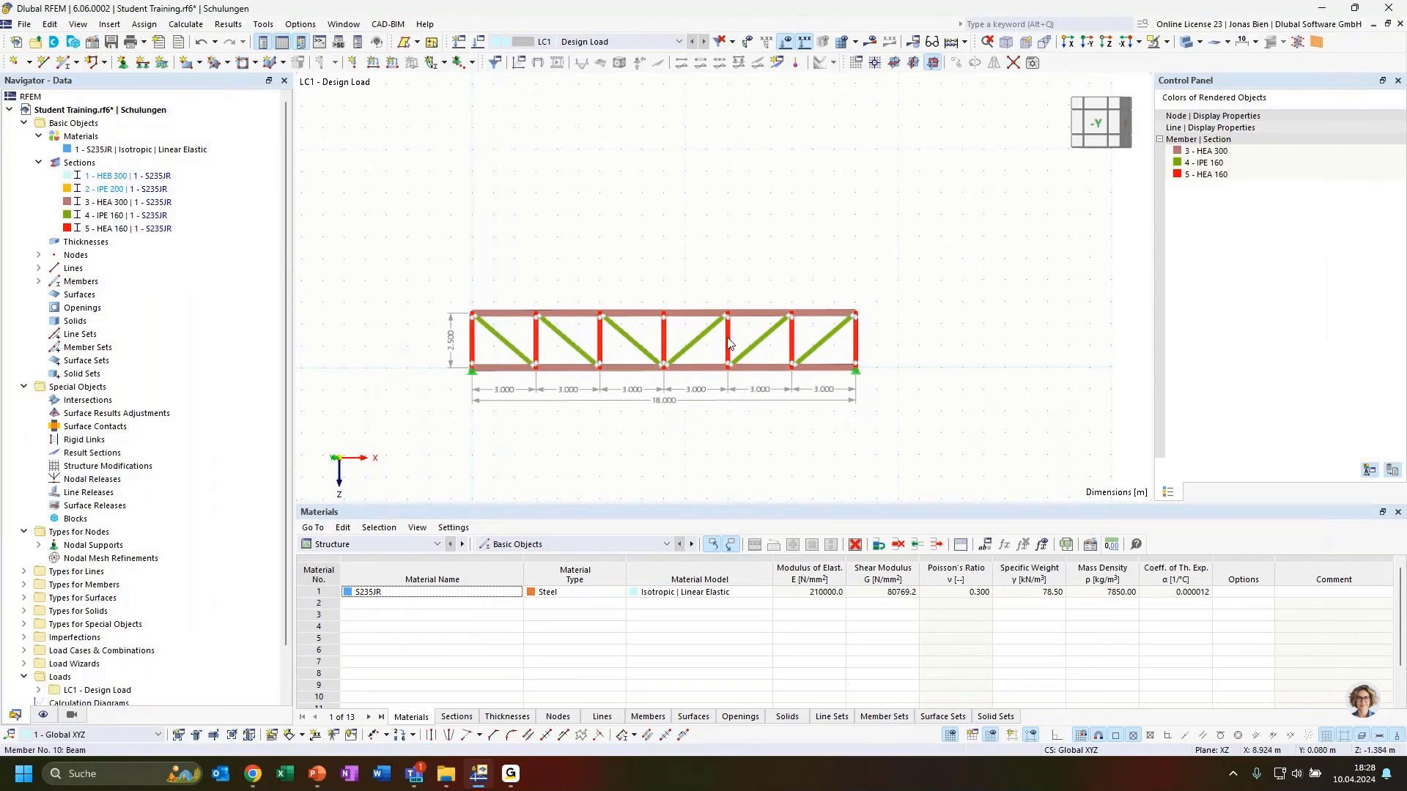
pyautogui.click(39, 255)
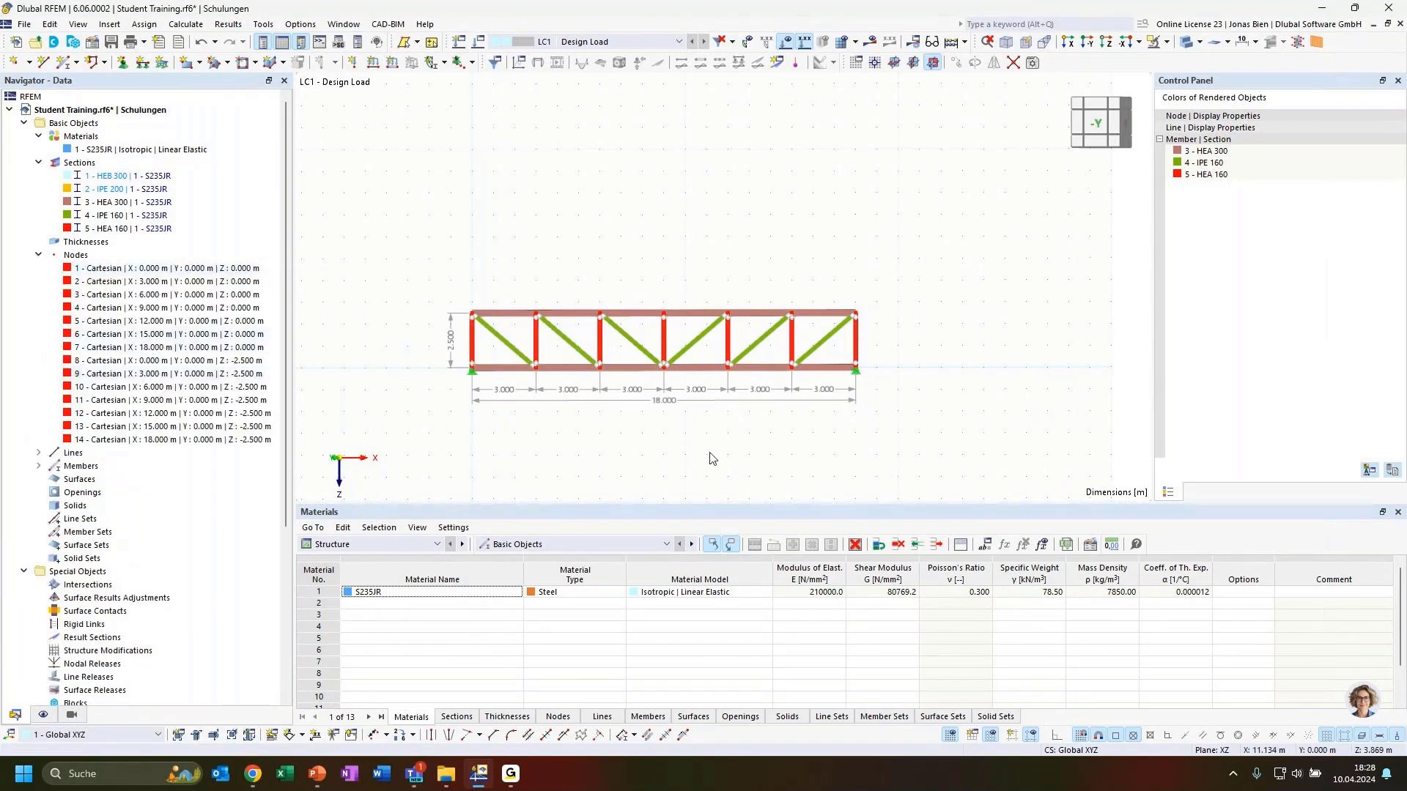
pyautogui.scroll(-1, 179, 558)
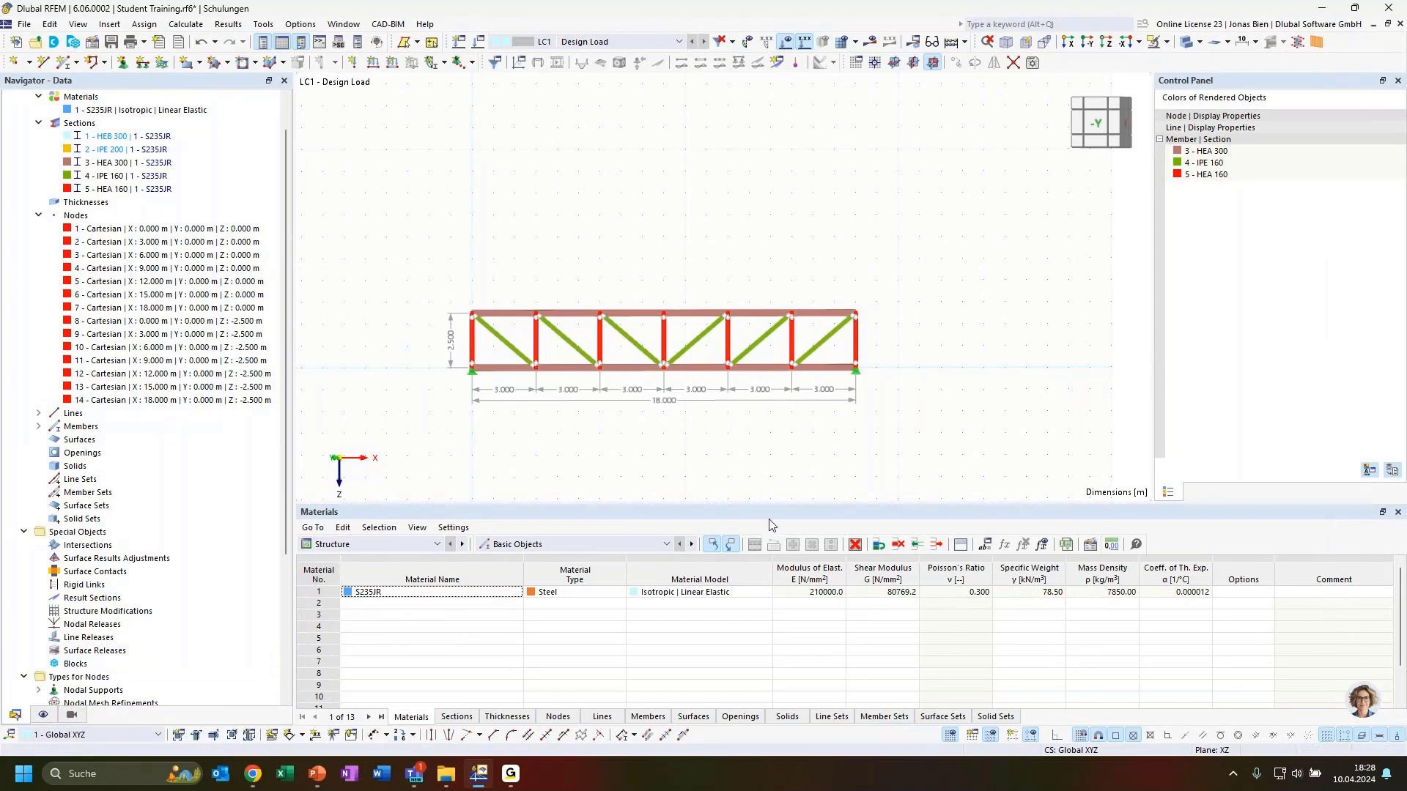
pyautogui.scroll(3, 786, 350)
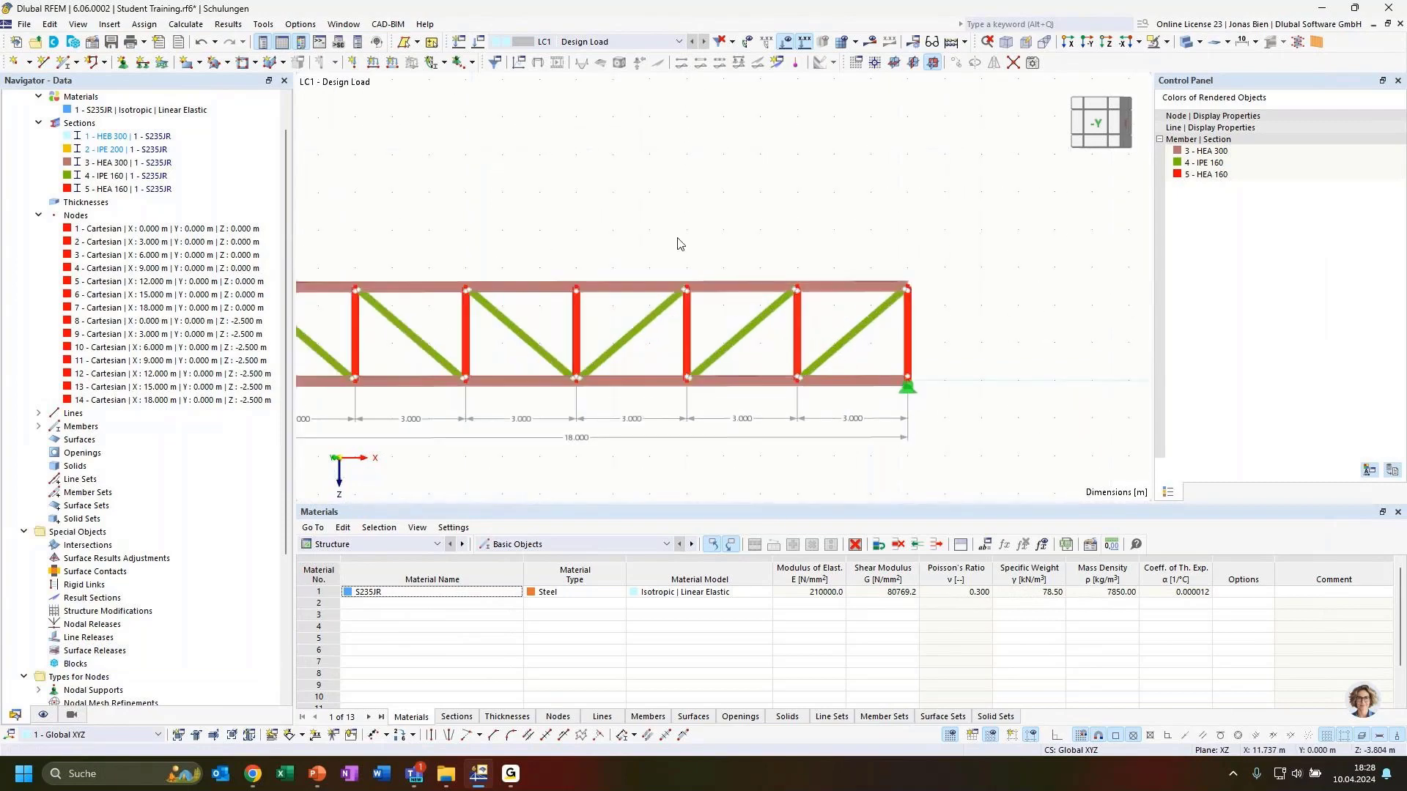
pyautogui.moveTo(678, 239); pyautogui.dragTo(781, 175, button='middle')
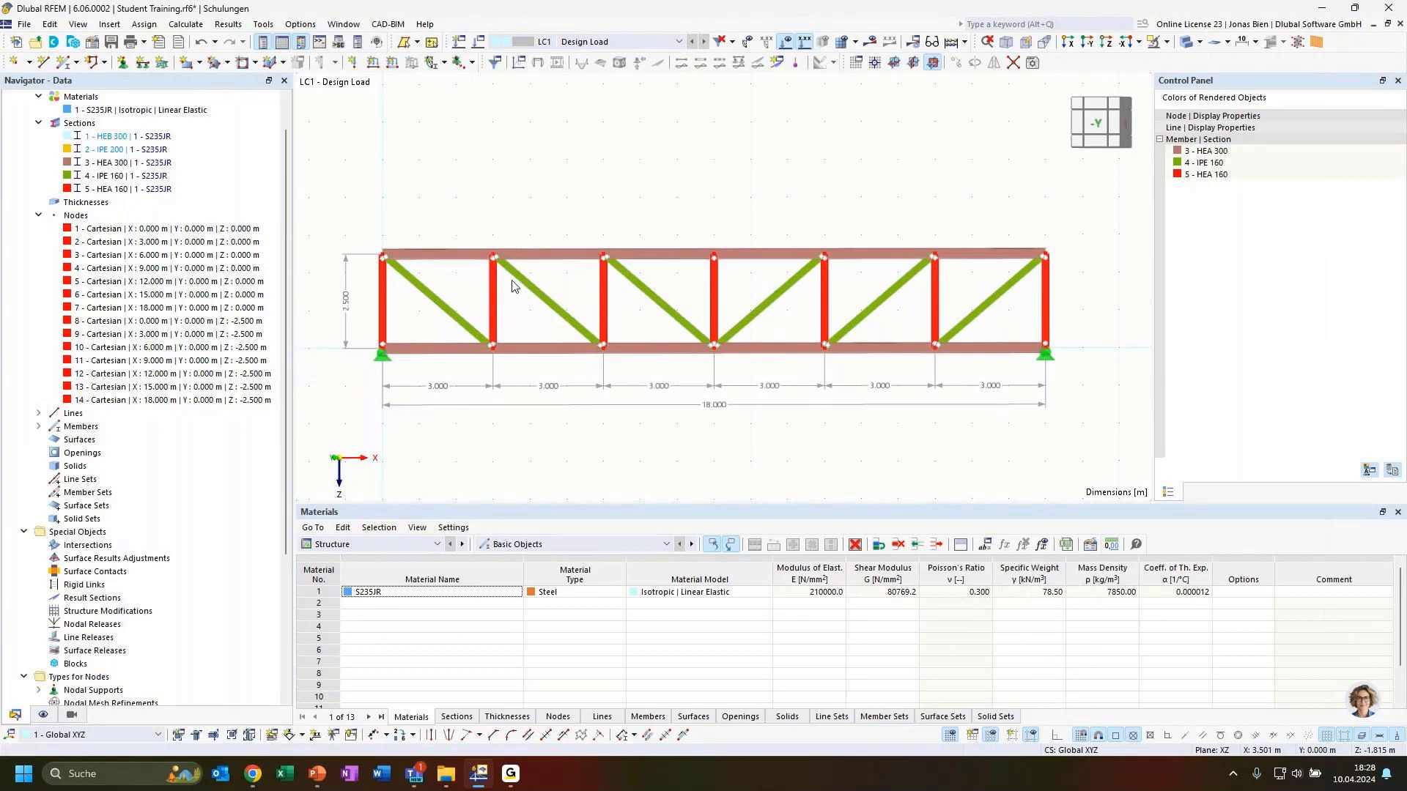
pyautogui.moveTo(524, 285)
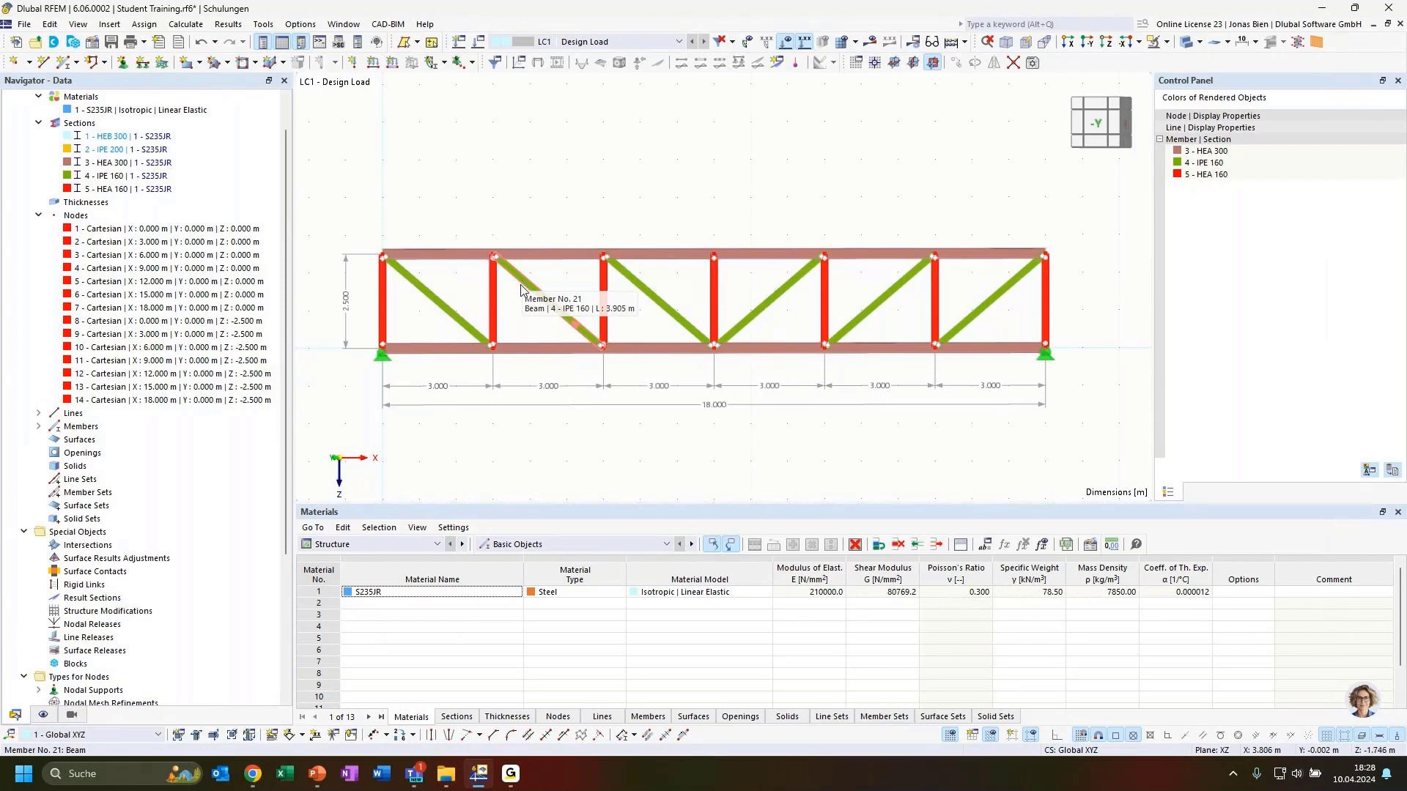
pyautogui.doubleClick(523, 293)
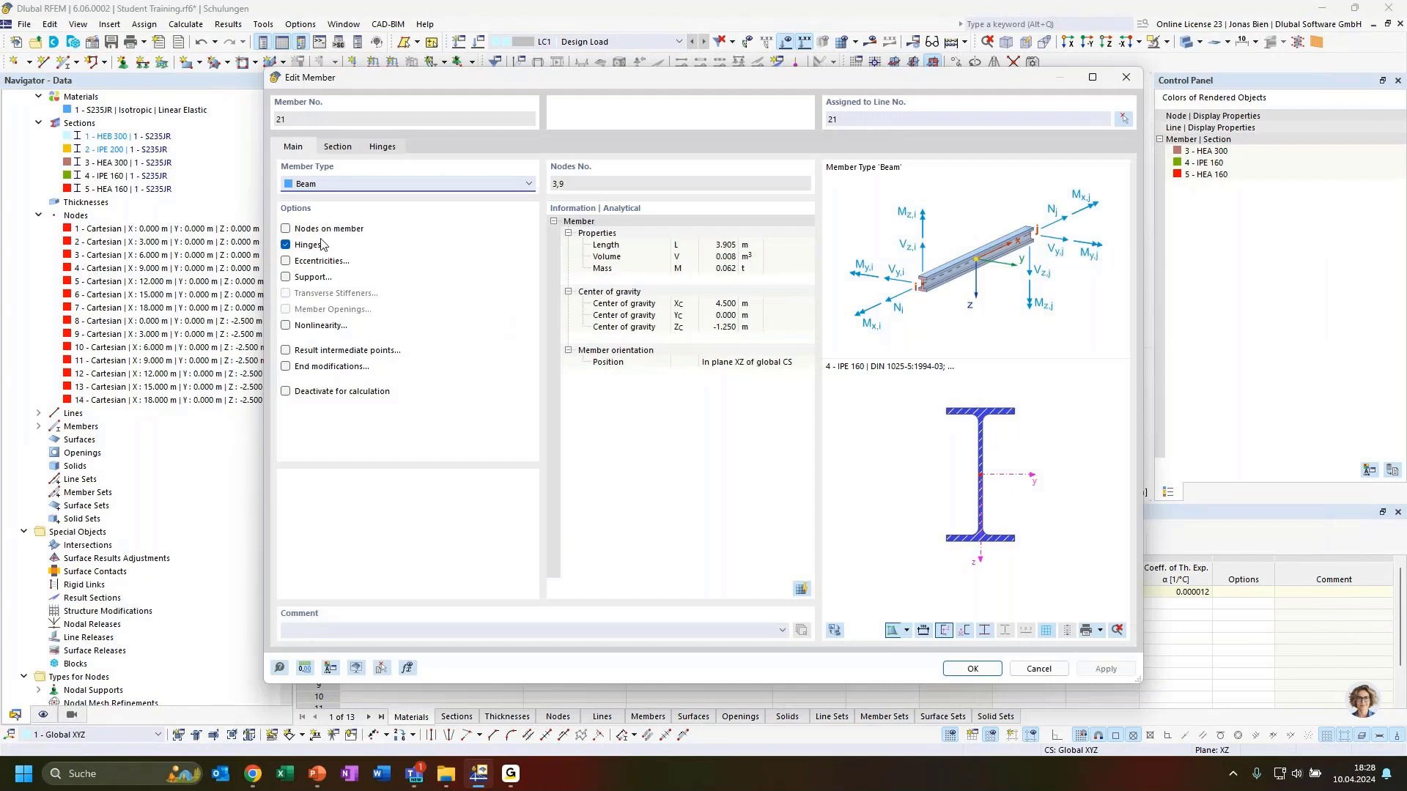
pyautogui.click(386, 147)
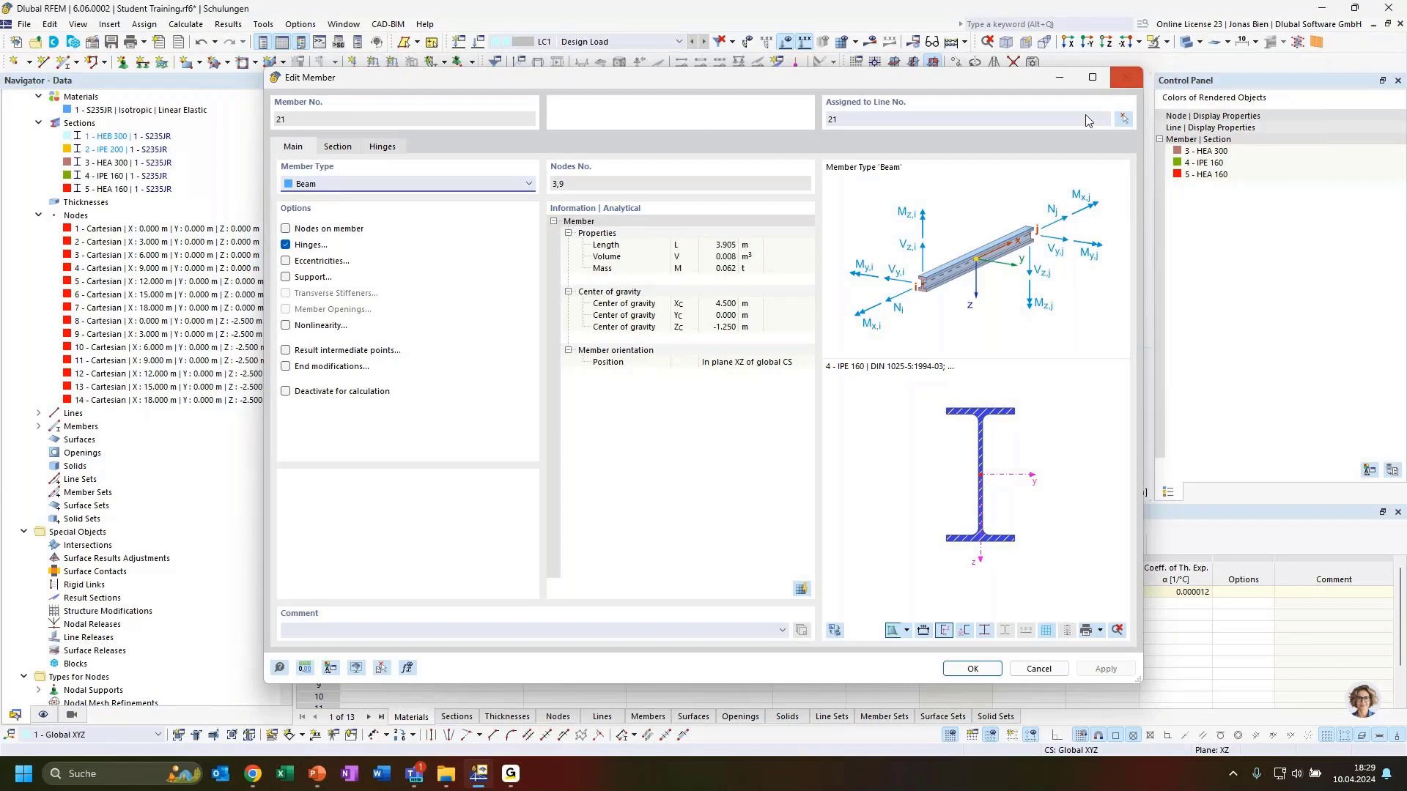
pyautogui.click(1135, 81)
# Step: Select the 13 verticals and diagonals (members 7-13, 20-25) and change their member type to Truss
pyautogui.moveTo(1084, 314); pyautogui.dragTo(370, 289)
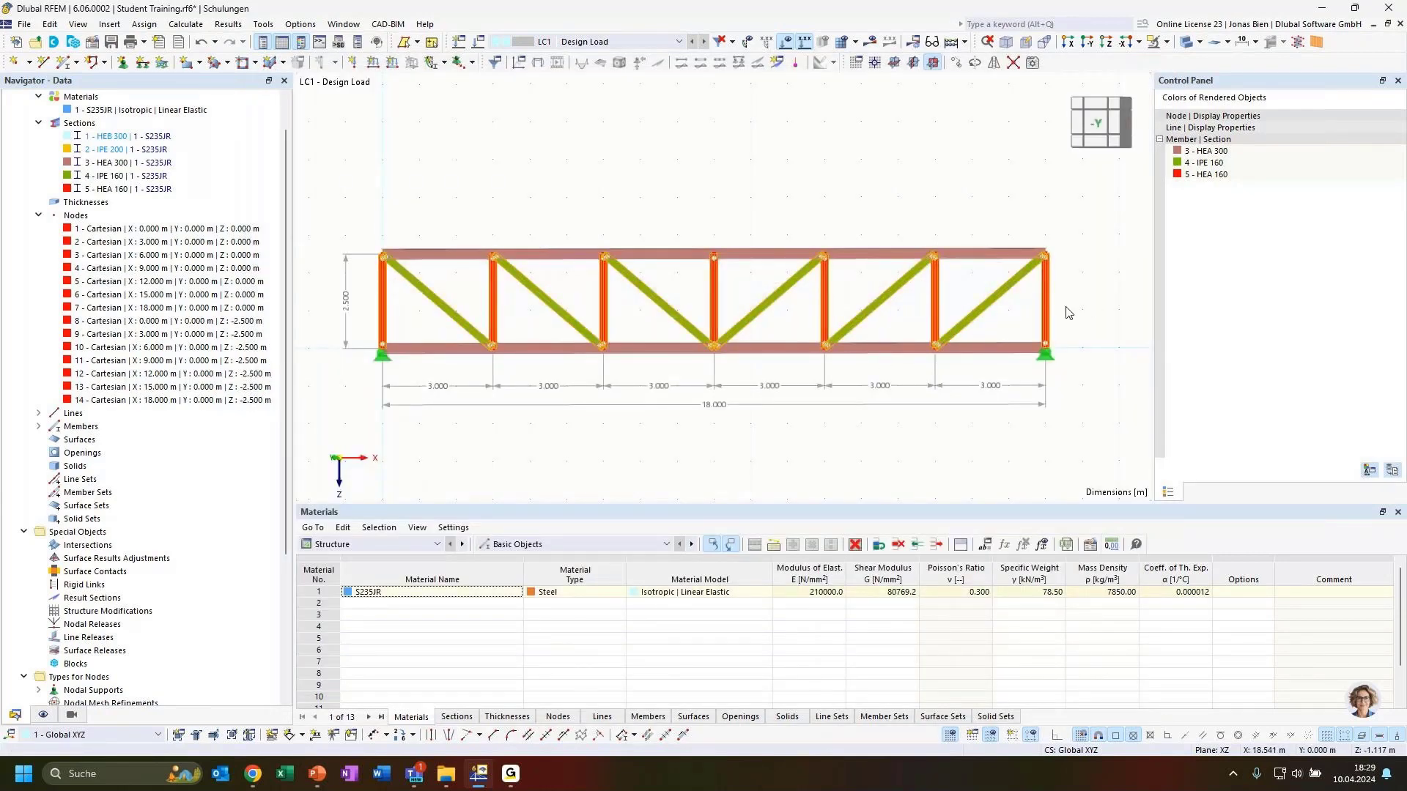
pyautogui.rightClick(984, 313)
pyautogui.moveTo(1062, 357)
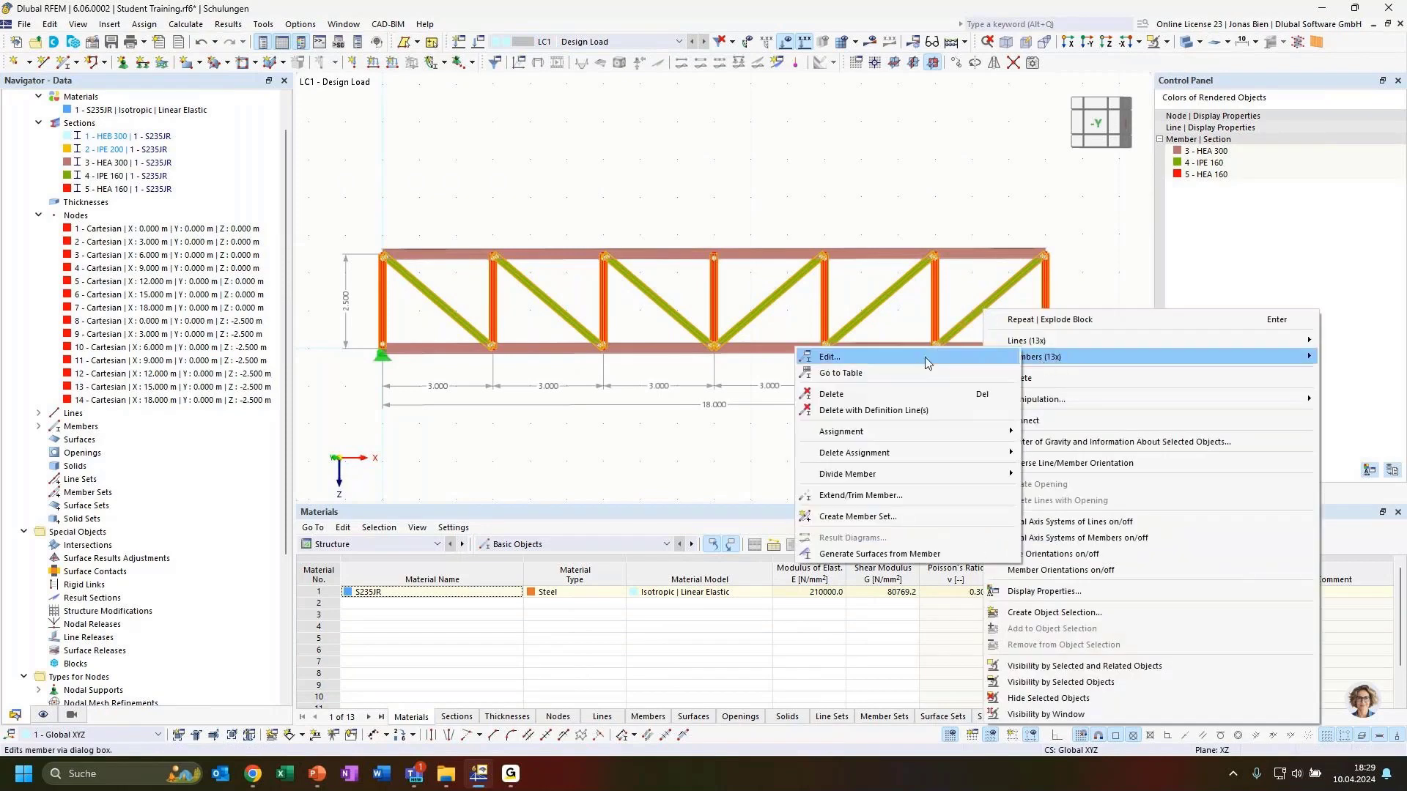
pyautogui.click(828, 356)
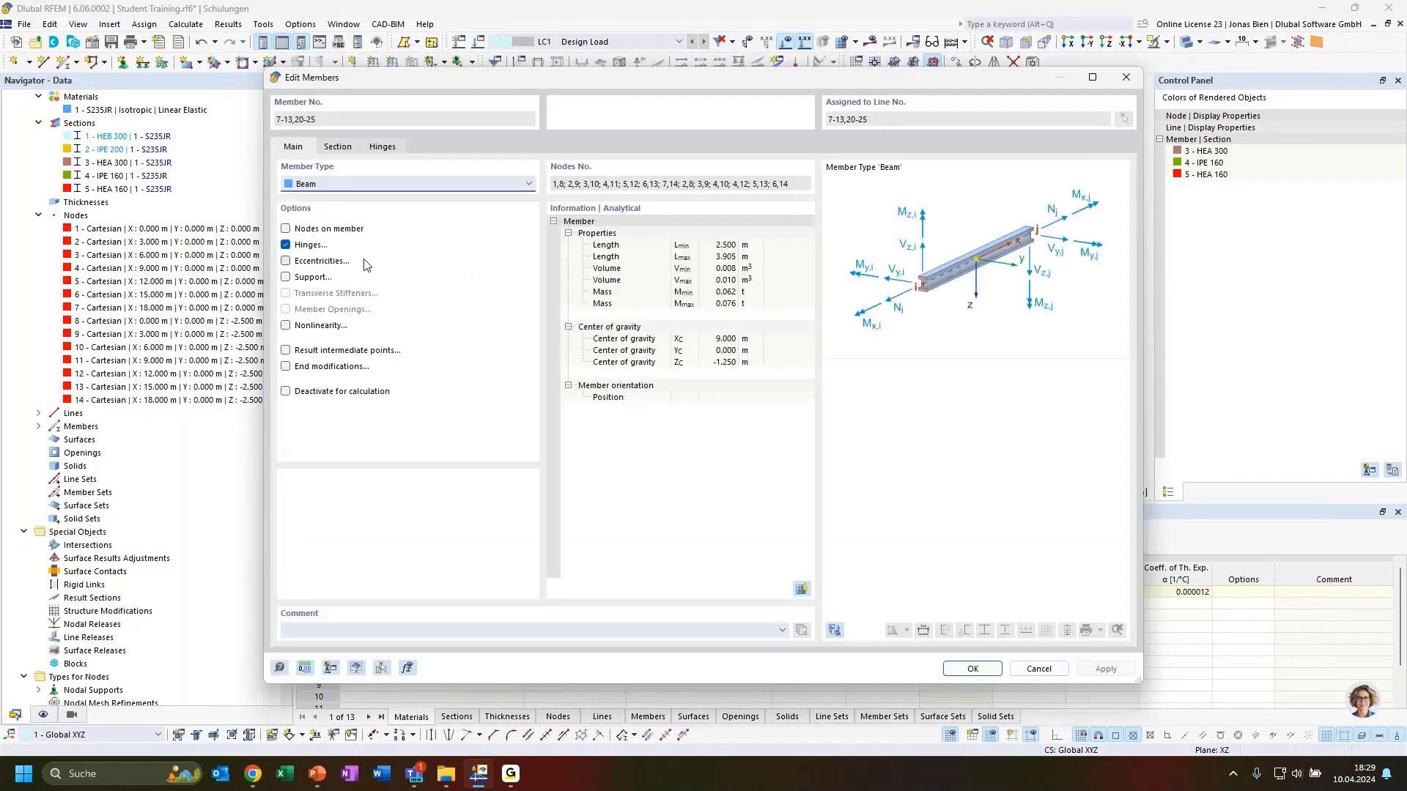
pyautogui.click(359, 183)
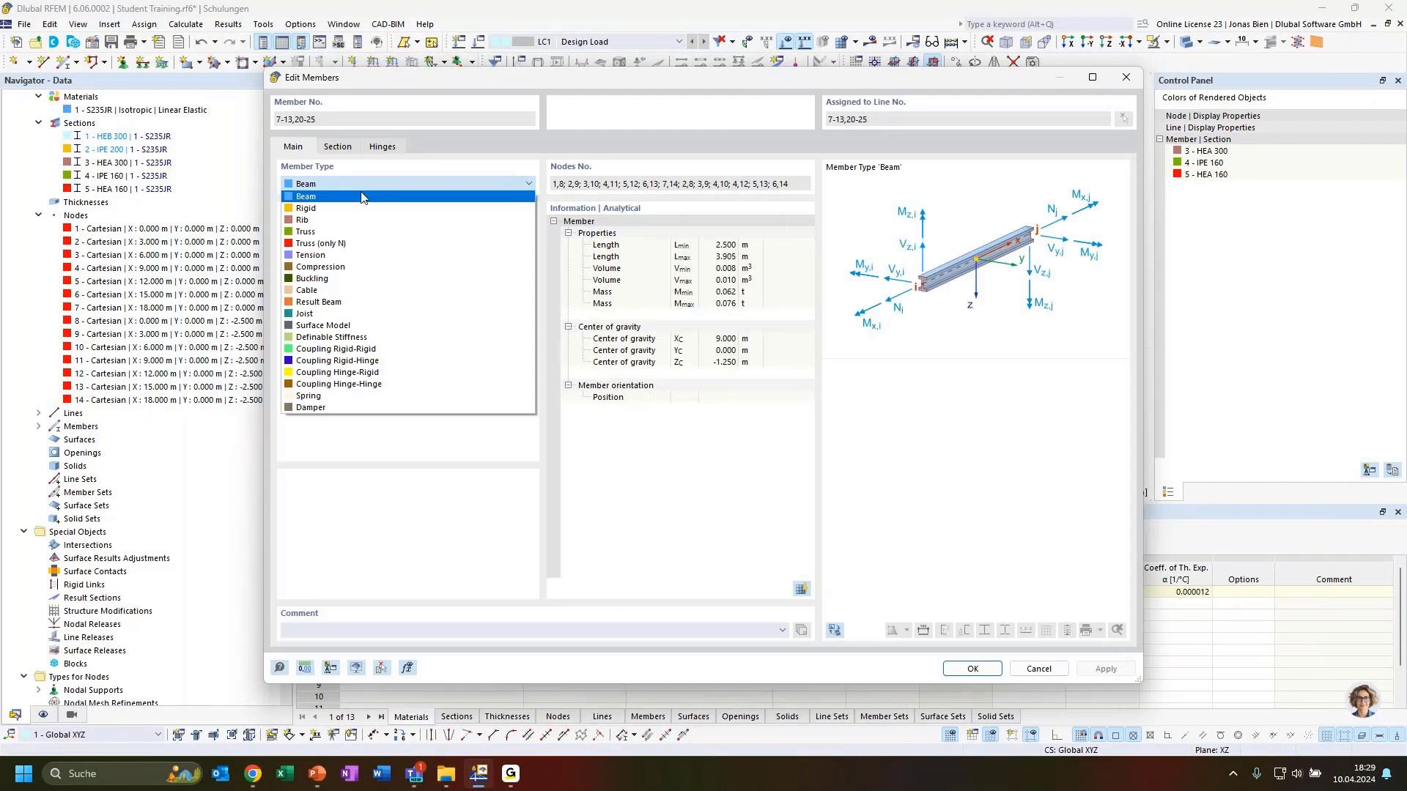
pyautogui.click(591, 76)
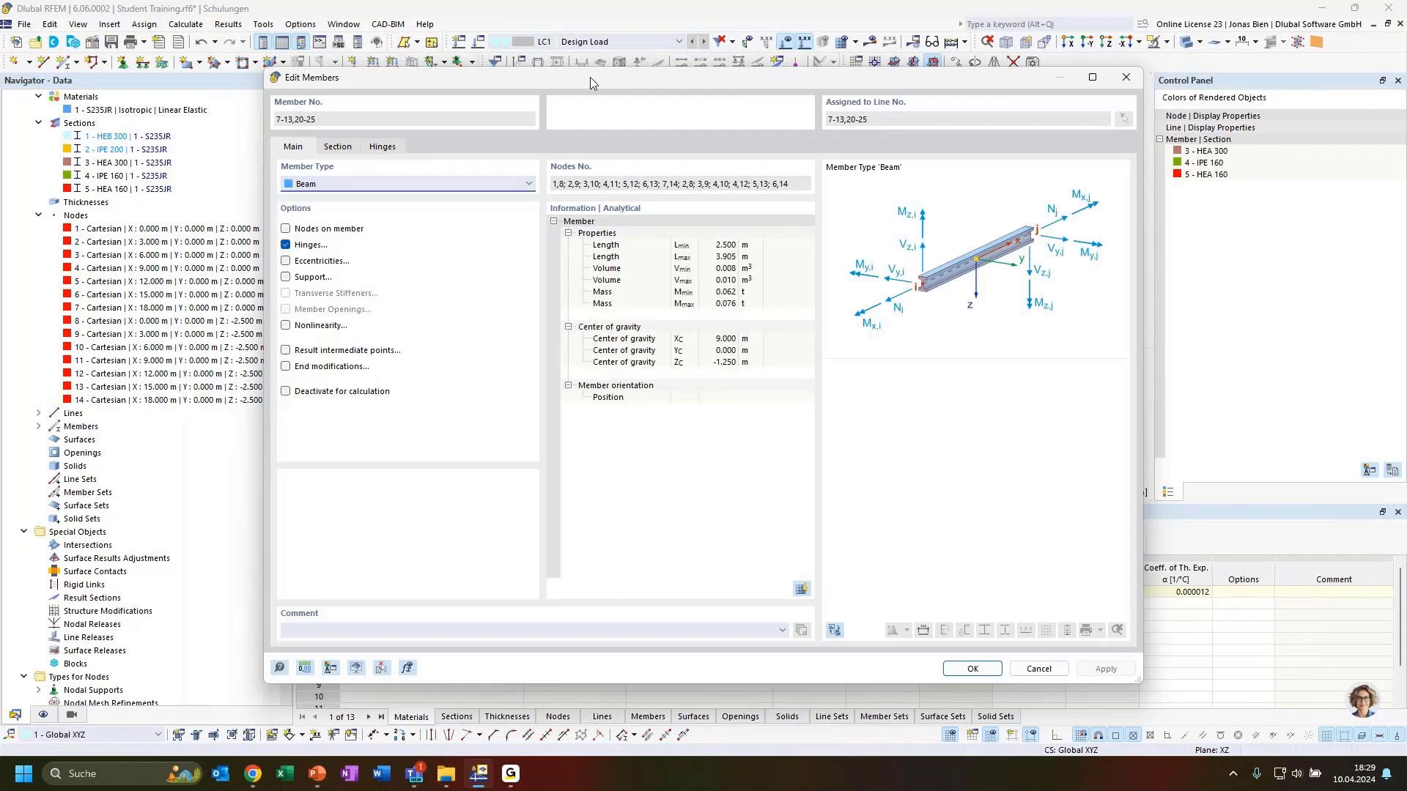
pyautogui.moveTo(590, 77); pyautogui.dragTo(598, 353)
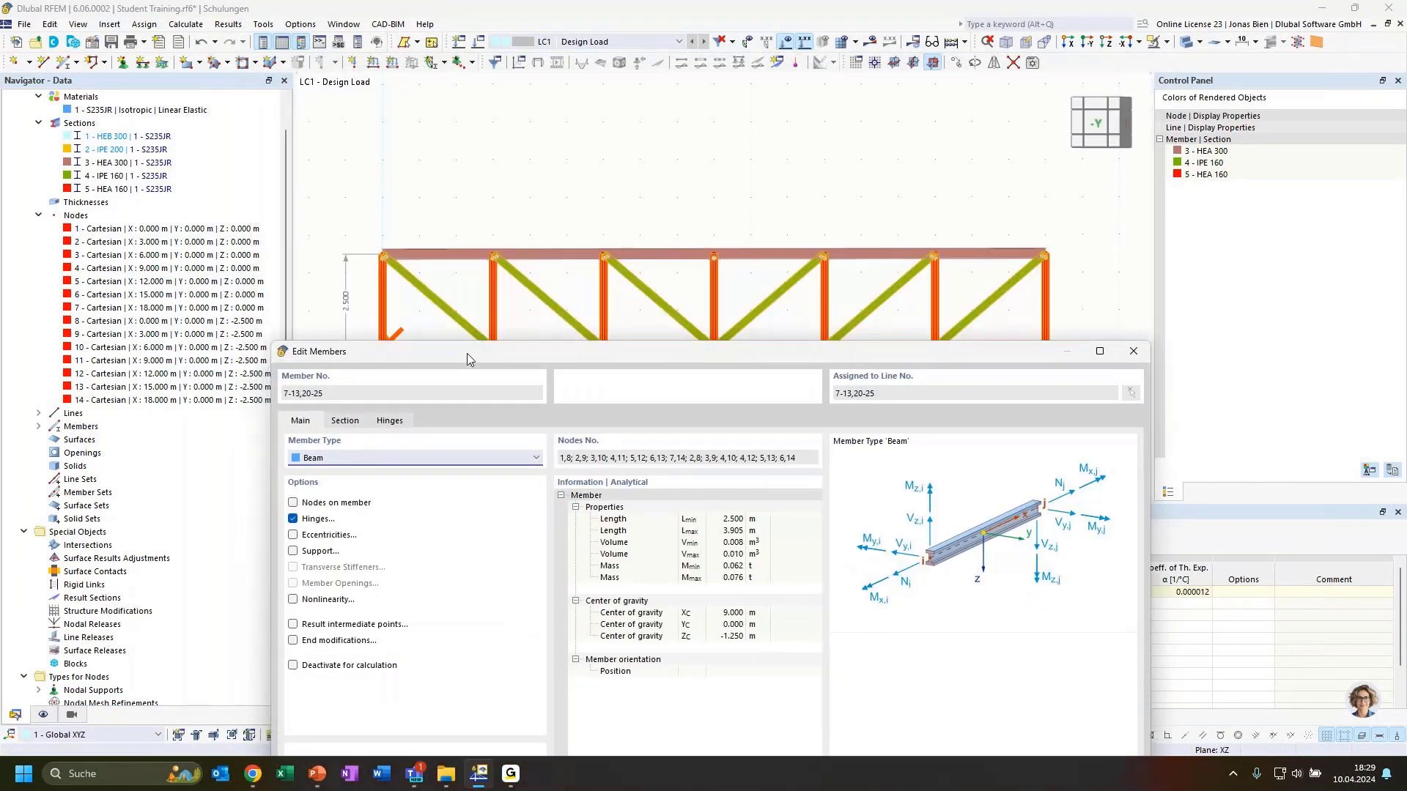
pyautogui.moveTo(467, 354); pyautogui.dragTo(482, 118)
pyautogui.click(393, 223)
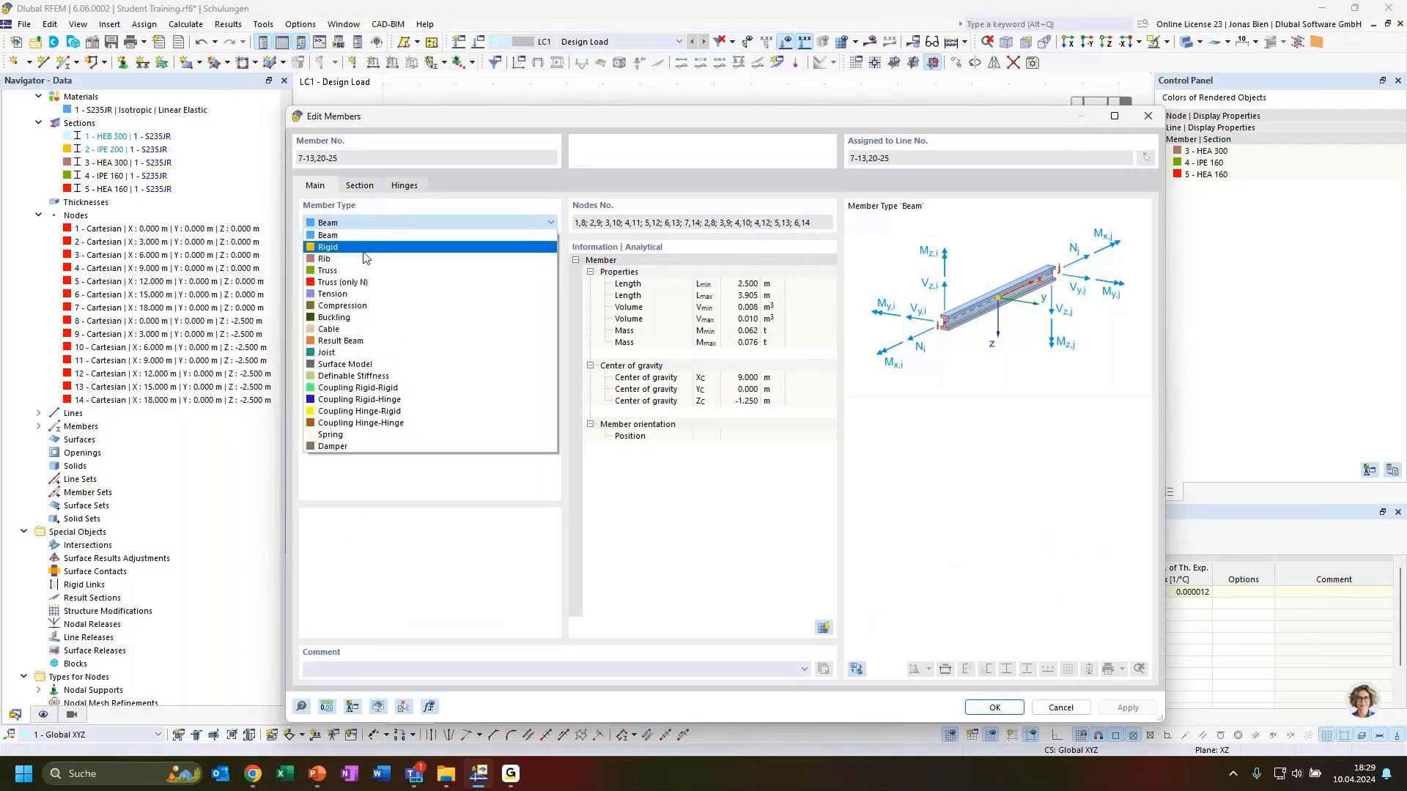
pyautogui.click(348, 271)
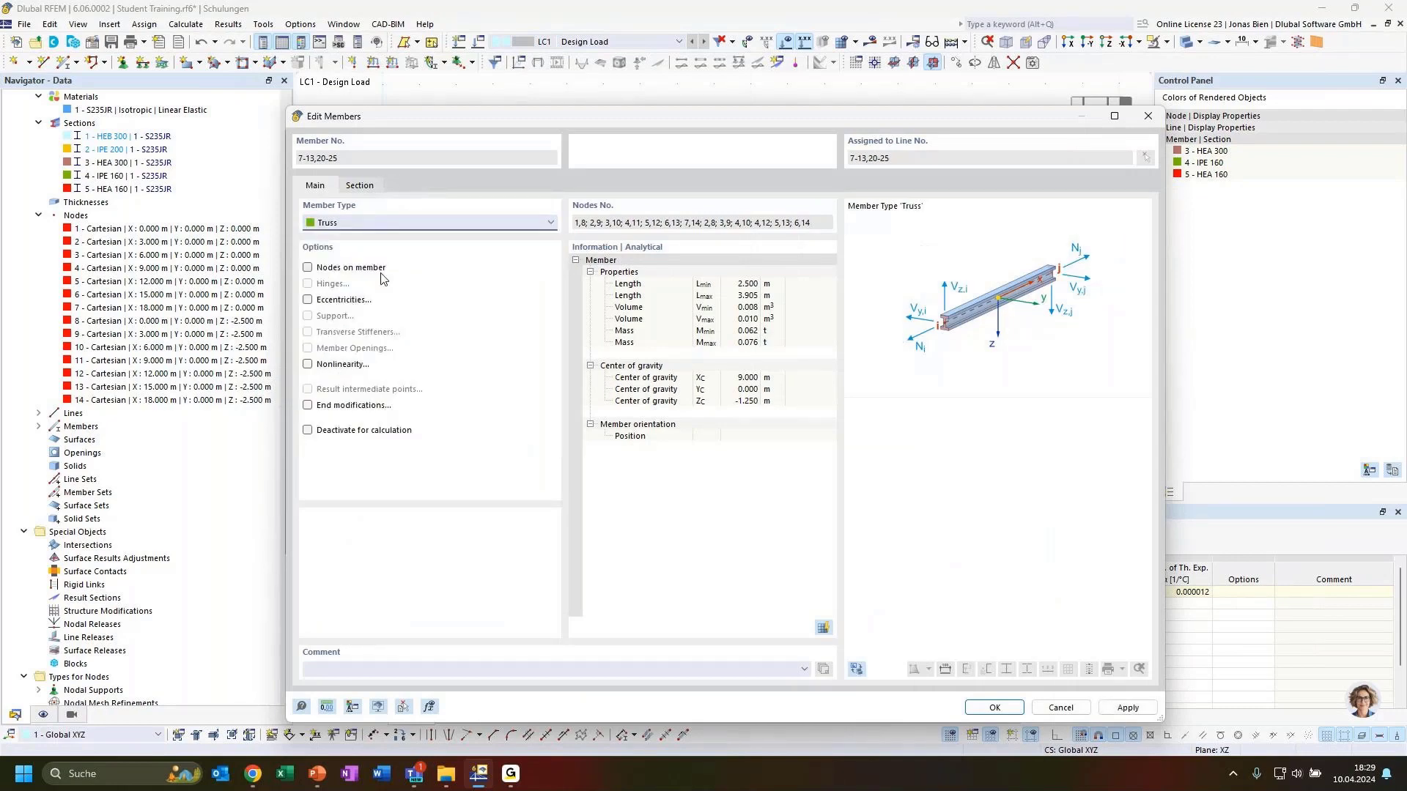
pyautogui.click(992, 708)
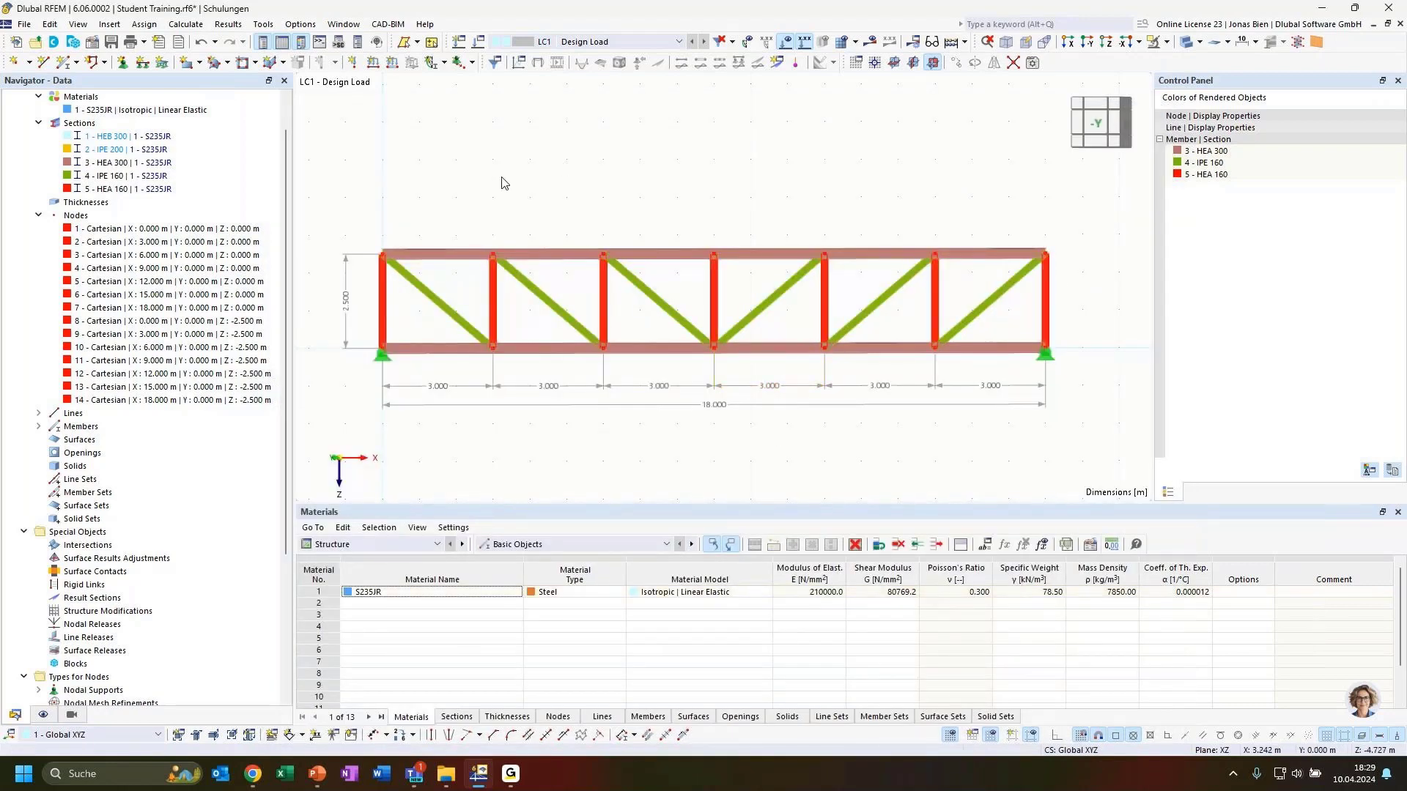
# Step: Orbit the truss into a tilted perspective view
pyautogui.keyDown('ctrl'); pyautogui.moveTo(501, 177); pyautogui.dragTo(543, 205, button='middle'); pyautogui.keyUp('ctrl')
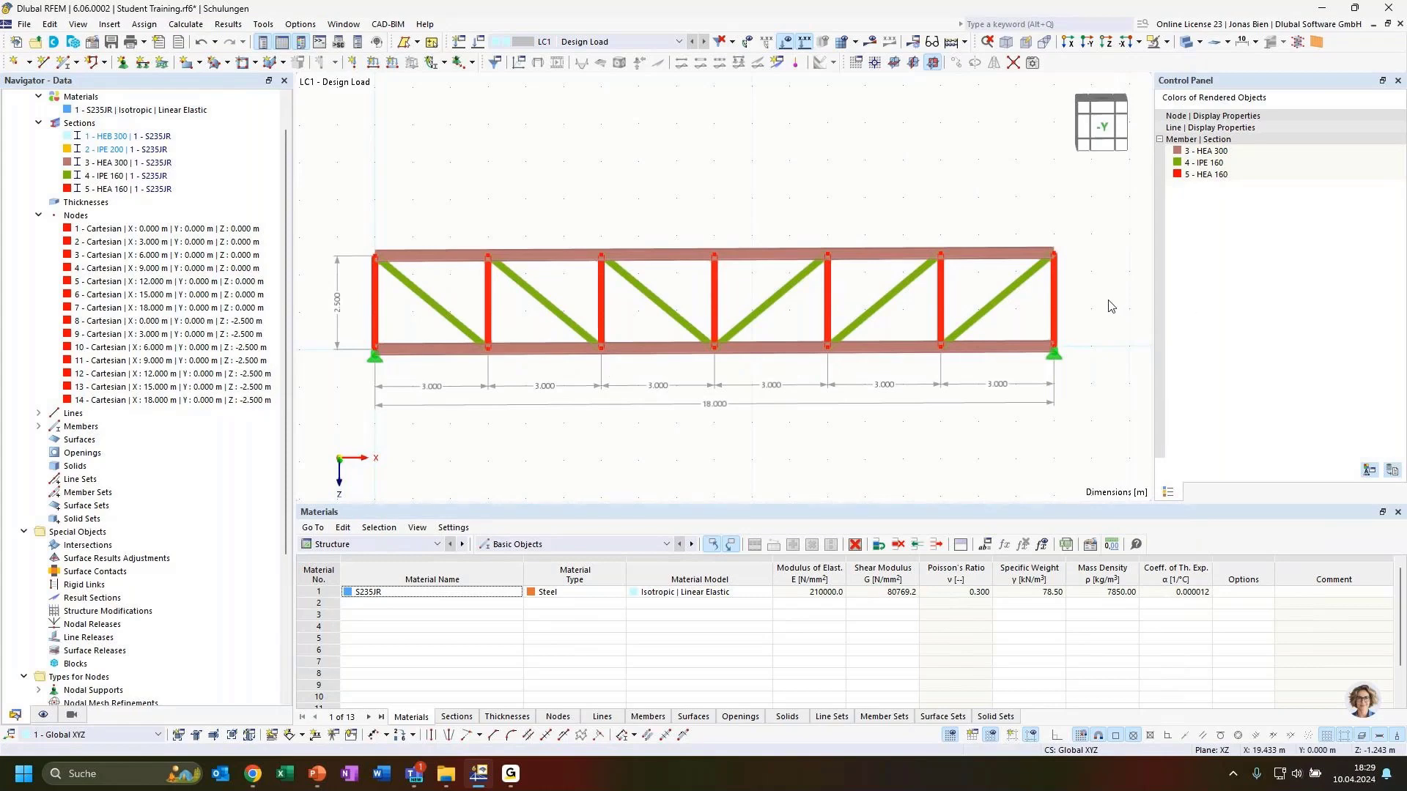
pyautogui.keyDown('ctrl'); pyautogui.moveTo(713, 454); pyautogui.dragTo(810, 436, button='middle'); pyautogui.keyUp('ctrl')
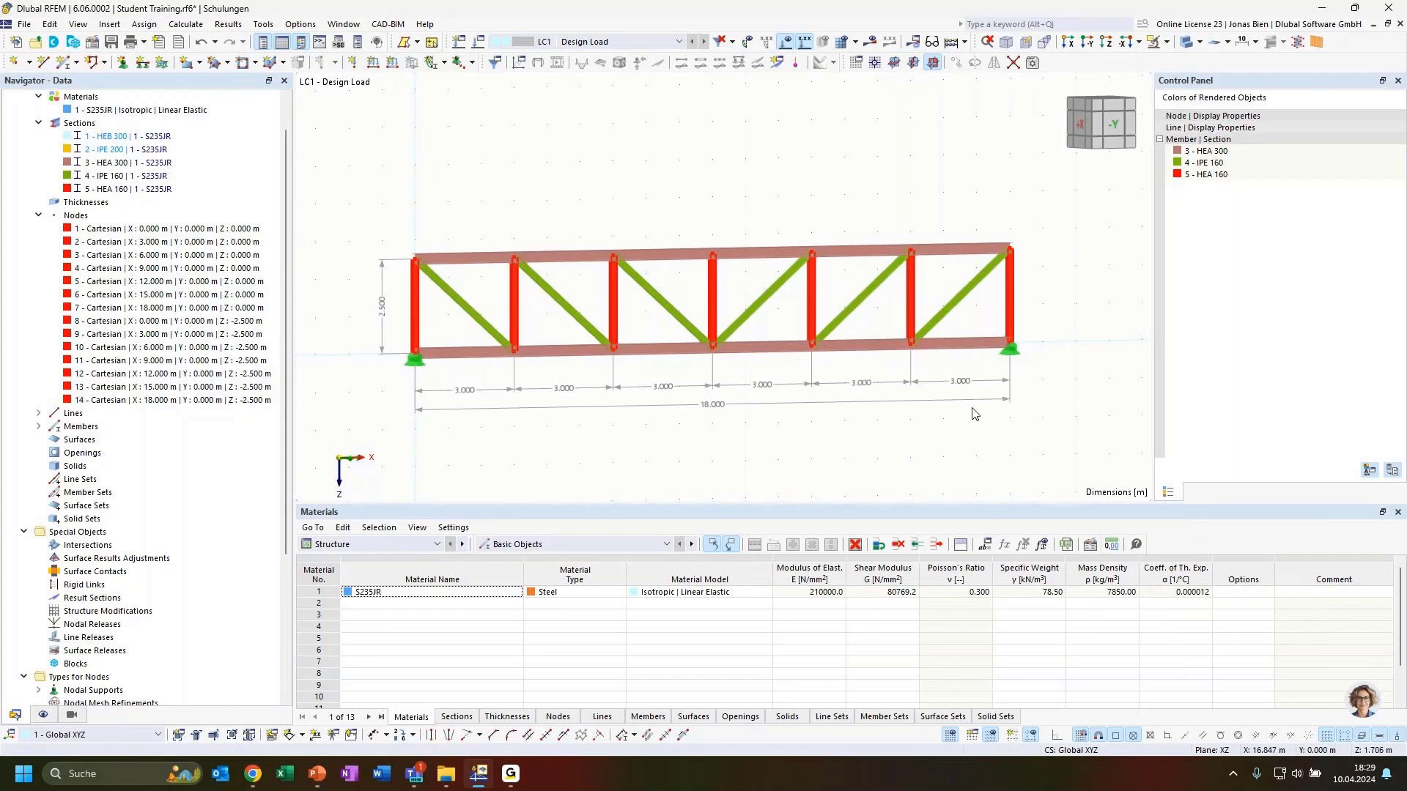
pyautogui.scroll(-2, 843, 314)
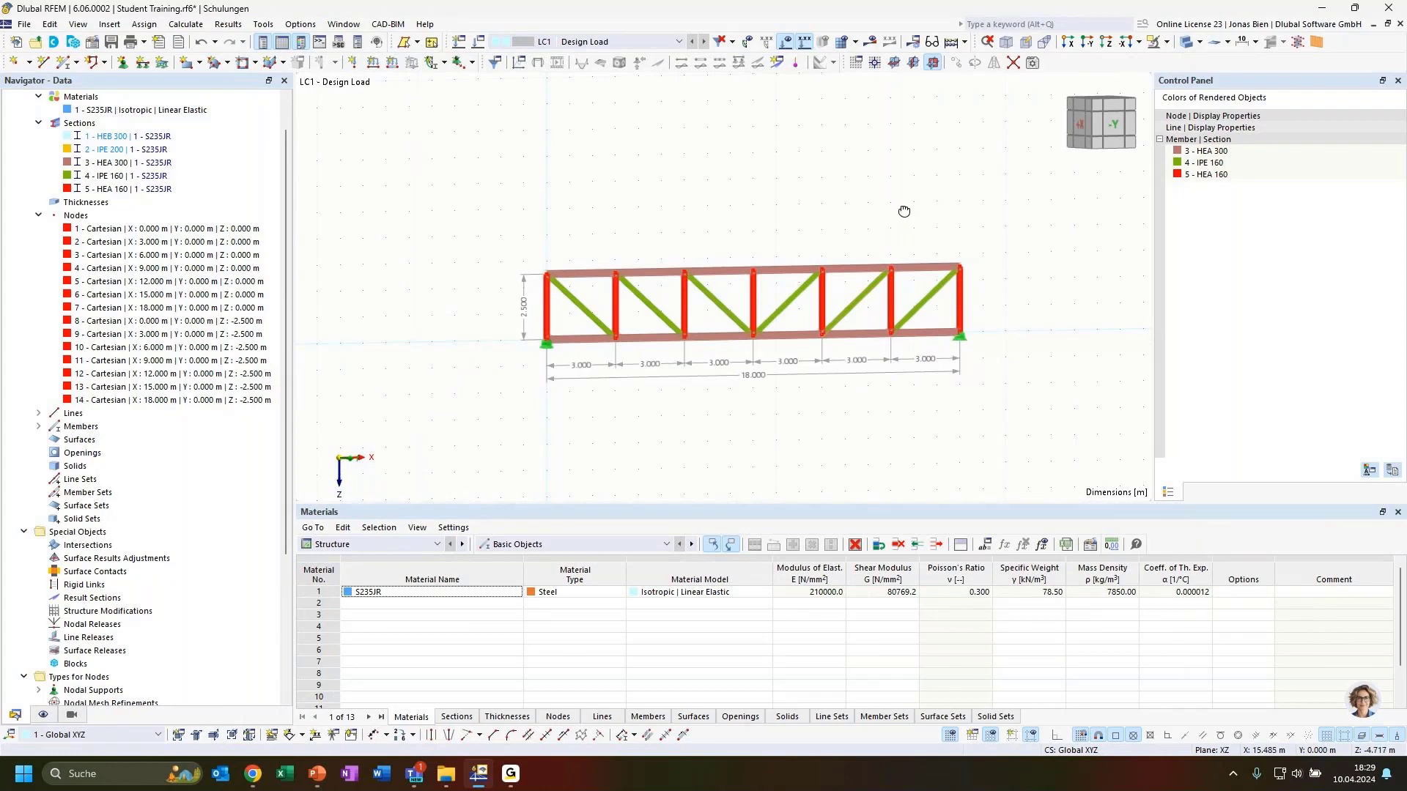
pyautogui.keyDown('ctrl'); pyautogui.moveTo(904, 210); pyautogui.dragTo(898, 254, button='middle'); pyautogui.keyUp('ctrl')
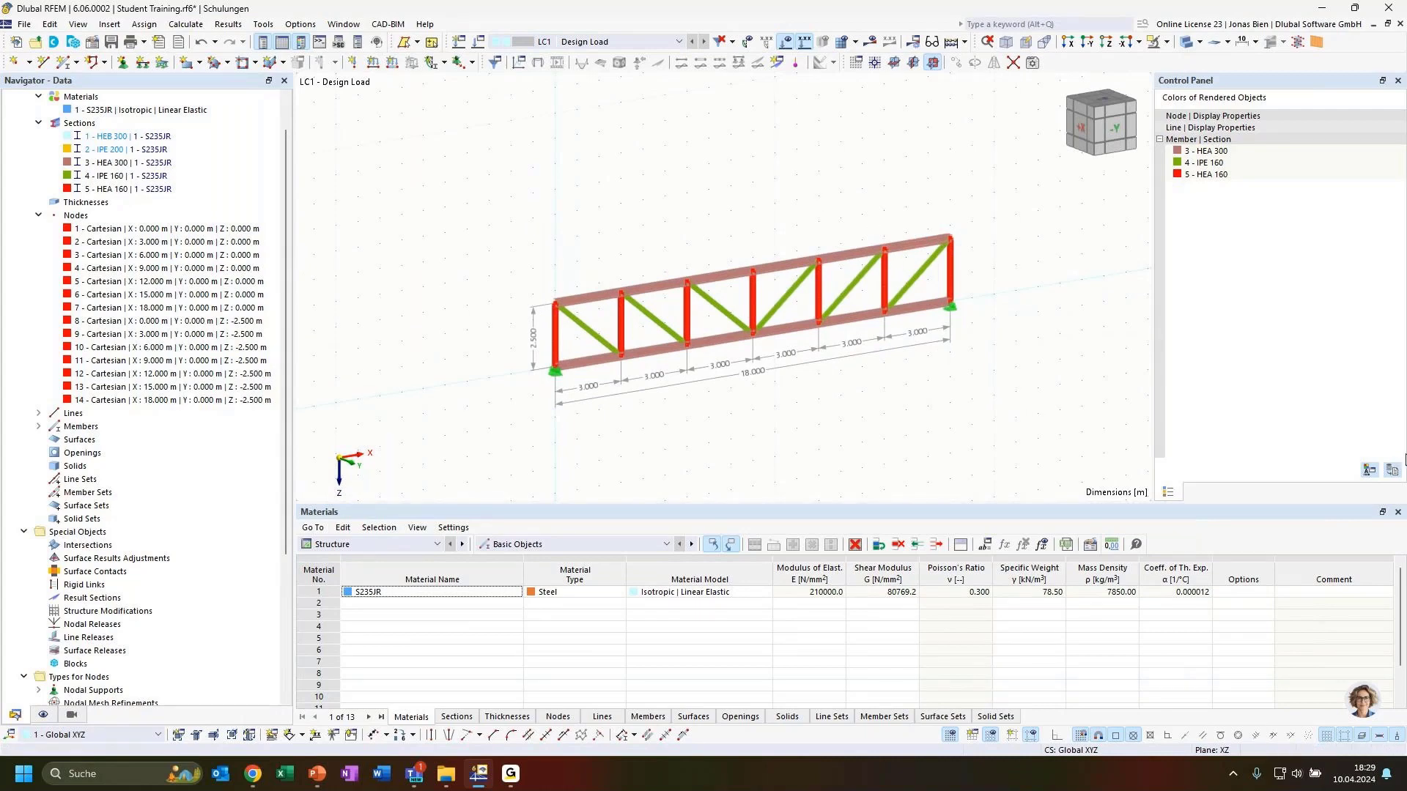
# Step: Delete the entire truss with all nodes, lines and members, then switch to the PowerPoint slides
pyautogui.moveTo(488, 157); pyautogui.dragTo(1028, 451)
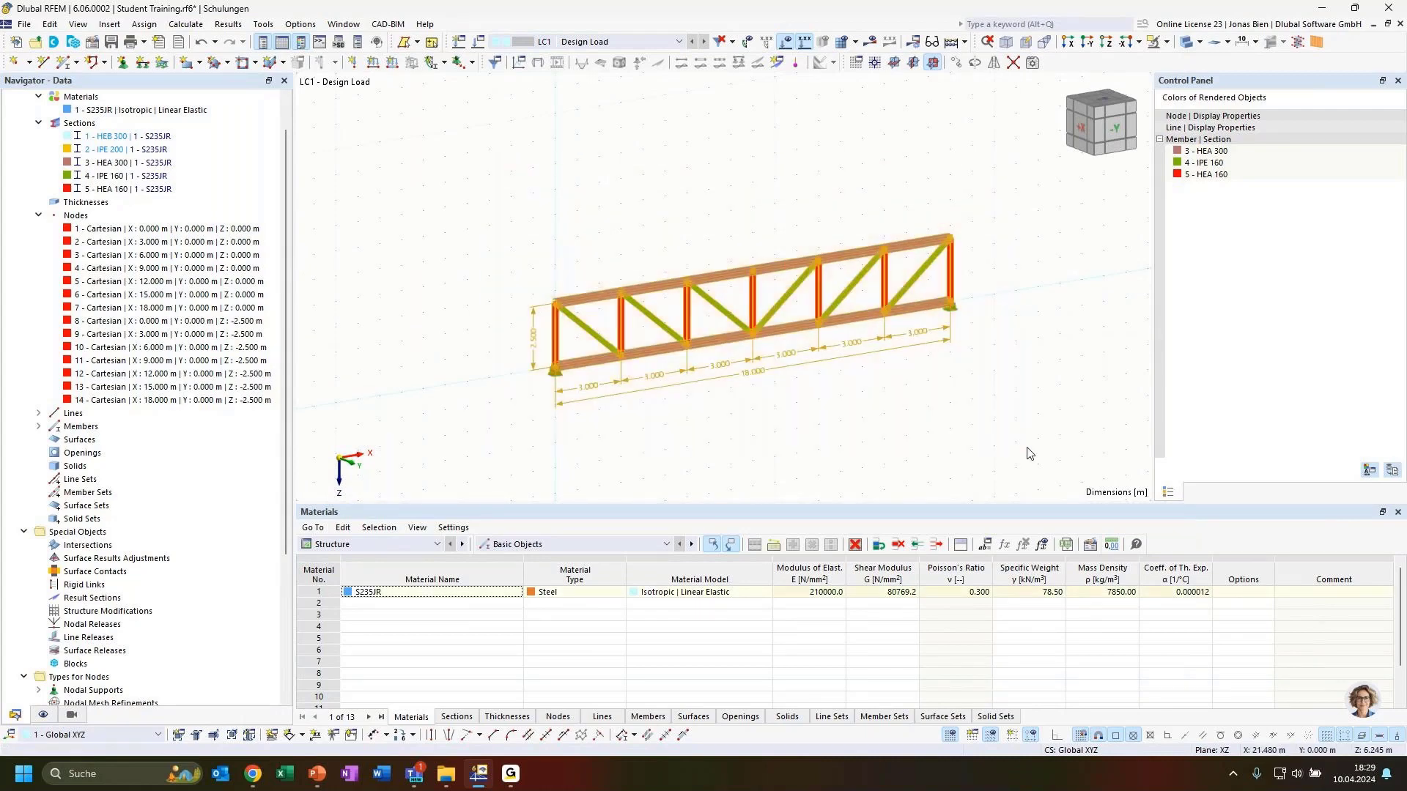
pyautogui.press('Delete')
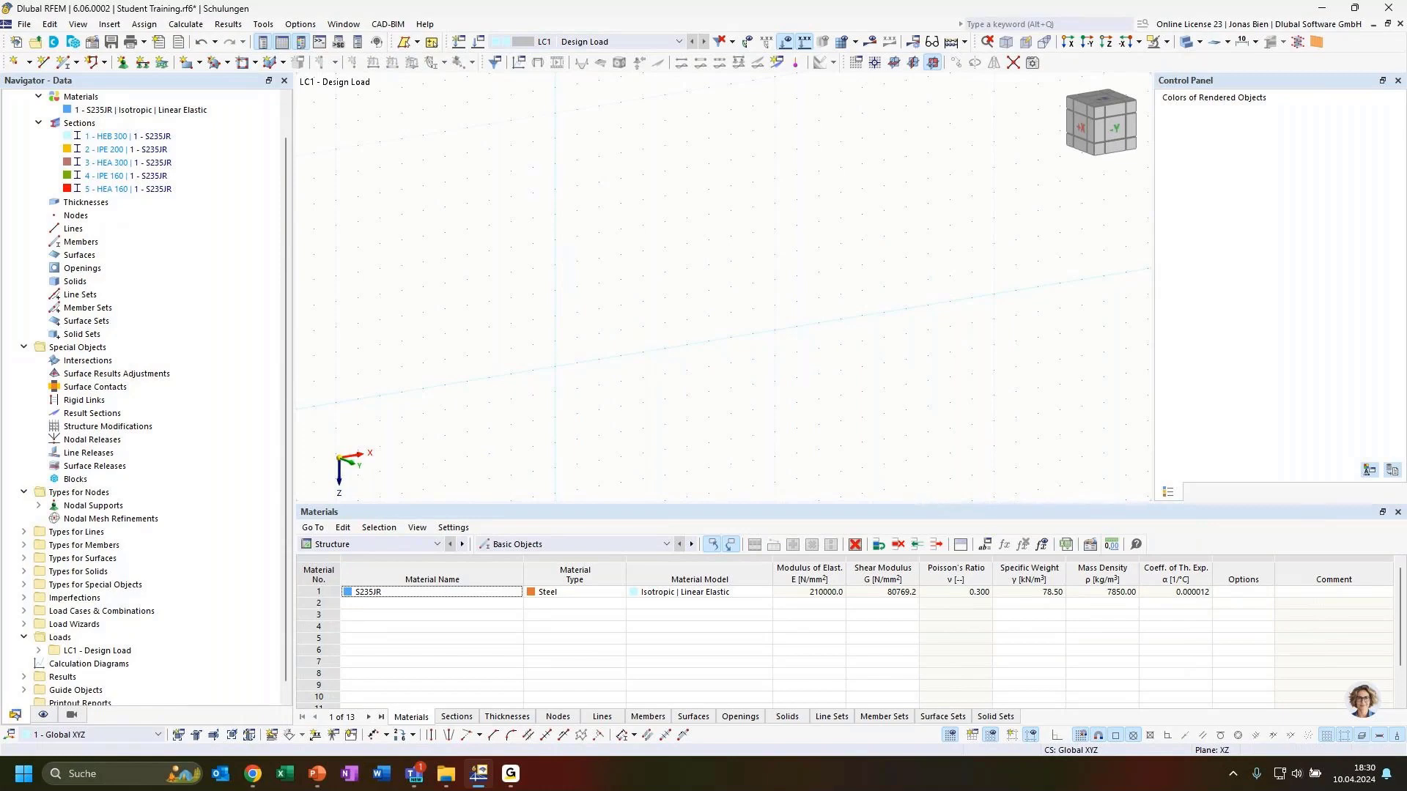
pyautogui.hotkey('alt', 'Tab')
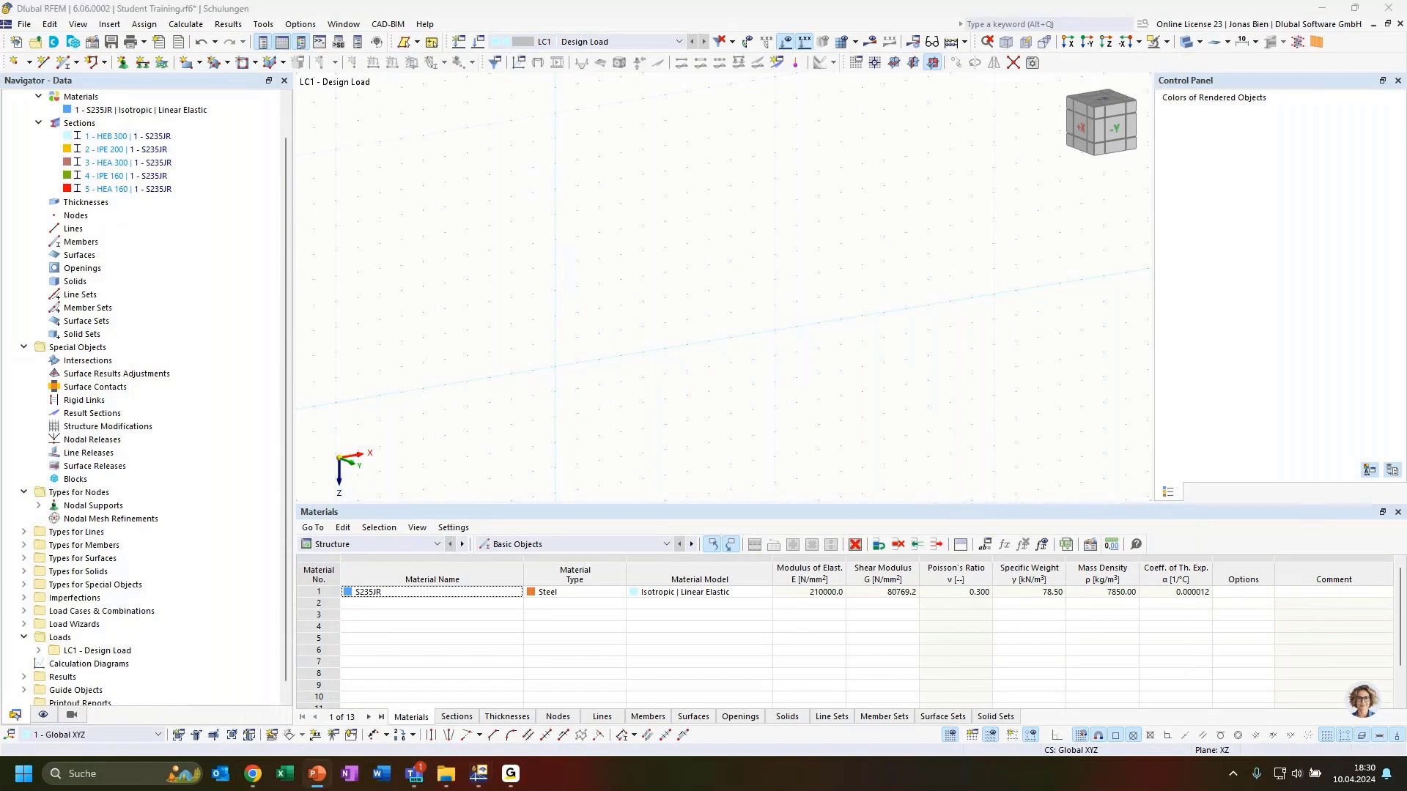
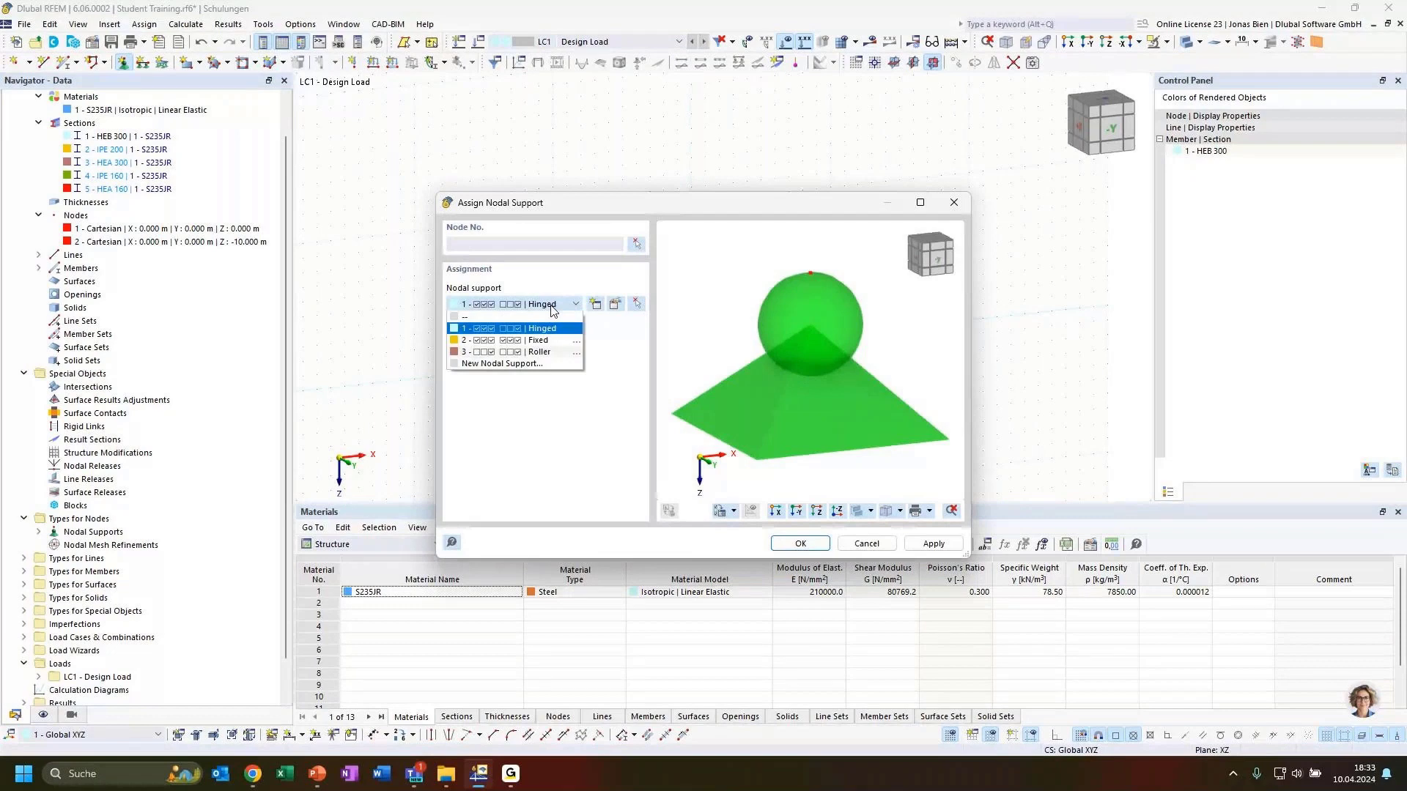
# Step: Assign a 2 - Fixed nodal support to node 1 at the column base
pyautogui.click(538, 340)
pyautogui.click(635, 246)
pyautogui.click(692, 349)
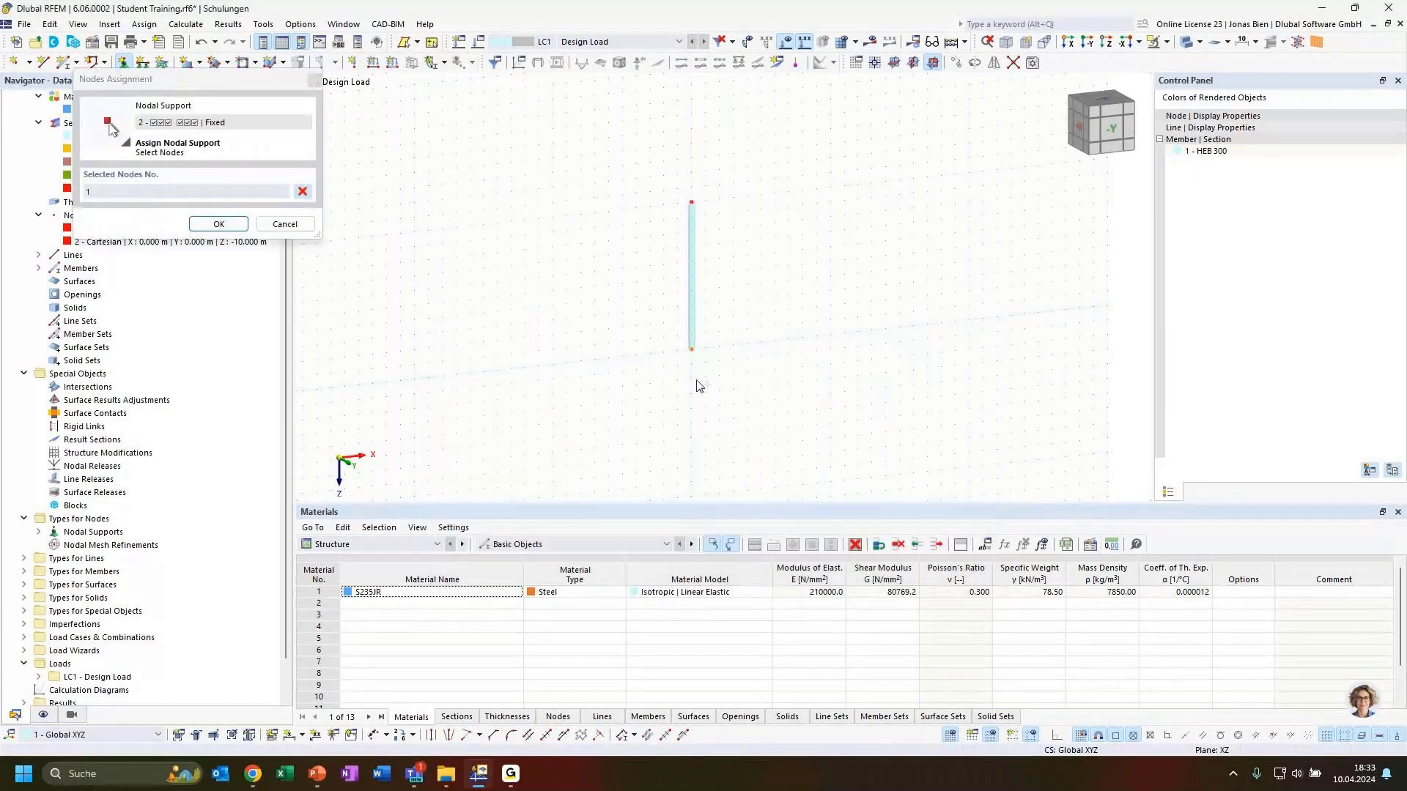
pyautogui.click(218, 224)
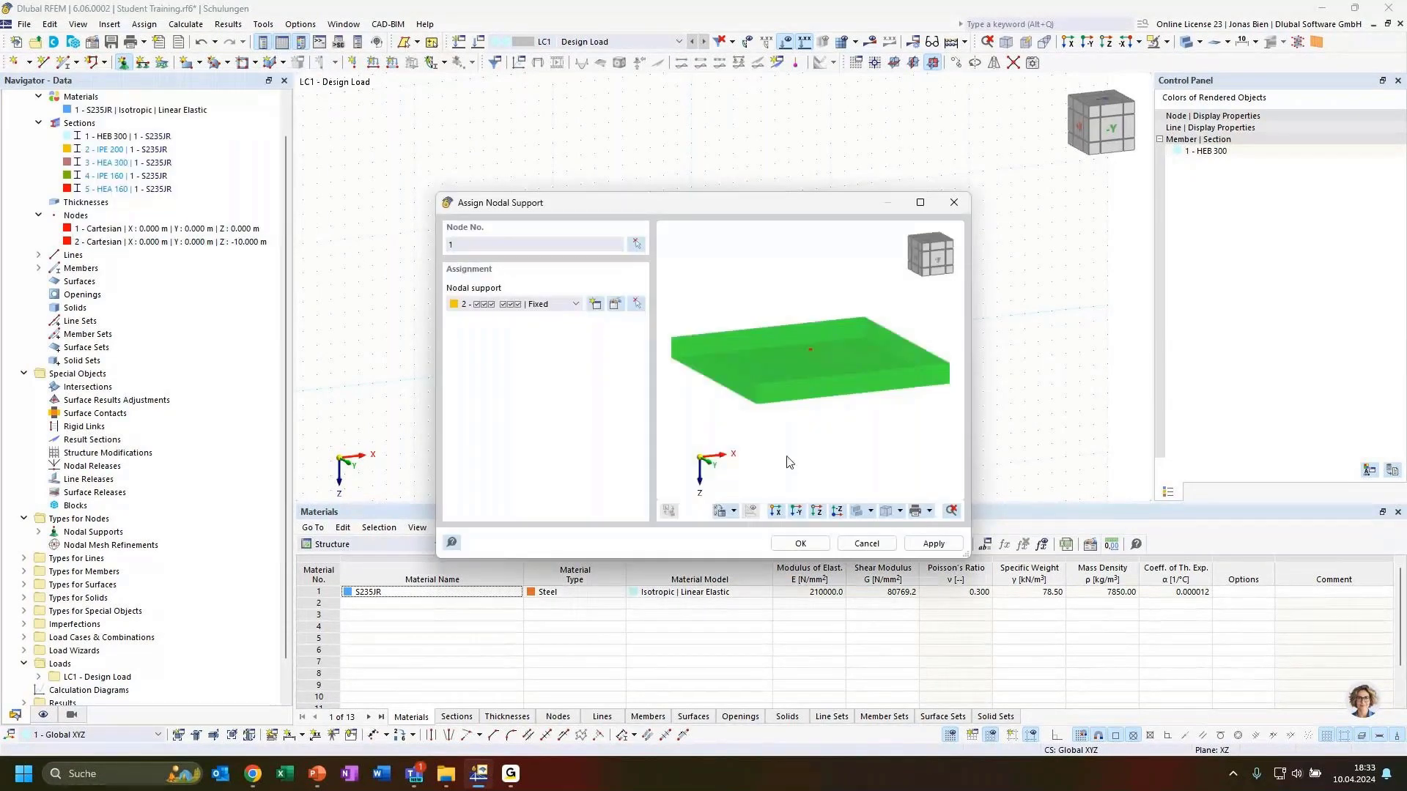
pyautogui.click(807, 548)
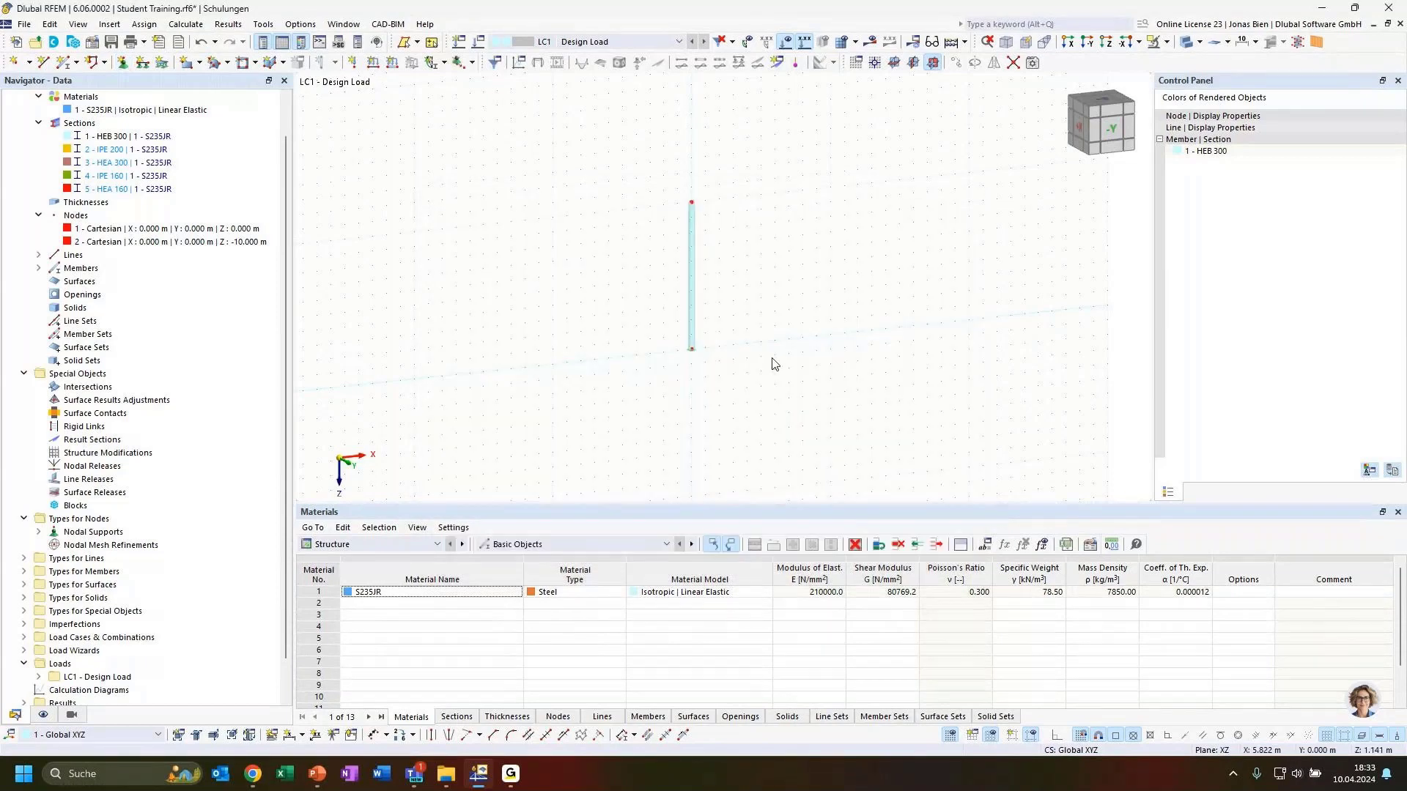
# Step: Check node 1's properties to confirm the fixed support restrains all six directions
pyautogui.keyDown('ctrl'); pyautogui.moveTo(760, 361); pyautogui.dragTo(703, 354, button='middle'); pyautogui.keyUp('ctrl')
pyautogui.scroll(5, 701, 330)
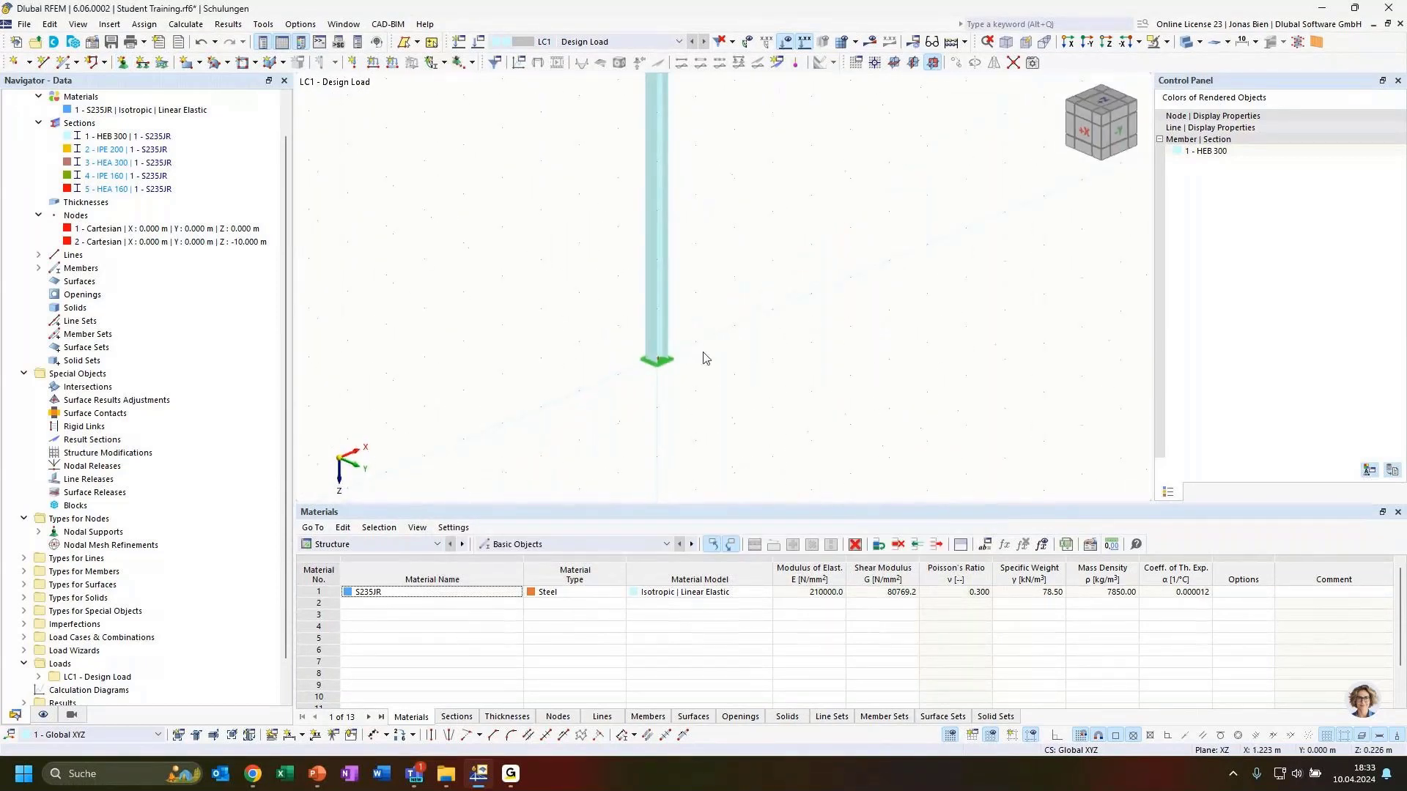
pyautogui.scroll(2, 702, 354)
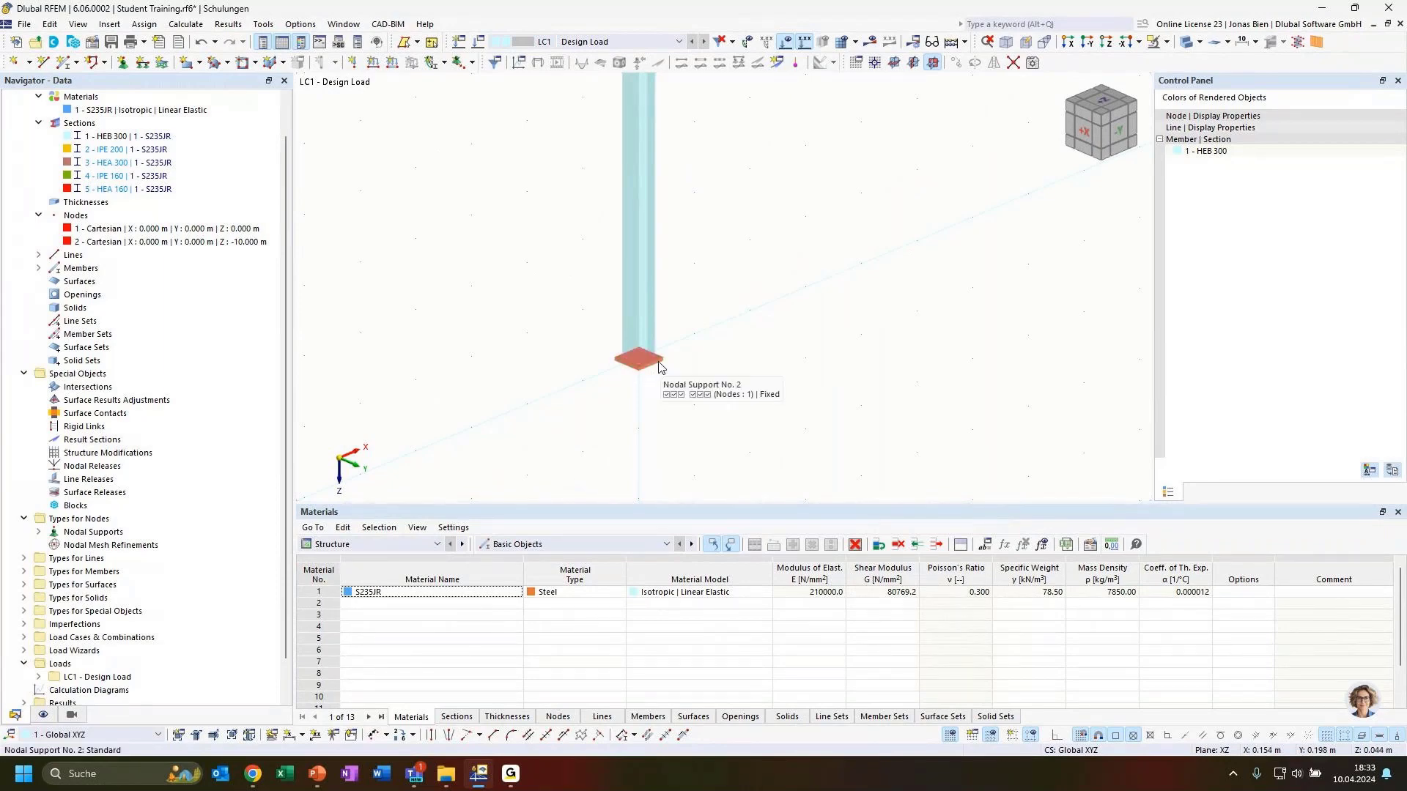
pyautogui.rightClick(656, 368)
pyautogui.click(716, 334)
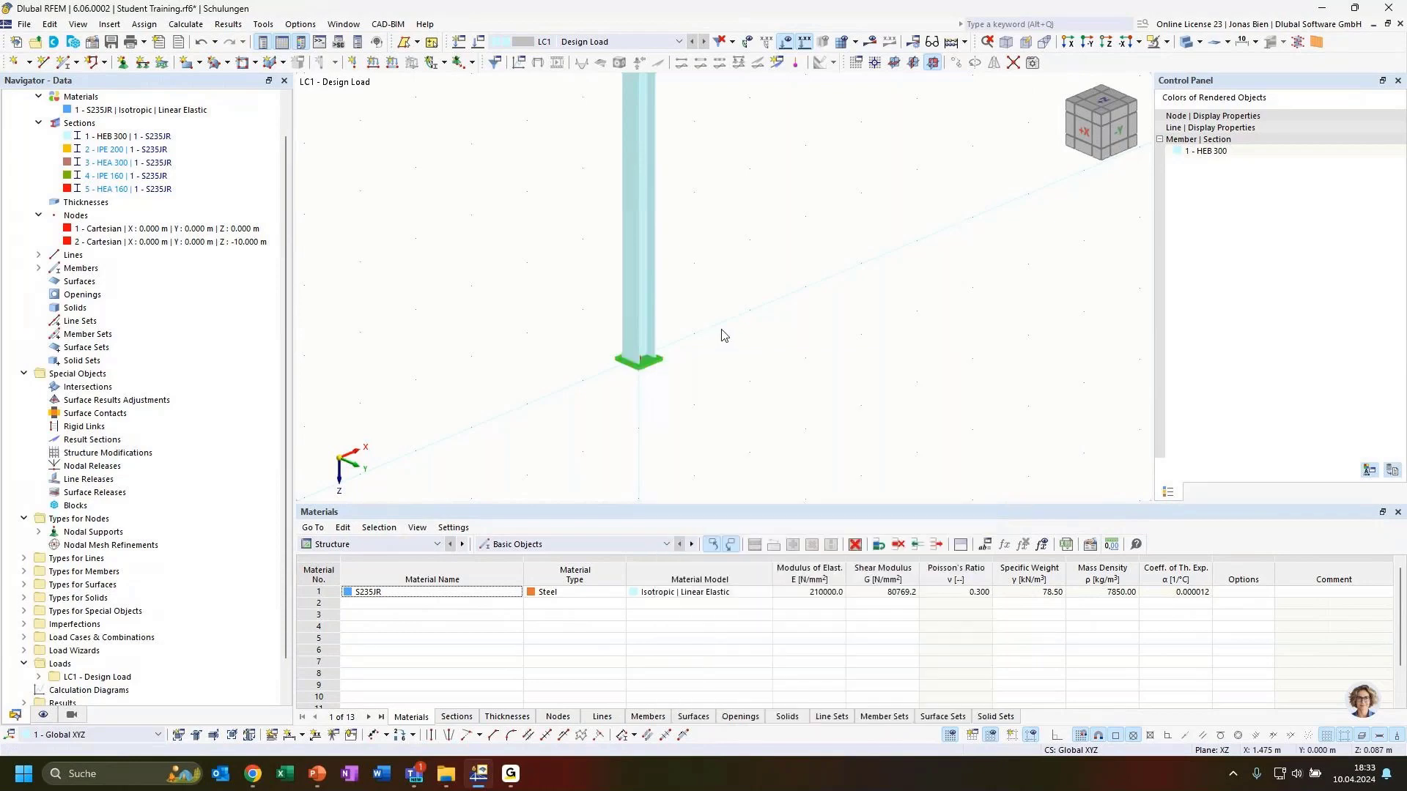
pyautogui.doubleClick(639, 360)
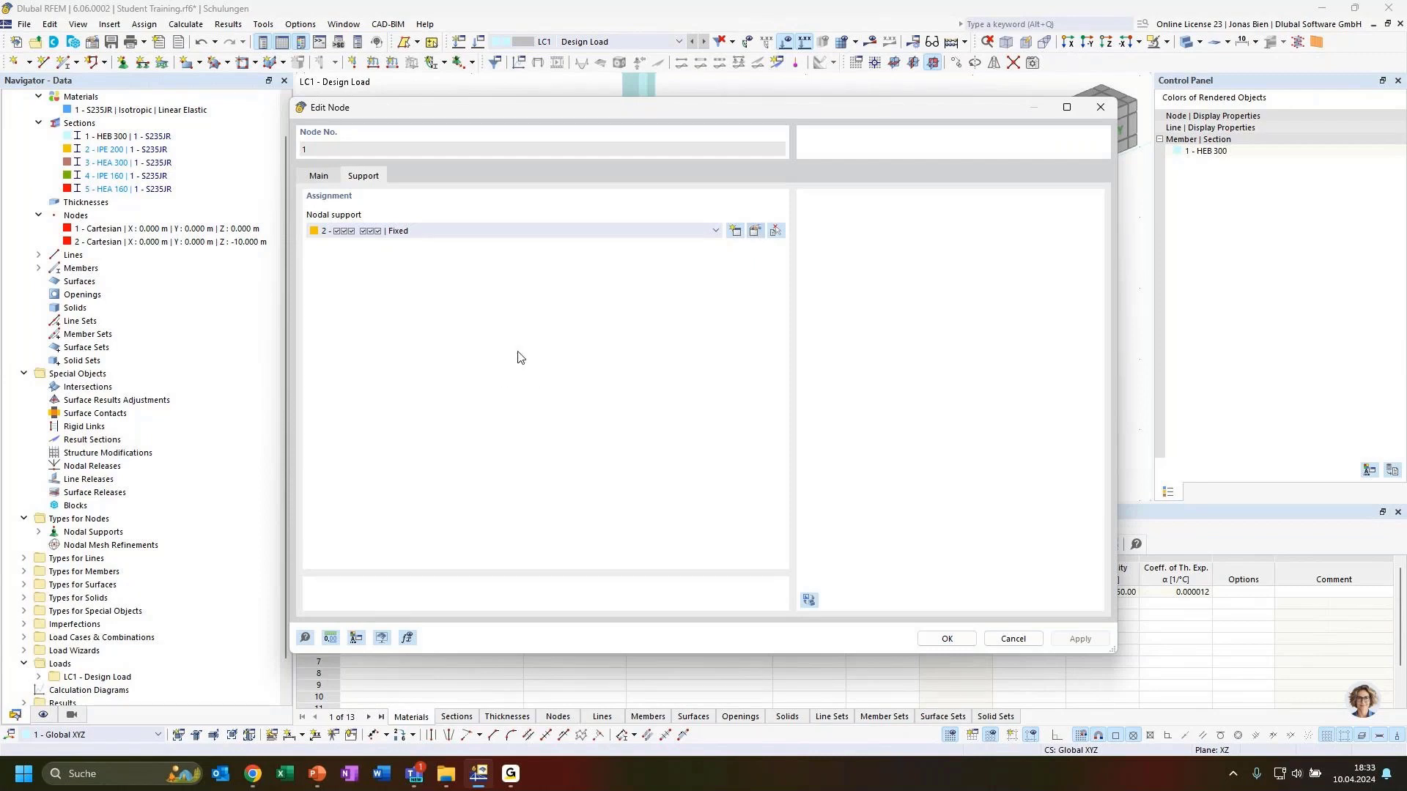
pyautogui.click(755, 230)
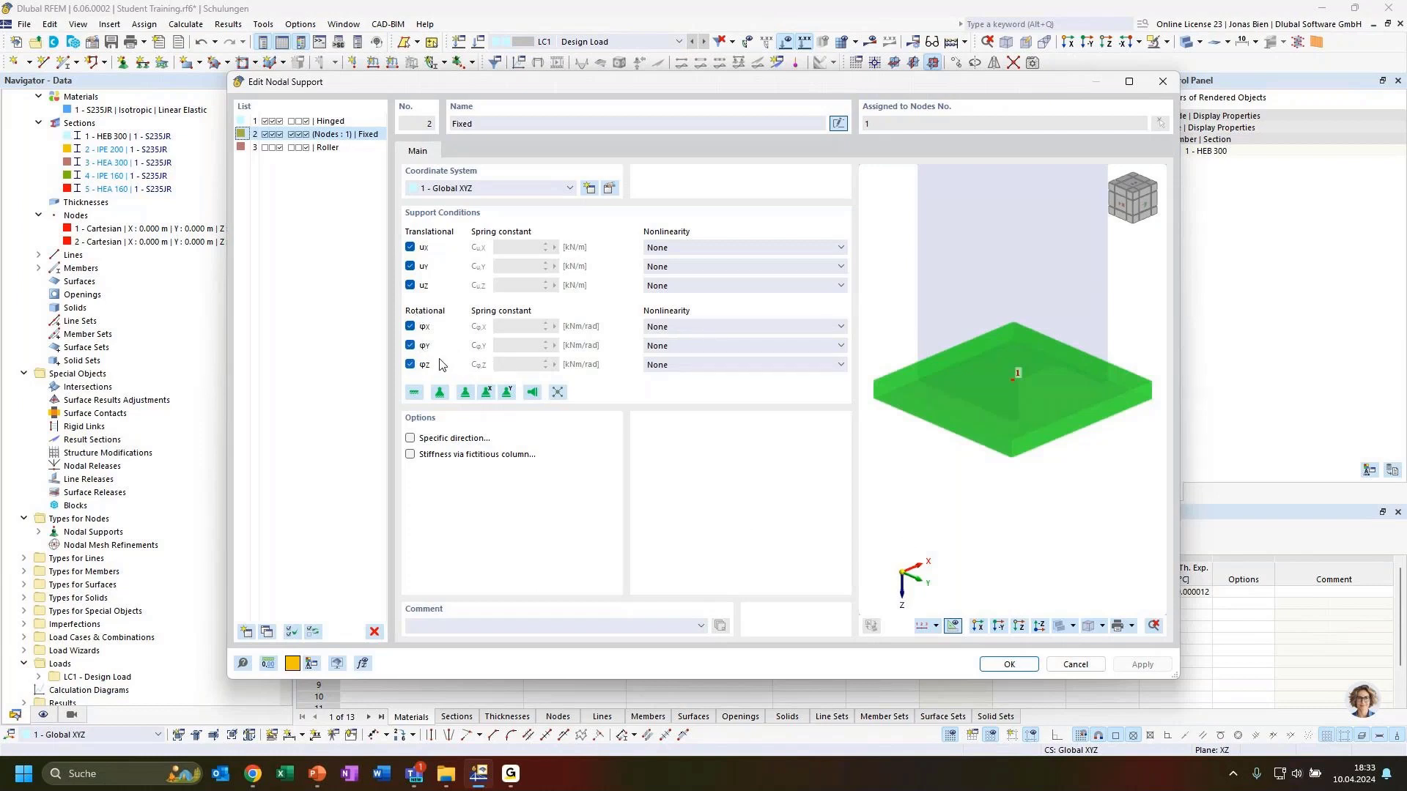
pyautogui.click(1016, 665)
pyautogui.click(946, 638)
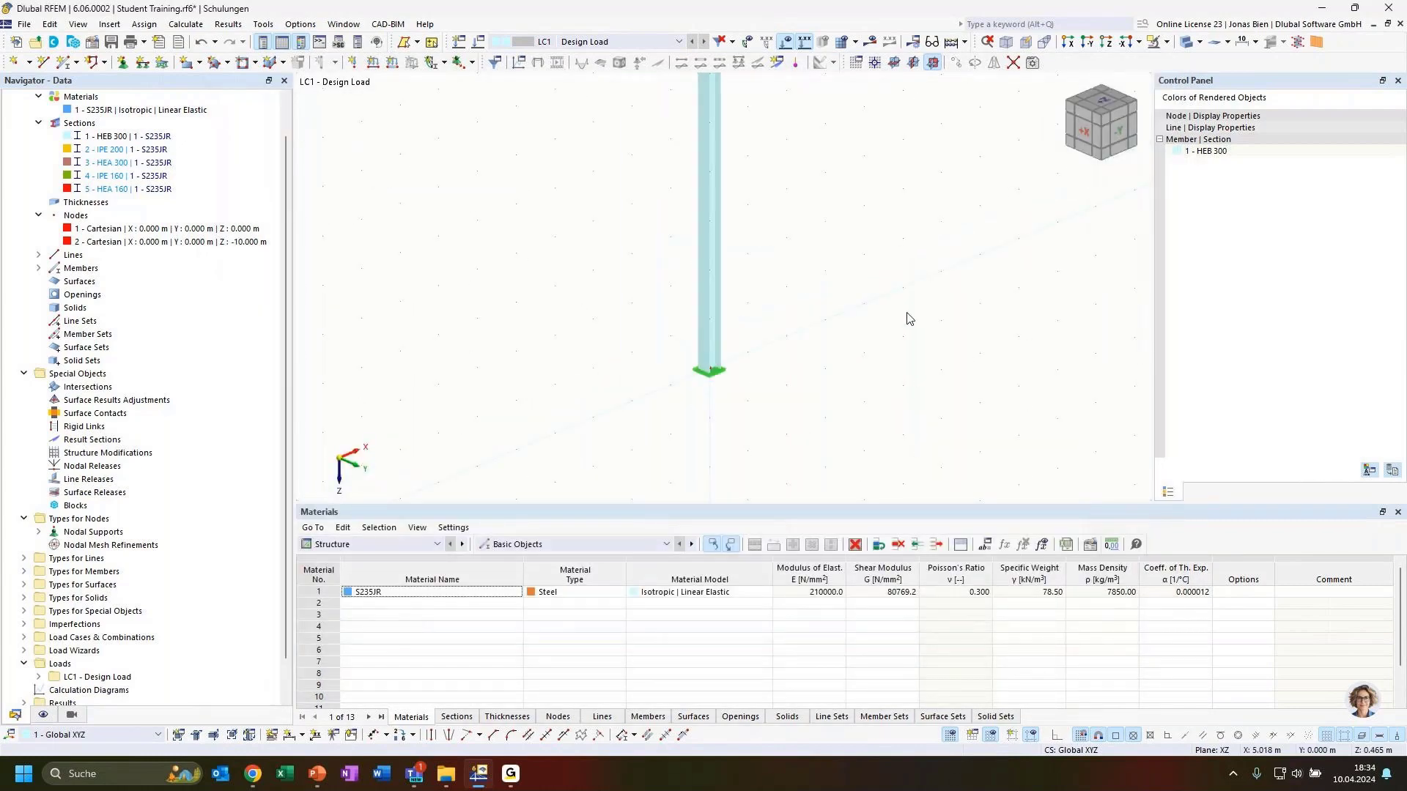
pyautogui.scroll(-2, 907, 240)
pyautogui.keyDown('ctrl'); pyautogui.moveTo(908, 315); pyautogui.dragTo(804, 374, button='middle'); pyautogui.keyUp('ctrl')
pyautogui.scroll(-1, 809, 367)
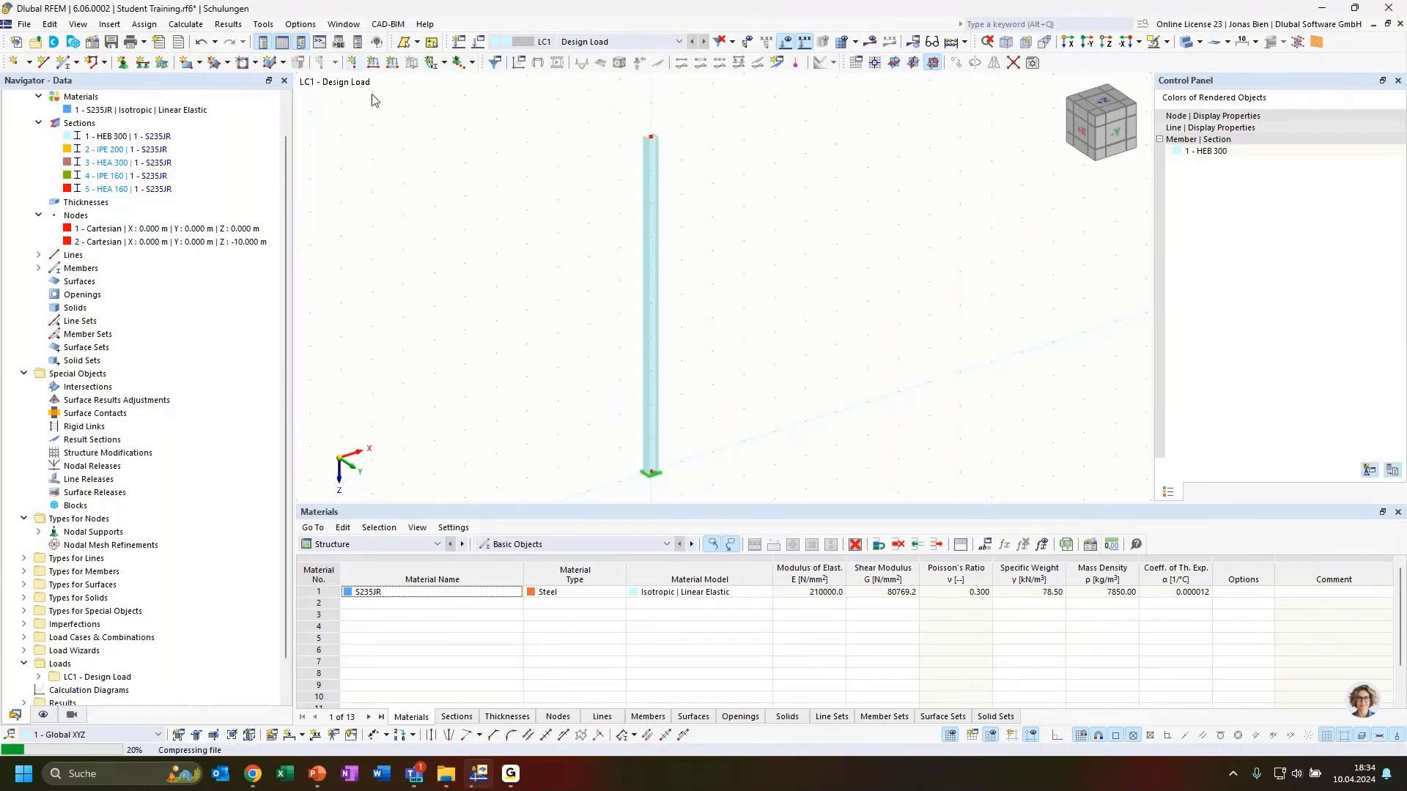
# Step: Define a nodal load by Components with Fx 10 kN and Fz 100 kN
pyautogui.click(403, 253)
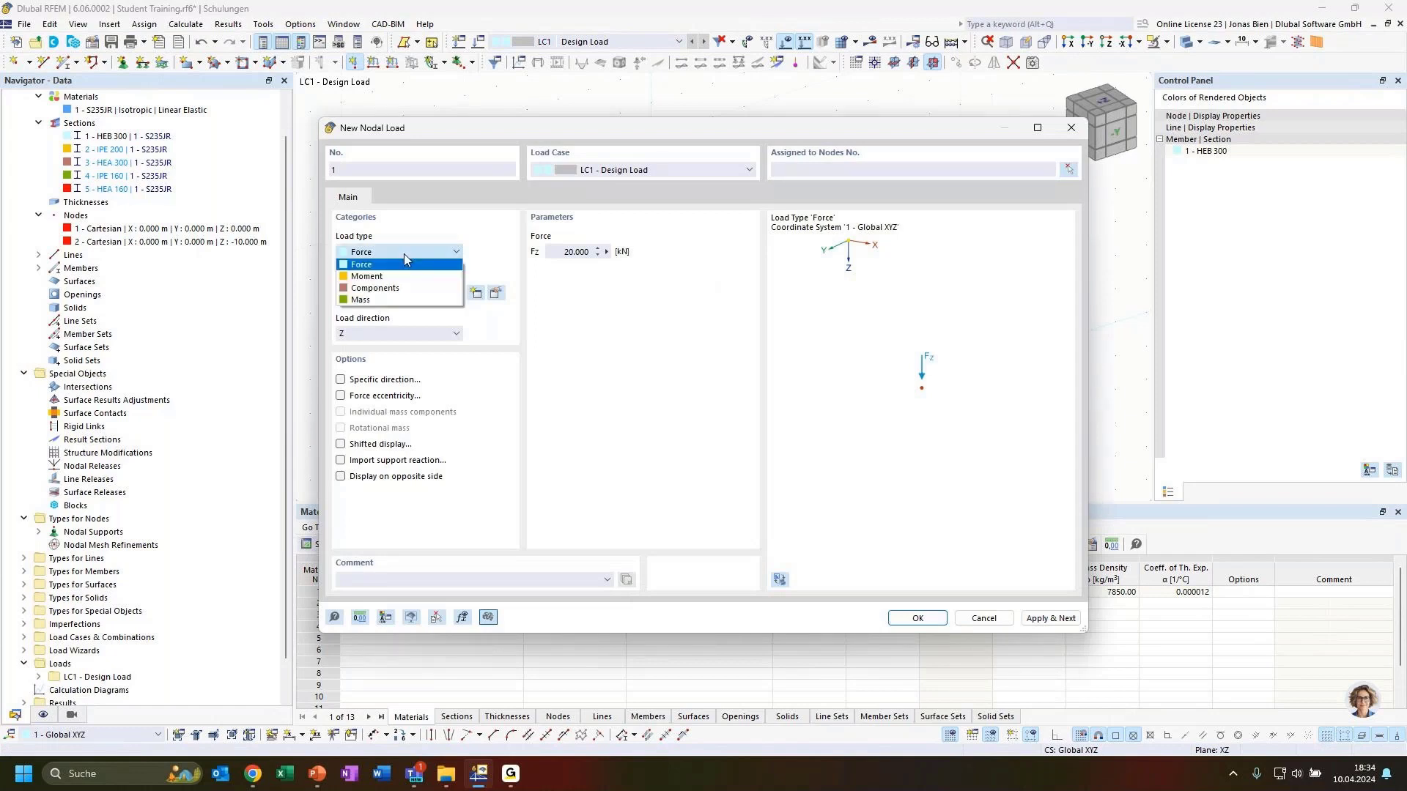
pyautogui.click(391, 252)
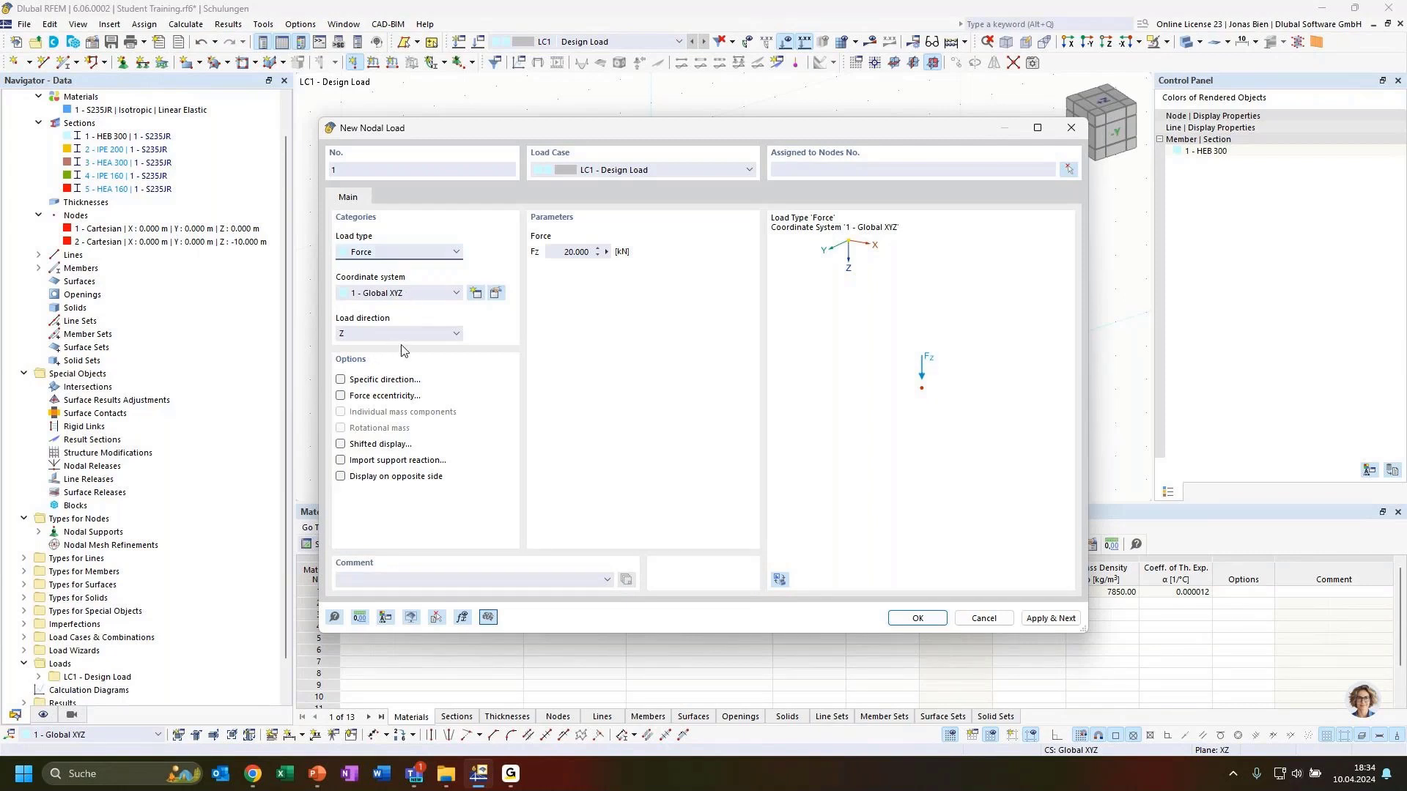
pyautogui.click(409, 262)
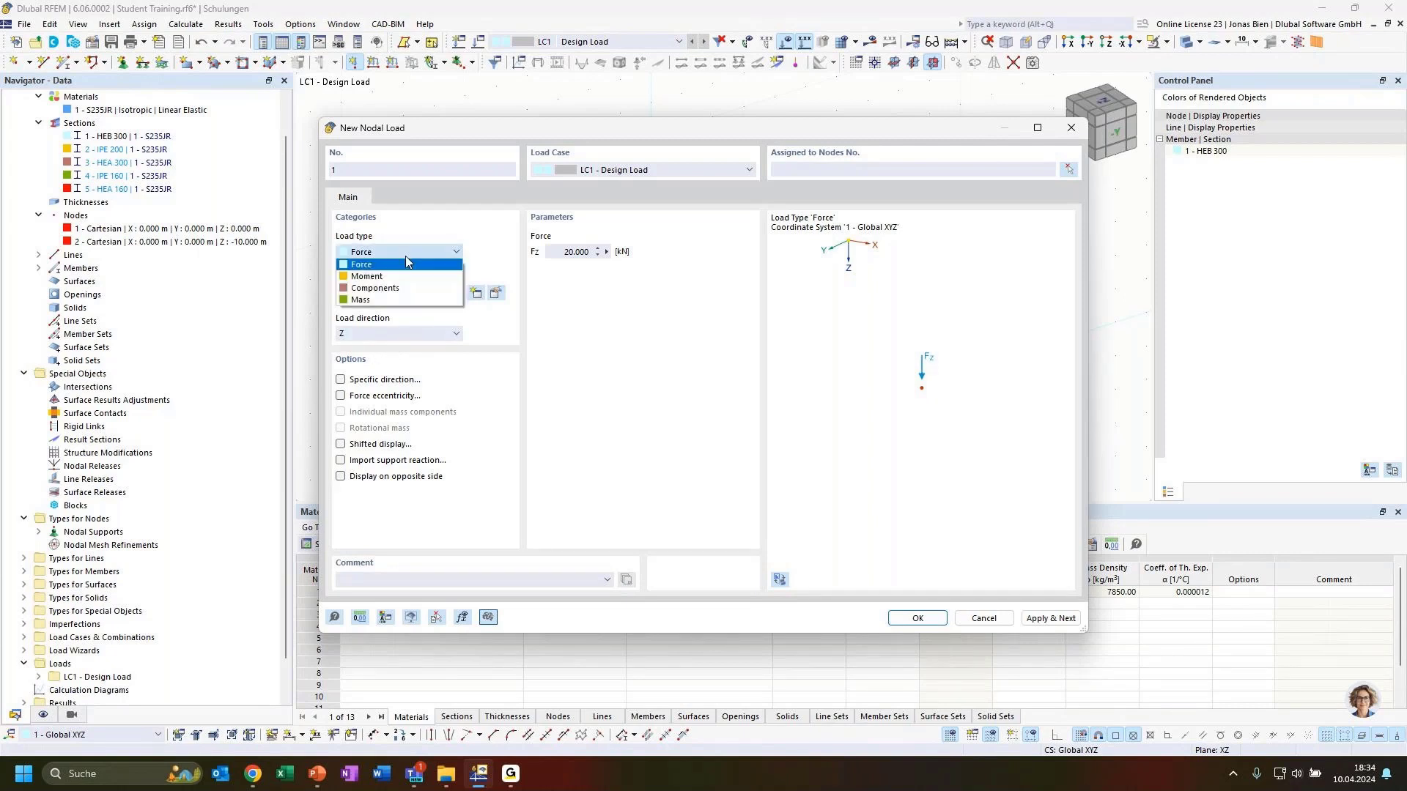
pyautogui.click(384, 288)
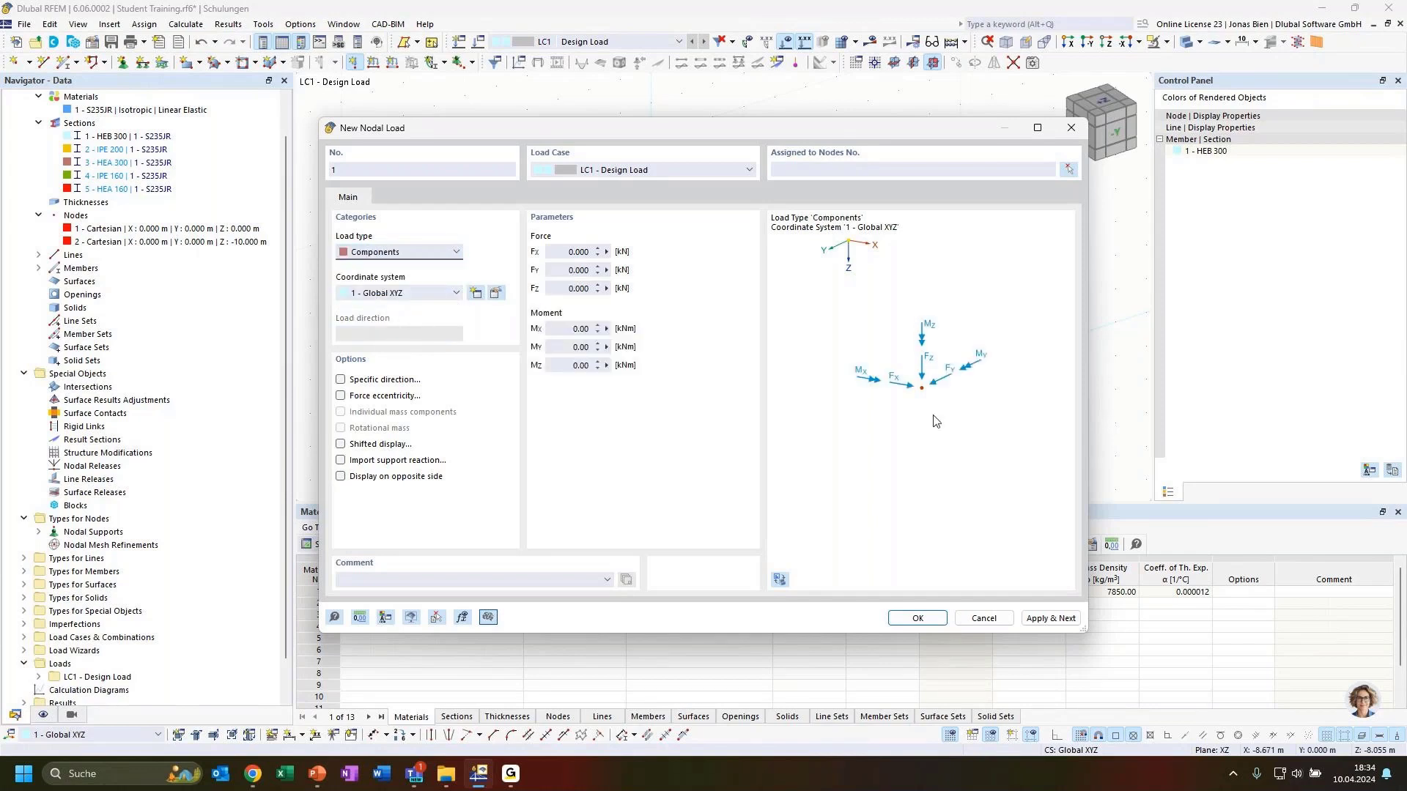
pyautogui.click(576, 253)
pyautogui.click(566, 286)
pyautogui.moveTo(645, 138); pyautogui.dragTo(1029, 155)
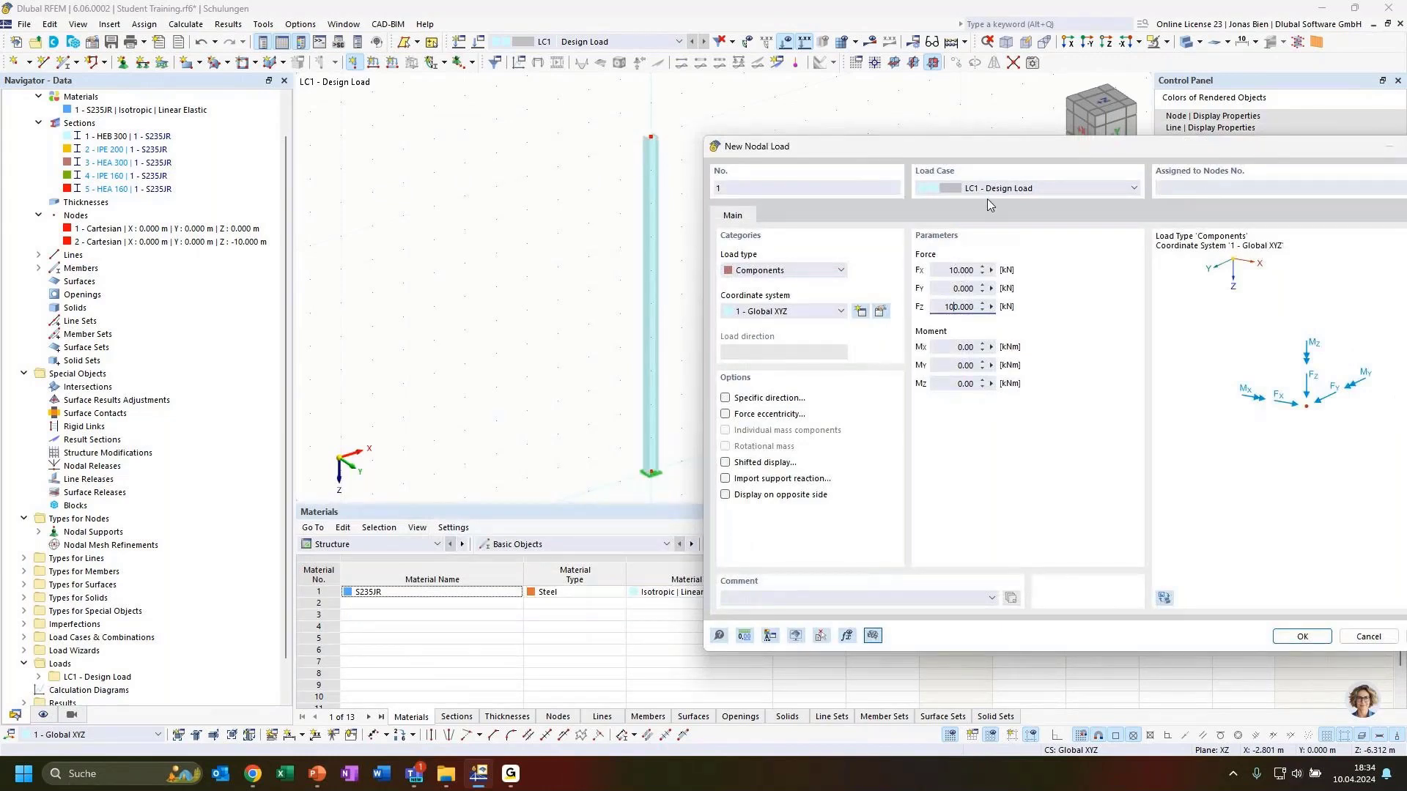
pyautogui.click(1303, 637)
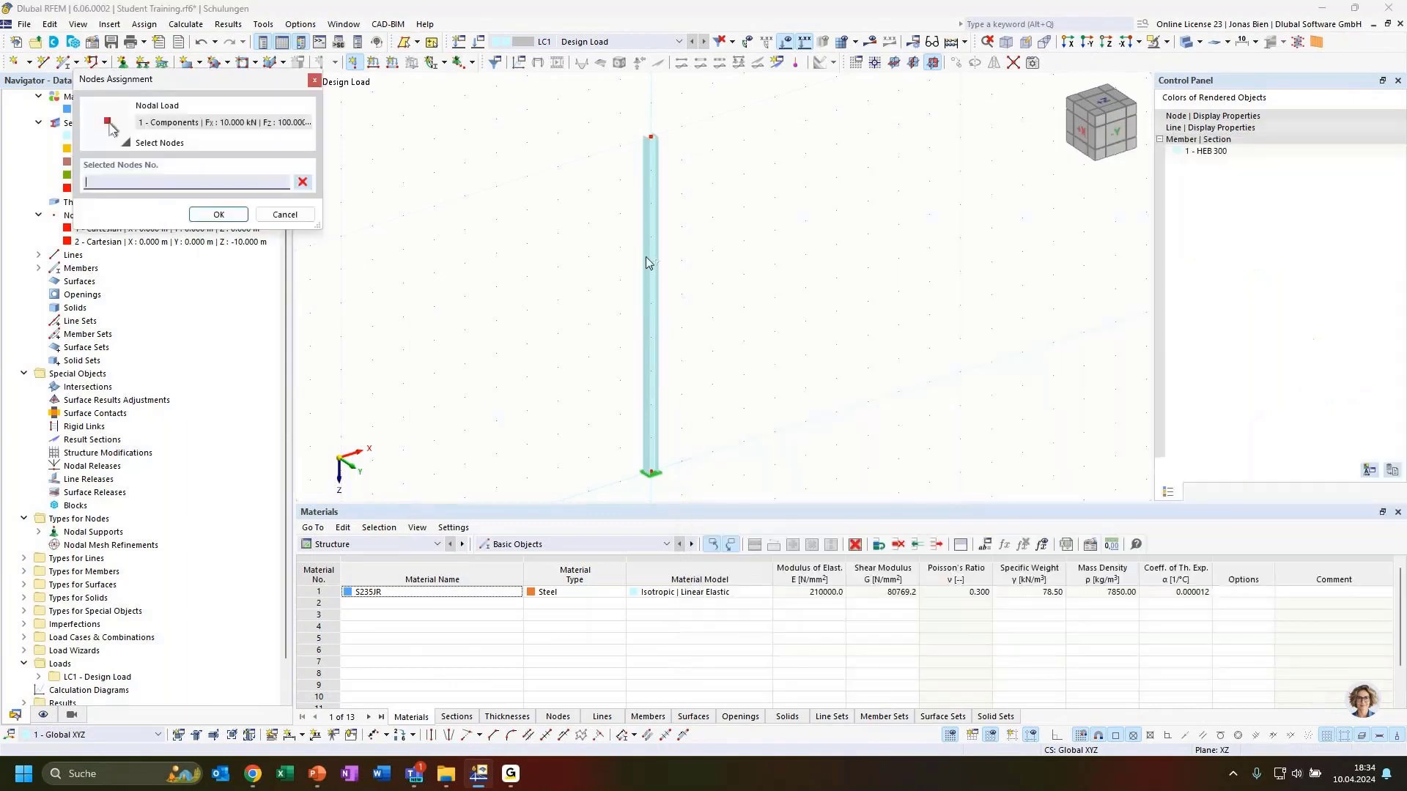
# Step: Apply the load to the column's top node and zoom in on it
pyautogui.click(650, 138)
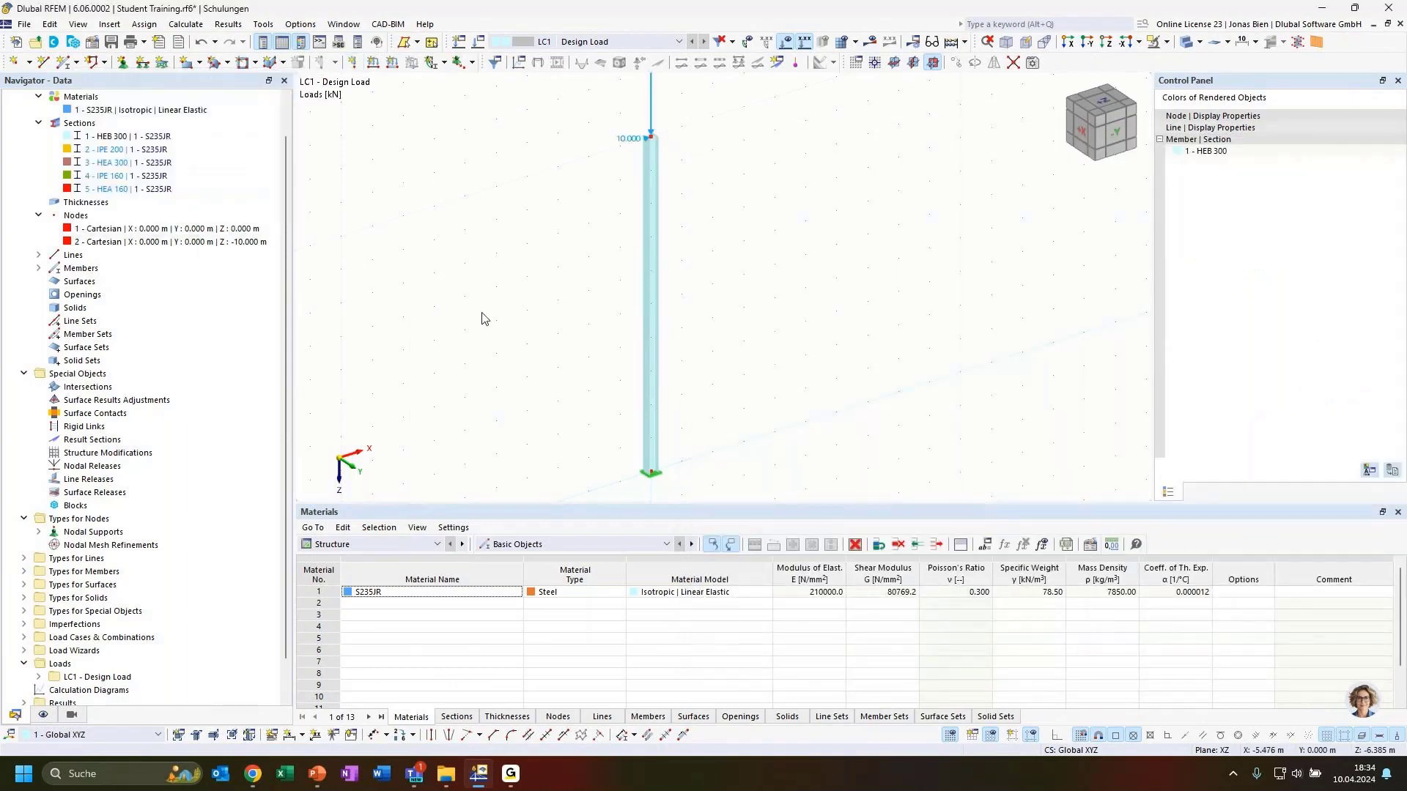
pyautogui.keyDown('ctrl'); pyautogui.moveTo(838, 288); pyautogui.dragTo(737, 245, button='middle'); pyautogui.keyUp('ctrl')
pyautogui.scroll(-2, 737, 244)
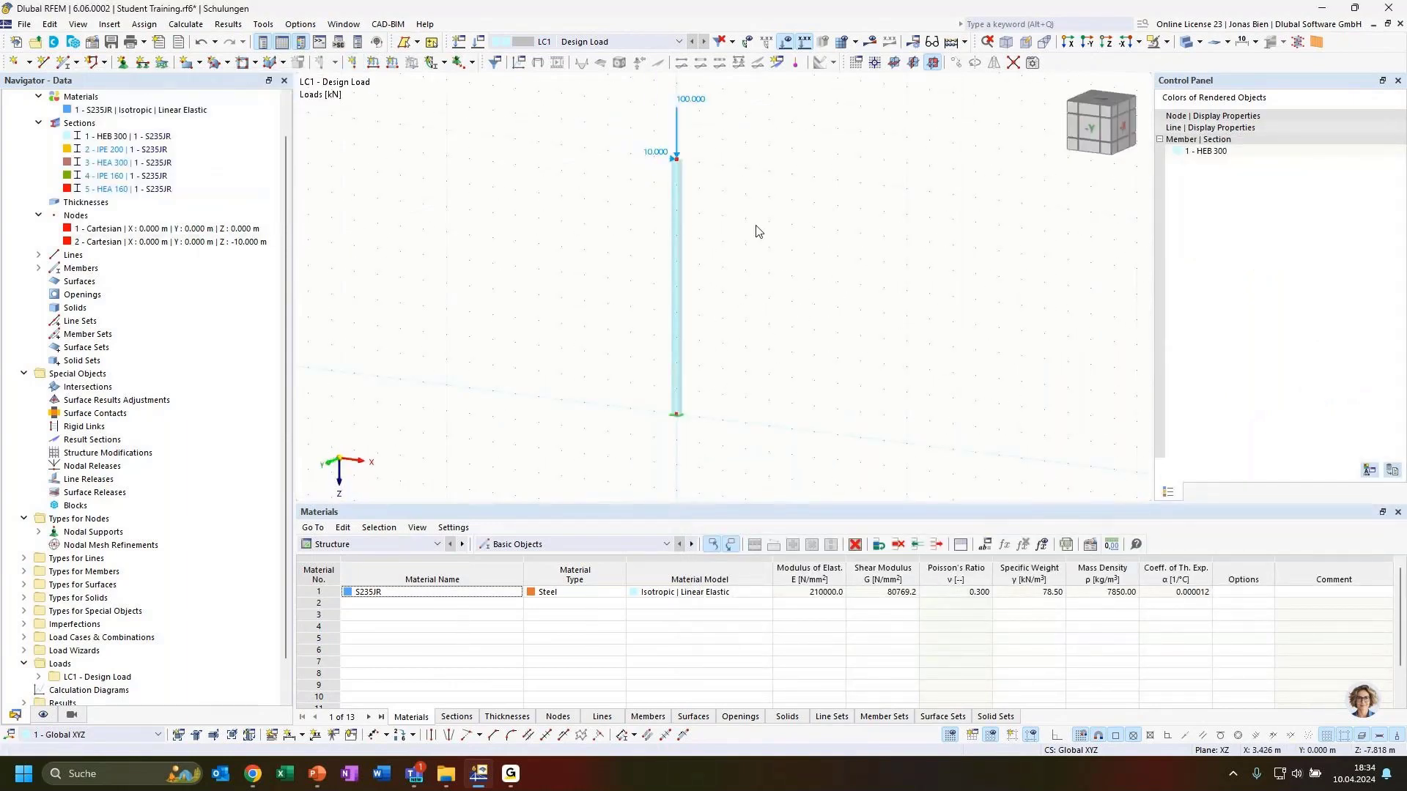
pyautogui.moveTo(677, 132); pyautogui.dragTo(731, 191, button='middle')
pyautogui.scroll(2, 730, 191)
# Step: Adjust the displayed load arrow size and reframe the column in the view
pyautogui.rightClick(731, 189)
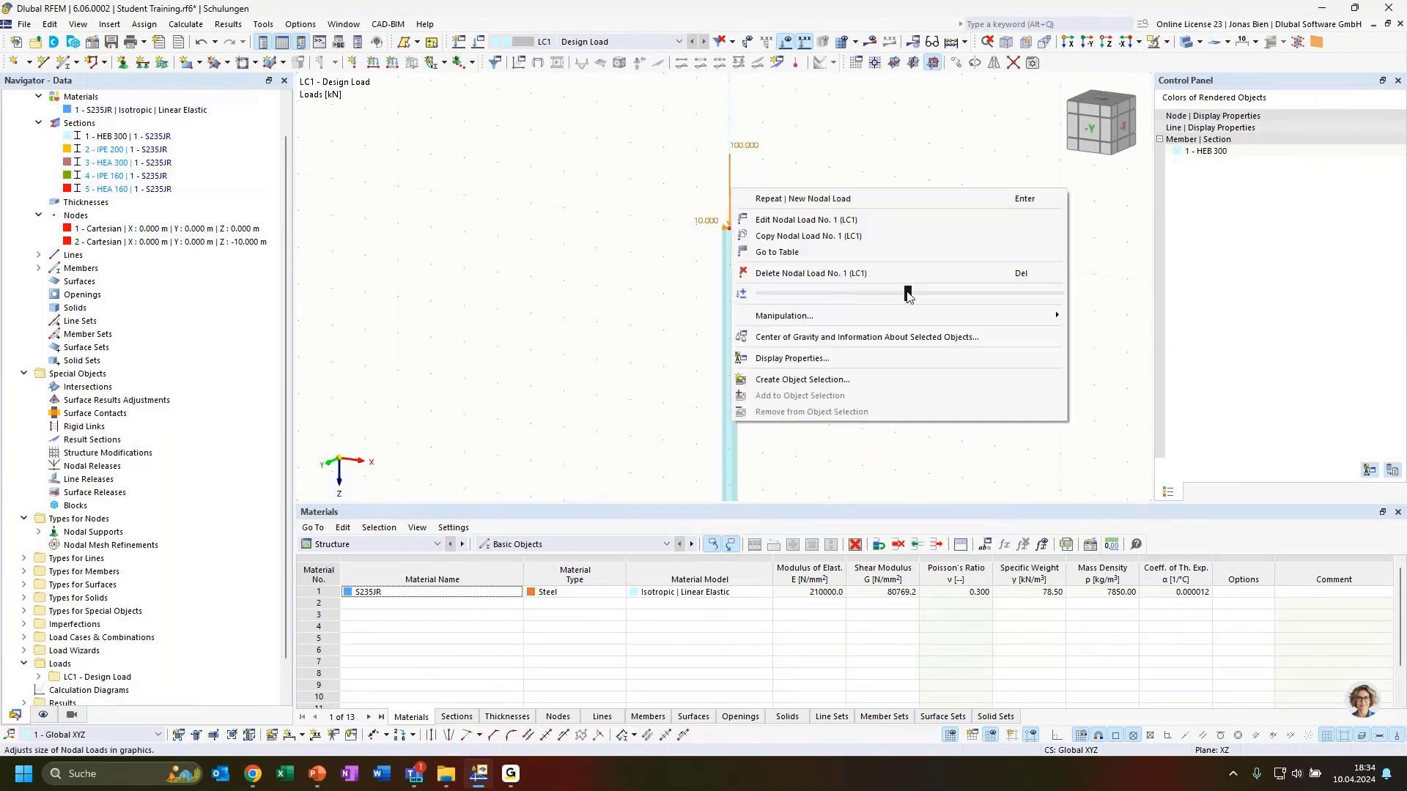
pyautogui.moveTo(907, 295); pyautogui.dragTo(912, 295)
pyautogui.click(706, 322)
pyautogui.click(635, 341)
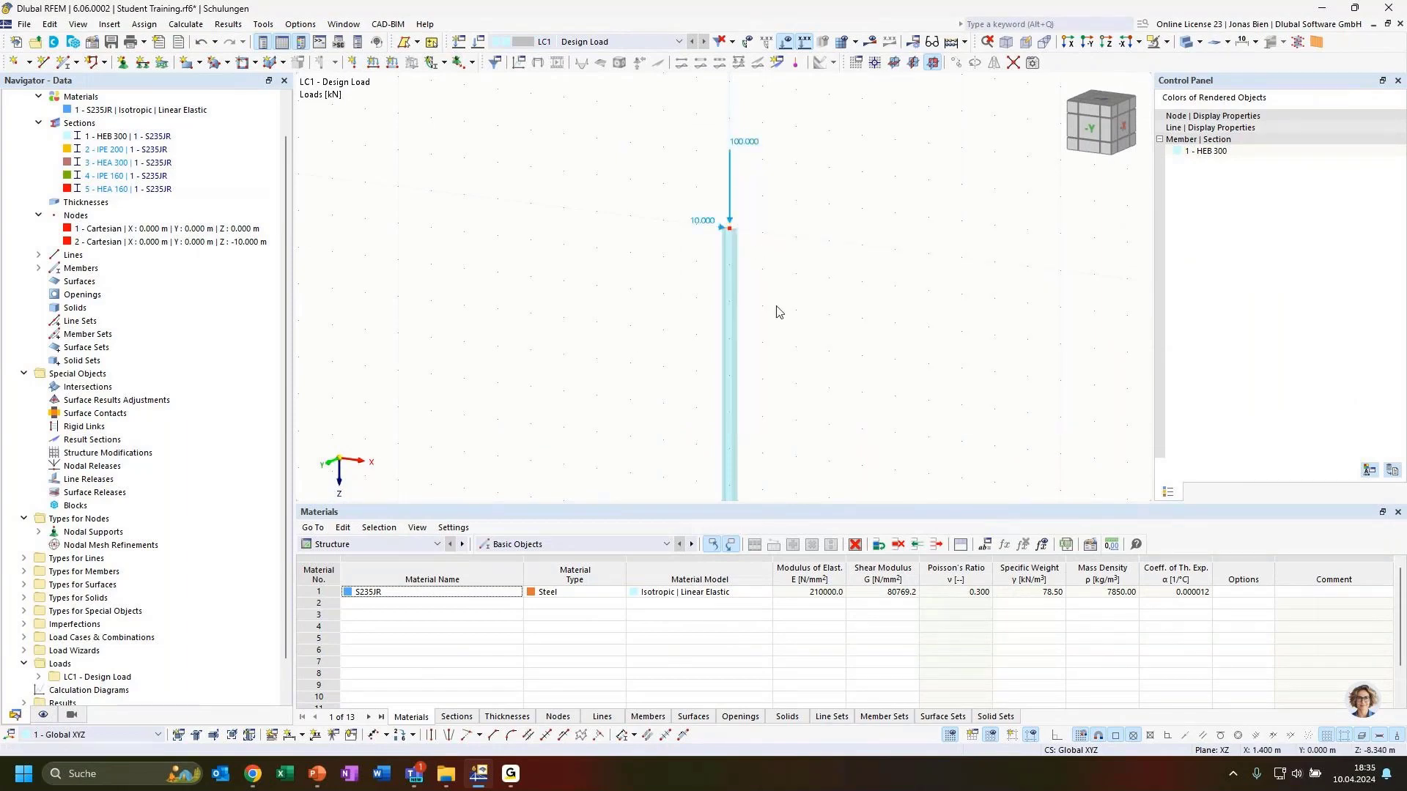
pyautogui.keyDown('ctrl'); pyautogui.moveTo(792, 304); pyautogui.dragTo(847, 337, button='middle'); pyautogui.keyUp('ctrl')
pyautogui.scroll(-1, 853, 332)
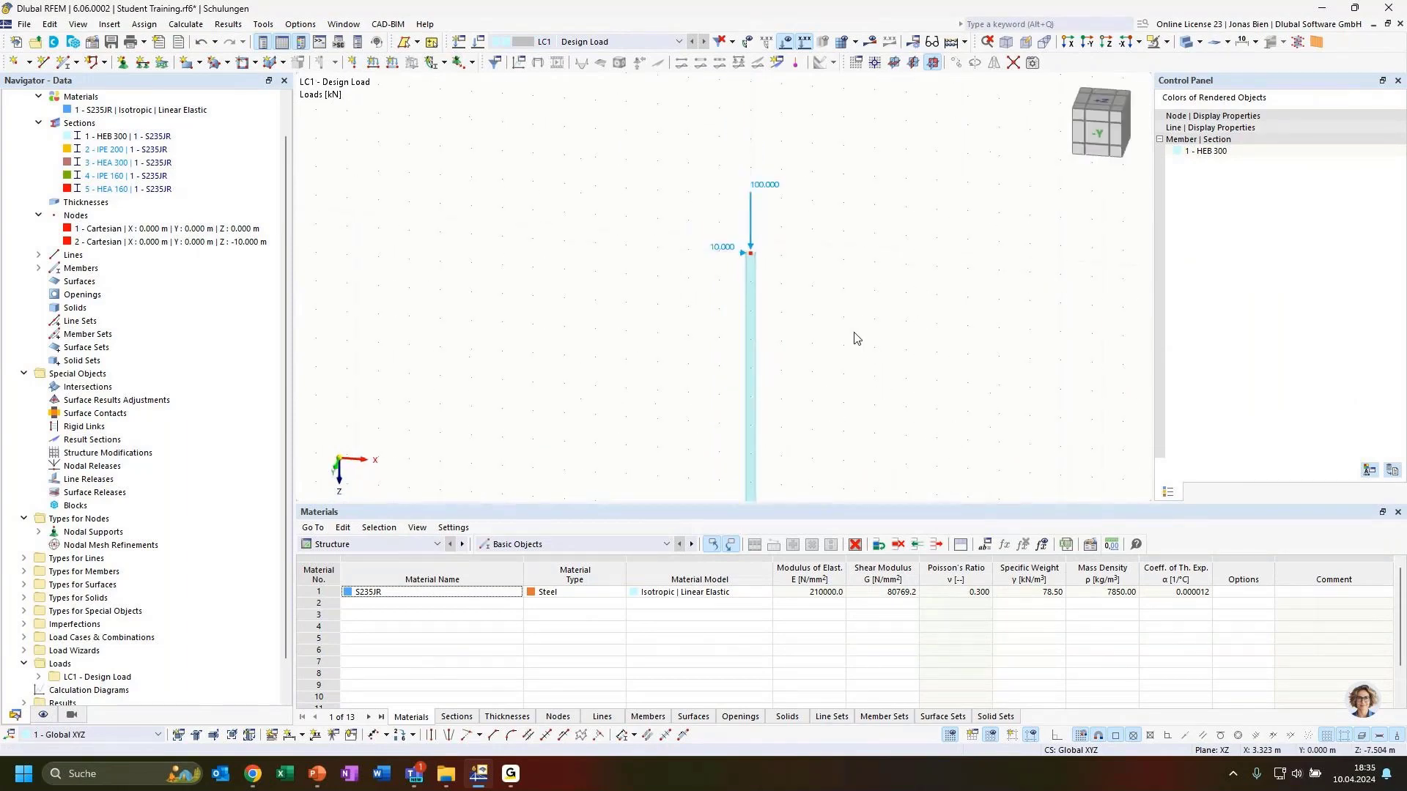
pyautogui.moveTo(870, 429); pyautogui.dragTo(795, 324, button='middle')
pyautogui.moveTo(804, 239); pyautogui.dragTo(893, 314, button='middle')
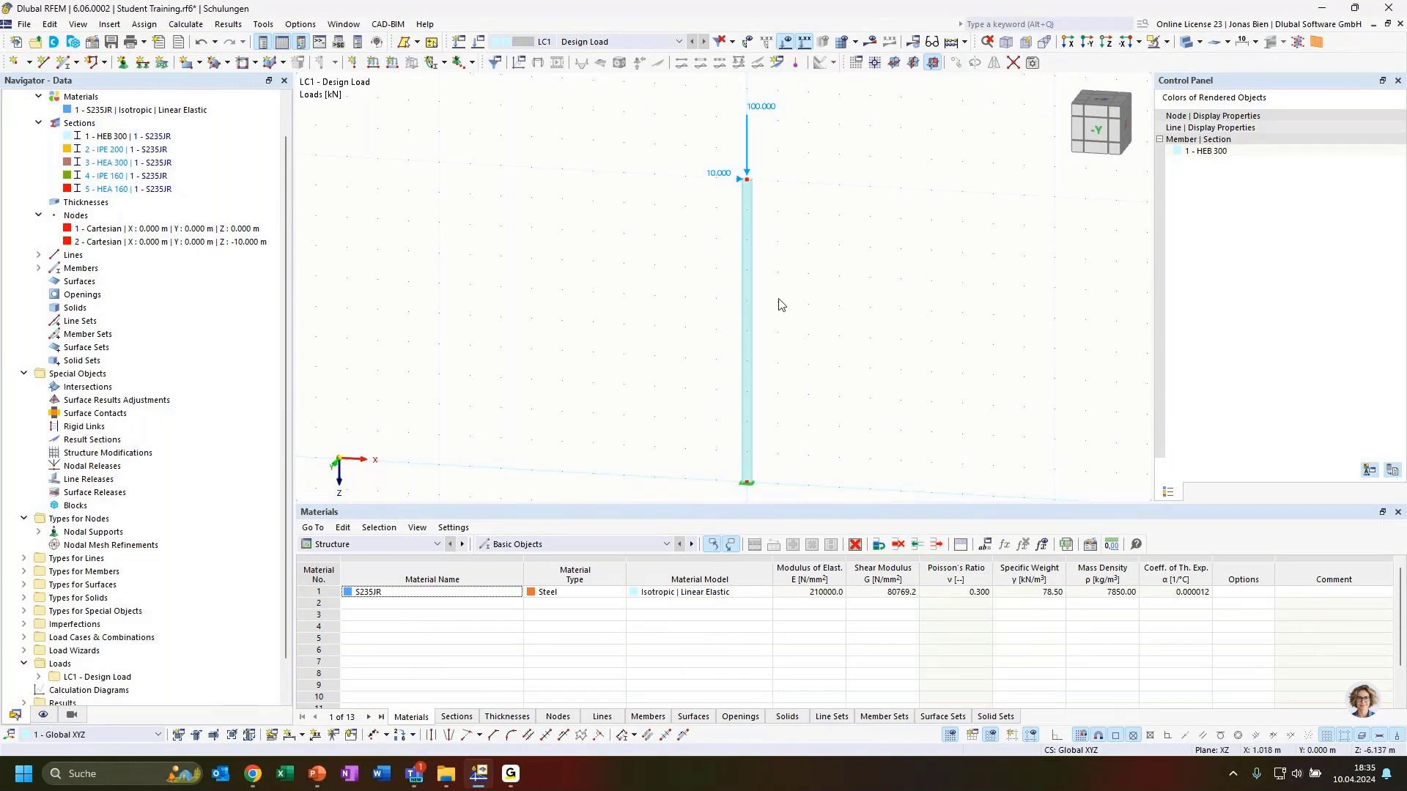
# Step: Calculate LC1, then display the Vz and My diagrams, with My reaching -100.00 kNm at the base
pyautogui.click(870, 42)
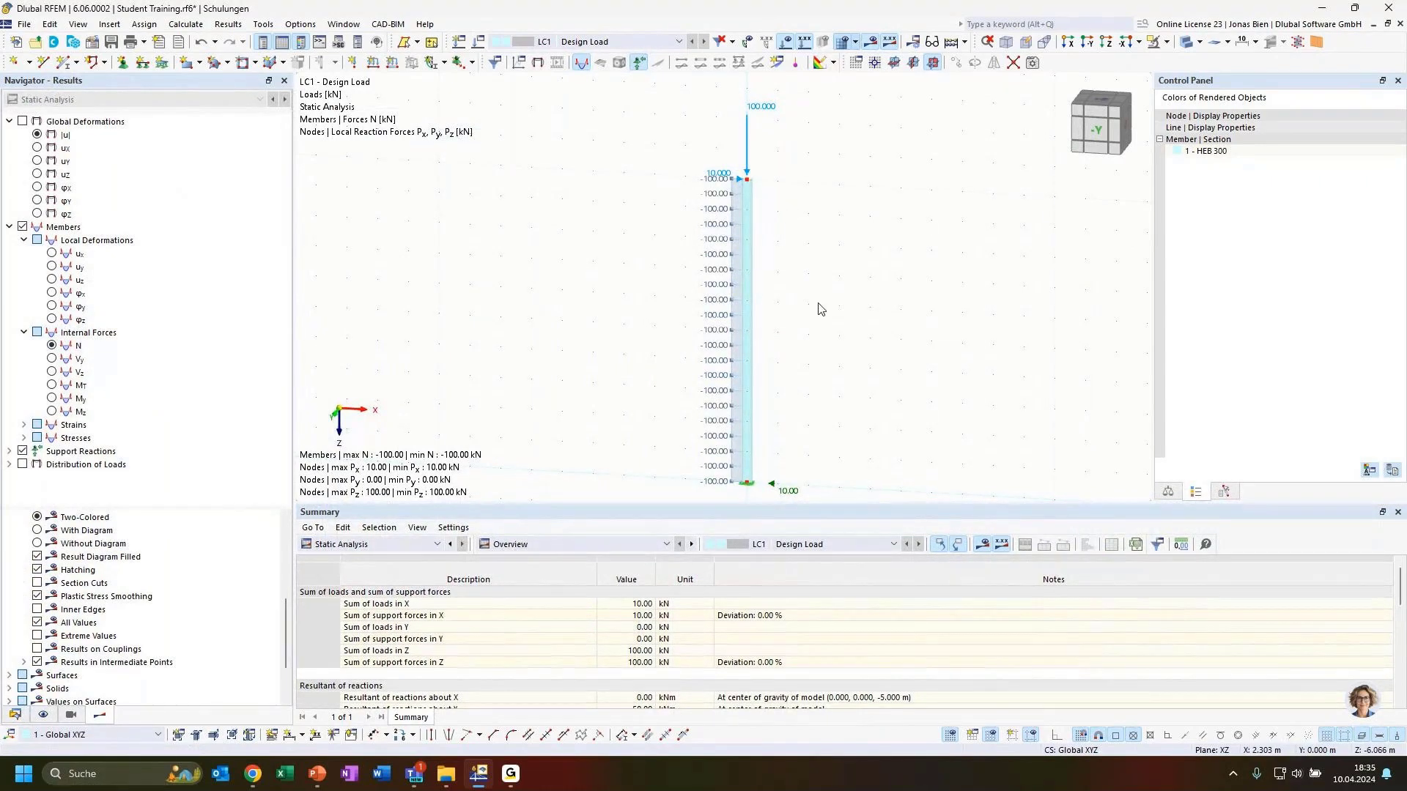
pyautogui.scroll(-2, 822, 302)
pyautogui.moveTo(822, 302); pyautogui.dragTo(821, 285, button='middle')
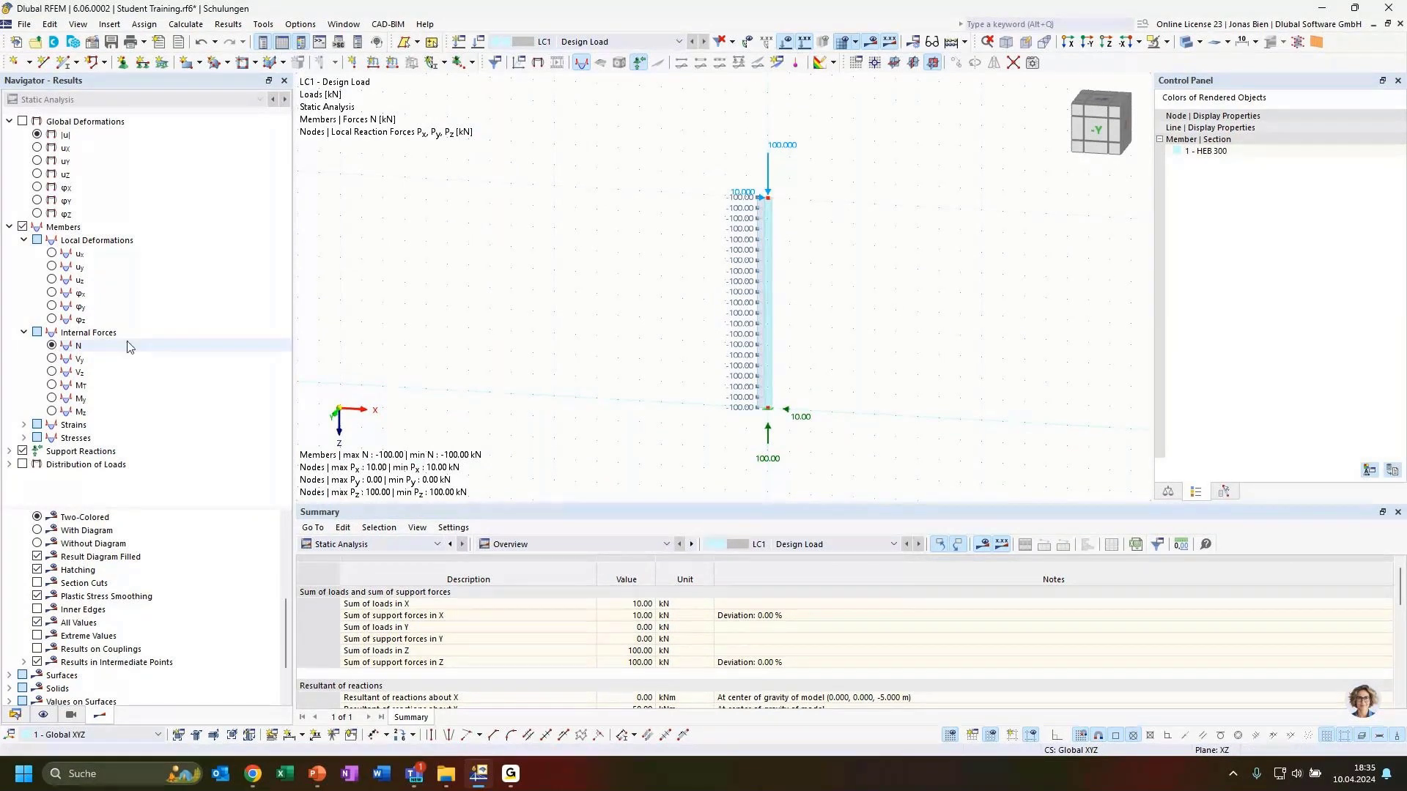
pyautogui.click(79, 372)
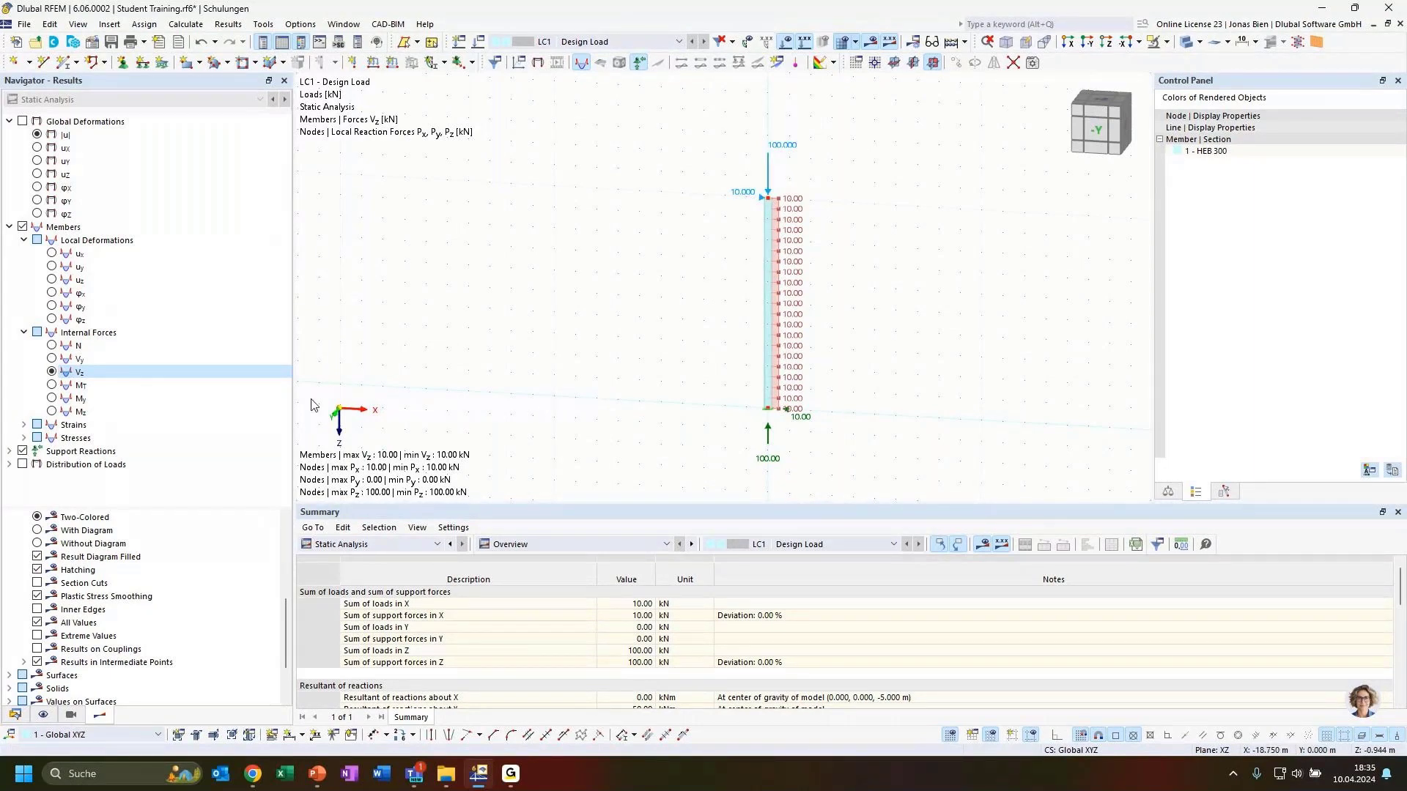
pyautogui.click(51, 398)
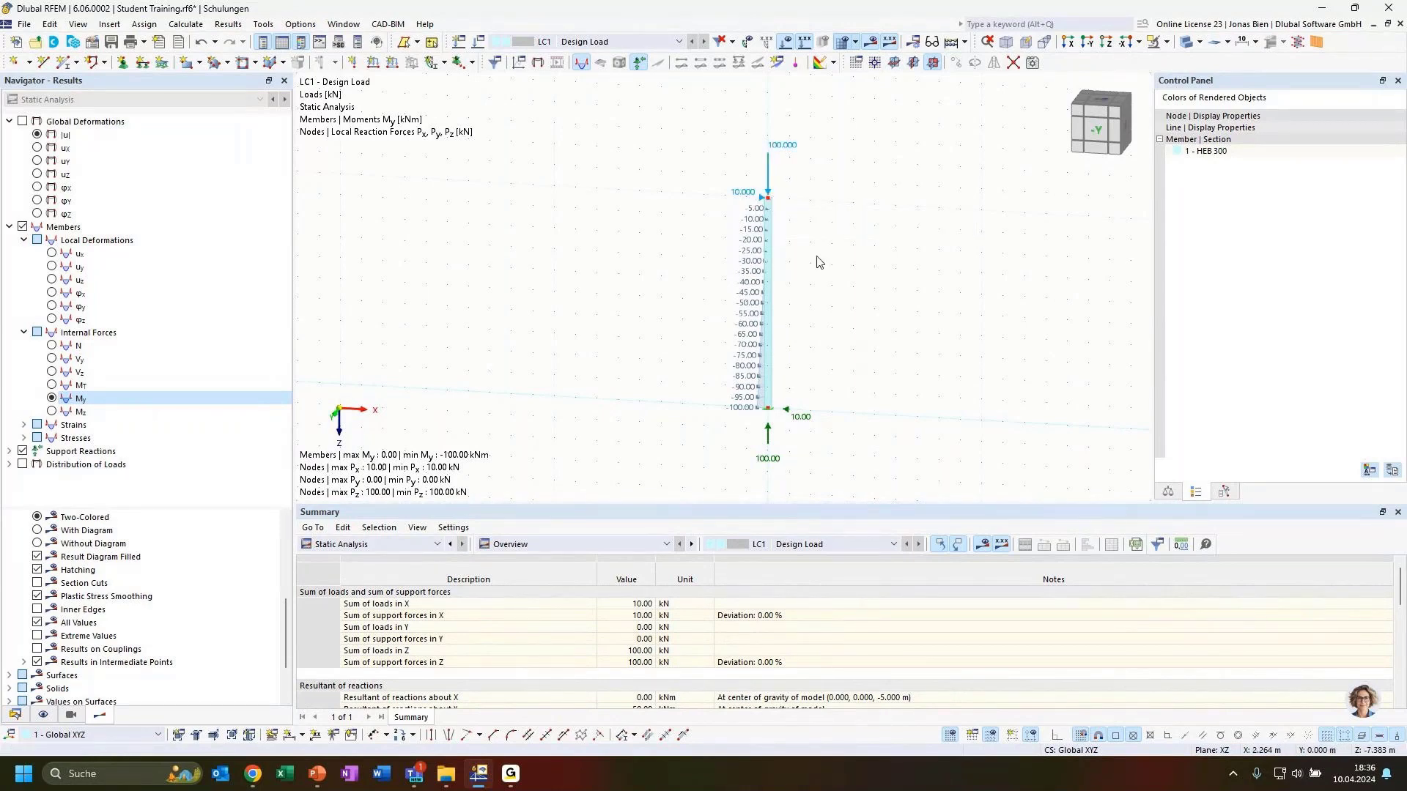
pyautogui.scroll(2, 824, 268)
pyautogui.scroll(-1, 837, 284)
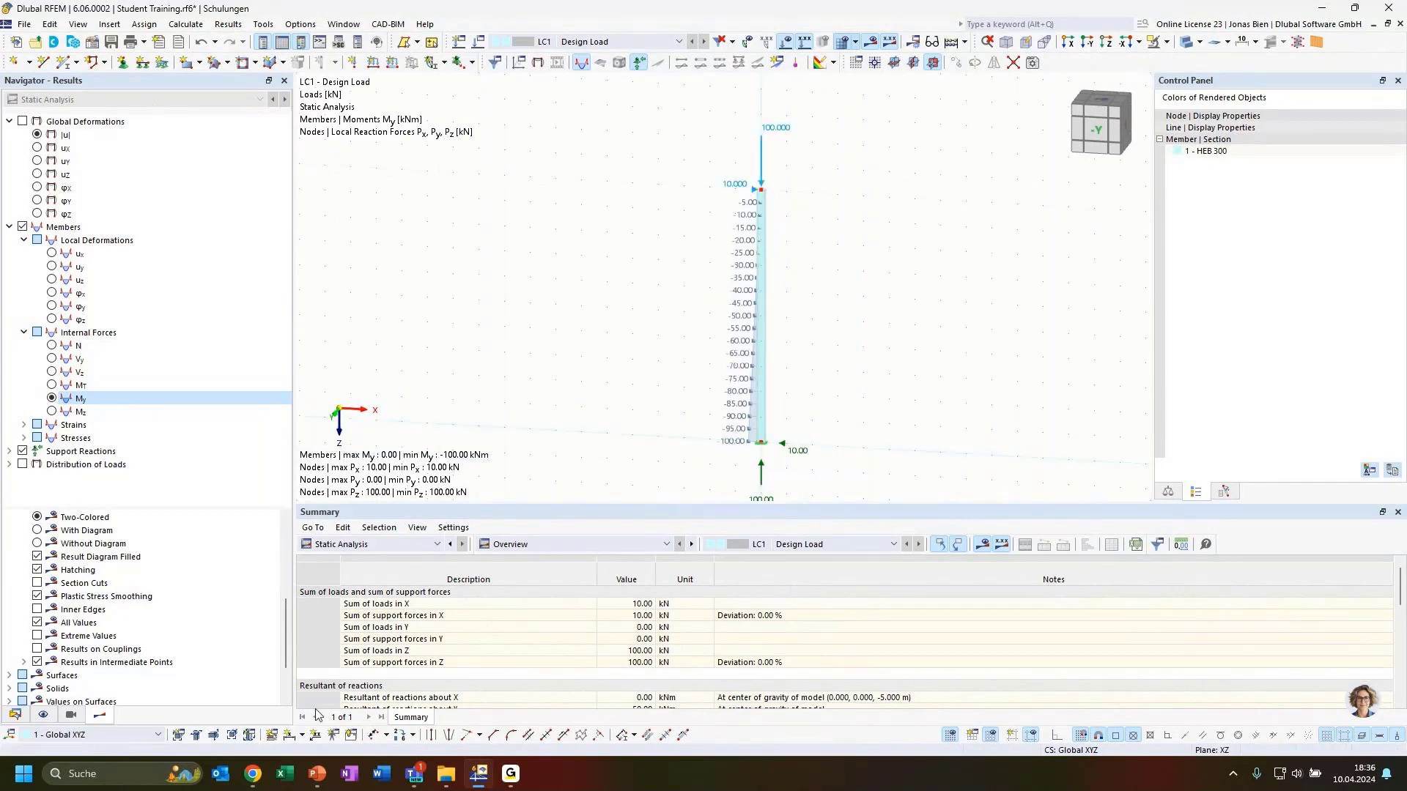
# Step: Dimension the column's 10.000 m length and move the dimension line close to the member
pyautogui.click(293, 734)
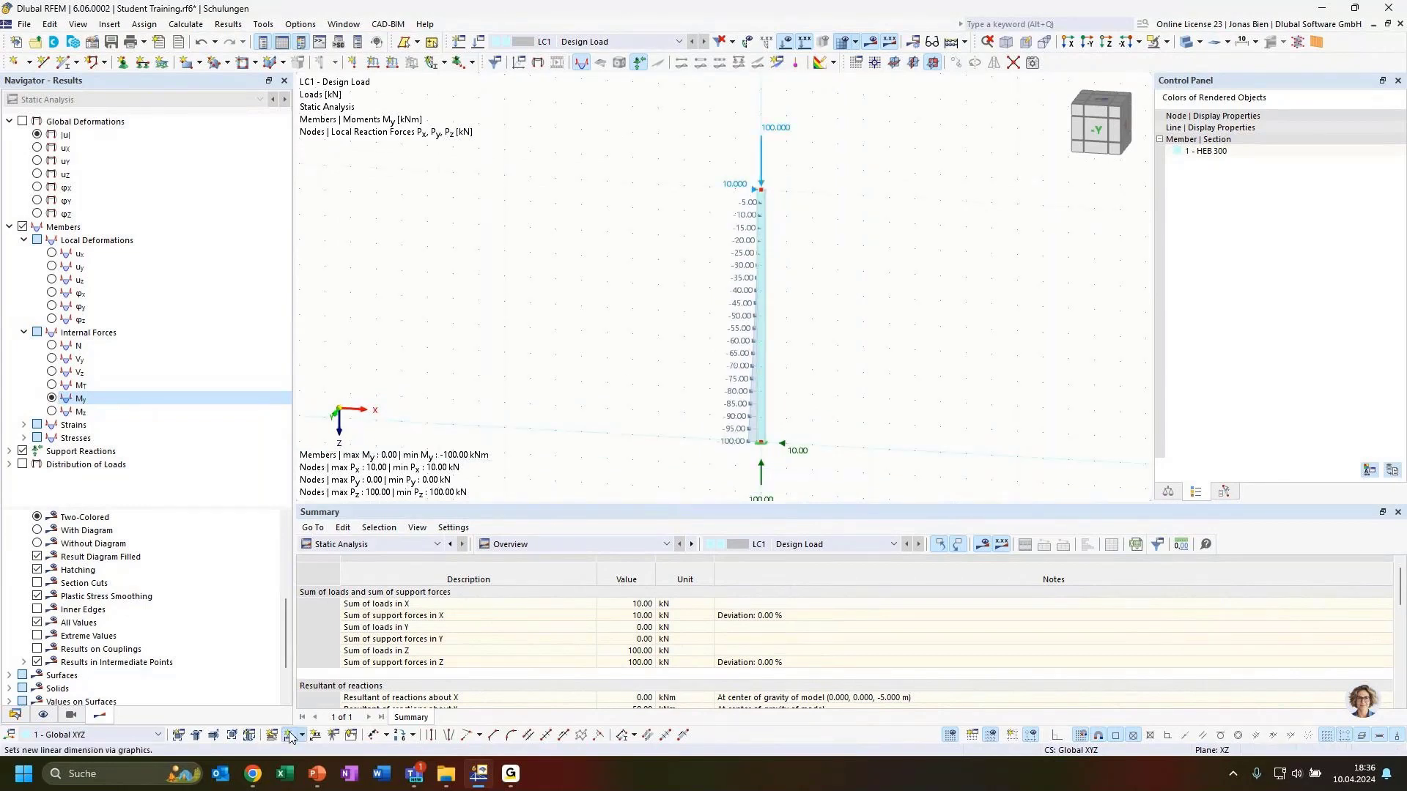
pyautogui.click(761, 316)
pyautogui.click(806, 302)
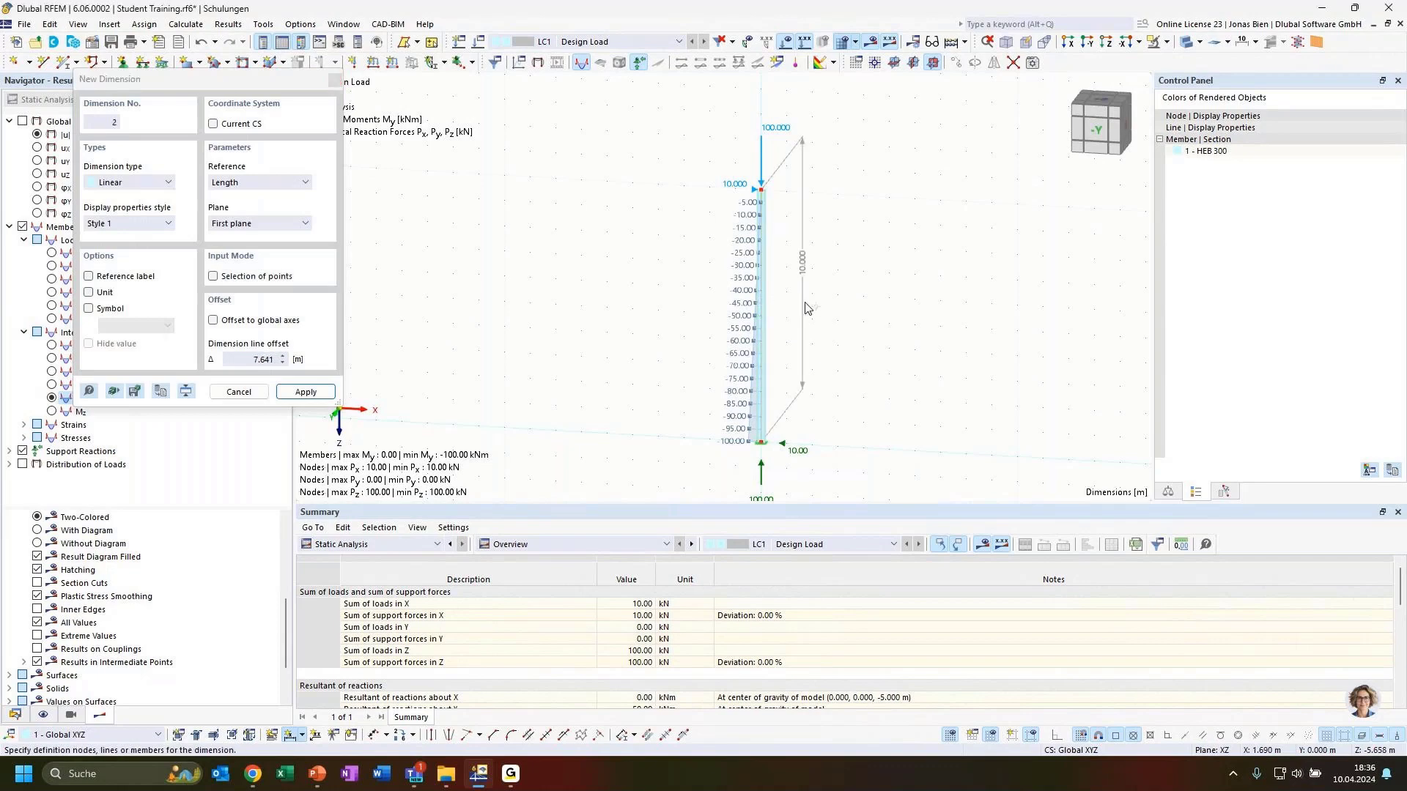
pyautogui.press('Escape')
pyautogui.keyDown('ctrl'); pyautogui.moveTo(887, 370); pyautogui.dragTo(838, 305, button='middle'); pyautogui.keyUp('ctrl')
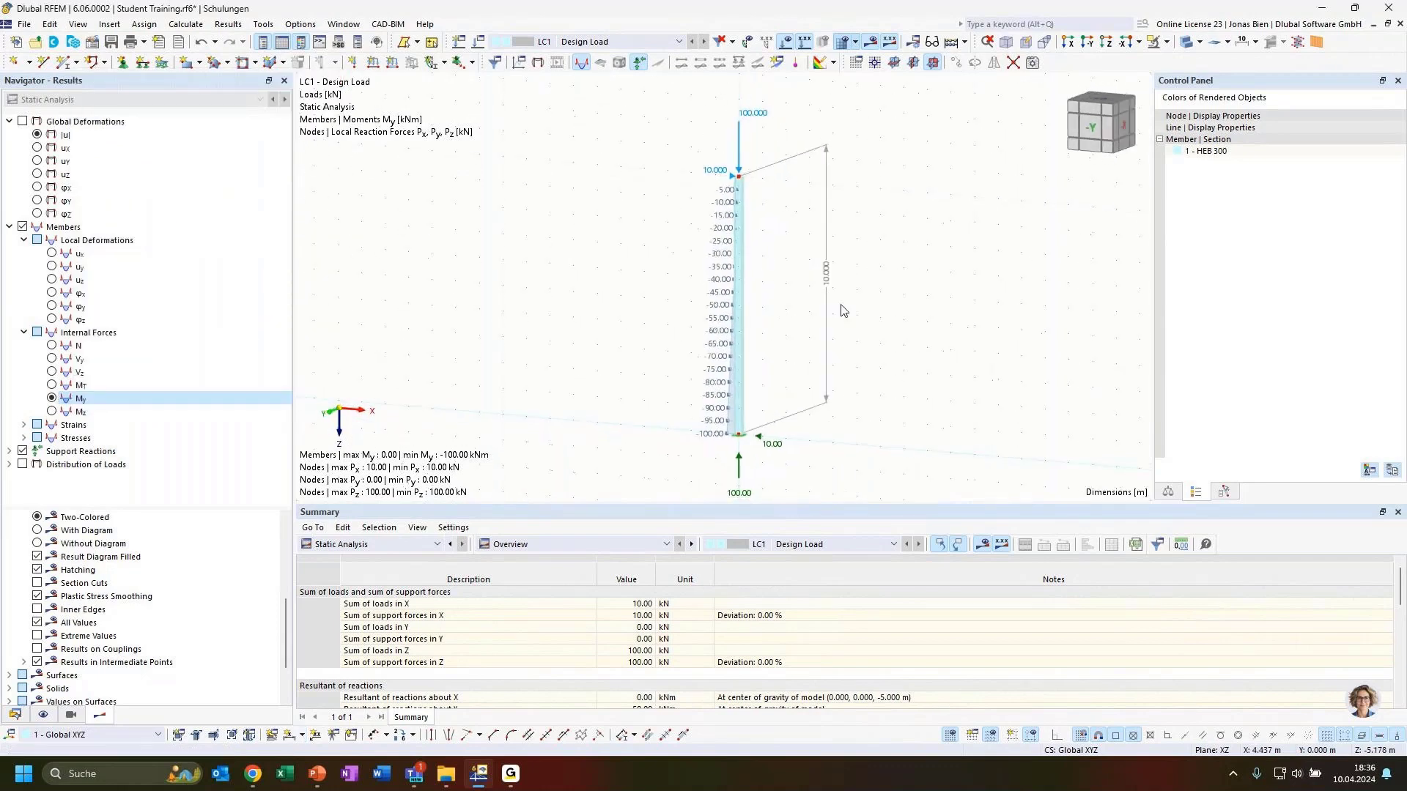
pyautogui.moveTo(827, 284); pyautogui.dragTo(766, 370)
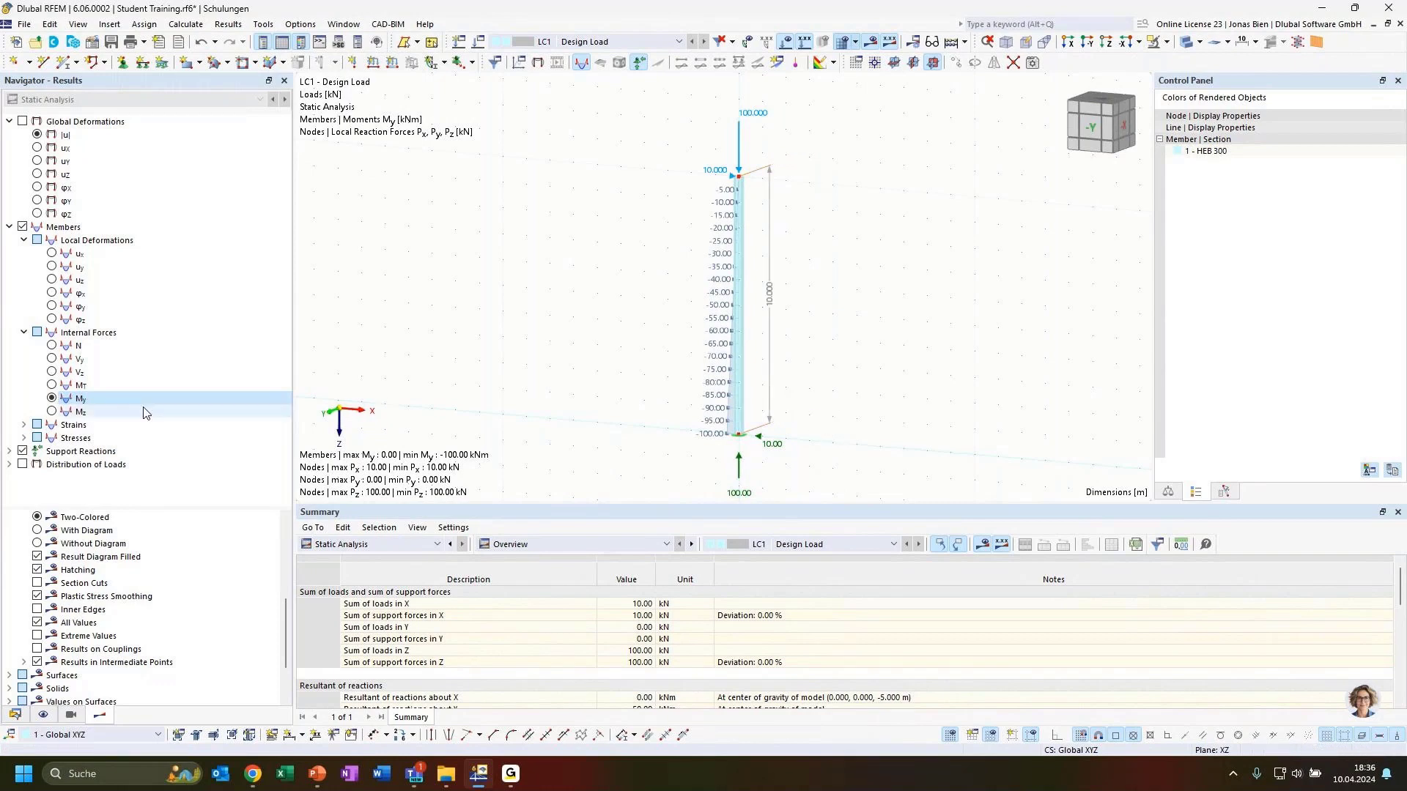
pyautogui.scroll(-1, 815, 355)
pyautogui.scroll(1, 794, 450)
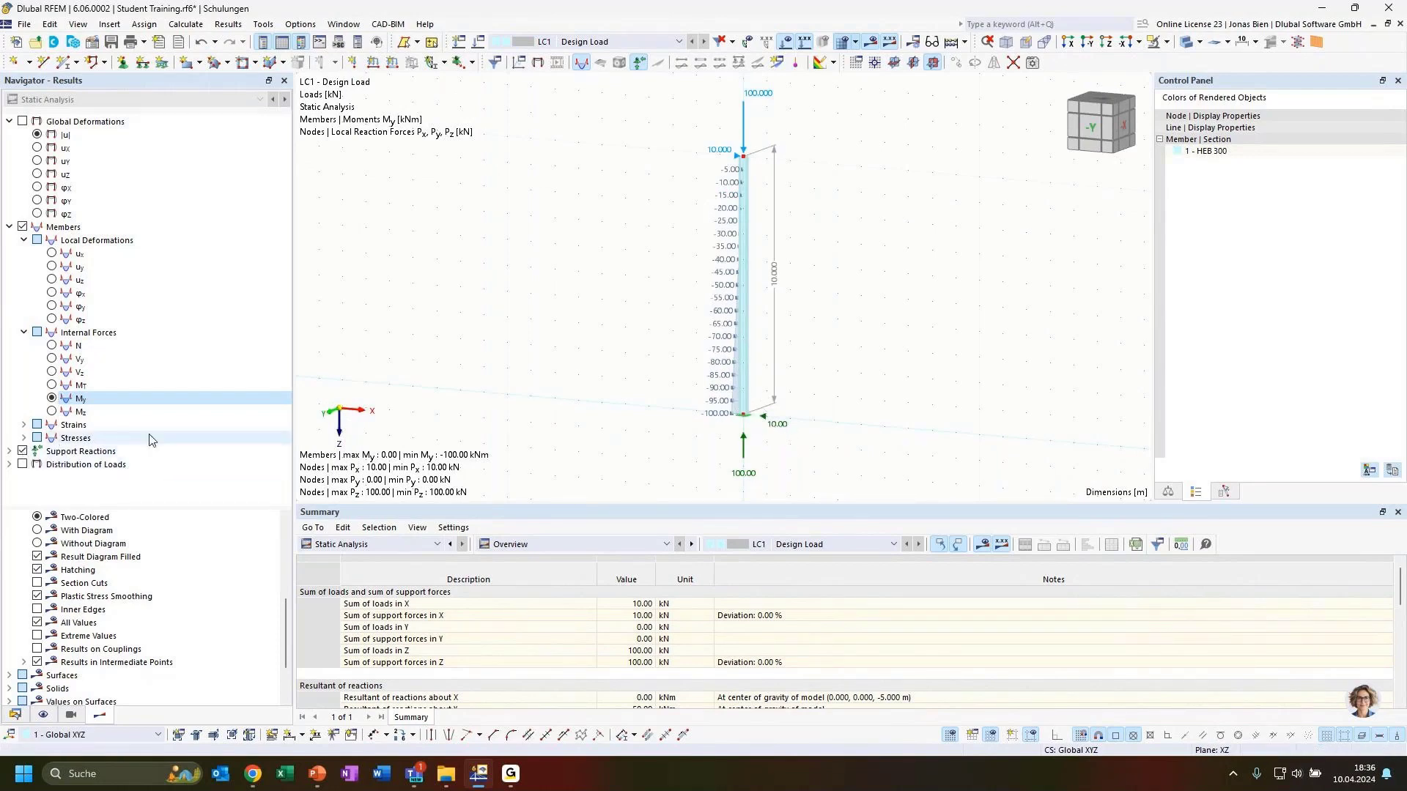
# Step: Show the nodal support reaction moments Mx, My and Mz at the column base
pyautogui.click(10, 451)
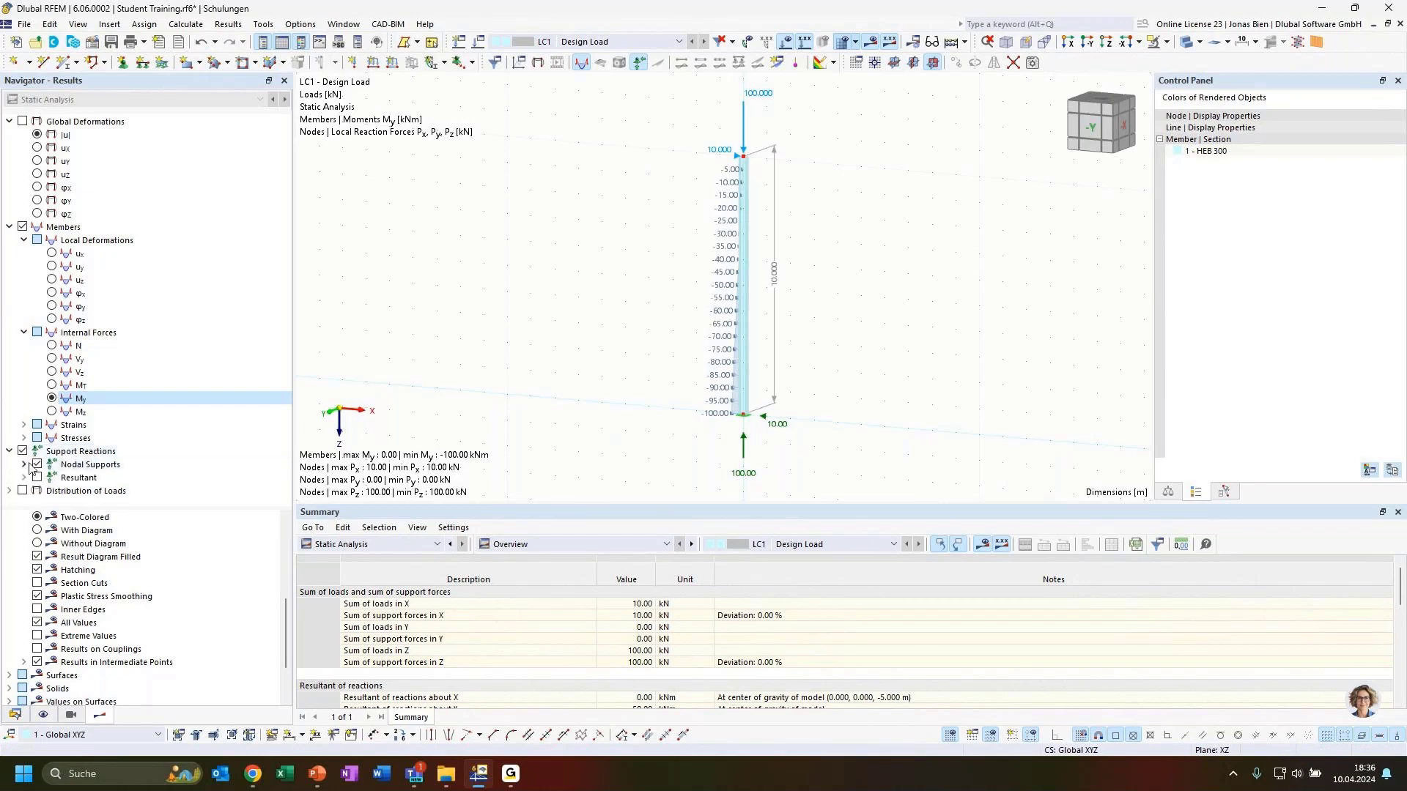
pyautogui.click(24, 465)
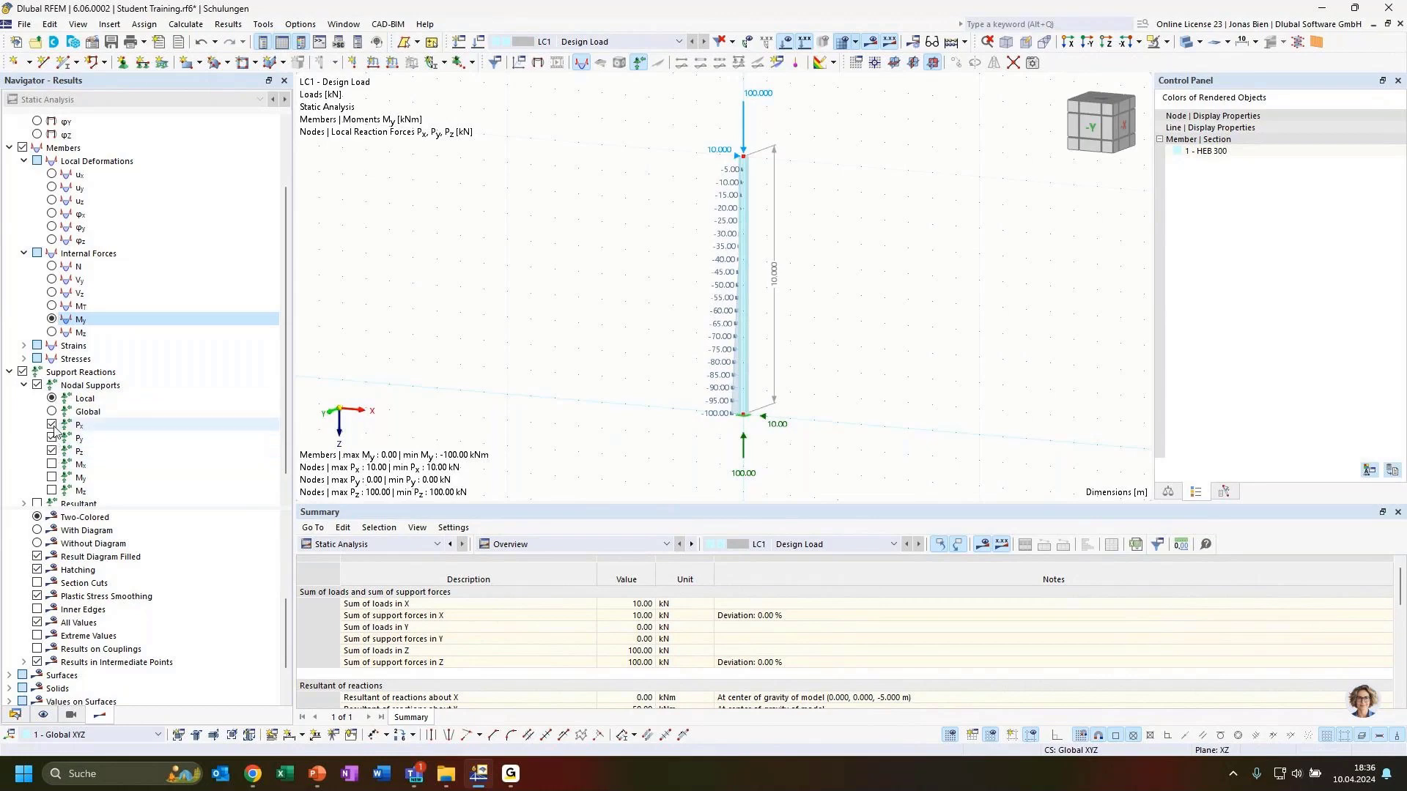
pyautogui.click(52, 464)
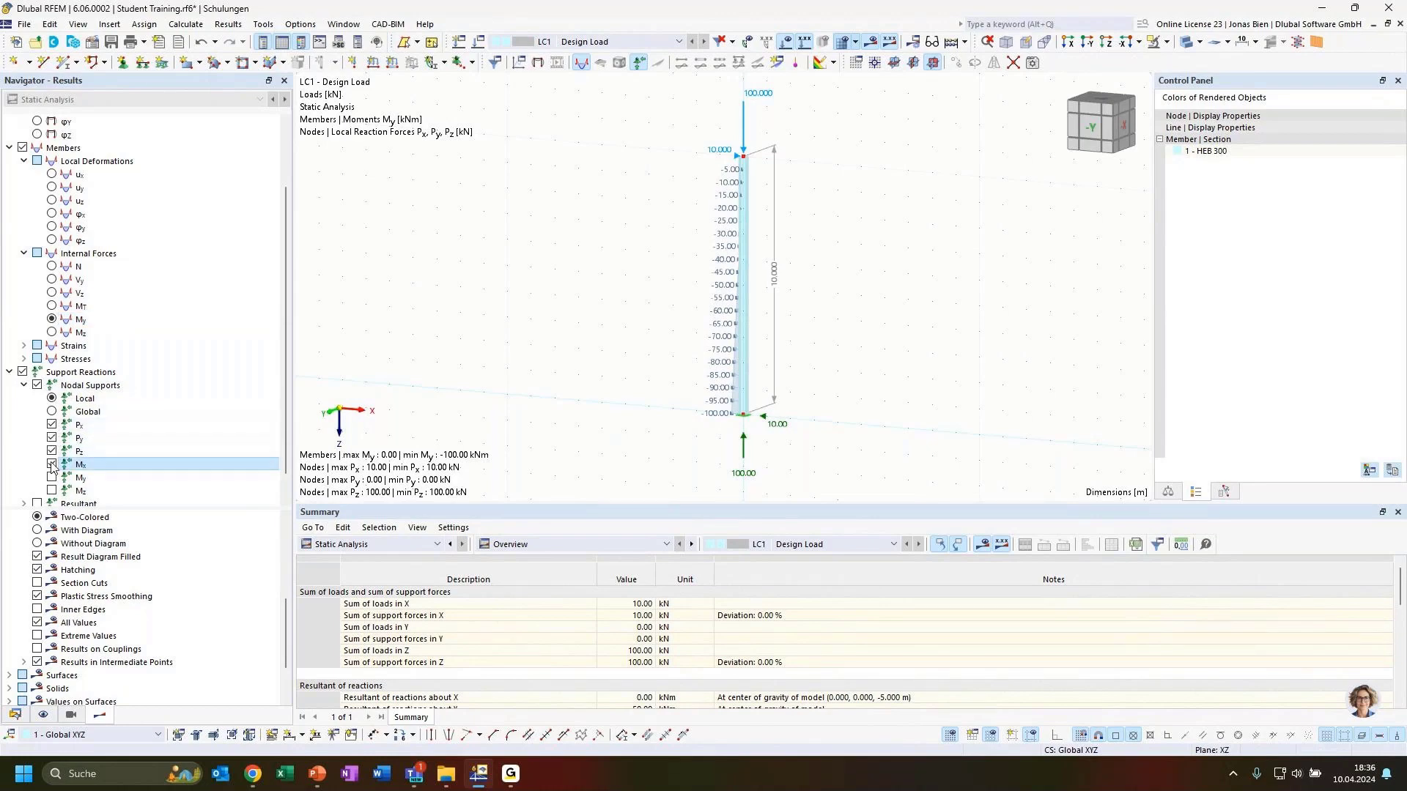
pyautogui.click(51, 478)
pyautogui.click(51, 491)
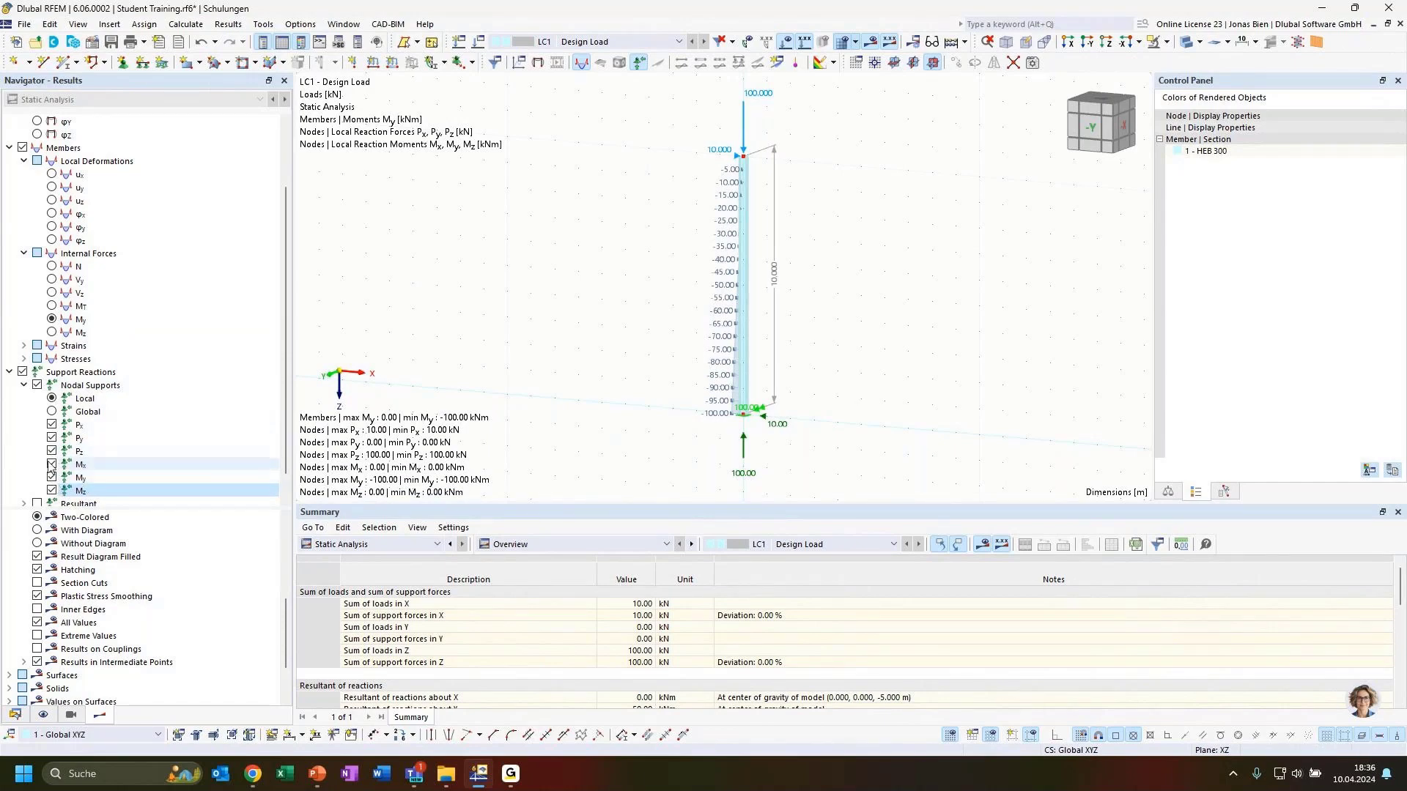
pyautogui.keyDown('ctrl'); pyautogui.moveTo(824, 427); pyautogui.dragTo(764, 423, button='middle'); pyautogui.keyUp('ctrl')
pyautogui.scroll(3, 761, 423)
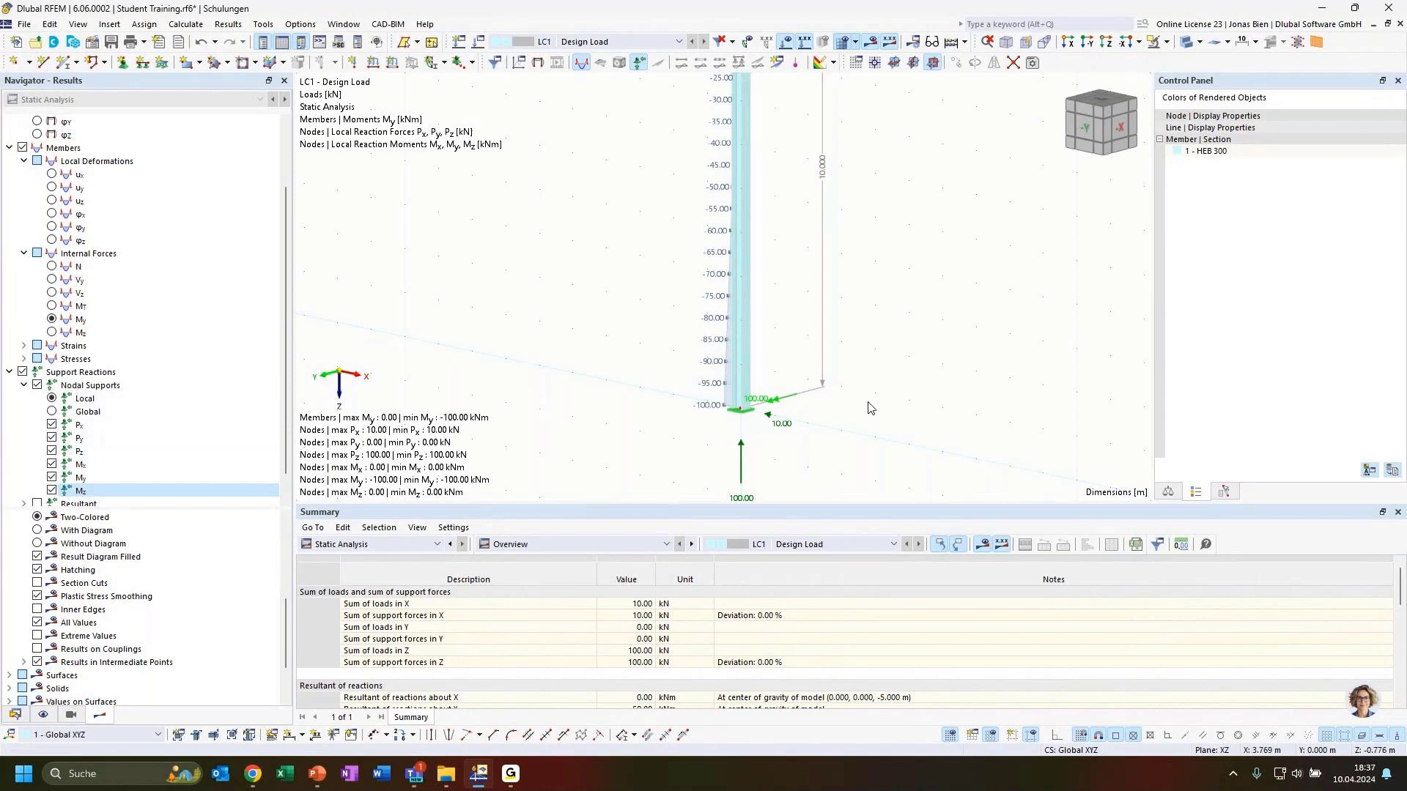
pyautogui.keyDown('ctrl'); pyautogui.moveTo(870, 407); pyautogui.dragTo(884, 418, button='middle'); pyautogui.keyUp('ctrl')
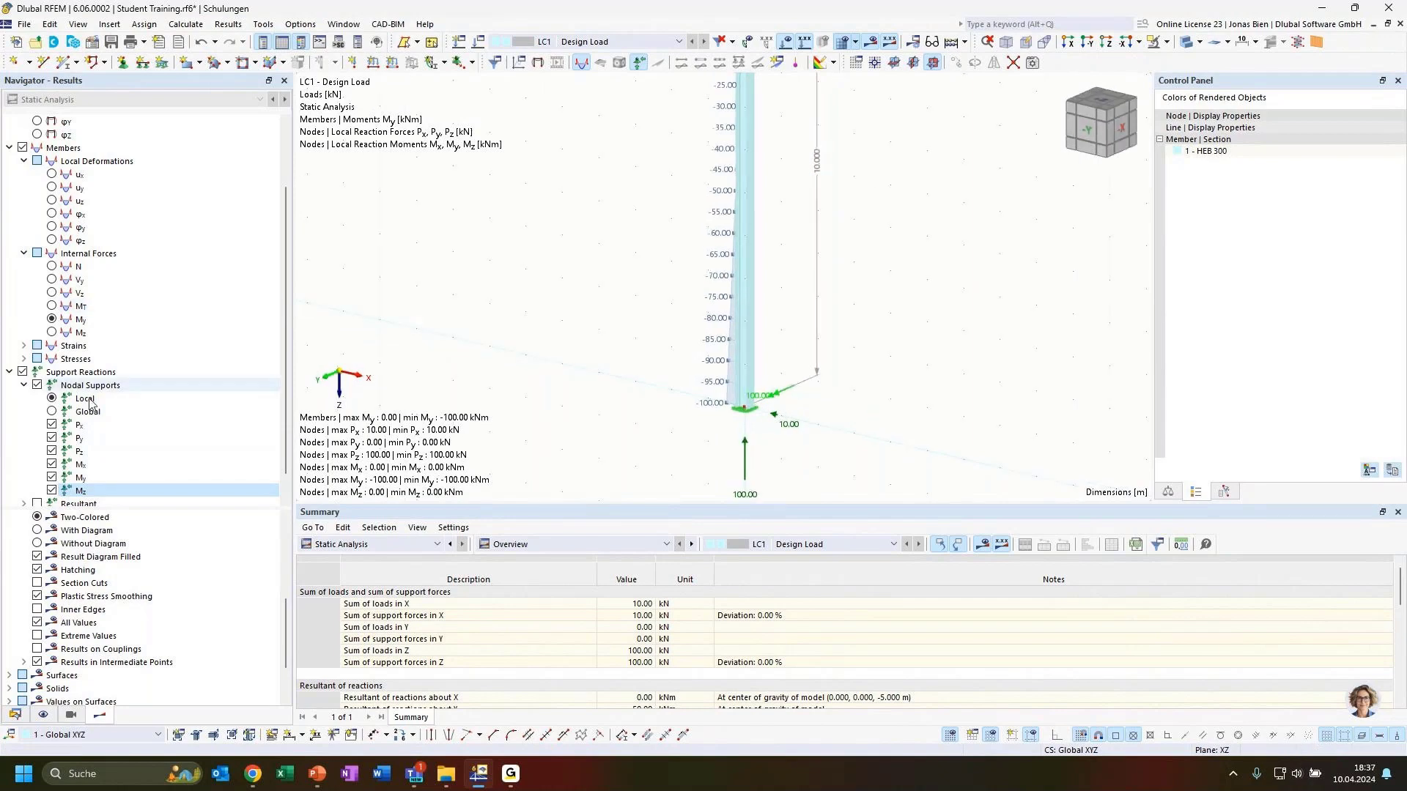
pyautogui.click(10, 372)
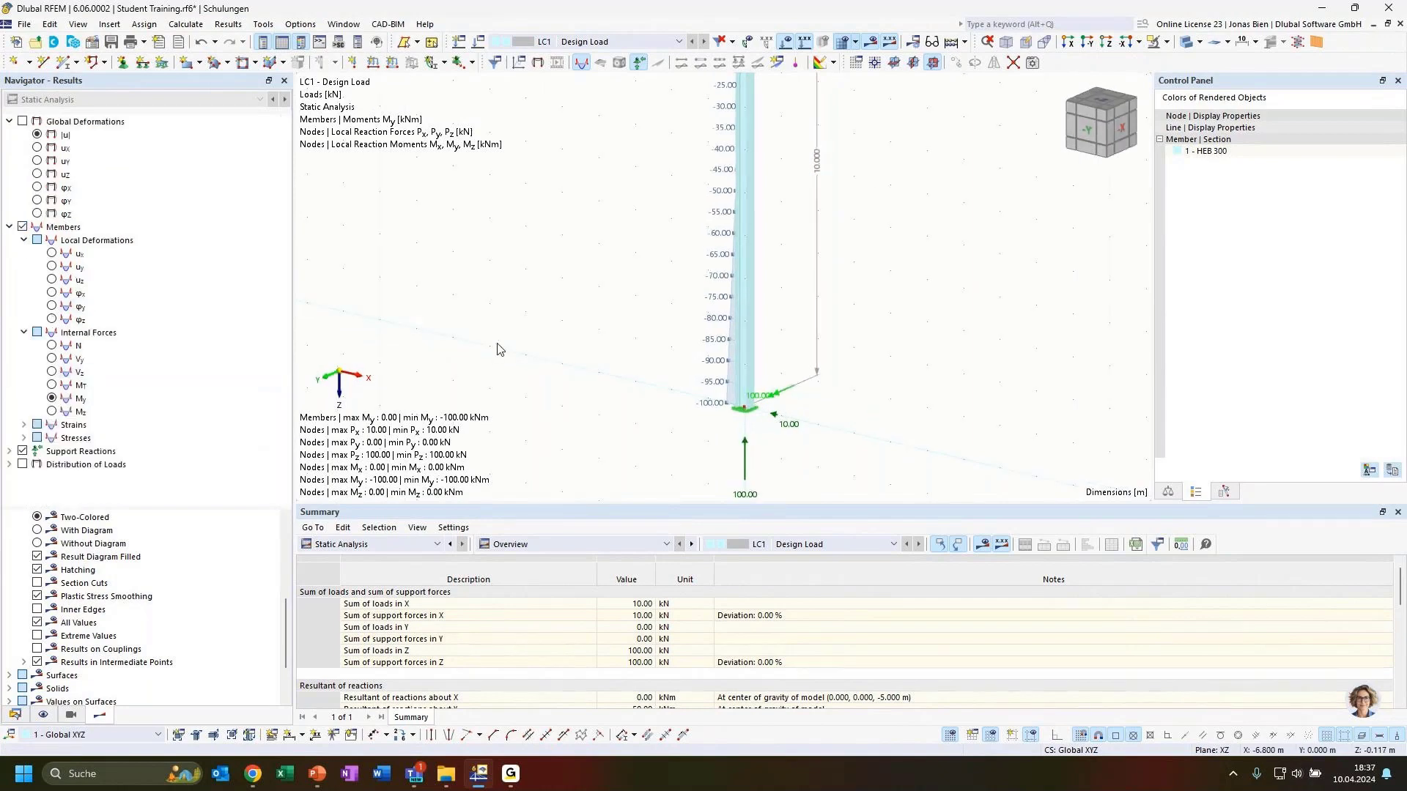
pyautogui.scroll(-1, 568, 315)
pyautogui.moveTo(592, 278); pyautogui.dragTo(527, 290, button='middle')
# Step: Display the global deformation |u| results with the column shown translucent
pyautogui.click(36, 136)
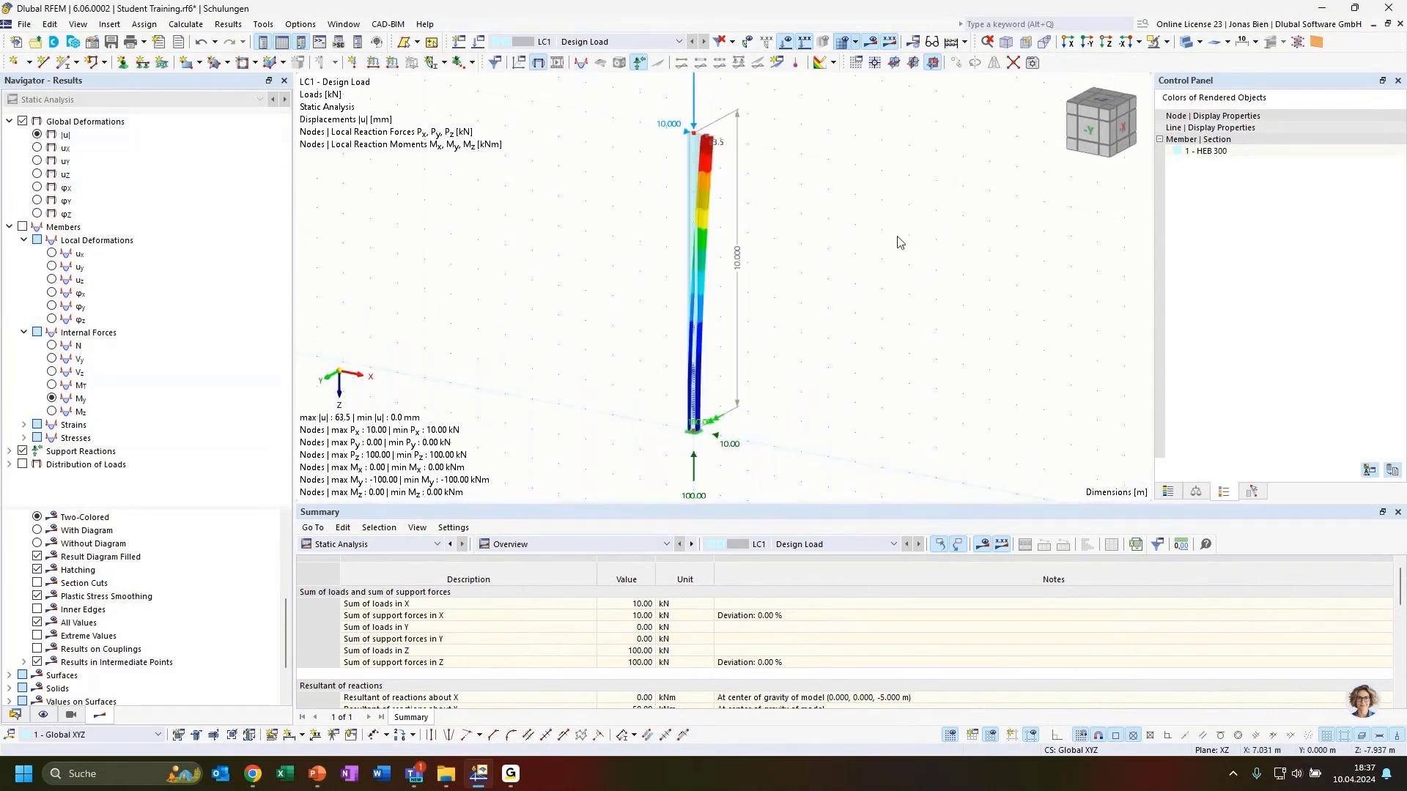
pyautogui.keyDown('ctrl'); pyautogui.moveTo(786, 211); pyautogui.dragTo(857, 185, button='middle'); pyautogui.keyUp('ctrl')
pyautogui.click(1185, 44)
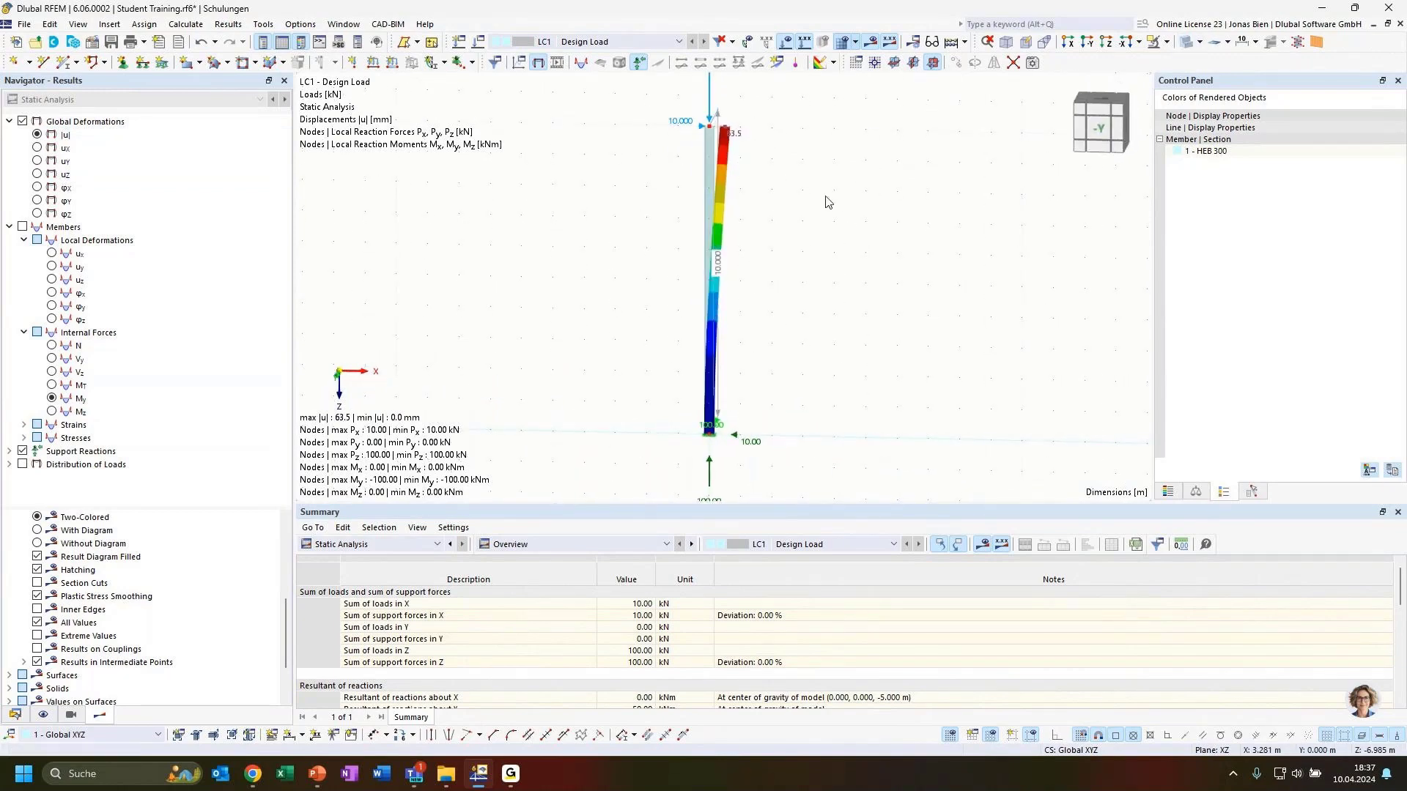
pyautogui.click(1152, 44)
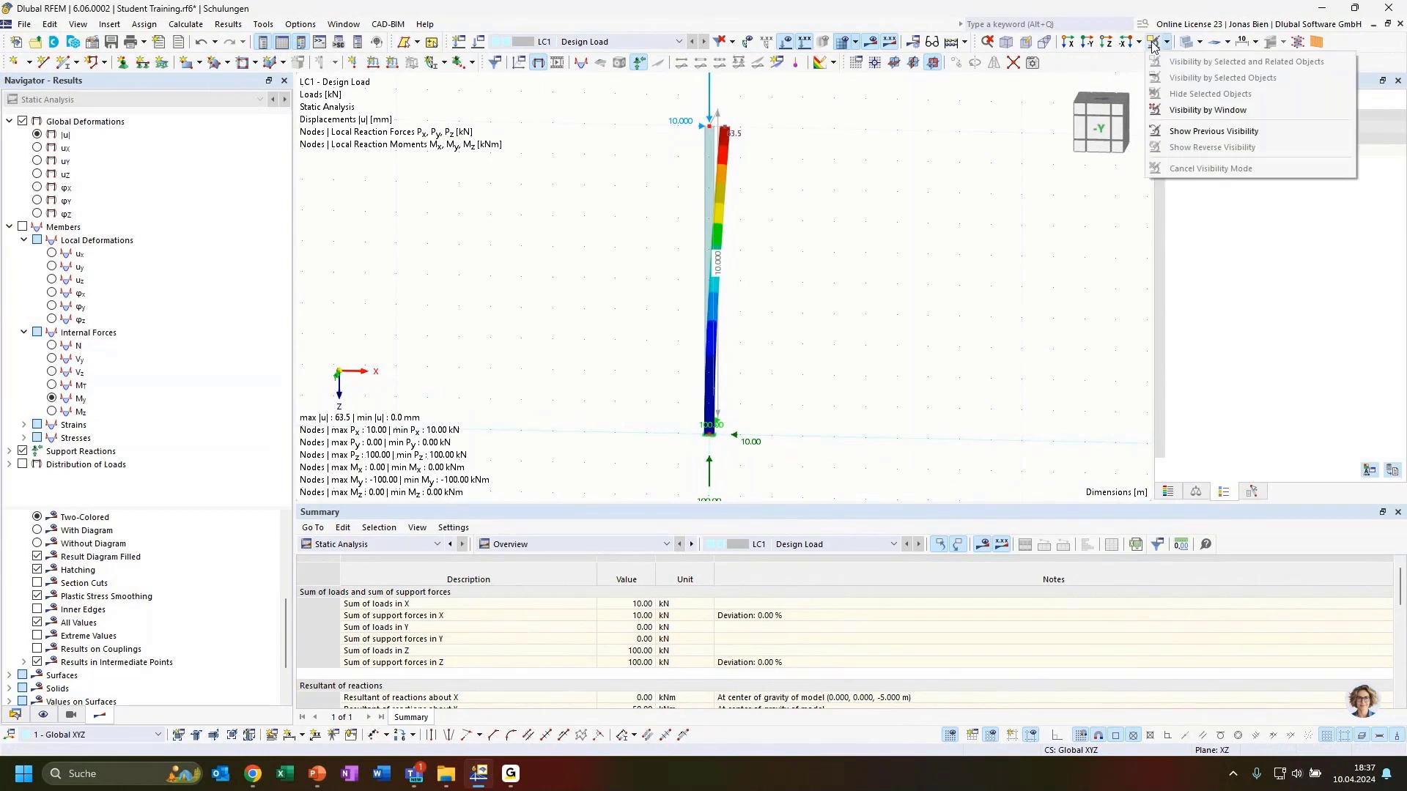
pyautogui.click(1186, 44)
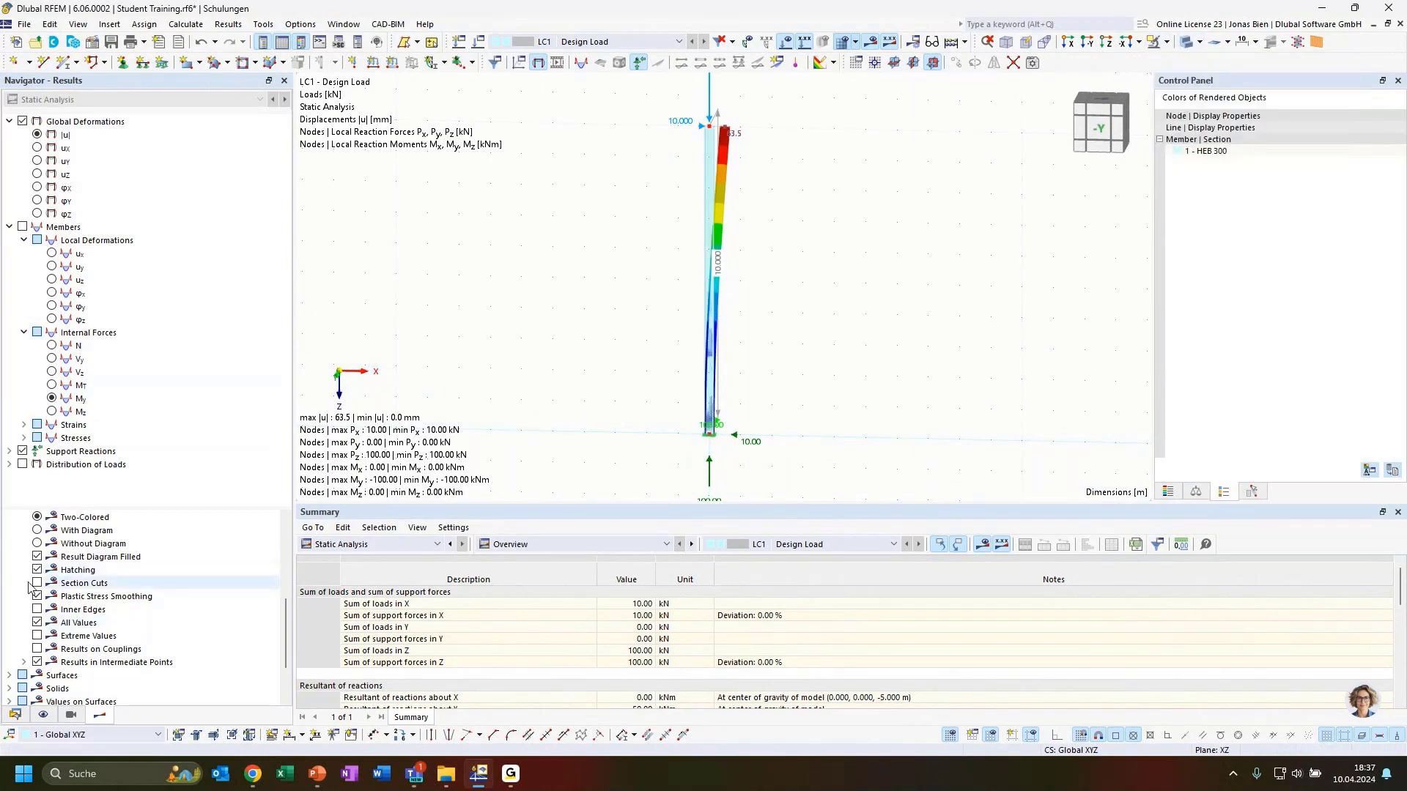
pyautogui.scroll(4, 68, 581)
pyautogui.scroll(1, 68, 581)
# Step: Show member deformation as lines, giving a 63.5 mm deflection line, and select the column
pyautogui.click(52, 584)
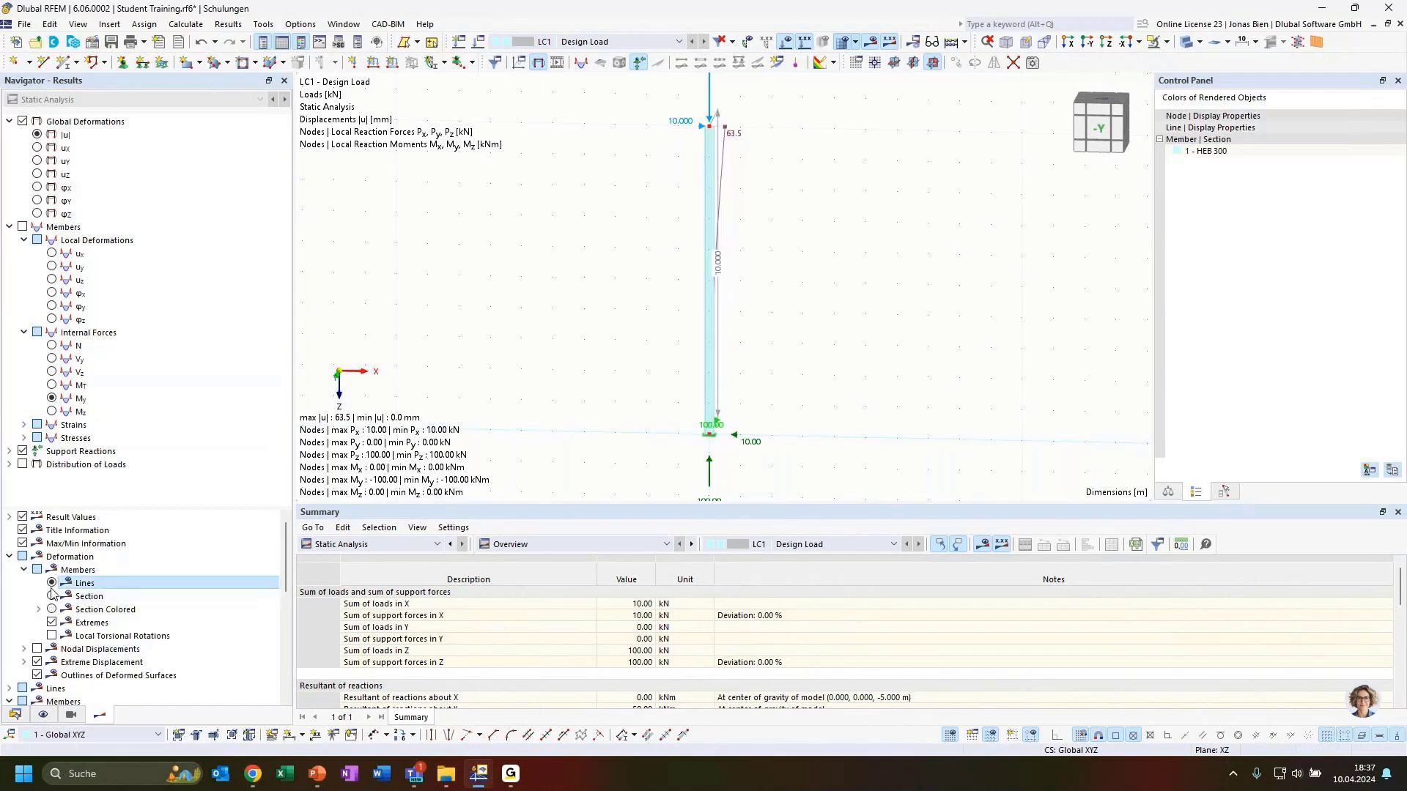
pyautogui.keyDown('ctrl'); pyautogui.moveTo(889, 175); pyautogui.dragTo(853, 183, button='middle'); pyautogui.keyUp('ctrl')
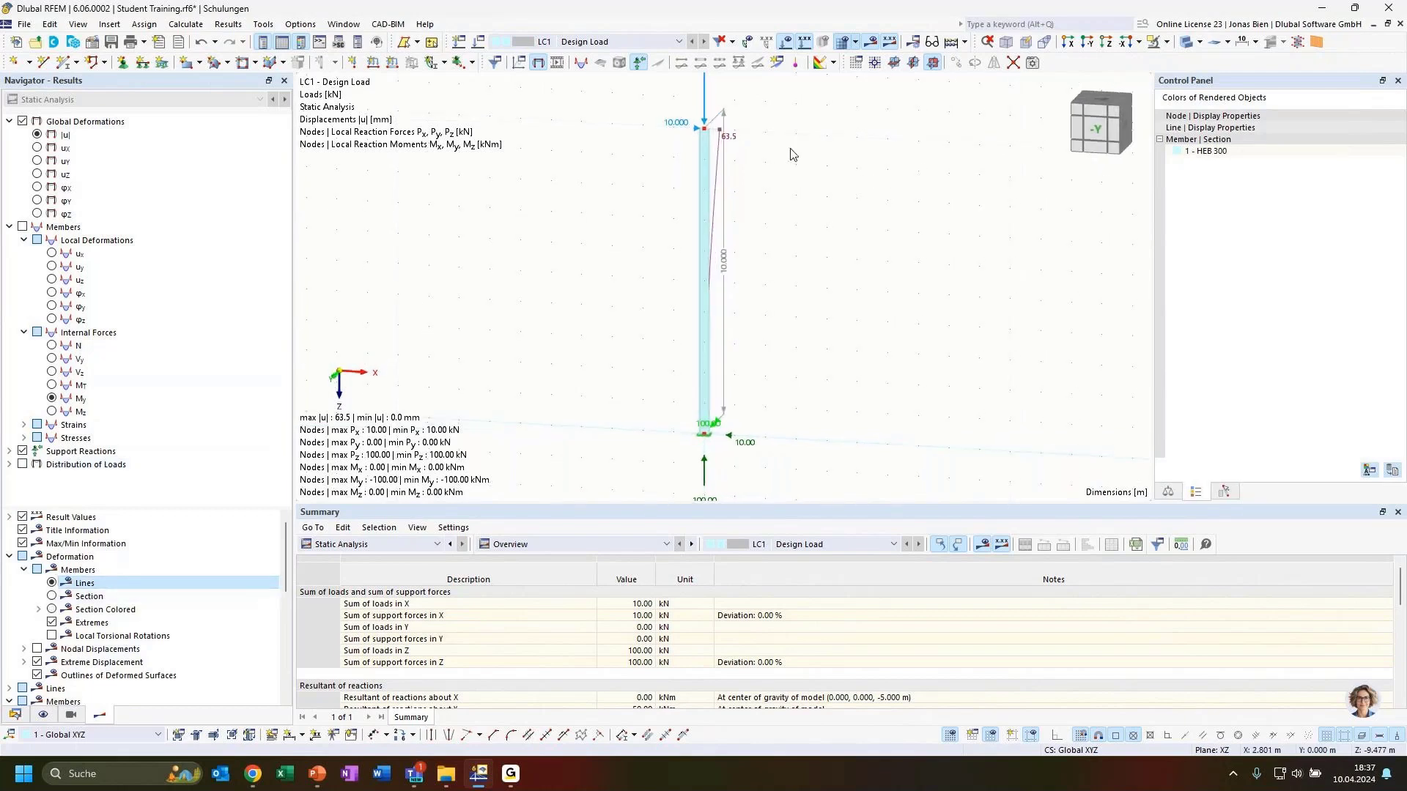
pyautogui.scroll(2, 724, 142)
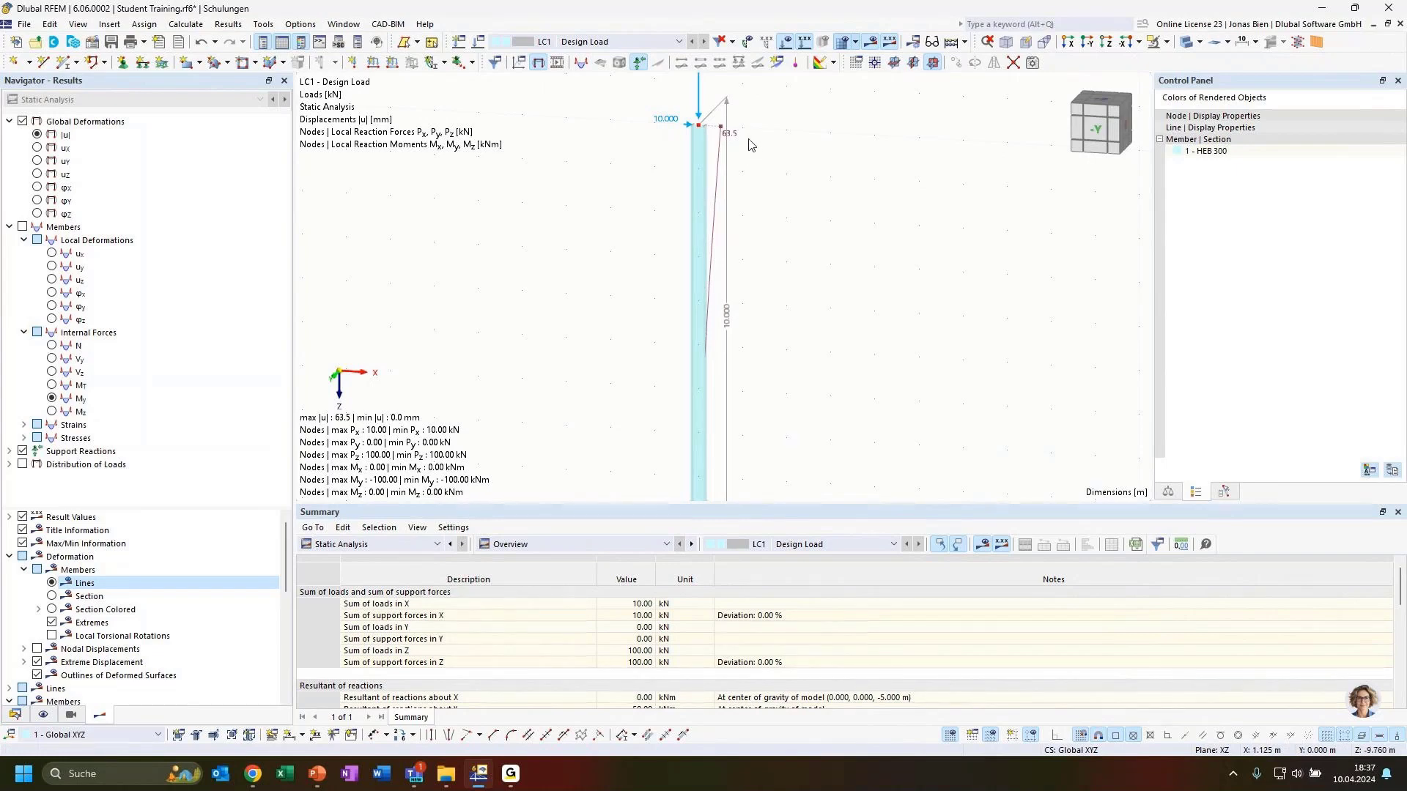
pyautogui.scroll(-2, 802, 200)
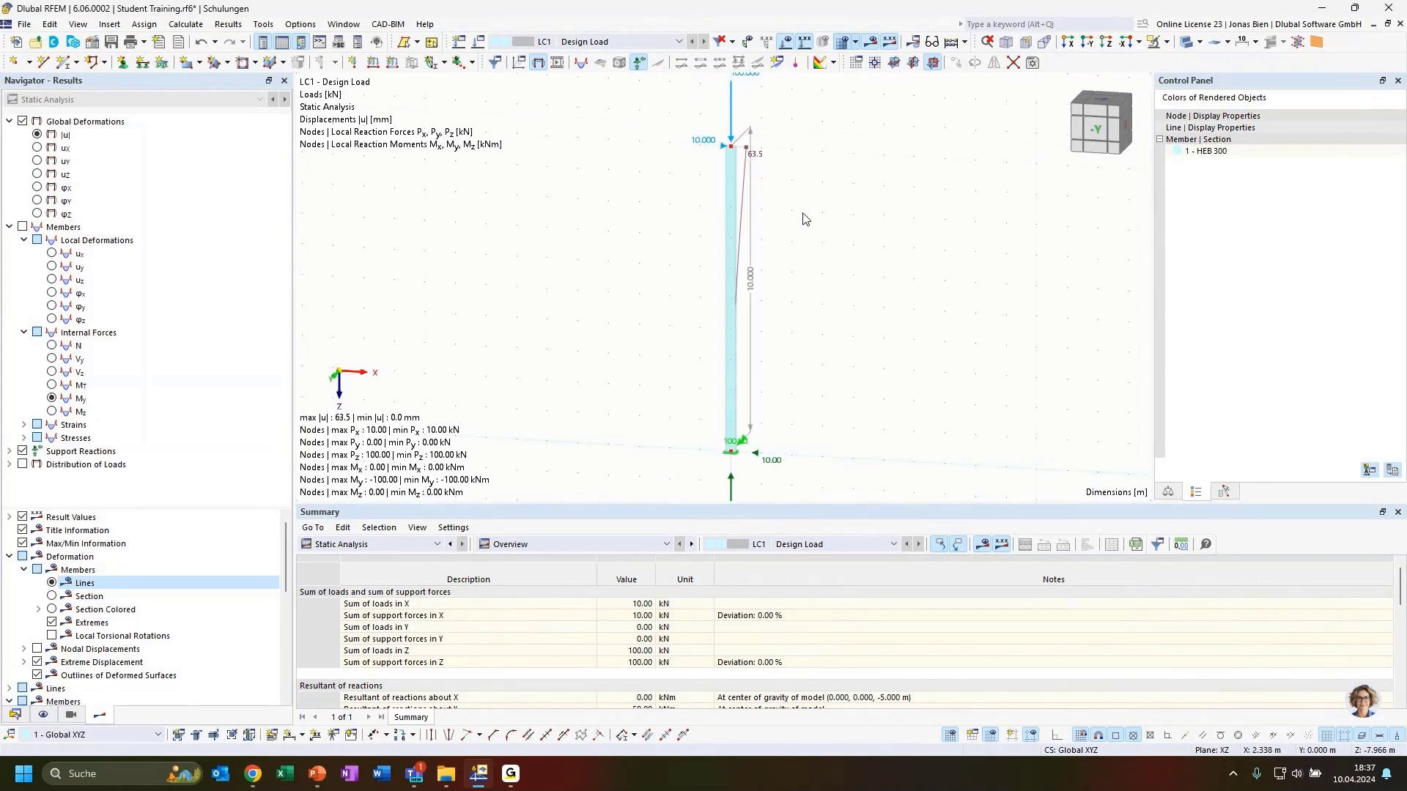
pyautogui.scroll(-1, 877, 243)
pyautogui.moveTo(877, 243); pyautogui.dragTo(847, 249, button='middle')
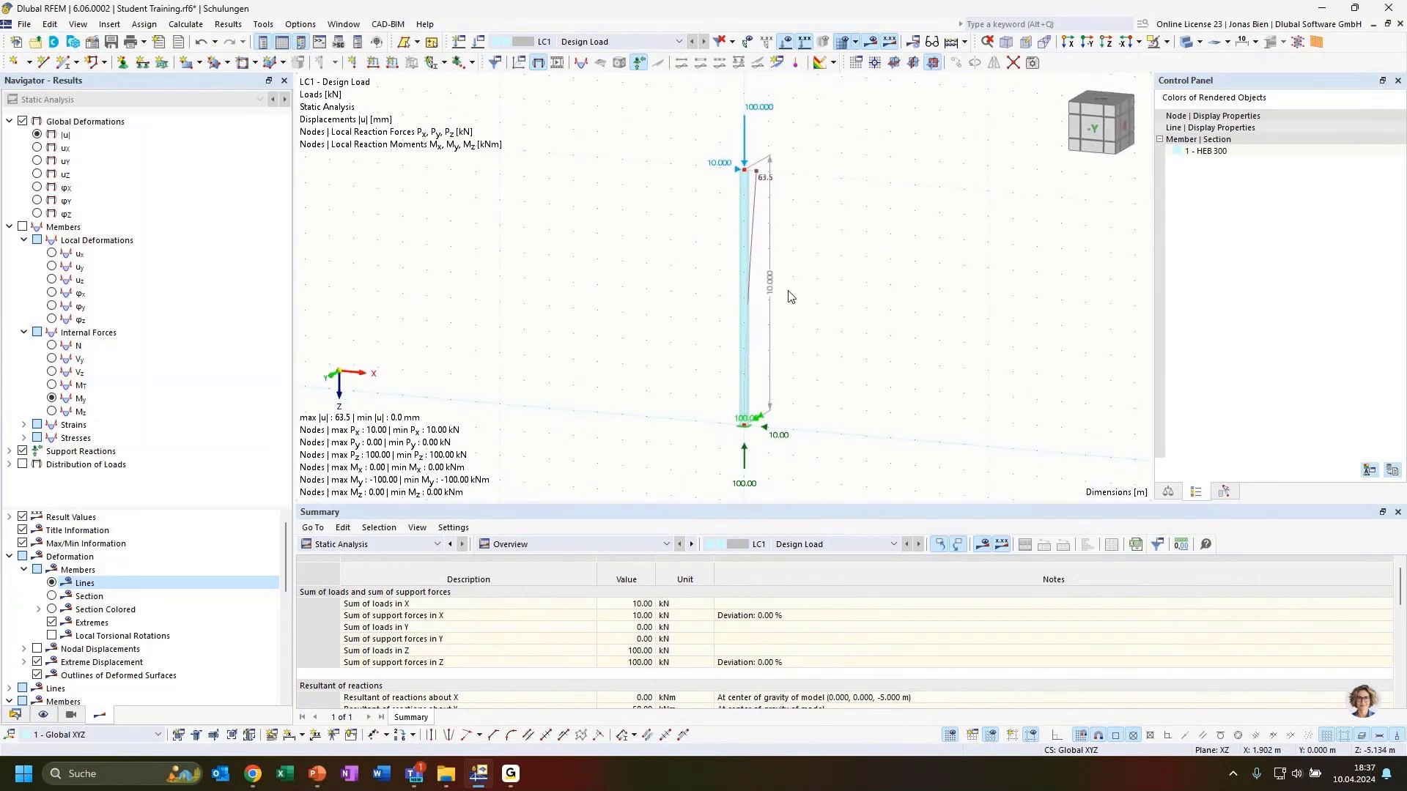
pyautogui.click(741, 300)
# Step: Switch to the model data tree and collapse the Types for Nodes, Special Objects, Sections and Nodes groups
pyautogui.click(15, 715)
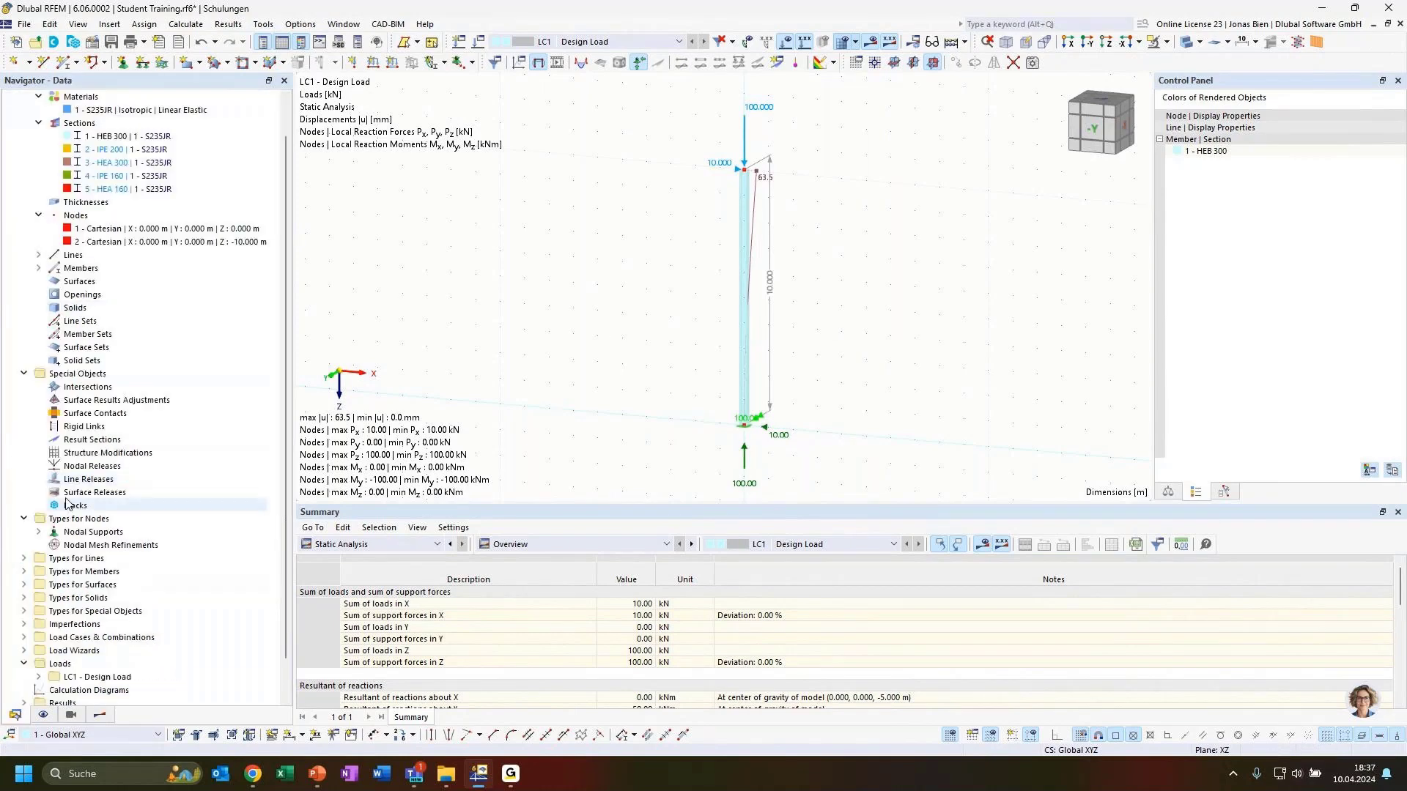
pyautogui.click(23, 518)
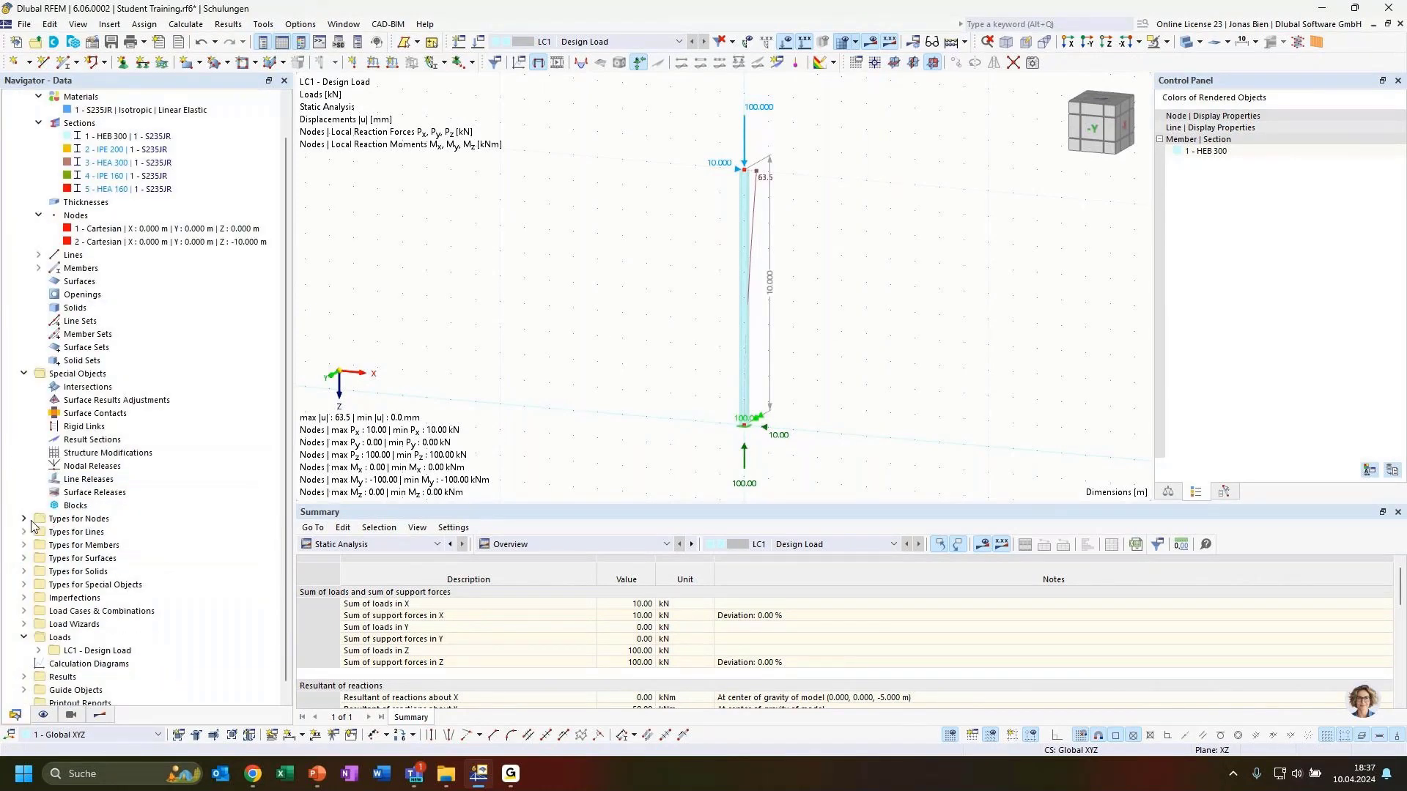
pyautogui.click(23, 373)
pyautogui.click(39, 162)
pyautogui.click(38, 189)
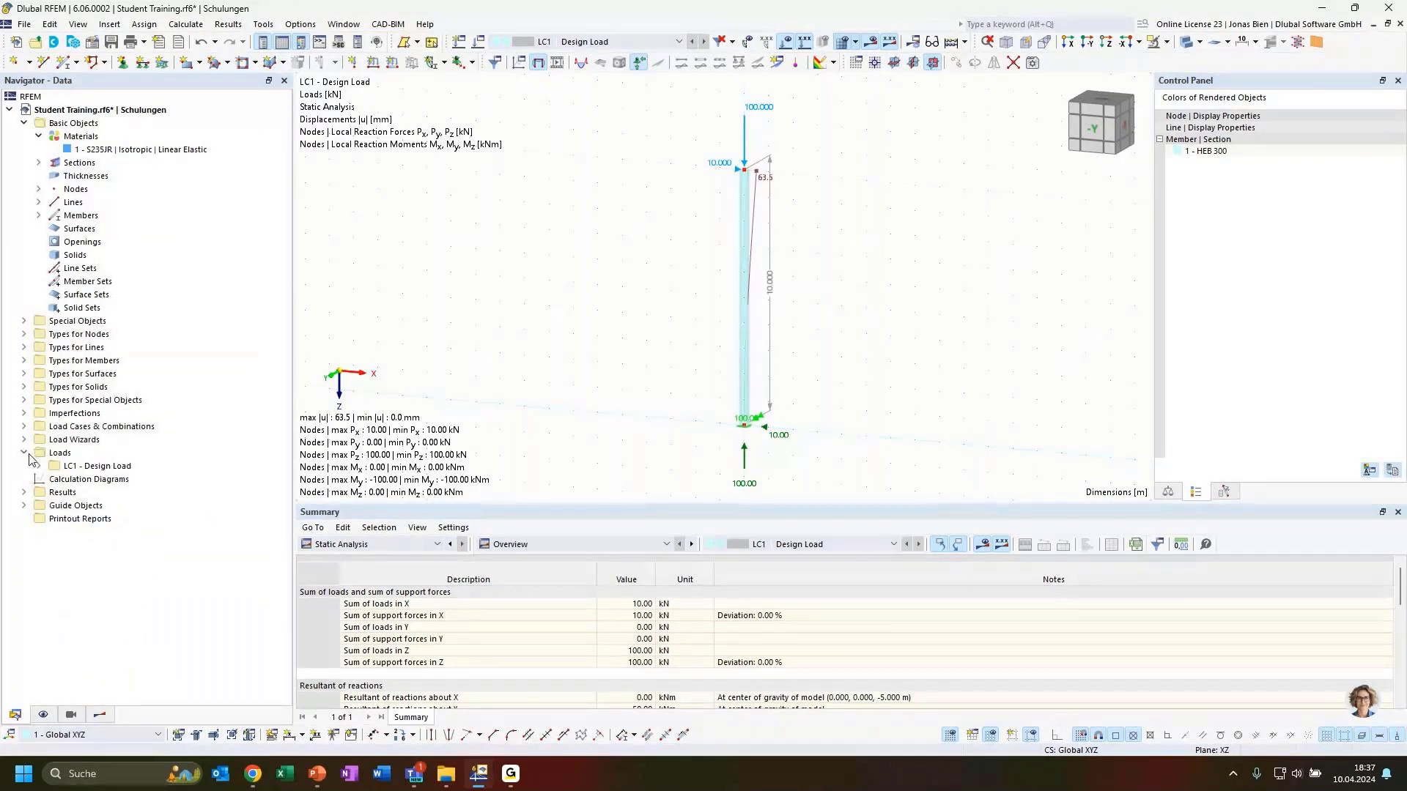
# Step: Copy load case LC1 - Design Load into a new load case LC2
pyautogui.click(23, 426)
pyautogui.click(111, 455)
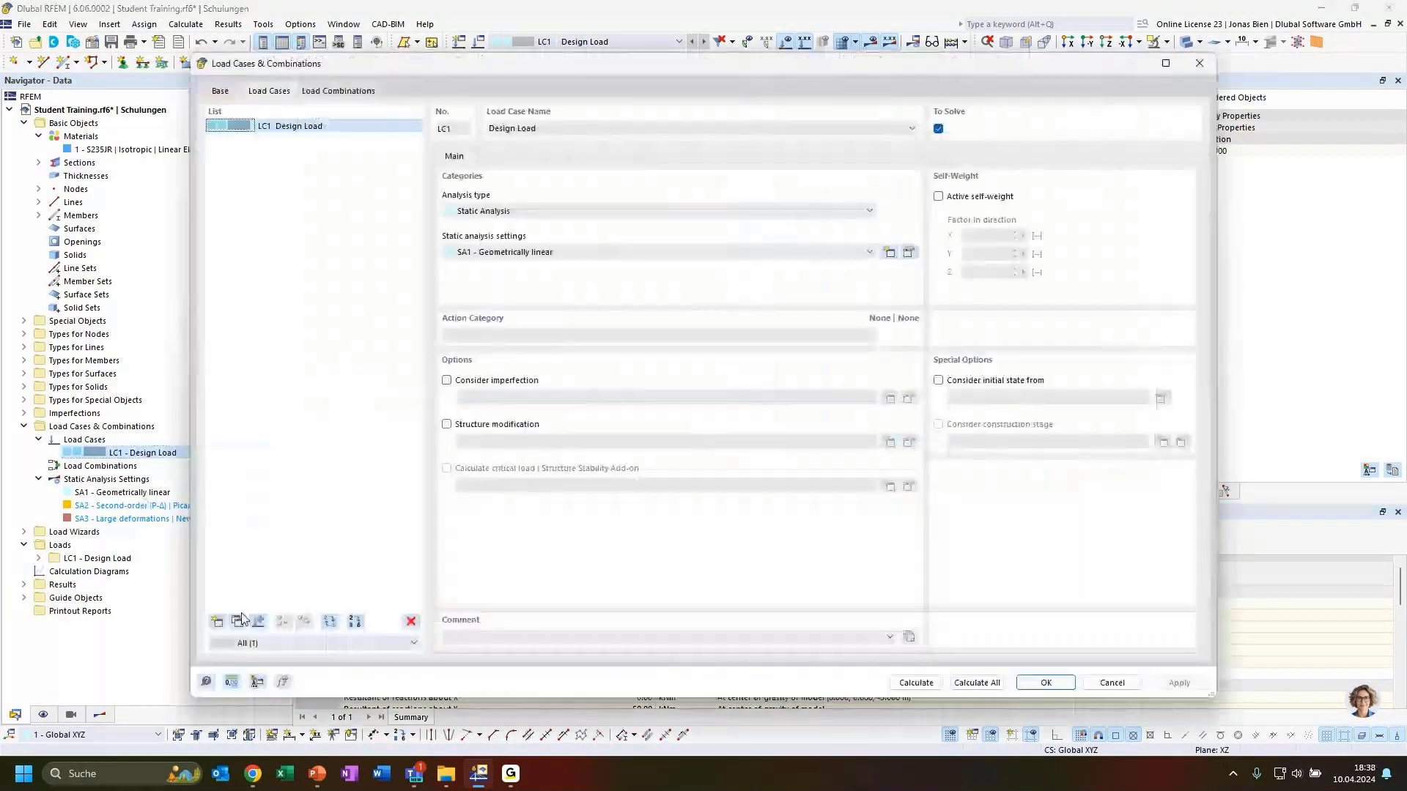
pyautogui.click(238, 622)
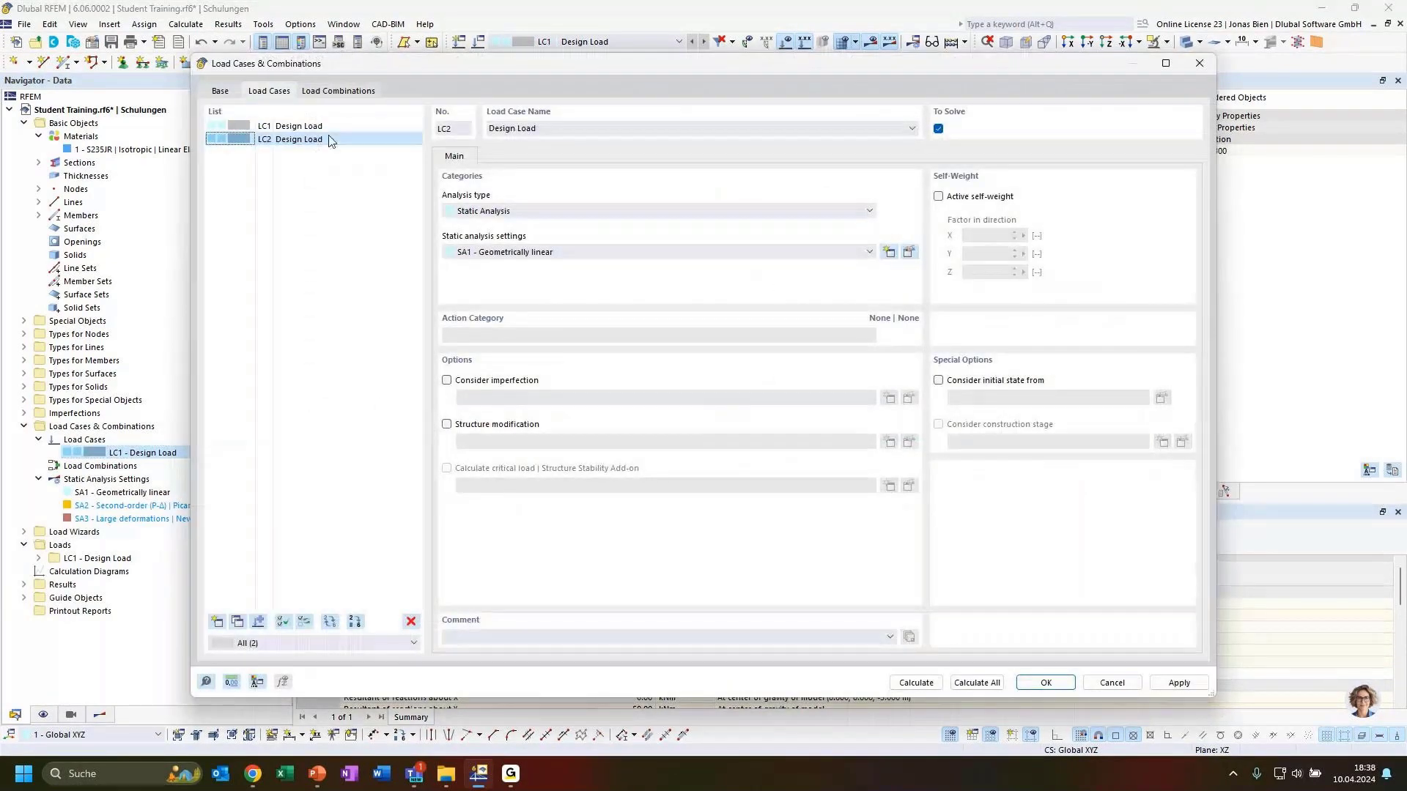
pyautogui.click(326, 140)
pyautogui.moveTo(499, 68); pyautogui.dragTo(510, 205)
pyautogui.moveTo(651, 201); pyautogui.dragTo(652, 81)
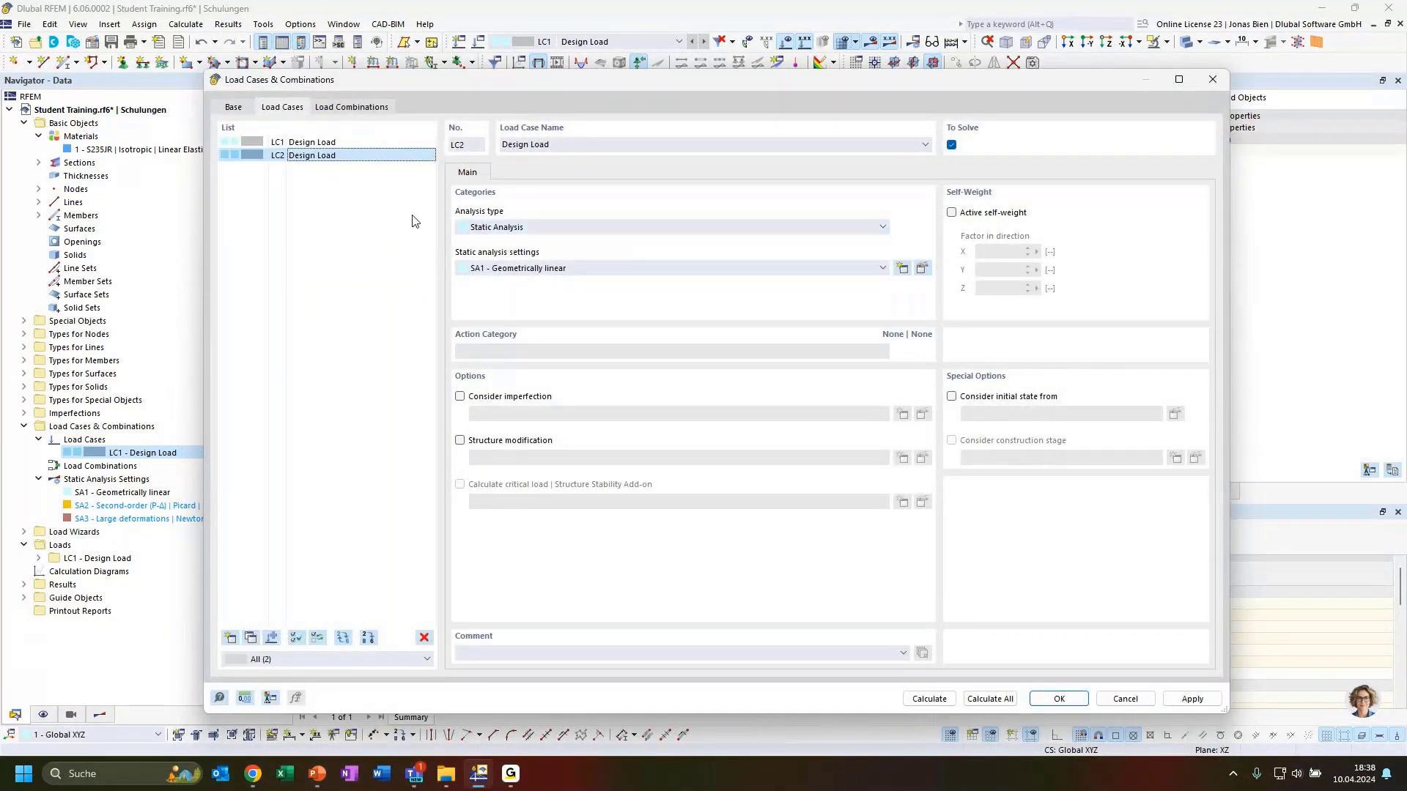
# Step: Set LC2's static analysis settings to SA2 - Second-order (P-Δ) | Picard
pyautogui.click(571, 268)
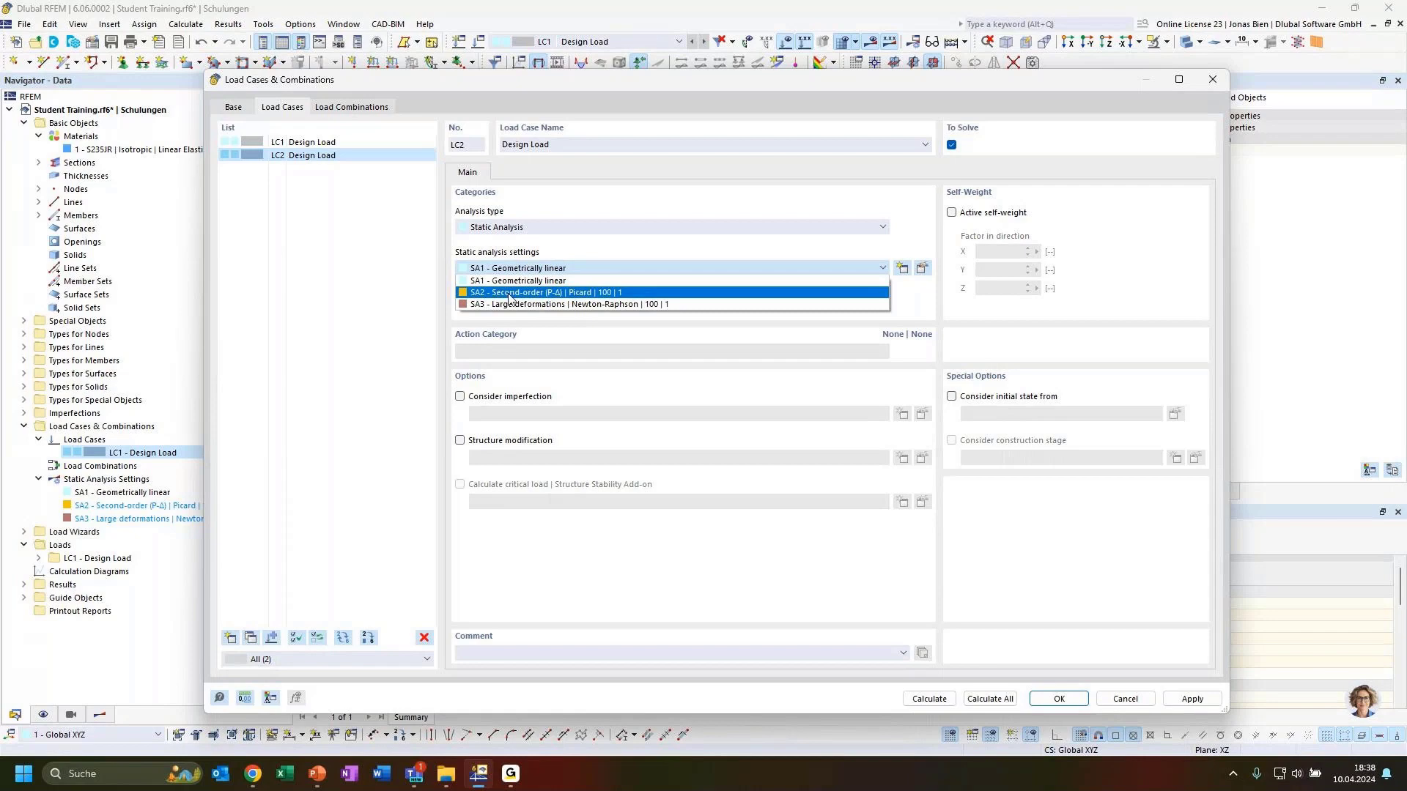
pyautogui.click(510, 294)
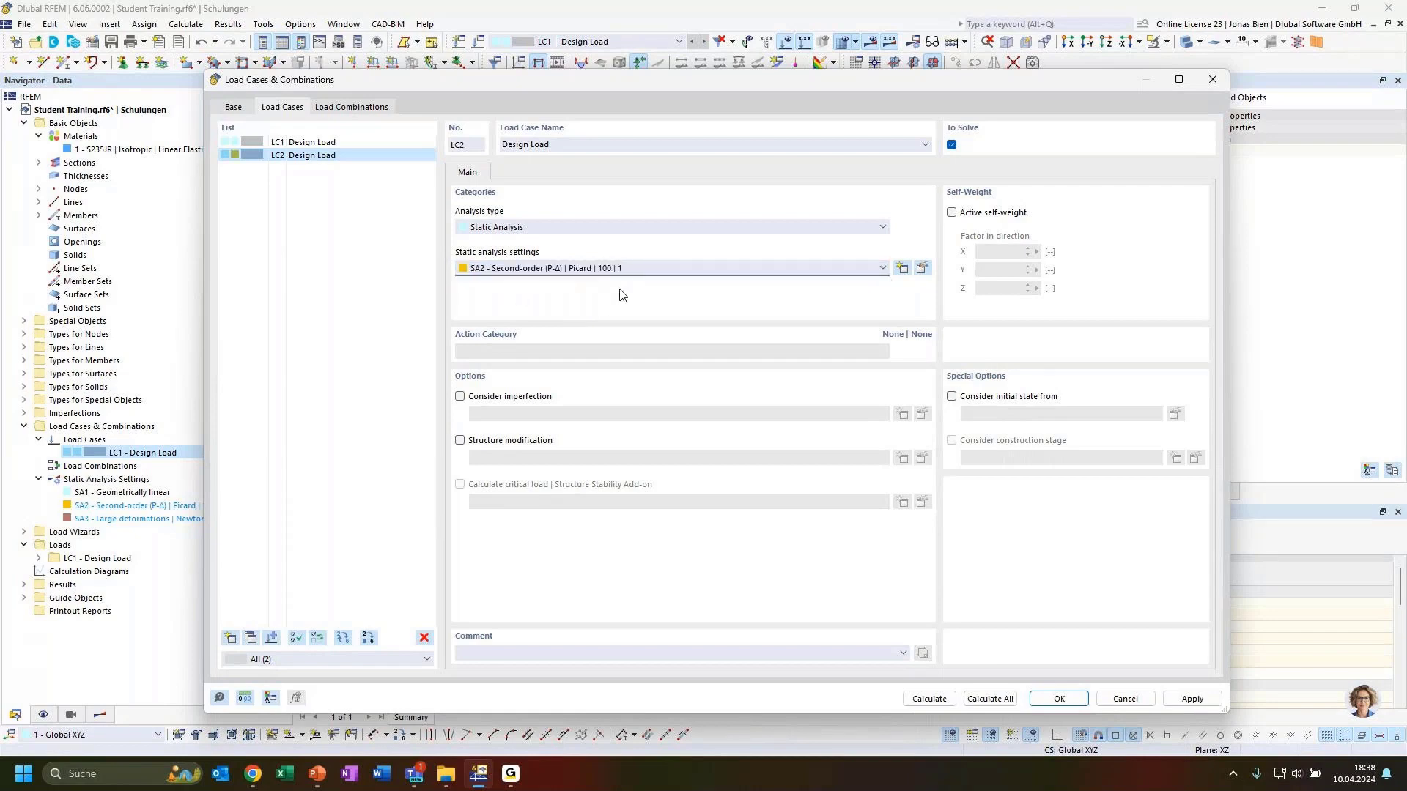
pyautogui.click(595, 269)
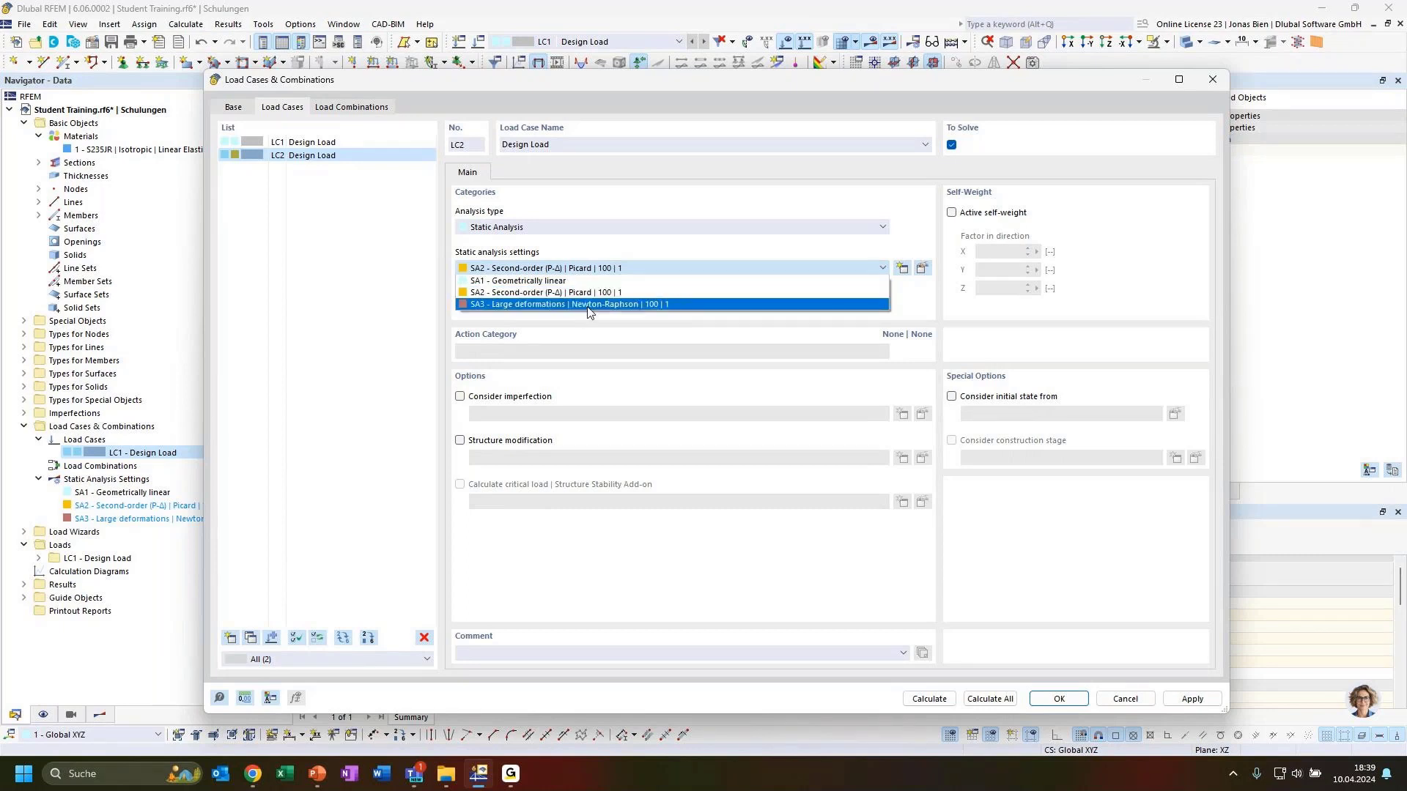
pyautogui.click(856, 268)
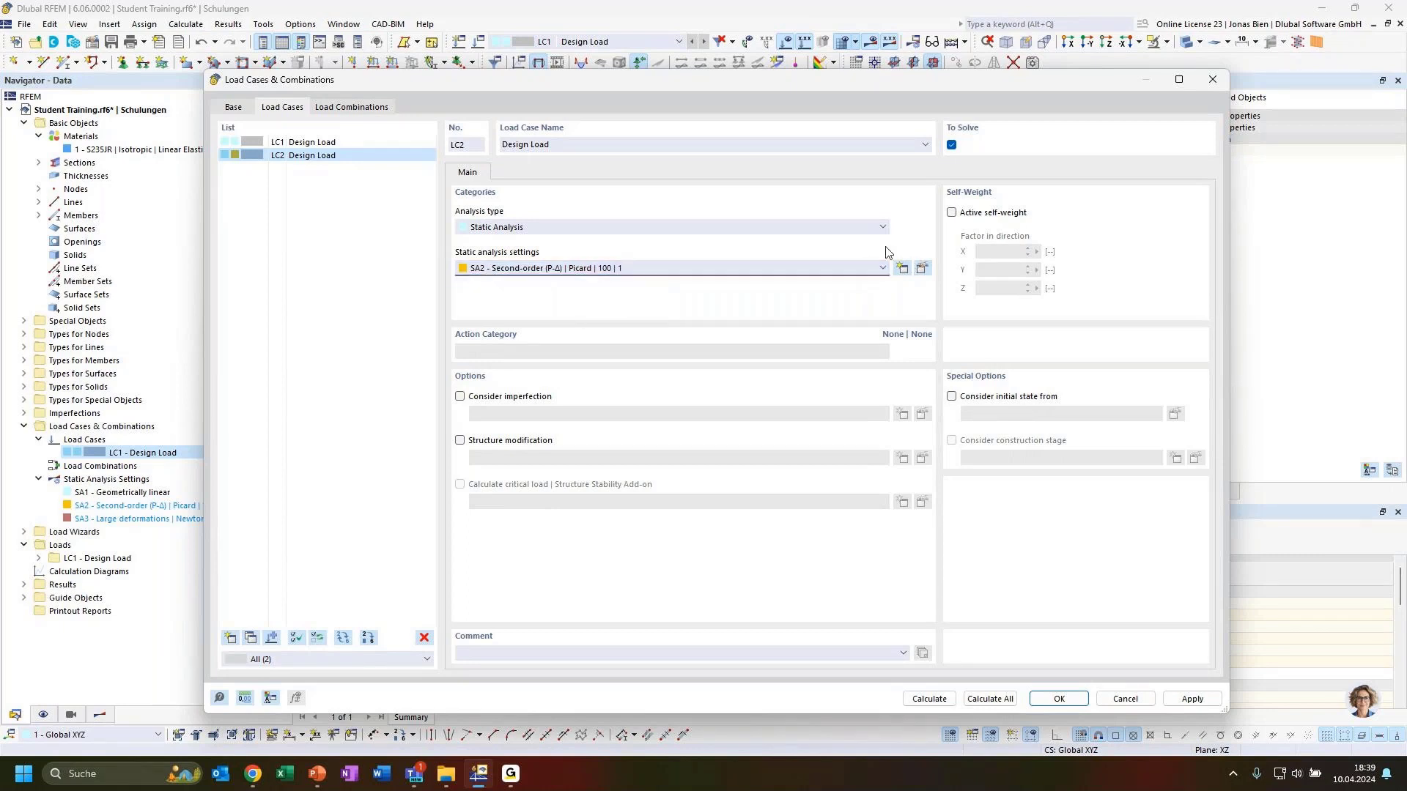
pyautogui.click(921, 269)
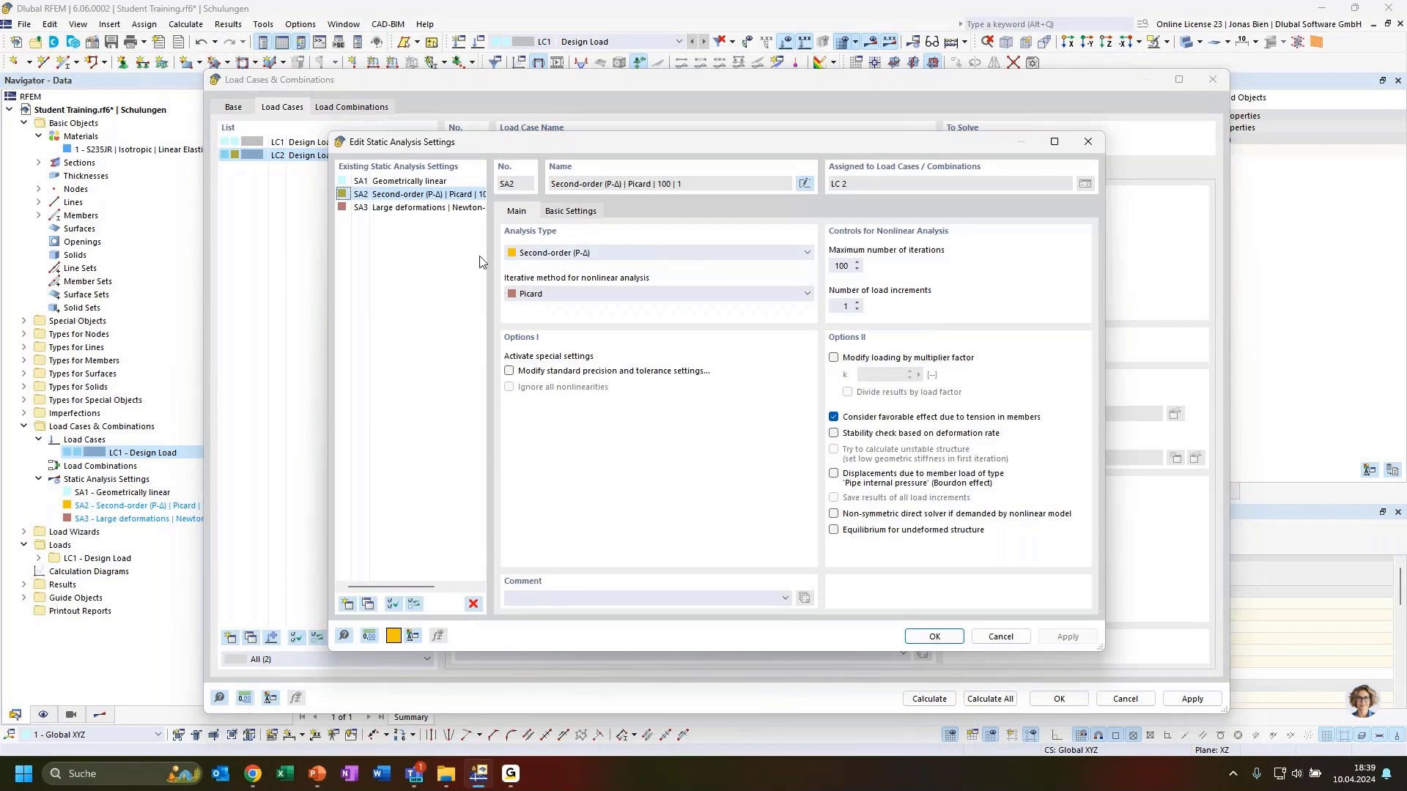
pyautogui.click(608, 254)
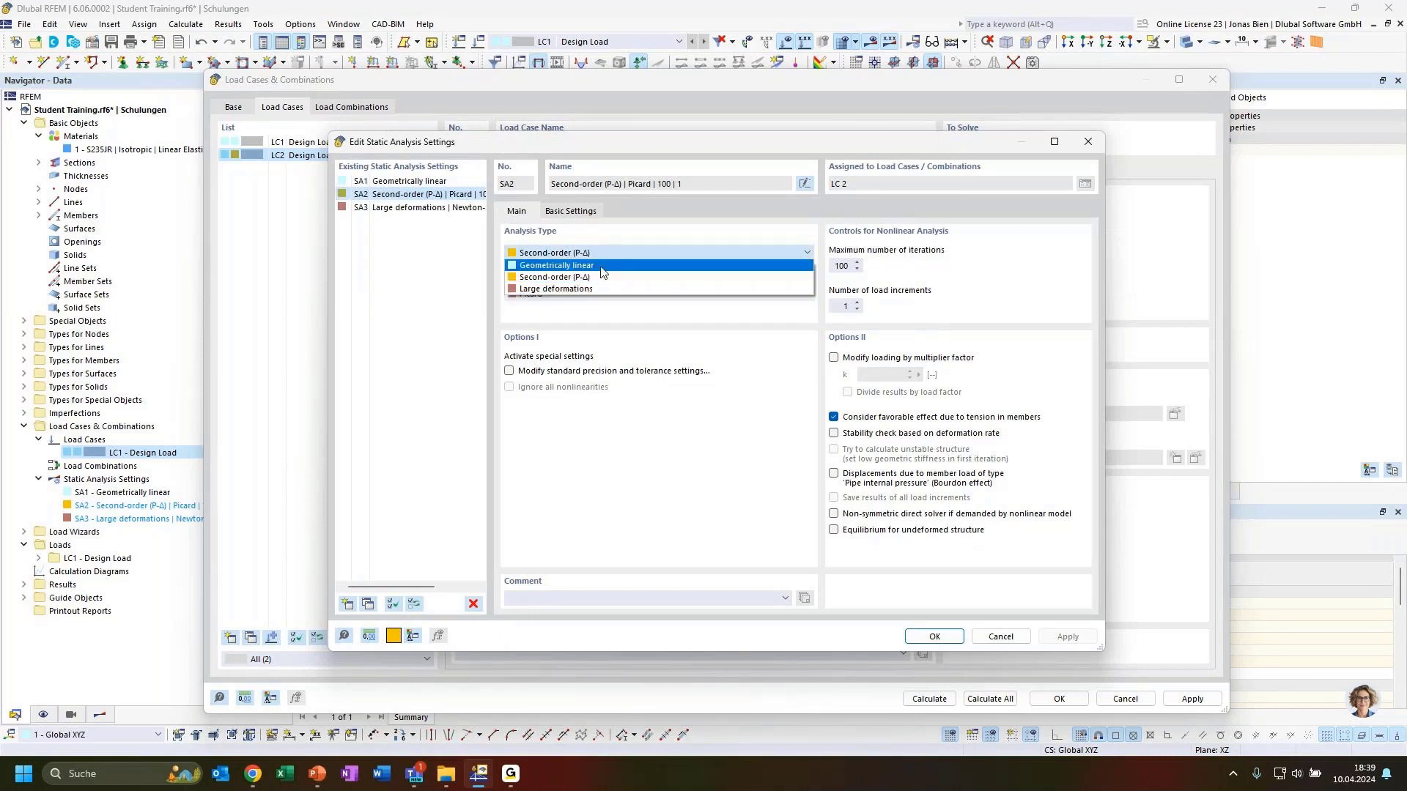
pyautogui.click(601, 256)
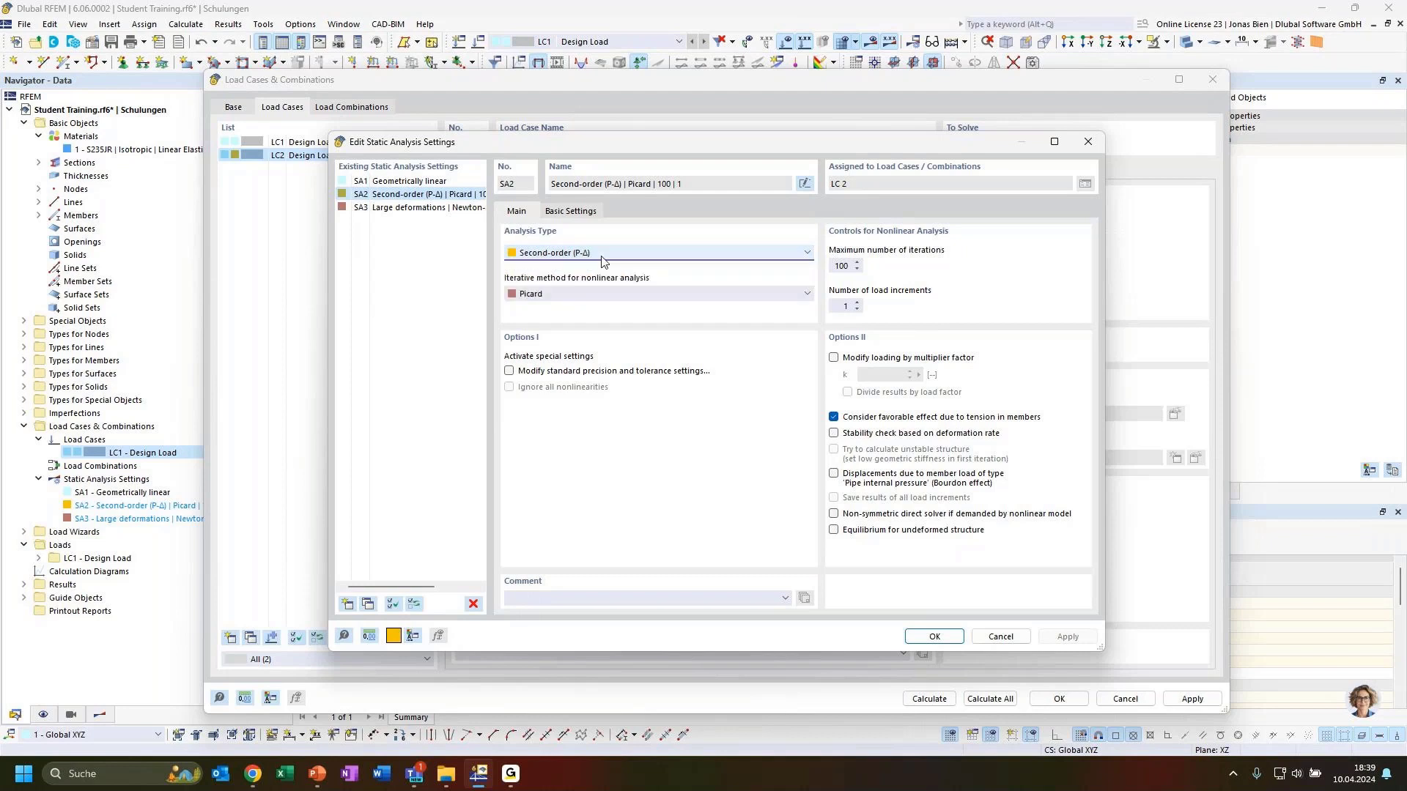
pyautogui.click(608, 294)
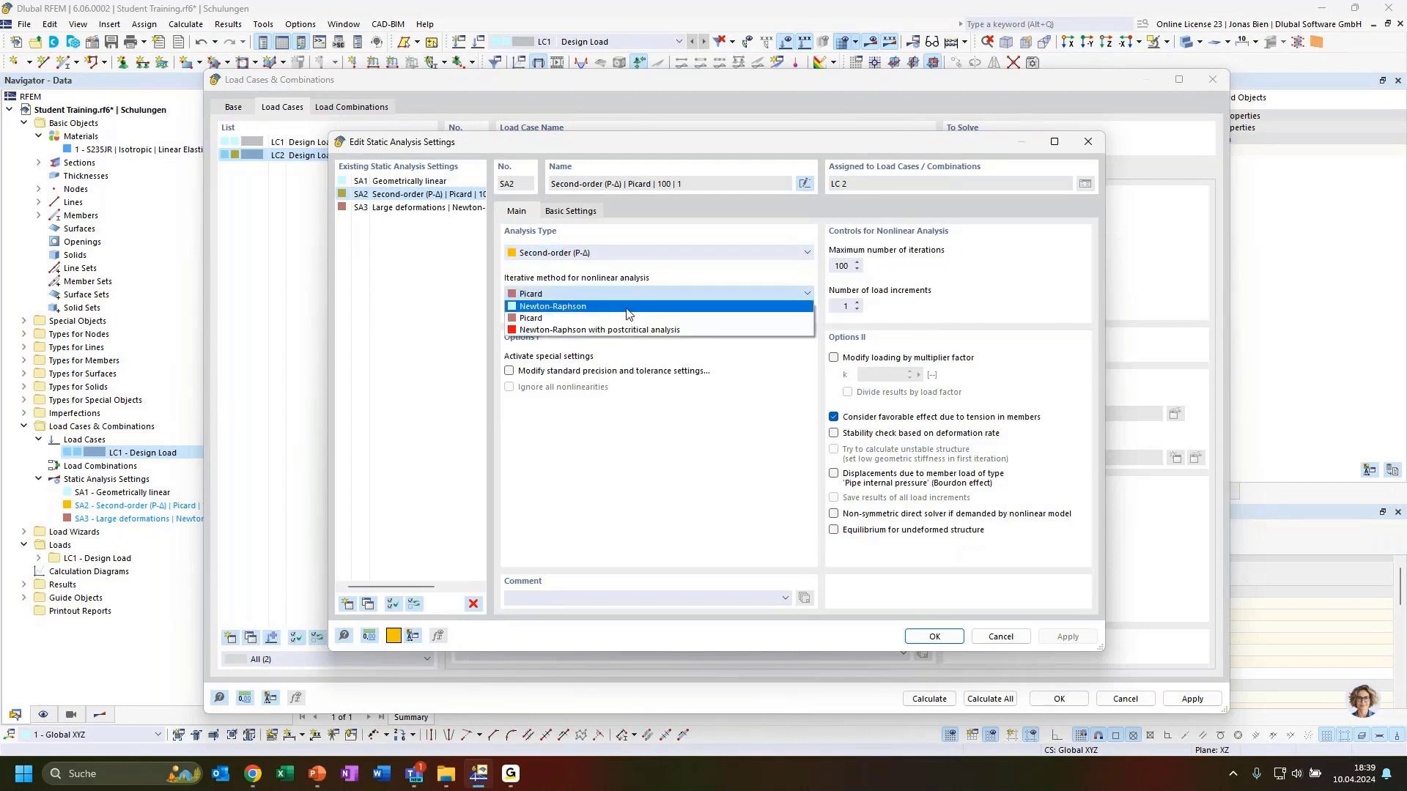
pyautogui.click(632, 297)
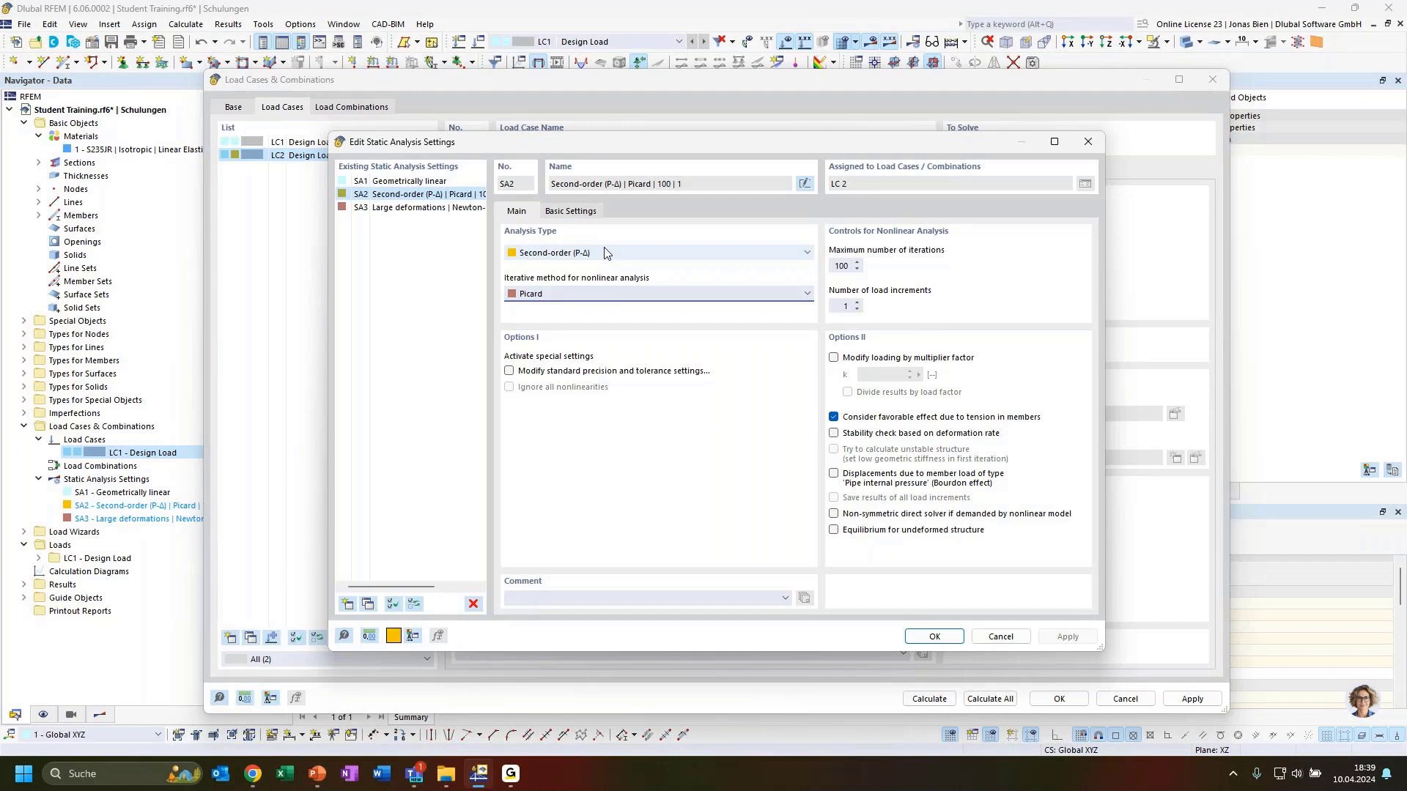
pyautogui.click(572, 294)
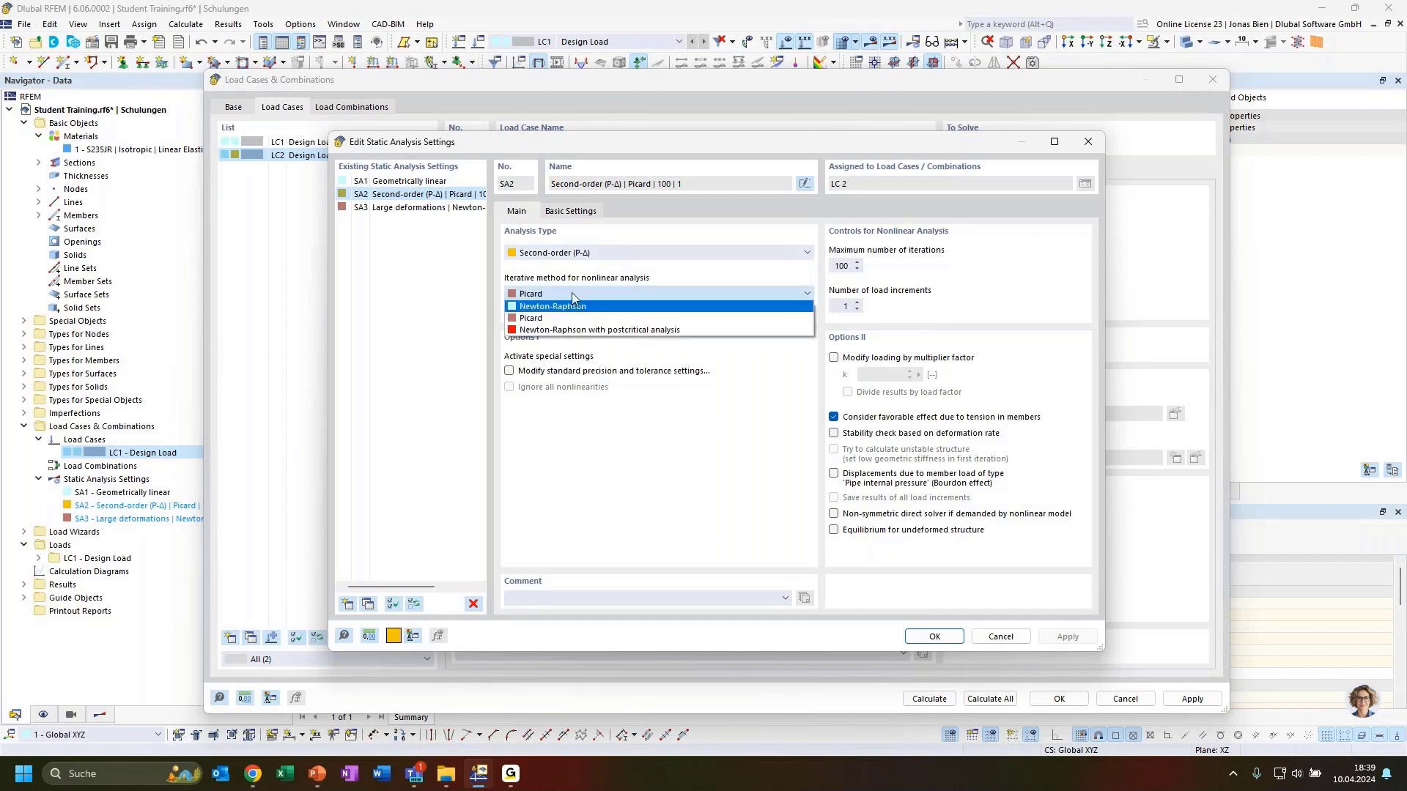
pyautogui.click(572, 295)
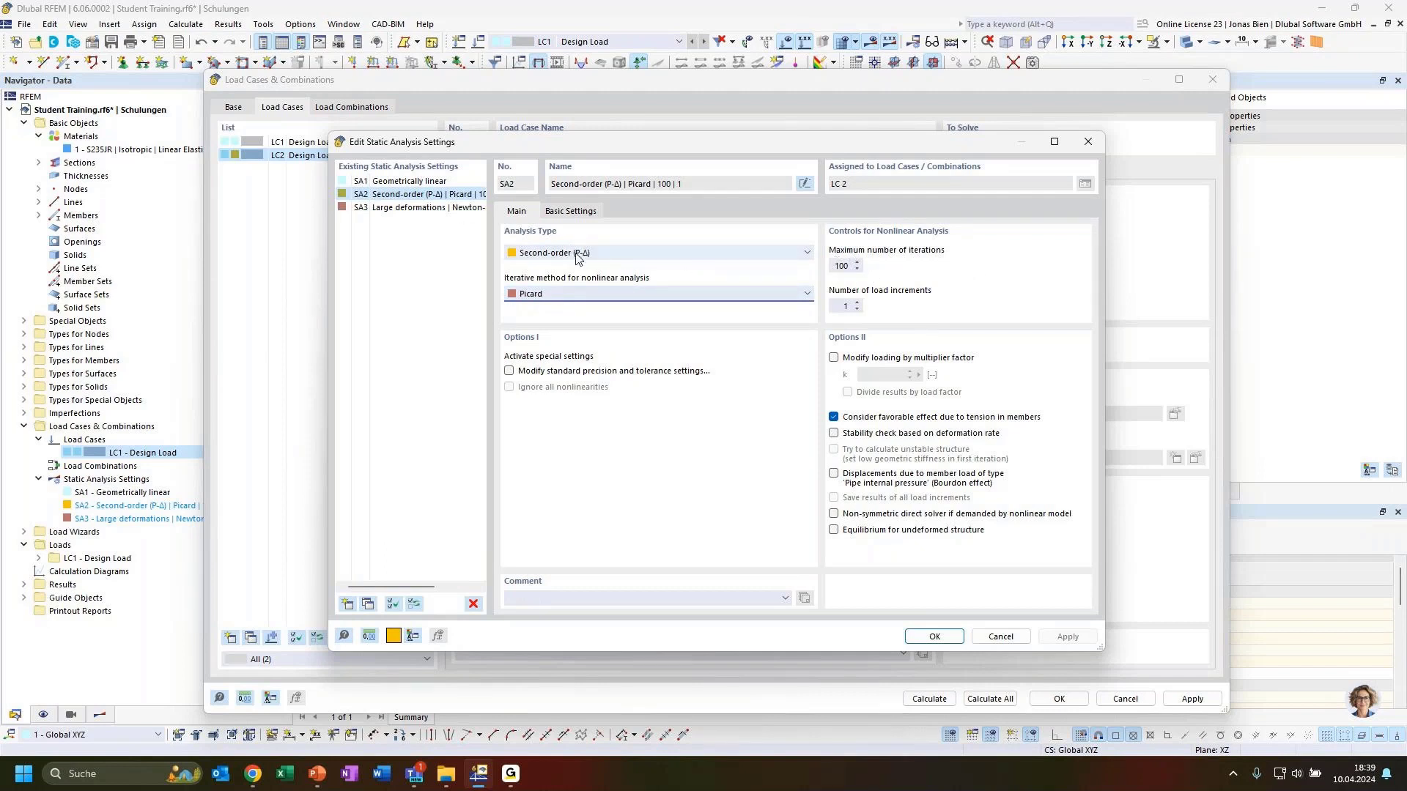
pyautogui.click(407, 182)
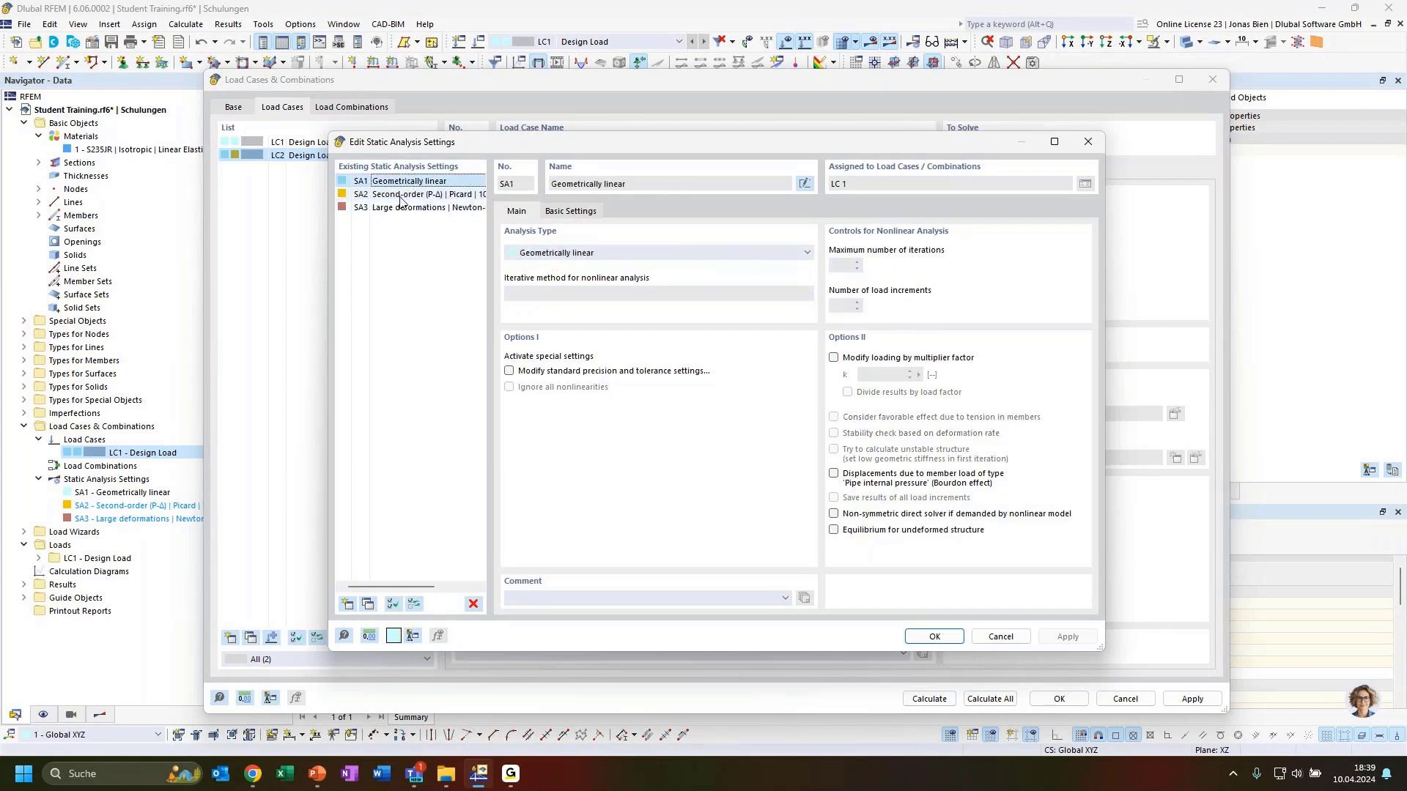
pyautogui.click(437, 194)
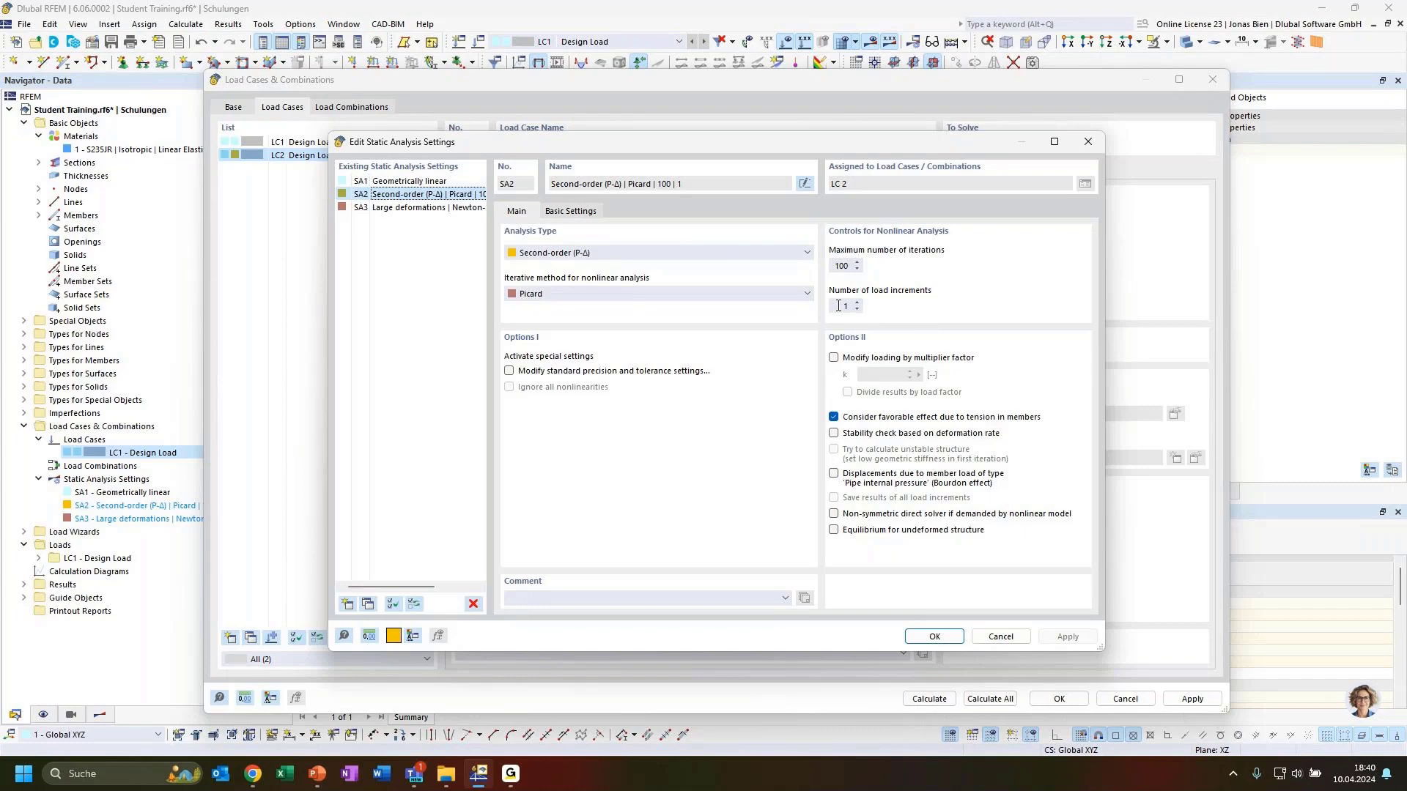
pyautogui.click(588, 212)
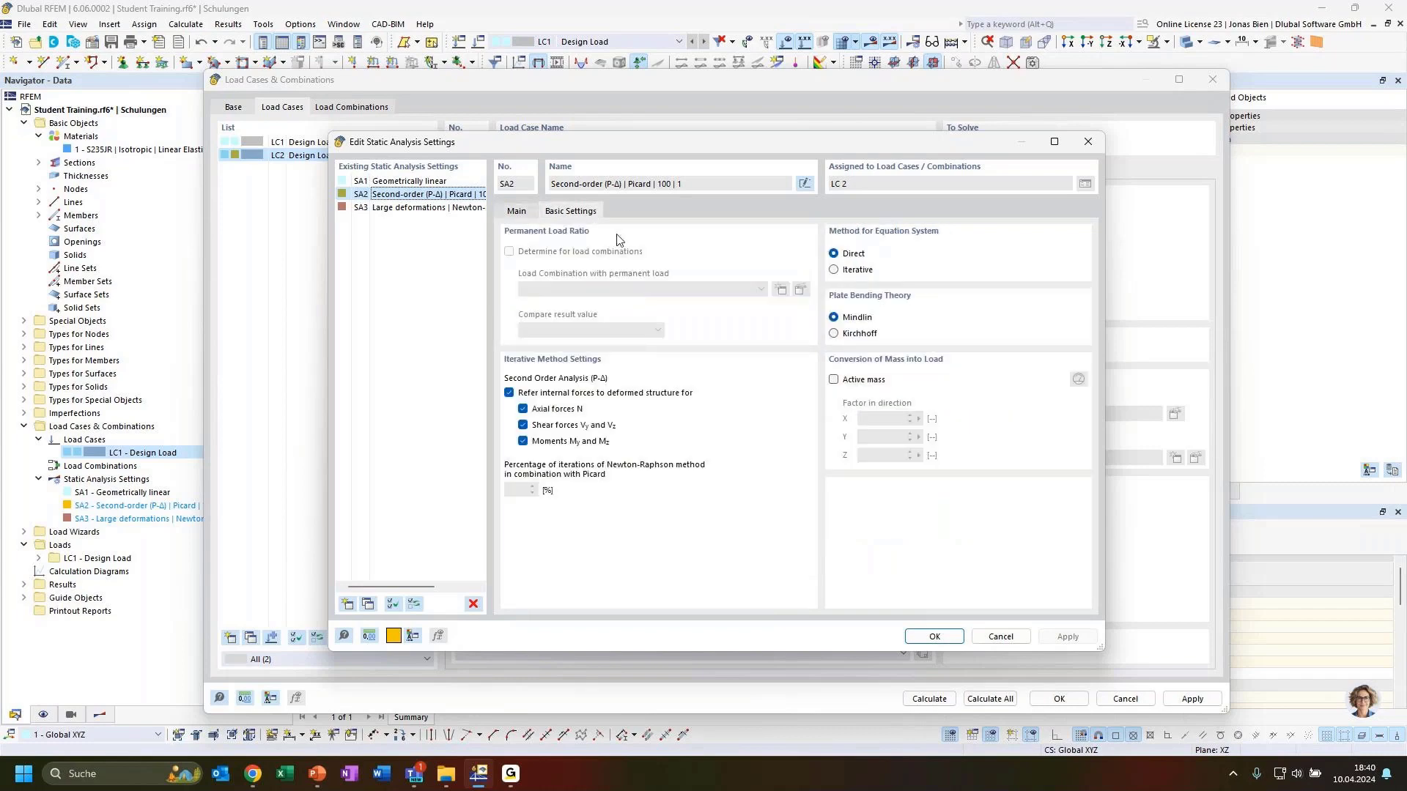
pyautogui.click(516, 214)
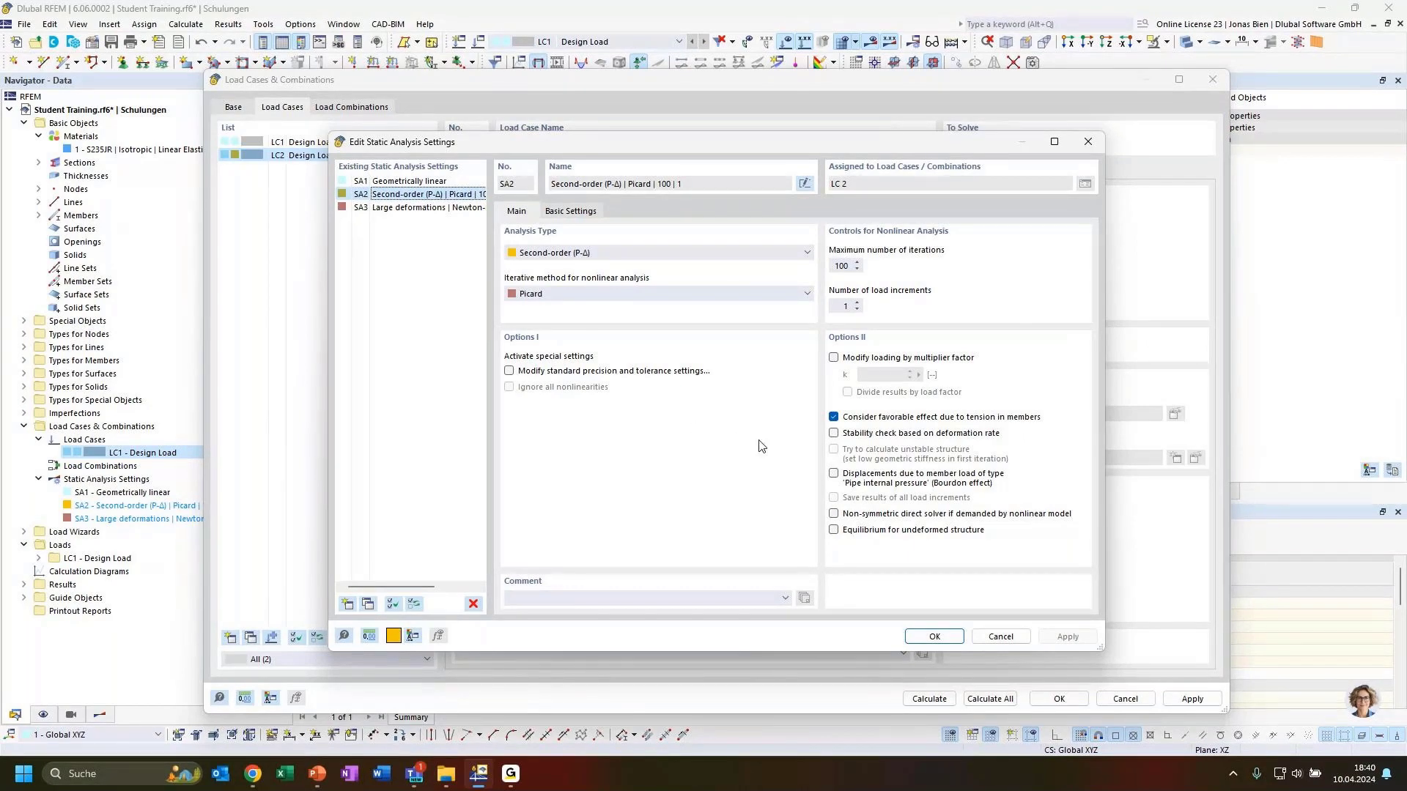
pyautogui.click(941, 637)
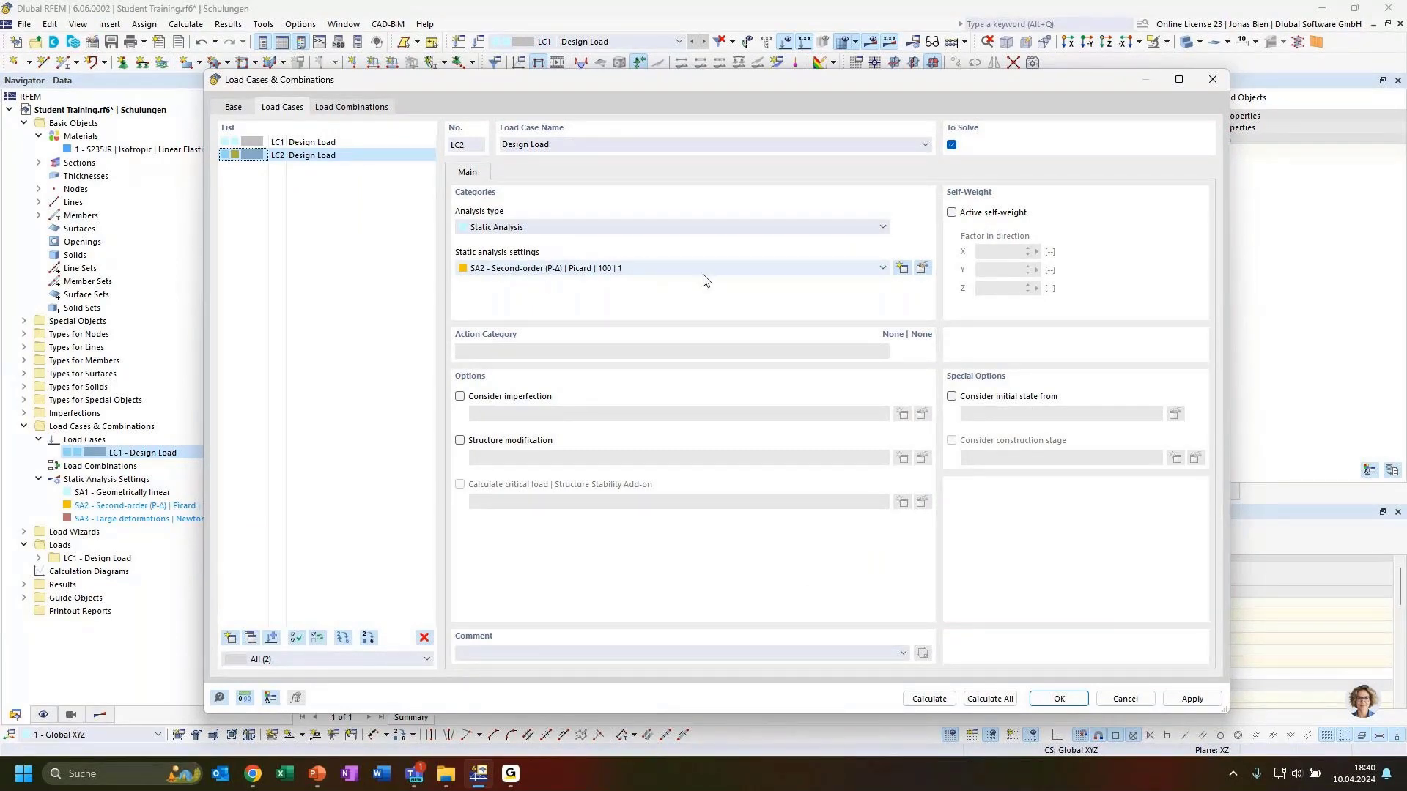
# Step: Confirm the load cases and view LC2 Design Load with its 100 kN and 10 kN loads
pyautogui.click(296, 156)
pyautogui.click(1055, 700)
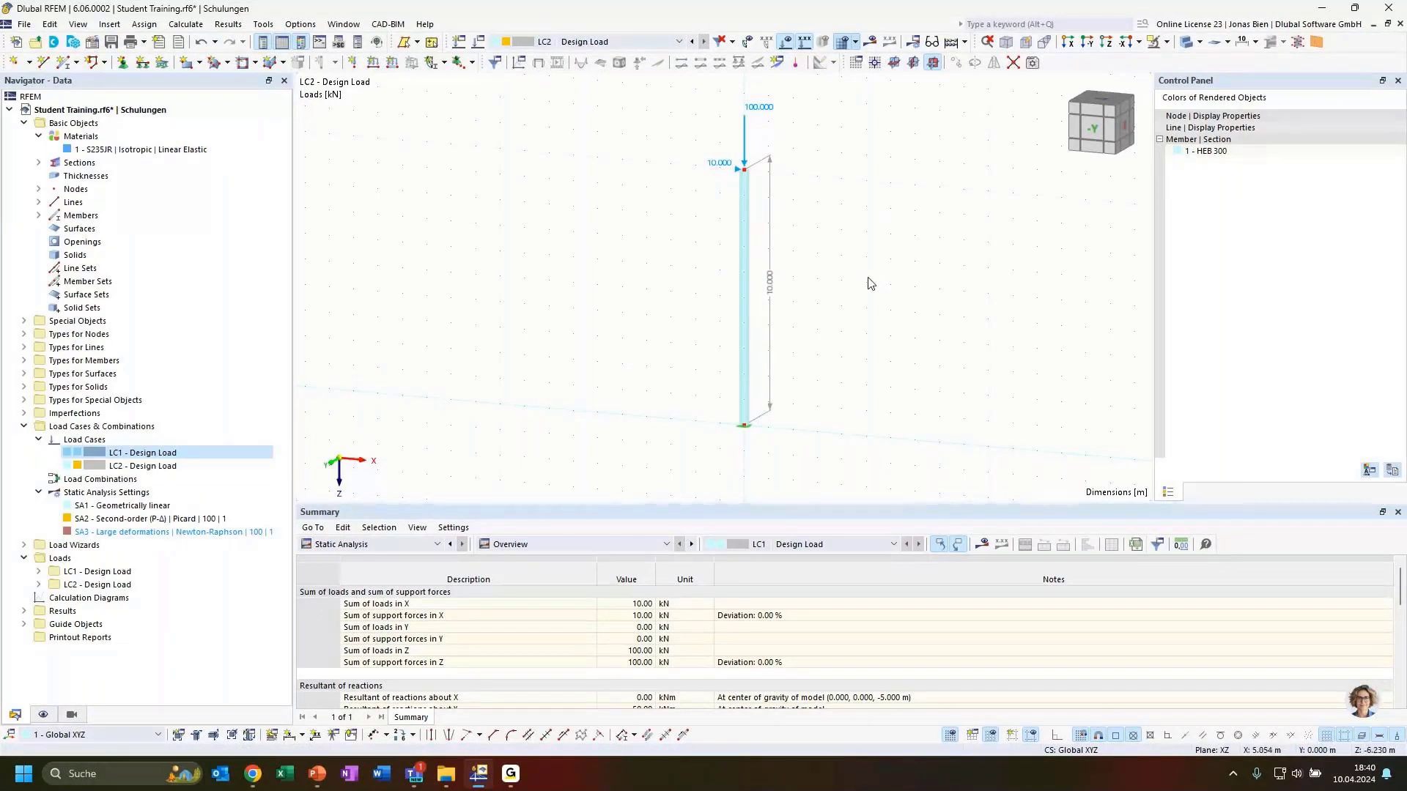
pyautogui.keyDown('ctrl'); pyautogui.moveTo(860, 279); pyautogui.dragTo(832, 280, button='middle'); pyautogui.keyUp('ctrl')
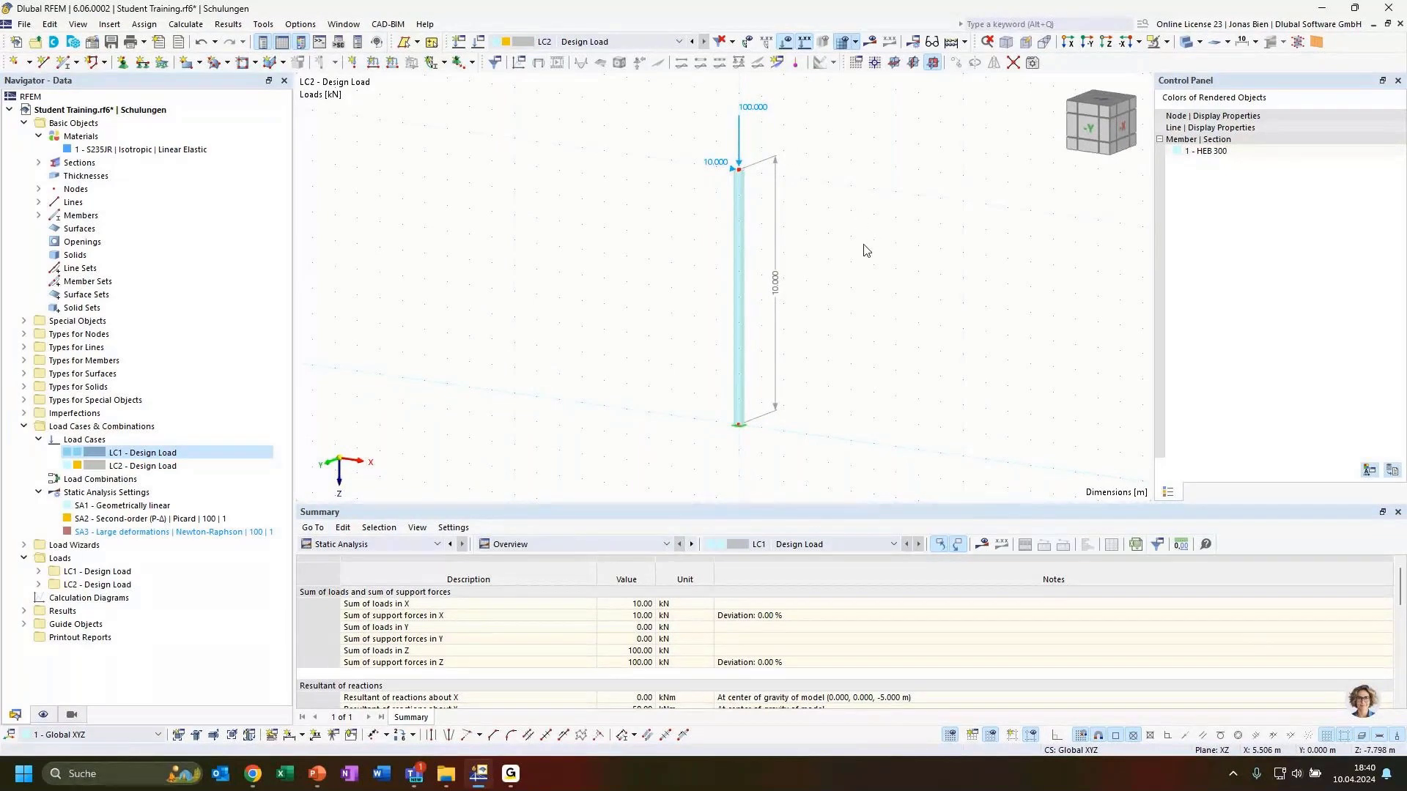
# Step: Calculate the model with LC2's second-order analysis settings
pyautogui.click(870, 42)
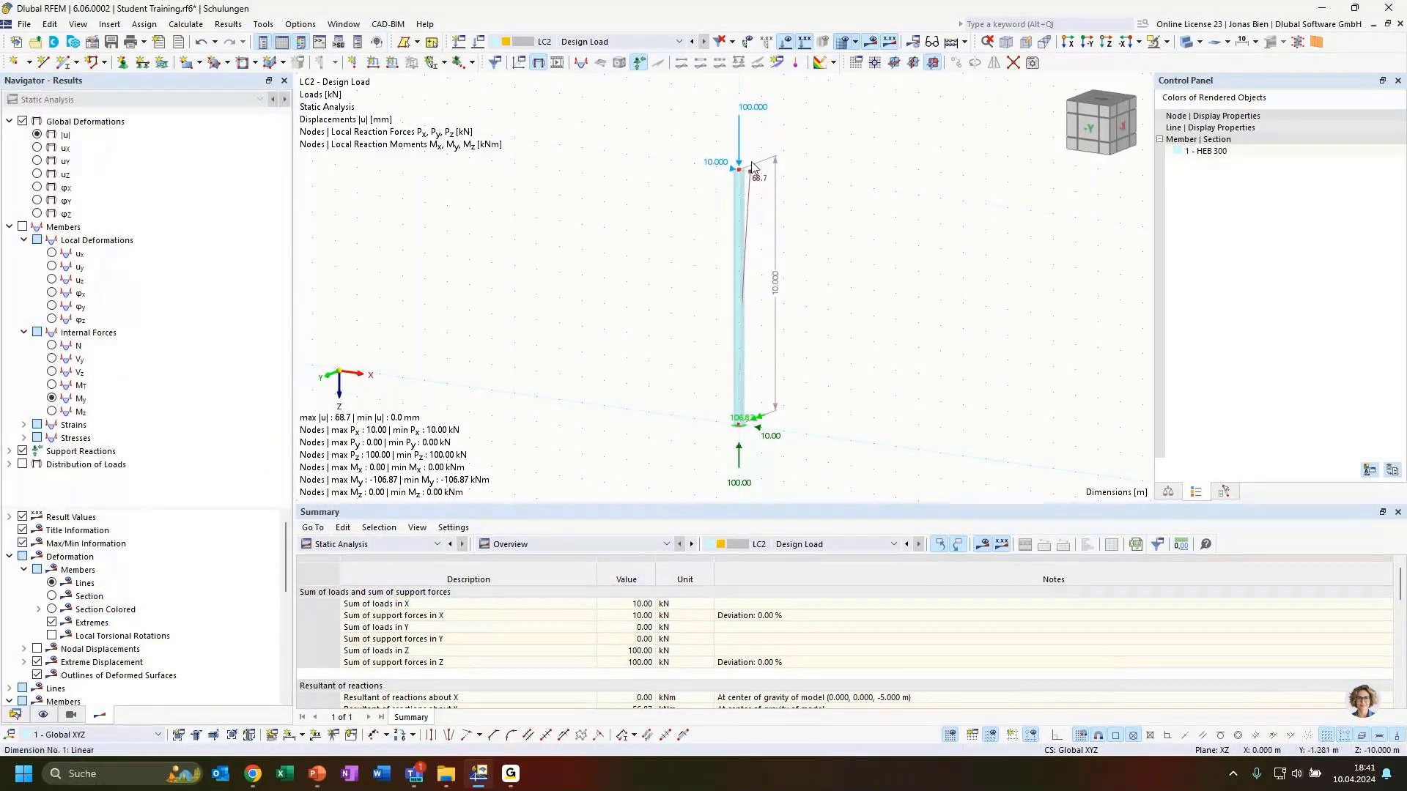
pyautogui.scroll(1, 762, 194)
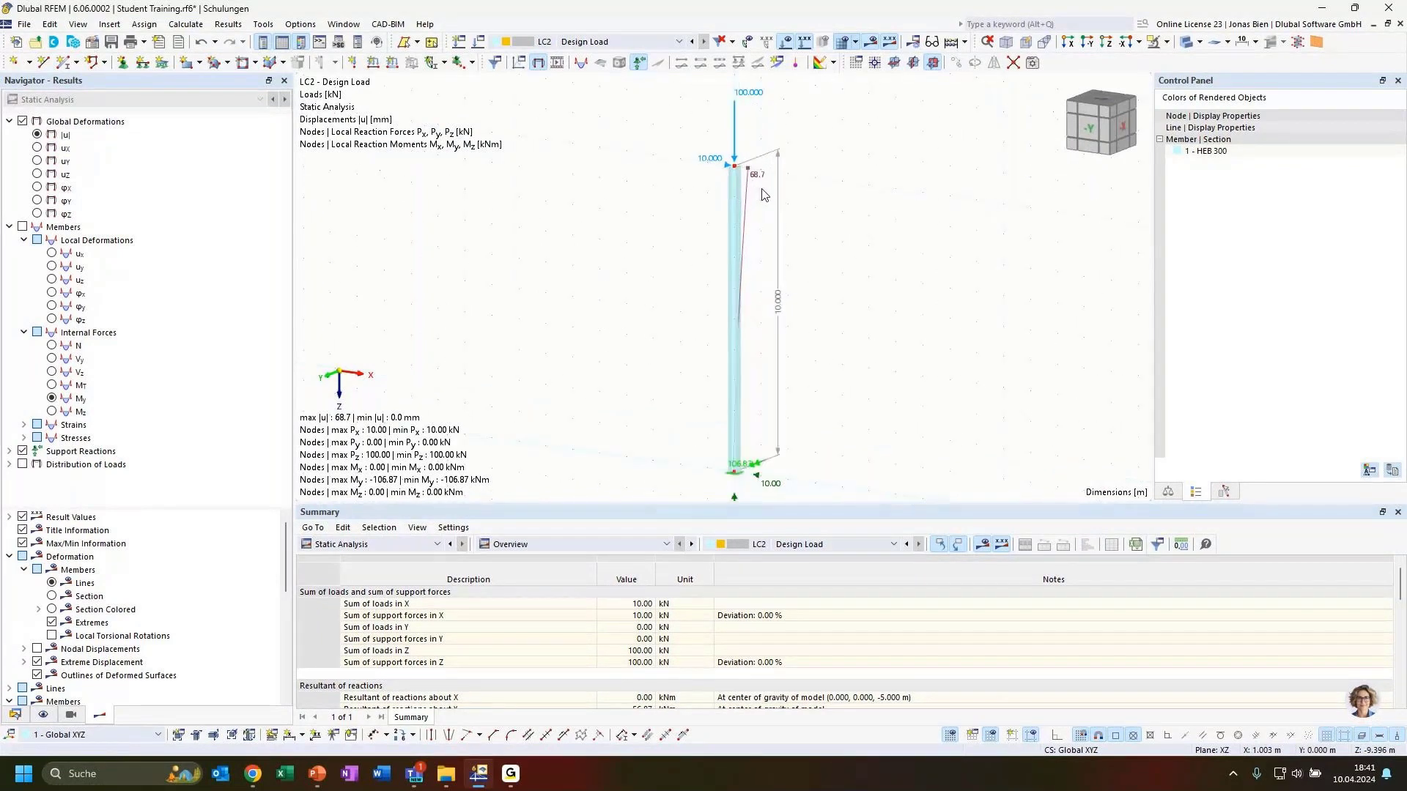
pyautogui.scroll(1, 763, 194)
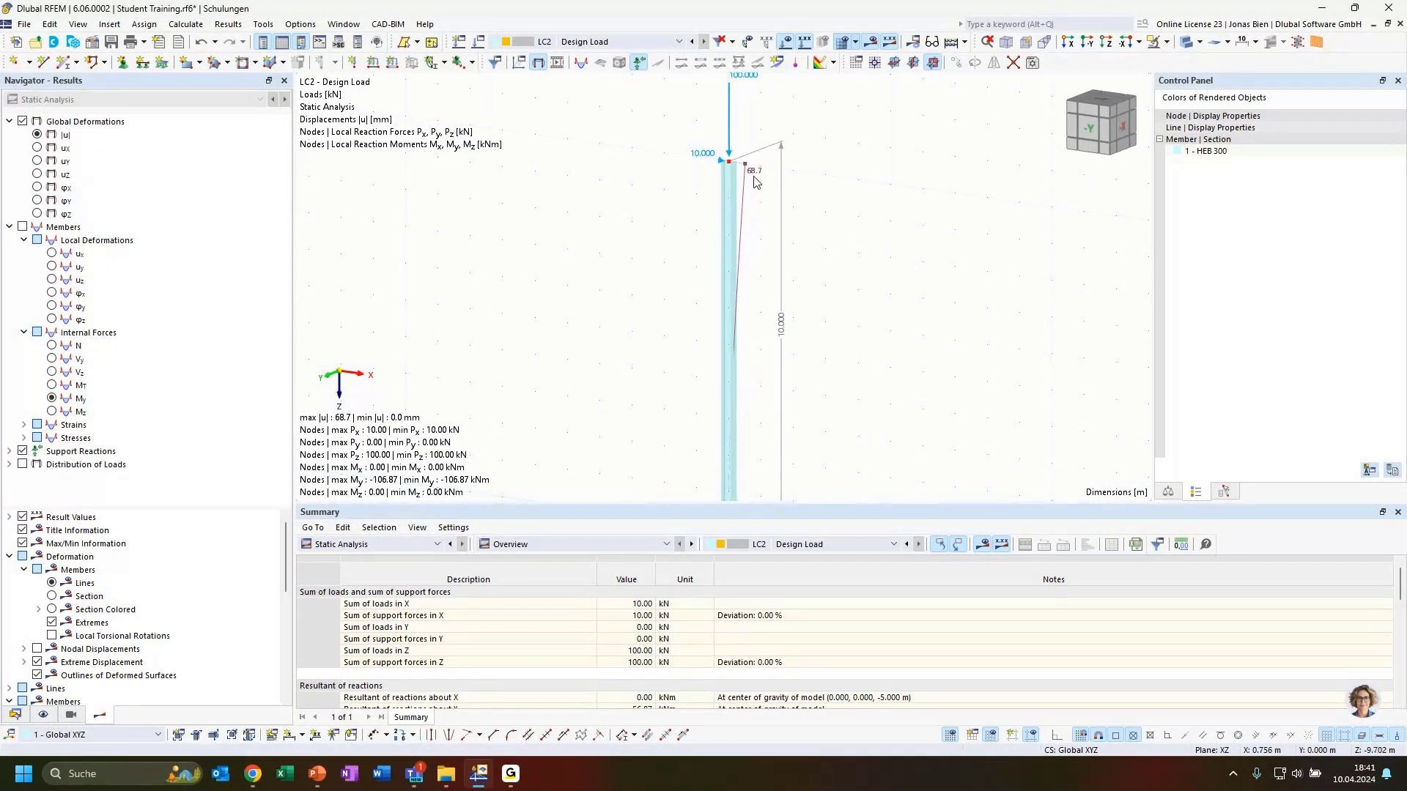
pyautogui.scroll(-1, 788, 220)
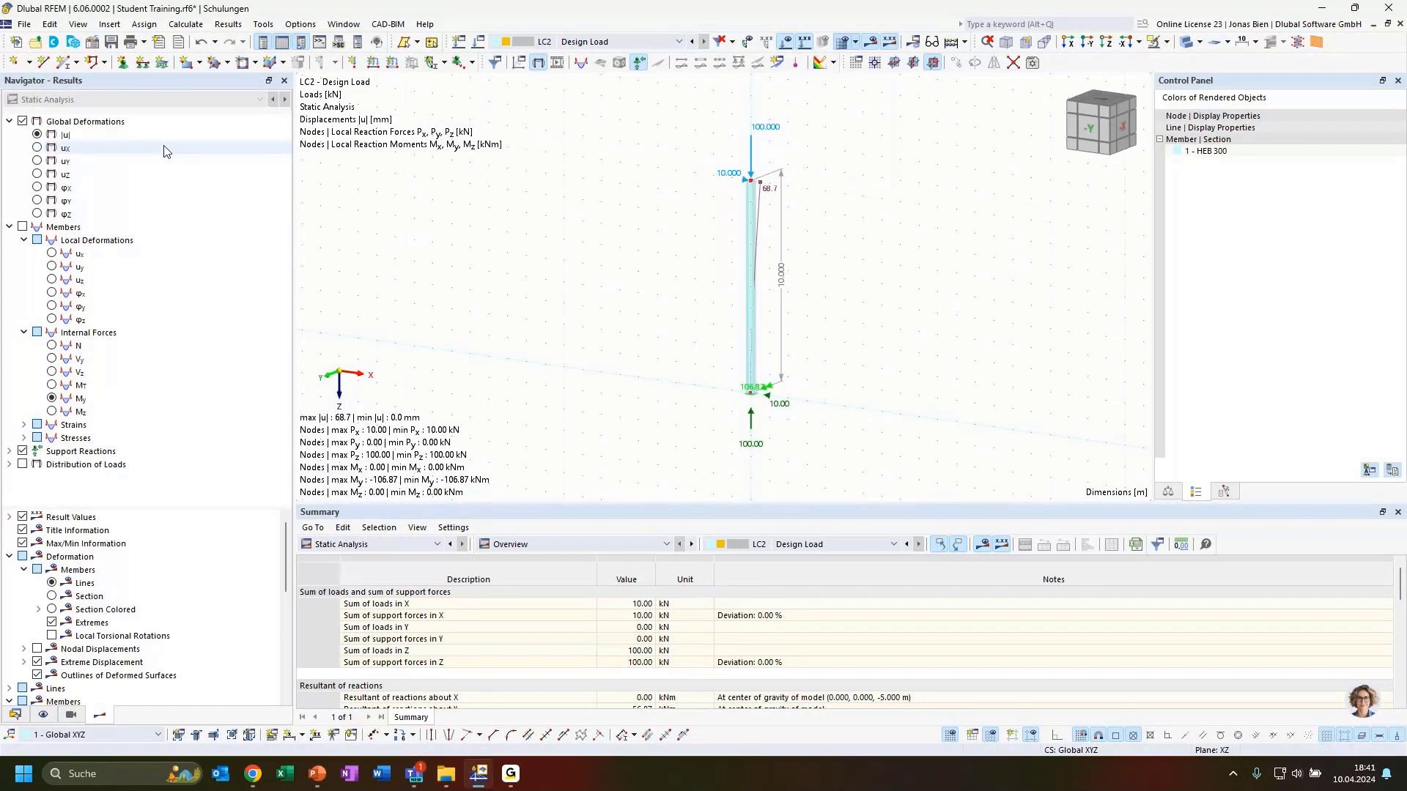
pyautogui.scroll(1, 765, 385)
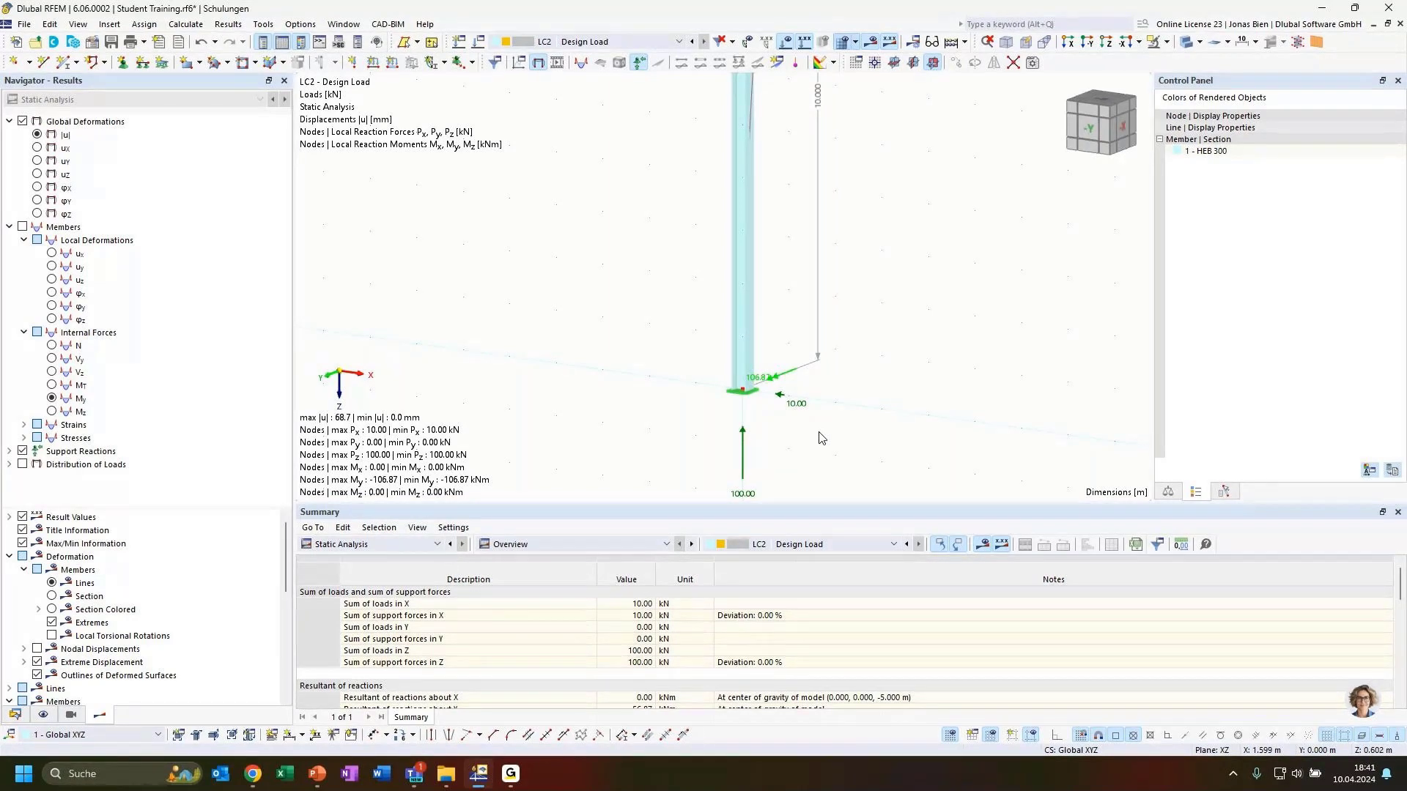
pyautogui.keyDown('ctrl'); pyautogui.moveTo(817, 435); pyautogui.dragTo(800, 394, button='middle'); pyautogui.keyUp('ctrl')
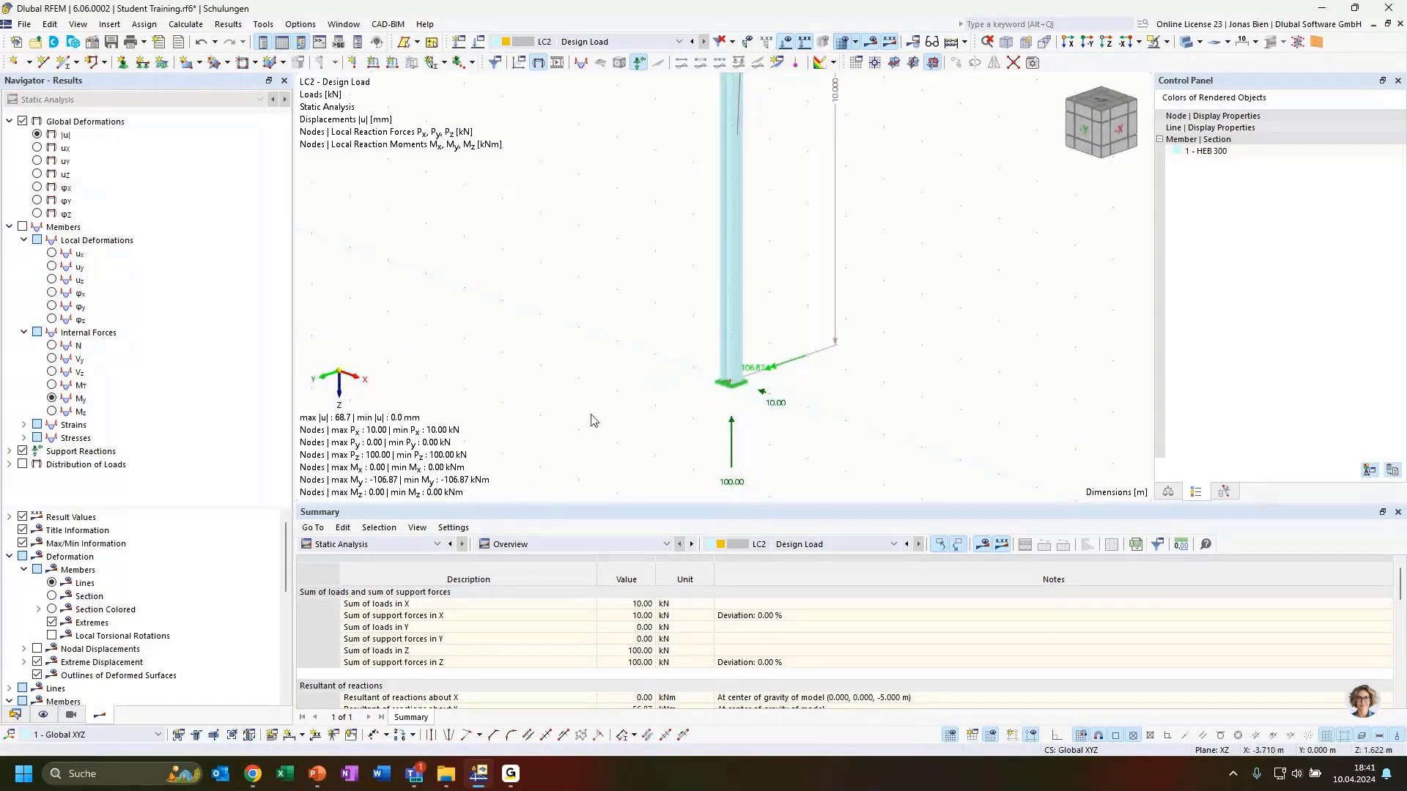
pyautogui.scroll(-3, 560, 352)
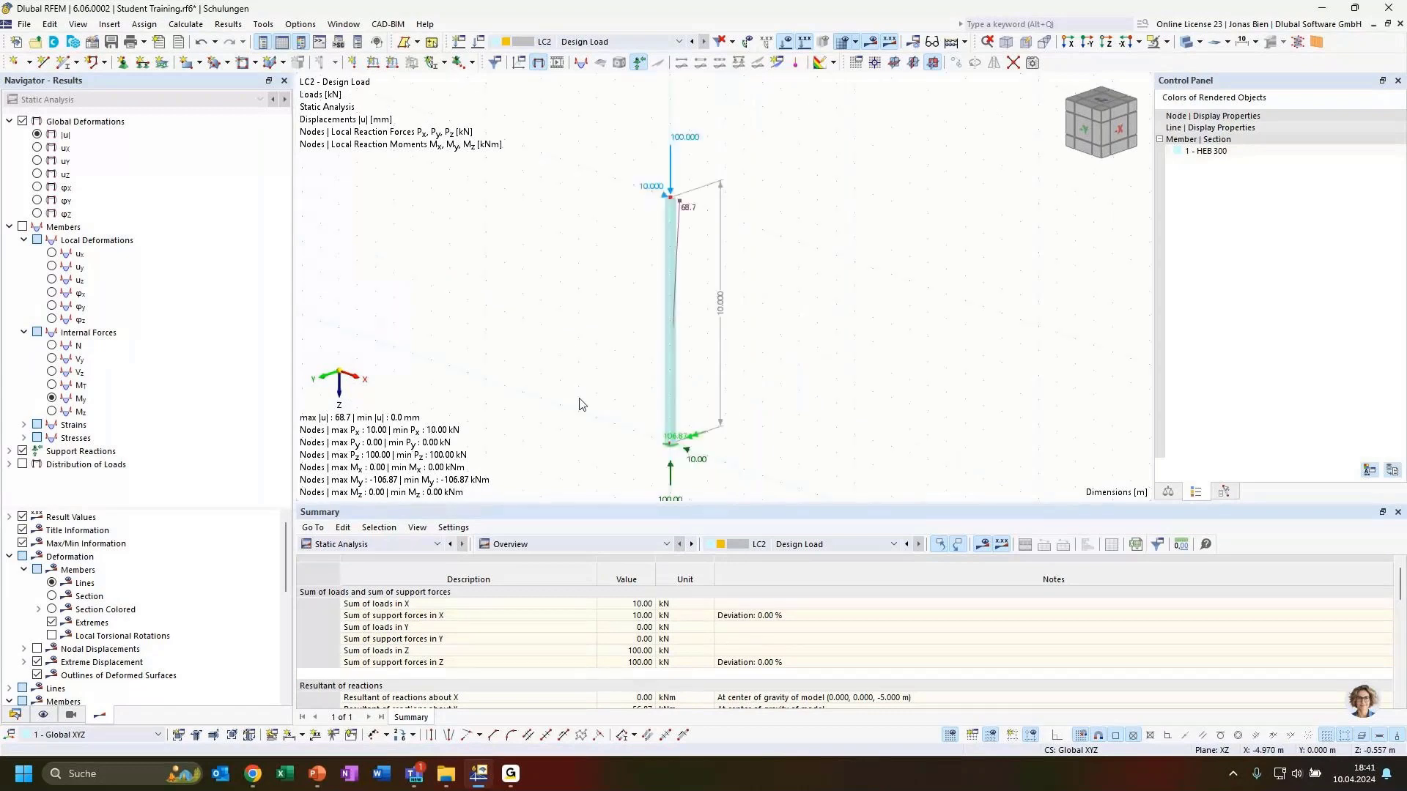
# Step: Display the column's N, Vz and My diagrams, with My reaching -106.87 kNm at the base
pyautogui.click(52, 346)
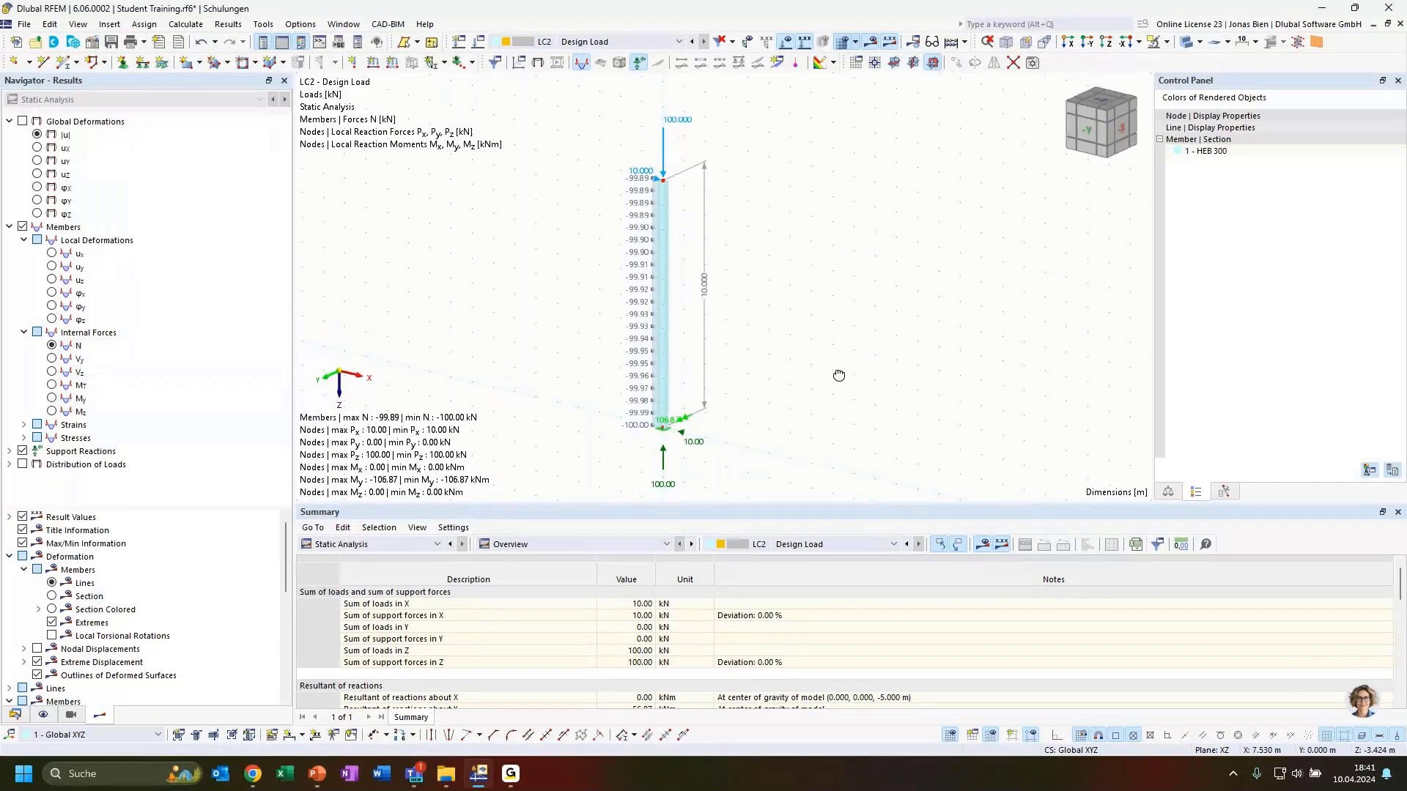
pyautogui.keyDown('ctrl'); pyautogui.moveTo(839, 375); pyautogui.dragTo(856, 366, button='middle'); pyautogui.keyUp('ctrl')
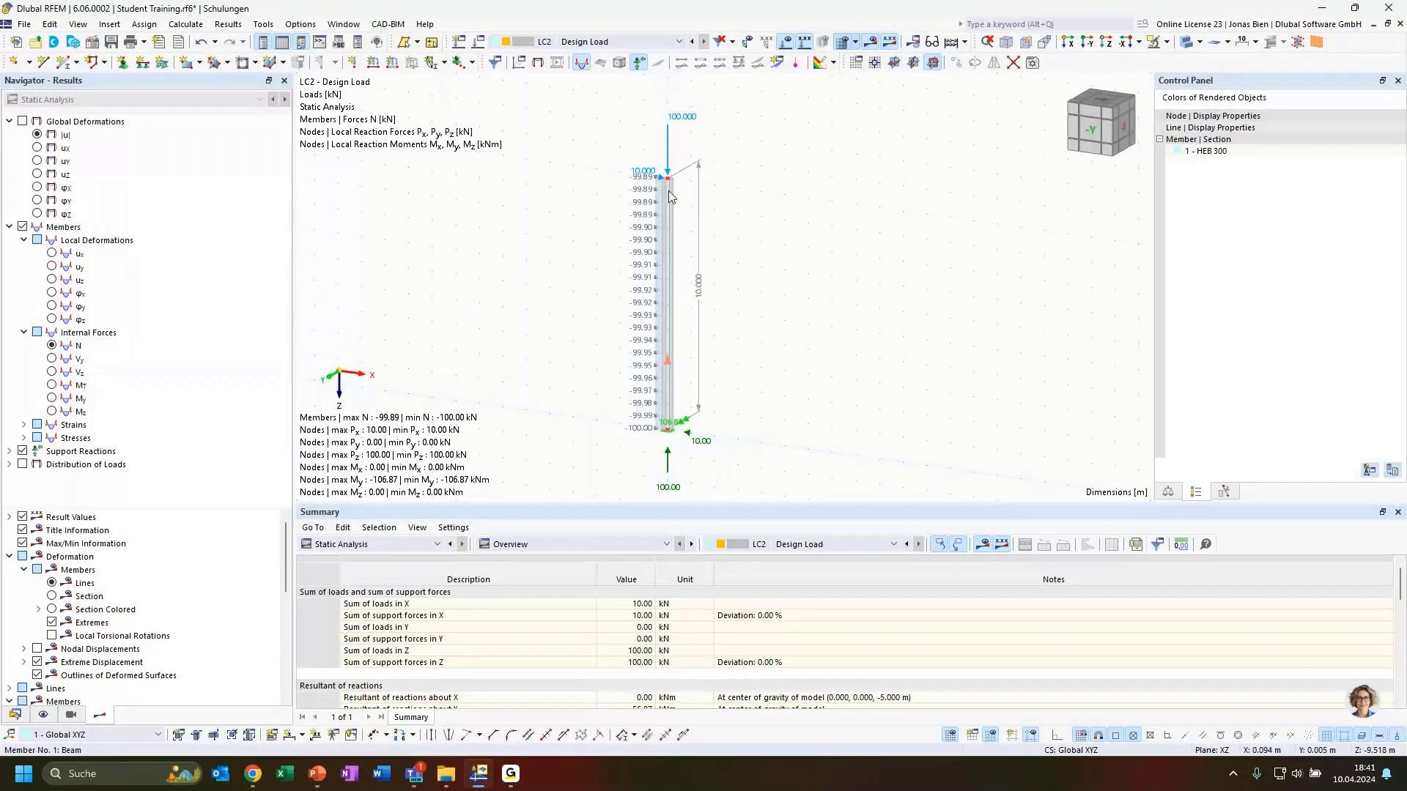
pyautogui.click(671, 218)
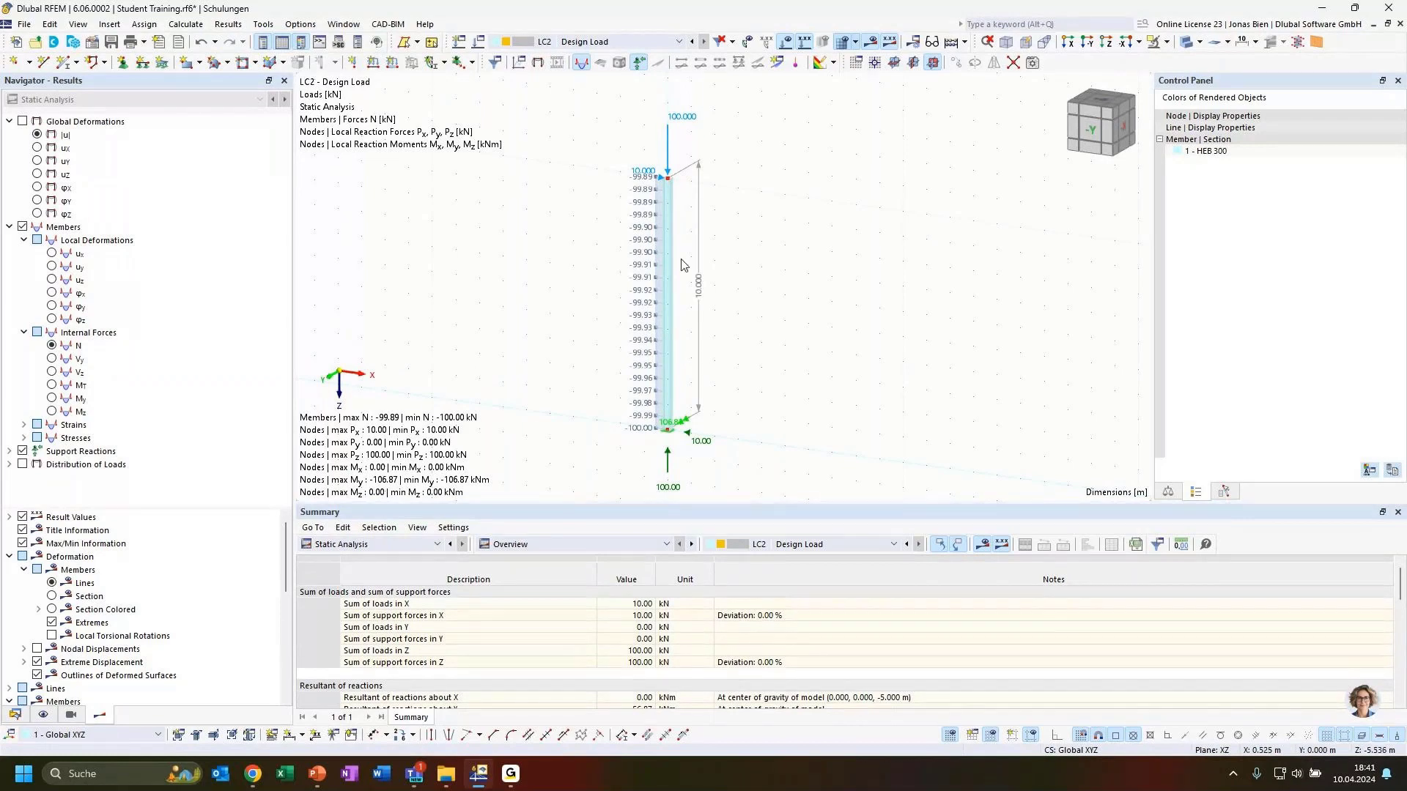
pyautogui.click(52, 371)
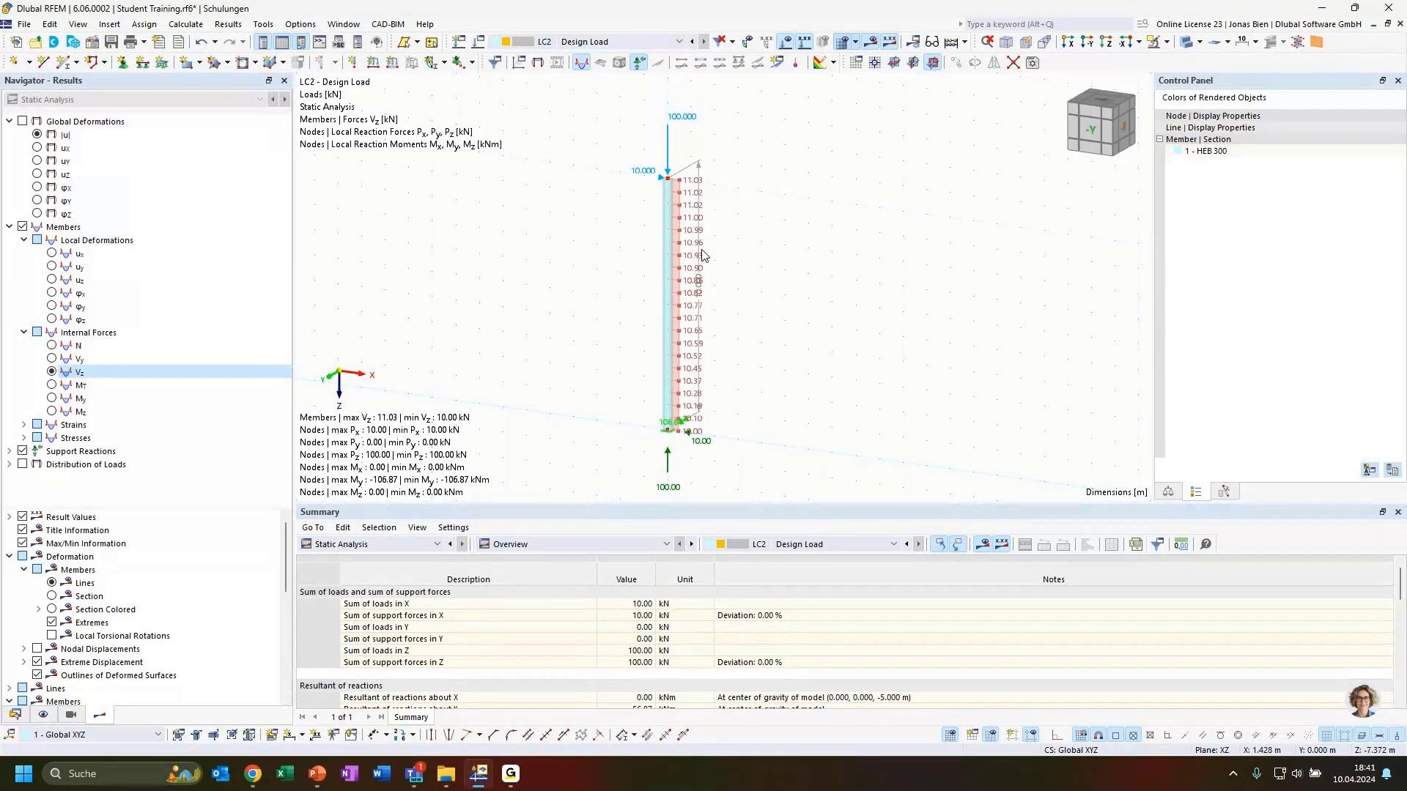
pyautogui.click(110, 399)
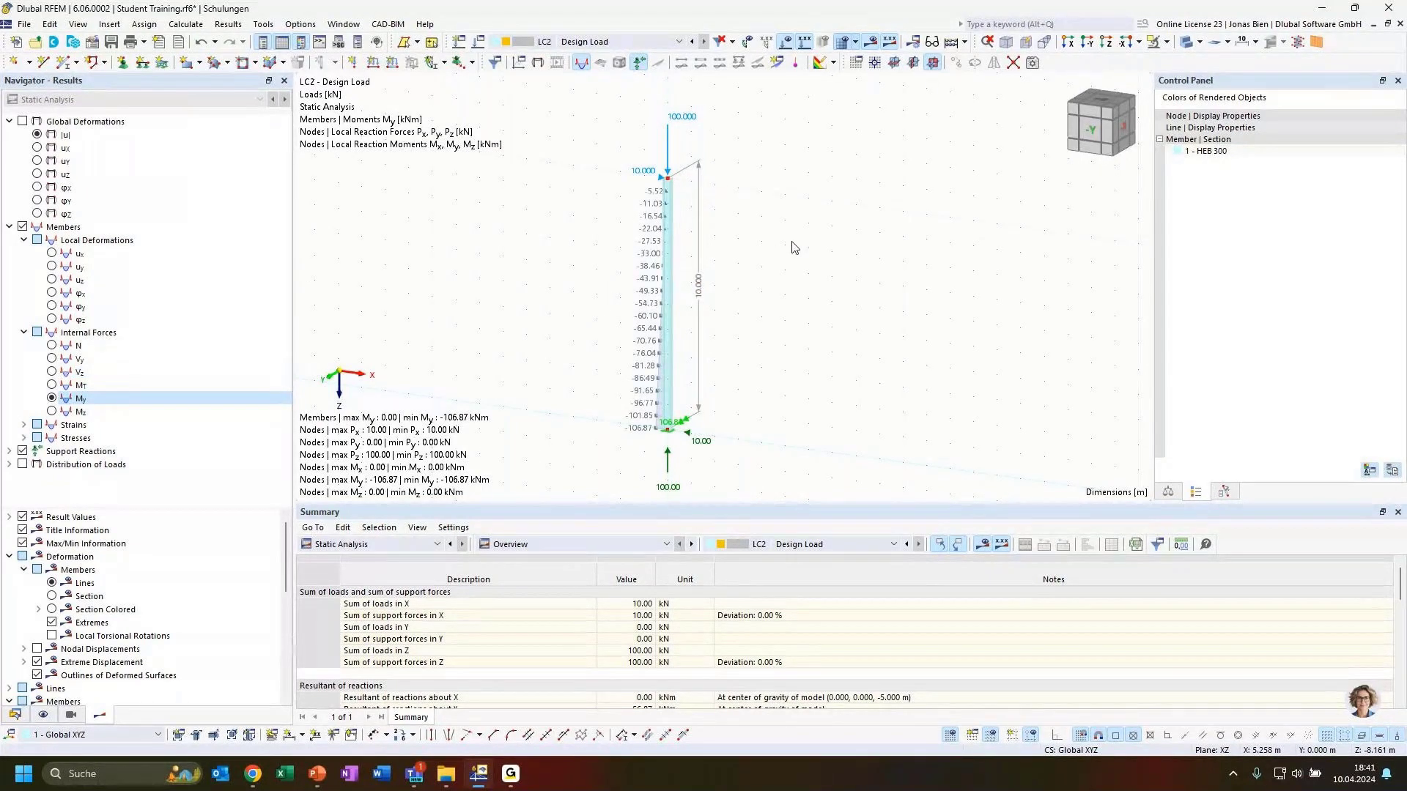
pyautogui.keyDown('ctrl'); pyautogui.moveTo(794, 246); pyautogui.dragTo(631, 435, button='middle'); pyautogui.keyUp('ctrl')
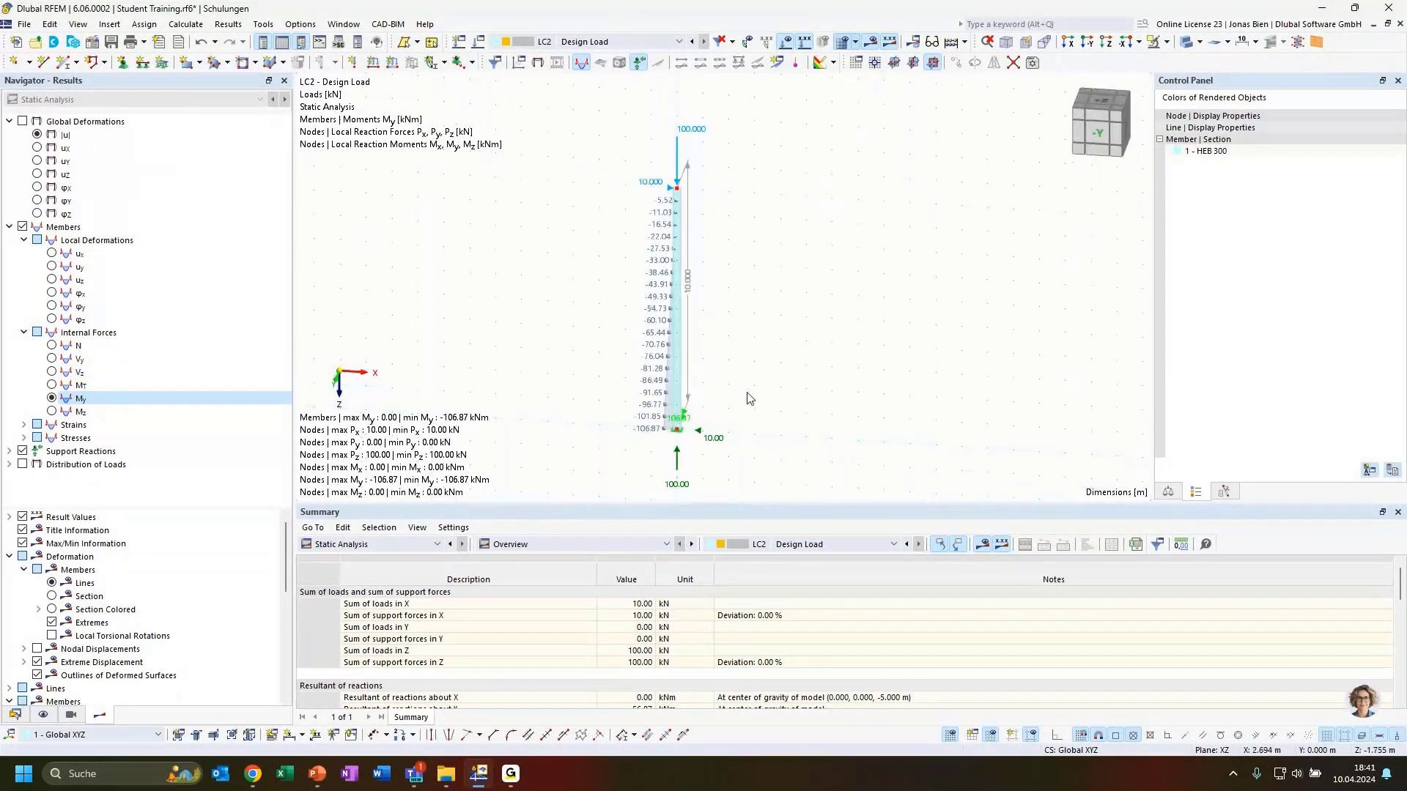
pyautogui.keyDown('ctrl'); pyautogui.moveTo(748, 397); pyautogui.dragTo(725, 414, button='middle'); pyautogui.keyUp('ctrl')
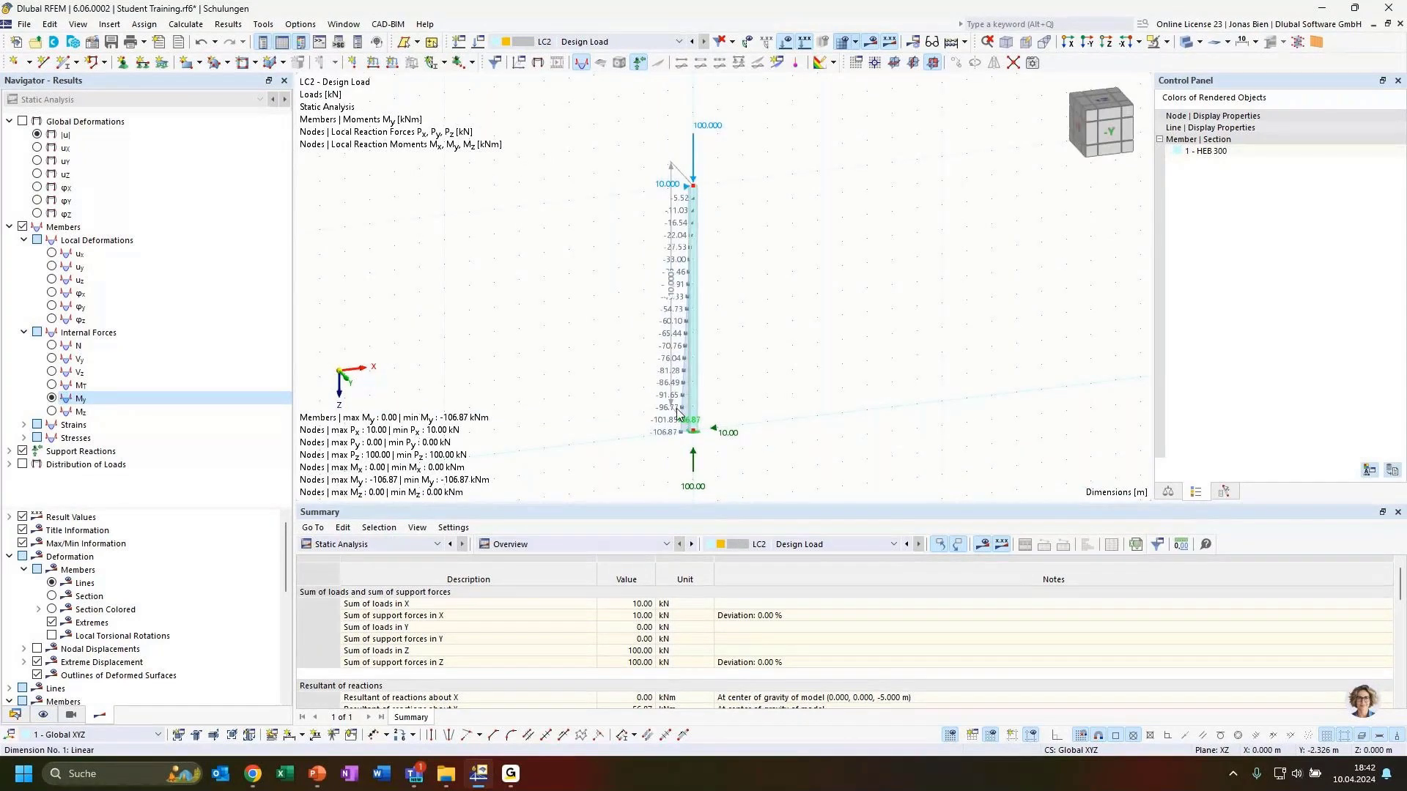
pyautogui.scroll(2, 667, 419)
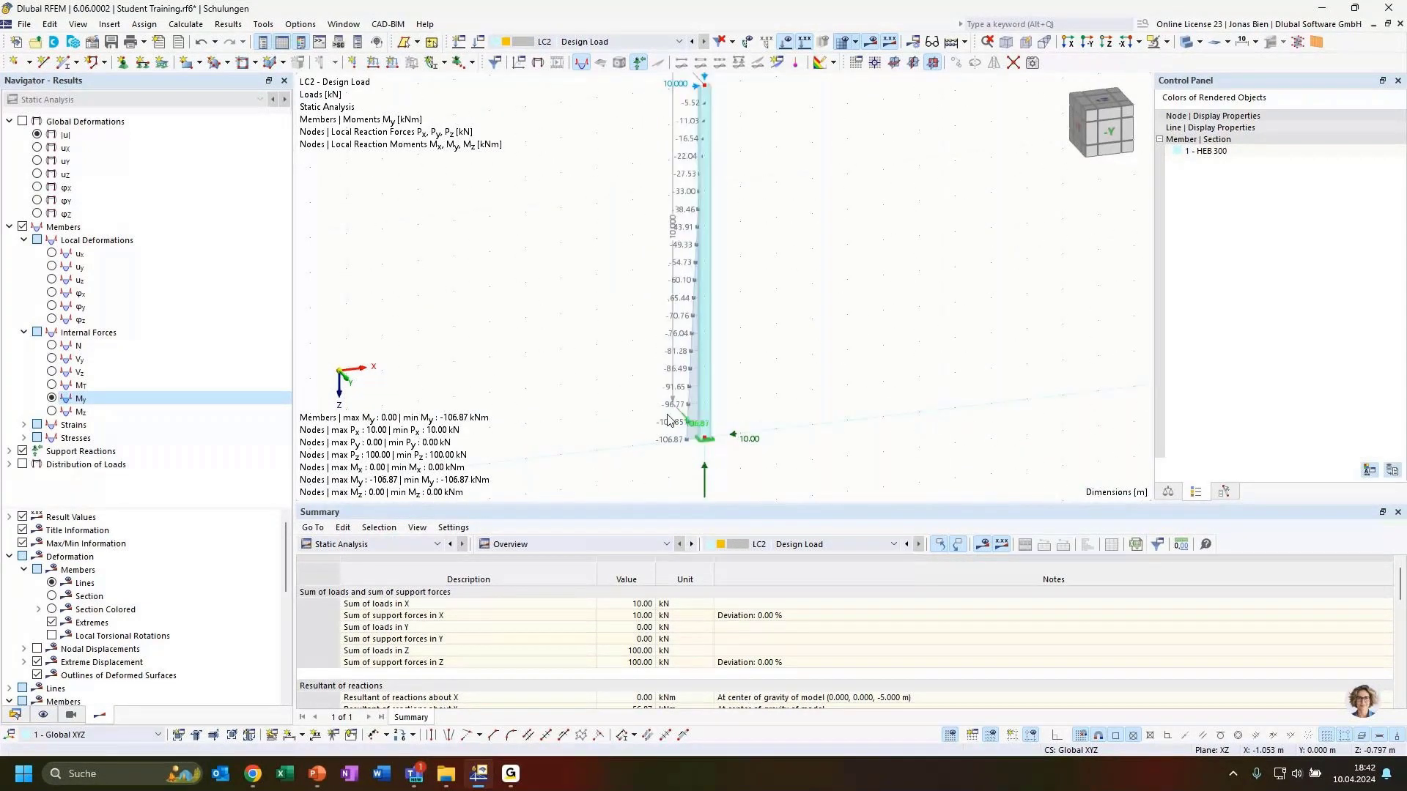
pyautogui.moveTo(668, 420); pyautogui.dragTo(658, 466, button='middle')
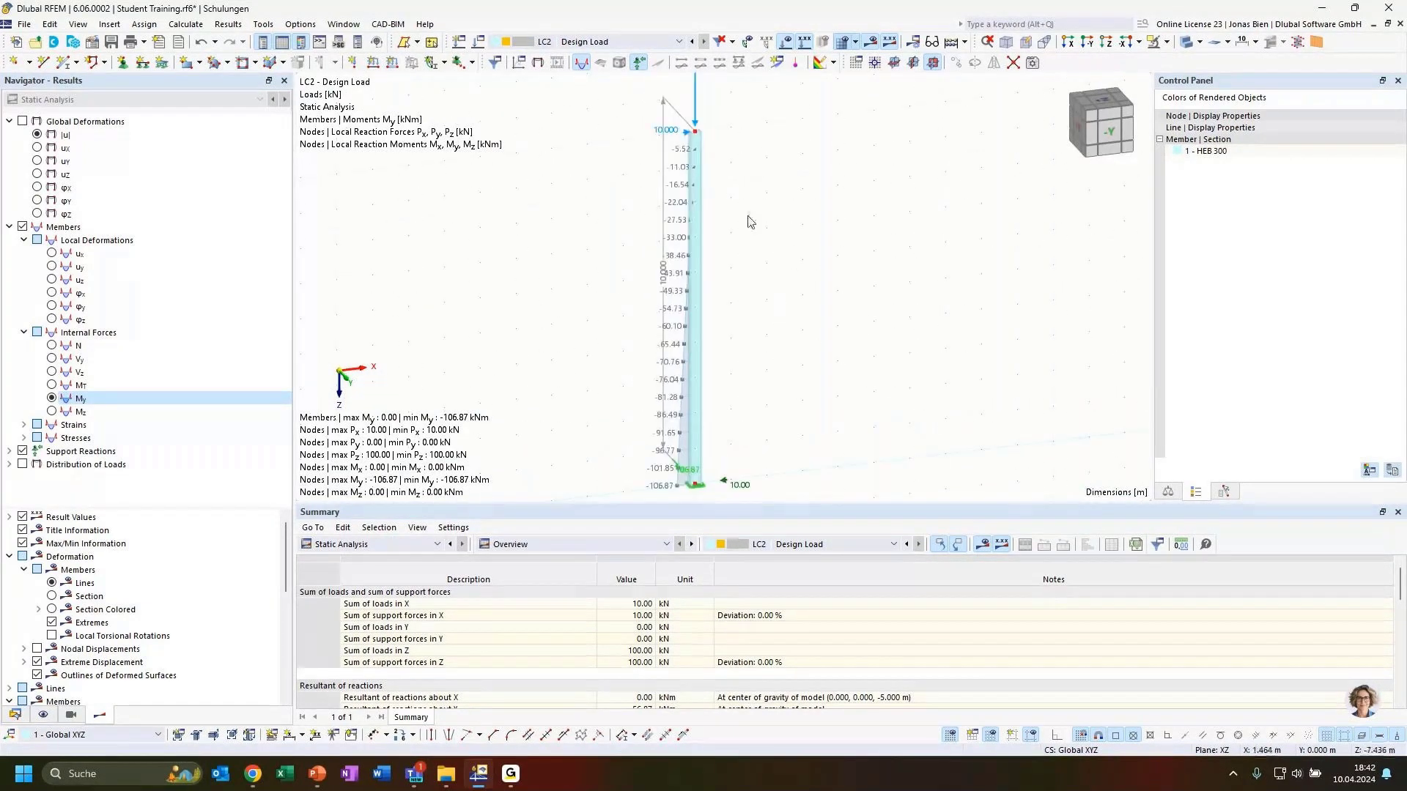
pyautogui.click(1186, 44)
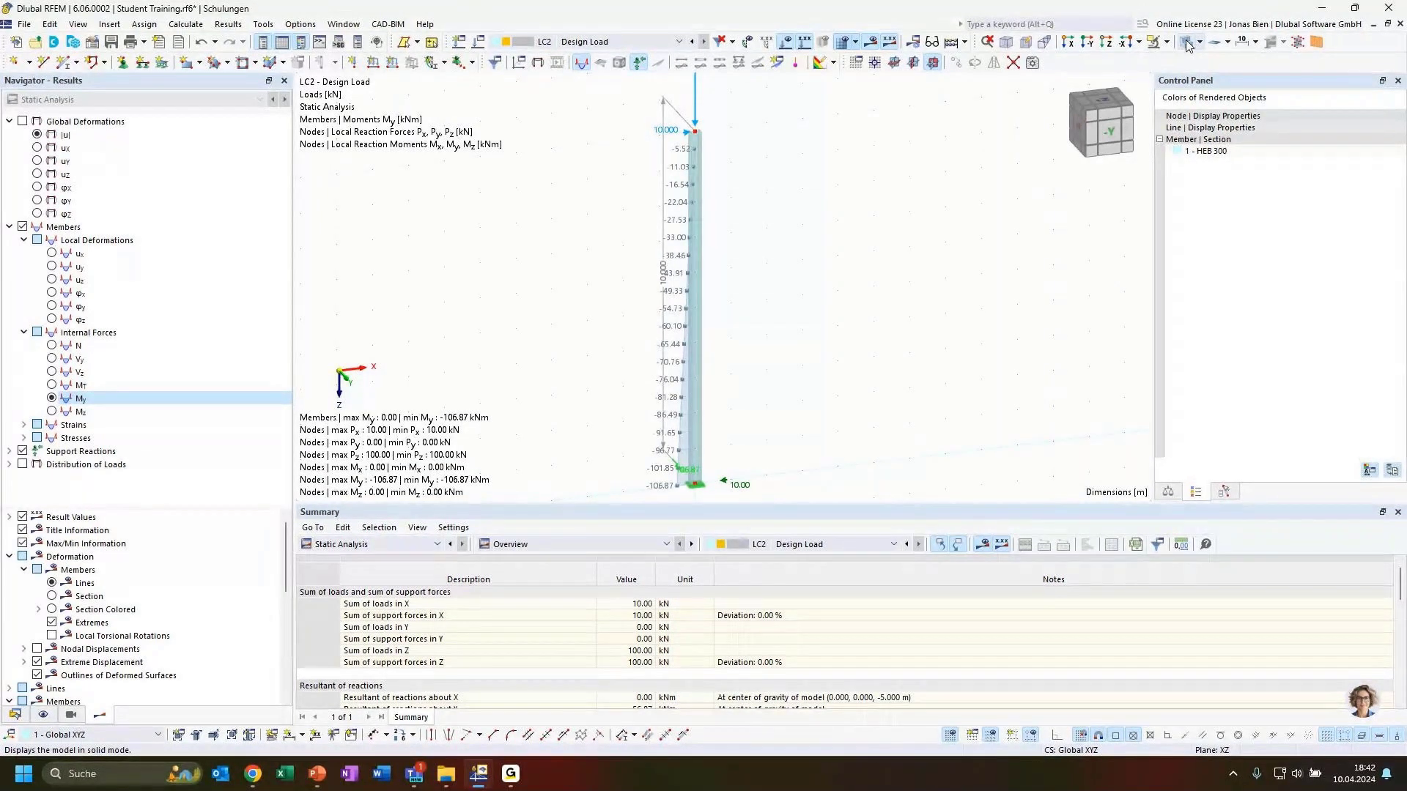
pyautogui.click(1186, 44)
pyautogui.scroll(3, 733, 160)
pyautogui.moveTo(698, 101); pyautogui.dragTo(718, 171, button='middle')
pyautogui.scroll(5, 697, 169)
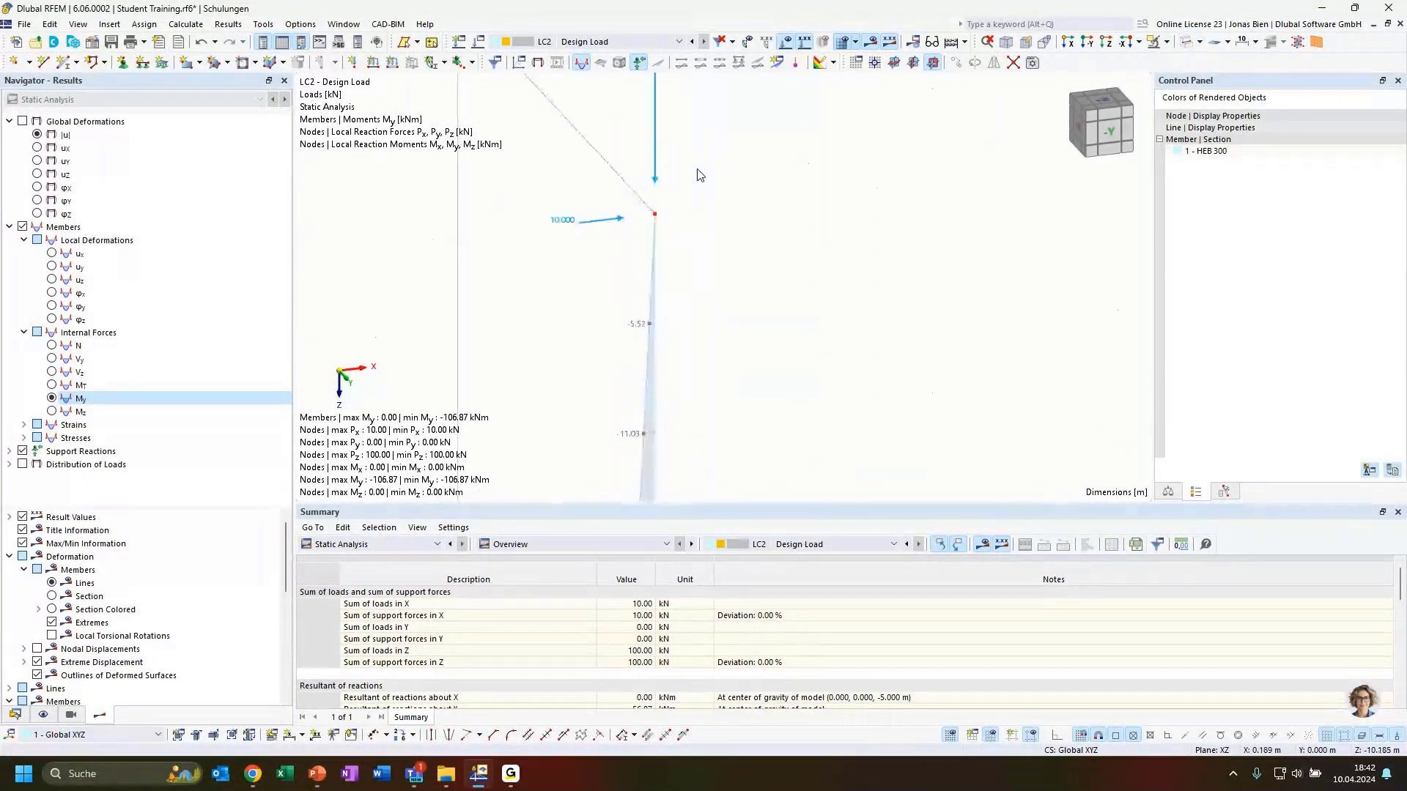
pyautogui.scroll(-2, 683, 227)
pyautogui.moveTo(829, 401); pyautogui.dragTo(764, 318, button='middle')
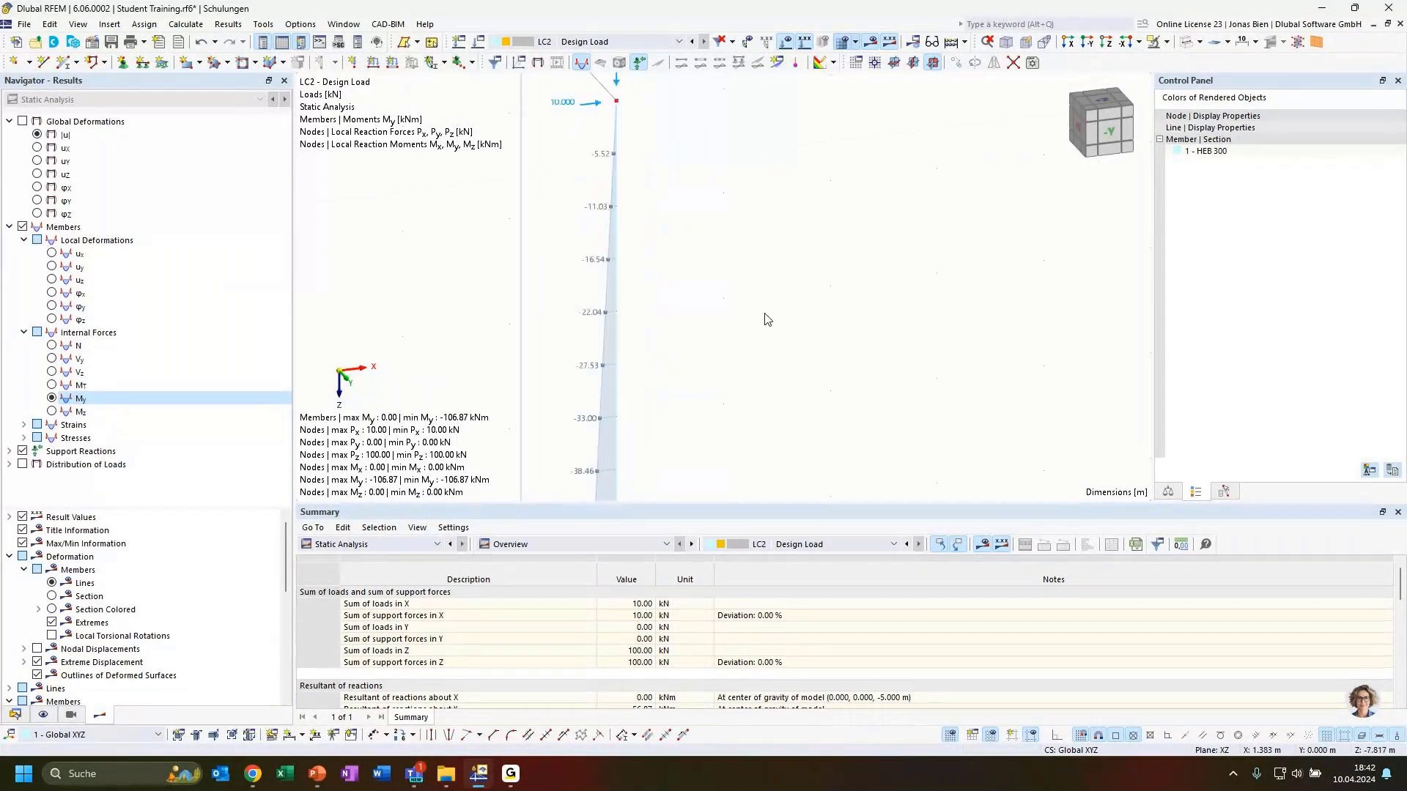
pyautogui.scroll(-3, 763, 318)
pyautogui.moveTo(801, 391); pyautogui.dragTo(740, 247, button='middle')
pyautogui.scroll(-3, 776, 320)
pyautogui.scroll(-1, 740, 247)
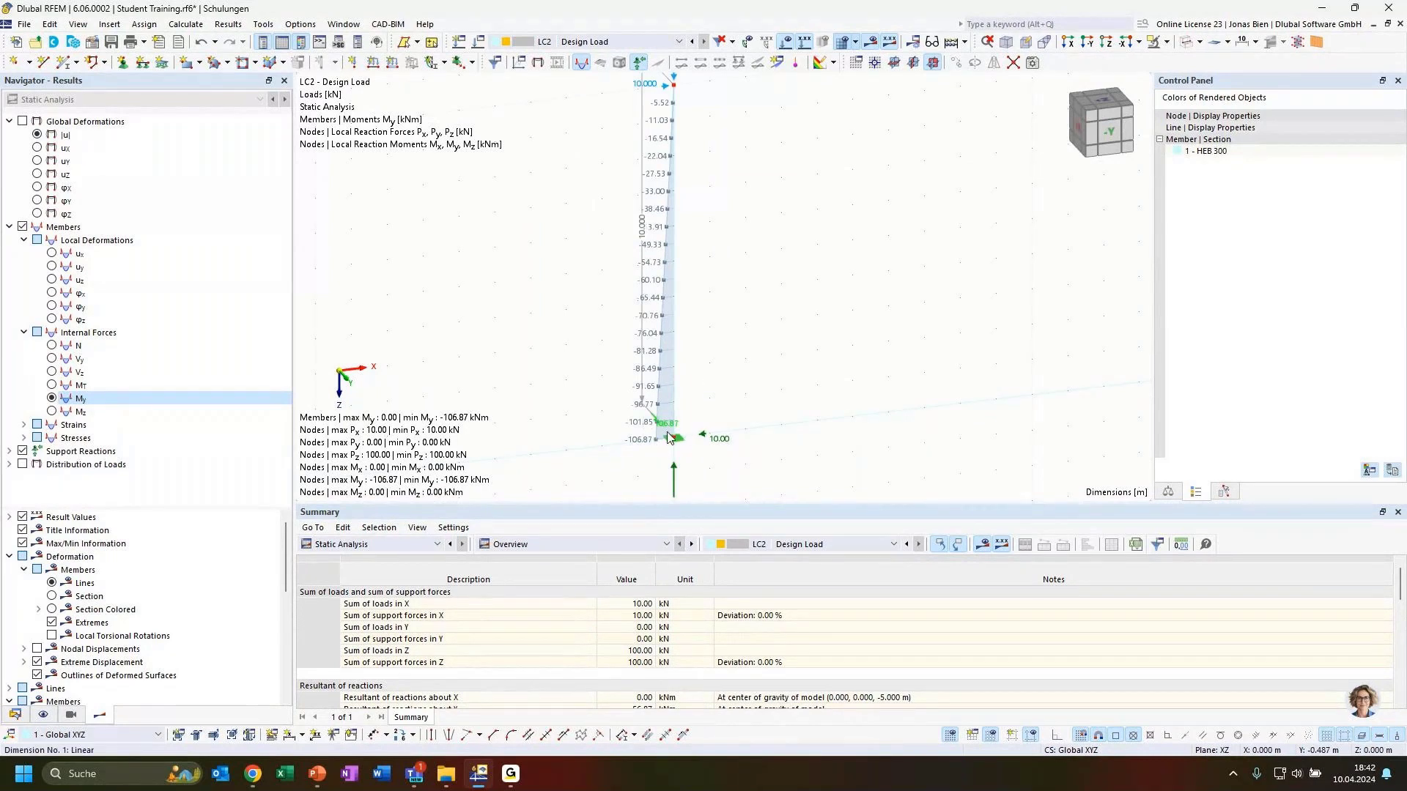
pyautogui.scroll(-1, 776, 394)
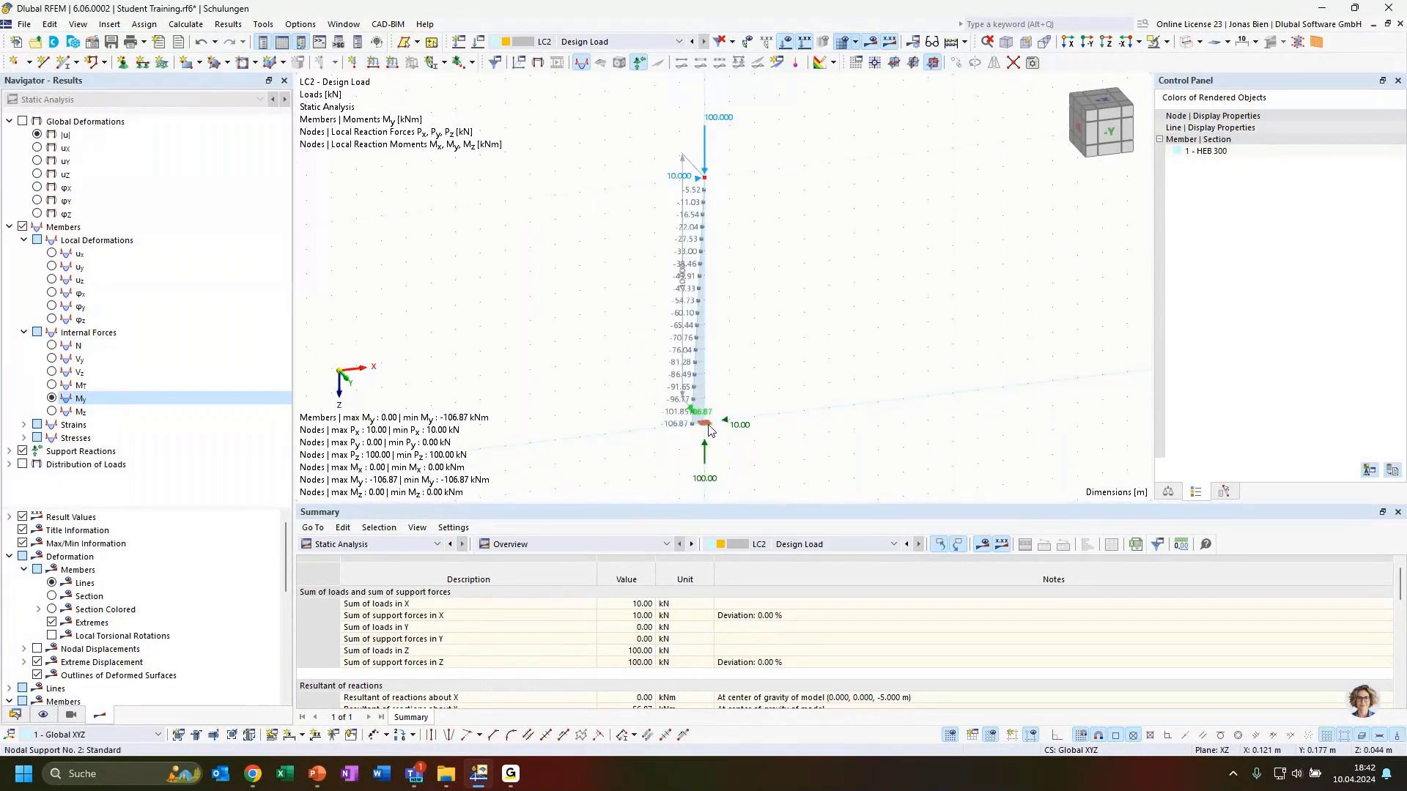
pyautogui.scroll(1, 708, 429)
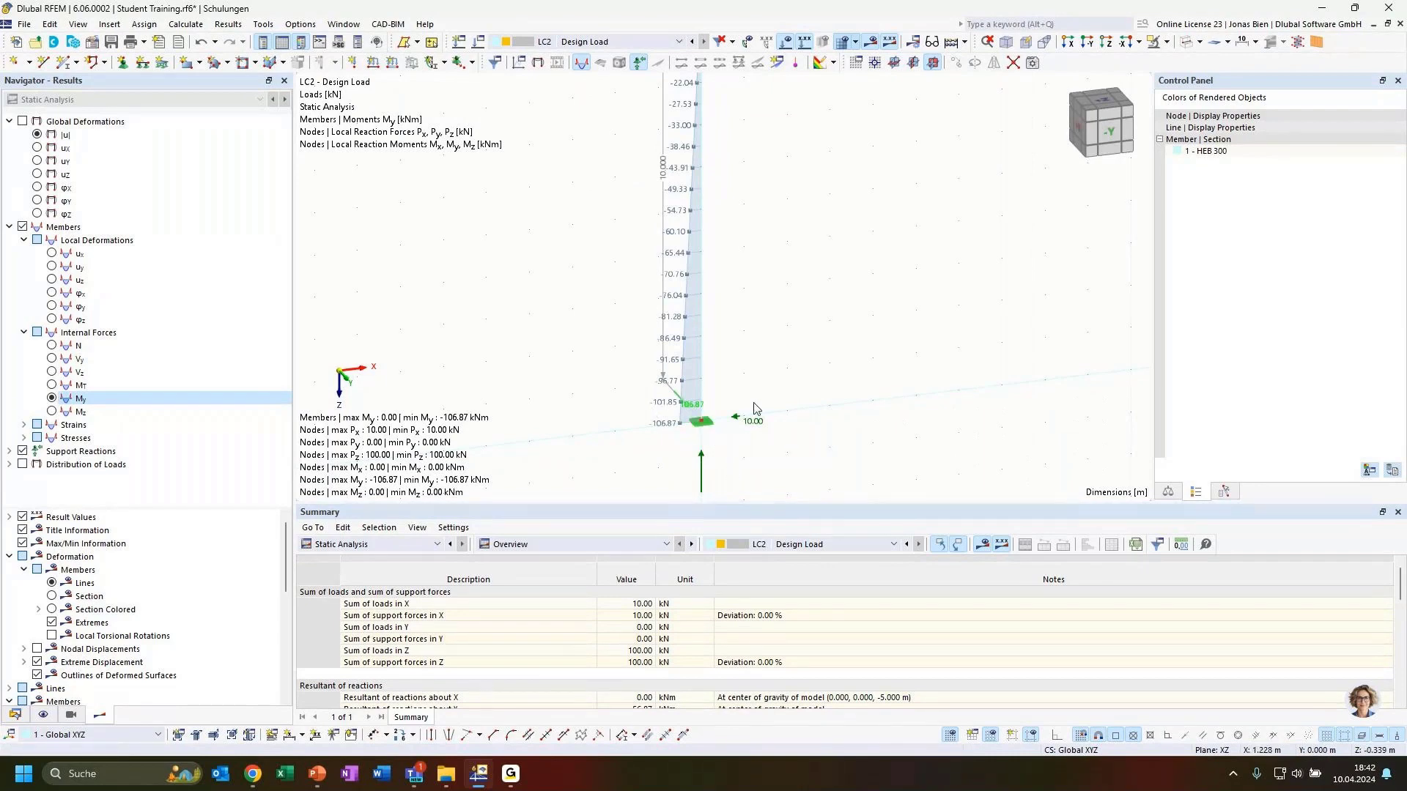
pyautogui.scroll(-1, 762, 395)
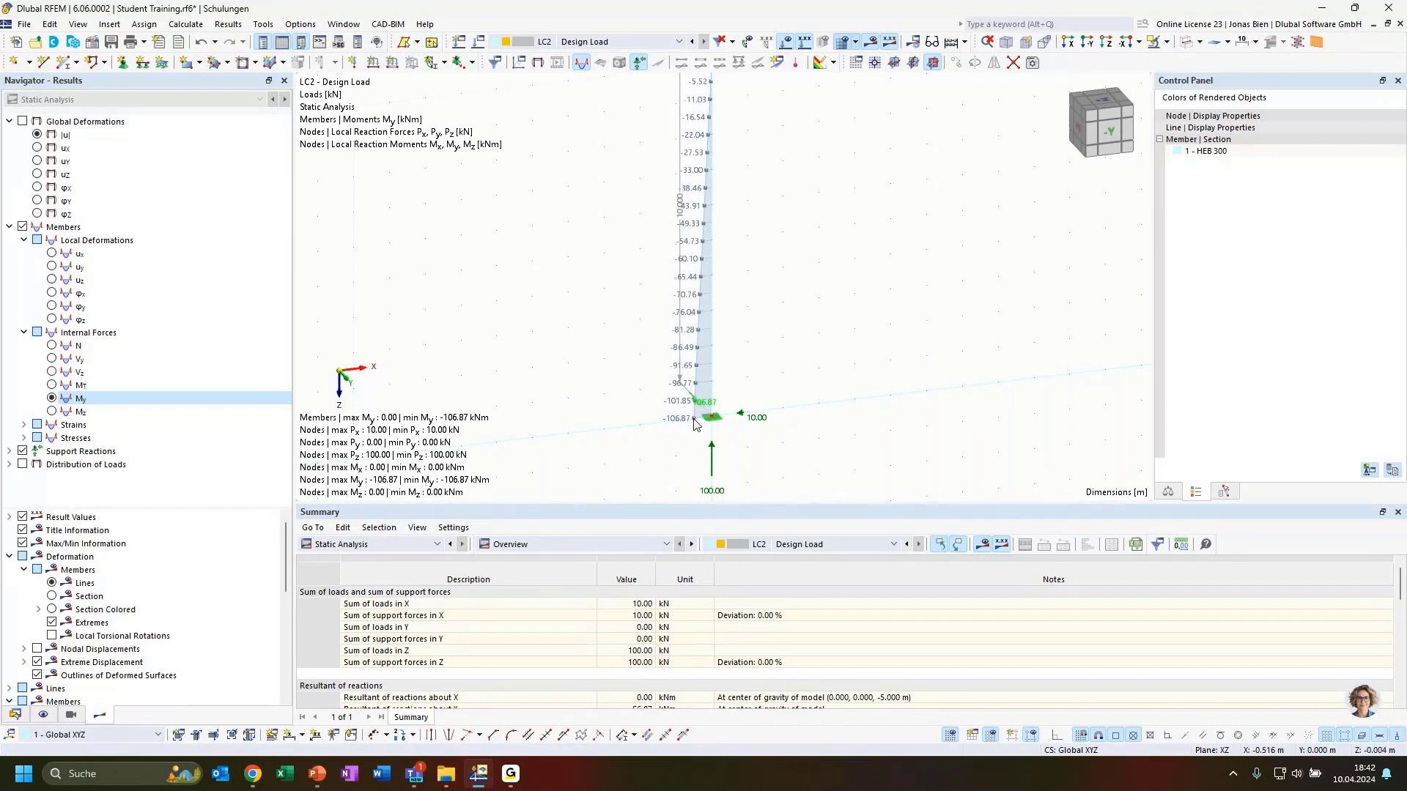
pyautogui.scroll(-3, 828, 369)
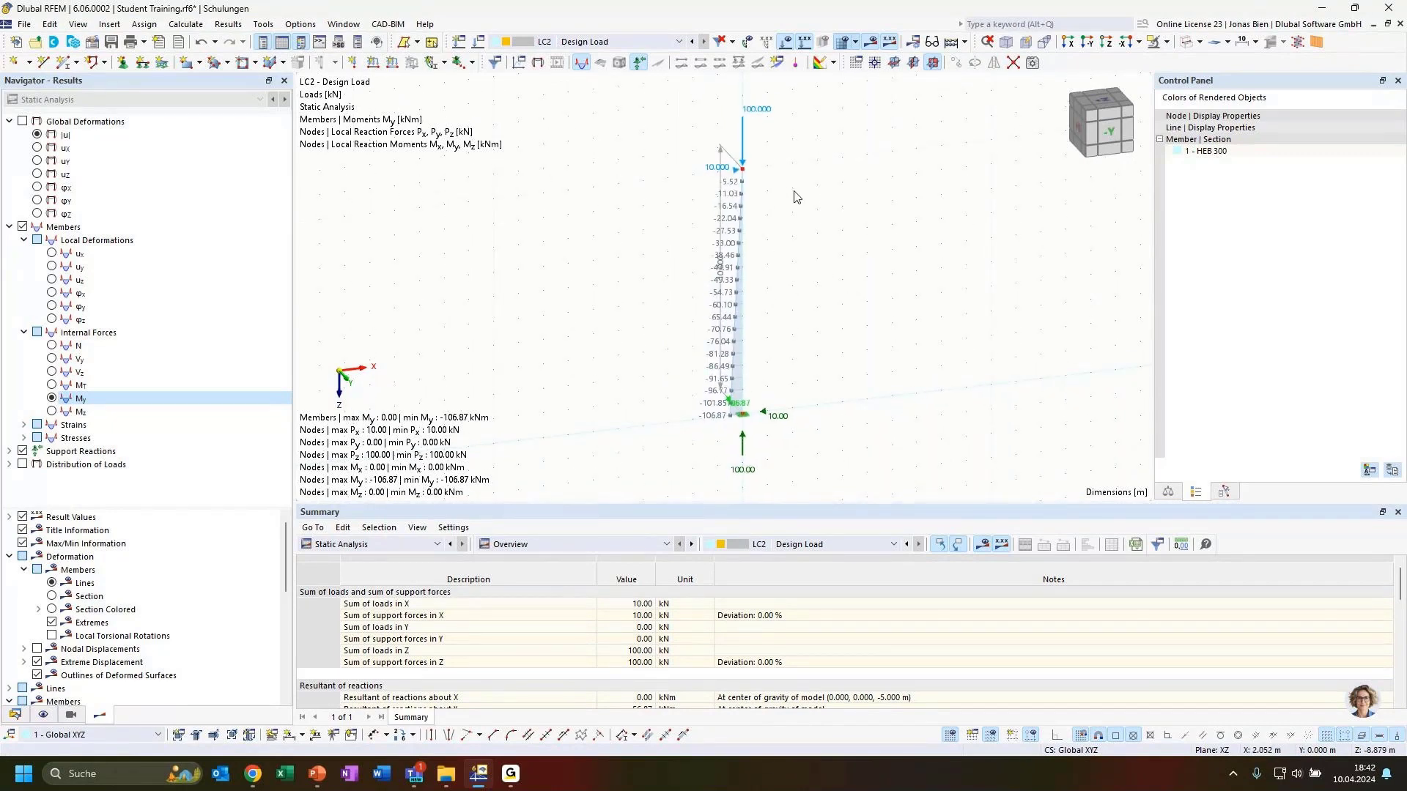
pyautogui.keyDown('ctrl'); pyautogui.moveTo(844, 302); pyautogui.dragTo(803, 315, button='middle'); pyautogui.keyUp('ctrl')
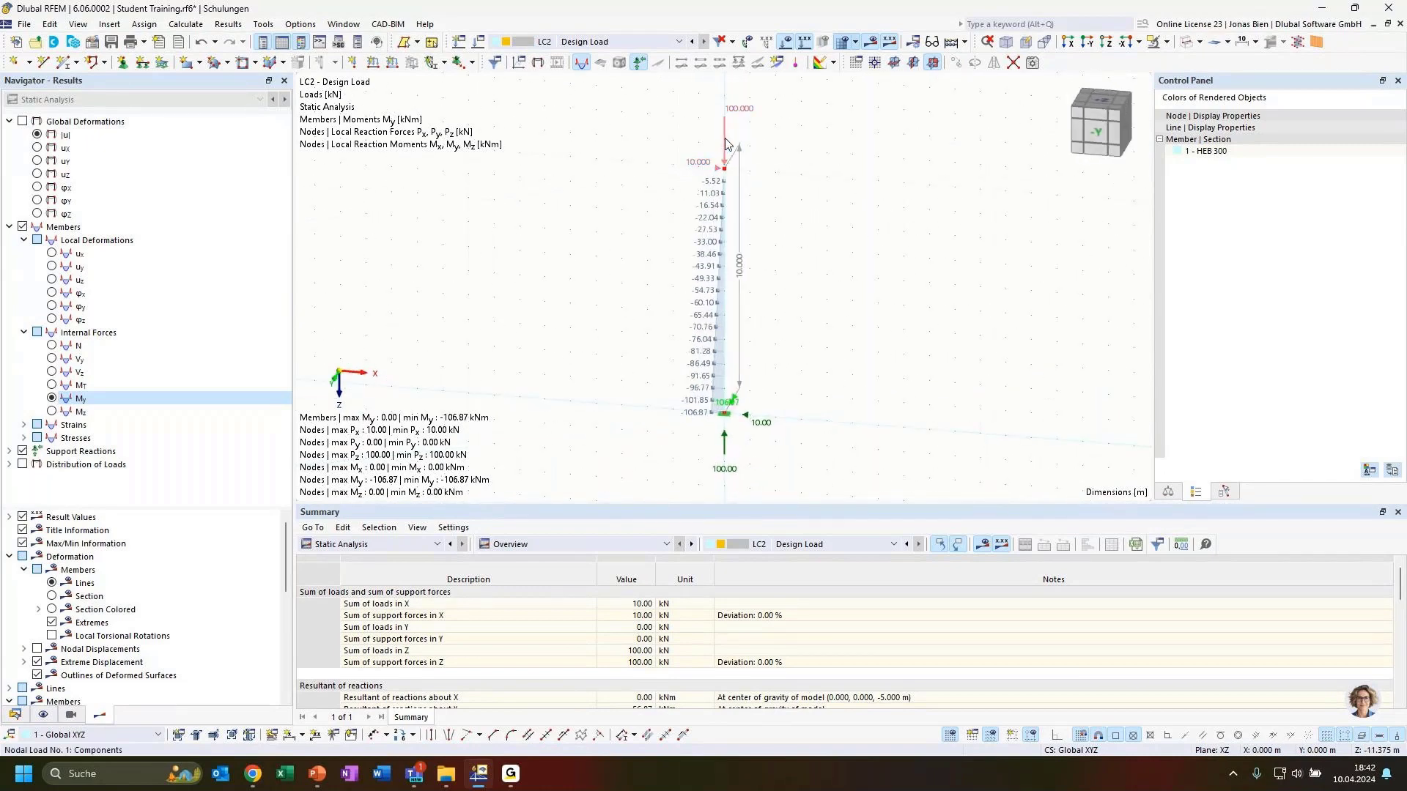
pyautogui.click(744, 115)
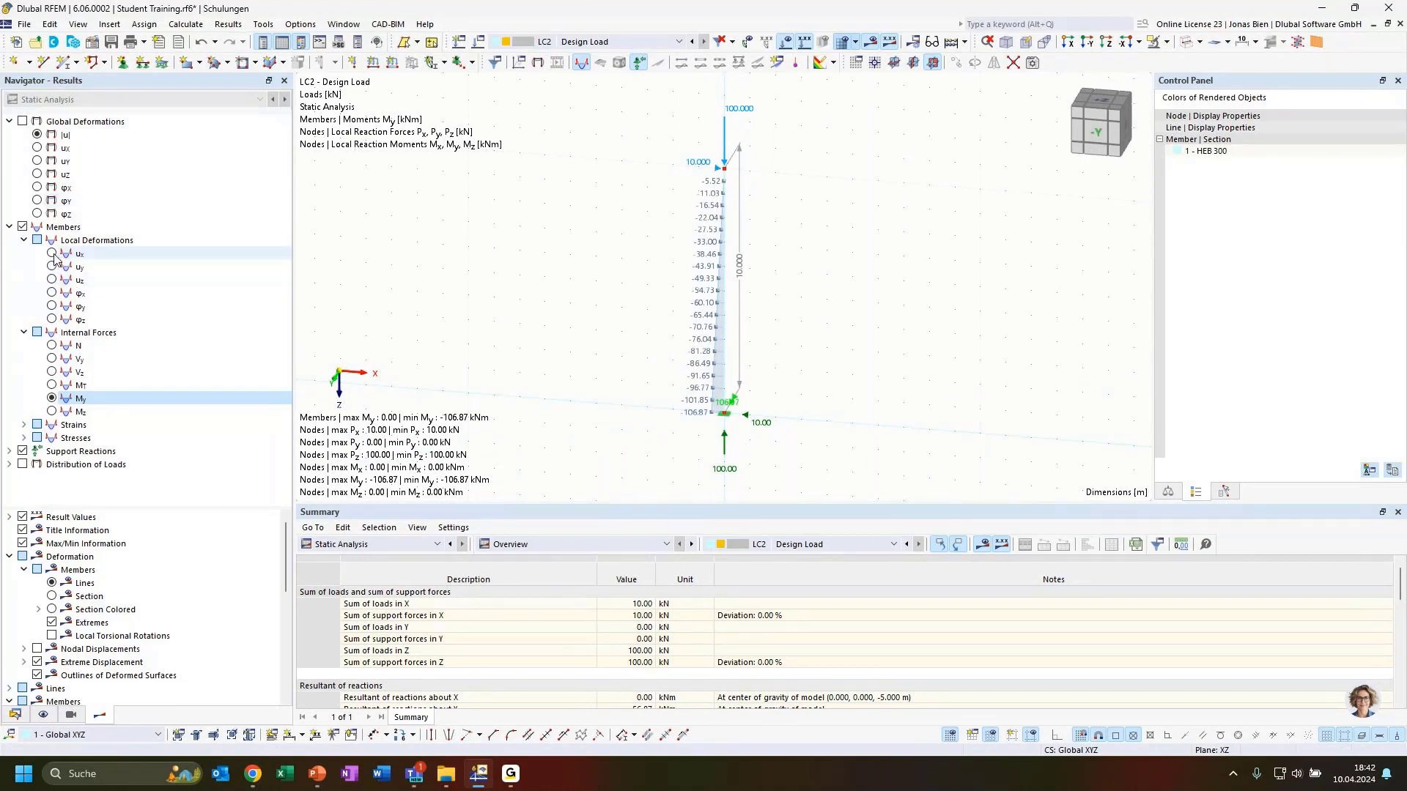
# Step: Display LC2's global deformation |u|, with the column top deflecting 68.7 mm
pyautogui.click(37, 135)
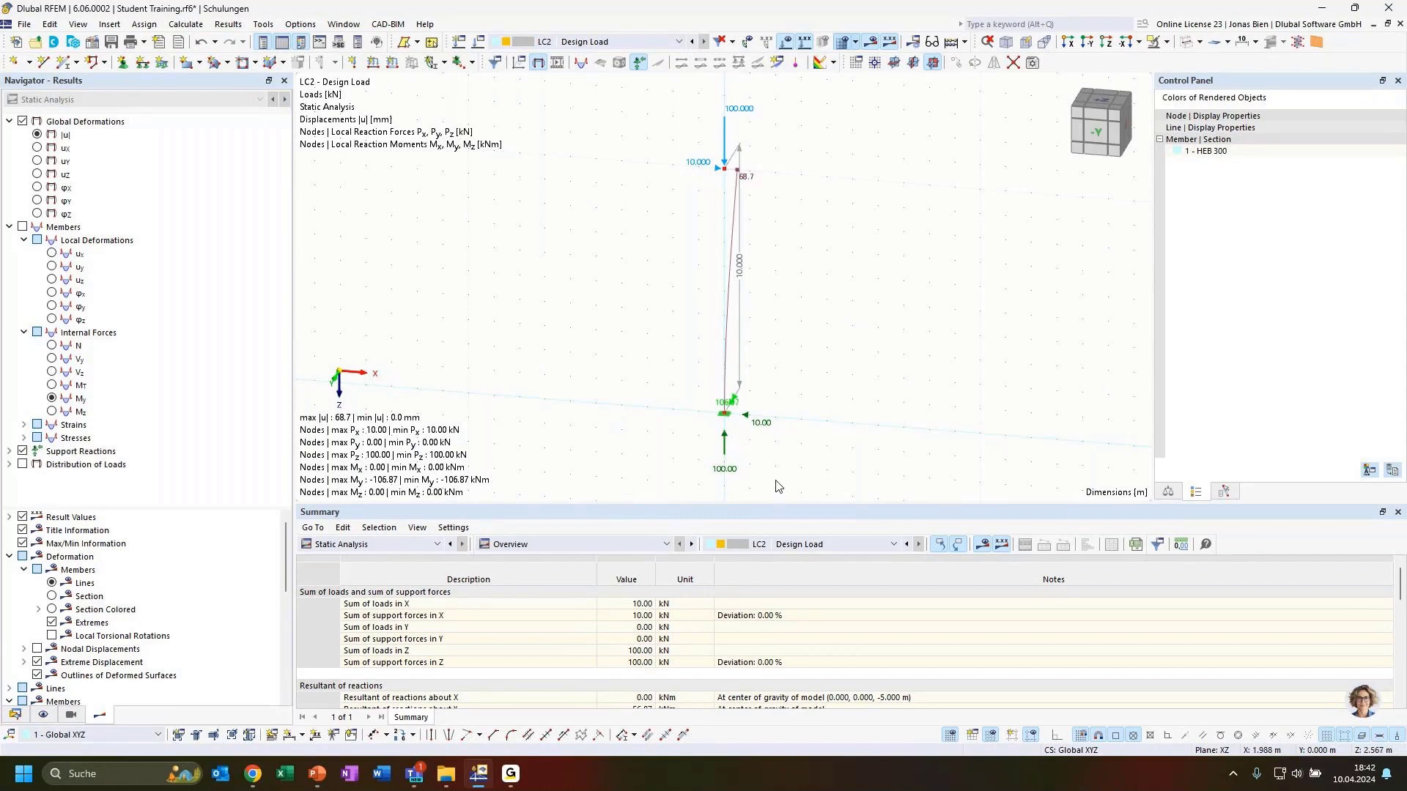
pyautogui.keyDown('ctrl'); pyautogui.moveTo(836, 413); pyautogui.dragTo(780, 454, button='middle'); pyautogui.keyUp('ctrl')
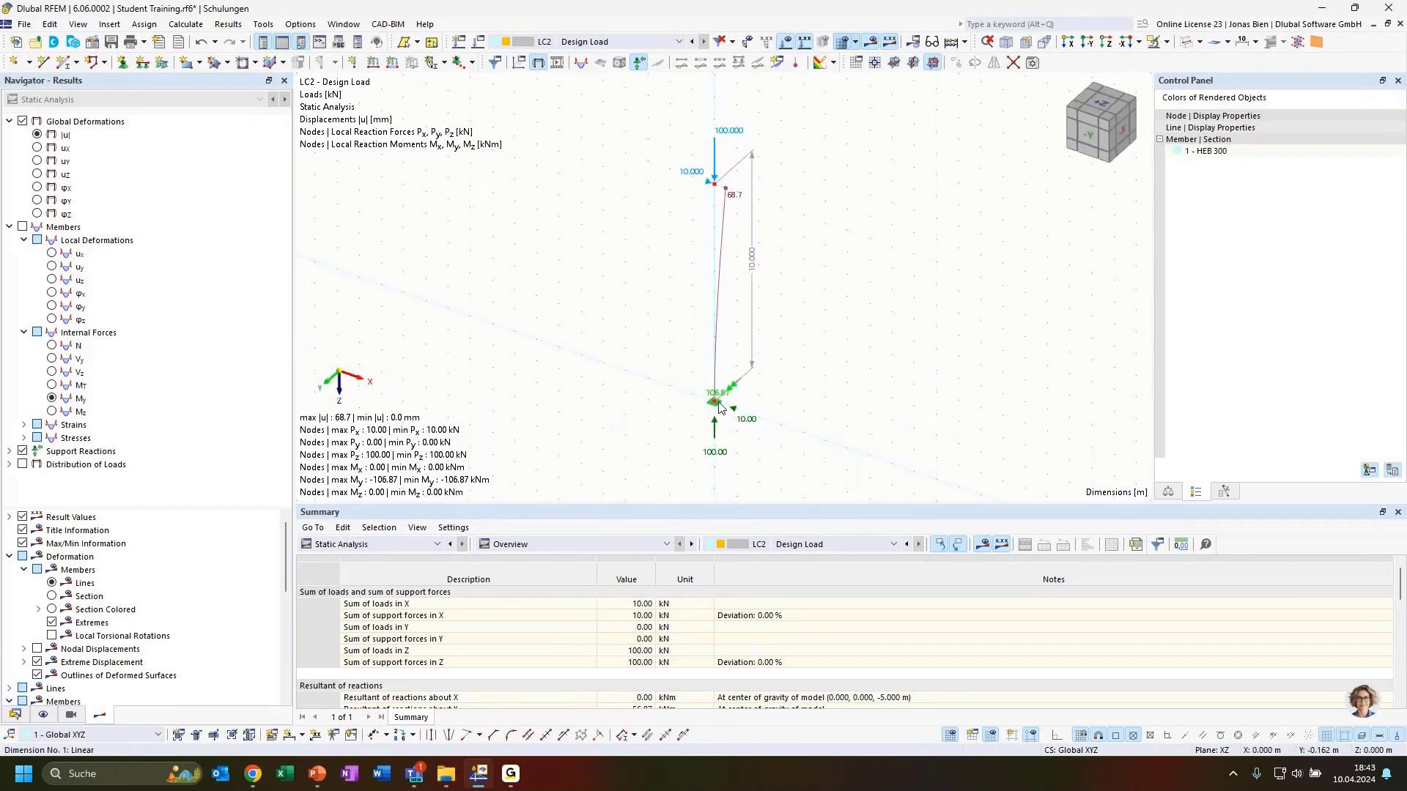
pyautogui.scroll(2, 736, 395)
pyautogui.scroll(1, 737, 388)
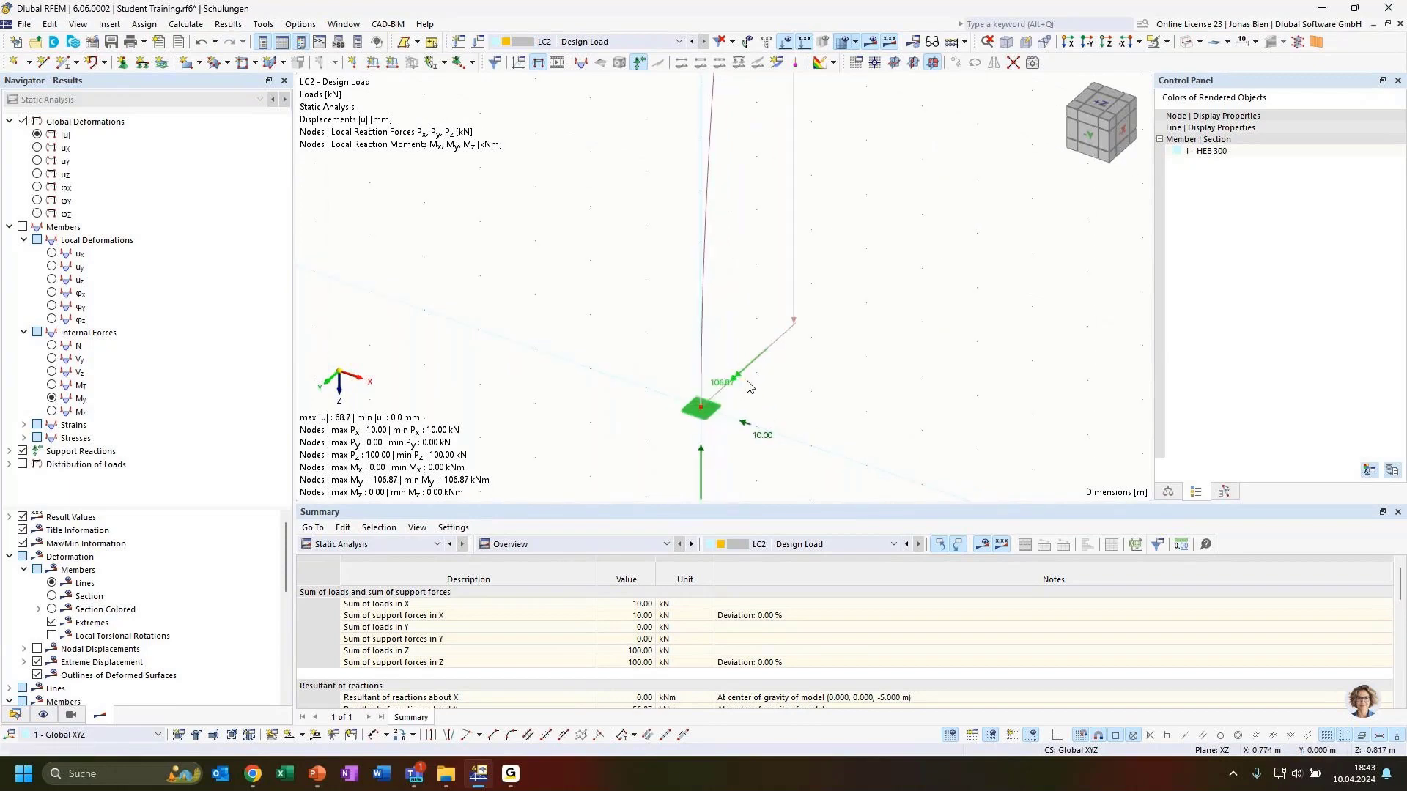
pyautogui.scroll(-4, 799, 399)
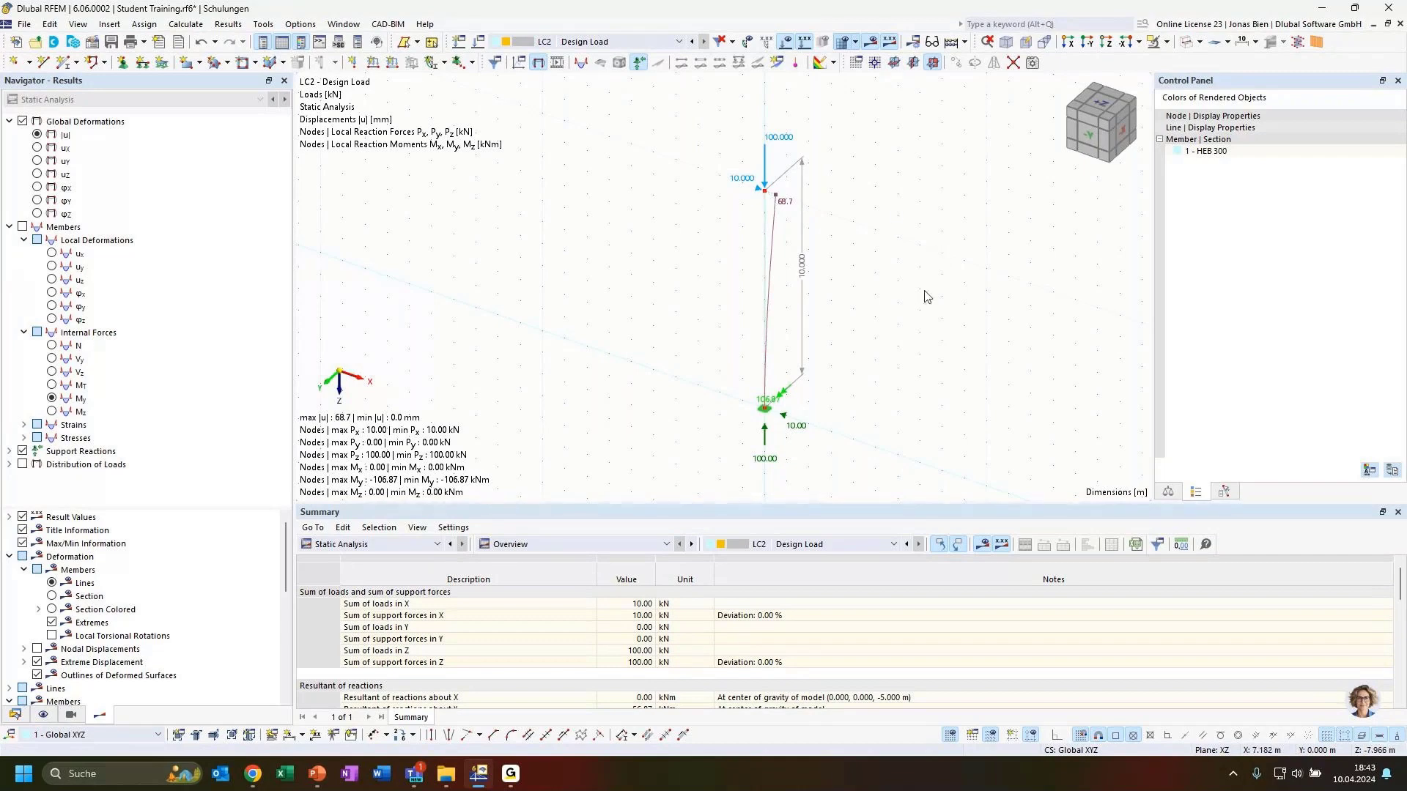
pyautogui.moveTo(619, 252); pyautogui.dragTo(637, 256, button='middle')
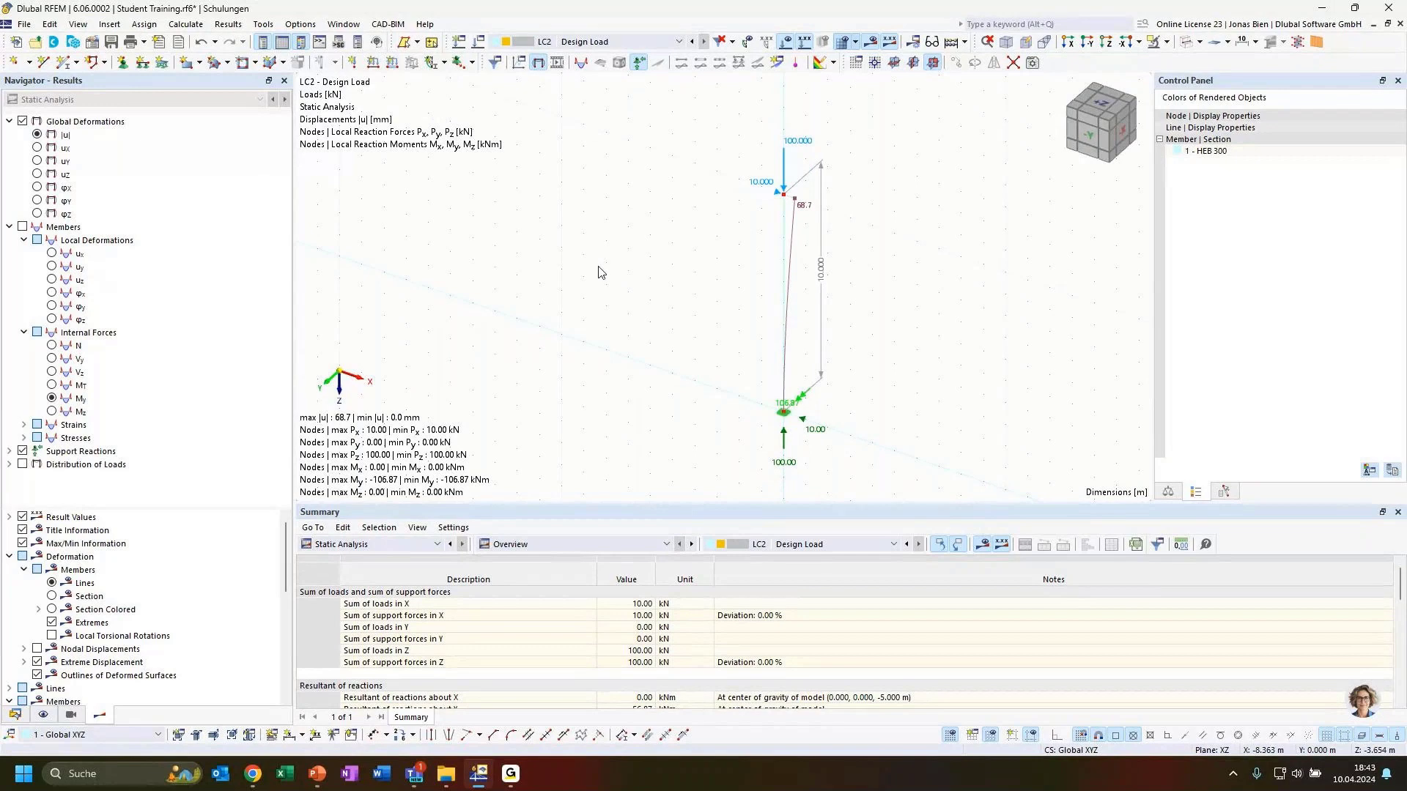
pyautogui.moveTo(568, 251); pyautogui.dragTo(619, 252, button='middle')
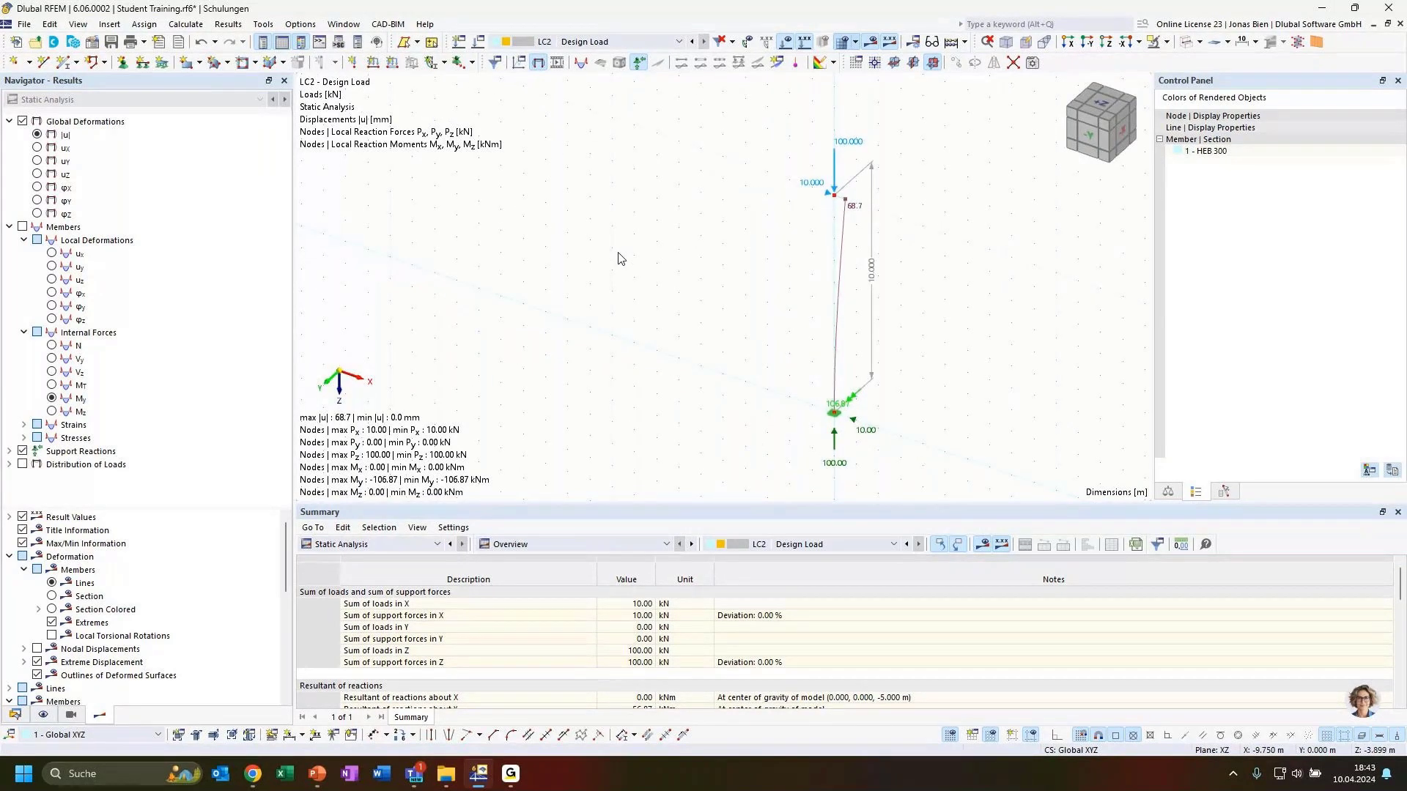
# Step: Switch the displayed results to LC1 and back to LC2
pyautogui.click(591, 42)
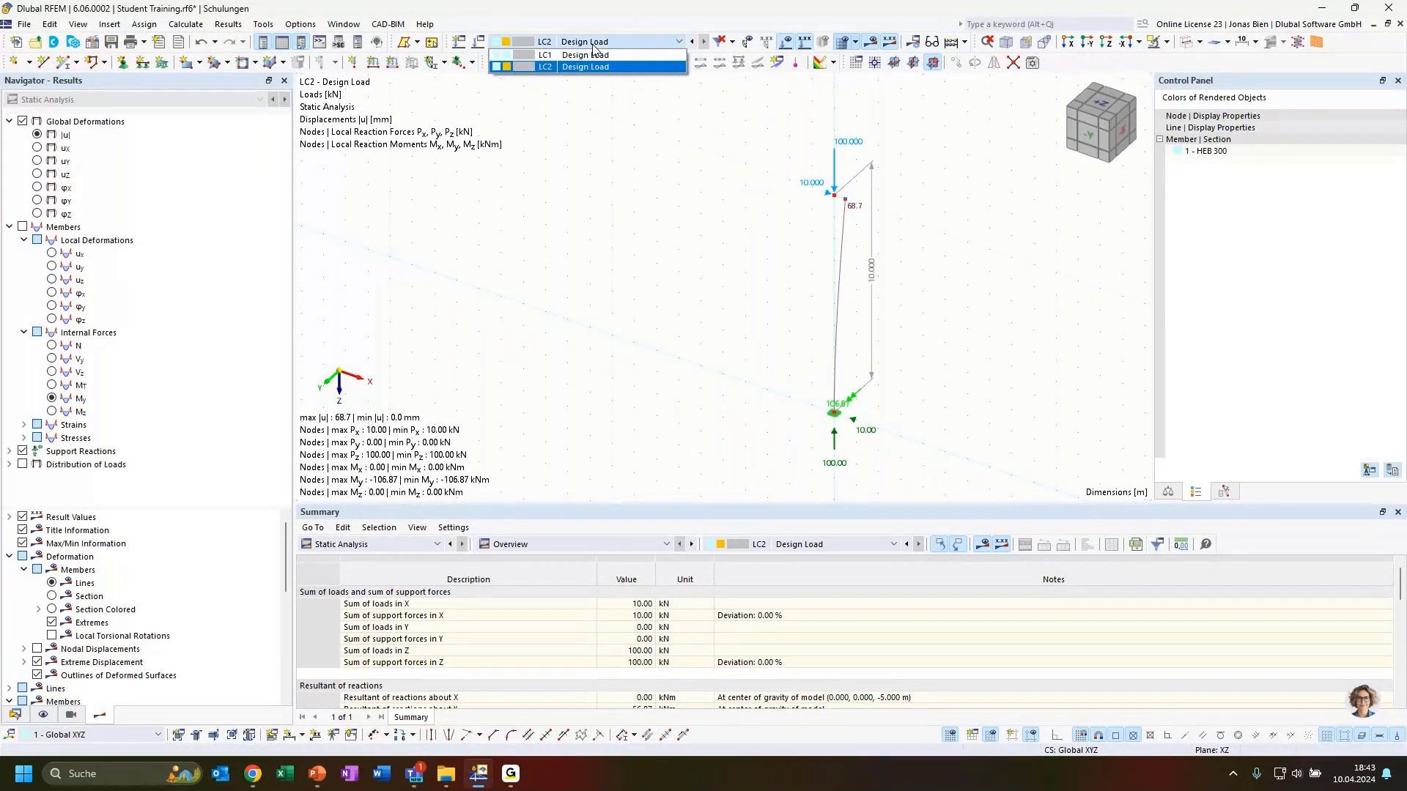
pyautogui.click(590, 66)
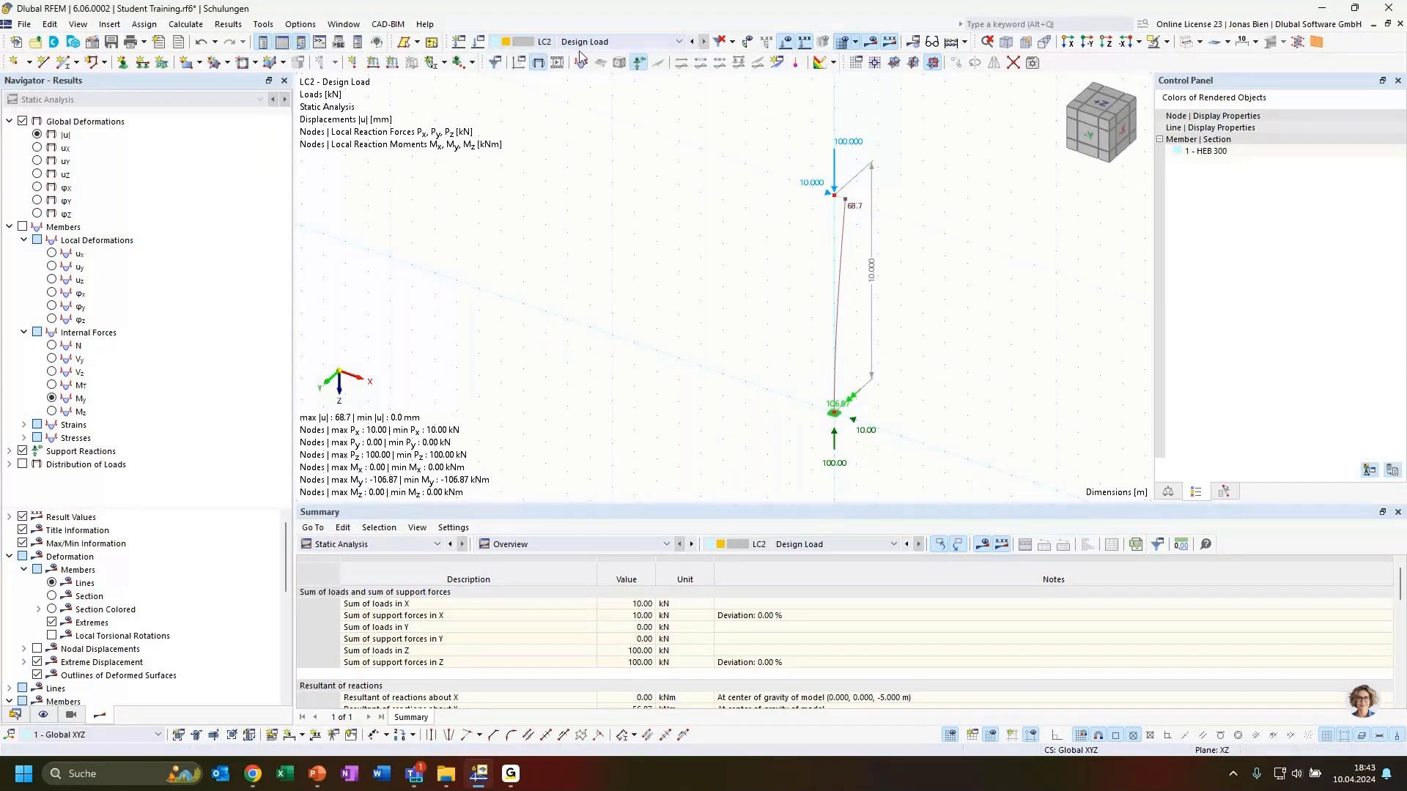
pyautogui.click(584, 46)
pyautogui.click(585, 54)
pyautogui.click(591, 44)
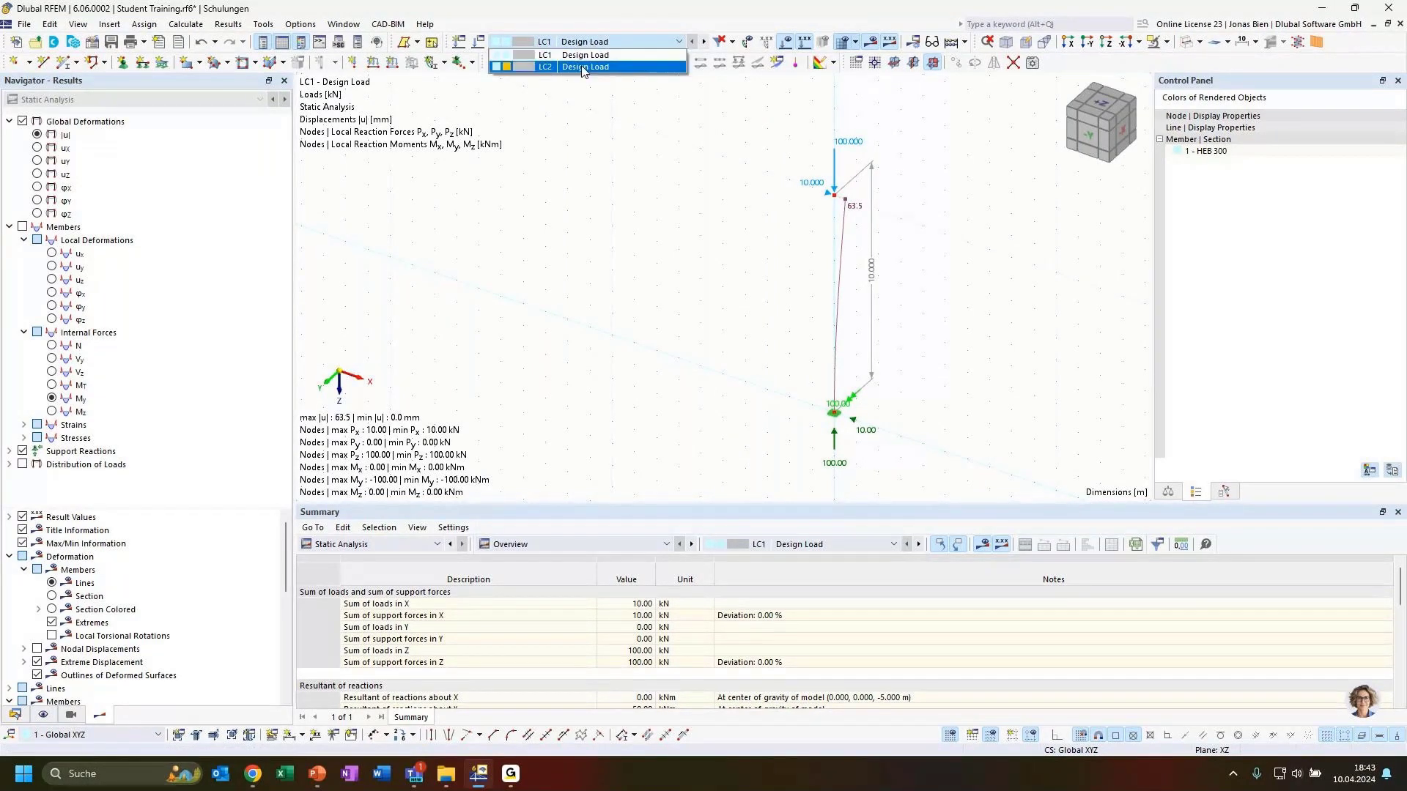
pyautogui.click(584, 59)
pyautogui.click(584, 42)
pyautogui.click(589, 62)
# Step: Open a second model window and tile both views vertically side by side
pyautogui.click(347, 26)
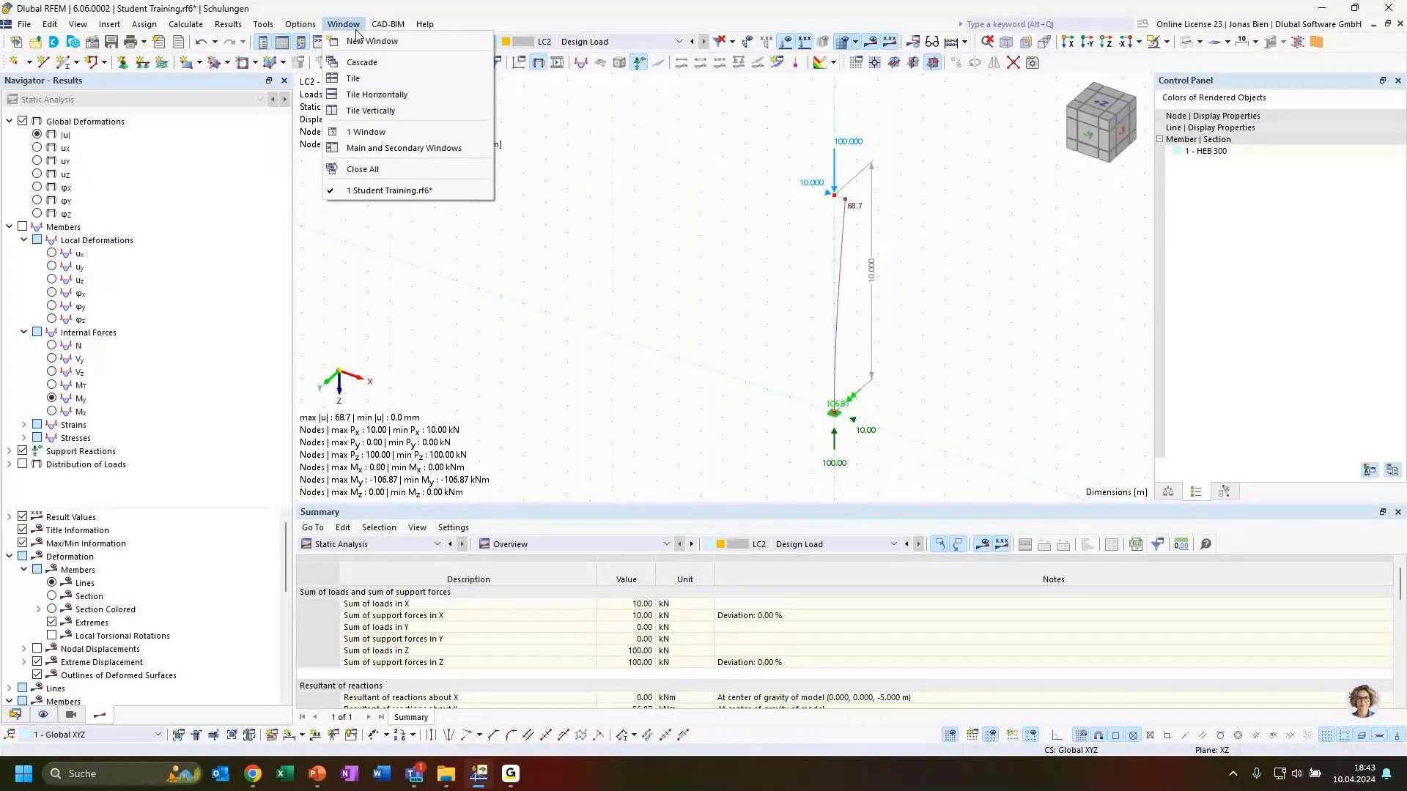
pyautogui.click(381, 40)
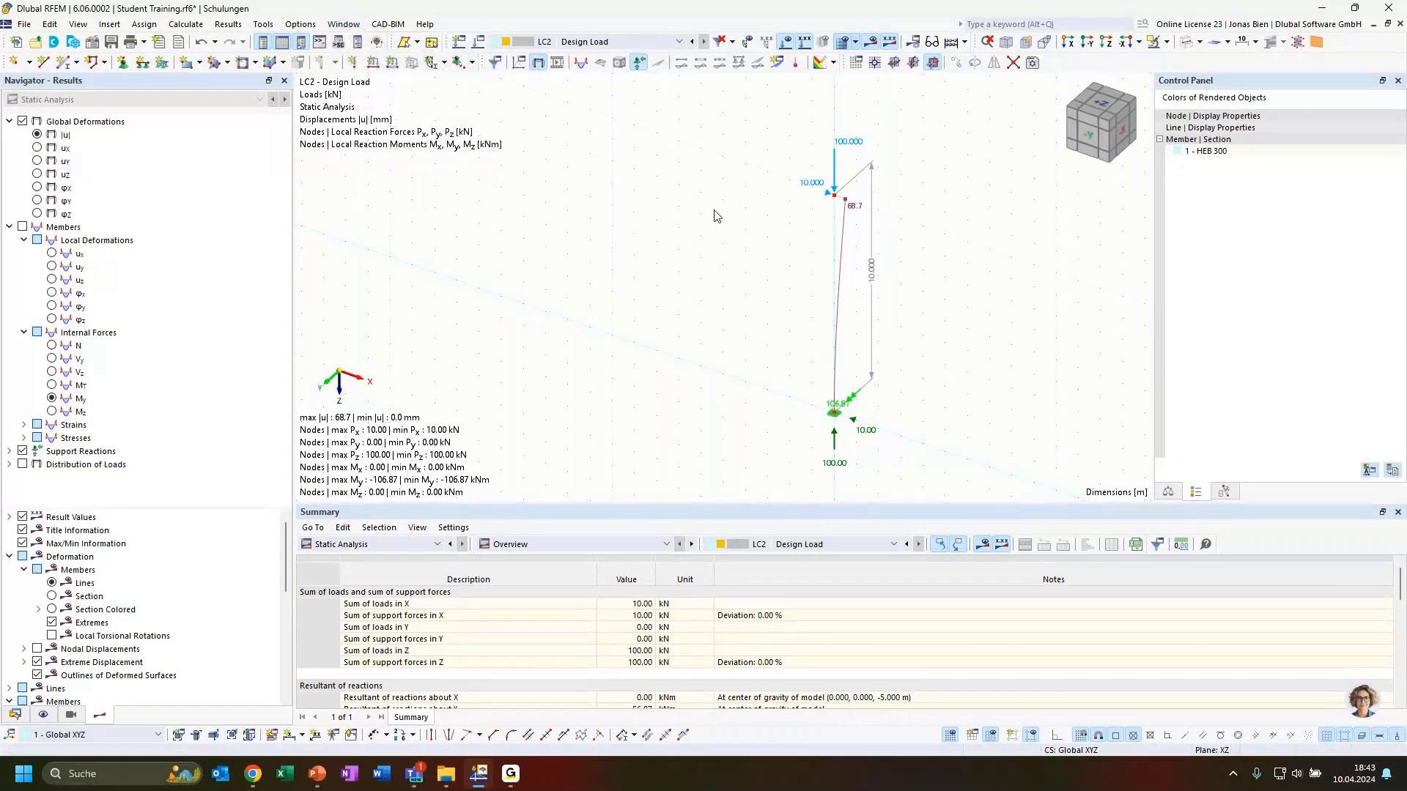
pyautogui.click(343, 24)
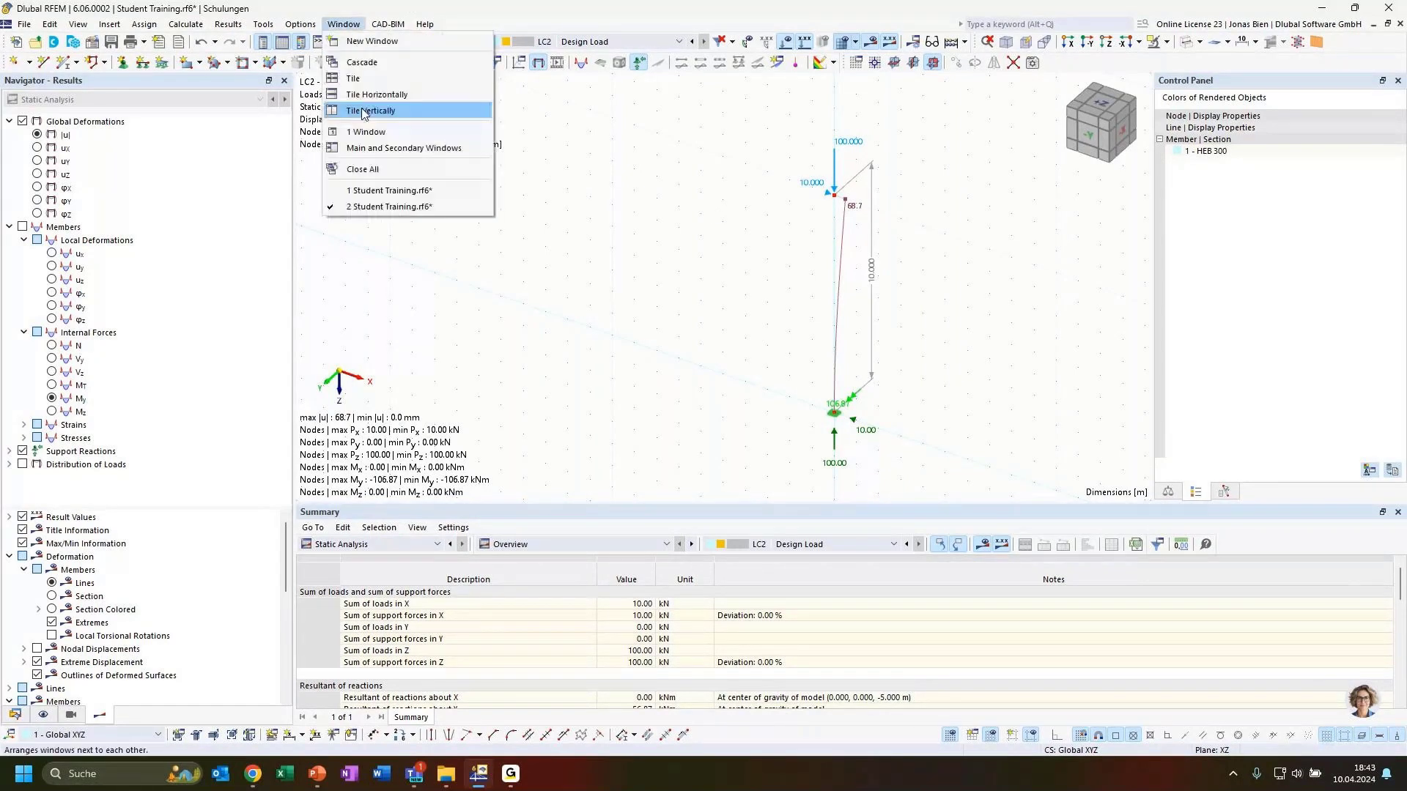
pyautogui.click(362, 107)
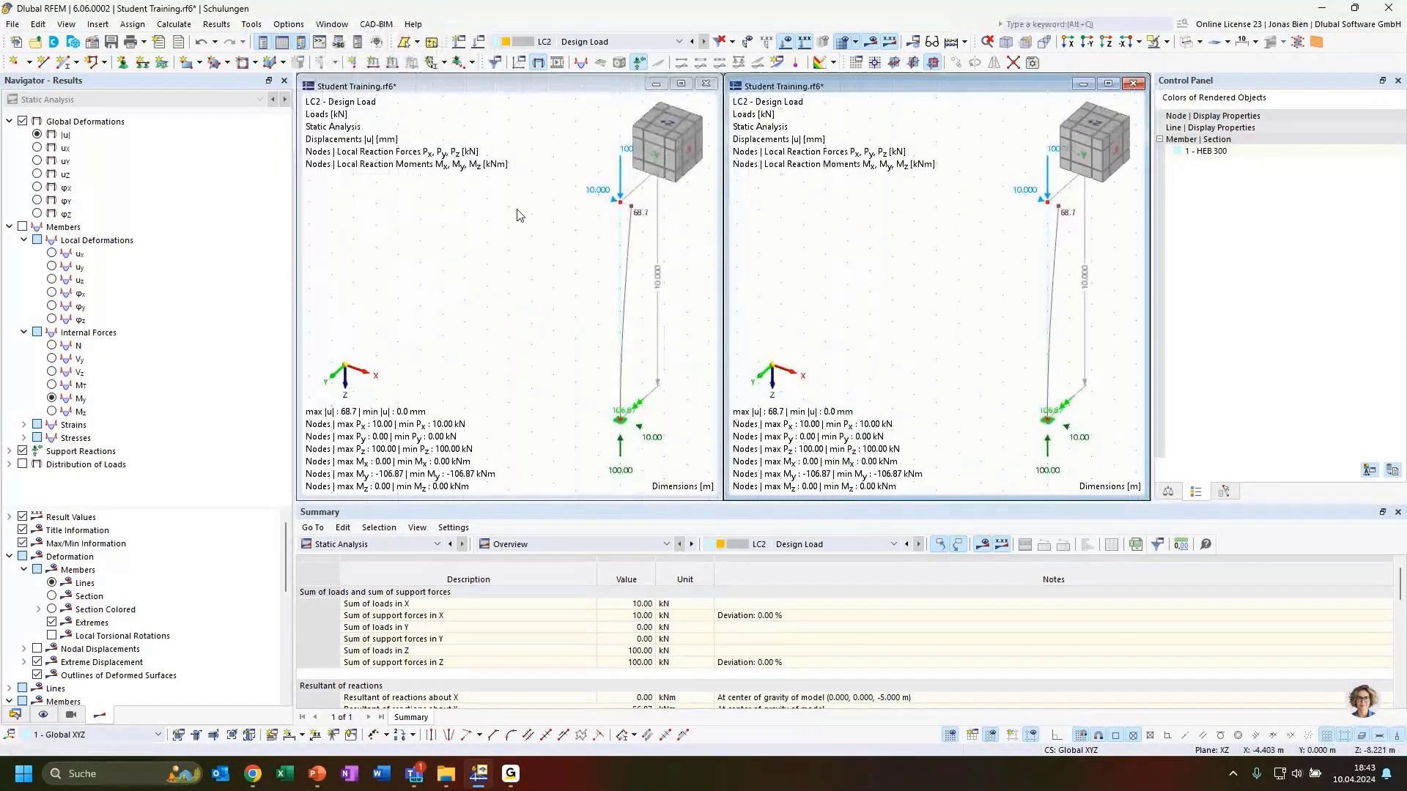
pyautogui.moveTo(518, 216); pyautogui.dragTo(493, 218, button='middle')
pyautogui.moveTo(941, 231); pyautogui.dragTo(937, 231, button='middle')
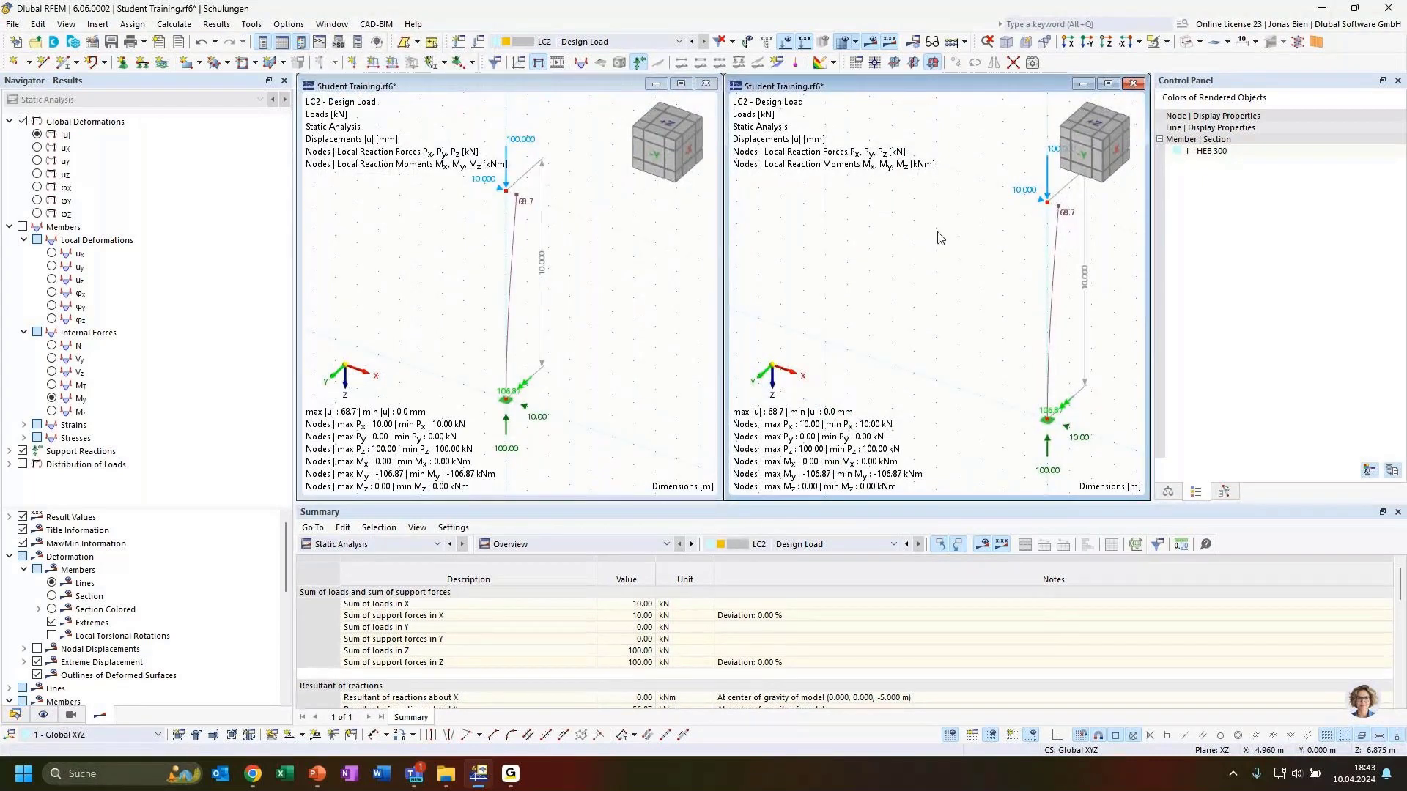
pyautogui.middleClick(938, 232)
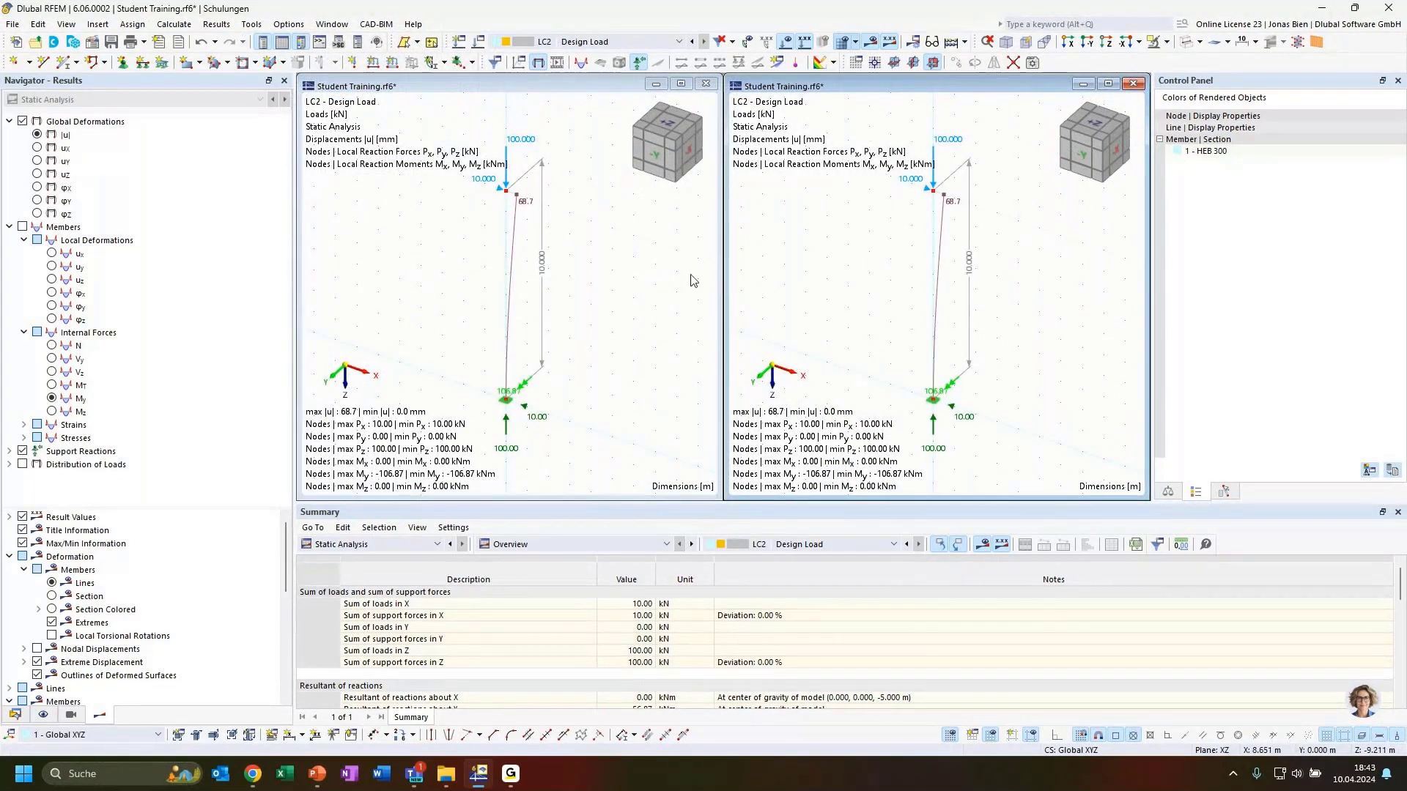
# Step: Compare LC1 and LC2 axial forces N, then keep only the maximized LC1 view
pyautogui.click(652, 284)
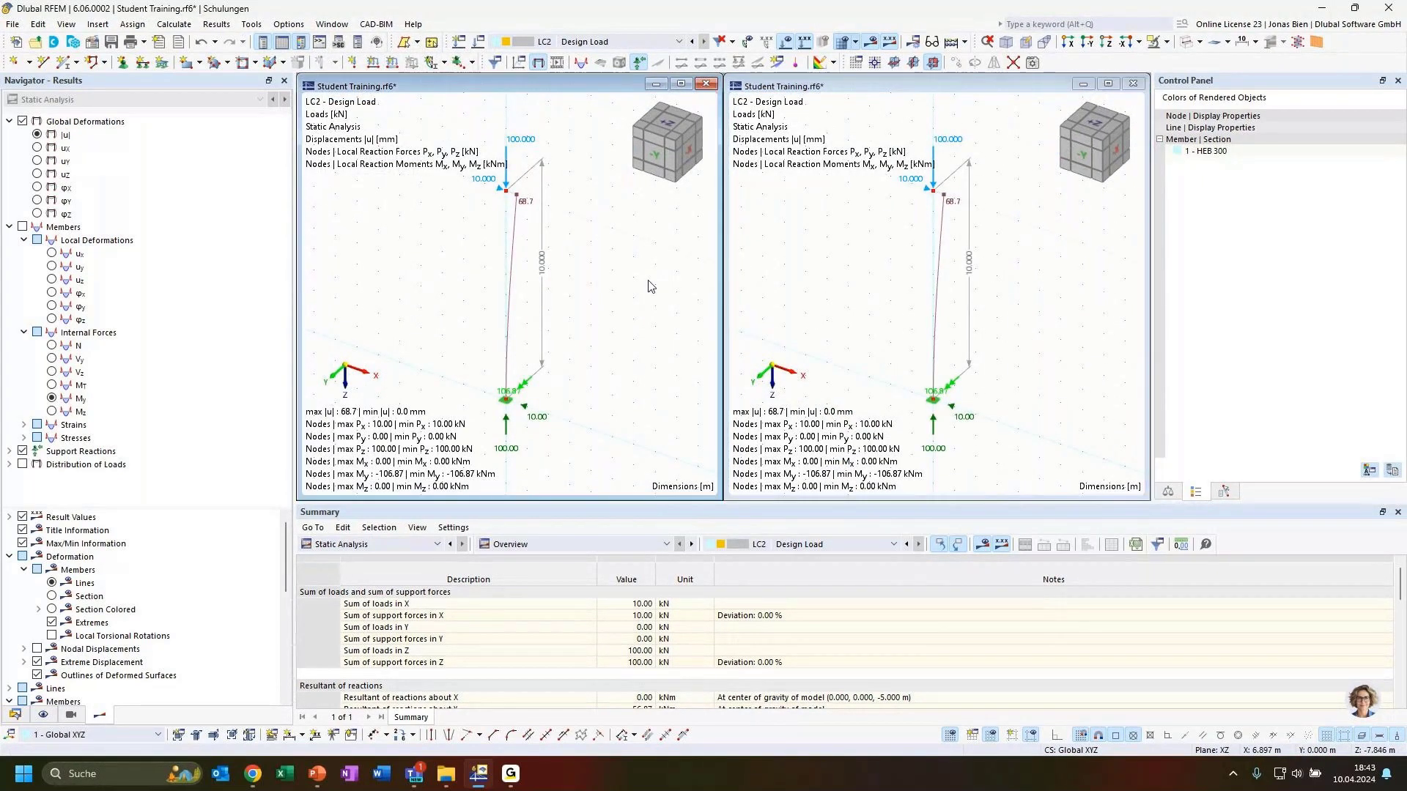
pyautogui.click(587, 42)
pyautogui.click(565, 56)
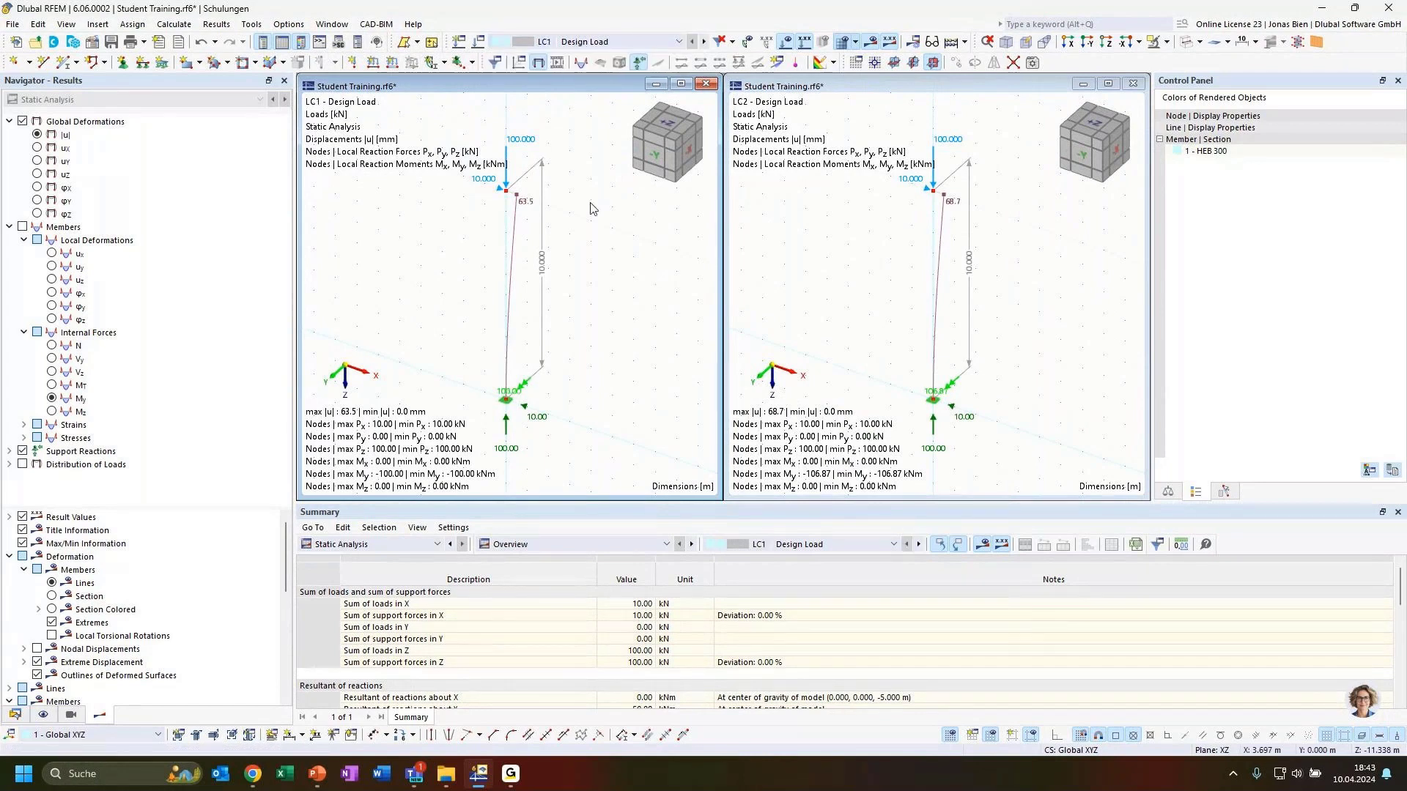
pyautogui.click(854, 270)
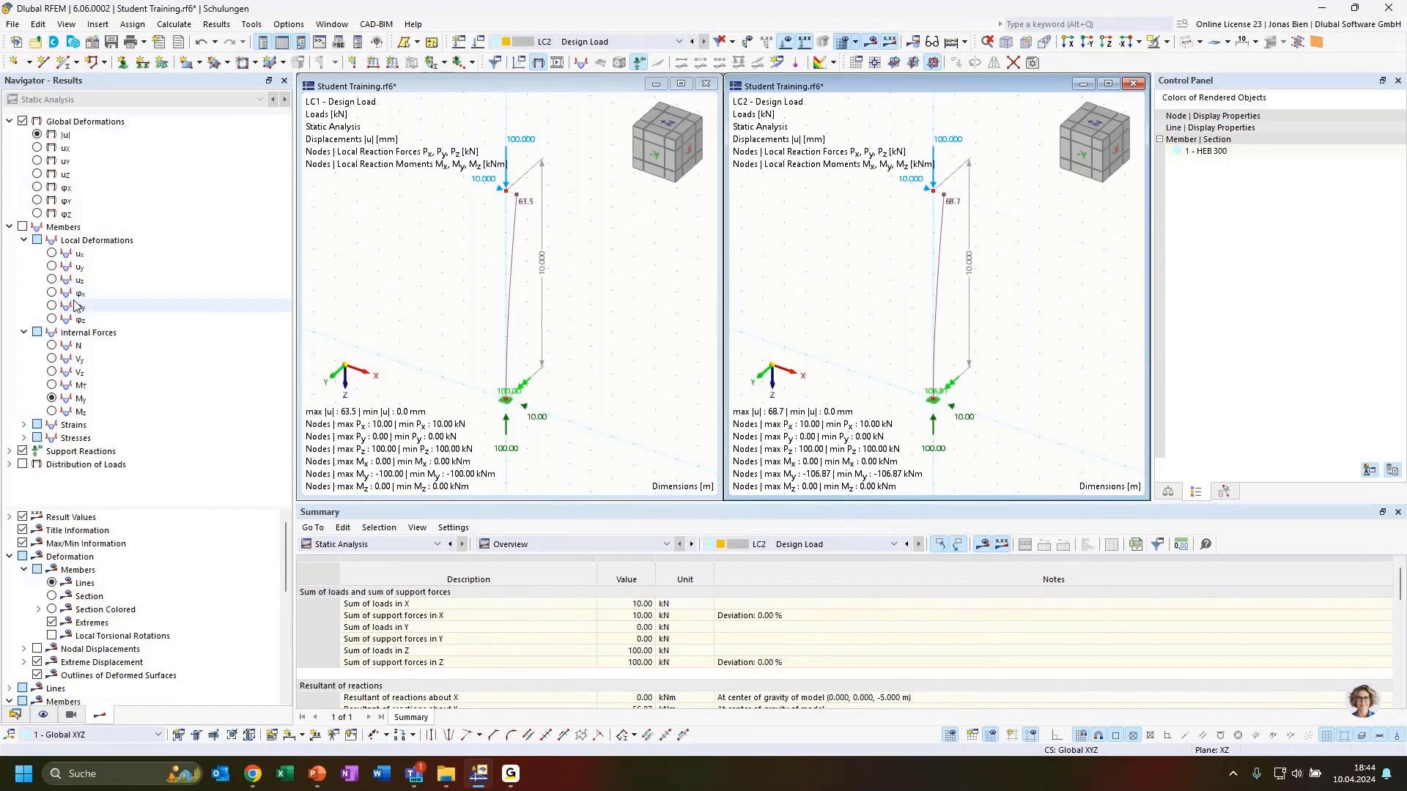
pyautogui.click(576, 266)
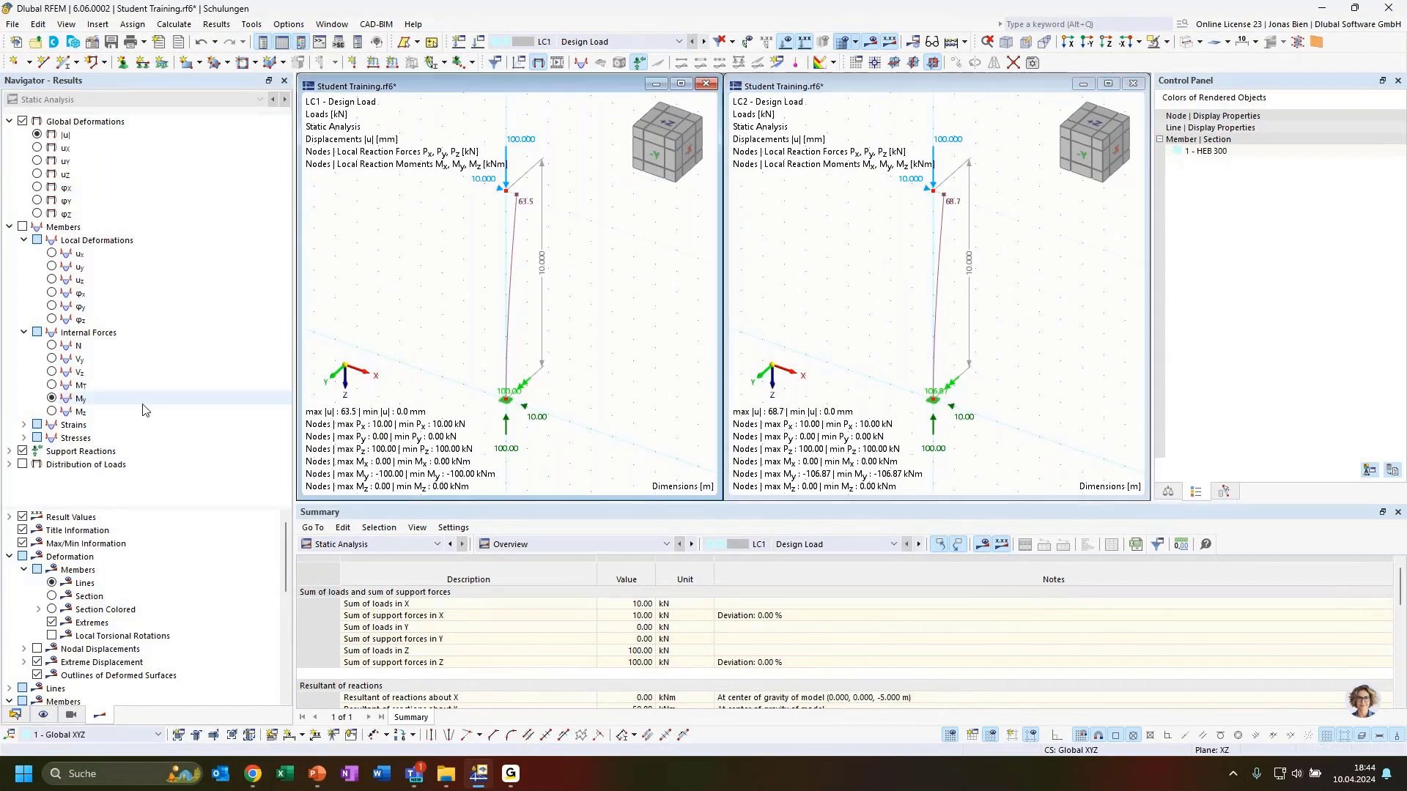
pyautogui.click(79, 345)
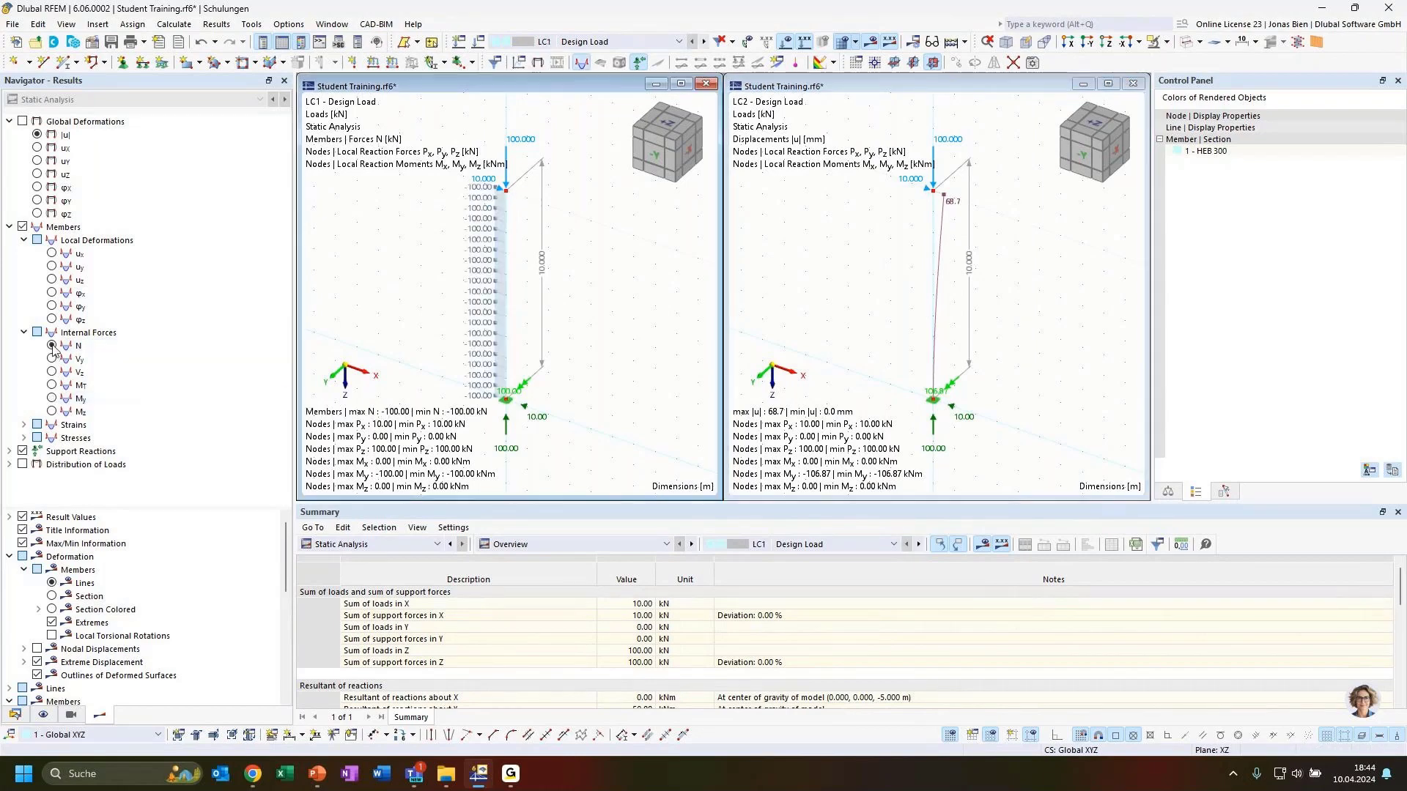
pyautogui.click(849, 293)
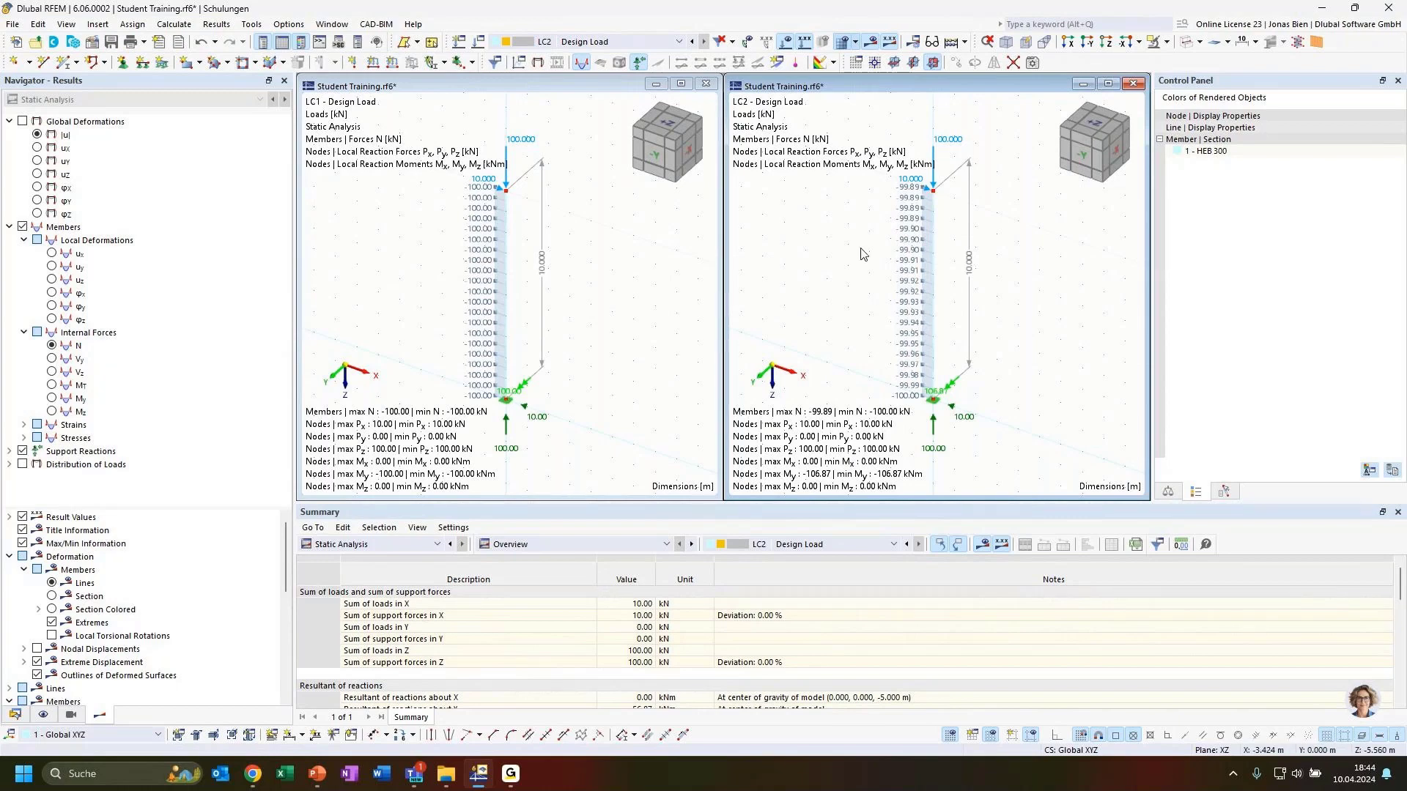
pyautogui.click(1133, 83)
pyautogui.click(680, 84)
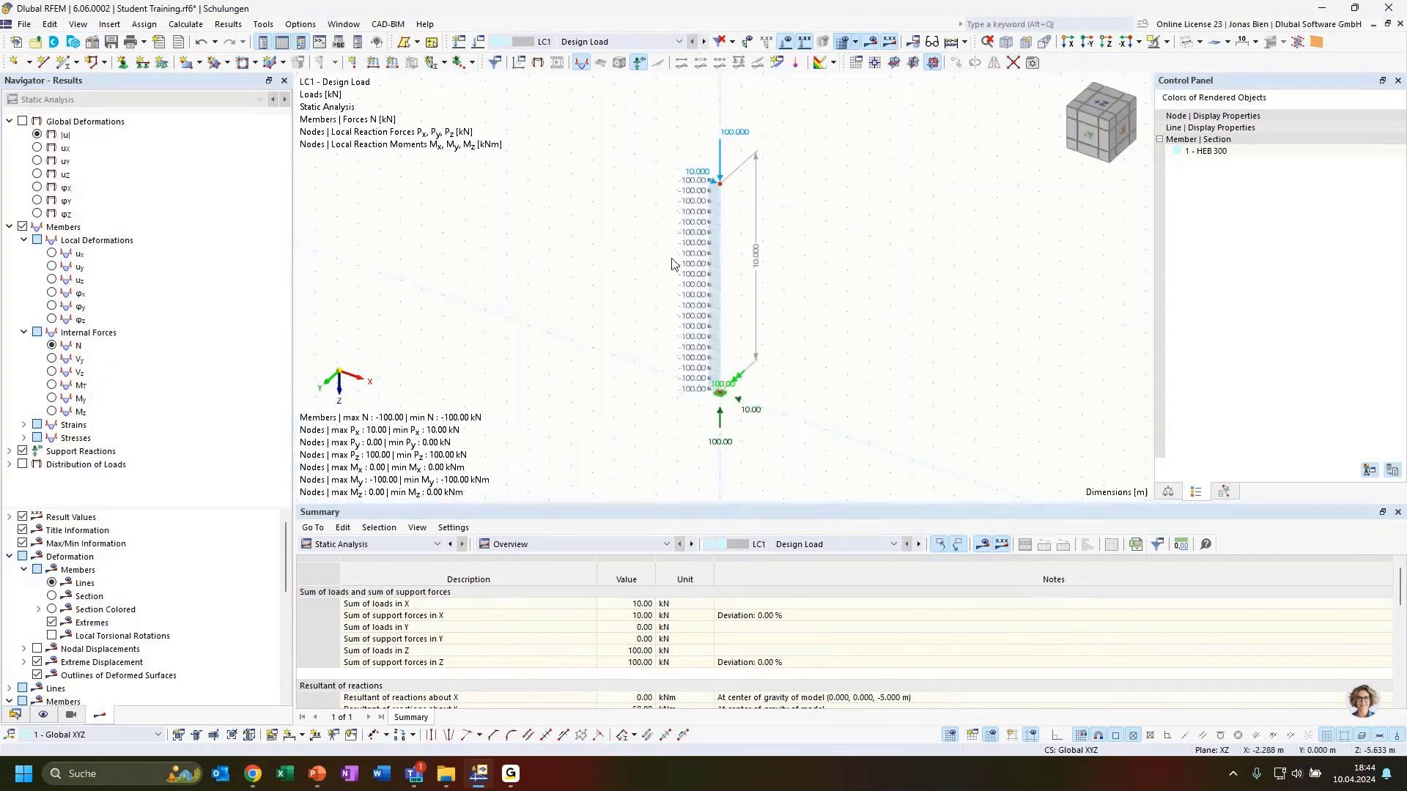
# Step: Show LC2's axial force diagram (-99.89 to -100.00 kN) and orbit around the column to inspect it
pyautogui.click(617, 46)
pyautogui.click(586, 66)
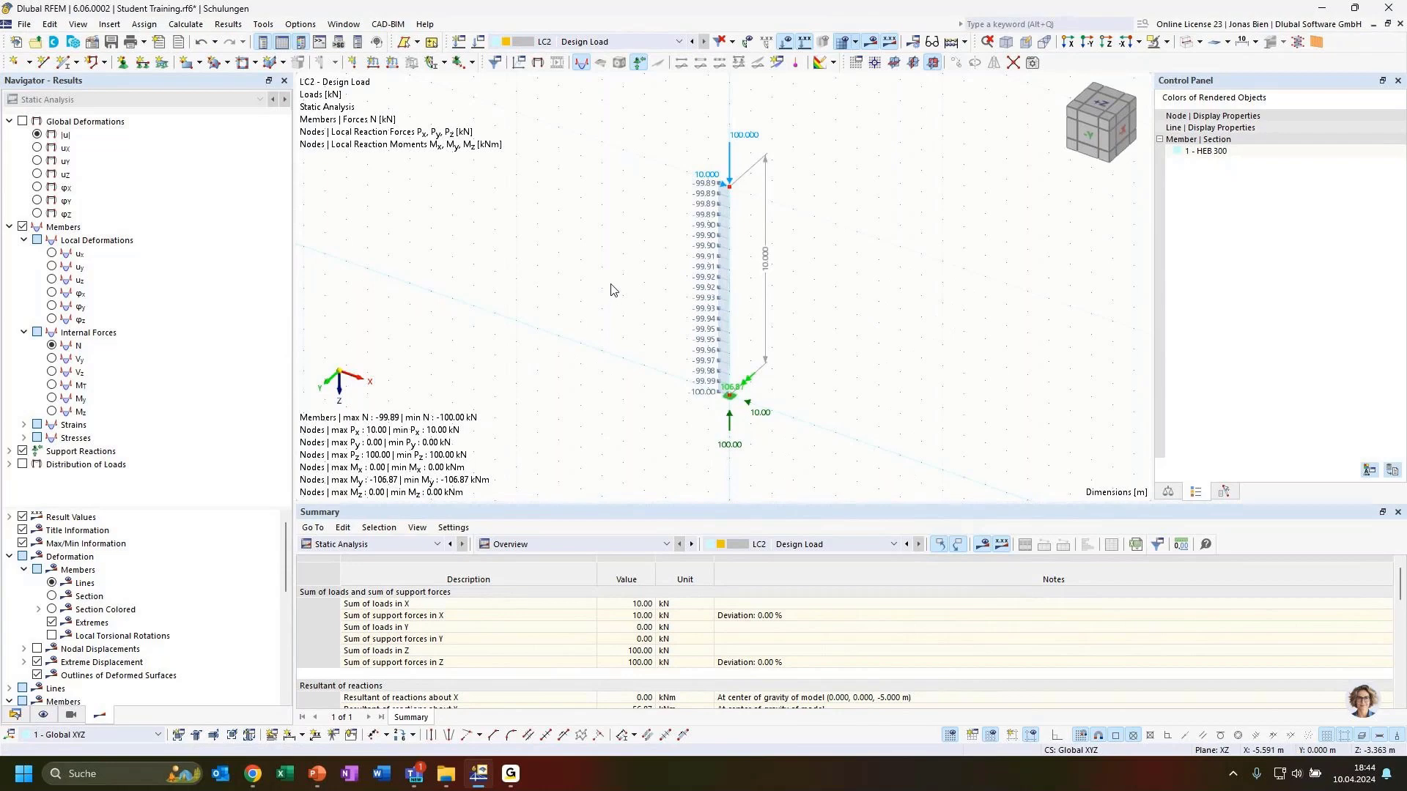
pyautogui.scroll(1, 619, 293)
pyautogui.moveTo(842, 315); pyautogui.dragTo(847, 296, button='middle')
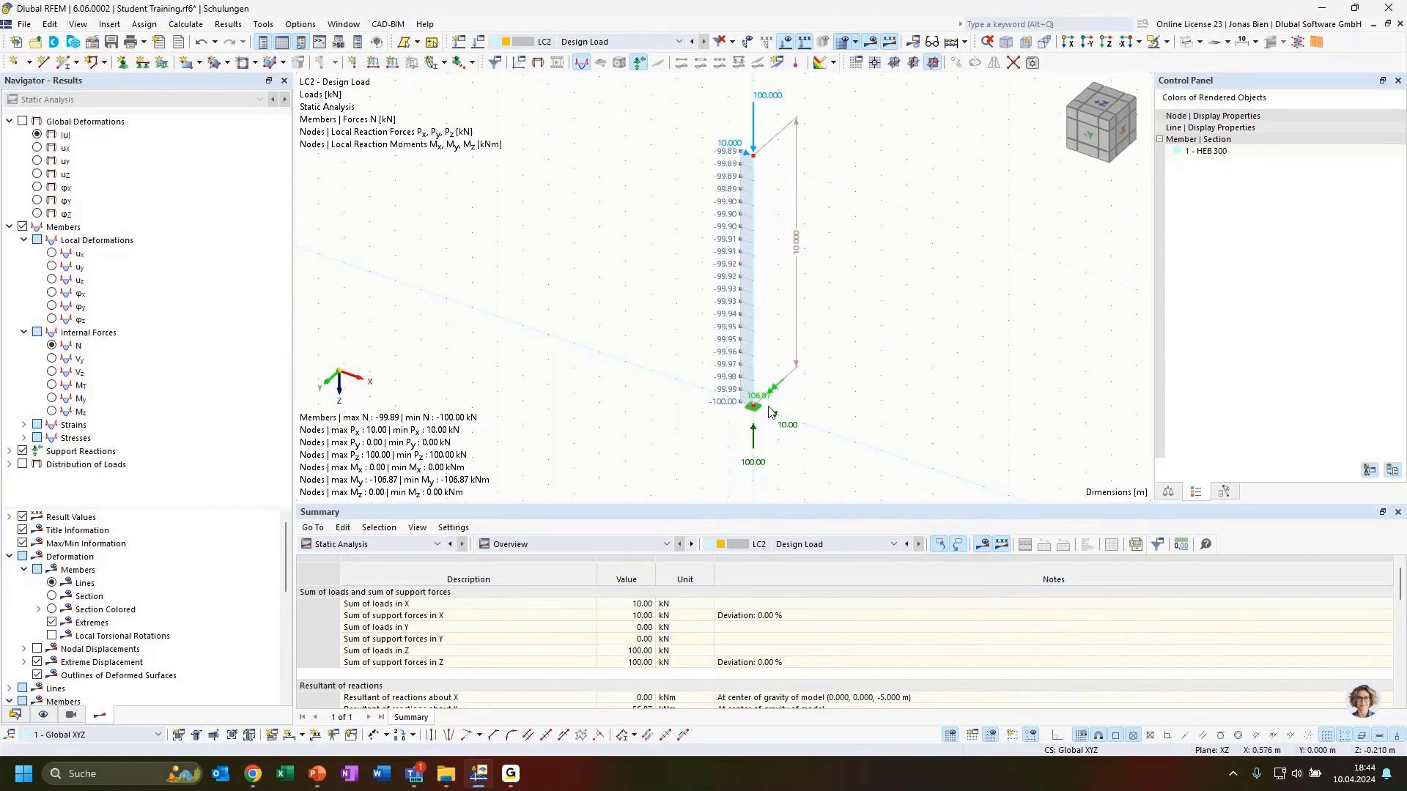
pyautogui.keyDown('ctrl'); pyautogui.moveTo(848, 395); pyautogui.dragTo(783, 399, button='middle'); pyautogui.keyUp('ctrl')
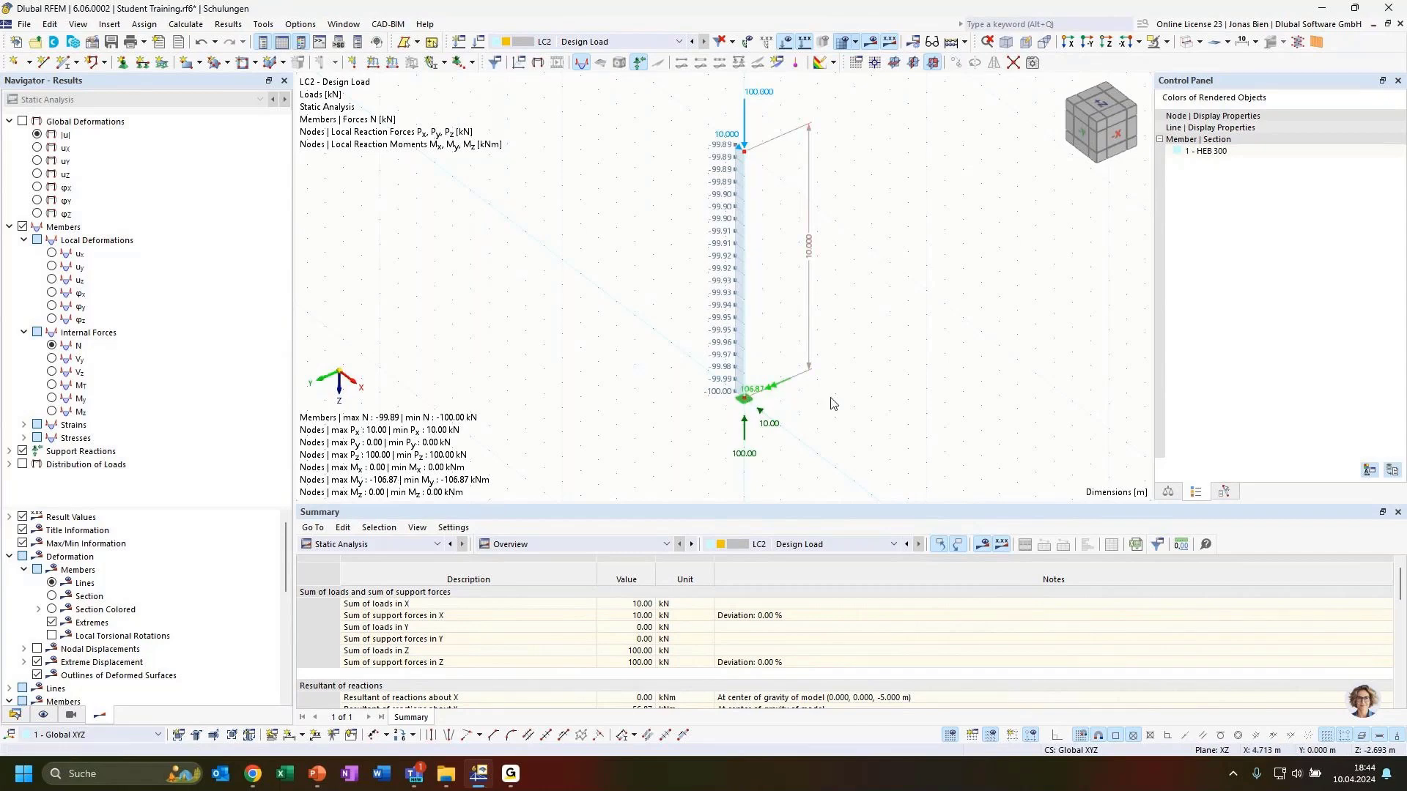
pyautogui.keyDown('ctrl'); pyautogui.moveTo(813, 409); pyautogui.dragTo(835, 417, button='middle'); pyautogui.keyUp('ctrl')
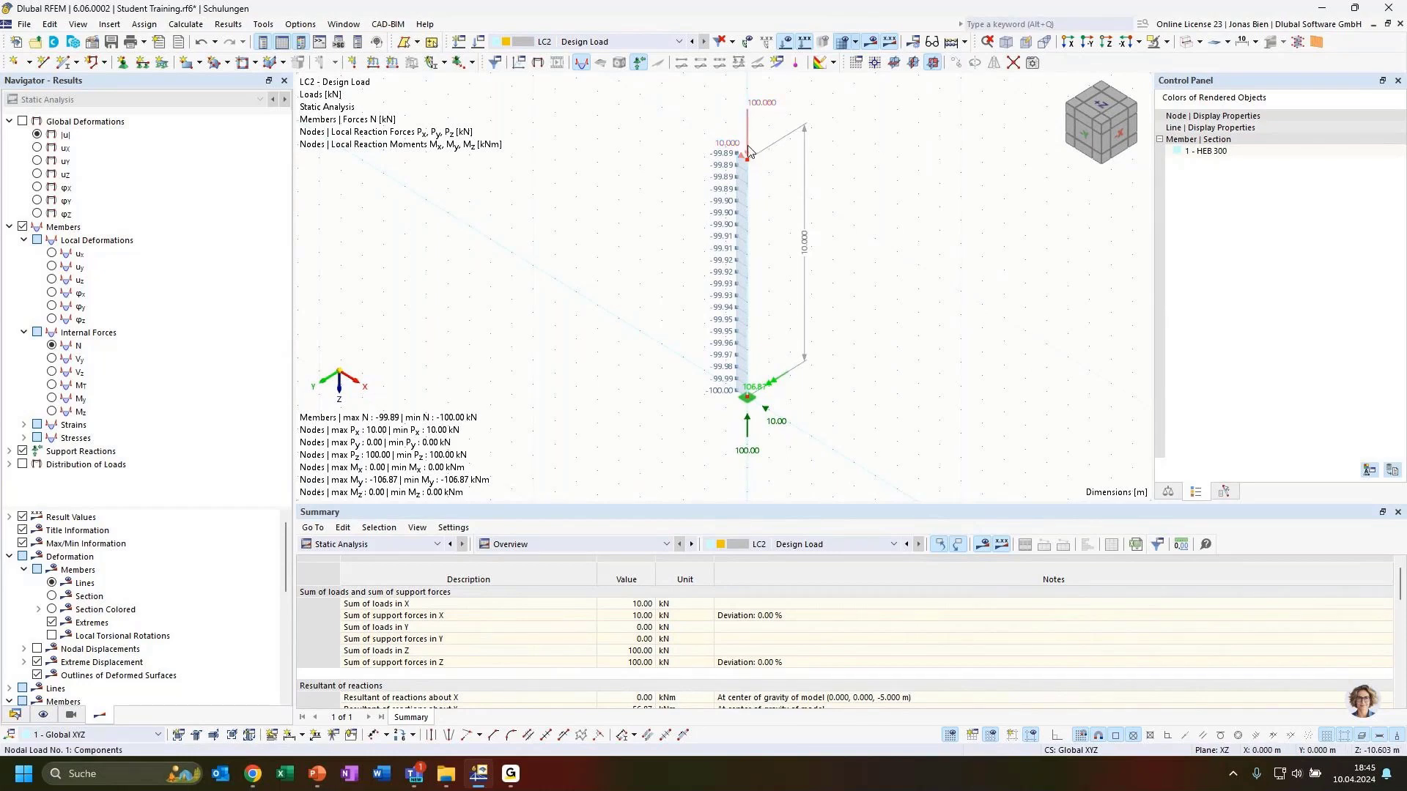
pyautogui.moveTo(751, 146); pyautogui.dragTo(747, 181, button='middle')
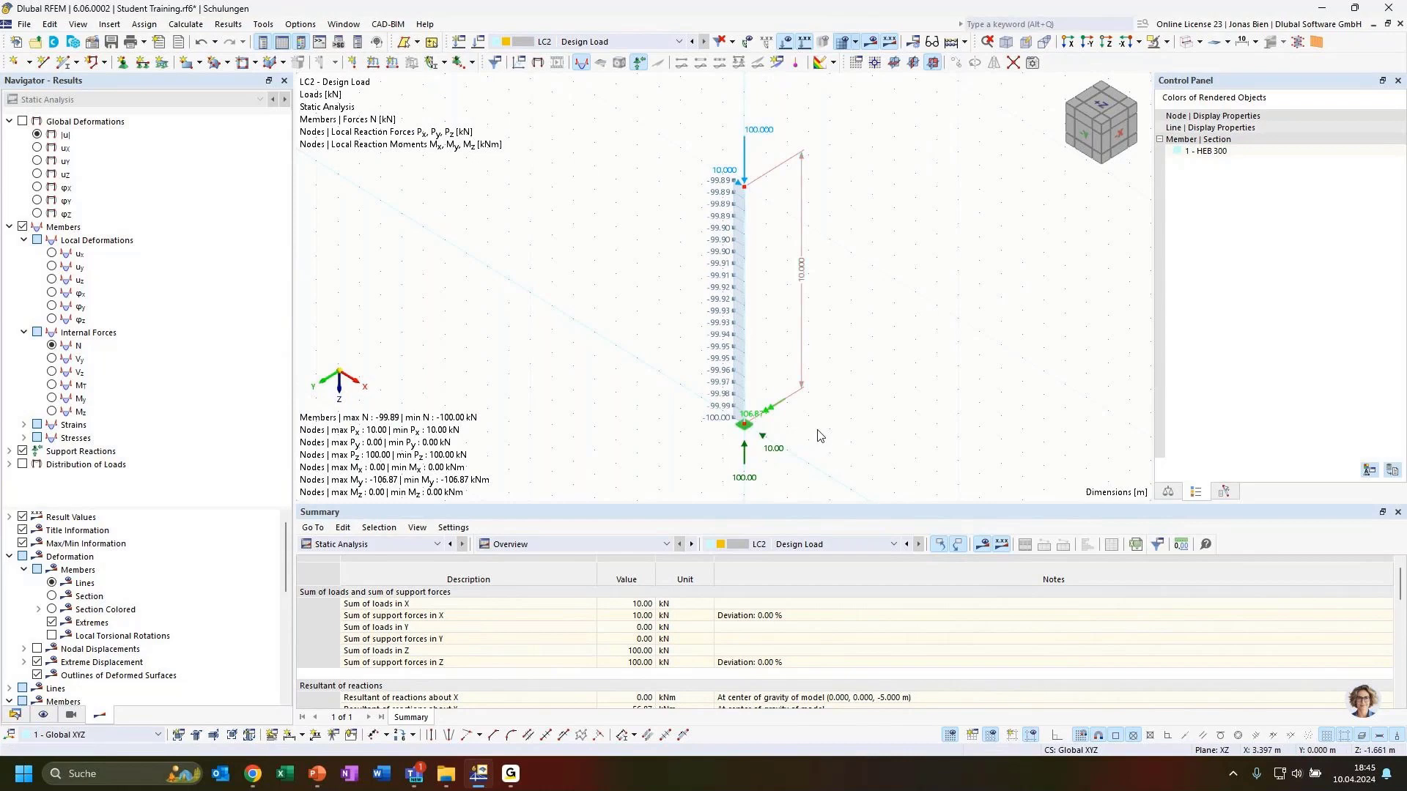
pyautogui.keyDown('ctrl'); pyautogui.moveTo(833, 442); pyautogui.dragTo(862, 386, button='middle'); pyautogui.keyUp('ctrl')
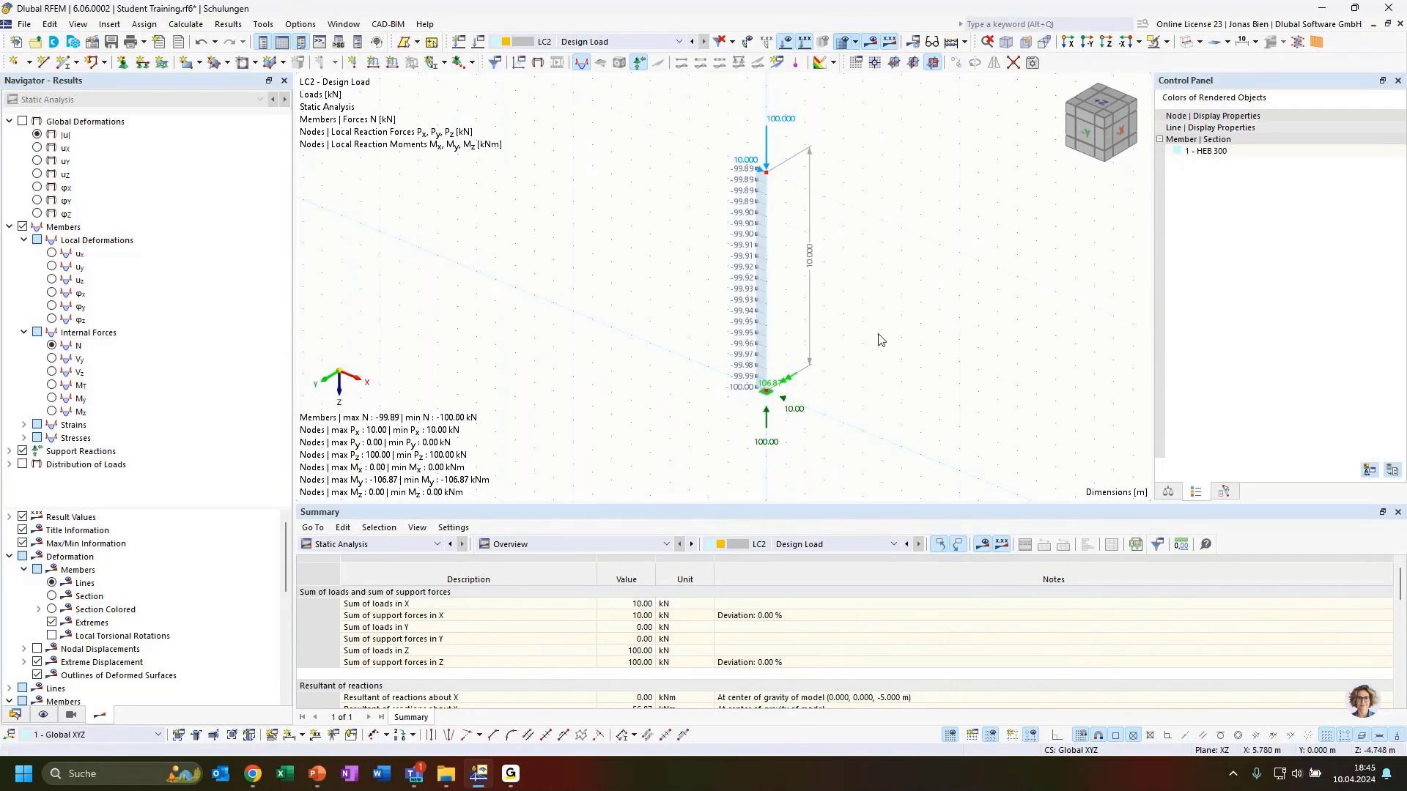
# Step: Double the top nodal load to Fx 20 kN and Fz 200 kN, then display LC2's results
pyautogui.doubleClick(768, 158)
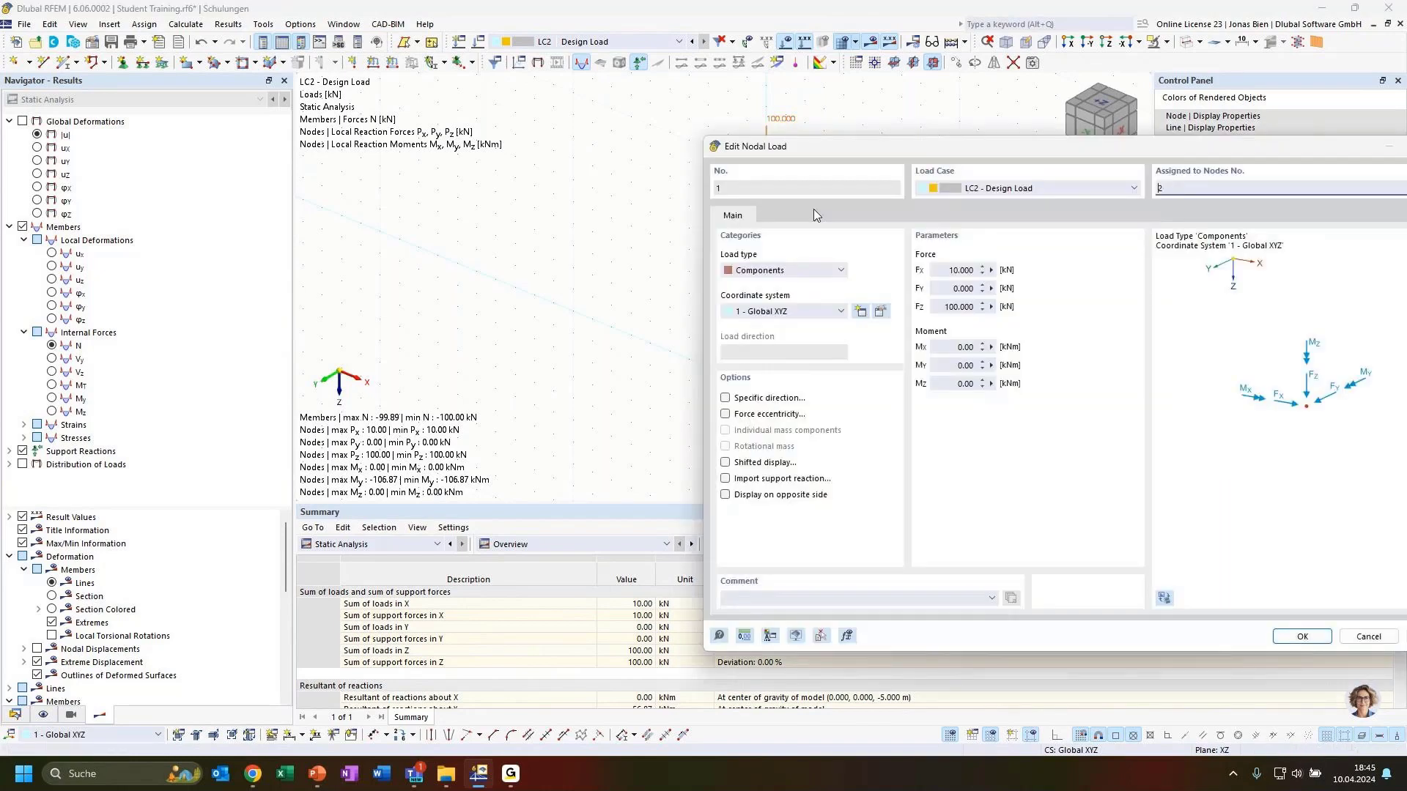
pyautogui.moveTo(954, 269); pyautogui.dragTo(944, 306)
pyautogui.write('22')
pyautogui.moveTo(979, 151); pyautogui.dragTo(820, 112)
pyautogui.click(1142, 597)
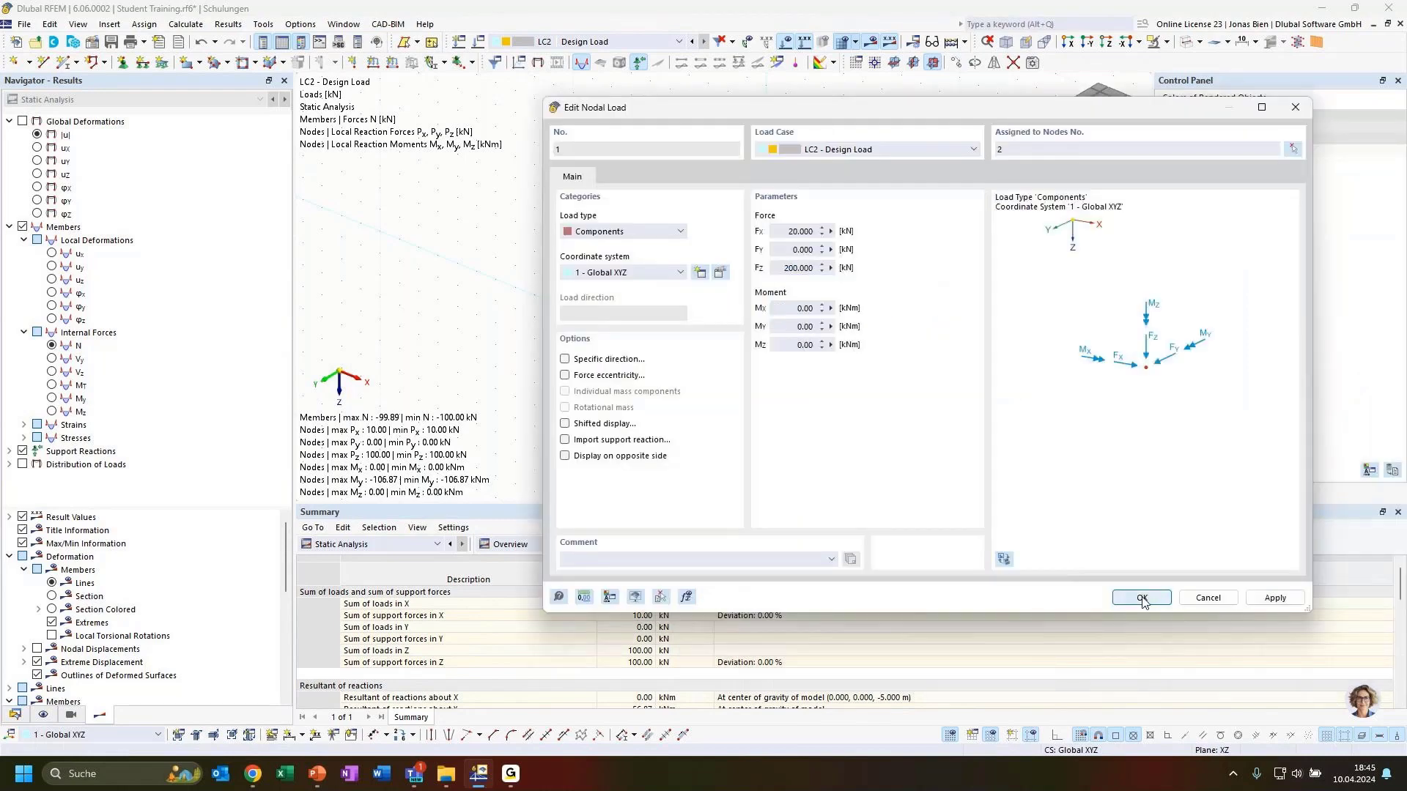
pyautogui.click(601, 44)
pyautogui.click(584, 67)
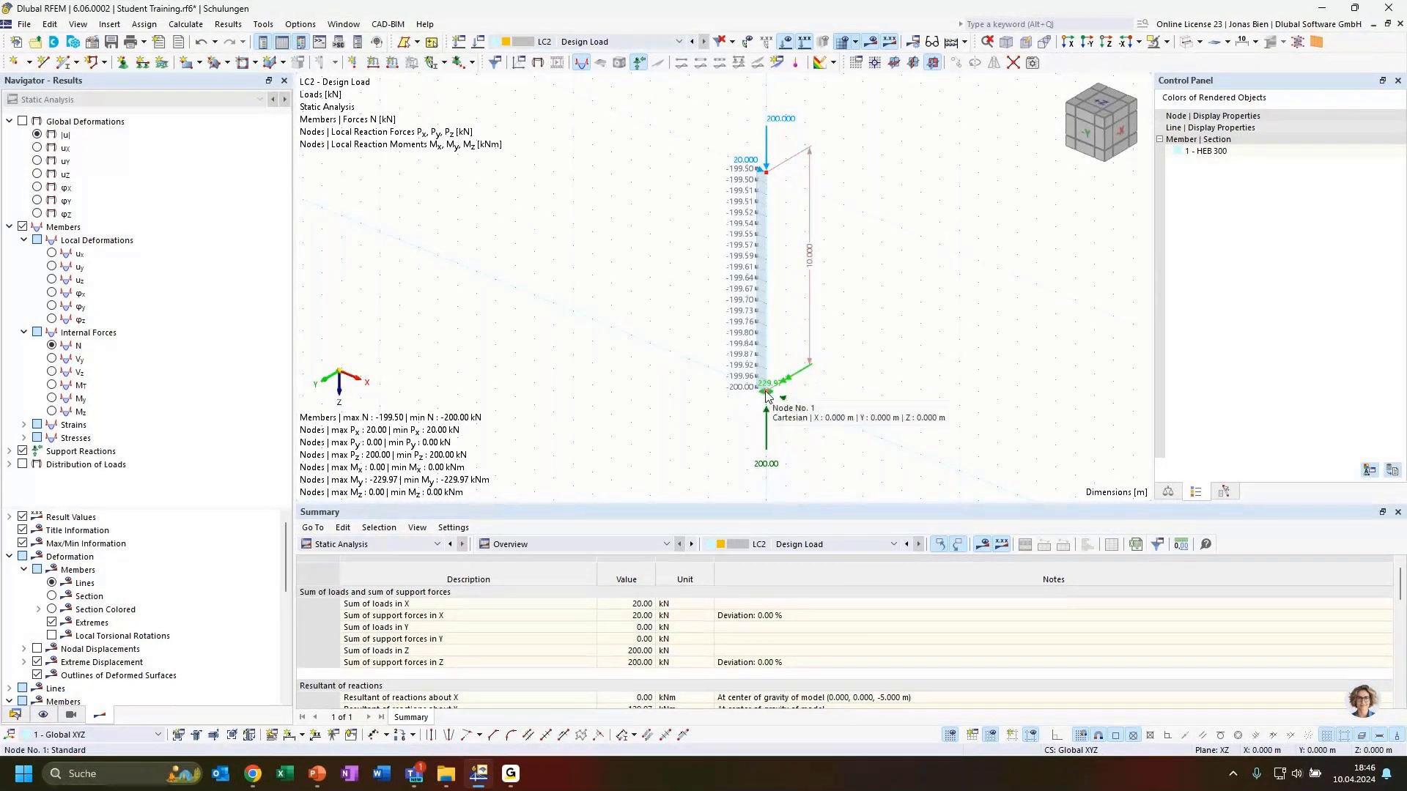
# Step: Zoom and orbit the view to check the 200 kN load at the column top
pyautogui.scroll(1, 768, 395)
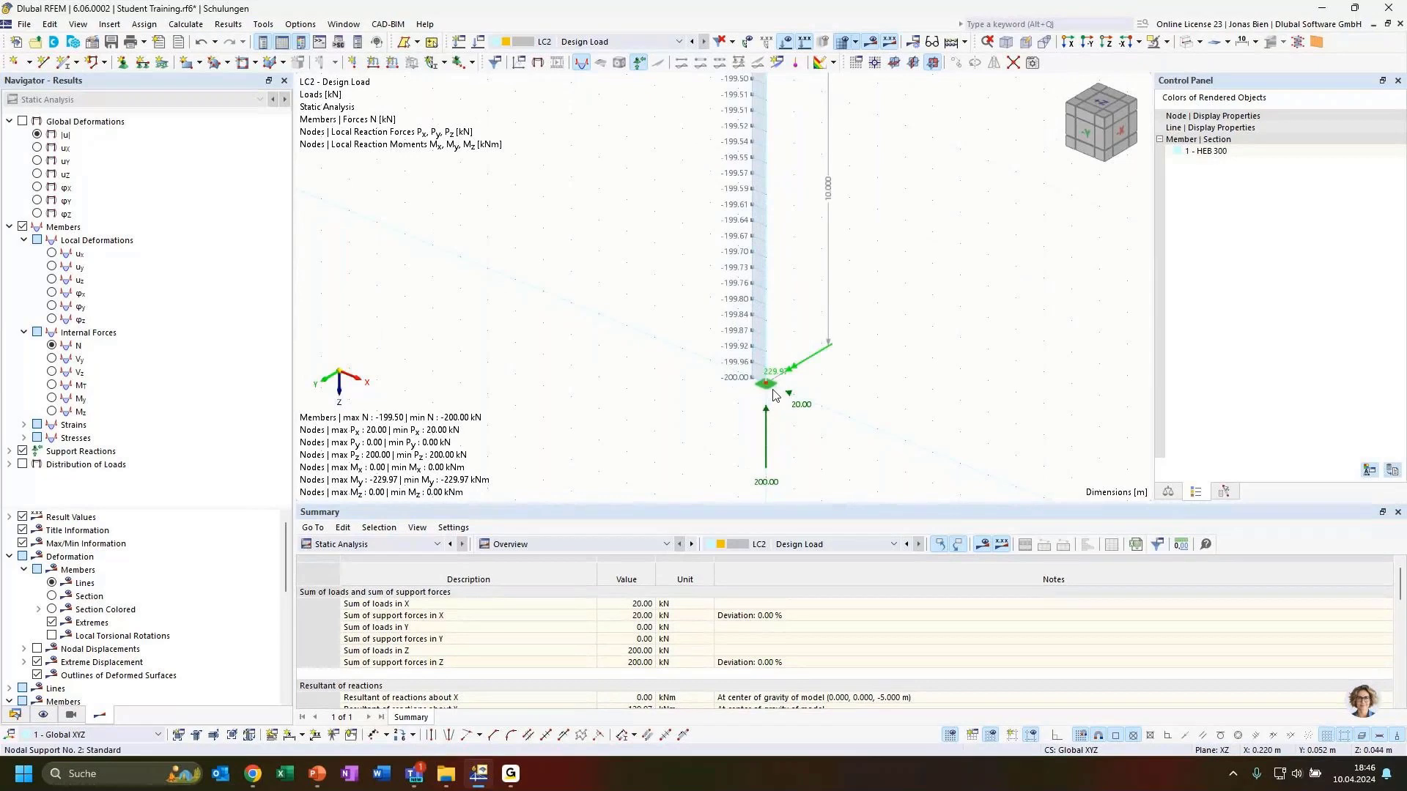
pyautogui.scroll(-1, 772, 390)
pyautogui.moveTo(900, 288); pyautogui.dragTo(898, 317, button='middle')
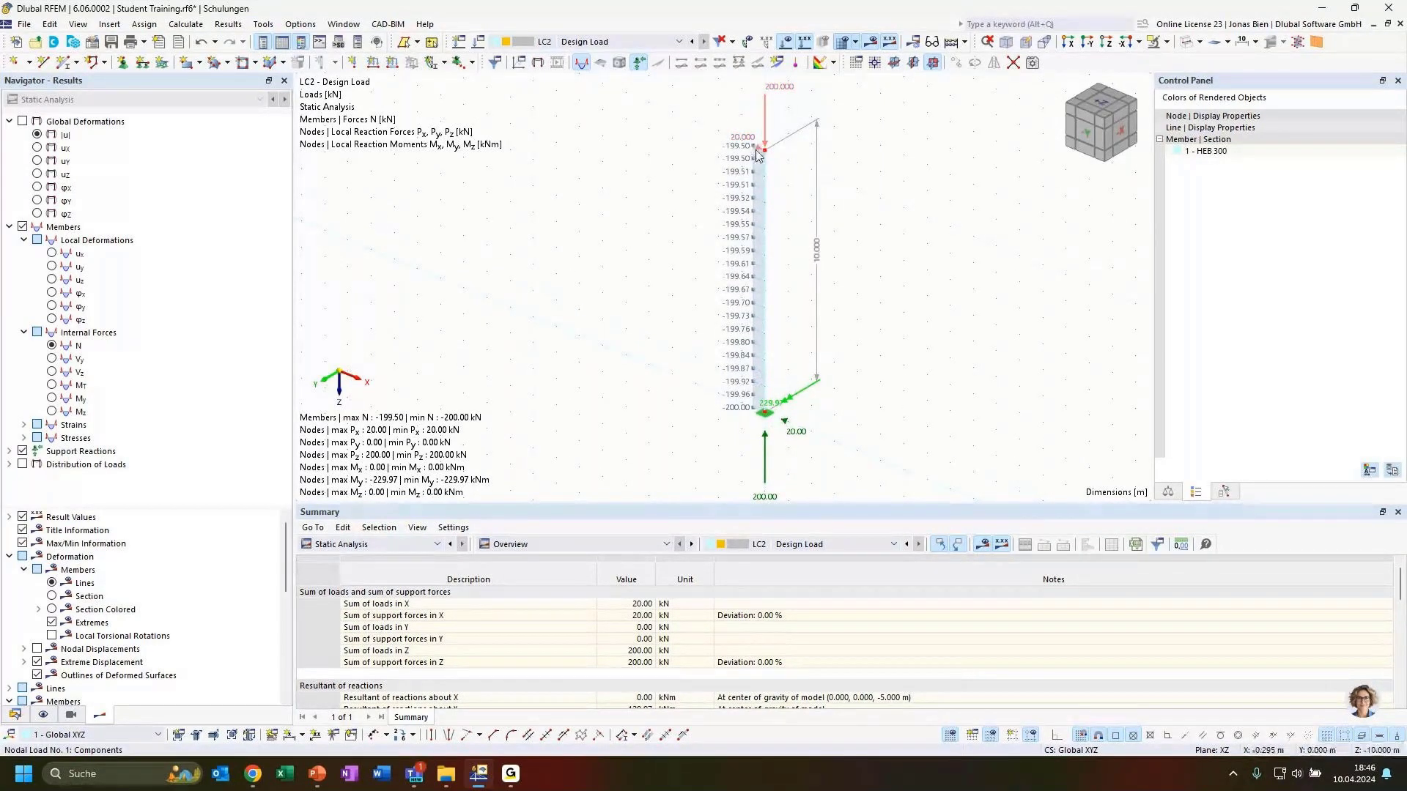
pyautogui.moveTo(748, 141)
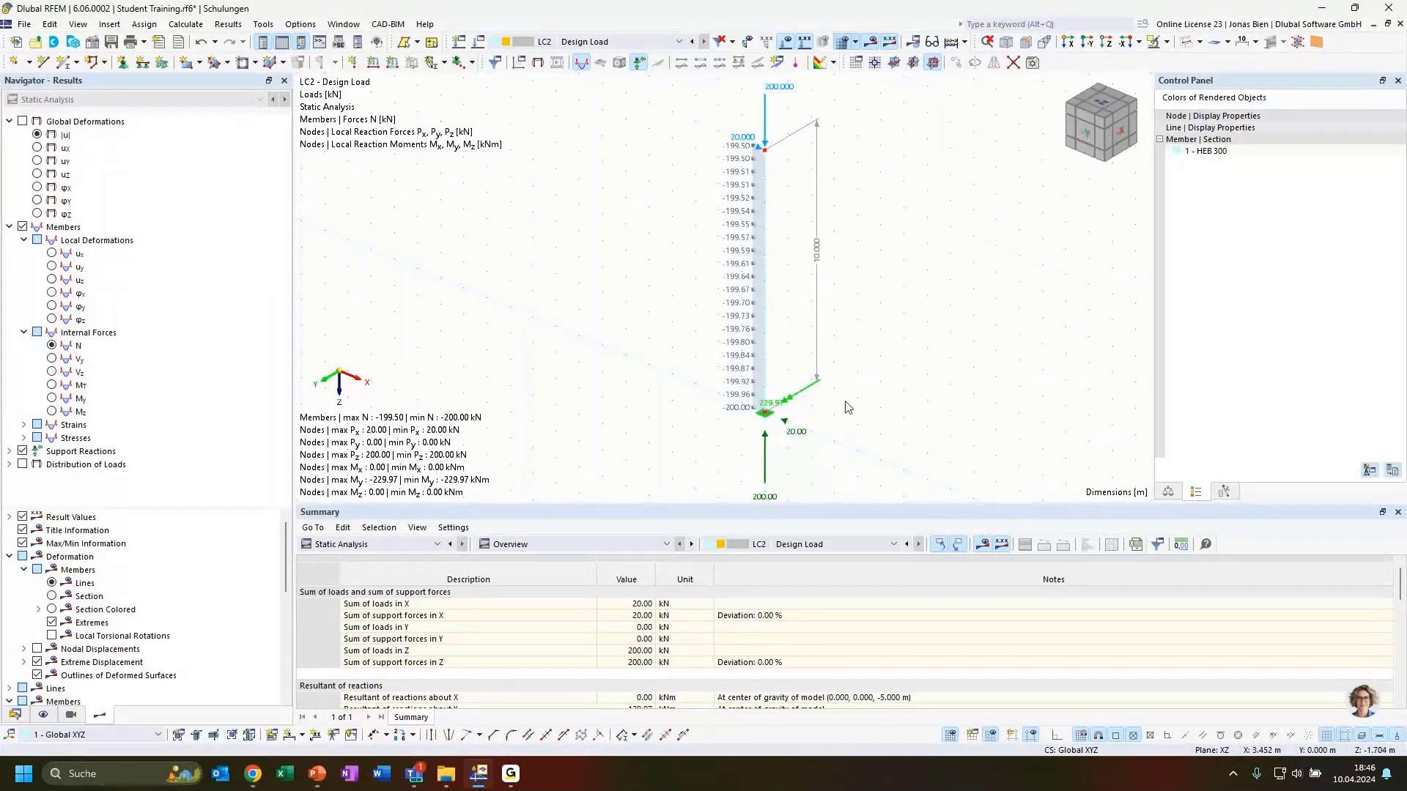
pyautogui.keyDown('ctrl'); pyautogui.moveTo(845, 401); pyautogui.dragTo(895, 378, button='middle'); pyautogui.keyUp('ctrl')
pyautogui.scroll(-1, 871, 393)
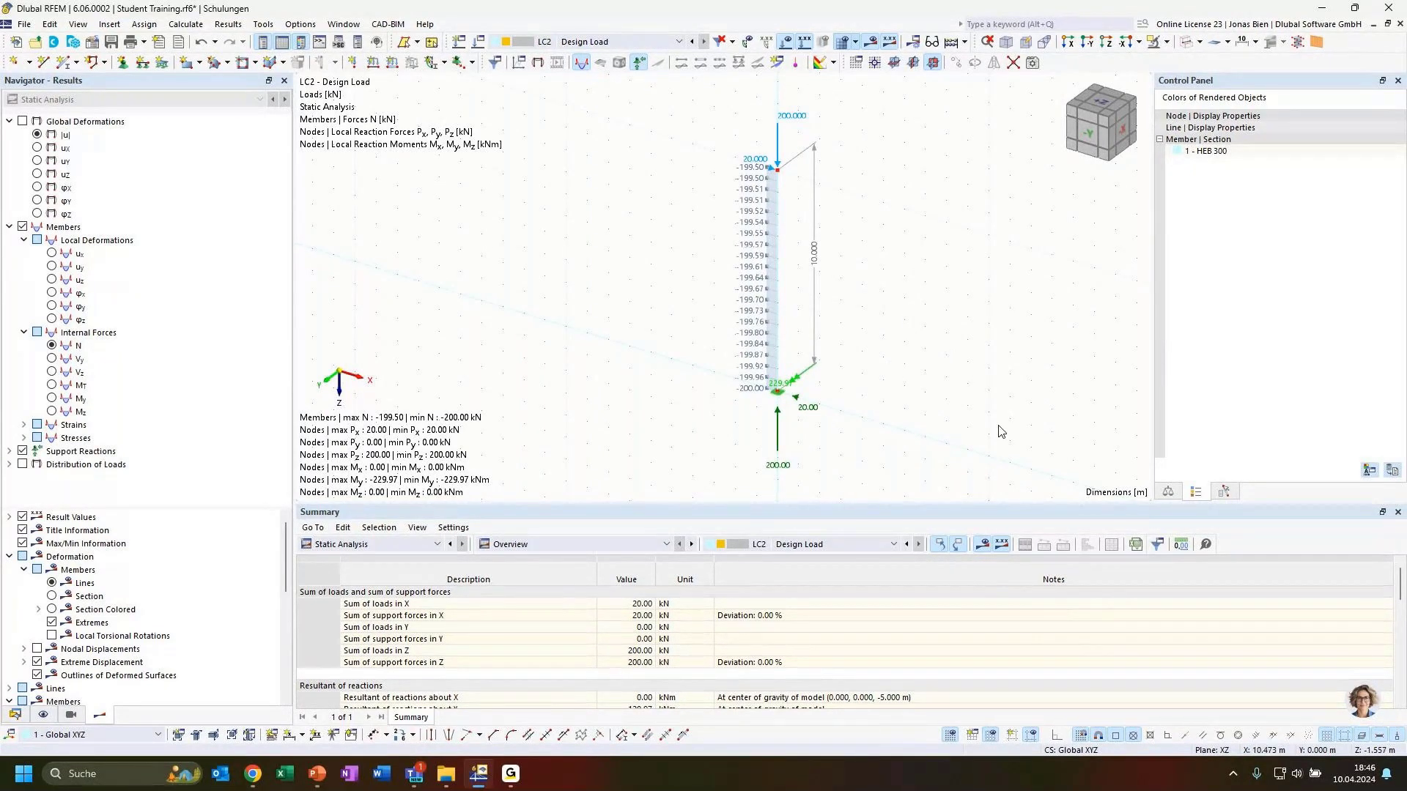
pyautogui.keyDown('ctrl'); pyautogui.moveTo(994, 426); pyautogui.dragTo(951, 430, button='middle'); pyautogui.keyUp('ctrl')
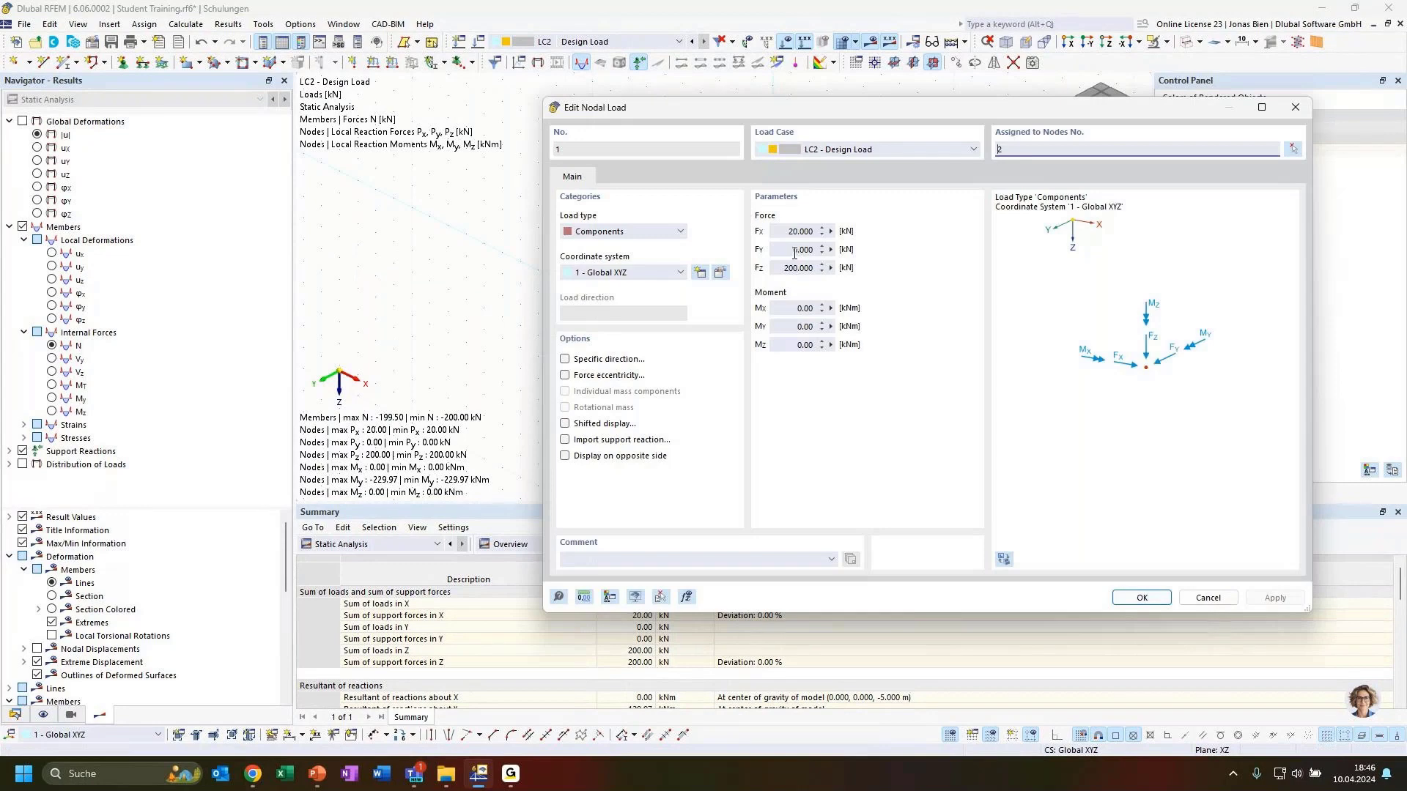
# Step: Raise the top nodal load to Fx 50 kN and Fz 500 kN
pyautogui.moveTo(816, 111); pyautogui.dragTo(703, 122)
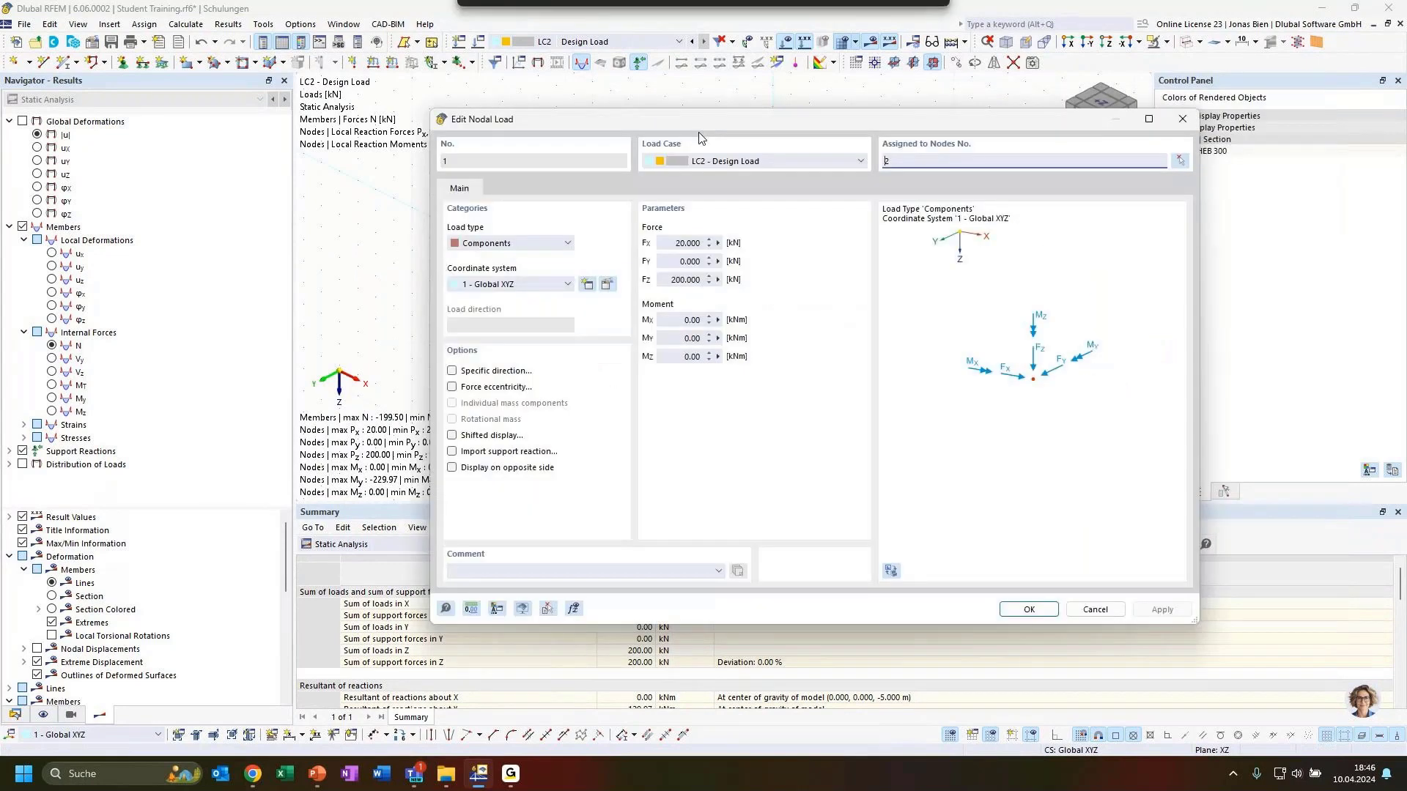
pyautogui.click(681, 242)
pyautogui.press('BackSpace')
pyautogui.write('5')
pyautogui.click(676, 280)
pyautogui.press('BackSpace')
pyautogui.write('5')
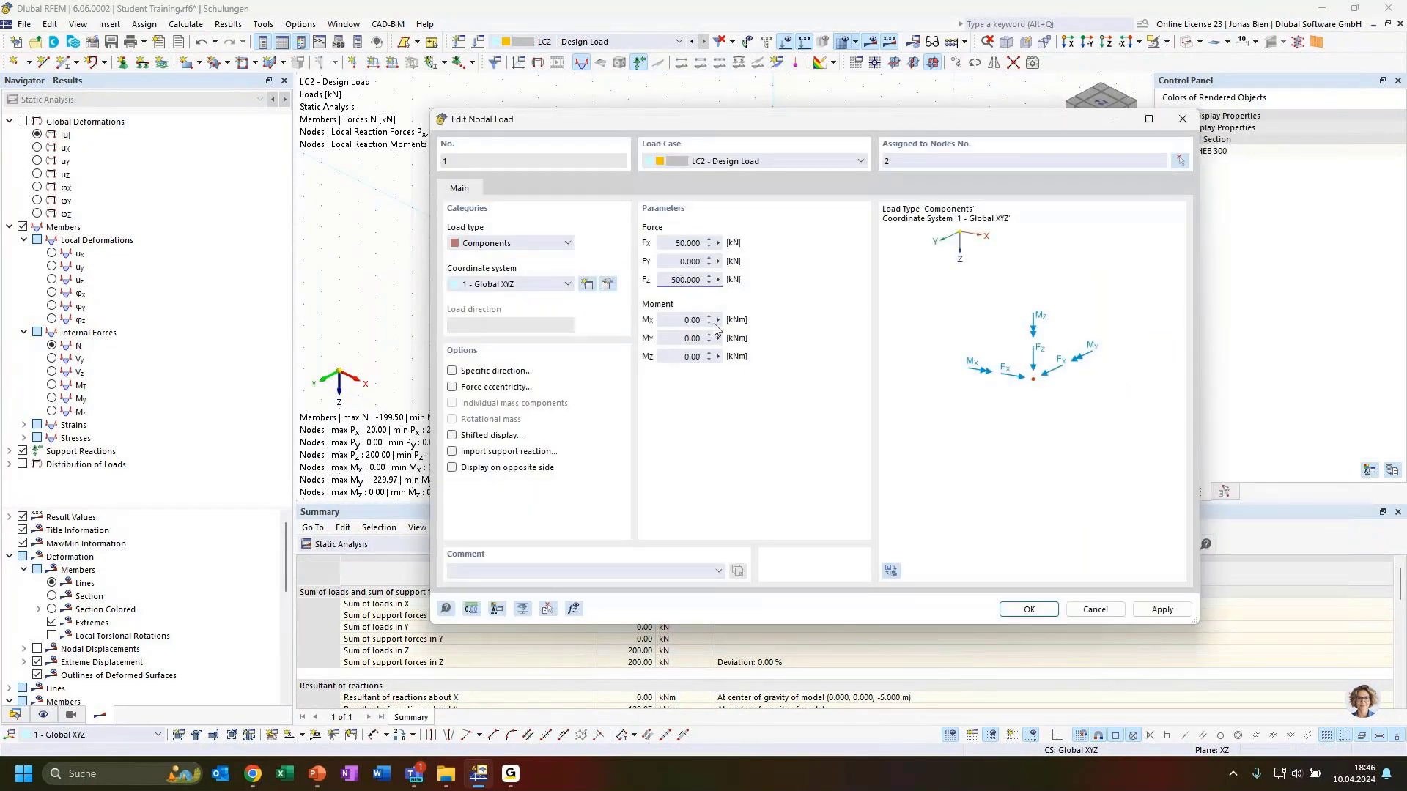
pyautogui.click(1033, 610)
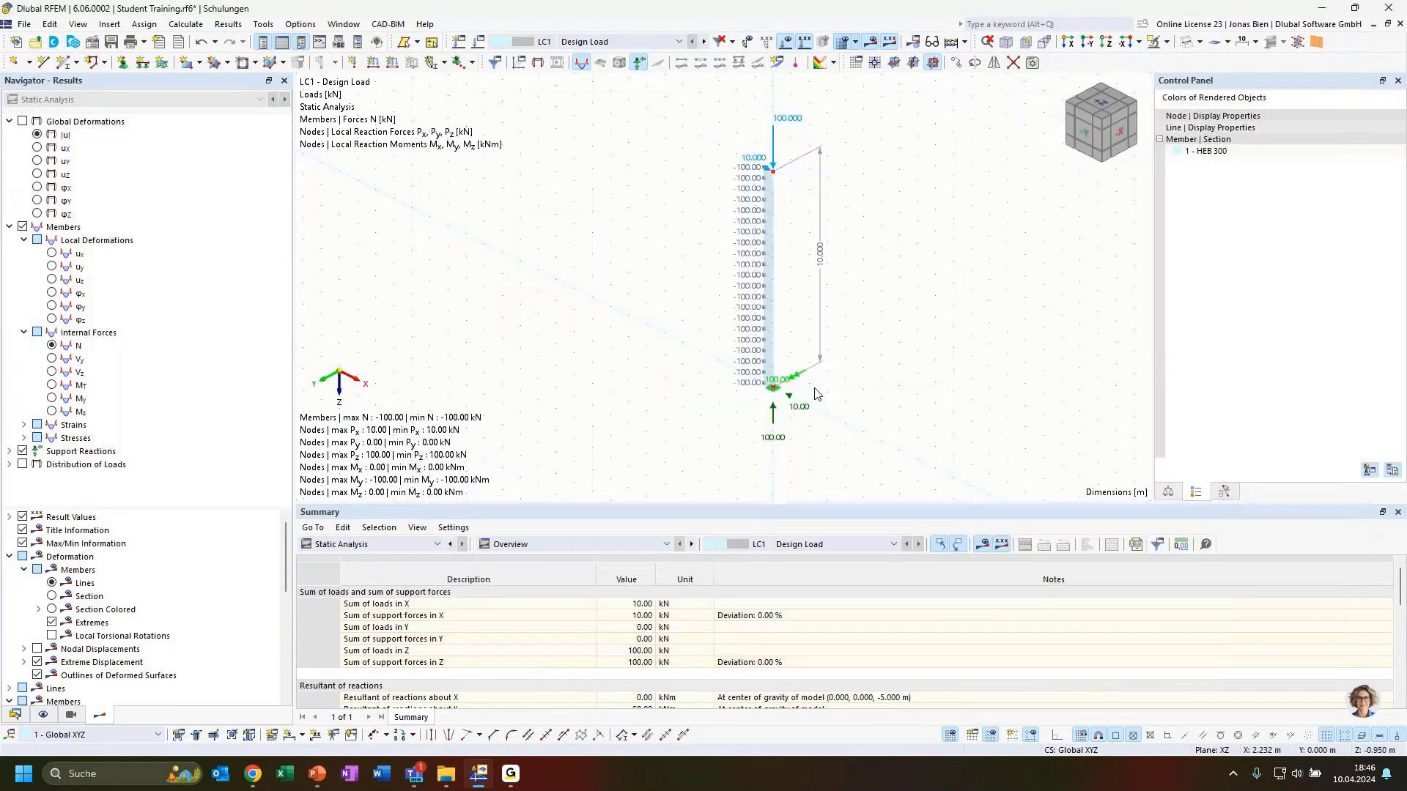
# Step: Switch to load case LC2 and run Calculate All
pyautogui.click(678, 42)
pyautogui.click(586, 66)
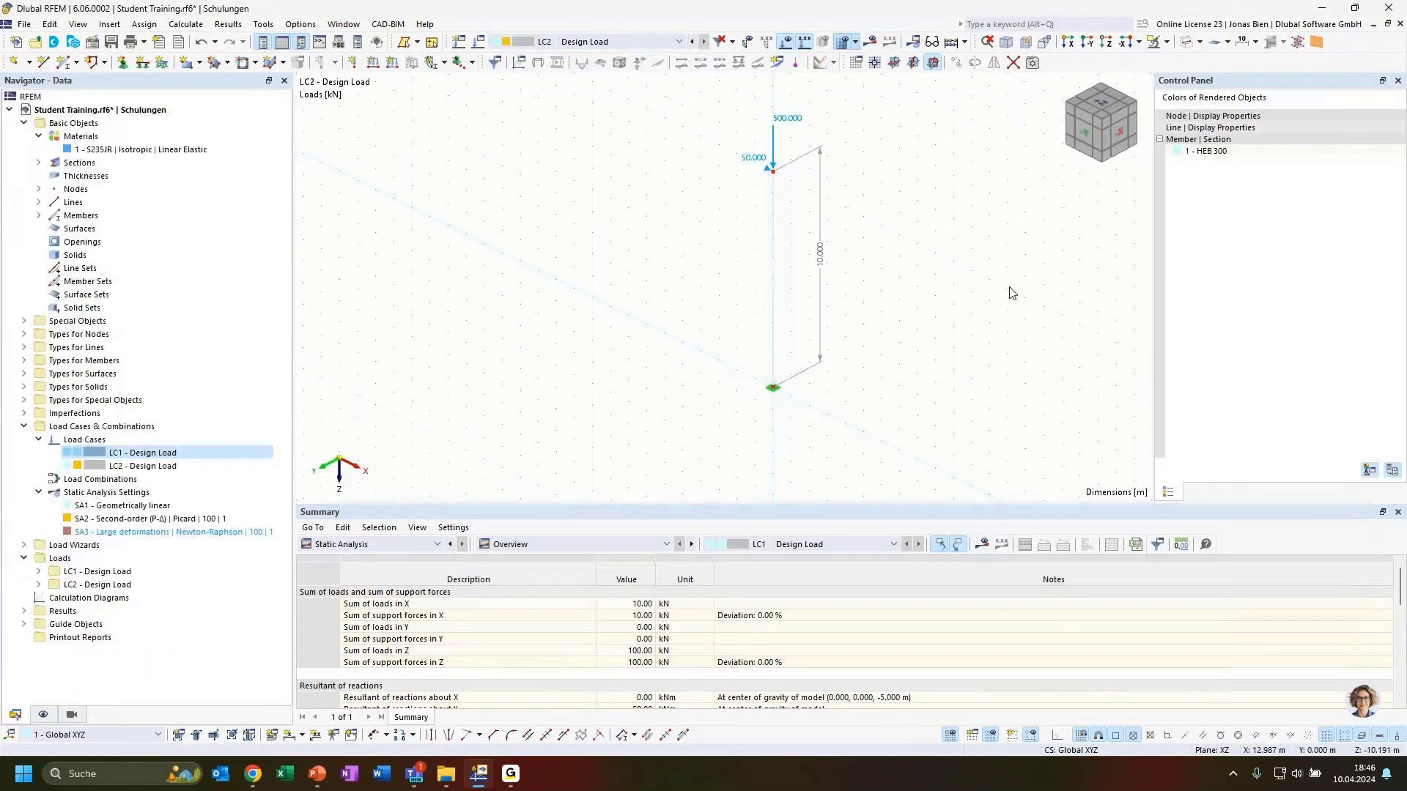
pyautogui.click(869, 42)
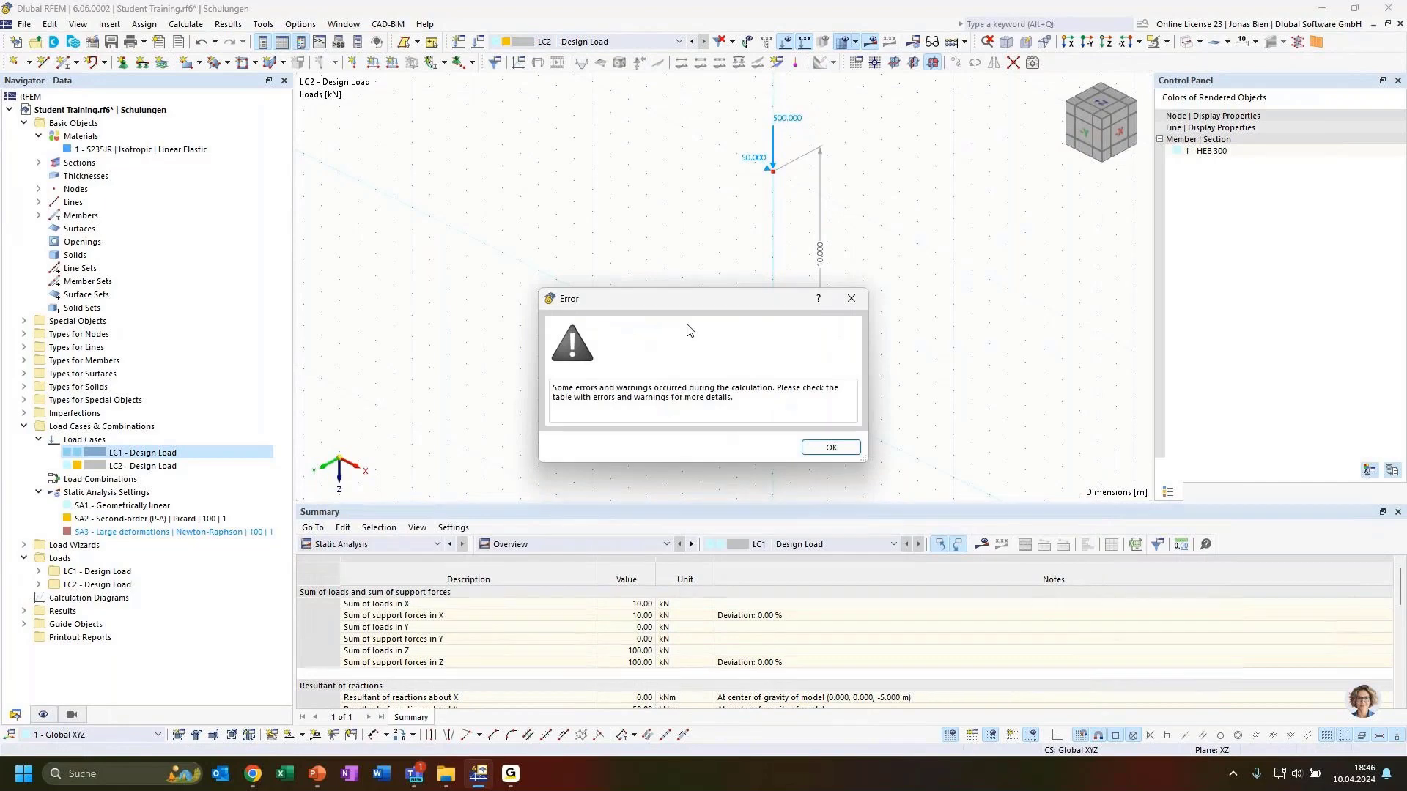
# Step: Dismiss the error and locate unstable FE node 11 for LC2 in Errors & Warnings
pyautogui.moveTo(692, 300); pyautogui.dragTo(483, 266)
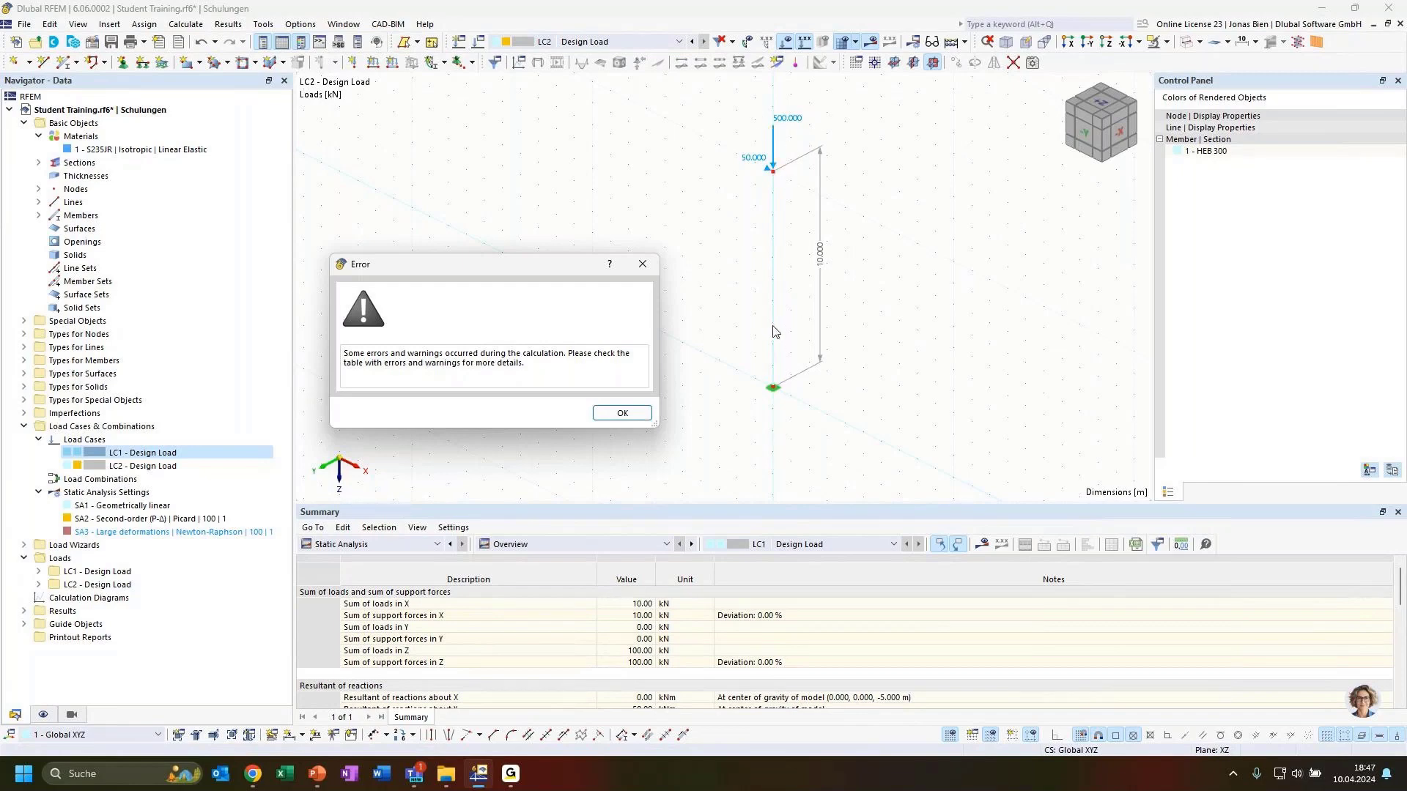
pyautogui.click(628, 416)
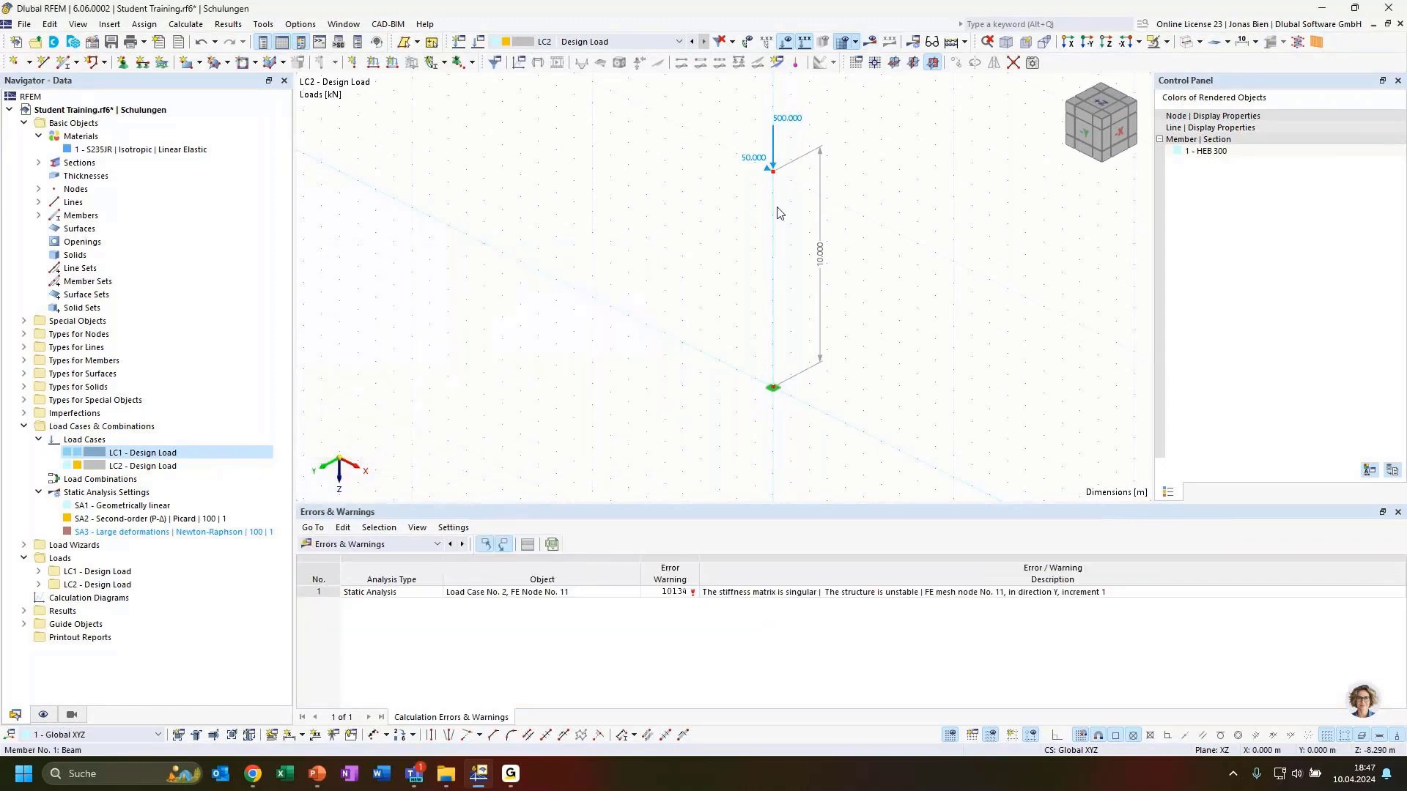
pyautogui.moveTo(773, 154)
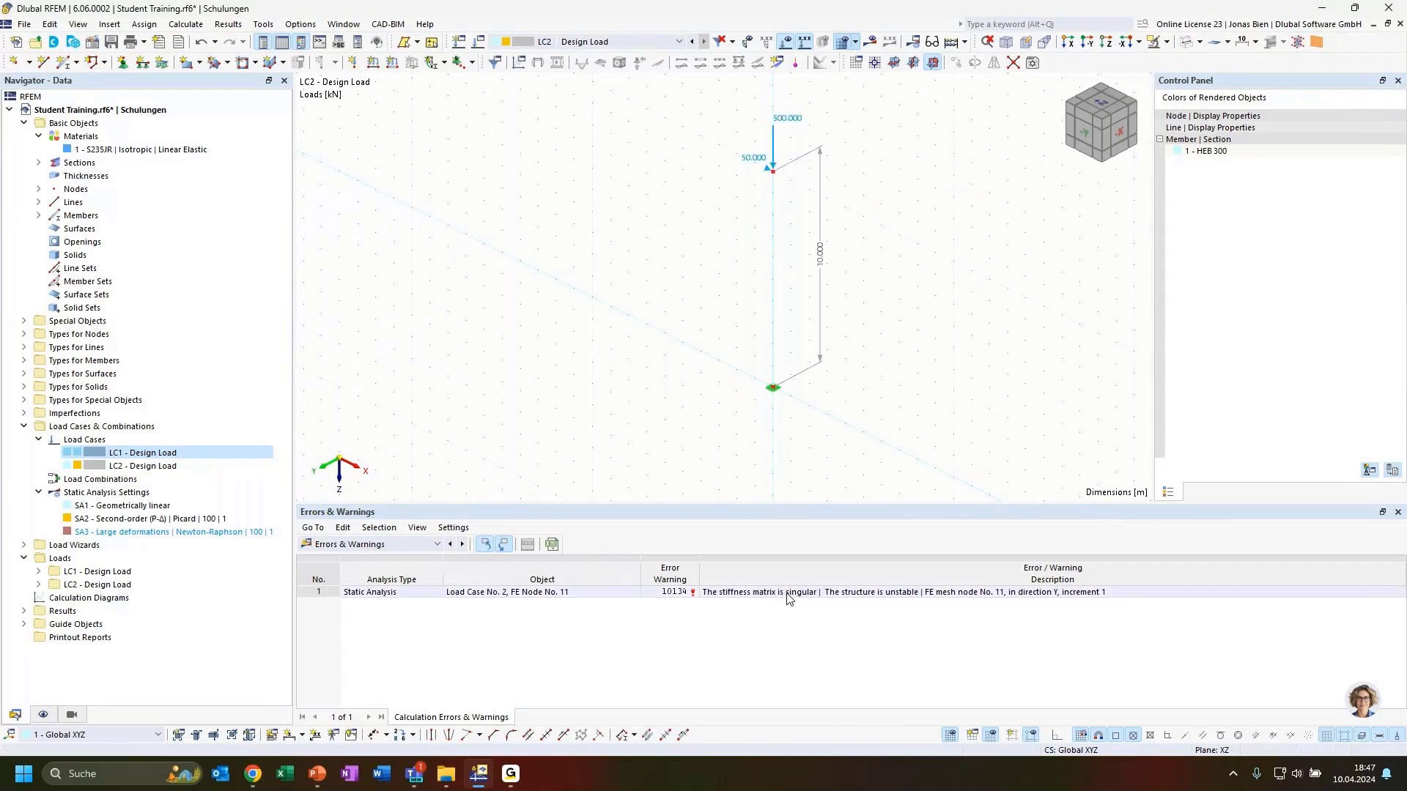
pyautogui.click(880, 601)
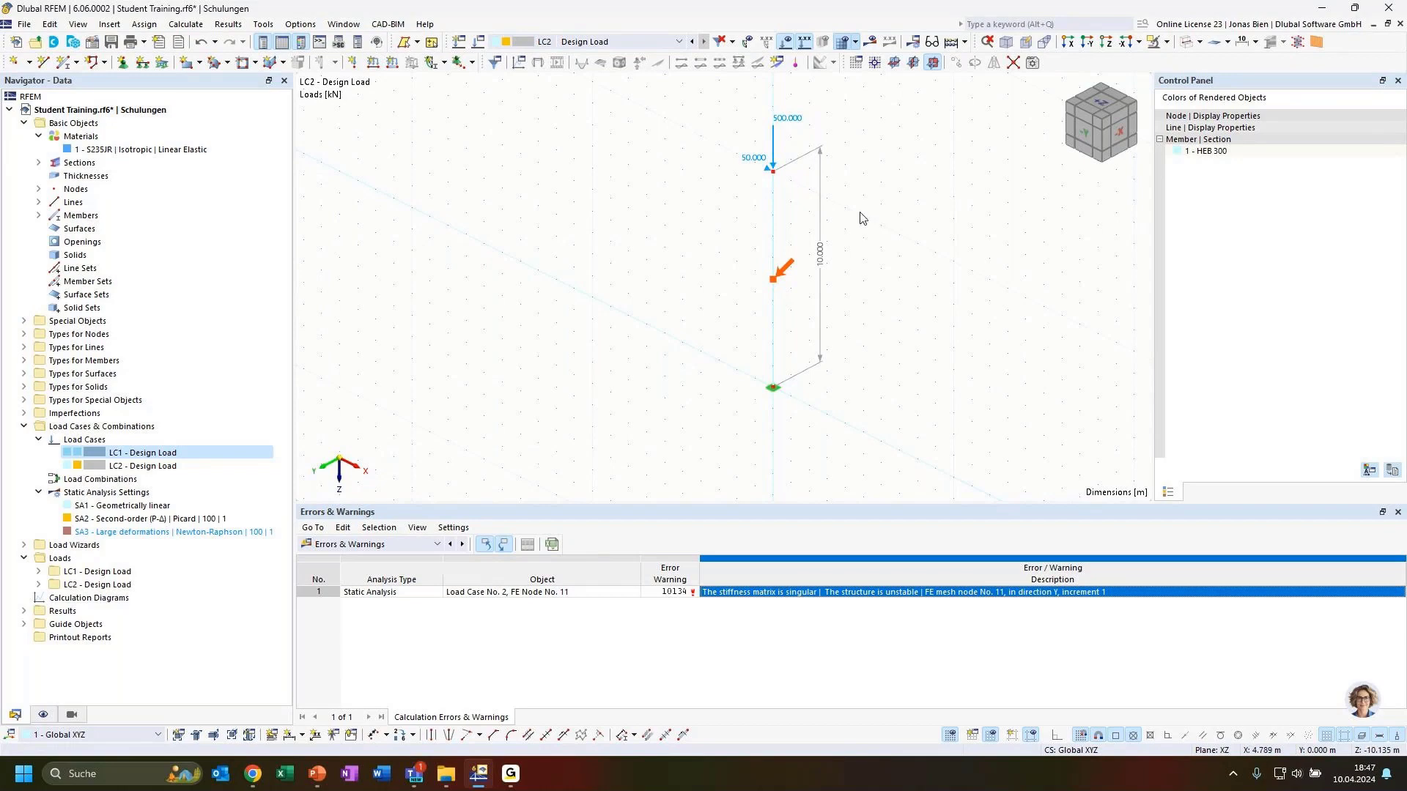
pyautogui.moveTo(862, 208); pyautogui.dragTo(879, 243, button='middle')
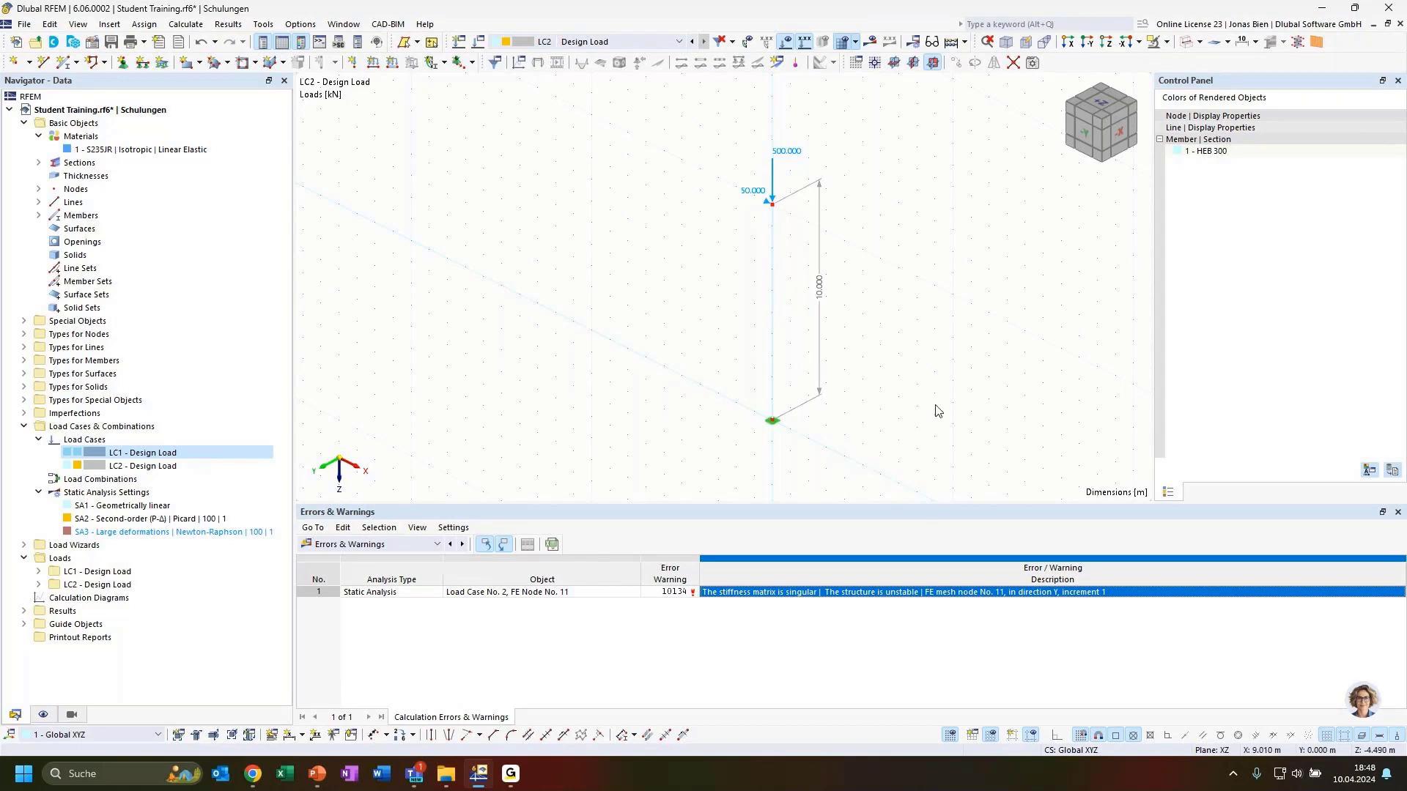
# Step: Delete load case LC2 from the Navigator
pyautogui.click(638, 42)
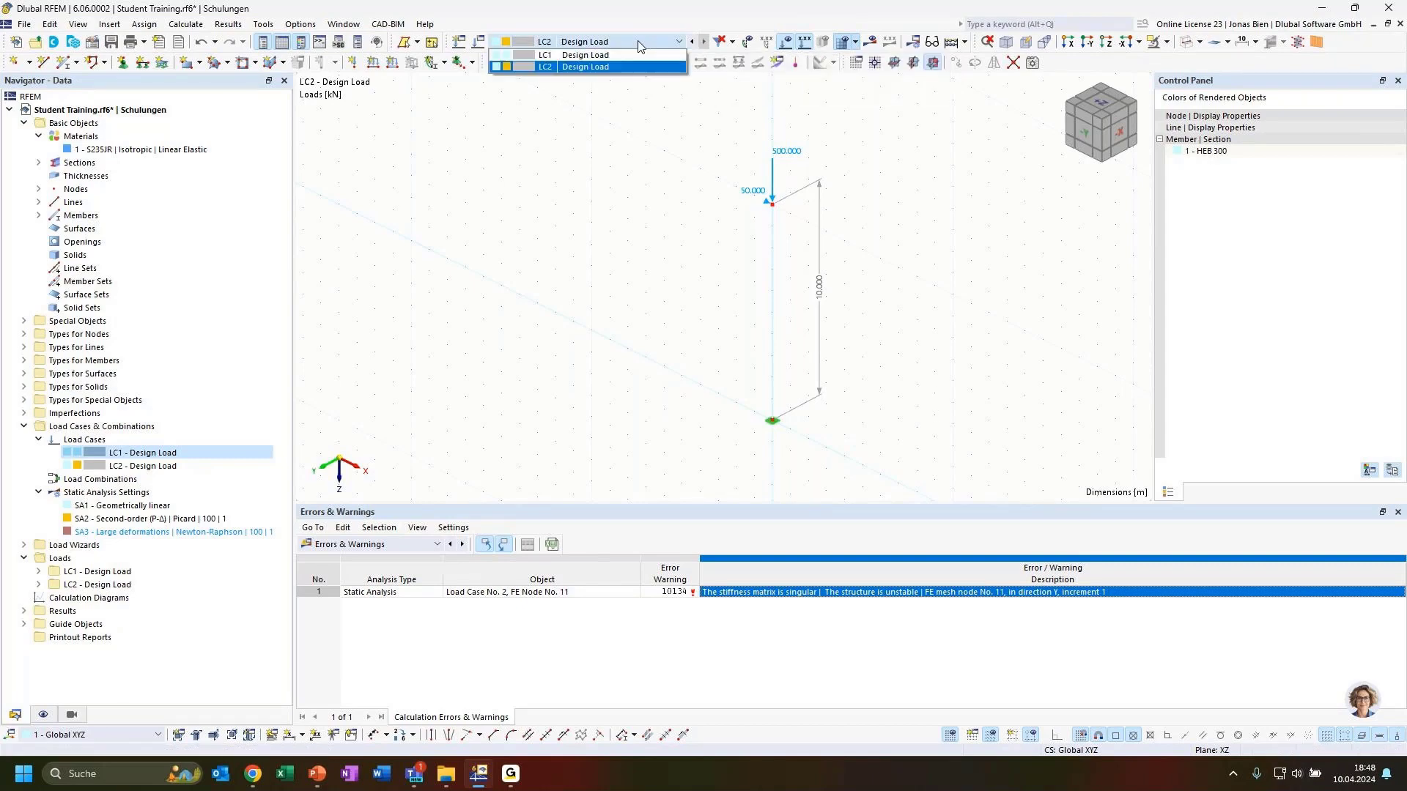
pyautogui.click(630, 66)
pyautogui.click(176, 466)
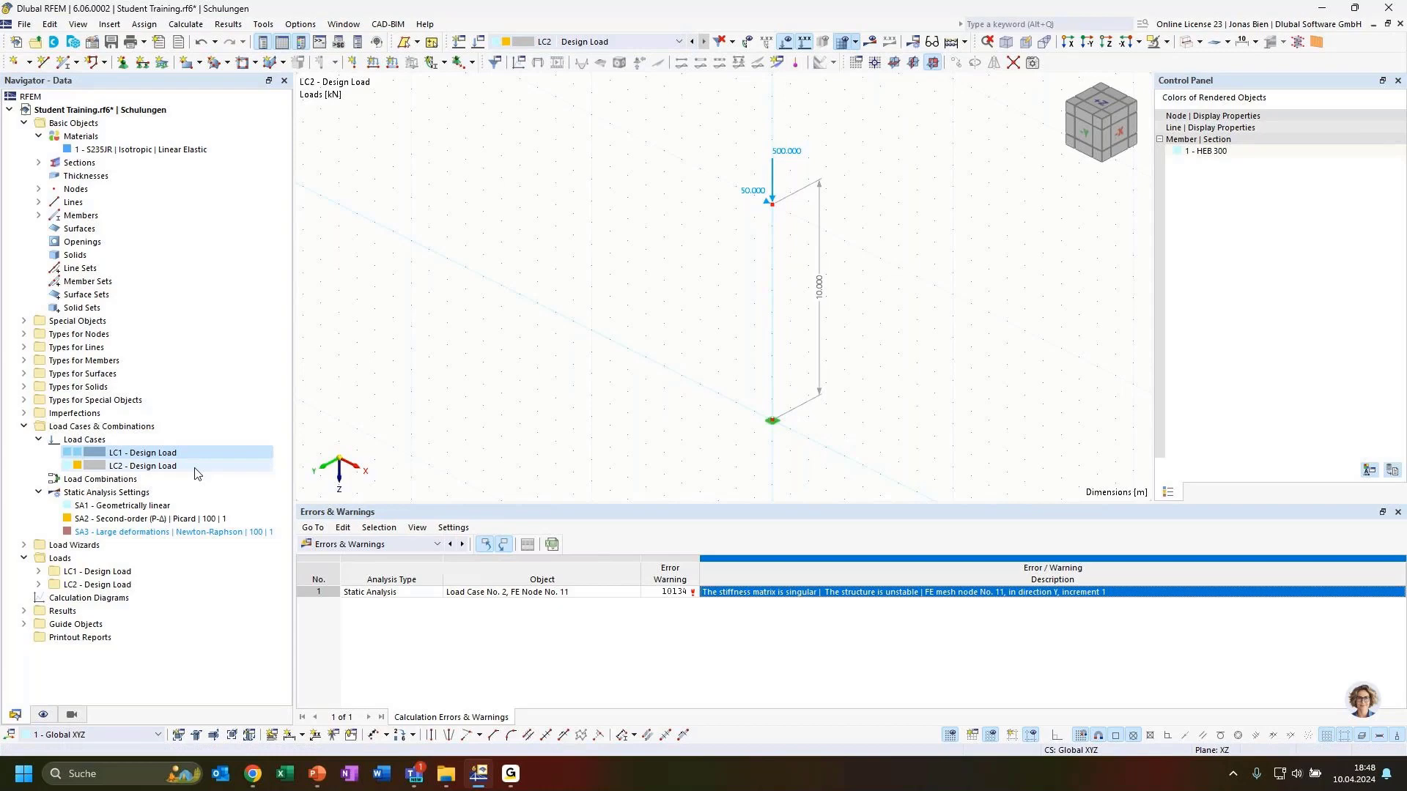
pyautogui.rightClick(144, 475)
pyautogui.click(224, 579)
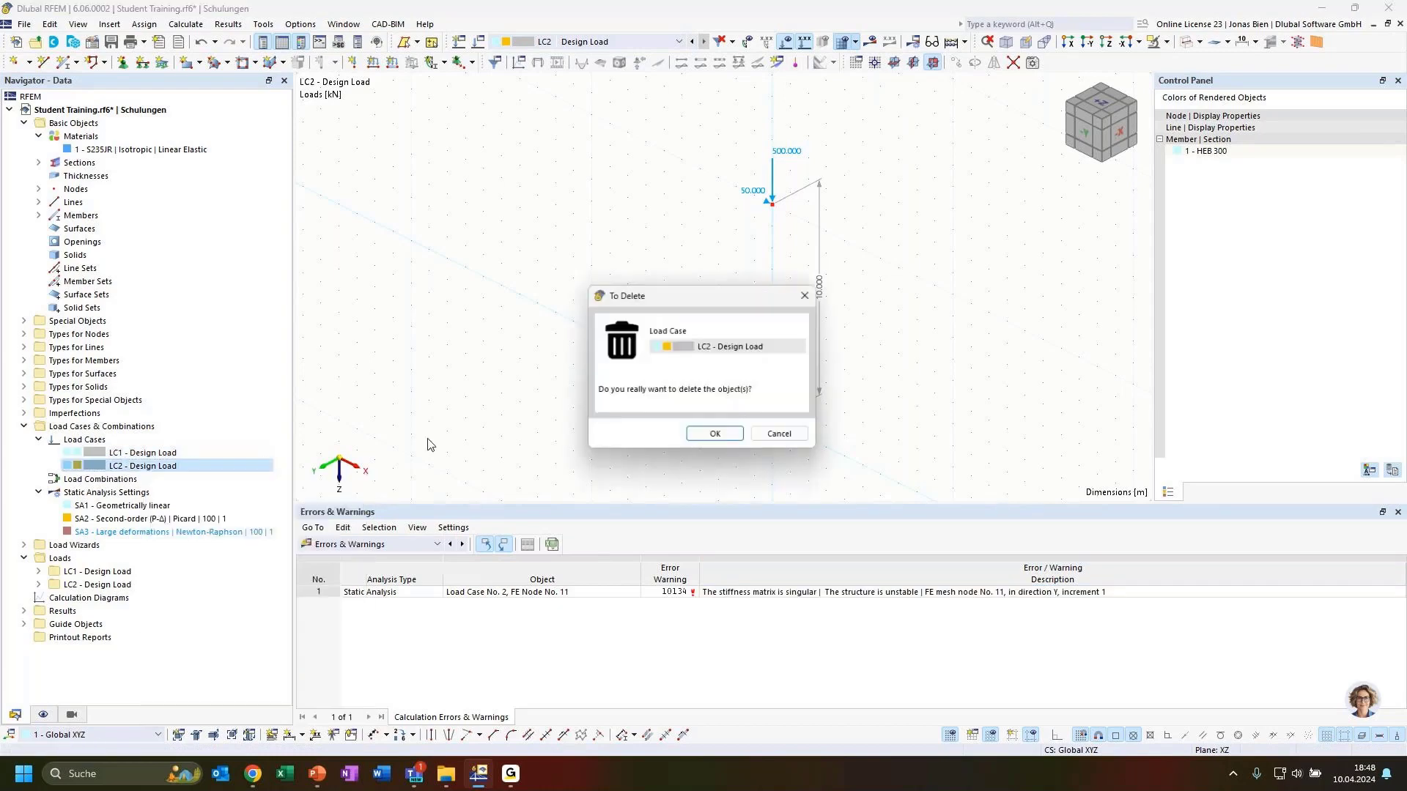
pyautogui.click(715, 434)
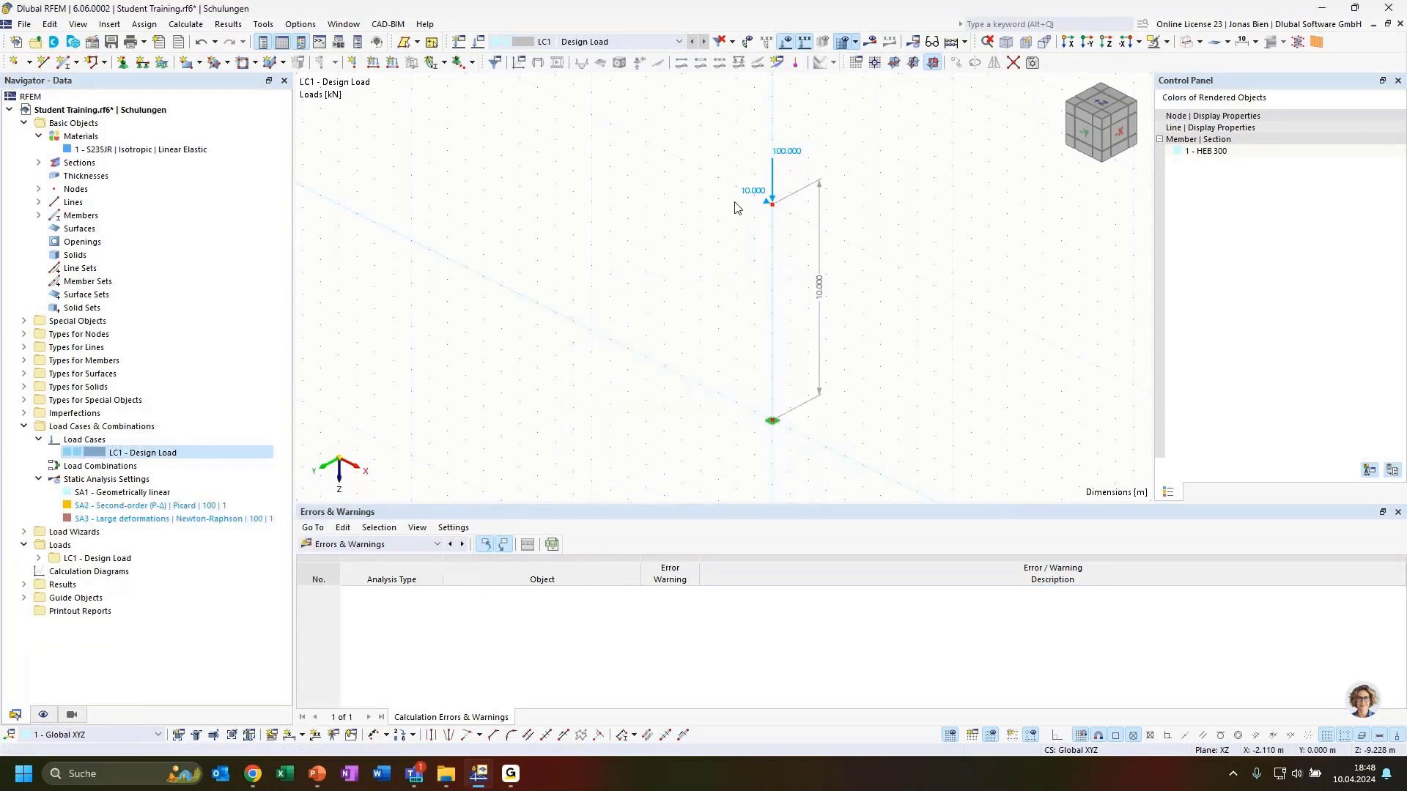
# Step: Set LC1's top nodal load Fx to 0, leaving only the 100 kN vertical force
pyautogui.doubleClick(771, 190)
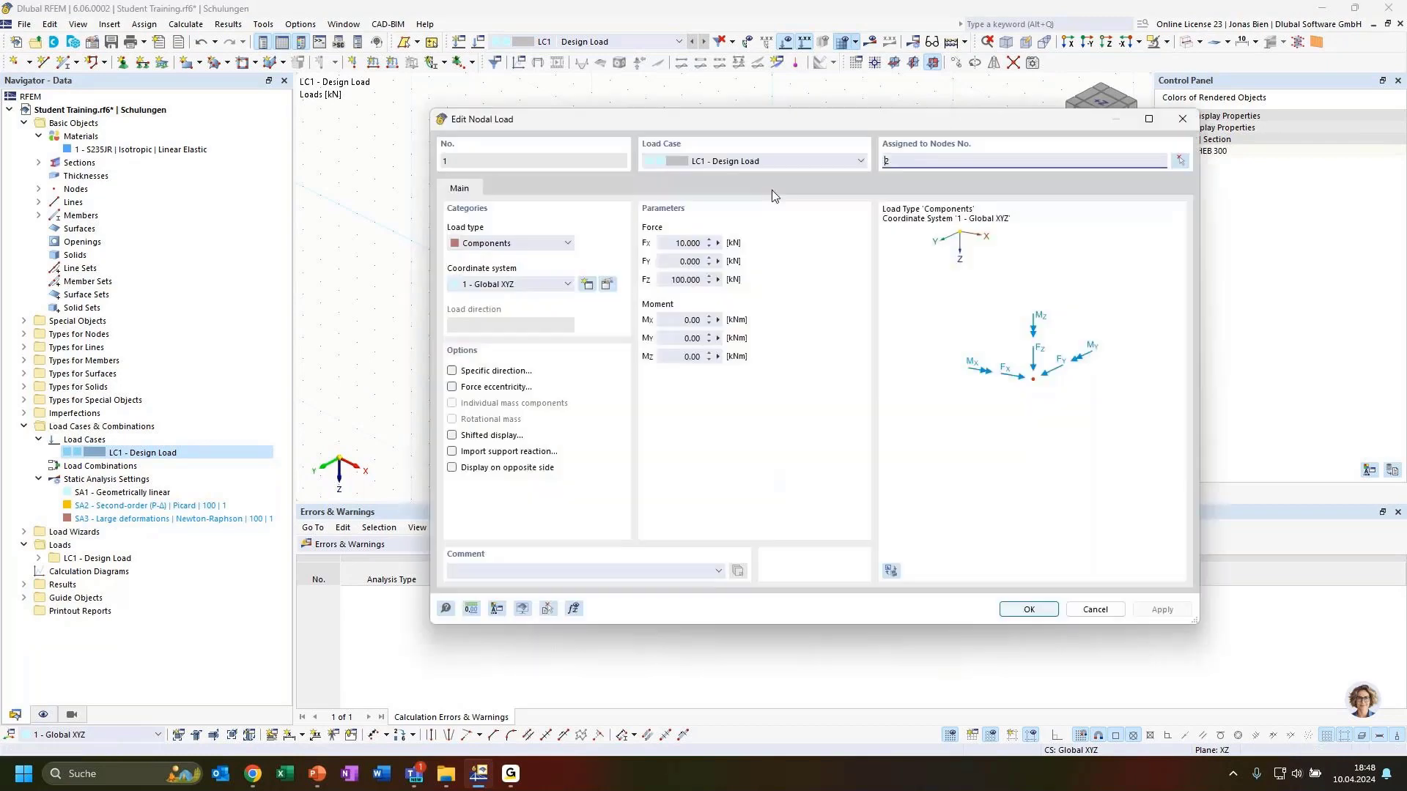
pyautogui.doubleClick(689, 243)
pyautogui.write('0')
pyautogui.click(993, 576)
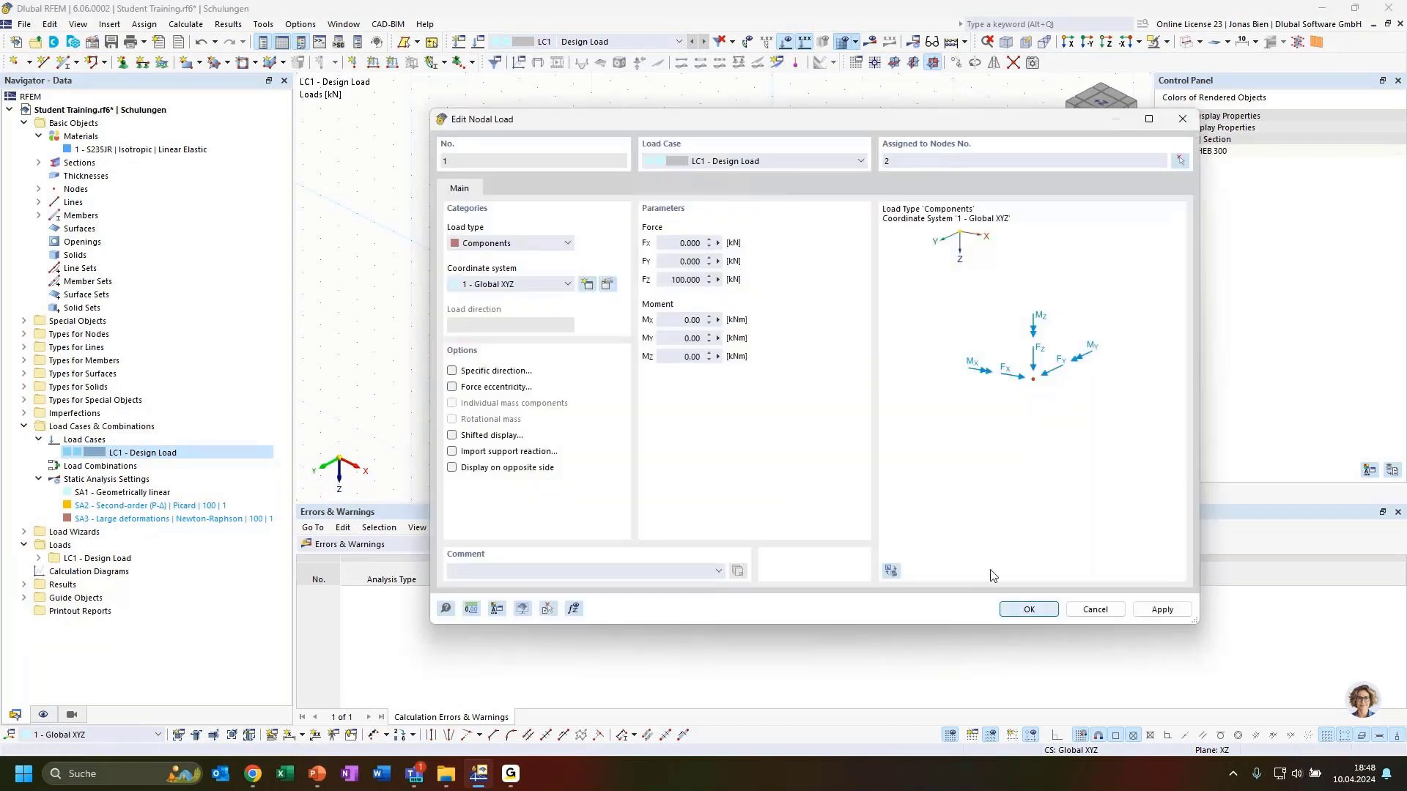
pyautogui.press('Return')
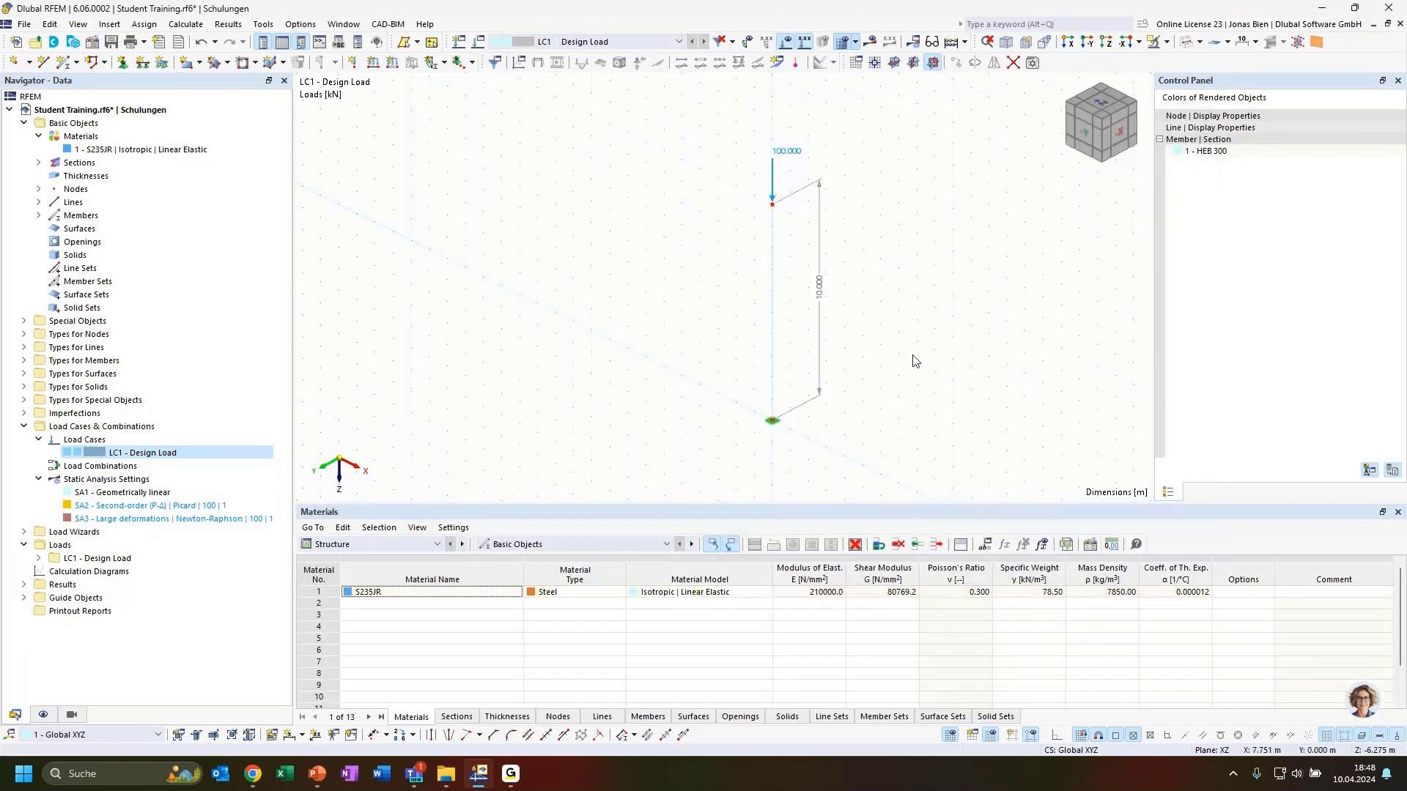
# Step: Display the column member as a rendered solid
pyautogui.keyDown('ctrl'); pyautogui.moveTo(942, 361); pyautogui.dragTo(863, 357, button='middle'); pyautogui.keyUp('ctrl')
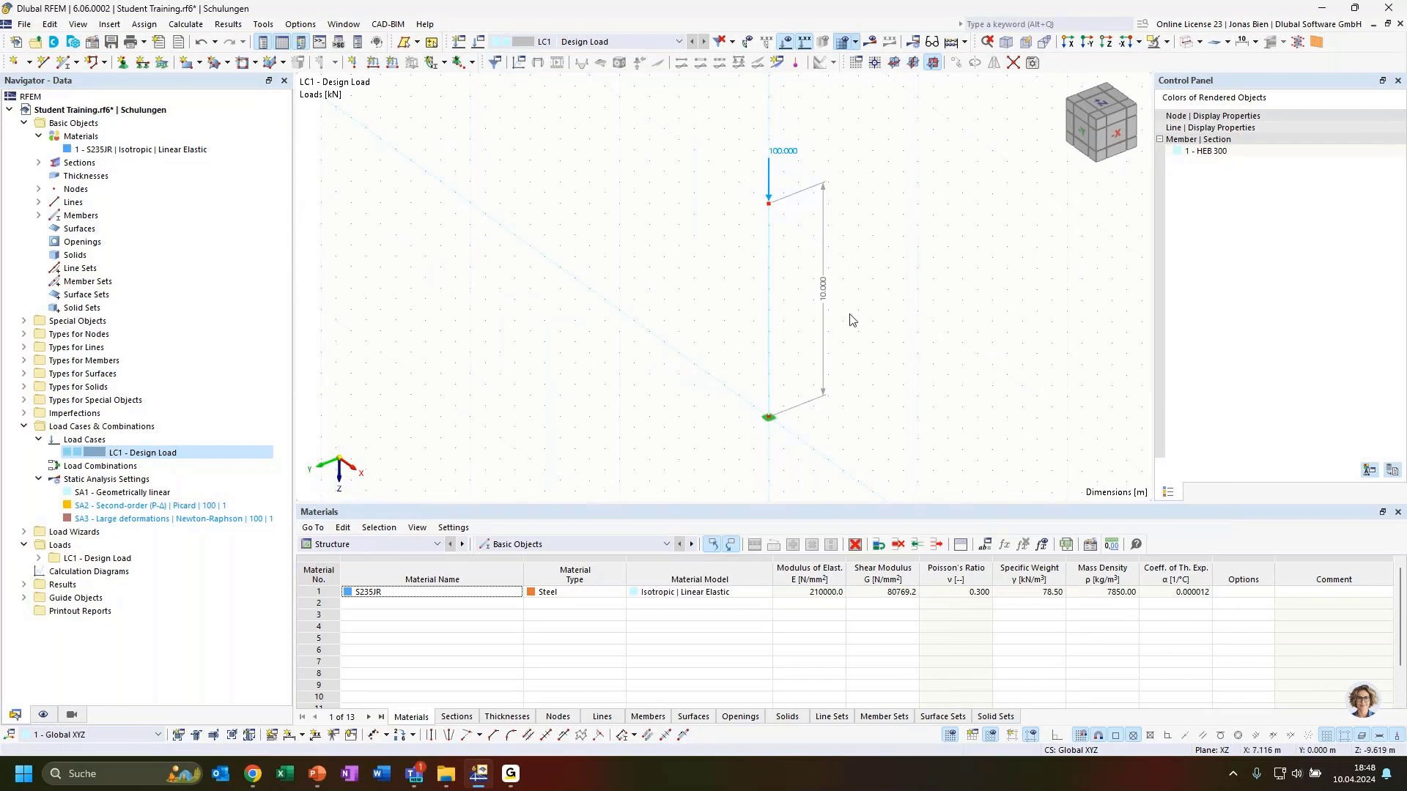
pyautogui.keyDown('ctrl'); pyautogui.moveTo(851, 316); pyautogui.dragTo(886, 320, button='middle'); pyautogui.keyUp('ctrl')
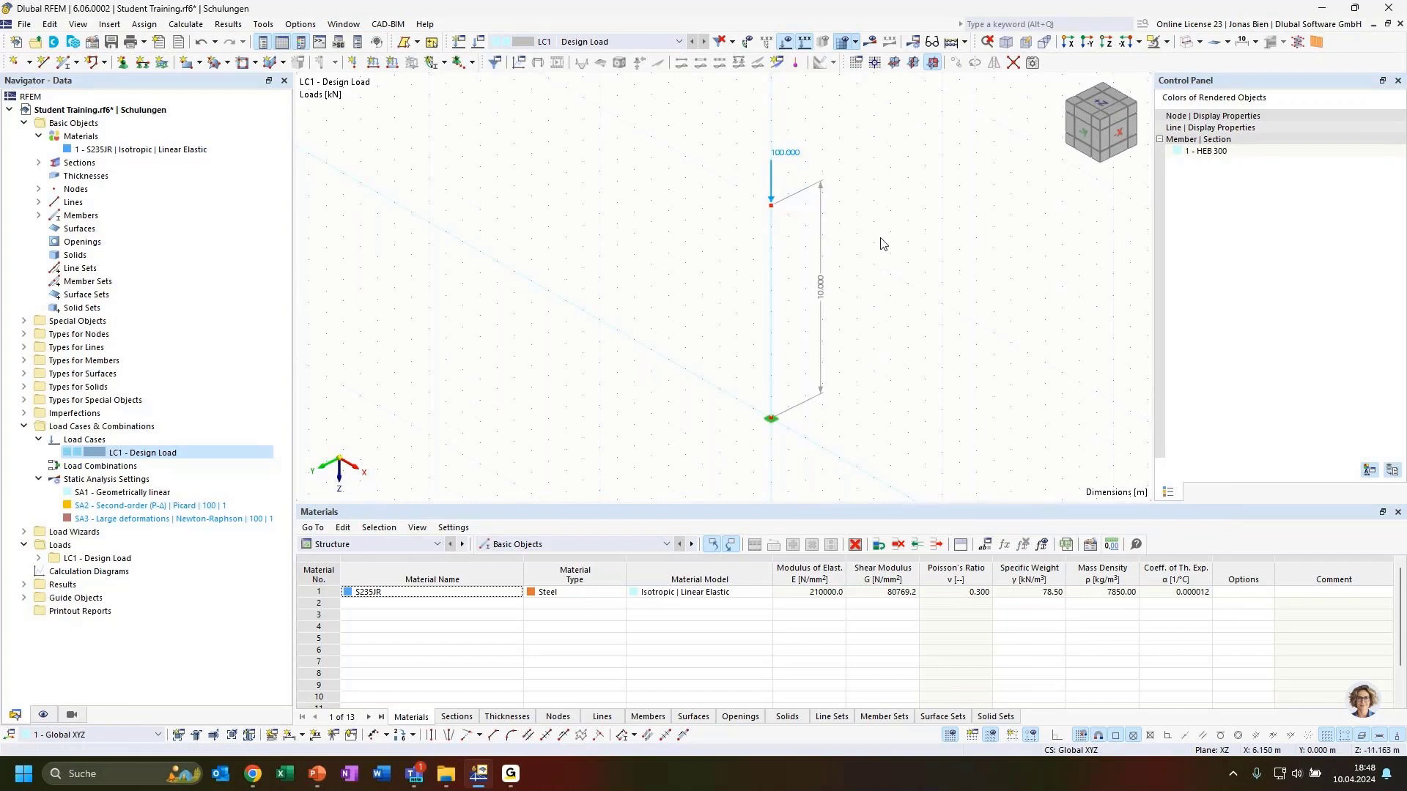
pyautogui.click(772, 327)
pyautogui.click(1186, 44)
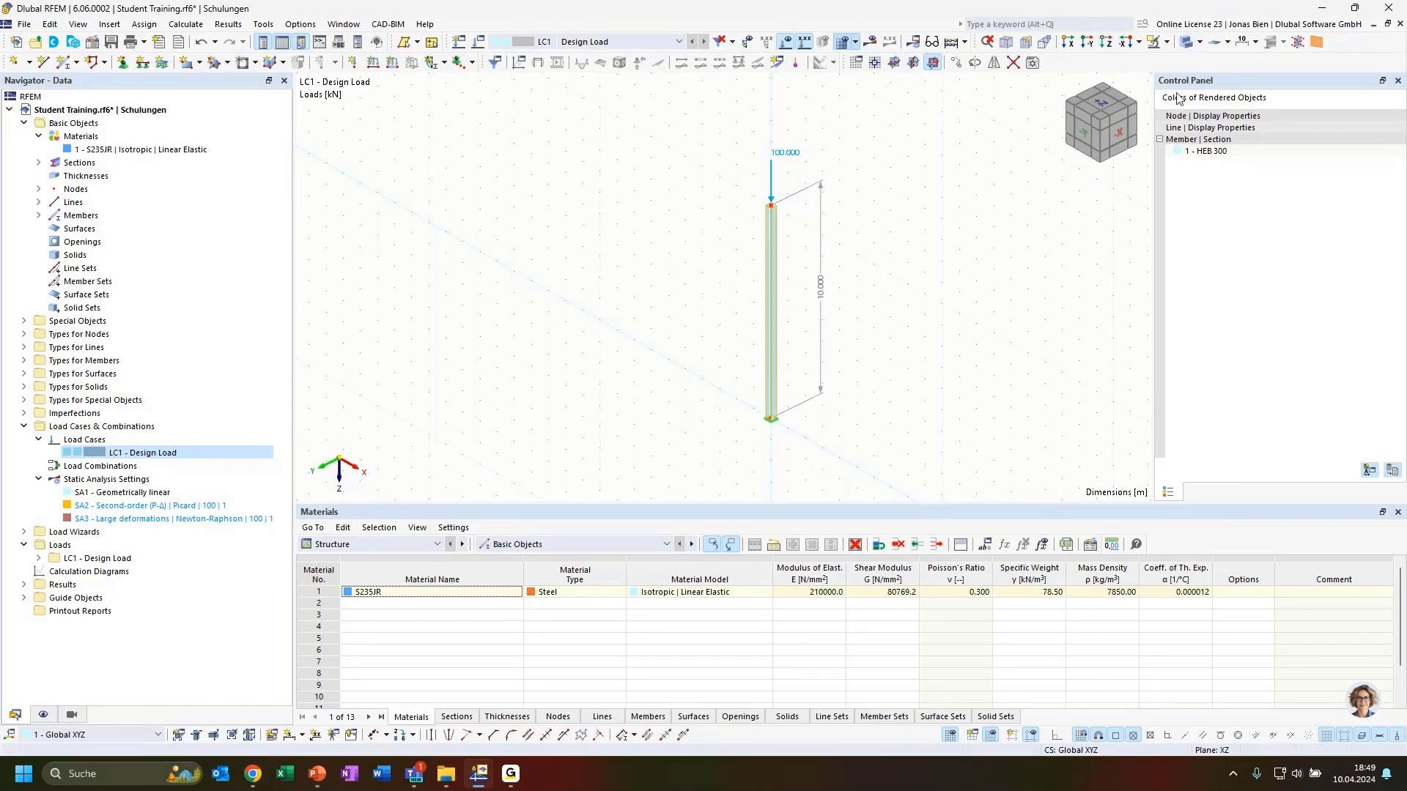
pyautogui.click(803, 389)
# Step: Inspect the solid column, then start the PowerPoint slide show on 'Euler-Case 1 | Mode shapes'
pyautogui.scroll(3, 741, 278)
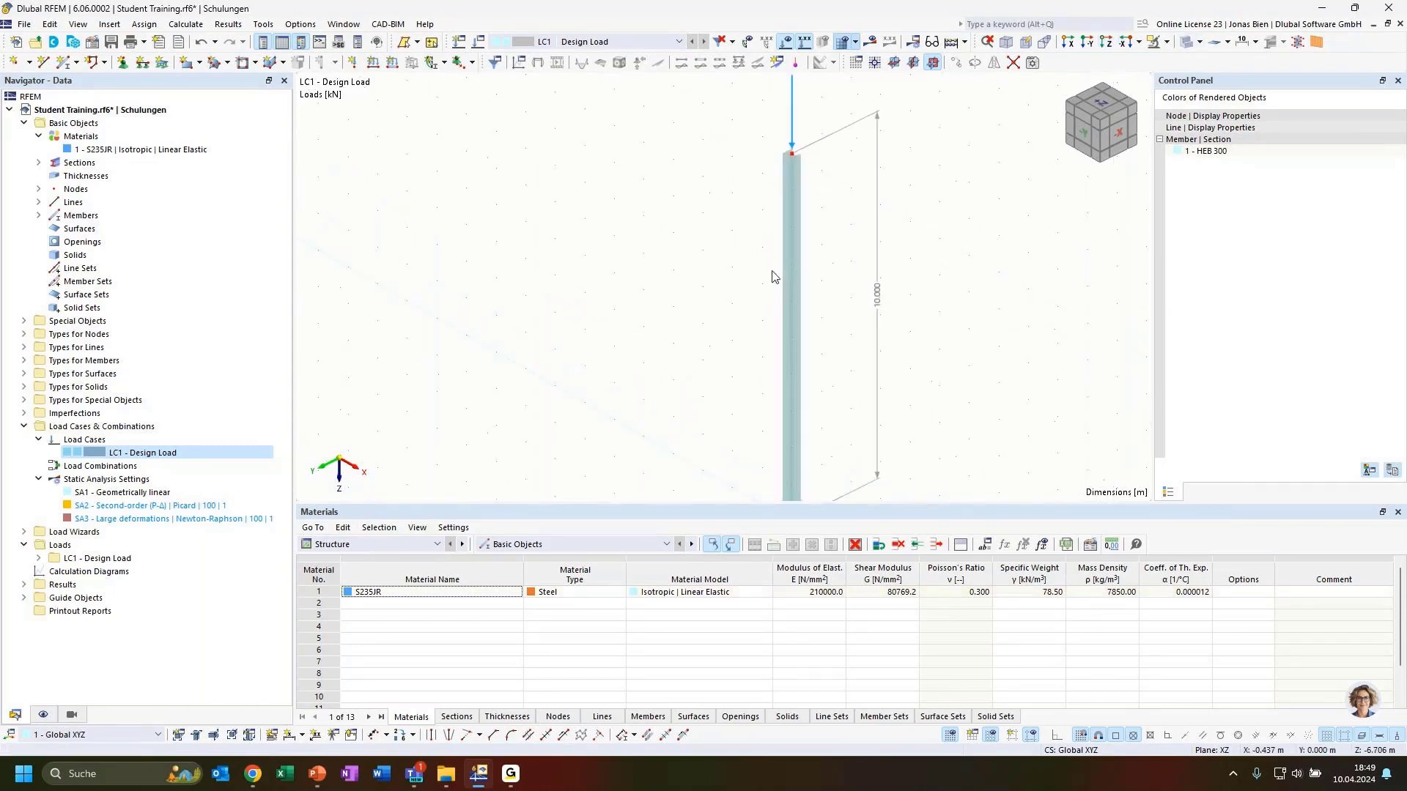
pyautogui.moveTo(929, 238); pyautogui.dragTo(946, 337, button='middle')
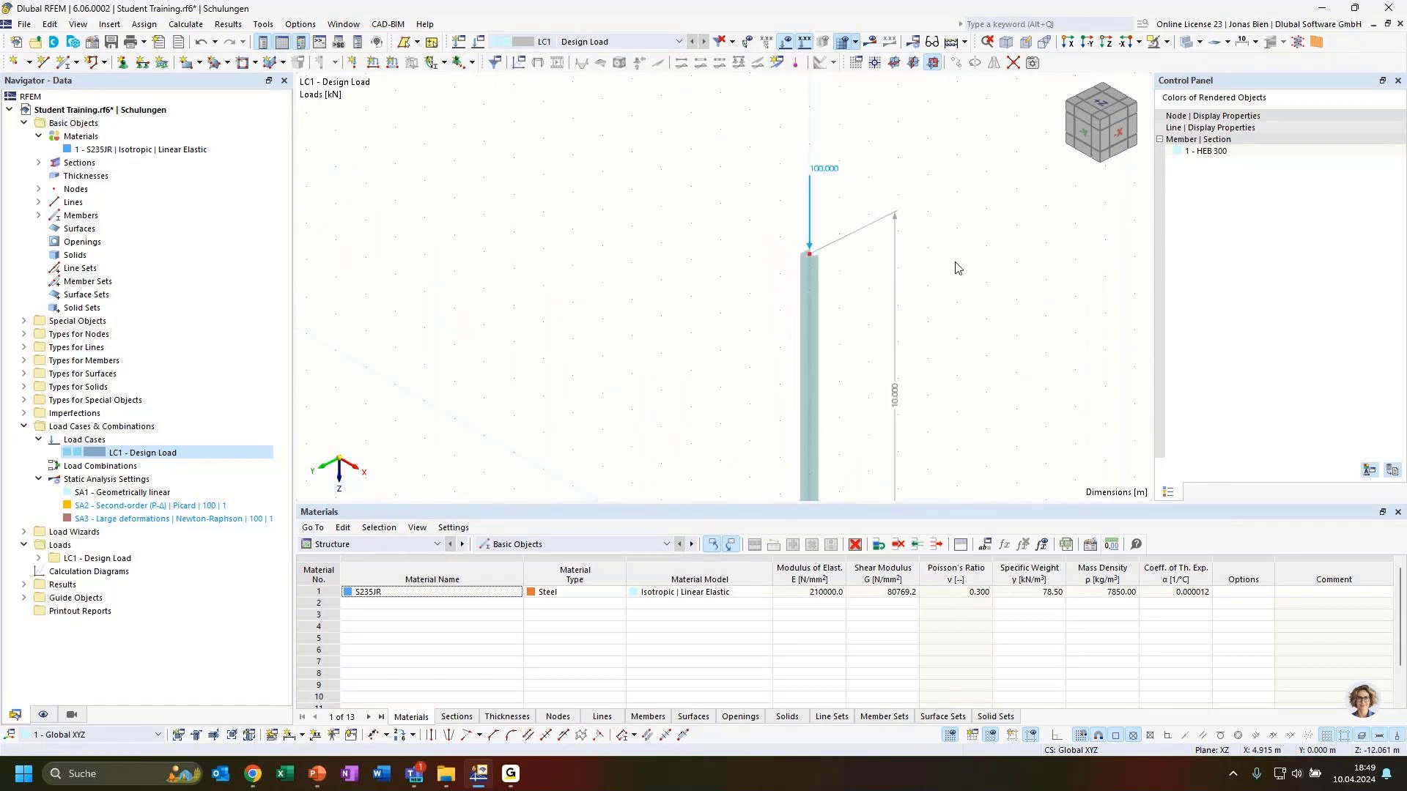
pyautogui.moveTo(955, 264)
pyautogui.keyDown('ctrl'); pyautogui.mouseDown(button='middle')
pyautogui.moveTo(981, 312)
pyautogui.moveTo(938, 254)
pyautogui.mouseUp(button='middle'); pyautogui.keyUp('ctrl')
pyautogui.scroll(-2, 922, 284)
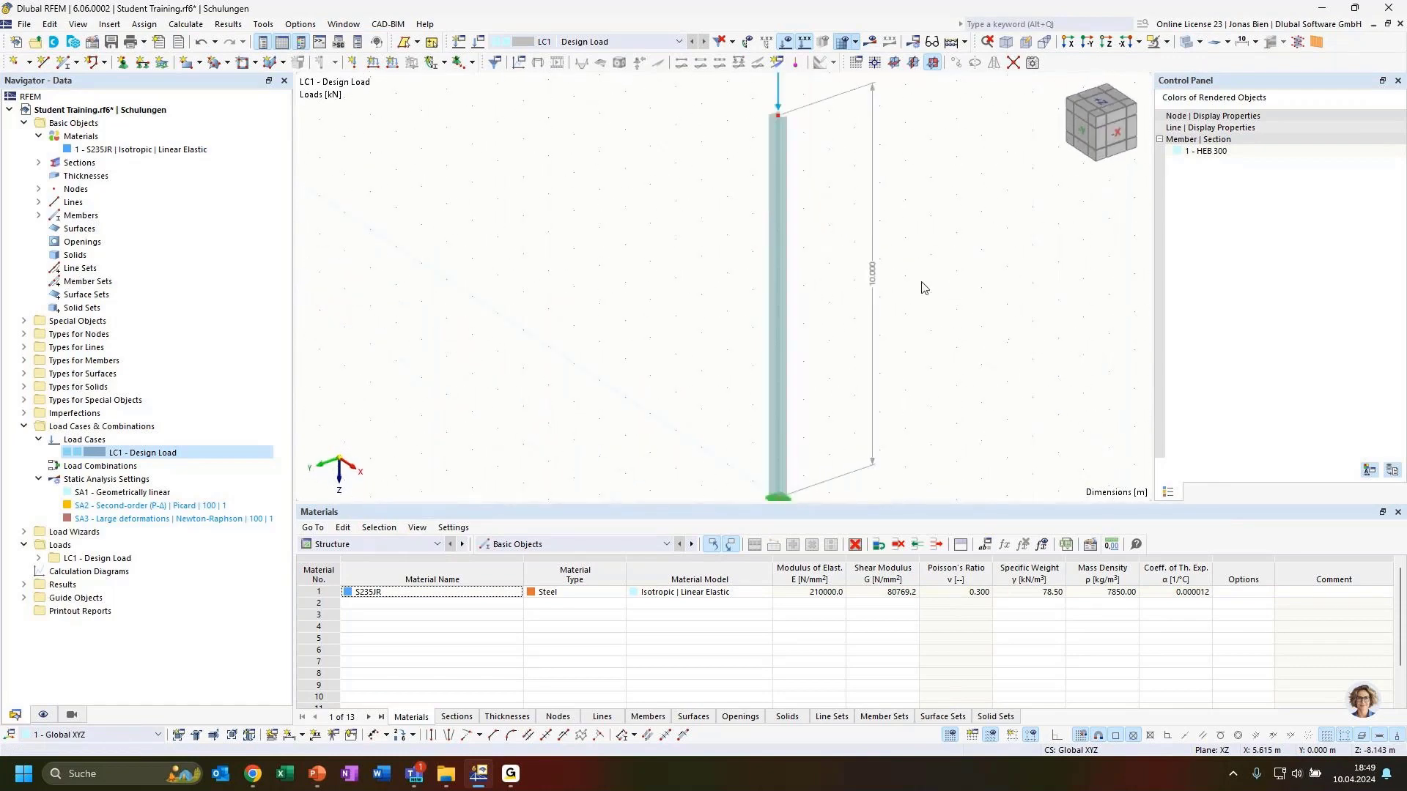
pyautogui.scroll(-1, 934, 304)
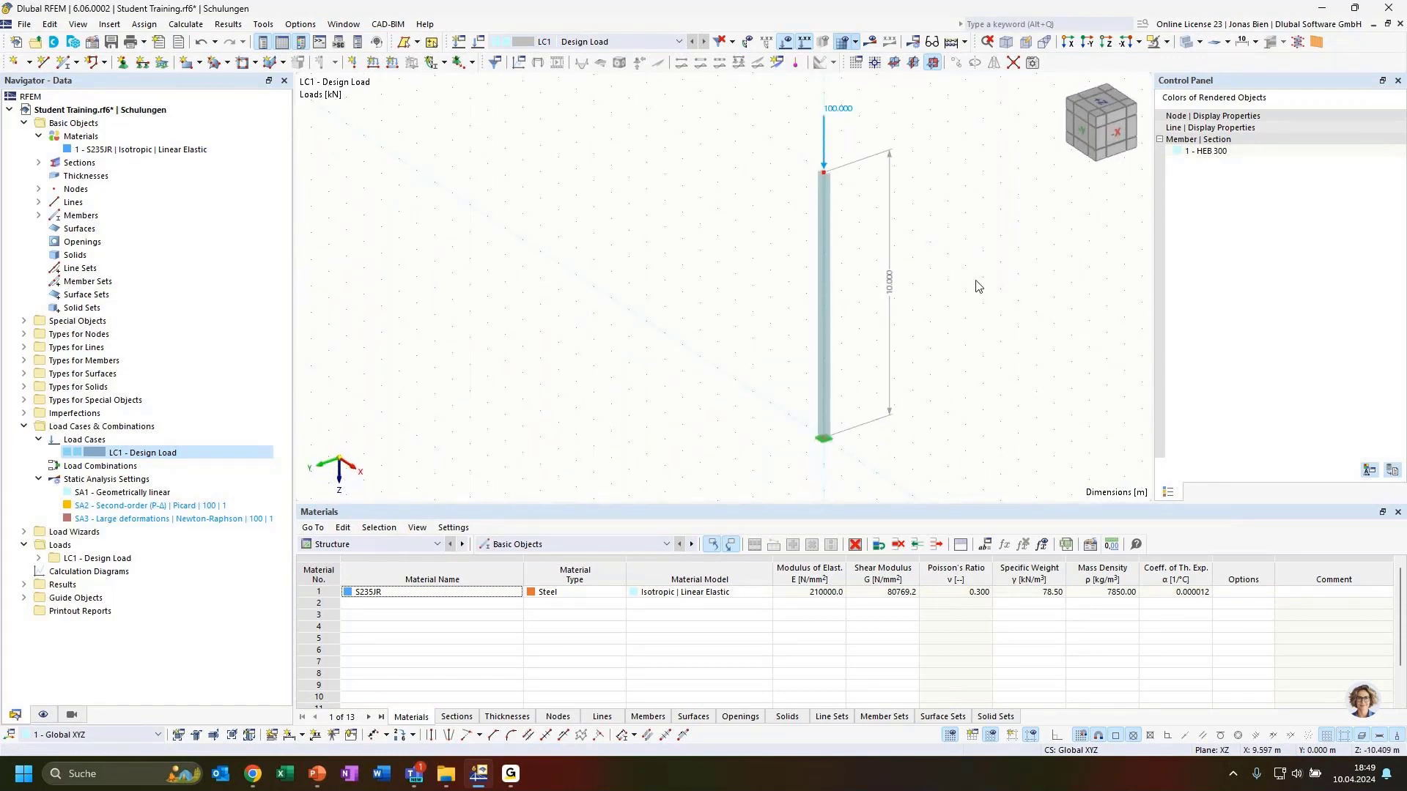
pyautogui.moveTo(934, 223); pyautogui.dragTo(931, 234, button='middle')
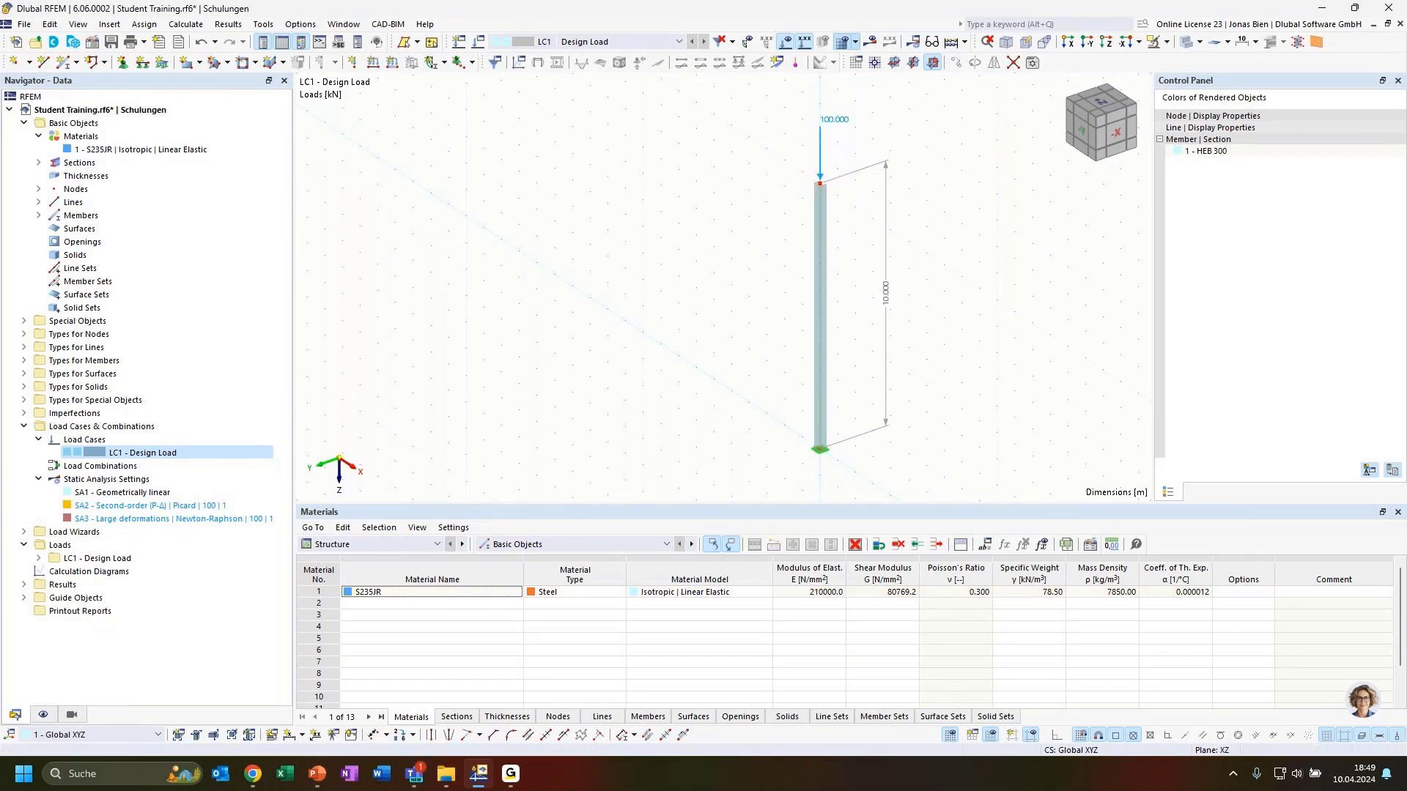
pyautogui.hotkey('alt', 'Tab')
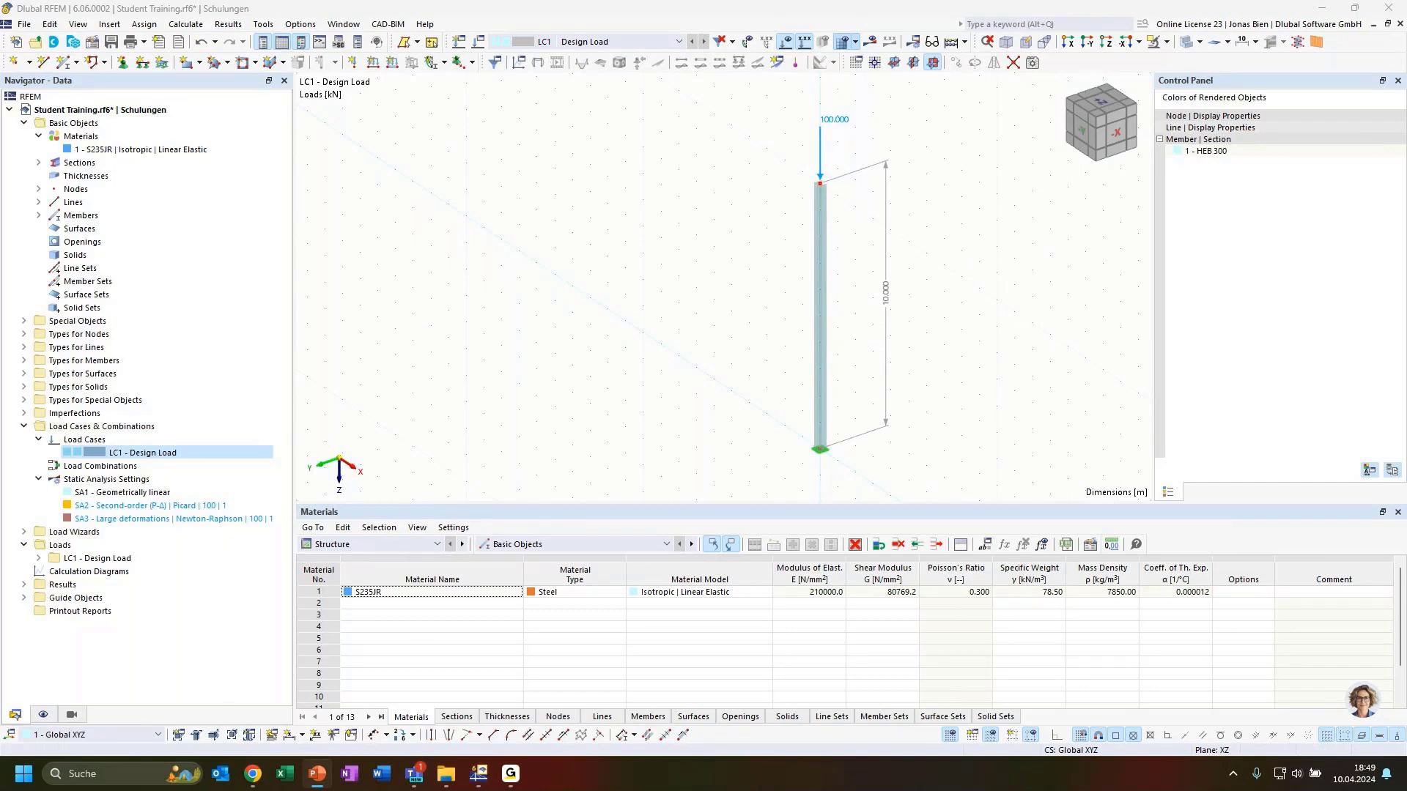
pyautogui.hotkey('shift', 'F5')
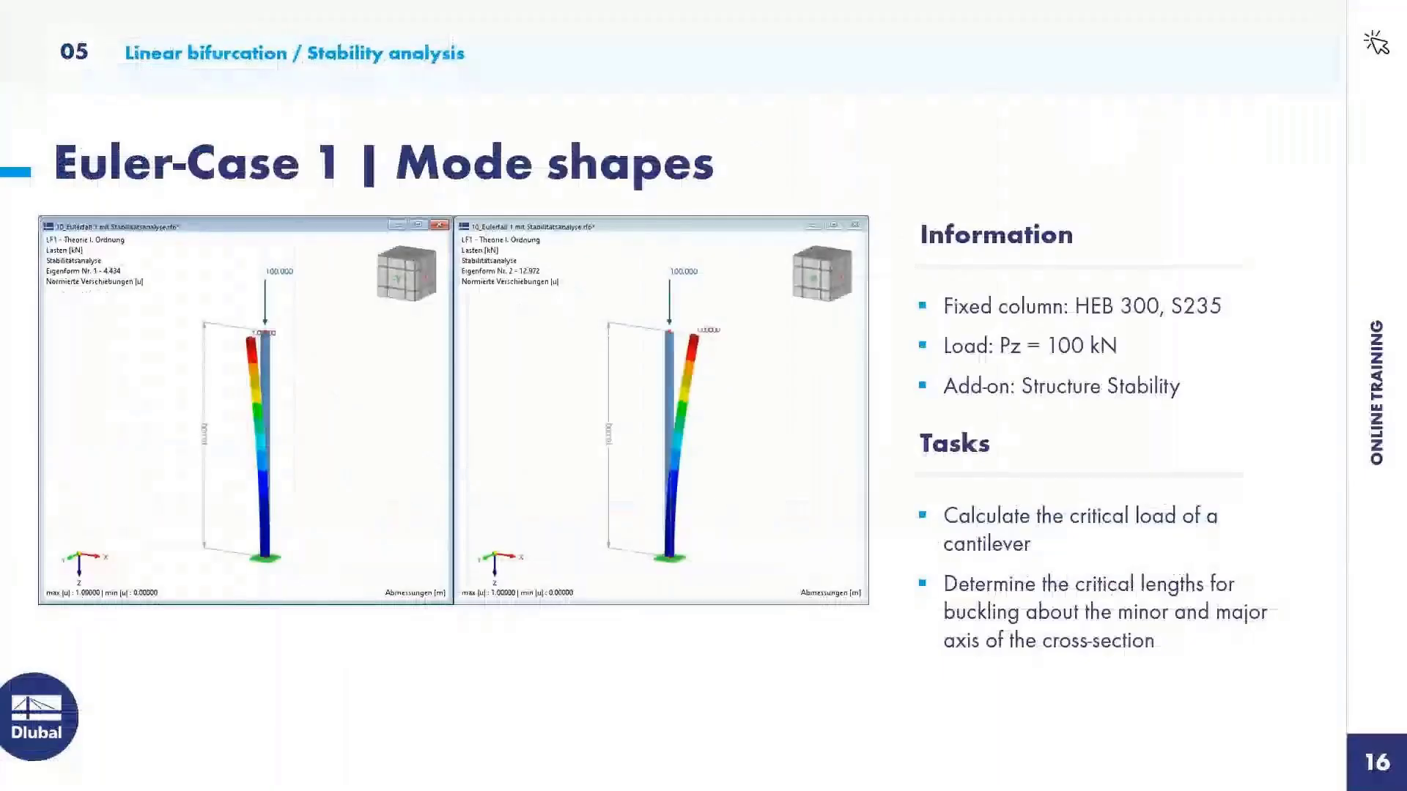
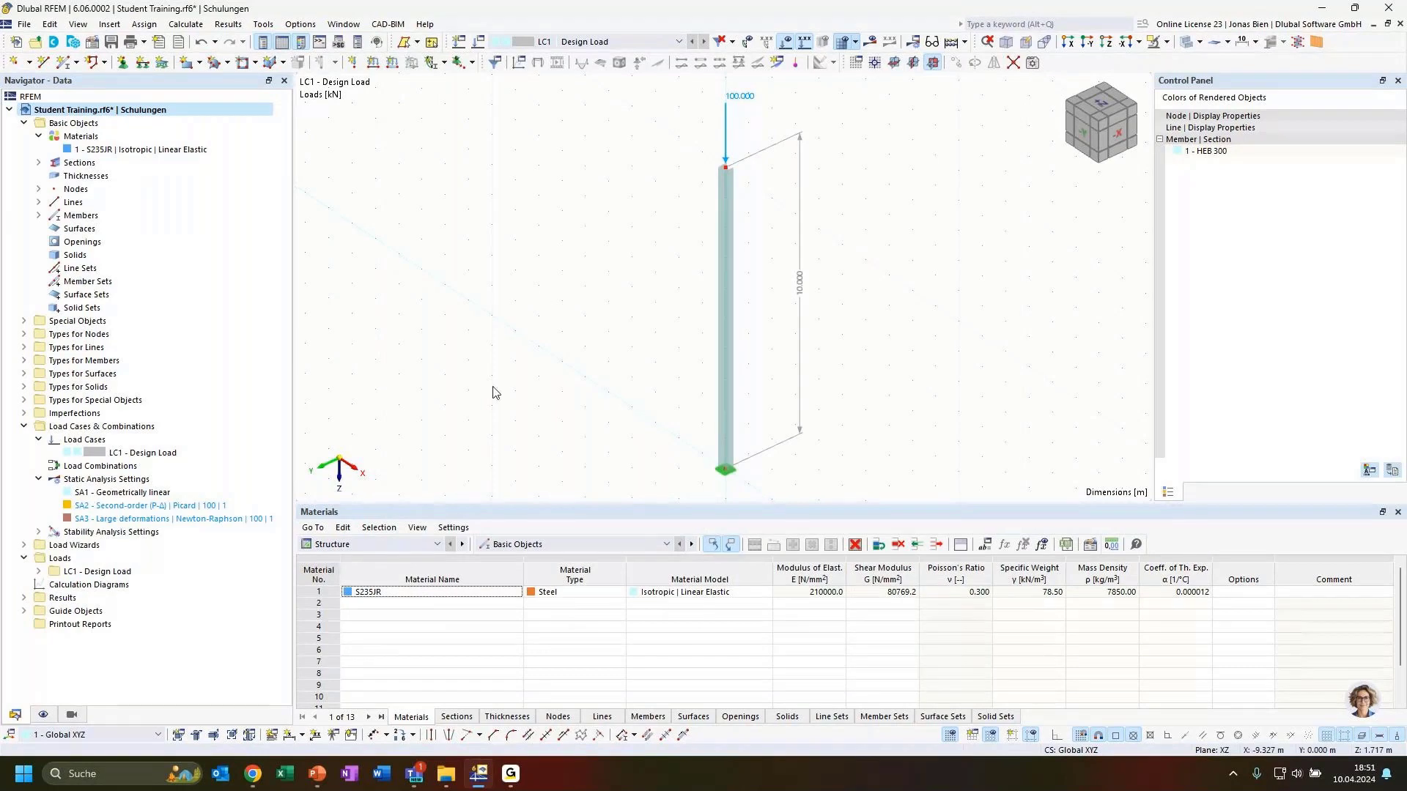
# Step: Open the Load Cases & Combinations settings for LC1 Design Load from the Navigator
pyautogui.doubleClick(146, 453)
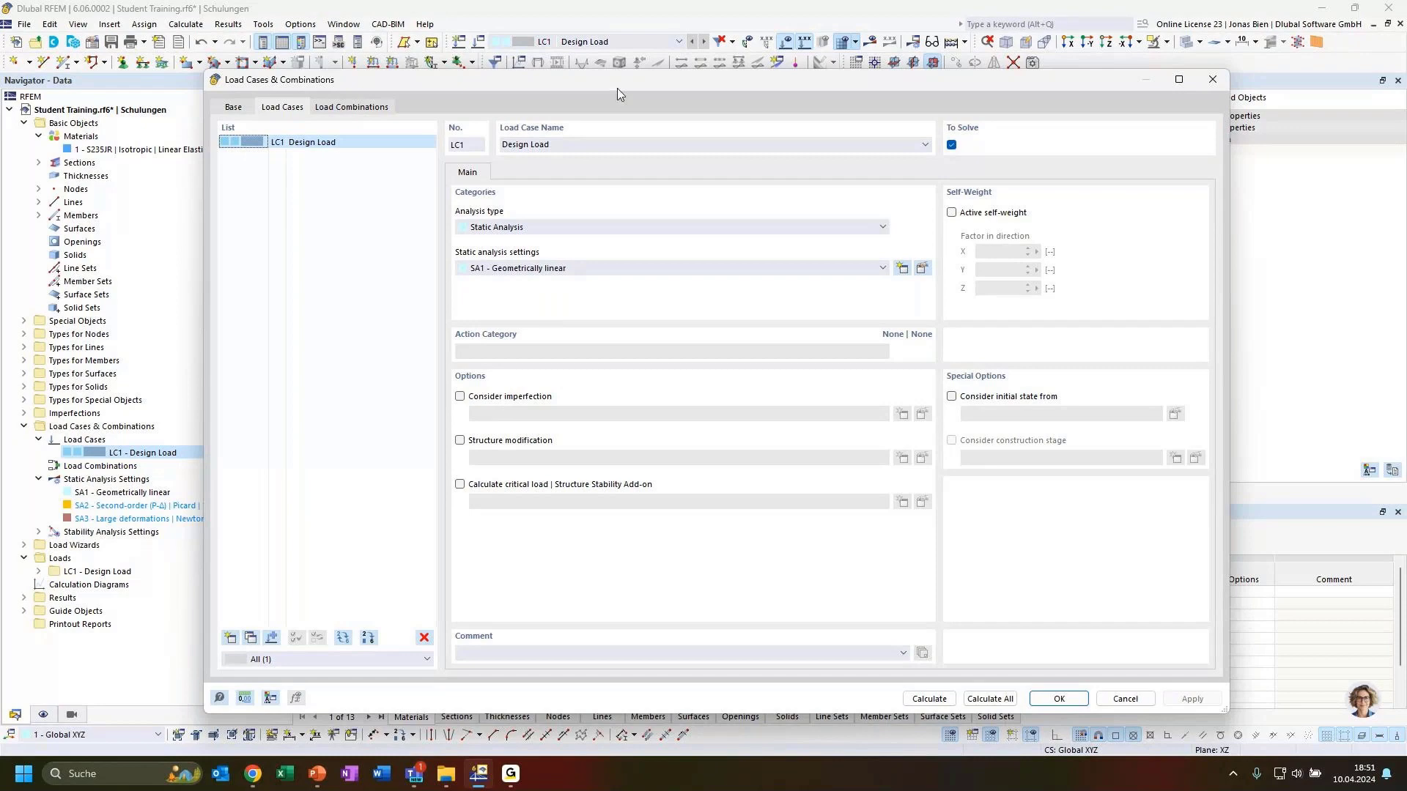
# Step: Enable critical load calculation for LC1 using the ST1 stability analysis settings
pyautogui.moveTo(617, 91); pyautogui.dragTo(673, 237)
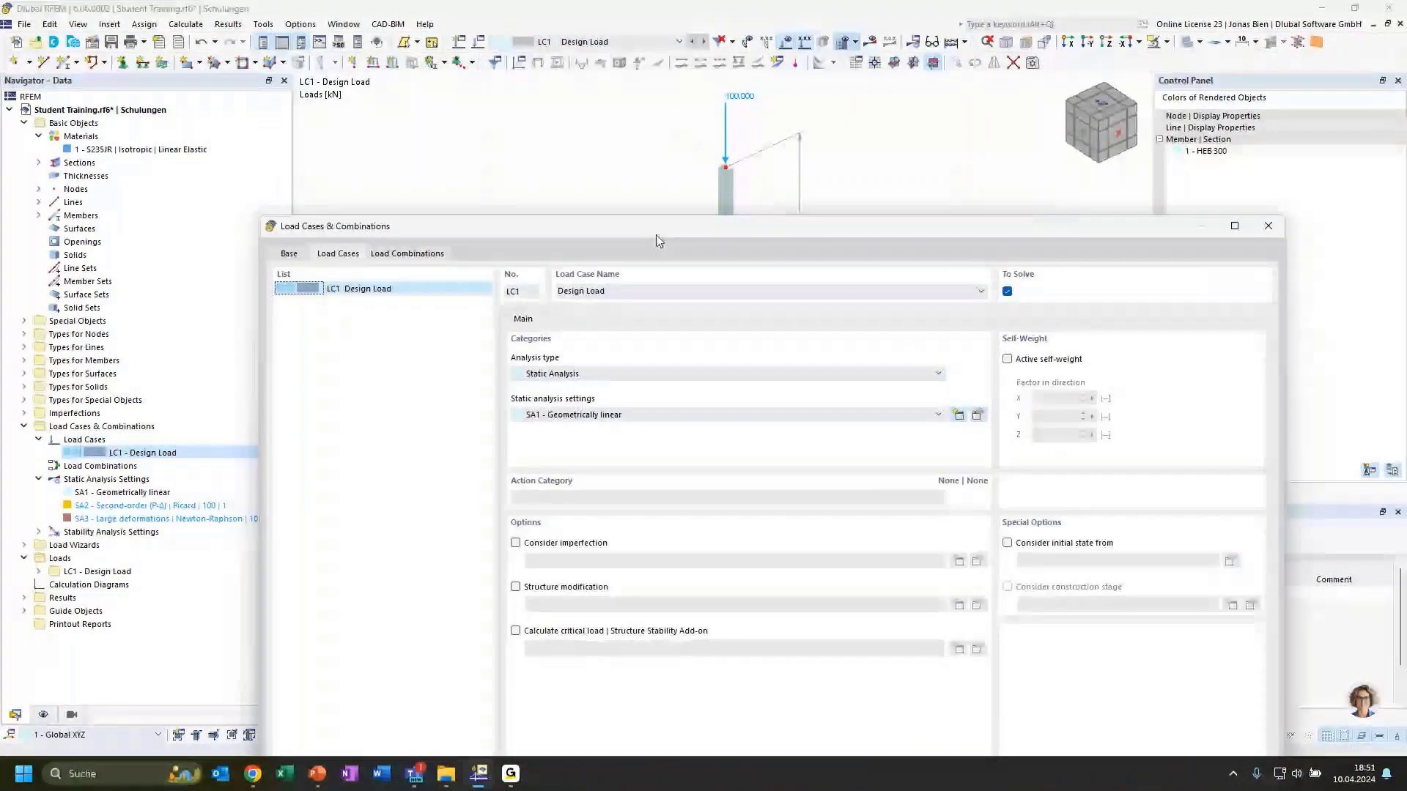
pyautogui.moveTo(657, 240); pyautogui.dragTo(645, 114)
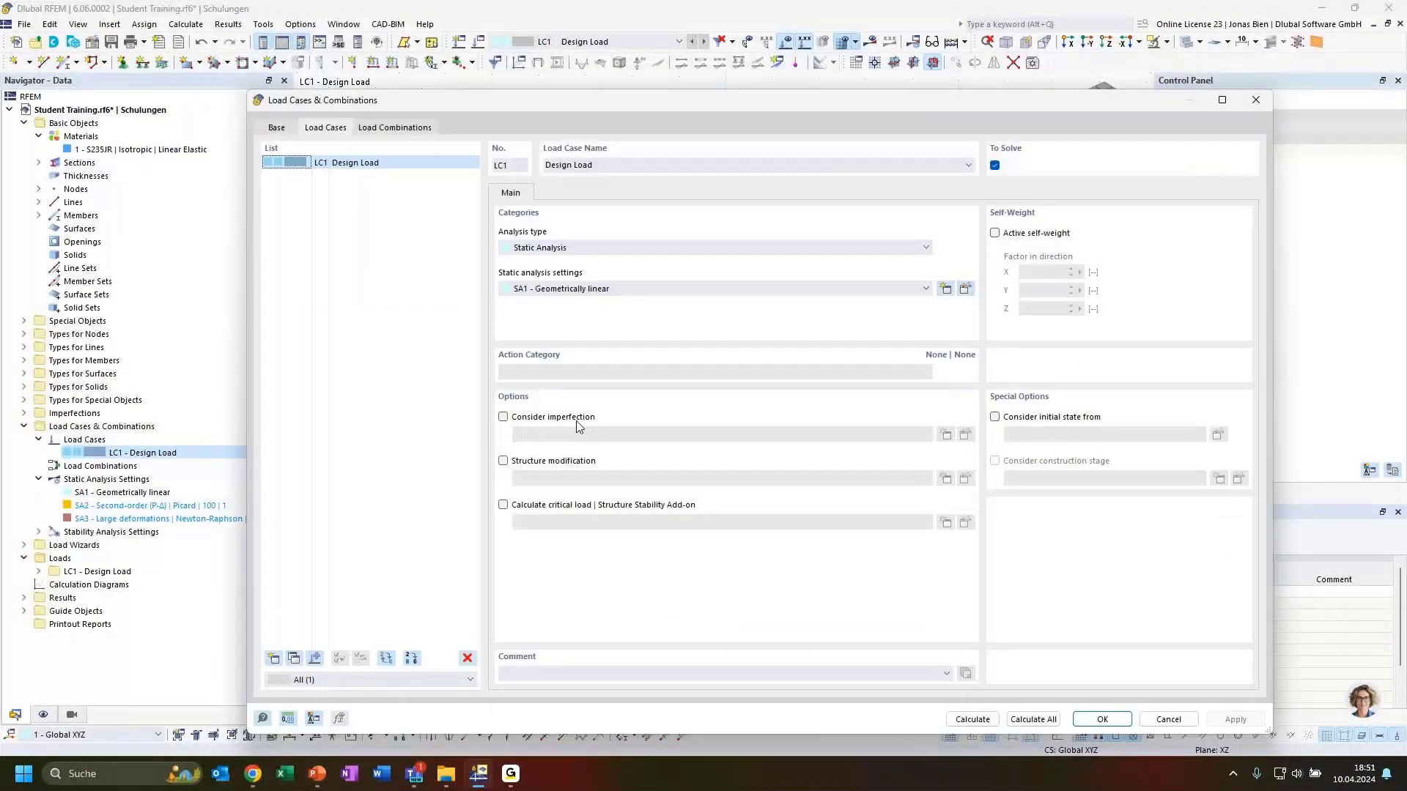
pyautogui.click(608, 504)
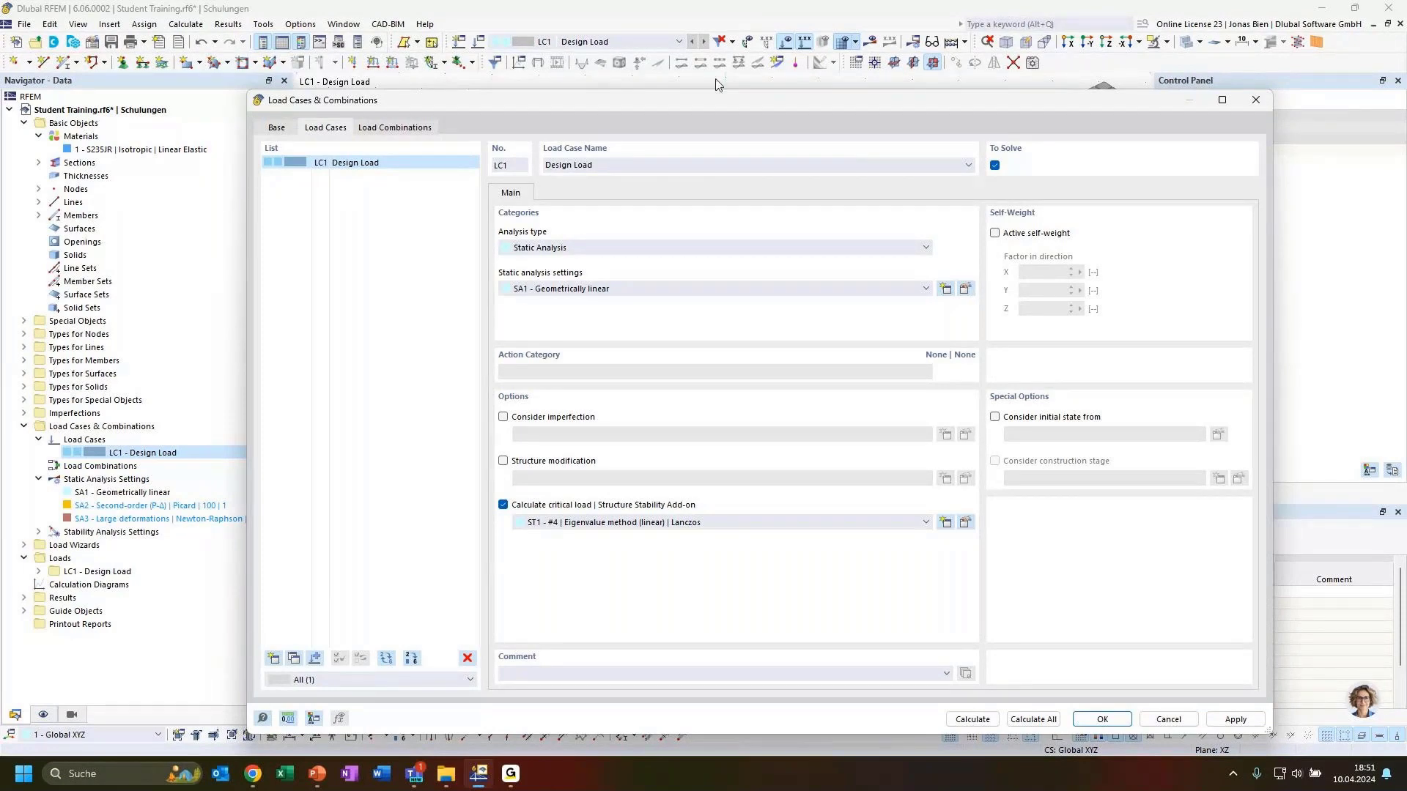
pyautogui.moveTo(638, 103); pyautogui.dragTo(558, 87)
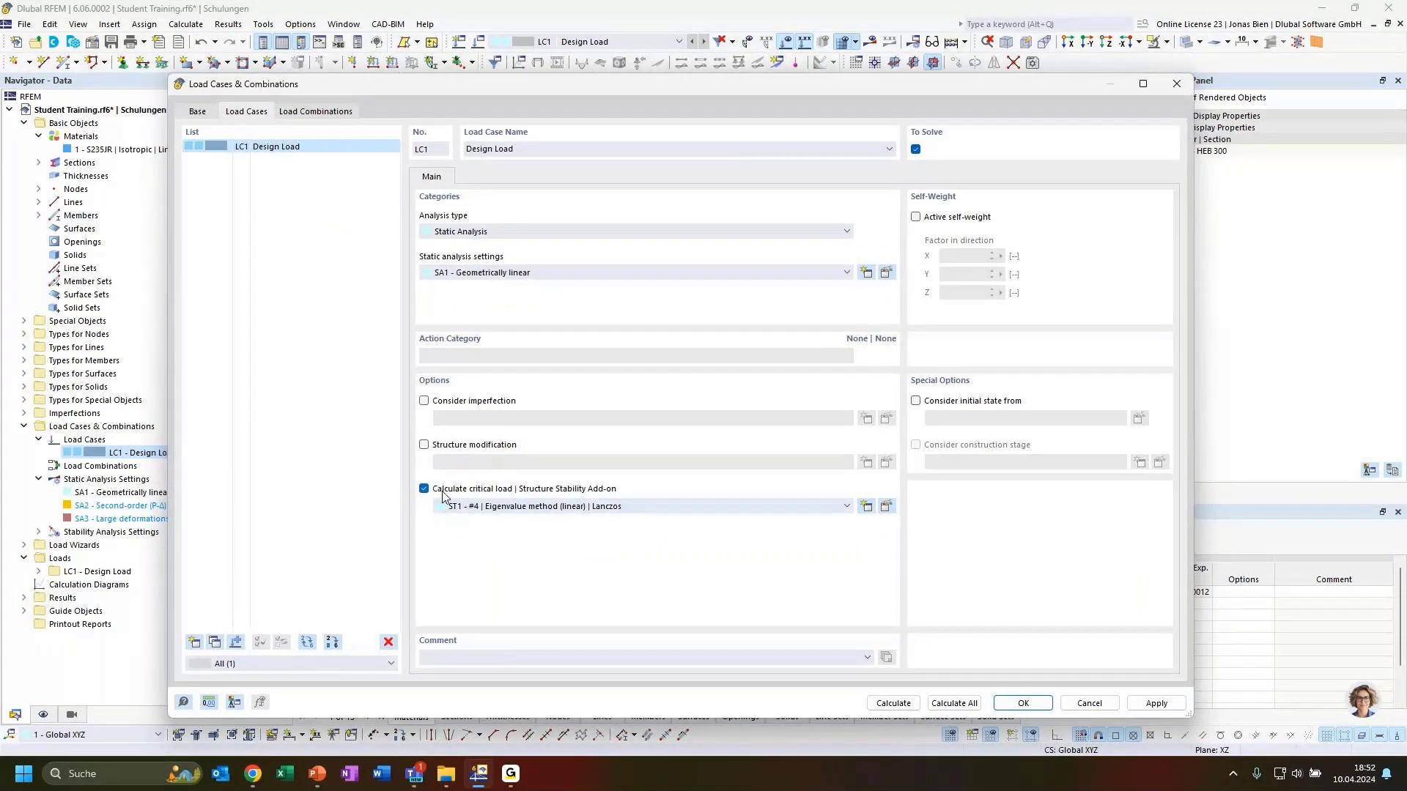
pyautogui.click(314, 121)
pyautogui.click(264, 115)
pyautogui.click(688, 506)
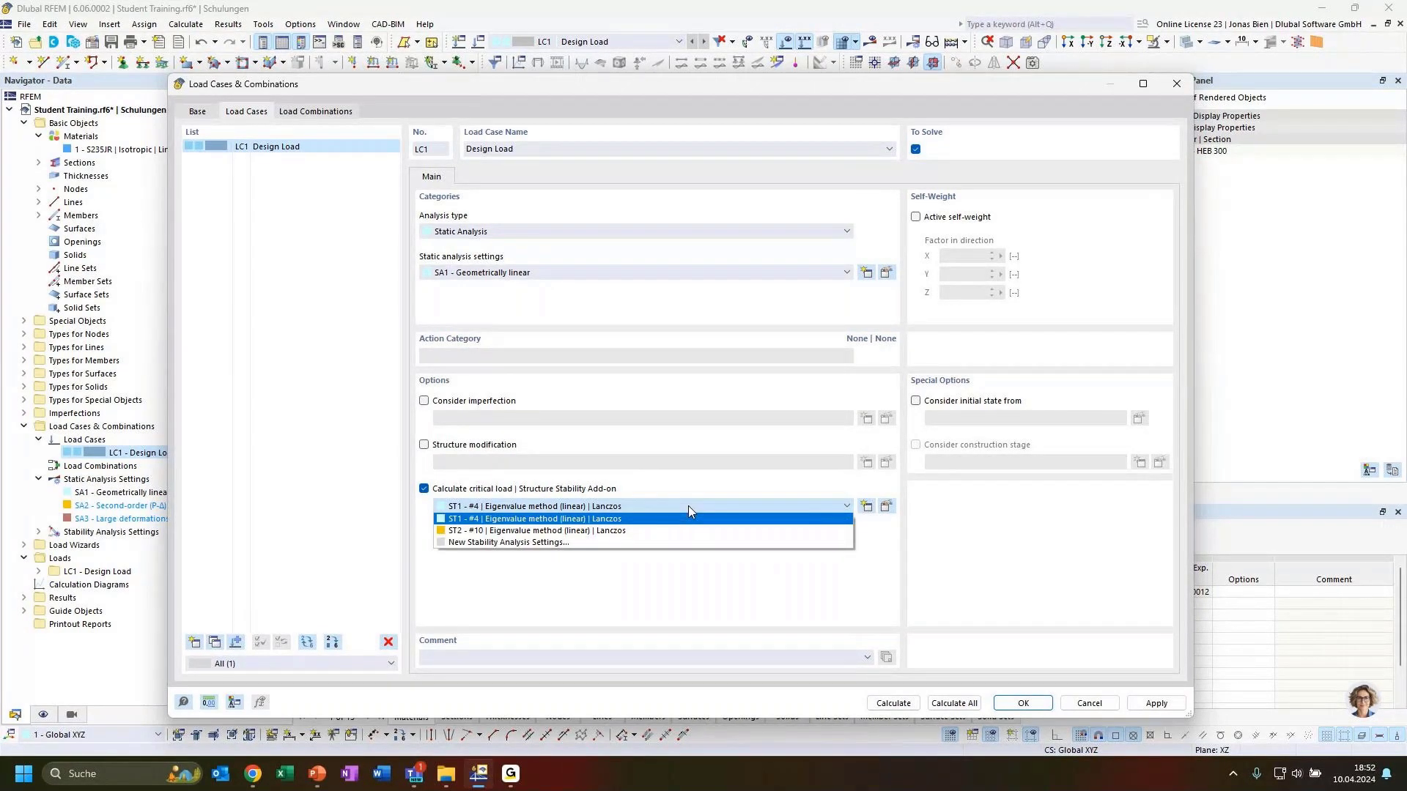
pyautogui.click(546, 513)
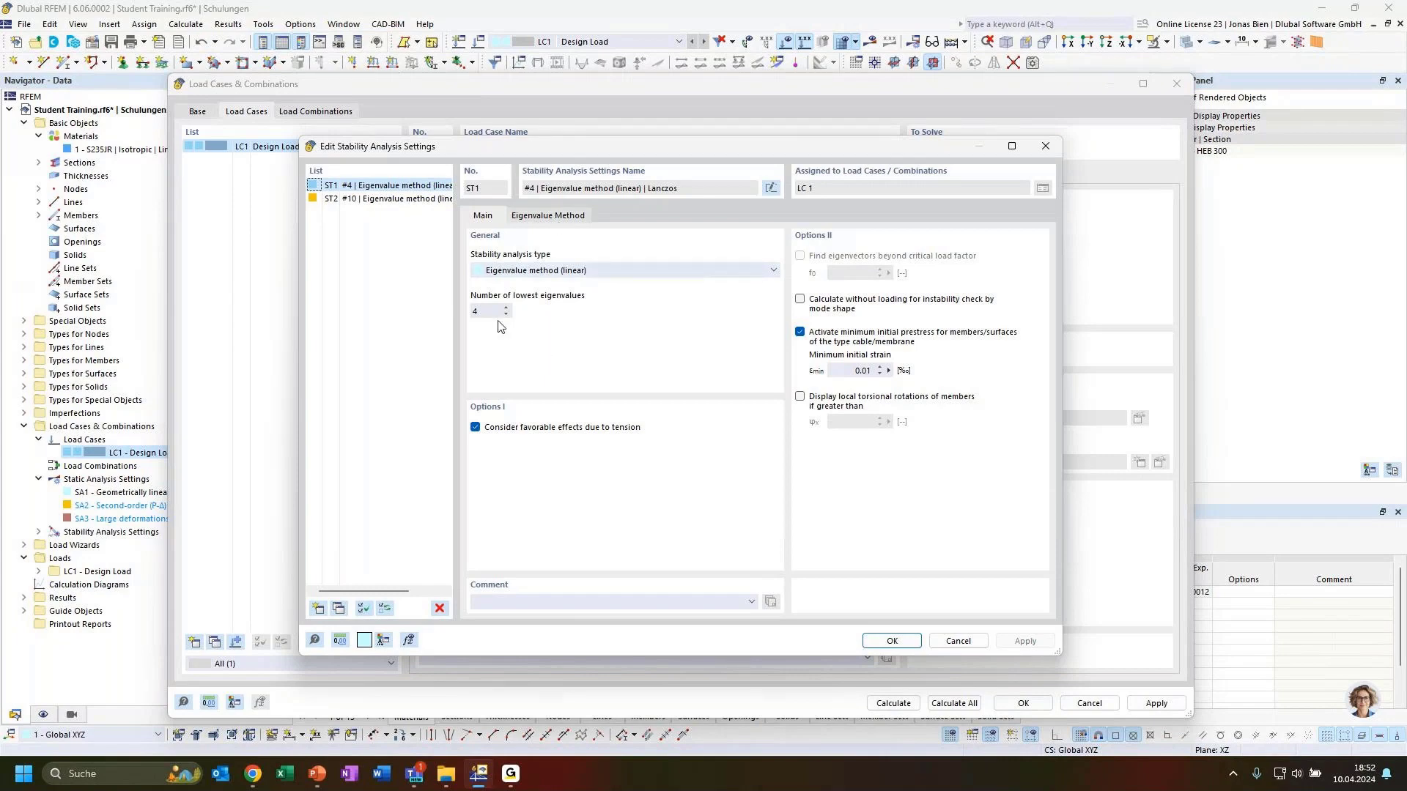
# Step: Keep ST1's stability analysis type as the linear eigenvalue method
pyautogui.click(553, 275)
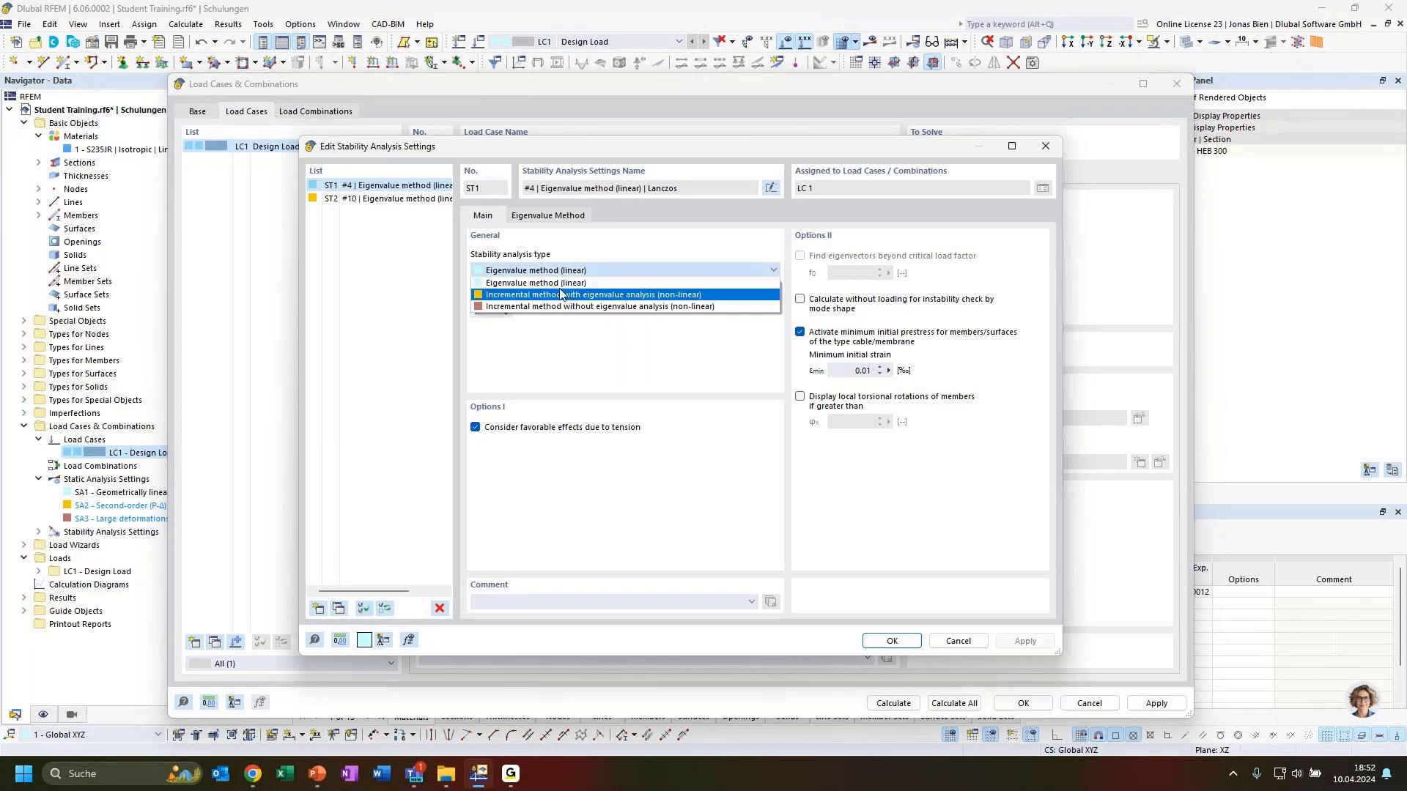
pyautogui.click(559, 282)
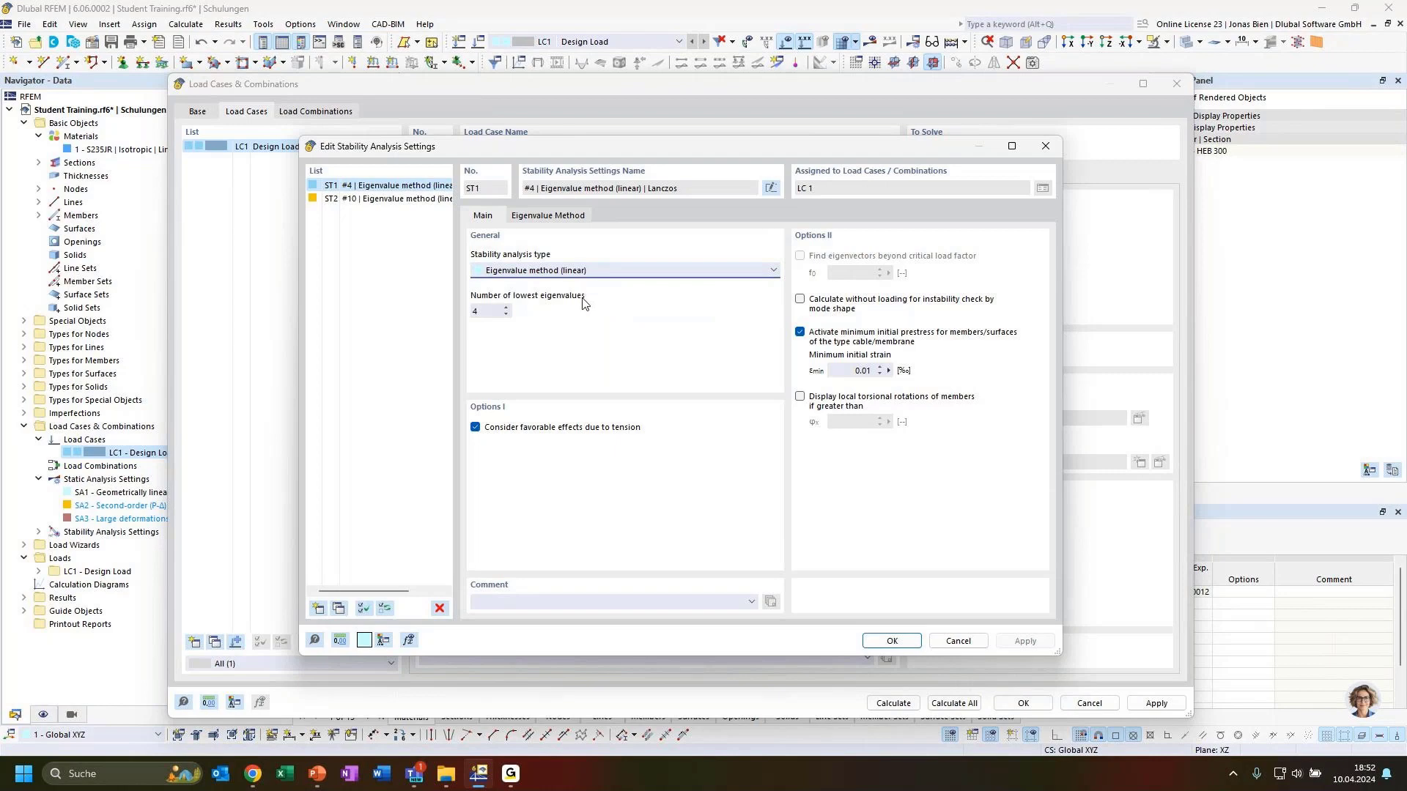
pyautogui.click(596, 274)
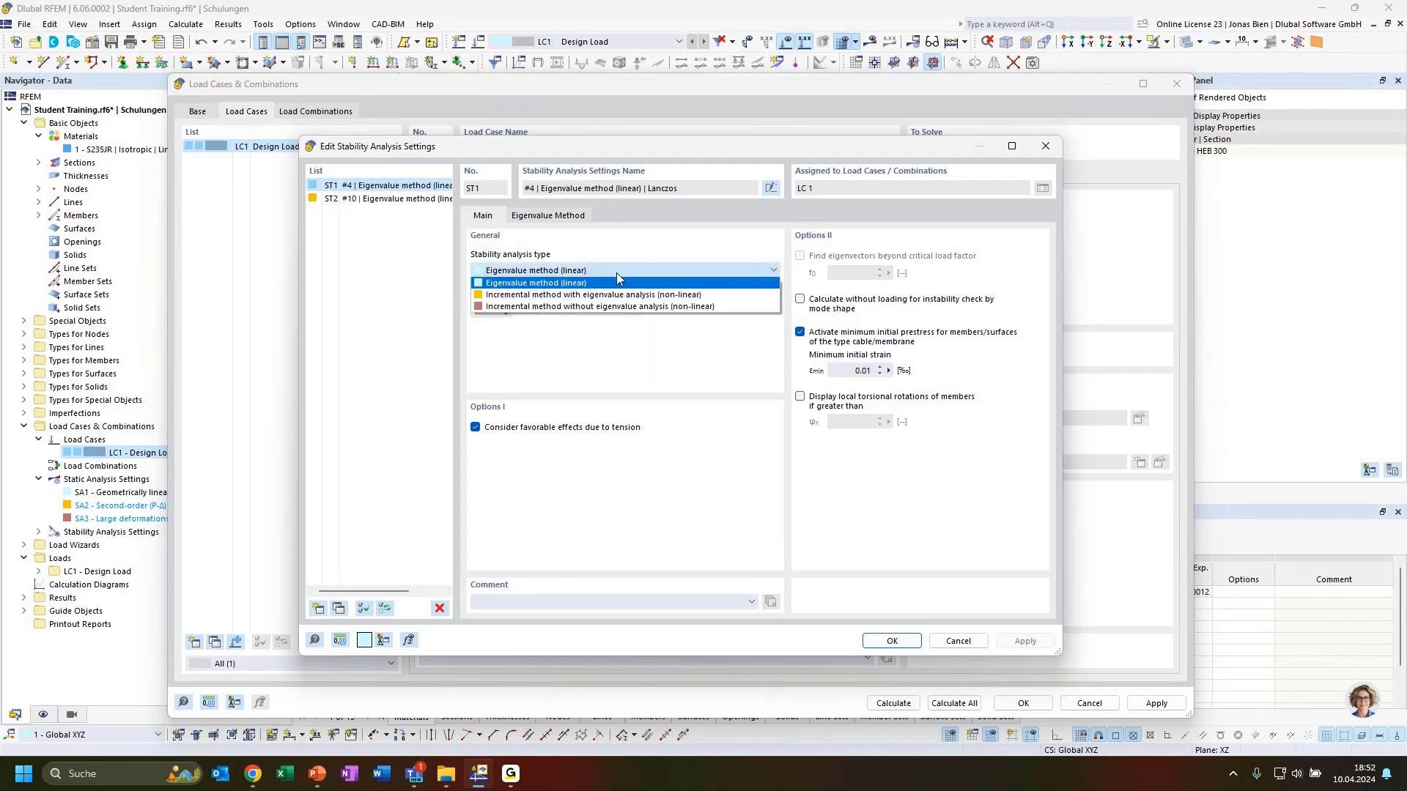
pyautogui.click(613, 282)
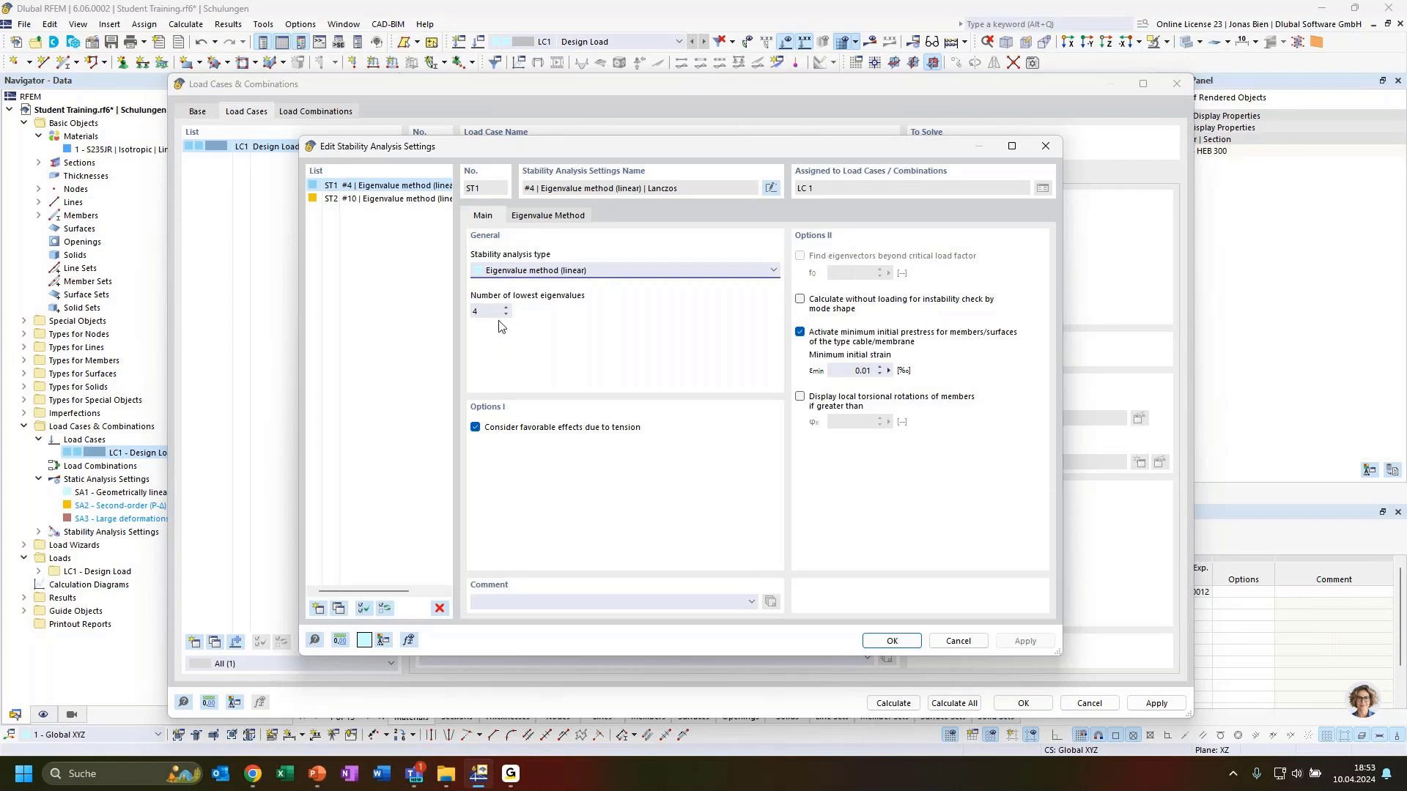
# Step: Keep Lanczos as the eigenvalue solver and confirm the ST1 settings
pyautogui.click(562, 220)
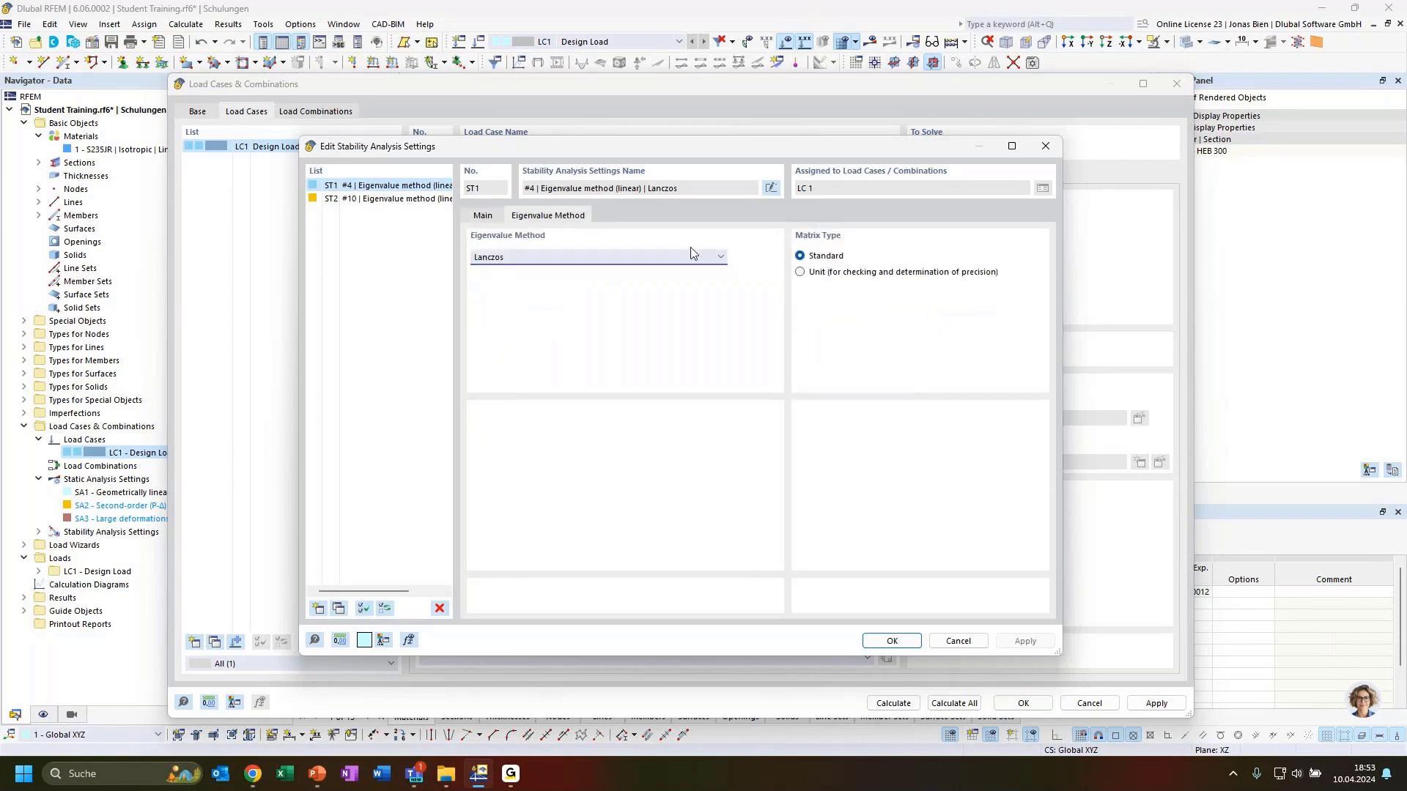
pyautogui.click(537, 257)
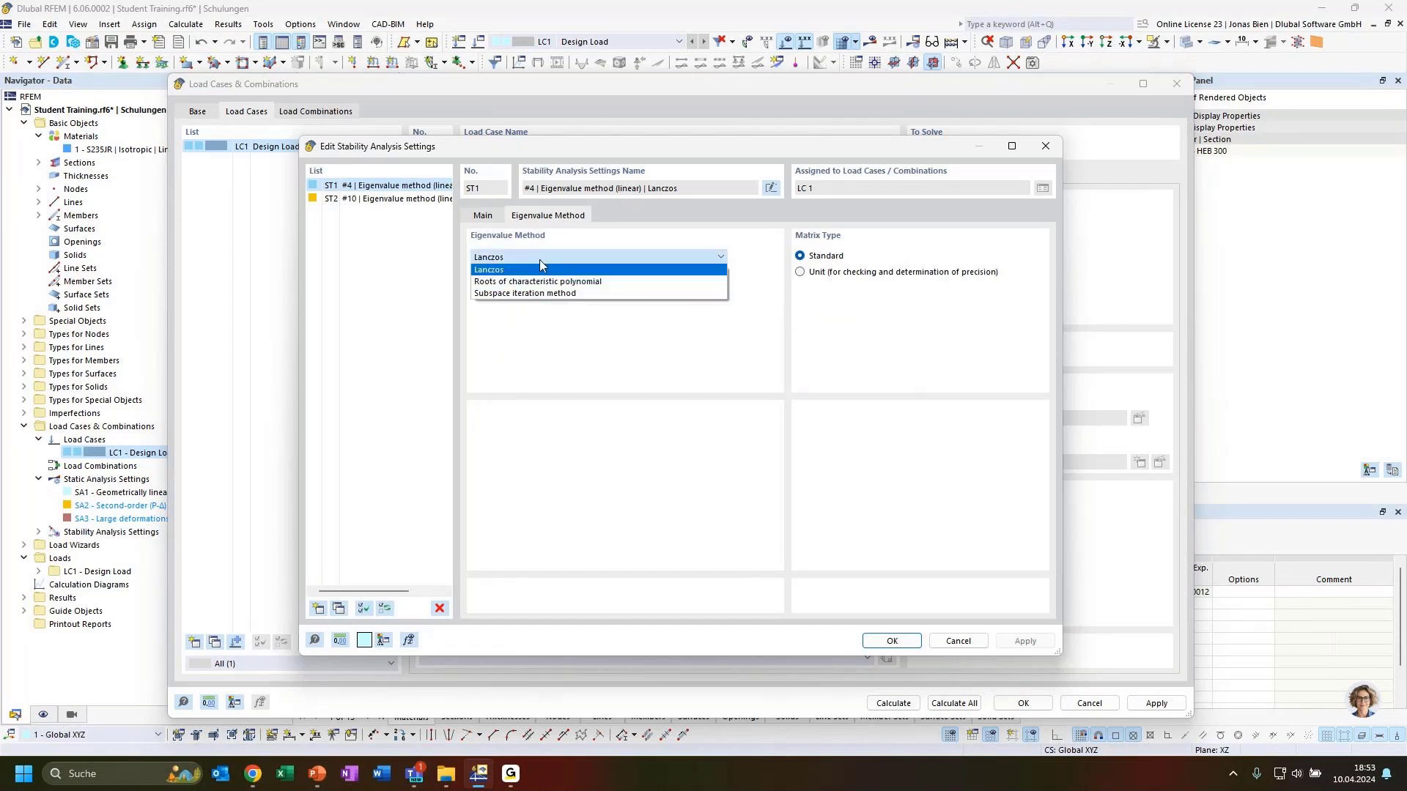
pyautogui.click(540, 262)
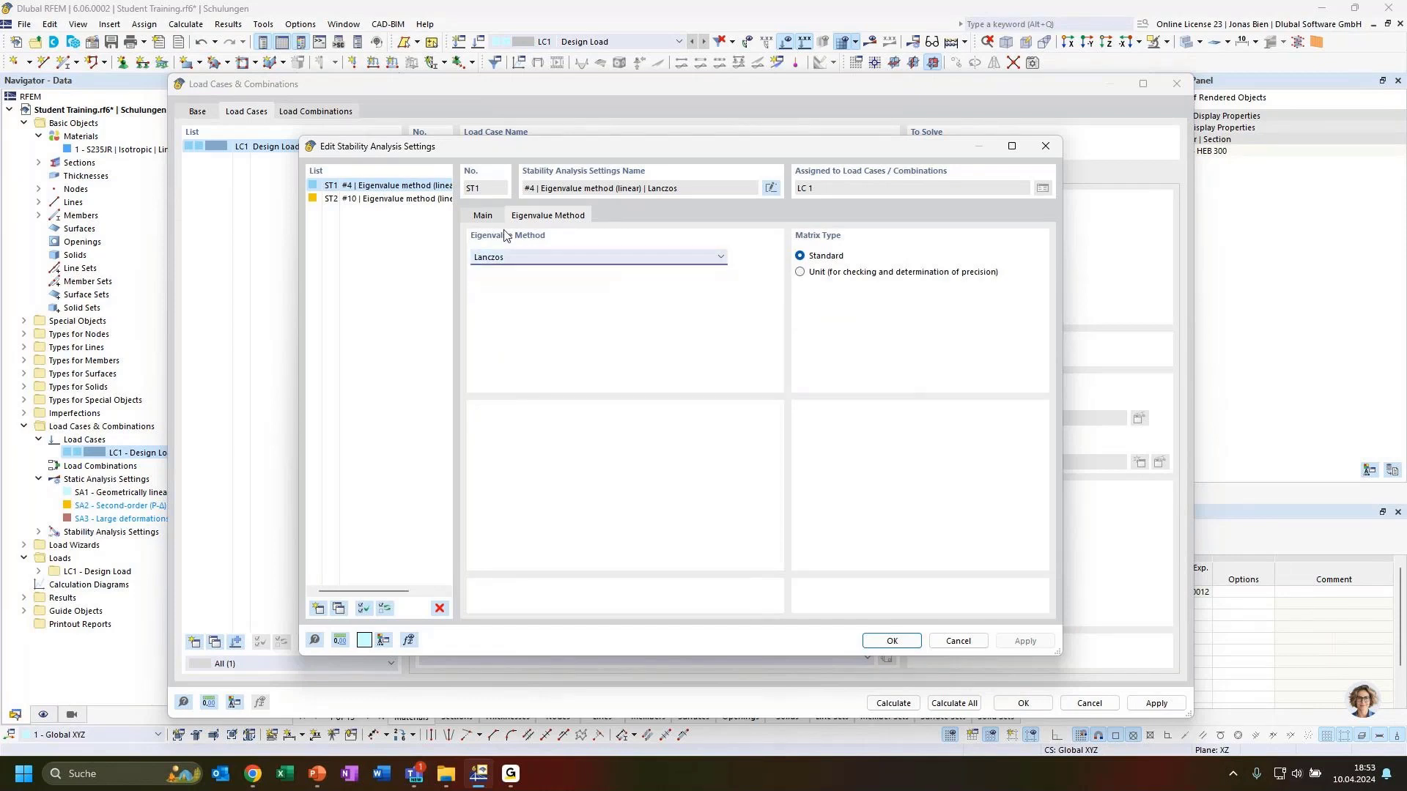
pyautogui.click(484, 217)
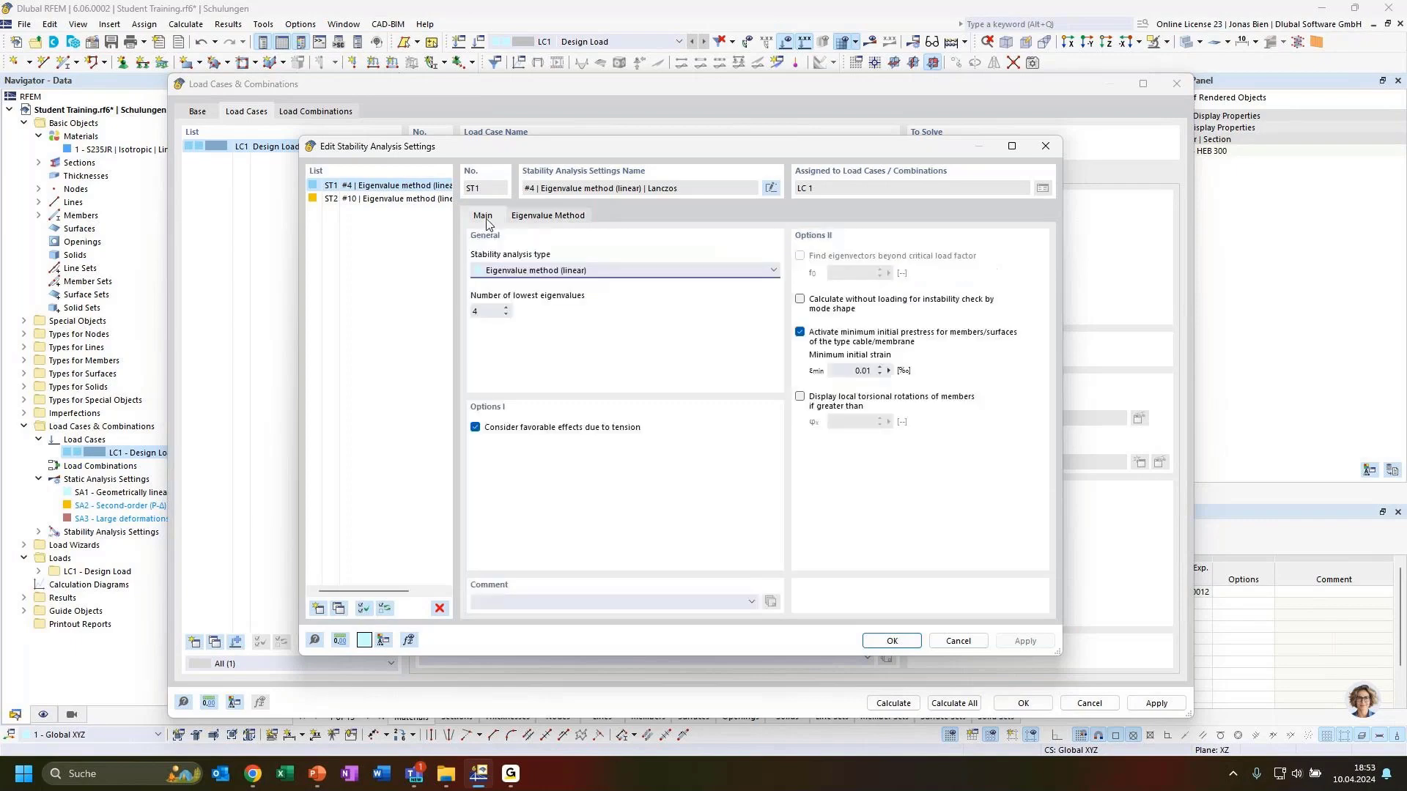
pyautogui.click(893, 641)
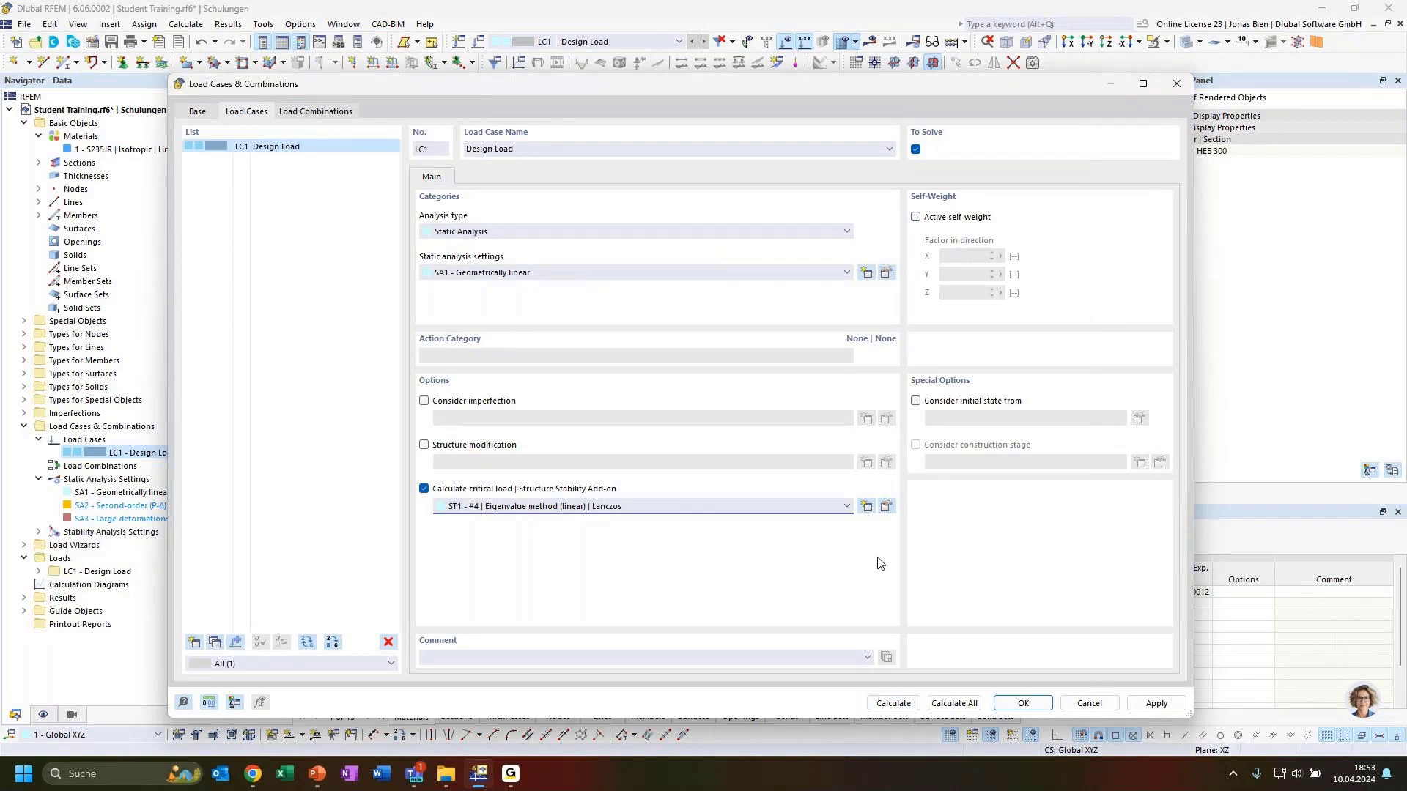
# Step: Calculate LC1, giving -100 kN axial force in the column and a 100 kN support reaction
pyautogui.click(893, 703)
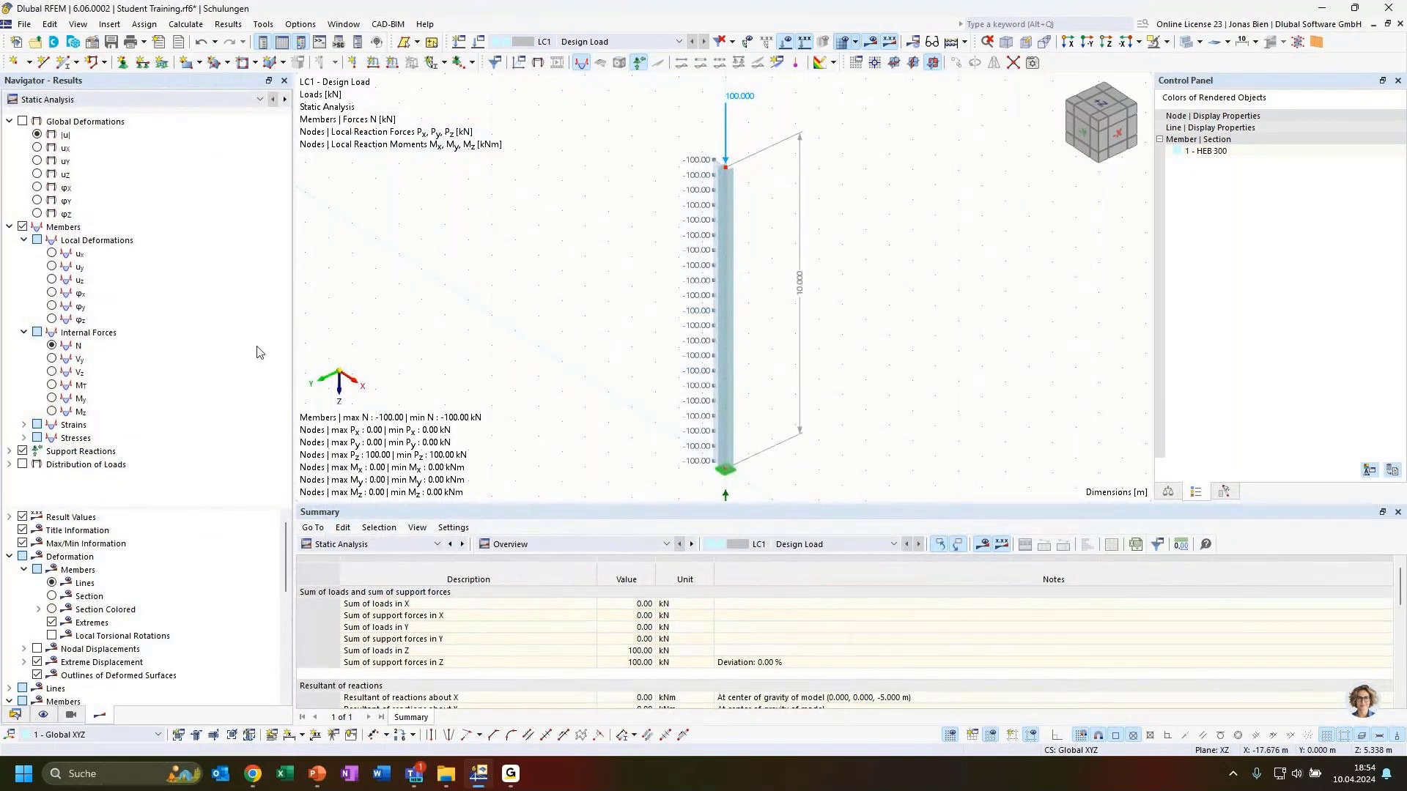
# Step: Review LC1's static results (100 kN load balanced by 100 kN support force), then reopen the result type list
pyautogui.click(162, 101)
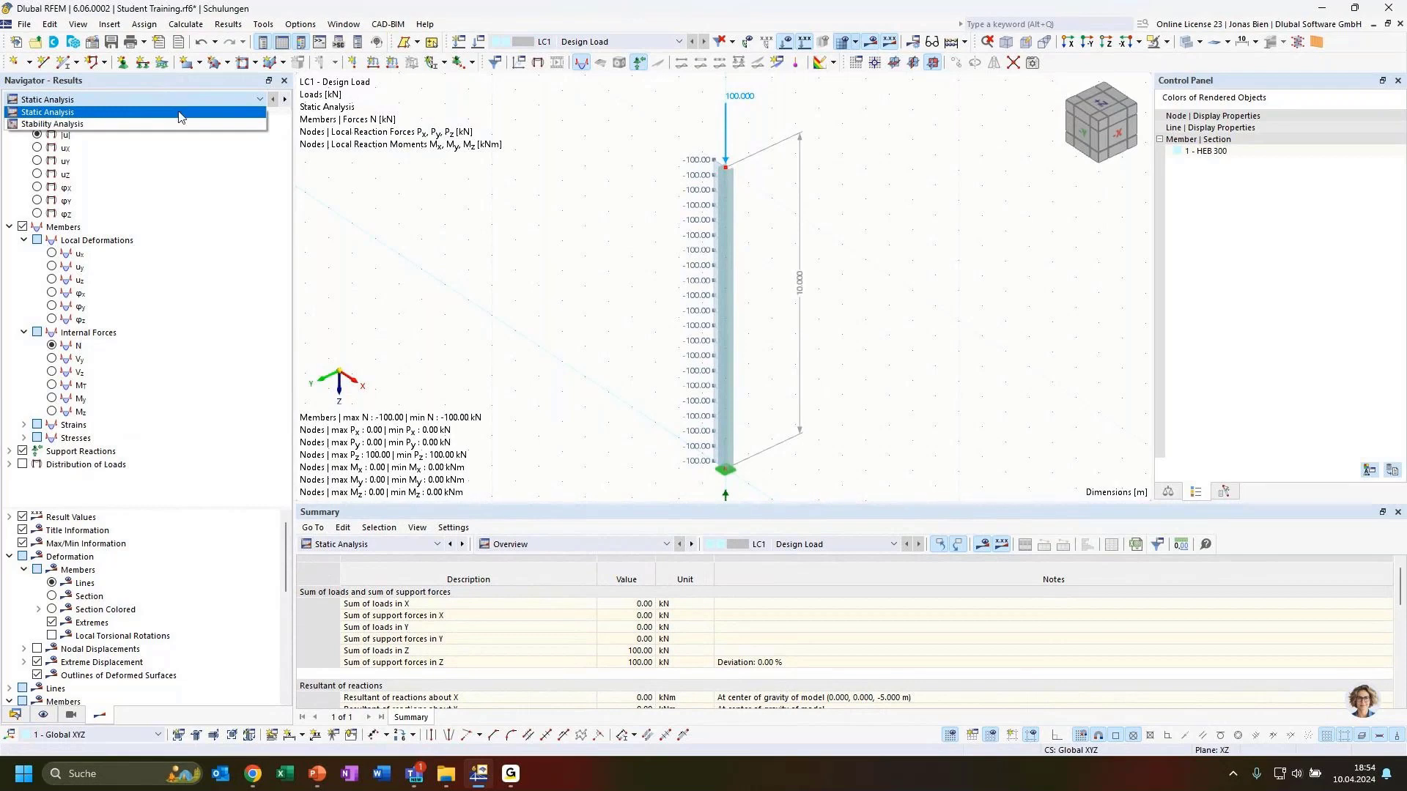
pyautogui.click(61, 117)
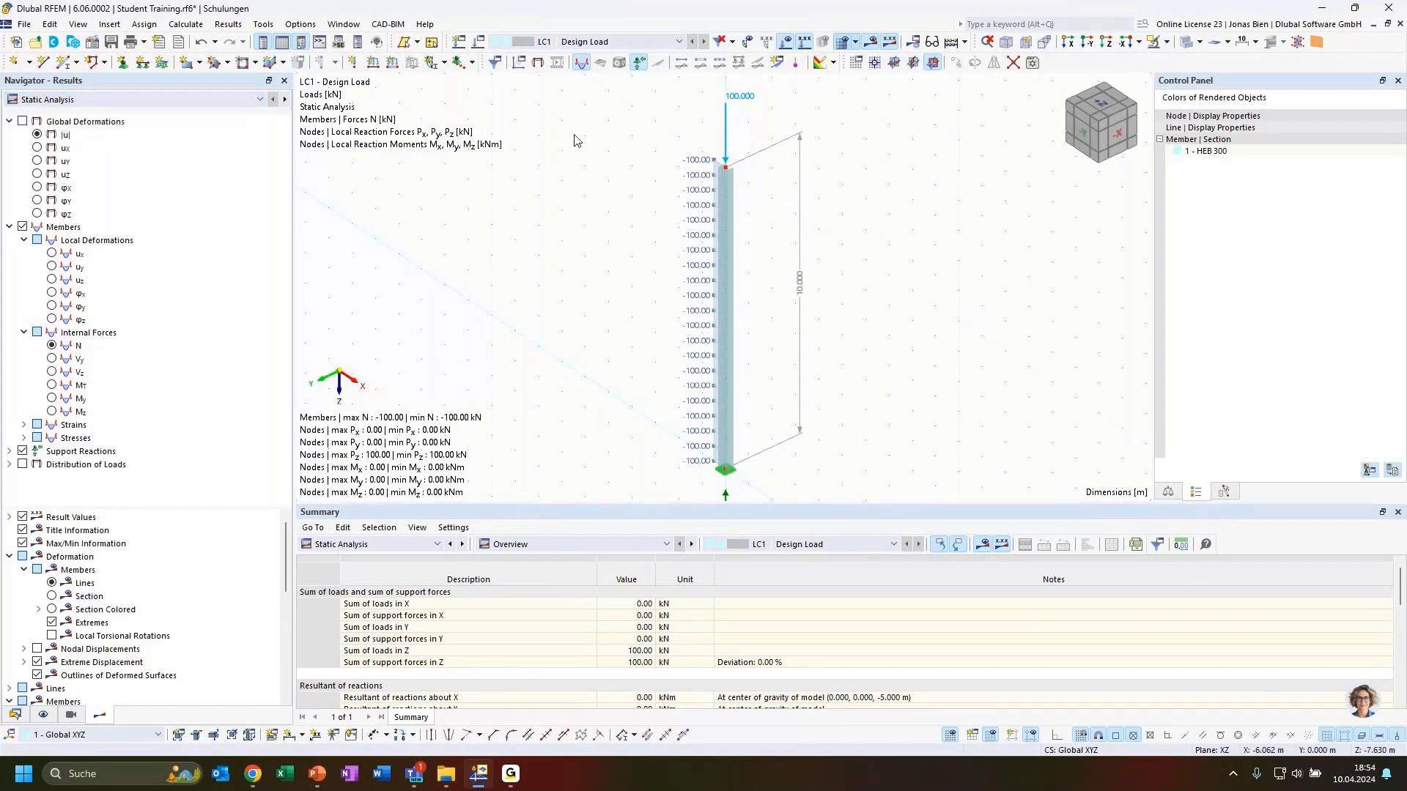
pyautogui.scroll(-1, 789, 233)
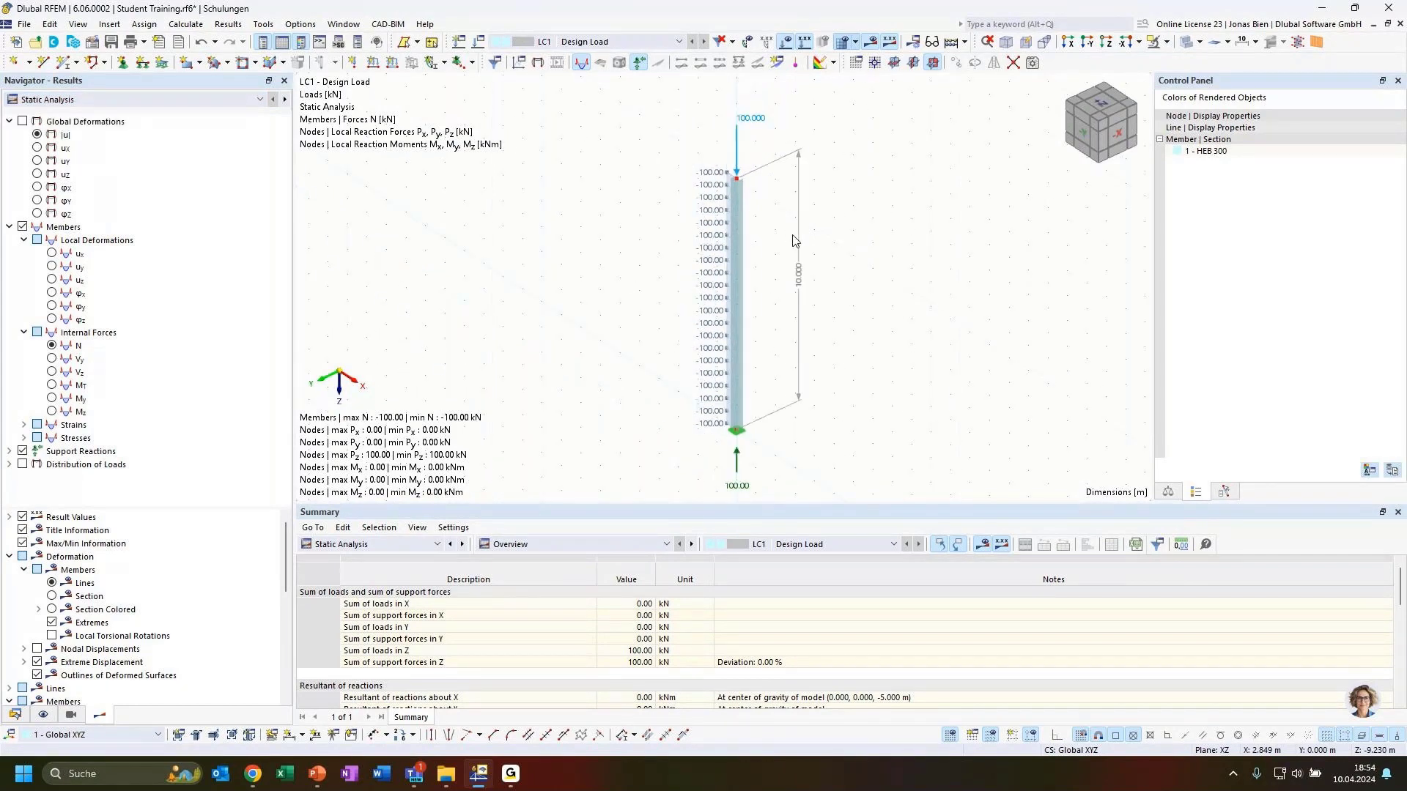
pyautogui.moveTo(847, 253); pyautogui.dragTo(846, 243, button='middle')
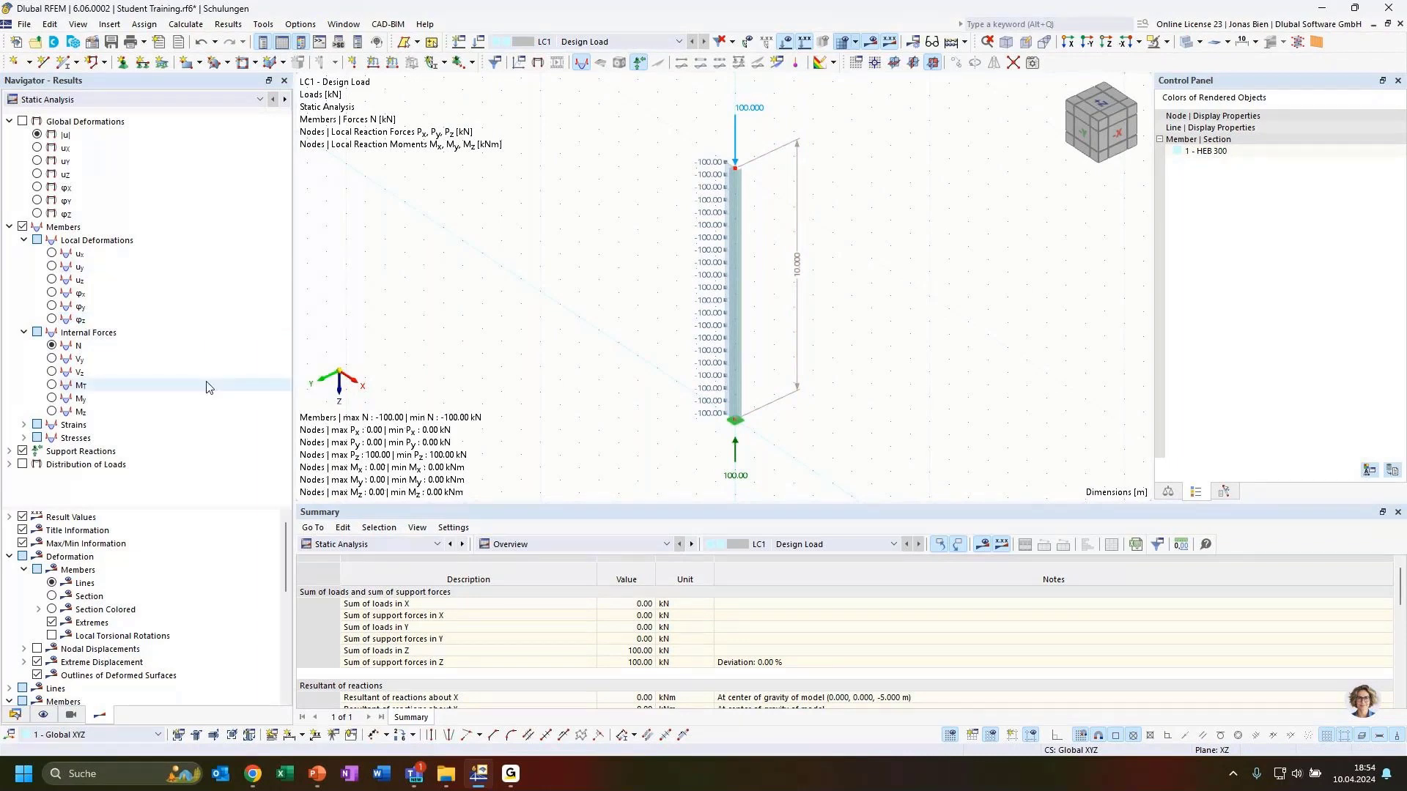
pyautogui.click(85, 99)
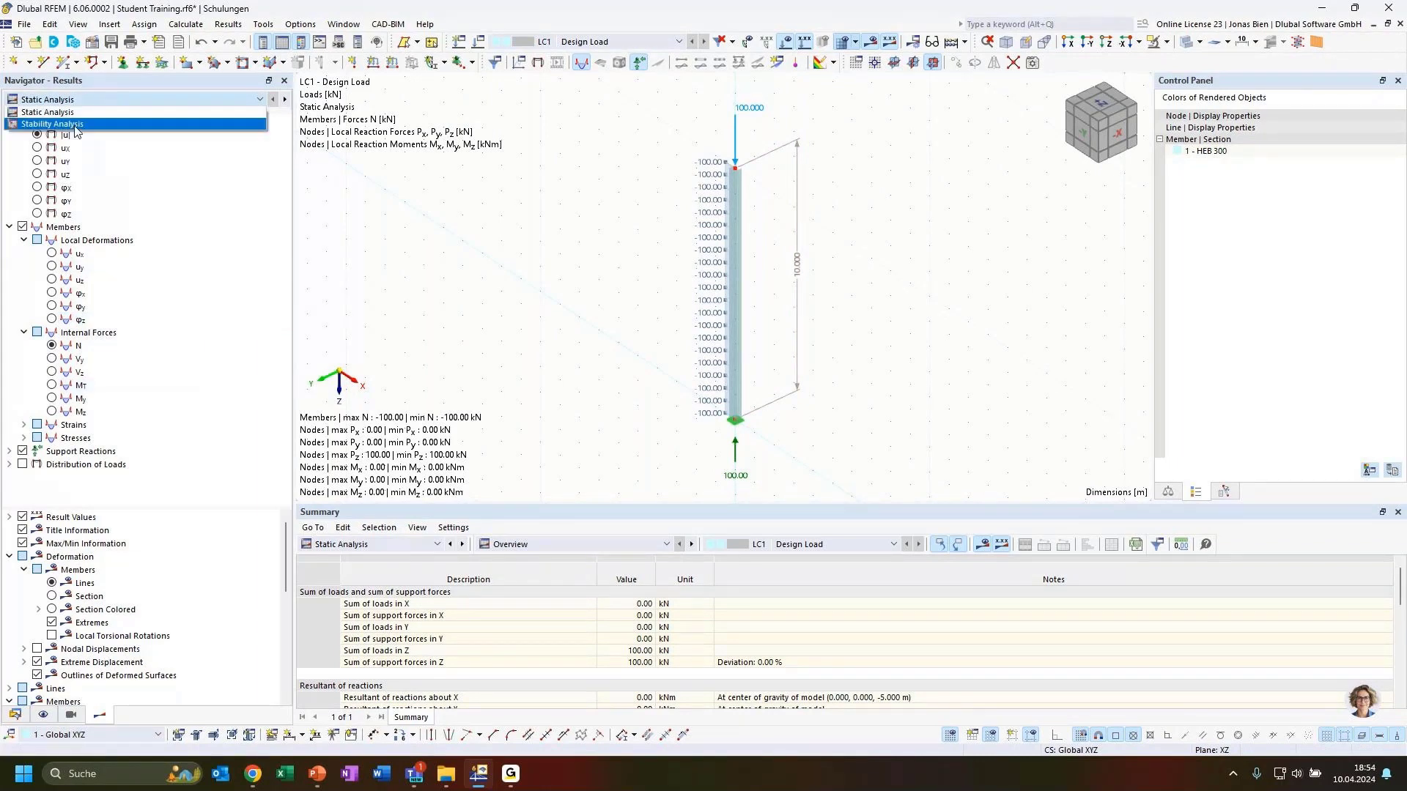
pyautogui.click(76, 125)
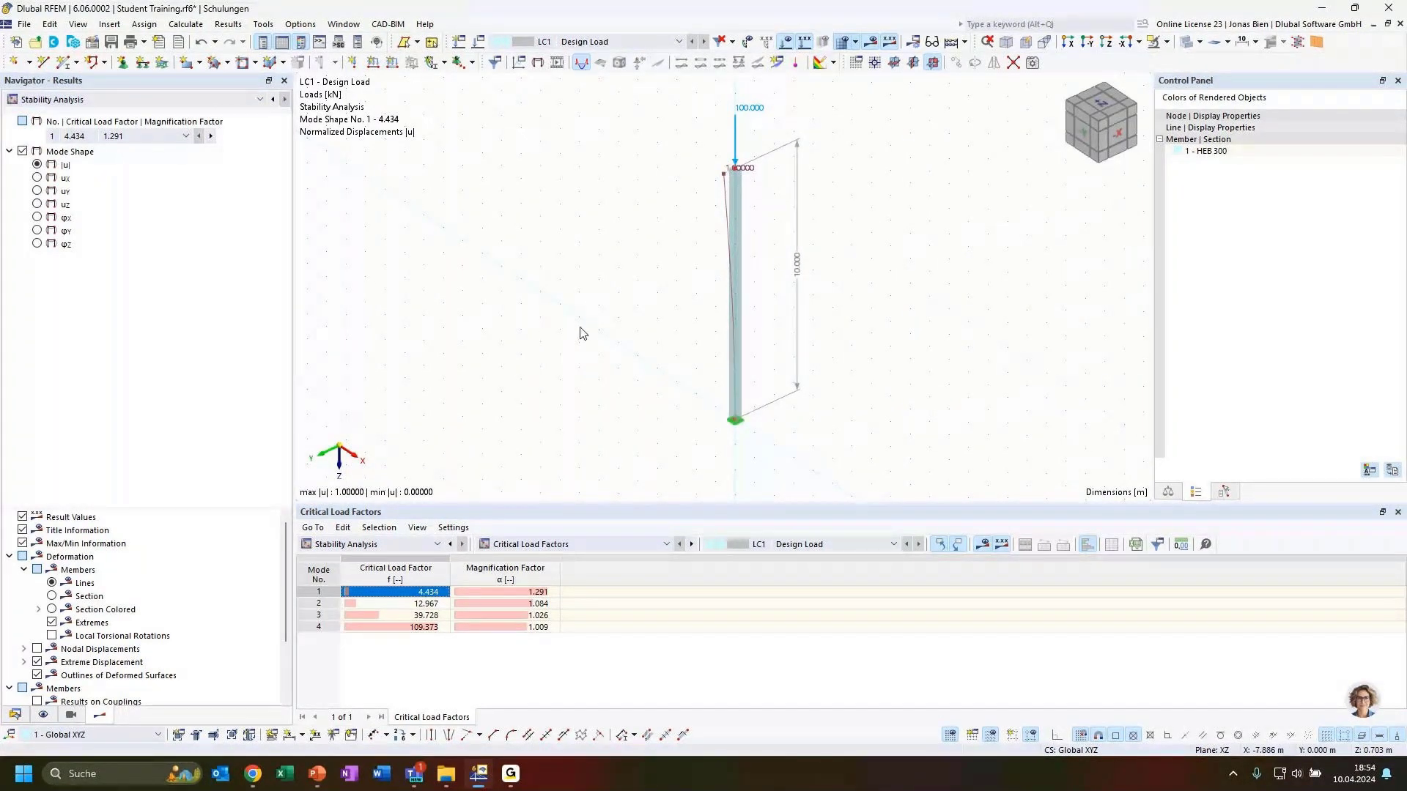
pyautogui.keyDown('ctrl'); pyautogui.moveTo(582, 333); pyautogui.dragTo(992, 340, button='middle'); pyautogui.keyUp('ctrl')
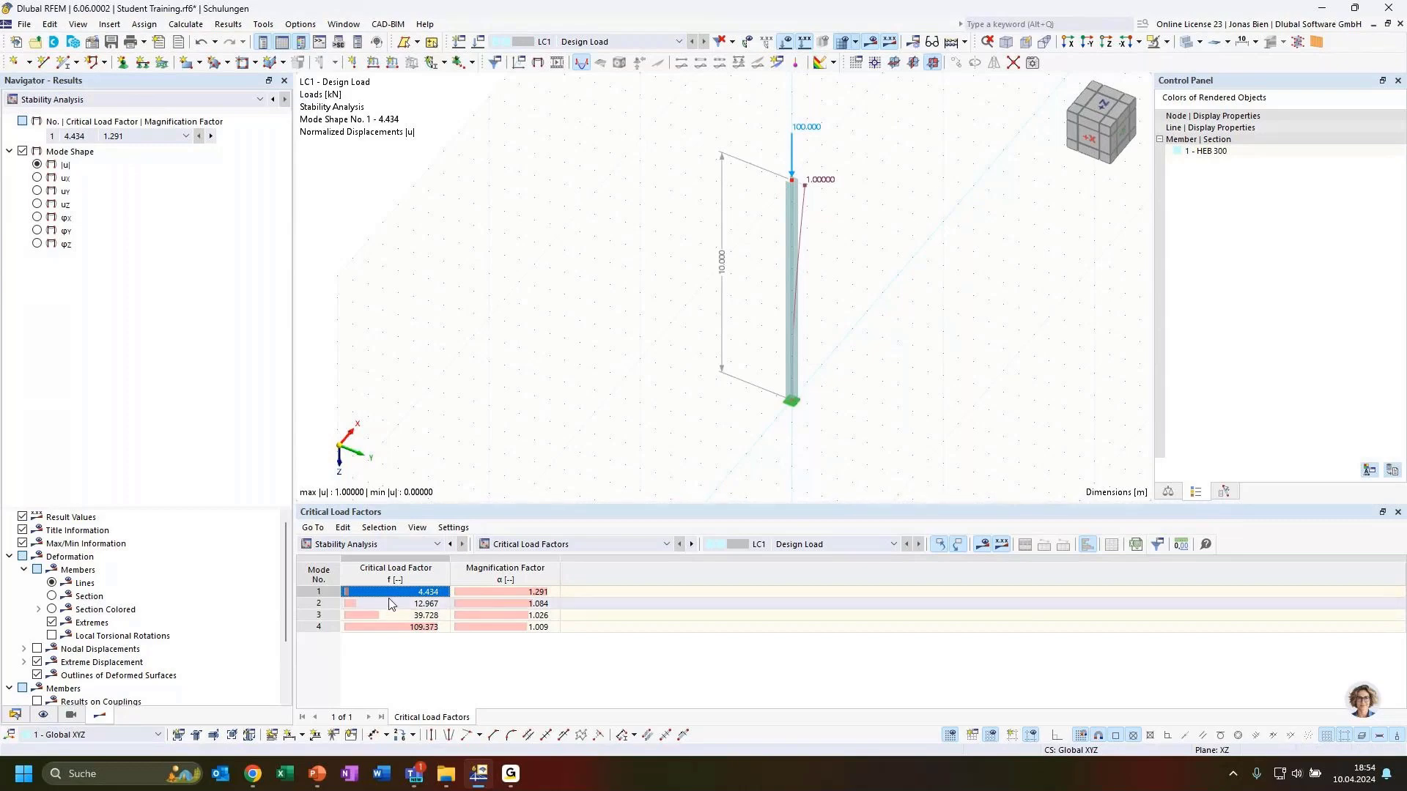
pyautogui.click(158, 136)
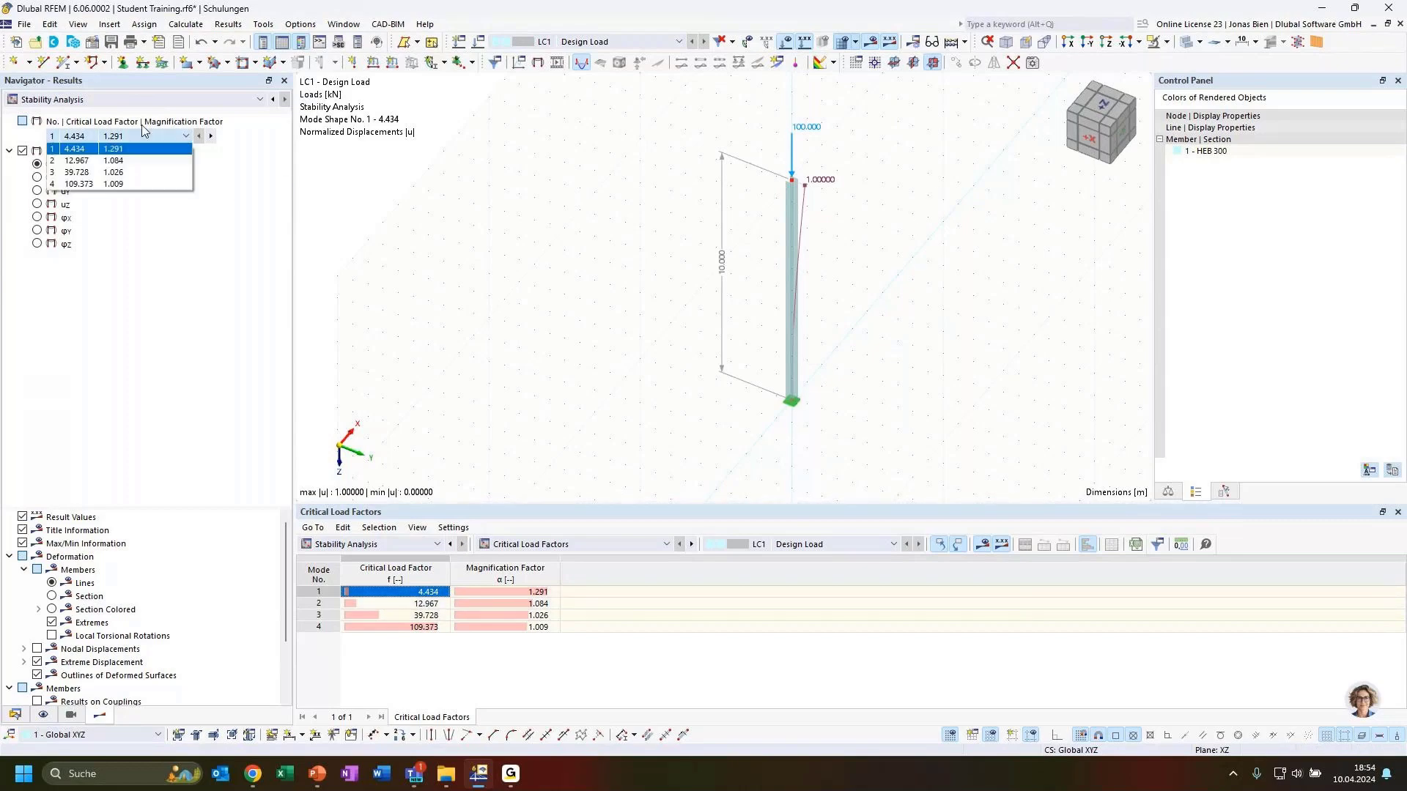
pyautogui.click(93, 149)
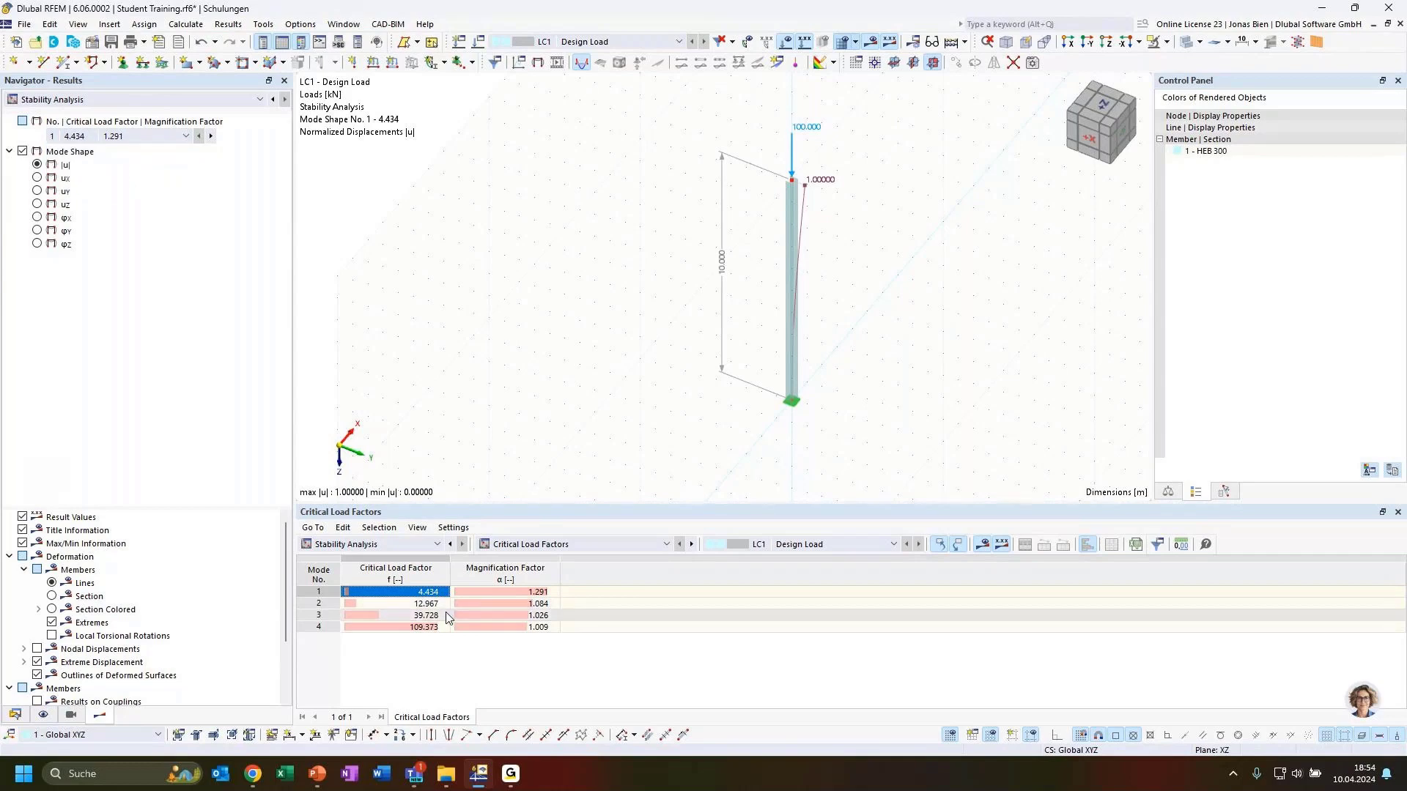
pyautogui.click(503, 602)
pyautogui.click(501, 614)
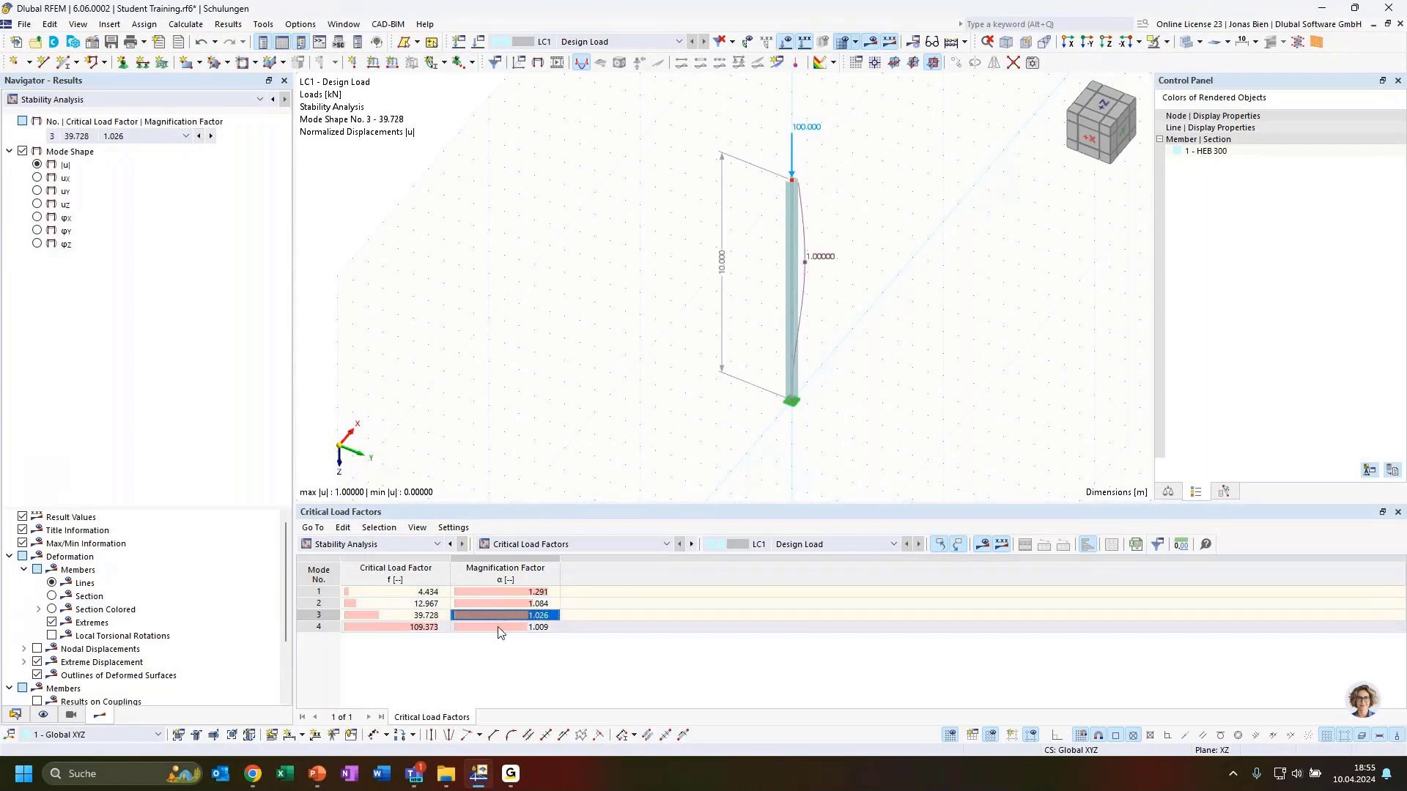
pyautogui.click(496, 594)
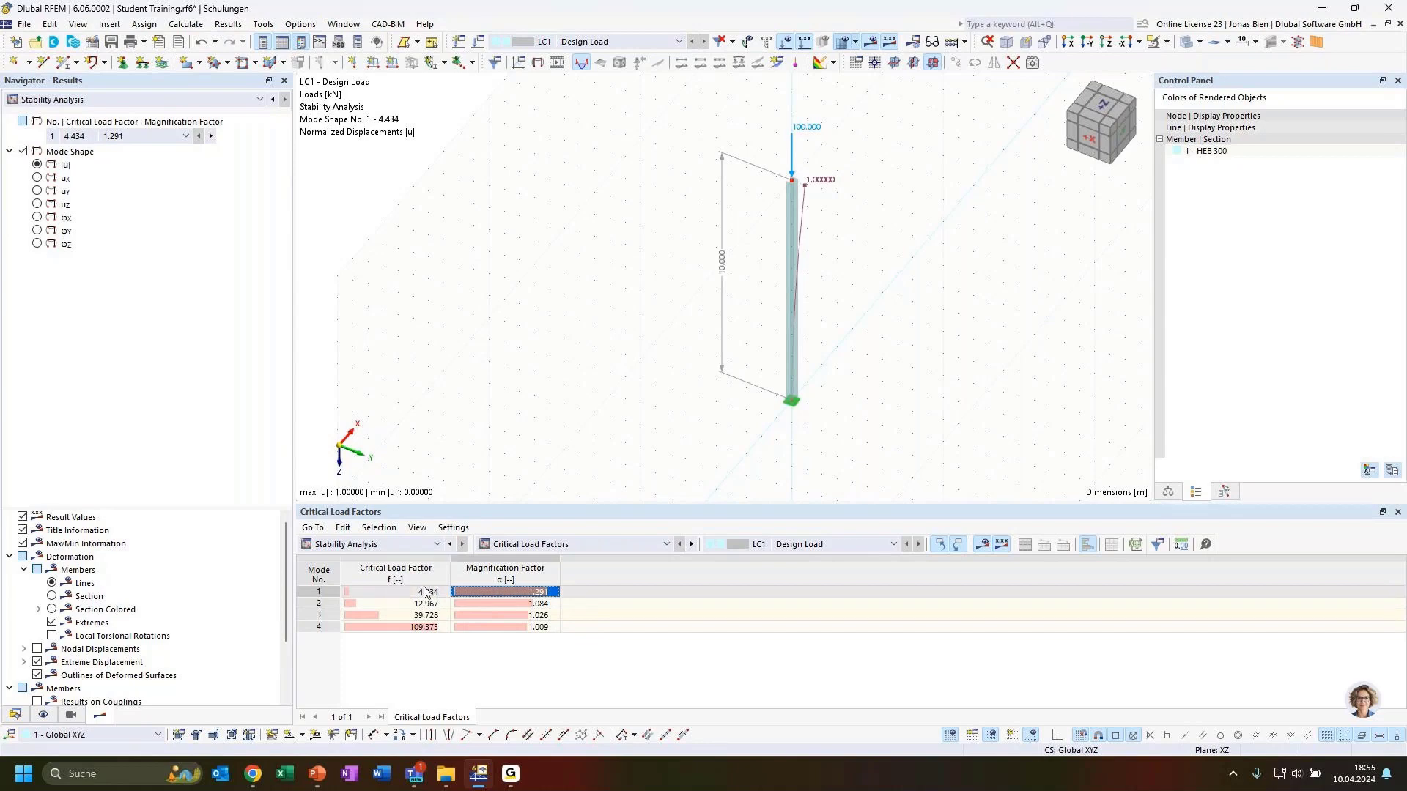
pyautogui.click(387, 594)
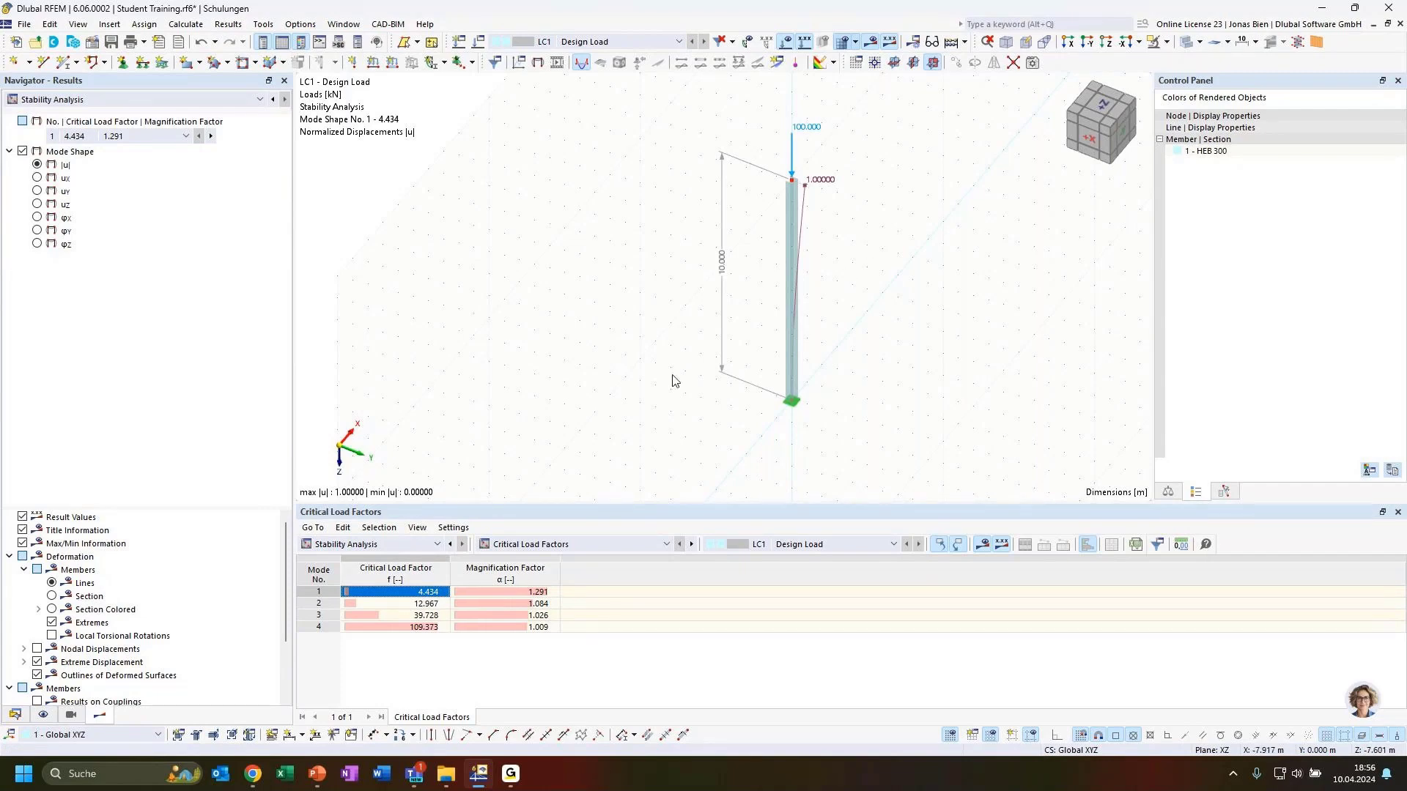
pyautogui.click(326, 589)
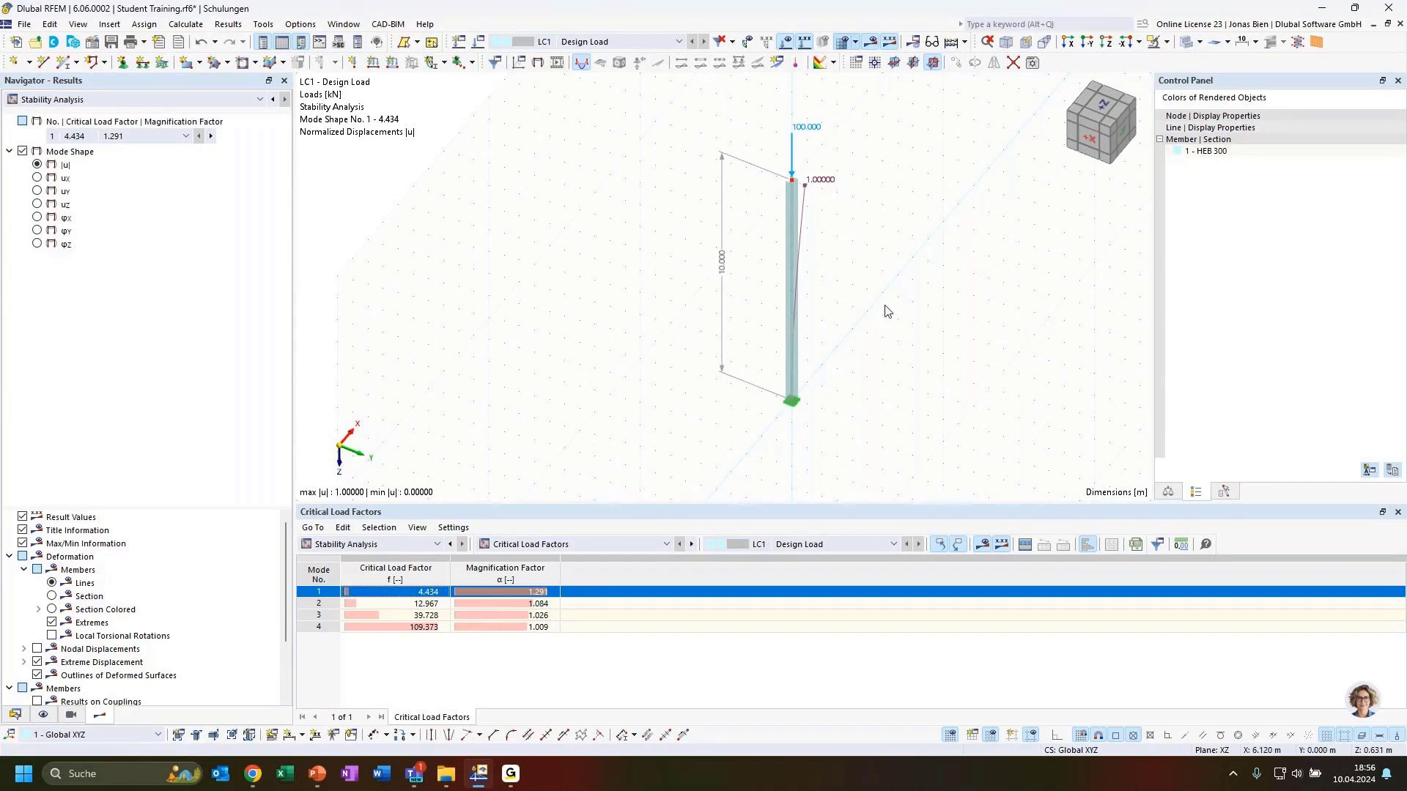
# Step: Show the buckling modes as colour-graded member sections and inspect mode 1 on the column
pyautogui.click(52, 609)
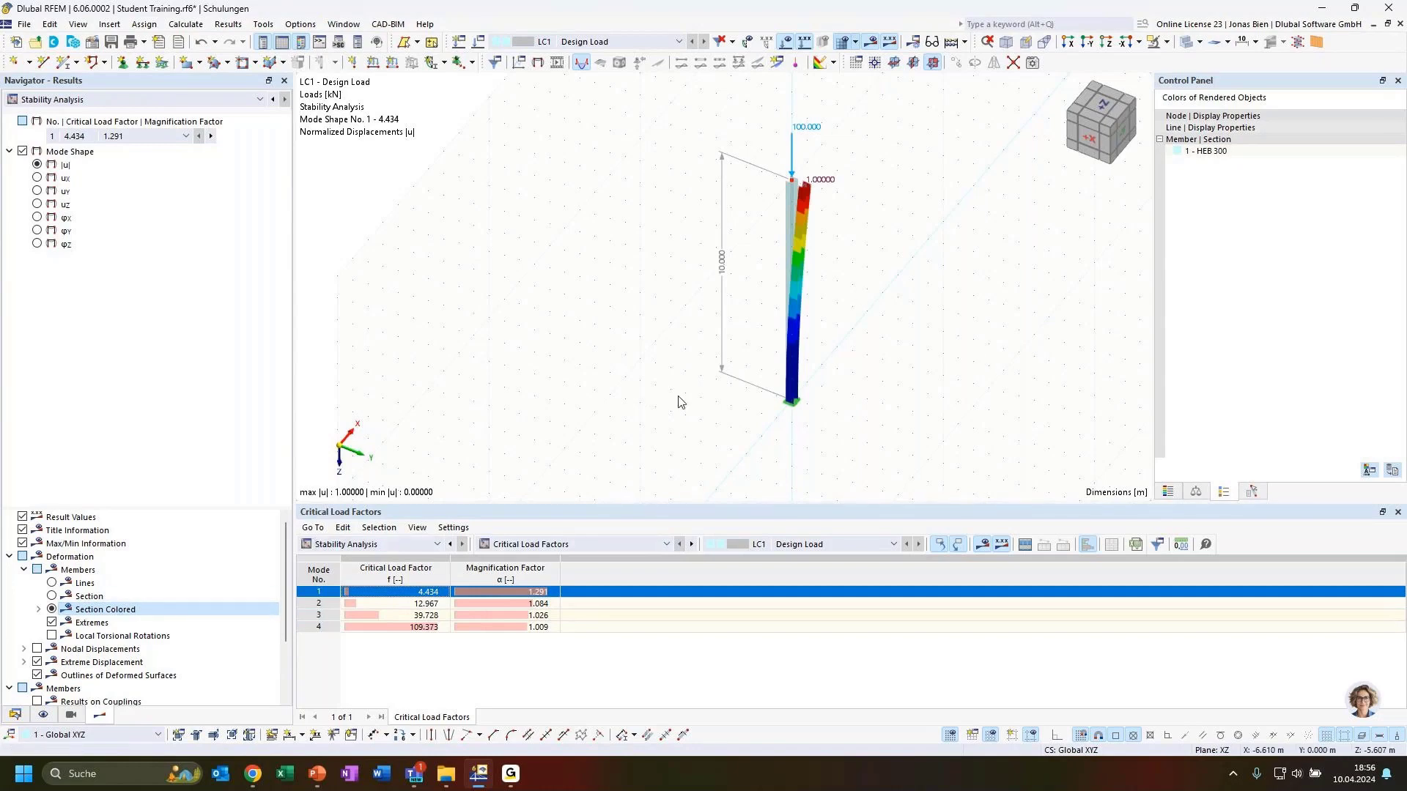
pyautogui.keyDown('ctrl'); pyautogui.moveTo(886, 320); pyautogui.dragTo(925, 293, button='middle'); pyautogui.keyUp('ctrl')
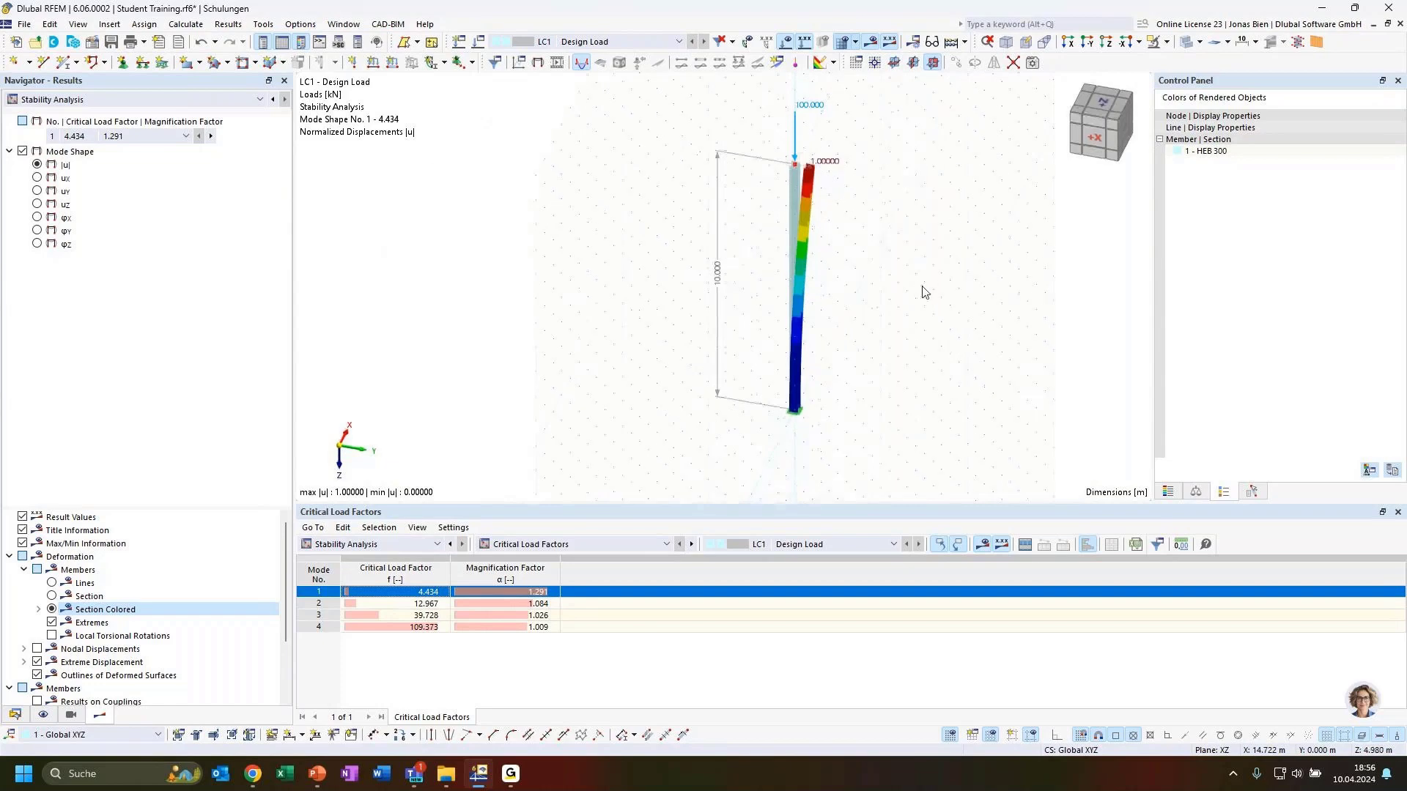
pyautogui.click(393, 604)
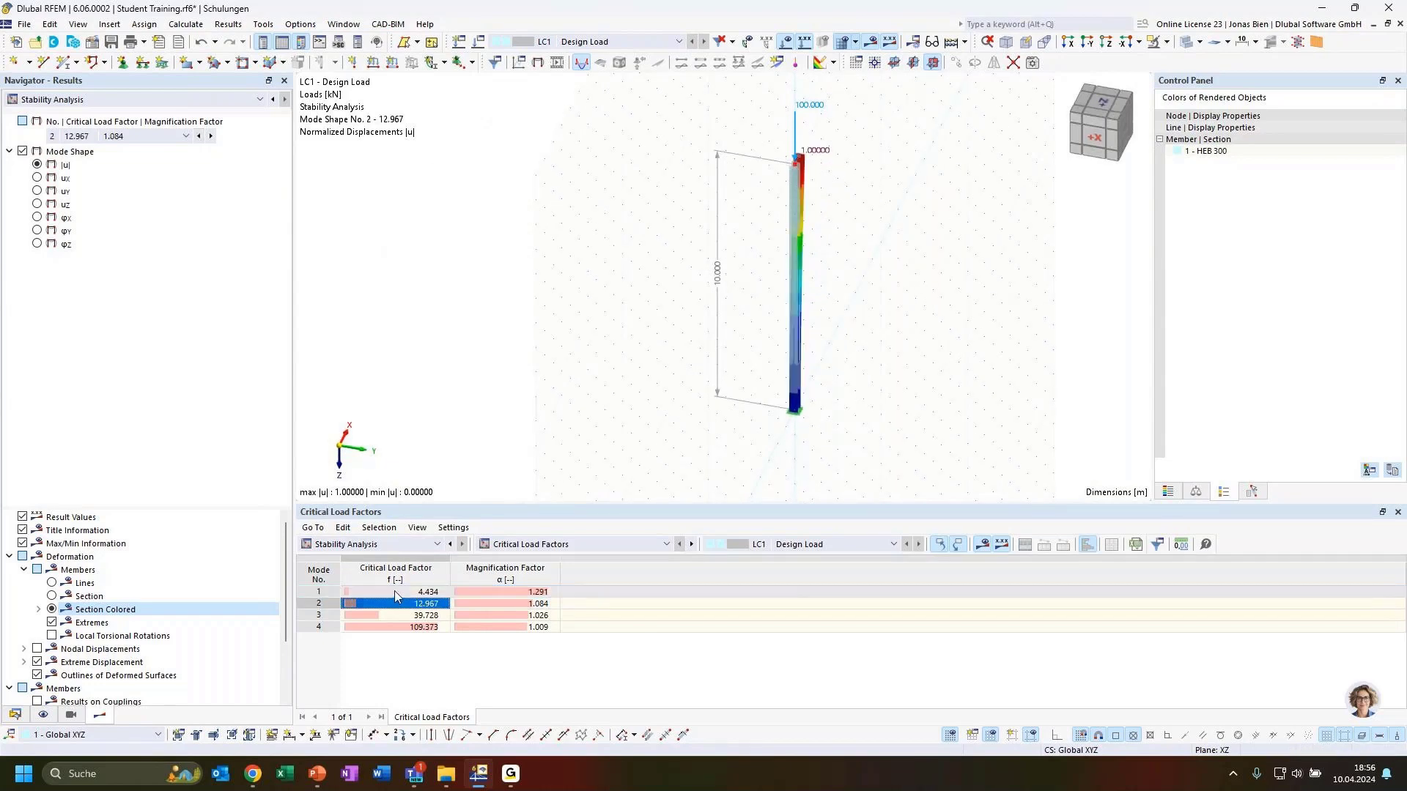
pyautogui.click(394, 591)
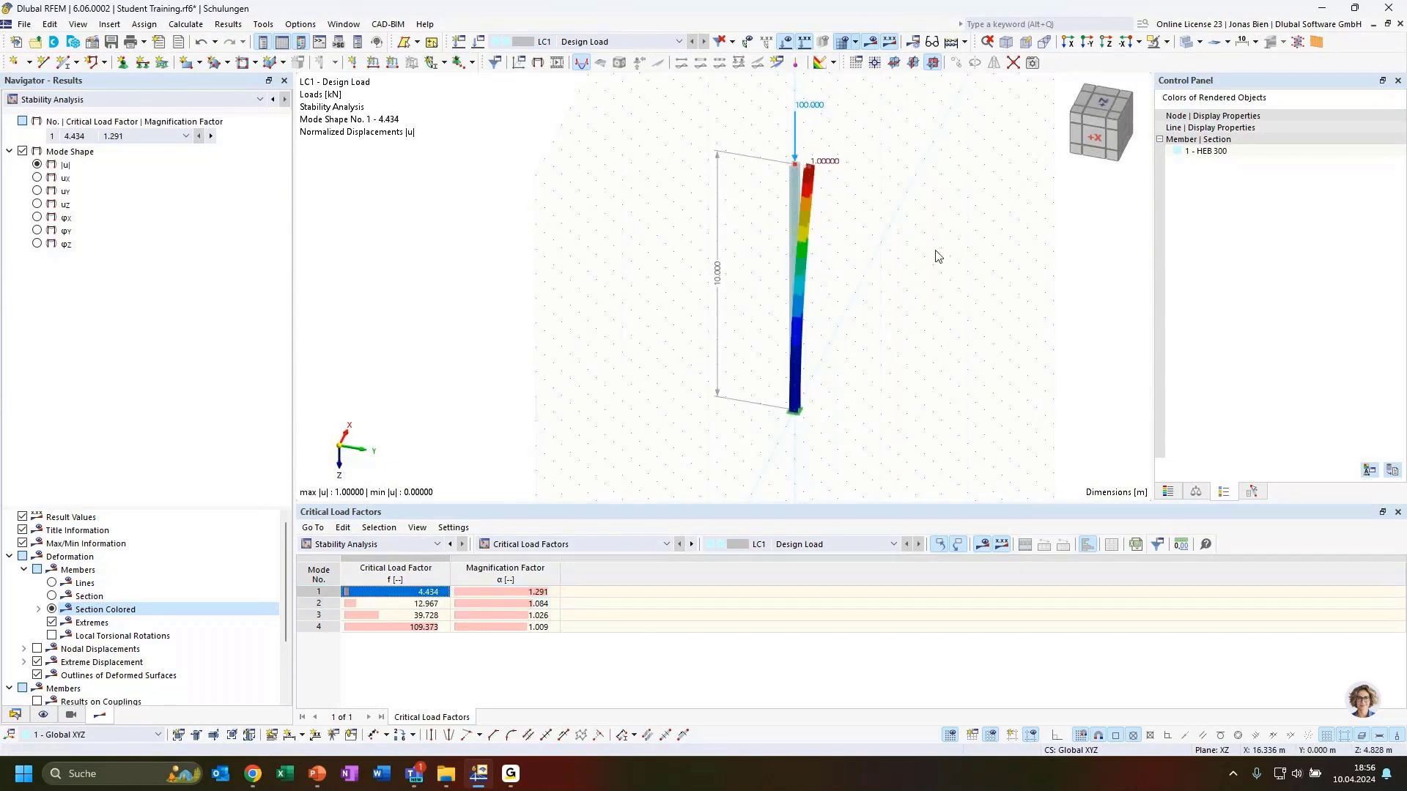
pyautogui.scroll(3, 833, 235)
pyautogui.keyDown('ctrl'); pyautogui.moveTo(838, 142); pyautogui.dragTo(780, 196, button='middle'); pyautogui.keyUp('ctrl')
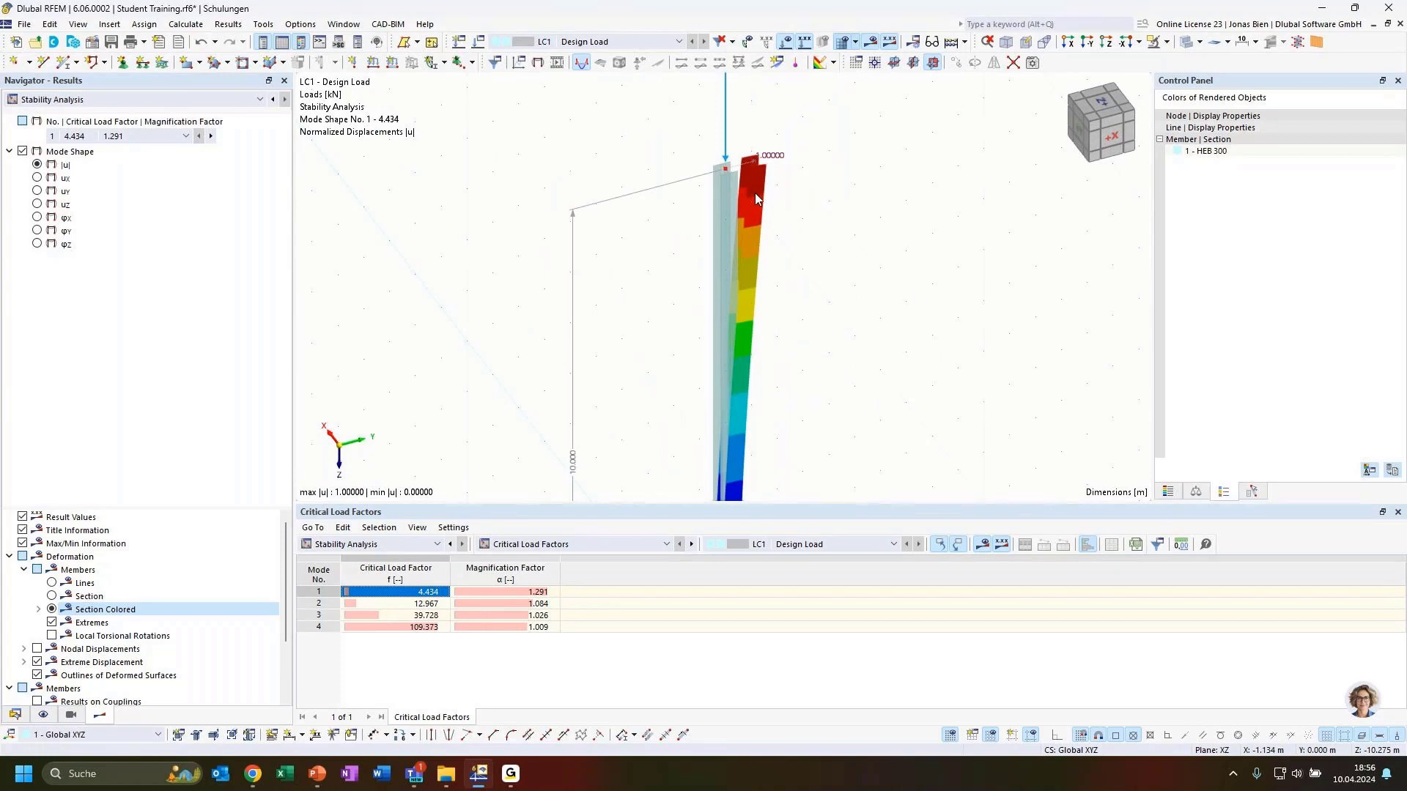
# Step: Inspect the second buckling mode around the 100 kN load, then return to mode 1
pyautogui.press('Down')
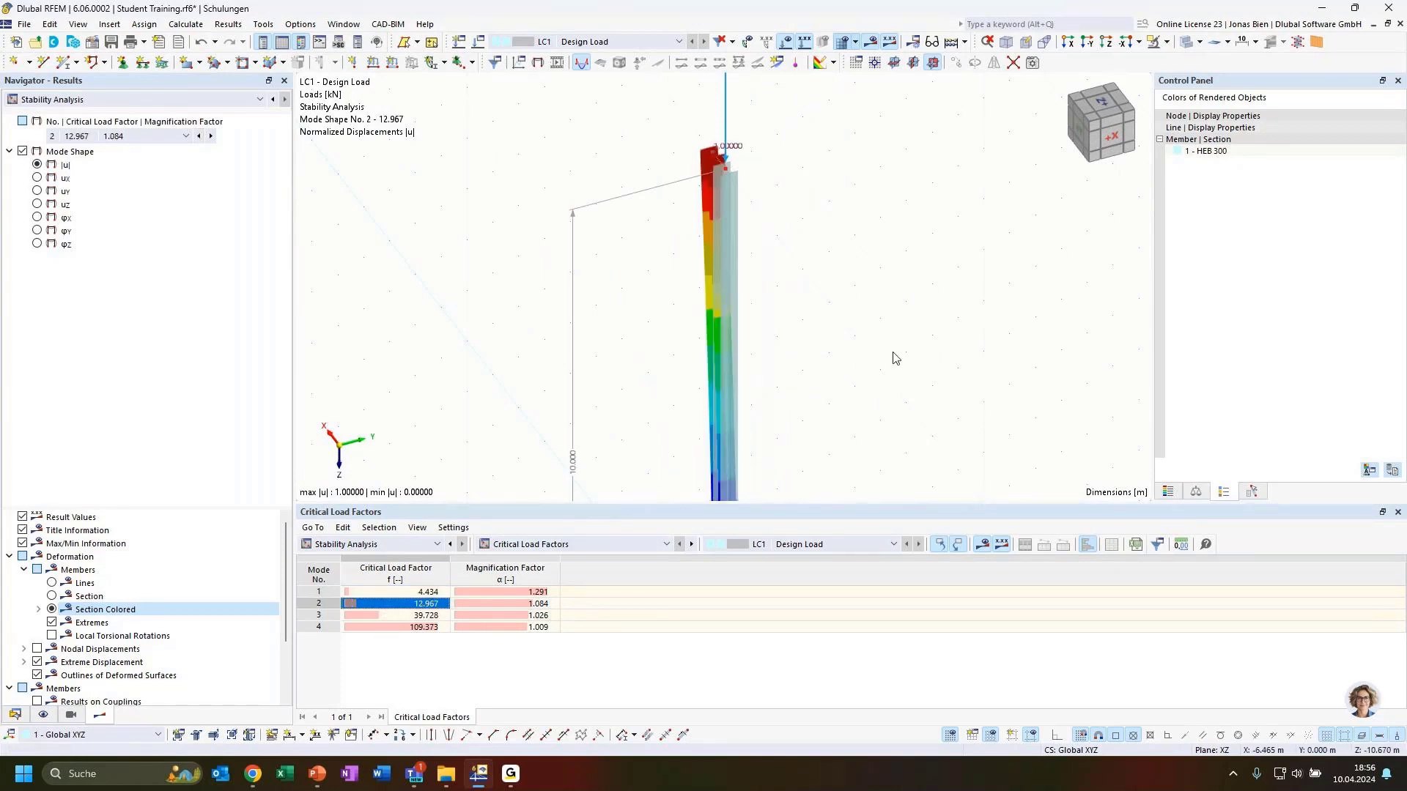
pyautogui.keyDown('ctrl'); pyautogui.moveTo(936, 348); pyautogui.dragTo(608, 315, button='middle'); pyautogui.keyUp('ctrl')
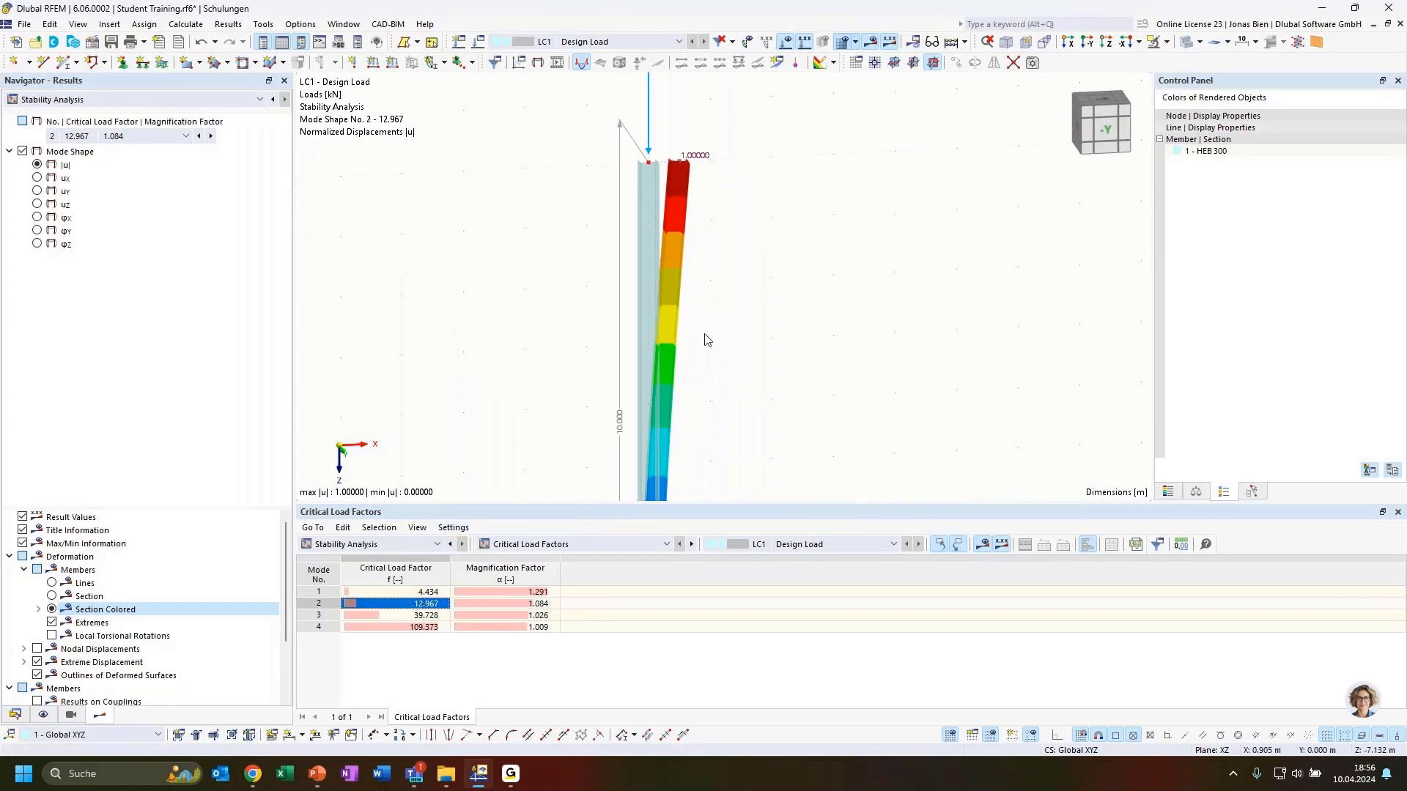
pyautogui.scroll(-3, 732, 339)
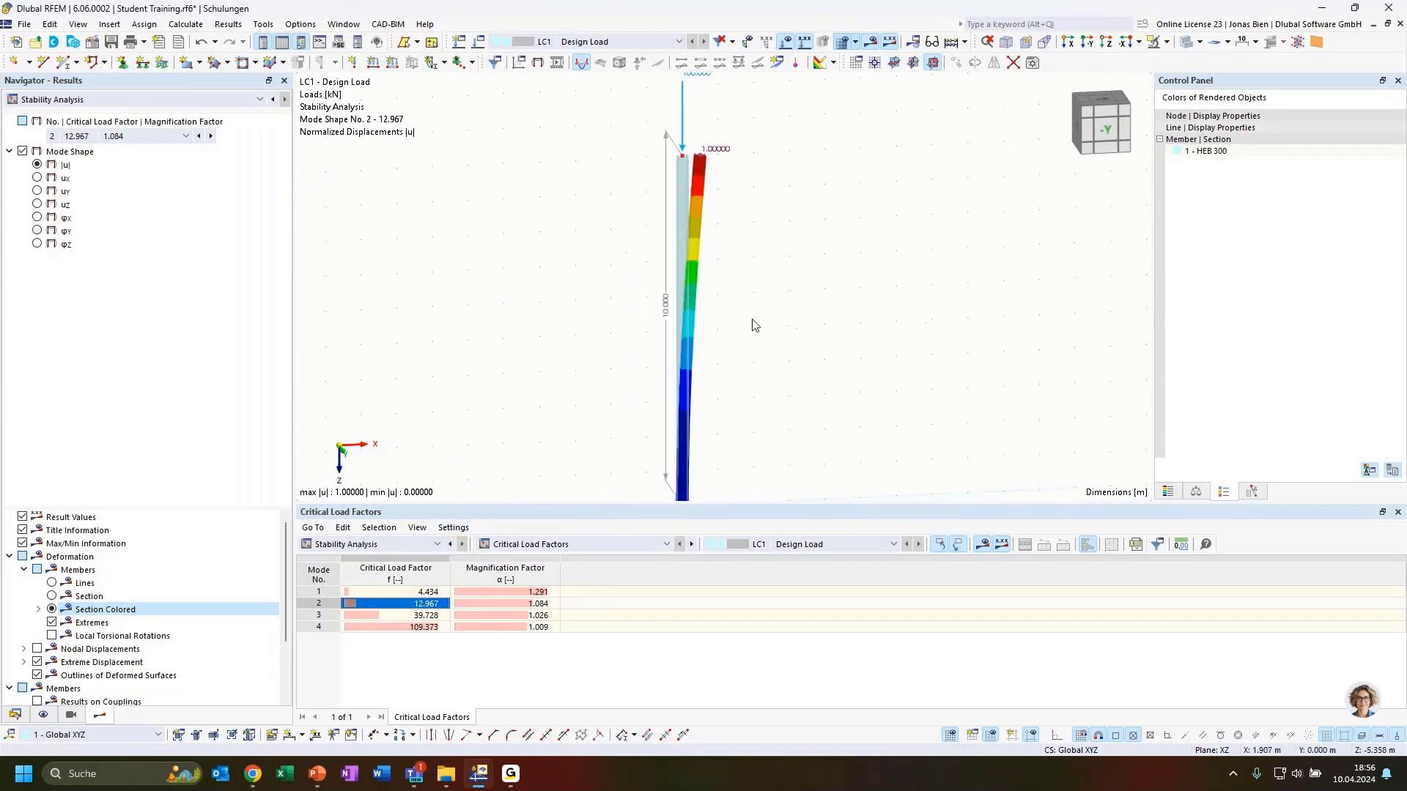
pyautogui.moveTo(755, 325); pyautogui.dragTo(757, 310, button='middle')
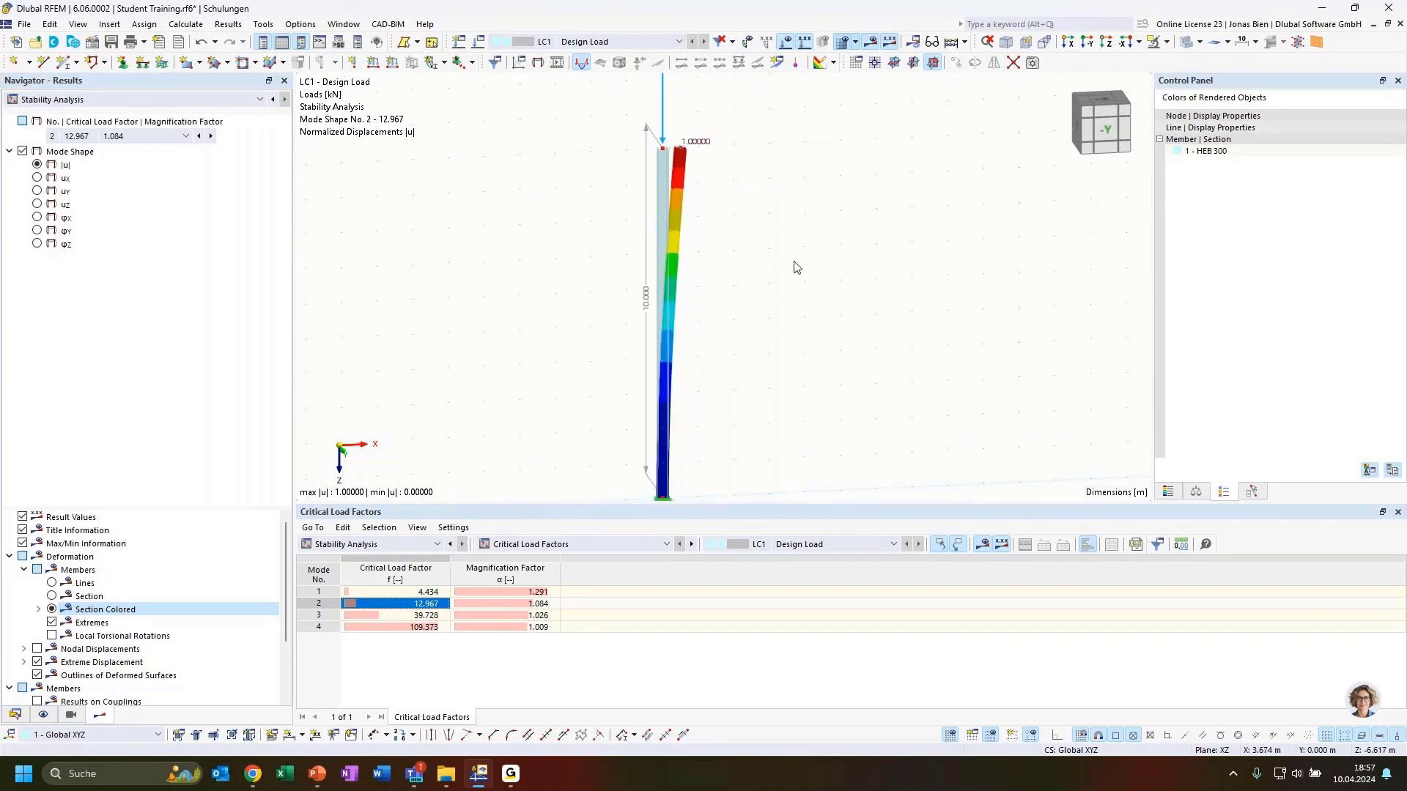
pyautogui.moveTo(797, 267); pyautogui.dragTo(788, 340, button='middle')
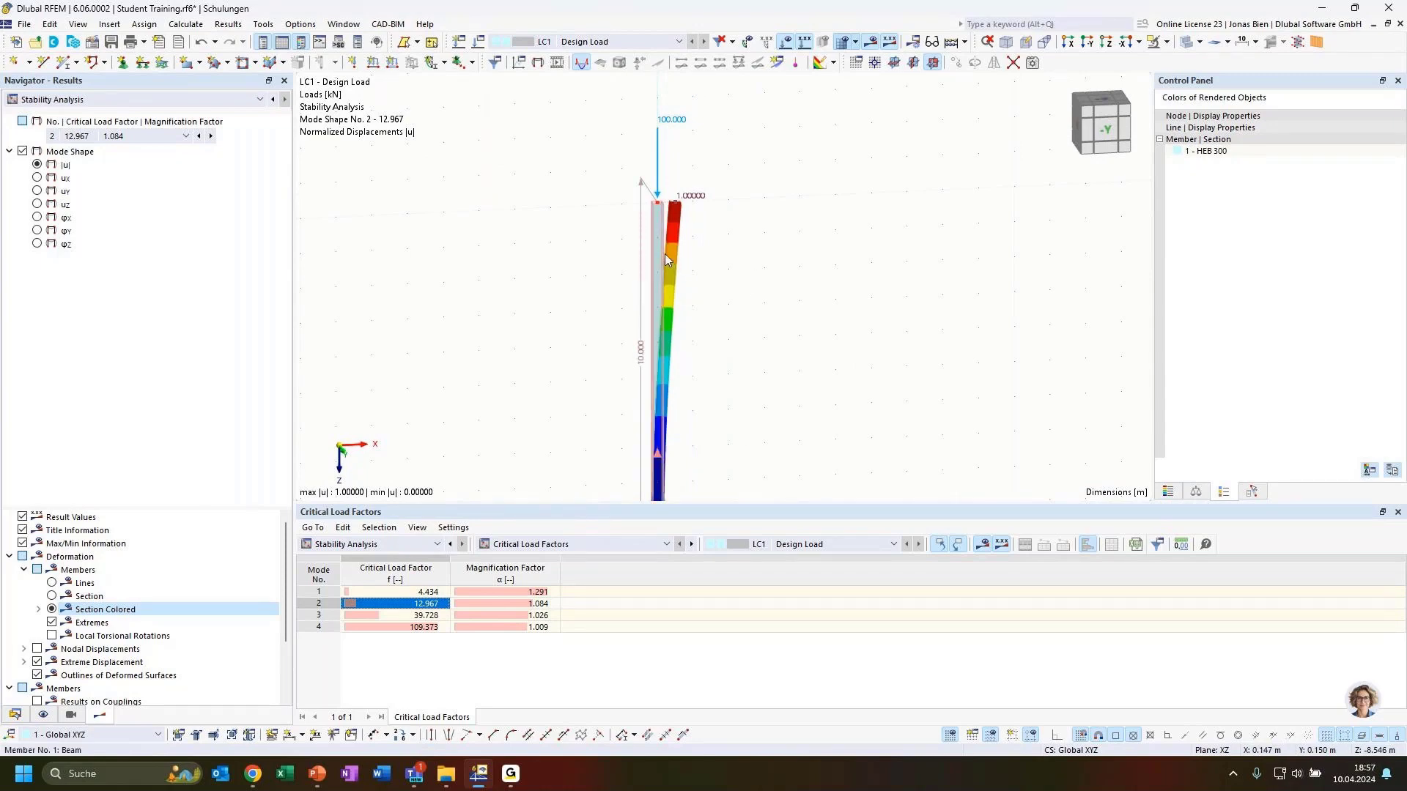
pyautogui.keyDown('ctrl'); pyautogui.moveTo(734, 261); pyautogui.dragTo(792, 358, button='middle'); pyautogui.keyUp('ctrl')
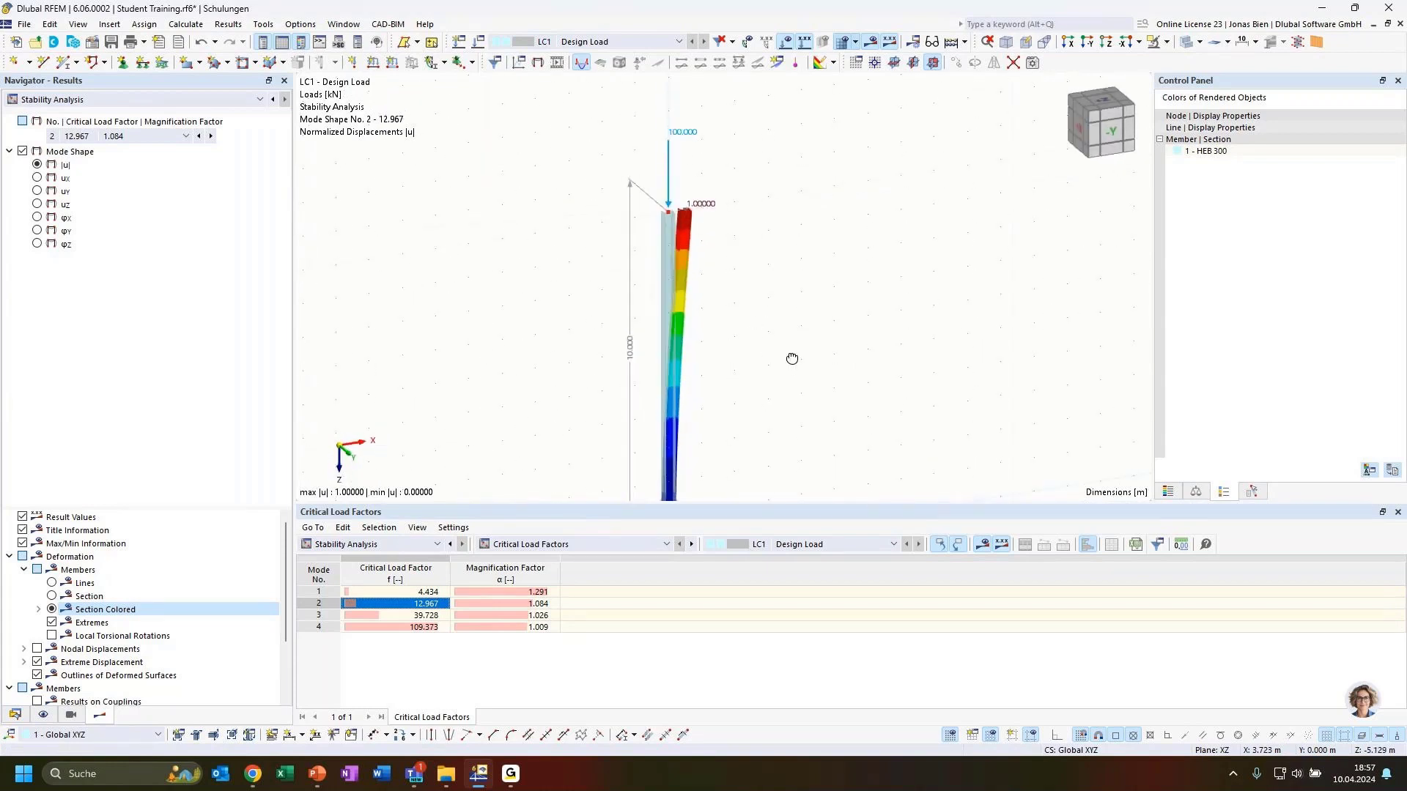
pyautogui.click(424, 594)
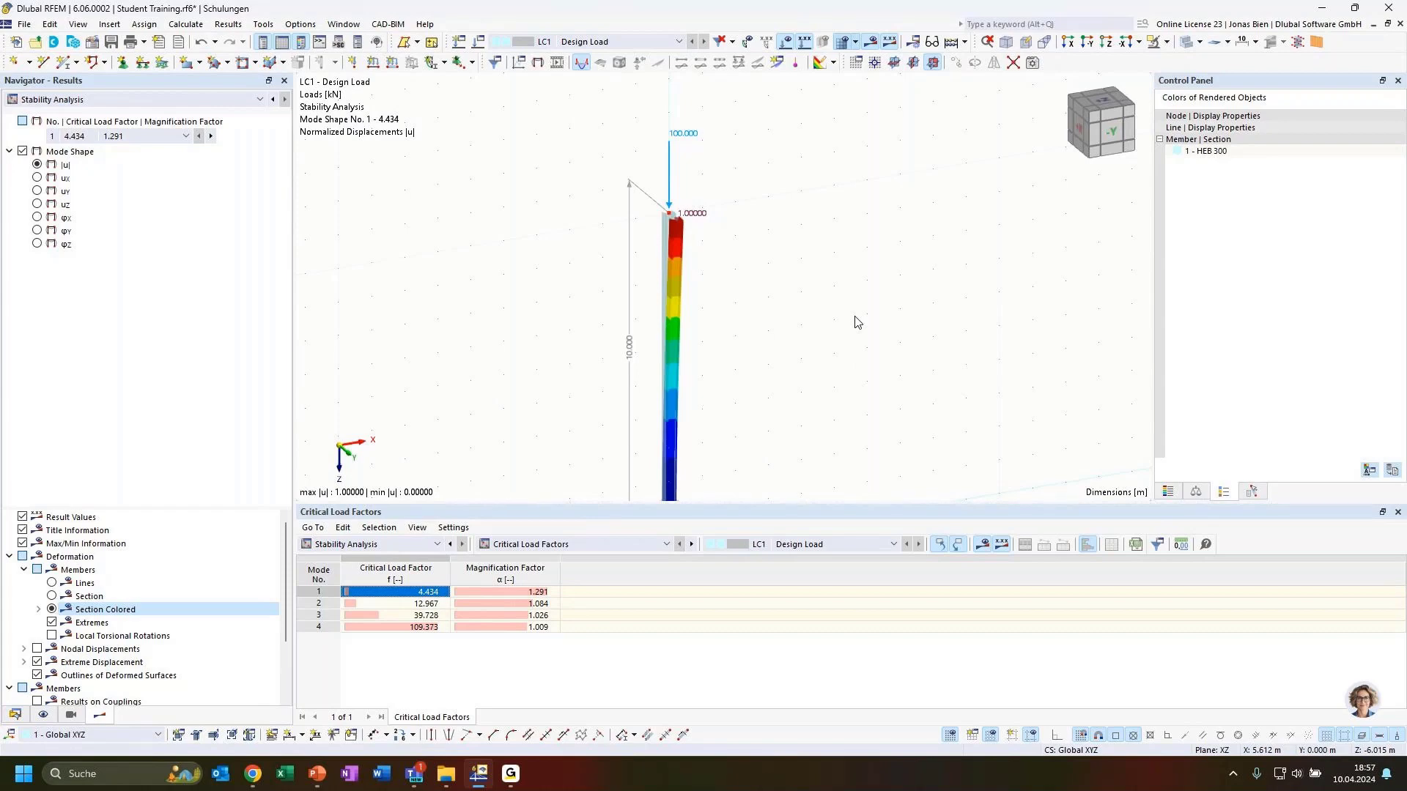
# Step: Check the column's nodal load properties and close them unchanged
pyautogui.doubleClick(668, 167)
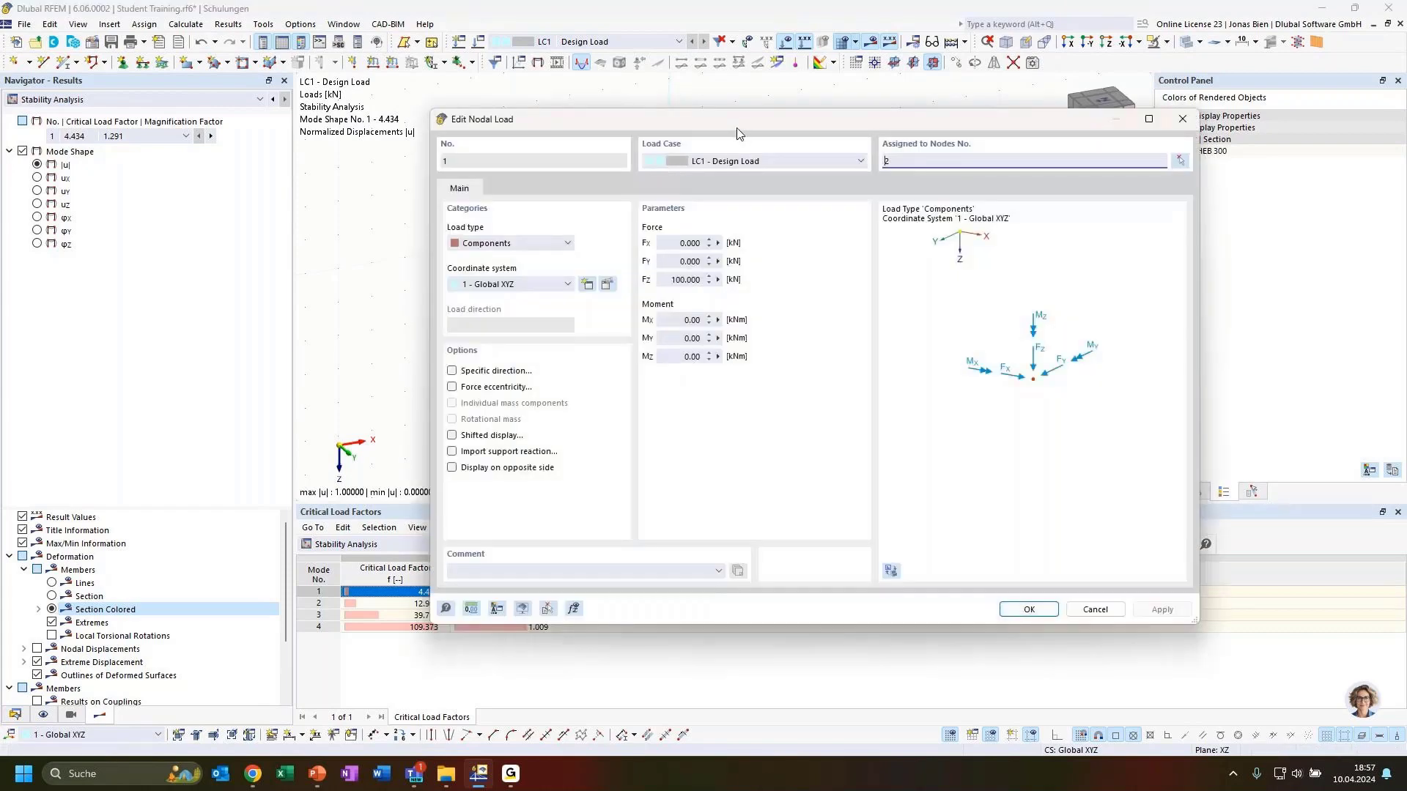
pyautogui.moveTo(737, 134); pyautogui.dragTo(880, 163)
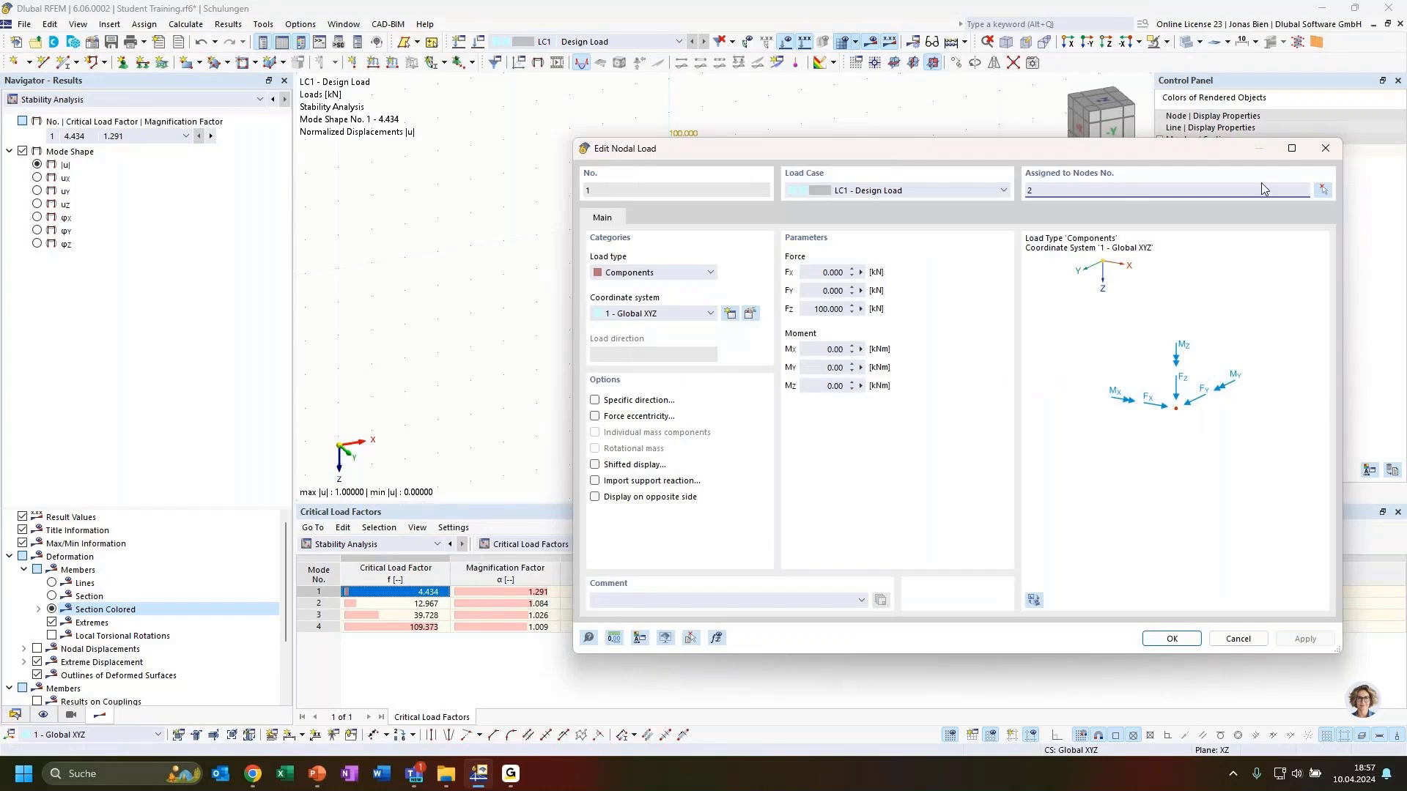
pyautogui.click(1318, 149)
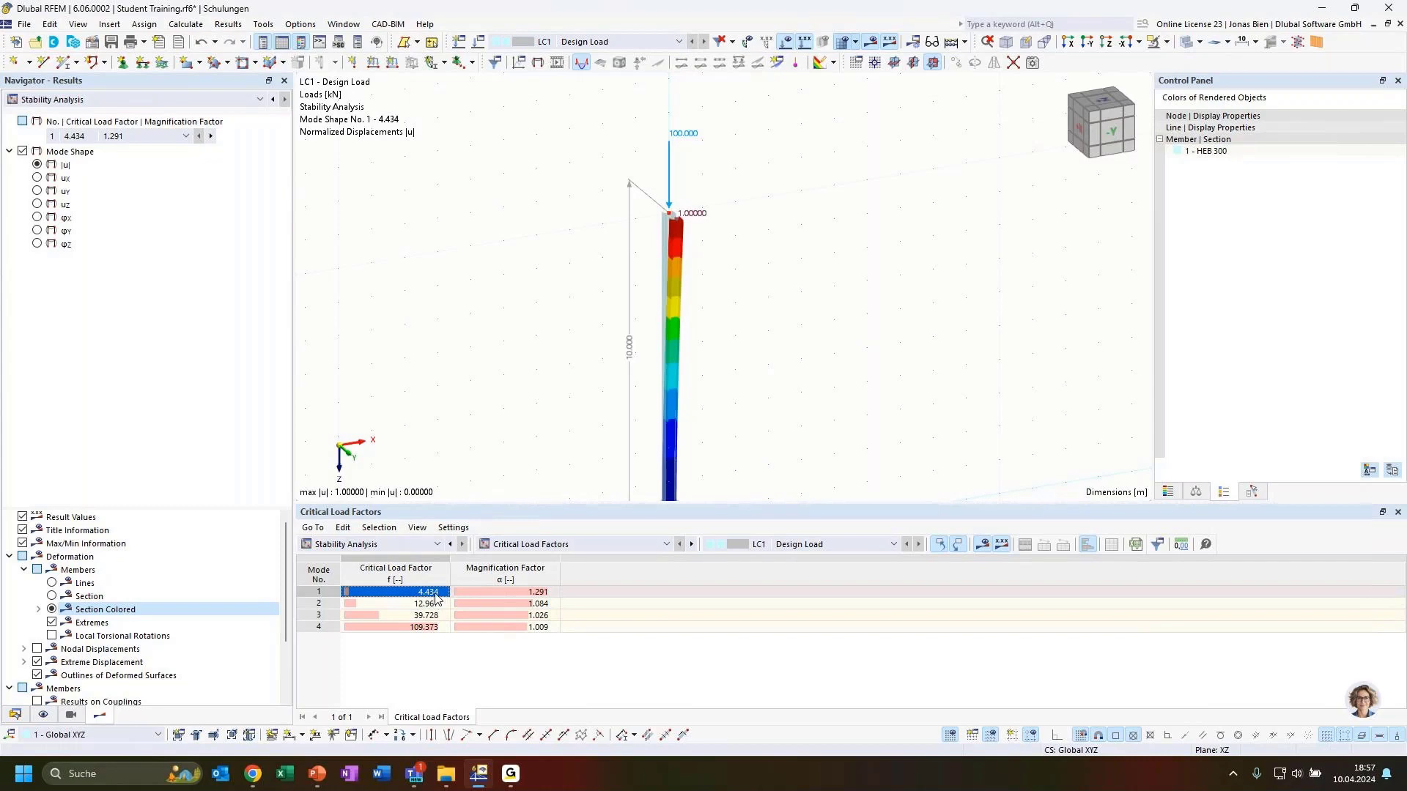
# Step: Copy LC1 to LC2 with second-order P-Δ analysis and no critical load calculation
pyautogui.click(15, 714)
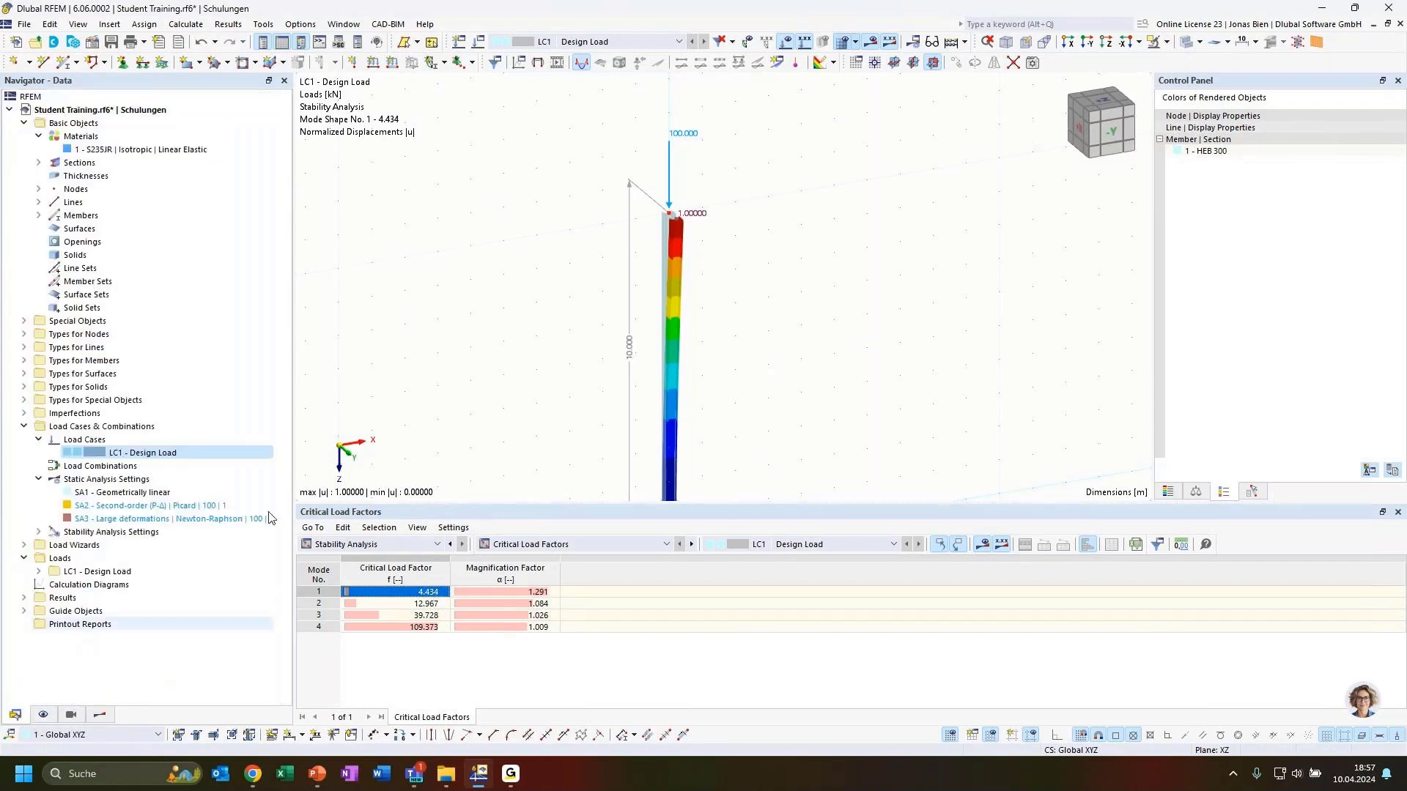
pyautogui.doubleClick(152, 454)
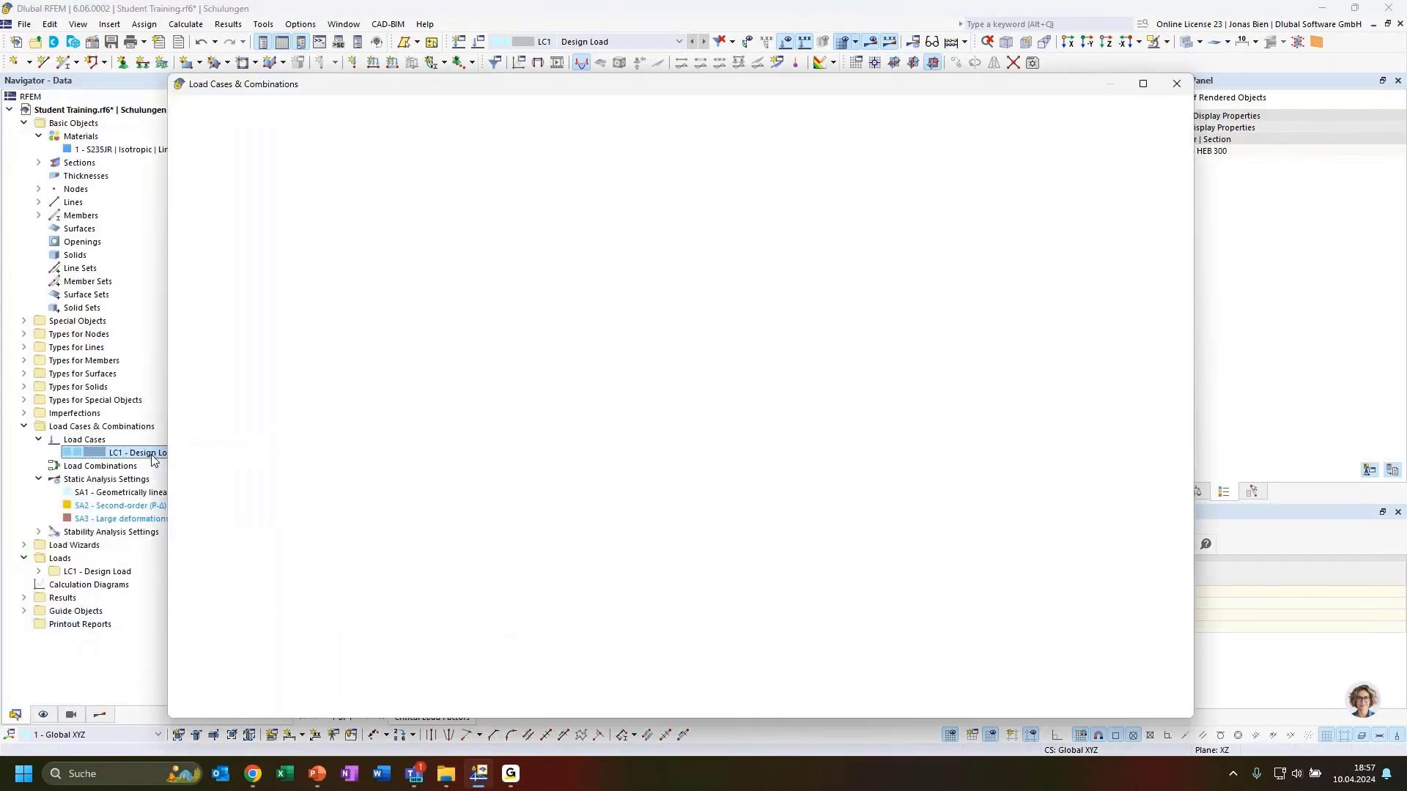
pyautogui.click(215, 642)
pyautogui.click(553, 273)
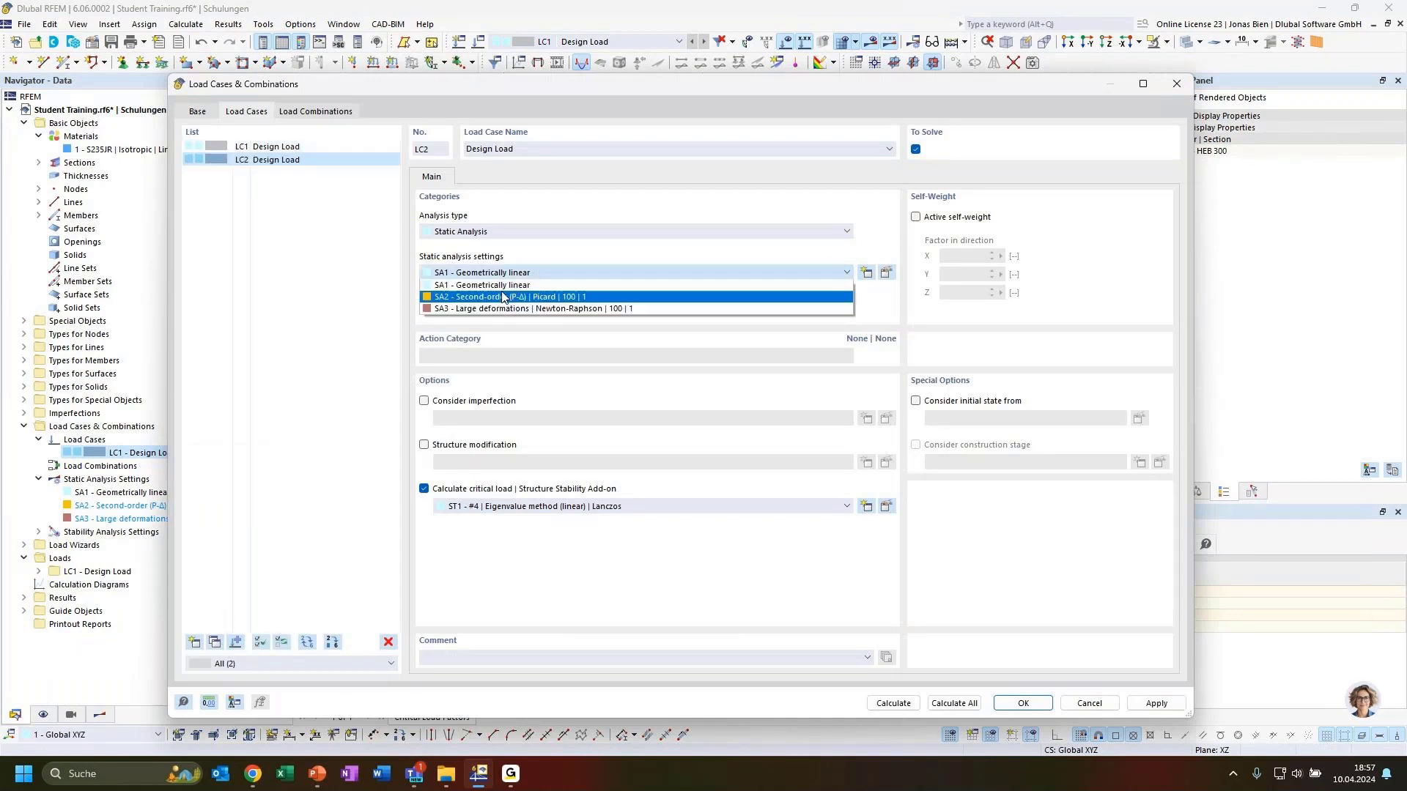
pyautogui.click(504, 297)
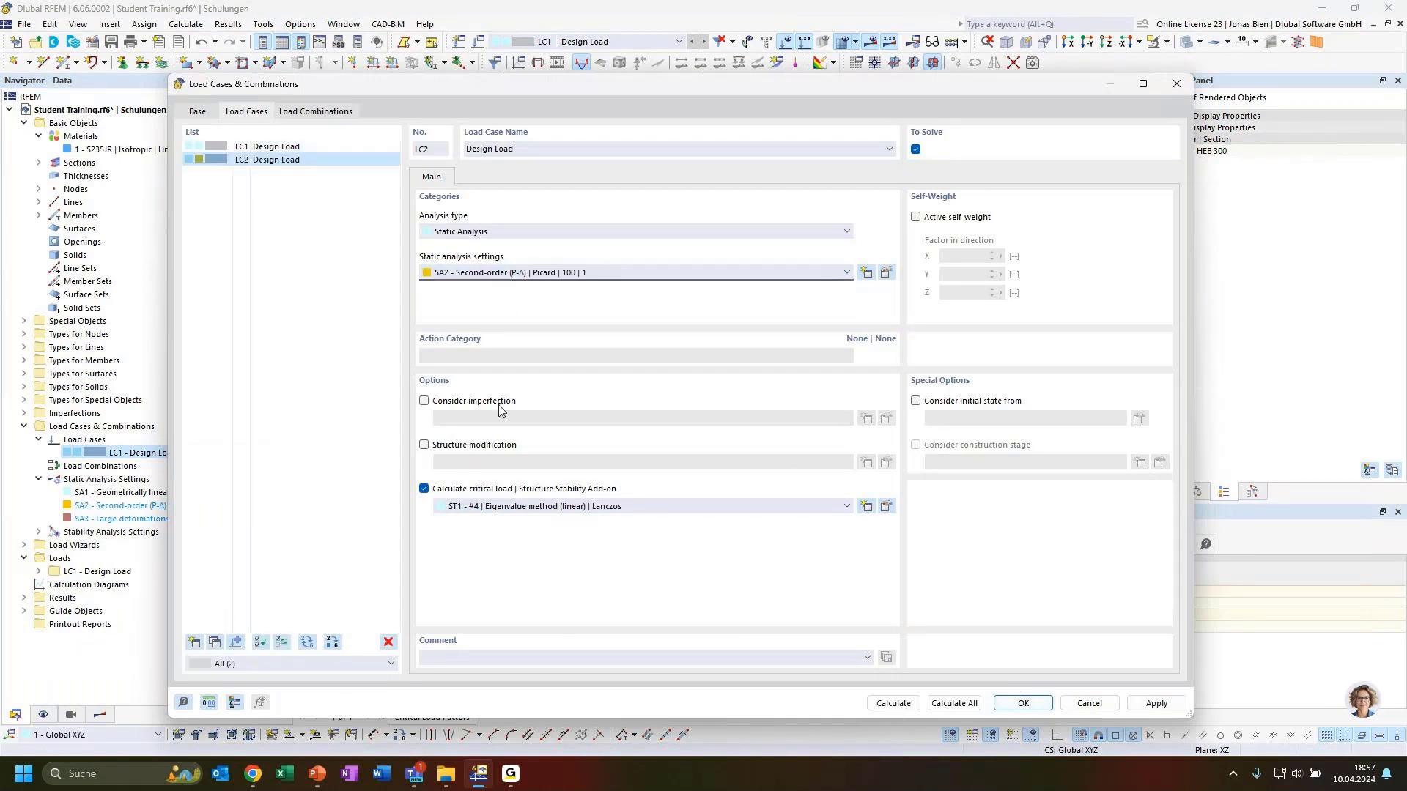
pyautogui.click(423, 489)
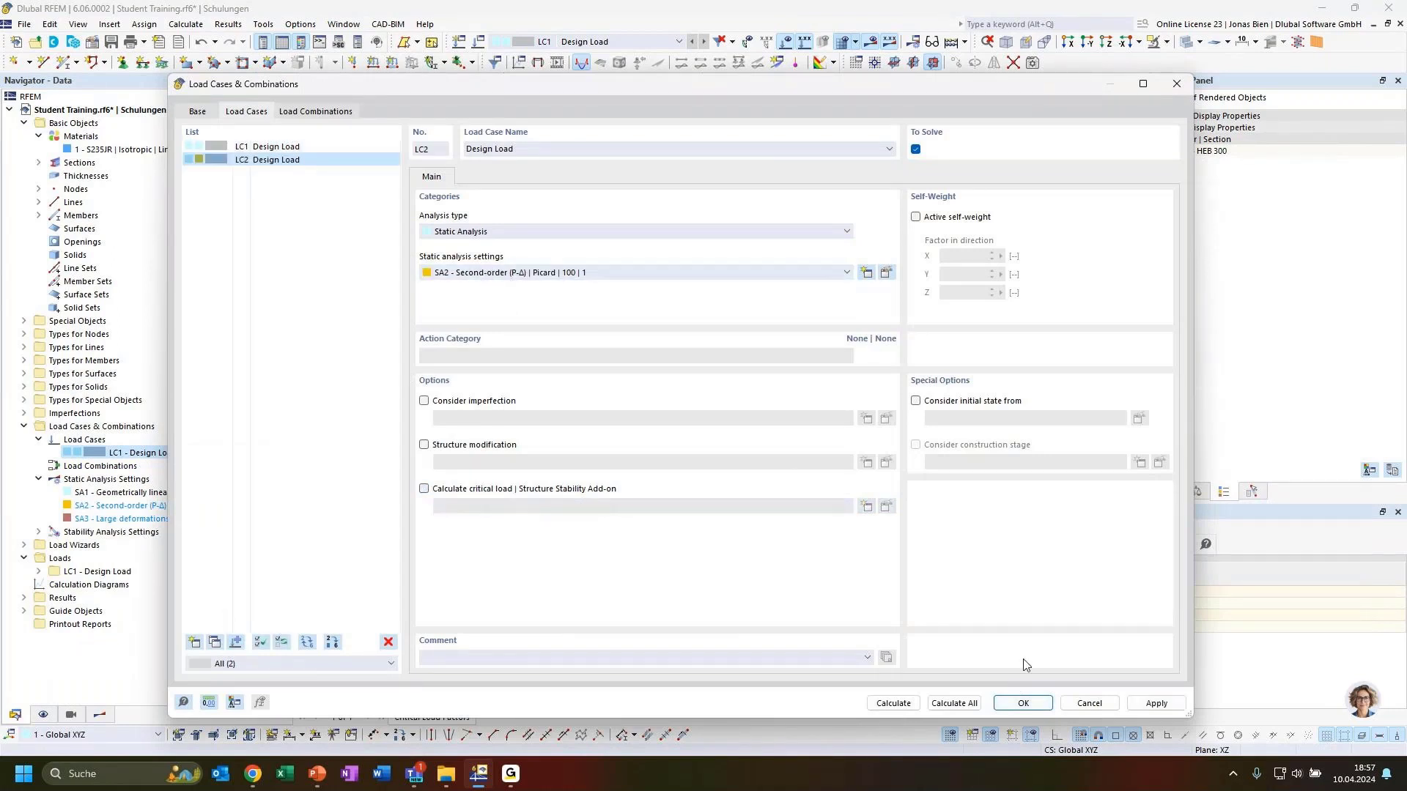
pyautogui.click(1021, 704)
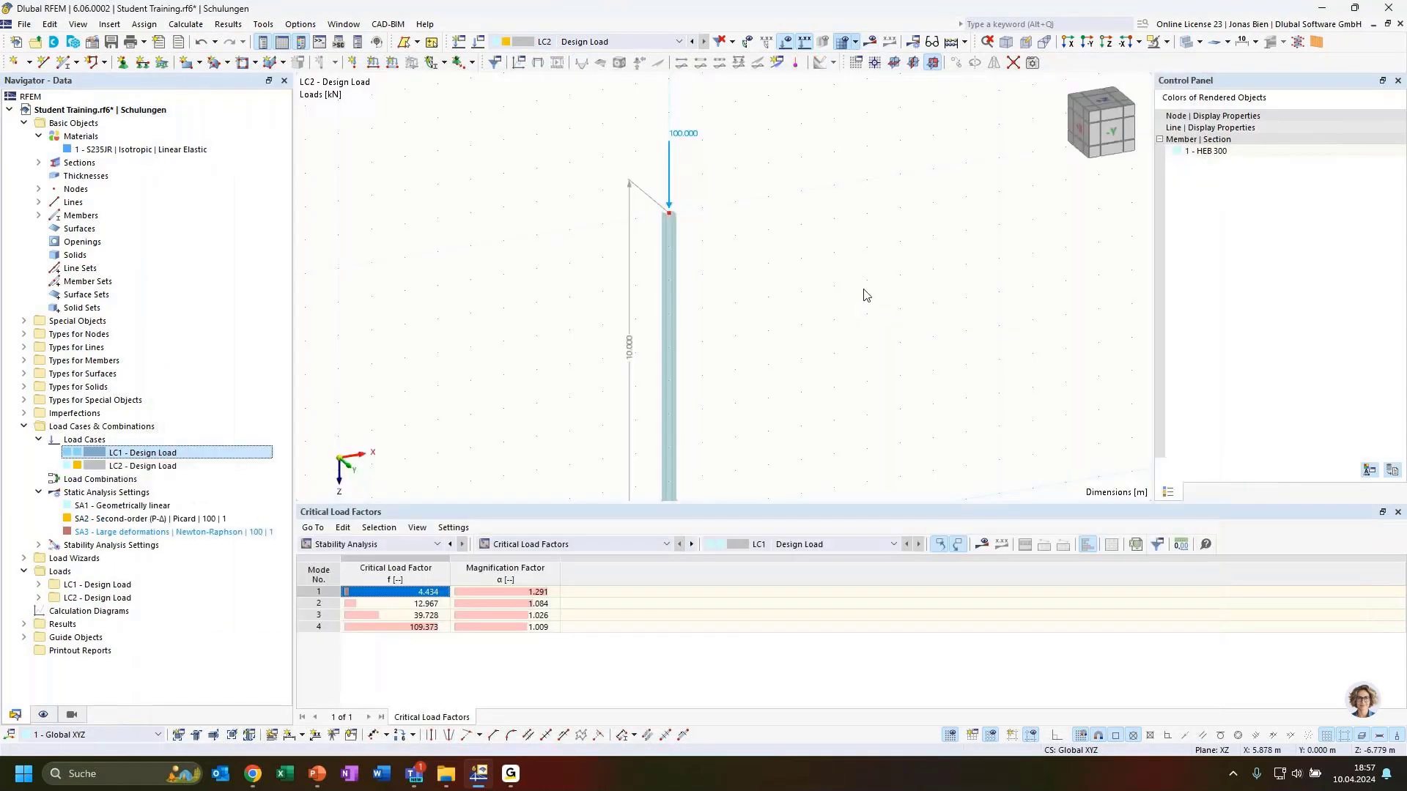
# Step: Set LC2's column load Fz to 434 kN and calculate it
pyautogui.click(668, 164)
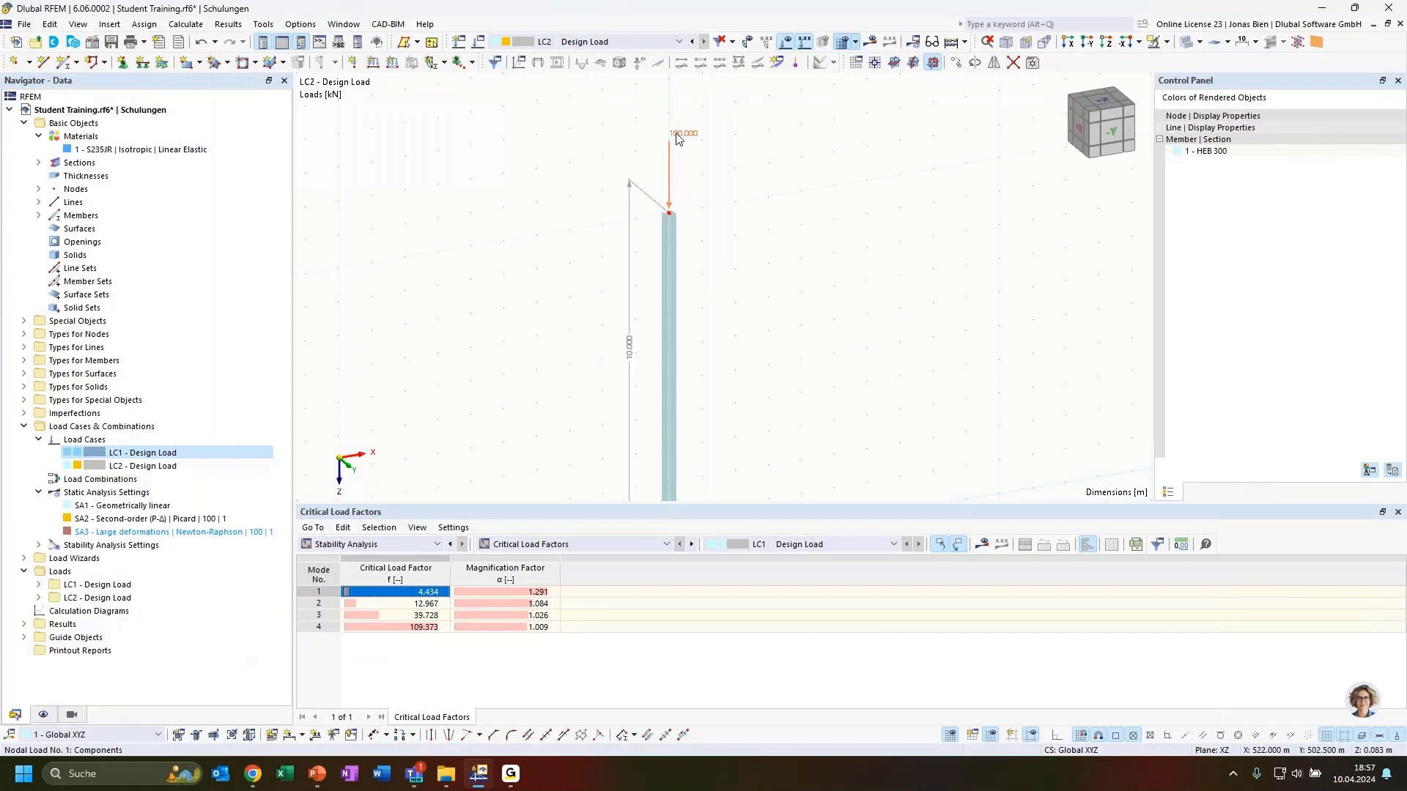
pyautogui.doubleClick(675, 141)
pyautogui.click(814, 311)
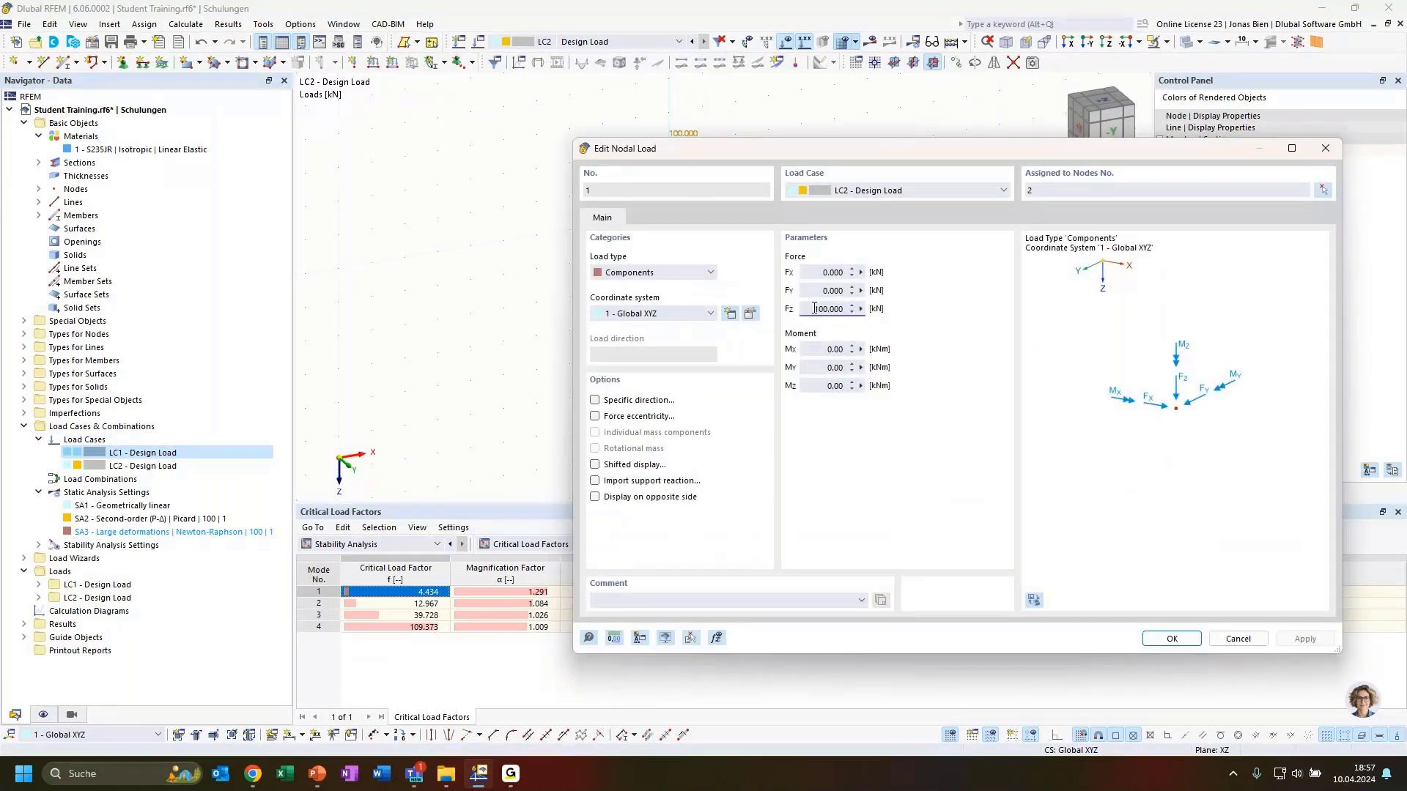
pyautogui.write('434')
pyautogui.press('Return')
pyautogui.click(869, 42)
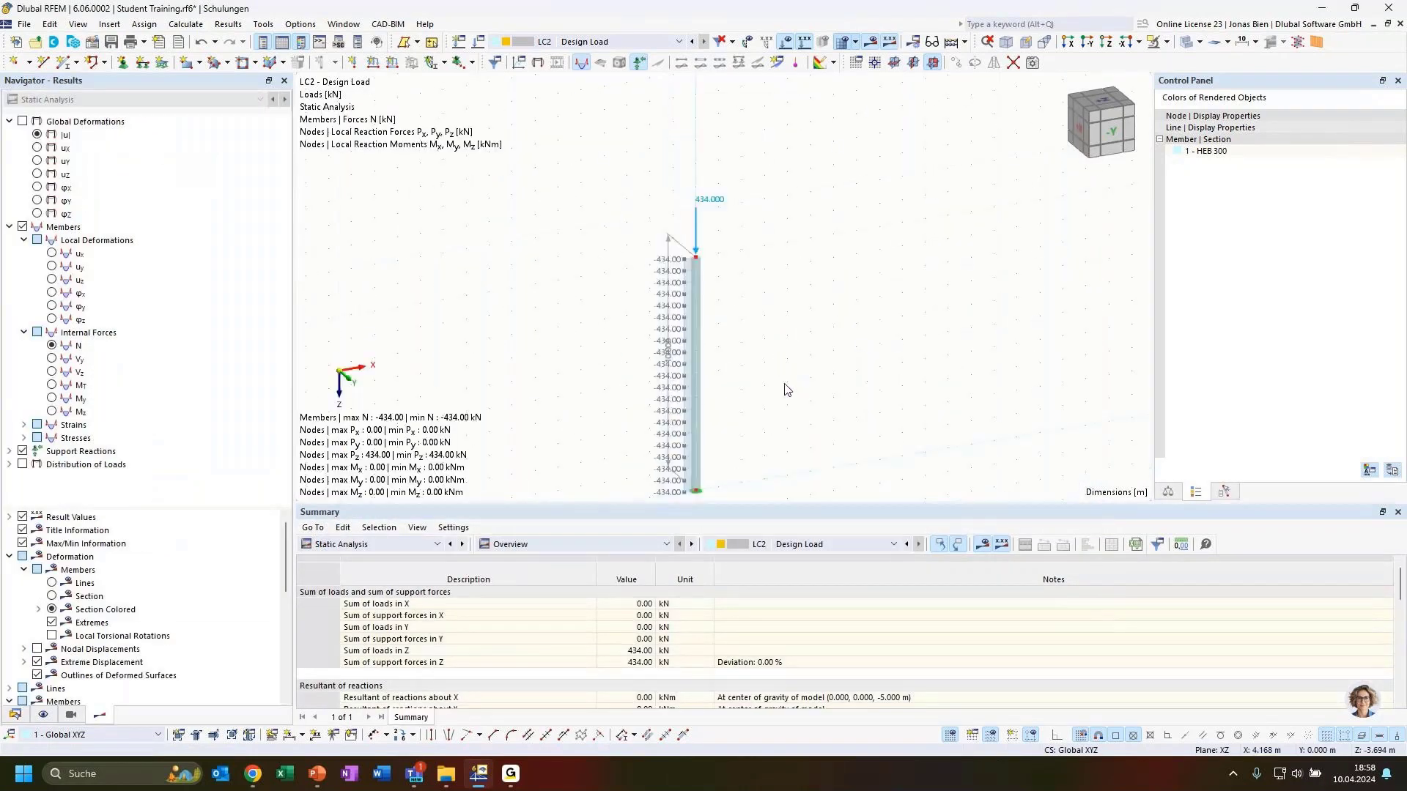
# Step: Change LC2's column load to 435 kN and recalculate, giving -435 kN axial force
pyautogui.moveTo(826, 410); pyautogui.dragTo(799, 303, button='middle')
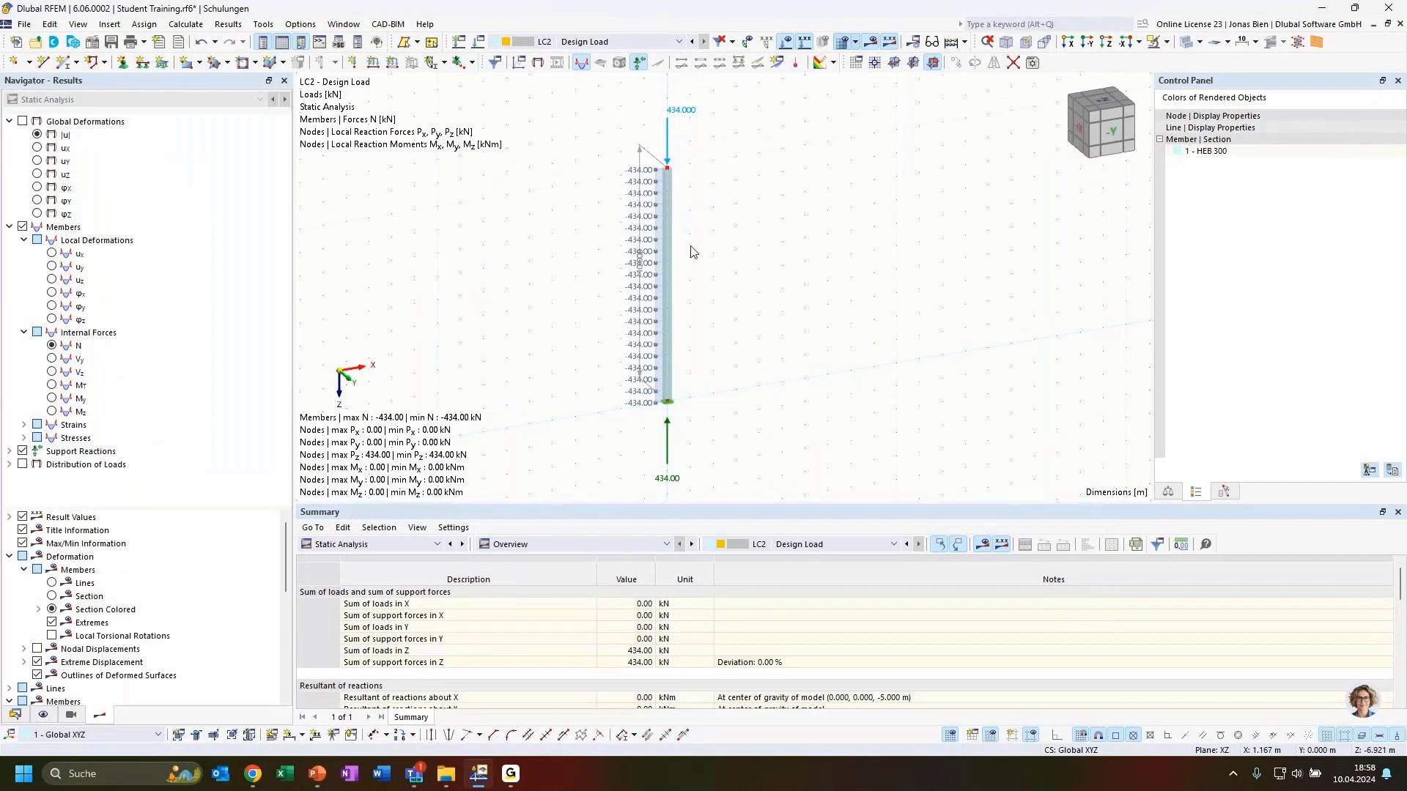
pyautogui.doubleClick(669, 129)
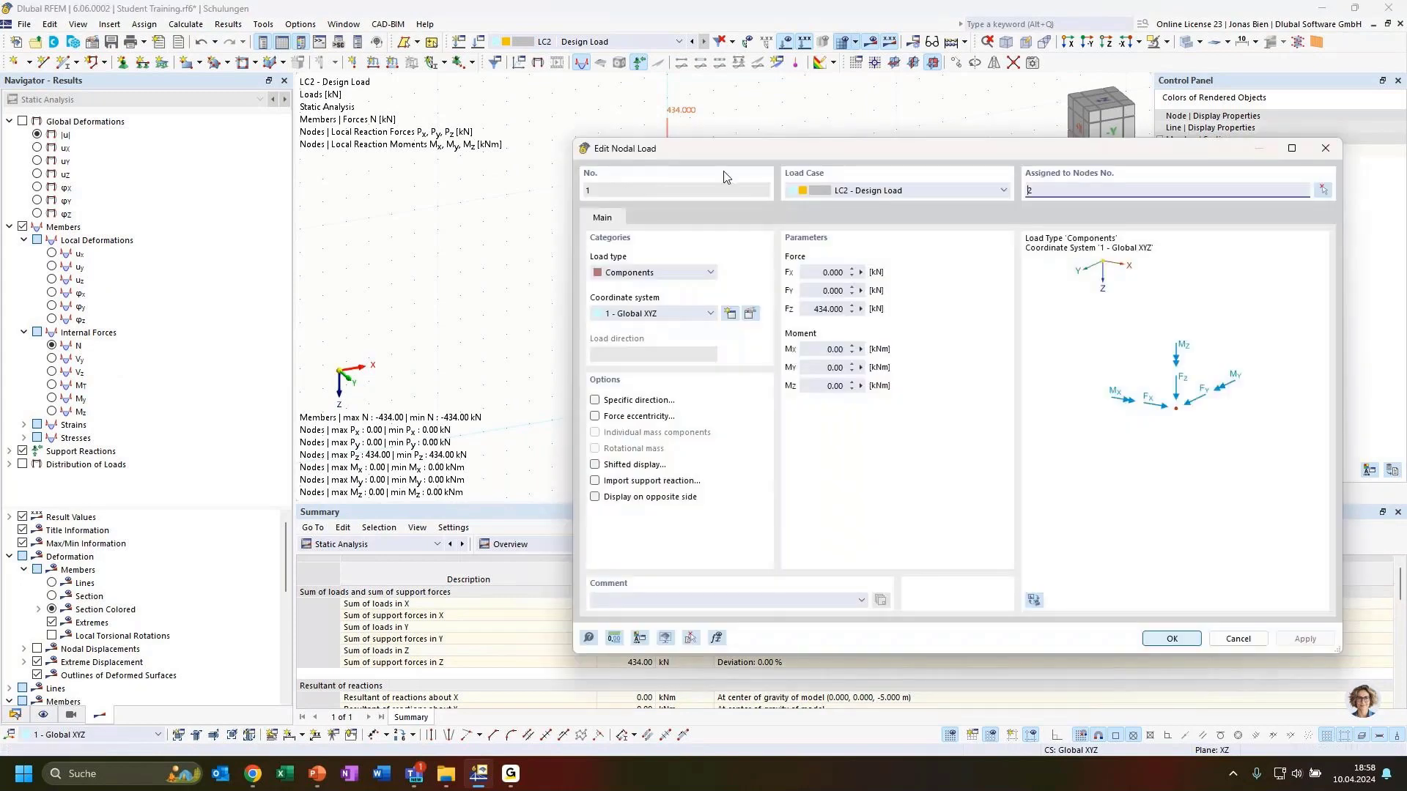
pyautogui.click(826, 309)
pyautogui.click(1165, 639)
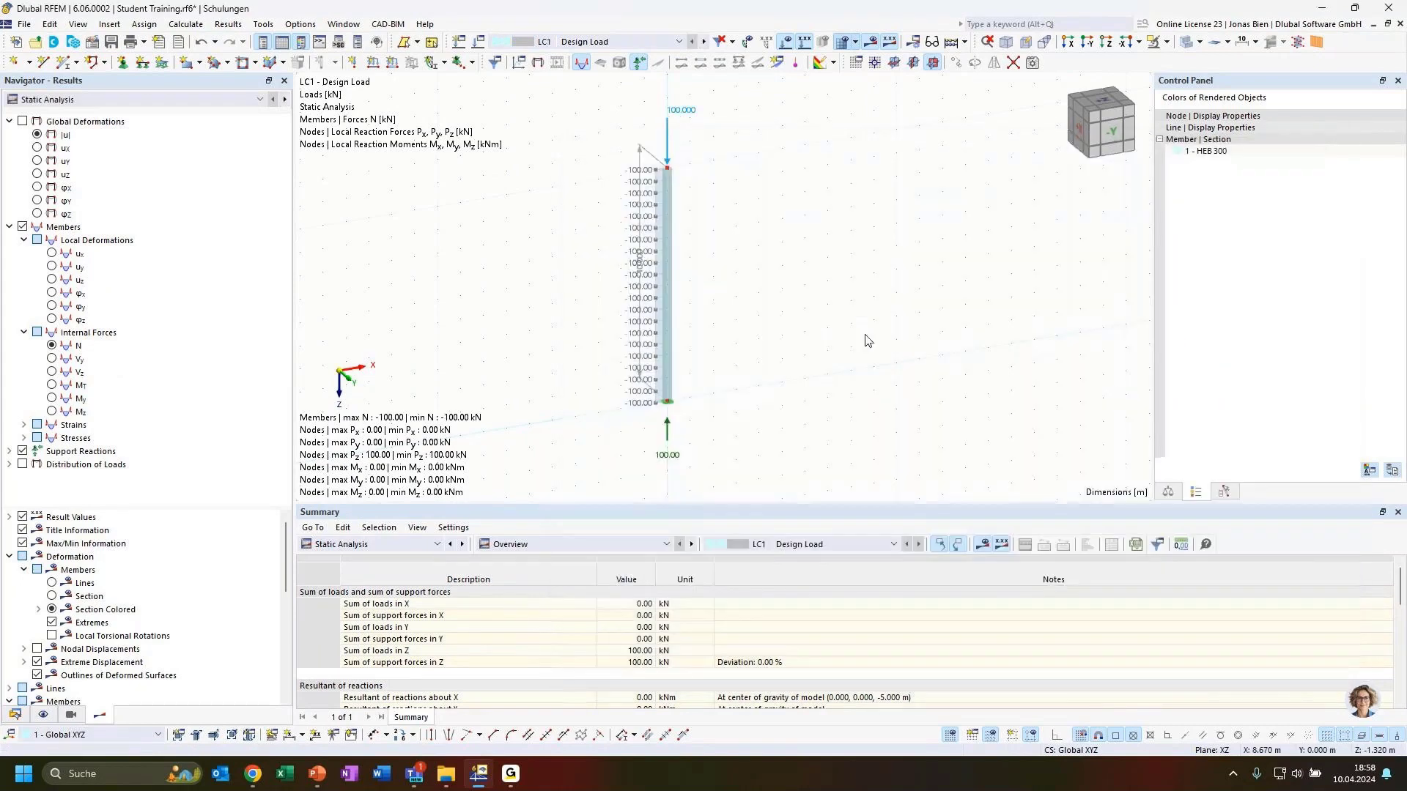
pyautogui.click(613, 43)
pyautogui.click(599, 66)
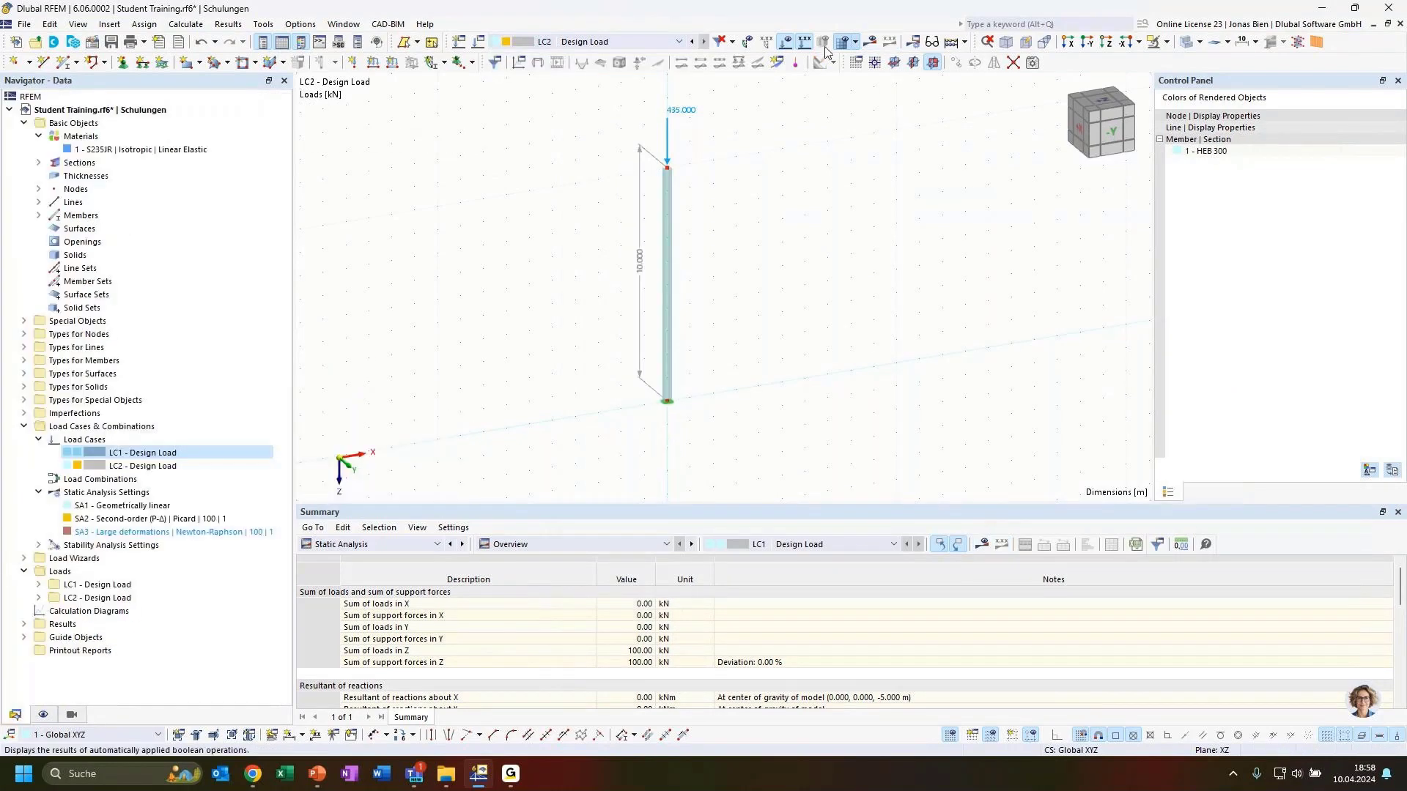
pyautogui.click(870, 43)
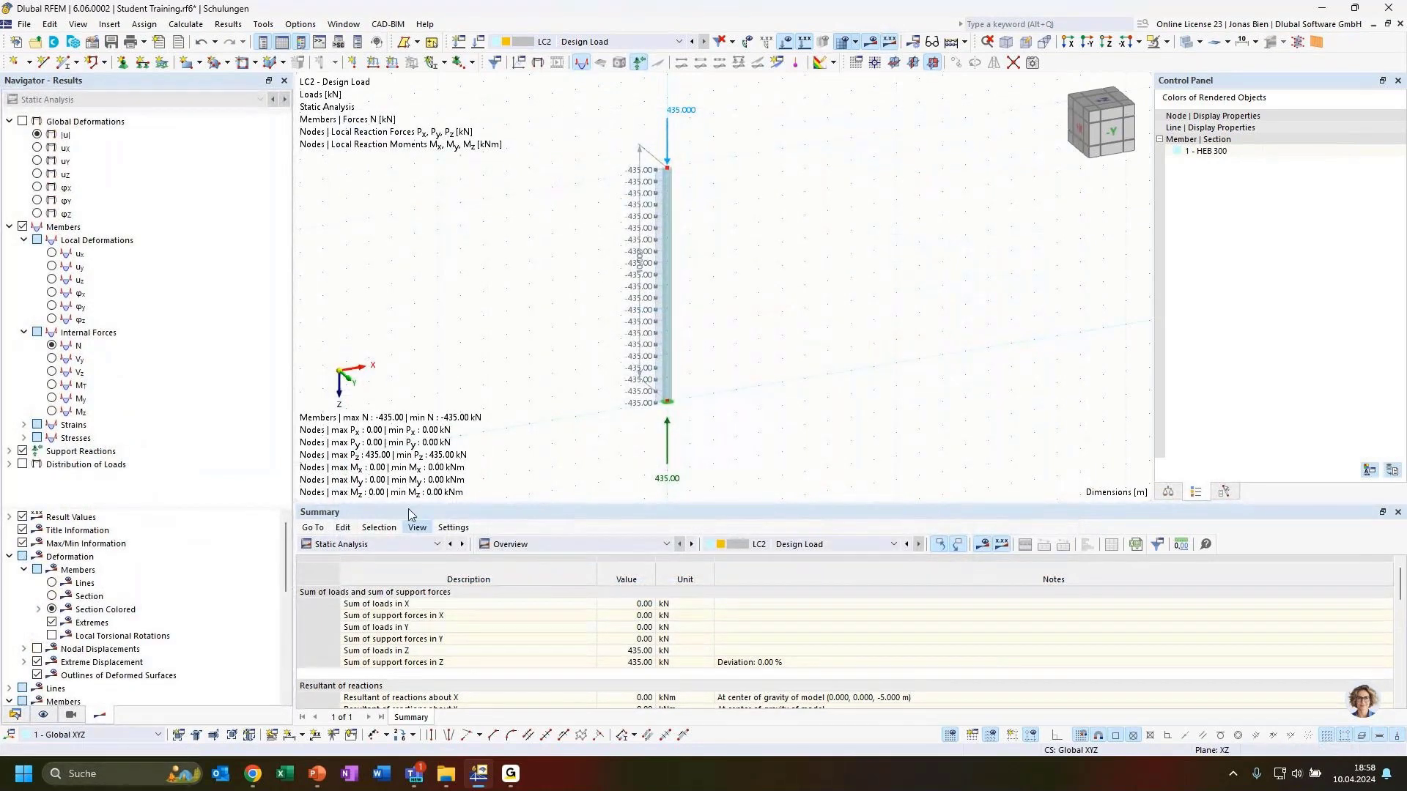
# Step: Show LC1's Stability Analysis results and select mode 1's critical load factor
pyautogui.click(577, 43)
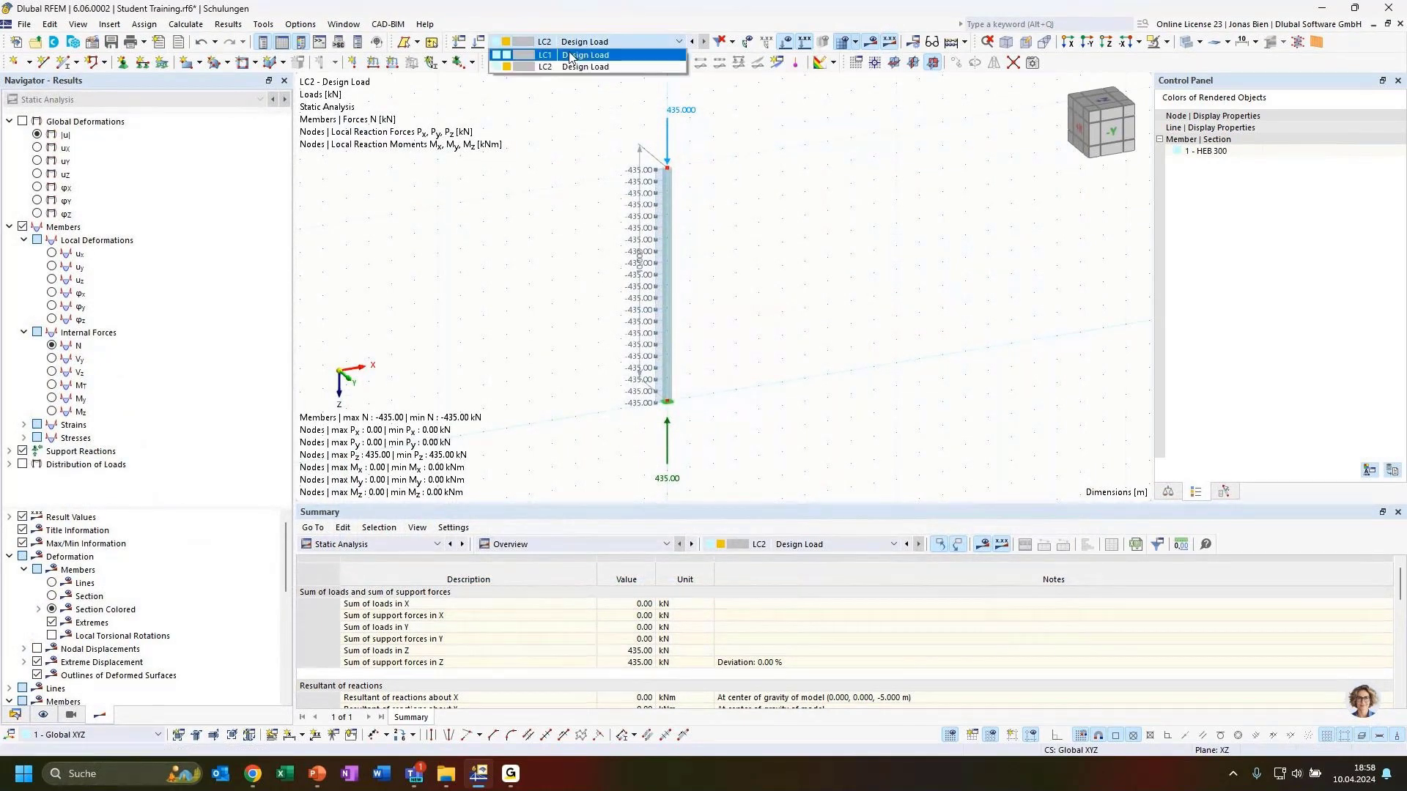
pyautogui.click(540, 102)
pyautogui.click(117, 99)
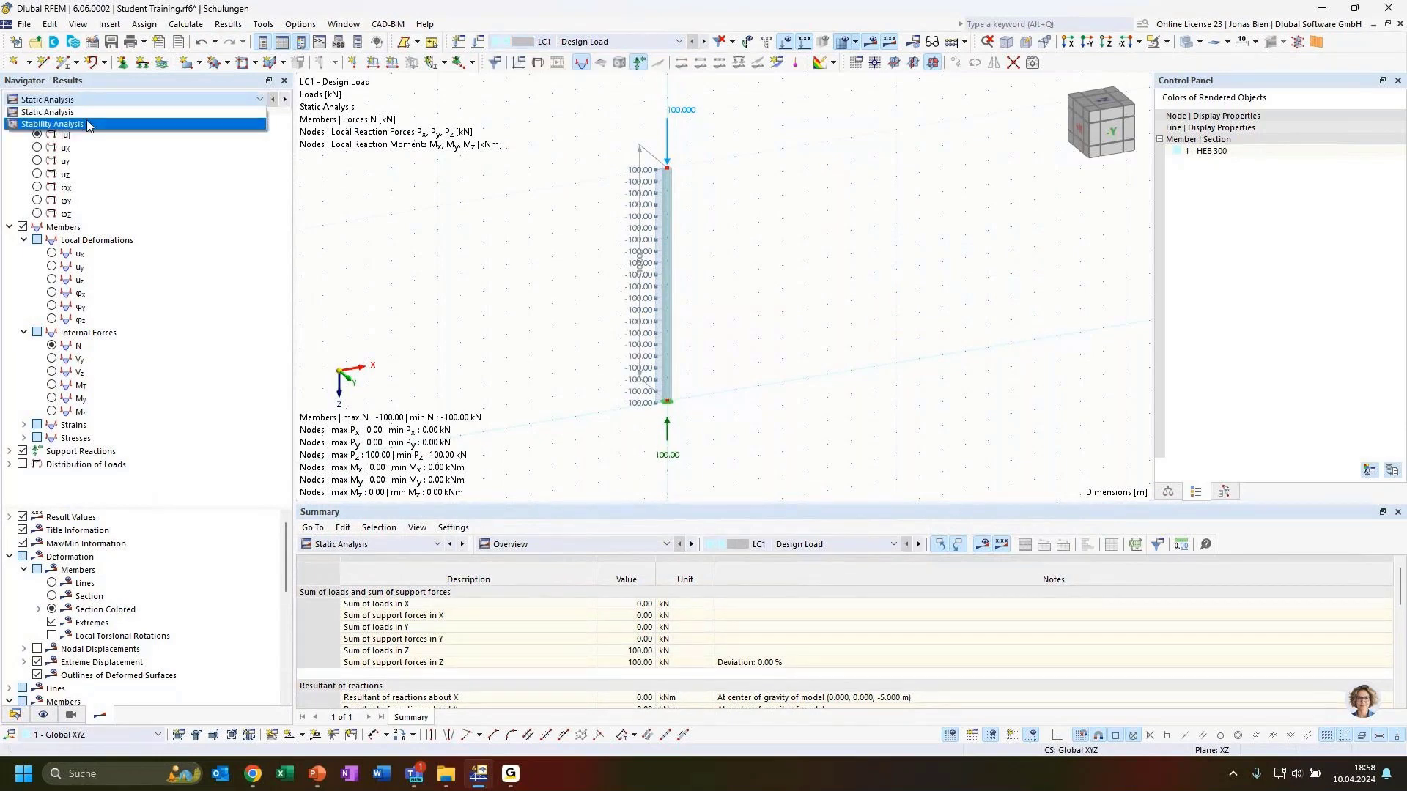
pyautogui.click(88, 126)
pyautogui.click(411, 592)
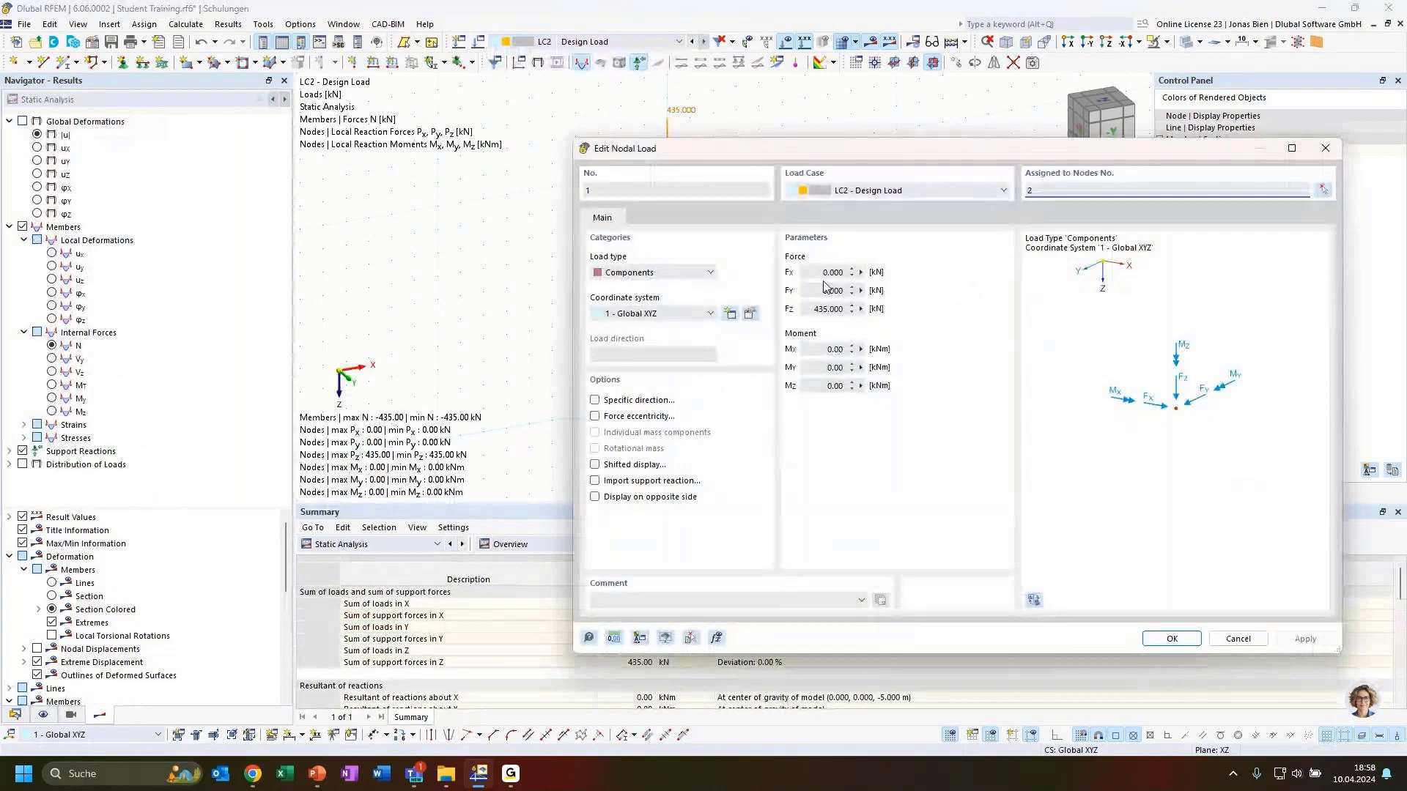
# Step: Raise LC2's column load to 444 kN and recalculate, dismissing the unstable-structure error
pyautogui.moveTo(828, 309); pyautogui.dragTo(818, 309)
pyautogui.write('444.000')
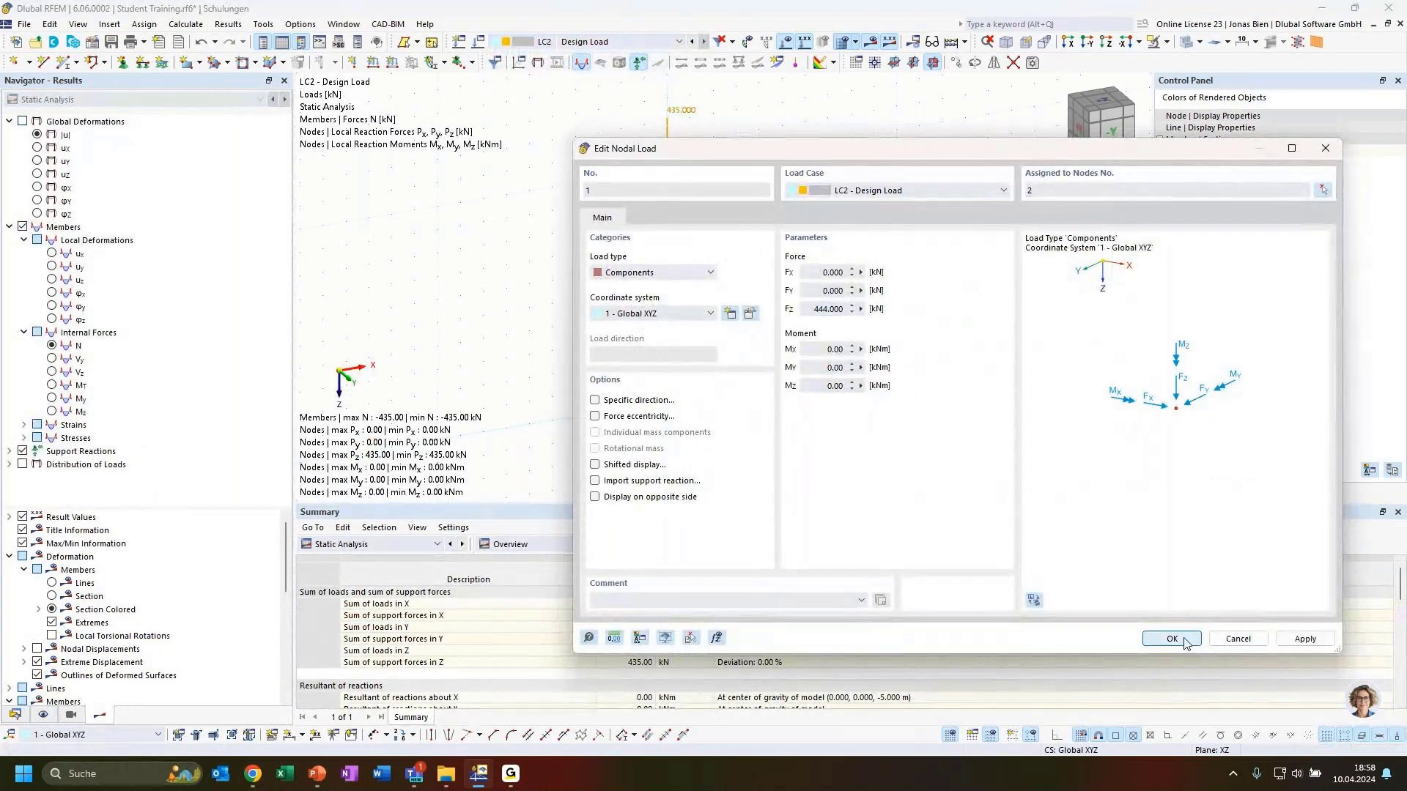
pyautogui.click(1171, 638)
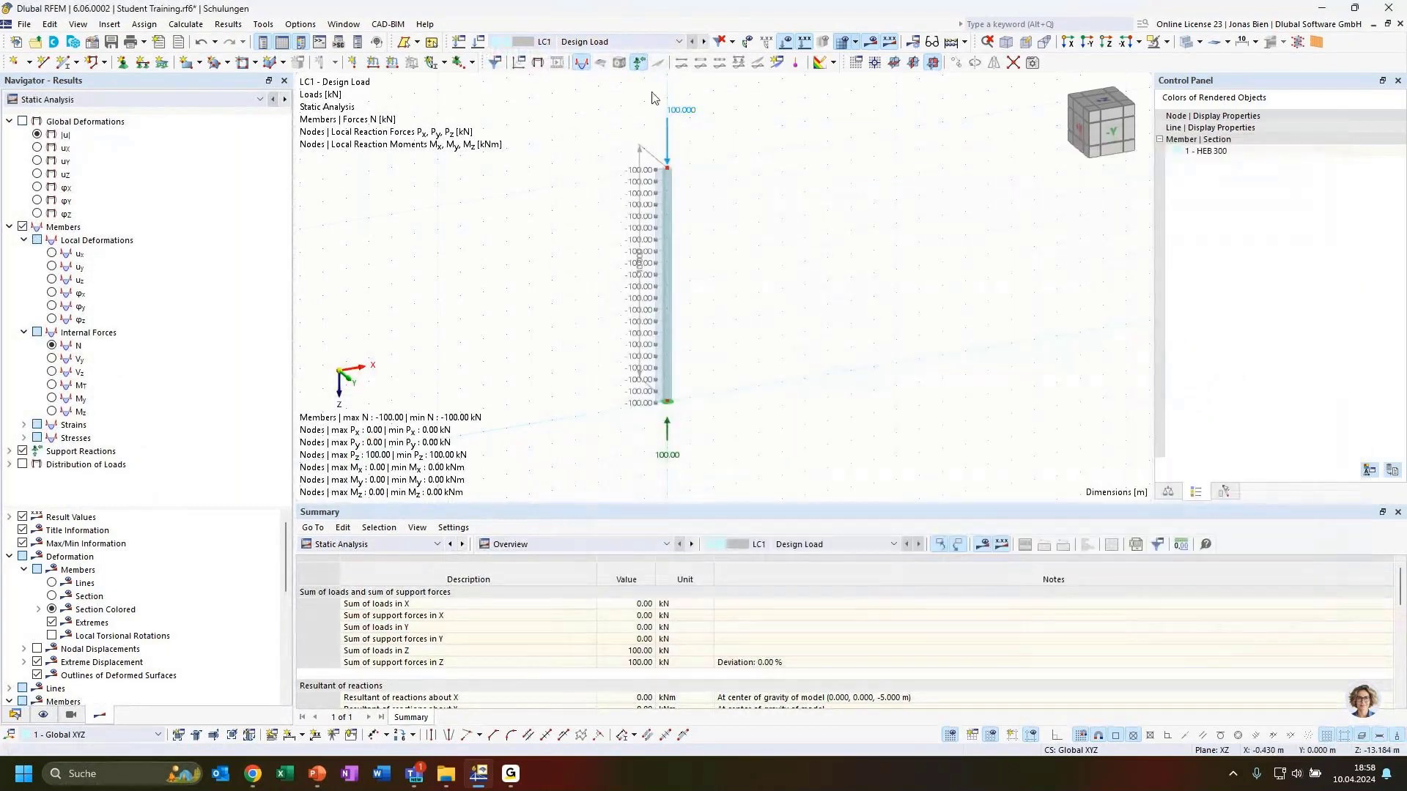
pyautogui.click(615, 42)
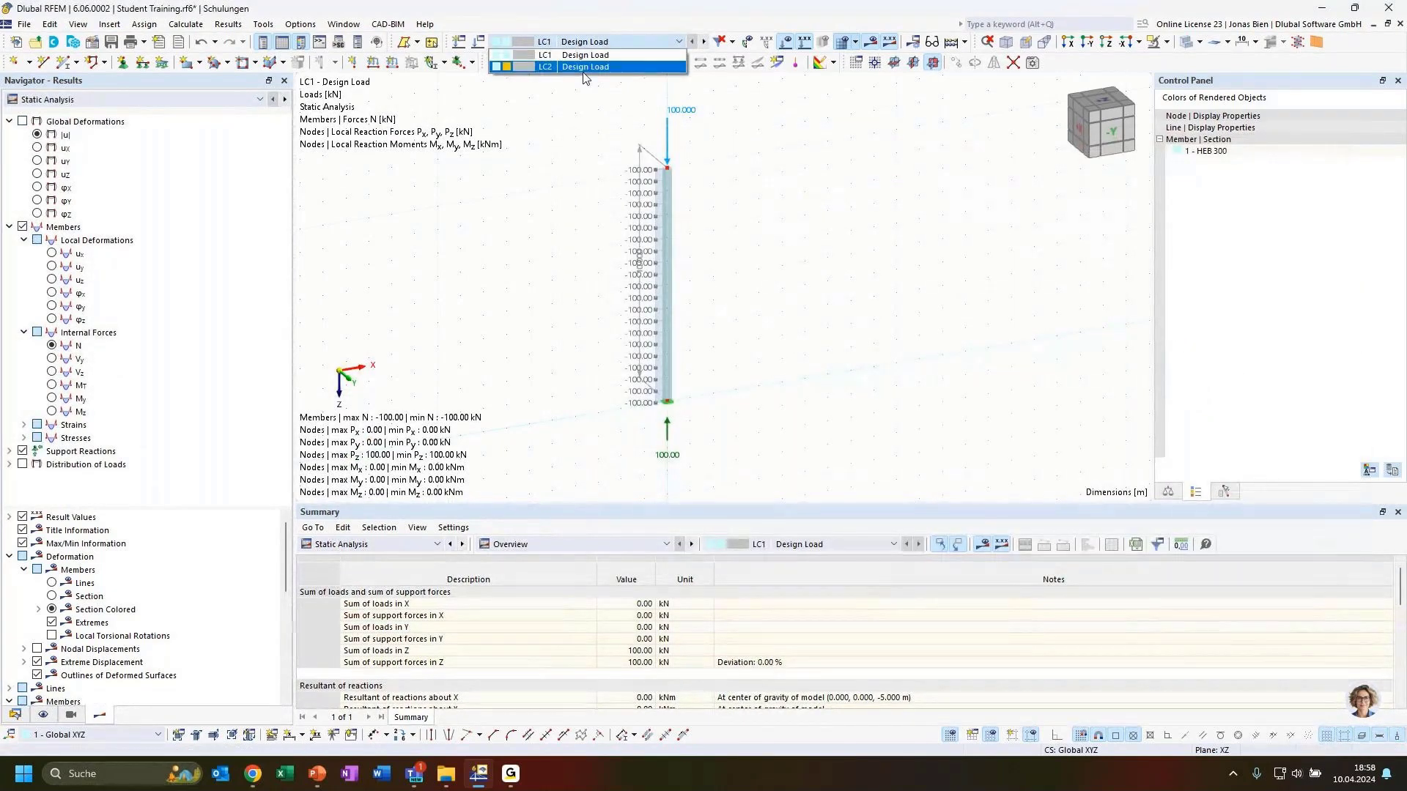
pyautogui.click(585, 67)
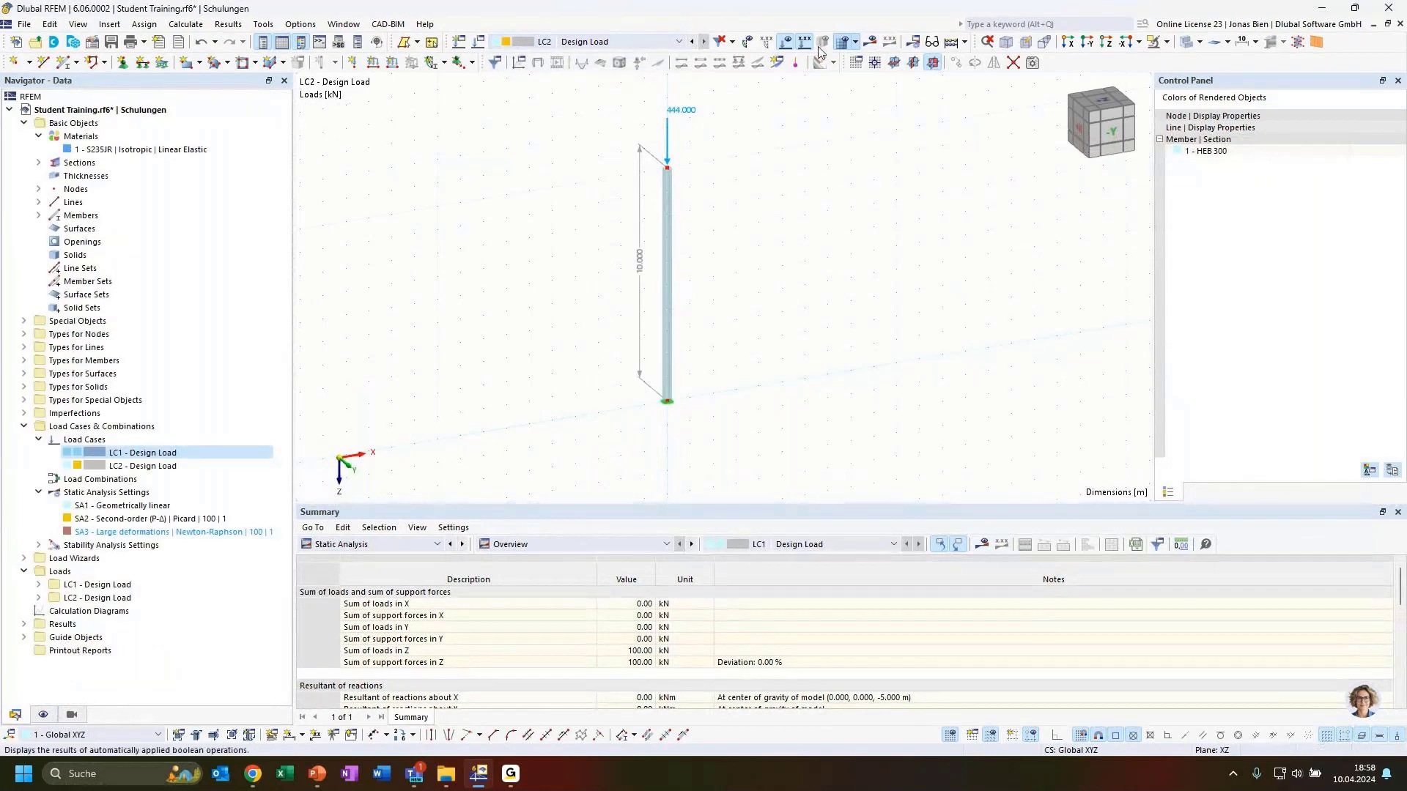
pyautogui.click(872, 44)
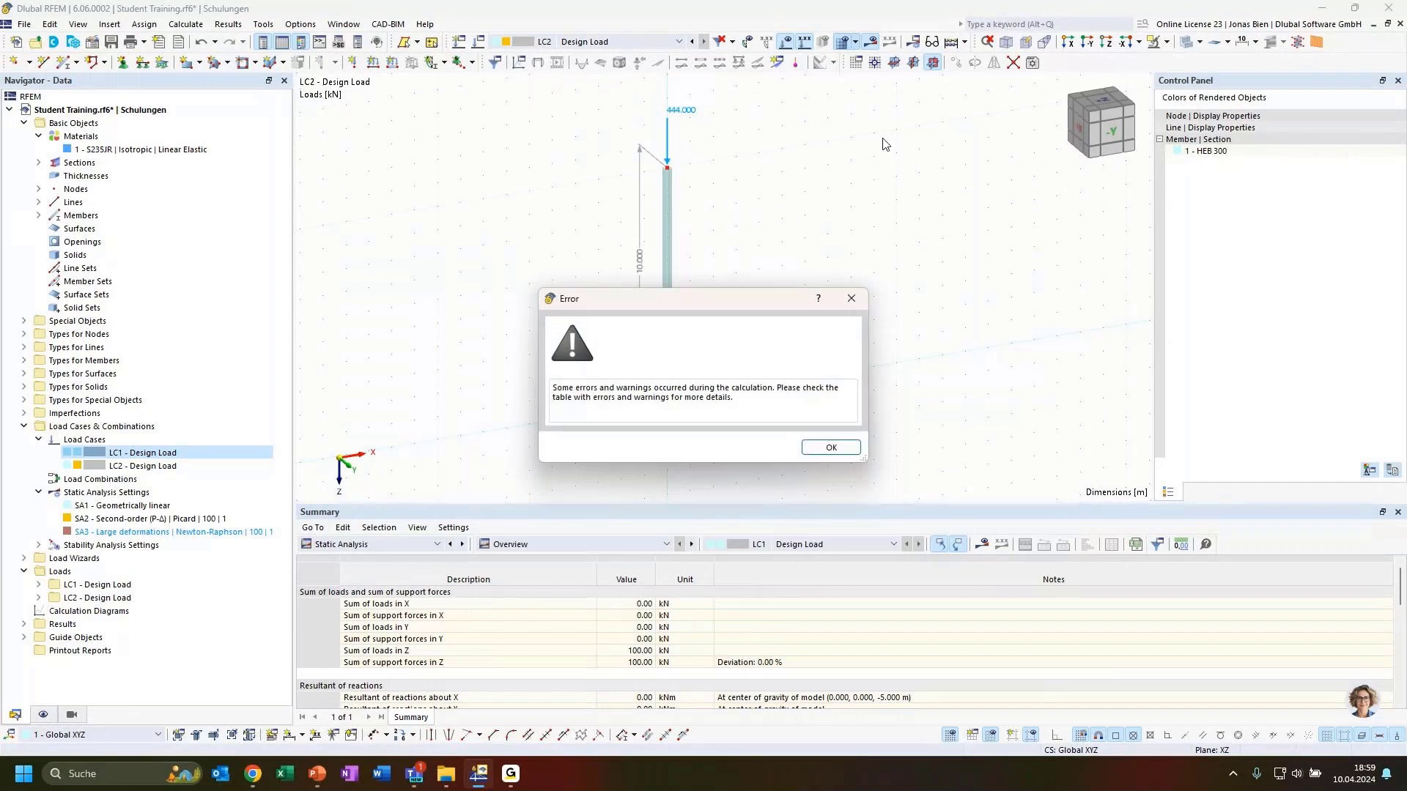
pyautogui.click(831, 447)
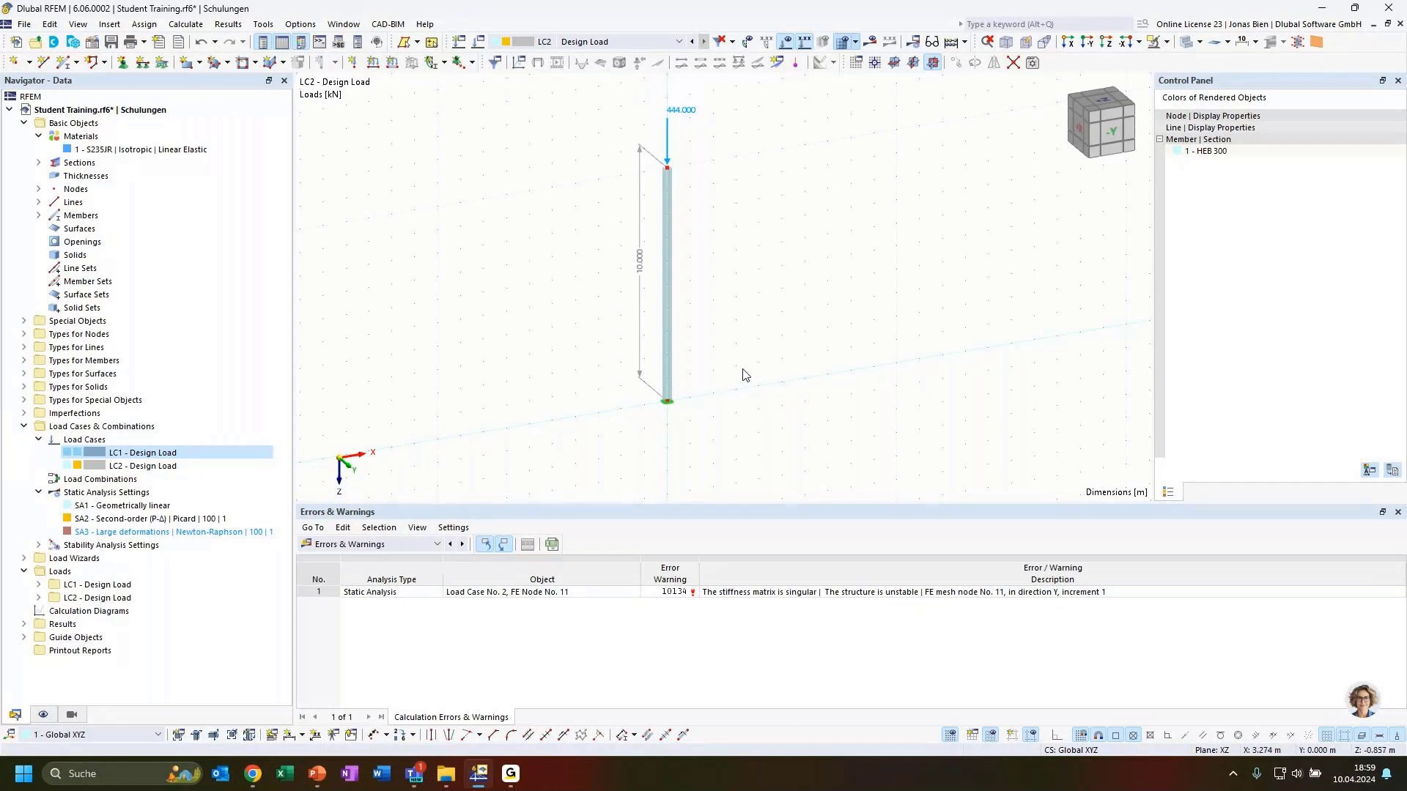
pyautogui.keyDown('ctrl'); pyautogui.moveTo(727, 319); pyautogui.dragTo(754, 308, button='middle'); pyautogui.keyUp('ctrl')
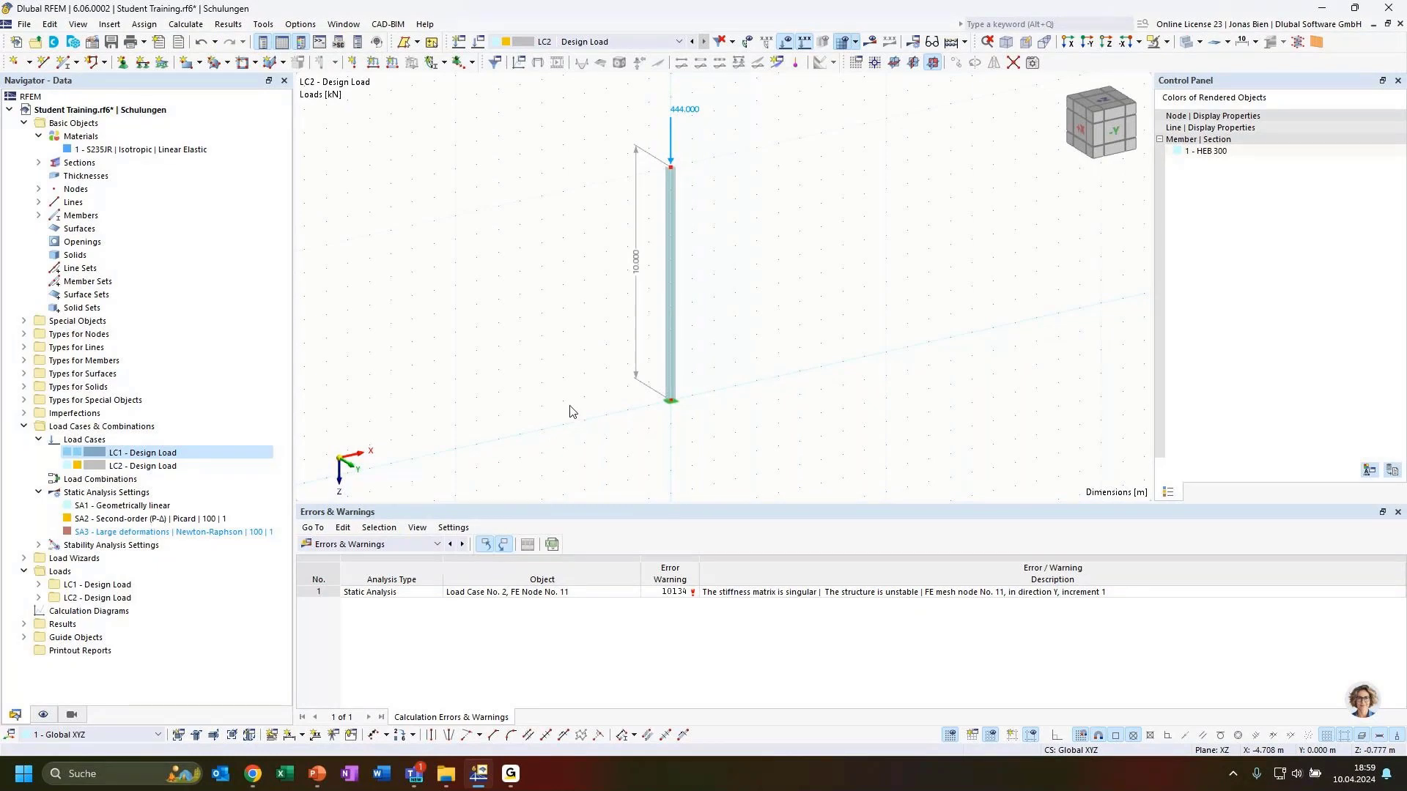
# Step: Show the Stability Analysis results table for LC1
pyautogui.click(140, 466)
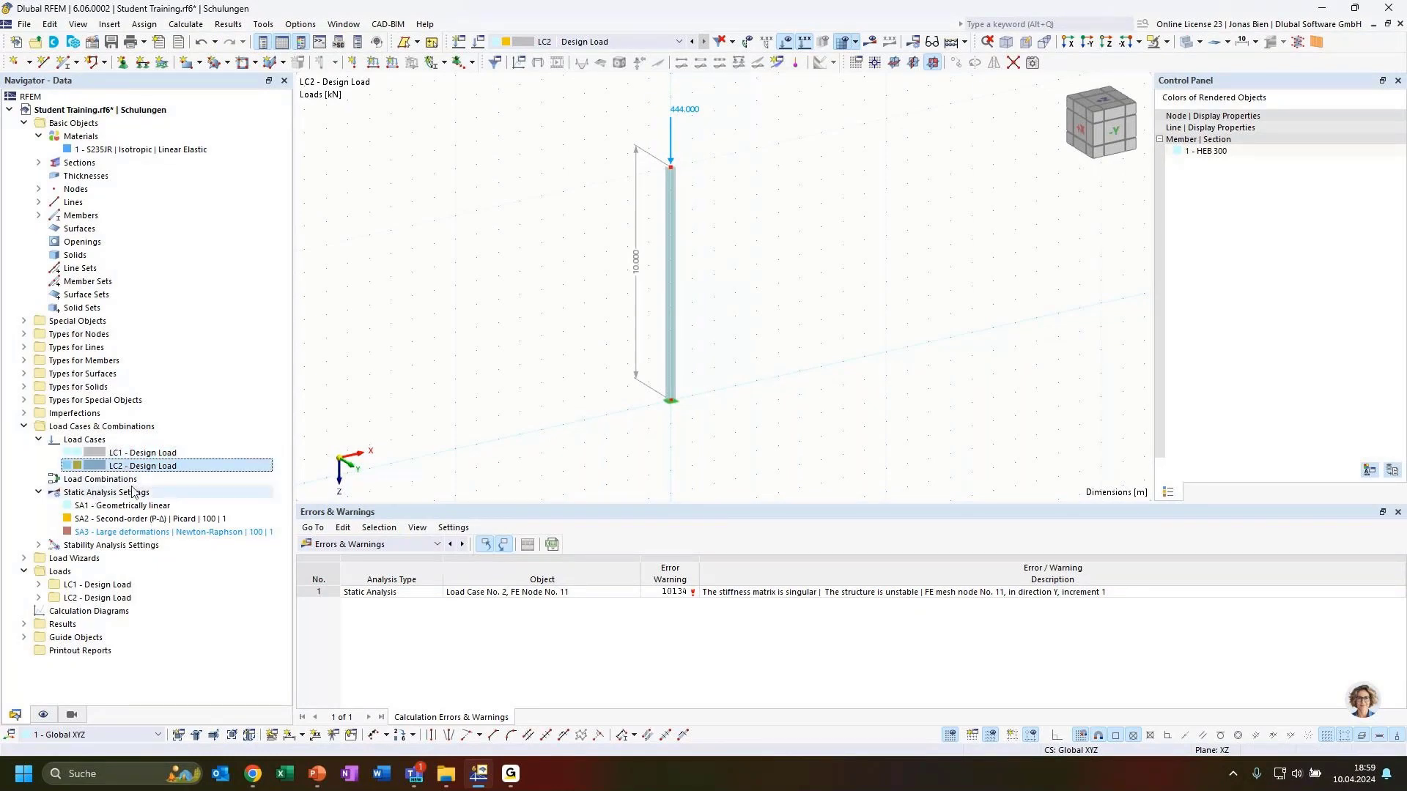
pyautogui.click(132, 453)
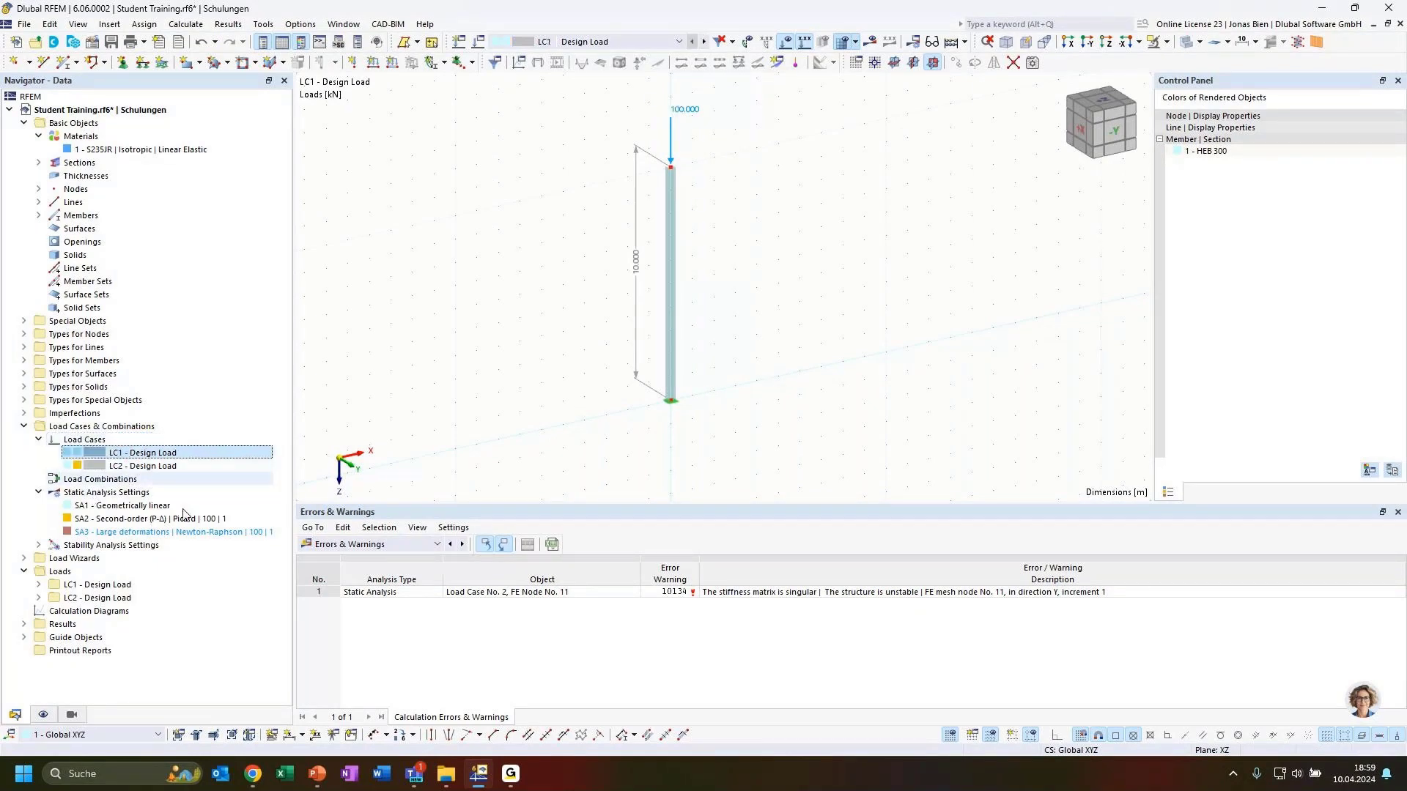
pyautogui.click(374, 543)
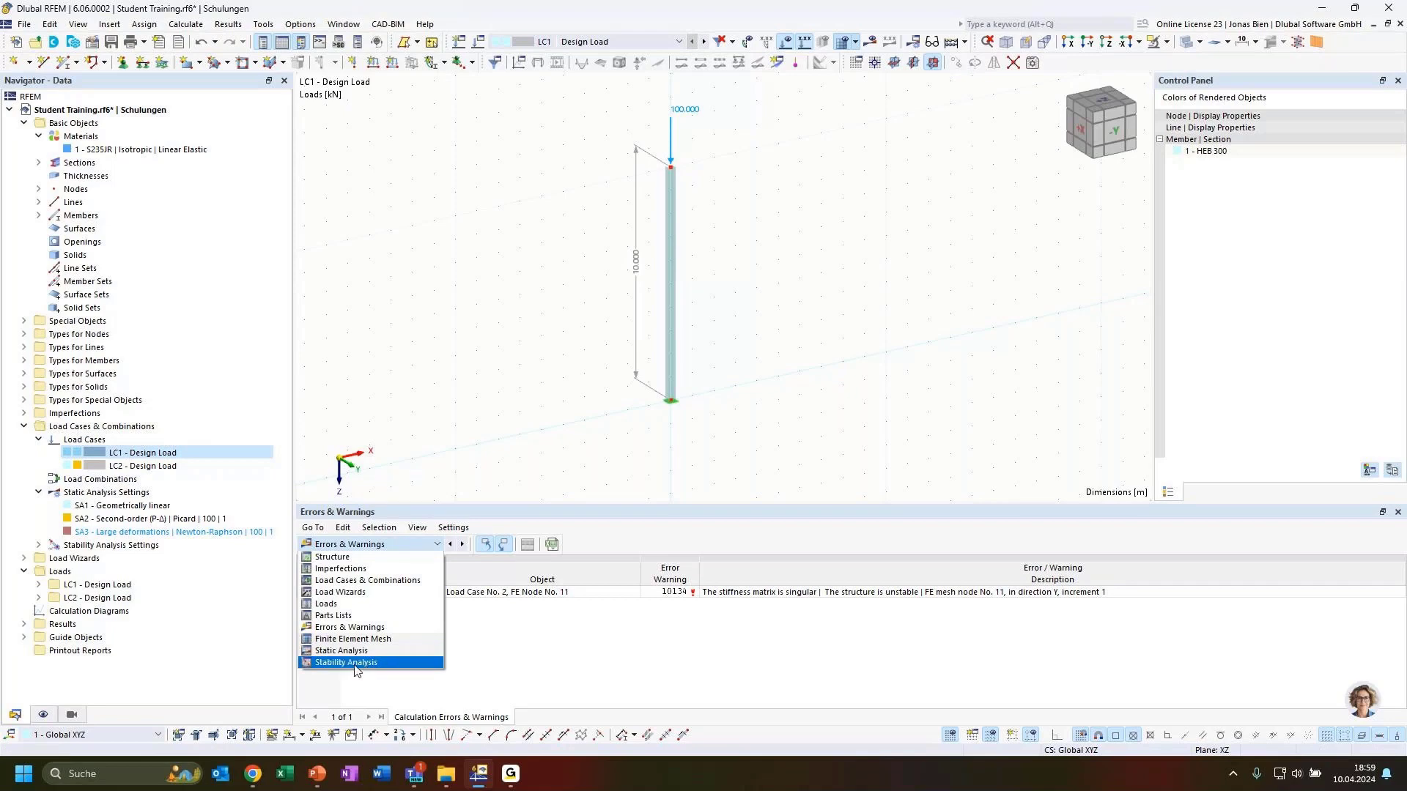
pyautogui.click(356, 670)
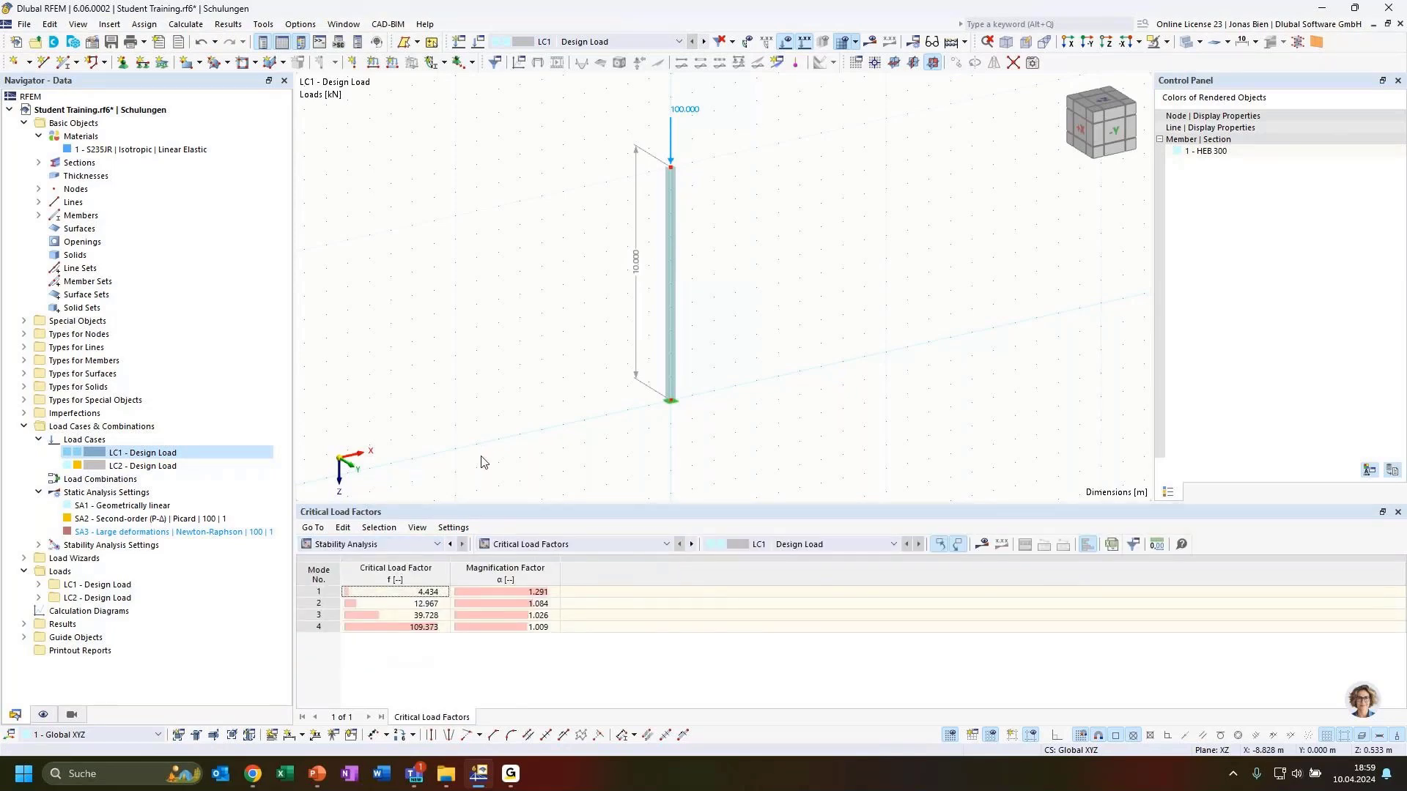
# Step: Display the buckled shapes of mode 3 and mode 4 (factor 109.373)
pyautogui.click(426, 616)
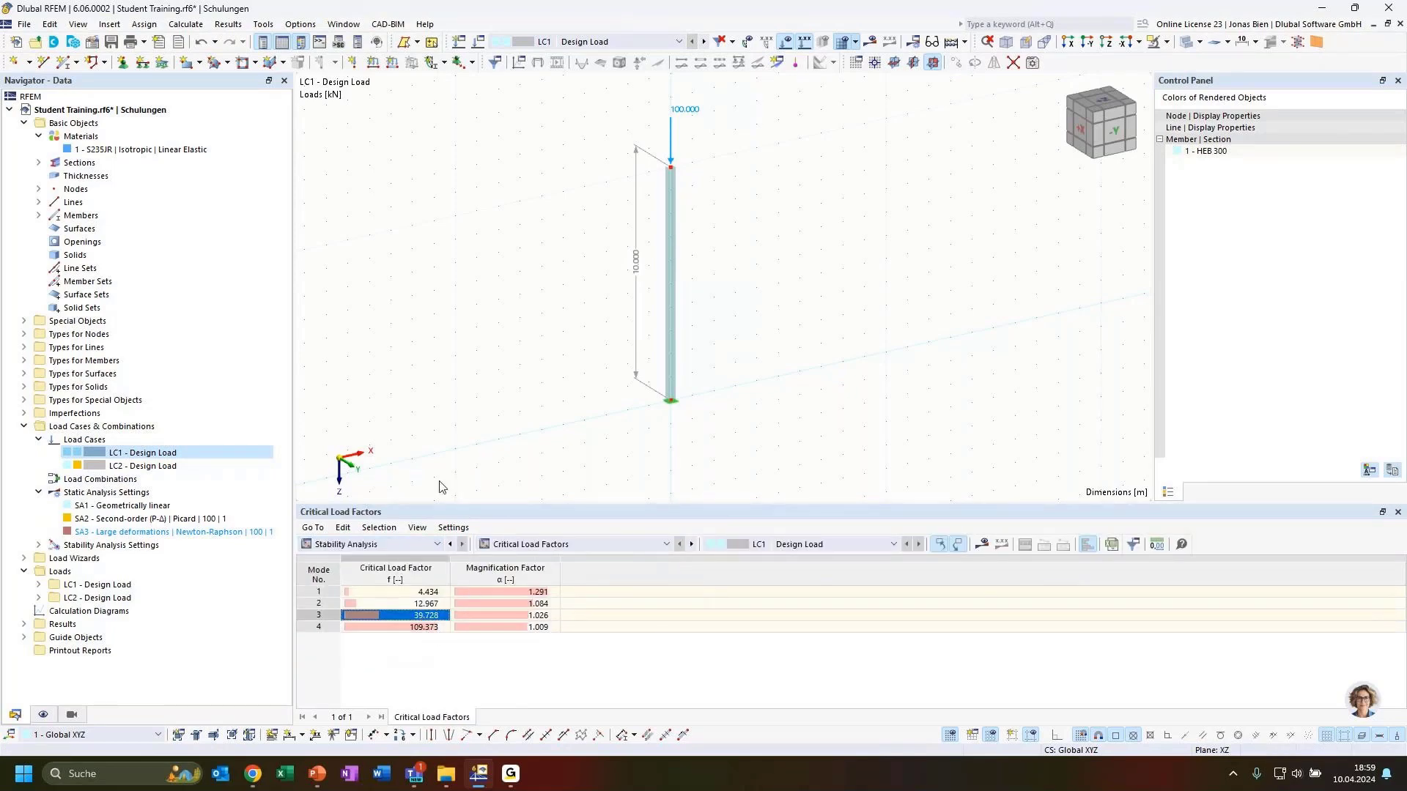
pyautogui.click(870, 41)
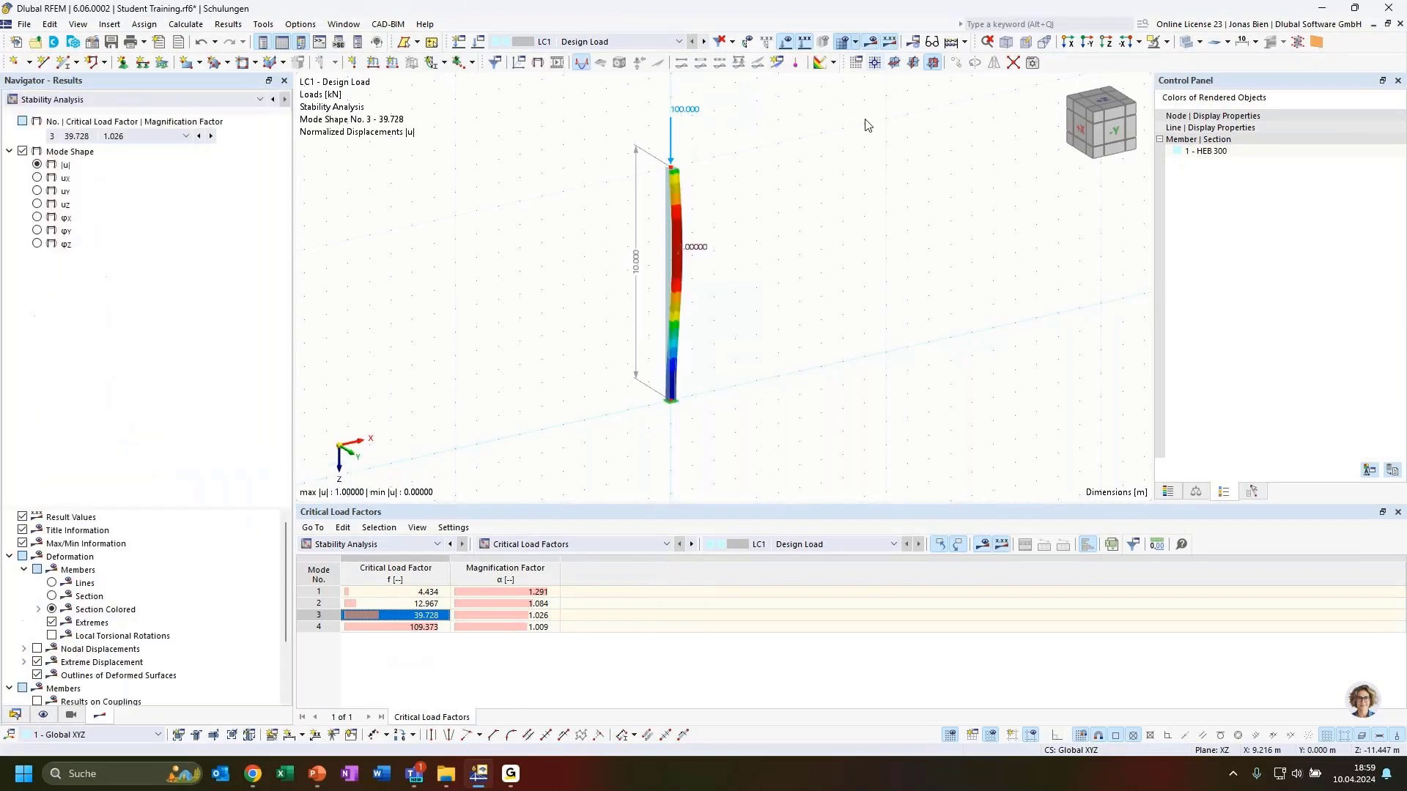
pyautogui.keyDown('ctrl'); pyautogui.moveTo(786, 325); pyautogui.dragTo(740, 331, button='middle'); pyautogui.keyUp('ctrl')
pyautogui.click(440, 627)
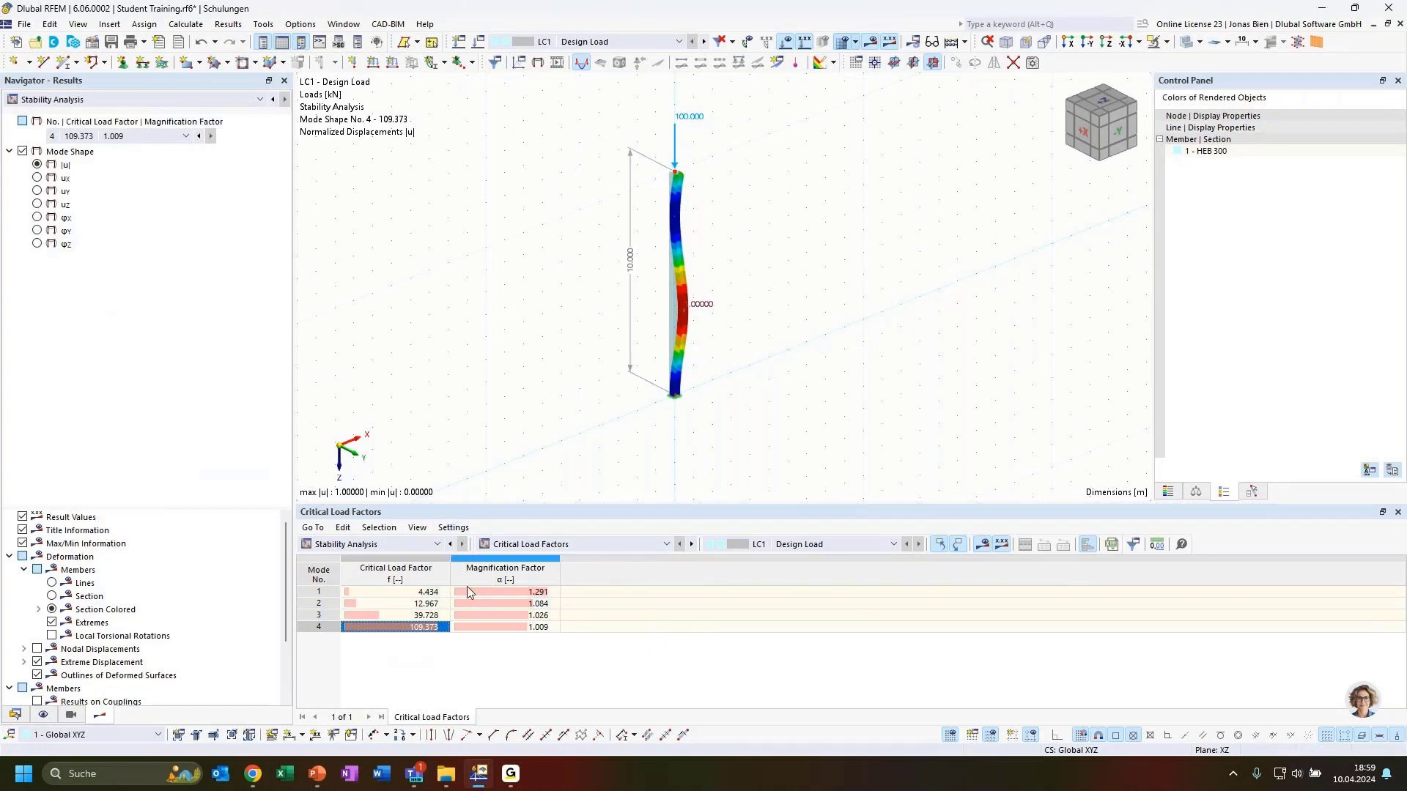
# Step: Switch the stability table to effective lengths and critical loads by member
pyautogui.click(564, 546)
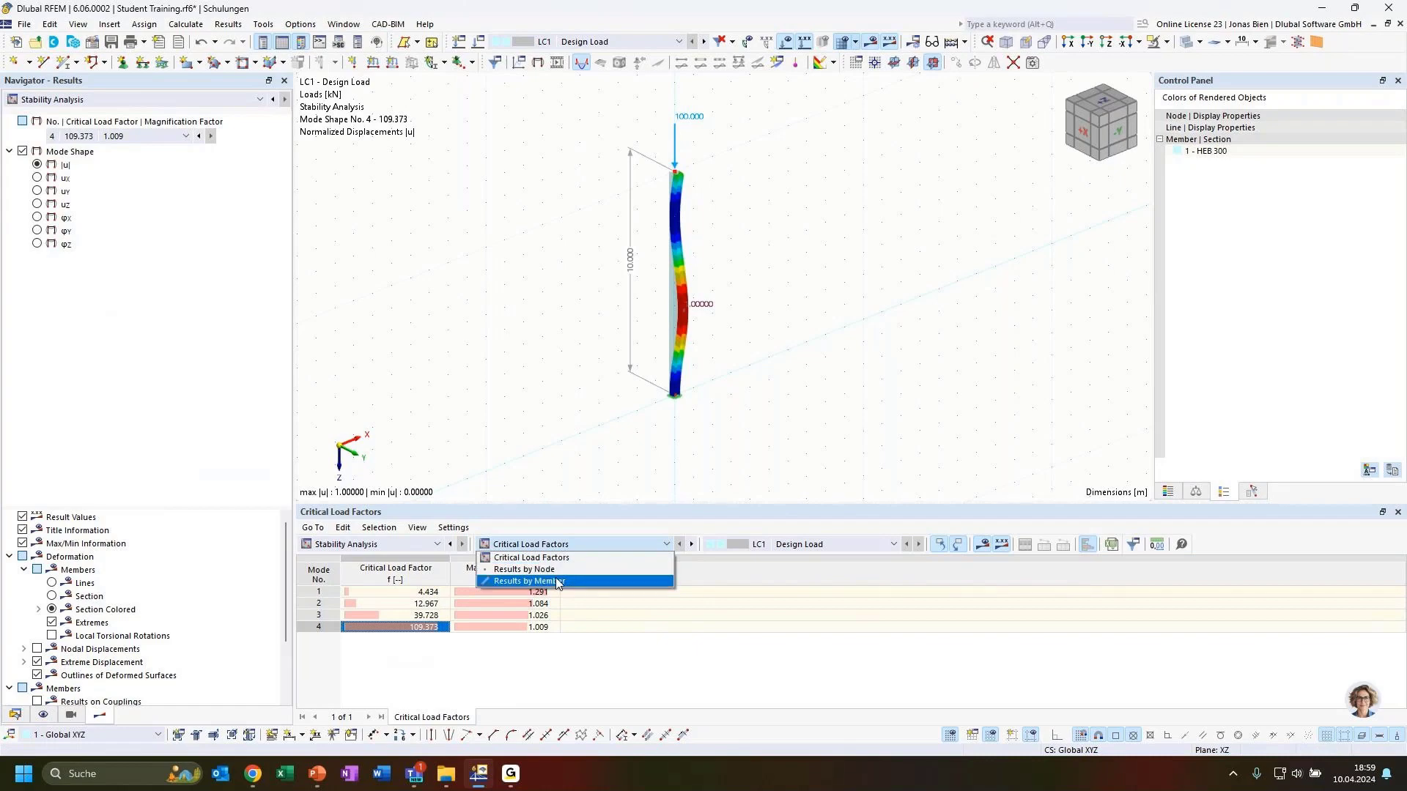
pyautogui.click(828, 347)
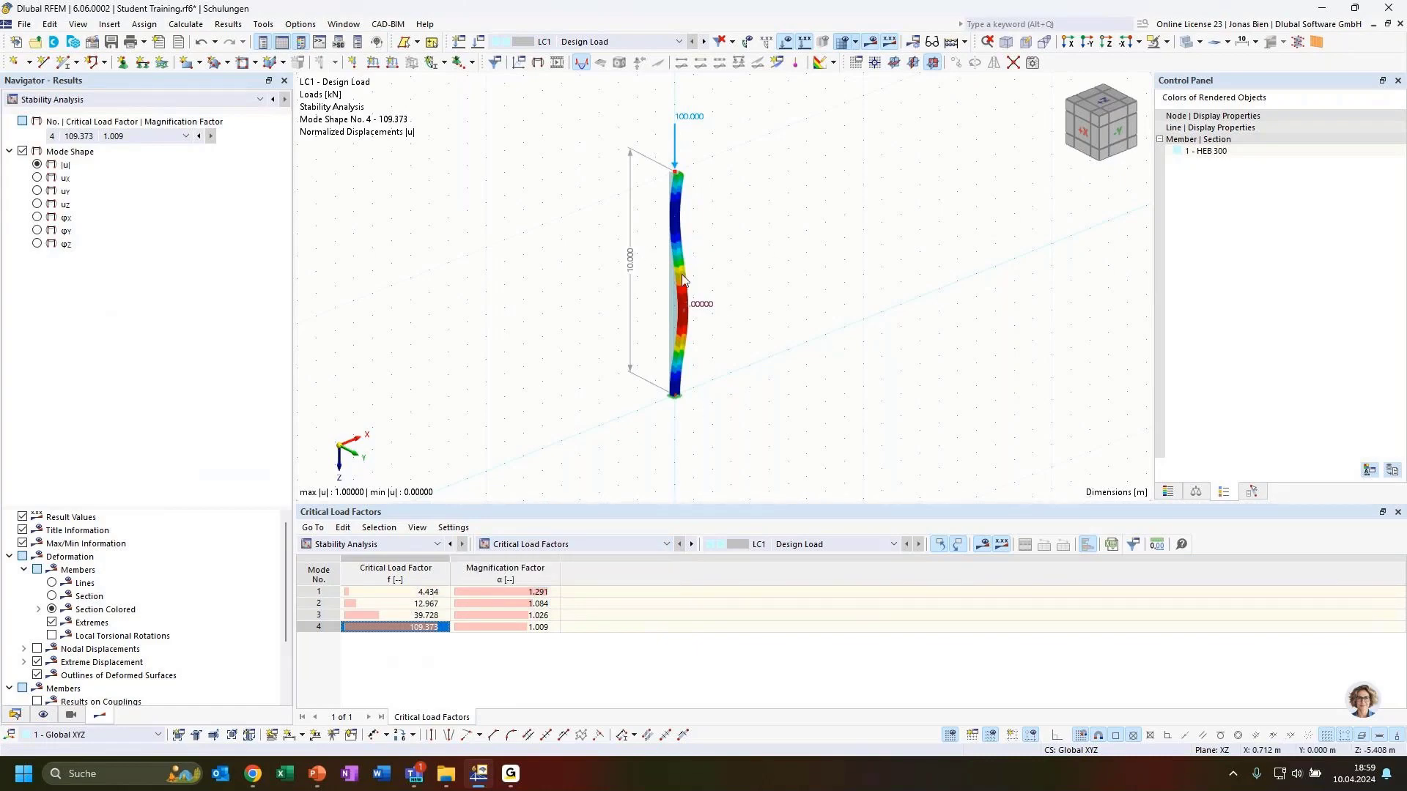
pyautogui.click(518, 549)
pyautogui.click(531, 585)
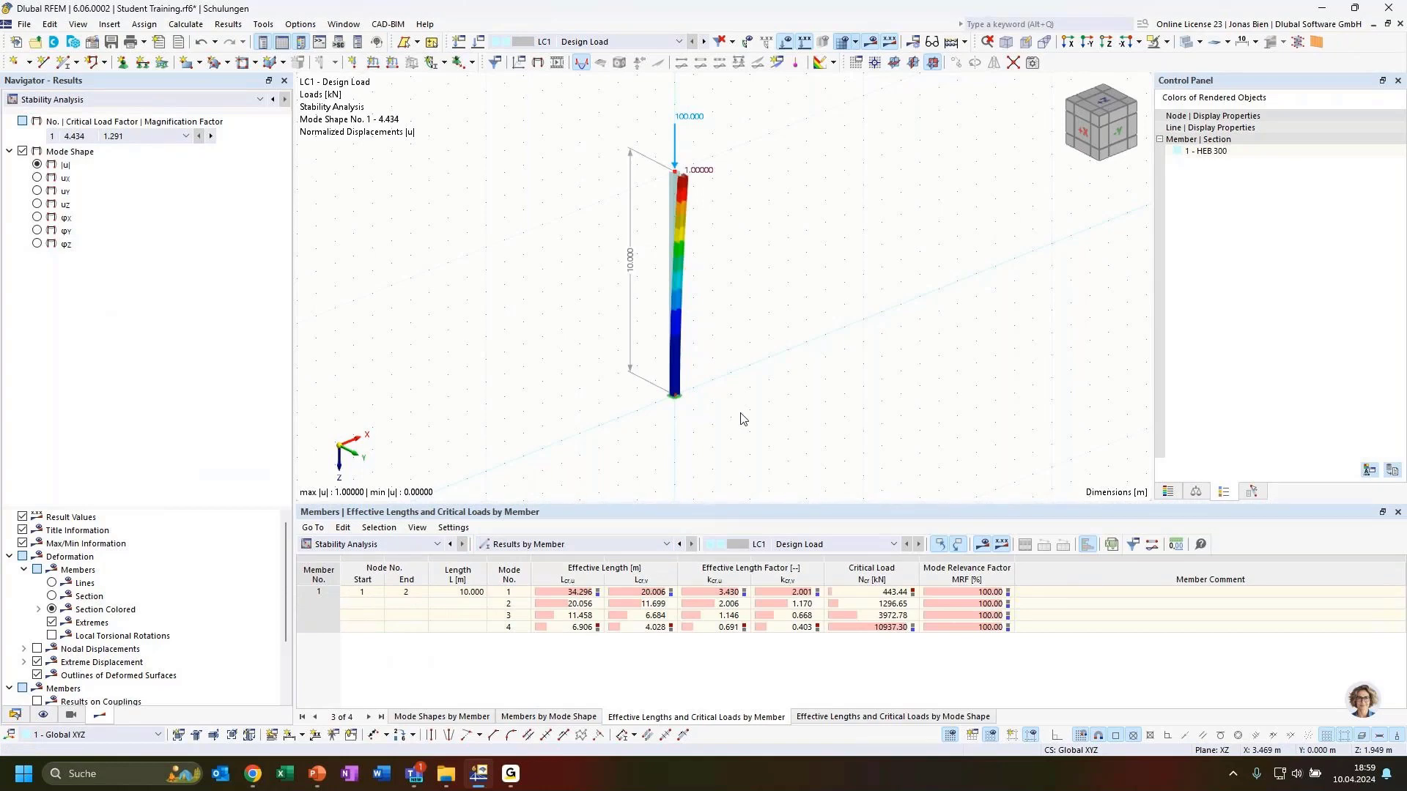
pyautogui.click(623, 540)
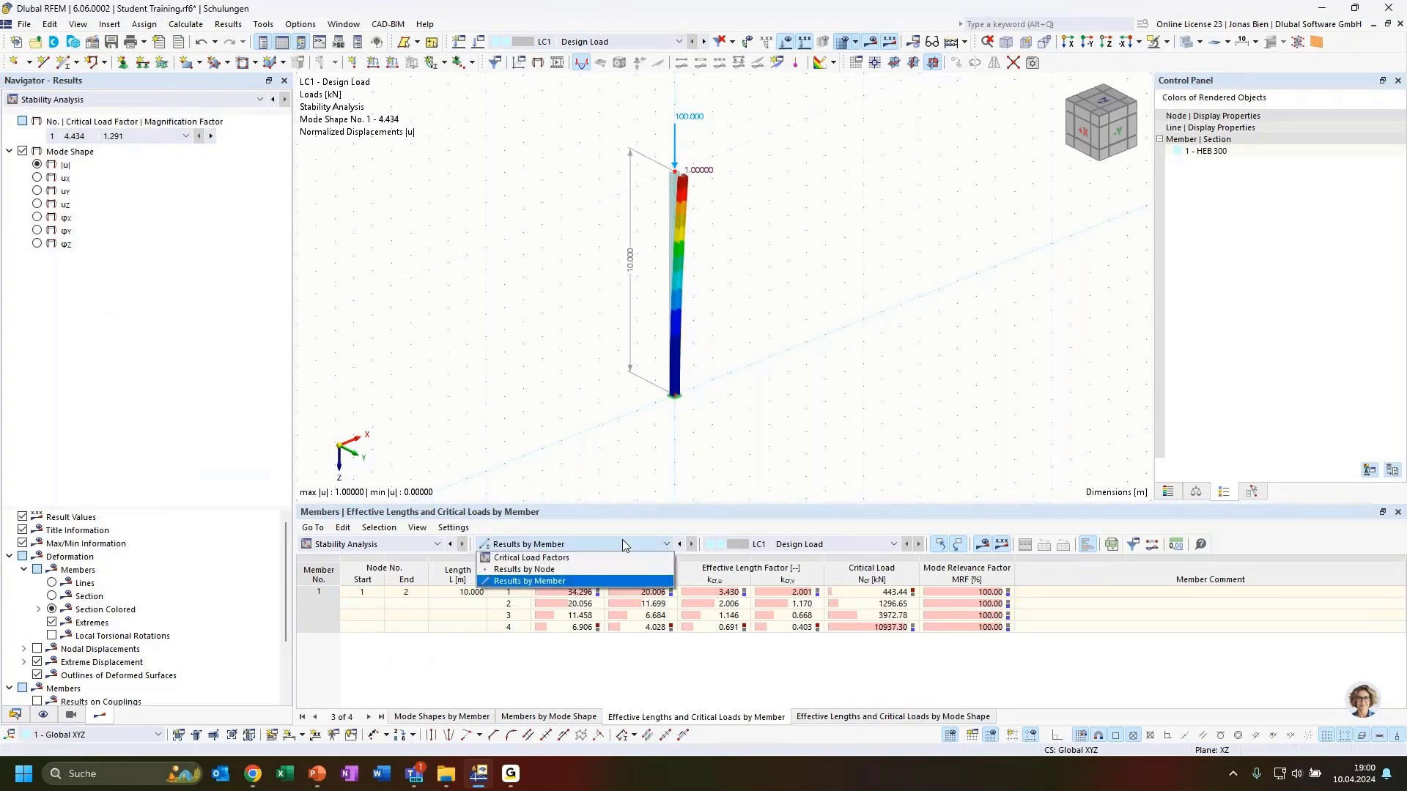
pyautogui.click(623, 540)
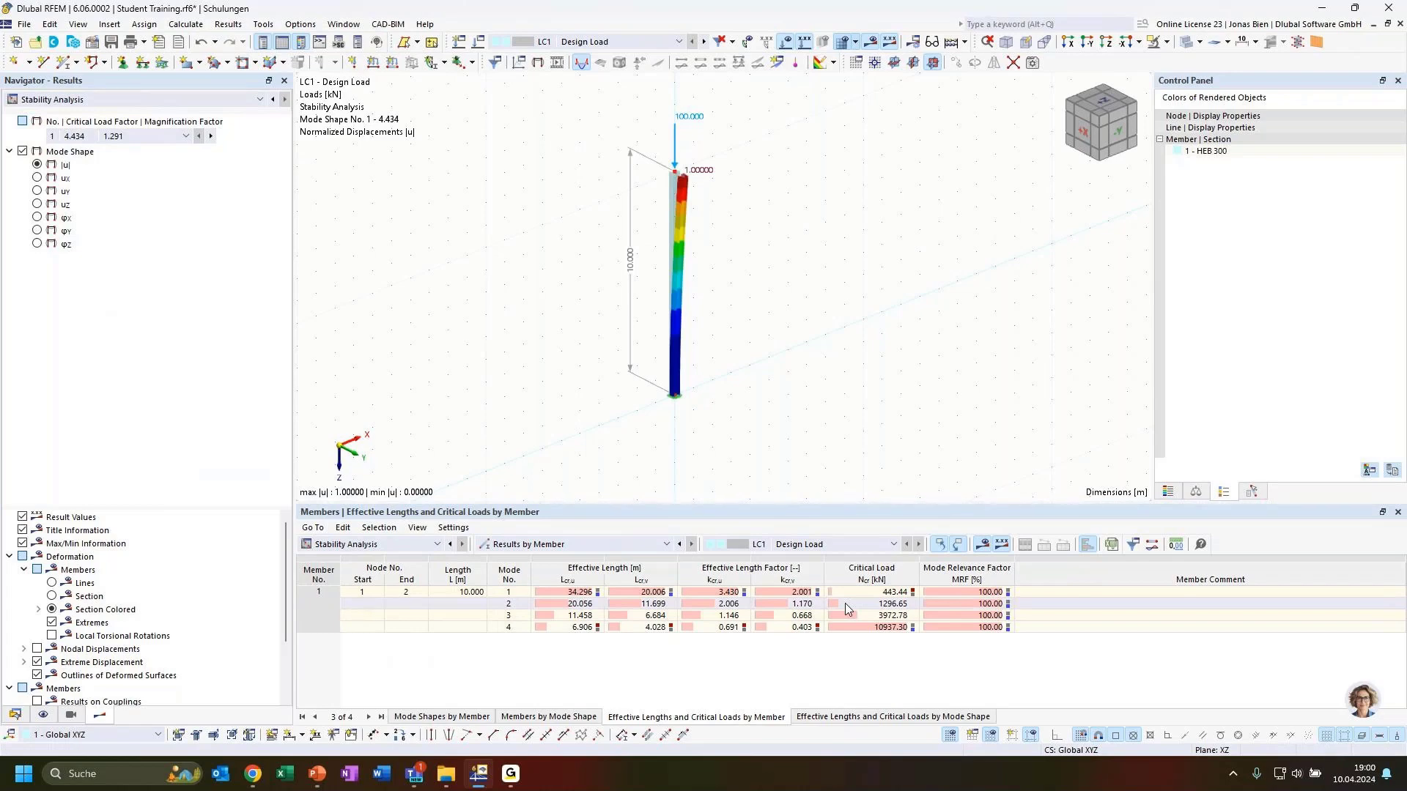
pyautogui.click(642, 595)
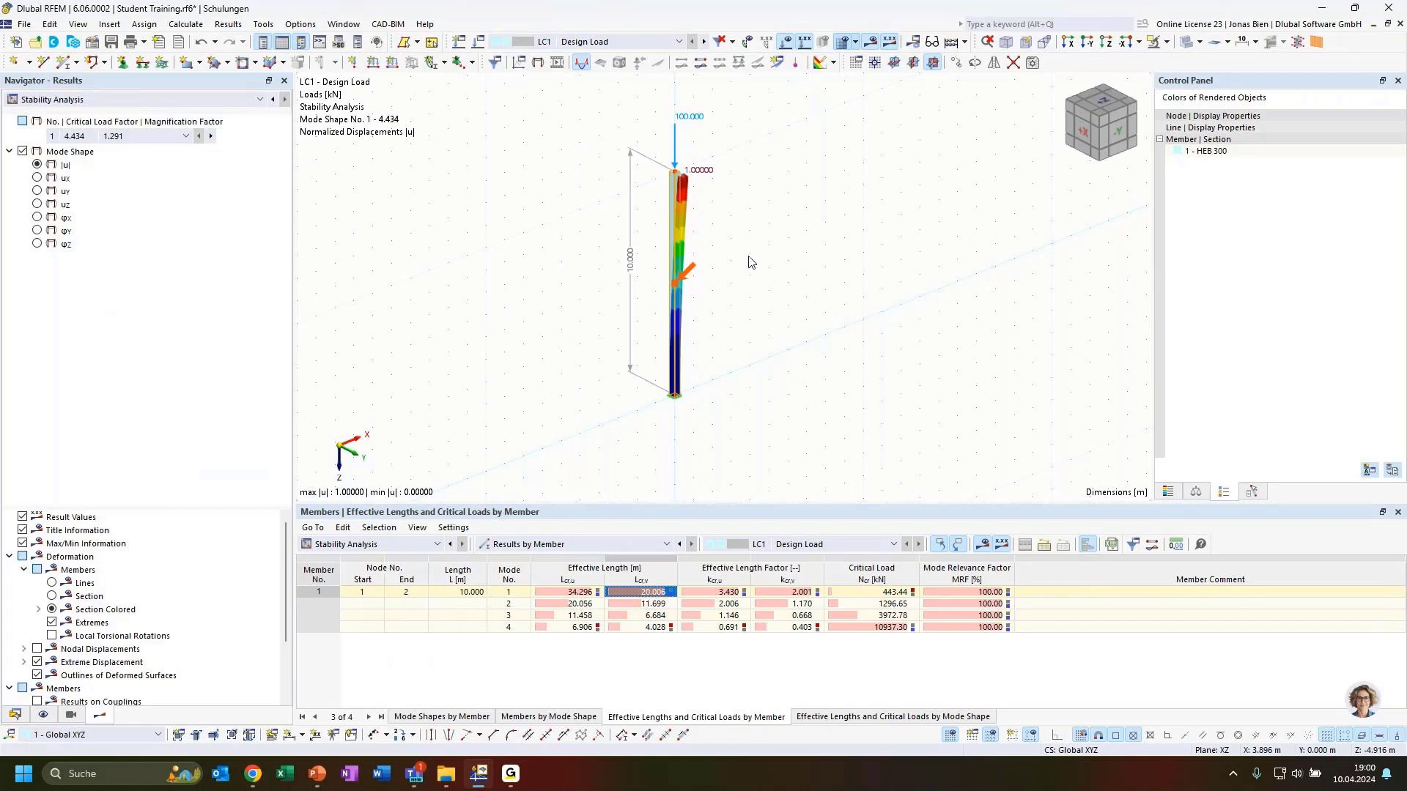
pyautogui.keyDown('ctrl'); pyautogui.moveTo(773, 225); pyautogui.dragTo(789, 236, button='middle'); pyautogui.keyUp('ctrl')
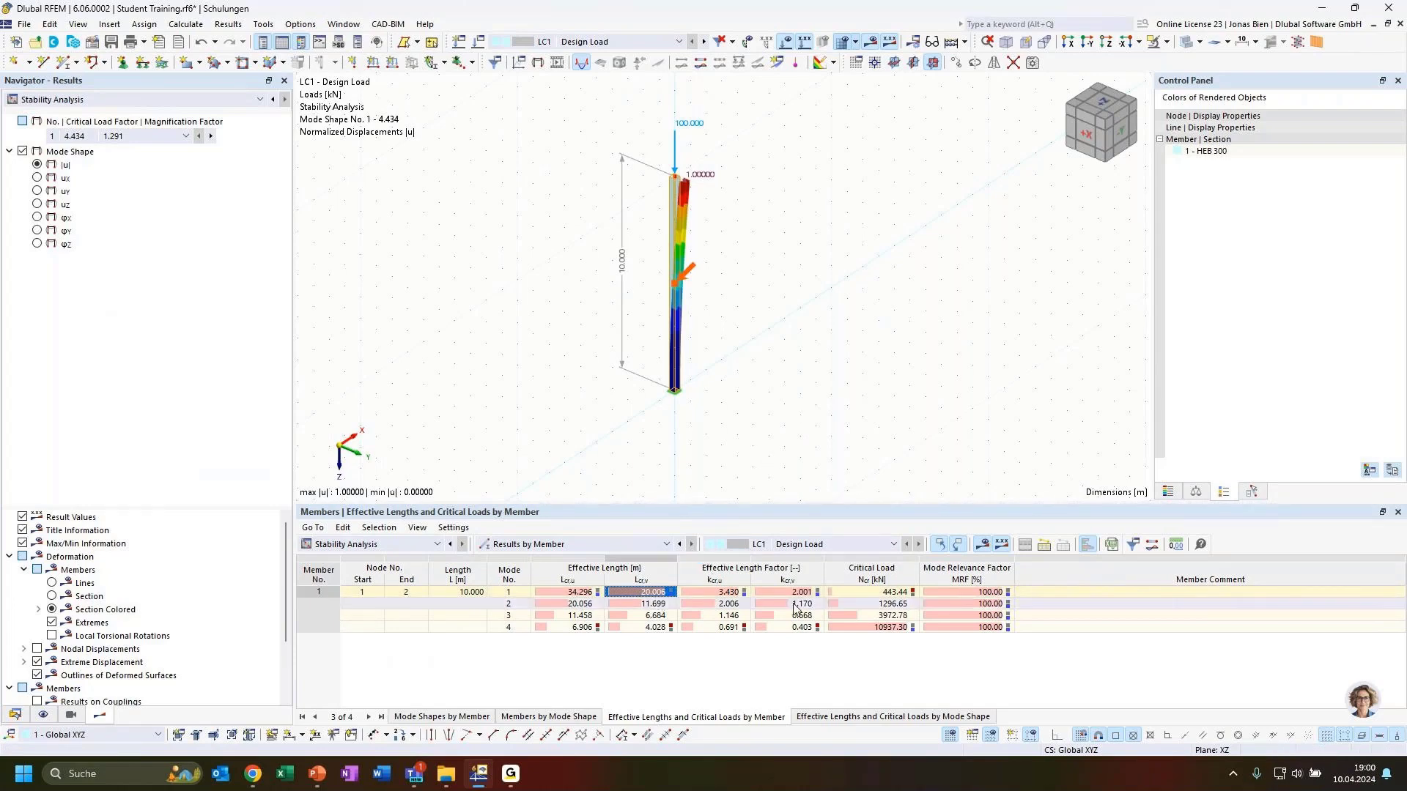
pyautogui.click(812, 592)
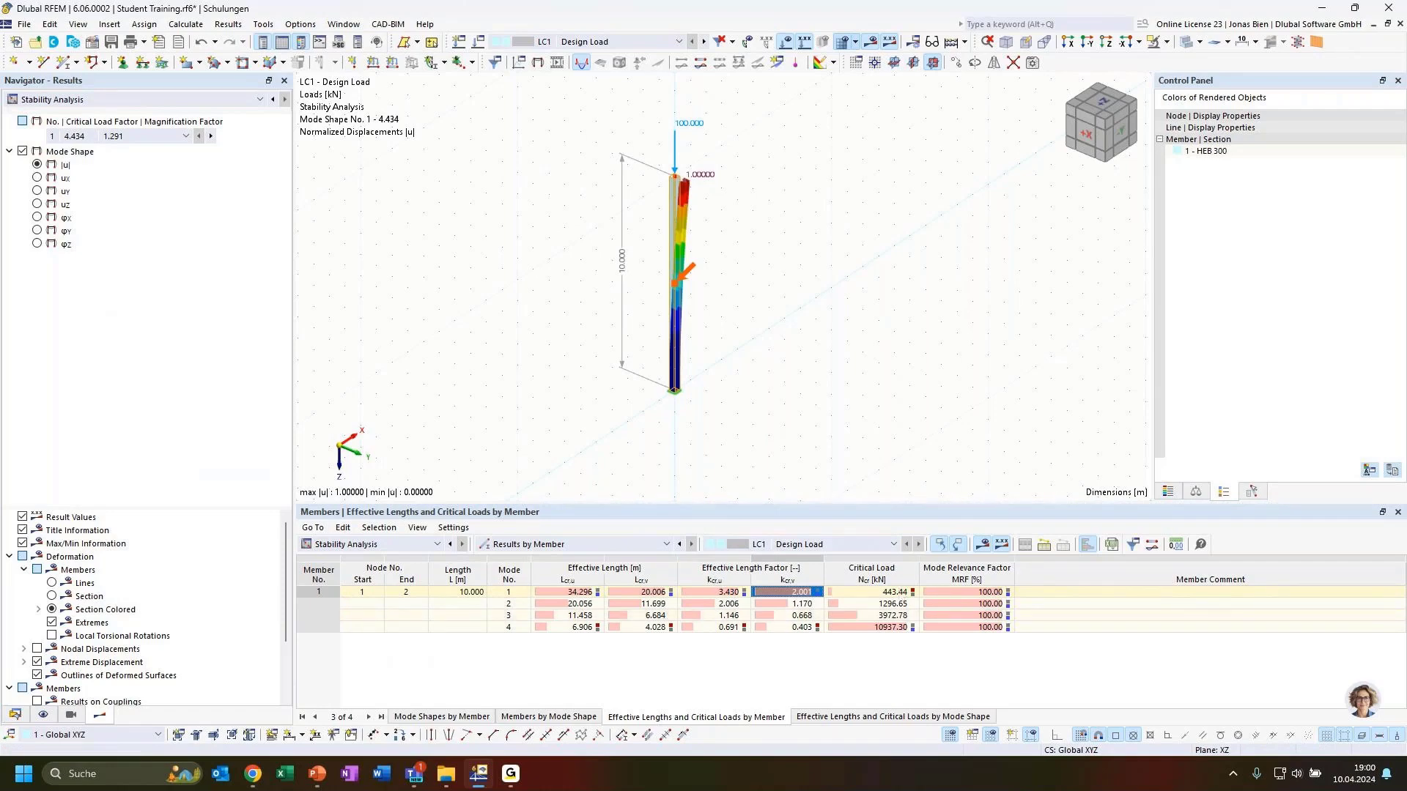
# Step: Show the rearranged L_crit formula on PowerPoint's Euler-Case 1 slide, then return to RFEM
pyautogui.hotkey('alt', 'Tab')
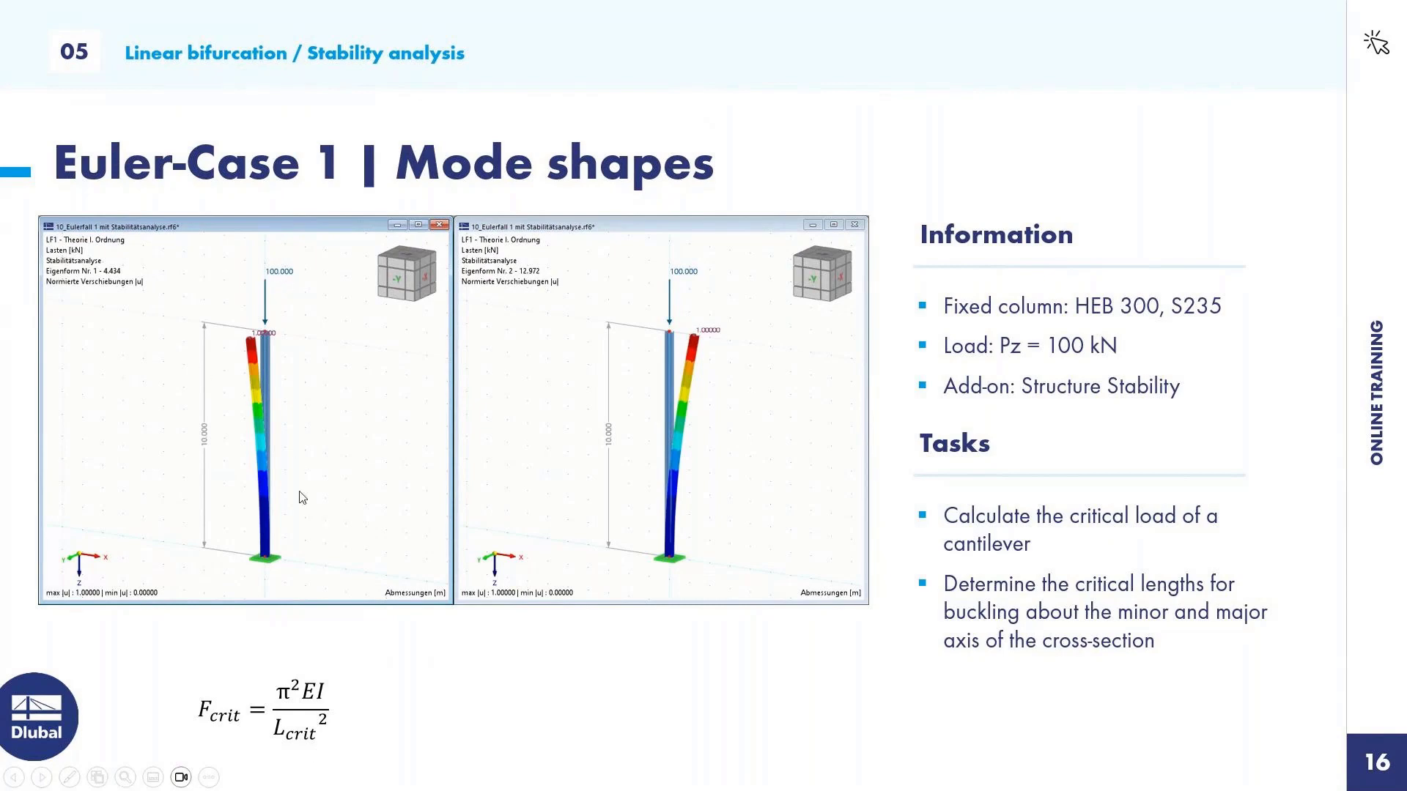
pyautogui.click(380, 582)
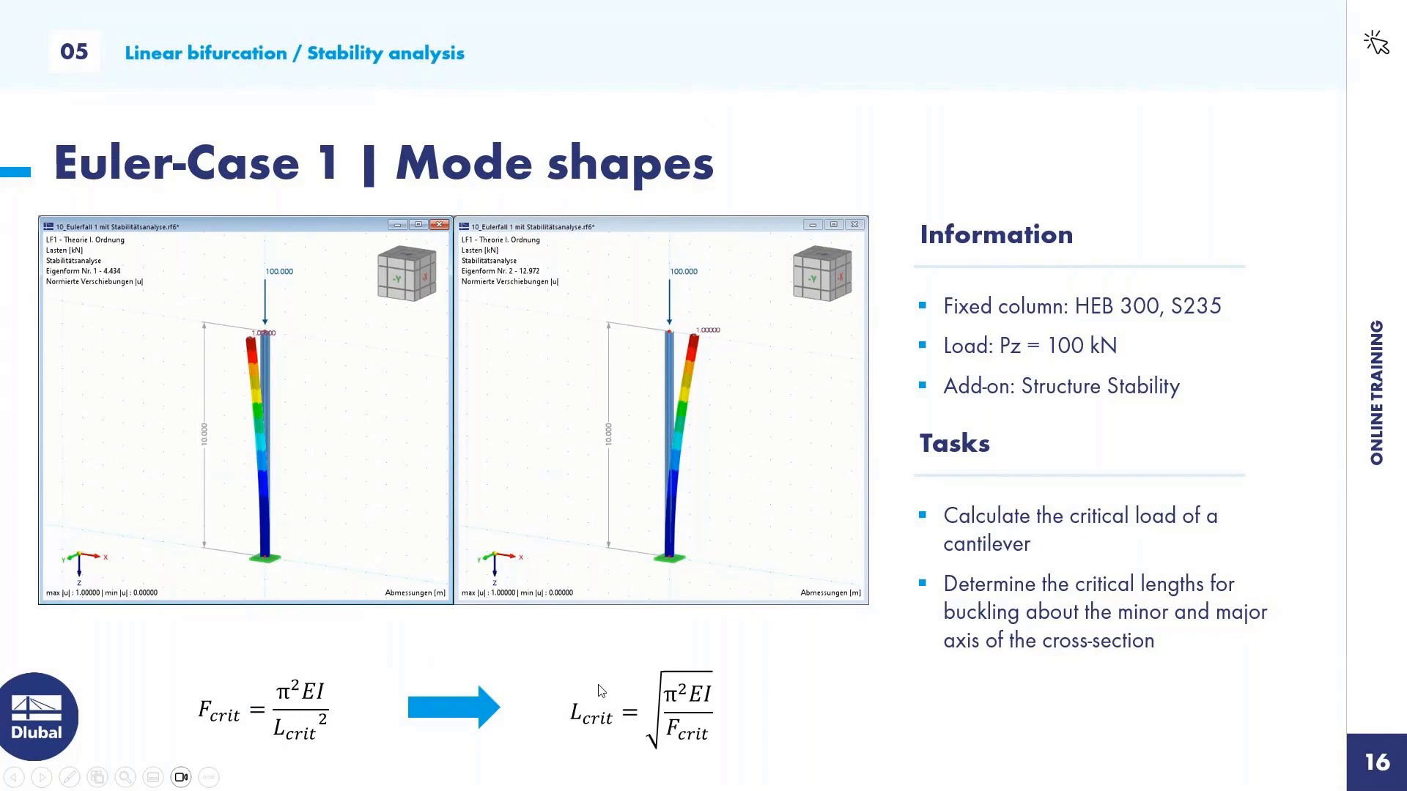
pyautogui.hotkey('alt', 'Tab')
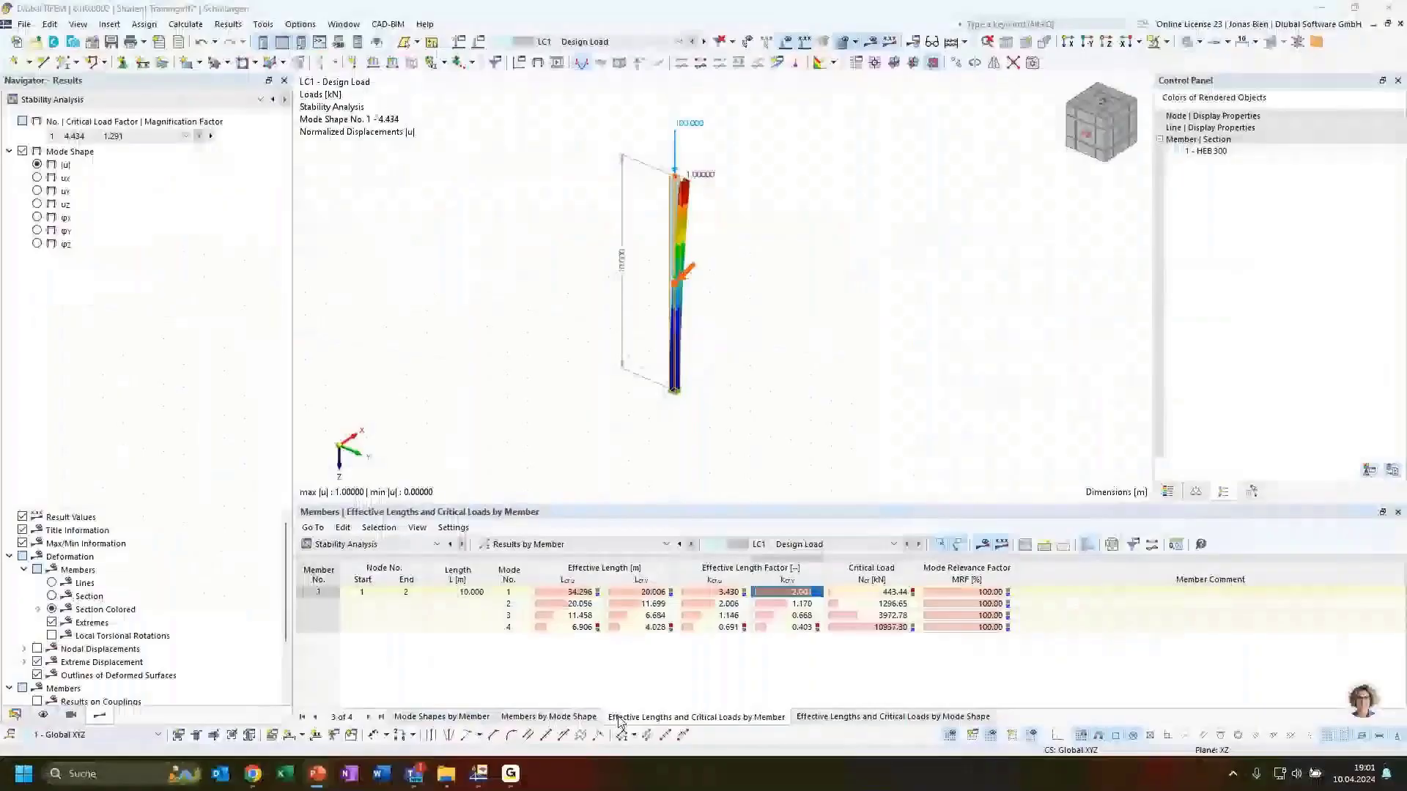
pyautogui.click(655, 595)
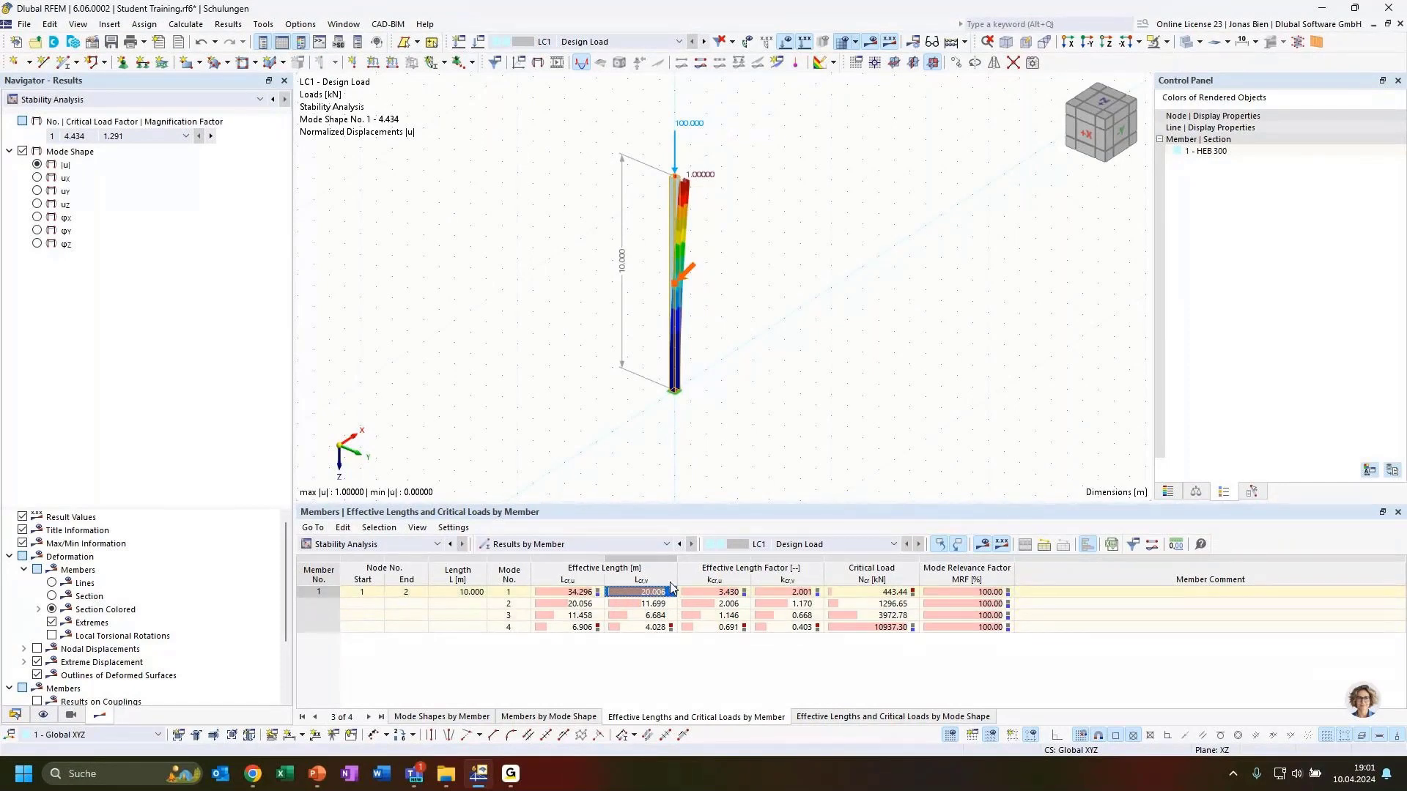
pyautogui.keyDown('ctrl'); pyautogui.moveTo(674, 425); pyautogui.dragTo(736, 427, button='middle'); pyautogui.keyUp('ctrl')
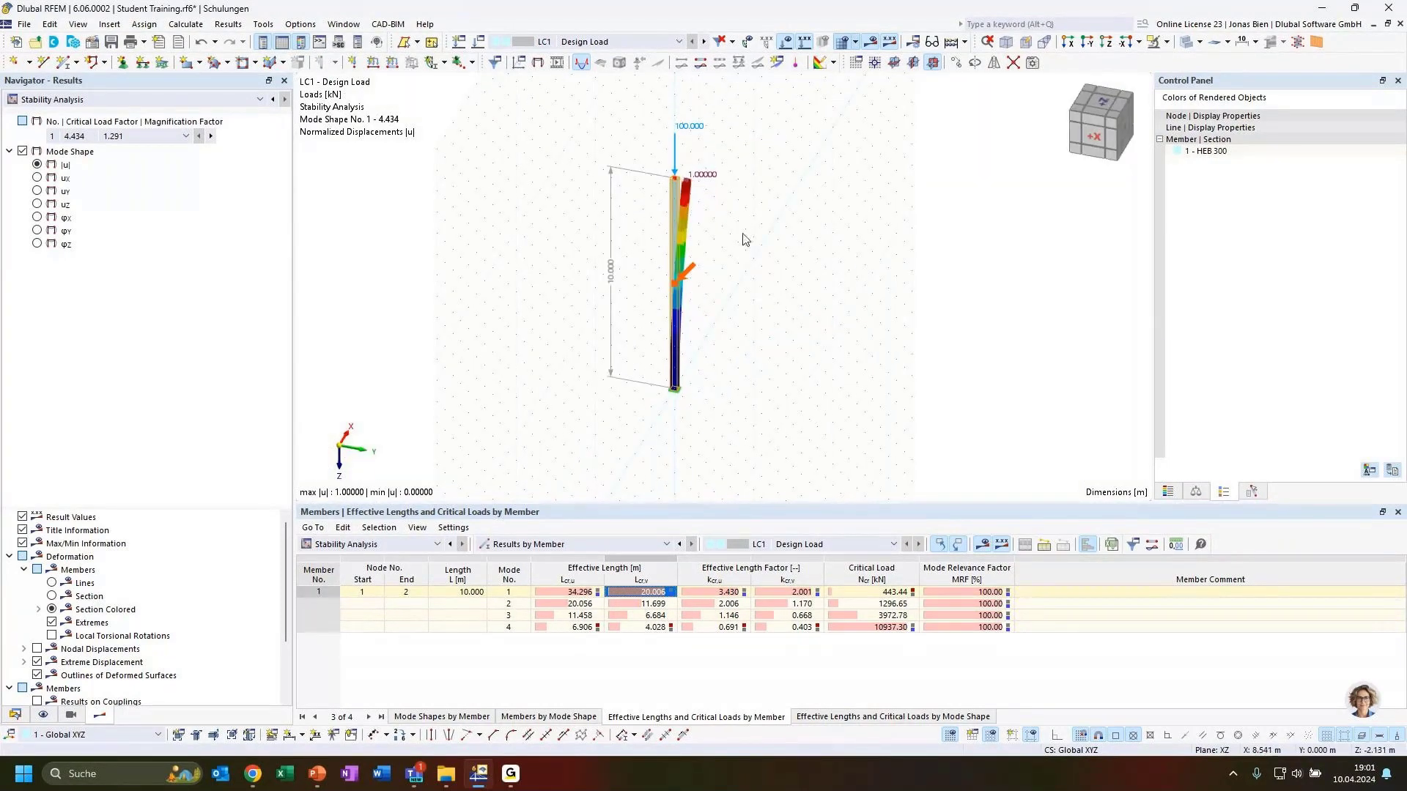
# Step: Display mode shape 2 (factor 12.967) and check its 20.056 m effective length
pyautogui.click(637, 604)
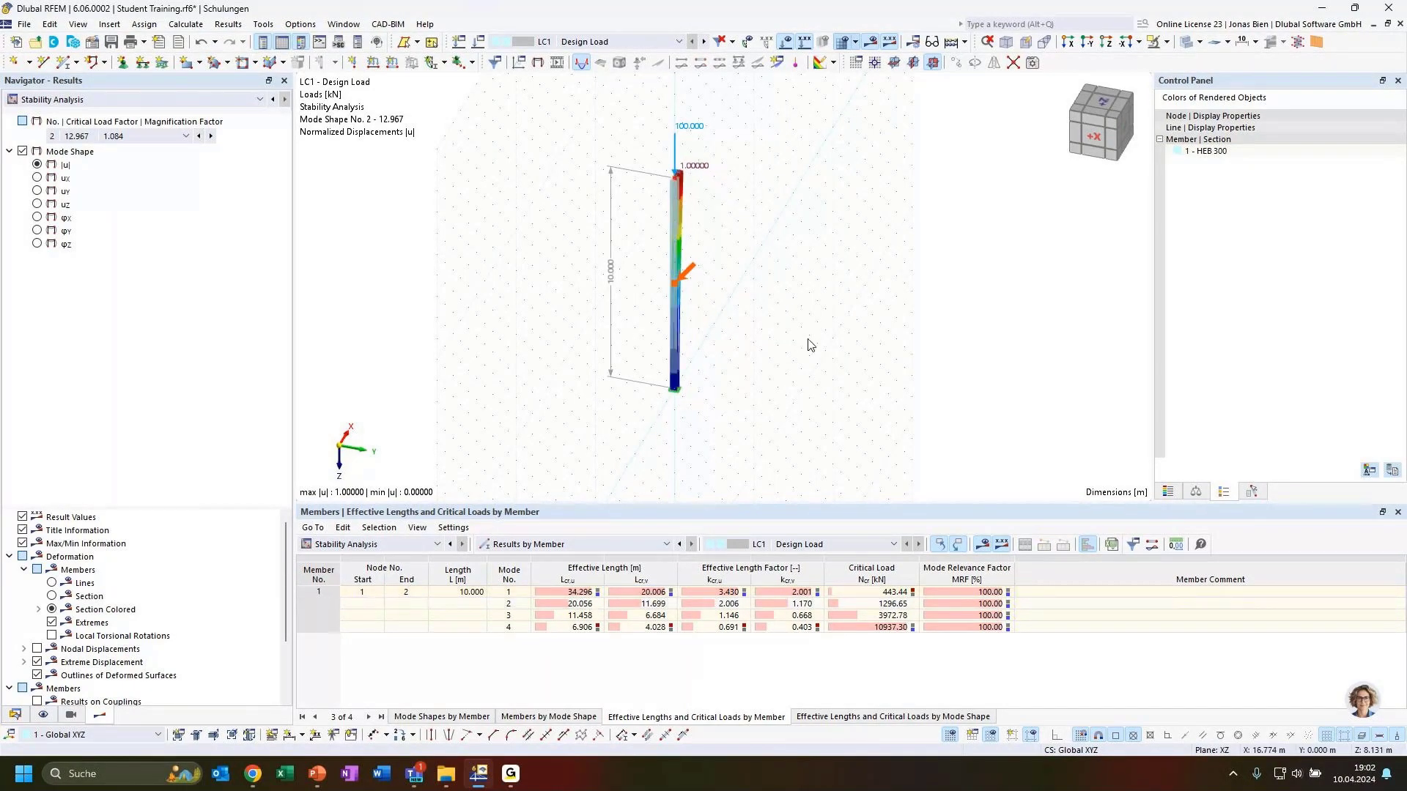
pyautogui.keyDown('ctrl'); pyautogui.moveTo(809, 331); pyautogui.dragTo(705, 315, button='middle'); pyautogui.keyUp('ctrl')
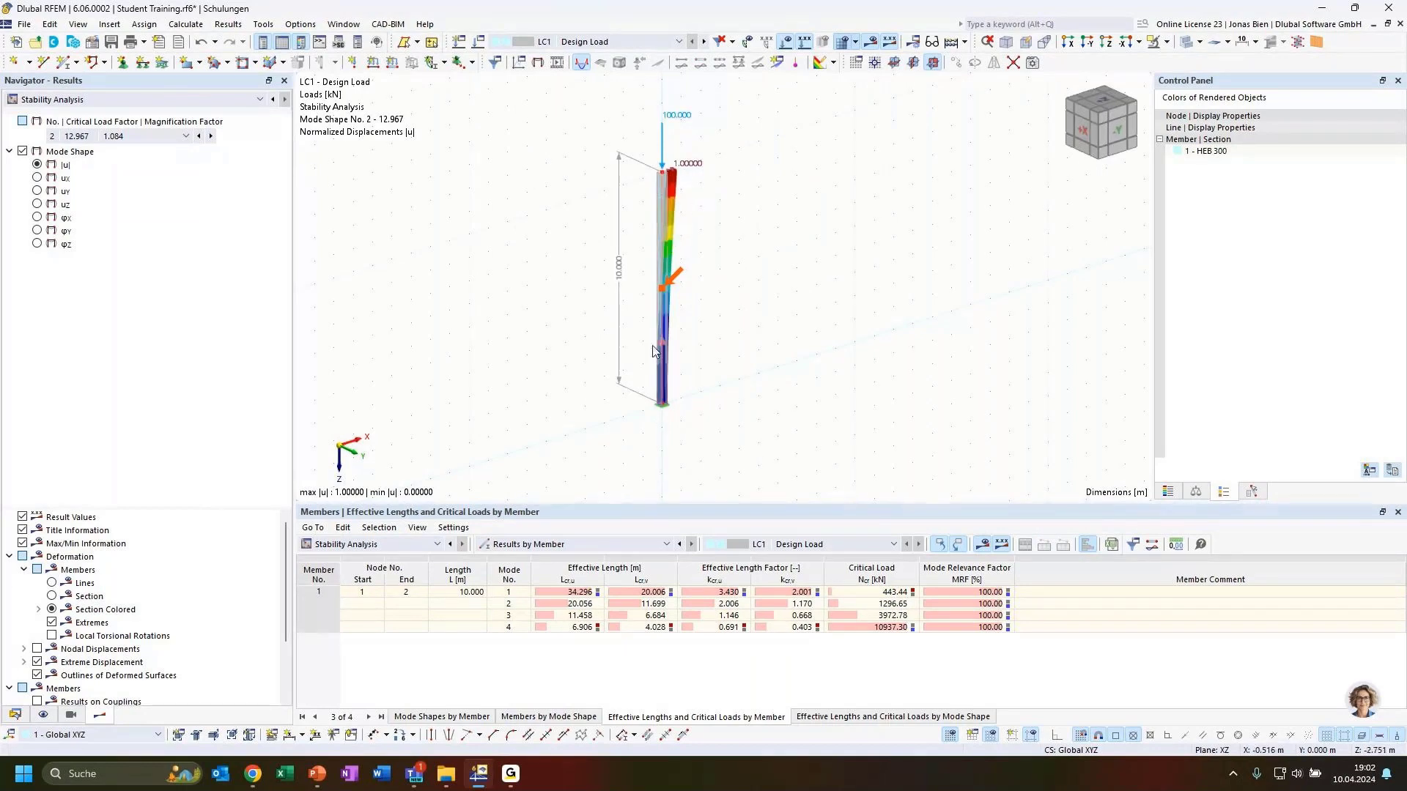
pyautogui.scroll(2, 674, 194)
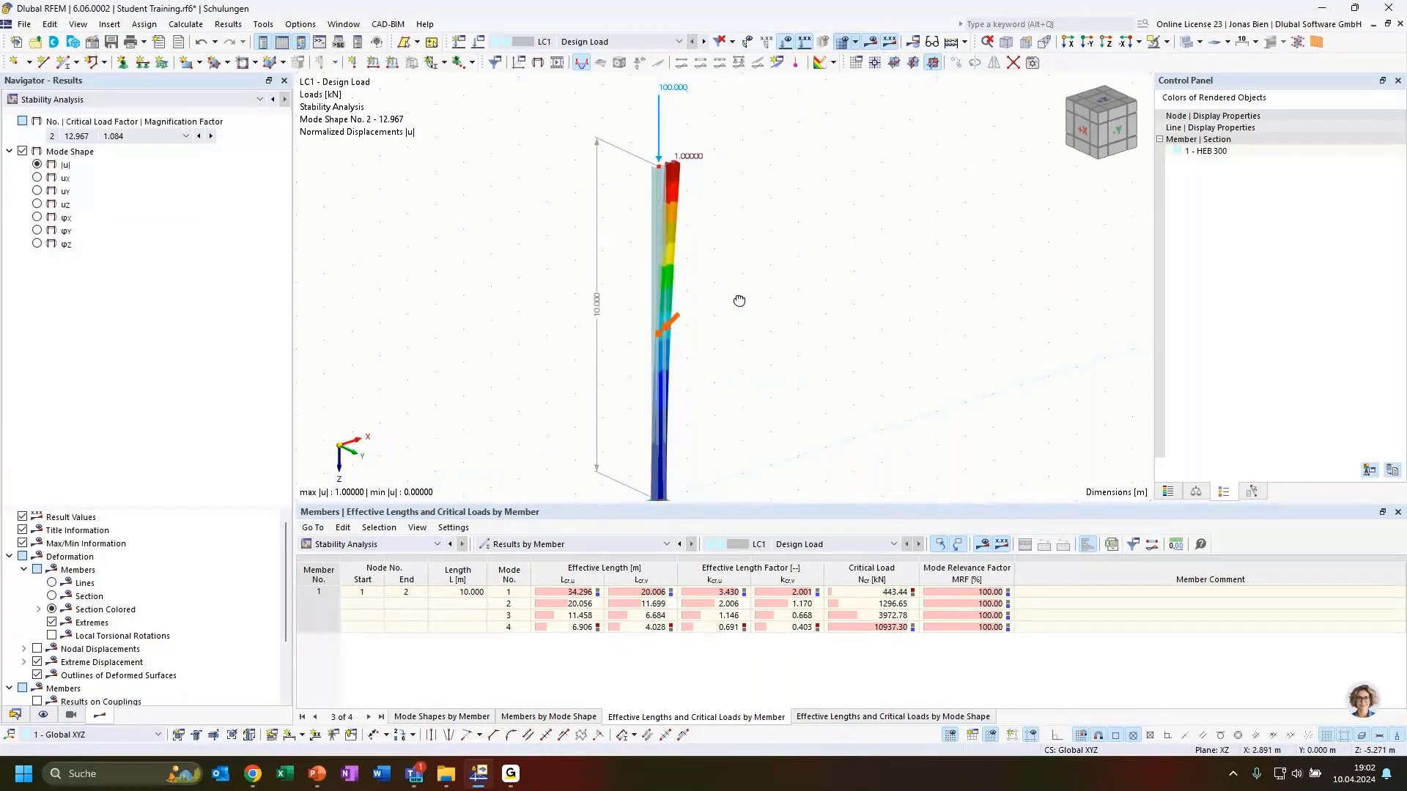
pyautogui.click(575, 604)
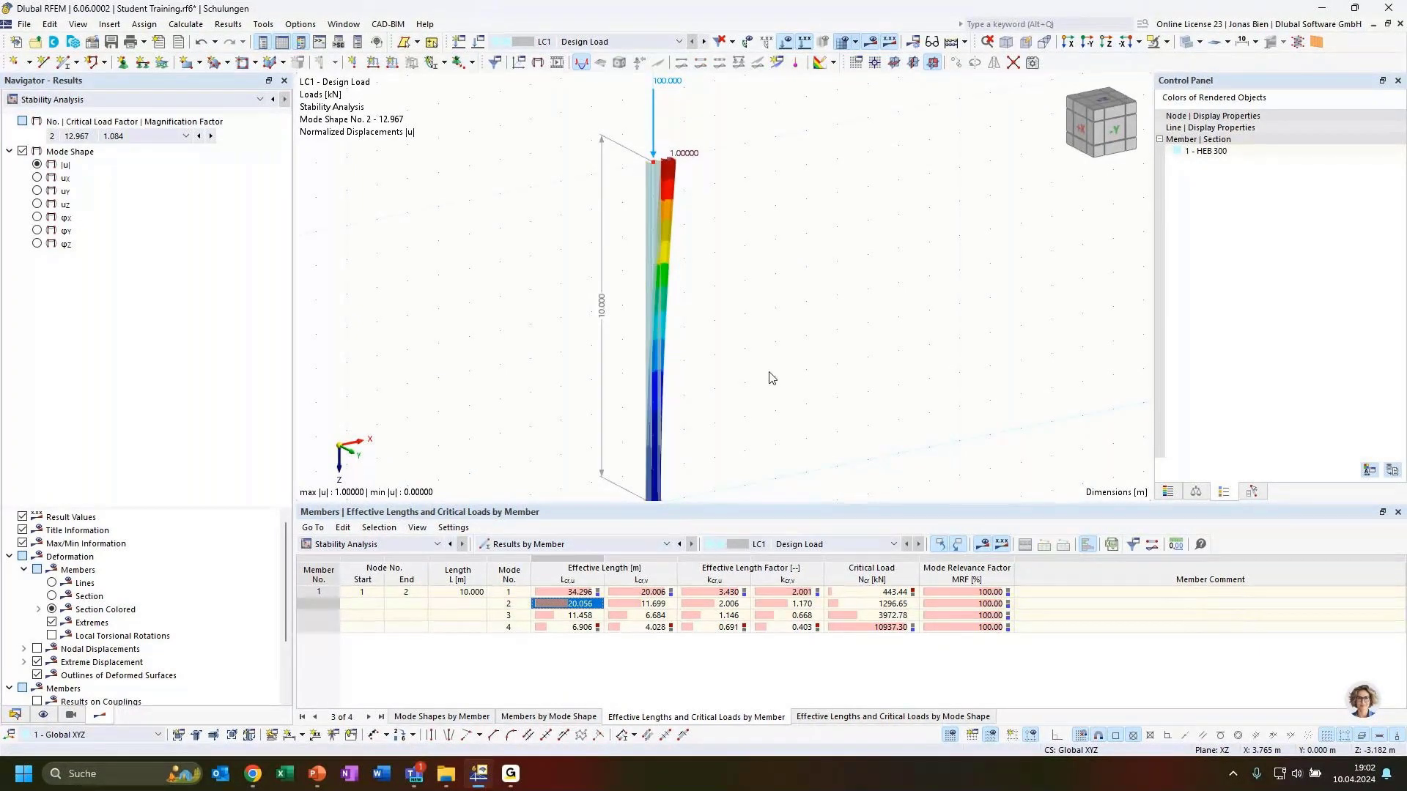
pyautogui.scroll(-2, 777, 396)
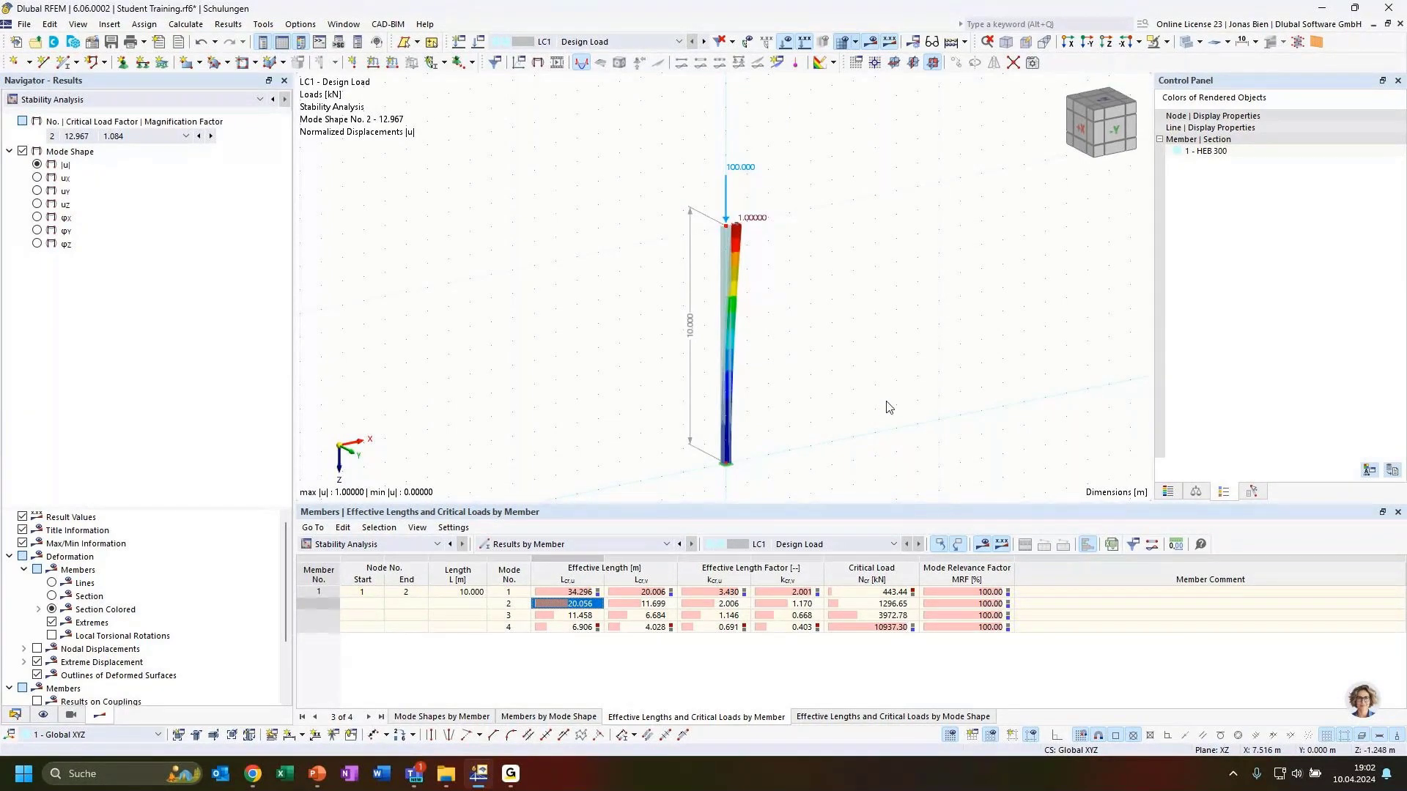
# Step: Turn the view to face the column and pick up its top node 2 to move it
pyautogui.keyDown('ctrl'); pyautogui.moveTo(883, 443); pyautogui.dragTo(832, 408, button='middle'); pyautogui.keyUp('ctrl')
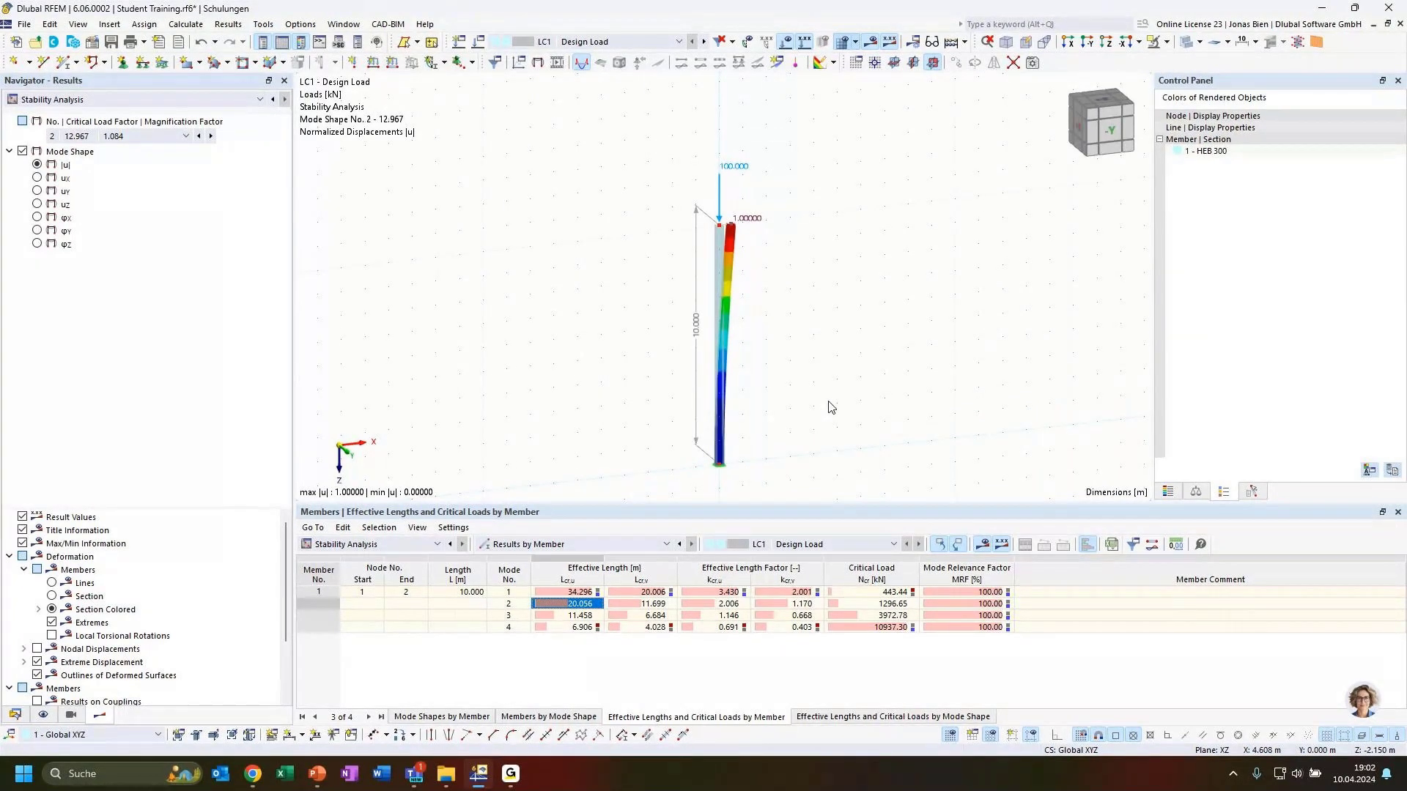
pyautogui.keyDown('ctrl'); pyautogui.moveTo(847, 417); pyautogui.dragTo(814, 423, button='middle'); pyautogui.keyUp('ctrl')
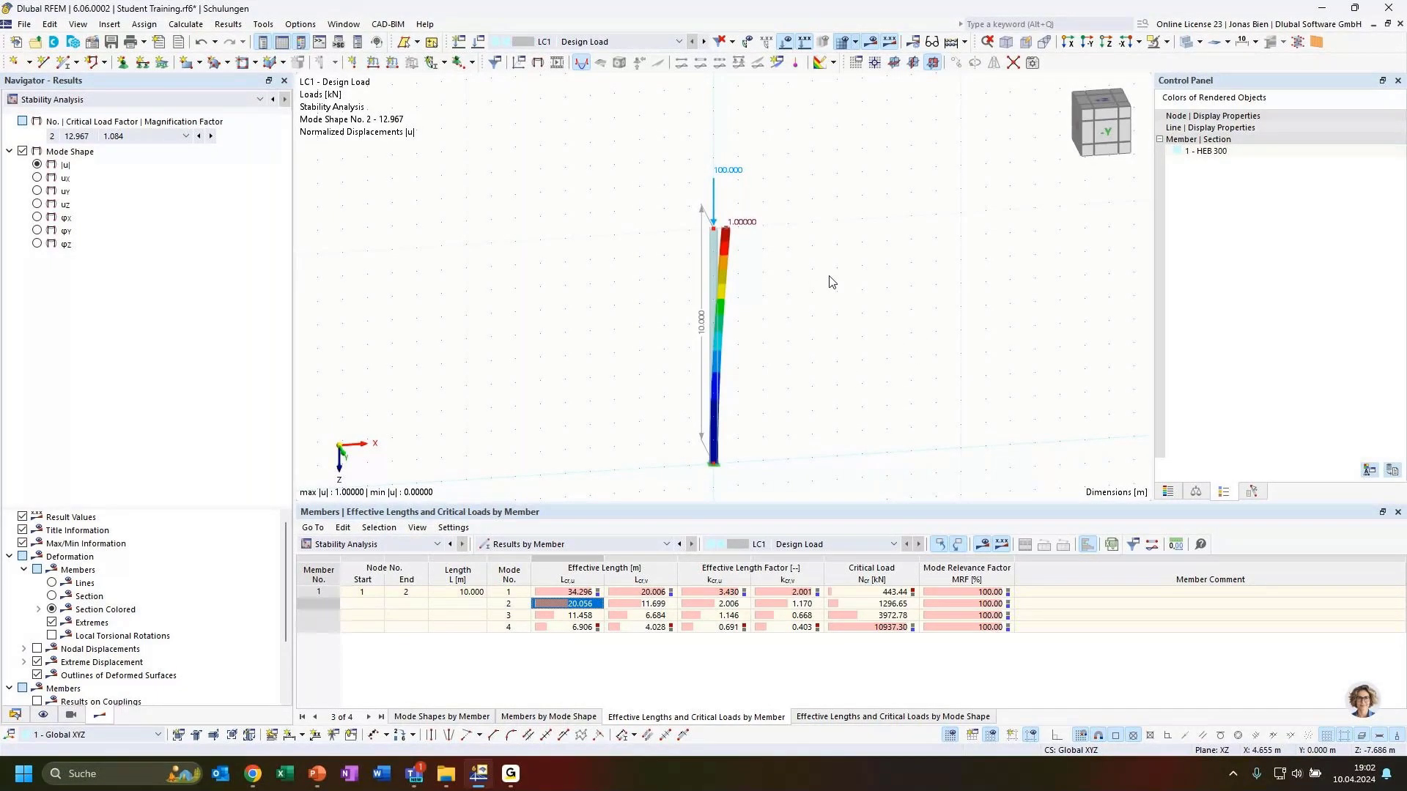
pyautogui.moveTo(828, 275); pyautogui.dragTo(794, 249)
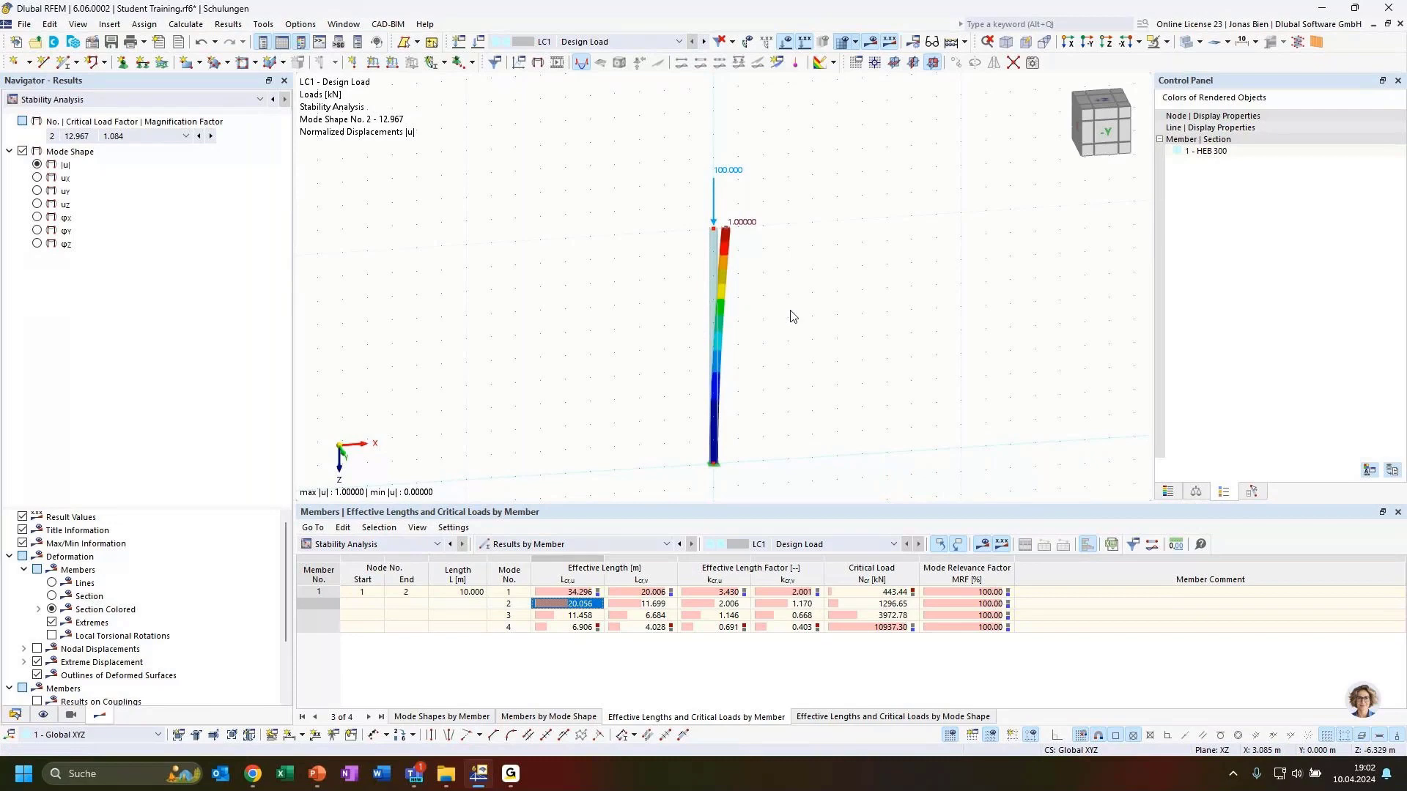
pyautogui.click(716, 233)
# Step: Drop node 2 so the column is 6 m, then copy the loaded column to the right
pyautogui.moveTo(711, 327); pyautogui.dragTo(711, 326)
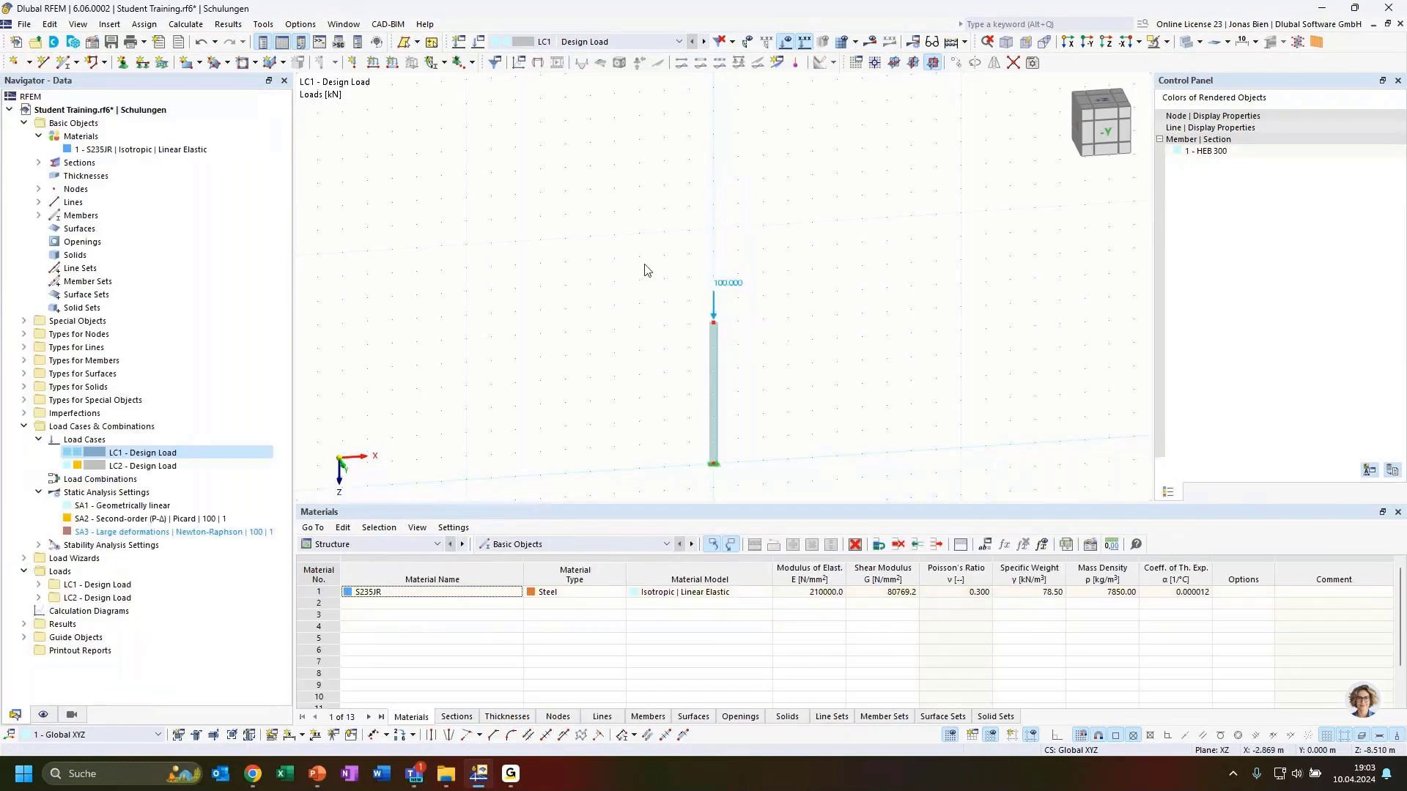
pyautogui.moveTo(645, 241); pyautogui.dragTo(792, 481)
pyautogui.keyDown('ctrl'); pyautogui.moveTo(715, 437); pyautogui.dragTo(960, 447); pyautogui.keyUp('ctrl')
pyautogui.click(1034, 431)
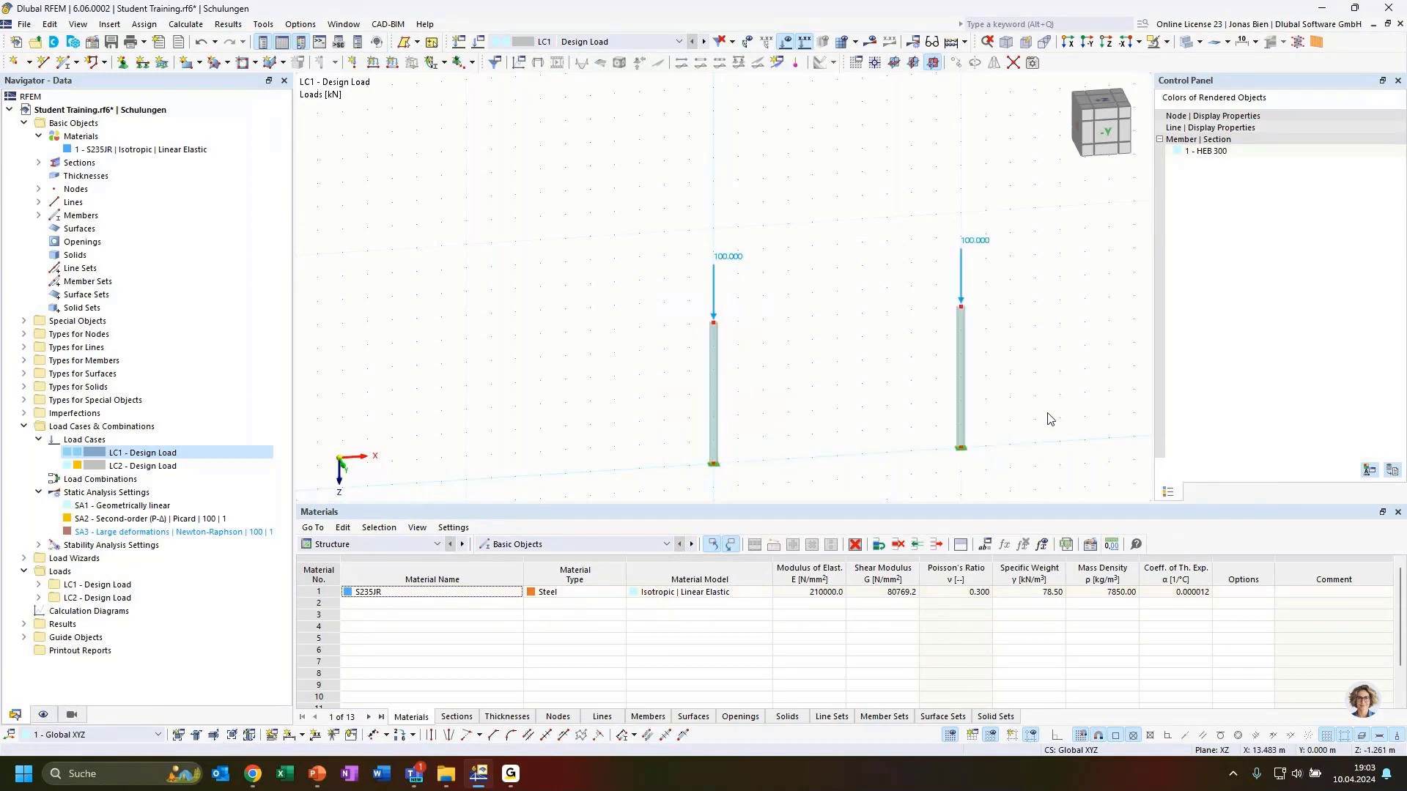
pyautogui.keyDown('ctrl'); pyautogui.moveTo(1048, 416); pyautogui.dragTo(1040, 399, button='middle'); pyautogui.keyUp('ctrl')
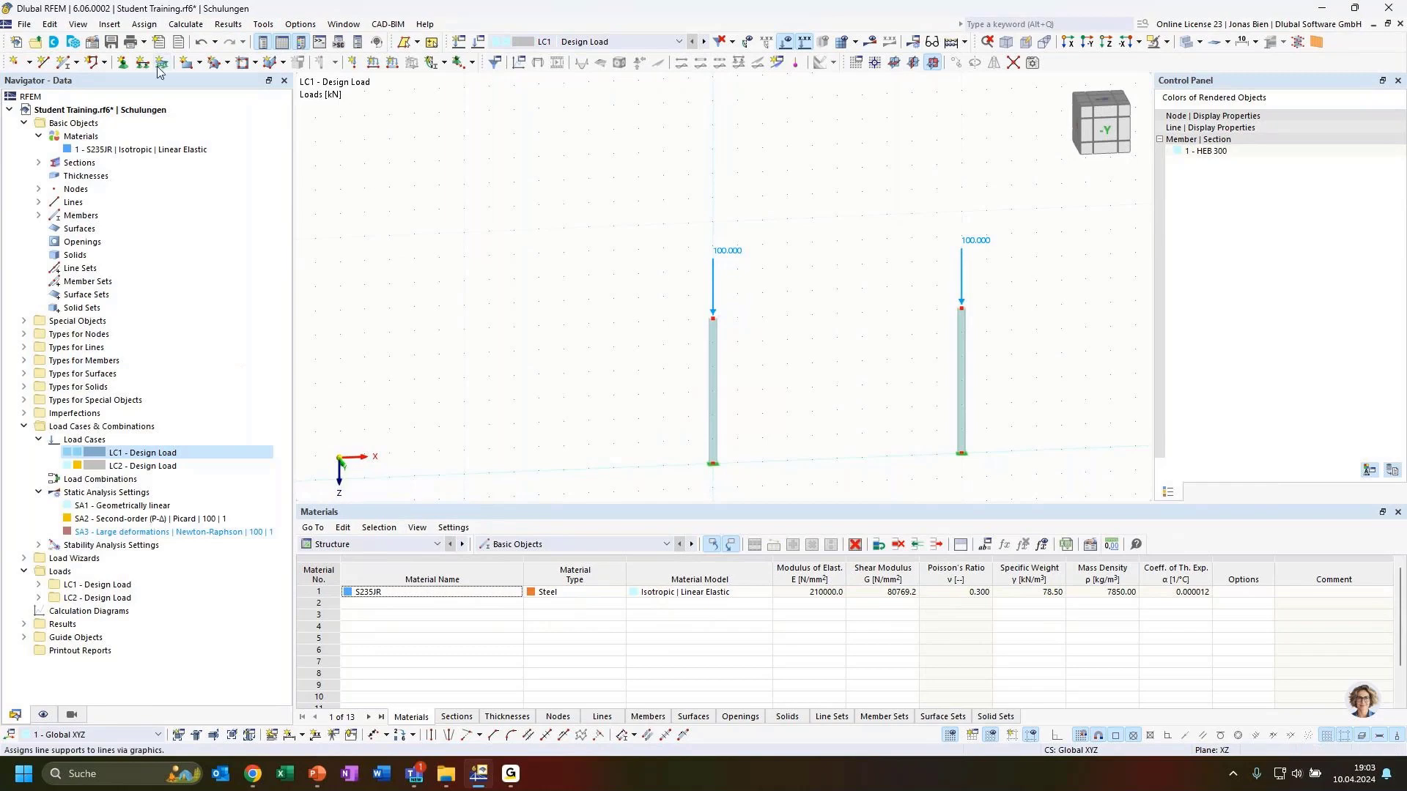
# Step: Draw beam member 3 connecting the tops of the two columns
pyautogui.click(64, 63)
pyautogui.doubleClick(800, 304)
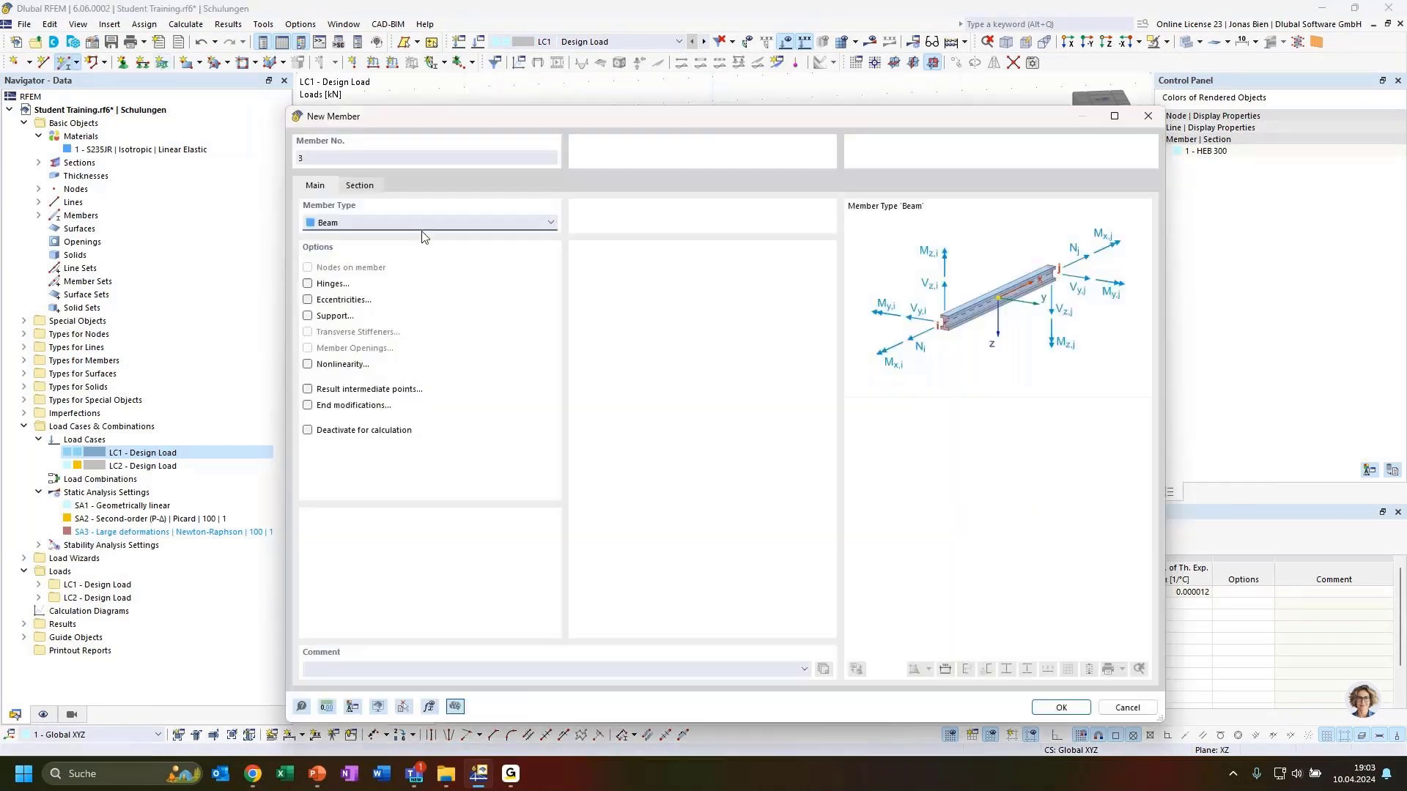
pyautogui.click(1047, 705)
pyautogui.click(712, 318)
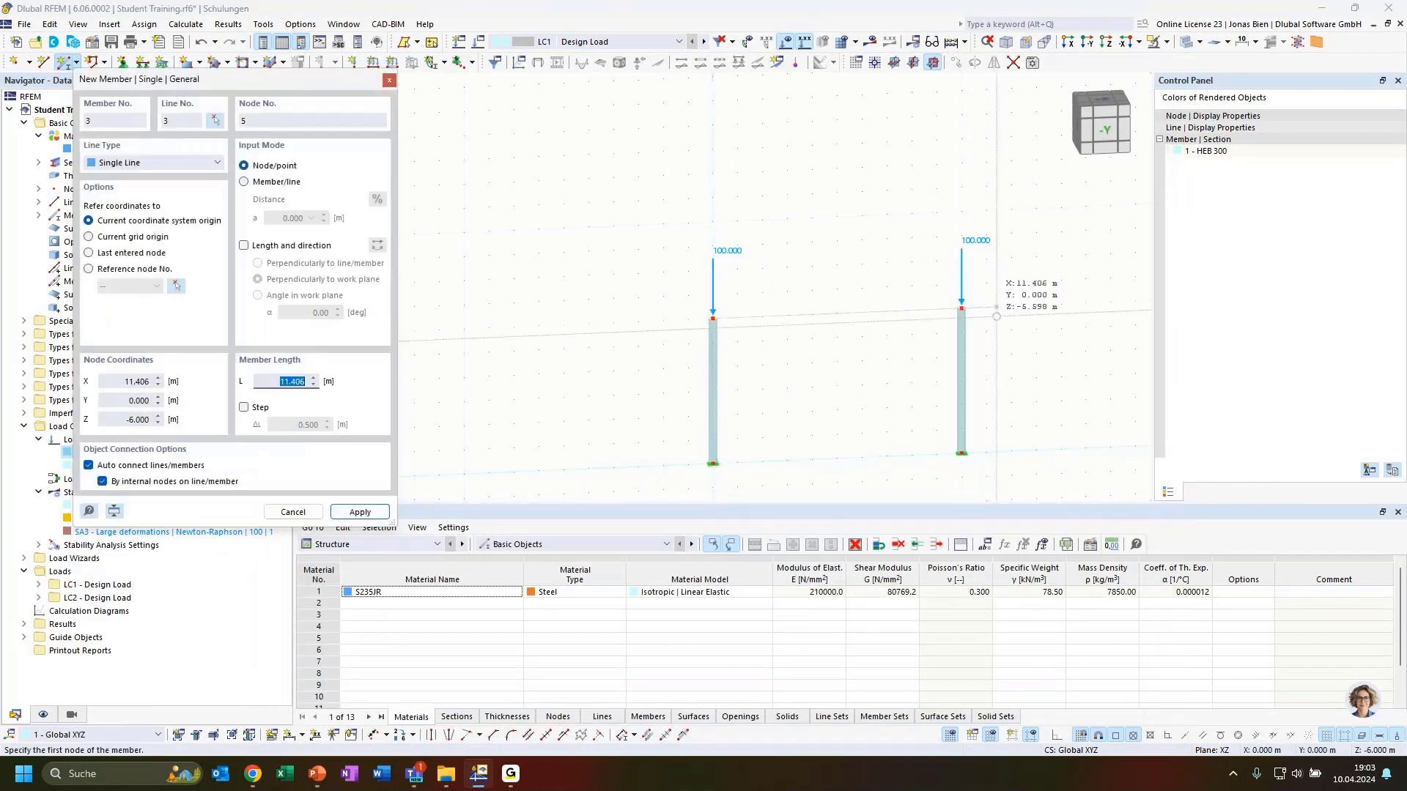
pyautogui.click(958, 310)
# Step: Raise the beam, top nodes and 100 kN loads together so both columns become taller
pyautogui.press('Escape')
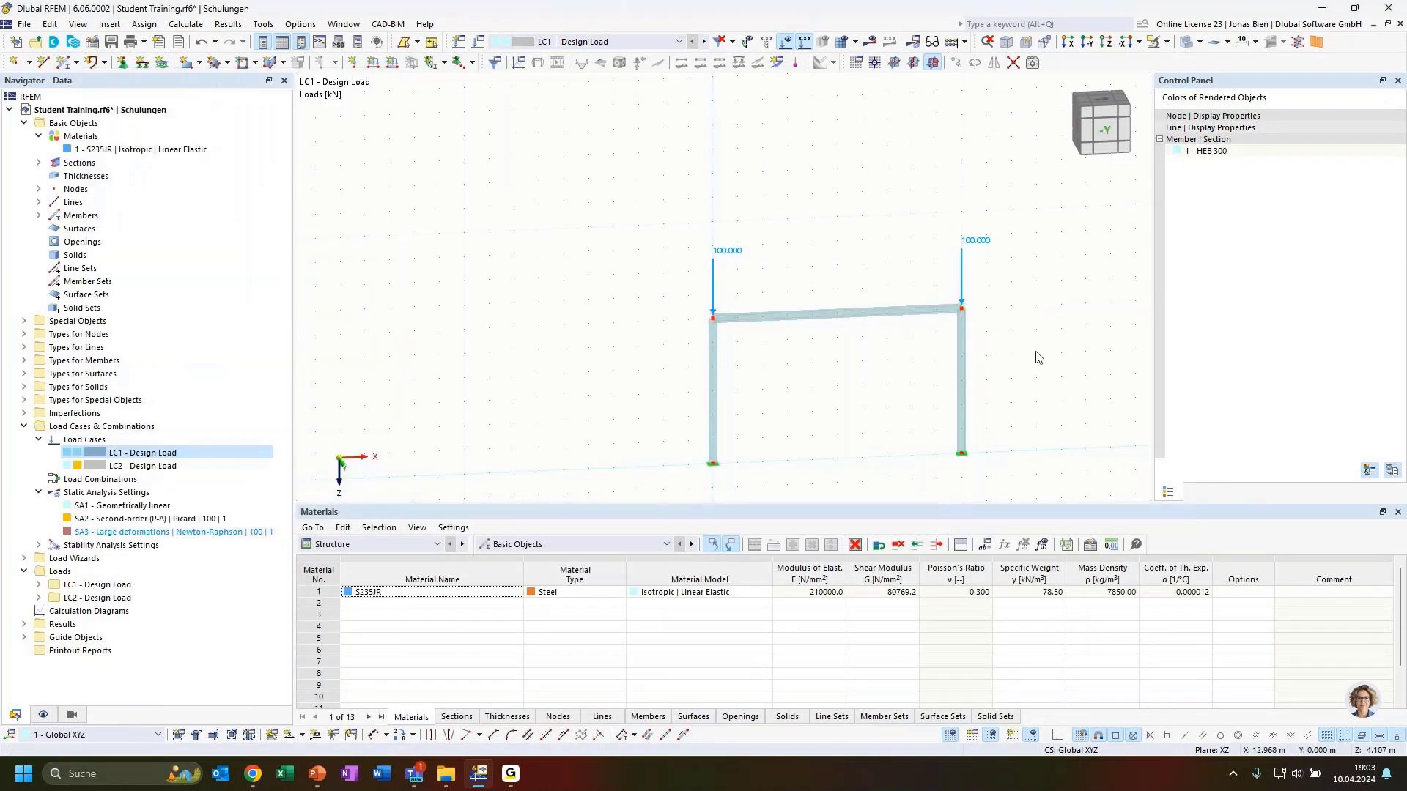
pyautogui.scroll(2, 1005, 368)
pyautogui.scroll(-4, 863, 361)
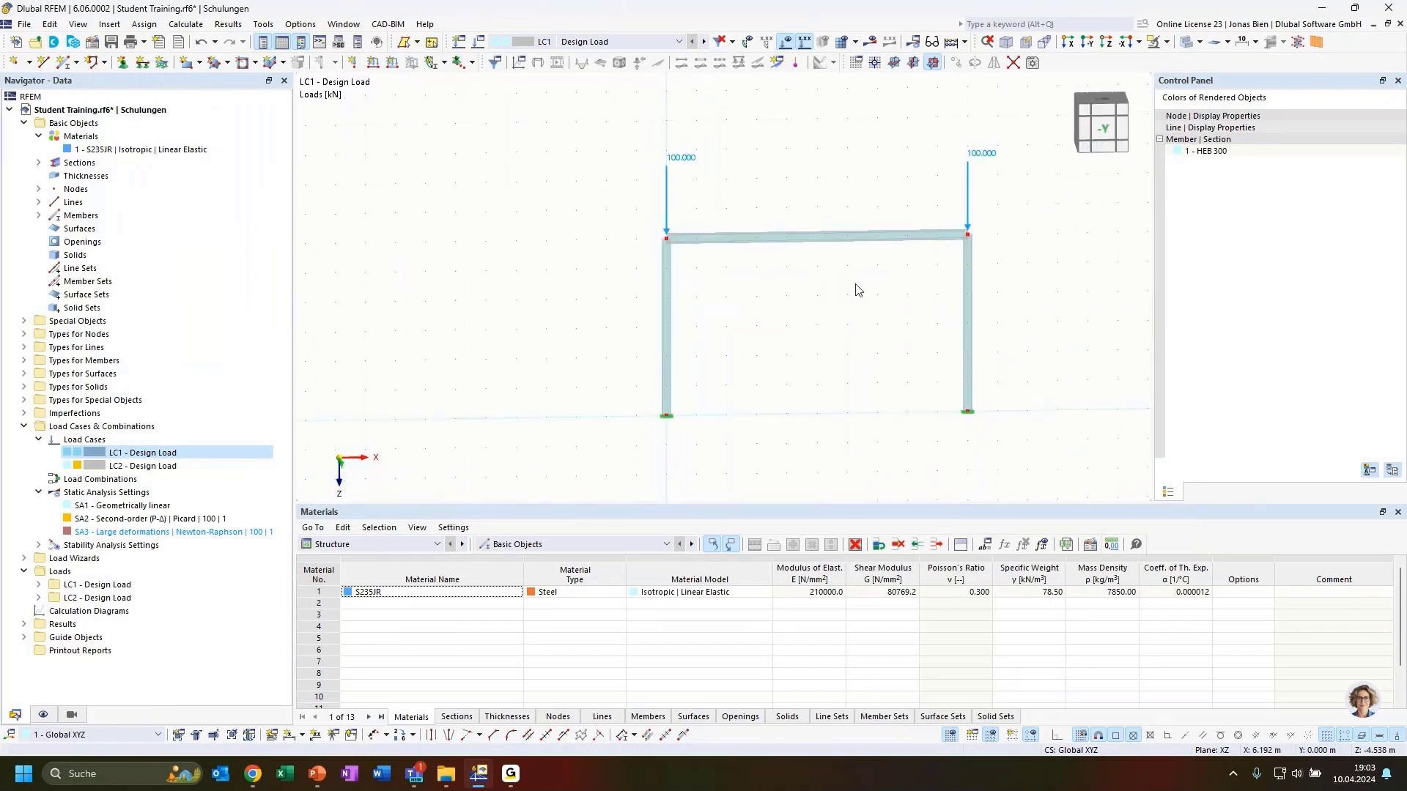
pyautogui.keyDown('ctrl'); pyautogui.moveTo(815, 329); pyautogui.dragTo(875, 355, button='middle'); pyautogui.keyUp('ctrl')
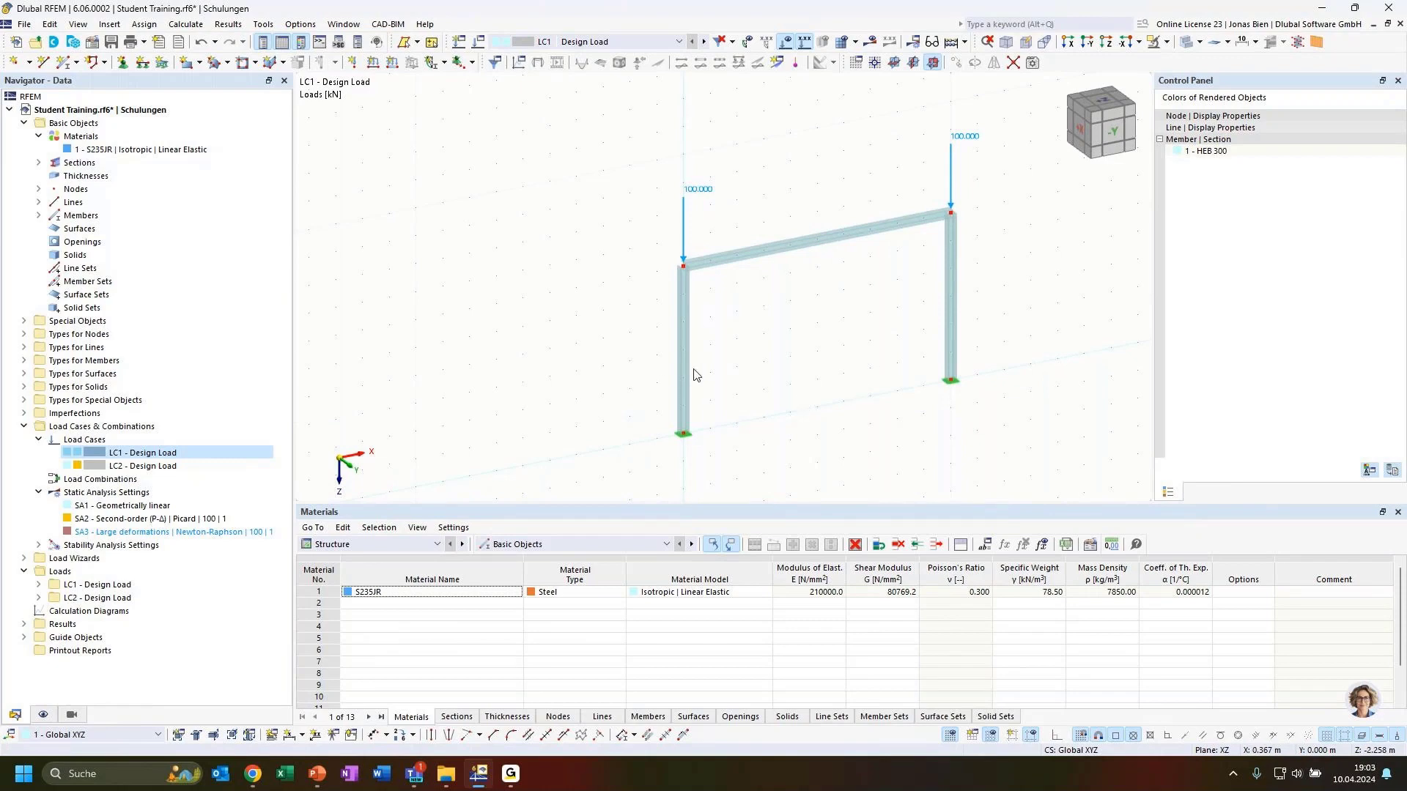
pyautogui.moveTo(796, 351); pyautogui.dragTo(660, 419, button='middle')
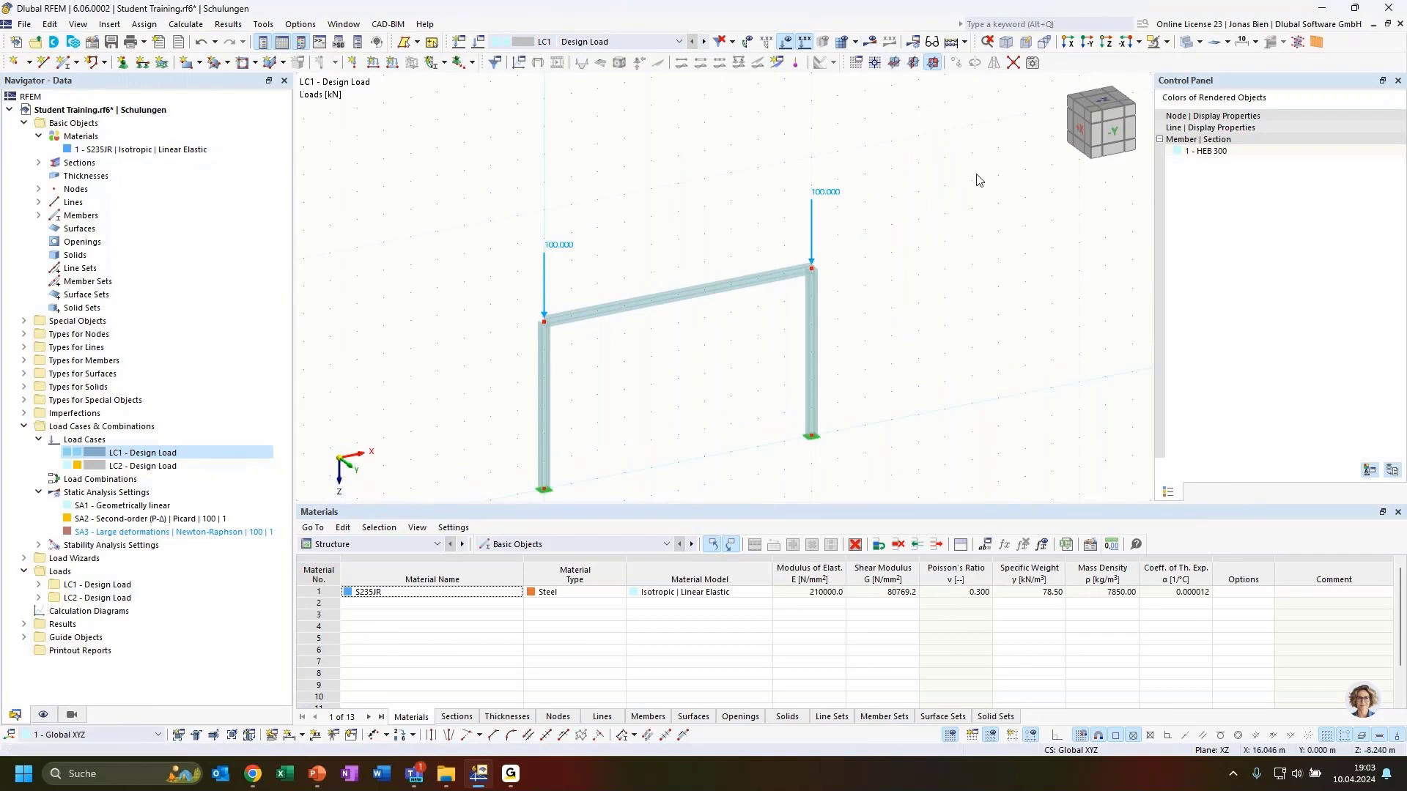
pyautogui.moveTo(489, 157); pyautogui.dragTo(868, 363)
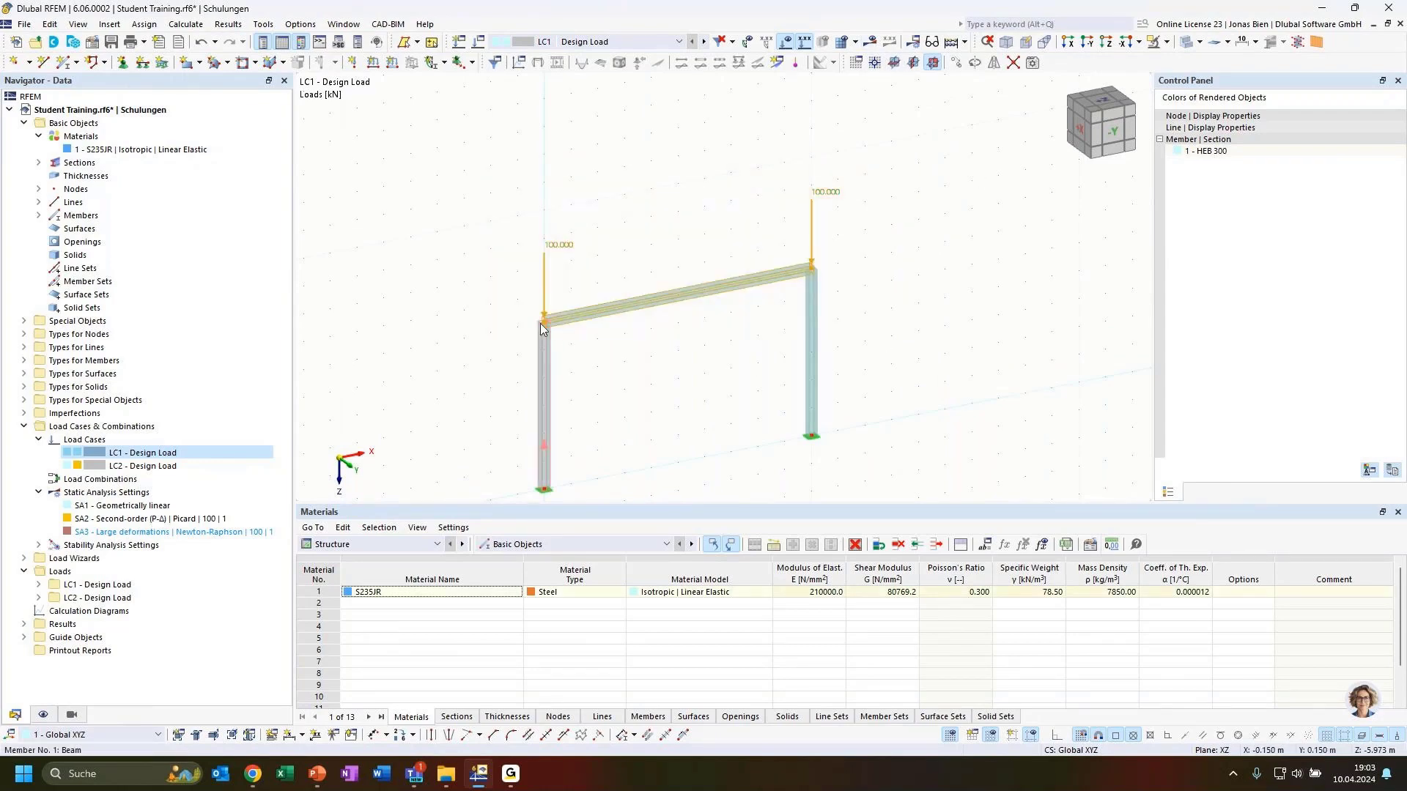
pyautogui.moveTo(545, 322); pyautogui.dragTo(543, 212)
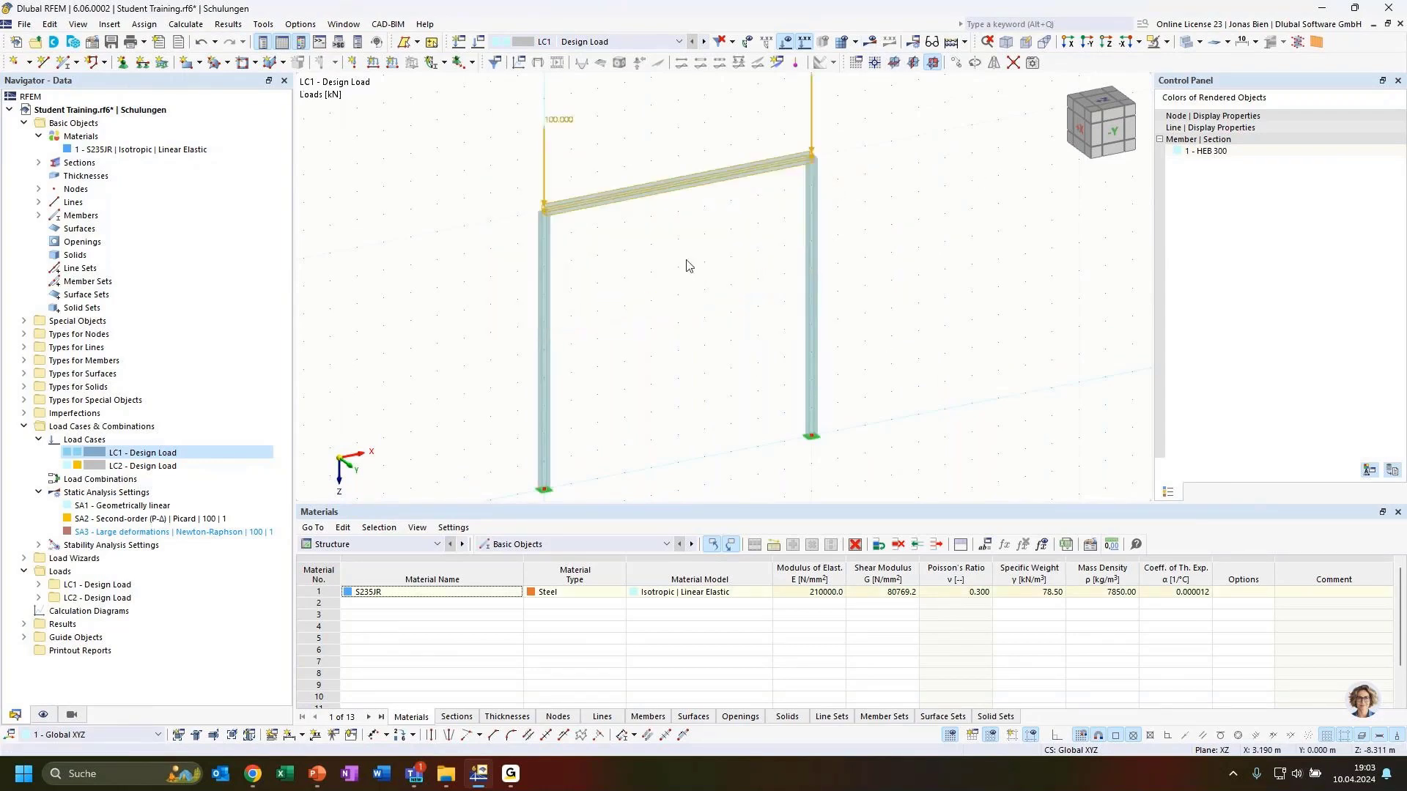
pyautogui.click(841, 292)
pyautogui.keyDown('ctrl'); pyautogui.moveTo(993, 322); pyautogui.dragTo(950, 337, button='middle'); pyautogui.keyUp('ctrl')
pyautogui.scroll(-1, 951, 314)
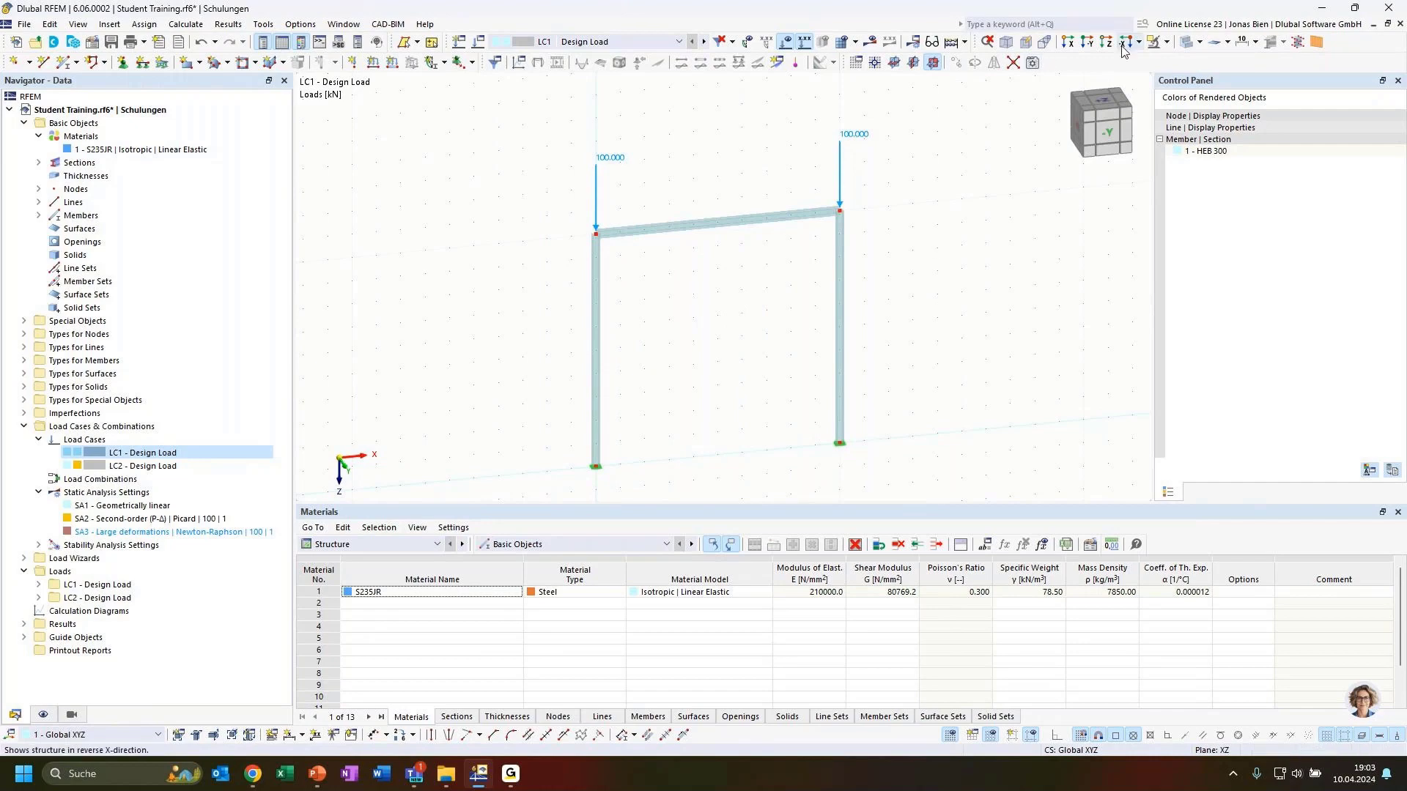
# Step: Recalculate the frame and switch the results to Stability Analysis
pyautogui.click(873, 44)
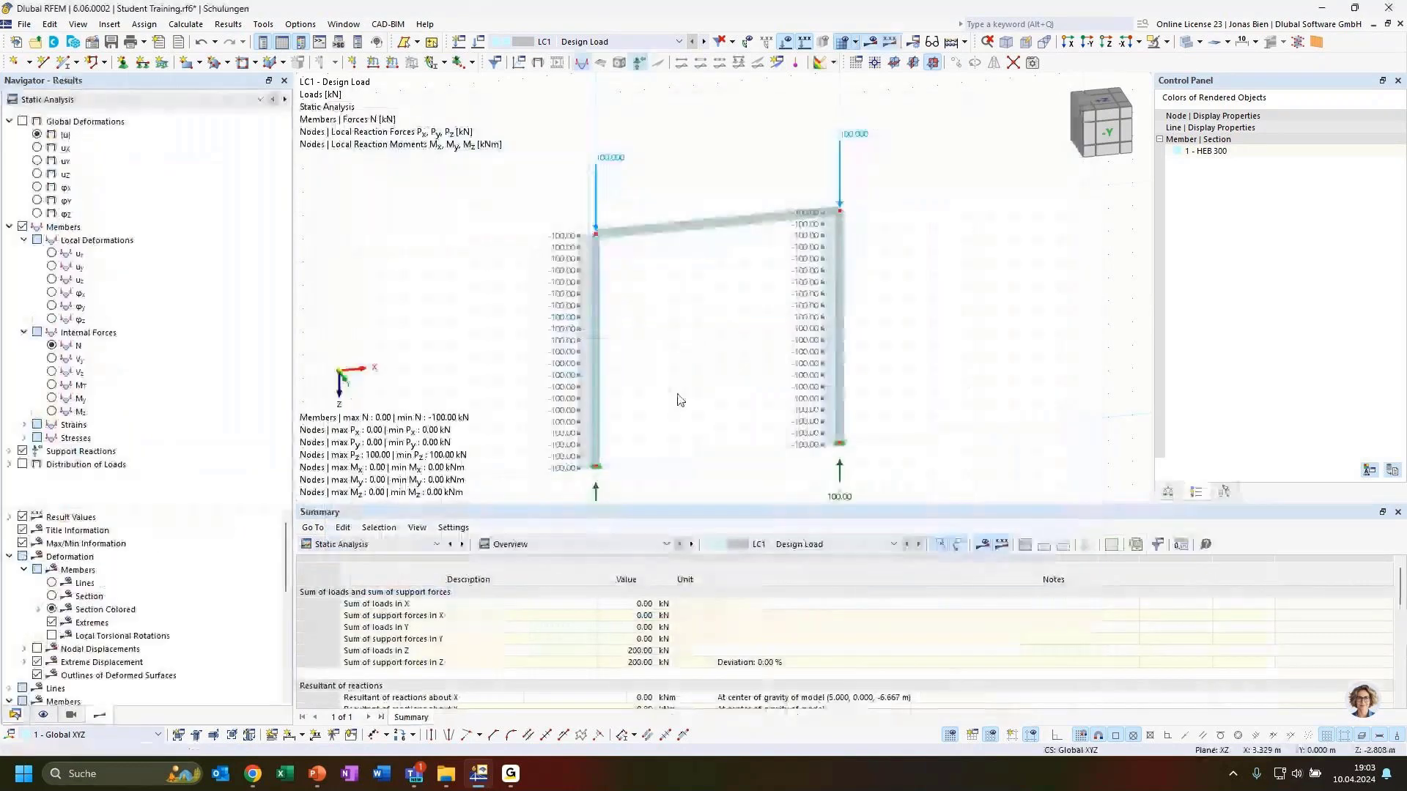
pyautogui.click(377, 544)
pyautogui.click(346, 651)
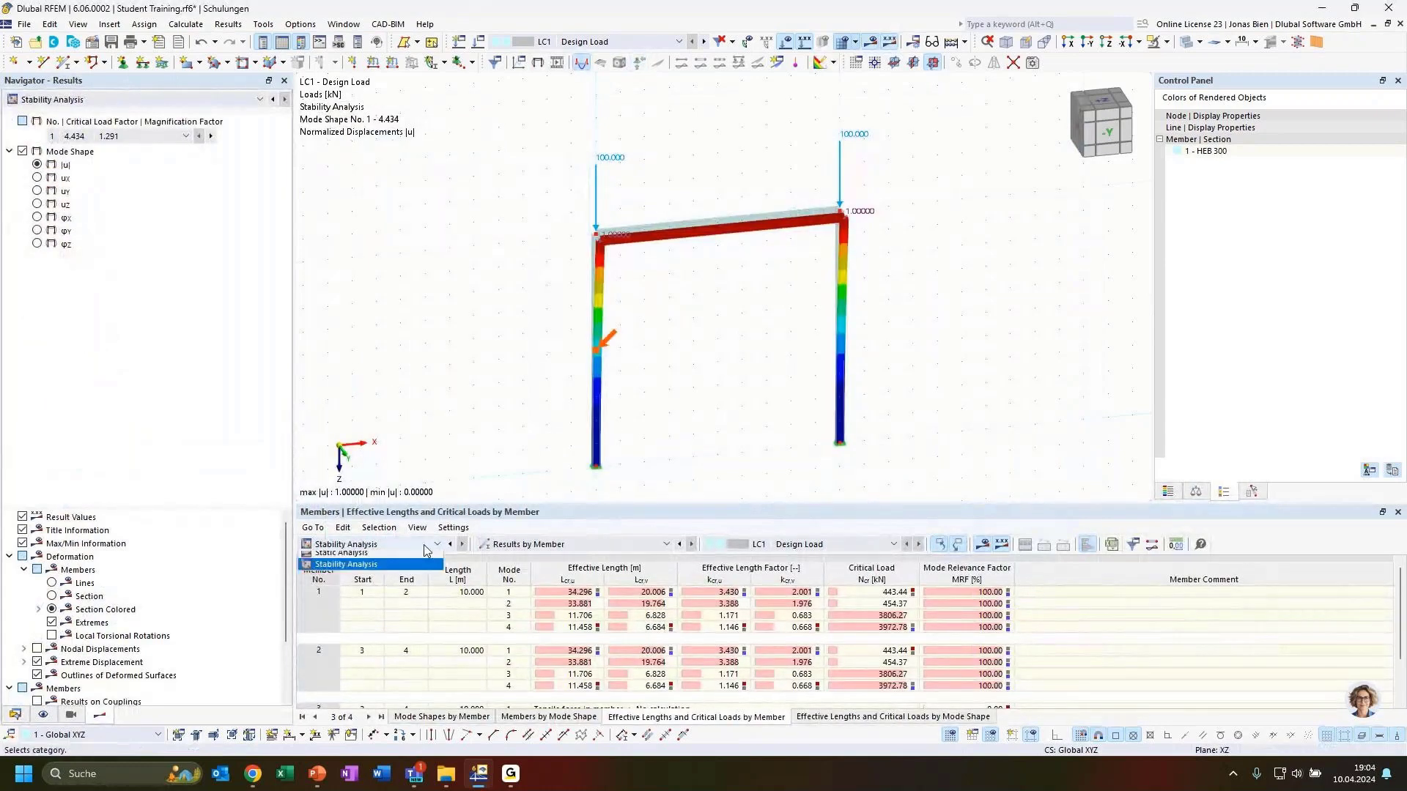
# Step: Show the Critical Load Factors table and select mode 1 with factor 4.434
pyautogui.click(339, 544)
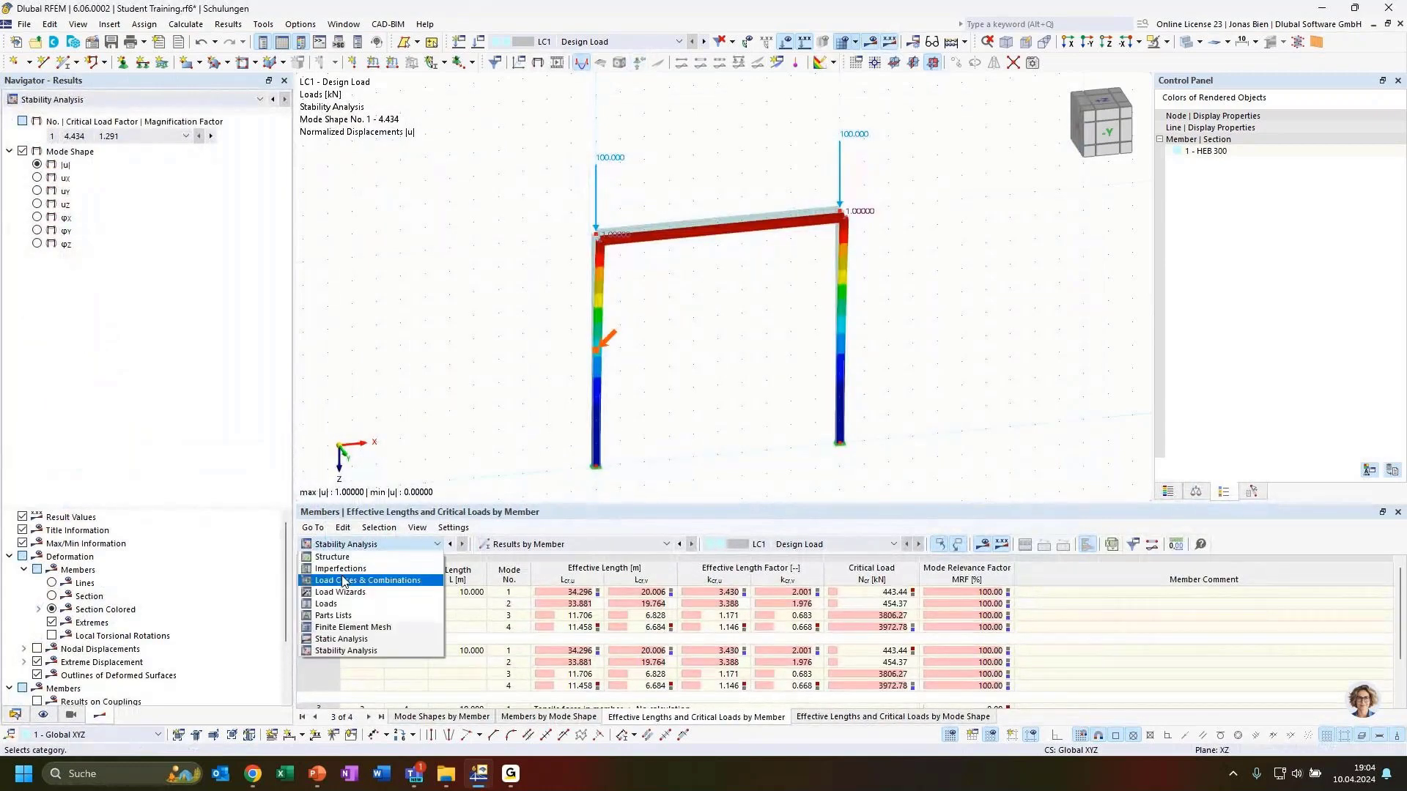
pyautogui.click(334, 650)
pyautogui.click(561, 544)
pyautogui.click(557, 557)
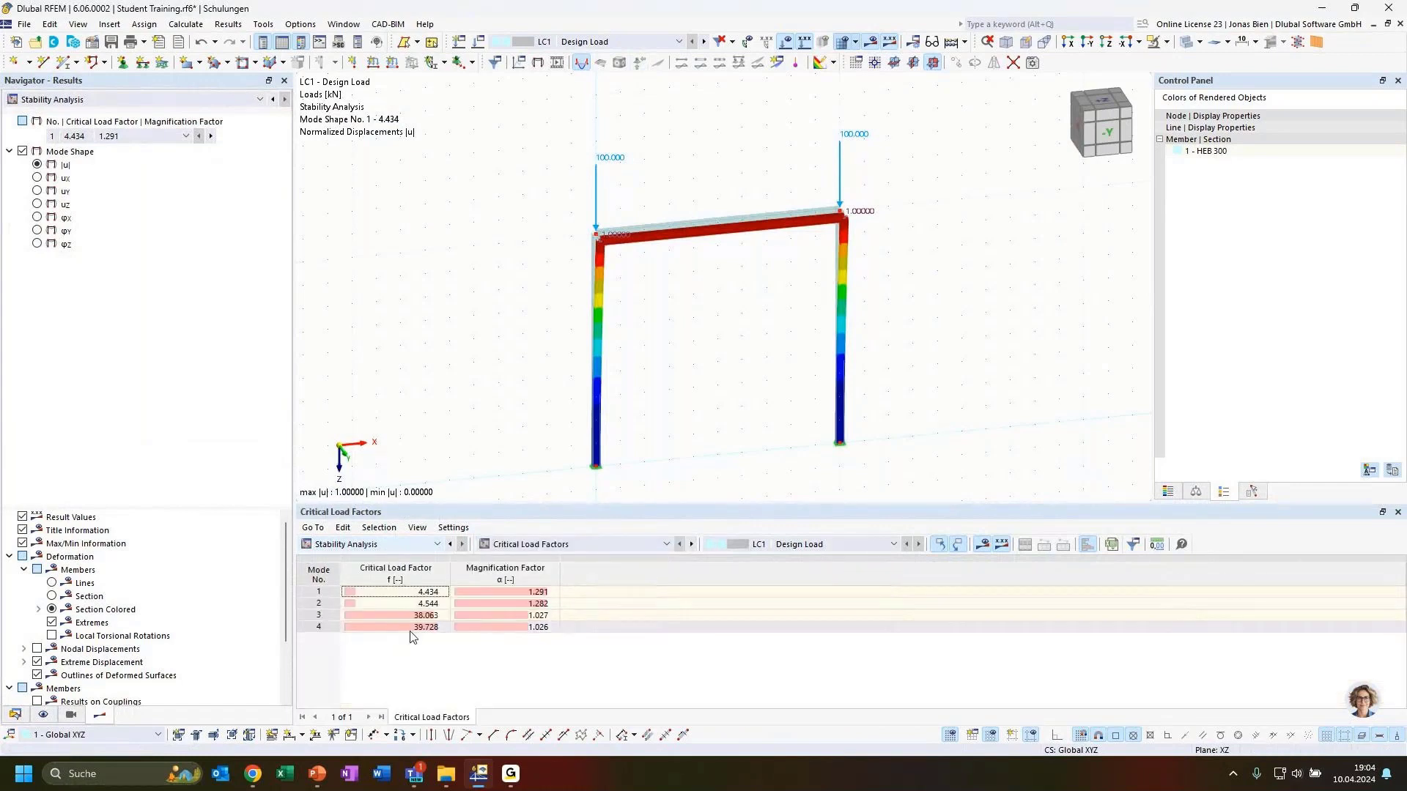
pyautogui.click(434, 592)
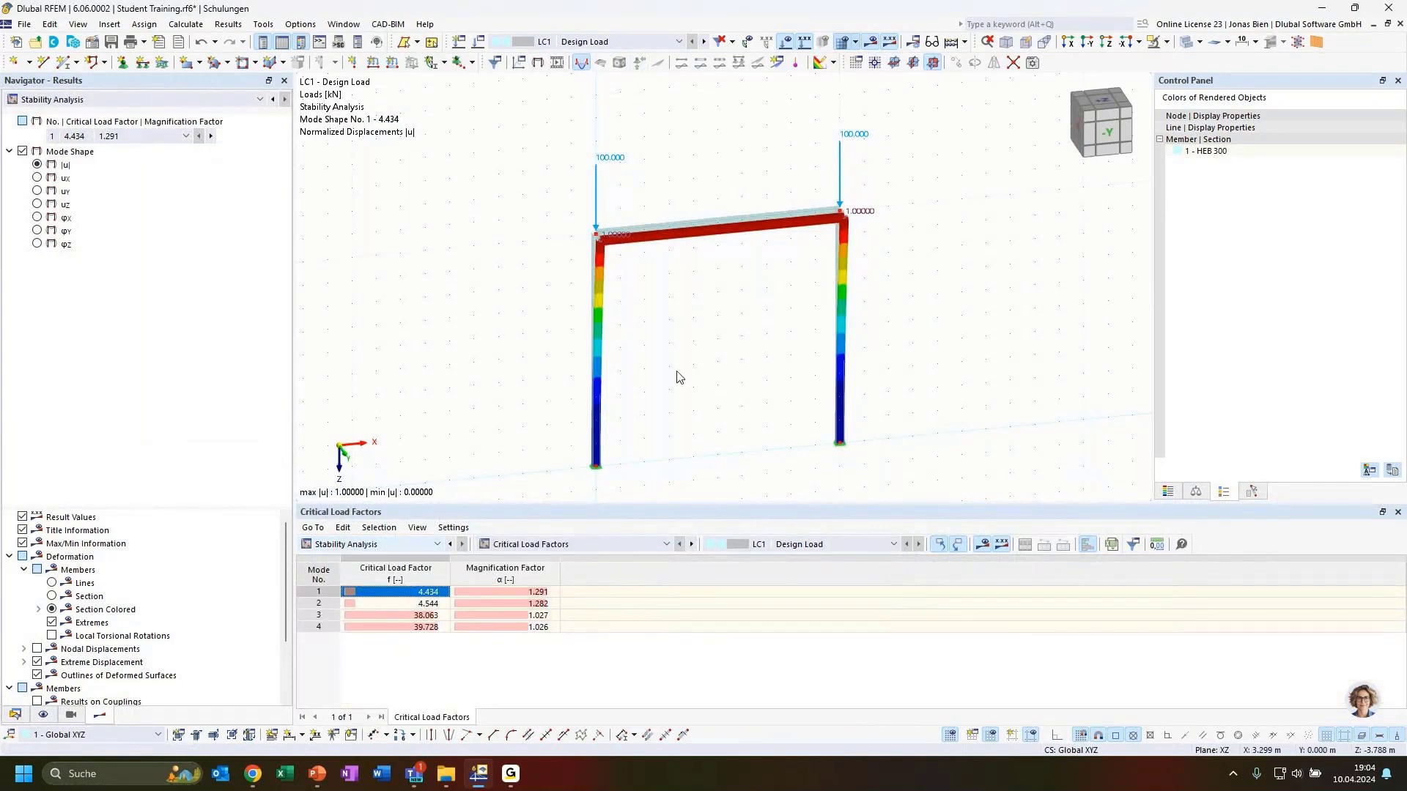
# Step: Orbit the frame to inspect mode shape 1's sideways buckling
pyautogui.keyDown('ctrl'); pyautogui.moveTo(675, 377); pyautogui.dragTo(699, 379, button='middle'); pyautogui.keyUp('ctrl')
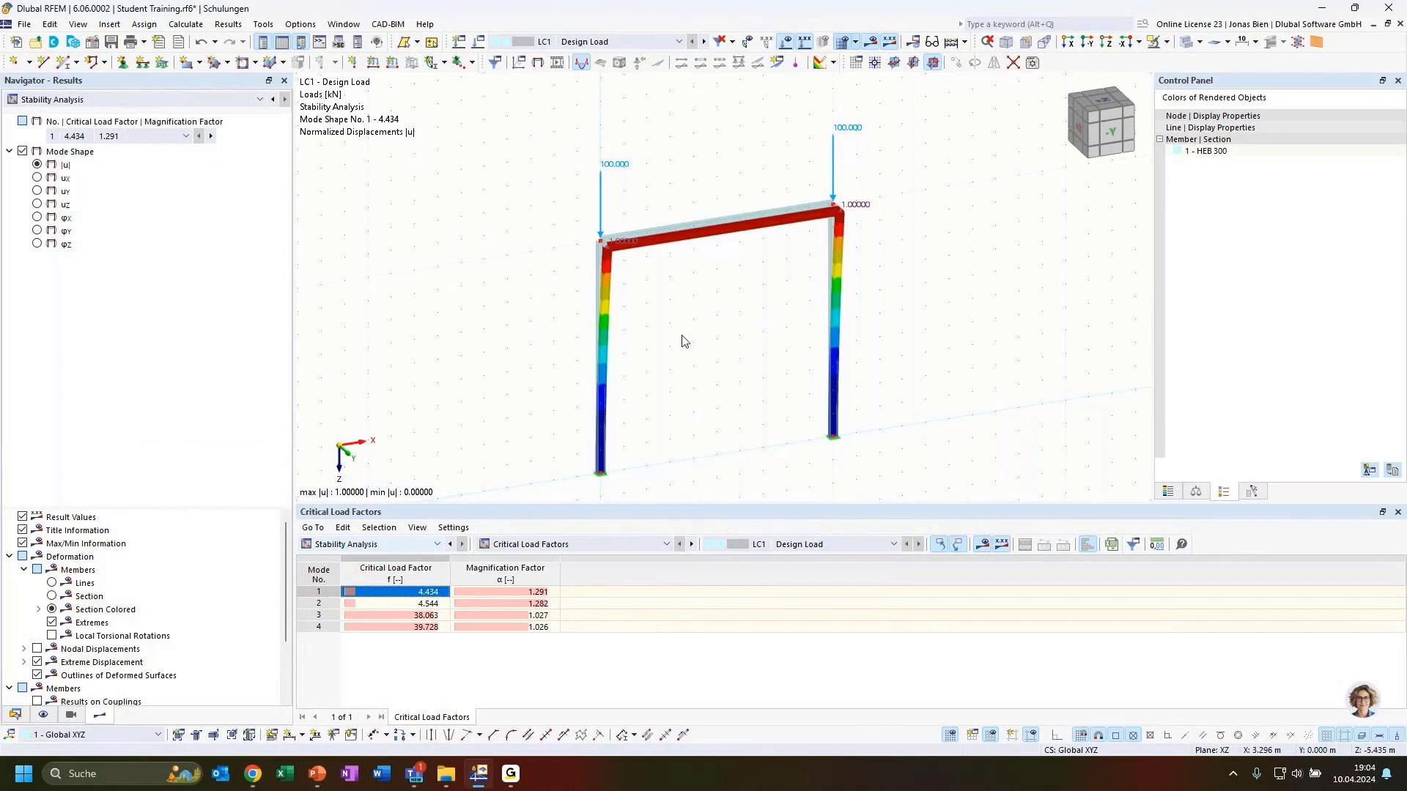
pyautogui.keyDown('ctrl'); pyautogui.moveTo(689, 343); pyautogui.dragTo(731, 233, button='middle'); pyautogui.keyUp('ctrl')
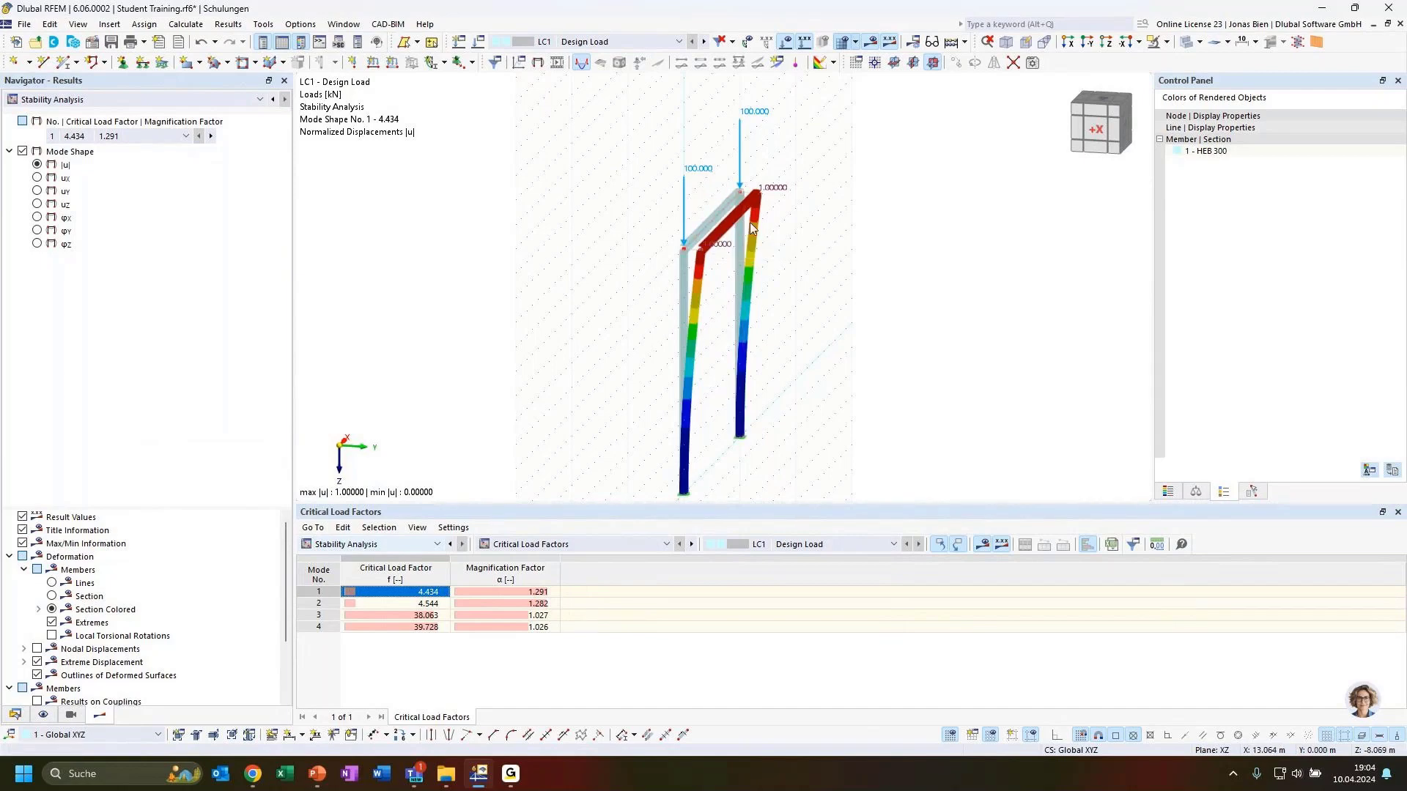
pyautogui.keyDown('ctrl'); pyautogui.moveTo(789, 359); pyautogui.dragTo(779, 380, button='middle'); pyautogui.keyUp('ctrl')
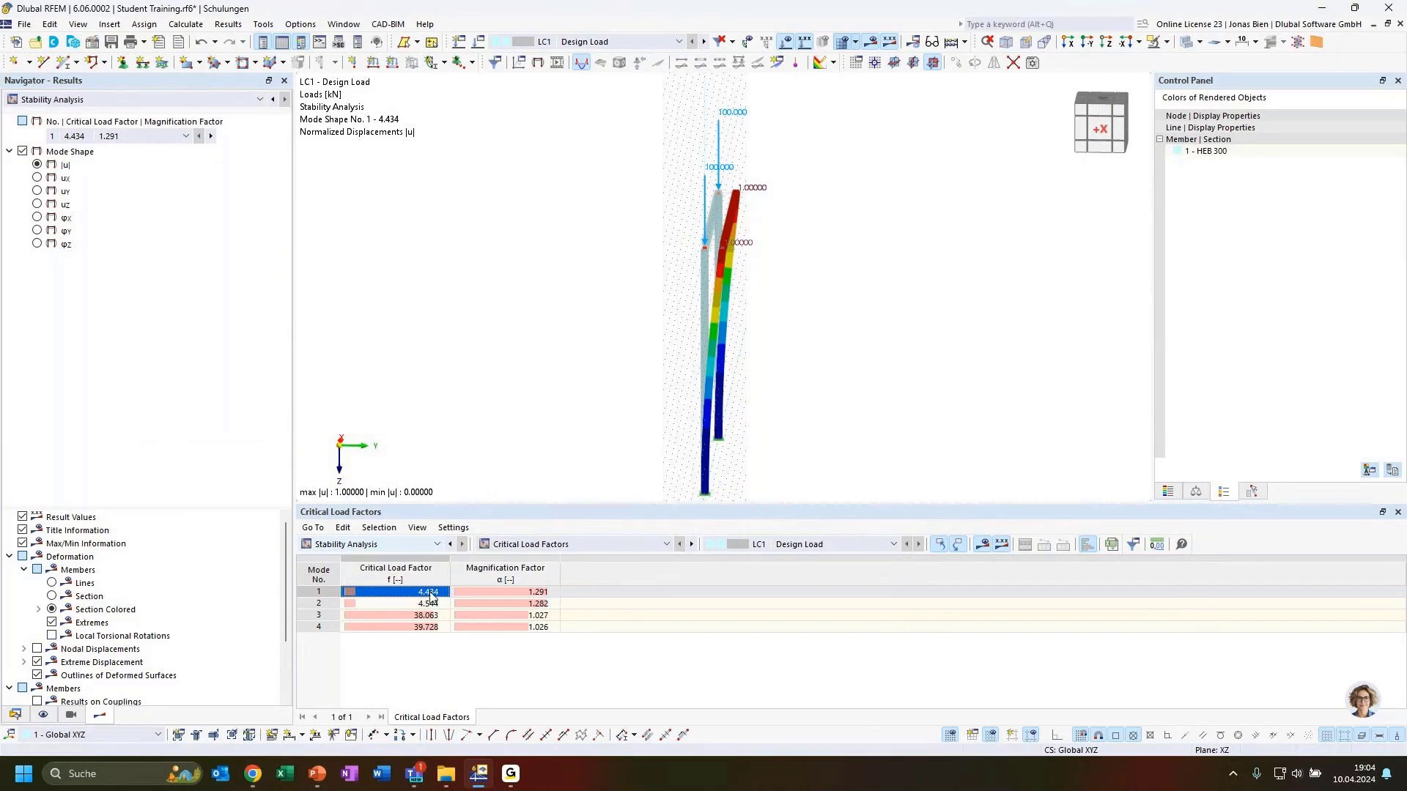
pyautogui.keyDown('ctrl'); pyautogui.moveTo(903, 394); pyautogui.dragTo(814, 380, button='middle'); pyautogui.keyUp('ctrl')
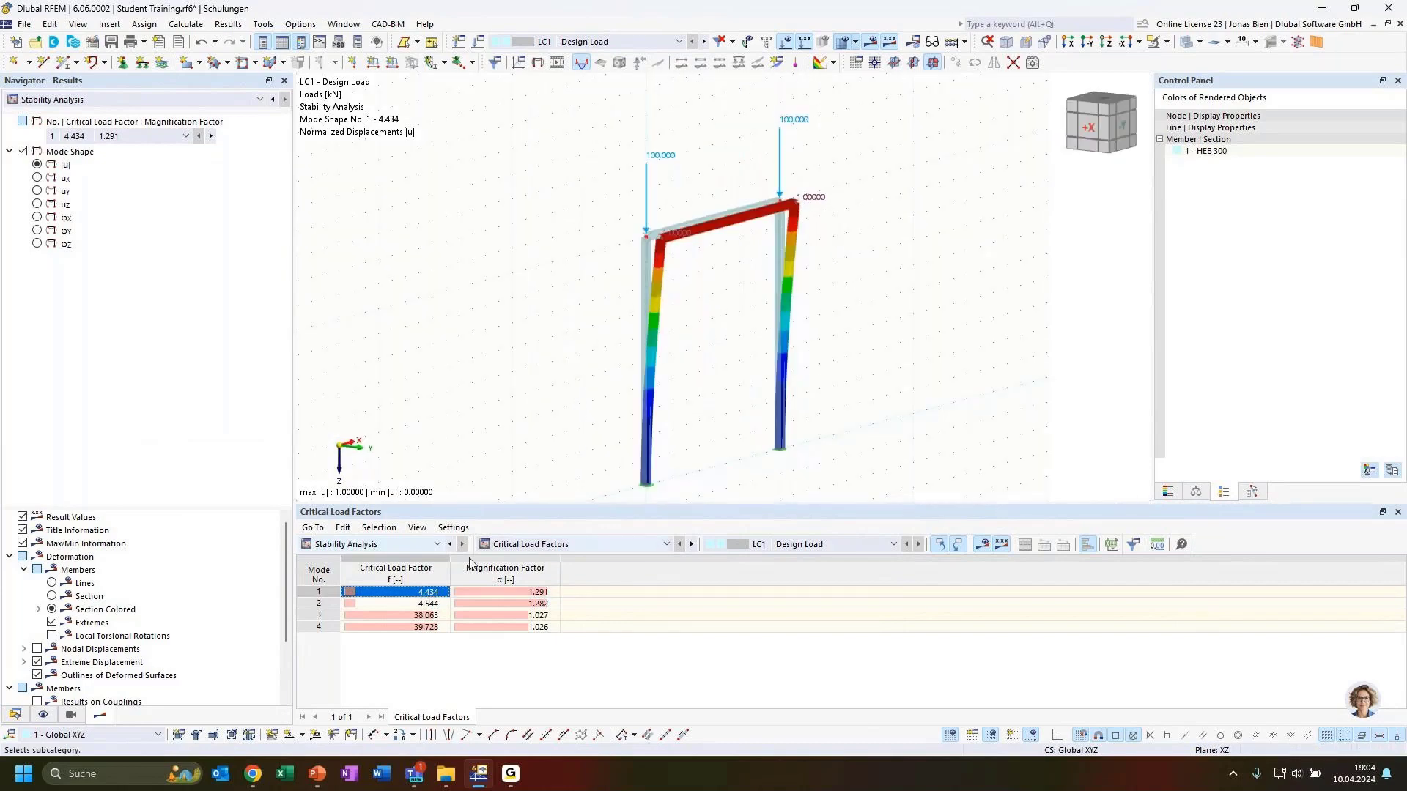
# Step: Display mode shape 2, then mode shape 3 (factor 38.063) in the front view
pyautogui.click(429, 603)
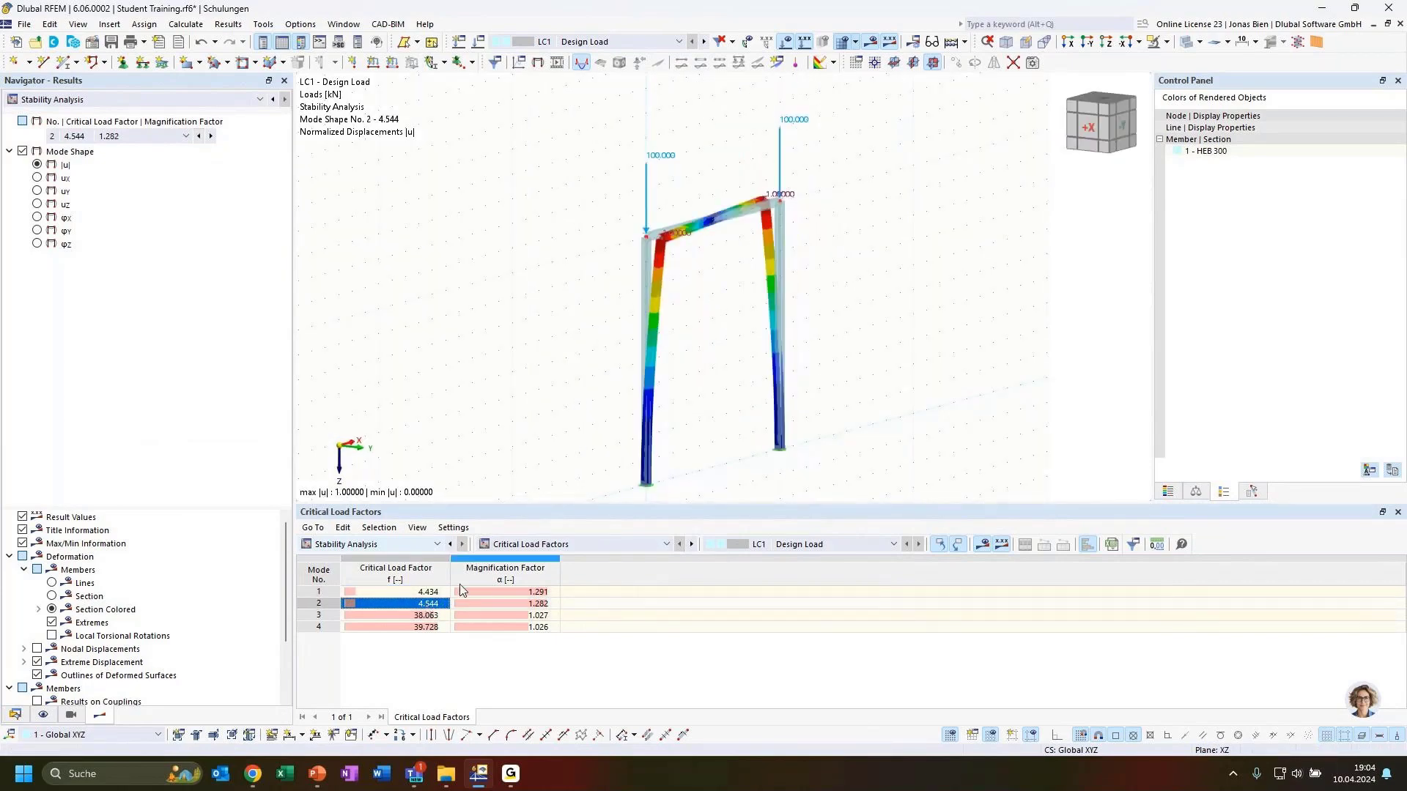
pyautogui.keyDown('ctrl'); pyautogui.moveTo(945, 385); pyautogui.dragTo(909, 387, button='middle'); pyautogui.keyUp('ctrl')
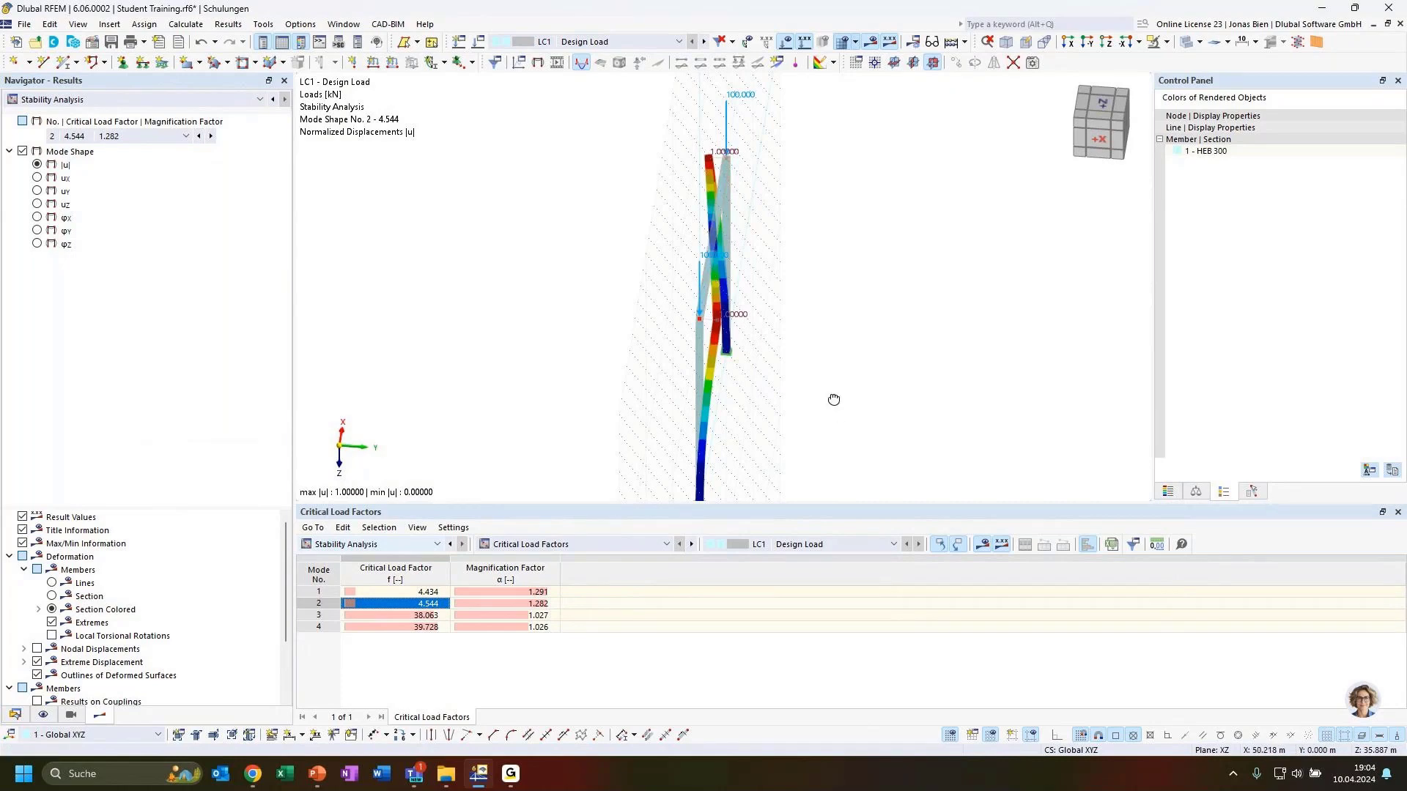
pyautogui.keyDown('ctrl'); pyautogui.moveTo(831, 399); pyautogui.dragTo(791, 393, button='middle'); pyautogui.keyUp('ctrl')
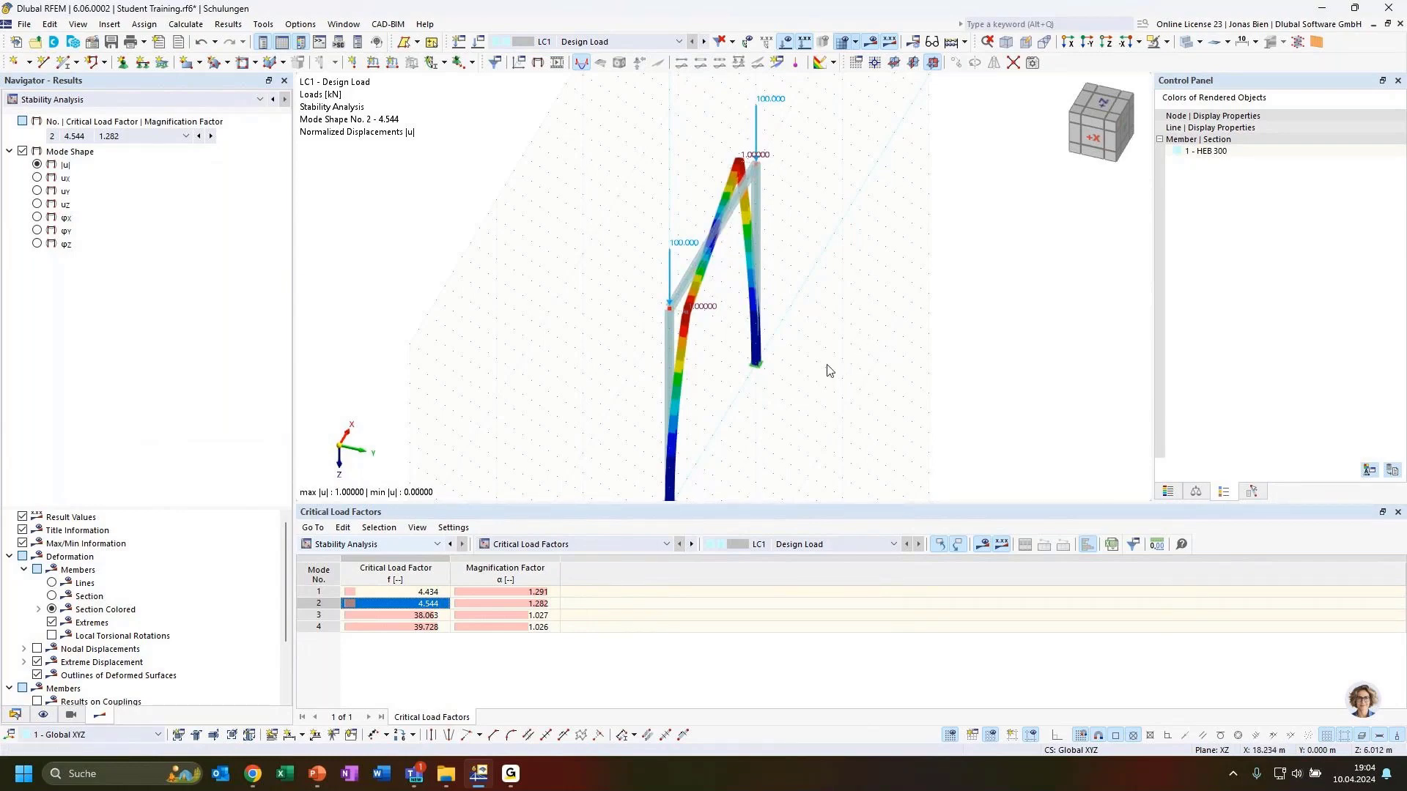
pyautogui.click(436, 615)
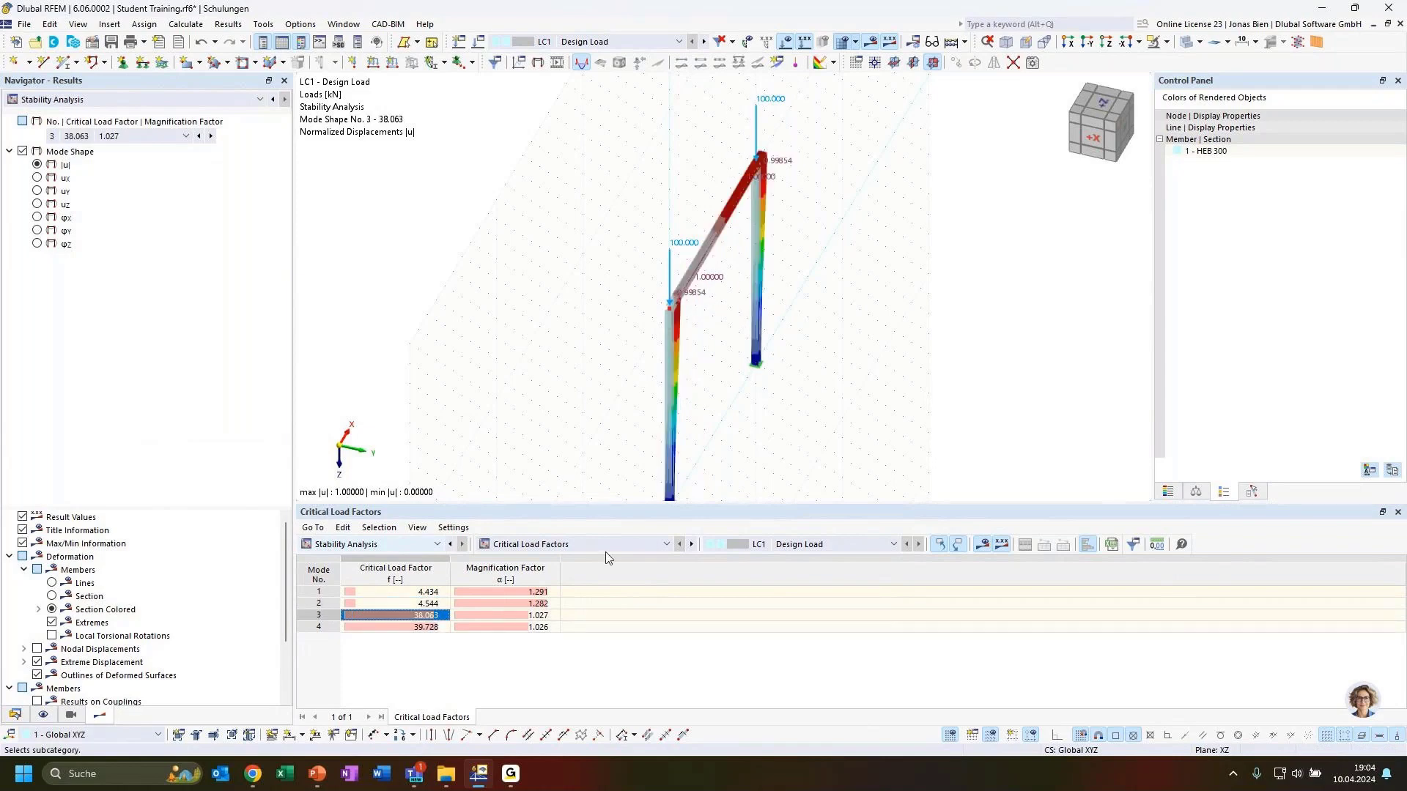
pyautogui.keyDown('ctrl'); pyautogui.moveTo(843, 460); pyautogui.dragTo(643, 332, button='middle'); pyautogui.keyUp('ctrl')
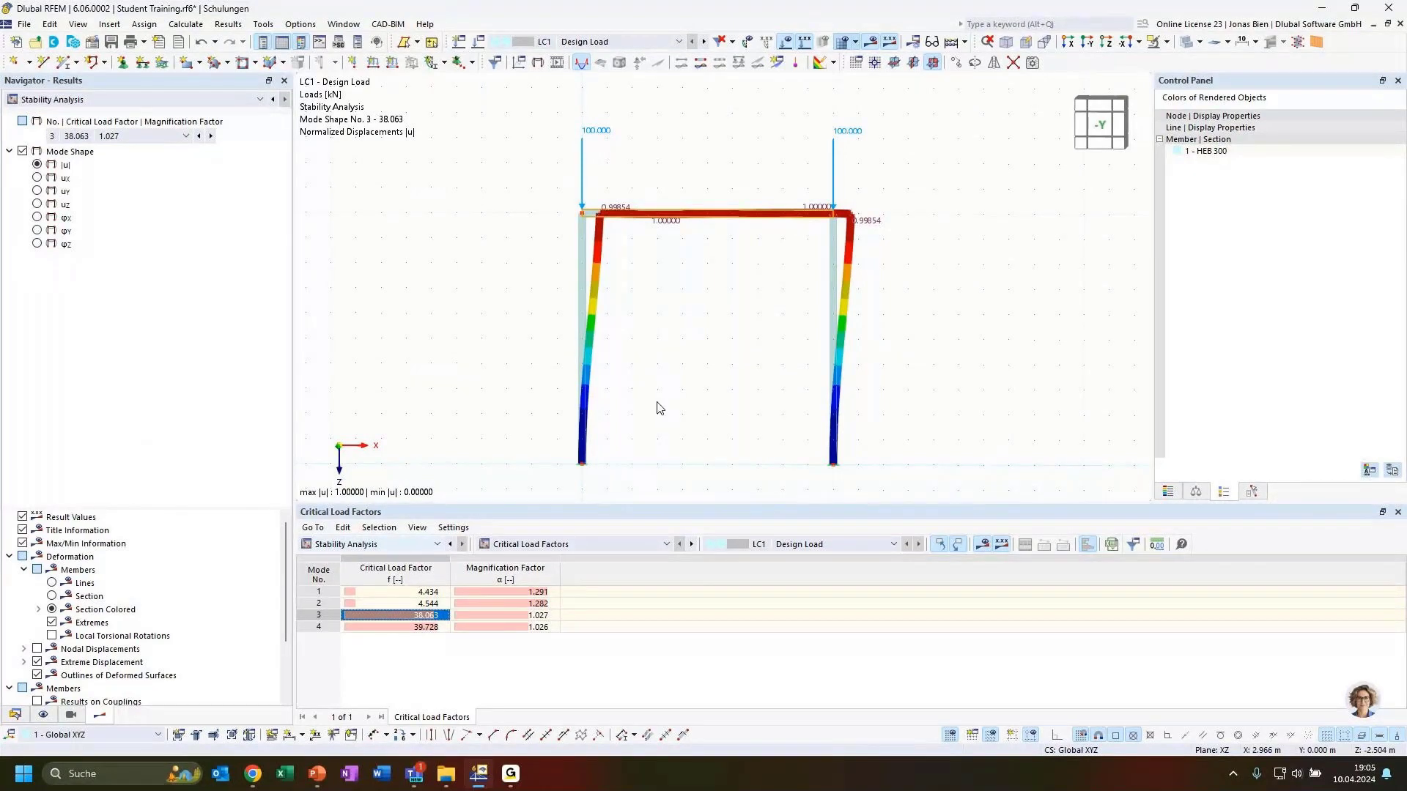
# Step: Show effective lengths by member for mode 3 and check member 1's kcr,u of 1.171
pyautogui.click(553, 544)
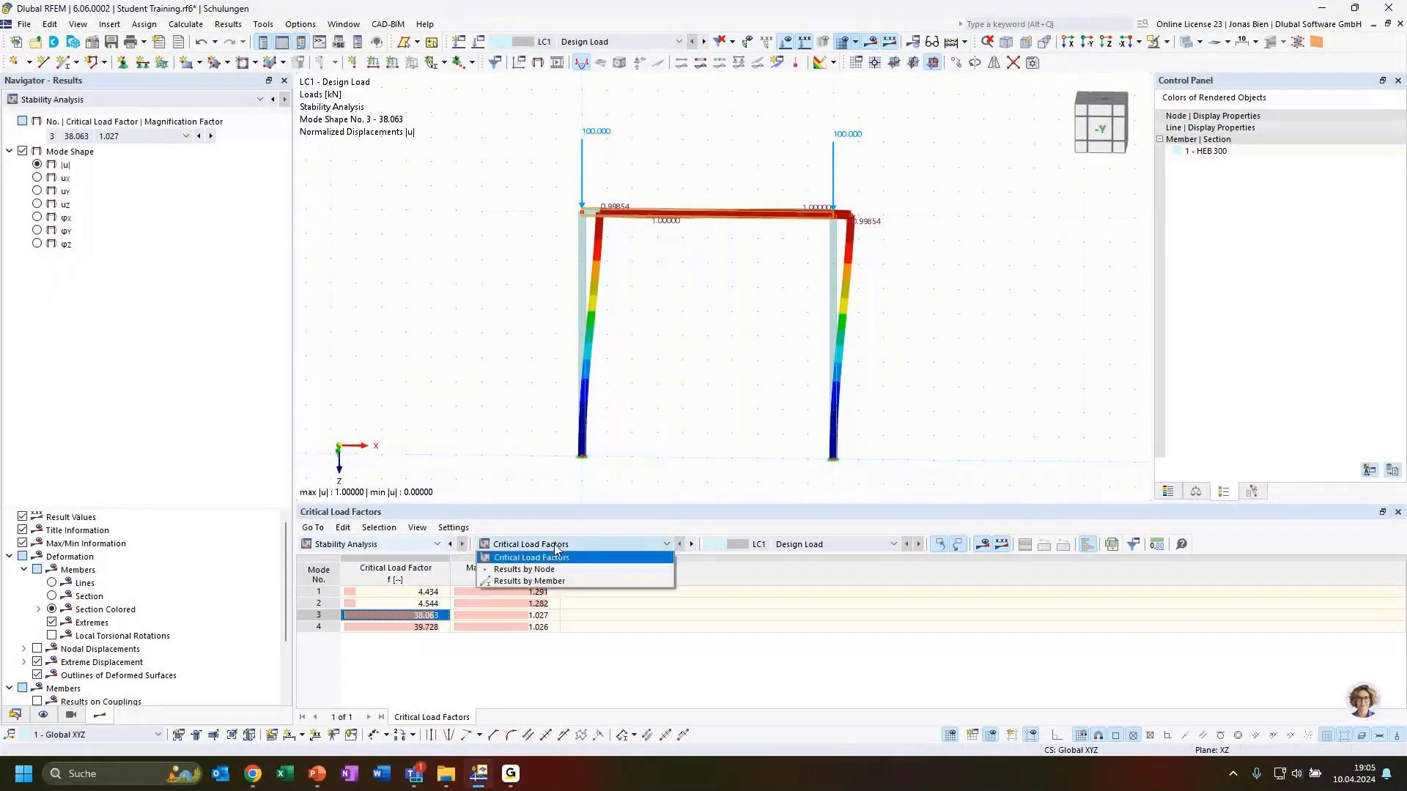
pyautogui.click(552, 584)
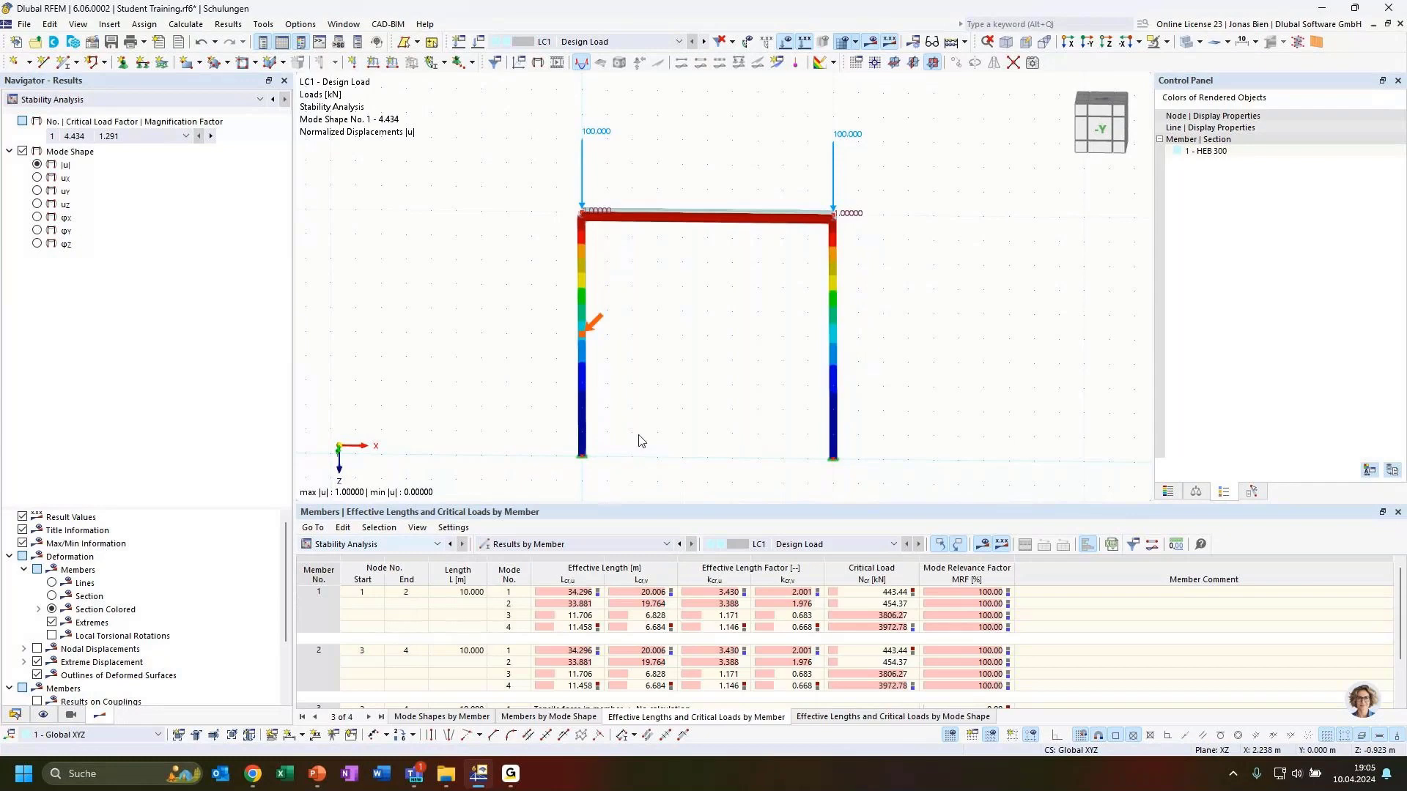
pyautogui.click(583, 616)
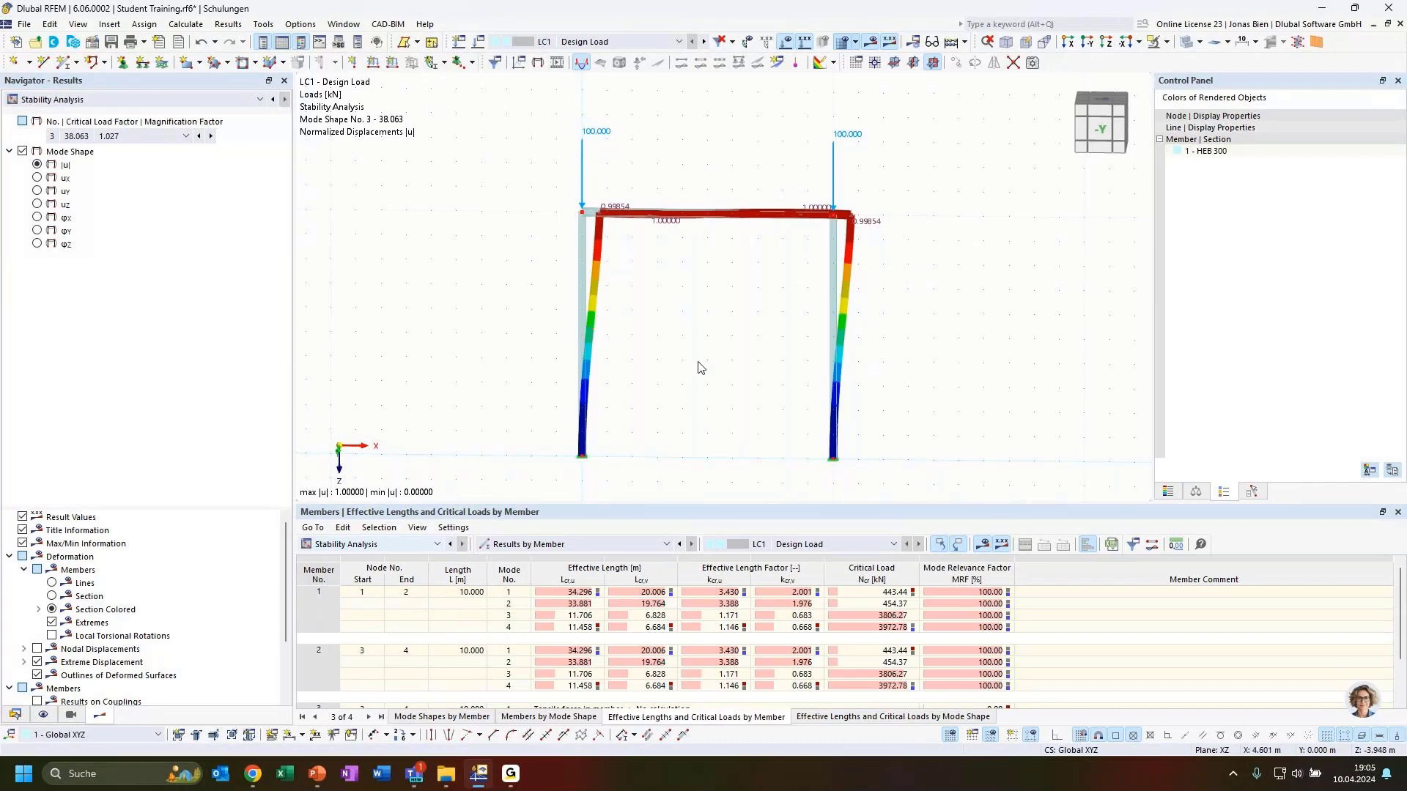
pyautogui.click(576, 592)
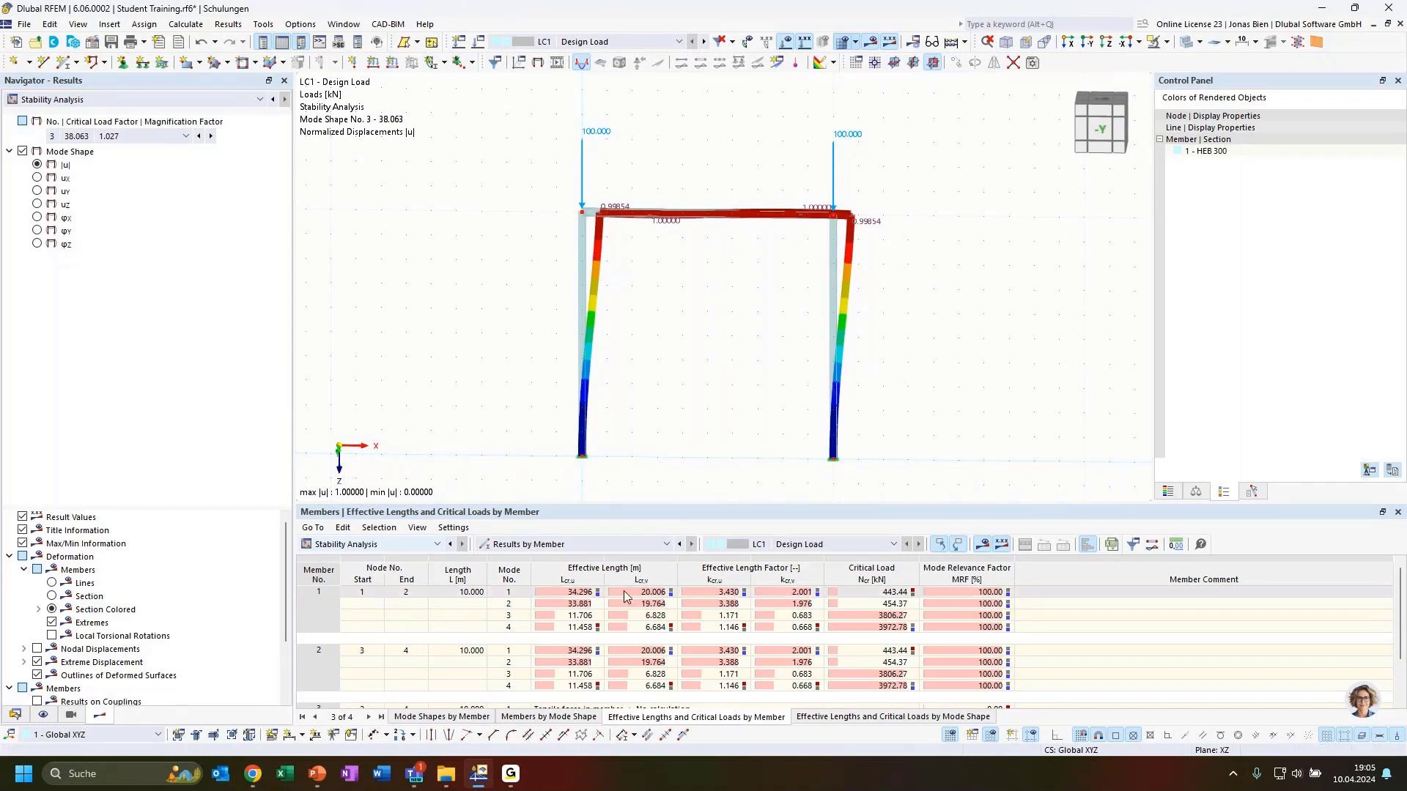
pyautogui.click(515, 619)
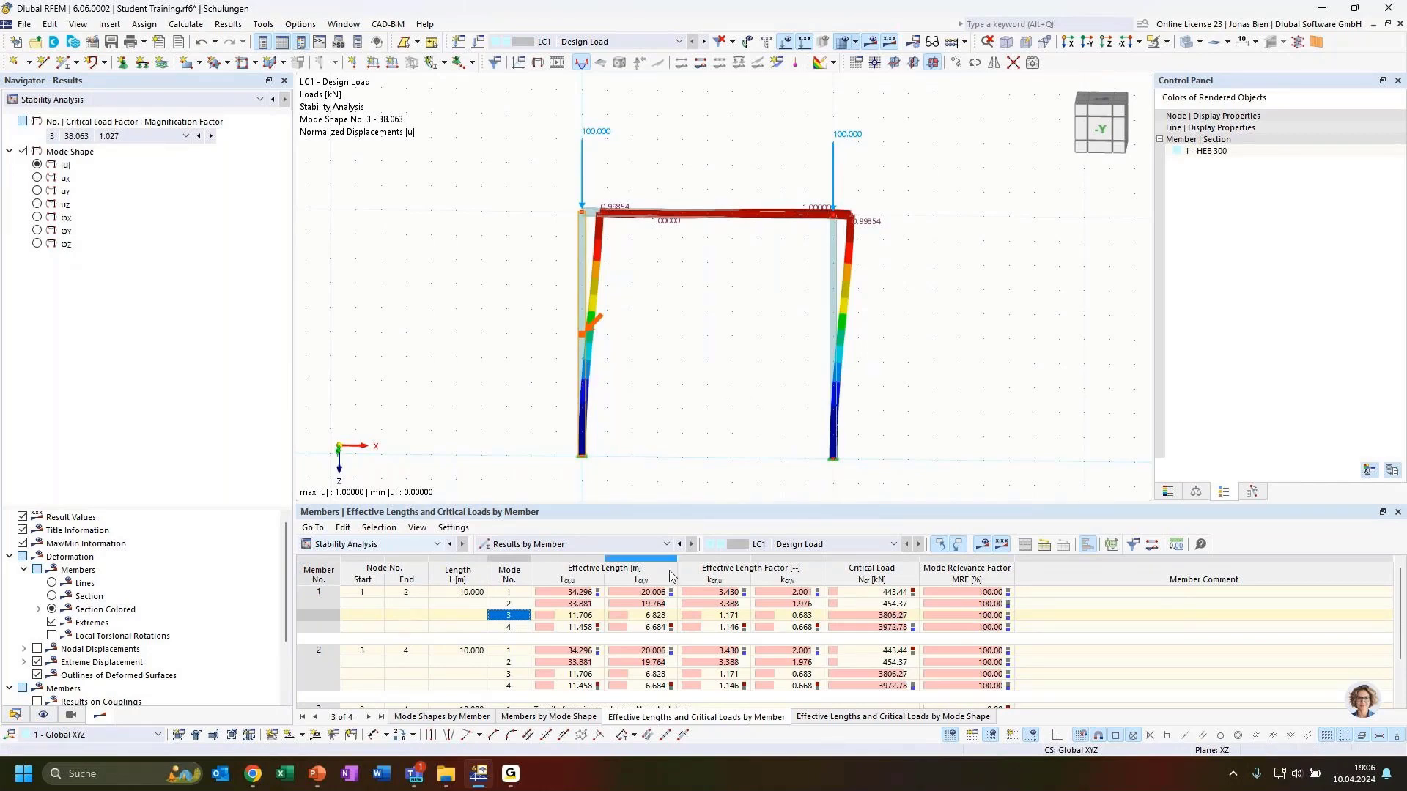
pyautogui.click(716, 617)
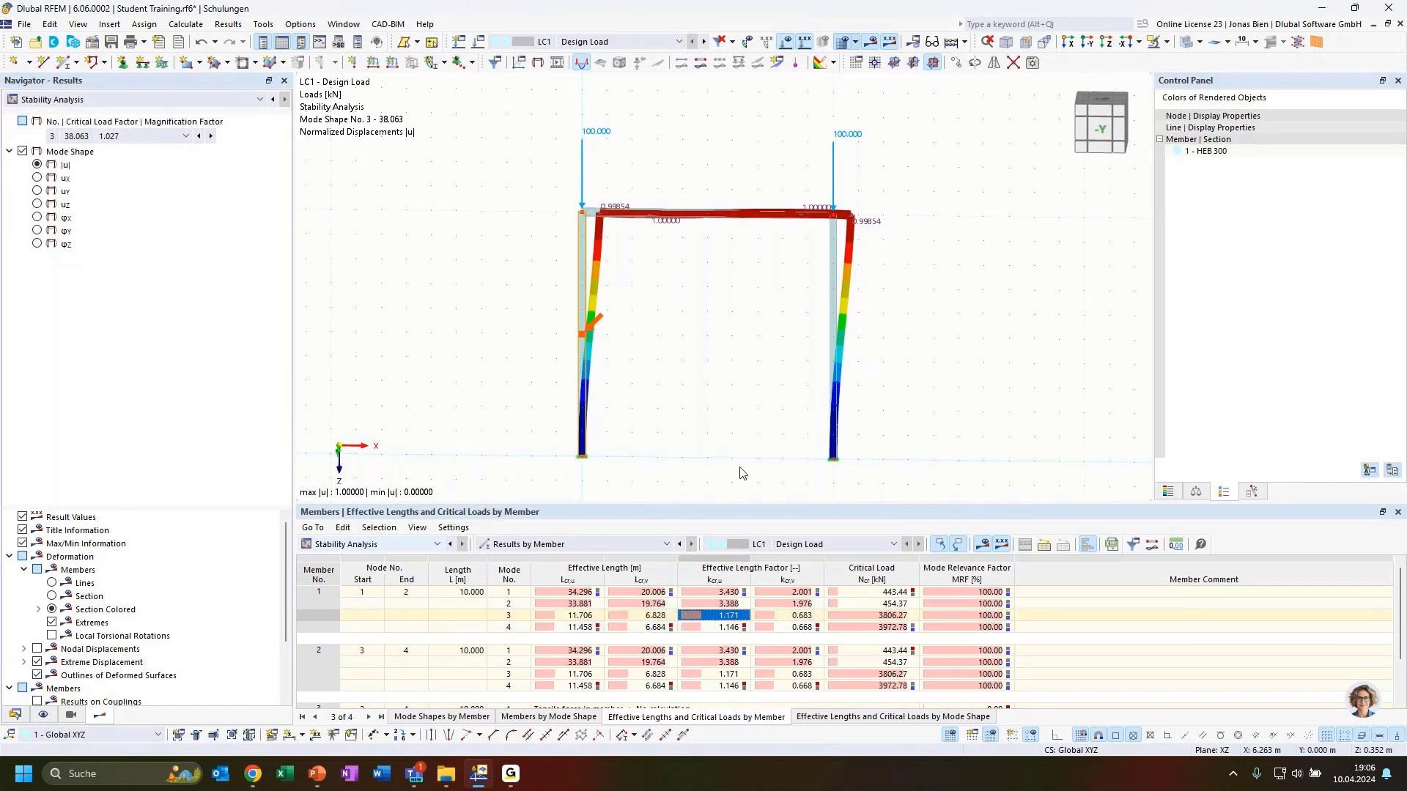
# Step: Orbit the frame to examine mode shape 3, then switch to the 'Fixed frame | Mode shapes' slide
pyautogui.keyDown('ctrl'); pyautogui.moveTo(665, 357); pyautogui.dragTo(738, 377, button='middle'); pyautogui.keyUp('ctrl')
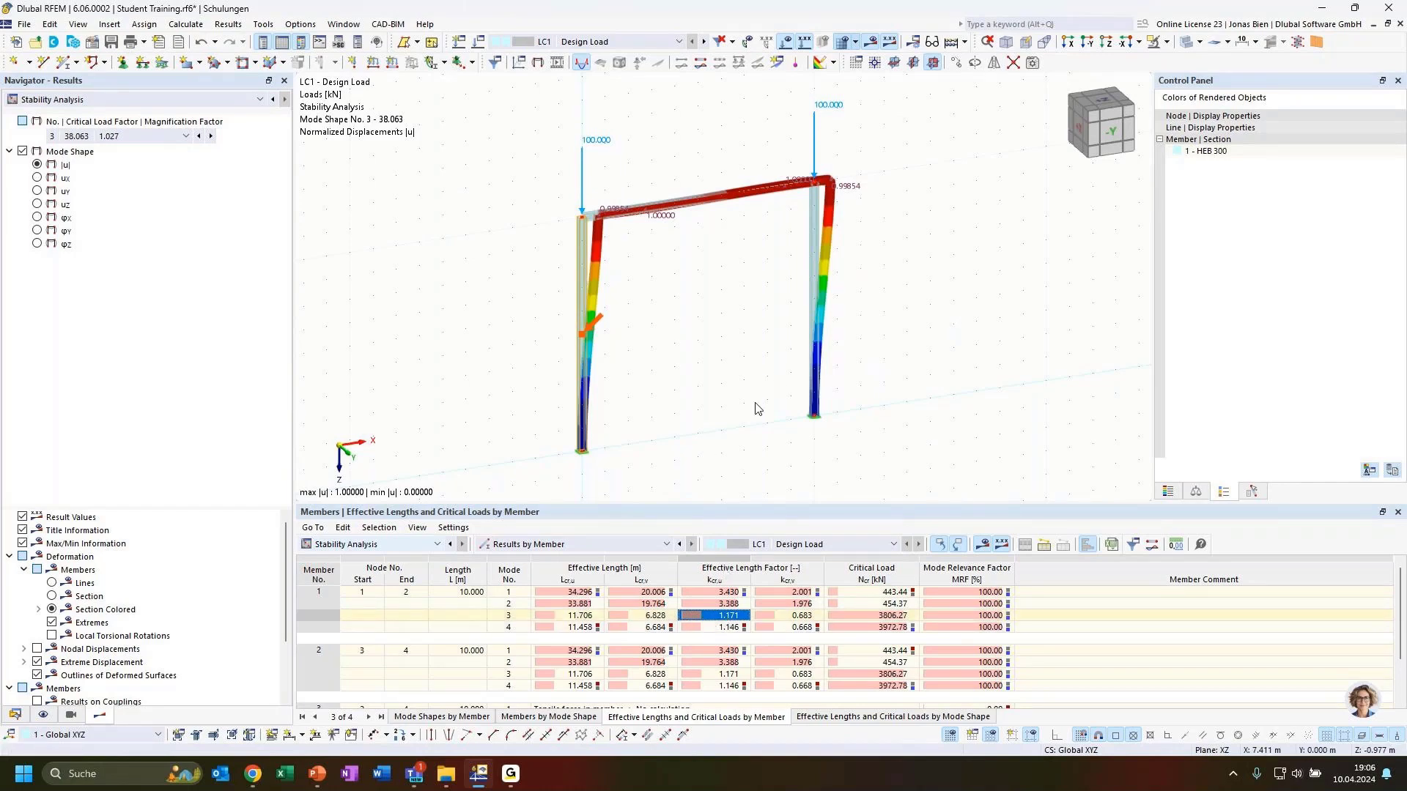
pyautogui.keyDown('ctrl'); pyautogui.moveTo(709, 422); pyautogui.dragTo(669, 400, button='middle'); pyautogui.keyUp('ctrl')
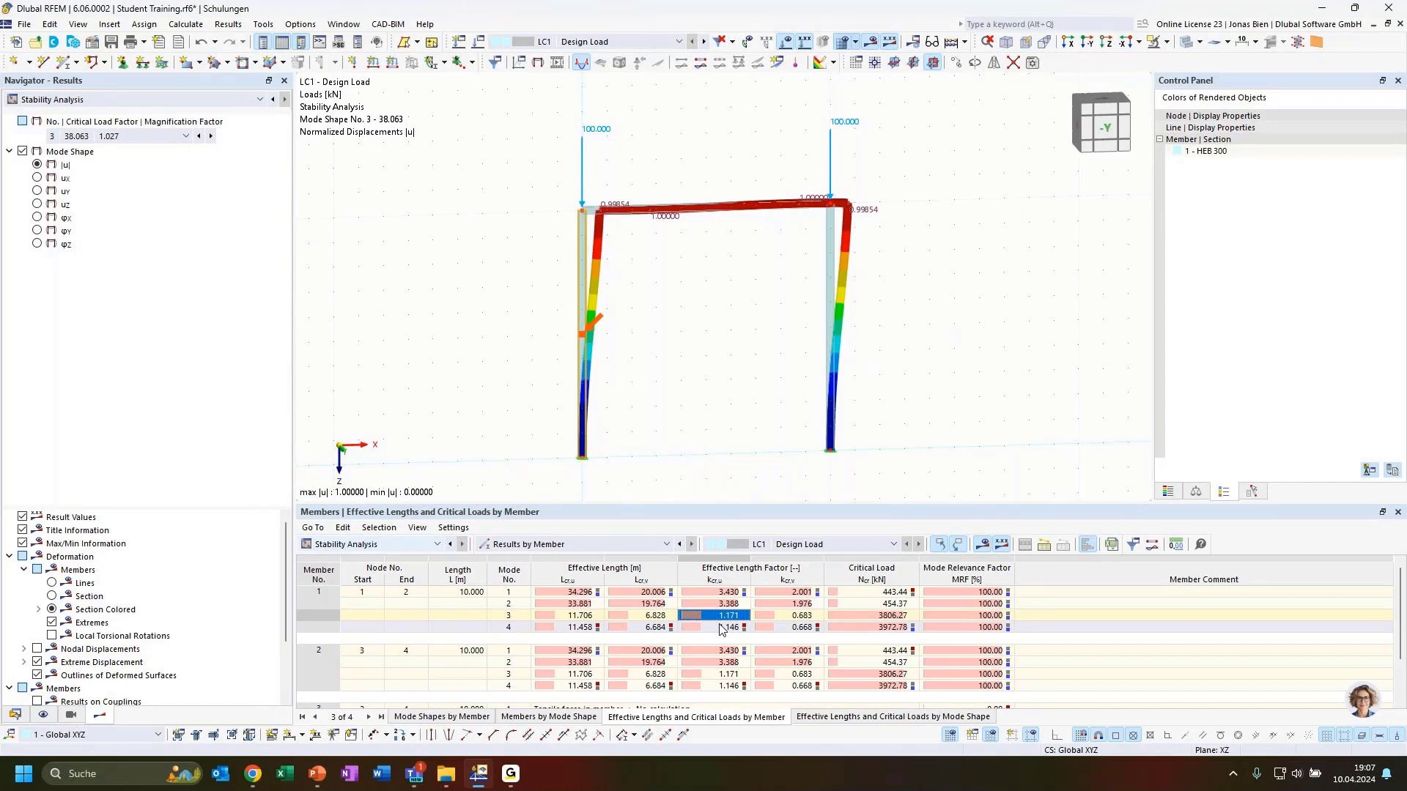
pyautogui.hotkey('alt', 'Tab')
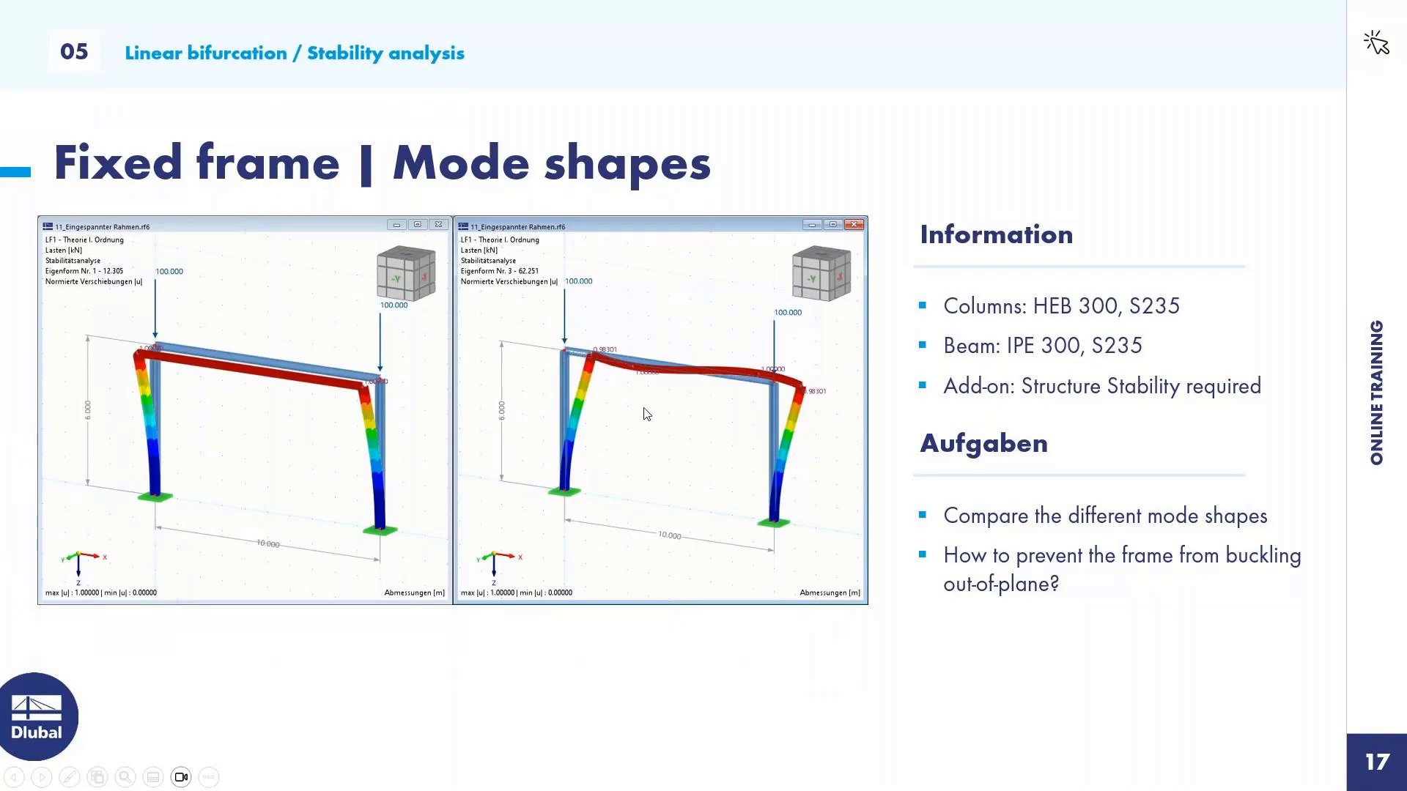
# Step: Switch from the PowerPoint slideshow back to the RFEM model
pyautogui.hotkey('alt', 'Tab')
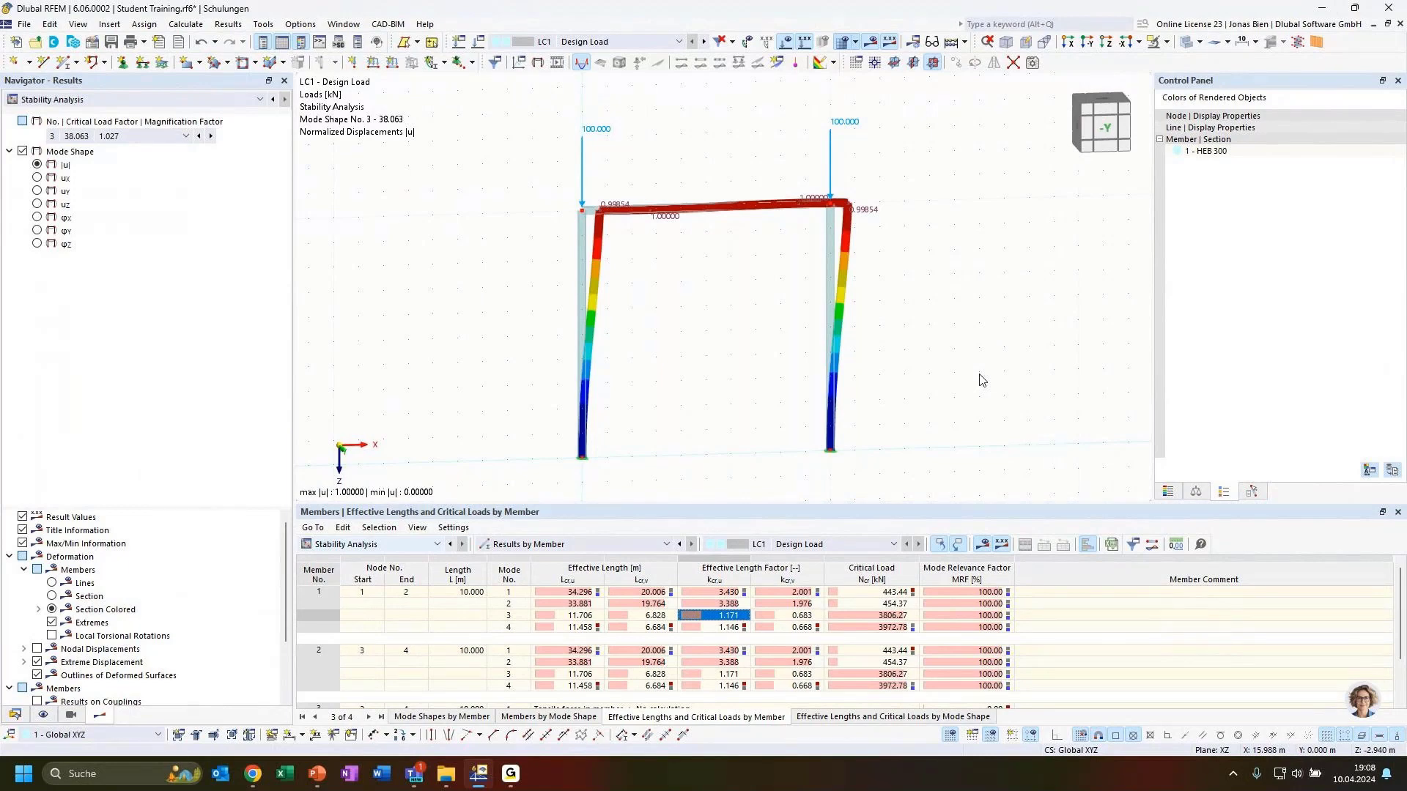
# Step: Switch to the PowerPoint slideshow and advance past 'Any Questions' to the Dlubal further-information slide
pyautogui.moveTo(754, 351)
pyautogui.keyDown('ctrl'); pyautogui.mouseDown(button='middle')
pyautogui.moveTo(801, 366)
pyautogui.moveTo(776, 359)
pyautogui.mouseUp(button='middle'); pyautogui.keyUp('ctrl')
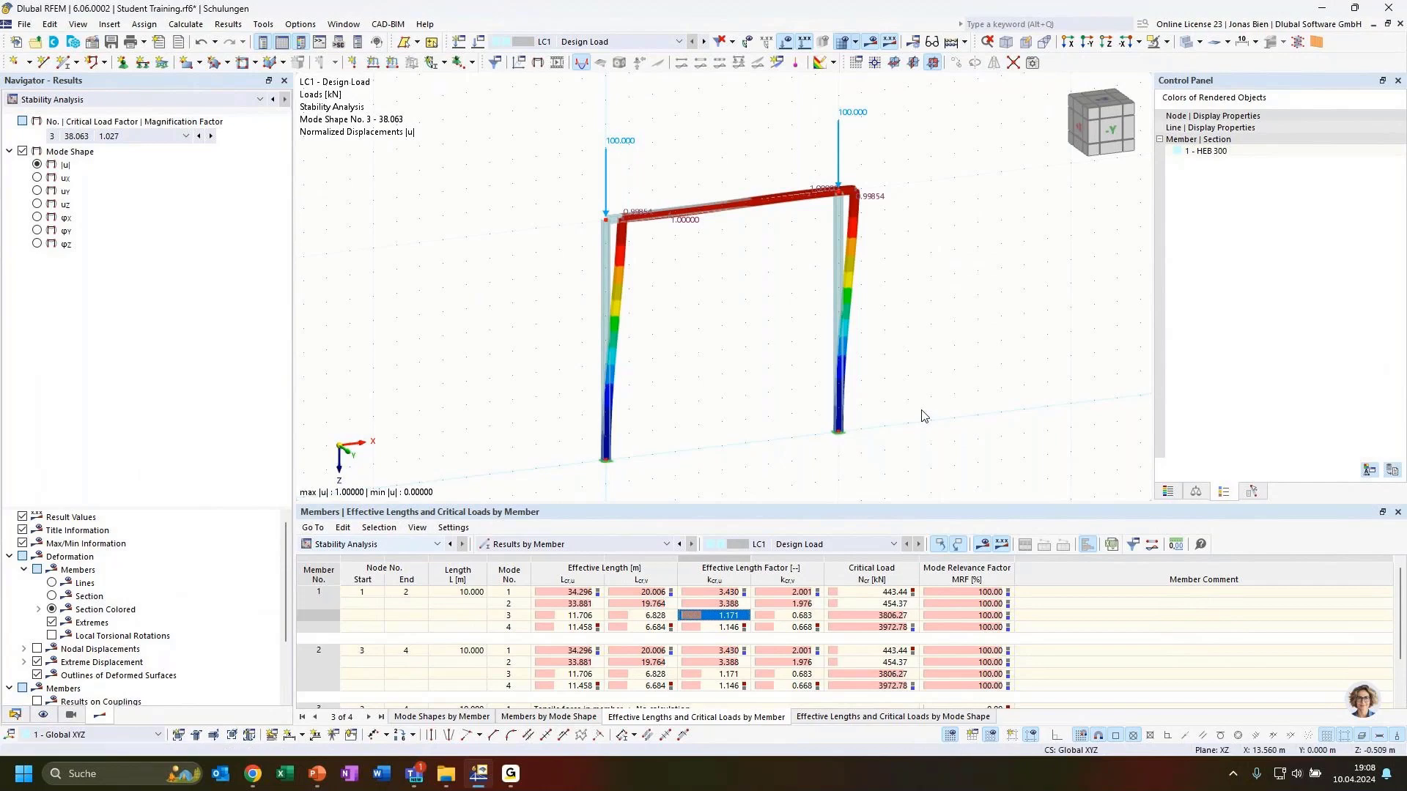
pyautogui.click(316, 777)
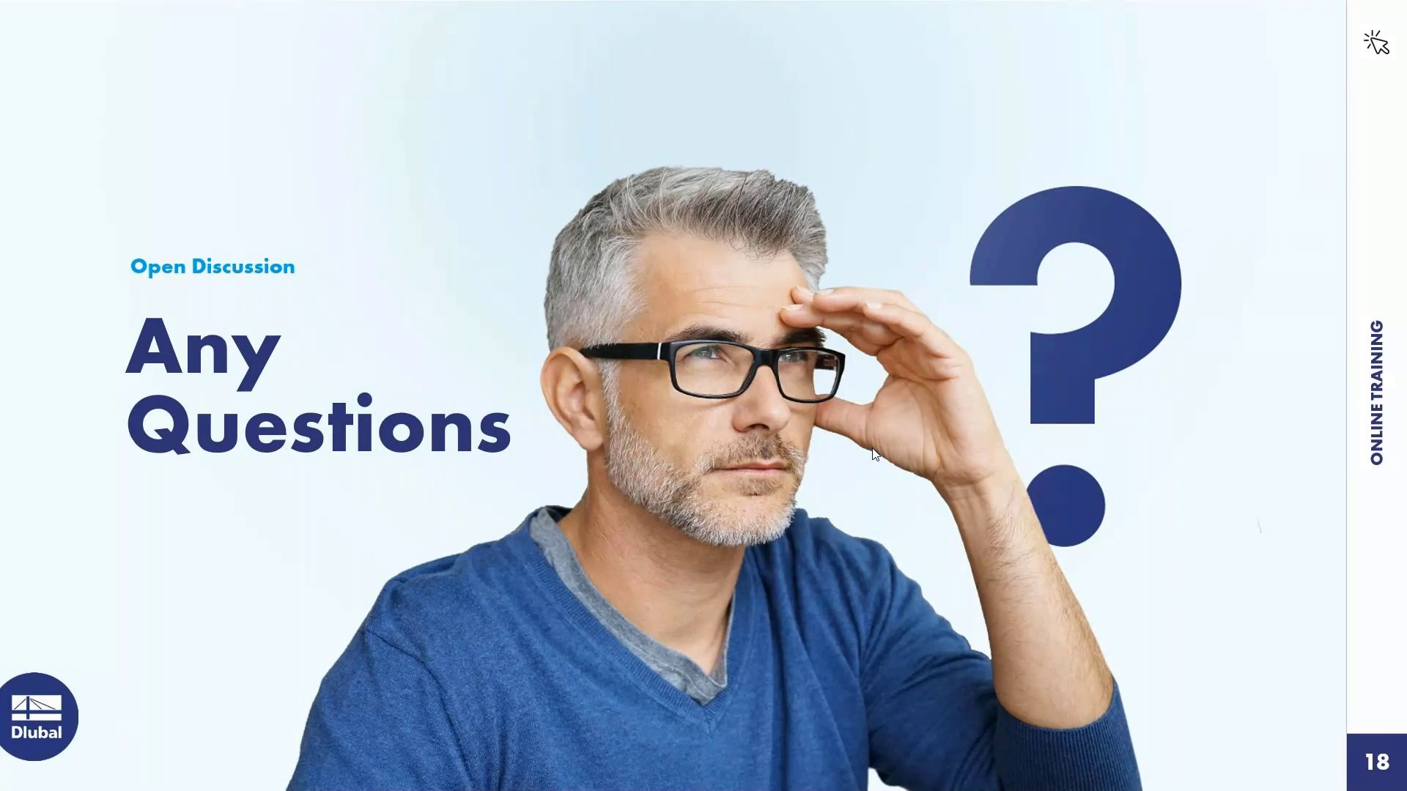
pyautogui.click(874, 454)
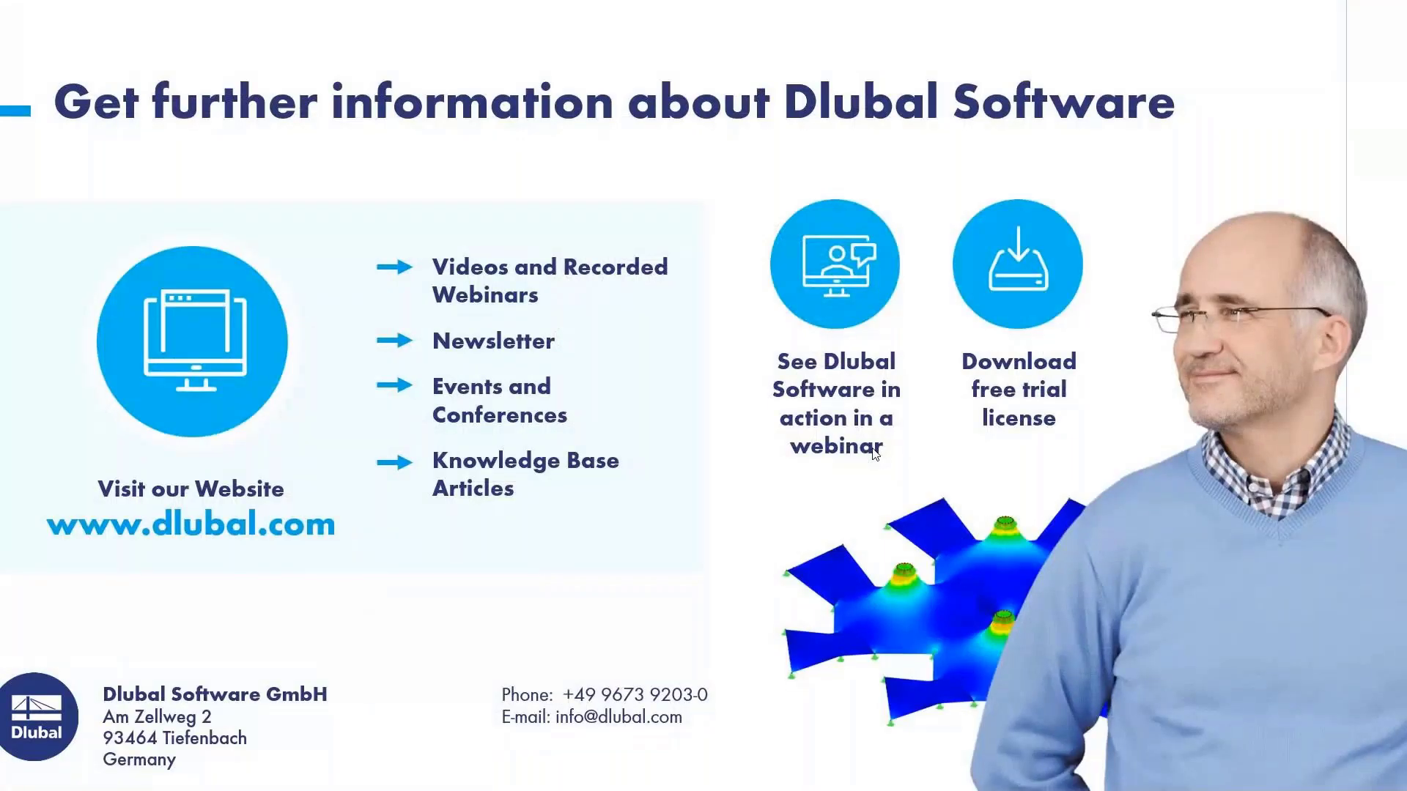